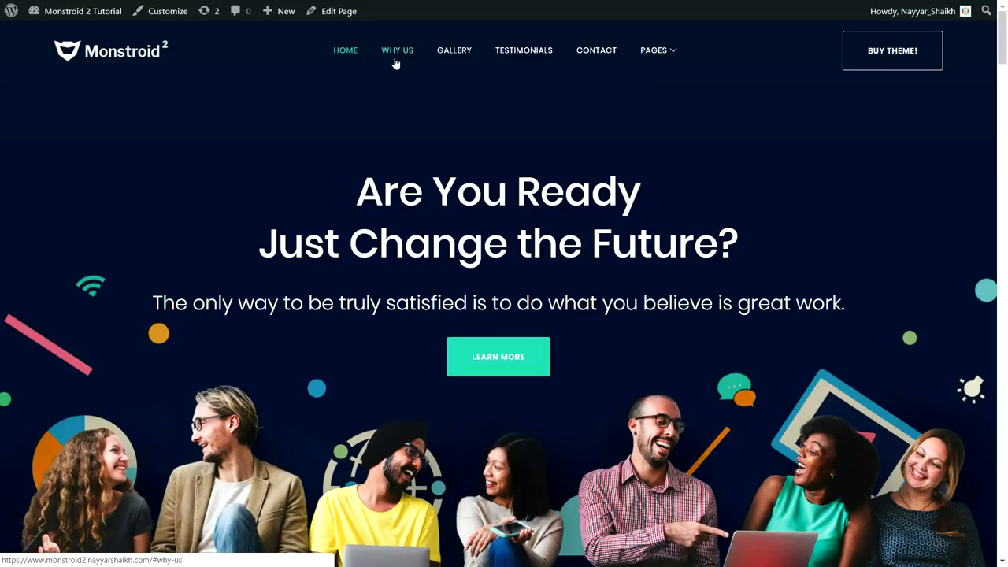
# - Jump via the site menu to the 'Why We Are the Best?' and contact form sections, then drag back to the top
pyautogui.moveTo(659, 50)
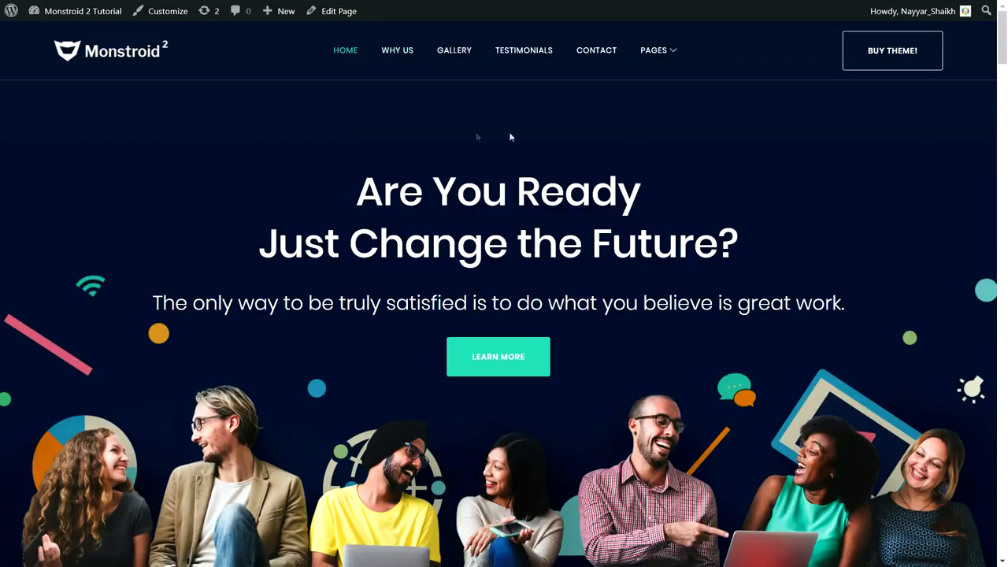
pyautogui.click(401, 52)
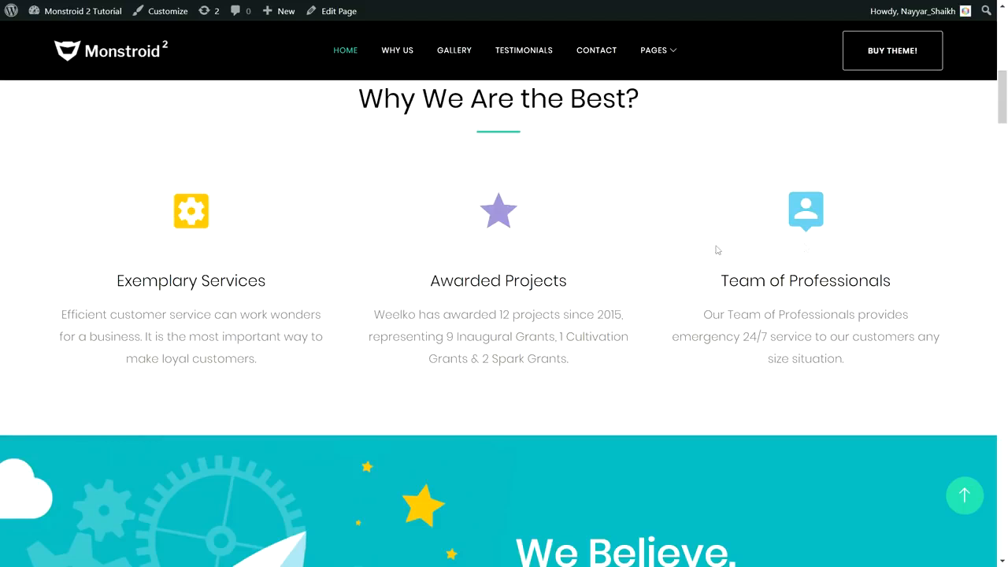
pyautogui.click(598, 52)
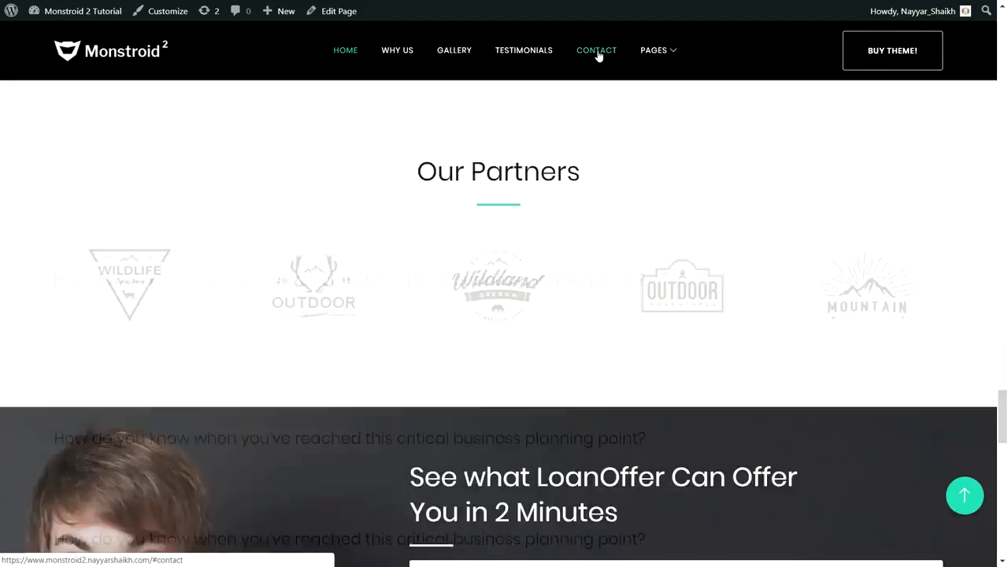
pyautogui.scroll(-5, 666, 454)
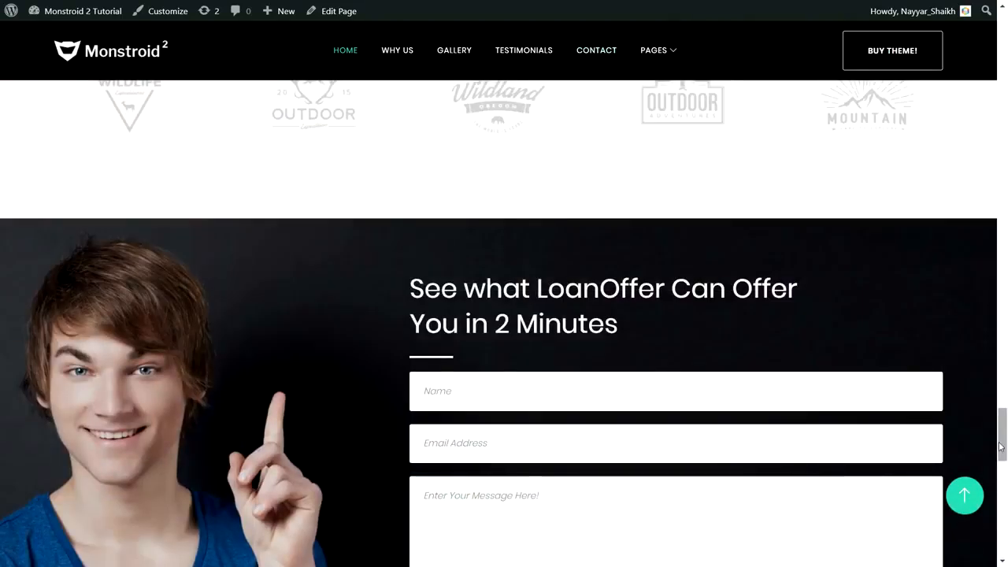
pyautogui.moveTo(1003, 445); pyautogui.dragTo(1000, 31)
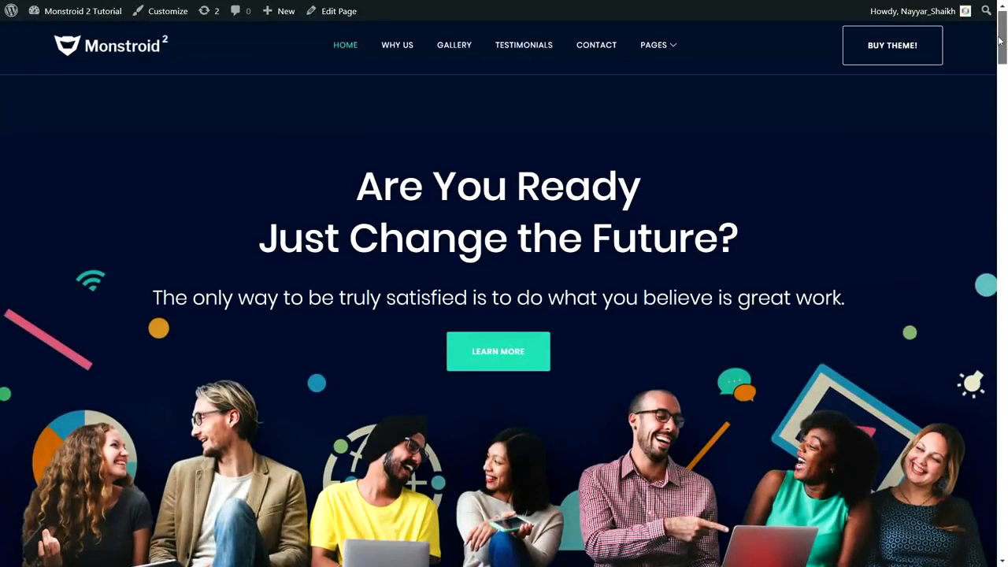
pyautogui.moveTo(674, 51)
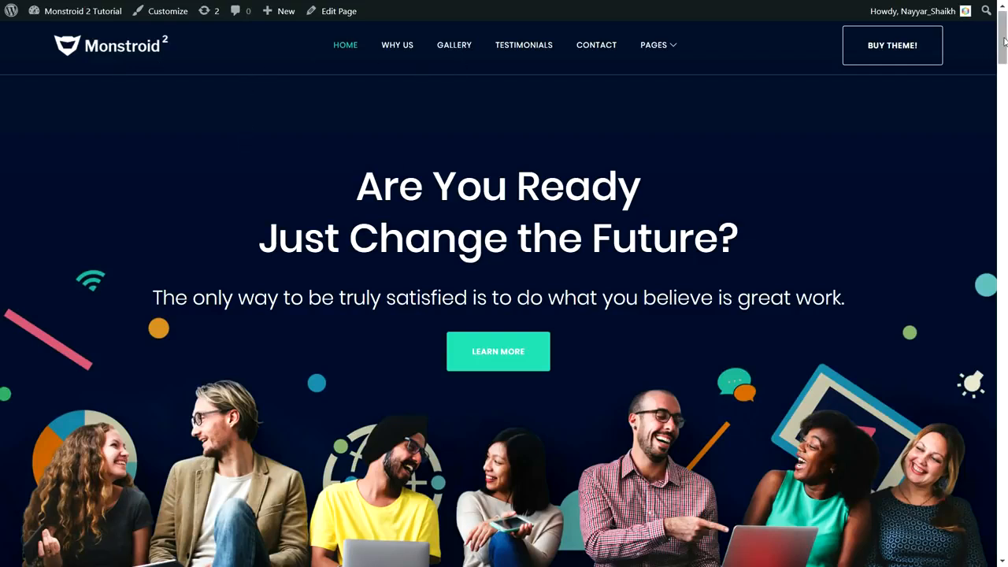
# - Scroll through the home page and back to the hero, highlighting the hero heading text
pyautogui.scroll(-1, 1004, 48)
pyautogui.scroll(-2, 1005, 48)
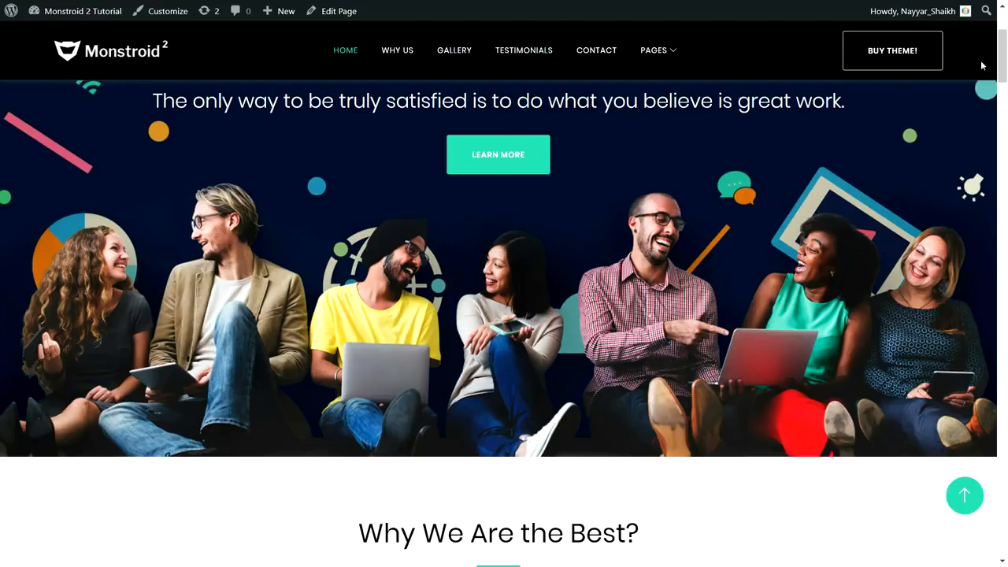
pyautogui.scroll(-2, 1004, 66)
pyautogui.scroll(-1, 1004, 65)
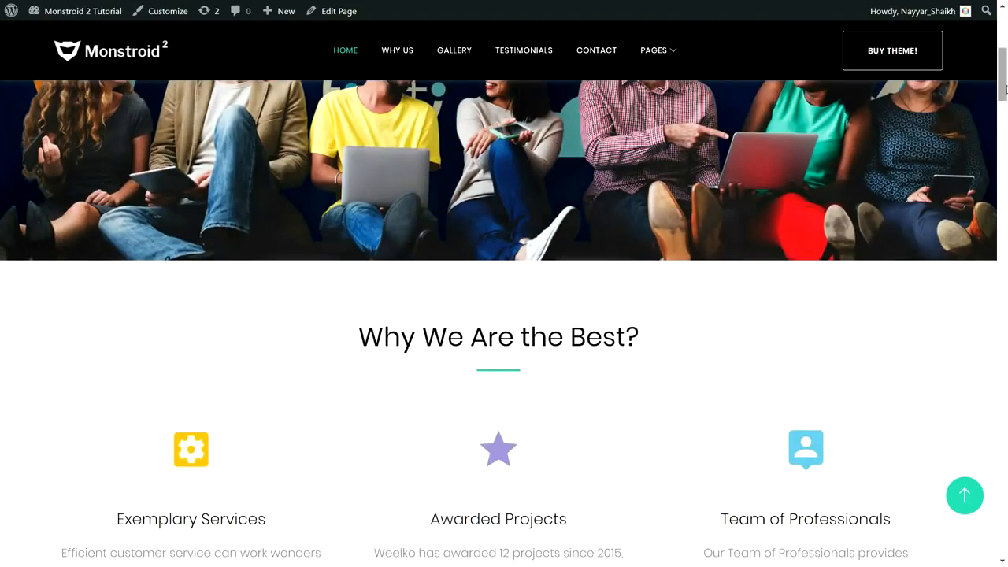
pyautogui.scroll(2, 1004, 86)
pyautogui.scroll(-3, 1004, 86)
pyautogui.scroll(3, 1004, 86)
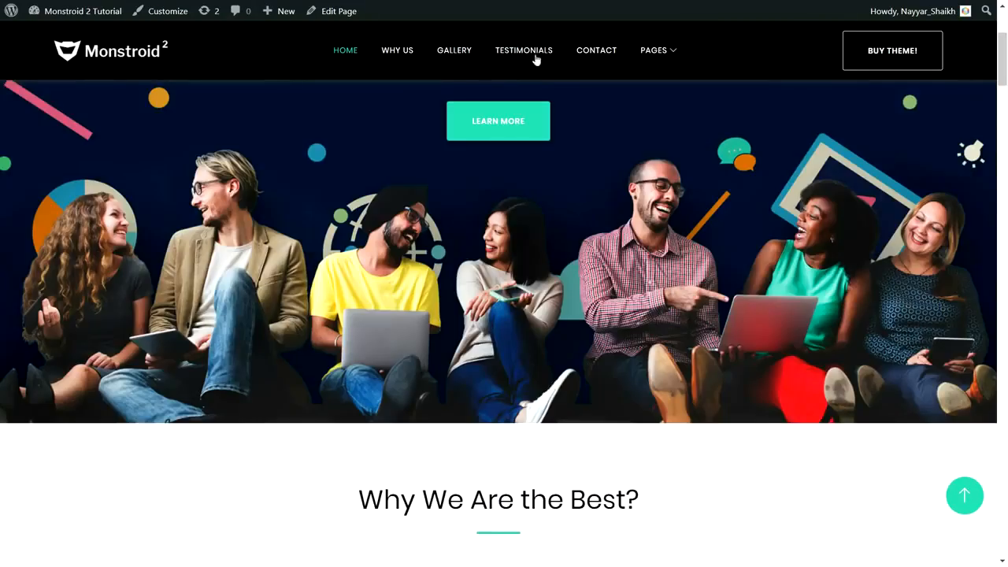
pyautogui.scroll(3, 1006, 76)
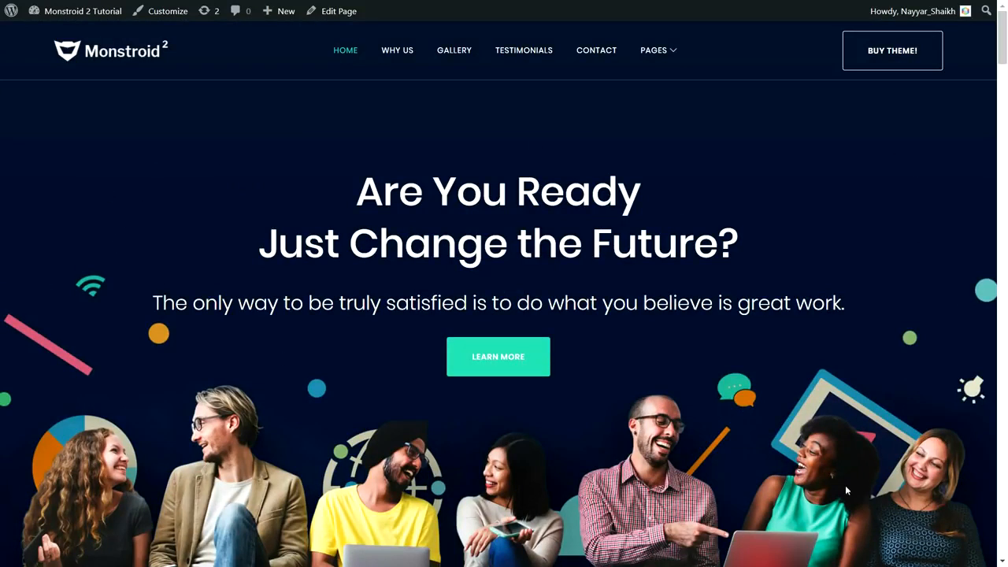
pyautogui.moveTo(346, 189); pyautogui.dragTo(694, 244)
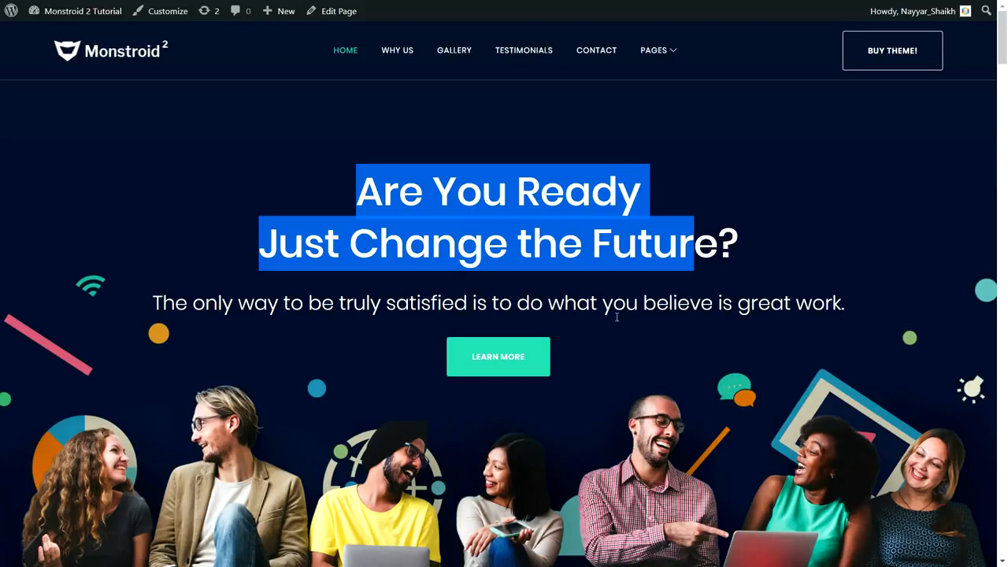
pyautogui.click(577, 194)
pyautogui.moveTo(359, 192); pyautogui.dragTo(457, 192)
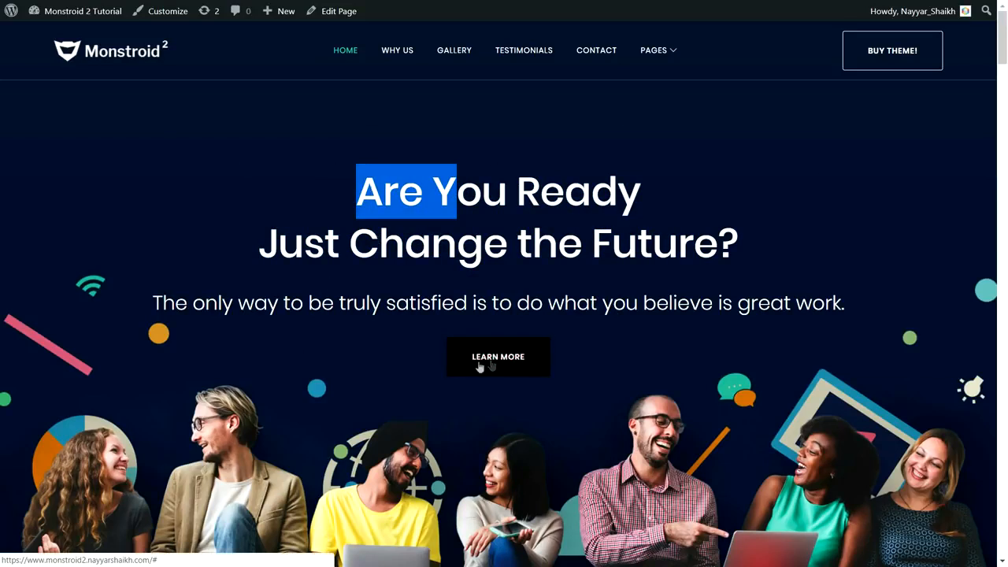
# - Highlight the 'Why We Are the Best?' heading and the Exemplary Services text, then scroll onward
pyautogui.scroll(-5, 691, 388)
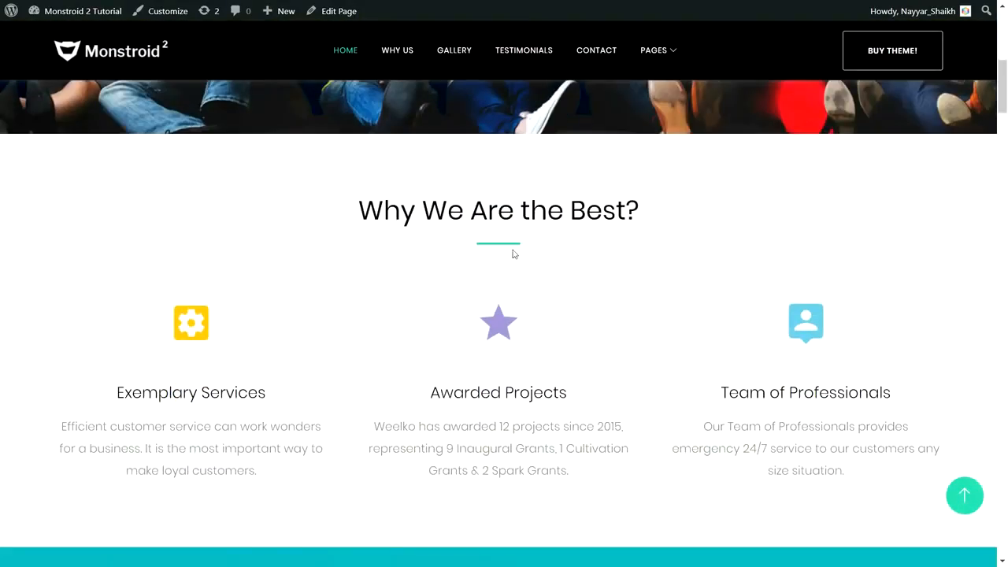
pyautogui.moveTo(353, 219); pyautogui.dragTo(665, 218)
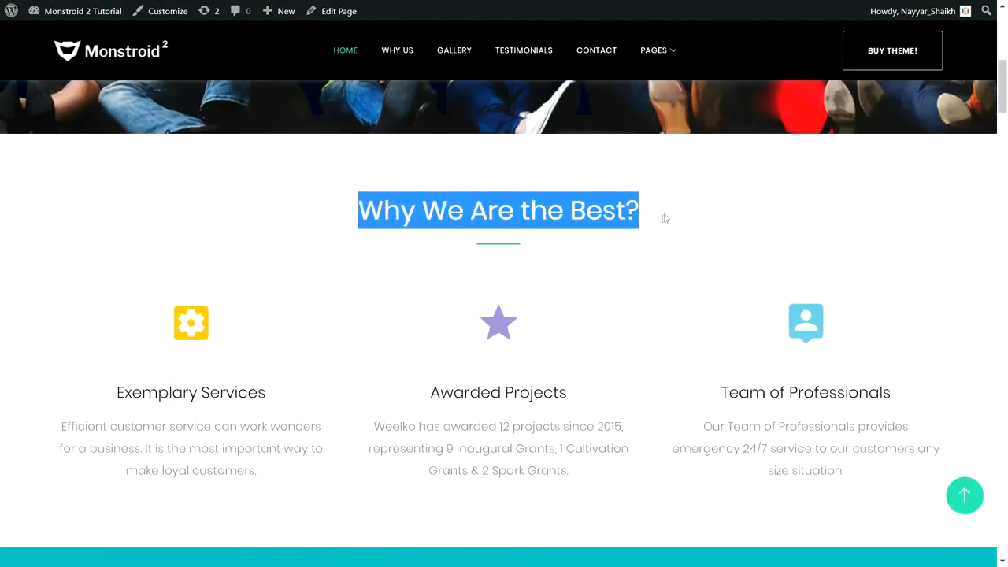
pyautogui.click(491, 251)
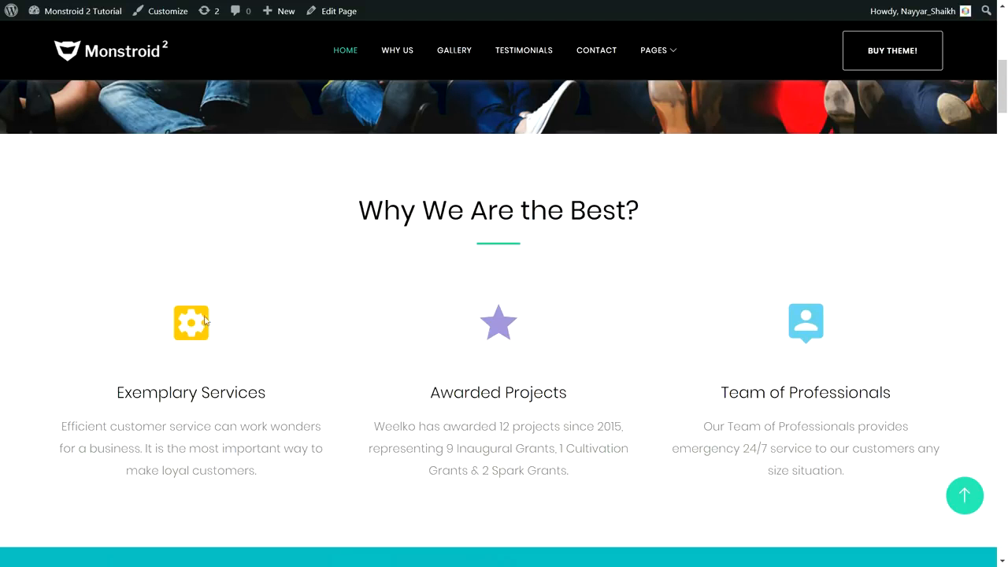
pyautogui.moveTo(120, 391); pyautogui.dragTo(286, 403)
pyautogui.moveTo(283, 470); pyautogui.dragTo(89, 400)
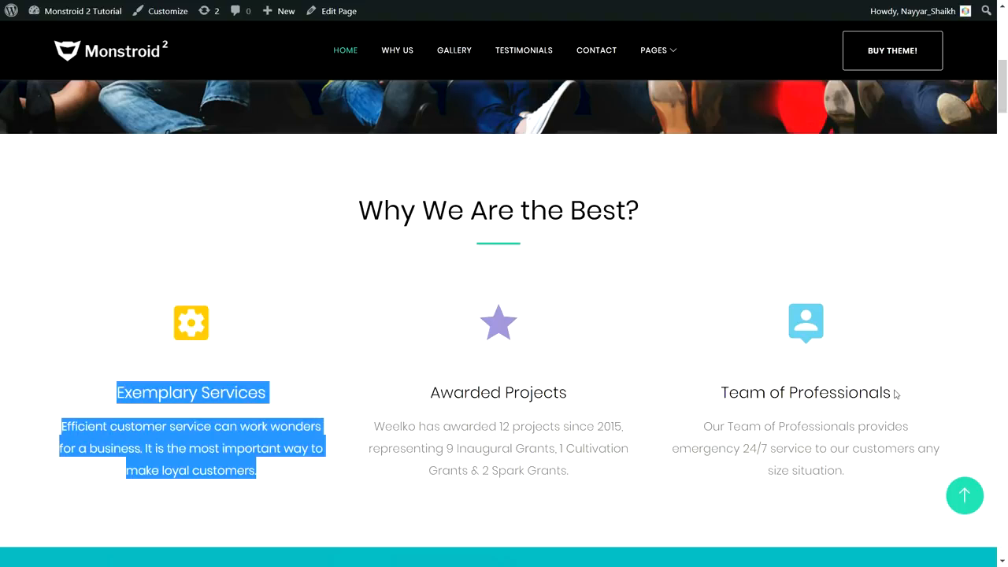
pyautogui.scroll(-5, 893, 388)
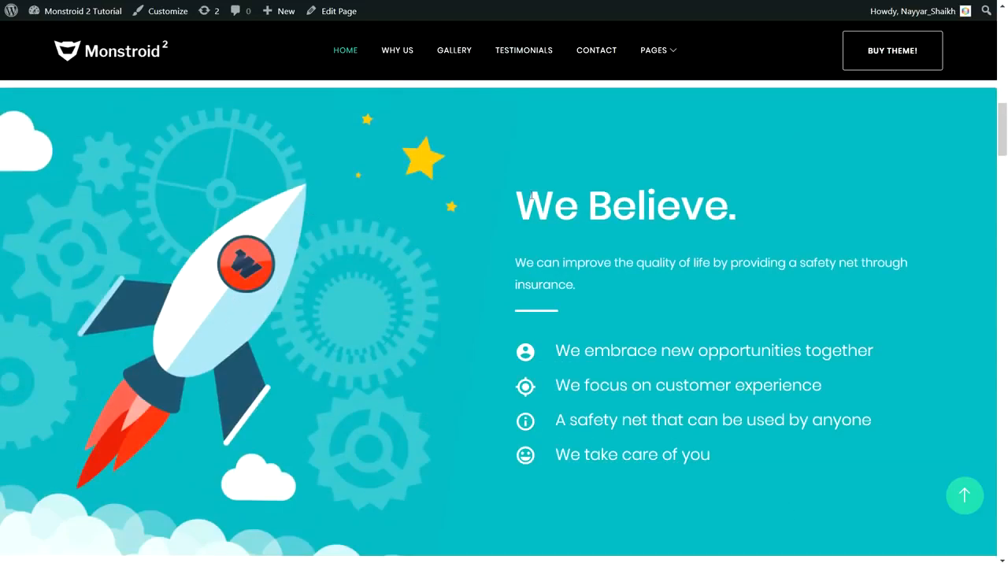
# - Highlight part of the 'We Believe.' heading, then scroll down to the Our Advantages stats
pyautogui.moveTo(531, 195); pyautogui.dragTo(636, 195)
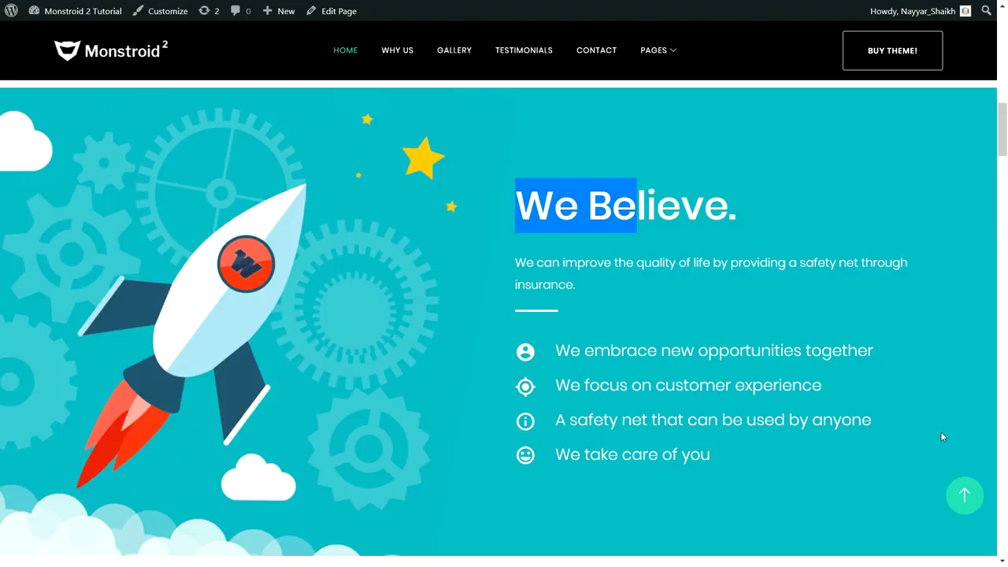
pyautogui.scroll(-5, 929, 440)
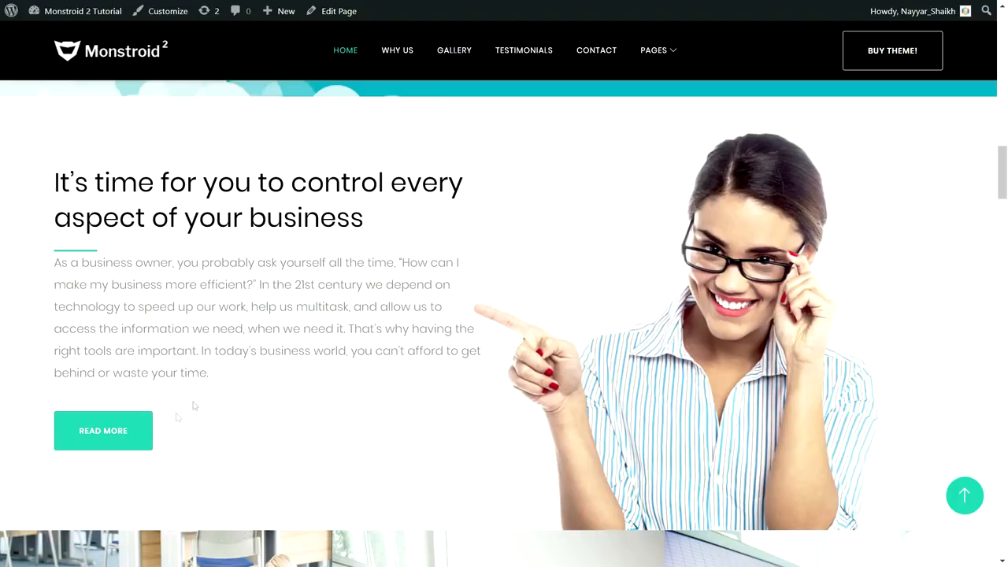
pyautogui.scroll(-5, 459, 412)
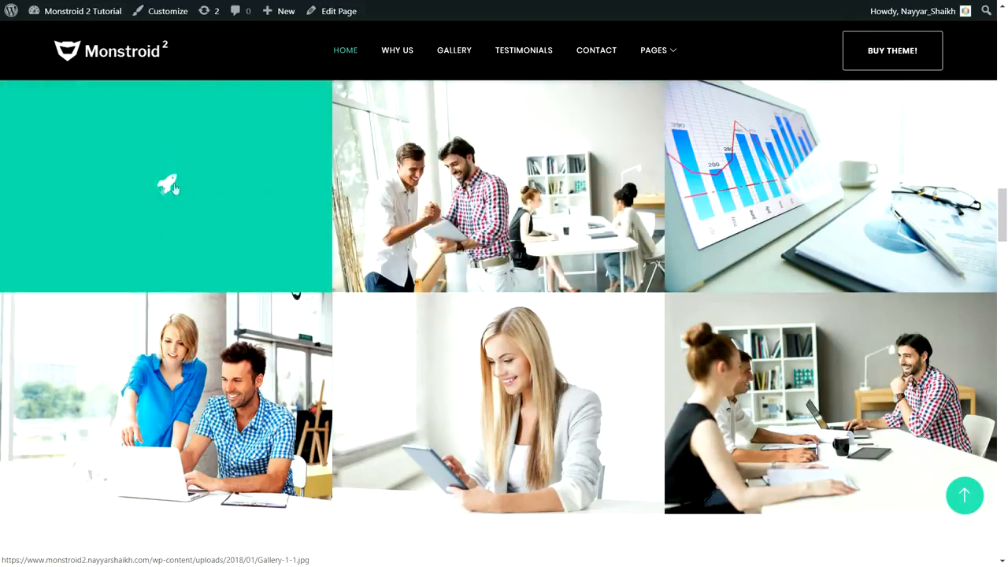
pyautogui.scroll(-6, 342, 385)
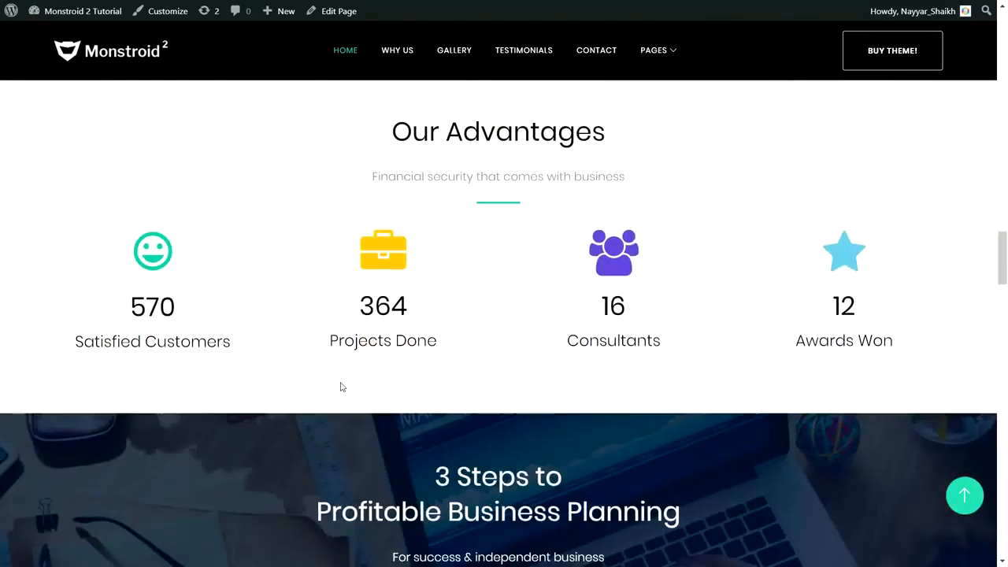
# - Highlight the Our Advantages heading and the 570, 364, 16 and 12 stat figures
pyautogui.scroll(2, 341, 385)
pyautogui.moveTo(383, 256); pyautogui.dragTo(615, 254)
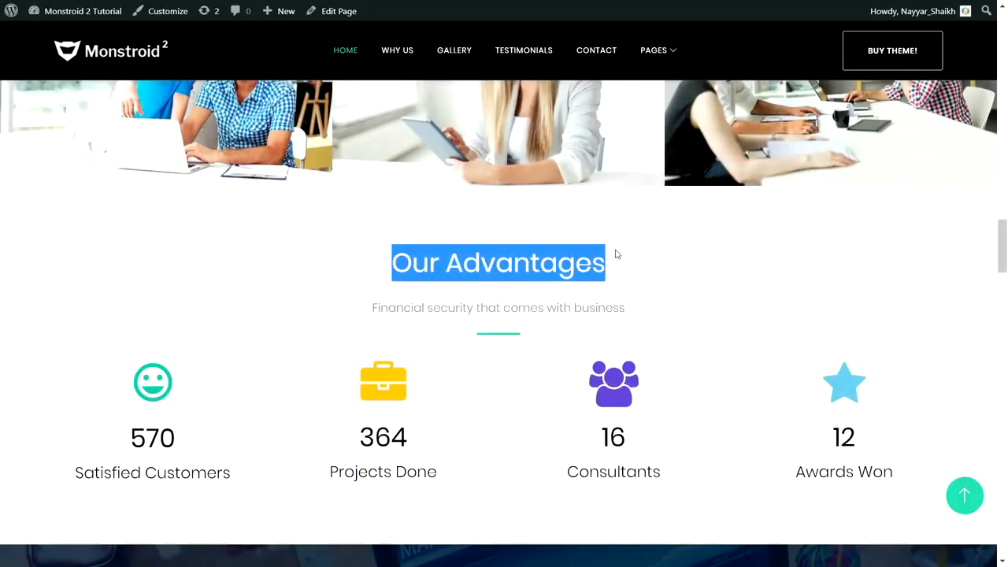
pyautogui.click(681, 397)
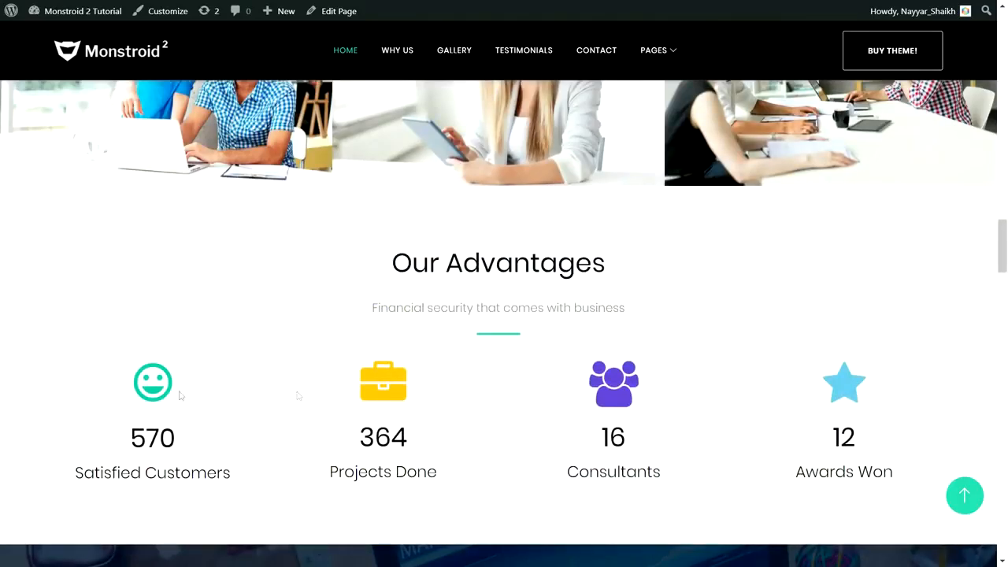
pyautogui.scroll(-2, 915, 376)
pyautogui.moveTo(123, 316); pyautogui.dragTo(213, 308)
pyautogui.moveTo(358, 304); pyautogui.dragTo(438, 300)
pyautogui.moveTo(454, 353); pyautogui.dragTo(326, 342)
pyautogui.moveTo(356, 303); pyautogui.dragTo(426, 304)
pyautogui.click(627, 299)
pyautogui.doubleClick(628, 299)
pyautogui.moveTo(885, 306); pyautogui.dragTo(768, 309)
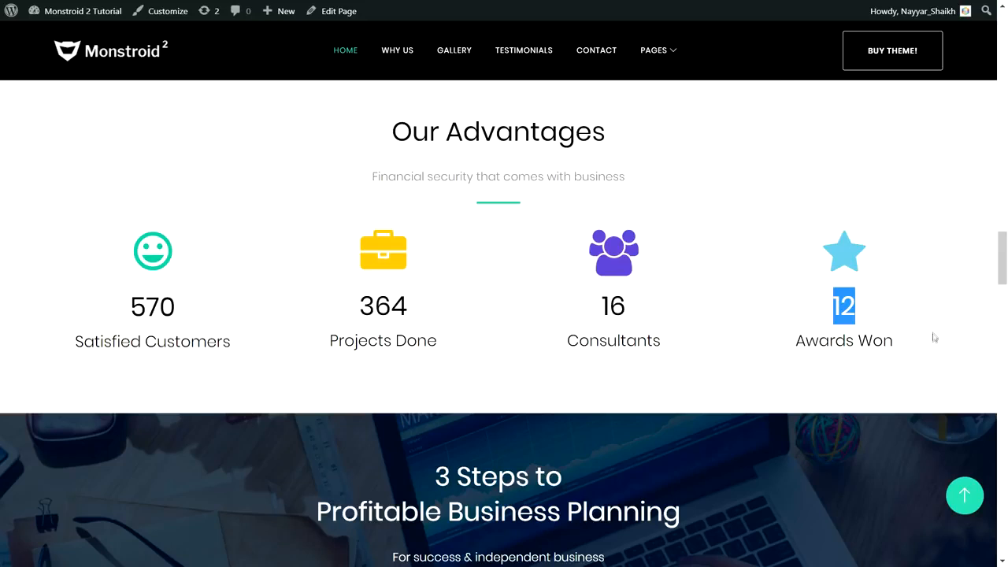
# - Scroll down and highlight the '3 Steps to Profitable Business Planning' heading
pyautogui.scroll(-3, 933, 337)
pyautogui.moveTo(422, 226); pyautogui.dragTo(607, 251)
pyautogui.click(586, 229)
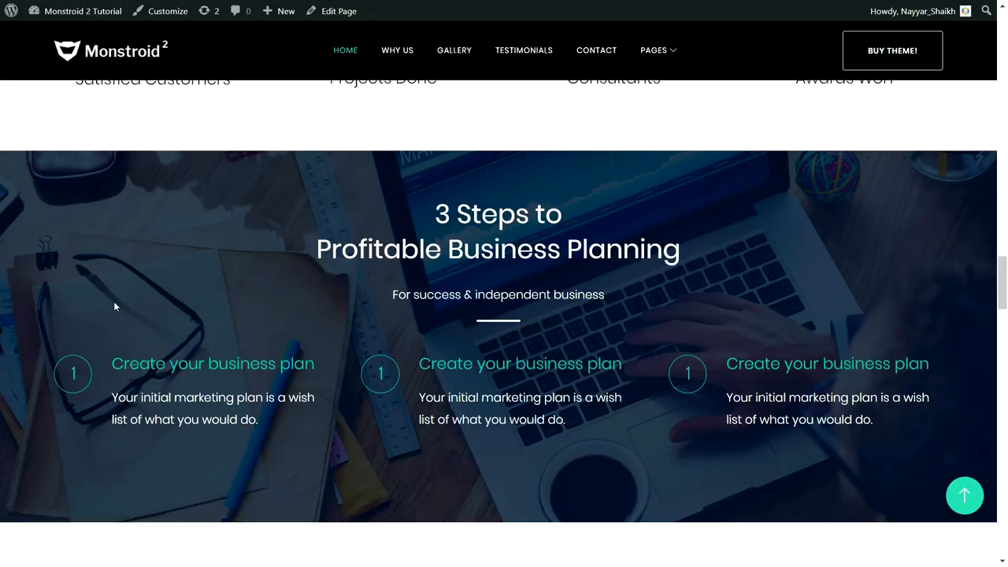
pyautogui.moveTo(408, 194); pyautogui.dragTo(692, 244)
pyautogui.click(693, 250)
# - Toggle the first two FAQ questions, finishing with the first answer open, then scroll to Our Partners
pyautogui.scroll(-5, 719, 347)
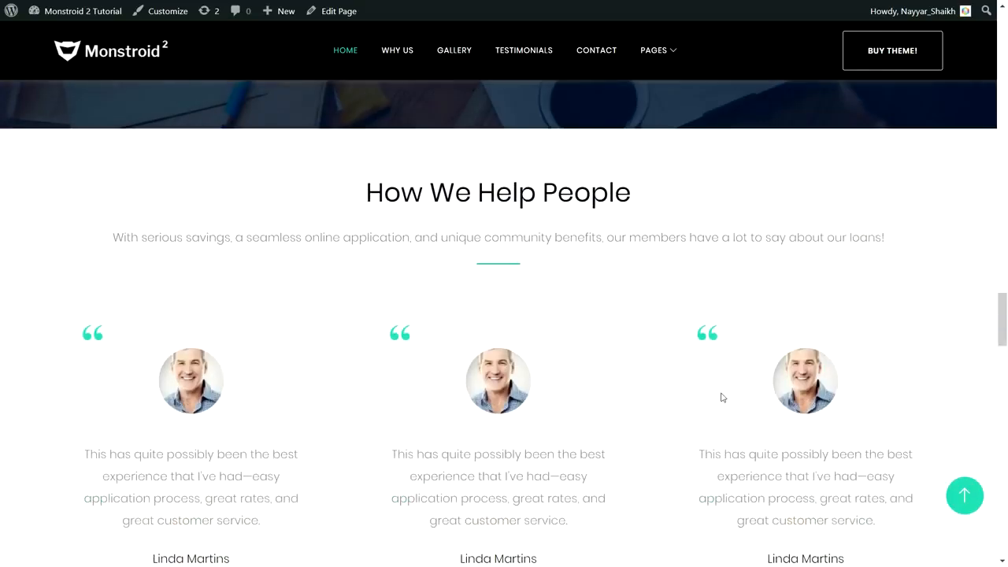
pyautogui.scroll(-1, 882, 320)
pyautogui.scroll(1, 878, 321)
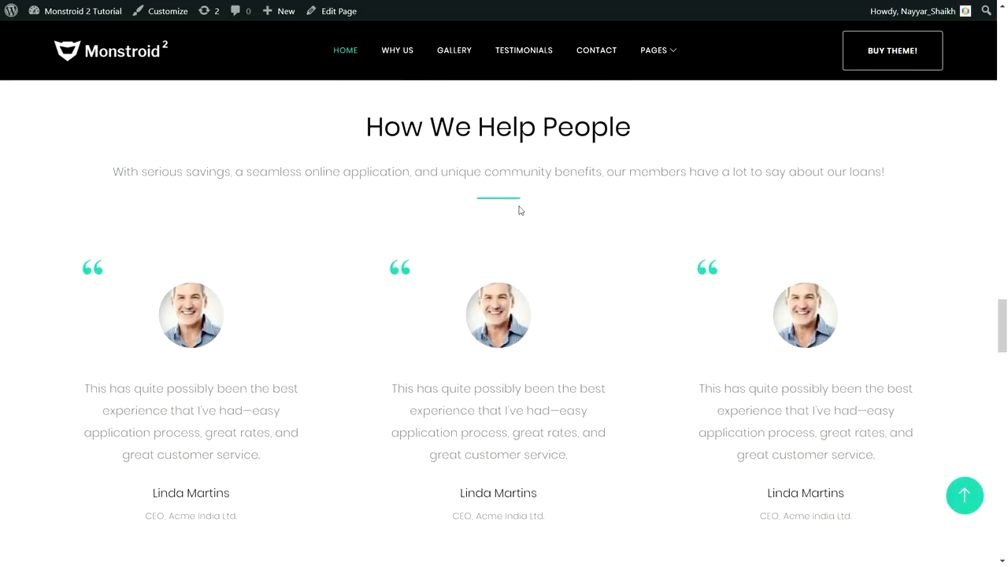
pyautogui.scroll(-1, 597, 250)
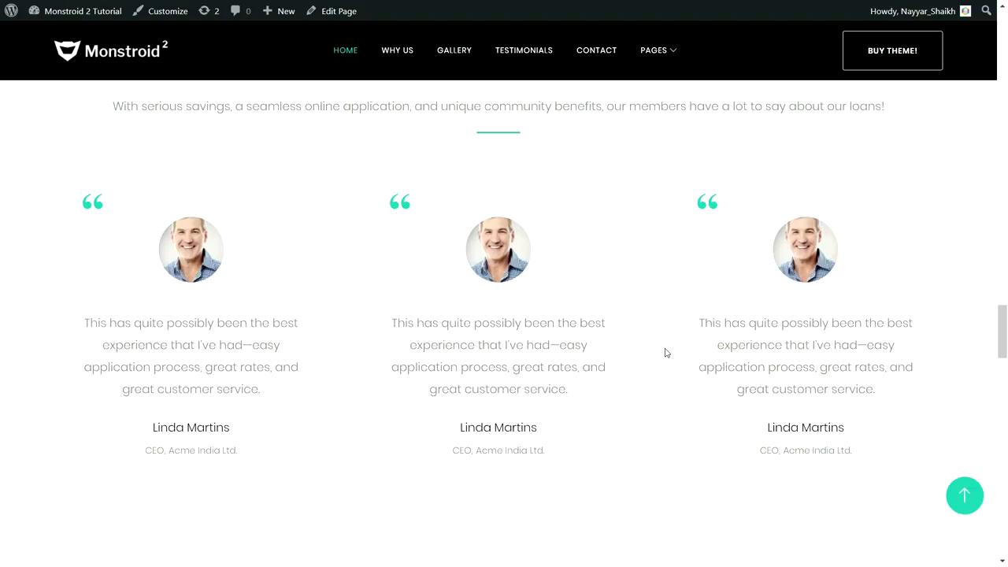
pyautogui.scroll(-8, 665, 353)
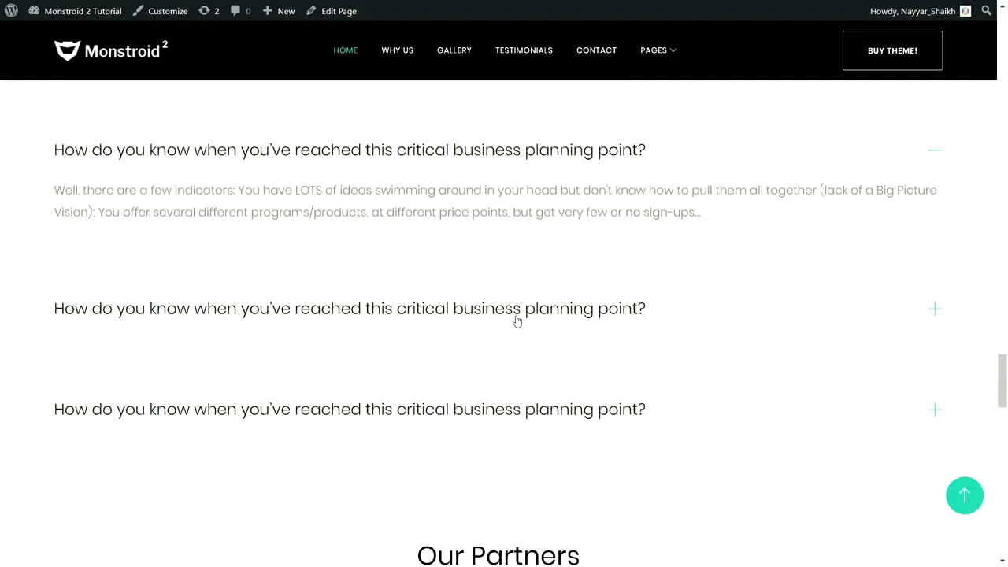
pyautogui.click(517, 309)
pyautogui.click(506, 150)
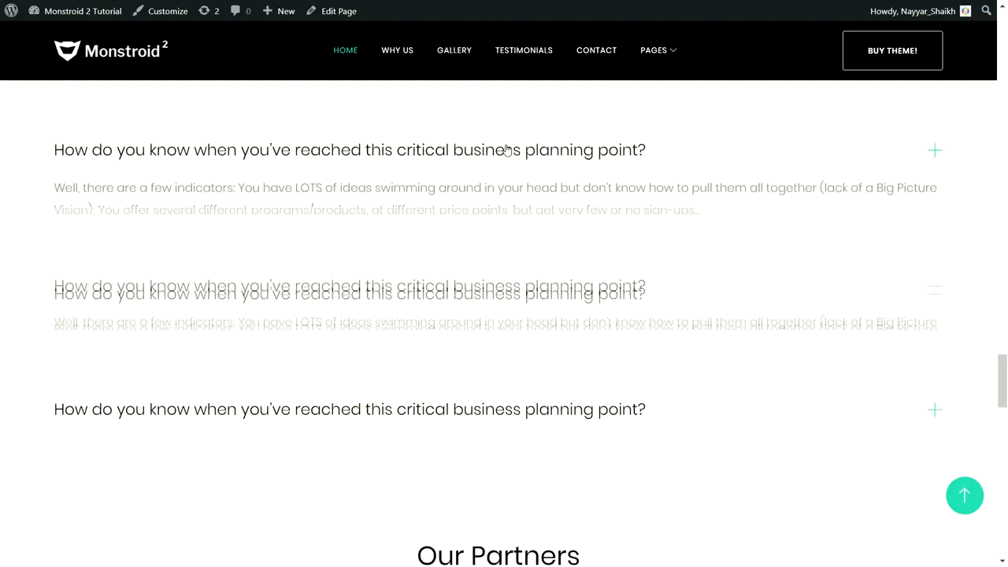
pyautogui.click(514, 307)
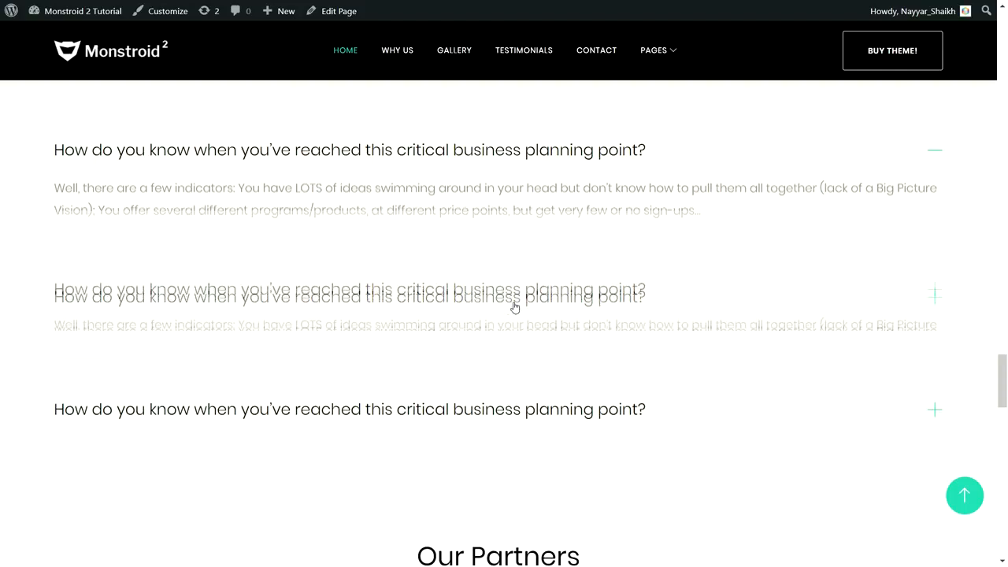
pyautogui.click(471, 163)
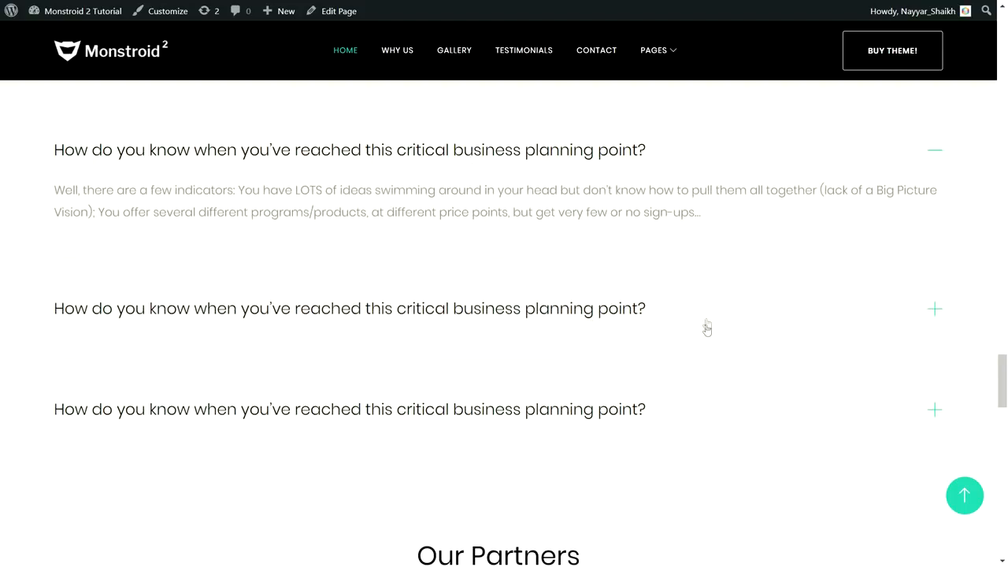
pyautogui.scroll(-4, 704, 322)
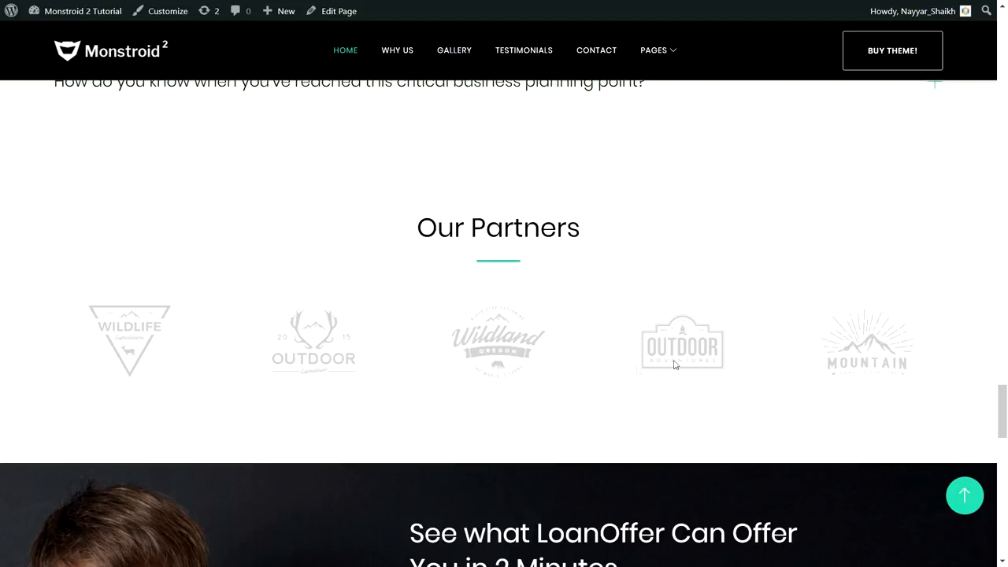
# - Scroll down and highlight the consultation banner's 'Still Have Some Questions Left?' line
pyautogui.scroll(-5, 631, 339)
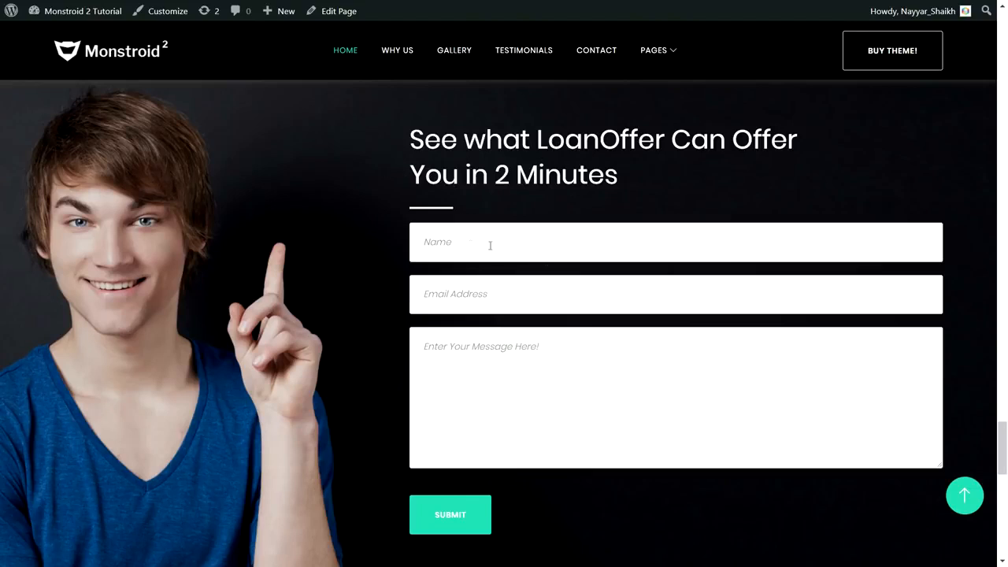
pyautogui.scroll(-5, 628, 327)
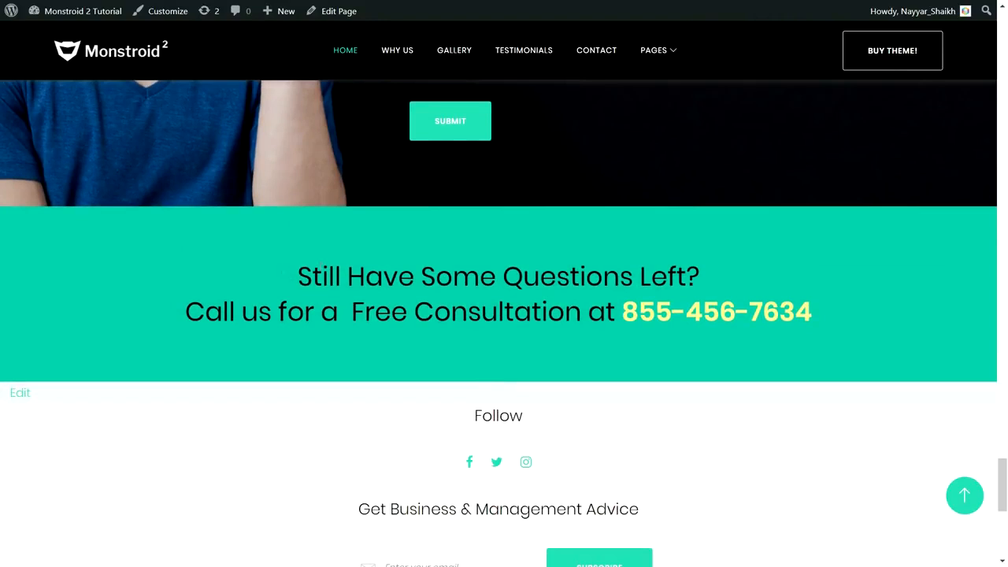
pyautogui.moveTo(297, 276); pyautogui.dragTo(834, 315)
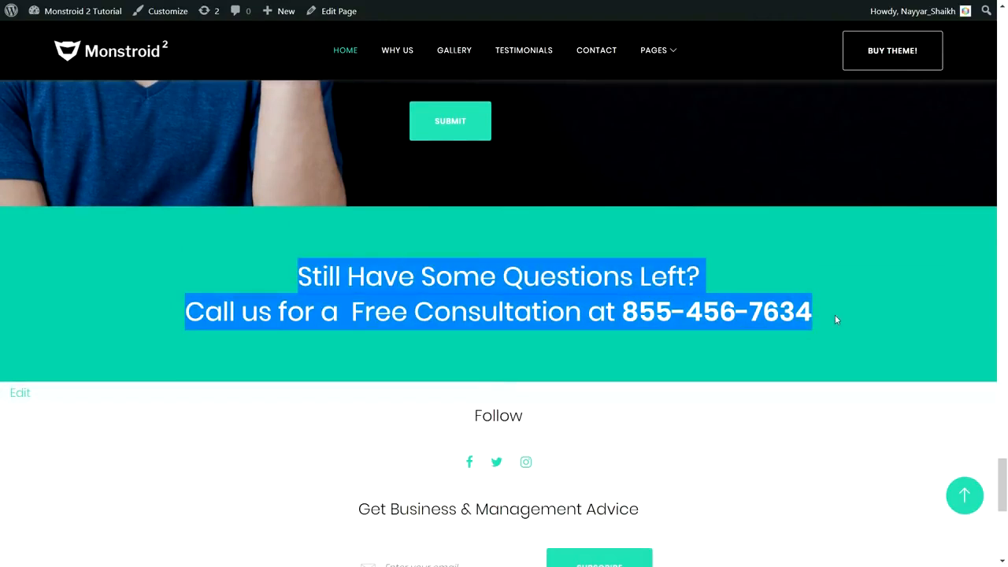
pyautogui.click(834, 315)
pyautogui.moveTo(289, 275); pyautogui.dragTo(797, 263)
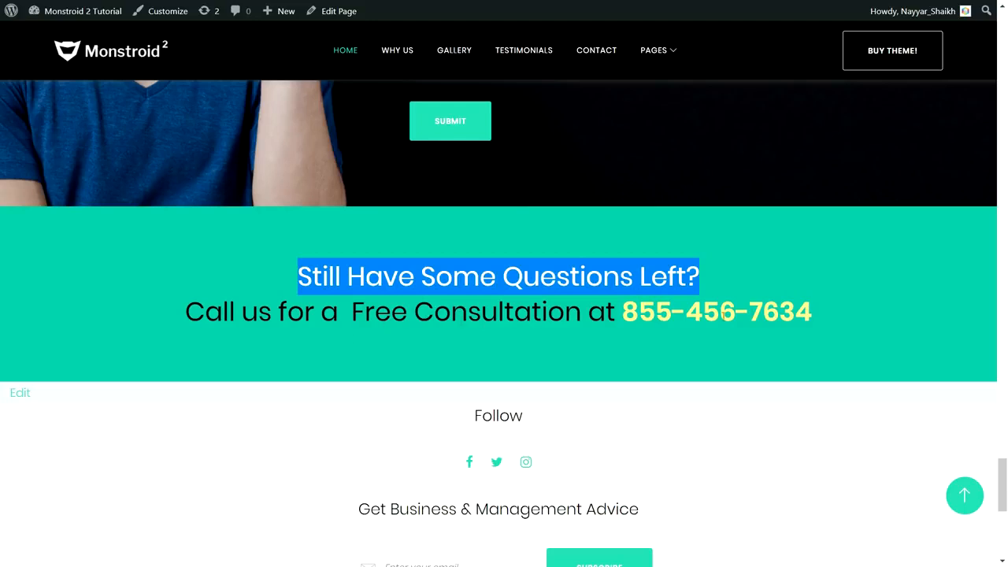
pyautogui.click(839, 335)
# - Scroll through the footer, select its About Us paragraph, and return to the top with the PAGES dropdown showing
pyautogui.scroll(-2, 838, 335)
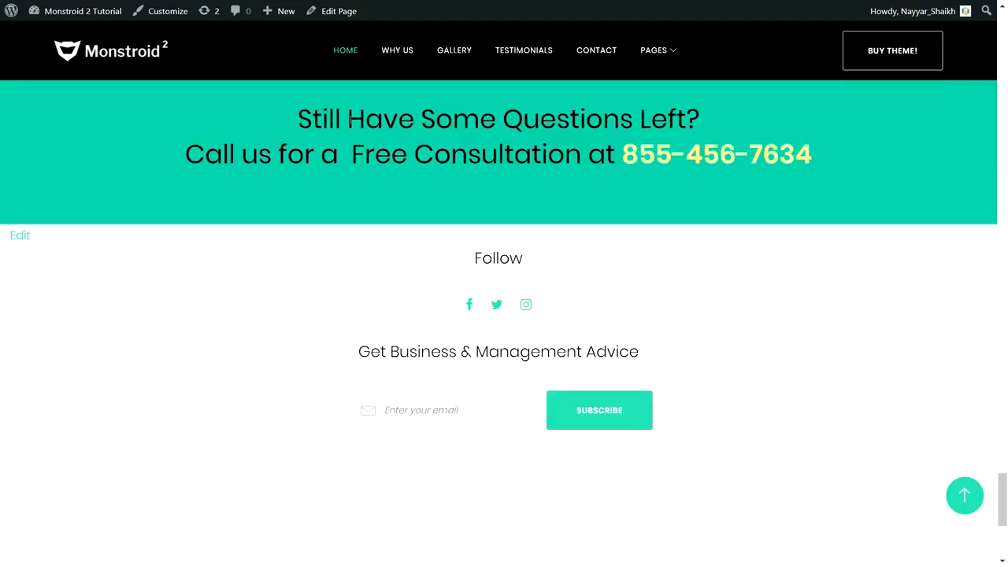
pyautogui.moveTo(1002, 482); pyautogui.dragTo(998, 49)
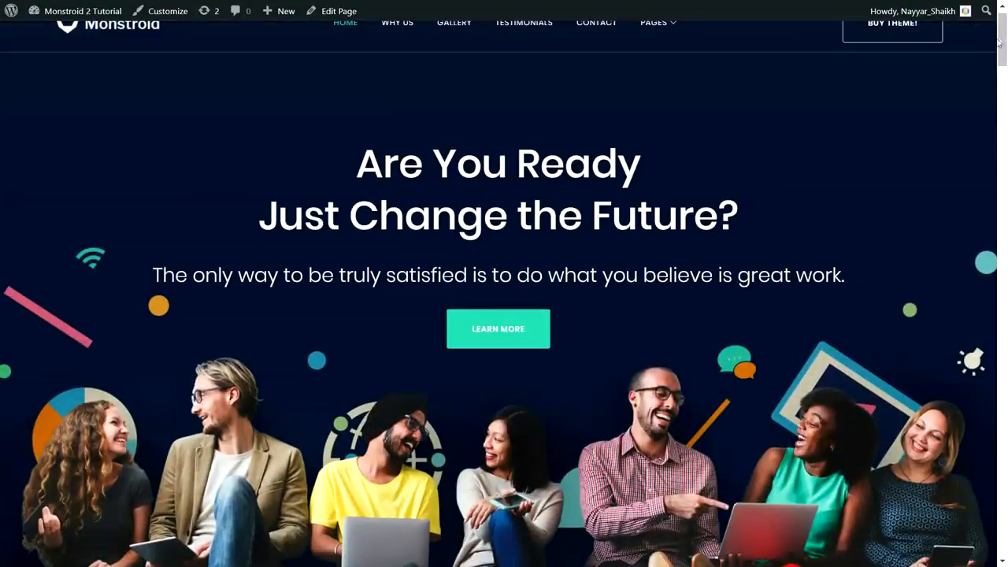
pyautogui.scroll(1, 976, 292)
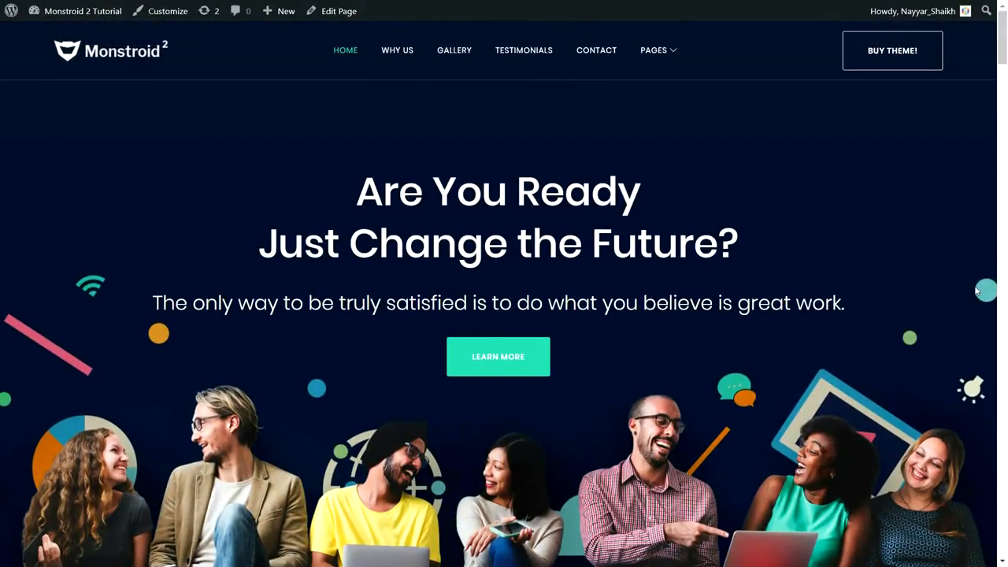
pyautogui.moveTo(1003, 41); pyautogui.dragTo(1004, 505)
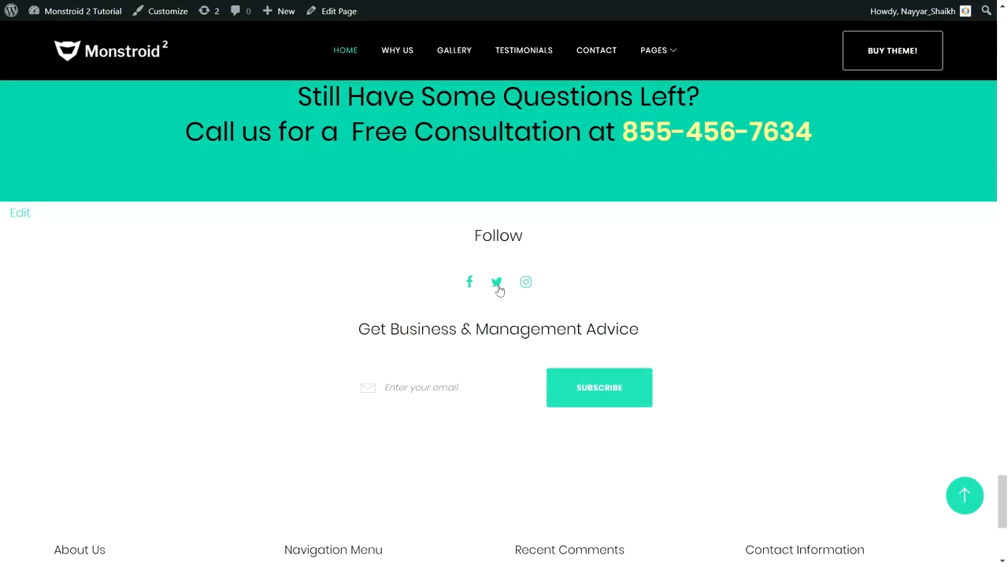
pyautogui.scroll(-3, 604, 349)
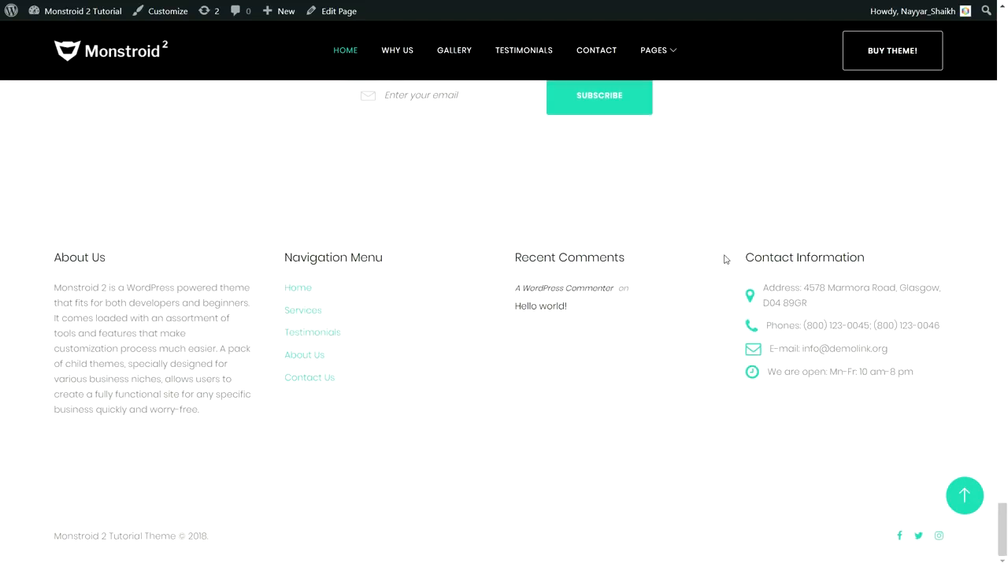
pyautogui.moveTo(54, 287); pyautogui.dragTo(186, 411)
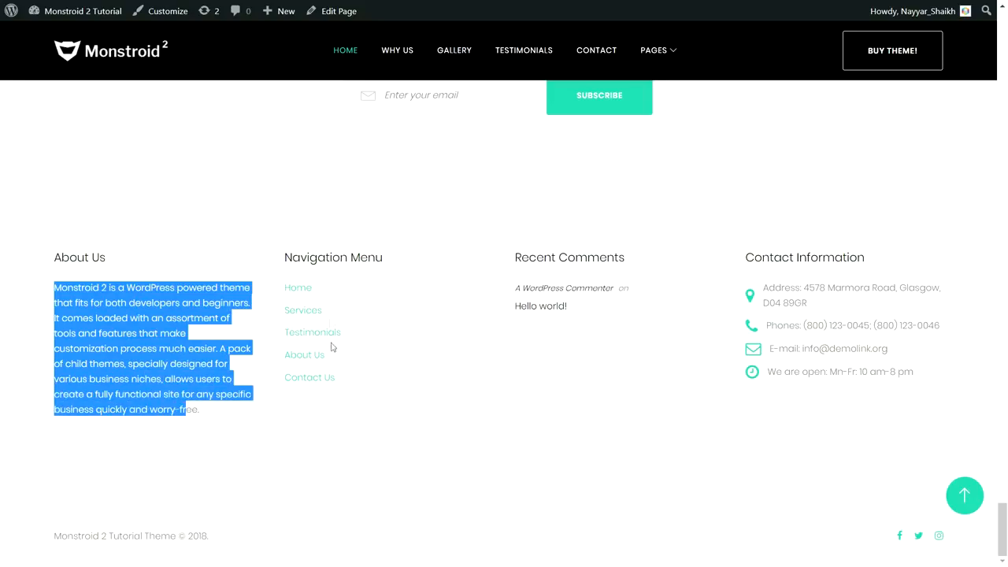
pyautogui.click(964, 495)
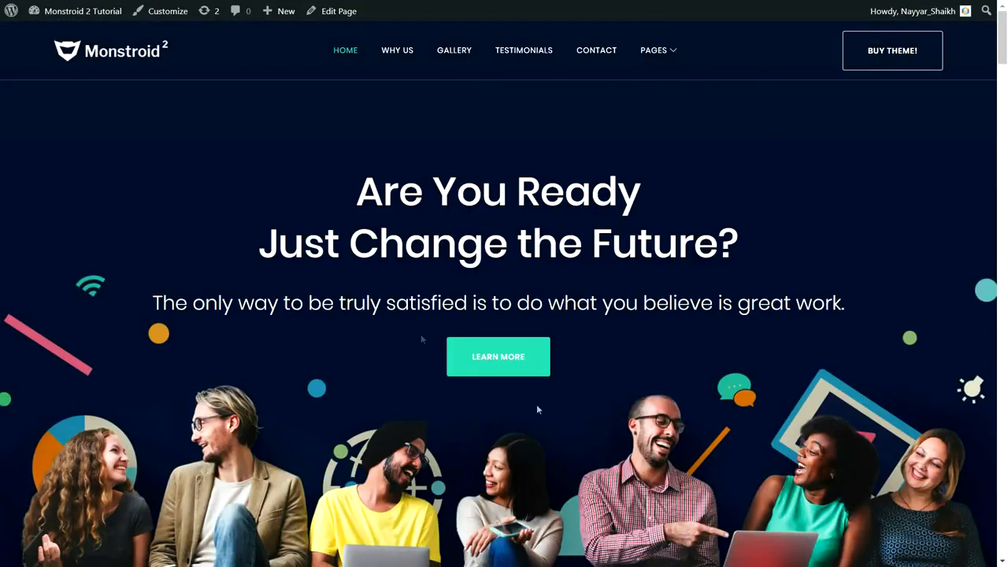
pyautogui.moveTo(668, 54)
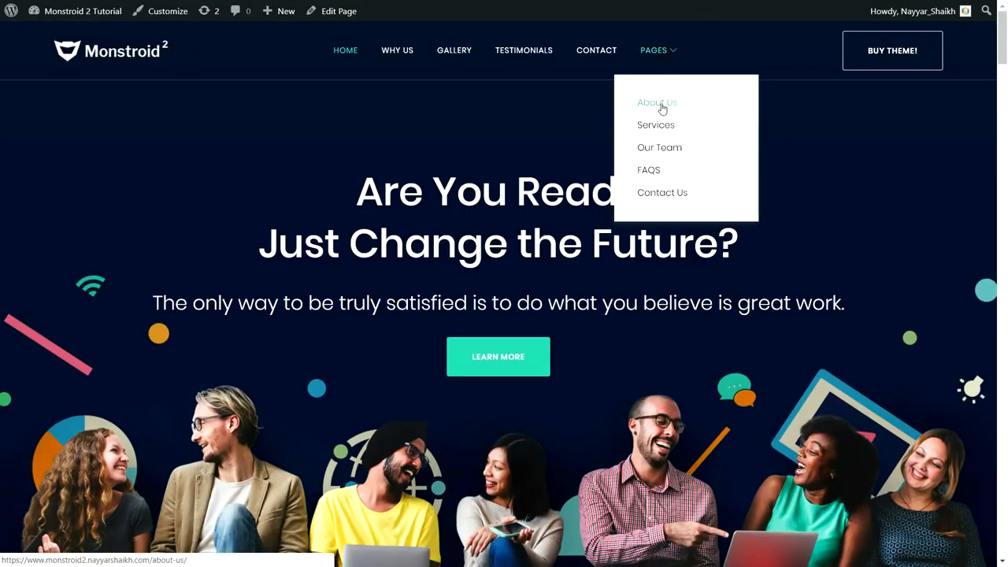
# - Open the About Us page and highlight the ABOUT hero text and the 999 and 48 counters
pyautogui.click(671, 104)
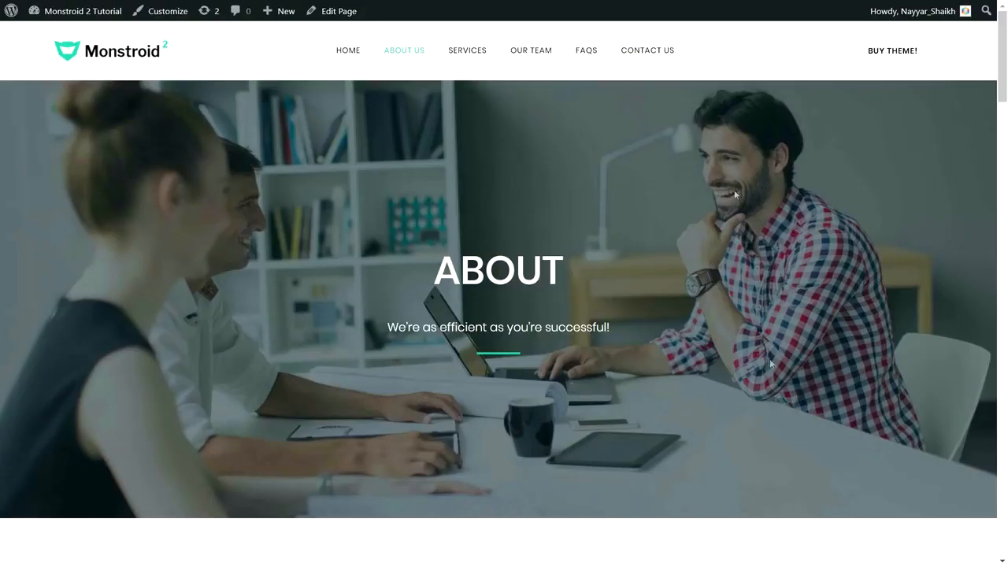
pyautogui.doubleClick(572, 270)
pyautogui.moveTo(619, 328); pyautogui.dragTo(386, 328)
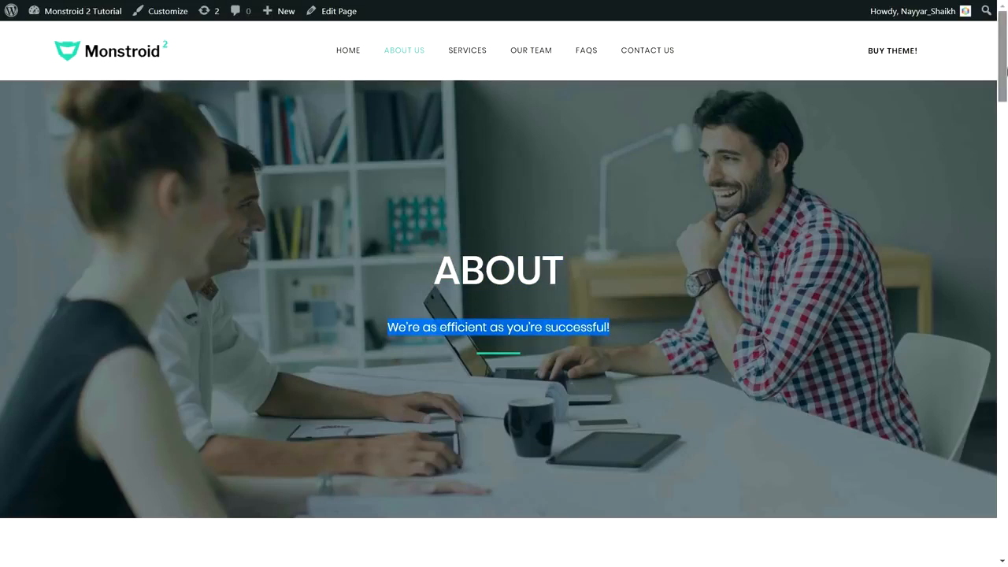
pyautogui.scroll(-6, 300, 182)
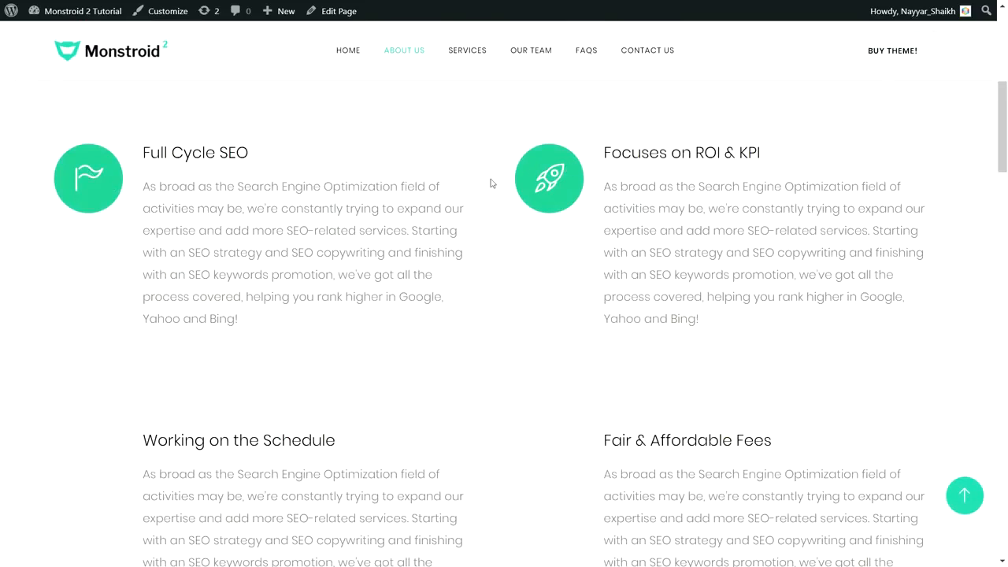
pyautogui.scroll(-3, 1005, 157)
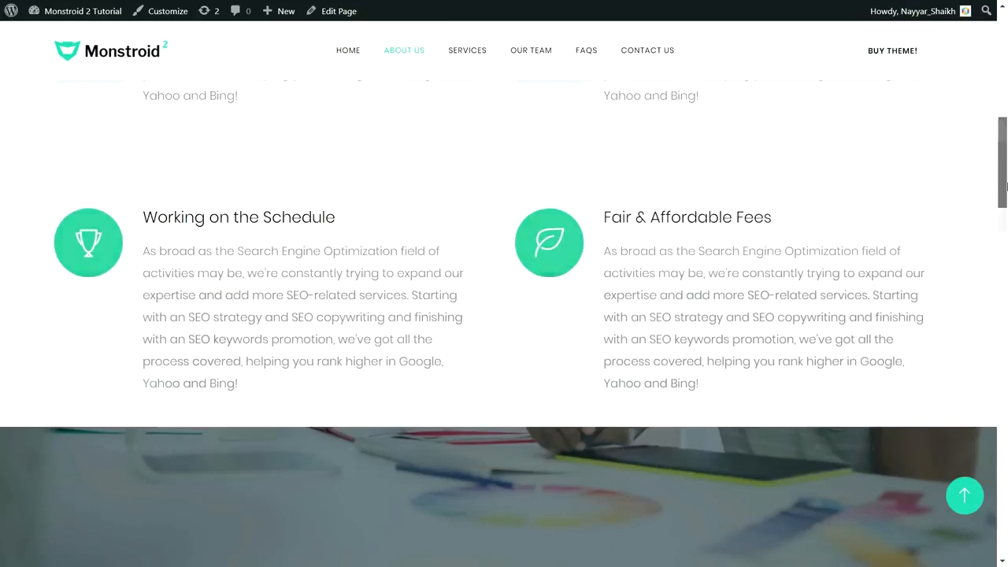
pyautogui.scroll(-4, 1005, 186)
pyautogui.moveTo(91, 312); pyautogui.dragTo(213, 310)
pyautogui.click(226, 344)
pyautogui.moveTo(225, 344); pyautogui.dragTo(91, 318)
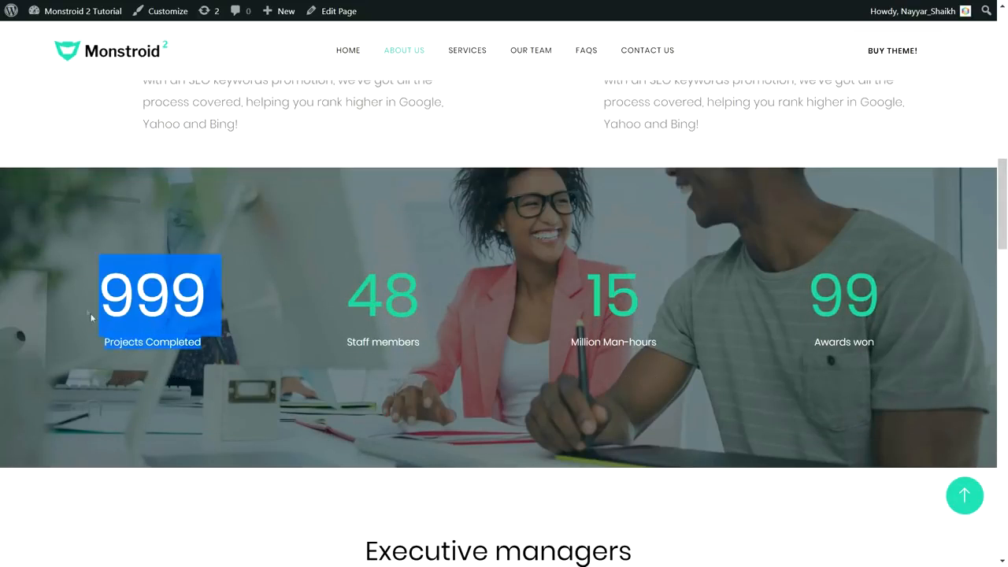
pyautogui.moveTo(423, 314); pyautogui.dragTo(348, 302)
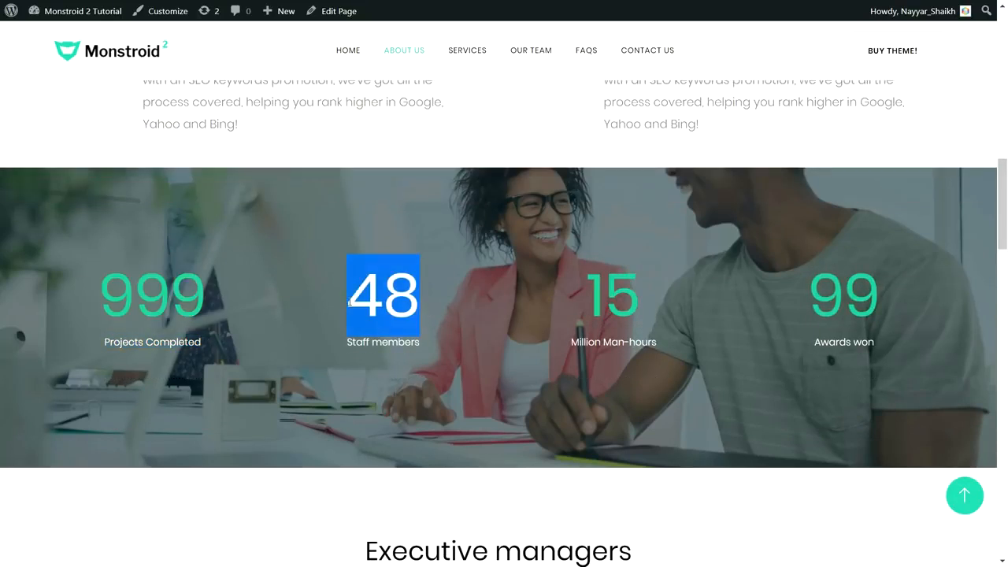
# - Scroll through the rest of the About Us page and jump back to the top
pyautogui.moveTo(1004, 213); pyautogui.dragTo(1004, 242)
pyautogui.scroll(-3, 1004, 205)
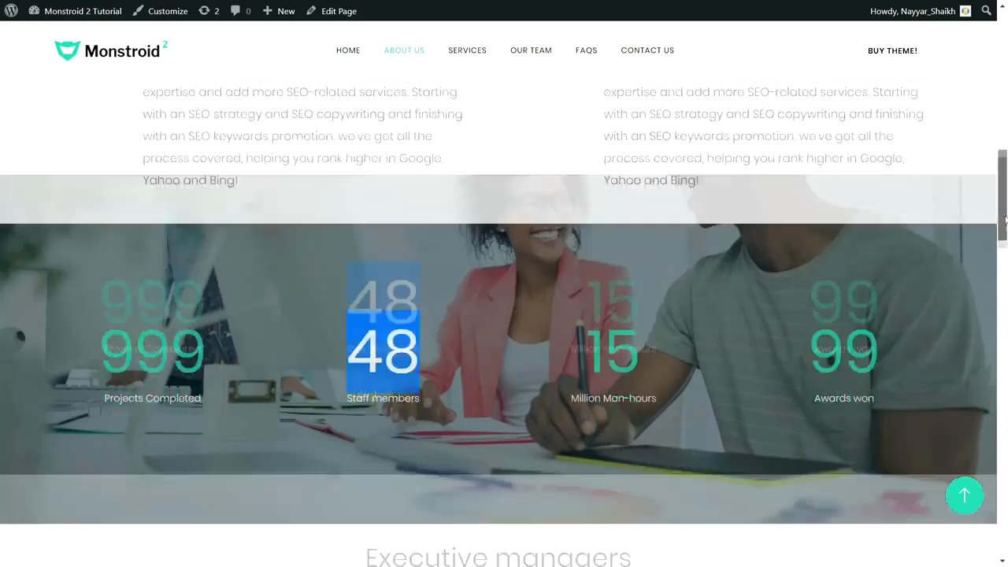
pyautogui.scroll(4, 1005, 204)
pyautogui.scroll(-3, 1005, 205)
pyautogui.scroll(3, 1004, 209)
pyautogui.scroll(-2, 1004, 216)
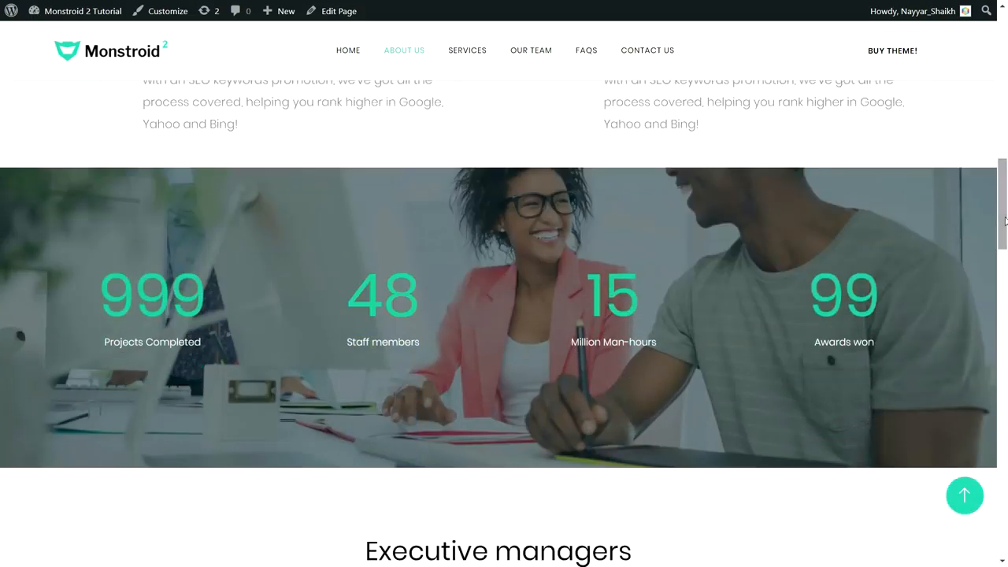
pyautogui.moveTo(1004, 220); pyautogui.dragTo(1006, 473)
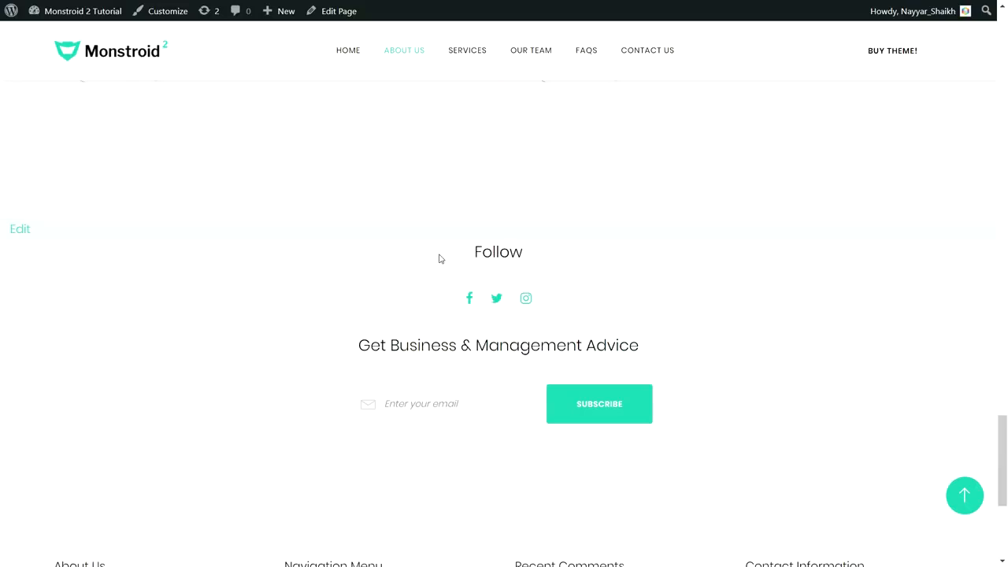
pyautogui.scroll(-1, 440, 258)
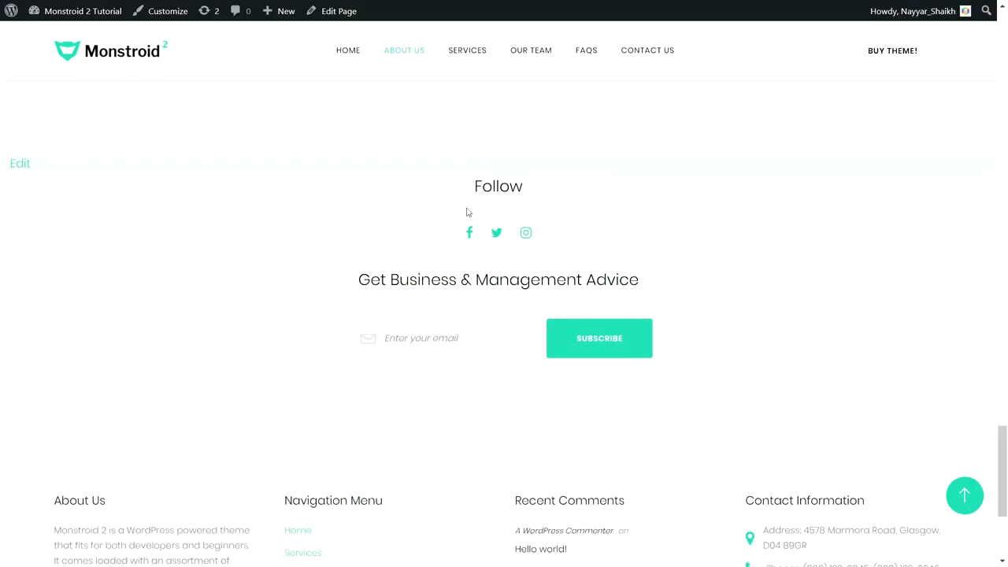
pyautogui.scroll(-3, 501, 299)
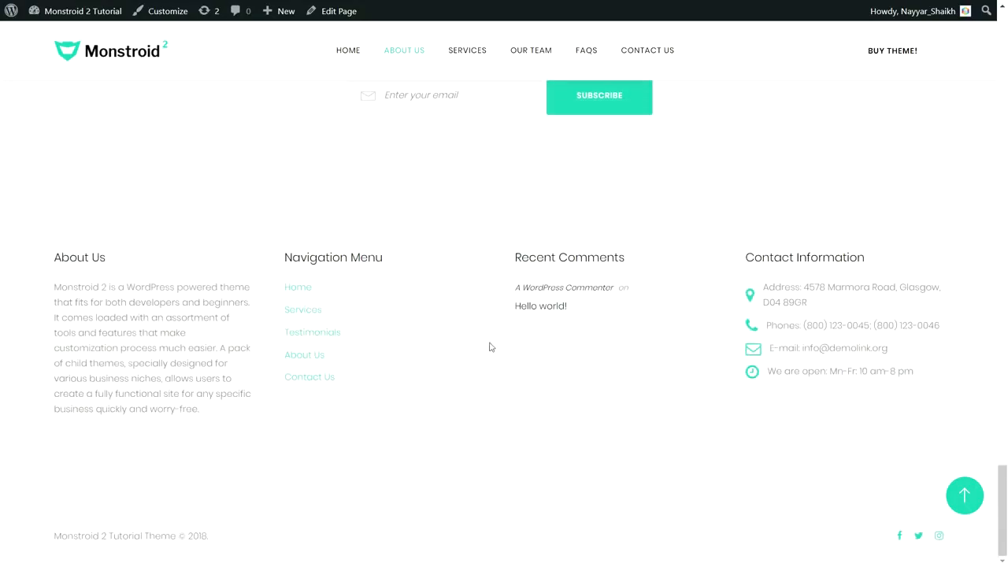
pyautogui.scroll(3, 284, 300)
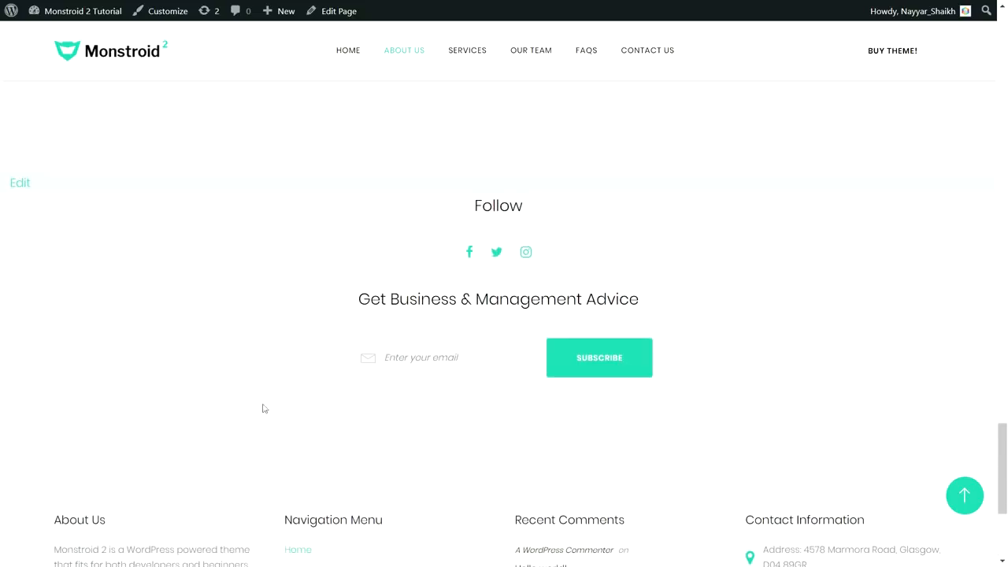
pyautogui.click(964, 494)
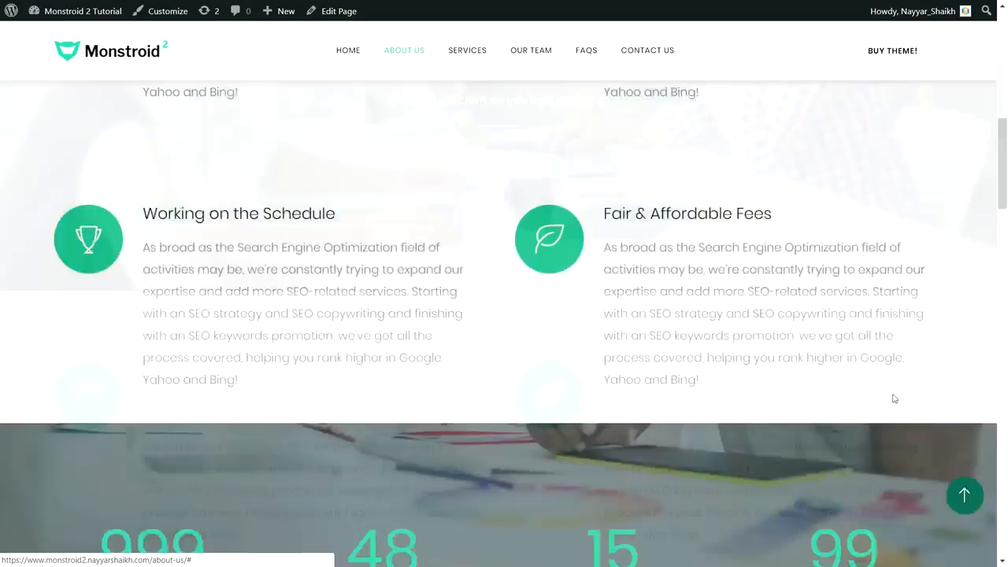
# - Open the Services page and highlight the PPC & Media Buying description
pyautogui.click(469, 51)
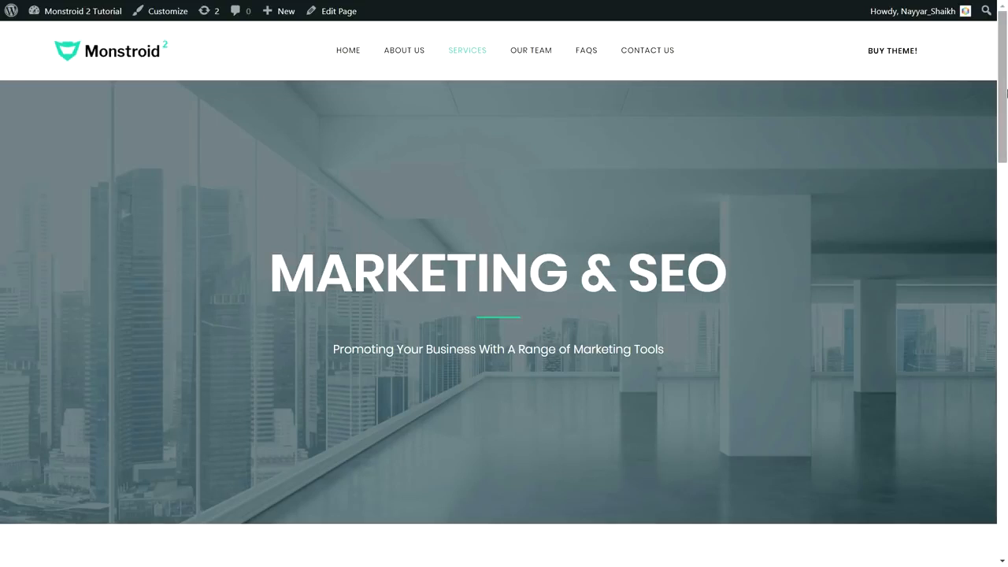
pyautogui.moveTo(1006, 93); pyautogui.dragTo(1006, 207)
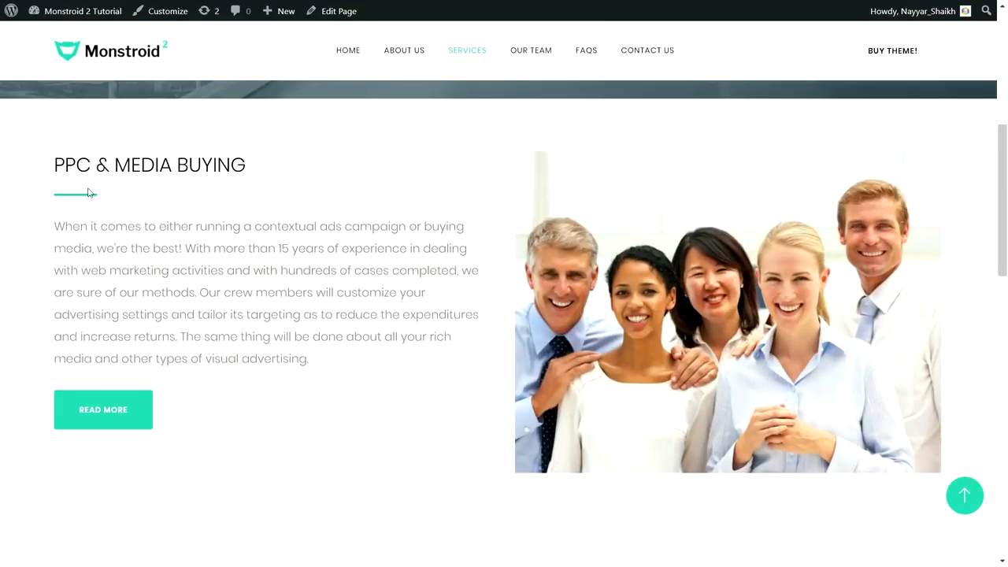
pyautogui.moveTo(54, 227); pyautogui.dragTo(336, 364)
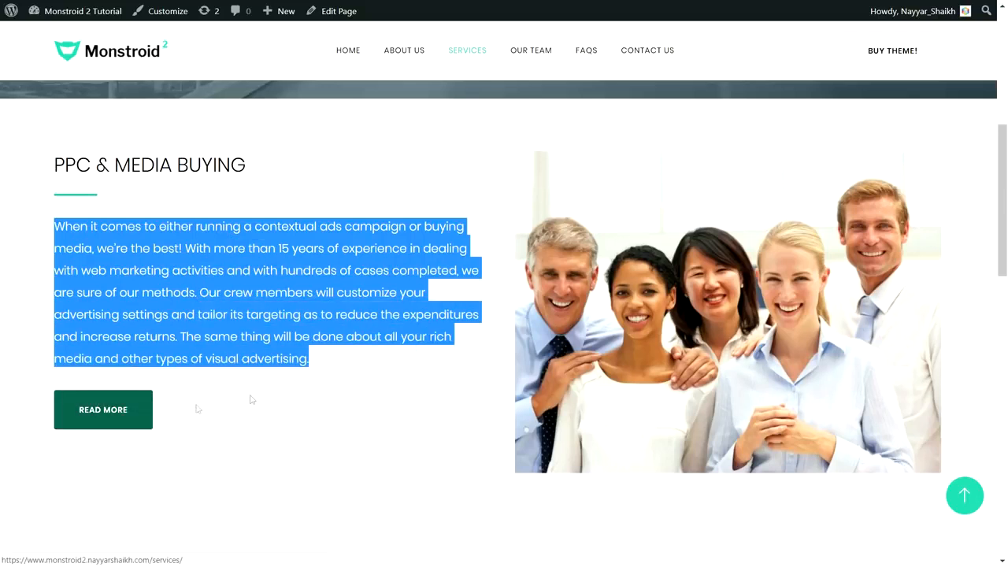
pyautogui.click(252, 399)
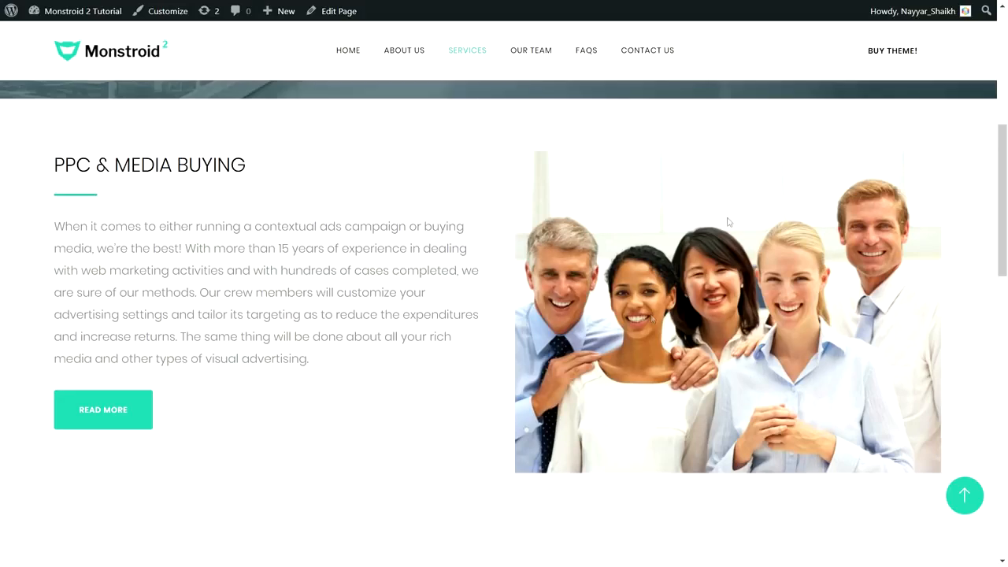
# - Scroll through the repeated PPC & Media Buying blocks and jump back to the top
pyautogui.moveTo(1003, 159); pyautogui.dragTo(1007, 254)
pyautogui.scroll(-2, 607, 194)
pyautogui.scroll(5, 611, 197)
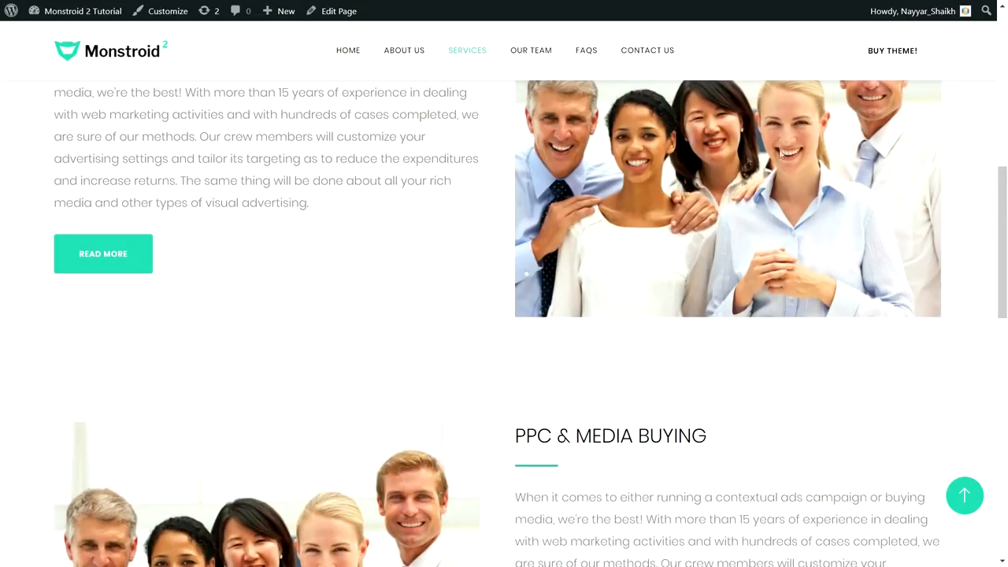
pyautogui.scroll(-4, 795, 153)
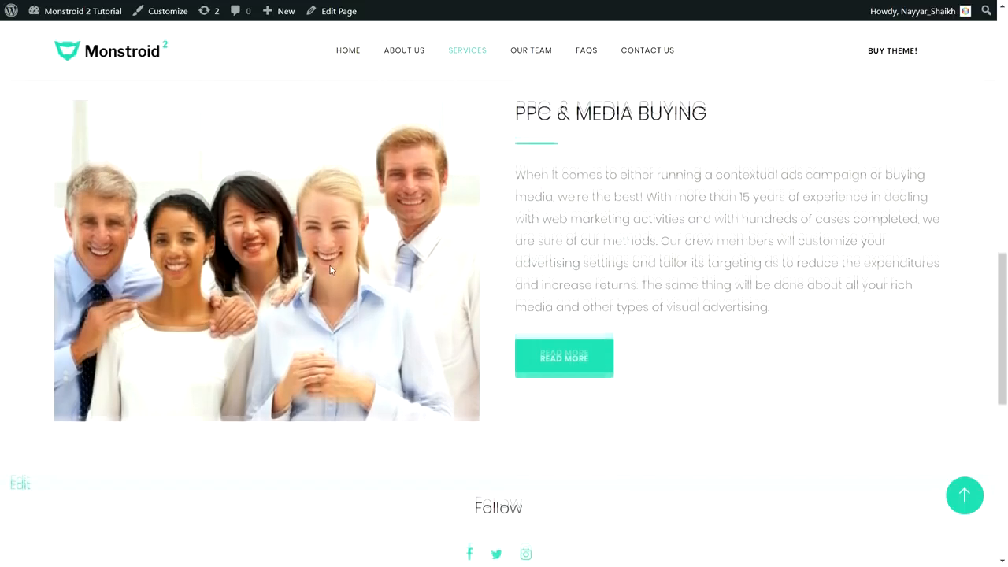
pyautogui.scroll(1, 330, 269)
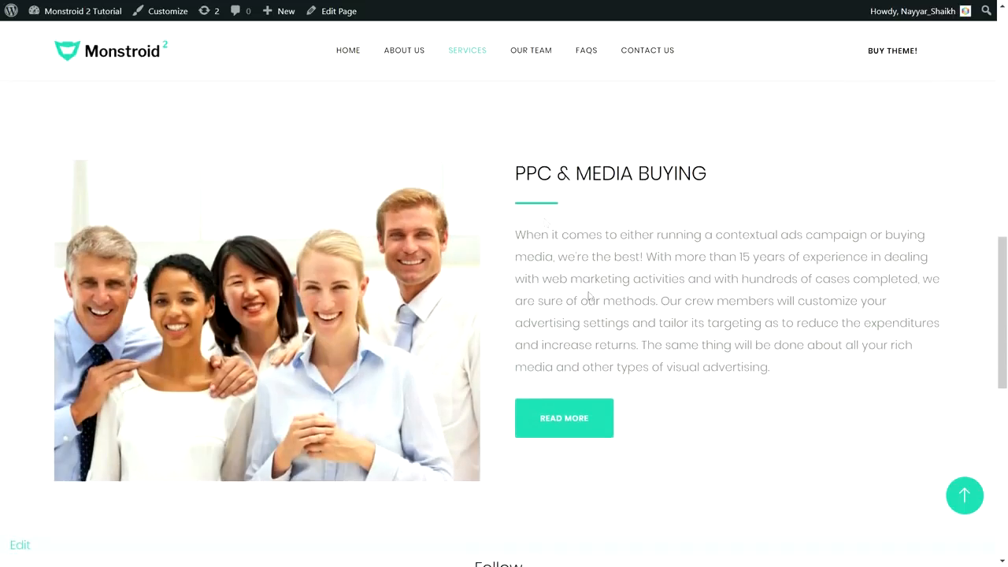
pyautogui.scroll(-3, 612, 359)
pyautogui.scroll(3, 615, 359)
pyautogui.scroll(1, 615, 358)
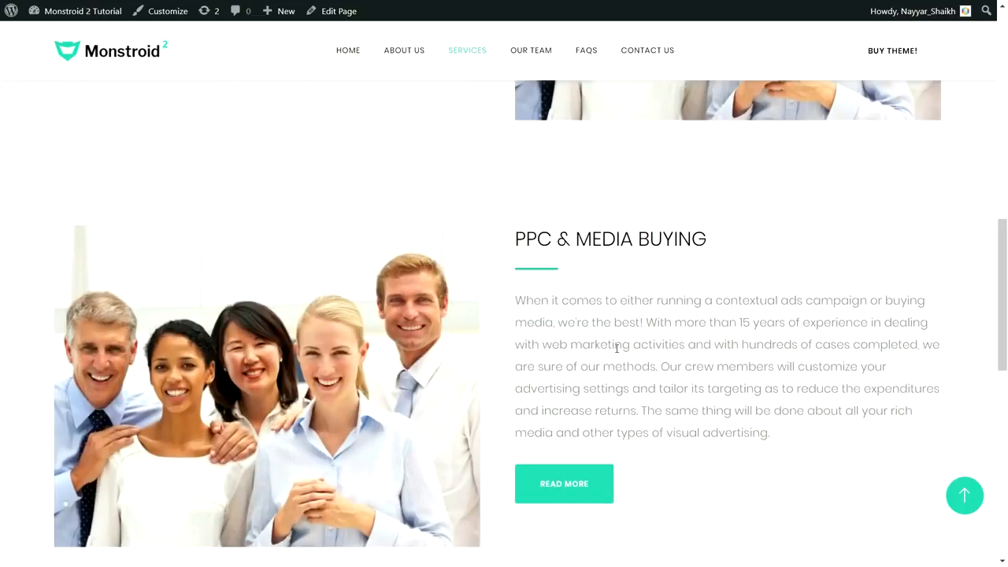
pyautogui.scroll(-2, 616, 347)
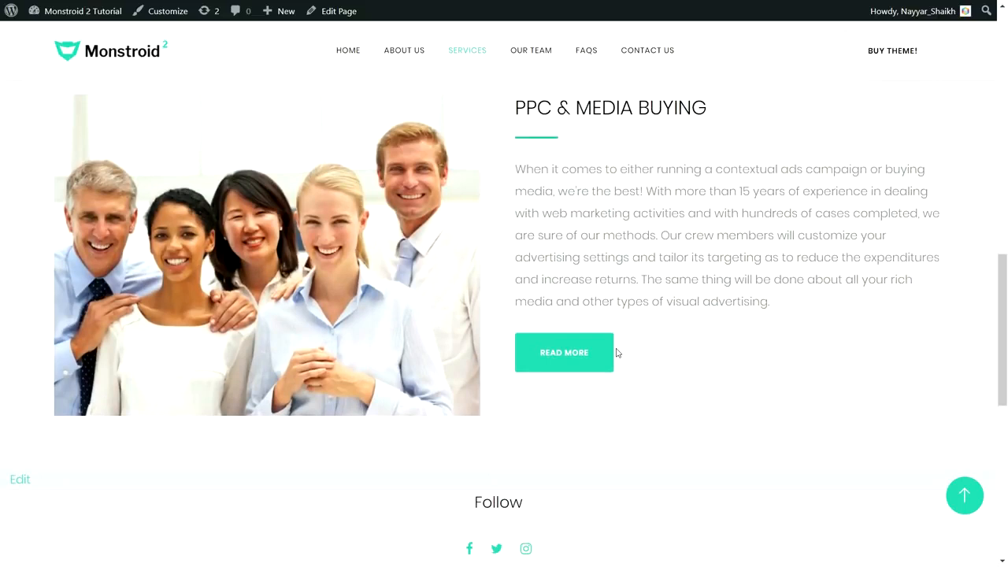
pyautogui.click(963, 494)
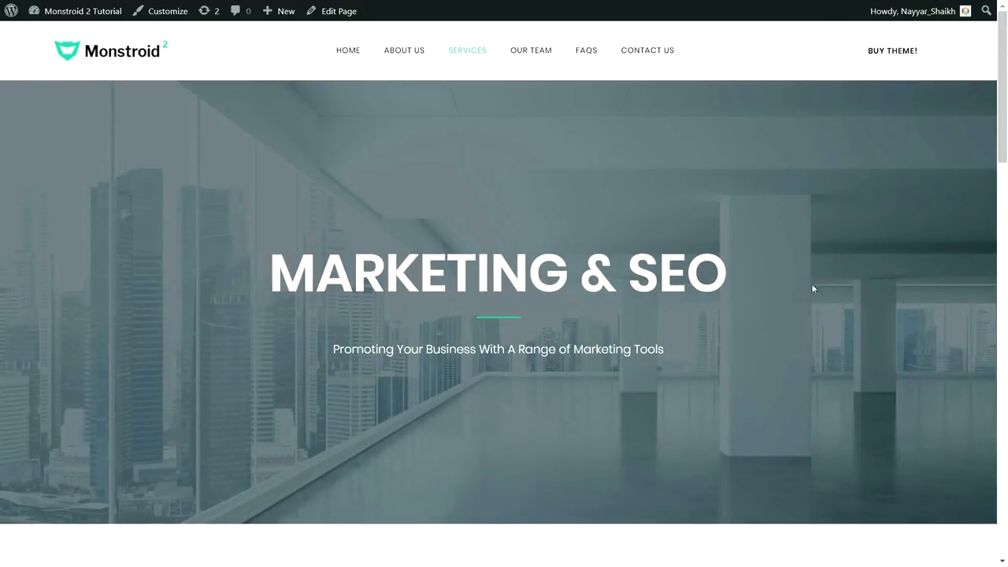
# - Visit the Our Team page, then open the FAQs page and scroll through it
pyautogui.click(527, 59)
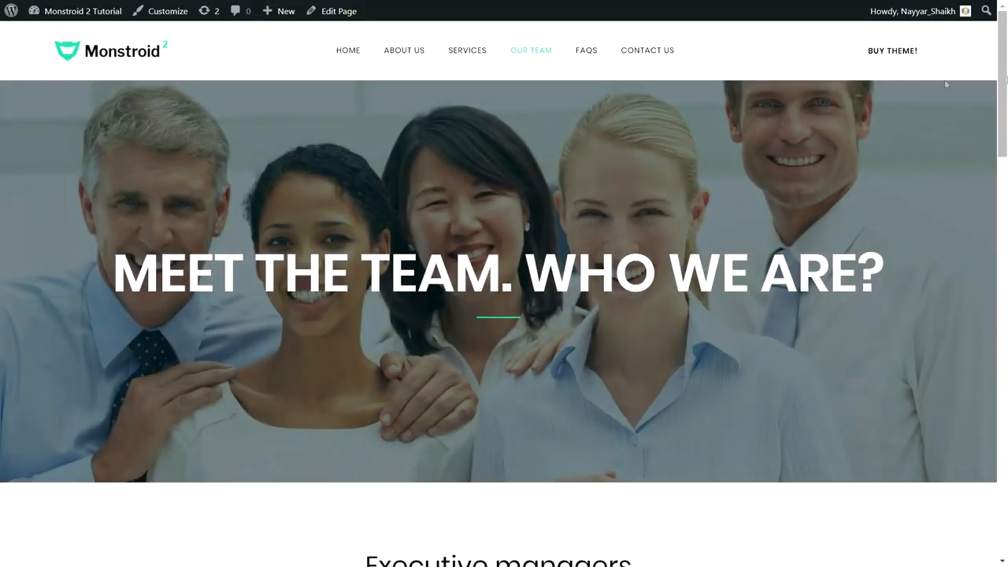
pyautogui.moveTo(1004, 80)
pyautogui.mouseDown()
pyautogui.moveTo(1005, 382)
pyautogui.moveTo(1005, 78)
pyautogui.mouseUp()
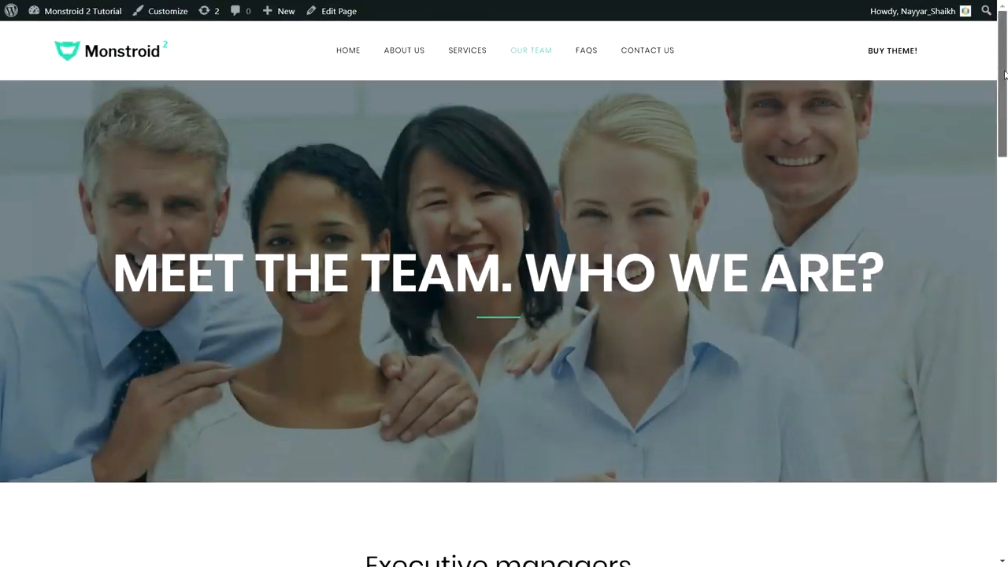
pyautogui.click(586, 50)
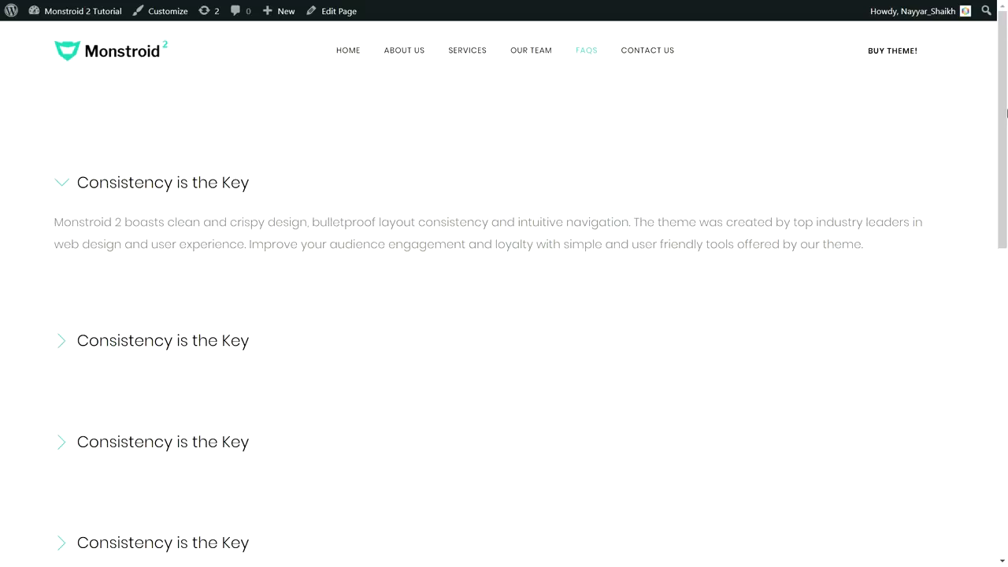
pyautogui.scroll(-3, 1004, 132)
pyautogui.scroll(3, 1004, 132)
# - Open Contact Us, show and close the Mumbai map marker's details, and scroll the page
pyautogui.click(652, 53)
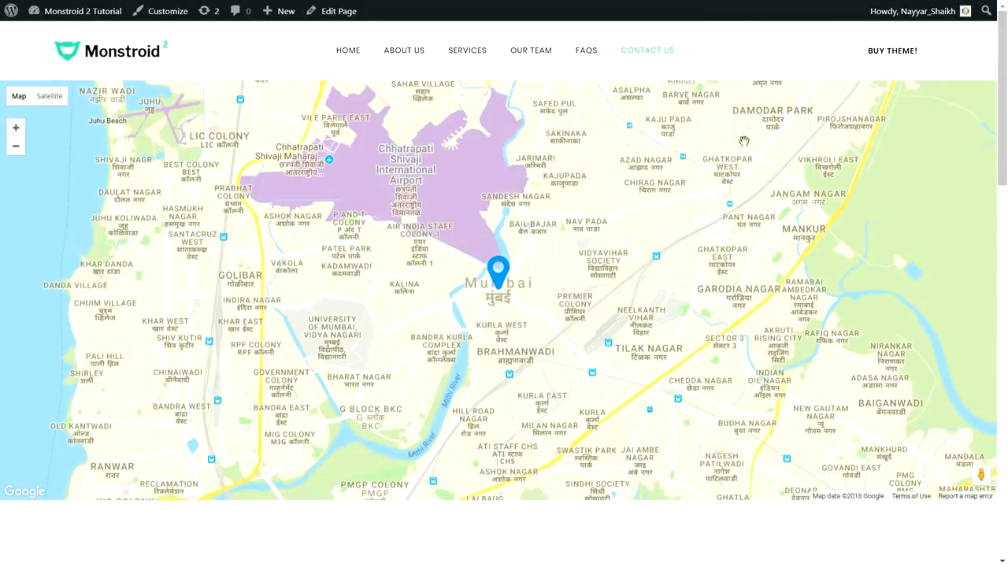
pyautogui.click(496, 268)
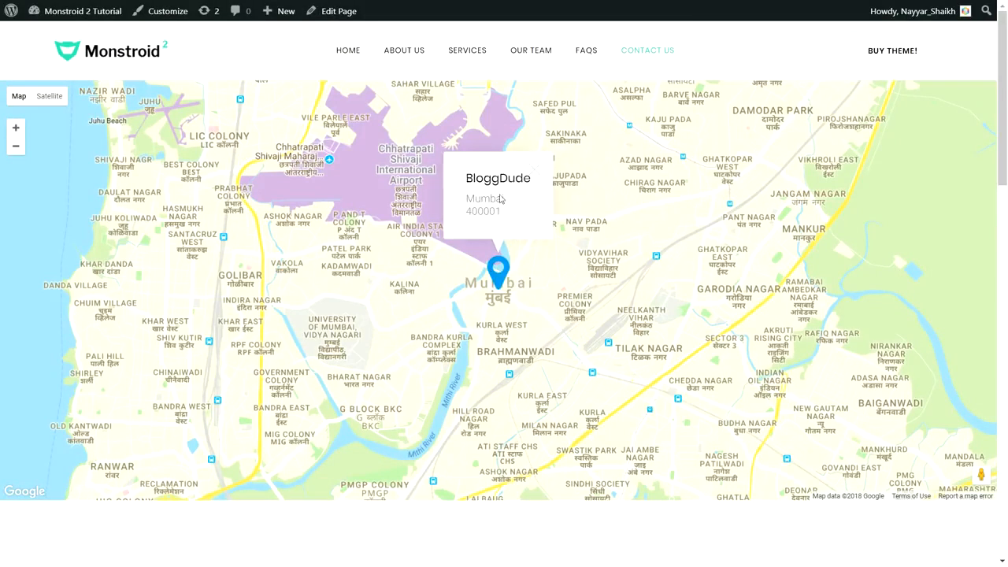
pyautogui.click(533, 171)
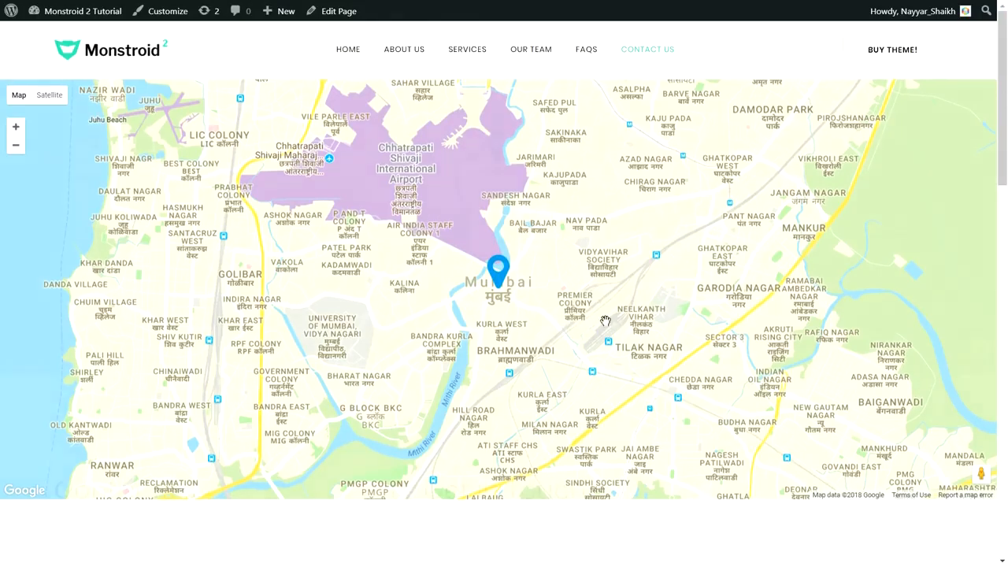
pyautogui.scroll(-5, 605, 324)
pyautogui.scroll(-2, 608, 334)
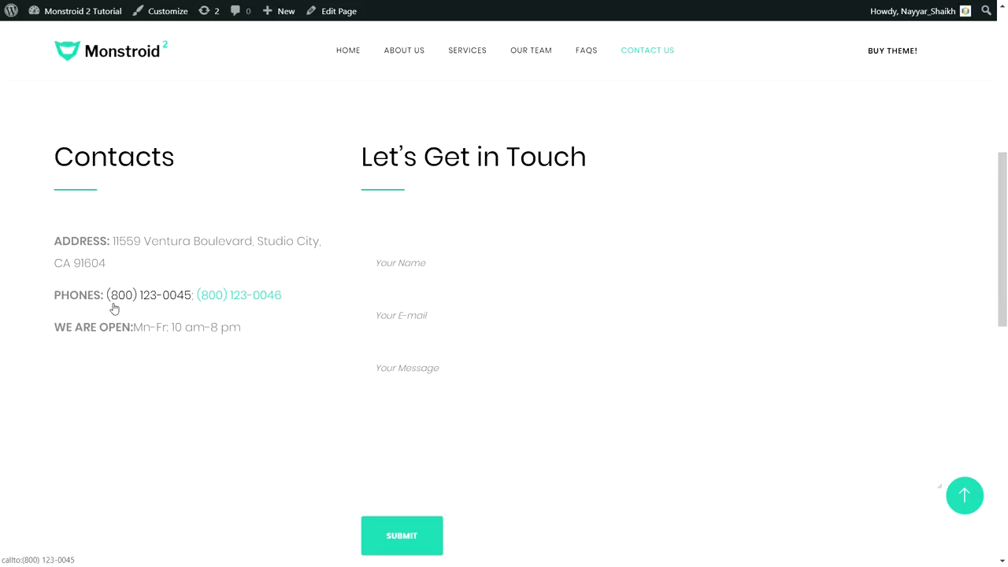
pyautogui.scroll(-10, 248, 322)
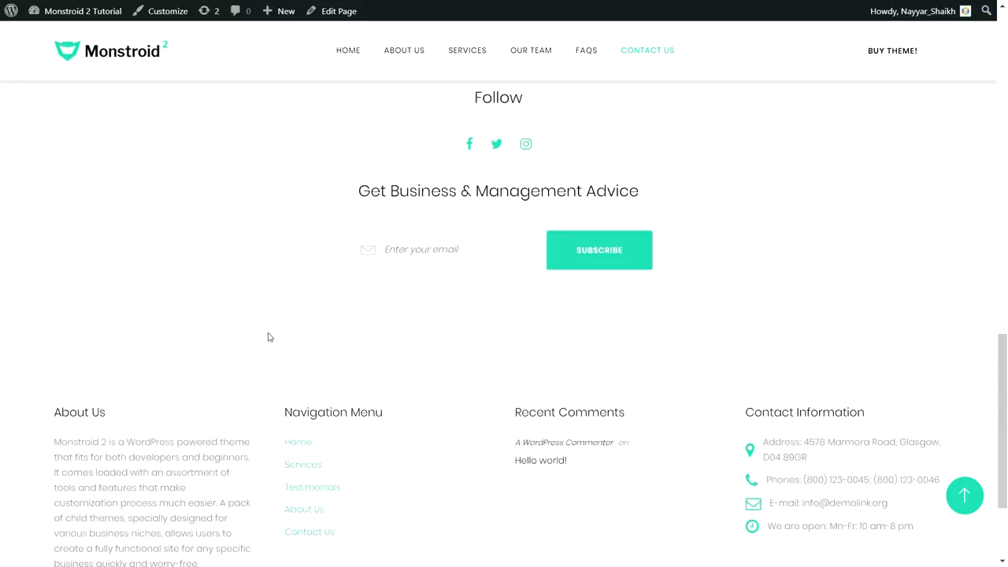
pyautogui.scroll(10, 358, 398)
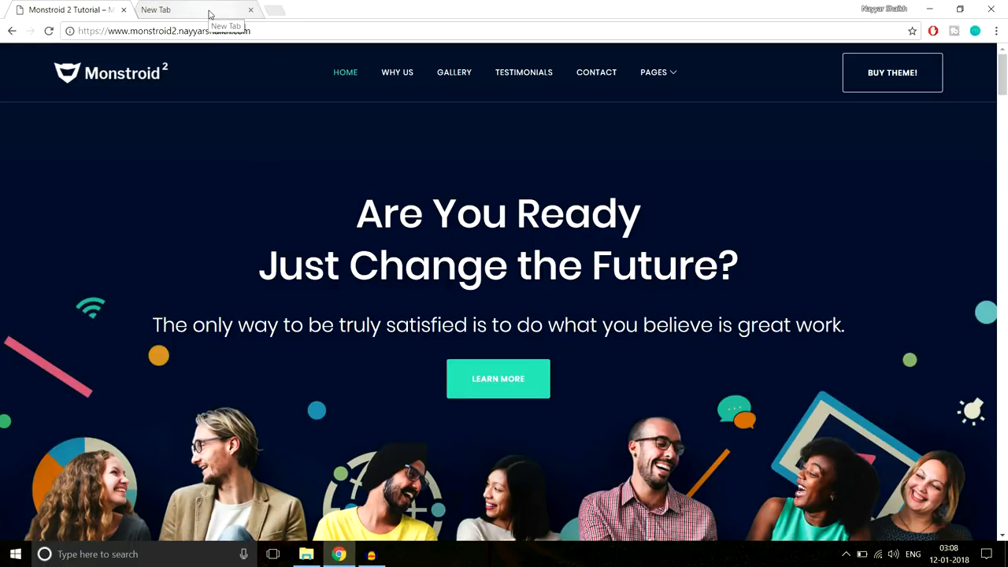
# - Load bloggdude.com/tmd in the empty second tab
pyautogui.click(172, 14)
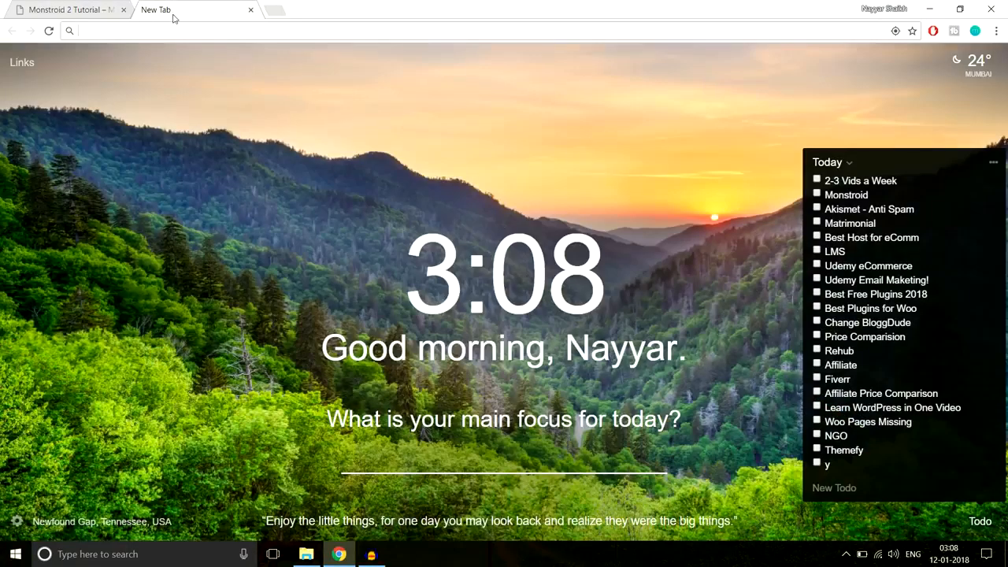
pyautogui.write('bl')
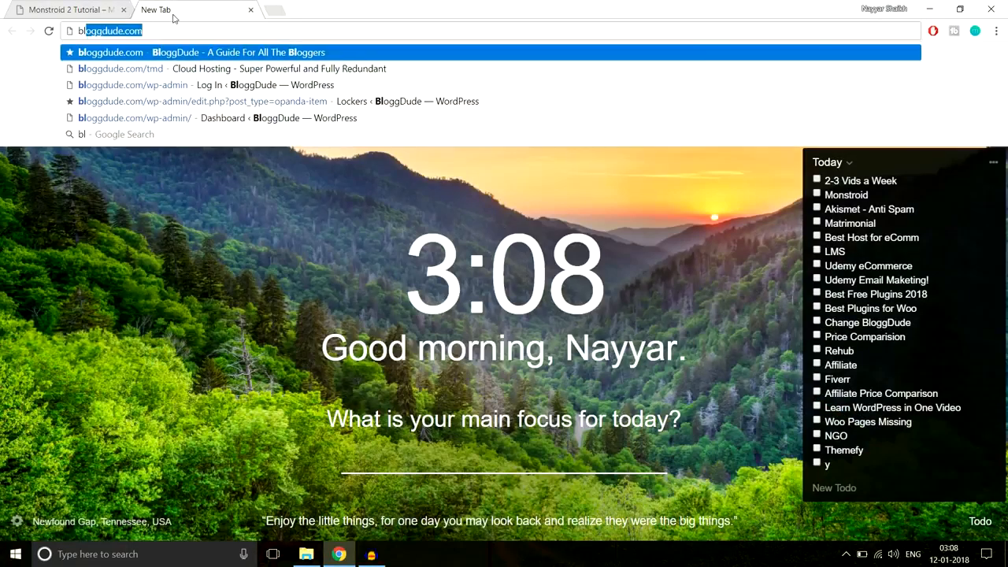
pyautogui.write('oggdude.com/tmd')
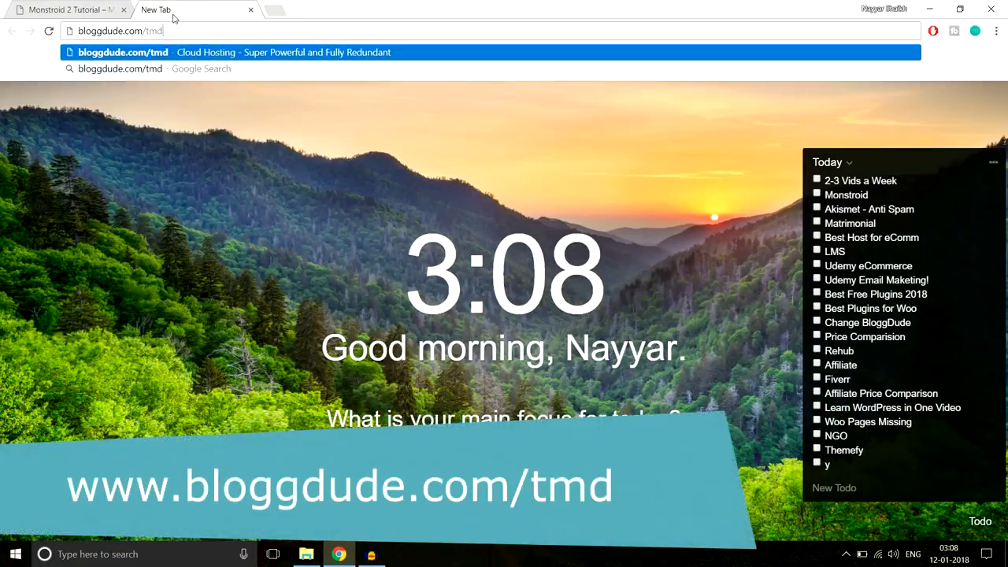
pyautogui.press('Return')
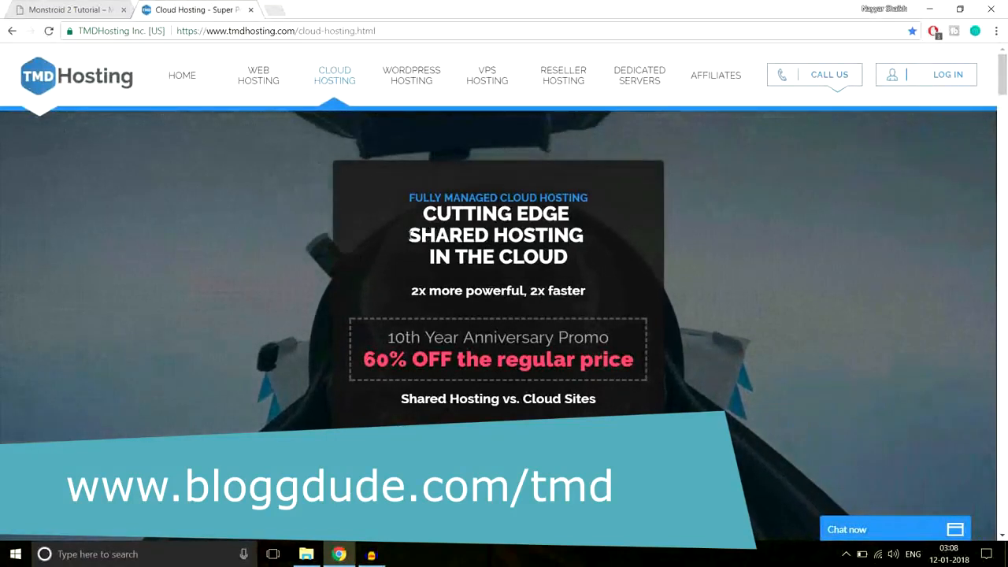
# - Highlight the SHARED HOSTING headline and open the Starter, Business and Enterprise Cloud plan chooser
pyautogui.moveTo(408, 235); pyautogui.dragTo(587, 233)
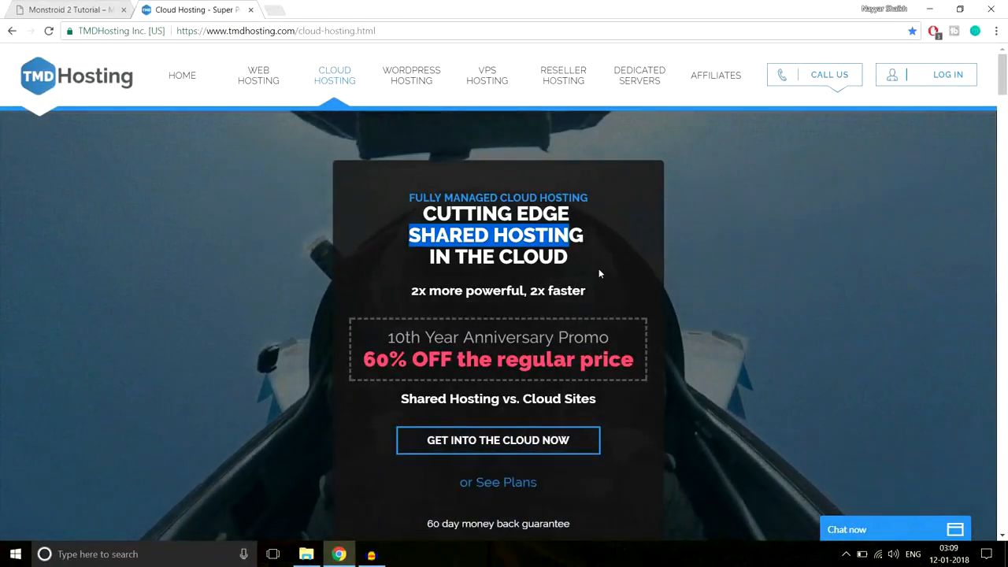
pyautogui.click(519, 442)
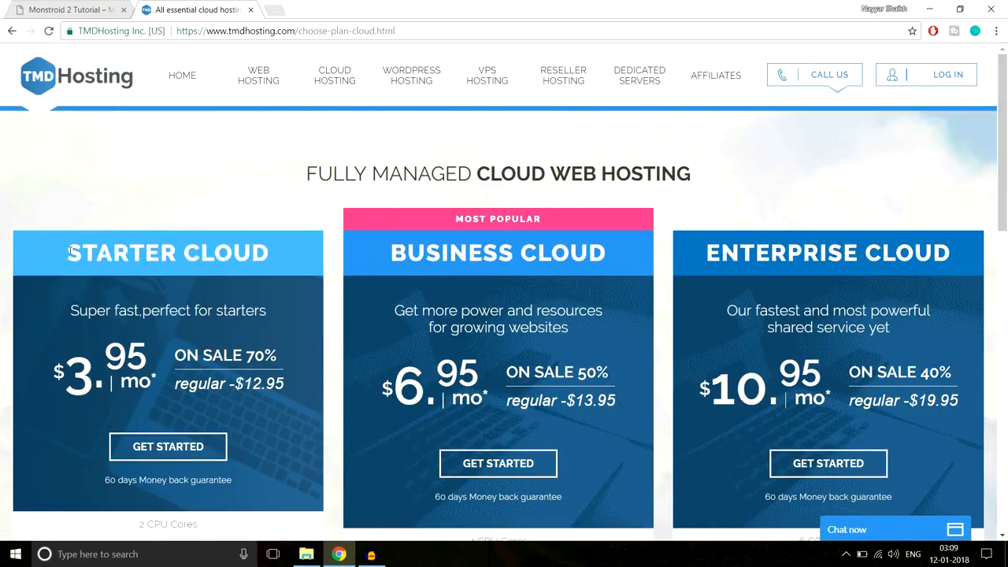
pyautogui.tripleClick(103, 252)
pyautogui.moveTo(376, 251); pyautogui.dragTo(708, 249)
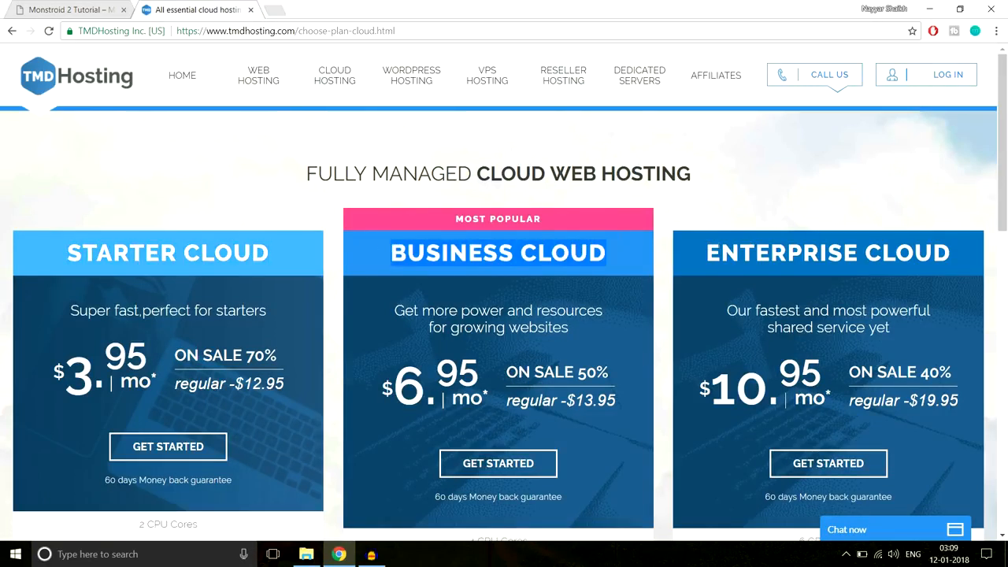
pyautogui.scroll(-5, 776, 263)
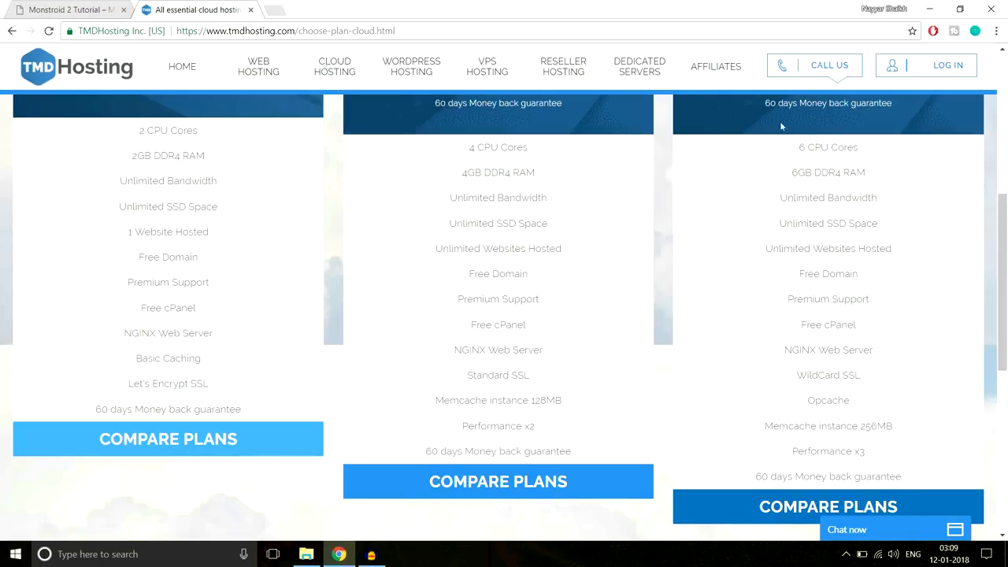
pyautogui.click(114, 7)
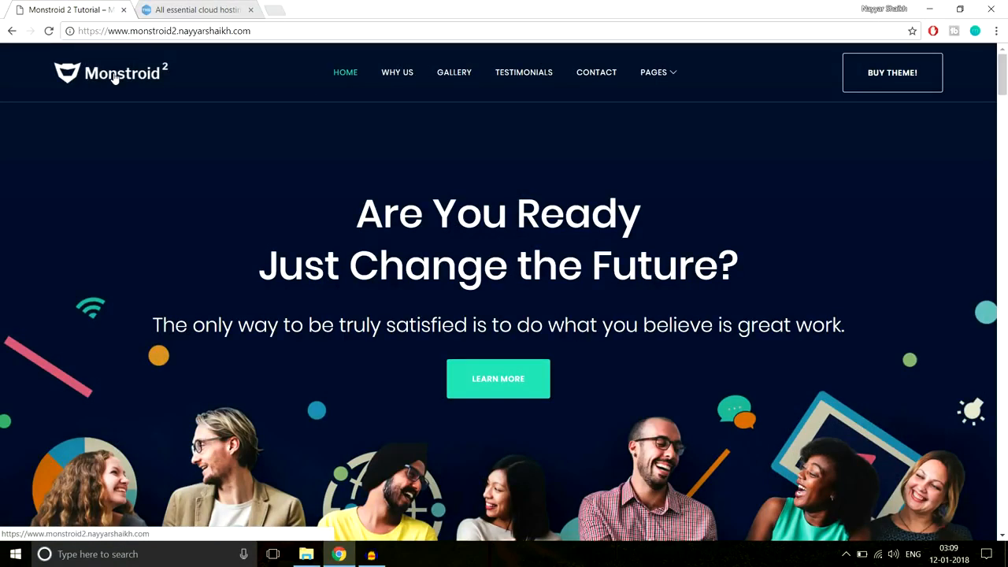
pyautogui.scroll(-2, 682, 369)
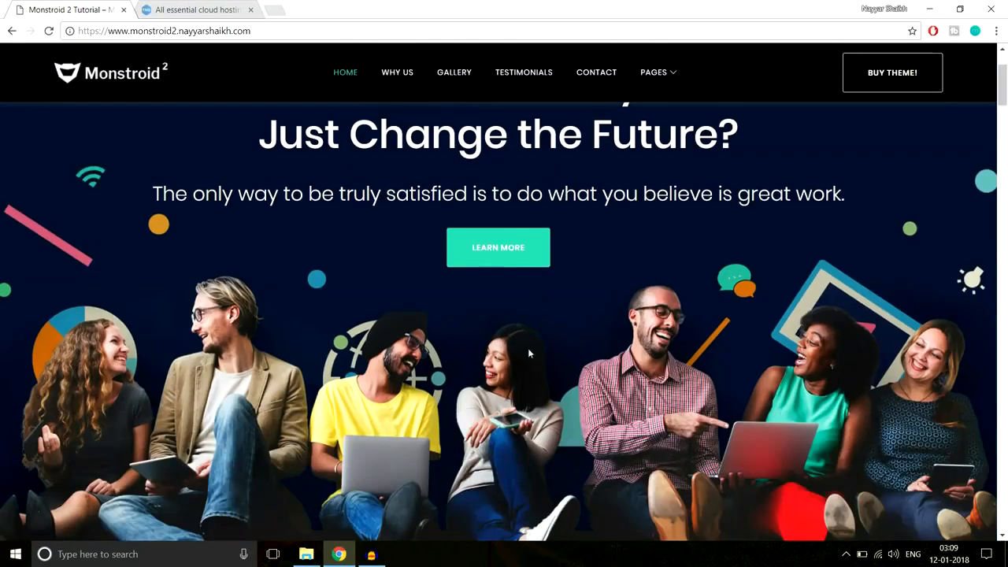
pyautogui.scroll(2, 527, 348)
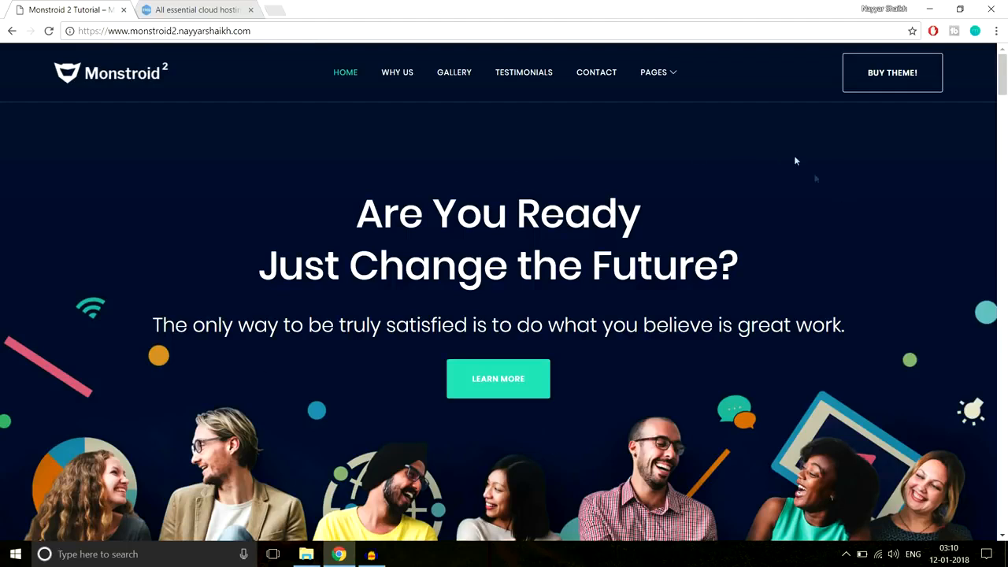
pyautogui.scroll(-2, 747, 491)
pyautogui.scroll(2, 746, 499)
# - On the TMDHosting tab, highlight the third plan's 6 CPU Cores, 6GB DDR4 RAM, Unlimited Bandwidth and SSD Space
pyautogui.click(236, 10)
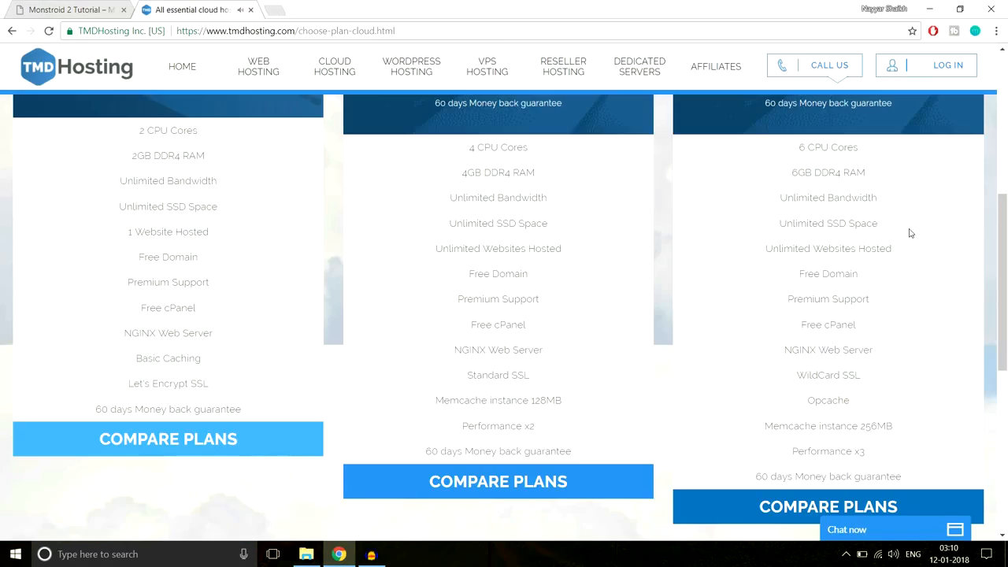
pyautogui.moveTo(795, 151); pyautogui.dragTo(870, 148)
pyautogui.click(814, 147)
pyautogui.moveTo(791, 171); pyautogui.dragTo(878, 174)
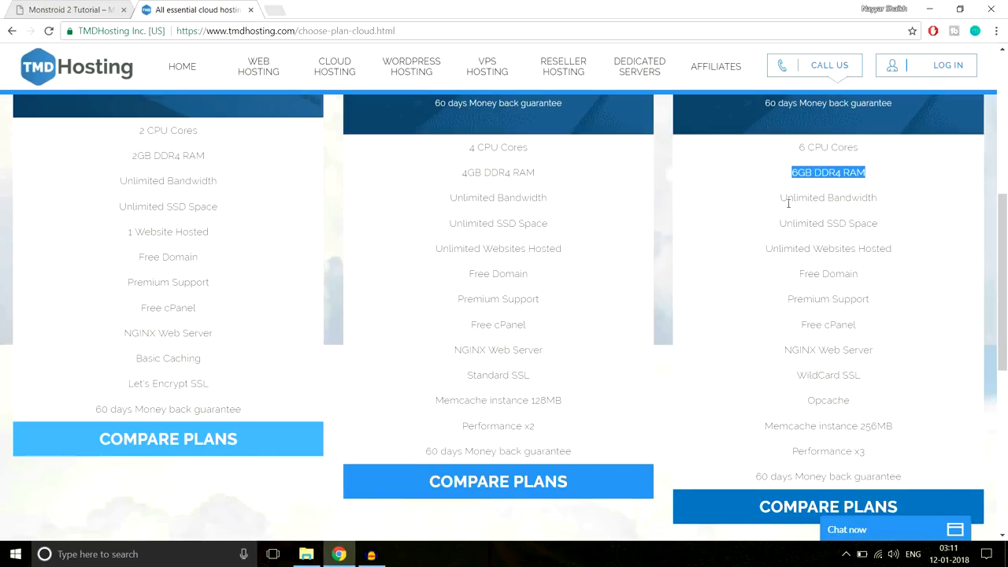
pyautogui.moveTo(773, 205); pyautogui.dragTo(894, 208)
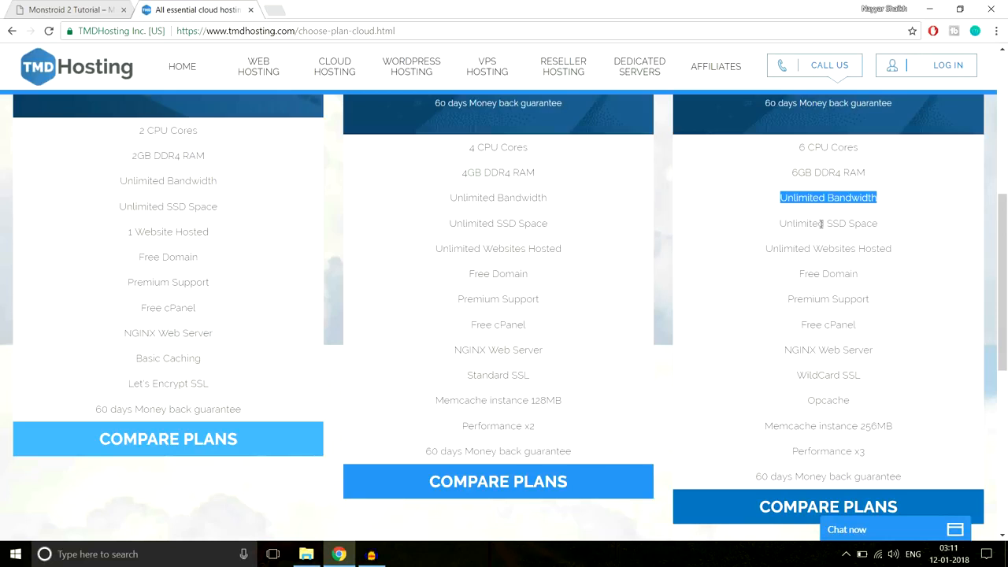
pyautogui.moveTo(827, 223); pyautogui.dragTo(890, 227)
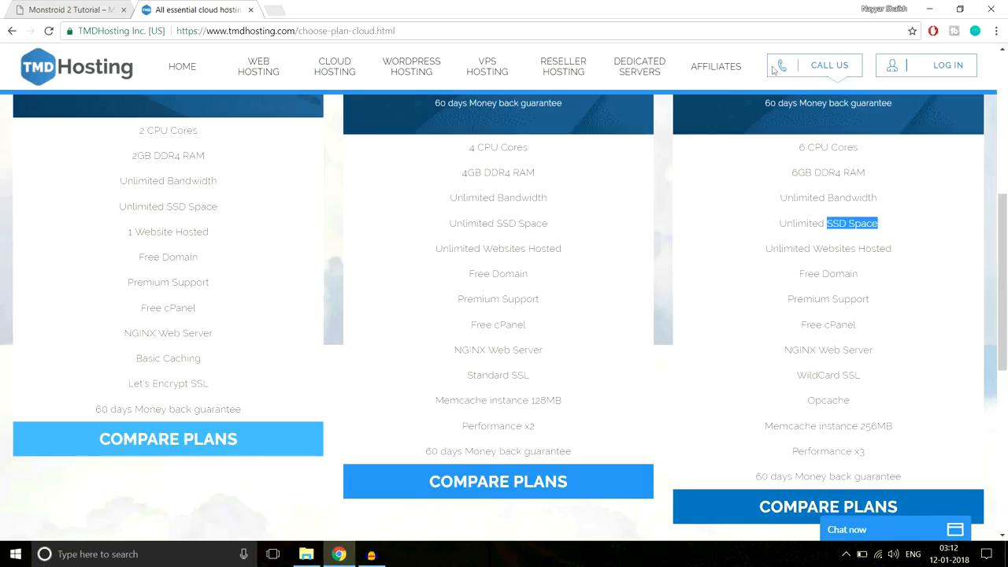
# - Search Google for 'ssd vs hdd web hosting' in a new tab and skim the results
pyautogui.click(274, 10)
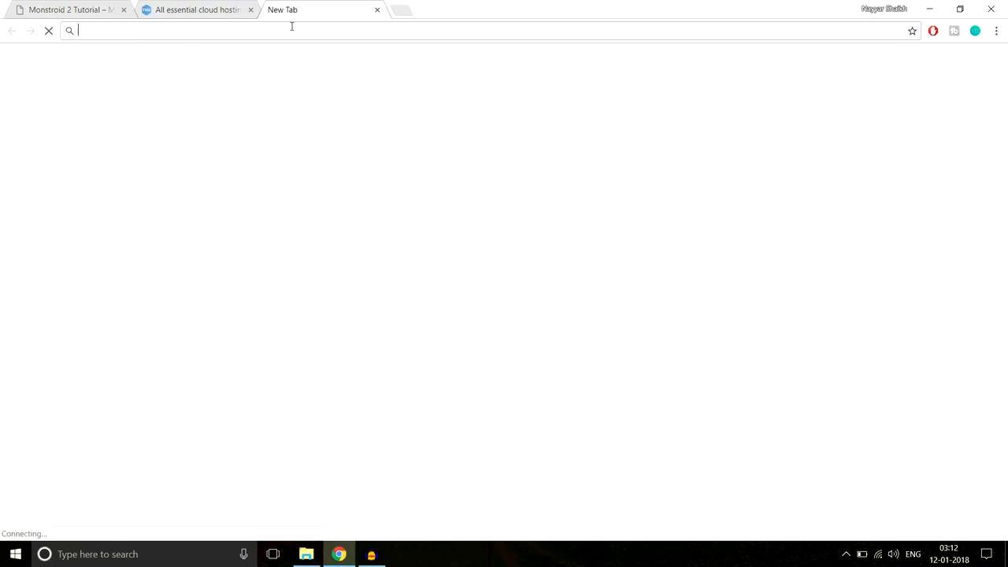
pyautogui.write('ssd vs hdd')
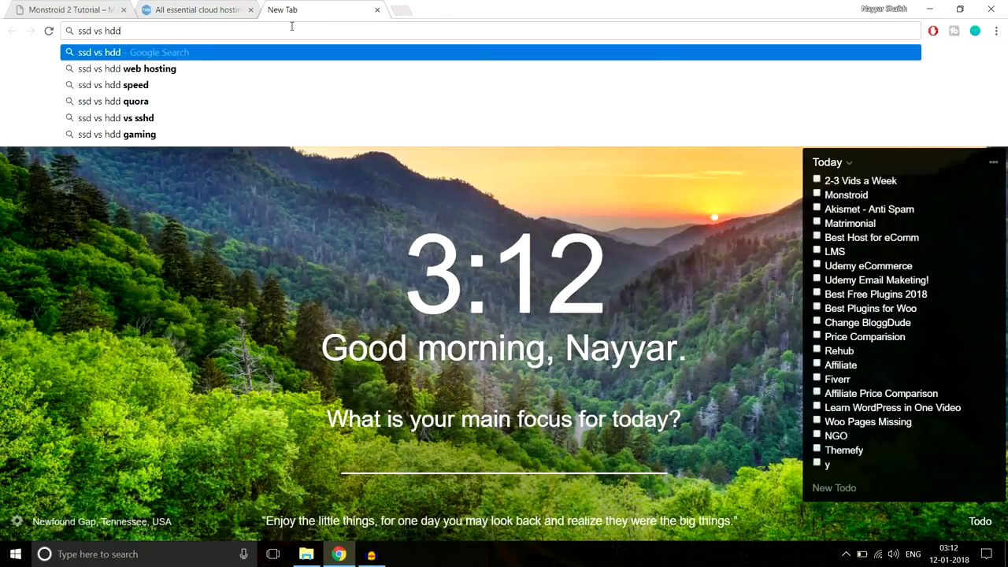
pyautogui.press('Down')
pyautogui.press('Return')
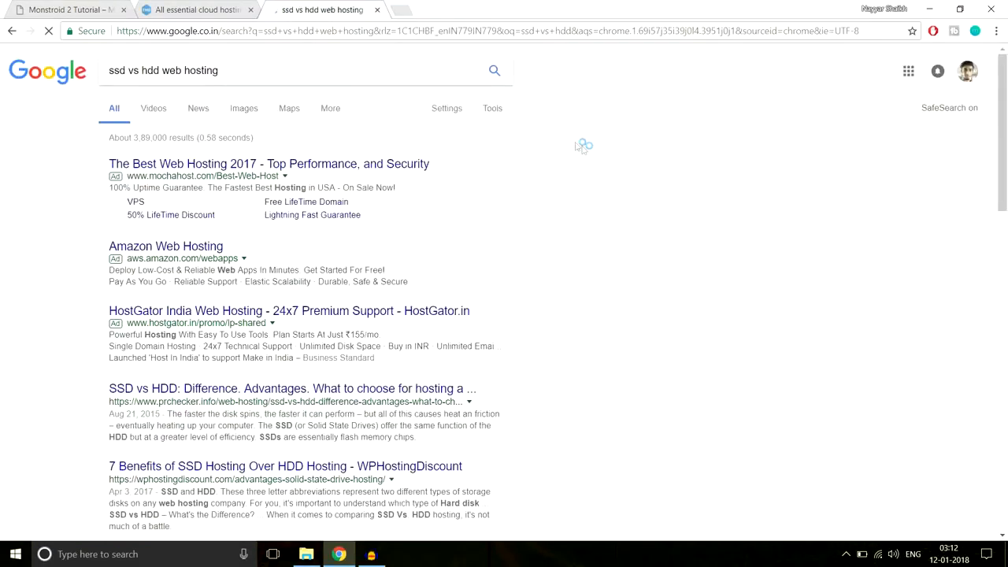
pyautogui.scroll(-4, 663, 313)
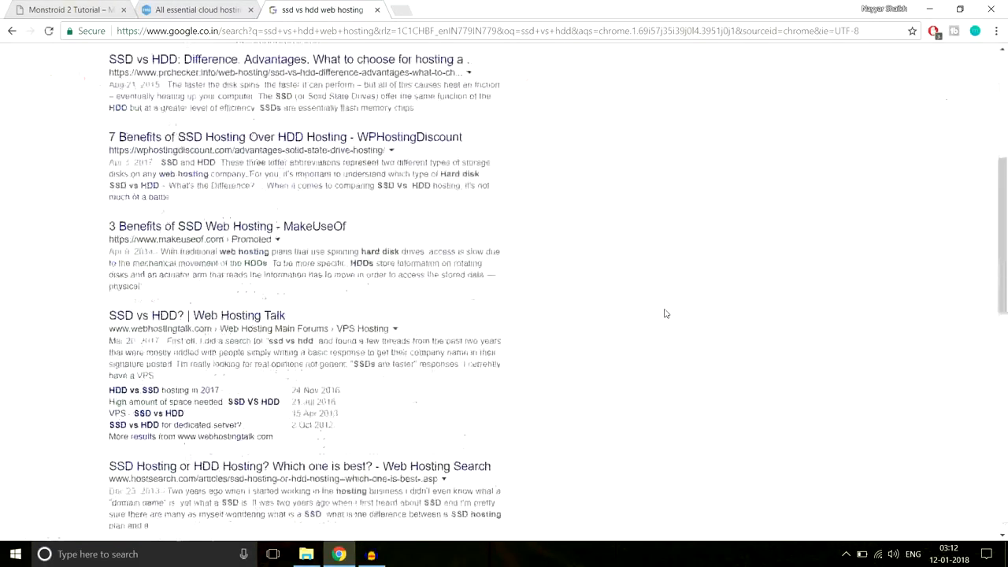
pyautogui.scroll(-3, 664, 313)
pyautogui.scroll(1, 663, 313)
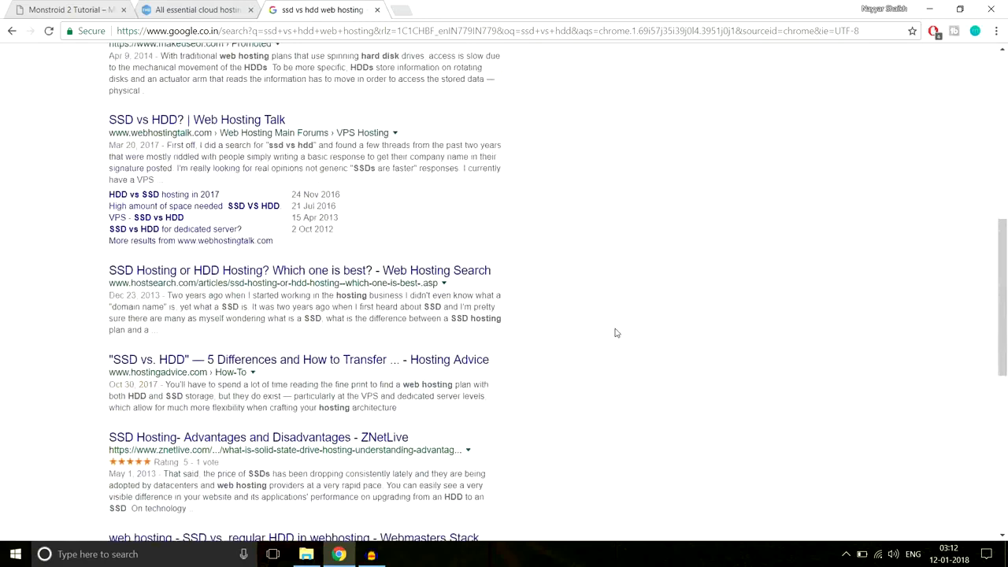
pyautogui.scroll(7, 616, 333)
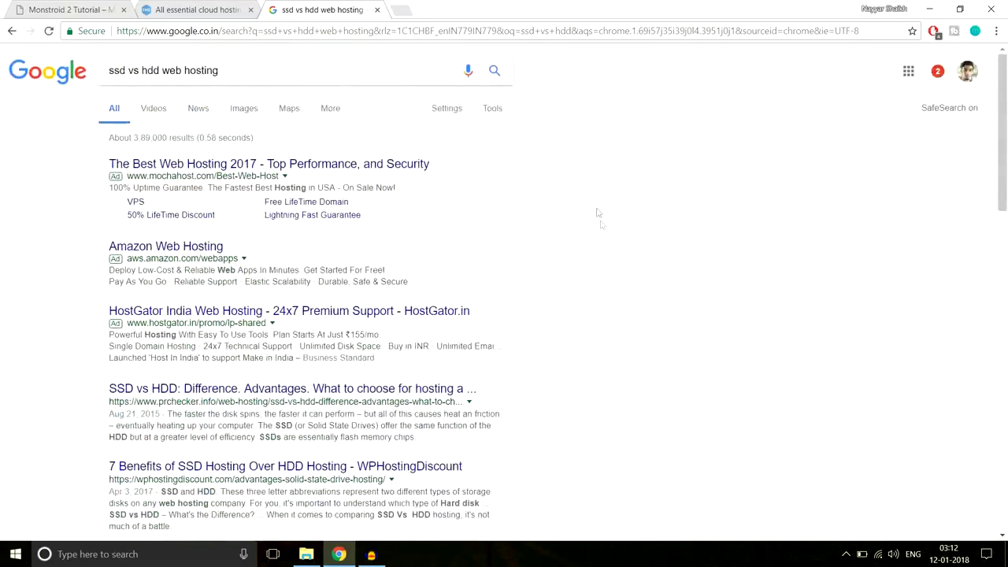
# - View the SSD vs HDD speed chart in image results, then close the search tab
pyautogui.click(245, 111)
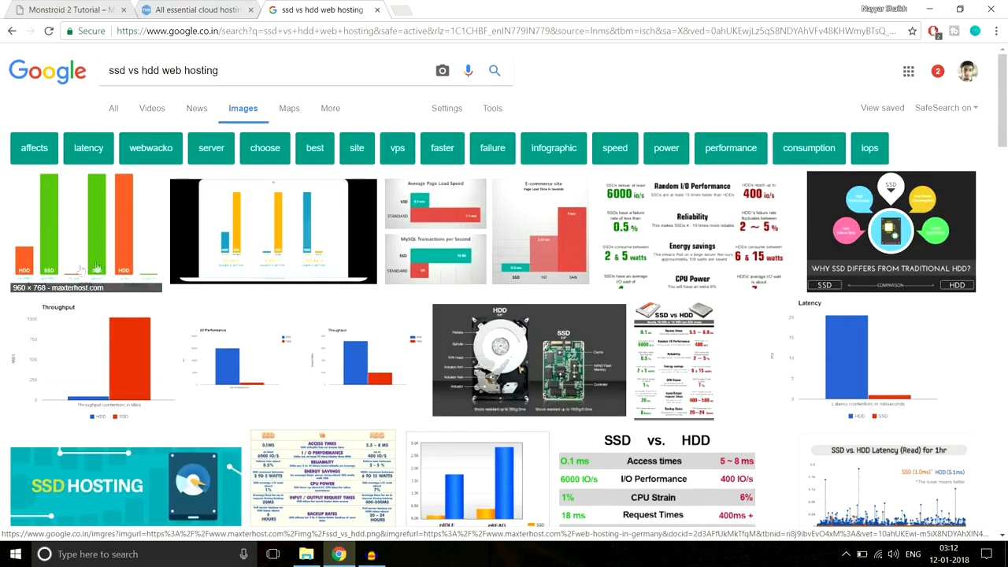
pyautogui.click(64, 227)
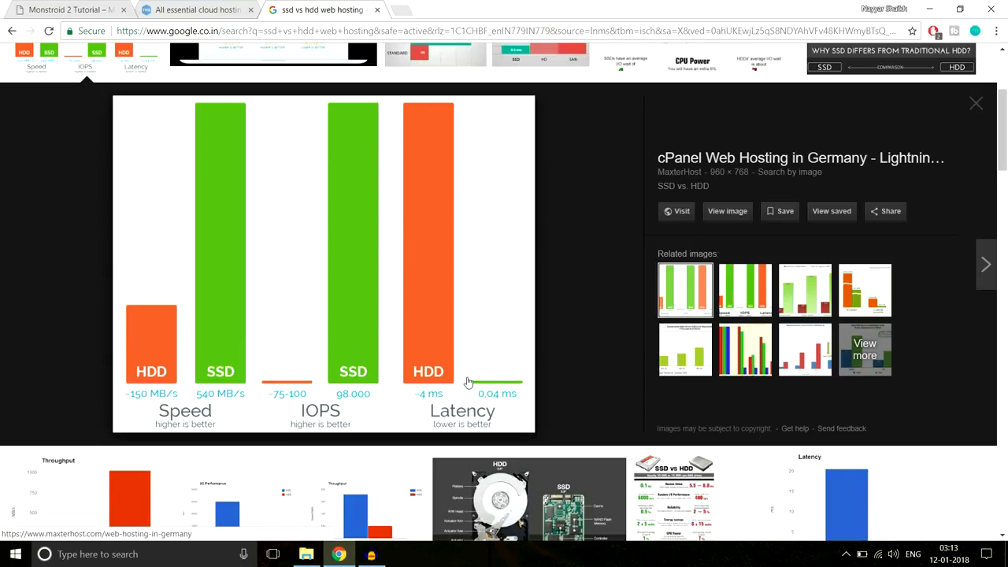
pyautogui.click(380, 13)
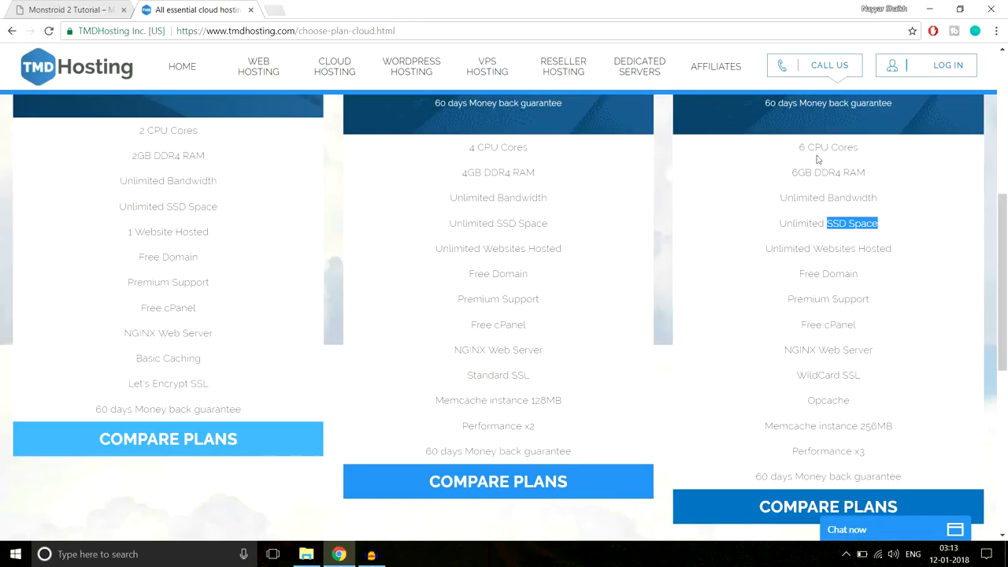
pyautogui.click(858, 229)
pyautogui.moveTo(825, 224); pyautogui.dragTo(888, 225)
pyautogui.click(890, 227)
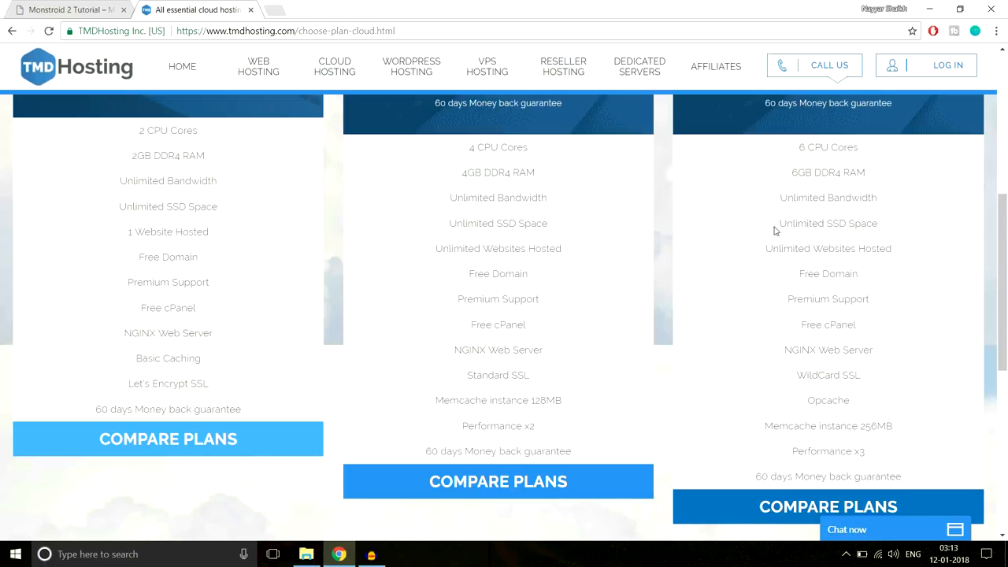
pyautogui.moveTo(776, 227); pyautogui.dragTo(892, 223)
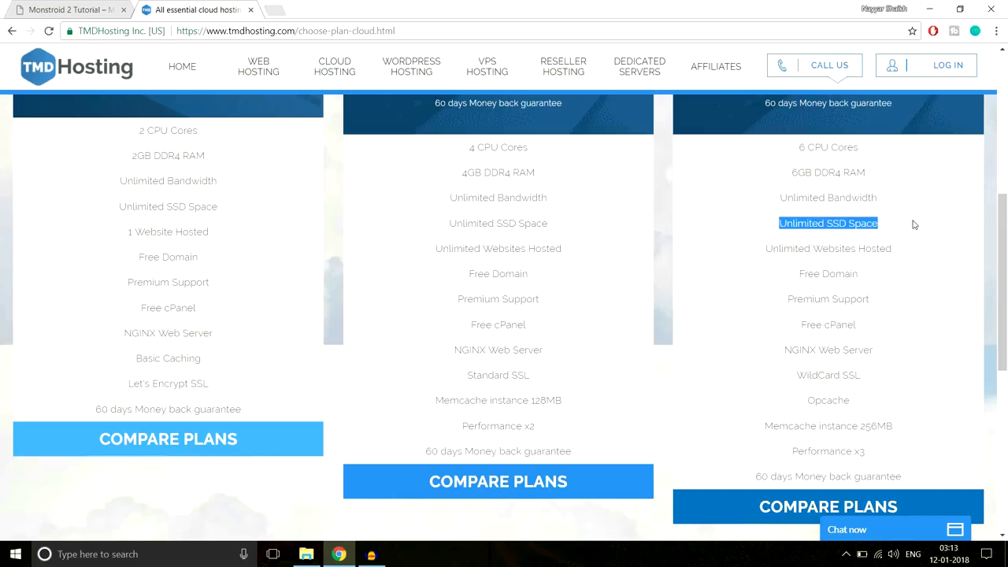
pyautogui.click(876, 228)
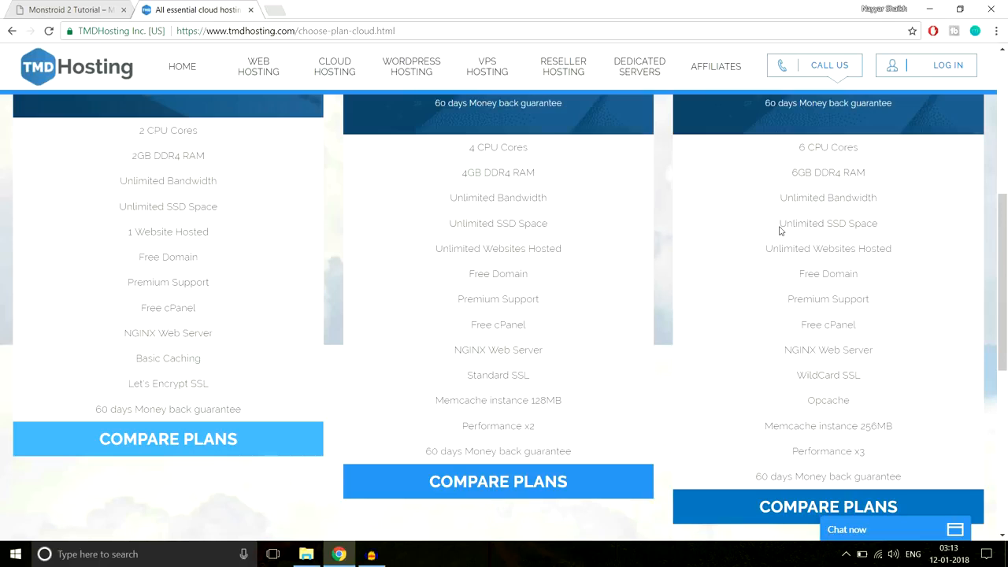
pyautogui.moveTo(780, 229); pyautogui.dragTo(888, 225)
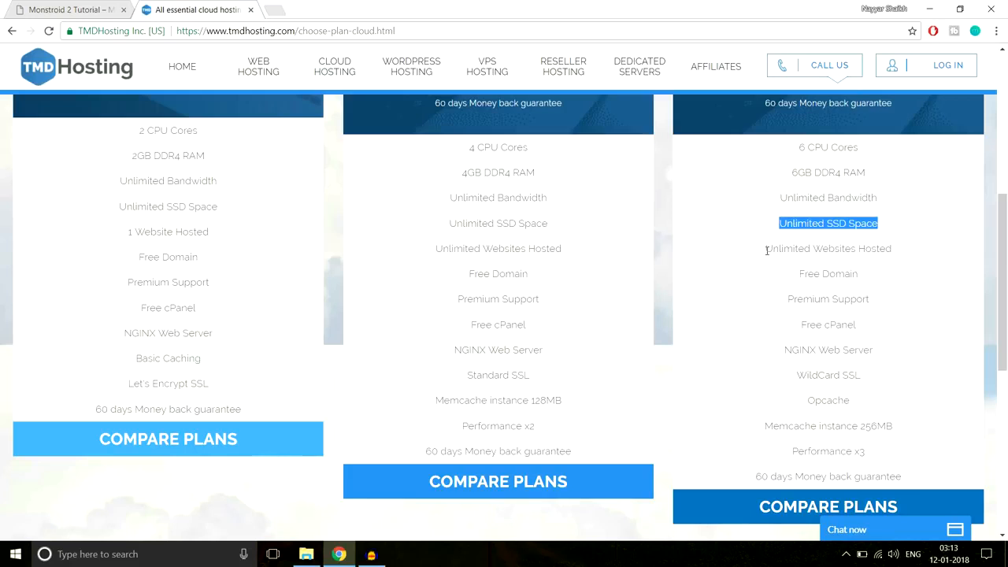
pyautogui.moveTo(765, 250); pyautogui.dragTo(915, 252)
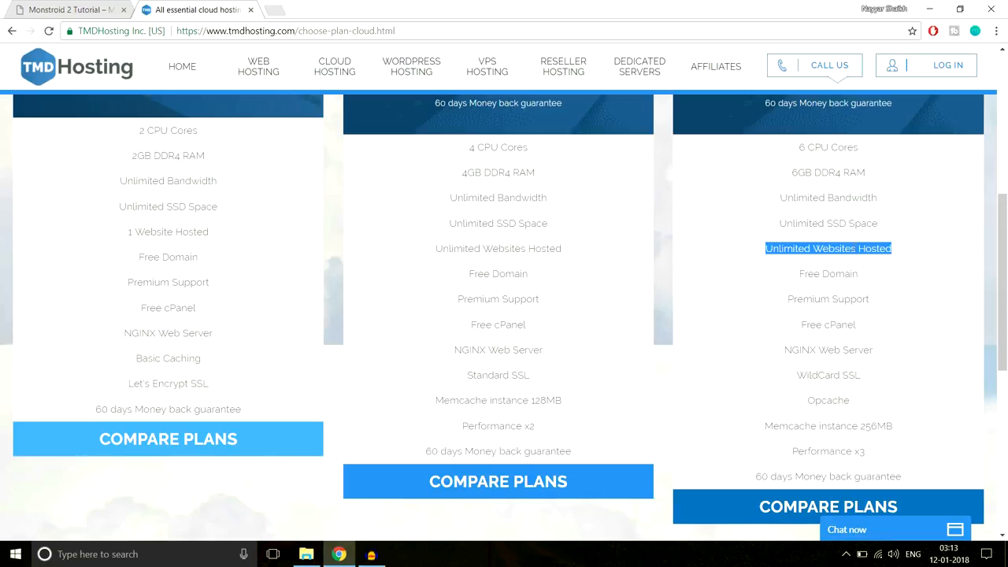
pyautogui.moveTo(797, 275); pyautogui.dragTo(866, 276)
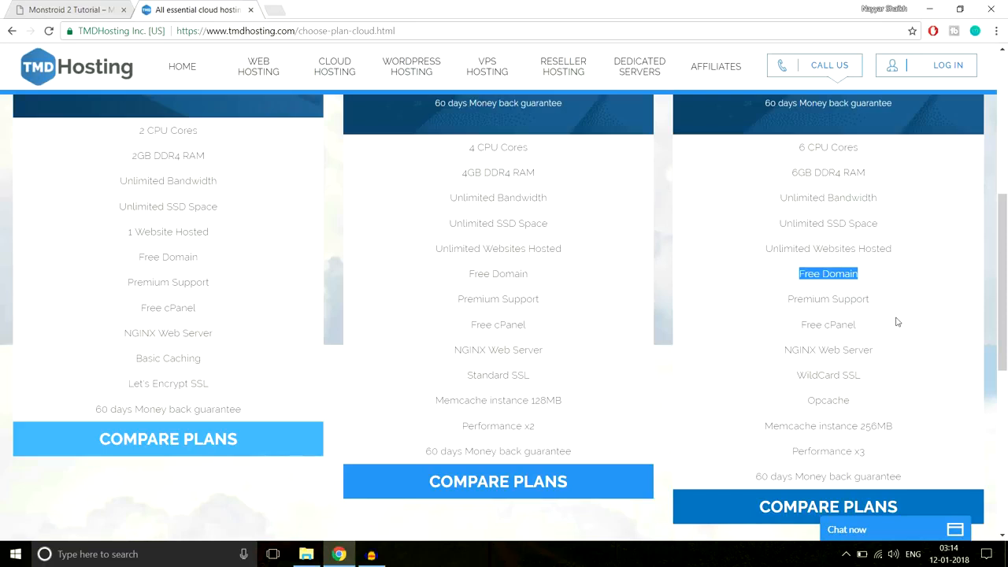
pyautogui.scroll(3, 720, 344)
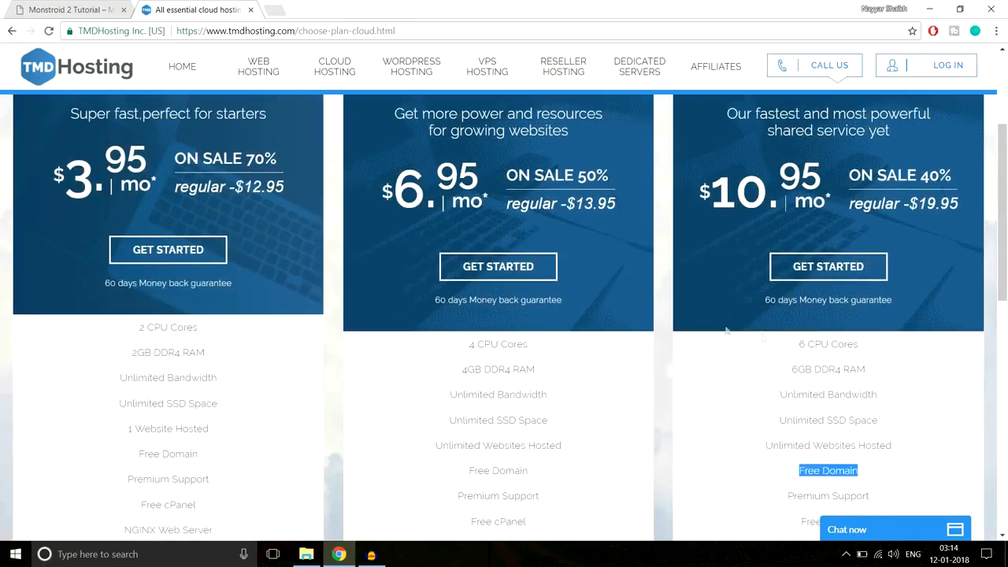
pyautogui.scroll(-4, 725, 331)
pyautogui.scroll(1, 838, 329)
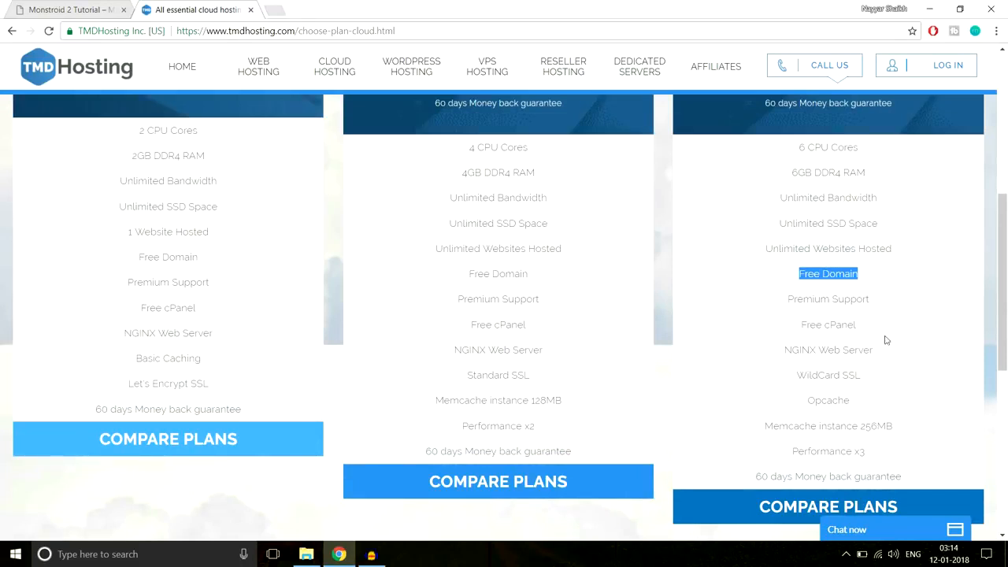
pyautogui.moveTo(785, 300); pyautogui.dragTo(891, 299)
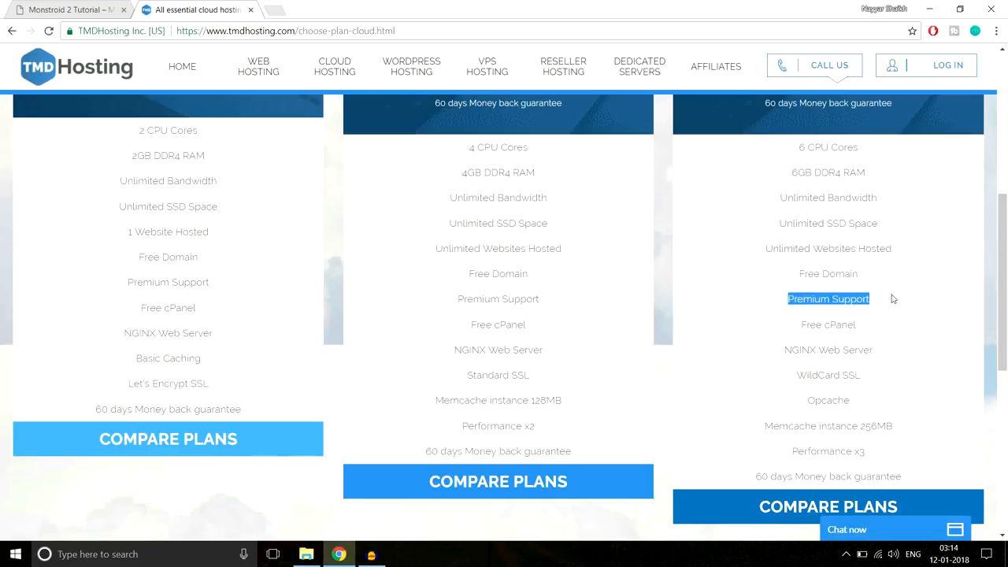
pyautogui.moveTo(802, 323); pyautogui.dragTo(874, 327)
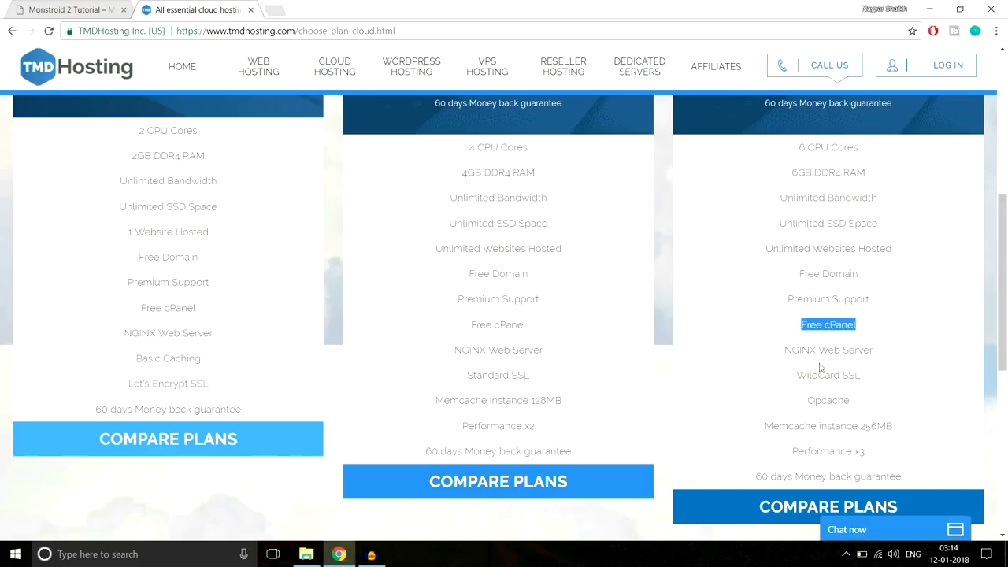
pyautogui.moveTo(780, 349); pyautogui.dragTo(889, 349)
pyautogui.moveTo(796, 382); pyautogui.dragTo(872, 379)
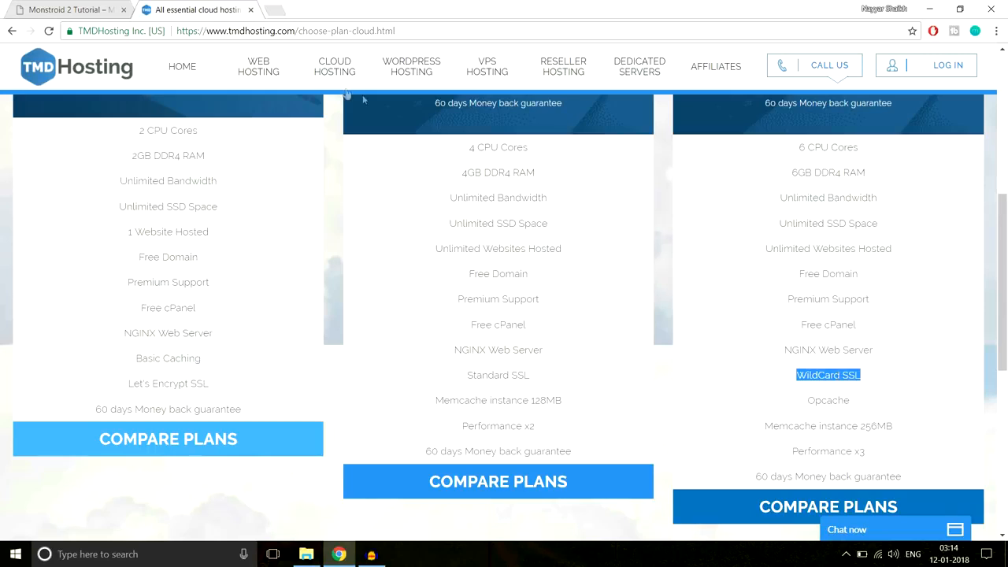
pyautogui.click(799, 377)
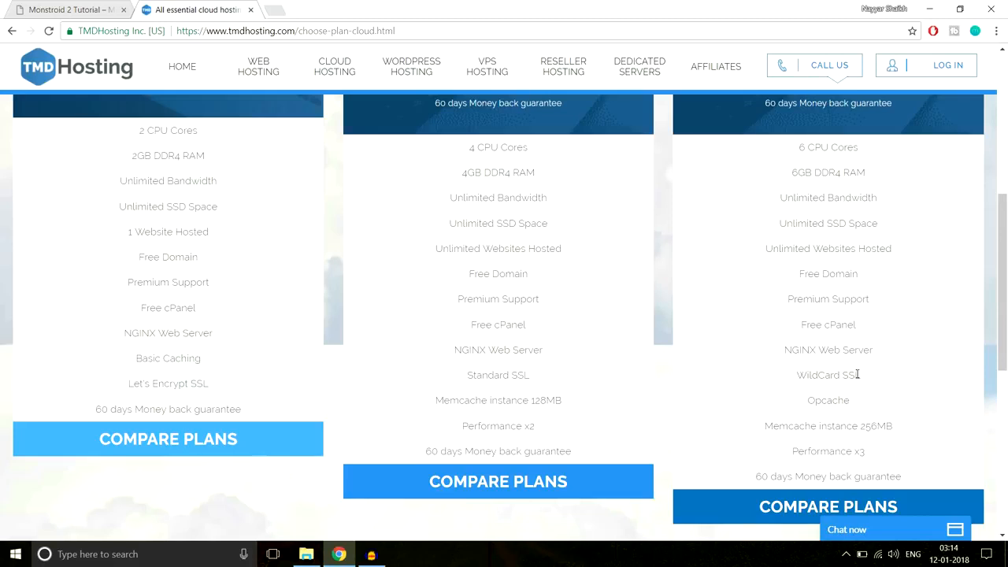
pyautogui.moveTo(866, 376); pyautogui.dragTo(842, 375)
pyautogui.scroll(-1, 918, 405)
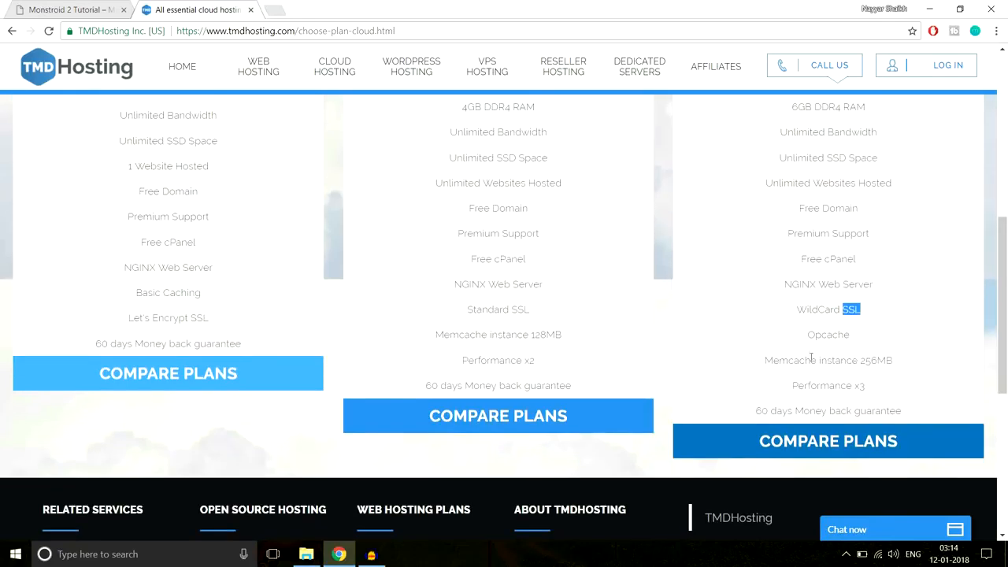
pyautogui.moveTo(807, 337); pyautogui.dragTo(880, 336)
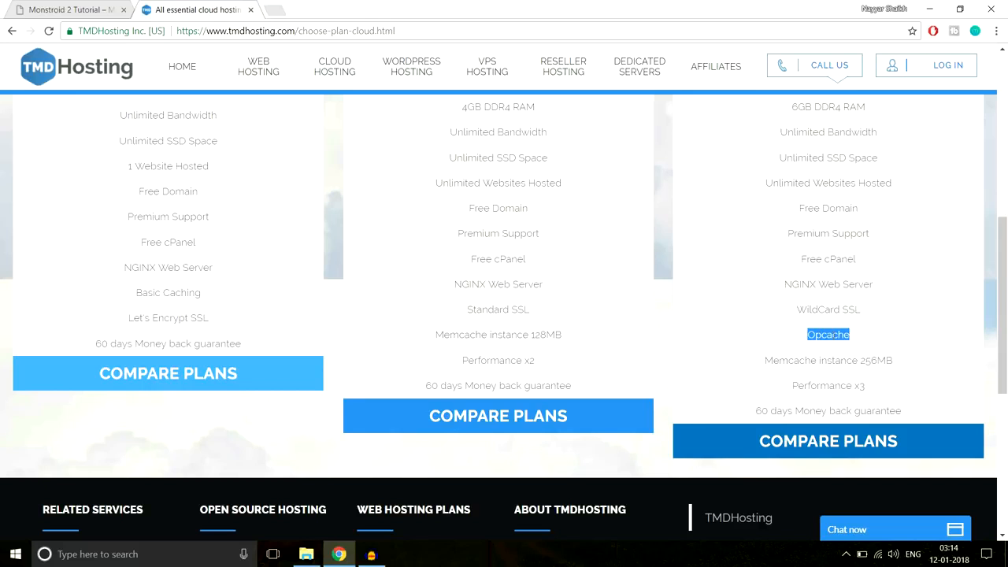
pyautogui.moveTo(763, 360); pyautogui.dragTo(913, 359)
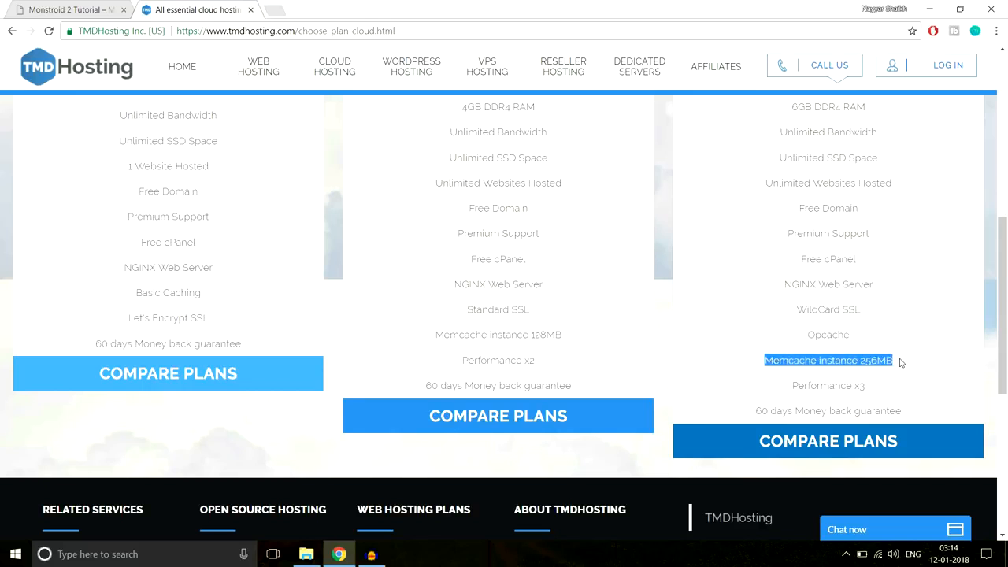
pyautogui.click(900, 364)
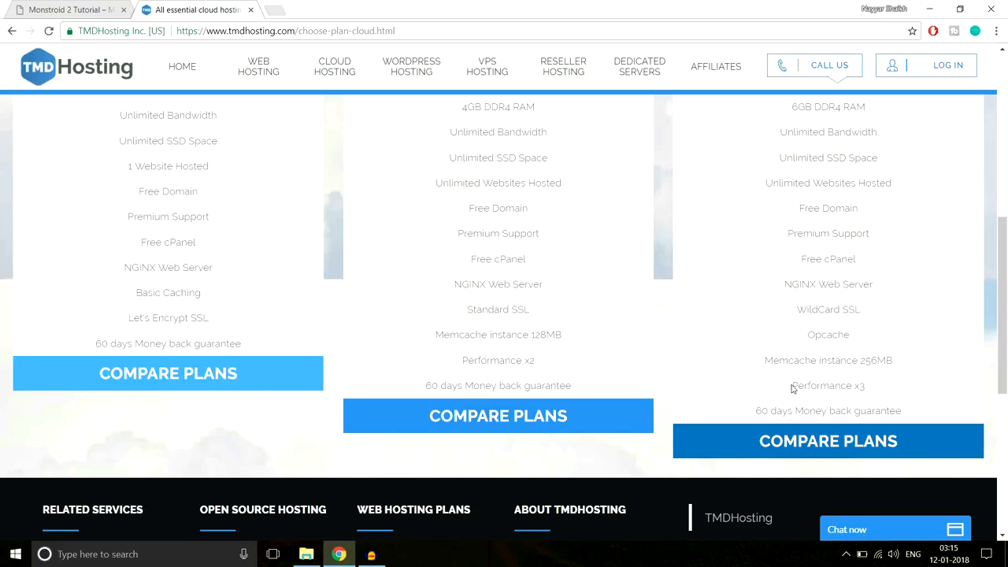
pyautogui.moveTo(791, 385); pyautogui.dragTo(876, 386)
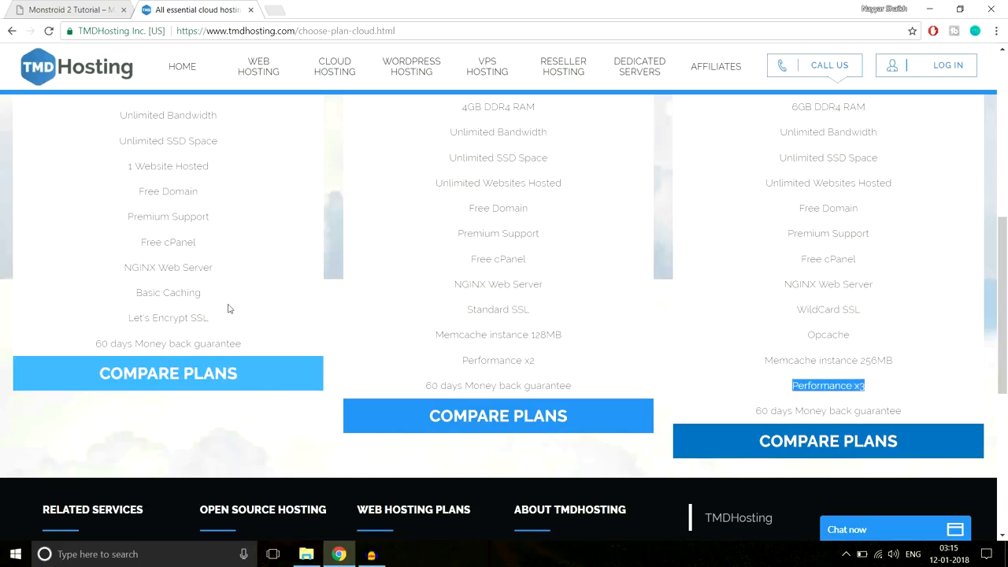
pyautogui.moveTo(756, 410); pyautogui.dragTo(938, 407)
pyautogui.scroll(3, 947, 421)
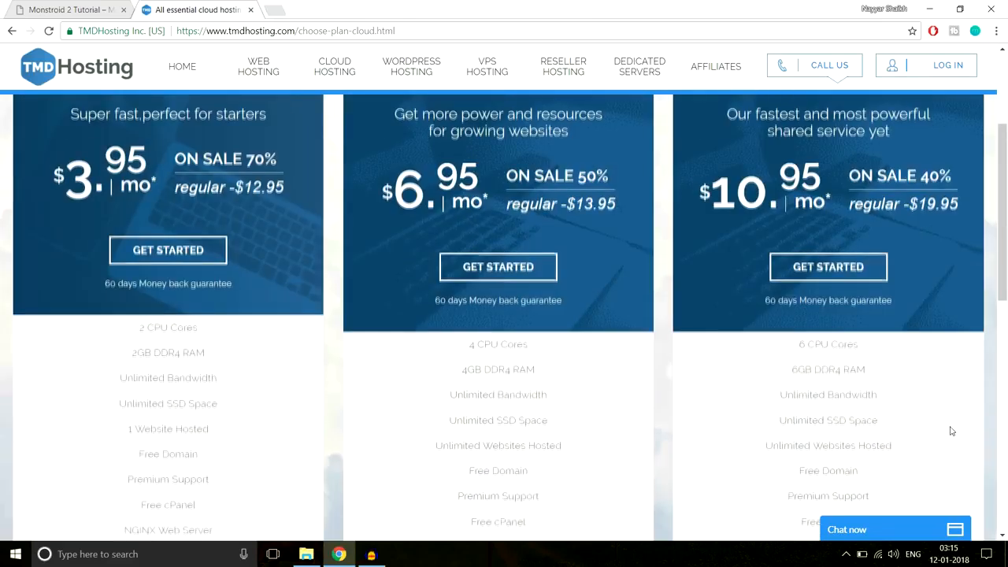
pyautogui.scroll(2, 326, 317)
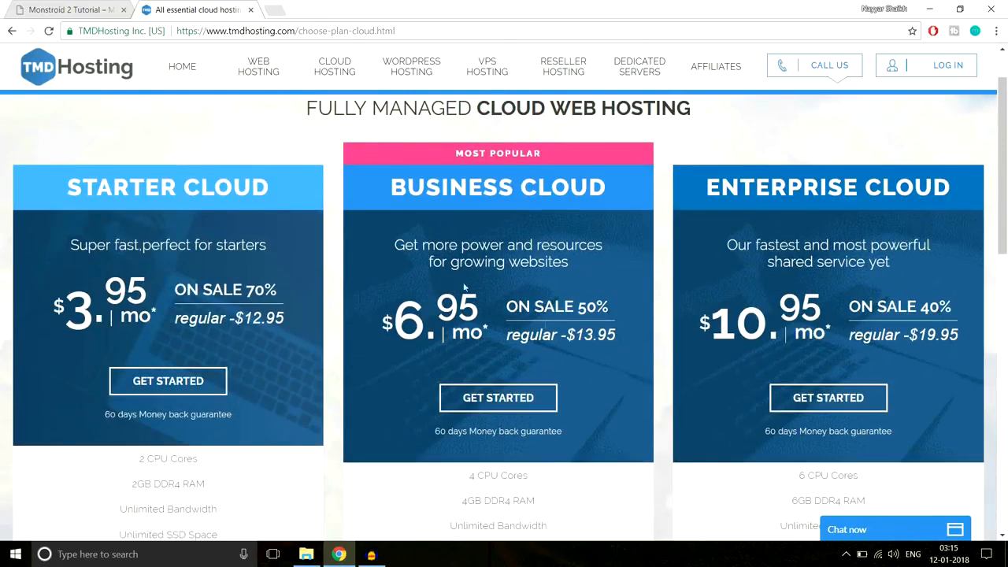
pyautogui.scroll(-2, 839, 260)
pyautogui.moveTo(69, 188); pyautogui.dragTo(272, 189)
pyautogui.scroll(-1, 299, 266)
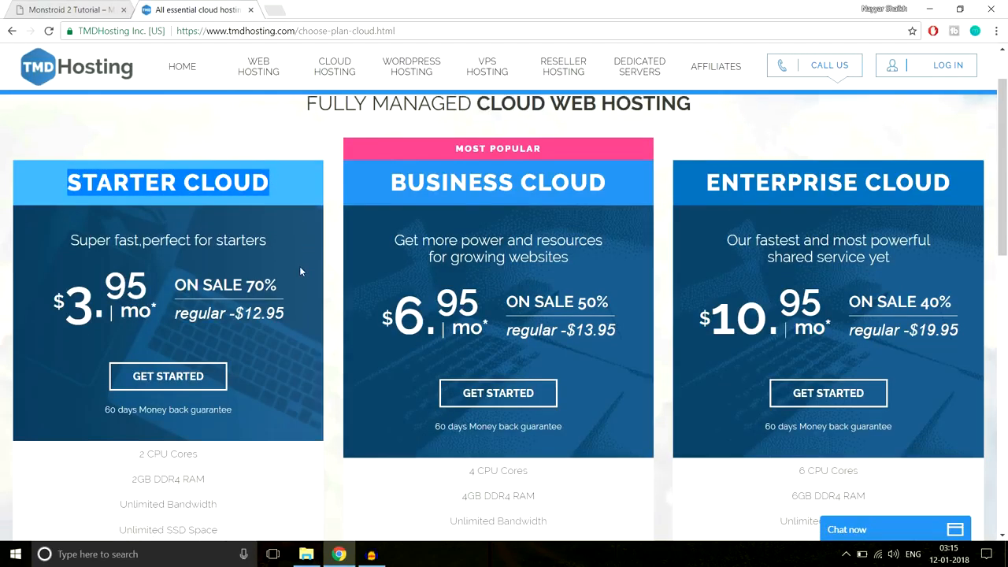
pyautogui.scroll(-4, 299, 271)
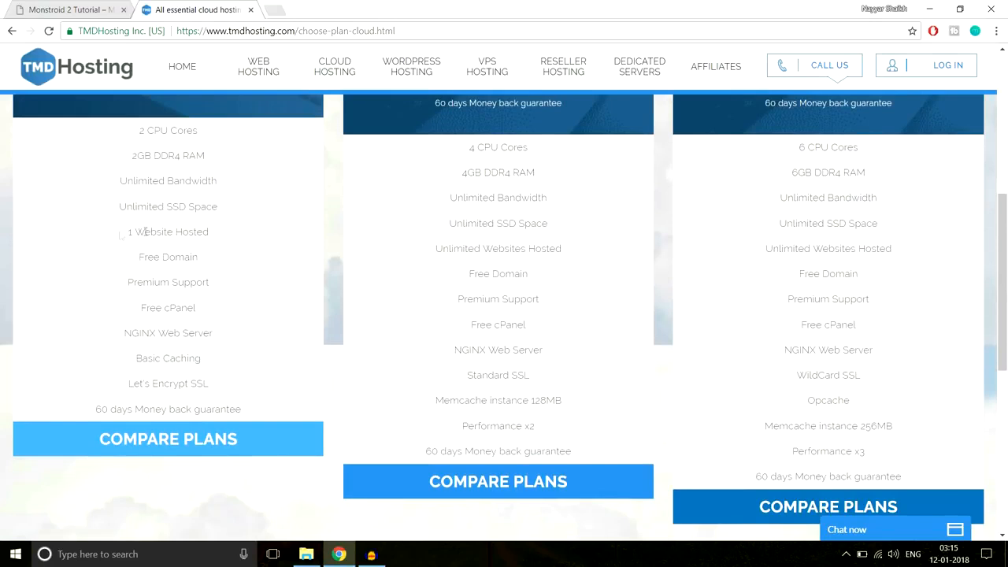
pyautogui.moveTo(121, 235); pyautogui.dragTo(231, 235)
pyautogui.scroll(3, 261, 298)
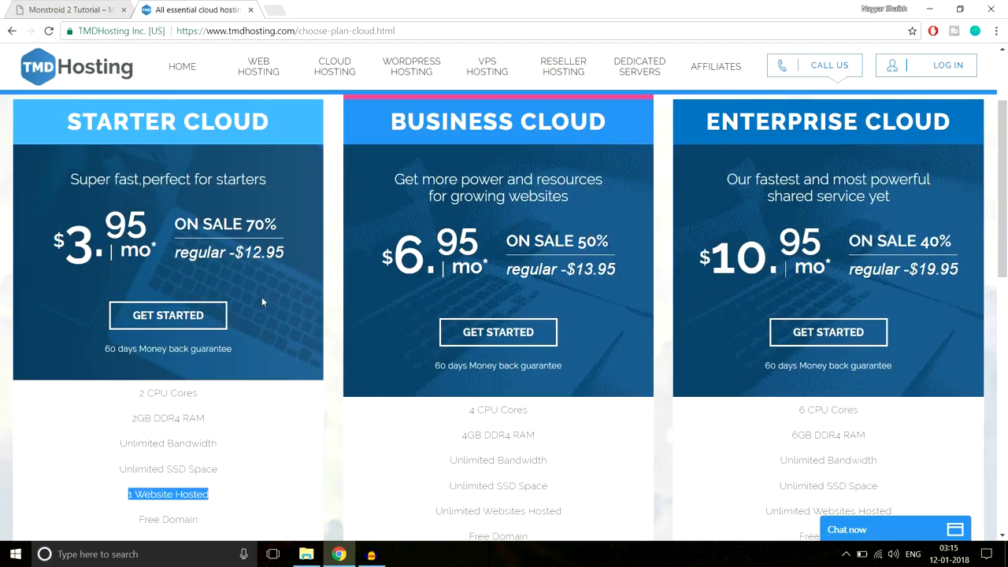
pyautogui.scroll(-2, 292, 291)
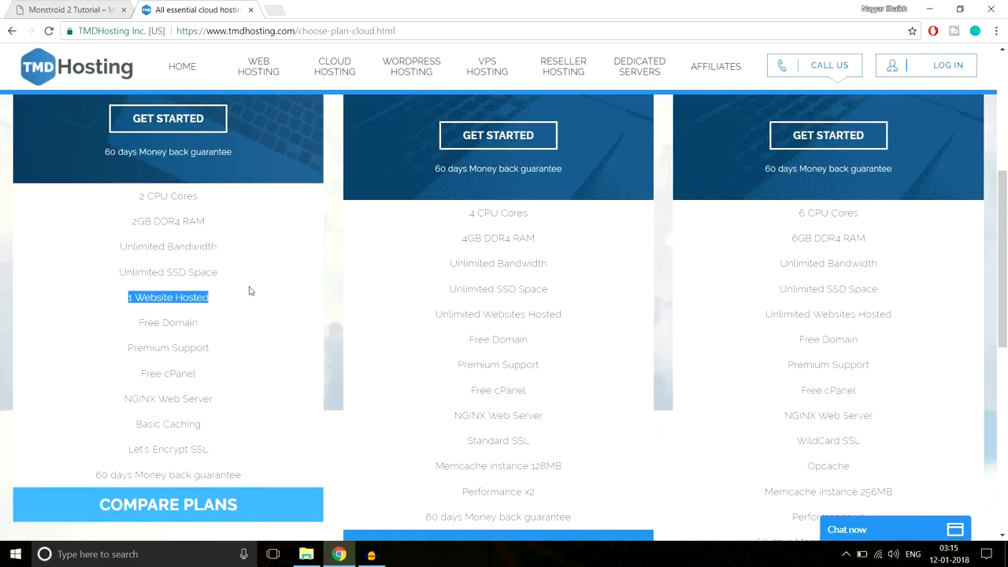
pyautogui.scroll(3, 615, 339)
pyautogui.scroll(-4, 871, 285)
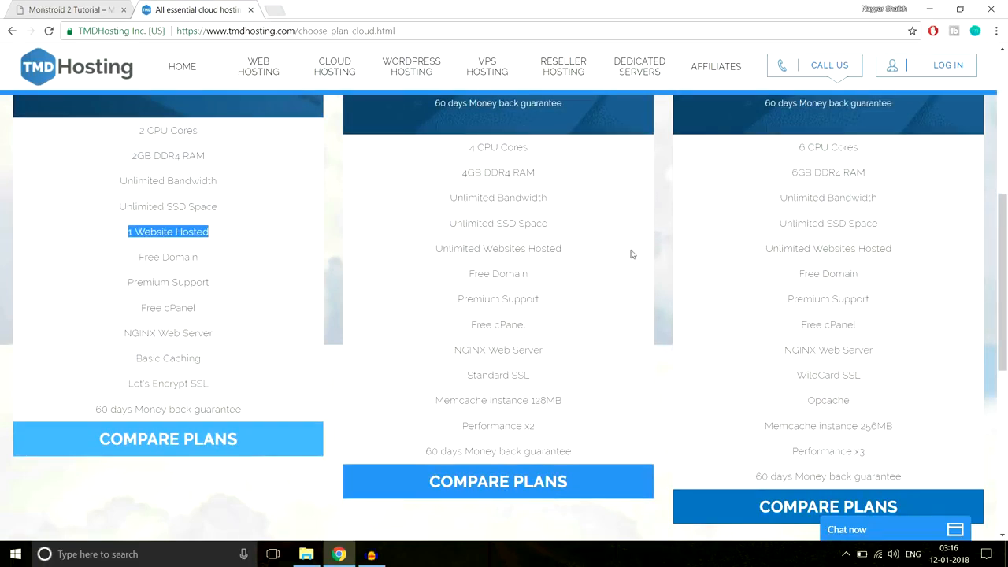
pyautogui.scroll(-2, 888, 270)
pyautogui.scroll(4, 896, 271)
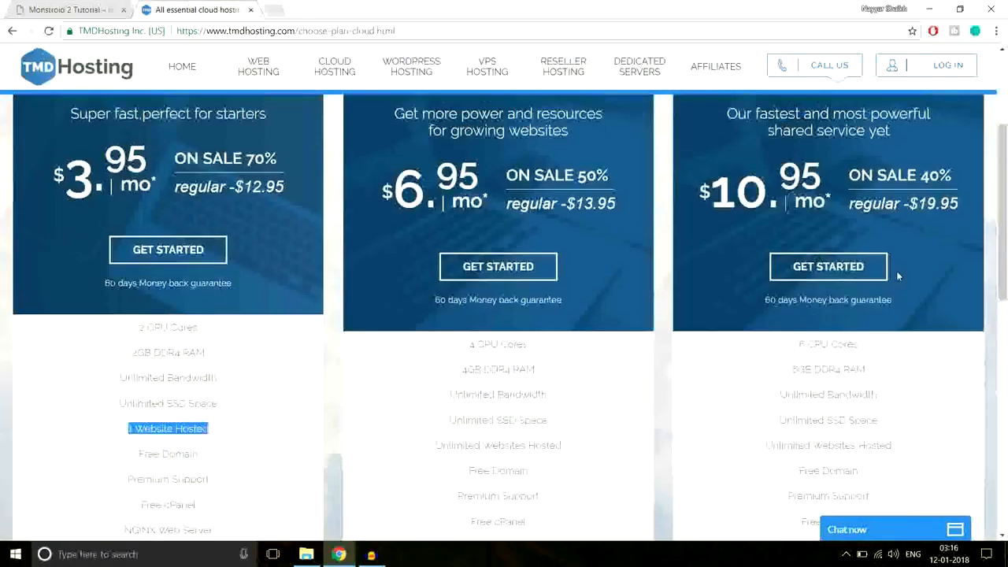
pyautogui.scroll(2, 896, 271)
pyautogui.scroll(-6, 896, 271)
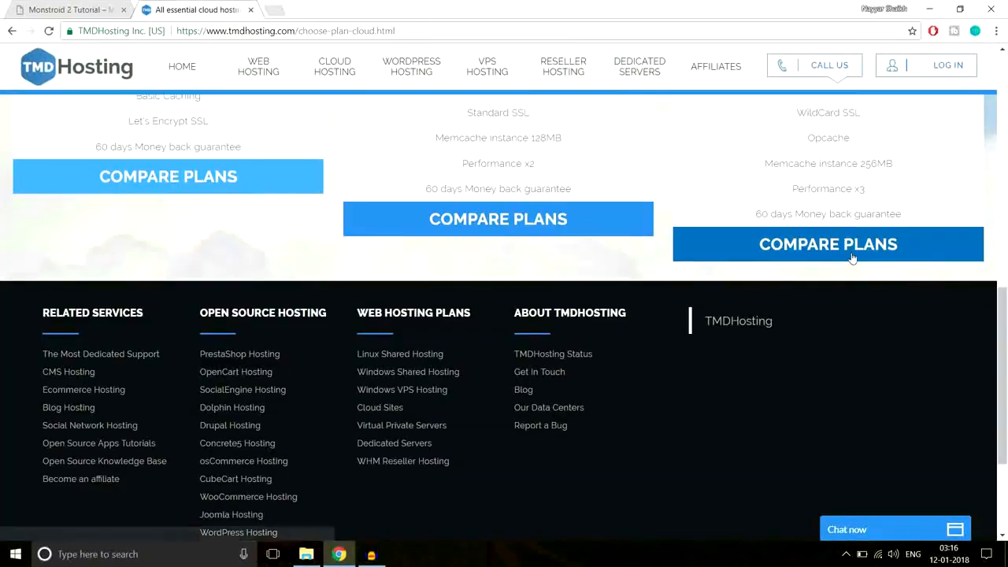
pyautogui.scroll(5, 890, 275)
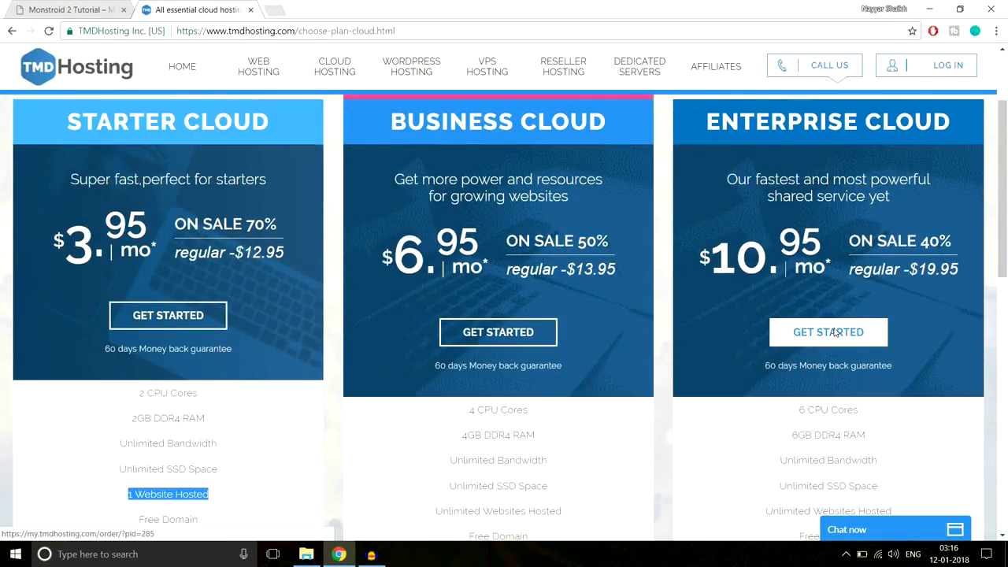
# - Order Enterprise Cloud with the free domain nayyarshaikh1.com, keeping .com, and proceed
pyautogui.click(836, 332)
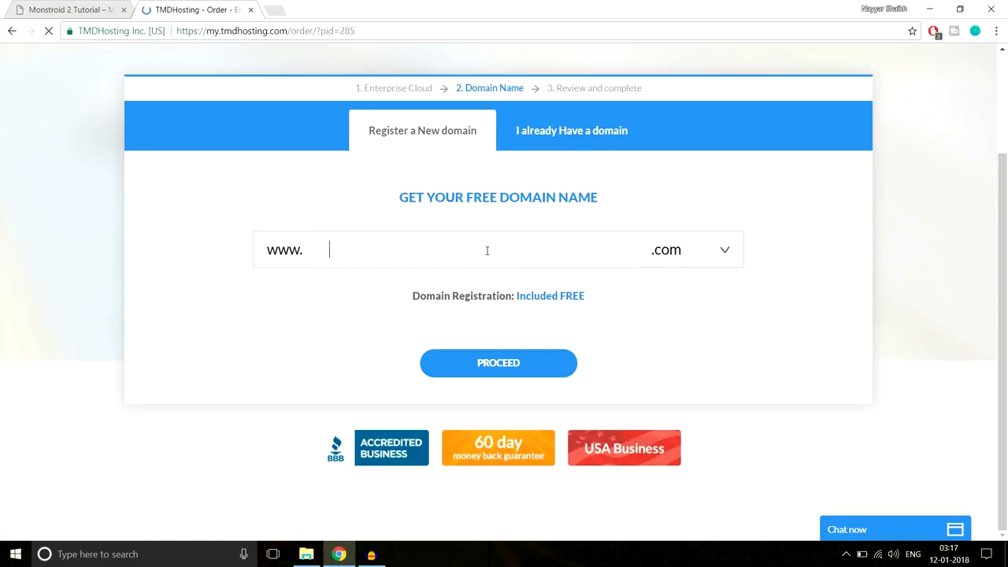
pyautogui.write('nayyarshai')
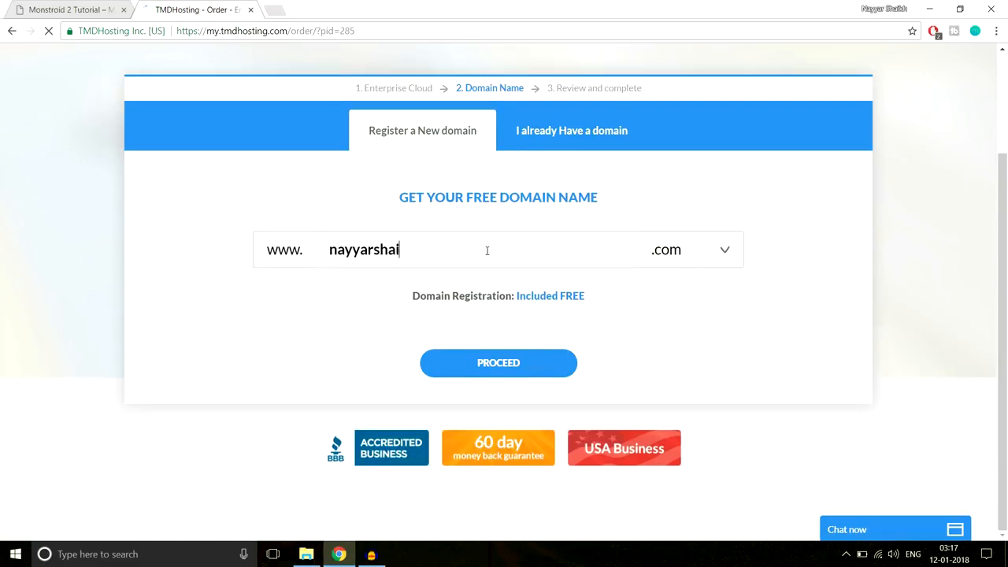
pyautogui.write('kh1')
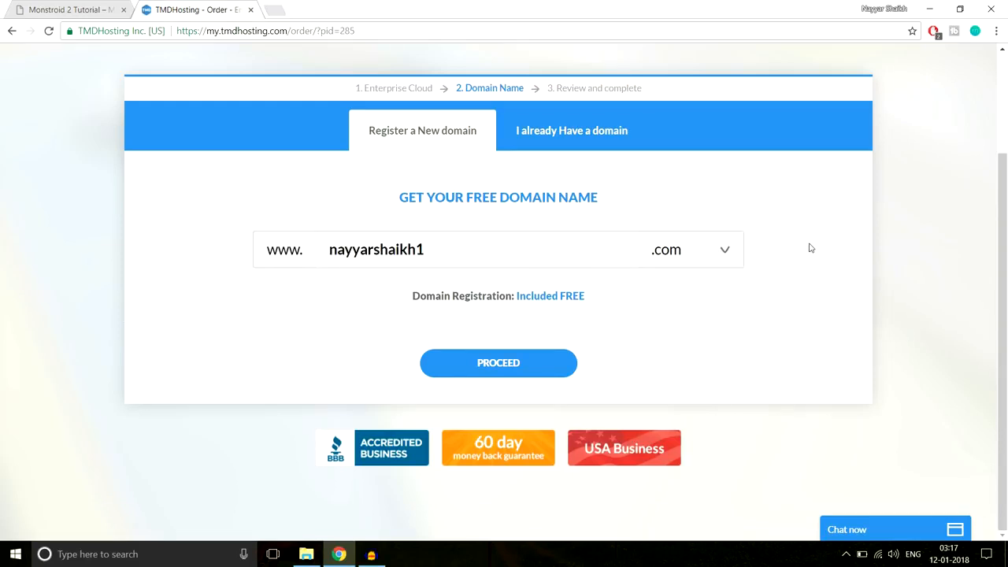
pyautogui.click(674, 253)
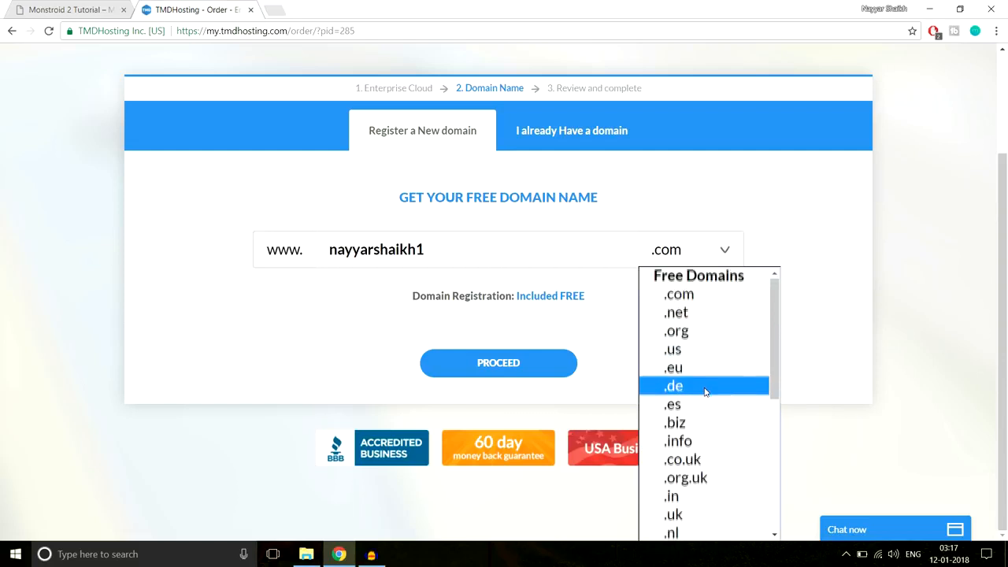
pyautogui.scroll(-3, 708, 389)
pyautogui.scroll(3, 711, 378)
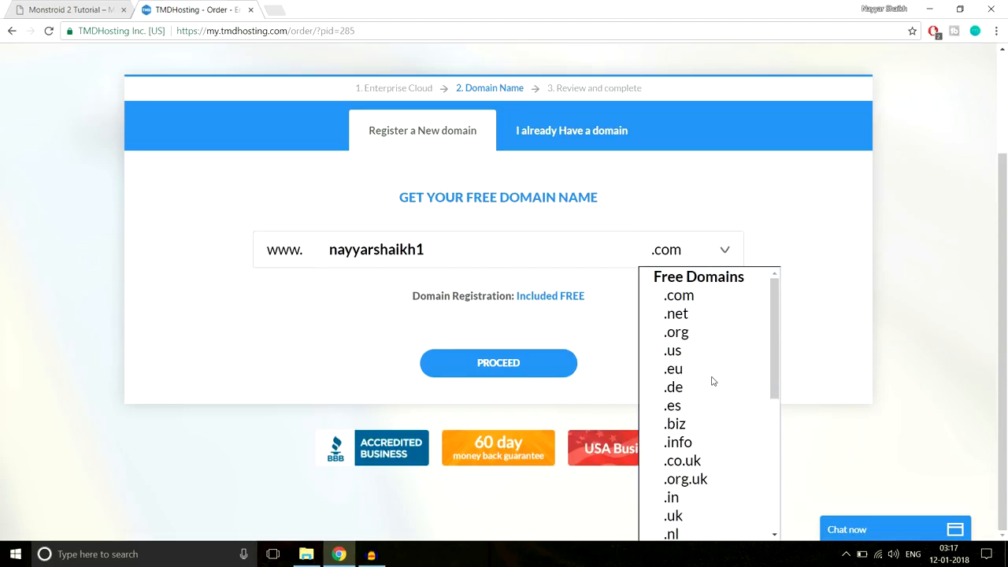
pyautogui.scroll(-2, 711, 381)
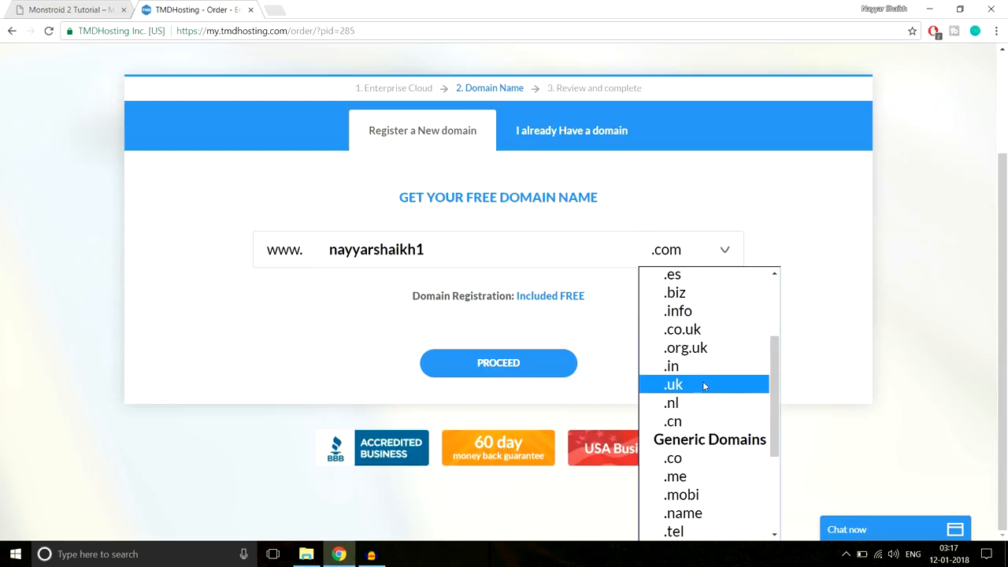
pyautogui.scroll(2, 703, 384)
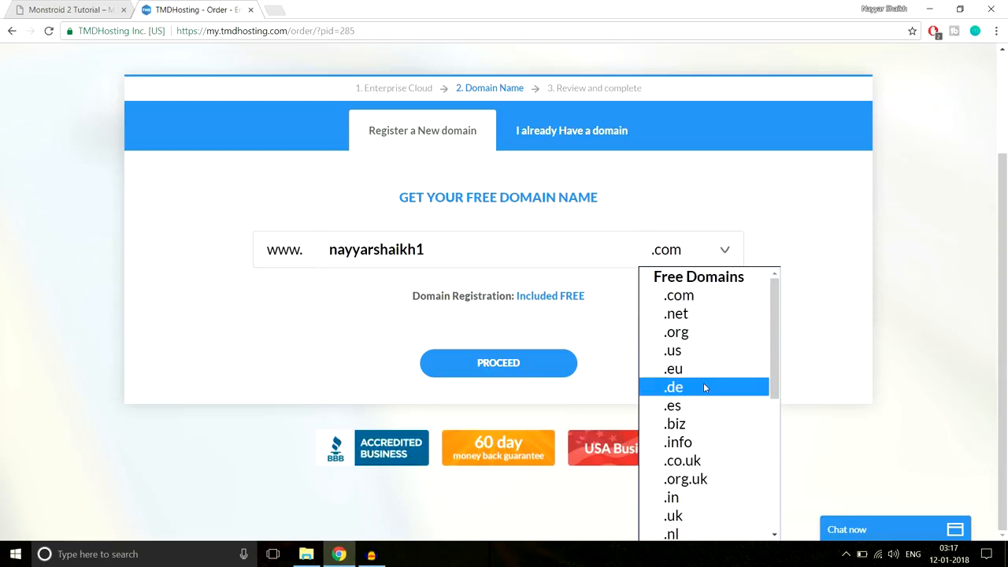
pyautogui.click(717, 301)
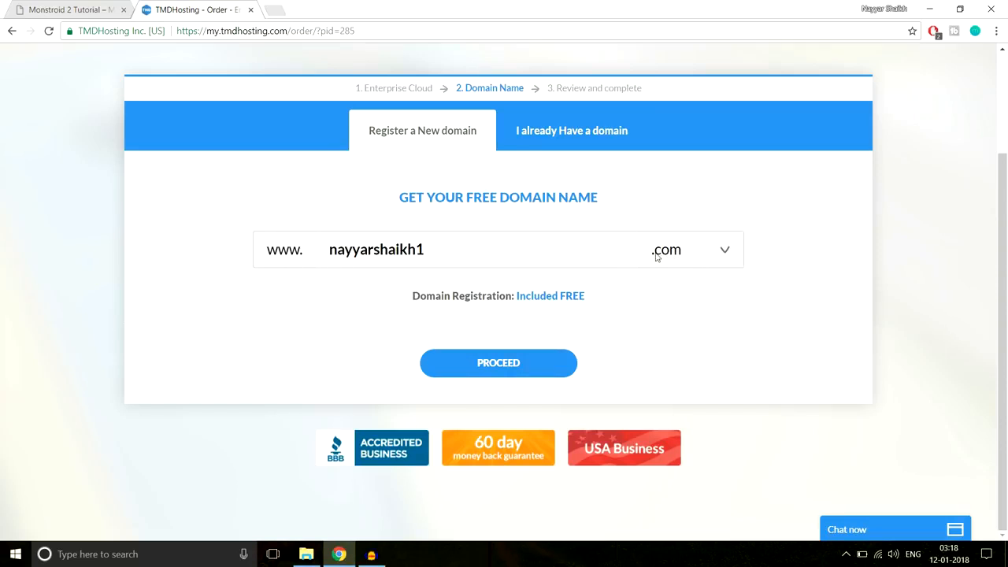
pyautogui.click(529, 363)
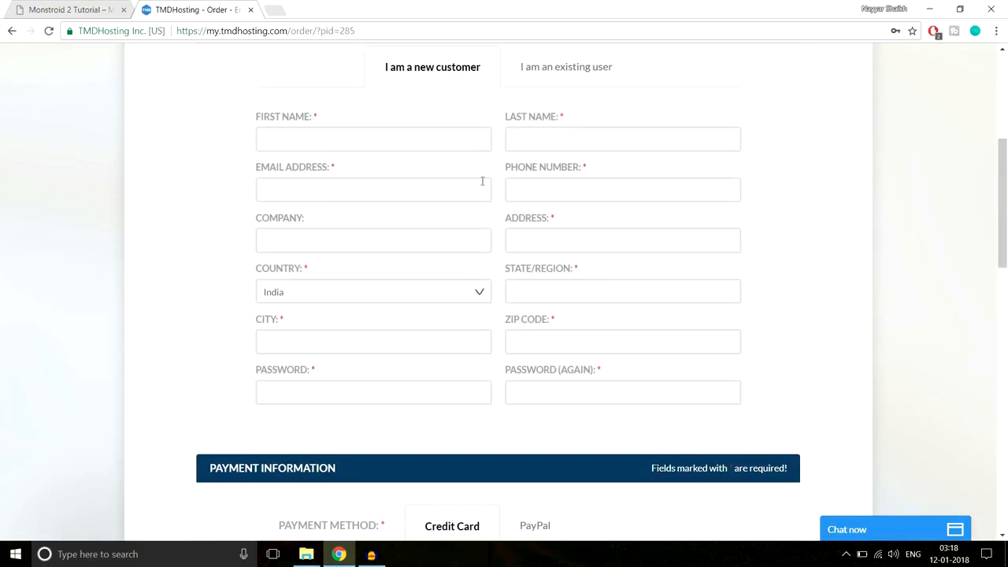
# - Check the card type list and, after trying PayPal, leave Credit Card as the payment method
pyautogui.scroll(-3, 801, 284)
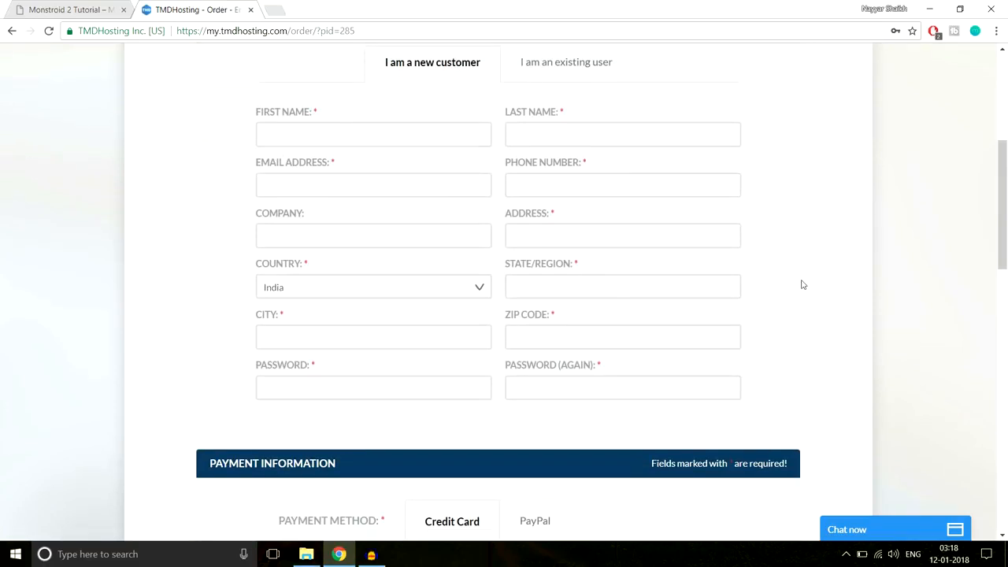
pyautogui.scroll(-2, 943, 256)
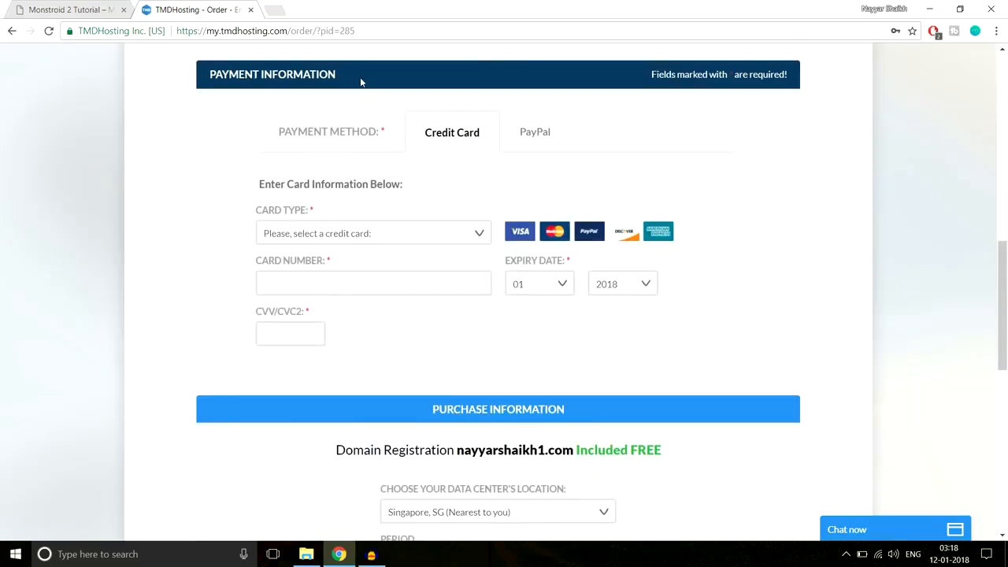
pyautogui.click(405, 232)
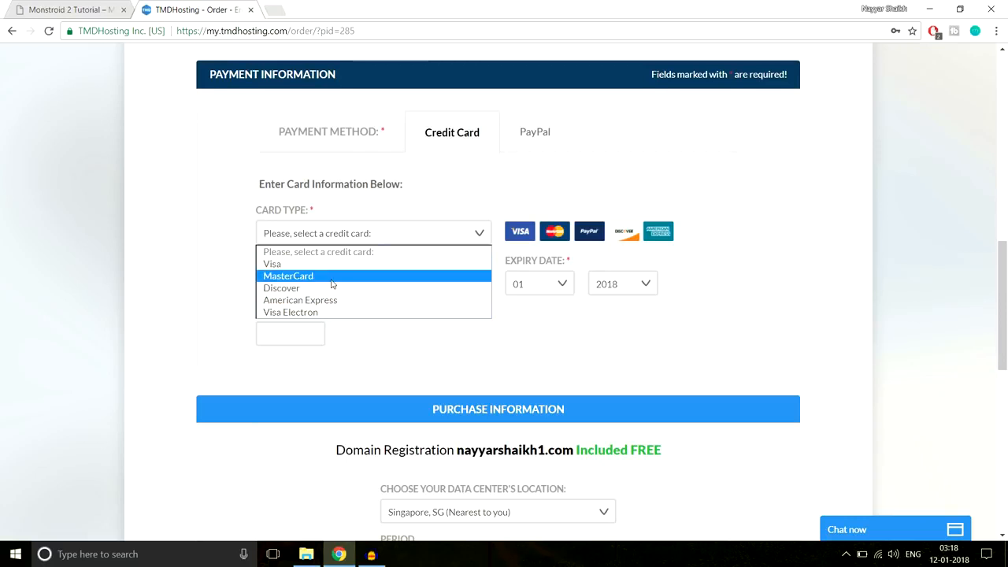
pyautogui.click(459, 196)
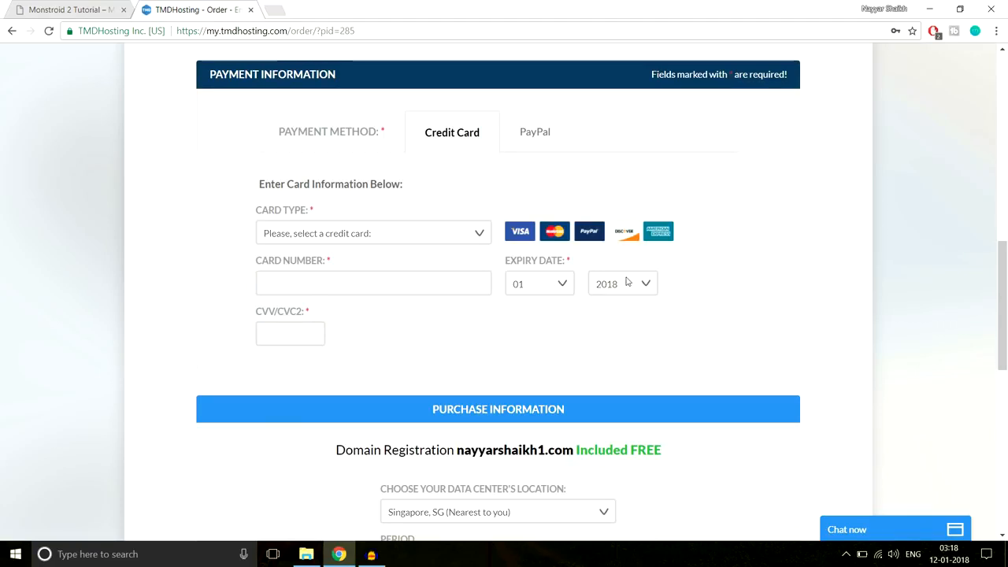
pyautogui.click(540, 135)
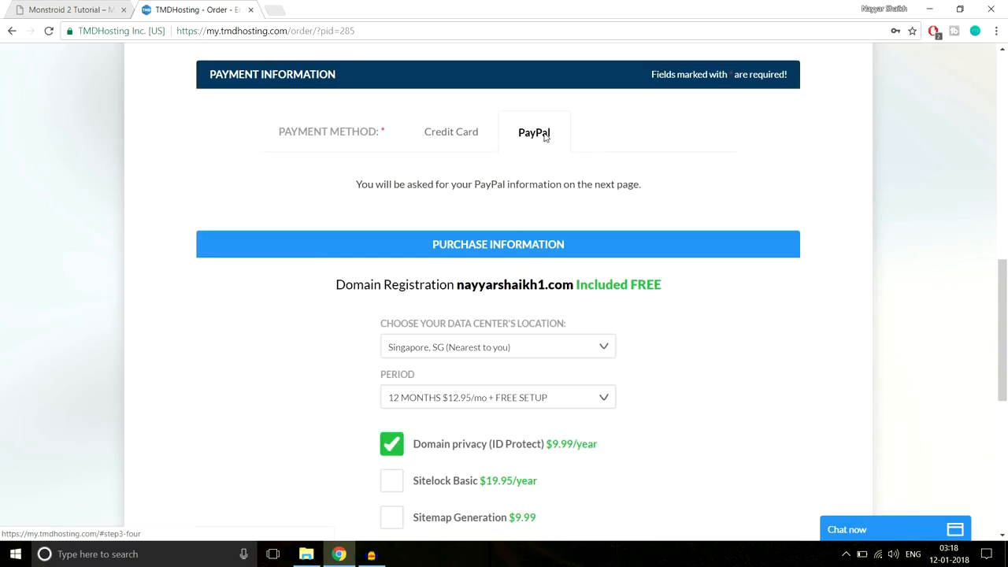
pyautogui.click(464, 133)
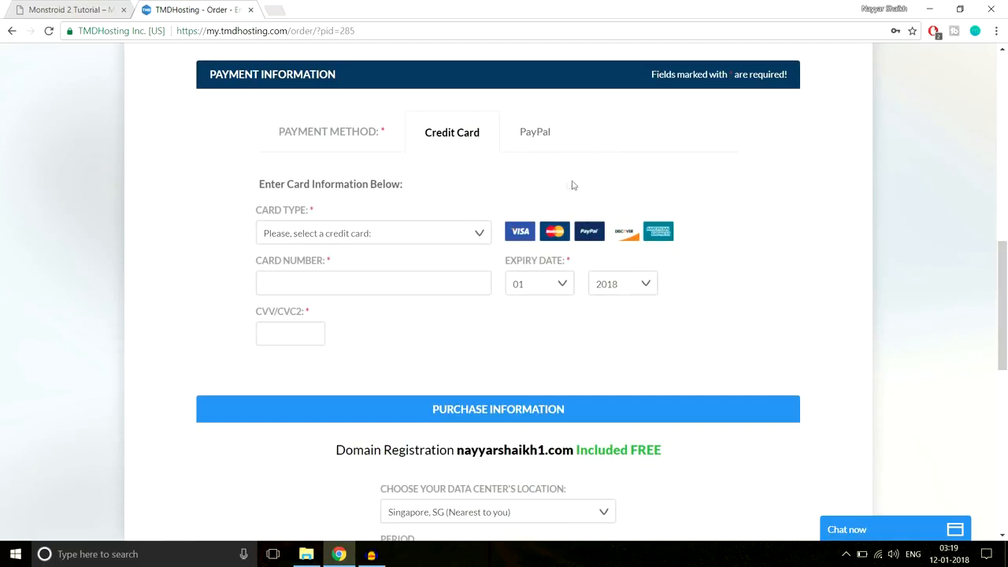
# - Keep the Singapore, SG data centre and 12 MONTHS period, then review the $165.39 total
pyautogui.scroll(-4, 811, 216)
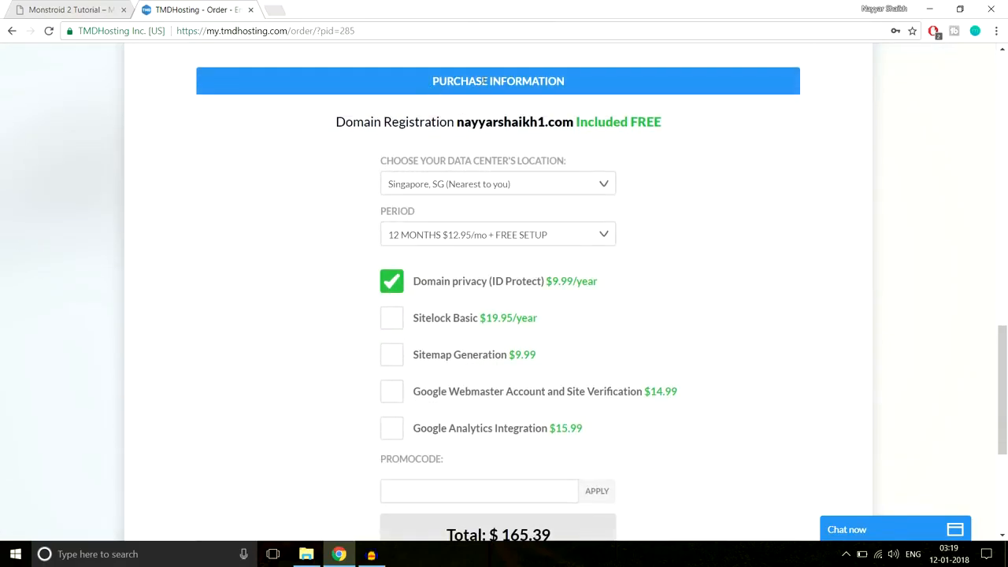
pyautogui.click(444, 185)
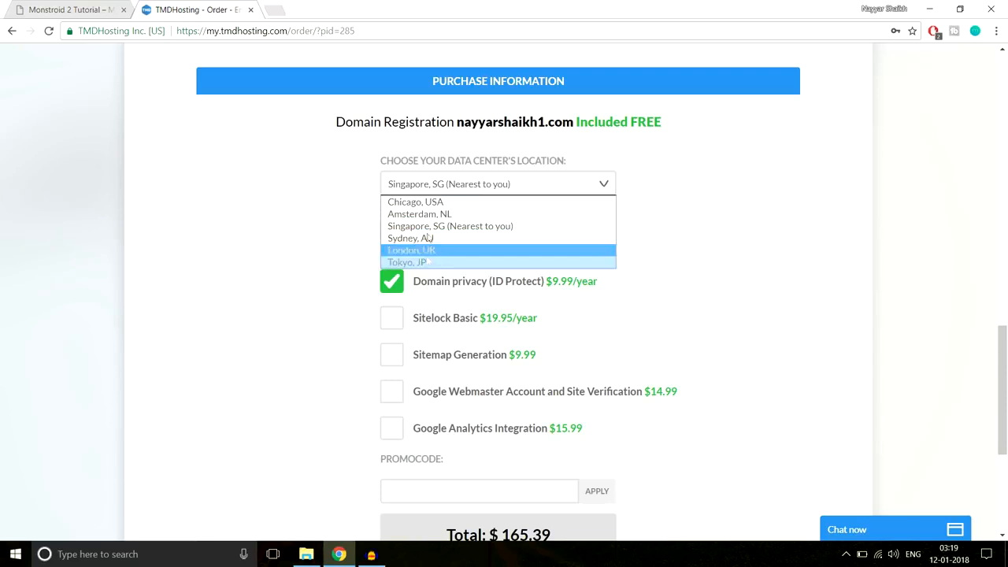
pyautogui.click(472, 229)
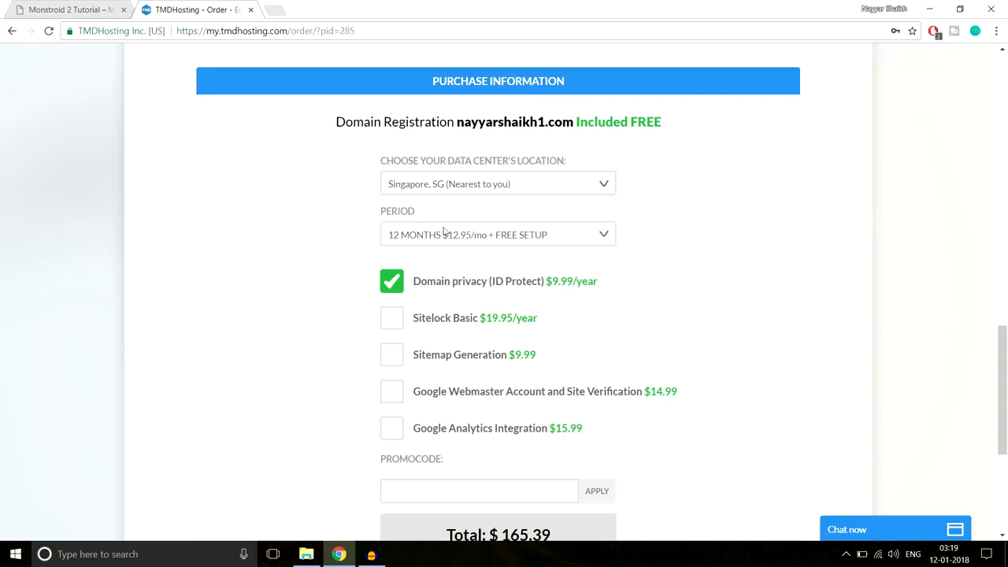
pyautogui.click(430, 241)
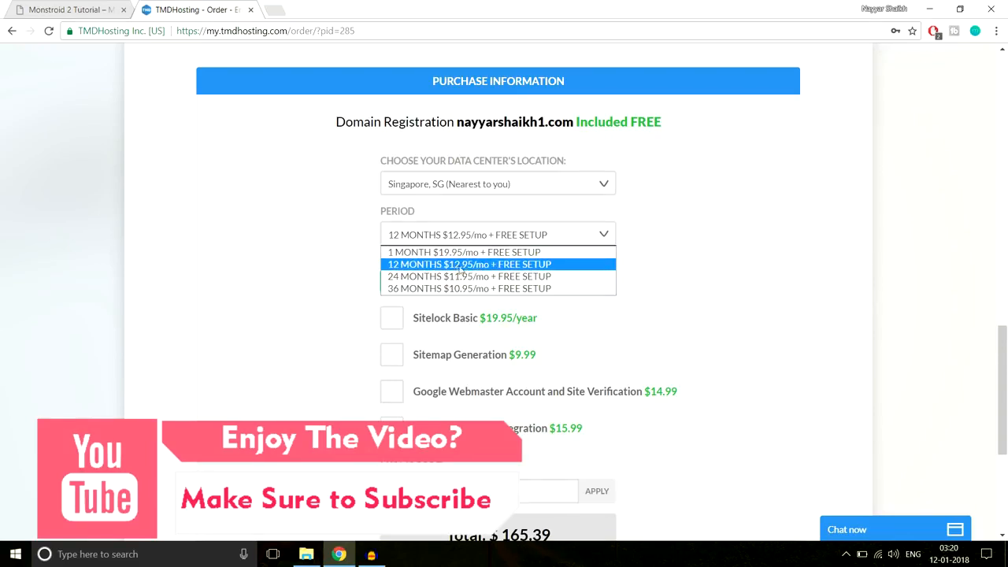
pyautogui.click(457, 266)
pyautogui.scroll(-1, 738, 261)
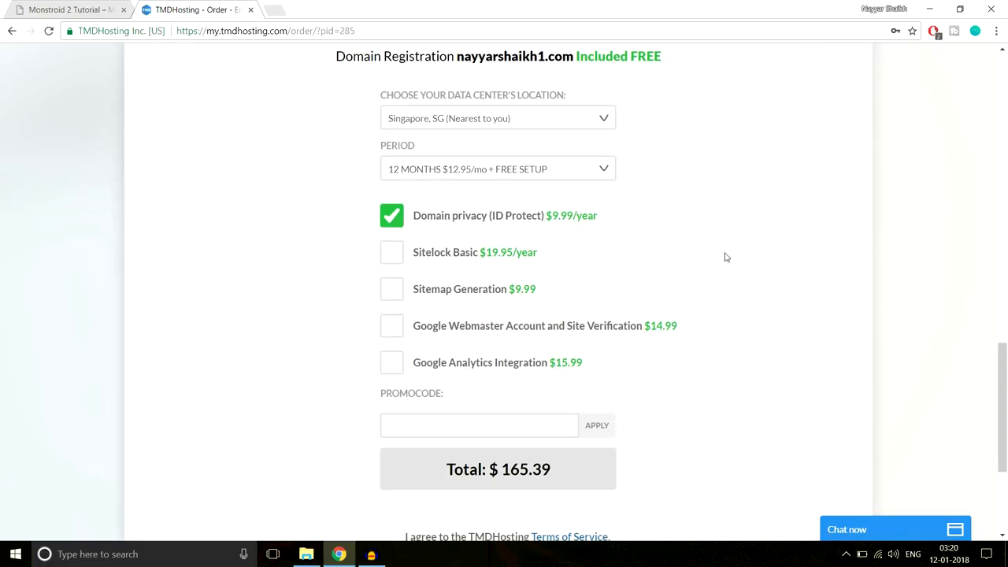
pyautogui.scroll(-1, 726, 258)
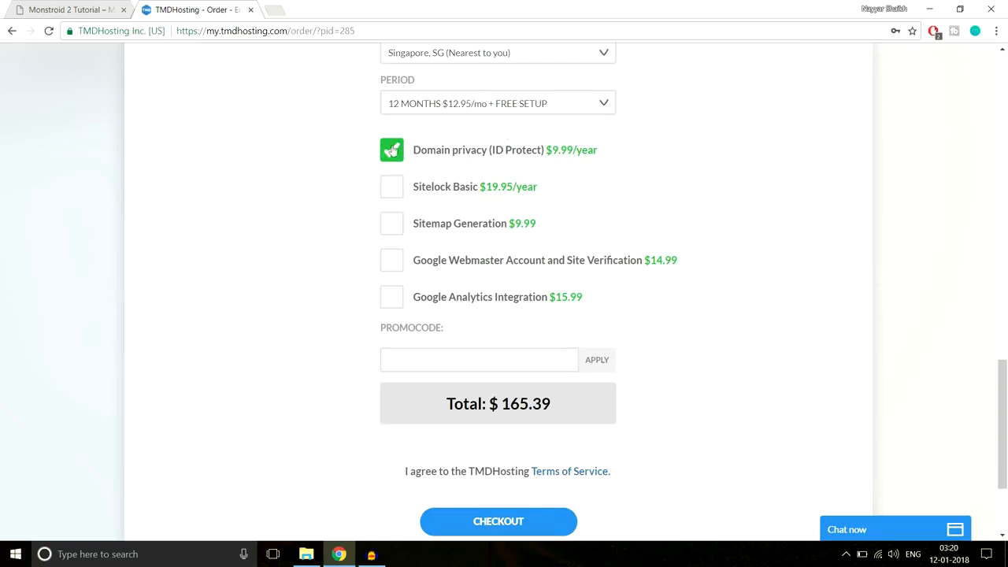
# - Enter the 7% promo code and agree to the TMDHosting Terms of Service
pyautogui.scroll(-2, 807, 163)
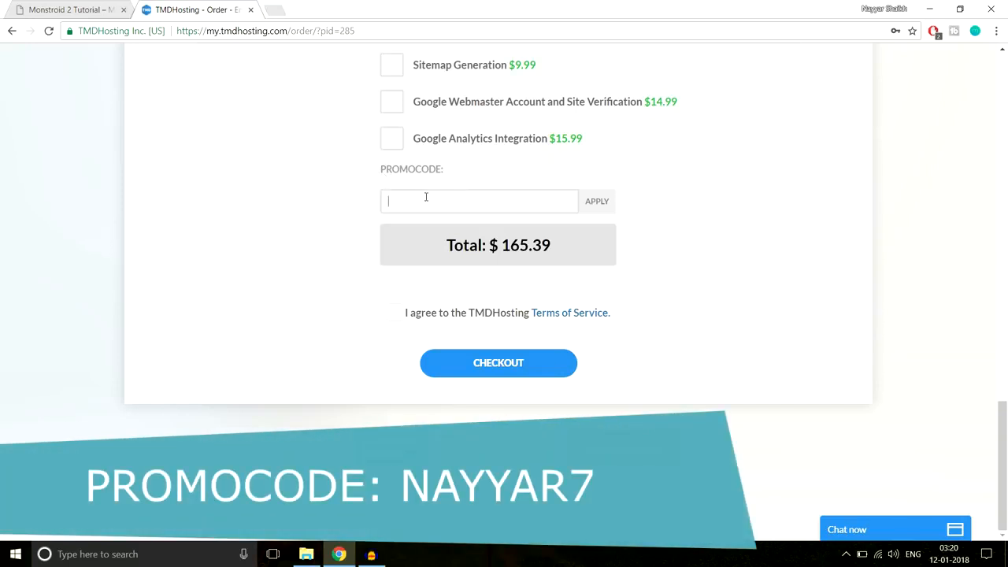
pyautogui.write('NAYYAR7')
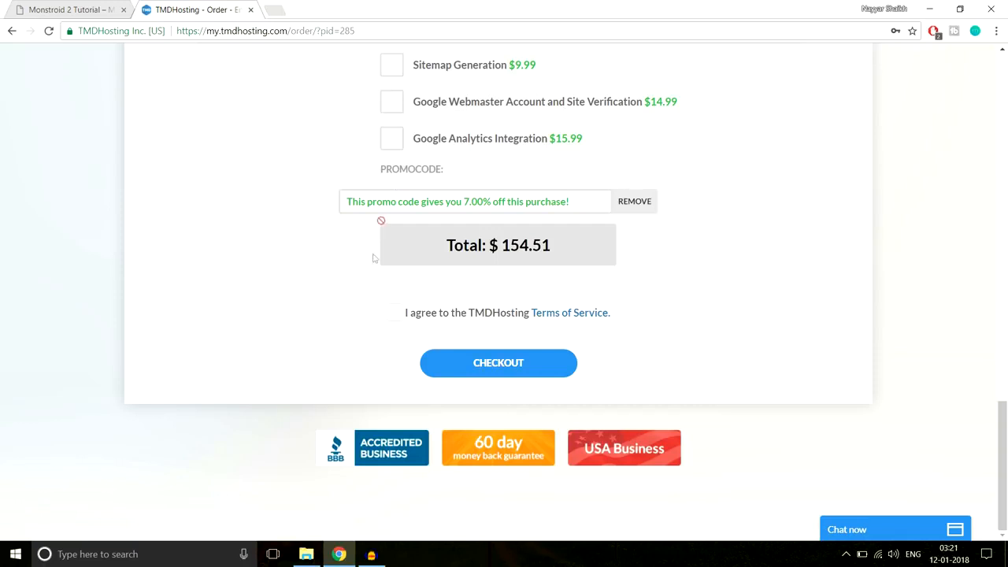
pyautogui.click(396, 314)
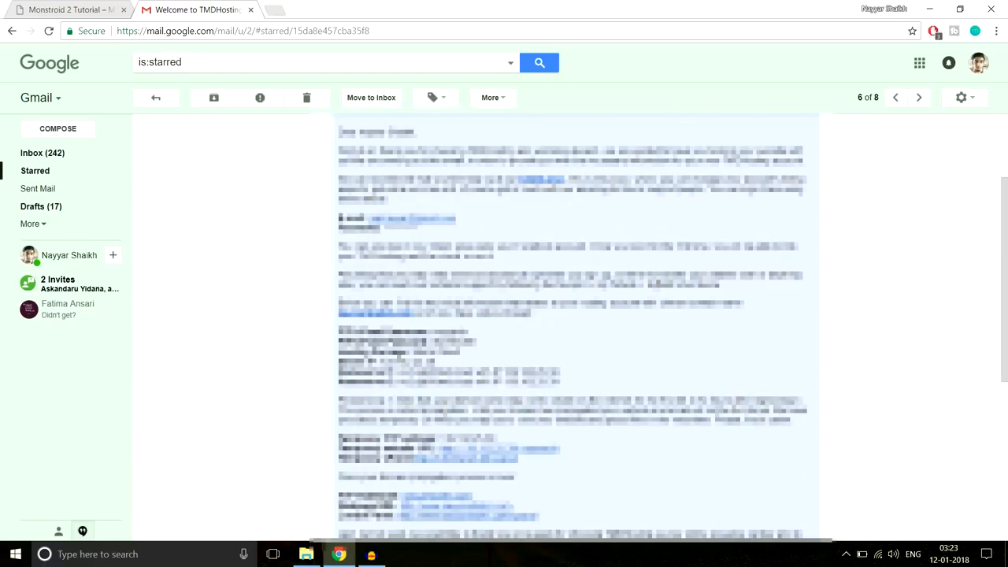
# - Open the welcome email's cPanel link in a new tab and switch to it
pyautogui.rightClick(445, 520)
pyautogui.click(496, 398)
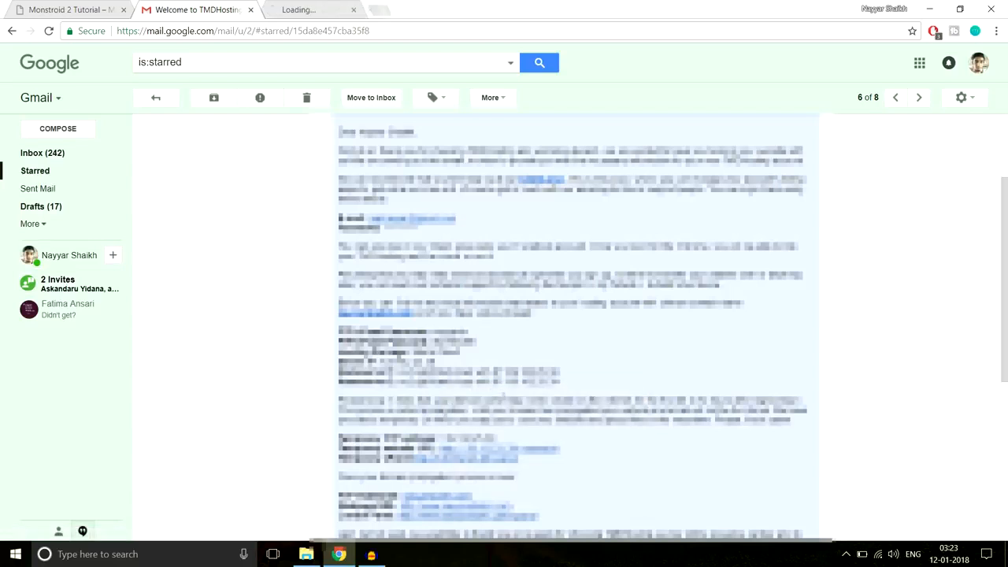
pyautogui.click(302, 10)
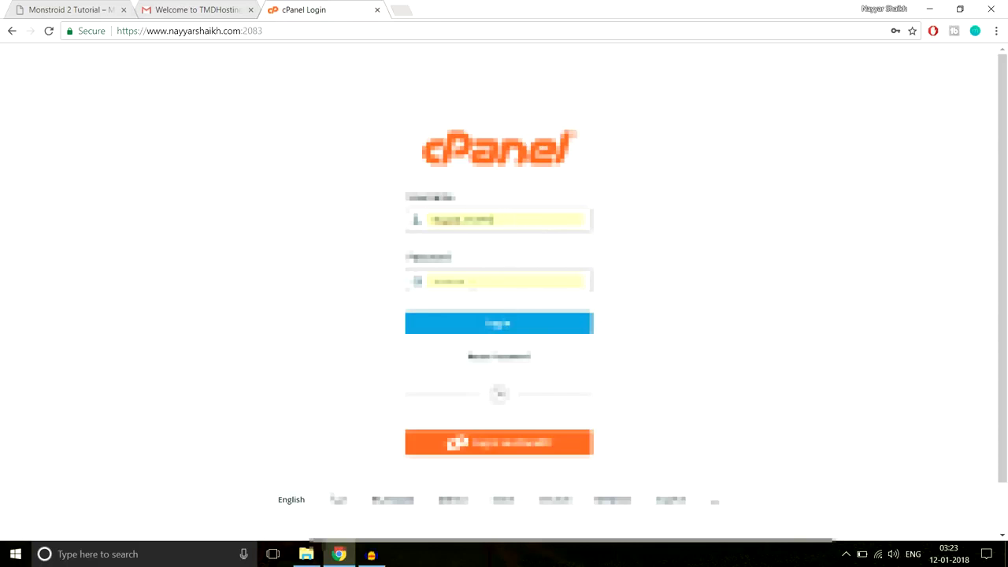
# - Log in to cPanel and open WordPress from the Softaculous Apps Installer
pyautogui.click(501, 326)
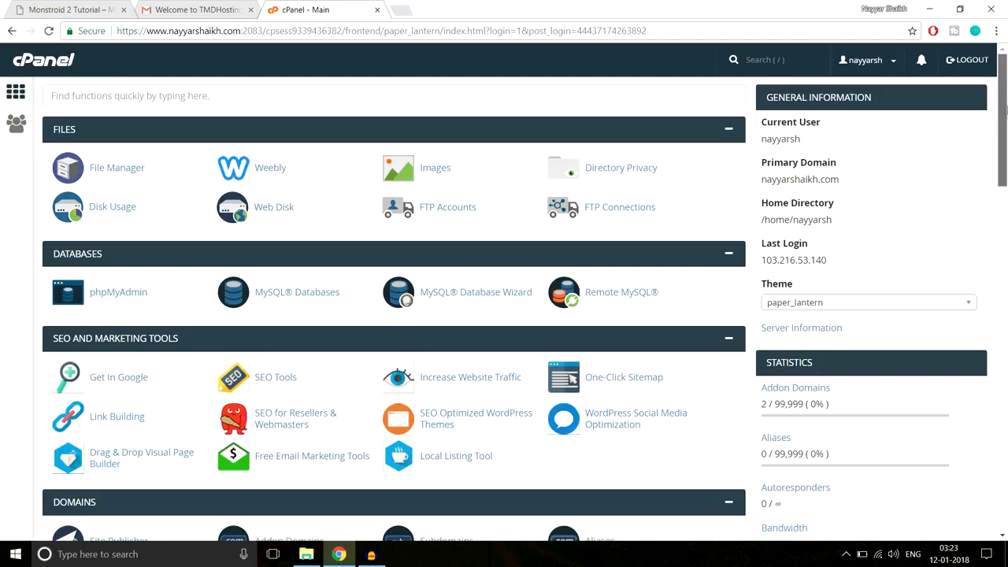
pyautogui.scroll(-1, 1004, 124)
pyautogui.moveTo(1005, 125); pyautogui.dragTo(1005, 523)
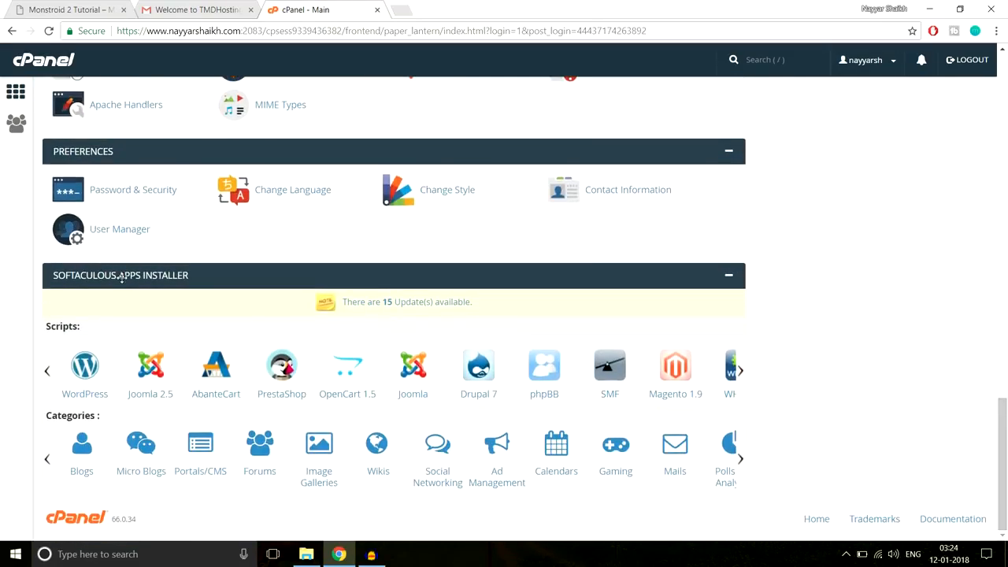
pyautogui.click(80, 377)
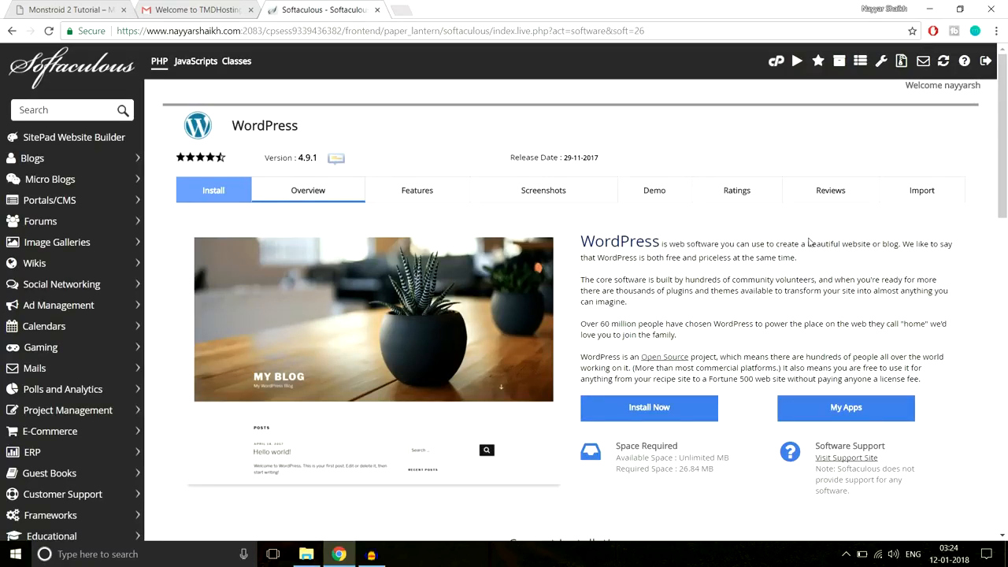
pyautogui.click(691, 406)
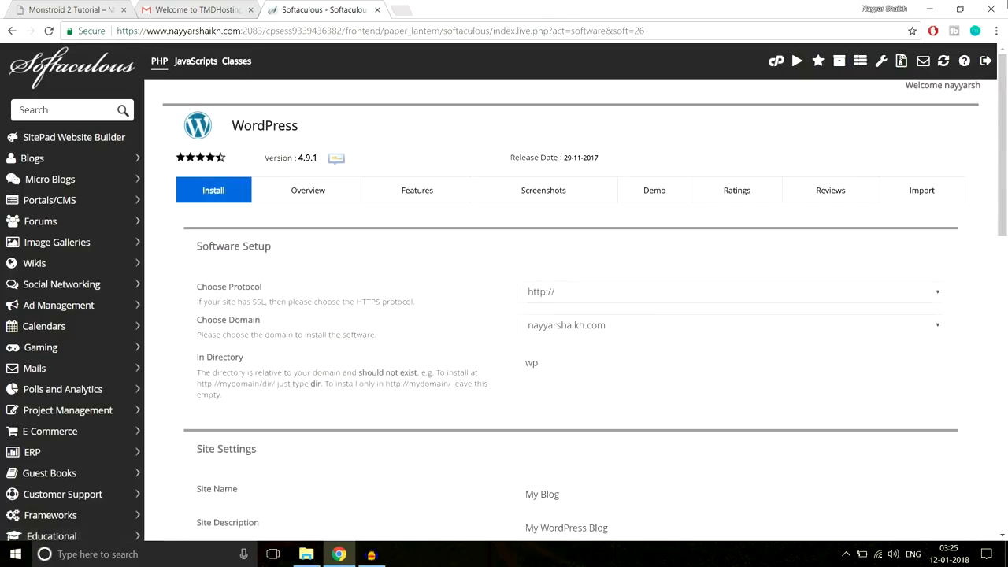
pyautogui.click(727, 292)
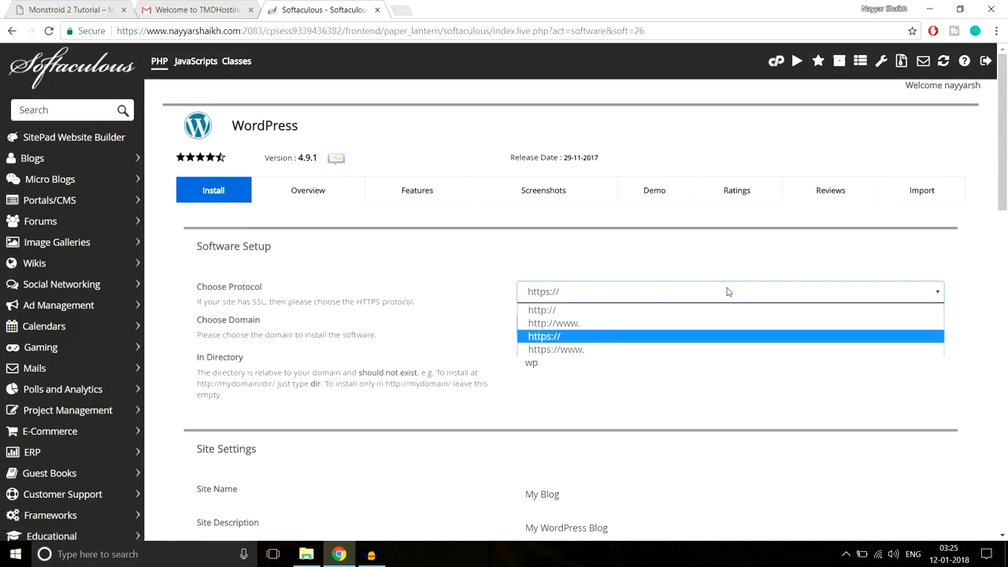
pyautogui.click(581, 351)
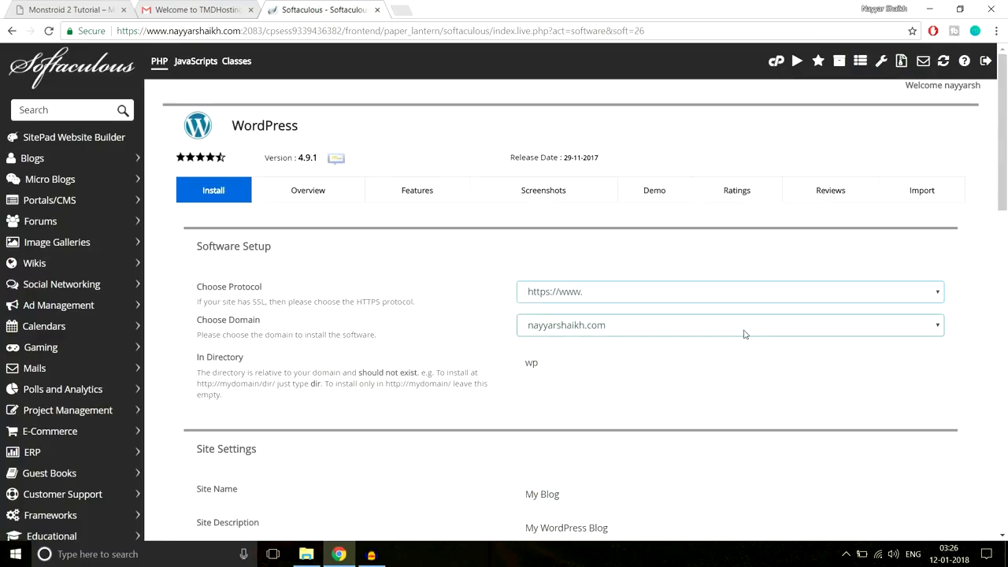
pyautogui.scroll(-1, 625, 328)
pyautogui.click(626, 264)
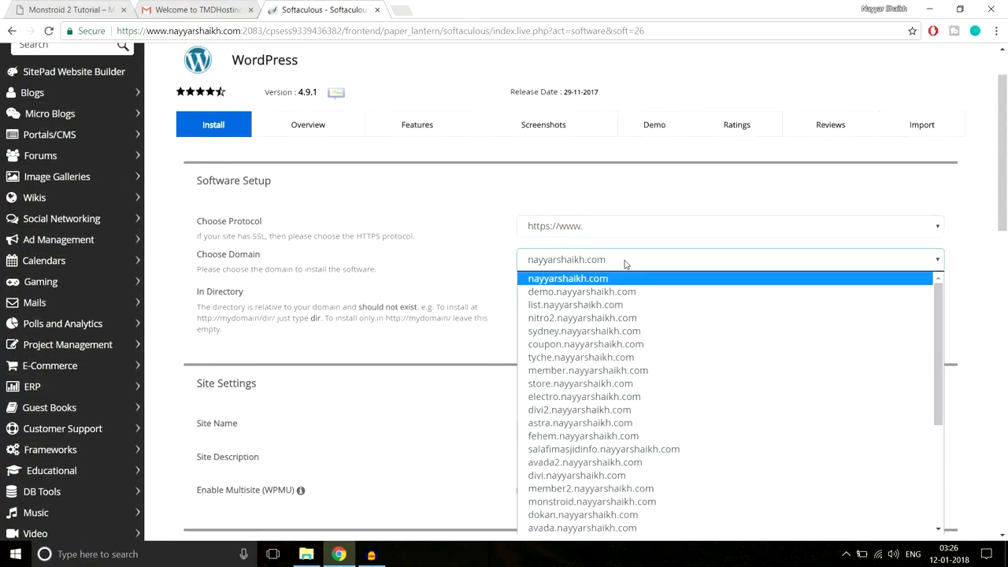
pyautogui.write('monstroid.')
pyautogui.press('Return')
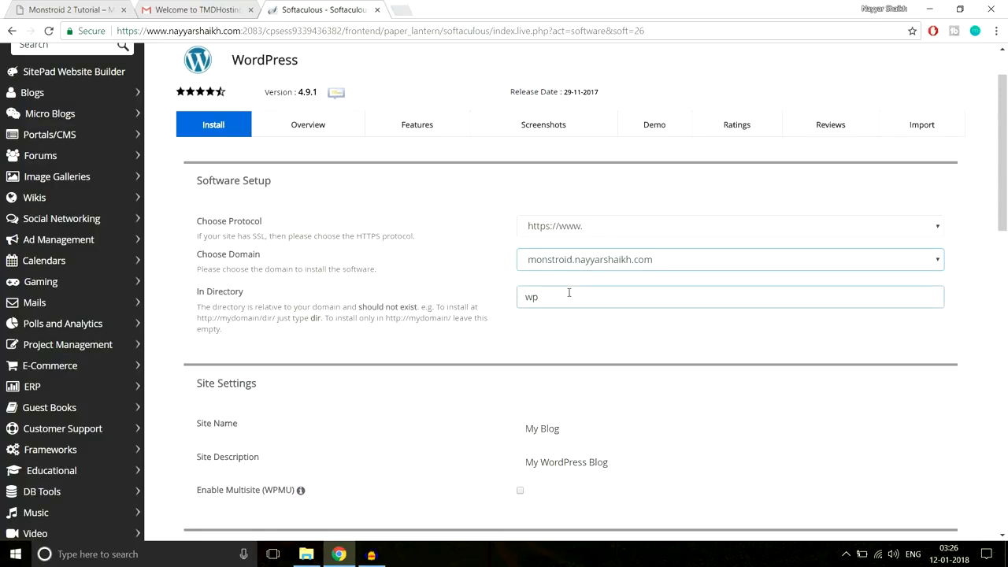
# - Delete the default wp from the In Directory field to install at the domain root
pyautogui.moveTo(193, 299); pyautogui.dragTo(255, 297)
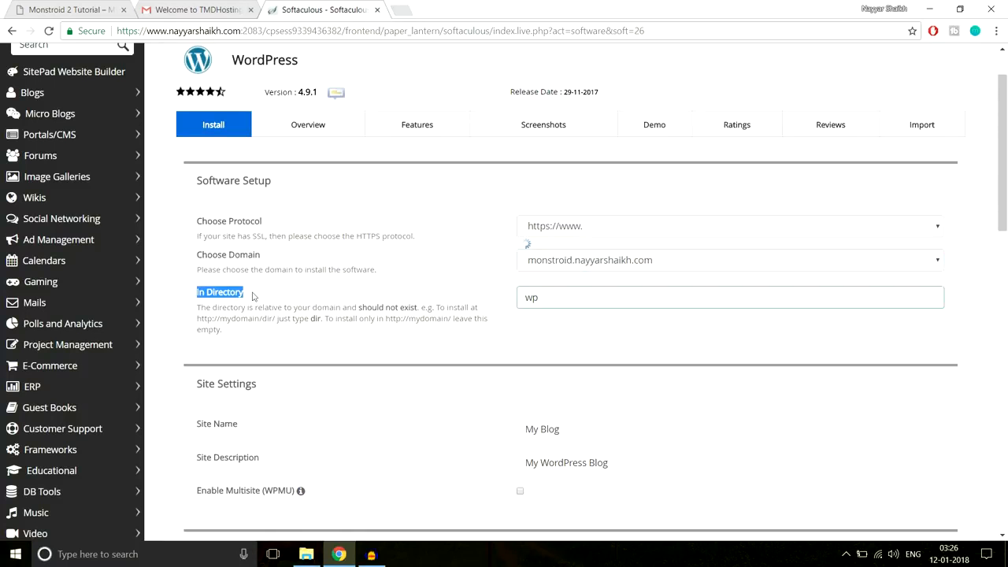
pyautogui.click(301, 296)
pyautogui.moveTo(548, 298); pyautogui.dragTo(507, 303)
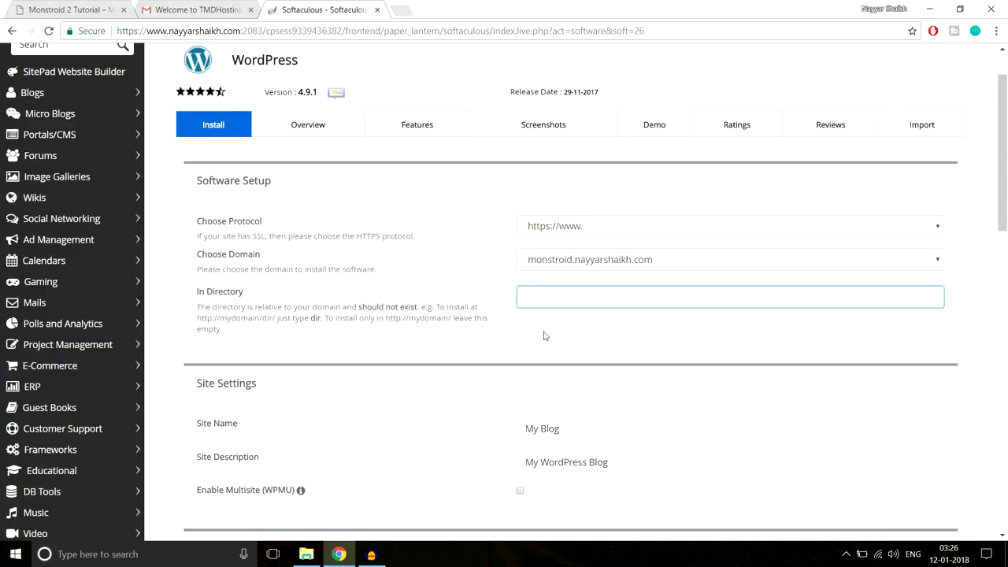
pyautogui.click(551, 297)
# - Replace the default Site Name 'My Blog' with 'BloggDude'
pyautogui.scroll(-3, 639, 348)
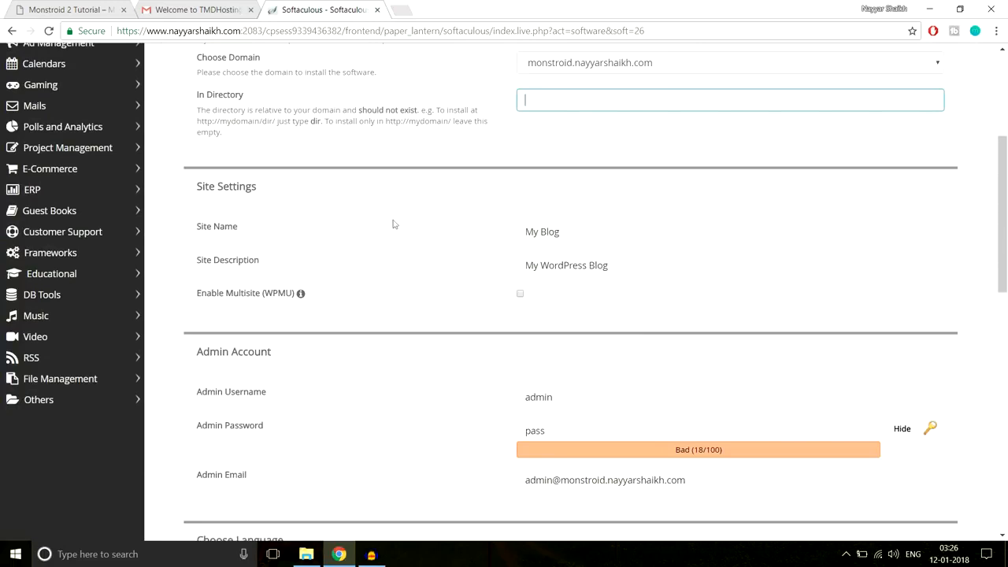
pyautogui.moveTo(581, 234); pyautogui.dragTo(476, 227)
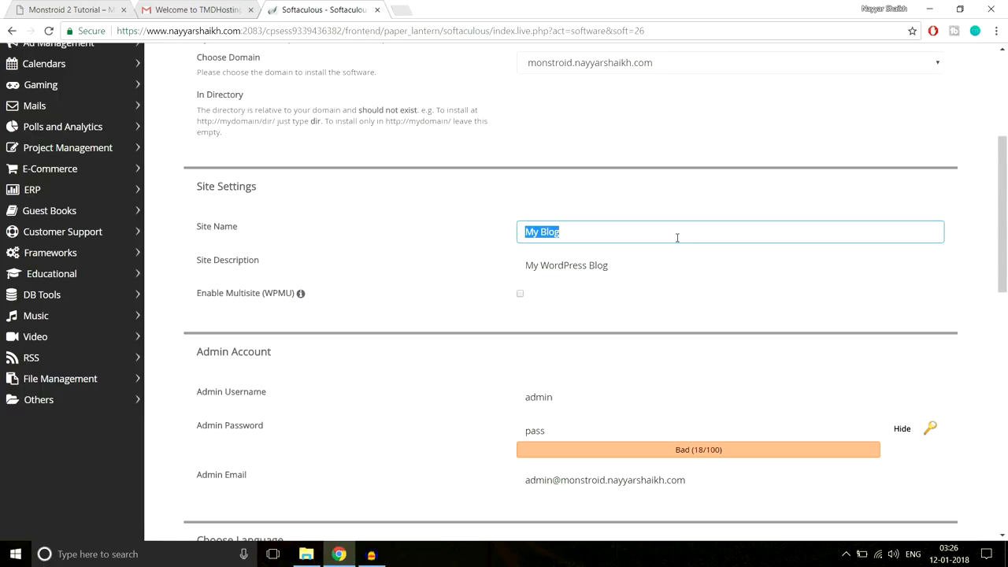
pyautogui.write('BloggDude')
# - Change the Site Description to 'A Blog'
pyautogui.moveTo(670, 265); pyautogui.dragTo(434, 292)
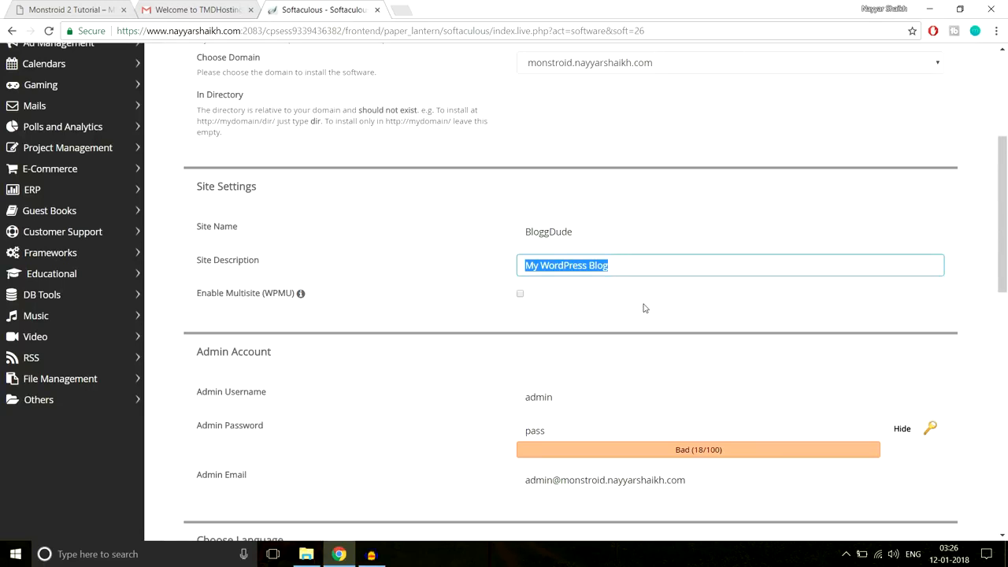
pyautogui.write('A Blog')
pyautogui.scroll(-1, 724, 294)
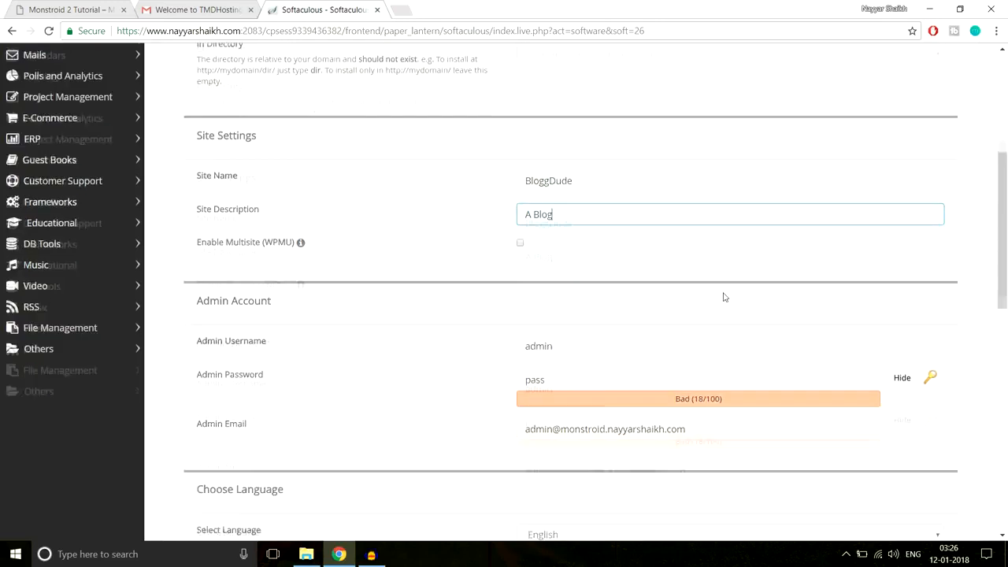
pyautogui.moveTo(572, 199); pyautogui.dragTo(497, 203)
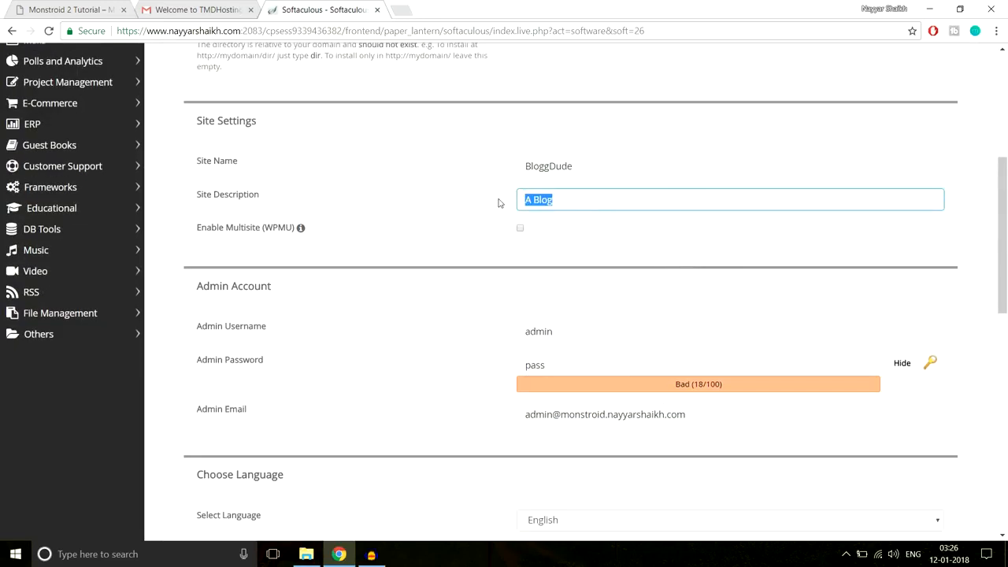
pyautogui.scroll(-2, 671, 251)
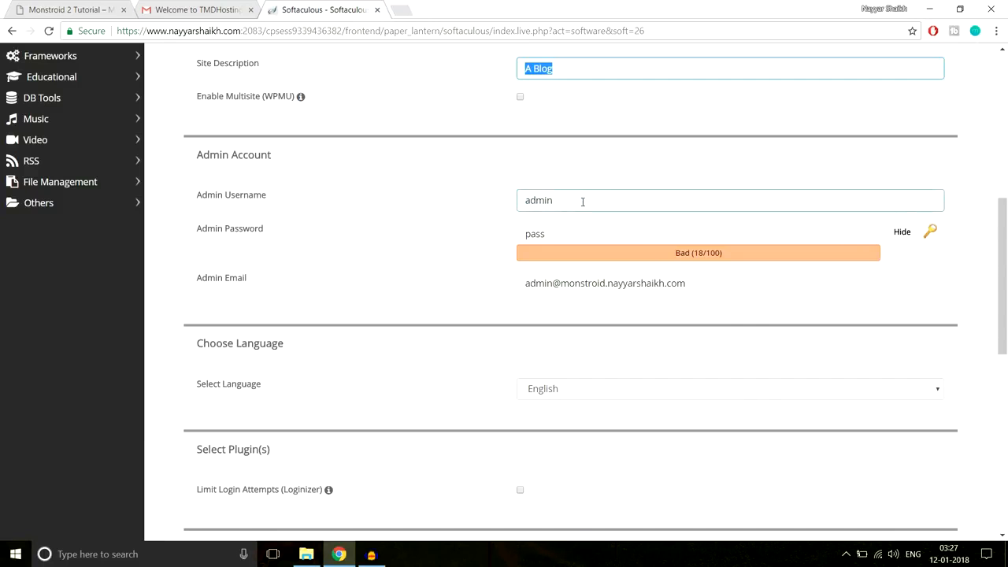
# - Replace the default admin username 'admin' with the chosen admin username
pyautogui.moveTo(583, 202); pyautogui.dragTo(508, 206)
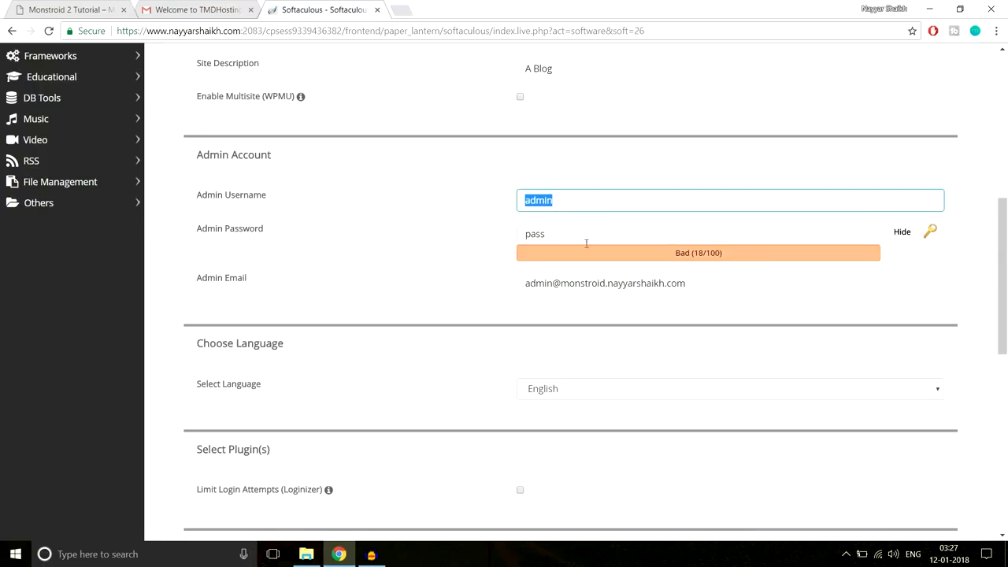
pyautogui.write('Na')
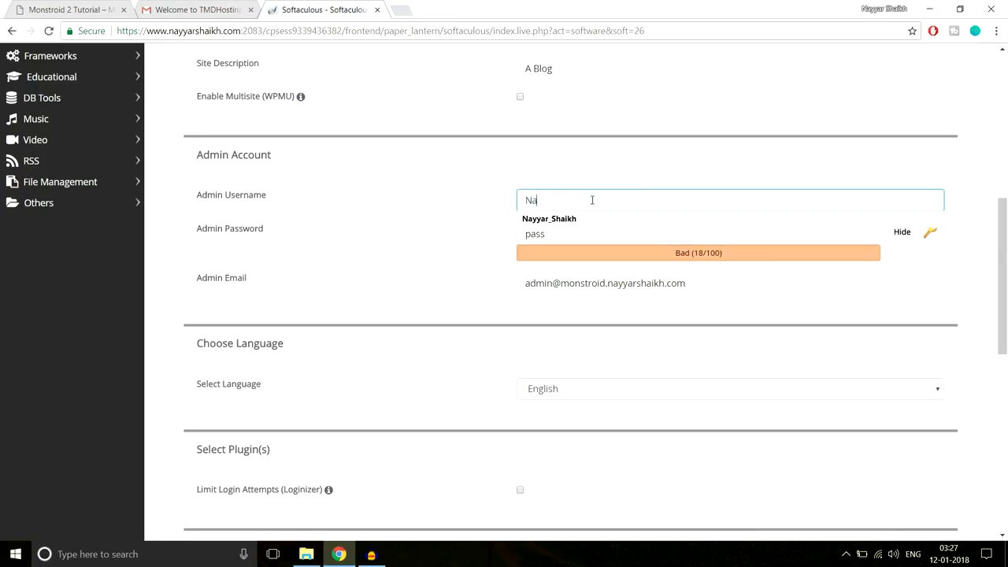
pyautogui.write('yyar')
pyautogui.click(590, 220)
pyautogui.moveTo(529, 199); pyautogui.dragTo(524, 198)
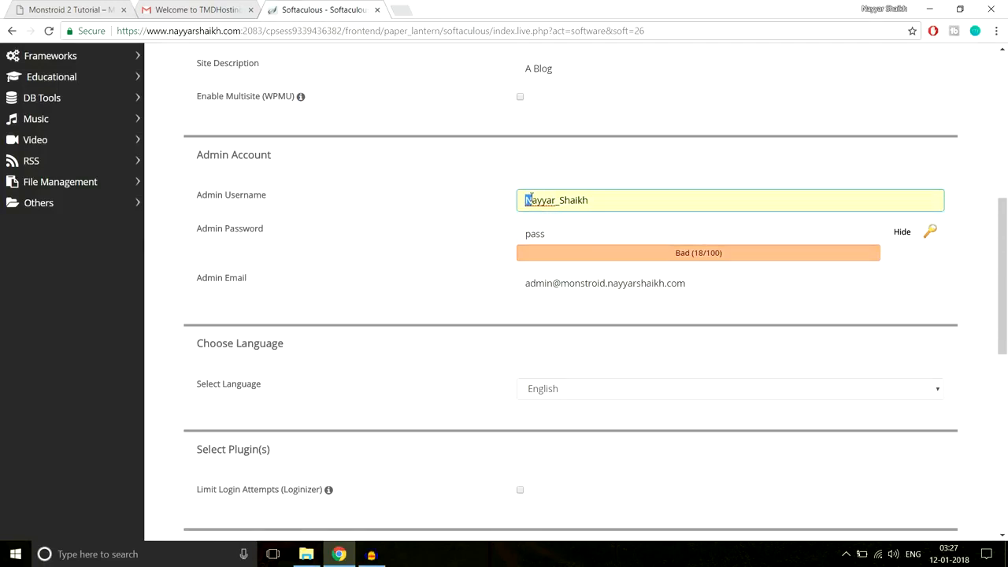
pyautogui.click(613, 173)
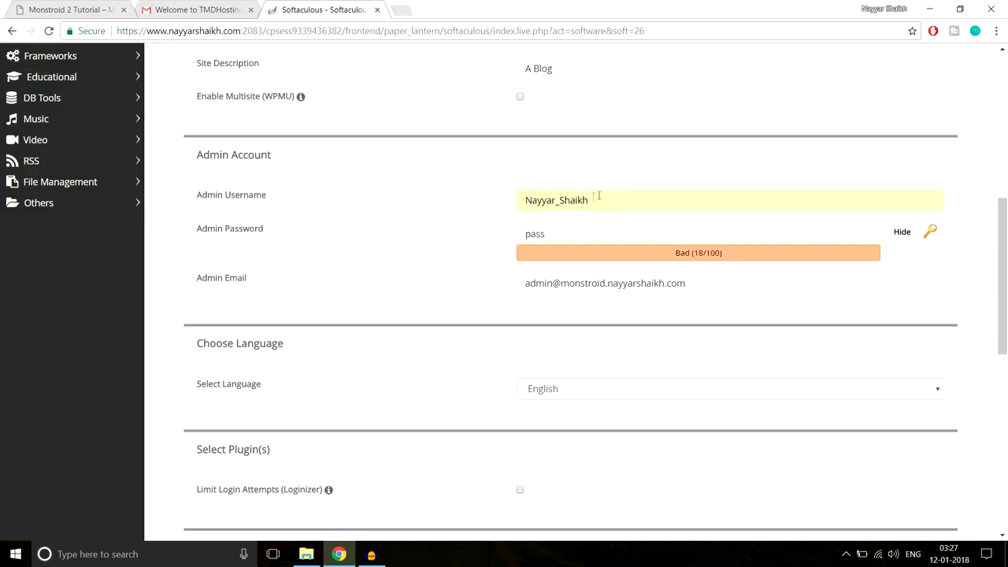
pyautogui.moveTo(555, 200); pyautogui.dragTo(559, 200)
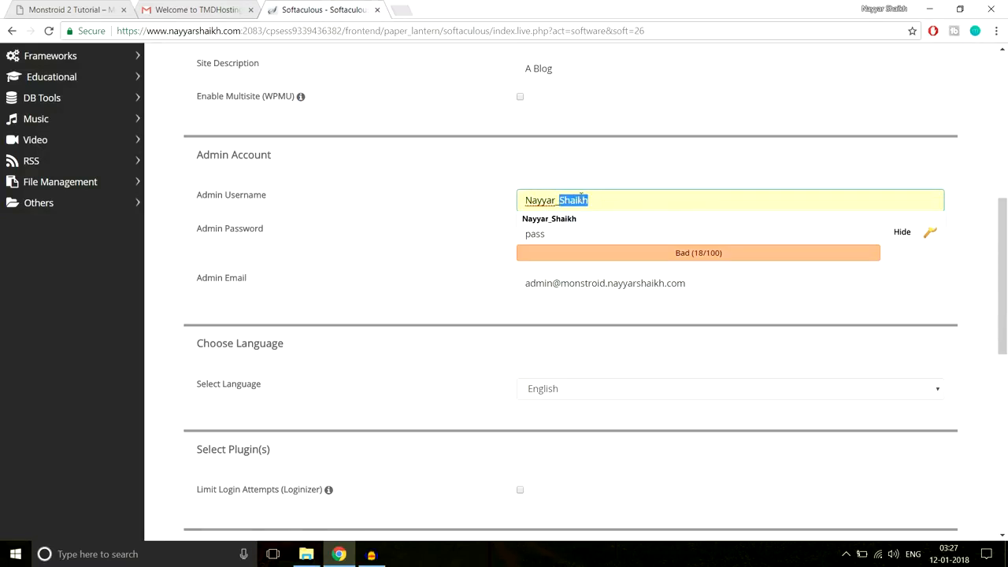
pyautogui.click(593, 191)
pyautogui.click(627, 172)
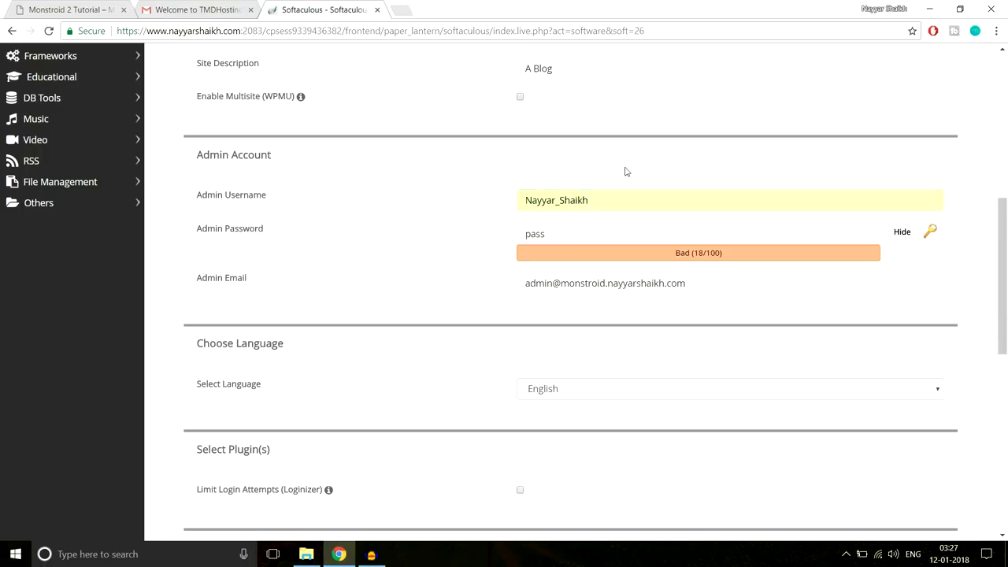
# - Replace the admin password with a new, shorter password, shown masked
pyautogui.click(618, 229)
pyautogui.click(903, 240)
pyautogui.moveTo(618, 234); pyautogui.dragTo(478, 237)
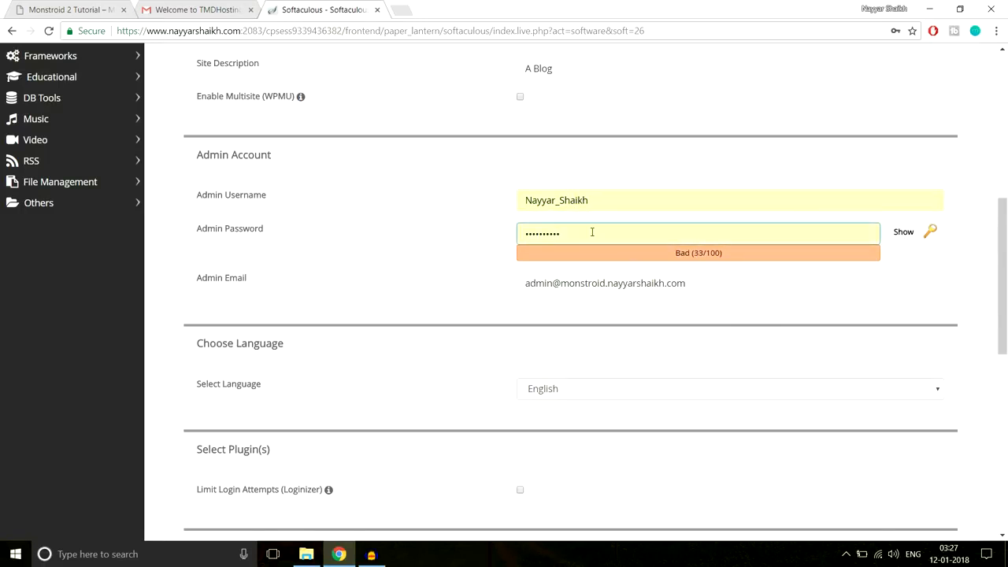
pyautogui.write('12')
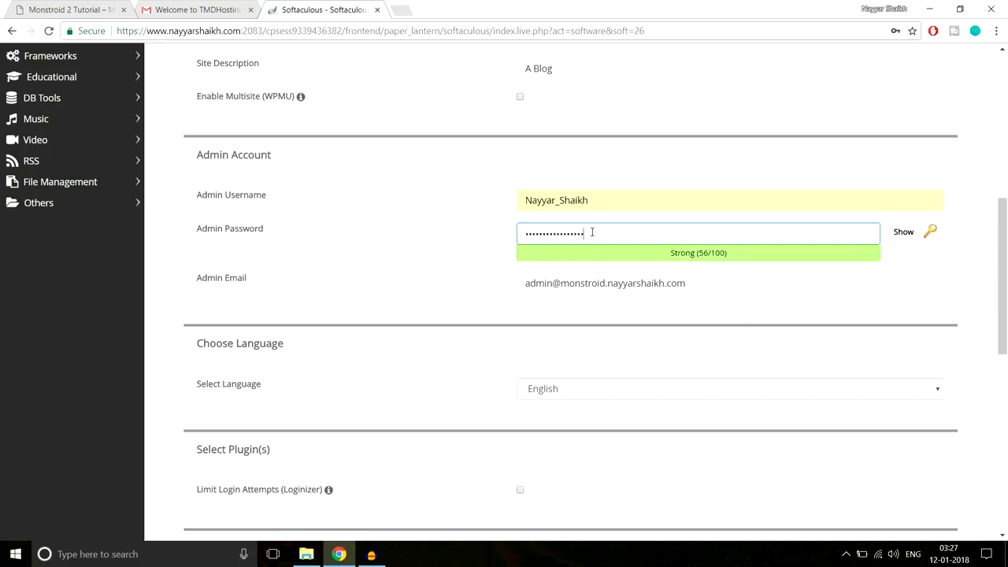
pyautogui.hotkey('ctrl', 'a')
pyautogui.write('12345')
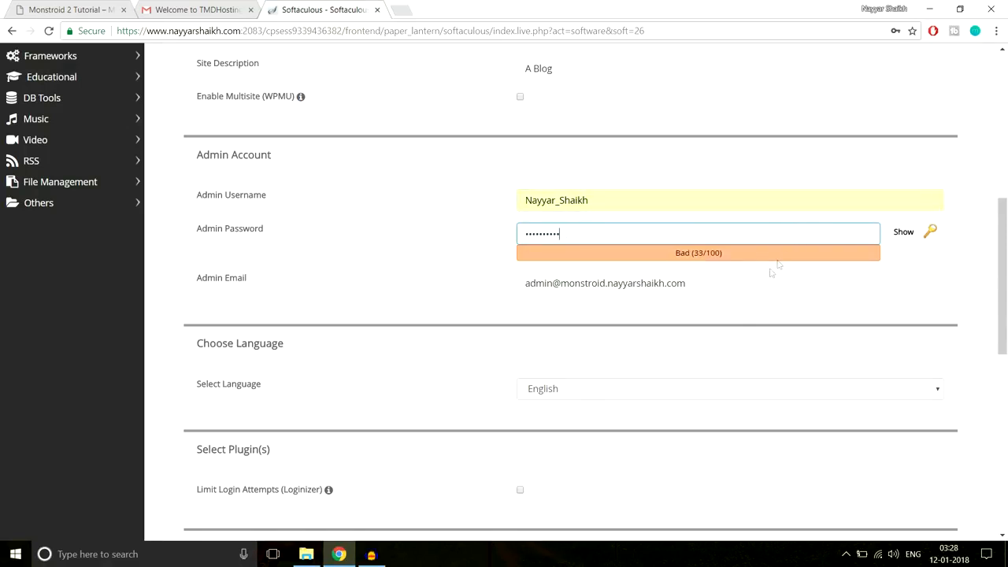
# - Replace the default admin e-mail with the saved personal e-mail address
pyautogui.moveTo(762, 281); pyautogui.dragTo(449, 304)
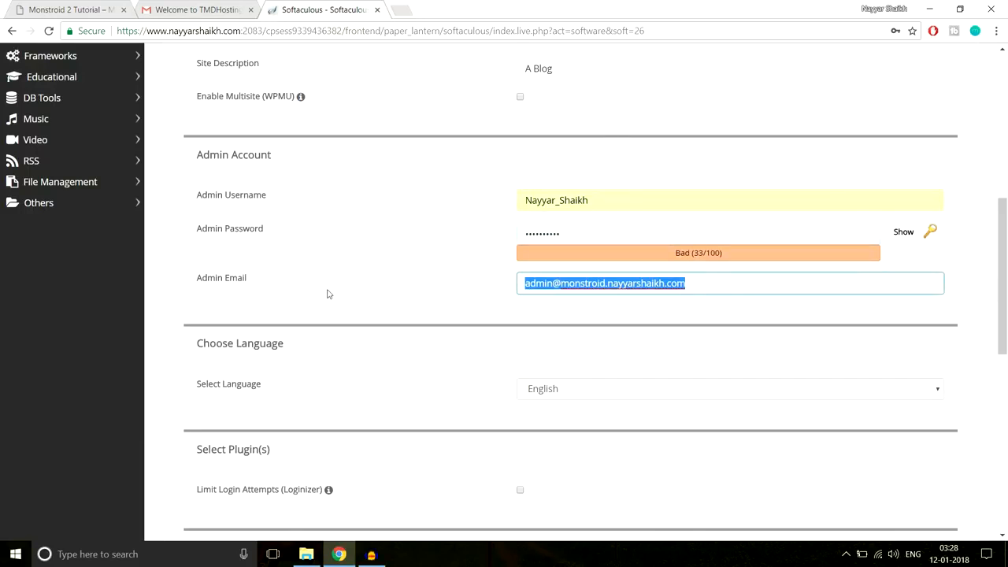
pyautogui.click(574, 302)
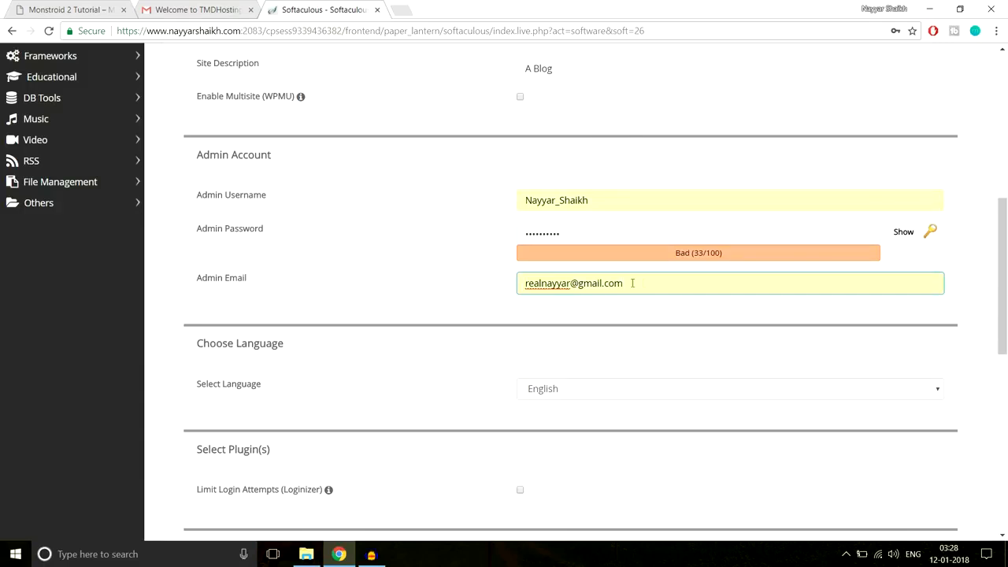
# - Install WordPress 4.9.1, then open the new site's Administrative URL once installed
pyautogui.scroll(-7, 703, 348)
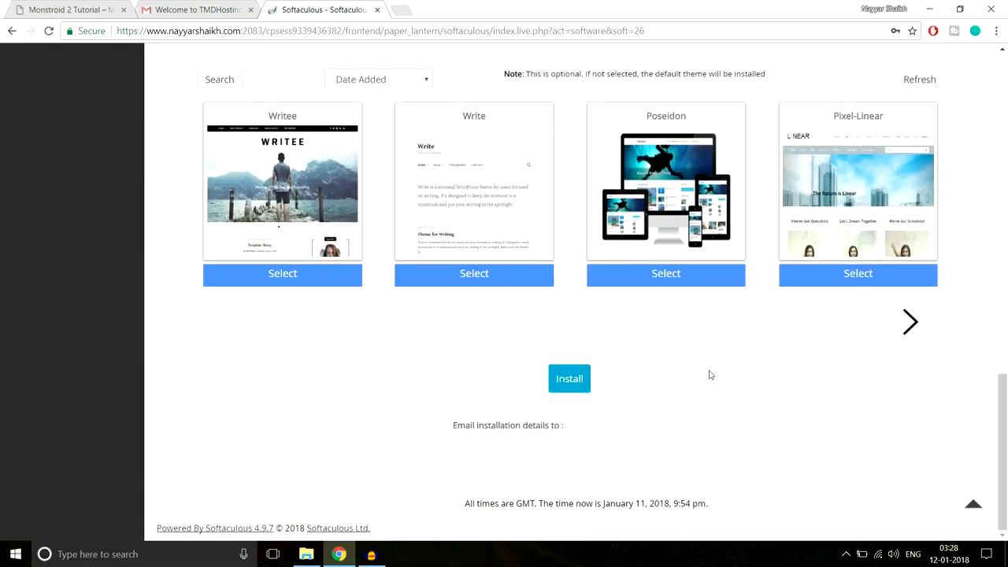
pyautogui.click(570, 380)
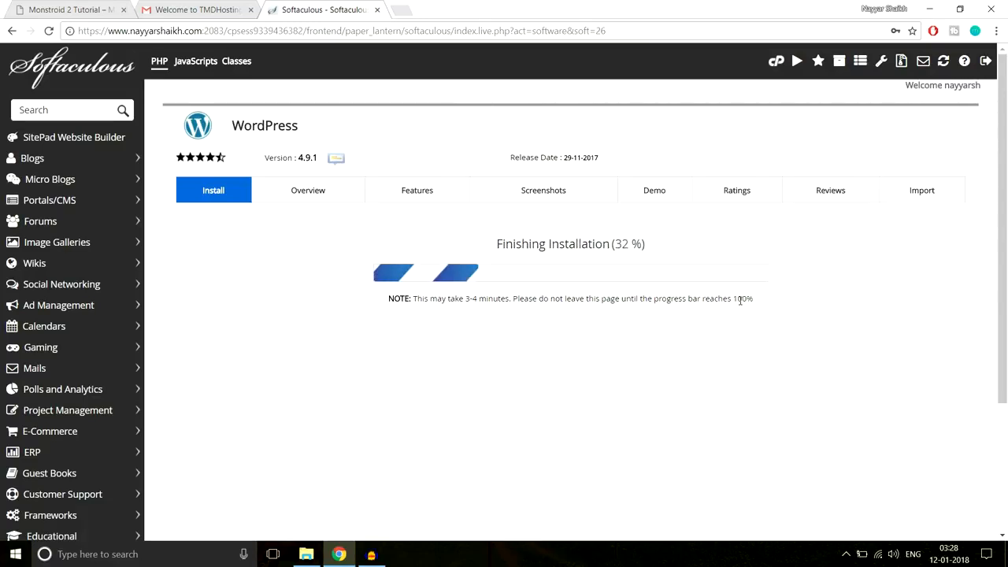
pyautogui.scroll(-1, 833, 296)
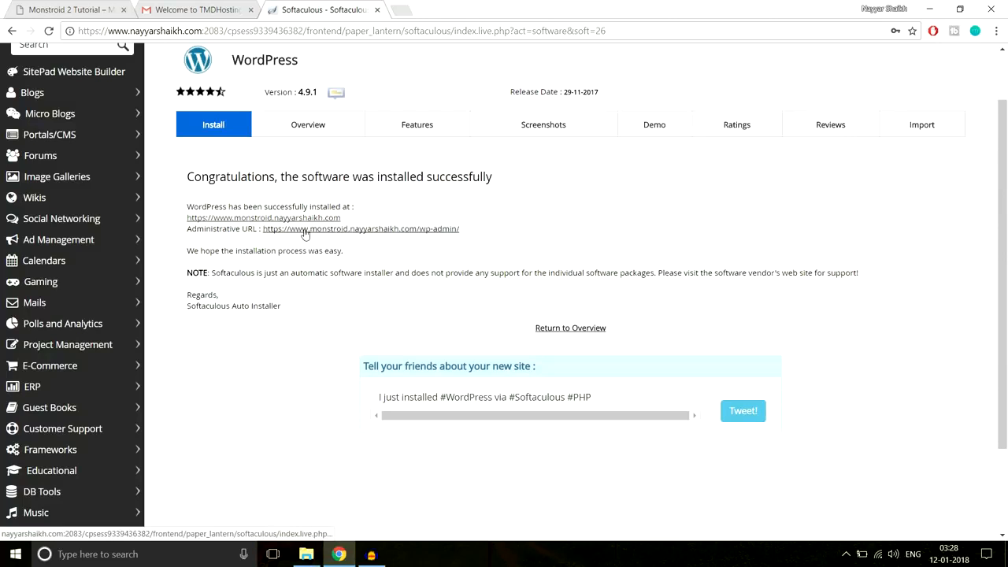
pyautogui.click(367, 233)
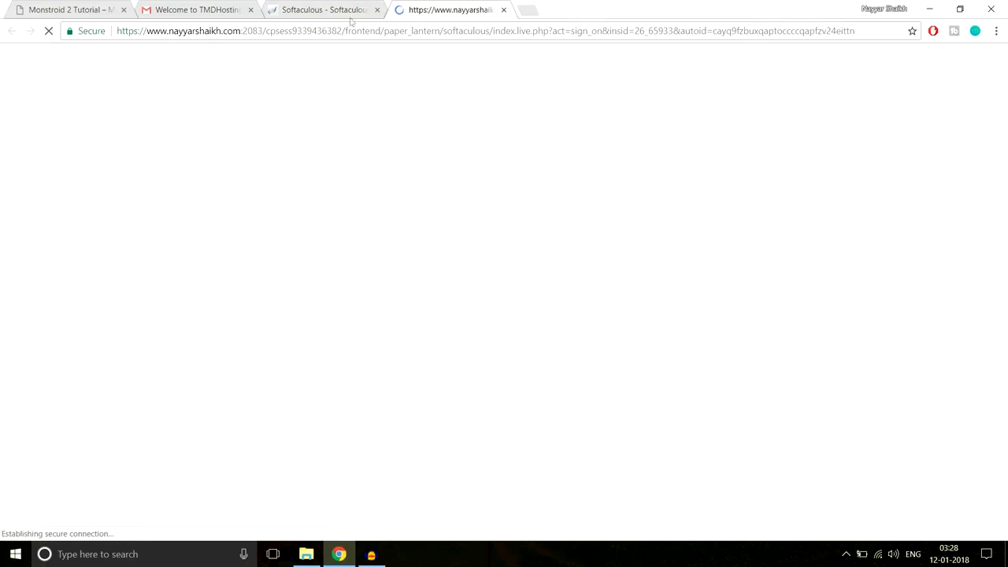
# - Close the TMDHosting welcome tab and the Softaculous tab
pyautogui.click(251, 9)
pyautogui.click(250, 10)
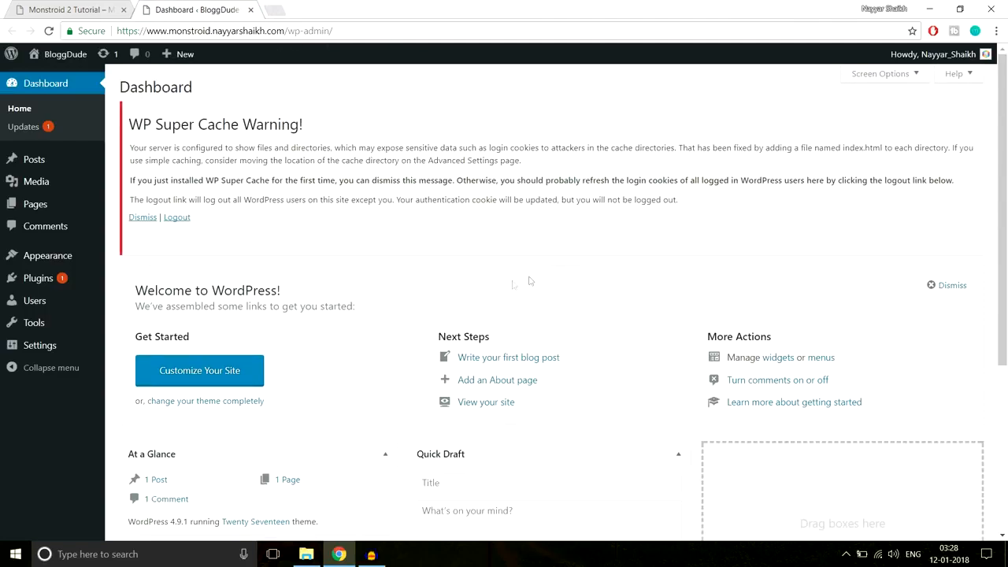
pyautogui.scroll(-2, 785, 381)
pyautogui.scroll(-2, 785, 380)
pyautogui.scroll(4, 785, 381)
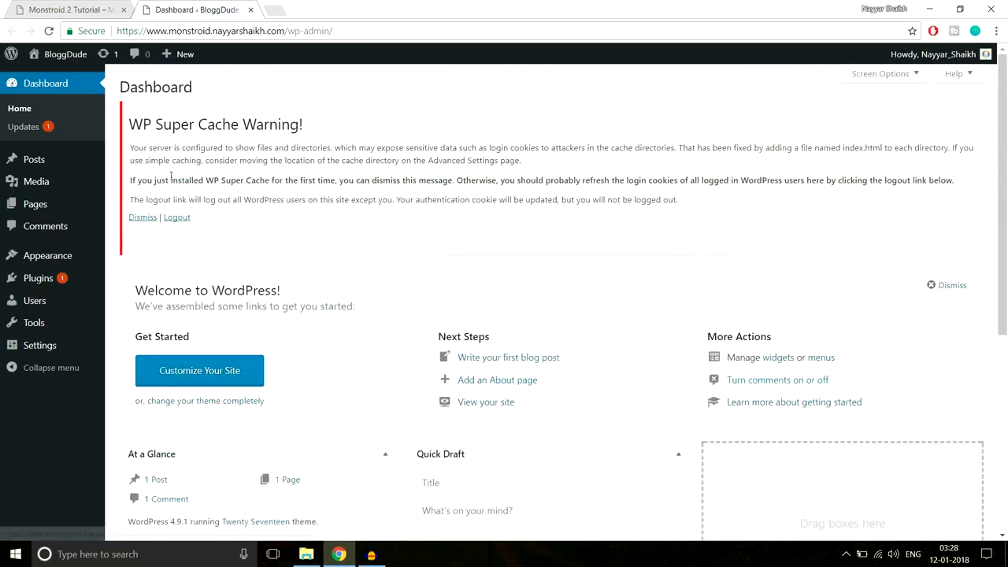
# - Clear the WP Super Cache warning on the dashboard with its Logout fix
pyautogui.moveTo(128, 124); pyautogui.dragTo(321, 120)
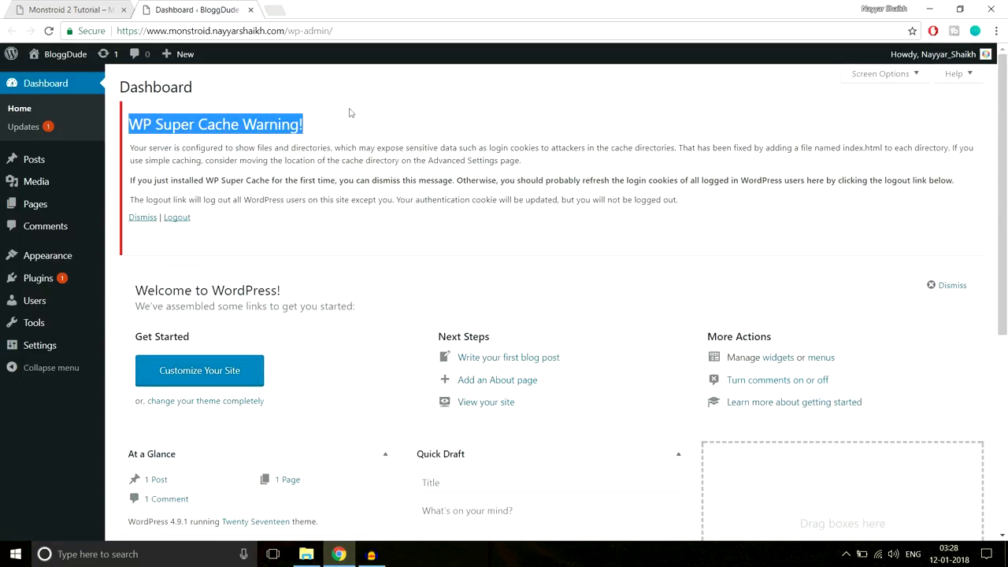
pyautogui.click(272, 154)
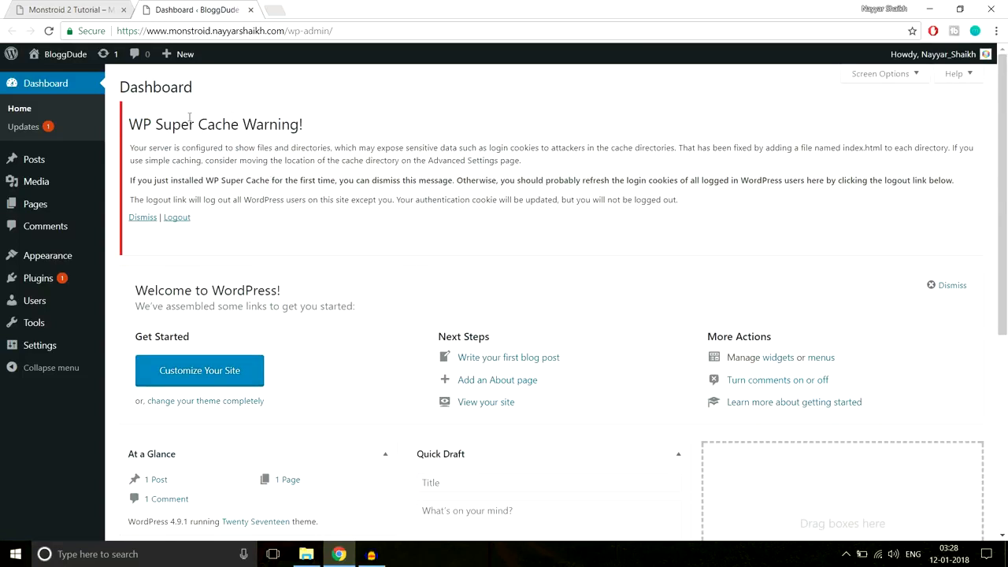
pyautogui.click(176, 219)
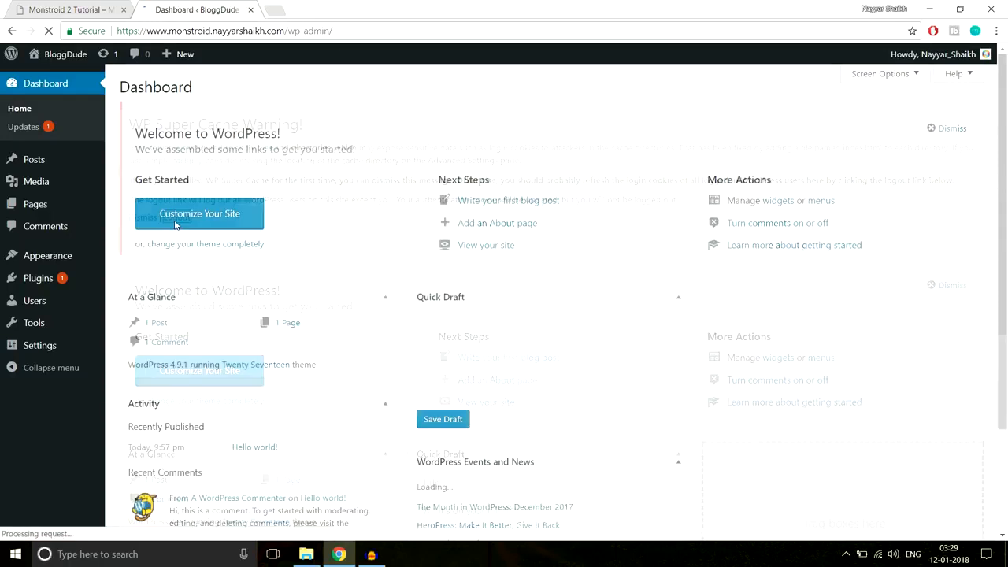
pyautogui.moveTo(40, 288)
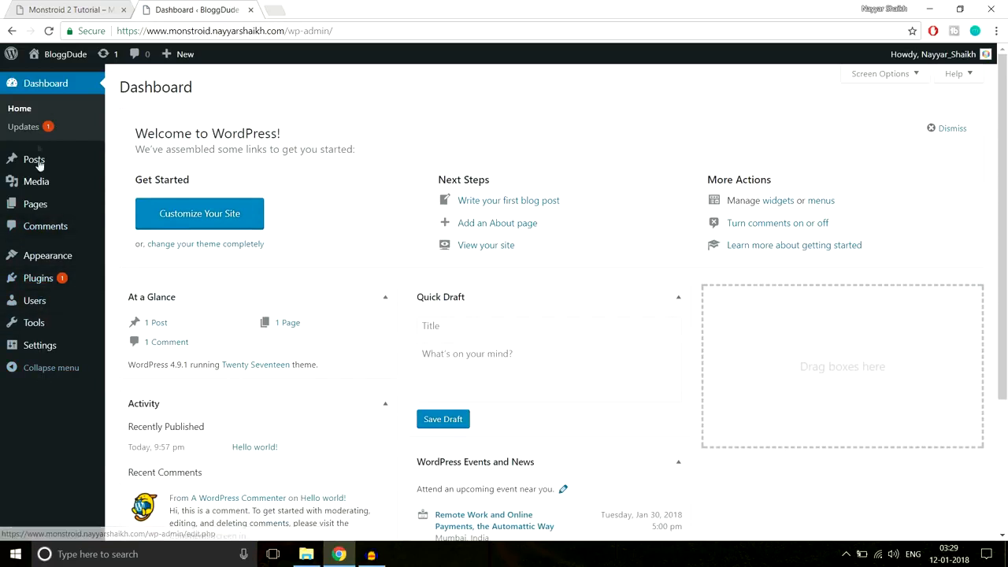
# - Deactivate WP Super Cache, bulk-delete all three default plugins, then open the Themes page
pyautogui.click(48, 281)
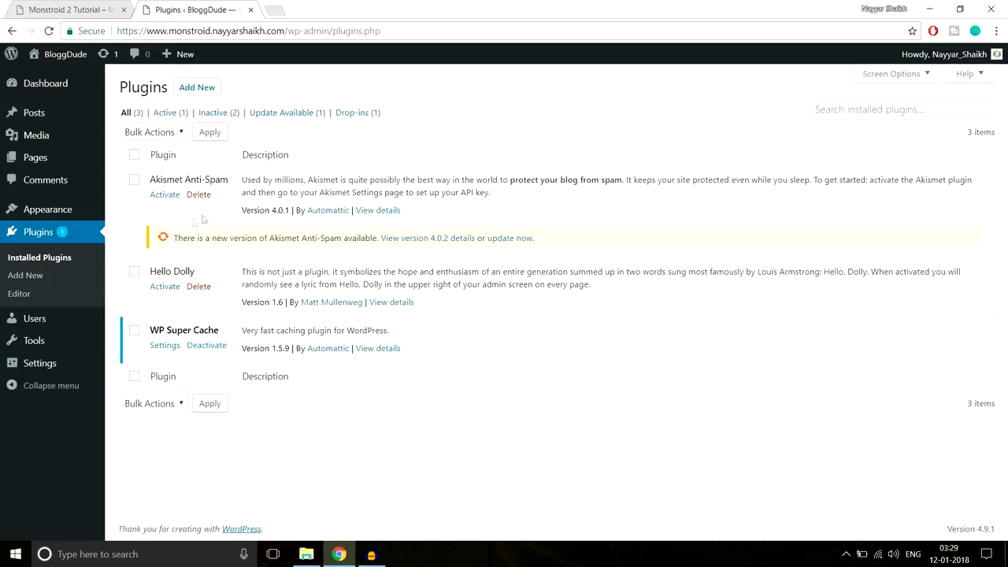
pyautogui.click(210, 349)
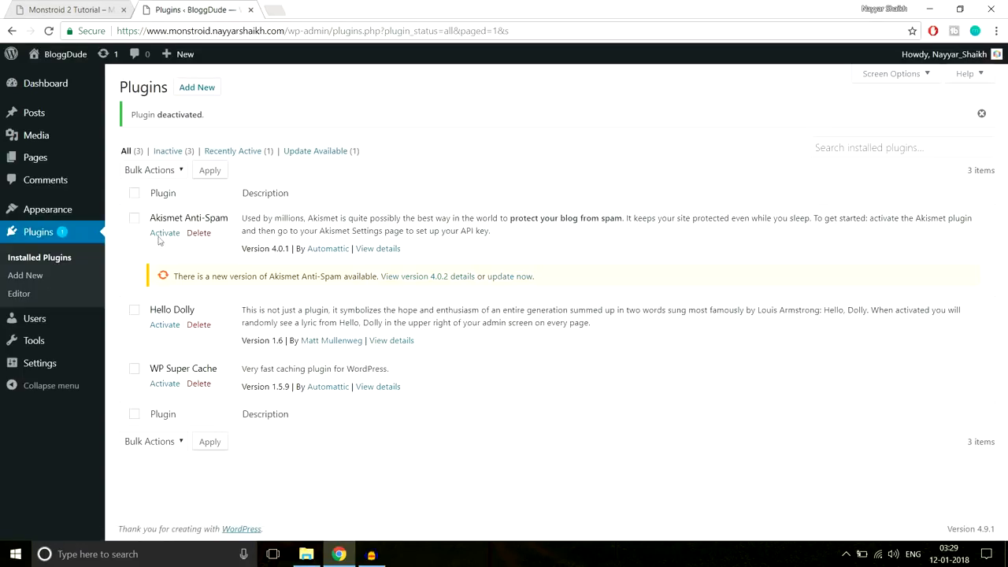
pyautogui.click(135, 193)
pyautogui.click(166, 171)
pyautogui.click(155, 238)
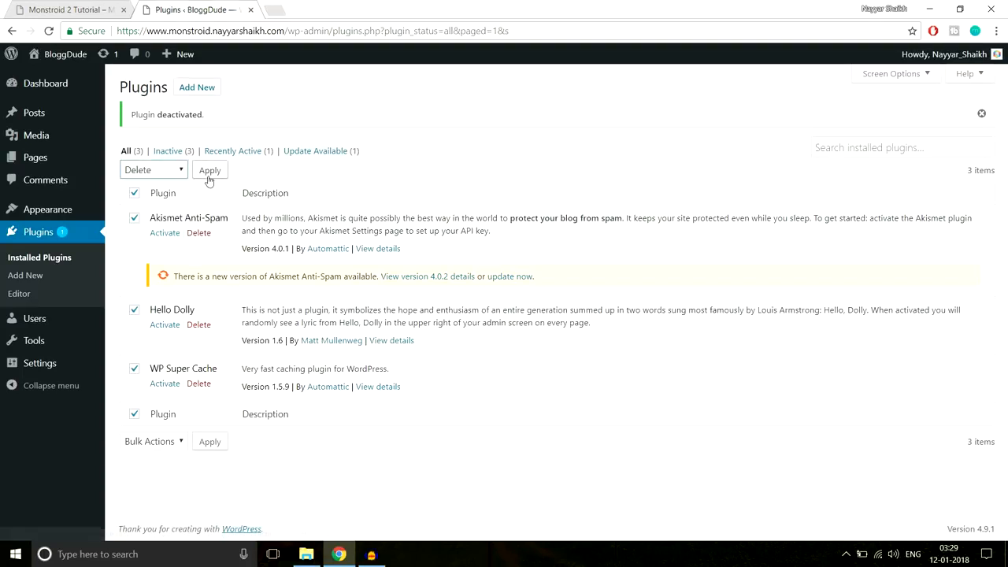
pyautogui.click(209, 172)
pyautogui.click(556, 101)
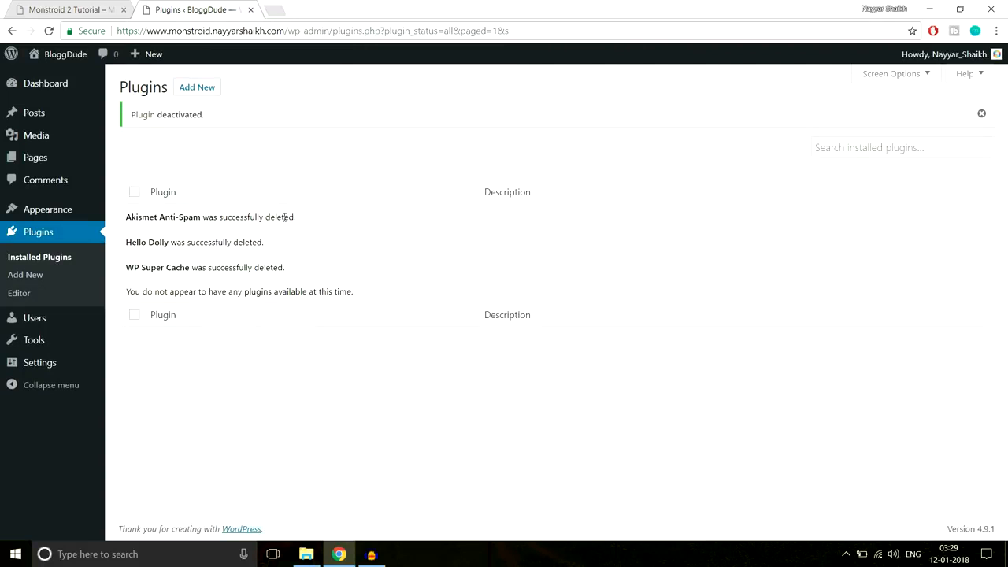
pyautogui.click(57, 211)
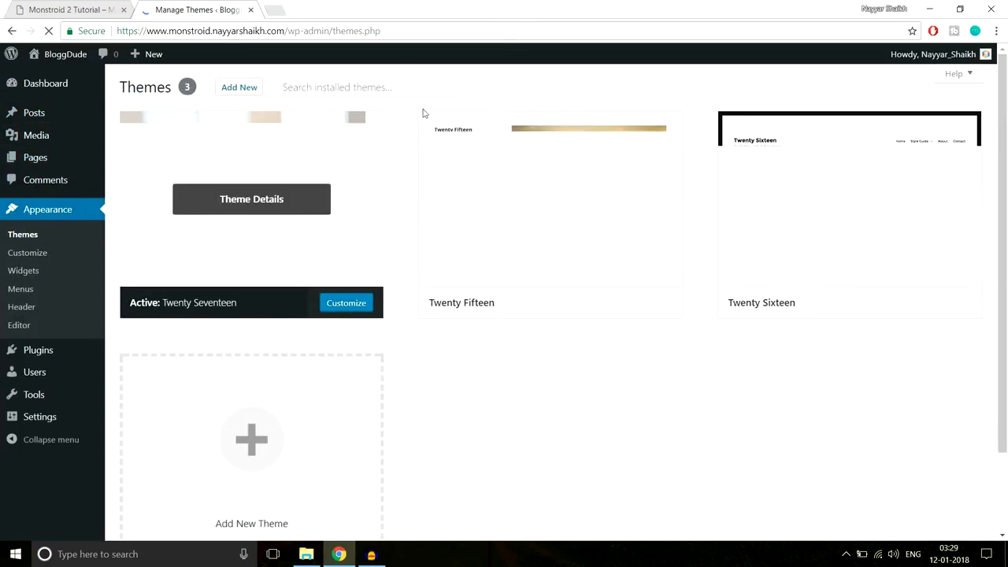
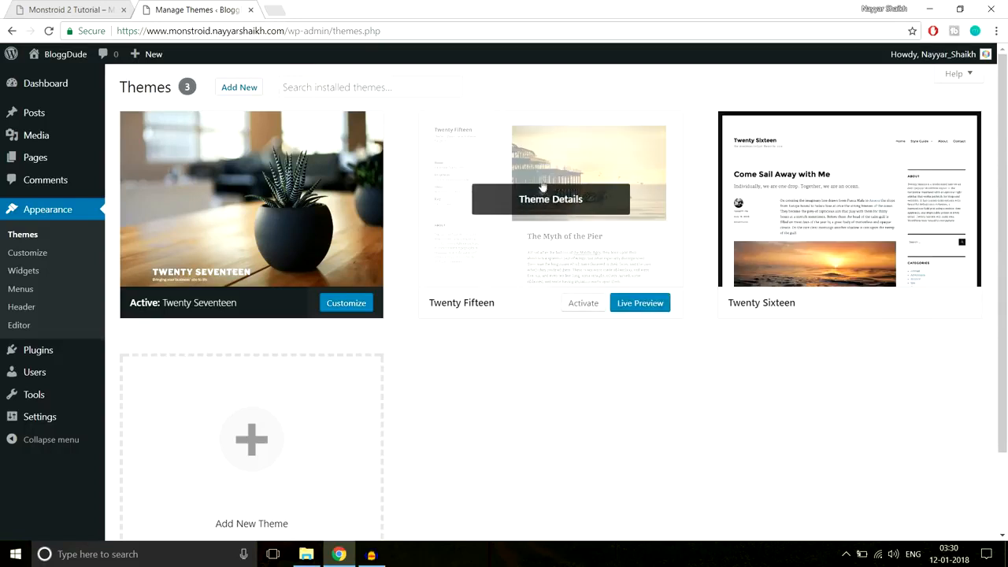
# - Delete the Twenty Fifteen and Twenty Sixteen themes from their Theme Details, confirming each
pyautogui.click(553, 207)
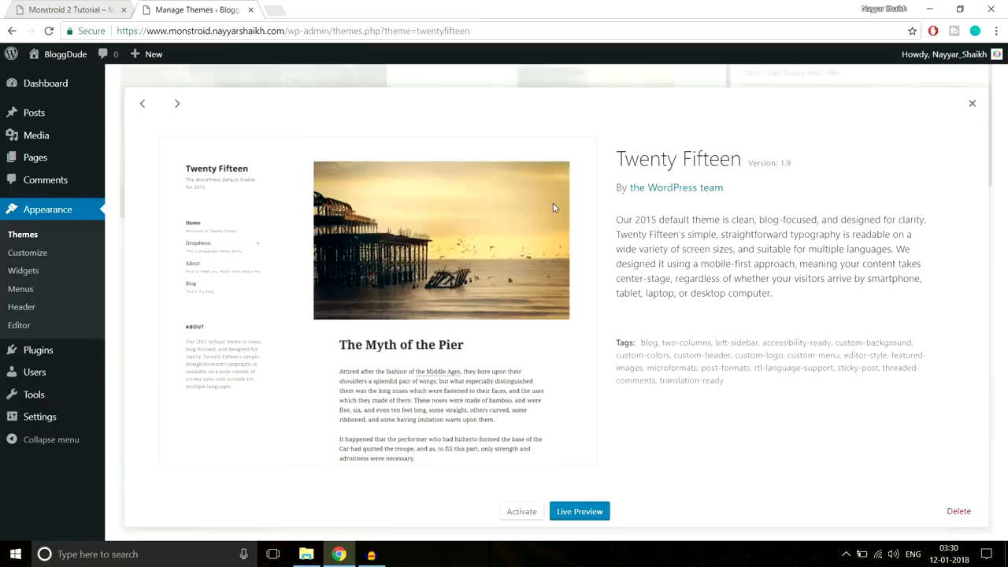
pyautogui.click(952, 509)
pyautogui.click(551, 122)
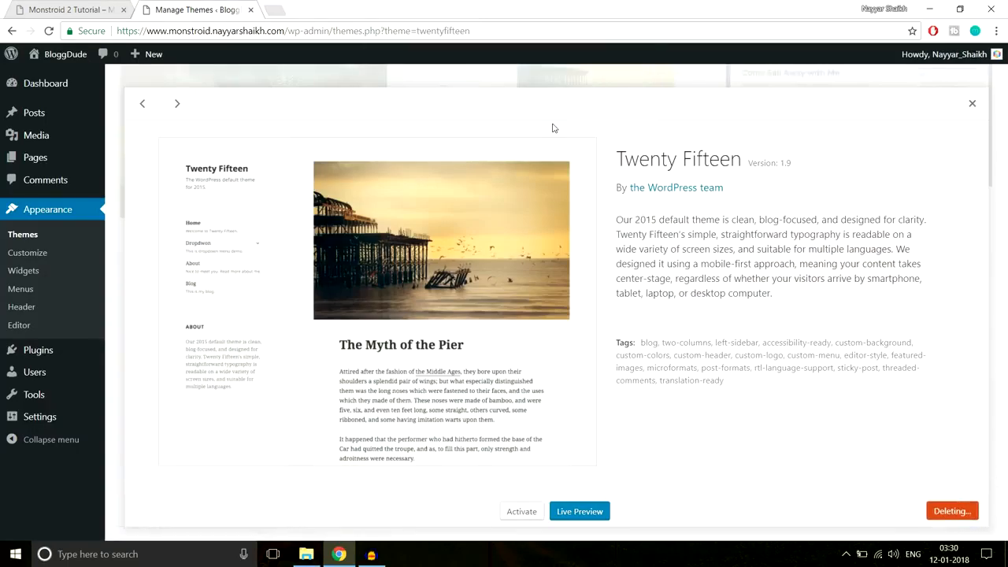
pyautogui.click(545, 171)
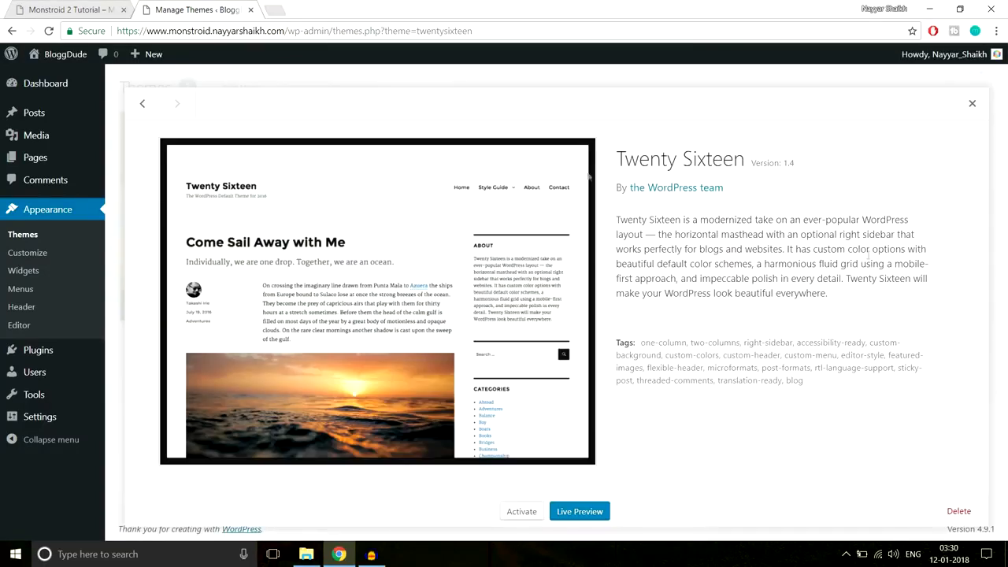
pyautogui.click(958, 511)
pyautogui.click(551, 124)
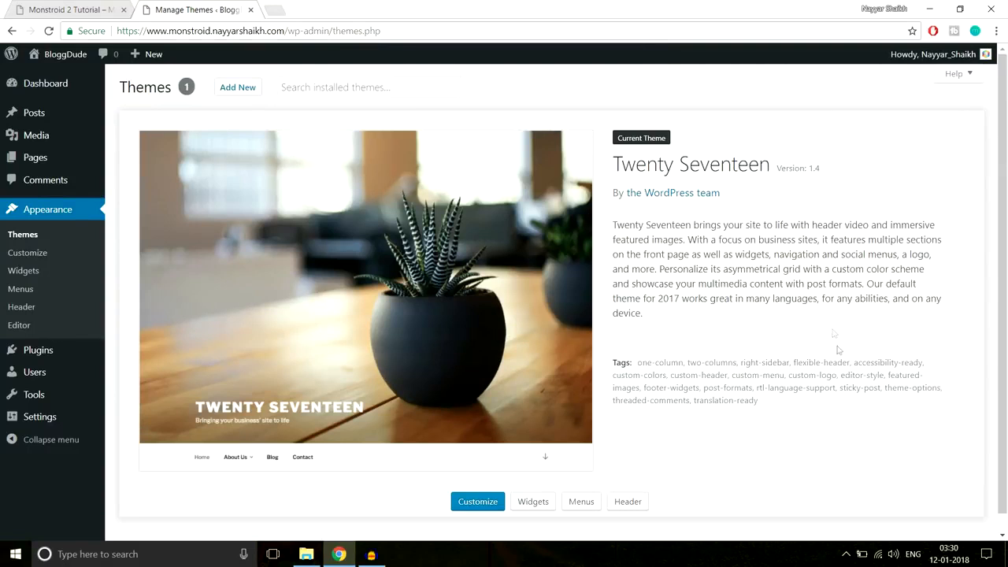
pyautogui.scroll(-1, 834, 346)
pyautogui.scroll(1, 833, 357)
# - Open the BloggDude site from the admin bar in a new tab and scroll through it
pyautogui.moveTo(61, 65)
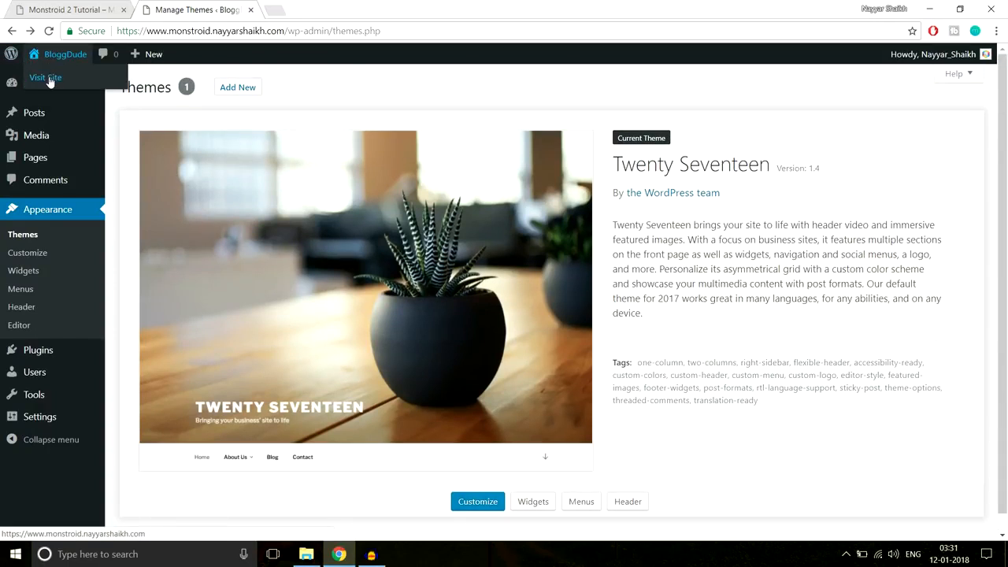
pyautogui.rightClick(50, 82)
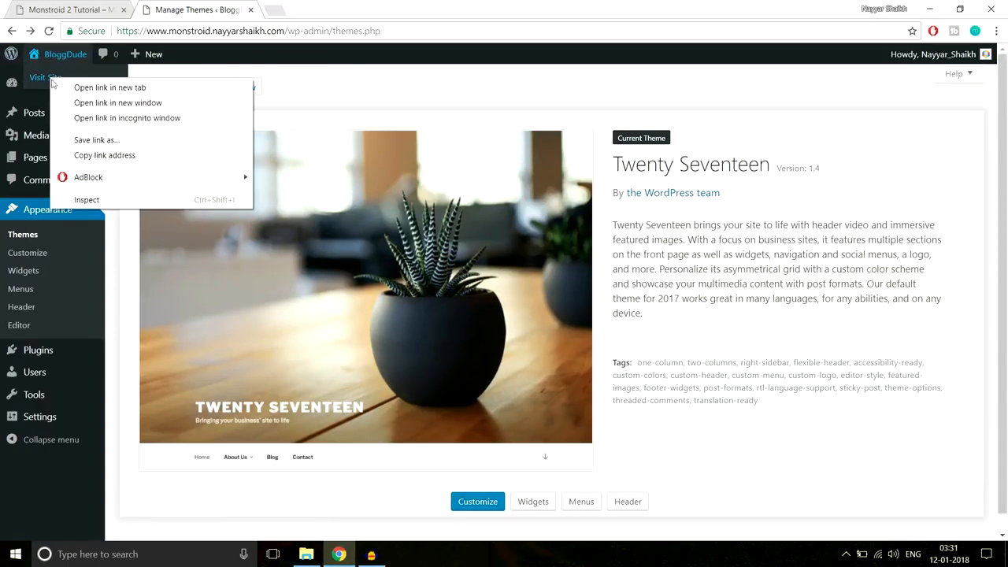
pyautogui.click(78, 87)
pyautogui.click(307, 9)
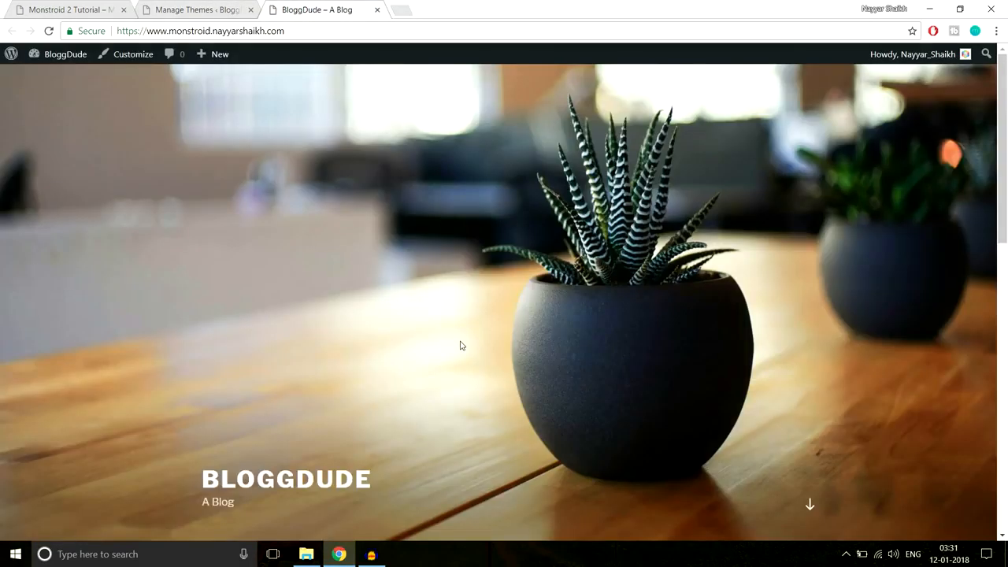
pyautogui.scroll(-8, 462, 347)
pyautogui.scroll(-2, 462, 353)
pyautogui.scroll(10, 461, 354)
pyautogui.scroll(-4, 645, 337)
pyautogui.scroll(4, 640, 358)
# - Compare it with the Monstroid 2 demo site, then go back to the Themes page
pyautogui.click(57, 7)
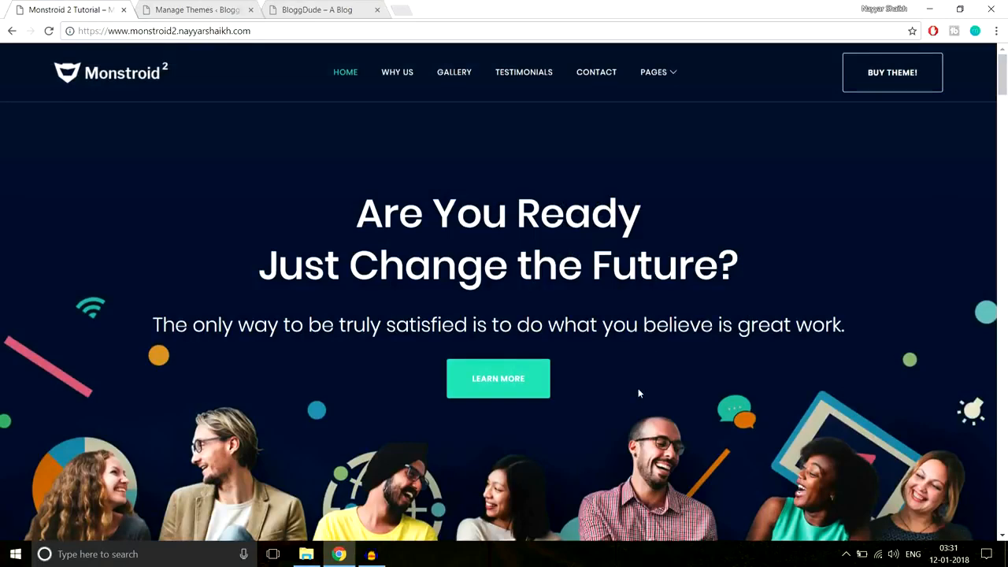
pyautogui.scroll(-4, 637, 393)
pyautogui.scroll(-6, 638, 395)
pyautogui.scroll(8, 637, 396)
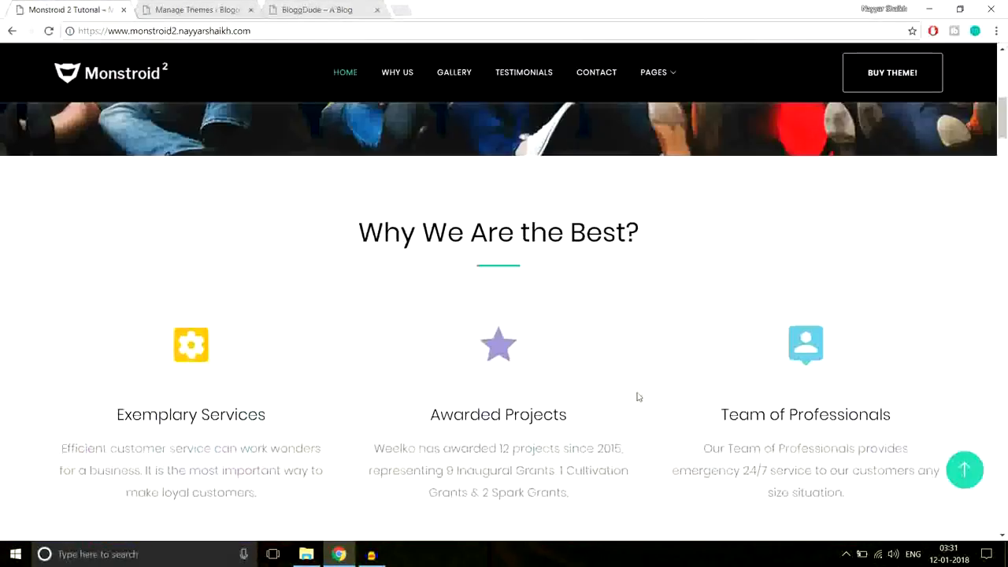
pyautogui.scroll(3, 636, 392)
pyautogui.click(199, 4)
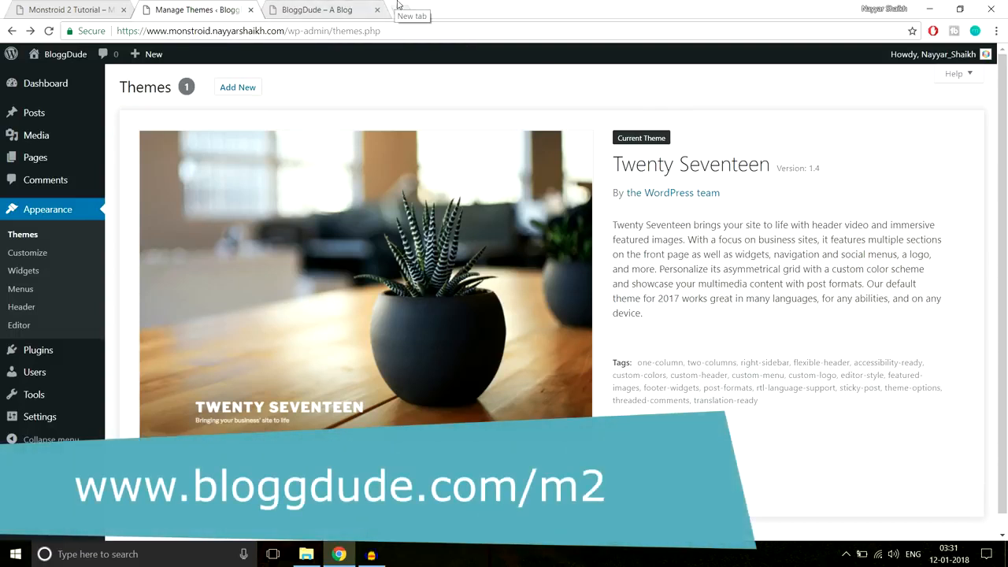
# - Load bloggdude.com/m2 in a new tab and dismiss the notification prompt
pyautogui.click(398, 7)
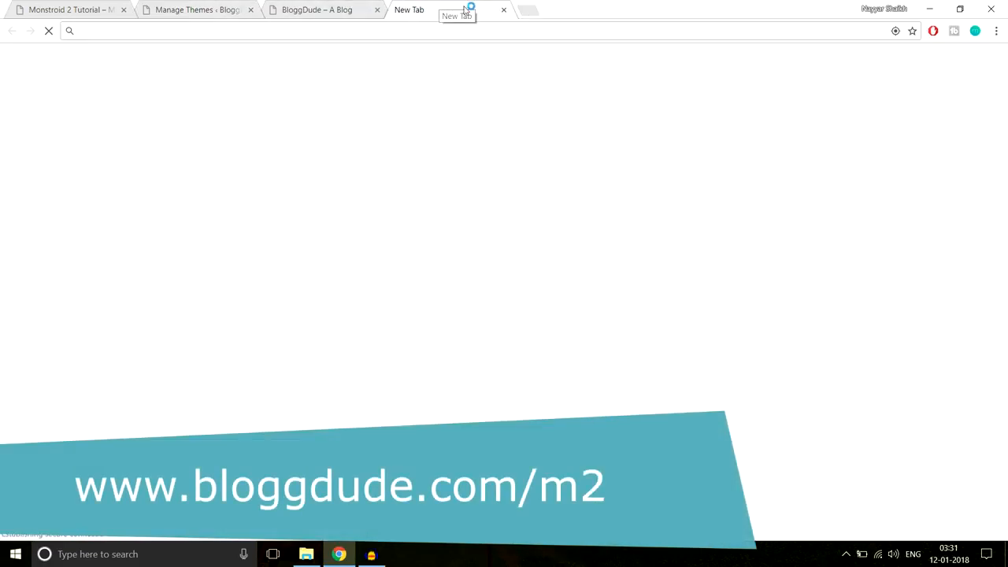
pyautogui.write('bloggdude.com')
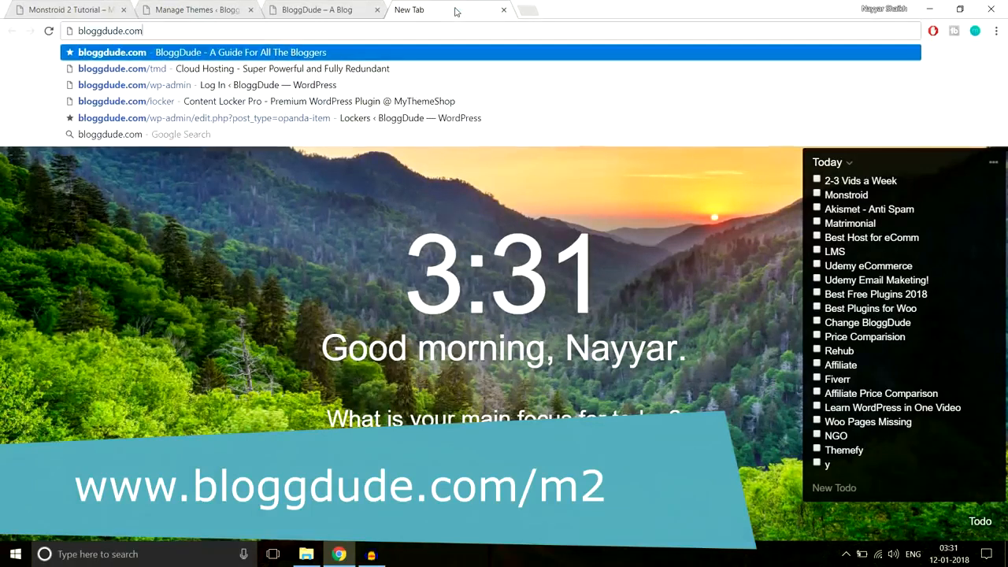
pyautogui.write('/m2')
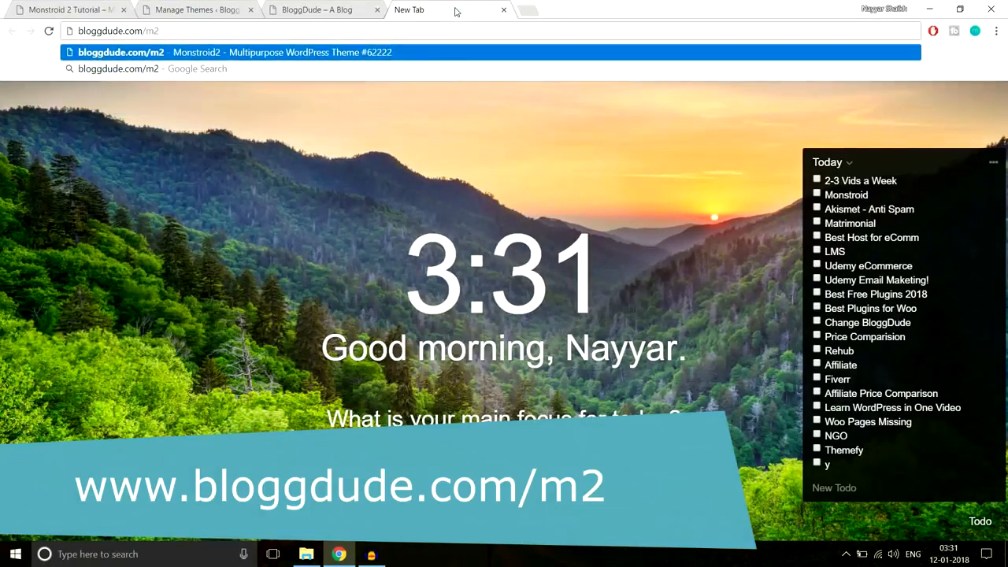
pyautogui.press('Return')
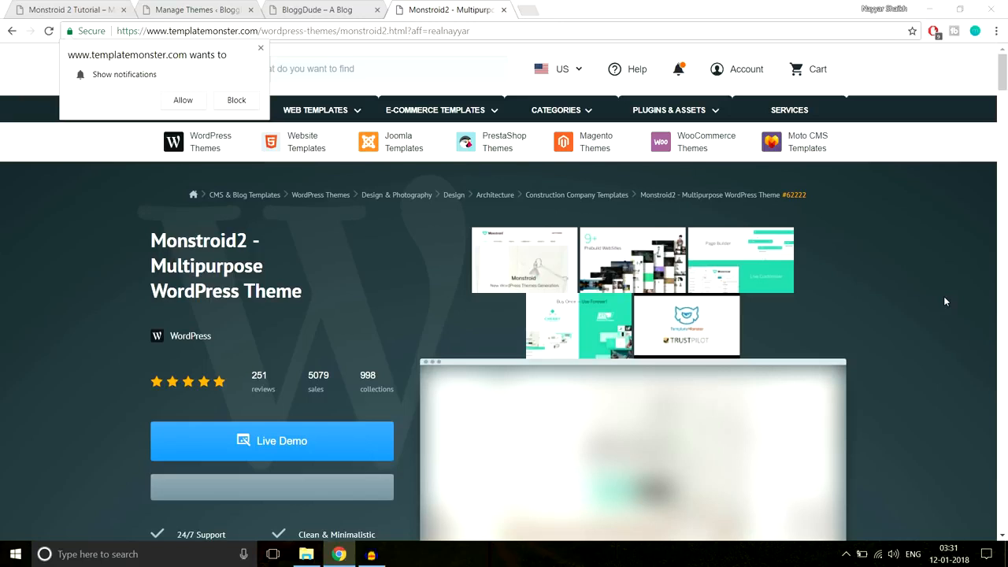
pyautogui.click(260, 48)
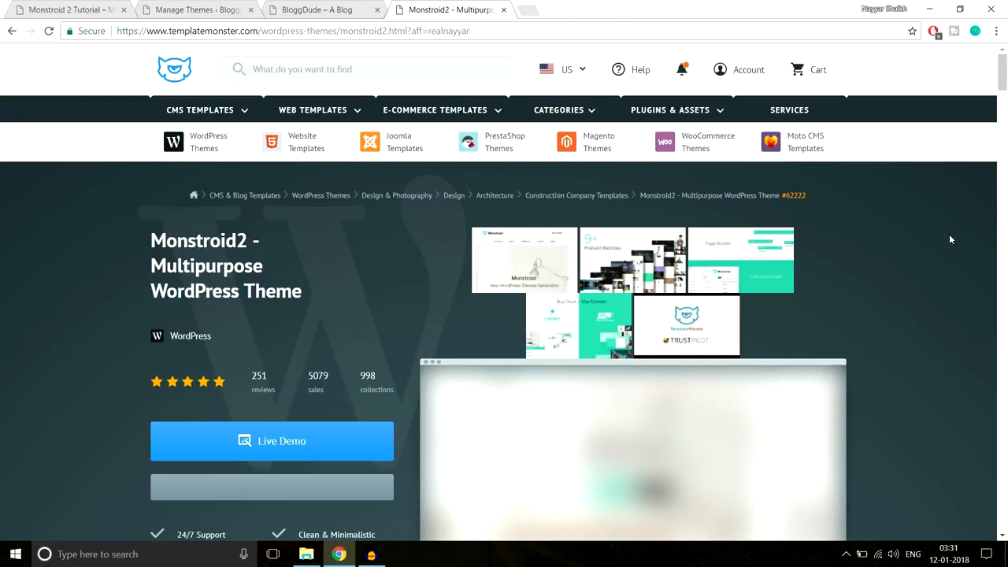
pyautogui.scroll(-2, 949, 233)
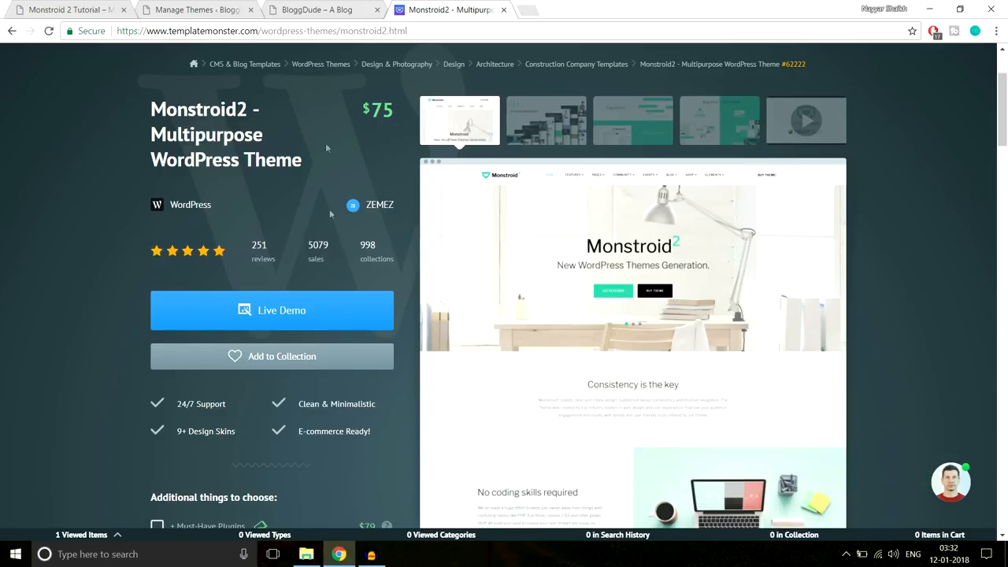
# - Add Monstroid2 (item #62222) to the TemplateMonster cart for $75
pyautogui.click(63, 6)
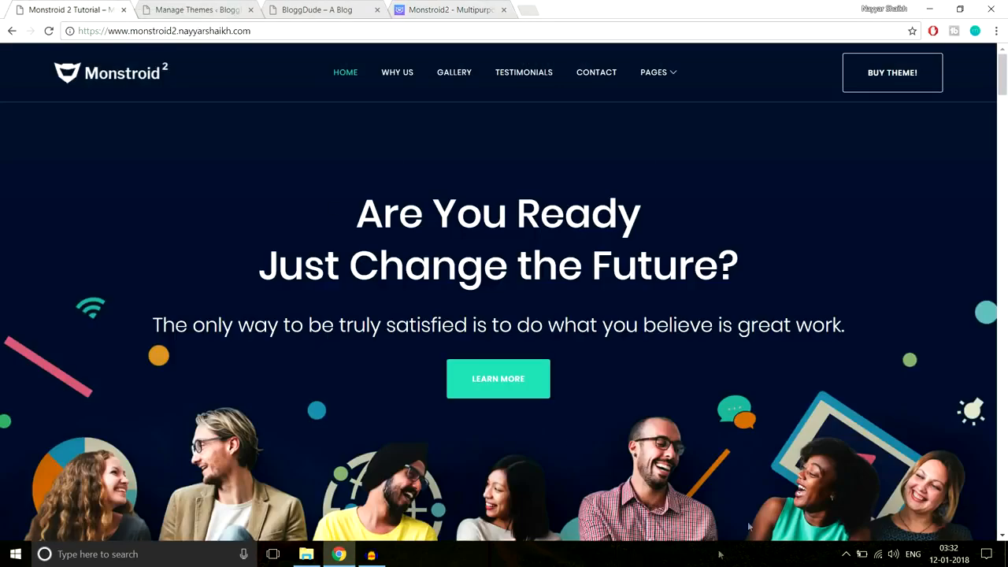
pyautogui.click(451, 9)
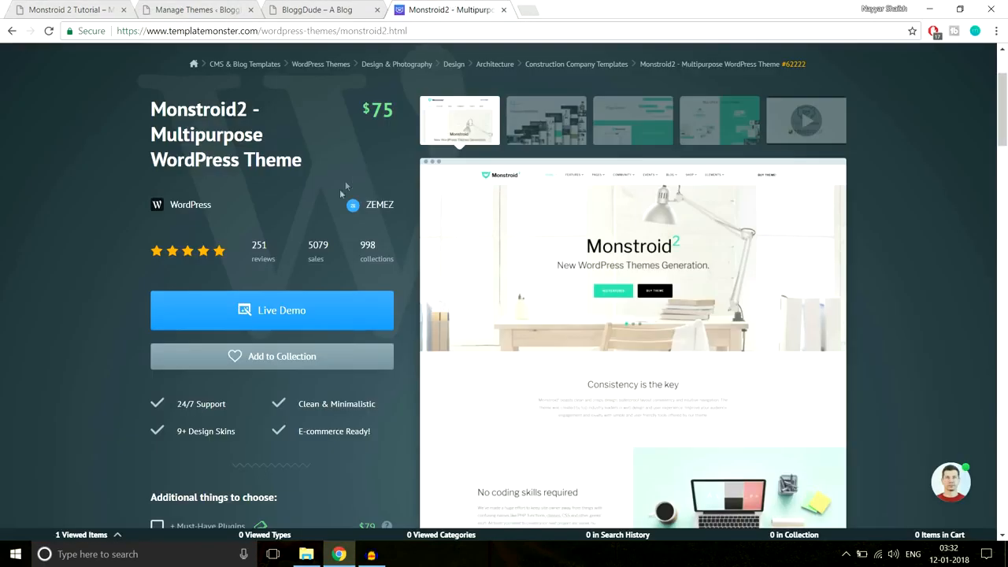
pyautogui.scroll(-6, 354, 251)
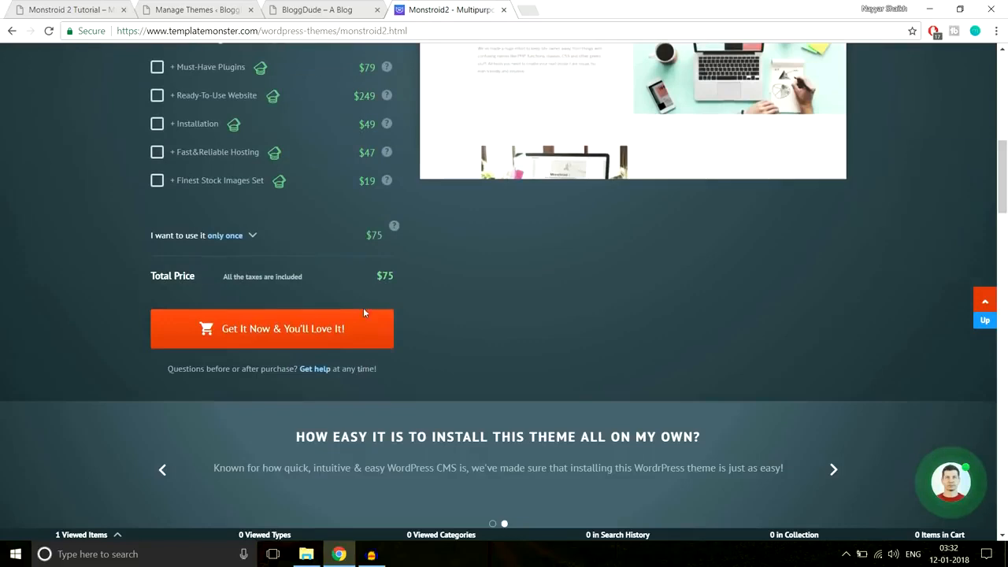
pyautogui.click(329, 333)
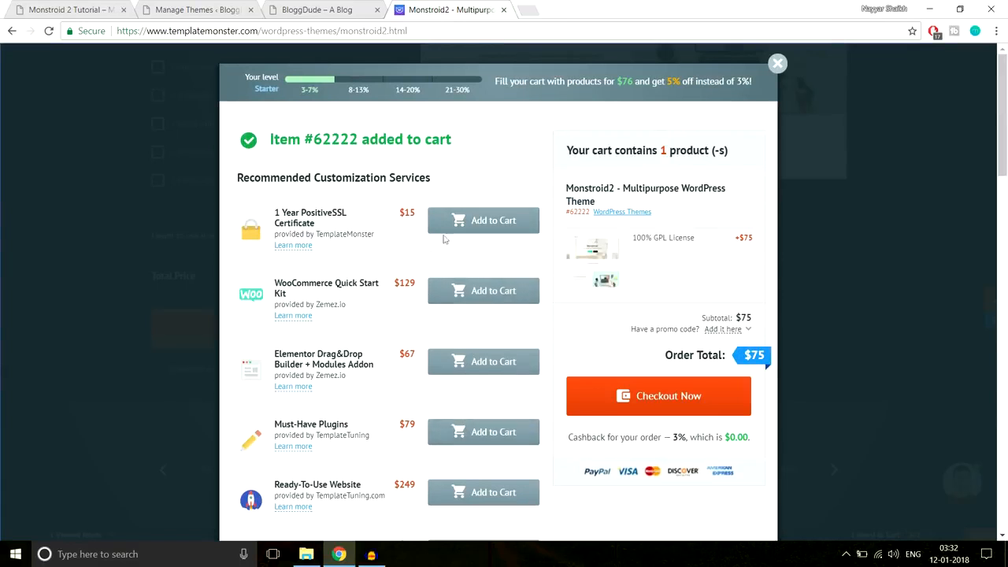
# - Sign in at checkout with the account e-mail and the saved password
pyautogui.click(660, 396)
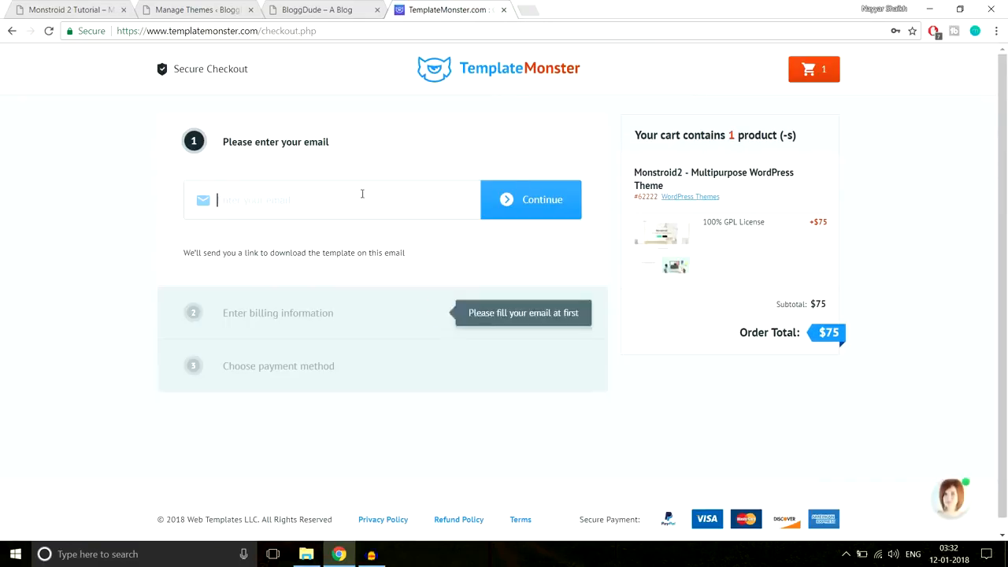
pyautogui.click(358, 196)
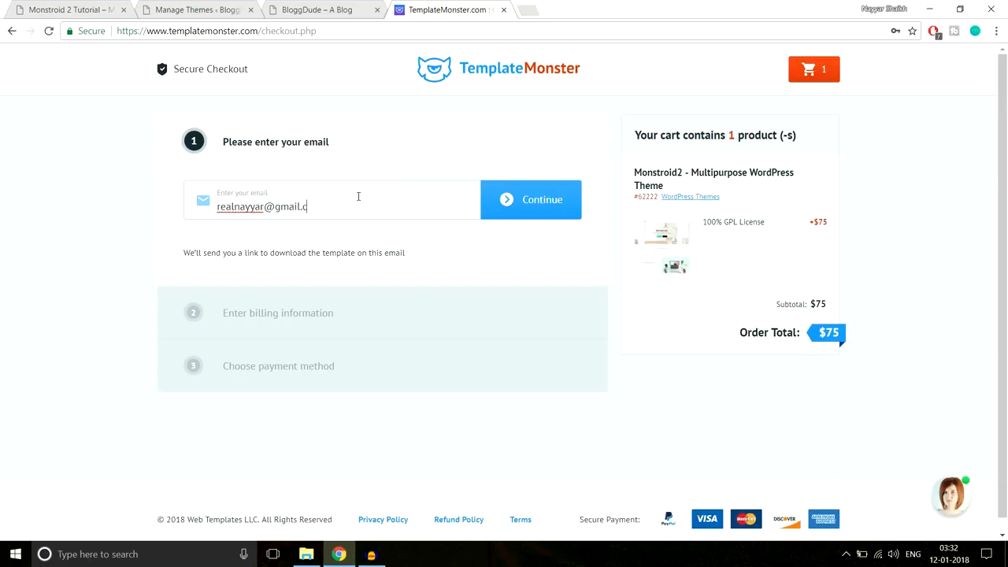
pyautogui.click(522, 201)
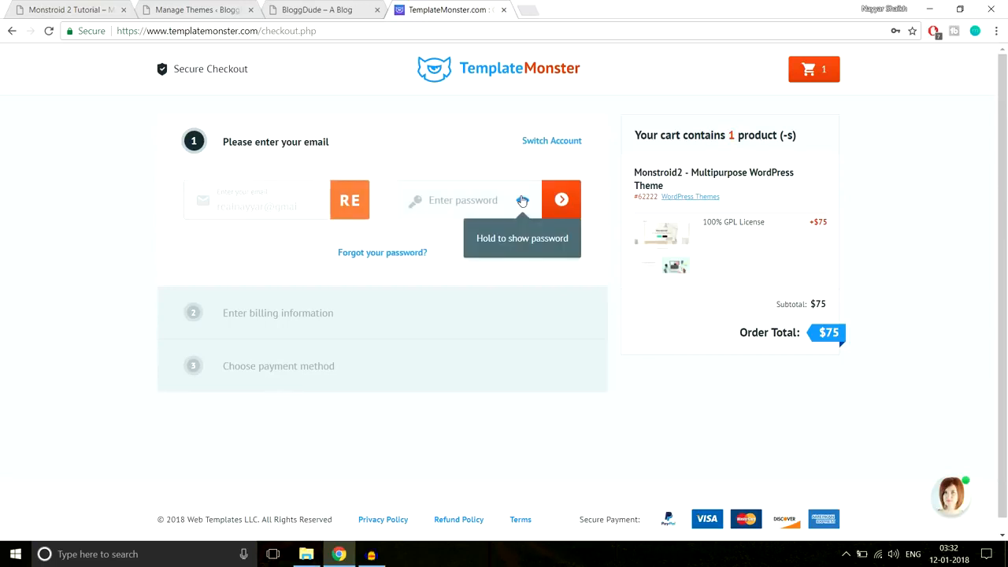
pyautogui.click(485, 210)
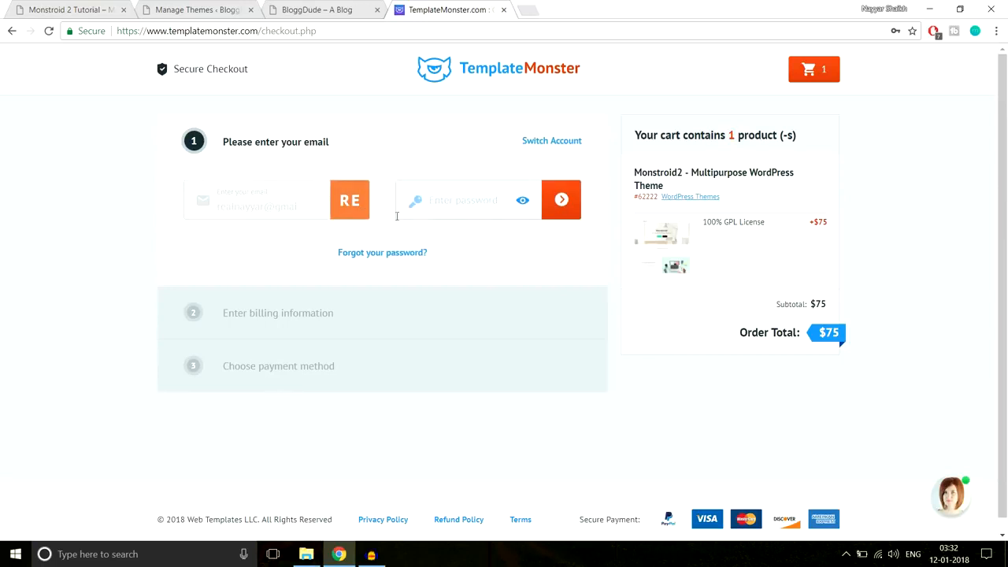
pyautogui.click(434, 201)
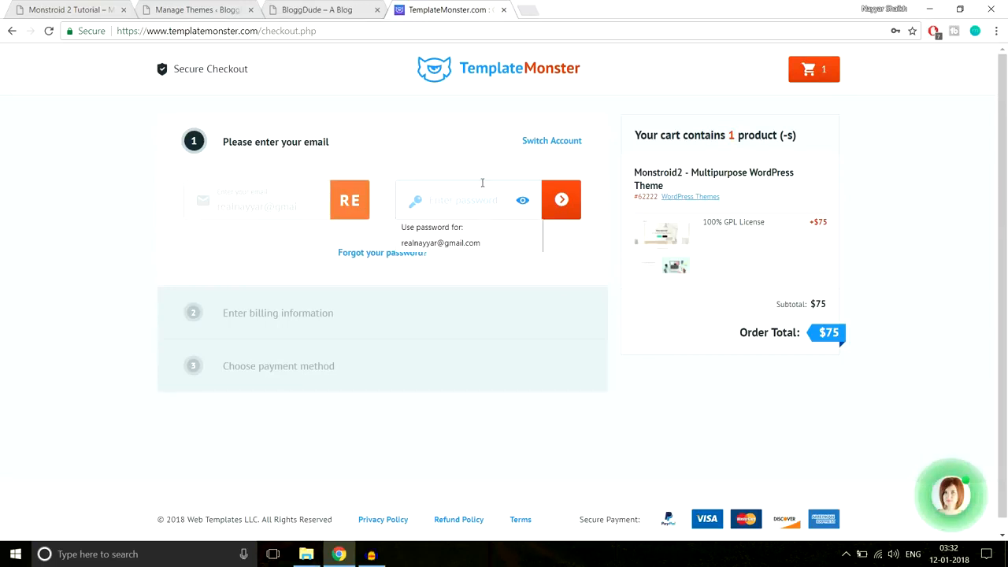
pyautogui.click(468, 249)
pyautogui.click(559, 207)
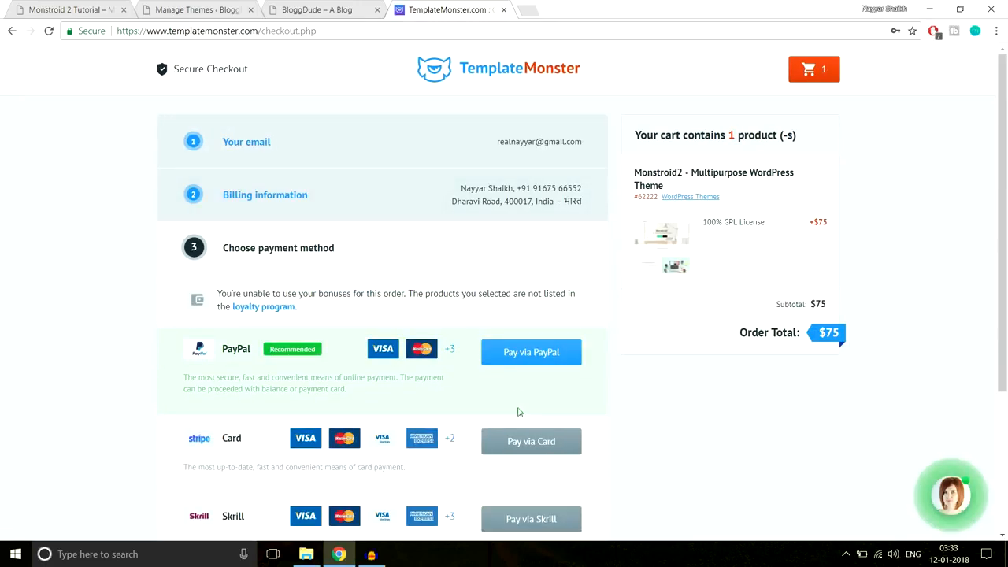
# - Strip checkout.php from the address to load the TemplateMonster home page
pyautogui.scroll(-3, 526, 421)
pyautogui.scroll(3, 530, 430)
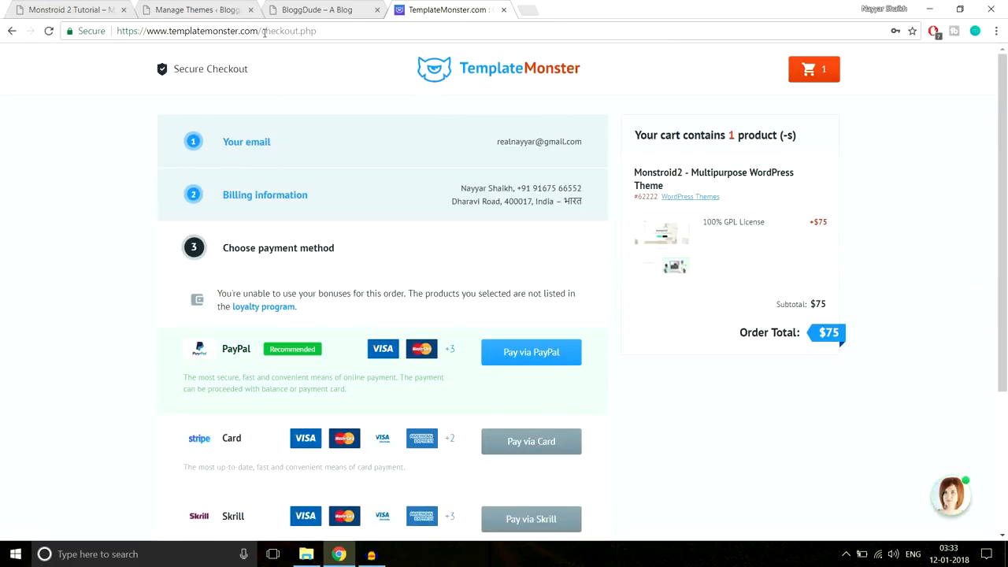
pyautogui.moveTo(262, 30); pyautogui.dragTo(454, 31)
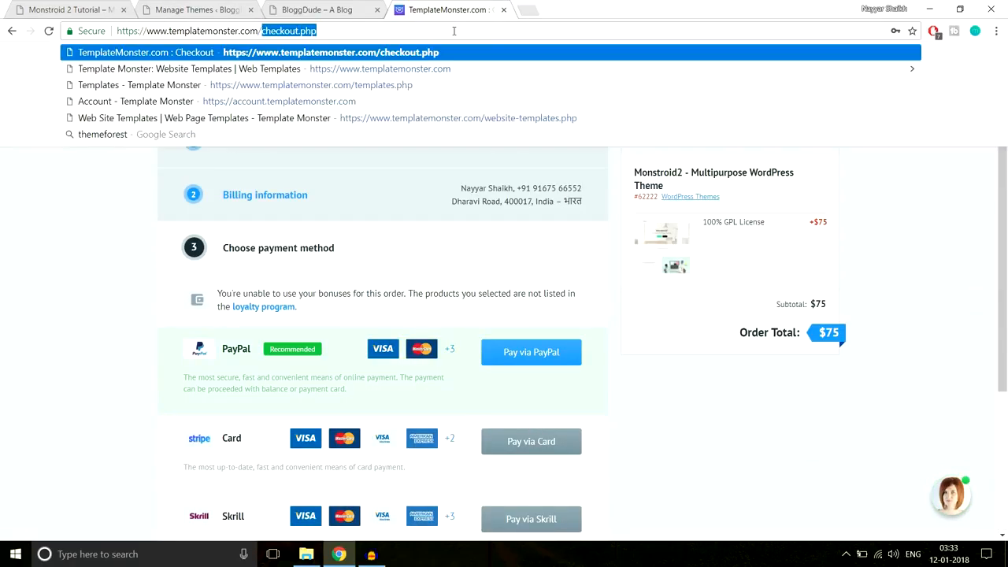
pyautogui.press('BackSpace')
pyautogui.press('Return')
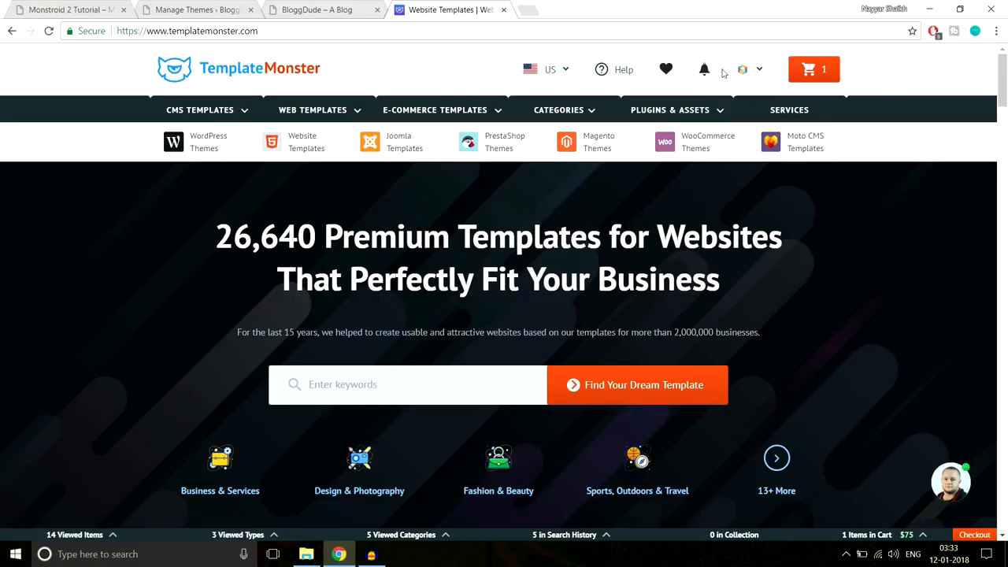
# - Visit the account's Downloads page, close it, and bring File Explorer forward
pyautogui.click(761, 76)
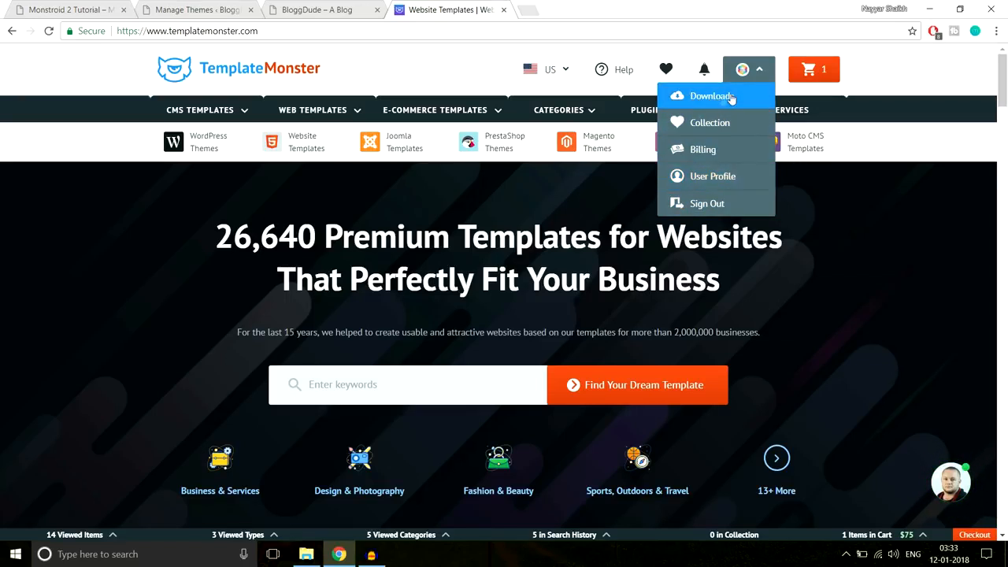
pyautogui.click(734, 98)
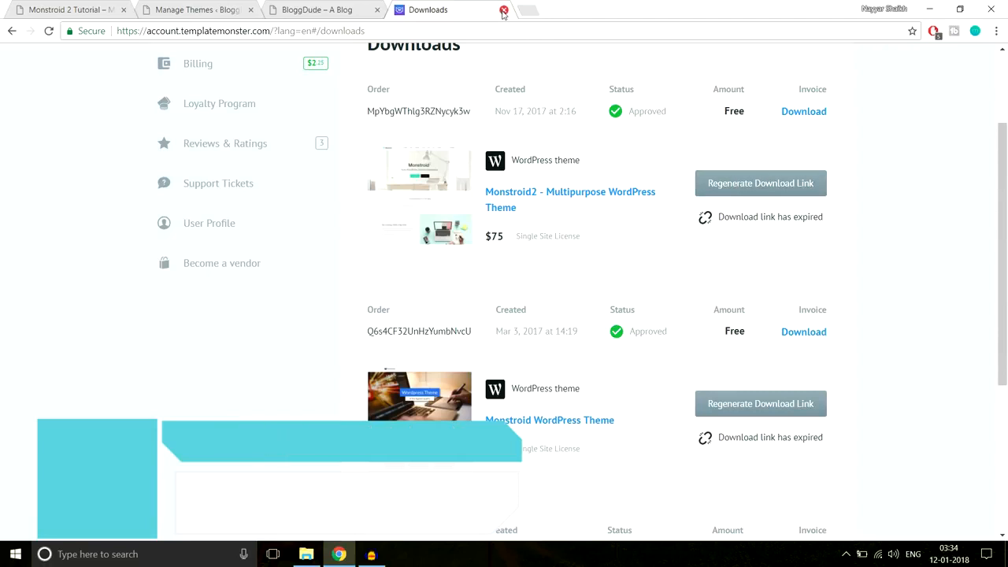
pyautogui.click(503, 10)
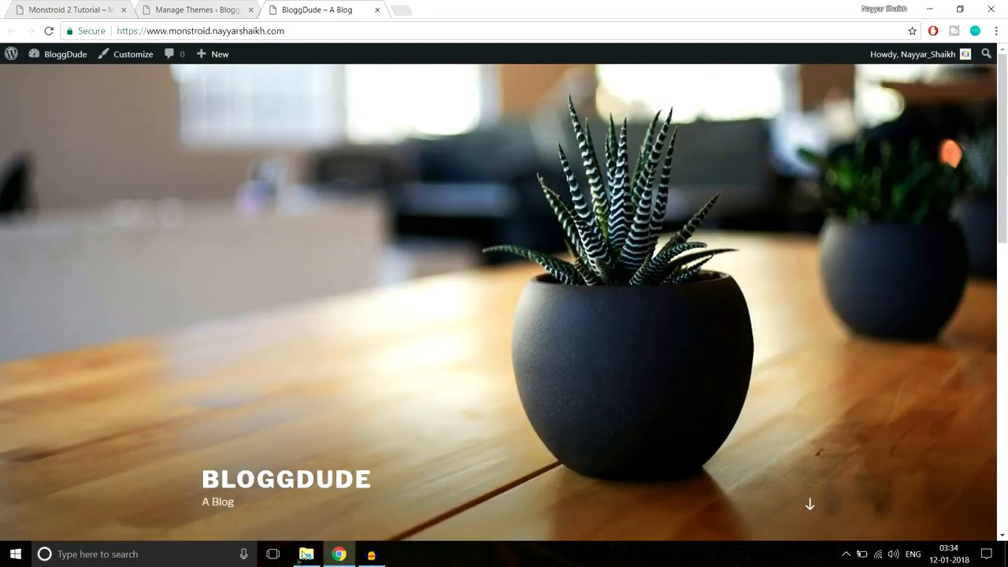
pyautogui.click(304, 555)
# - Browse from Monstroid-2 into template_62222's theme folder and select monstroid2.zip
pyautogui.click(219, 45)
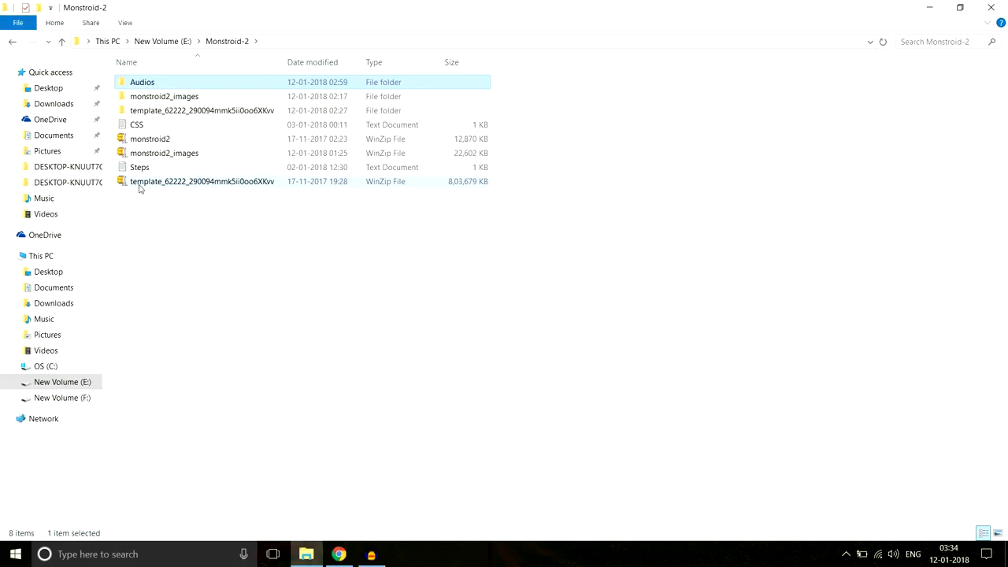
pyautogui.moveTo(148, 191)
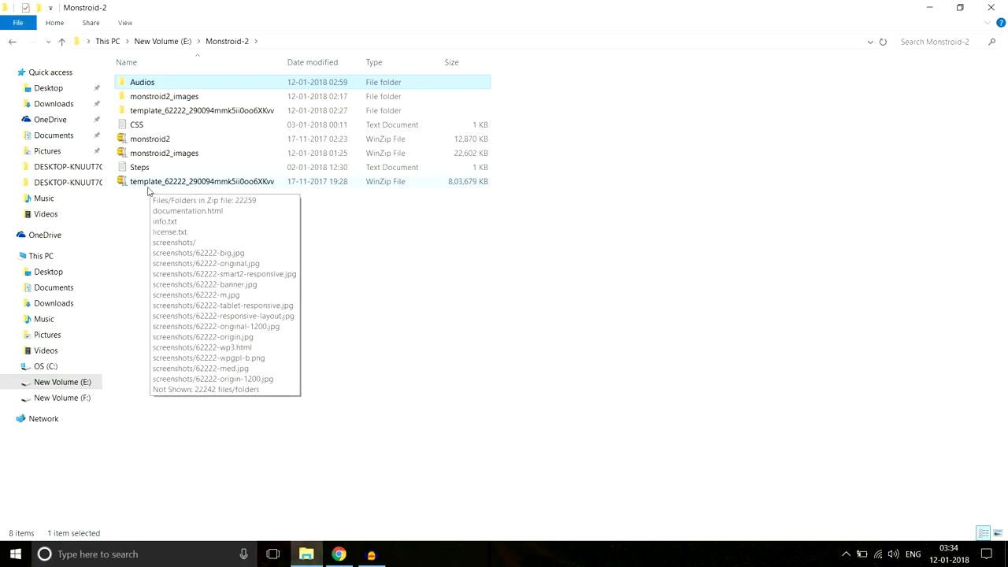
pyautogui.rightClick(200, 186)
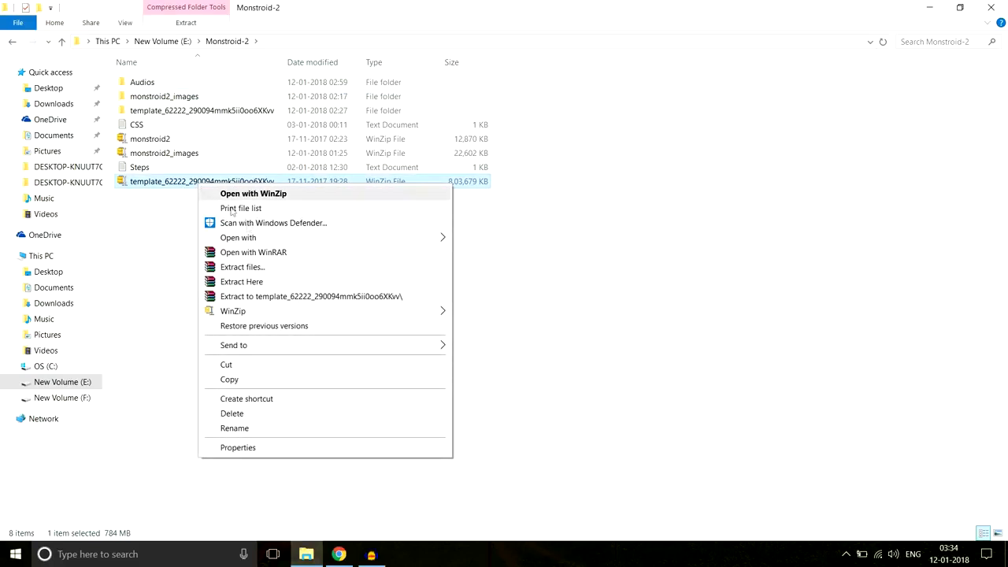
pyautogui.click(201, 111)
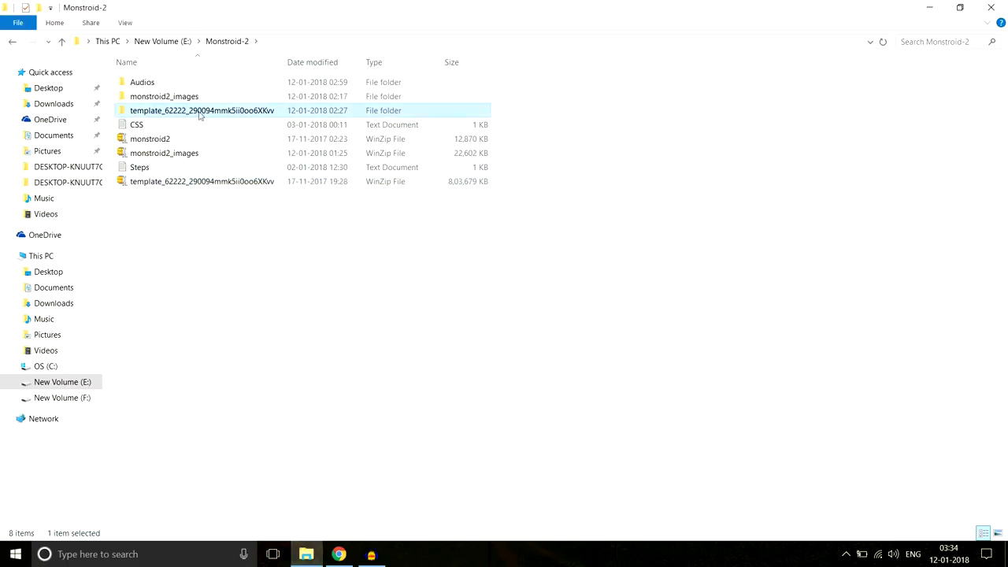
pyautogui.doubleClick(165, 116)
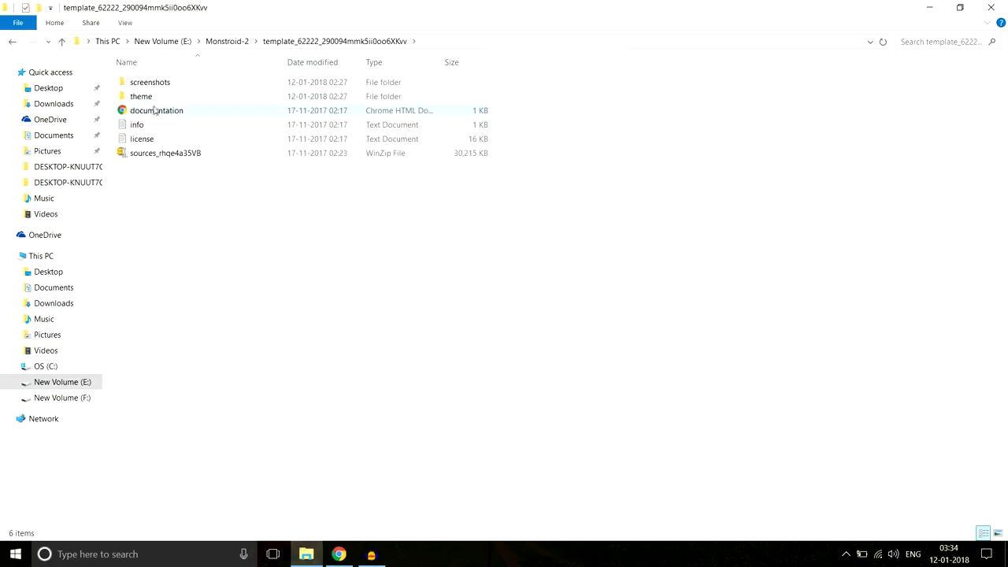
pyautogui.doubleClick(143, 97)
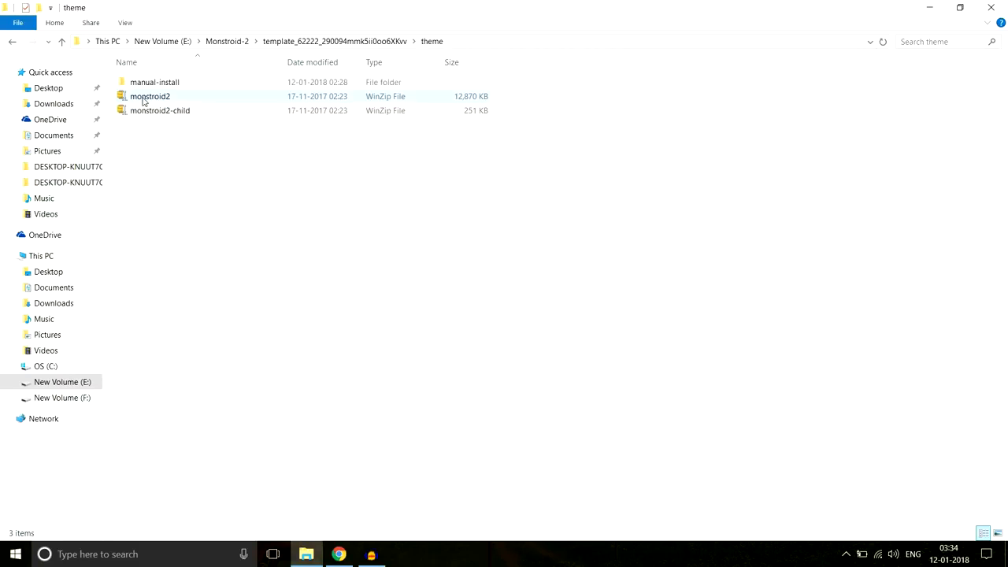
pyautogui.click(157, 98)
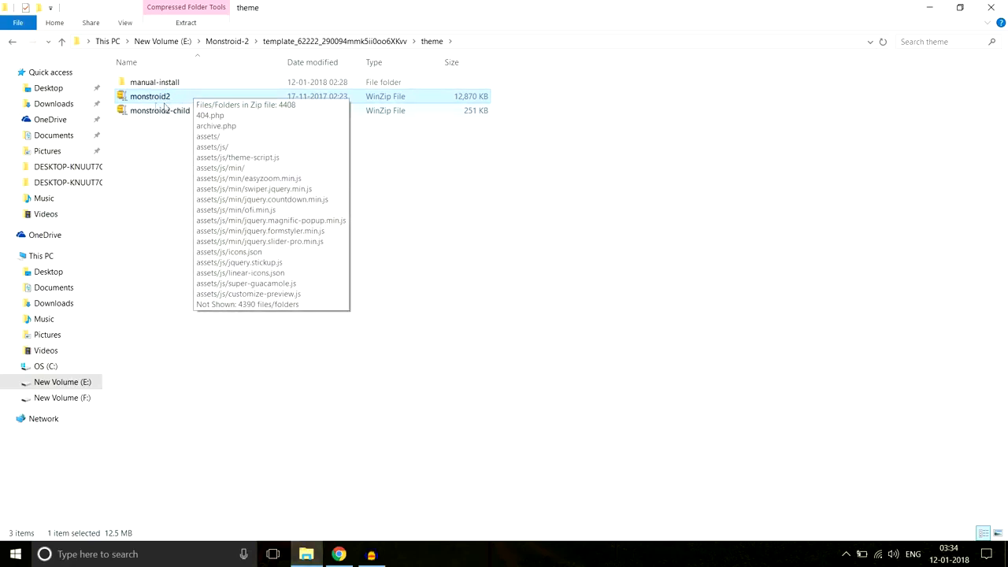
pyautogui.click(338, 554)
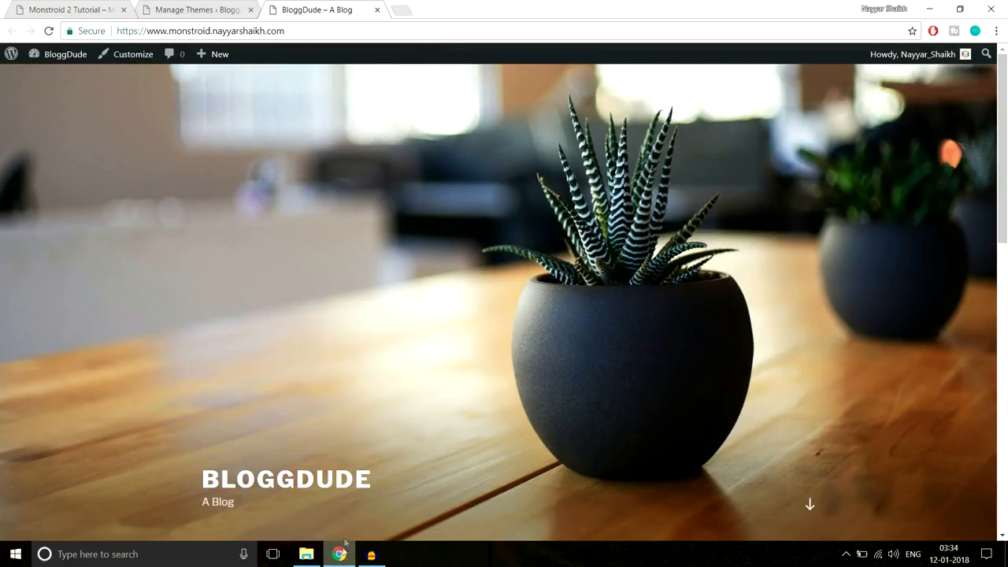
# - Choose E:\Monstroid-2\monstroid2.zip in the Add Themes upload form
pyautogui.click(222, 9)
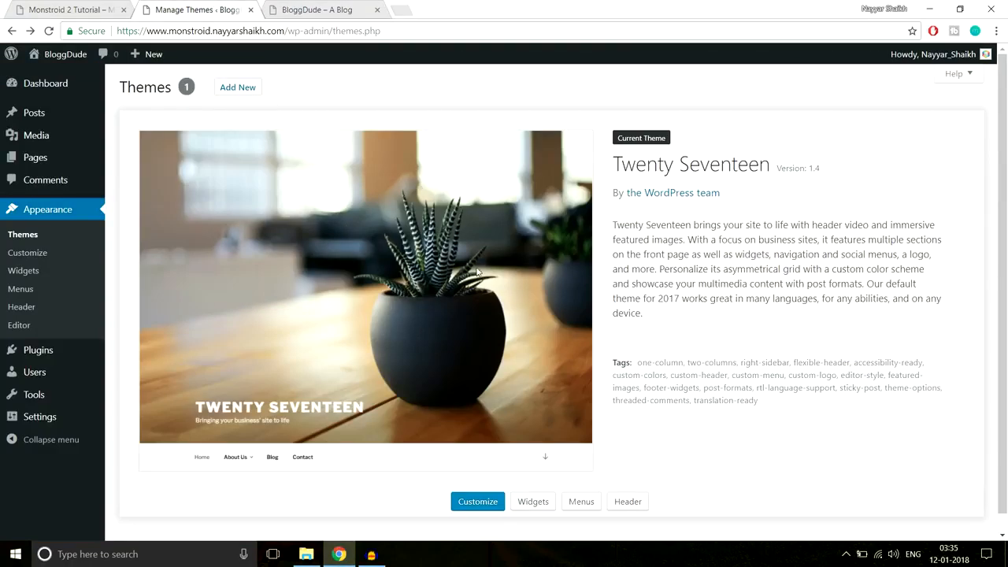
pyautogui.click(239, 89)
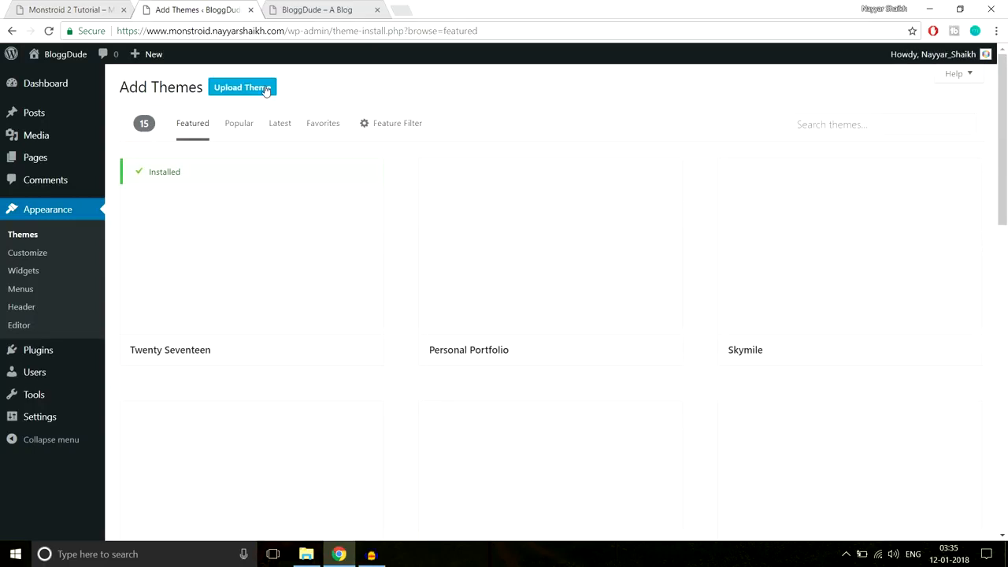
pyautogui.click(266, 90)
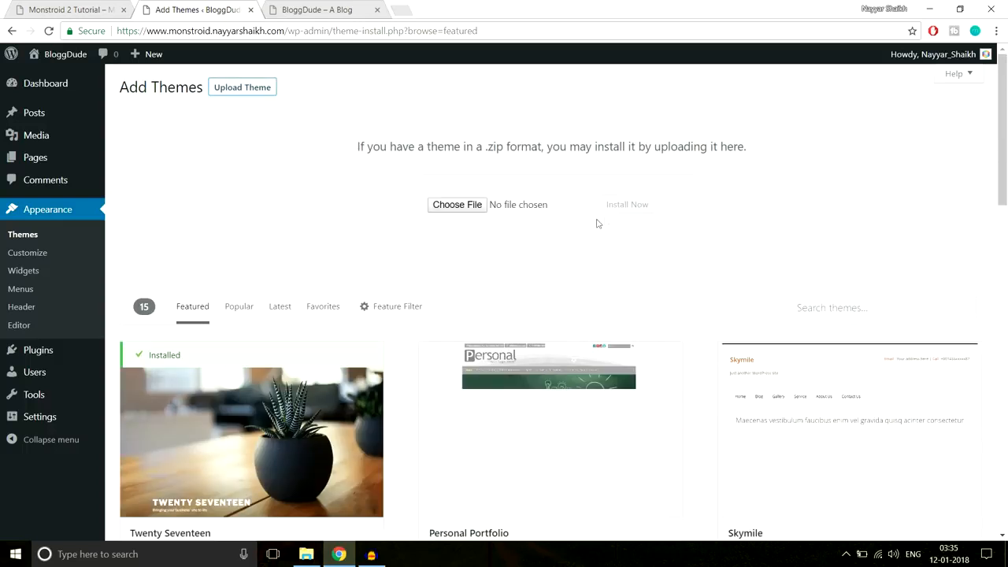
pyautogui.click(475, 208)
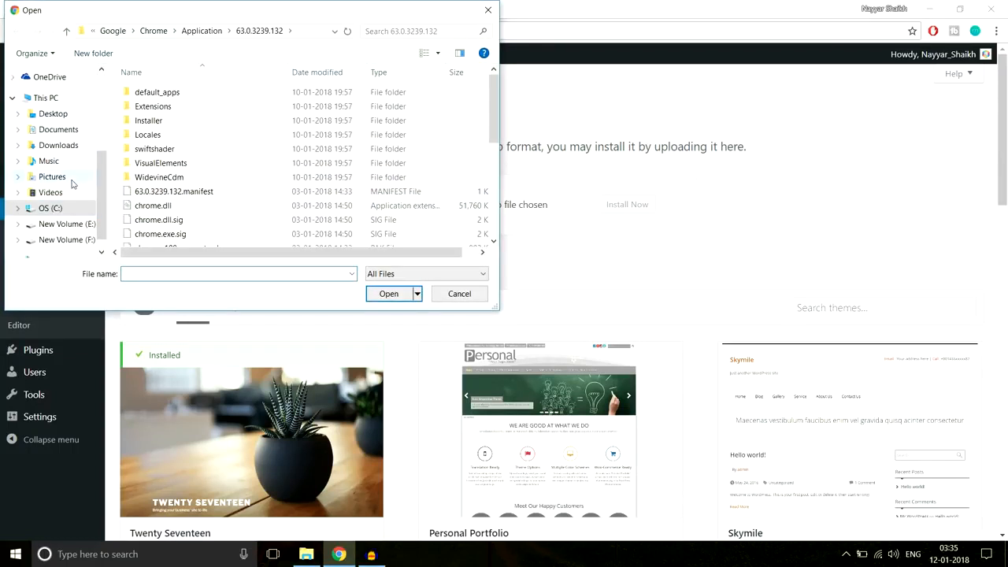
pyautogui.scroll(-1, 74, 229)
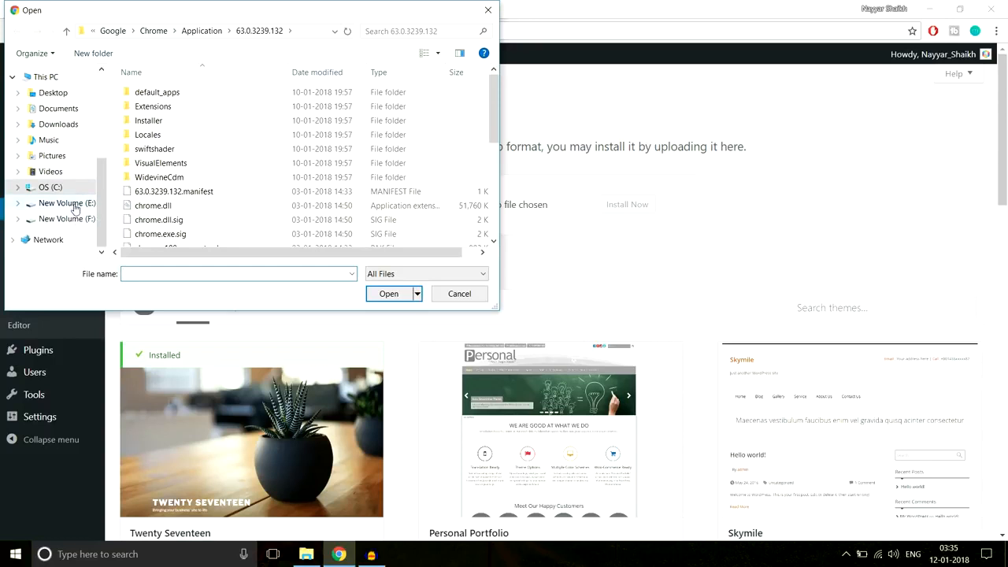
pyautogui.click(72, 204)
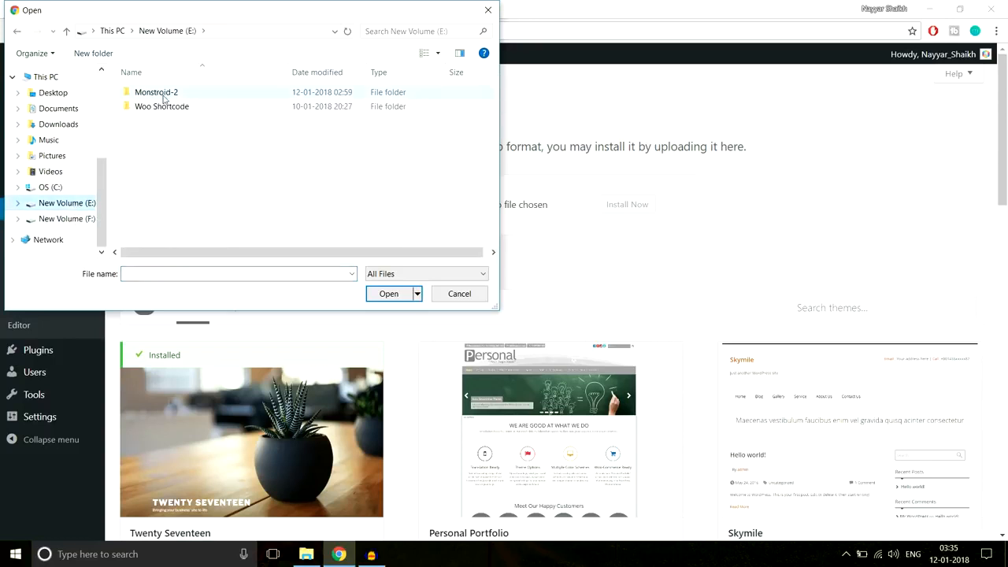
pyautogui.doubleClick(162, 97)
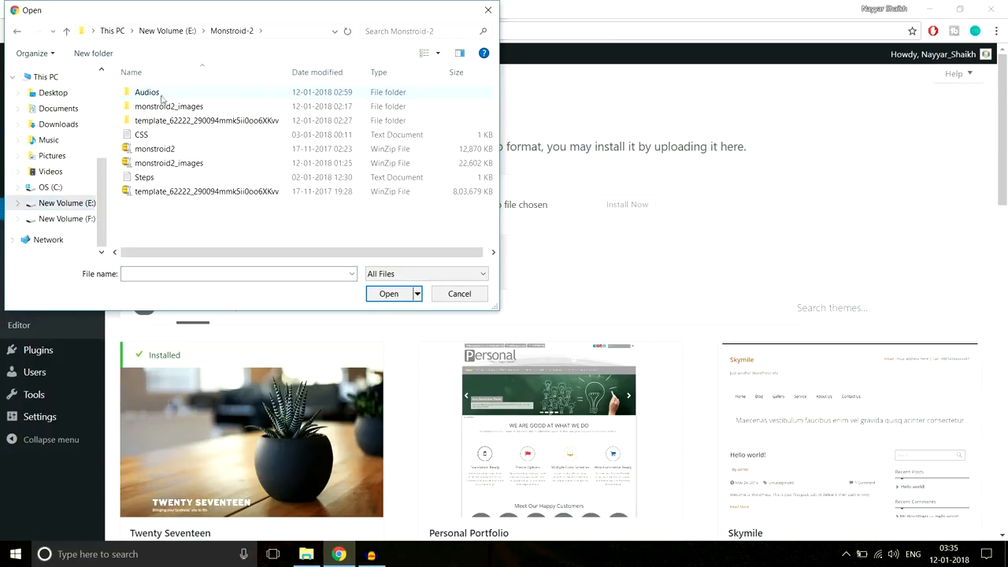
pyautogui.click(157, 150)
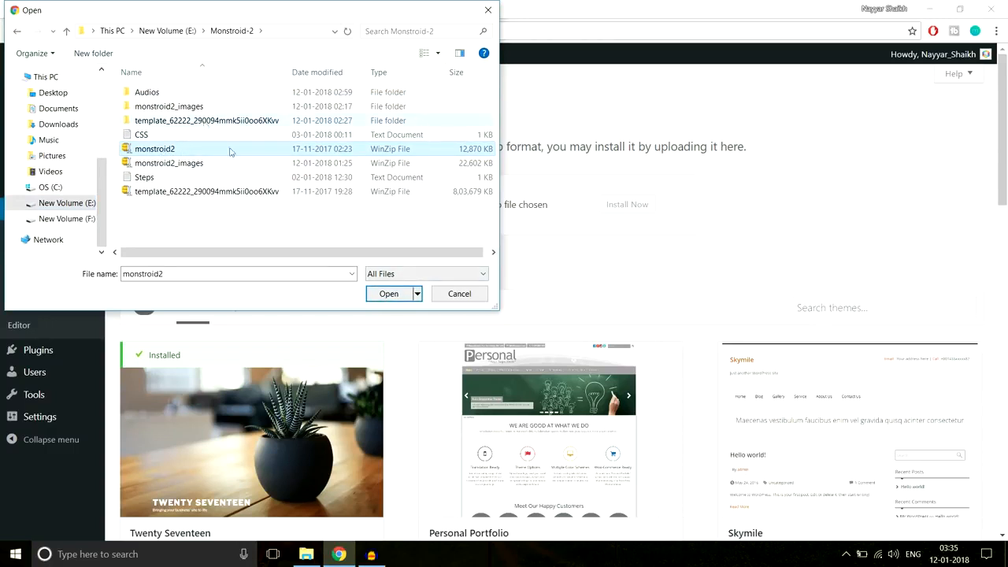
pyautogui.click(398, 295)
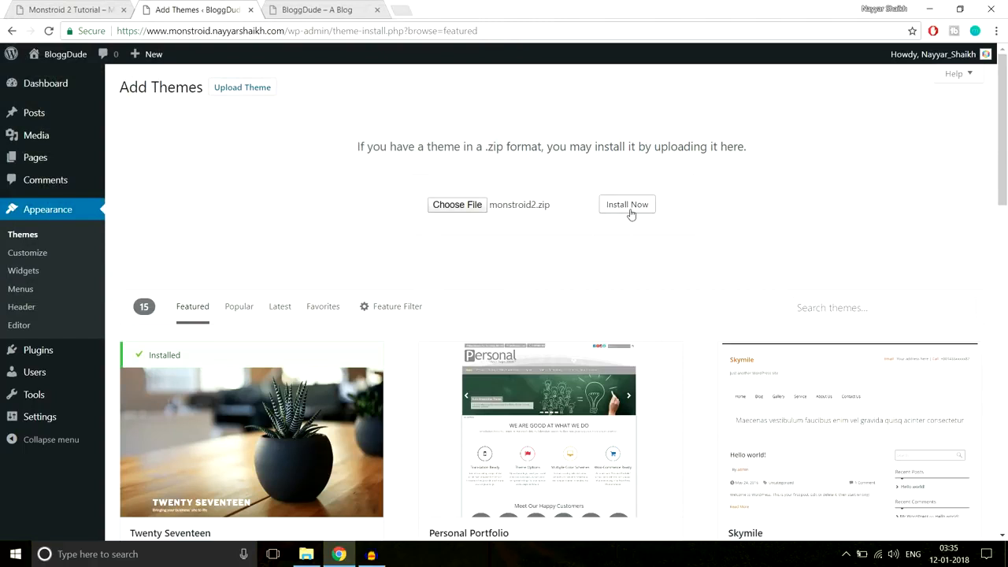
# - Install and activate Monstroid2, install the Cherry Plugin Wizard, and return to the Dashboard
pyautogui.click(627, 205)
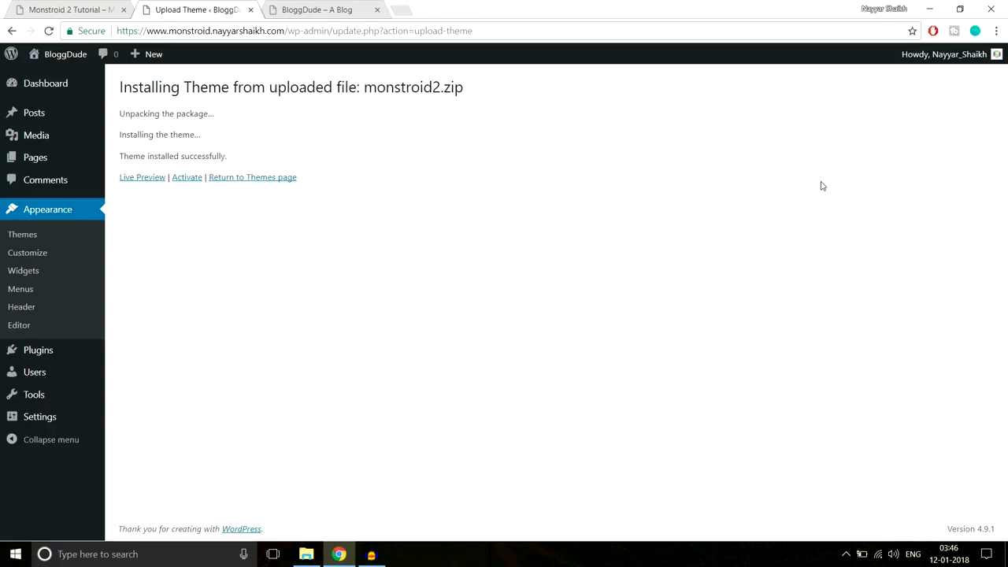
pyautogui.click(188, 181)
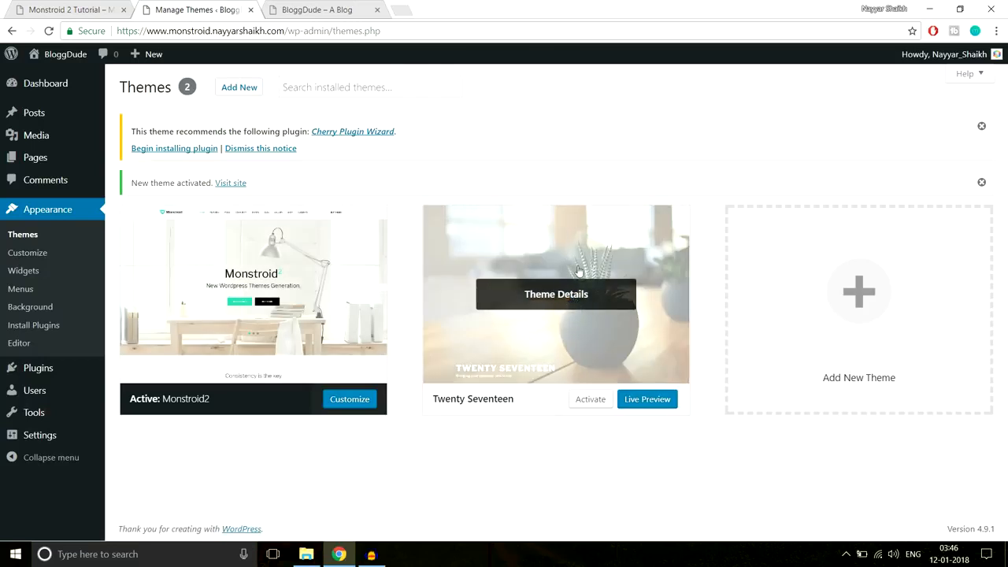
pyautogui.click(173, 151)
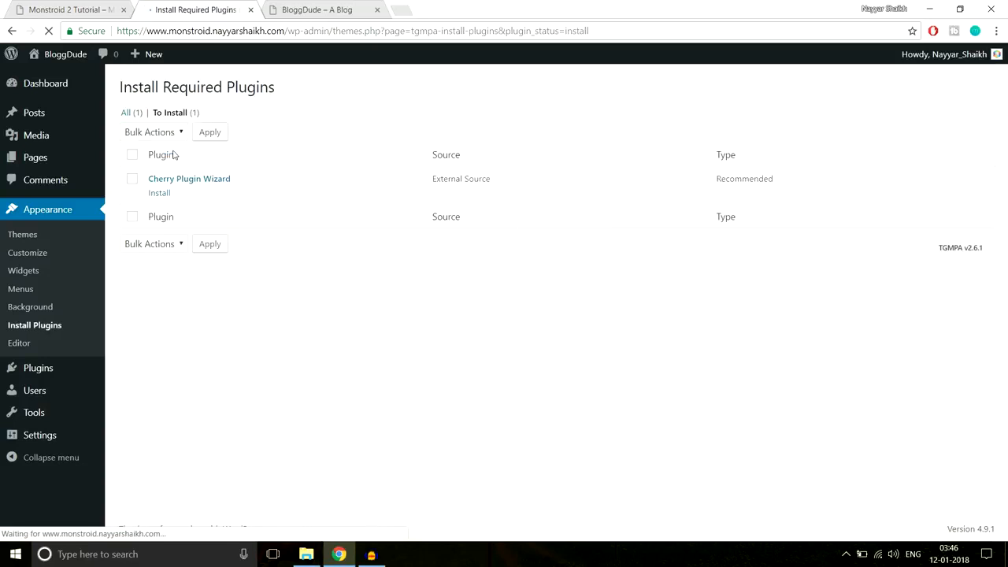
pyautogui.click(160, 194)
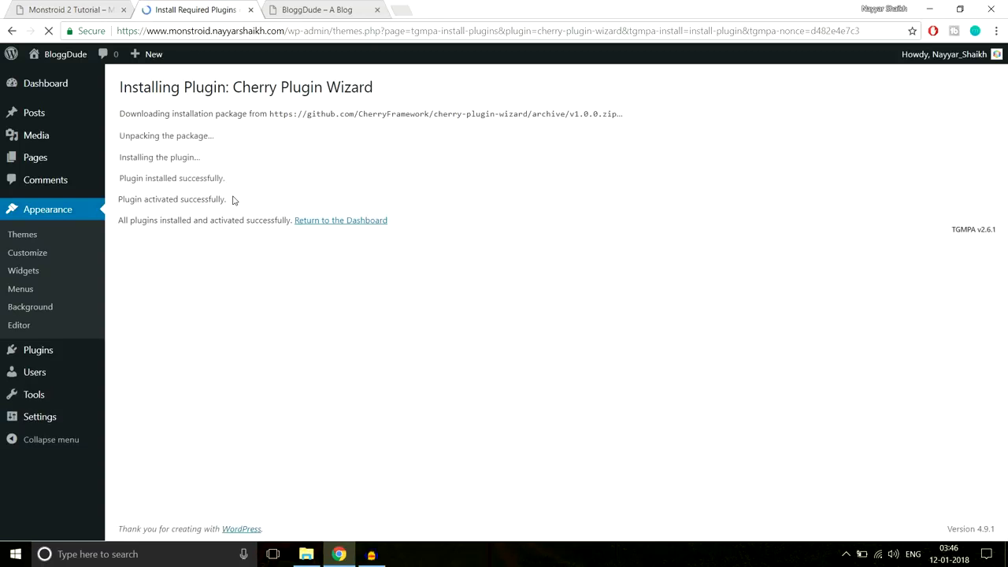
pyautogui.click(349, 225)
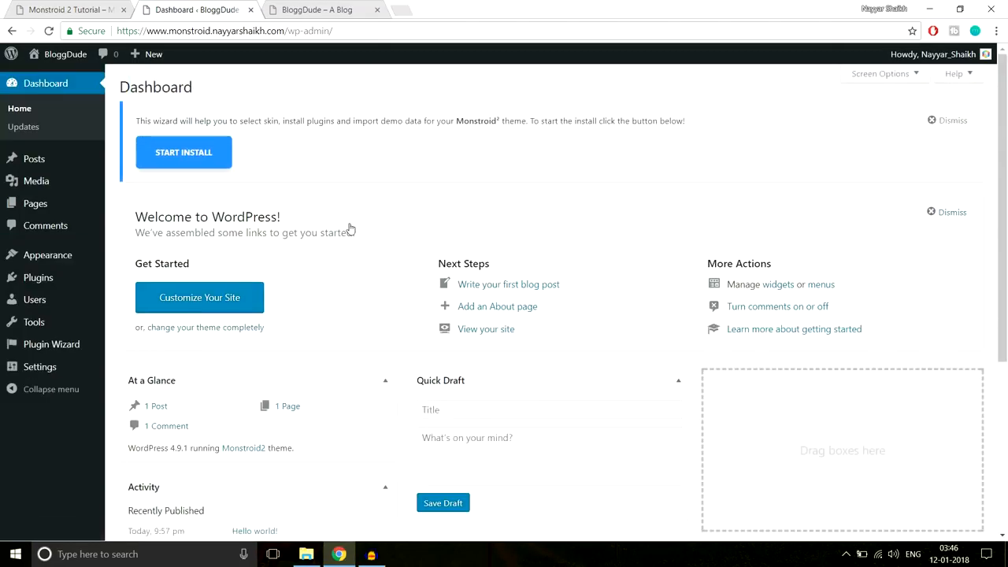
# - Dismiss the Monstroid install-wizard notice and reload the blog front page
pyautogui.click(950, 122)
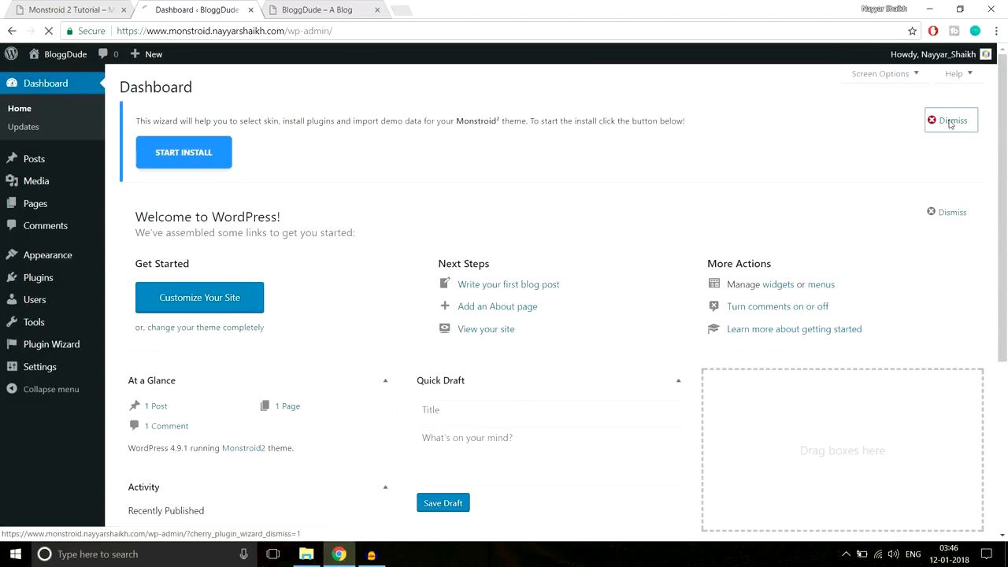
pyautogui.click(328, 11)
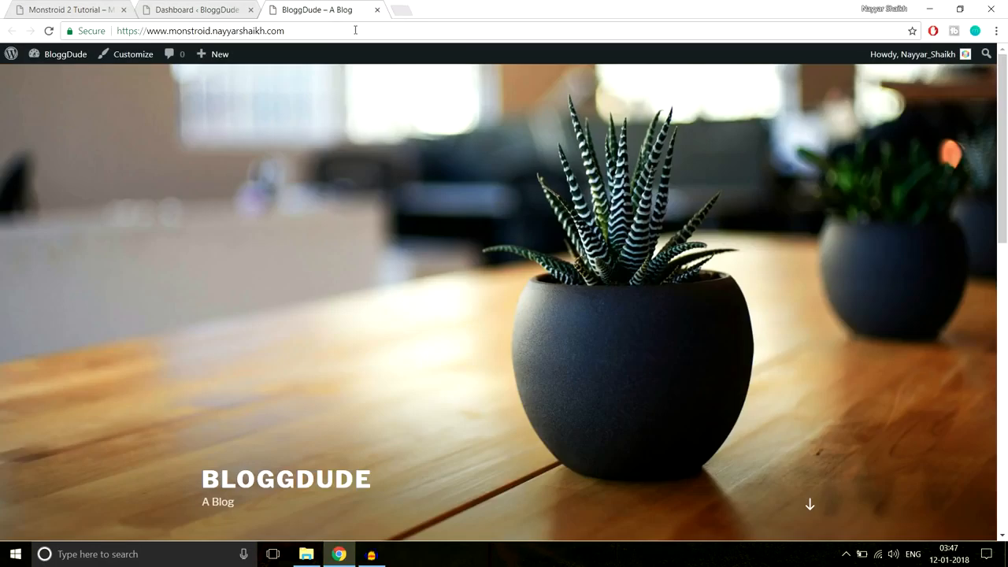
pyautogui.click(355, 30)
pyautogui.press('Return')
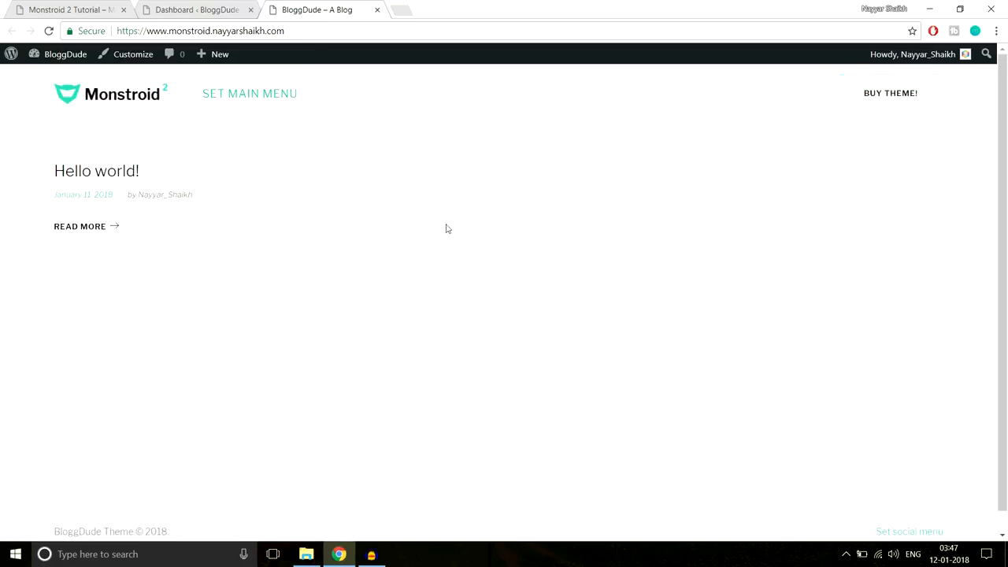
# - Compare the reloaded blog with the Monstroid2 demo site, then return to the Dashboard
pyautogui.click(93, 8)
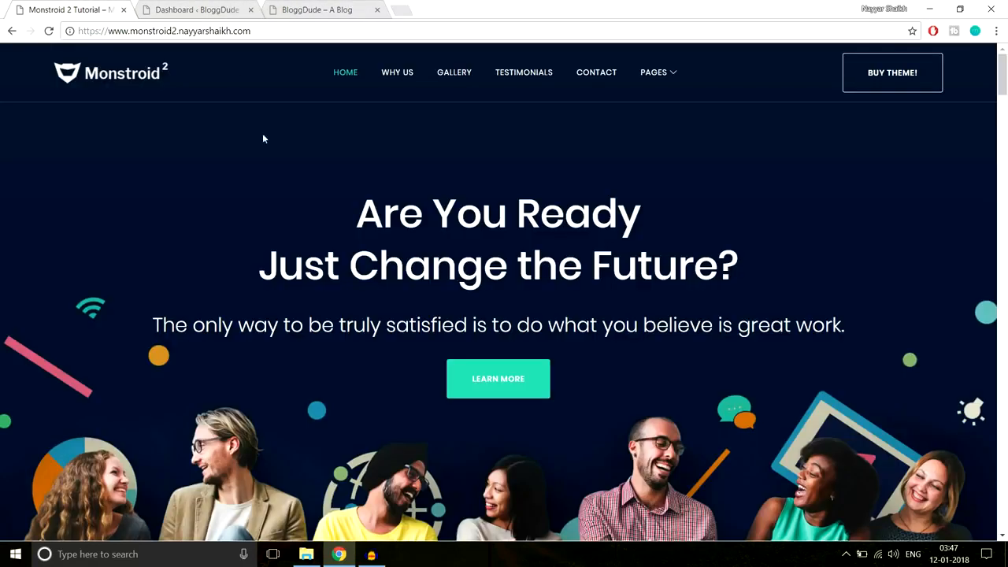
pyautogui.click(304, 6)
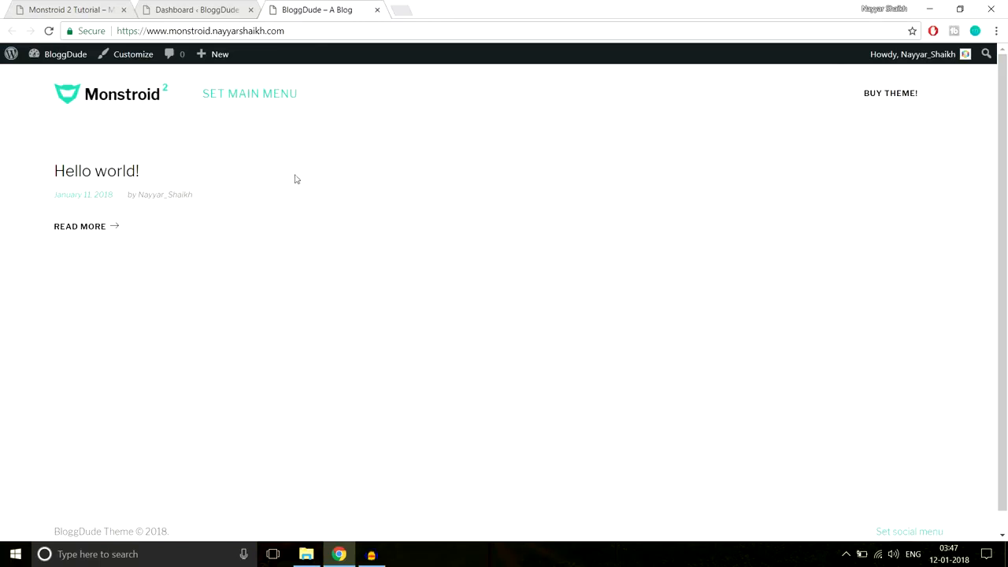
pyautogui.click(63, 6)
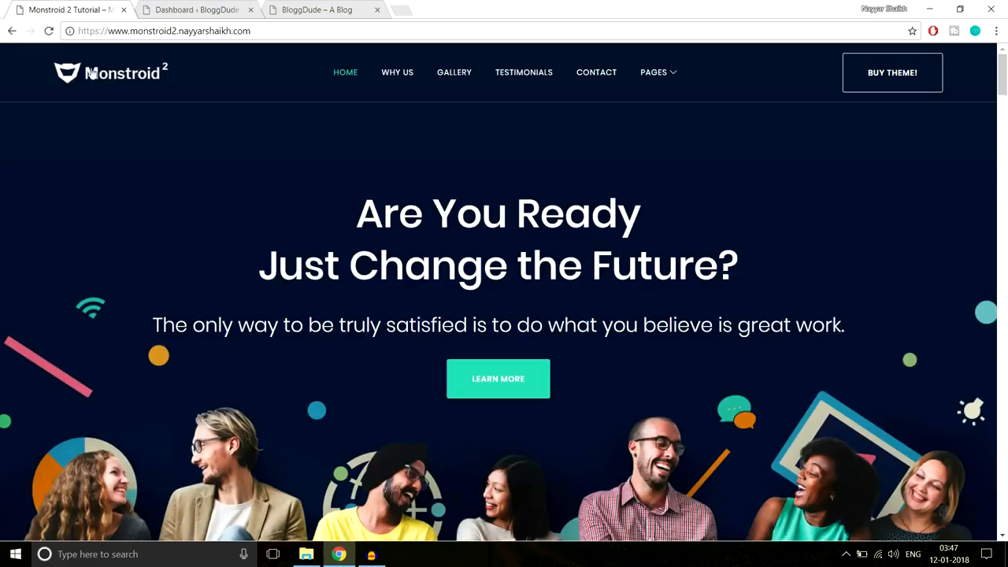
pyautogui.click(331, 7)
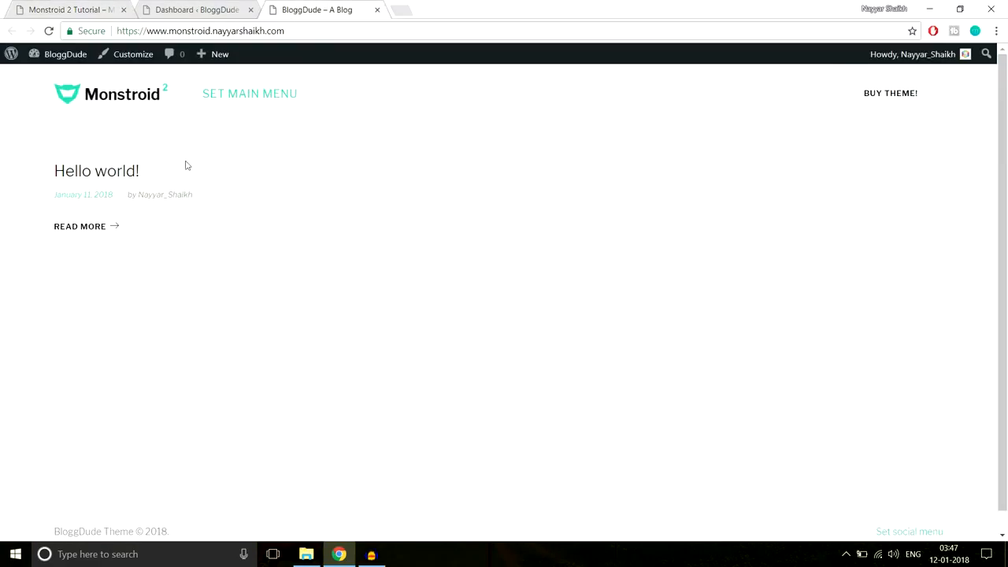
pyautogui.click(224, 11)
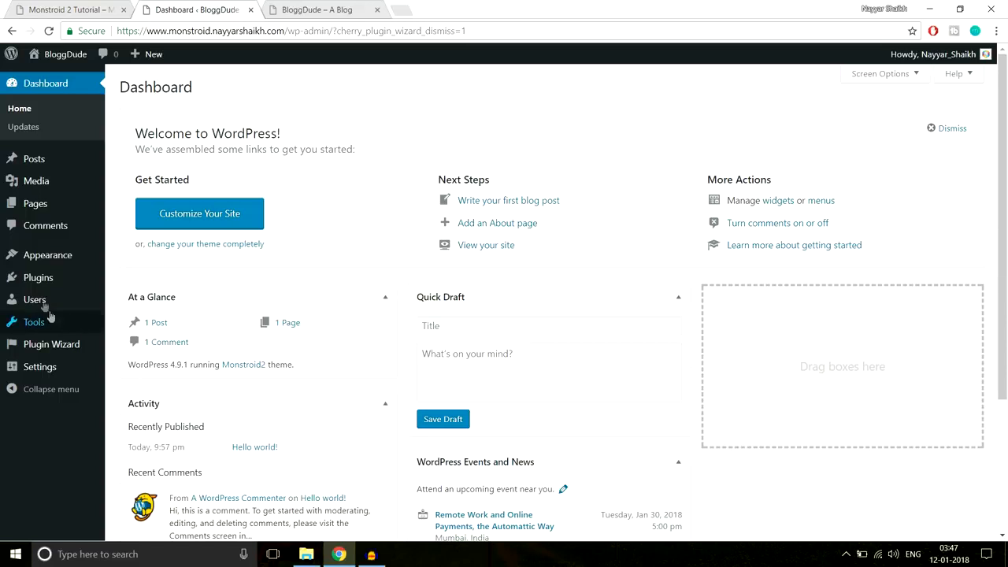
# - Start a plugin zip upload and browse to template_62222's manual-install/plugins folder
pyautogui.moveTo(39, 282)
pyautogui.click(152, 299)
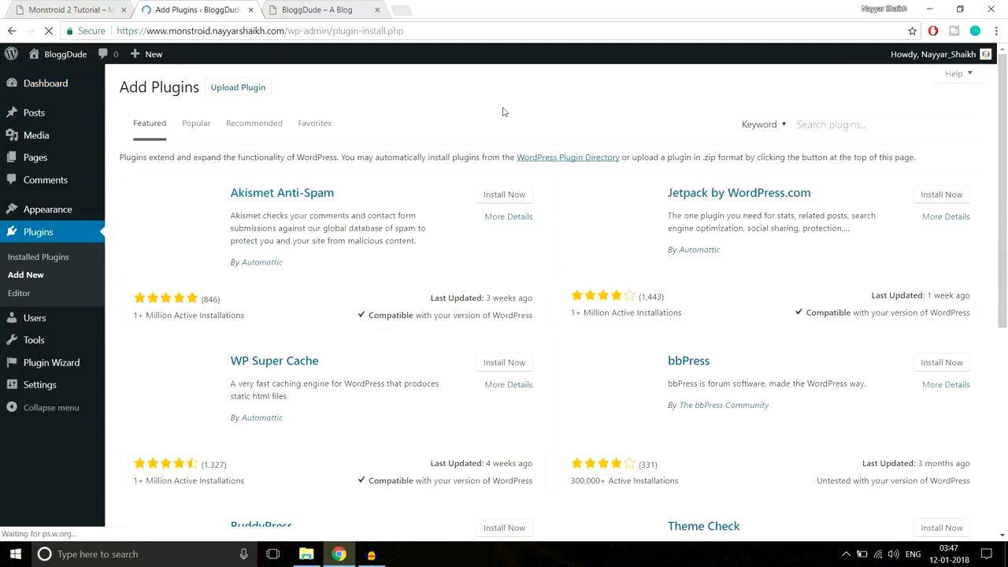
pyautogui.click(254, 91)
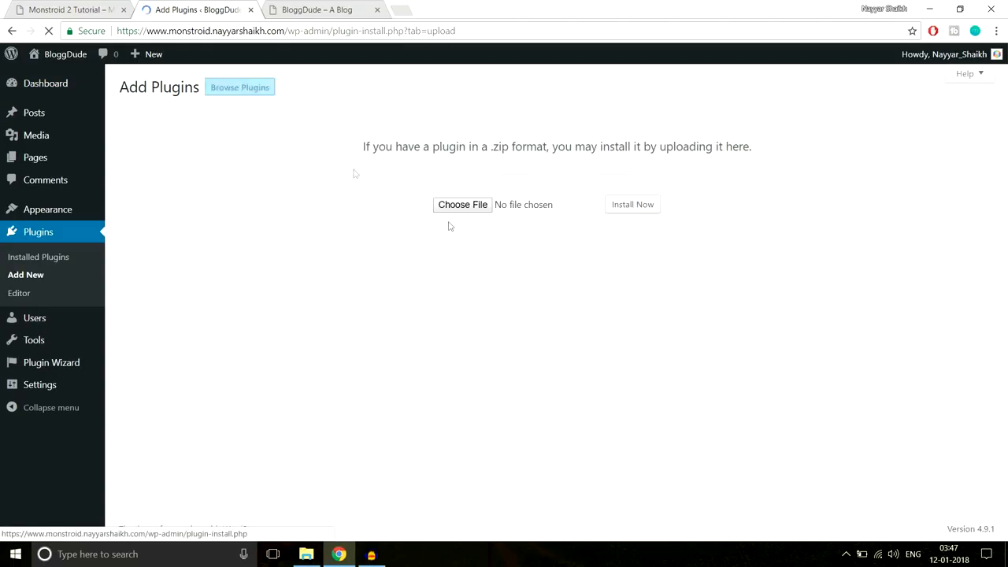
pyautogui.click(448, 210)
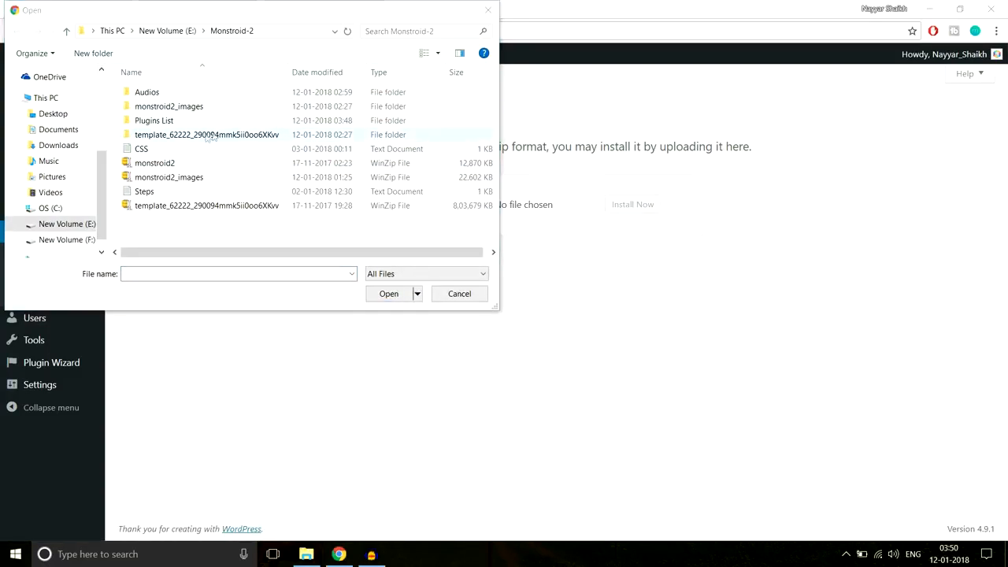
pyautogui.doubleClick(205, 136)
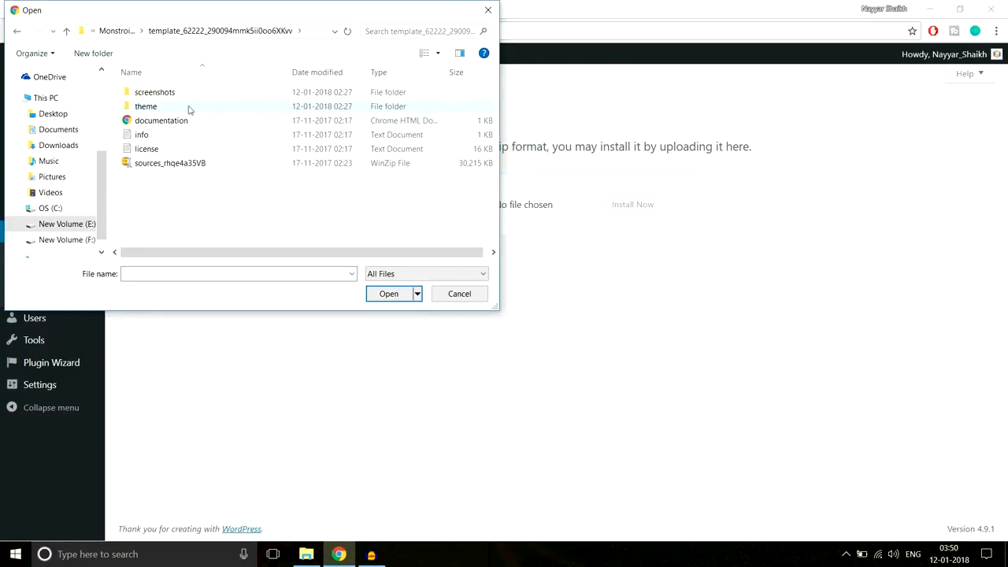
pyautogui.doubleClick(189, 108)
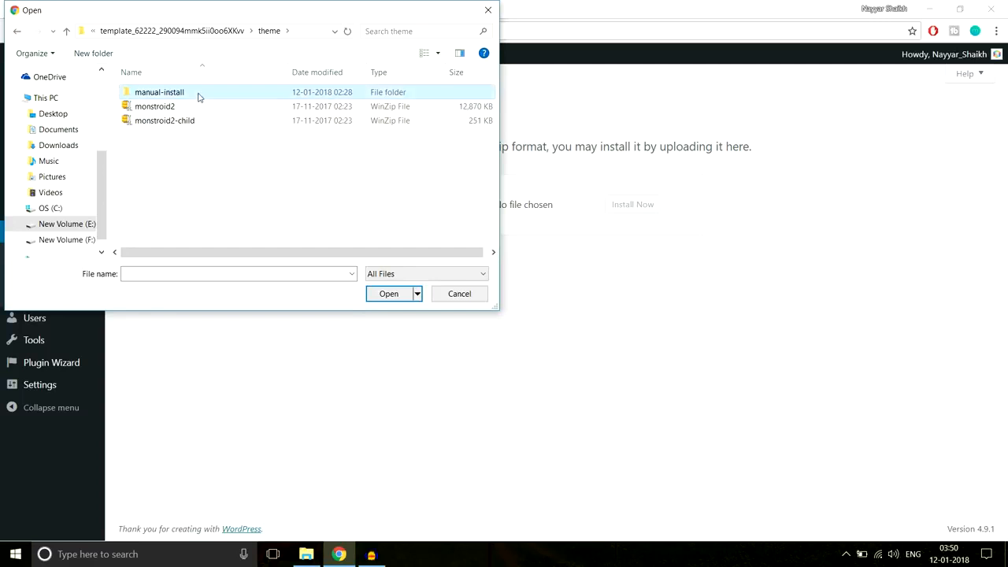
pyautogui.doubleClick(198, 97)
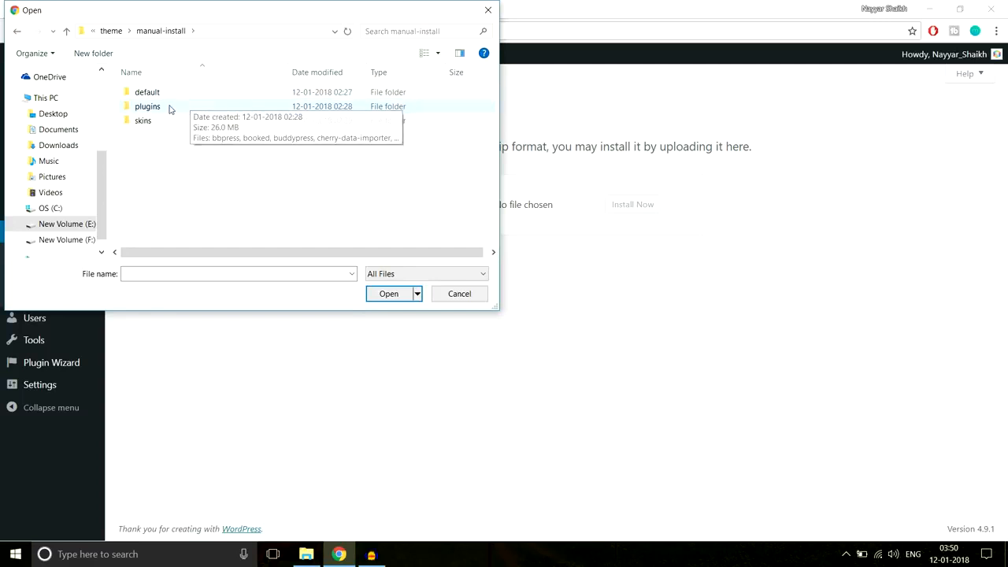
pyautogui.doubleClick(169, 109)
# - Review the plugin zips, cancel the file picker without choosing one, and open a new tab
pyautogui.scroll(-3, 236, 157)
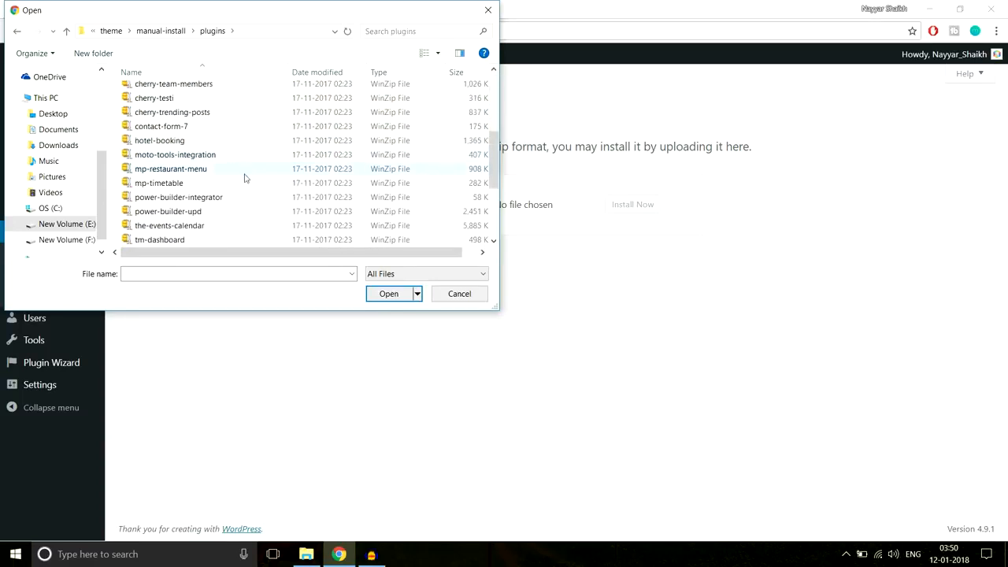
pyautogui.scroll(-3, 244, 177)
pyautogui.scroll(1, 248, 181)
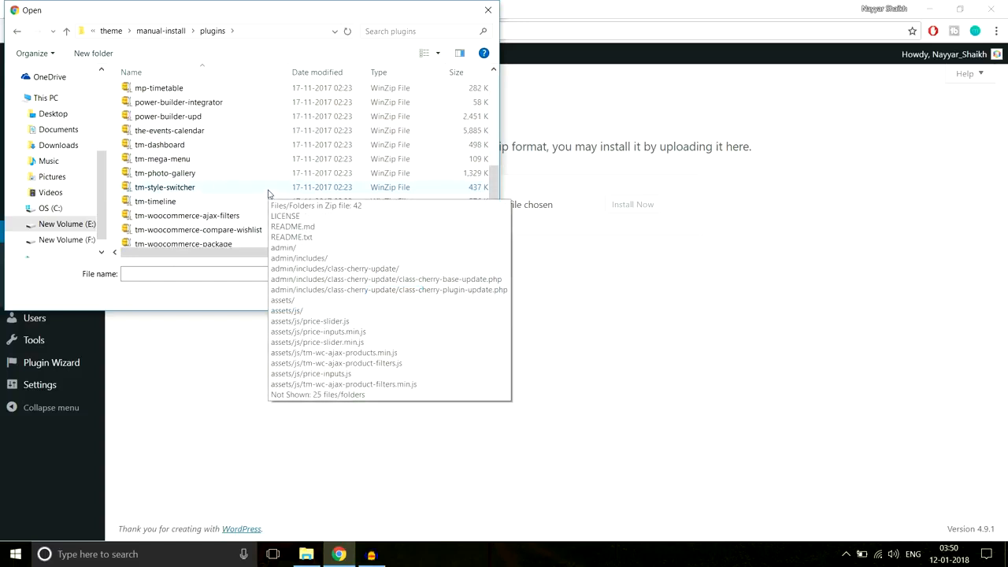
pyautogui.scroll(3, 217, 163)
pyautogui.scroll(3, 217, 163)
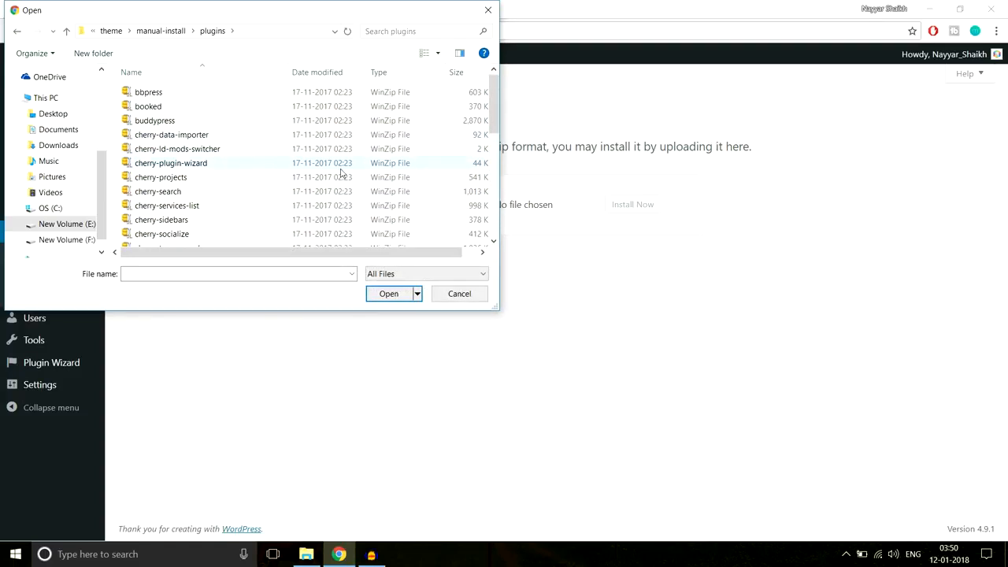
pyautogui.click(489, 8)
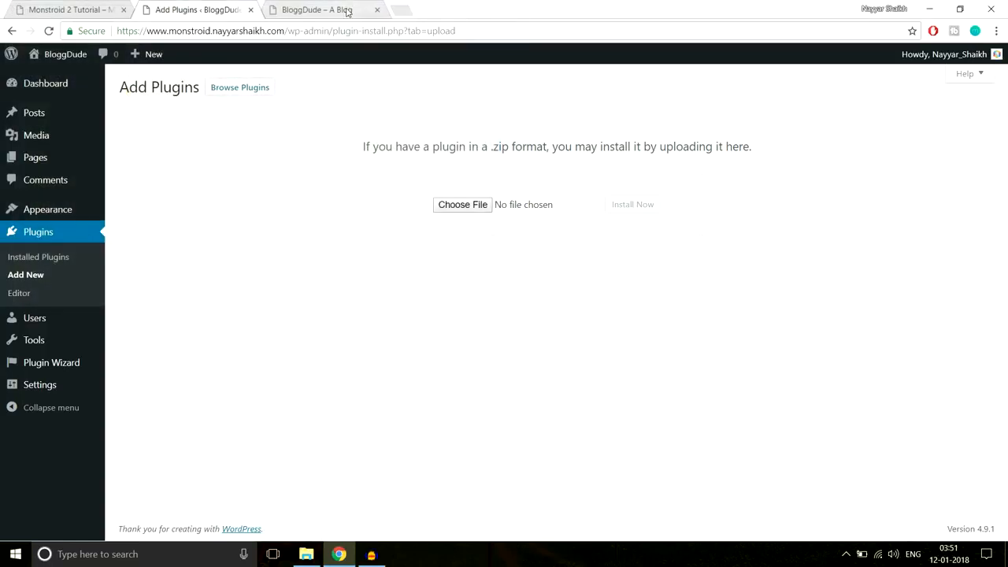
pyautogui.click(400, 9)
# - Go to bloggdude.com and open the 'How to Make a WordPress Website 2018' post
pyautogui.write('b')
pyautogui.press('Return')
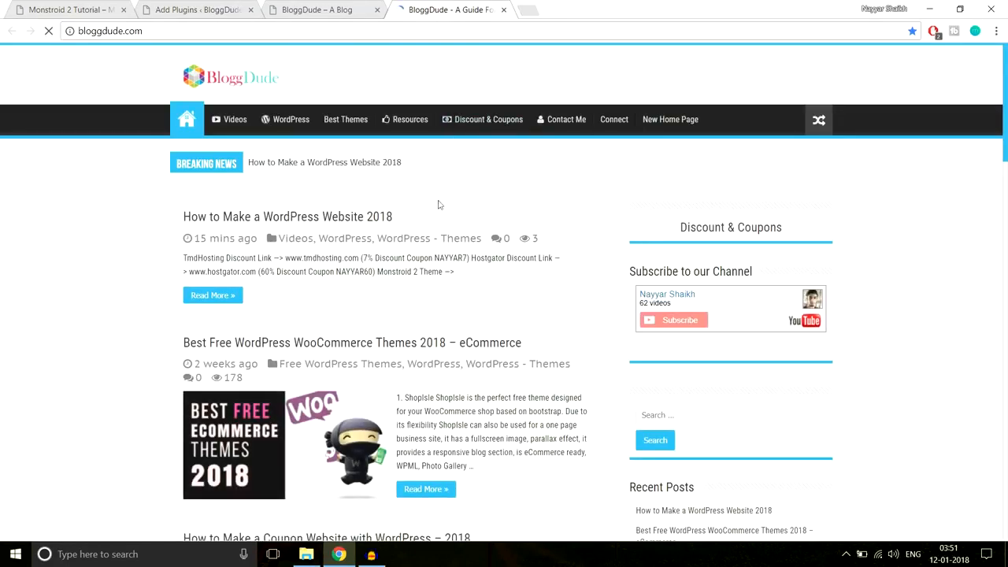
pyautogui.scroll(-3, 462, 218)
pyautogui.scroll(3, 342, 236)
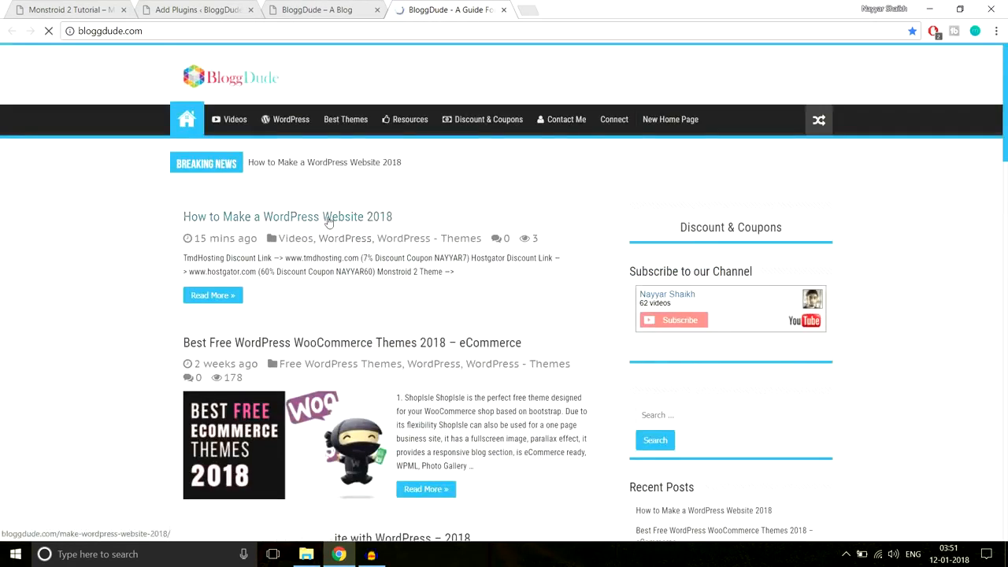
pyautogui.click(360, 220)
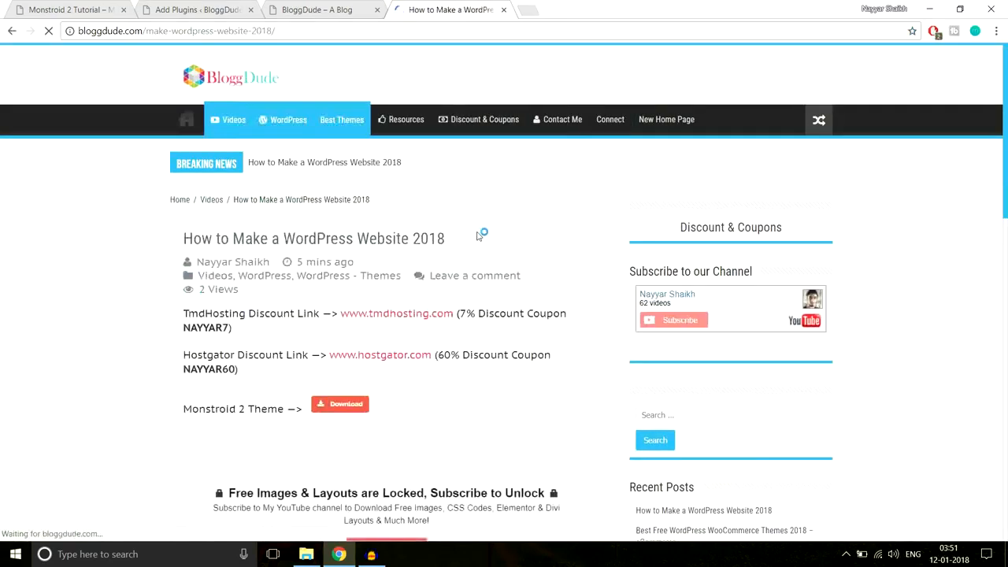
pyautogui.scroll(-5, 476, 236)
pyautogui.scroll(-3, 477, 243)
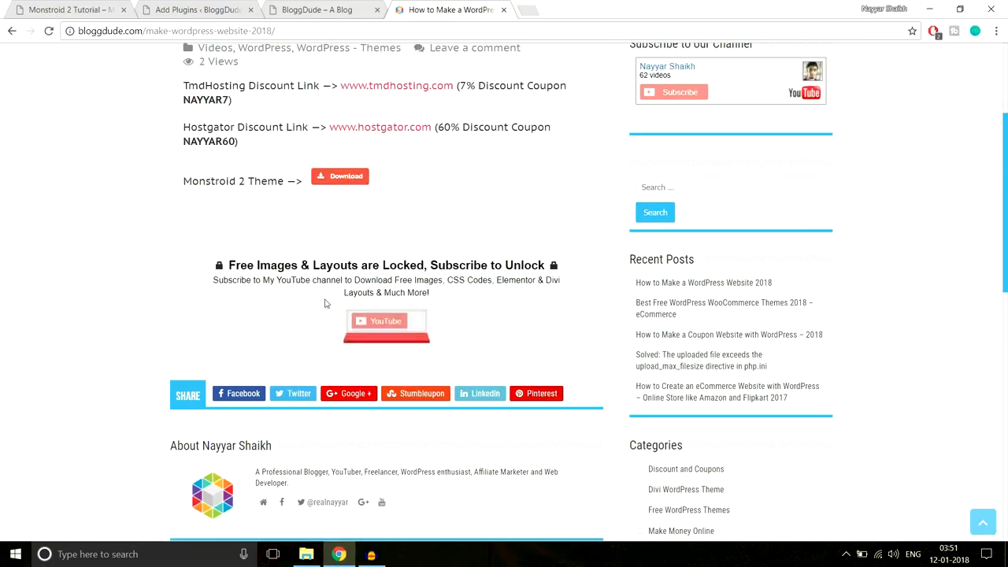
# - Subscribe with a Google account to unlock the Free Images, Layouts and CSS File Download link
pyautogui.click(392, 331)
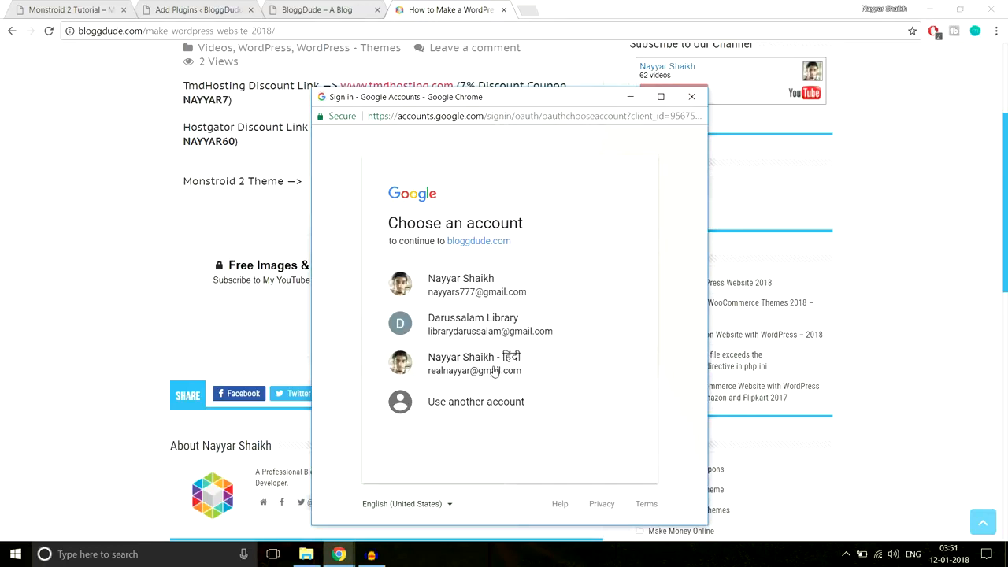
pyautogui.click(495, 370)
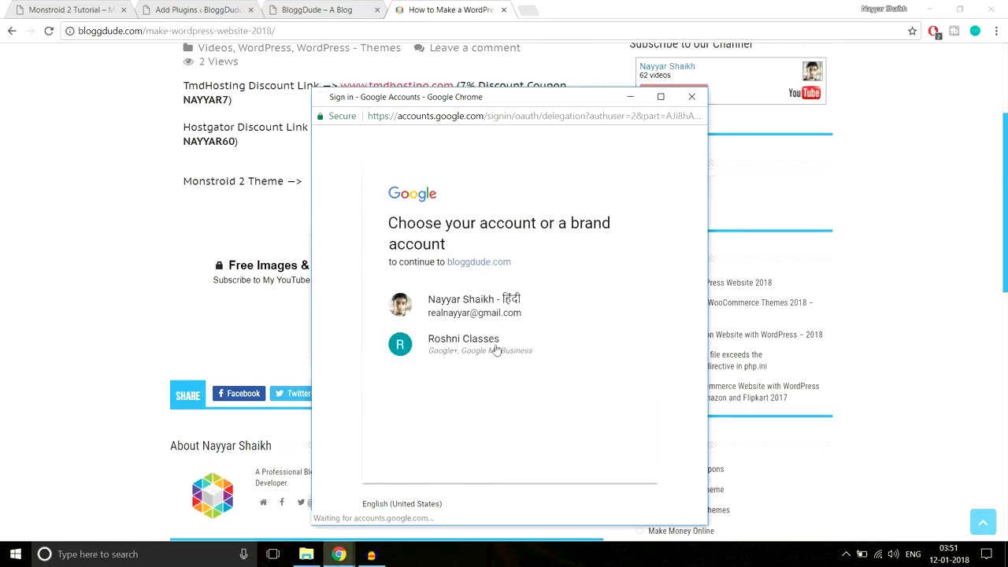
pyautogui.click(494, 309)
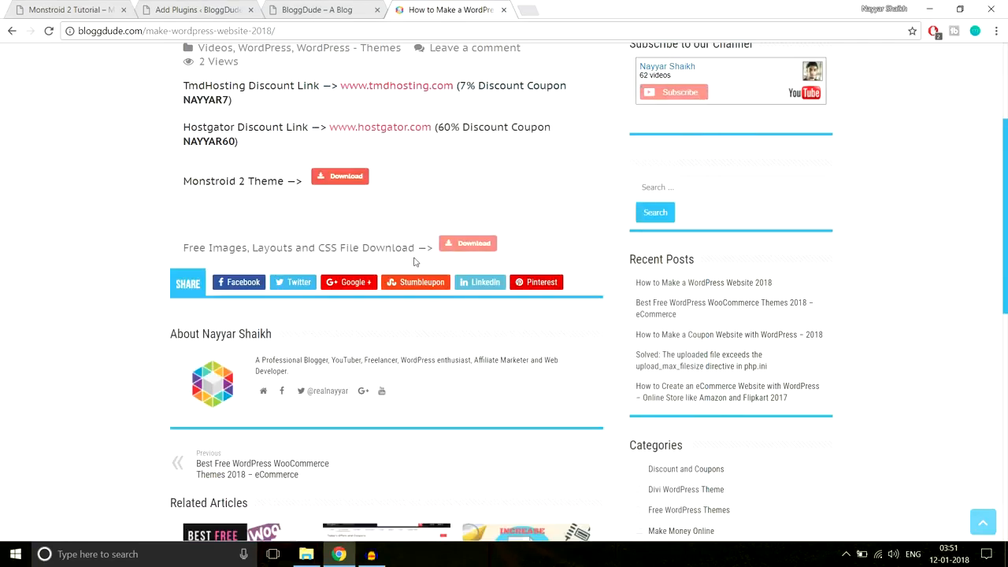
pyautogui.moveTo(184, 247); pyautogui.dragTo(428, 249)
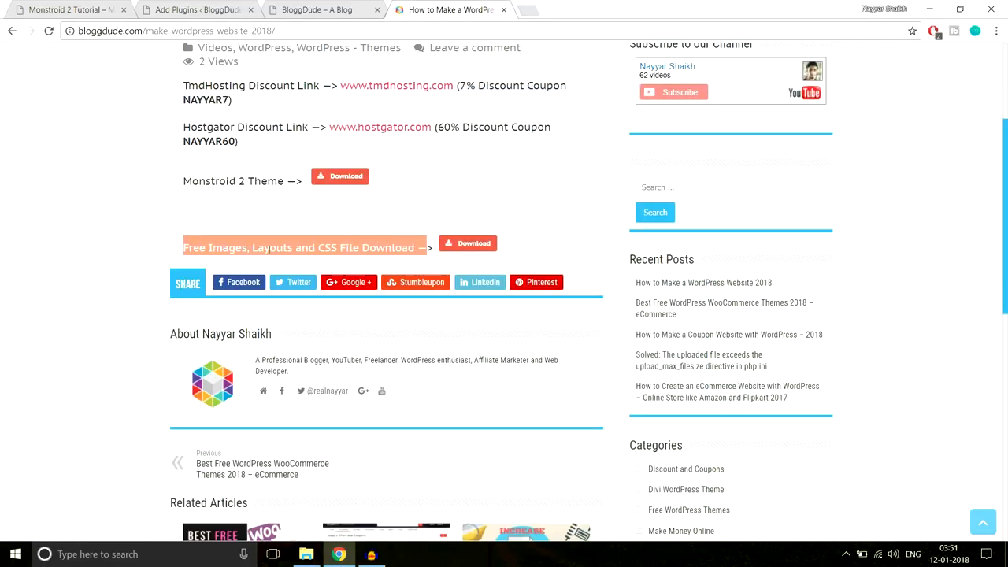
pyautogui.click(436, 205)
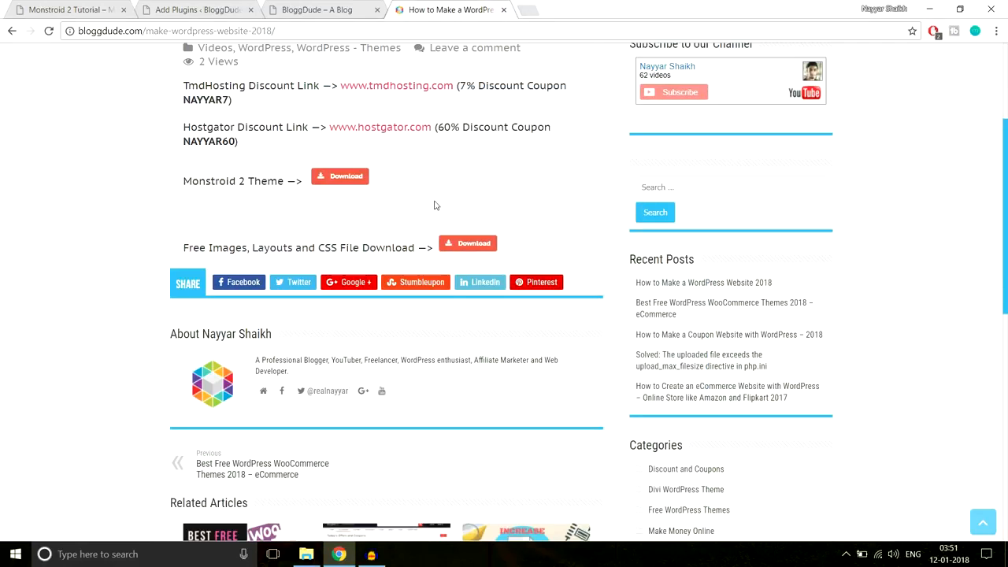
# - Start the monstroid2_images.zip download, cancel it, and dismiss the downloads bar
pyautogui.click(482, 246)
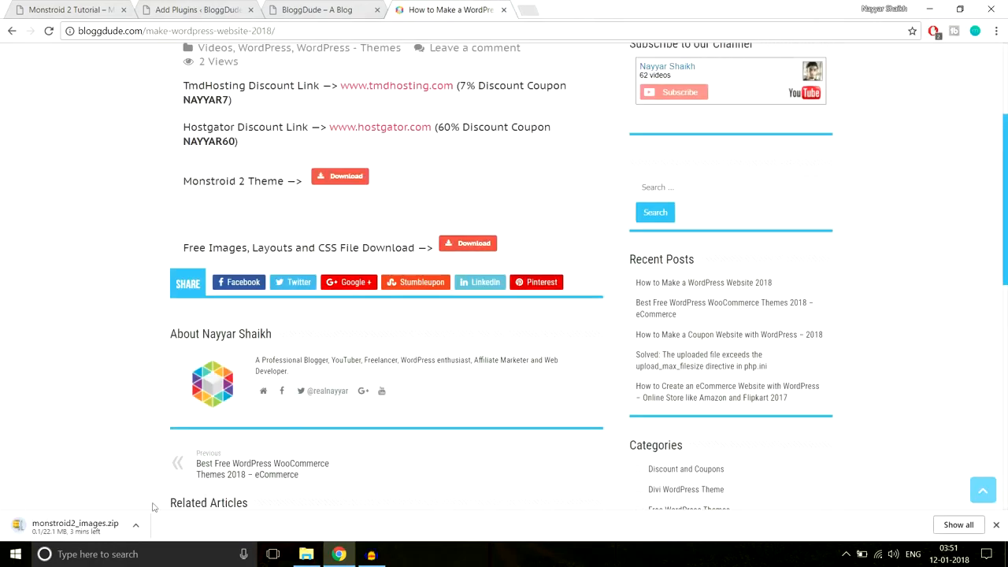
pyautogui.click(137, 526)
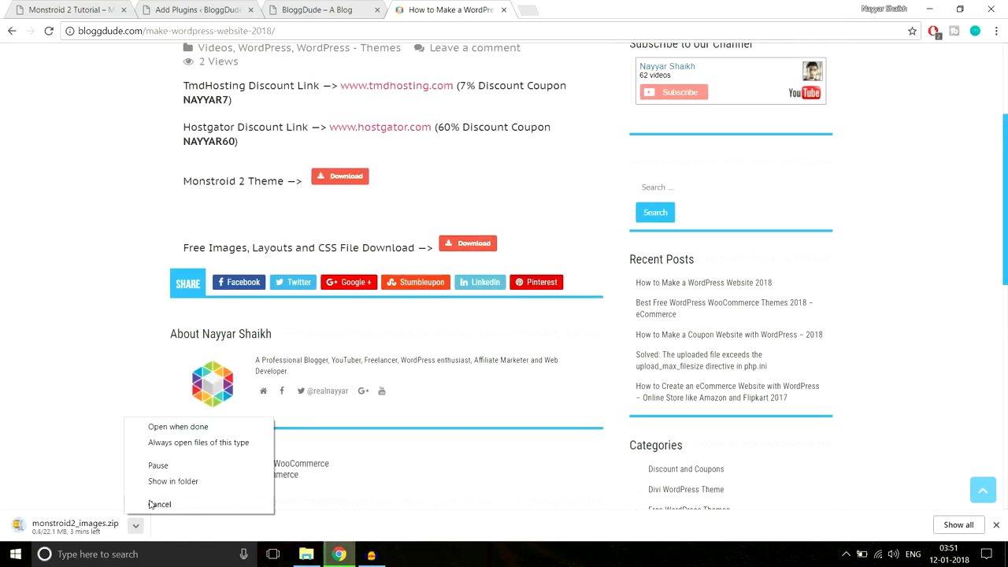
pyautogui.click(157, 503)
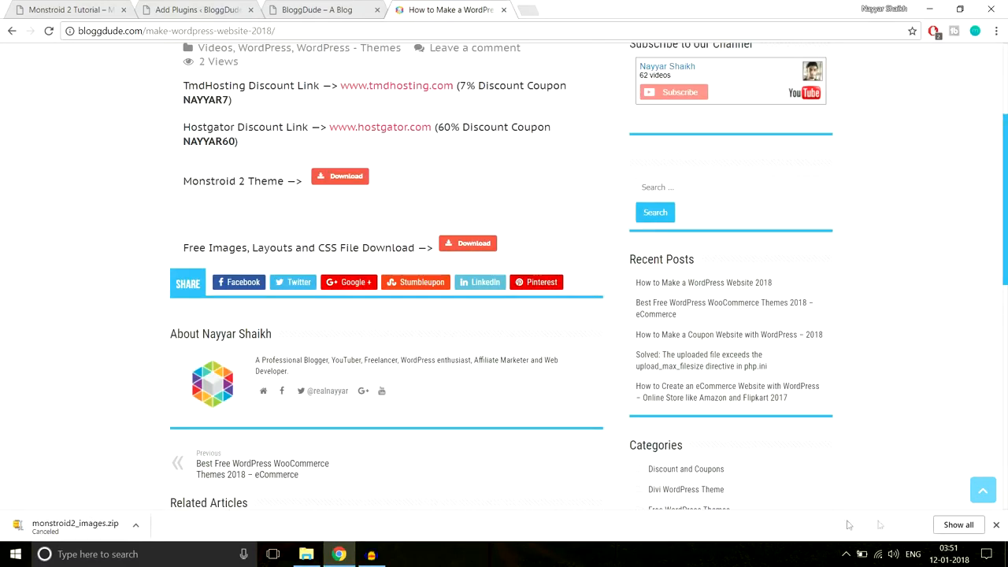
pyautogui.click(995, 524)
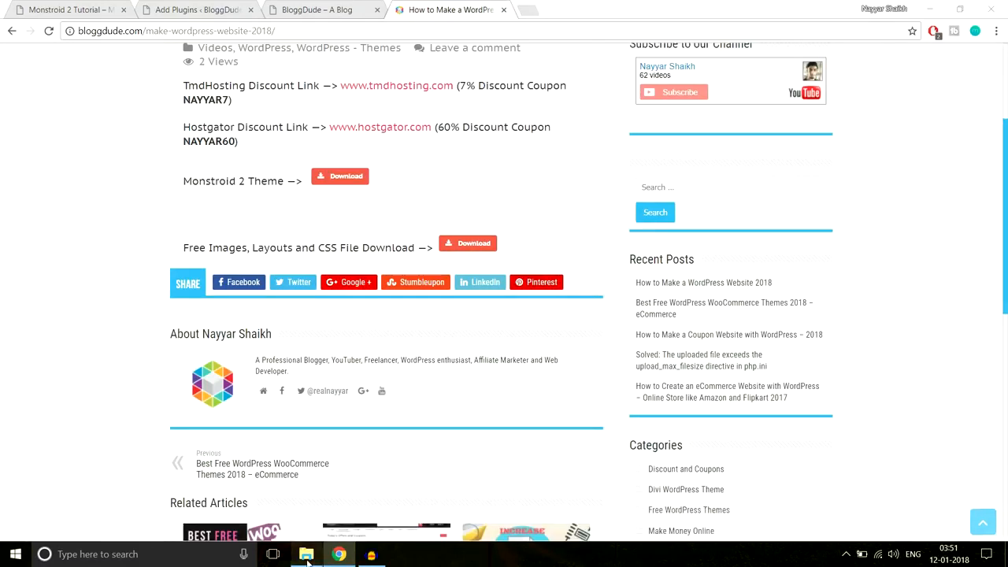
pyautogui.click(306, 553)
# - Go up to Monstroid-2, check the monstroid2_images items, and open the Plugins List folder
pyautogui.click(223, 41)
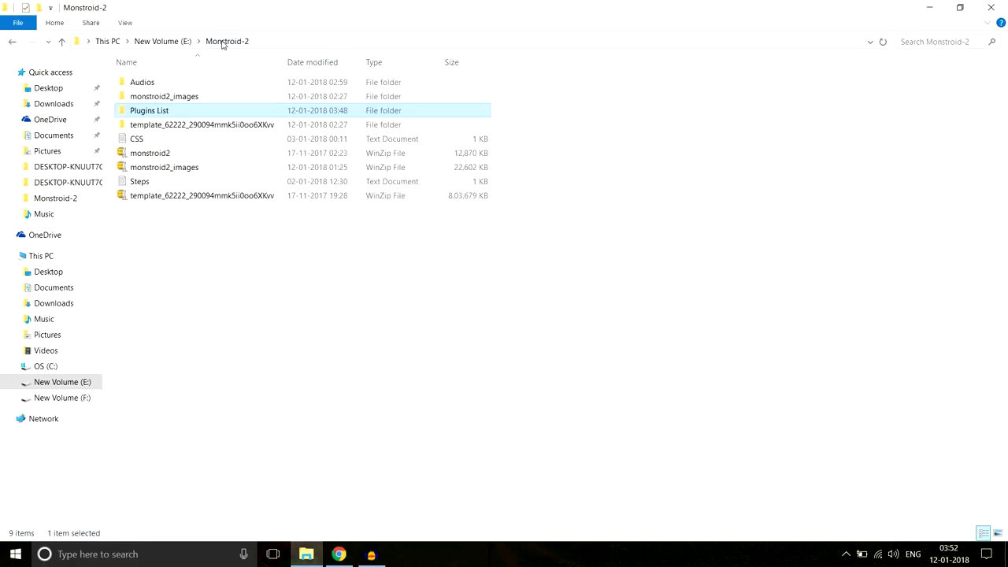
pyautogui.click(182, 171)
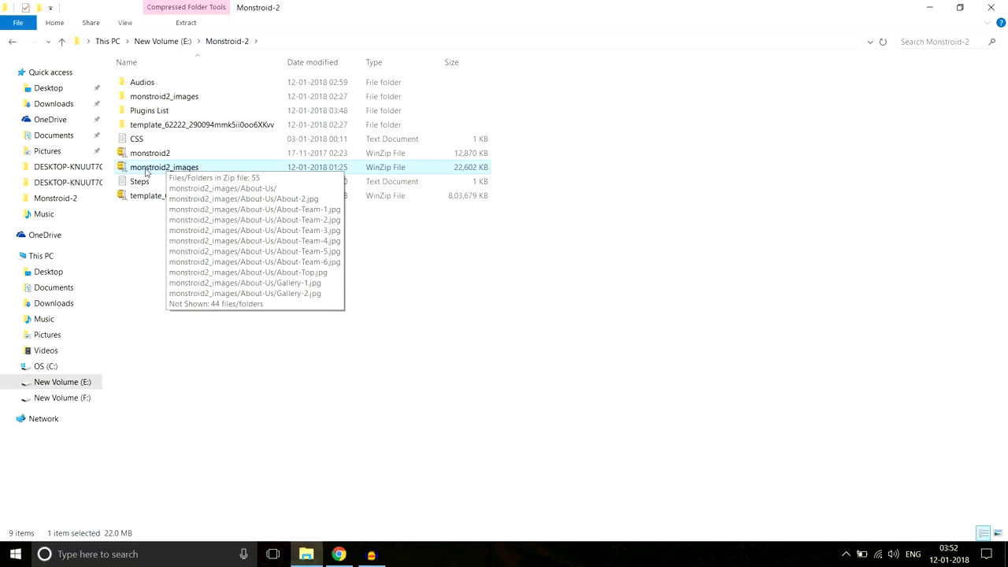
pyautogui.click(194, 101)
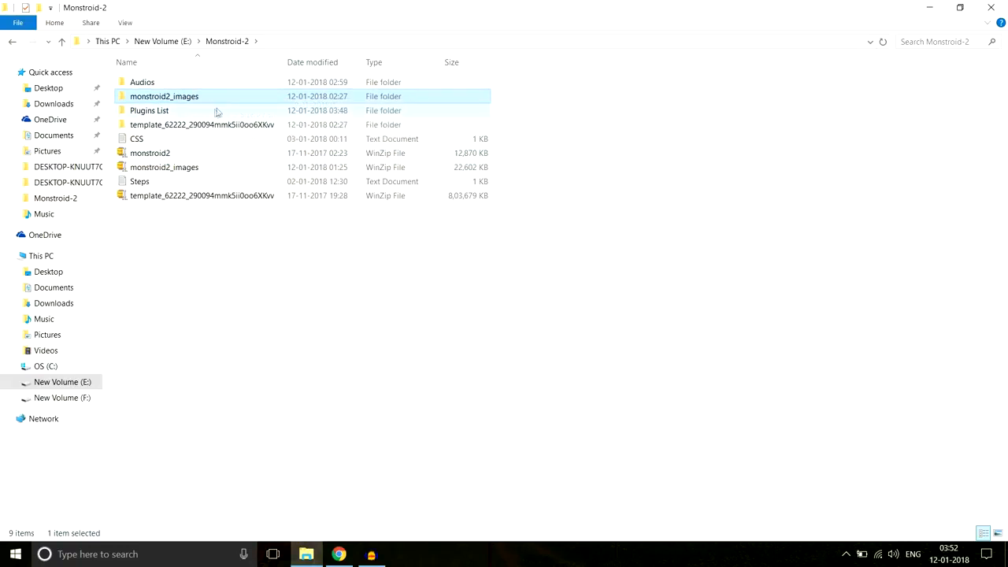
pyautogui.doubleClick(158, 117)
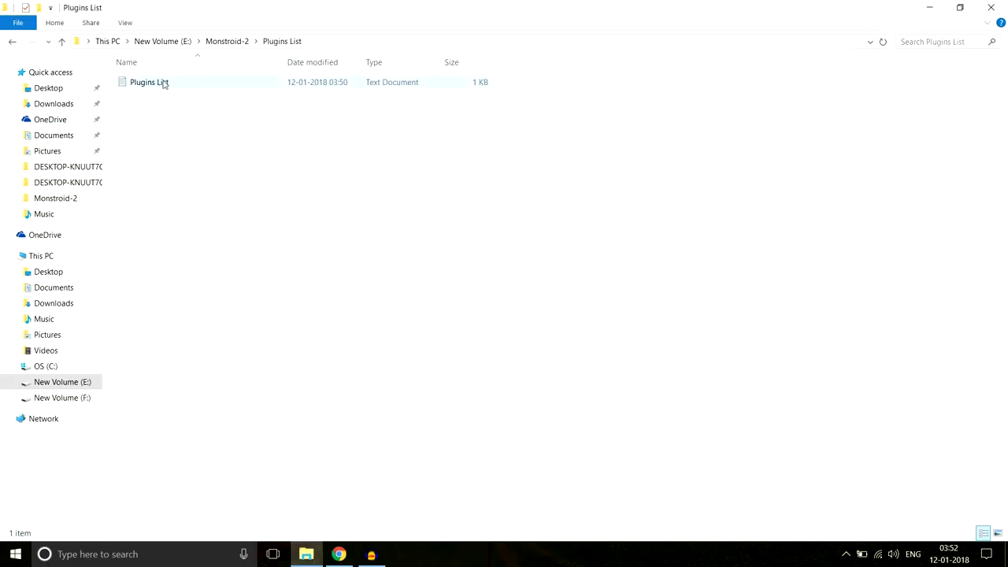
# - Open the Plugins List text file, look over its 15 plugin names, then return to the browser
pyautogui.doubleClick(167, 84)
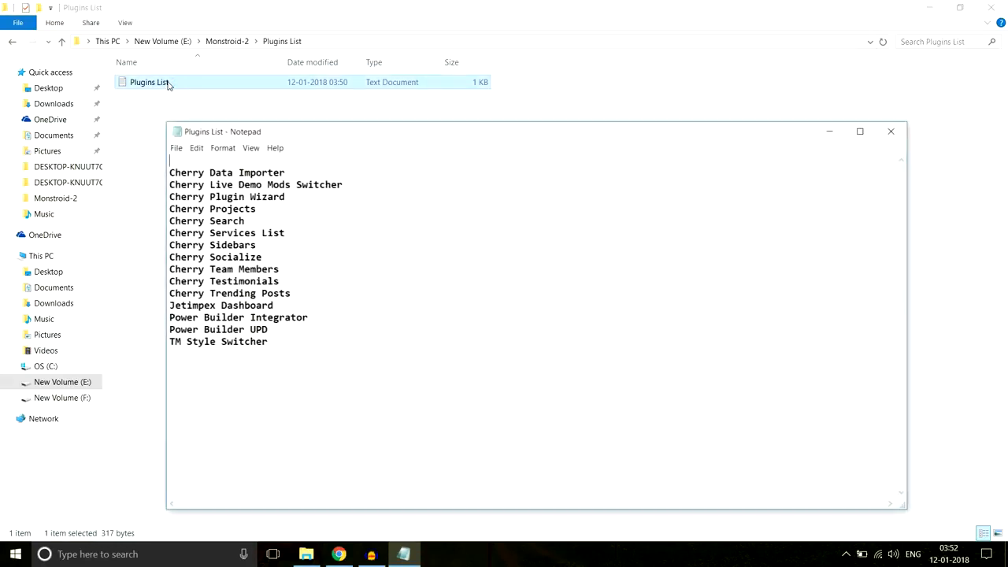
pyautogui.moveTo(310, 339); pyautogui.dragTo(215, 160)
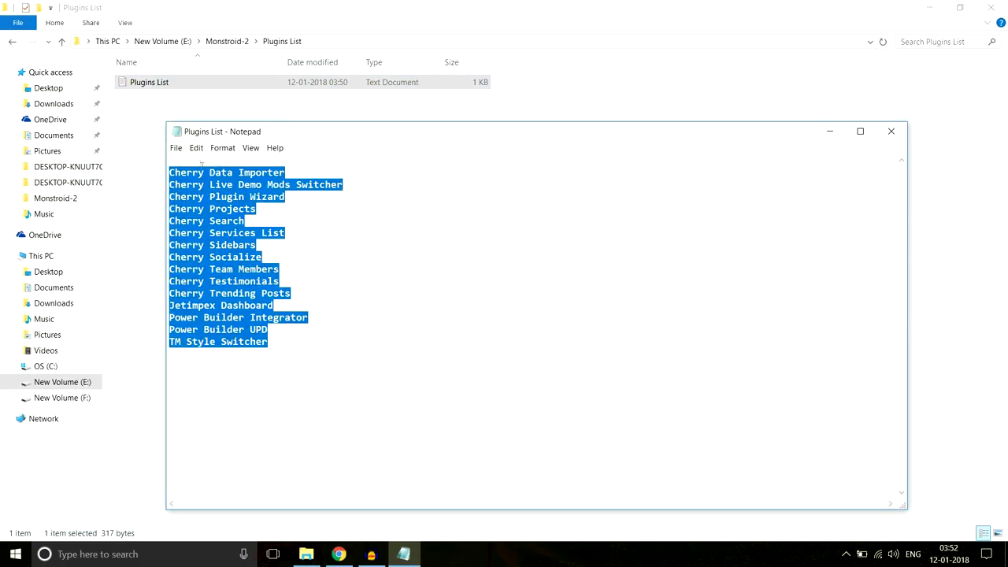
pyautogui.click(242, 172)
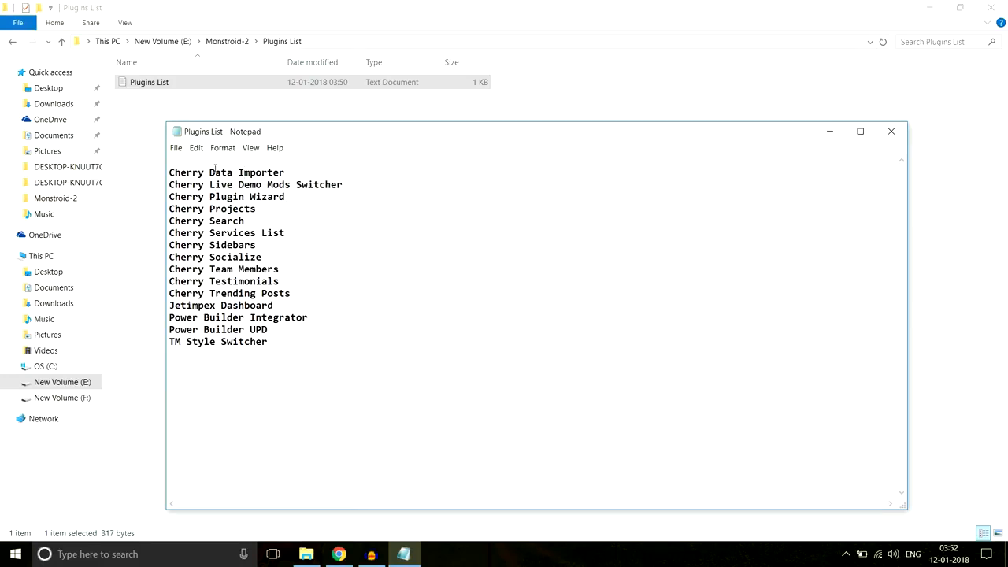
pyautogui.moveTo(274, 343); pyautogui.dragTo(182, 165)
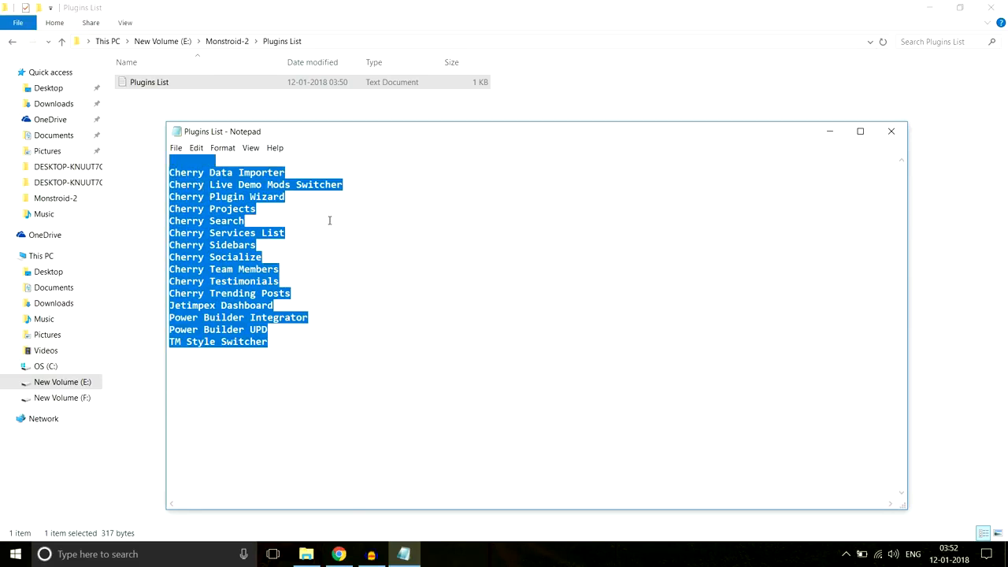
pyautogui.click(339, 554)
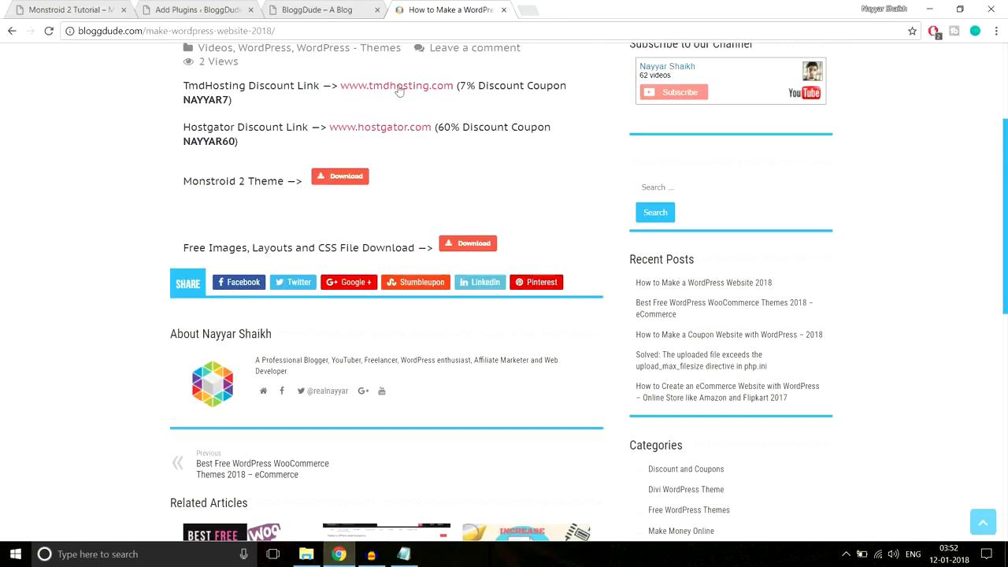
# - On the plugin upload page, browse to theme/manual-install/plugins and choose the cherry-data-importer zip
pyautogui.click(217, 5)
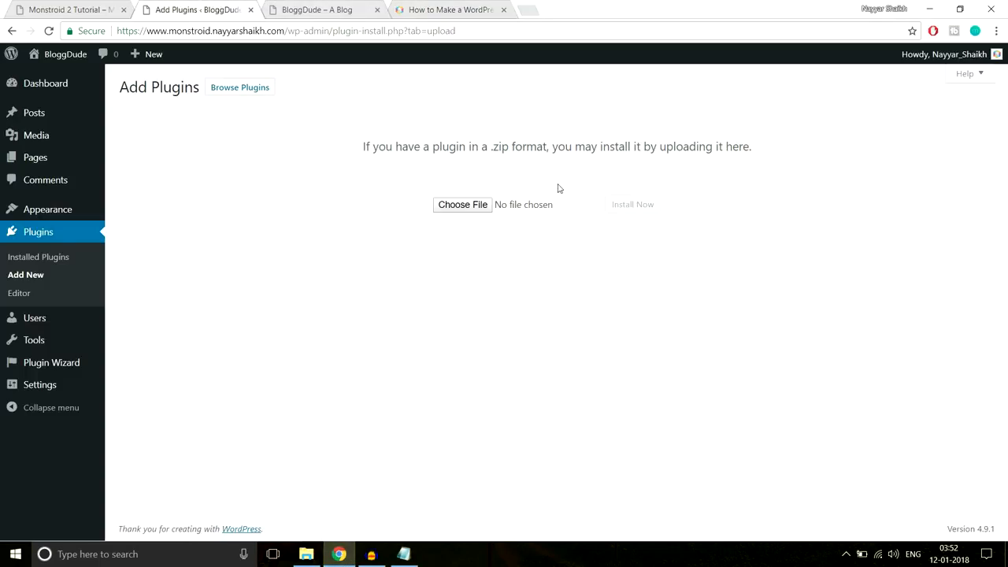
pyautogui.click(445, 207)
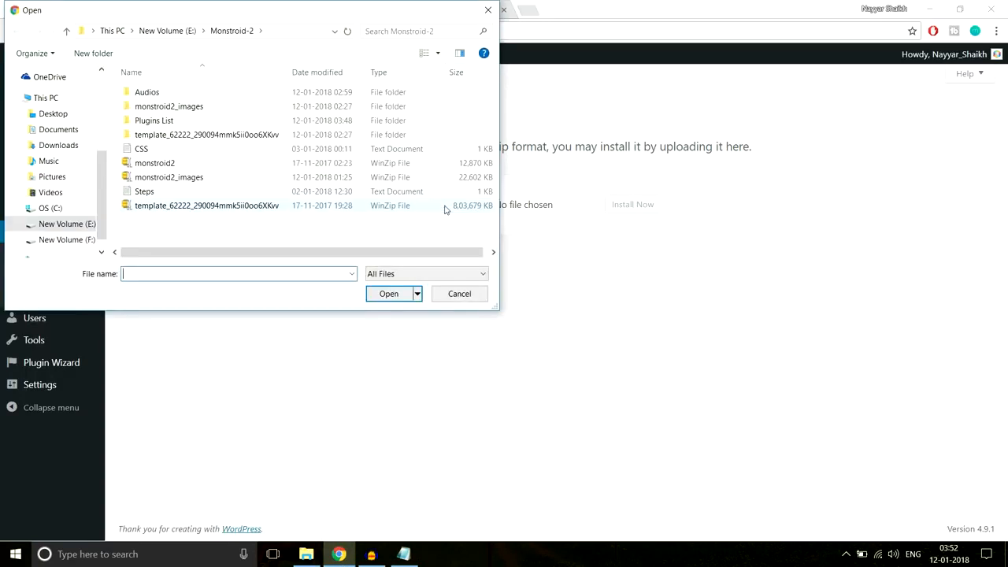
pyautogui.doubleClick(186, 137)
pyautogui.doubleClick(166, 107)
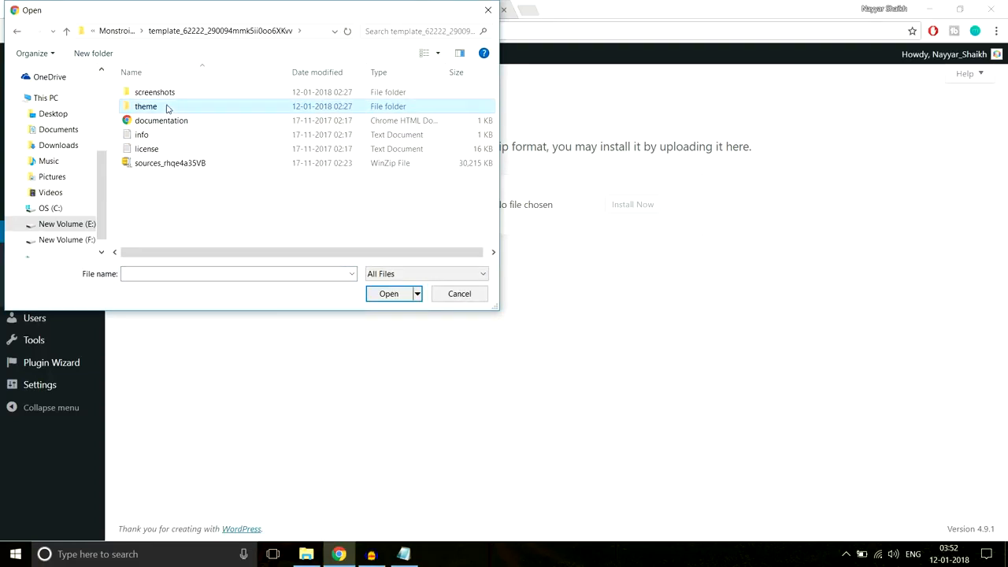
pyautogui.doubleClick(175, 93)
pyautogui.doubleClick(169, 110)
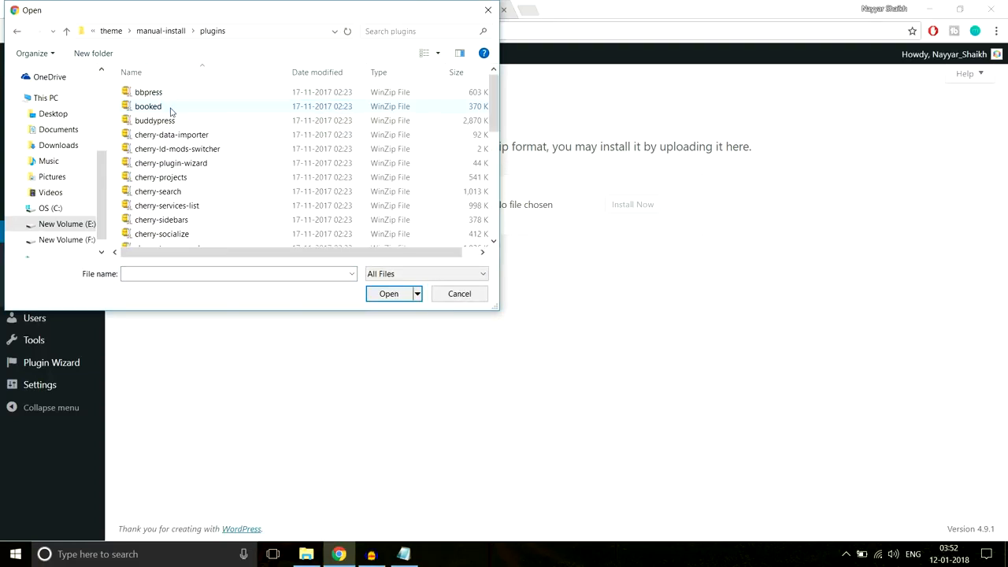
pyautogui.click(231, 134)
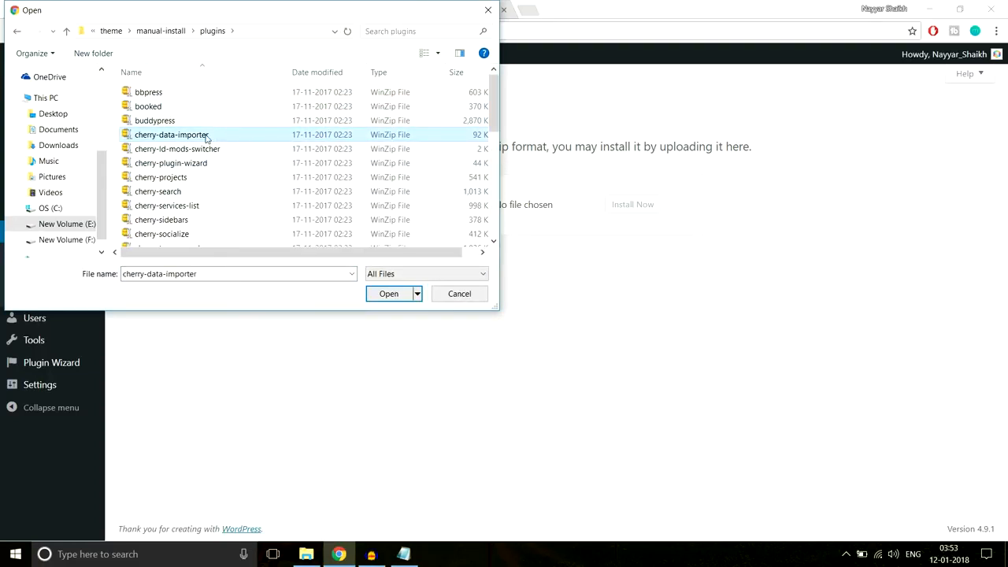
# - Check the list of plugins to install, then choose the cherry-data-importer zip again
pyautogui.scroll(-5, 259, 224)
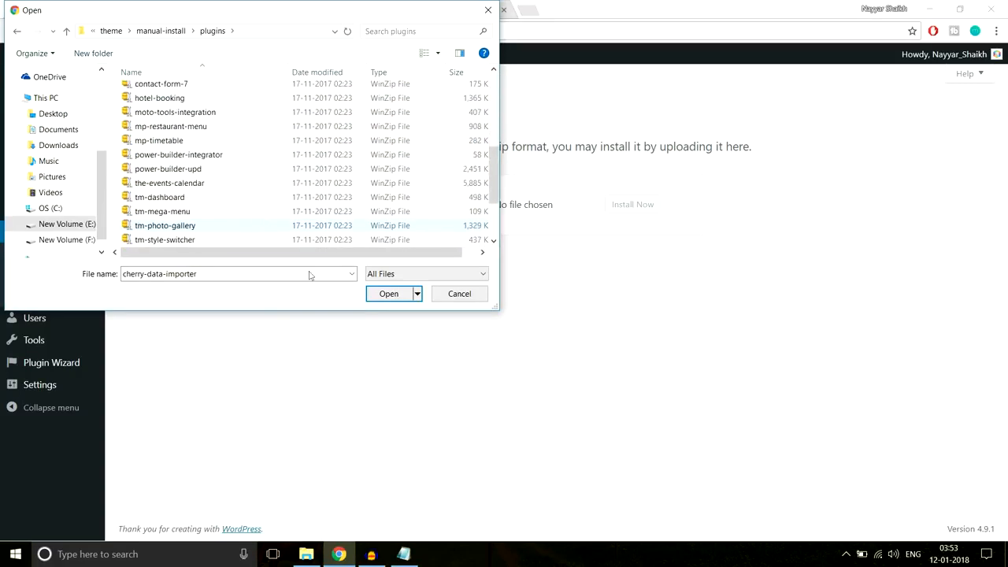
pyautogui.click(404, 554)
pyautogui.click(310, 344)
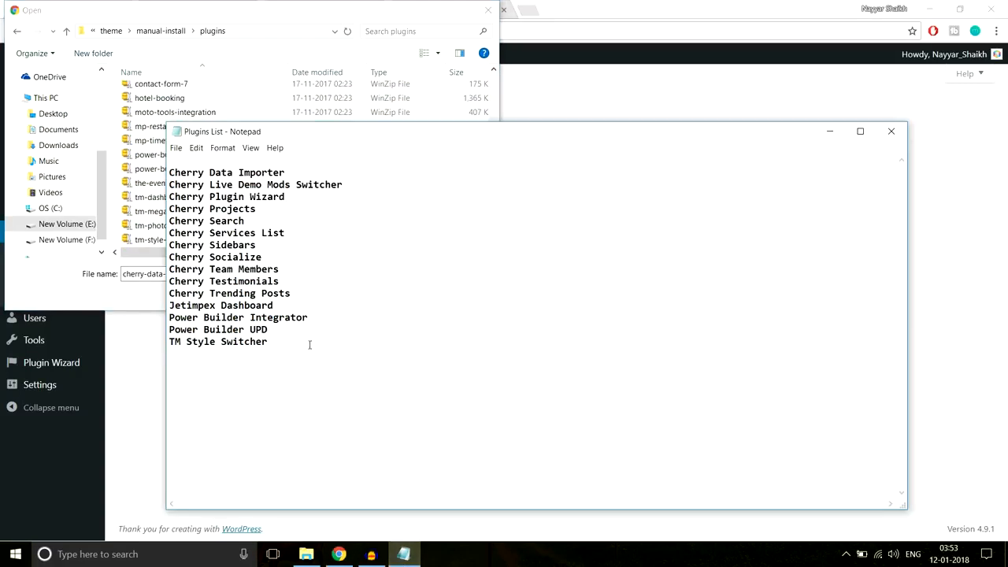
pyautogui.click(249, 97)
pyautogui.scroll(4, 254, 165)
pyautogui.scroll(1, 255, 175)
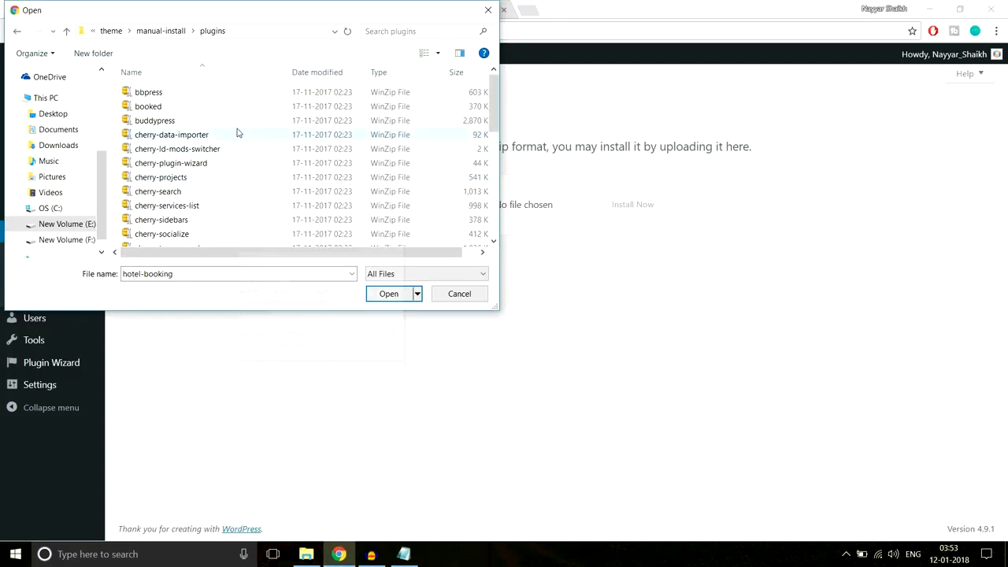
pyautogui.click(199, 135)
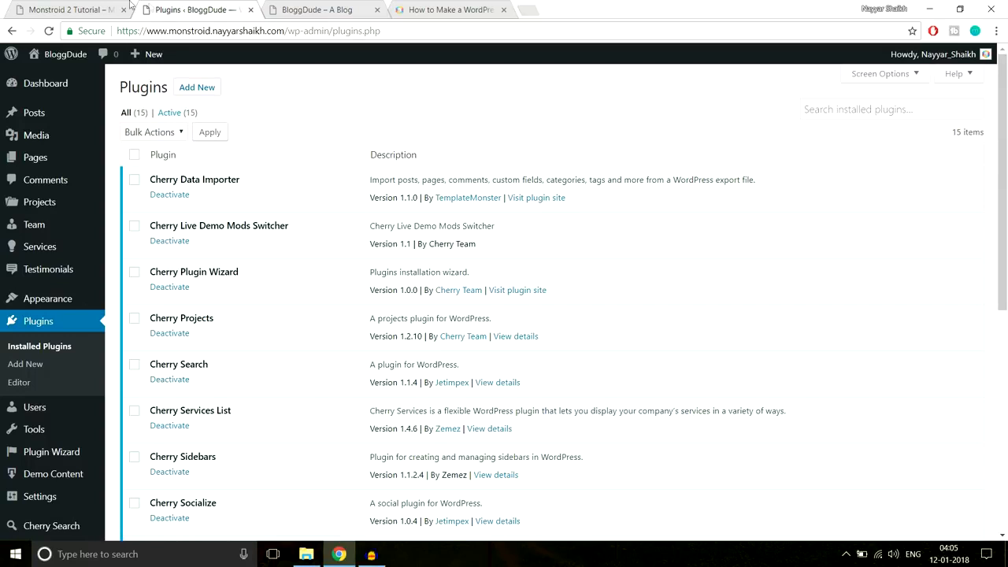
pyautogui.click(92, 5)
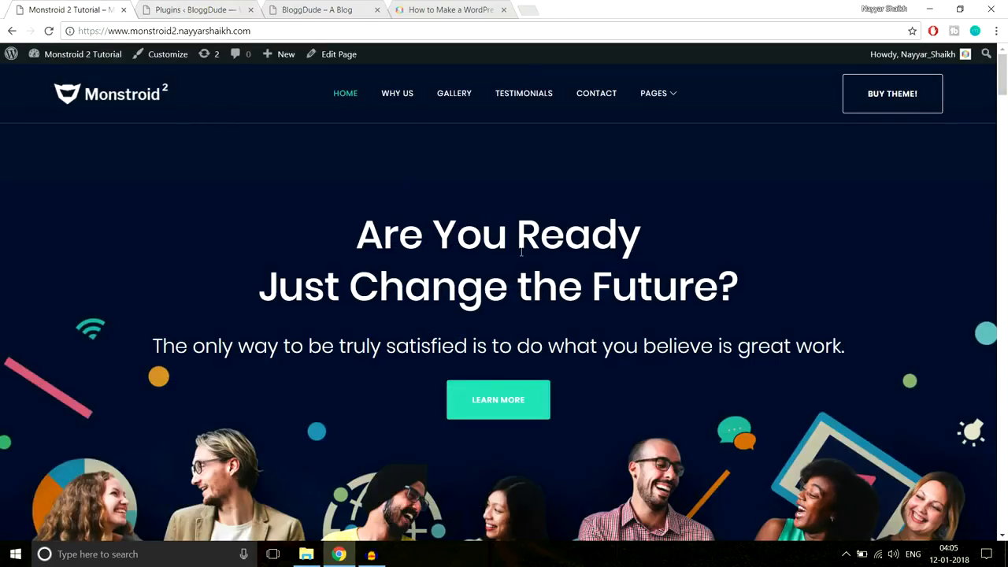
pyautogui.scroll(-7, 459, 407)
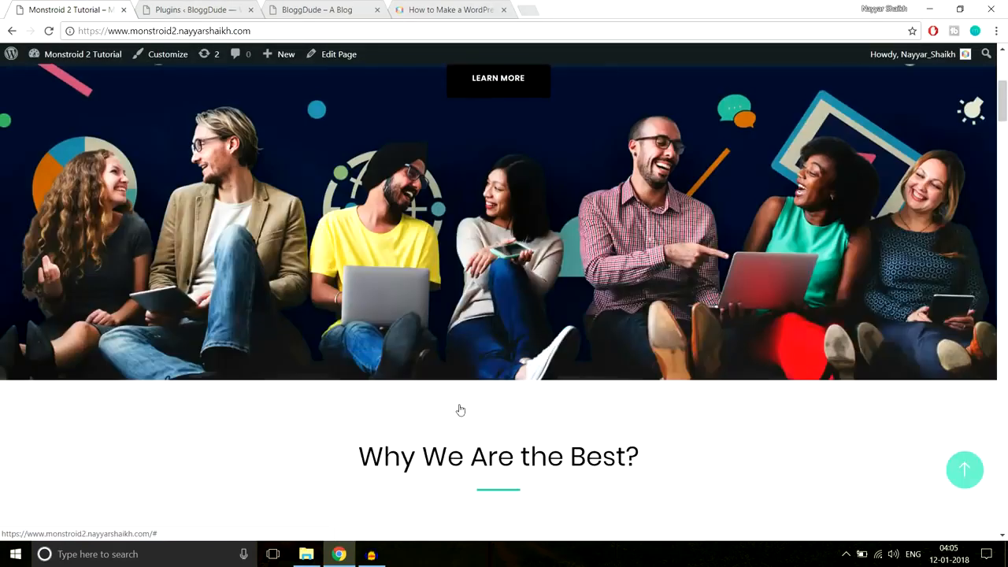
pyautogui.scroll(7, 459, 404)
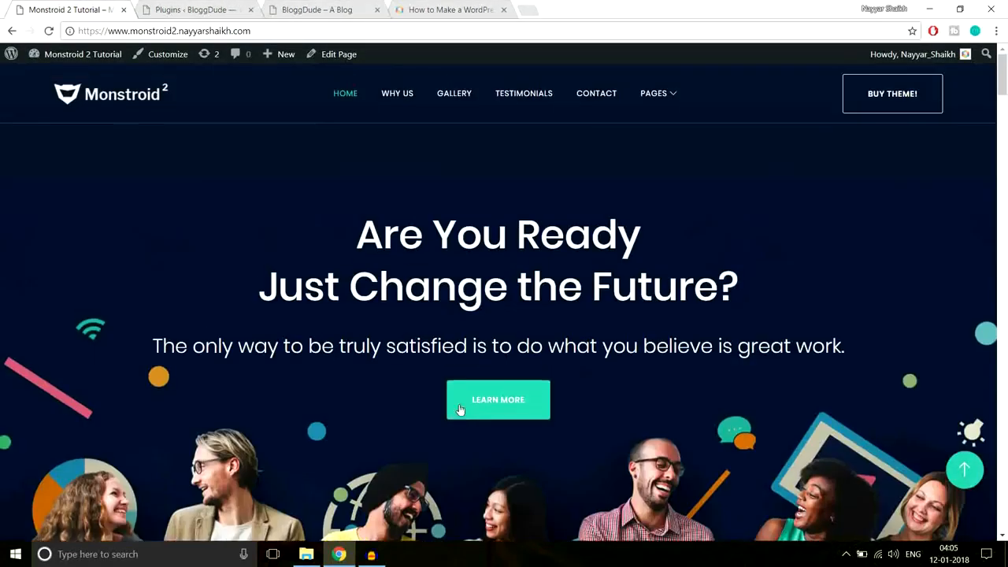
pyautogui.click(212, 4)
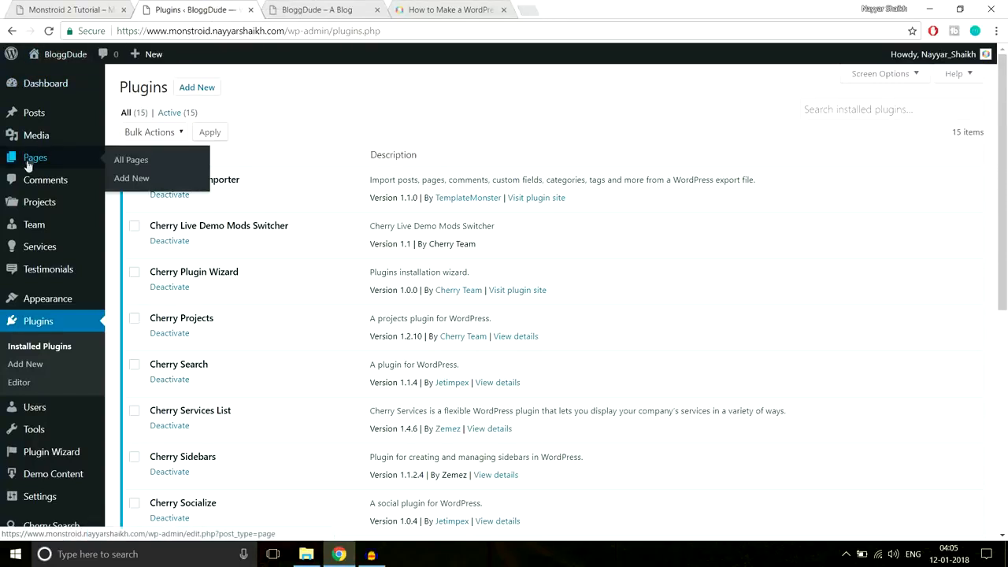
# - Add a new page titled 'Homepage', set its template to Landing Page, and publish it
pyautogui.moveTo(40, 160)
pyautogui.click(134, 179)
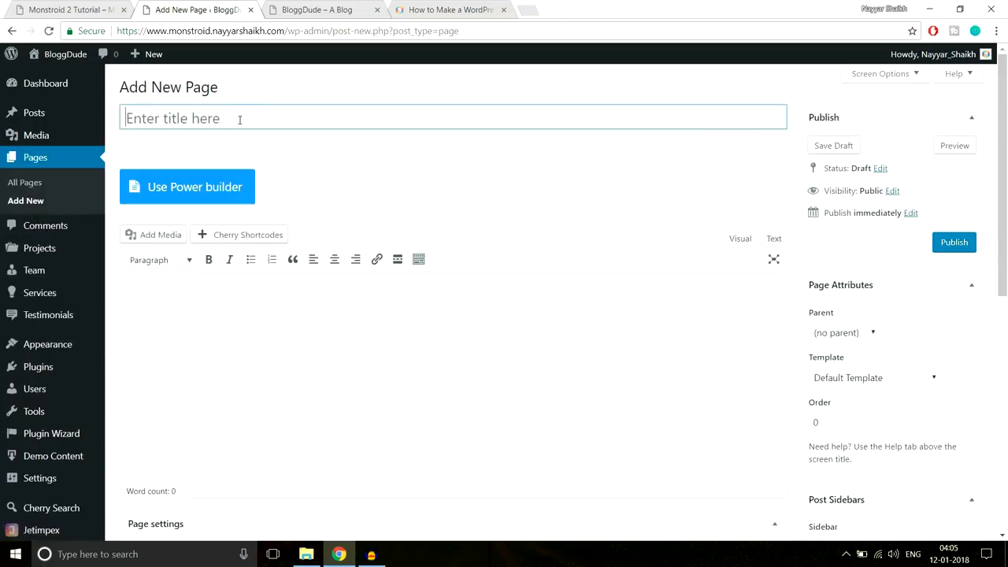
pyautogui.write('Homepage')
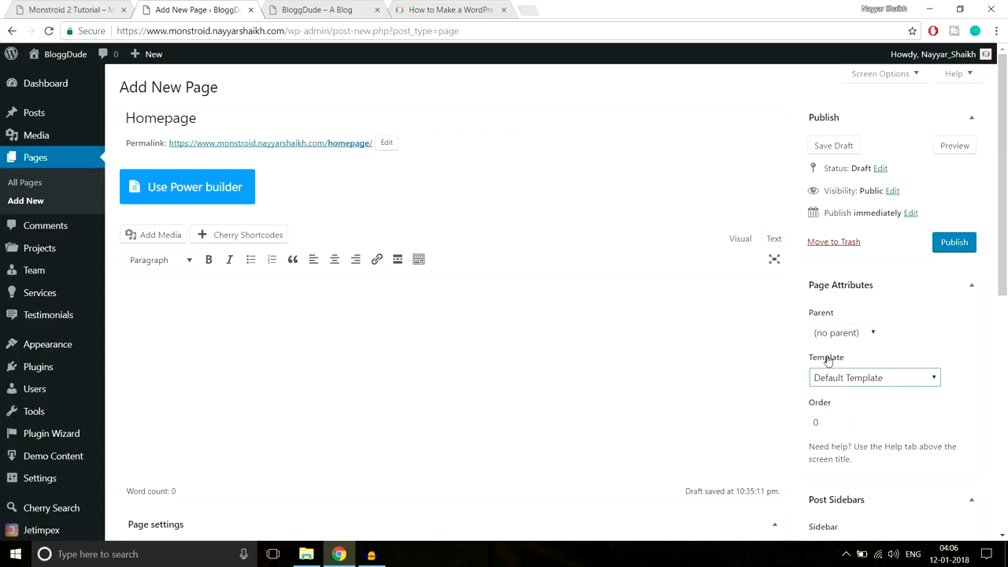
pyautogui.click(849, 381)
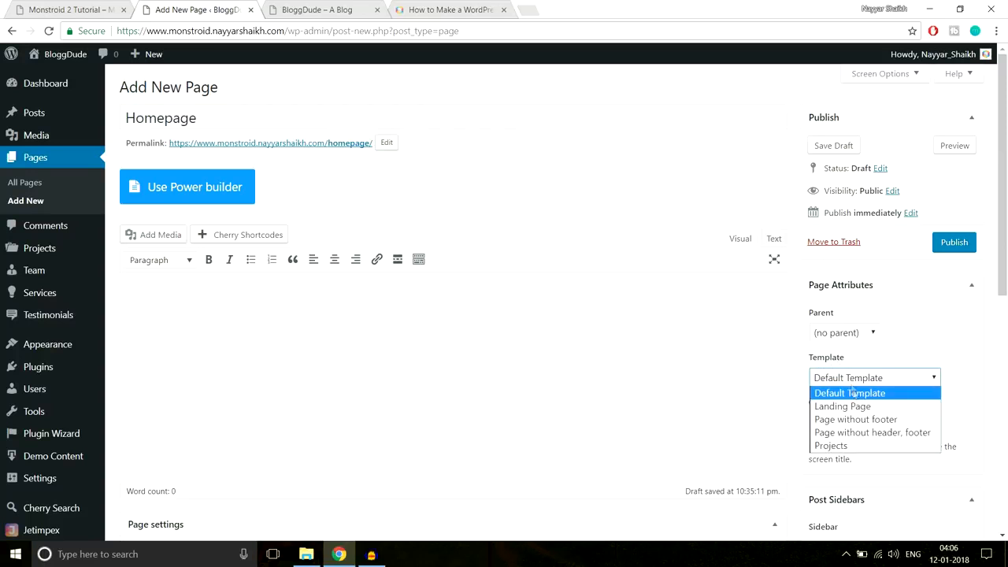
pyautogui.click(854, 407)
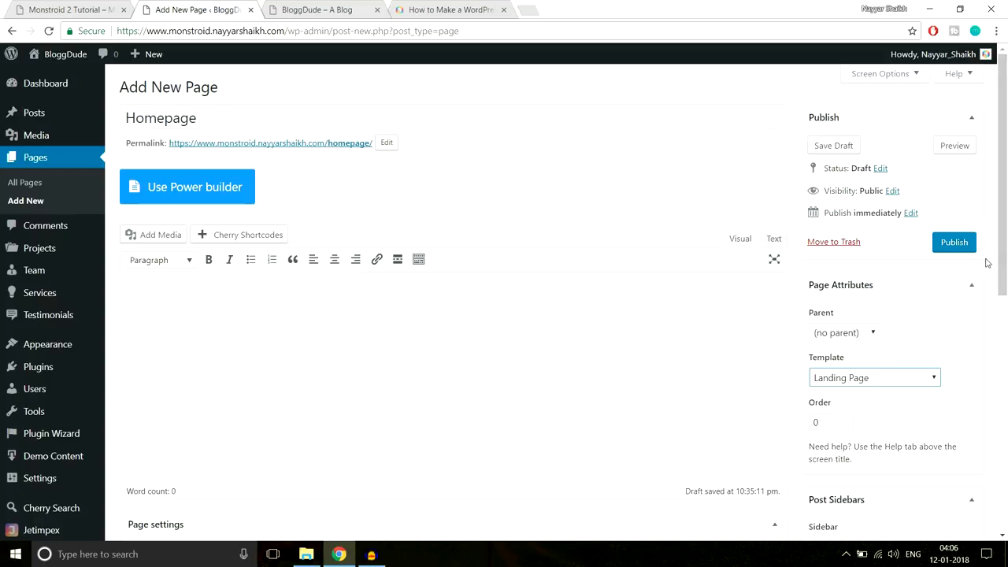
pyautogui.scroll(-5, 748, 286)
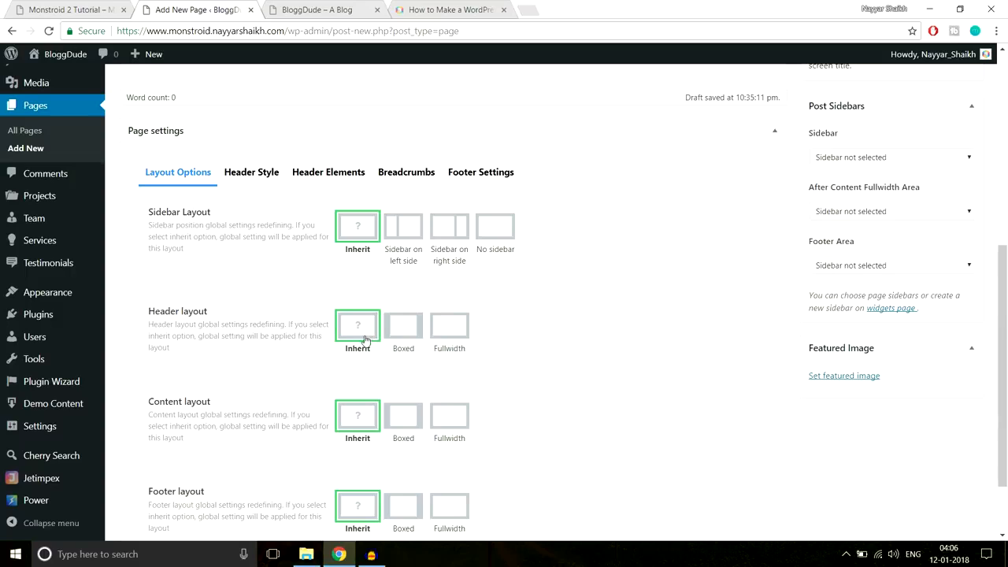
pyautogui.scroll(-1, 368, 336)
pyautogui.scroll(-1, 368, 336)
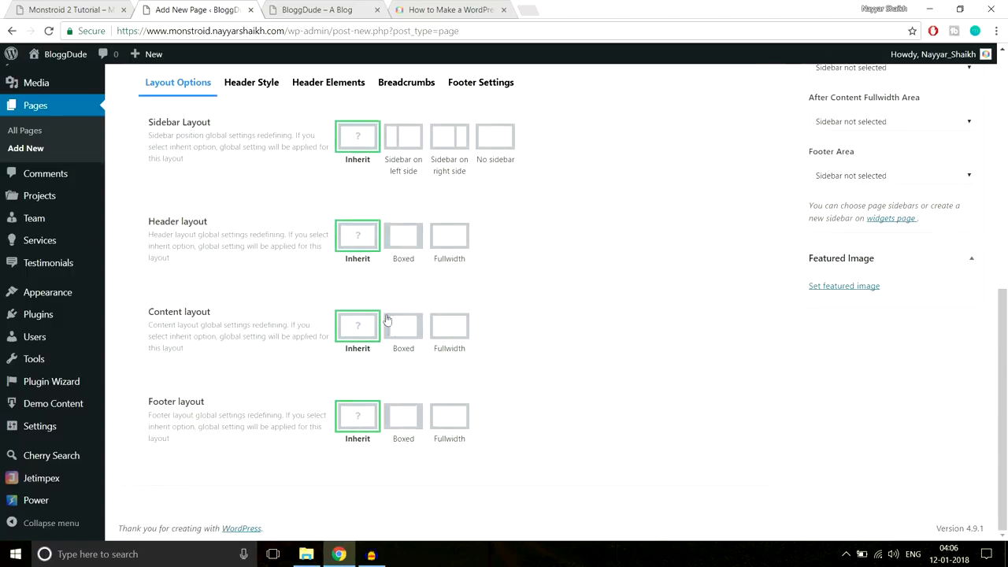
pyautogui.scroll(4, 387, 334)
pyautogui.scroll(2, 994, 312)
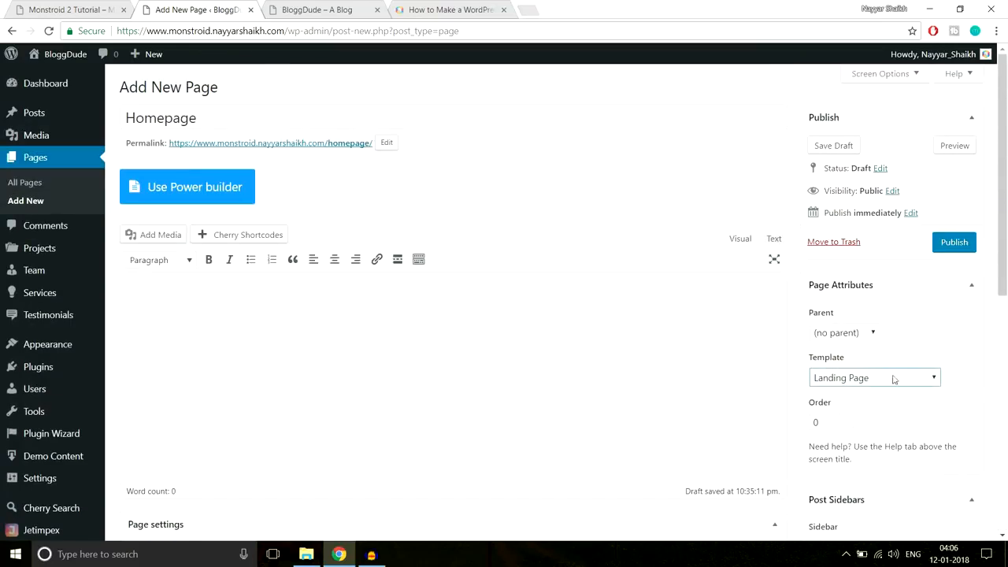
pyautogui.click(966, 244)
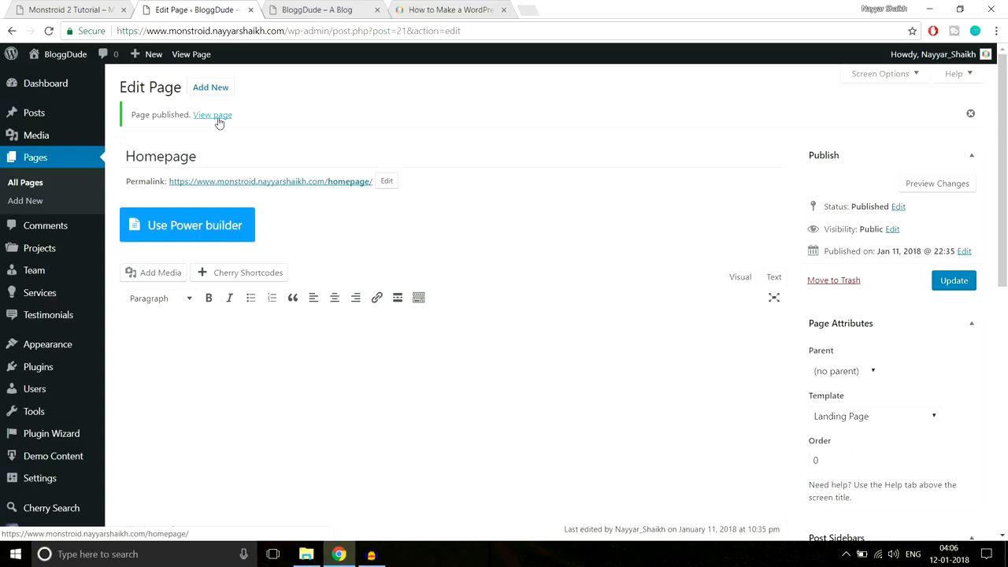
# - Open the published Homepage in a new tab and examine its URL
pyautogui.click(218, 122)
pyautogui.rightClick(219, 122)
pyautogui.click(224, 129)
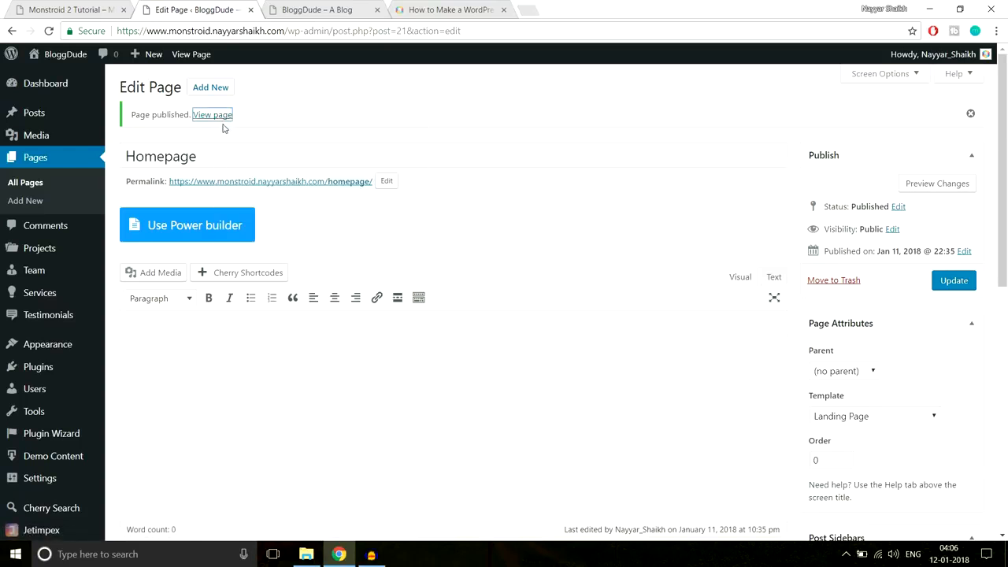
pyautogui.click(311, 11)
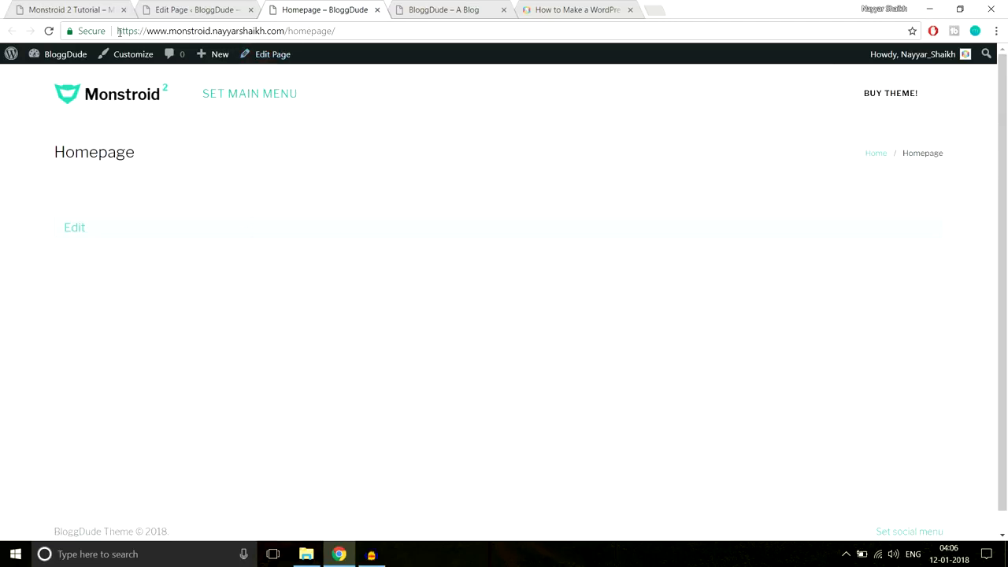
pyautogui.moveTo(119, 30); pyautogui.dragTo(291, 26)
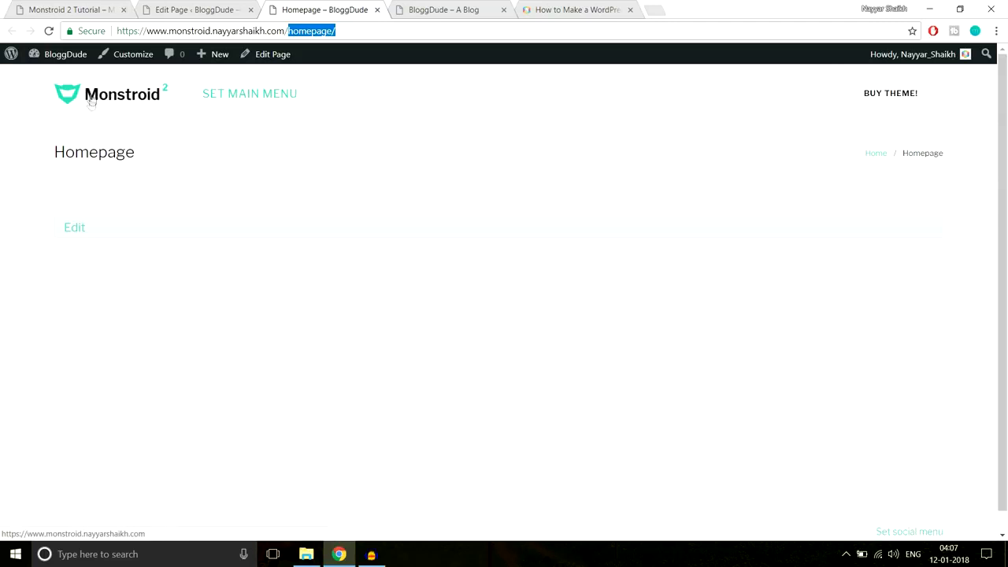
pyautogui.moveTo(336, 31); pyautogui.dragTo(289, 32)
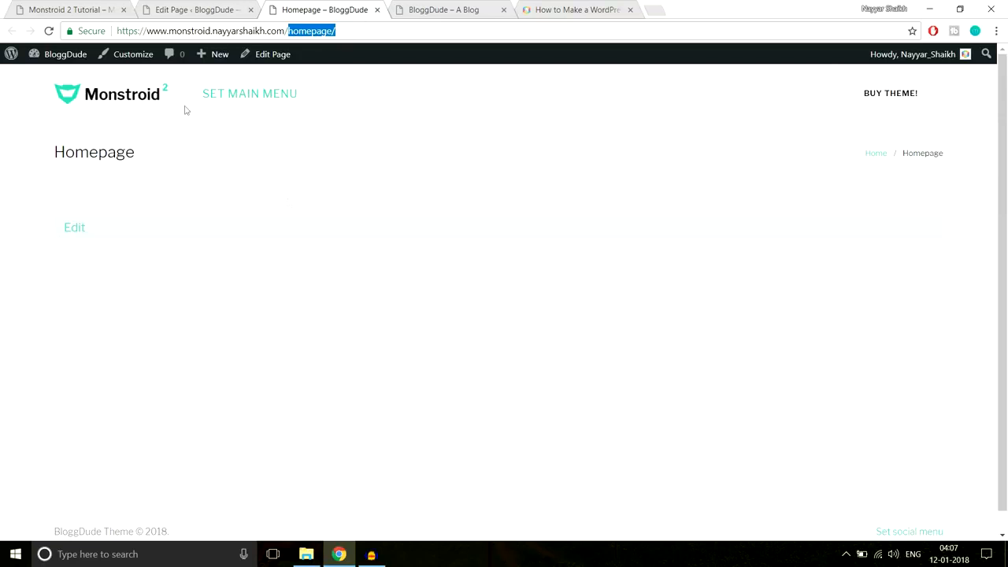
# - Compare it with the Monstroid 2 demo site's address, then return to the page editor
pyautogui.click(79, 9)
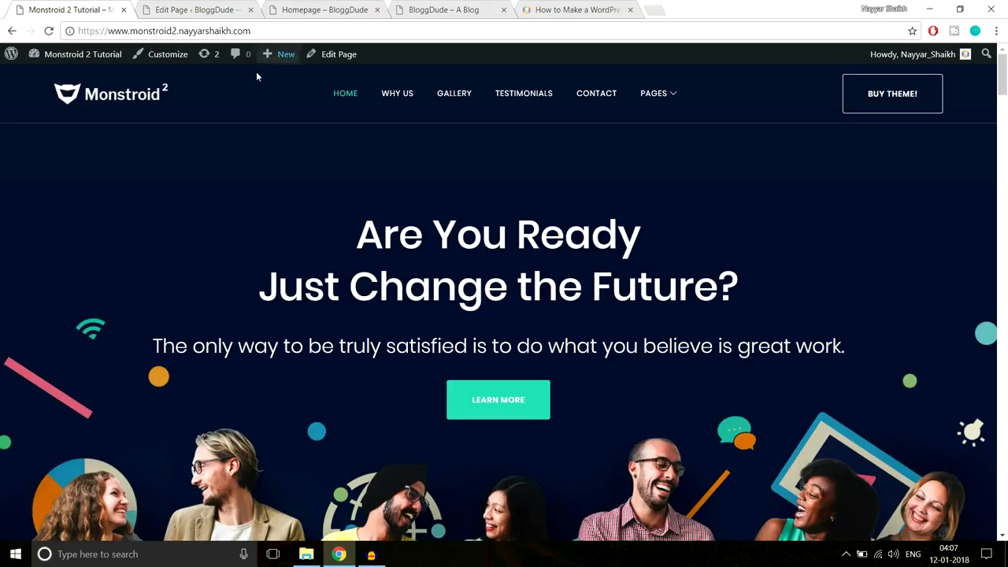
pyautogui.scroll(-2, 568, 407)
pyautogui.scroll(2, 511, 315)
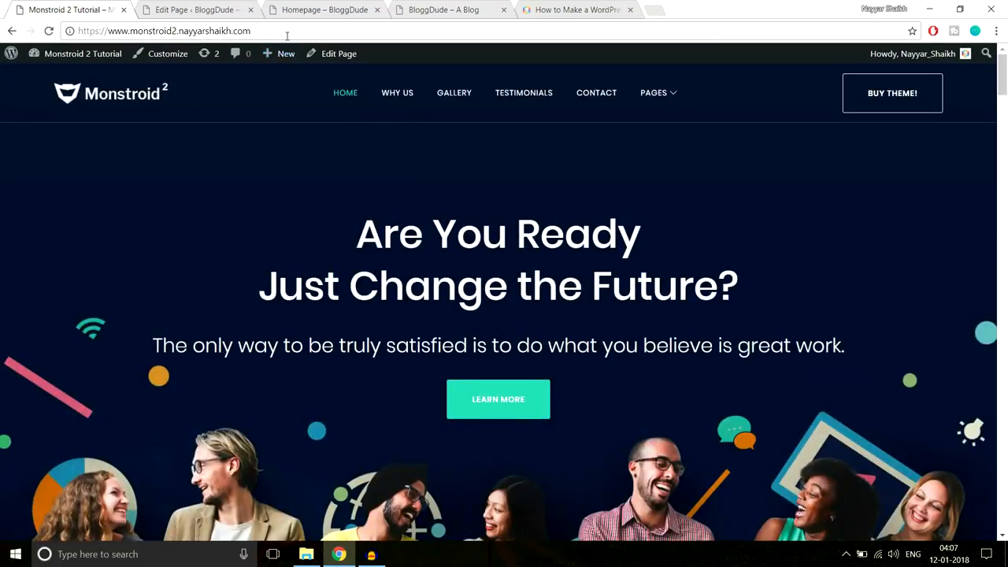
pyautogui.moveTo(290, 35); pyautogui.dragTo(87, 35)
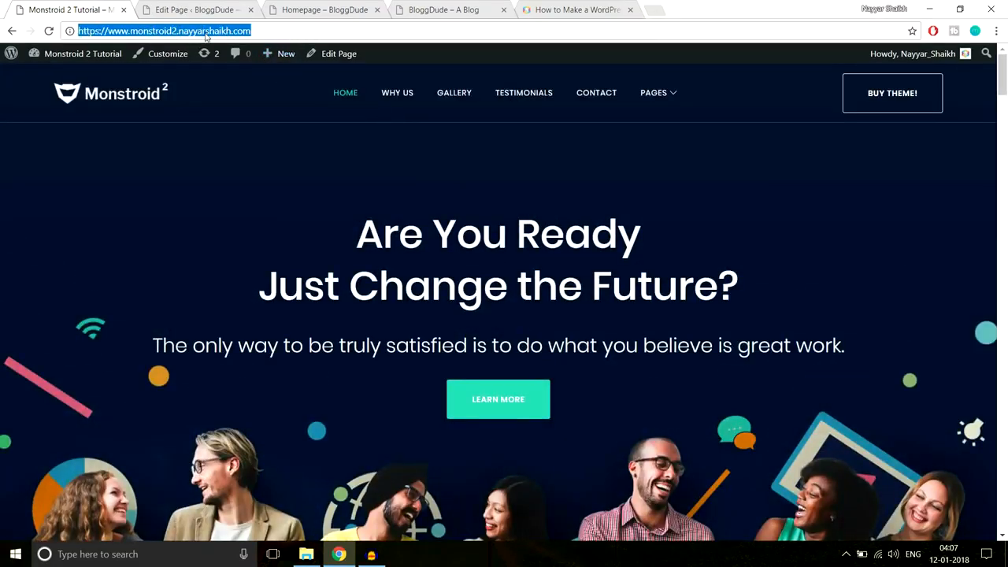
pyautogui.click(218, 7)
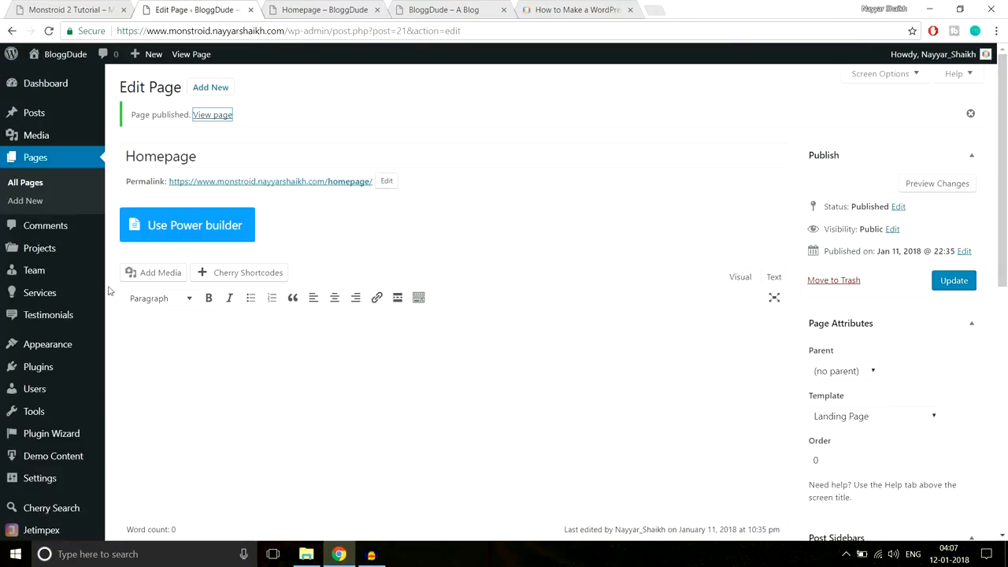
pyautogui.click(313, 11)
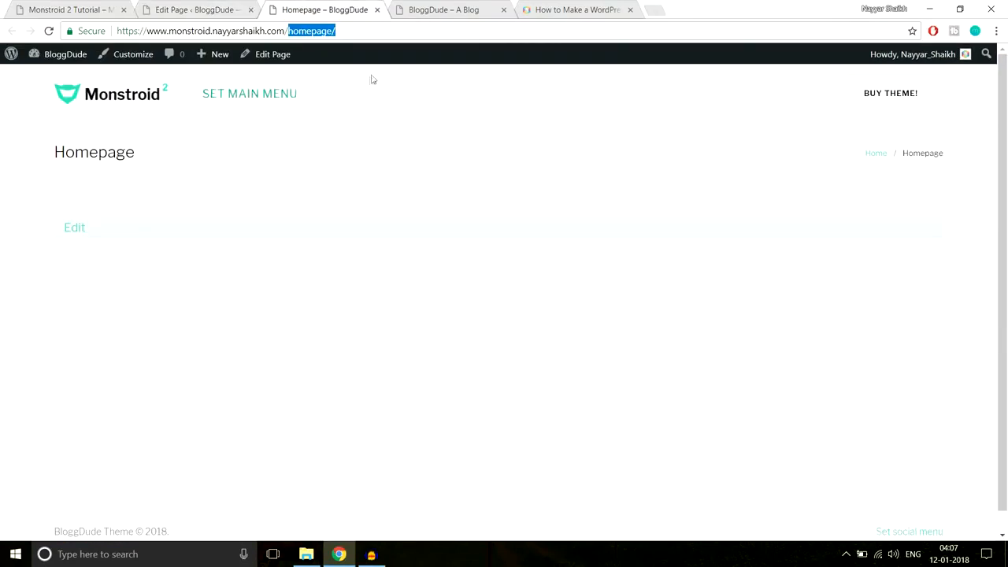
pyautogui.click(189, 9)
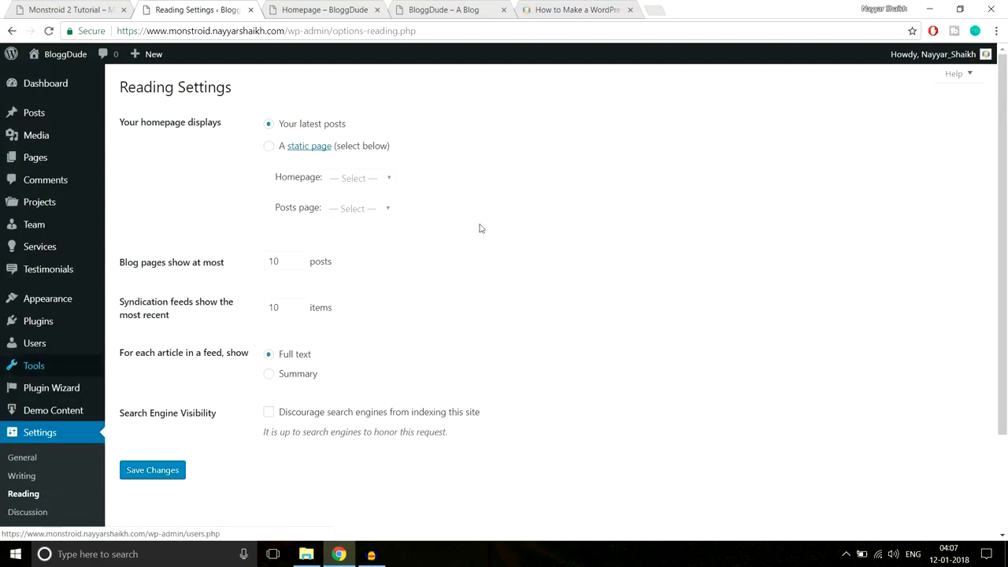
# - Set the homepage to display a static page, Homepage, and save the reading settings
pyautogui.moveTo(123, 122); pyautogui.dragTo(248, 123)
pyautogui.click(252, 122)
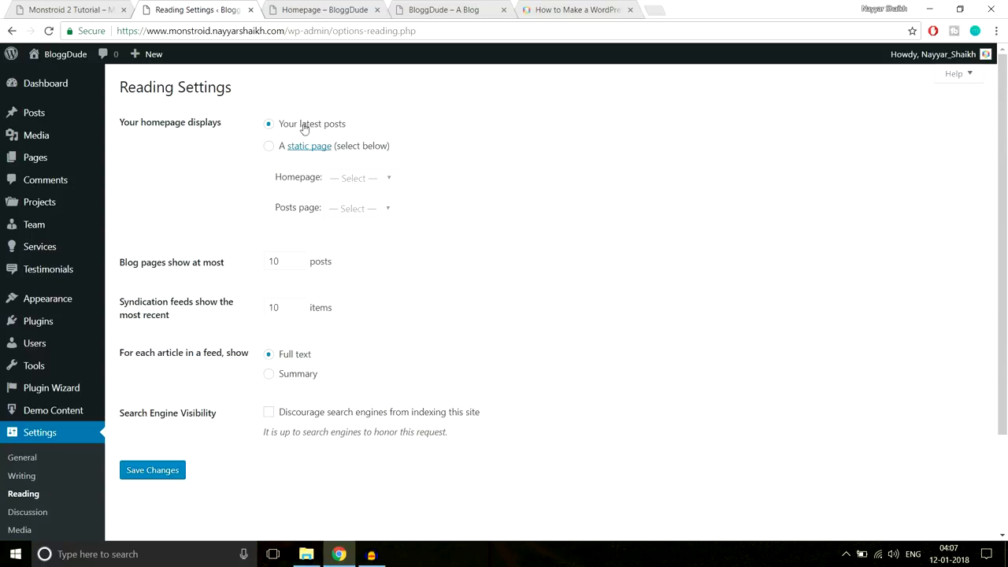
pyautogui.click(270, 147)
pyautogui.moveTo(281, 177); pyautogui.dragTo(316, 178)
pyautogui.click(350, 180)
pyautogui.click(351, 209)
pyautogui.click(360, 183)
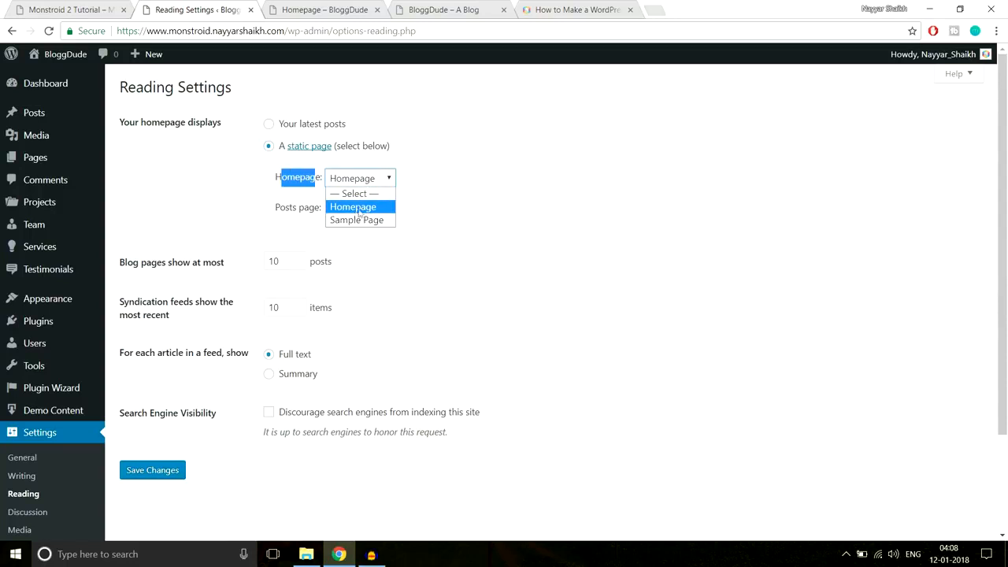
pyautogui.click(360, 208)
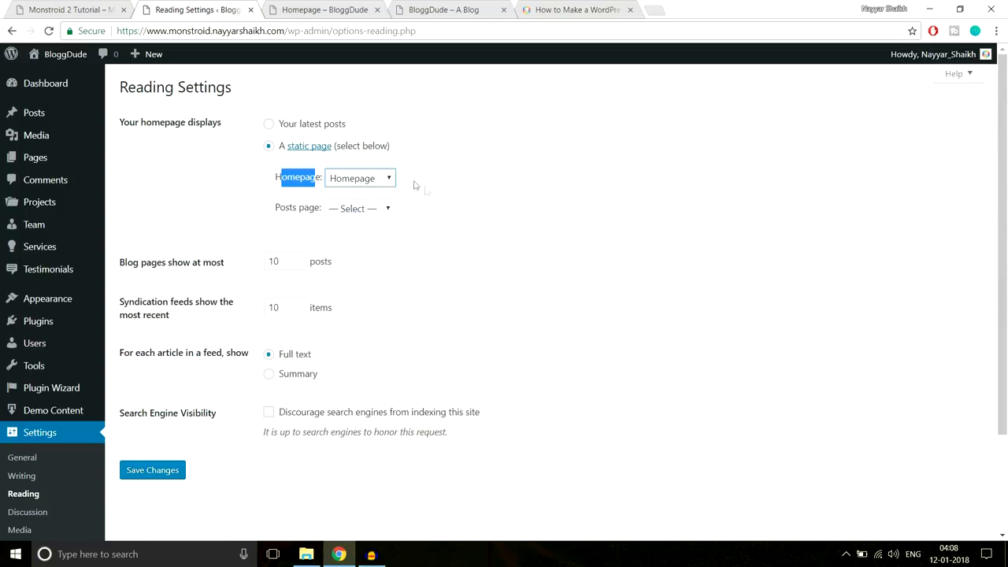
pyautogui.click(163, 476)
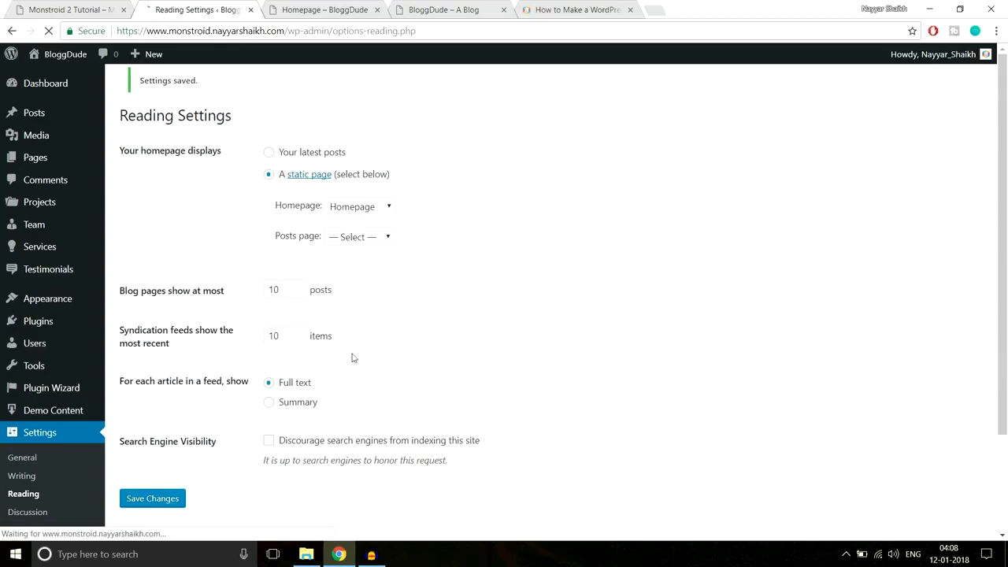
# - Load the site's root address to confirm Homepage is now the front page
pyautogui.click(305, 7)
pyautogui.click(377, 33)
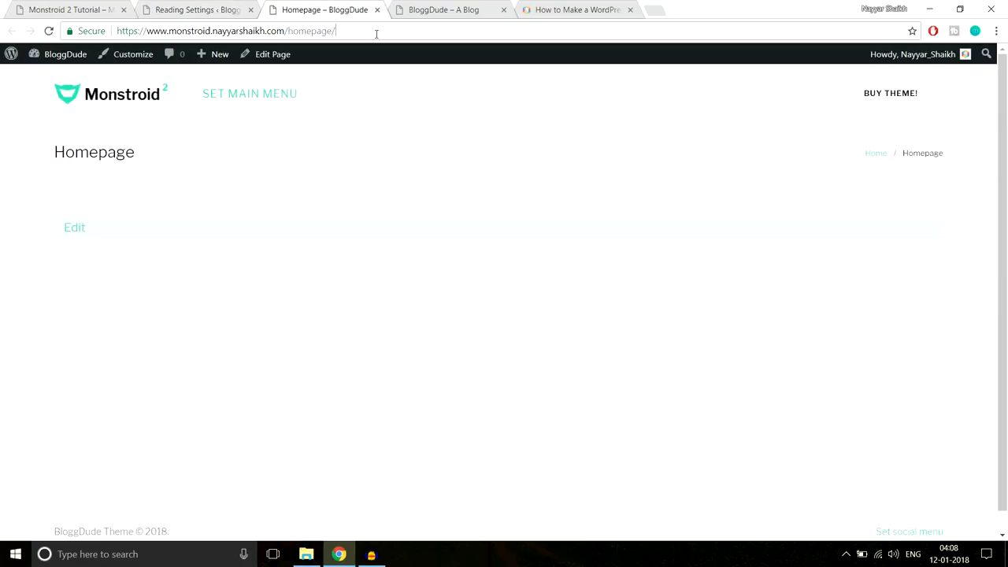
pyautogui.press('BackSpace')
pyautogui.press('BackSpace')
pyautogui.press('BackSpace')
pyautogui.press('BackSpace')
pyautogui.press('BackSpace')
pyautogui.press('BackSpace')
pyautogui.press('BackSpace')
pyautogui.press('BackSpace')
pyautogui.press('BackSpace')
pyautogui.press('Return')
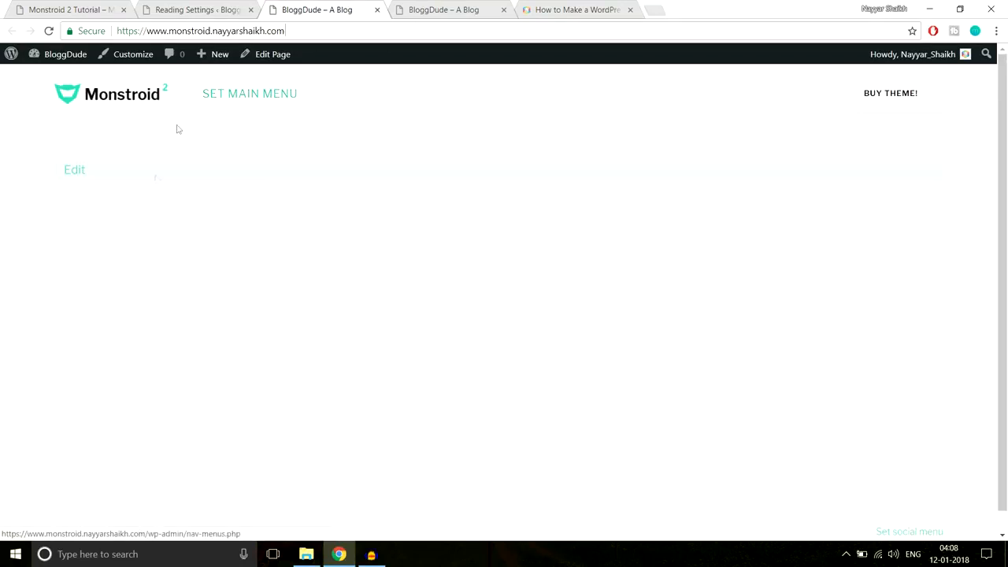
# - Close the extra blog tabs and return to the WordPress admin
pyautogui.click(496, 10)
pyautogui.click(503, 11)
pyautogui.click(504, 10)
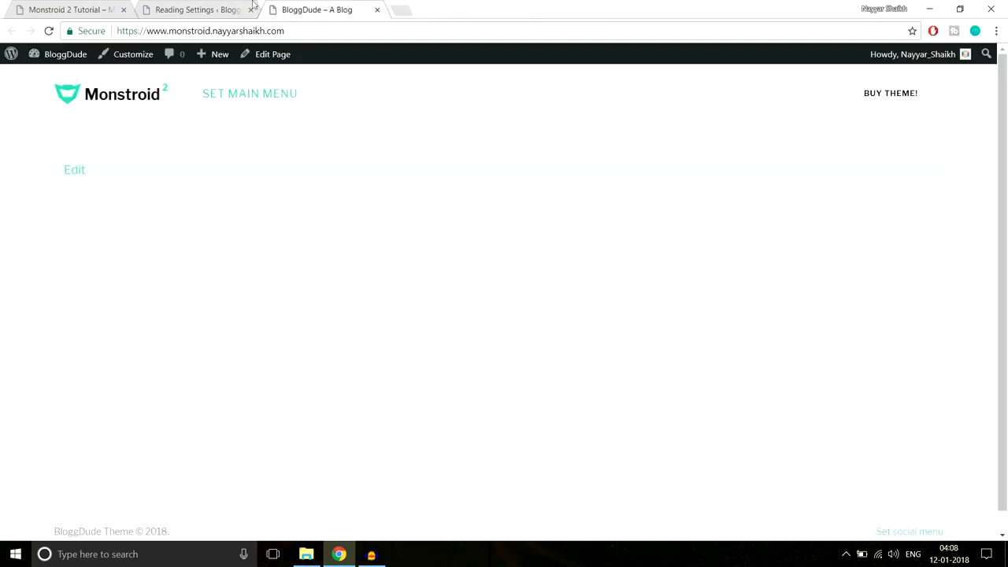
pyautogui.click(200, 8)
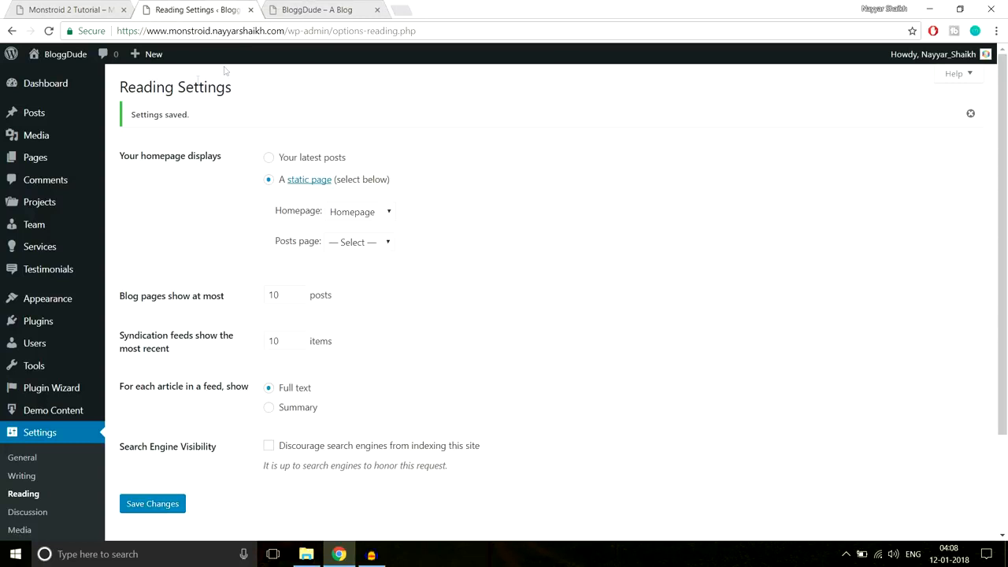
pyautogui.moveTo(45, 163)
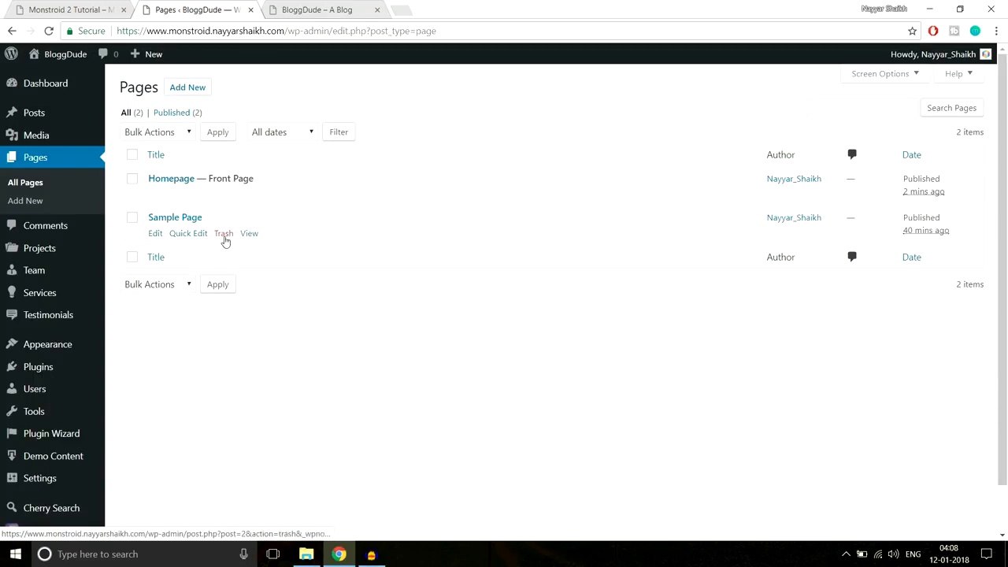
# - Move the Sample Page to the trash
pyautogui.click(224, 234)
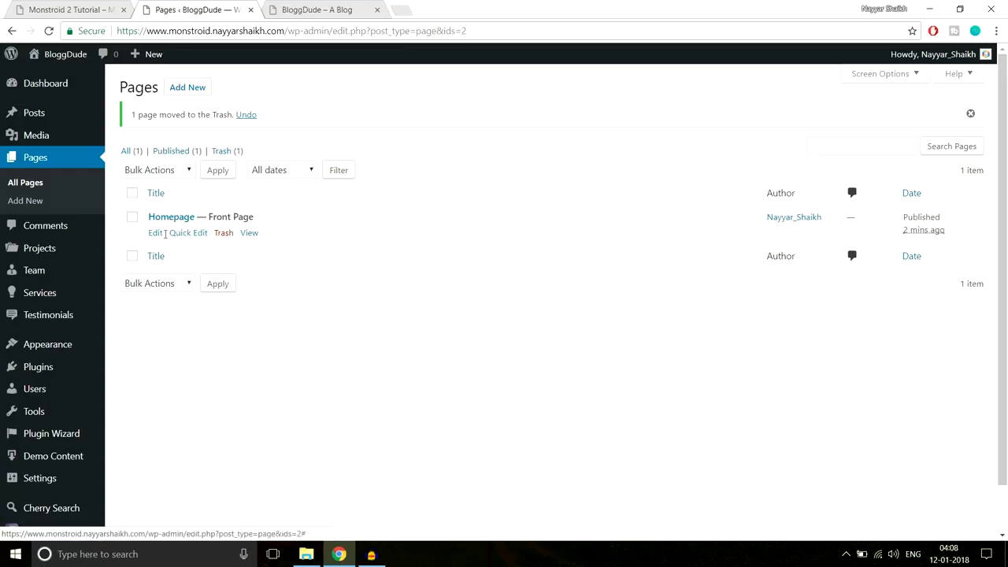
pyautogui.moveTo(209, 218); pyautogui.dragTo(272, 218)
pyautogui.click(272, 218)
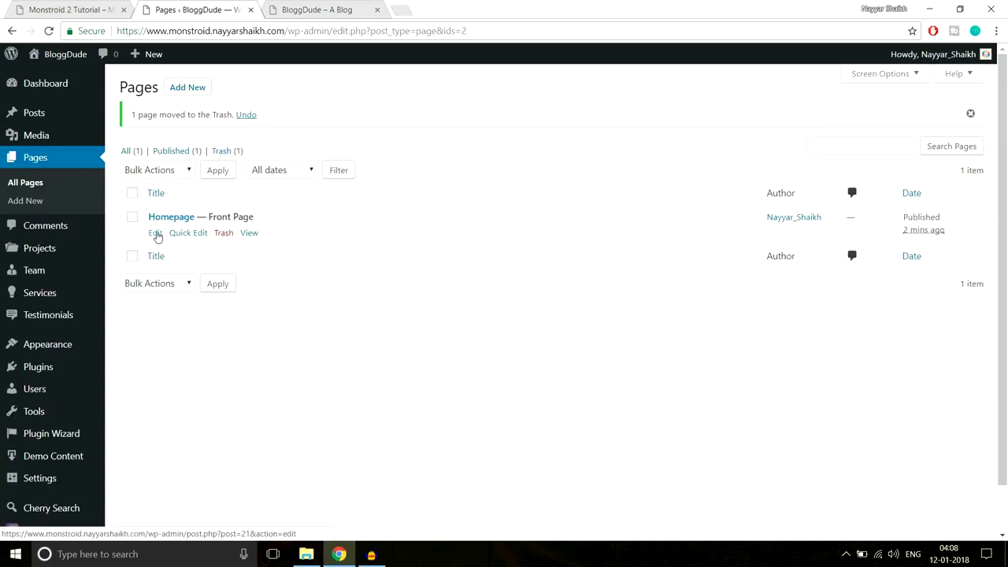
# - Edit Homepage with Power builder, then view the Monstroid 2 demo front page
pyautogui.click(156, 234)
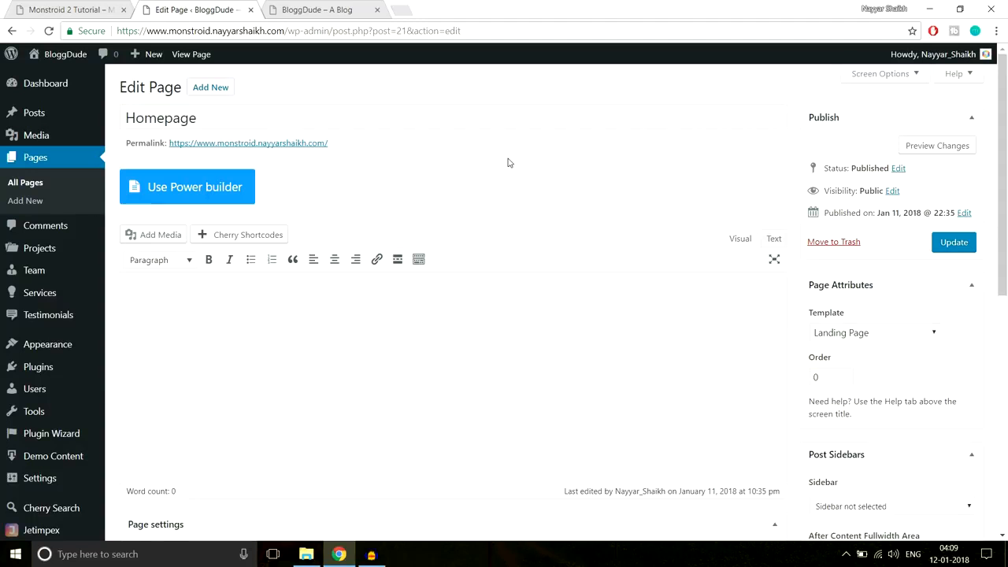
pyautogui.click(175, 194)
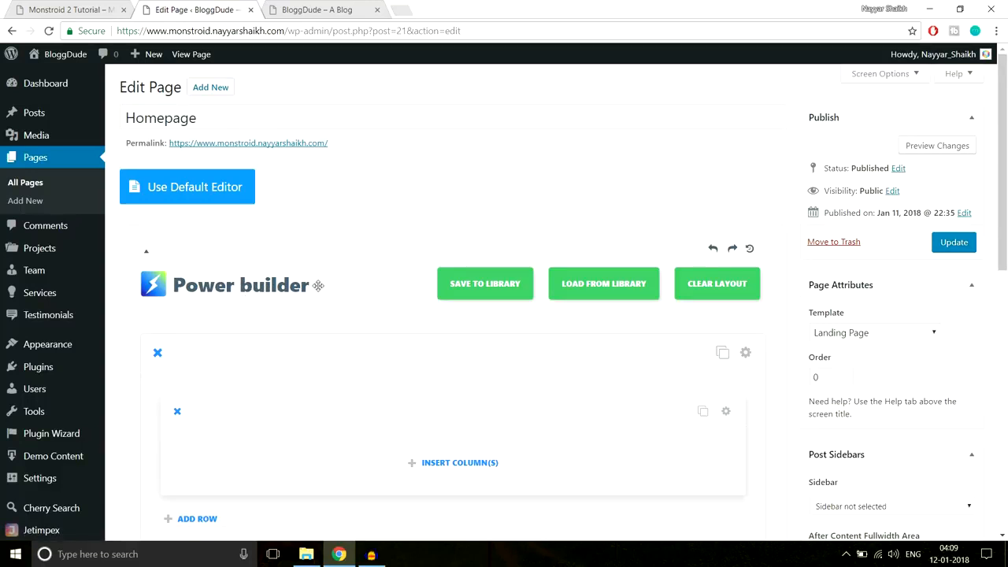
pyautogui.scroll(-2, 390, 346)
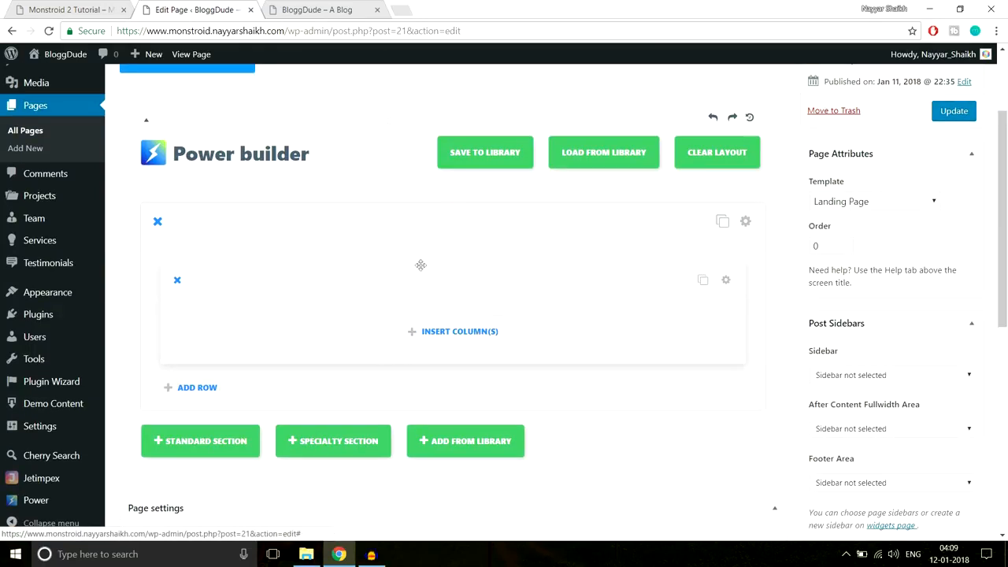
pyautogui.click(88, 6)
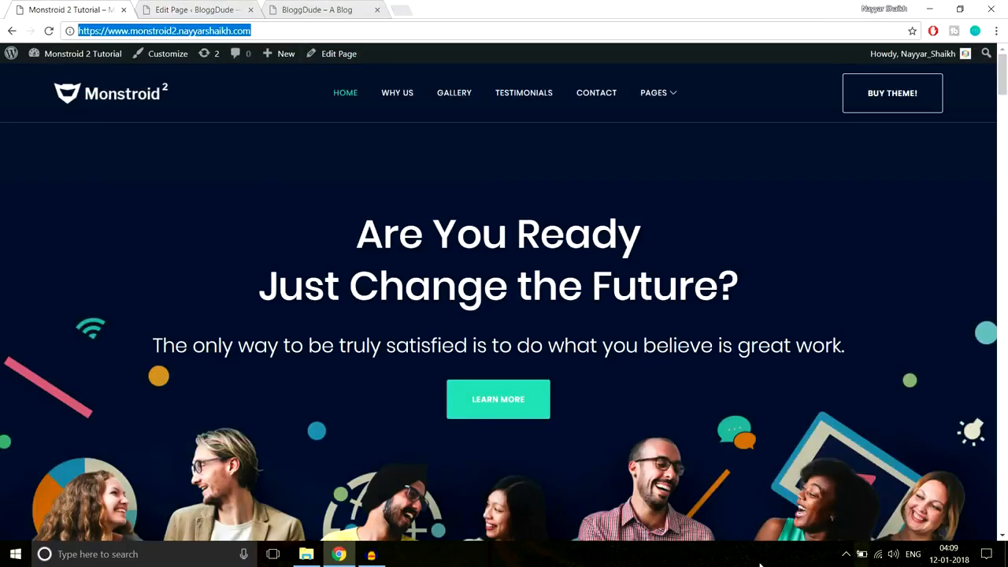
# - Study the Monstroid 2 demo's hero heading text, then go back to the Homepage builder
pyautogui.moveTo(338, 249); pyautogui.dragTo(743, 290)
pyautogui.click(781, 351)
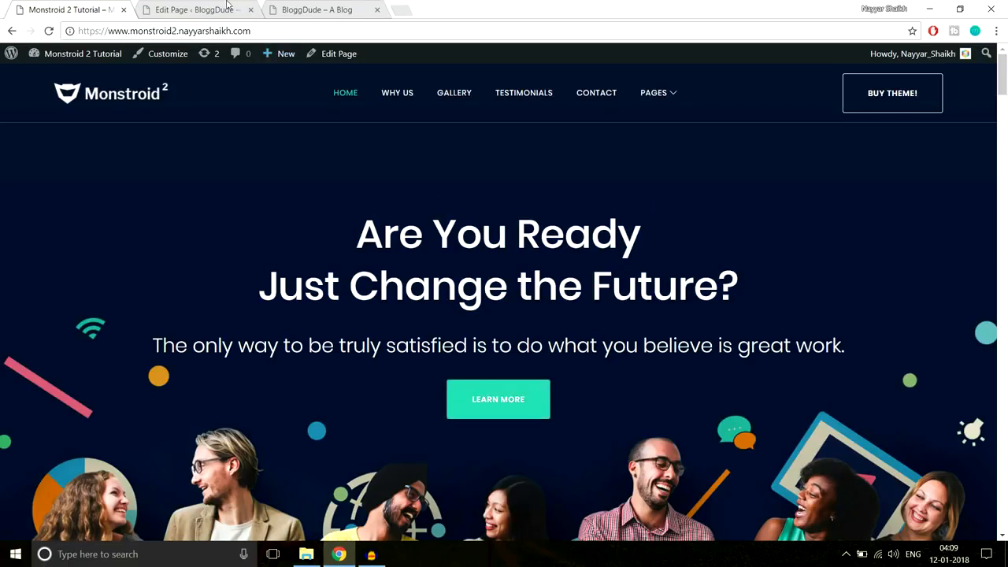
pyautogui.click(196, 10)
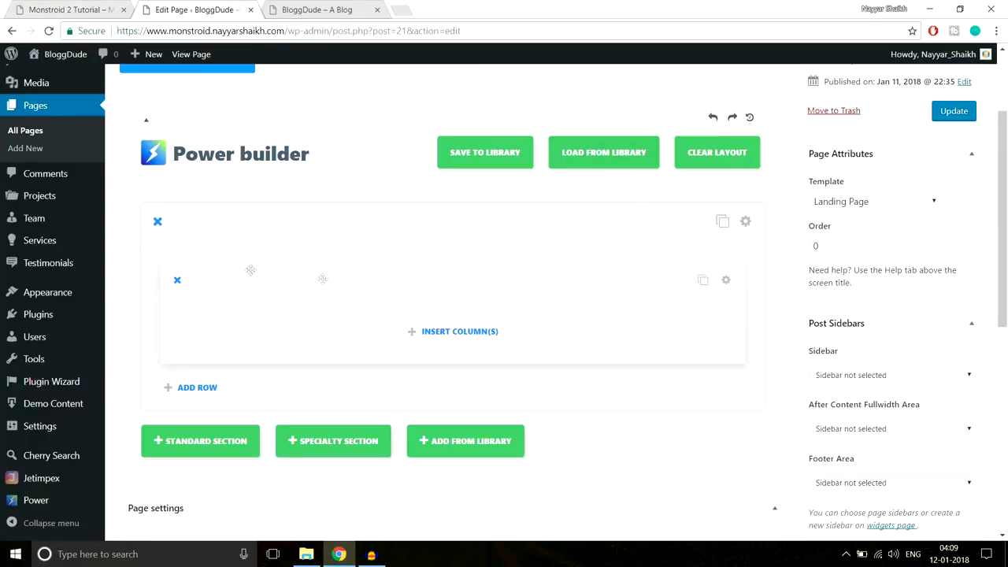
pyautogui.scroll(-1, 322, 278)
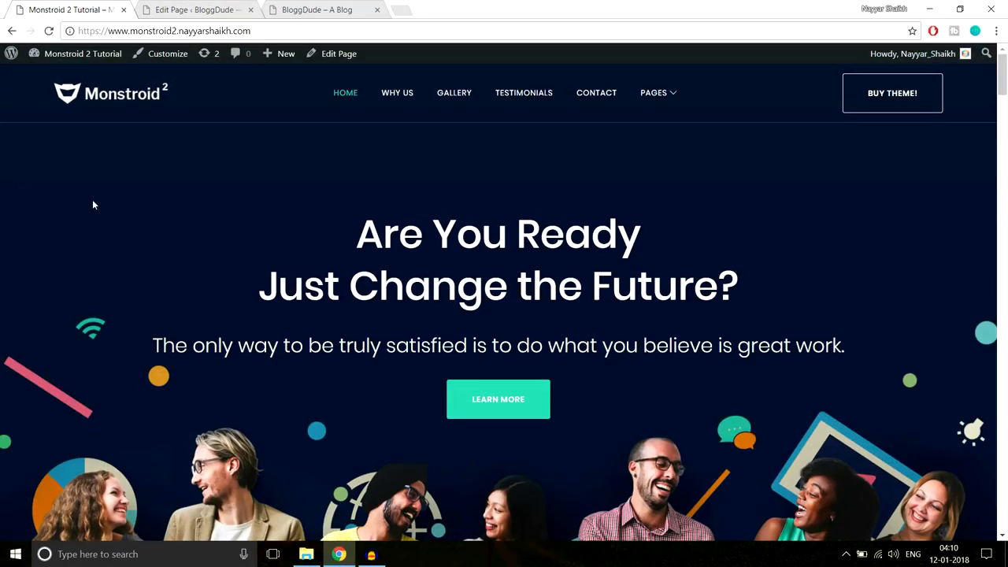
pyautogui.moveTo(92, 204); pyautogui.dragTo(761, 396)
pyautogui.click(783, 389)
pyautogui.moveTo(329, 231); pyautogui.dragTo(705, 408)
pyautogui.click(704, 407)
pyautogui.click(213, 6)
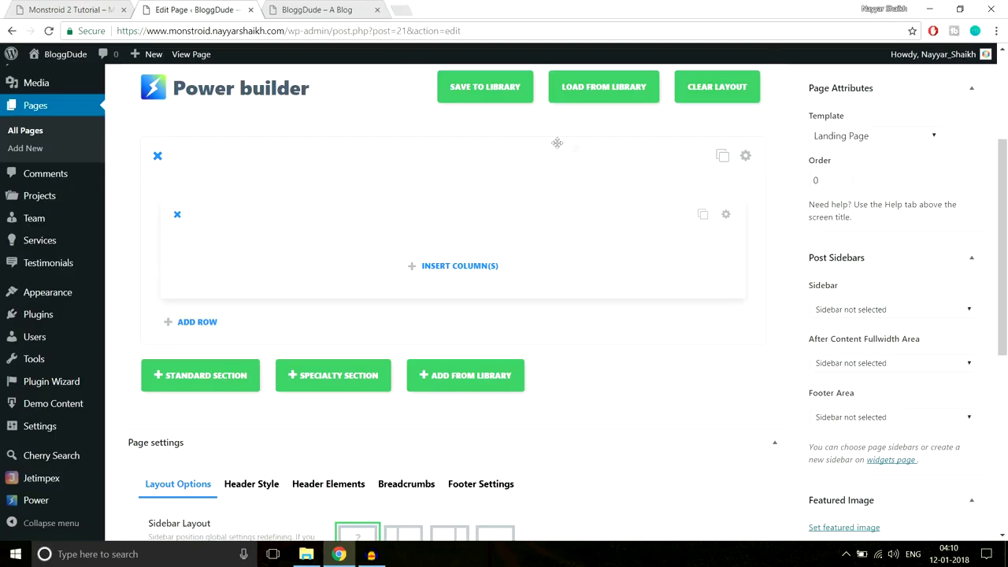
# - Give the Homepage row a single column and start inserting a Text module into it
pyautogui.click(449, 267)
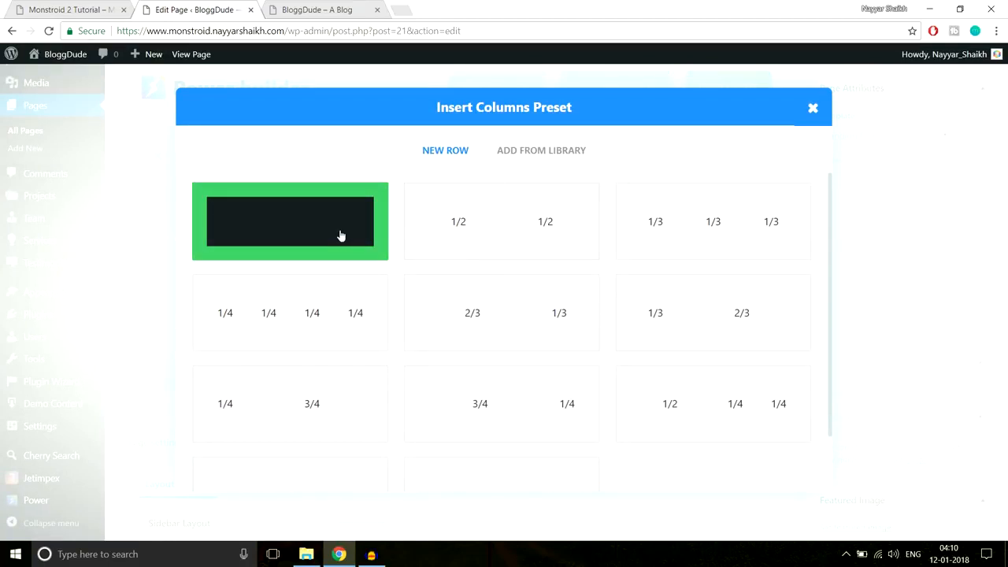
pyautogui.click(339, 235)
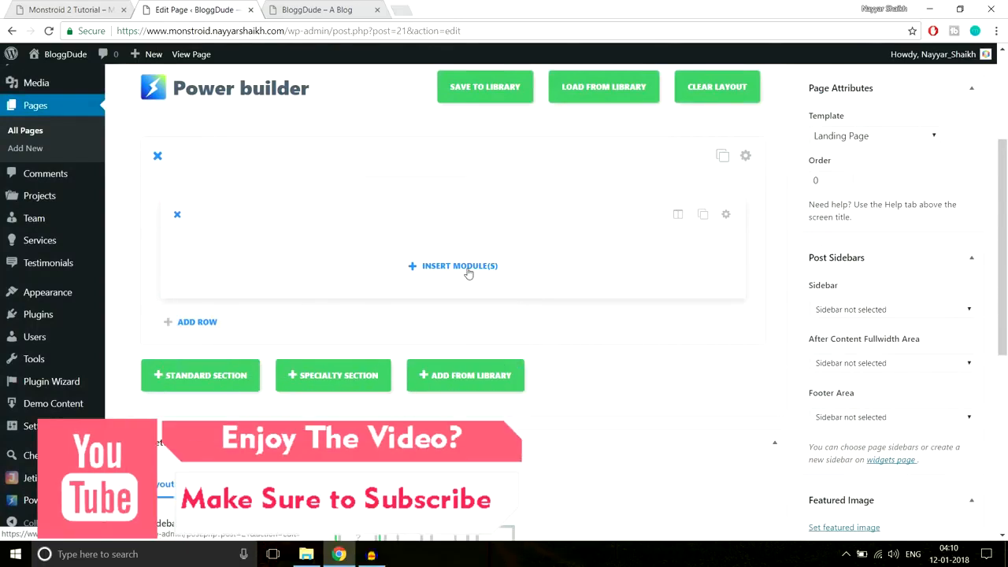
pyautogui.click(455, 267)
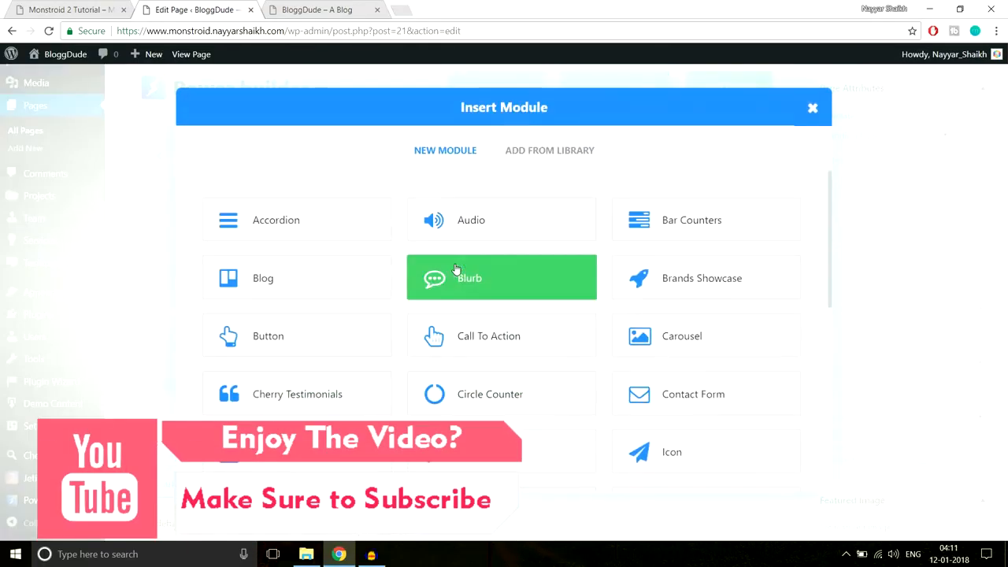
pyautogui.scroll(-5, 754, 307)
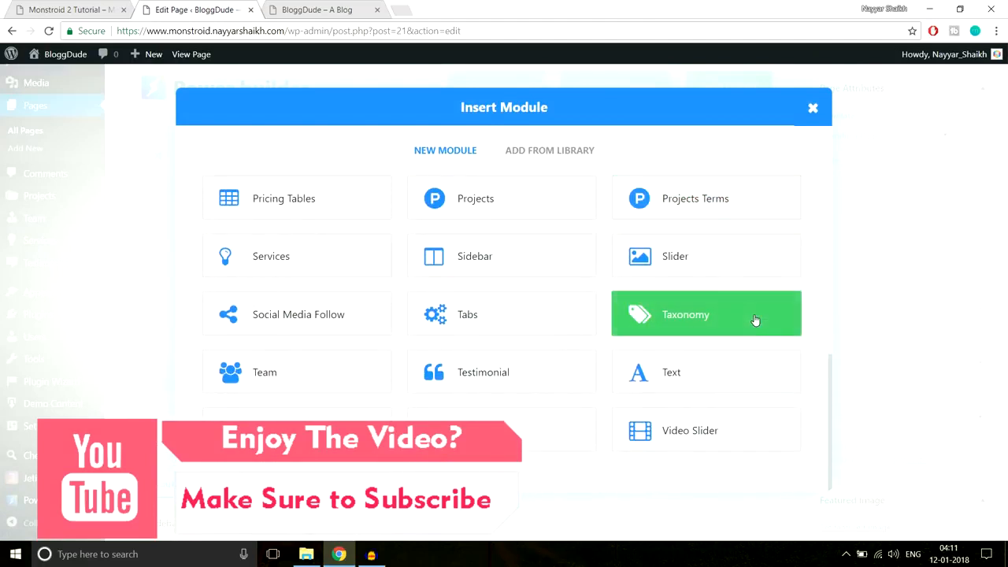
pyautogui.click(80, 7)
pyautogui.moveTo(381, 227); pyautogui.dragTo(495, 254)
pyautogui.click(321, 155)
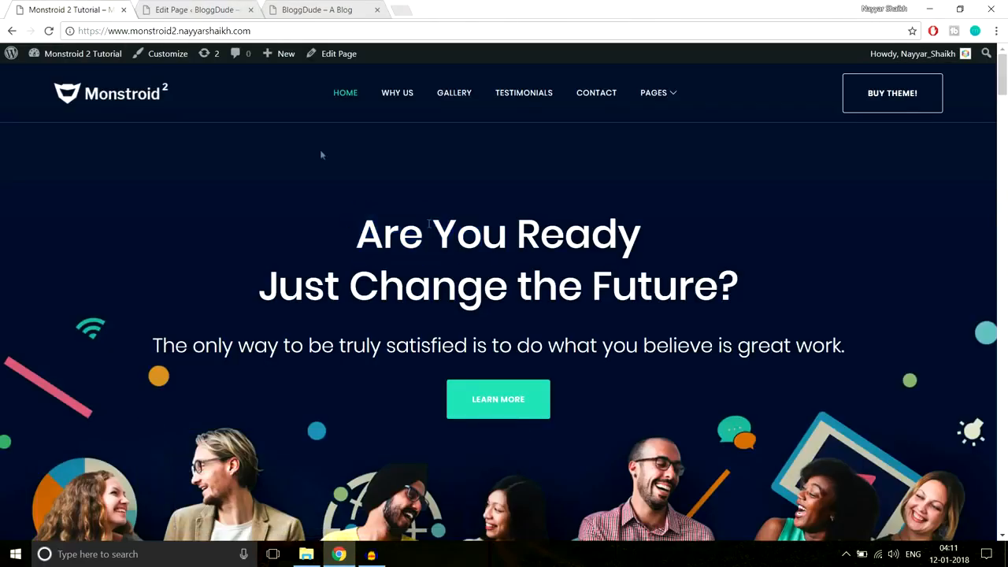
pyautogui.click(212, 6)
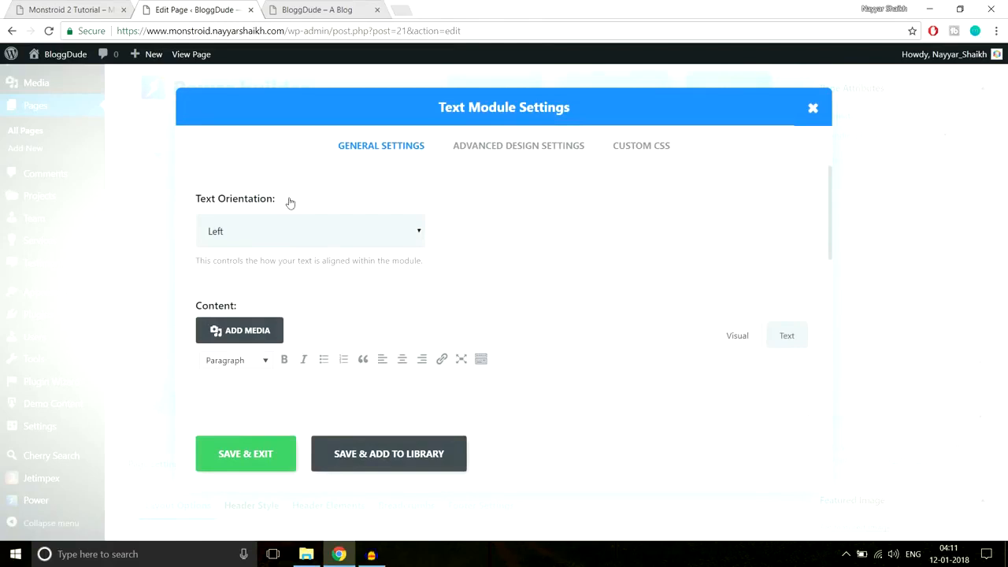
# - Check the demo's heading and tagline, then center the Text module's text orientation
pyautogui.click(85, 7)
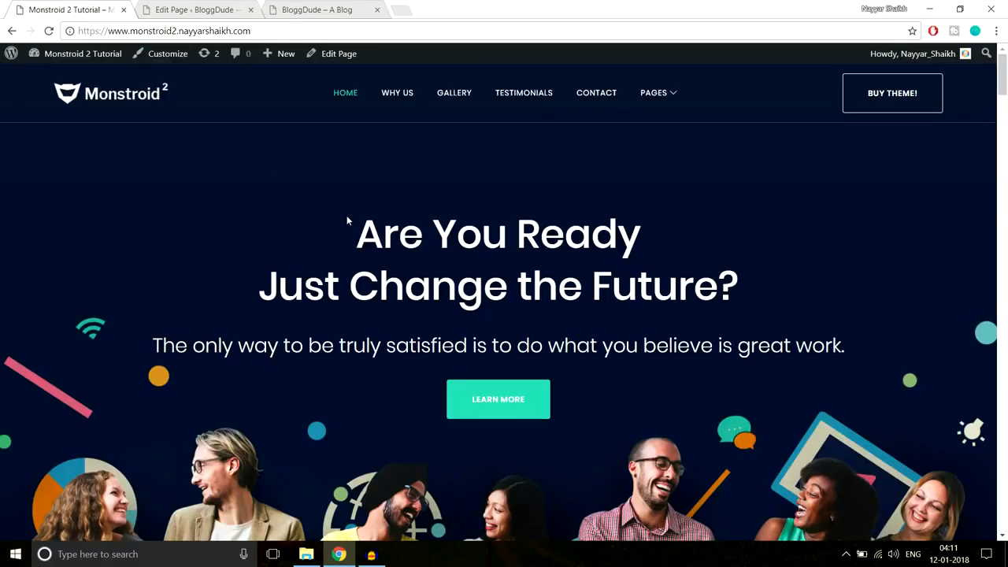
pyautogui.moveTo(347, 215); pyautogui.dragTo(839, 356)
pyautogui.click(774, 324)
pyautogui.moveTo(356, 233); pyautogui.dragTo(770, 346)
pyautogui.click(181, 7)
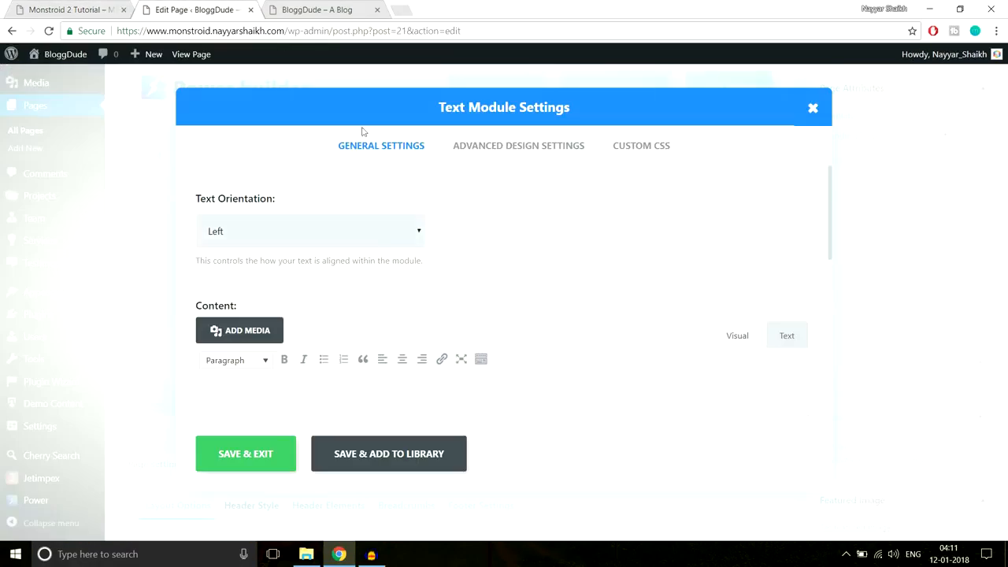
pyautogui.click(313, 246)
pyautogui.click(300, 268)
pyautogui.scroll(-2, 619, 273)
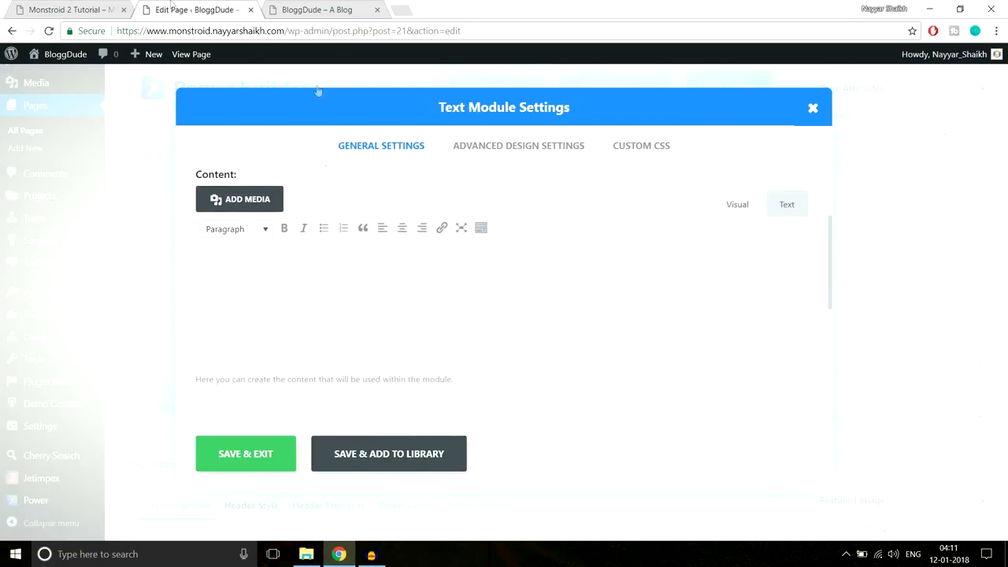
# - Copy the demo heading and tagline and paste them into the Text module content
pyautogui.click(91, 8)
pyautogui.moveTo(356, 220); pyautogui.dragTo(874, 341)
pyautogui.hotkey('ctrl', 'c')
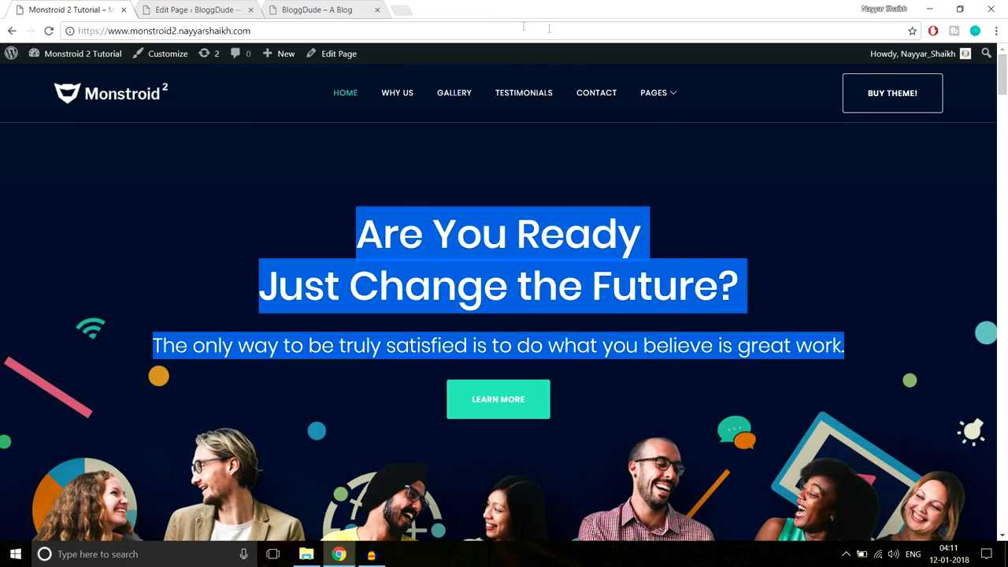
pyautogui.click(193, 9)
pyautogui.click(438, 265)
pyautogui.hotkey('ctrl', 'v')
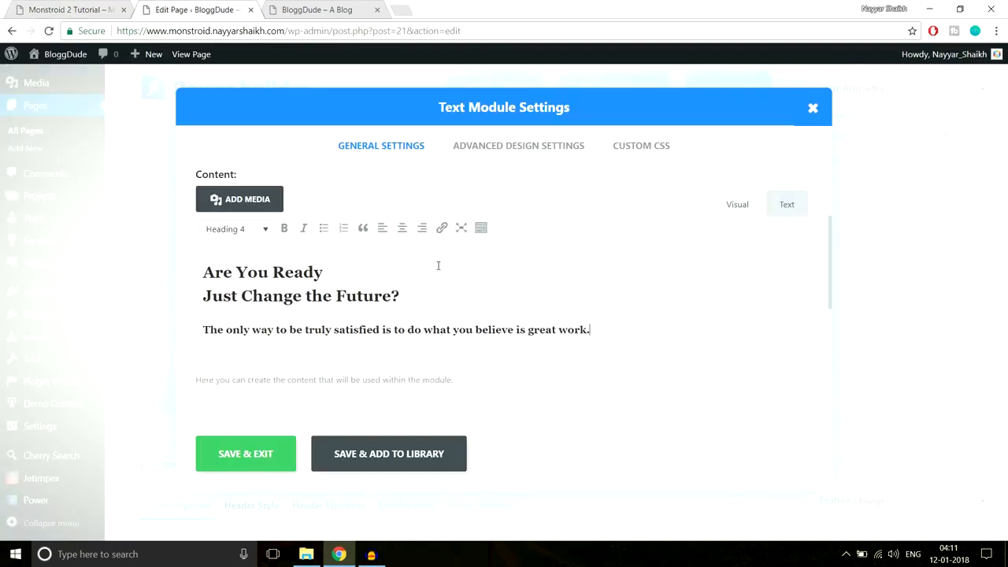
pyautogui.moveTo(405, 295); pyautogui.dragTo(186, 273)
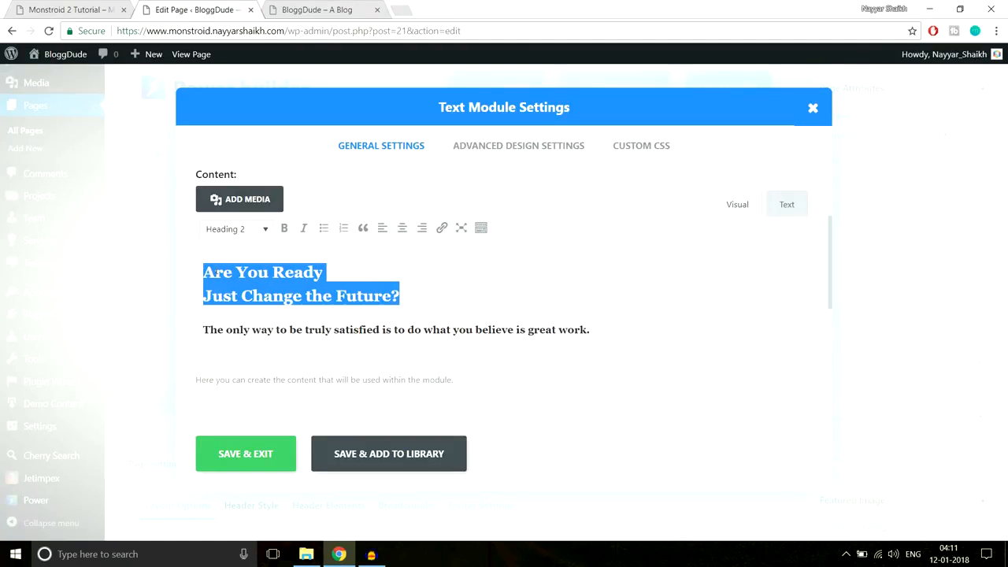
# - Format the two hero heading lines as Heading 2, comparing against the demo page
pyautogui.click(84, 9)
pyautogui.click(669, 282)
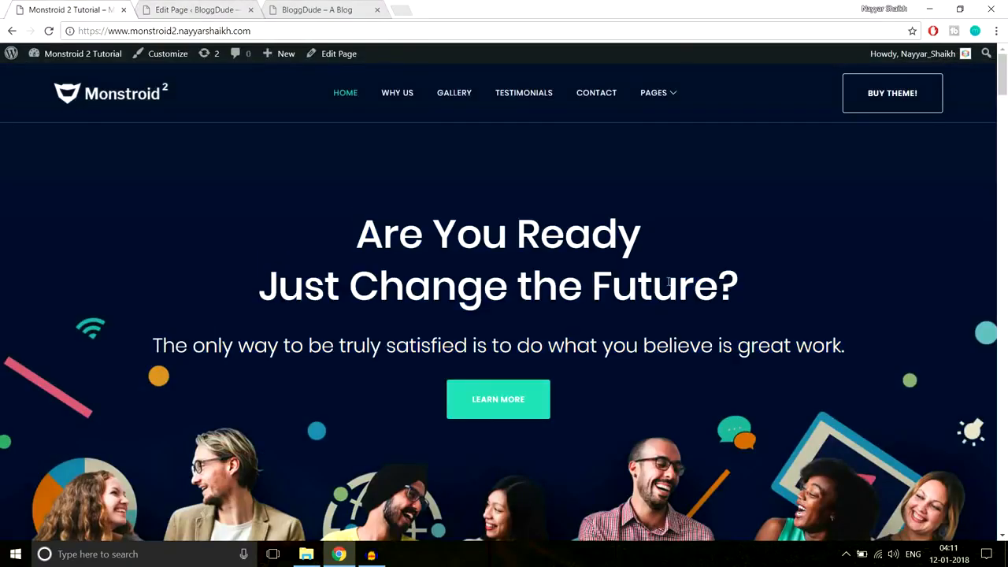
pyautogui.moveTo(745, 293); pyautogui.dragTo(338, 228)
pyautogui.click(193, 9)
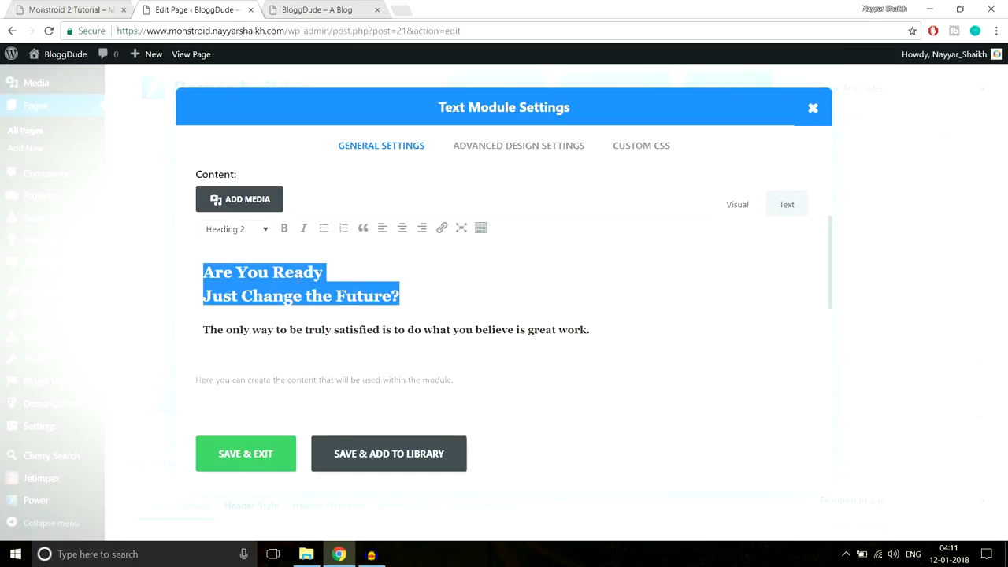
pyautogui.click(247, 233)
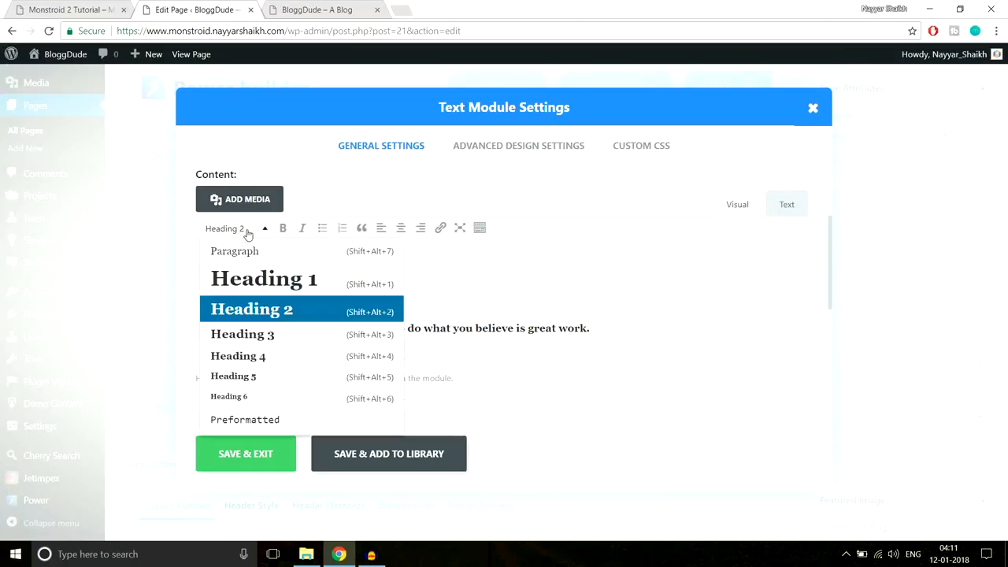
pyautogui.click(267, 311)
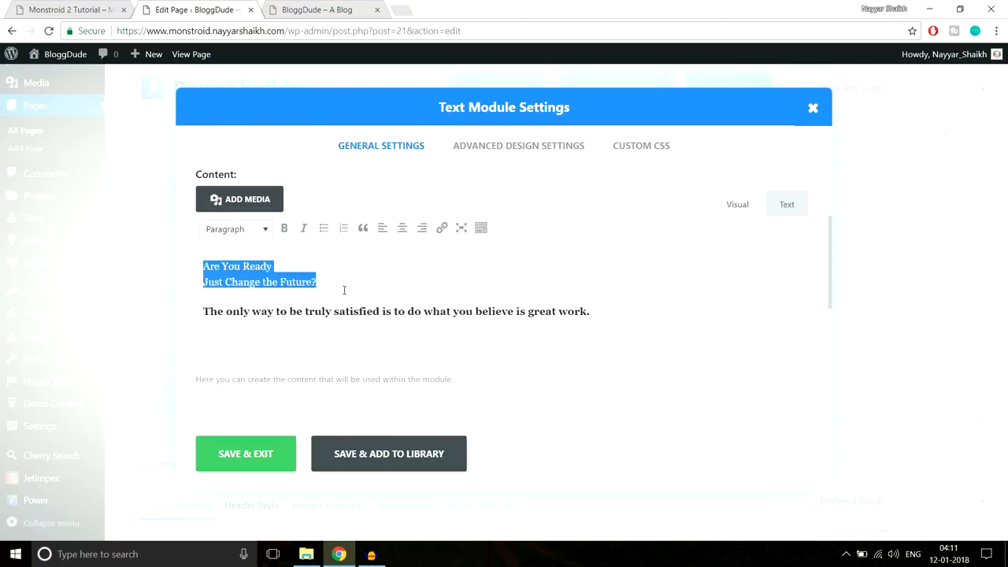
pyautogui.click(263, 228)
pyautogui.click(287, 308)
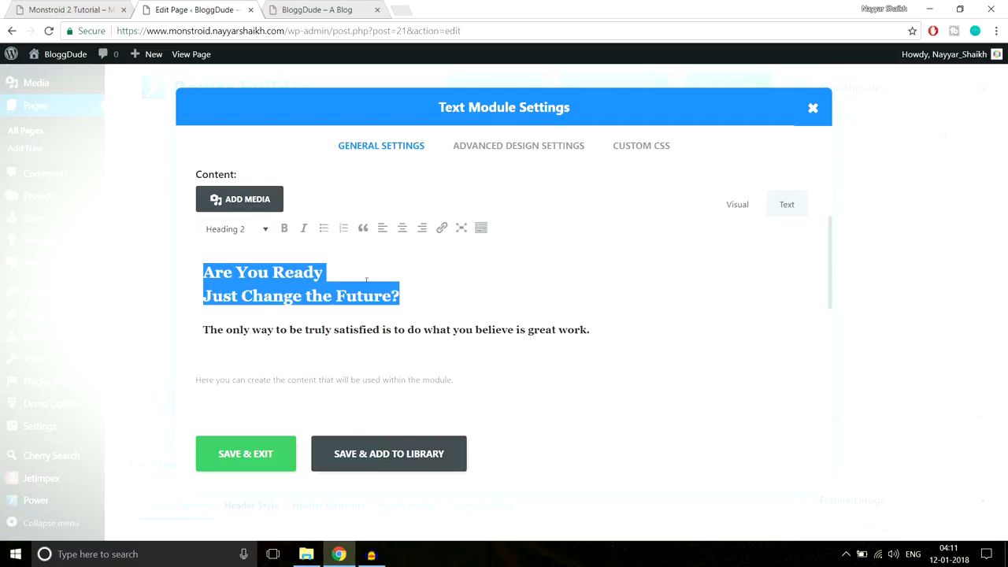
pyautogui.click(367, 330)
pyautogui.moveTo(617, 329); pyautogui.dragTo(181, 326)
pyautogui.click(67, 9)
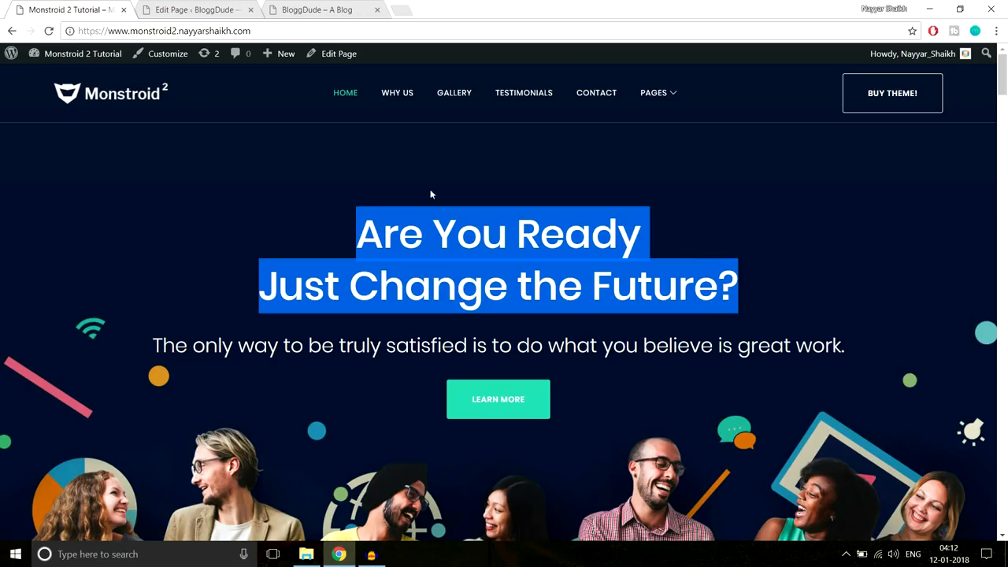
# - Compare the demo's heading and tagline with the editor, keeping the heading lines at Heading 2
pyautogui.moveTo(846, 346); pyautogui.dragTo(134, 338)
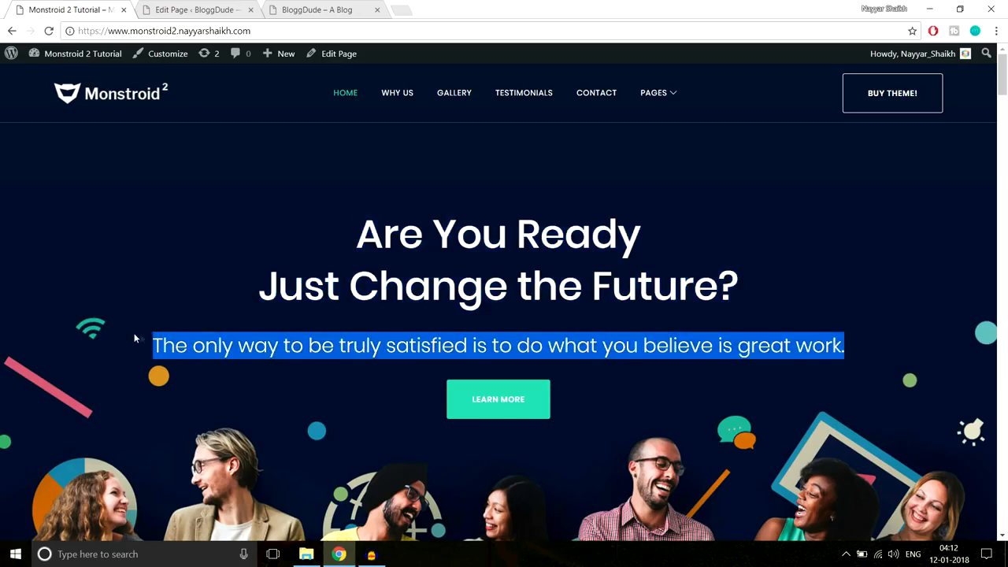
pyautogui.moveTo(355, 228); pyautogui.dragTo(768, 295)
pyautogui.moveTo(872, 350); pyautogui.dragTo(122, 358)
pyautogui.click(197, 9)
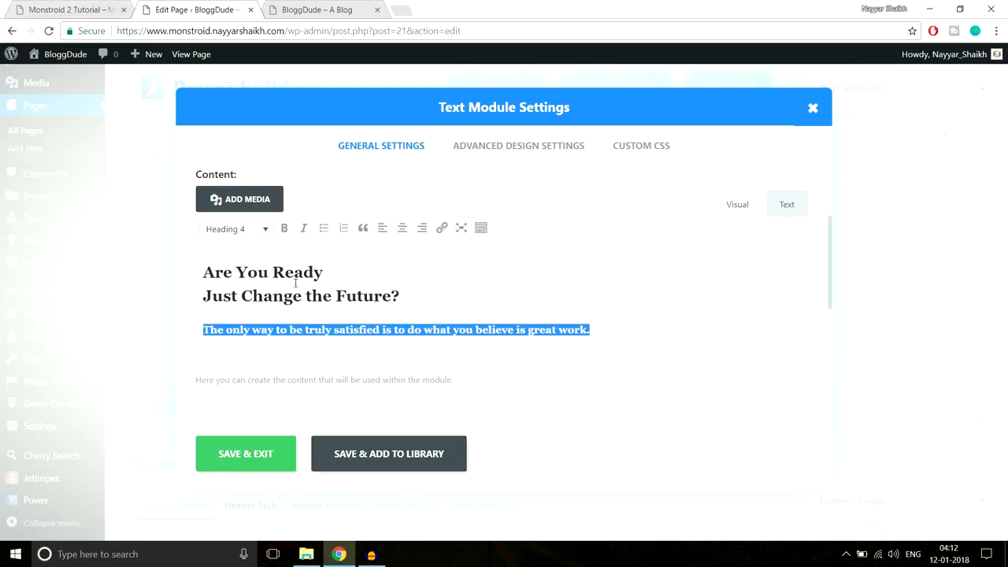
pyautogui.click(110, 9)
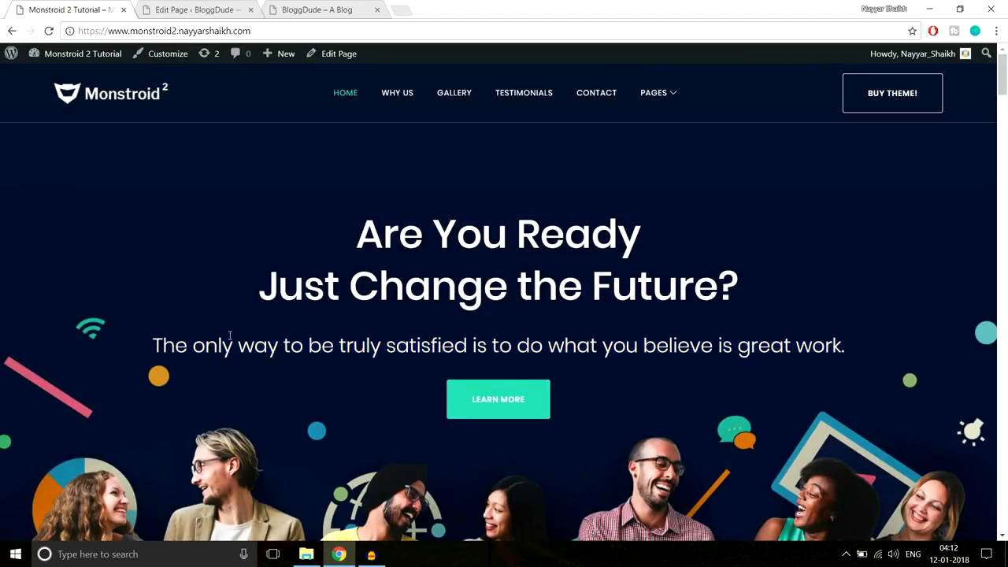
pyautogui.click(196, 10)
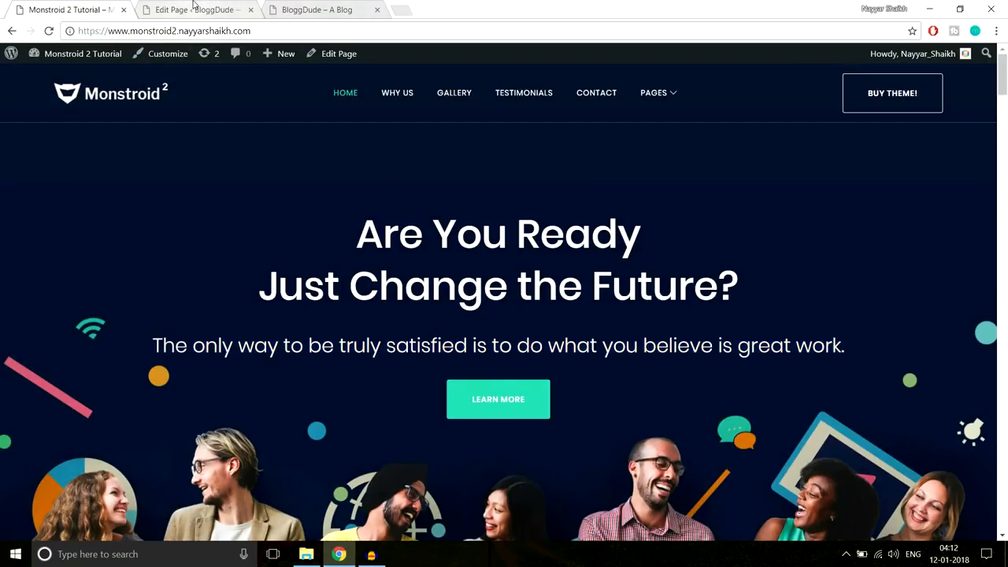
pyautogui.moveTo(204, 264); pyautogui.dragTo(416, 298)
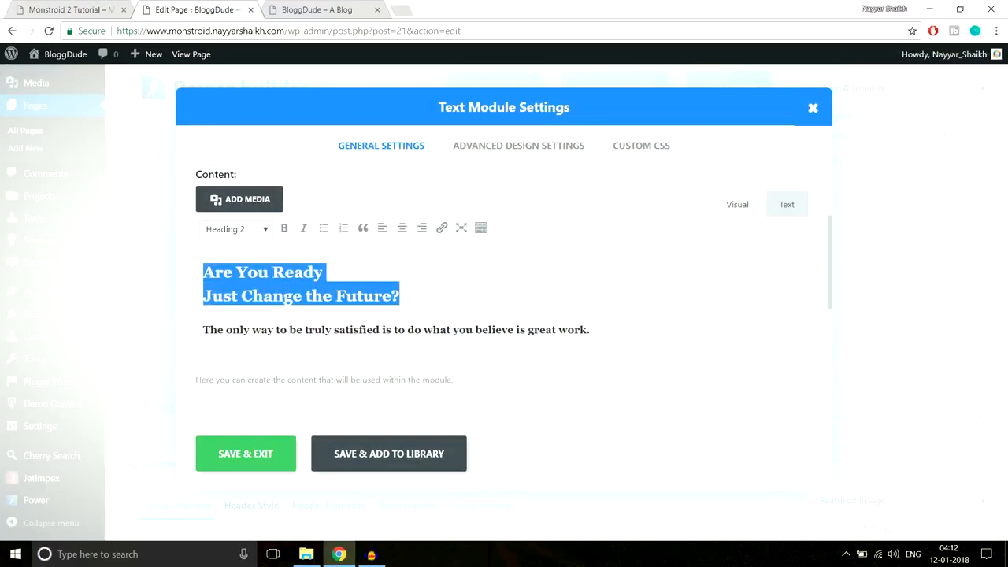
pyautogui.click(254, 230)
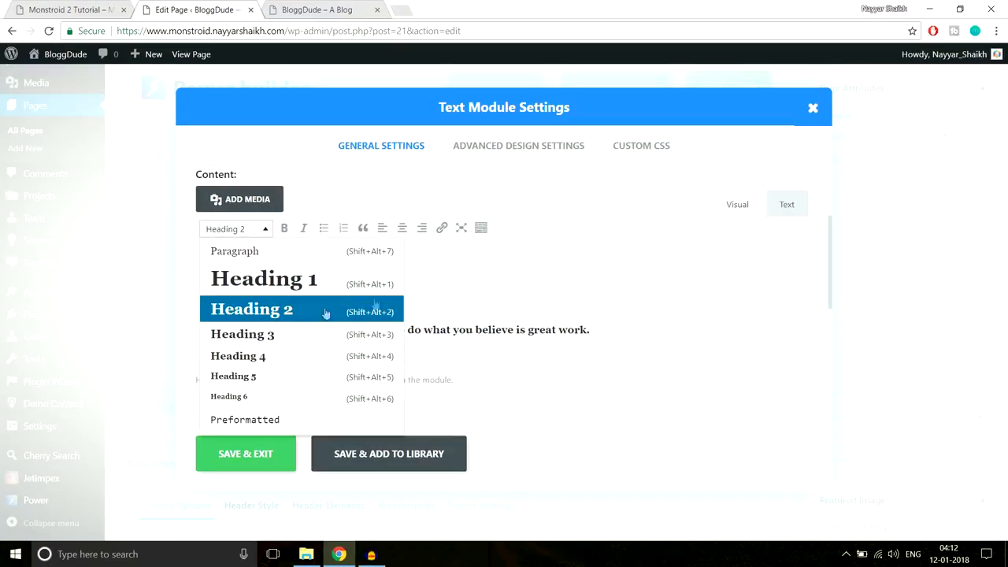
pyautogui.click(482, 299)
# - Check the tagline against the demo, then select all the heading and tagline text
pyautogui.moveTo(618, 332); pyautogui.dragTo(77, 333)
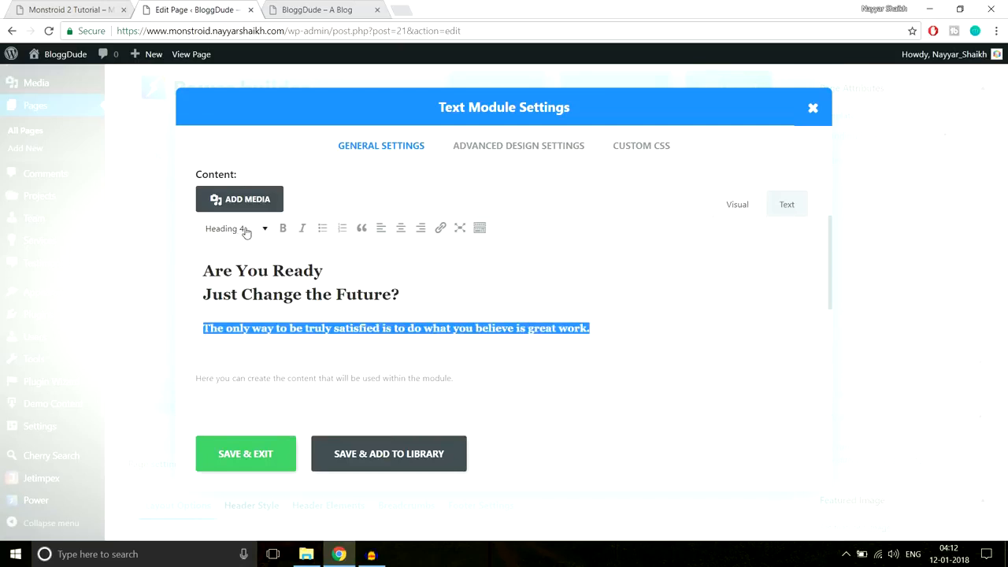
pyautogui.click(60, 6)
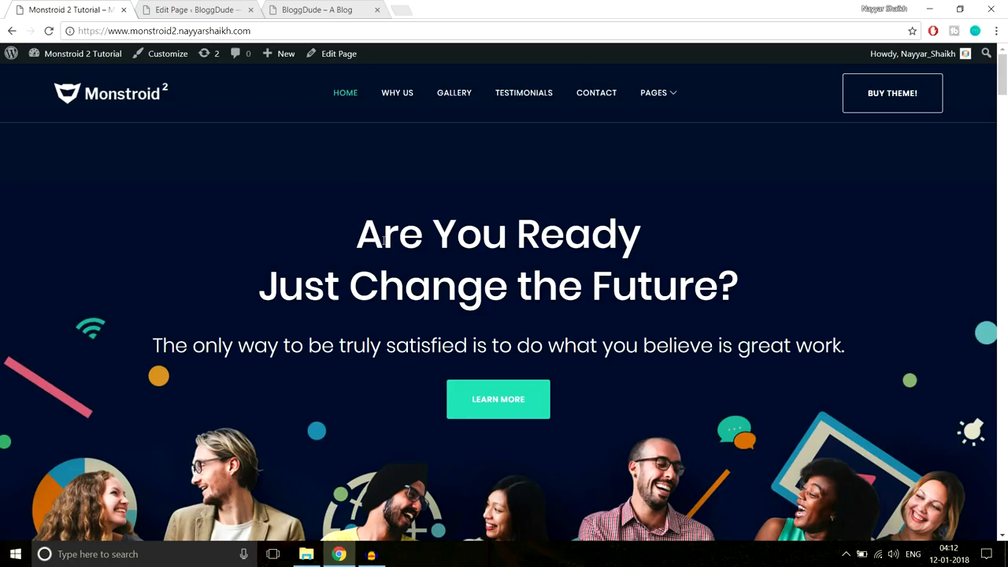
pyautogui.moveTo(347, 227); pyautogui.dragTo(863, 337)
pyautogui.click(862, 337)
pyautogui.click(193, 9)
pyautogui.click(455, 296)
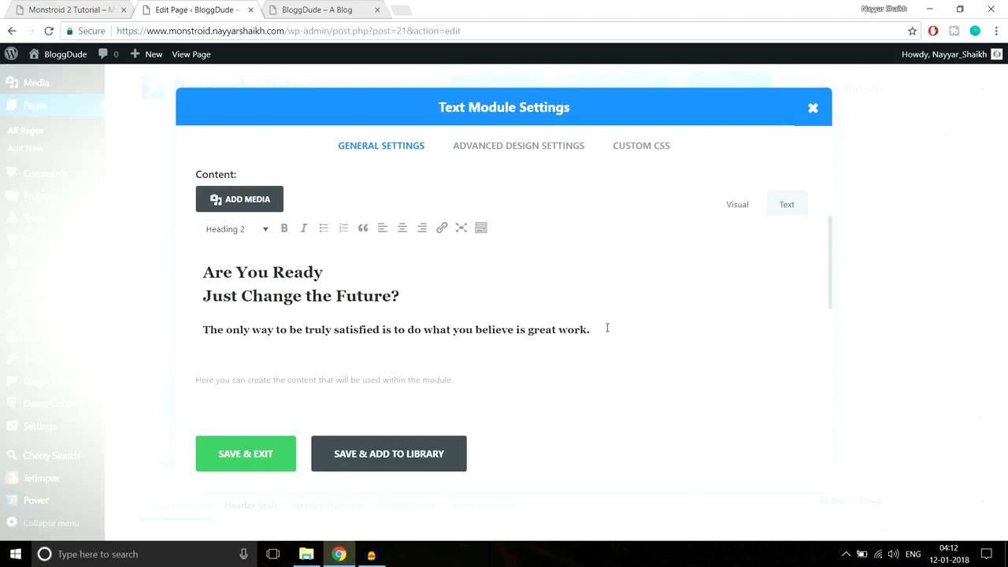
pyautogui.moveTo(607, 328); pyautogui.dragTo(177, 273)
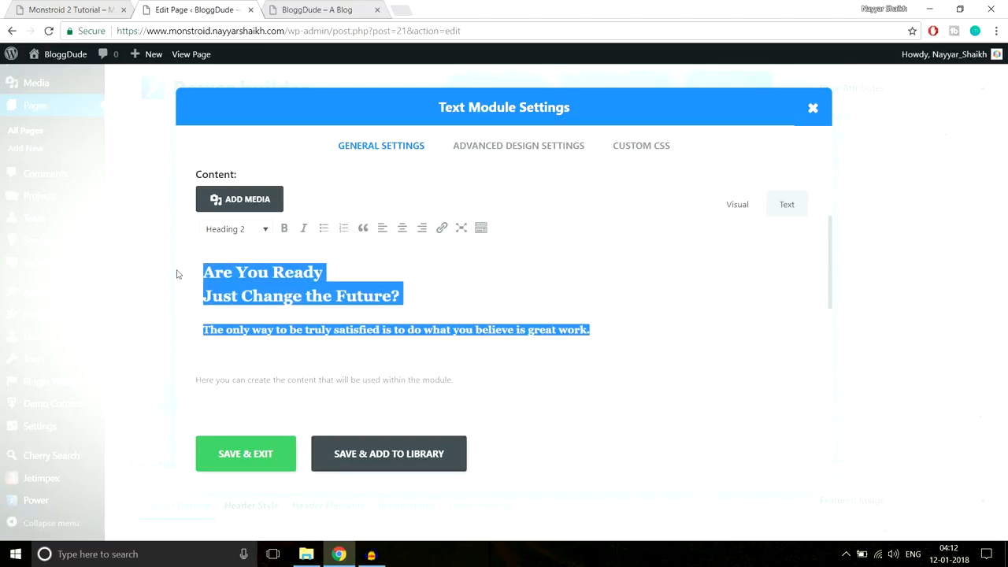
# - Show the extra formatting row and colour the heading and tagline Sea green
pyautogui.click(480, 230)
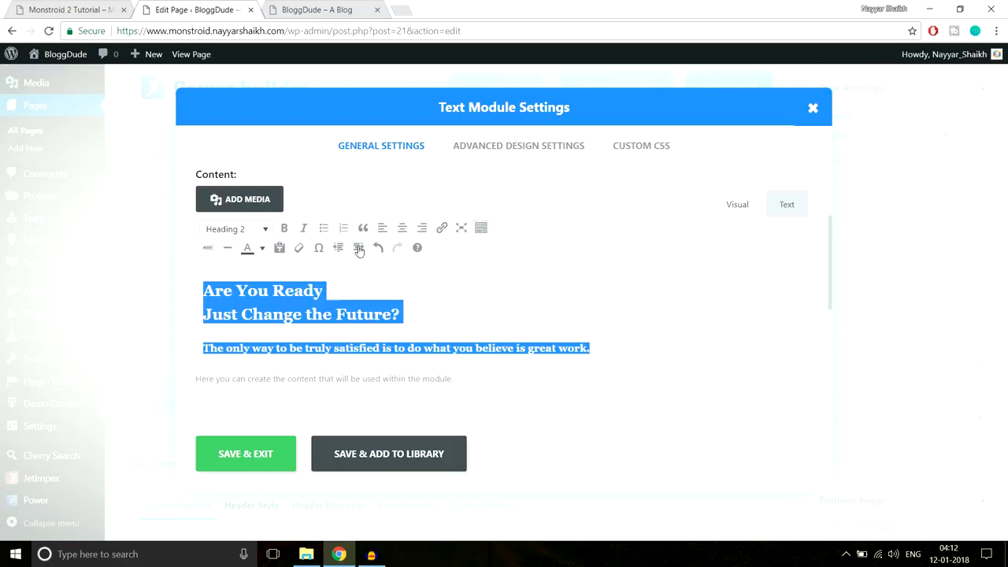
pyautogui.click(261, 248)
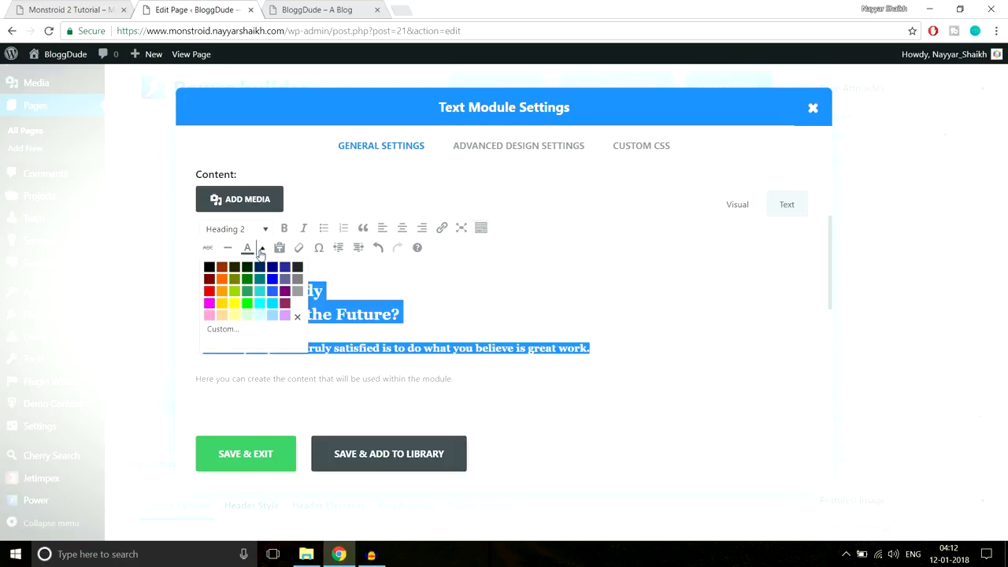
pyautogui.click(247, 295)
pyautogui.click(388, 301)
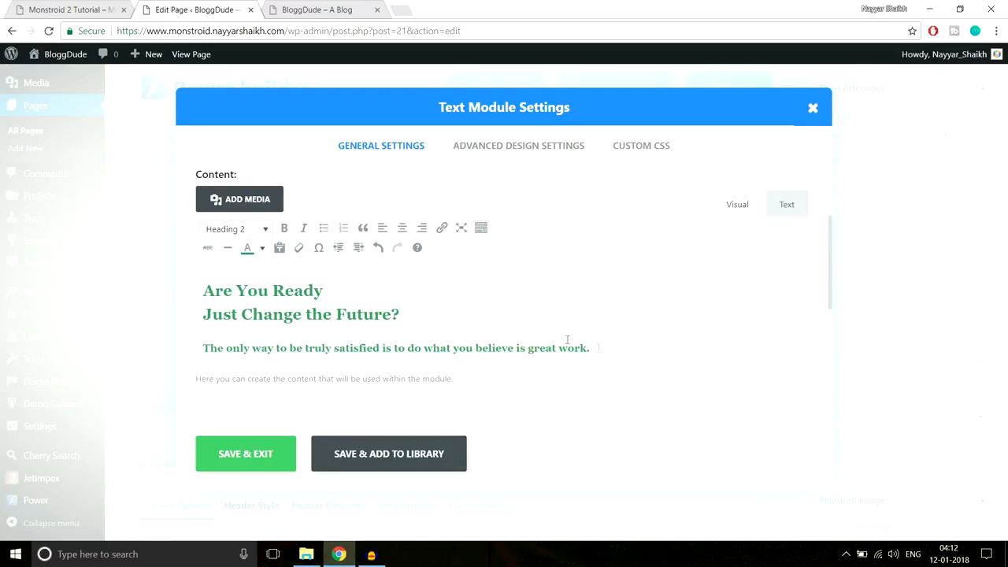
# - Change the heading and tagline text colour to white and reselect it to confirm
pyautogui.moveTo(609, 348); pyautogui.dragTo(199, 269)
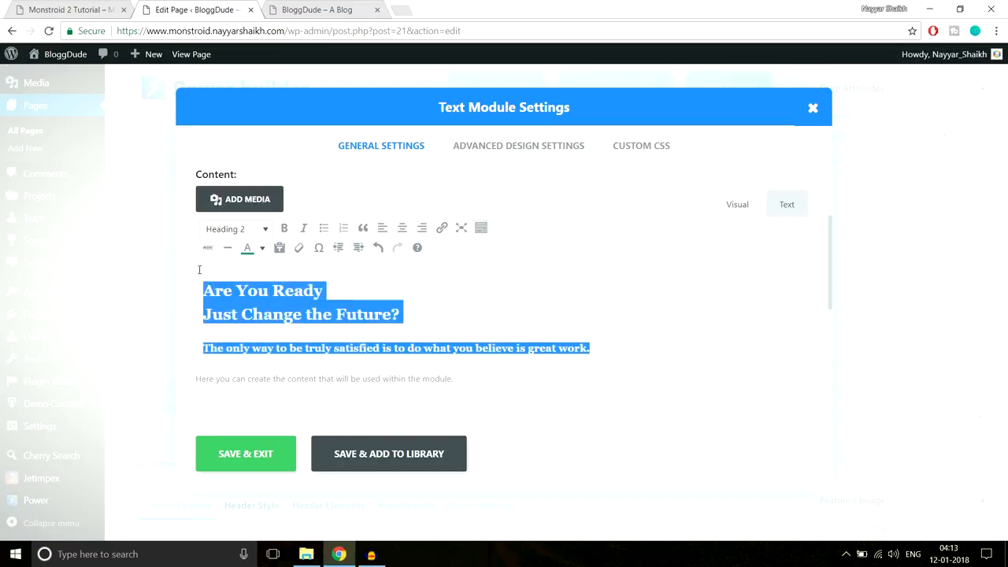
pyautogui.click(262, 248)
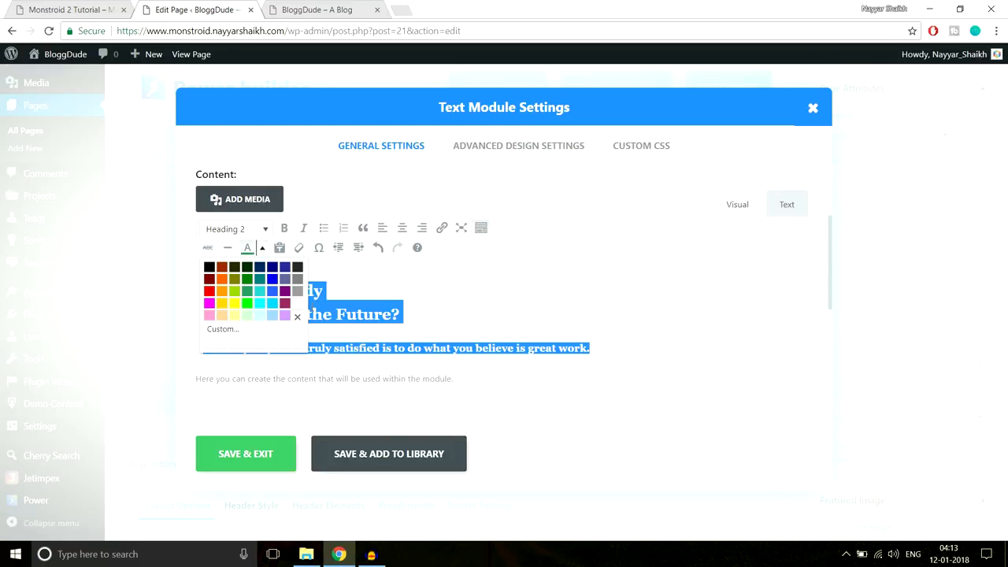
pyautogui.click(297, 316)
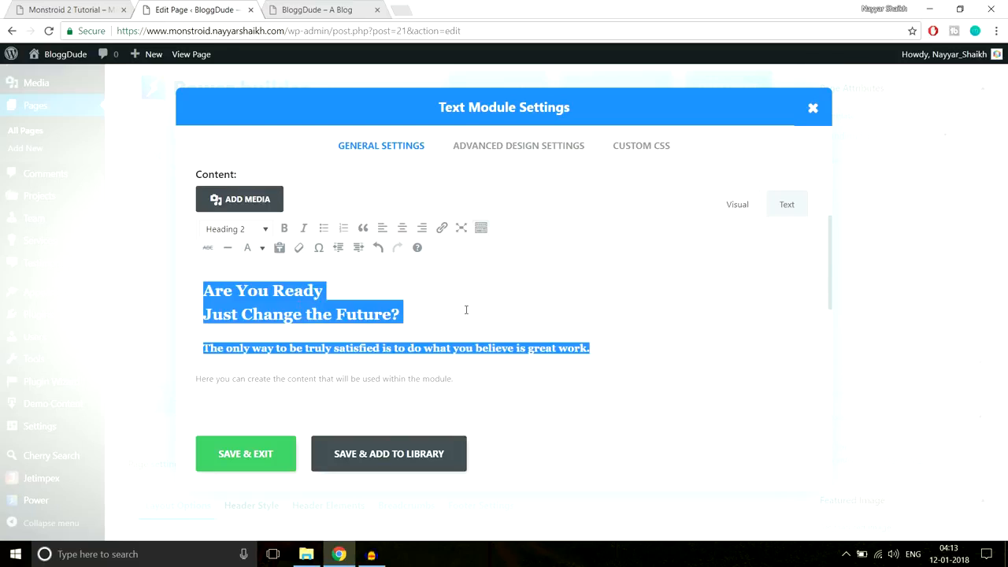
pyautogui.press('Delete')
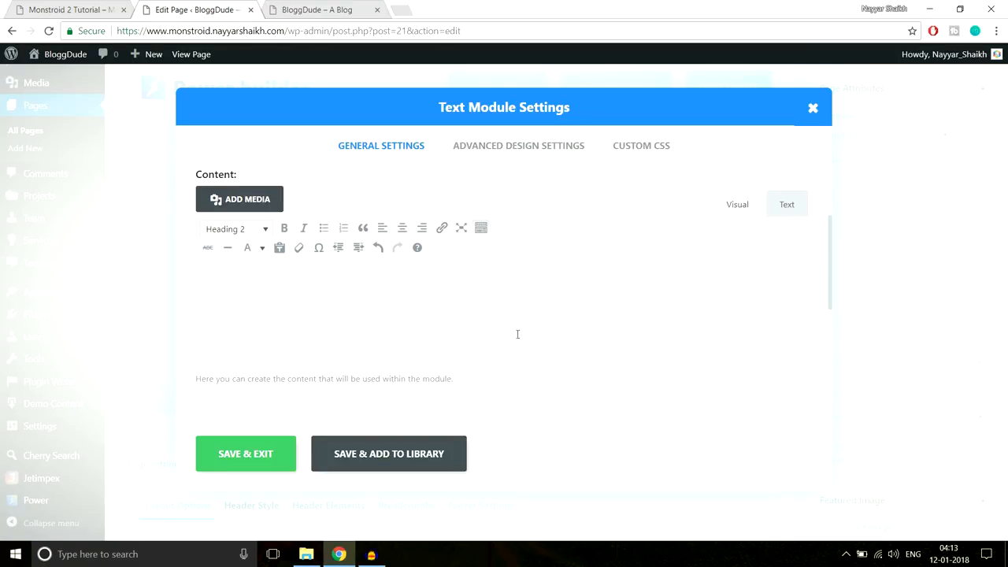
pyautogui.moveTo(552, 338); pyautogui.dragTo(256, 291)
pyautogui.click(431, 297)
pyautogui.moveTo(537, 338); pyautogui.dragTo(305, 272)
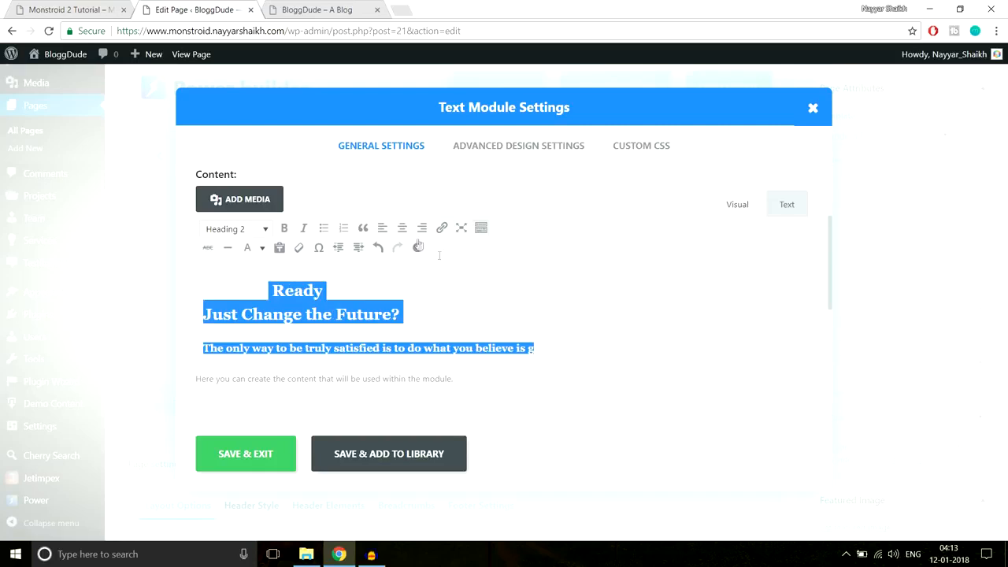
pyautogui.scroll(-1, 449, 315)
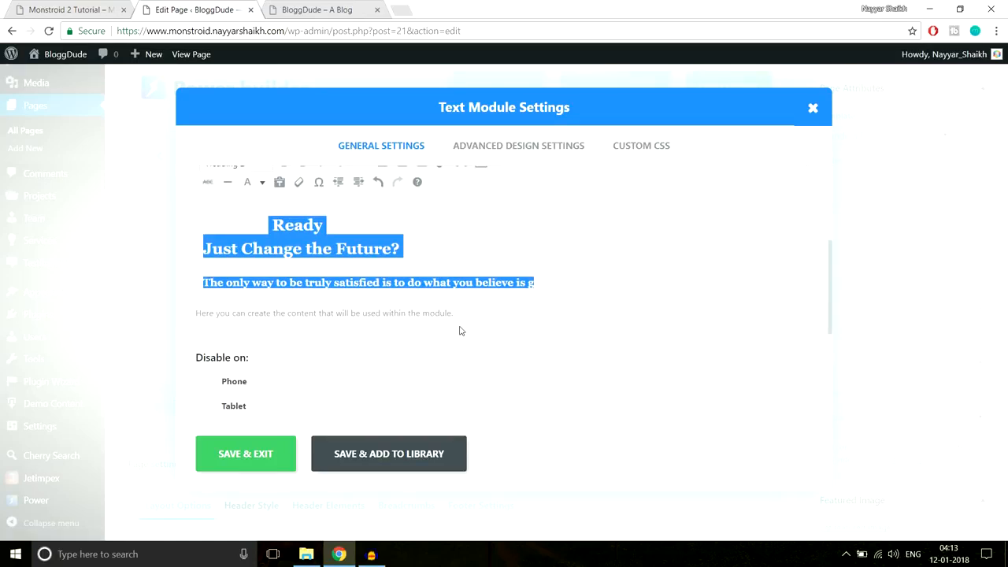
pyautogui.scroll(1, 460, 330)
# - Review the Text module's advanced design settings, keeping the font at Default, then view the demo homepage
pyautogui.click(484, 152)
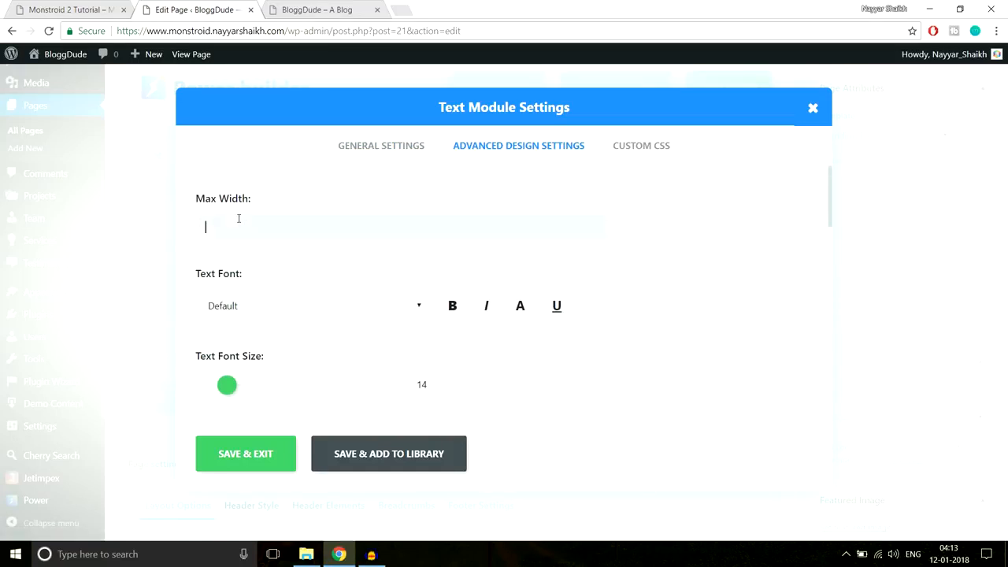
pyautogui.scroll(-1, 669, 269)
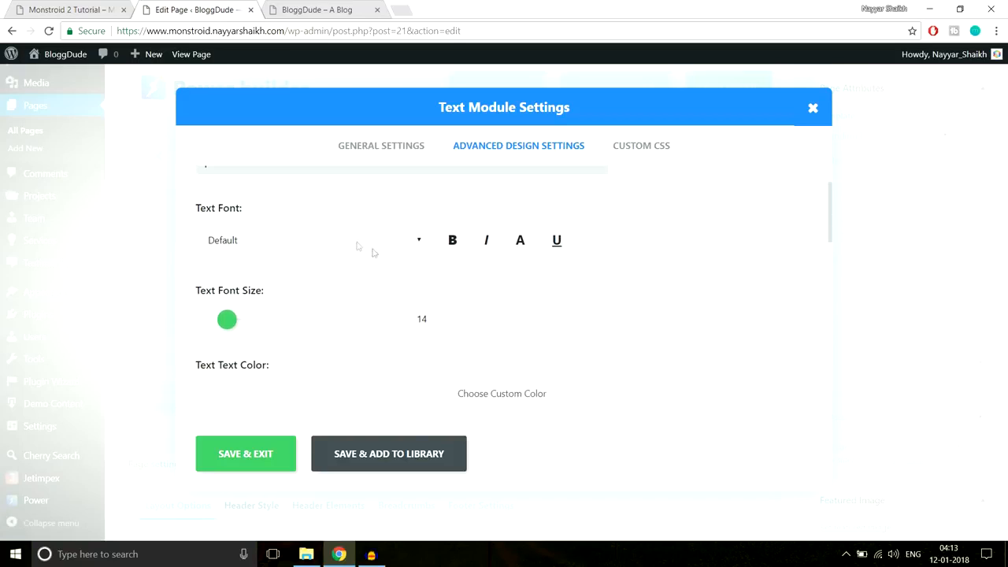
pyautogui.click(353, 244)
pyautogui.click(543, 271)
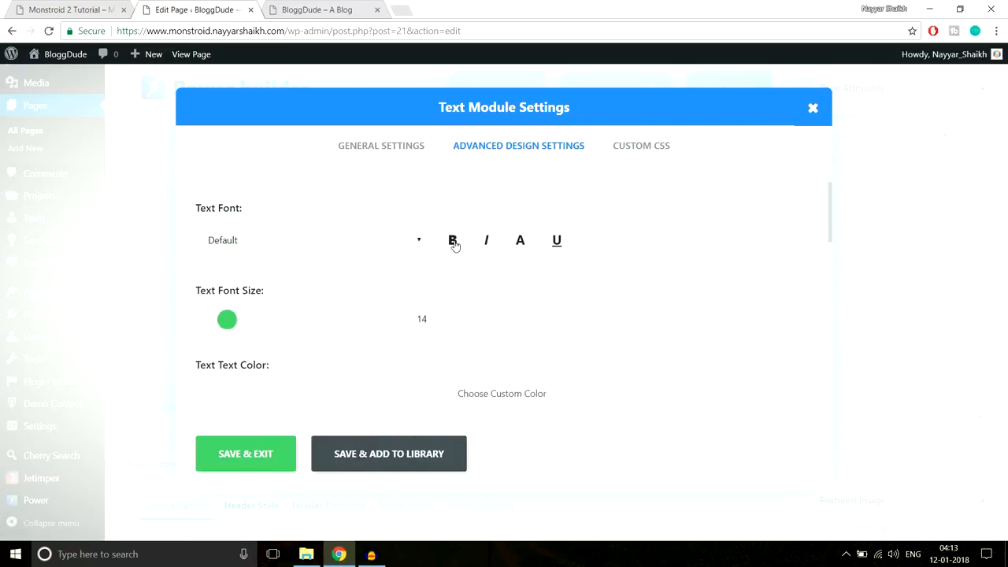
pyautogui.scroll(-1, 713, 252)
pyautogui.scroll(1, 677, 254)
pyautogui.scroll(-2, 344, 263)
pyautogui.scroll(1, 234, 252)
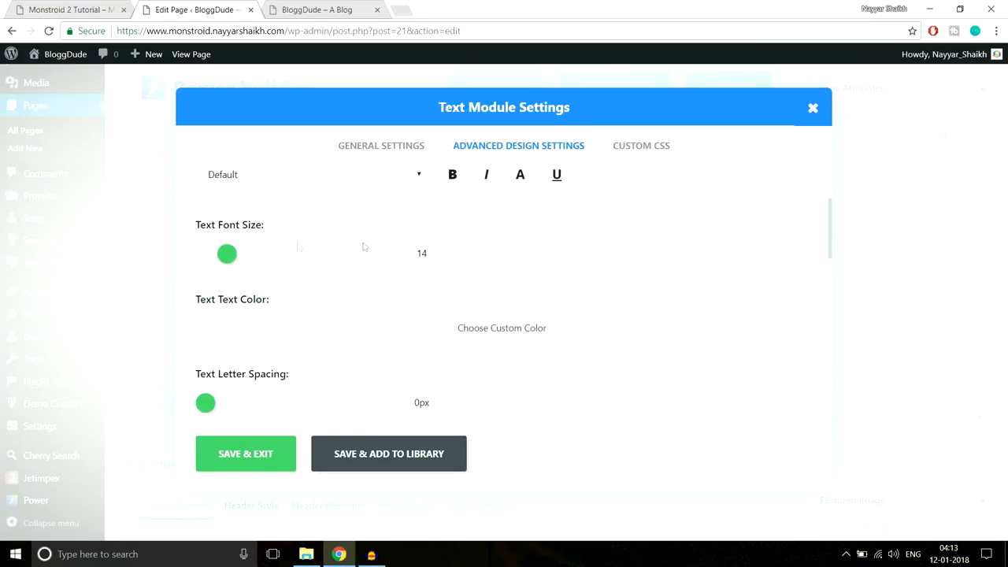
pyautogui.scroll(-1, 682, 256)
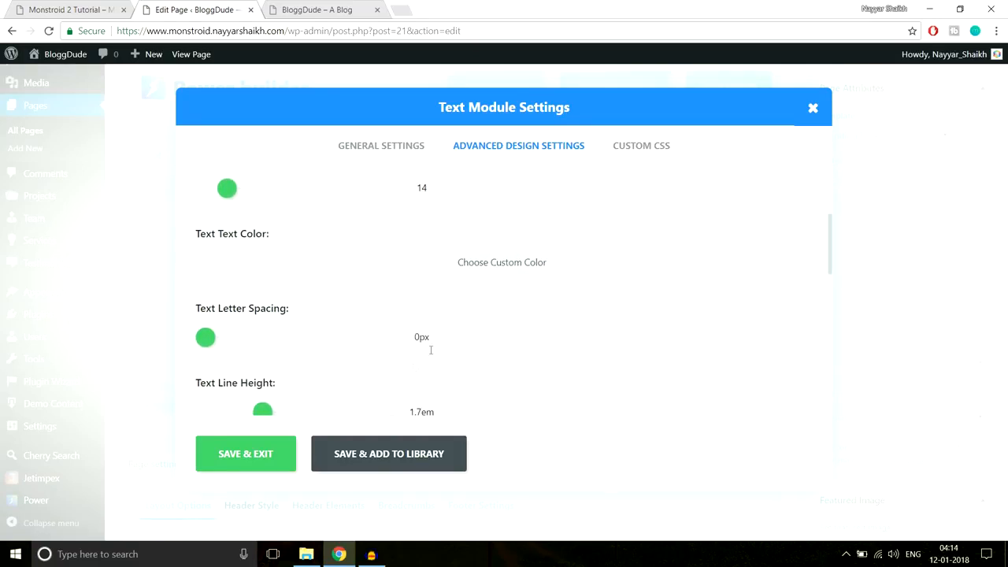
pyautogui.scroll(-5, 535, 308)
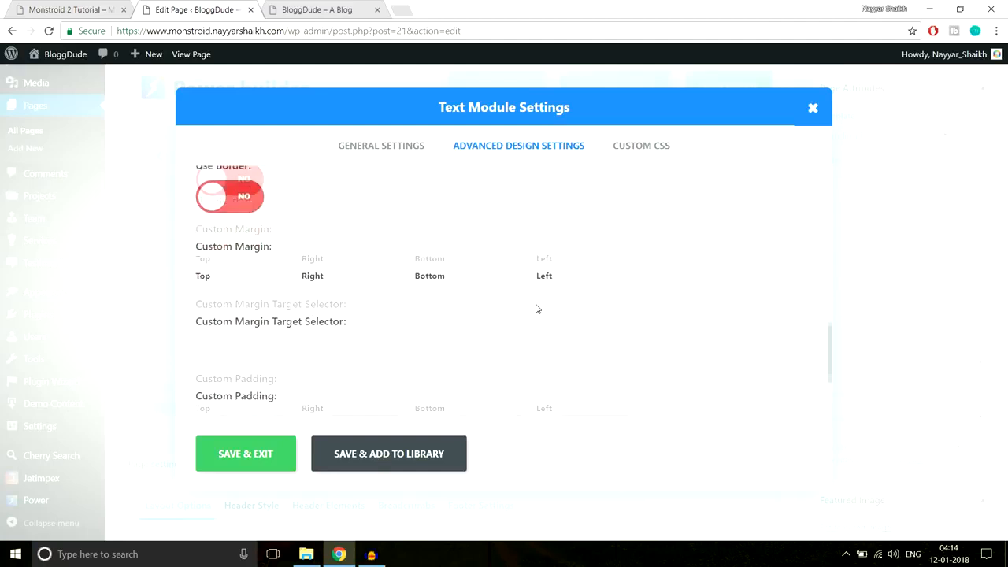
pyautogui.scroll(4, 538, 313)
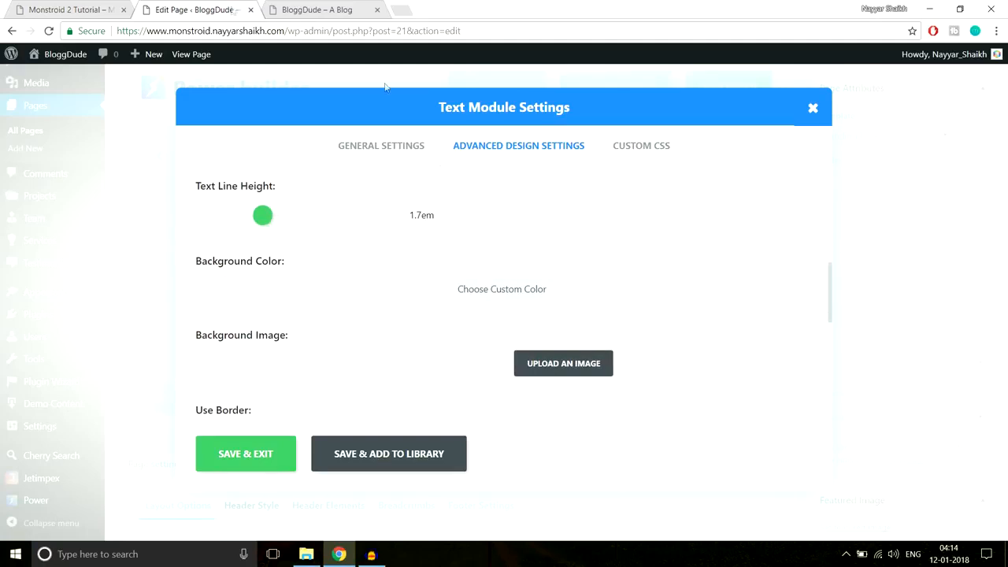
pyautogui.click(49, 7)
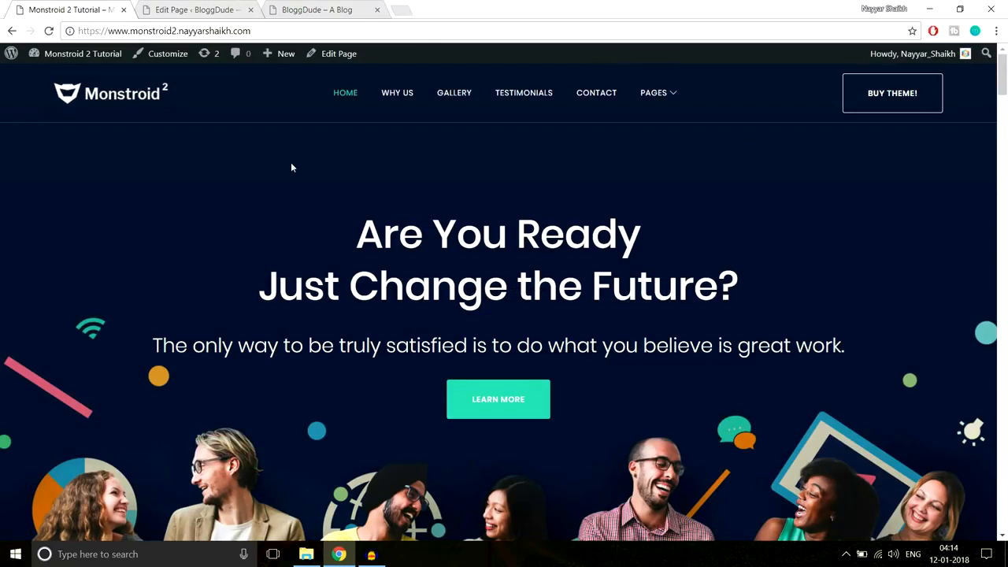
# - Save & Exit the Text module settings, glance at the demo homepage, and return to the page editor
pyautogui.click(206, 9)
pyautogui.click(360, 148)
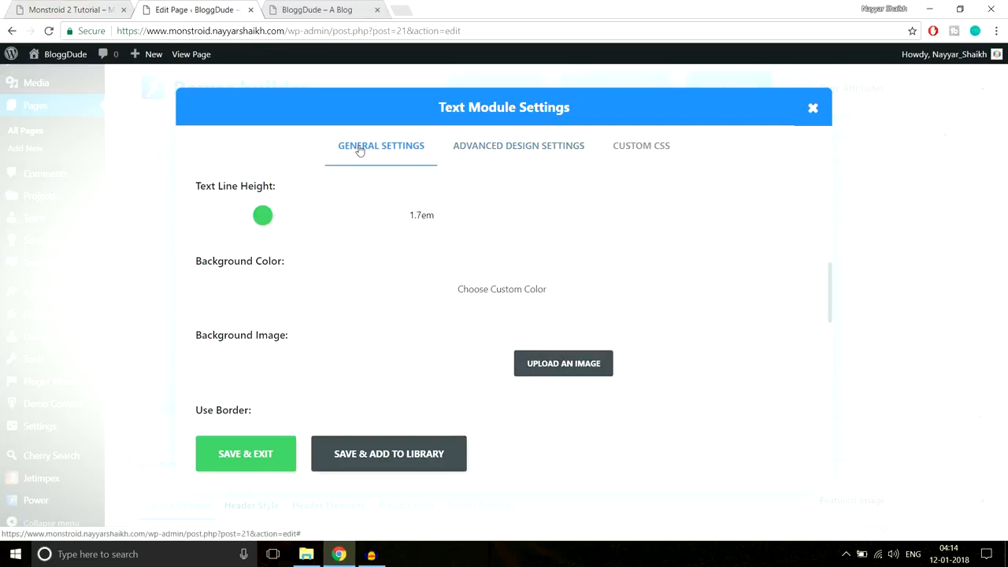
pyautogui.click(247, 455)
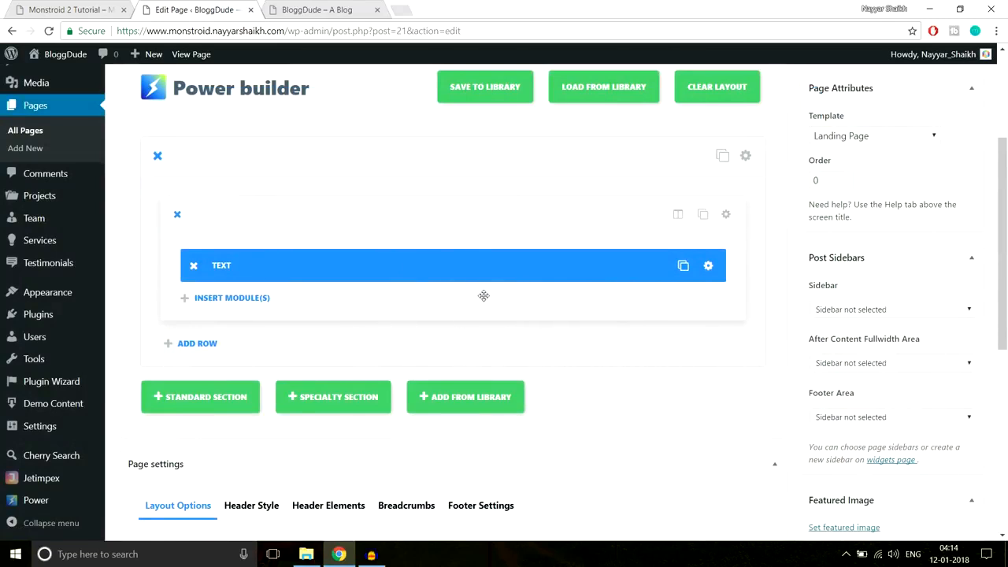
pyautogui.hotkey('ctrl', '1')
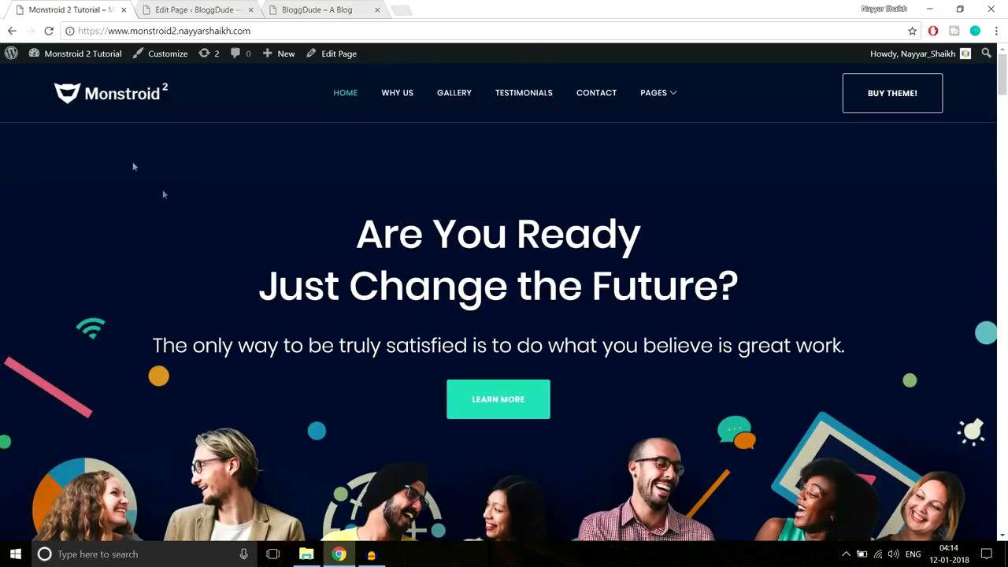
pyautogui.scroll(-2, 951, 381)
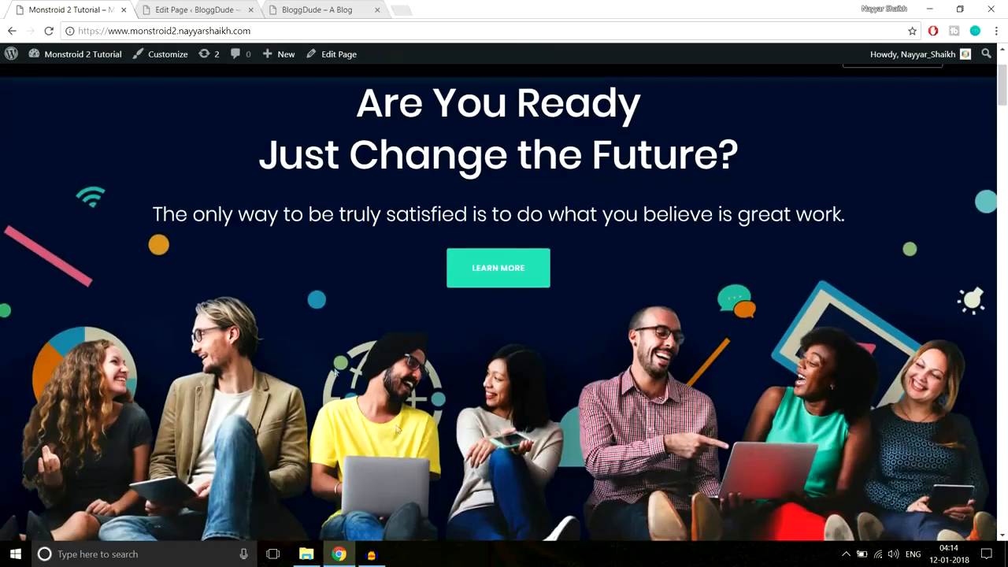
pyautogui.scroll(2, 652, 427)
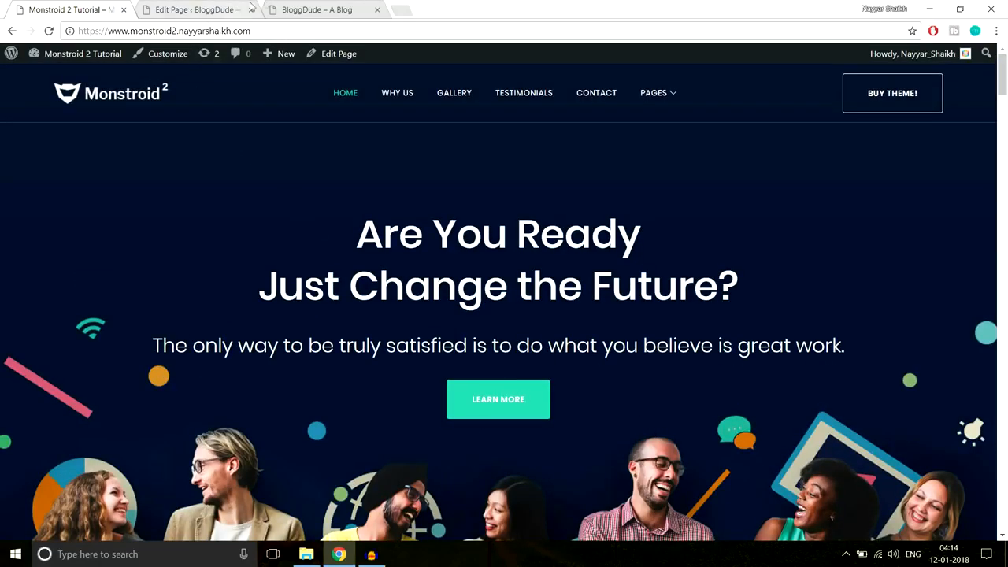
pyautogui.click(192, 9)
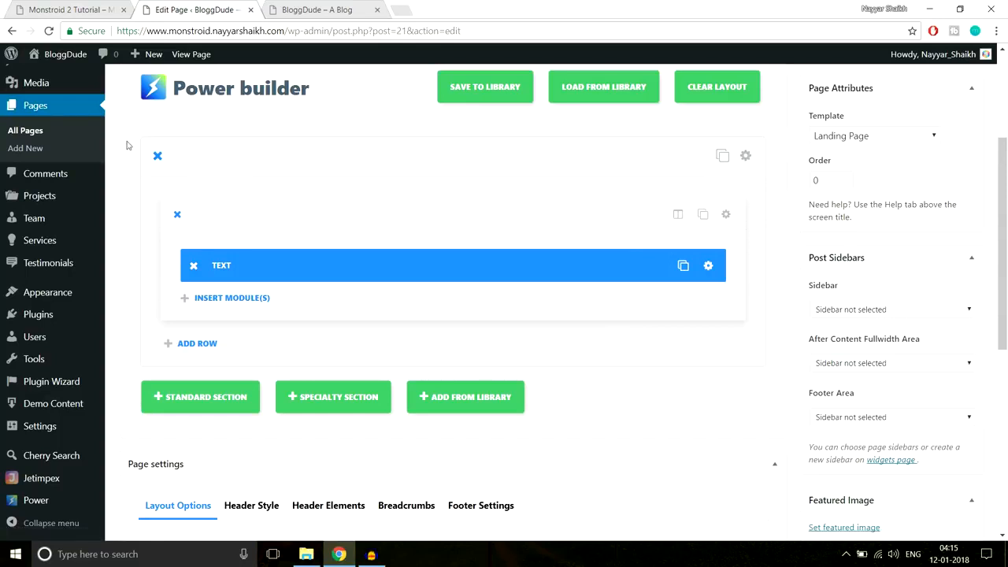
# - Upload a section background image, choosing Home-Top from monstroid2_images > Home Page
pyautogui.click(745, 156)
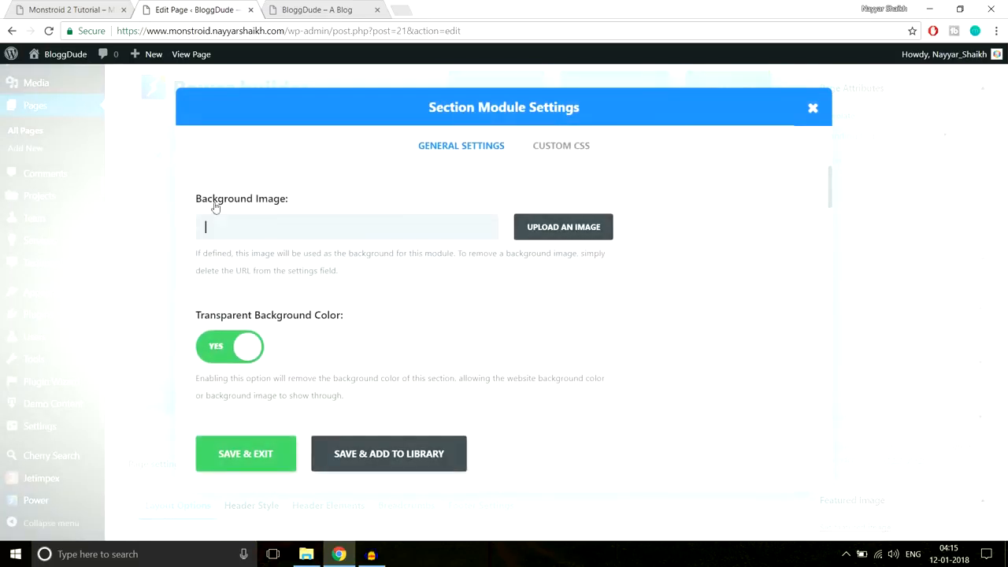
pyautogui.click(573, 230)
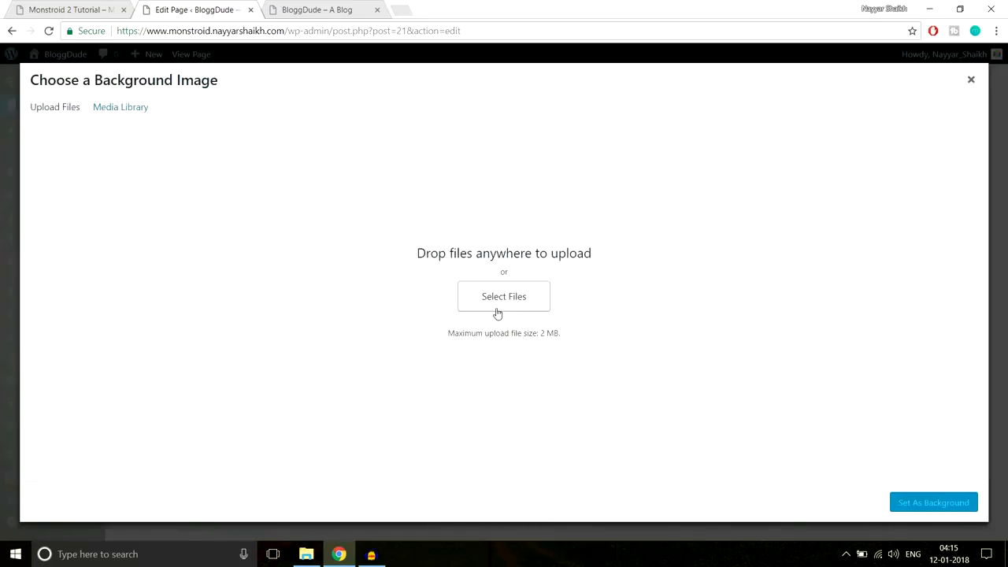
pyautogui.click(502, 295)
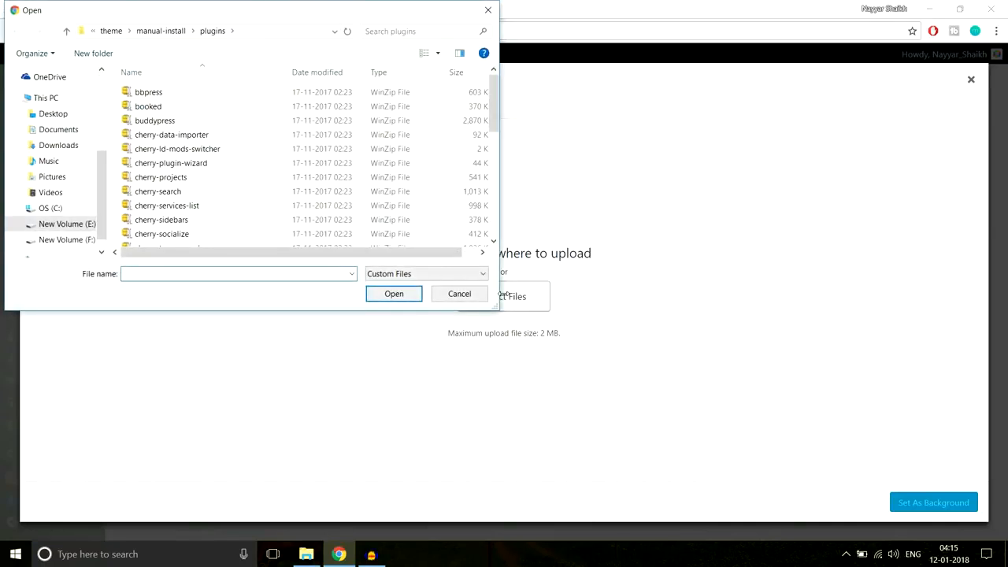
pyautogui.click(111, 31)
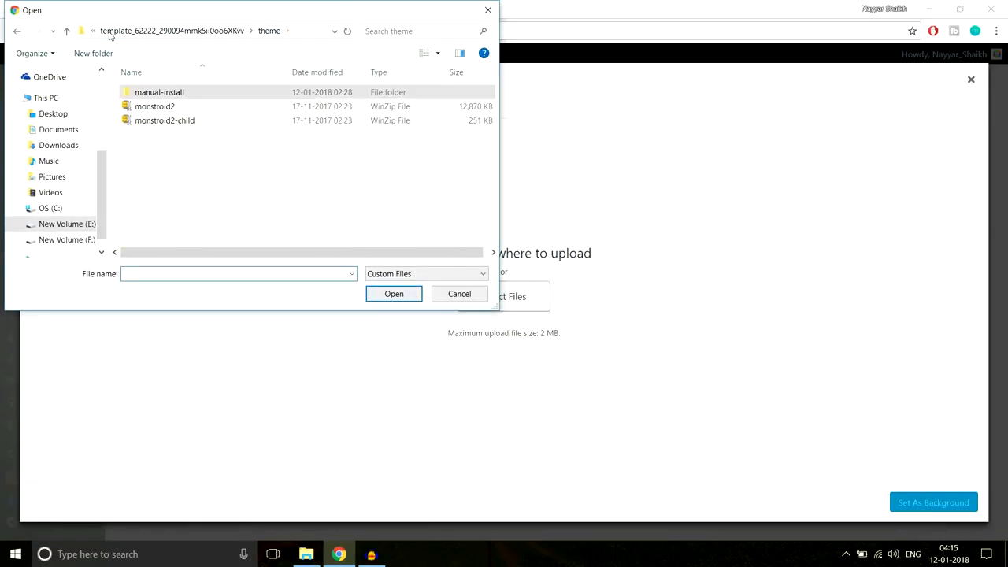
pyautogui.click(139, 32)
pyautogui.click(121, 31)
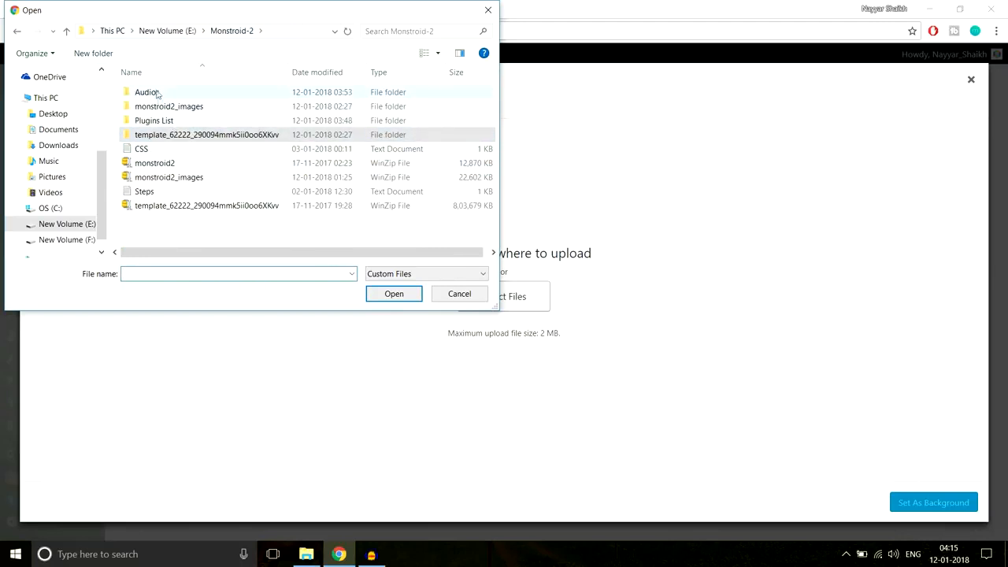
pyautogui.doubleClick(209, 107)
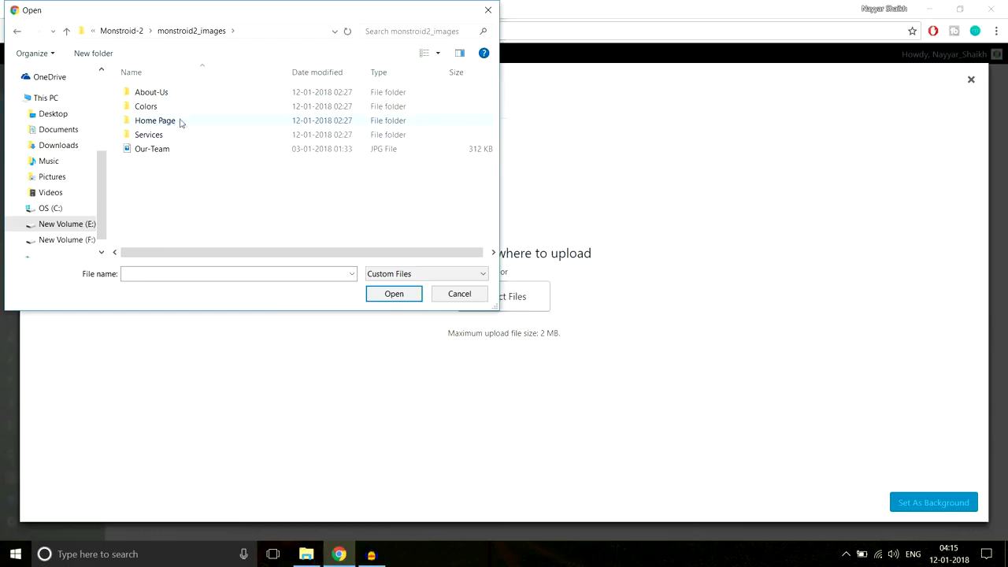
pyautogui.doubleClick(155, 120)
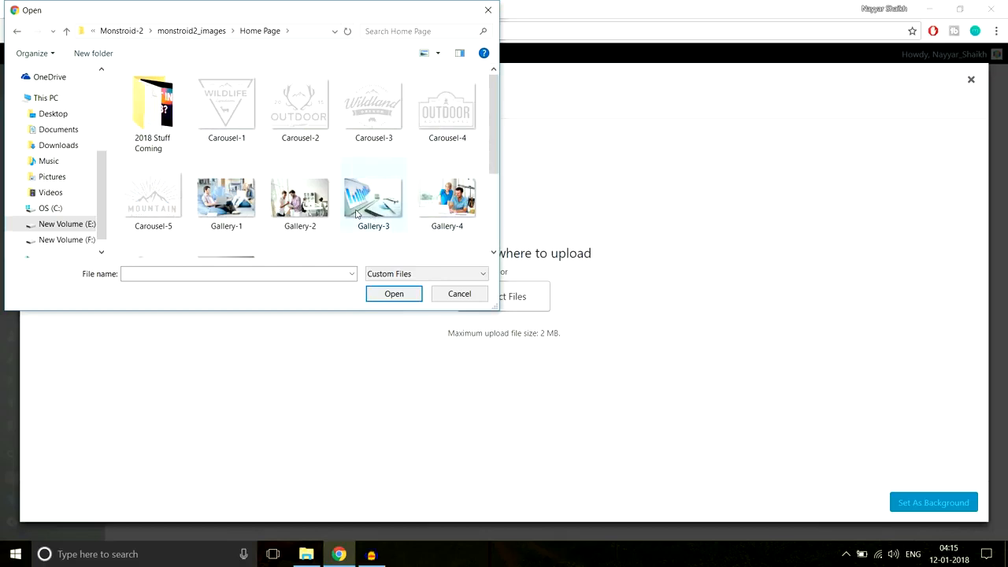
pyautogui.scroll(-3, 385, 226)
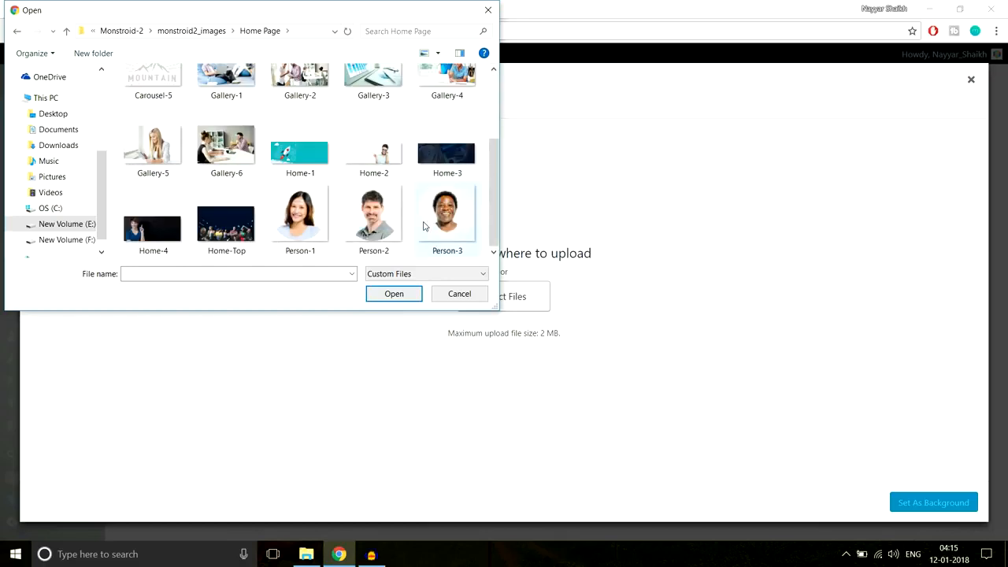
pyautogui.click(234, 233)
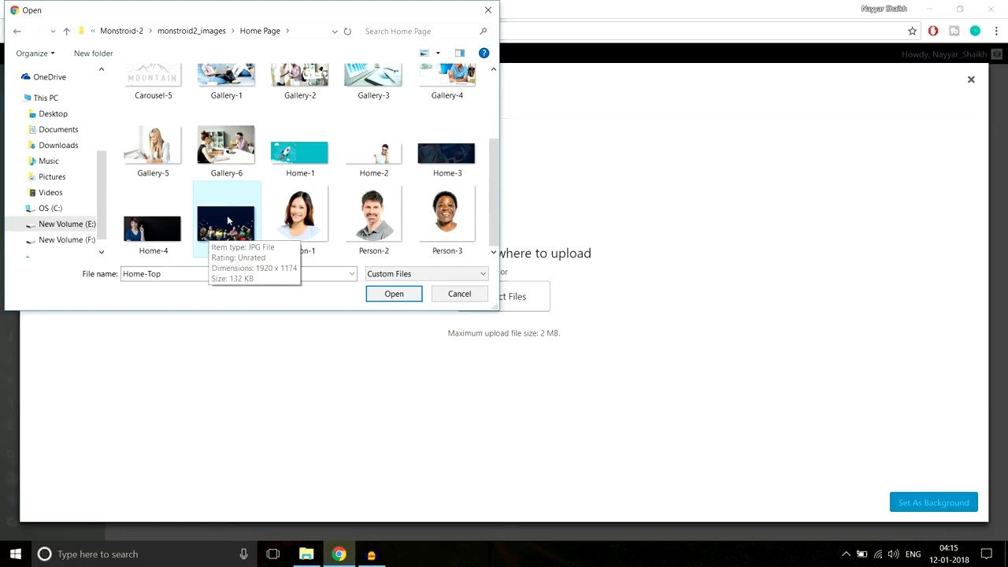
pyautogui.click(395, 294)
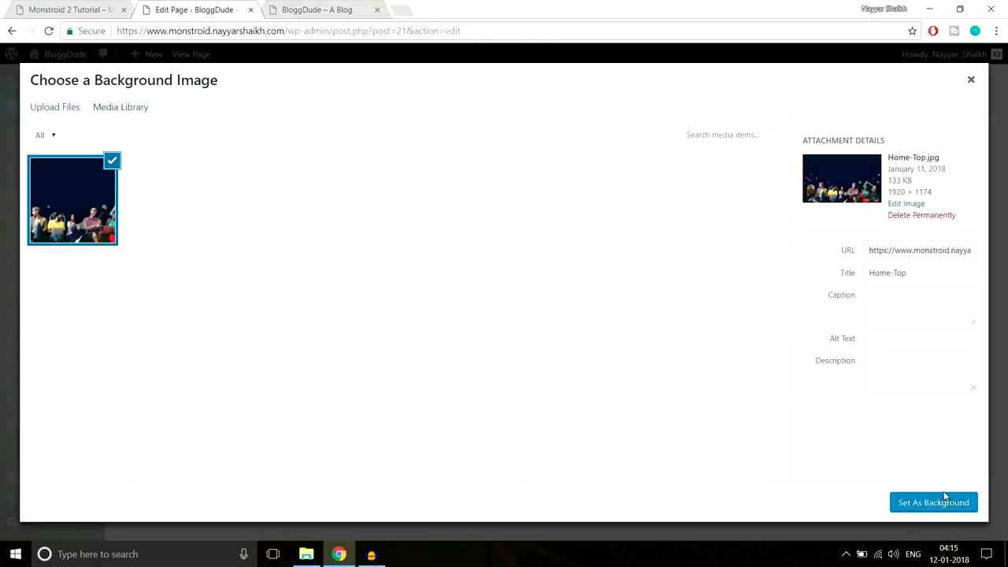
# - Set Home-Top.jpg as the section's background image and look over the section settings
pyautogui.click(935, 512)
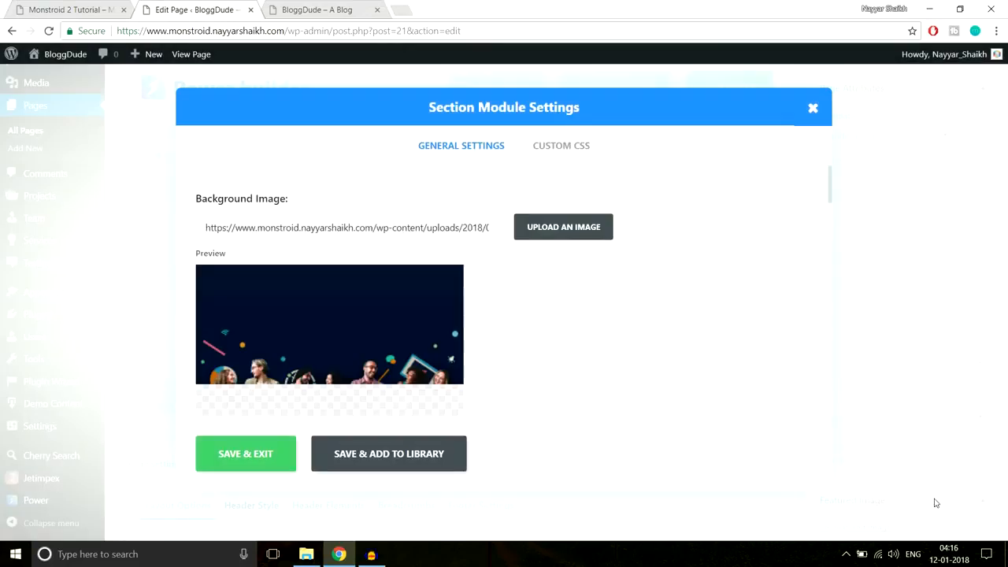
pyautogui.scroll(-3, 785, 376)
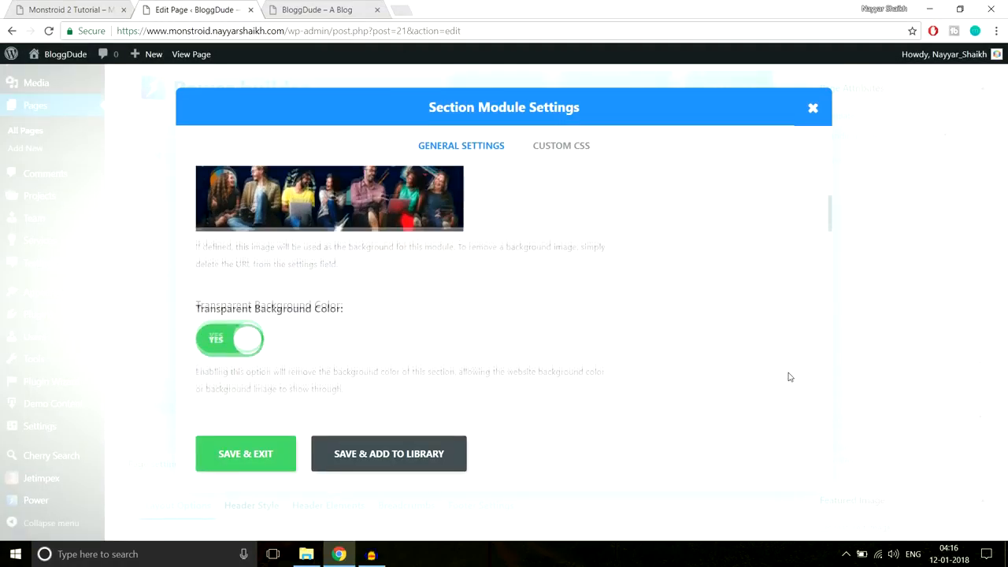
pyautogui.scroll(-5, 790, 378)
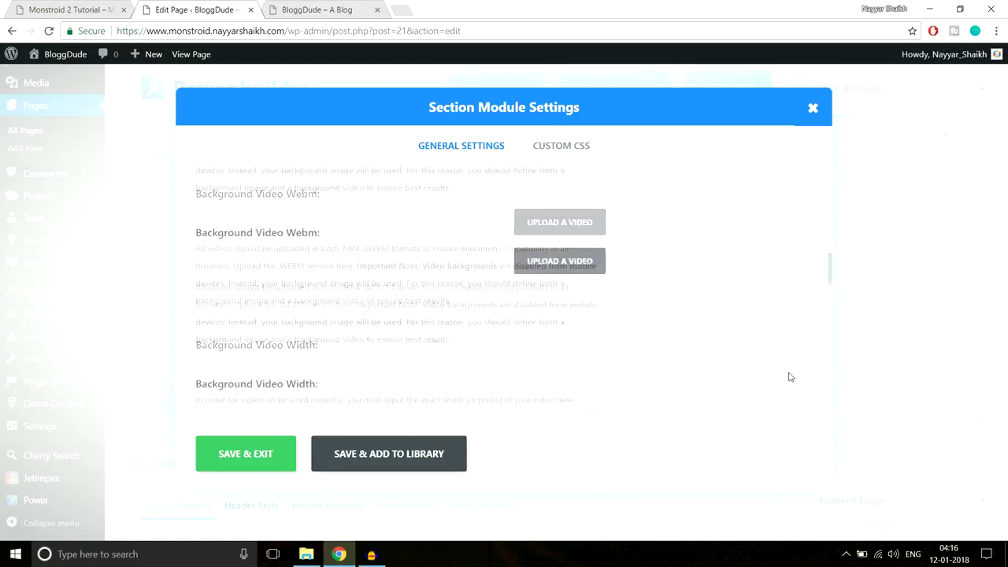
pyautogui.scroll(-2, 789, 377)
pyautogui.scroll(4, 790, 377)
pyautogui.scroll(-1, 520, 329)
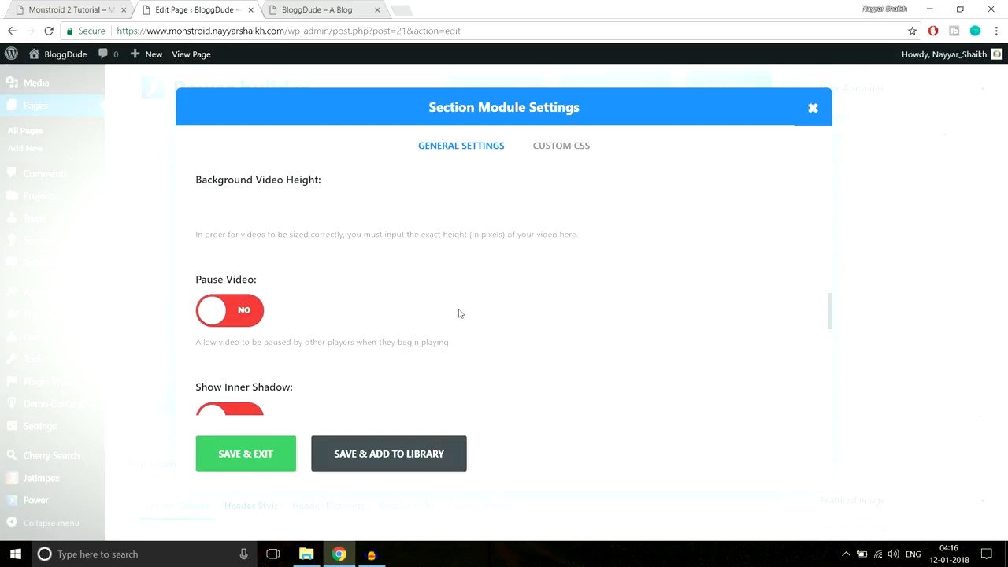
pyautogui.scroll(-1, 433, 292)
pyautogui.scroll(1, 437, 294)
# - Save and close the section settings, then update the Homepage
pyautogui.click(348, 200)
pyautogui.scroll(-1, 409, 281)
pyautogui.scroll(-1, 313, 248)
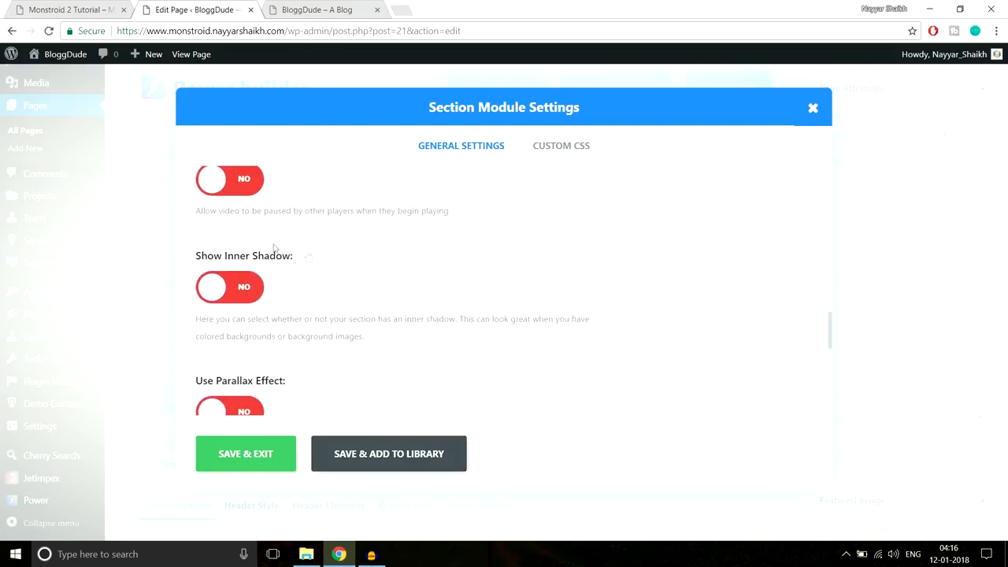
pyautogui.scroll(-2, 245, 285)
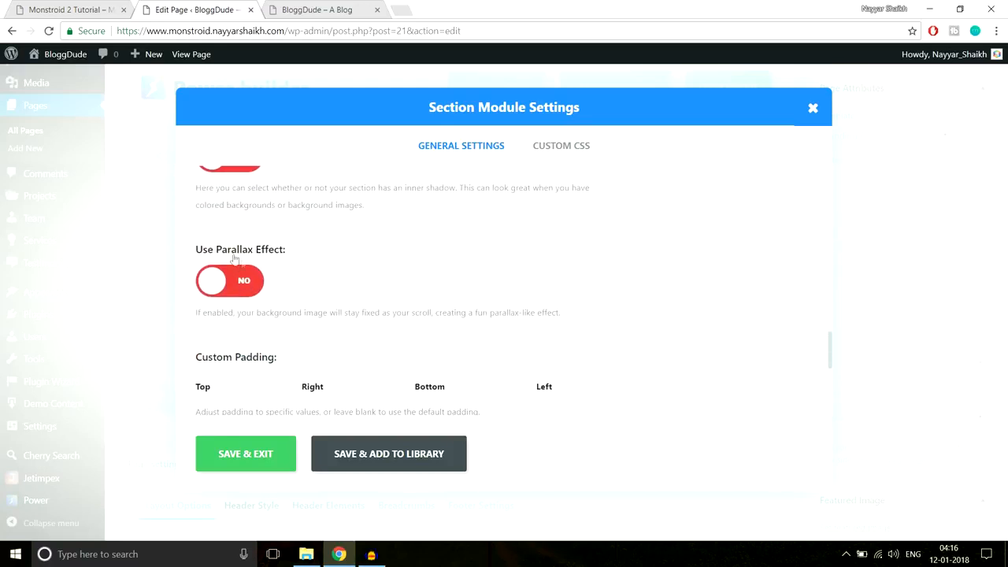
pyautogui.scroll(-1, 315, 249)
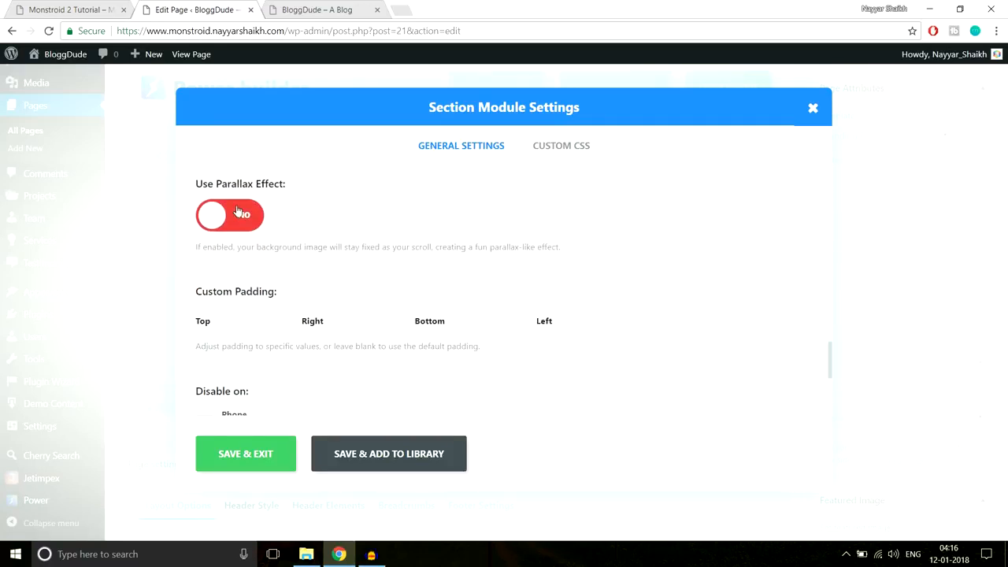
pyautogui.scroll(3, 314, 252)
pyautogui.scroll(-5, 317, 263)
pyautogui.scroll(1, 319, 263)
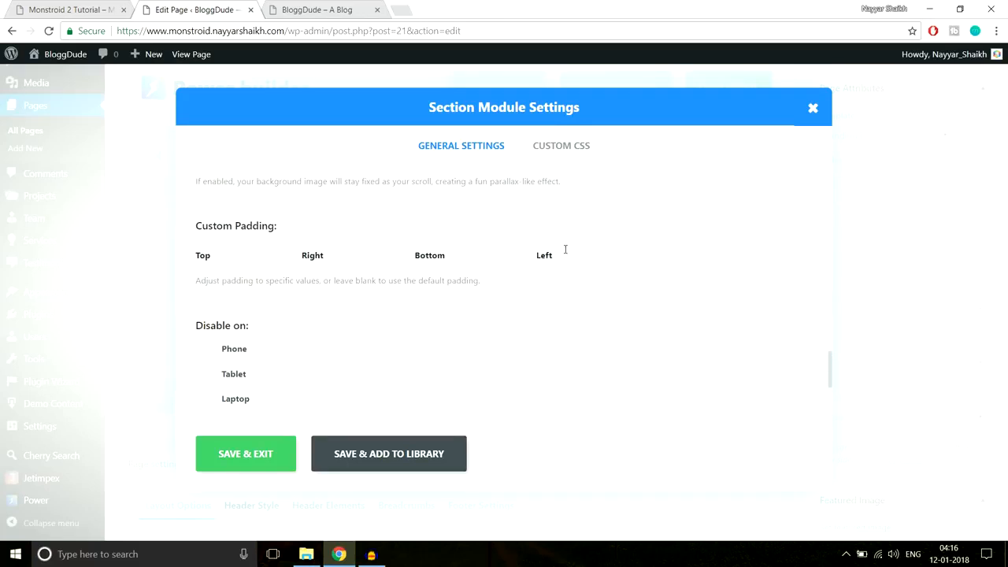
pyautogui.scroll(-3, 572, 288)
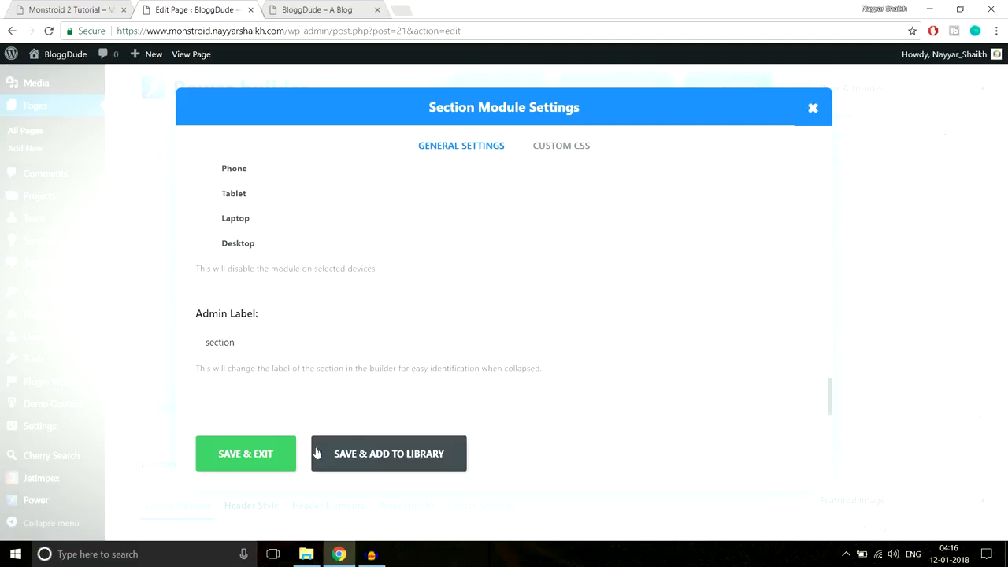
pyautogui.click(260, 456)
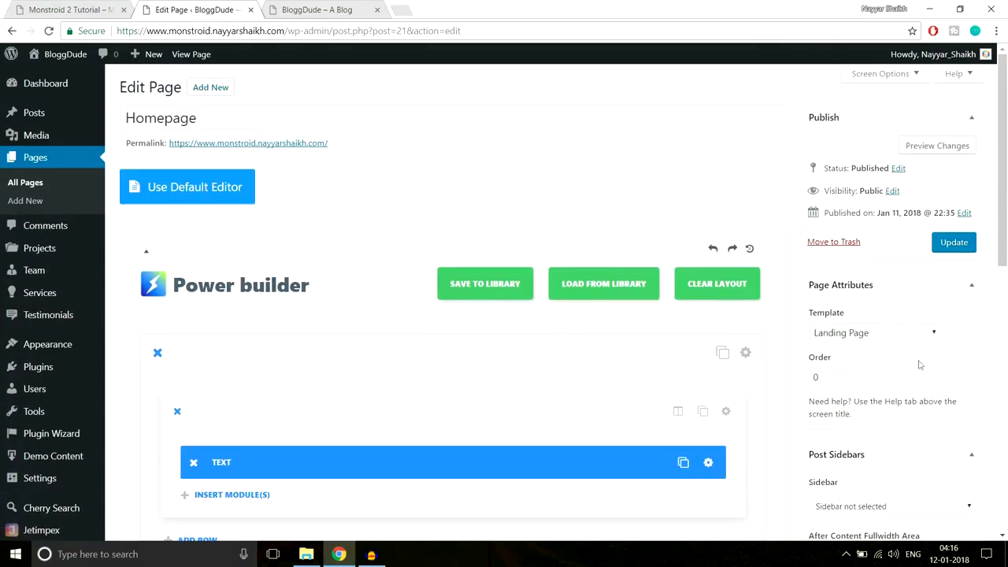
pyautogui.click(952, 243)
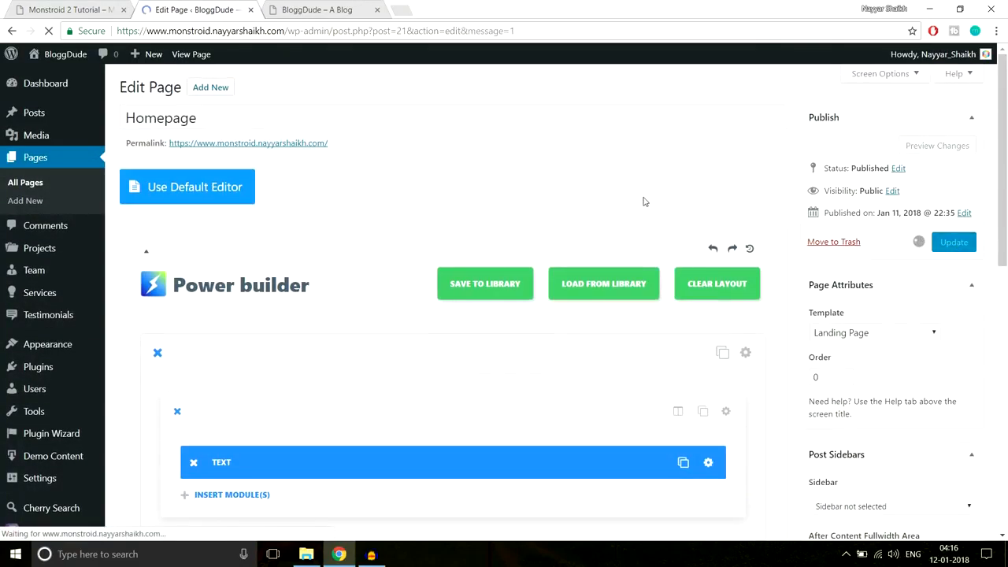
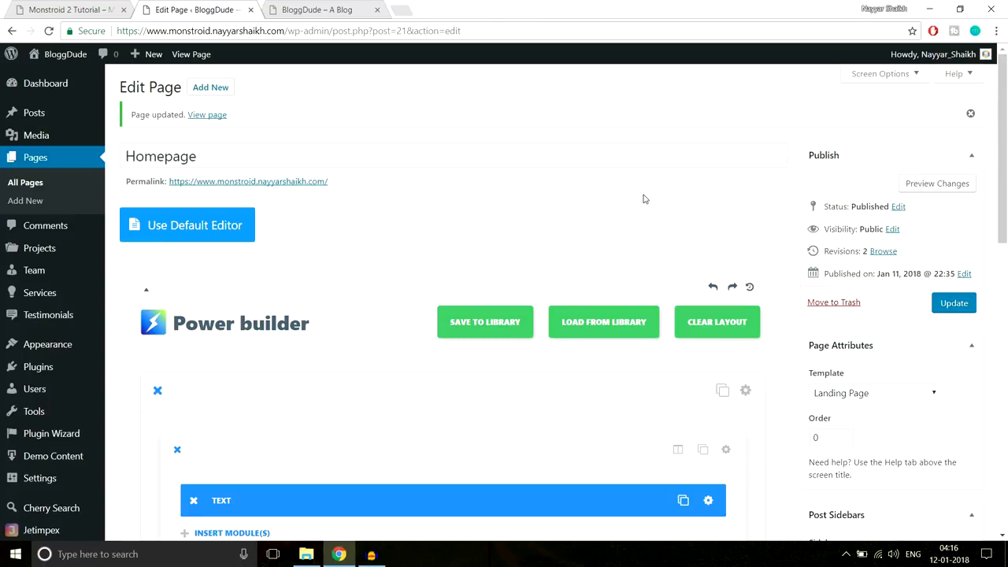
# - Reload the live front page and inspect its hero heading and subtitle
pyautogui.click(321, 8)
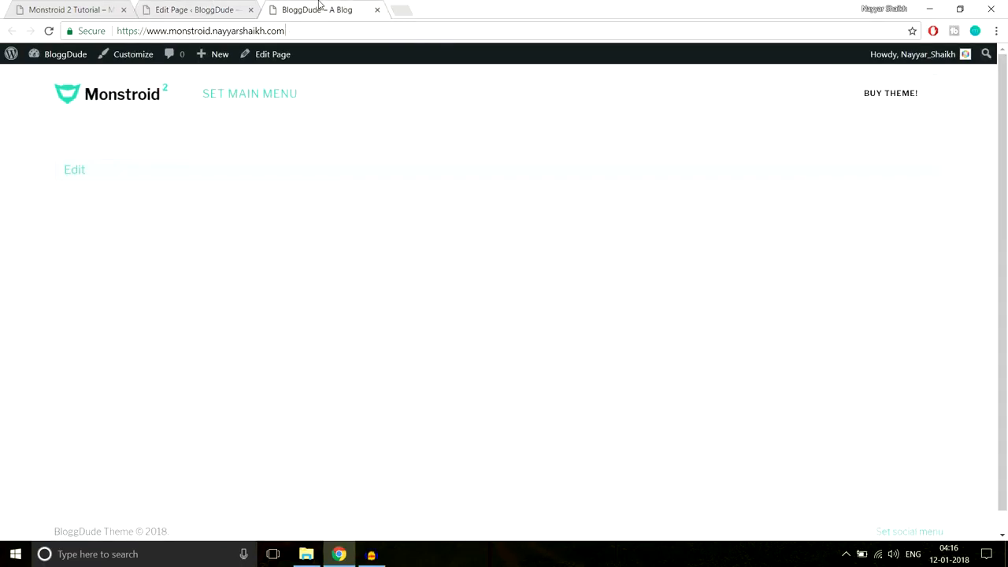
pyautogui.press('F5')
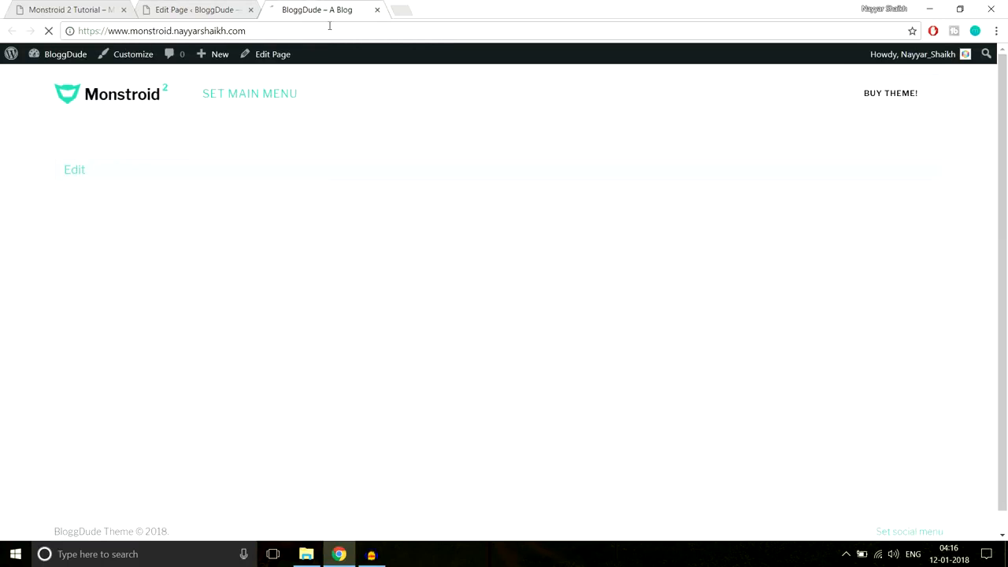
pyautogui.moveTo(366, 136); pyautogui.dragTo(734, 200)
pyautogui.click(806, 238)
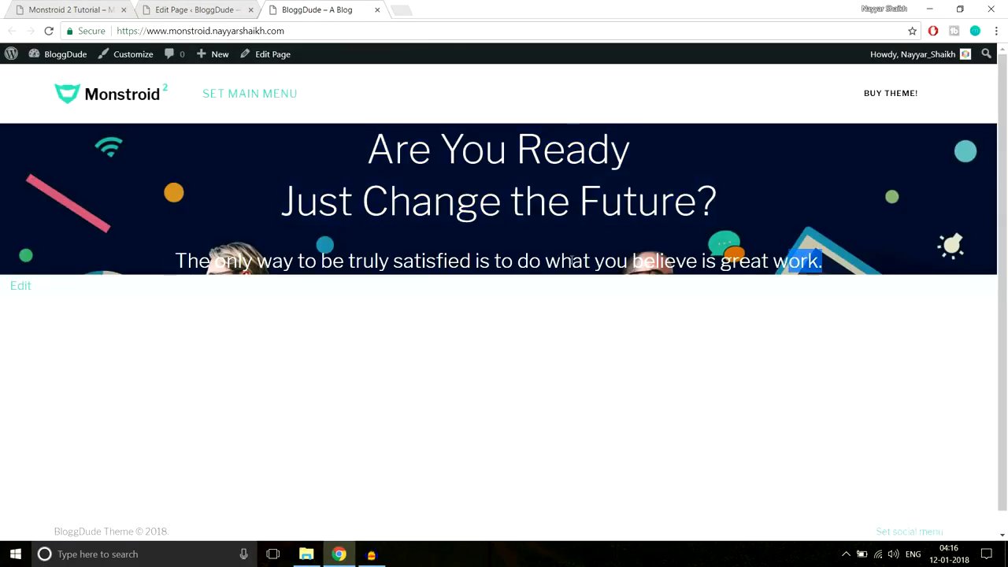
pyautogui.moveTo(824, 260); pyautogui.dragTo(131, 261)
pyautogui.click(159, 239)
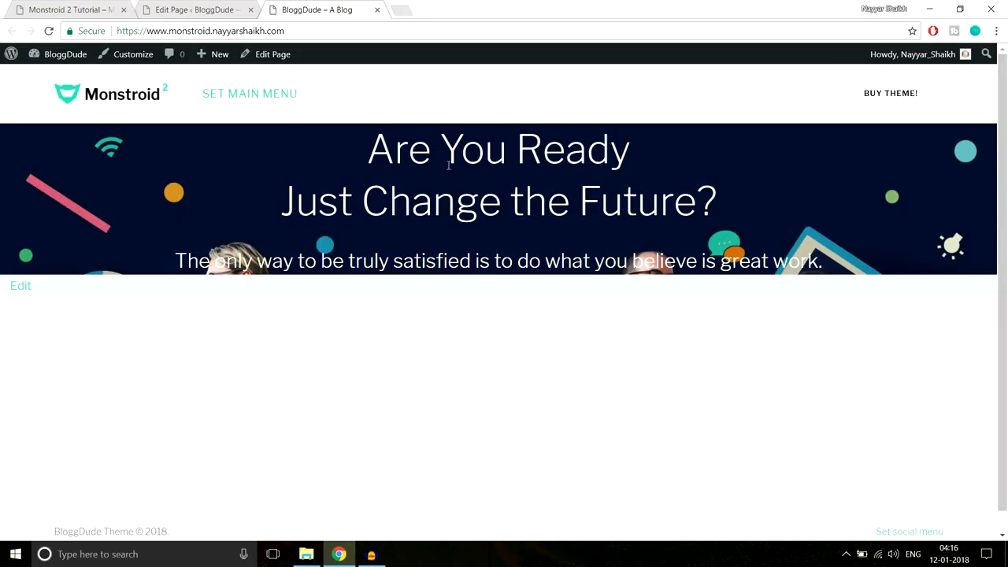
pyautogui.moveTo(423, 144); pyautogui.dragTo(821, 261)
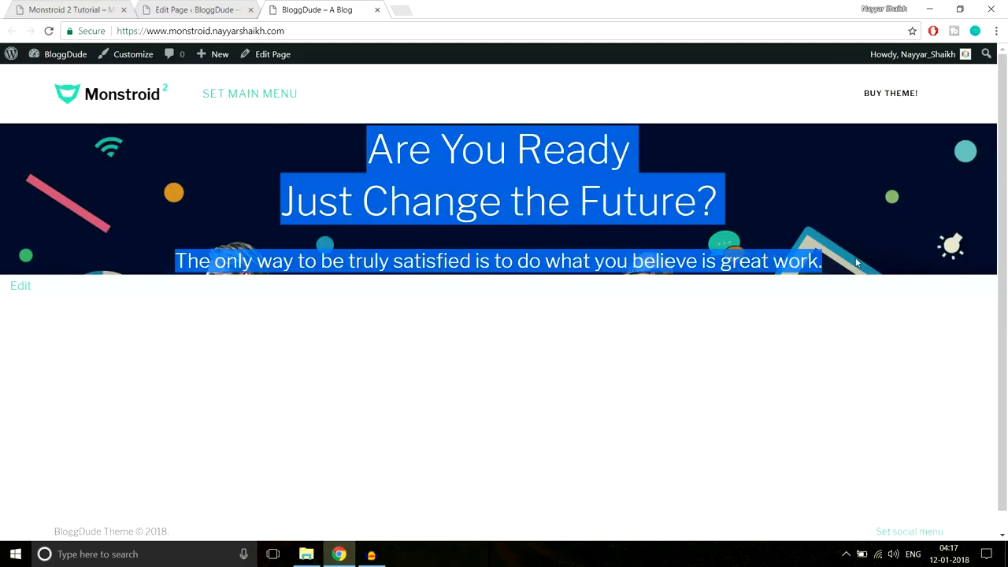
pyautogui.click(522, 155)
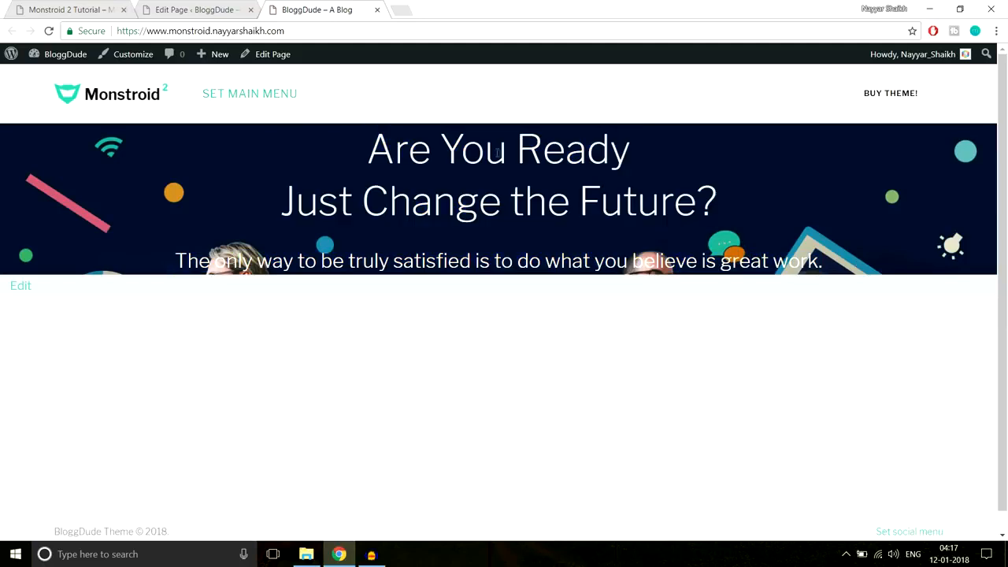
# - Compare the site against the Monstroid 2 demo homepage
pyautogui.click(90, 9)
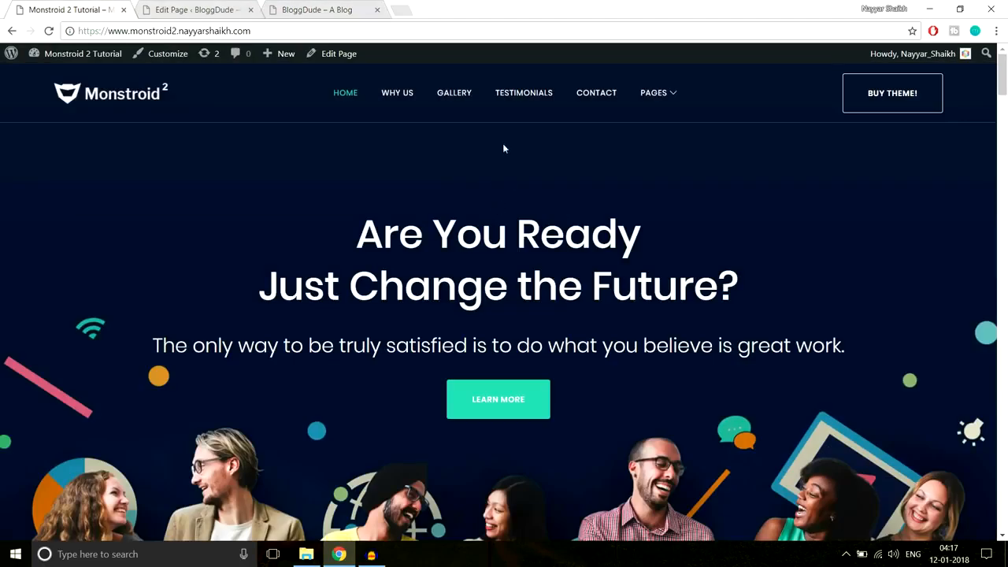
pyautogui.scroll(-2, 544, 341)
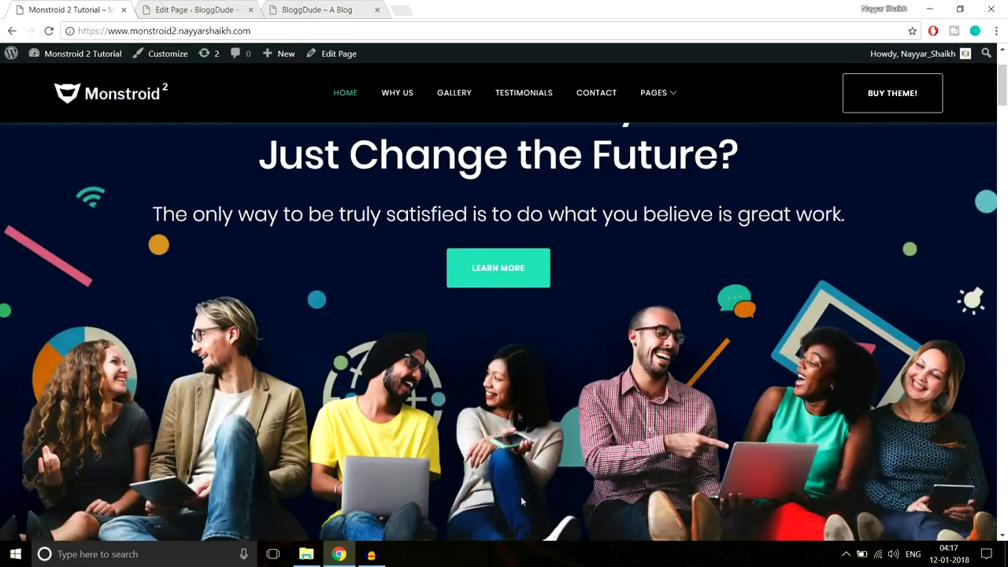
pyautogui.scroll(2, 546, 457)
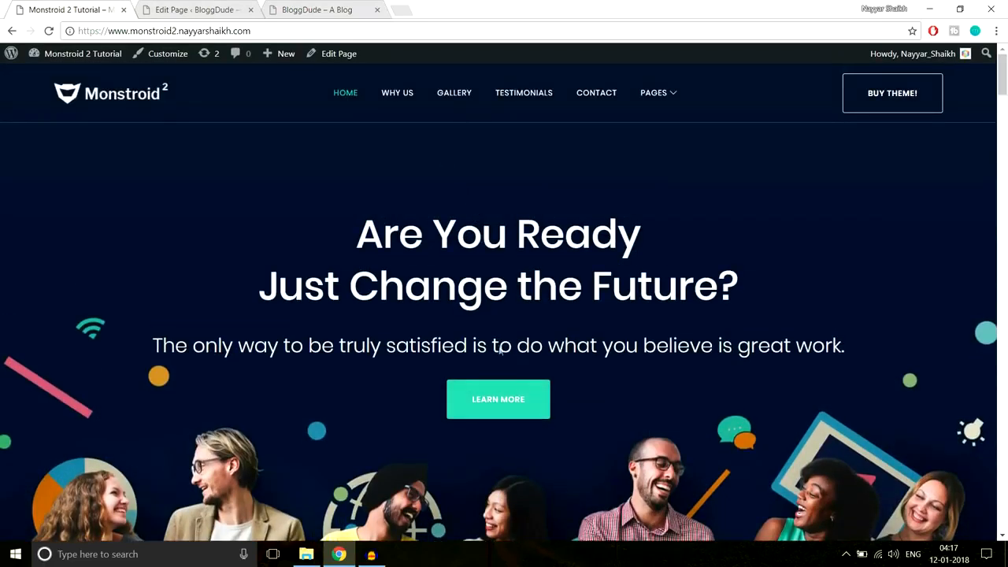
pyautogui.click(315, 10)
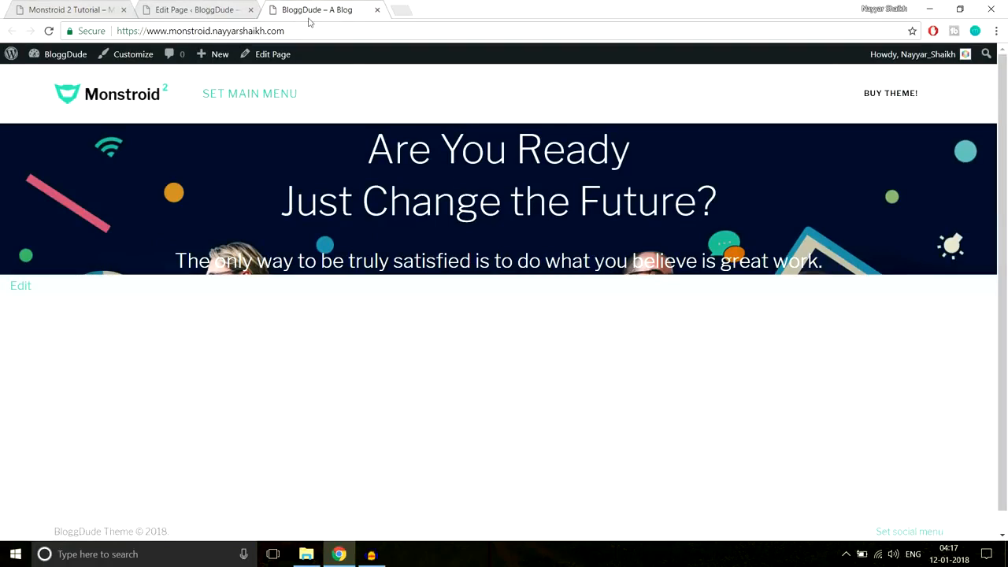
# - Give the section 220px top and 440px bottom custom padding, then save and update the Homepage
pyautogui.click(206, 8)
pyautogui.scroll(-2, 735, 266)
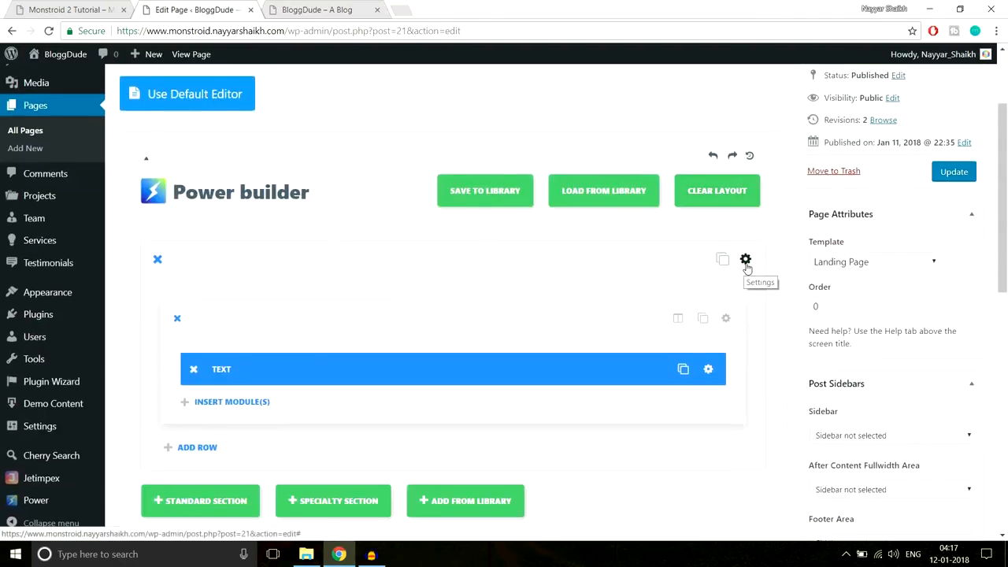
pyautogui.click(746, 261)
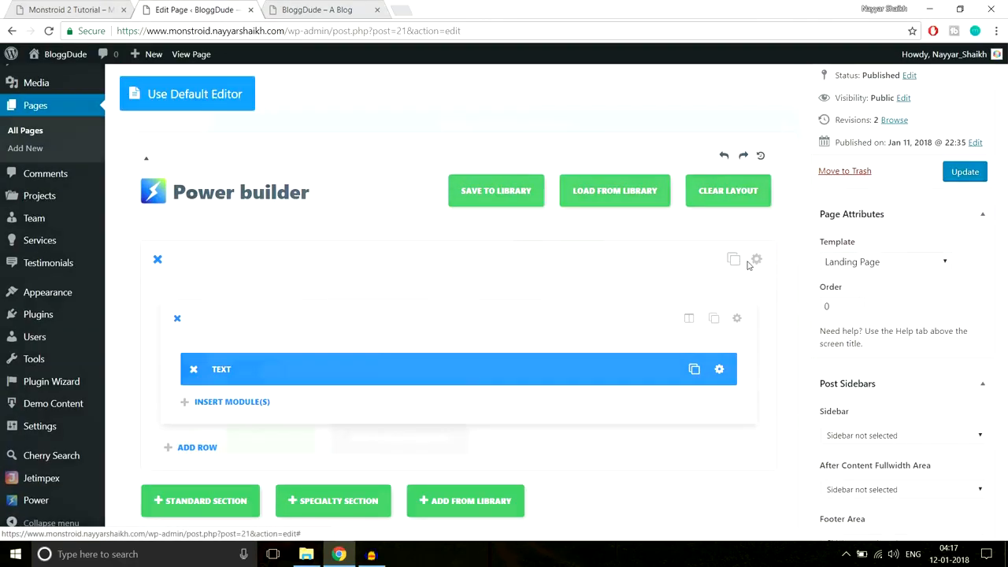
pyautogui.scroll(-1, 728, 297)
pyautogui.scroll(-10, 728, 297)
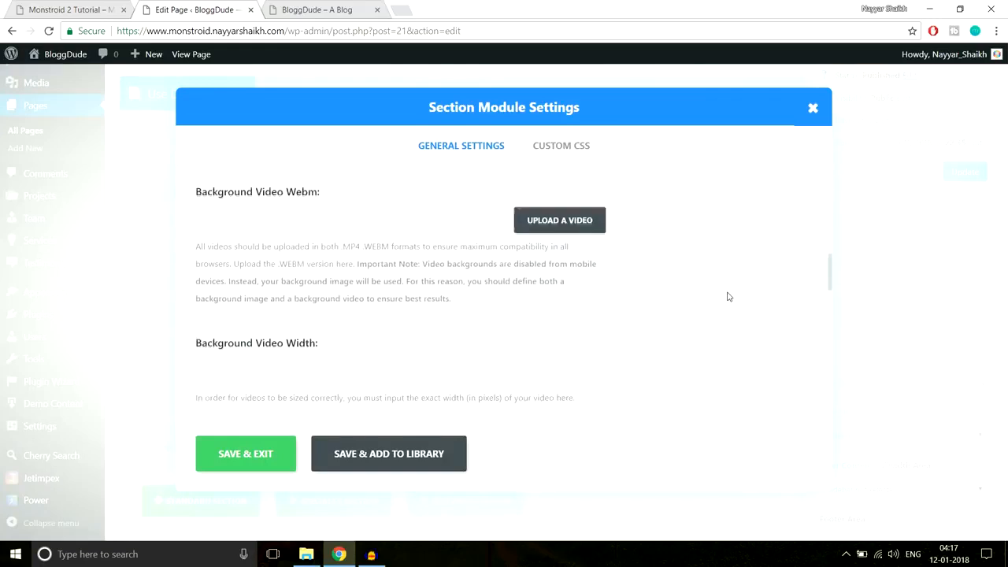
pyautogui.scroll(-3, 728, 297)
pyautogui.scroll(2, 727, 294)
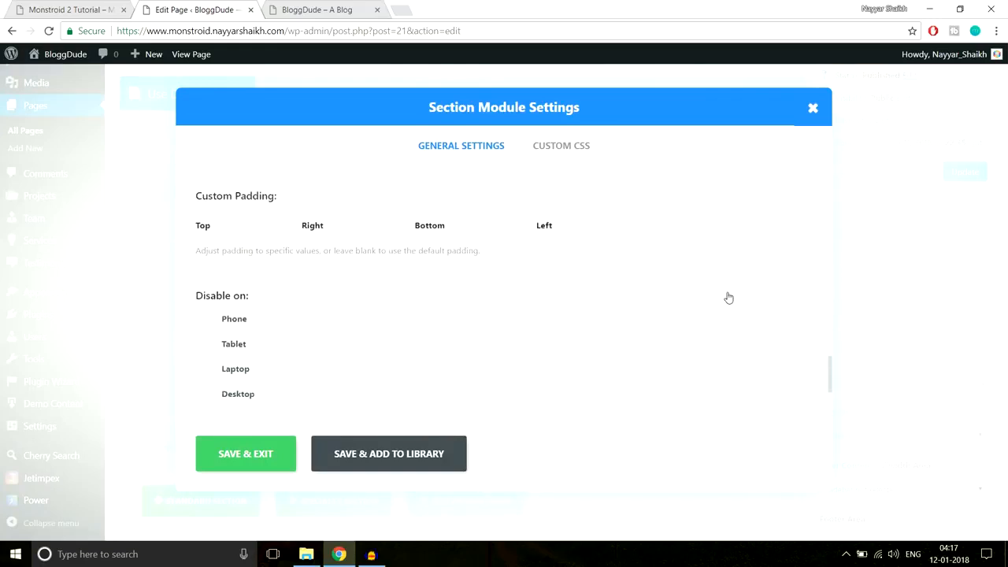
pyautogui.click(257, 322)
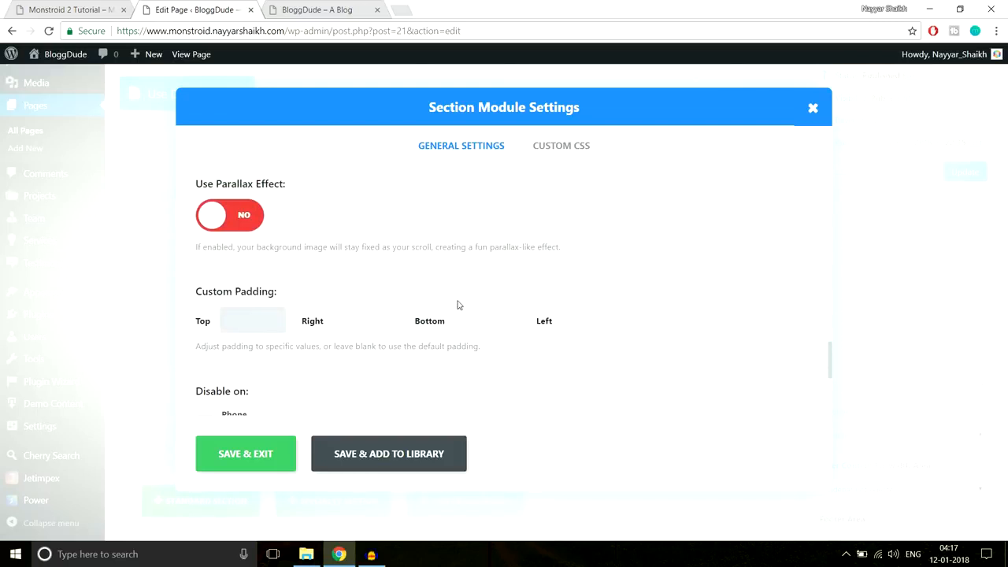
pyautogui.write('220px')
pyautogui.click(488, 320)
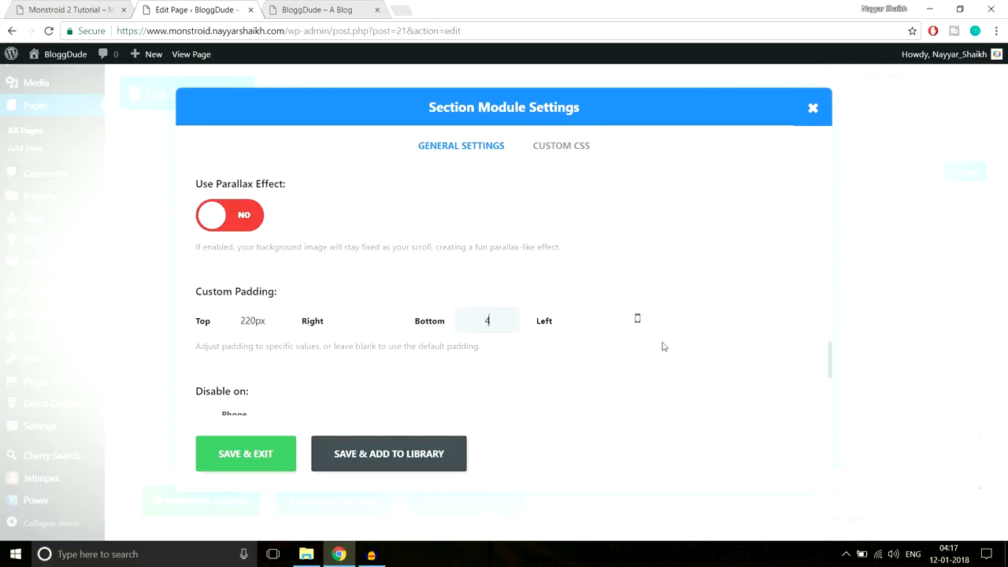
pyautogui.write('440px')
pyautogui.click(263, 450)
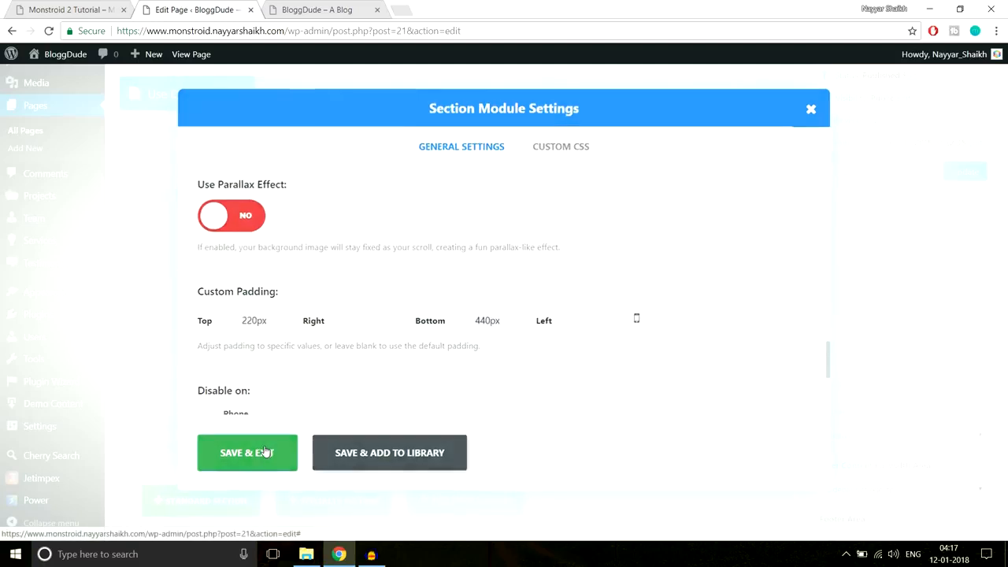
pyautogui.click(952, 179)
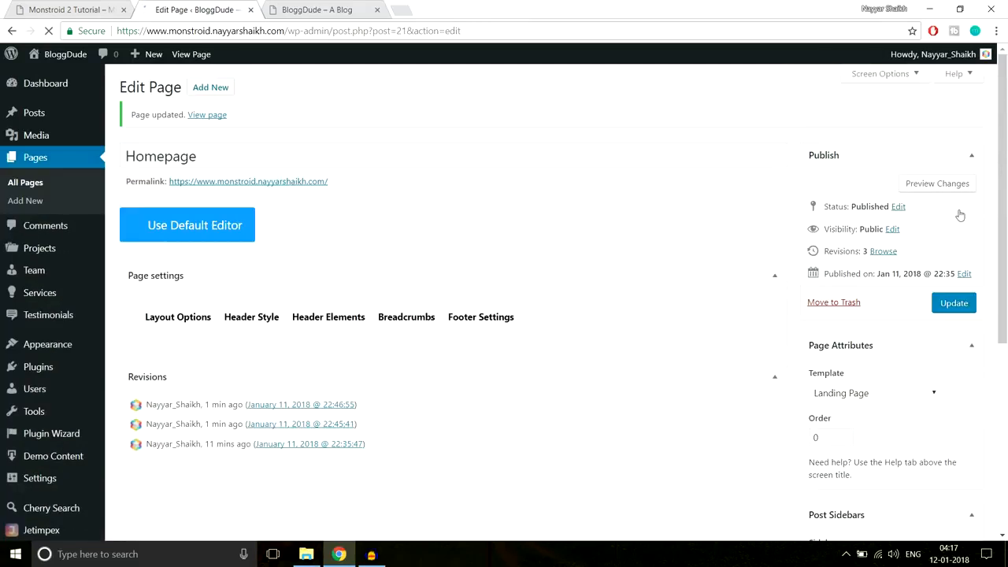
pyautogui.click(323, 10)
pyautogui.click(348, 35)
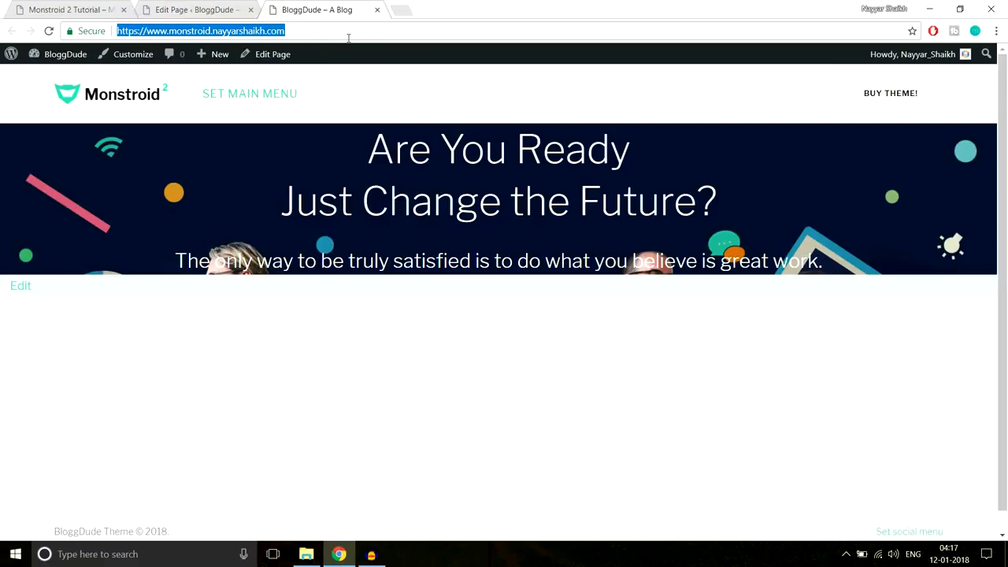
pyautogui.press('Return')
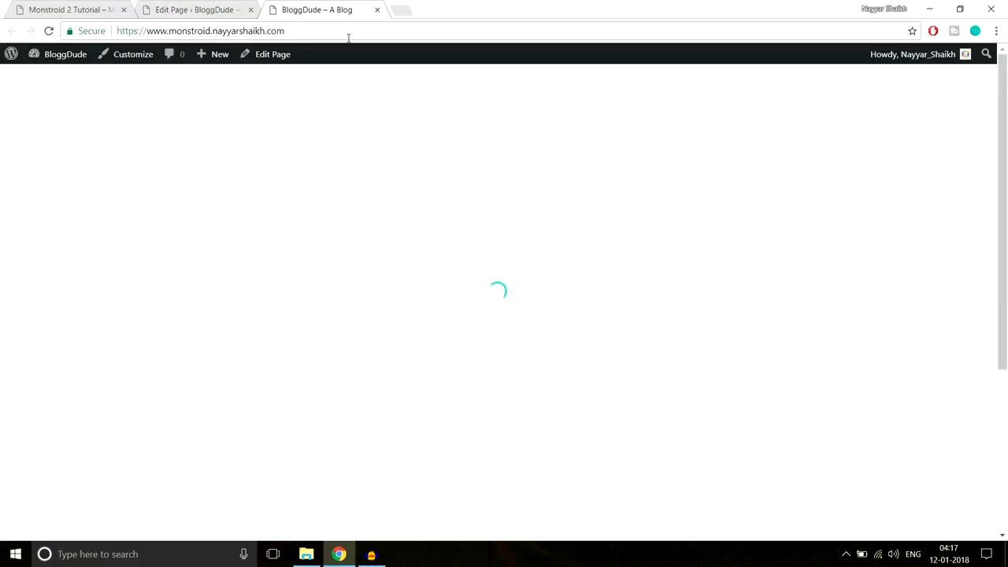
pyautogui.scroll(-5, 540, 332)
pyautogui.scroll(3, 542, 332)
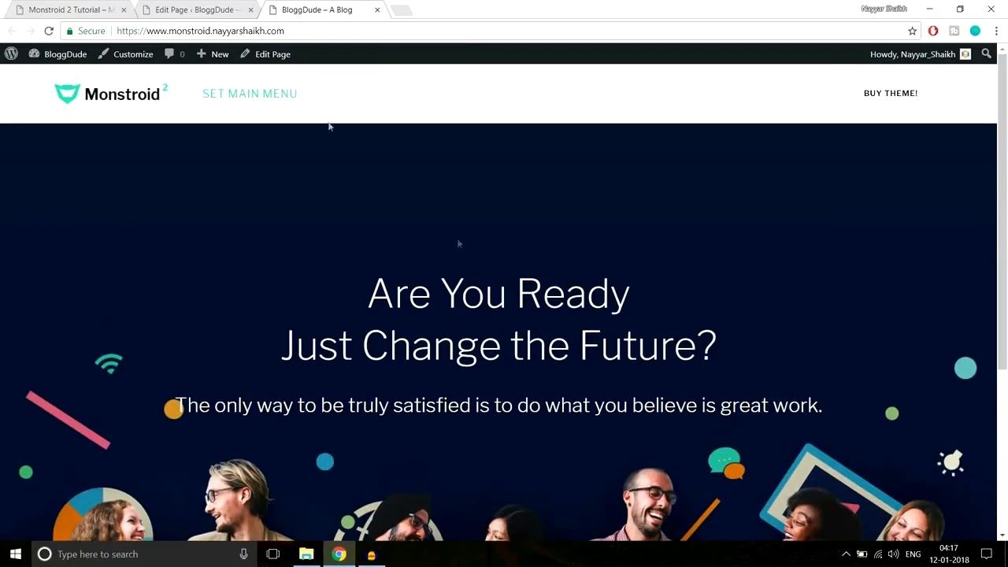
pyautogui.click(71, 9)
pyautogui.click(299, 8)
pyautogui.scroll(-2, 783, 301)
pyautogui.scroll(2, 588, 239)
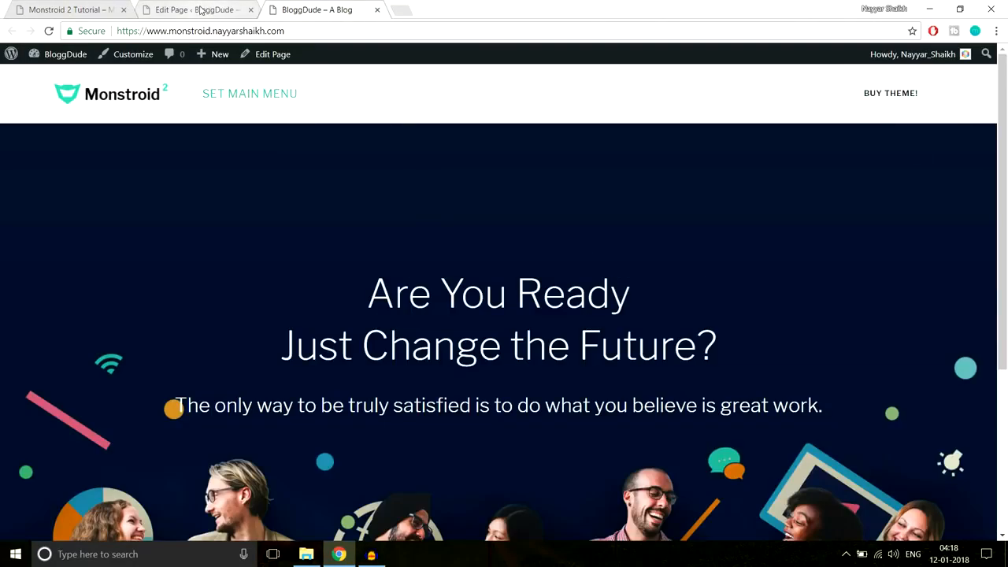
pyautogui.click(201, 9)
pyautogui.click(48, 6)
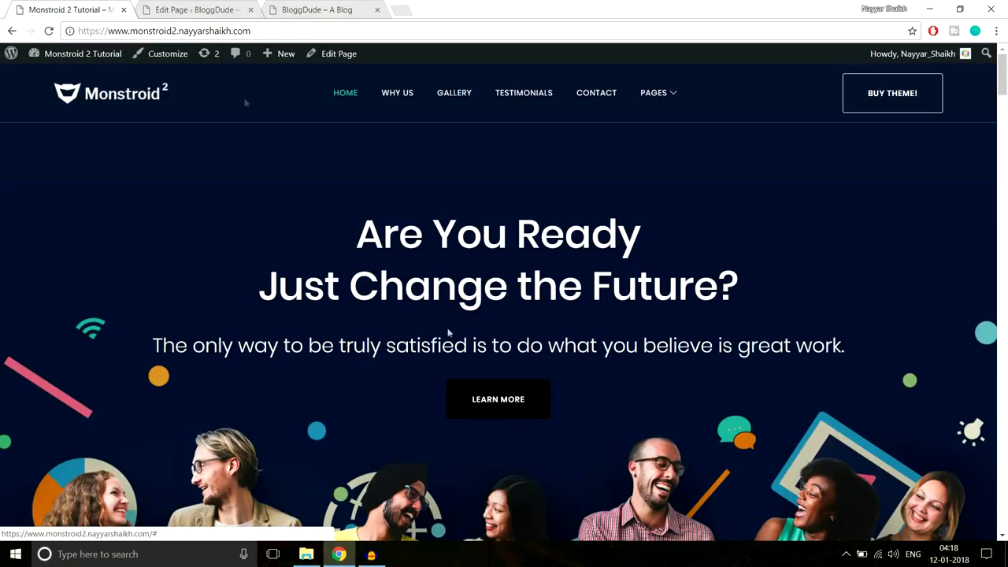
pyautogui.click(190, 9)
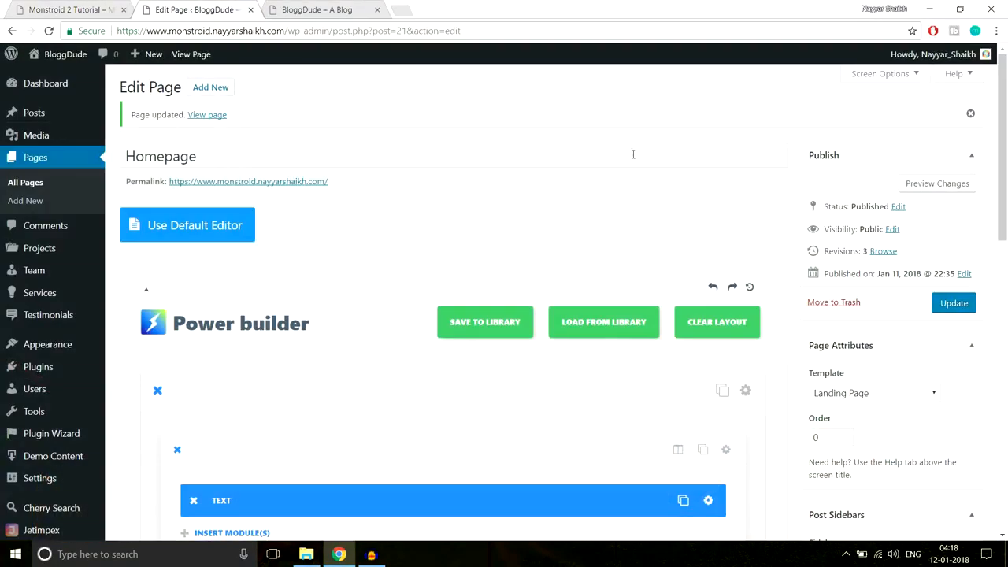
pyautogui.scroll(-3, 658, 204)
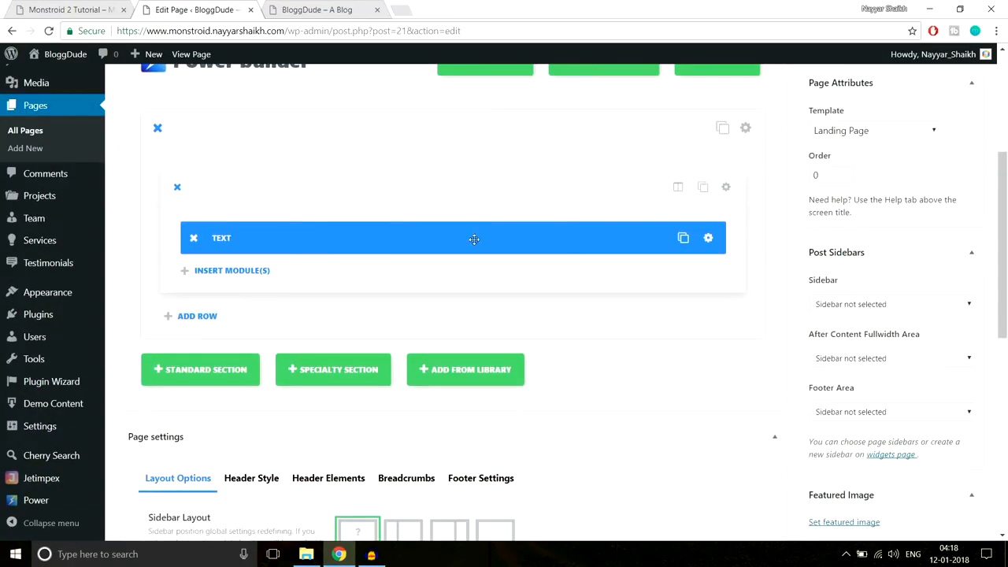
# - Add a Button module to the section's row, checking the demo's LEARN MORE button
pyautogui.click(236, 273)
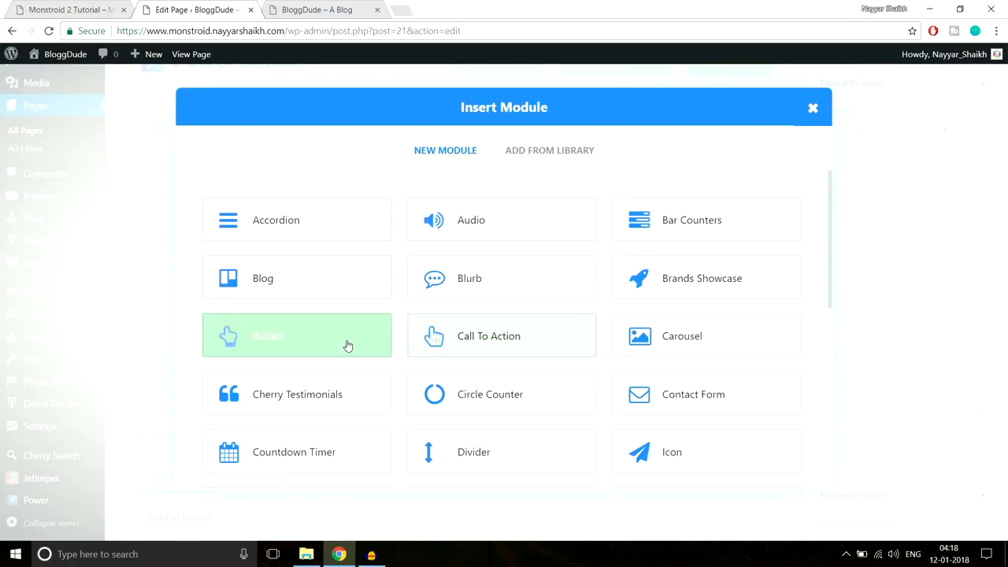
pyautogui.click(267, 350)
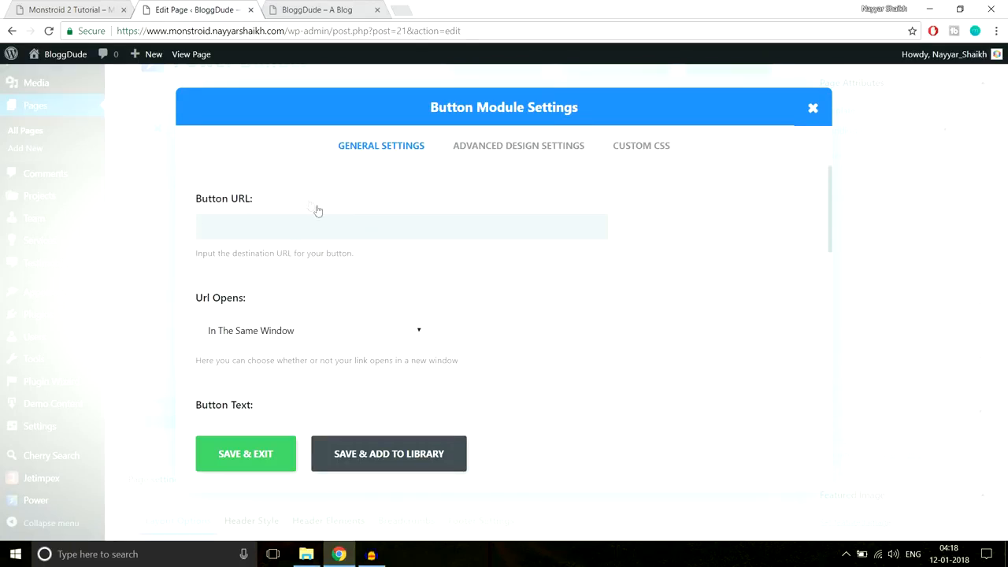
pyautogui.click(82, 8)
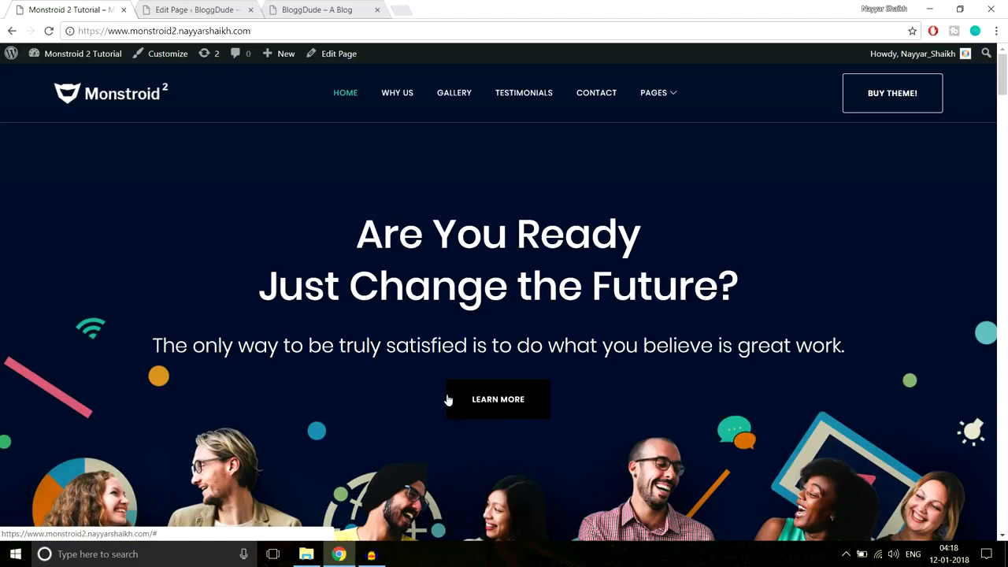
pyautogui.click(221, 9)
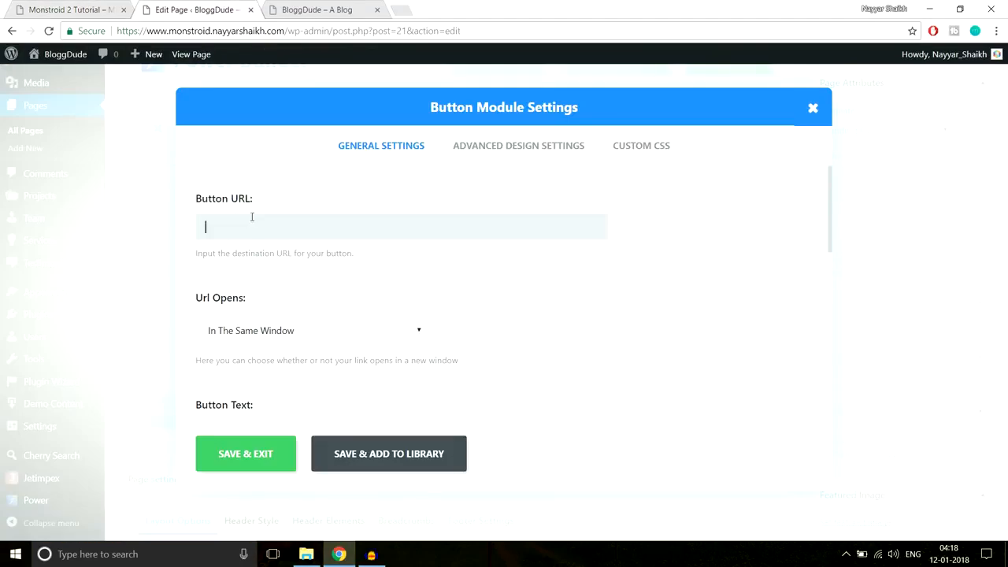
# - Copy the demo's Contact Us link address and paste it into the Button URL
pyautogui.click(76, 8)
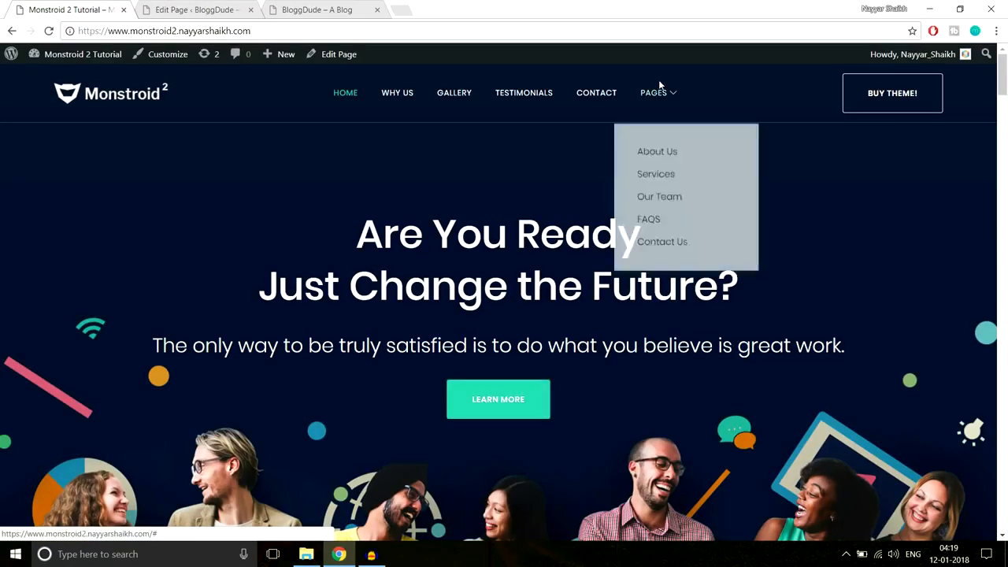
pyautogui.moveTo(666, 94)
pyautogui.rightClick(667, 237)
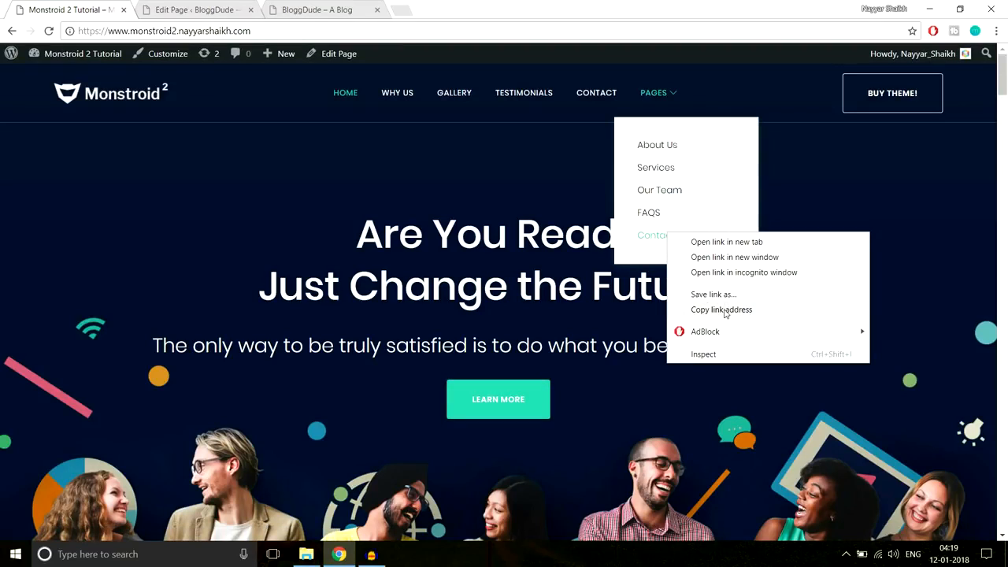
pyautogui.click(732, 310)
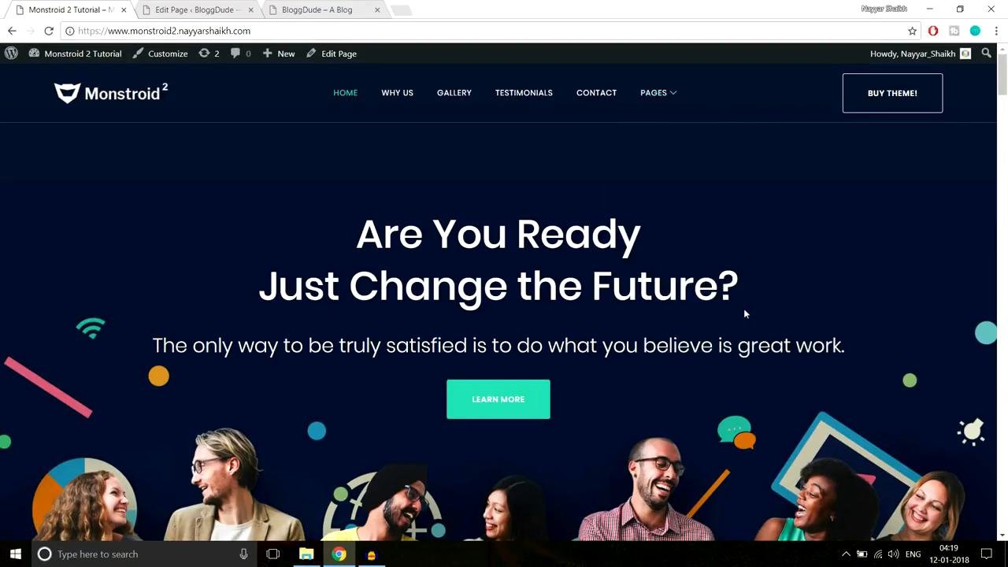
pyautogui.hotkey('ctrl', 'Tab')
pyautogui.click(321, 226)
pyautogui.hotkey('ctrl', 'v')
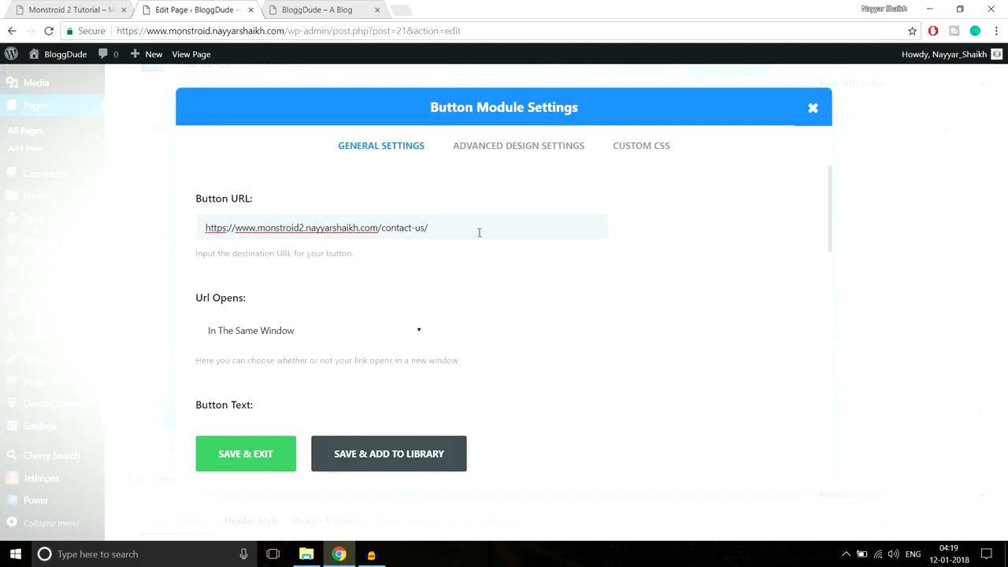
pyautogui.moveTo(448, 230); pyautogui.dragTo(190, 239)
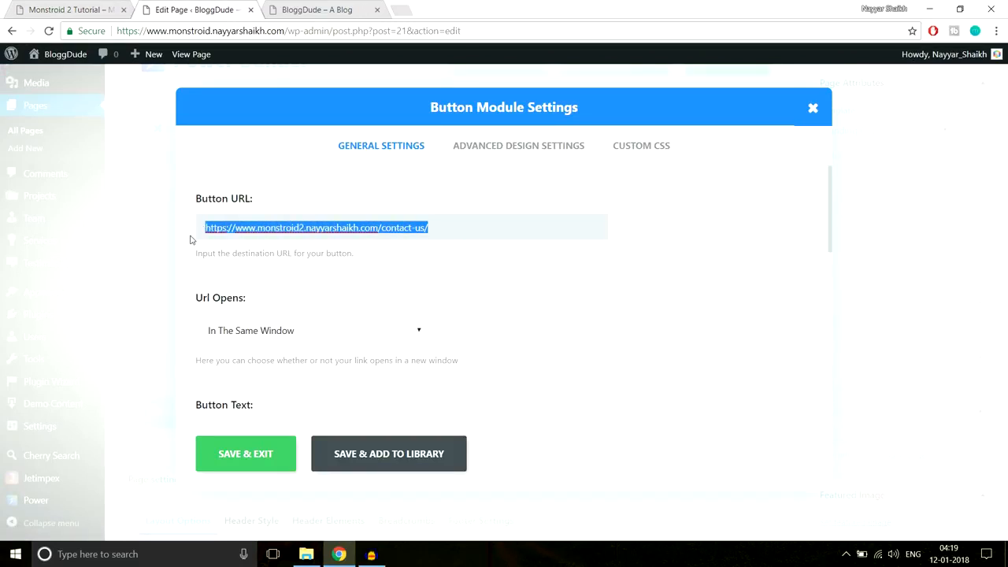
# - Replace the Button URL with # and keep the link opening in the same window
pyautogui.write('#')
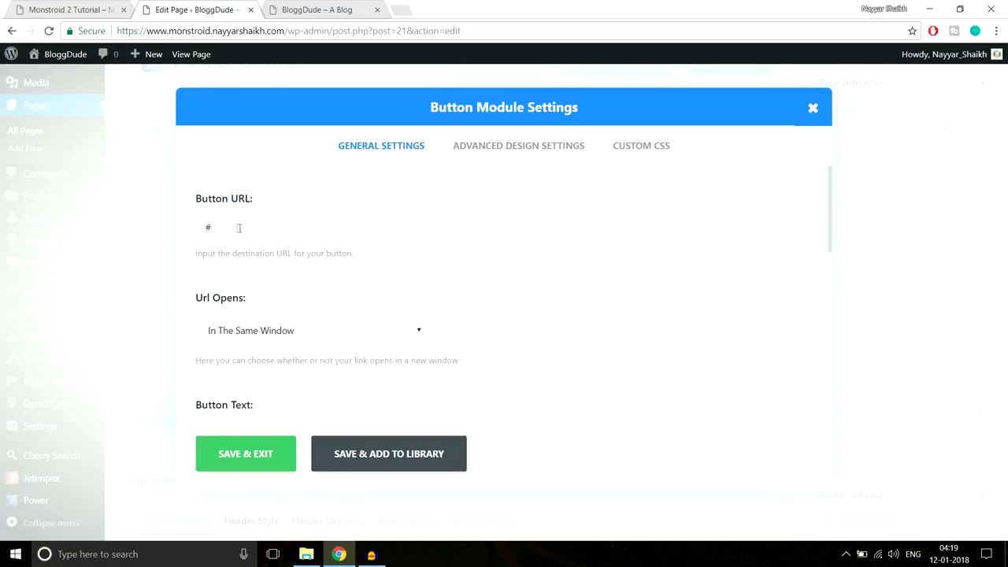
pyautogui.scroll(-3, 322, 254)
pyautogui.scroll(1, 358, 265)
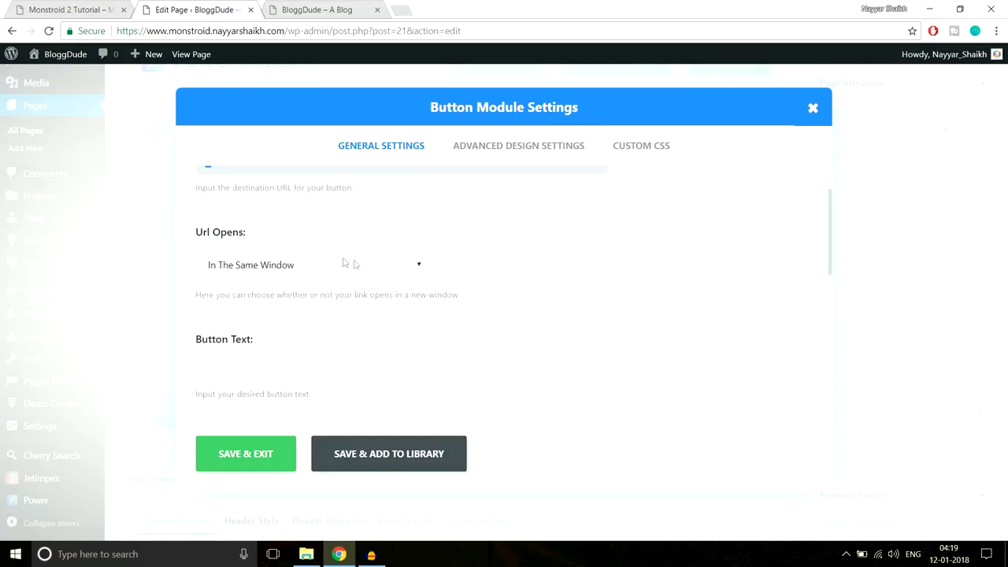
pyautogui.click(332, 261)
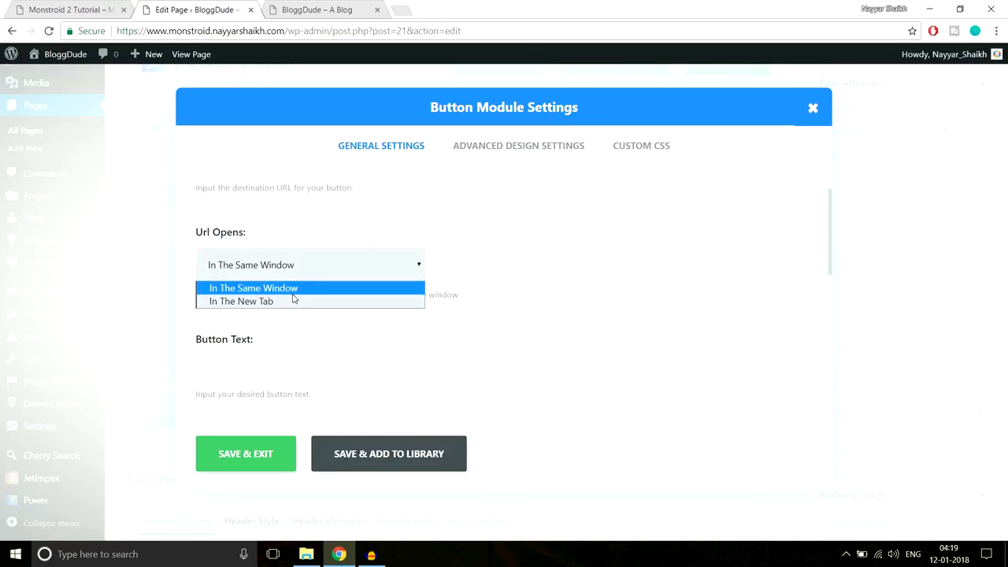
pyautogui.click(528, 280)
# - After checking the live Learn More button, set the button alignment to Center
pyautogui.click(63, 4)
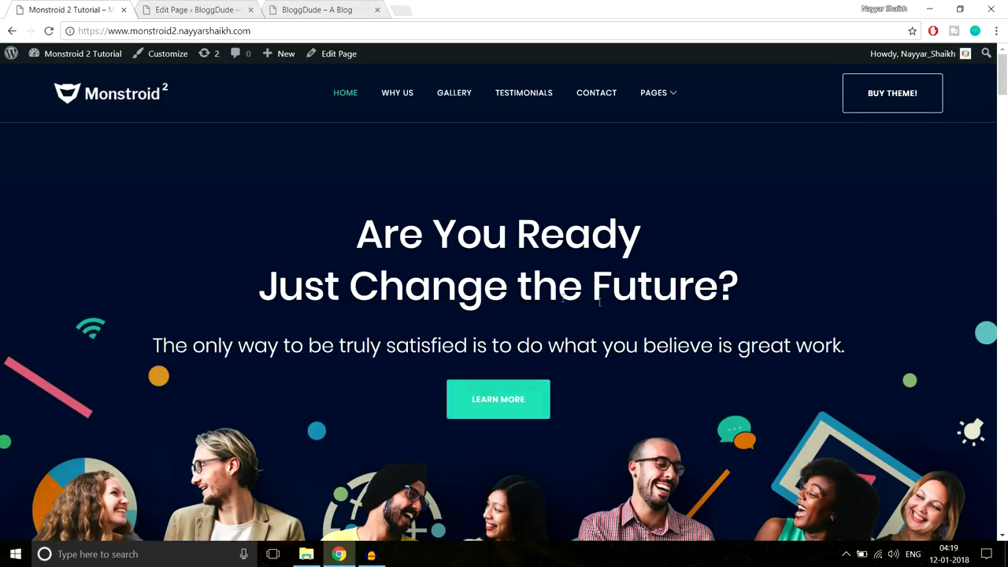
pyautogui.click(234, 9)
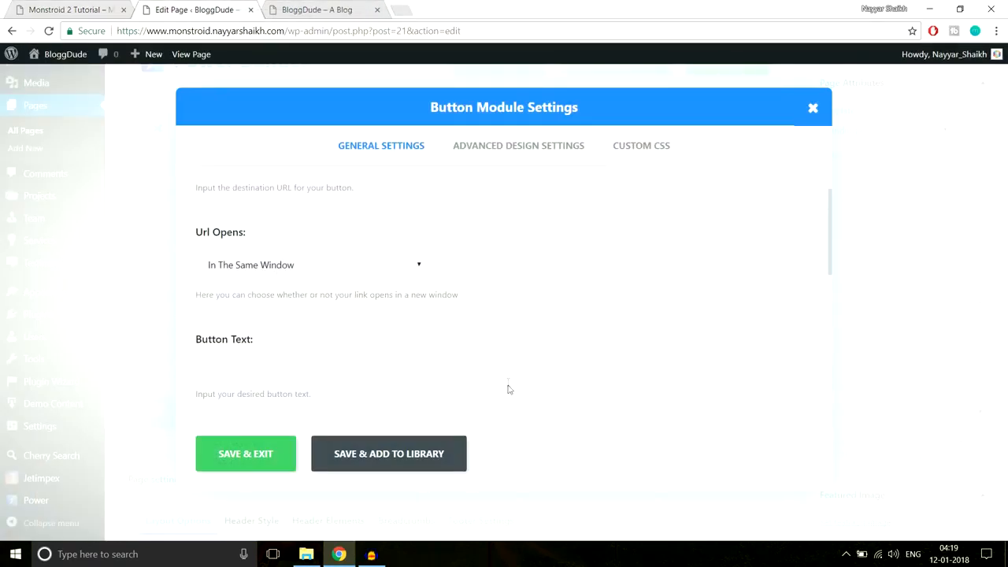
pyautogui.scroll(-1, 588, 346)
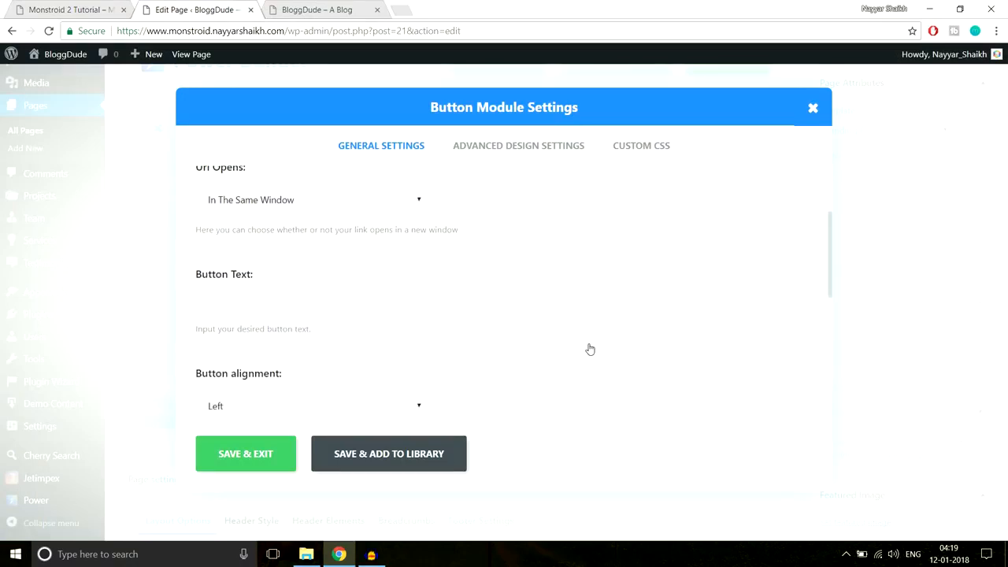
pyautogui.click(75, 10)
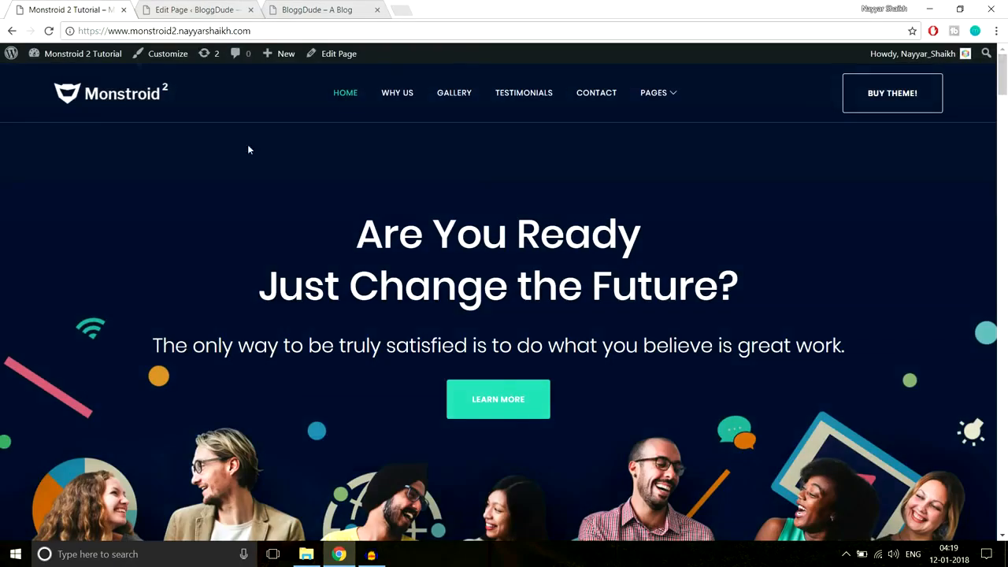
pyautogui.scroll(-2, 535, 440)
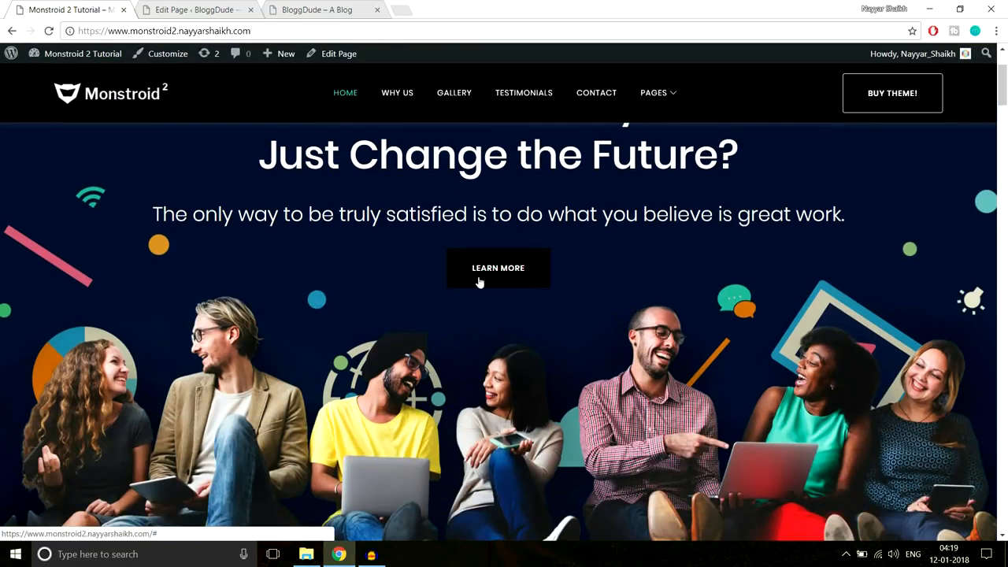
pyautogui.click(190, 10)
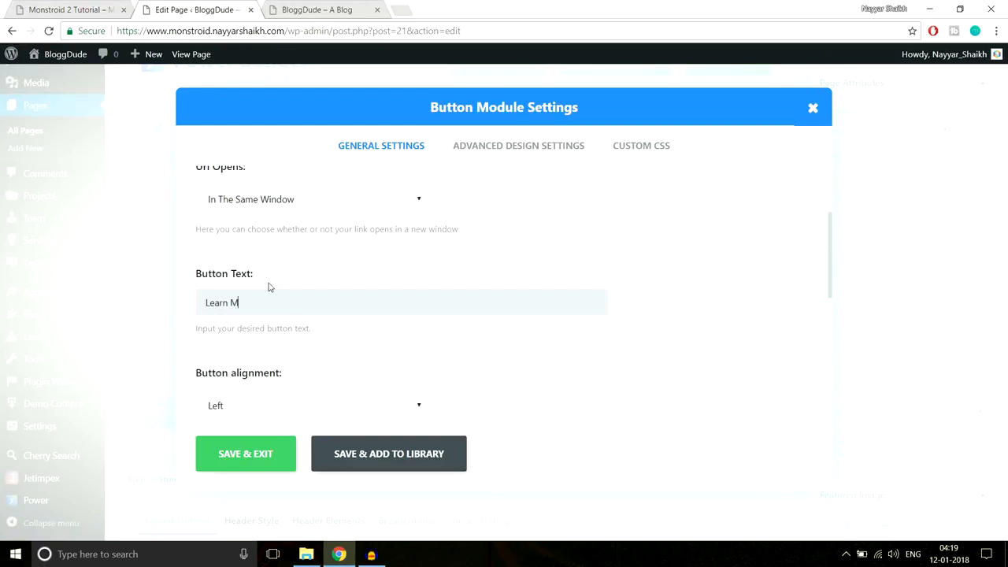
pyautogui.scroll(-2, 701, 193)
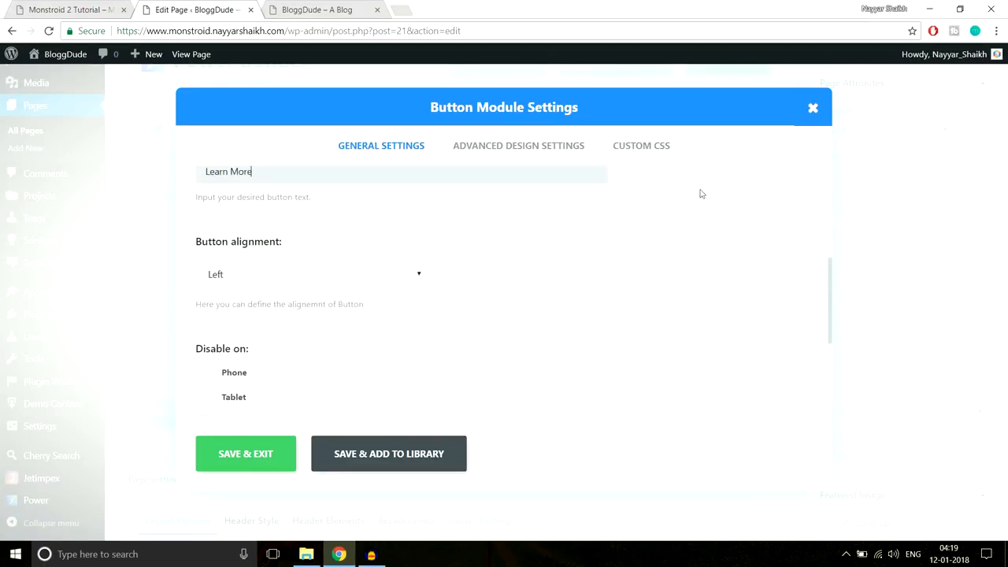
pyautogui.click(366, 284)
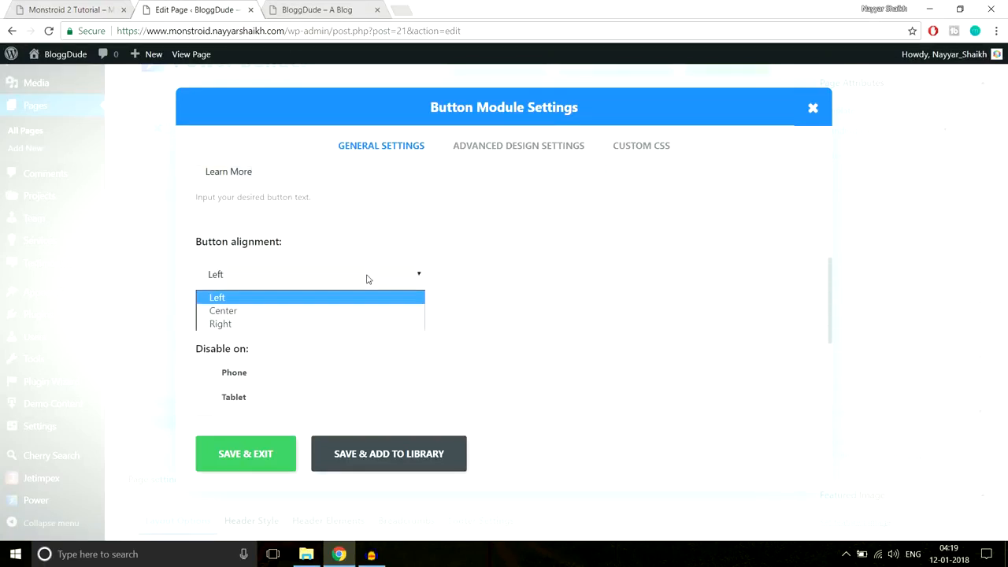
pyautogui.click(316, 313)
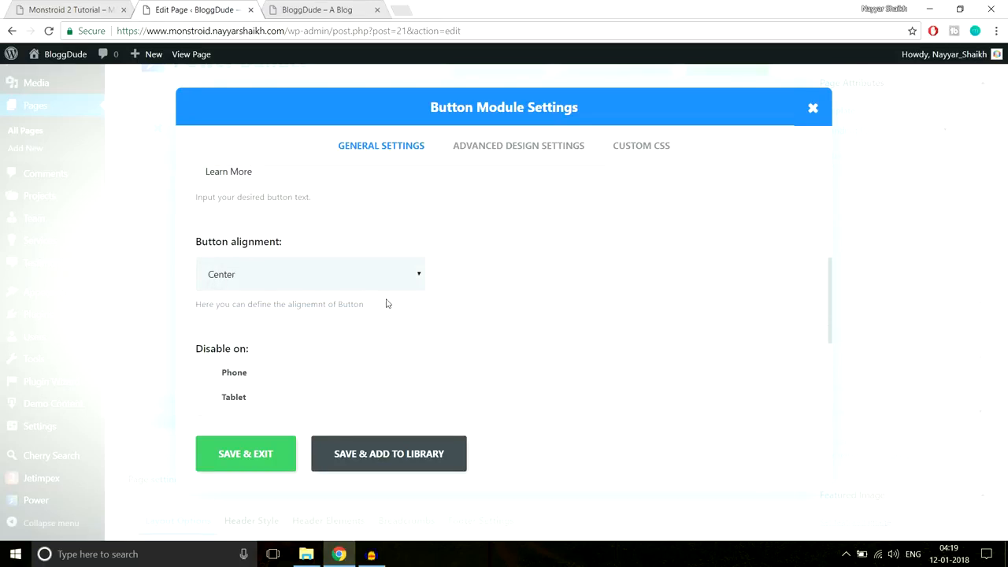
pyautogui.scroll(-3, 386, 303)
pyautogui.scroll(6, 476, 305)
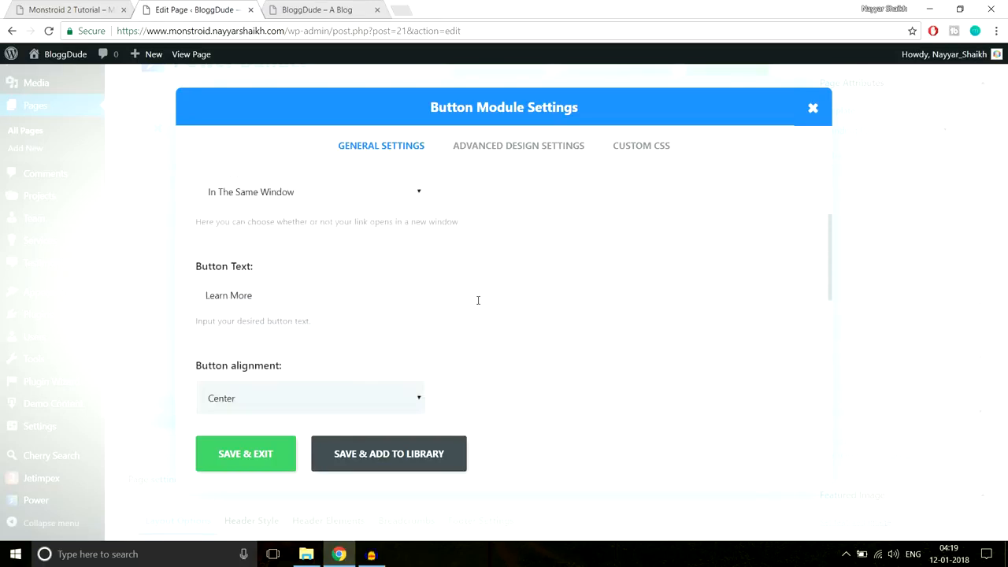
# - Turn on Use Custom Styles in the button's Advanced Design Settings and compare with the live button
pyautogui.click(501, 147)
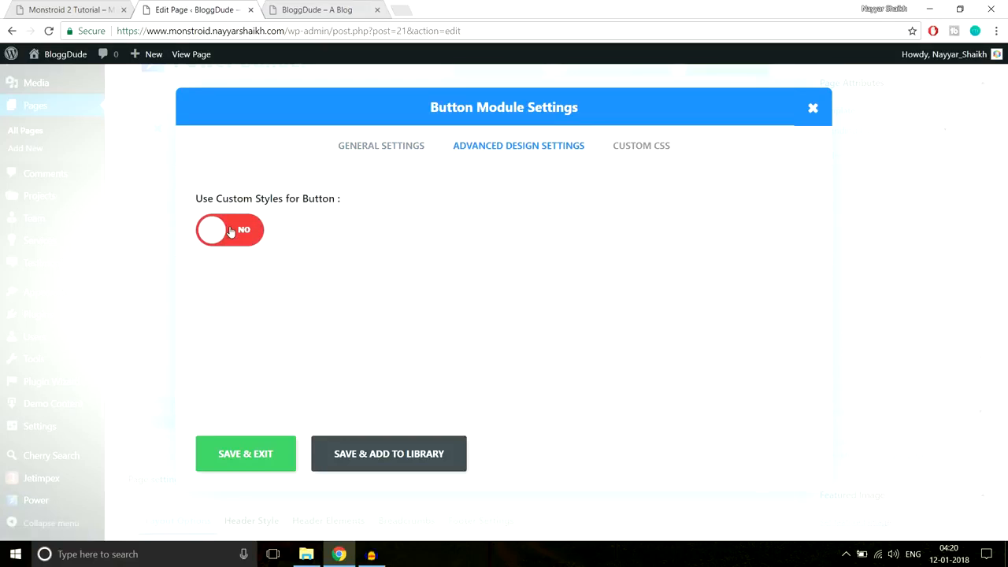
pyautogui.click(231, 230)
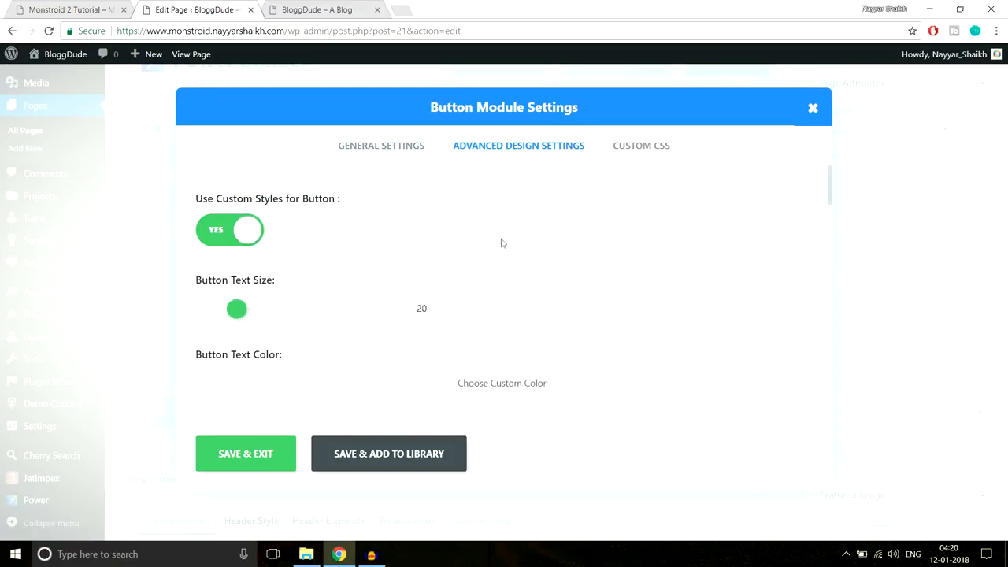
pyautogui.scroll(-1, 630, 273)
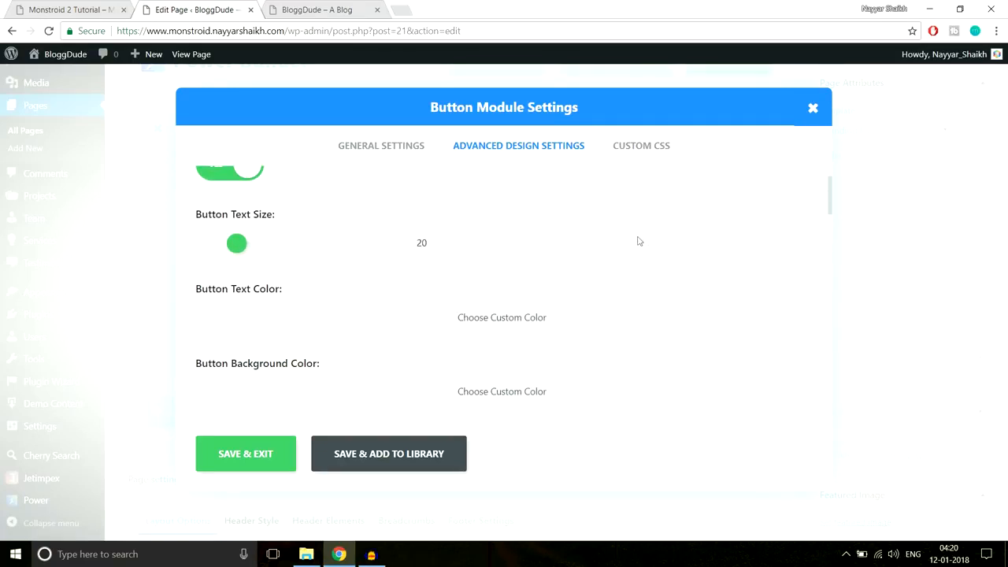
pyautogui.scroll(-2, 617, 232)
pyautogui.scroll(2, 313, 289)
pyautogui.scroll(-3, 669, 295)
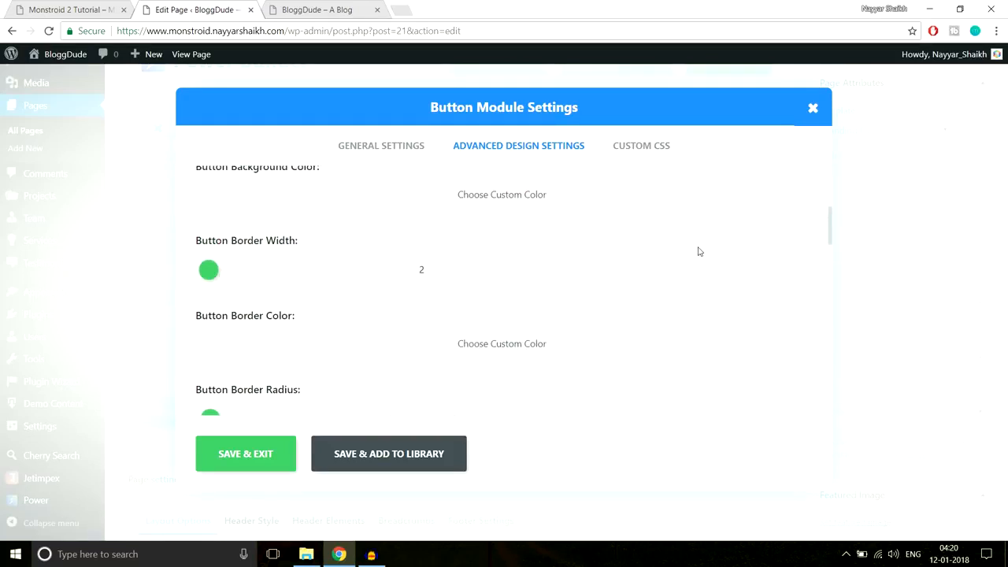
pyautogui.scroll(-1, 697, 252)
pyautogui.click(79, 10)
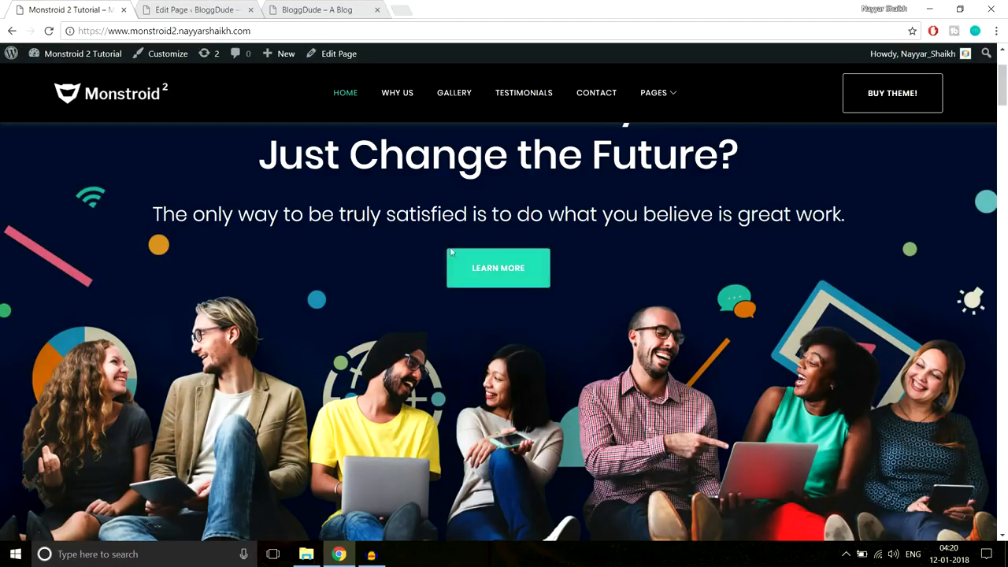
pyautogui.hotkey('ctrl', 'Tab')
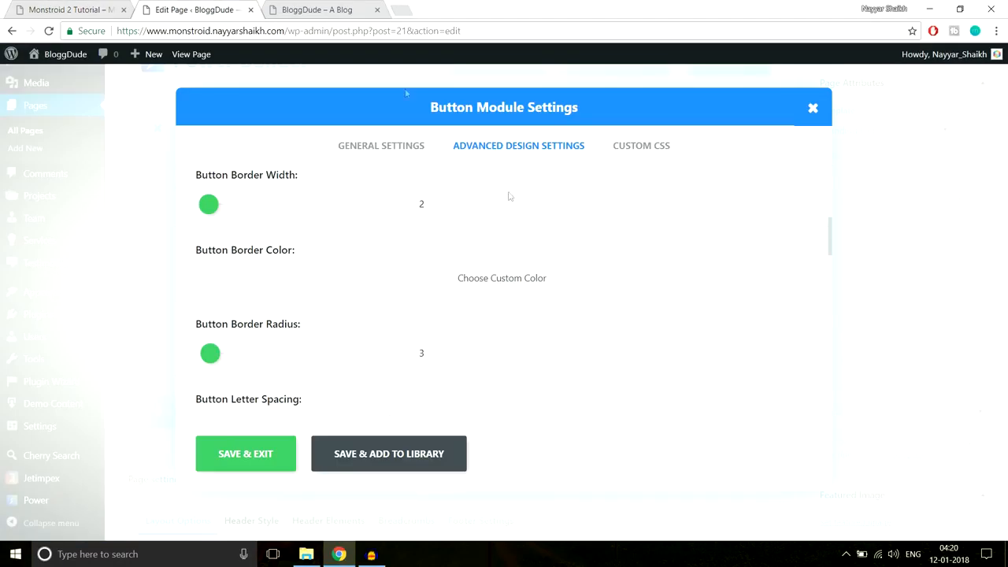
pyautogui.scroll(-1, 380, 311)
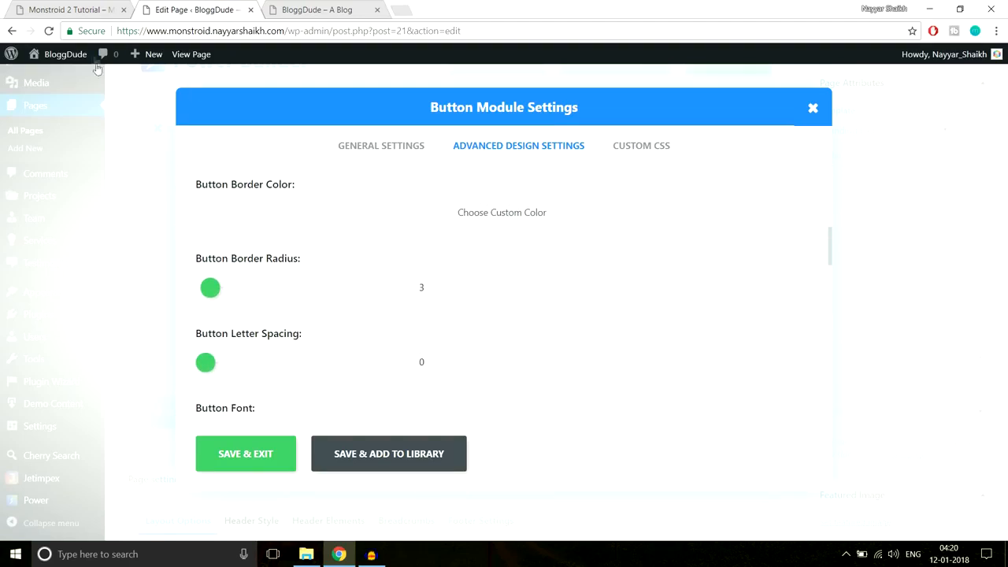
pyautogui.scroll(-2, 659, 309)
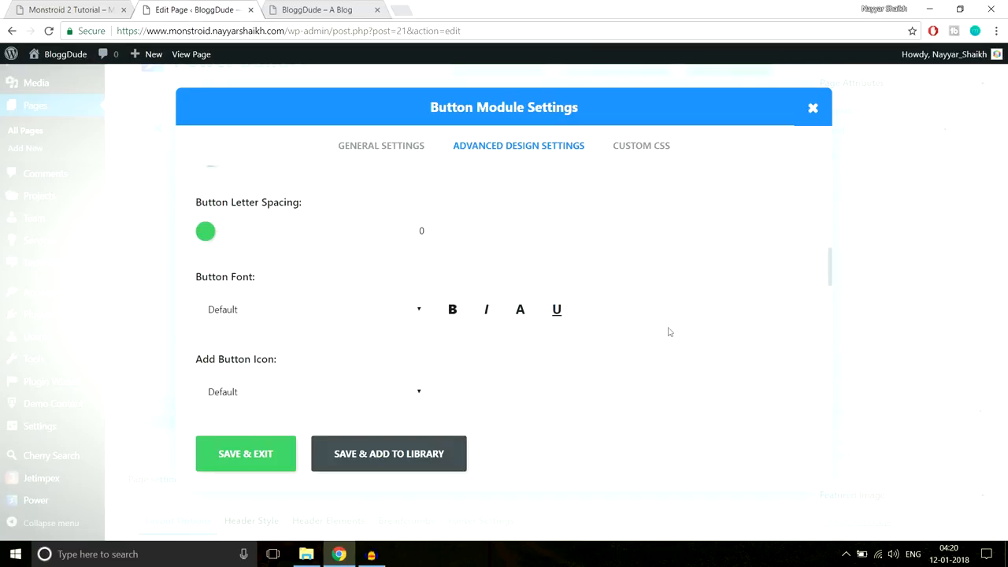
pyautogui.scroll(8, 669, 335)
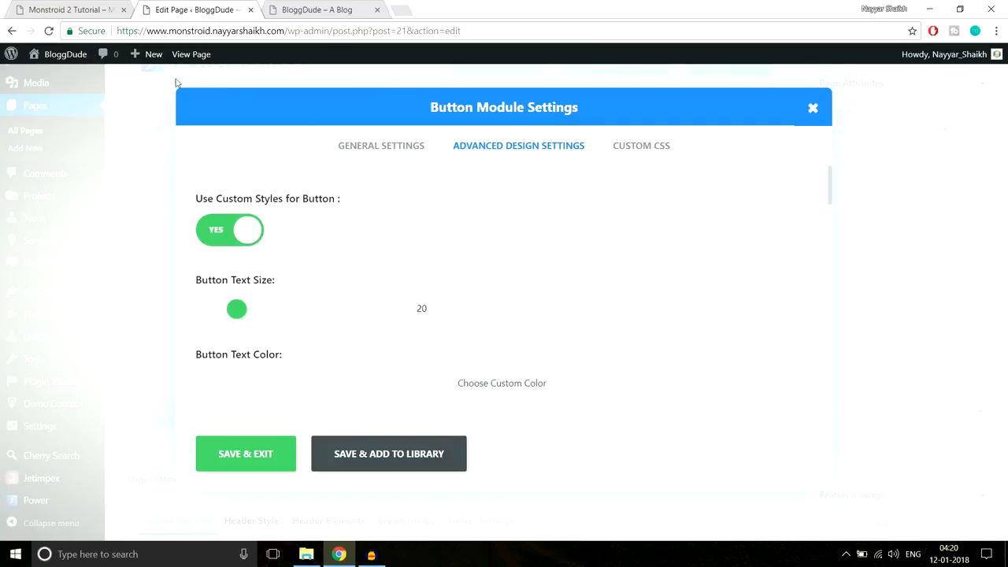
# - Switch custom button styling back off to keep the defaults, and save the button
pyautogui.click(69, 9)
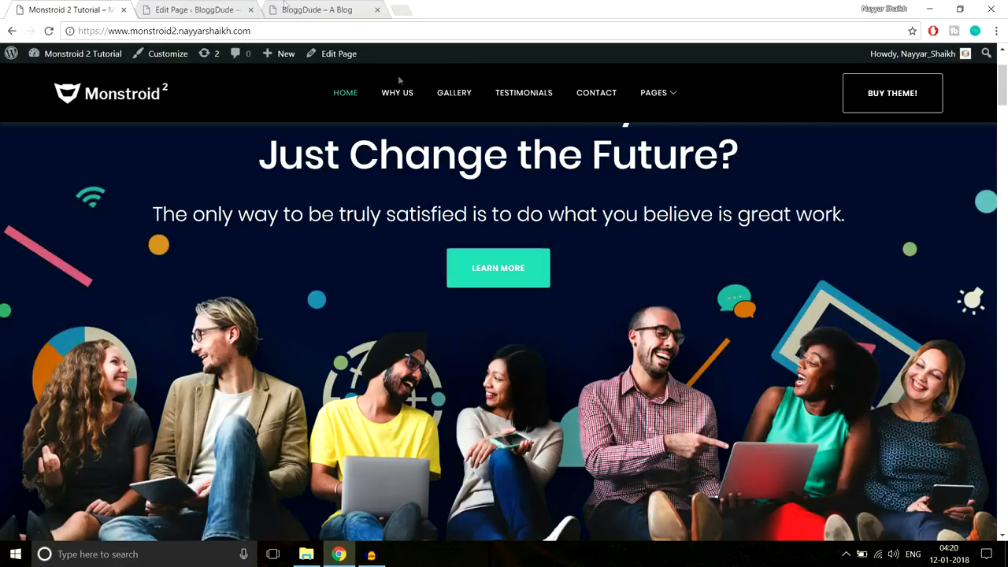
pyautogui.click(169, 9)
pyautogui.click(220, 232)
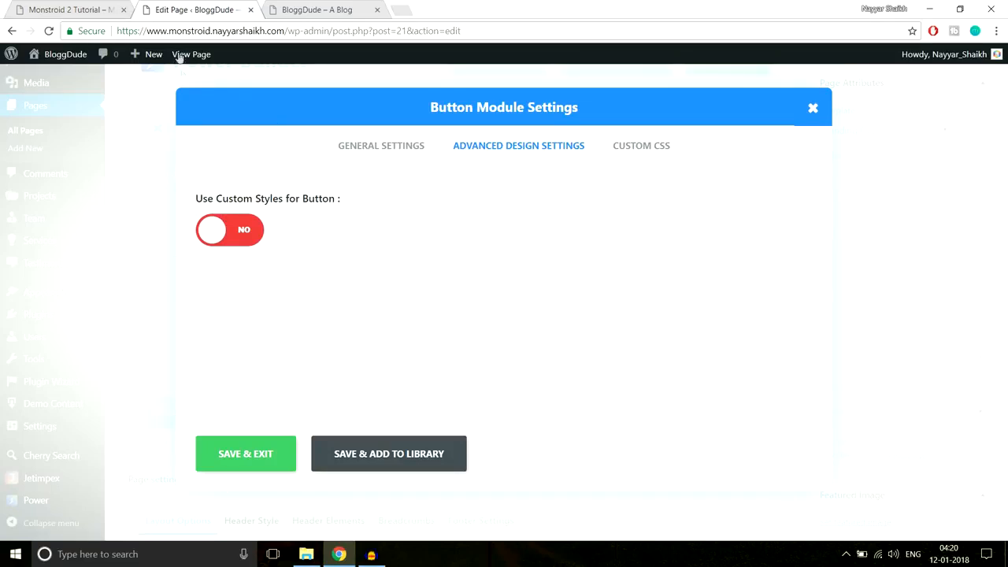
pyautogui.click(79, 10)
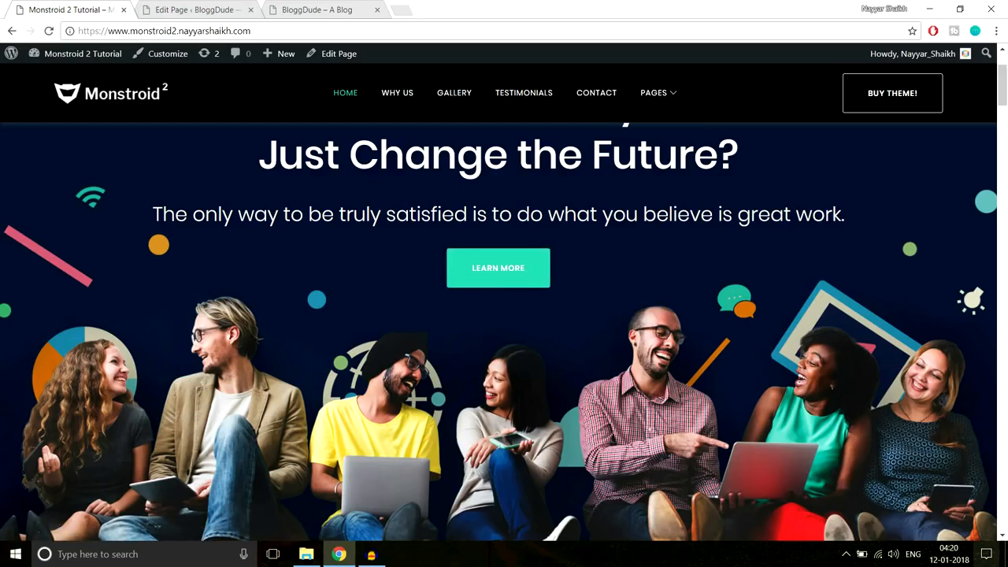
pyautogui.click(182, 7)
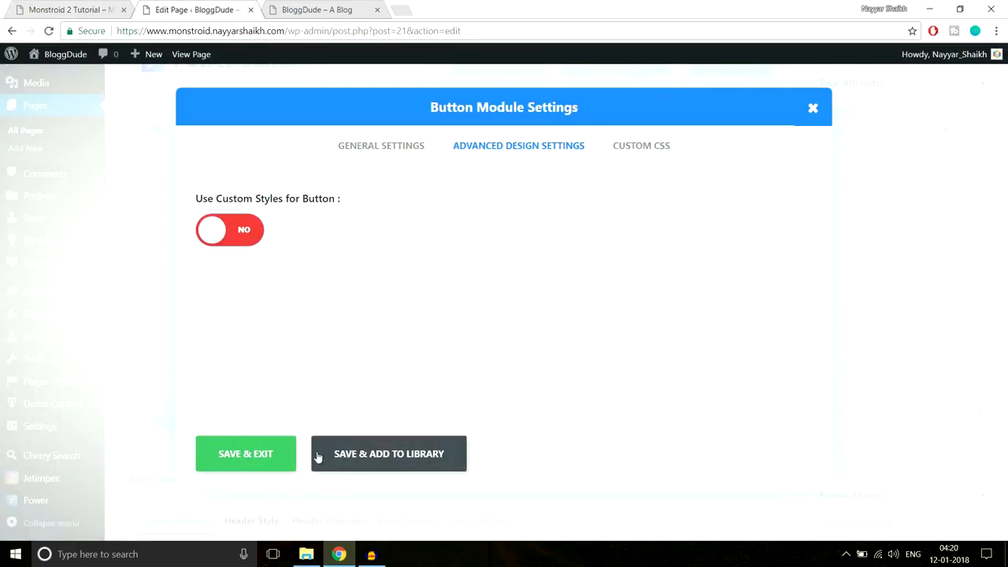
pyautogui.click(244, 456)
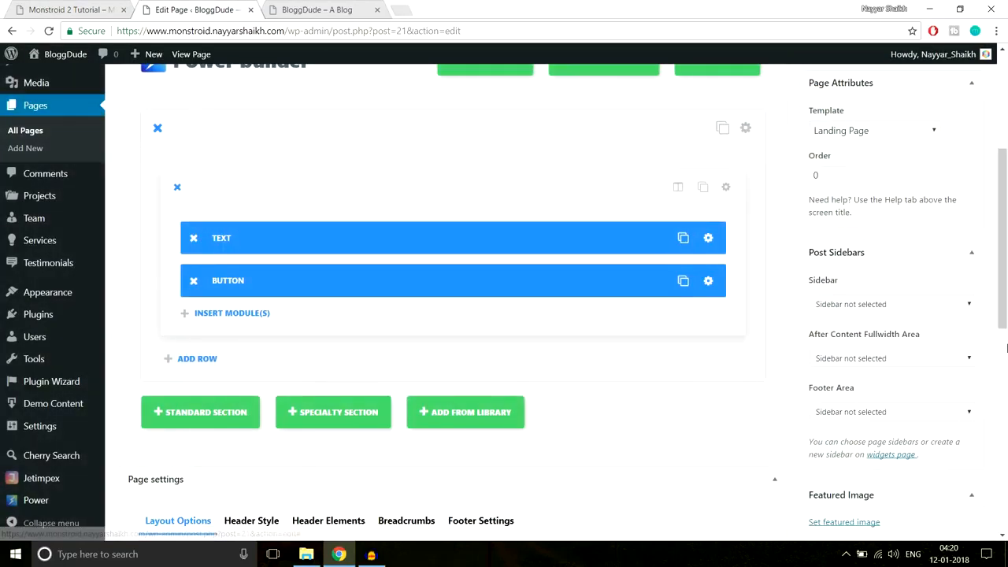
pyautogui.scroll(4, 984, 378)
pyautogui.click(957, 305)
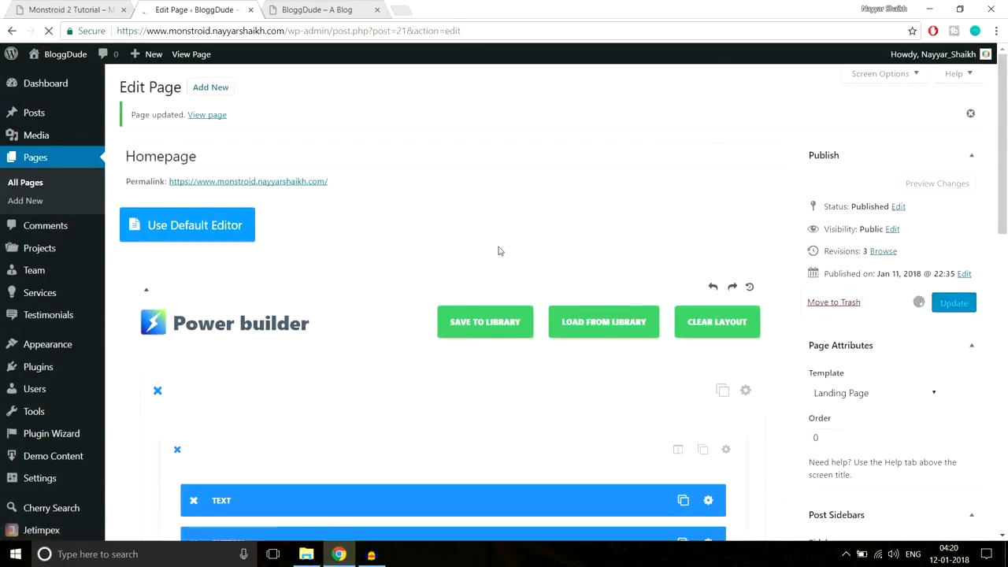
pyautogui.click(288, 6)
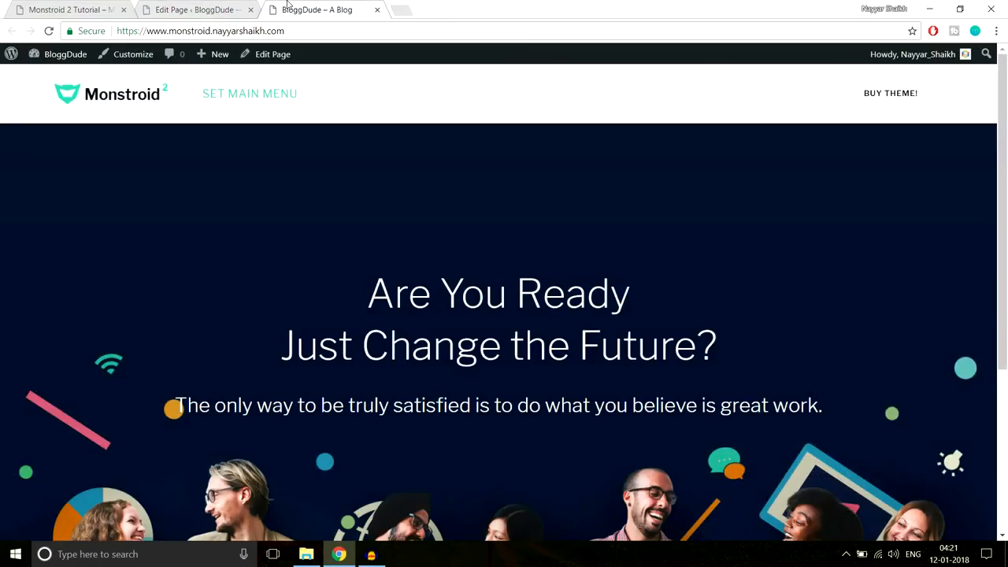
pyautogui.click(323, 31)
pyautogui.press('Return')
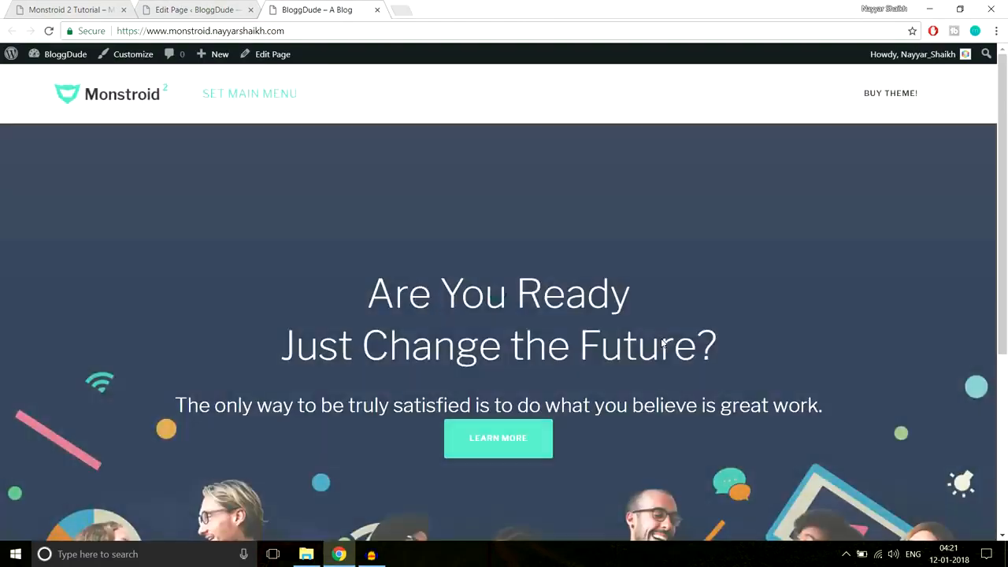
pyautogui.scroll(-1, 661, 338)
pyautogui.scroll(-1, 661, 338)
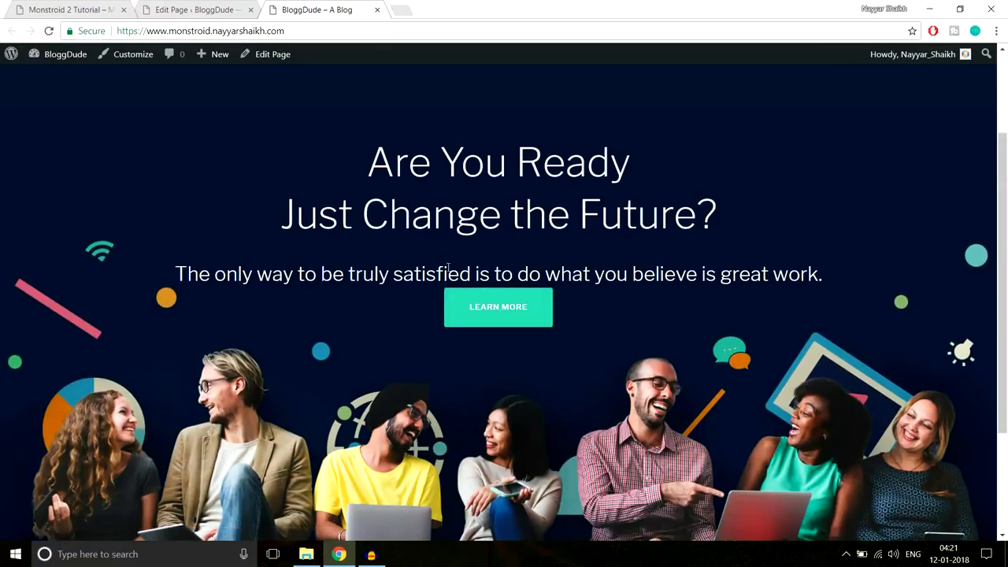
pyautogui.click(49, 5)
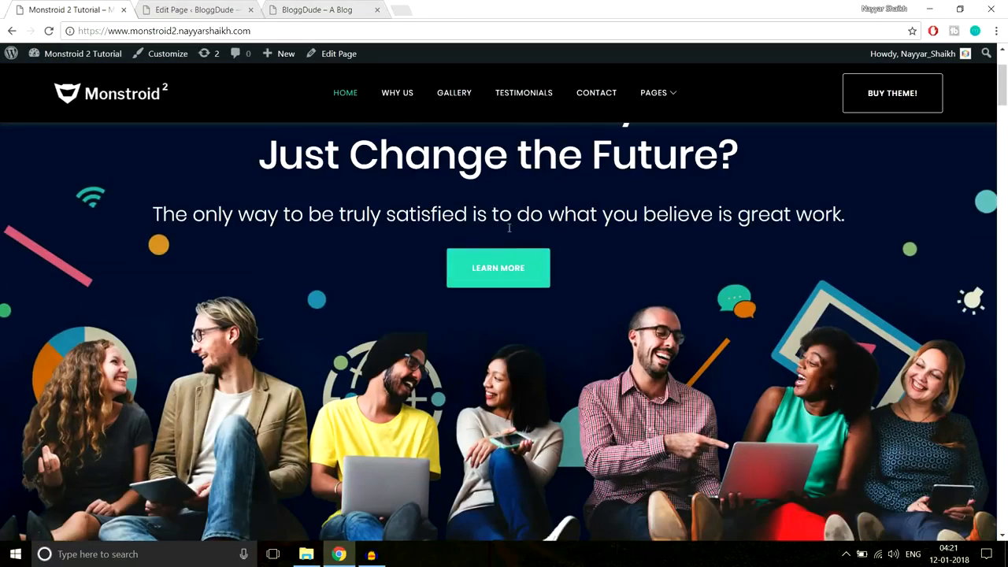
pyautogui.moveTo(174, 222); pyautogui.dragTo(876, 218)
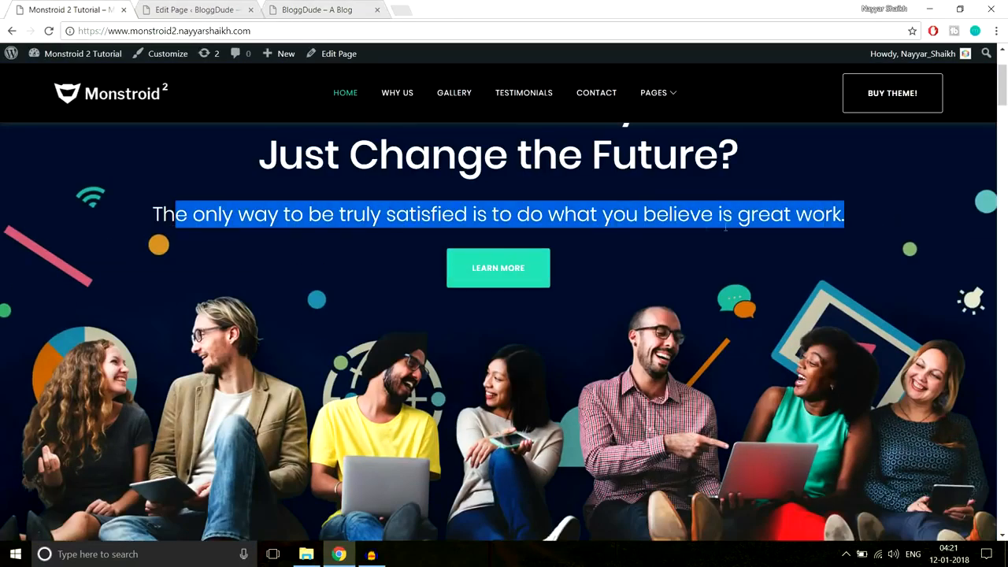
pyautogui.click(574, 219)
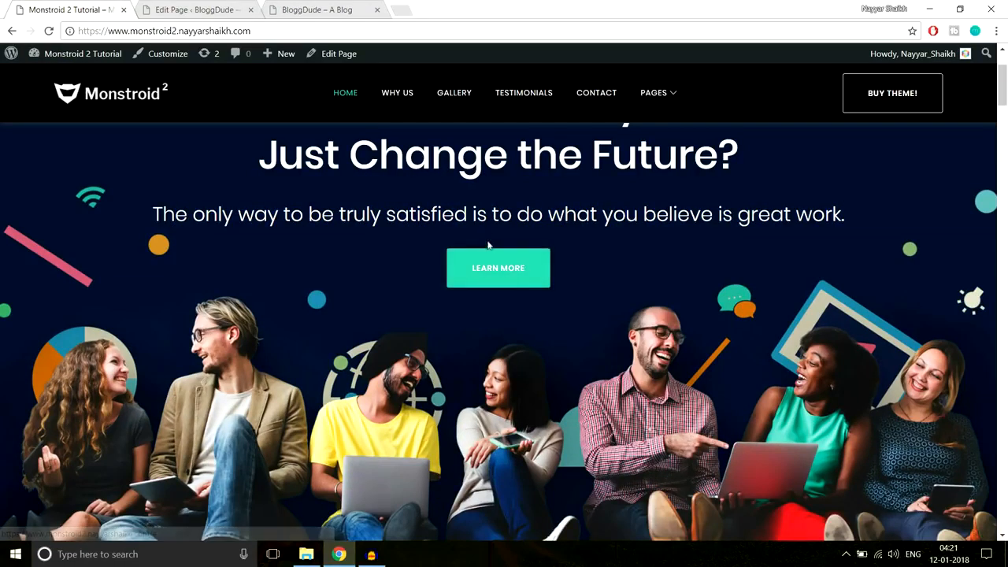
pyautogui.click(345, 15)
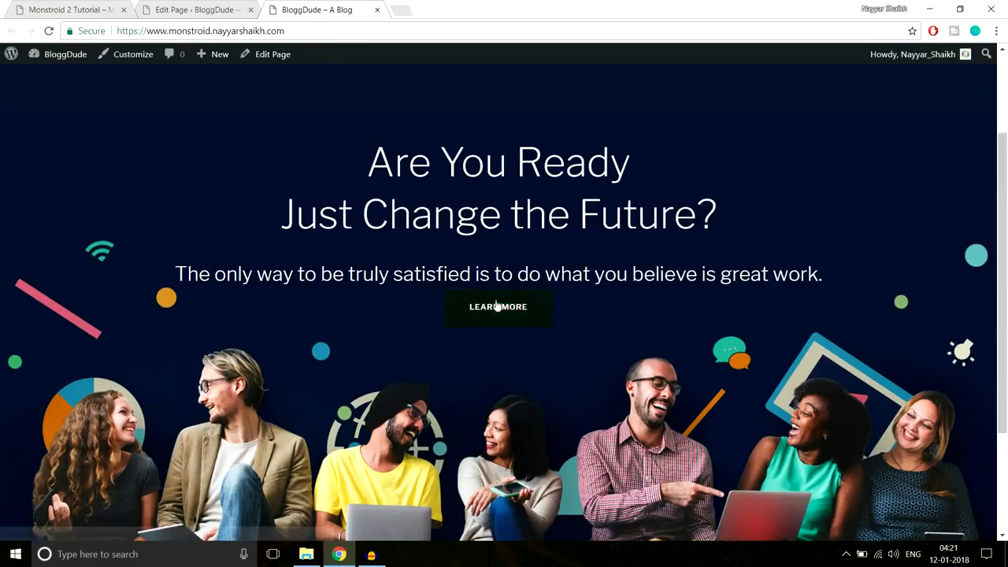
pyautogui.click(197, 9)
pyautogui.scroll(-3, 681, 269)
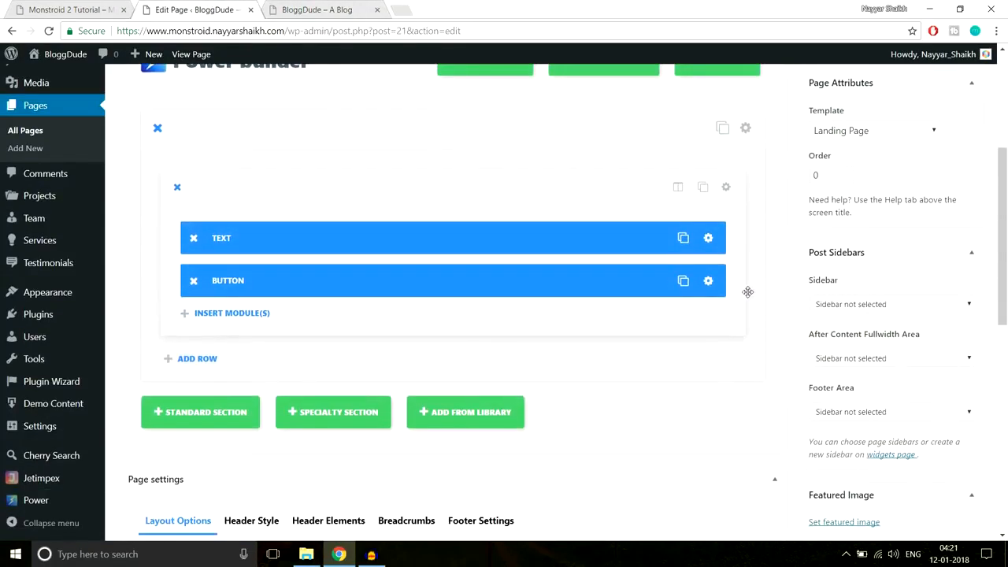
pyautogui.scroll(-1, 747, 241)
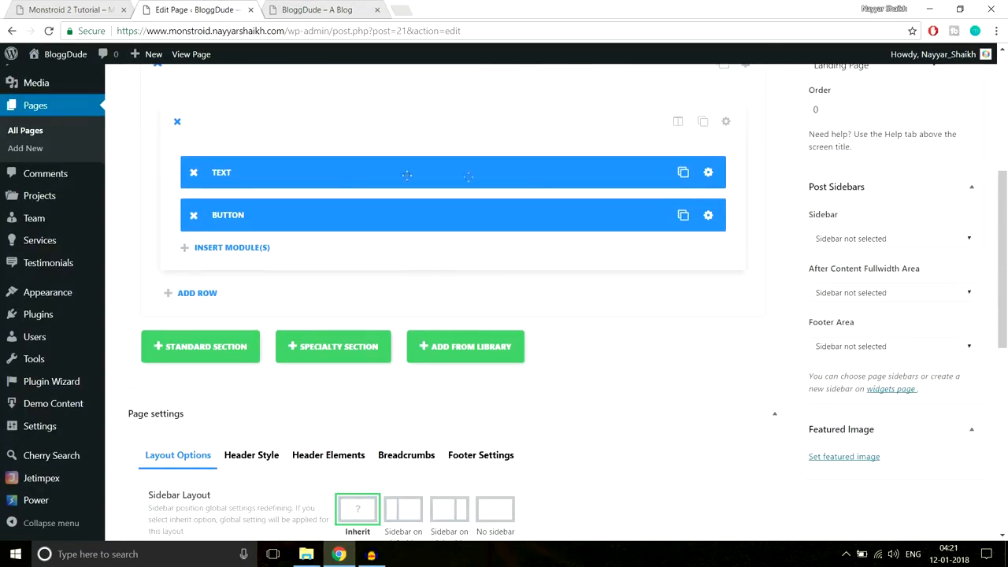
pyautogui.click(708, 174)
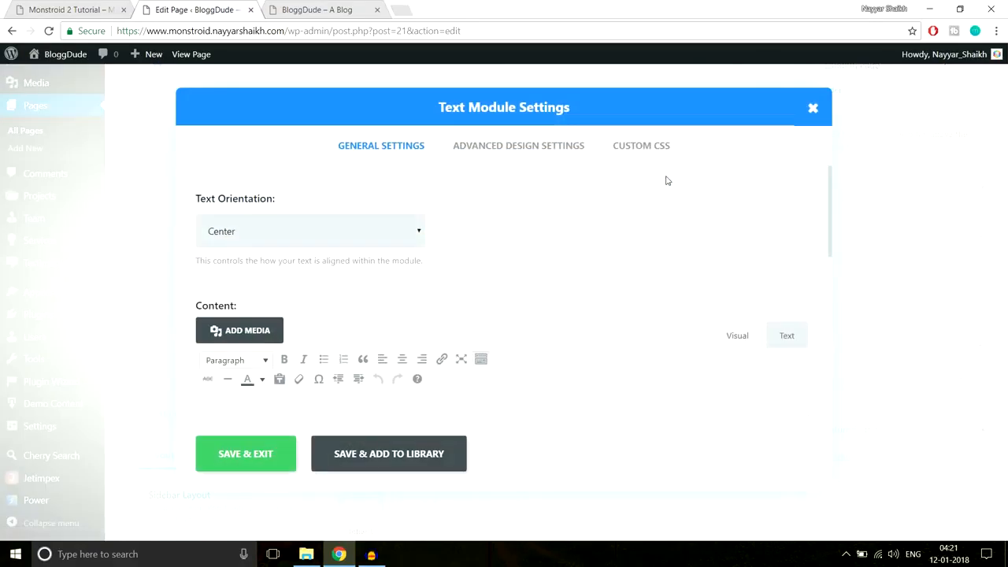
pyautogui.click(541, 150)
pyautogui.scroll(-8, 635, 281)
pyautogui.scroll(-3, 644, 294)
pyautogui.scroll(2, 643, 293)
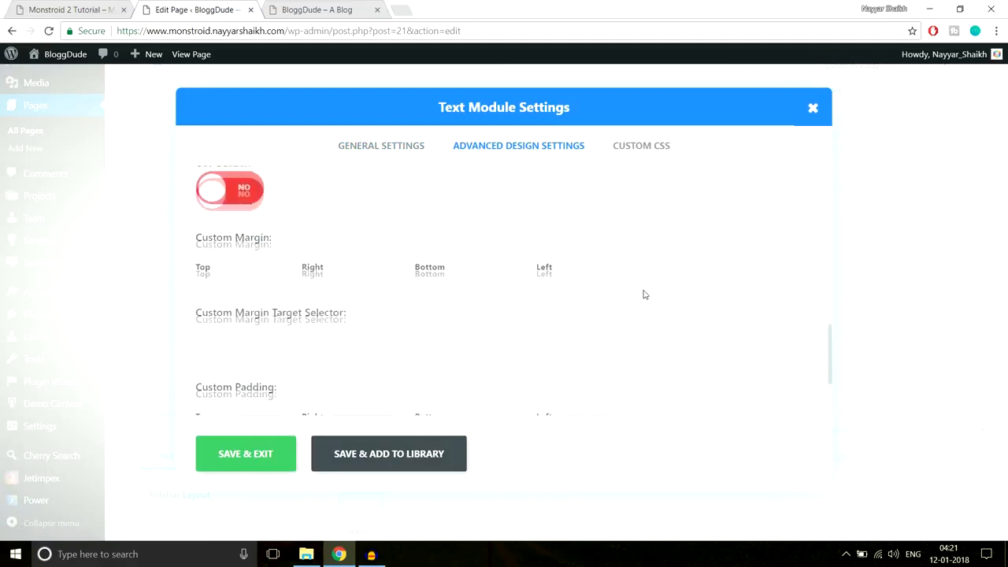
pyautogui.scroll(-2, 410, 290)
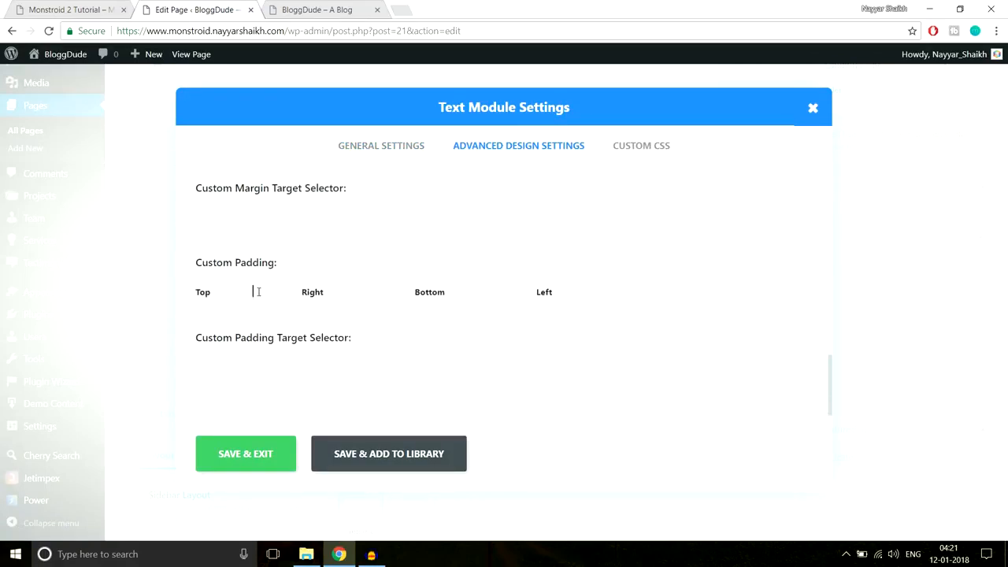
pyautogui.click(319, 7)
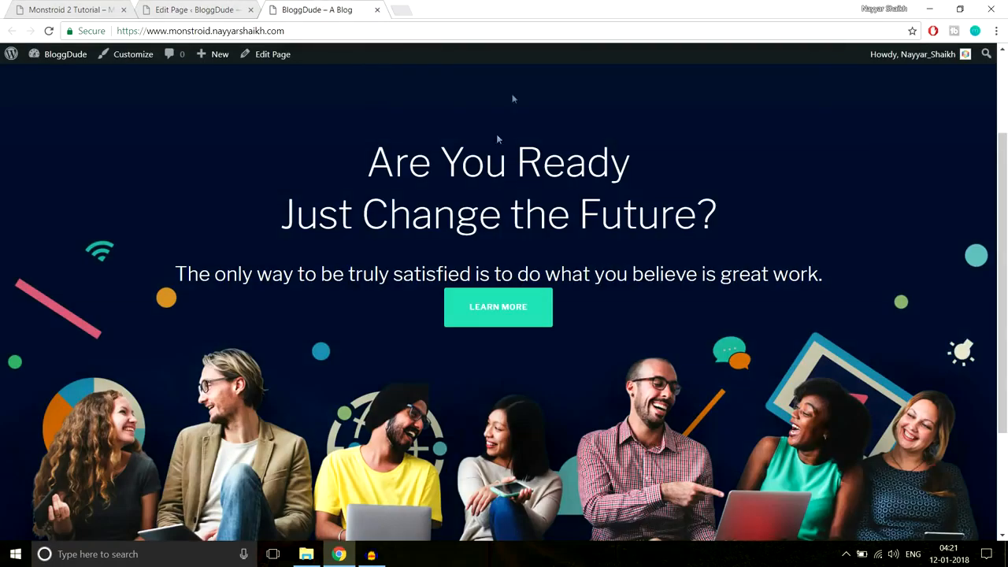
pyautogui.scroll(2, 537, 267)
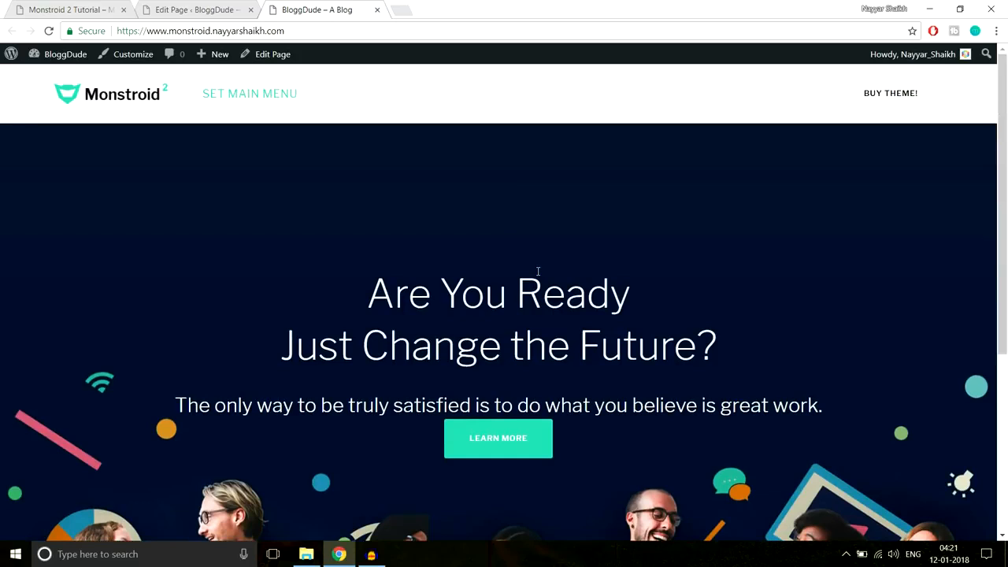
pyautogui.scroll(-4, 537, 268)
pyautogui.hotkey('ctrl', 'shift', 'Tab')
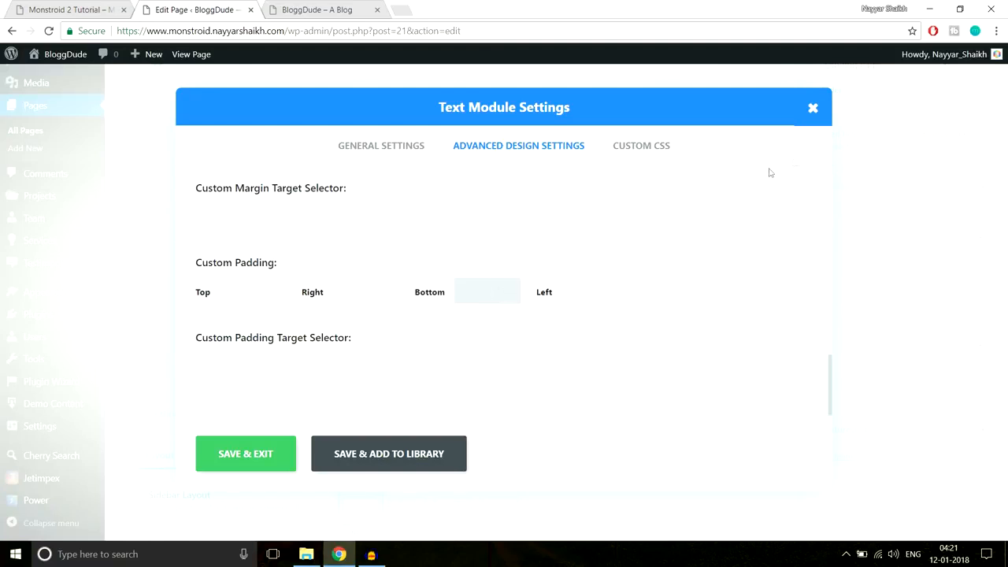
pyautogui.click(812, 108)
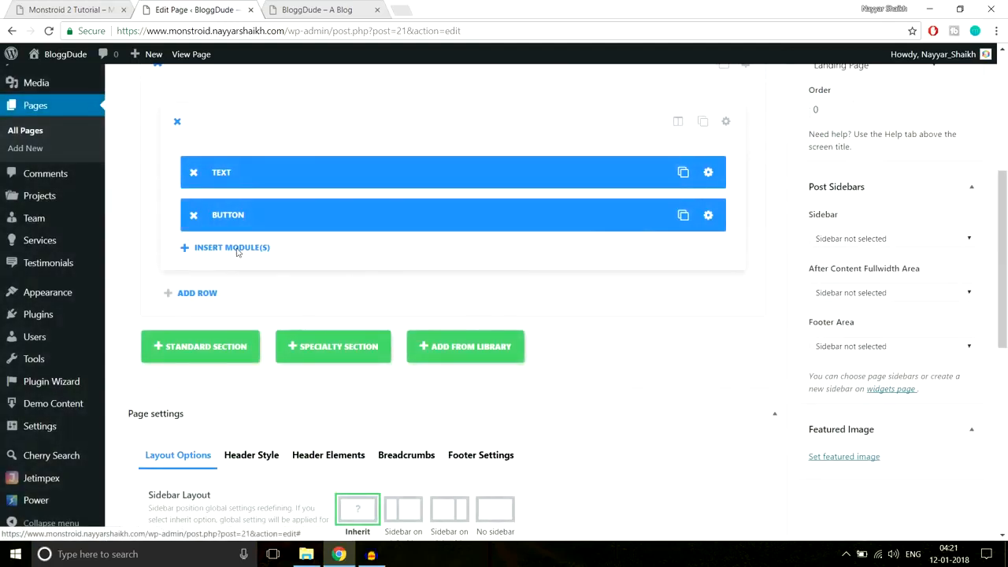
# - Add a Divider module with a 30px top margin and drag it between TEXT and BUTTON
pyautogui.click(237, 249)
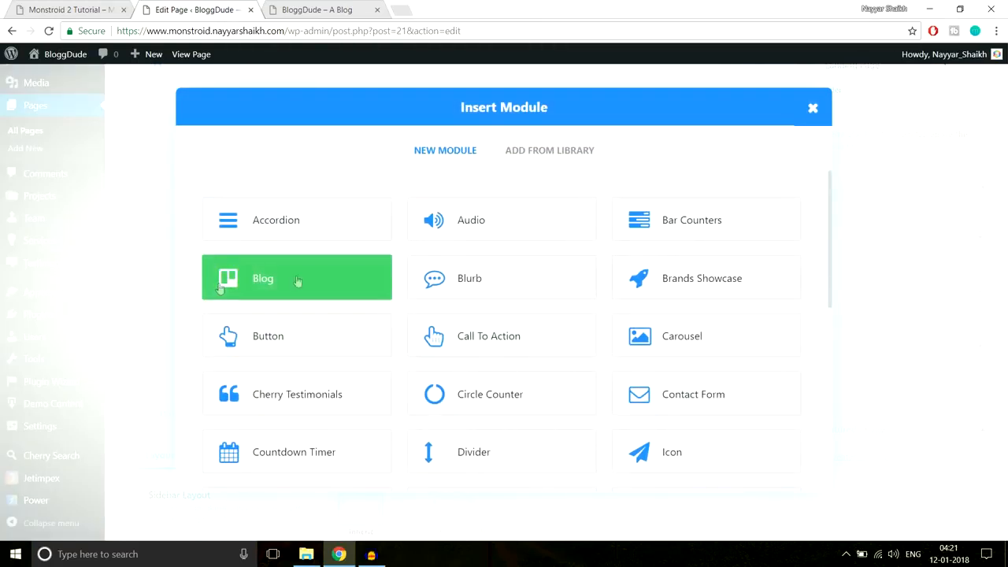
pyautogui.click(491, 455)
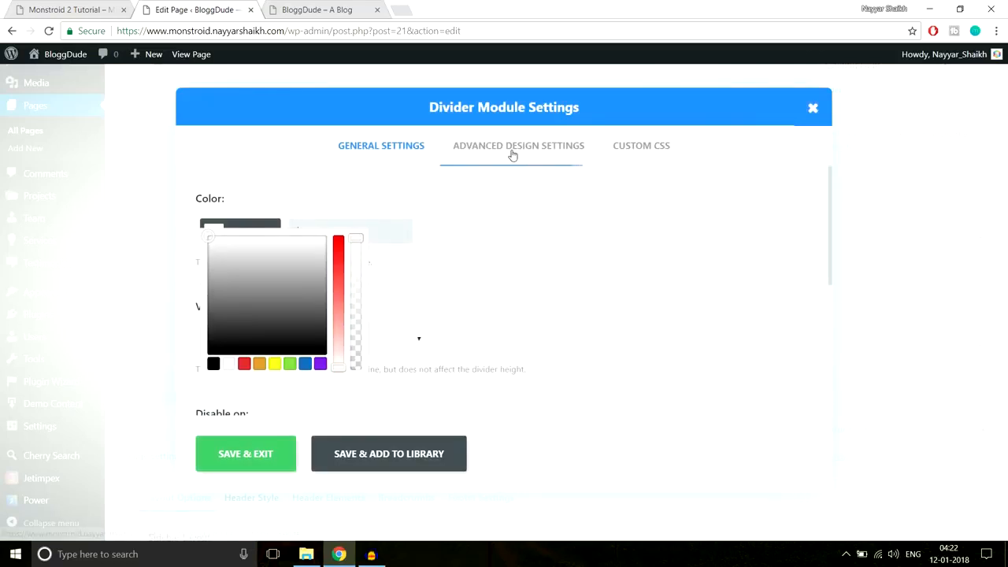
pyautogui.click(512, 155)
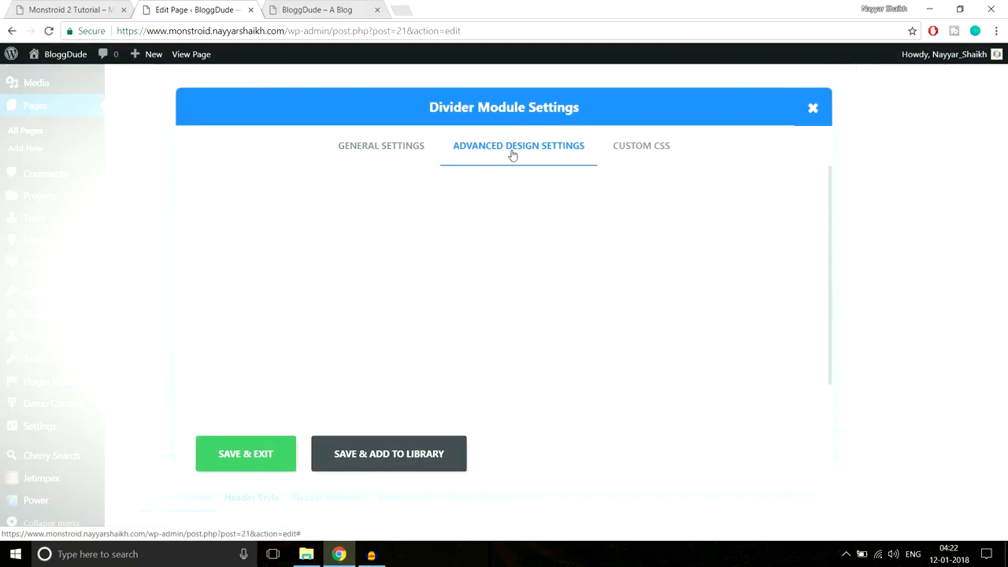
pyautogui.scroll(-1, 412, 313)
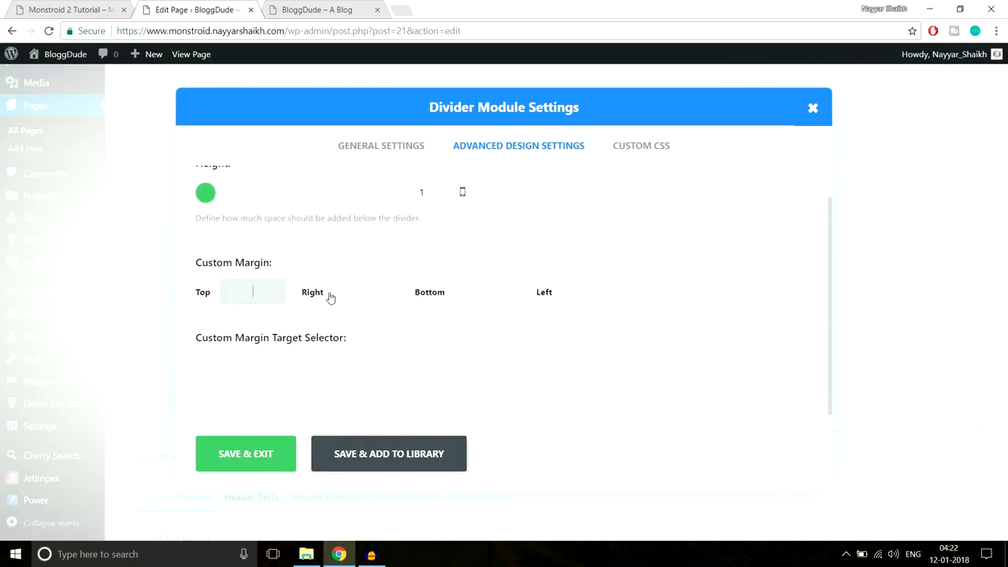
pyautogui.write('30px')
pyautogui.doubleClick(252, 292)
pyautogui.click(246, 453)
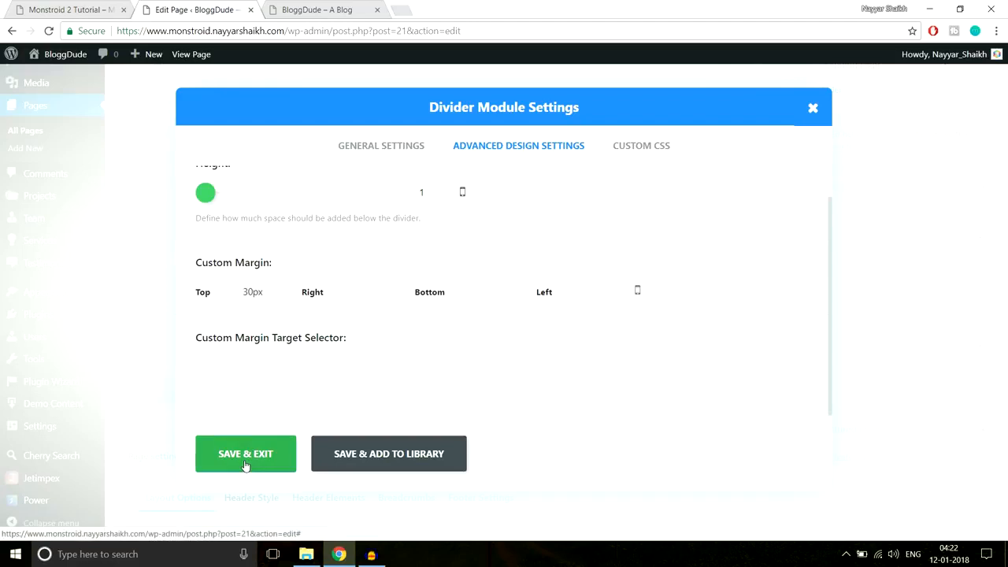
pyautogui.moveTo(316, 257); pyautogui.dragTo(314, 206)
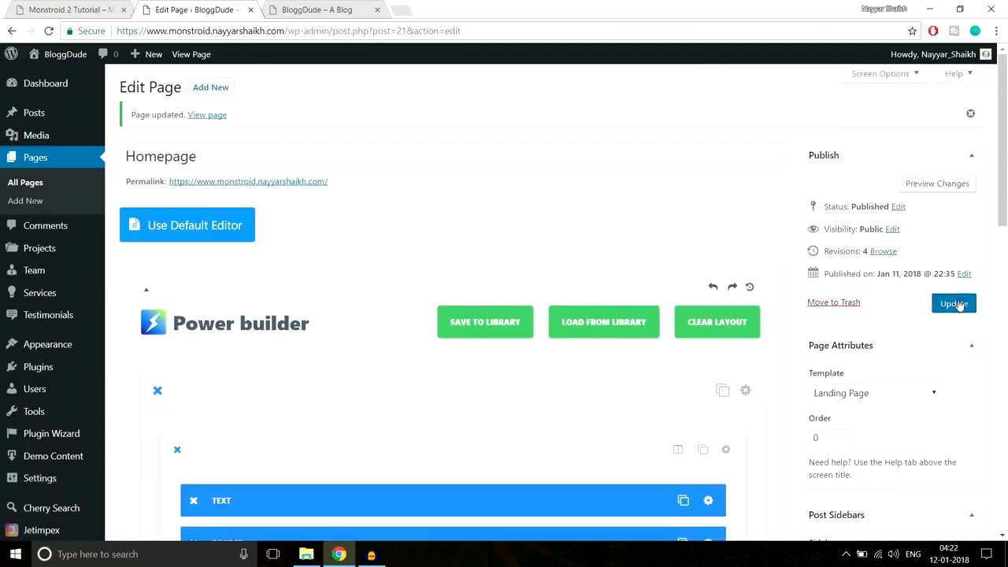
# - Update the Homepage and scroll the live BloggDude homepage to check the hero and Learn More button
pyautogui.click(954, 303)
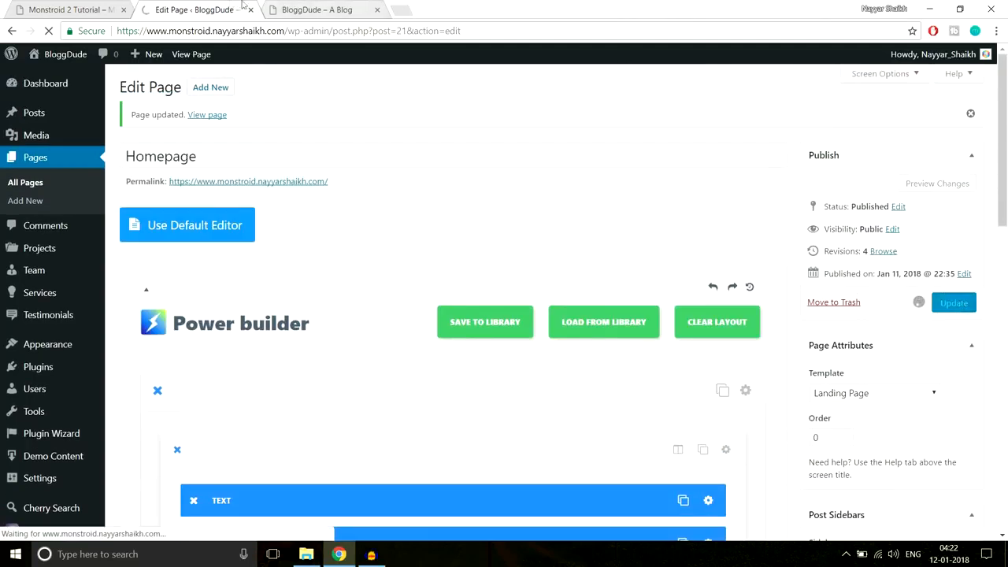
pyautogui.click(315, 10)
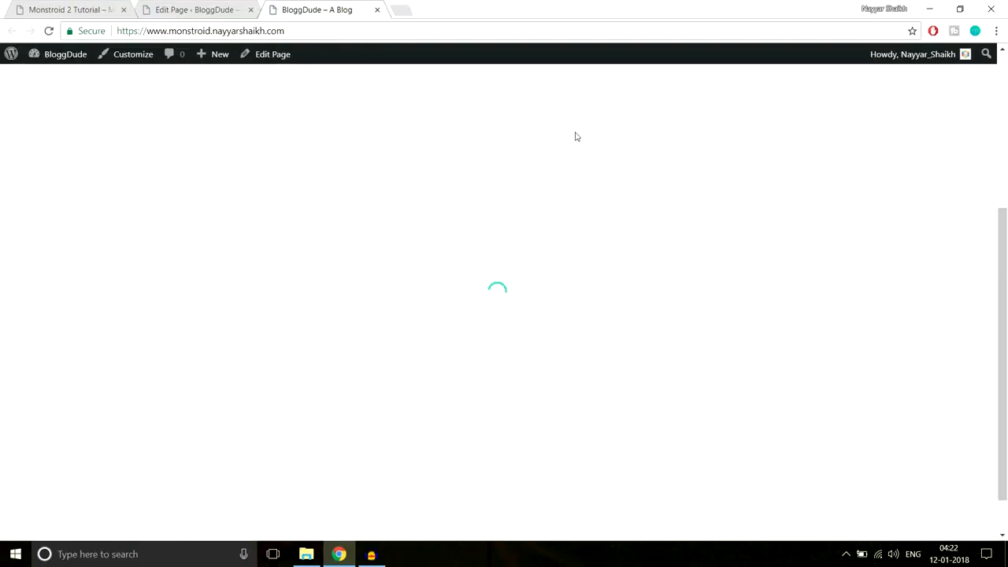
pyautogui.scroll(2, 583, 229)
pyautogui.scroll(1, 584, 233)
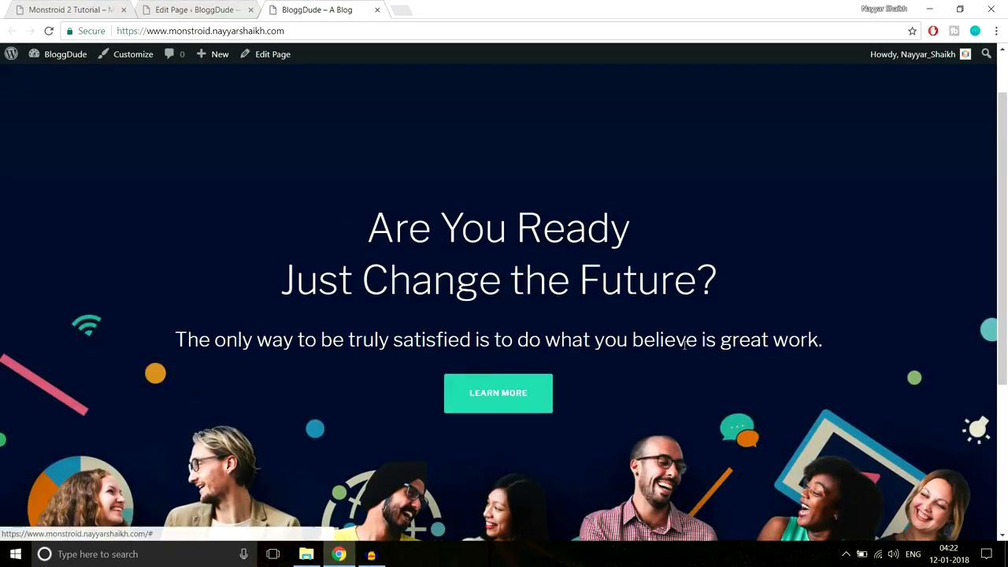
pyautogui.scroll(-1, 684, 346)
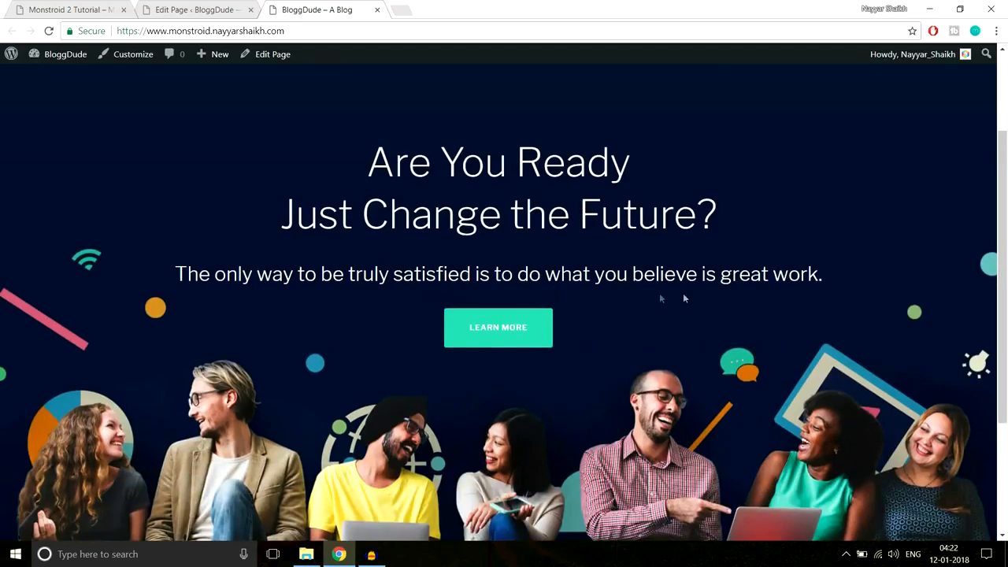
pyautogui.scroll(-2, 684, 299)
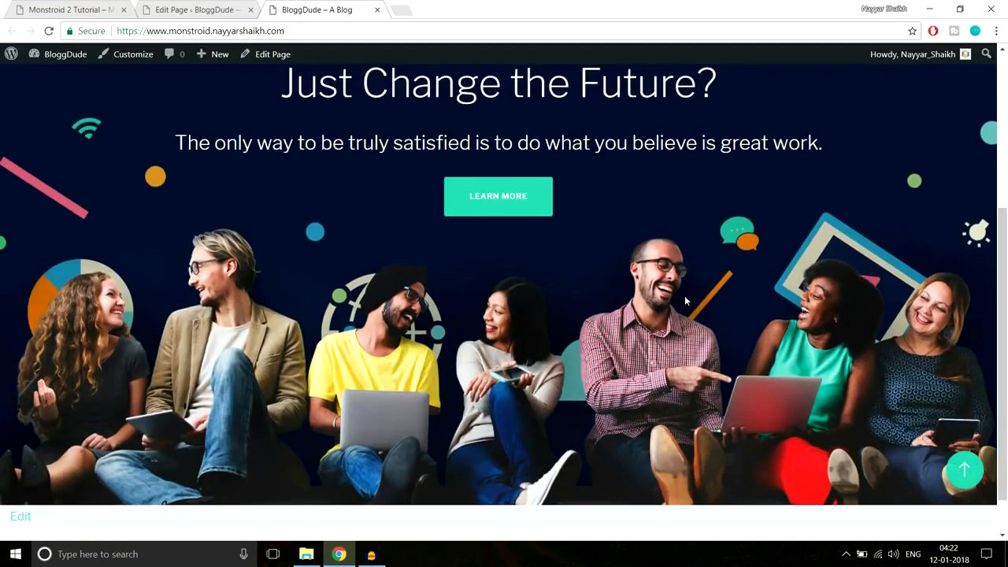
pyautogui.scroll(2, 664, 276)
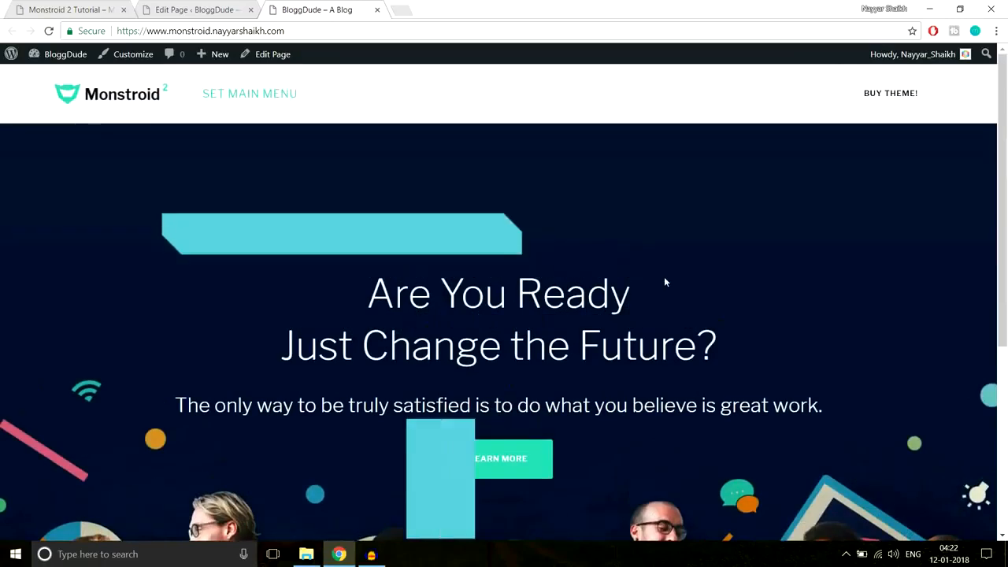
pyautogui.scroll(-3, 664, 277)
pyautogui.scroll(3, 664, 277)
pyautogui.scroll(-1, 665, 275)
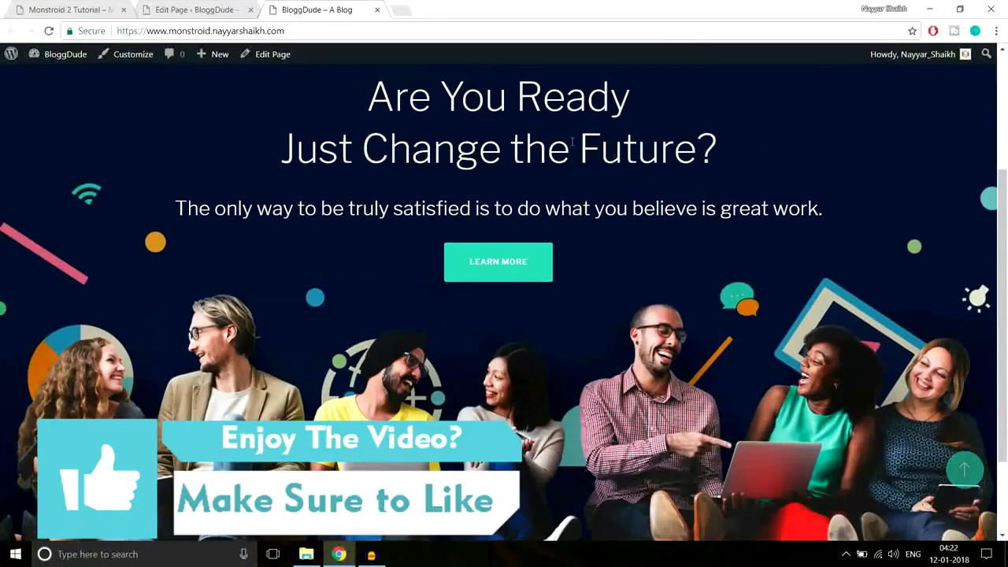
pyautogui.scroll(-1, 678, 275)
pyautogui.scroll(1, 678, 277)
pyautogui.scroll(3, 679, 285)
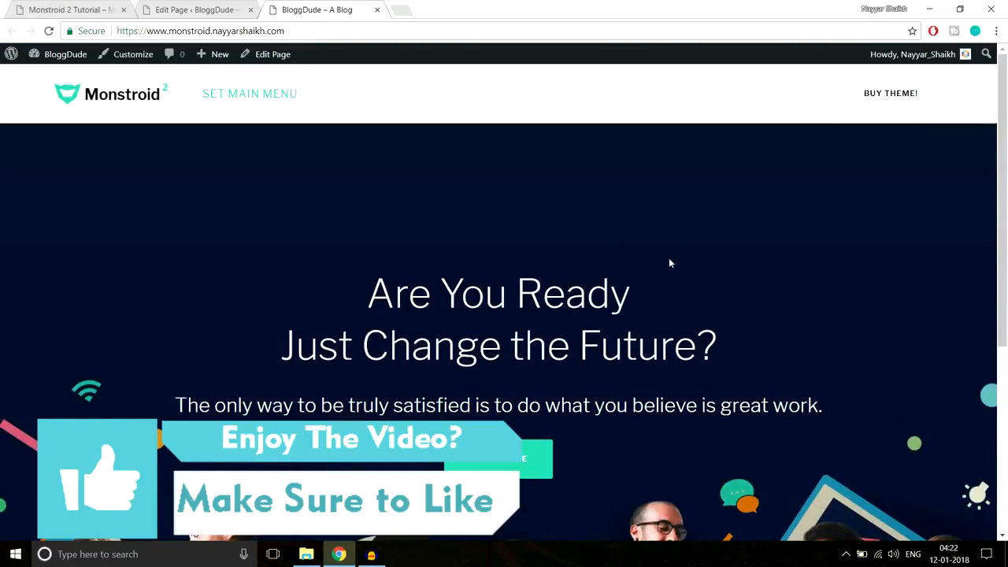
# - Scroll the Monstroid 2 demo homepage down to its 'Why We Are the Best?' section
pyautogui.click(76, 8)
pyautogui.scroll(-3, 654, 217)
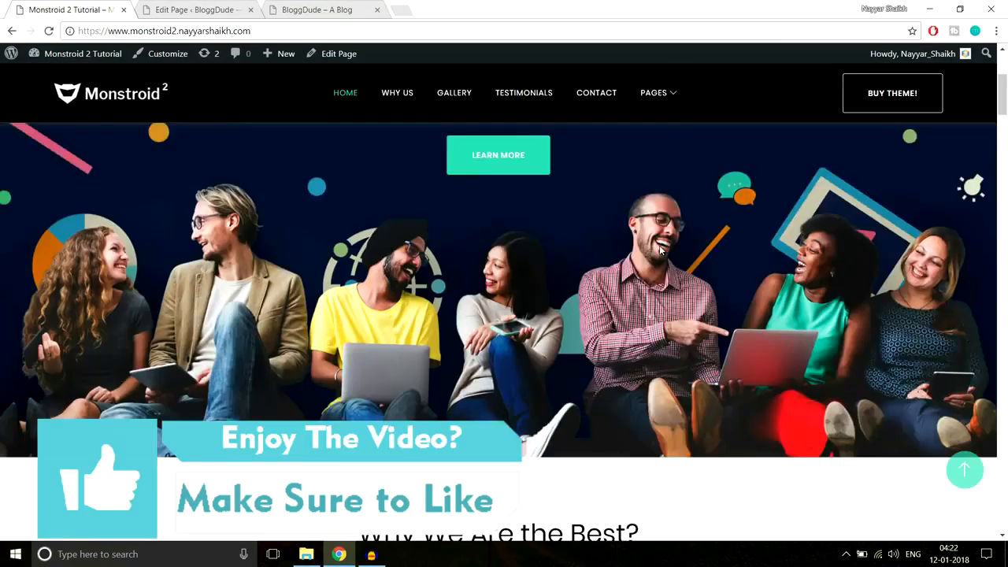
pyautogui.scroll(-2, 658, 249)
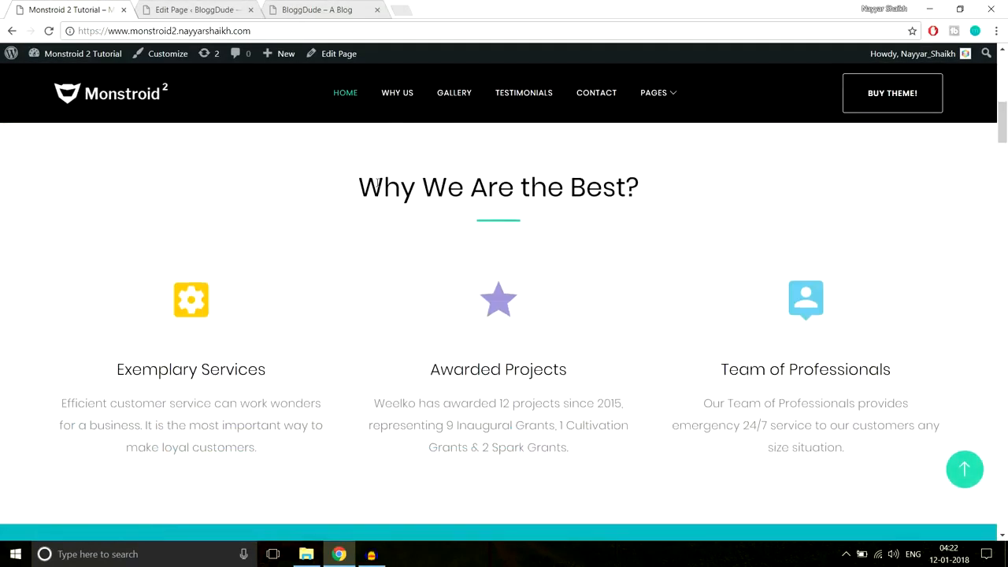
pyautogui.moveTo(405, 183); pyautogui.dragTo(674, 179)
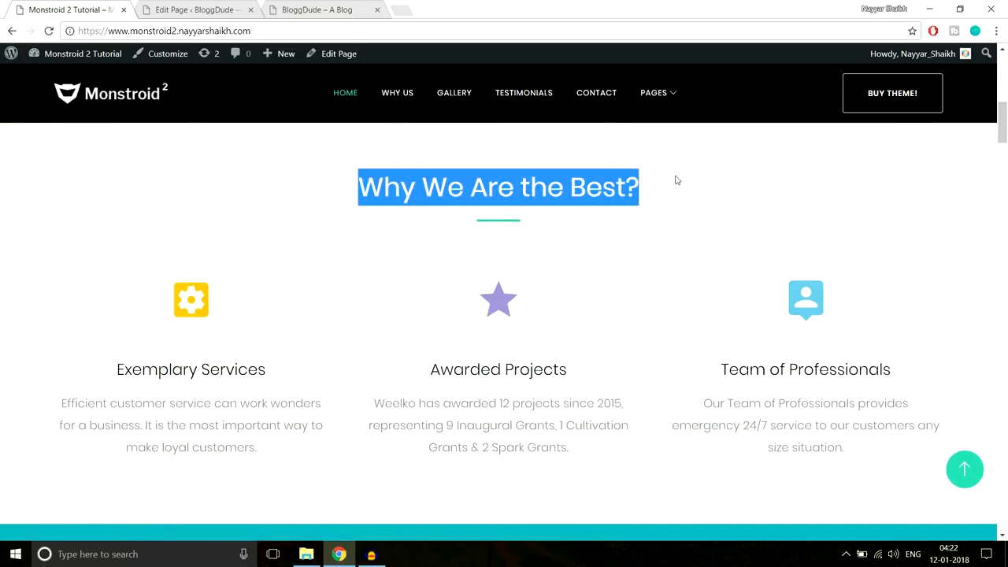
pyautogui.click(525, 230)
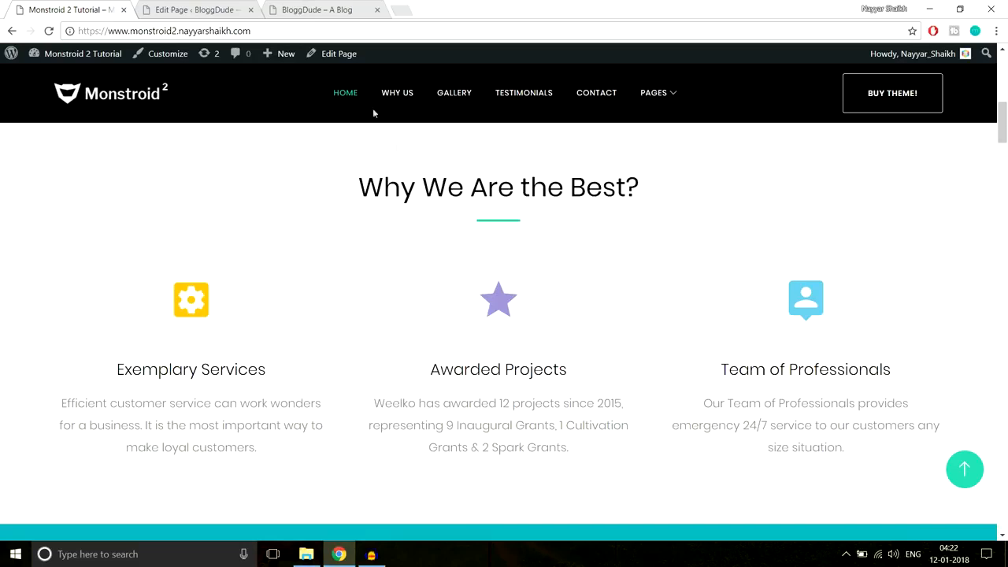
# - Glance over the Homepage editor, then review the live homepage's text content
pyautogui.click(210, 7)
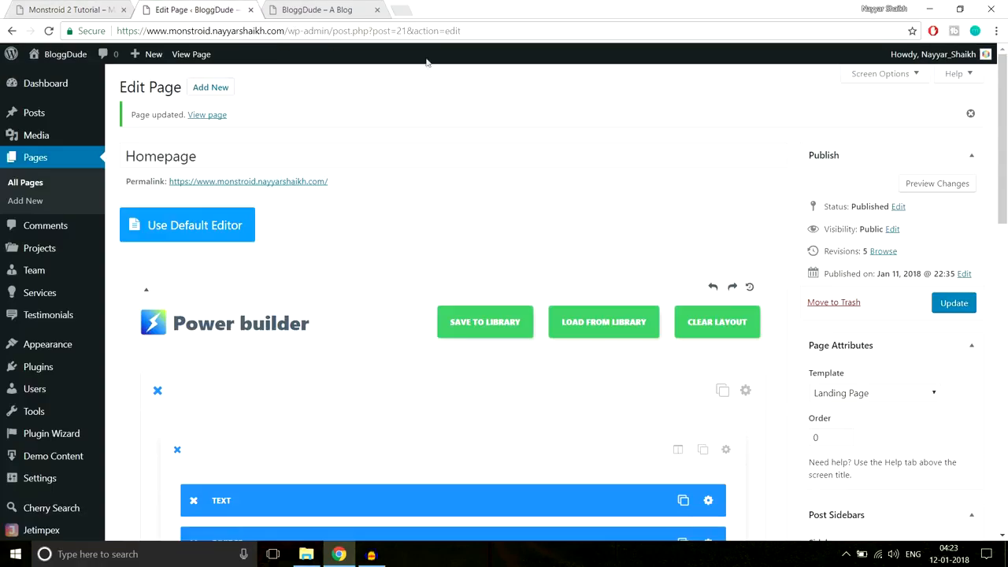
pyautogui.scroll(-3, 662, 225)
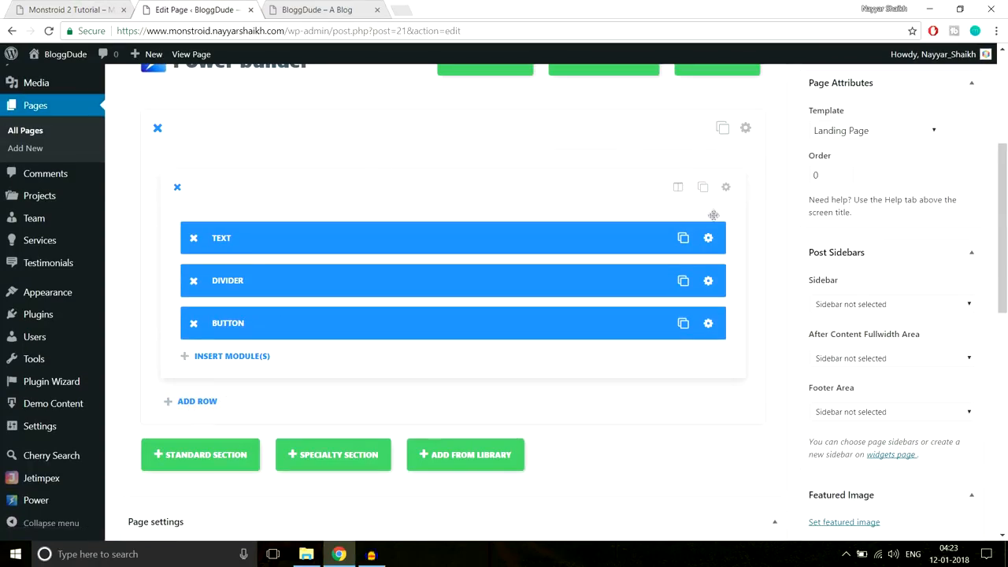
pyautogui.scroll(-1, 712, 214)
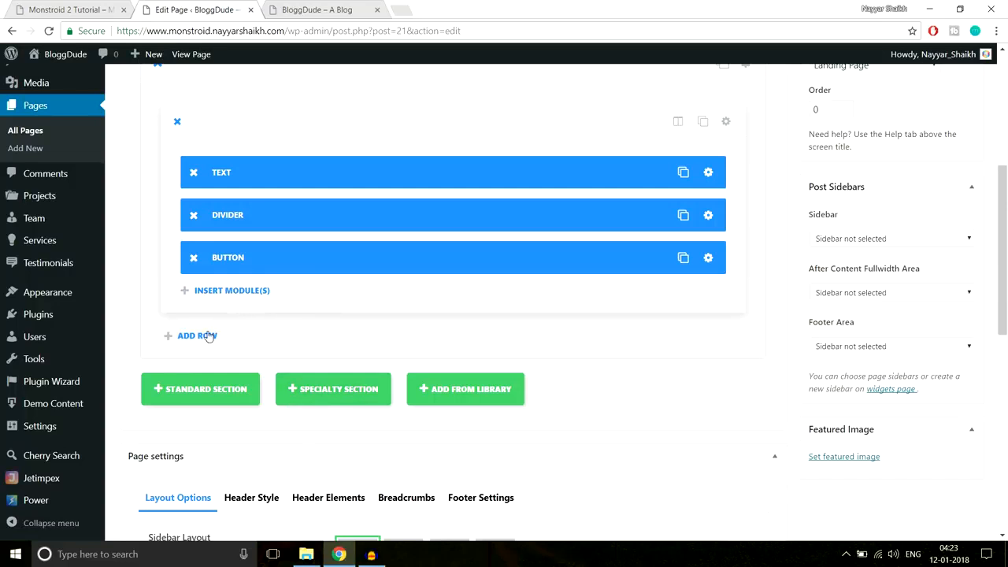
pyautogui.click(102, 7)
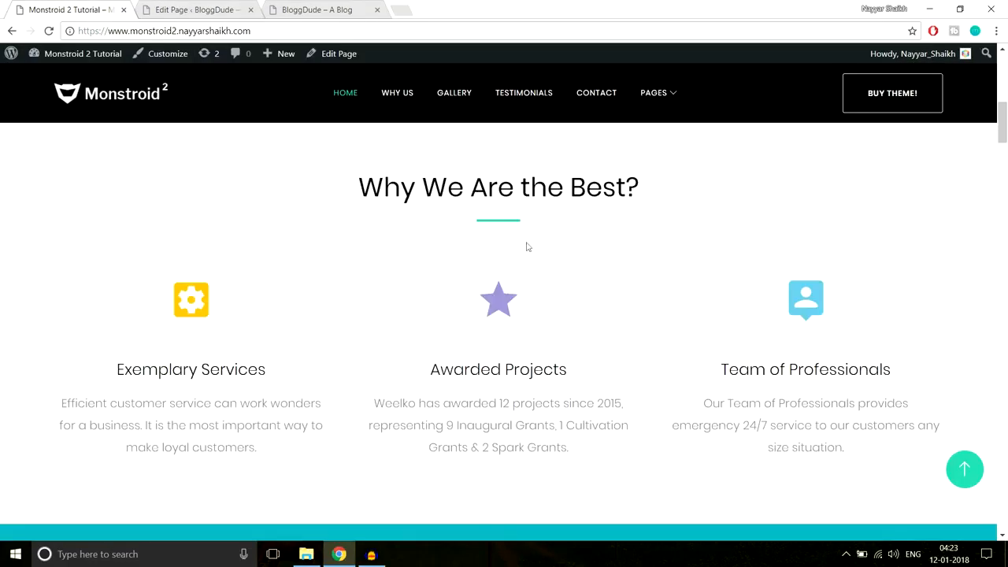
pyautogui.scroll(2, 711, 376)
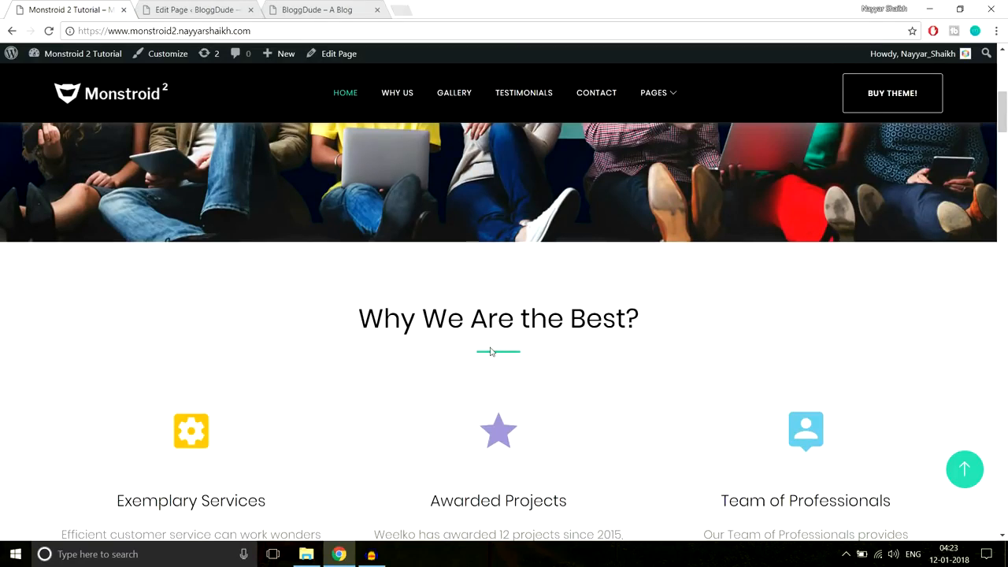
pyautogui.scroll(10, 490, 351)
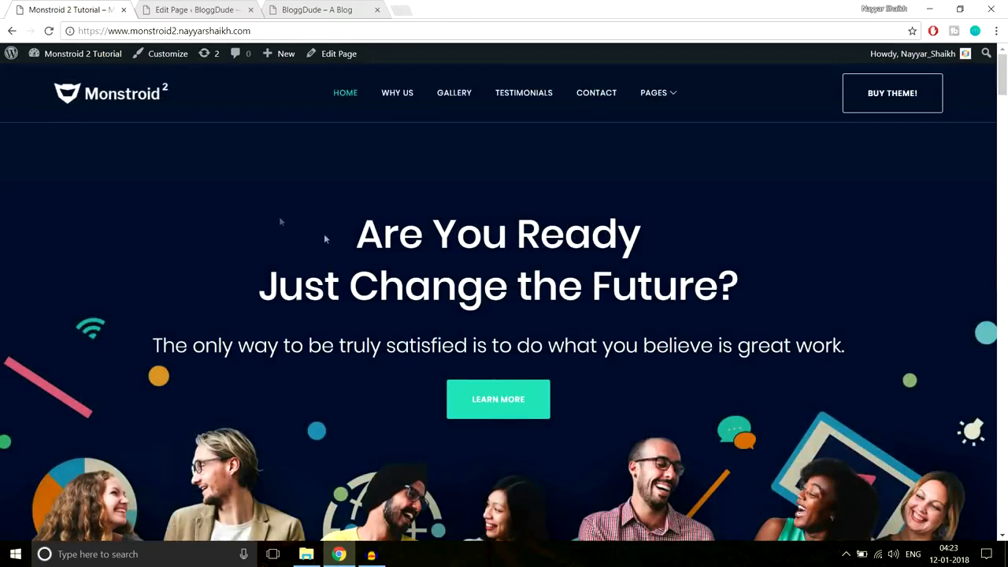
pyautogui.scroll(-4, 950, 342)
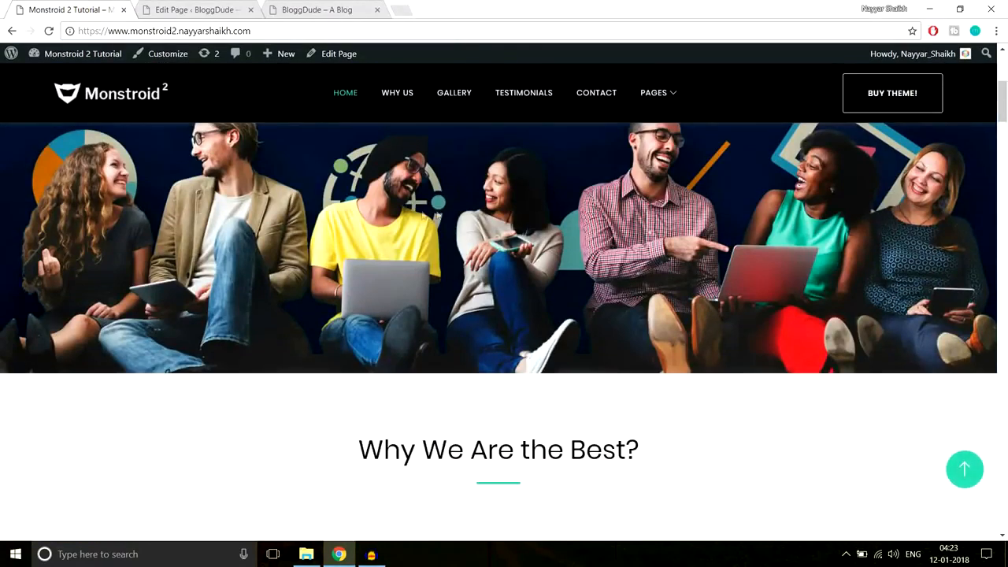
pyautogui.scroll(-2, 418, 209)
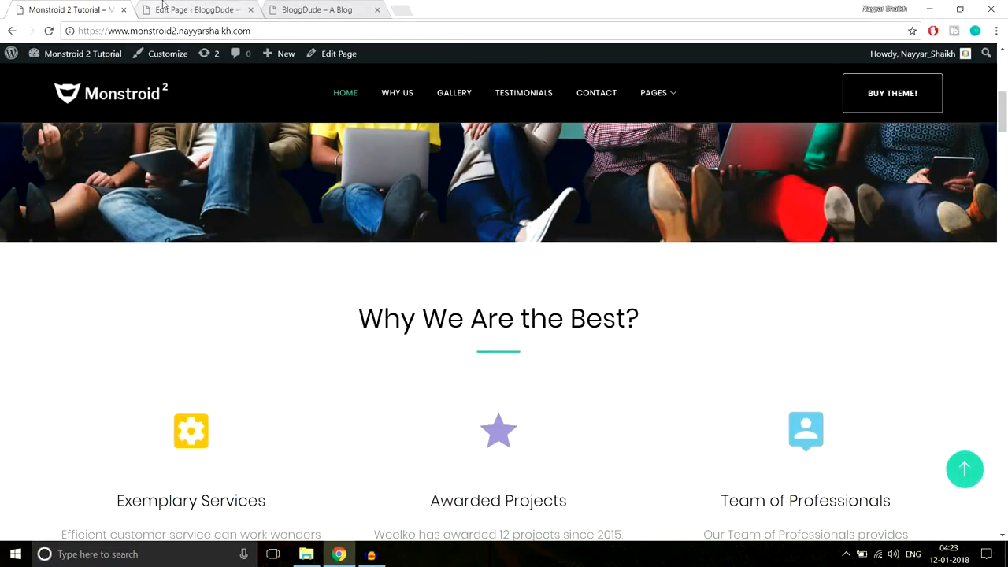
pyautogui.scroll(2, 408, 288)
pyautogui.scroll(-3, 452, 294)
pyautogui.moveTo(358, 253); pyautogui.dragTo(723, 430)
pyautogui.click(657, 387)
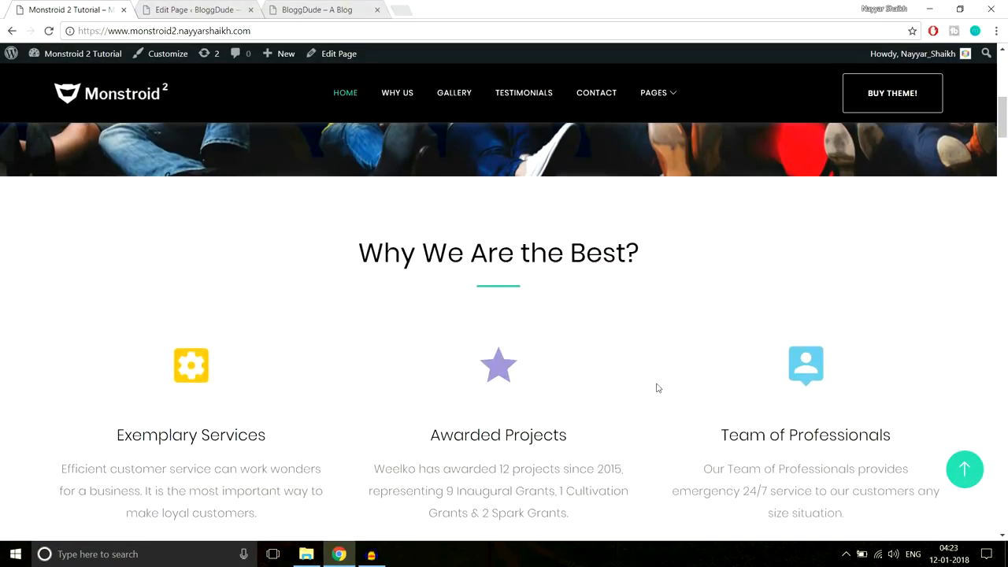
# - Finish scrolling the live page and return to the editor's Text, Divider and Button row
pyautogui.scroll(1, 659, 370)
pyautogui.scroll(4, 799, 337)
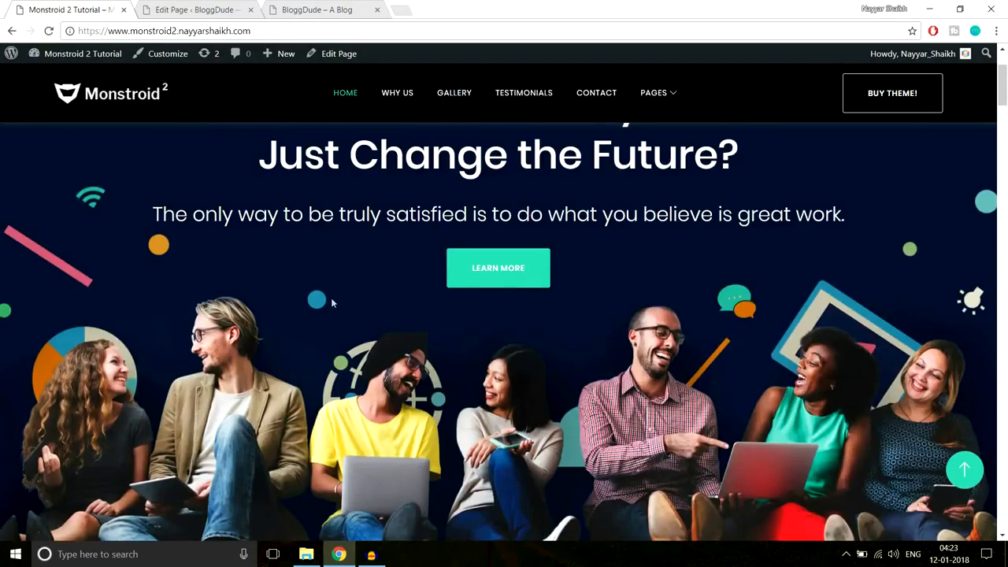
pyautogui.scroll(-3, 799, 337)
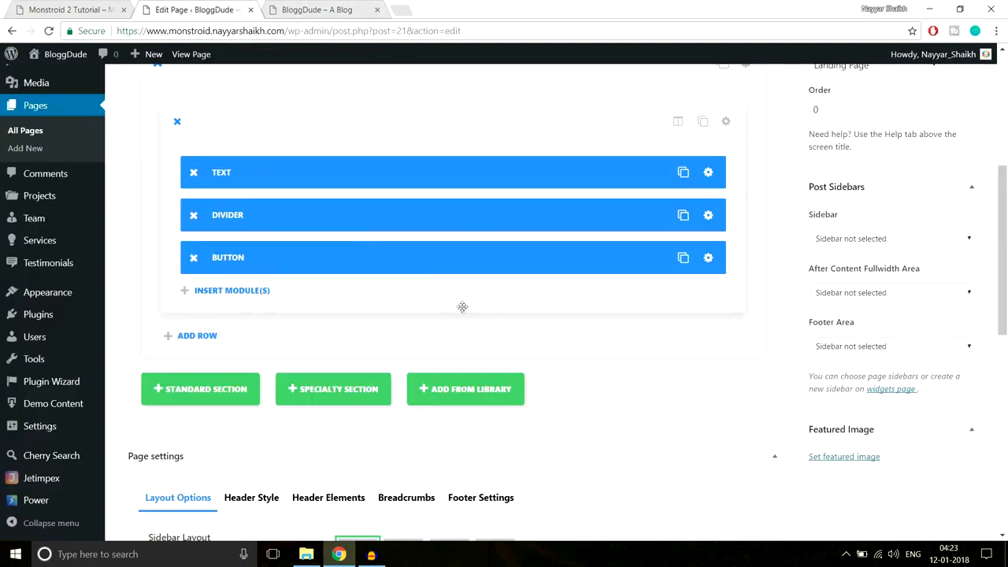
pyautogui.scroll(1, 462, 307)
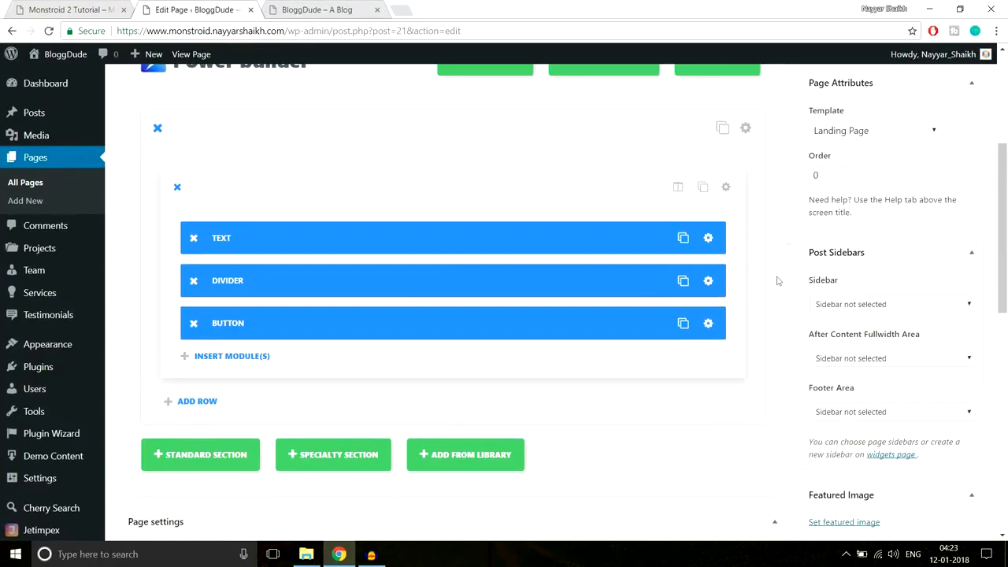
pyautogui.scroll(-1, 368, 341)
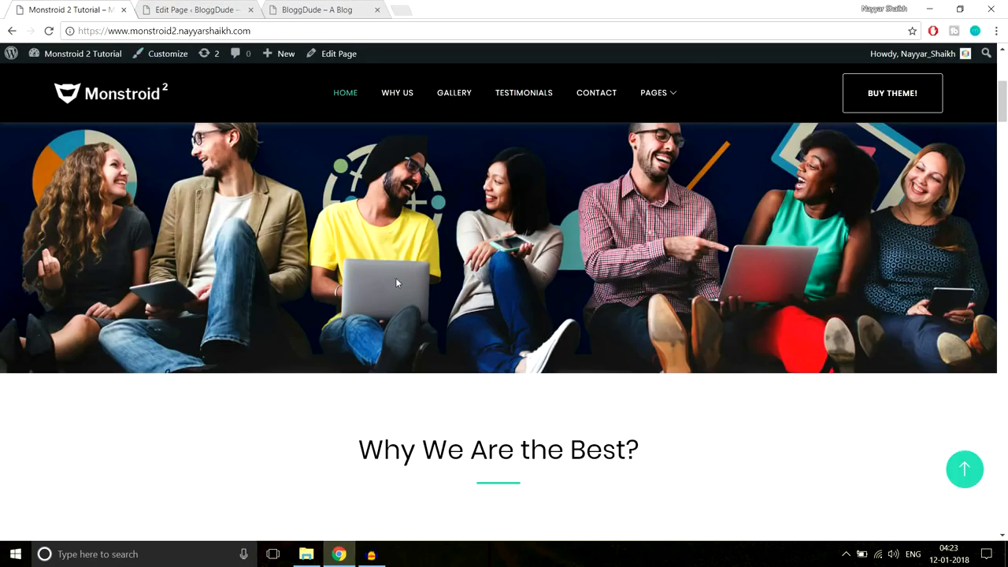
pyautogui.scroll(2, 696, 313)
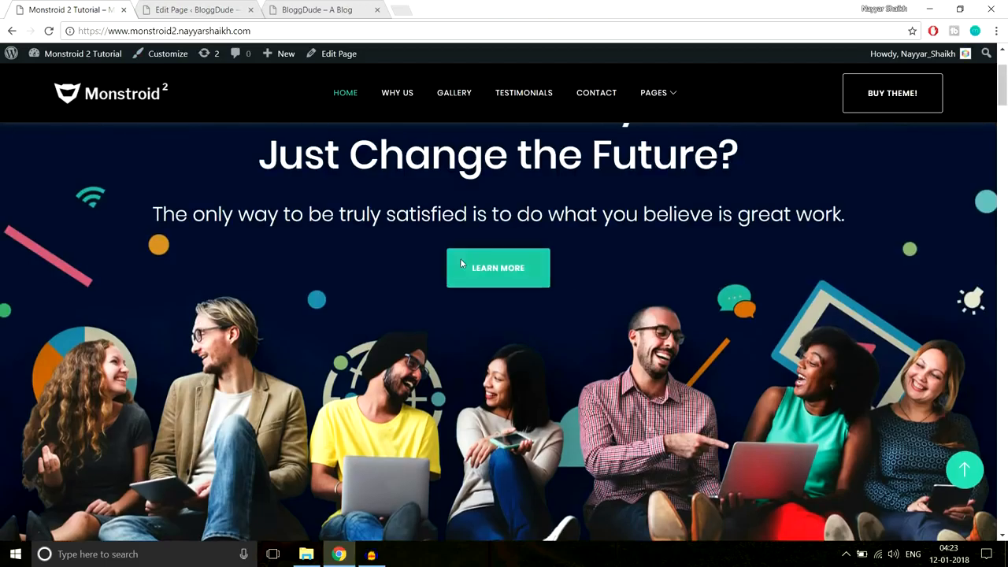
pyautogui.scroll(-2, 822, 280)
pyautogui.scroll(-3, 822, 280)
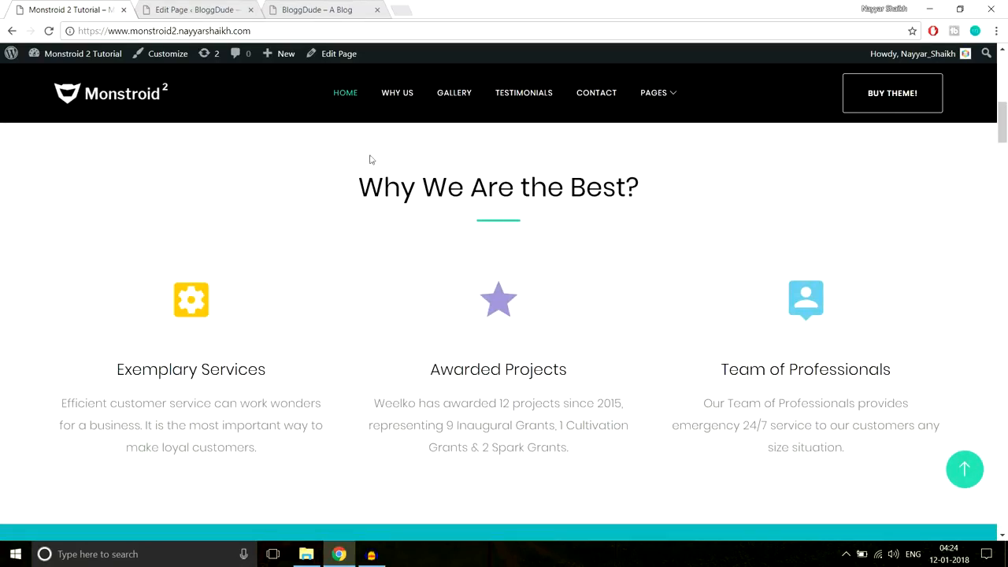
pyautogui.click(184, 9)
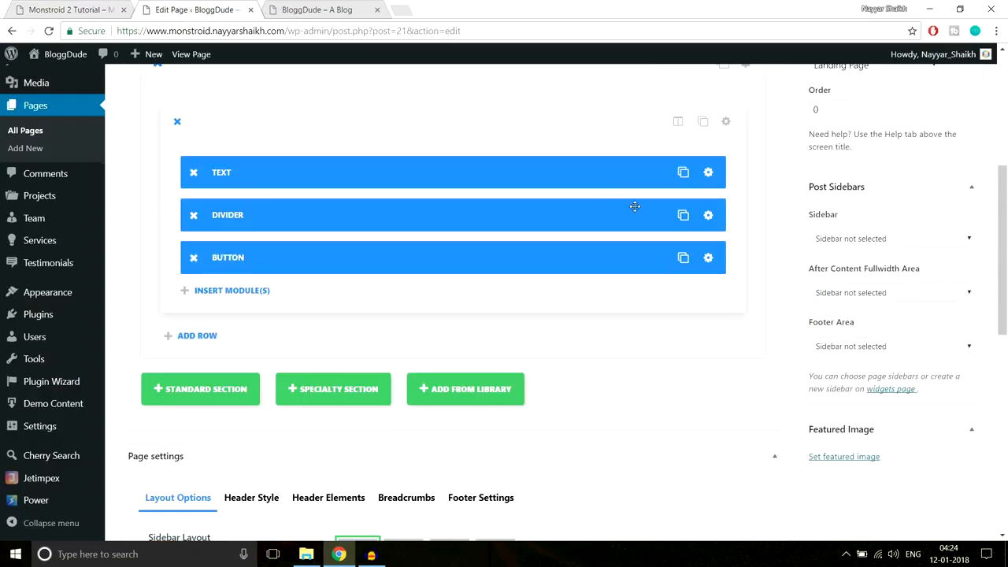
pyautogui.scroll(-2, 199, 300)
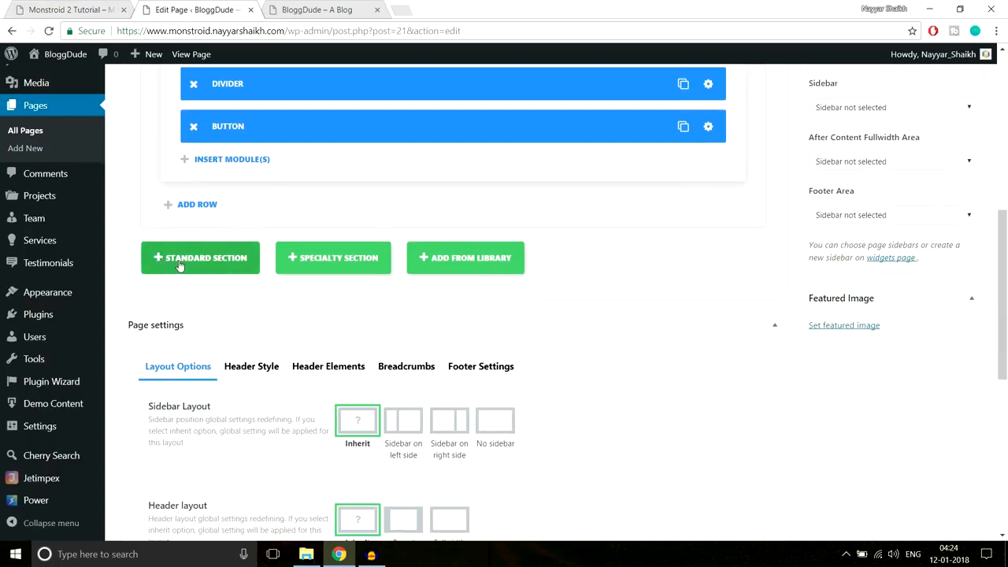
# - Add a standard section with one full-width column, then select the demo's 'Why We Are the Best?' heading
pyautogui.click(199, 260)
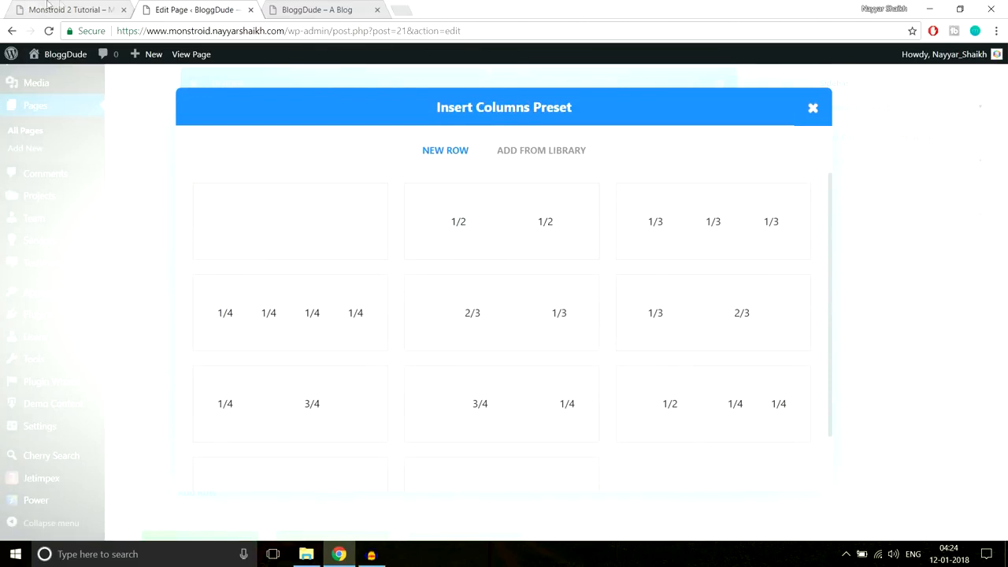
pyautogui.click(61, 4)
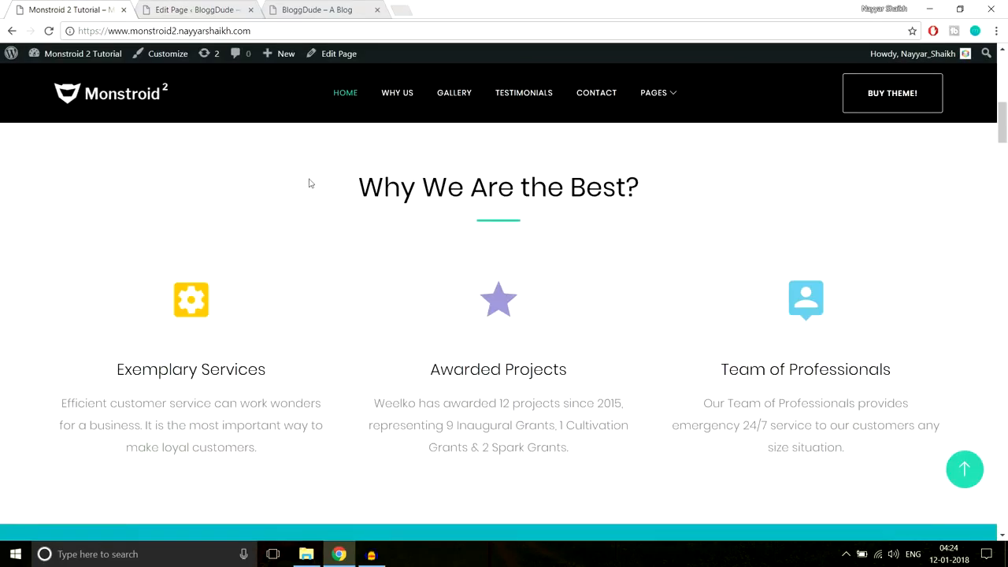
pyautogui.moveTo(339, 180); pyautogui.dragTo(635, 213)
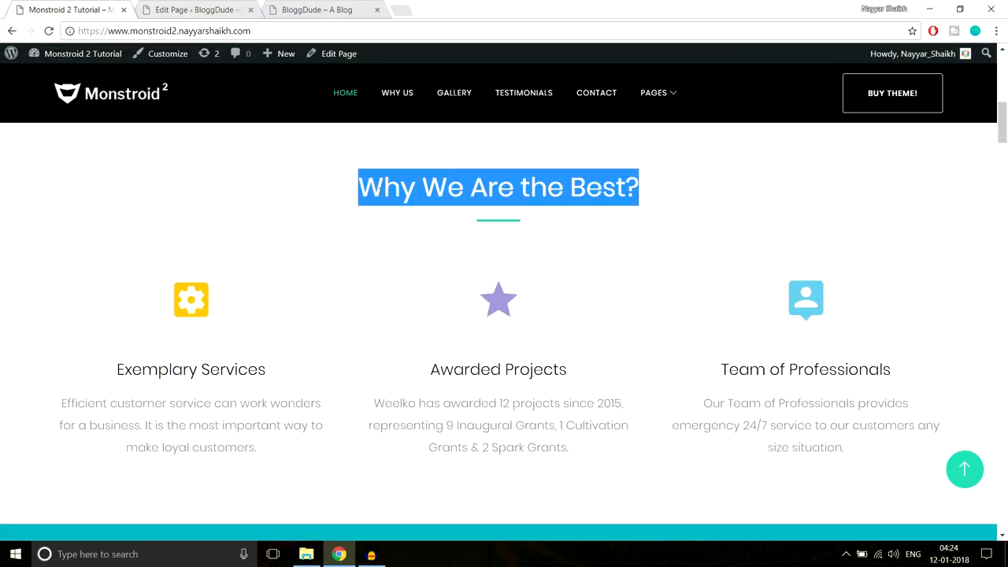
pyautogui.click(199, 15)
pyautogui.click(339, 238)
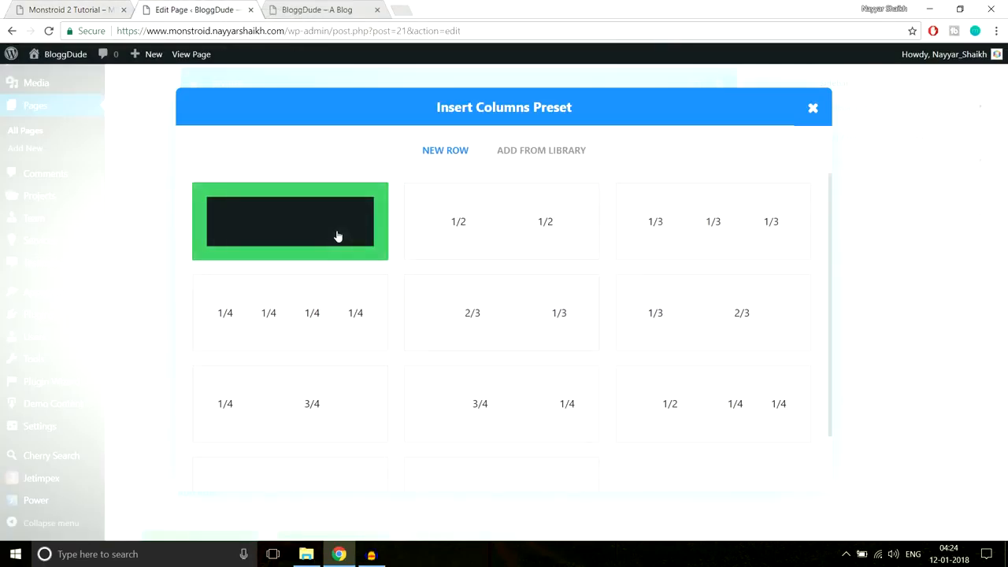
pyautogui.scroll(-2, 539, 287)
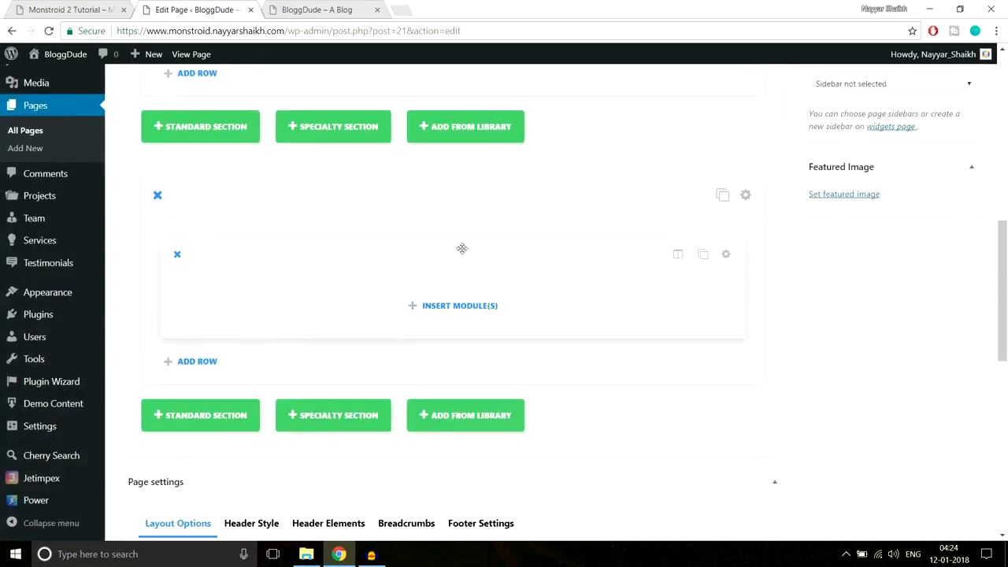
pyautogui.click(50, 6)
pyautogui.moveTo(359, 187); pyautogui.dragTo(717, 185)
pyautogui.hotkey('ctrl', 'c')
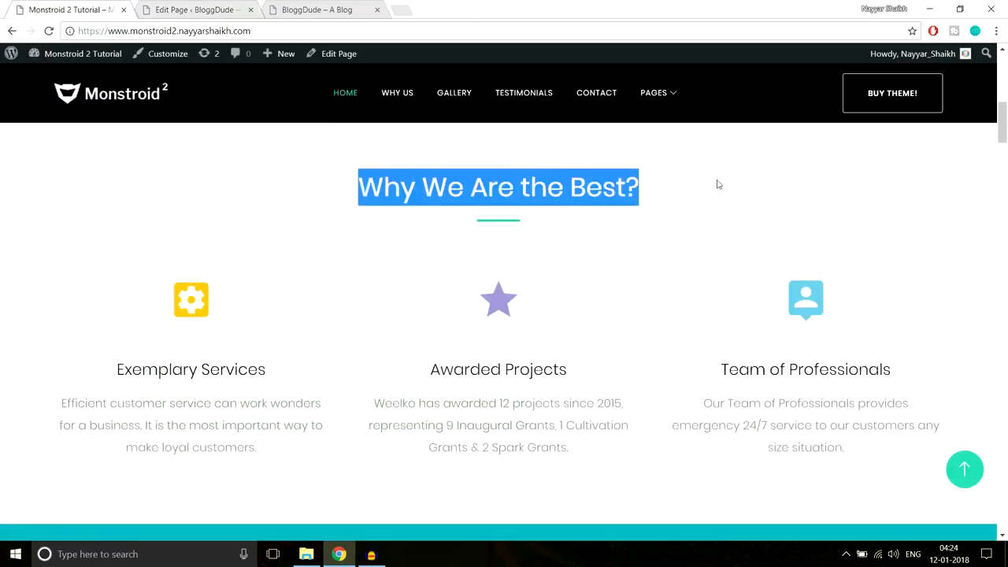
# - Add a Text module to the new section's empty row
pyautogui.click(228, 10)
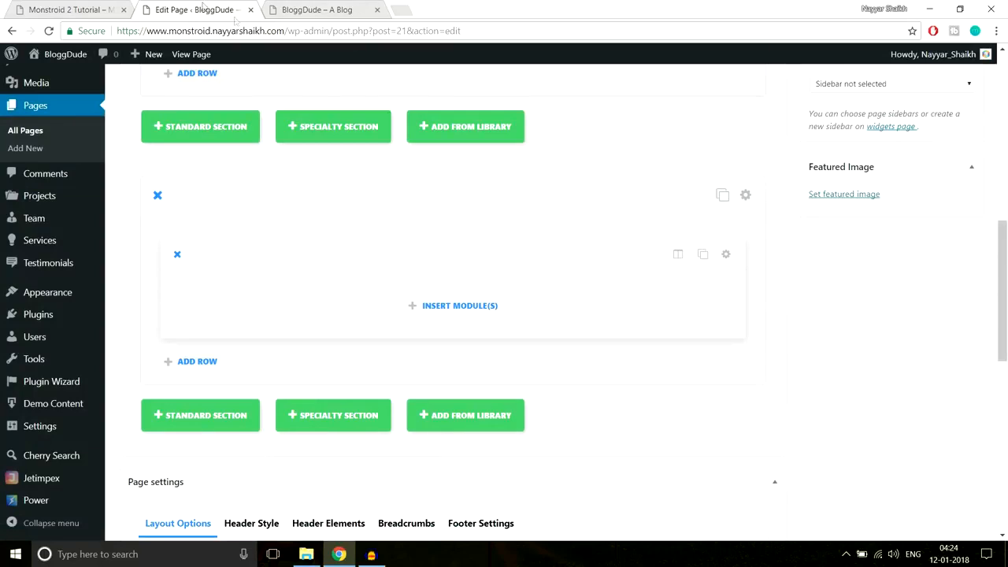
pyautogui.click(481, 309)
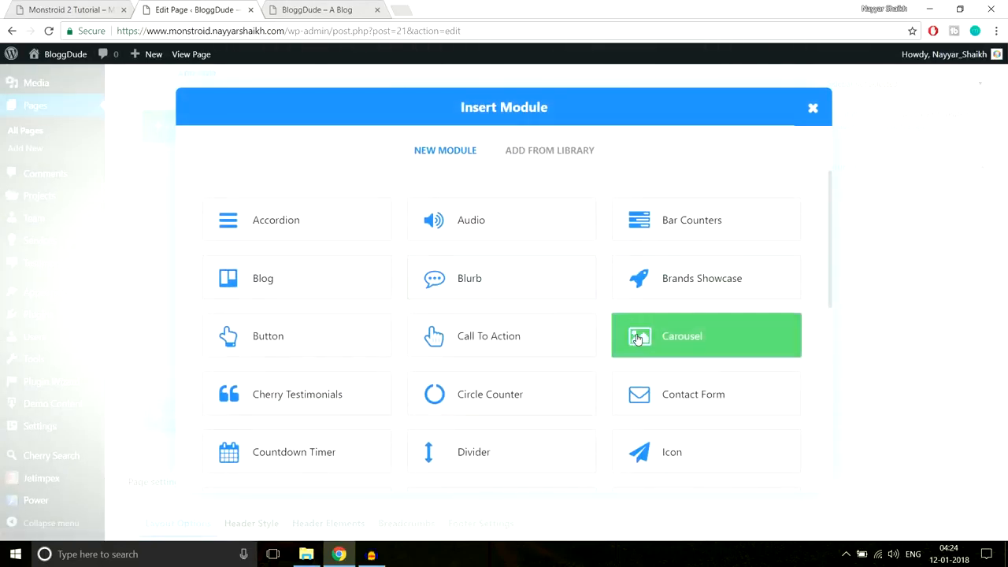
pyautogui.scroll(-3, 638, 339)
pyautogui.scroll(-3, 638, 339)
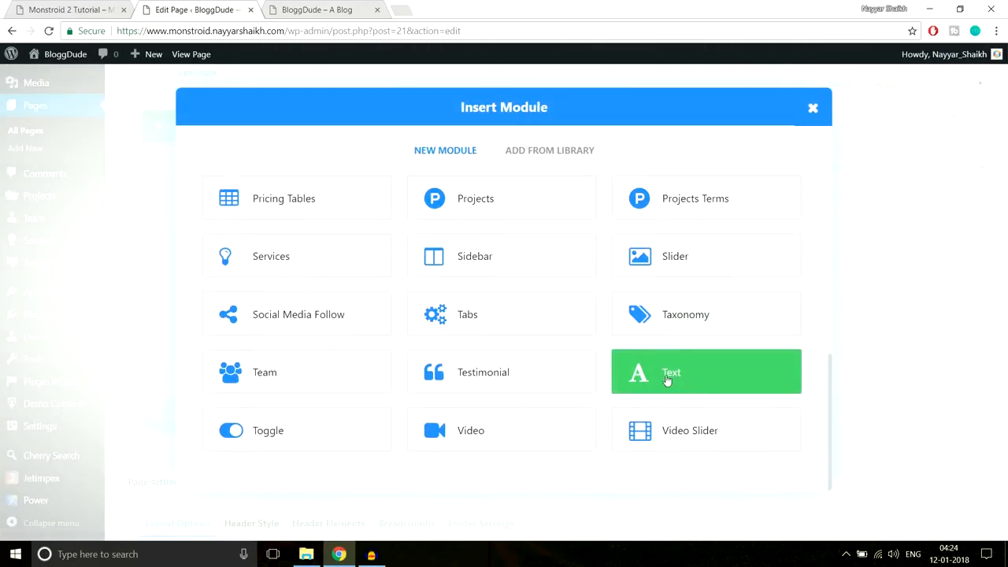
pyautogui.click(680, 381)
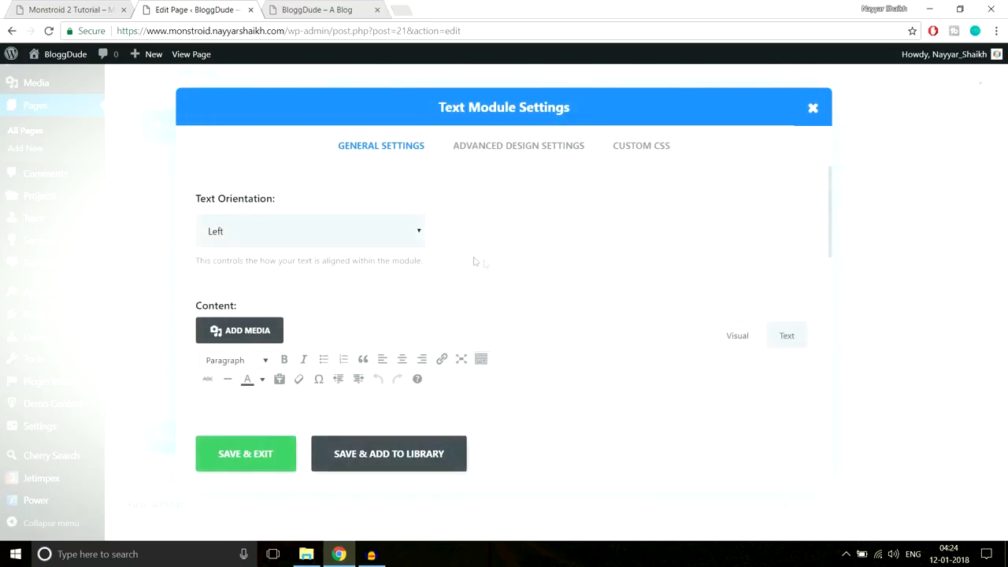
# - Center the text, paste 'Why We Are the Best?' as a Heading 3, and save the module
pyautogui.click(357, 233)
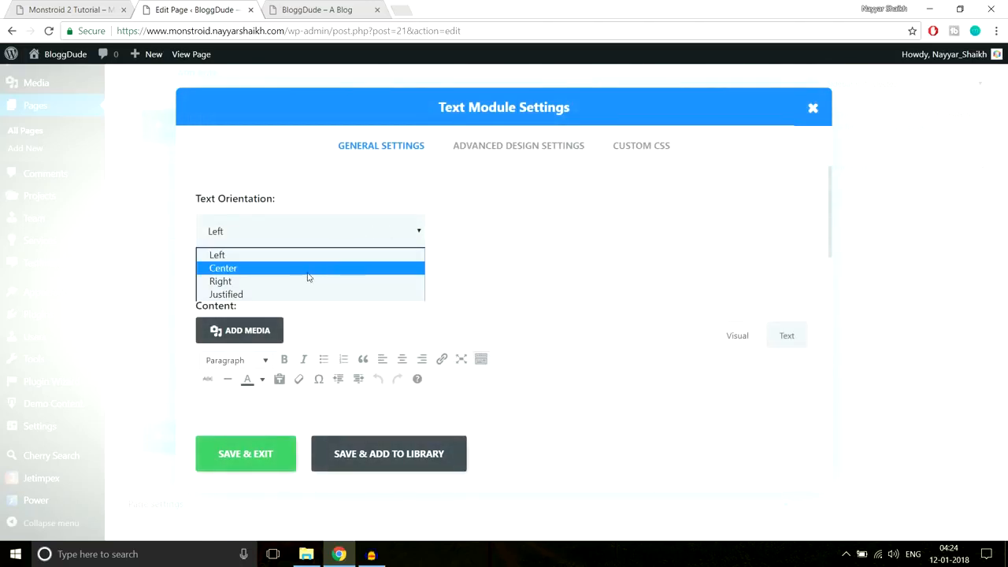
pyautogui.click(308, 269)
pyautogui.scroll(-2, 543, 268)
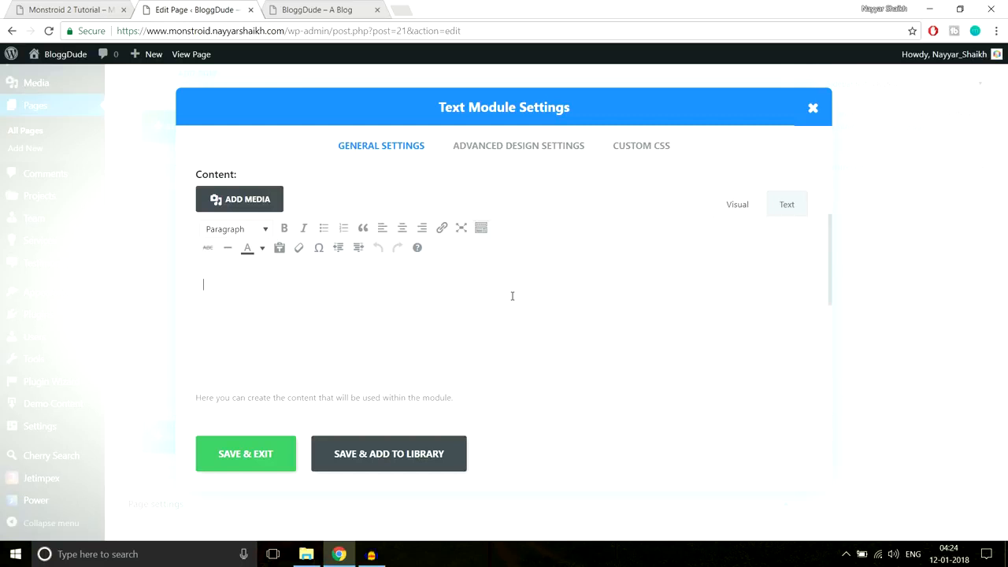
pyautogui.hotkey('ctrl', 'v')
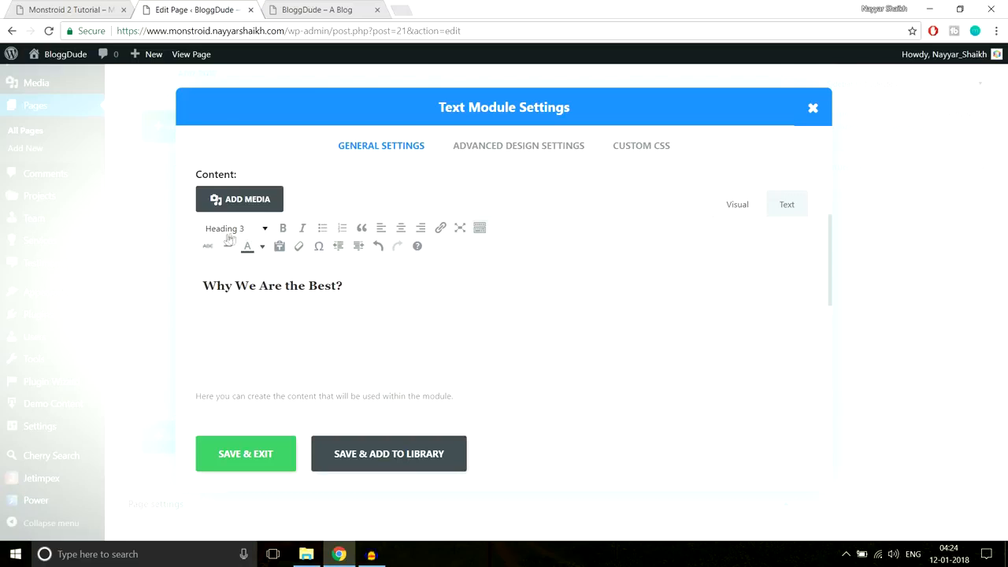
pyautogui.click(93, 8)
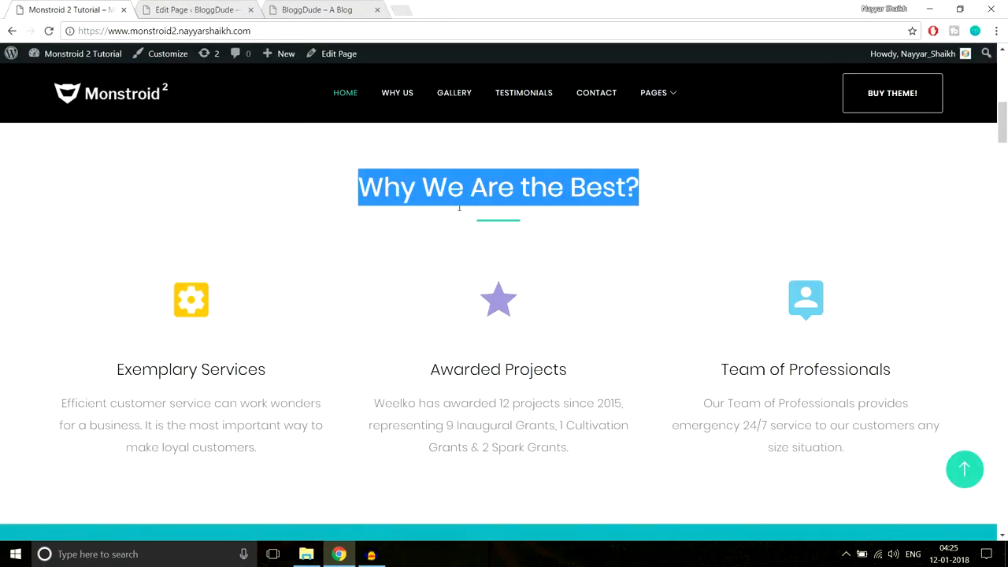
pyautogui.click(197, 9)
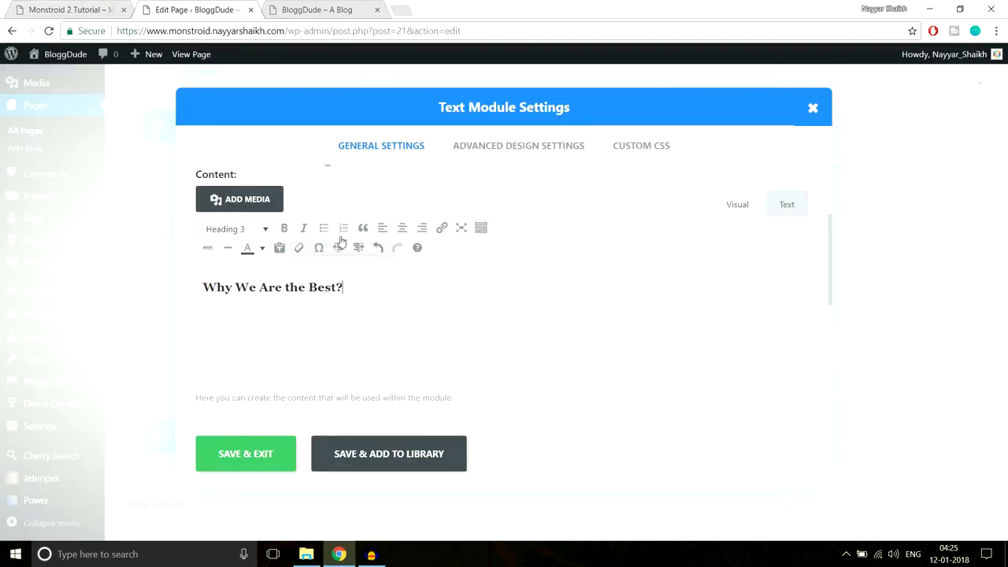
pyautogui.click(256, 456)
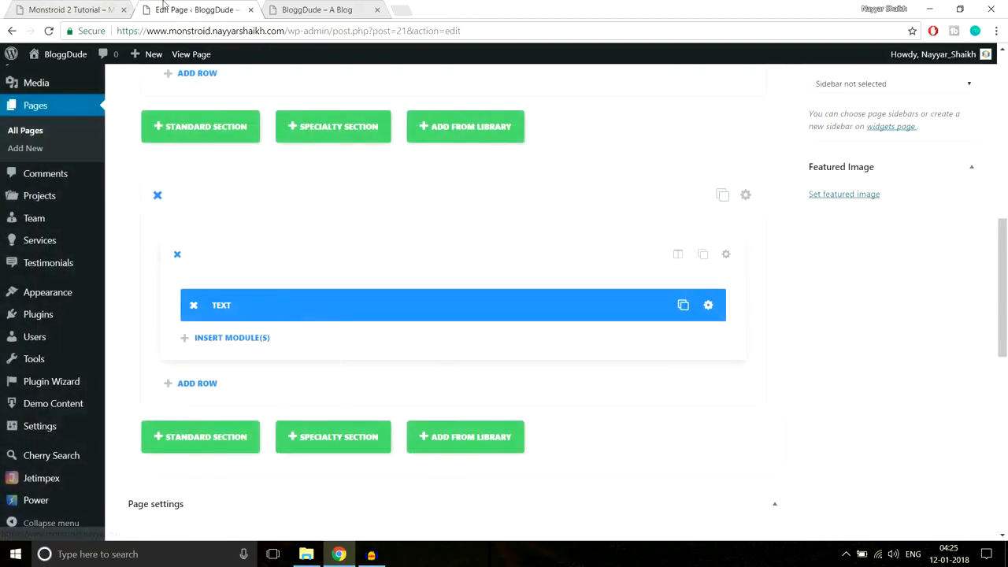
# - Compare with the Monstroid 2 reference, then bring up the Monstroid-2 project folder in File Explorer
pyautogui.click(74, 10)
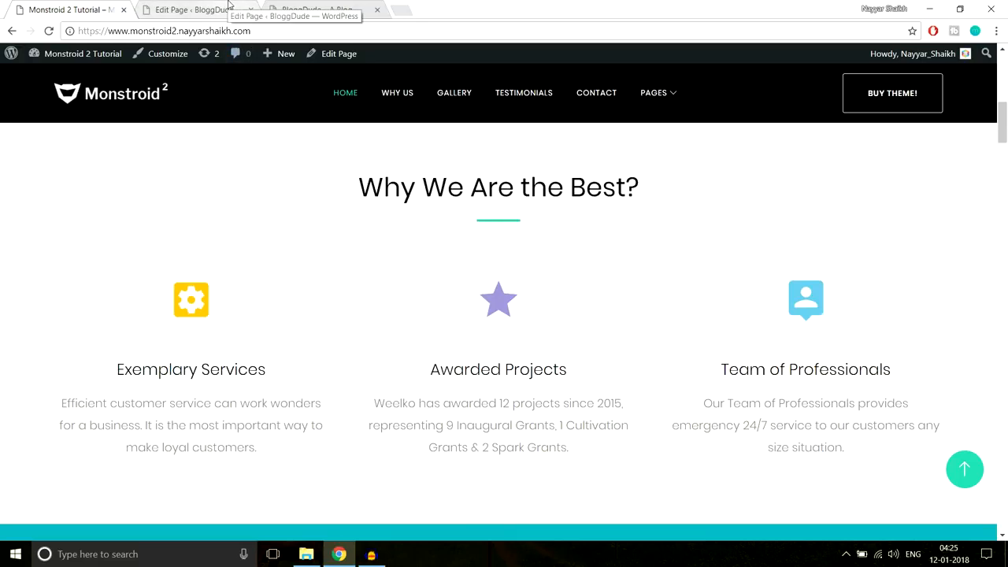
pyautogui.click(229, 6)
pyautogui.scroll(-1, 760, 305)
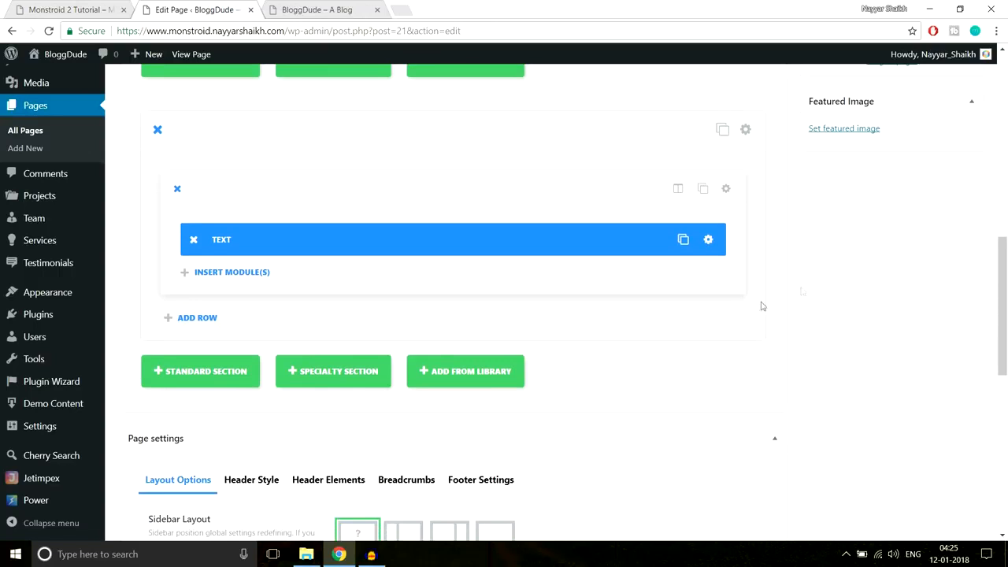
pyautogui.click(307, 553)
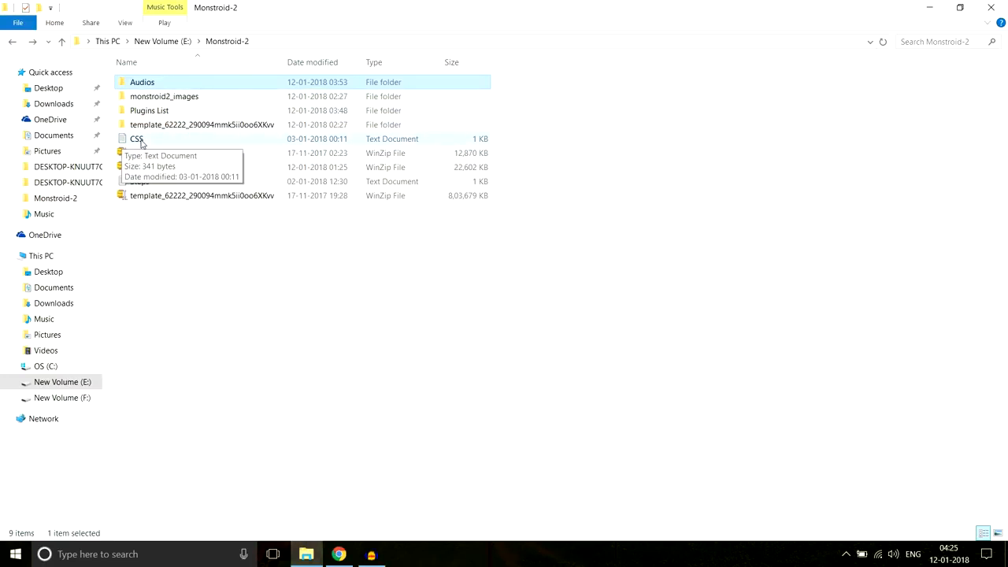
# - Open the CSS notes file in Notepad and copy the eight Line After Center property lines
pyautogui.doubleClick(142, 140)
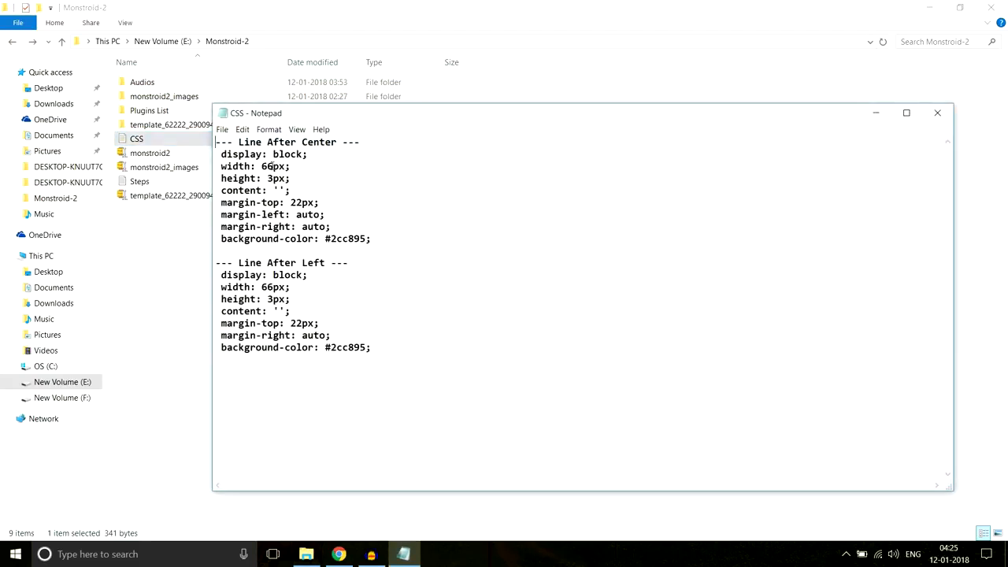
pyautogui.moveTo(397, 239); pyautogui.dragTo(220, 151)
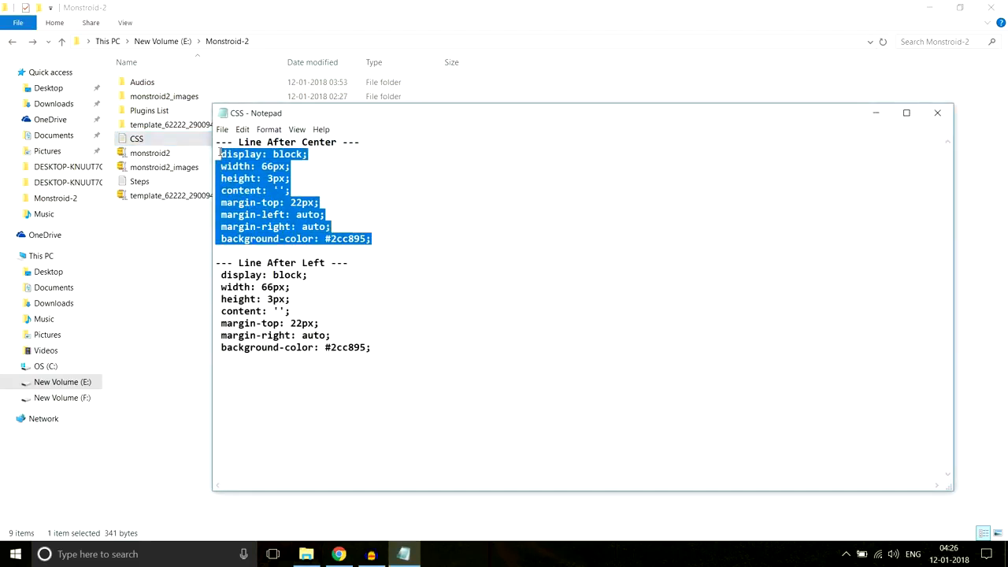
pyautogui.moveTo(359, 144); pyautogui.dragTo(210, 148)
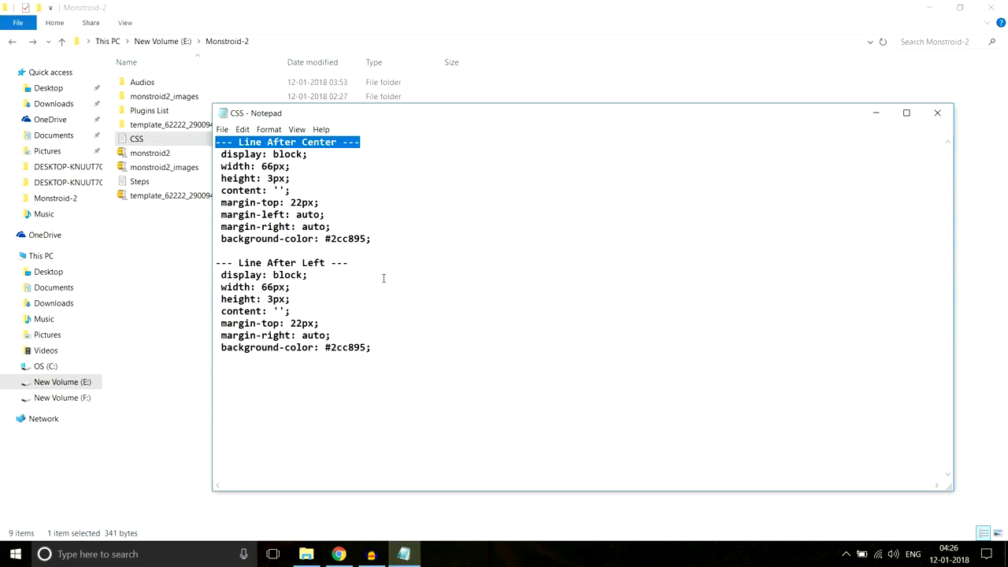
pyautogui.moveTo(383, 268); pyautogui.dragTo(216, 263)
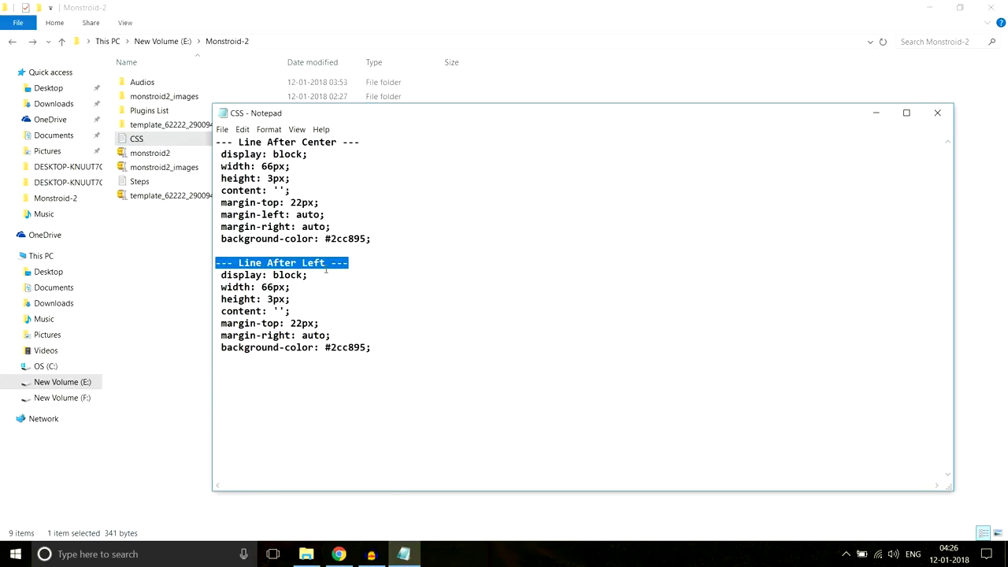
pyautogui.click(340, 552)
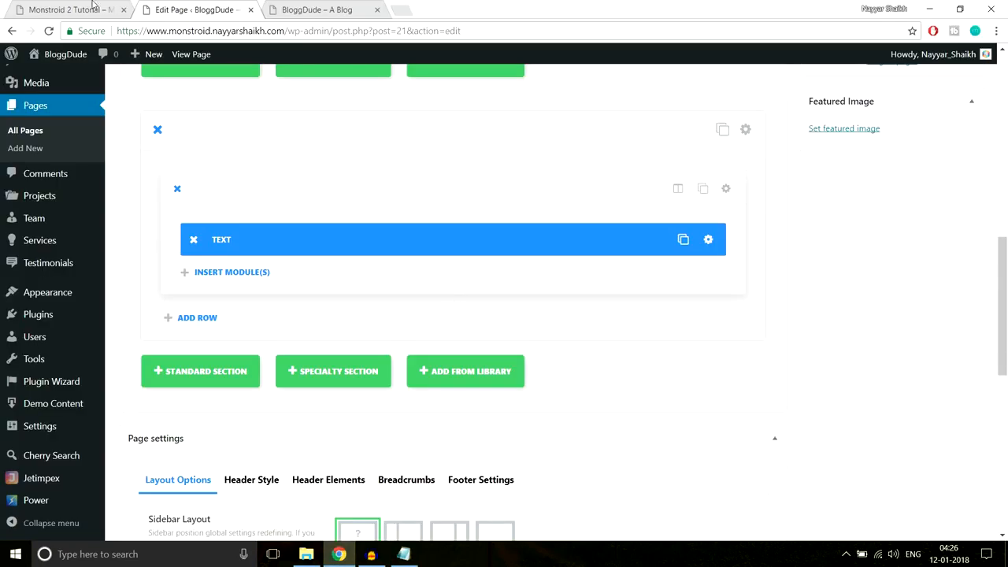
pyautogui.click(91, 11)
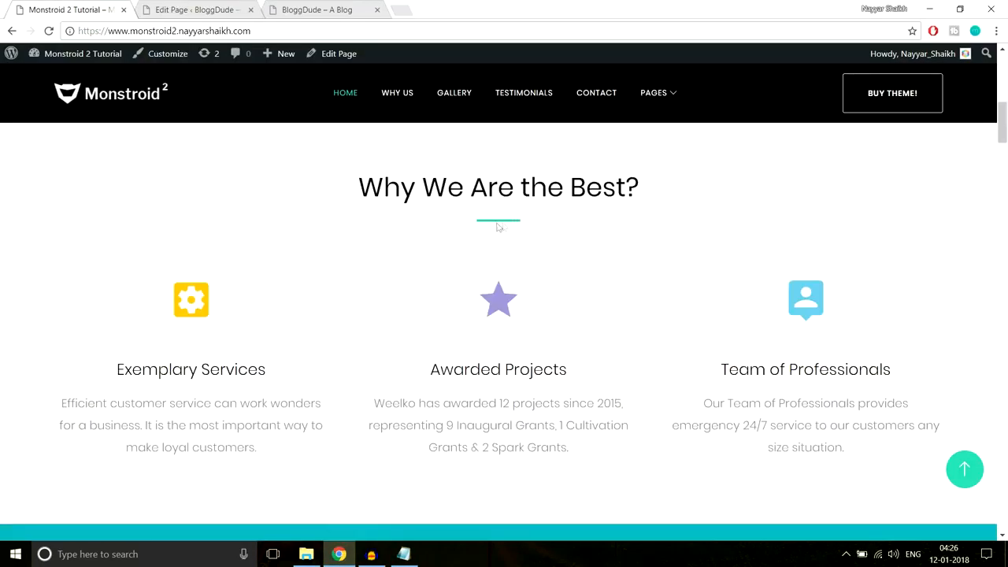
pyautogui.click(403, 554)
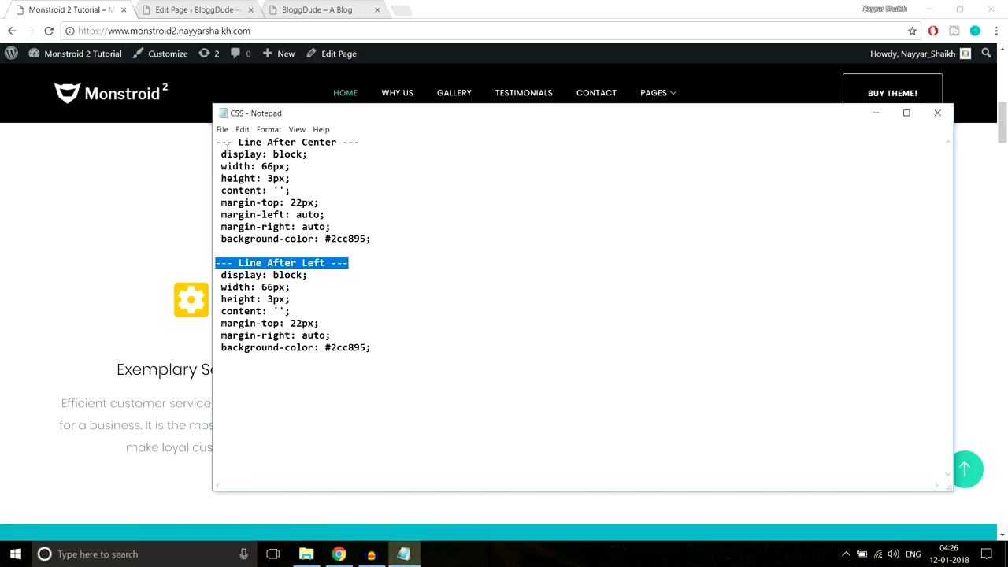
pyautogui.moveTo(221, 152); pyautogui.dragTo(391, 234)
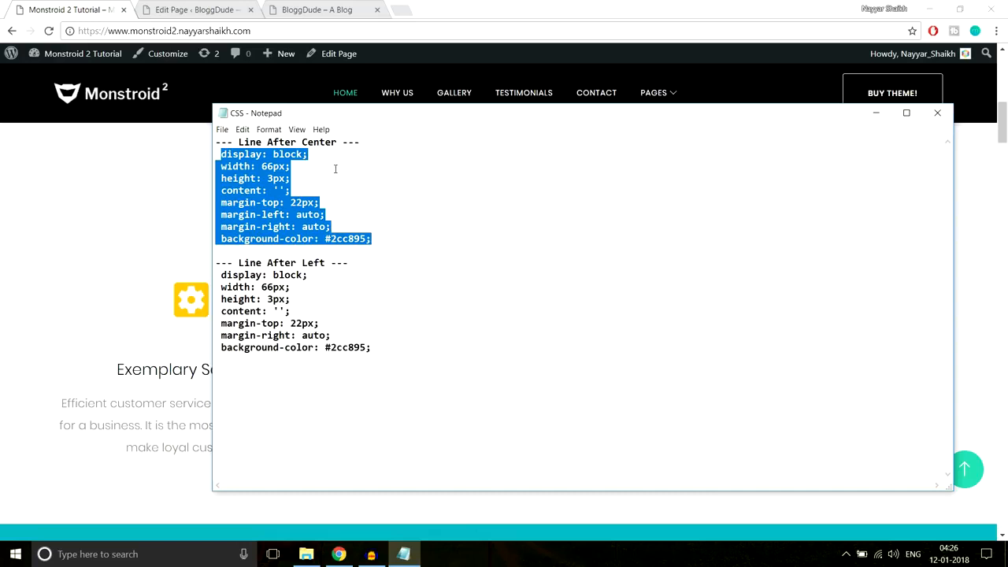
pyautogui.click(226, 9)
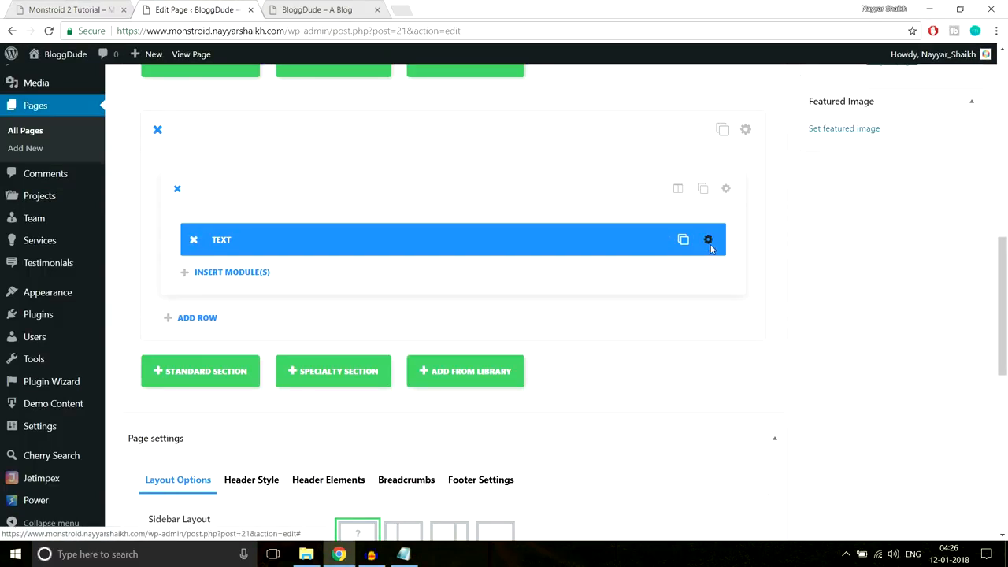
# - Paste the underline CSS rules into the Text module's After custom CSS field
pyautogui.click(709, 240)
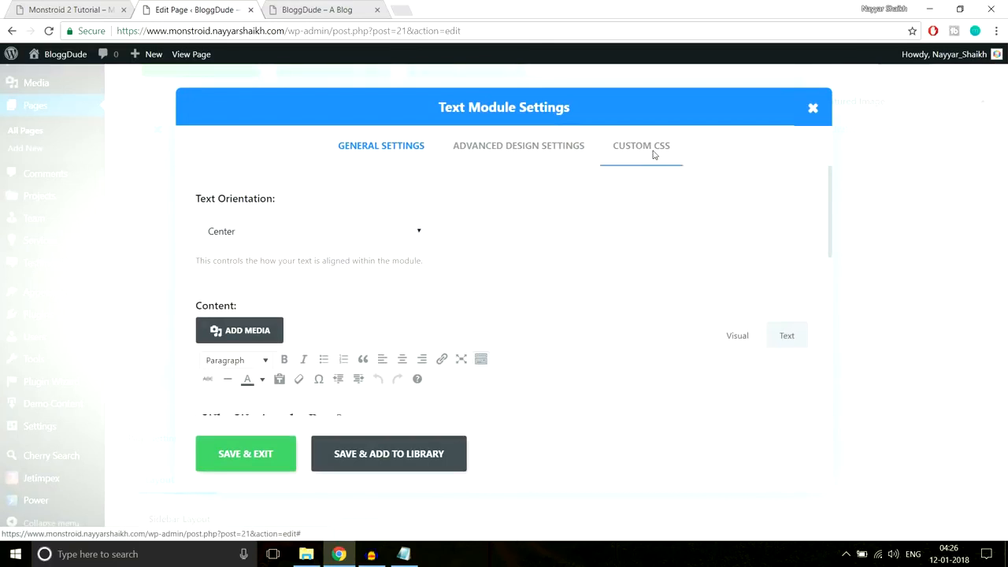
pyautogui.click(654, 155)
pyautogui.scroll(-5, 706, 270)
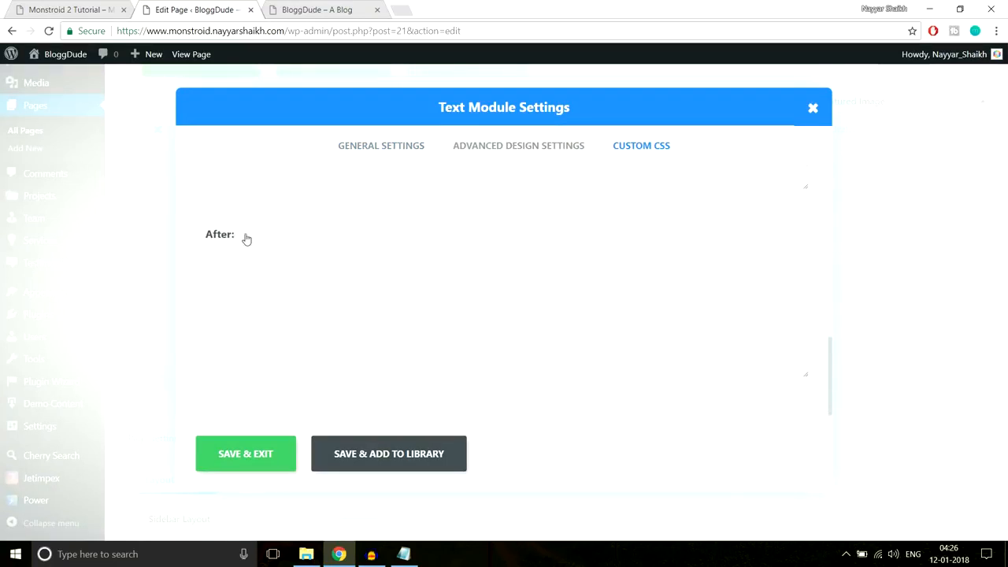
pyautogui.click(242, 292)
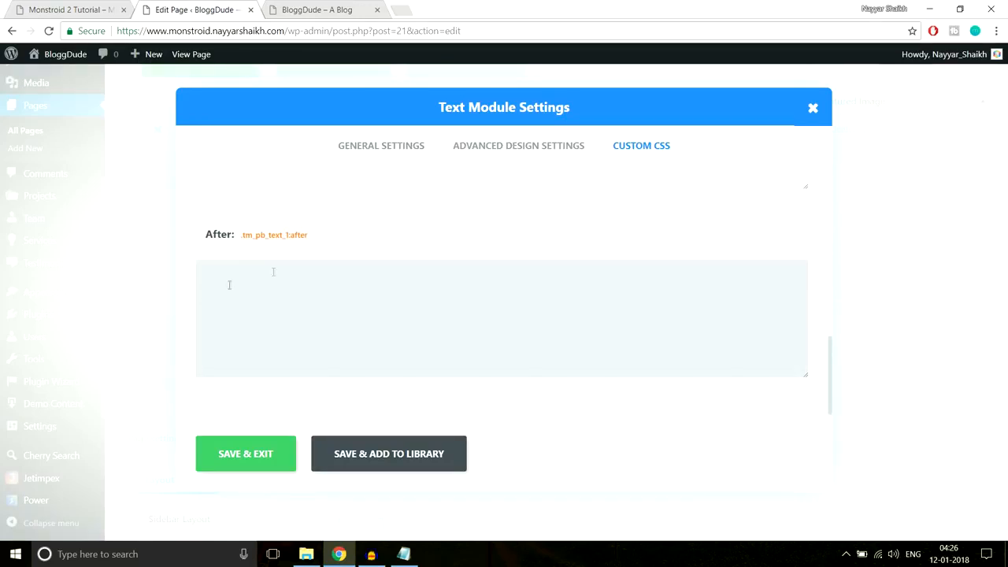
pyautogui.write("width: 30px; height: 3px; content: ''; margin-top: 22px; margin-left: auto; margin-right: auto; background-color: #2cc895;")
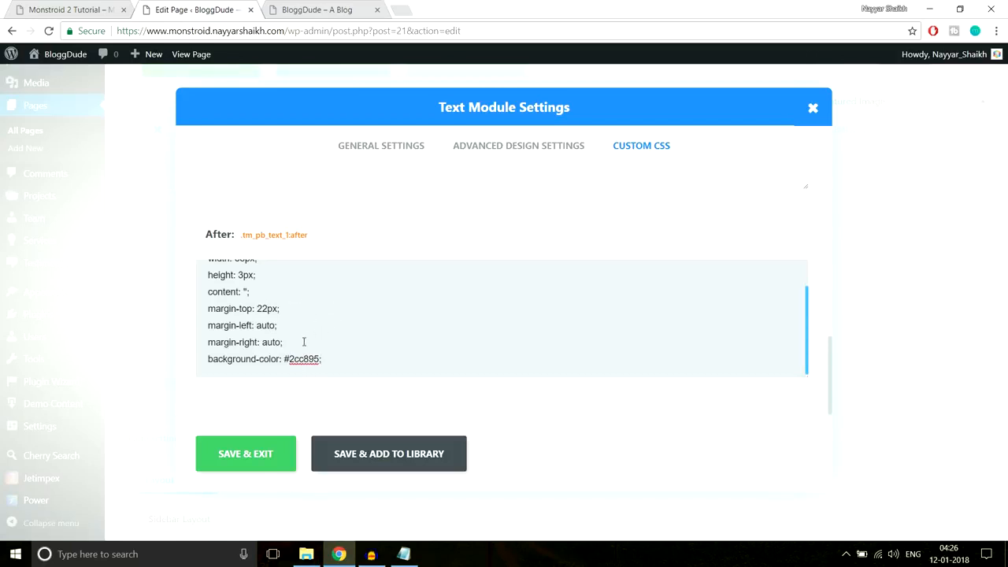
# - Add the missing semicolon after background-color #2cc895 and save the module settings
pyautogui.hotkey('ctrl', 'shift', 'Tab')
pyautogui.moveTo(352, 189); pyautogui.dragTo(657, 199)
pyautogui.click(502, 223)
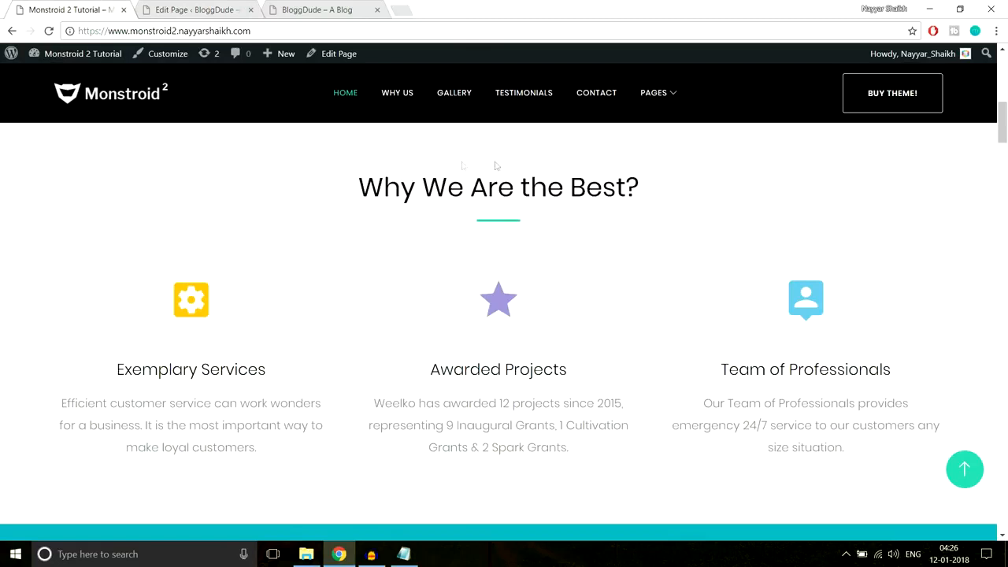
pyautogui.hotkey('ctrl', 'Tab')
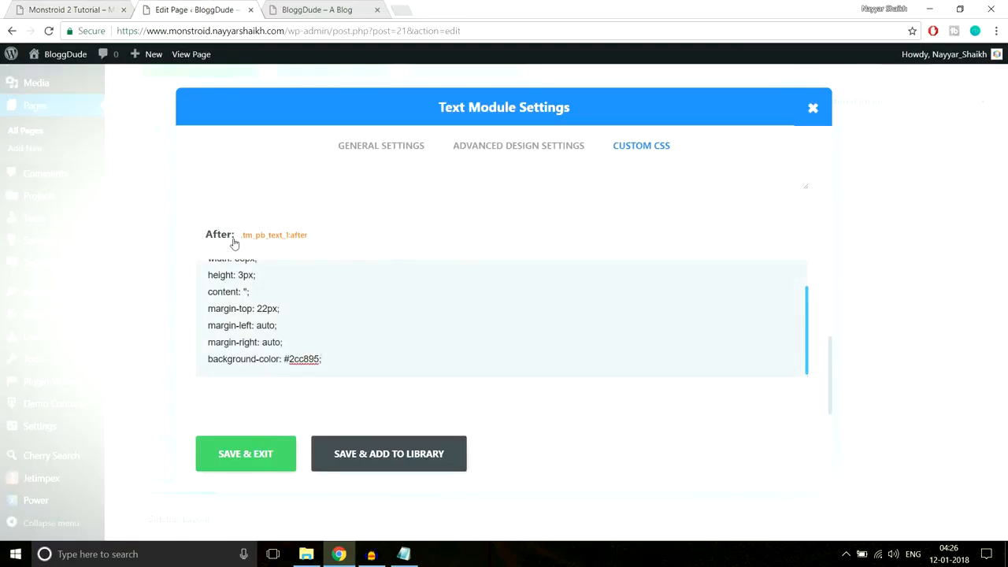
pyautogui.write(';')
pyautogui.click(246, 454)
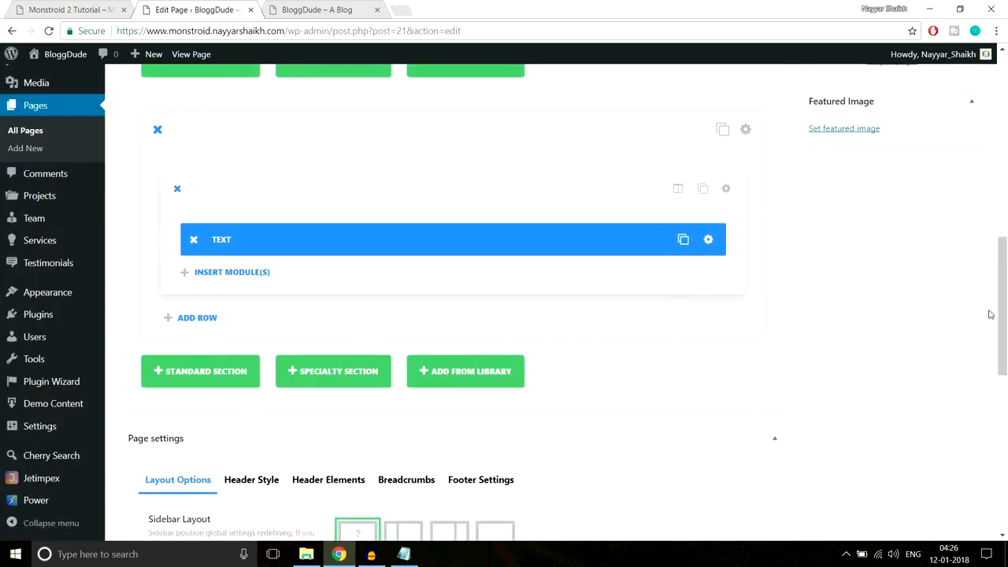
pyautogui.scroll(8, 991, 314)
# - Update the Homepage and reload the live site to see the changes
pyautogui.click(953, 250)
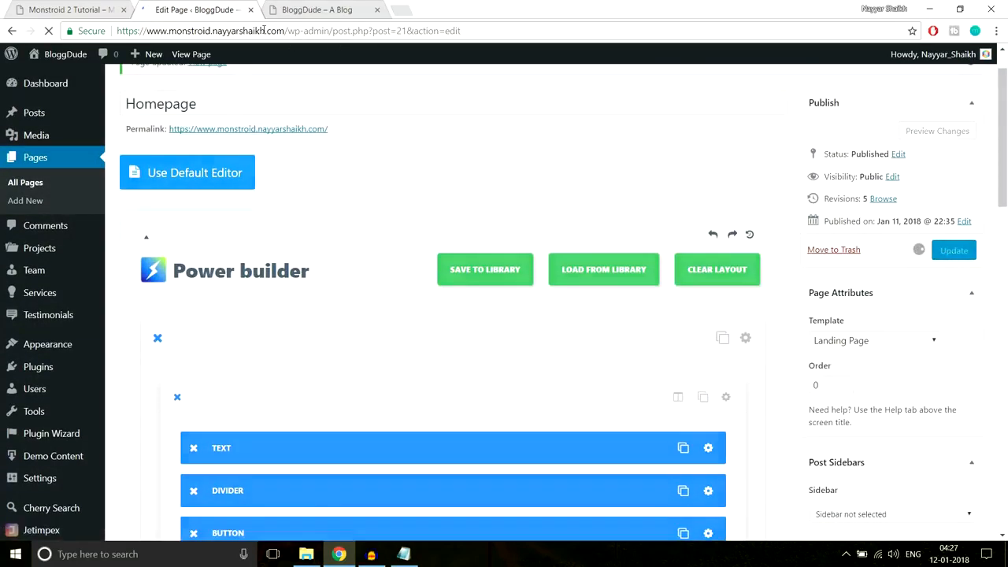
pyautogui.click(322, 10)
pyautogui.click(328, 32)
pyautogui.press('Return')
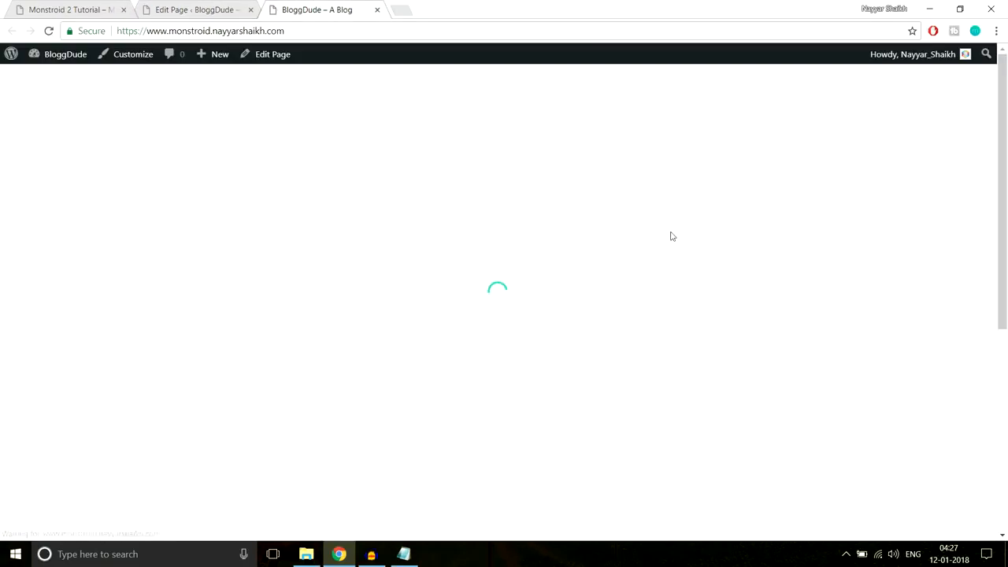
pyautogui.scroll(-2, 675, 265)
pyautogui.scroll(-2, 675, 269)
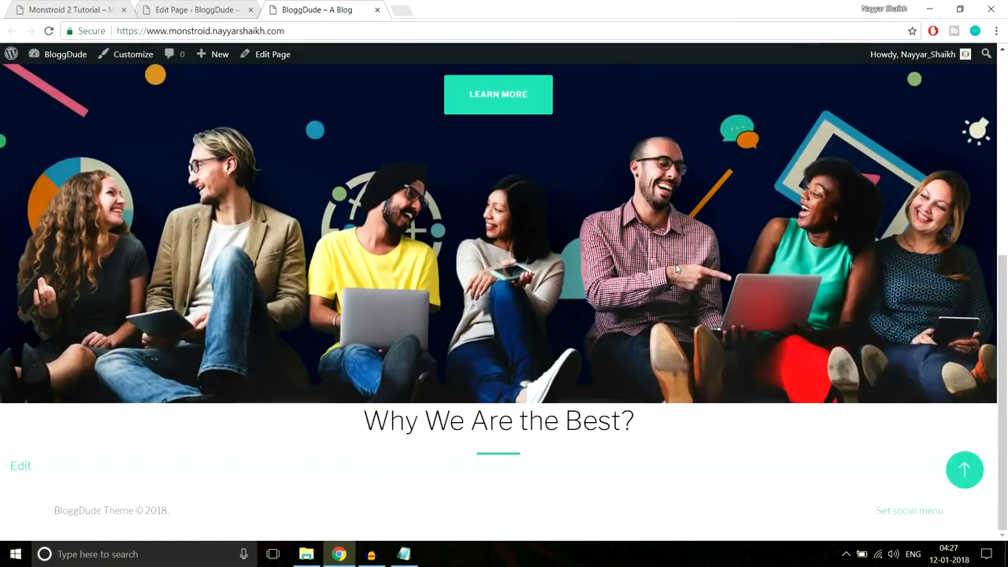
# - Check the new heading's teal centered underline against the Monstroid 2 reference
pyautogui.moveTo(374, 420); pyautogui.dragTo(655, 424)
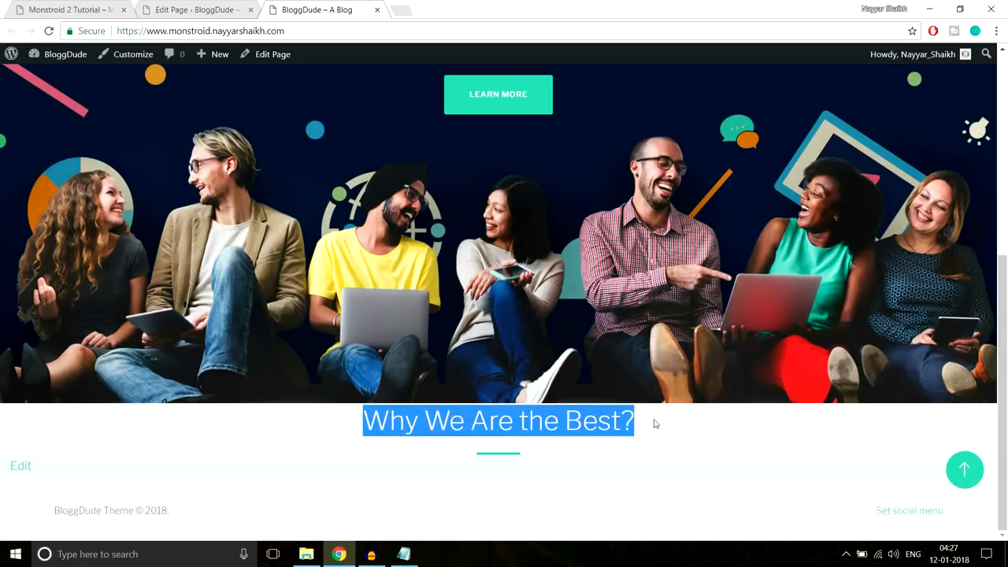
pyautogui.click(575, 453)
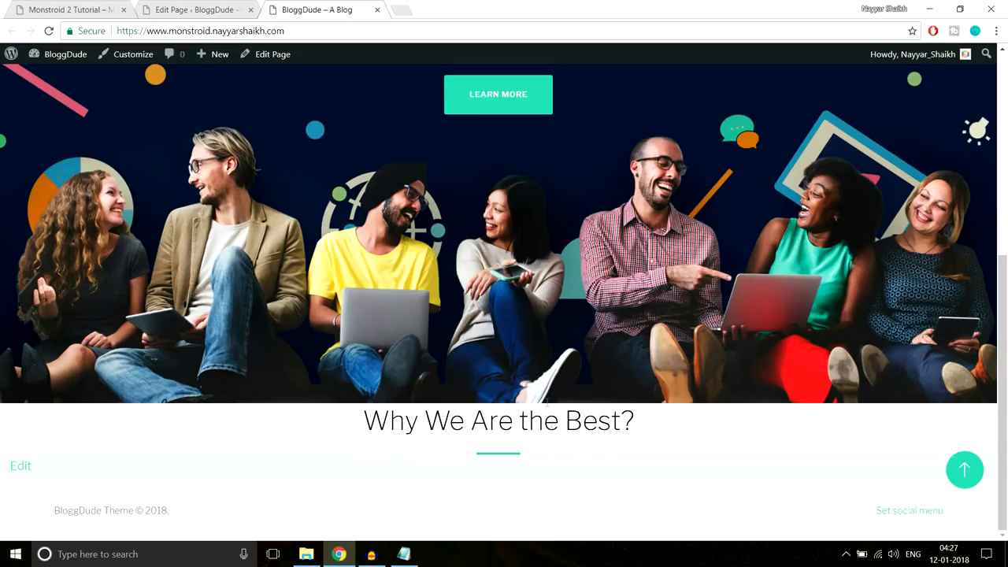
pyautogui.moveTo(379, 411); pyautogui.dragTo(634, 427)
pyautogui.click(650, 429)
pyautogui.tripleClick(567, 420)
pyautogui.click(364, 426)
pyautogui.moveTo(365, 423); pyautogui.dragTo(584, 450)
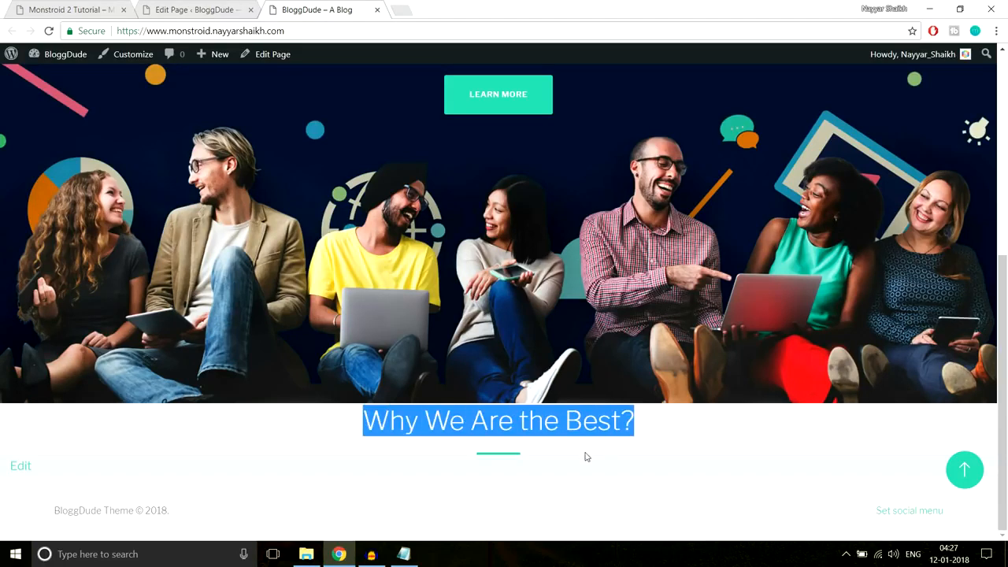
pyautogui.click(462, 323)
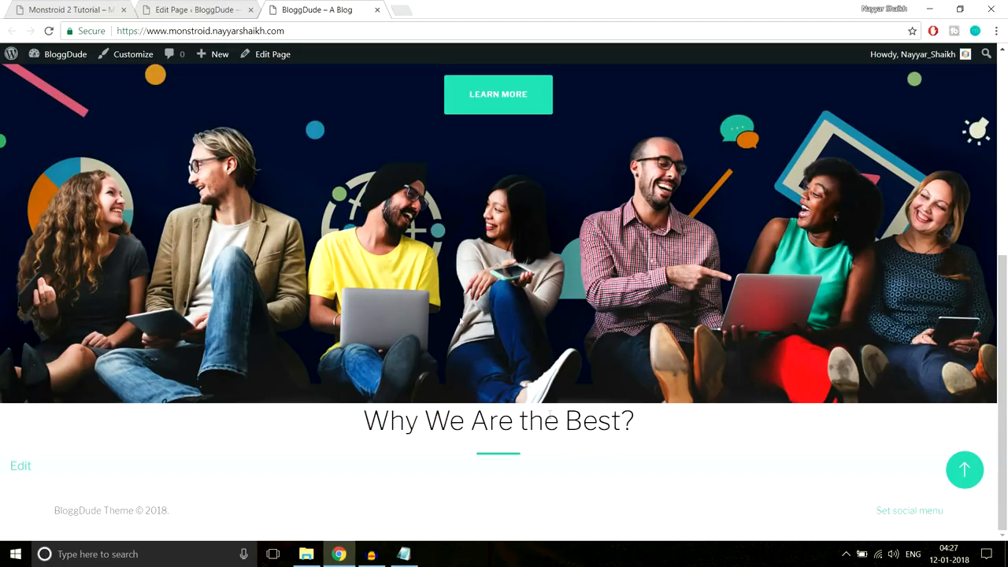
pyautogui.click(81, 9)
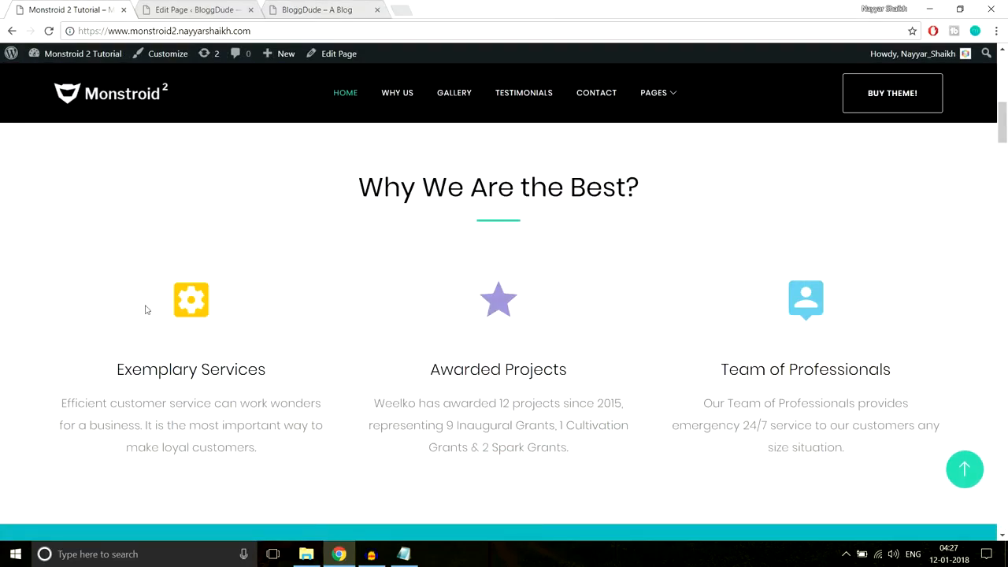
pyautogui.click(214, 11)
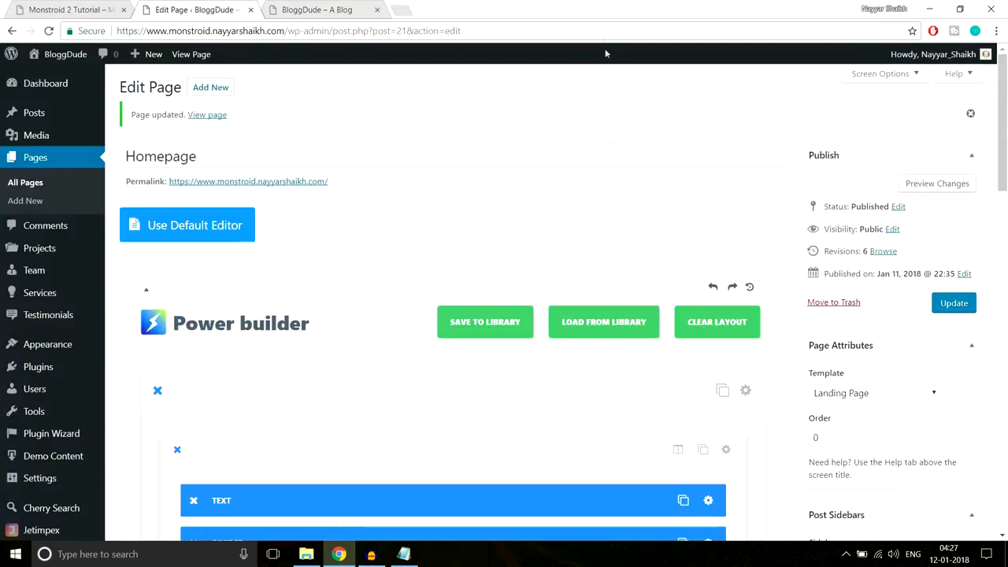
# - Add a new row with the 1/3 1/3 1/3 column preset beneath the heading module
pyautogui.scroll(-10, 608, 220)
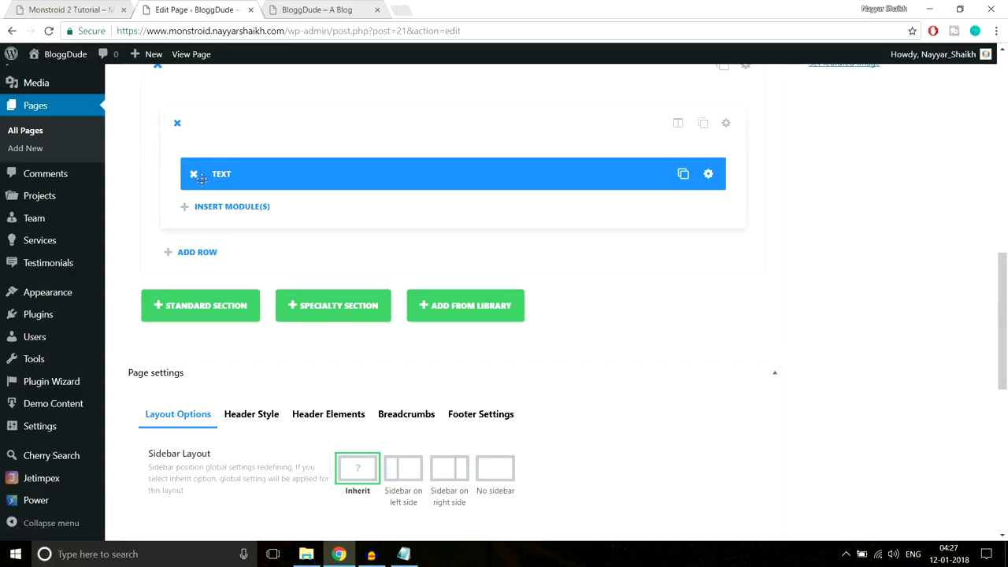
pyautogui.click(84, 8)
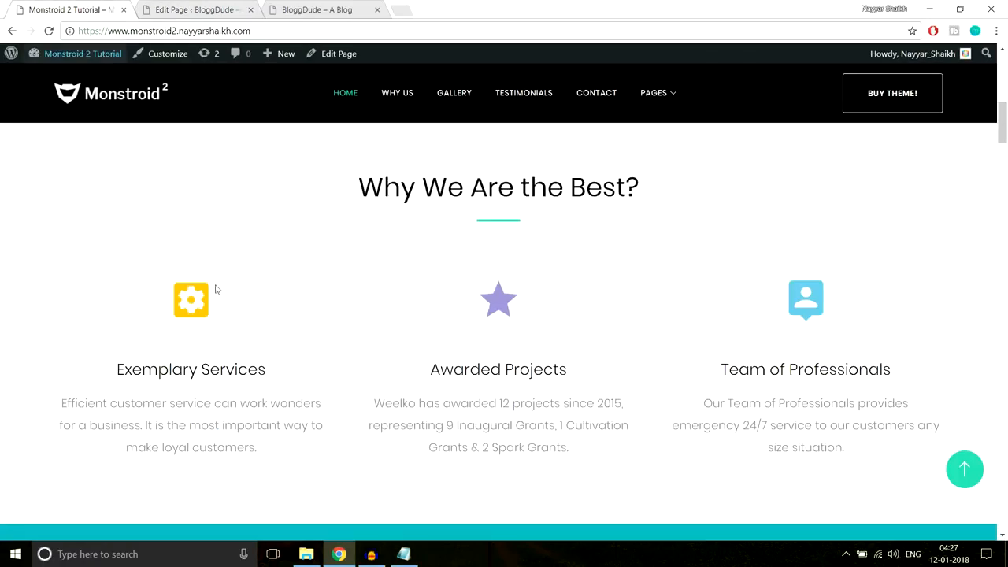
pyautogui.click(198, 8)
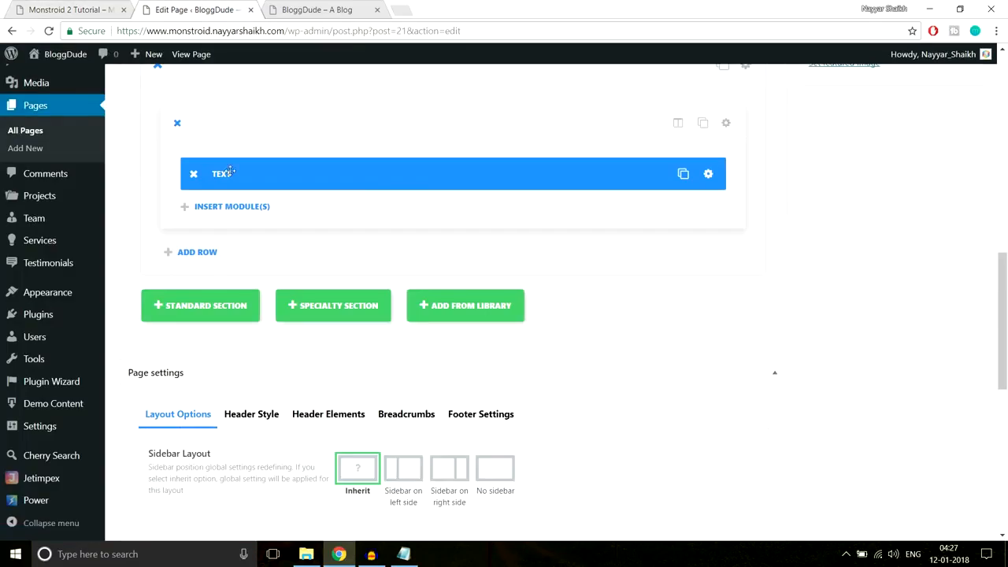
pyautogui.click(206, 253)
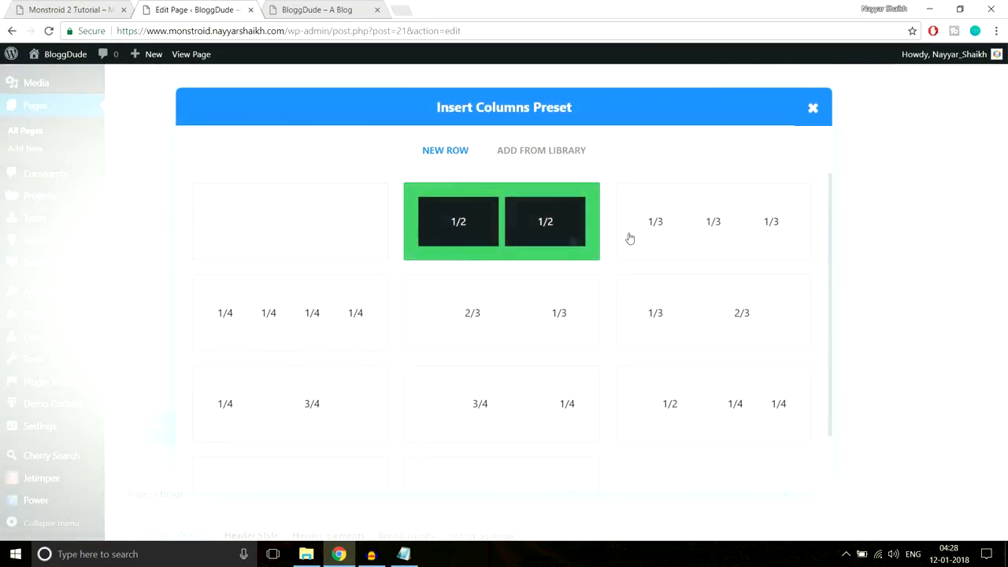
pyautogui.click(713, 223)
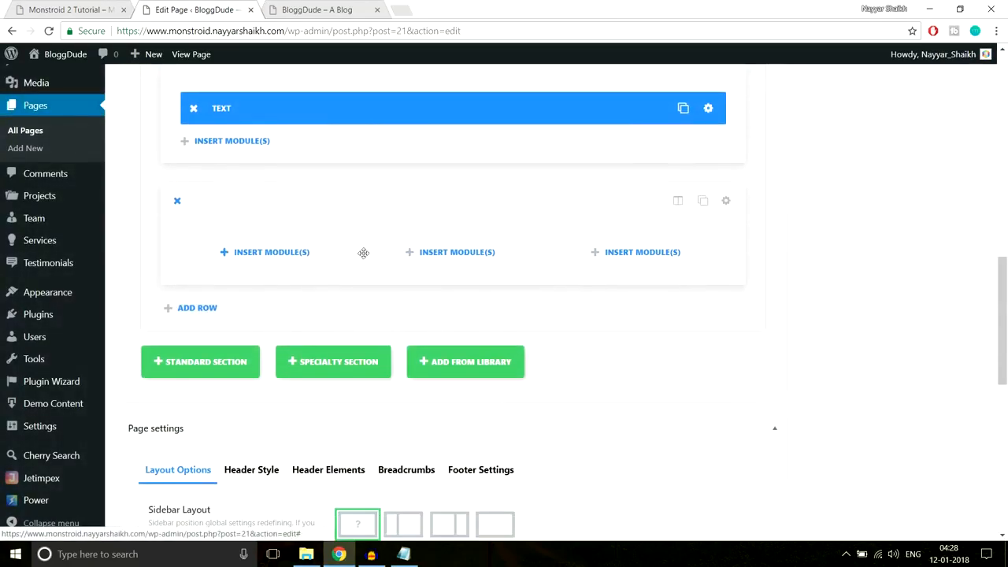
# - Insert a Blurb module in the first column and paste 'Exemplary Services' as its title
pyautogui.click(252, 253)
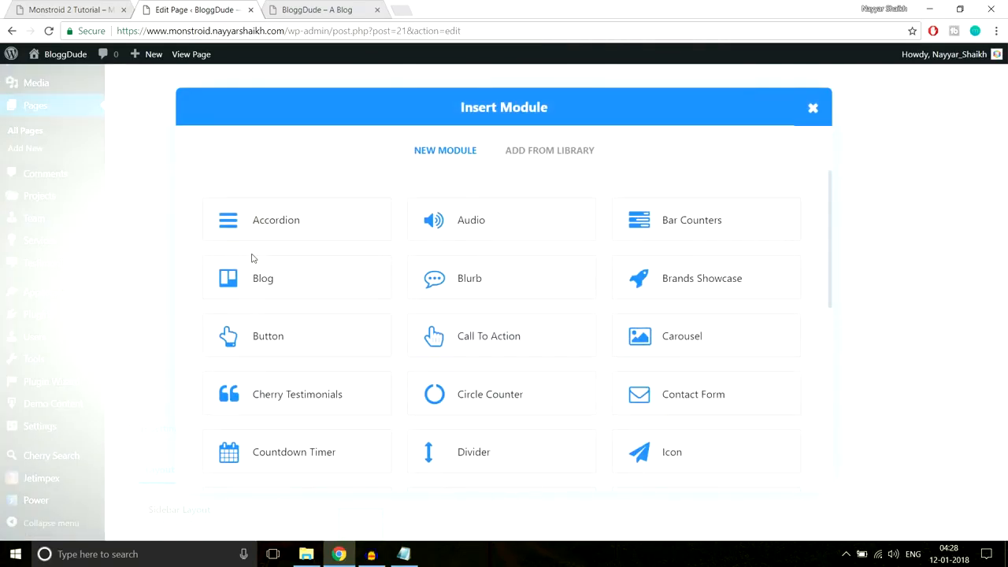
pyautogui.click(479, 285)
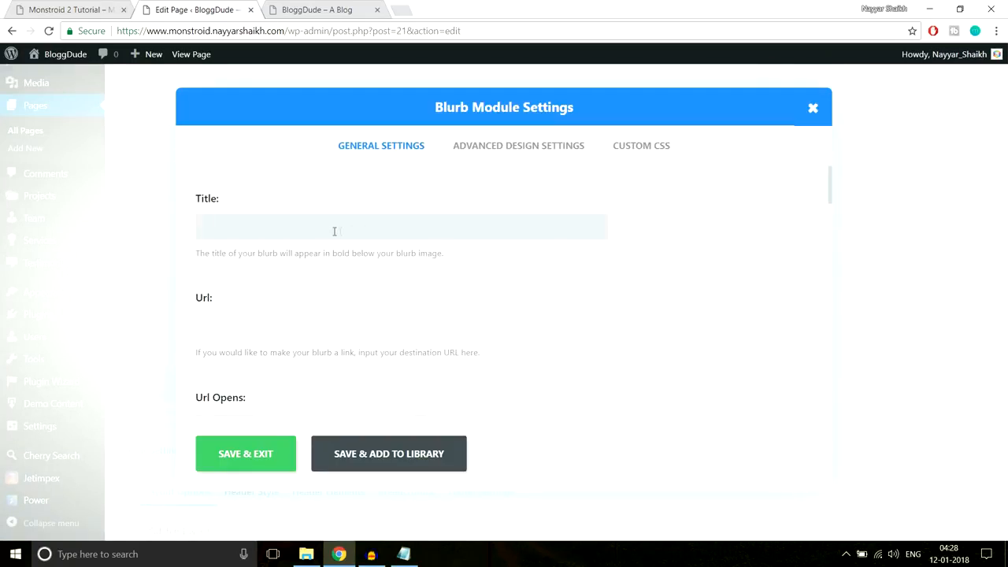
pyautogui.click(99, 8)
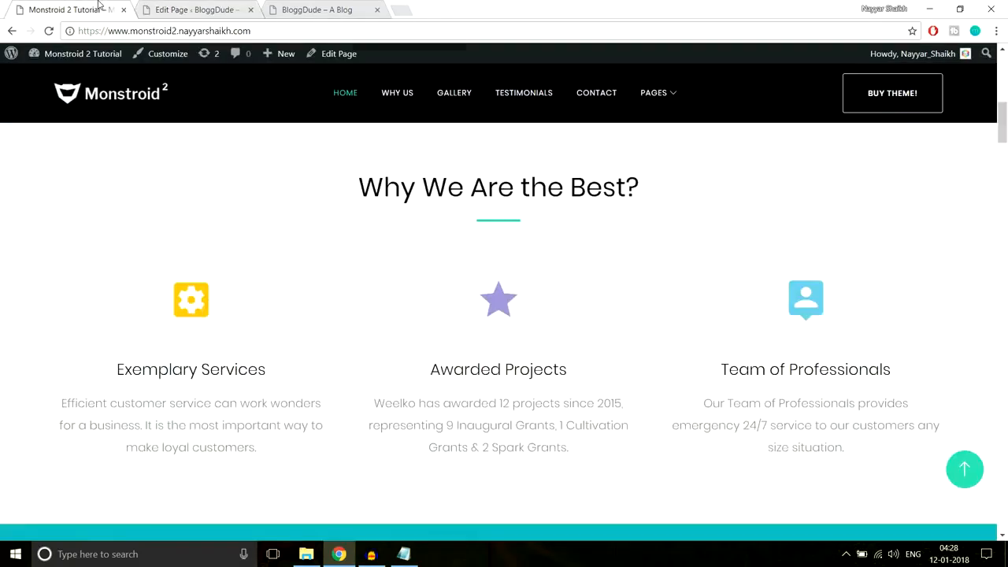
pyautogui.moveTo(119, 367); pyautogui.dragTo(292, 374)
pyautogui.hotkey('ctrl', 'c')
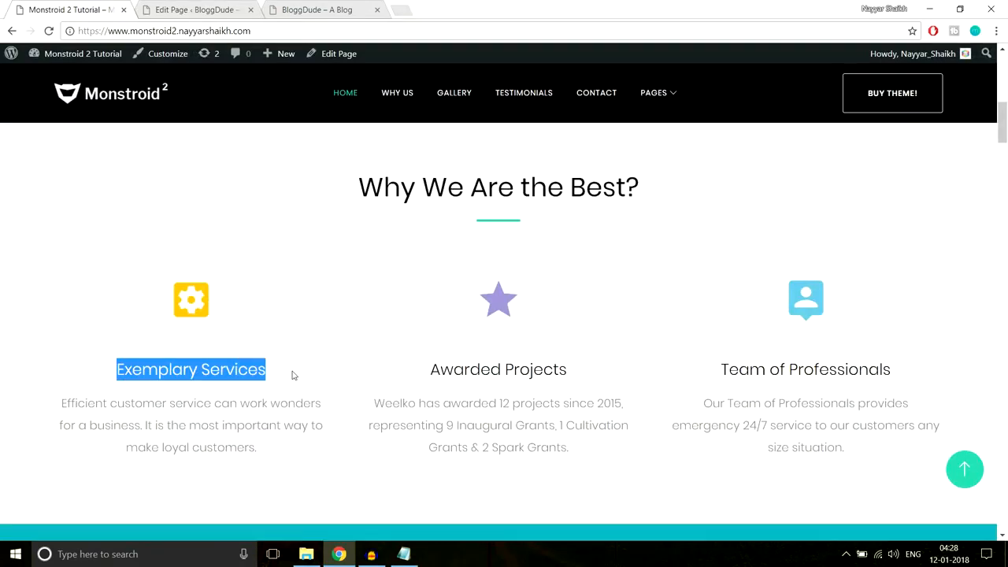
pyautogui.click(201, 7)
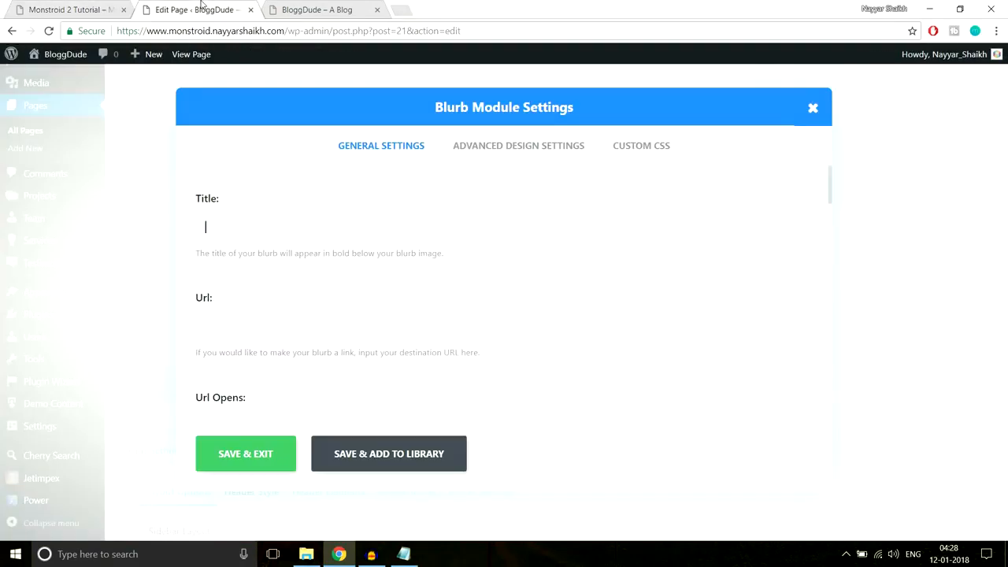
pyautogui.hotkey('ctrl', 'v')
# - Review the blurb's fields and the reference icon above Exemplary Services
pyautogui.scroll(-2, 680, 259)
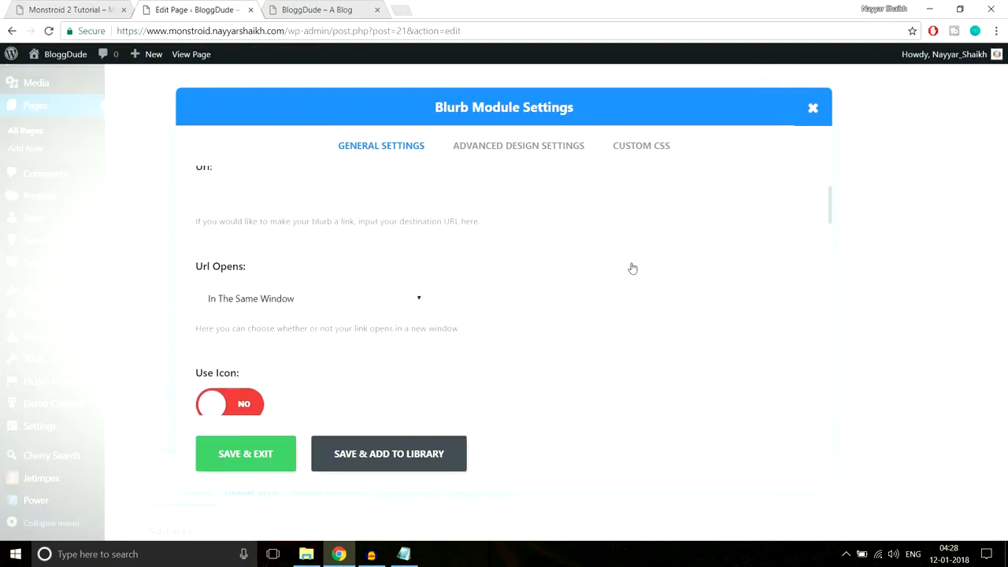
pyautogui.scroll(2, 416, 273)
pyautogui.click(311, 324)
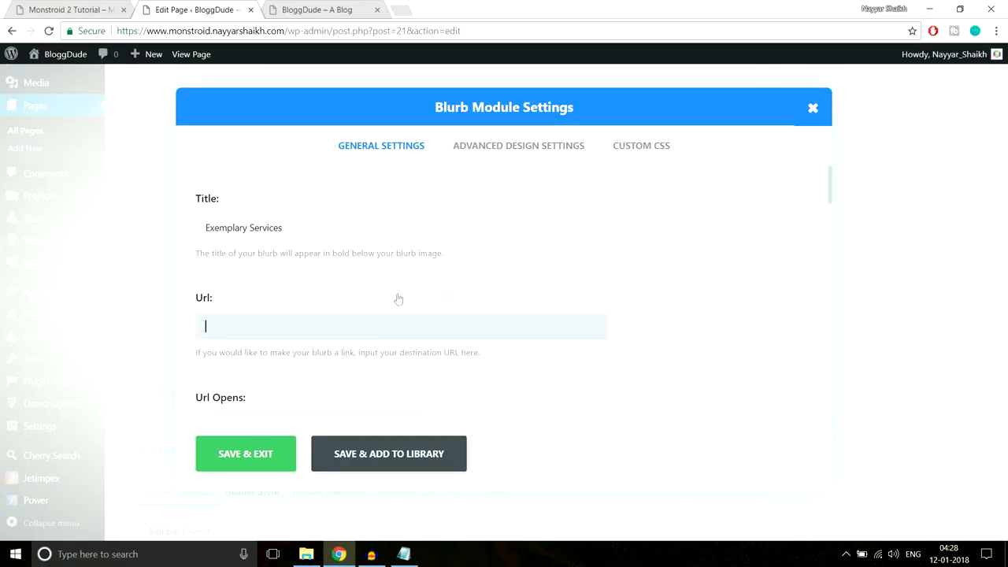
pyautogui.scroll(-1, 423, 302)
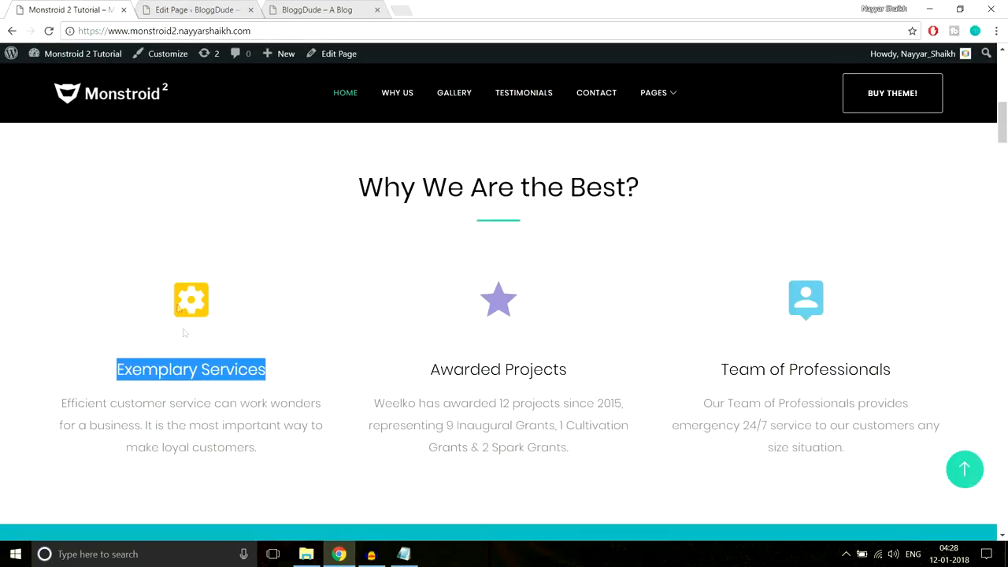
pyautogui.click(178, 300)
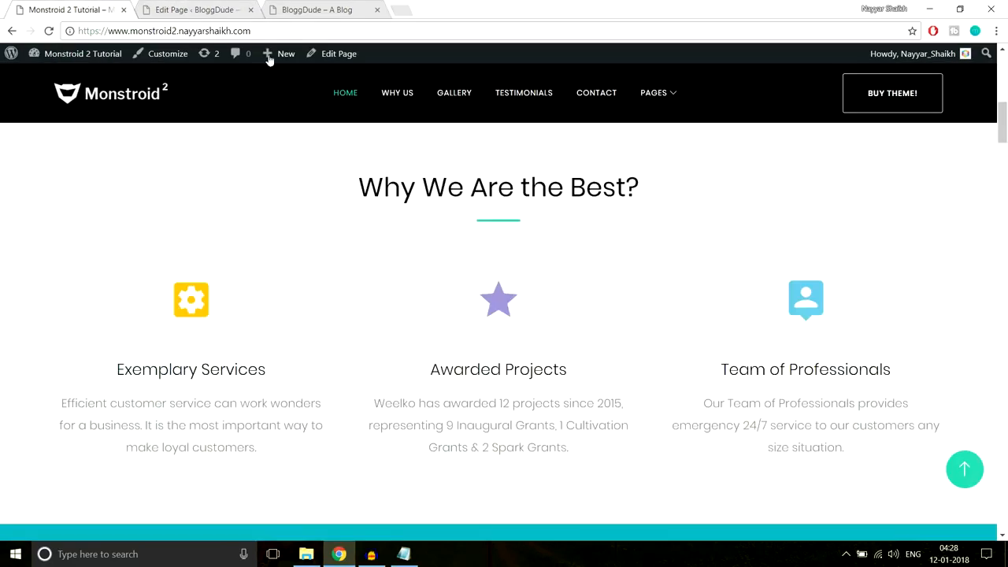
pyautogui.click(181, 10)
pyautogui.scroll(-2, 517, 274)
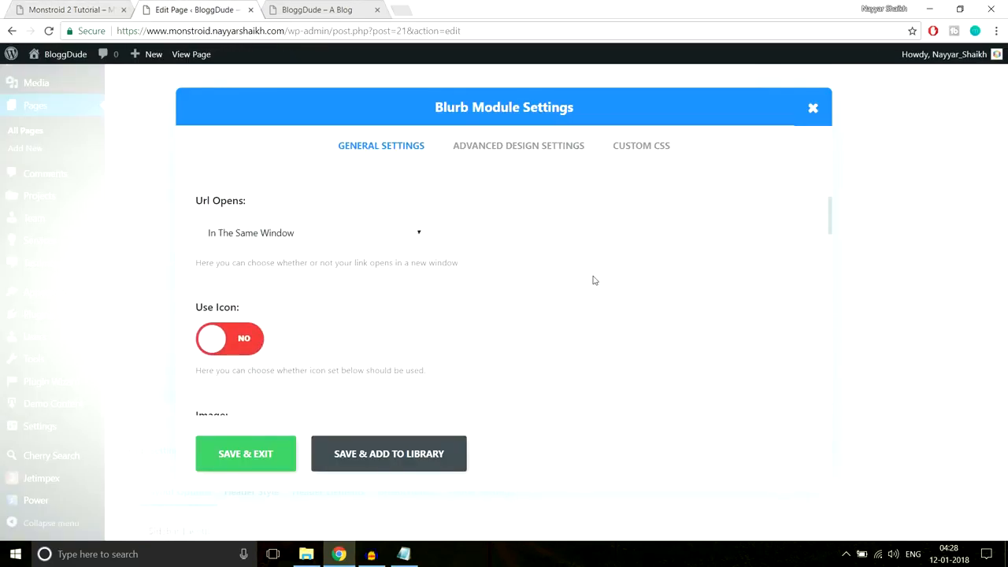
pyautogui.scroll(-2, 594, 280)
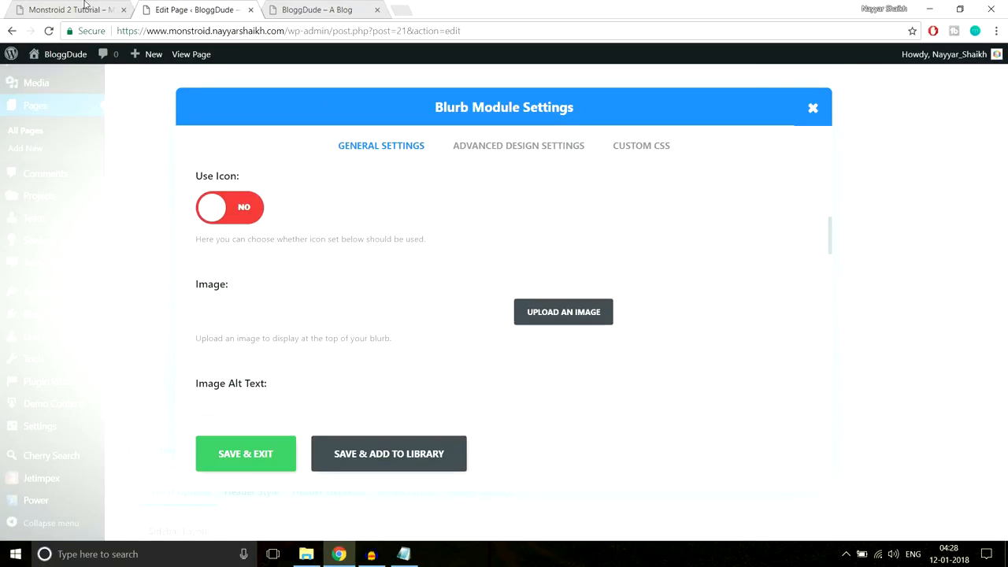
pyautogui.click(85, 5)
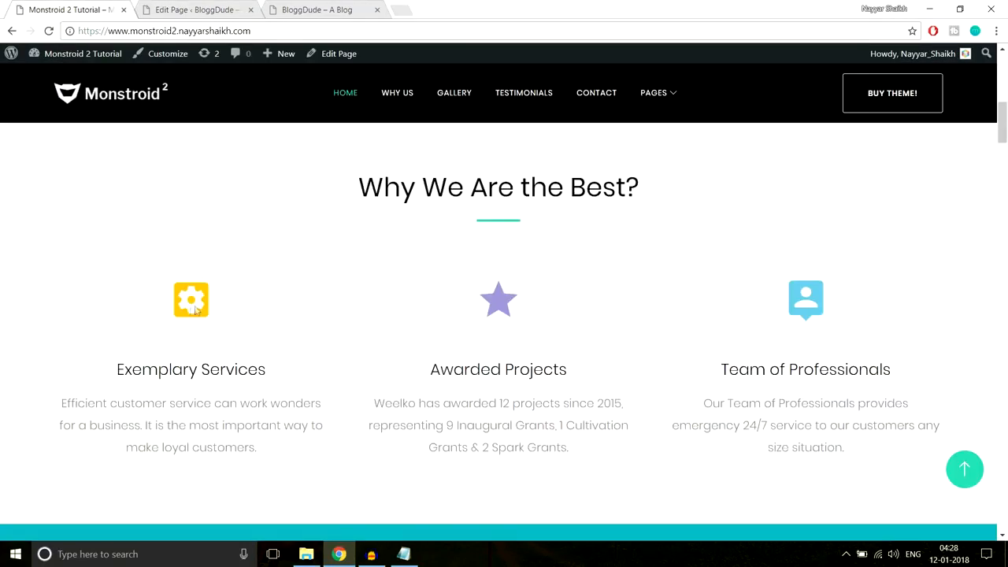
pyautogui.click(200, 8)
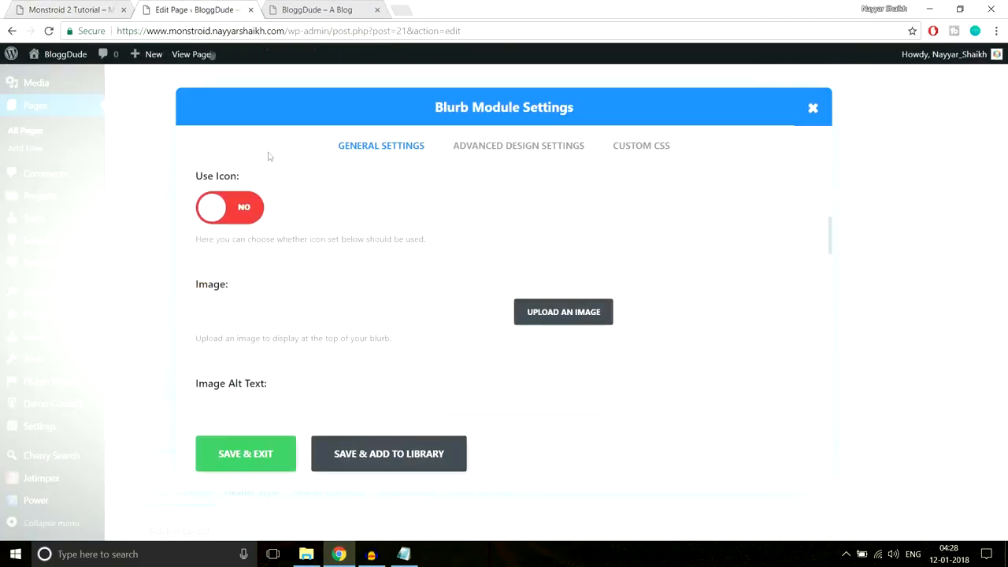
# - Switch the Exemplary Services blurb to a heart icon, then compare with the reference icons
pyautogui.click(244, 210)
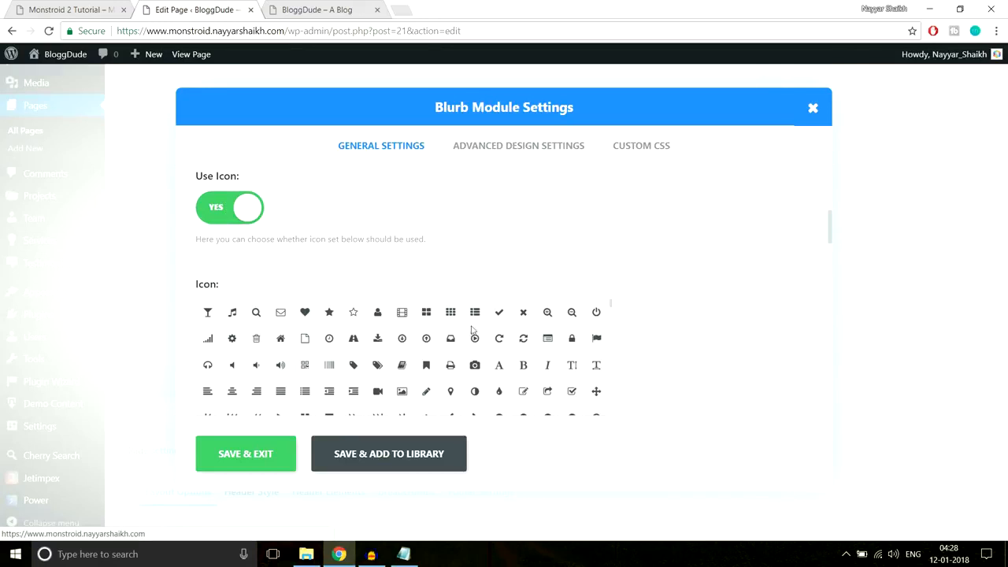
pyautogui.click(305, 313)
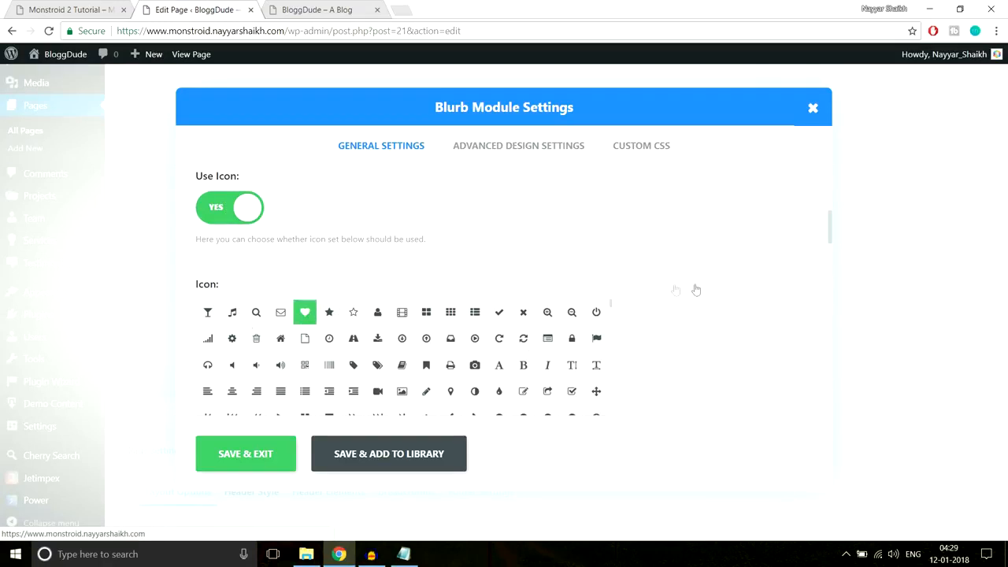
pyautogui.scroll(-3, 698, 301)
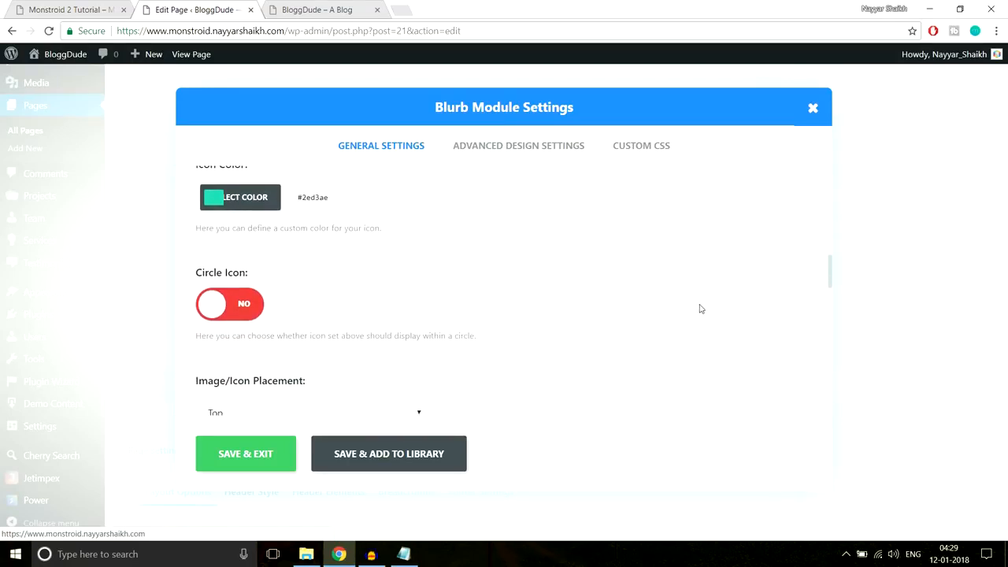
pyautogui.scroll(1, 403, 317)
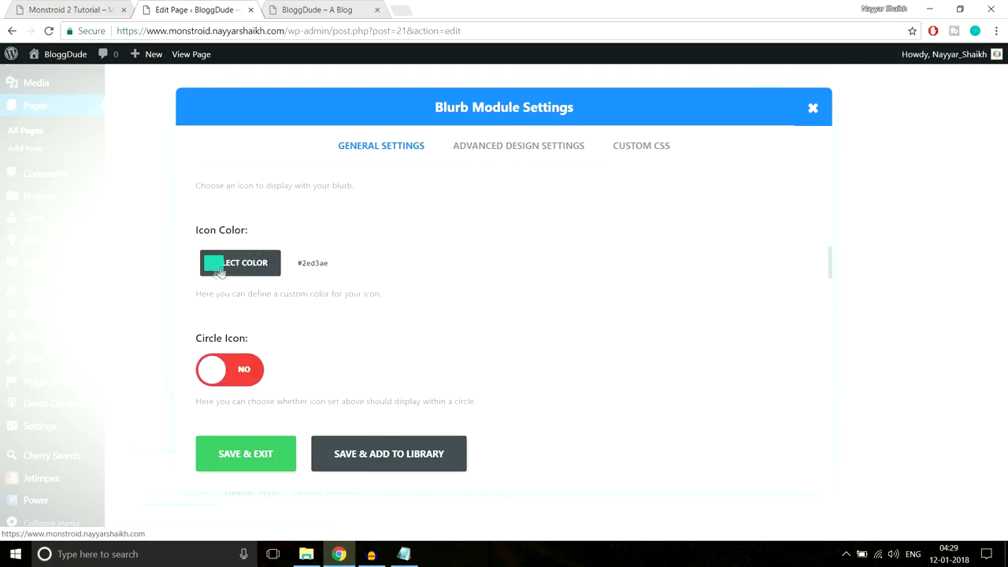
pyautogui.click(71, 8)
pyautogui.scroll(-1, 333, 186)
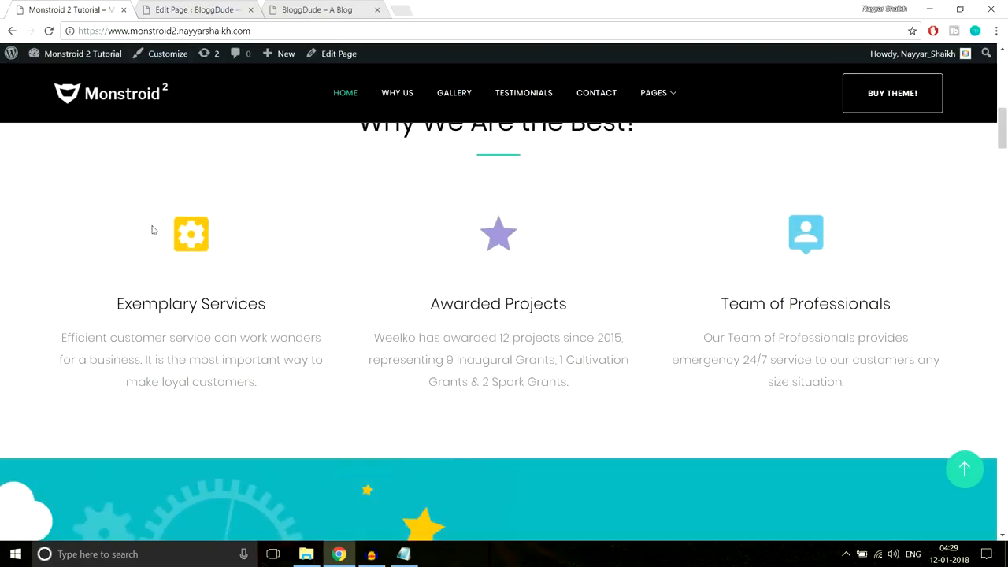
# - Inspect the reference site's yellow gear icon in Chrome DevTools
pyautogui.scroll(-1, 292, 248)
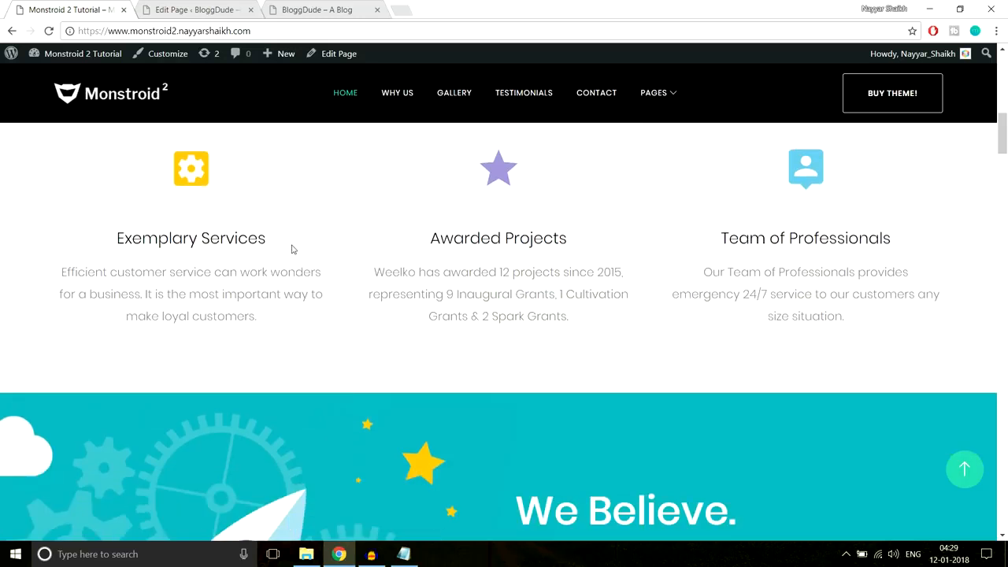
pyautogui.rightClick(202, 180)
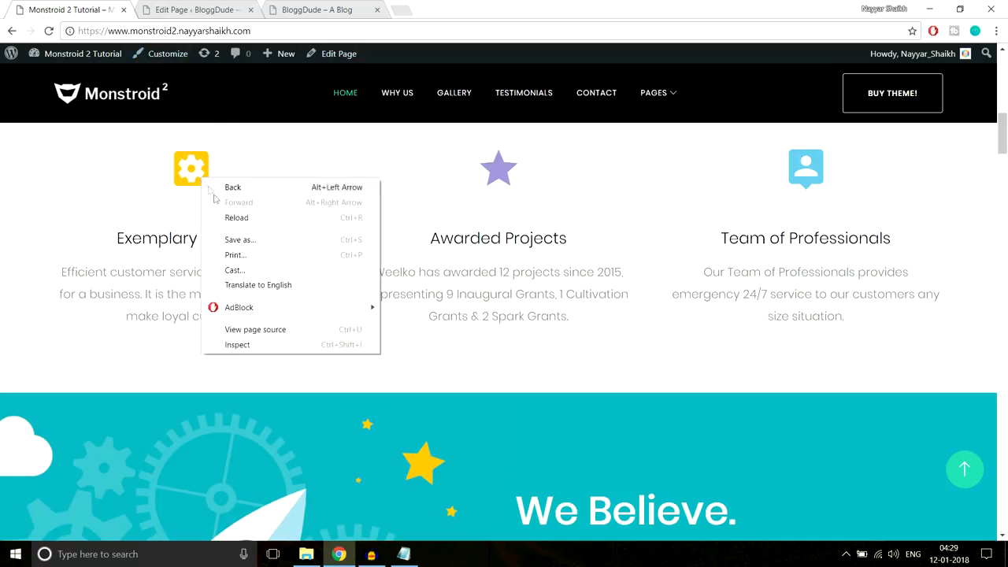
pyautogui.click(264, 349)
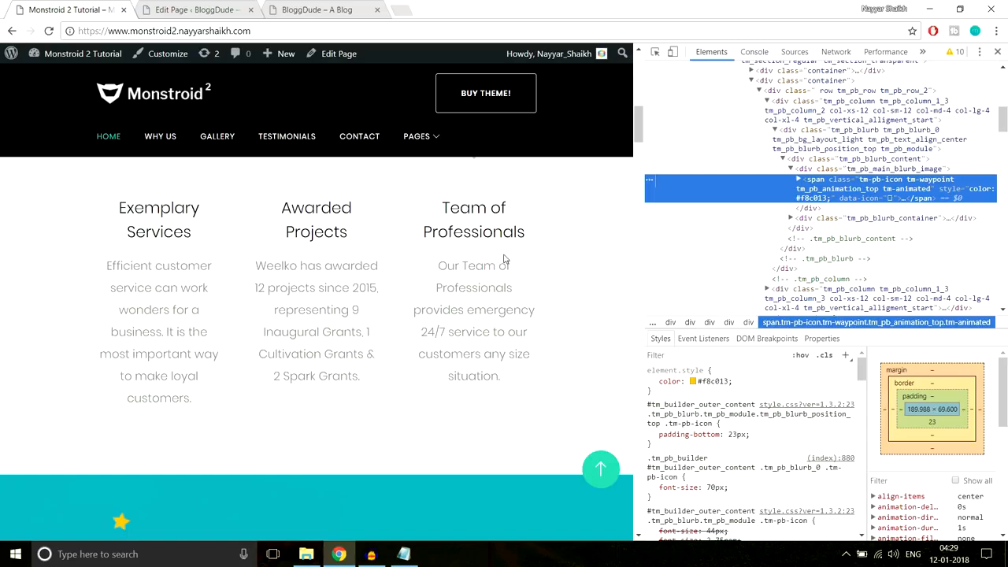
# - Dock DevTools to the bottom and select the icon's #f8c013 inline colour value
pyautogui.scroll(2, 503, 258)
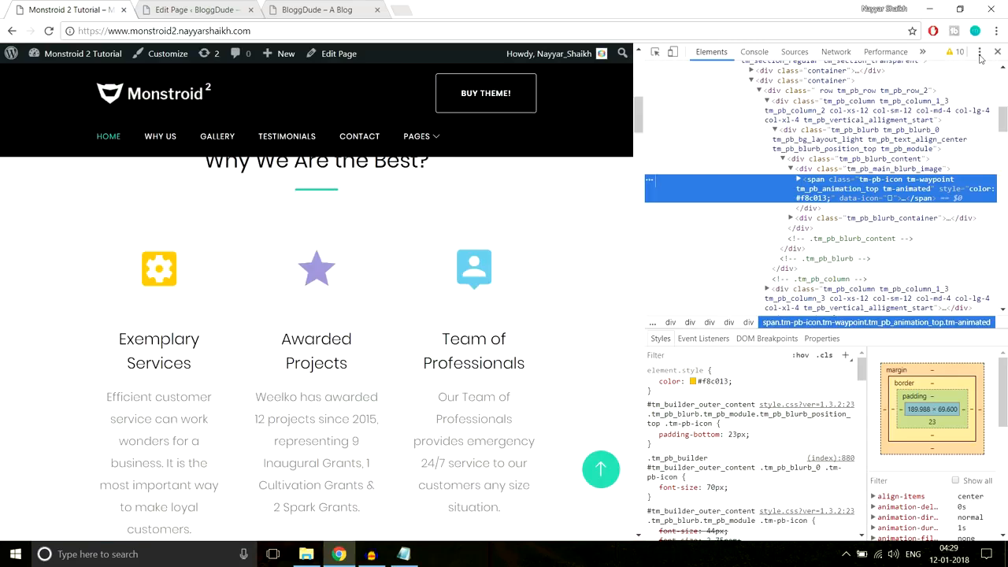
pyautogui.click(979, 53)
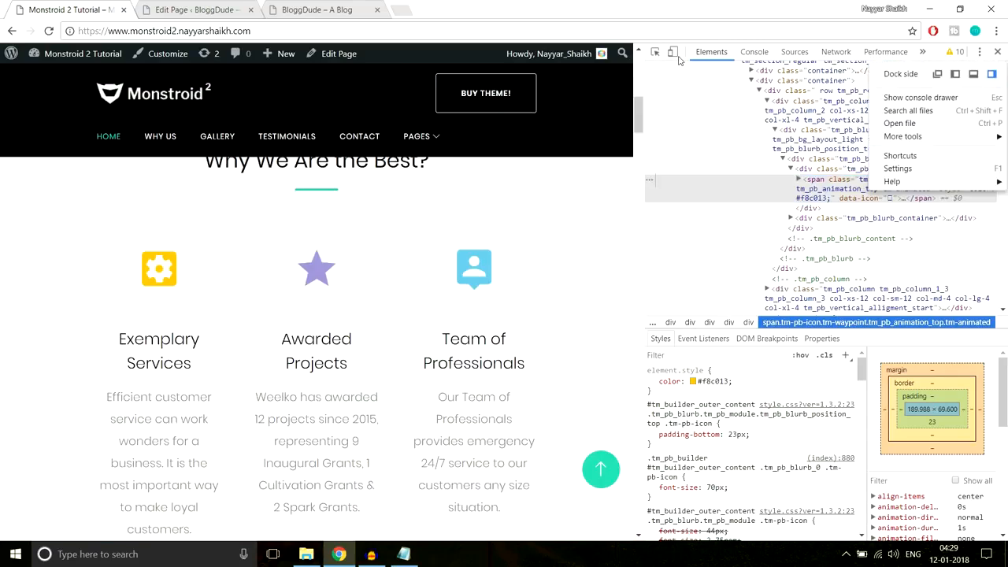
pyautogui.click(973, 73)
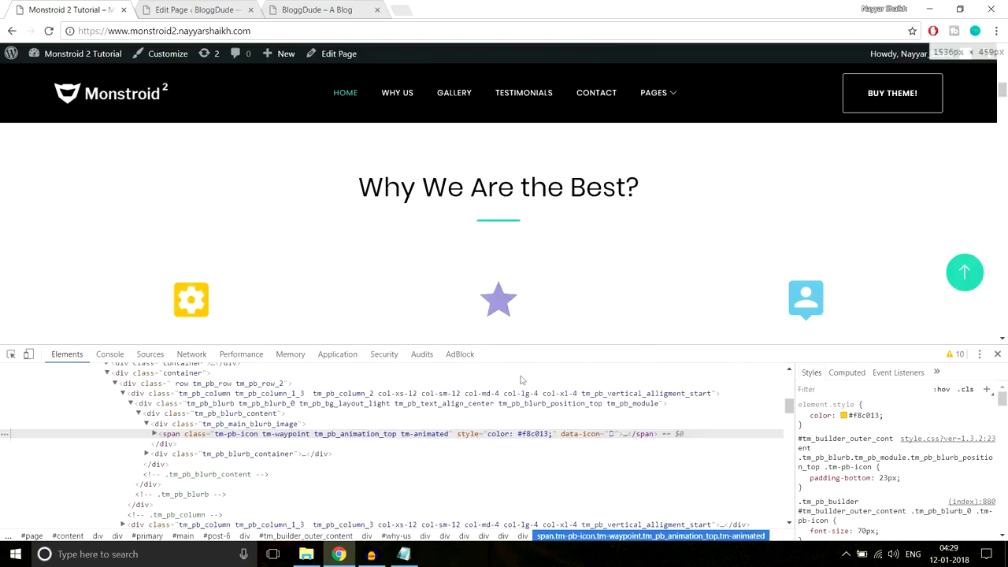
pyautogui.scroll(-1, 729, 277)
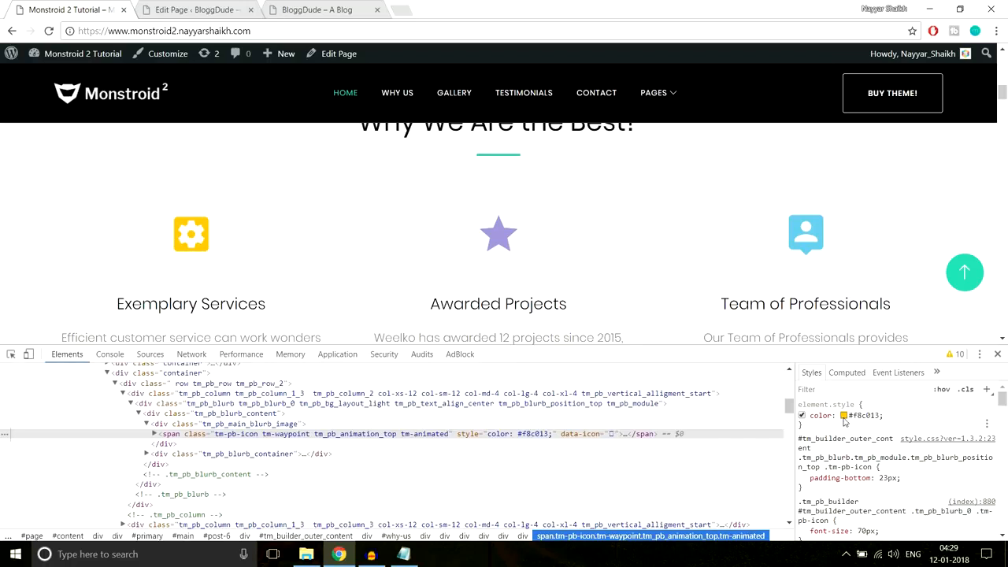
pyautogui.click(866, 417)
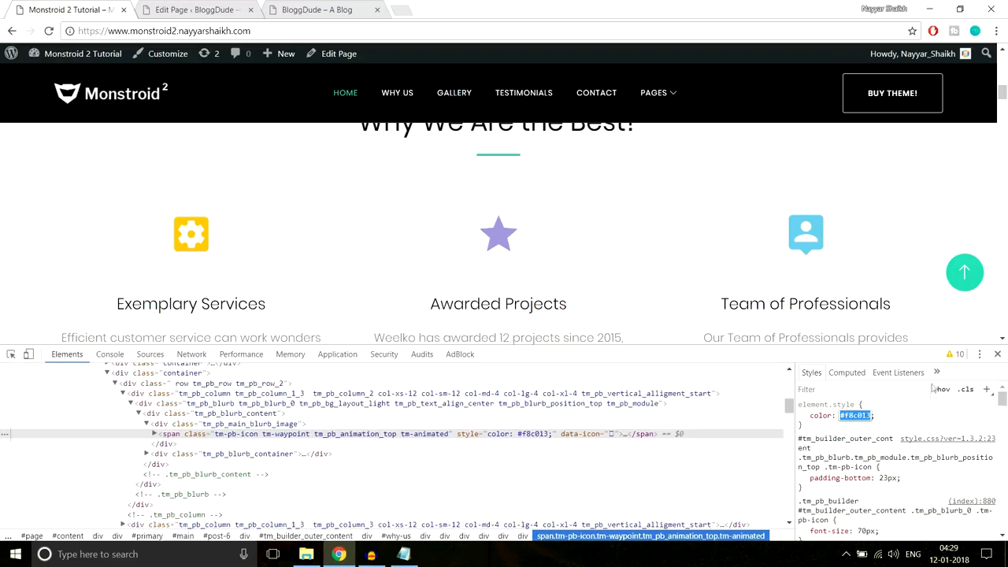
pyautogui.click(197, 9)
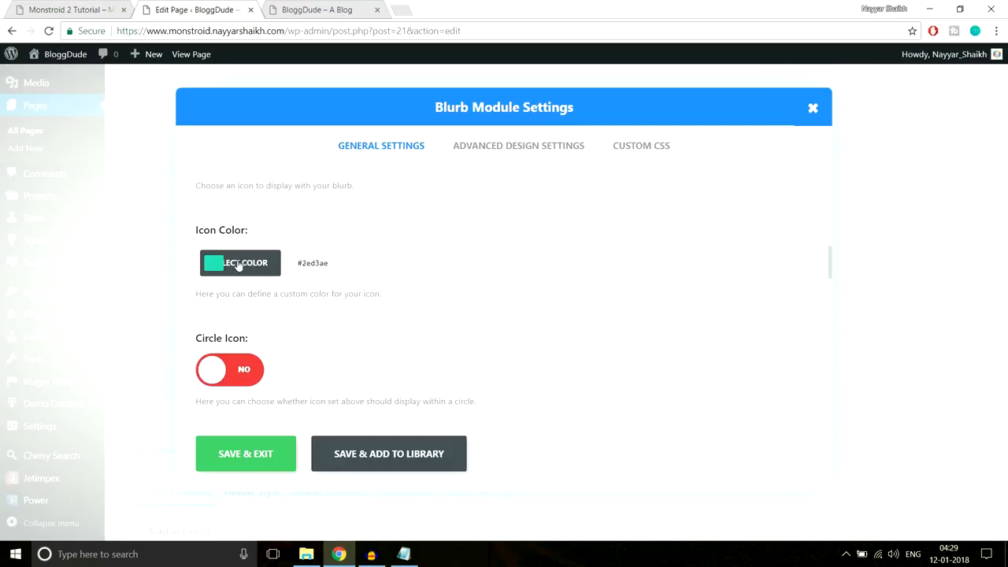
# - Set the blurb's Icon Color to #f8c013
pyautogui.click(222, 264)
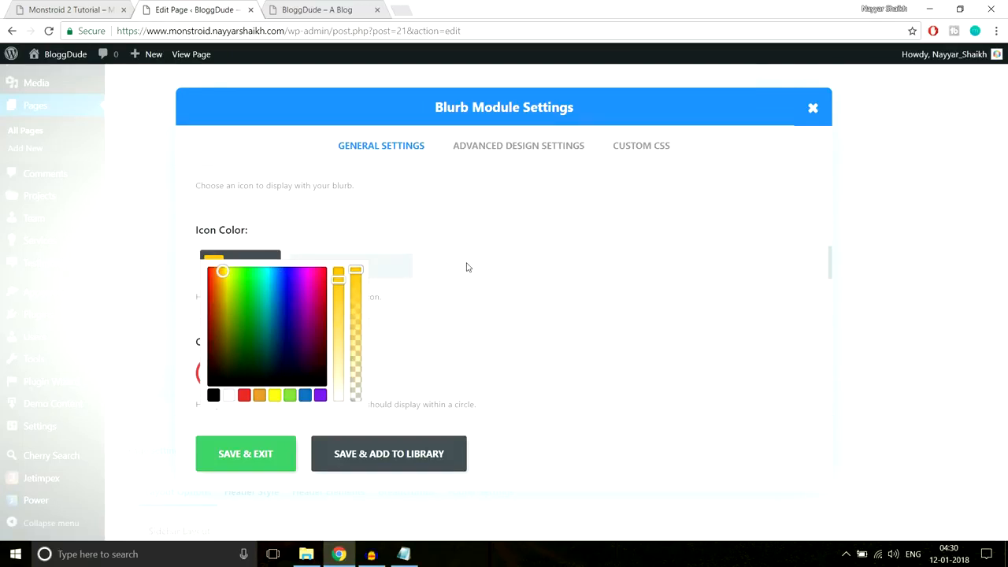
pyautogui.scroll(-1, 480, 270)
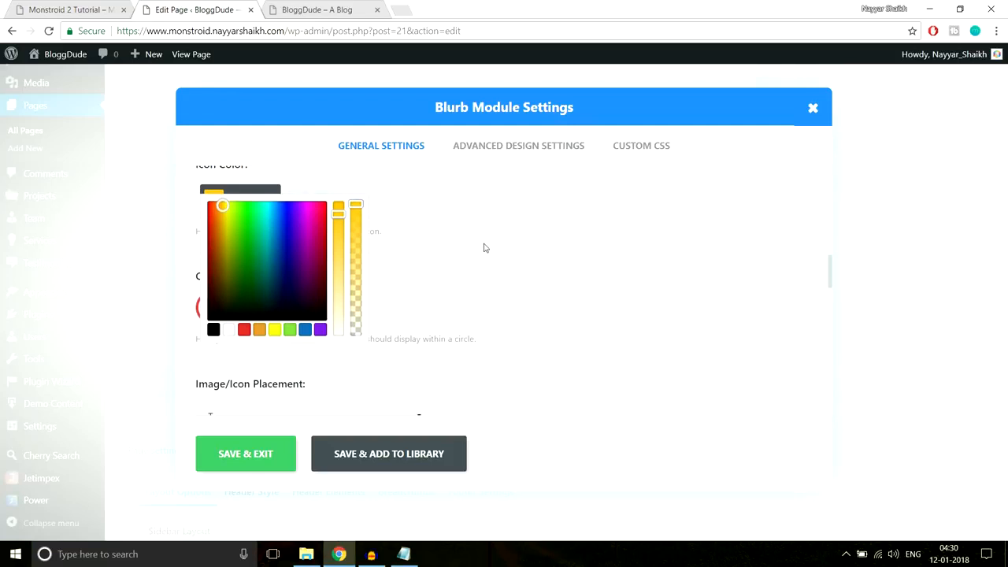
pyautogui.click(485, 248)
pyautogui.scroll(1, 483, 257)
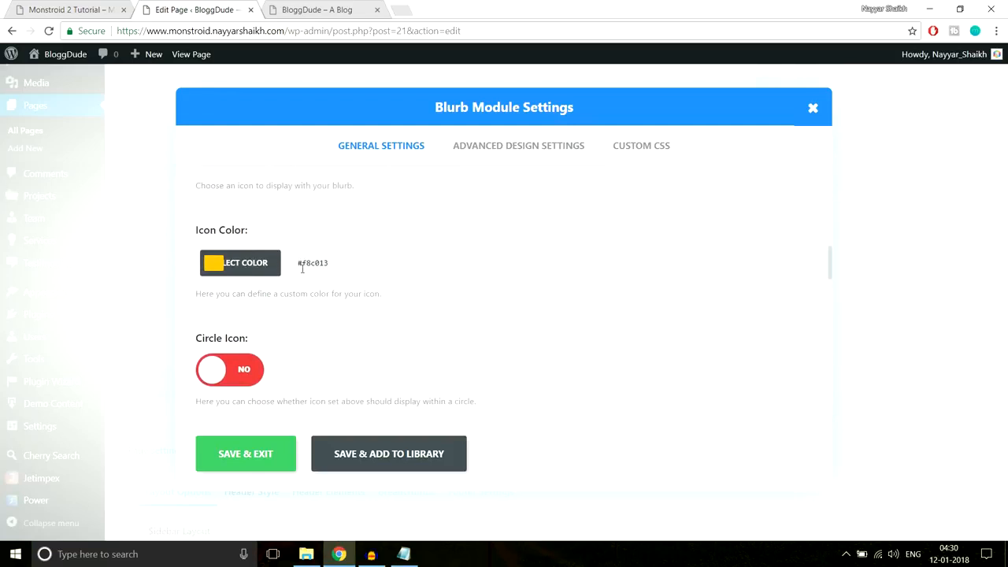
# - Toggle Circle Icon on and back off, then close DevTools on the reference site
pyautogui.scroll(-1, 265, 322)
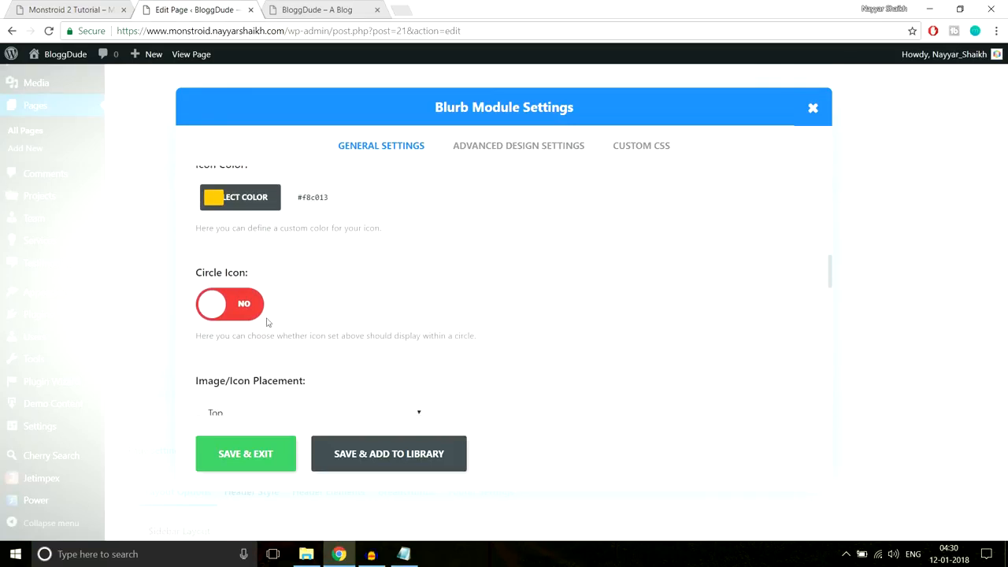
pyautogui.click(208, 298)
pyautogui.click(213, 303)
pyautogui.scroll(-1, 503, 307)
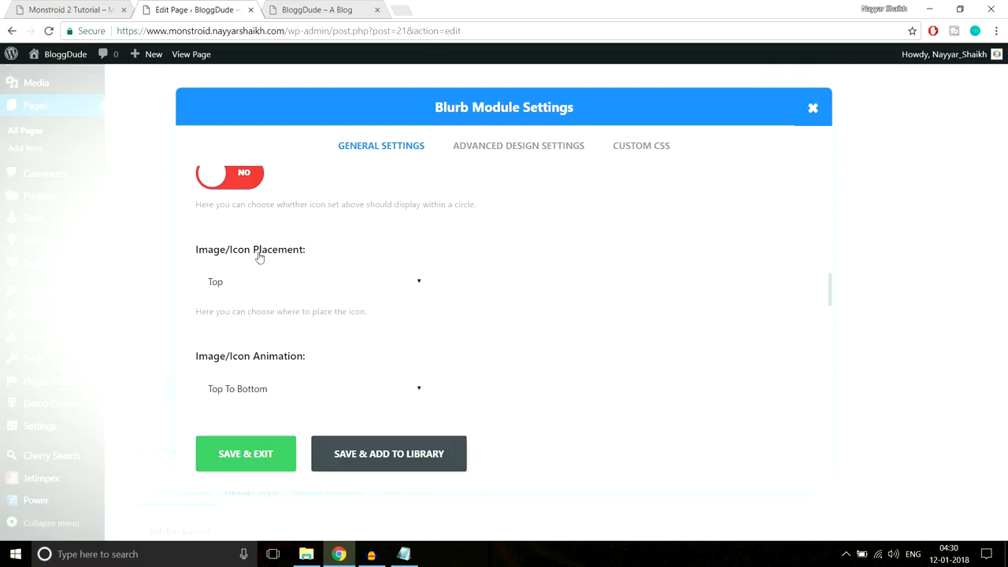
pyautogui.click(107, 6)
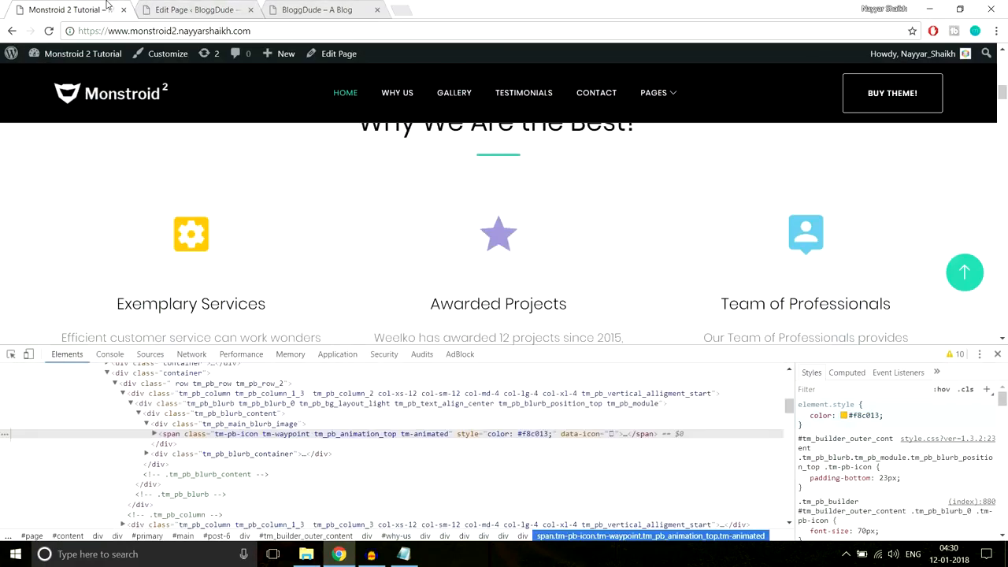
pyautogui.click(997, 355)
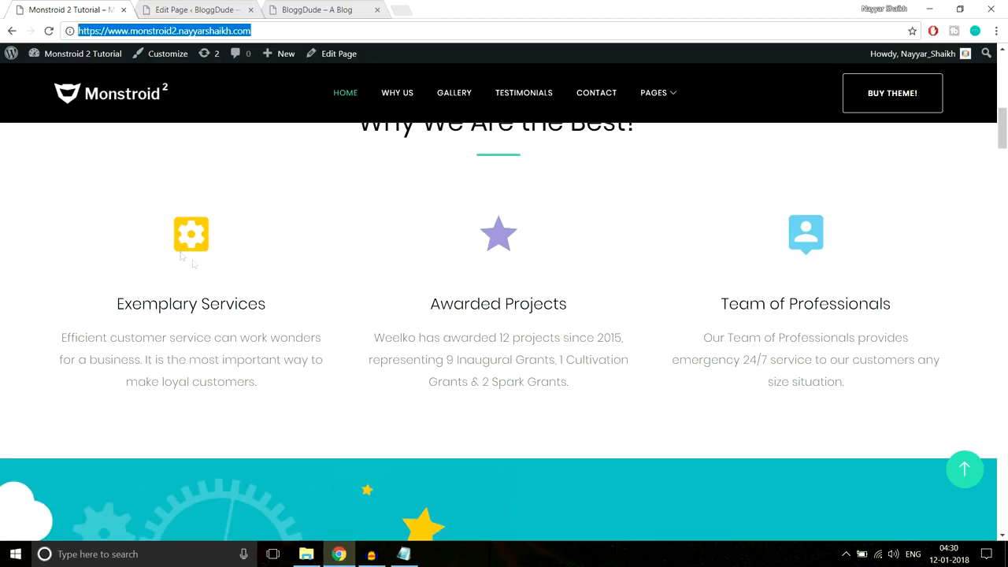
# - Set the blurb's Image/Icon Animation to Left To Right
pyautogui.click(197, 9)
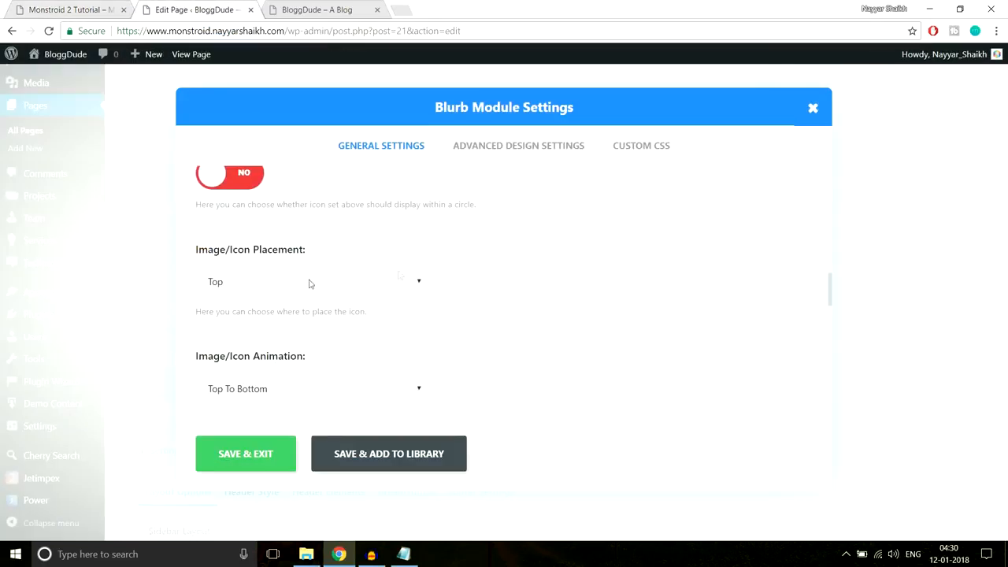
pyautogui.scroll(-2, 579, 318)
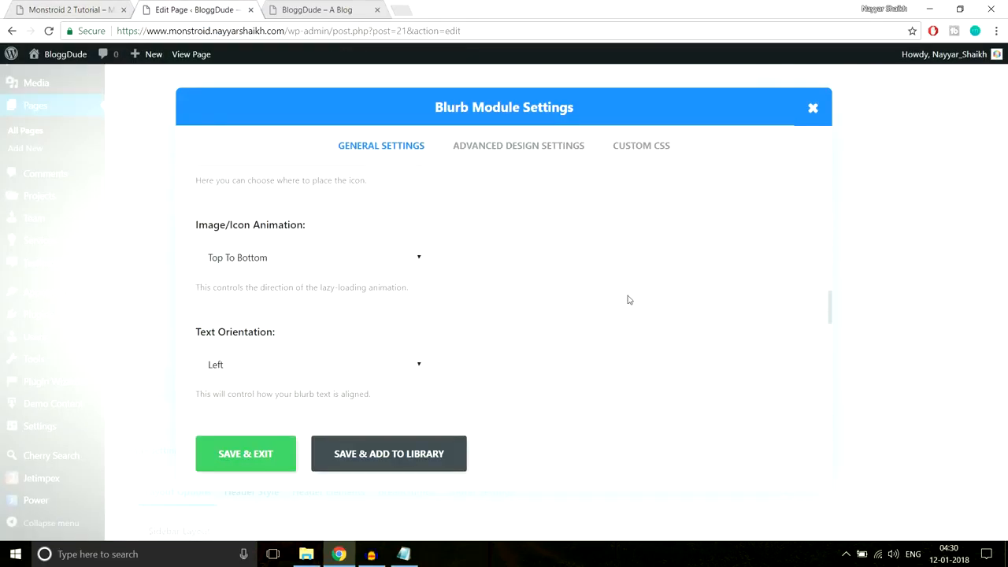
pyautogui.click(302, 258)
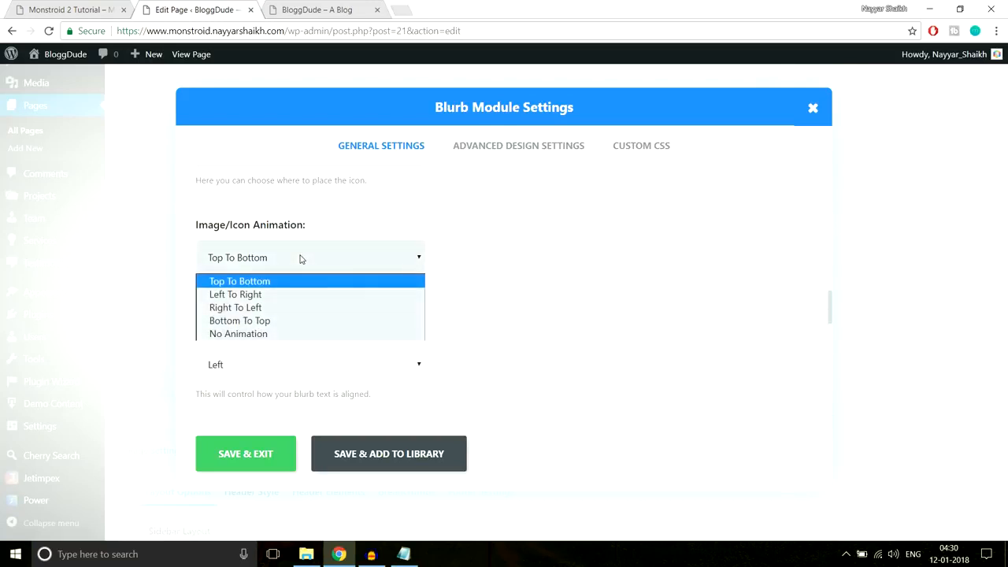
pyautogui.click(259, 295)
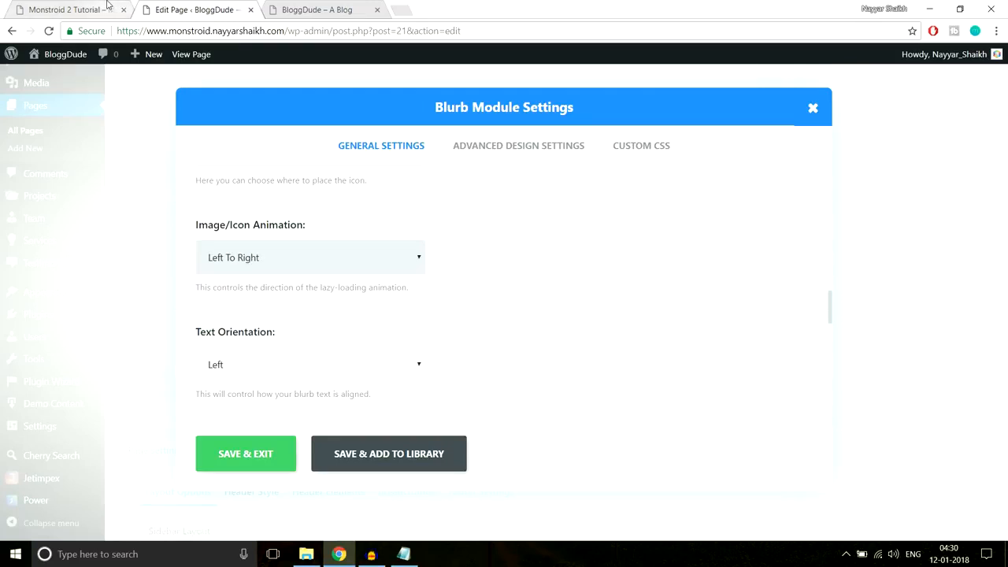
pyautogui.click(75, 10)
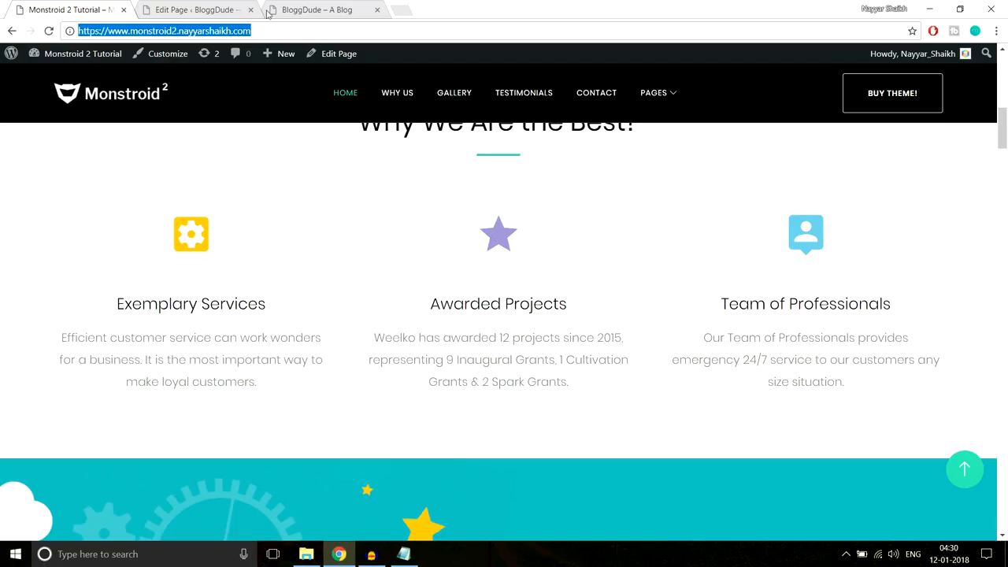
# - Set the blurb's Text Orientation to Center
pyautogui.hotkey('ctrl', 'Tab')
pyautogui.scroll(-1, 638, 294)
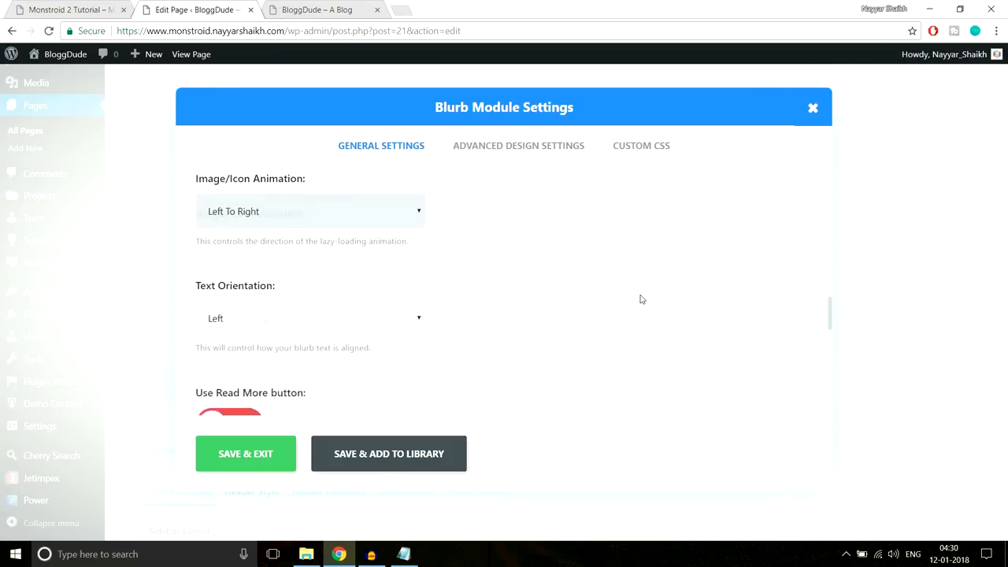
pyautogui.click(327, 311)
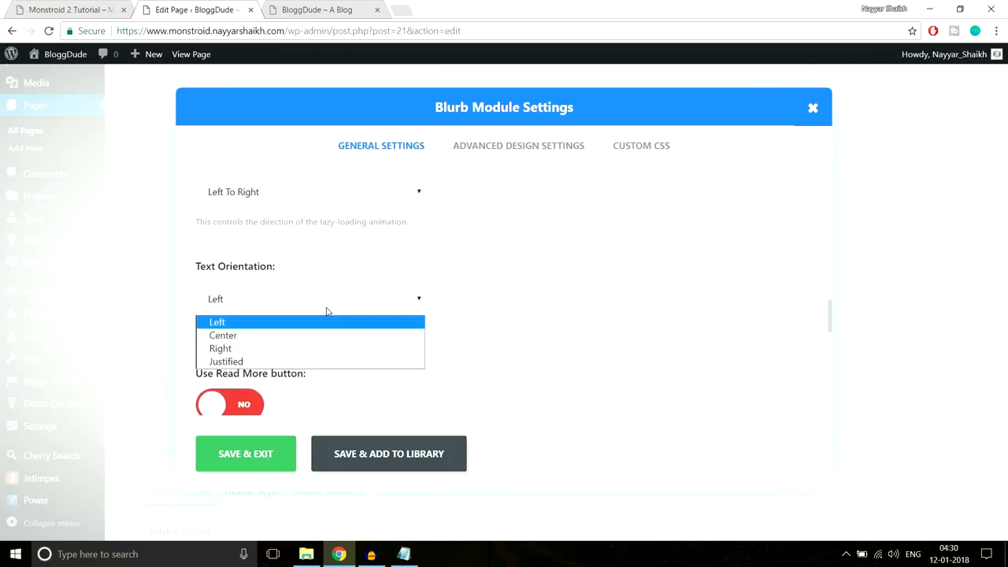
pyautogui.click(307, 337)
pyautogui.click(79, 10)
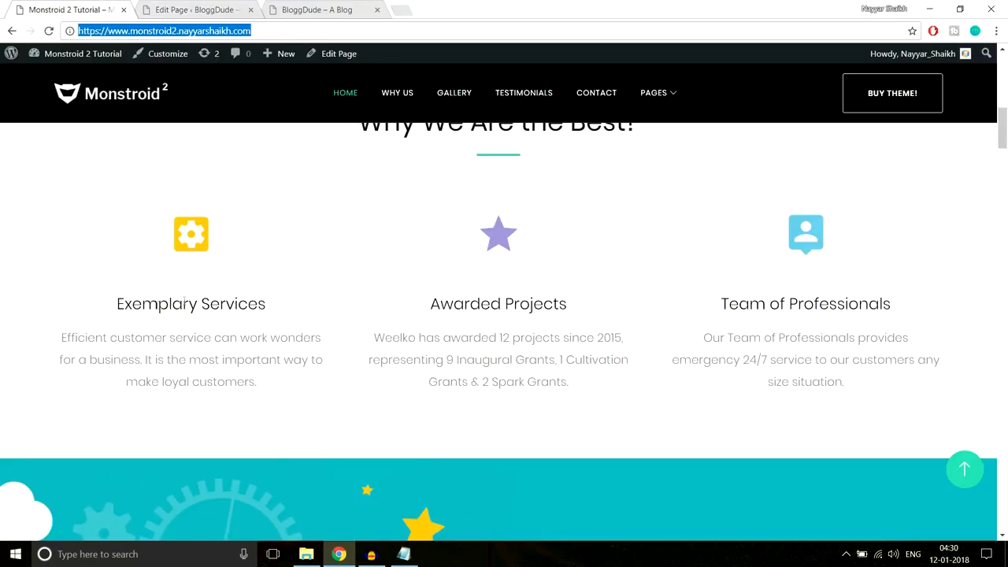
# - Copy the 'Efficient customer service' paragraph from the live site
pyautogui.moveTo(124, 295); pyautogui.dragTo(310, 411)
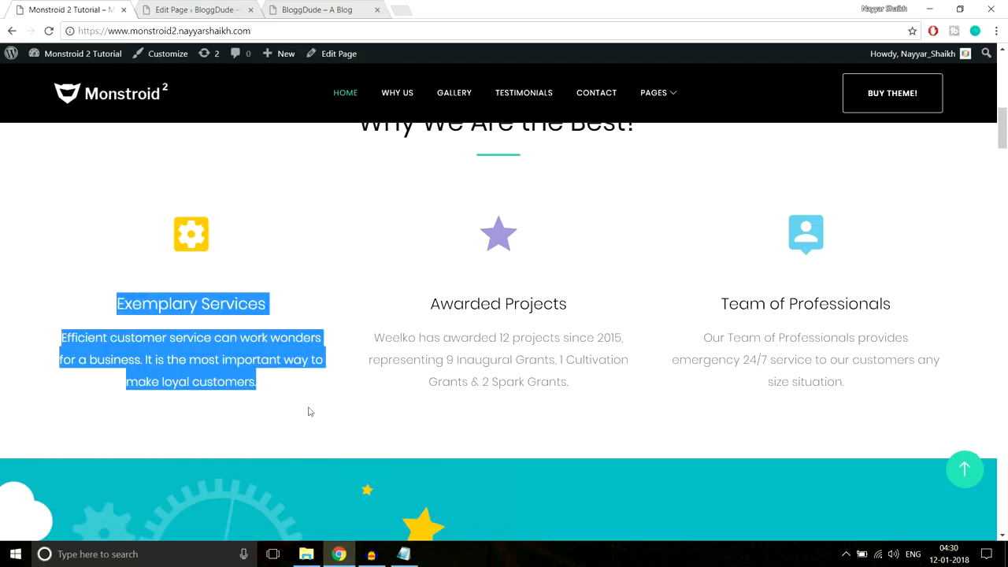
pyautogui.click(309, 410)
pyautogui.click(196, 9)
pyautogui.scroll(-1, 526, 235)
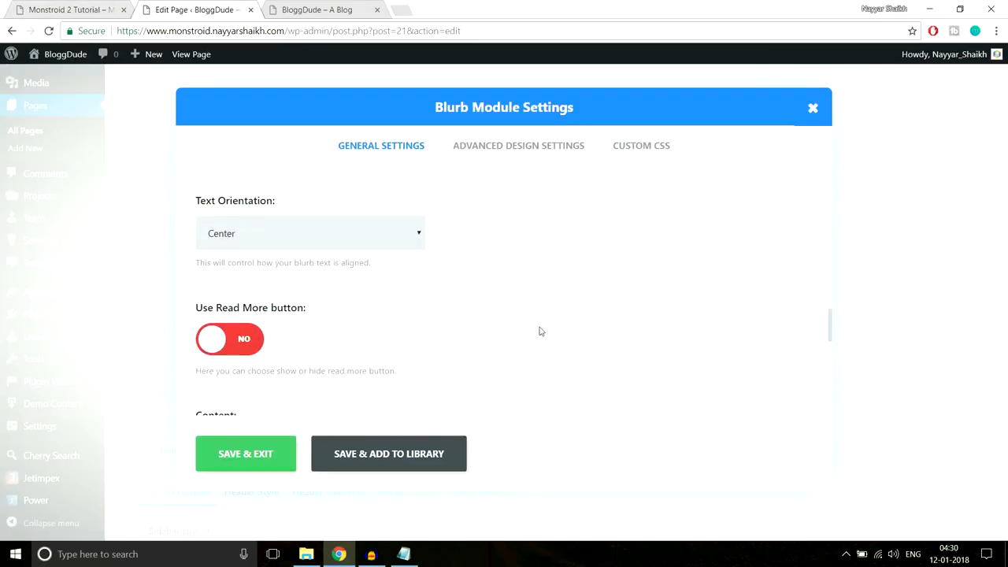
pyautogui.scroll(-2, 538, 330)
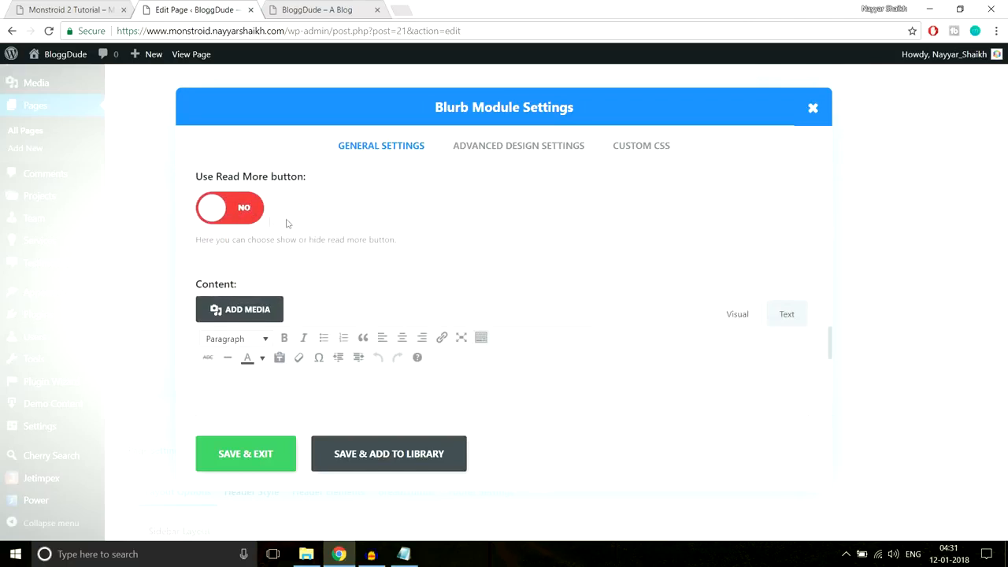
pyautogui.scroll(-1, 513, 204)
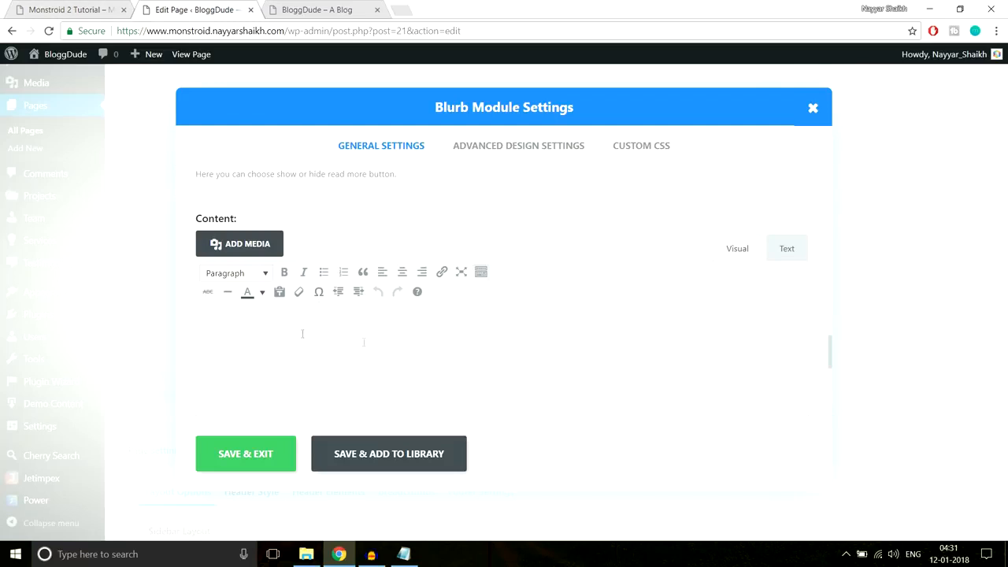
pyautogui.click(91, 6)
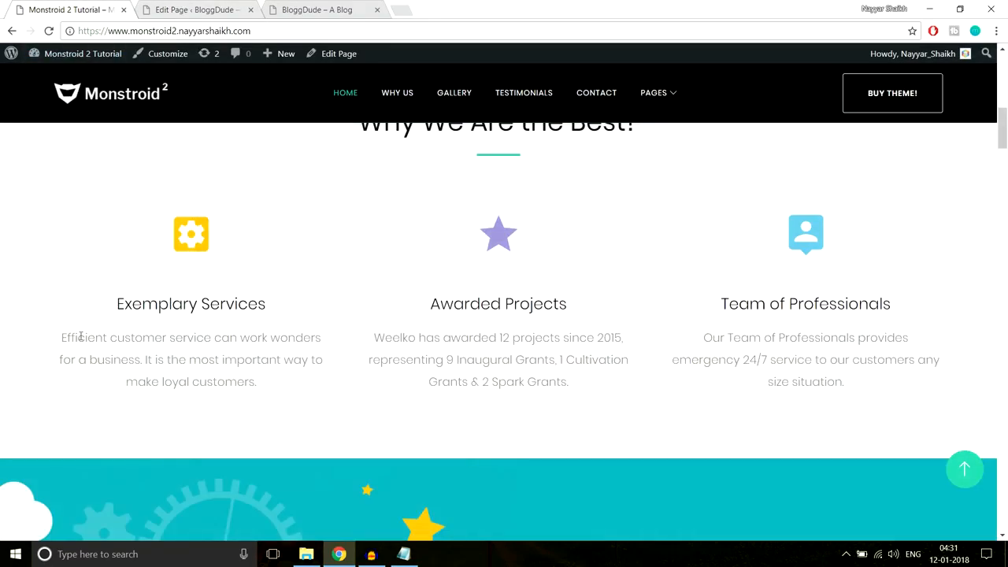
pyautogui.moveTo(62, 332); pyautogui.dragTo(305, 395)
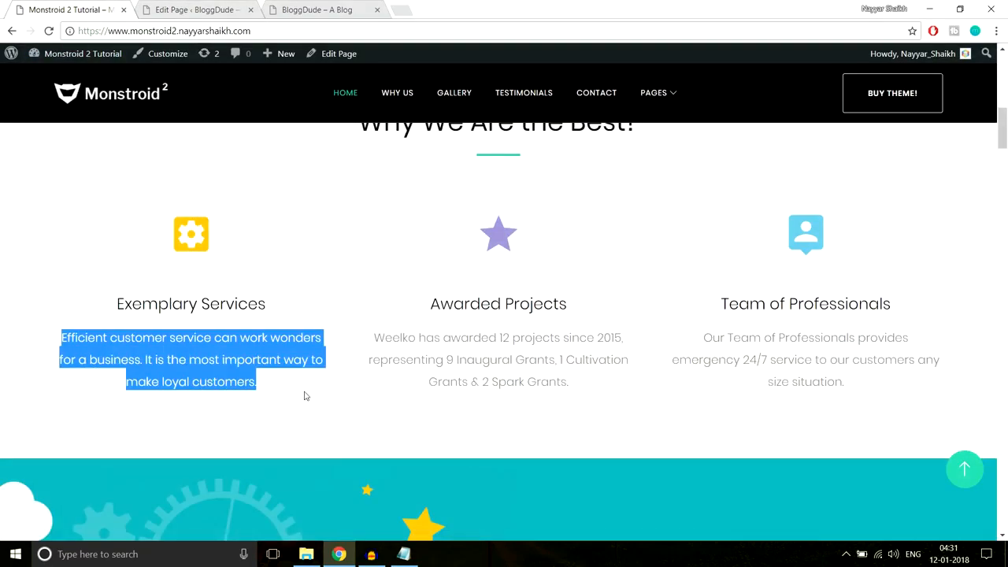
pyautogui.hotkey('ctrl', 'c')
pyautogui.hotkey('ctrl', 'Tab')
# - Paste the paragraph into the Blurb Content, keep Paragraph format, and save the blurb
pyautogui.click(348, 359)
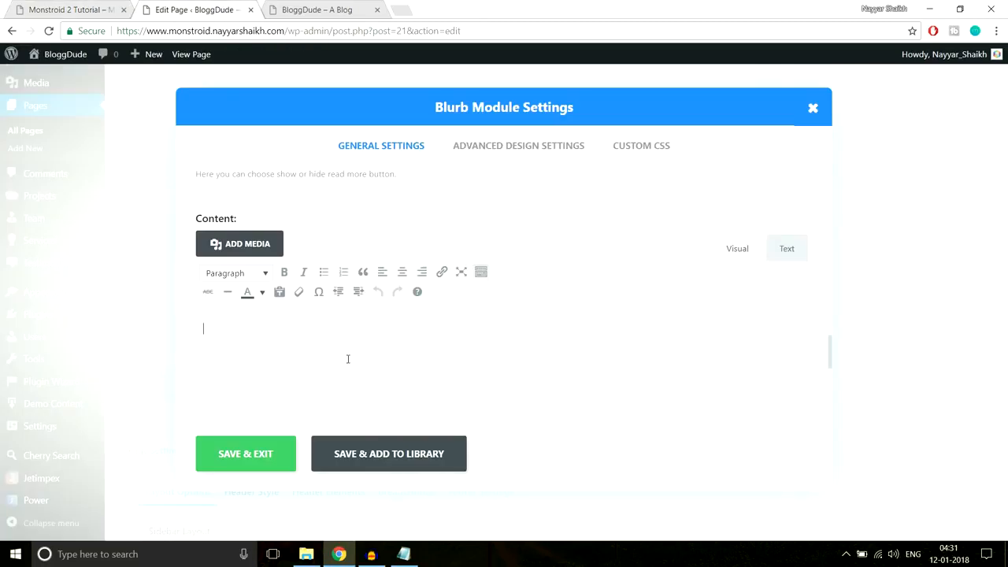
pyautogui.hotkey('ctrl', 'v')
pyautogui.moveTo(713, 329); pyautogui.dragTo(201, 329)
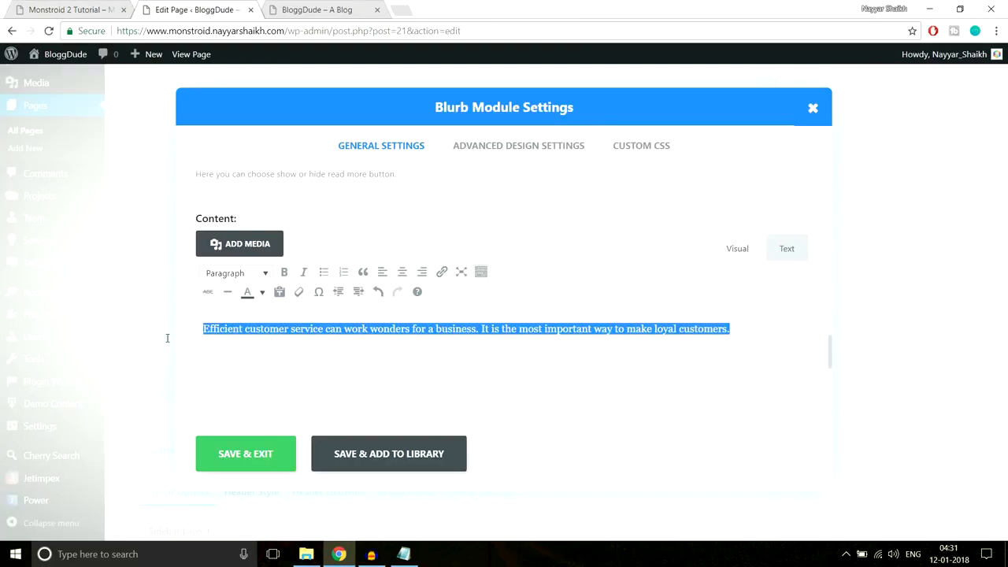
pyautogui.click(240, 275)
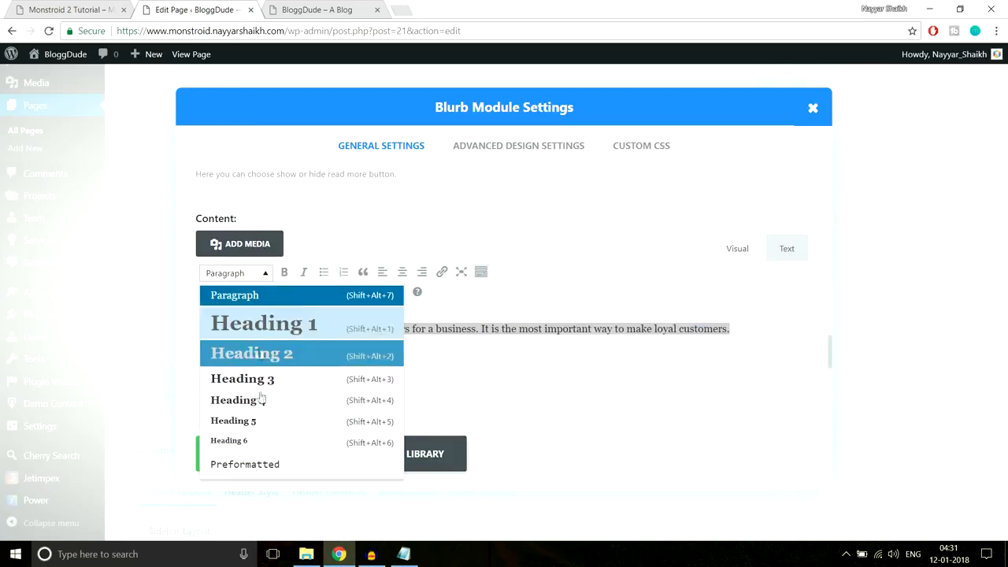
pyautogui.click(261, 273)
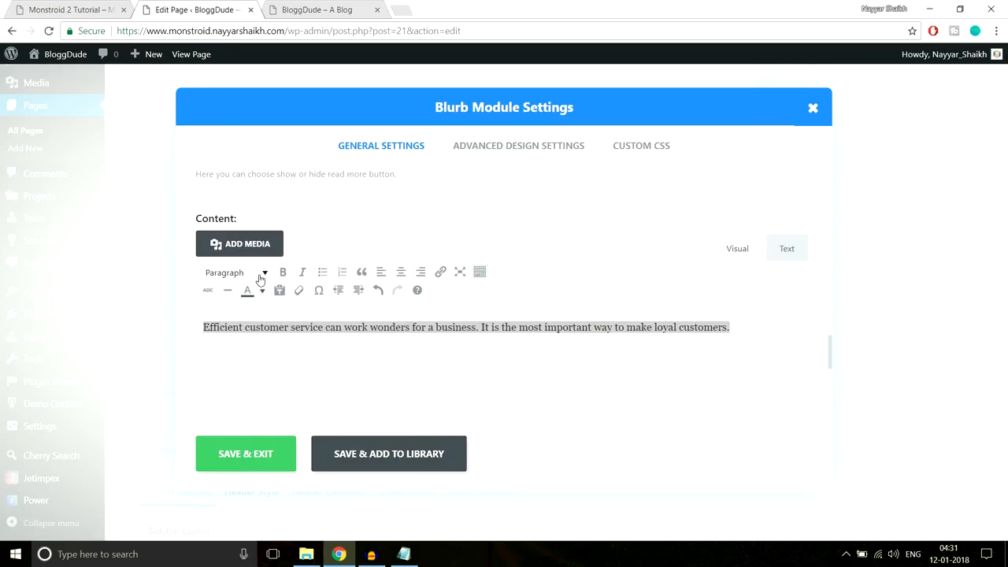
pyautogui.click(77, 6)
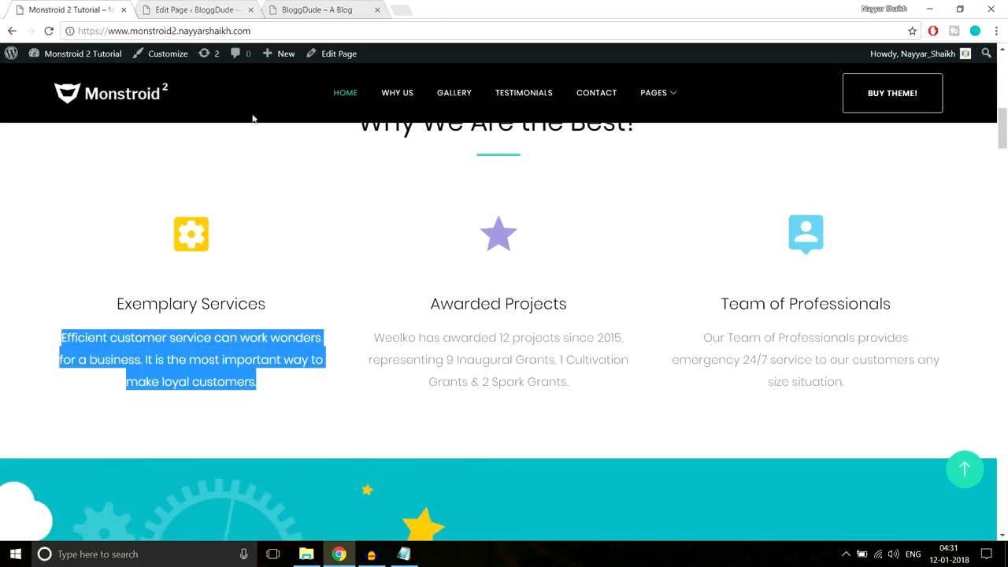
pyautogui.click(308, 307)
pyautogui.click(236, 4)
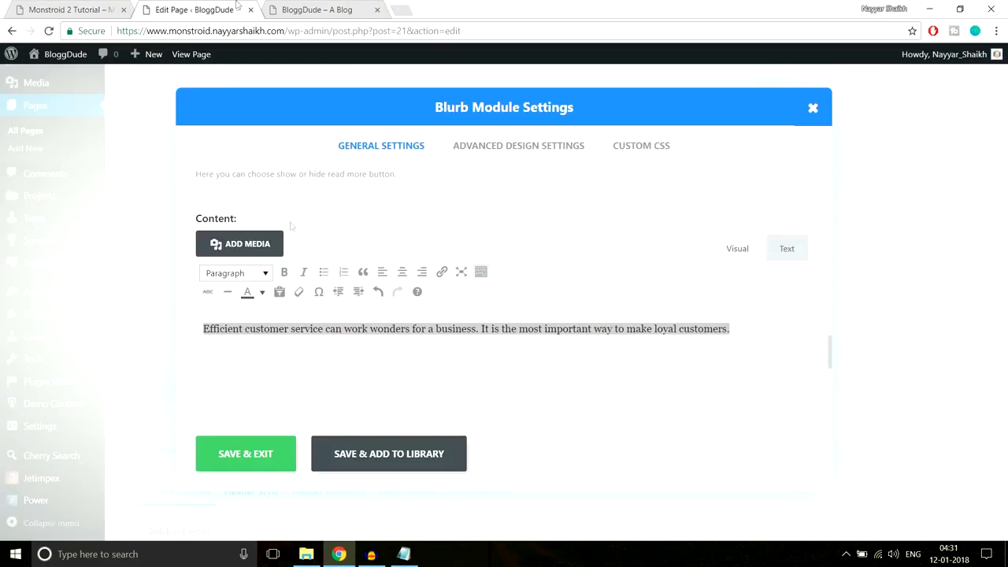
pyautogui.click(269, 454)
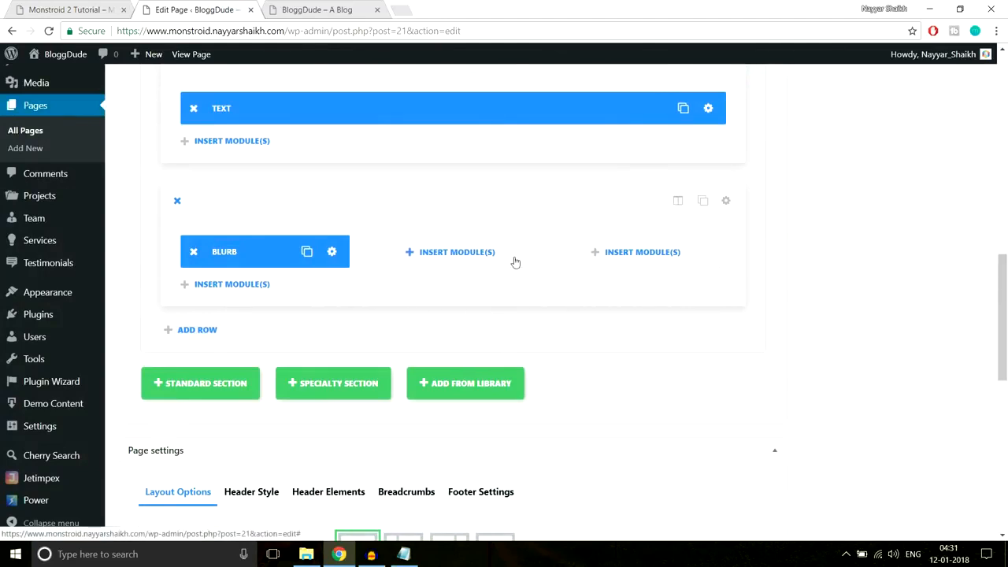
# - Update the homepage and reload the live BloggDude front page
pyautogui.moveTo(1004, 297); pyautogui.dragTo(1005, 110)
pyautogui.click(954, 270)
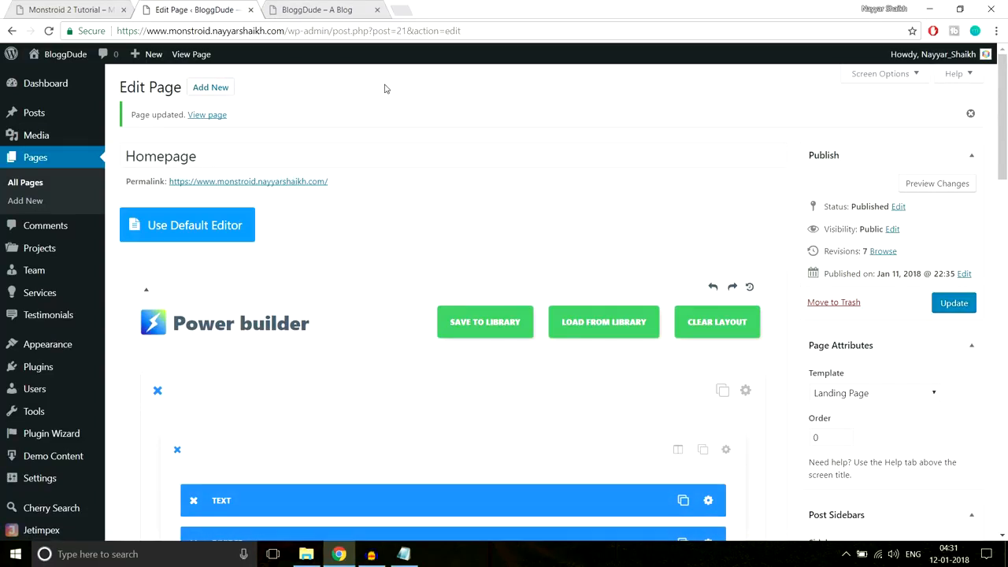
pyautogui.click(314, 9)
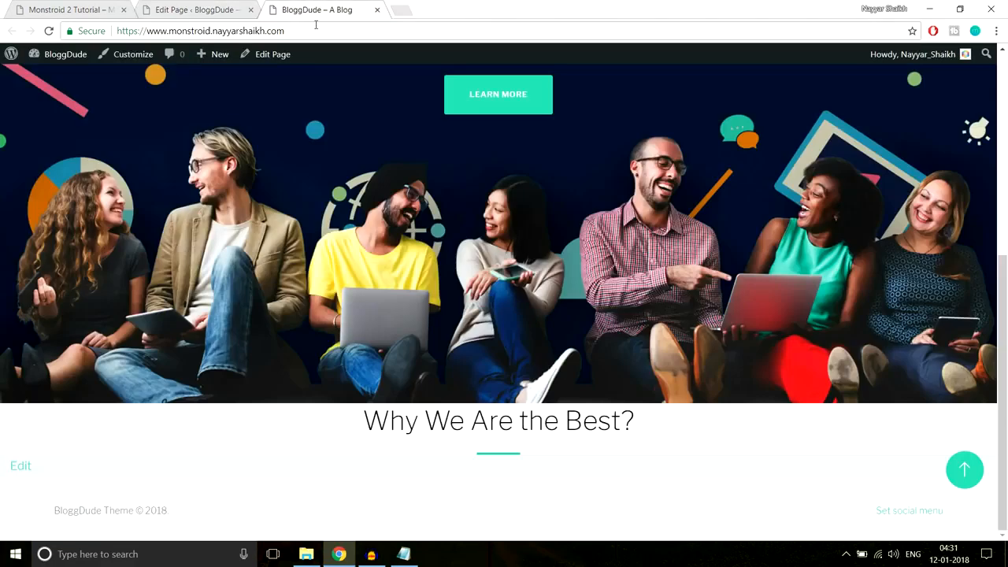
pyautogui.click(316, 25)
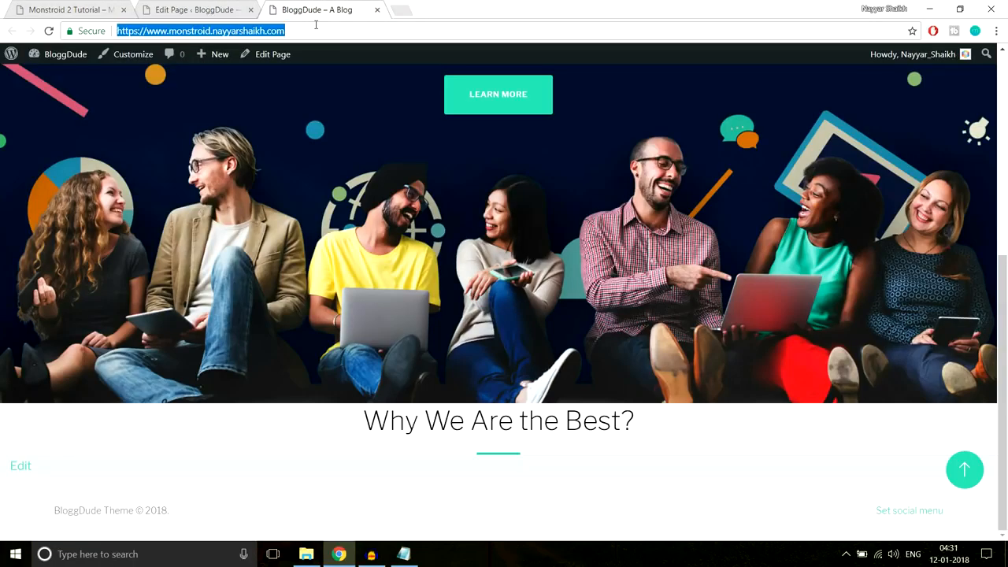
pyautogui.press('Return')
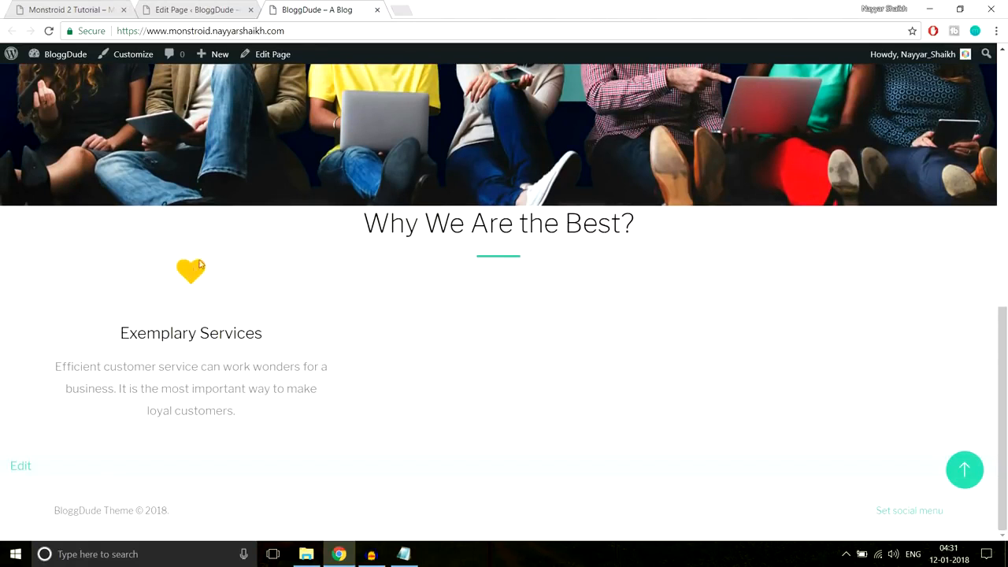
# - Review the Exemplary Services blurb under 'Why We Are the Best?' on the live page
pyautogui.moveTo(152, 270); pyautogui.dragTo(239, 410)
pyautogui.click(240, 410)
pyautogui.moveTo(241, 266); pyautogui.dragTo(526, 267)
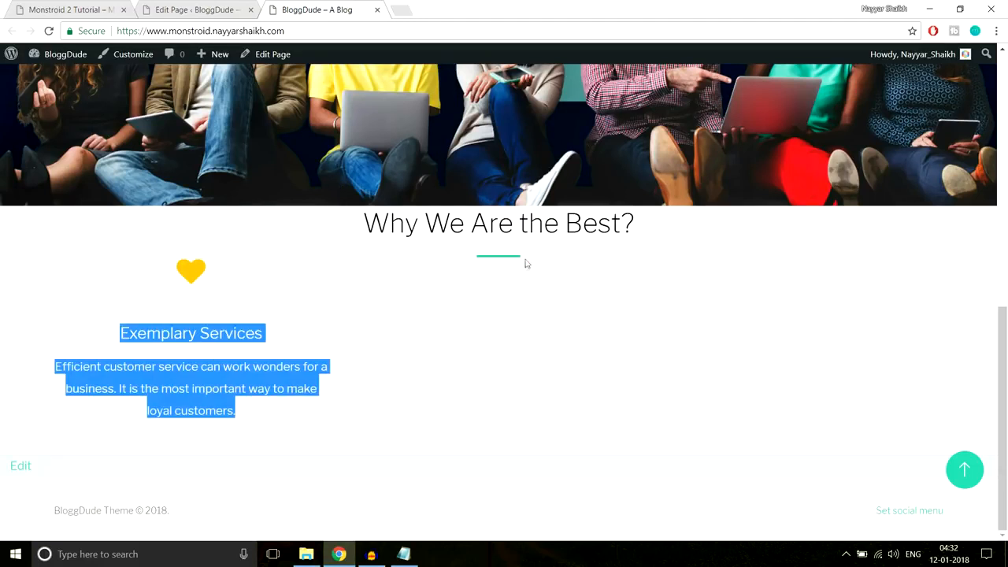
pyautogui.click(491, 260)
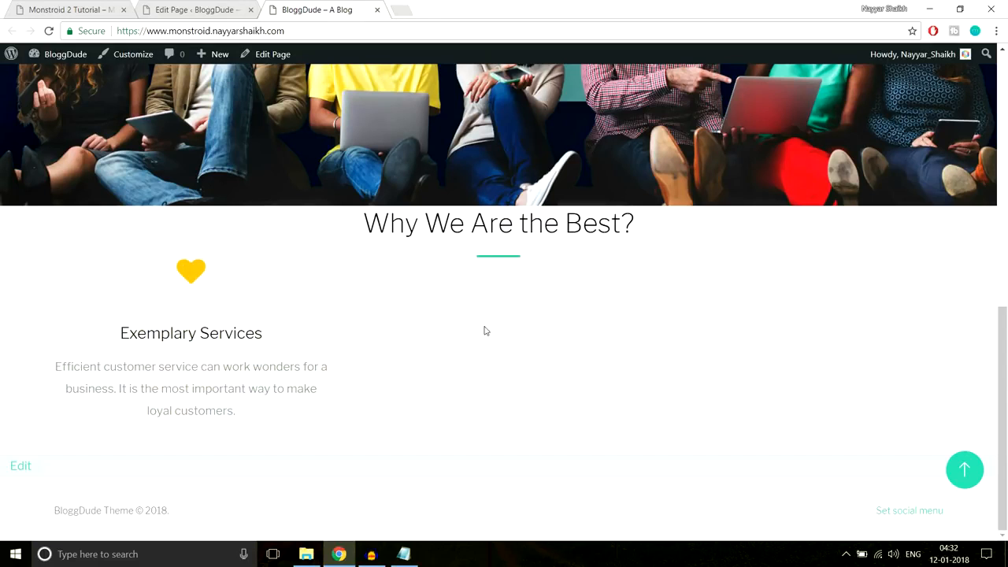
# - Compare the editor's blurb with the reference theme's Exemplary Services section
pyautogui.click(190, 7)
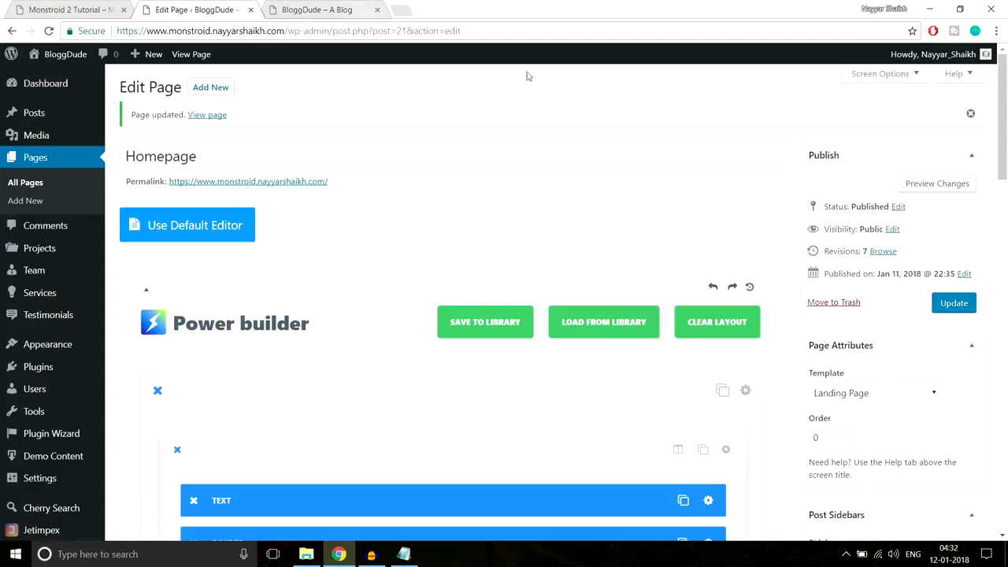
pyautogui.scroll(-15, 561, 217)
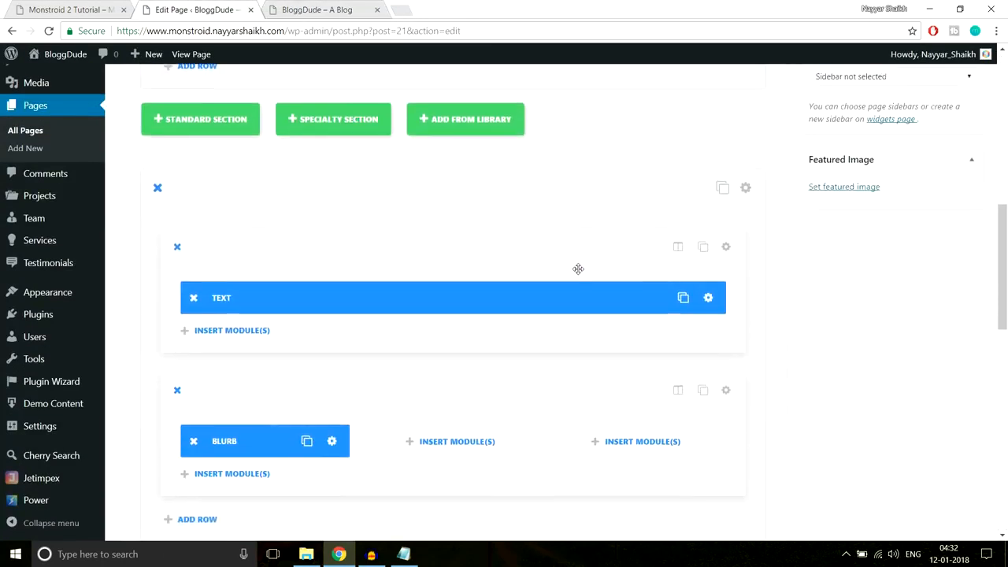
pyautogui.scroll(1, 577, 268)
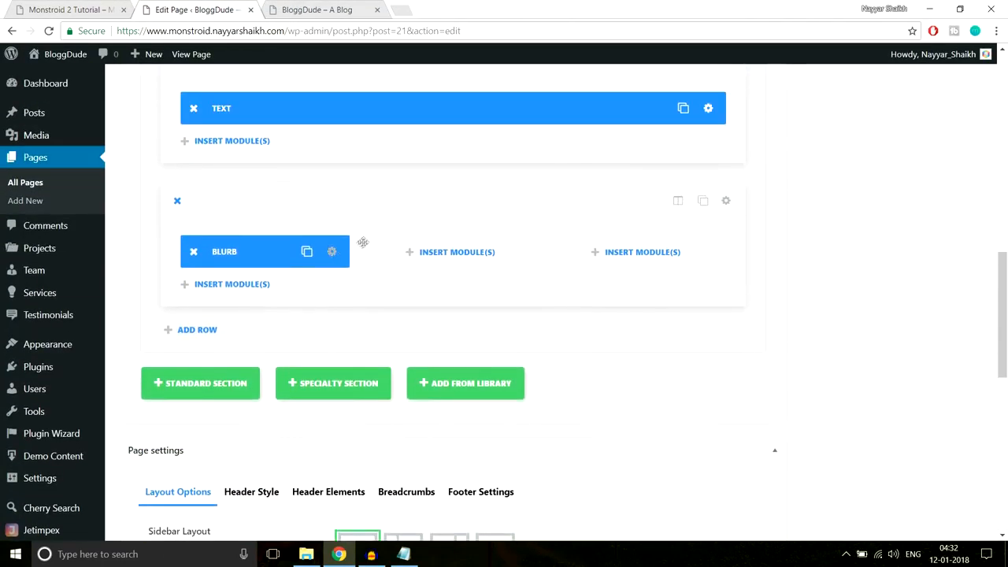
pyautogui.click(48, 8)
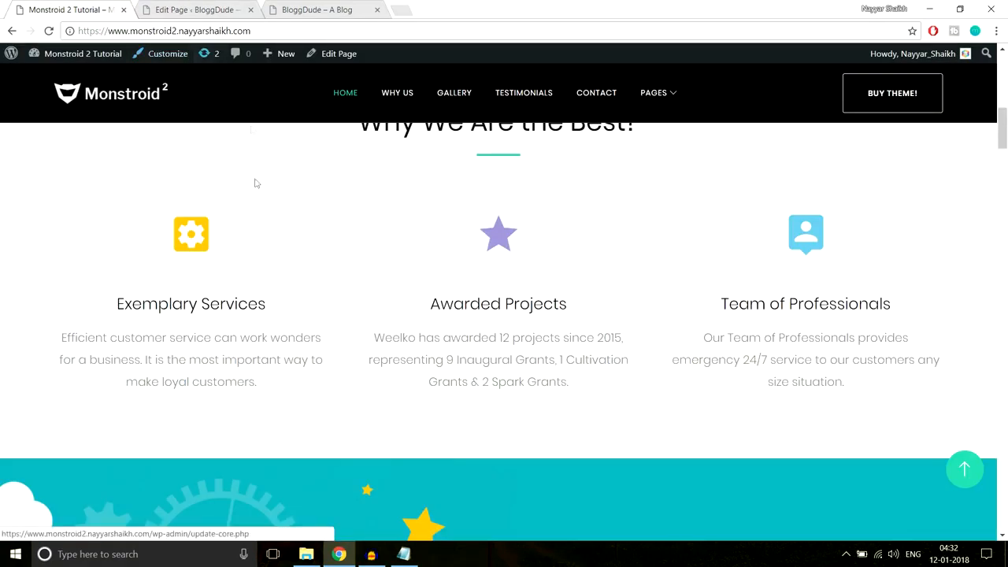
pyautogui.moveTo(161, 221); pyautogui.dragTo(267, 386)
pyautogui.click(271, 390)
pyautogui.click(204, 10)
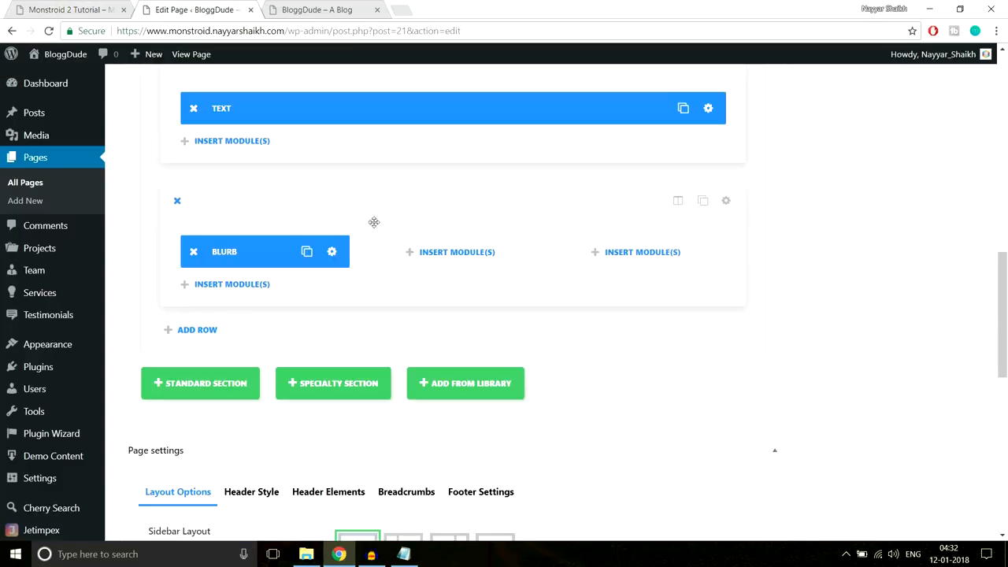
# - Clone the Exemplary Services blurb twice and move a copy into another column
pyautogui.click(306, 254)
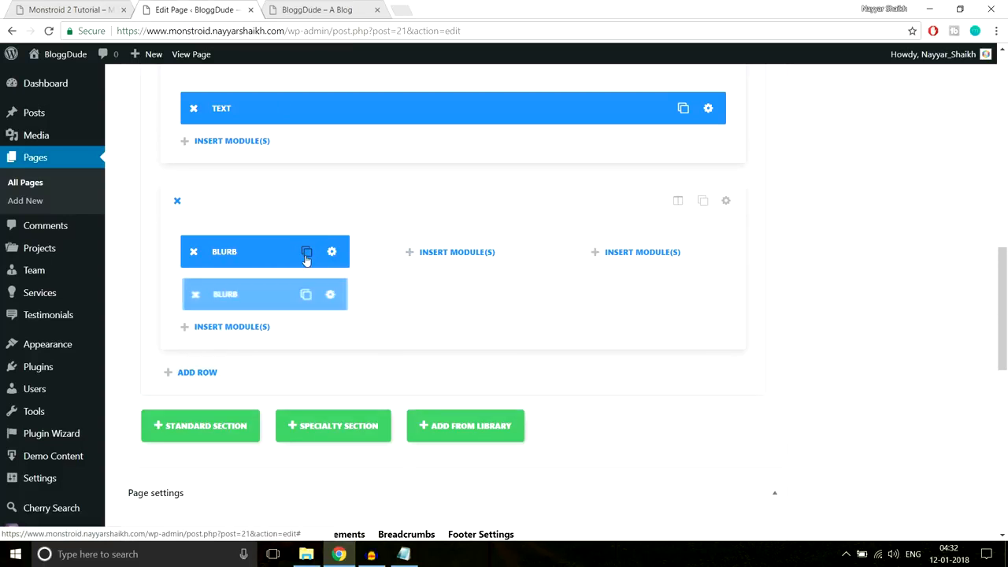
pyautogui.click(306, 254)
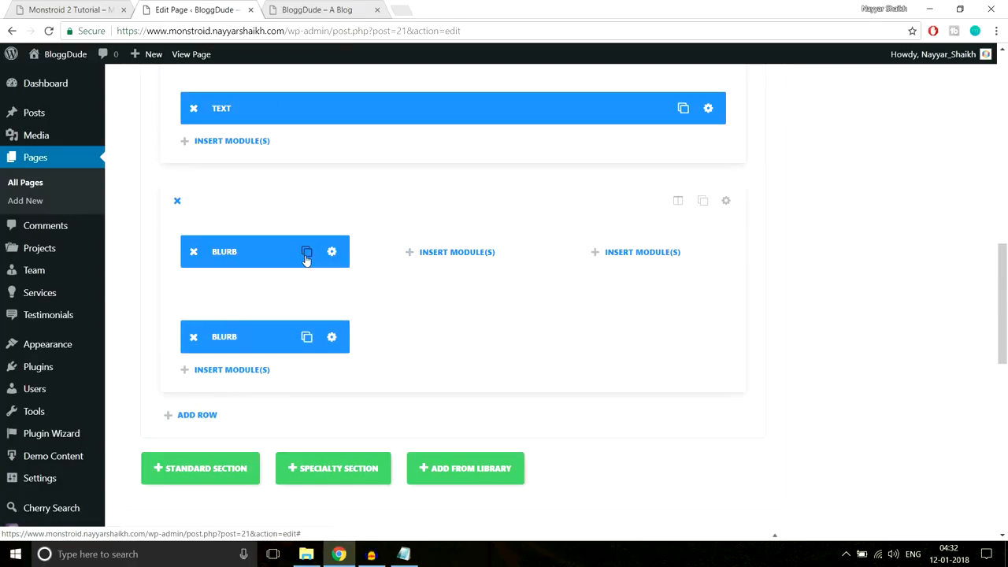
pyautogui.moveTo(282, 284); pyautogui.dragTo(370, 269)
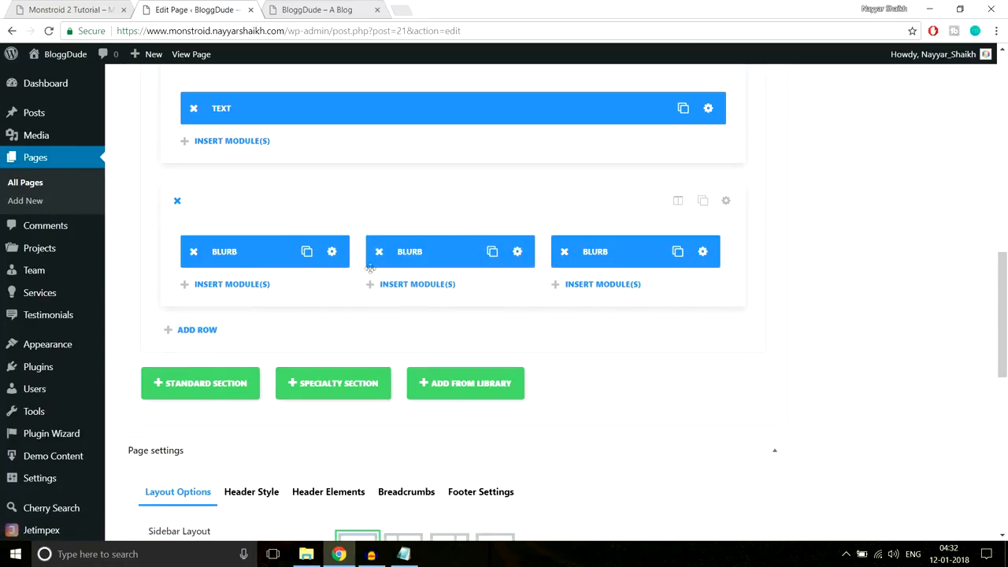
pyautogui.click(63, 6)
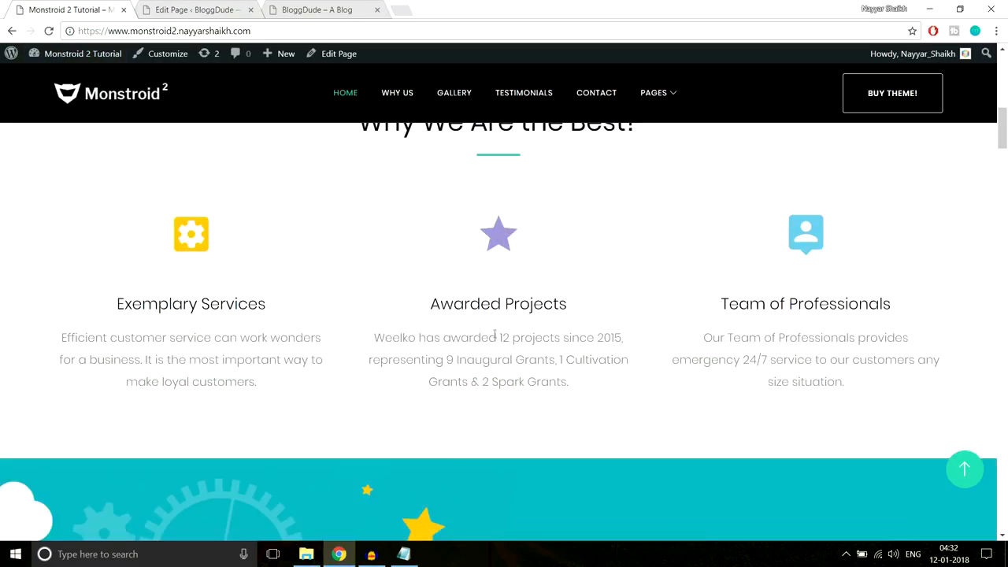
pyautogui.click(180, 8)
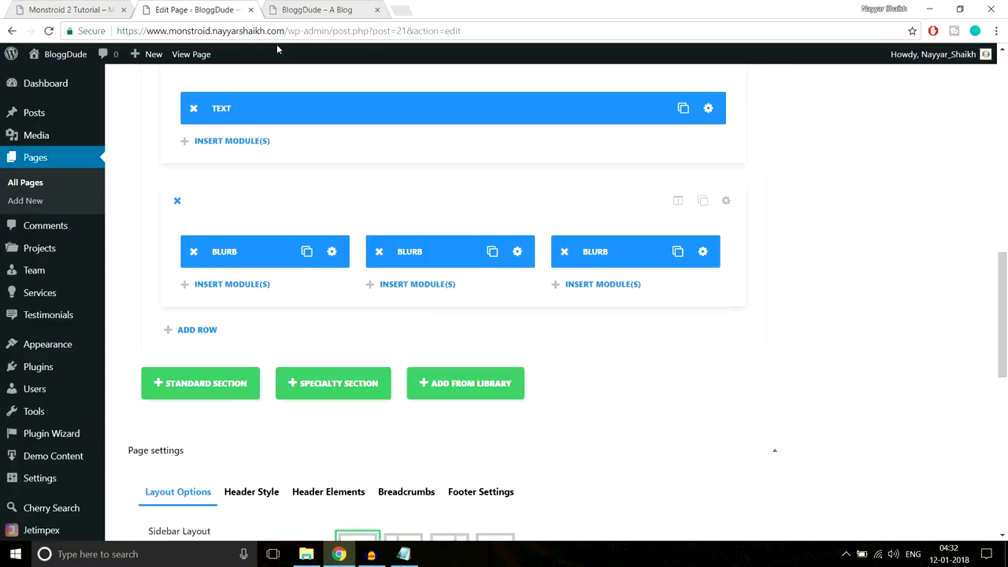
# - Choose a different icon in the middle blurb's settings
pyautogui.click(517, 253)
pyautogui.scroll(-3, 674, 240)
pyautogui.scroll(3, 716, 260)
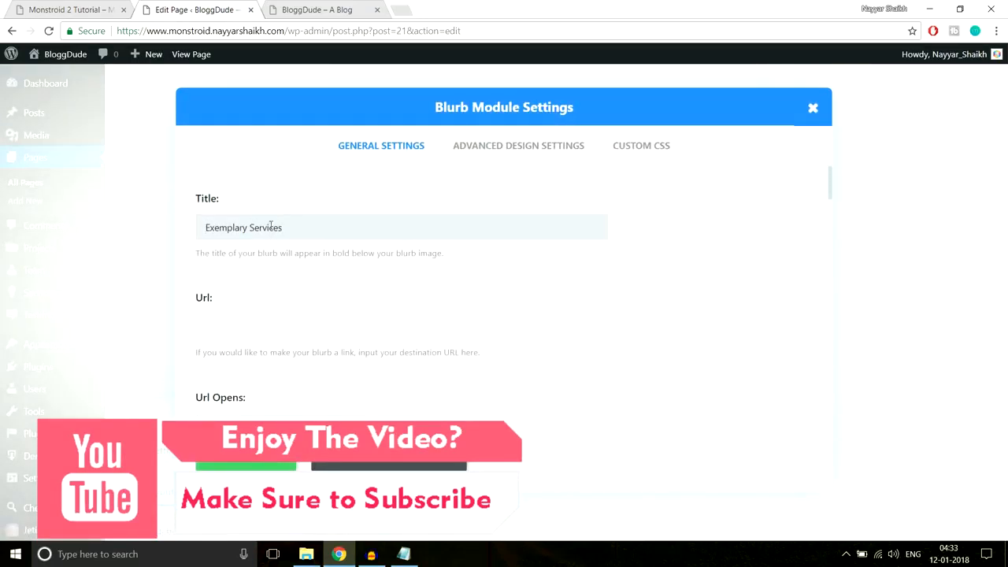
pyautogui.scroll(-4, 657, 277)
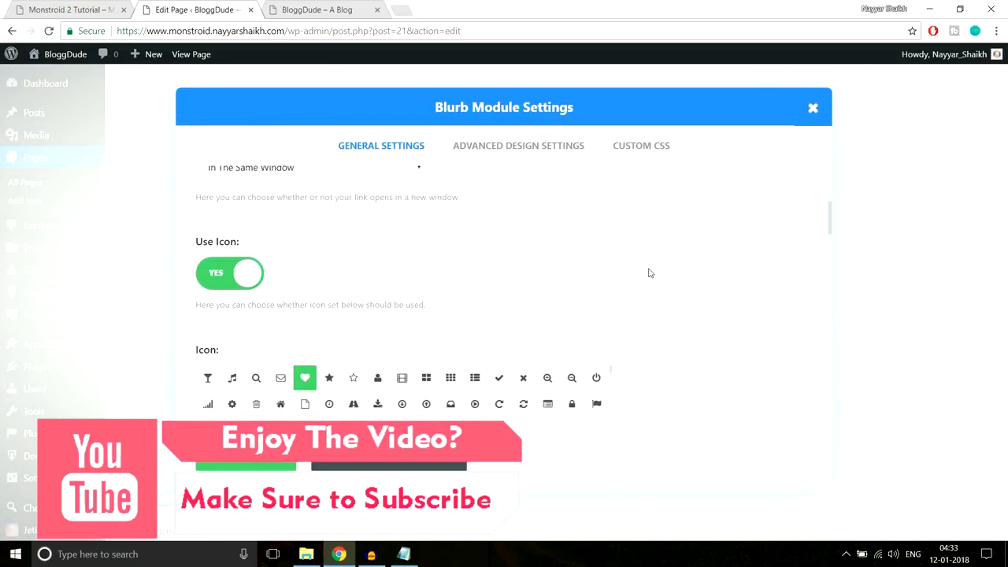
pyautogui.scroll(-1, 716, 256)
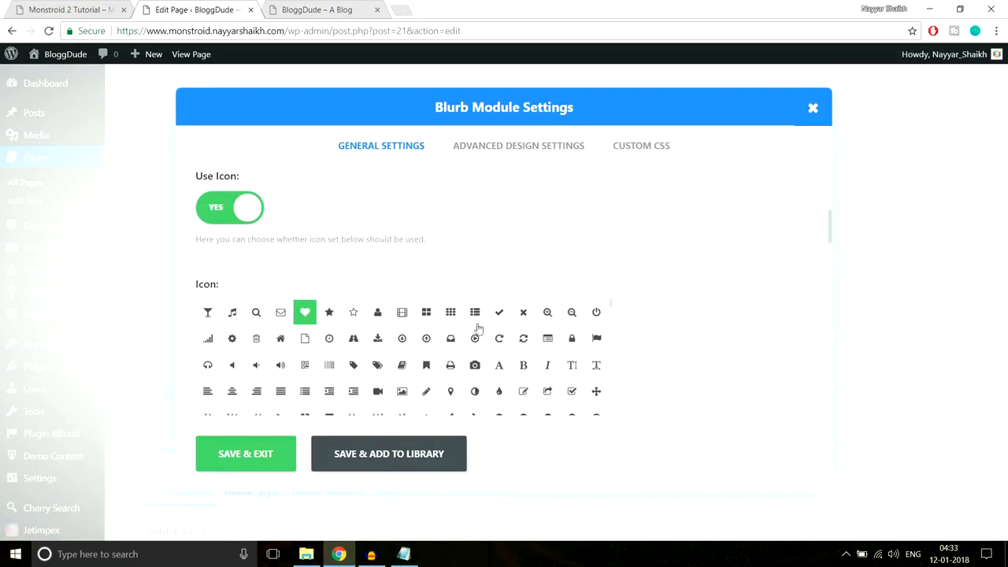
pyautogui.scroll(-1, 749, 313)
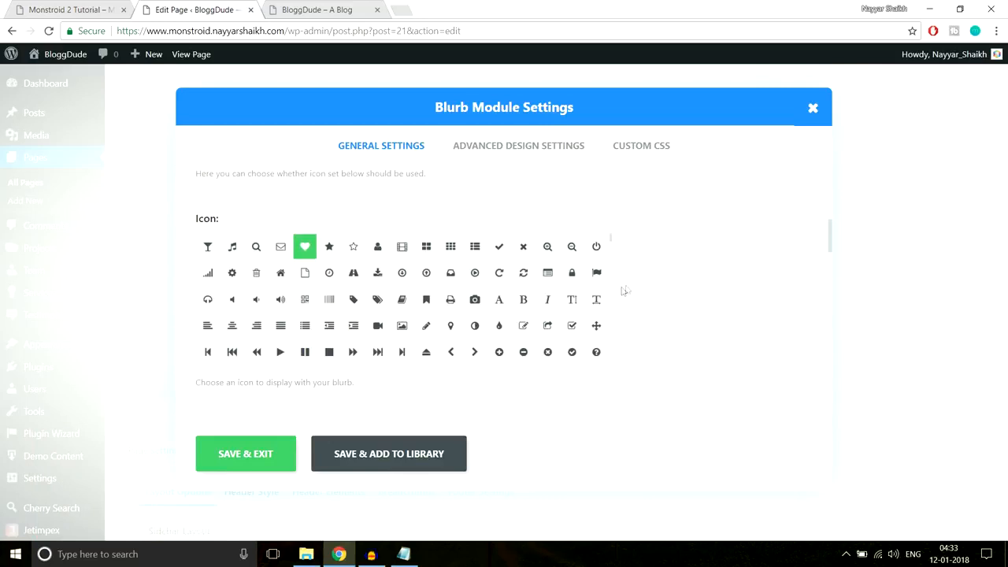
pyautogui.click(475, 299)
pyautogui.scroll(-3, 685, 292)
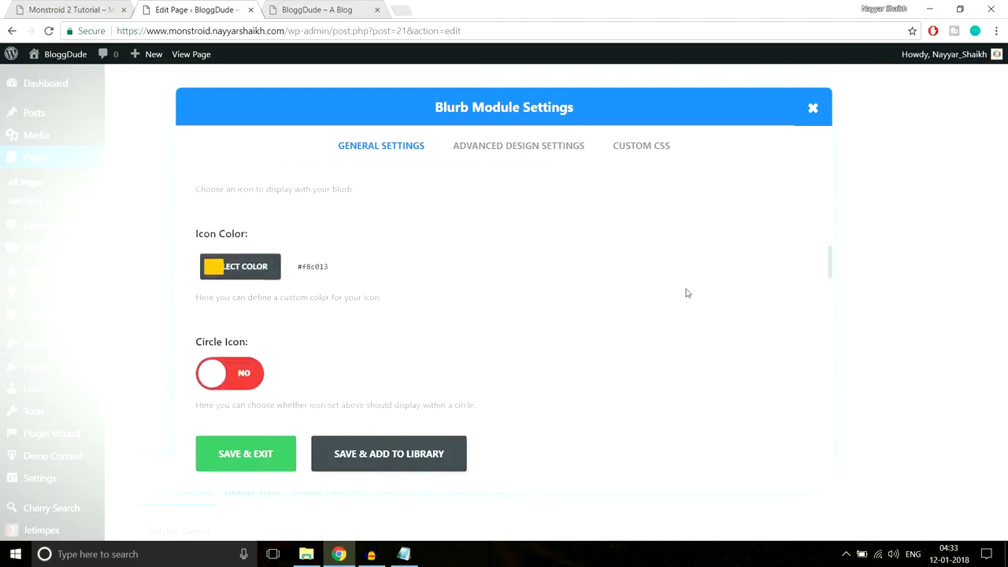
# - Copy #a193d2 from the reference star icon and set it as the middle blurb's Icon Color
pyautogui.click(108, 6)
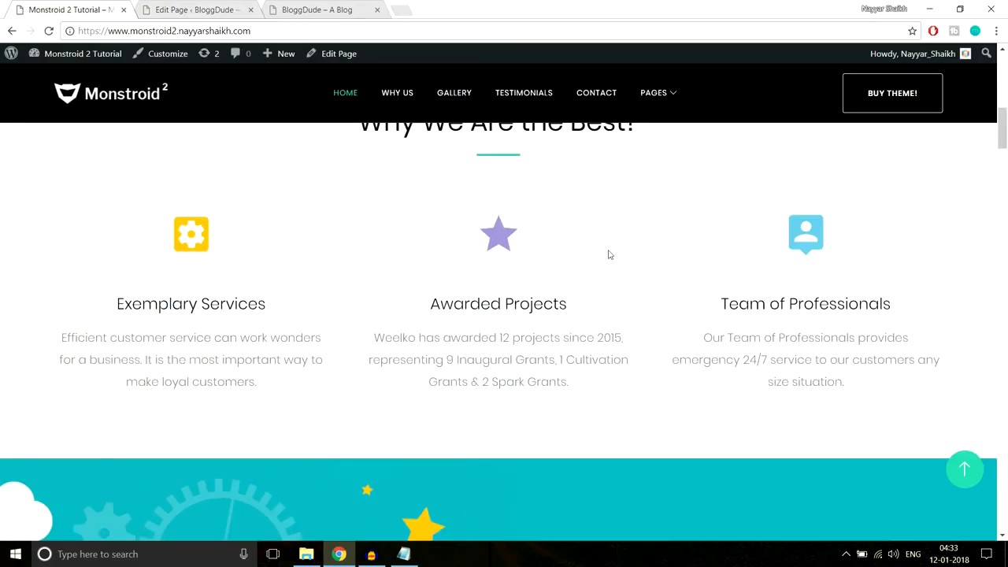
pyautogui.rightClick(500, 237)
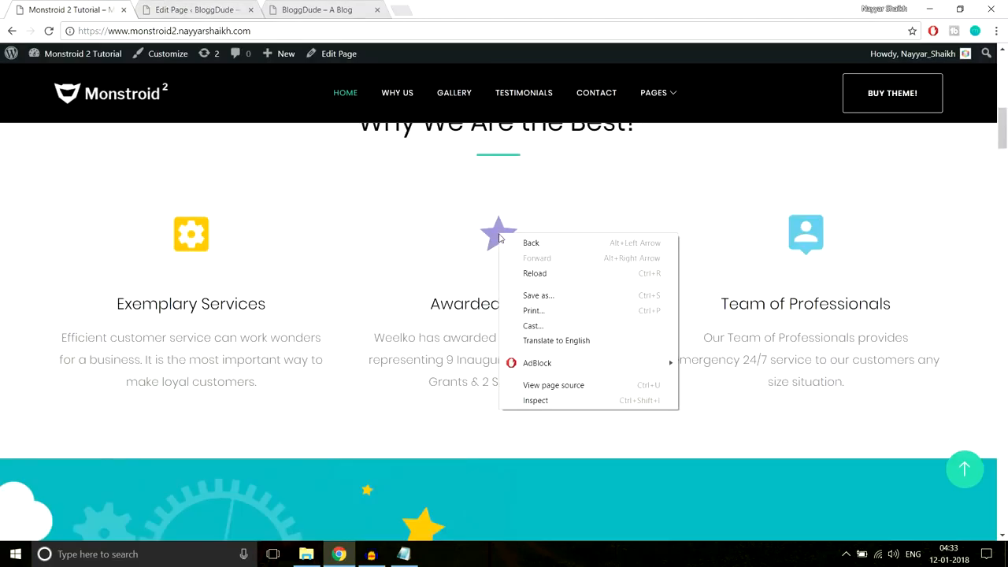
pyautogui.click(543, 403)
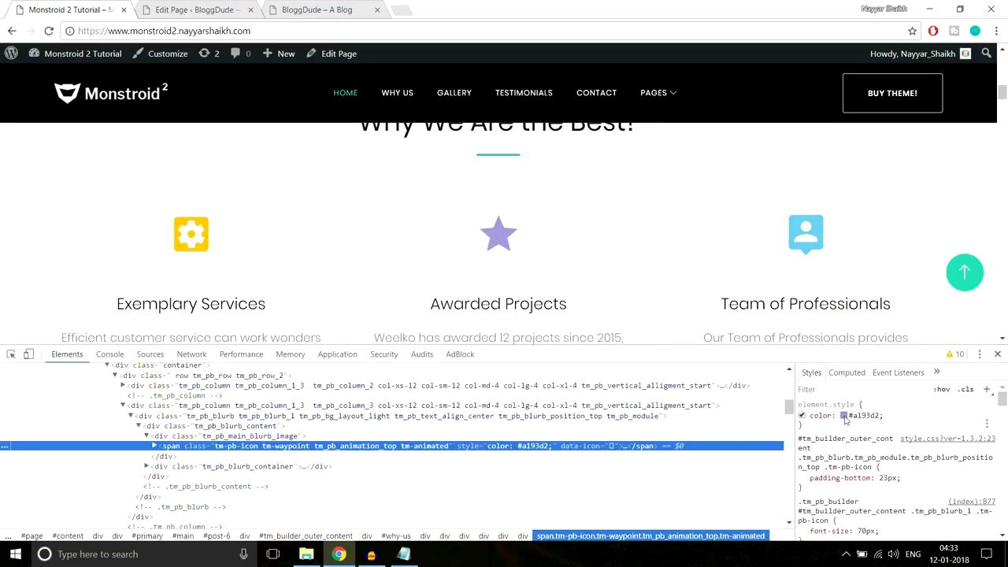
pyautogui.click(858, 416)
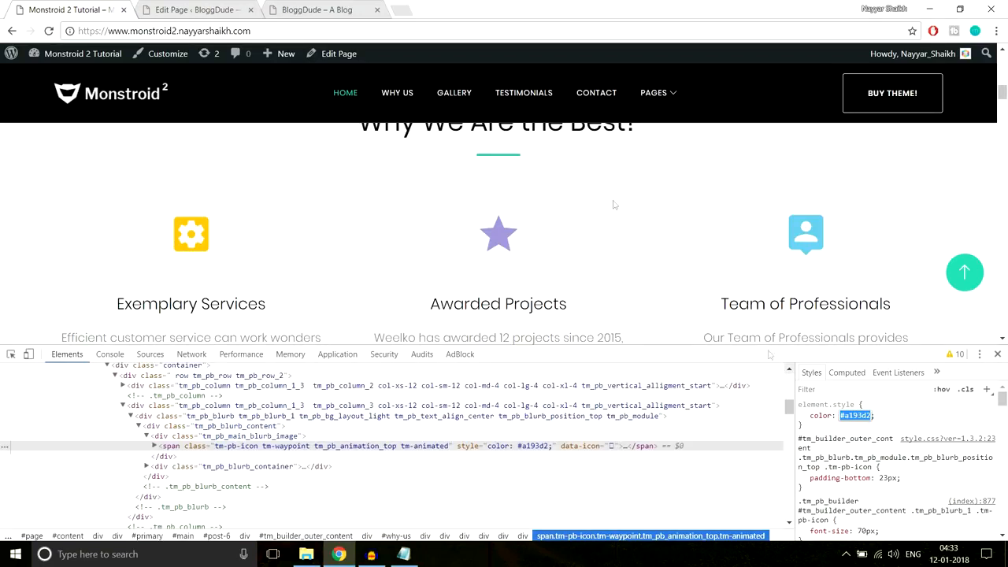
pyautogui.click(181, 8)
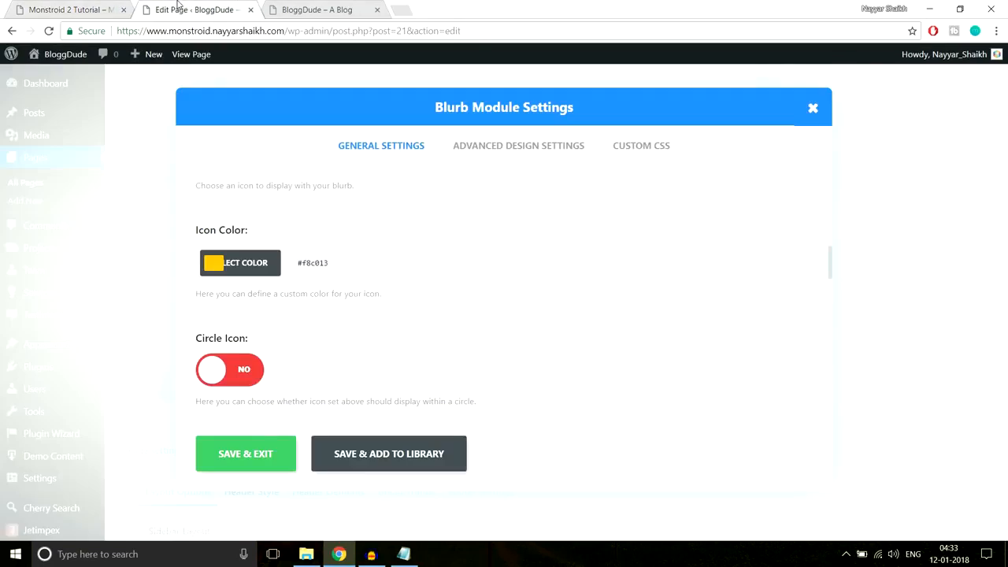
pyautogui.click(236, 269)
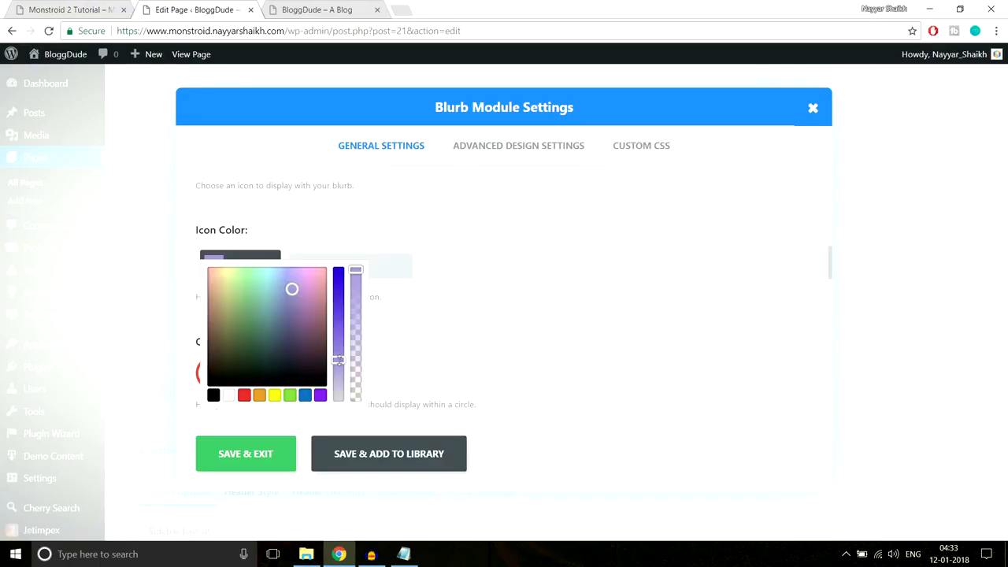
pyautogui.click(464, 303)
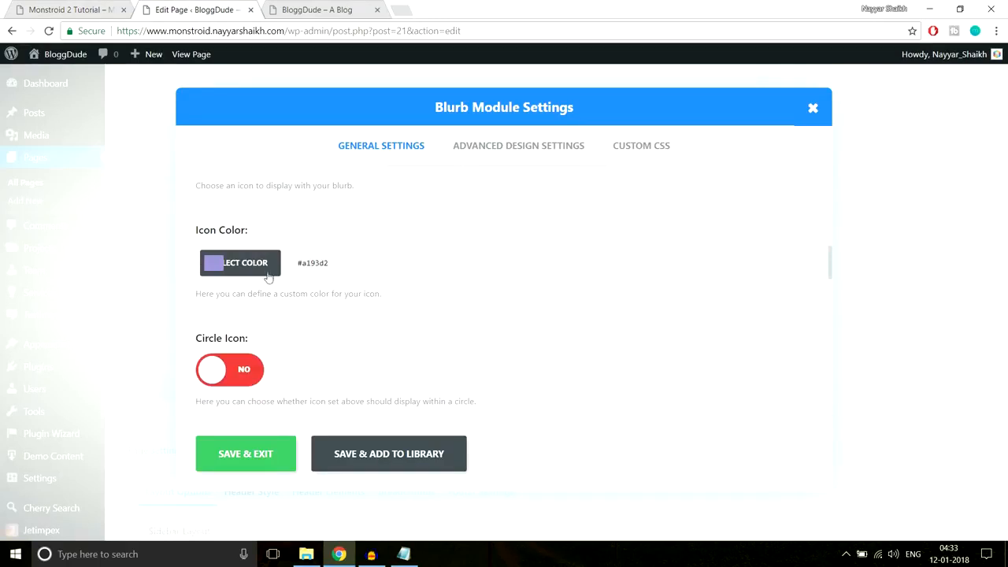
pyautogui.scroll(-3, 540, 322)
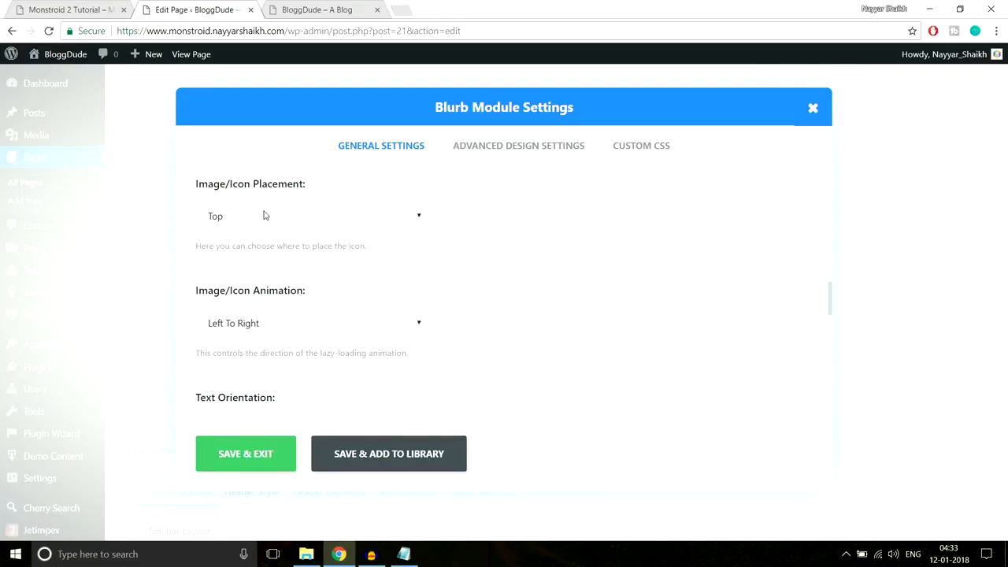
# - Save the middle blurb, open the third one, and copy #6bc4e3 from the demo's third icon
pyautogui.click(272, 459)
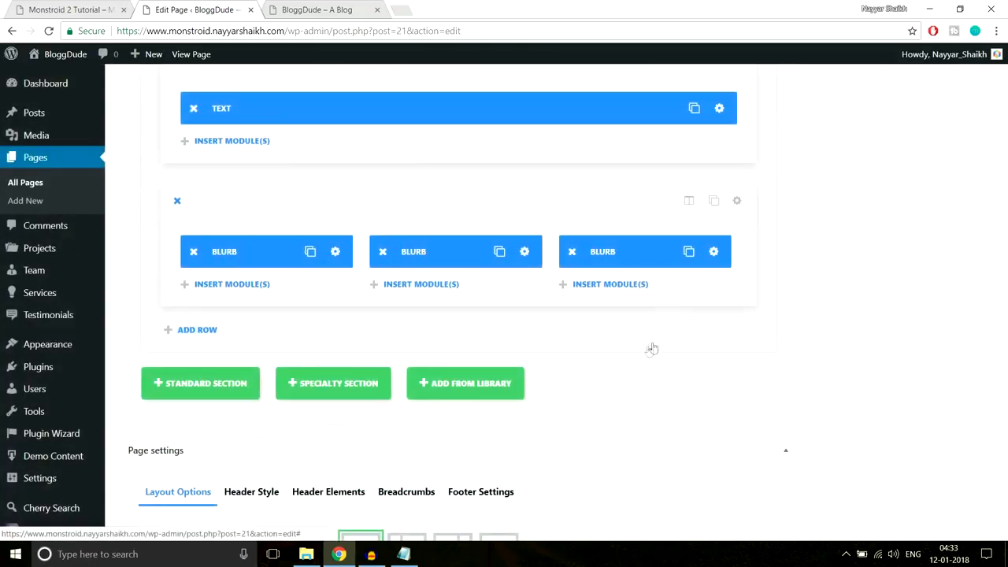
pyautogui.click(705, 252)
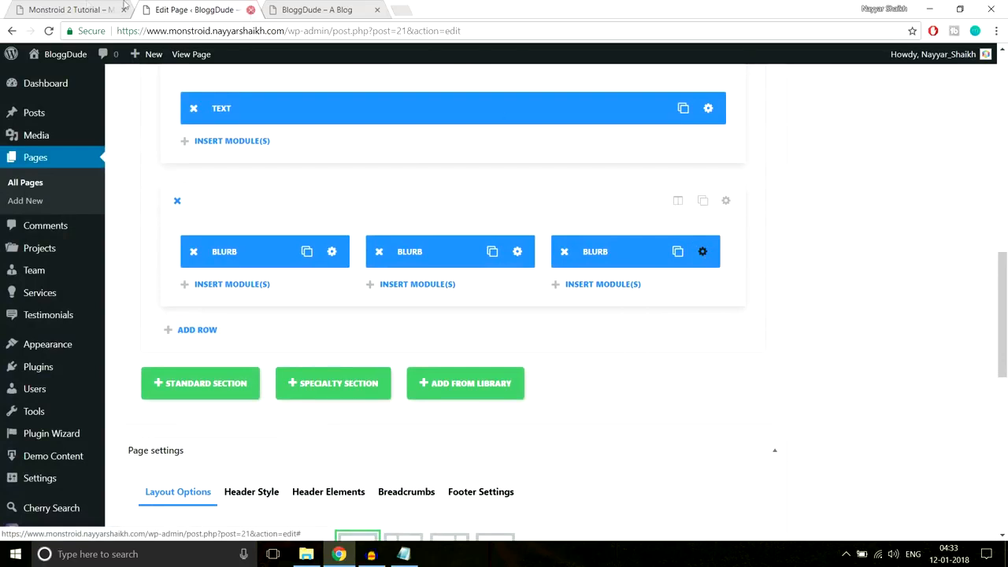
pyautogui.click(47, 9)
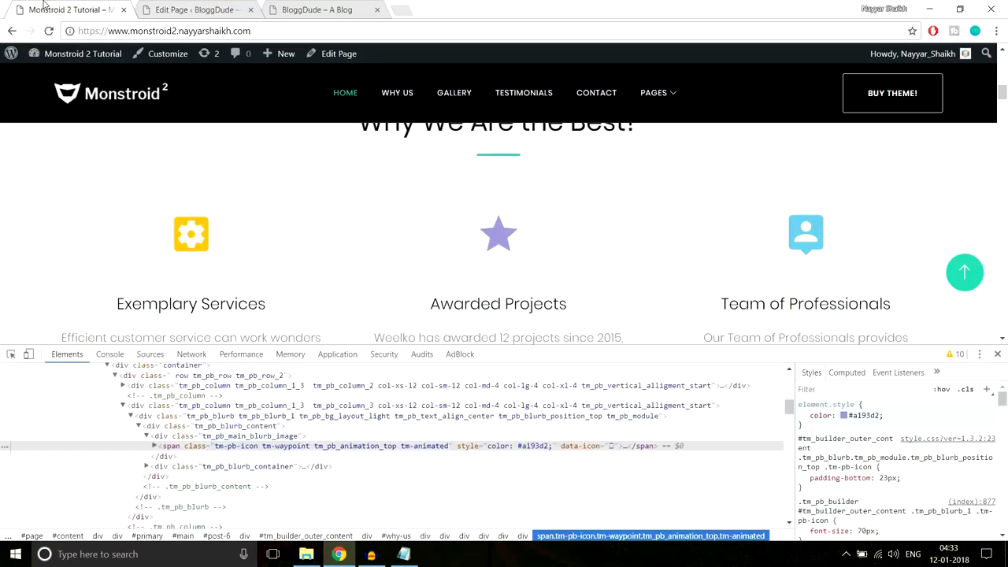
pyautogui.rightClick(817, 225)
pyautogui.click(860, 385)
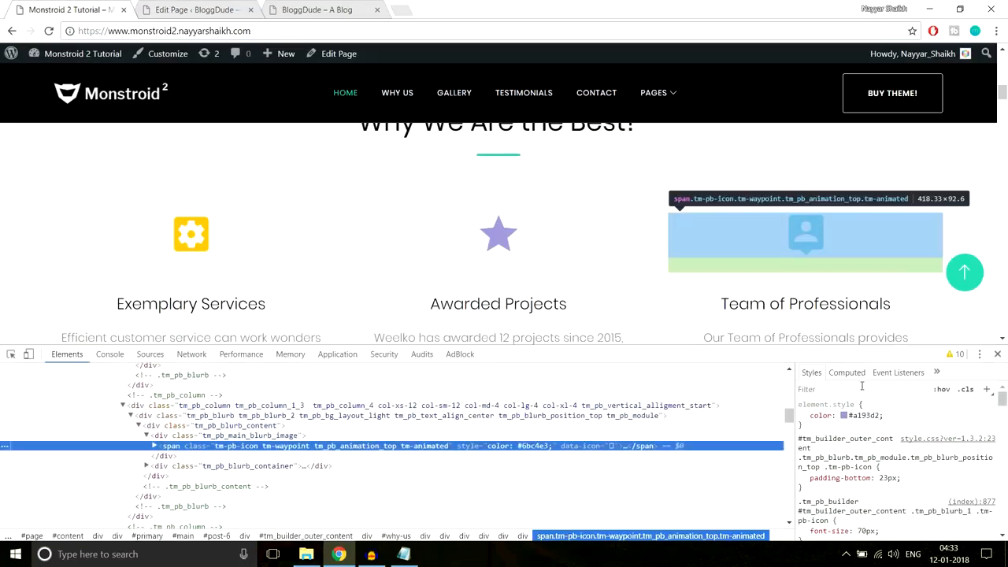
pyautogui.click(871, 414)
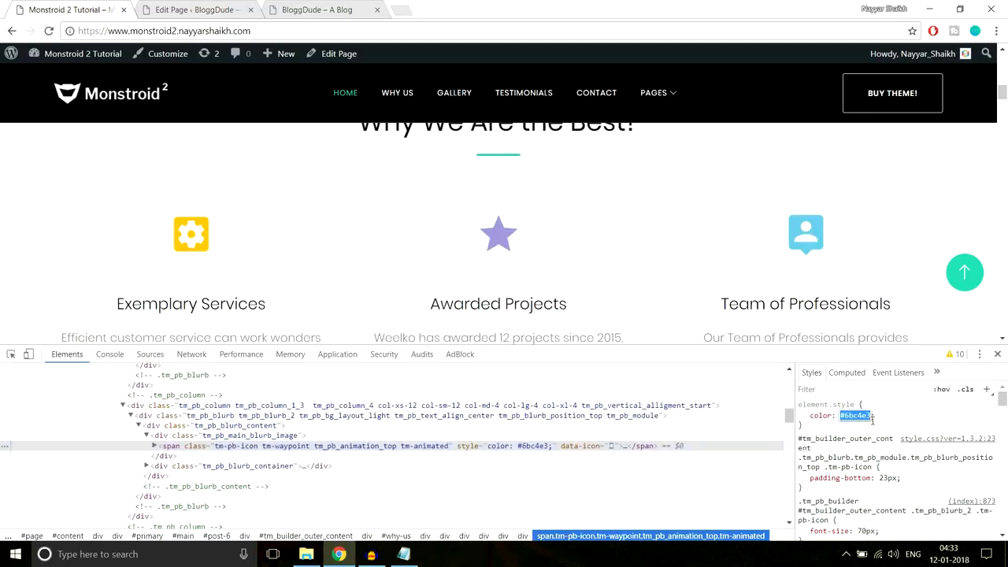
pyautogui.click(228, 10)
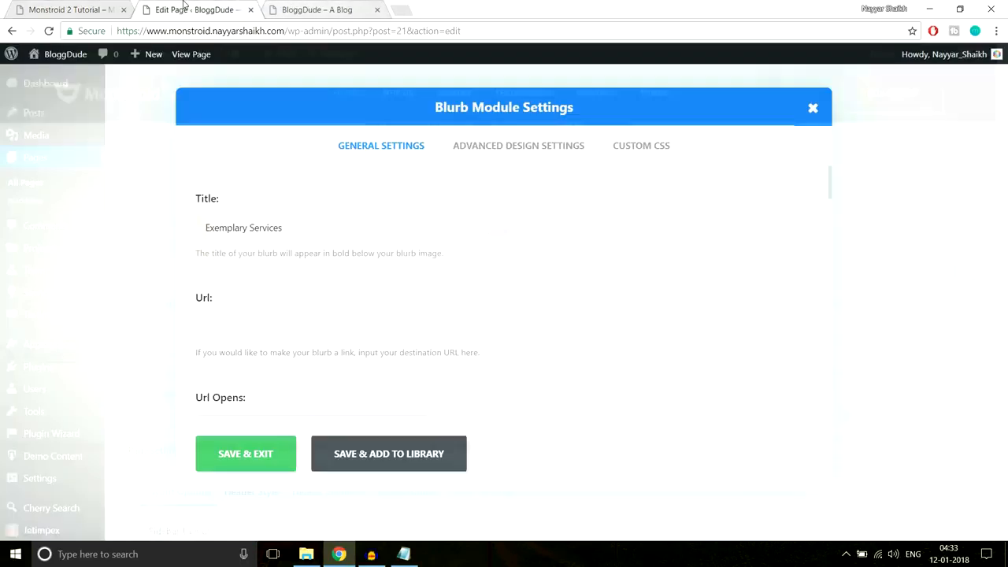
# - Give the third blurb a new icon coloured #6bc4e3 and save it
pyautogui.scroll(-5, 472, 318)
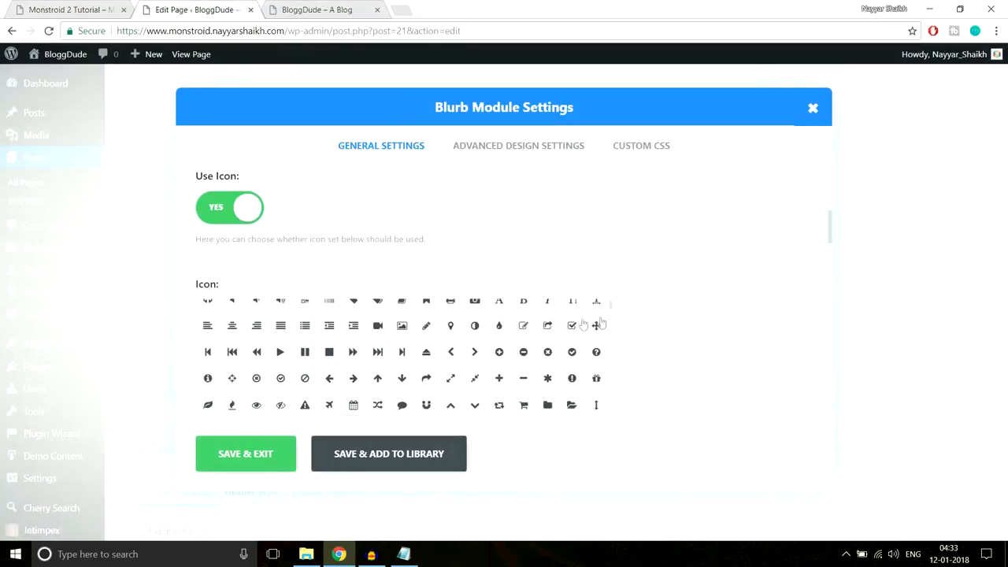
pyautogui.scroll(1, 775, 326)
pyautogui.scroll(-3, 753, 322)
pyautogui.scroll(2, 548, 336)
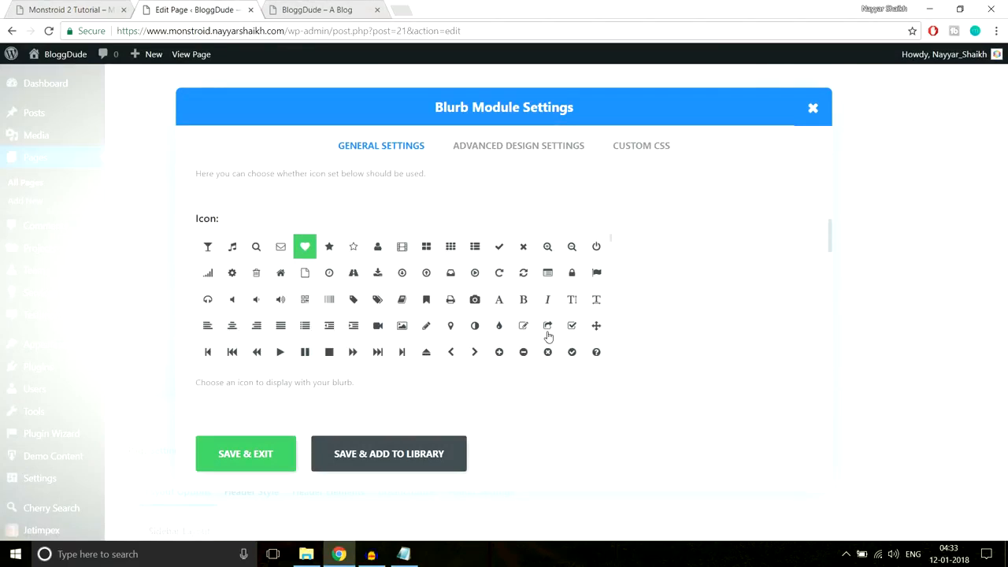
pyautogui.click(552, 279)
pyautogui.scroll(-3, 724, 297)
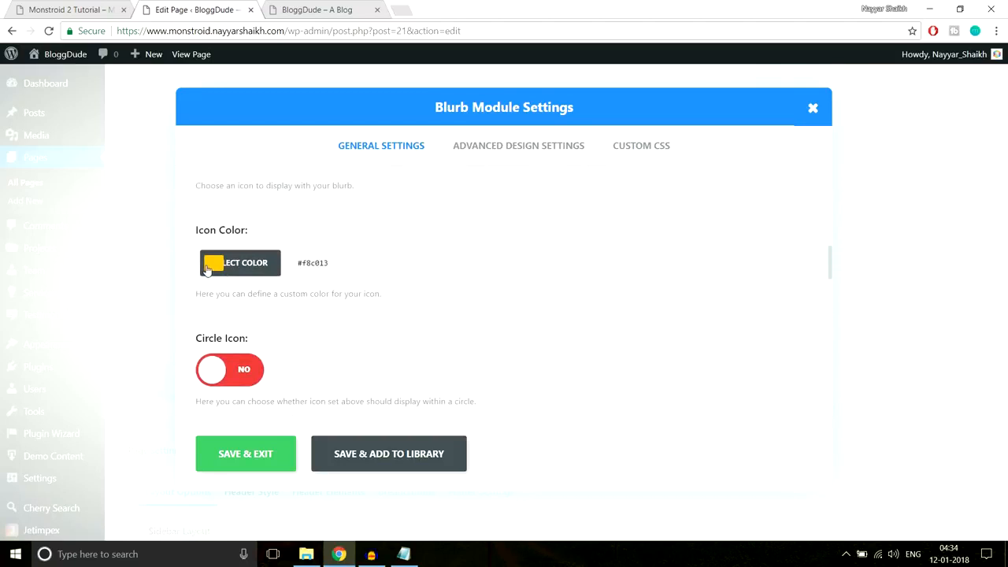
pyautogui.click(236, 264)
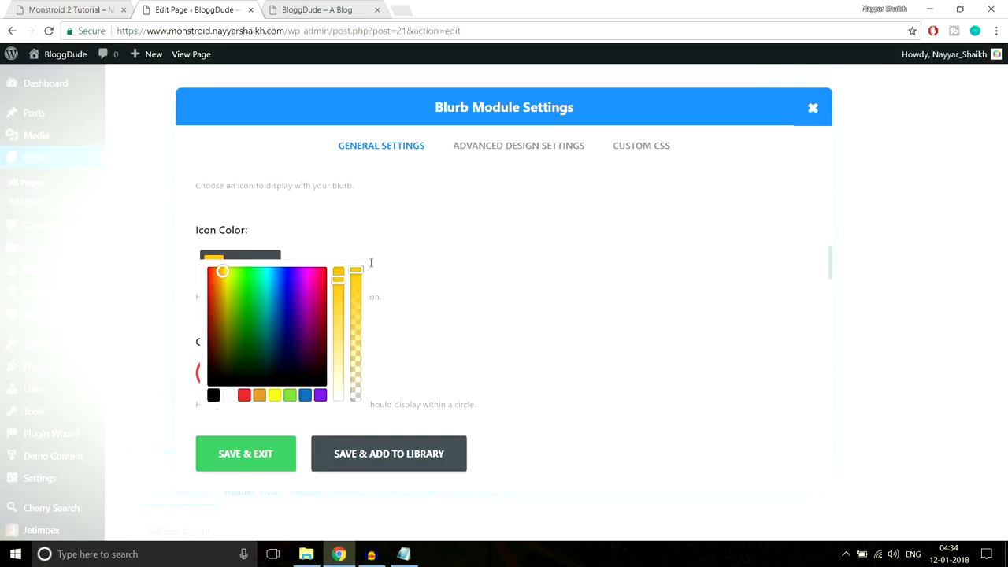
pyautogui.hotkey('ctrl', 'v')
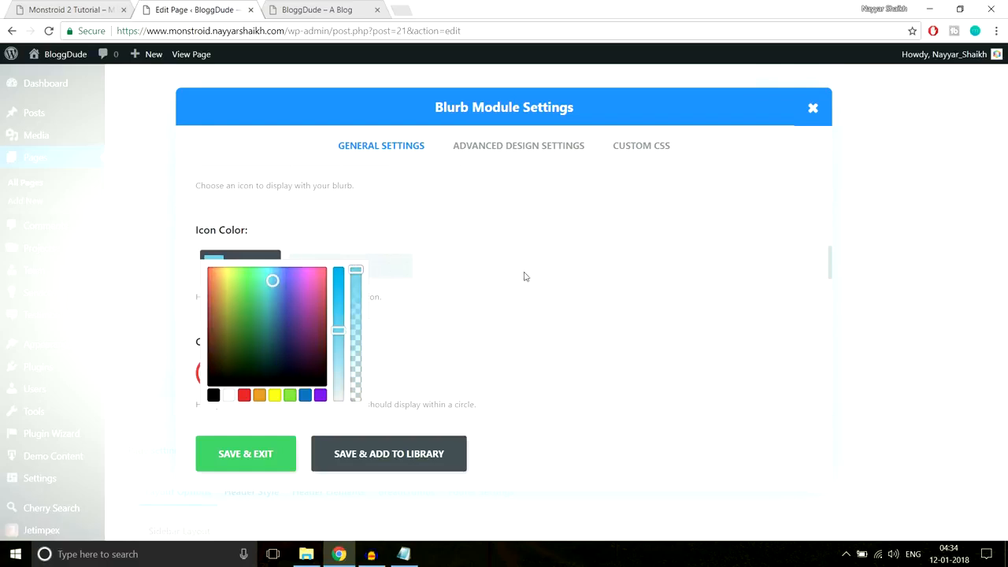
pyautogui.scroll(-3, 529, 279)
pyautogui.click(268, 448)
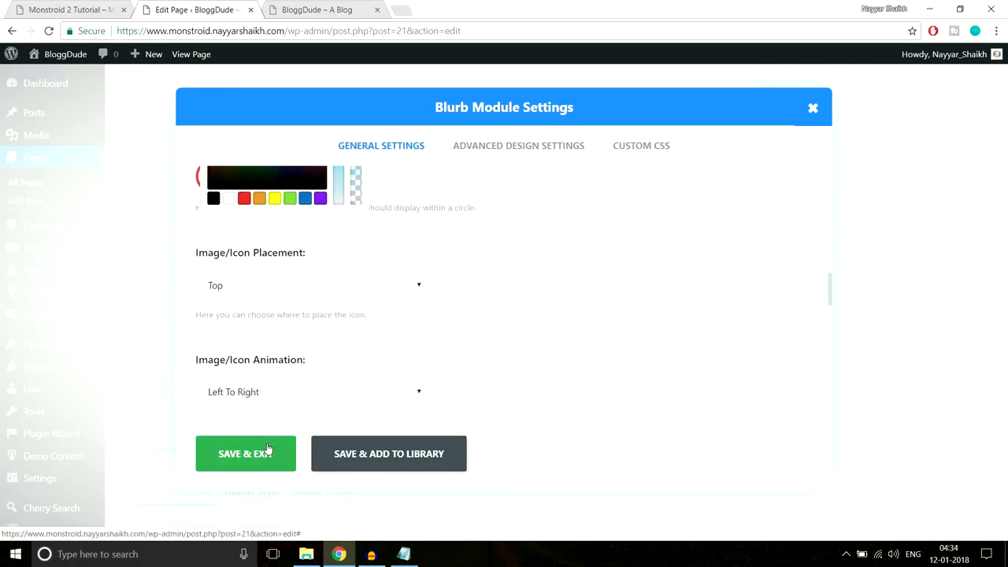
pyautogui.scroll(2, 742, 305)
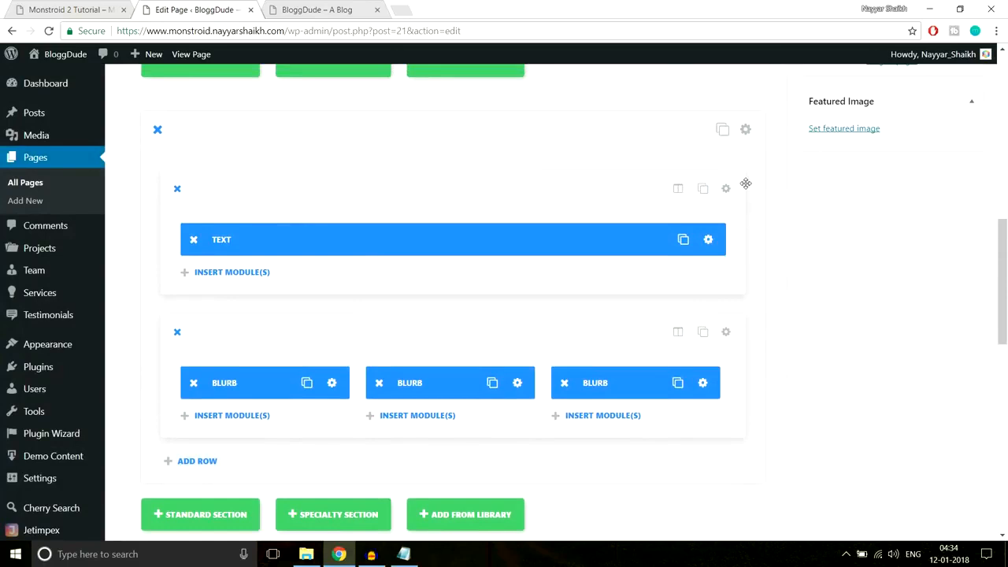
# - Close DevTools on the demo site and check the 'Why We Are the Best?' heading on the front page
pyautogui.click(67, 10)
pyautogui.click(997, 354)
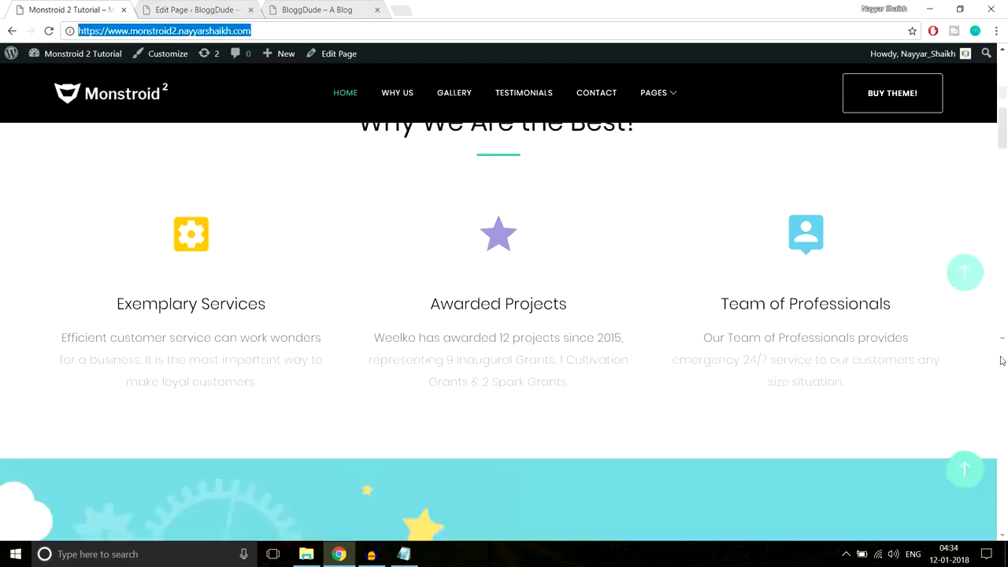
pyautogui.click(322, 4)
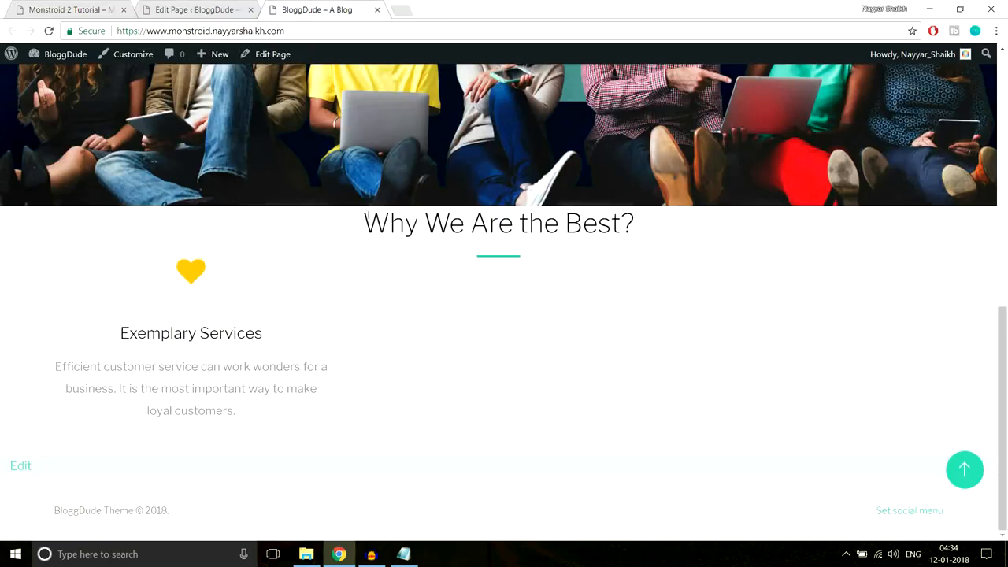
pyautogui.moveTo(364, 222); pyautogui.dragTo(638, 226)
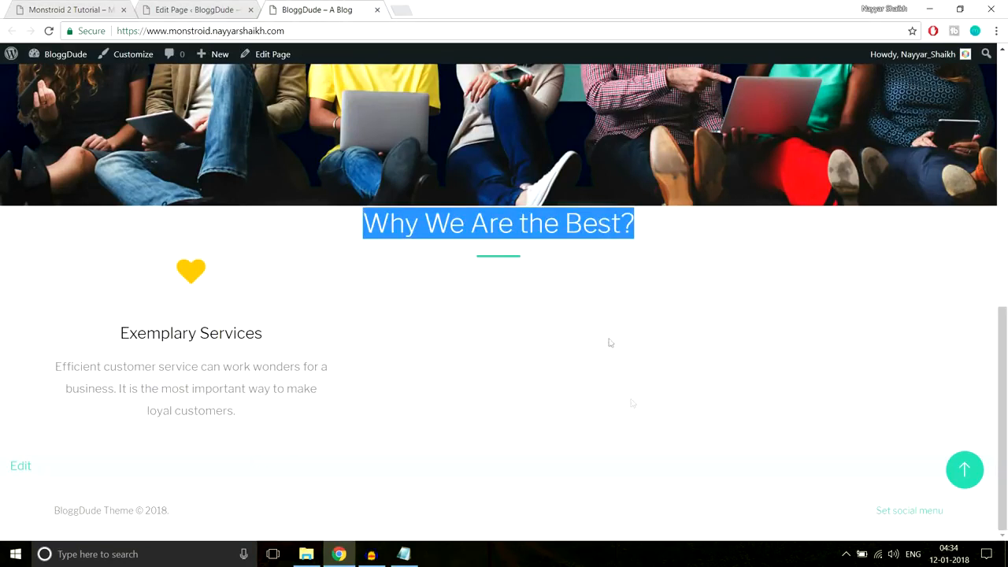
pyautogui.click(192, 6)
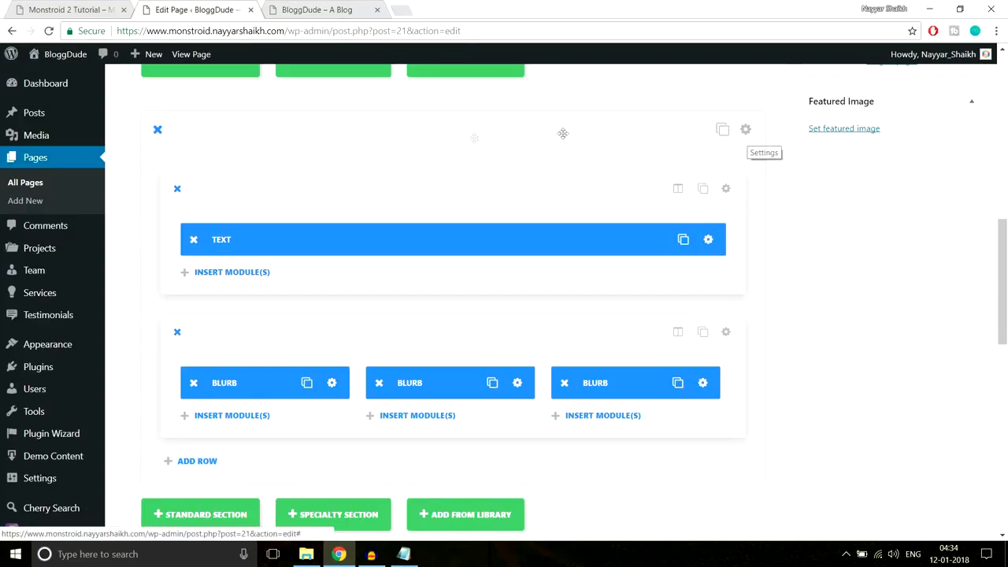
# - Set the section's custom padding to 90px top and 70px bottom and save it
pyautogui.click(745, 130)
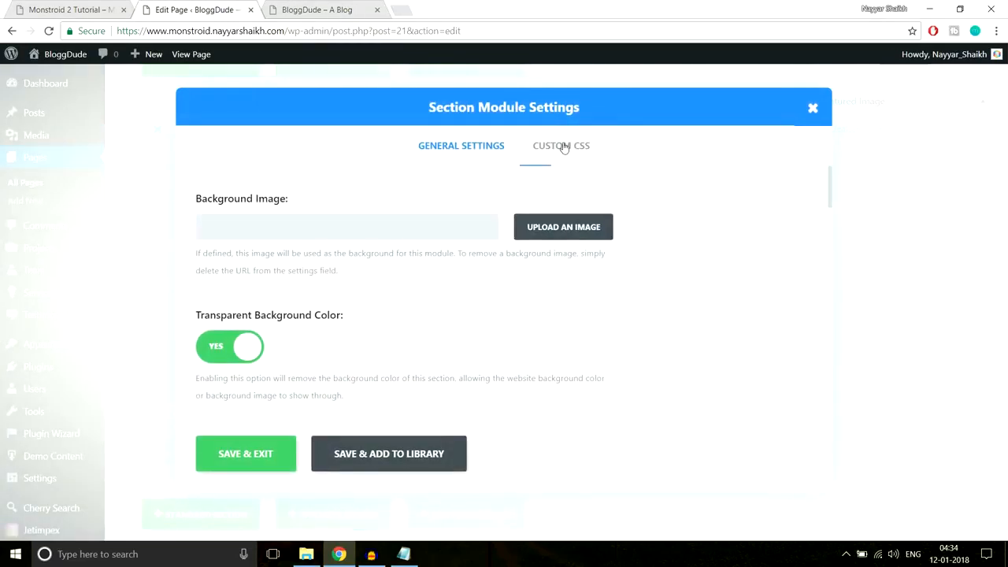
pyautogui.scroll(-5, 564, 305)
pyautogui.scroll(4, 577, 323)
pyautogui.scroll(2, 566, 306)
pyautogui.scroll(-1, 677, 315)
pyautogui.scroll(-10, 690, 335)
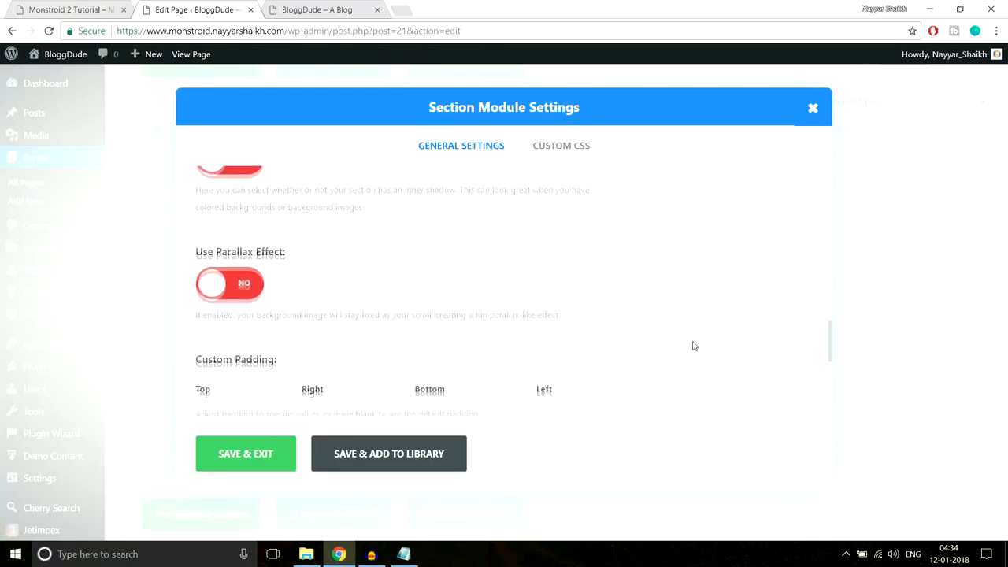
pyautogui.scroll(2, 259, 283)
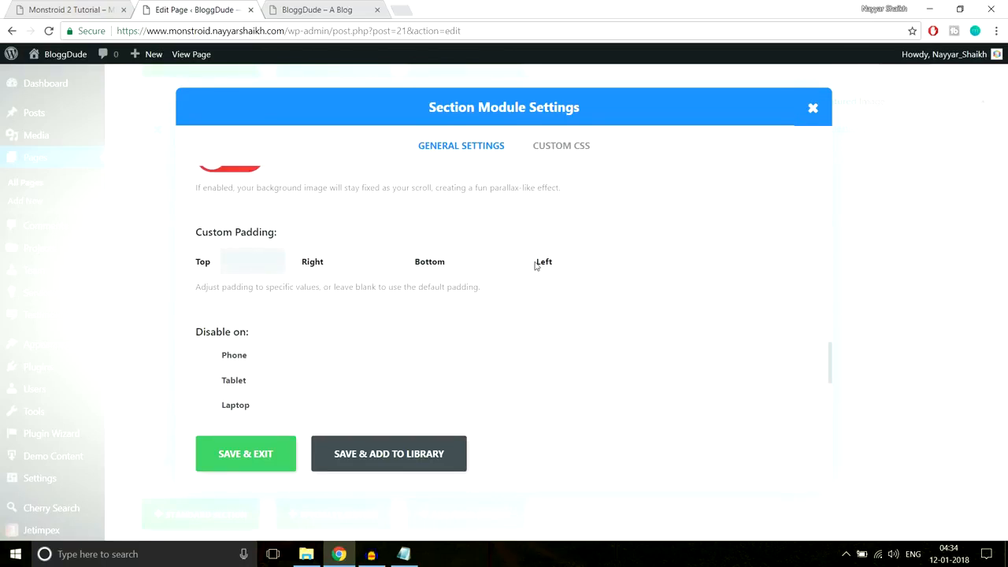
pyautogui.write('px')
pyautogui.click(608, 259)
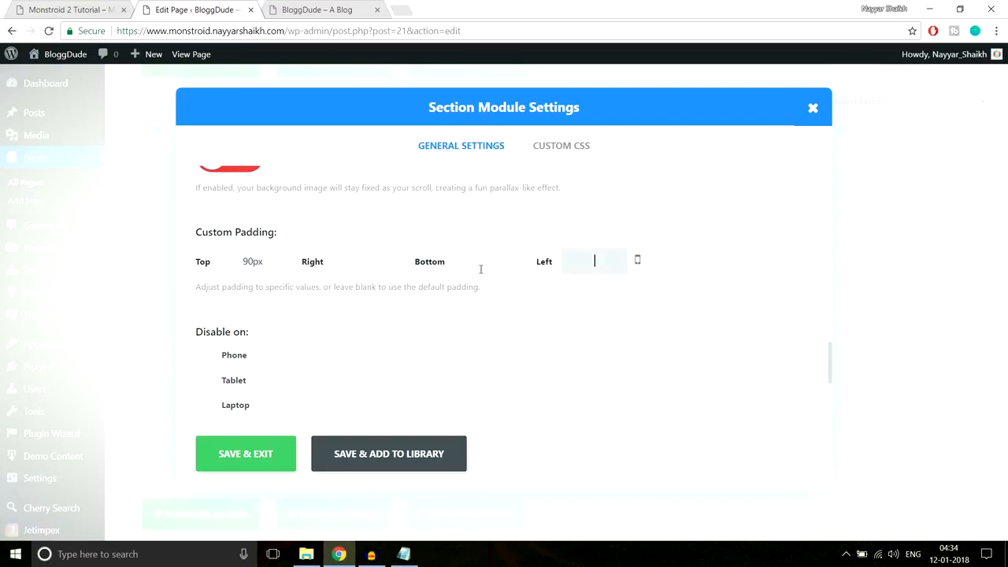
pyautogui.click(489, 273)
pyautogui.write('70px')
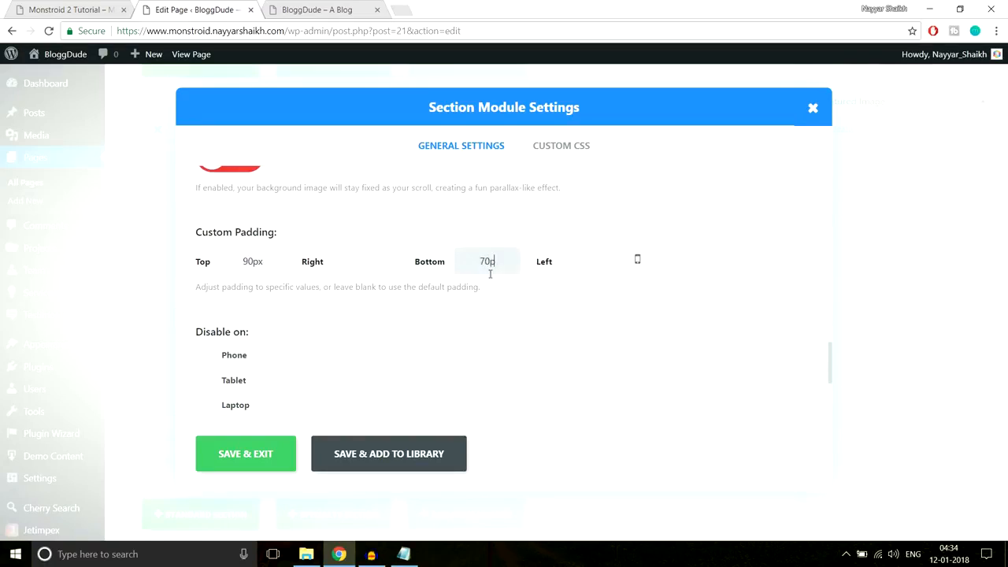
pyautogui.click(259, 453)
# - Check the front page result and go back to the page editor
pyautogui.click(319, 10)
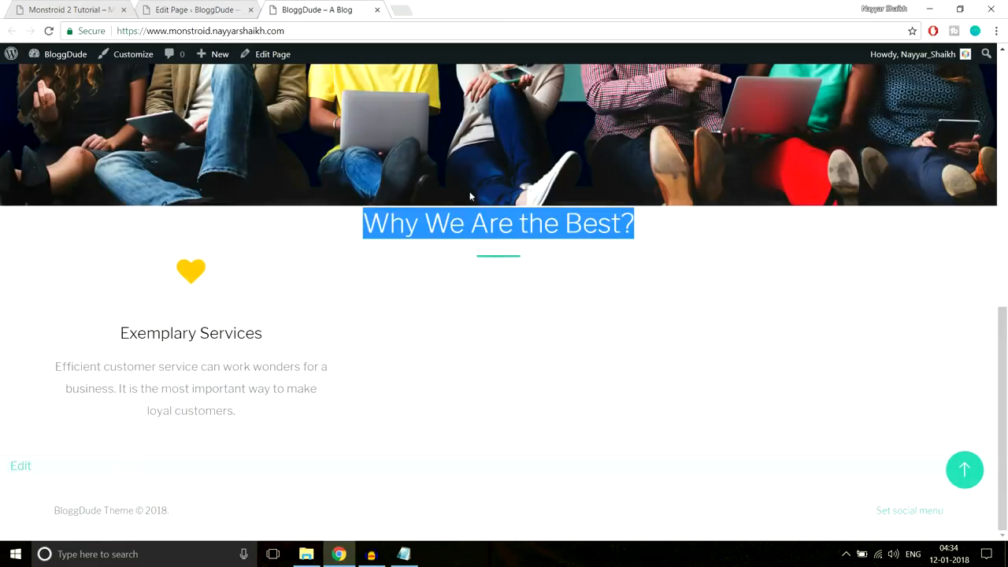
pyautogui.click(490, 271)
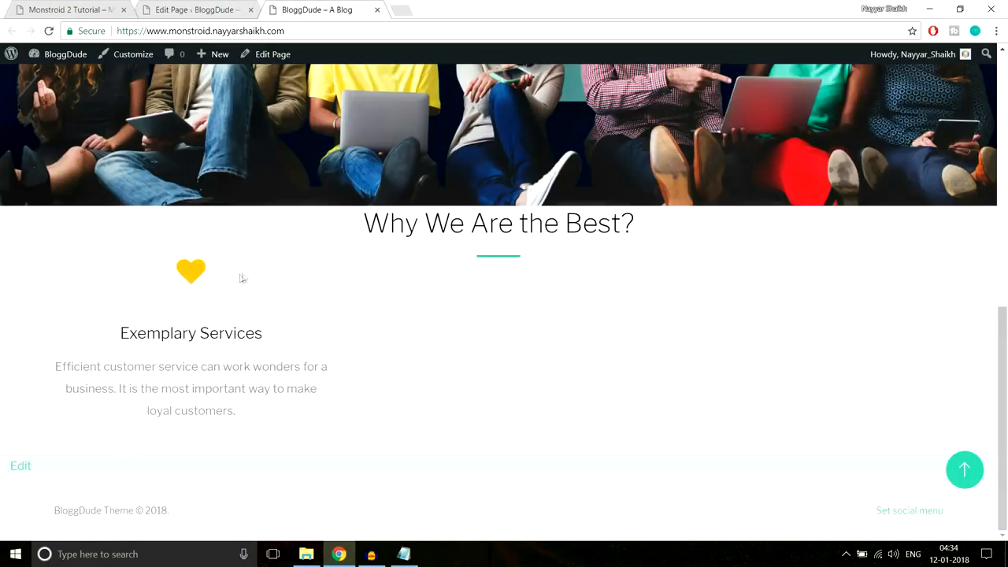
pyautogui.click(209, 13)
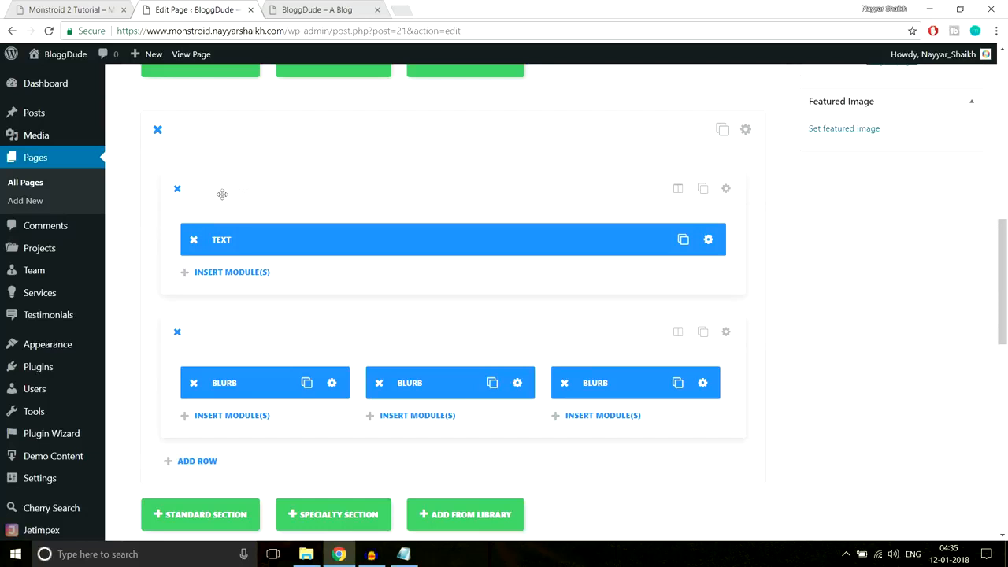
# - Give the Text row a 40px bottom padding and update the Homepage
pyautogui.click(728, 188)
pyautogui.scroll(-5, 612, 296)
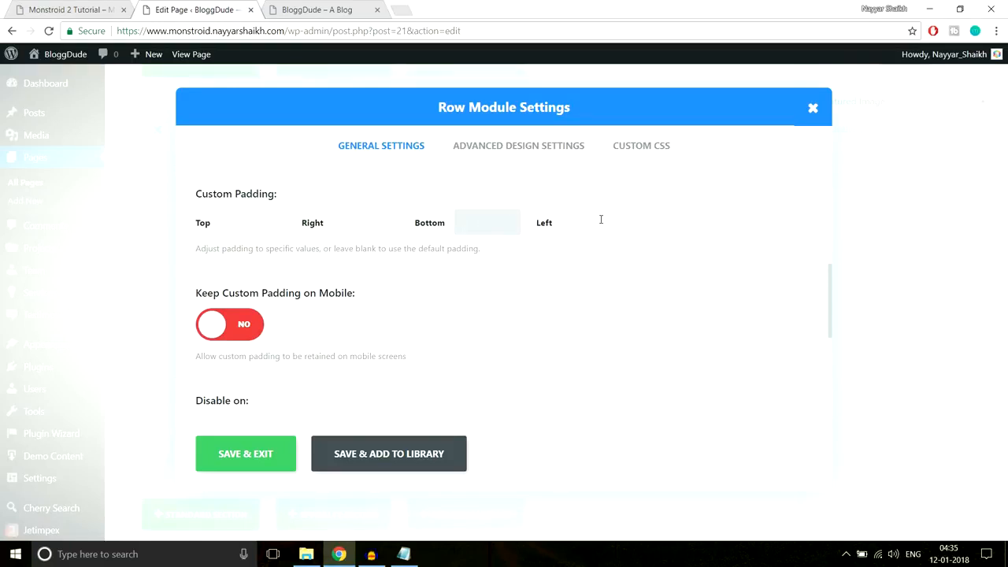
pyautogui.write('px')
pyautogui.click(265, 449)
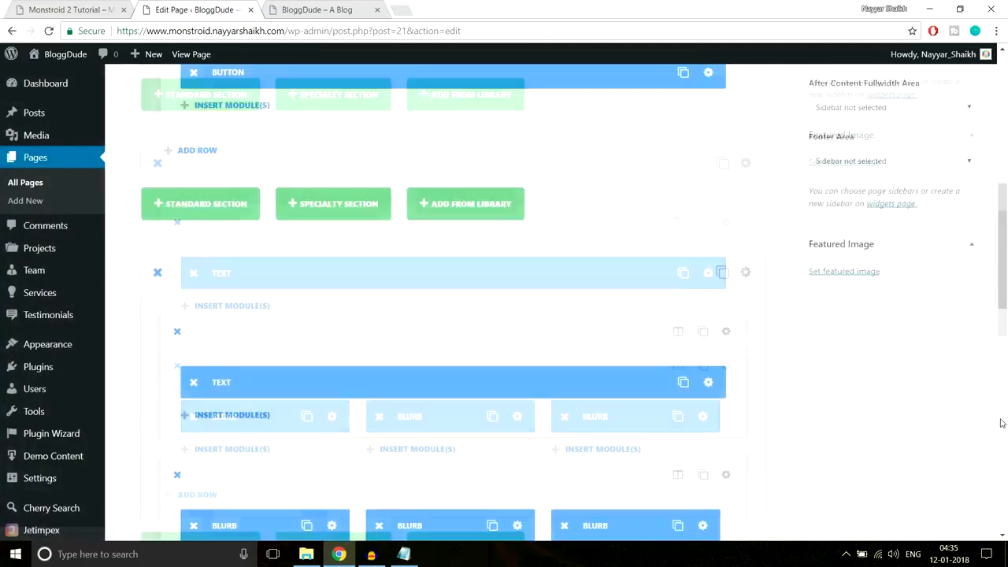
pyautogui.scroll(10, 1001, 423)
pyautogui.click(954, 304)
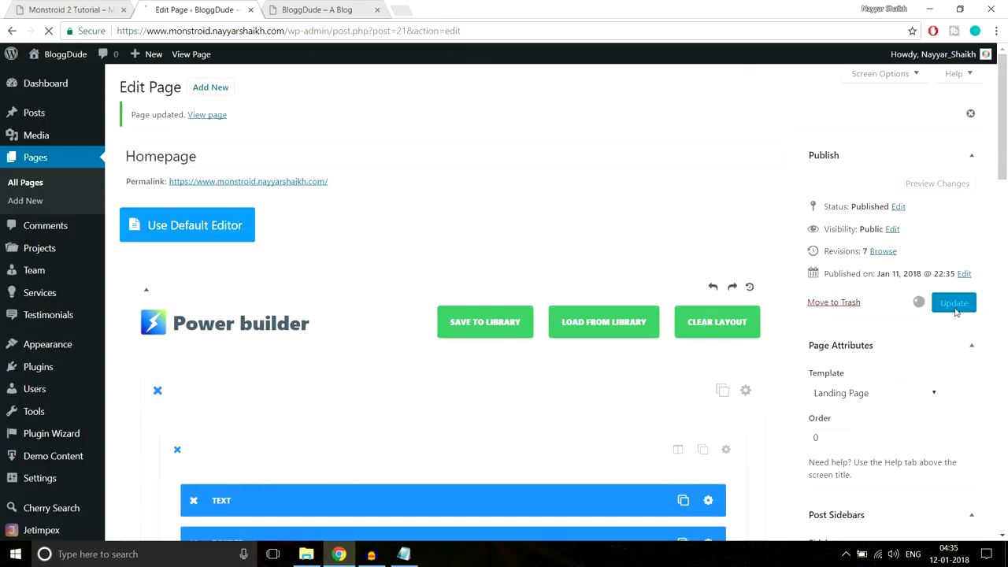
pyautogui.click(297, 10)
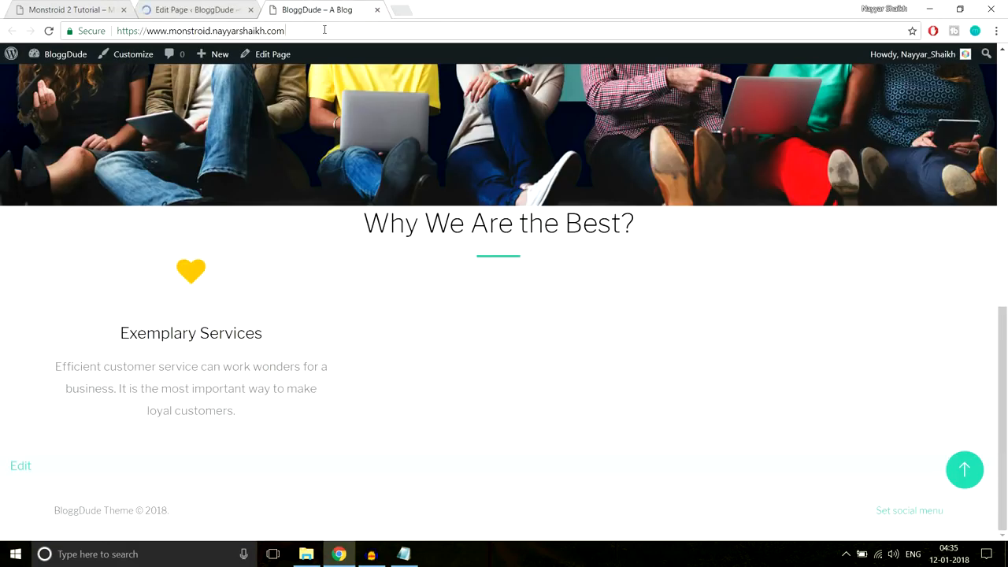
pyautogui.click(325, 30)
pyautogui.press('Return')
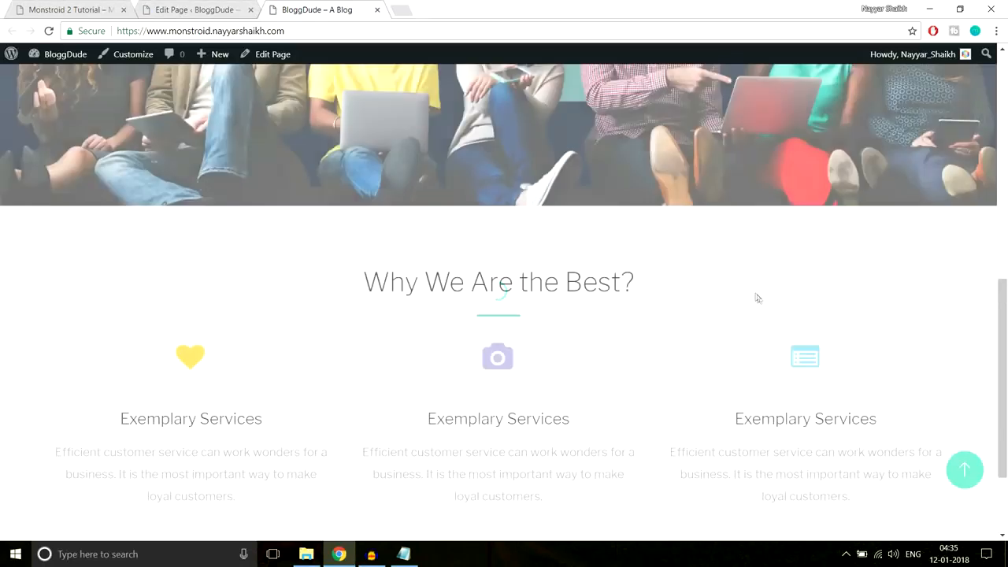
pyautogui.scroll(-1, 760, 303)
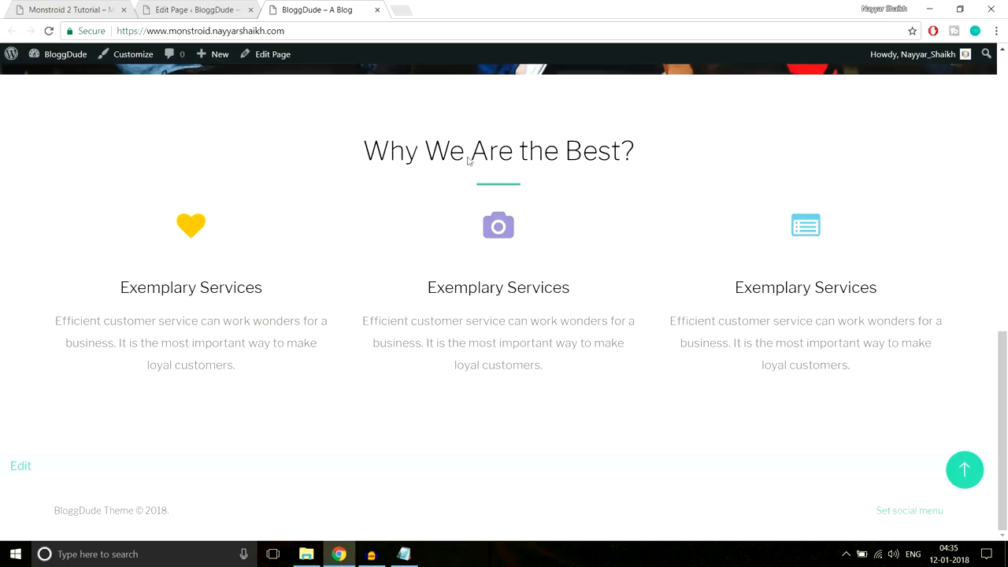
pyautogui.click(71, 10)
pyautogui.click(226, 31)
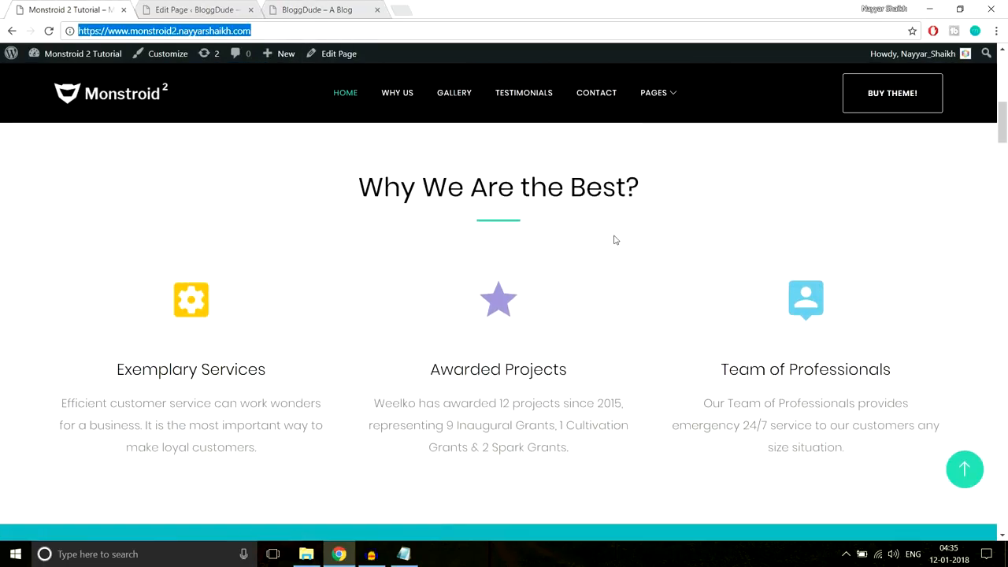
pyautogui.click(307, 4)
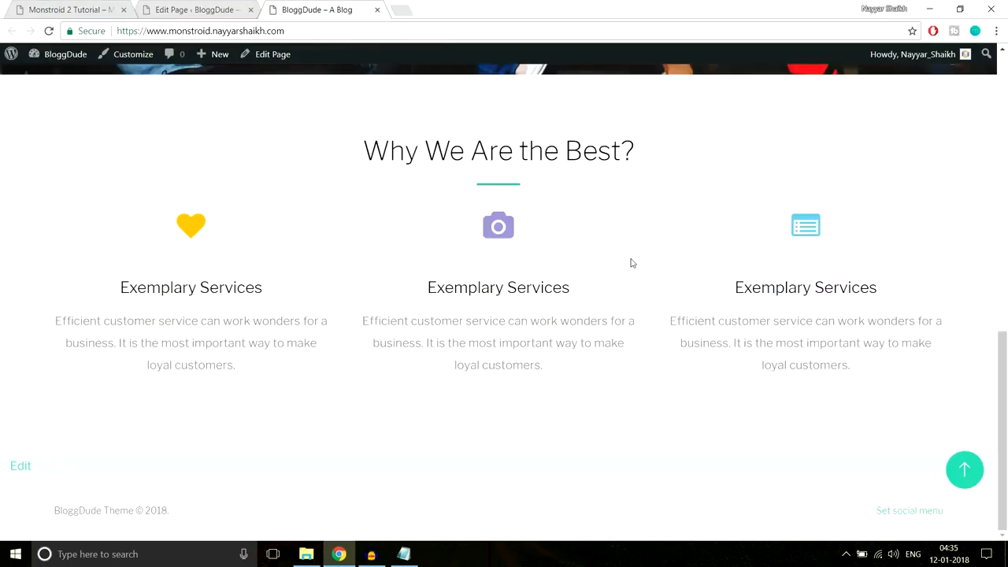
pyautogui.scroll(7, 631, 265)
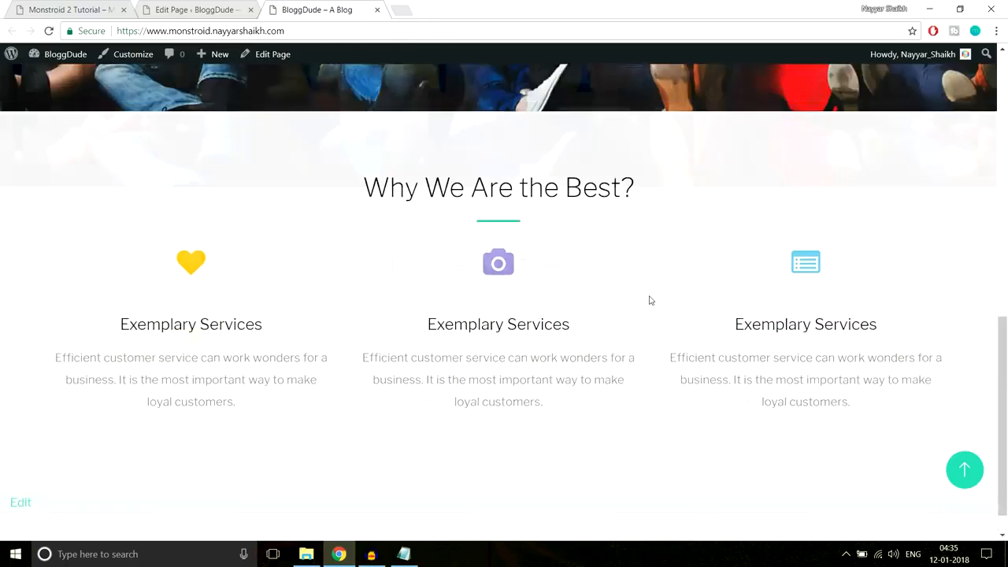
pyautogui.scroll(-3, 652, 316)
pyautogui.scroll(-3, 652, 321)
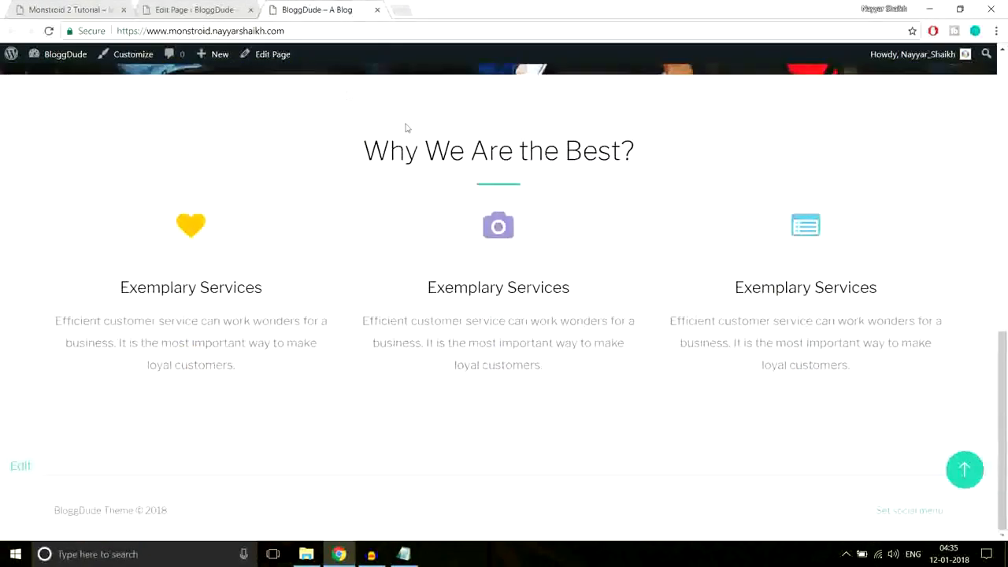
pyautogui.click(196, 9)
pyautogui.scroll(-9, 659, 273)
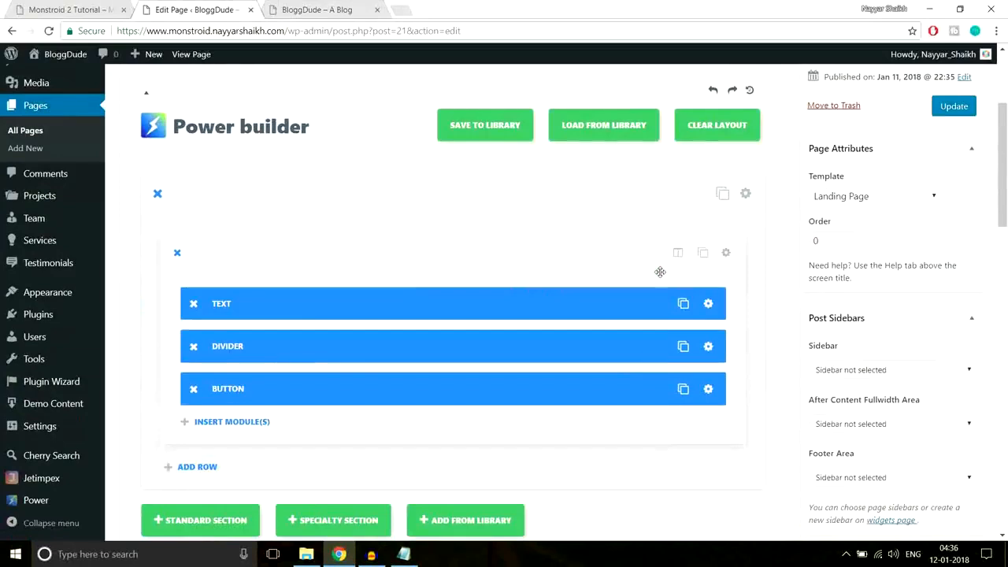
pyautogui.click(85, 8)
pyautogui.scroll(-6, 611, 216)
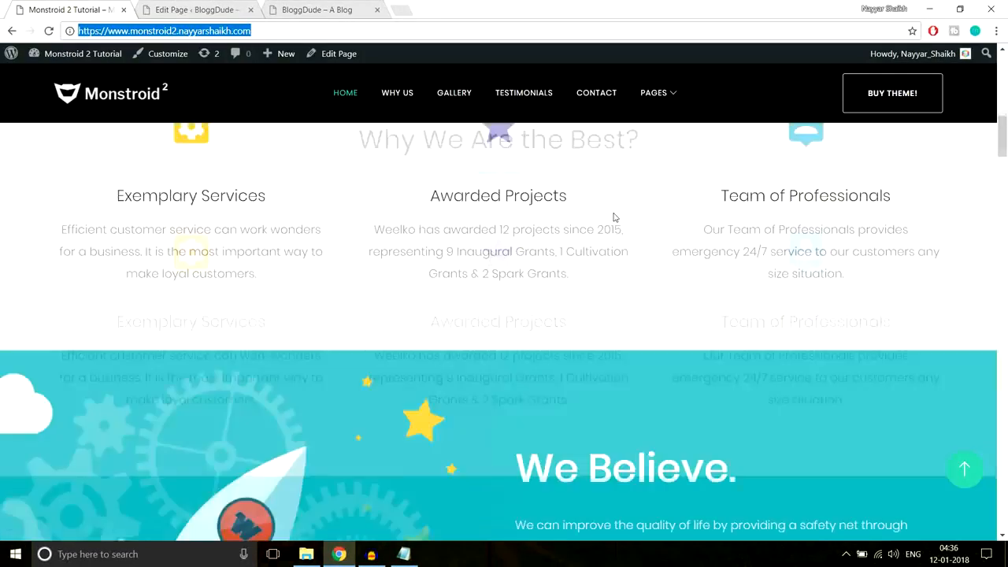
pyautogui.scroll(1, 667, 351)
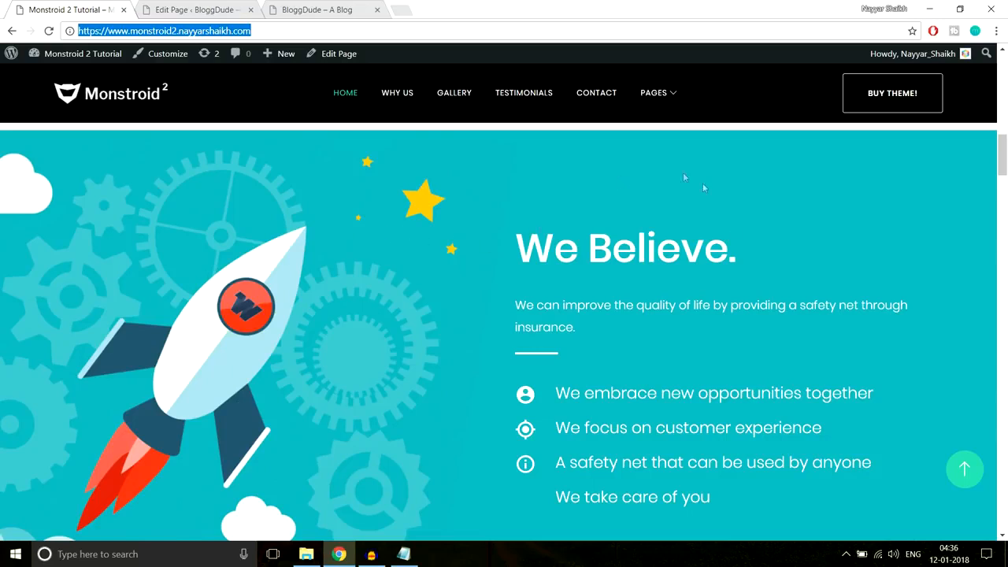
pyautogui.scroll(-2, 738, 240)
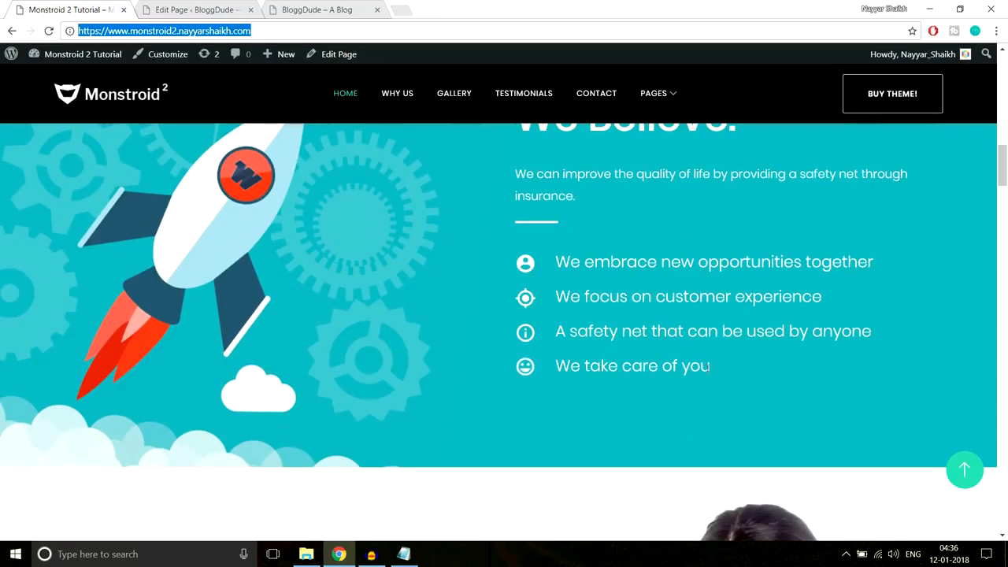
pyautogui.scroll(2, 708, 367)
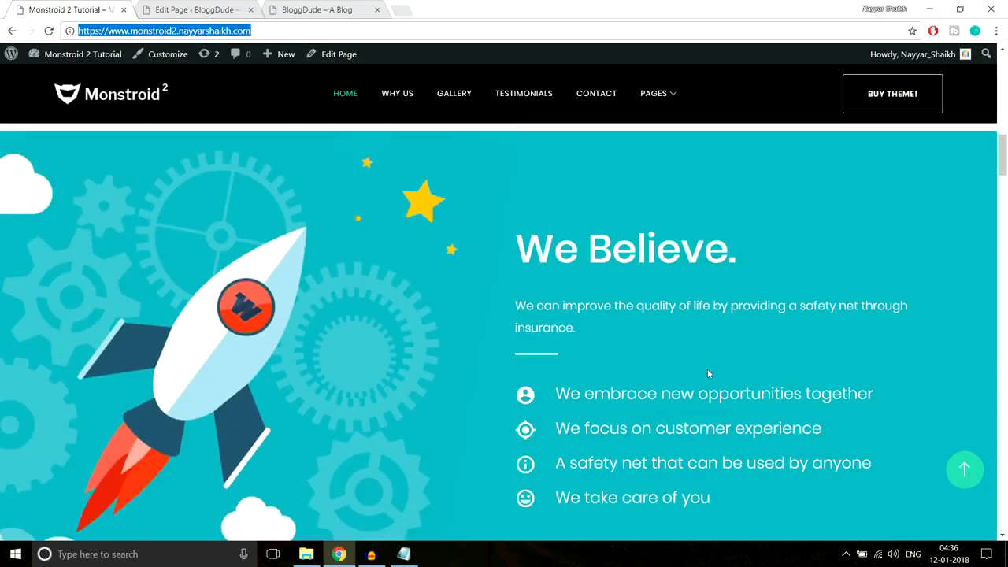
pyautogui.click(211, 11)
pyautogui.scroll(-1, 843, 300)
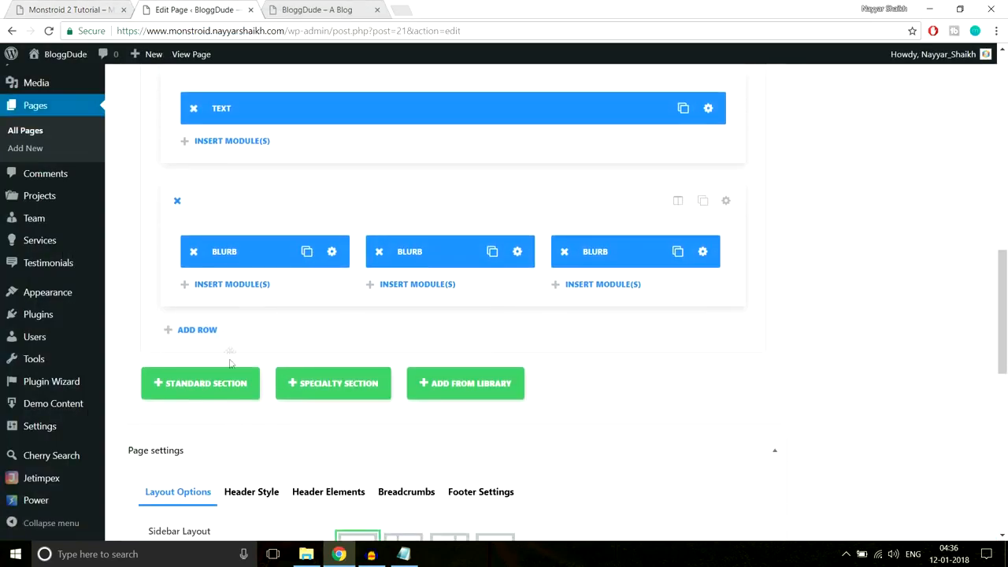
# - Add a standard section with a 1/2 + 1/2 two-column row
pyautogui.click(227, 394)
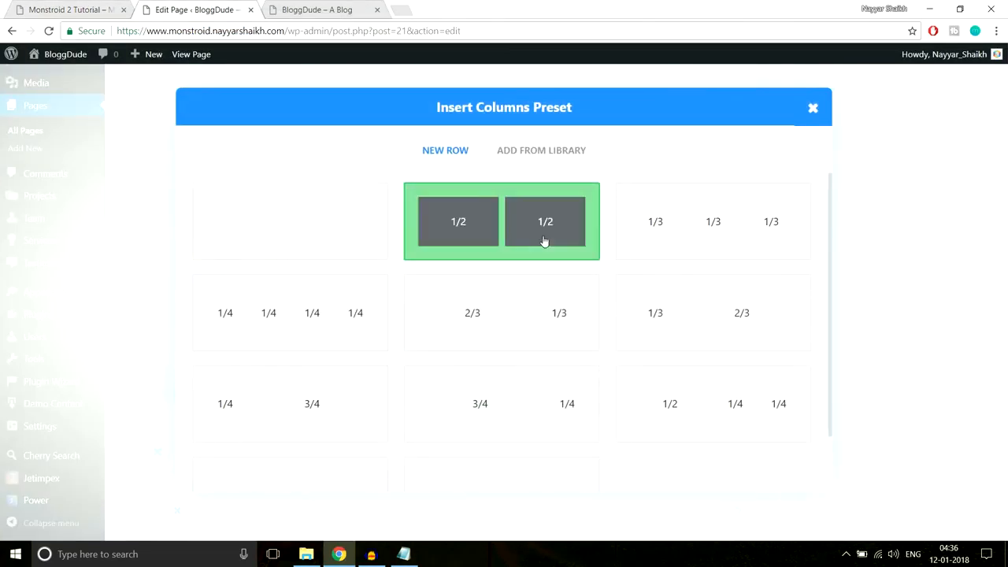
pyautogui.click(488, 243)
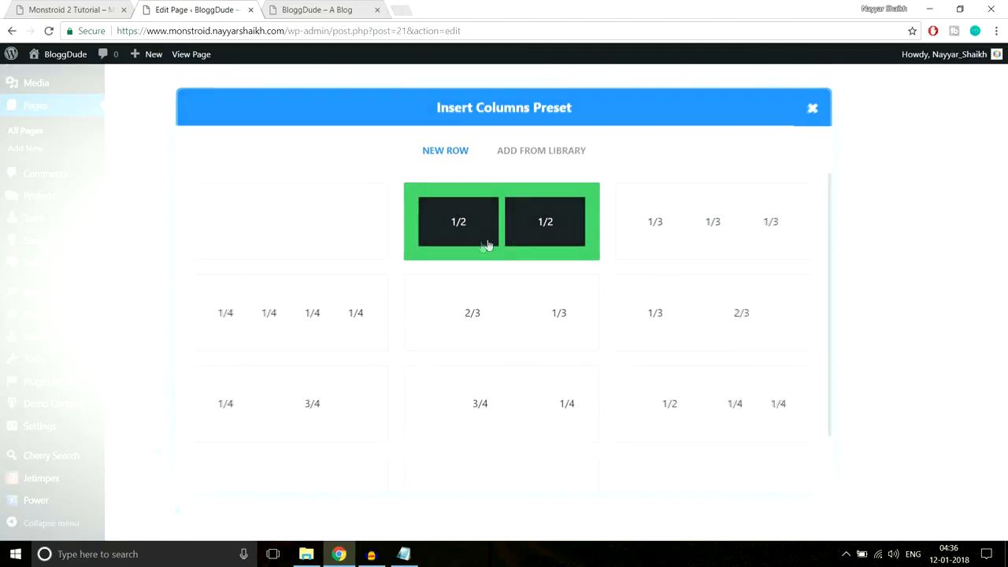
pyautogui.click(71, 9)
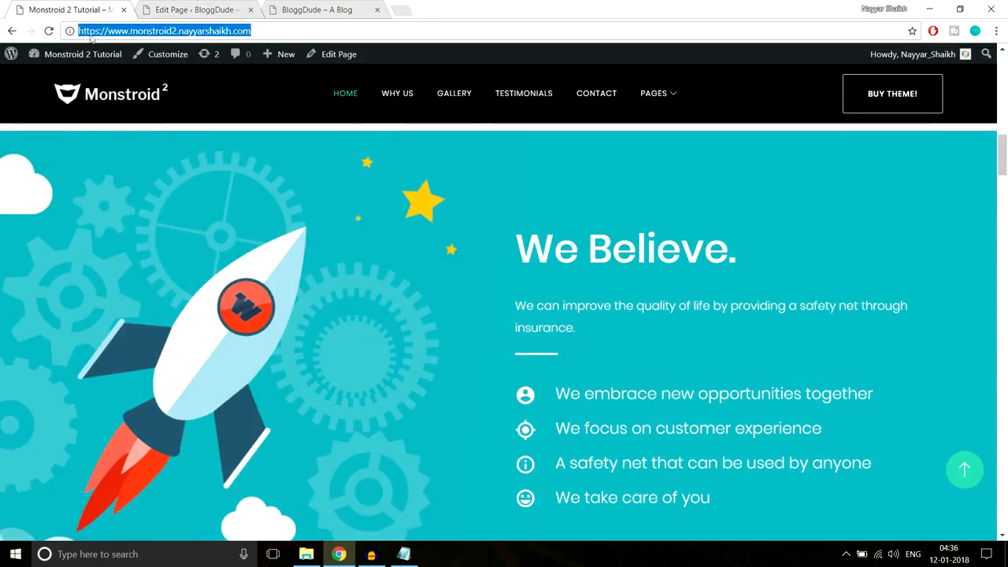
# - Copy the We Believe heading and paragraph from the Monstroid 2 demo page
pyautogui.click(17, 204)
pyautogui.scroll(-1, 627, 227)
pyautogui.moveTo(512, 162); pyautogui.dragTo(759, 455)
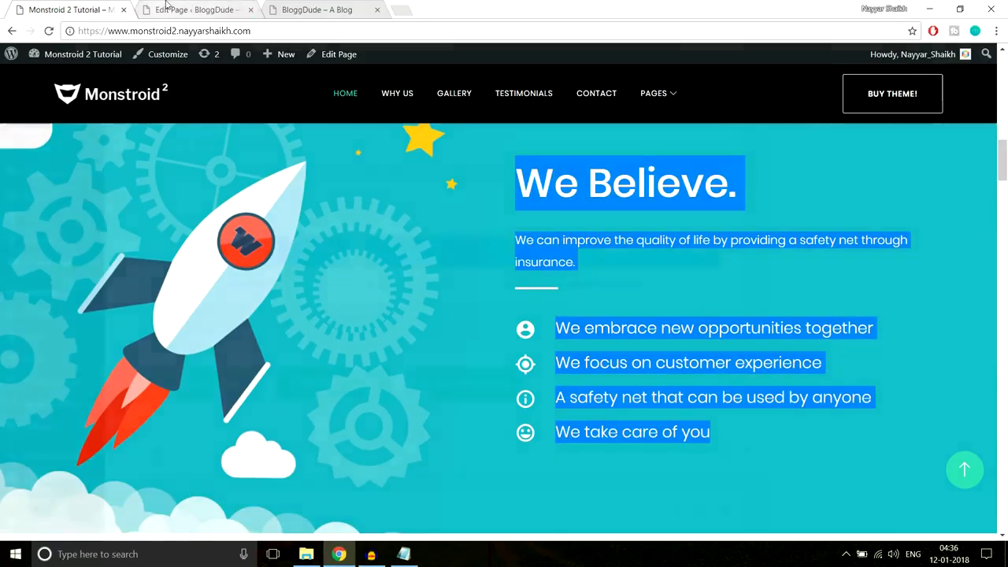
pyautogui.hotkey('ctrl', 'Tab')
pyautogui.scroll(-3, 439, 265)
pyautogui.scroll(-2, 438, 265)
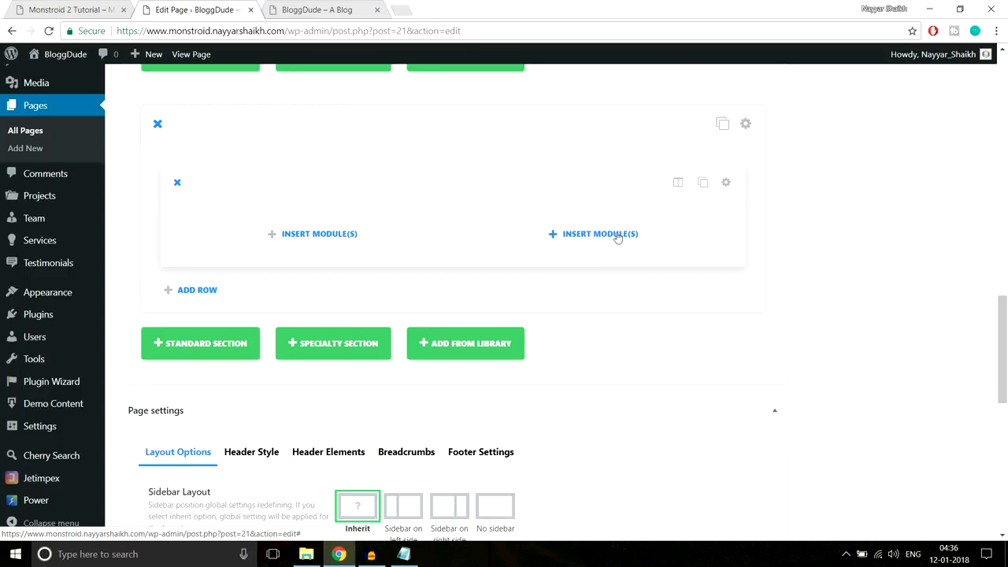
# - Add a Text module to the right column and paste the We Believe heading and paragraph
pyautogui.click(589, 237)
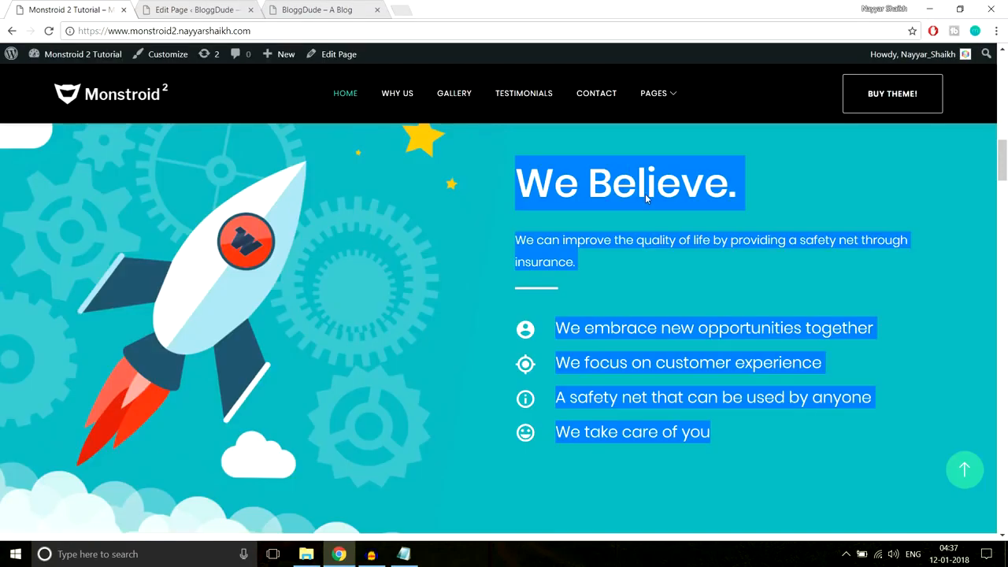
pyautogui.click(644, 194)
pyautogui.moveTo(518, 176); pyautogui.dragTo(743, 180)
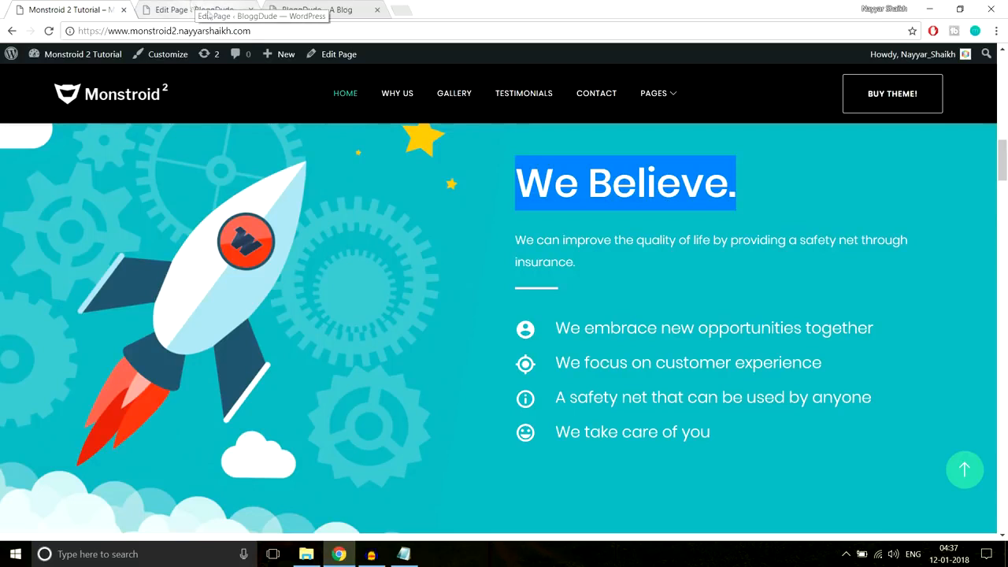
pyautogui.click(654, 227)
pyautogui.moveTo(520, 175); pyautogui.dragTo(604, 262)
pyautogui.hotkey('ctrl', 'c')
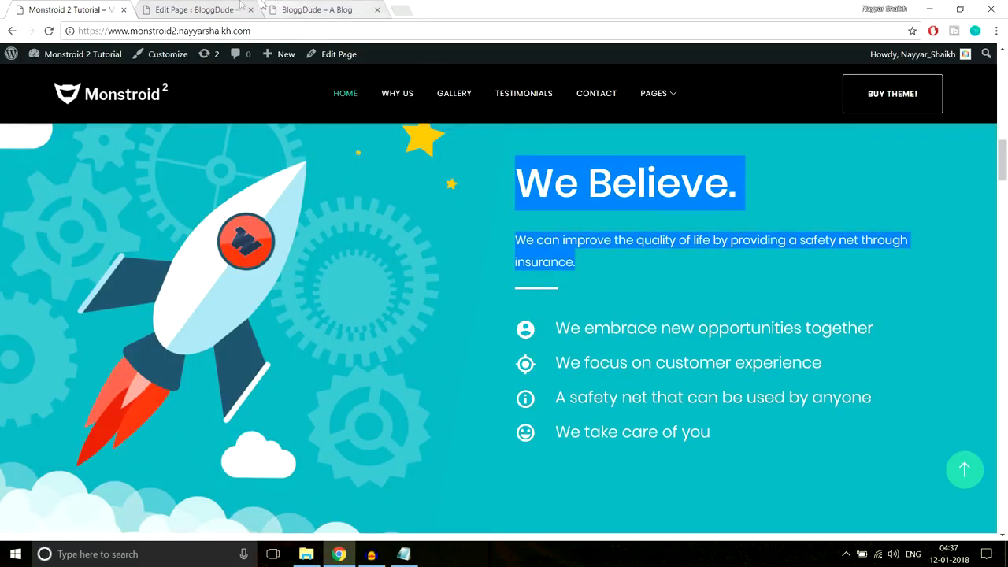
pyautogui.click(211, 8)
pyautogui.scroll(-6, 692, 327)
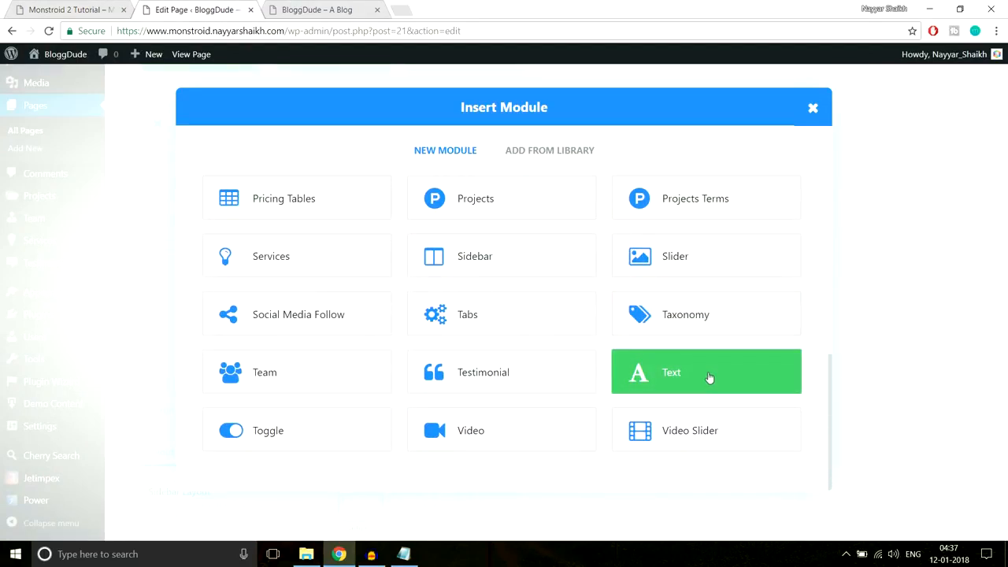
pyautogui.click(705, 379)
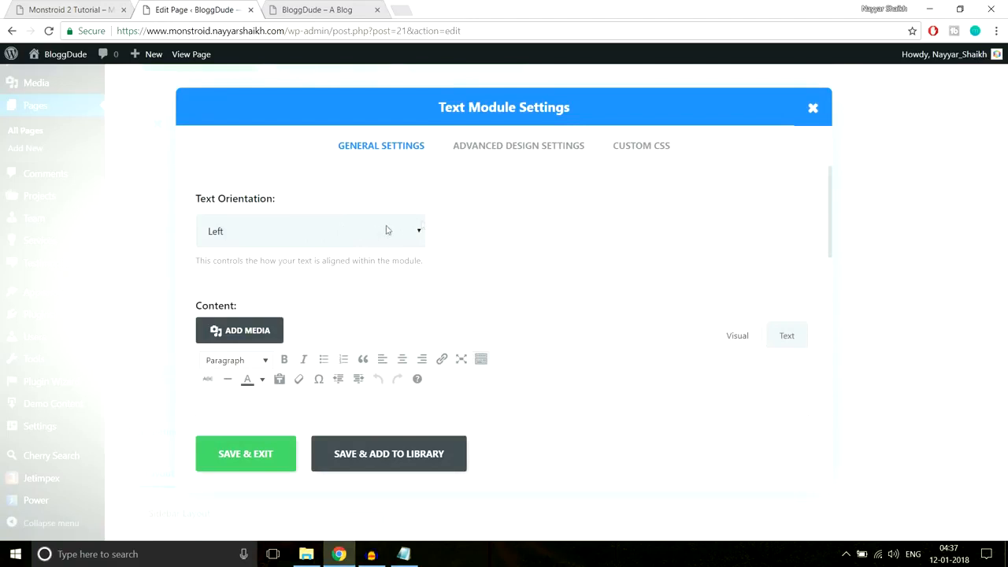
pyautogui.scroll(-2, 597, 255)
pyautogui.hotkey('ctrl', 'v')
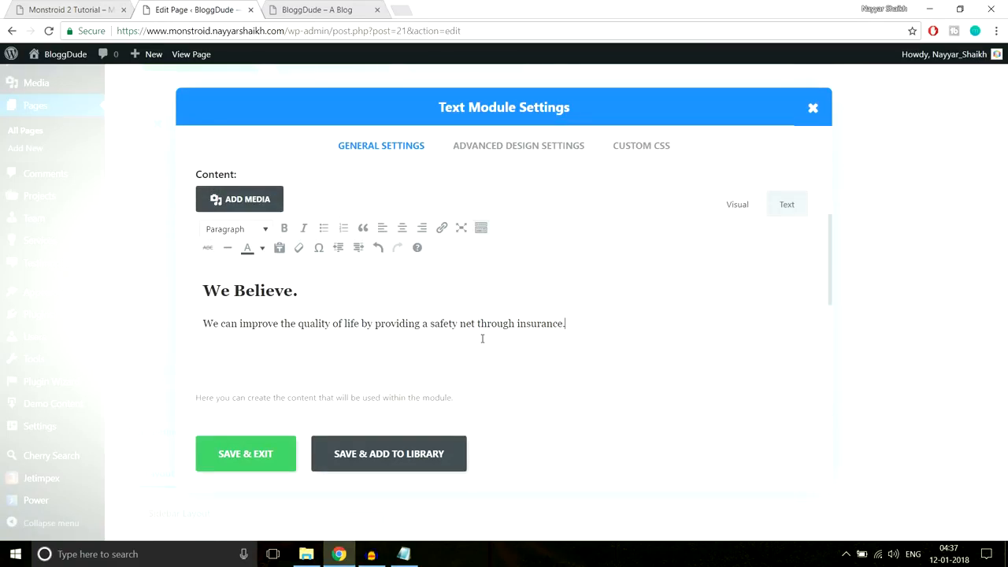
# - Apply a palette text colour to the whole heading and paragraph and save the module
pyautogui.click(323, 297)
pyautogui.moveTo(298, 291); pyautogui.dragTo(195, 290)
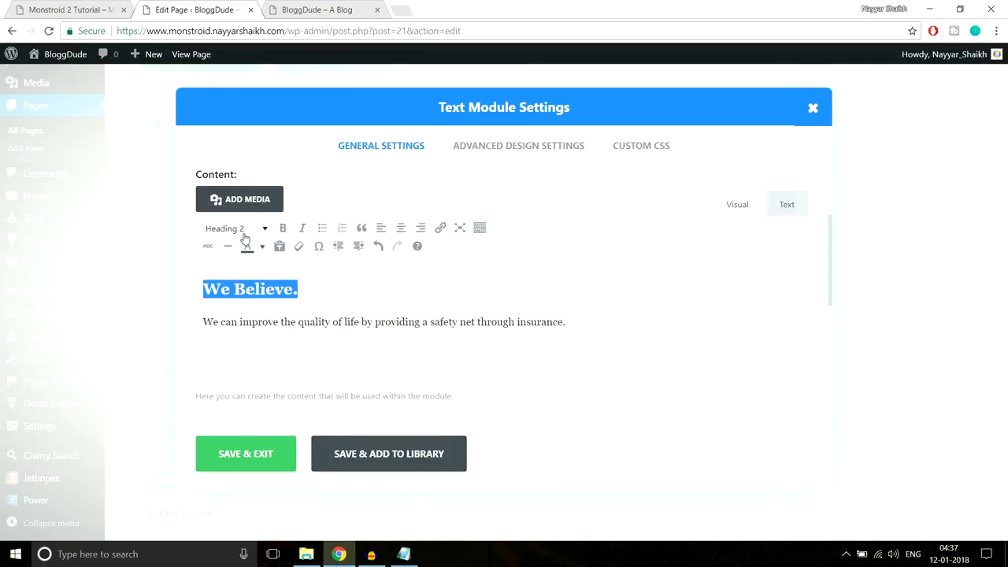
pyautogui.moveTo(567, 323); pyautogui.dragTo(367, 324)
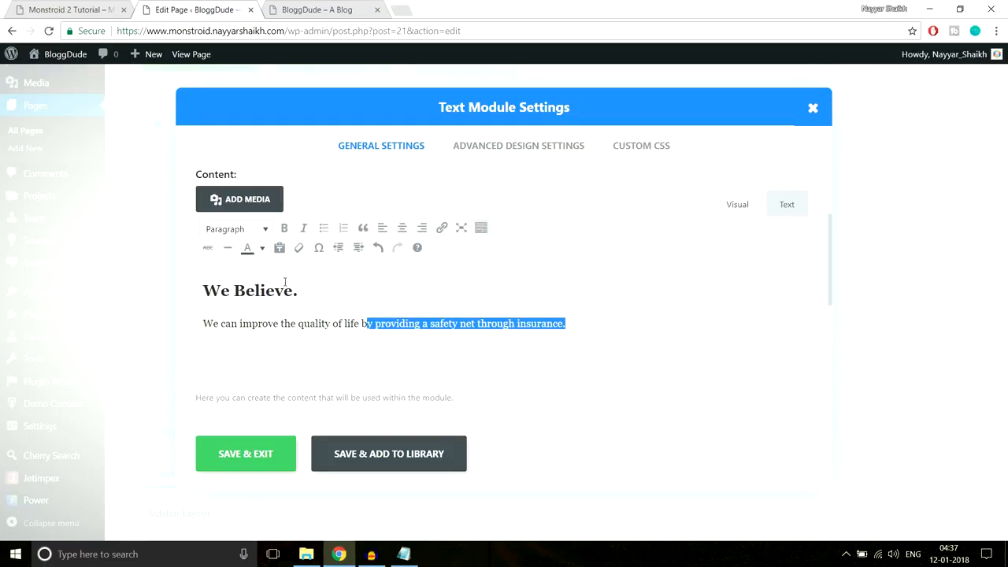
pyautogui.moveTo(296, 288); pyautogui.dragTo(205, 285)
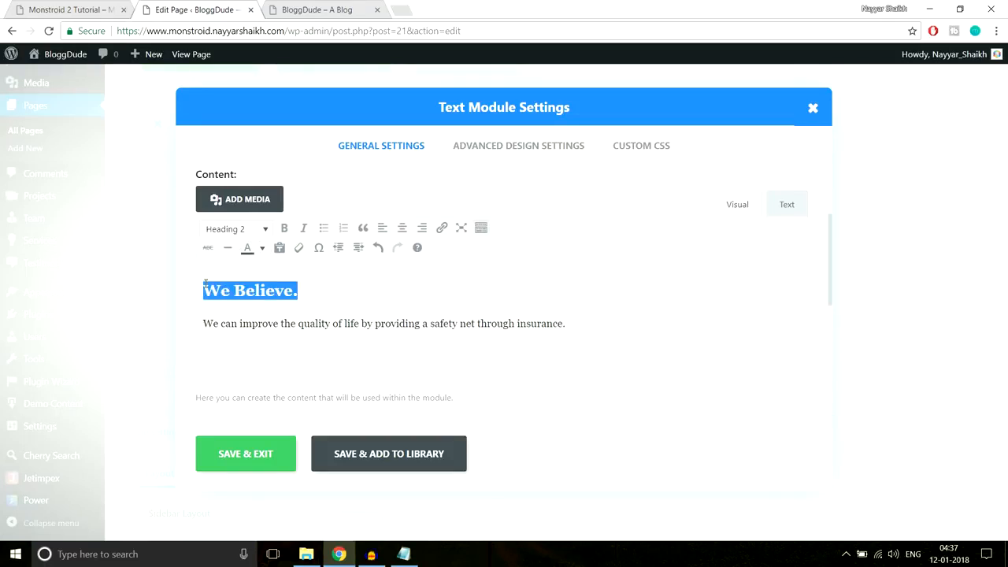
pyautogui.click(331, 323)
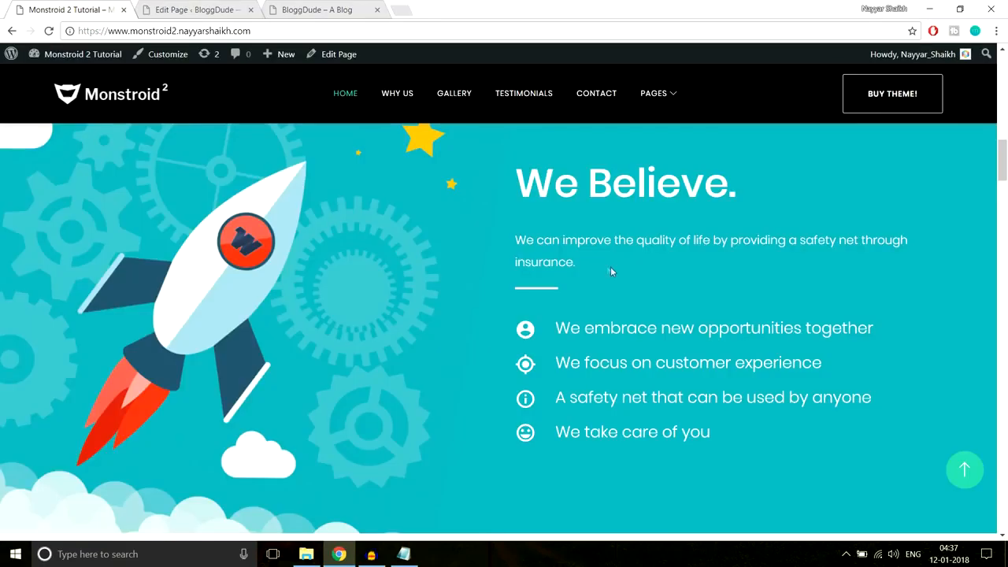
pyautogui.moveTo(587, 264); pyautogui.dragTo(566, 261)
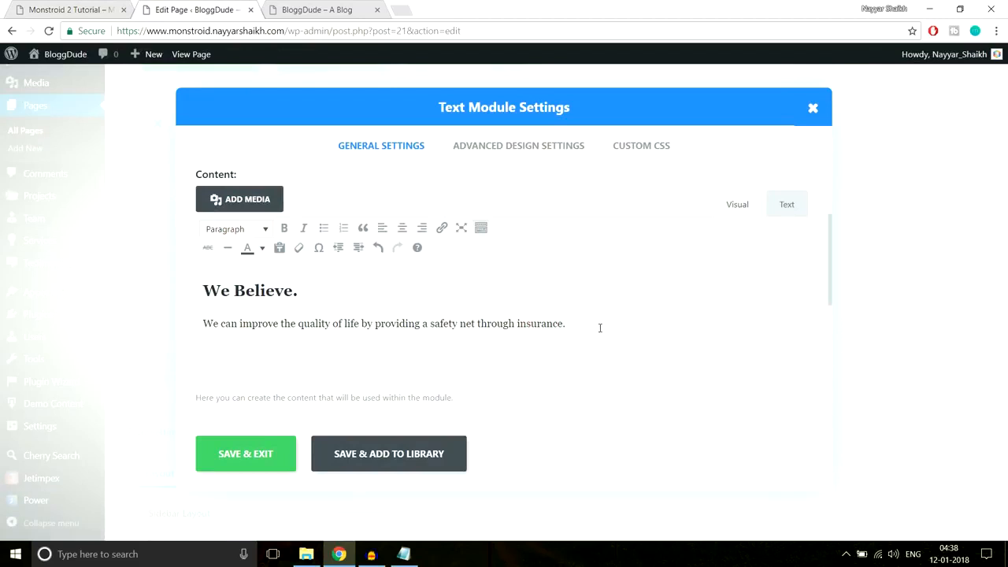
pyautogui.moveTo(599, 328); pyautogui.dragTo(134, 279)
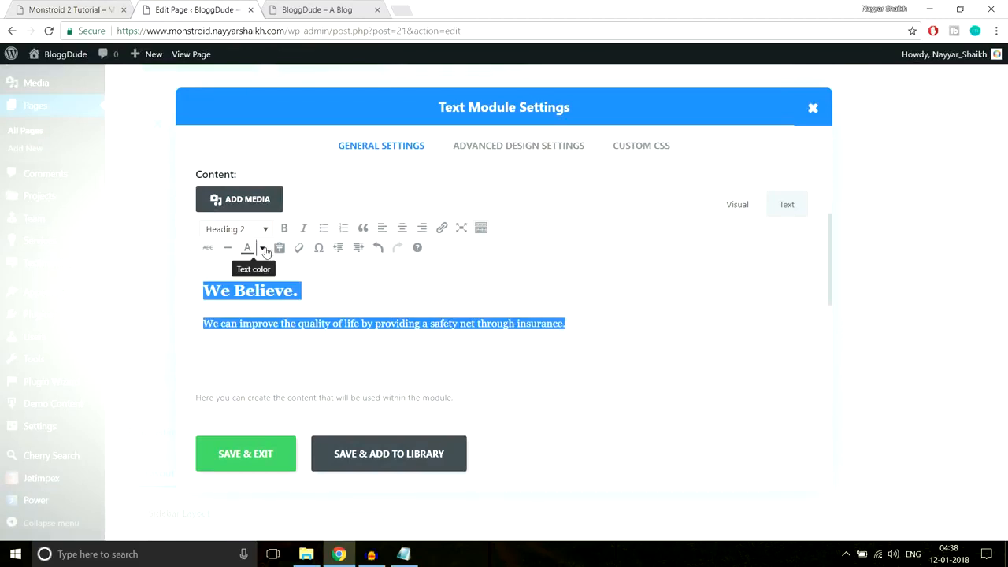
pyautogui.click(264, 249)
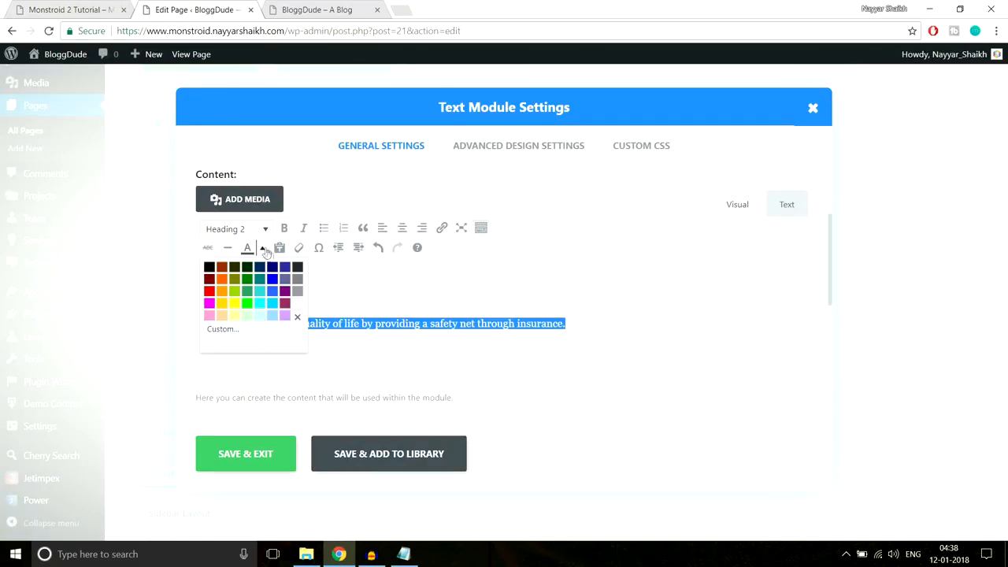
pyautogui.click(297, 304)
pyautogui.click(279, 446)
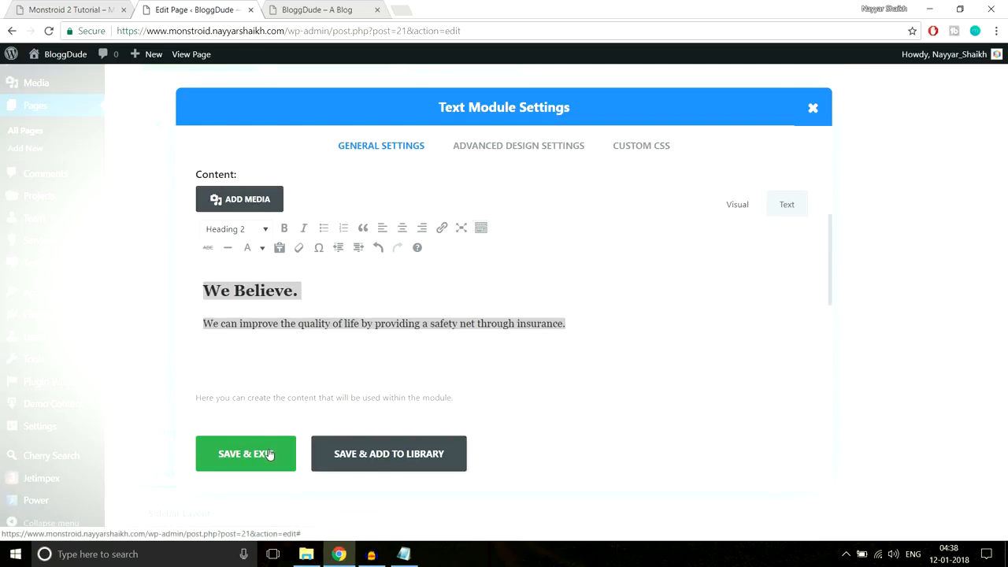
pyautogui.click(77, 8)
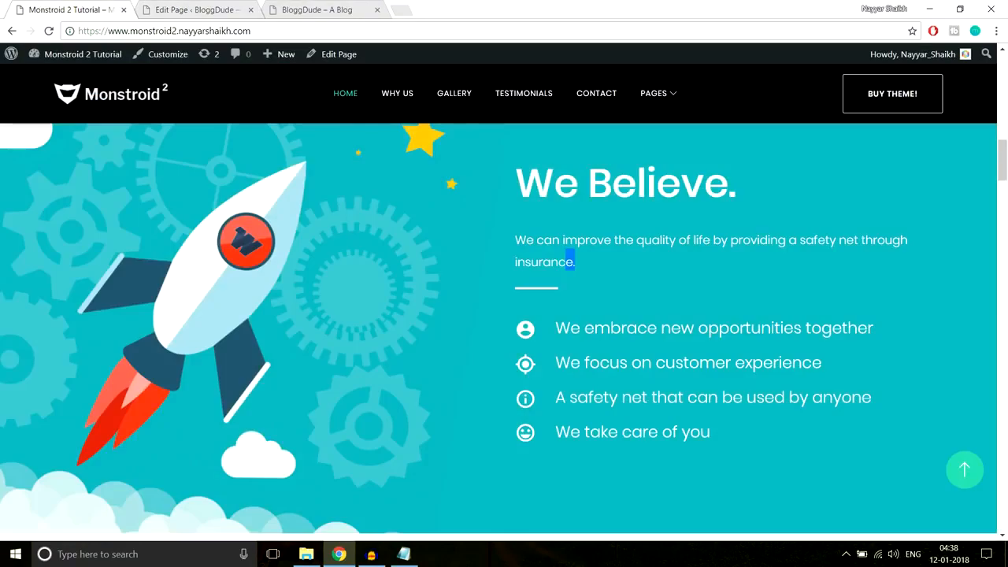
# - Copy the Line After Left CSS block from the notes file
pyautogui.click(669, 297)
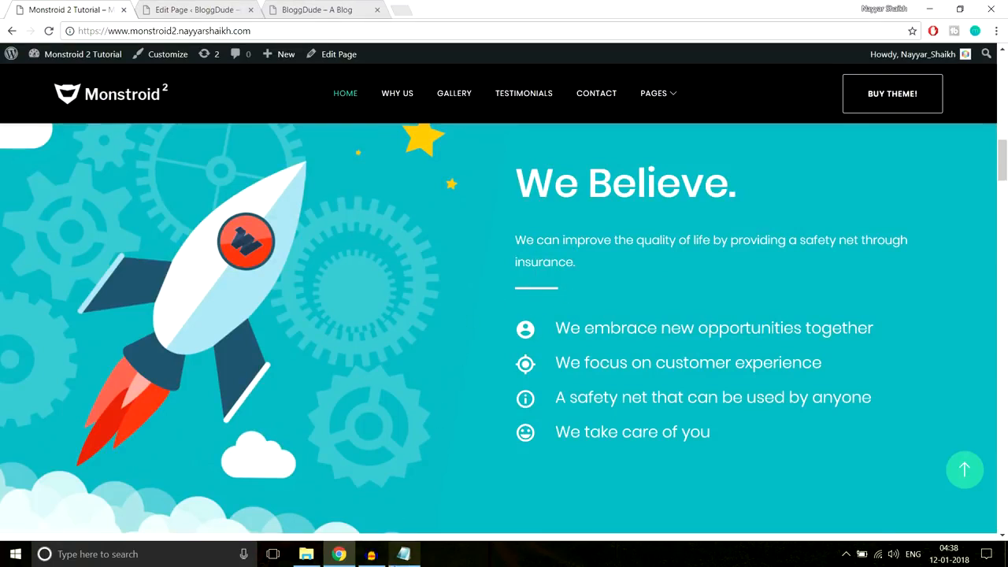
pyautogui.click(406, 557)
pyautogui.moveTo(371, 347); pyautogui.dragTo(213, 271)
pyautogui.hotkey('ctrl', 'c')
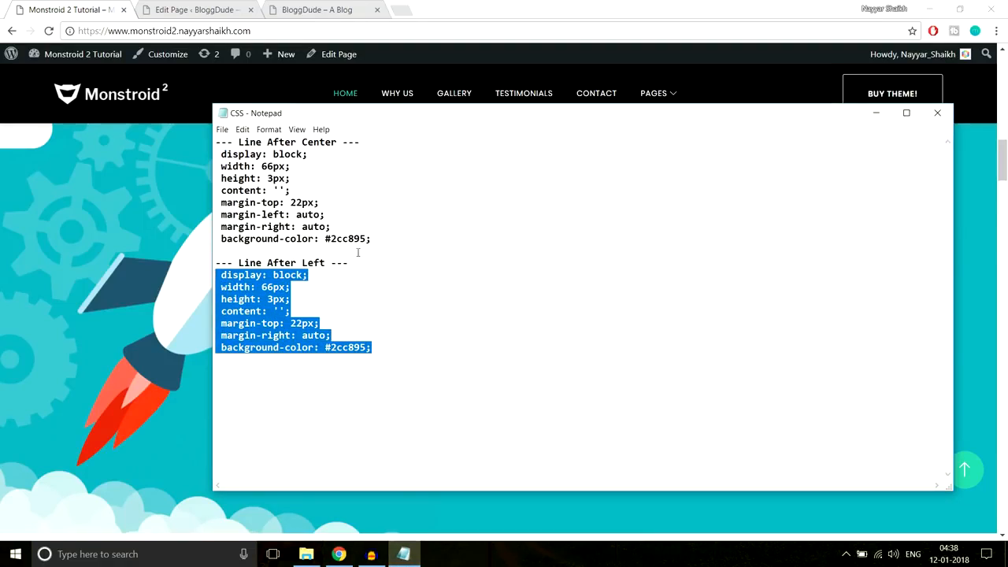
pyautogui.click(338, 554)
# - Paste the line CSS into the Text module's Custom CSS After field
pyautogui.click(228, 10)
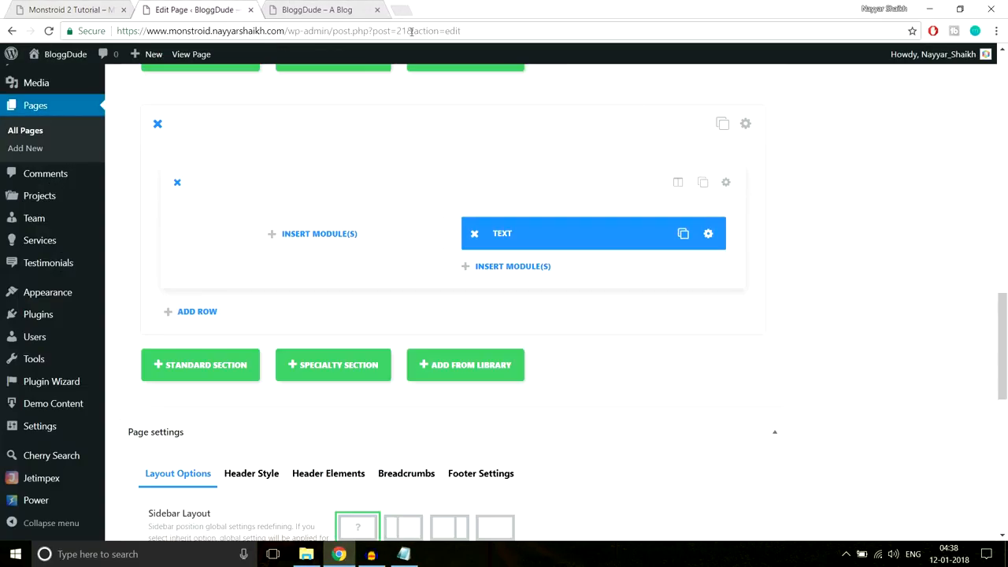
pyautogui.click(708, 235)
pyautogui.click(658, 147)
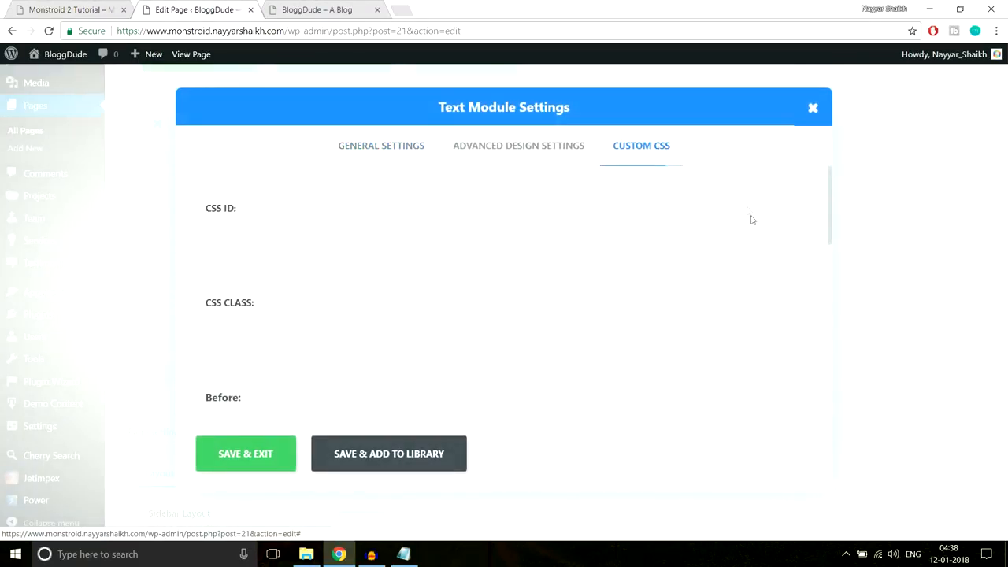
pyautogui.scroll(-7, 748, 211)
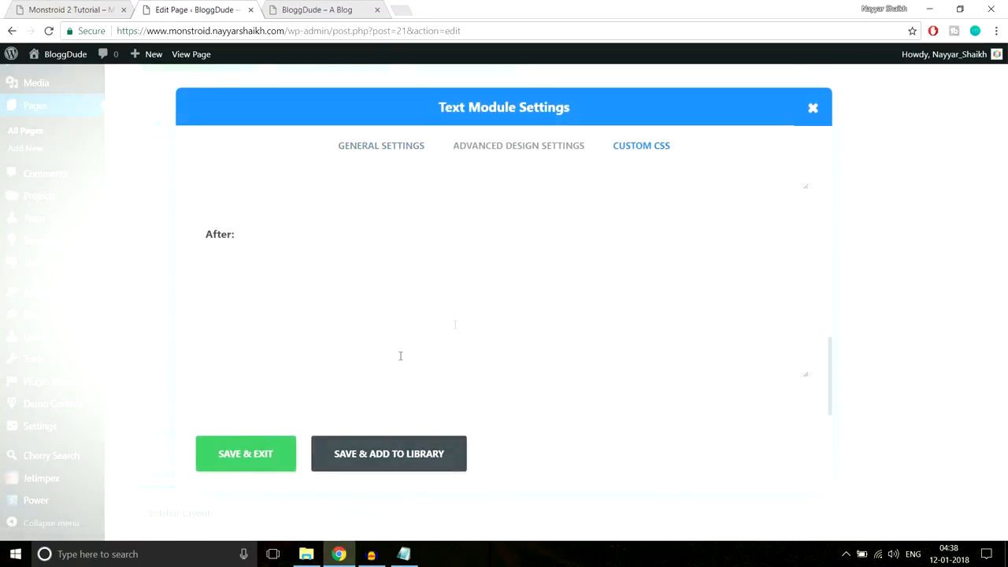
pyautogui.click(75, 9)
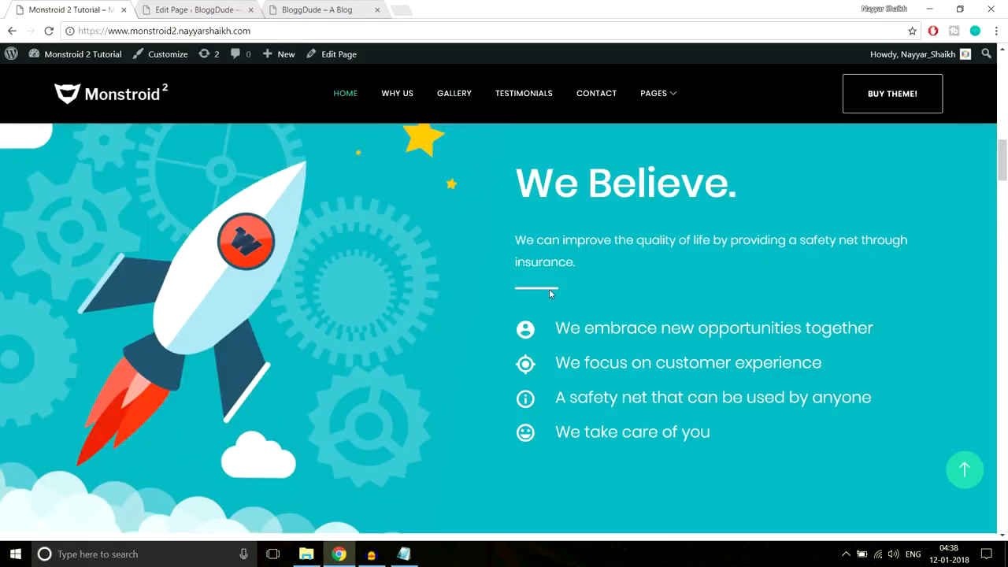
pyautogui.moveTo(514, 167); pyautogui.dragTo(576, 263)
pyautogui.click(195, 10)
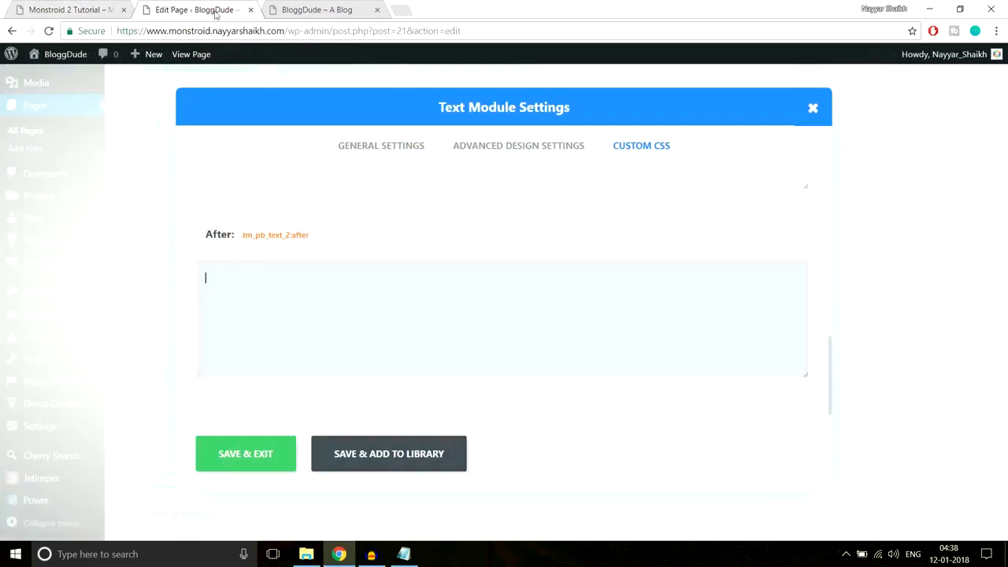
pyautogui.hotkey('ctrl', 'v')
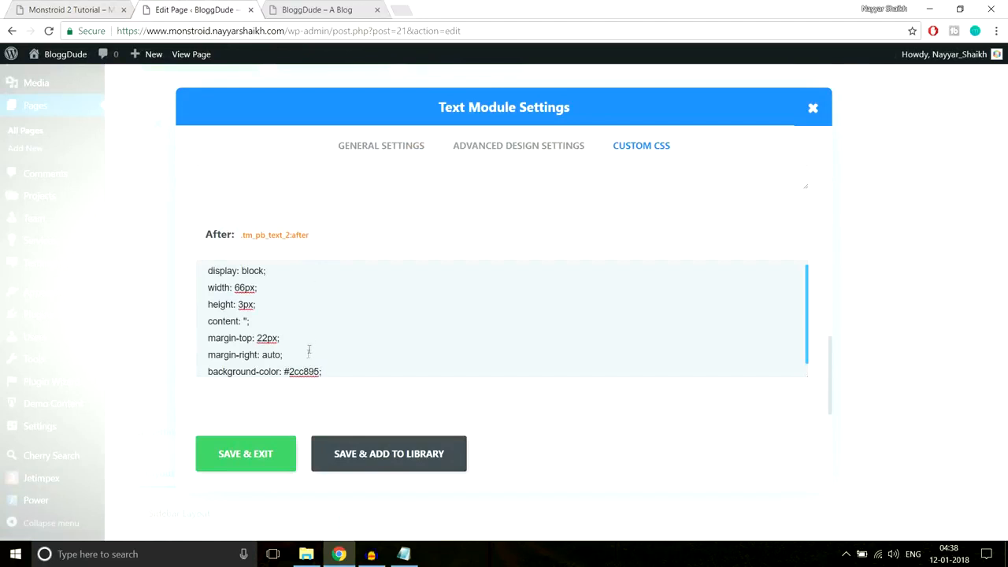
# - Change the CSS background-color from 2cc895 to white and save the Text module
pyautogui.scroll(-1, 376, 327)
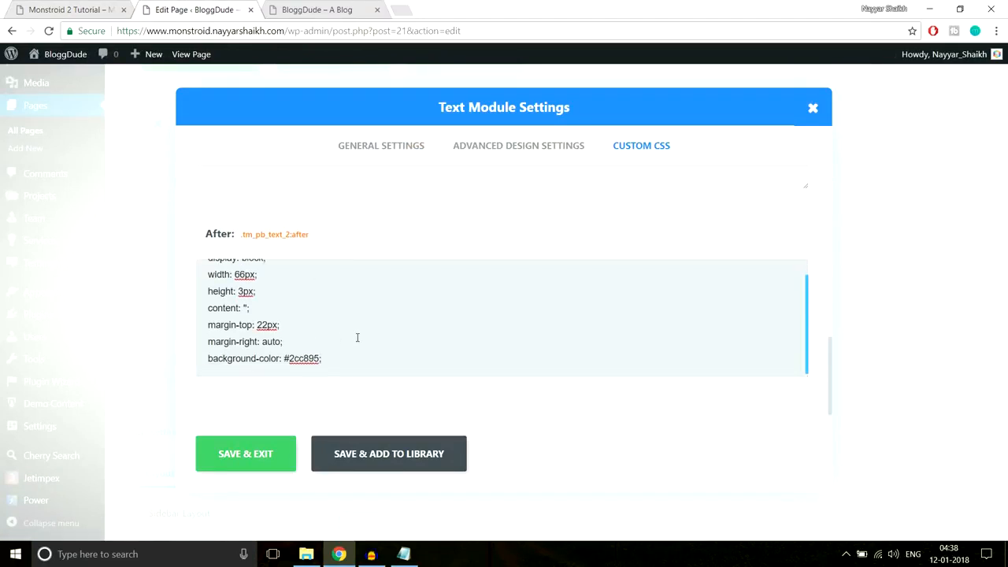
pyautogui.moveTo(208, 359); pyautogui.dragTo(361, 360)
pyautogui.click(71, 10)
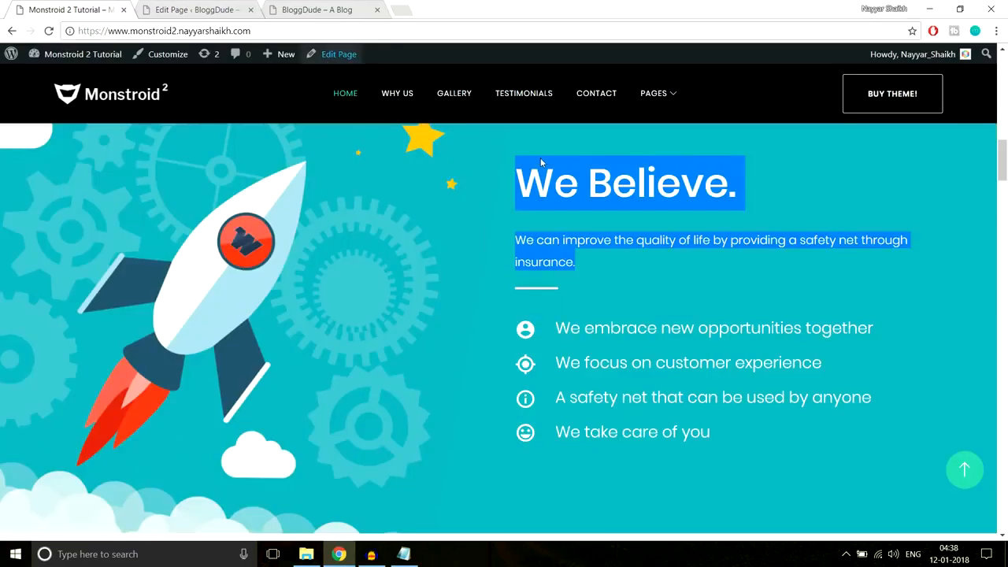
pyautogui.scroll(6, 540, 162)
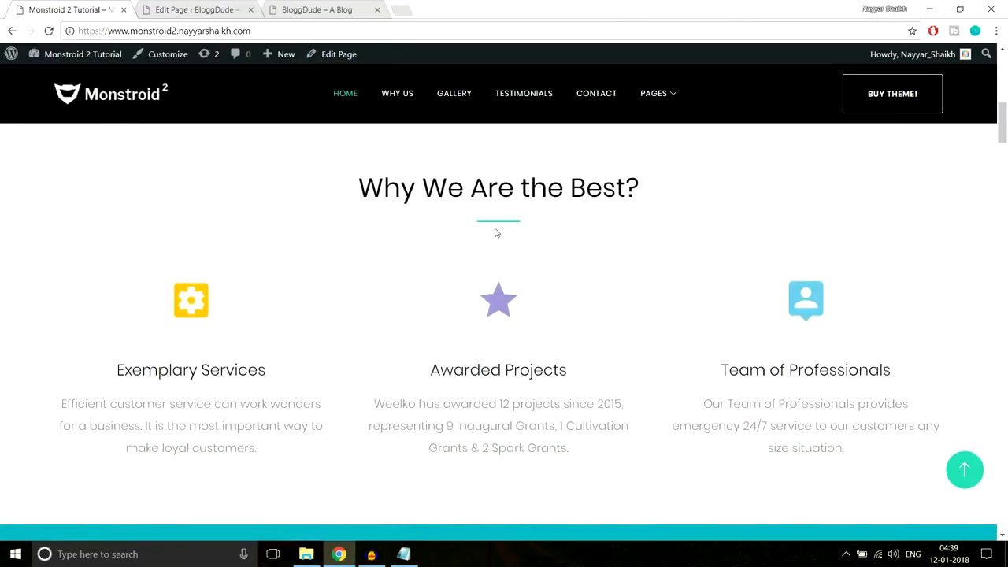
pyautogui.scroll(-5, 801, 266)
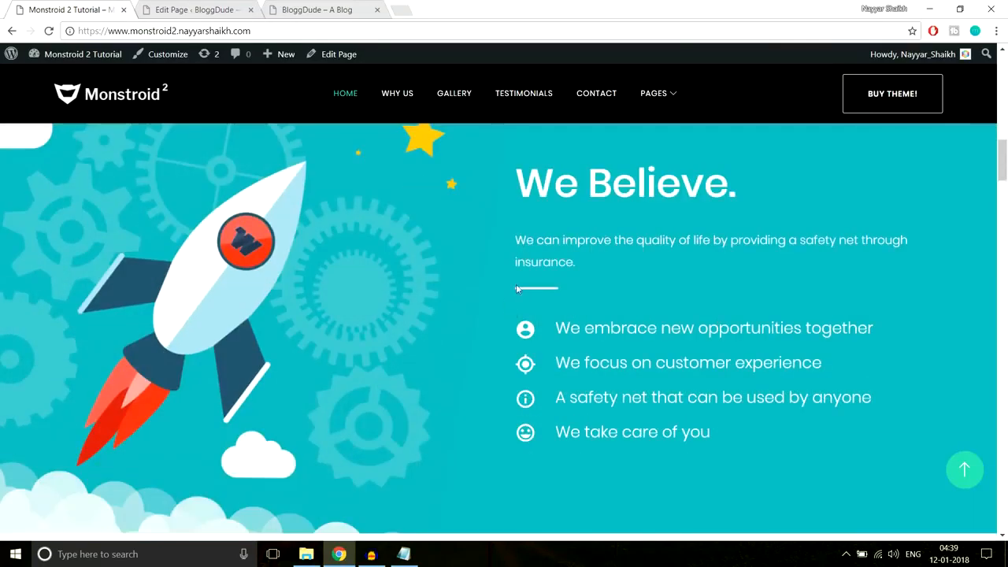
pyautogui.click(209, 8)
pyautogui.click(344, 328)
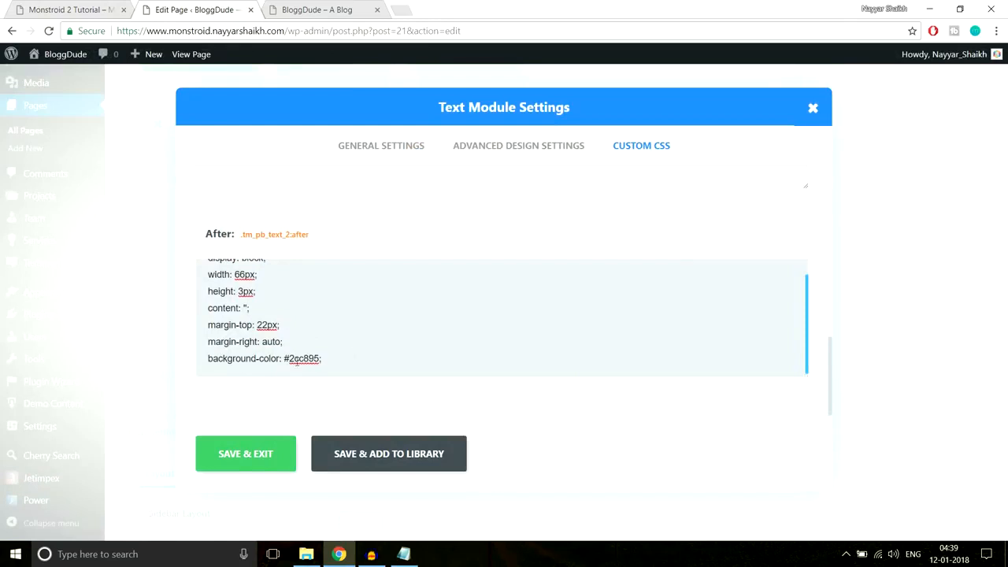
pyautogui.doubleClick(289, 359)
pyautogui.write('ff')
pyautogui.moveTo(281, 360); pyautogui.dragTo(290, 359)
pyautogui.click(254, 459)
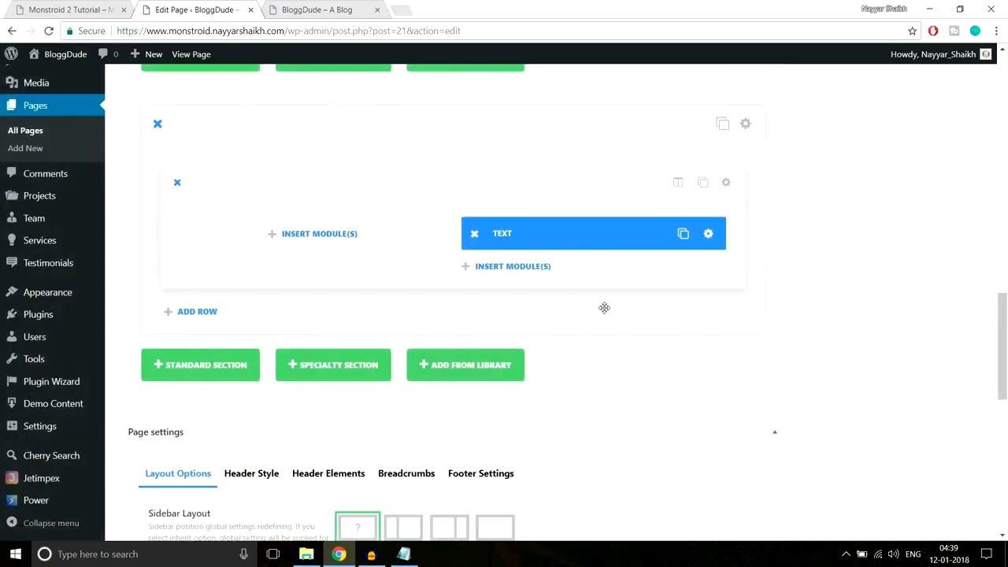
pyautogui.hotkey('ctrl', 'shift', 'Tab')
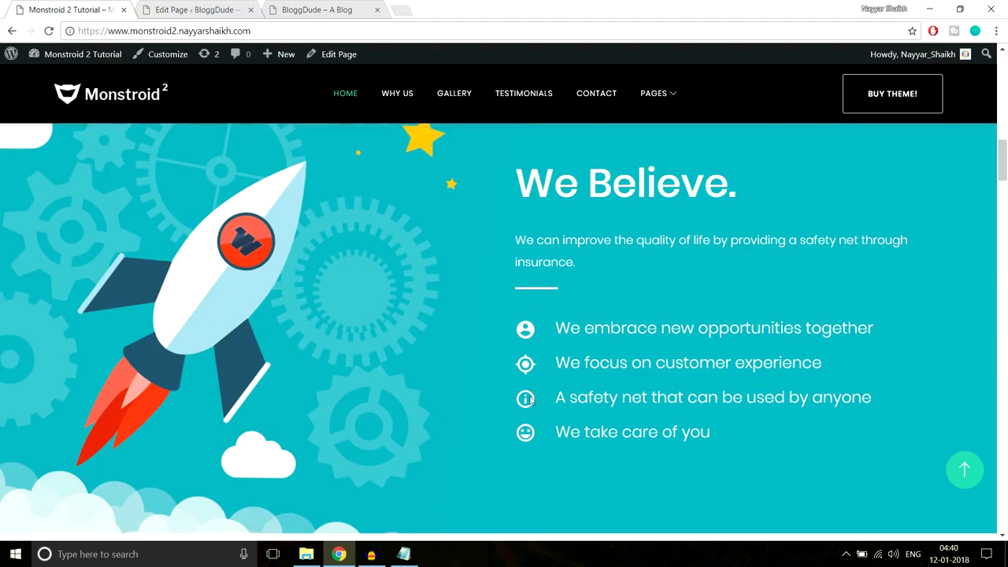
pyautogui.hotkey('ctrl', 'Tab')
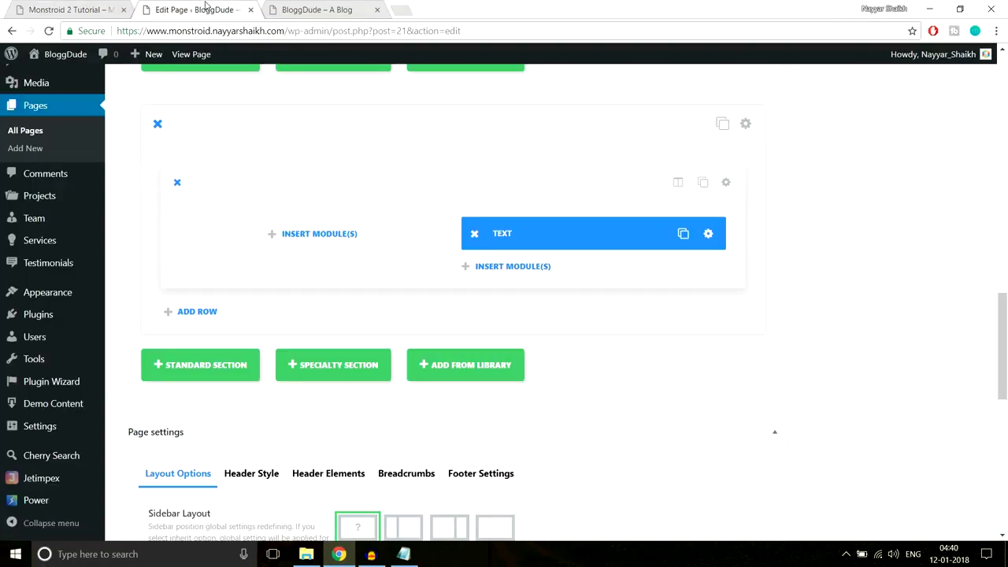
# - Add a Divider module below the text with a 40px custom top margin
pyautogui.click(532, 274)
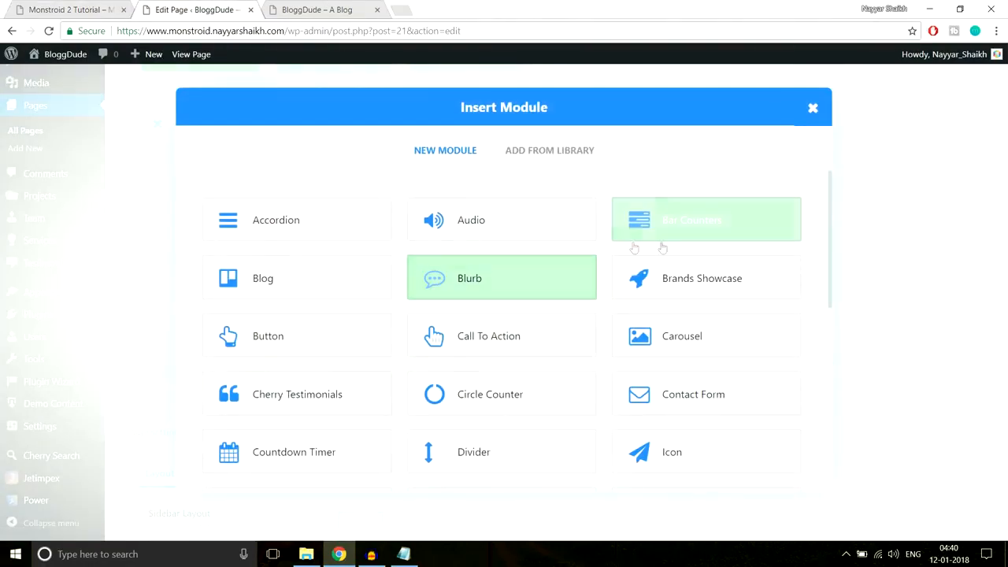
pyautogui.click(507, 455)
pyautogui.click(477, 148)
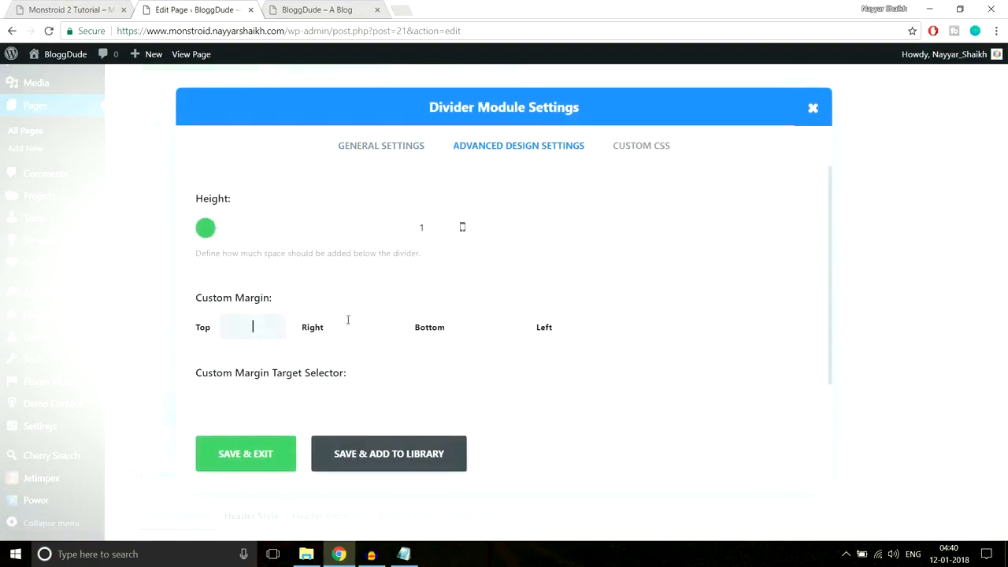
pyautogui.write('40px')
pyautogui.click(254, 455)
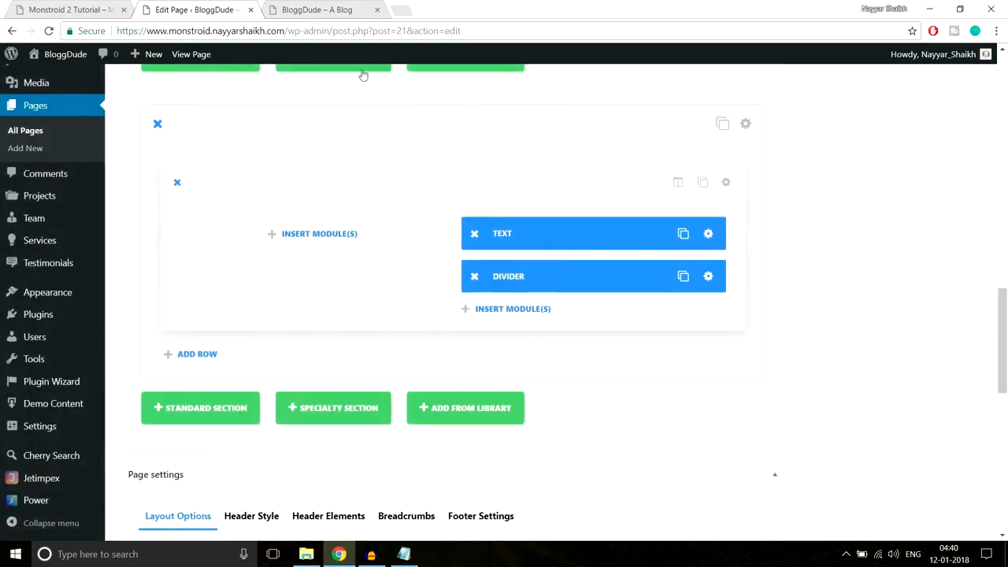
# - Copy the first We Believe list item's text from the live demo page
pyautogui.click(68, 6)
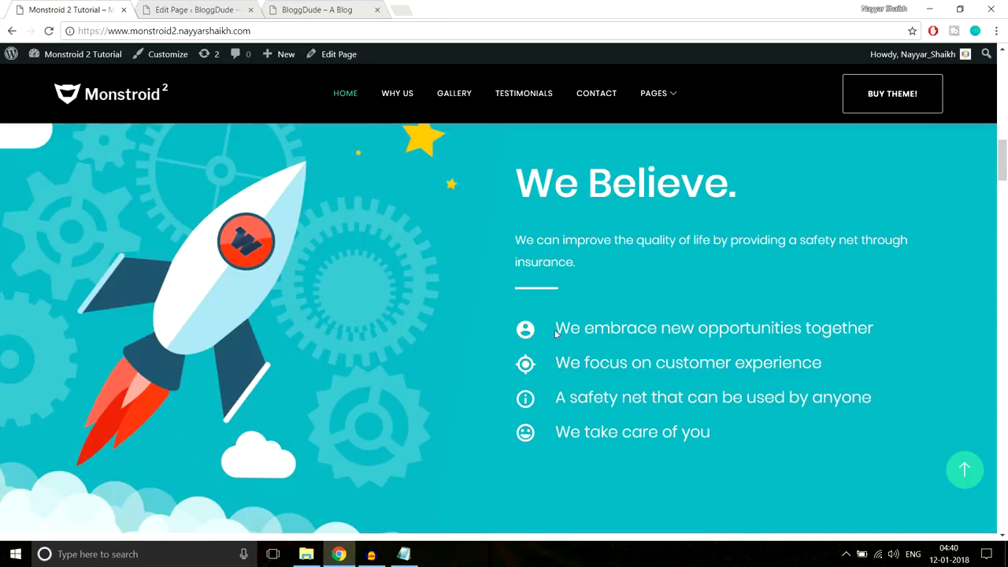
pyautogui.moveTo(549, 331); pyautogui.dragTo(722, 430)
pyautogui.click(669, 407)
pyautogui.moveTo(556, 328); pyautogui.dragTo(918, 318)
pyautogui.hotkey('ctrl', 'c')
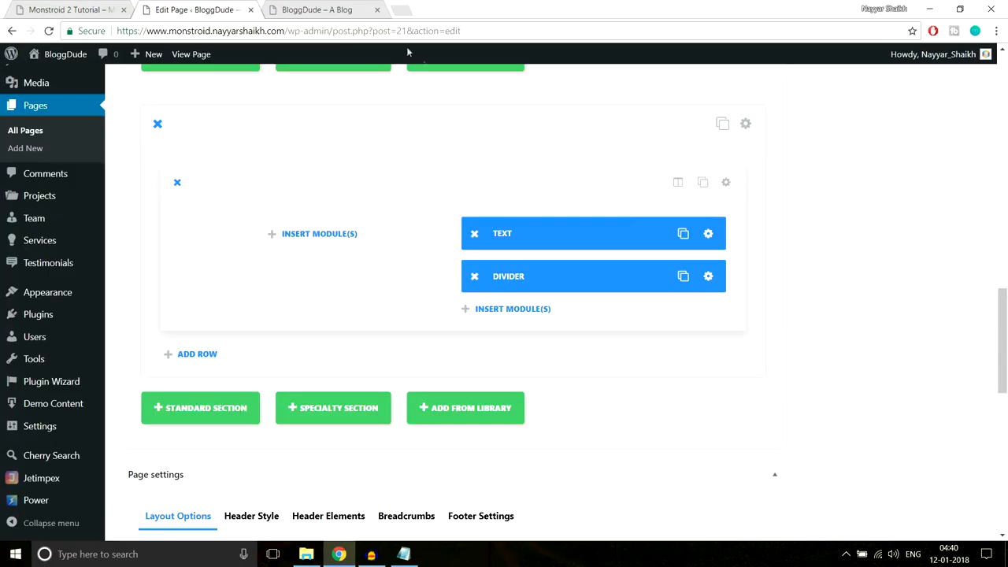
pyautogui.click(189, 10)
# - Add a Blurb module titled 'We embrace new opportunities together'
pyautogui.click(517, 315)
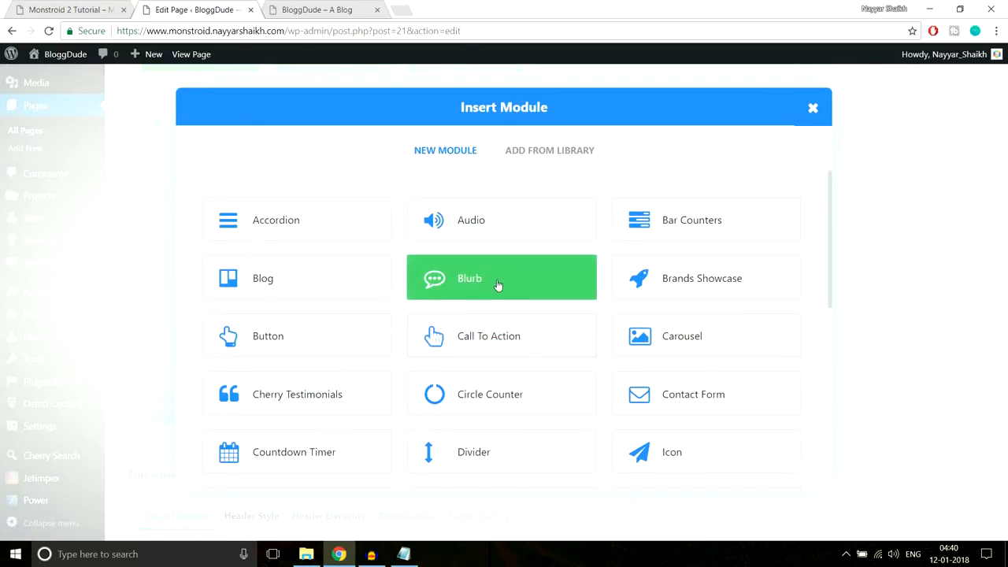
pyautogui.click(498, 285)
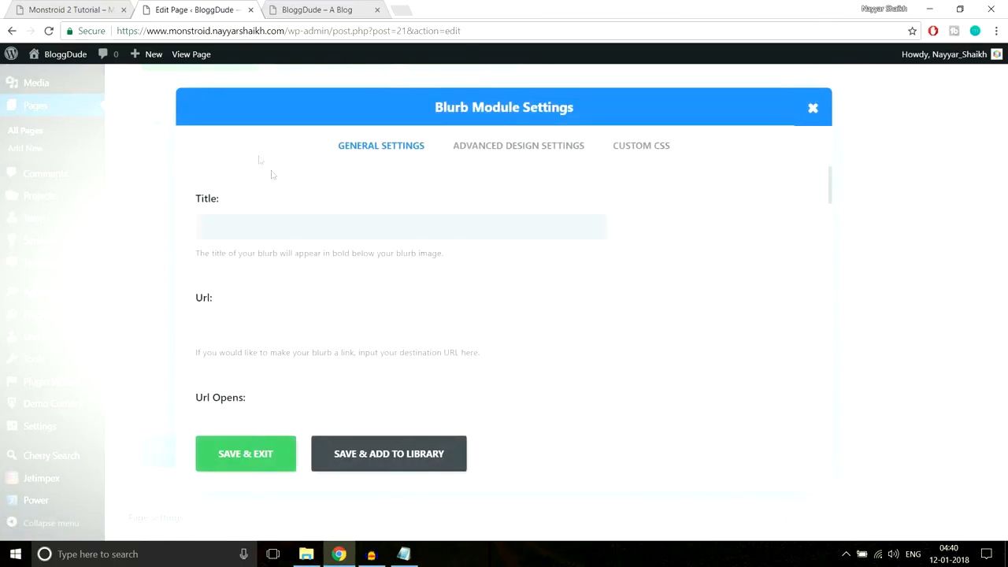
pyautogui.click(76, 10)
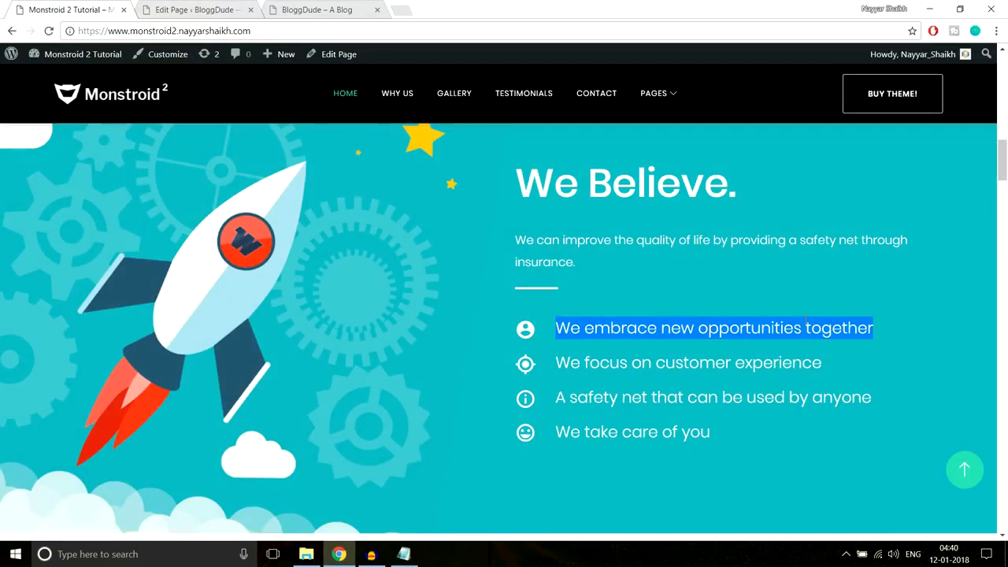
pyautogui.click(193, 9)
pyautogui.click(293, 224)
pyautogui.hotkey('ctrl', 'v')
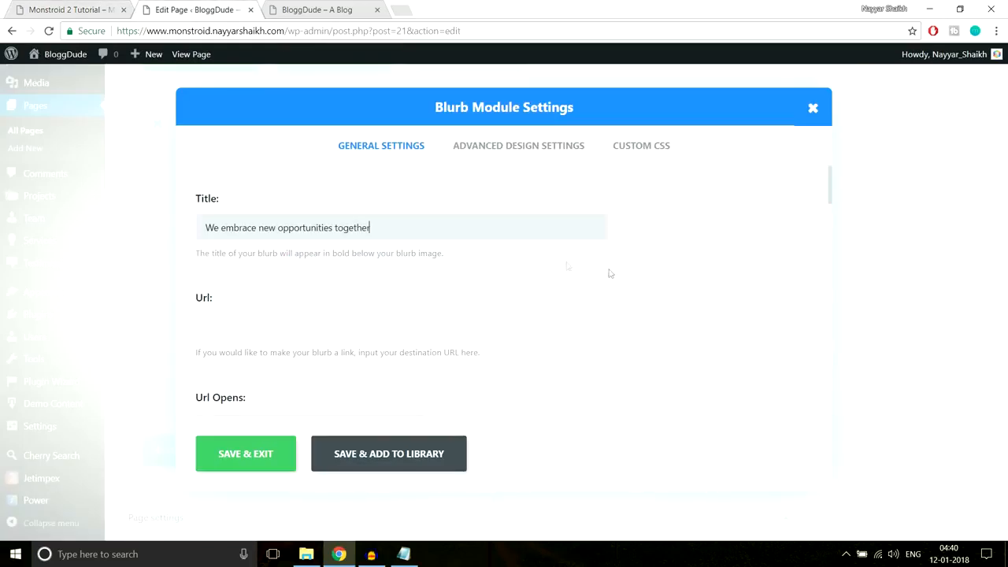
# - Switch the blurb to Use Icon and pick the download icon
pyautogui.scroll(-2, 643, 281)
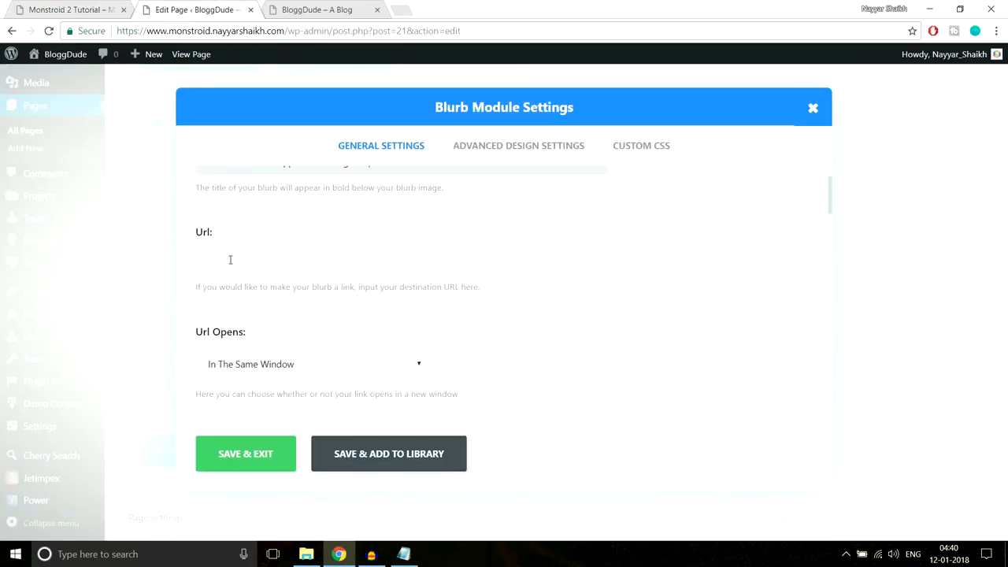
pyautogui.scroll(-2, 560, 293)
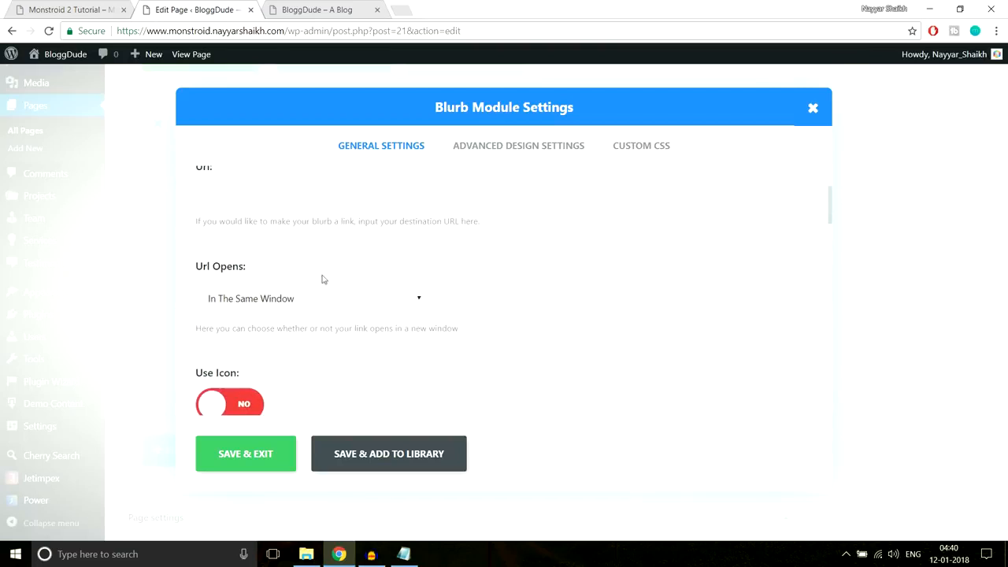
pyautogui.scroll(-6, 614, 272)
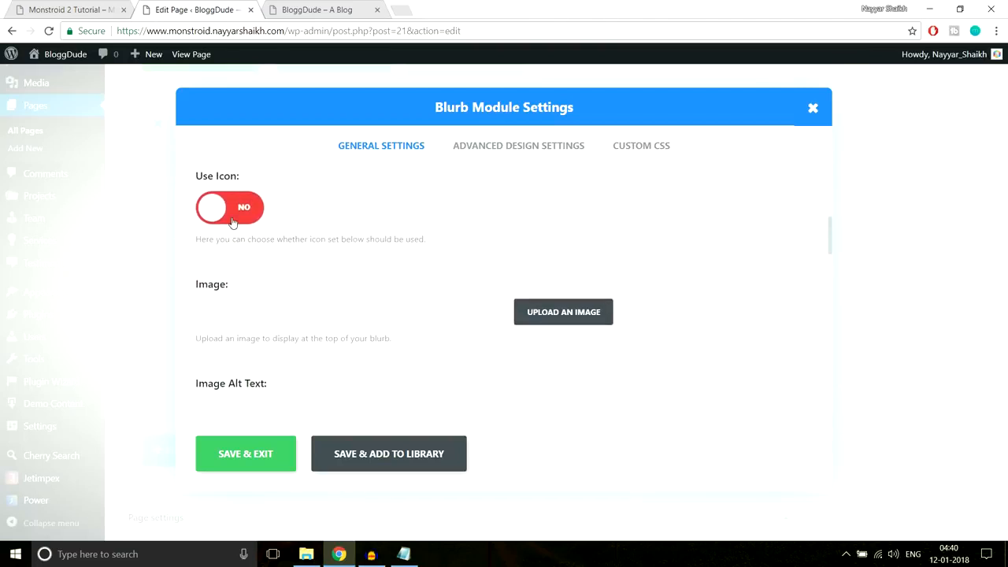
pyautogui.click(232, 223)
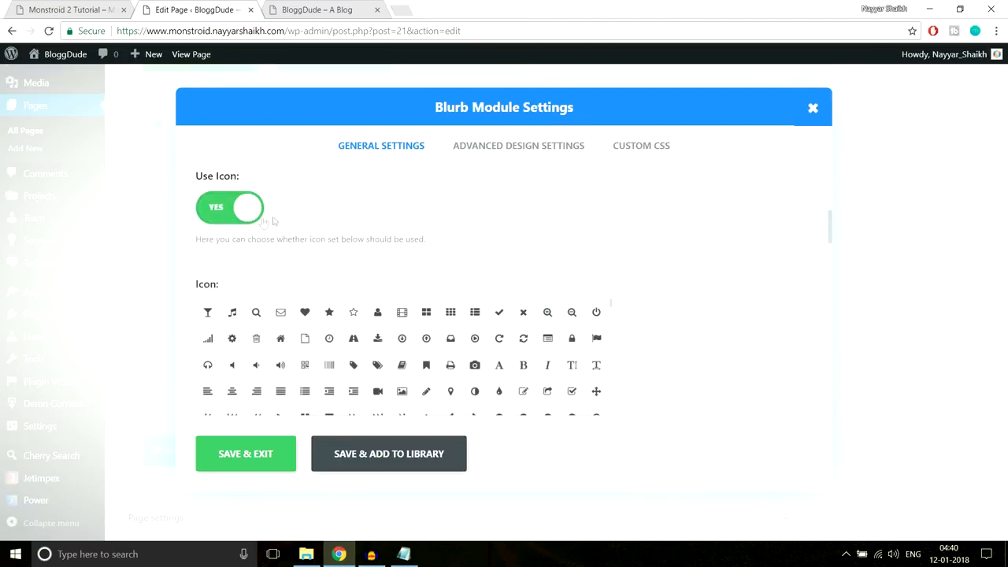
pyautogui.scroll(-2, 684, 263)
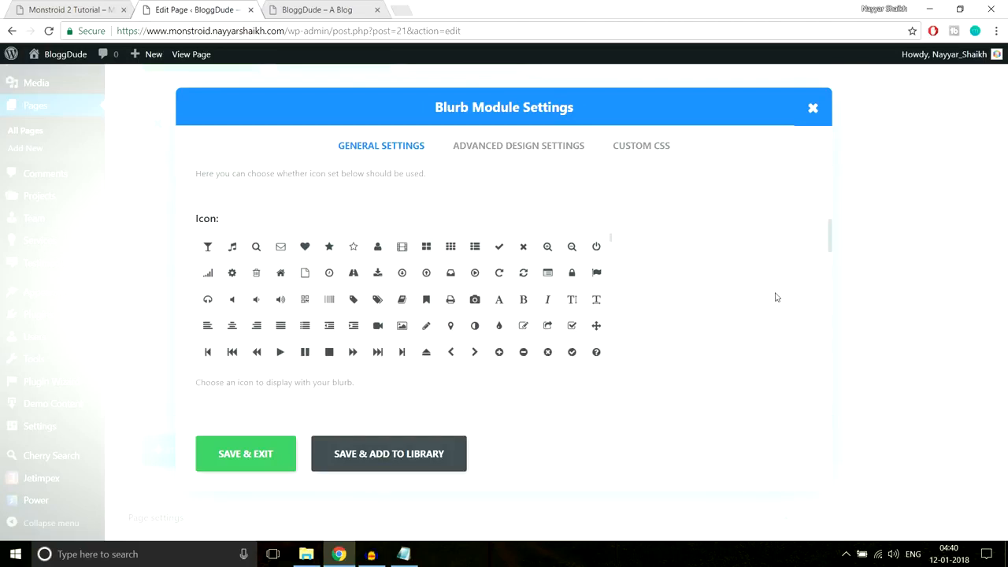
pyautogui.click(377, 273)
pyautogui.scroll(-3, 740, 284)
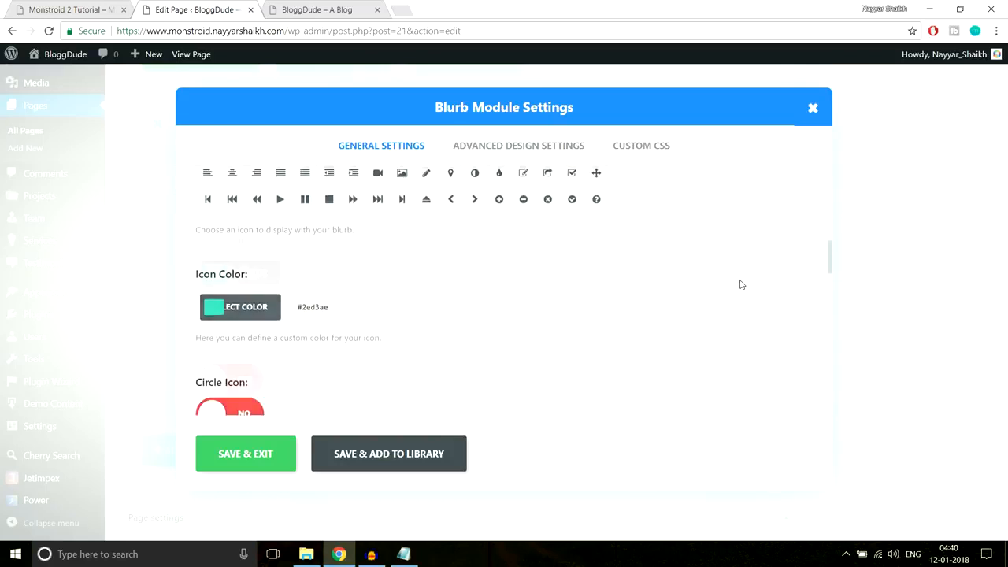
# - Set the blurb's icon colour to white
pyautogui.click(213, 272)
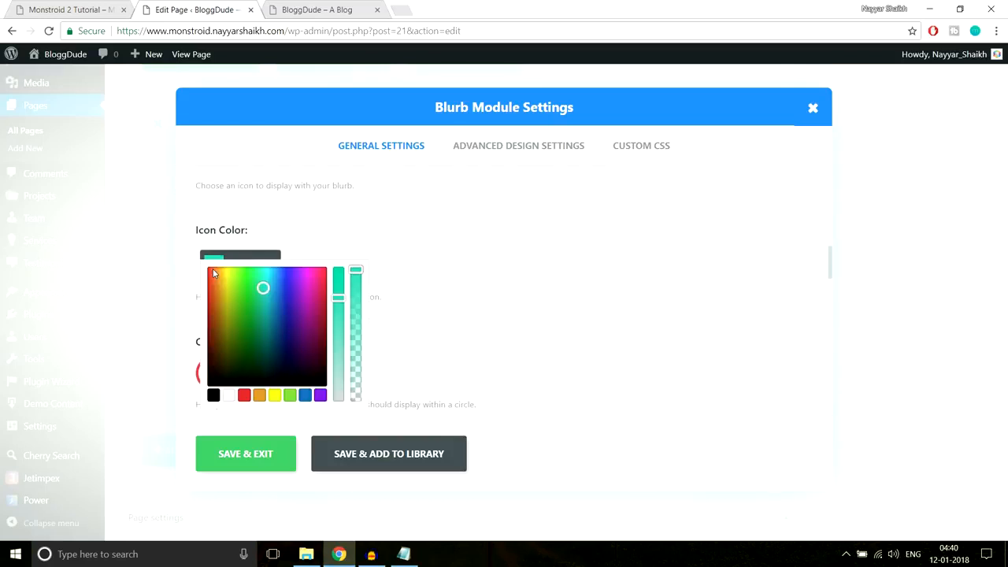
pyautogui.scroll(-1, 488, 272)
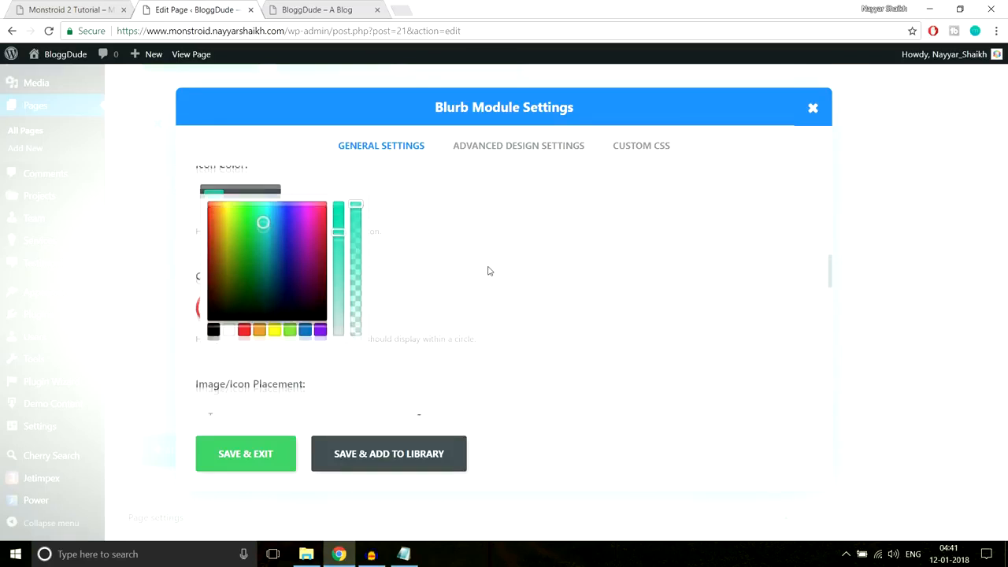
pyautogui.click(227, 330)
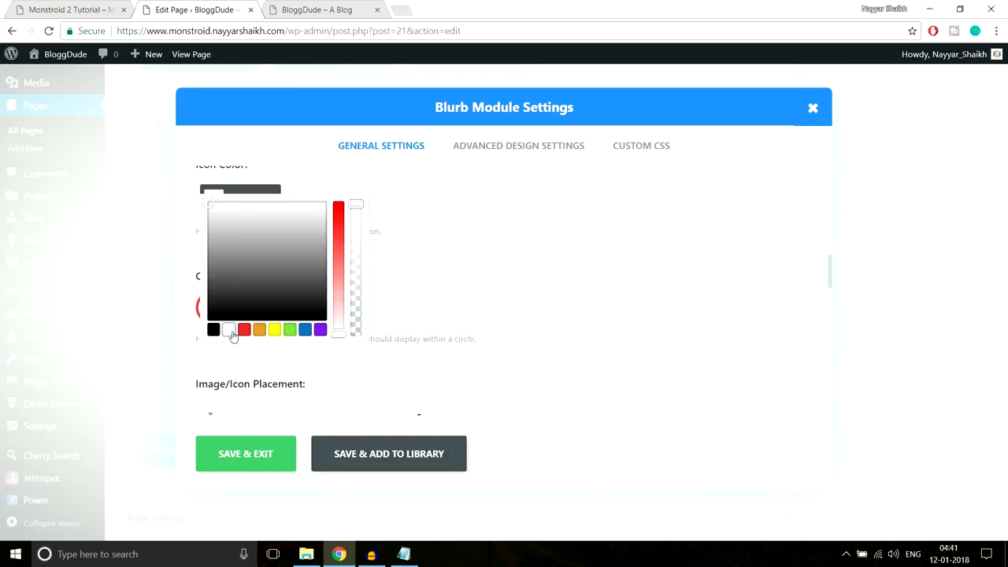
pyautogui.click(494, 254)
pyautogui.click(54, 7)
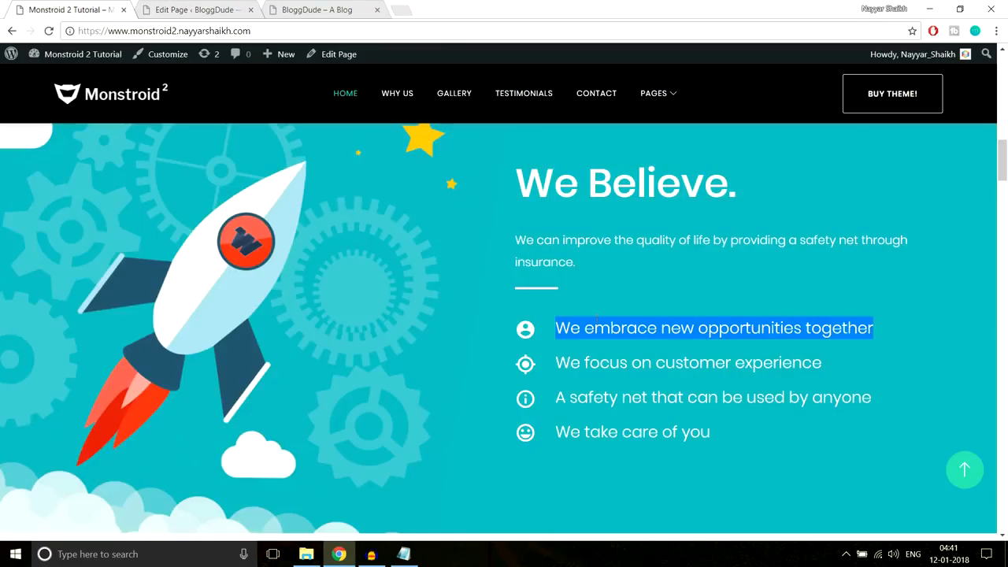
pyautogui.click(517, 337)
pyautogui.click(211, 8)
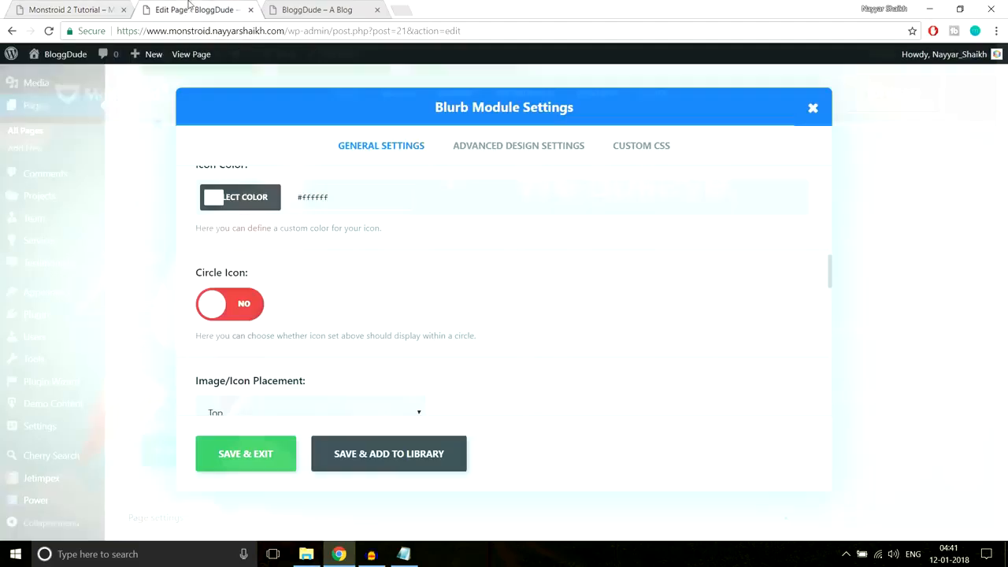
# - Set the Image/Icon Placement to Left
pyautogui.scroll(-1, 538, 223)
pyautogui.scroll(-2, 538, 224)
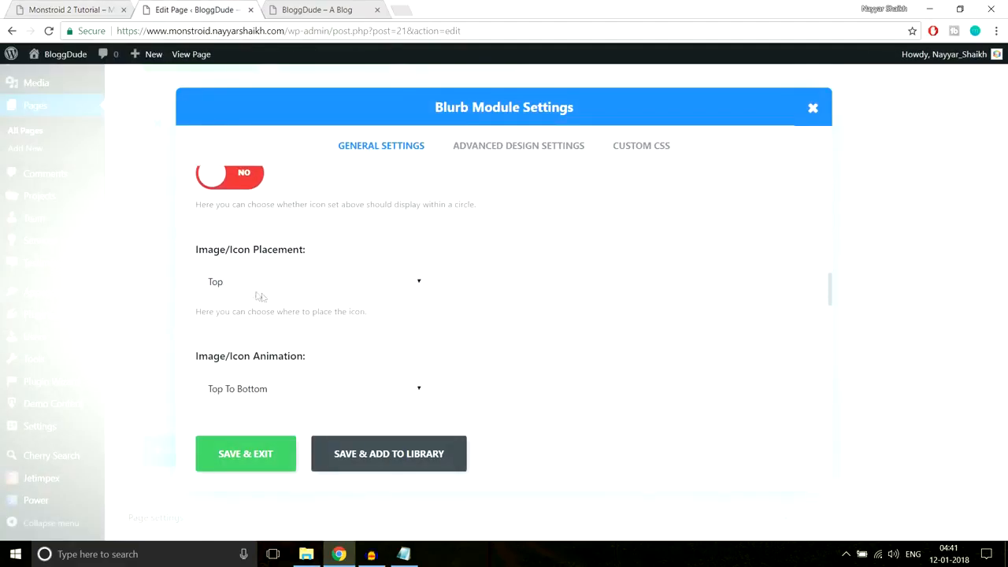
pyautogui.scroll(2, 492, 295)
pyautogui.scroll(-2, 491, 295)
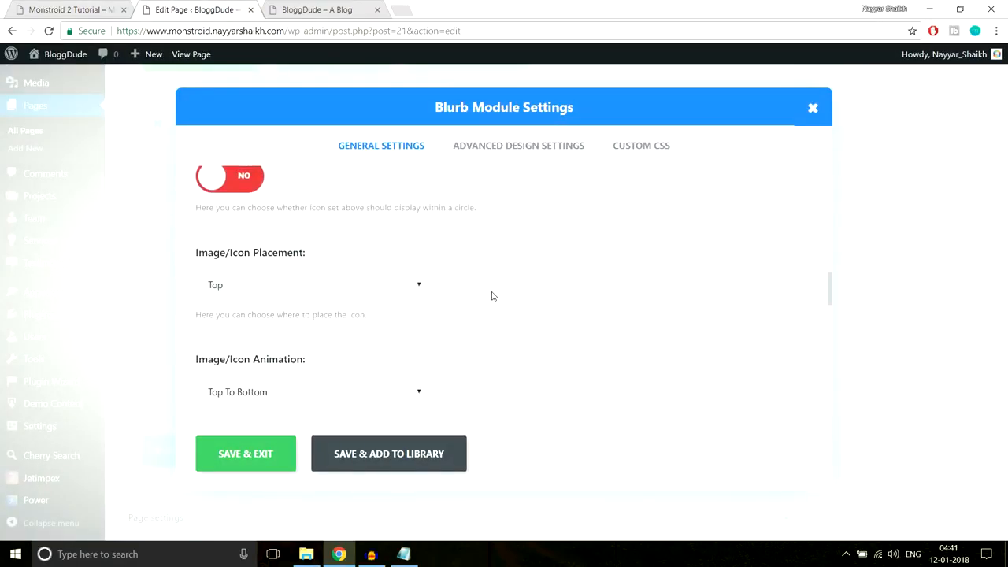
pyautogui.click(300, 291)
pyautogui.click(254, 318)
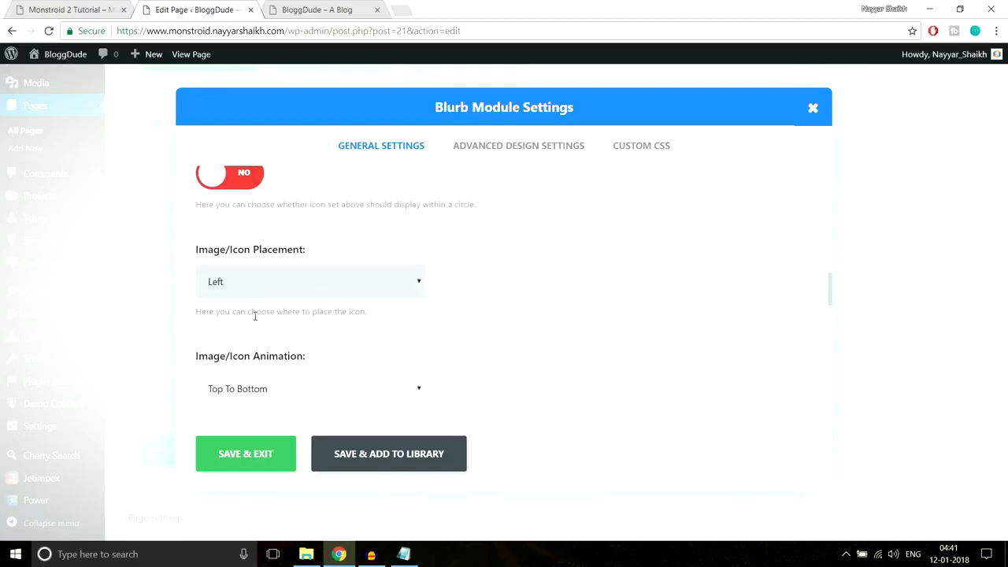
# - Compare the blurb with the live site and open its Advanced Design Settings
pyautogui.click(40, 8)
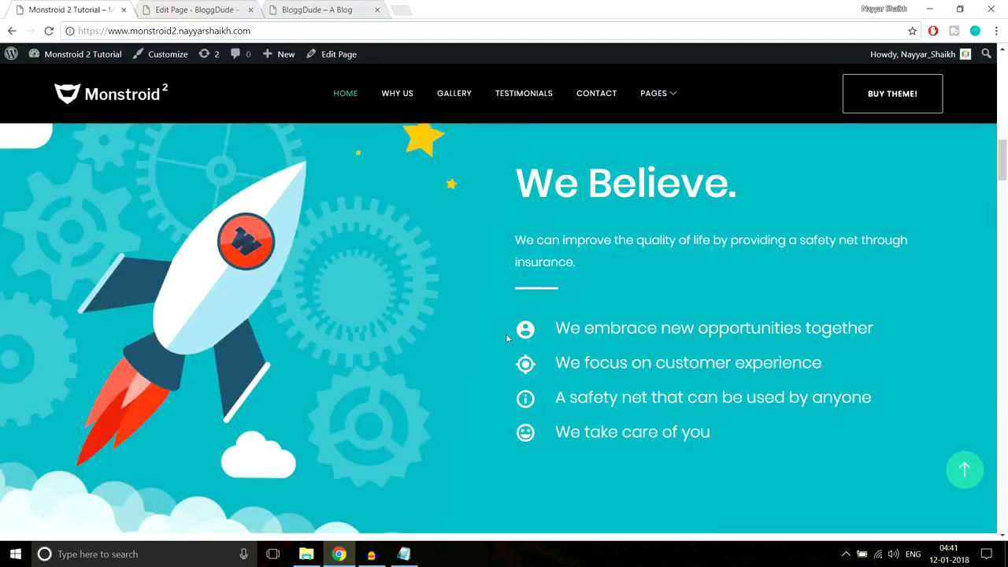
pyautogui.click(232, 10)
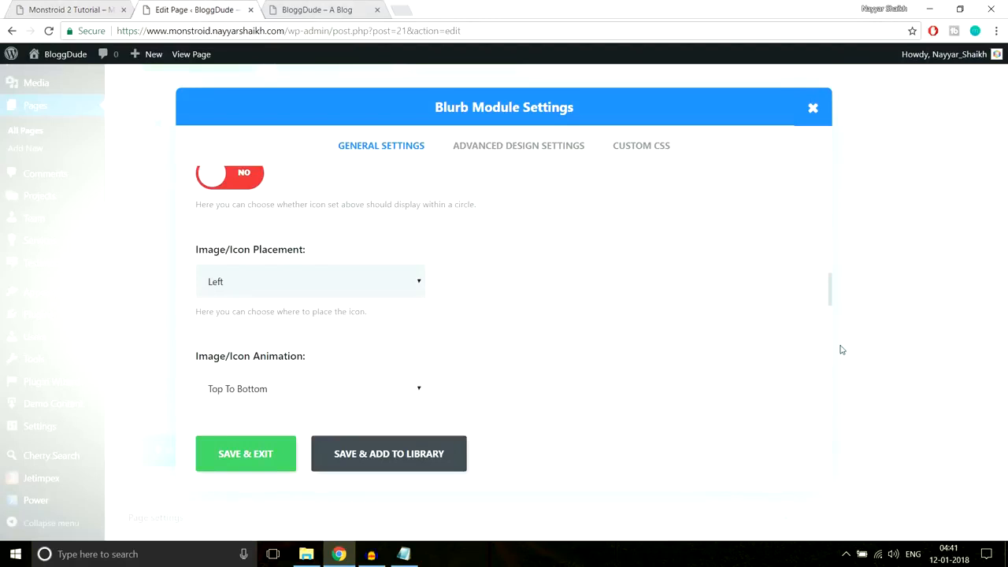
pyautogui.scroll(-3, 840, 349)
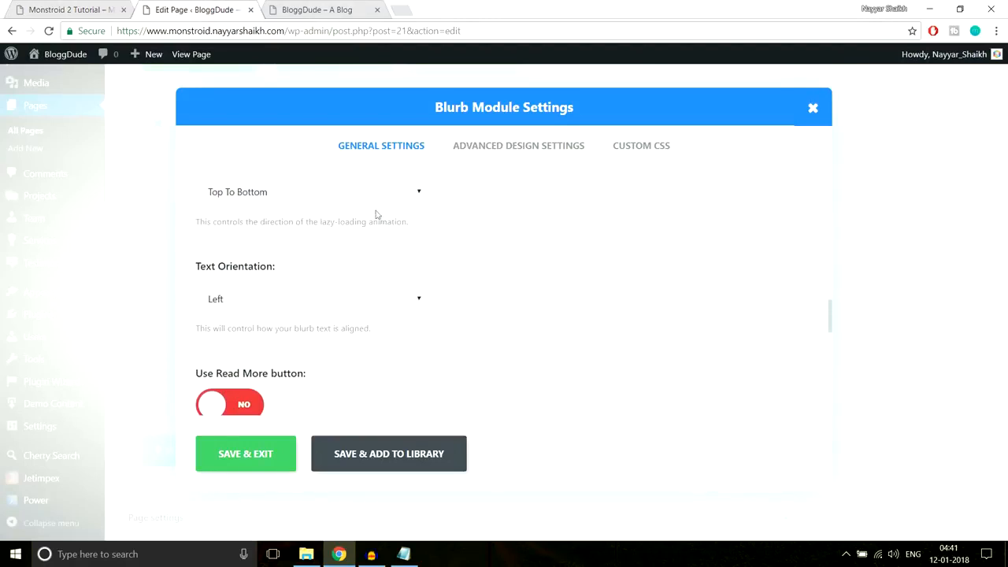
pyautogui.scroll(-1, 598, 268)
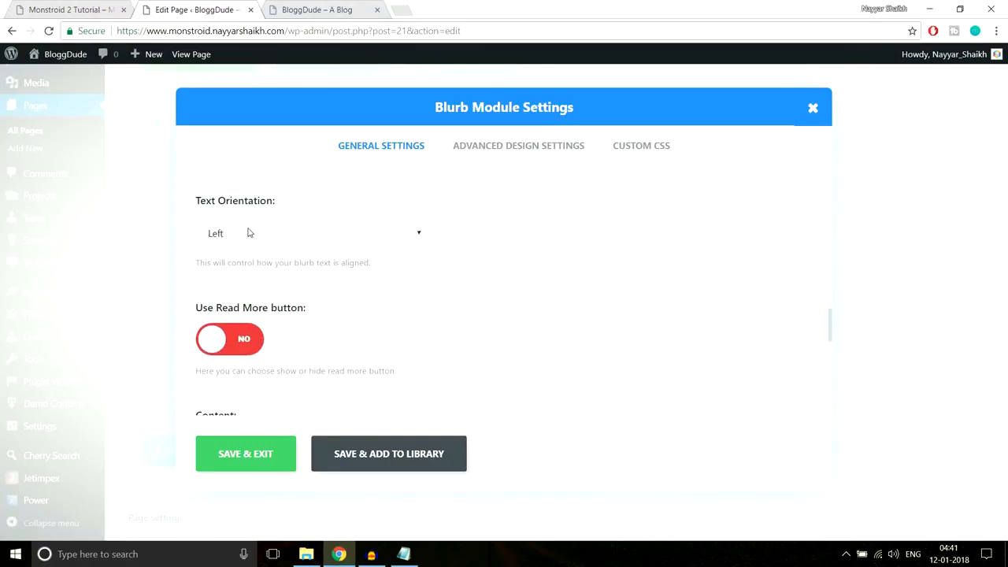
pyautogui.scroll(-3, 551, 260)
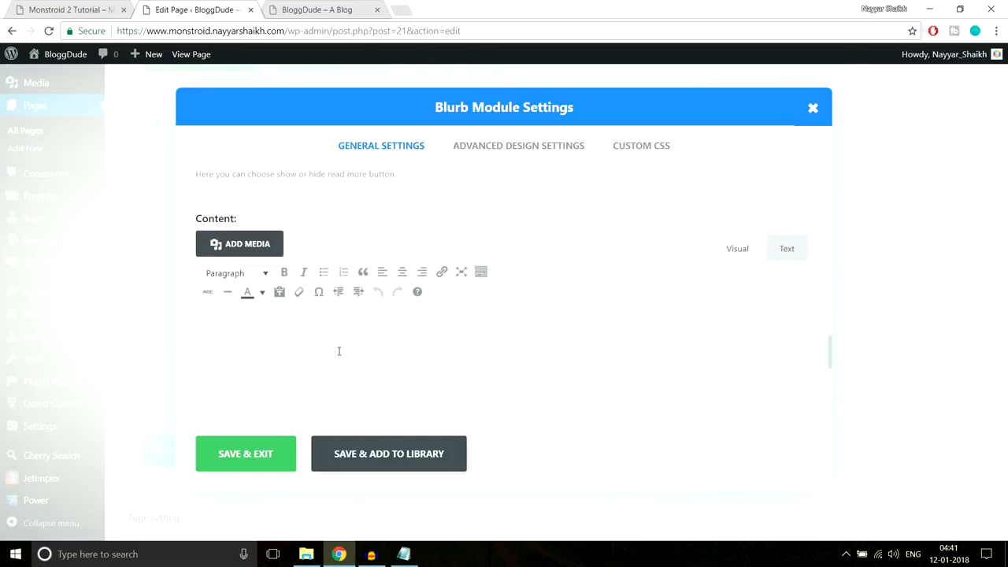
pyautogui.click(71, 9)
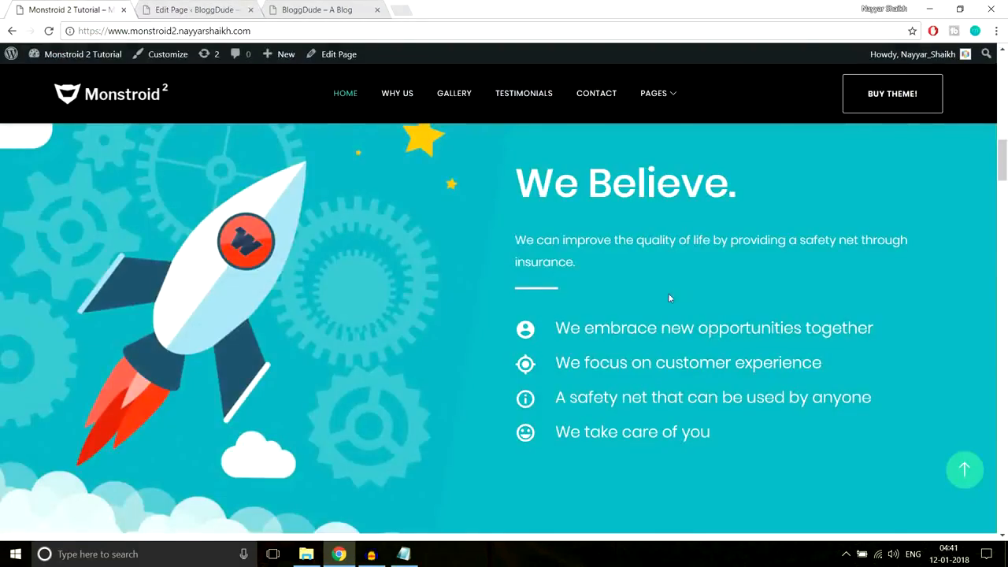
pyautogui.moveTo(556, 327); pyautogui.dragTo(819, 327)
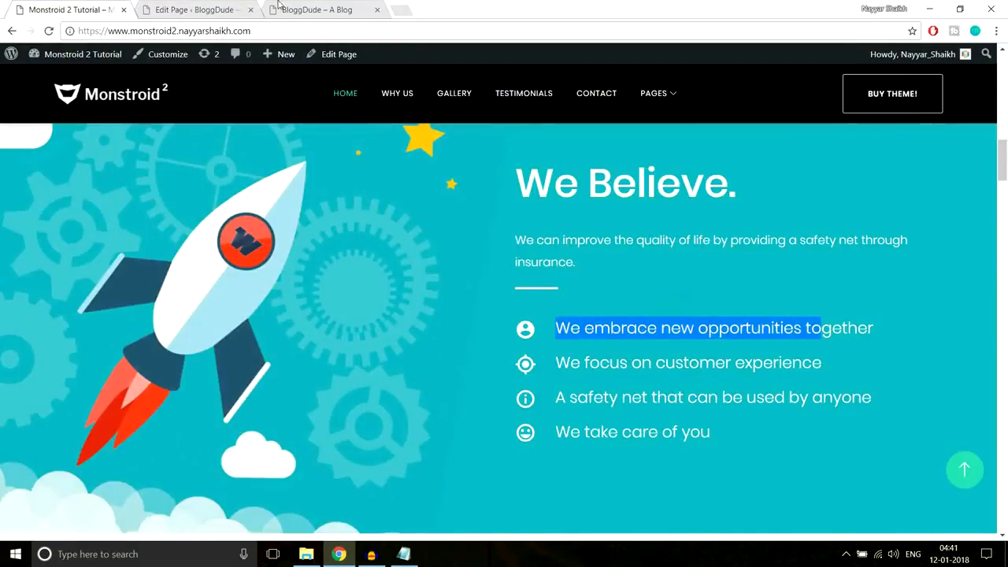
pyautogui.click(197, 10)
pyautogui.scroll(3, 508, 310)
pyautogui.scroll(6, 507, 310)
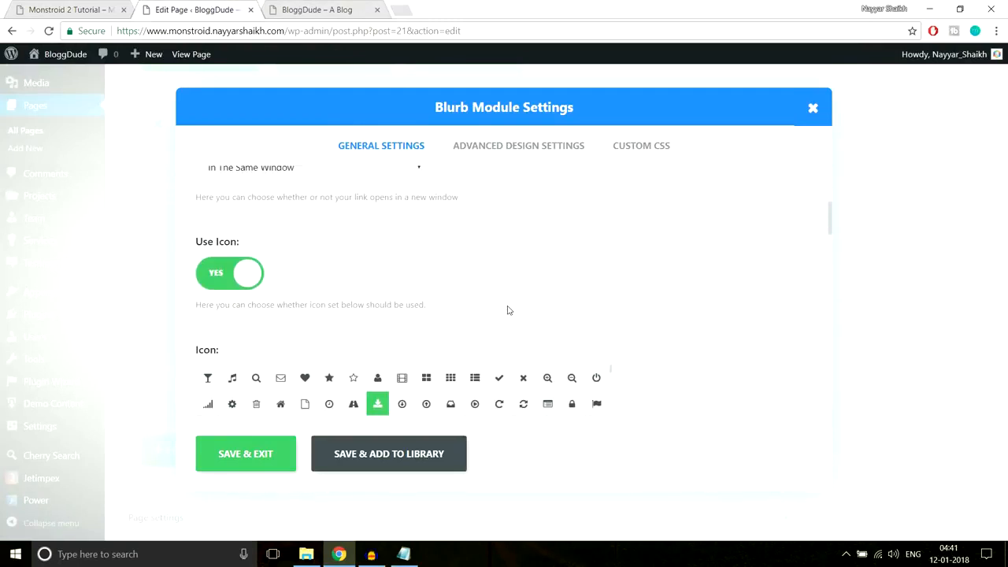
pyautogui.click(504, 149)
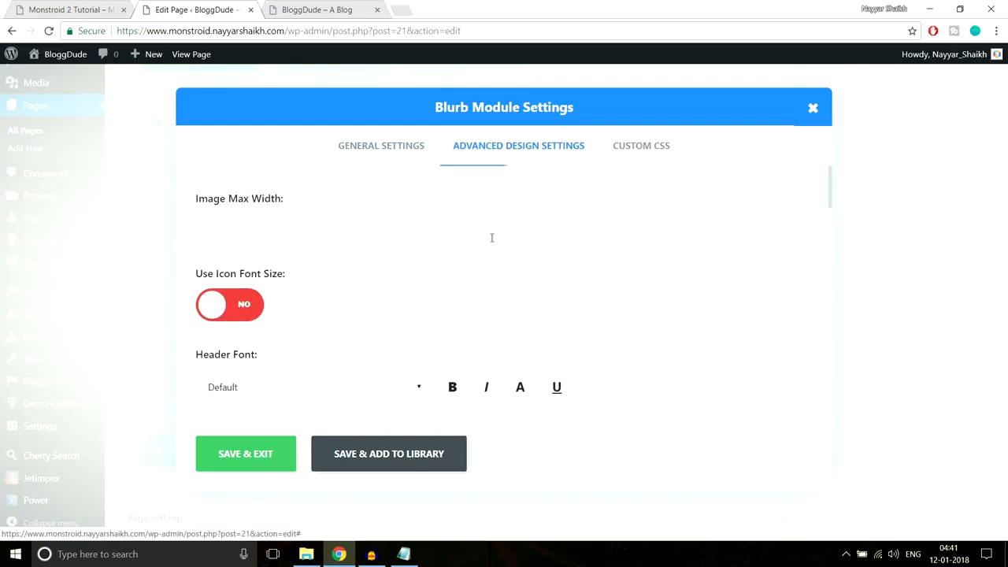
# - Give the blurb a custom white header text colour and save the blurb
pyautogui.scroll(-2, 724, 255)
pyautogui.scroll(-3, 307, 304)
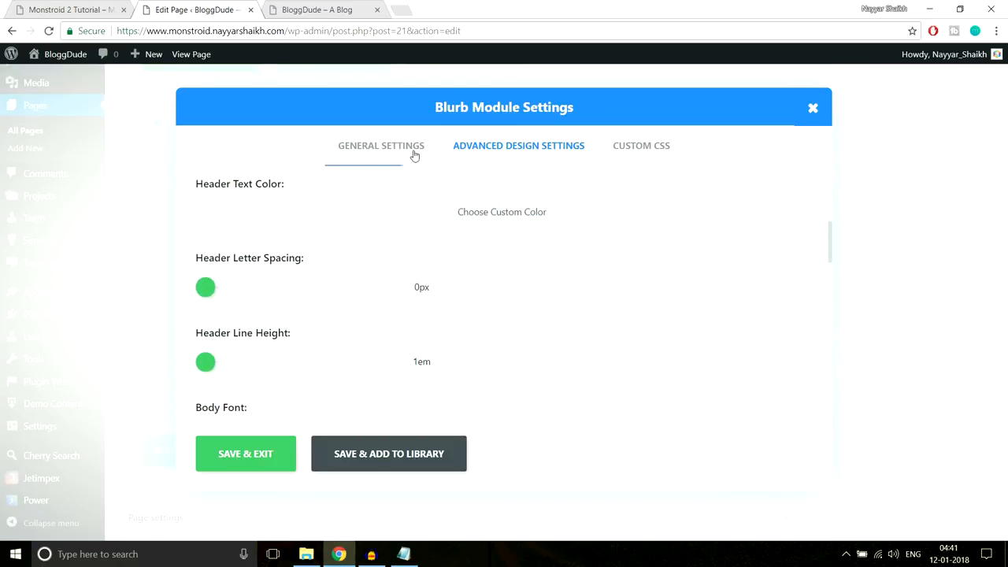
pyautogui.click(38, 8)
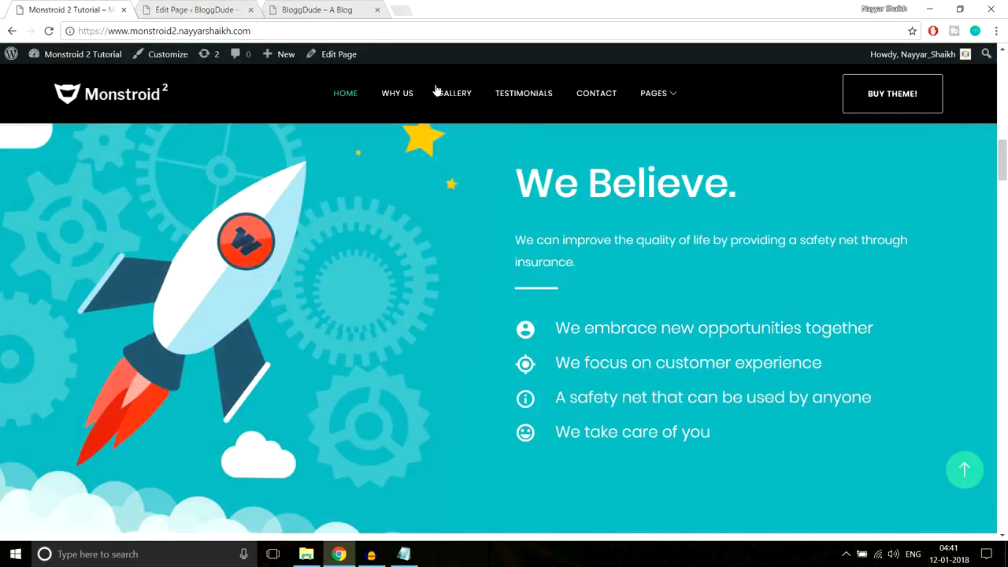
pyautogui.click(189, 10)
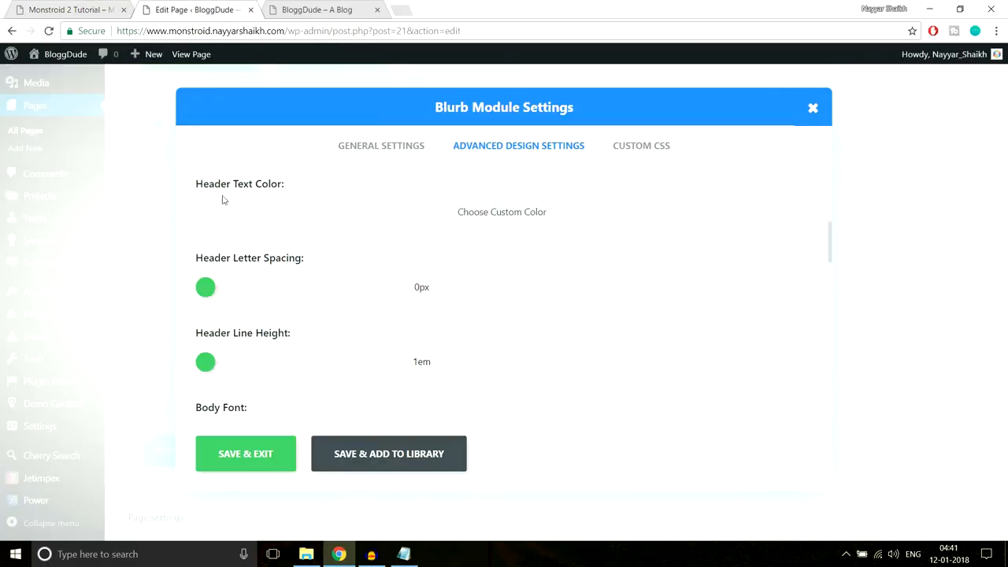
pyautogui.click(455, 215)
pyautogui.click(217, 225)
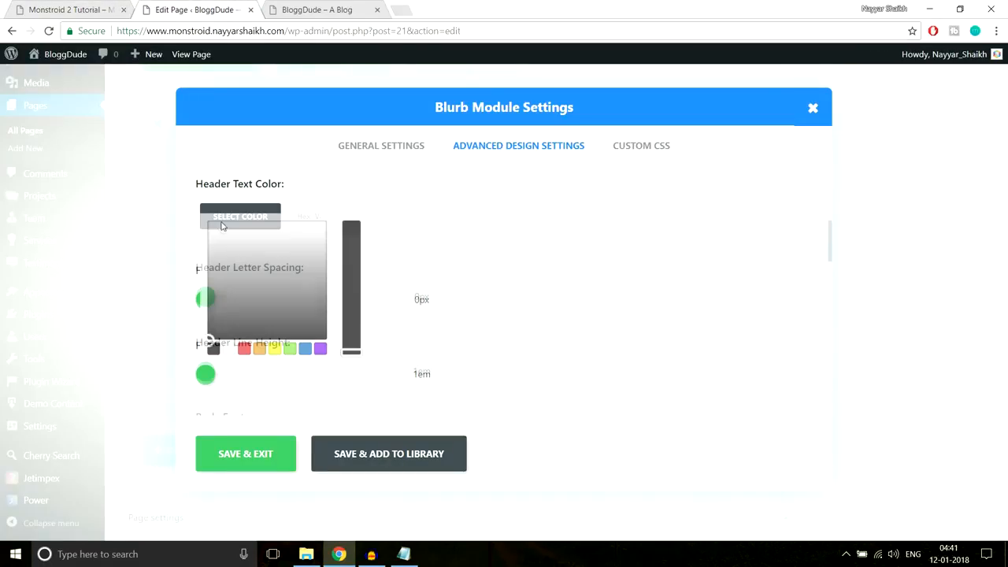
pyautogui.click(229, 349)
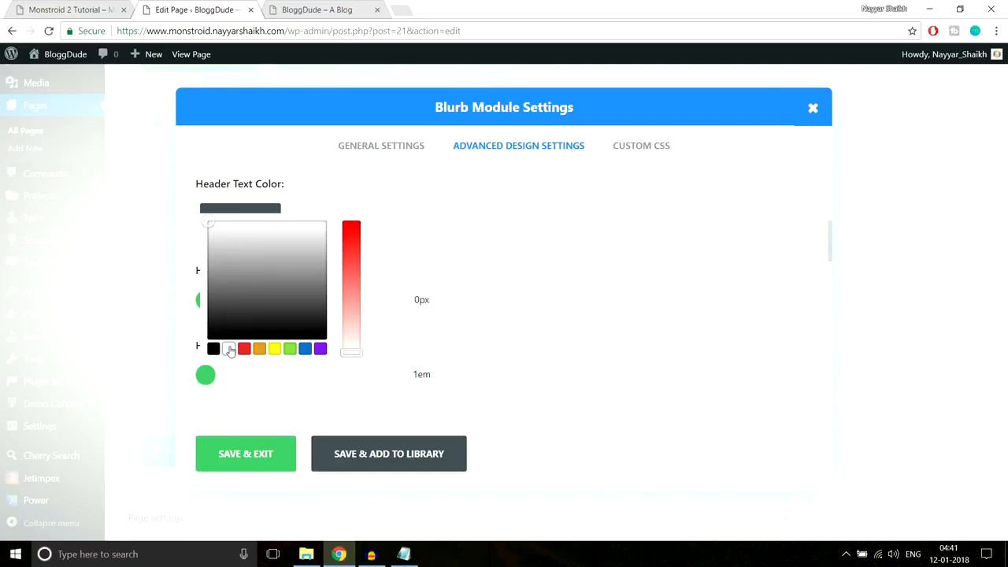
pyautogui.click(615, 265)
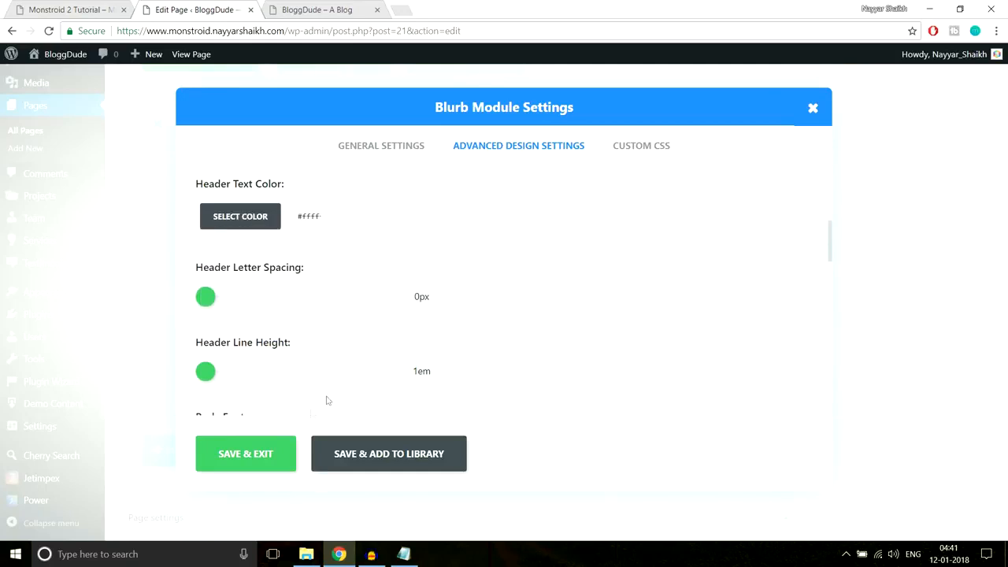
pyautogui.click(248, 455)
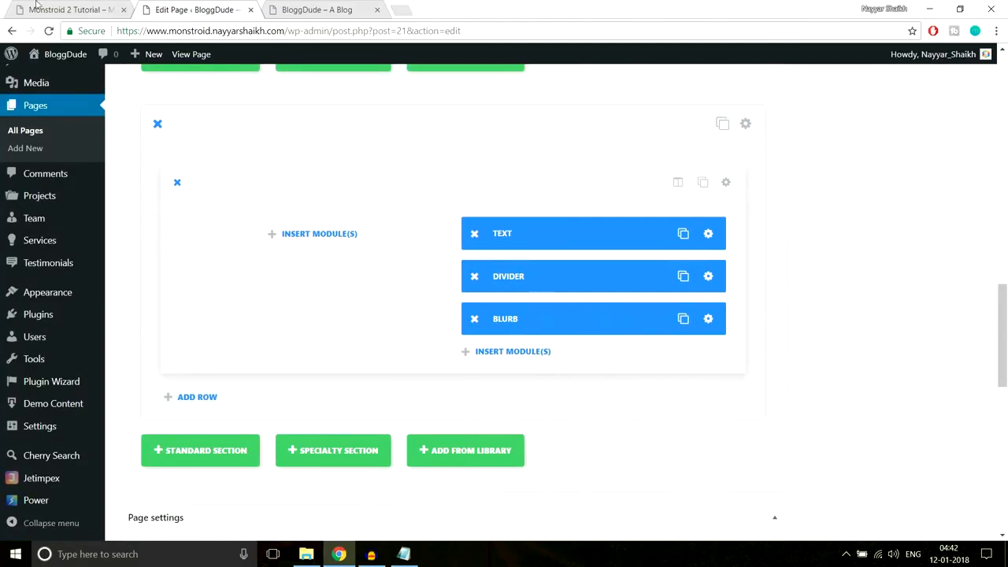
# - Duplicate the Blurb module three times
pyautogui.click(79, 8)
pyautogui.moveTo(554, 328); pyautogui.dragTo(926, 343)
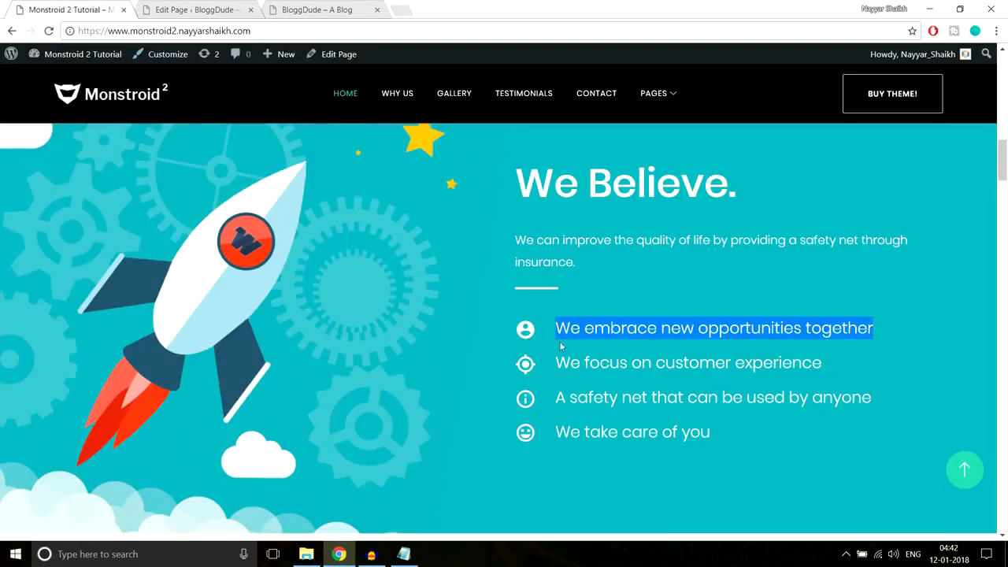
pyautogui.click(214, 7)
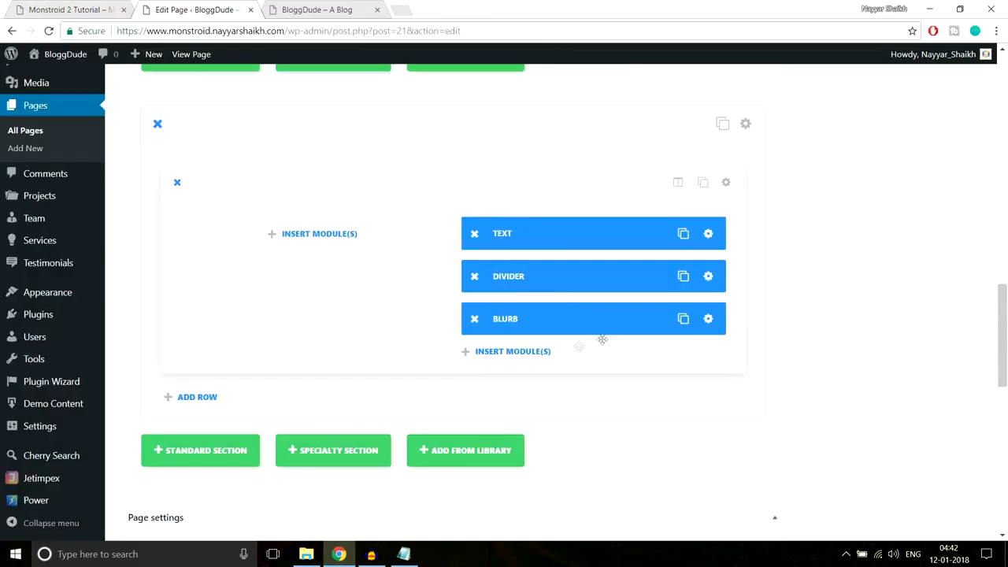
pyautogui.click(682, 319)
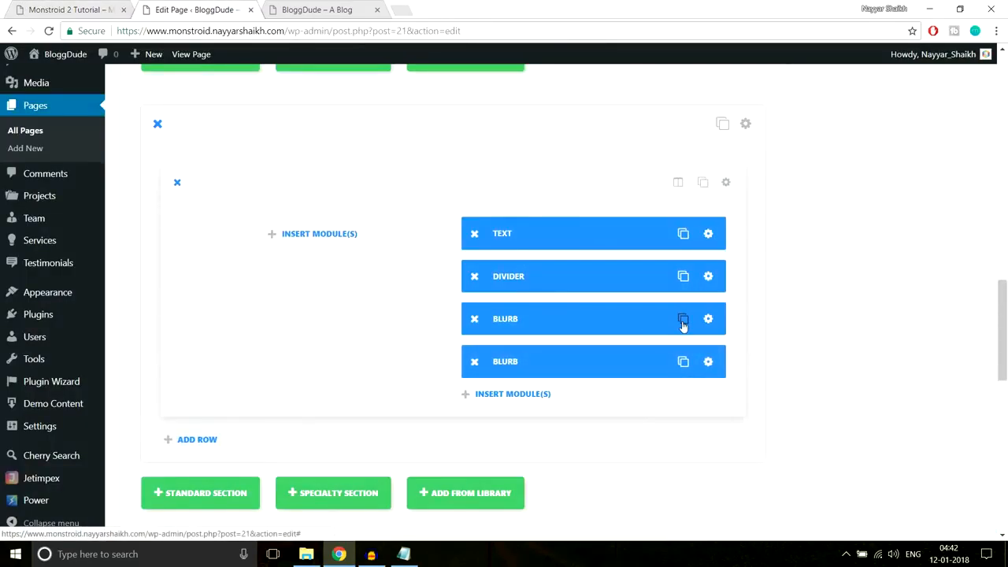
pyautogui.click(683, 321)
pyautogui.click(682, 319)
pyautogui.scroll(-1, 740, 321)
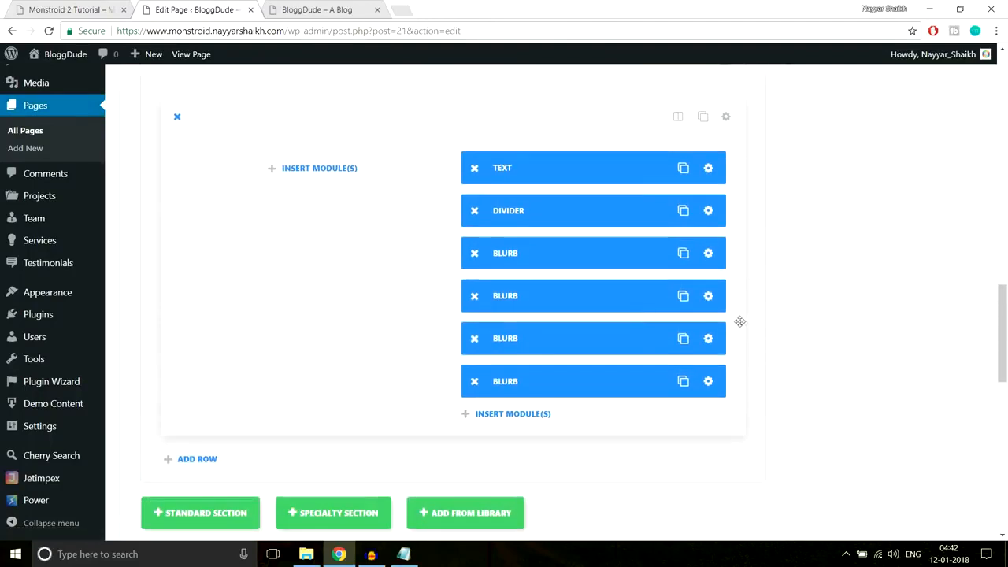
# - Retitle the second blurb 'We focus on customer experience' with a star icon and save
pyautogui.click(708, 301)
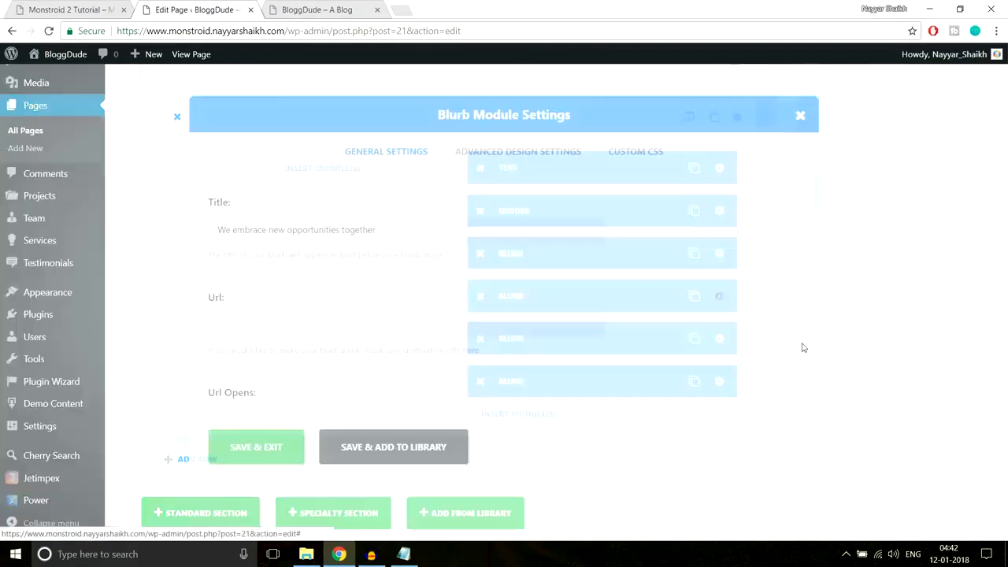
pyautogui.click(76, 7)
pyautogui.moveTo(826, 363); pyautogui.dragTo(549, 369)
pyautogui.hotkey('ctrl', 'c')
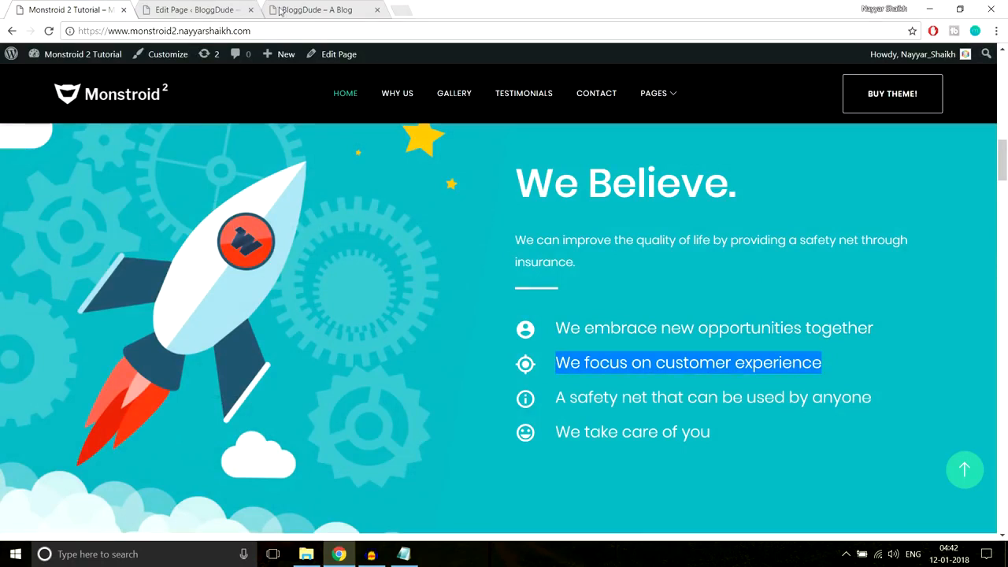
pyautogui.click(232, 9)
pyautogui.tripleClick(478, 238)
pyautogui.hotkey('ctrl', 'v')
pyautogui.scroll(-5, 706, 320)
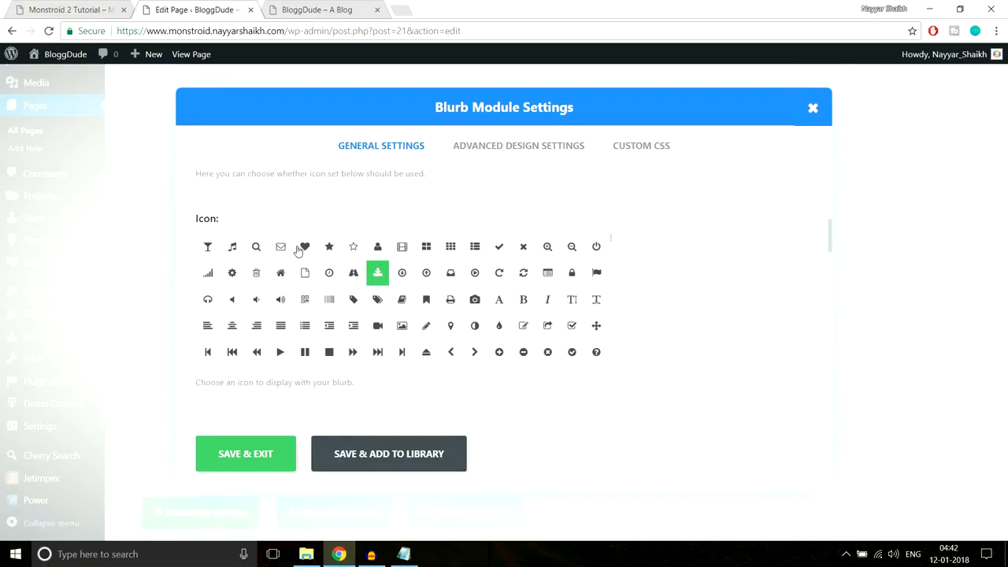
pyautogui.click(303, 247)
pyautogui.click(329, 247)
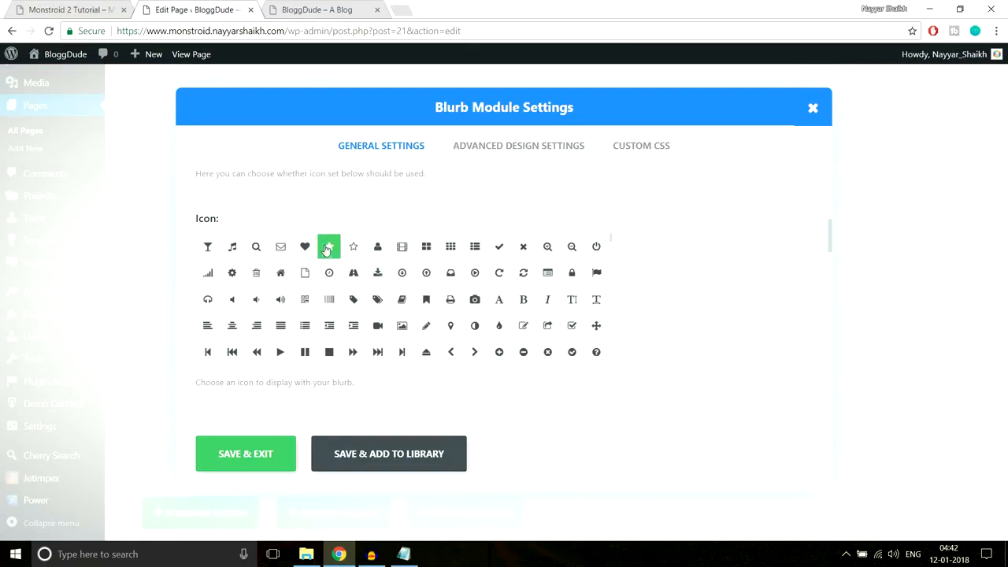
pyautogui.click(247, 465)
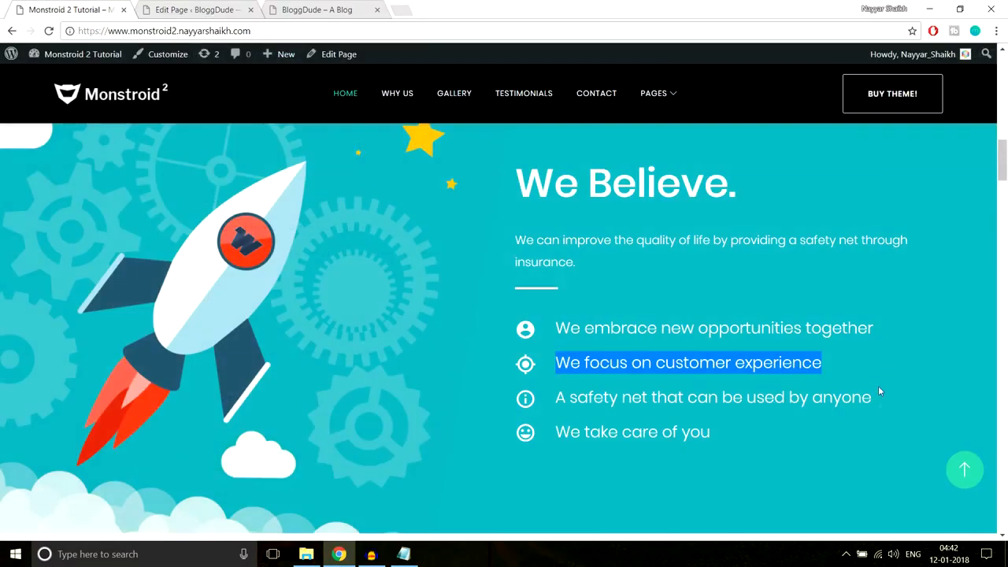
# - Title the third Blurb 'A safety net that can be used by anyone' with a camera icon, and save
pyautogui.moveTo(803, 364); pyautogui.dragTo(734, 400)
pyautogui.tripleClick(735, 399)
pyautogui.hotkey('ctrl', 'c')
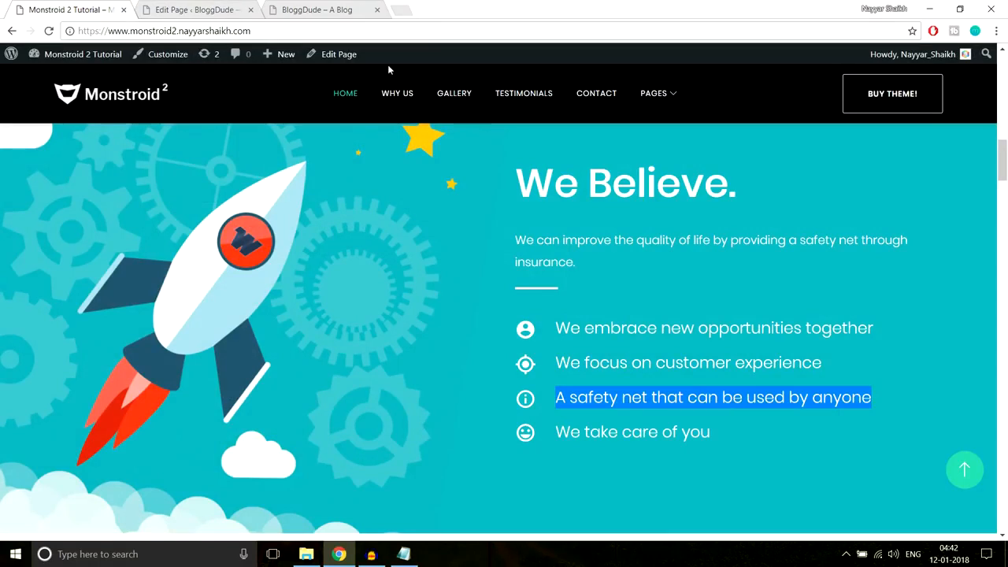
pyautogui.click(217, 9)
pyautogui.tripleClick(402, 240)
pyautogui.hotkey('ctrl', 'v')
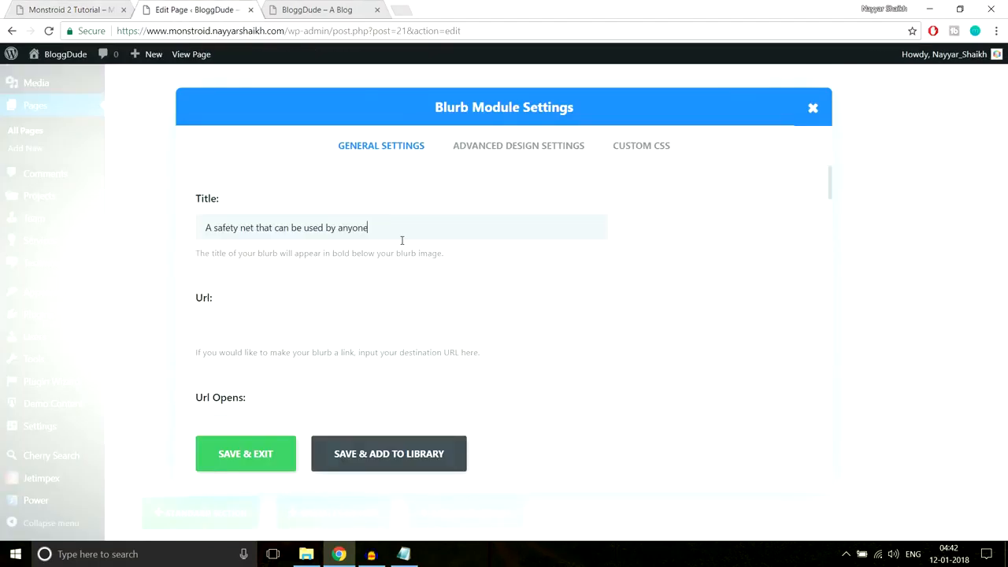
pyautogui.scroll(-5, 598, 310)
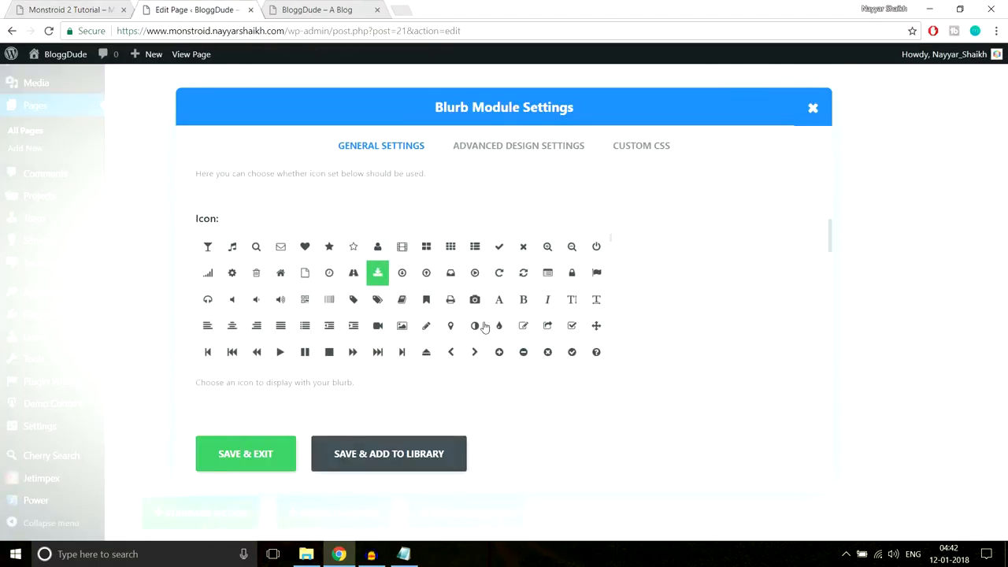
pyautogui.click(475, 302)
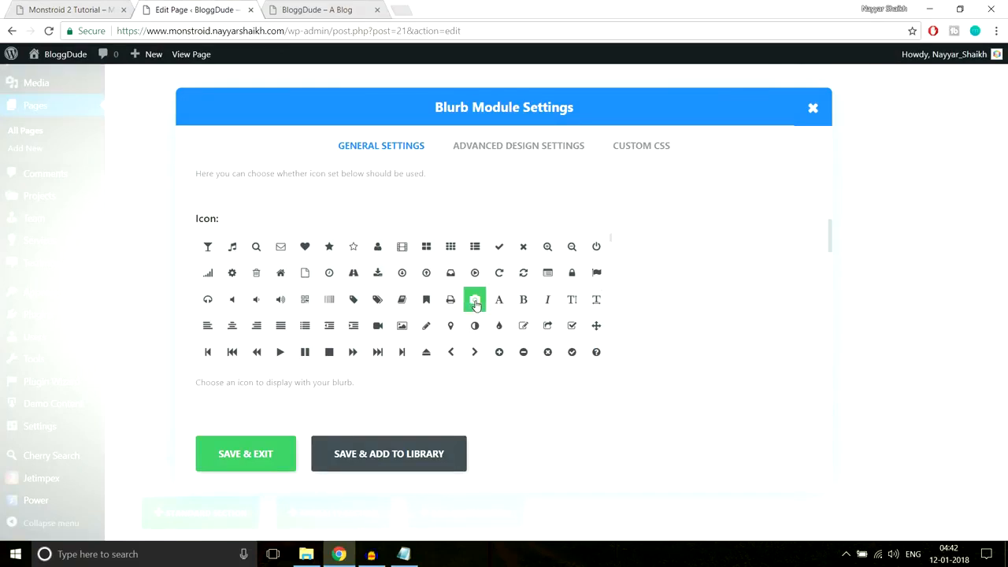
pyautogui.click(225, 460)
# - Title the fourth Blurb 'We take care of you' without leading spaces, with a video camera icon, and save
pyautogui.scroll(-1, 729, 383)
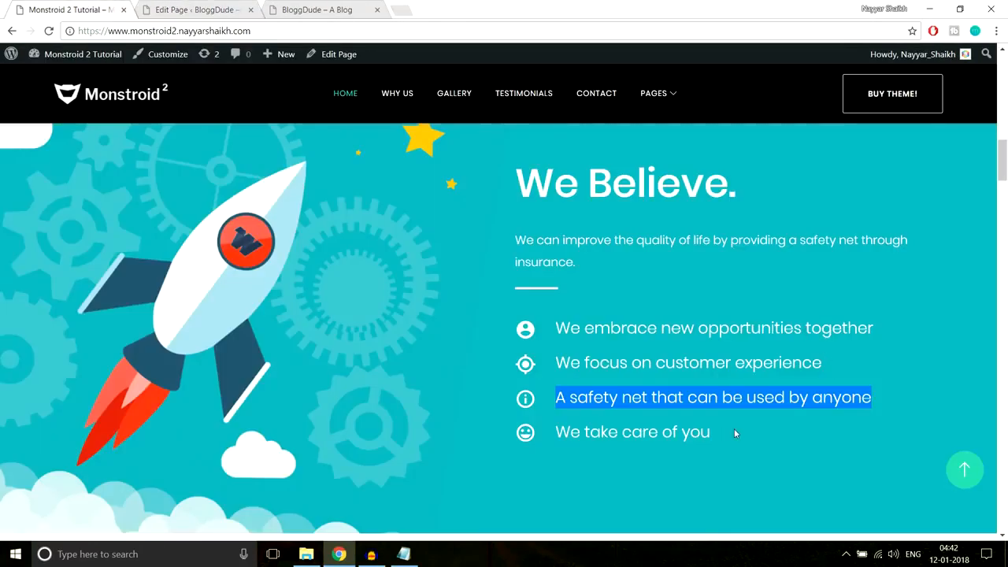
pyautogui.moveTo(734, 431); pyautogui.dragTo(534, 437)
pyautogui.hotkey('ctrl', 'c')
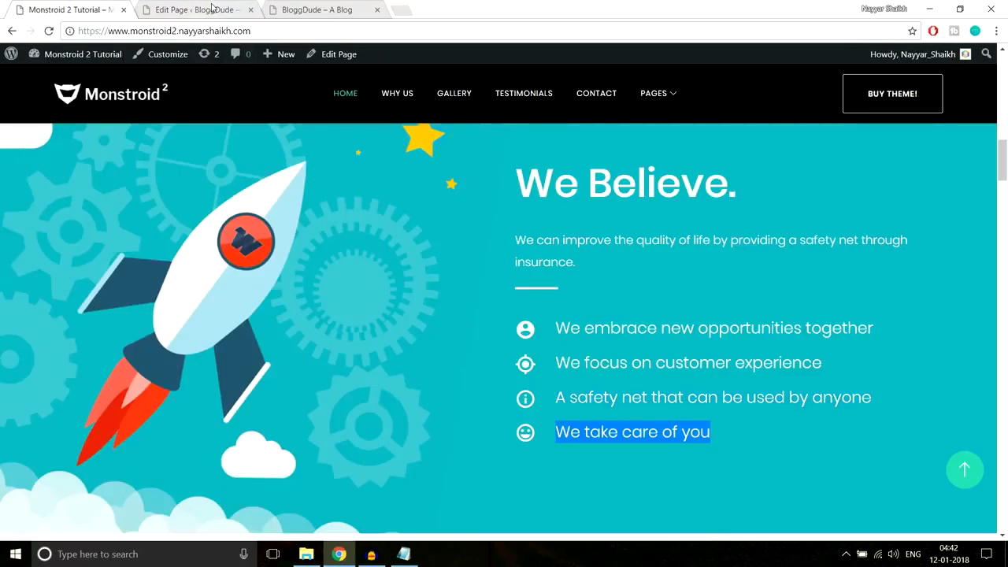
pyautogui.click(213, 10)
pyautogui.tripleClick(394, 227)
pyautogui.hotkey('ctrl', 'v')
pyautogui.scroll(-1, 605, 310)
pyautogui.scroll(-2, 607, 330)
pyautogui.scroll(3, 262, 238)
pyautogui.moveTo(229, 228); pyautogui.dragTo(108, 230)
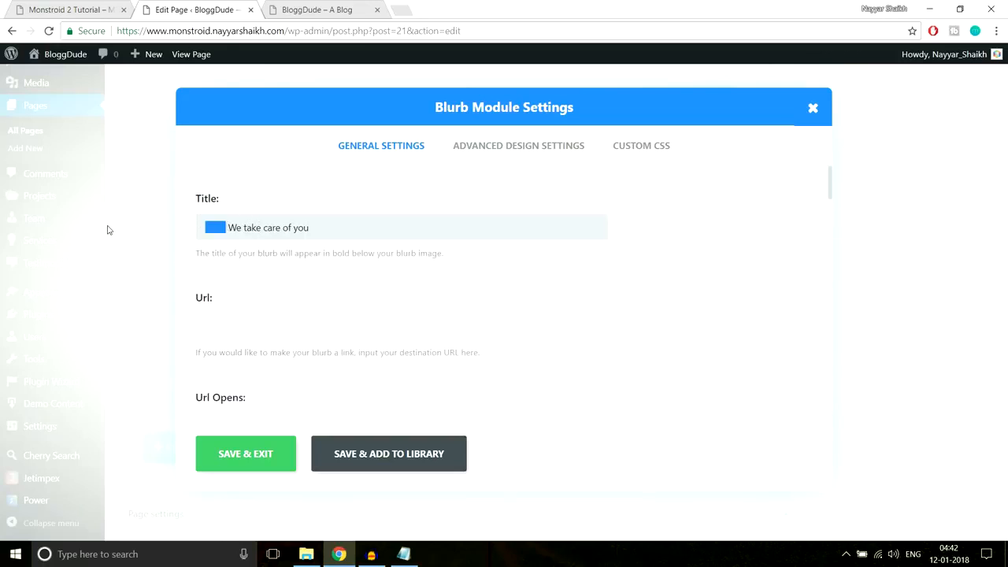
pyautogui.press('BackSpace')
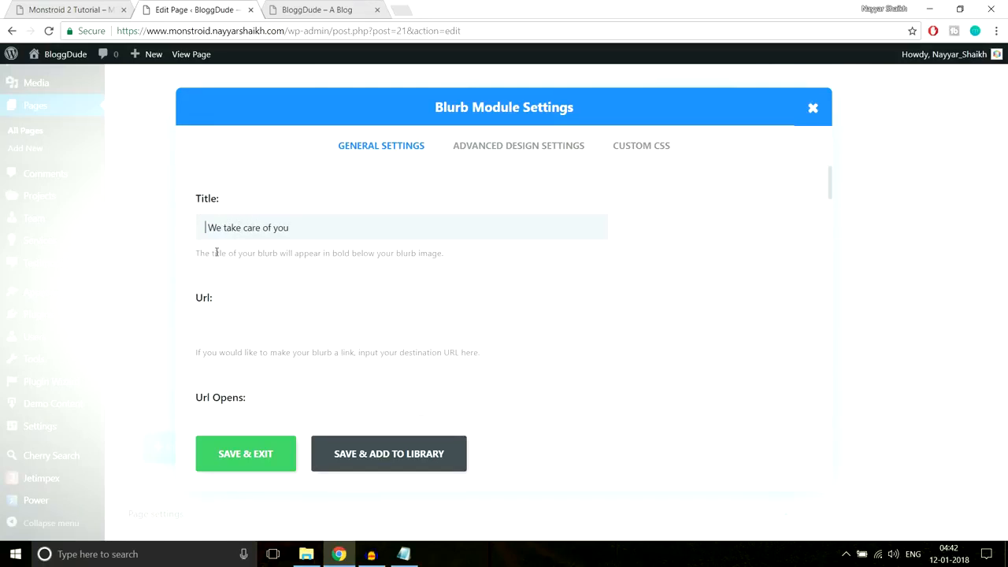
pyautogui.scroll(-6, 664, 360)
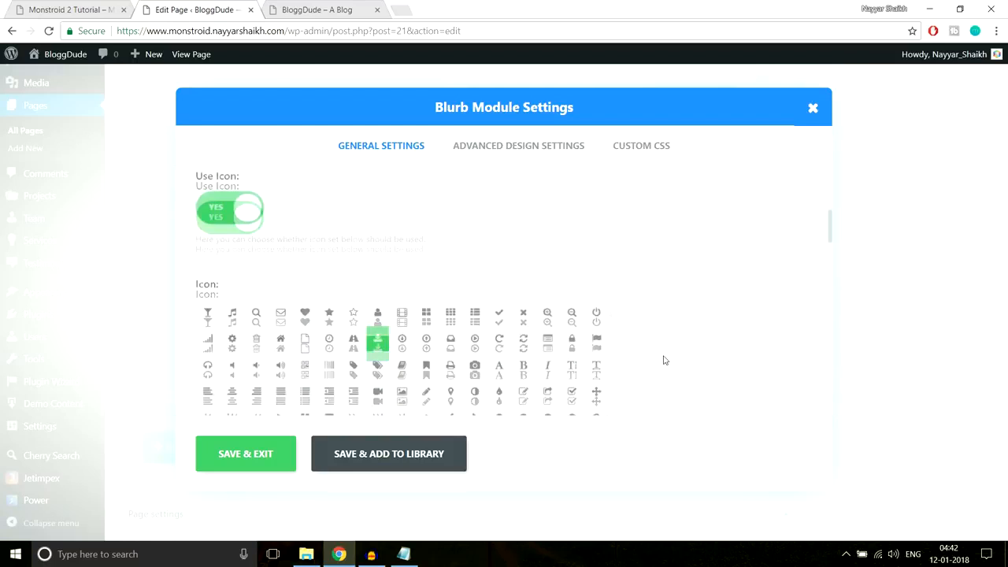
pyautogui.click(376, 333)
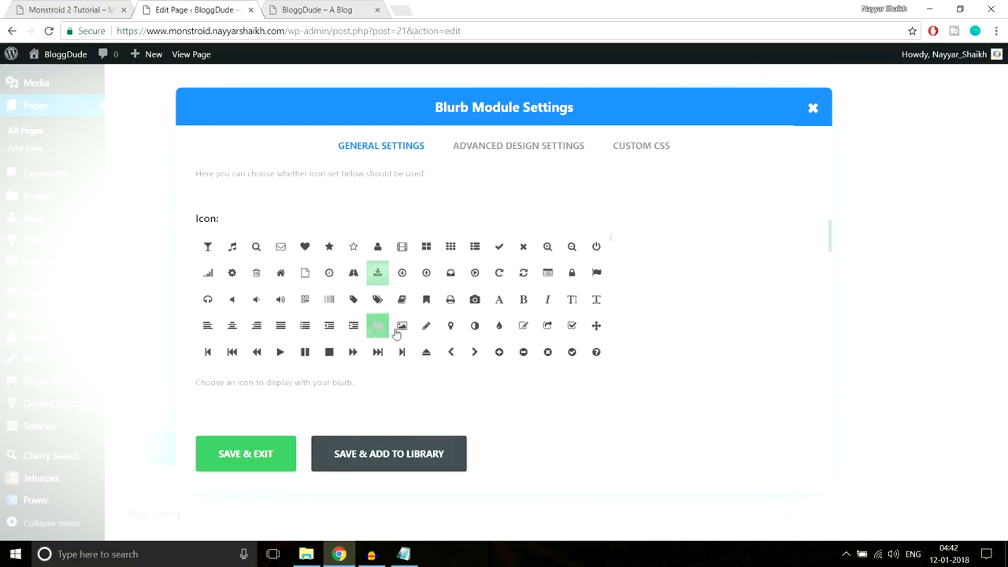
pyautogui.click(265, 452)
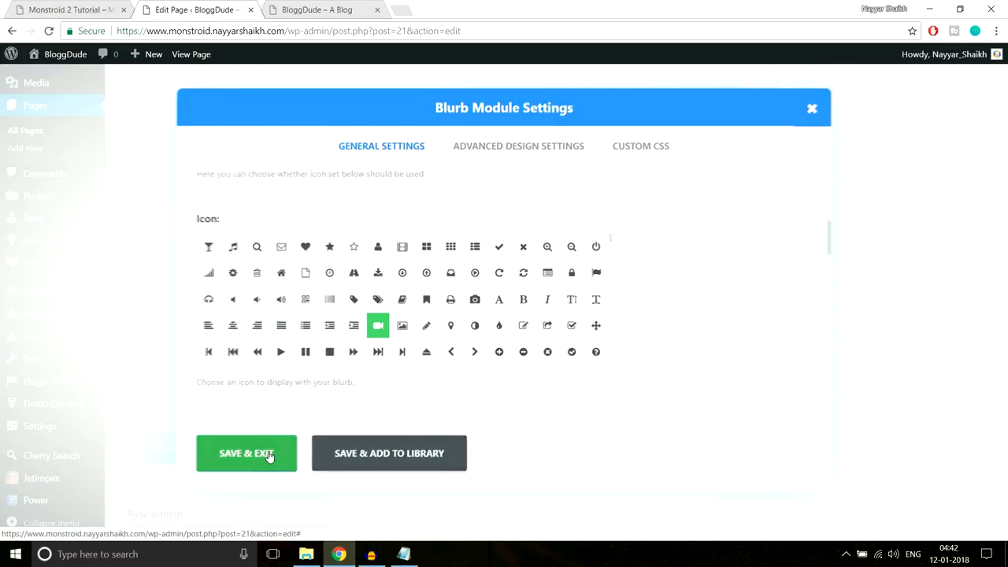
pyautogui.scroll(12, 940, 365)
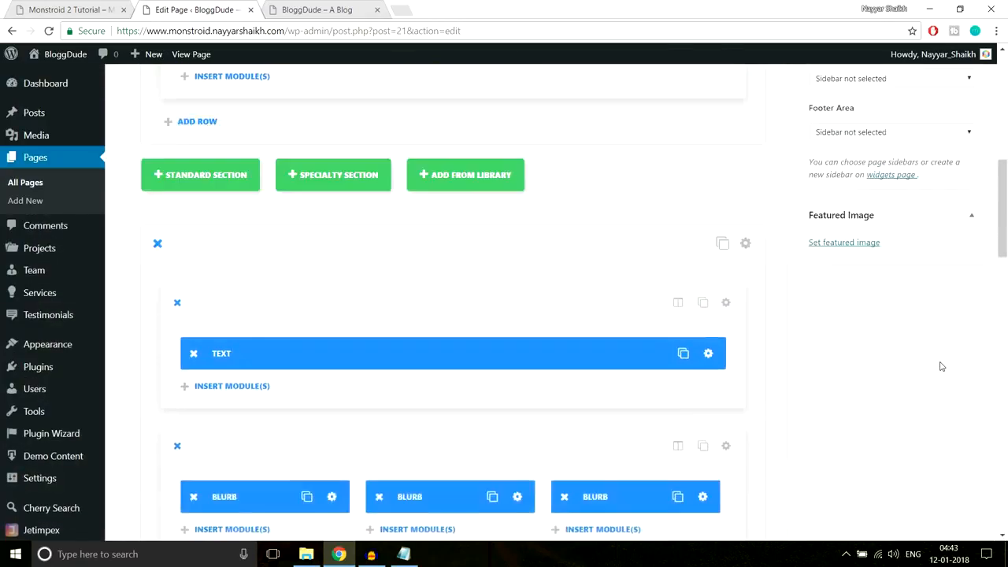
# - Update the homepage and reload the live site
pyautogui.scroll(3, 963, 260)
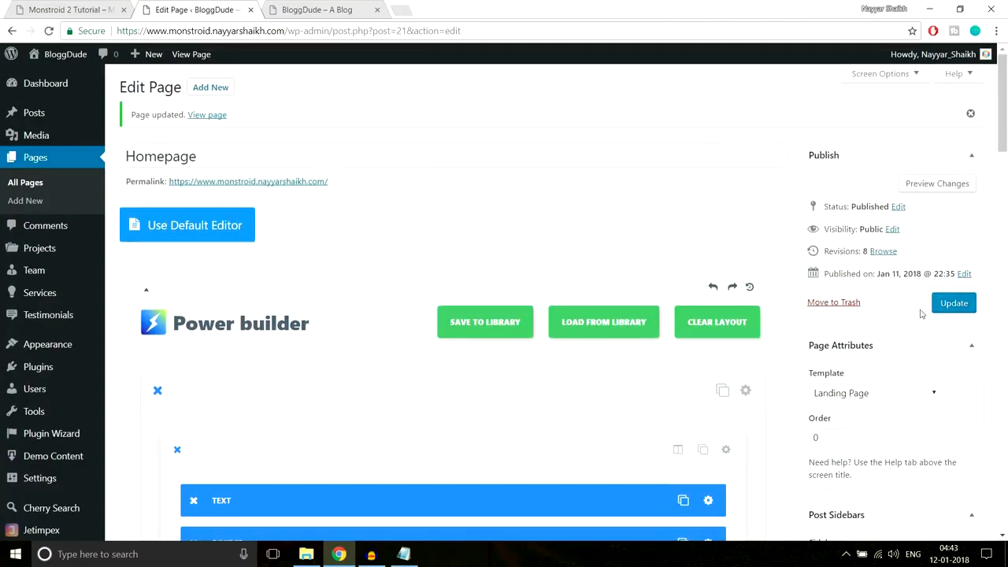
pyautogui.click(955, 305)
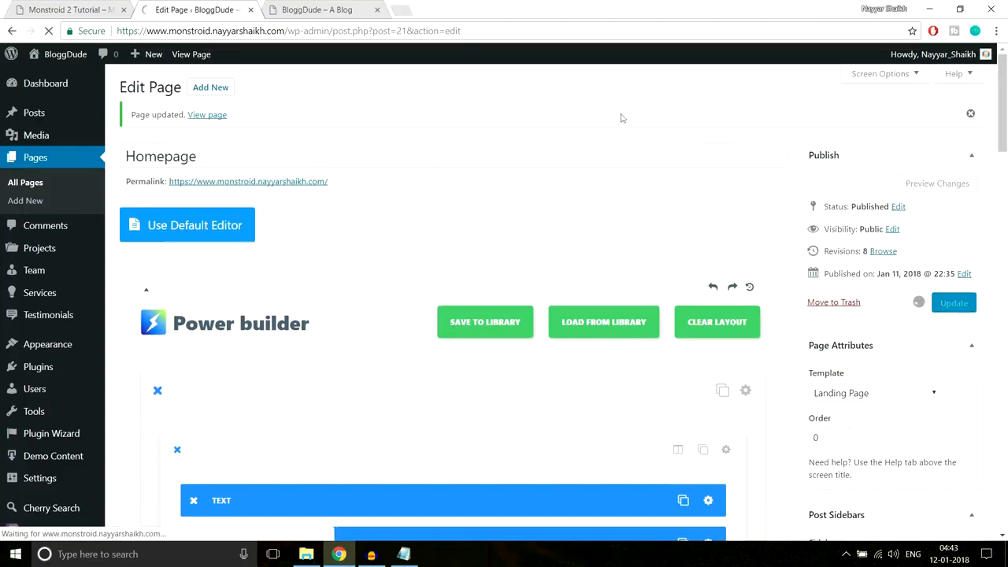
pyautogui.click(329, 11)
pyautogui.click(329, 36)
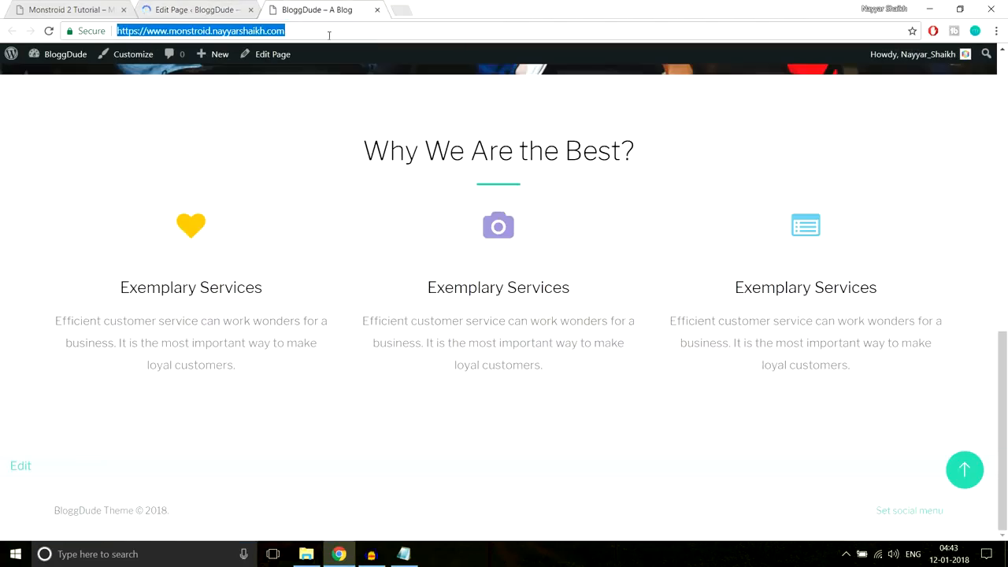
pyautogui.press('Return')
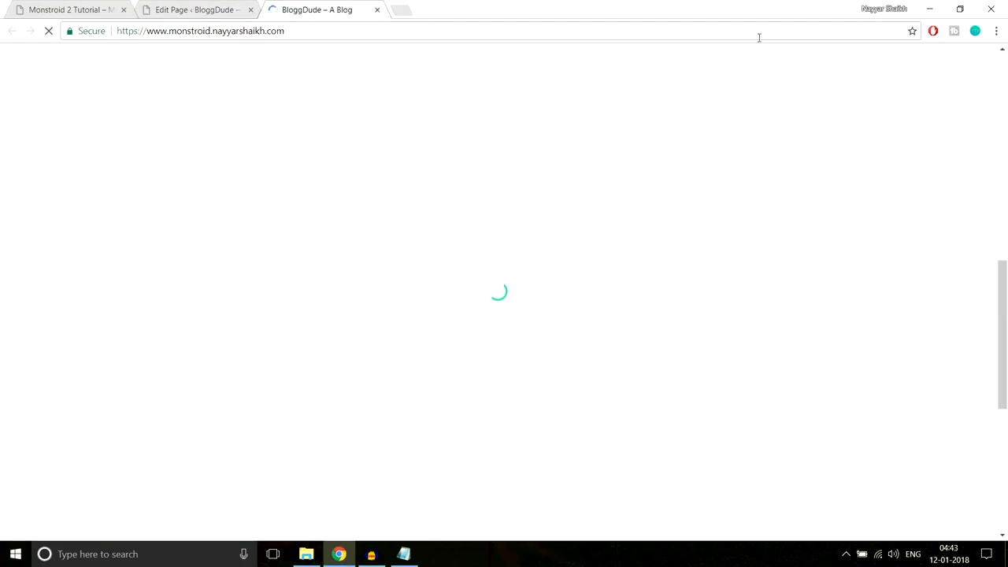
# - Inspect the live We Believe section, selecting its text to reveal the invisible lines
pyautogui.scroll(-6, 921, 261)
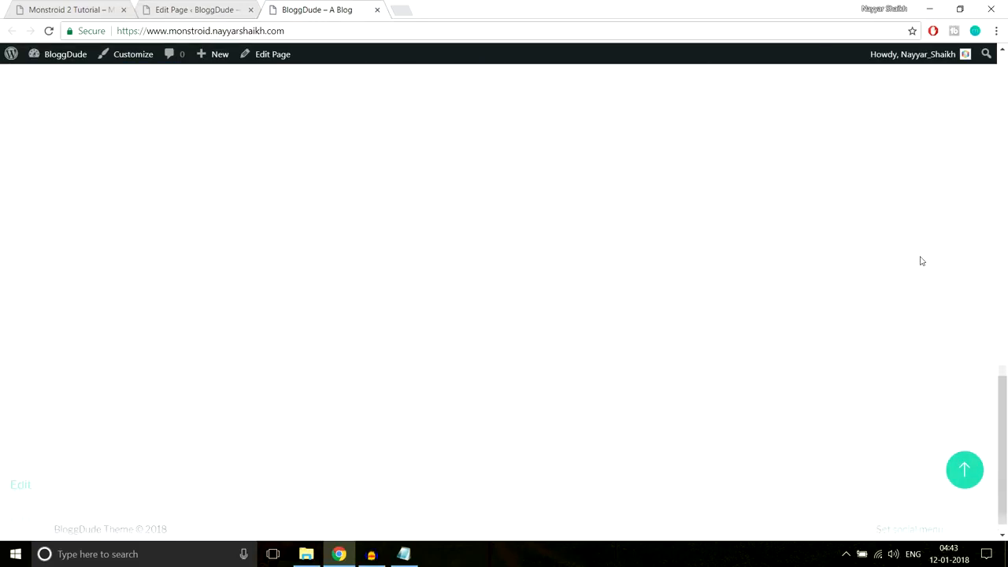
pyautogui.scroll(4, 919, 258)
pyautogui.scroll(-2, 715, 245)
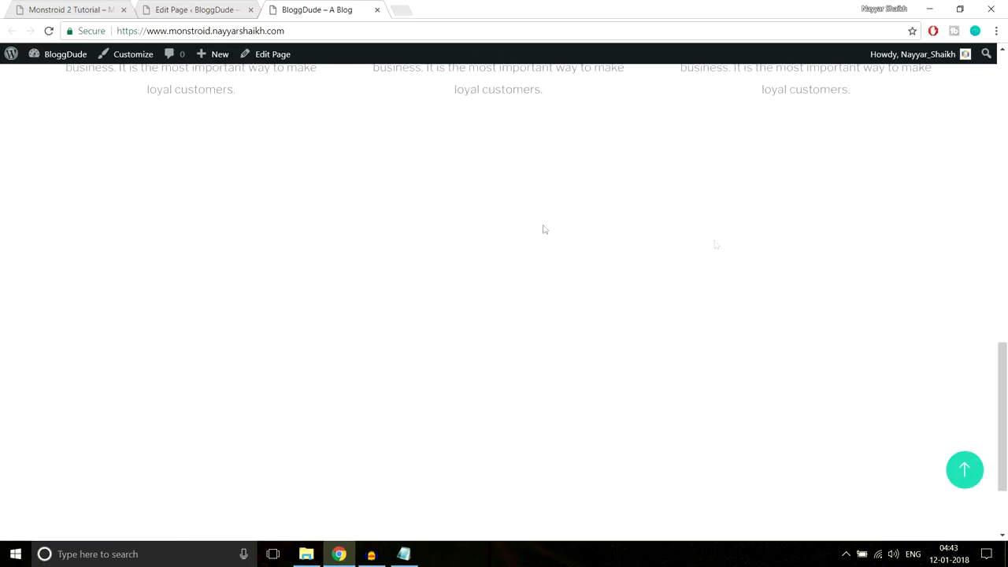
pyautogui.moveTo(137, 181); pyautogui.dragTo(784, 497)
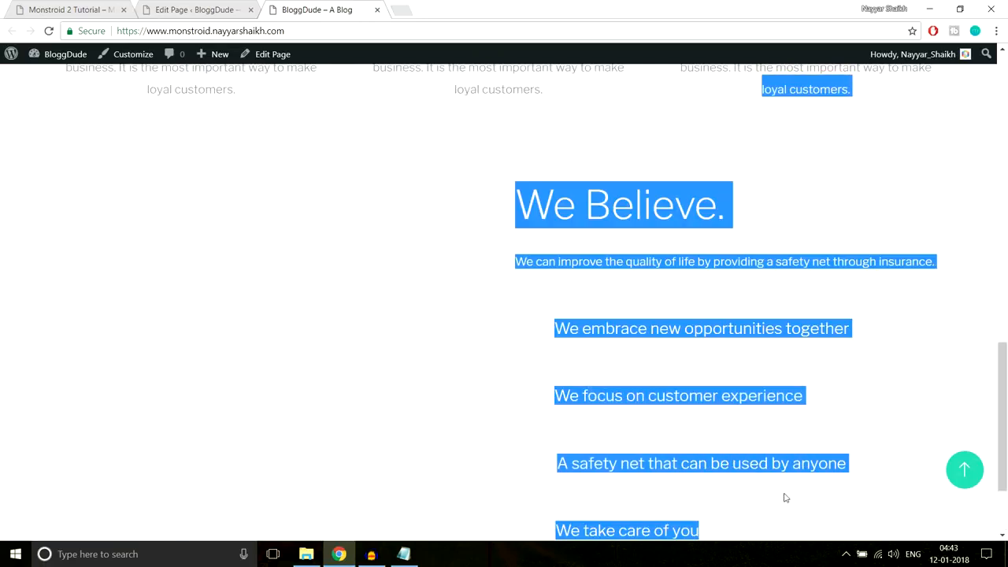
pyautogui.scroll(-2, 814, 441)
pyautogui.click(790, 411)
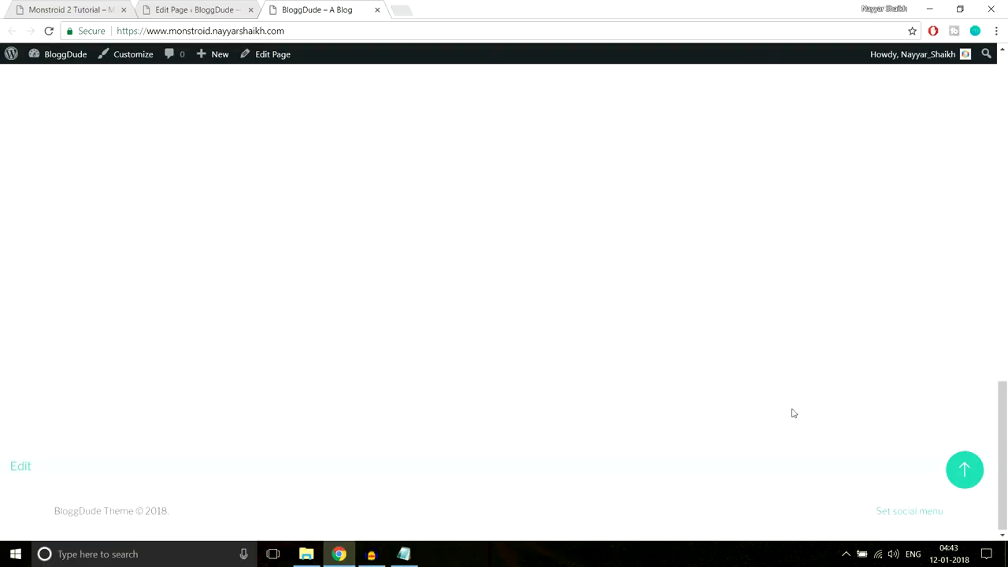
pyautogui.scroll(3, 783, 394)
pyautogui.moveTo(527, 255); pyautogui.dragTo(784, 494)
pyautogui.scroll(1, 645, 287)
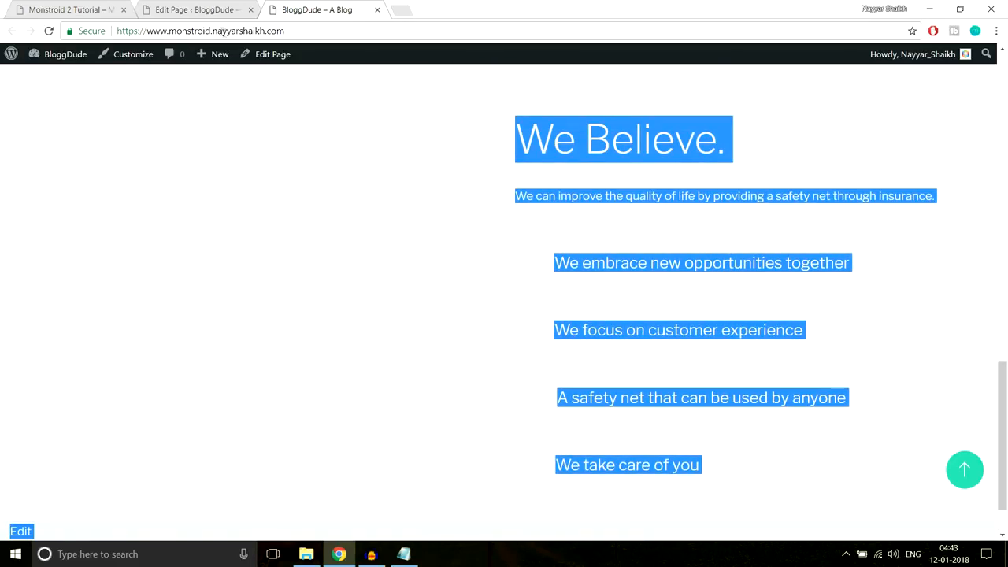
# - Compare with the Monstroid 2 demo's We Believe section, then return to the page editor
pyautogui.click(78, 9)
pyautogui.scroll(2, 692, 283)
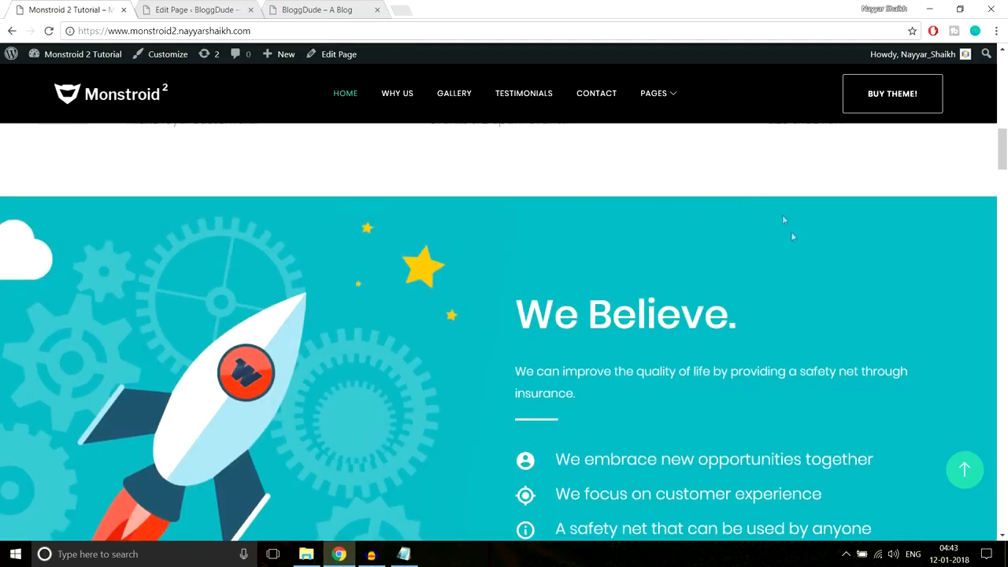
pyautogui.scroll(-2, 750, 258)
pyautogui.scroll(2, 750, 257)
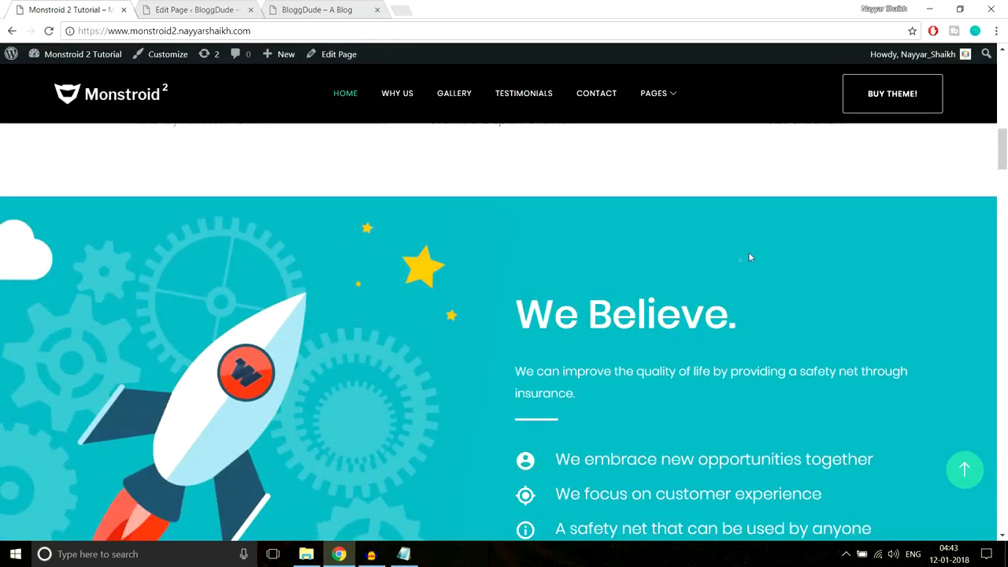
pyautogui.scroll(-2, 331, 321)
pyautogui.scroll(2, 329, 316)
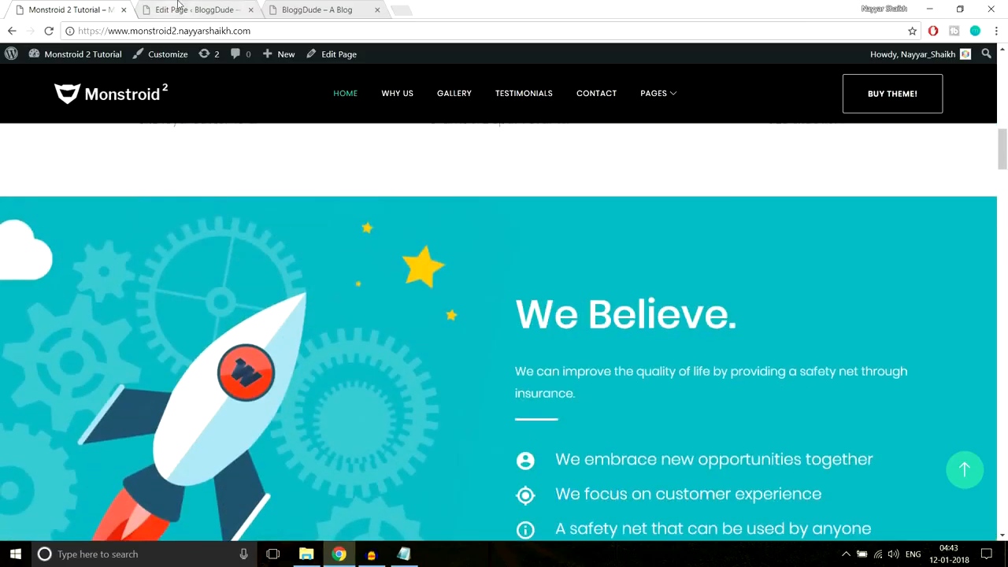
pyautogui.click(175, 6)
# - Upload Home-1.jpg and set it as the We Believe section's background image
pyautogui.scroll(-14, 631, 237)
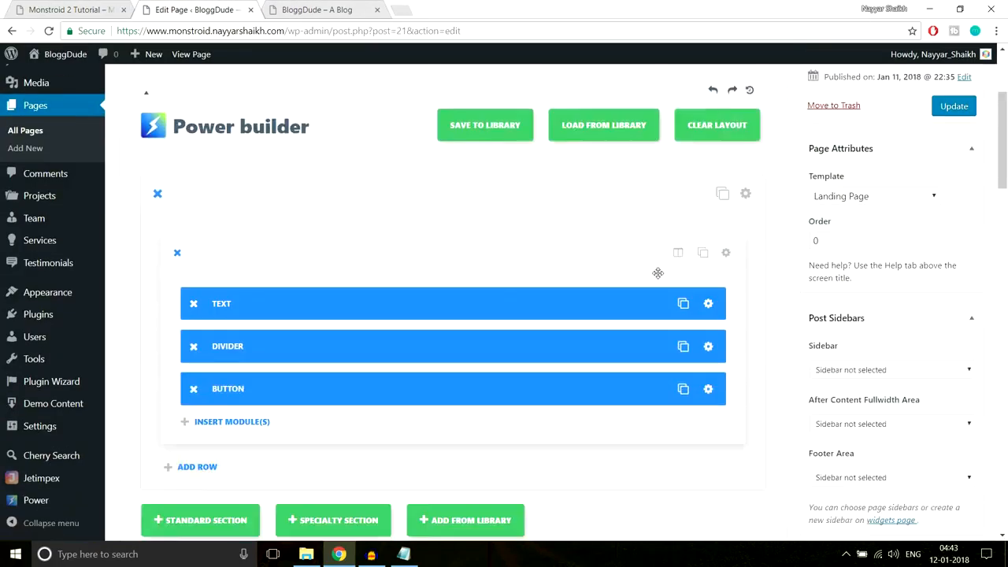
pyautogui.scroll(4, 688, 284)
pyautogui.scroll(-9, 687, 284)
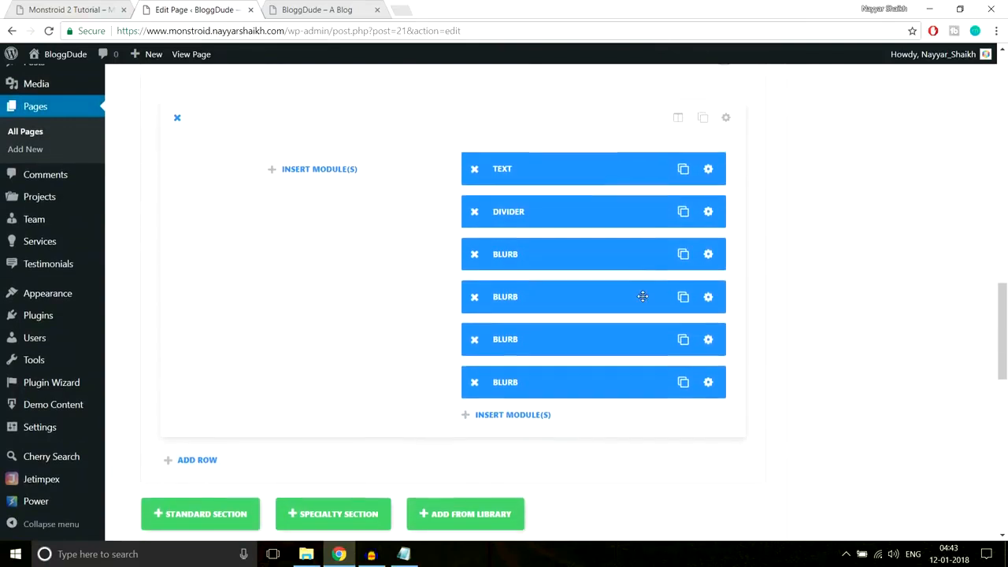
pyautogui.scroll(1, 643, 294)
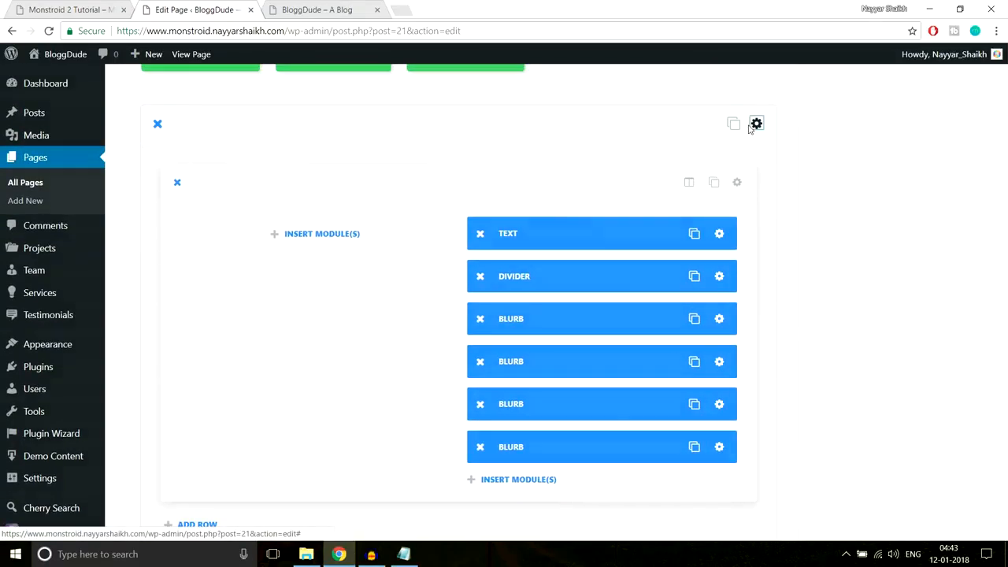
pyautogui.click(748, 124)
pyautogui.click(569, 233)
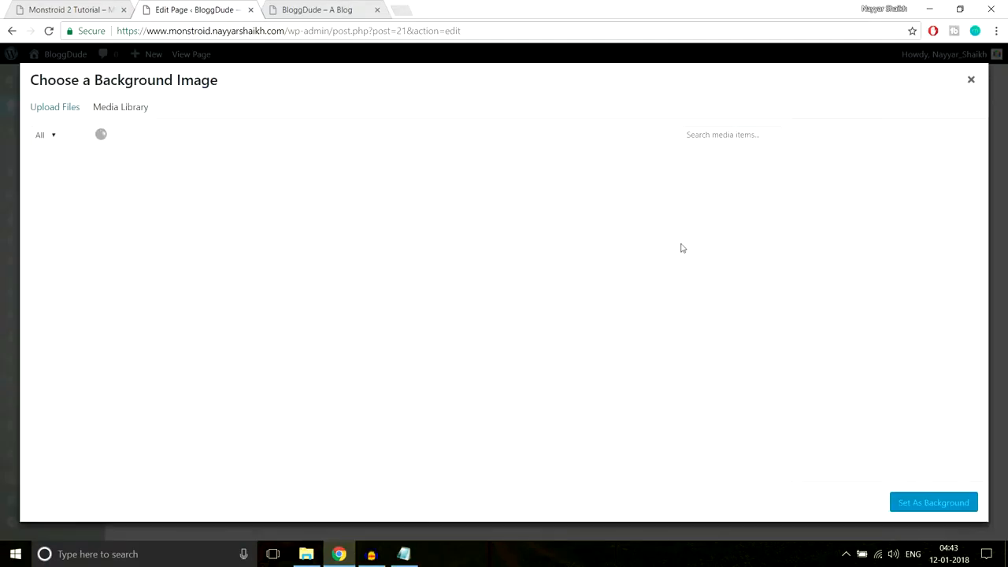
pyautogui.click(52, 105)
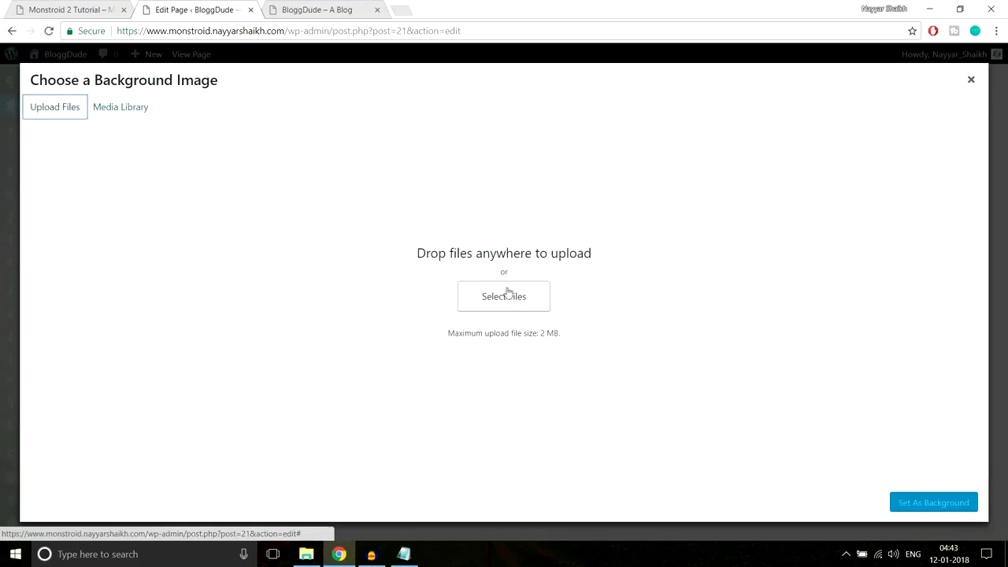
pyautogui.click(502, 302)
pyautogui.scroll(-1, 306, 236)
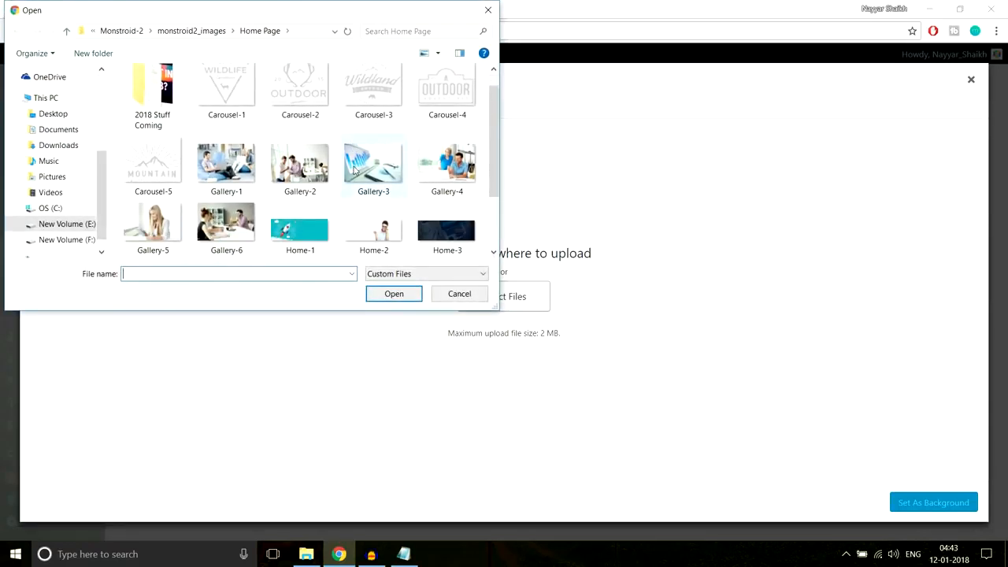
pyautogui.click(310, 249)
pyautogui.click(372, 293)
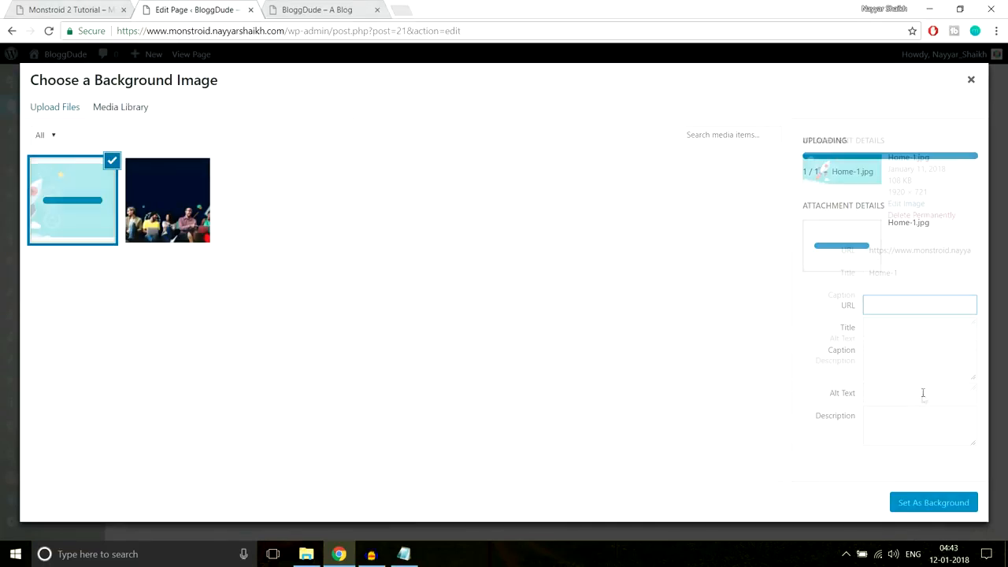
pyautogui.click(934, 504)
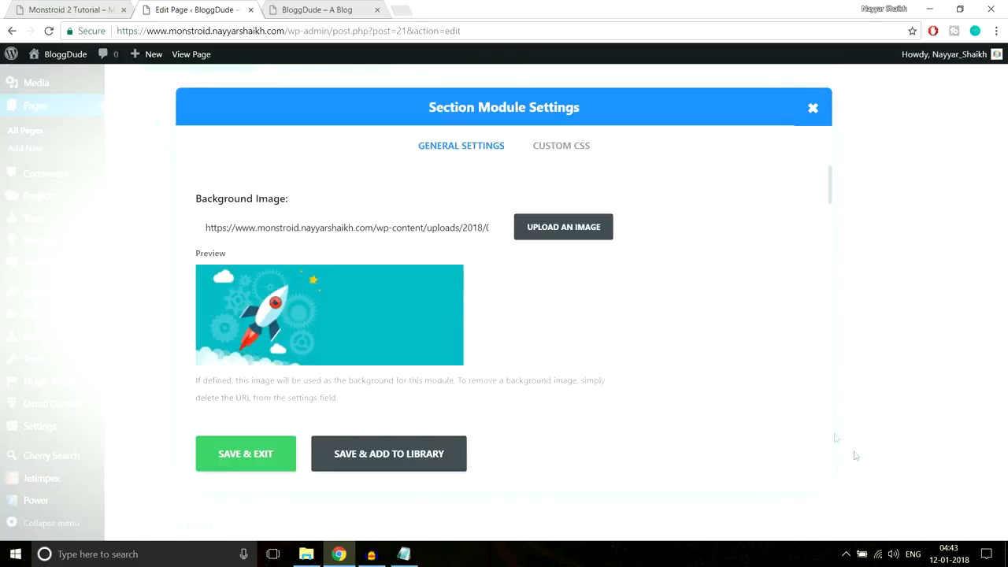
# - Set the section's top and bottom padding to 90px
pyautogui.scroll(-10, 693, 325)
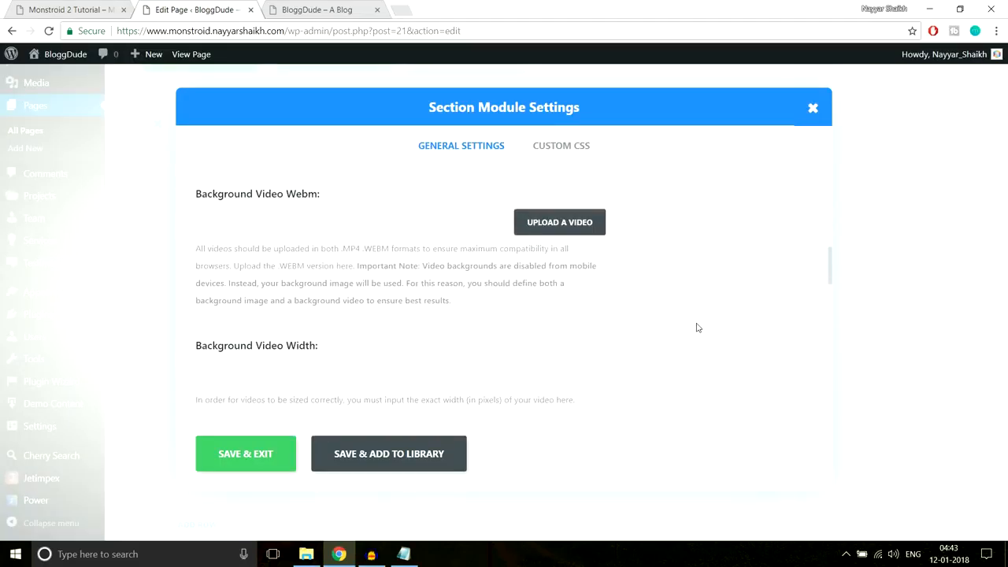
pyautogui.scroll(-6, 696, 326)
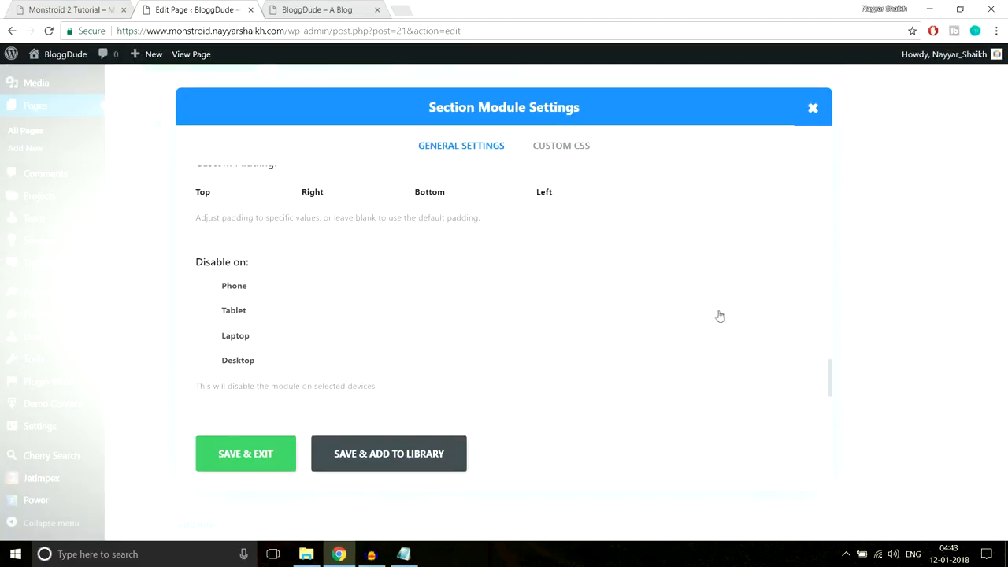
pyautogui.scroll(2, 718, 317)
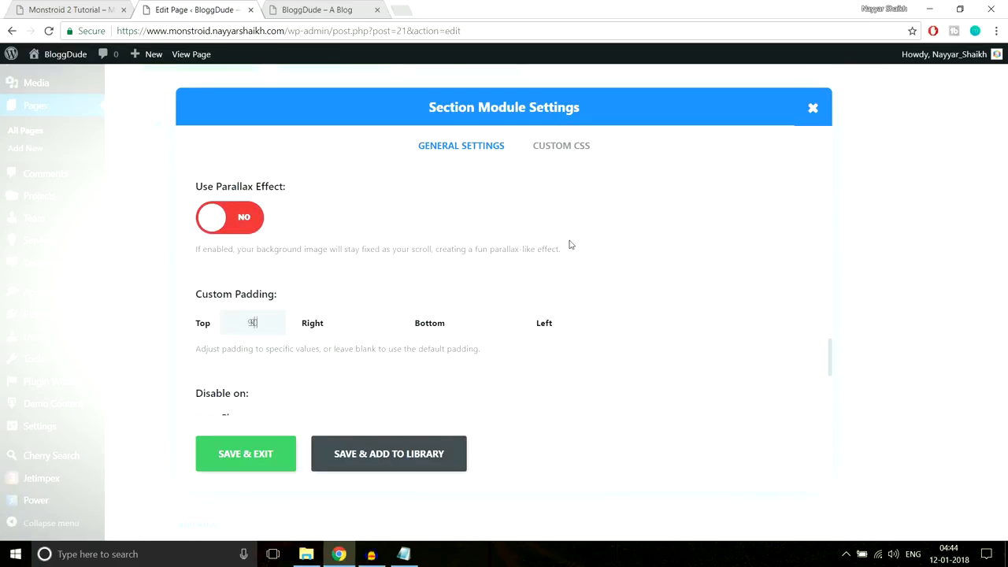
pyautogui.click(485, 322)
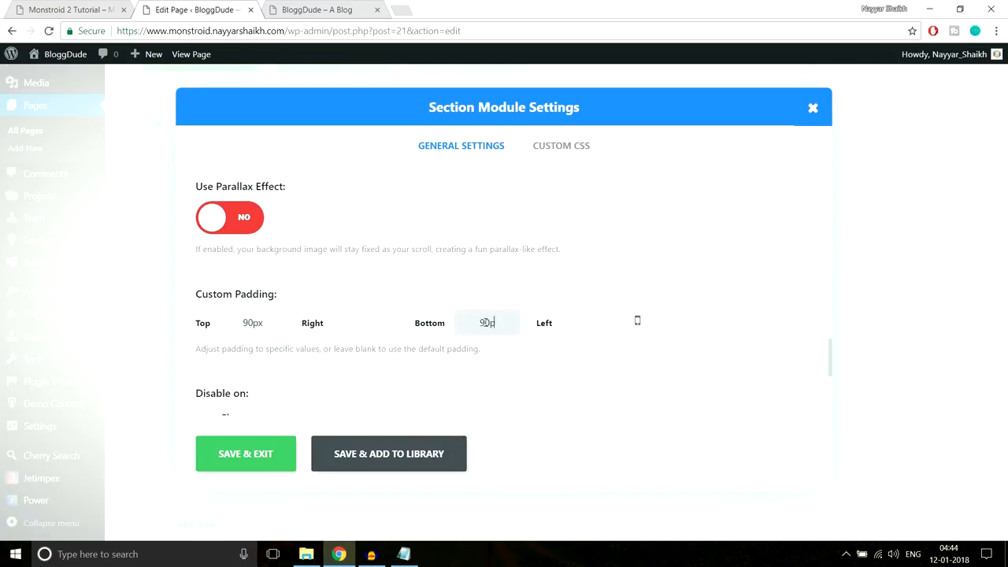
# - Save the section settings, update the page, and reload the live site
pyautogui.click(241, 457)
pyautogui.scroll(10, 916, 326)
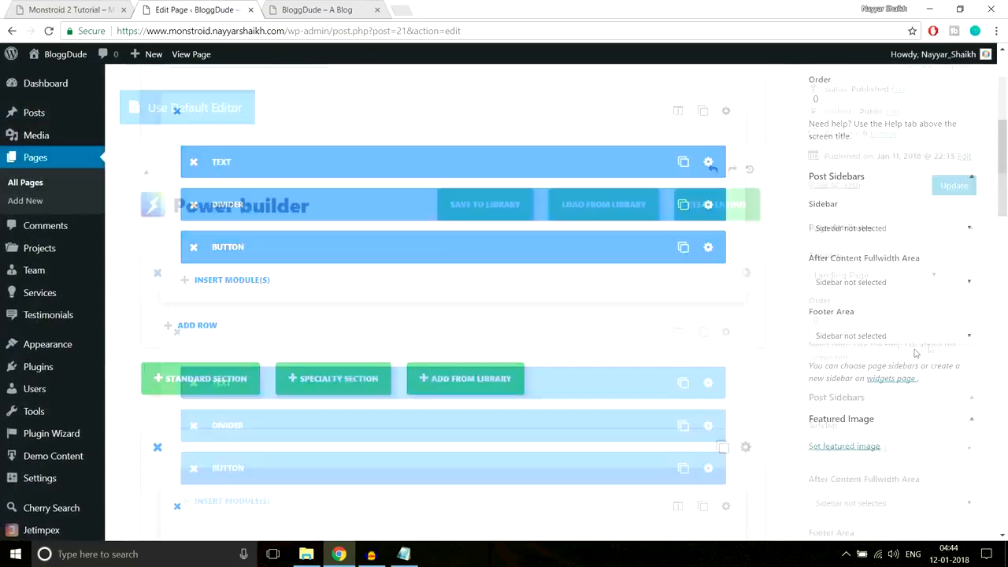
pyautogui.click(965, 244)
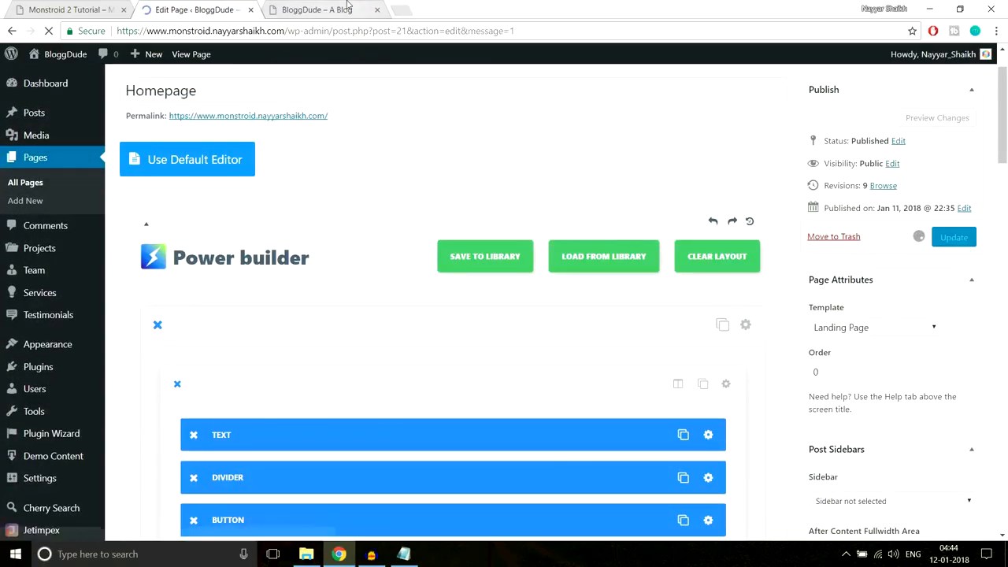
pyautogui.click(350, 9)
pyautogui.click(353, 30)
pyautogui.press('Return')
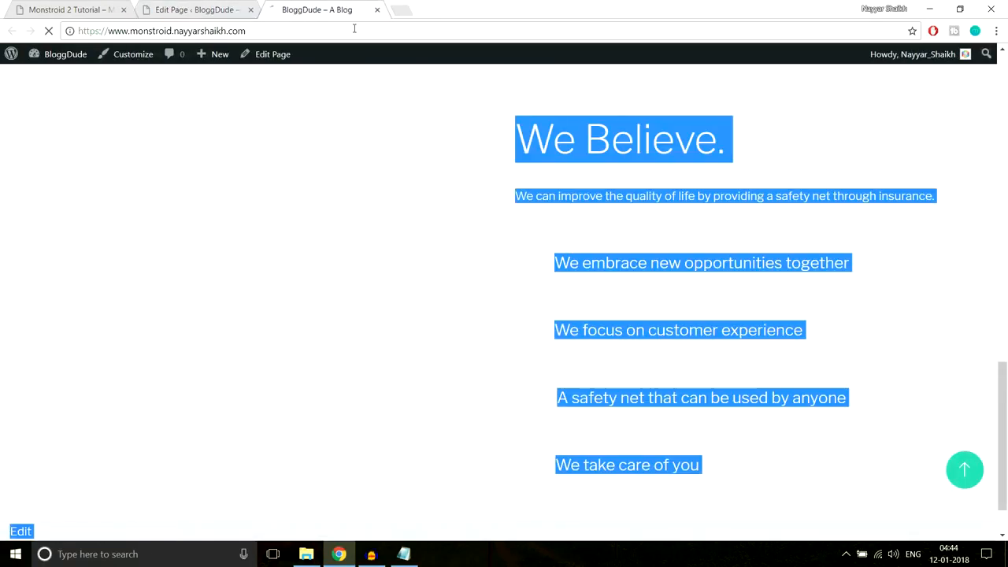
pyautogui.scroll(-3, 785, 266)
pyautogui.scroll(2, 785, 267)
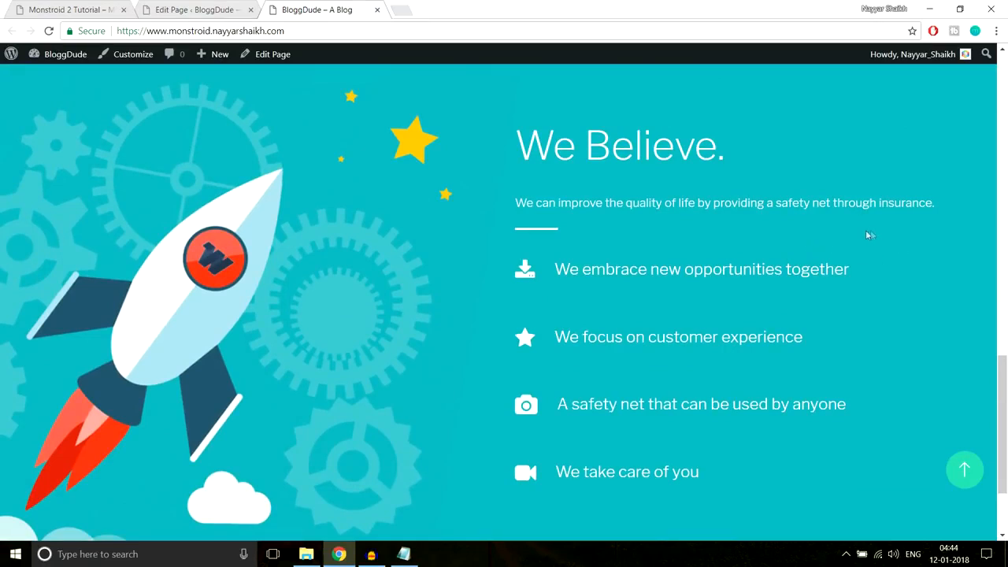
# - Compare the demo's 'We embrace new opportunities together' and 'We focus on customer experience' lines with the live site
pyautogui.click(124, 5)
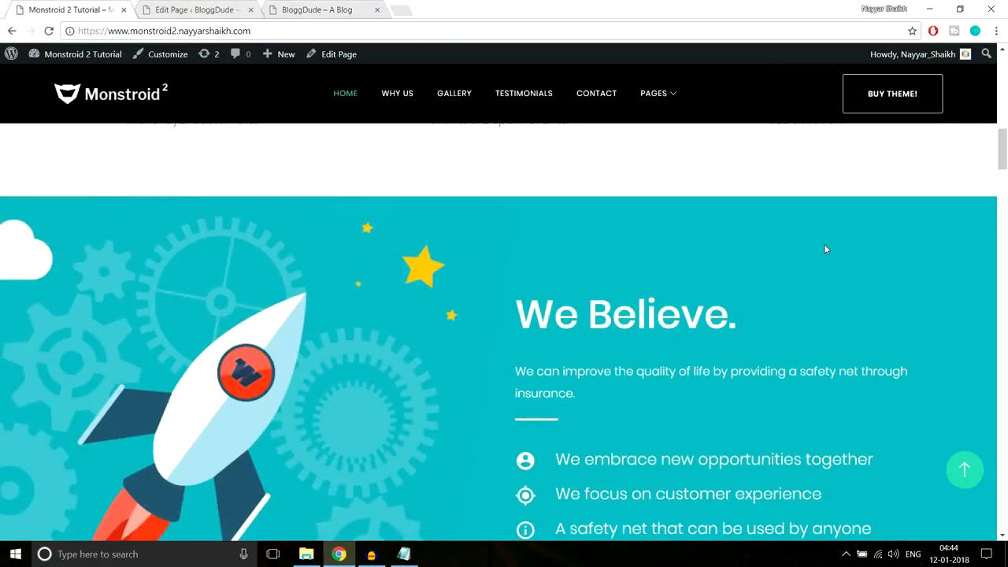
pyautogui.scroll(-3, 823, 244)
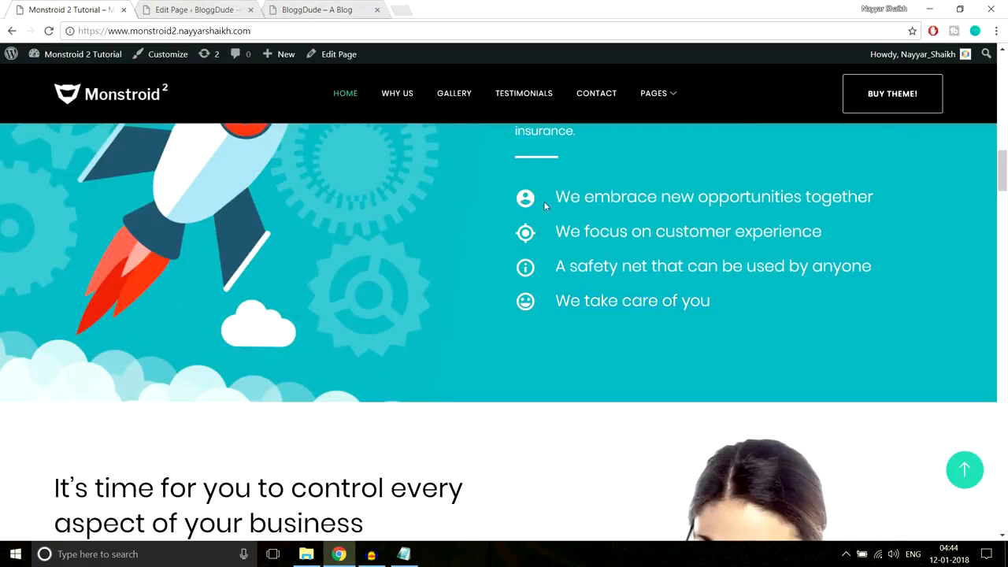
pyautogui.moveTo(544, 200); pyautogui.dragTo(885, 200)
pyautogui.moveTo(544, 230); pyautogui.dragTo(865, 227)
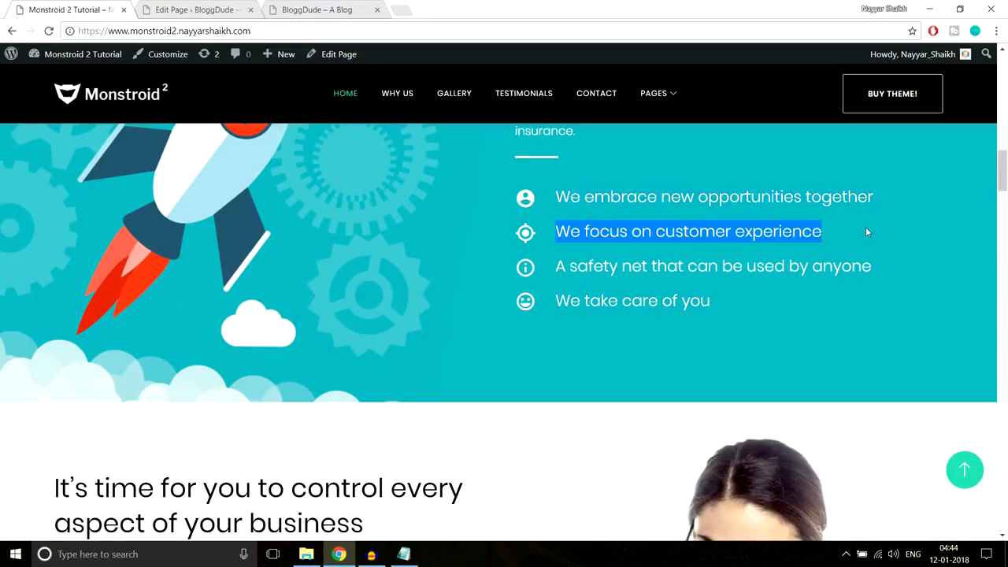
pyautogui.click(322, 7)
pyautogui.scroll(-1, 622, 288)
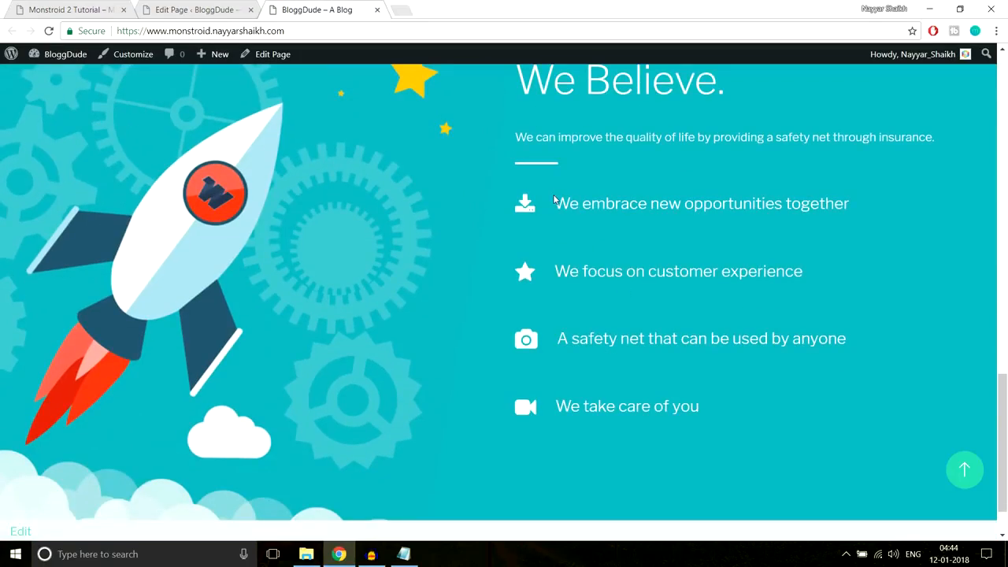
pyautogui.scroll(2, 592, 240)
pyautogui.scroll(-2, 592, 239)
# - Check the page editor, live site and demo again, ending in the page editor
pyautogui.click(229, 13)
pyautogui.scroll(-5, 663, 139)
pyautogui.scroll(-5, 746, 238)
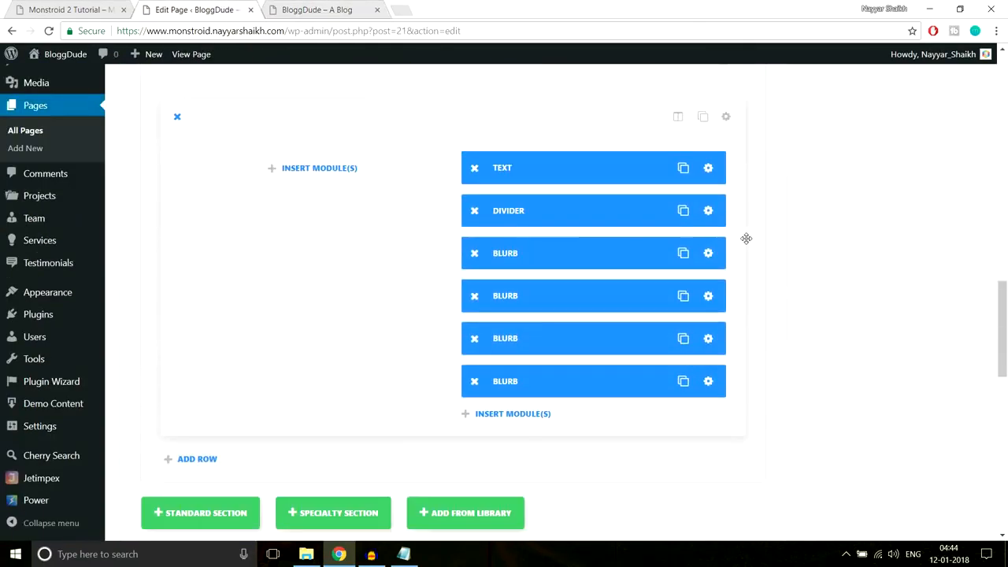
pyautogui.scroll(-1, 738, 261)
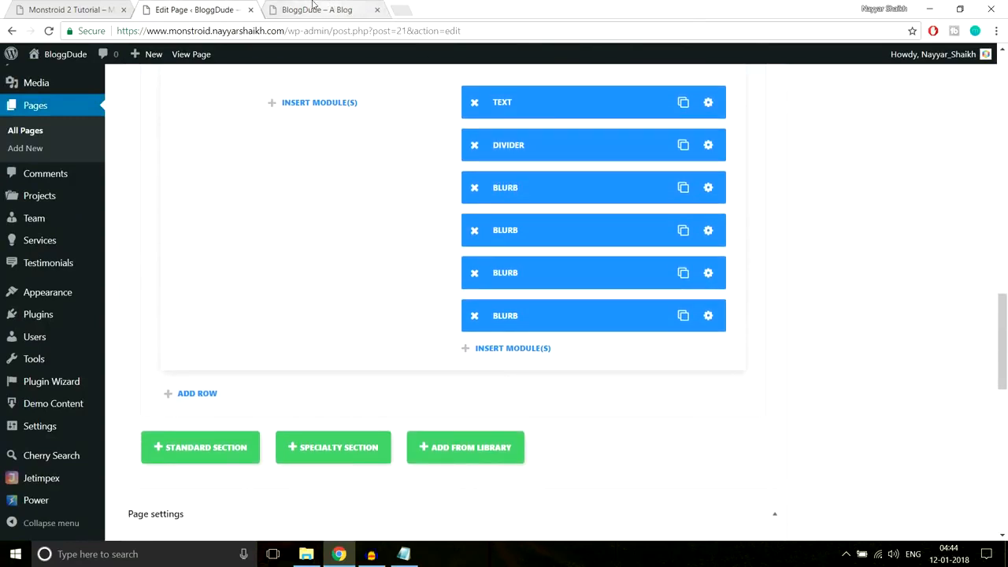
pyautogui.click(317, 9)
pyautogui.click(98, 8)
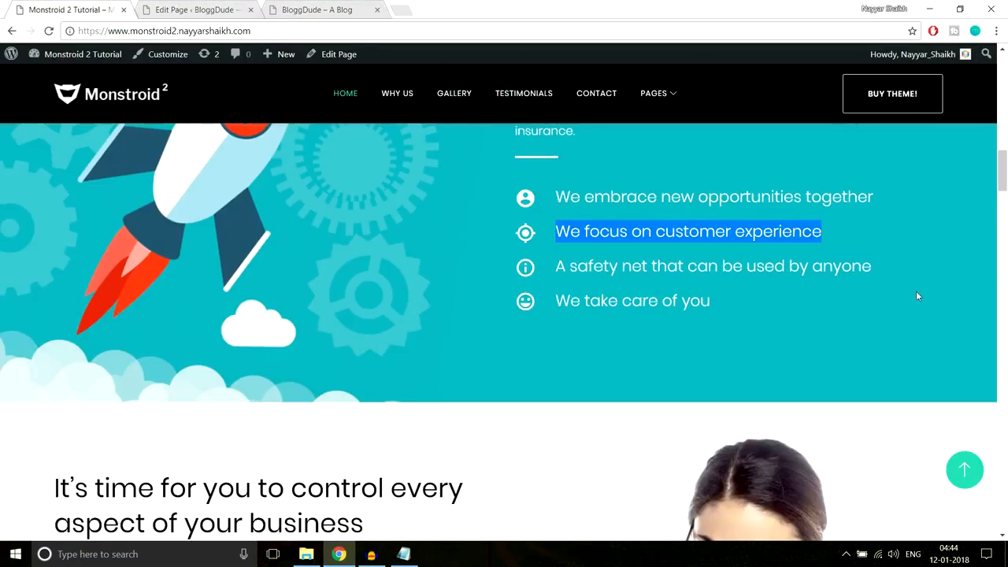
pyautogui.click(197, 9)
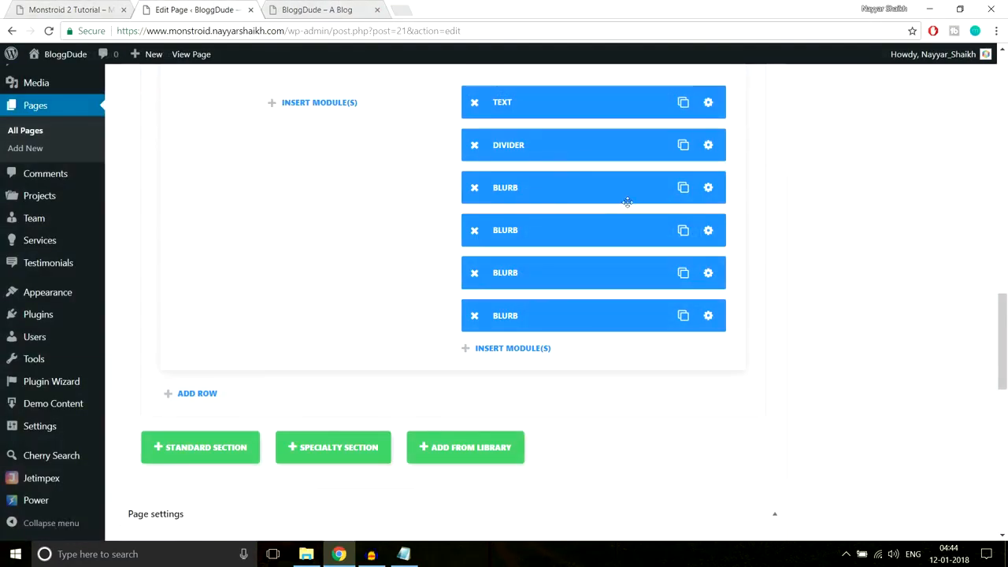
# - Give the first blurb a 5px bottom custom padding in its advanced design settings
pyautogui.click(708, 188)
pyautogui.scroll(-8, 658, 295)
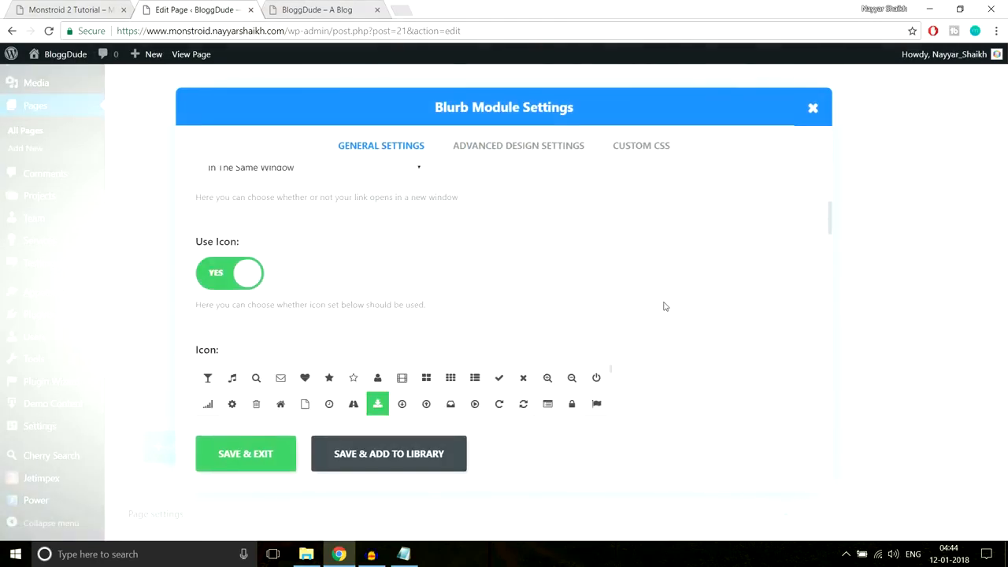
pyautogui.scroll(-15, 664, 307)
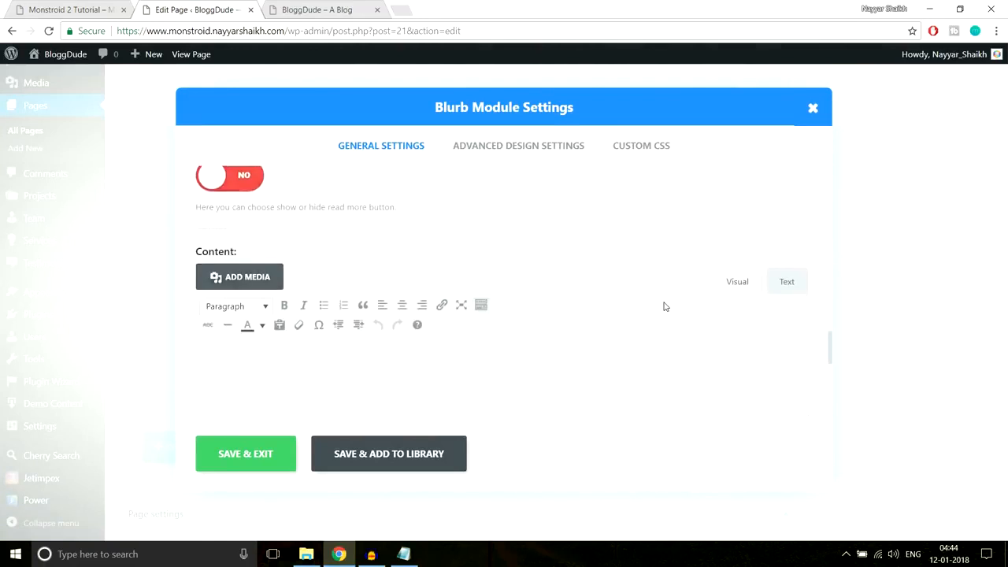
pyautogui.scroll(-3, 665, 311)
pyautogui.scroll(10, 669, 319)
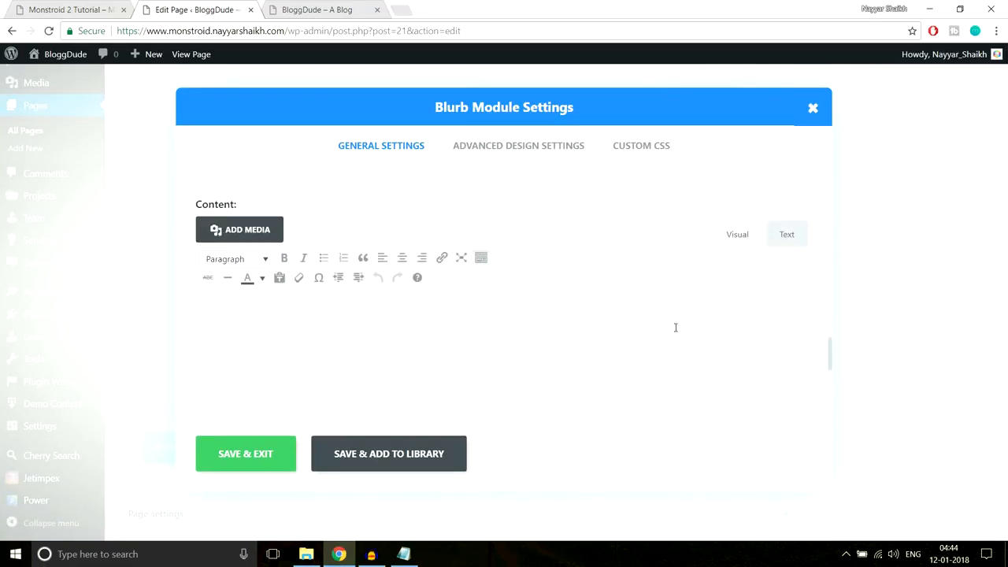
pyautogui.scroll(1, 674, 327)
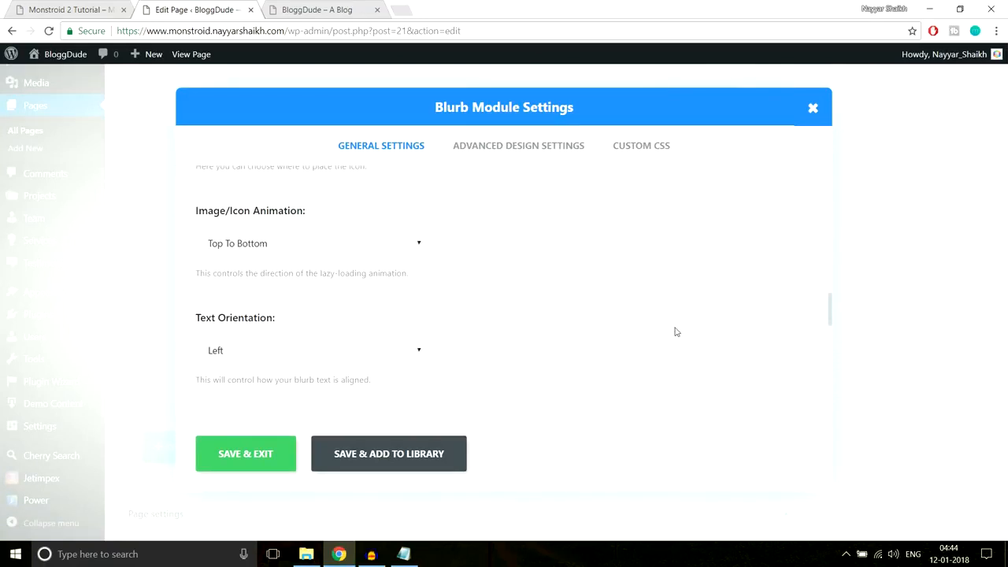
pyautogui.click(536, 152)
pyautogui.scroll(-10, 757, 274)
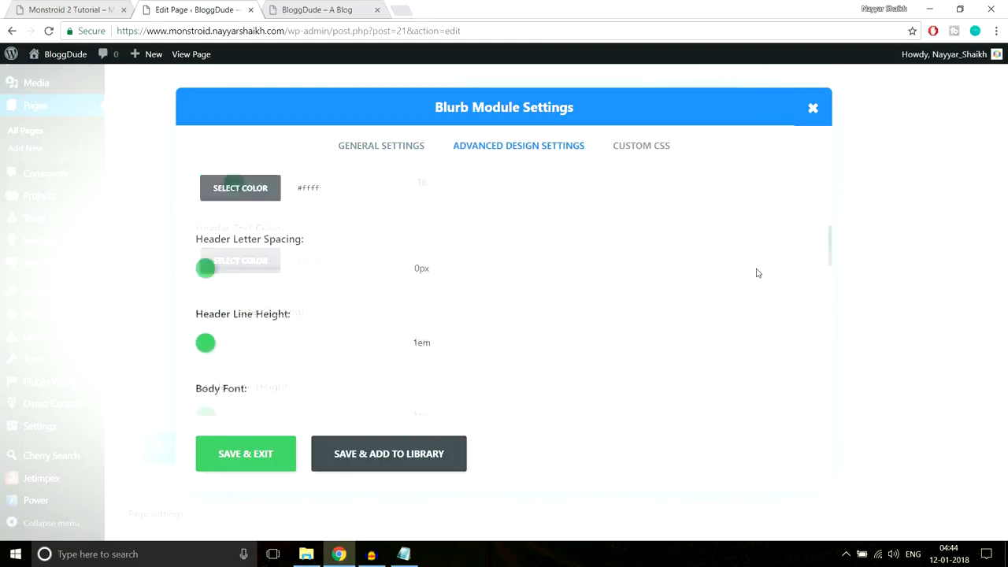
pyautogui.scroll(-8, 757, 274)
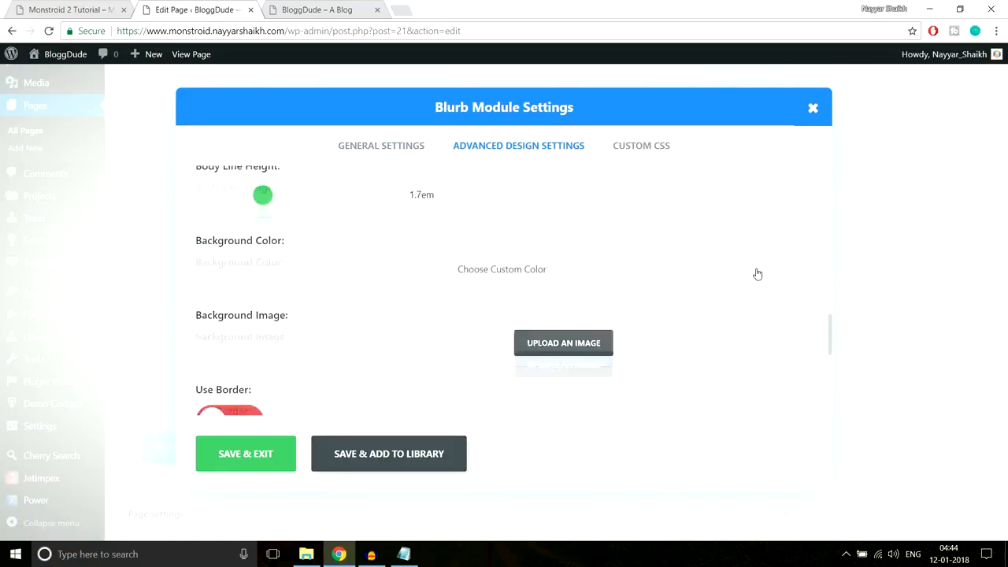
pyautogui.scroll(3, 756, 273)
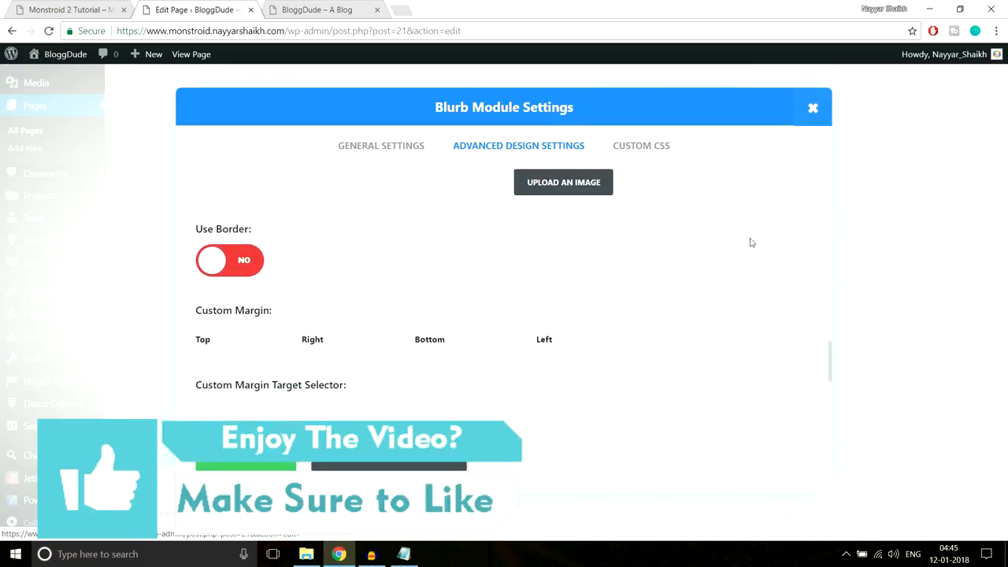
pyautogui.scroll(-3, 751, 242)
pyautogui.scroll(2, 749, 242)
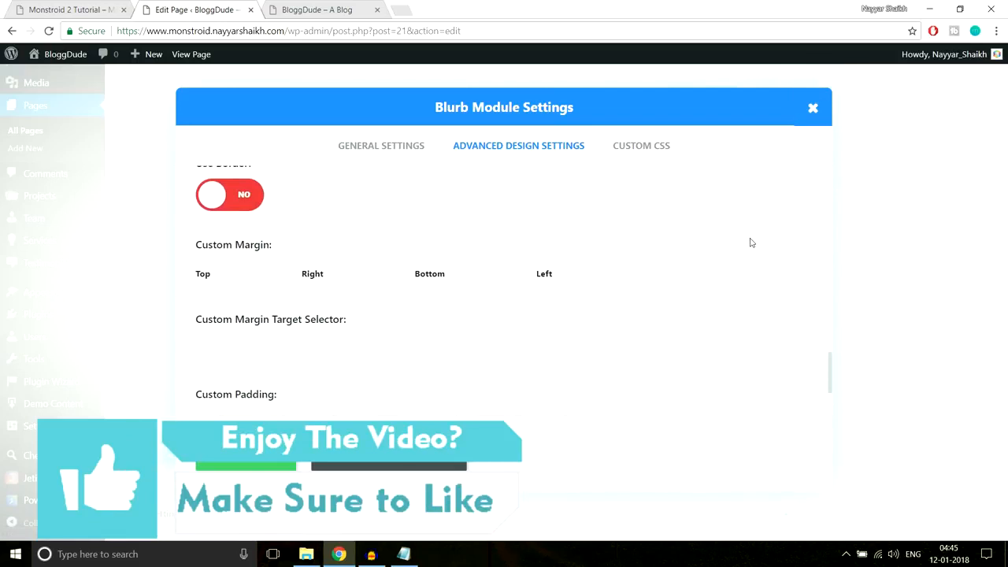
pyautogui.scroll(-2, 750, 243)
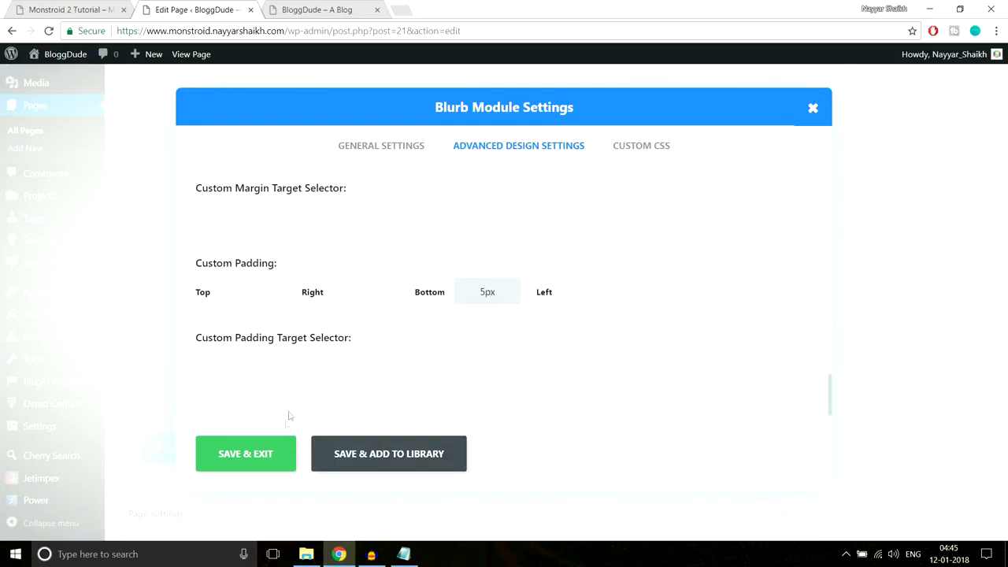
# - Save the blurb settings and update the Homepage
pyautogui.click(241, 468)
pyautogui.scroll(15, 855, 374)
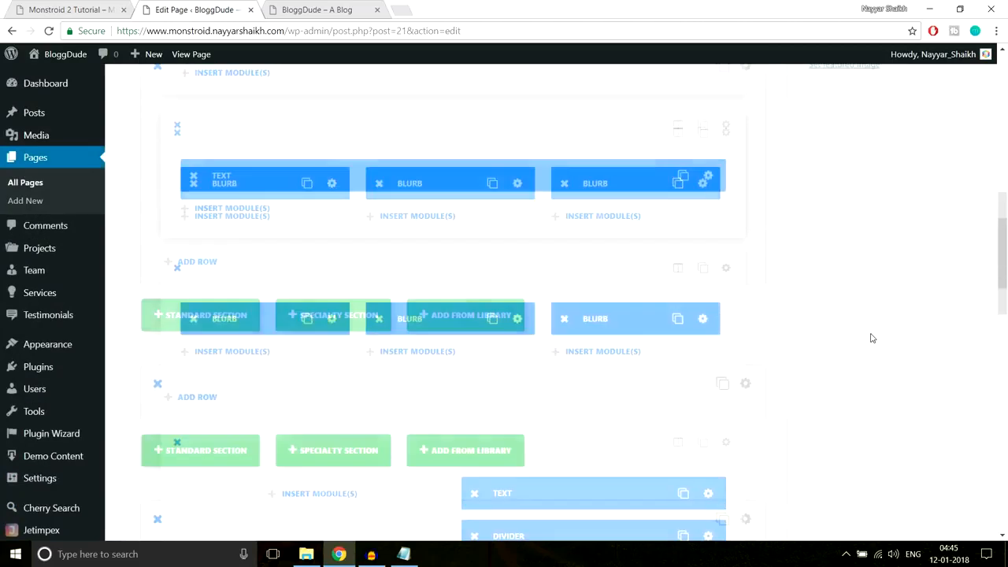
pyautogui.click(953, 304)
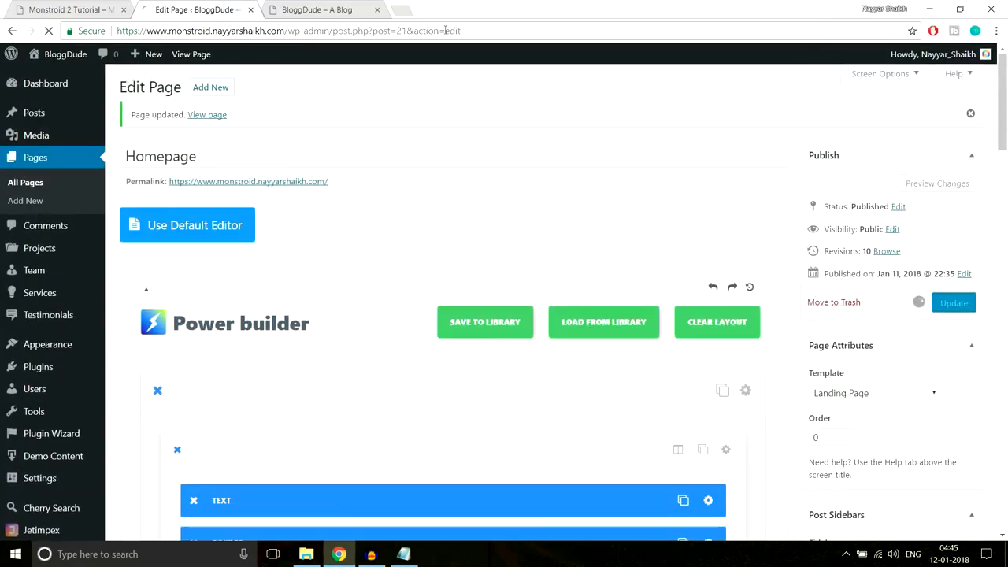
# - Reload the live homepage, then go back to the page editor
pyautogui.click(315, 10)
pyautogui.click(321, 28)
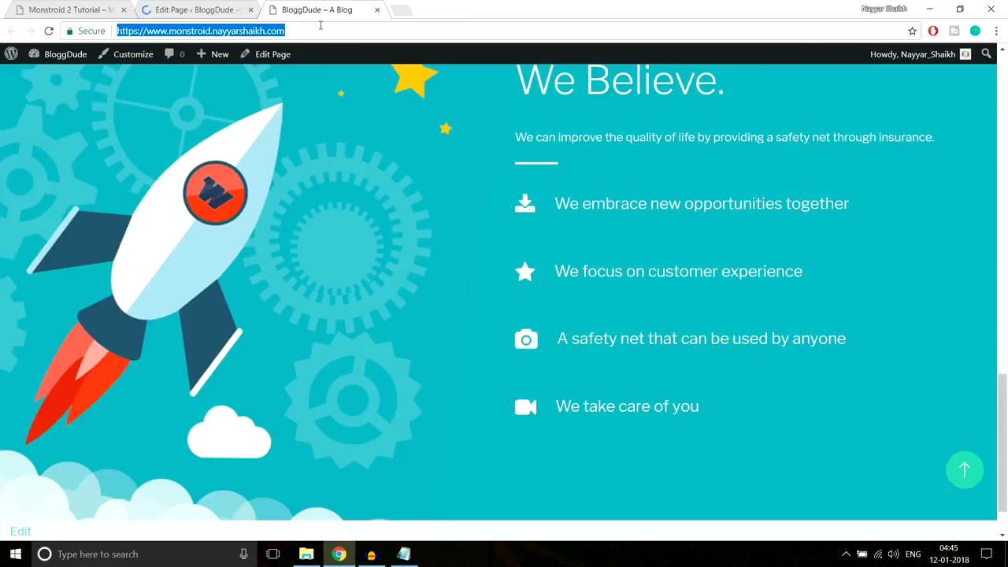
pyautogui.press('Return')
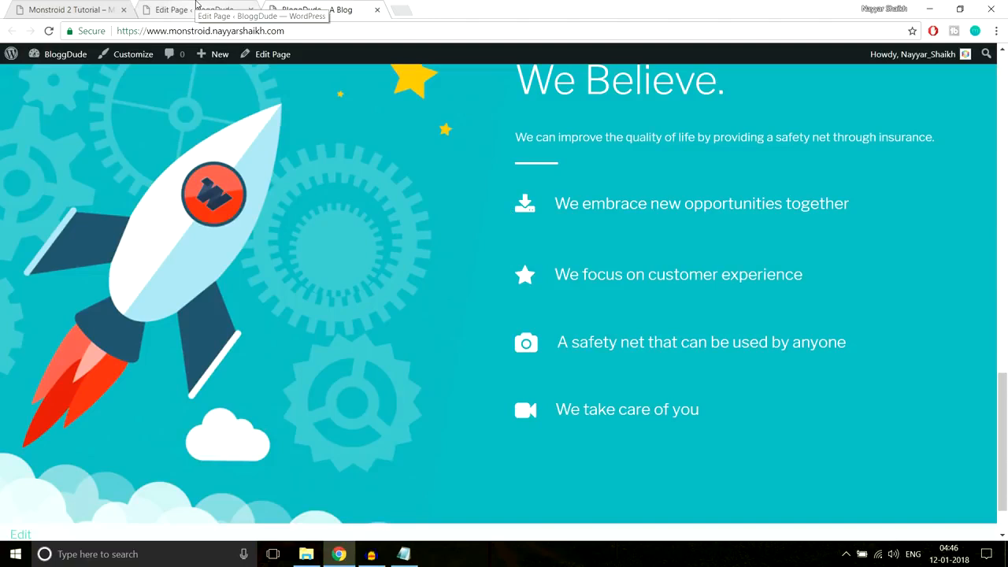
pyautogui.click(196, 6)
pyautogui.scroll(-10, 685, 282)
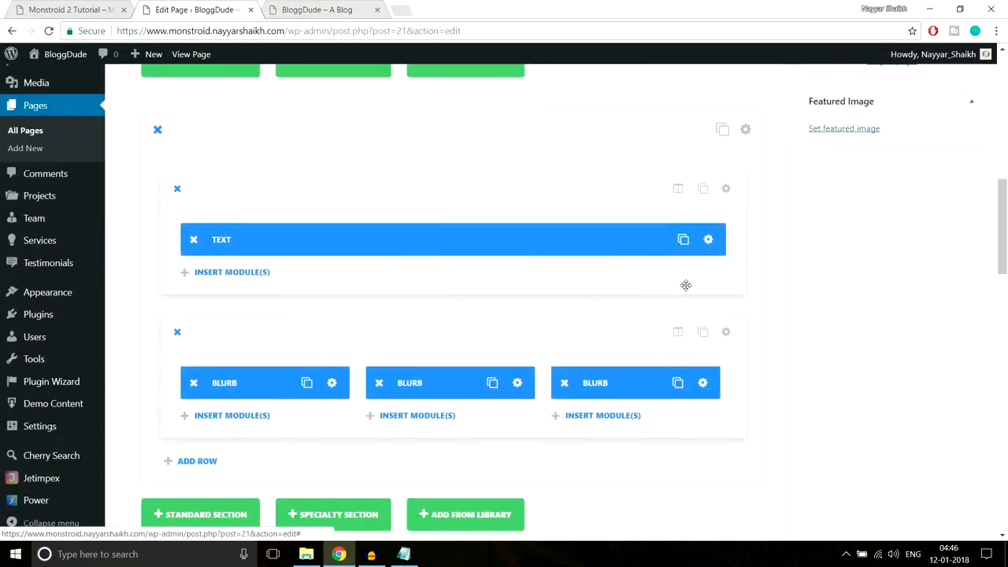
pyautogui.scroll(-6, 691, 284)
pyautogui.scroll(2, 693, 283)
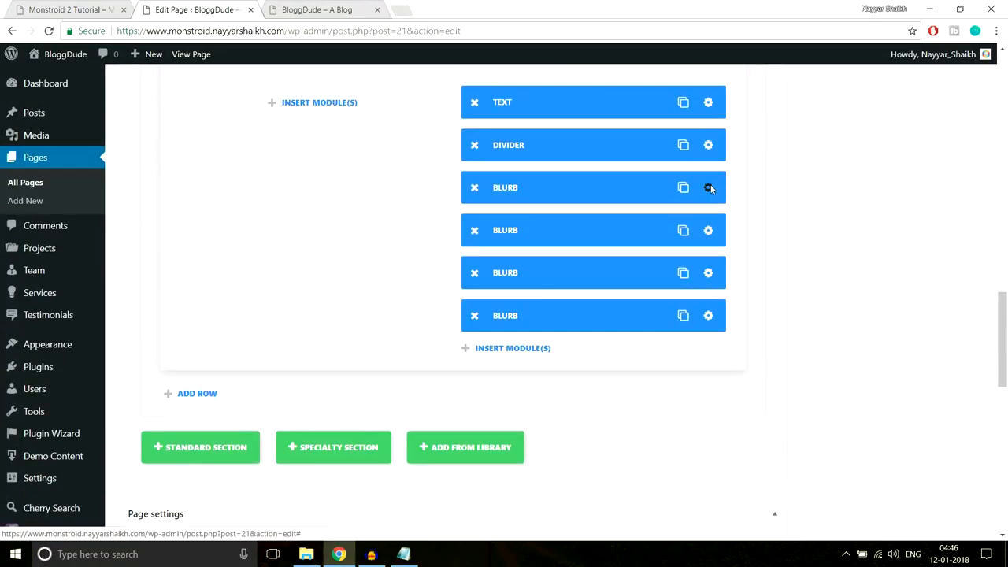
# - Set the first We Believe blurb's custom bottom margin to 5px, save, and update the Homepage
pyautogui.click(709, 187)
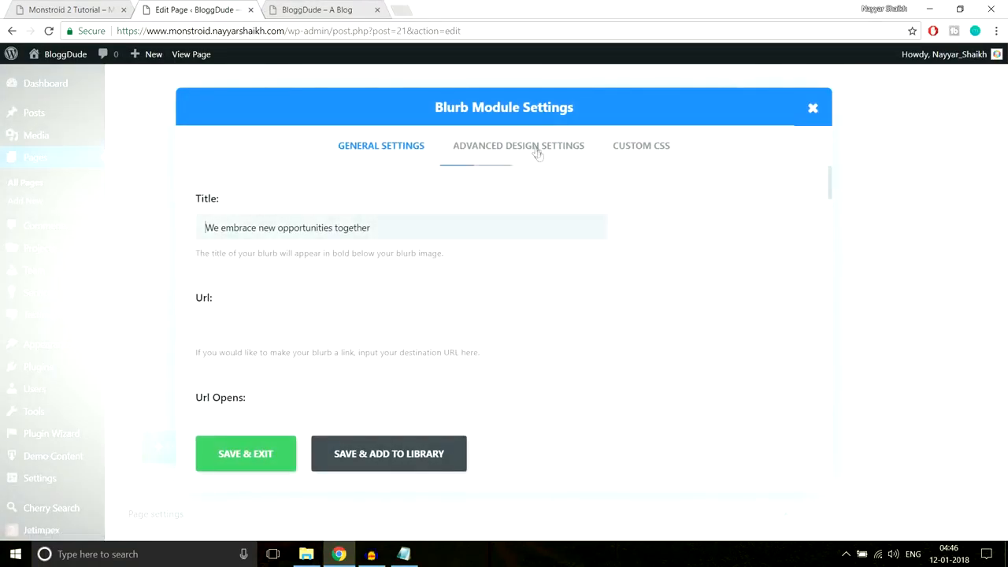
pyautogui.click(579, 160)
pyautogui.scroll(-10, 714, 254)
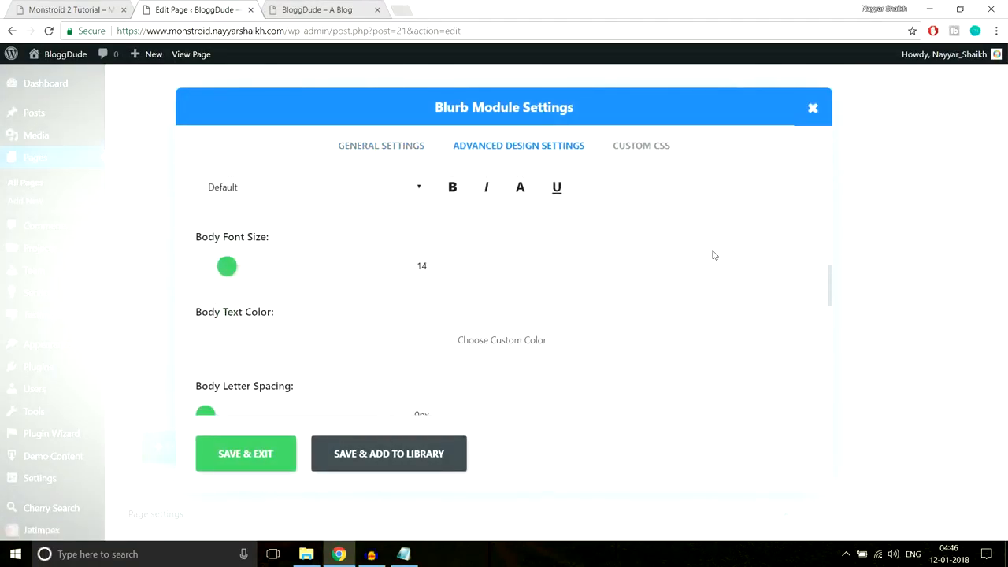
pyautogui.scroll(-8, 713, 255)
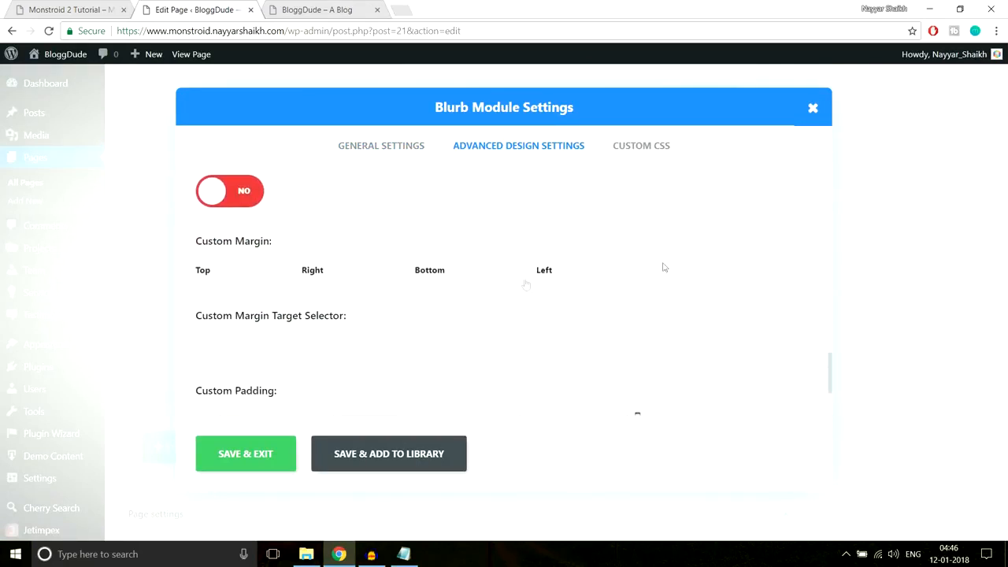
pyautogui.moveTo(196, 249); pyautogui.dragTo(306, 243)
pyautogui.click(305, 245)
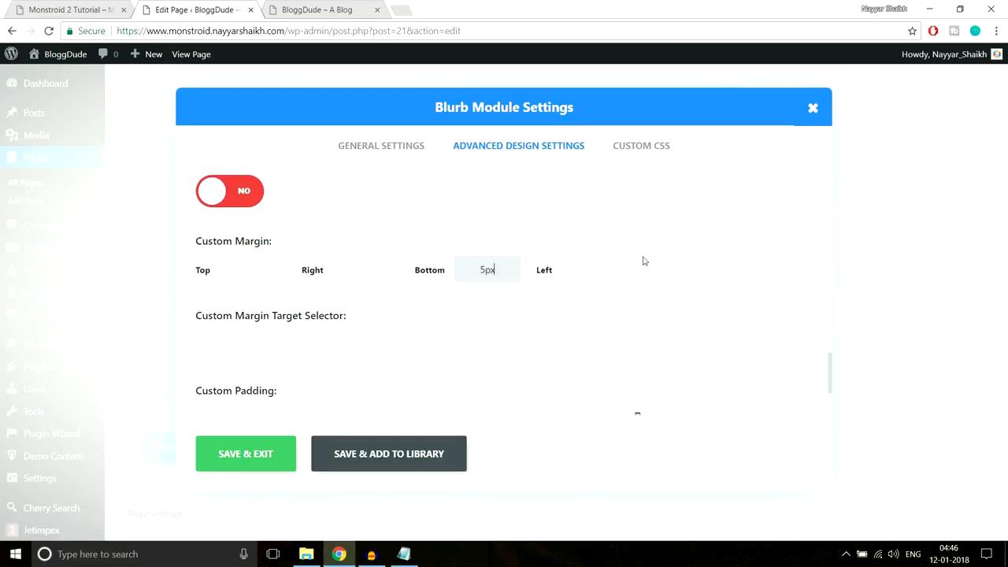
pyautogui.click(268, 455)
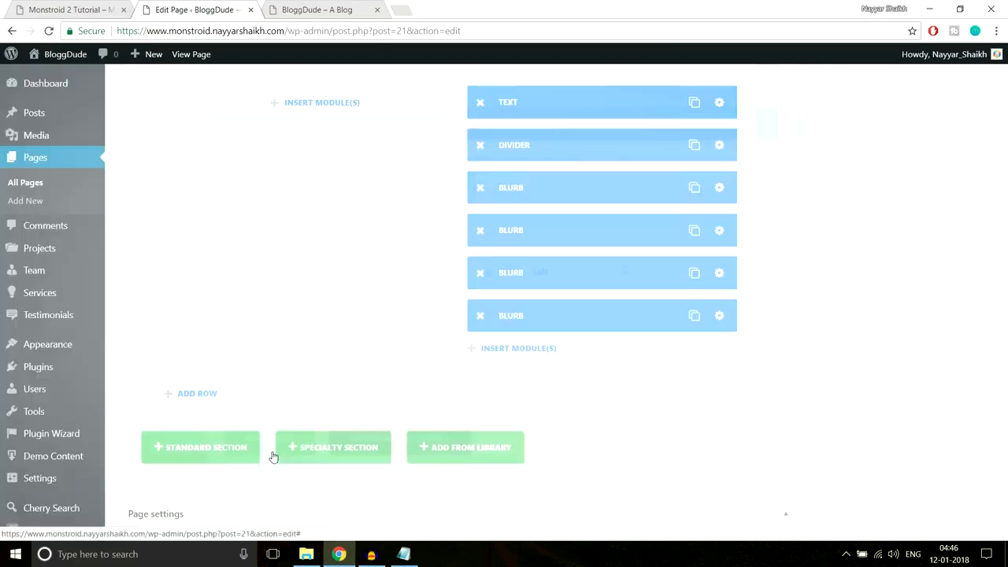
pyautogui.scroll(15, 858, 370)
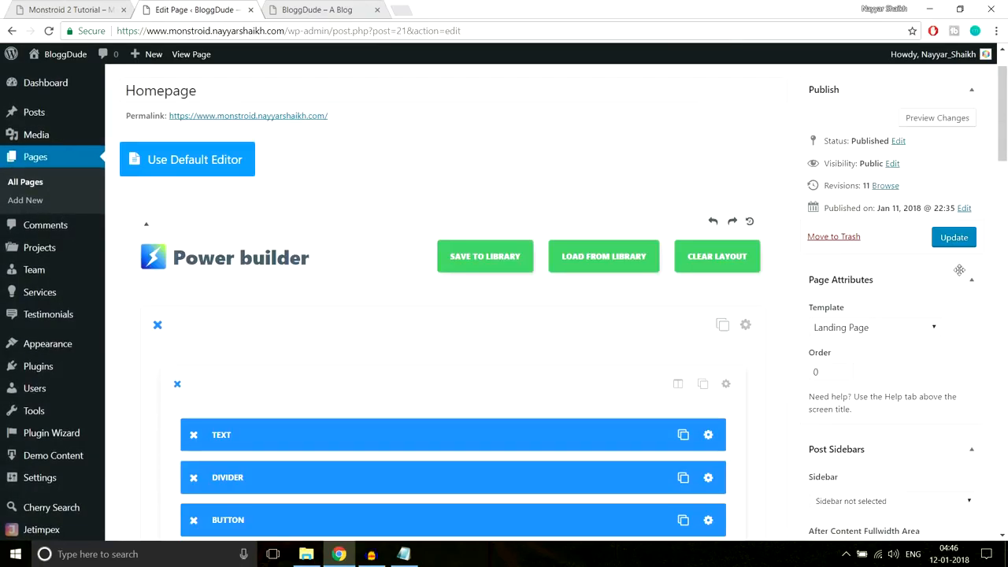
pyautogui.click(953, 238)
# - Reload the live homepage and check the spacing below the first We Believe item
pyautogui.click(331, 10)
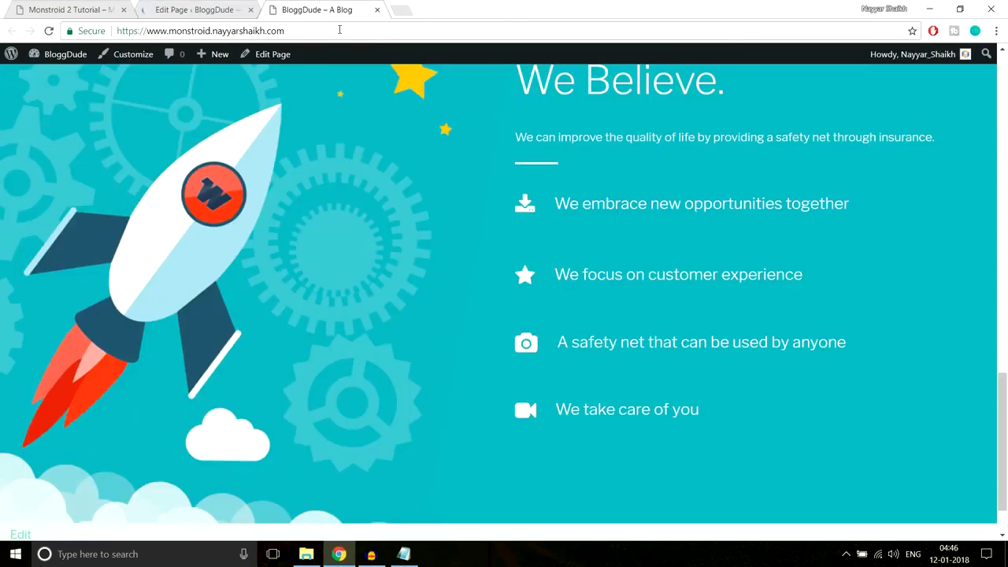
pyautogui.click(343, 27)
pyautogui.press('Return')
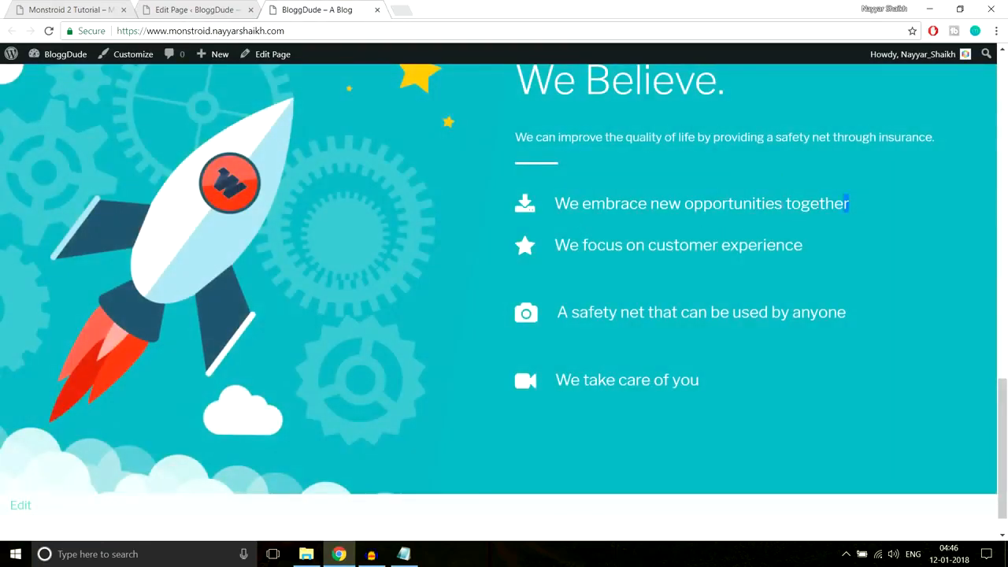
pyautogui.moveTo(846, 203); pyautogui.dragTo(554, 204)
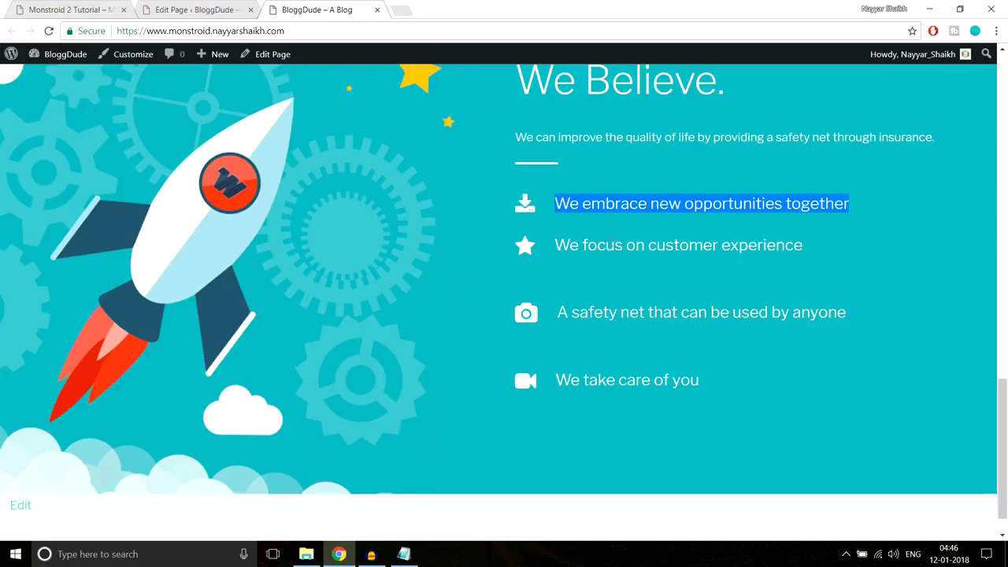
pyautogui.click(612, 243)
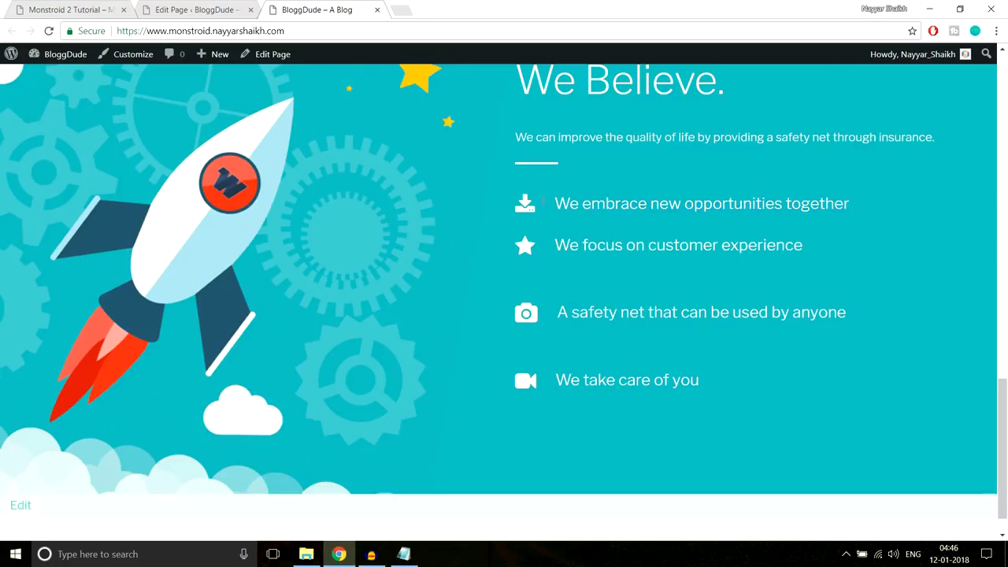
# - Return to the page editor and scroll down to the Blurb modules
pyautogui.click(203, 8)
pyautogui.scroll(-8, 748, 260)
pyautogui.scroll(-10, 750, 284)
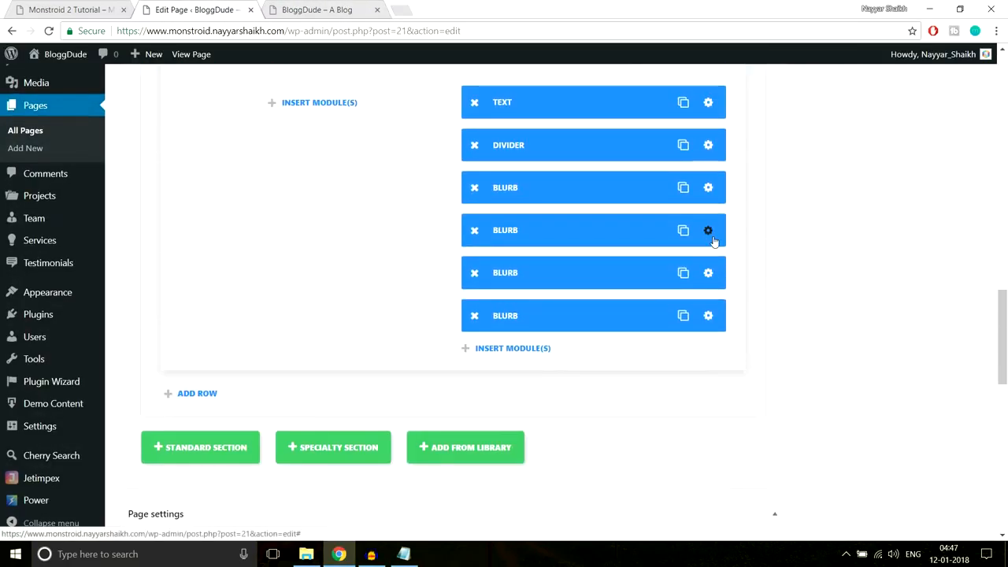
# - Adjust the advanced design settings of the second and third blurbs and save each
pyautogui.click(708, 230)
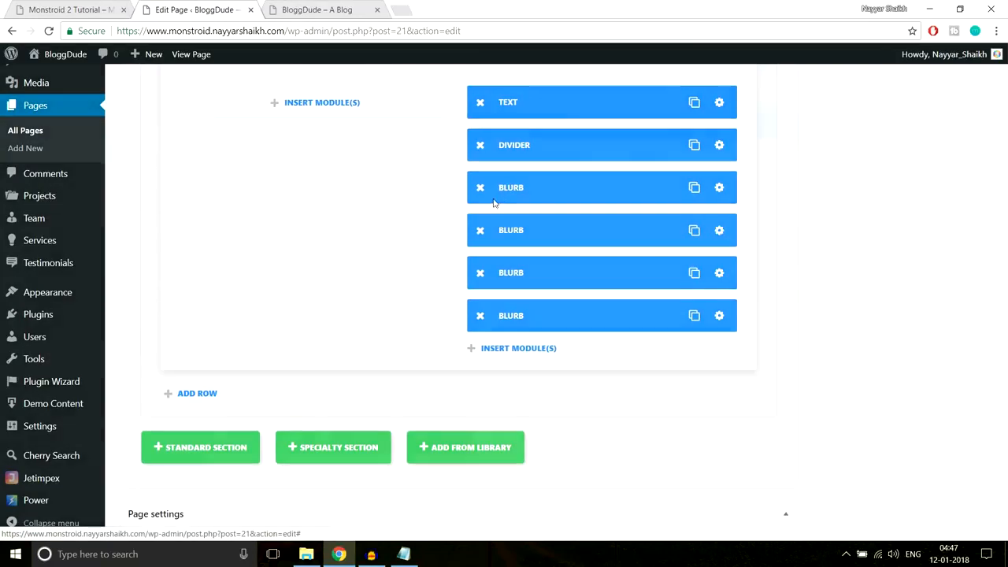
pyautogui.click(510, 149)
pyautogui.scroll(-8, 653, 249)
pyautogui.scroll(-8, 653, 250)
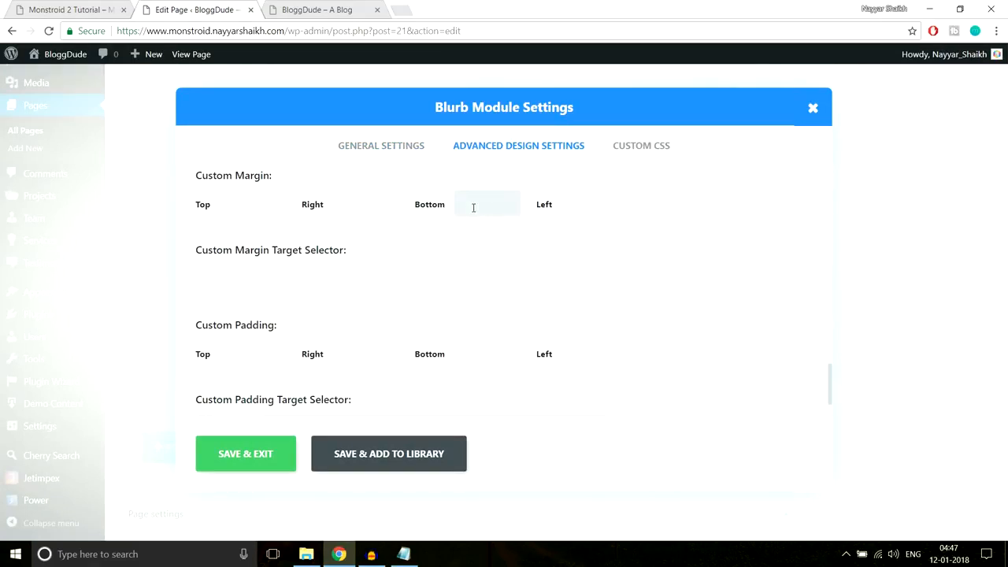
pyautogui.click(244, 454)
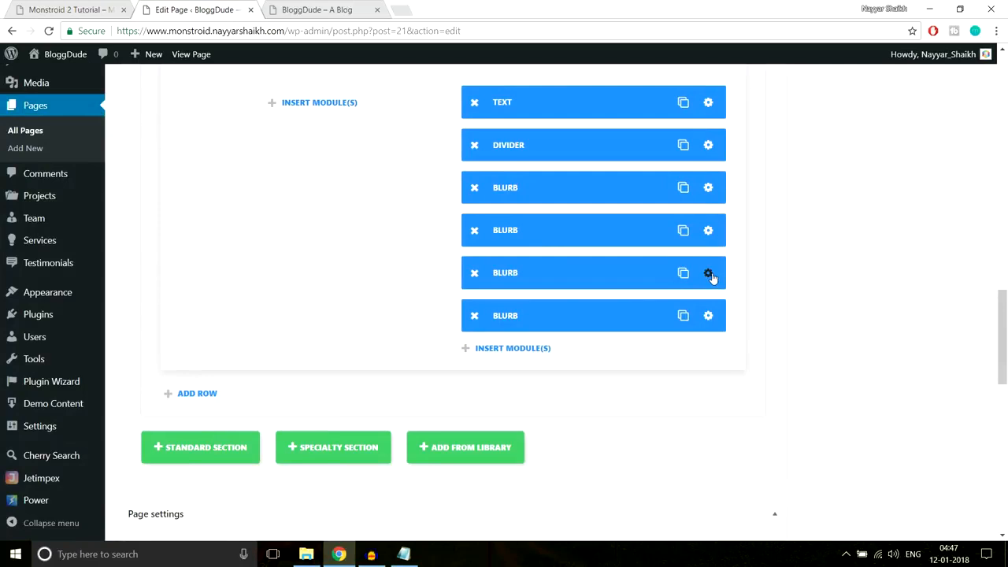
pyautogui.click(708, 274)
pyautogui.click(501, 147)
pyautogui.scroll(-20, 685, 259)
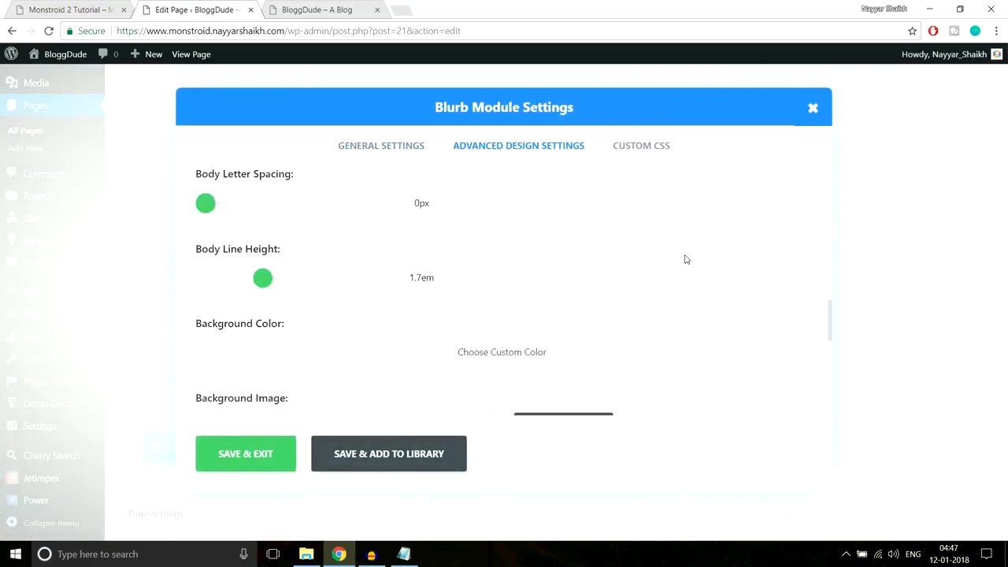
pyautogui.scroll(-1, 654, 265)
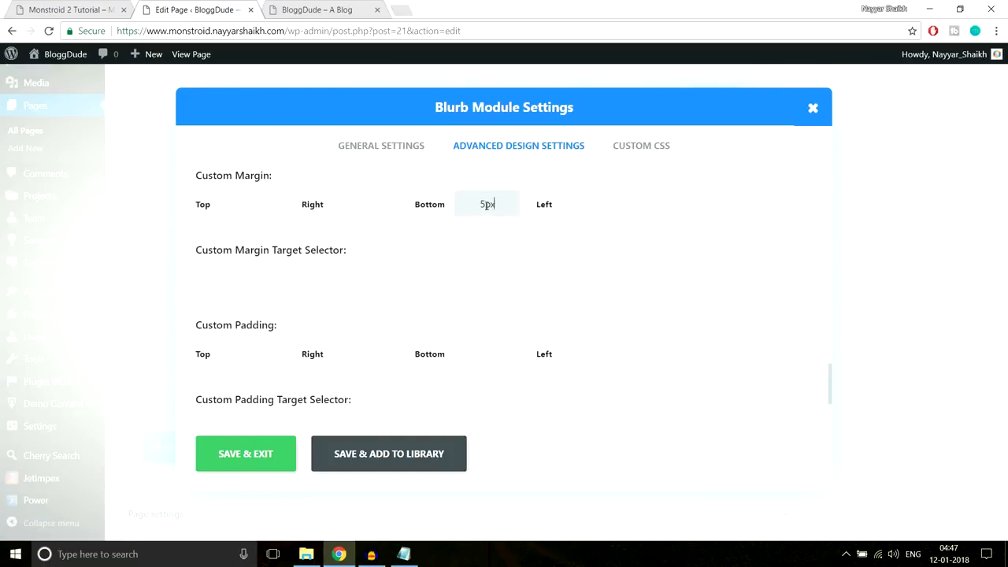
pyautogui.click(252, 459)
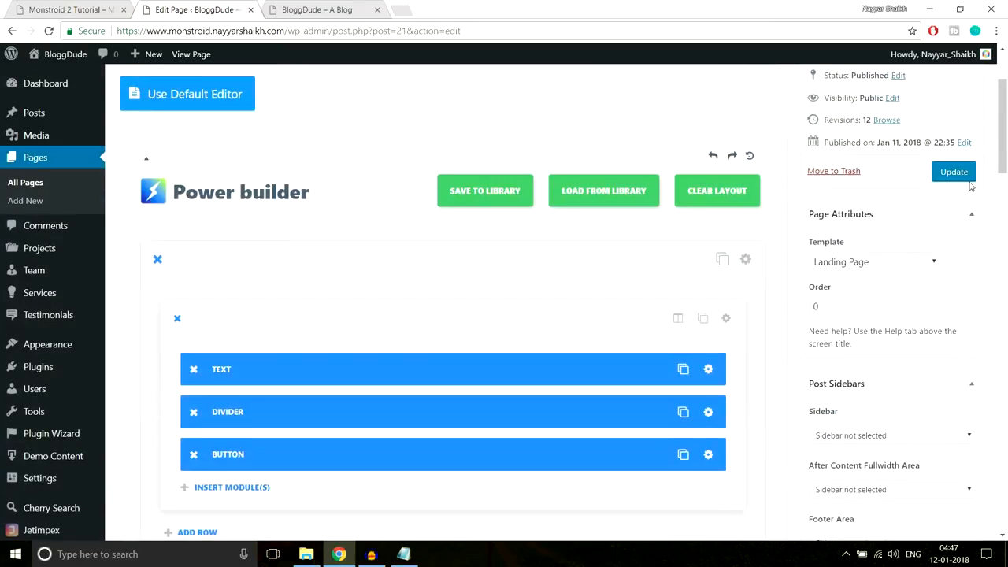
# - Update the homepage and reload the live site to check the blurbs
pyautogui.click(953, 171)
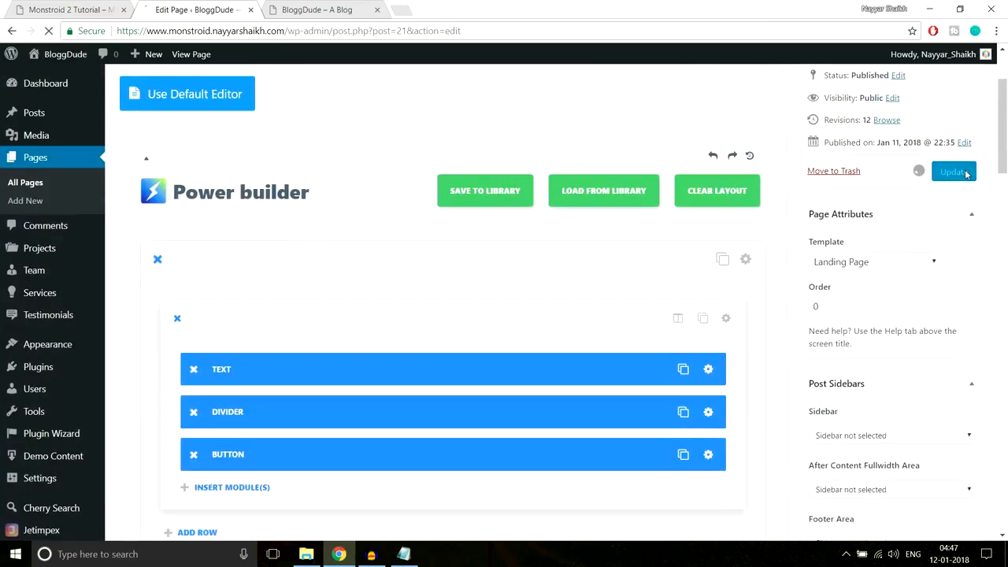
pyautogui.click(338, 8)
pyautogui.click(337, 35)
pyautogui.press('Return')
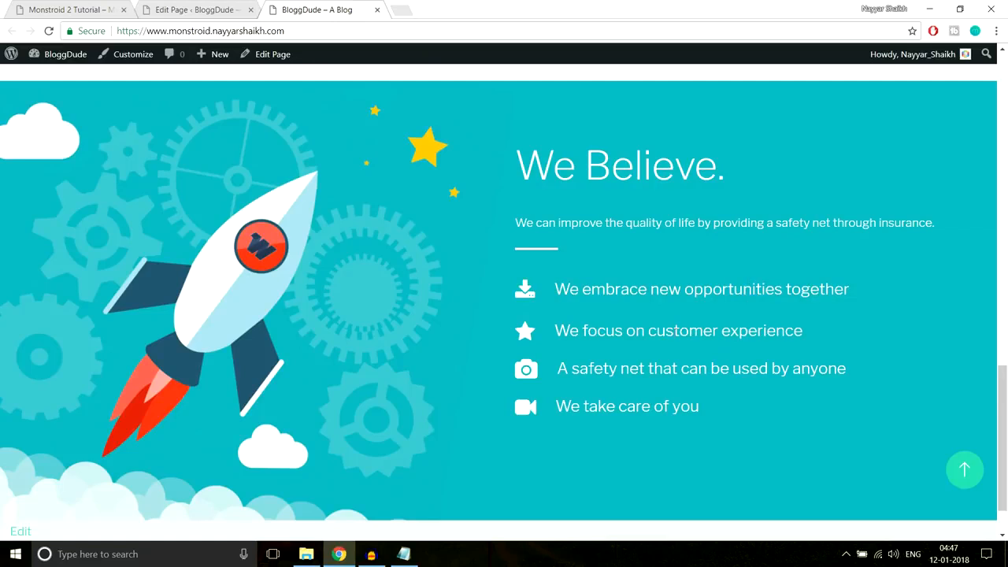
pyautogui.scroll(10, 550, 297)
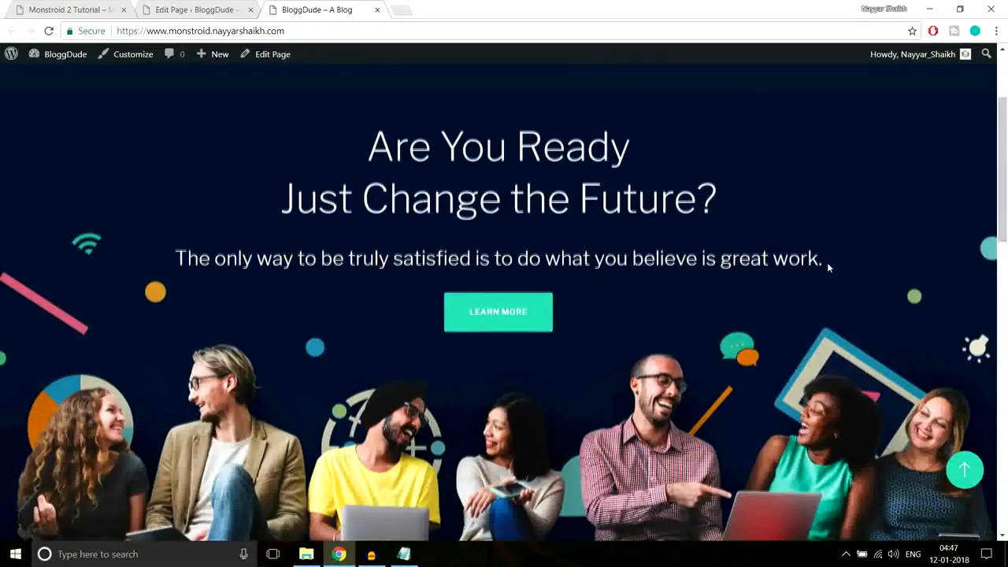
pyautogui.scroll(-3, 826, 264)
pyautogui.scroll(-8, 826, 262)
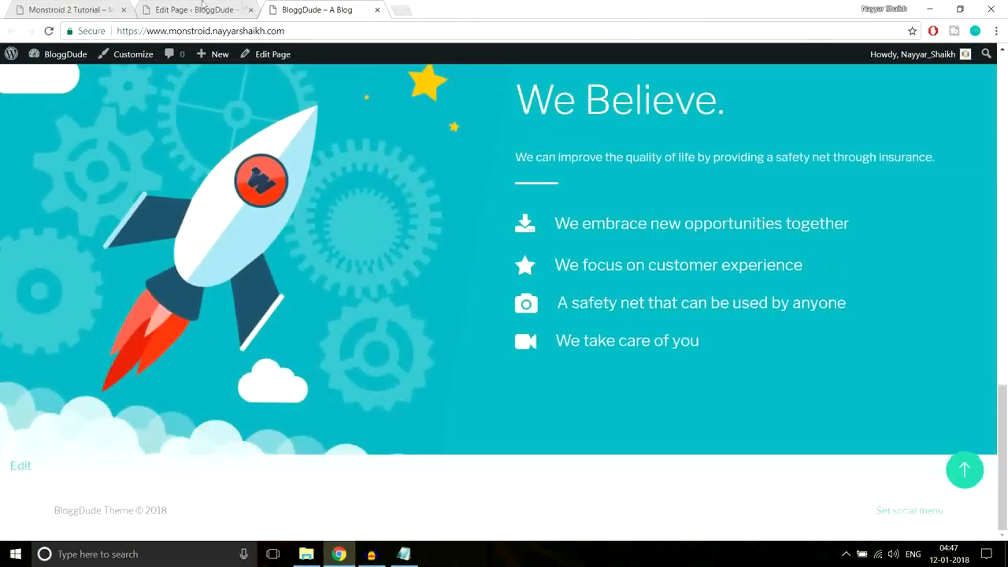
# - Review the Monstroid demo section, then scroll the homepage builder down to the Power Builder sections
pyautogui.click(71, 10)
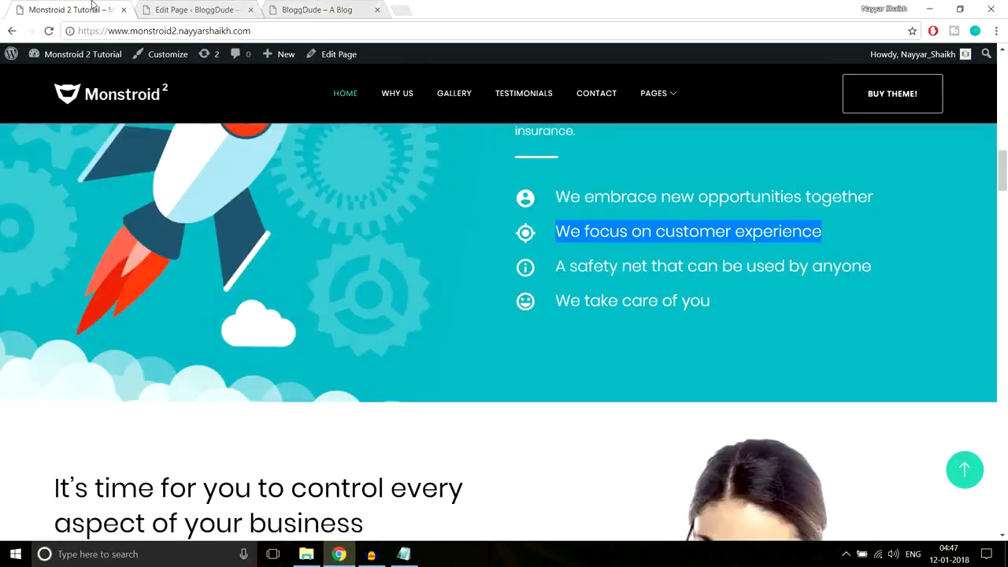
pyautogui.scroll(-5, 730, 248)
pyautogui.scroll(1, 732, 252)
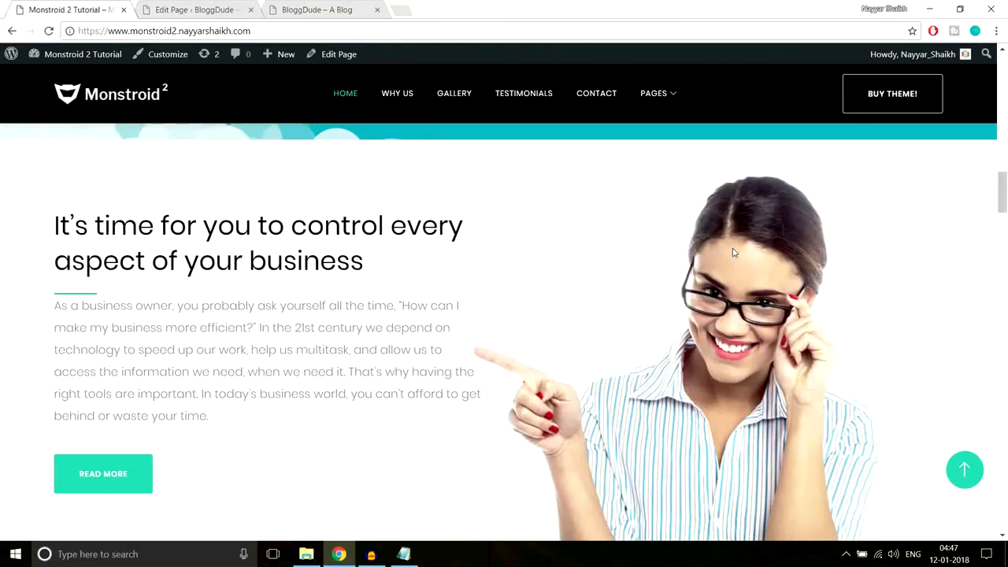
pyautogui.scroll(-1, 732, 252)
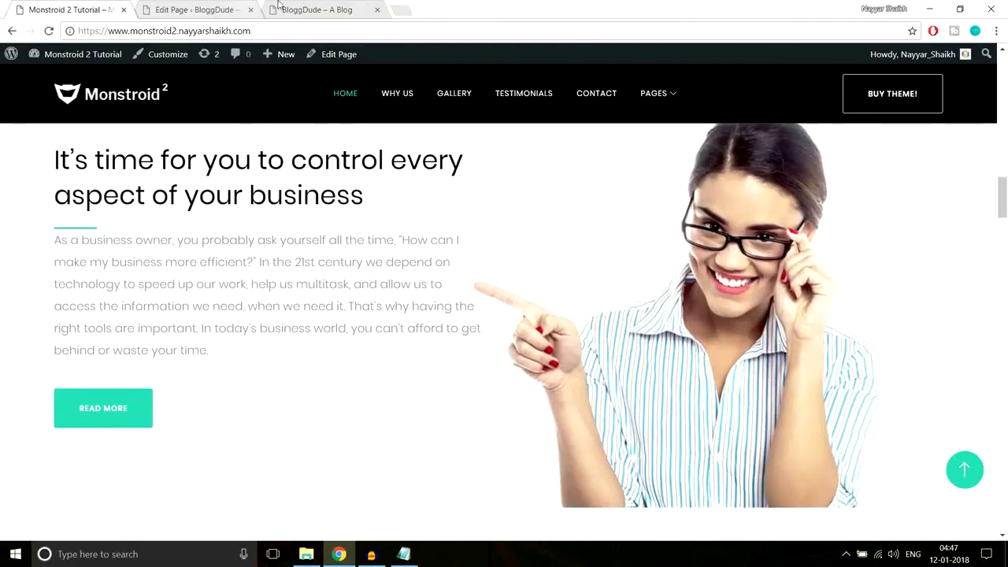
pyautogui.click(228, 9)
pyautogui.scroll(-3, 622, 283)
pyautogui.scroll(-15, 626, 299)
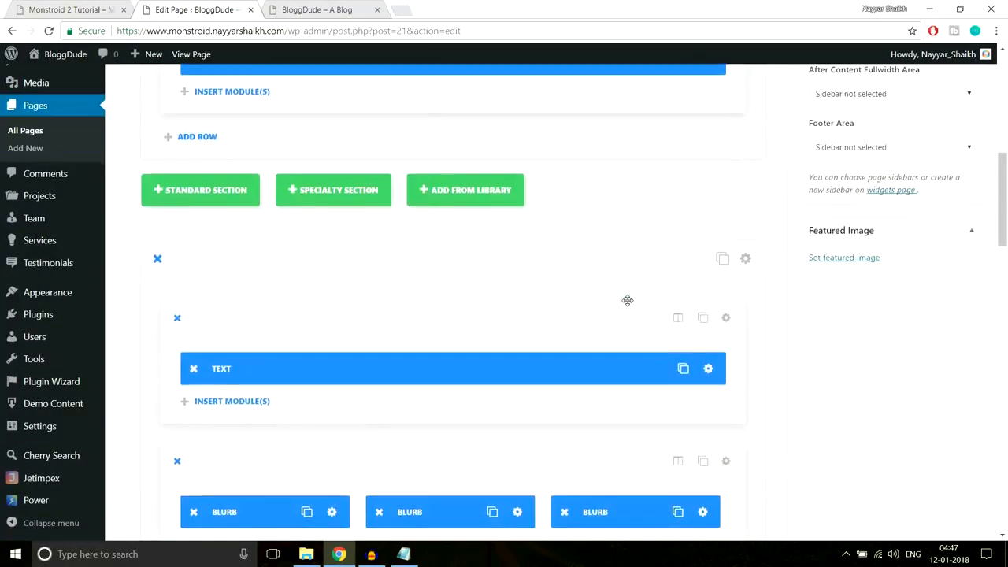
# - Add a standard section with a 1/2 + 1/2 two-column row below the existing sections
pyautogui.scroll(2, 624, 306)
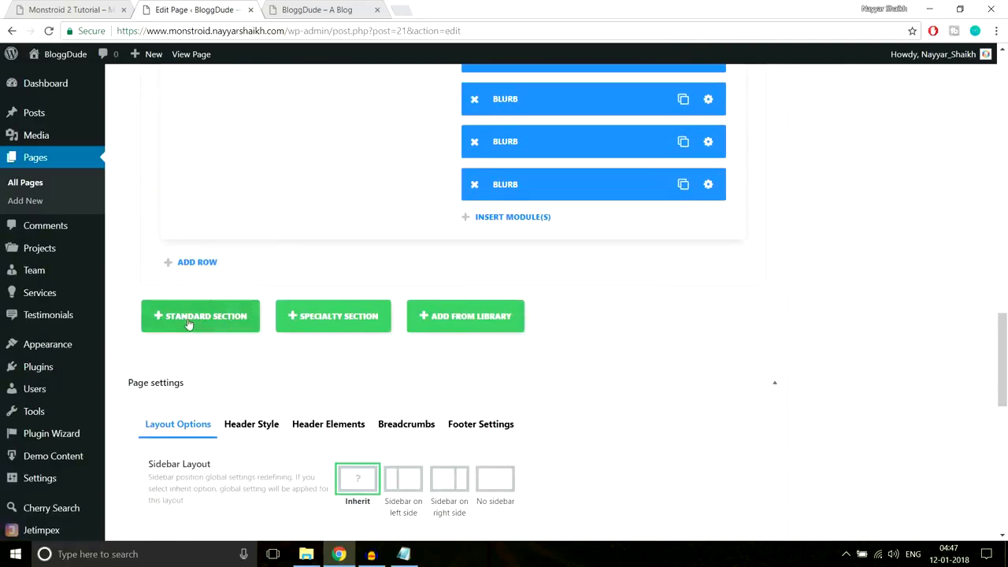
pyautogui.click(218, 322)
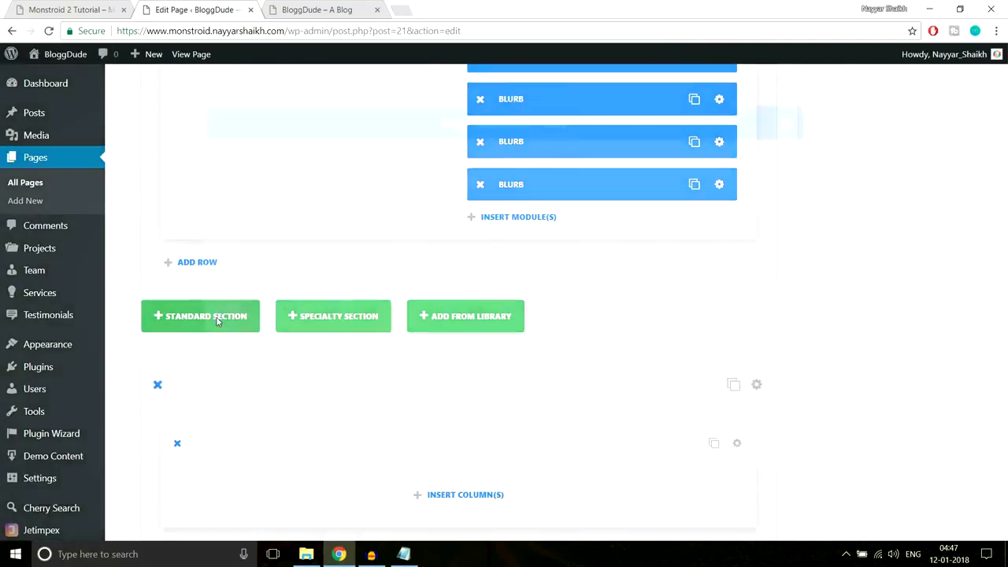
pyautogui.click(68, 8)
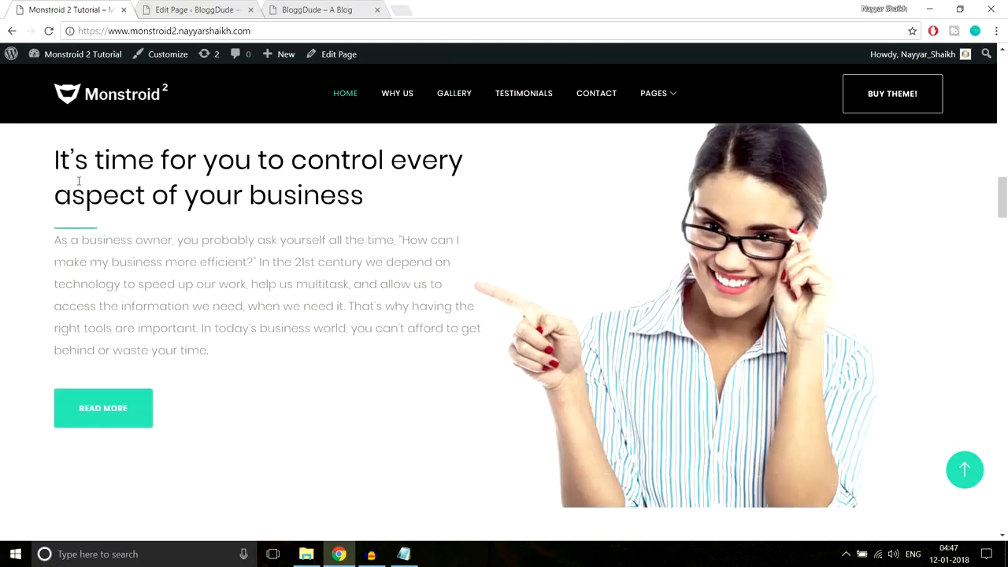
pyautogui.moveTo(55, 155); pyautogui.dragTo(209, 406)
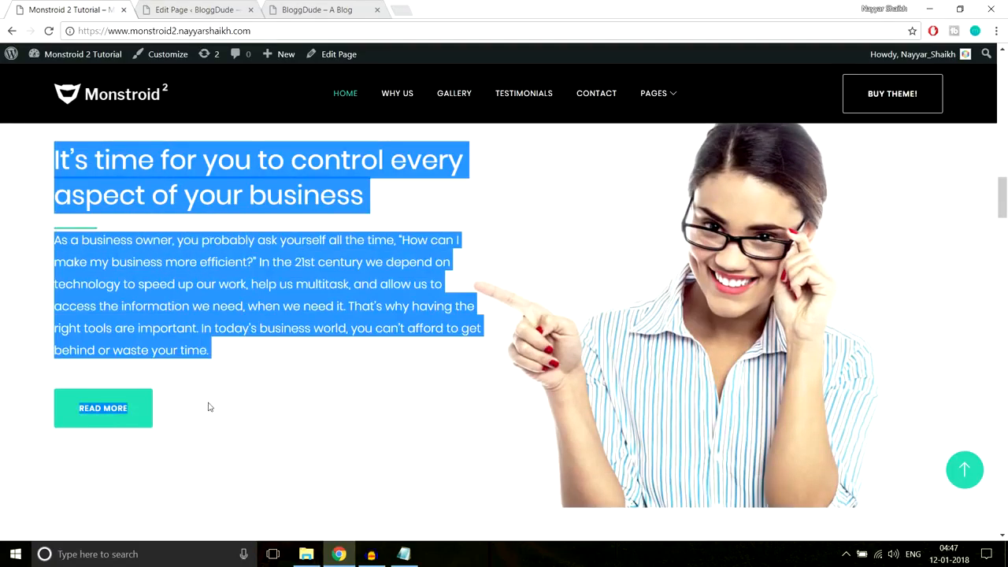
pyautogui.click(209, 407)
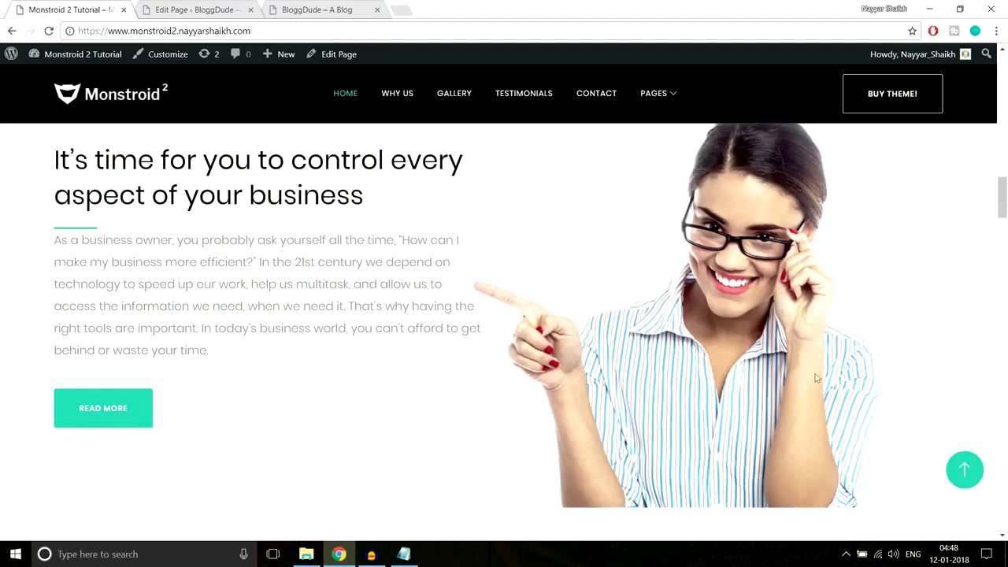
pyautogui.click(193, 9)
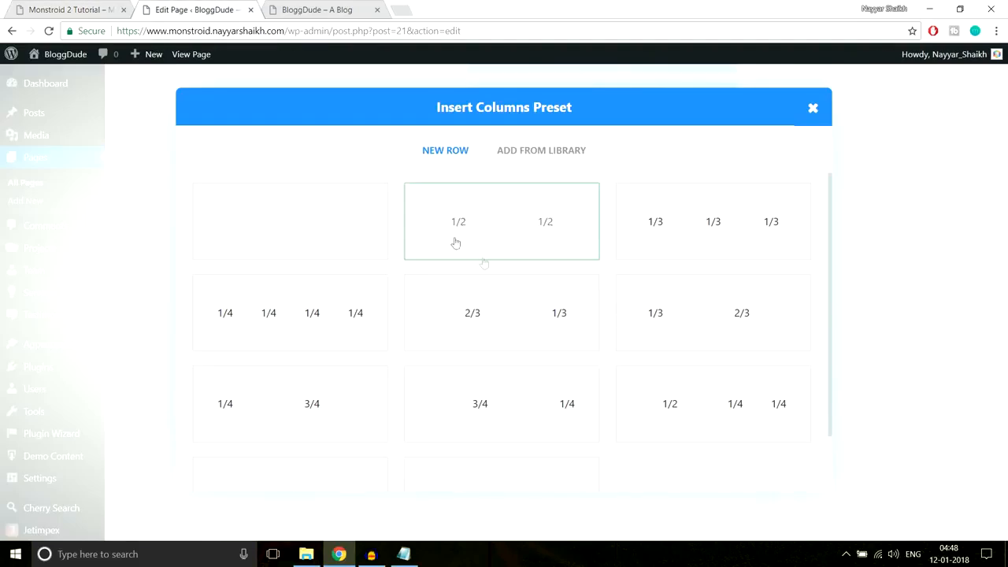
pyautogui.click(499, 241)
pyautogui.scroll(-3, 775, 239)
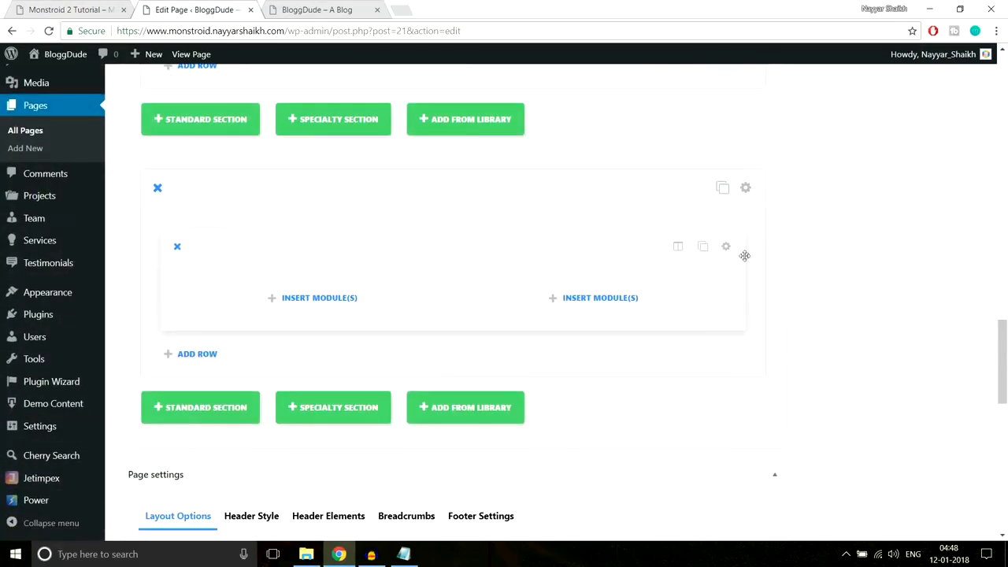
# - Copy the business-control heading from the live Monstroid demo page
pyautogui.click(105, 5)
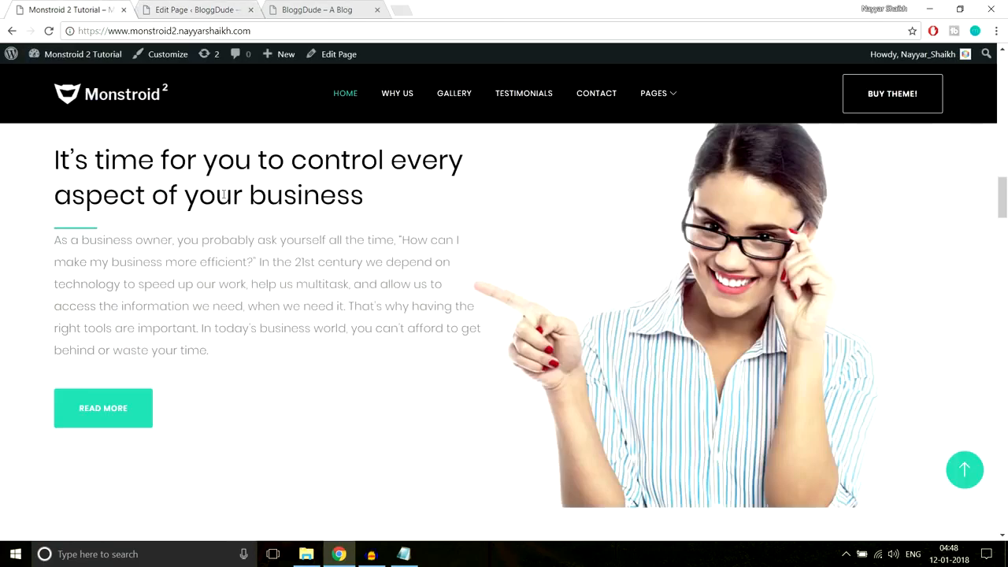
pyautogui.scroll(1, 141, 212)
pyautogui.moveTo(60, 213)
pyautogui.mouseDown()
pyautogui.moveTo(399, 275)
pyautogui.moveTo(25, 227)
pyautogui.moveTo(56, 222)
pyautogui.mouseUp()
pyautogui.hotkey('ctrl', 'c')
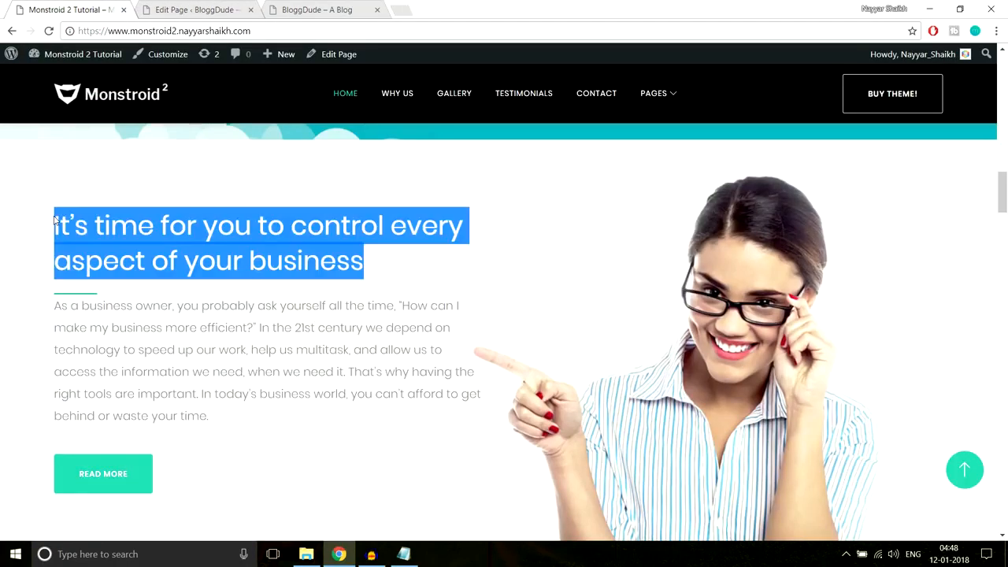
pyautogui.click(192, 9)
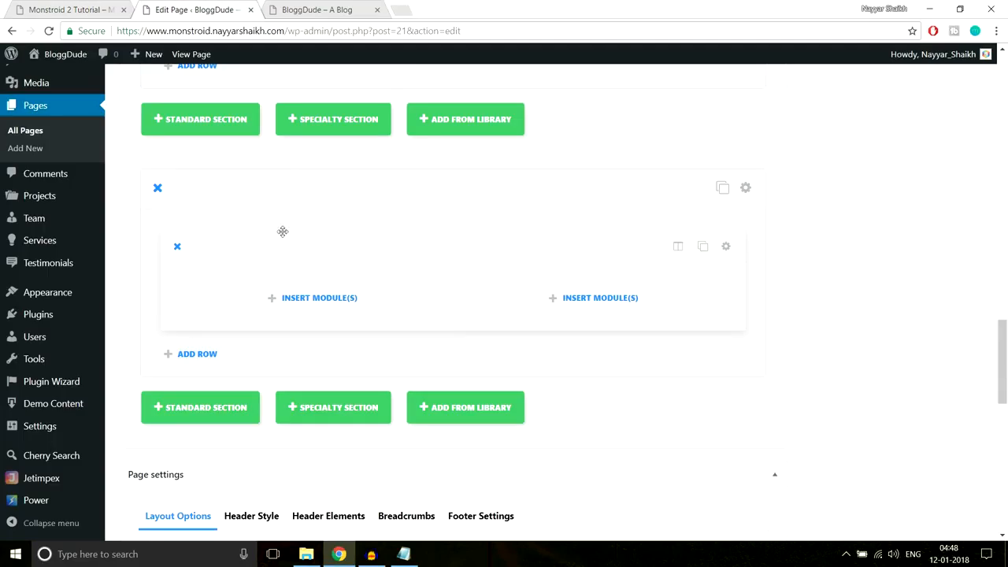
# - Insert a Text module in the left column containing the 'It's time for you…' heading
pyautogui.click(296, 296)
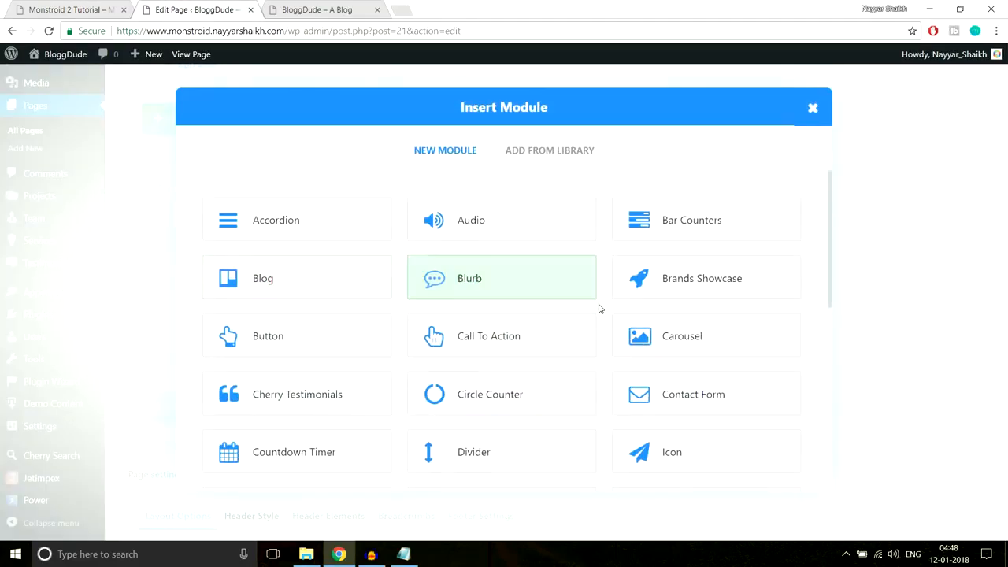
pyautogui.scroll(-5, 598, 308)
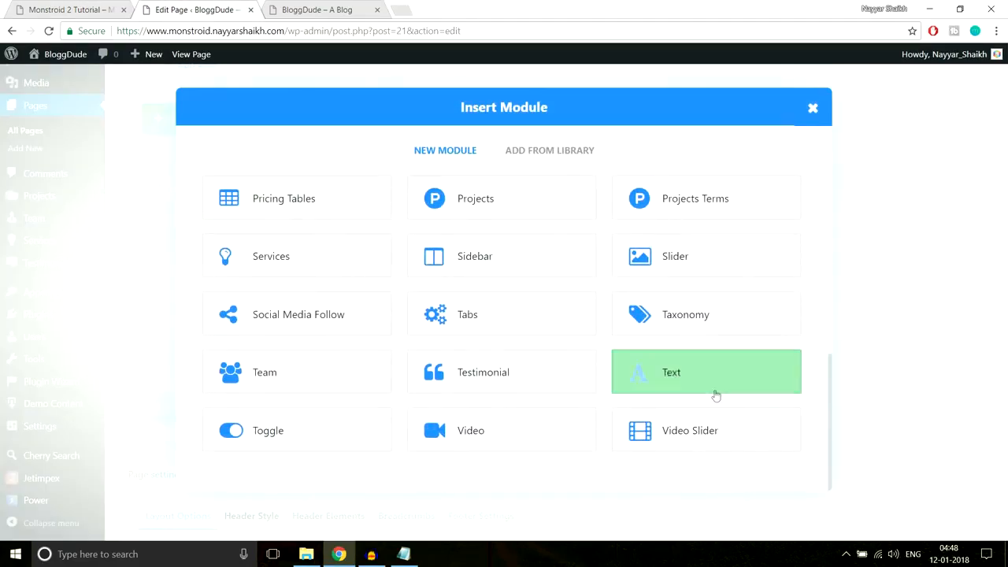
pyautogui.click(670, 376)
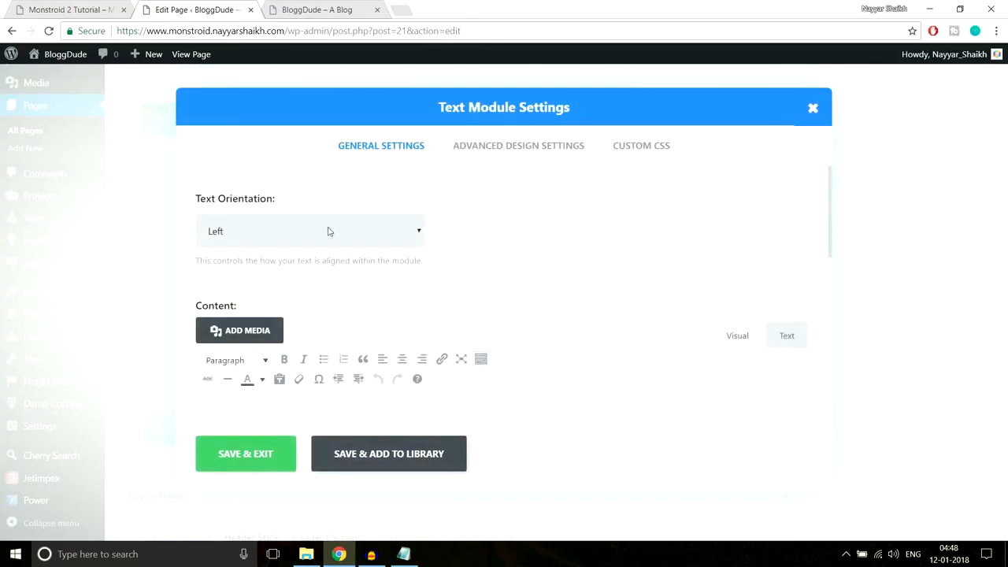
pyautogui.scroll(-2, 531, 237)
pyautogui.click(416, 293)
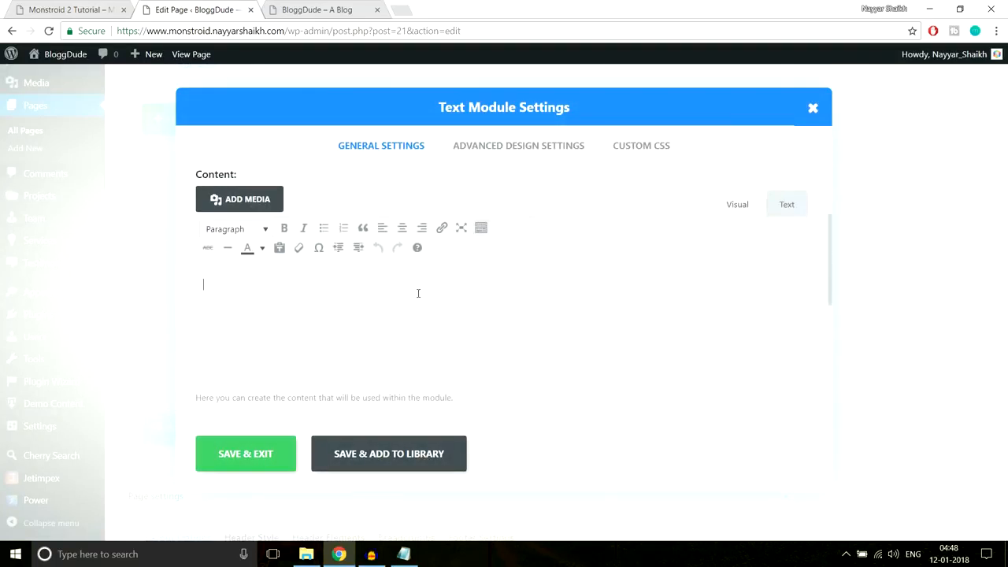
pyautogui.hotkey('ctrl', 'v')
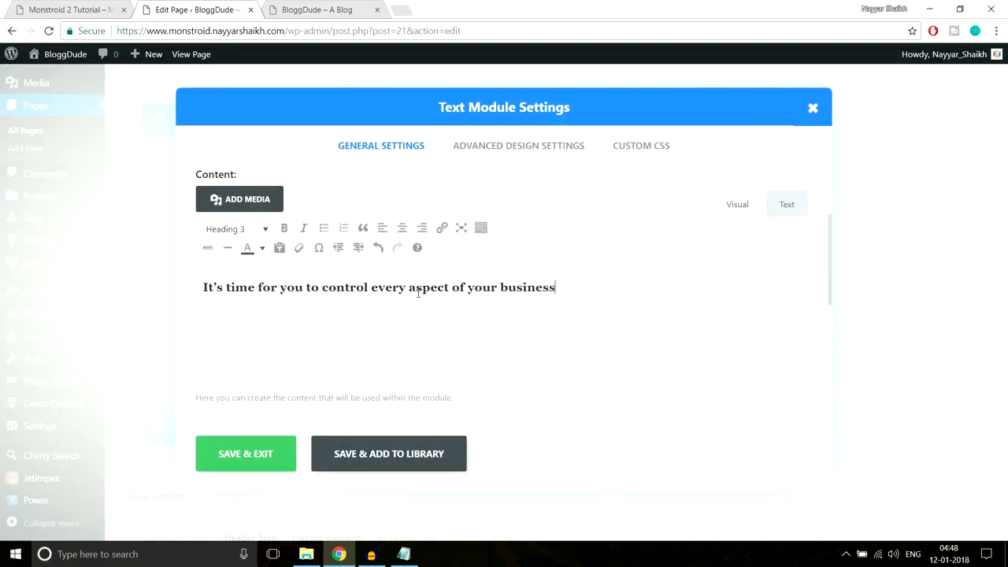
pyautogui.click(39, 4)
pyautogui.click(241, 251)
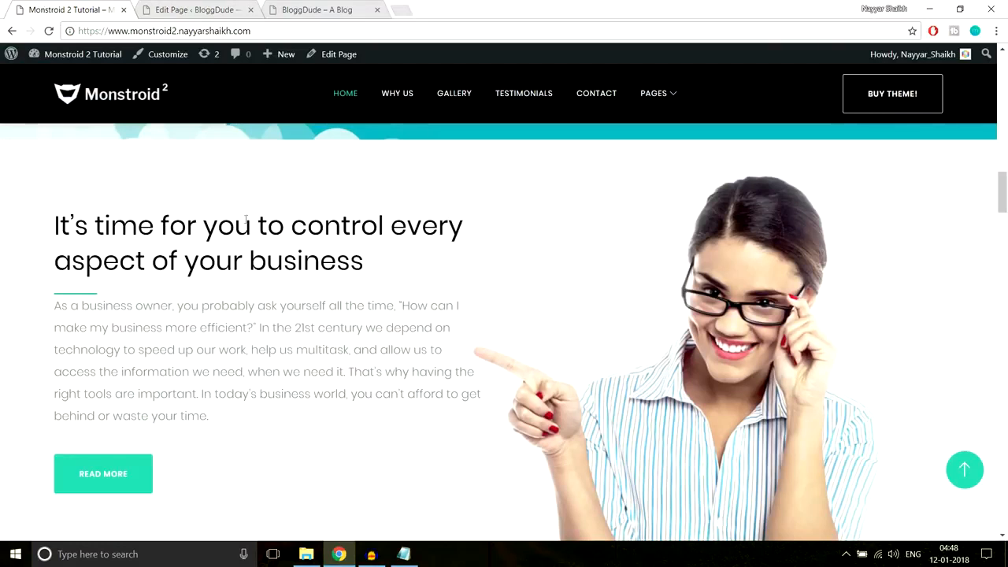
pyautogui.click(218, 8)
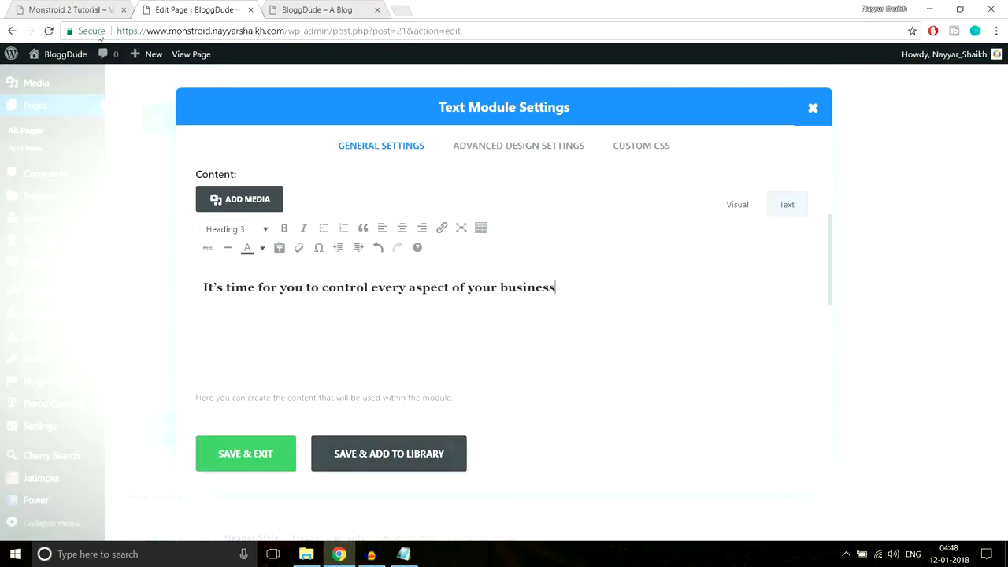
# - Paste CSS into the module's After field for a 66px × 3px #2cc895 line, and save
pyautogui.click(85, 8)
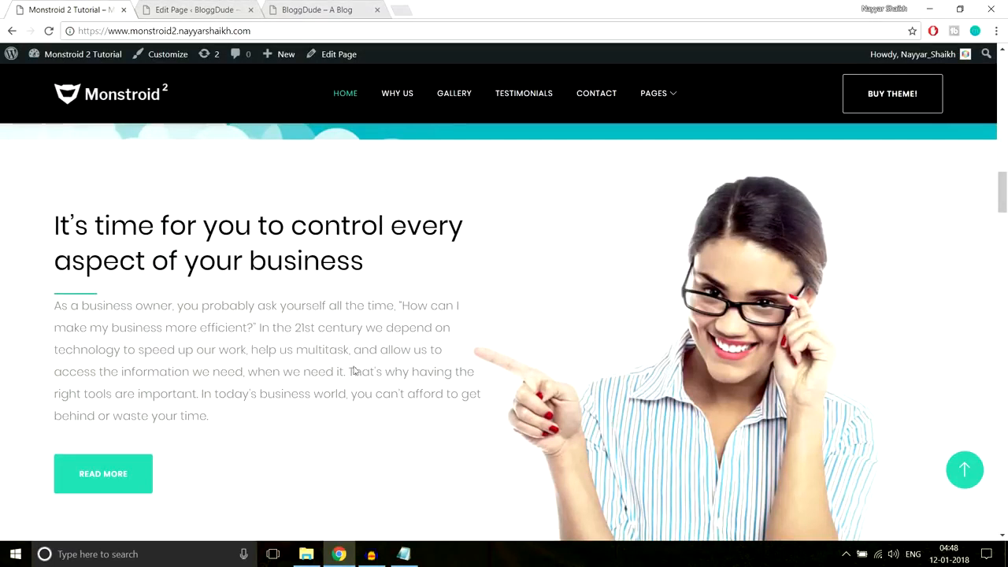
pyautogui.click(403, 554)
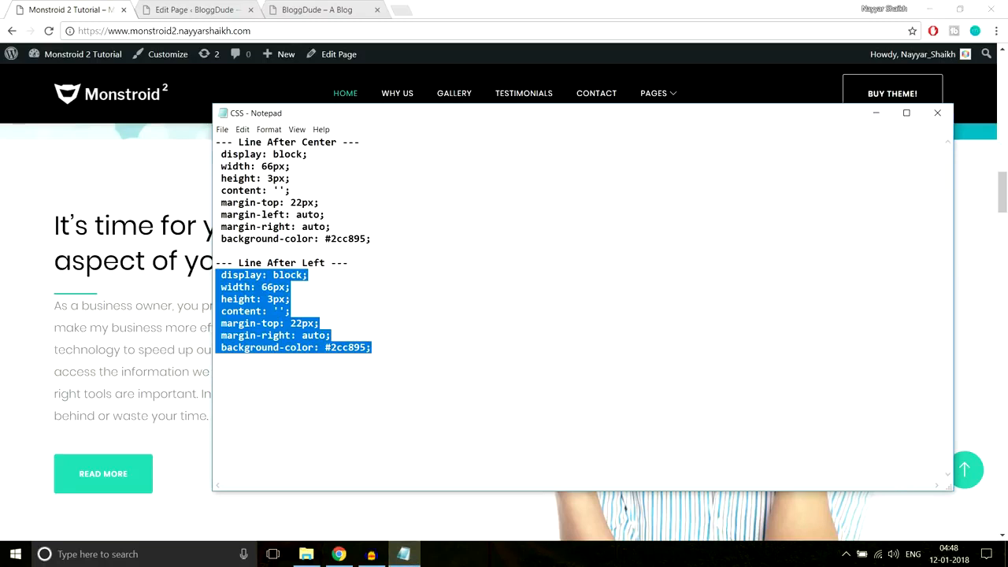
pyautogui.click(210, 11)
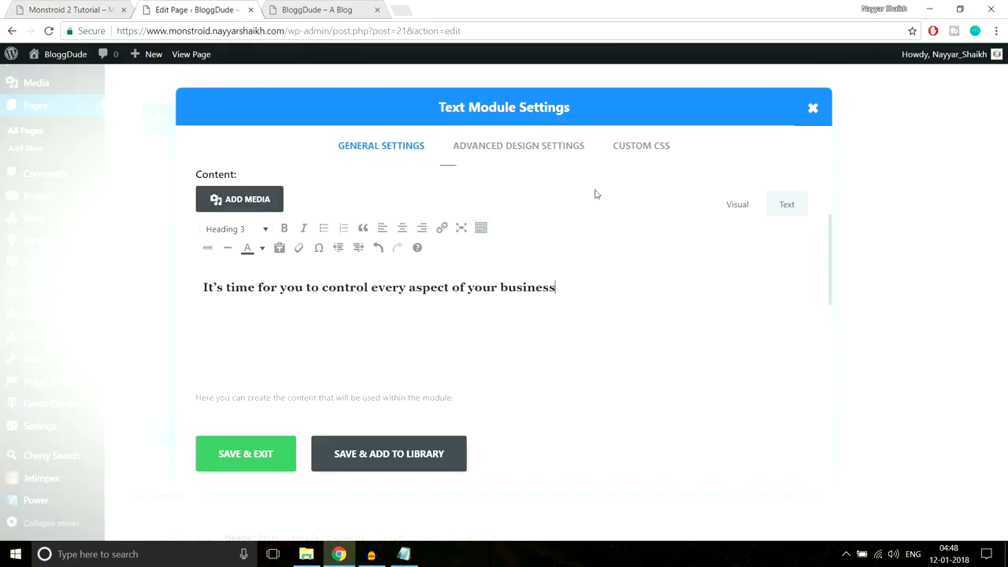
pyautogui.click(624, 158)
pyautogui.scroll(-6, 635, 254)
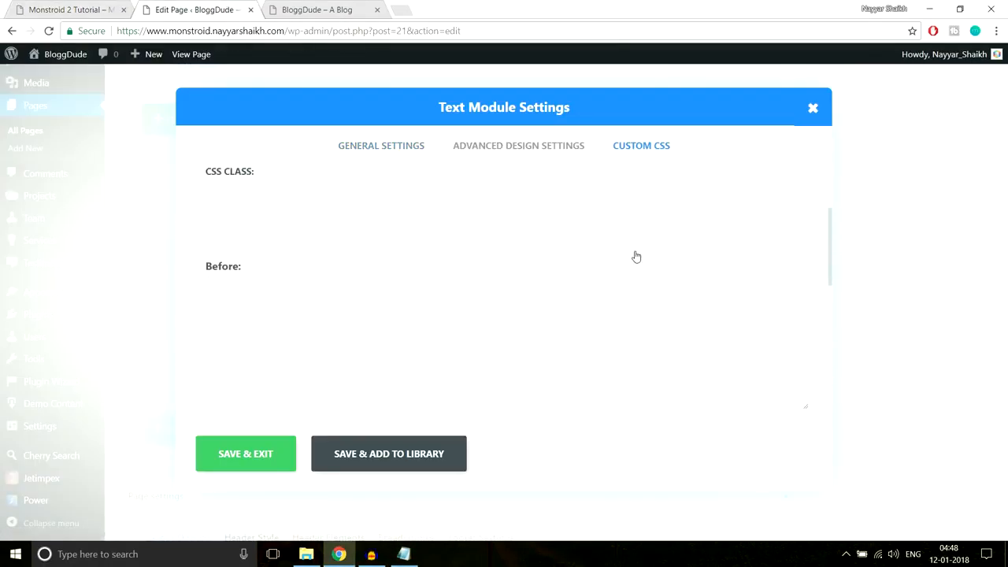
pyautogui.click(476, 333)
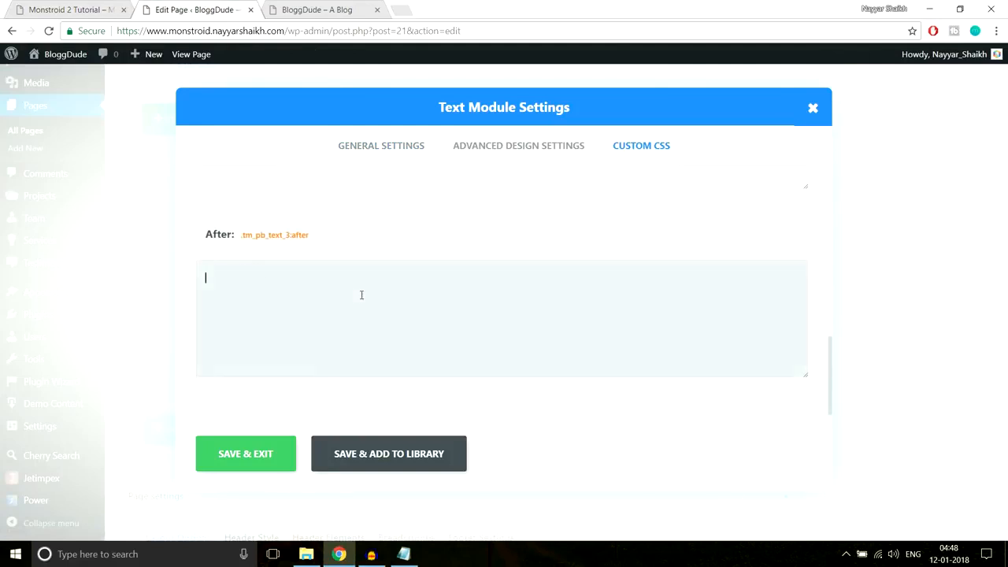
pyautogui.hotkey('ctrl', 'v')
pyautogui.click(271, 459)
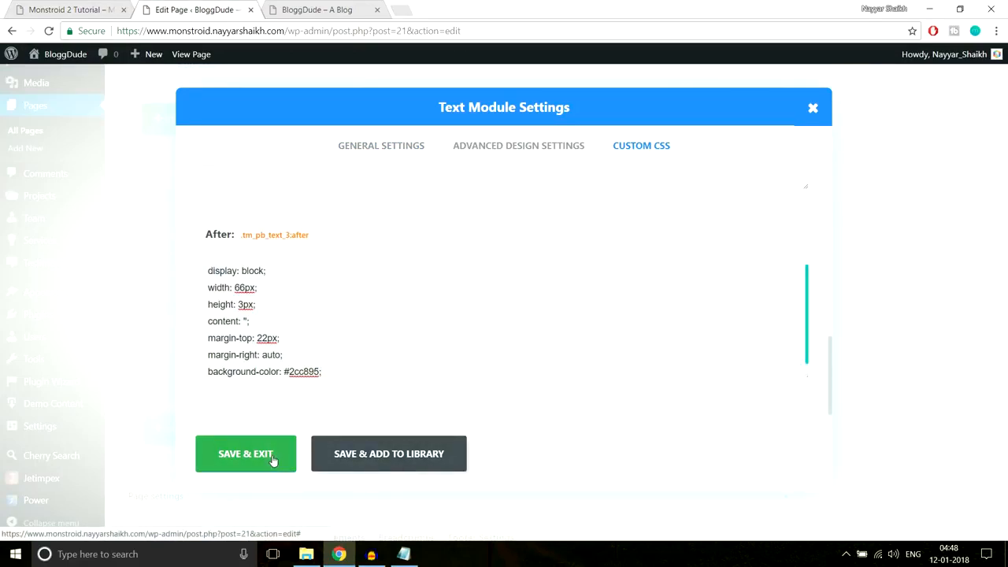
pyautogui.click(72, 9)
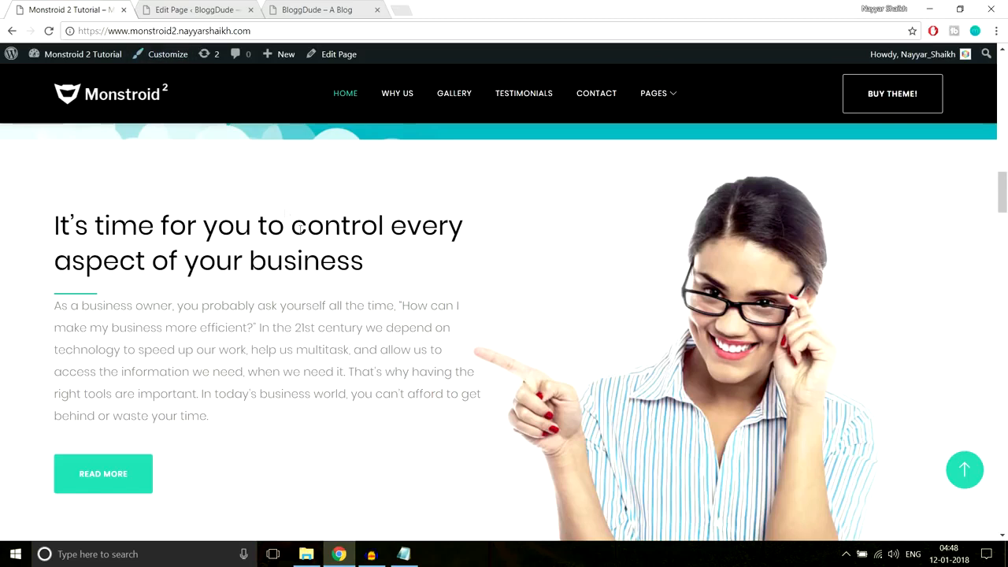
# - Select the business-owner paragraph on the live demo page
pyautogui.scroll(-2, 236, 228)
pyautogui.scroll(2, 147, 225)
pyautogui.moveTo(54, 307); pyautogui.dragTo(231, 422)
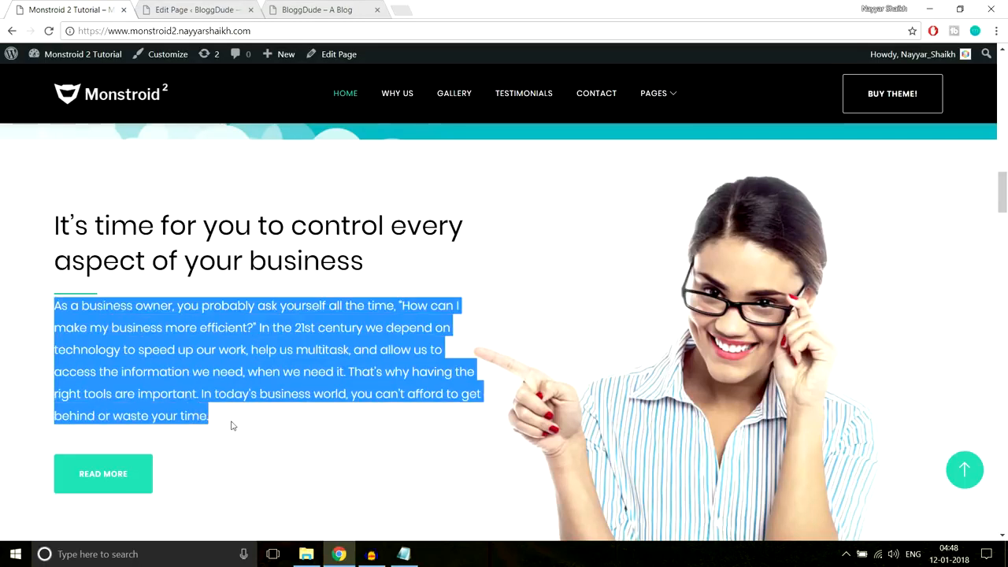
pyautogui.click(171, 381)
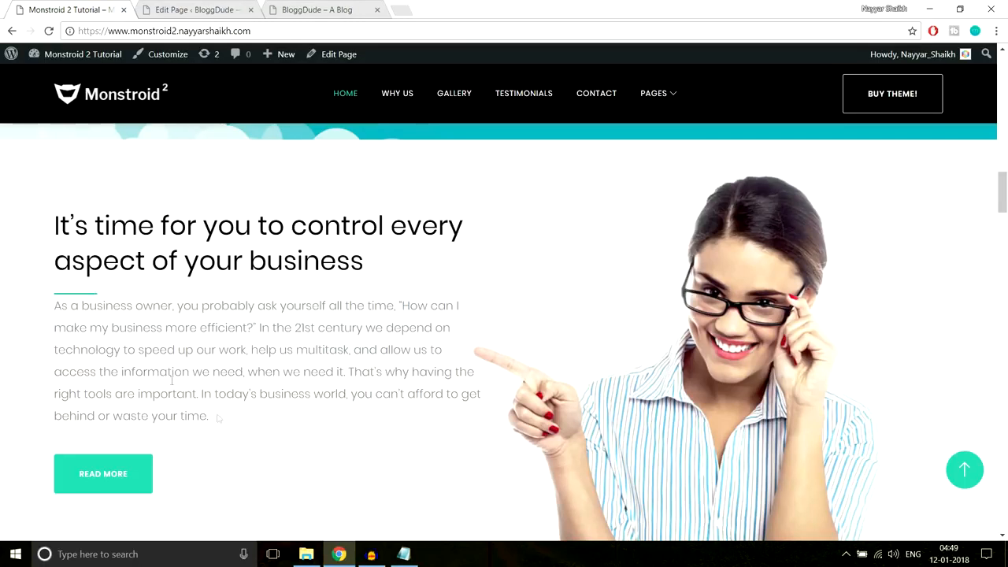
pyautogui.click(214, 10)
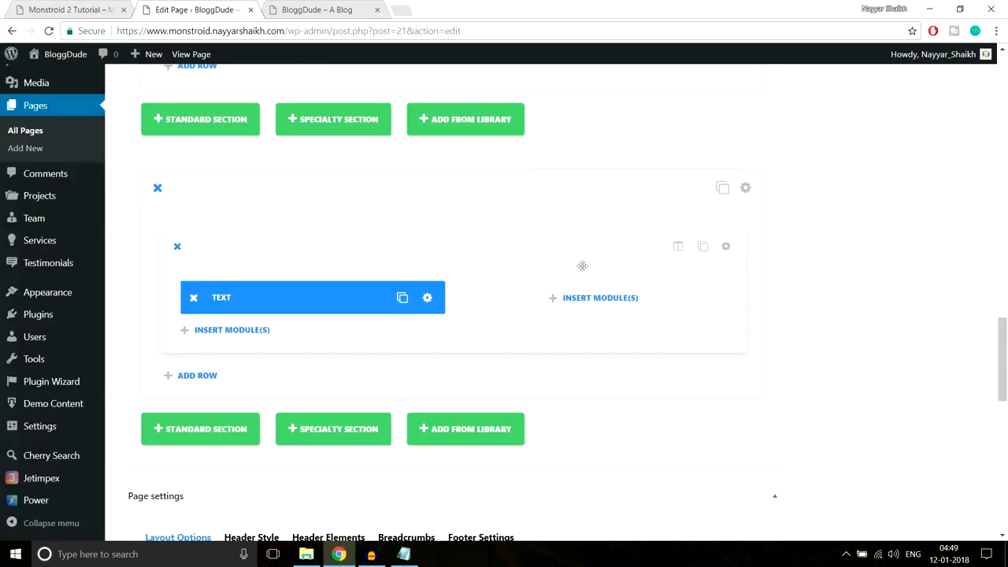
# - Review the heading Text module's advanced design settings and save it
pyautogui.click(426, 299)
pyautogui.click(512, 150)
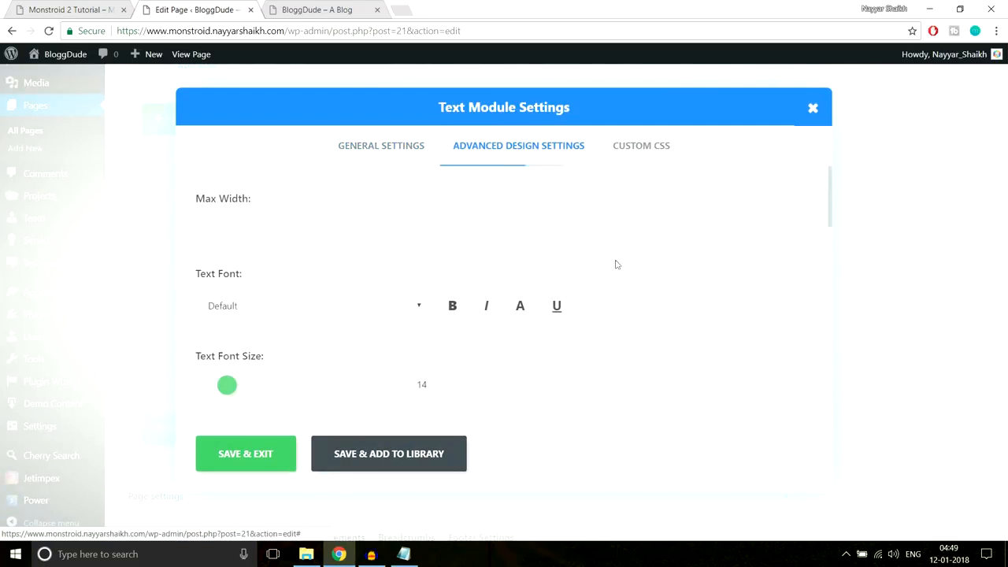
pyautogui.scroll(-8, 614, 259)
pyautogui.scroll(-3, 617, 271)
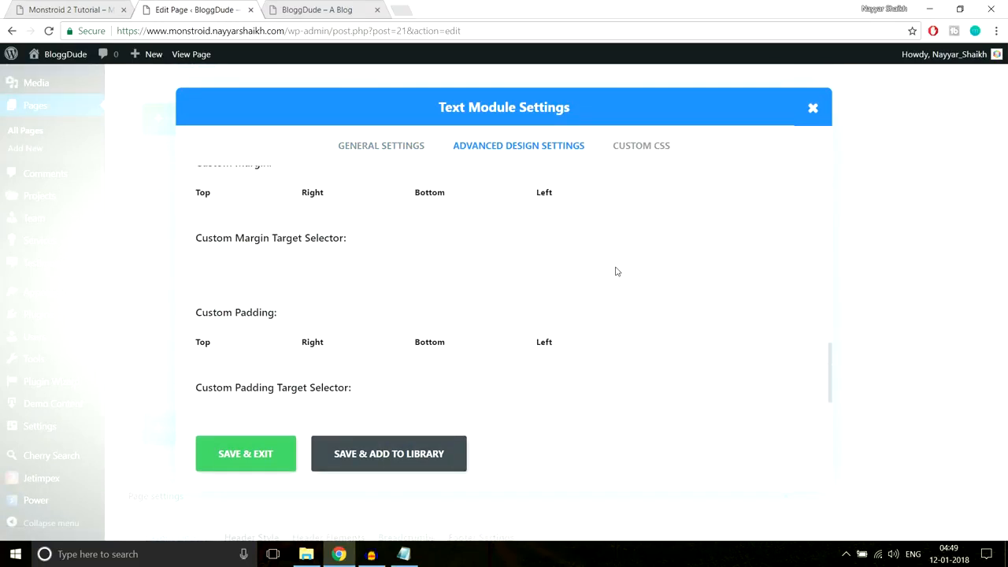
pyautogui.scroll(-2, 445, 390)
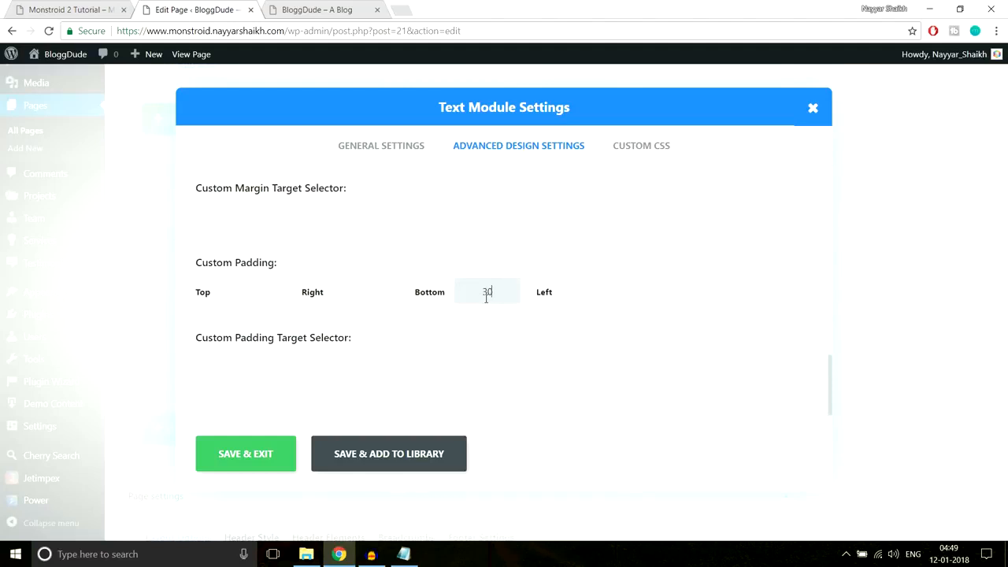
pyautogui.click(248, 457)
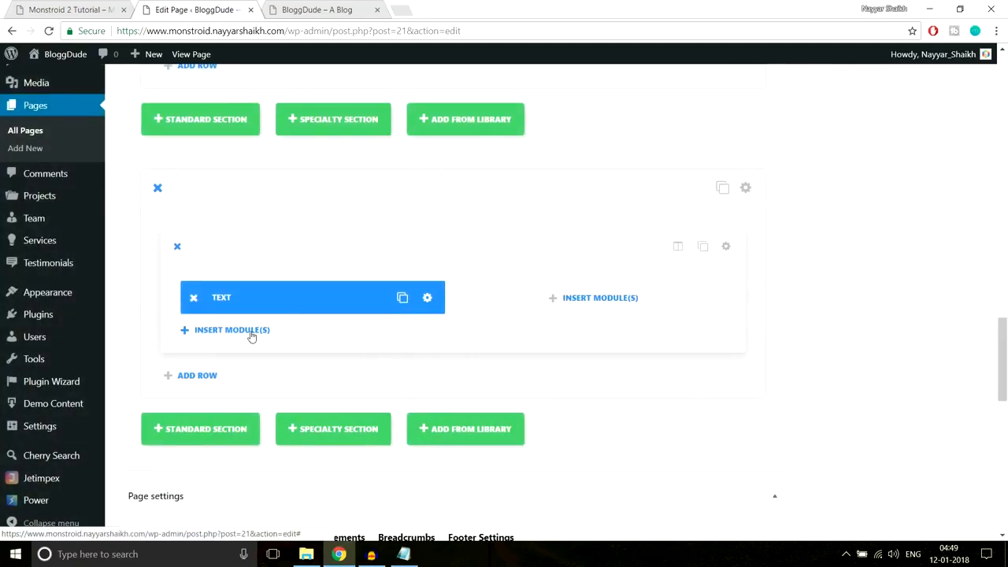
# - Add a second Text module in the left column with the copied business-owner paragraph
pyautogui.click(249, 333)
pyautogui.scroll(-5, 612, 373)
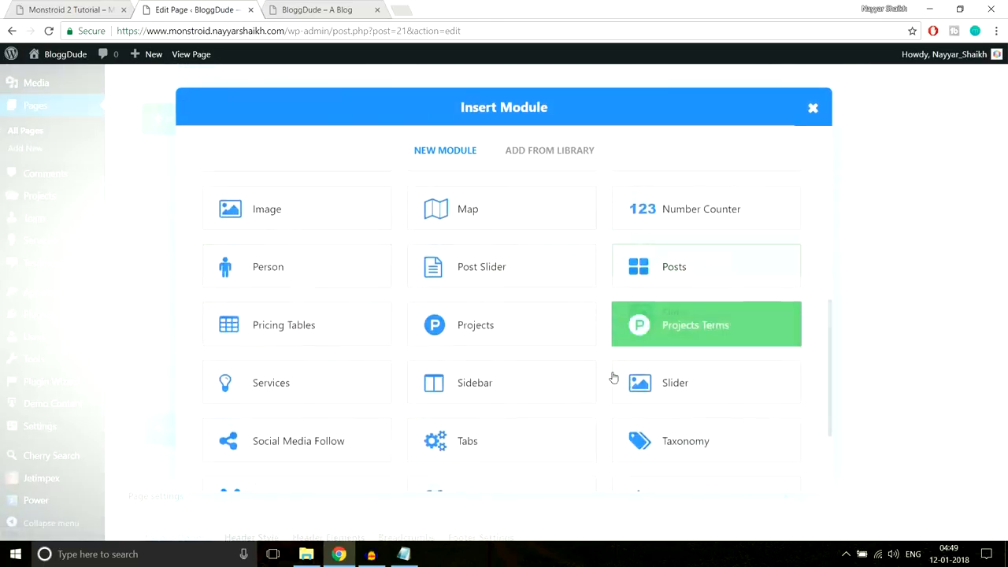
pyautogui.click(671, 372)
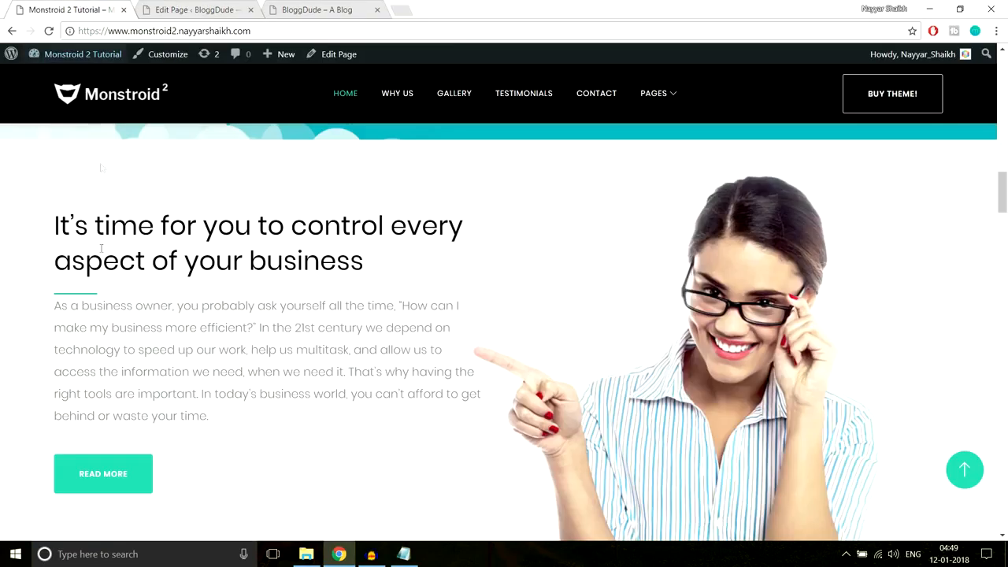
pyautogui.moveTo(56, 311); pyautogui.dragTo(252, 437)
pyautogui.hotkey('ctrl', 'c')
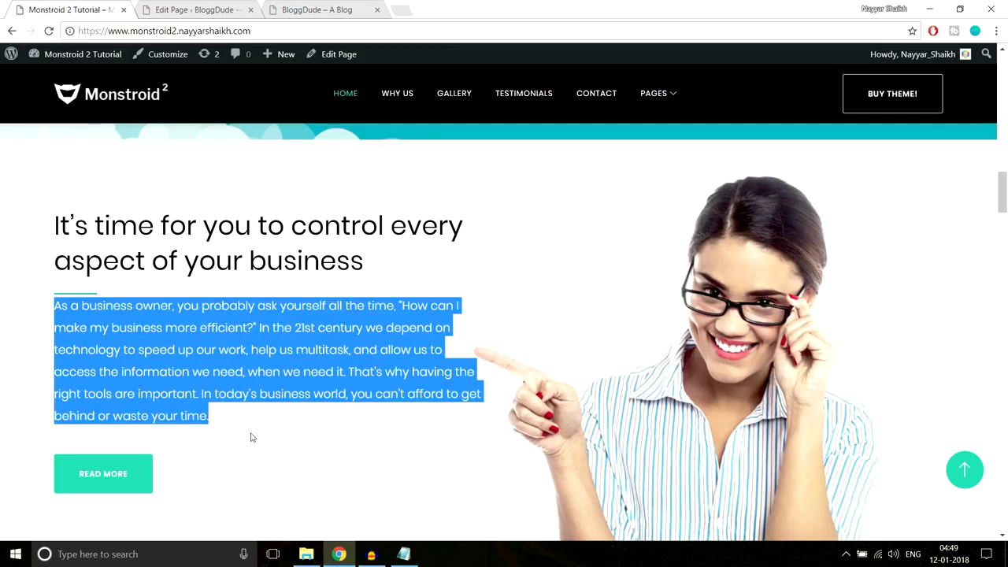
pyautogui.click(209, 10)
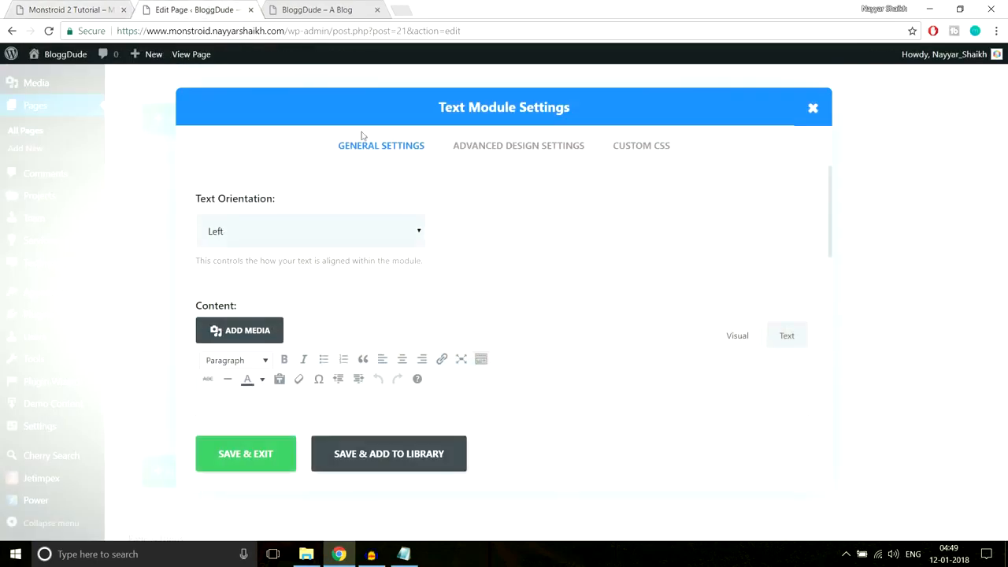
pyautogui.scroll(-3, 406, 292)
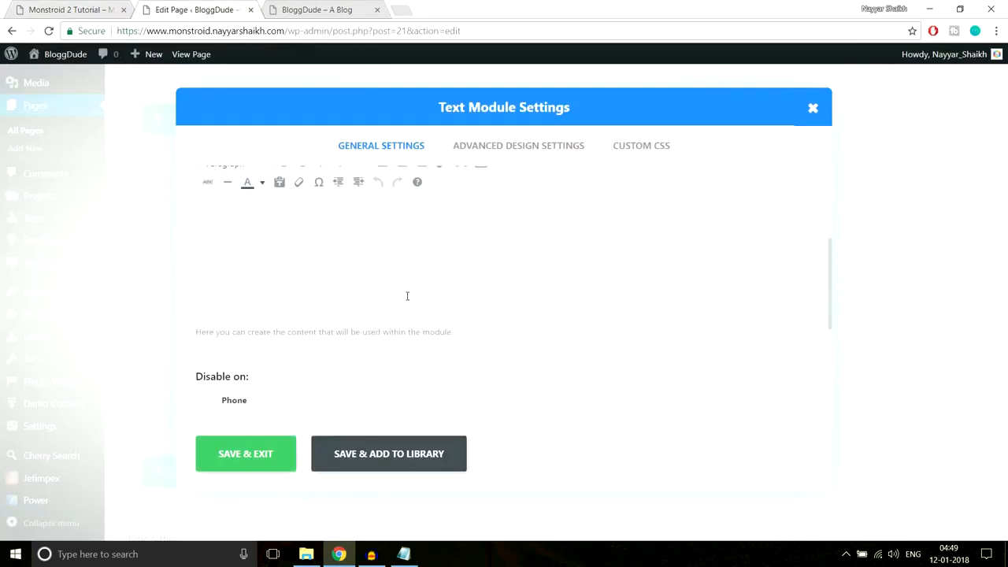
pyautogui.hotkey('ctrl', 'v')
pyautogui.scroll(1, 416, 291)
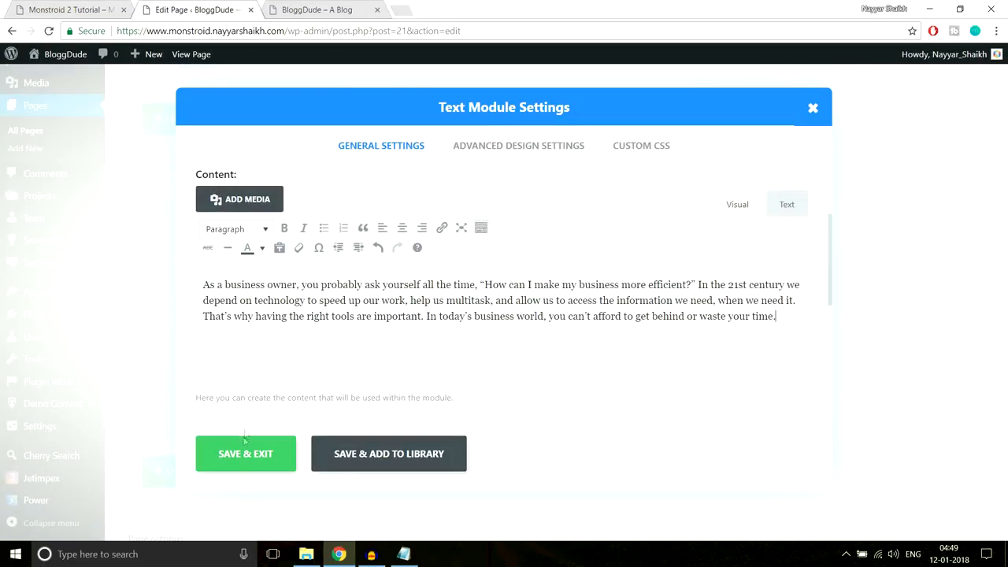
pyautogui.click(233, 454)
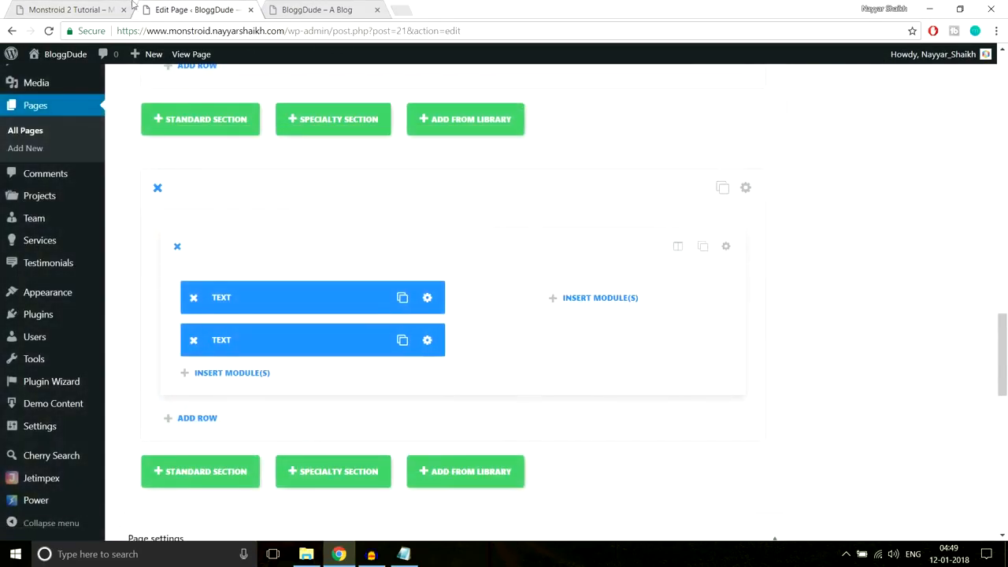
# - Give the paragraph Text module 30px bottom custom padding and save
pyautogui.click(63, 8)
pyautogui.scroll(-1, 315, 162)
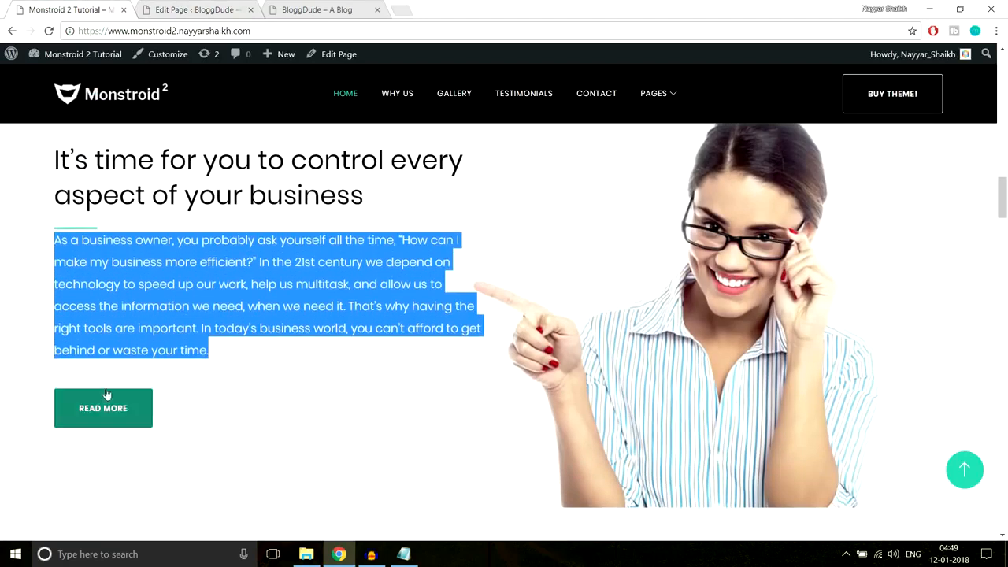
pyautogui.click(126, 381)
pyautogui.click(161, 8)
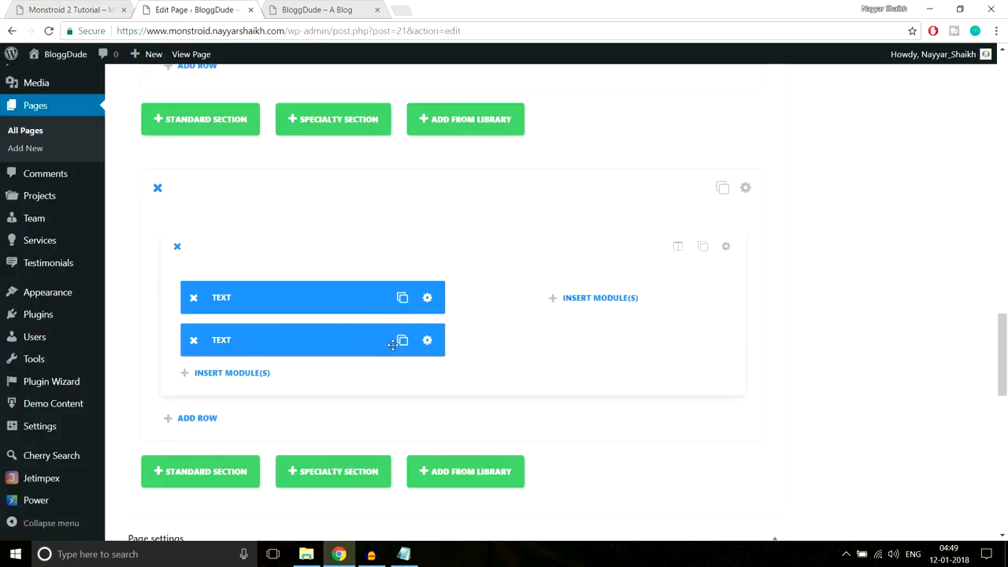
pyautogui.click(75, 8)
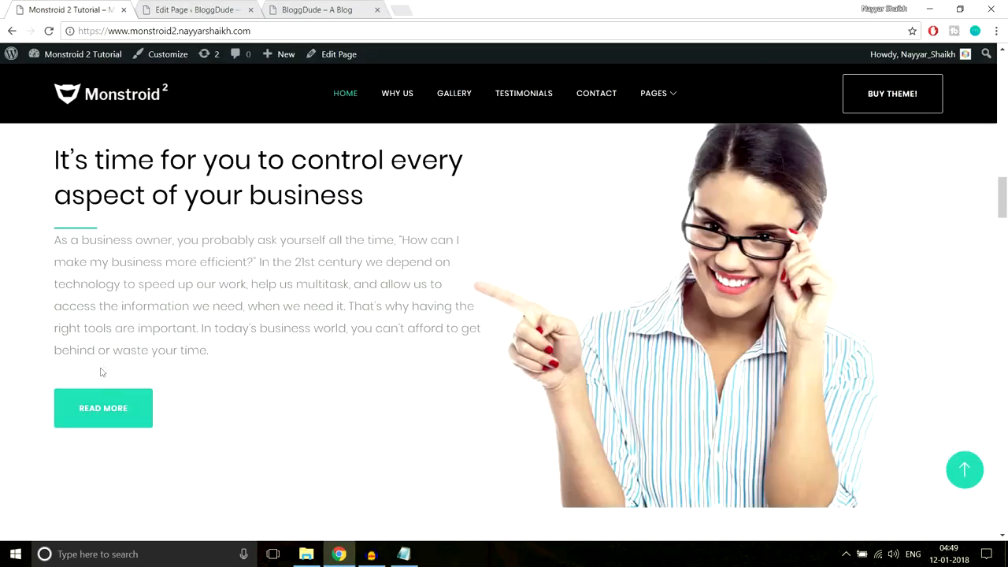
pyautogui.click(189, 9)
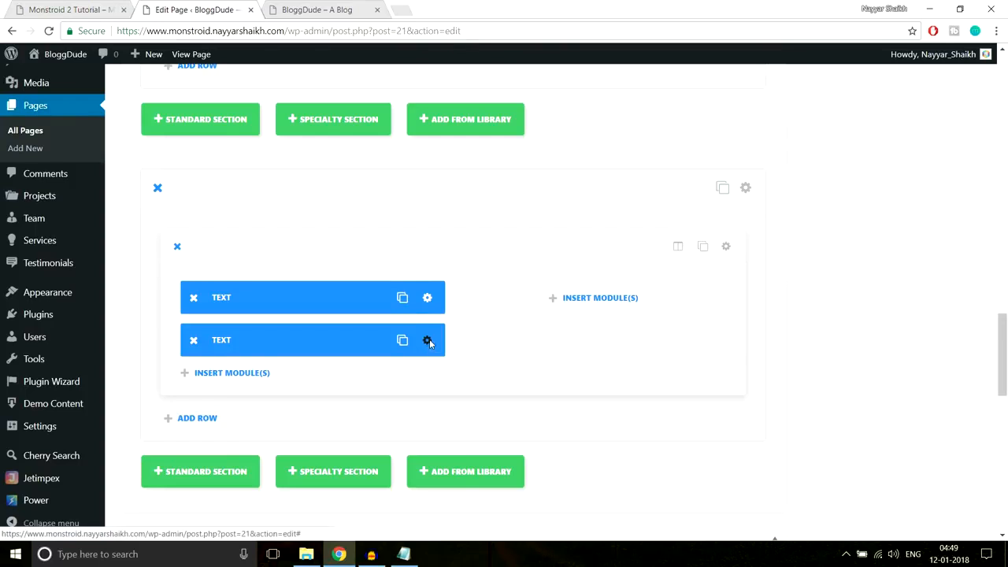
pyautogui.click(431, 340)
pyautogui.click(509, 146)
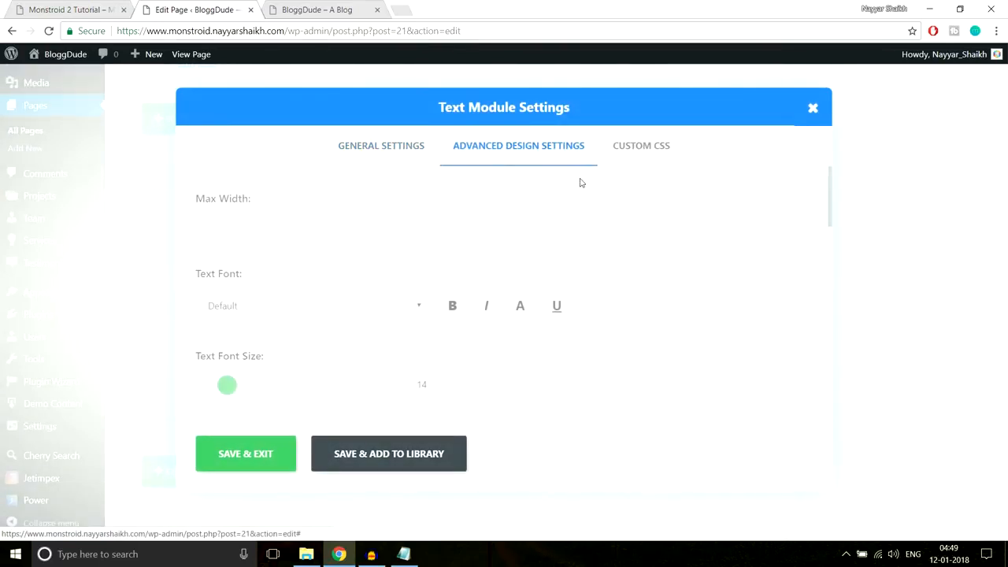
pyautogui.scroll(-10, 597, 263)
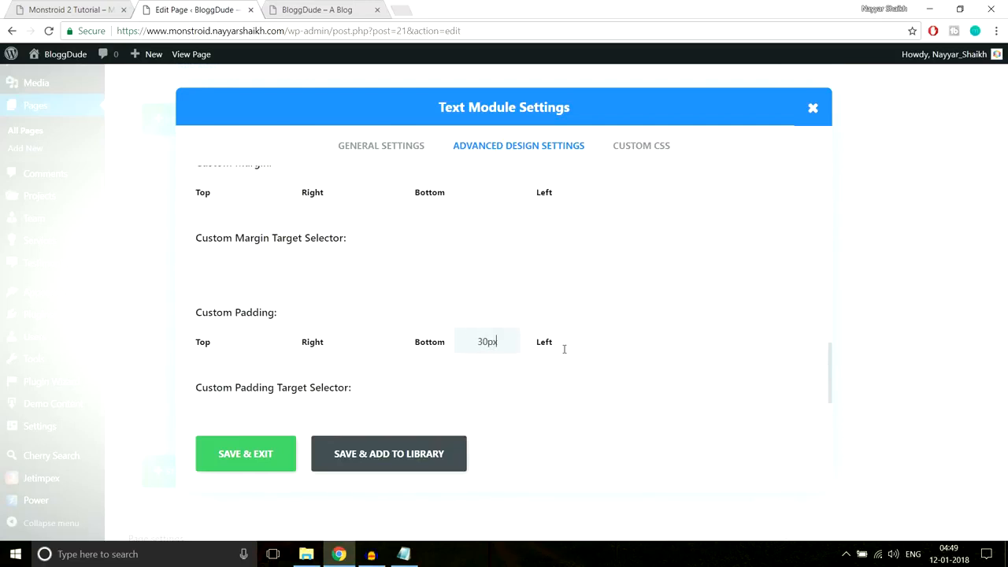
pyautogui.click(245, 454)
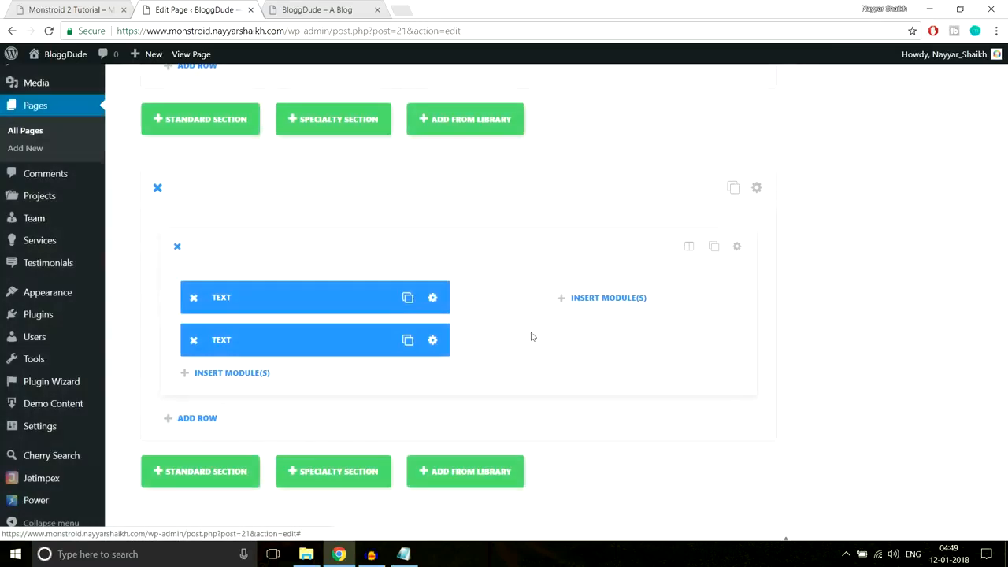
# - Add a Button module labelled 'Read More' below the paragraph and save it
pyautogui.click(243, 247)
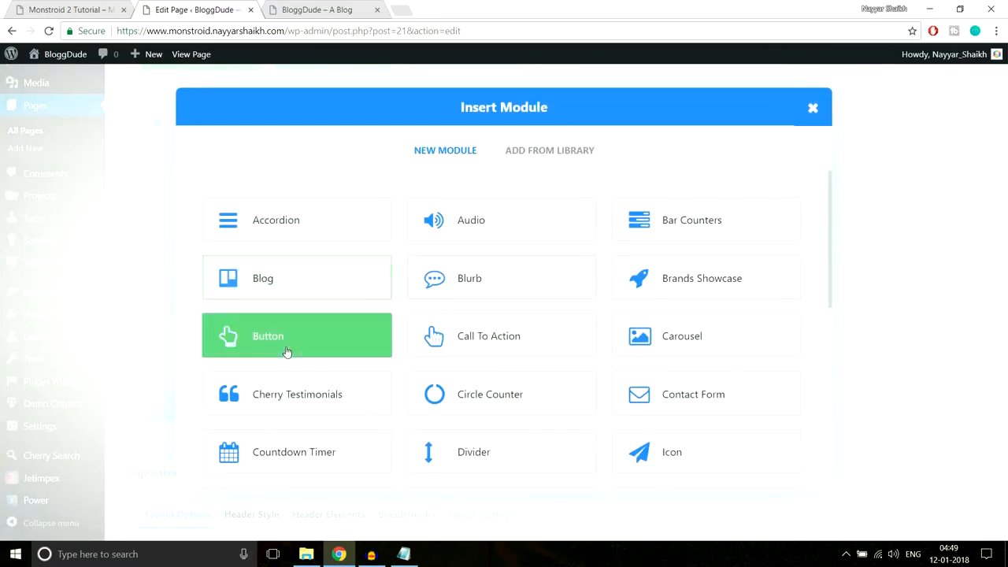
pyautogui.click(287, 340)
pyautogui.click(94, 8)
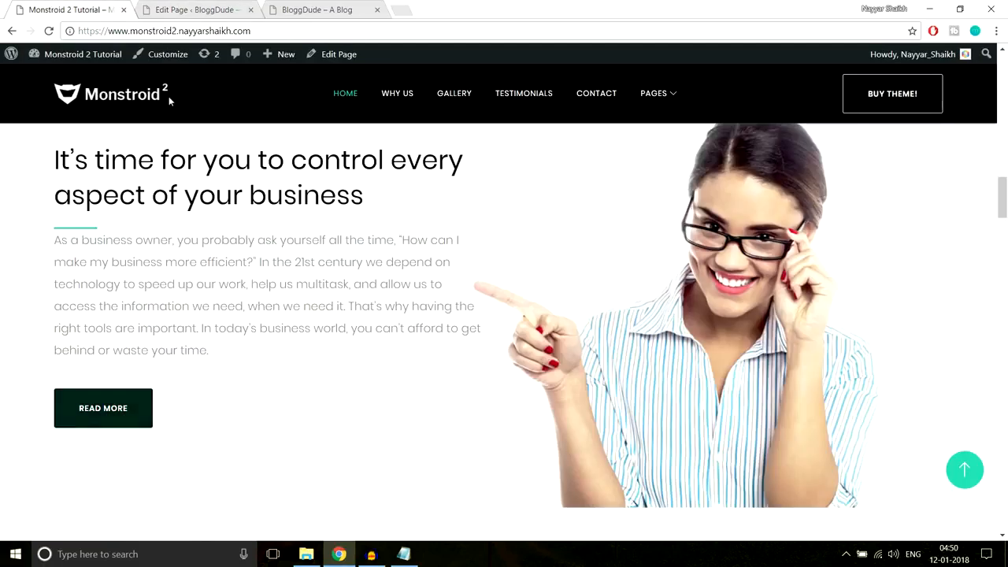
pyautogui.click(195, 9)
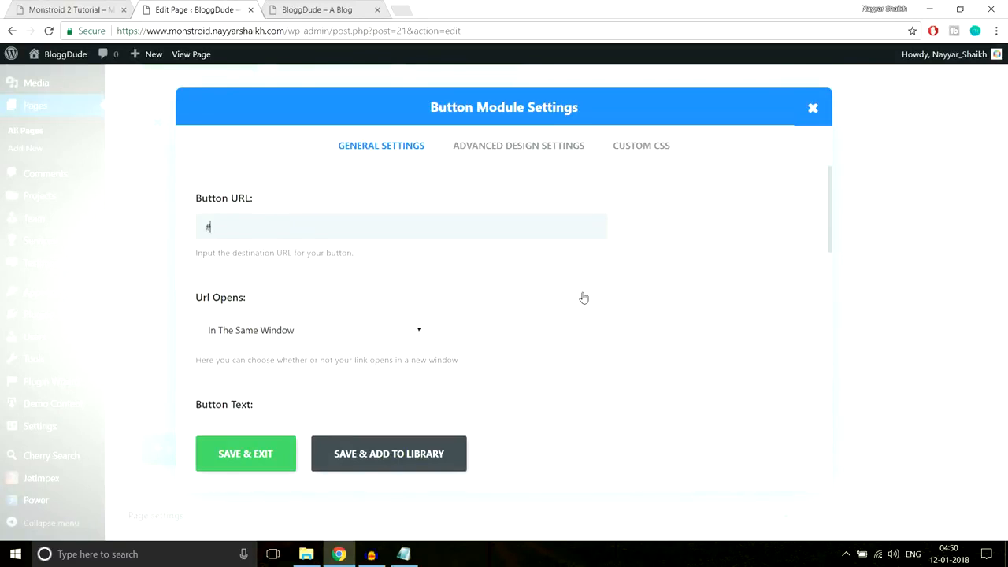
pyautogui.scroll(-2, 521, 283)
pyautogui.scroll(-1, 488, 264)
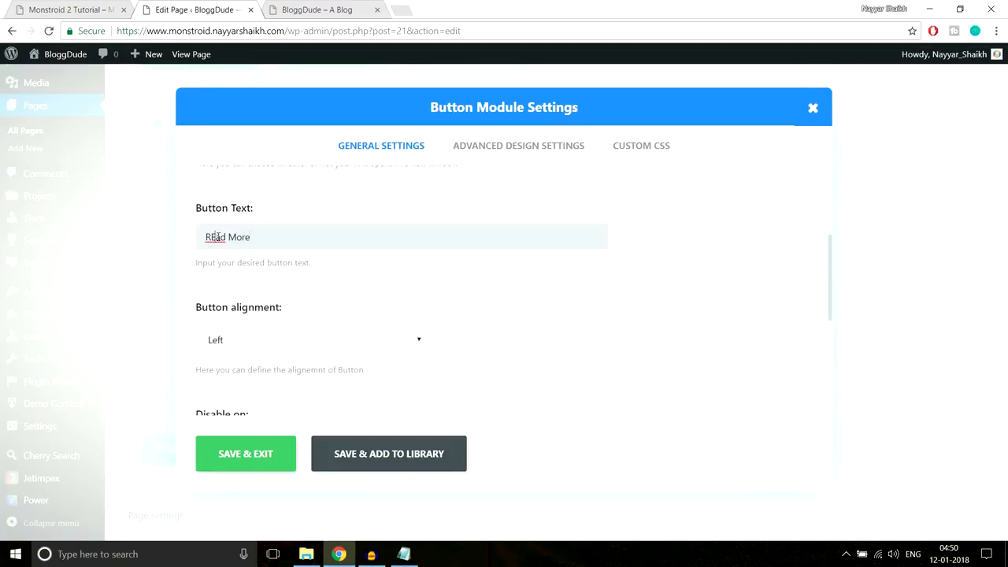
pyautogui.press('BackSpace')
pyautogui.write('e')
pyautogui.scroll(-1, 622, 292)
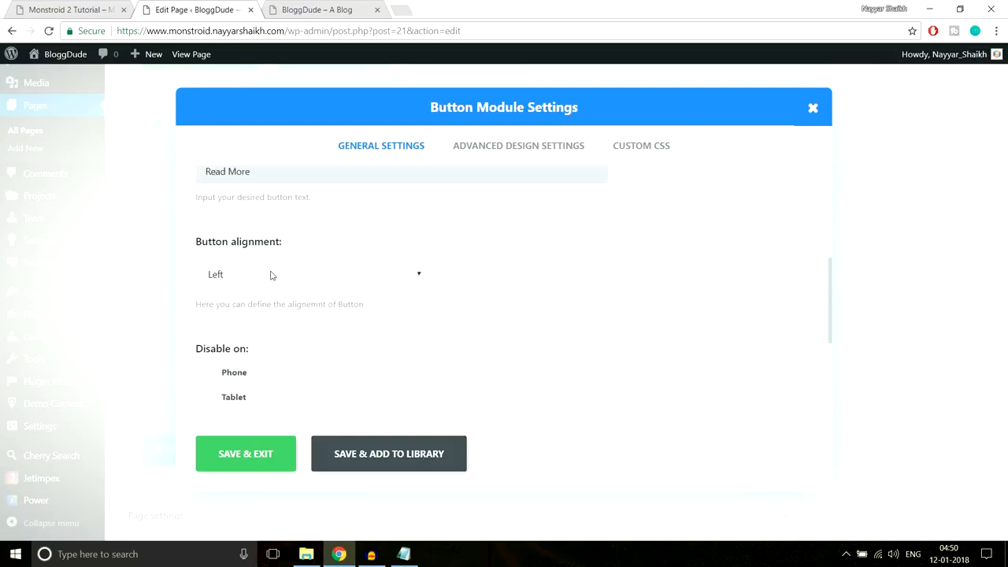
pyautogui.scroll(-1, 349, 321)
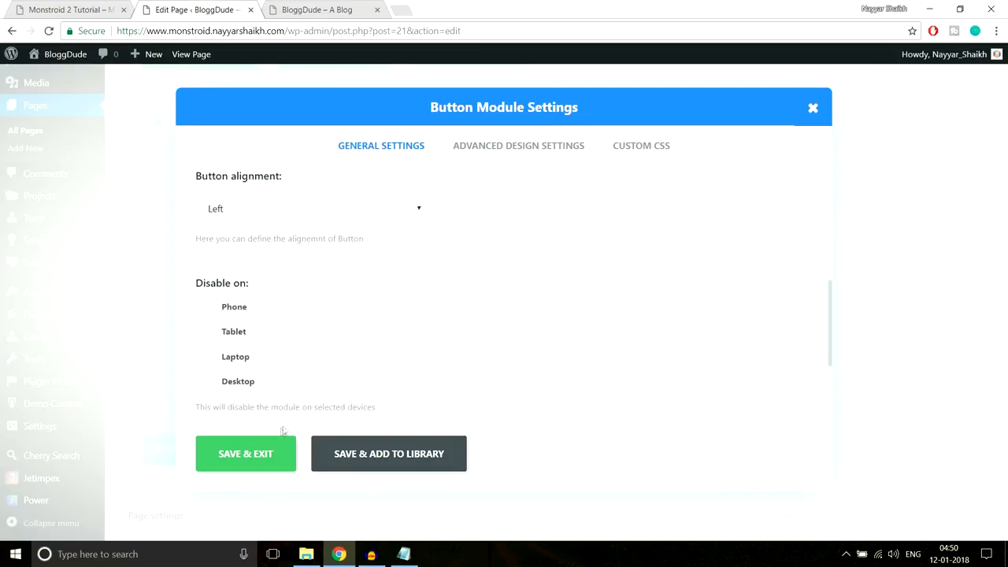
pyautogui.click(260, 457)
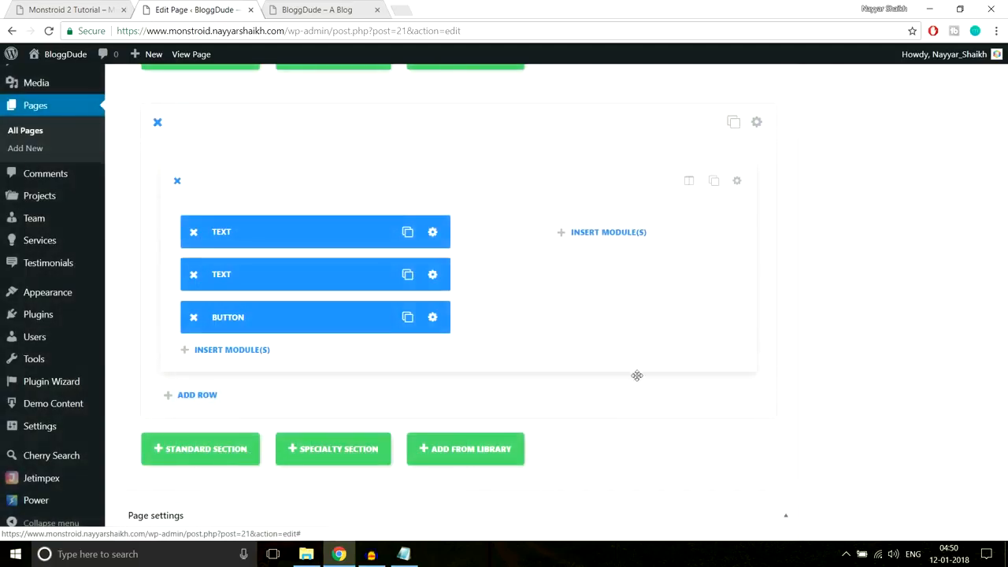
# - Compare the new section against the Monstroid 2 demo homepage
pyautogui.click(103, 4)
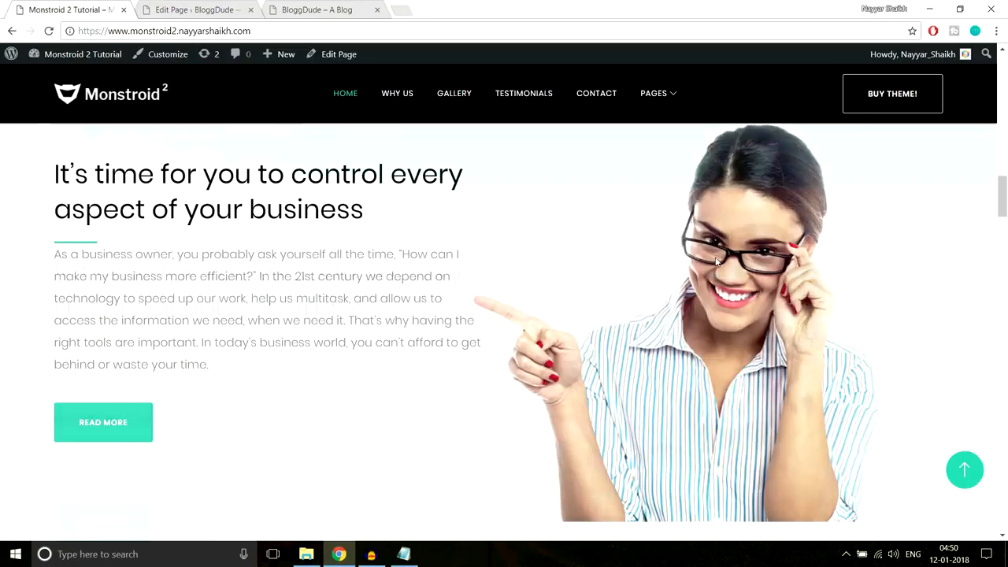
pyautogui.scroll(2, 382, 266)
pyautogui.scroll(-2, 843, 248)
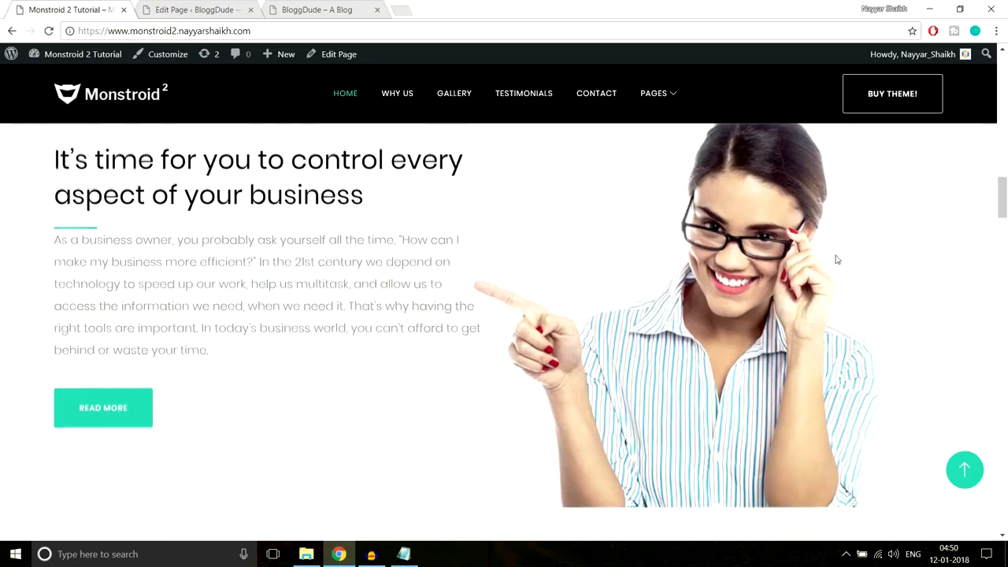
pyautogui.scroll(-1, 836, 260)
pyautogui.scroll(3, 834, 261)
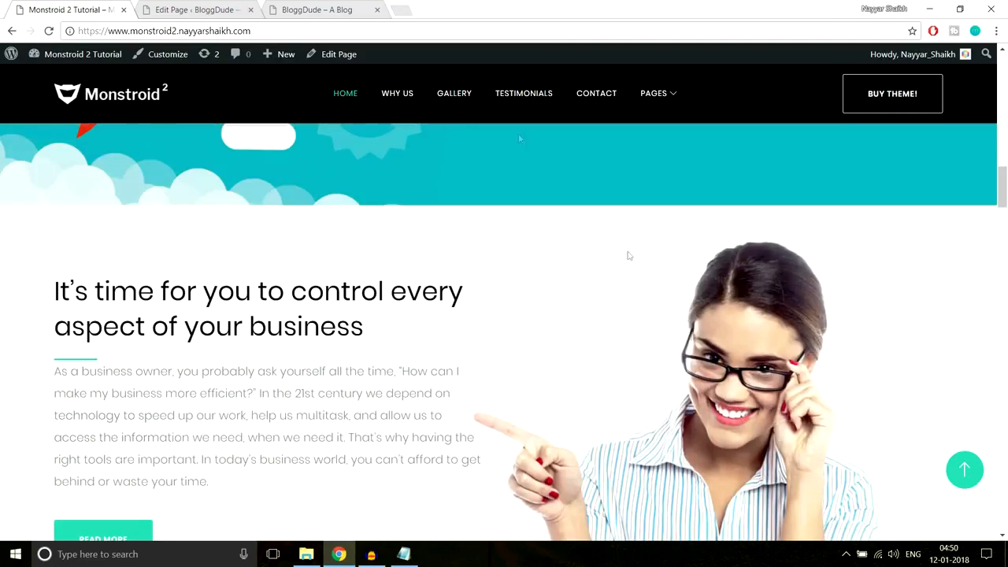
# - Upload Home-2.jpg and set it as the section's background image
pyautogui.click(206, 9)
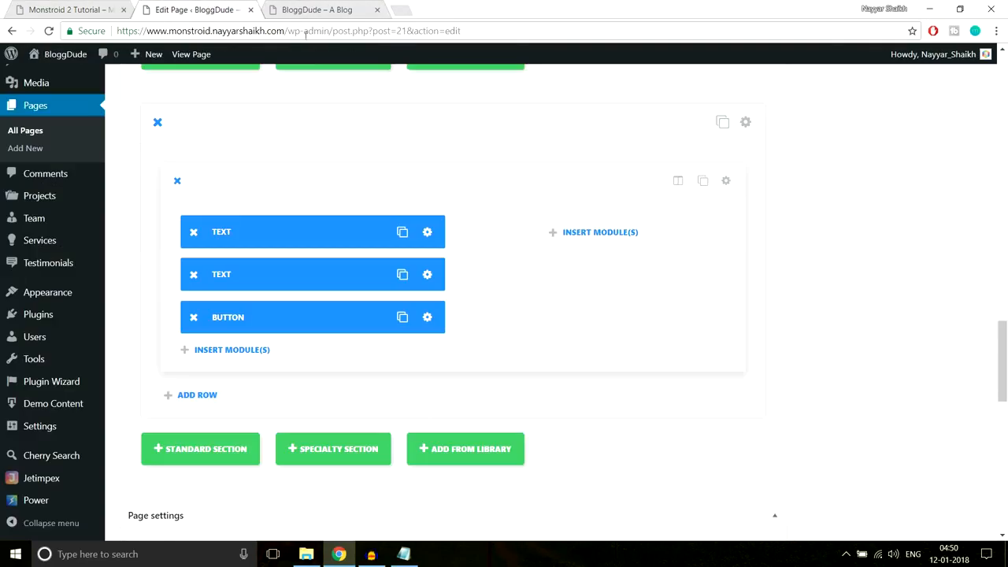
pyautogui.click(747, 123)
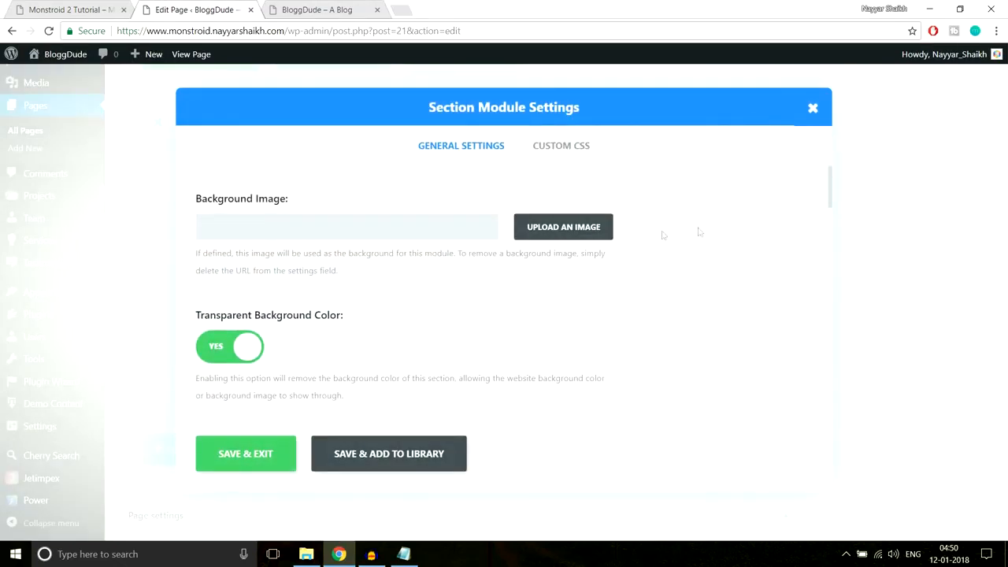
pyautogui.click(582, 227)
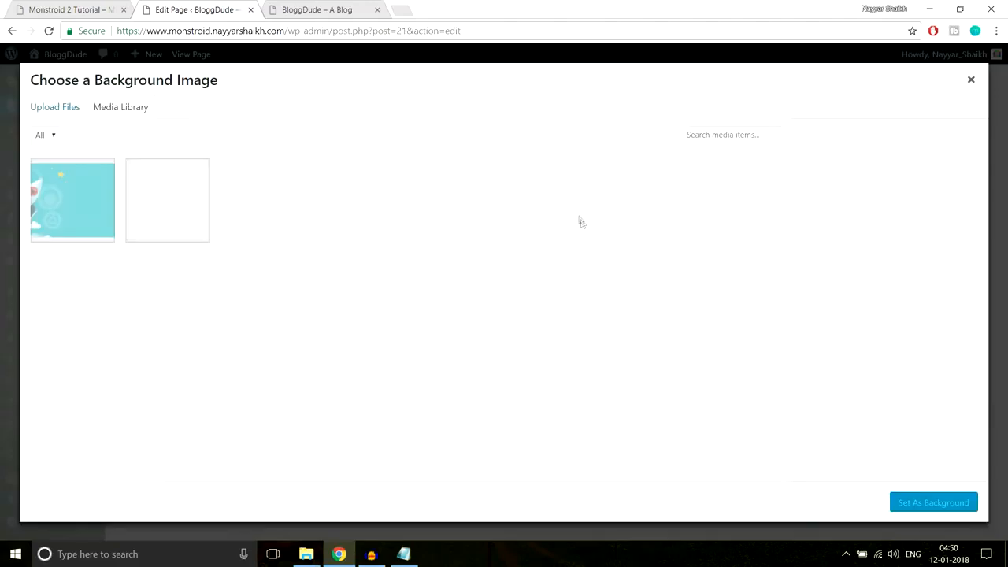
pyautogui.click(63, 112)
pyautogui.click(524, 296)
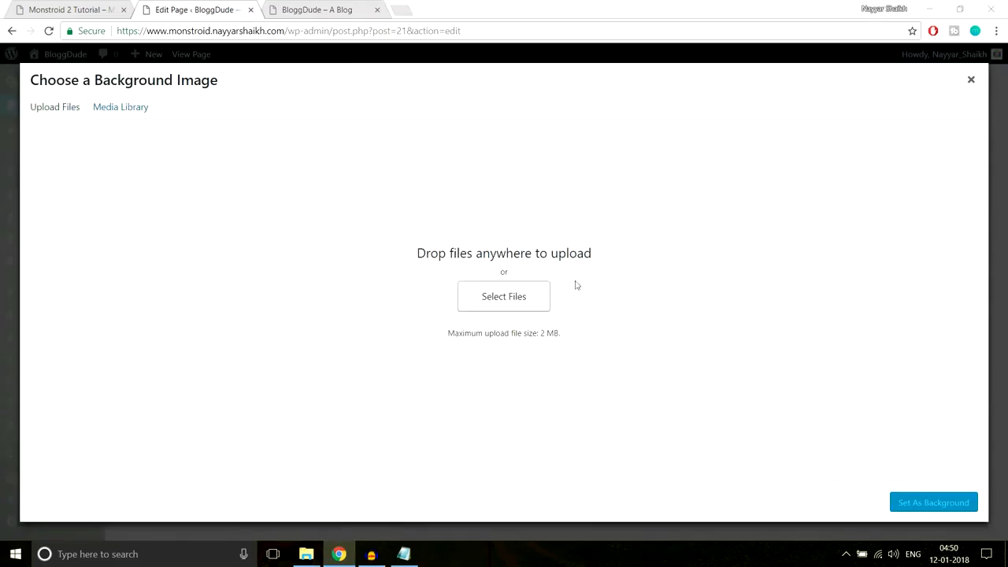
pyautogui.scroll(-1, 410, 211)
pyautogui.click(357, 243)
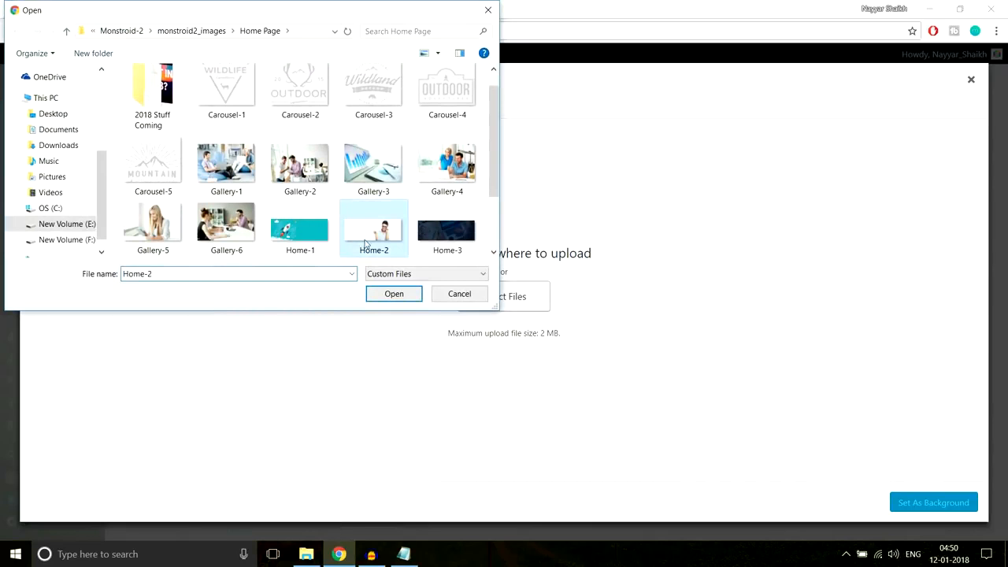
pyautogui.click(385, 299)
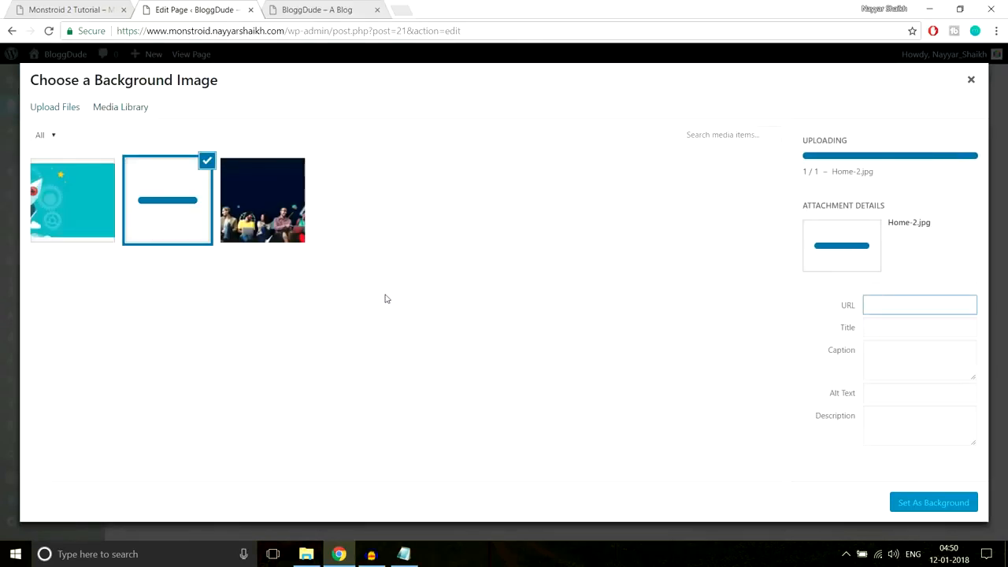
pyautogui.click(917, 503)
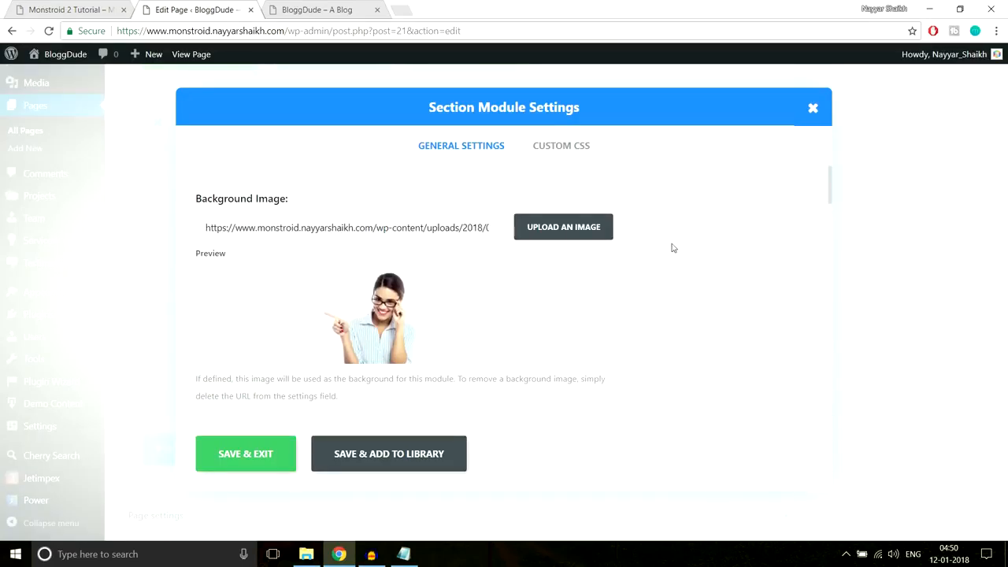
pyautogui.scroll(-10, 646, 285)
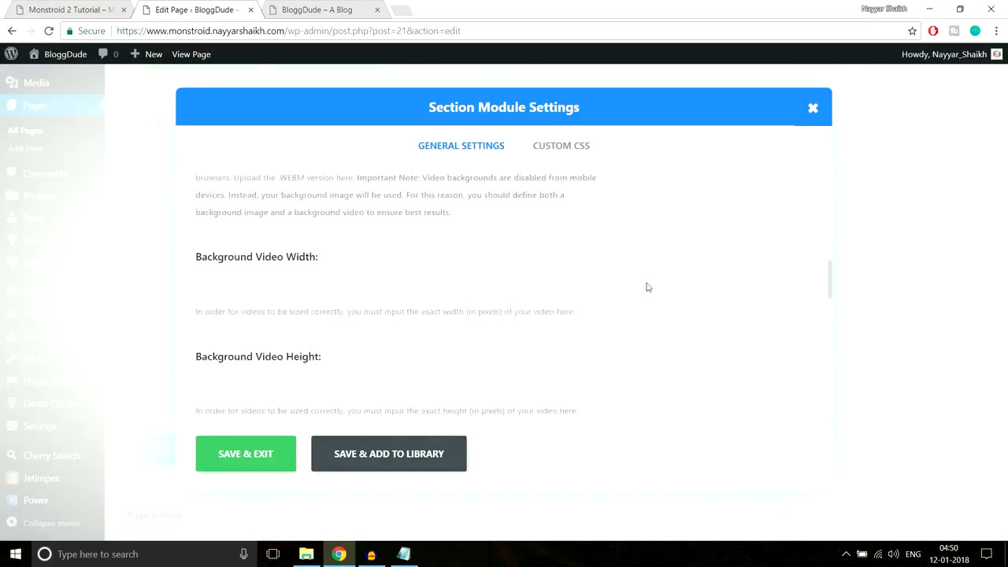
pyautogui.scroll(-5, 647, 286)
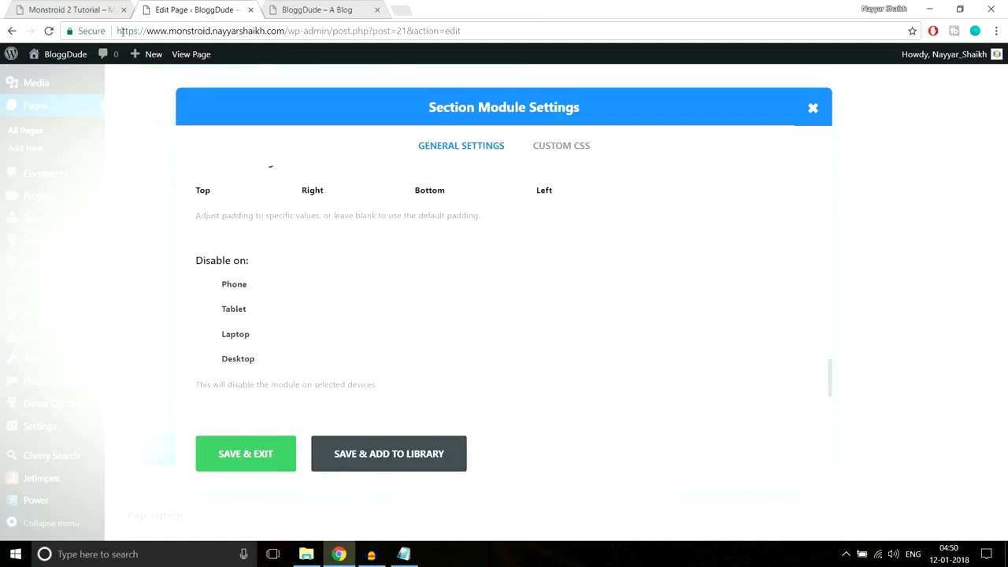
# - Enter 70px top custom padding in the section settings, checking the Monstroid 2 reference
pyautogui.click(101, 8)
pyautogui.scroll(-4, 465, 250)
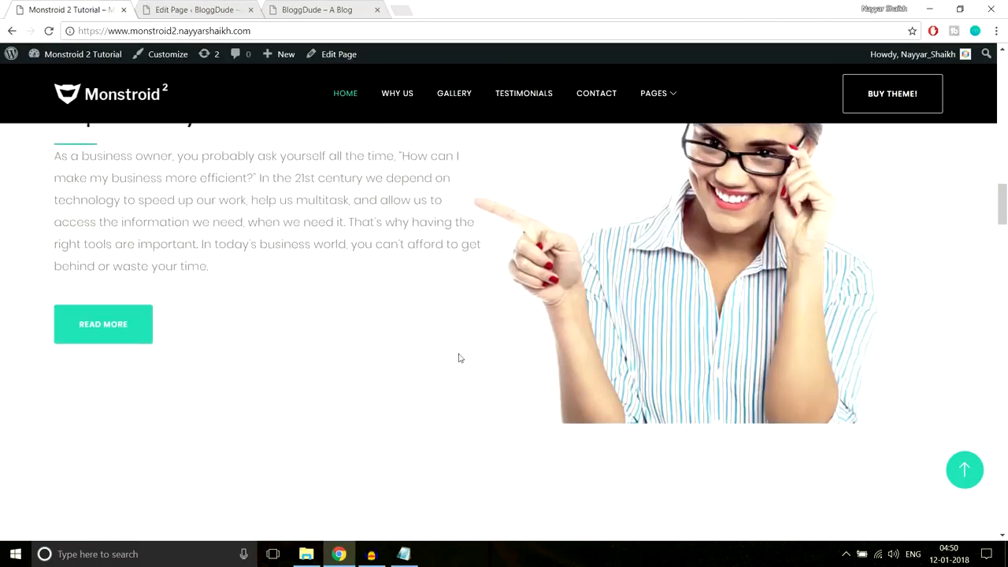
pyautogui.scroll(4, 216, 329)
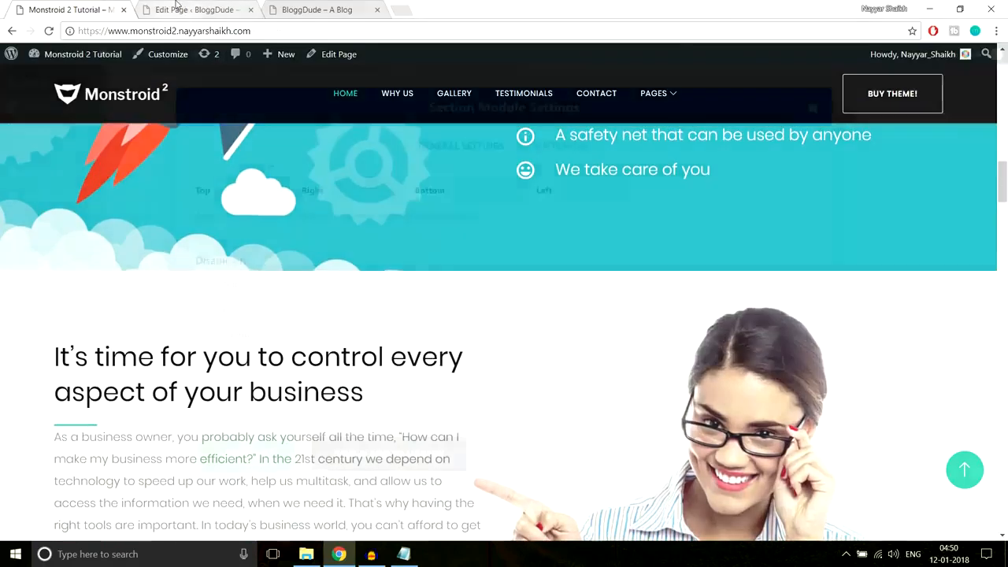
pyautogui.click(183, 8)
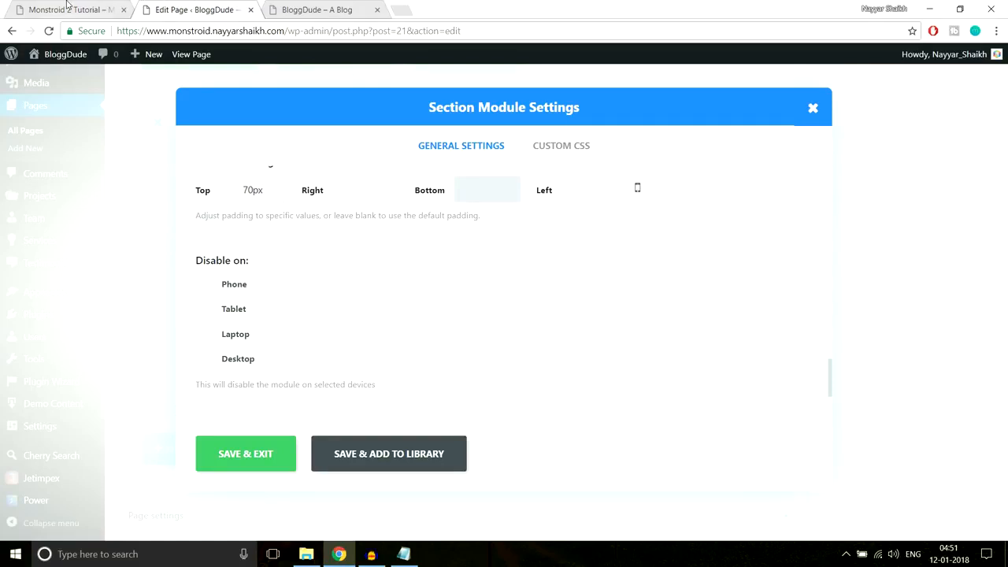
pyautogui.click(69, 9)
pyautogui.scroll(-4, 524, 278)
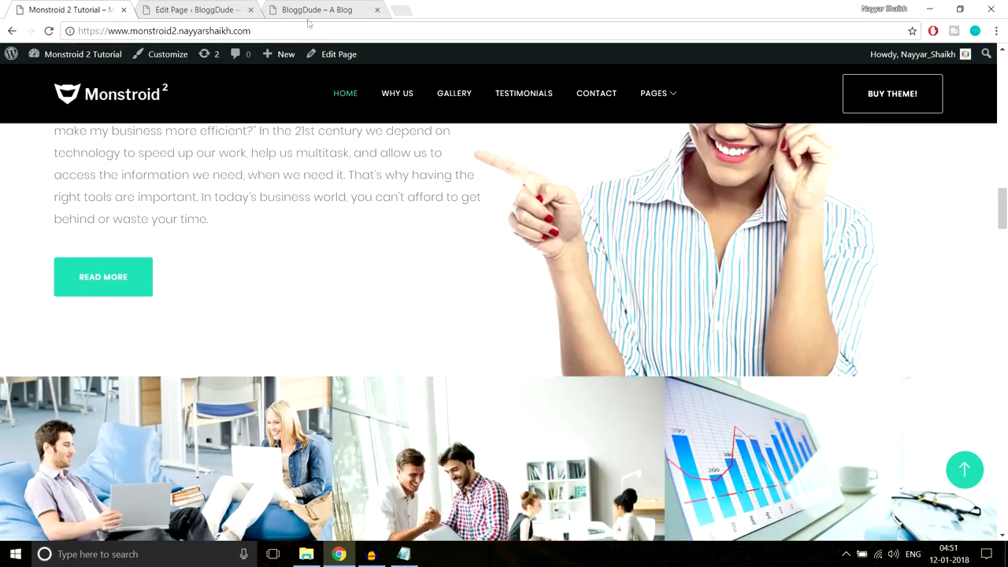
# - Save the section settings and update the homepage
pyautogui.click(215, 6)
pyautogui.click(266, 455)
pyautogui.scroll(8, 887, 378)
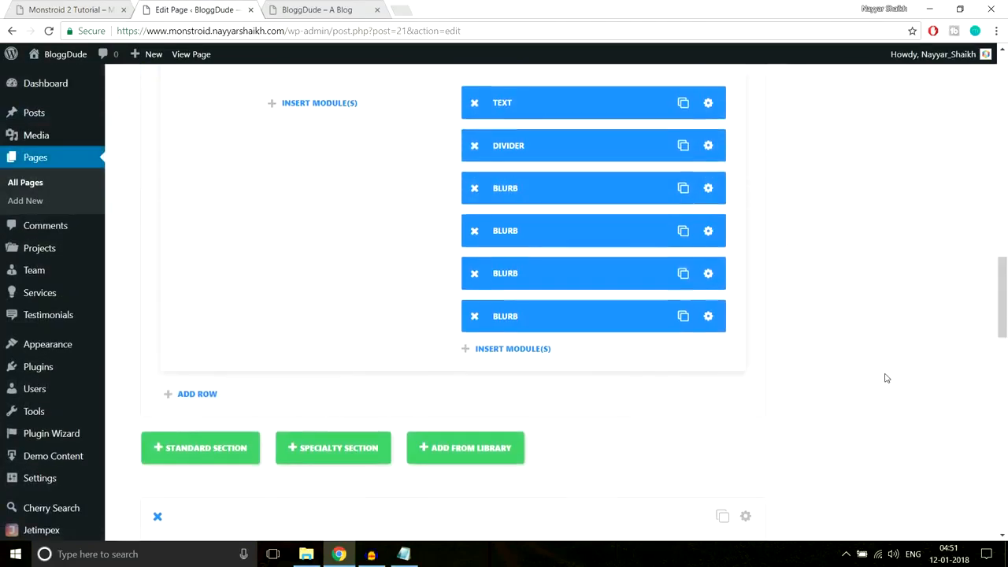
pyautogui.scroll(-7, 887, 378)
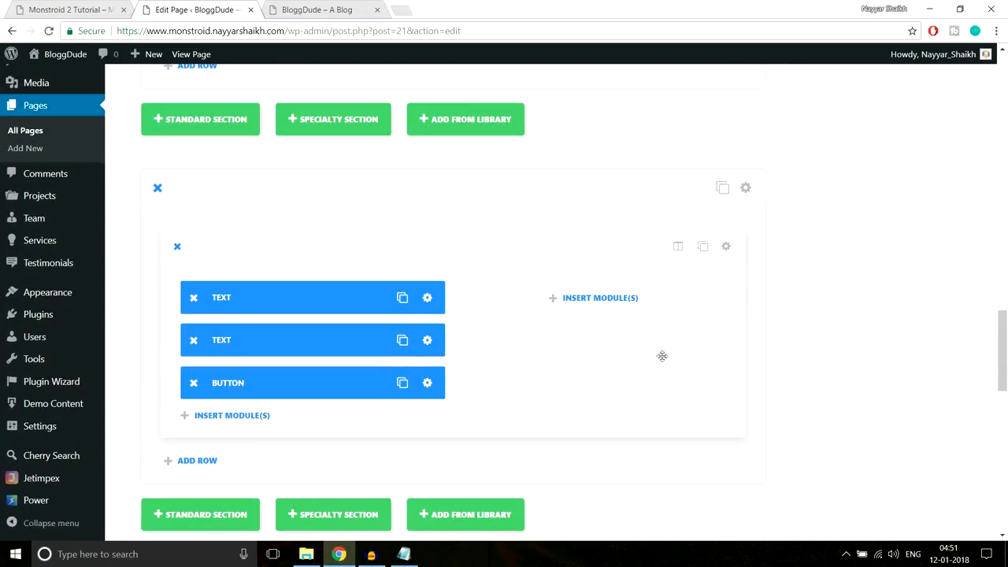
pyautogui.scroll(1, 831, 367)
pyautogui.scroll(10, 832, 367)
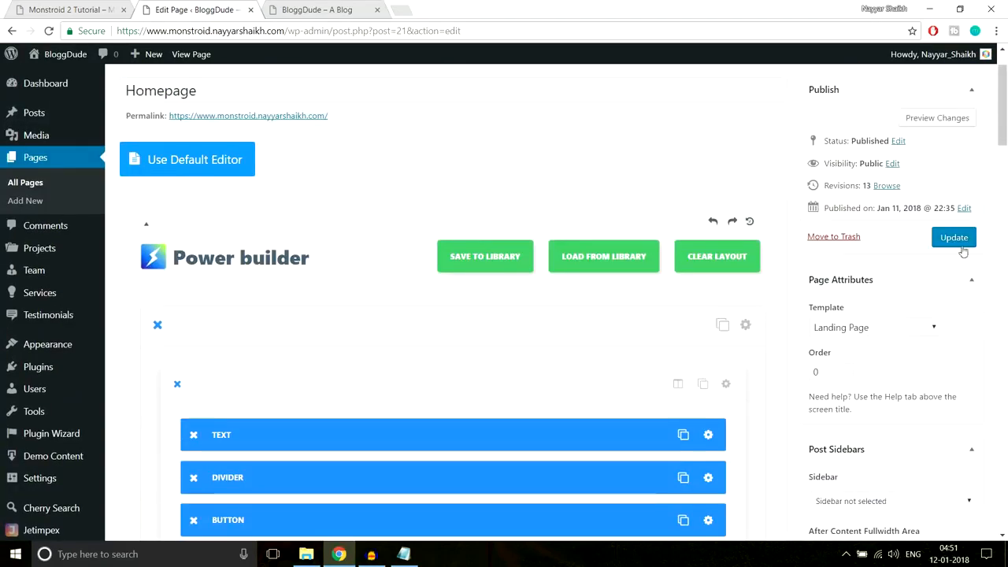
pyautogui.click(960, 244)
# - Reload the live BloggDude site to check the woman-image business section, then return to the builder
pyautogui.click(319, 10)
pyautogui.click(358, 31)
pyautogui.press('Return')
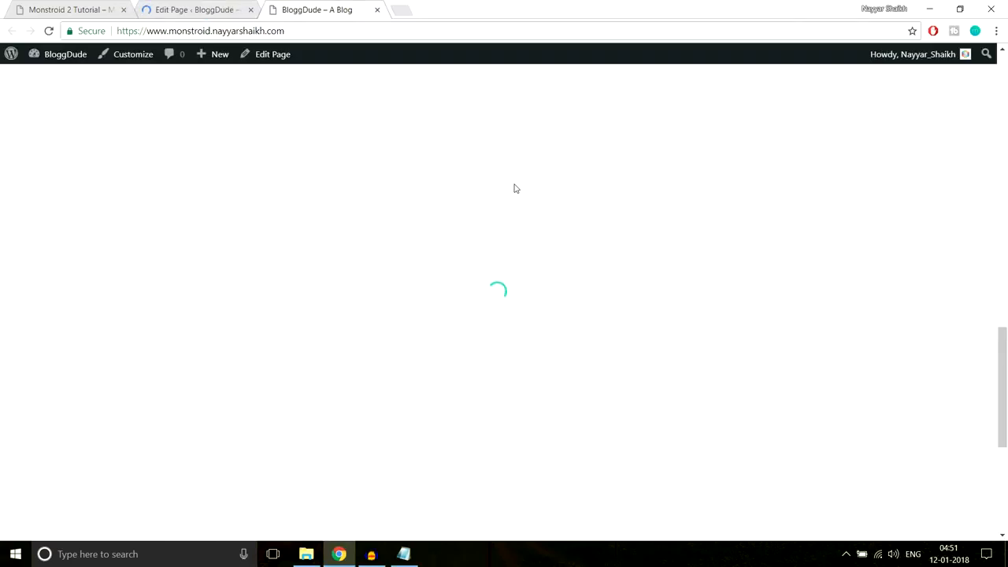
pyautogui.scroll(-4, 516, 189)
pyautogui.scroll(-1, 515, 189)
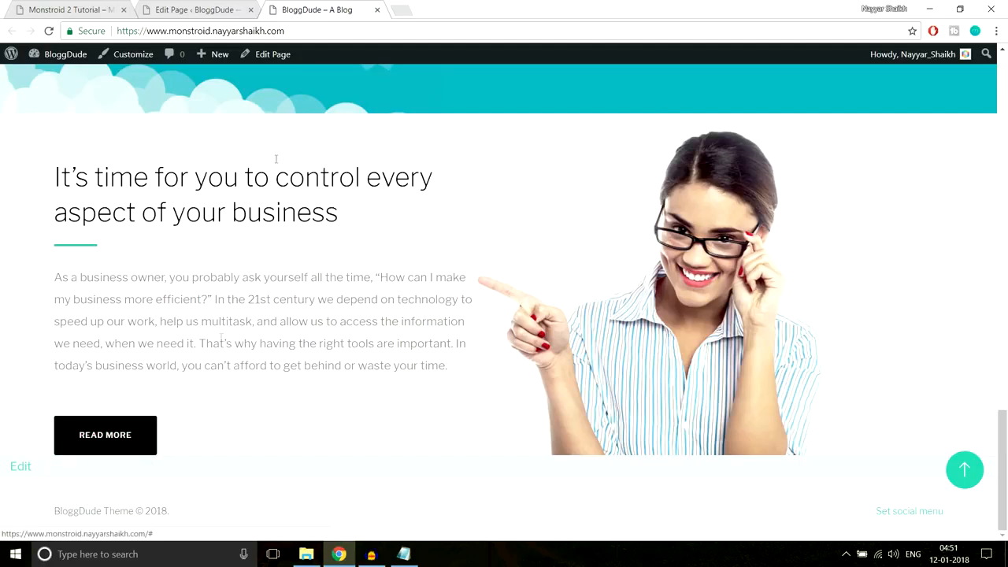
pyautogui.click(197, 10)
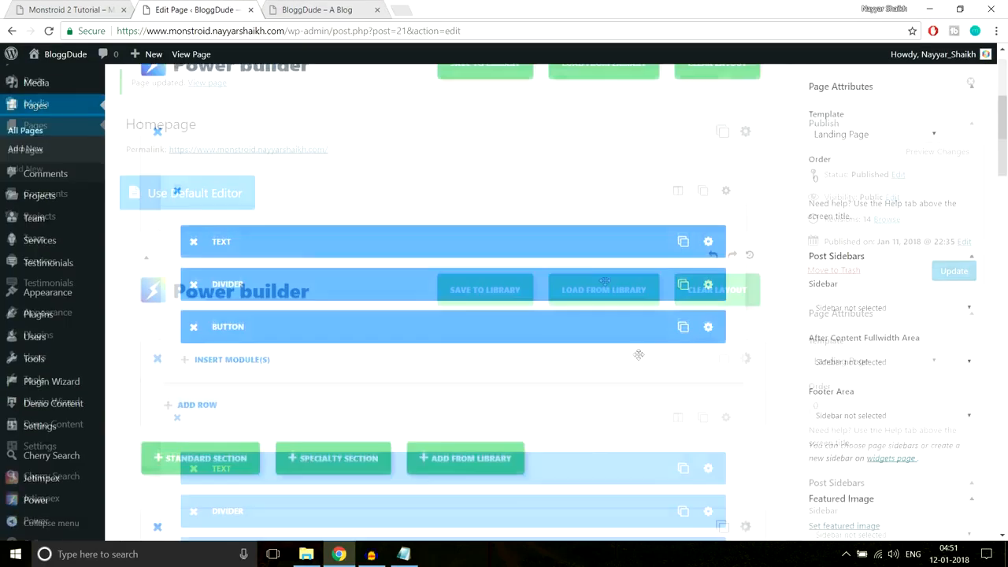
pyautogui.scroll(-15, 825, 346)
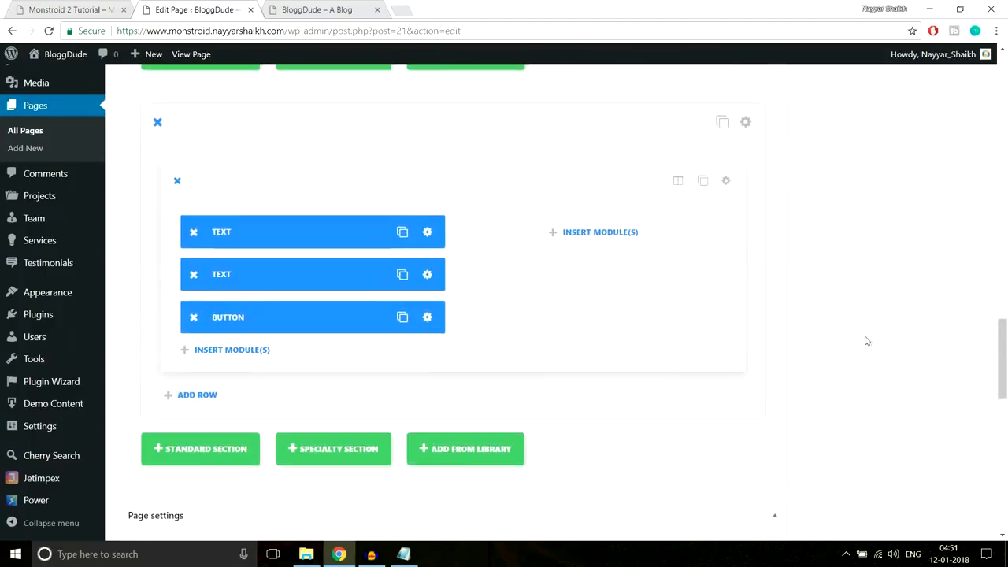
pyautogui.scroll(-1, 866, 340)
pyautogui.scroll(2, 867, 340)
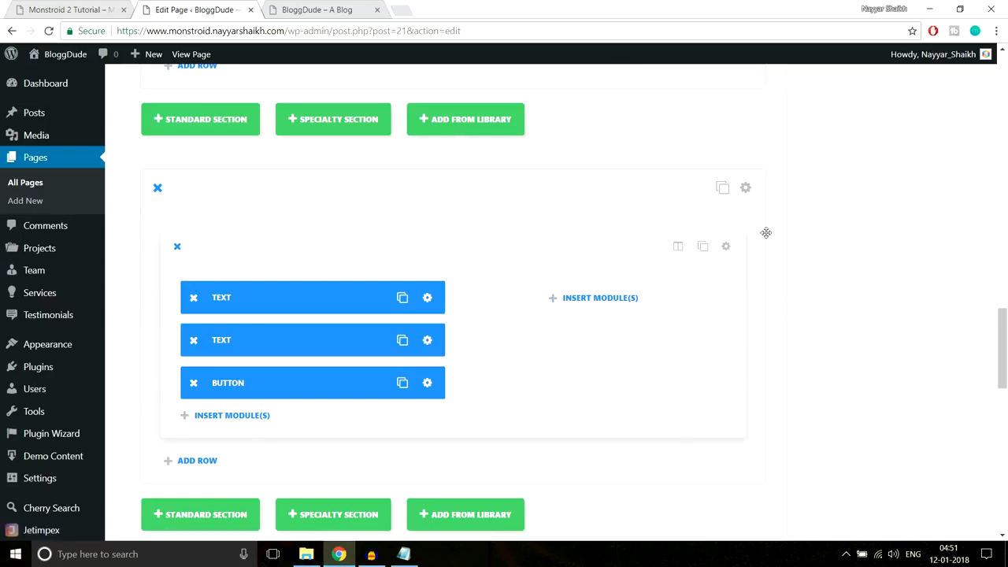
# - Give the 'It's time for you…' row a 60px bottom custom padding and save its settings
pyautogui.click(726, 246)
pyautogui.scroll(-5, 619, 287)
pyautogui.scroll(2, 621, 297)
pyautogui.scroll(-2, 620, 296)
pyautogui.scroll(1, 526, 263)
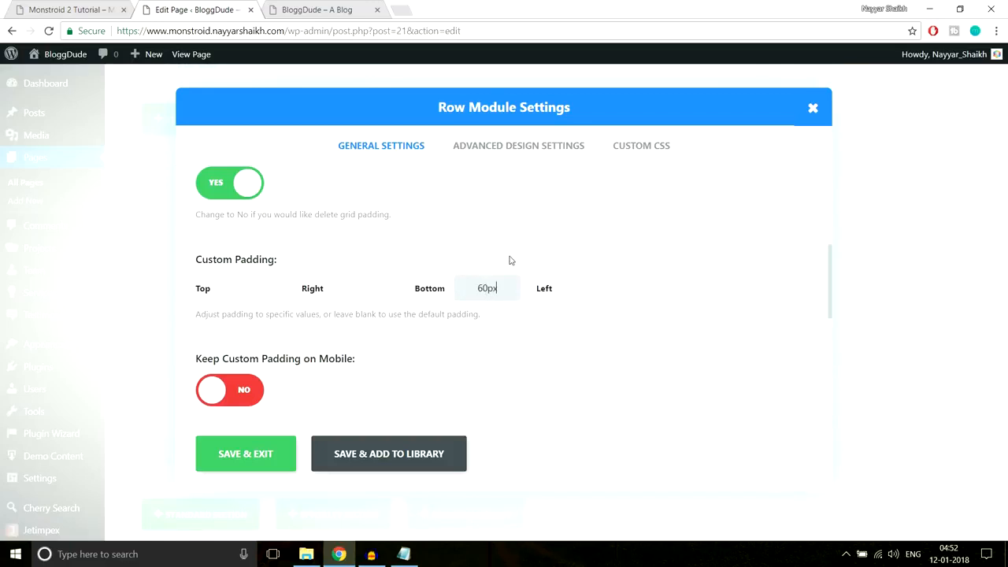
pyautogui.click(237, 458)
pyautogui.scroll(12, 923, 322)
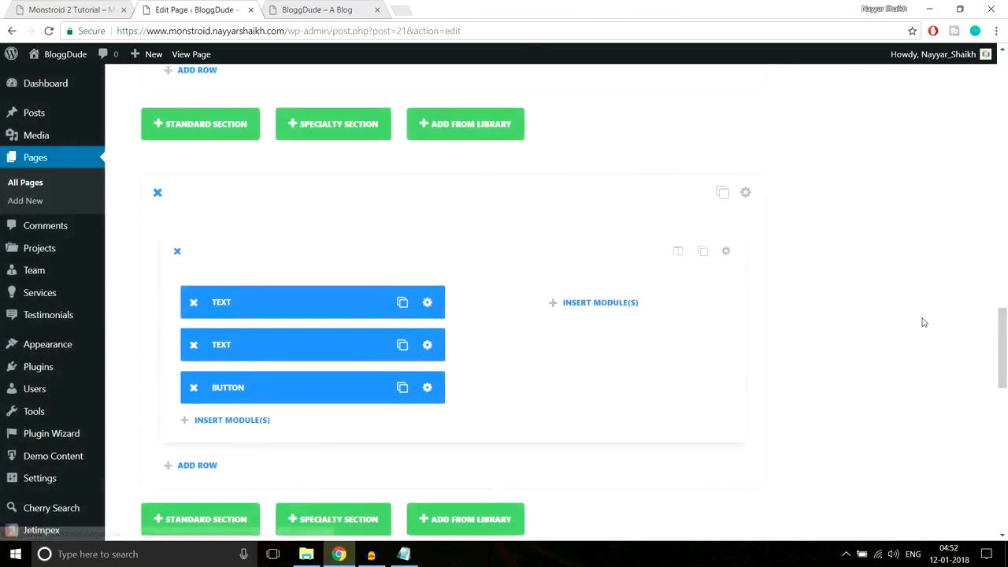
pyautogui.scroll(5, 964, 189)
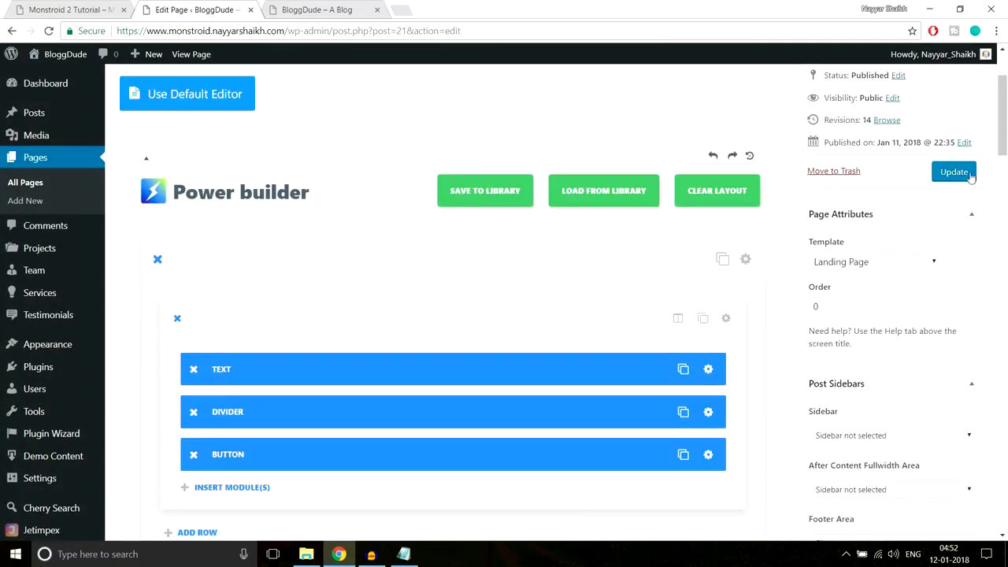
# - Update the homepage, check the finished section on the live BloggDude site, then view the Monstroid 2 gallery
pyautogui.click(951, 173)
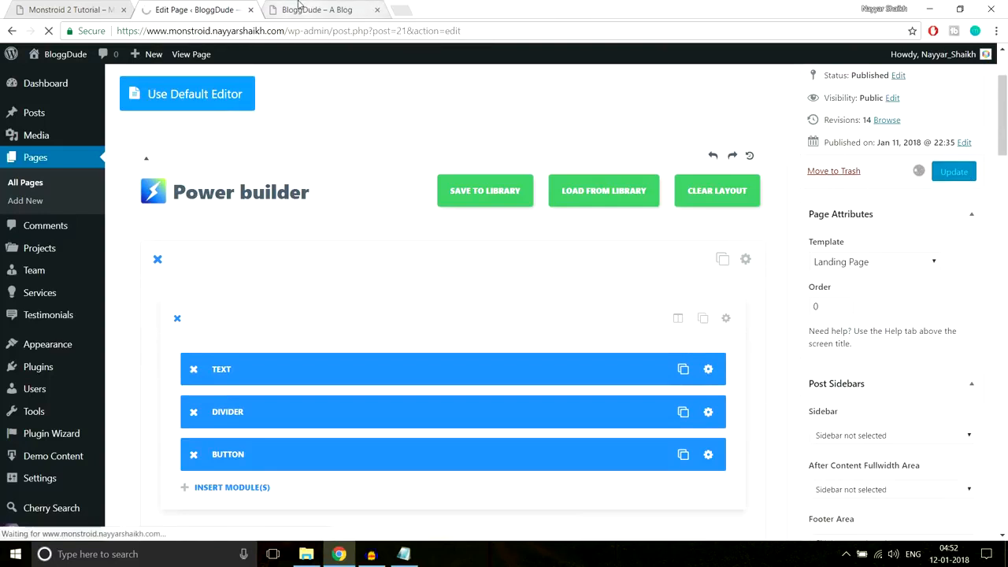
pyautogui.click(300, 8)
pyautogui.click(298, 29)
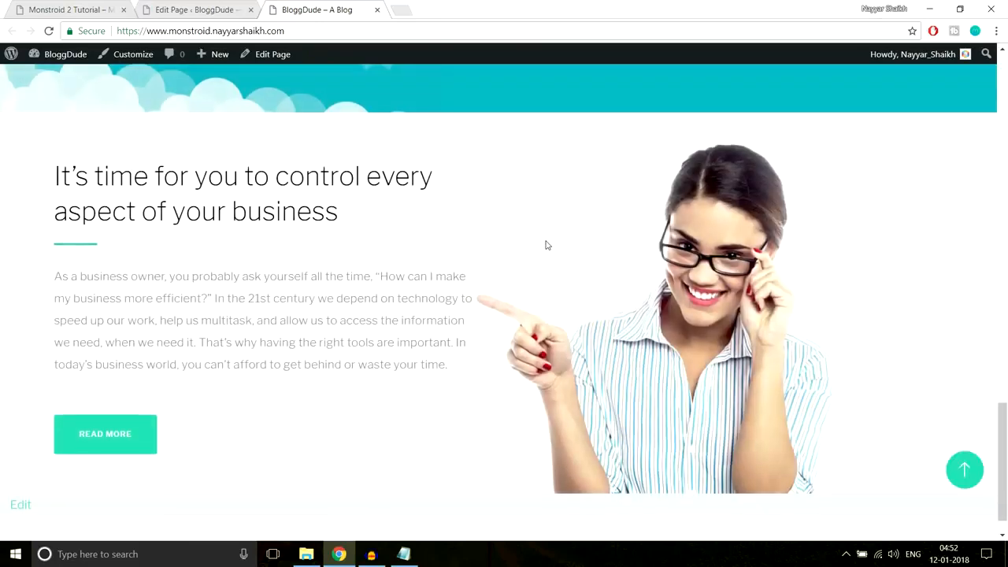
pyautogui.scroll(-1, 547, 245)
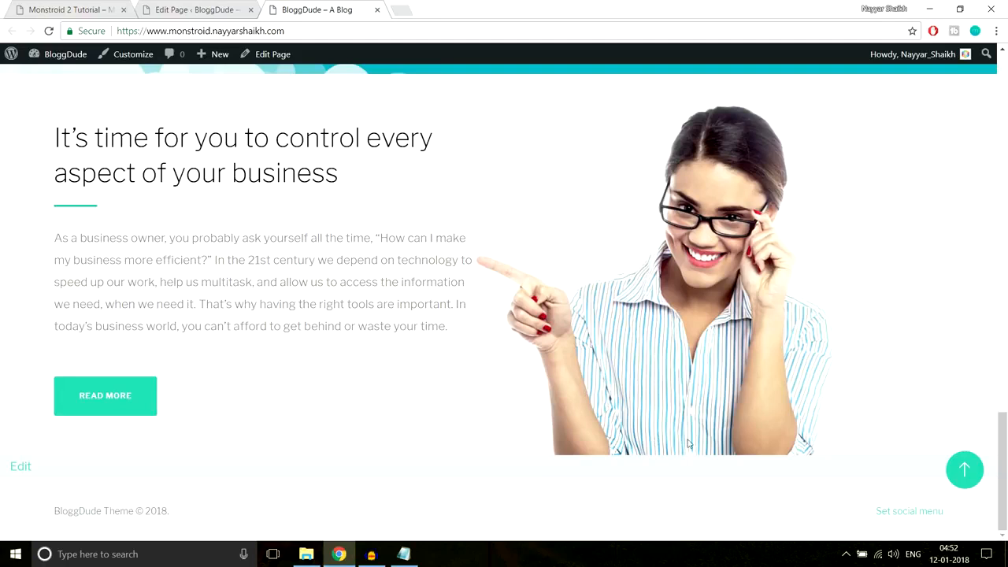
pyautogui.scroll(2, 703, 358)
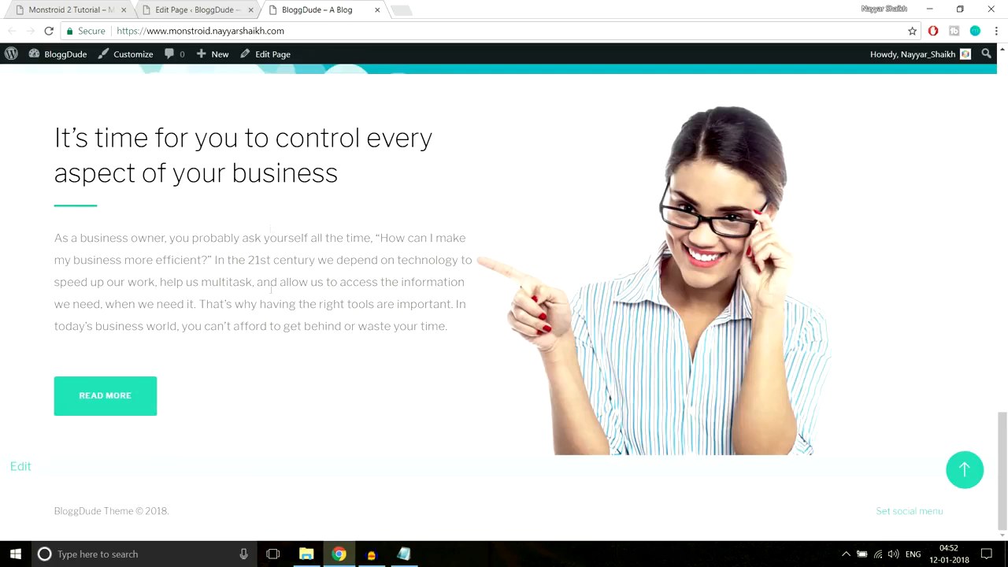
pyautogui.click(103, 10)
pyautogui.scroll(-3, 729, 214)
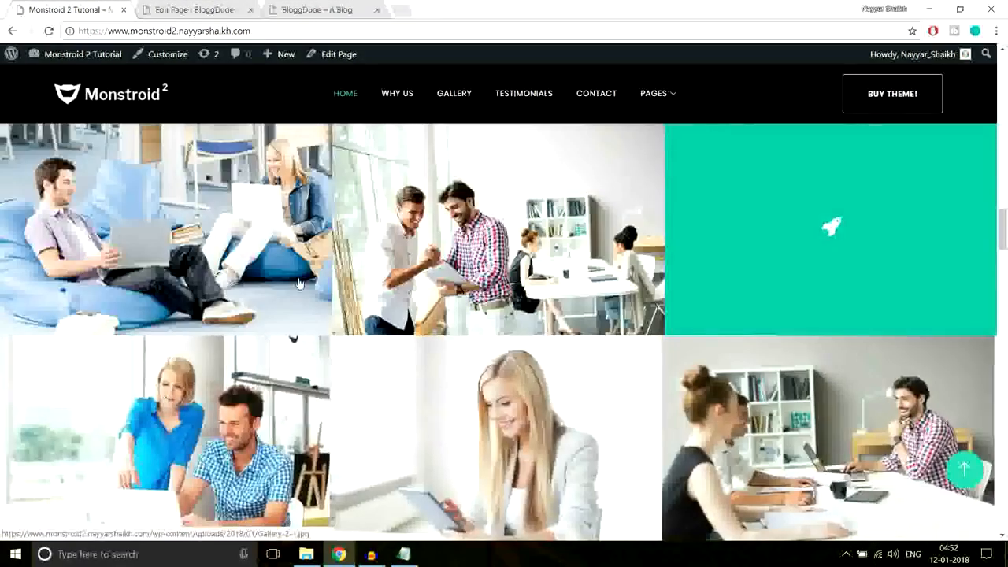
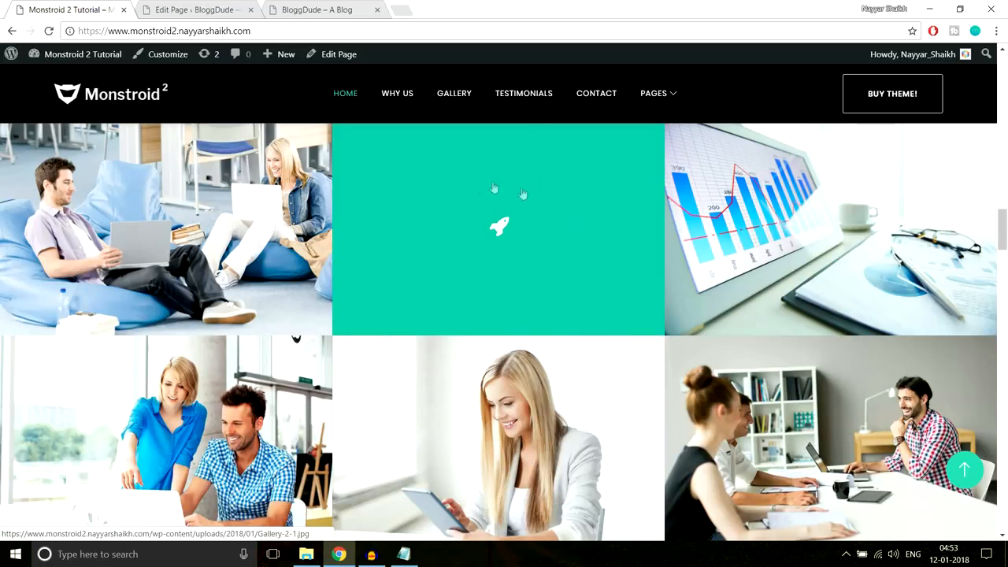
# - Add a standard section with a 1/3 1/3 1/3 column layout below the text-and-button section
pyautogui.hotkey('ctrl', 'Tab')
pyautogui.scroll(-20, 632, 330)
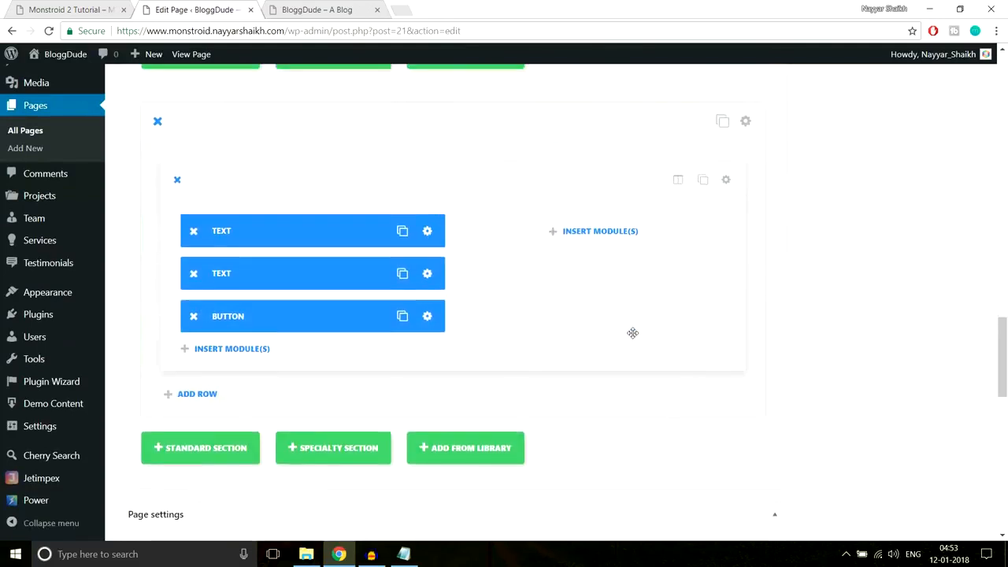
pyautogui.scroll(-6, 632, 334)
pyautogui.scroll(5, 632, 337)
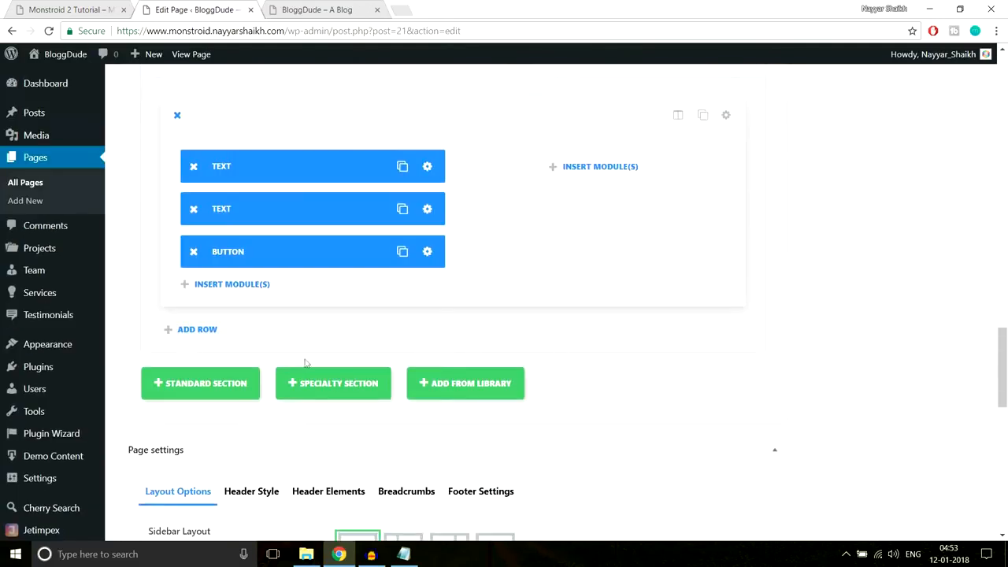
pyautogui.click(234, 388)
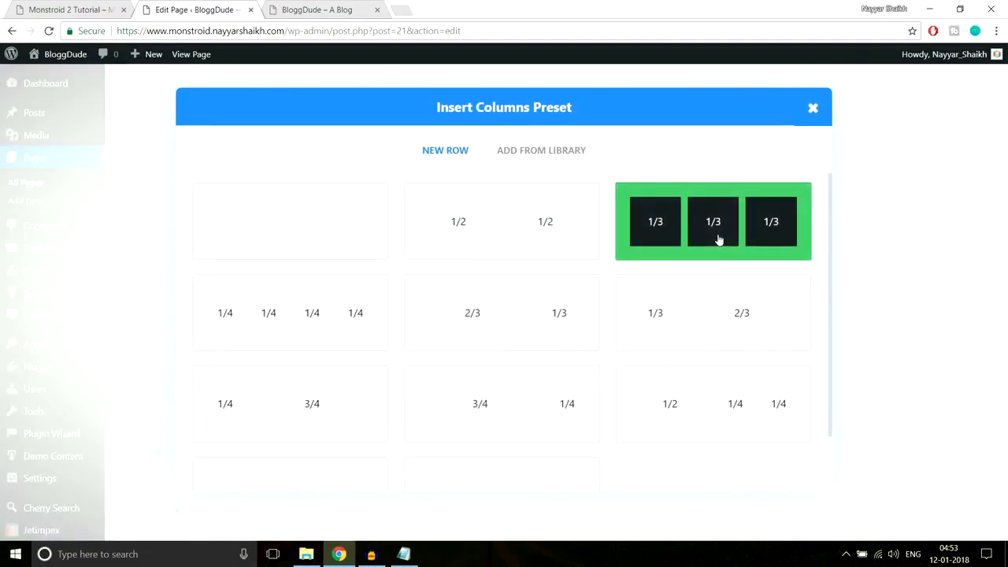
pyautogui.click(701, 240)
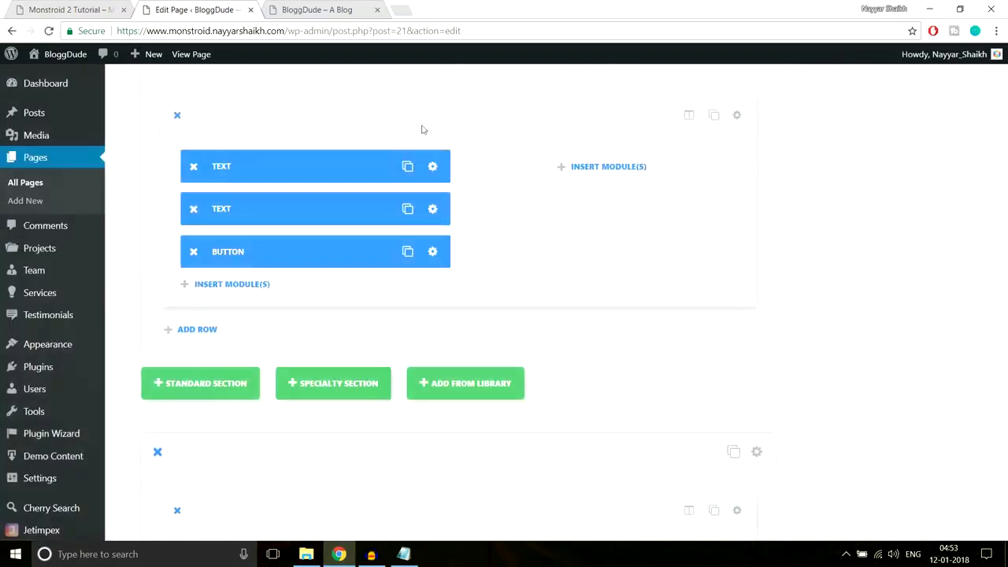
# - Glance at the Monstroid demo gallery for reference, then return to the page editor
pyautogui.click(71, 10)
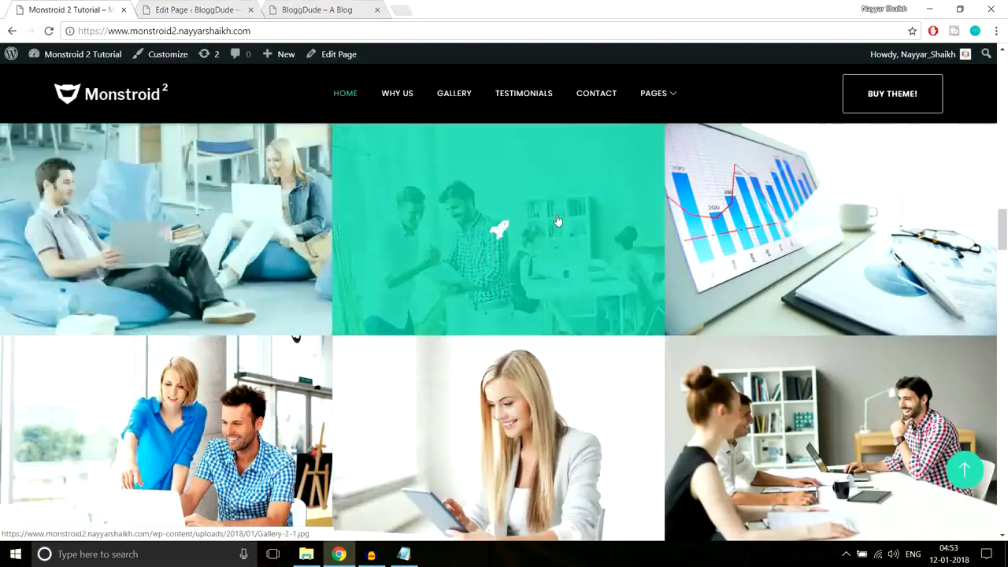
pyautogui.click(197, 9)
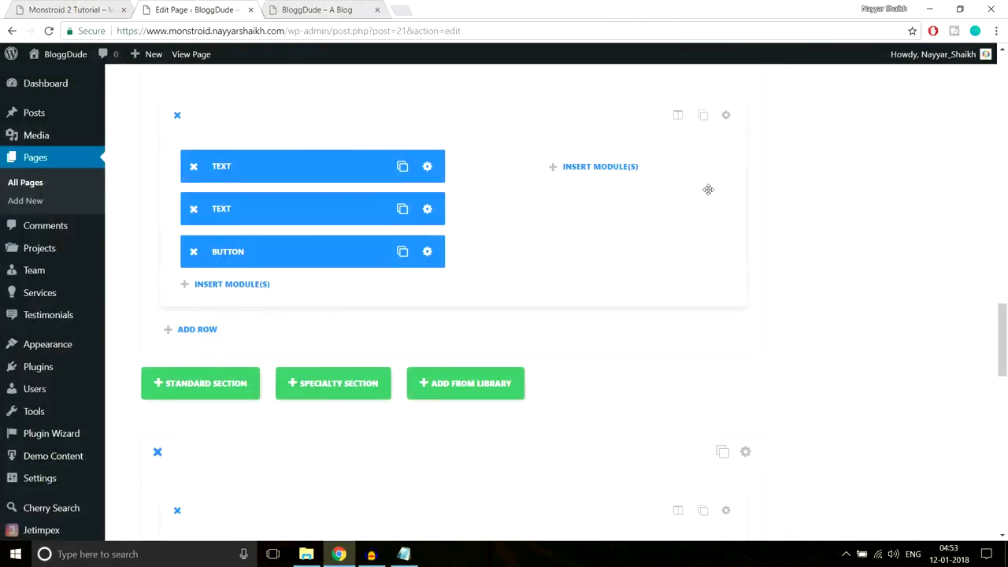
pyautogui.scroll(-4, 708, 189)
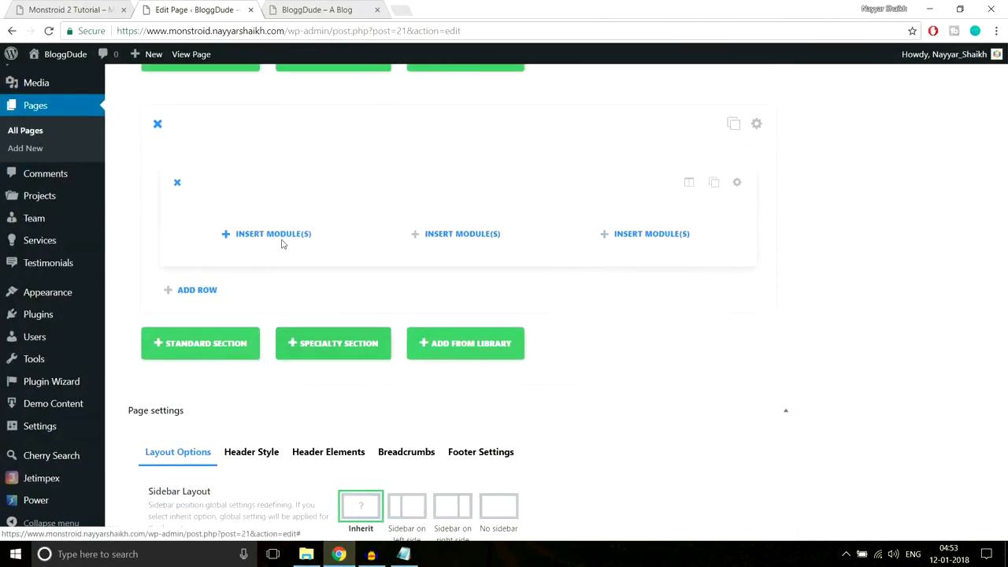
# - Add an Image module to the new row's first column
pyautogui.click(274, 234)
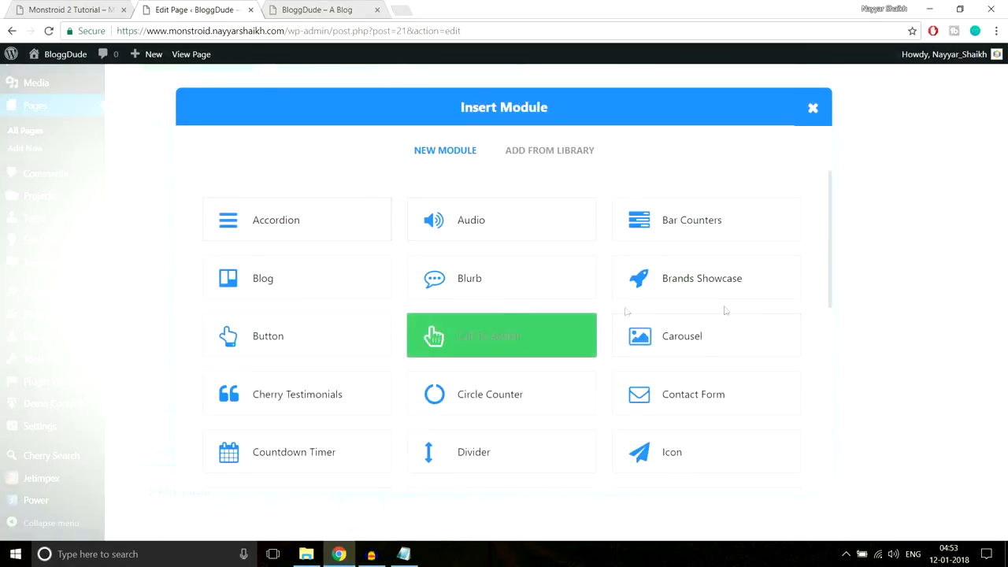
pyautogui.scroll(-3, 725, 310)
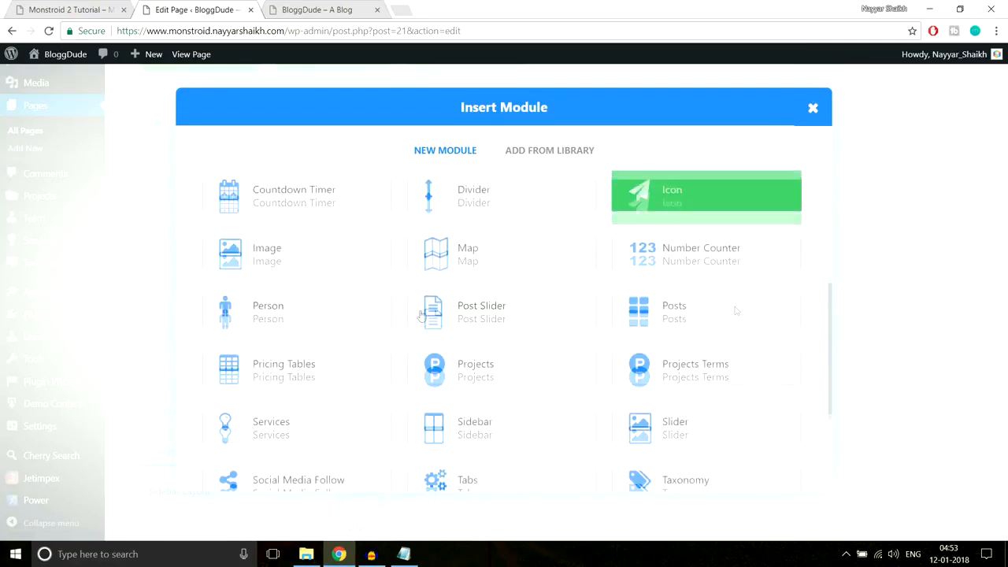
pyautogui.click(304, 244)
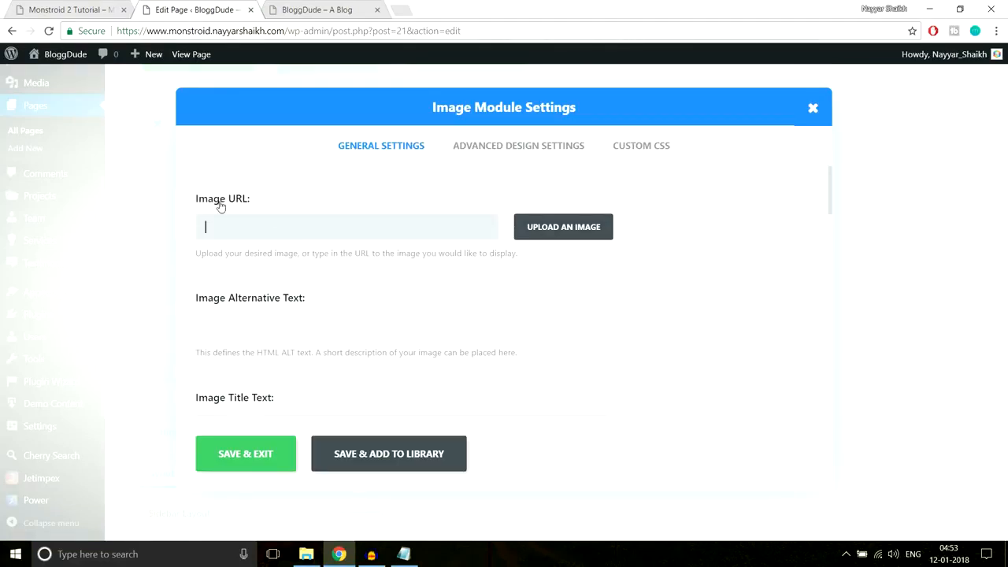
pyautogui.click(588, 228)
# - Upload the six photos Gallery-1 through Gallery-6 to the media library
pyautogui.click(63, 110)
pyautogui.click(505, 296)
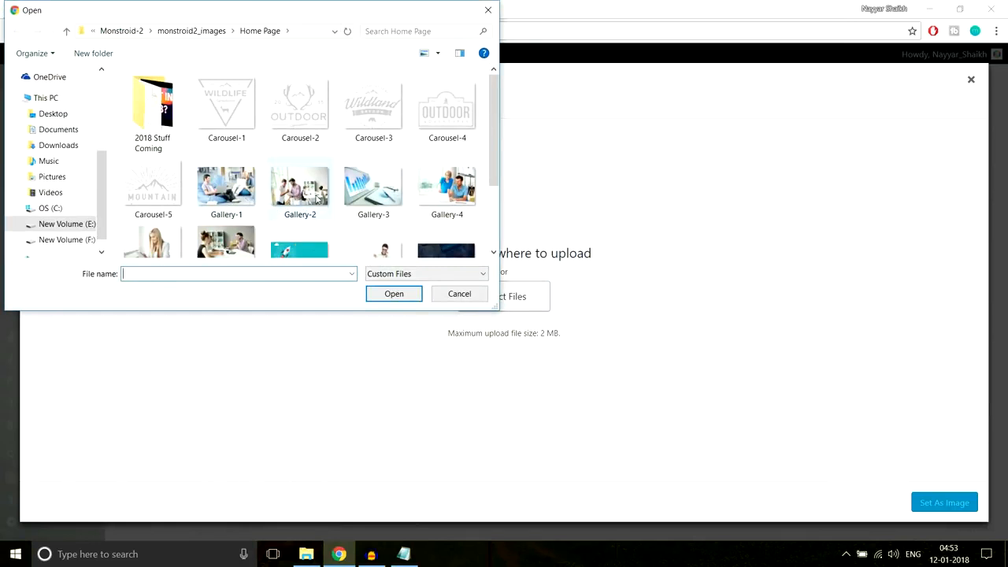
pyautogui.click(227, 197)
pyautogui.scroll(-1, 296, 201)
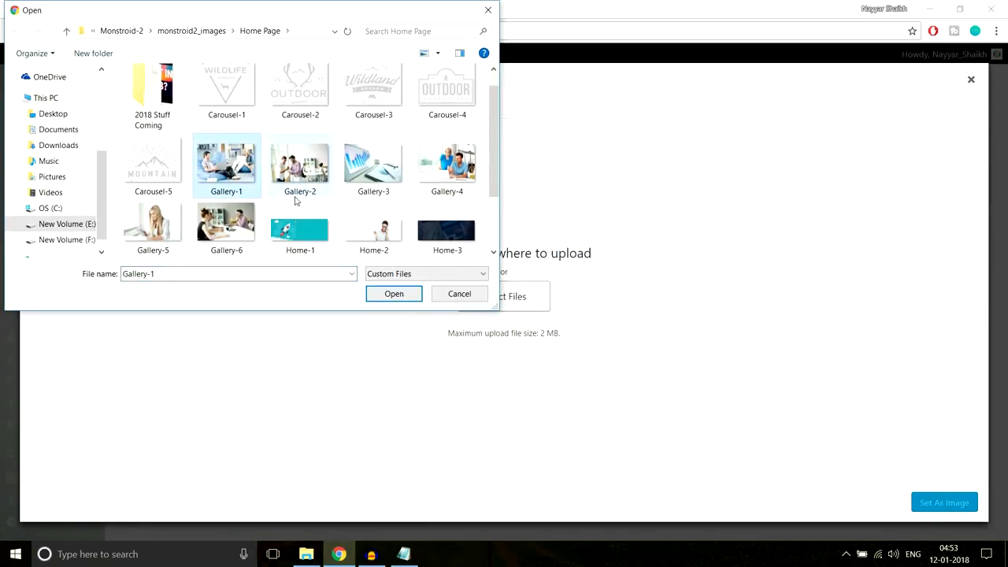
pyautogui.keyDown('ctrl'); pyautogui.click(289, 171); pyautogui.keyUp('ctrl')
pyautogui.keyDown('ctrl'); pyautogui.click(369, 168); pyautogui.keyUp('ctrl')
pyautogui.keyDown('ctrl'); pyautogui.click(460, 163); pyautogui.keyUp('ctrl')
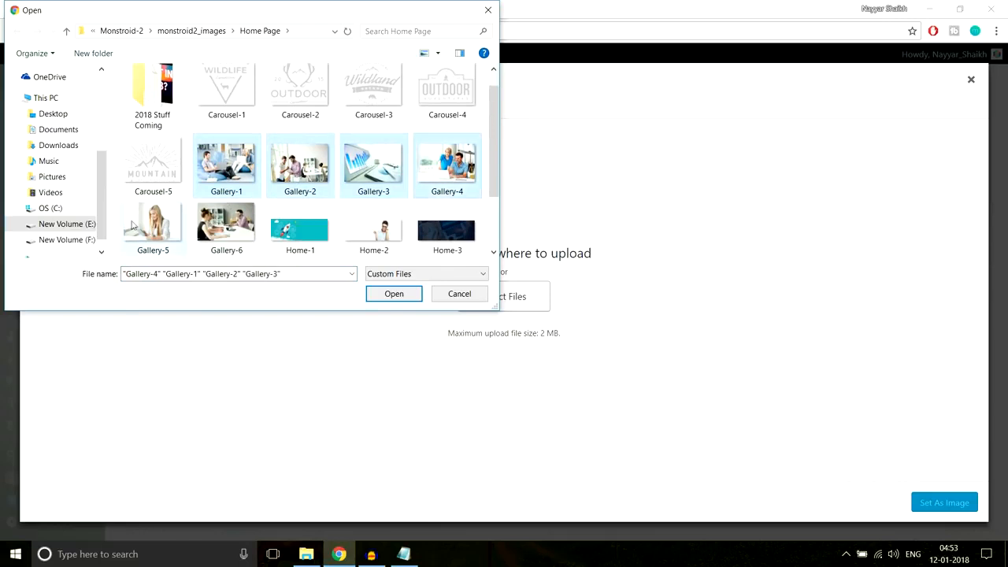
pyautogui.keyDown('ctrl'); pyautogui.click(139, 227); pyautogui.keyUp('ctrl')
pyautogui.keyDown('ctrl'); pyautogui.click(219, 226); pyautogui.keyUp('ctrl')
pyautogui.click(393, 299)
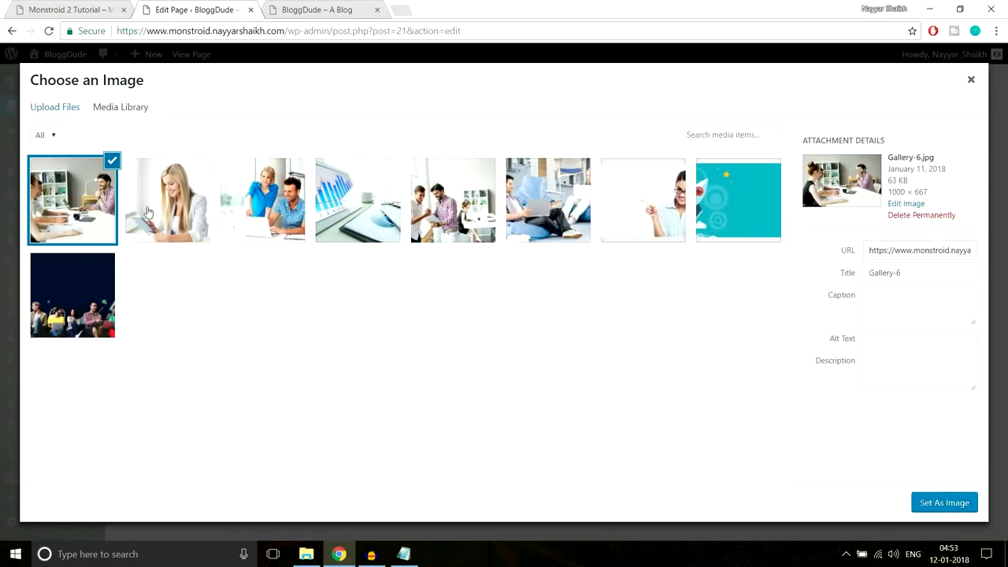
# - Set Gallery-1 as the first column's image
pyautogui.click(633, 204)
pyautogui.click(529, 207)
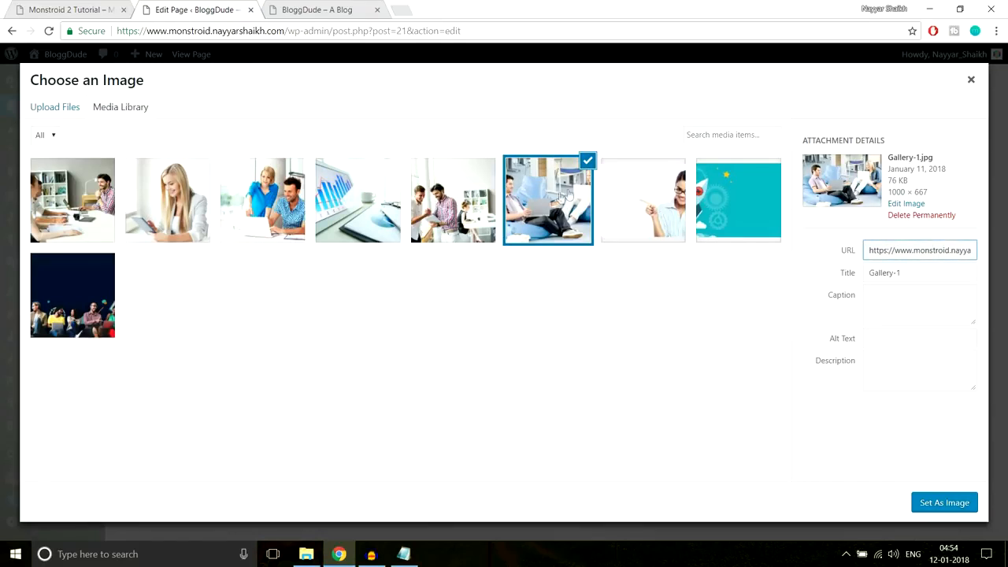
pyautogui.click(917, 504)
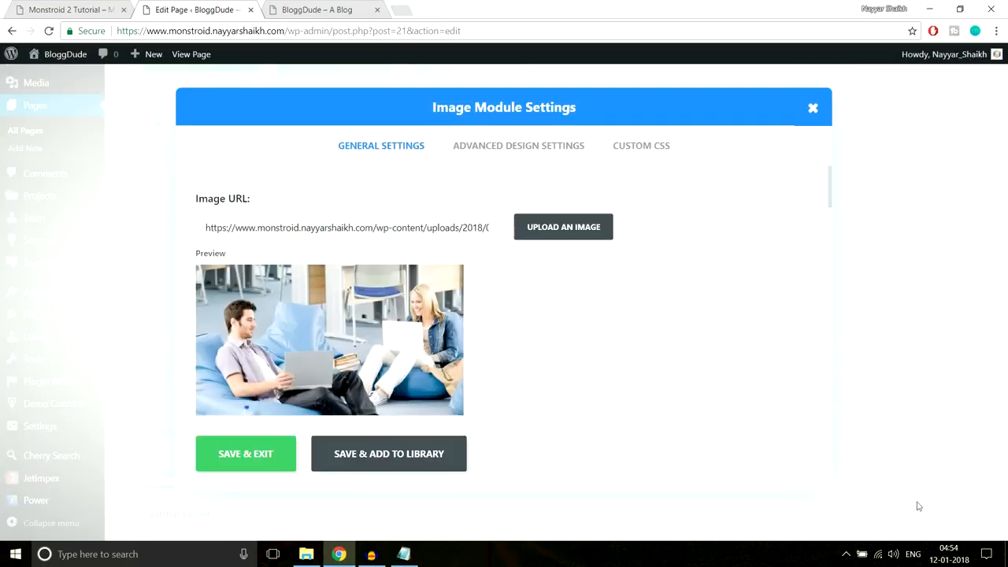
# - Save the first image module, then give the second column an Image module showing Gallery-2
pyautogui.scroll(-7, 685, 383)
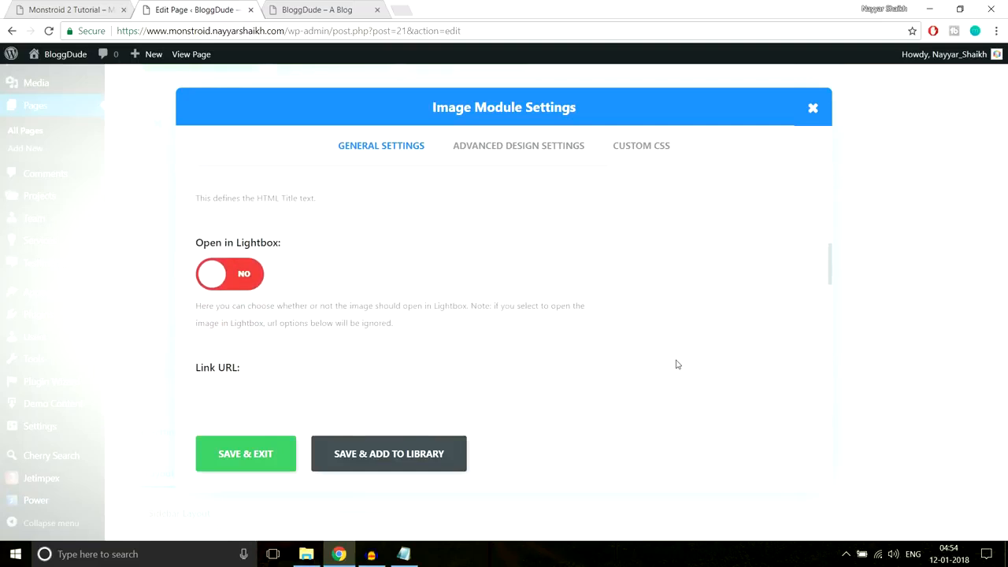
pyautogui.click(264, 455)
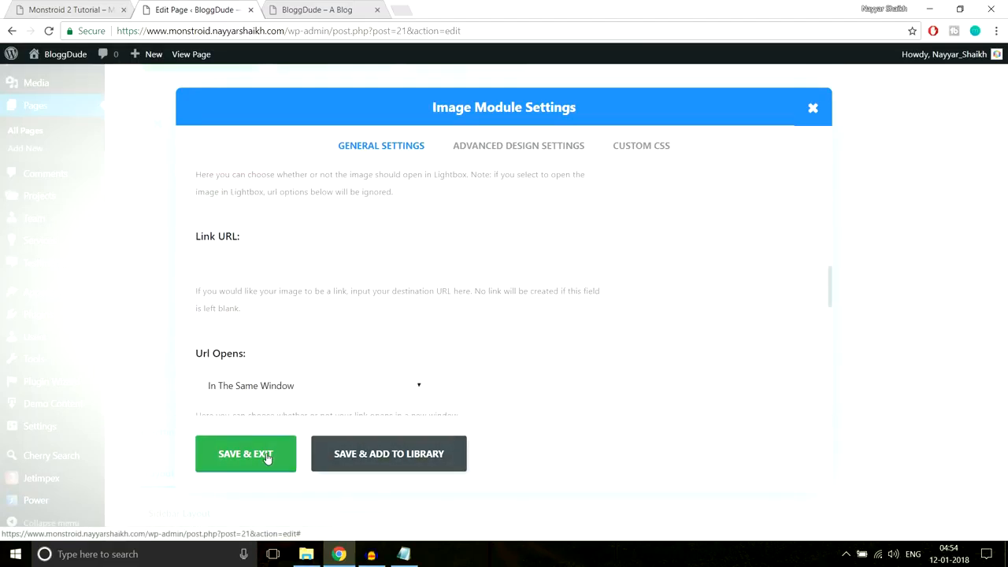
pyautogui.click(489, 239)
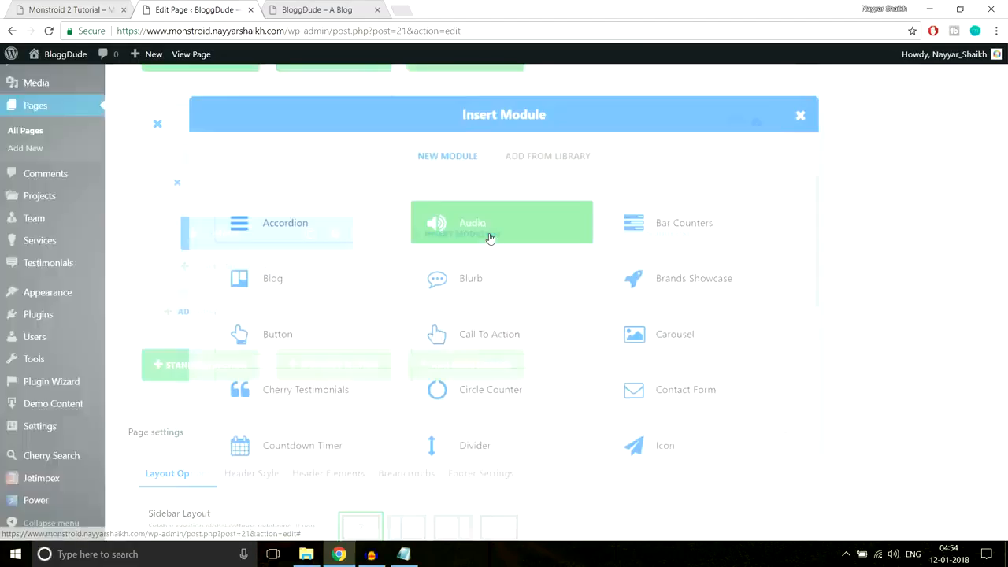
pyautogui.scroll(-3, 372, 339)
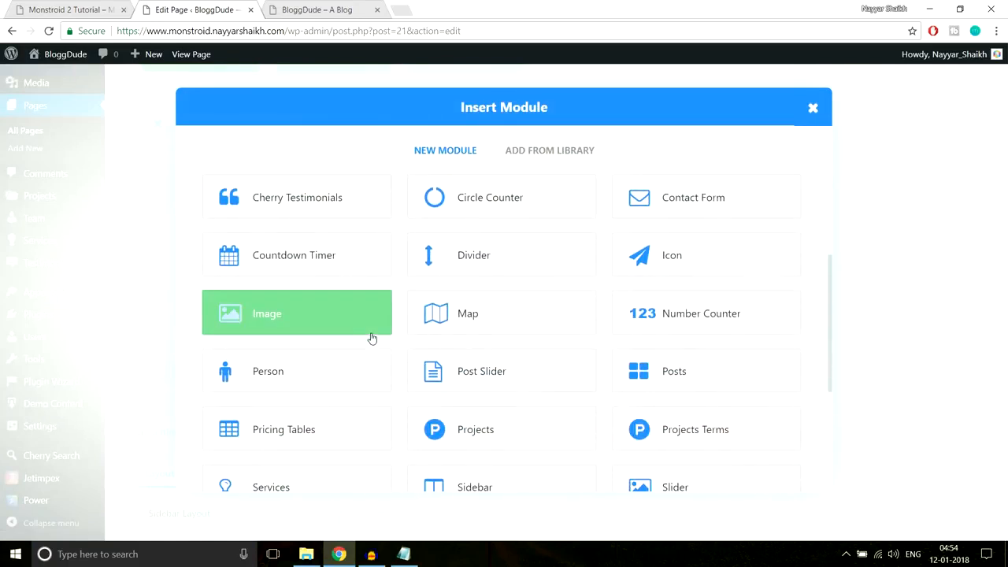
pyautogui.click(326, 323)
pyautogui.click(533, 230)
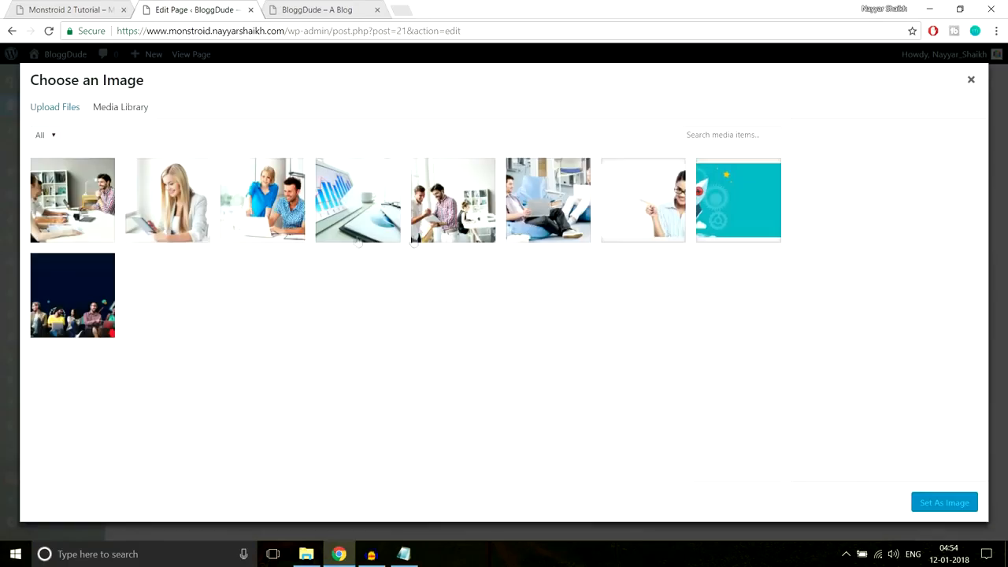
pyautogui.click(471, 218)
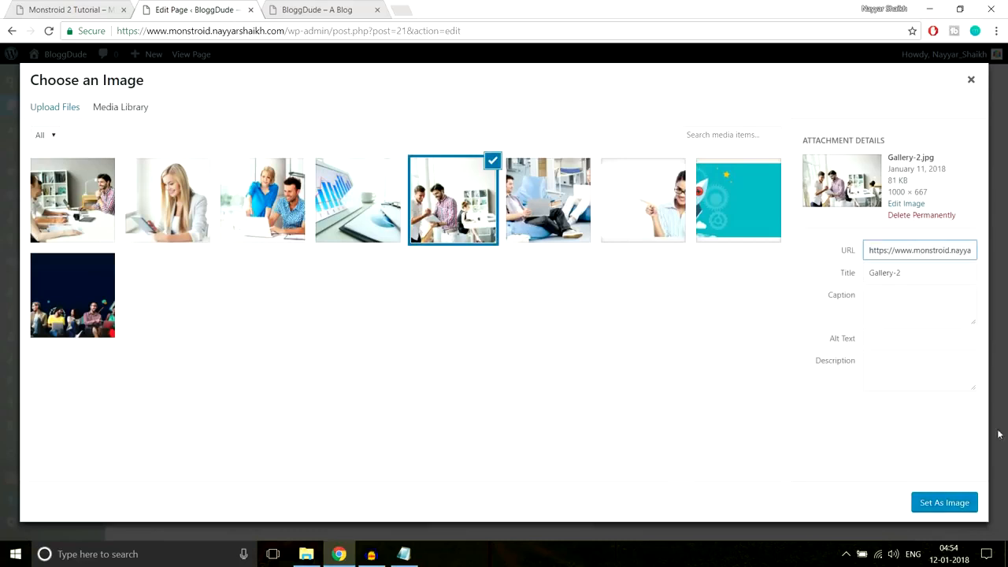
pyautogui.click(957, 507)
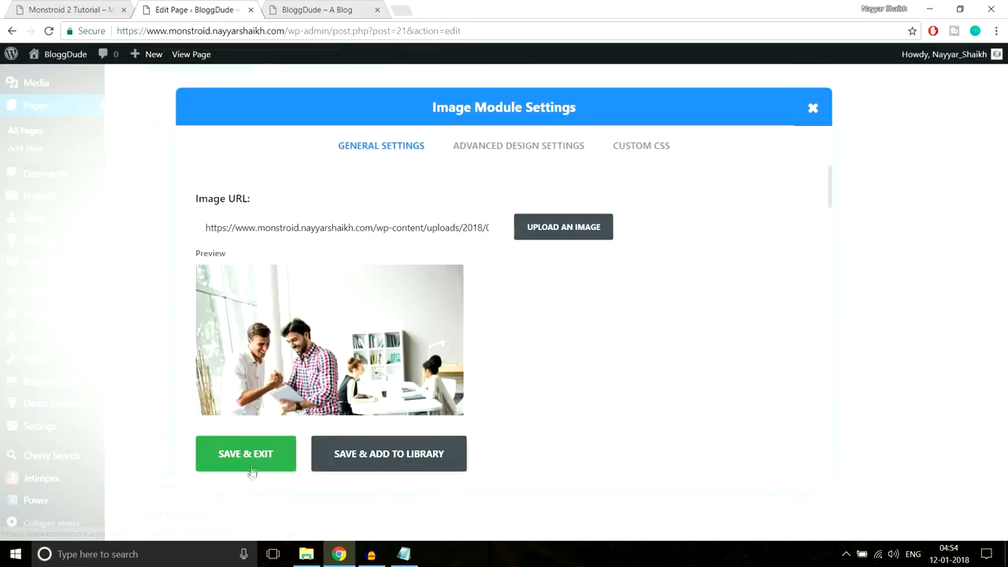
pyautogui.click(259, 456)
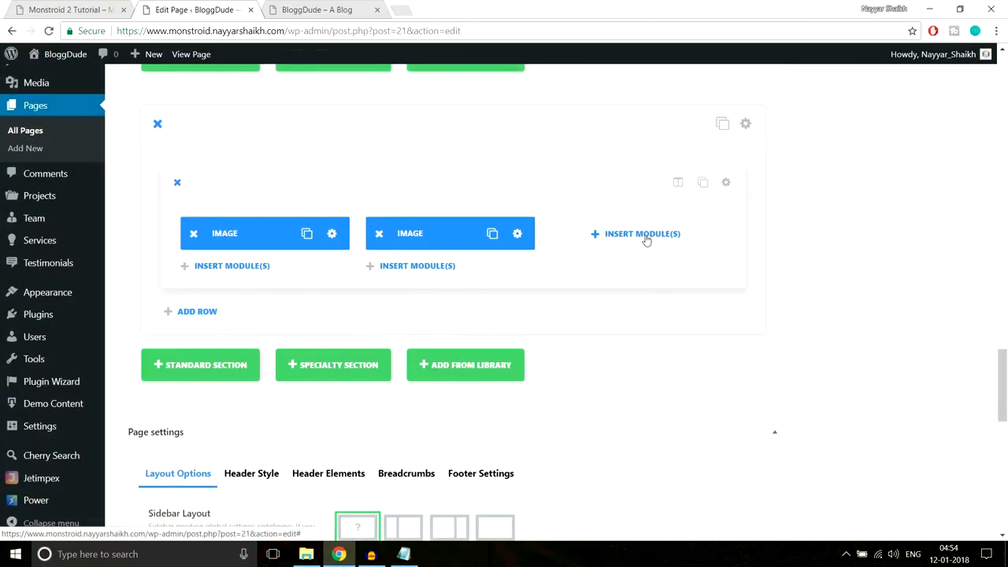
# - Add an Image module showing Gallery-3 to the third column and save it
pyautogui.click(644, 236)
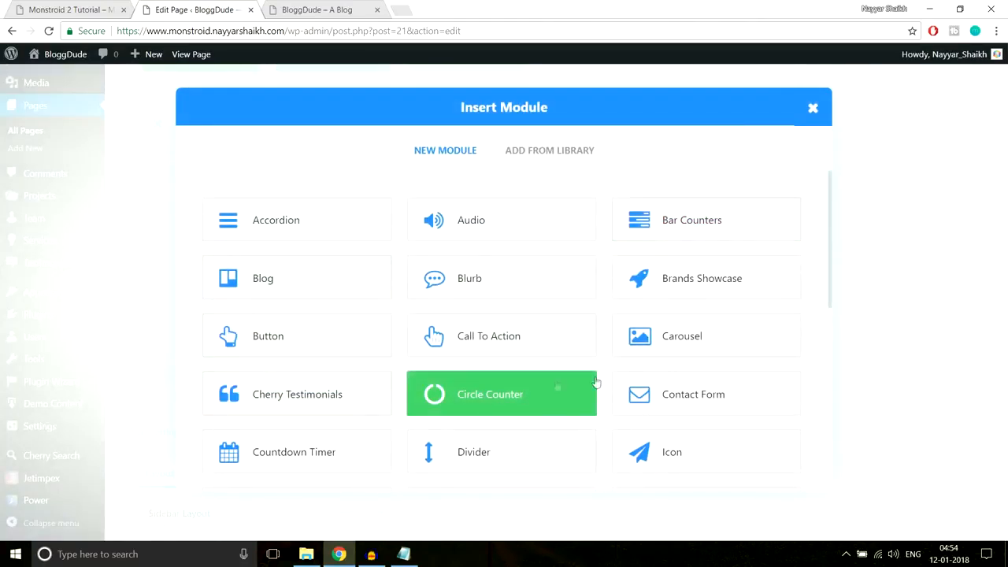
pyautogui.scroll(-2, 661, 371)
pyautogui.scroll(-1, 488, 394)
pyautogui.click(317, 323)
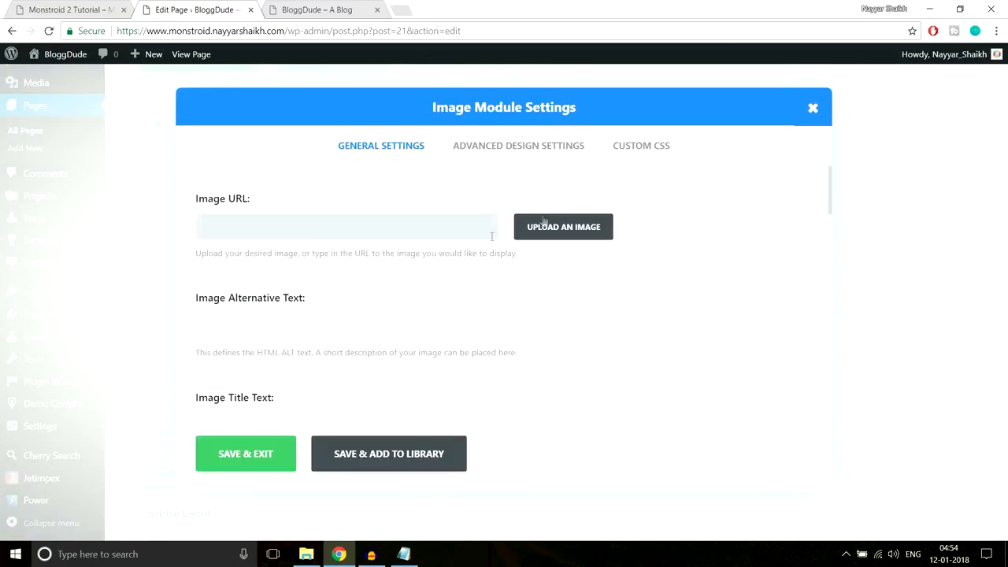
pyautogui.click(543, 224)
pyautogui.click(346, 210)
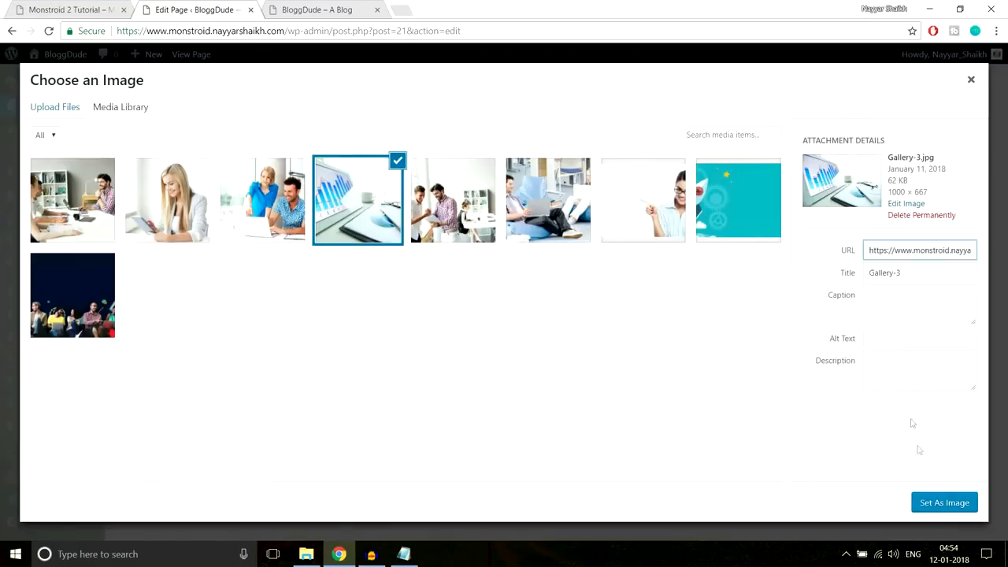
pyautogui.click(928, 495)
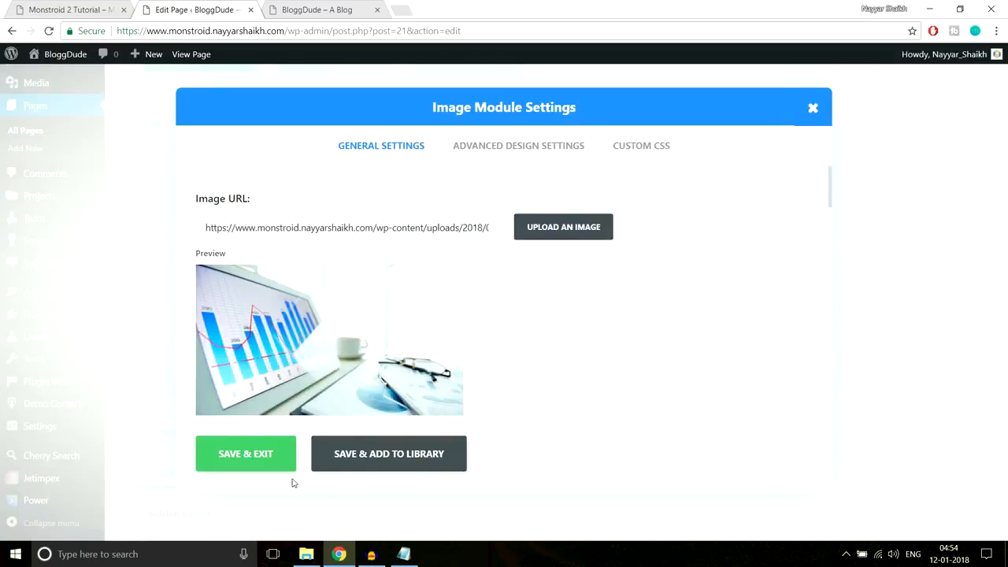
pyautogui.click(238, 452)
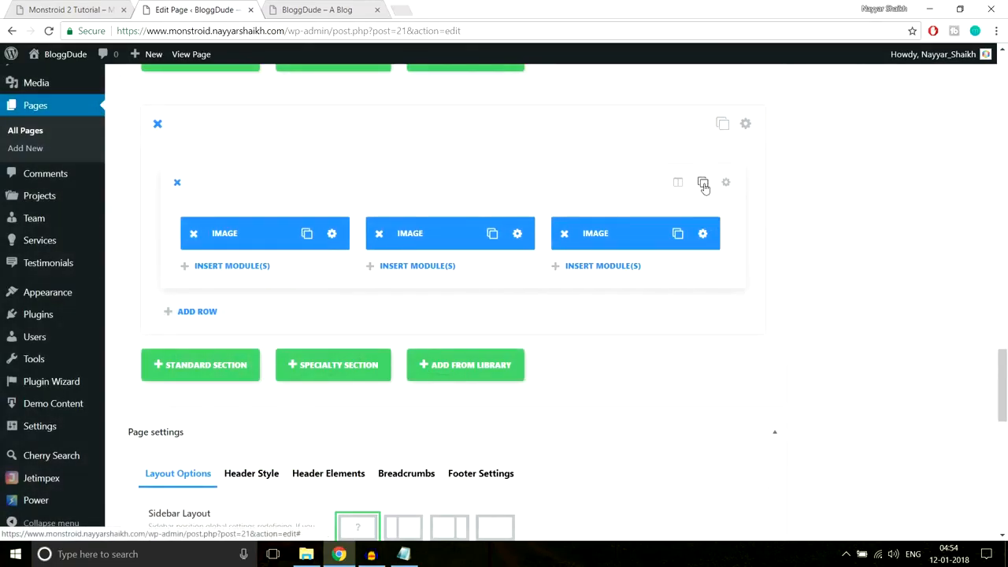
# - Duplicate the three-image row and set the first copied module's picture to Gallery-4
pyautogui.click(703, 184)
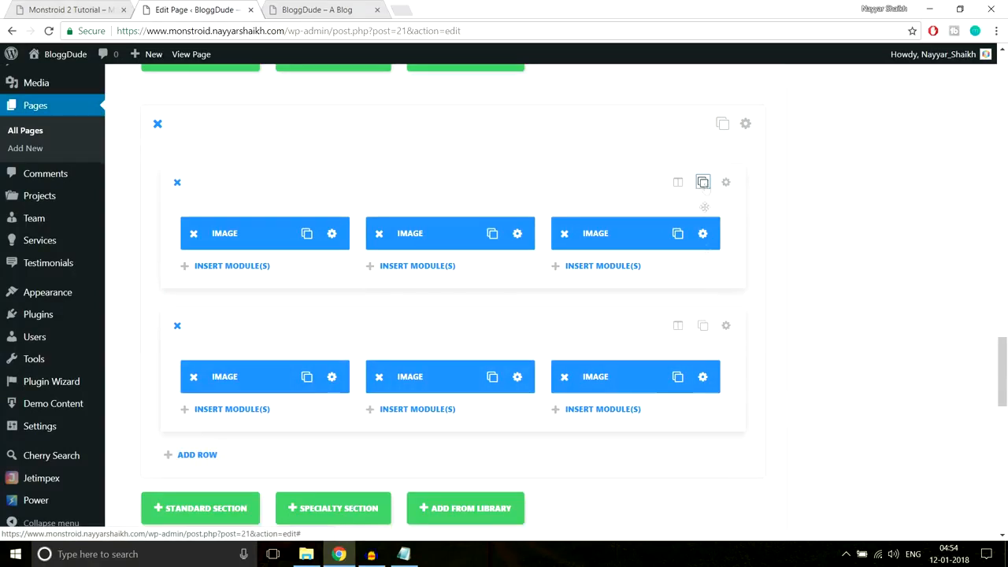
pyautogui.scroll(-1, 740, 369)
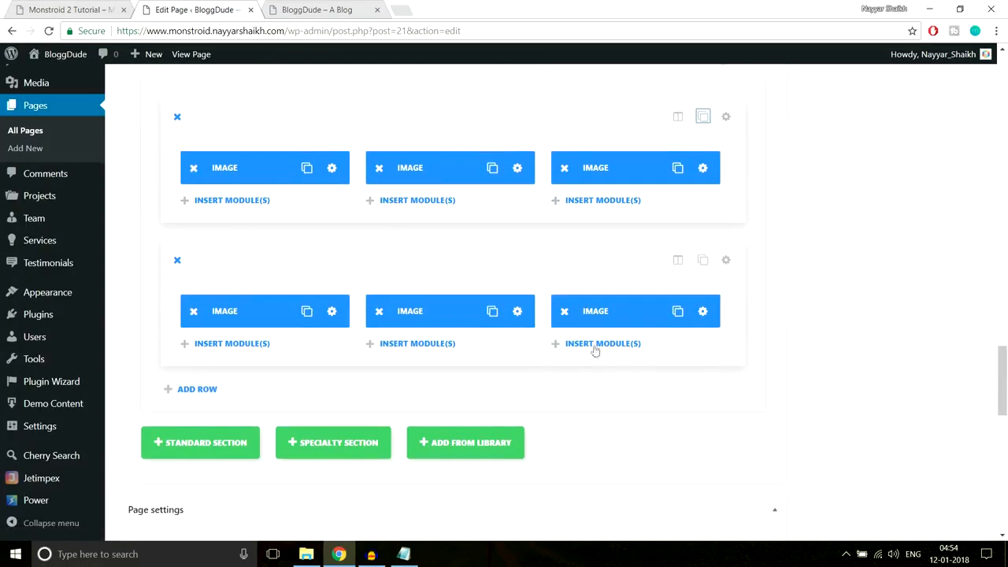
pyautogui.click(330, 312)
pyautogui.click(564, 227)
pyautogui.click(252, 211)
pyautogui.click(925, 505)
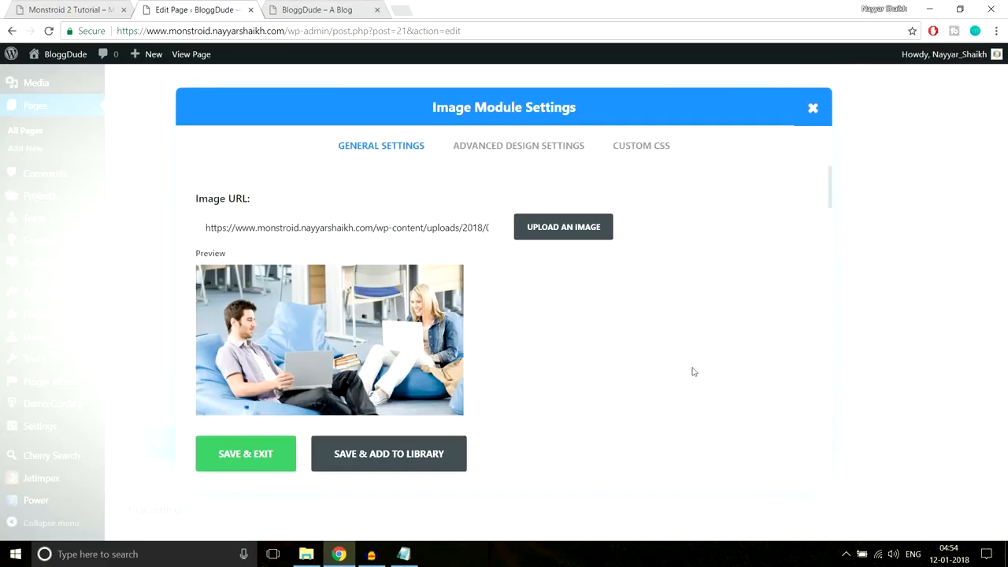
pyautogui.click(285, 455)
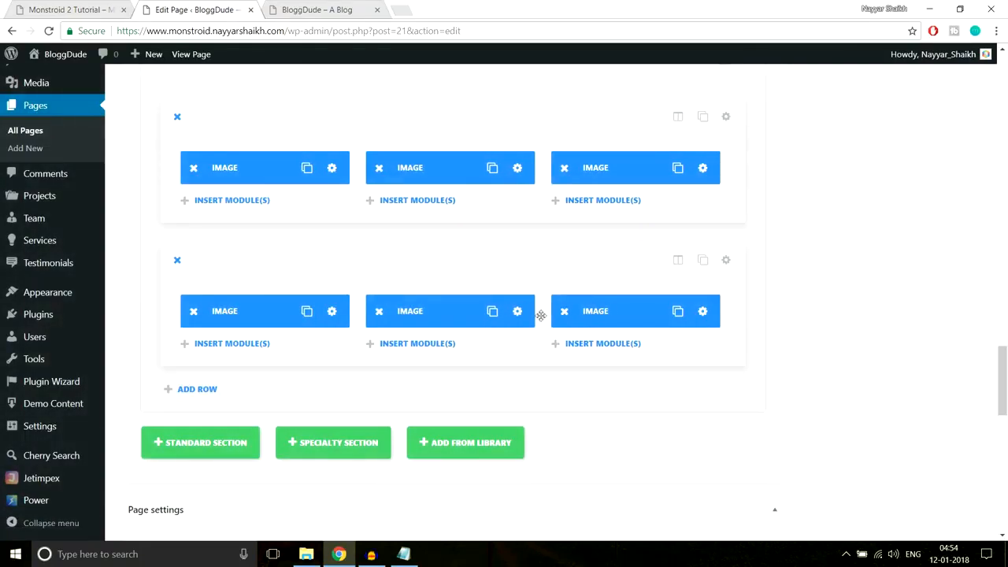
# - Set the remaining two copied modules' pictures to Gallery-5 and Gallery-6
pyautogui.click(525, 168)
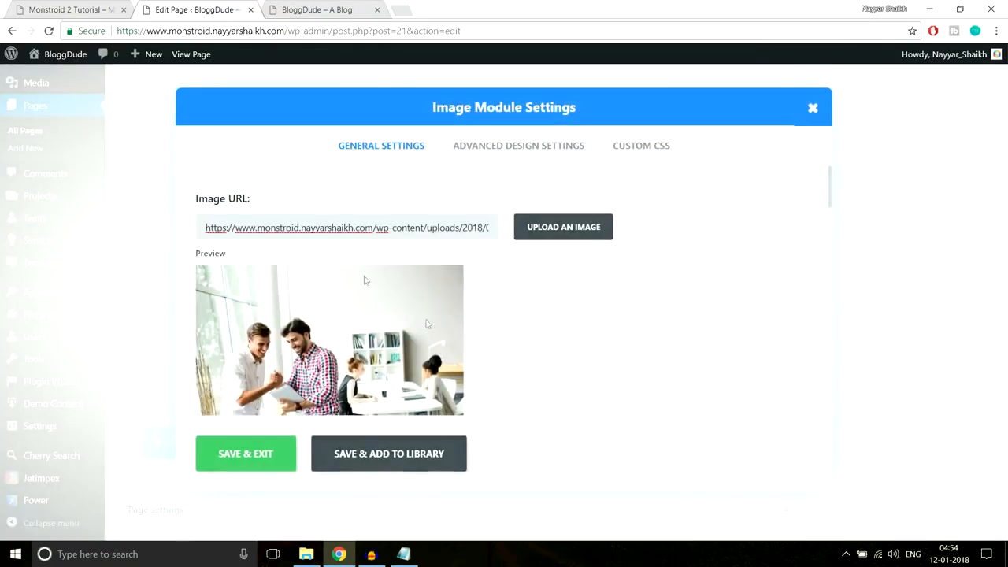
pyautogui.click(572, 240)
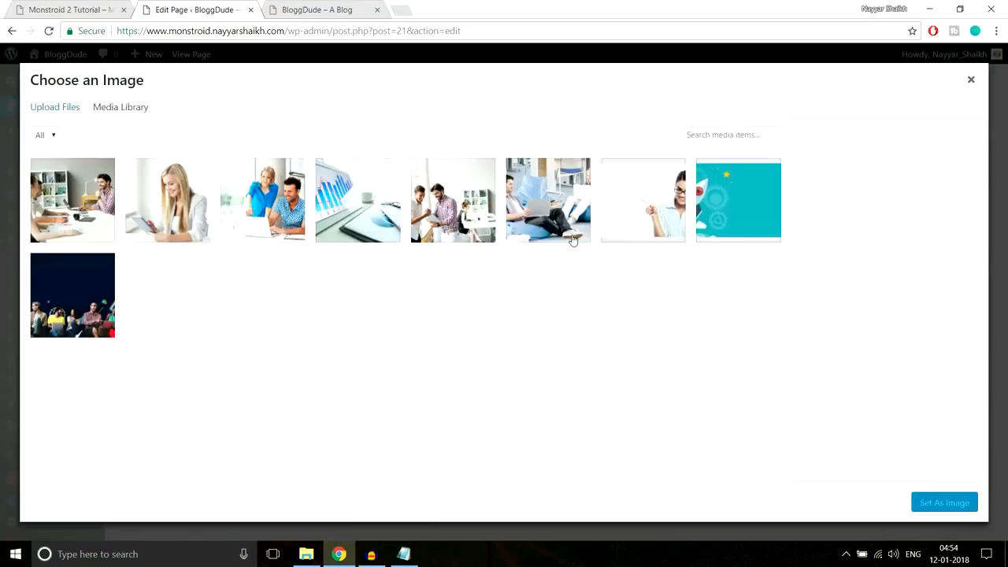
pyautogui.click(163, 216)
pyautogui.click(939, 502)
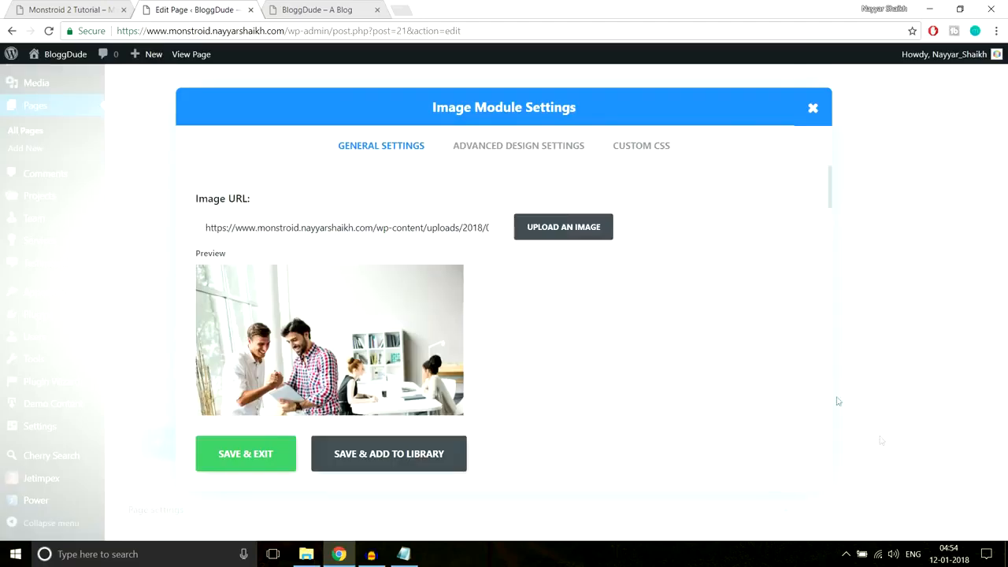
pyautogui.click(274, 455)
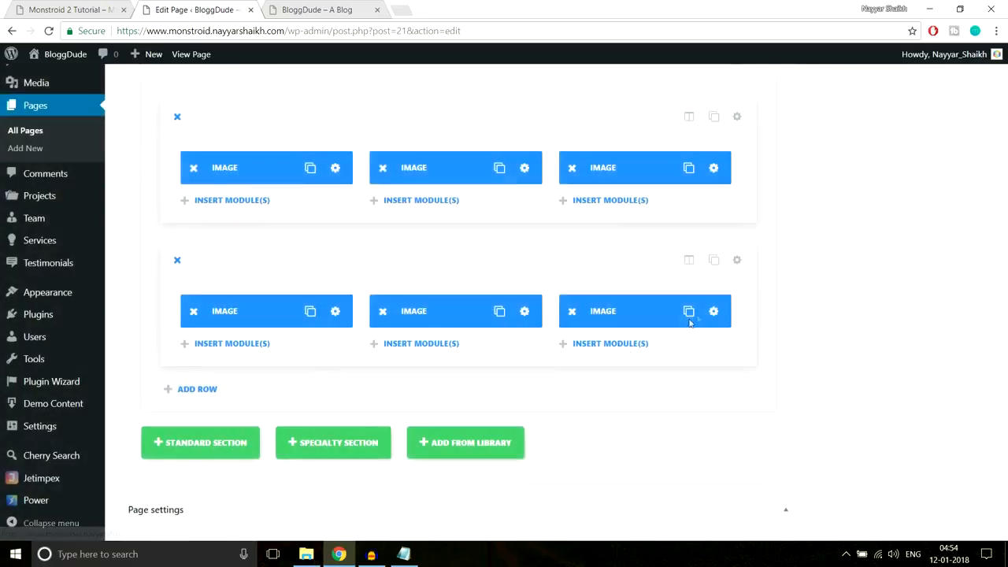
pyautogui.click(711, 311)
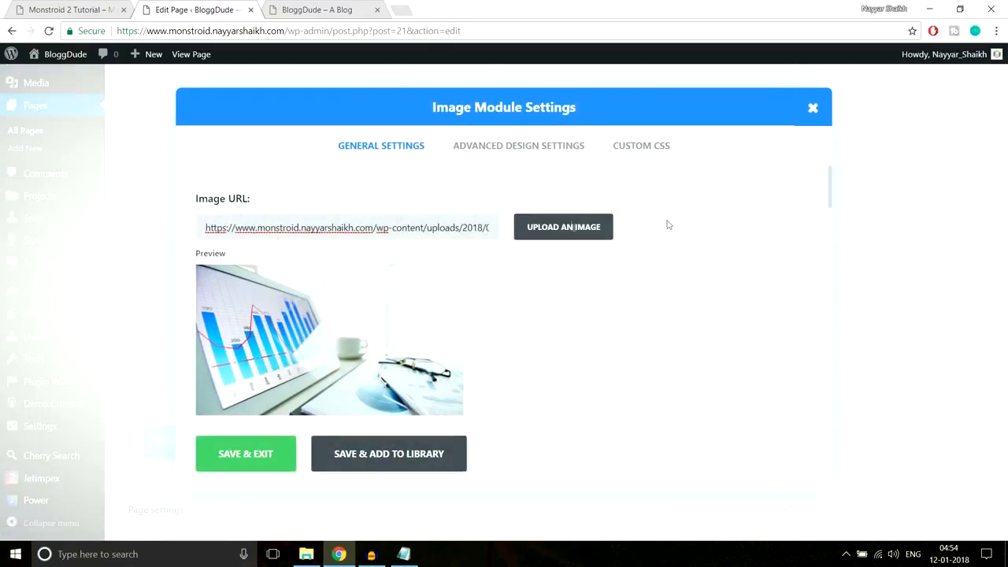
pyautogui.click(526, 230)
pyautogui.click(116, 204)
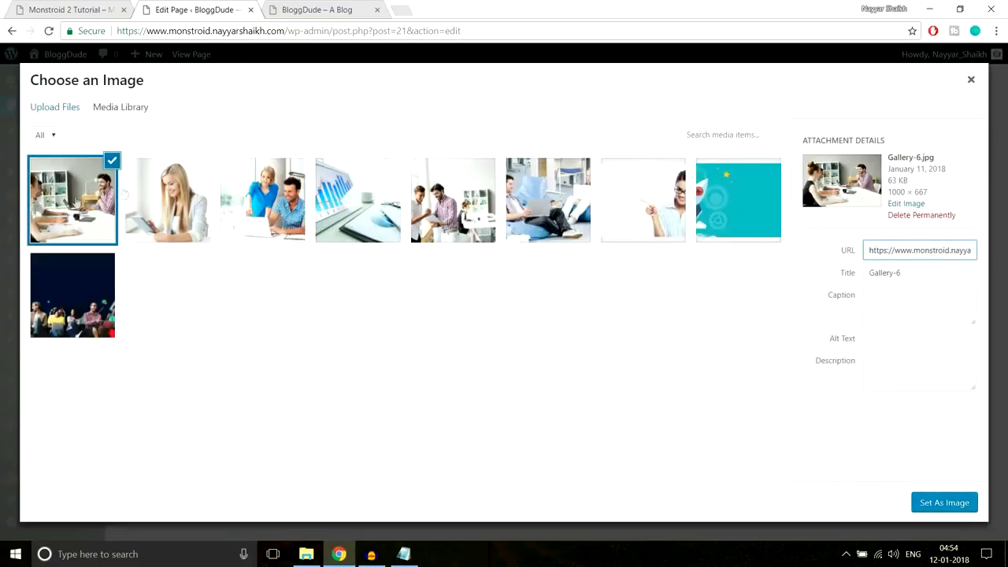
pyautogui.click(940, 503)
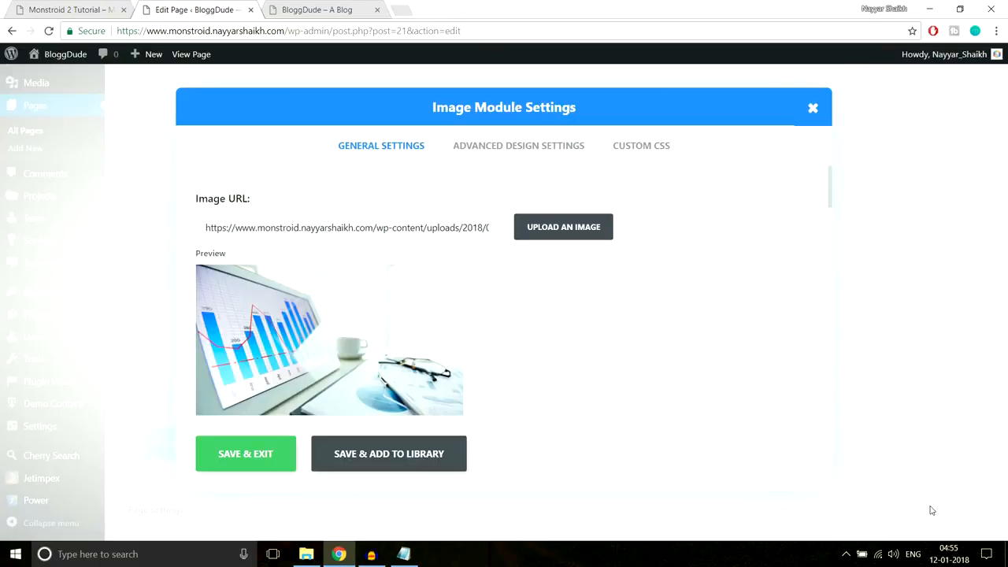
pyautogui.click(229, 469)
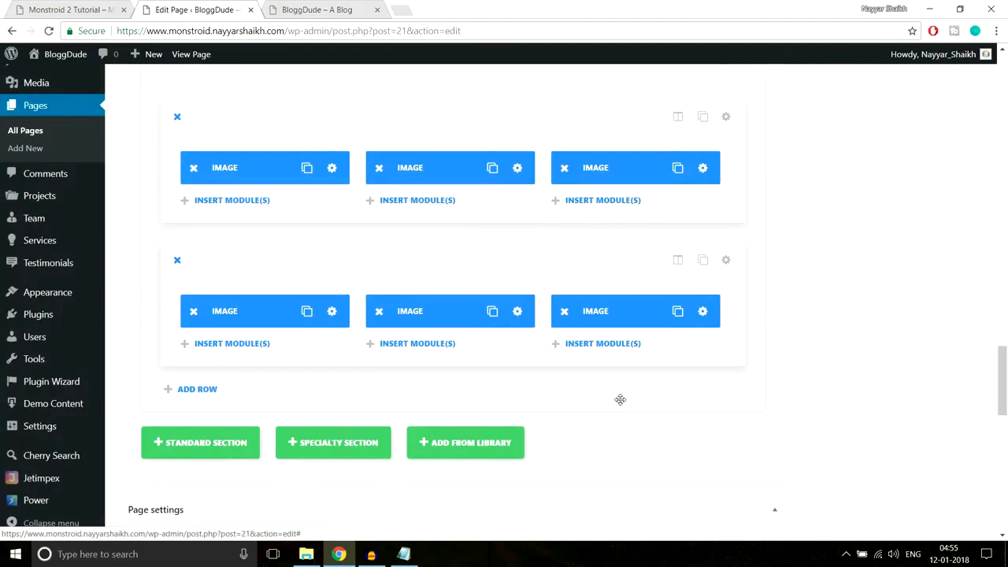
# - Update the homepage, view the live six-photo gallery, and compare it with Monstroid's edge-to-edge gallery
pyautogui.scroll(10, 990, 389)
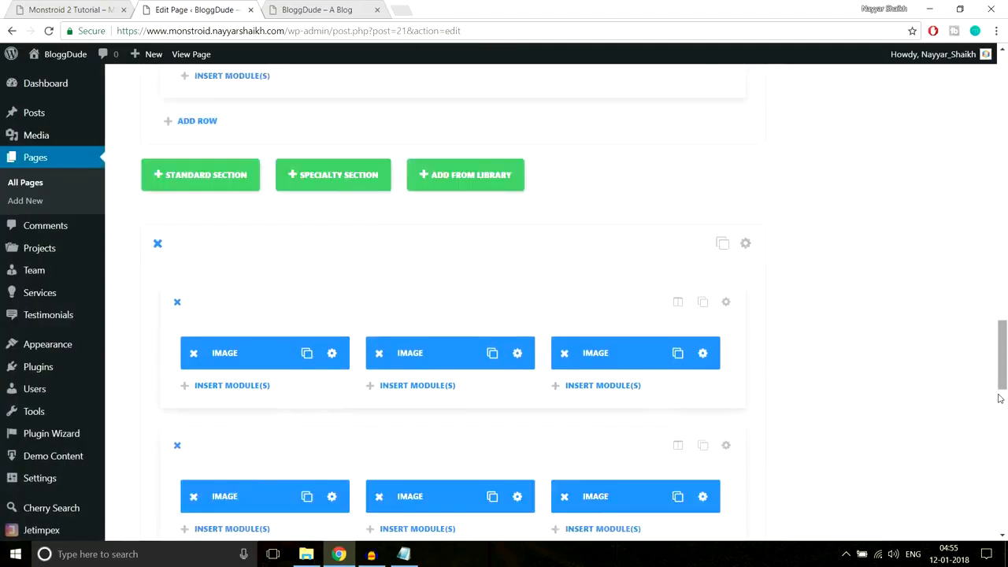
pyautogui.scroll(10, 977, 440)
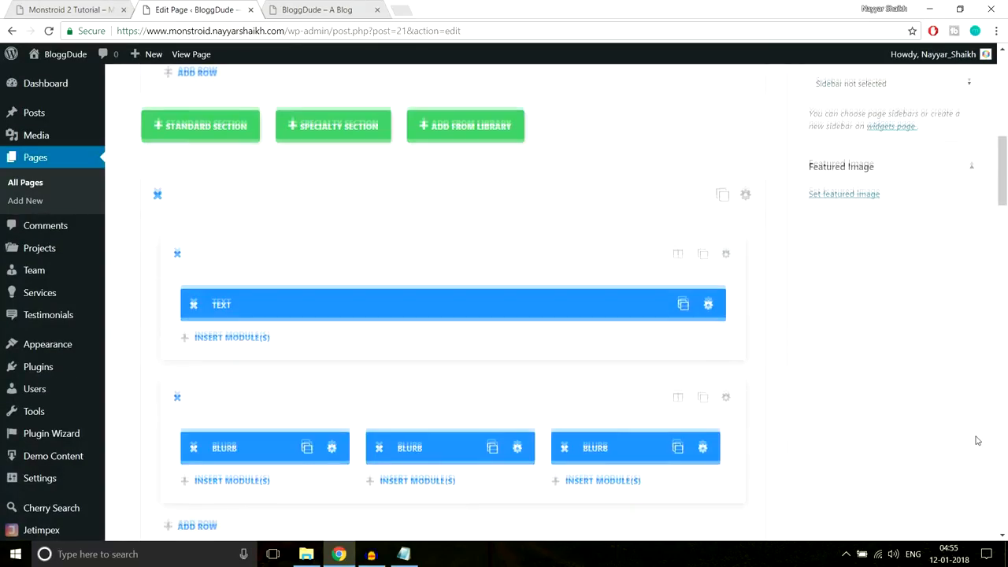
pyautogui.click(954, 307)
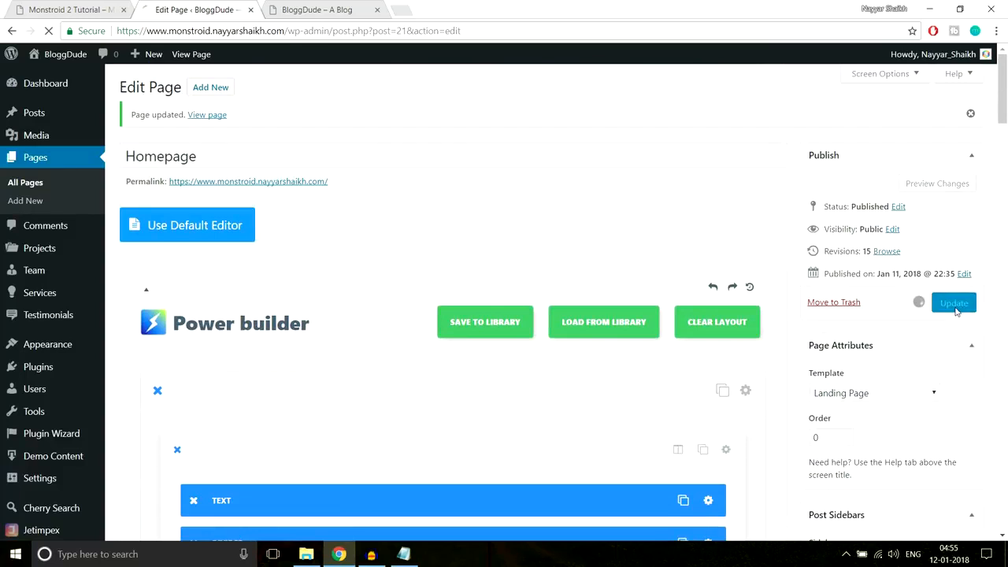
pyautogui.click(284, 7)
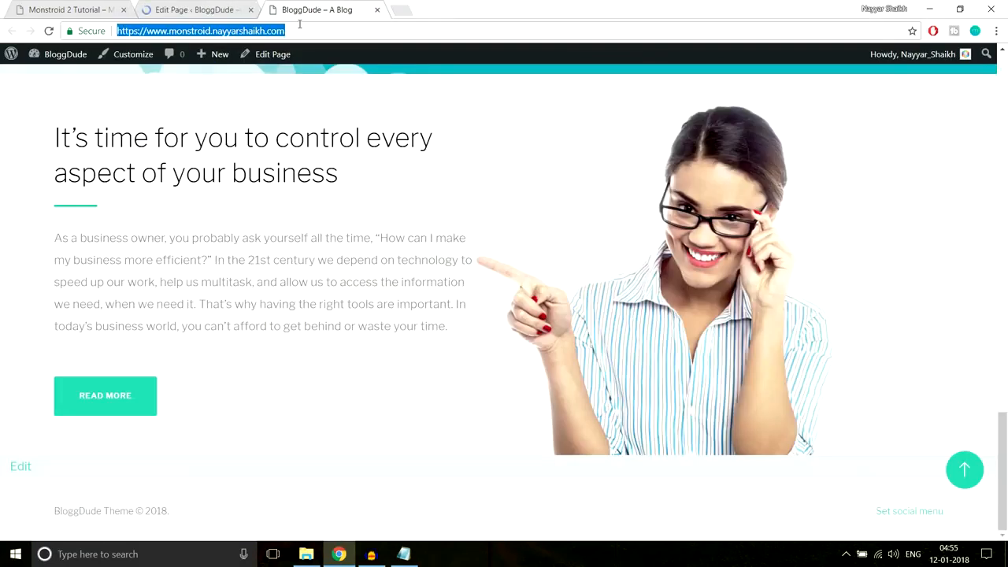
pyautogui.press('Return')
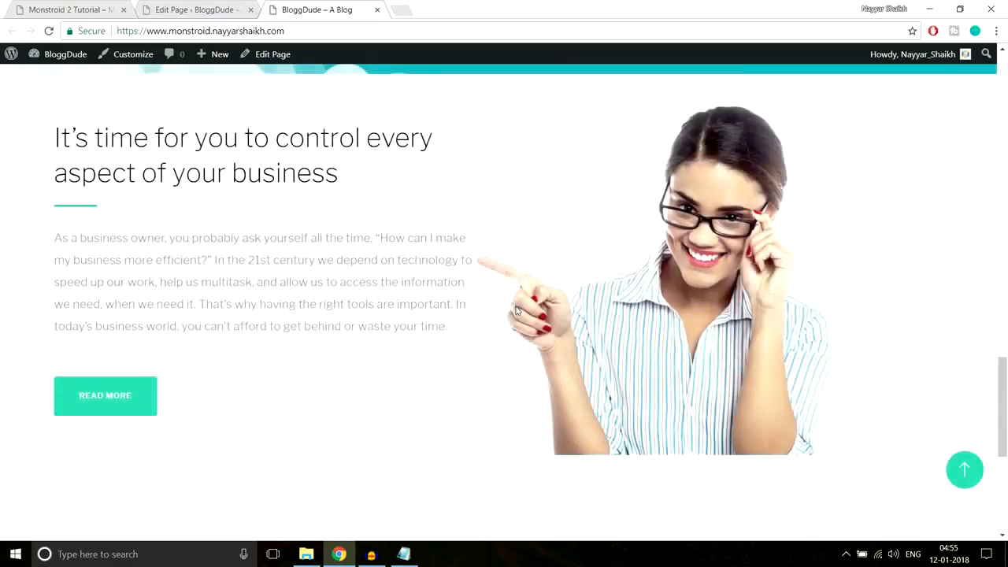
pyautogui.scroll(-5, 515, 310)
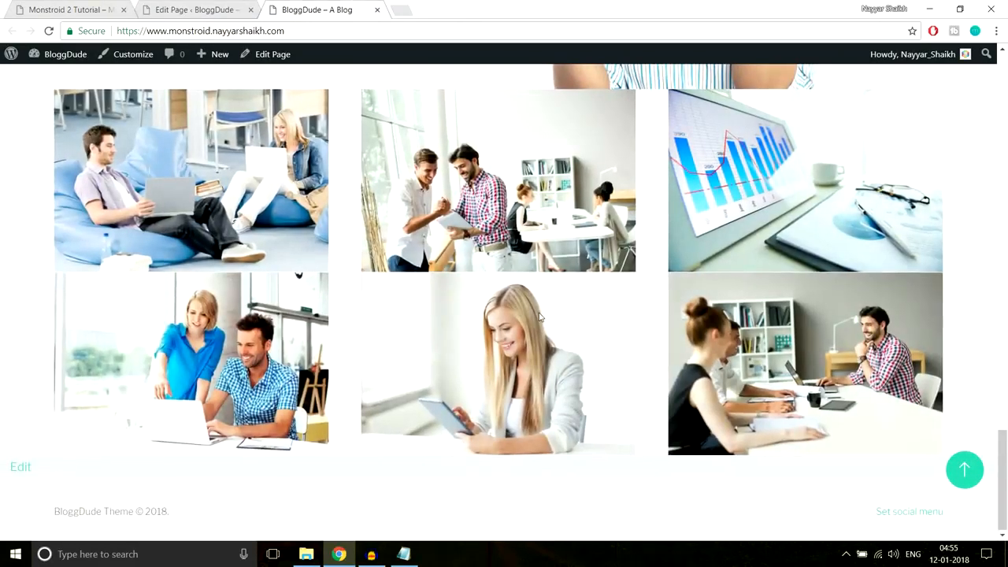
pyautogui.scroll(2, 519, 313)
pyautogui.scroll(-1, 544, 334)
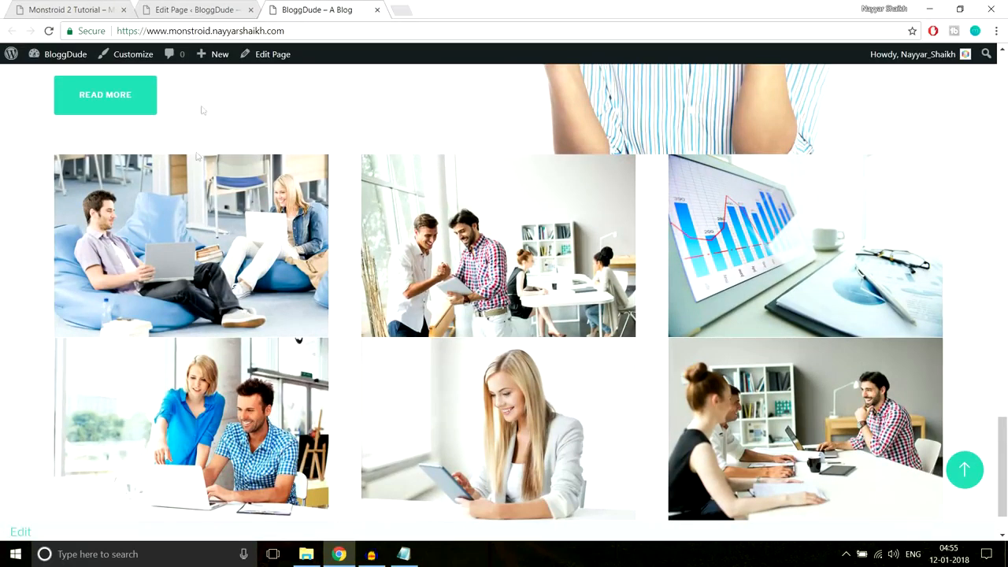
pyautogui.click(85, 5)
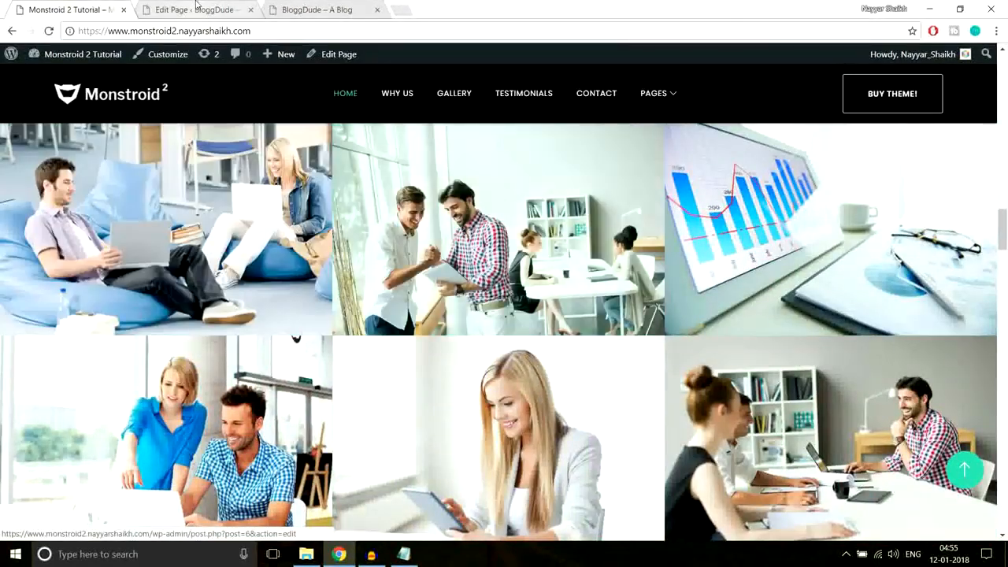
pyautogui.click(193, 10)
# - Turn on Make This Row Fullwidth for both gallery image rows
pyautogui.scroll(-10, 596, 328)
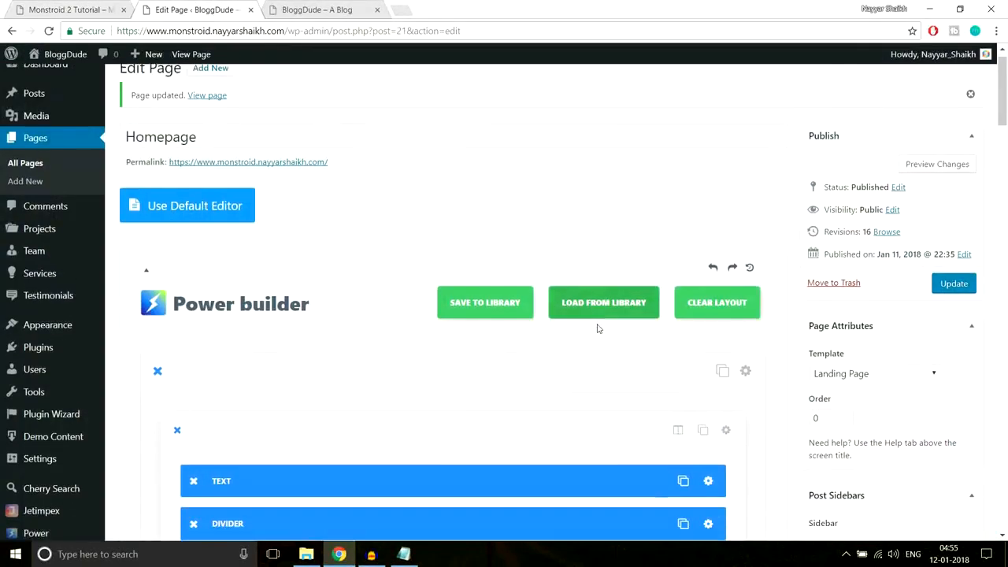
pyautogui.scroll(-15, 605, 345)
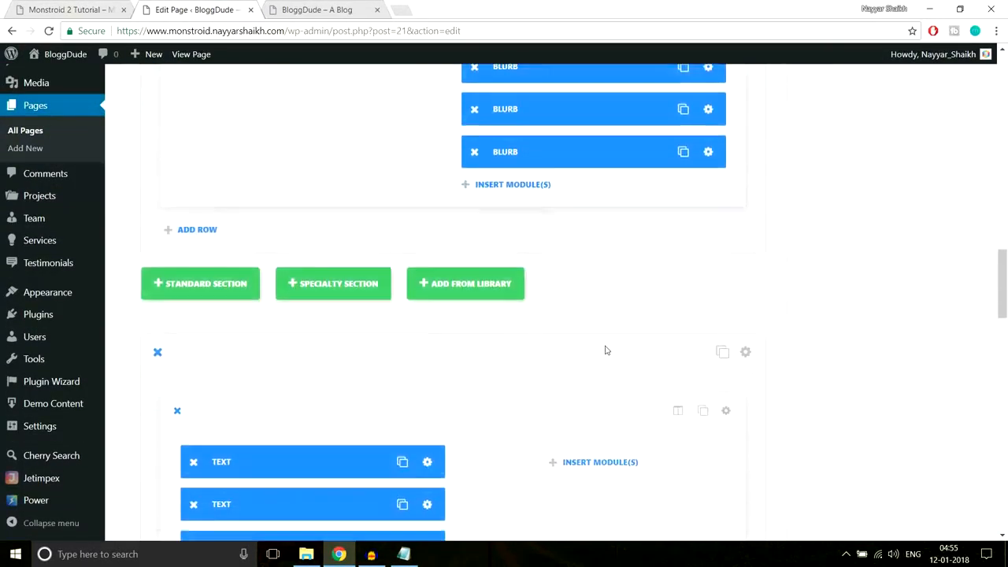
pyautogui.scroll(4, 604, 351)
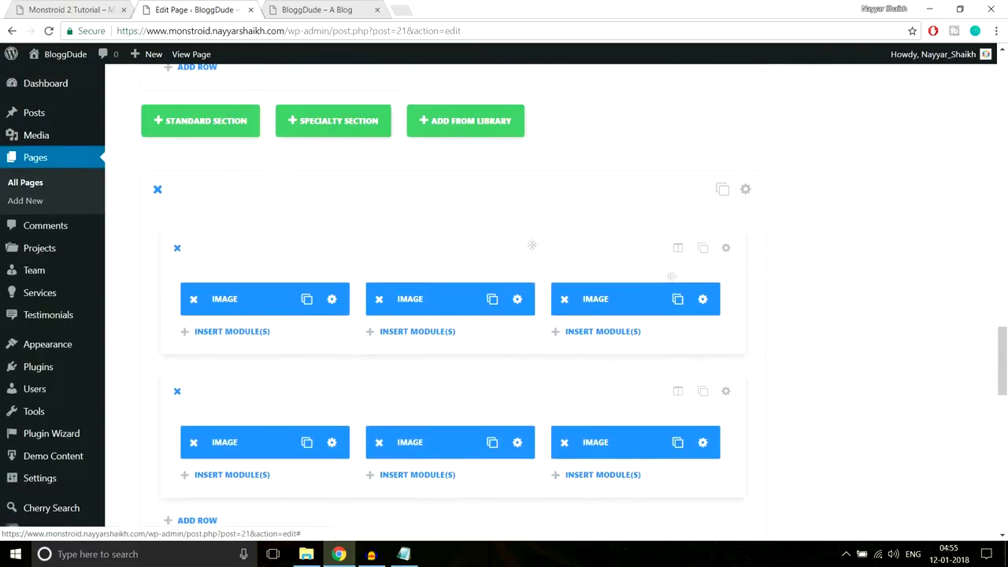
pyautogui.scroll(-4, 591, 396)
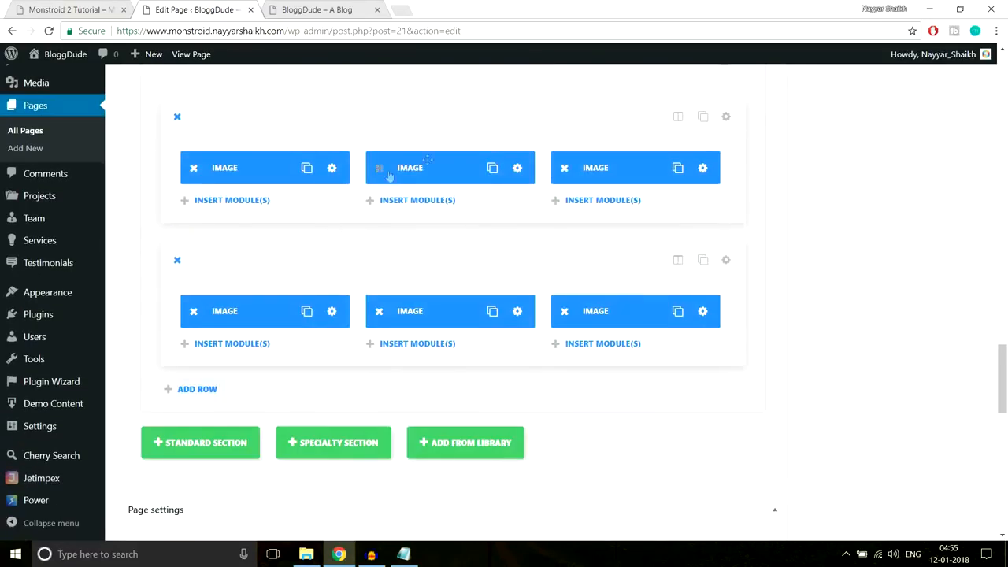
pyautogui.click(725, 118)
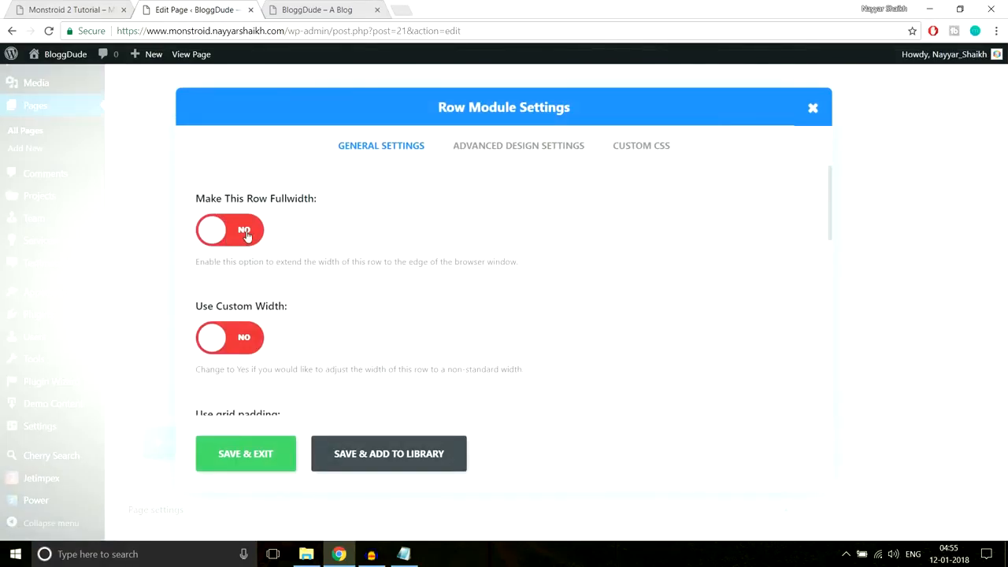
pyautogui.click(246, 233)
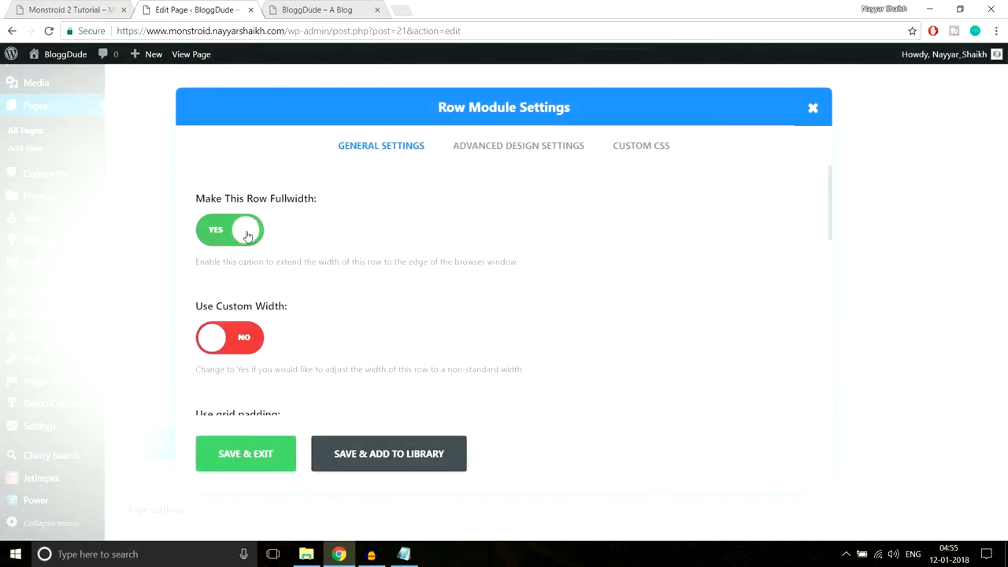
pyautogui.click(246, 455)
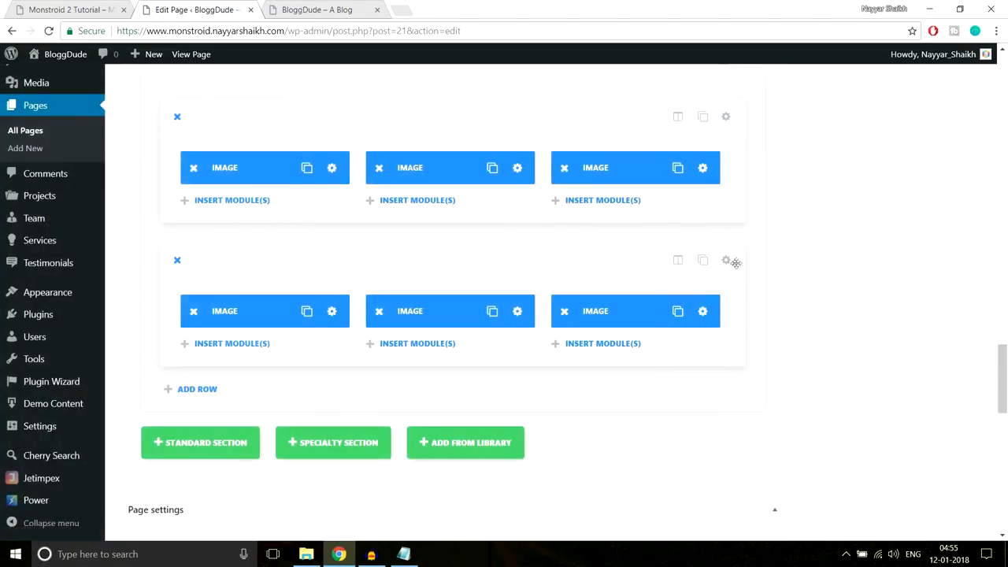
pyautogui.click(732, 262)
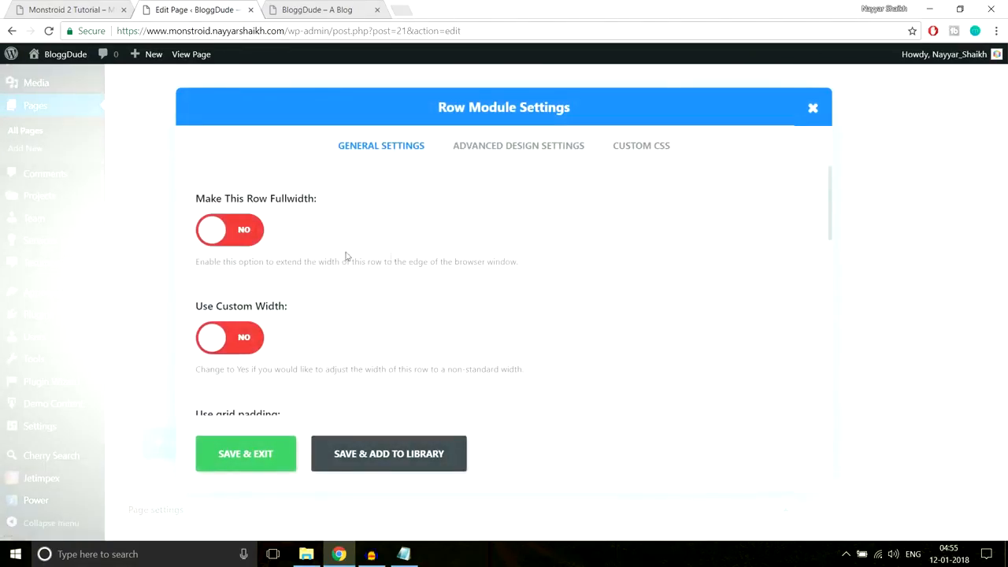
pyautogui.click(252, 238)
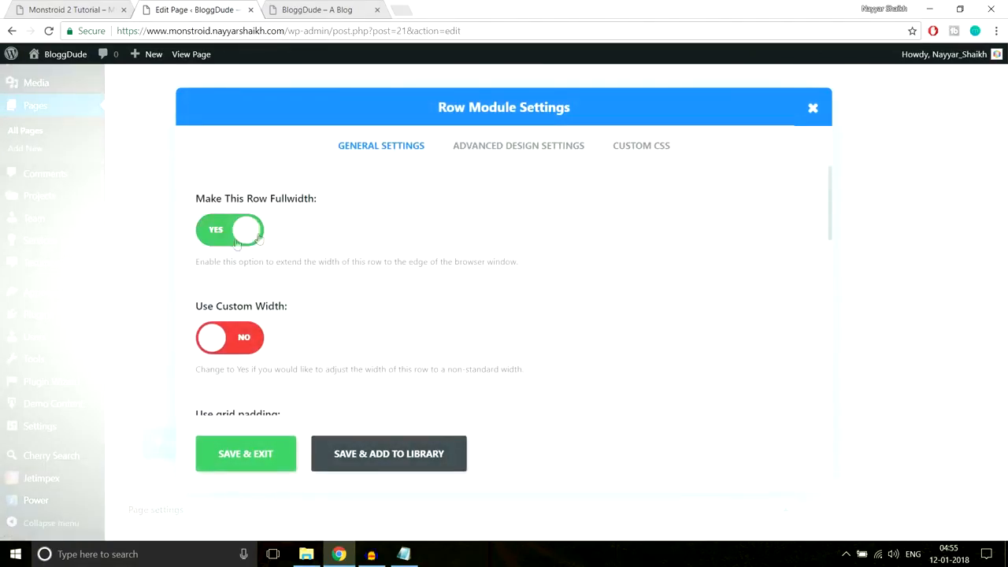
pyautogui.click(259, 455)
# - Update the homepage and reload the live site to see the wider gallery
pyautogui.moveTo(1003, 361); pyautogui.dragTo(1003, 75)
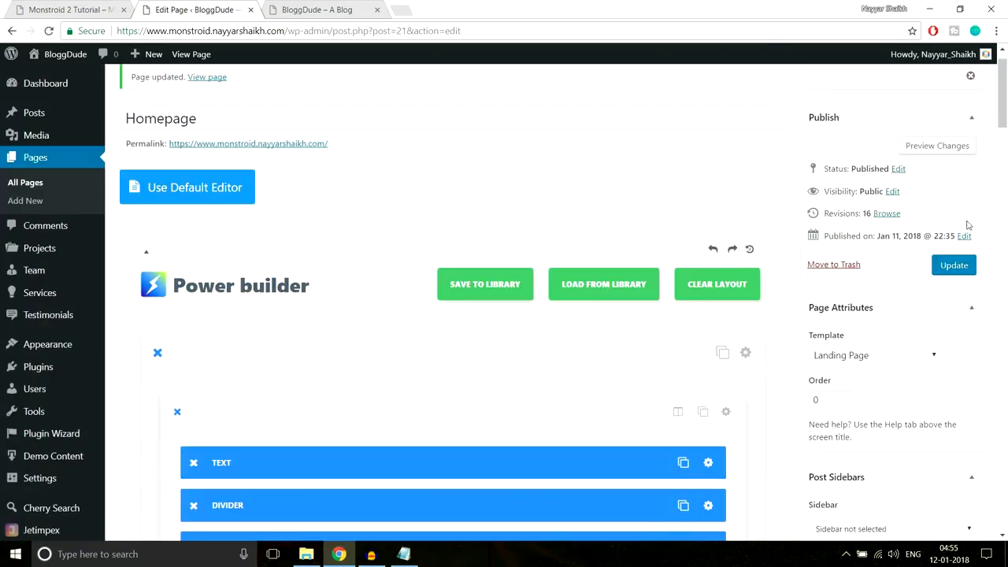
pyautogui.click(953, 266)
pyautogui.click(322, 9)
pyautogui.click(344, 30)
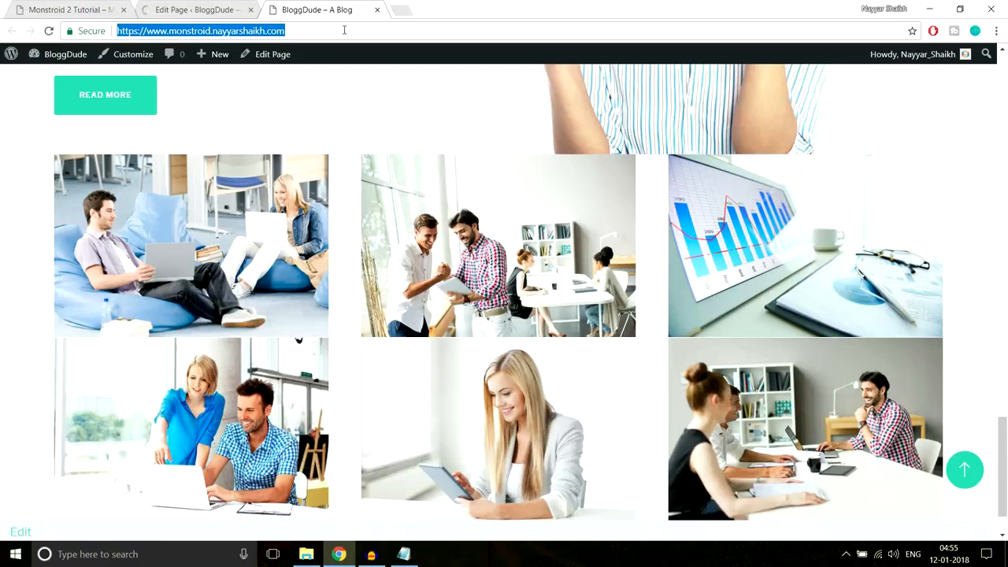
pyautogui.press('Return')
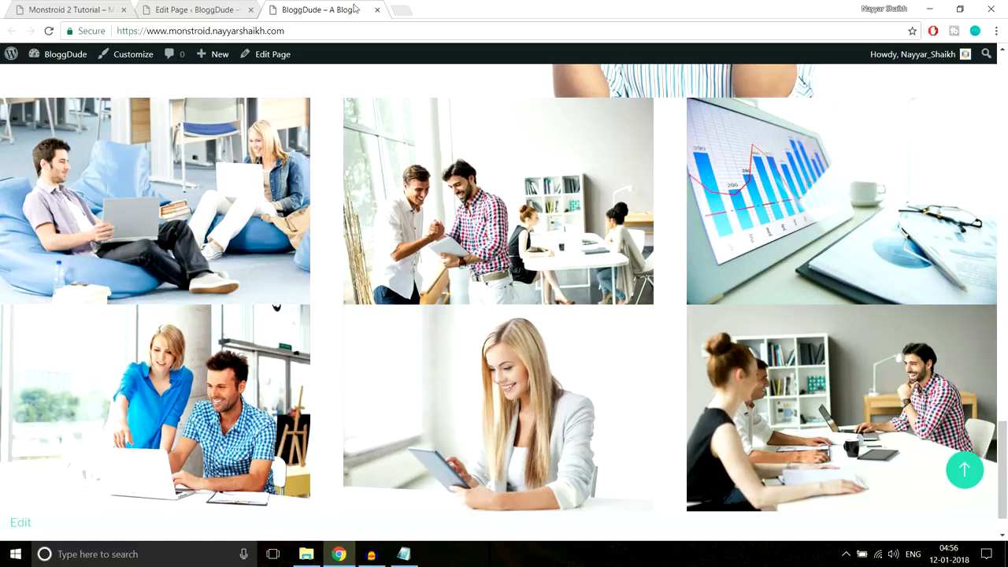
# - Set Use grid padding to NO for the first image row and save it
pyautogui.click(222, 10)
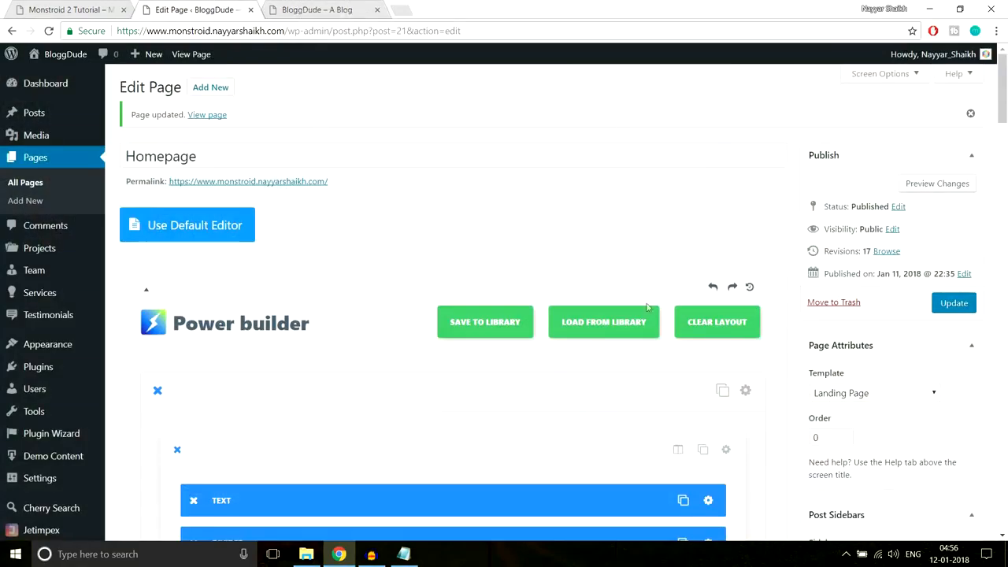
pyautogui.scroll(-15, 647, 307)
pyautogui.scroll(-10, 657, 389)
pyautogui.scroll(6, 657, 389)
pyautogui.scroll(-2, 657, 389)
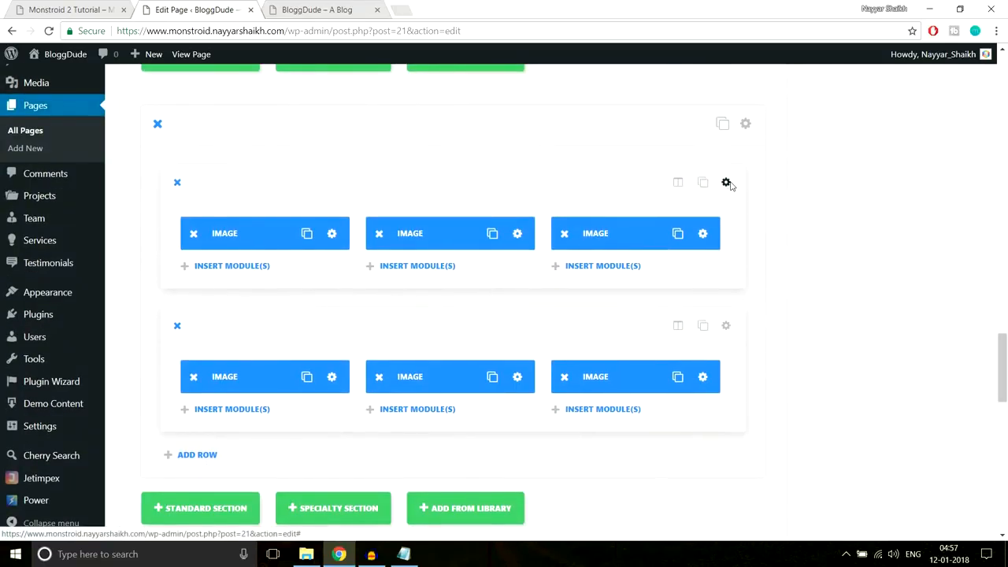
pyautogui.click(727, 183)
pyautogui.scroll(-5, 659, 270)
pyautogui.scroll(1, 370, 268)
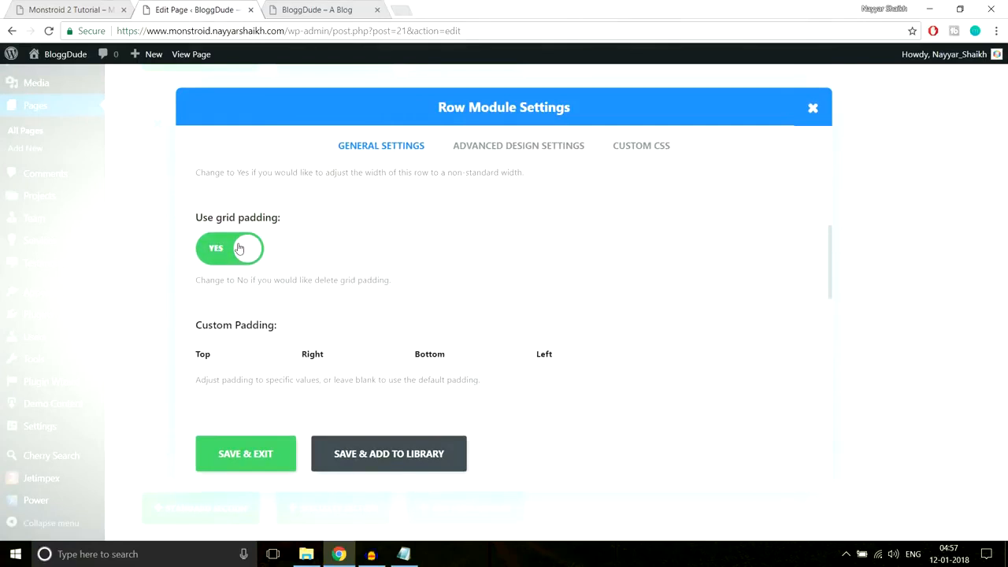
pyautogui.click(239, 248)
pyautogui.click(315, 11)
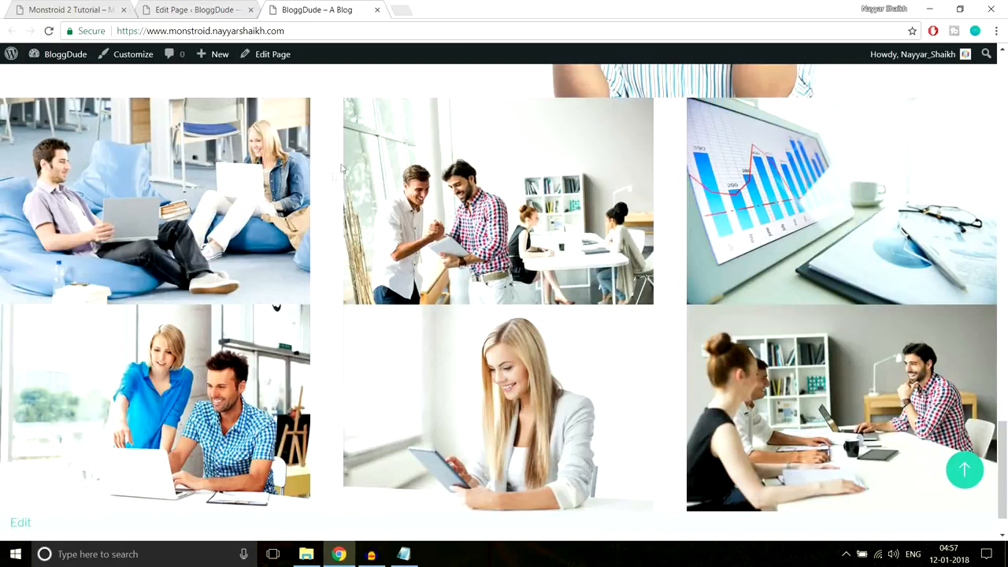
pyautogui.click(178, 9)
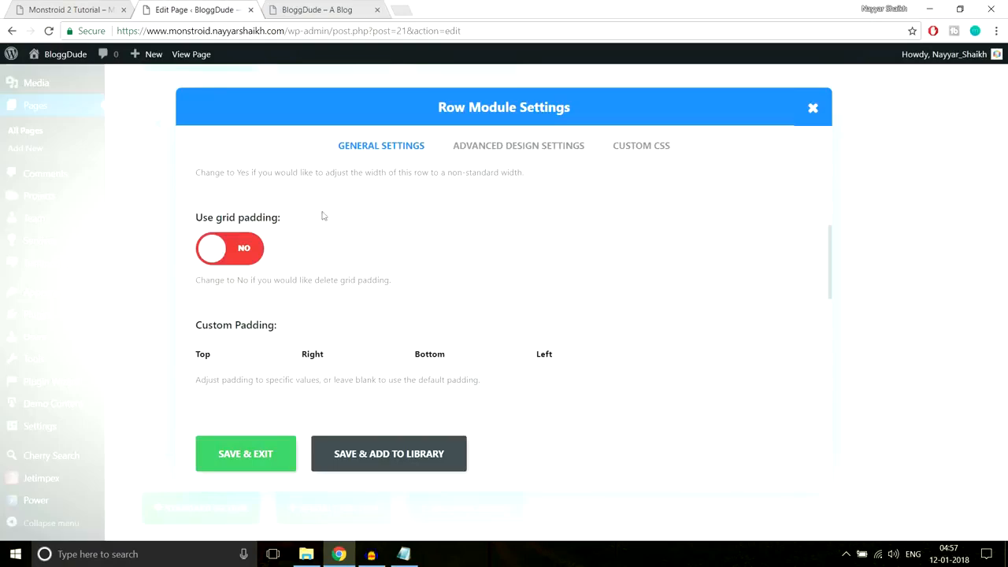
pyautogui.click(265, 455)
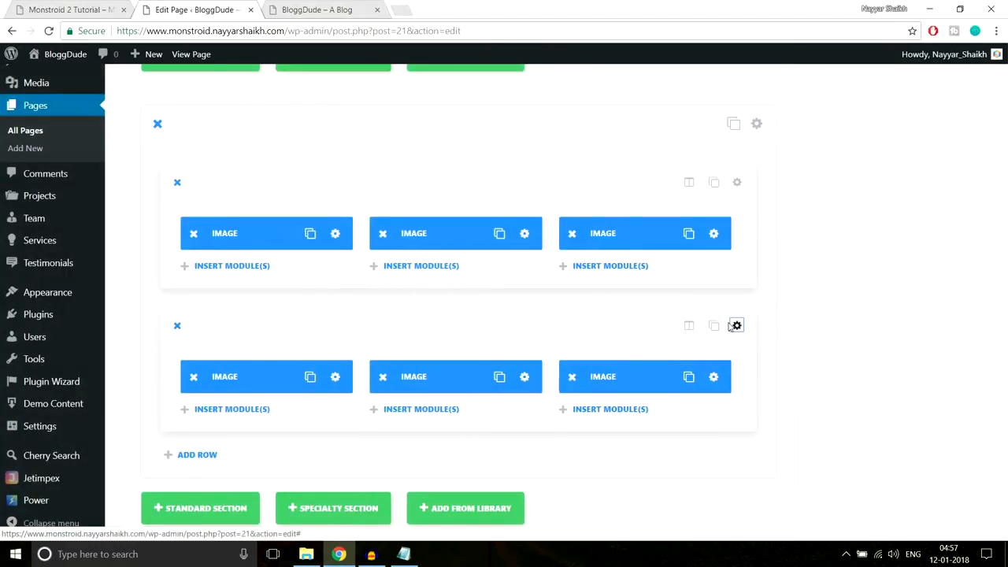
# - Turn off grid padding for the second image row as well
pyautogui.click(726, 326)
pyautogui.scroll(-2, 315, 331)
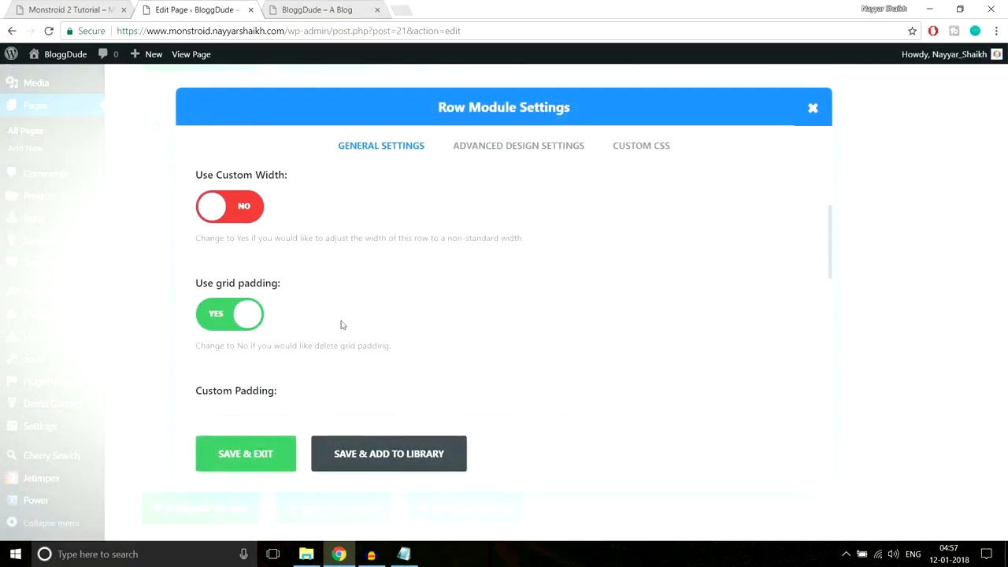
pyautogui.click(236, 313)
pyautogui.click(268, 455)
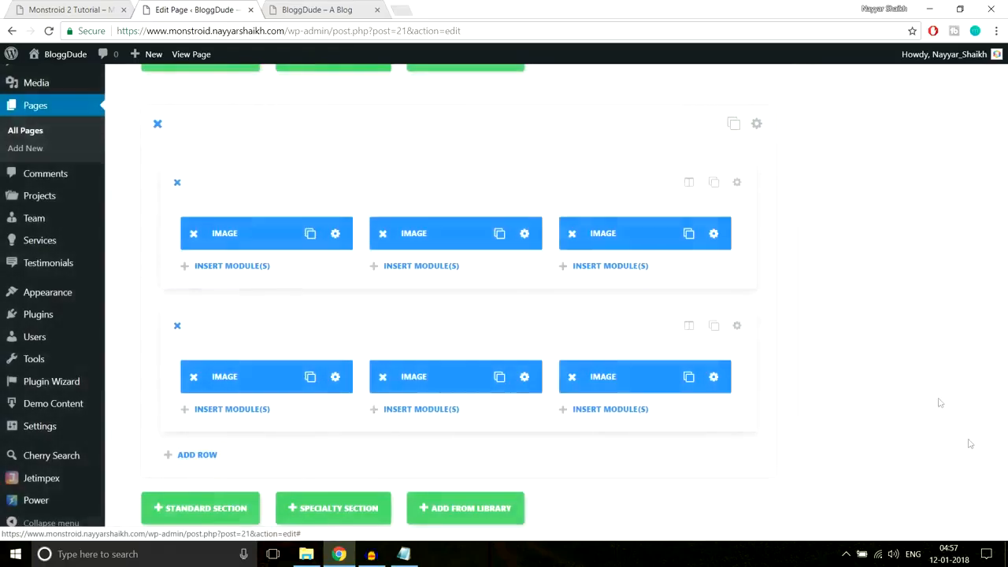
# - Update the Homepage and reload the live blog to see the gapless grid
pyautogui.scroll(15, 969, 441)
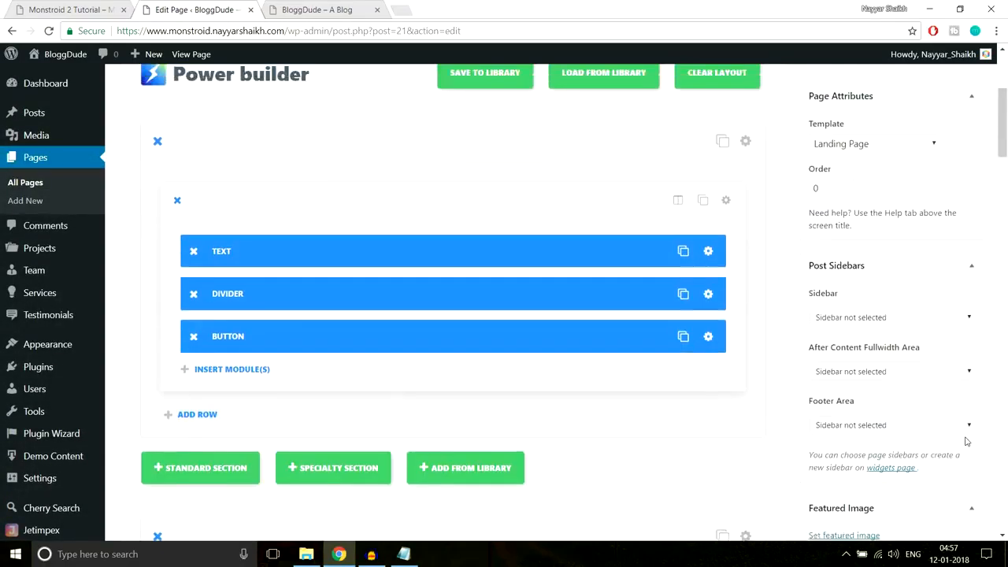
pyautogui.scroll(3, 967, 441)
pyautogui.click(953, 303)
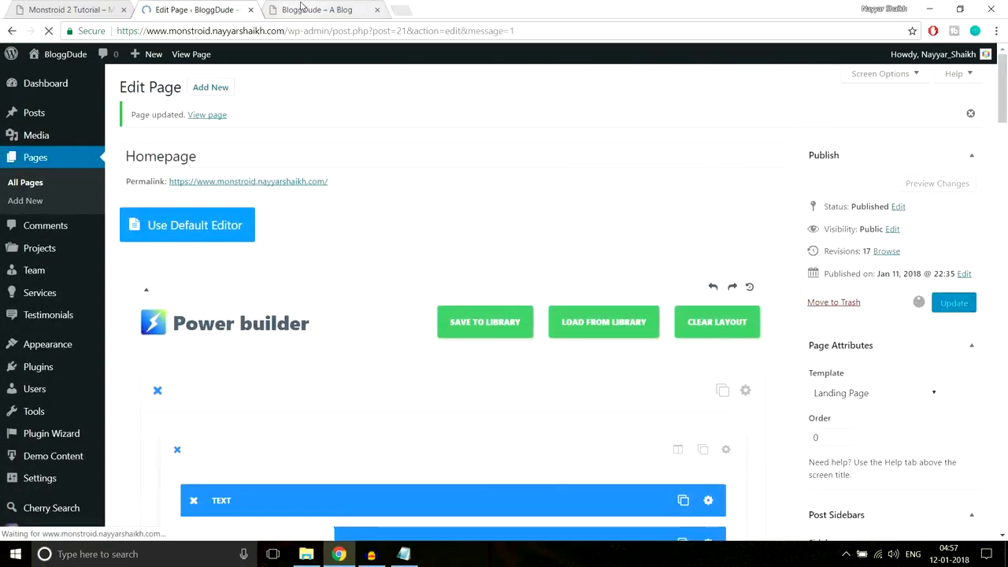
pyautogui.click(302, 8)
pyautogui.click(313, 33)
pyautogui.press('Return')
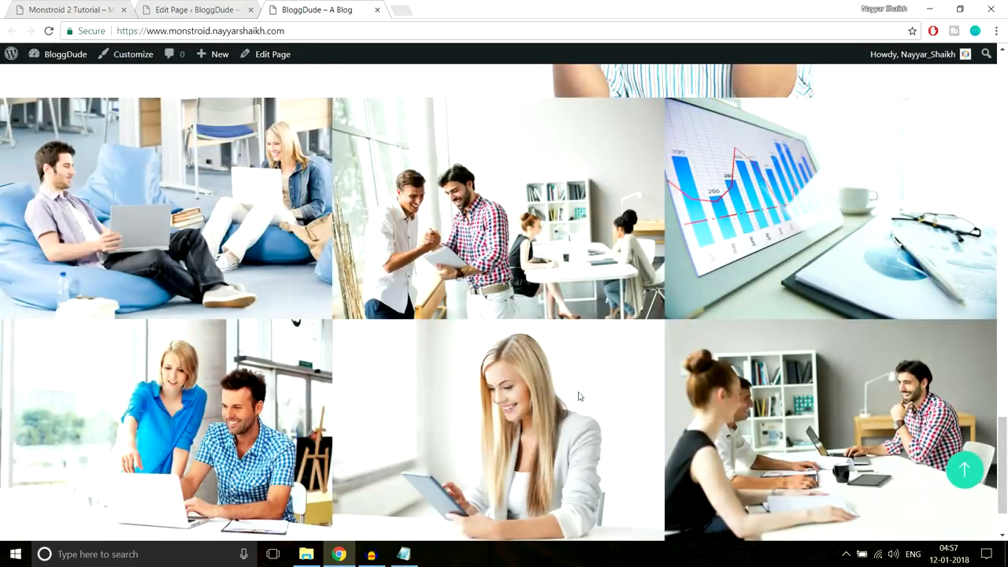
# - Inspect the blog's edge-to-edge photo grid against the Monstroid 2 demo gallery's overlay effect
pyautogui.scroll(-1, 579, 396)
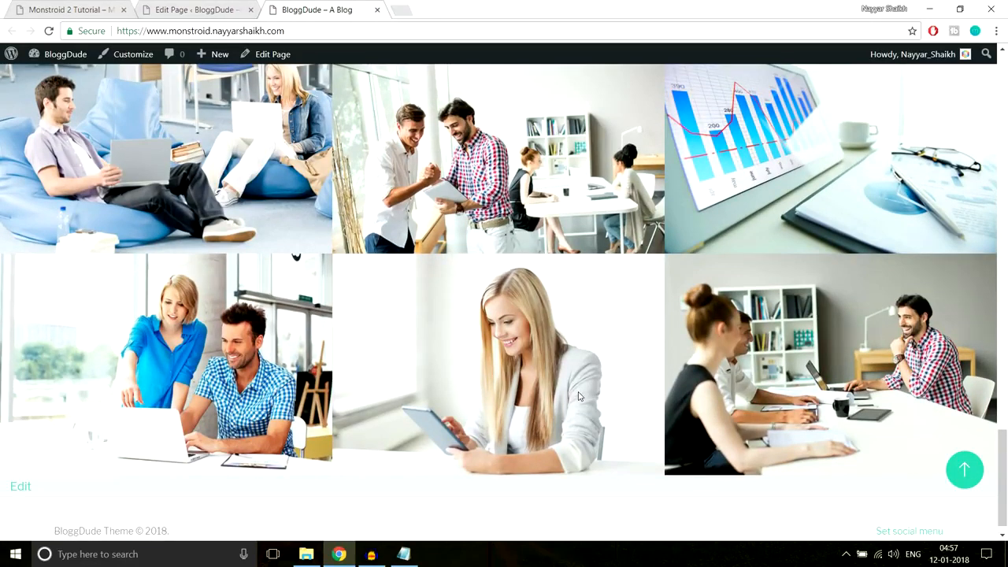
pyautogui.scroll(1, 579, 396)
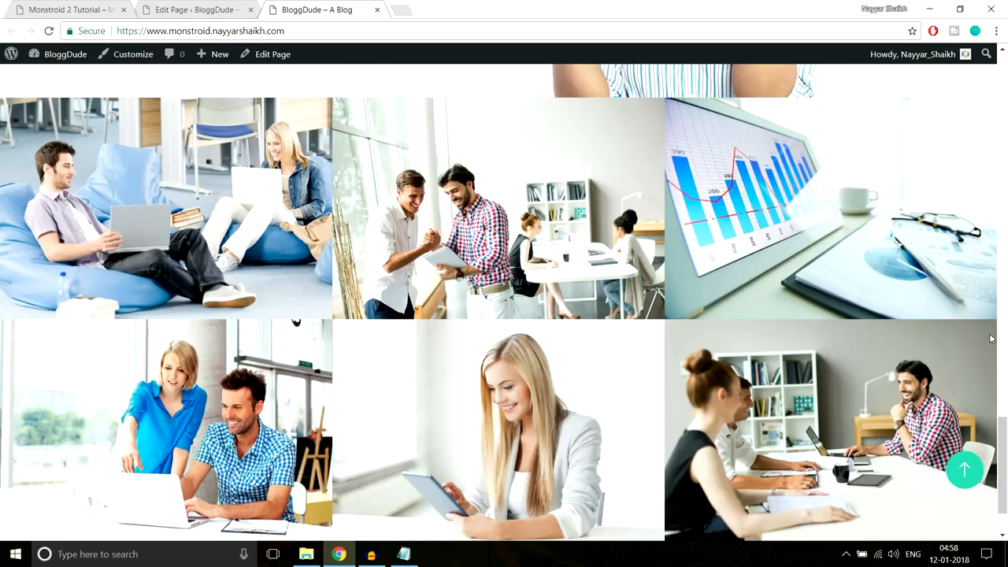
pyautogui.scroll(-1, 990, 338)
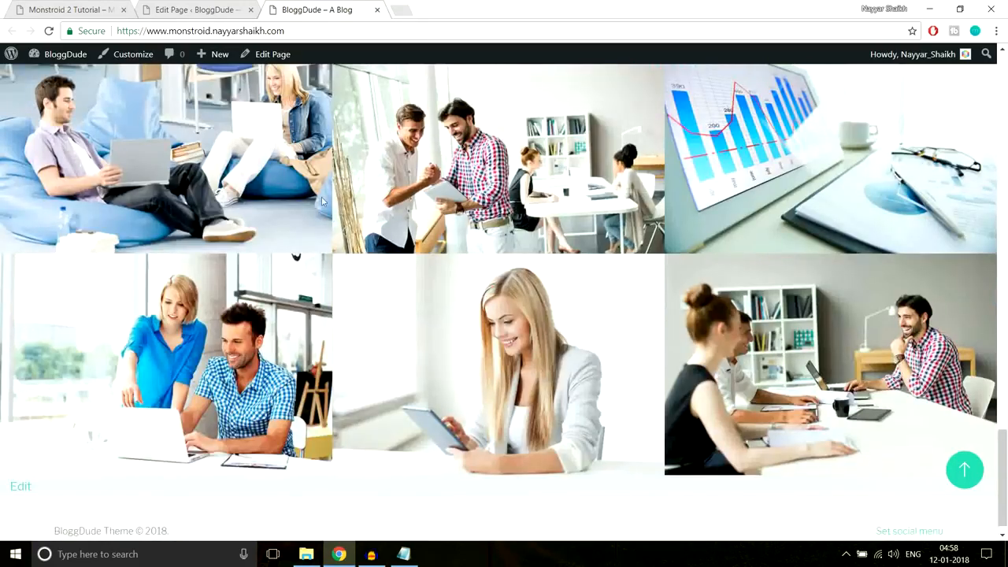
pyautogui.scroll(1, 591, 354)
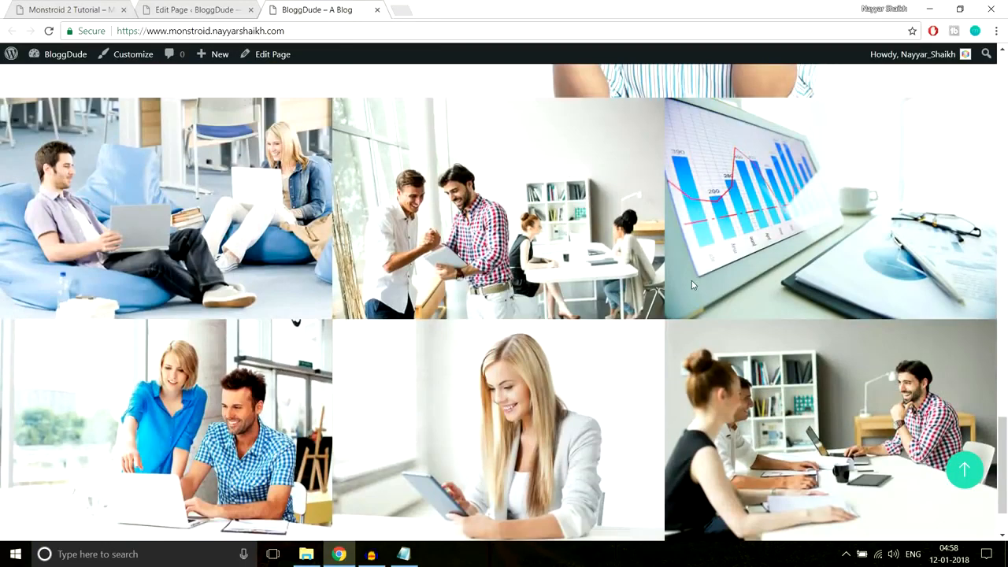
pyautogui.click(65, 8)
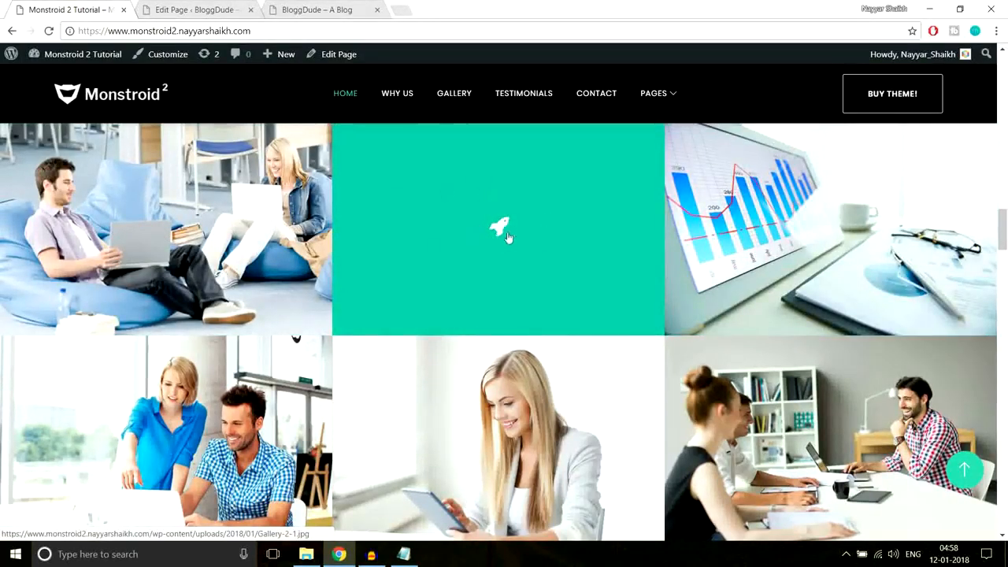
pyautogui.hotkey('ctrl', 'Tab')
# - Enable Open in Lightbox and Image Overlay on the first gallery image module
pyautogui.scroll(-10, 606, 323)
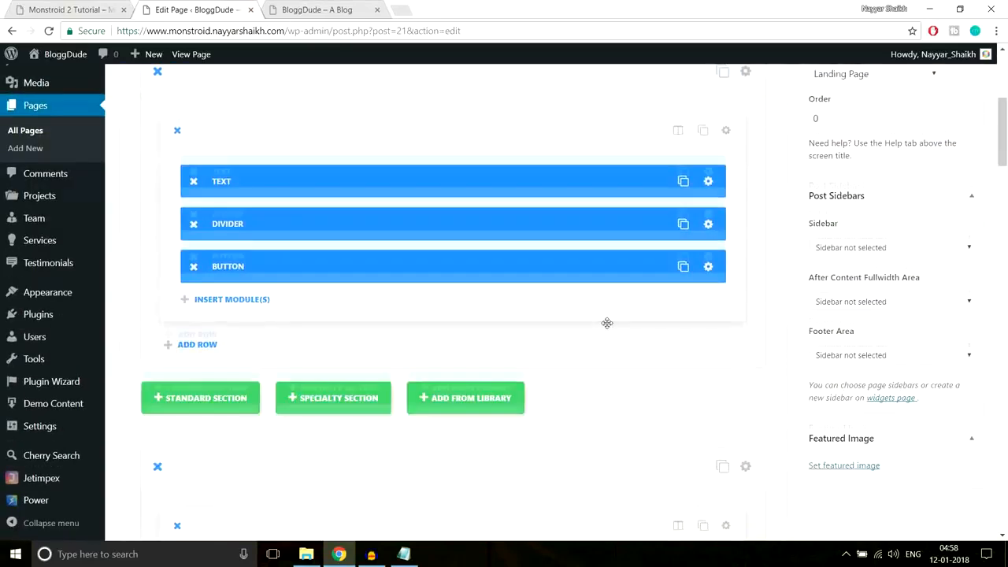
pyautogui.scroll(-5, 606, 322)
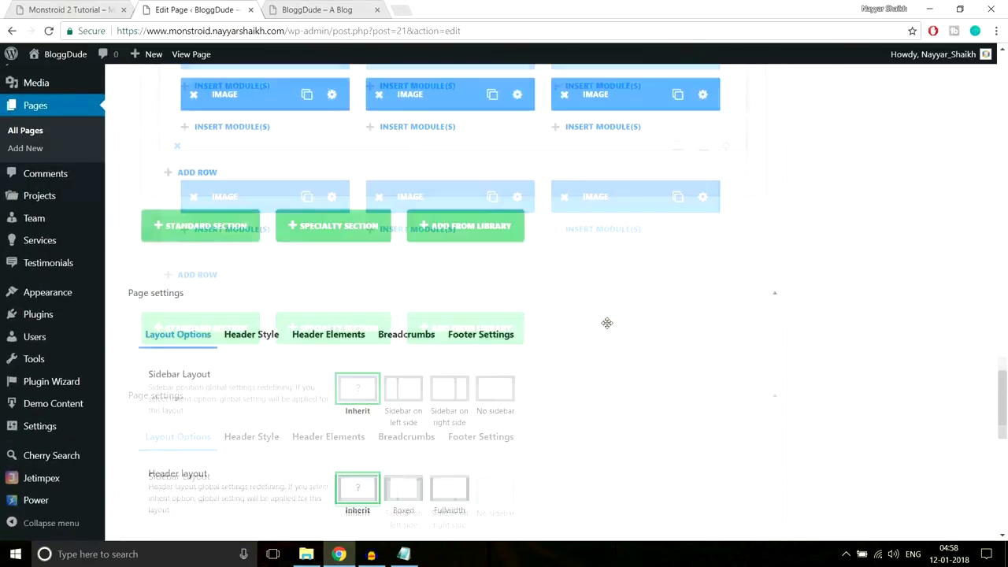
pyautogui.scroll(8, 605, 323)
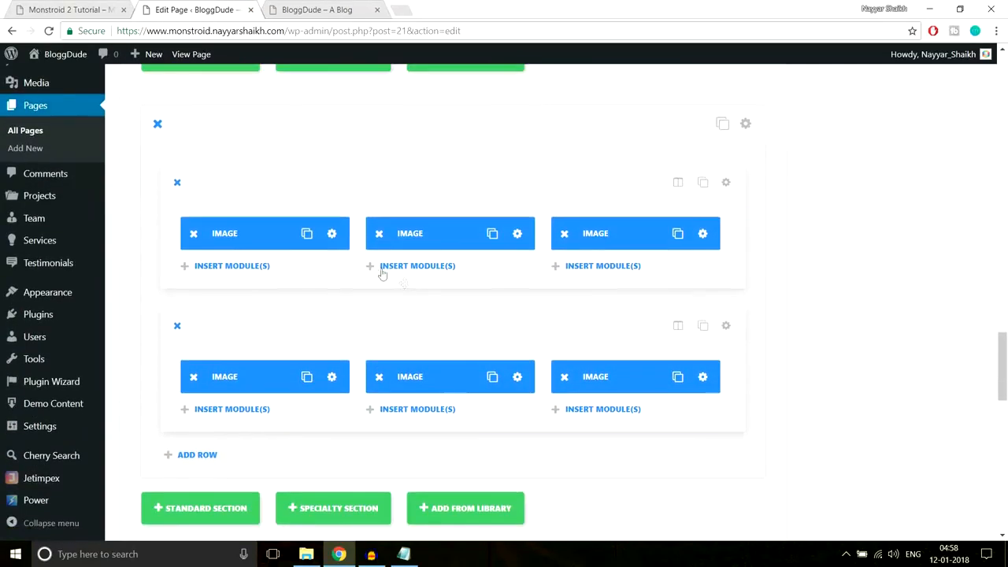
pyautogui.click(331, 233)
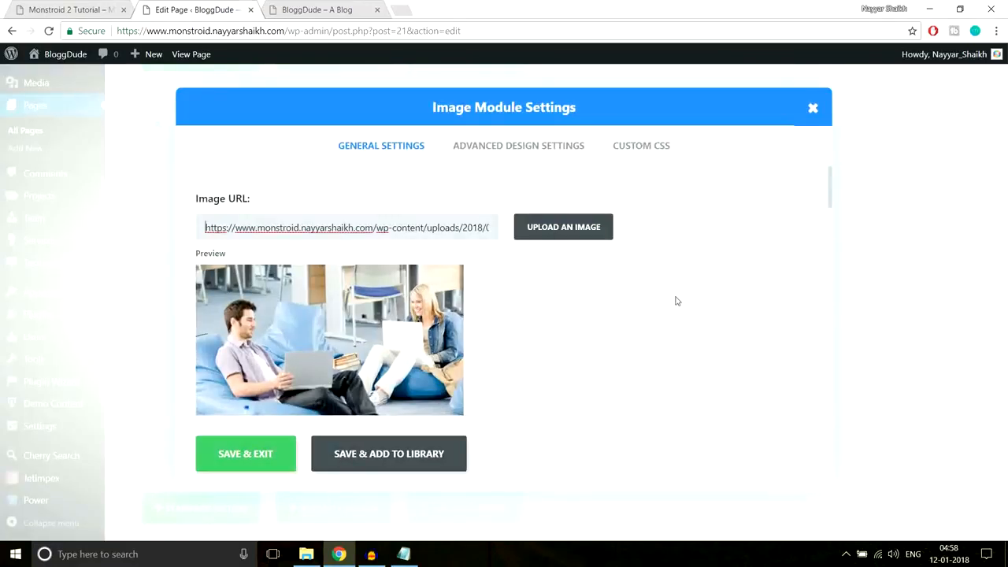
pyautogui.scroll(-6, 558, 326)
pyautogui.scroll(3, 556, 325)
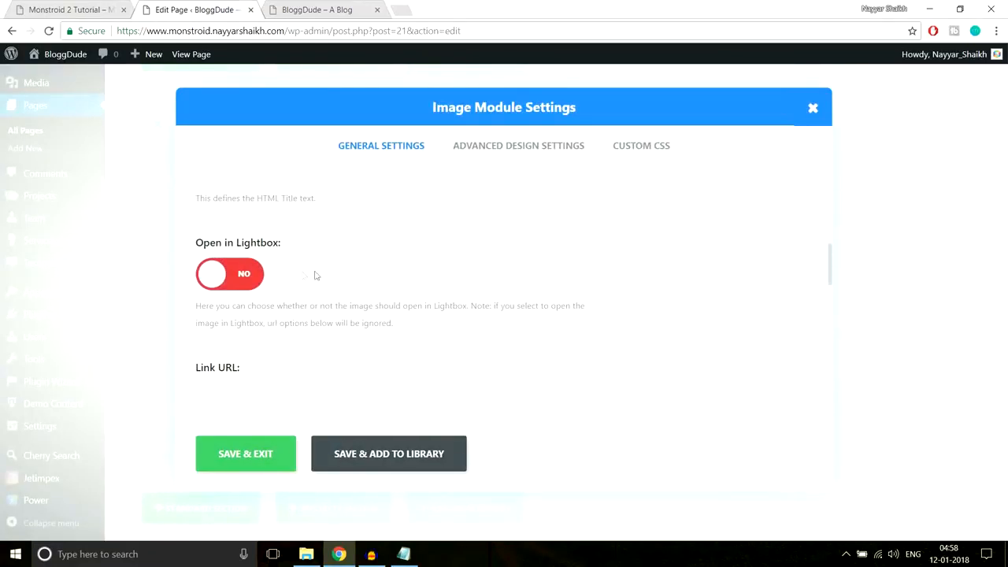
pyautogui.click(244, 274)
pyautogui.scroll(-2, 575, 277)
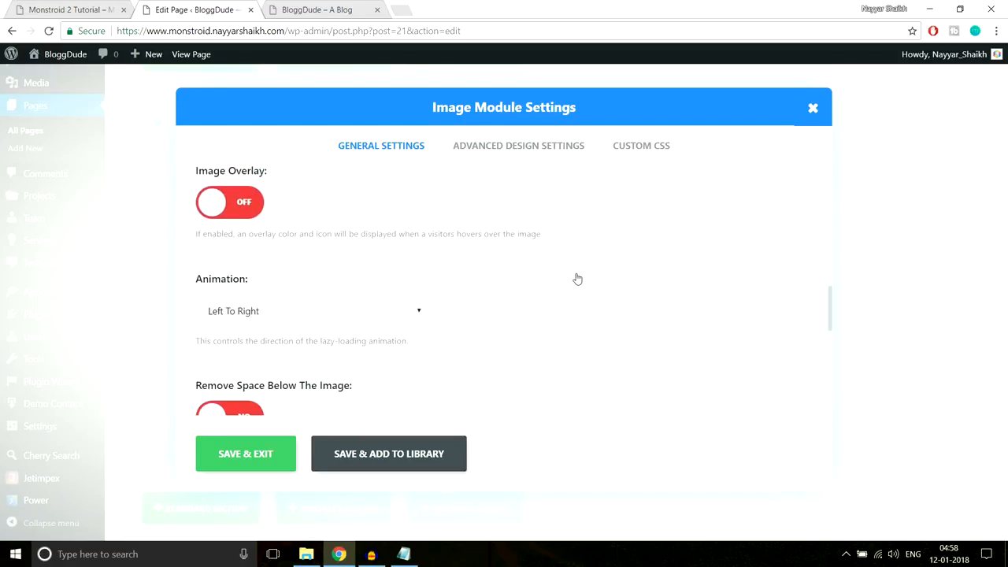
pyautogui.scroll(1, 575, 279)
pyautogui.scroll(-1, 657, 215)
pyautogui.click(252, 206)
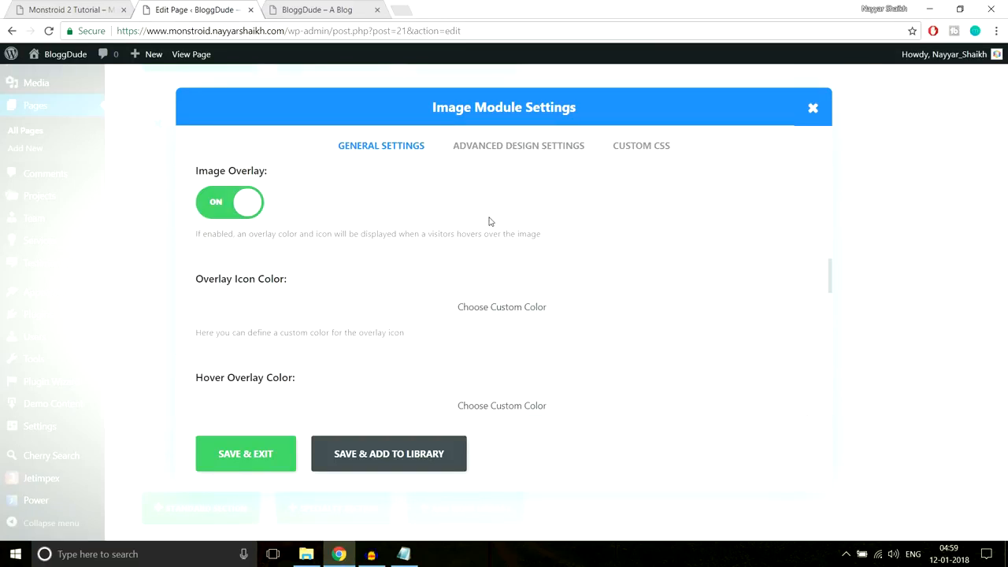
# - Locate the Overlay Icon Color setting and check the demo gallery's hover overlay
pyautogui.scroll(-1, 486, 220)
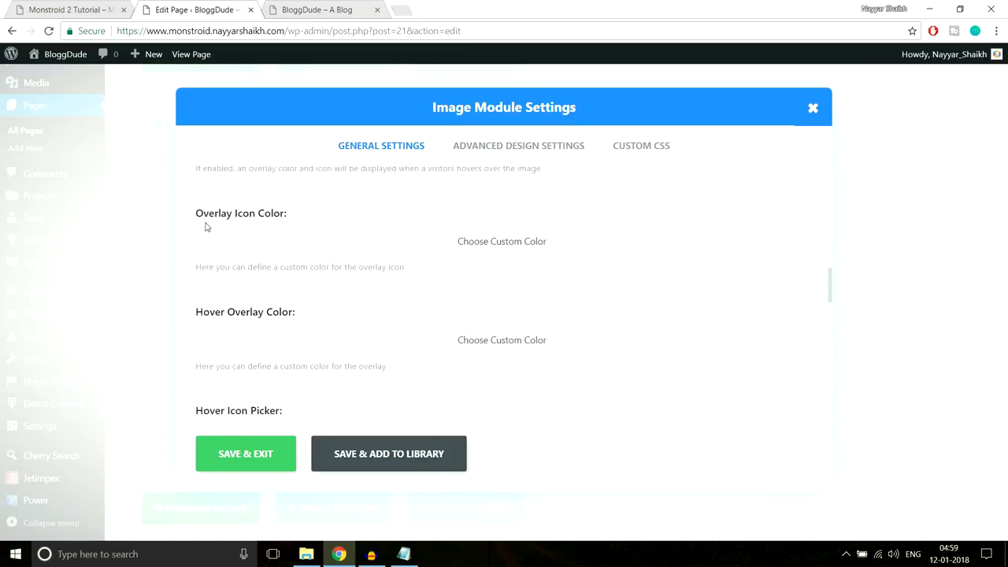
pyautogui.moveTo(197, 223); pyautogui.dragTo(292, 216)
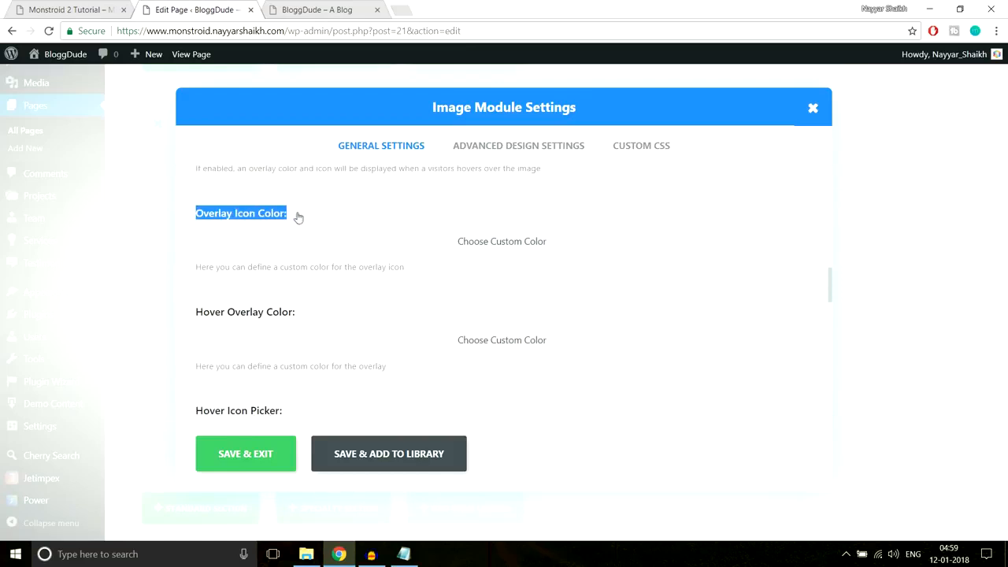
pyautogui.click(313, 218)
pyautogui.click(90, 9)
pyautogui.moveTo(186, 240)
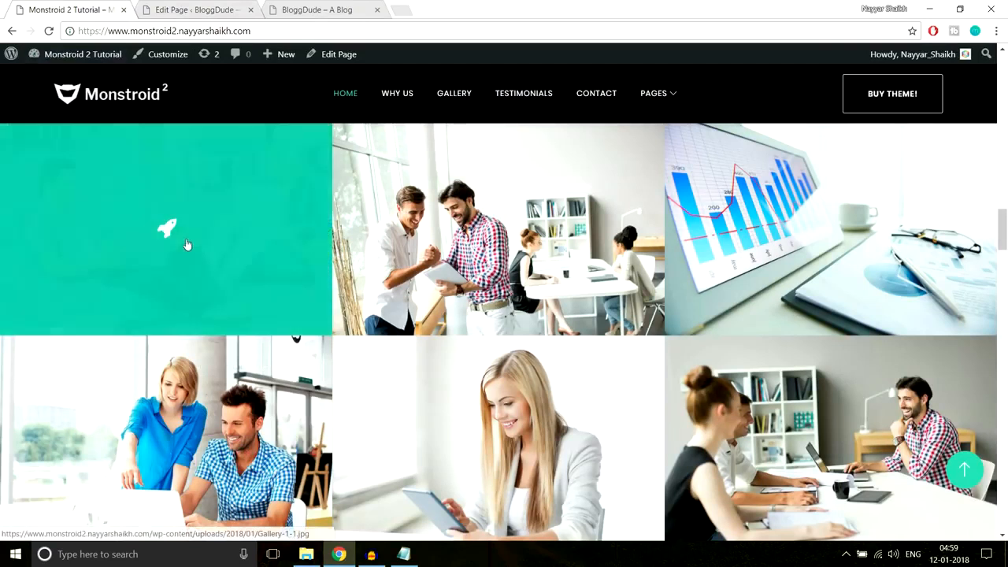
pyautogui.click(194, 9)
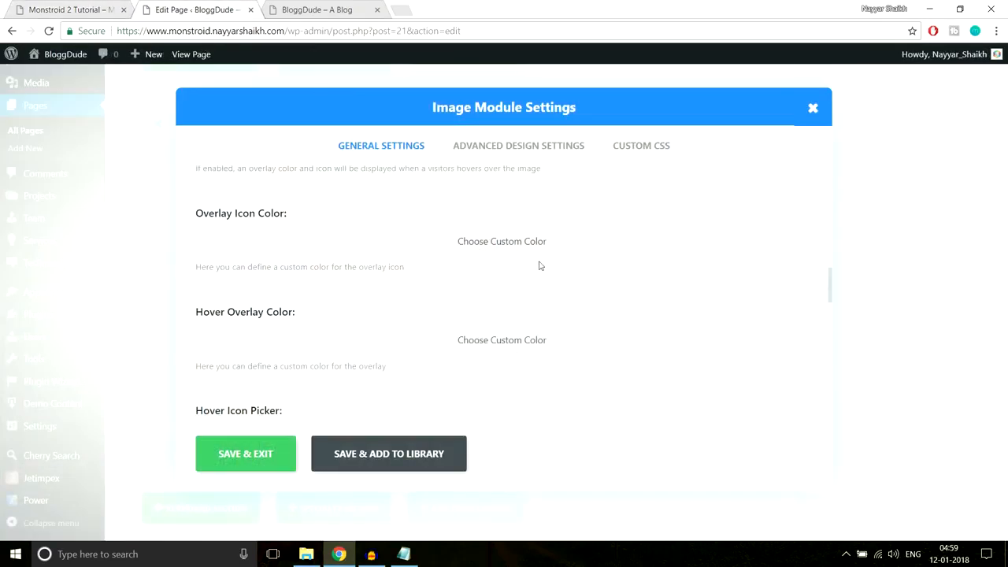
# - Set the overlay icon colour to white, then compare with the demo's teal overlay
pyautogui.click(237, 260)
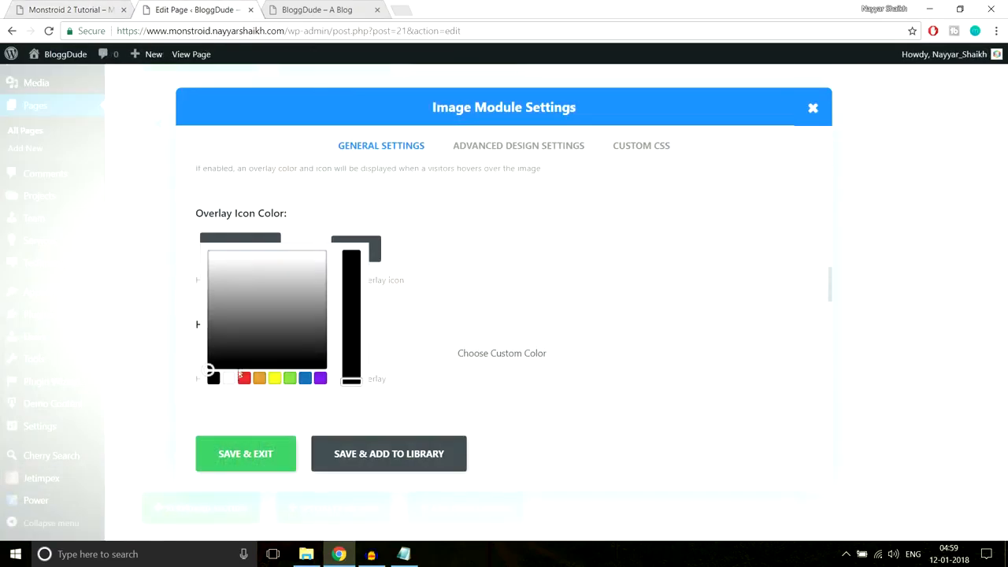
pyautogui.click(230, 379)
pyautogui.click(462, 207)
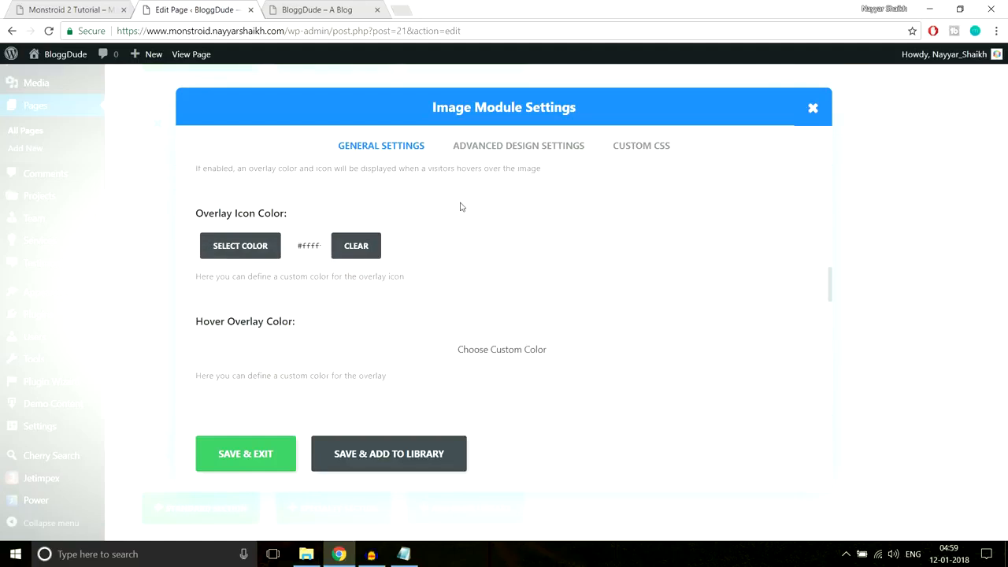
pyautogui.scroll(-1, 510, 251)
pyautogui.scroll(-2, 499, 259)
pyautogui.scroll(3, 499, 259)
pyautogui.scroll(-2, 281, 276)
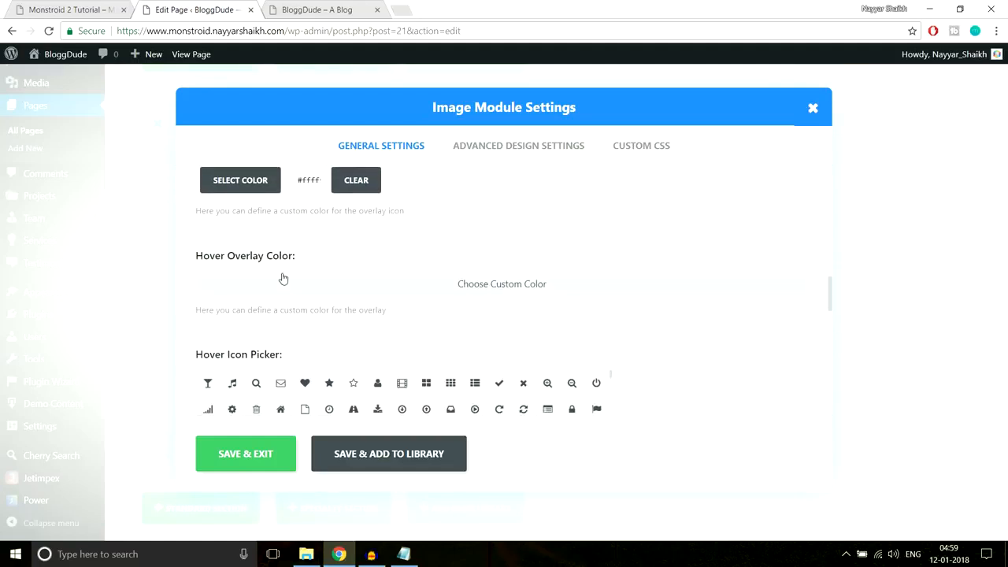
pyautogui.click(57, 6)
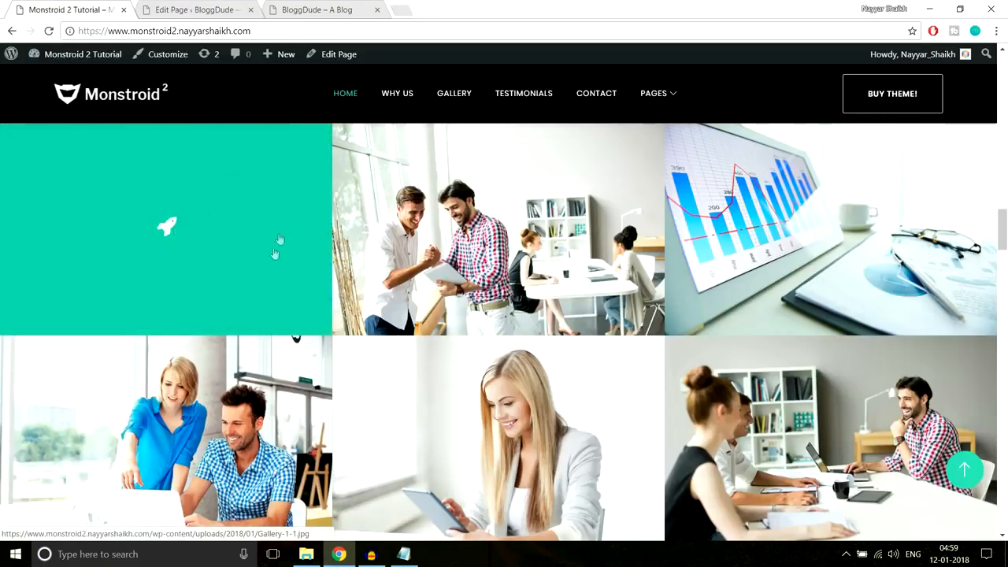
# - Inspect the demo gallery's teal overlay and read its background colour #10c5a7 in DevTools
pyautogui.rightClick(262, 243)
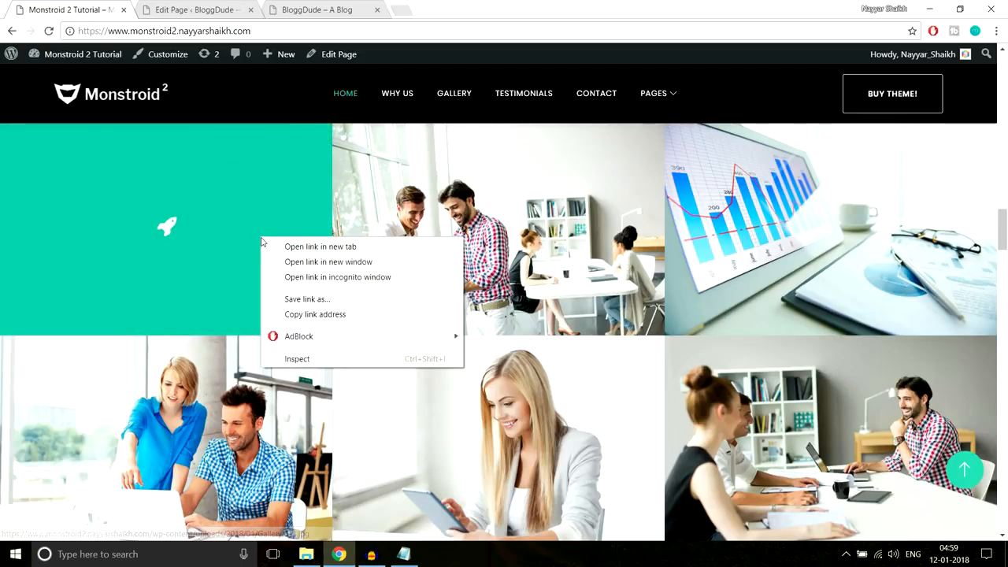
pyautogui.click(315, 359)
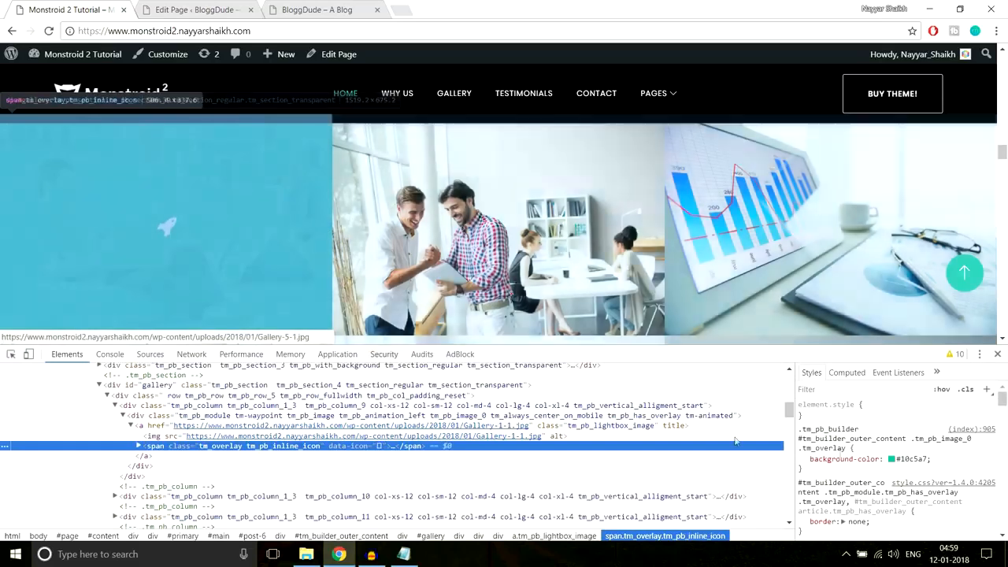
pyautogui.click(905, 460)
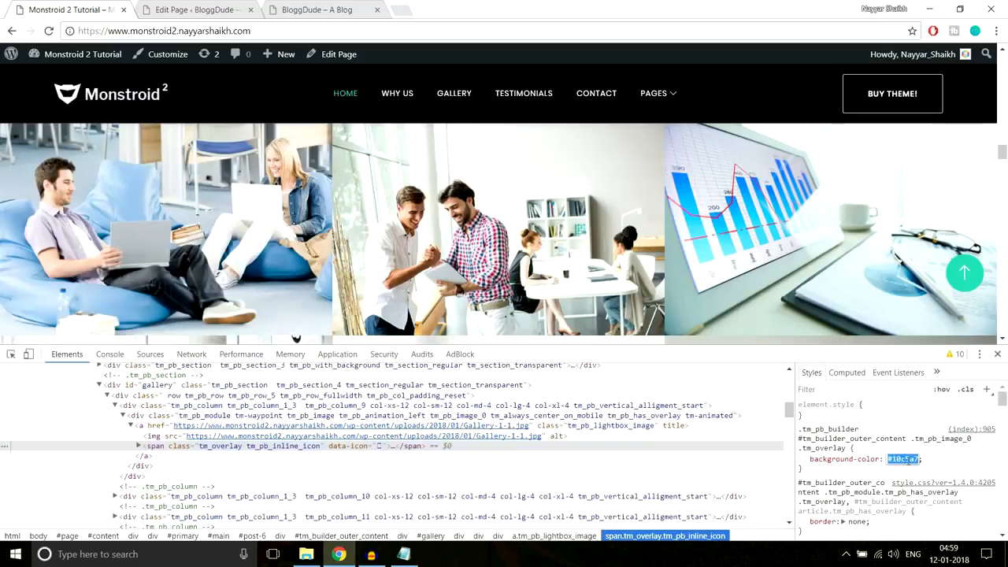
pyautogui.click(996, 353)
# - Open the overlay icon colour picker in the page editor, then return to the Monstroid 2 demo gallery
pyautogui.hotkey('ctrl', 'Tab')
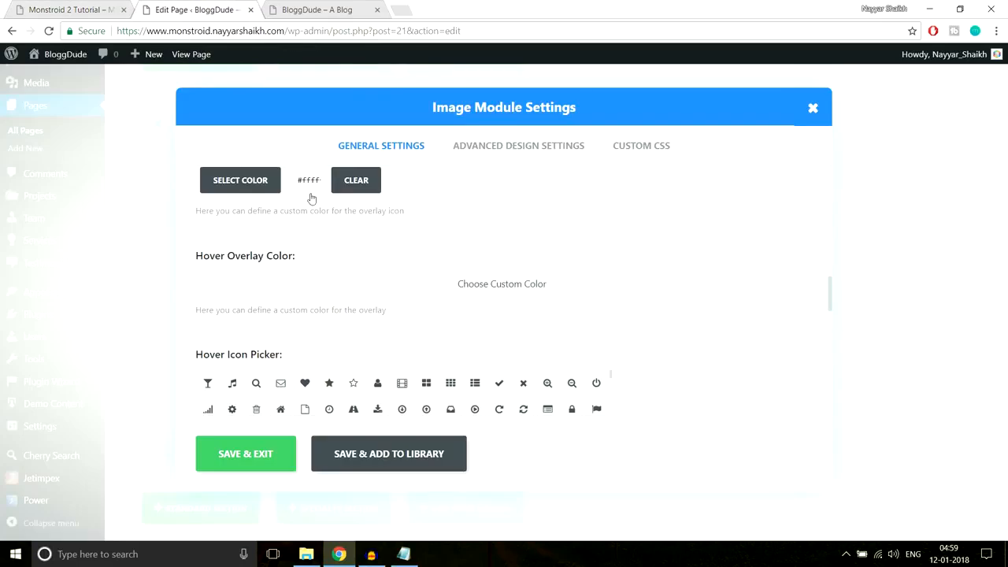
pyautogui.click(251, 189)
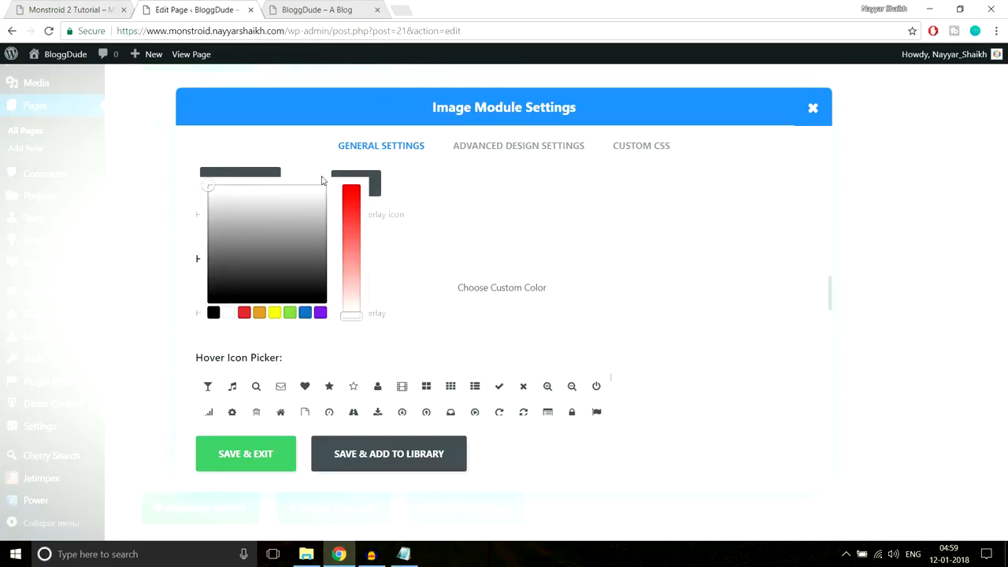
pyautogui.hotkey('ctrl', 'a')
pyautogui.click(320, 180)
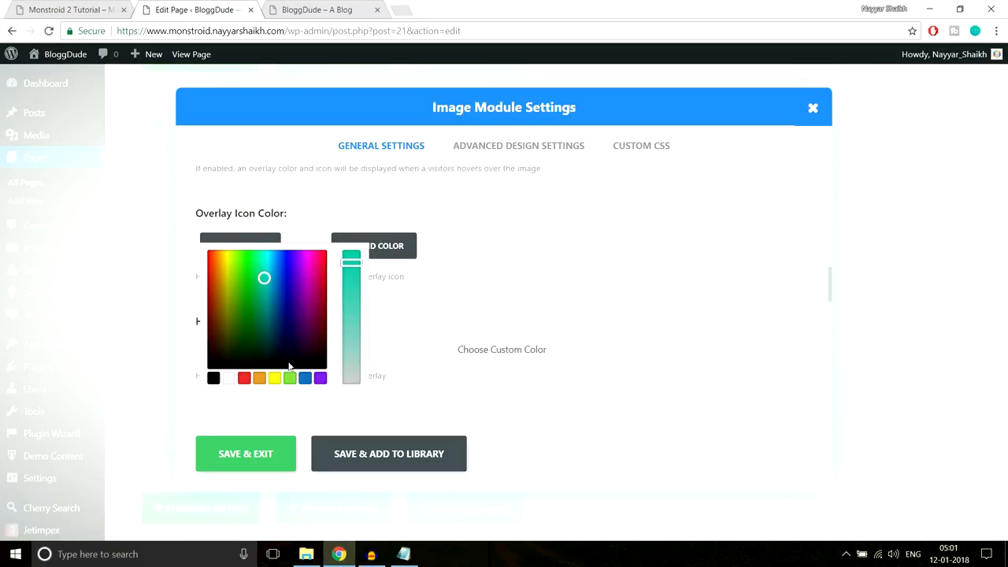
pyautogui.click(103, 7)
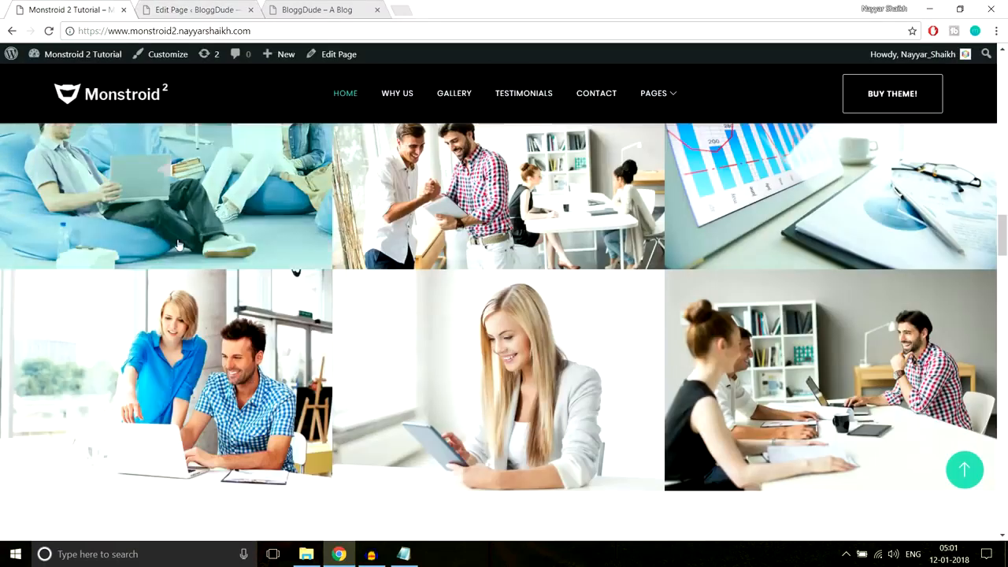
# - Paste rgba(16,197,167,0.8) at the end of the Notepad CSS notes
pyautogui.scroll(1, 240, 297)
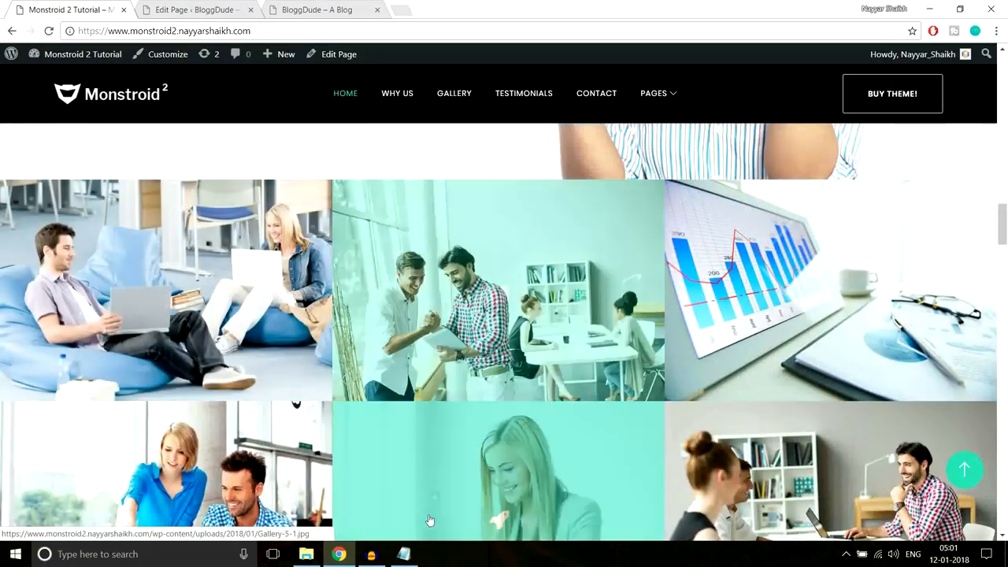
pyautogui.click(403, 553)
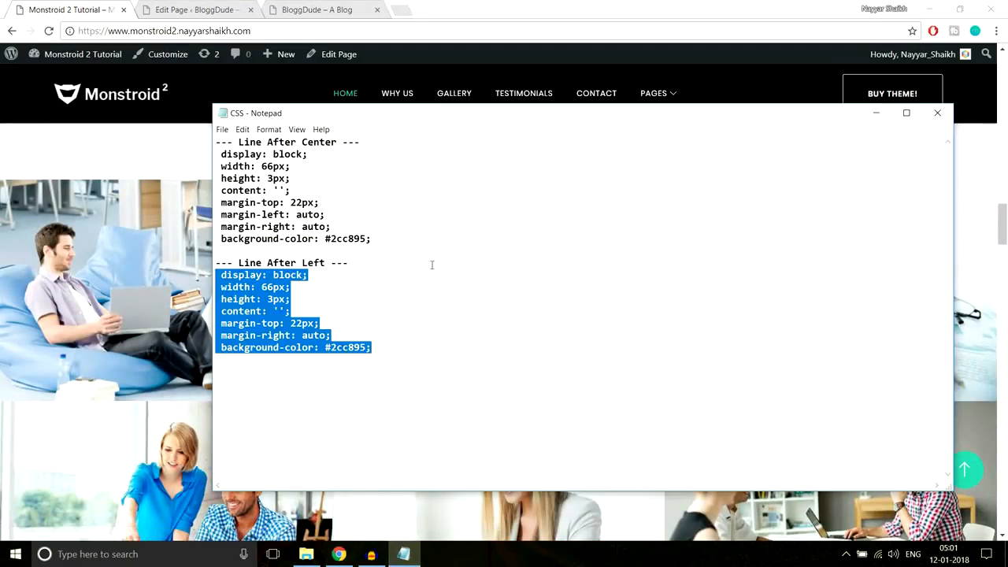
pyautogui.click(448, 329)
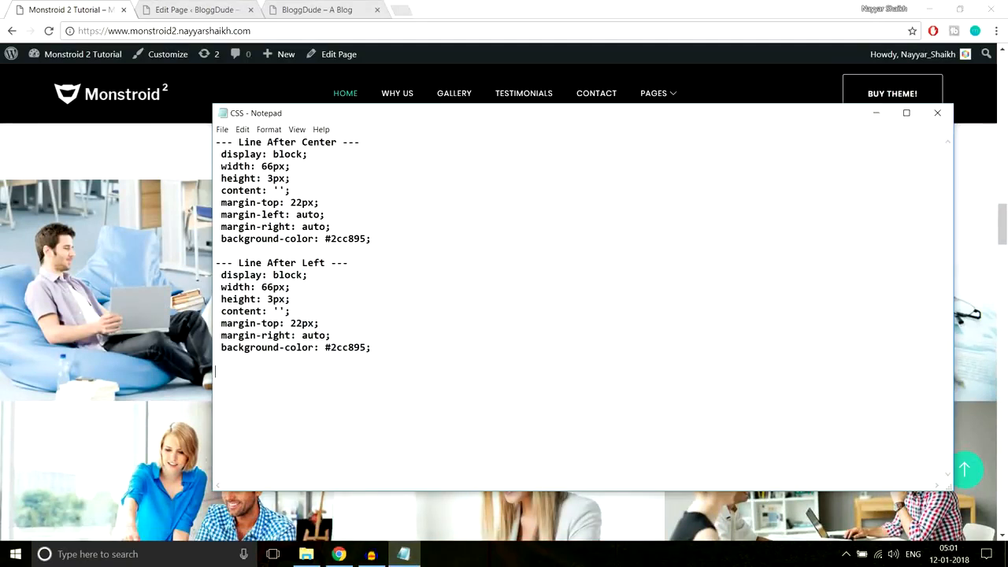
pyautogui.write('rgba(16,197,167,0.8)')
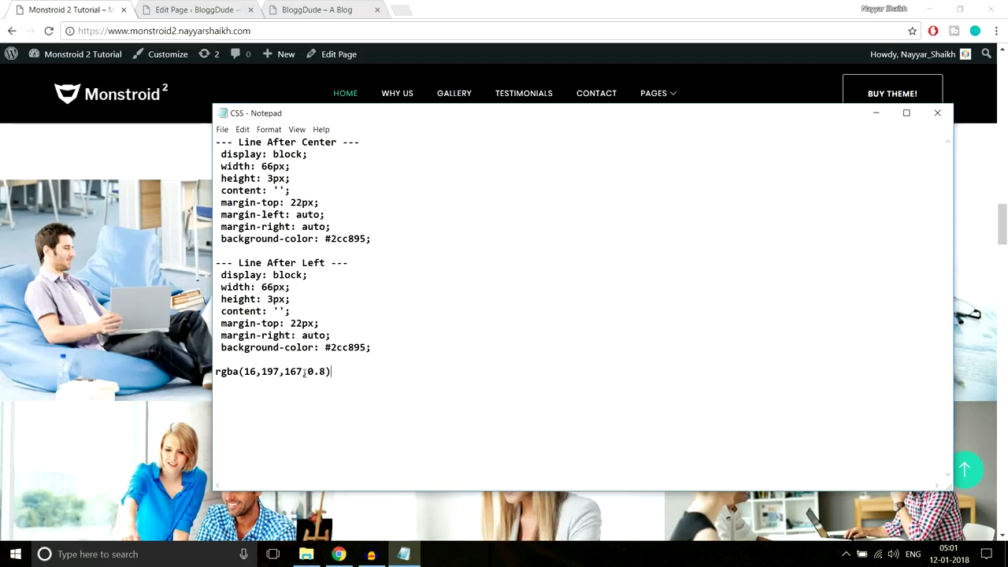
# - Label the rgba value 'Color Transparent', copy it, and go back to the page editor
pyautogui.moveTo(331, 371); pyautogui.dragTo(200, 372)
pyautogui.click(223, 370)
pyautogui.press('Right')
pyautogui.press('Return')
pyautogui.press('BackSpace')
pyautogui.press('Return')
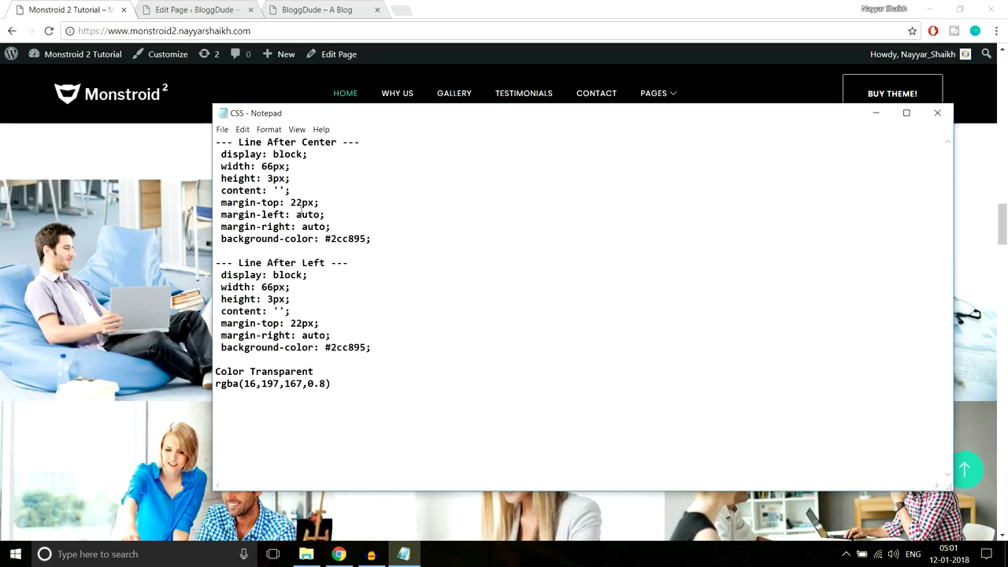
pyautogui.moveTo(343, 385); pyautogui.dragTo(212, 384)
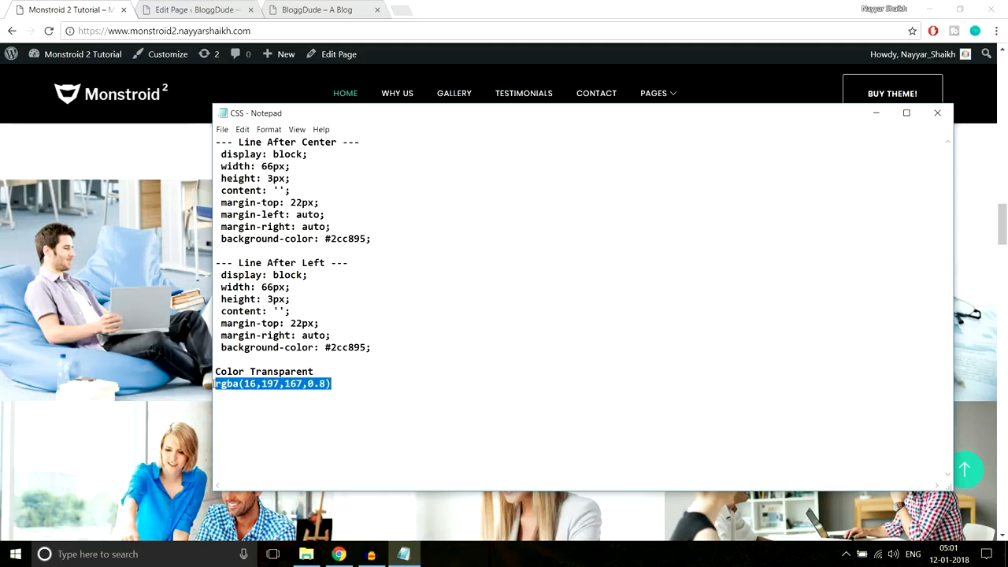
pyautogui.click(169, 196)
pyautogui.click(196, 9)
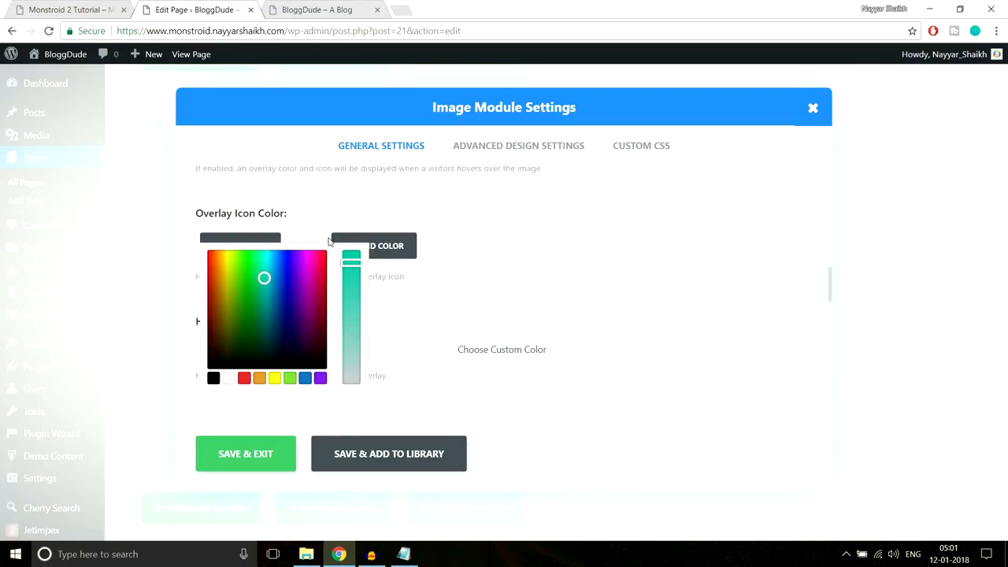
# - Reopen the first image module's settings and set its overlay icon colour to white
pyautogui.click(430, 366)
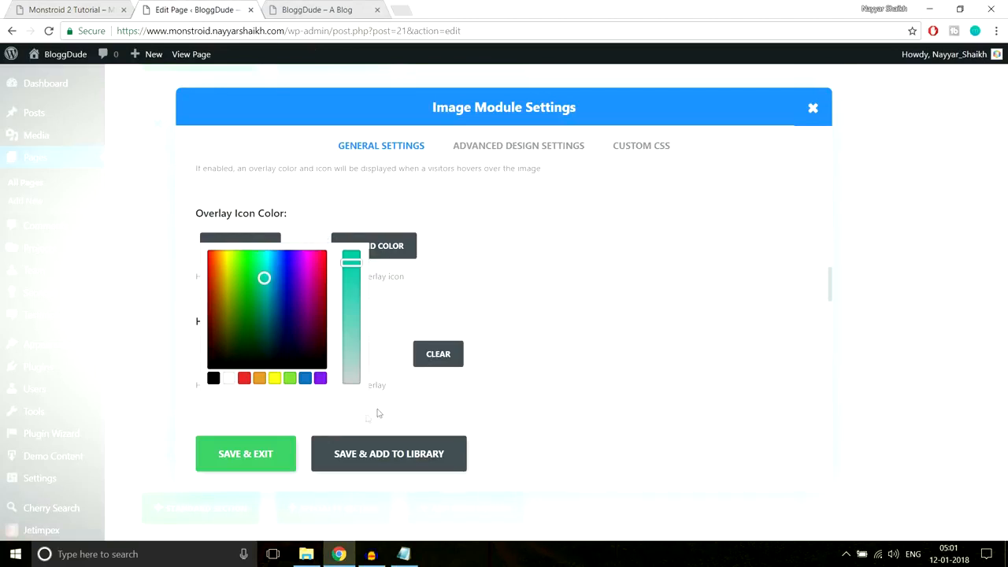
pyautogui.click(245, 454)
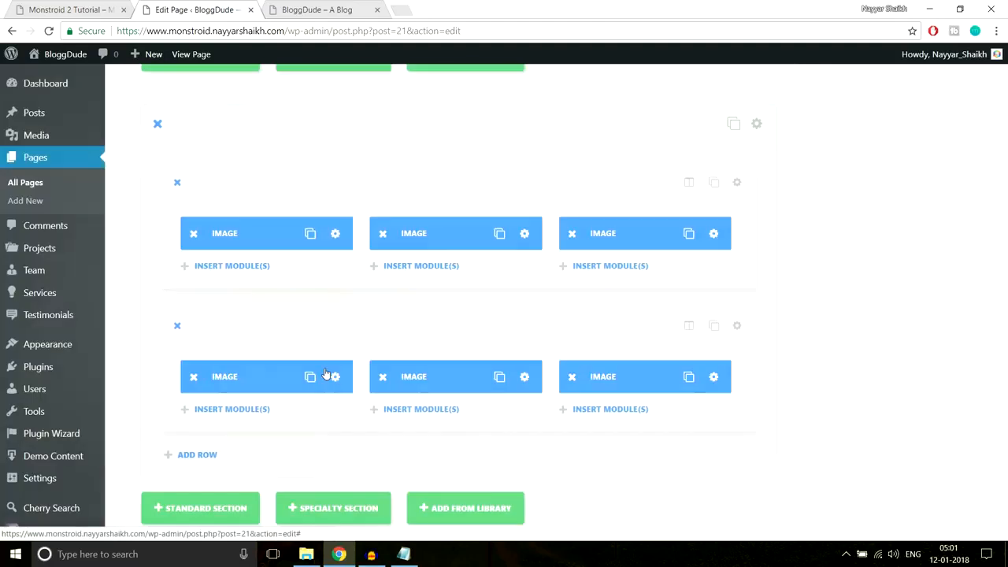
pyautogui.click(335, 233)
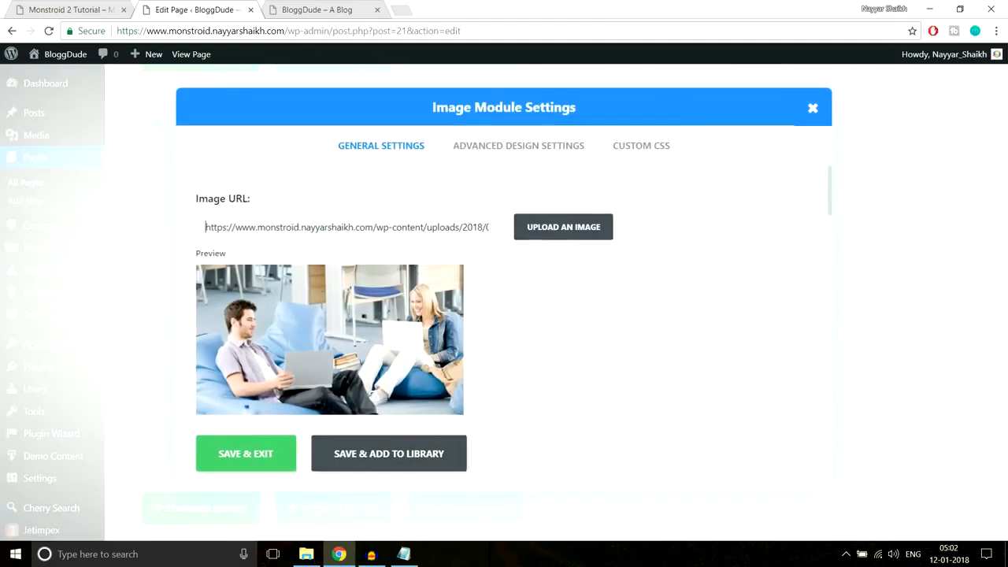
pyautogui.scroll(-10, 587, 349)
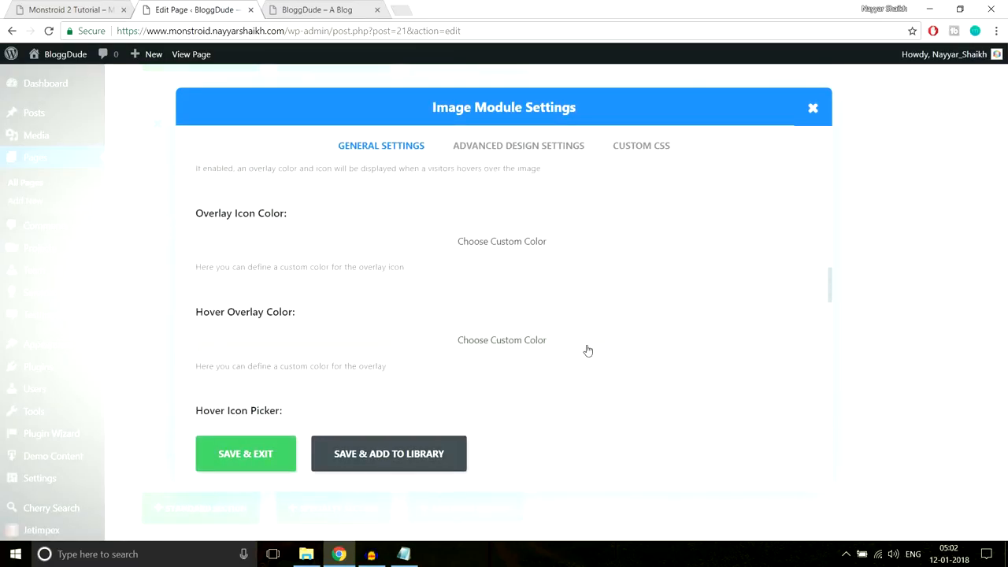
pyautogui.scroll(1, 587, 349)
pyautogui.click(428, 308)
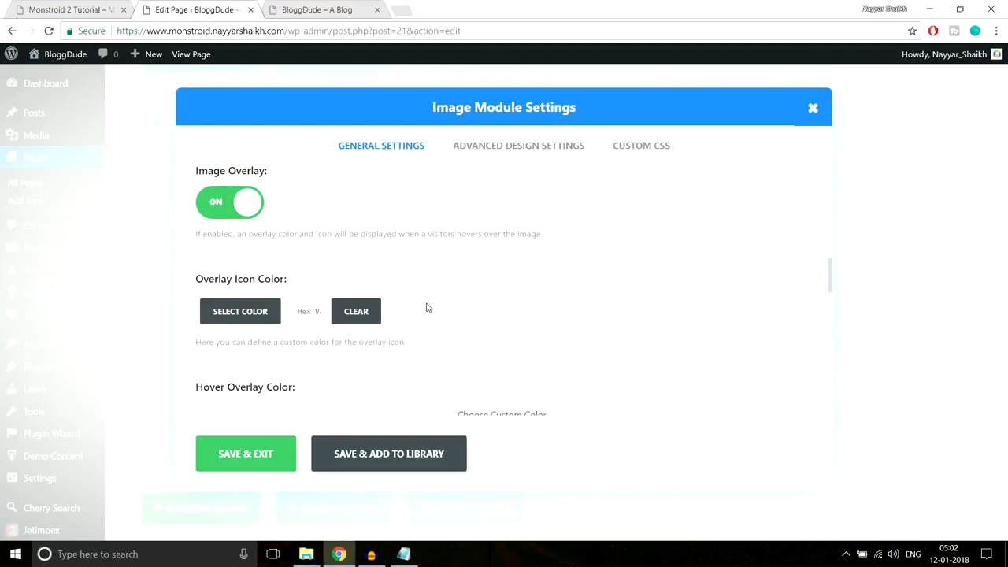
pyautogui.click(230, 315)
pyautogui.scroll(-1, 370, 327)
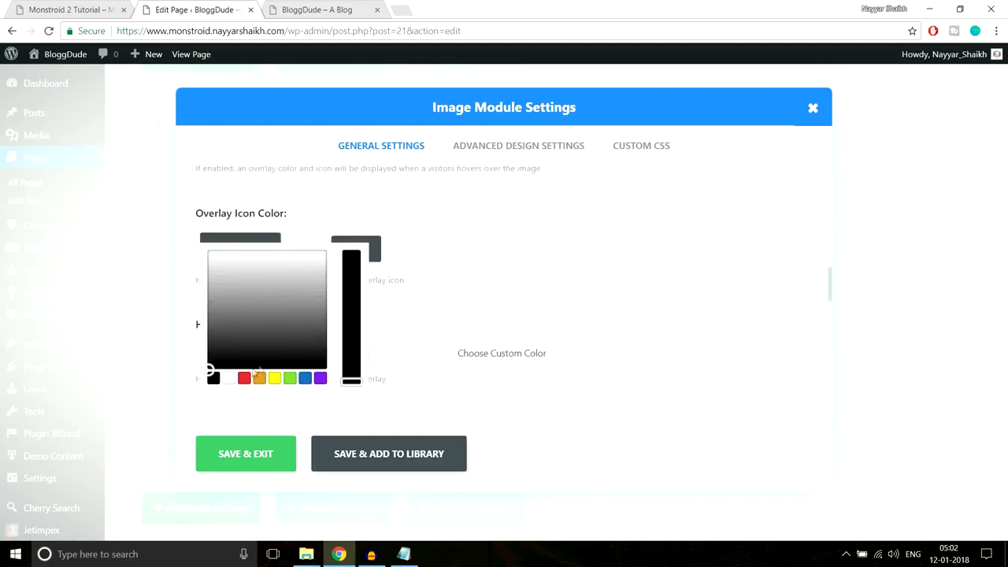
pyautogui.click(229, 380)
pyautogui.click(497, 213)
# - Make the hover overlay colour semi-transparent teal at about 0.78 opacity
pyautogui.scroll(-1, 497, 213)
pyautogui.click(476, 283)
pyautogui.scroll(-1, 318, 236)
pyautogui.click(317, 224)
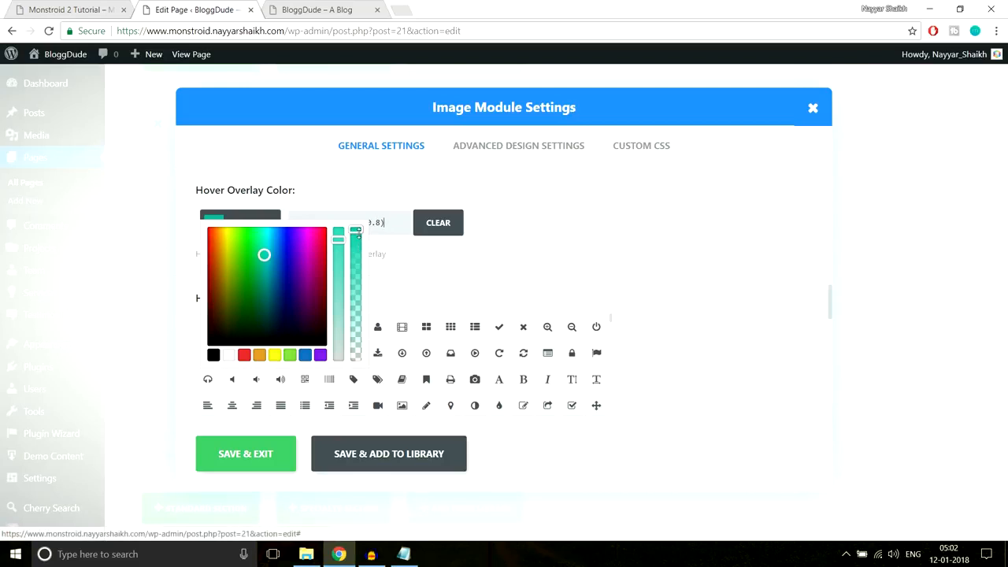
pyautogui.moveTo(358, 230)
pyautogui.mouseDown()
pyautogui.moveTo(356, 360)
pyautogui.moveTo(360, 228)
pyautogui.mouseUp()
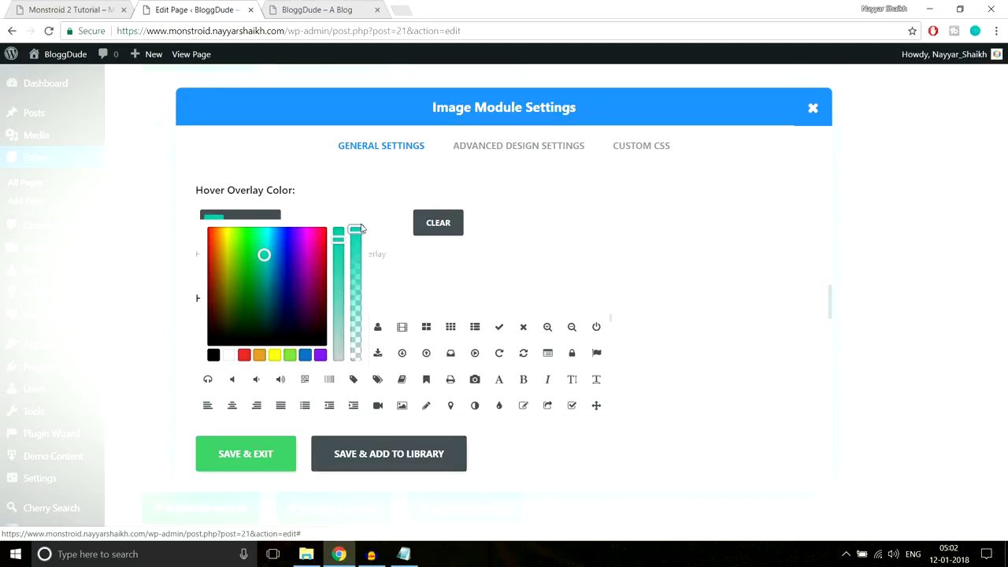
pyautogui.moveTo(355, 231); pyautogui.dragTo(361, 261)
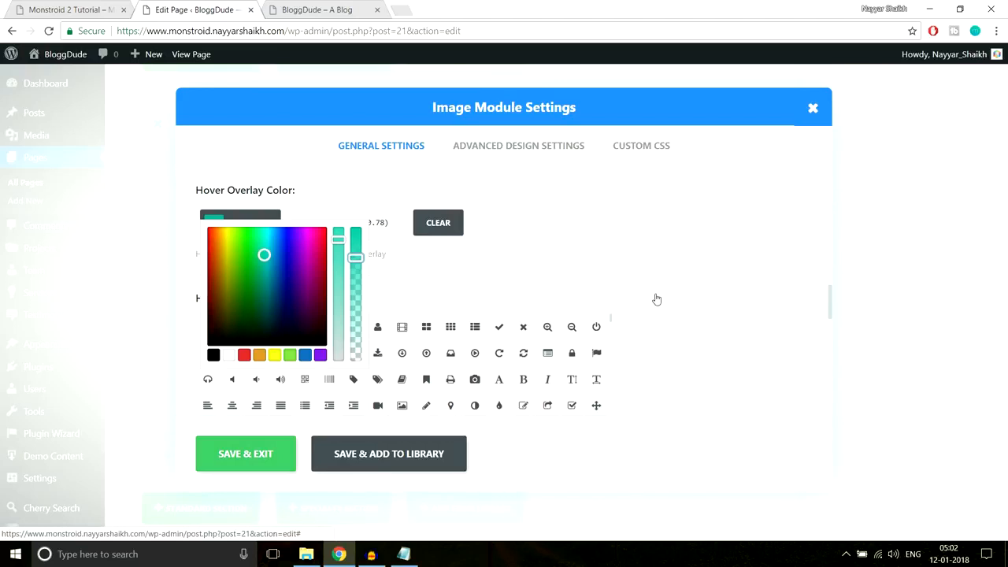
# - Choose the pencil as the hover icon and save the image module
pyautogui.scroll(-1, 499, 294)
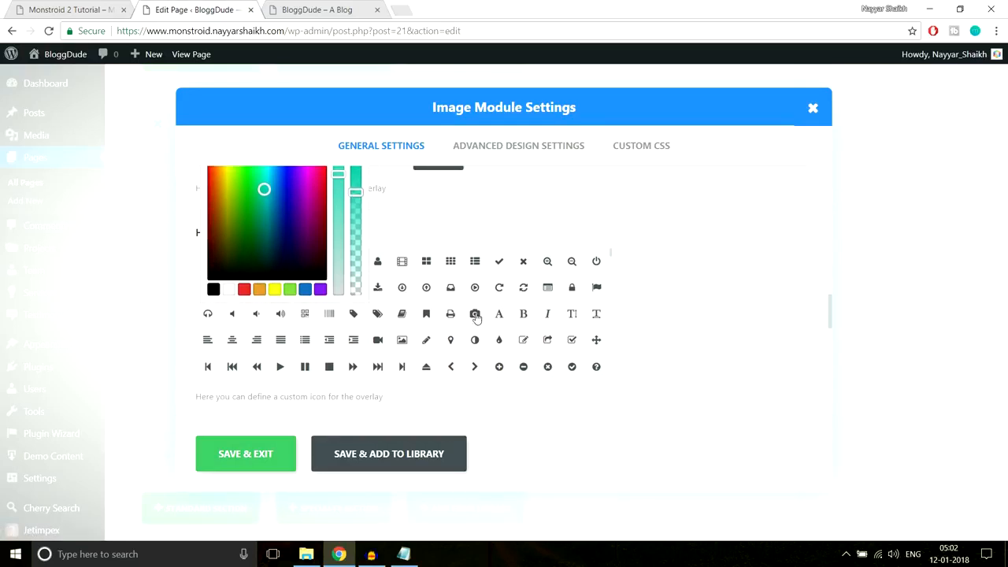
pyautogui.click(428, 343)
pyautogui.scroll(-3, 667, 357)
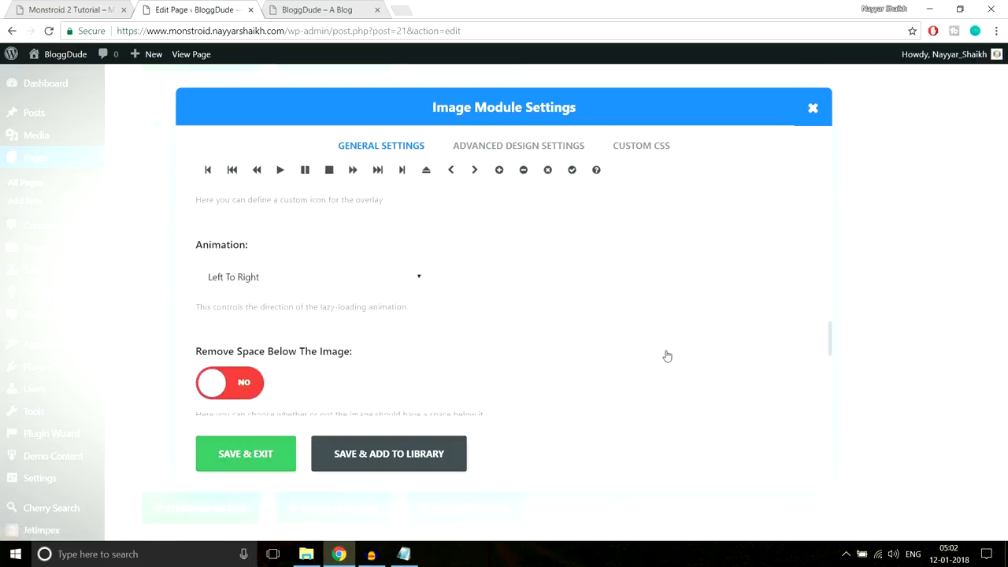
pyautogui.scroll(-1, 667, 357)
pyautogui.scroll(-2, 474, 289)
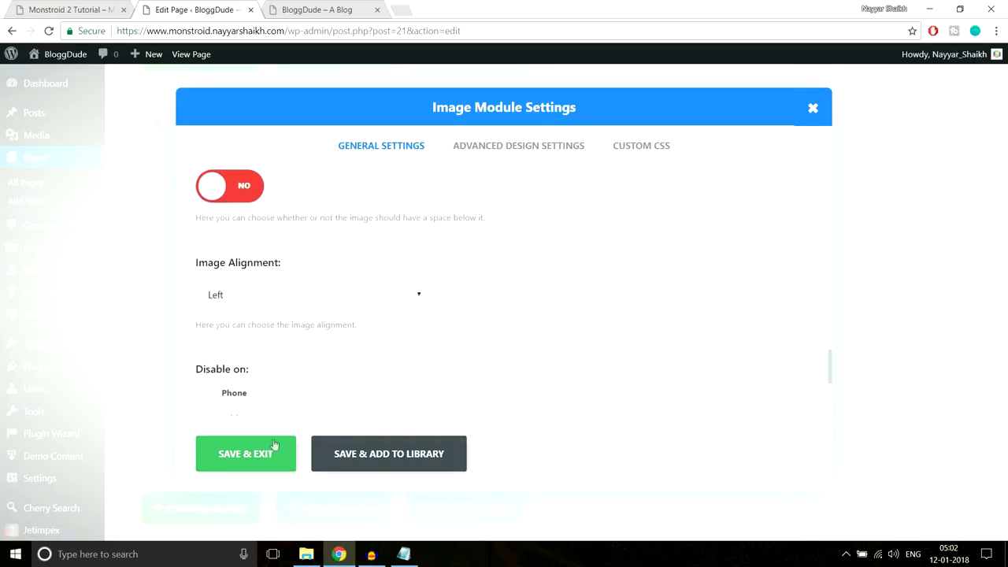
pyautogui.click(259, 457)
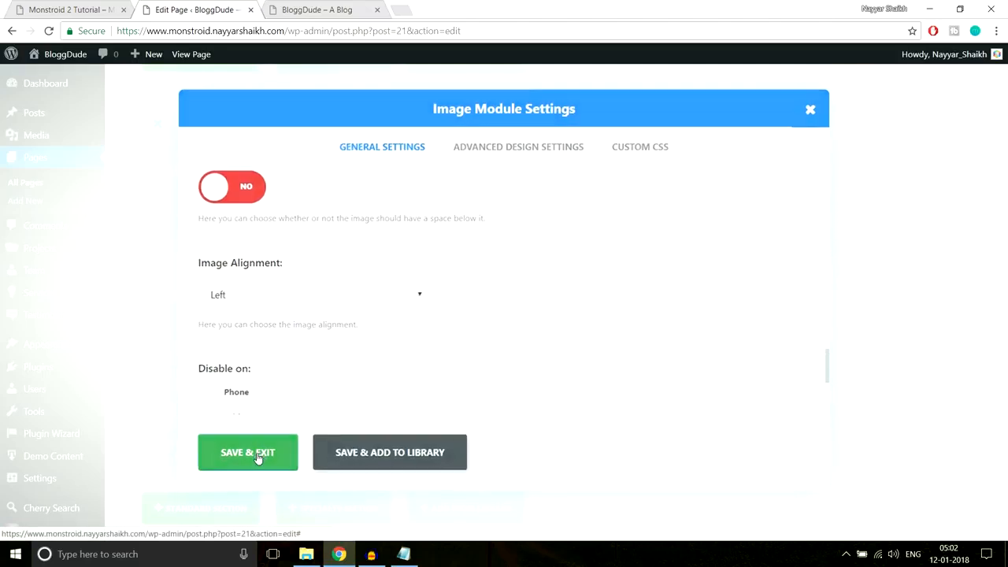
pyautogui.moveTo(1004, 337); pyautogui.dragTo(1004, 75)
# - Update the homepage and reload the live BloggDude site to see the gallery change
pyautogui.click(953, 214)
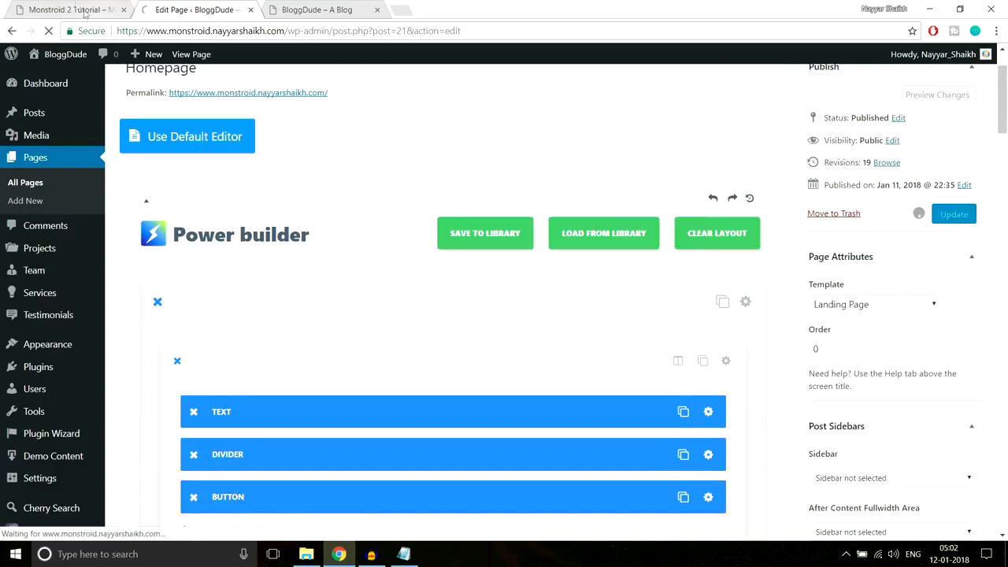
pyautogui.click(298, 11)
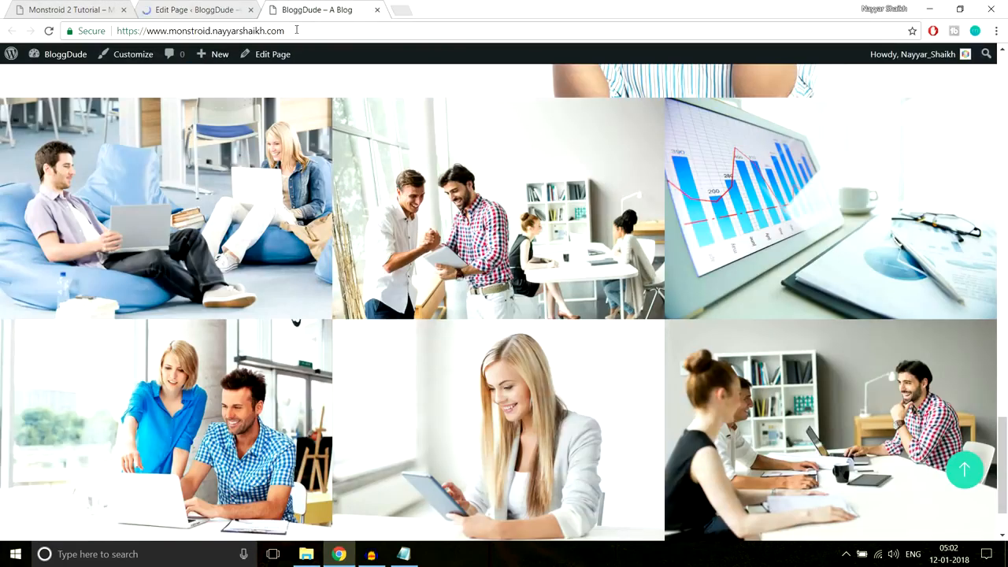
pyautogui.click(296, 30)
pyautogui.press('Return')
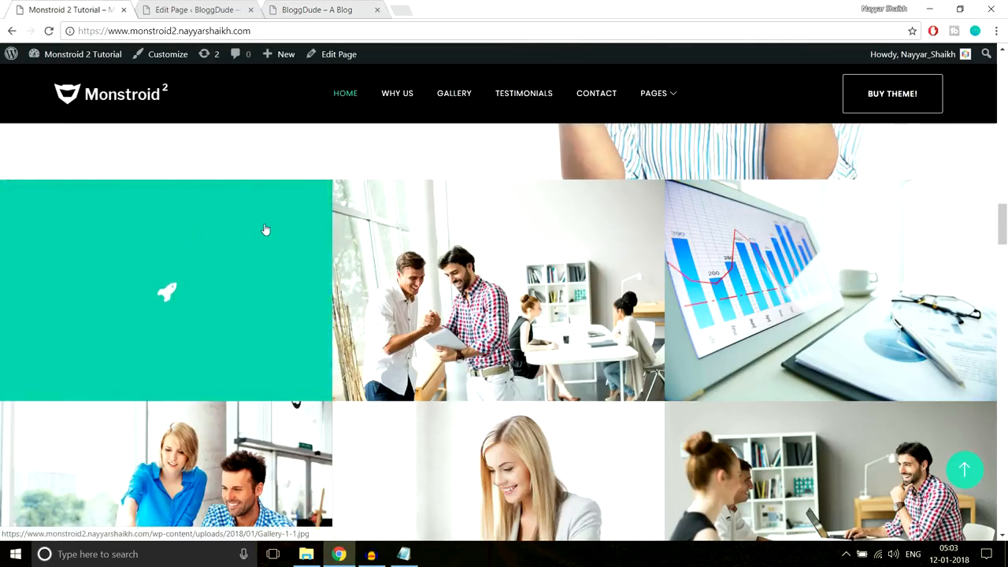
pyautogui.scroll(-1, 260, 229)
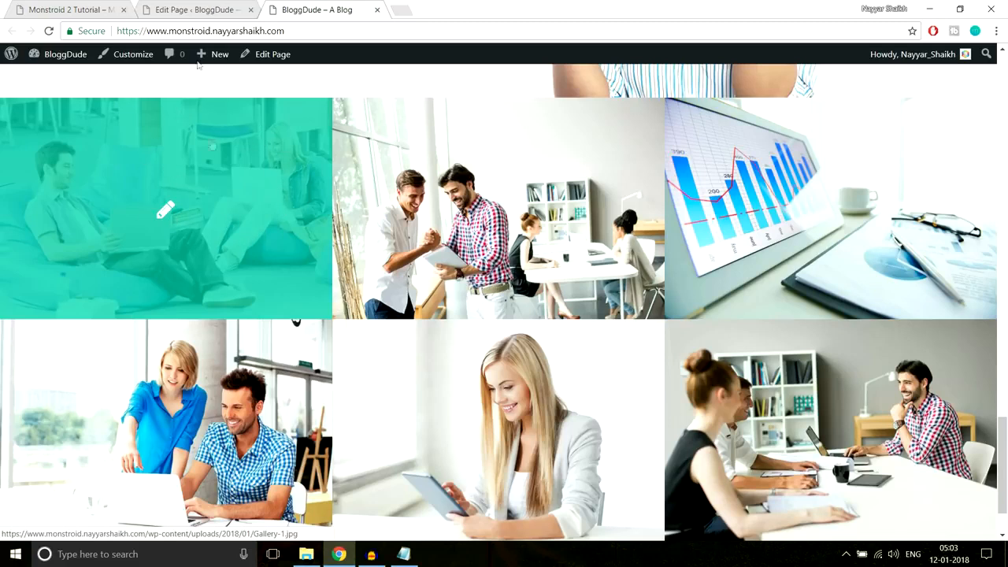
# - Compare the live site's gallery with the Monstroid 2 demo homepage
pyautogui.click(197, 6)
pyautogui.scroll(-20, 596, 360)
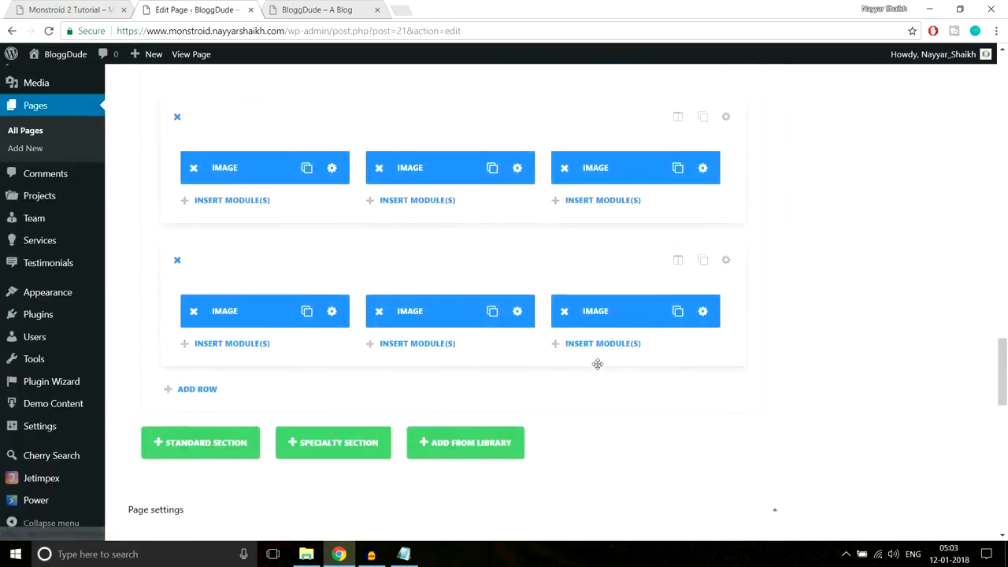
pyautogui.scroll(6, 598, 364)
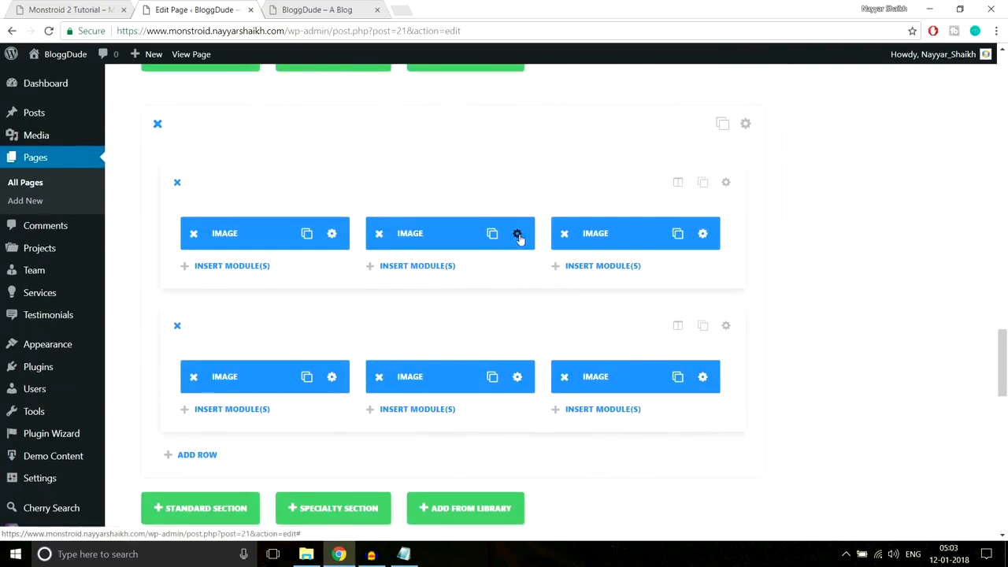
pyautogui.click(306, 7)
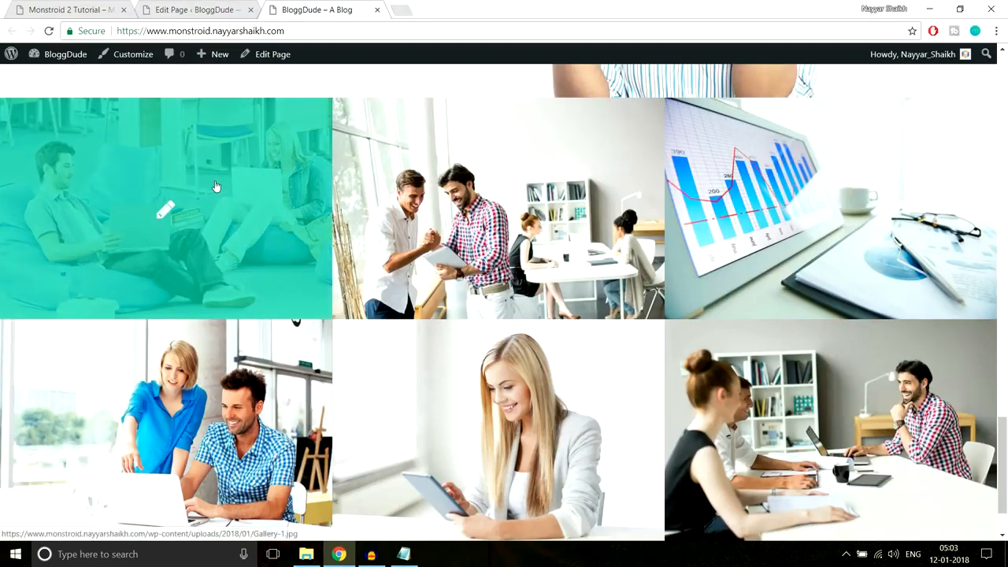
pyautogui.scroll(-1, 216, 187)
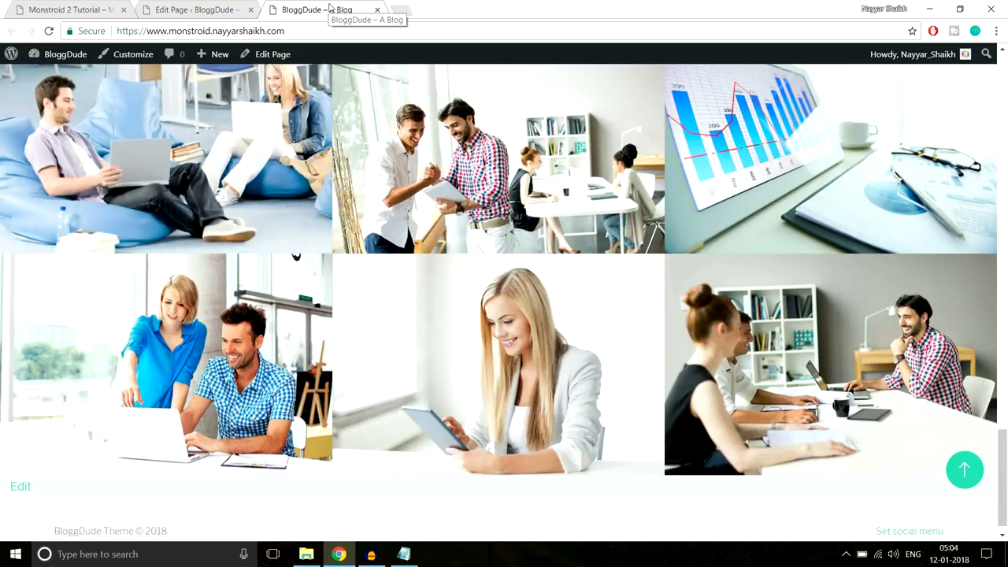
pyautogui.click(67, 10)
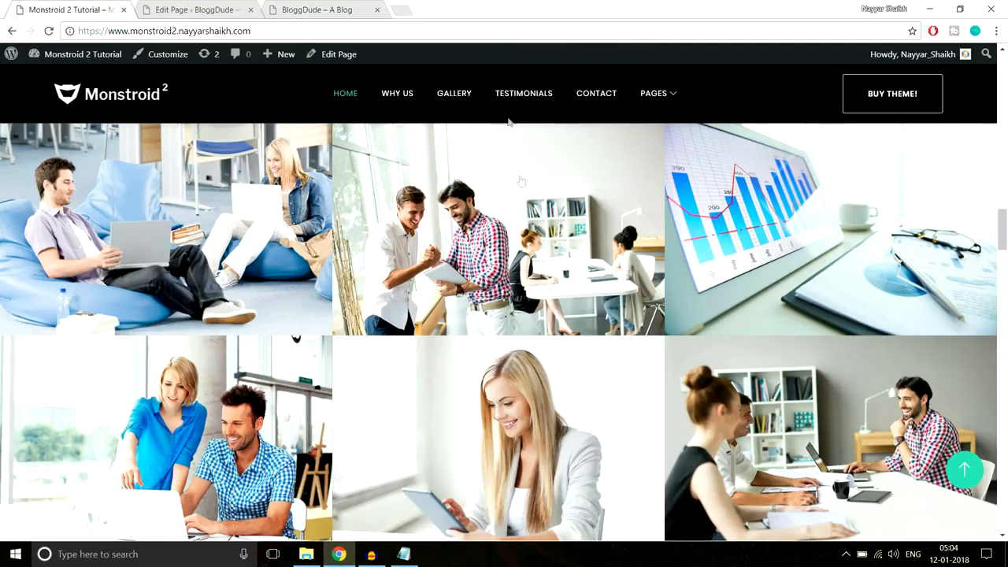
# - Add a standard section and copy the Our Advantages heading and subtitle from the demo
pyautogui.scroll(-3, 510, 315)
pyautogui.scroll(-3, 504, 299)
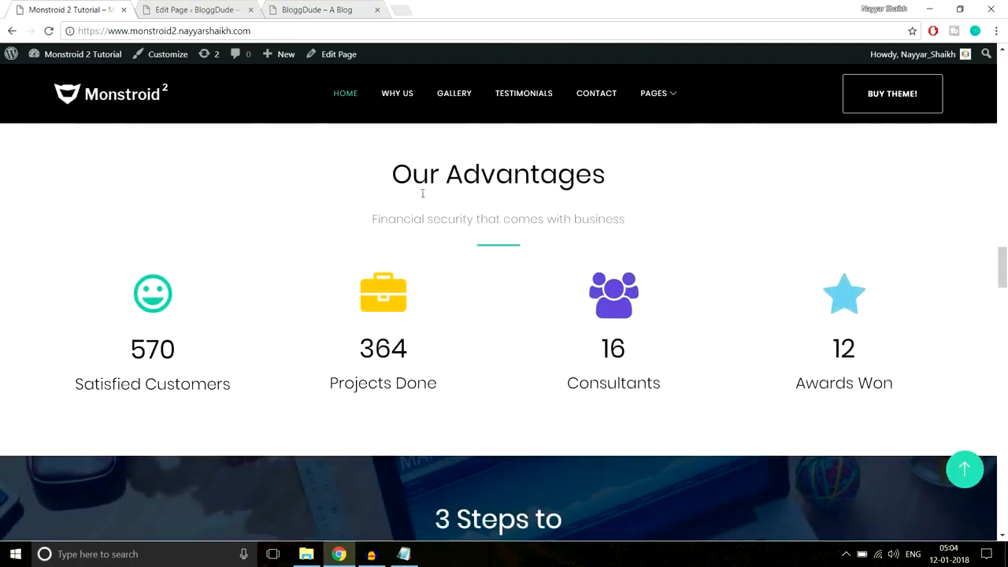
pyautogui.scroll(1, 410, 236)
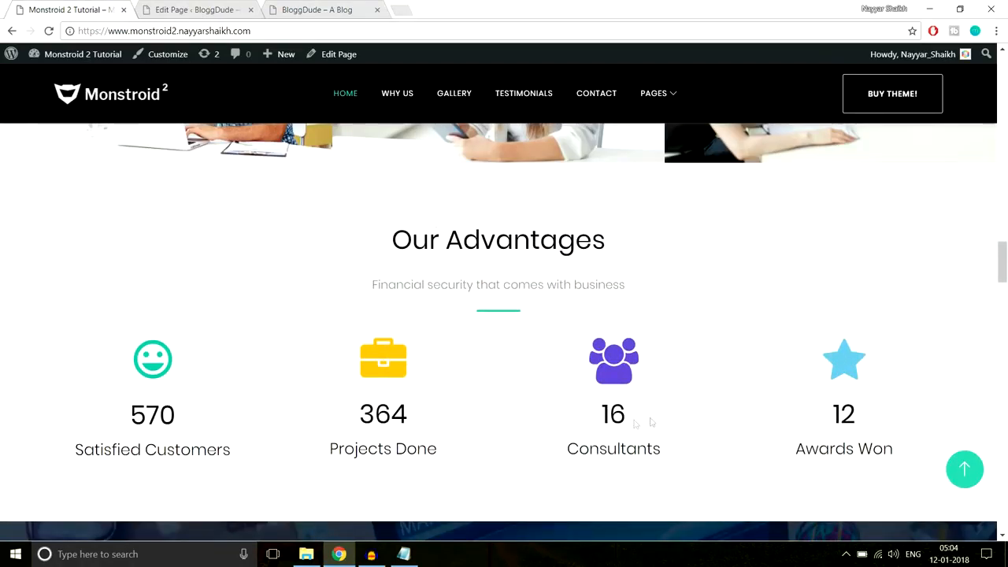
pyautogui.click(214, 8)
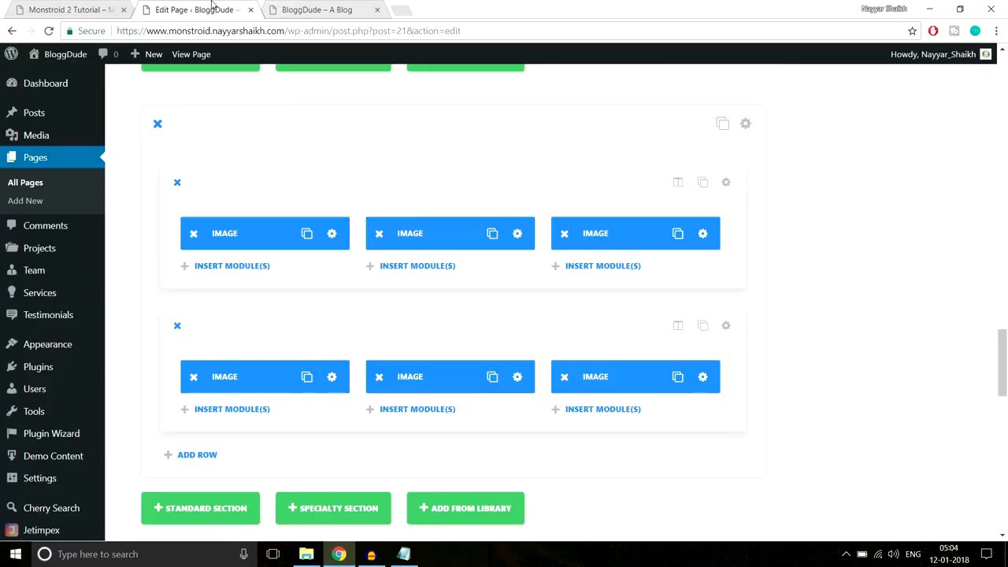
pyautogui.scroll(-3, 866, 243)
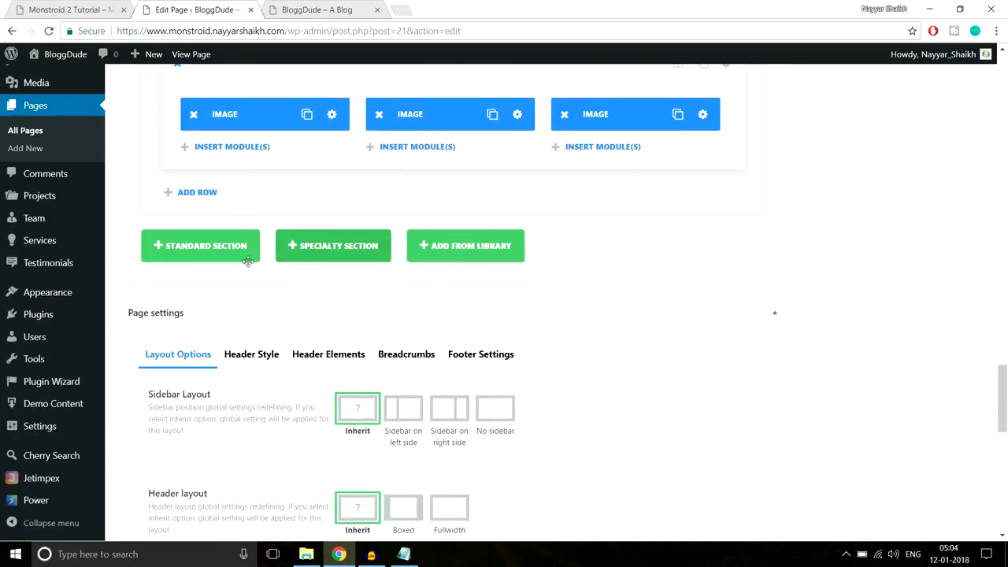
pyautogui.click(228, 246)
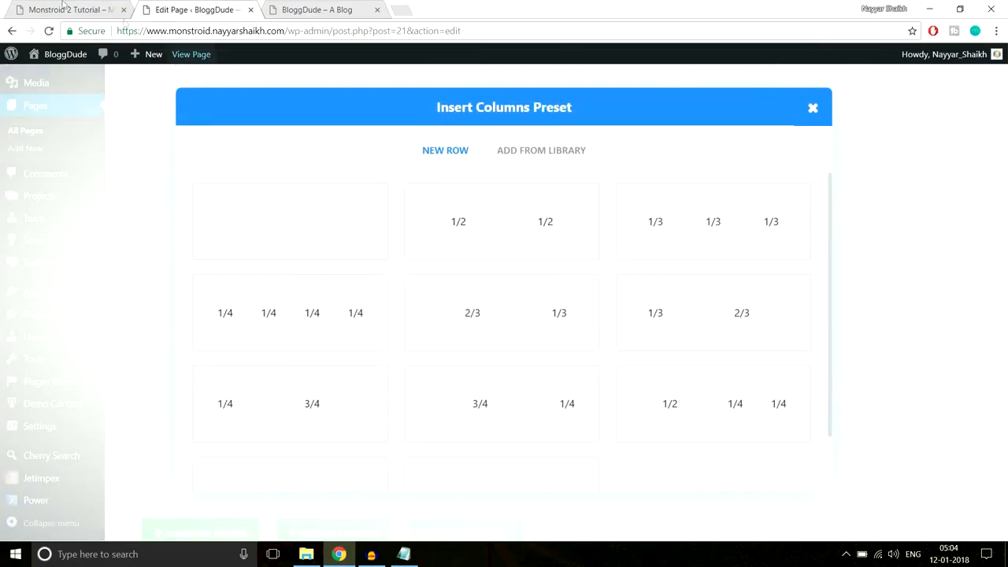
pyautogui.click(86, 9)
pyautogui.moveTo(373, 242); pyautogui.dragTo(674, 294)
pyautogui.hotkey('ctrl', 'c')
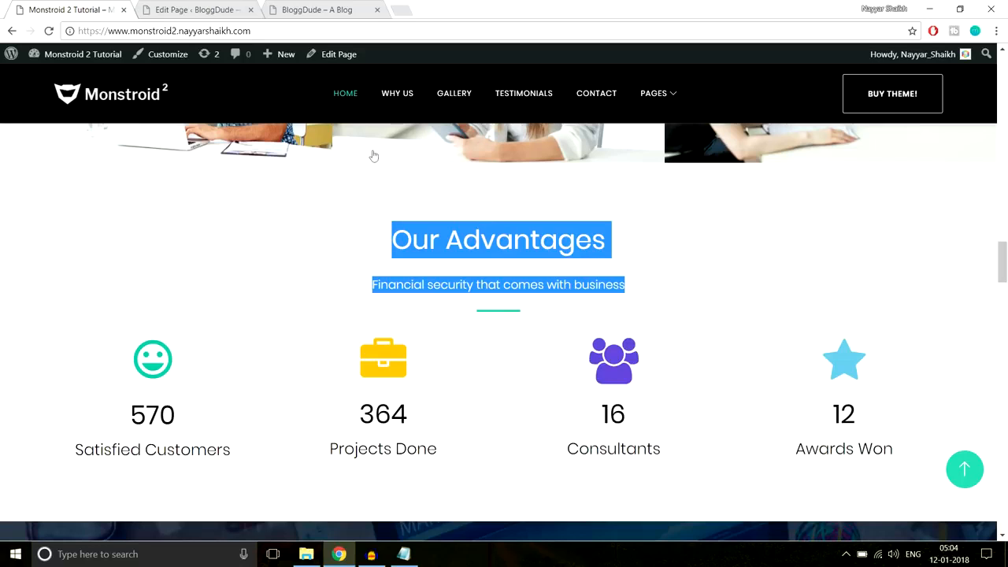
pyautogui.click(201, 10)
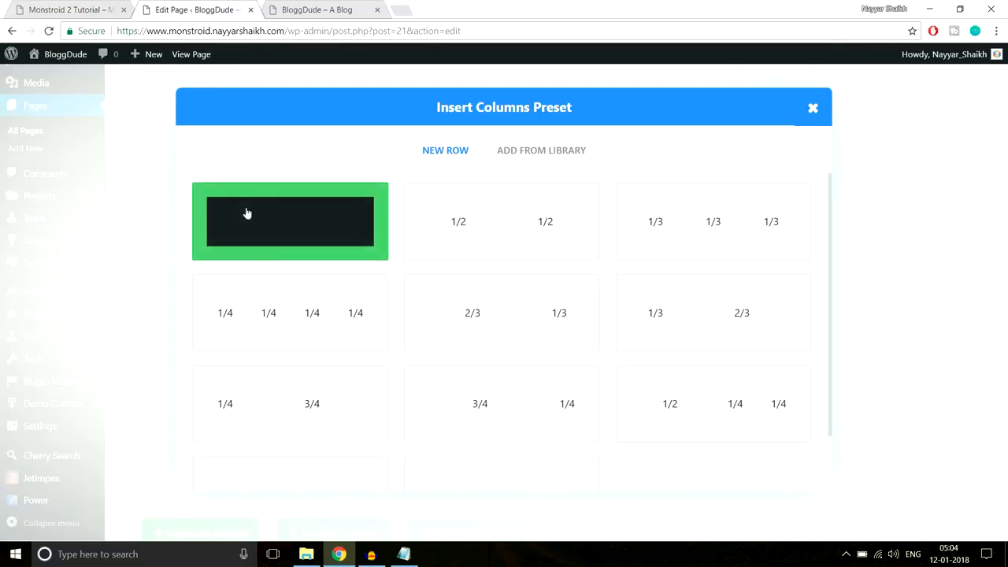
# - Give the new section one full-width column containing a Text module
pyautogui.click(288, 238)
pyautogui.scroll(-1, 809, 249)
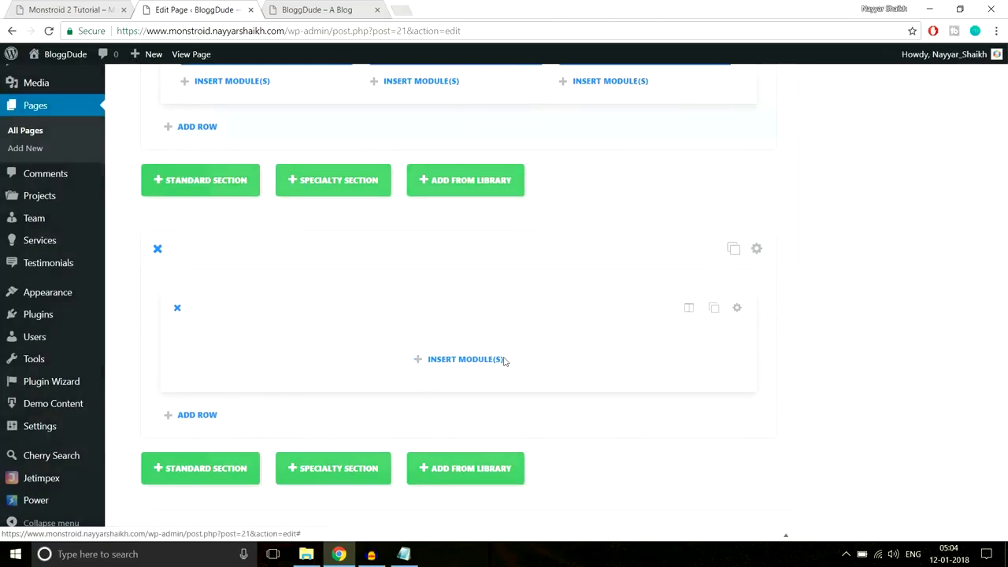
pyautogui.click(504, 359)
pyautogui.scroll(-5, 787, 339)
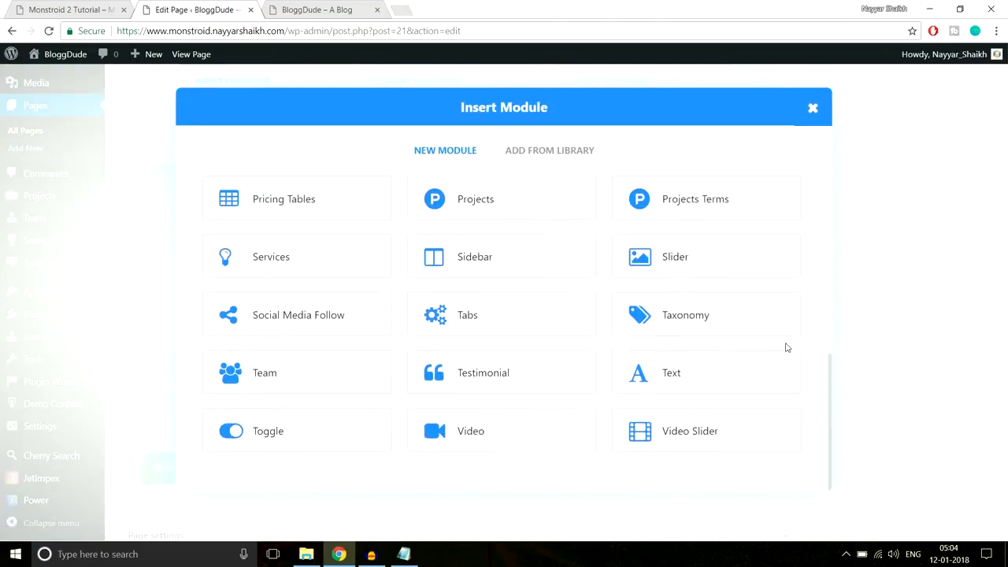
pyautogui.click(672, 379)
pyautogui.click(293, 233)
# - Center the Text module and paste in the Our Advantages heading and subtitle
pyautogui.click(260, 269)
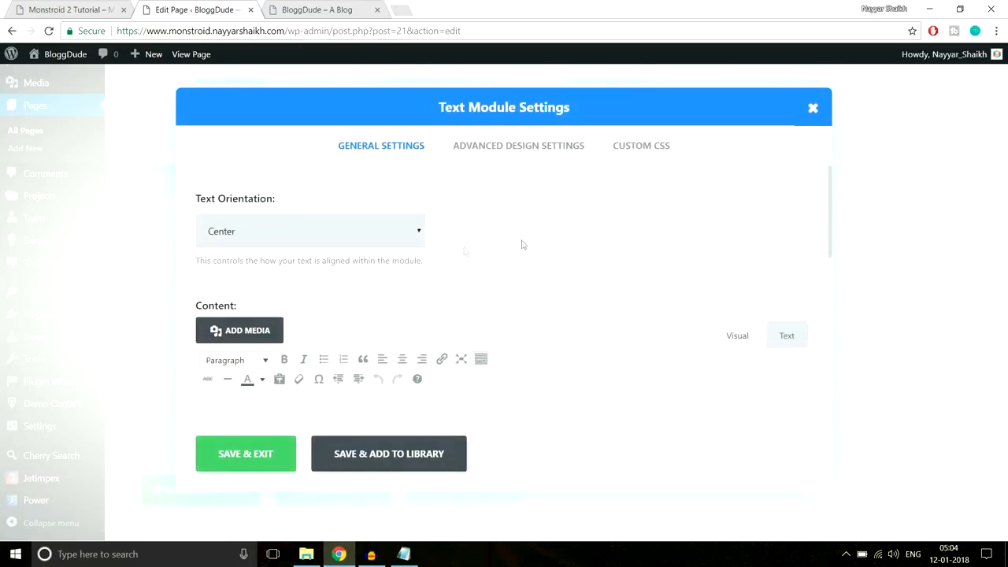
pyautogui.scroll(-3, 522, 252)
pyautogui.click(405, 318)
pyautogui.hotkey('ctrl', 'v')
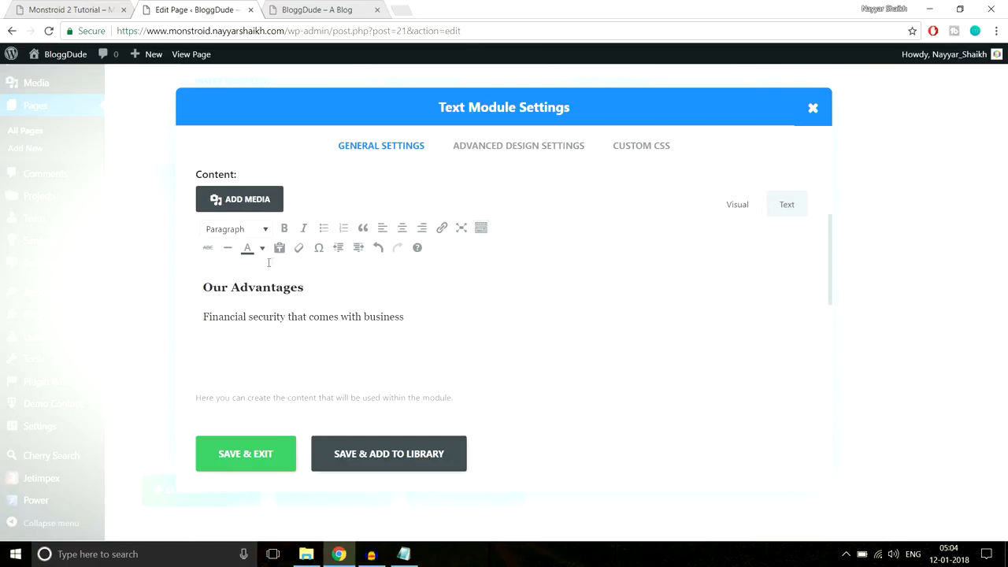
pyautogui.click(239, 288)
pyautogui.click(271, 318)
# - Compare the heading and subtitle against the Monstroid 2 demo page
pyautogui.click(78, 9)
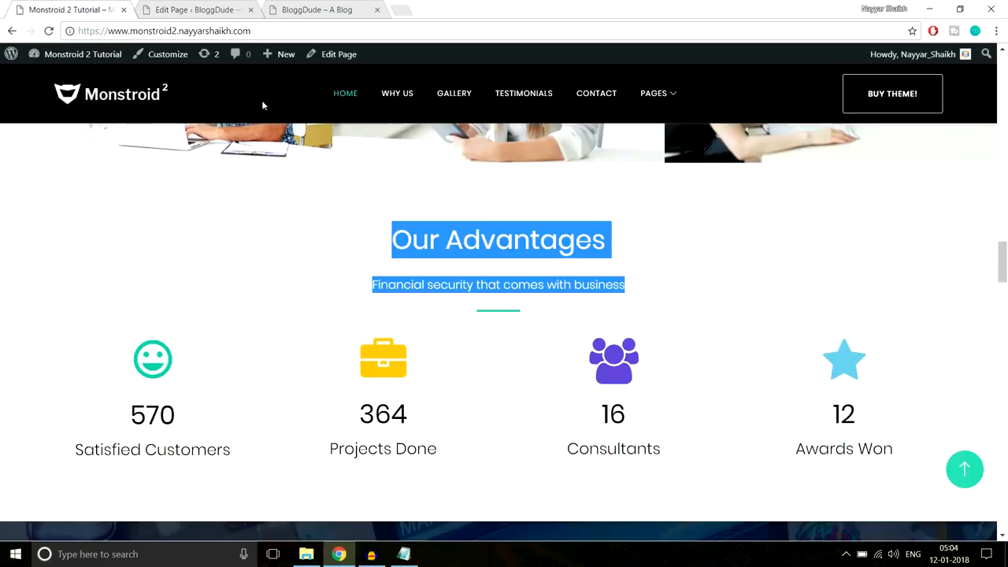
pyautogui.click(610, 240)
pyautogui.moveTo(610, 239); pyautogui.dragTo(322, 253)
pyautogui.click(431, 266)
pyautogui.moveTo(684, 281); pyautogui.dragTo(369, 285)
pyautogui.click(531, 315)
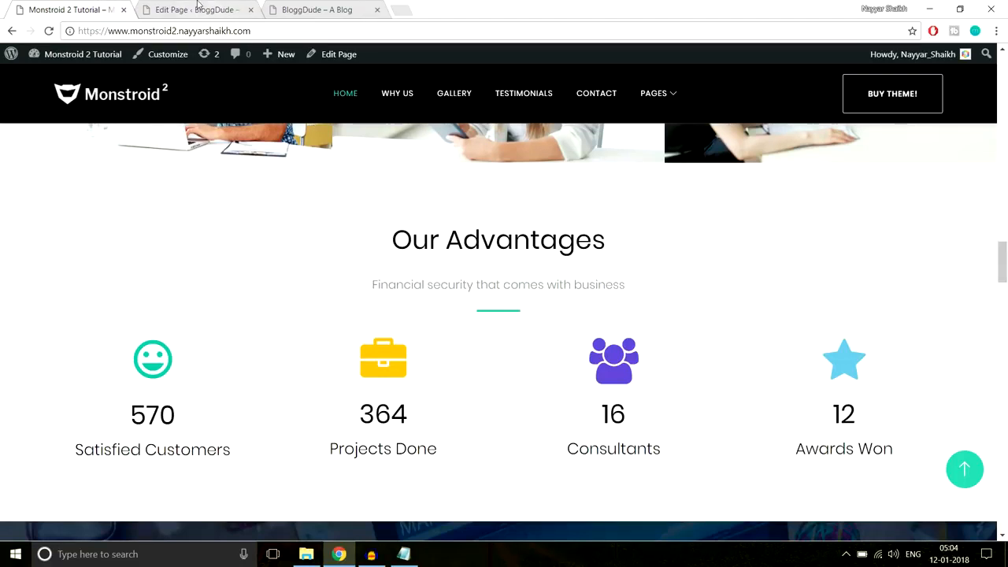
# - Paste the Line After Center CSS into the module's After CSS field and save
pyautogui.click(403, 554)
pyautogui.moveTo(392, 346); pyautogui.dragTo(216, 274)
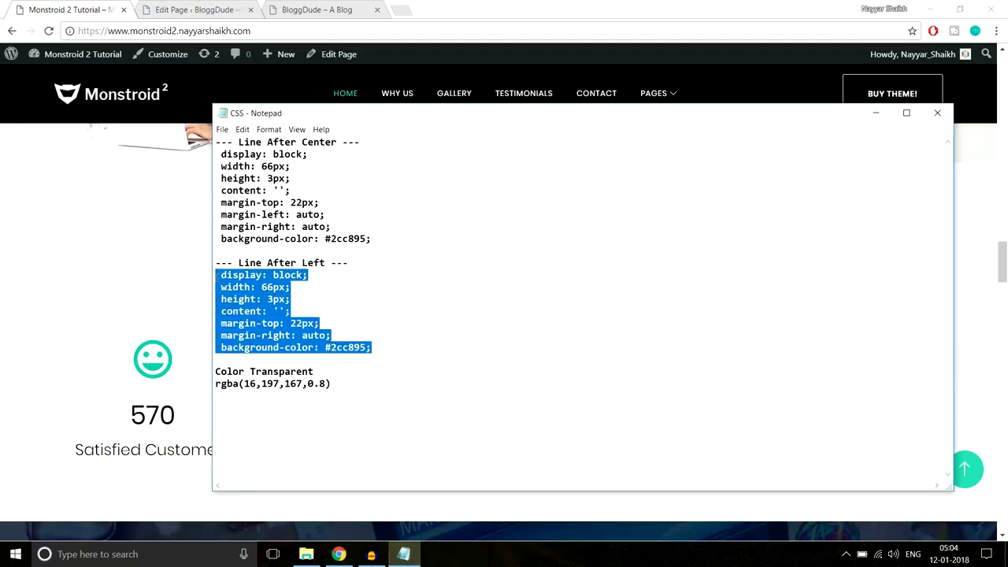
pyautogui.moveTo(390, 238); pyautogui.dragTo(202, 162)
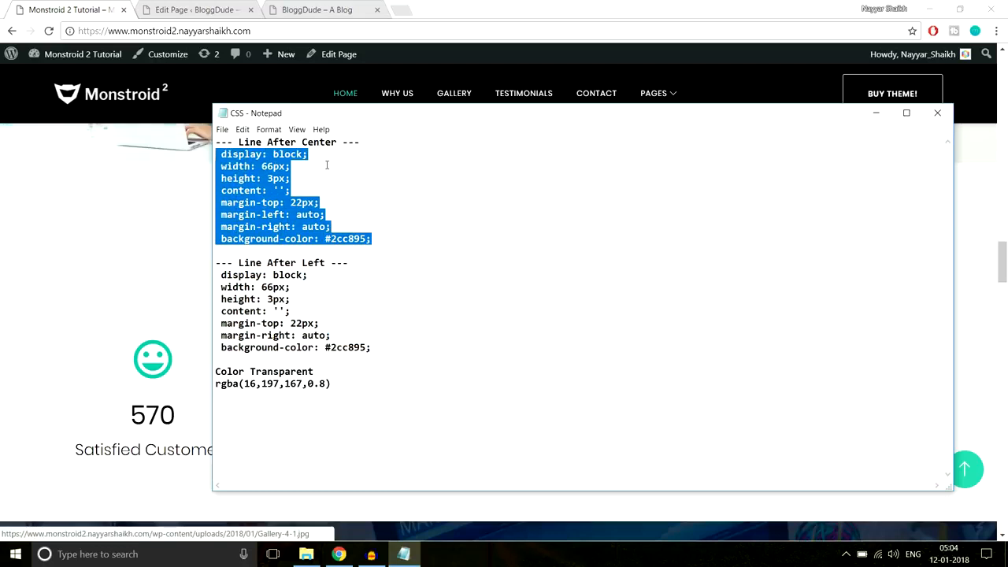
pyautogui.click(188, 230)
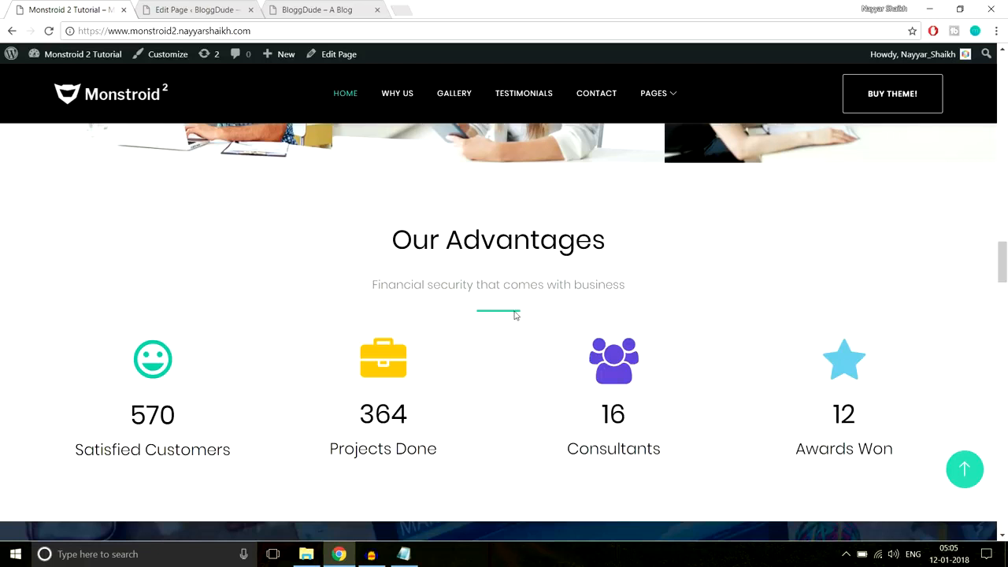
pyautogui.click(203, 6)
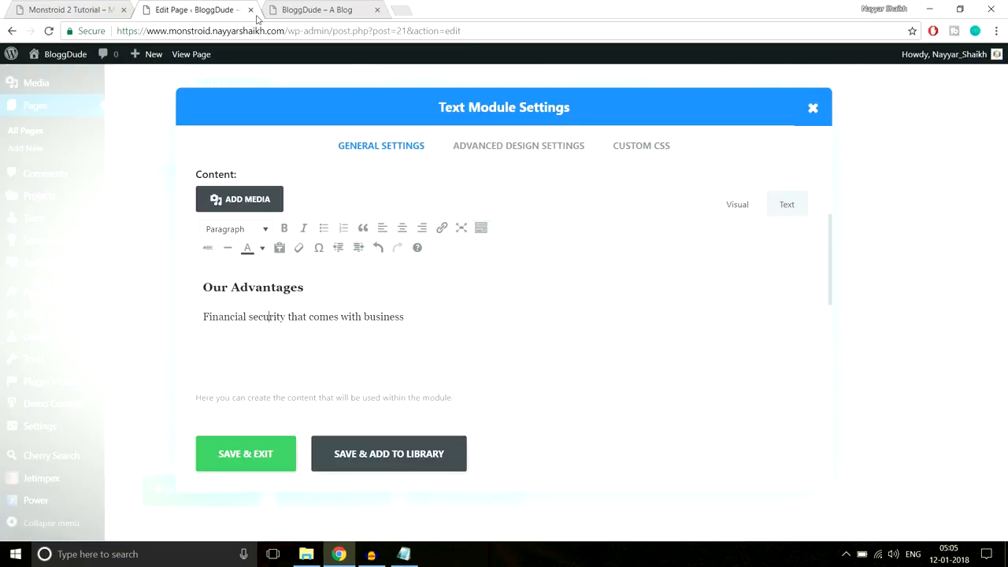
pyautogui.click(646, 149)
pyautogui.scroll(-10, 709, 286)
pyautogui.click(489, 339)
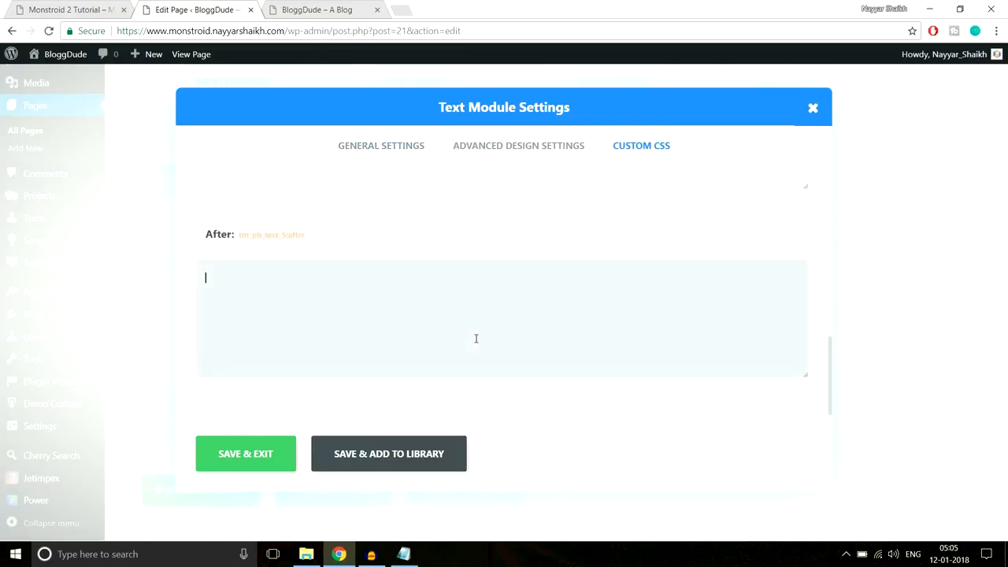
pyautogui.hotkey('ctrl', 'v')
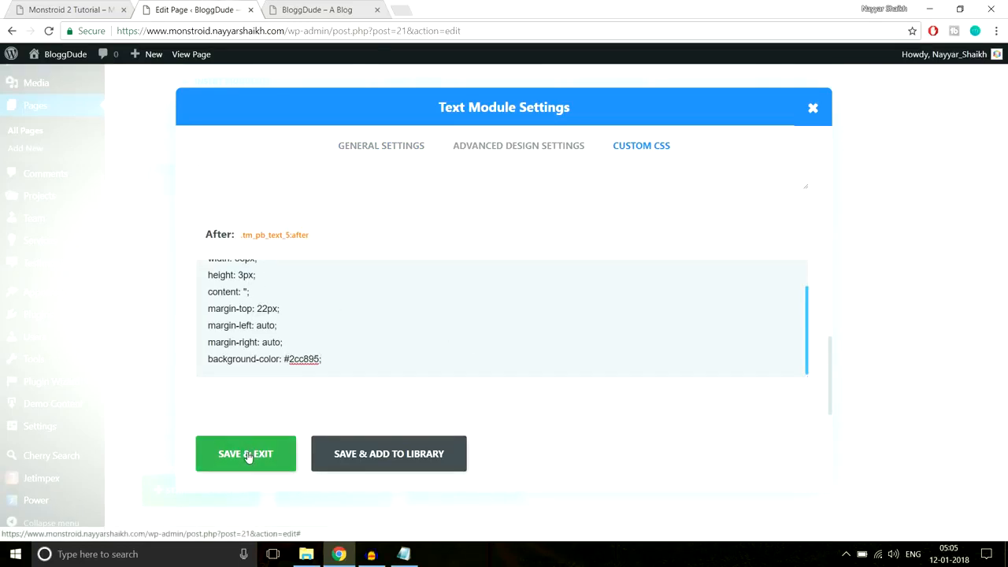
pyautogui.click(250, 456)
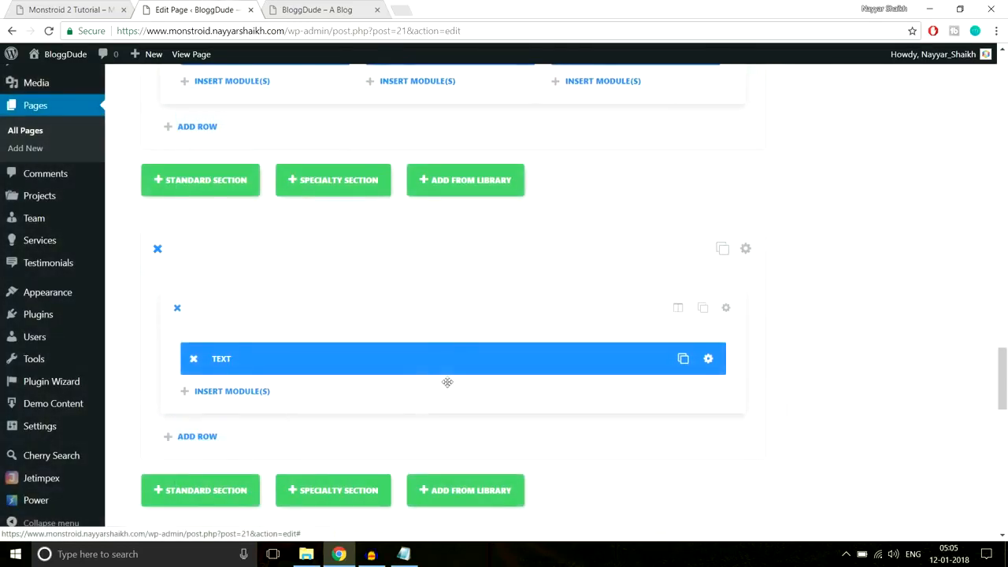
# - Add a Divider module below the text with a custom top margin of 40
pyautogui.click(56, 8)
pyautogui.scroll(-1, 703, 294)
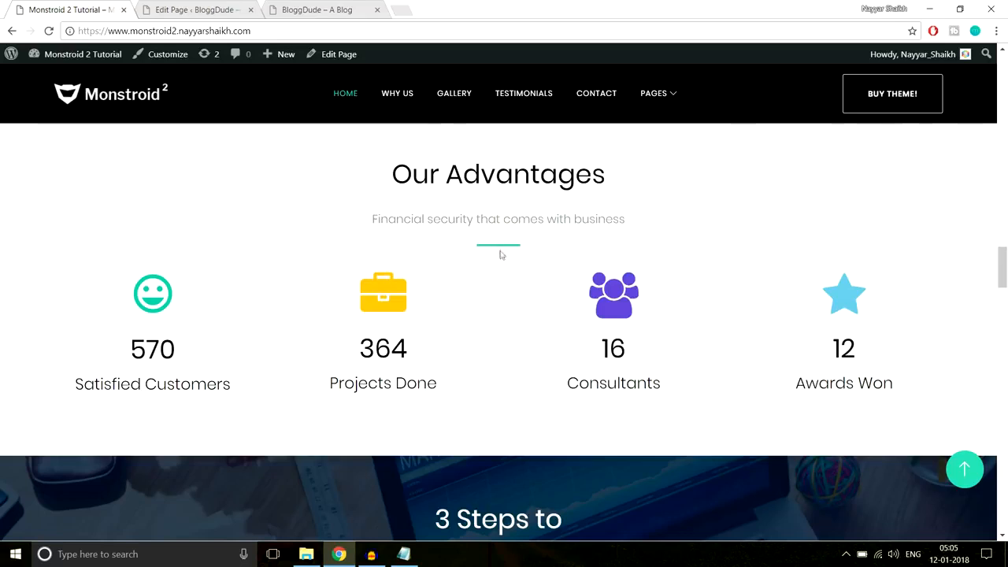
pyautogui.click(209, 9)
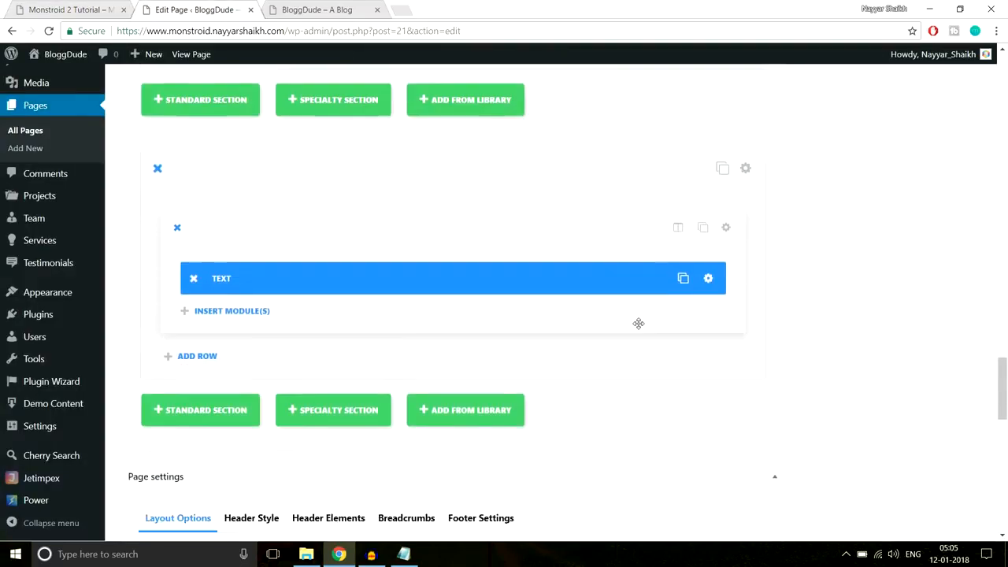
pyautogui.scroll(-1, 638, 323)
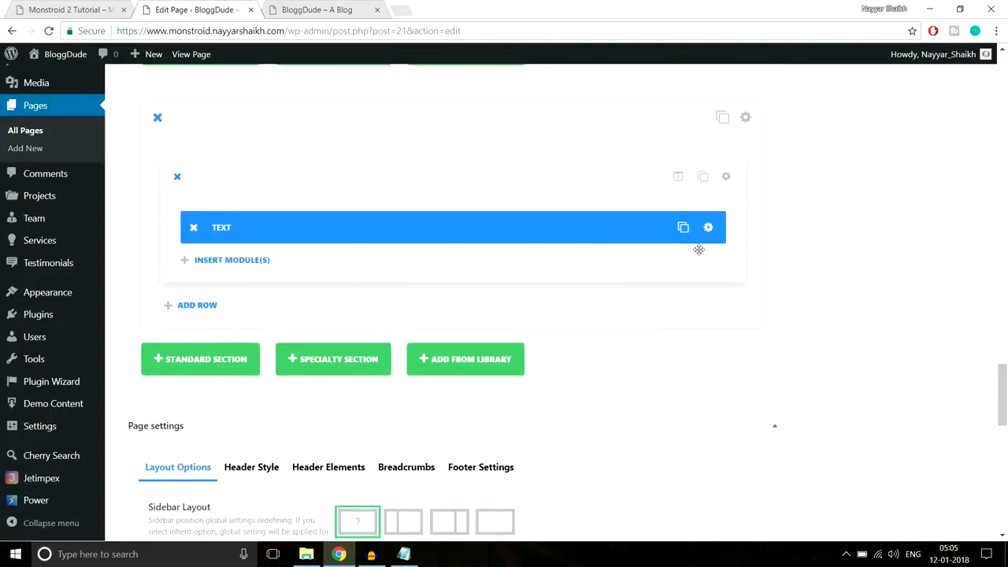
pyautogui.click(224, 269)
pyautogui.click(484, 459)
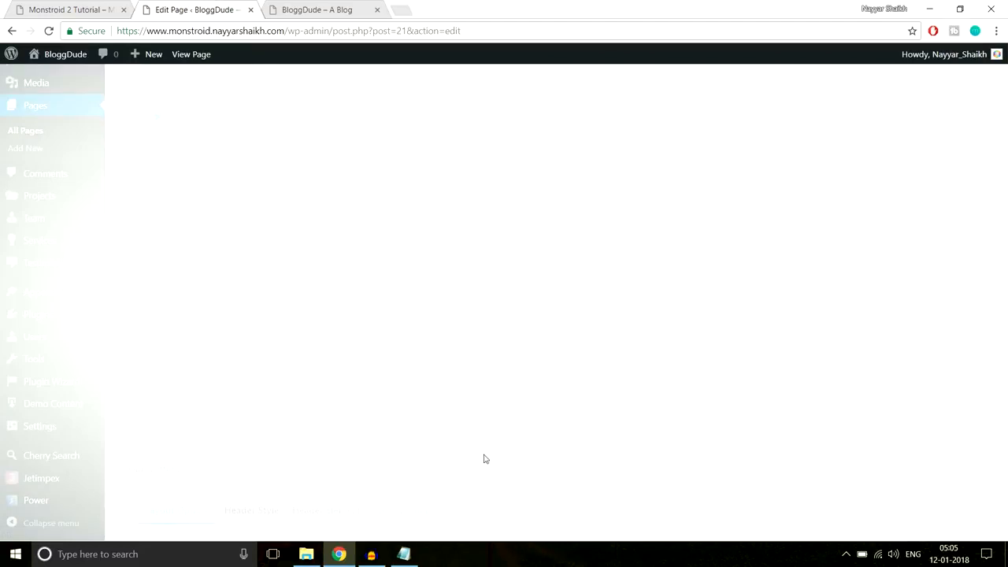
pyautogui.click(512, 150)
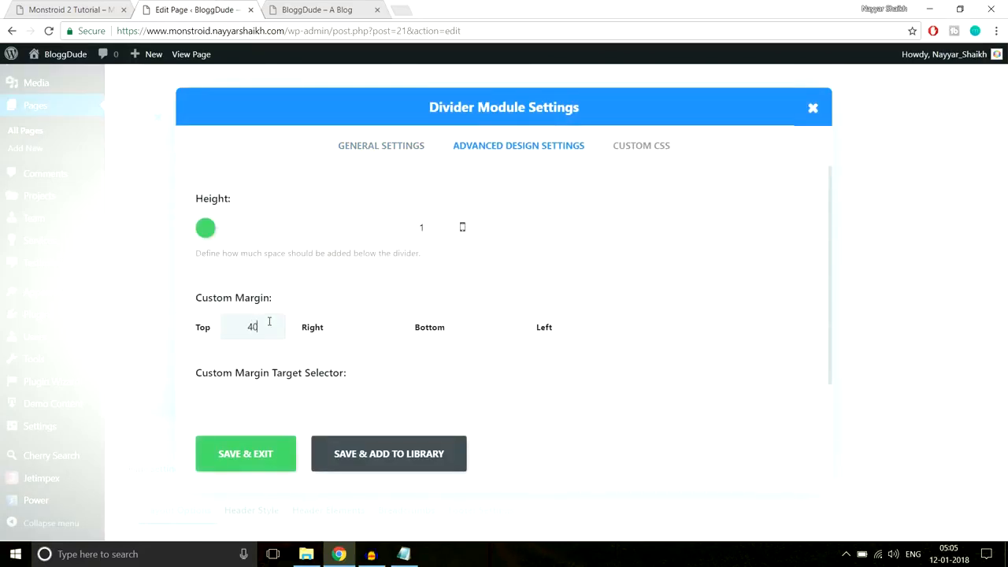
pyautogui.click(250, 453)
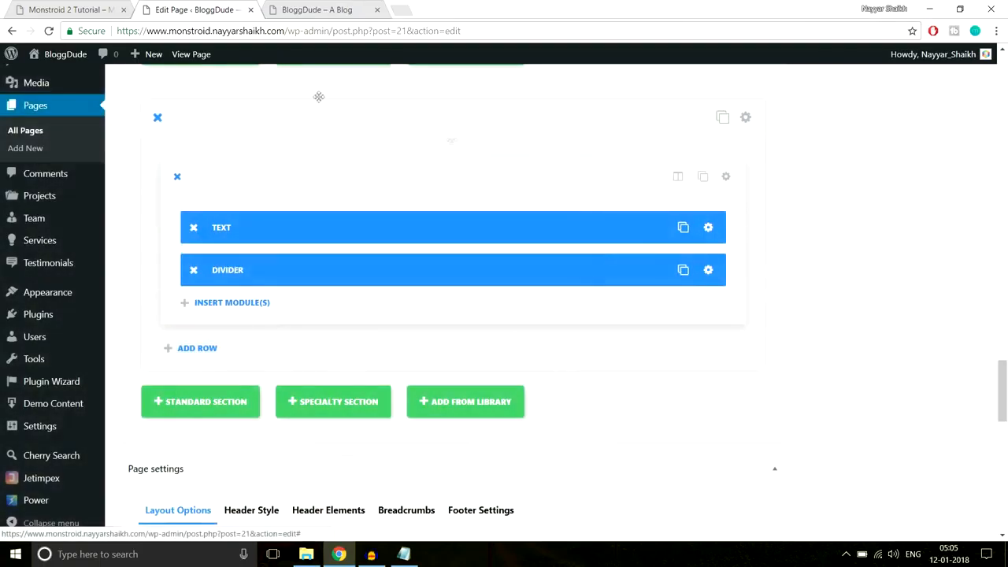
pyautogui.click(79, 10)
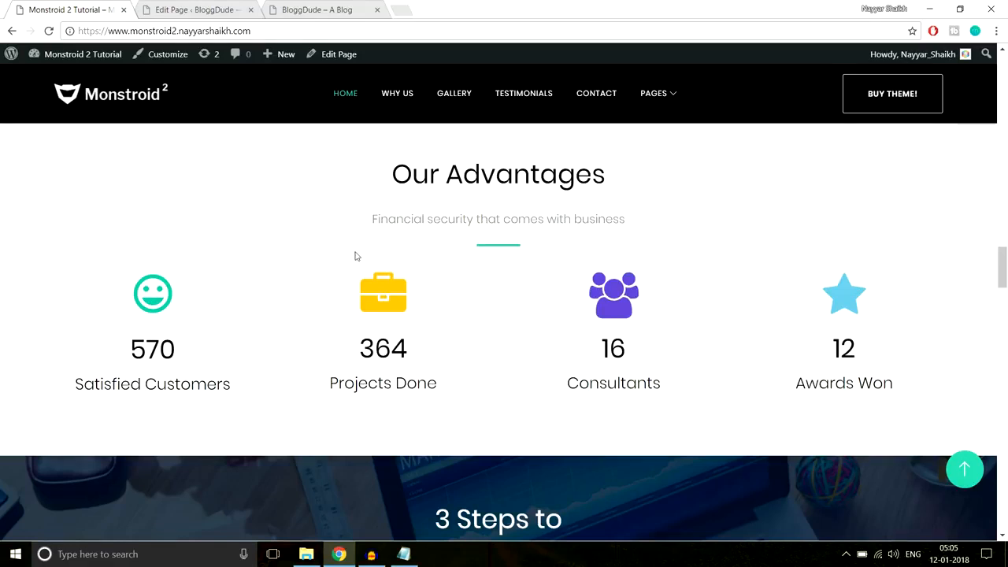
# - Add a row below the divider using the 1/4 1/4 1/4 1/4 column layout
pyautogui.scroll(-2, 472, 288)
pyautogui.scroll(1, 477, 306)
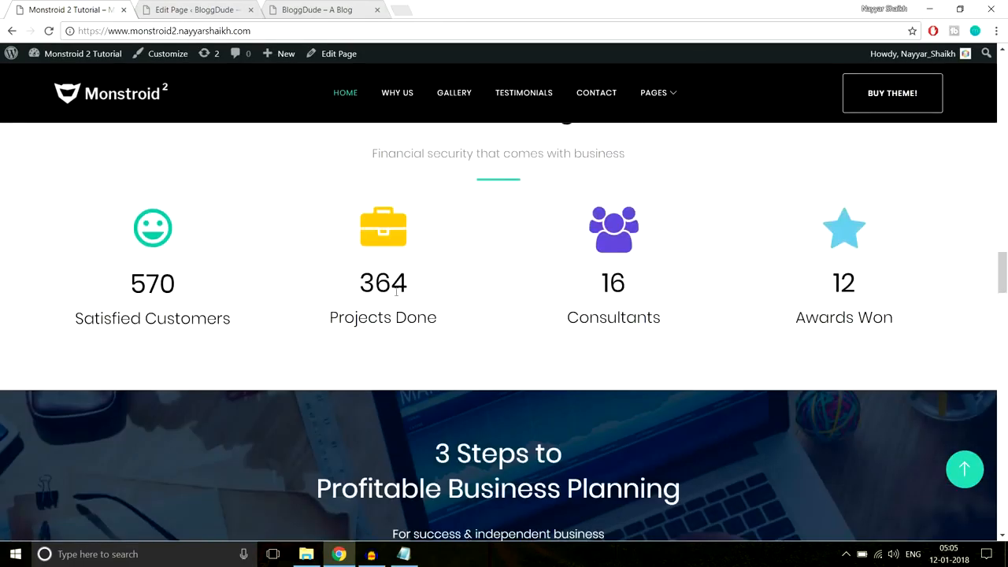
pyautogui.moveTo(360, 287); pyautogui.dragTo(447, 282)
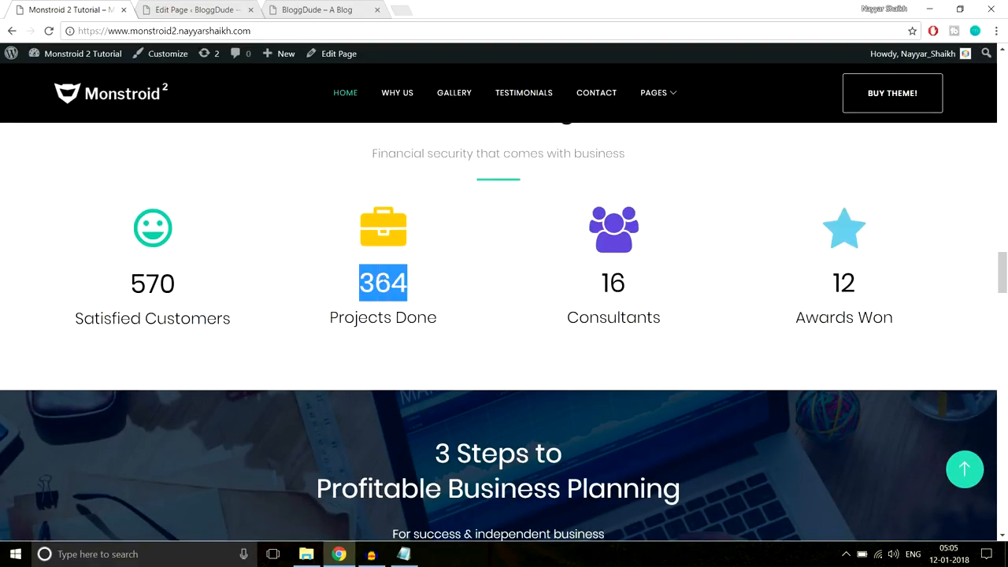
pyautogui.click(416, 287)
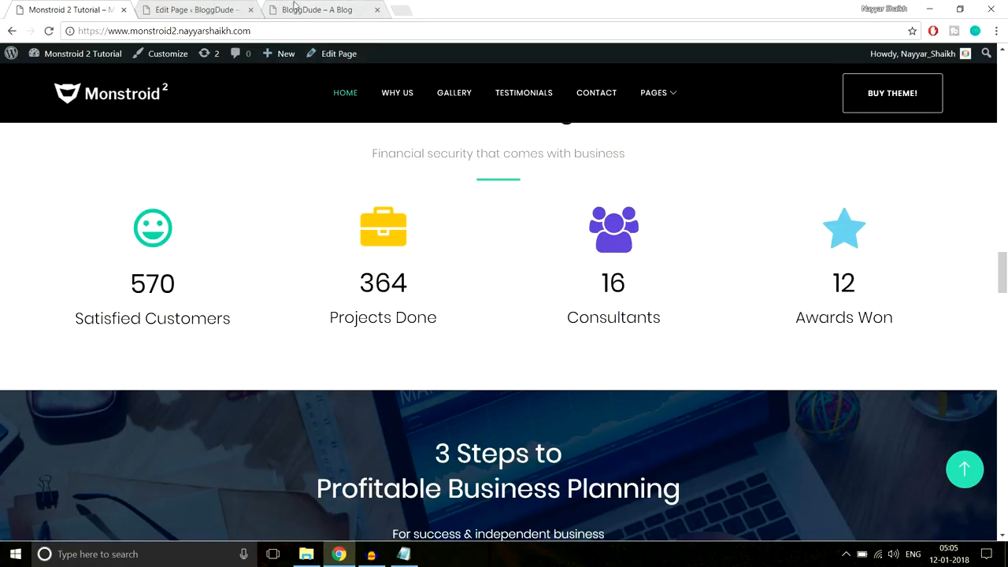
pyautogui.click(189, 9)
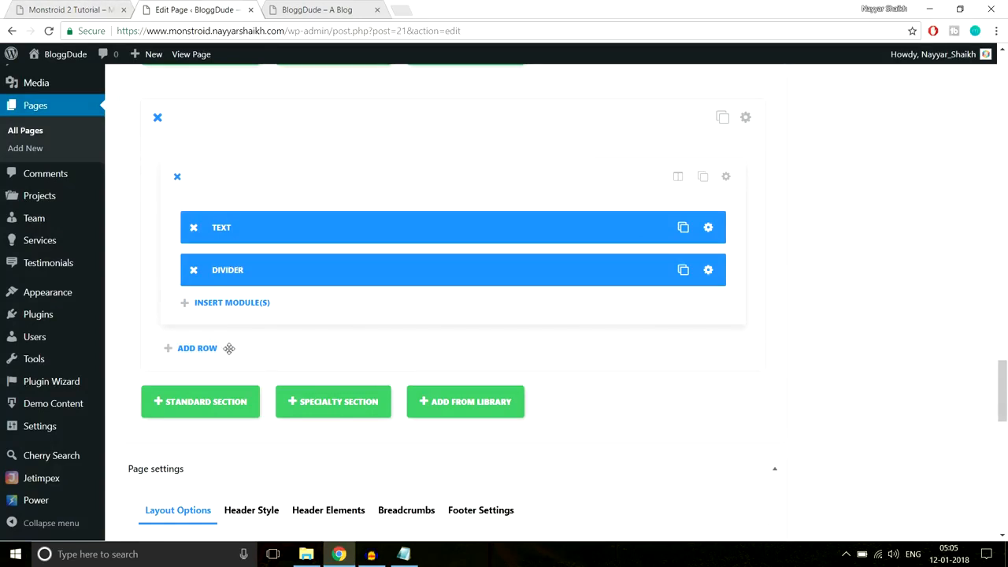
pyautogui.click(199, 351)
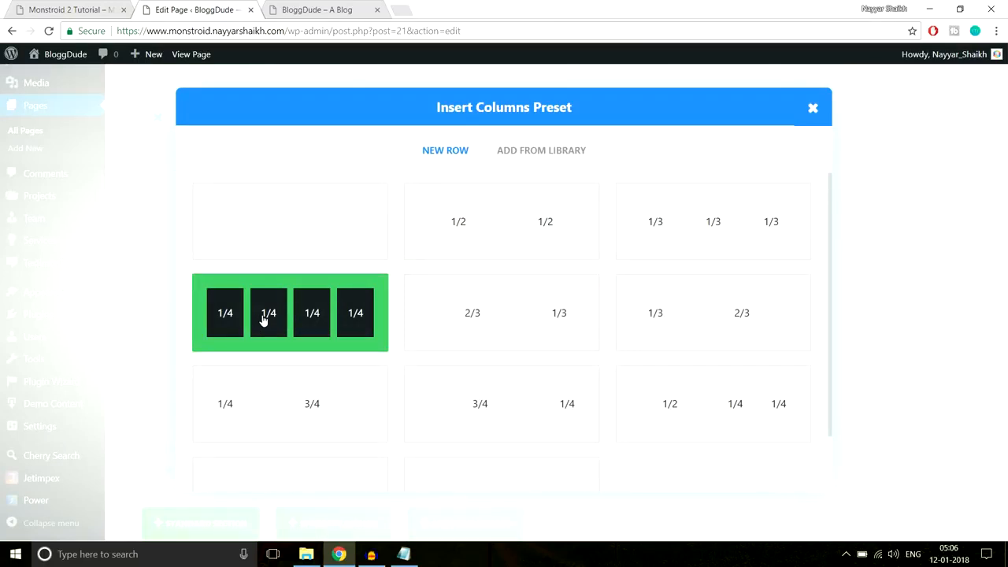
pyautogui.click(312, 328)
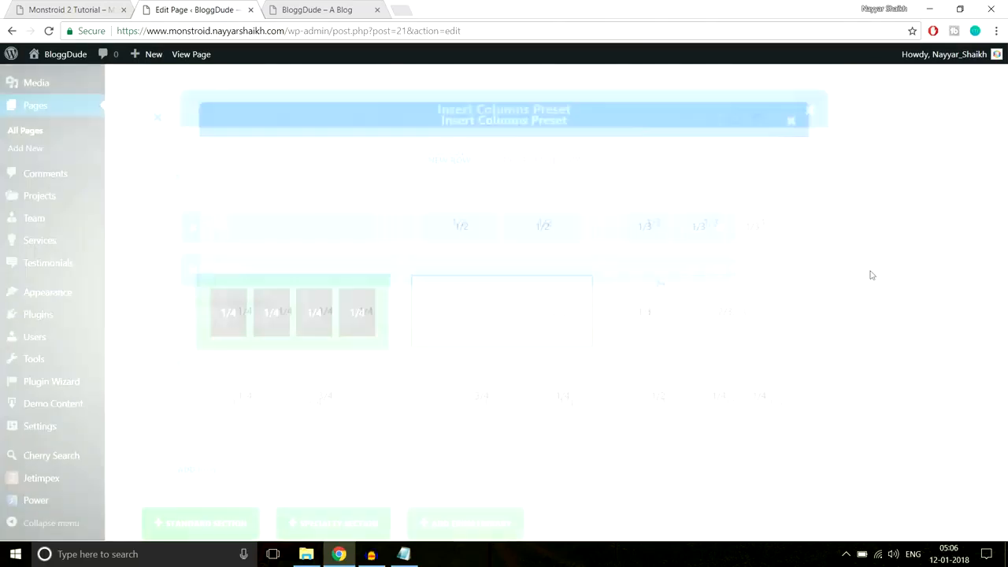
pyautogui.scroll(-3, 875, 299)
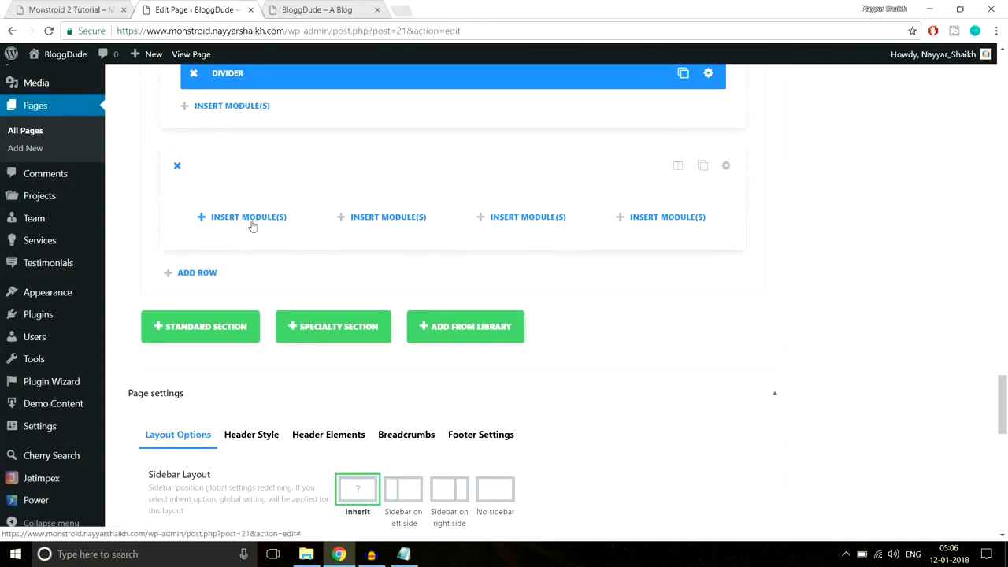
# - Add a Number Counter to the first column titled Satisfied Customers
pyautogui.click(252, 224)
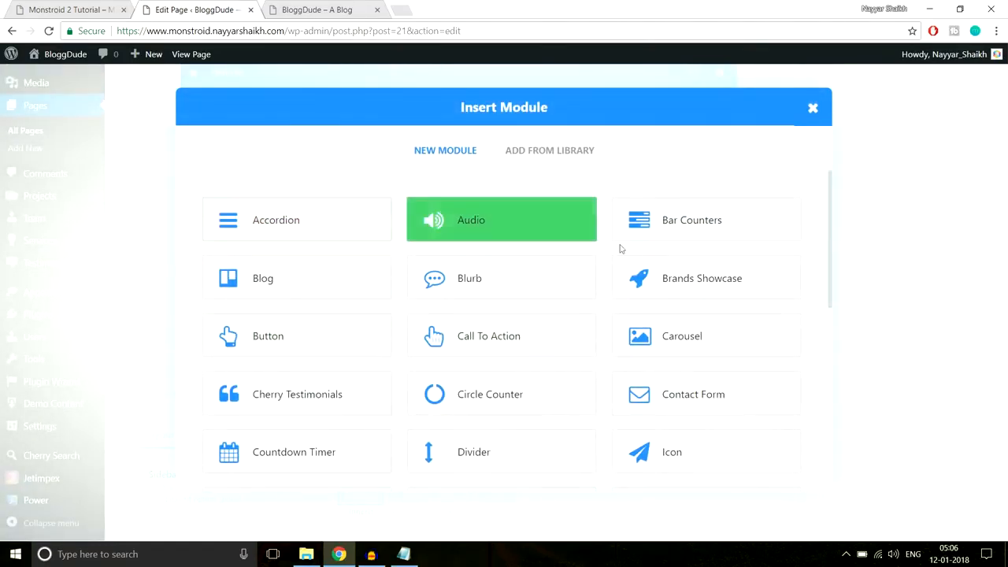
pyautogui.scroll(-3, 757, 318)
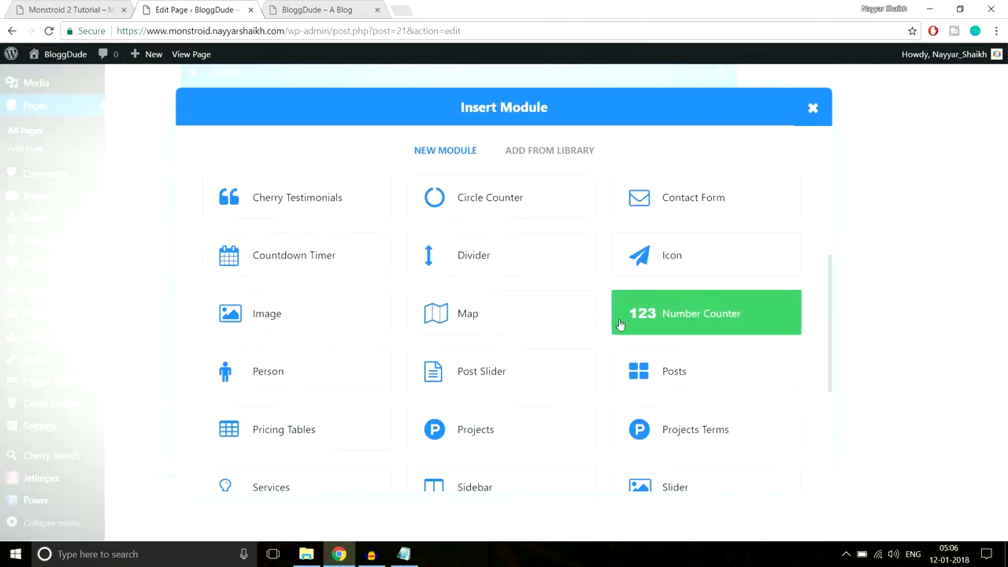
pyautogui.click(681, 320)
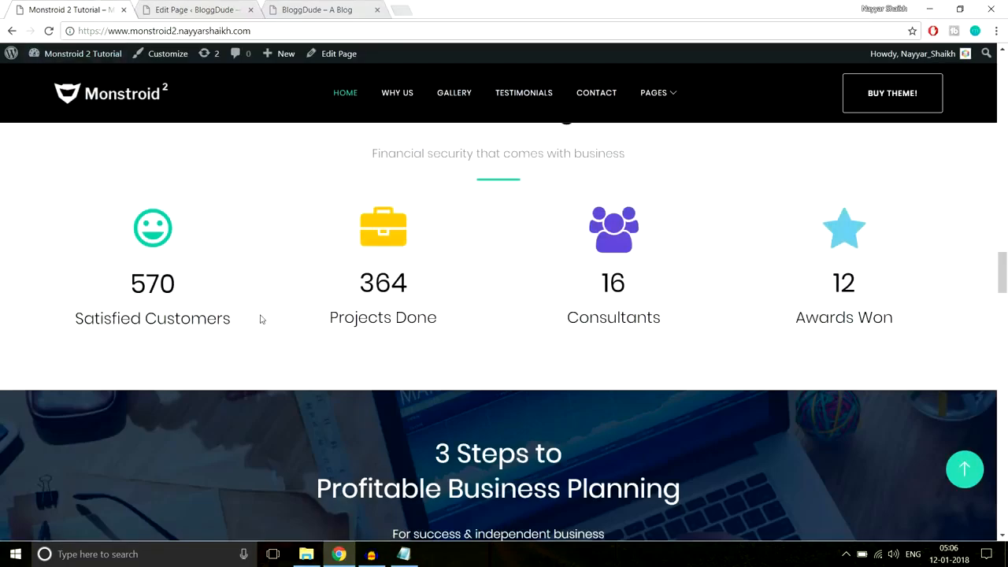
pyautogui.moveTo(233, 320); pyautogui.dragTo(71, 320)
pyautogui.hotkey('ctrl', 'c')
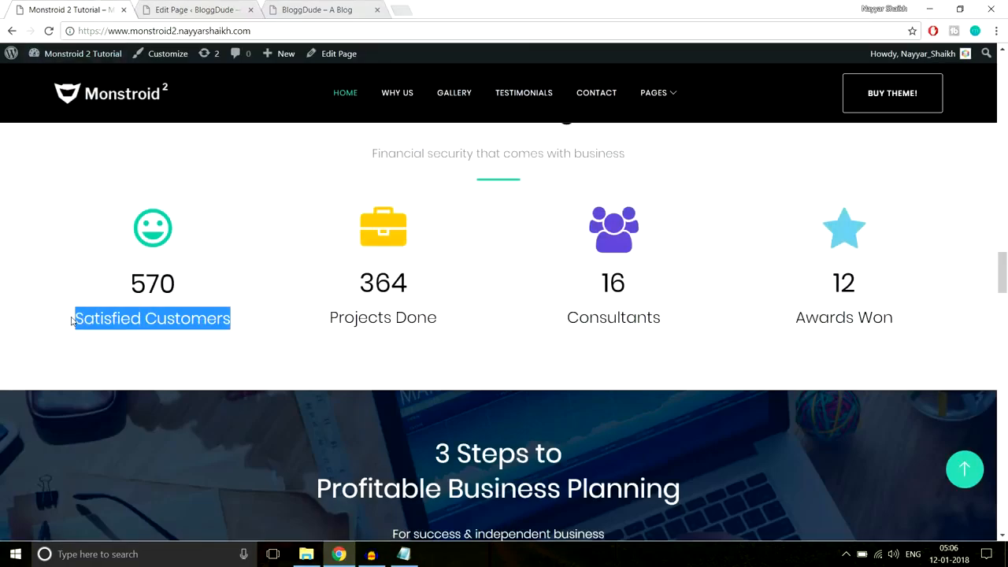
pyautogui.click(211, 8)
pyautogui.hotkey('ctrl', 'v')
# - Turn off the counter's percent sign, checking the demo's 570 Satisfied Customers counter
pyautogui.scroll(-1, 633, 269)
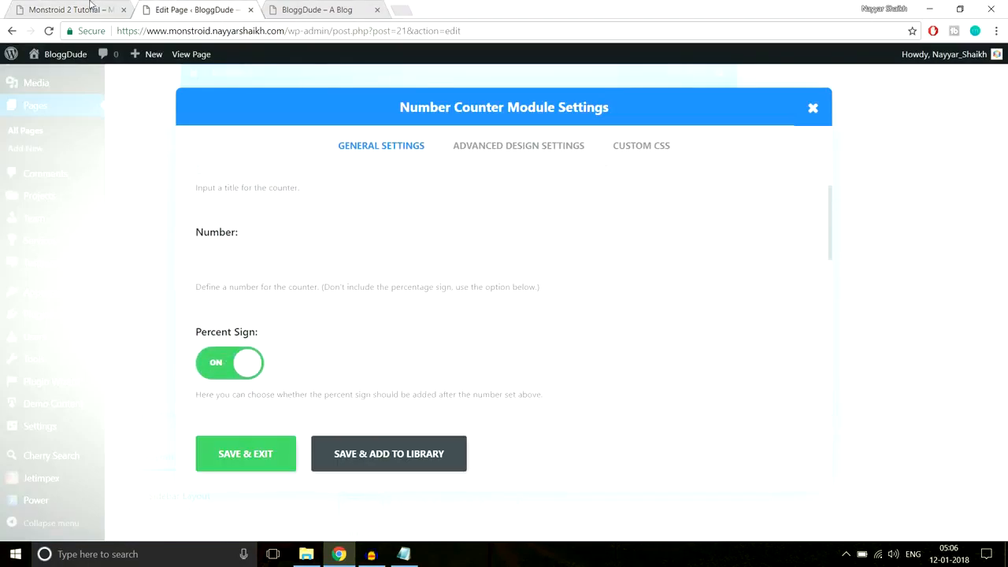
pyautogui.click(91, 8)
pyautogui.click(186, 8)
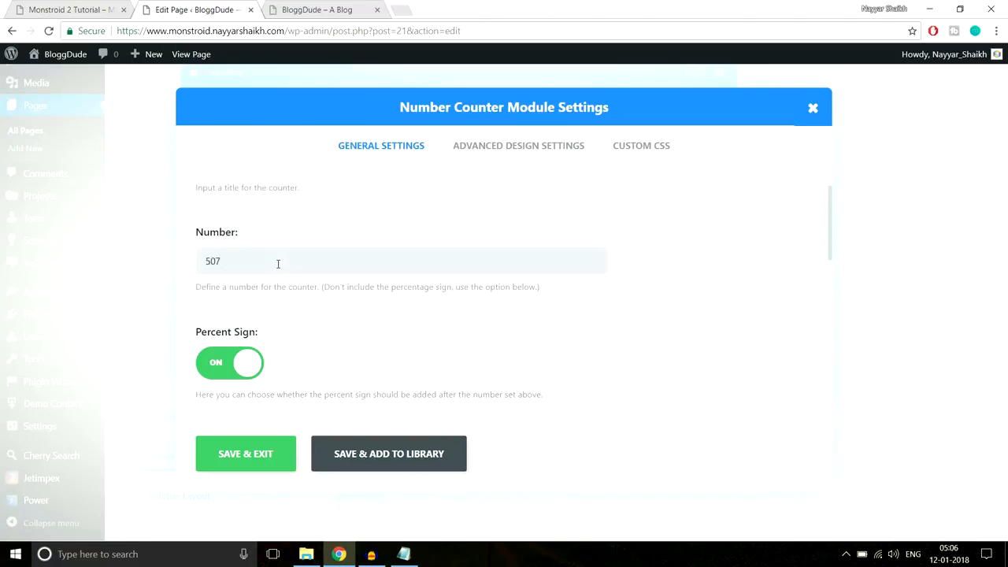
pyautogui.scroll(-2, 278, 264)
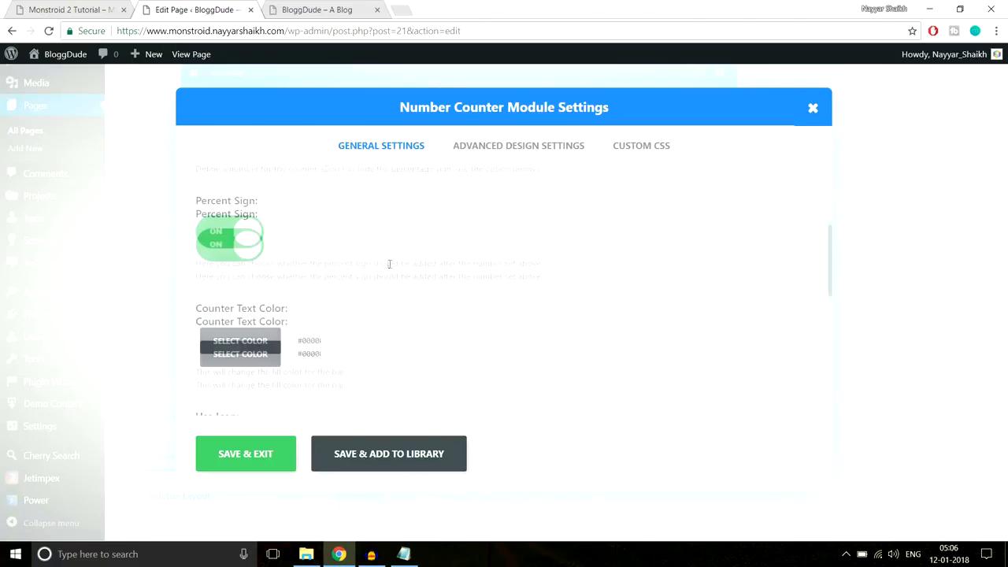
pyautogui.click(236, 236)
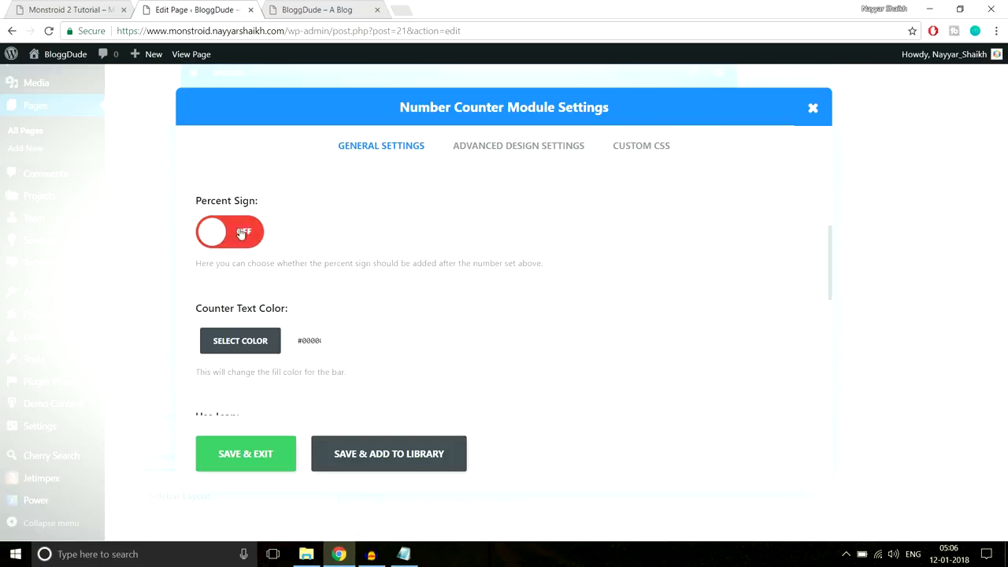
pyautogui.scroll(-1, 506, 269)
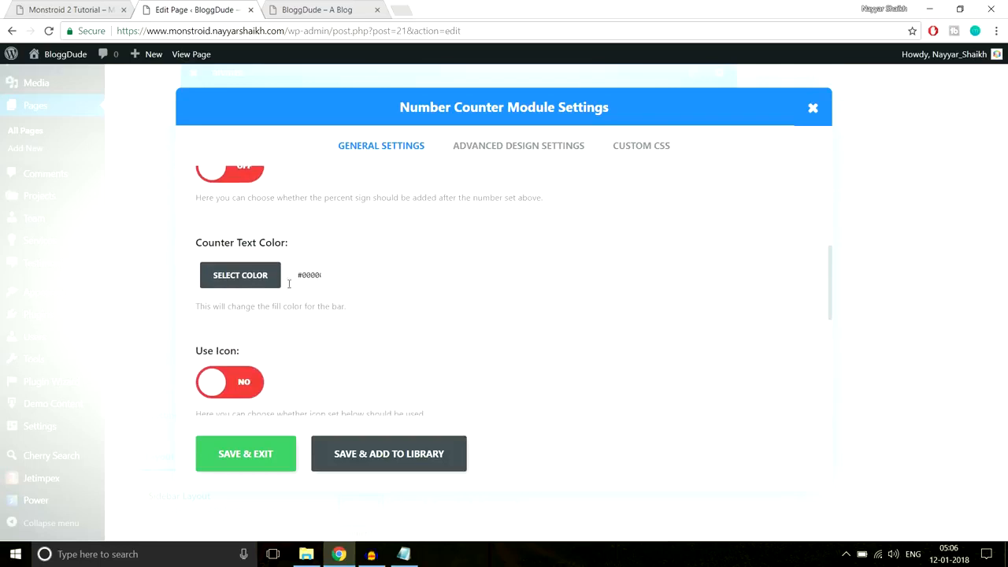
pyautogui.click(59, 8)
pyautogui.click(203, 275)
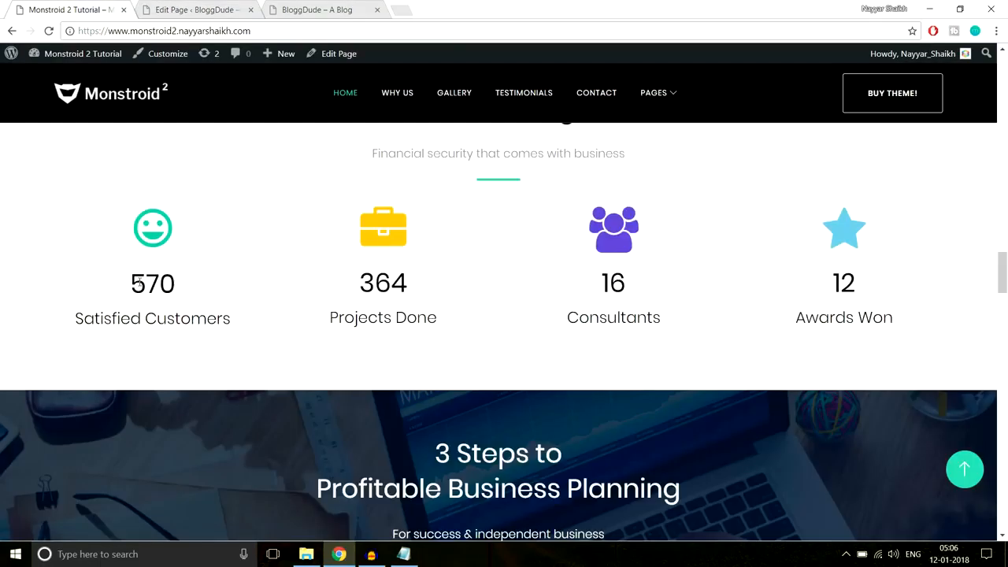
pyautogui.moveTo(132, 281); pyautogui.dragTo(241, 328)
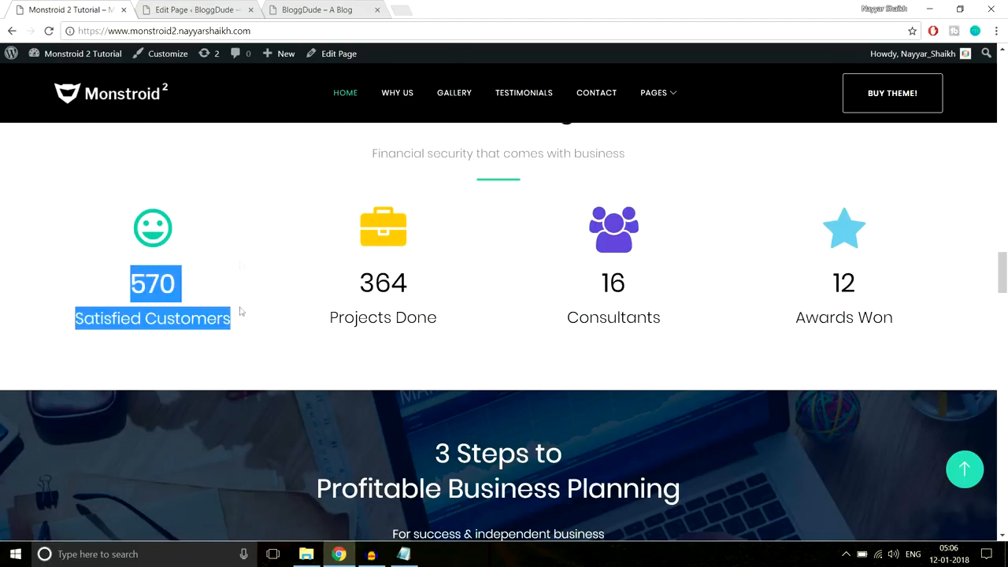
# - Enable the counter icon and choose the star
pyautogui.click(202, 13)
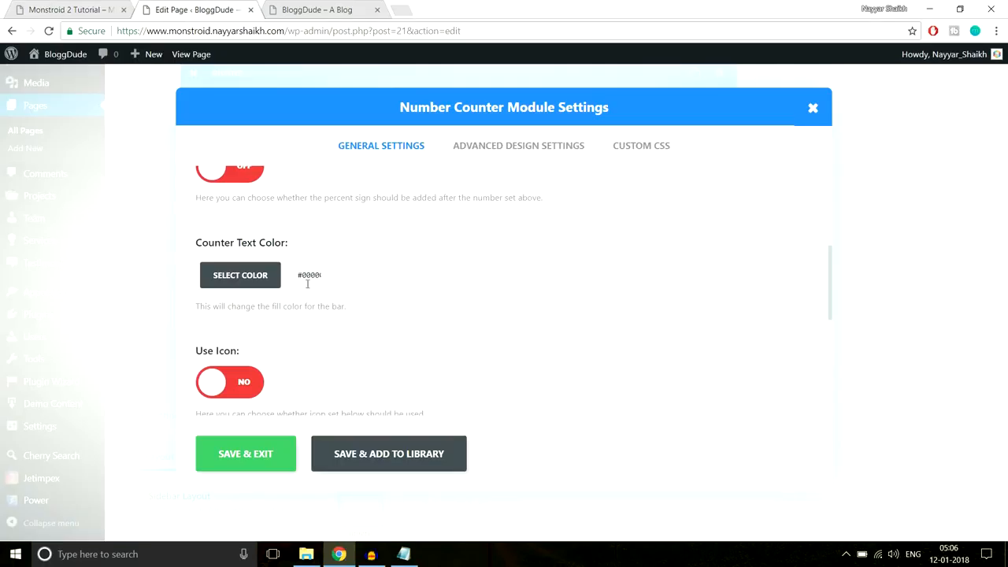
pyautogui.scroll(-2, 469, 285)
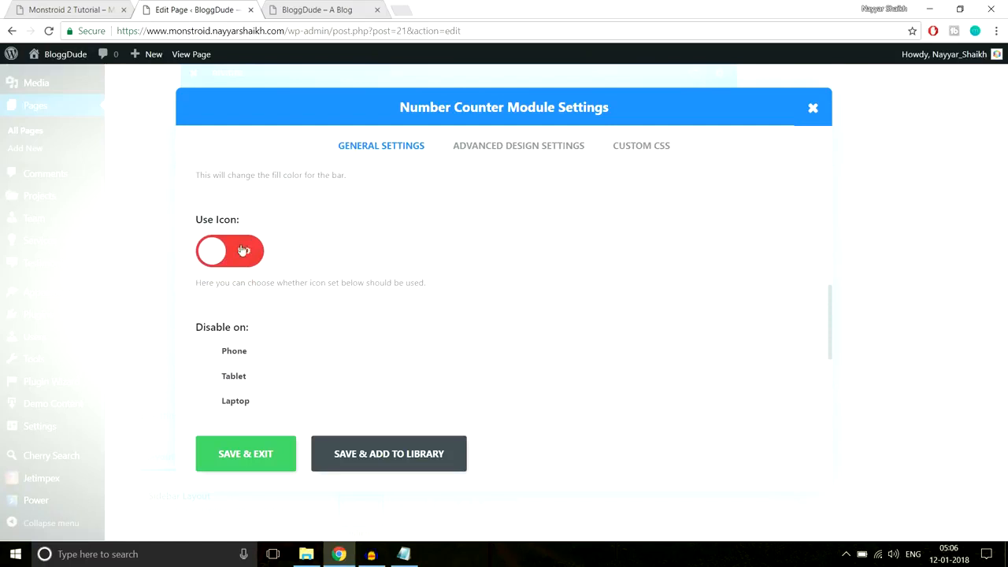
pyautogui.click(240, 251)
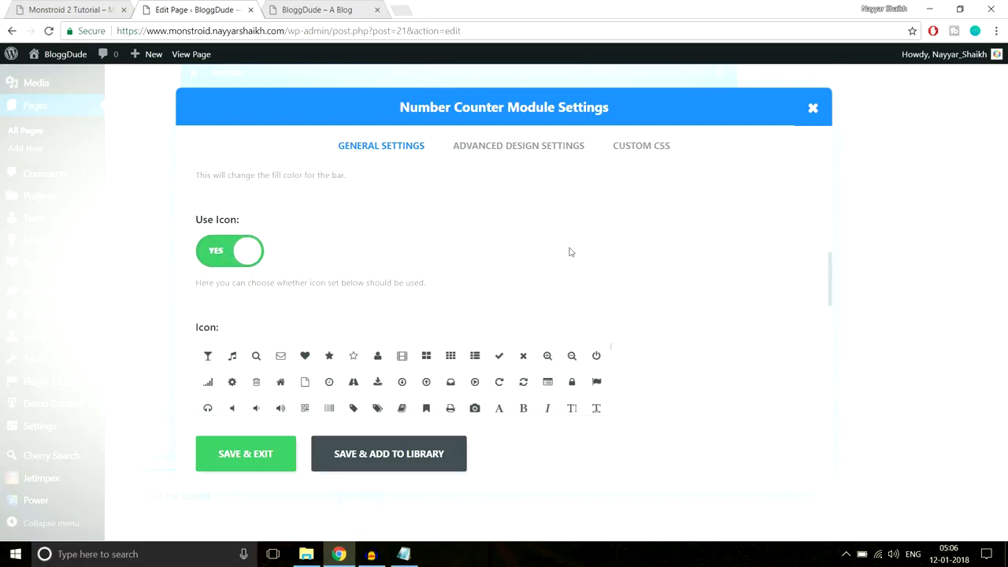
pyautogui.scroll(-1, 656, 246)
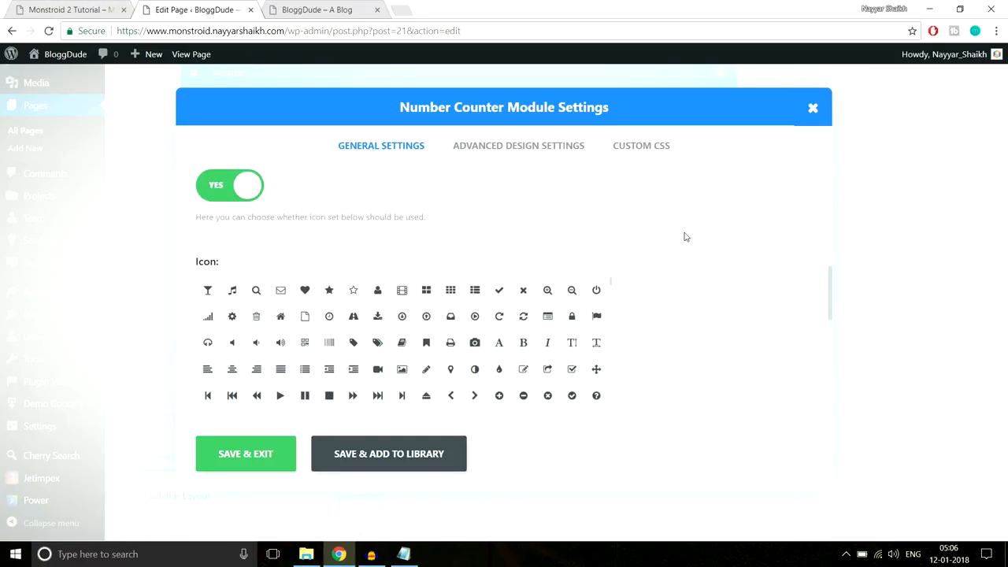
pyautogui.scroll(-1, 684, 237)
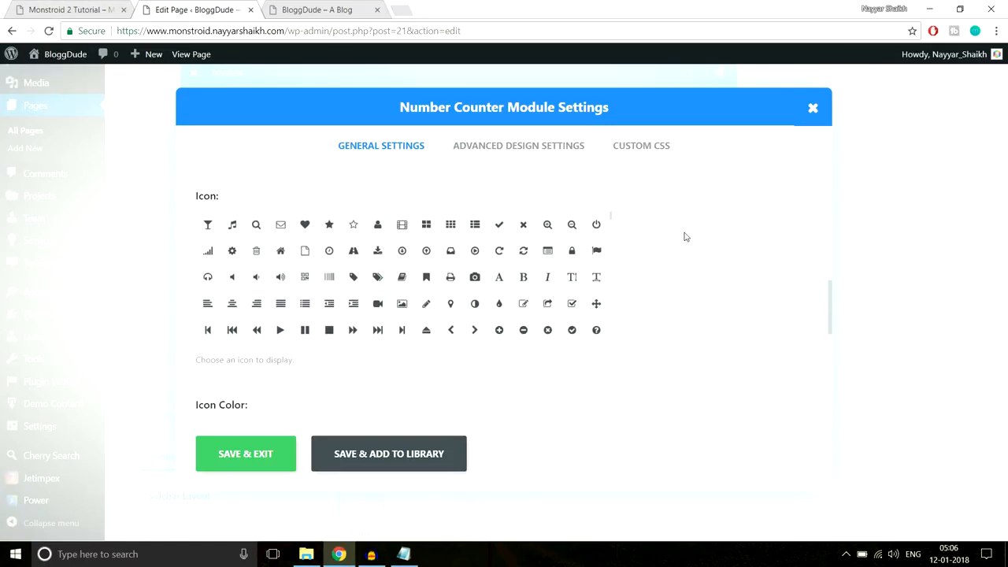
pyautogui.click(329, 226)
# - Match the star icon colour to the demo (#2ed3ae) and save the counter
pyautogui.scroll(-2, 733, 305)
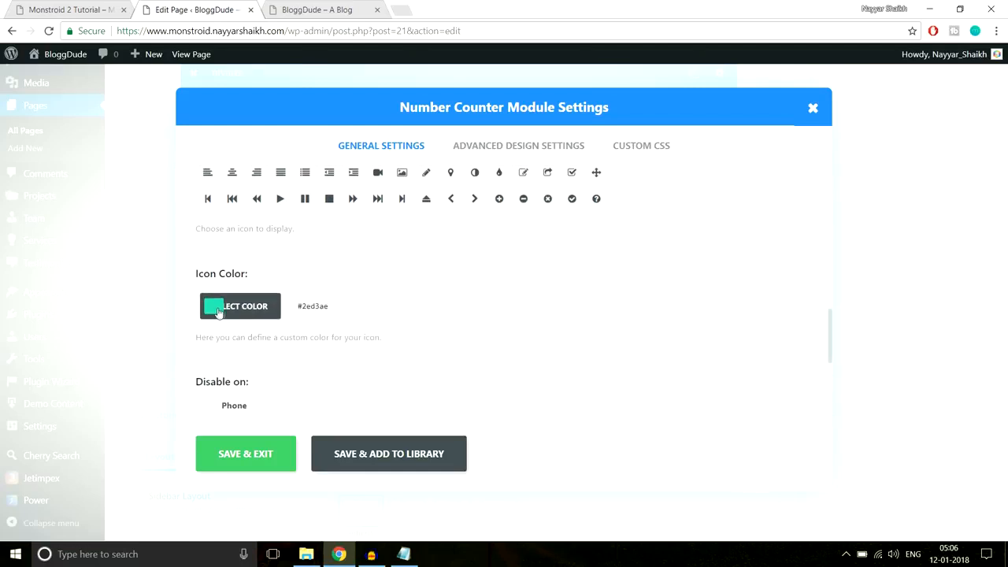
pyautogui.click(77, 6)
pyautogui.click(159, 226)
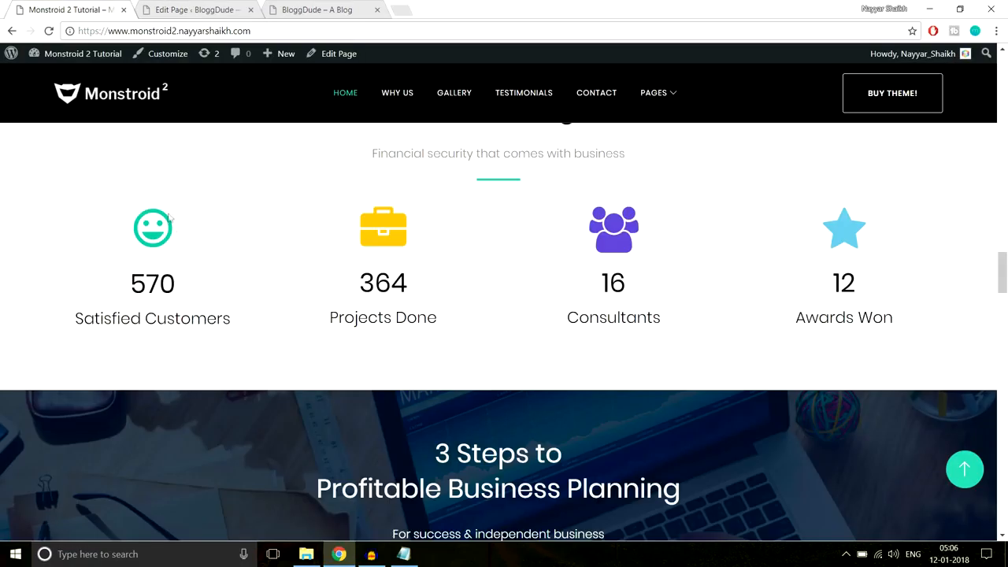
pyautogui.click(166, 6)
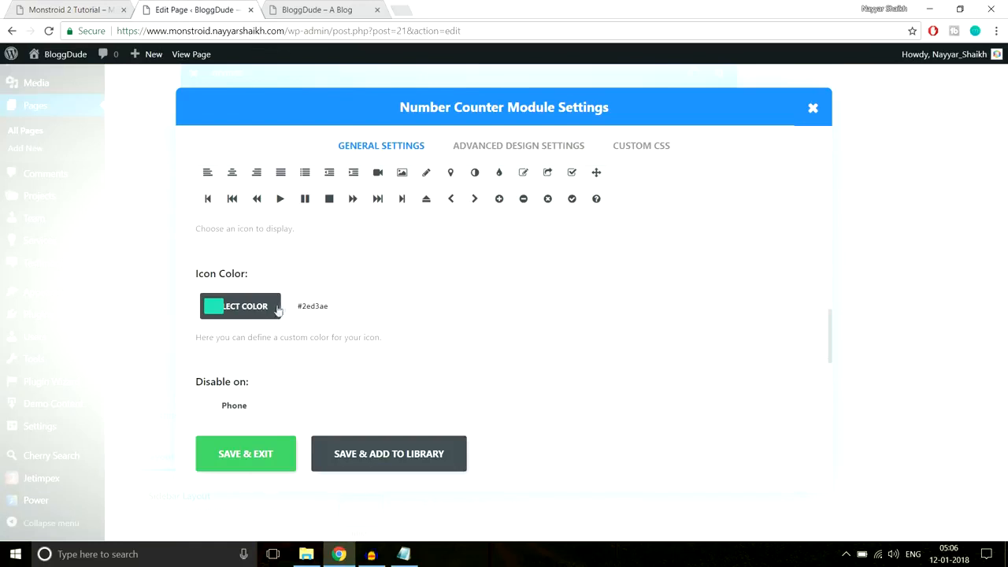
pyautogui.scroll(-3, 504, 317)
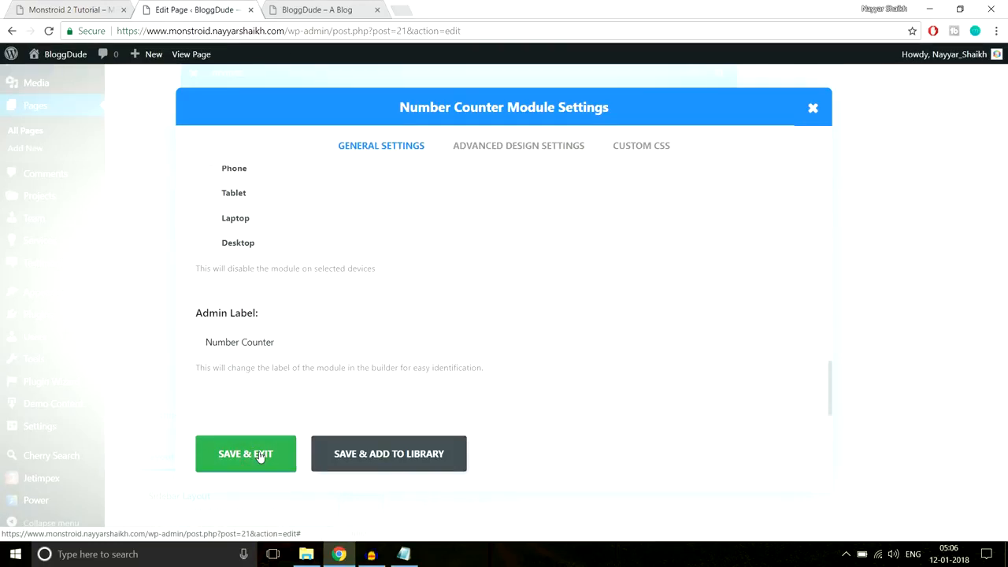
pyautogui.click(245, 453)
pyautogui.scroll(3, 381, 396)
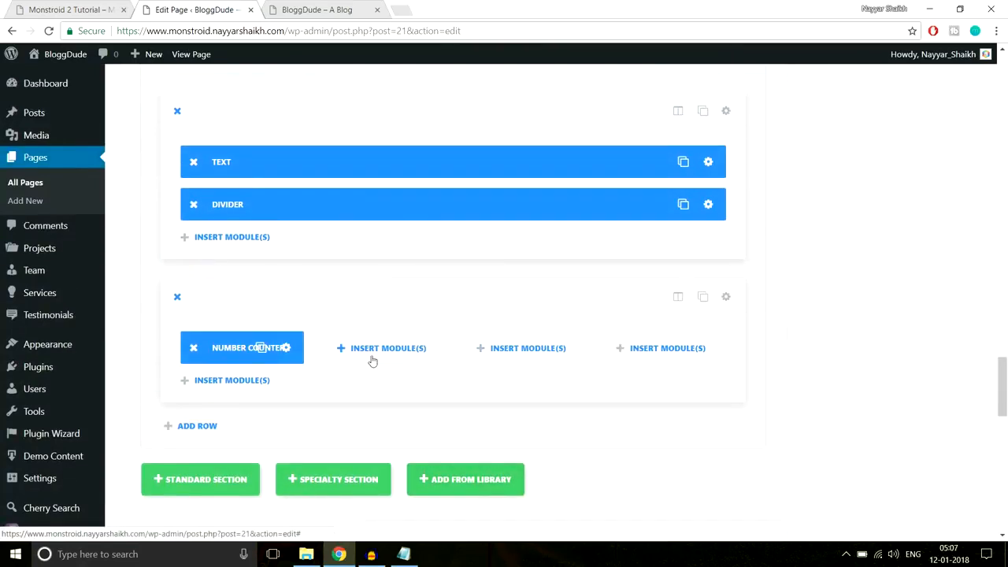
# - Copy the number counter into the second column and update the page
pyautogui.moveTo(260, 356); pyautogui.dragTo(663, 350)
pyautogui.moveTo(1004, 377); pyautogui.dragTo(1005, 78)
pyautogui.click(954, 259)
# - Reload the live BloggDude homepage and compare its Our Advantages counters with the Monstroid demo
pyautogui.click(319, 11)
pyautogui.click(321, 32)
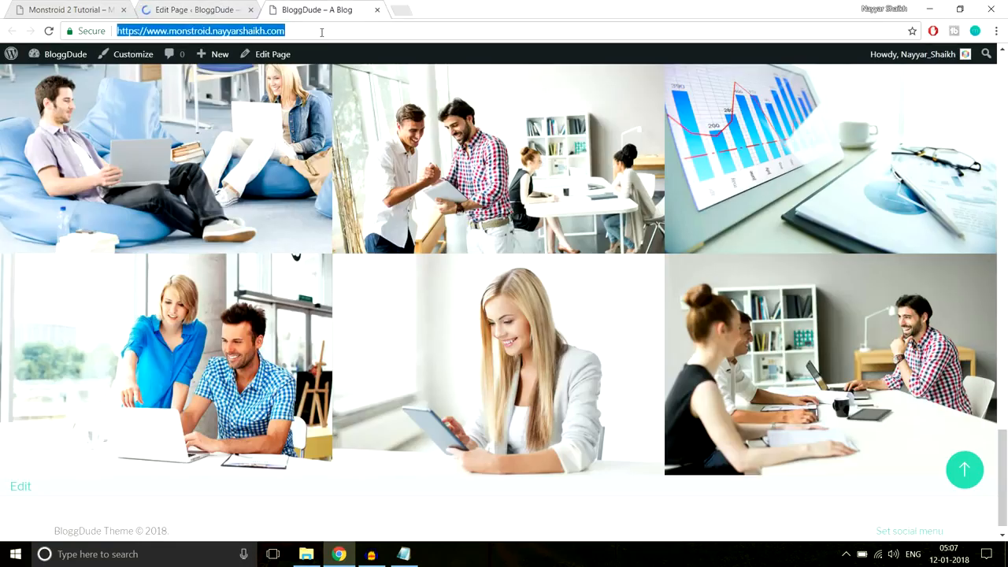
pyautogui.press('Return')
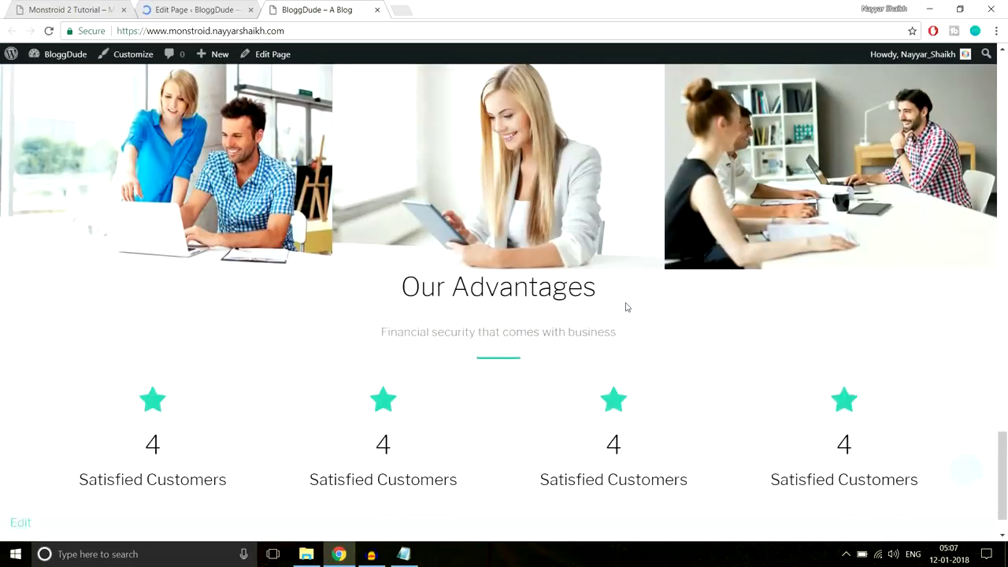
pyautogui.scroll(-2, 627, 307)
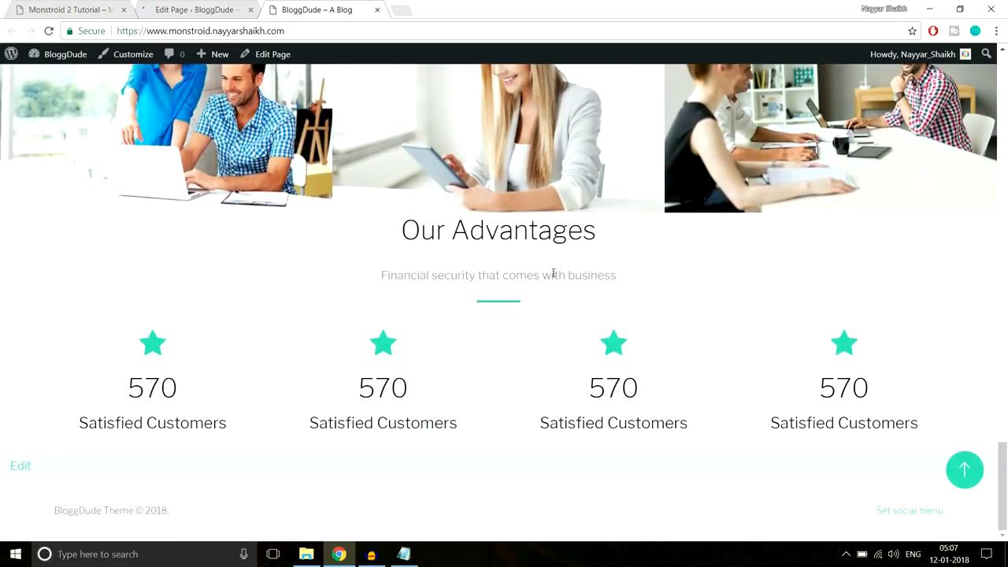
pyautogui.moveTo(390, 232); pyautogui.dragTo(619, 238)
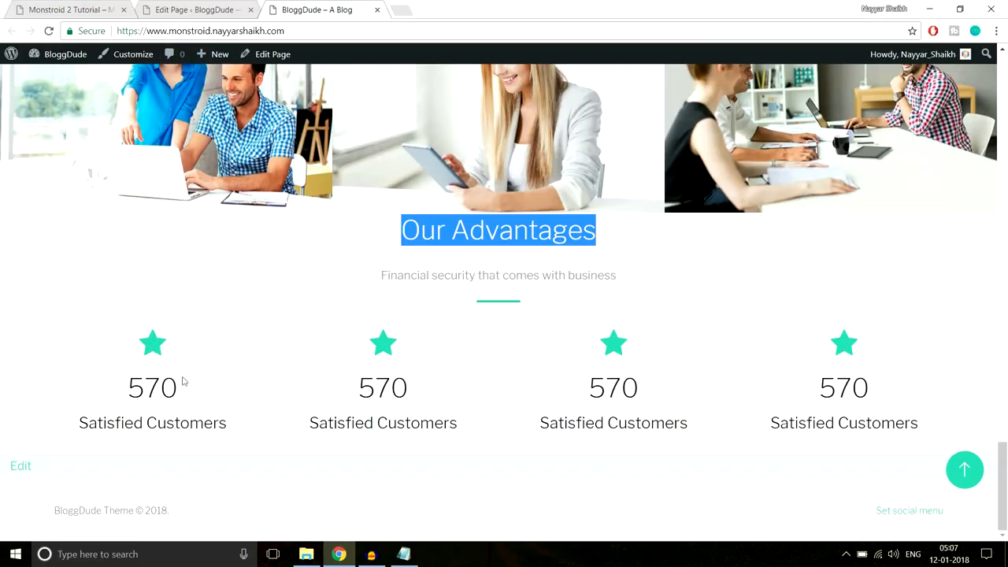
pyautogui.click(102, 4)
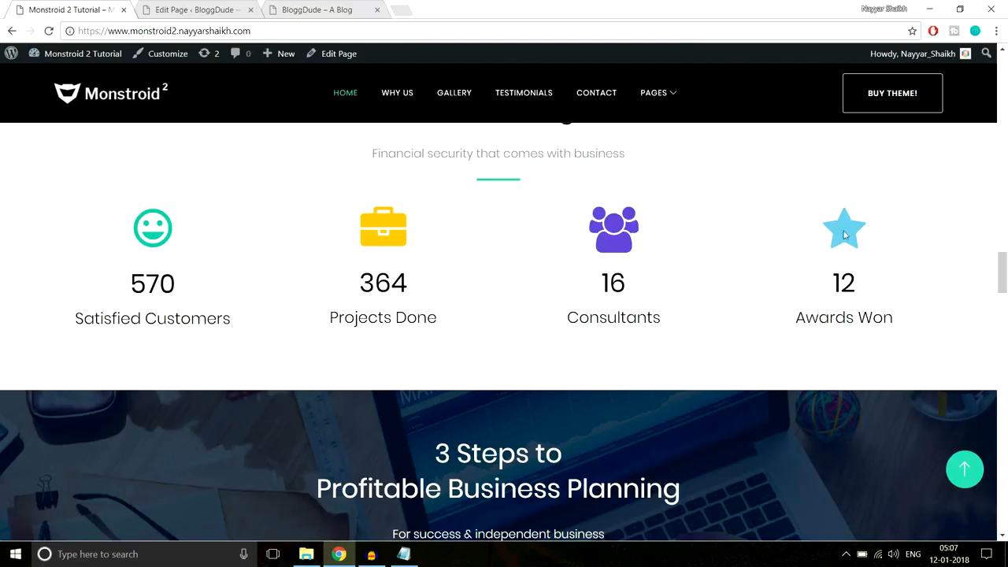
pyautogui.click(201, 10)
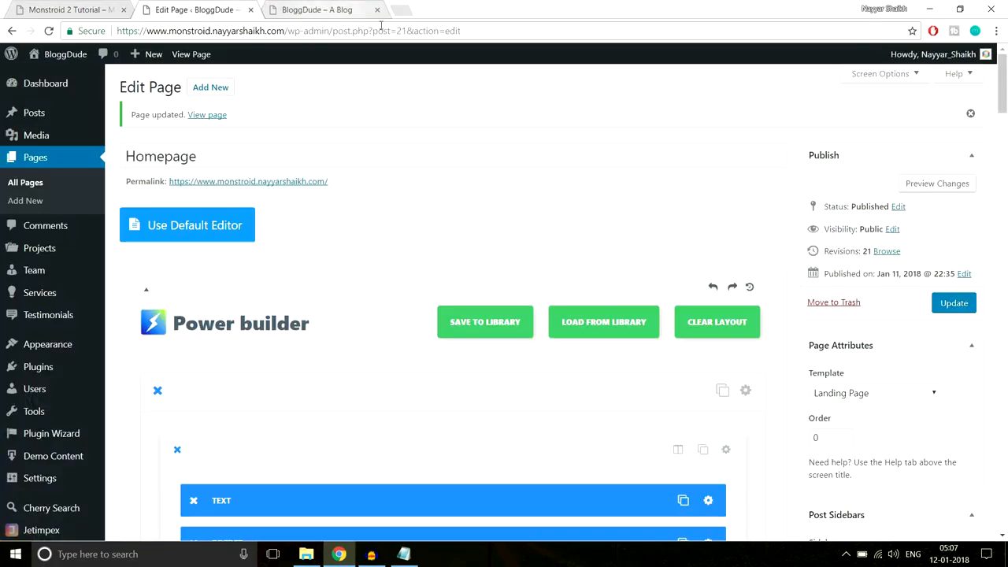
# - Give the counters section 90px top and 70px bottom custom padding and save it
pyautogui.moveTo(1005, 95); pyautogui.dragTo(1001, 402)
pyautogui.scroll(-1, 836, 270)
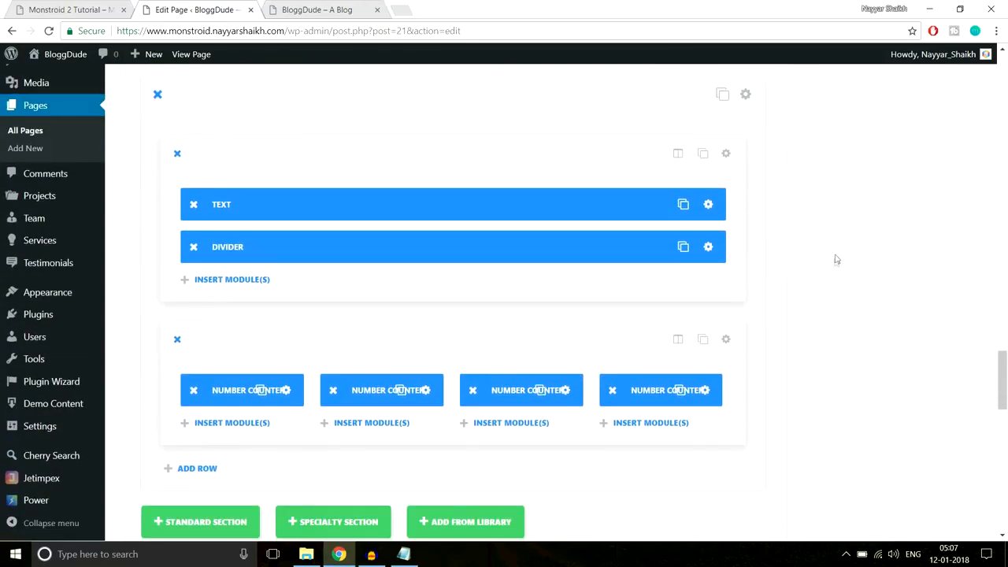
pyautogui.click(746, 95)
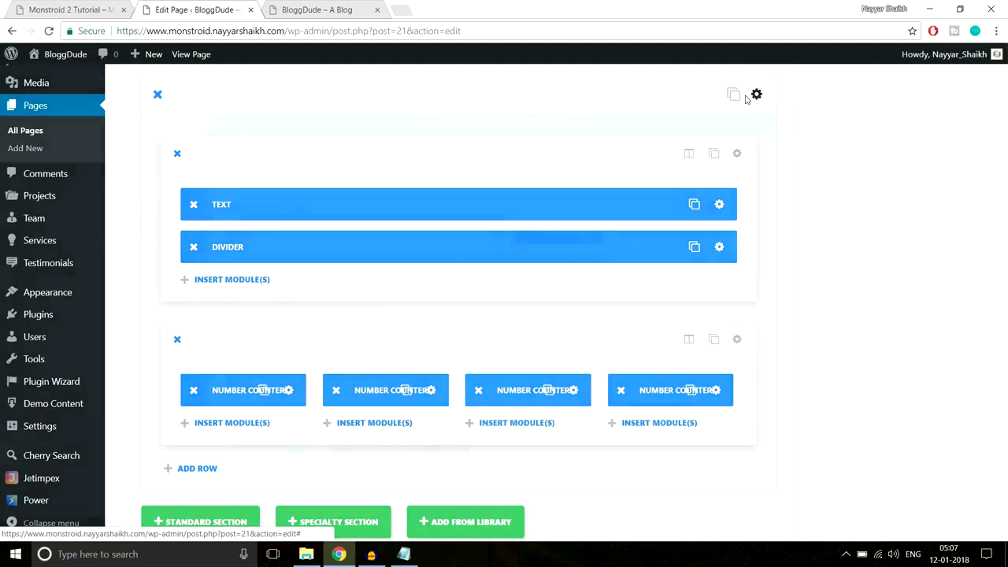
pyautogui.scroll(-10, 567, 313)
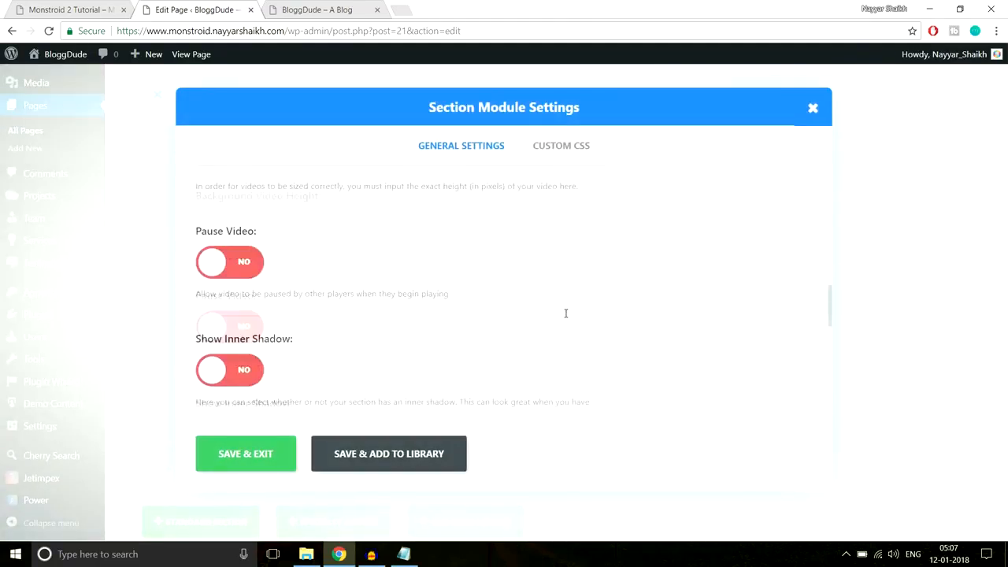
pyautogui.scroll(-5, 564, 318)
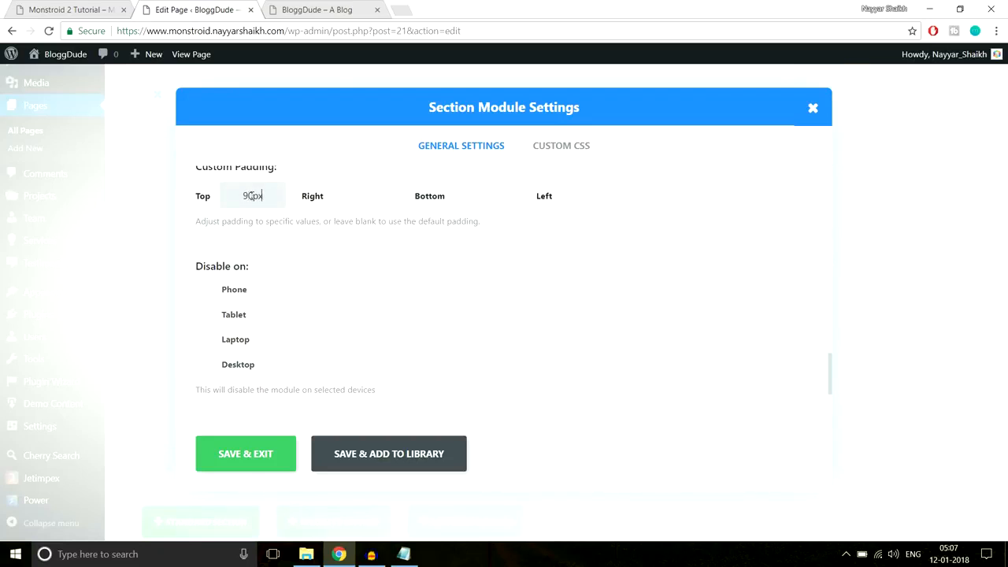
pyautogui.click(578, 197)
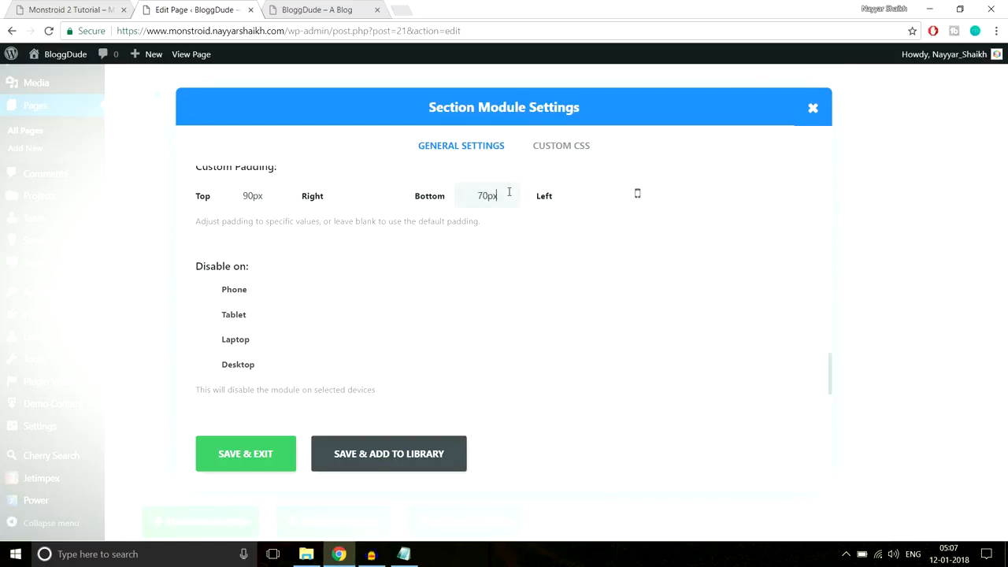
pyautogui.click(272, 452)
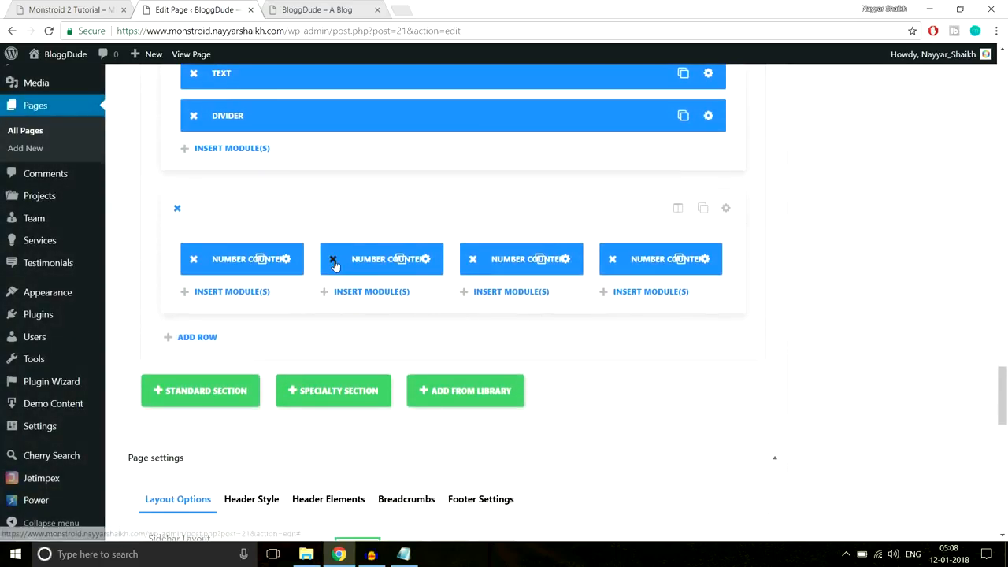
# - Delete the second, third and fourth Number Counter modules from the row
pyautogui.click(333, 259)
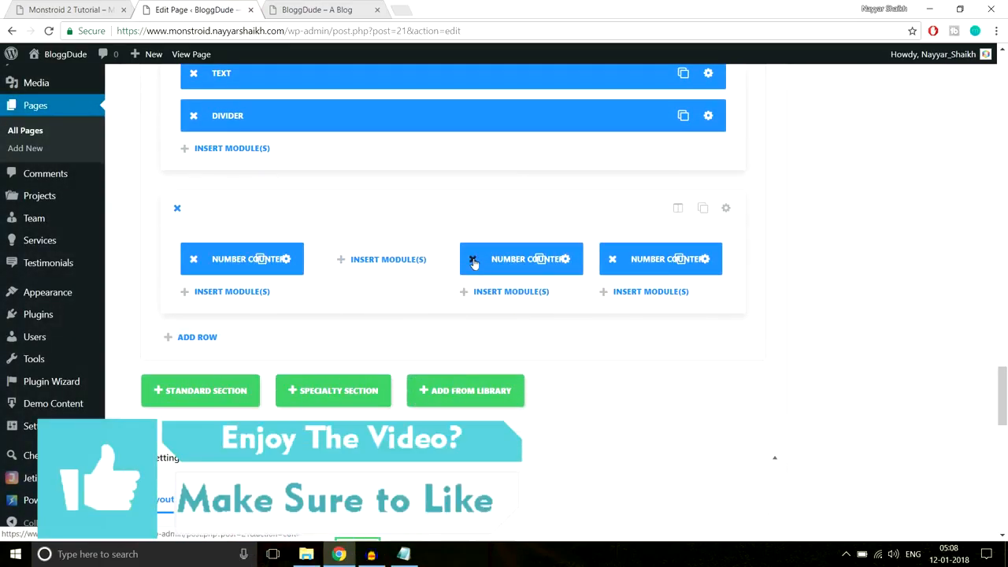
pyautogui.click(473, 259)
pyautogui.click(612, 259)
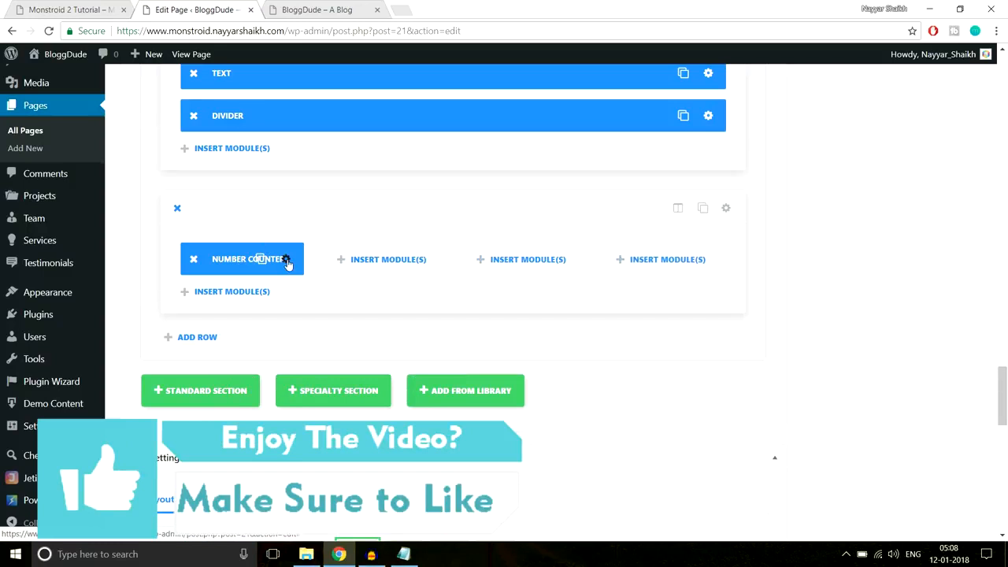
# - Turn on Use Icon Font Size for the remaining counter, set it to 80px, and save
pyautogui.click(287, 260)
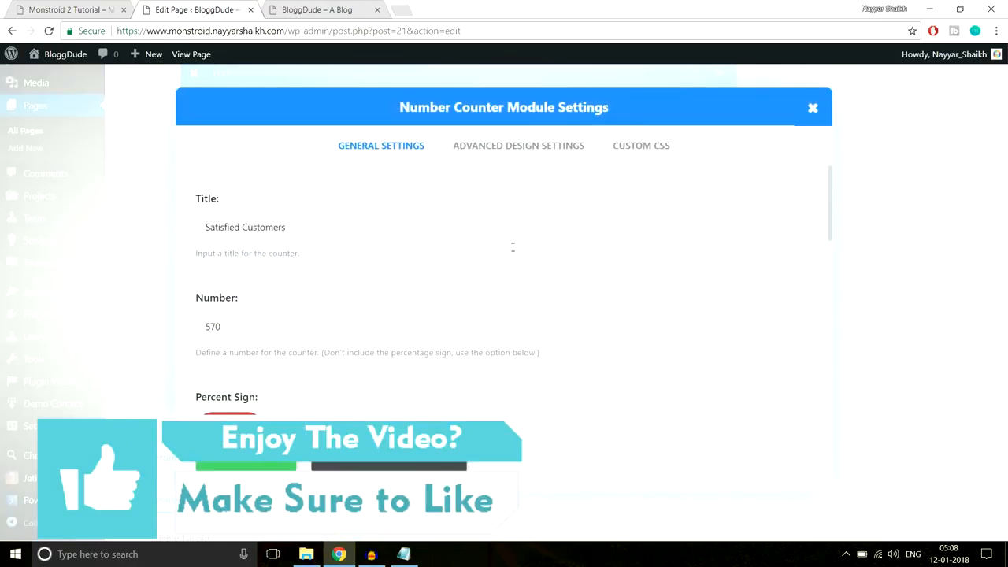
pyautogui.click(512, 157)
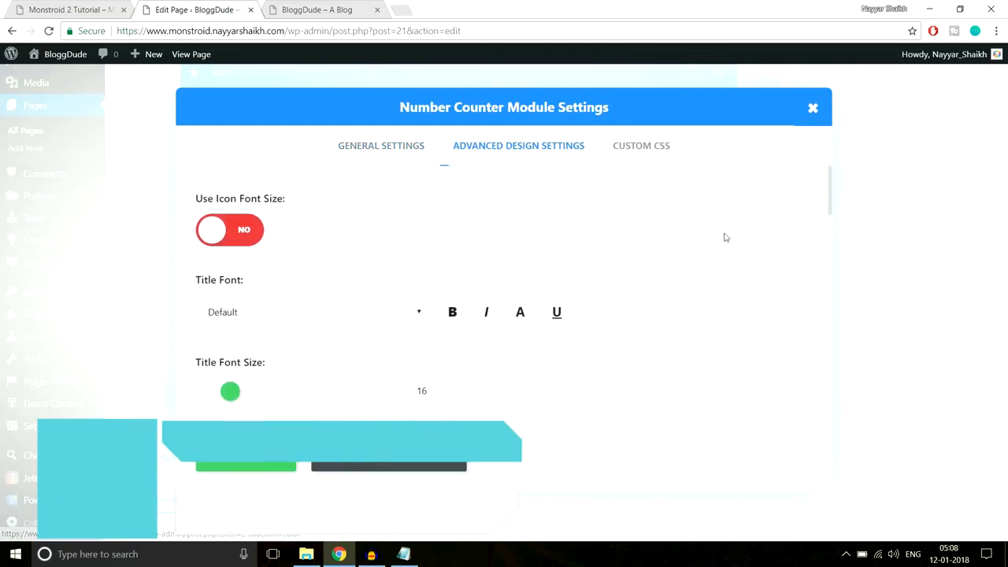
pyautogui.scroll(-1, 747, 245)
pyautogui.scroll(-6, 746, 249)
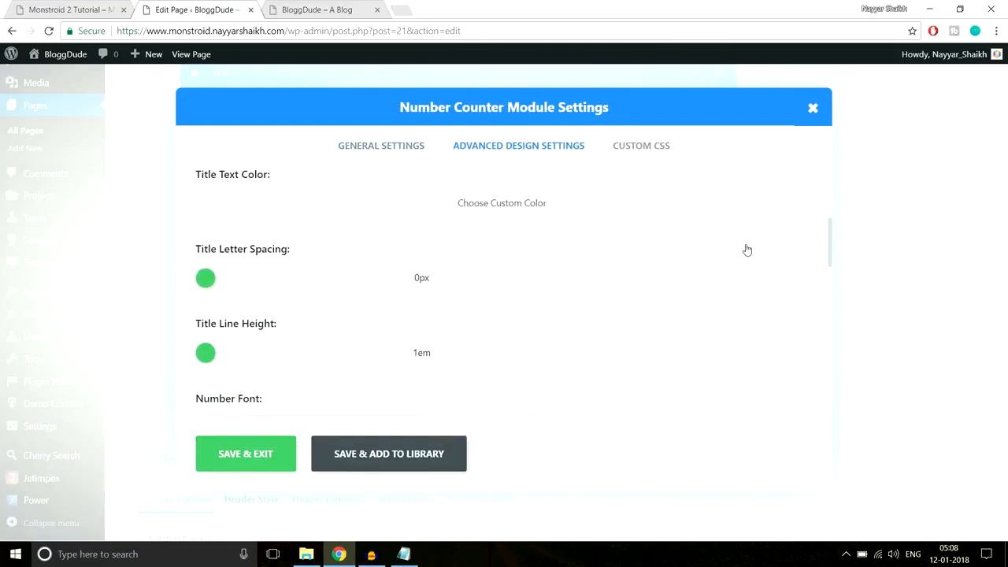
pyautogui.scroll(-6, 746, 249)
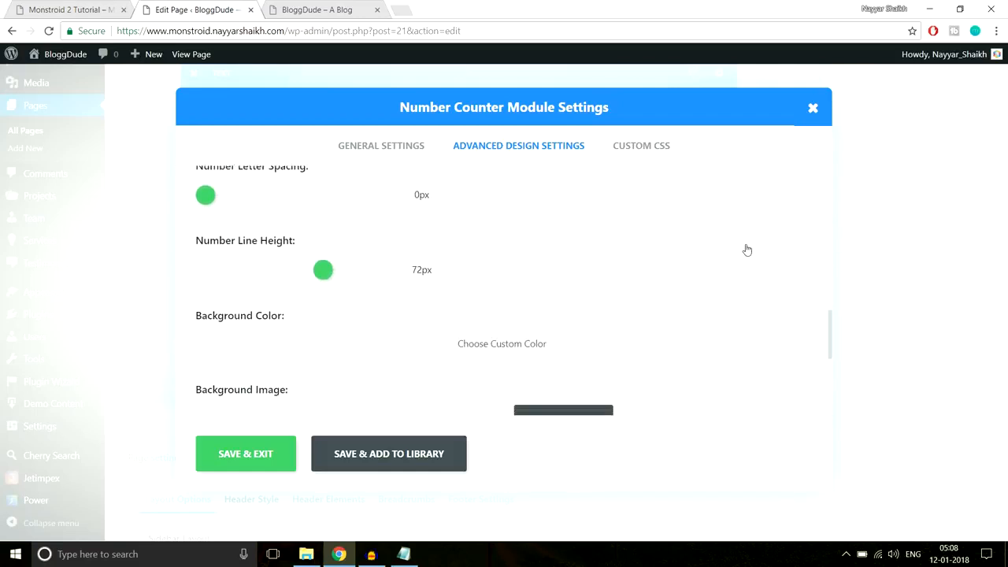
pyautogui.scroll(10, 747, 249)
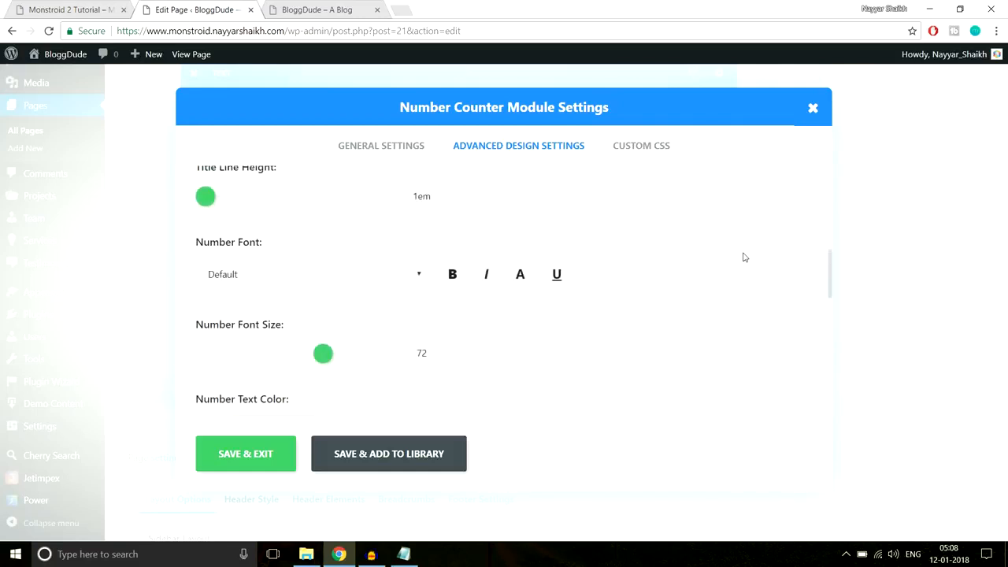
pyautogui.scroll(2, 744, 257)
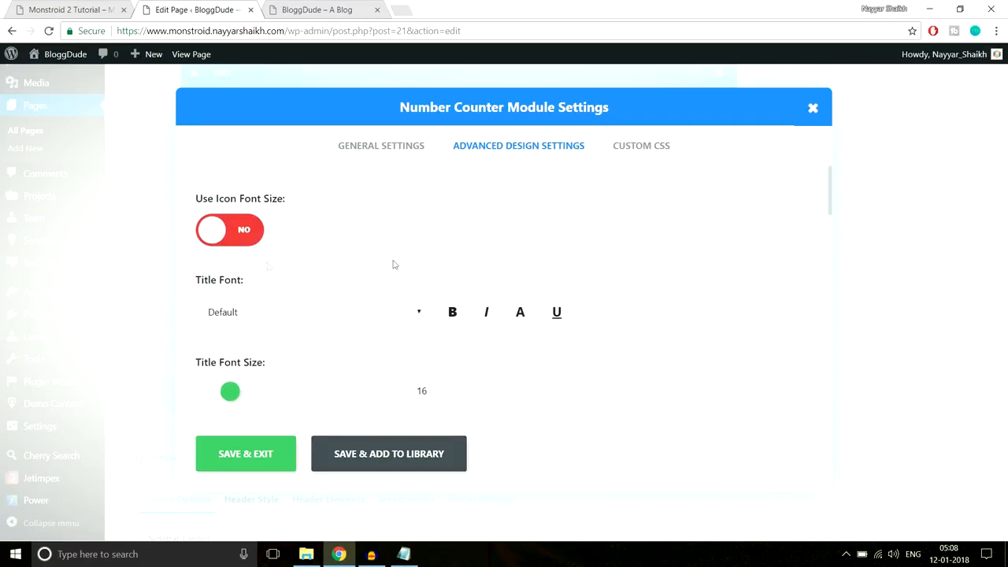
pyautogui.click(233, 227)
pyautogui.scroll(-1, 512, 236)
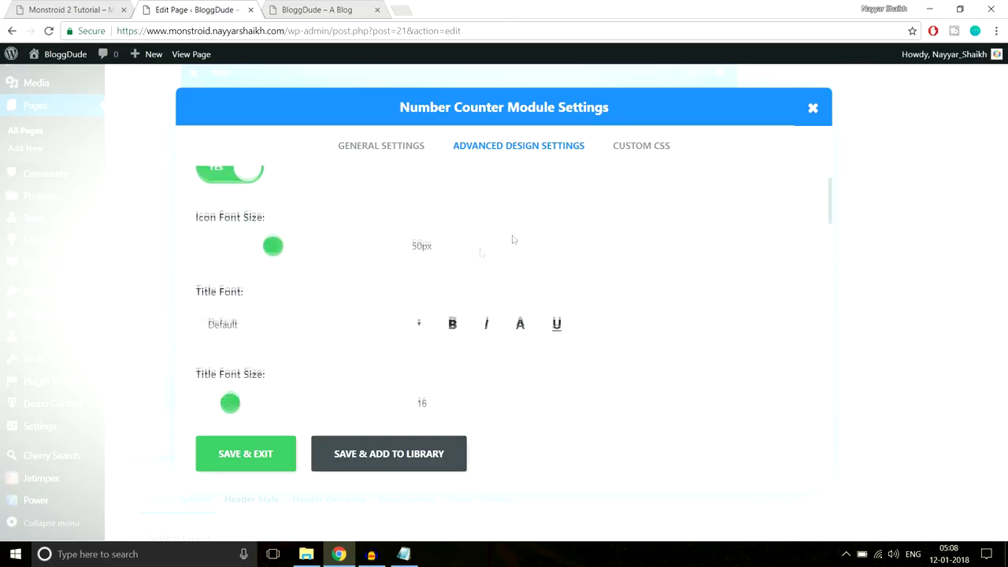
pyautogui.moveTo(270, 249); pyautogui.dragTo(316, 251)
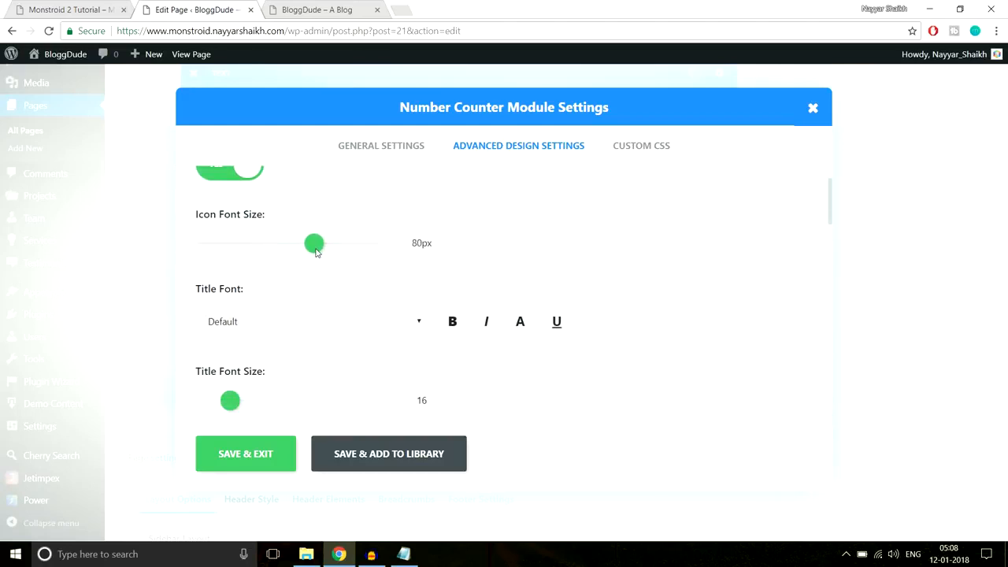
pyautogui.click(285, 461)
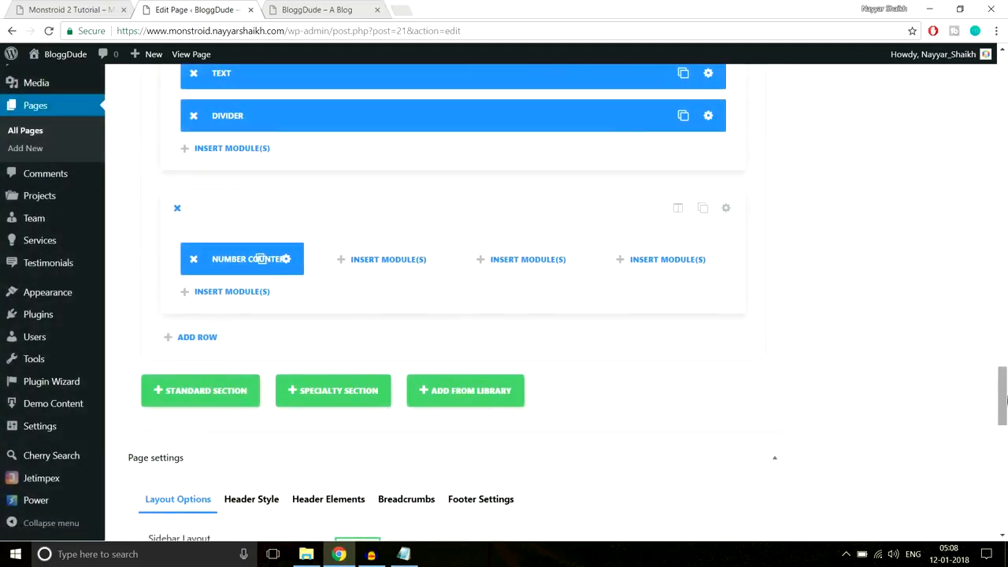
# - Update the Homepage and reload the live site to see the single larger-star counter
pyautogui.scroll(15, 994, 315)
pyautogui.click(968, 241)
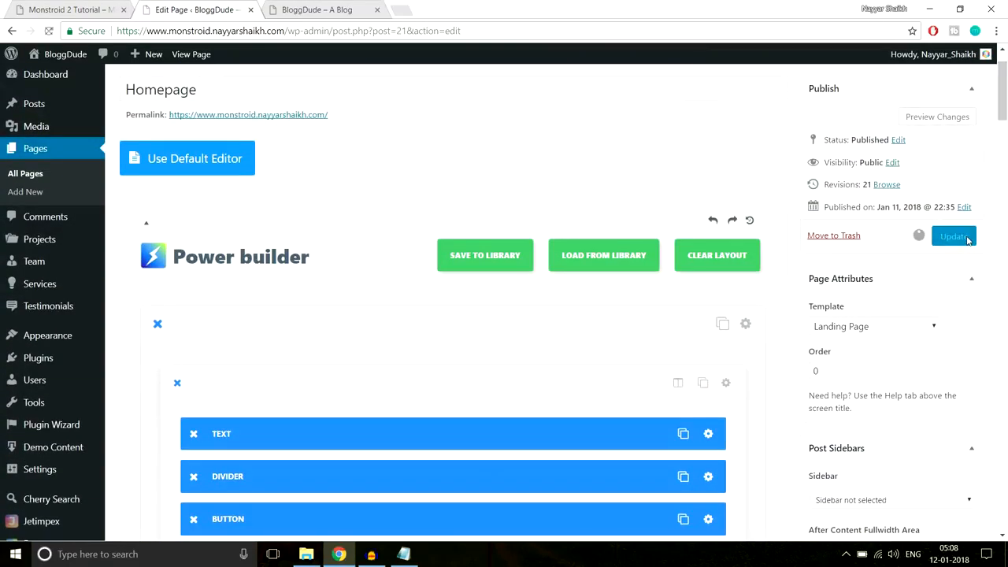
pyautogui.click(328, 5)
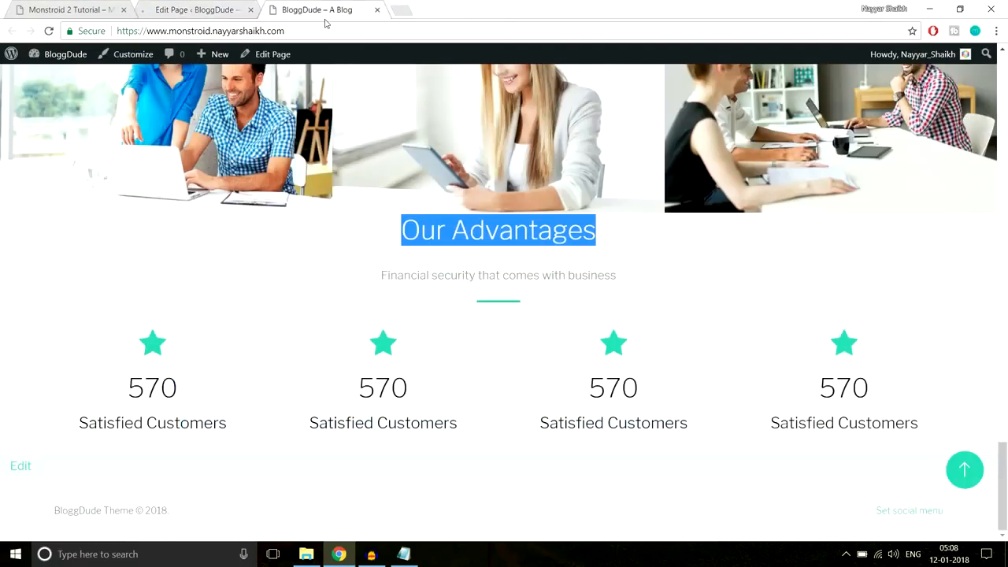
pyautogui.click(325, 29)
pyautogui.press('Return')
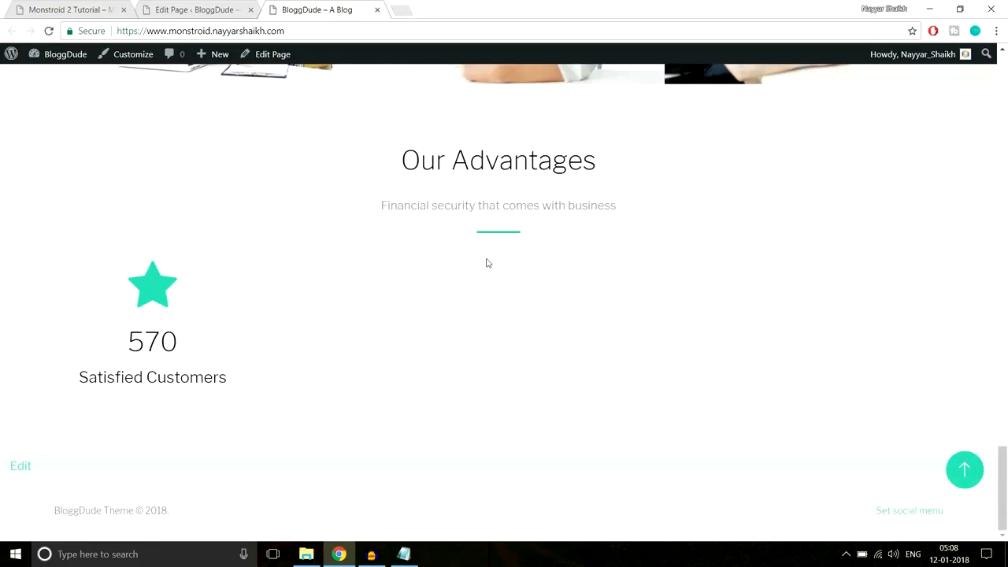
pyautogui.scroll(1, 486, 263)
pyautogui.moveTo(389, 194); pyautogui.dragTo(603, 288)
pyautogui.click(517, 180)
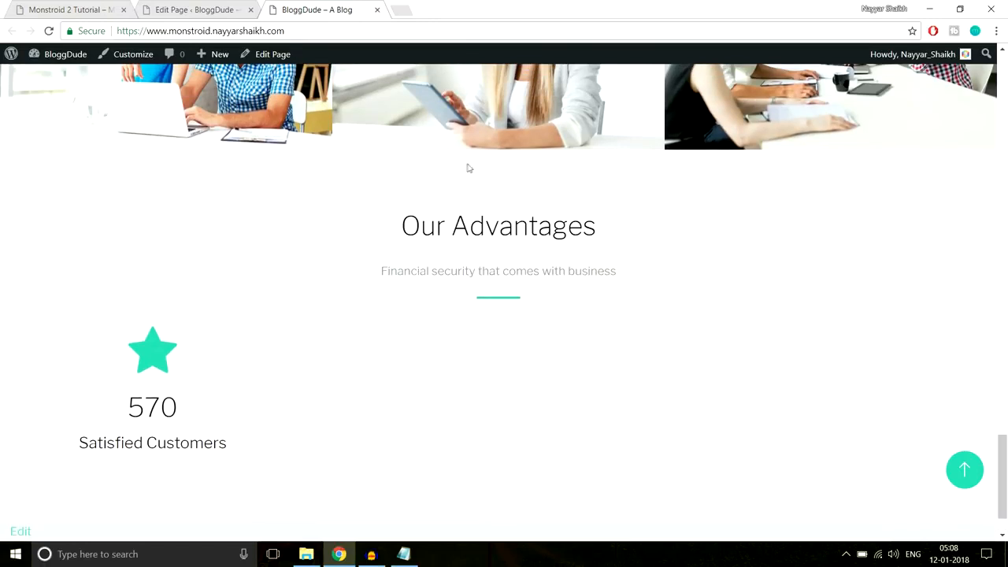
pyautogui.scroll(-1, 546, 265)
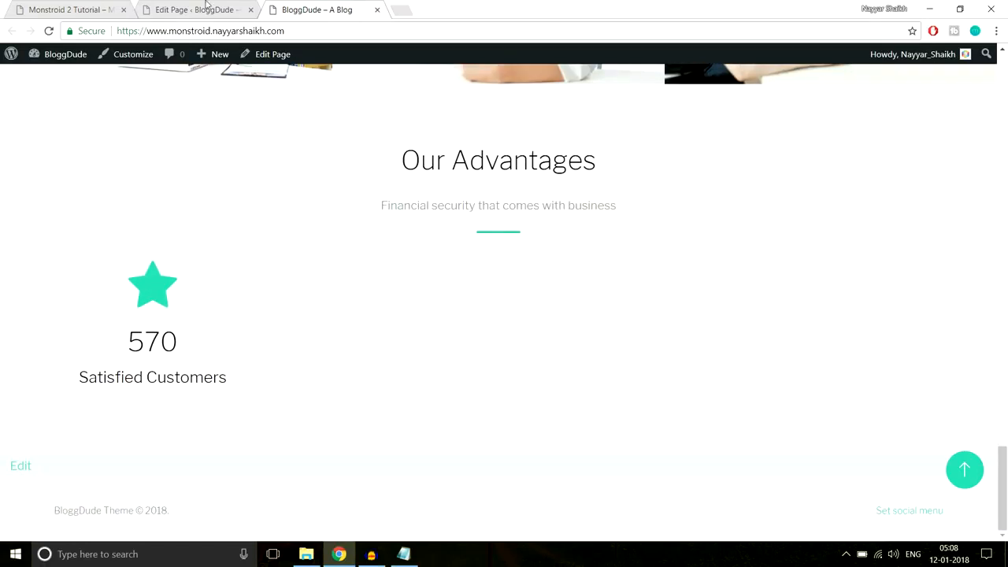
# - Duplicate the counter twice and place the copies in columns two, three and four
pyautogui.click(227, 14)
pyautogui.scroll(-10, 537, 333)
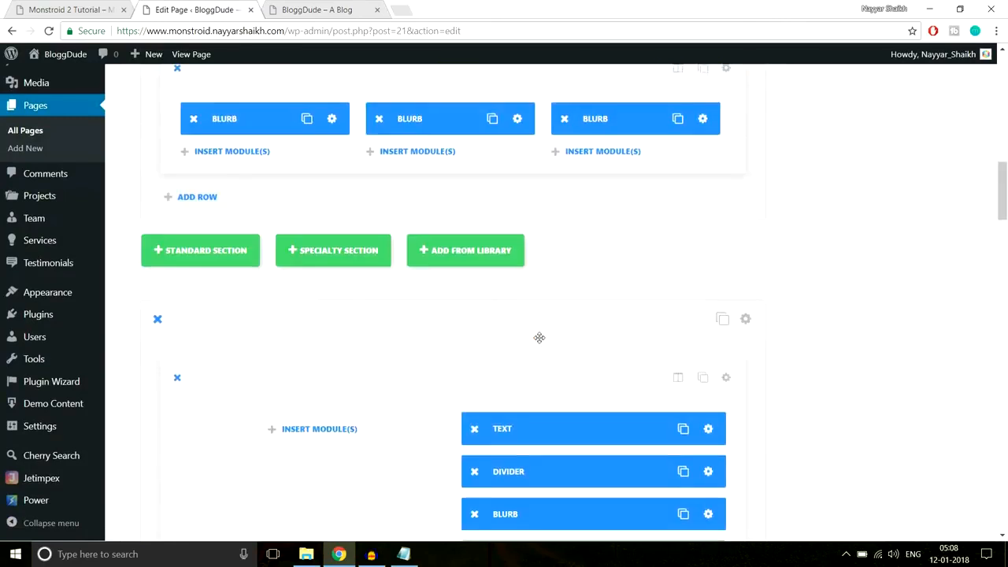
pyautogui.scroll(-10, 539, 337)
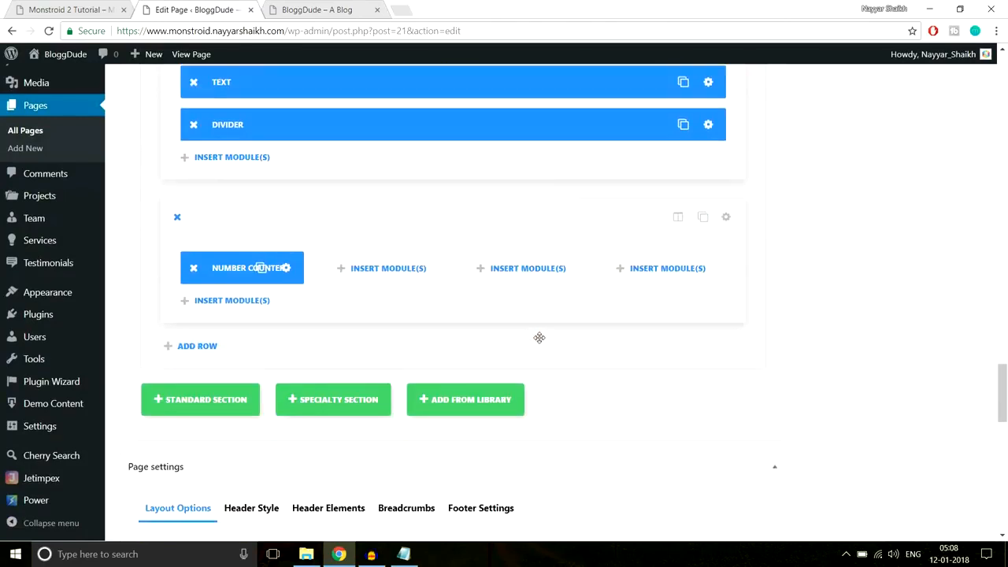
pyautogui.click(260, 220)
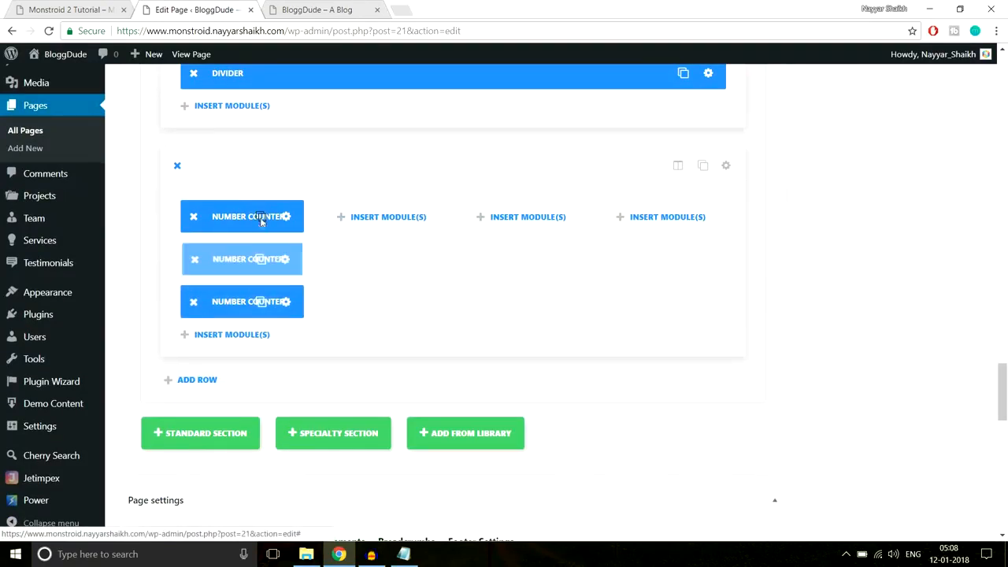
pyautogui.click(262, 221)
pyautogui.moveTo(215, 218); pyautogui.dragTo(425, 217)
pyautogui.moveTo(251, 217); pyautogui.dragTo(560, 218)
pyautogui.moveTo(638, 220); pyautogui.dragTo(675, 218)
# - Inspect the demo's briefcase icon and copy its colour #f8c013
pyautogui.click(36, 10)
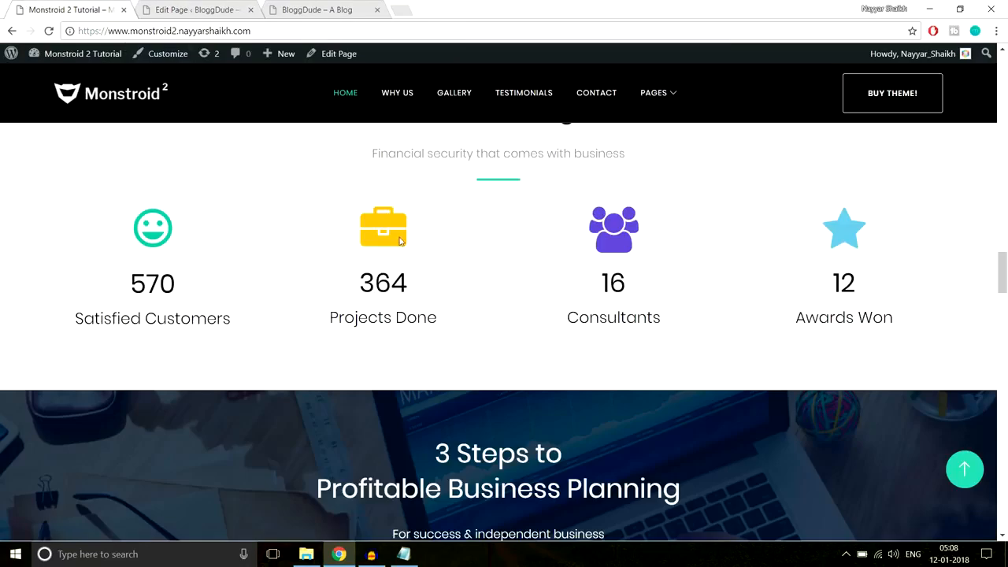
pyautogui.rightClick(396, 239)
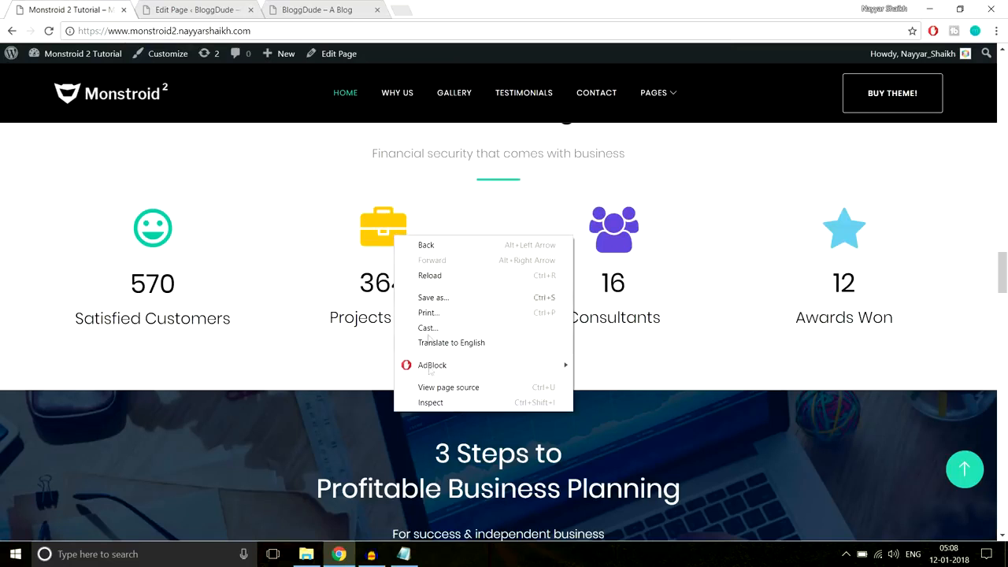
pyautogui.click(428, 406)
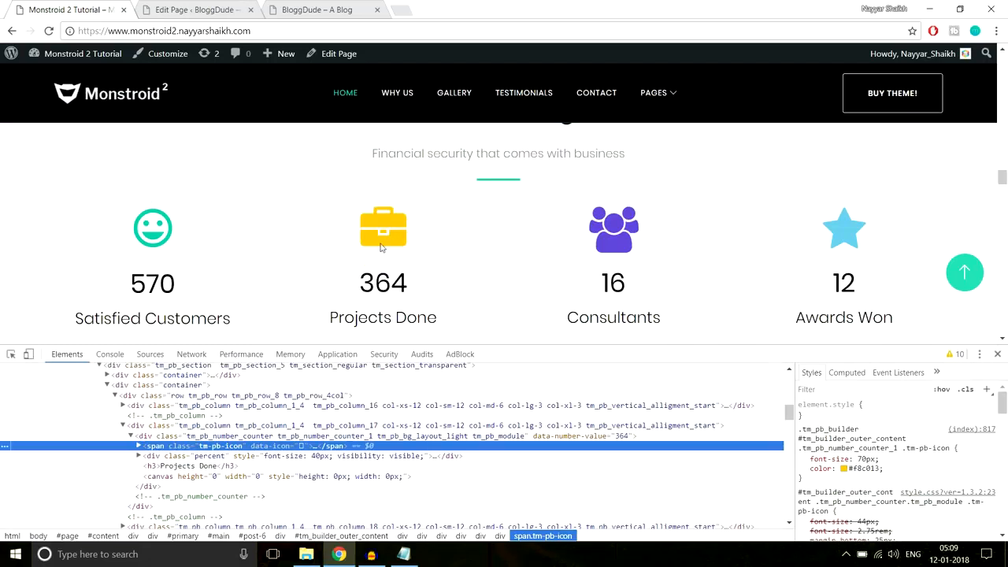
pyautogui.click(866, 468)
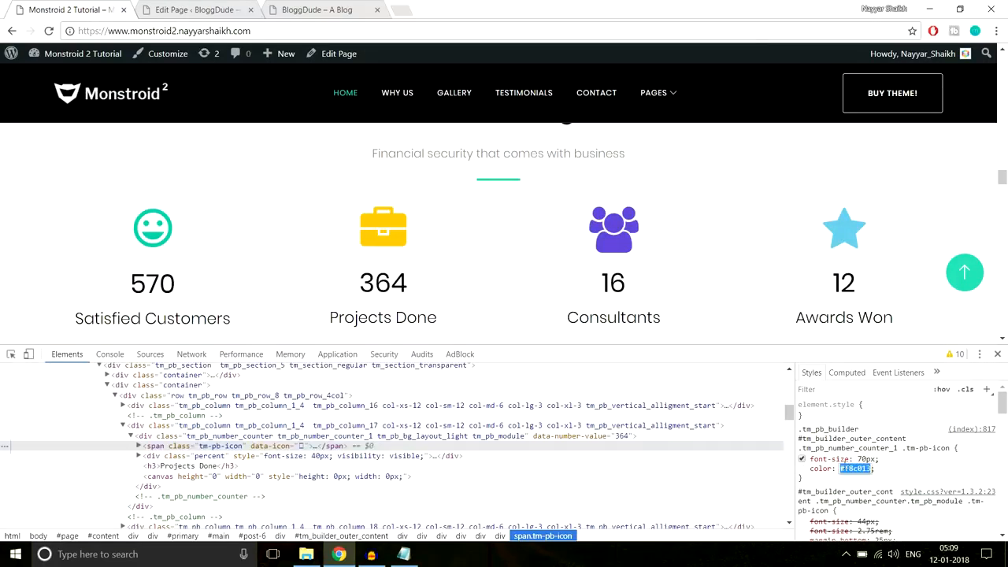
# - Give the second number counter the film icon
pyautogui.click(196, 9)
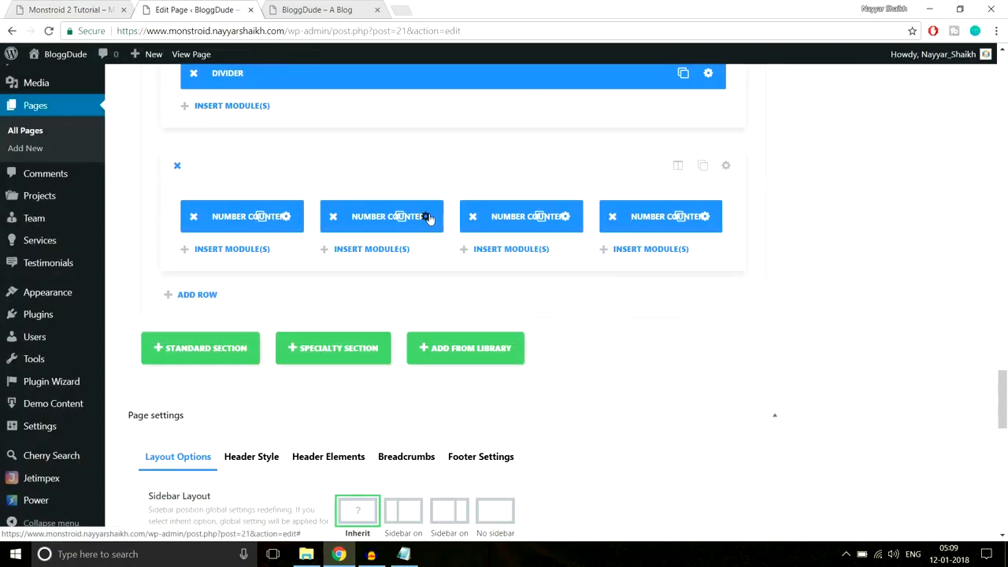
pyautogui.click(427, 218)
pyautogui.scroll(-5, 501, 309)
pyautogui.scroll(-3, 500, 309)
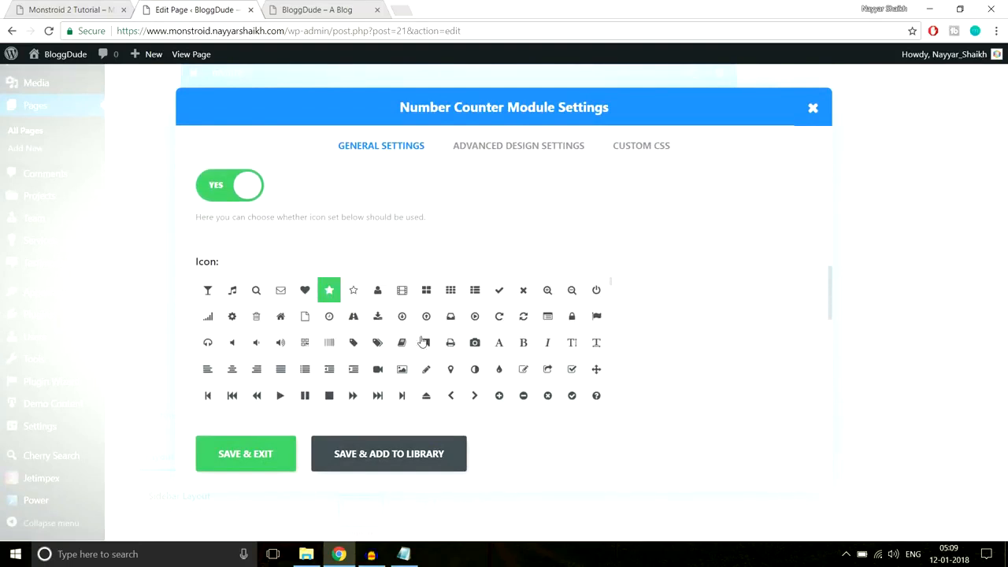
pyautogui.click(402, 291)
pyautogui.scroll(-3, 653, 295)
# - Paste #f8c013 as the second counter's icon colour and save
pyautogui.click(218, 310)
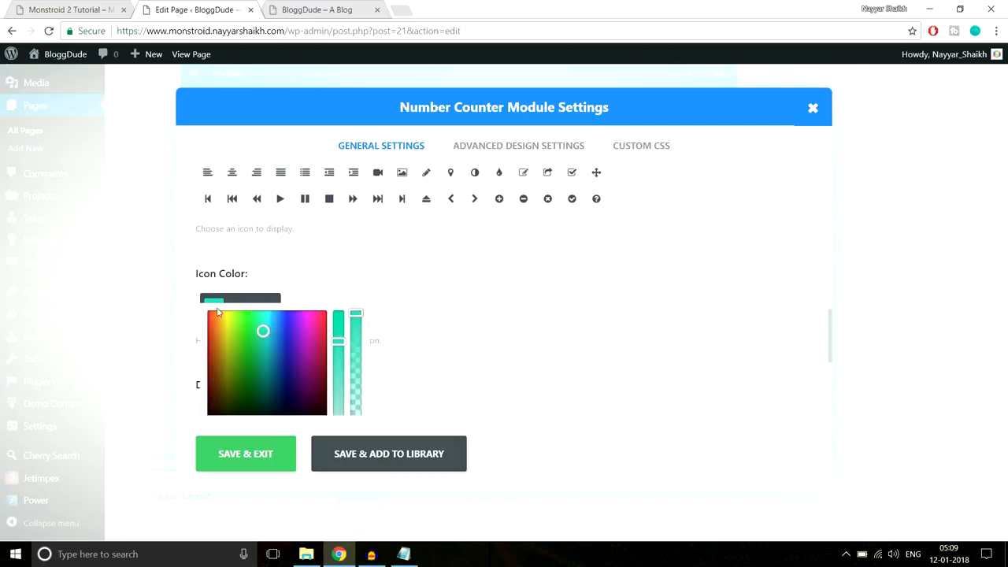
pyautogui.hotkey('ctrl', 'a')
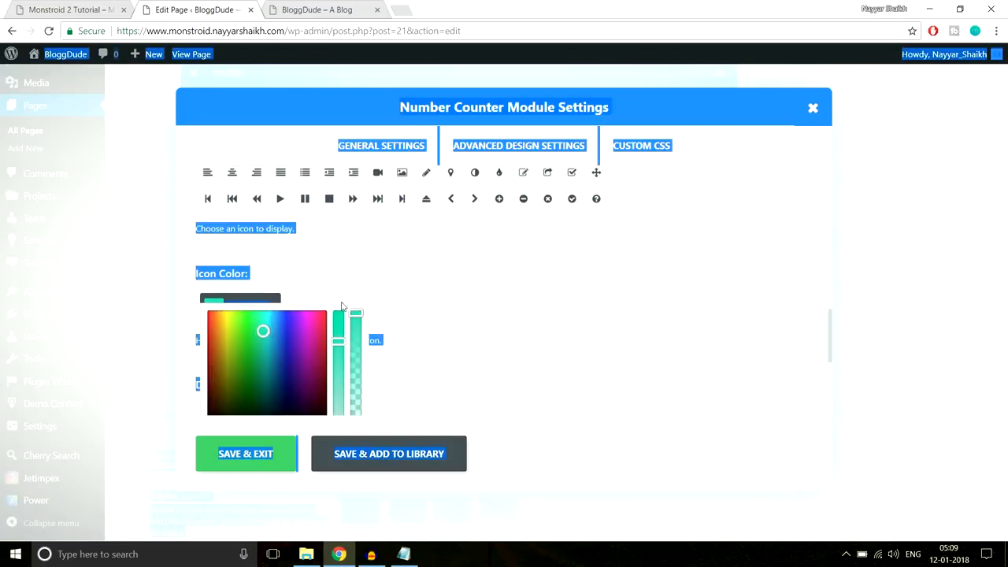
pyautogui.click(267, 301)
pyautogui.click(425, 288)
pyautogui.click(316, 309)
pyautogui.hotkey('ctrl', 'v')
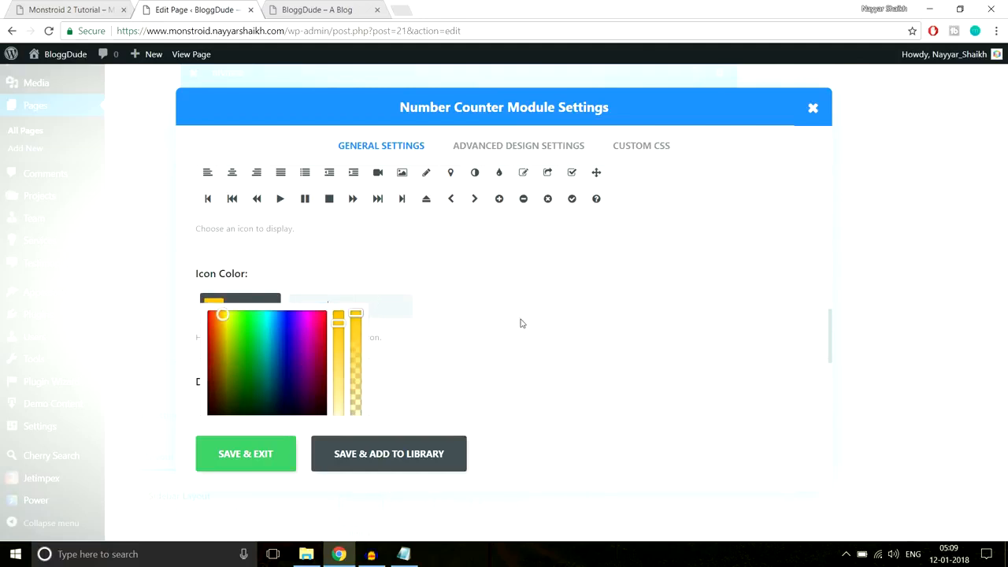
pyautogui.scroll(-2, 519, 325)
pyautogui.click(243, 460)
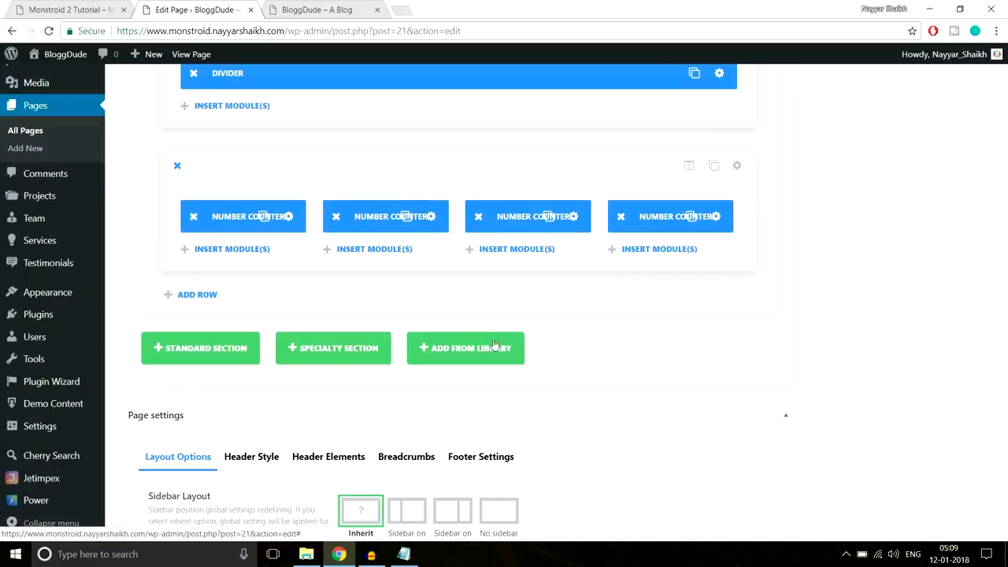
pyautogui.click(564, 223)
# - Inspect the demo's Consultants icon and copy its colour #684bd1
pyautogui.click(110, 10)
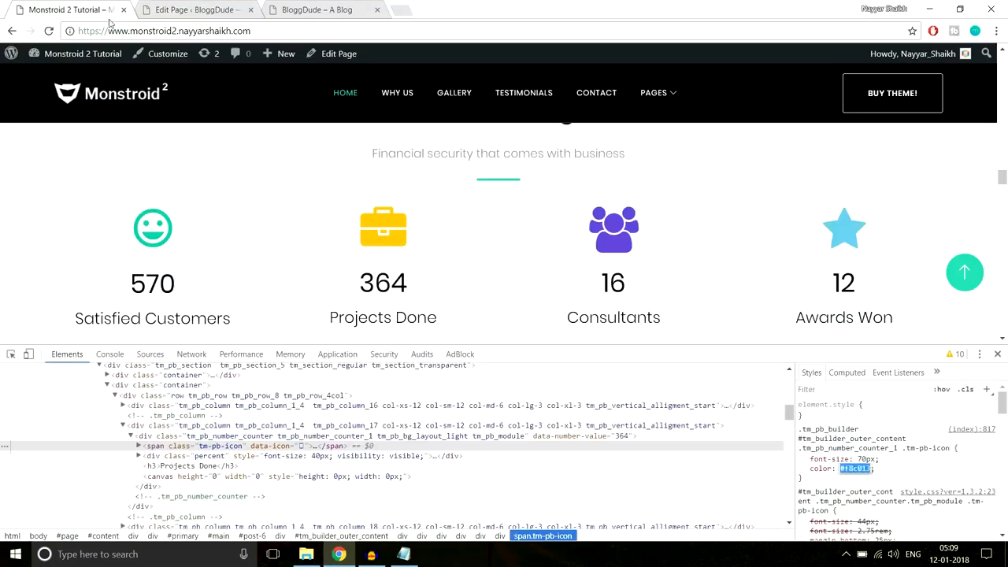
pyautogui.rightClick(617, 248)
pyautogui.click(676, 410)
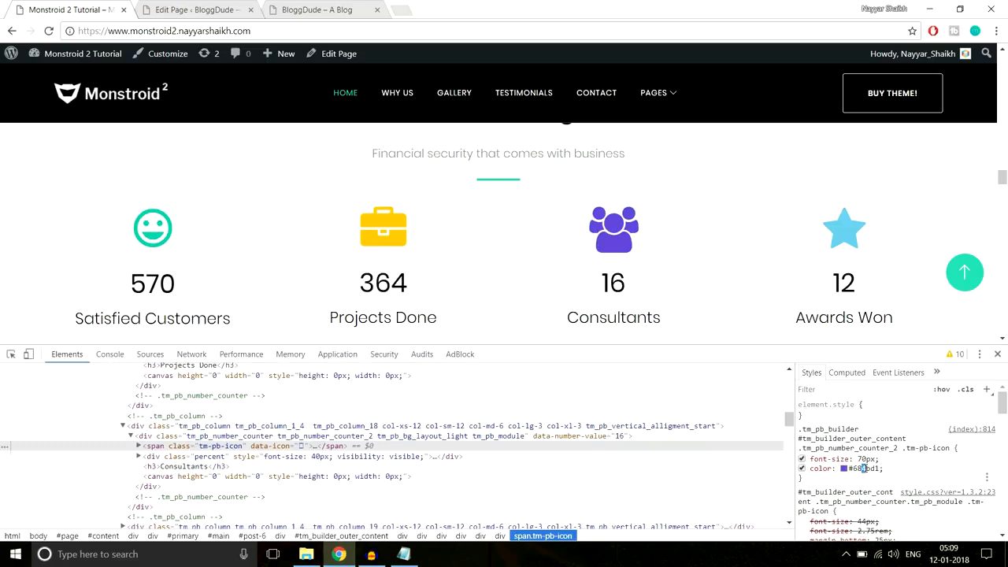
pyautogui.click(863, 468)
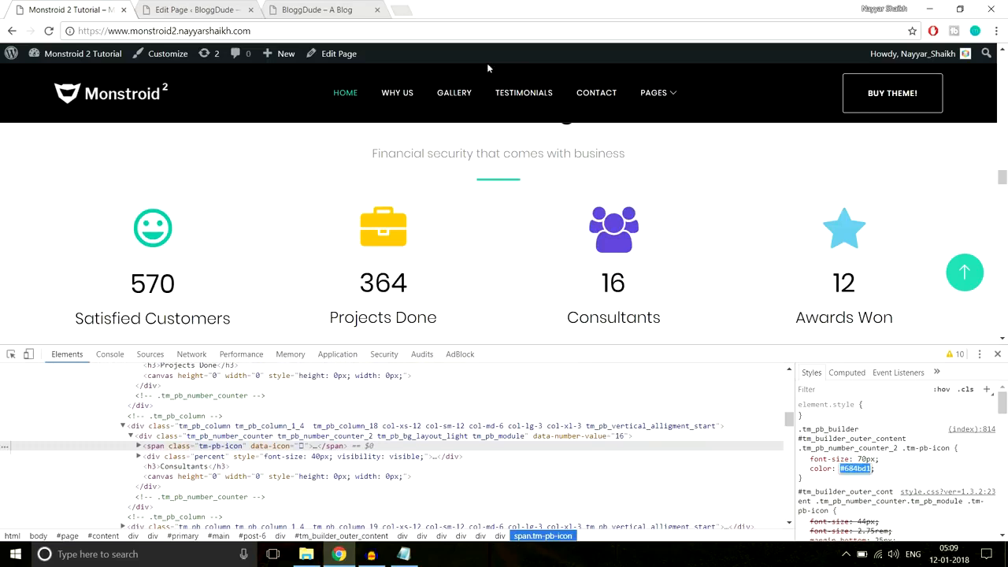
# - Give the third counter the book icon with icon colour #684bd1 and save
pyautogui.click(228, 10)
pyautogui.scroll(-8, 478, 275)
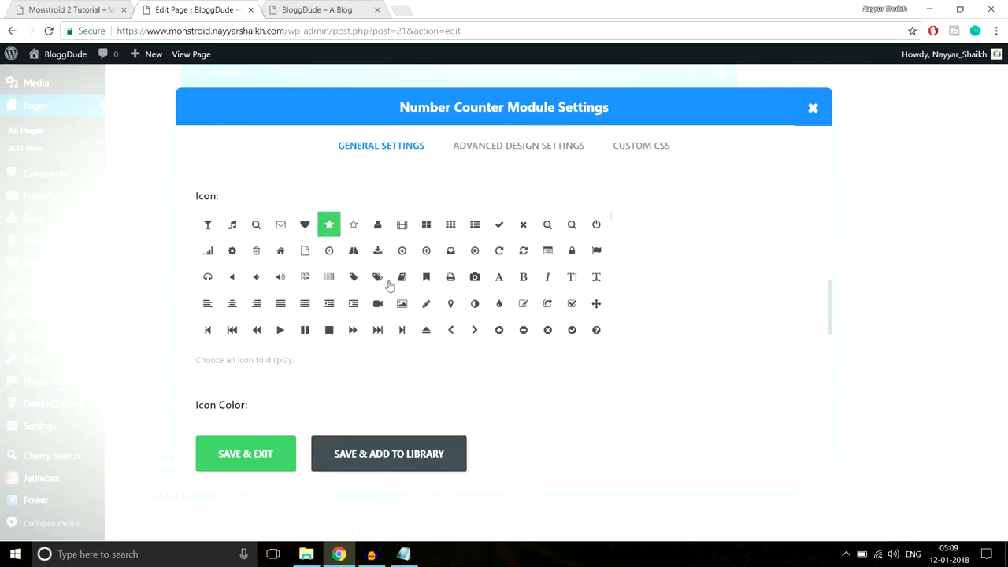
pyautogui.click(379, 276)
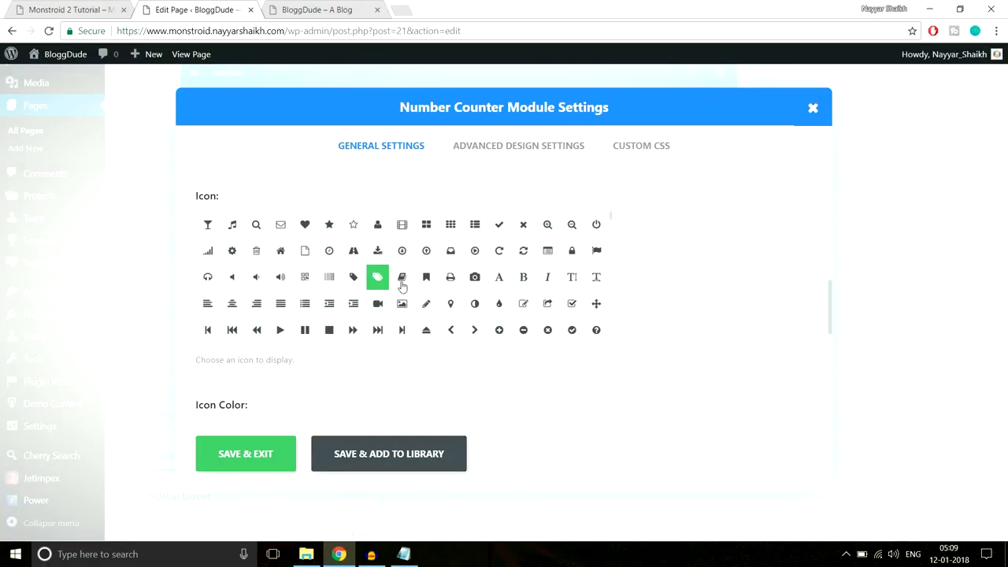
pyautogui.click(402, 279)
pyautogui.scroll(-3, 737, 255)
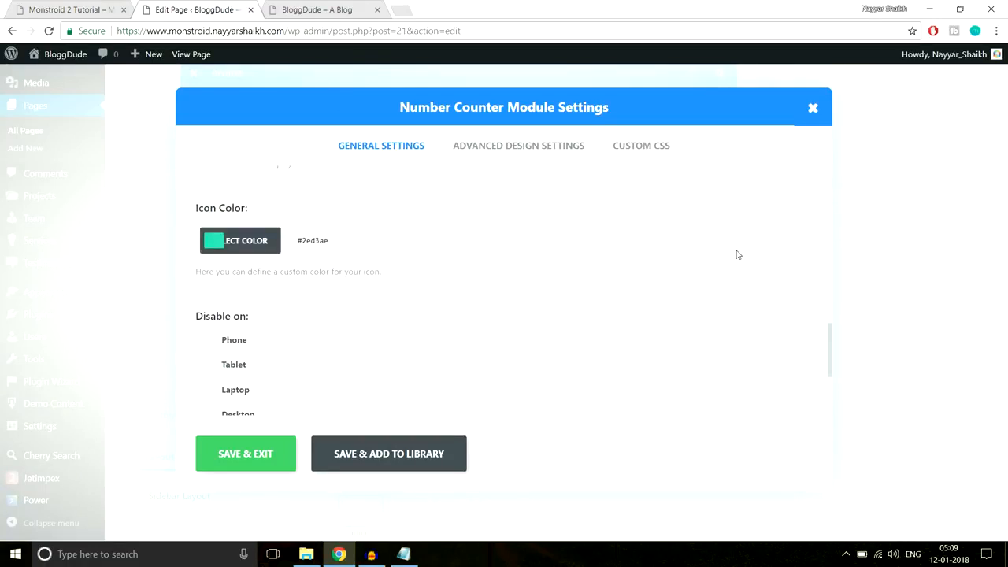
pyautogui.click(334, 245)
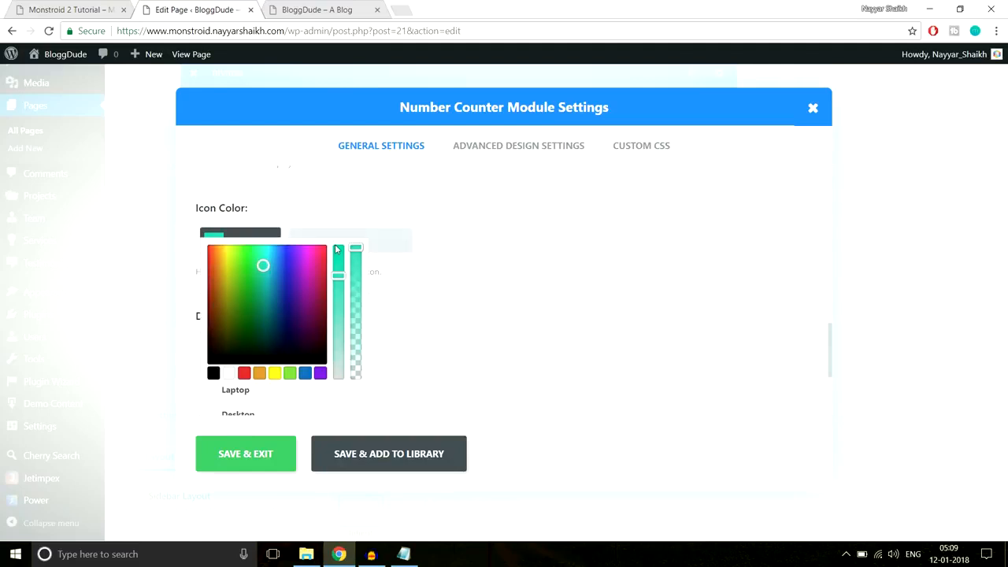
pyautogui.hotkey('ctrl', 'v')
pyautogui.scroll(-1, 497, 254)
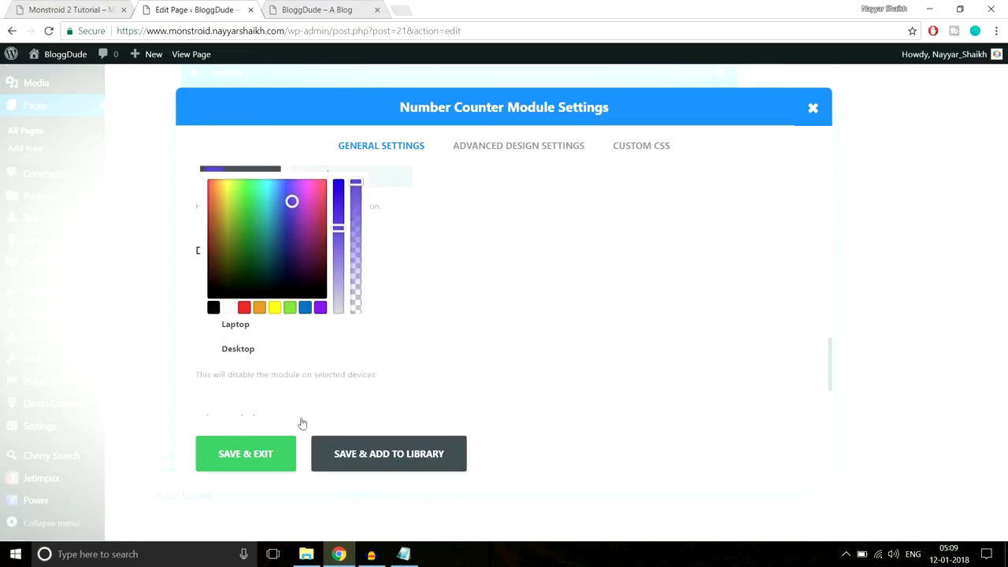
pyautogui.click(260, 455)
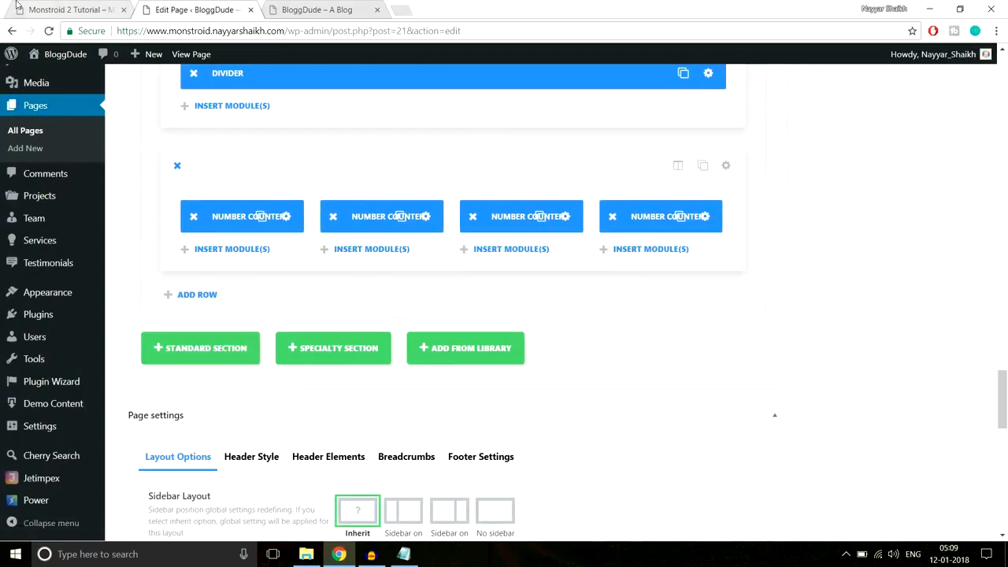
# - Inspect the demo's Awards Won star icon to read its colour #6bc4e3
pyautogui.click(53, 8)
pyautogui.rightClick(840, 219)
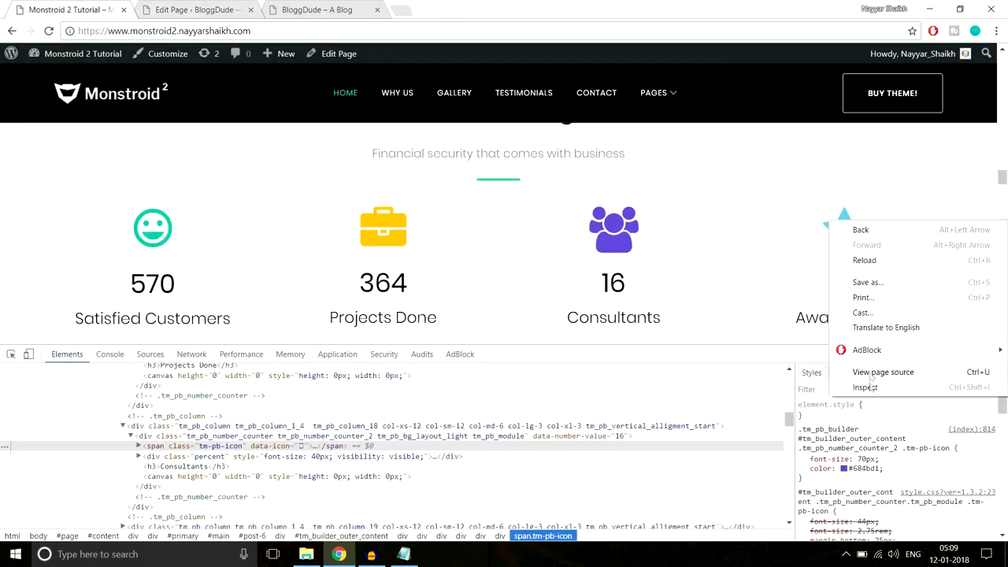
pyautogui.click(864, 387)
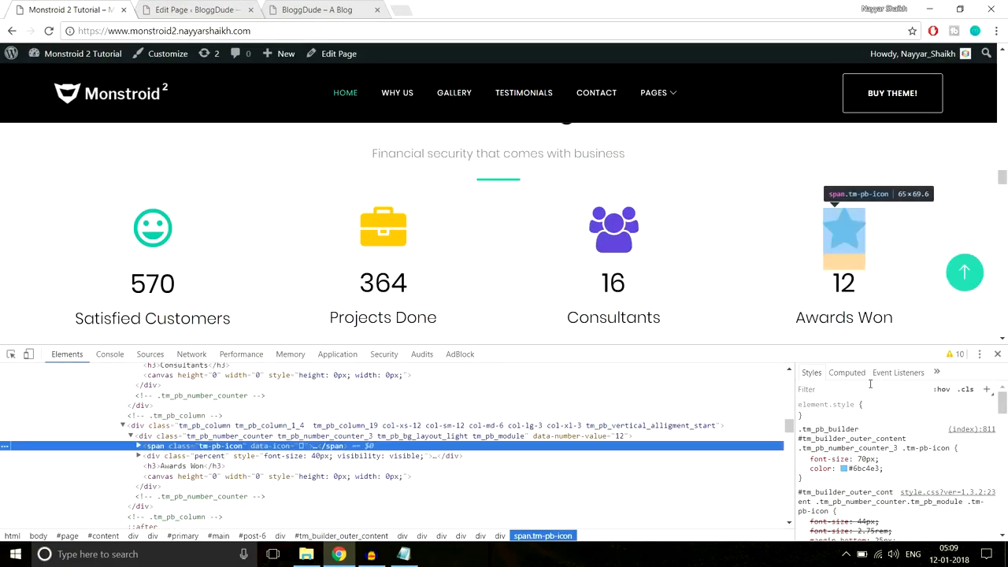
pyautogui.click(873, 472)
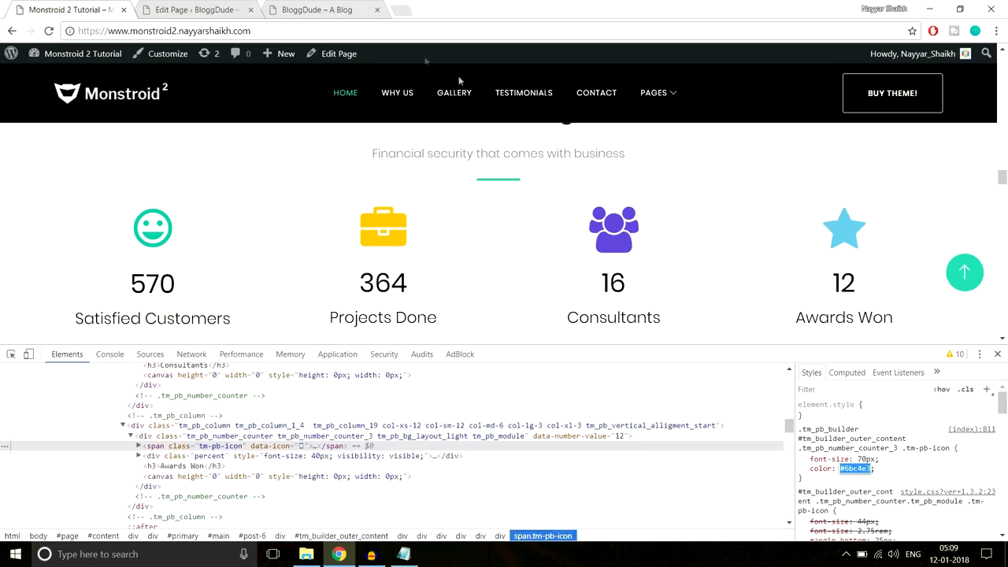
# - Give the fourth number counter the flag icon
pyautogui.click(183, 7)
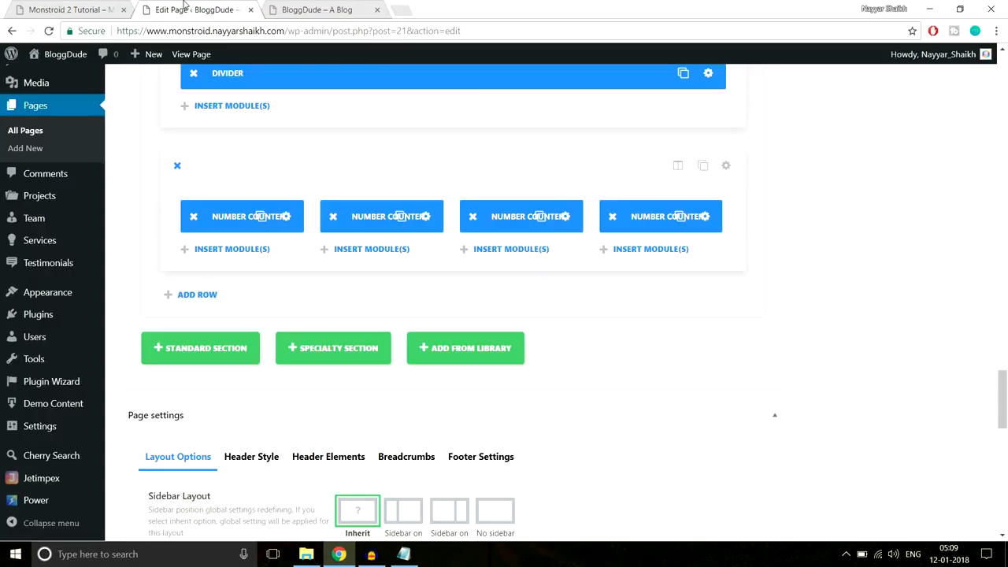
pyautogui.click(706, 216)
pyautogui.scroll(-10, 495, 315)
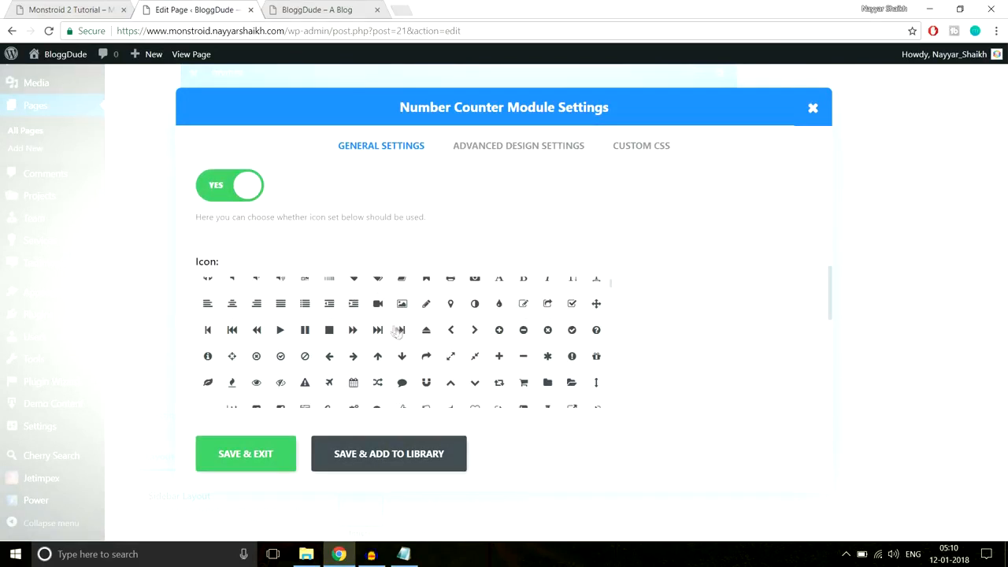
pyautogui.scroll(2, 576, 364)
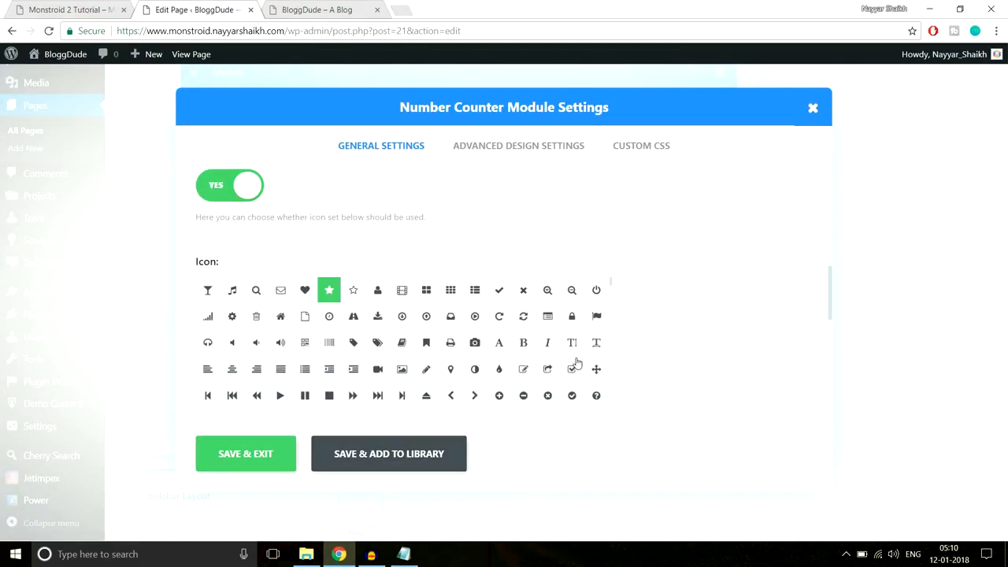
pyautogui.click(597, 317)
pyautogui.scroll(-3, 719, 310)
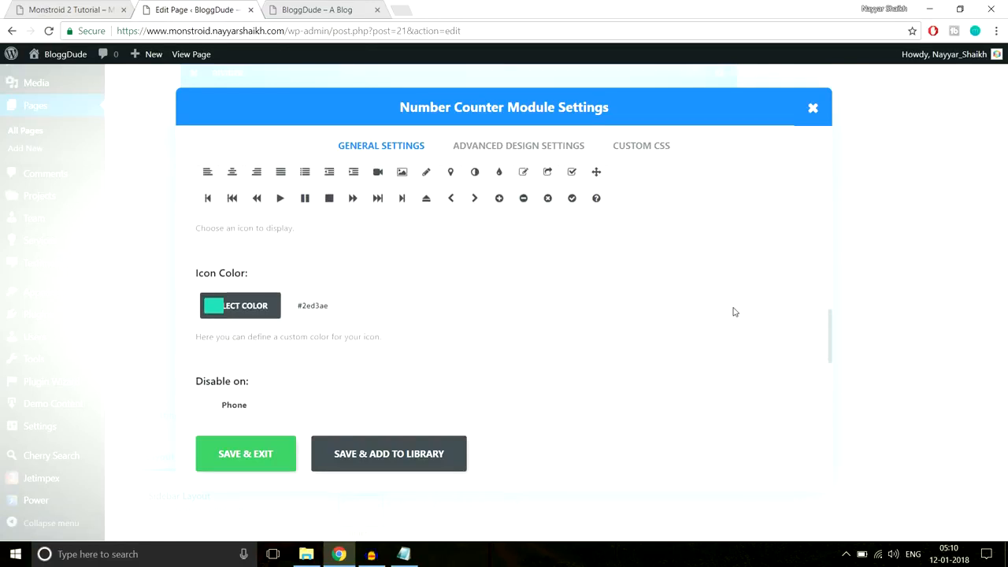
pyautogui.scroll(1, 341, 268)
# - Set the fourth counter's icon colour to a light cyan-blue matching #6bc4e3 and save
pyautogui.click(340, 243)
pyautogui.moveTo(344, 249); pyautogui.dragTo(338, 307)
pyautogui.scroll(-1, 576, 282)
pyautogui.click(68, 8)
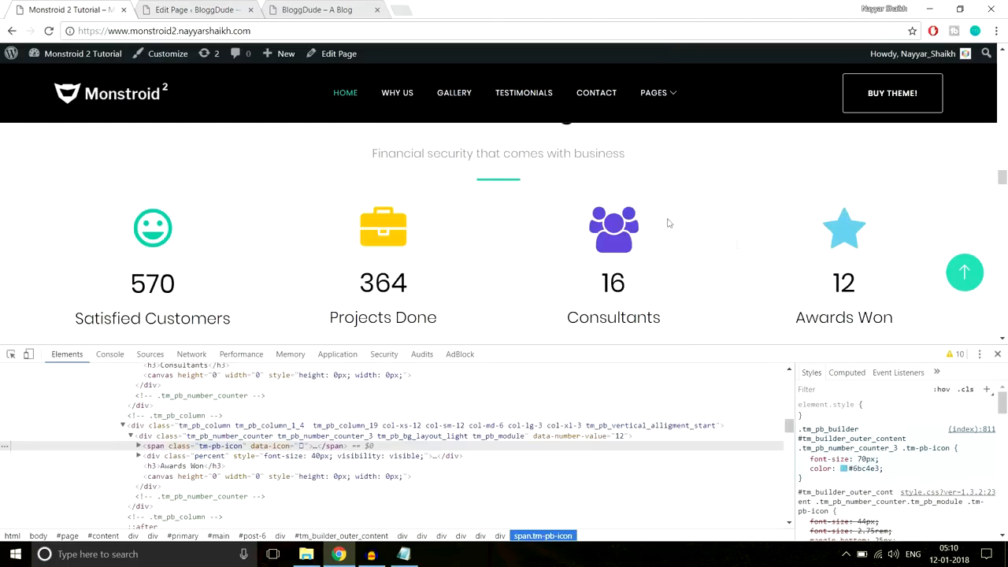
pyautogui.click(226, 8)
pyautogui.click(305, 310)
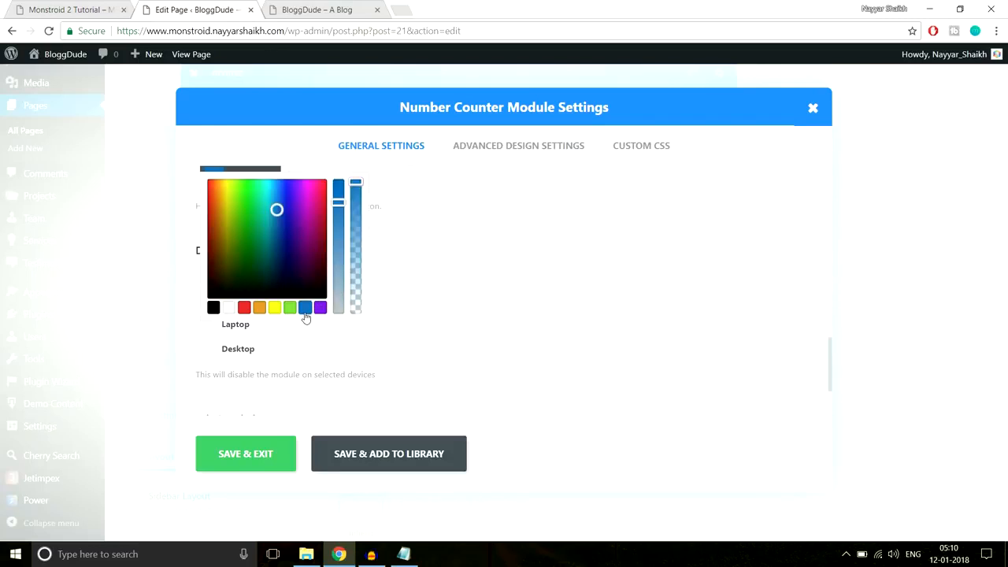
pyautogui.moveTo(276, 210)
pyautogui.mouseDown()
pyautogui.moveTo(259, 198)
pyautogui.moveTo(286, 207)
pyautogui.moveTo(271, 195)
pyautogui.mouseUp()
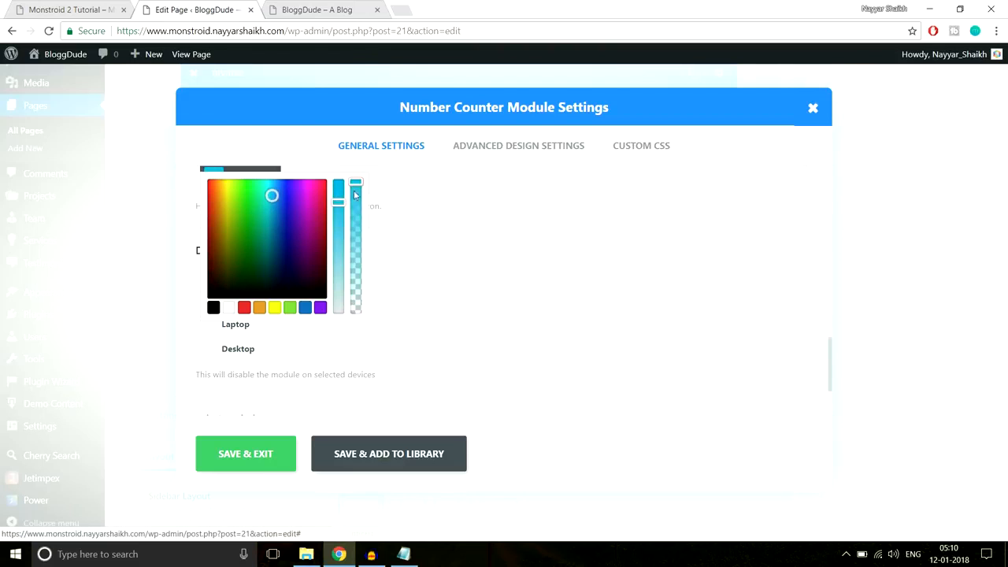
pyautogui.moveTo(356, 184); pyautogui.dragTo(359, 197)
pyautogui.click(73, 11)
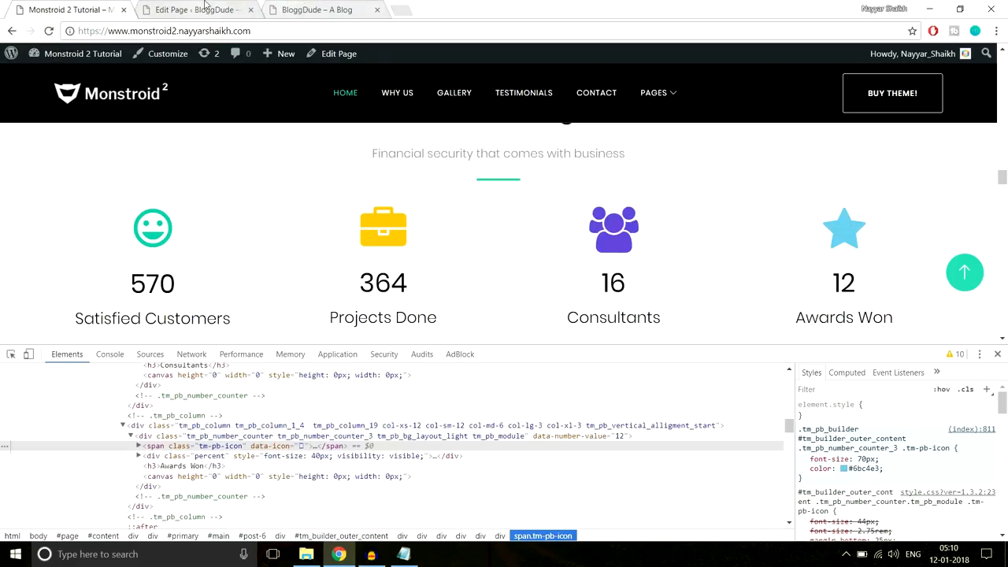
pyautogui.click(323, 9)
pyautogui.click(201, 10)
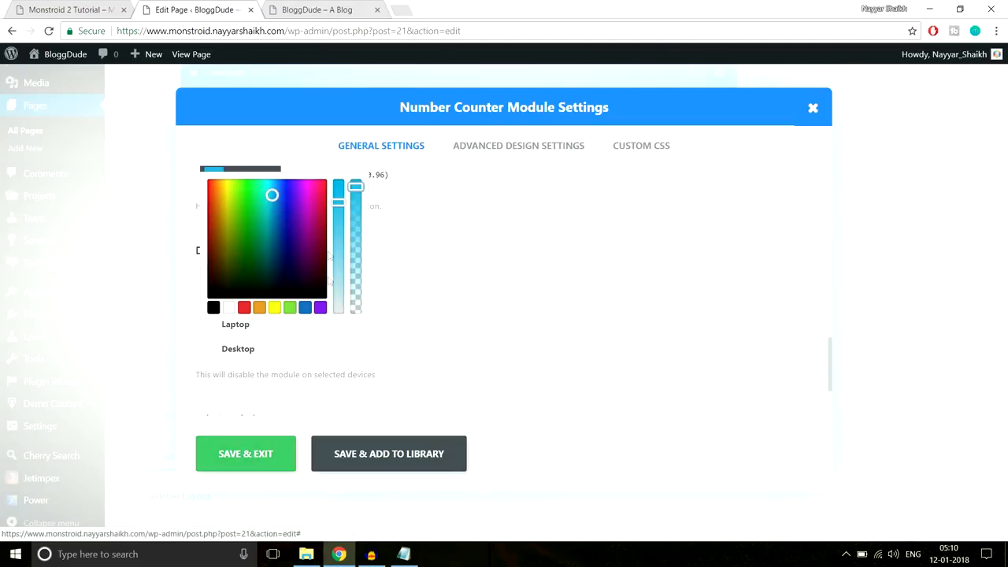
pyautogui.click(267, 466)
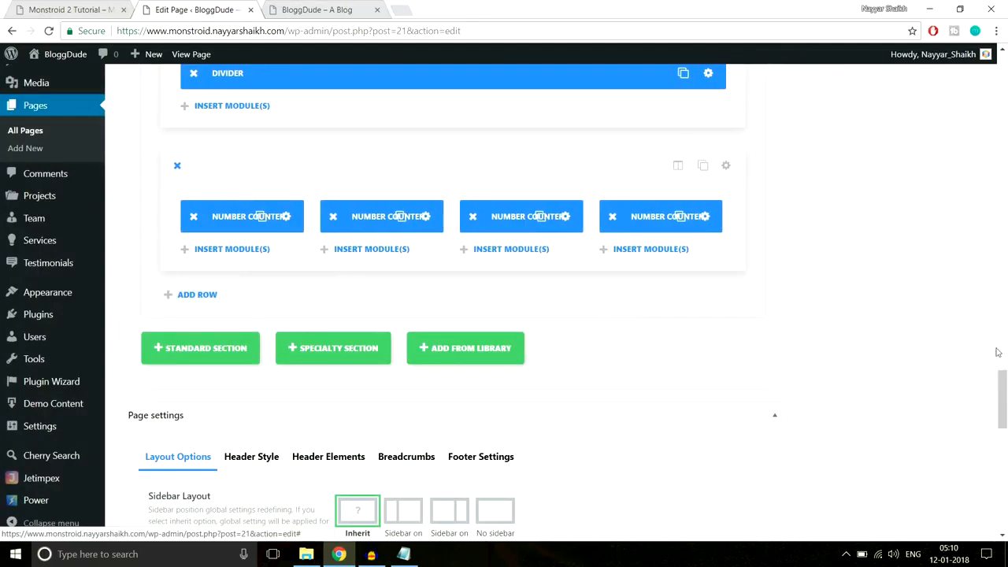
# - Update the Homepage and reload the live BloggDude site to view the four counters
pyautogui.scroll(2, 1006, 300)
pyautogui.scroll(5, 1006, 300)
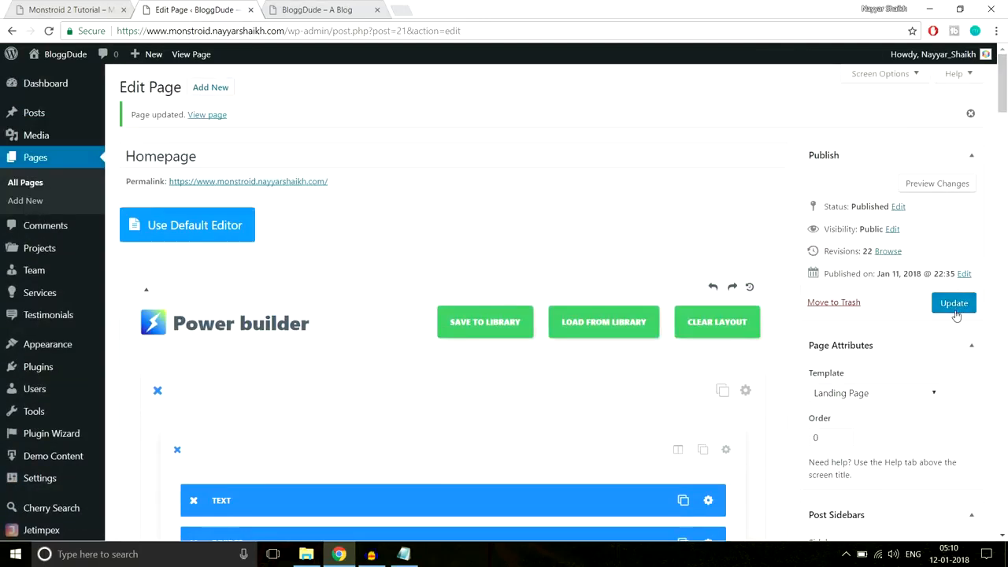
pyautogui.click(953, 303)
pyautogui.click(322, 9)
pyautogui.click(339, 34)
pyautogui.press('Return')
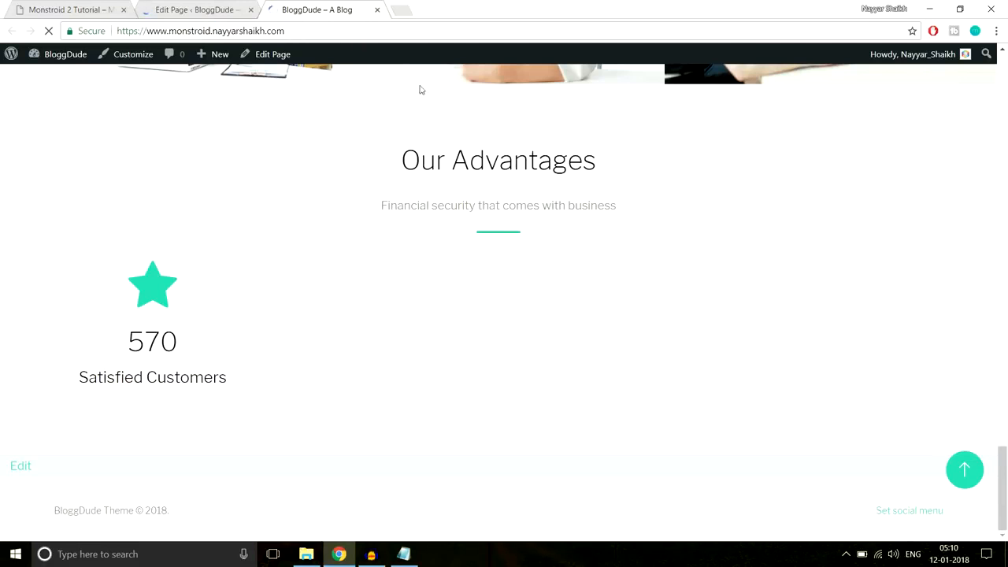
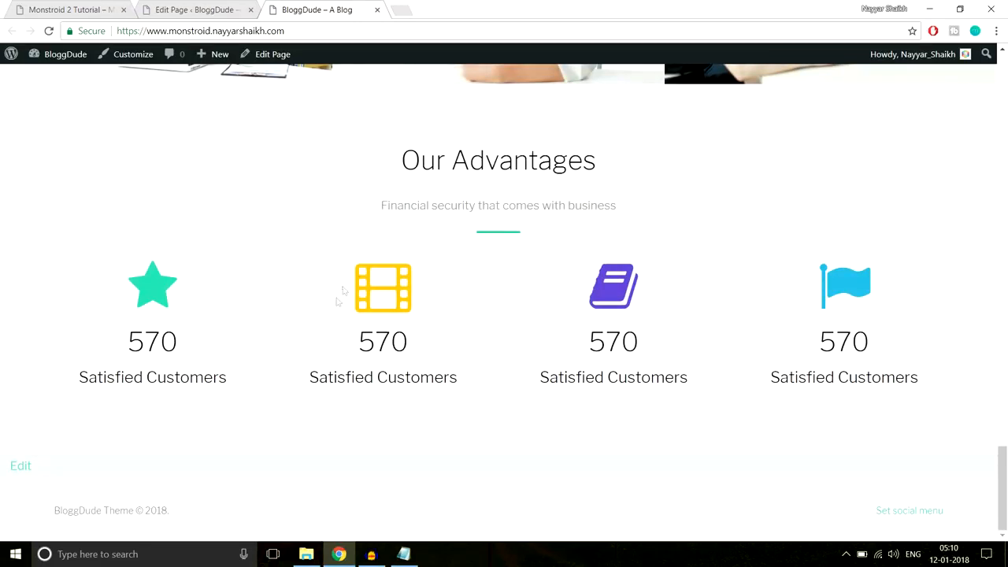
# - Compare the four 570 Satisfied Customers counters with the Monstroid 2 demo, then return to the demo
pyautogui.hotkey('ctrl', 'Tab')
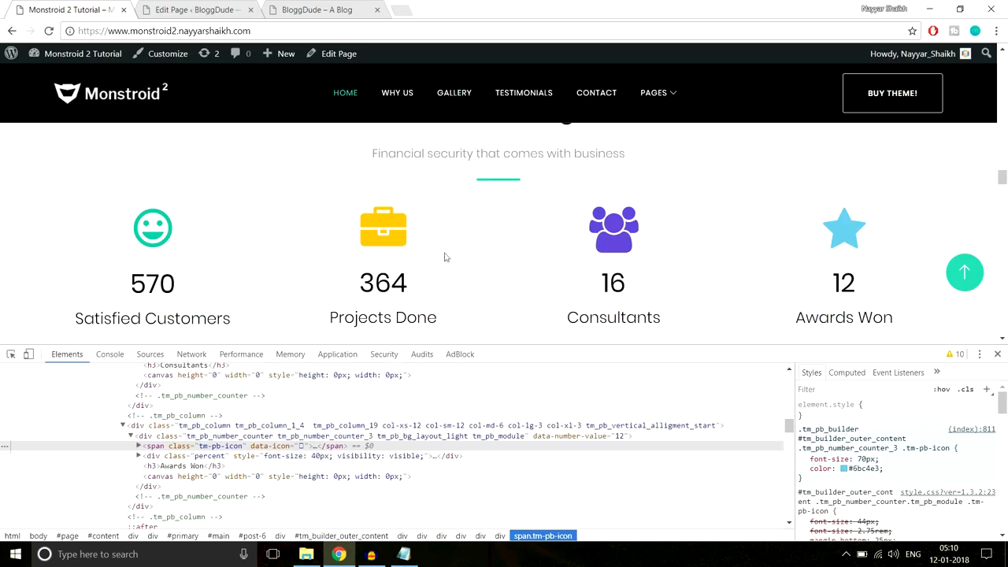
pyautogui.click(281, 6)
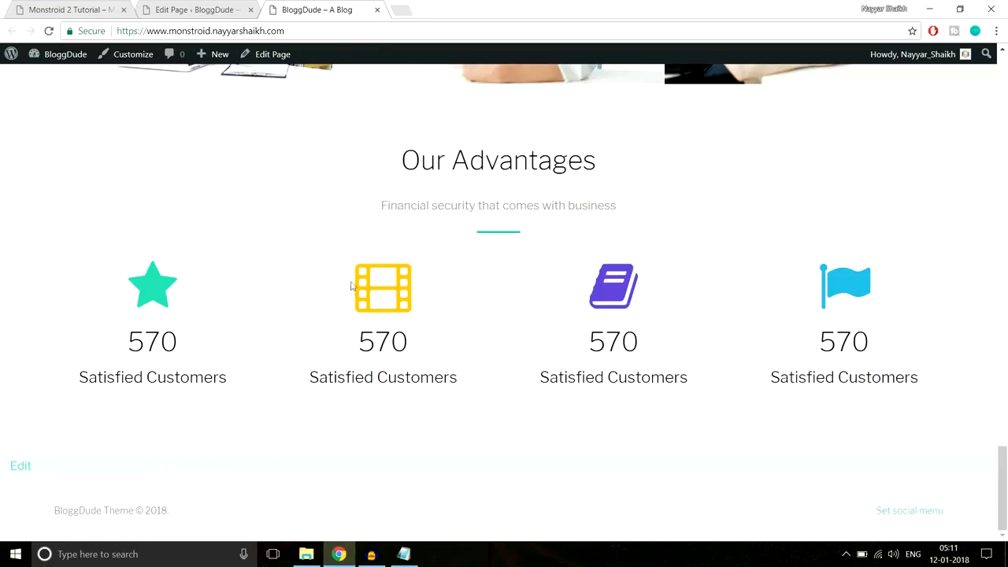
pyautogui.moveTo(355, 340)
pyautogui.mouseDown()
pyautogui.moveTo(458, 377)
pyautogui.moveTo(359, 341)
pyautogui.mouseUp()
pyautogui.click(367, 343)
pyautogui.click(107, 7)
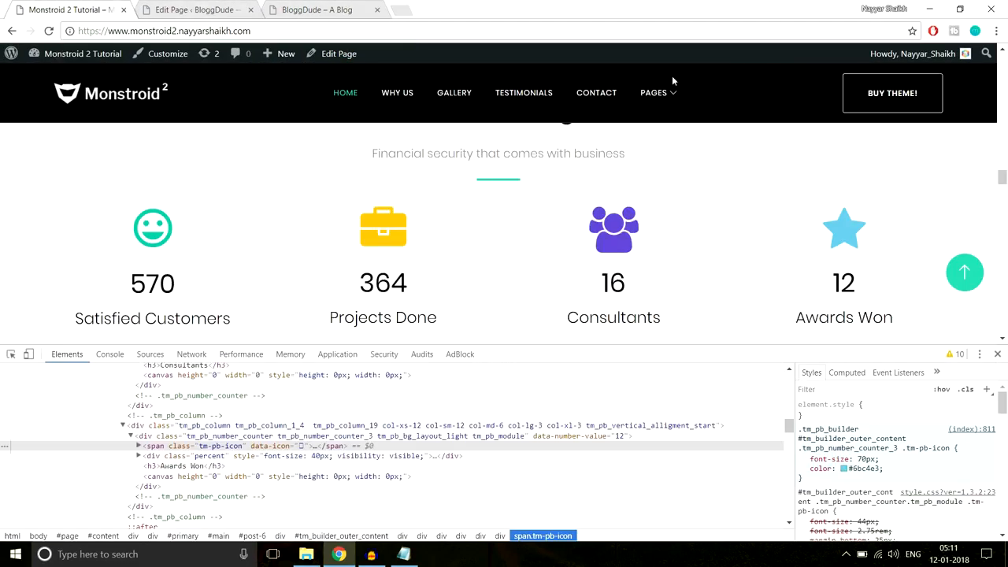
# - Close the developer tools and review the demo's 3 Steps section
pyautogui.click(995, 354)
pyautogui.scroll(-3, 985, 361)
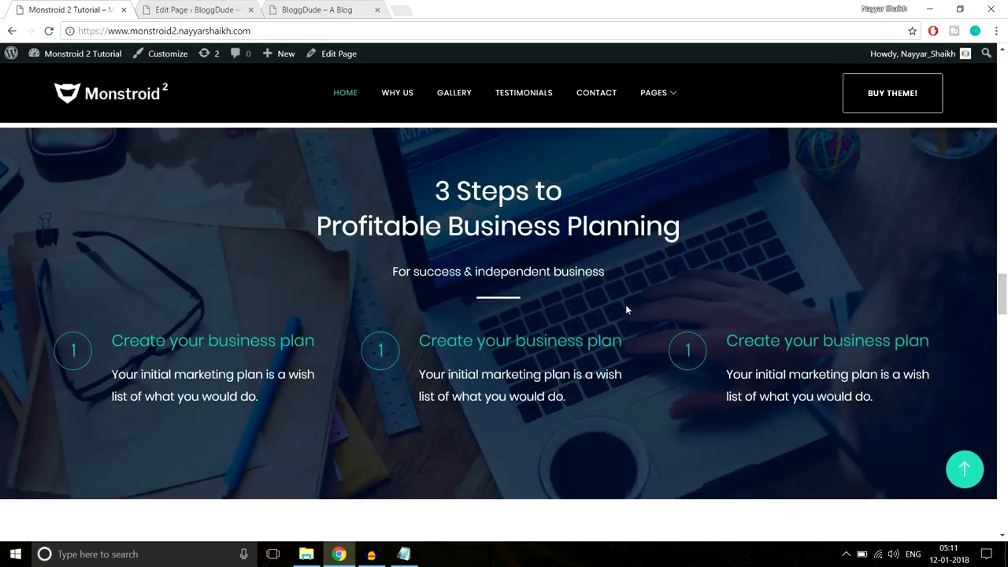
pyautogui.scroll(-5, 632, 310)
pyautogui.scroll(-10, 634, 369)
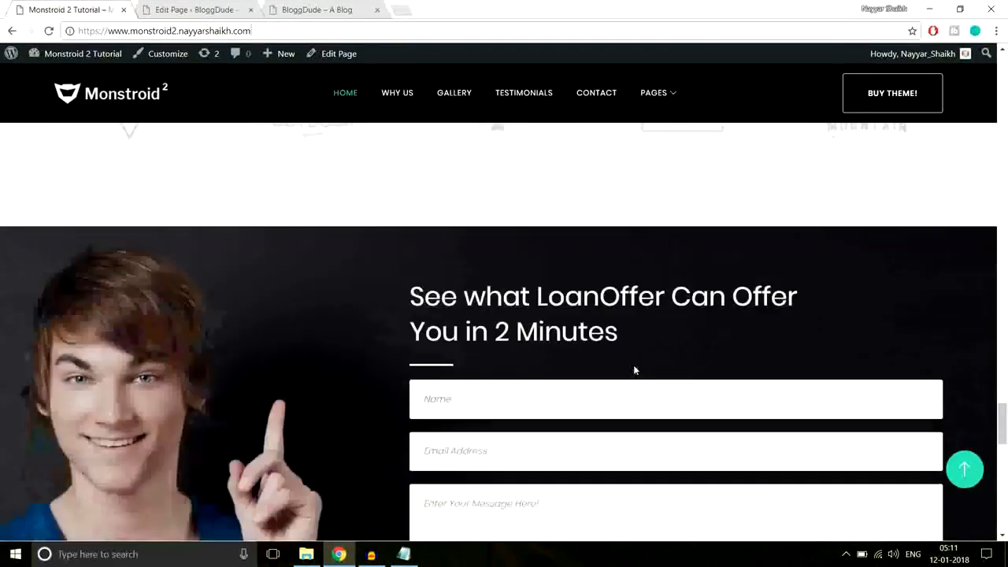
pyautogui.scroll(-10, 635, 370)
pyautogui.scroll(-4, 643, 382)
pyautogui.scroll(10, 650, 393)
pyautogui.scroll(10, 650, 393)
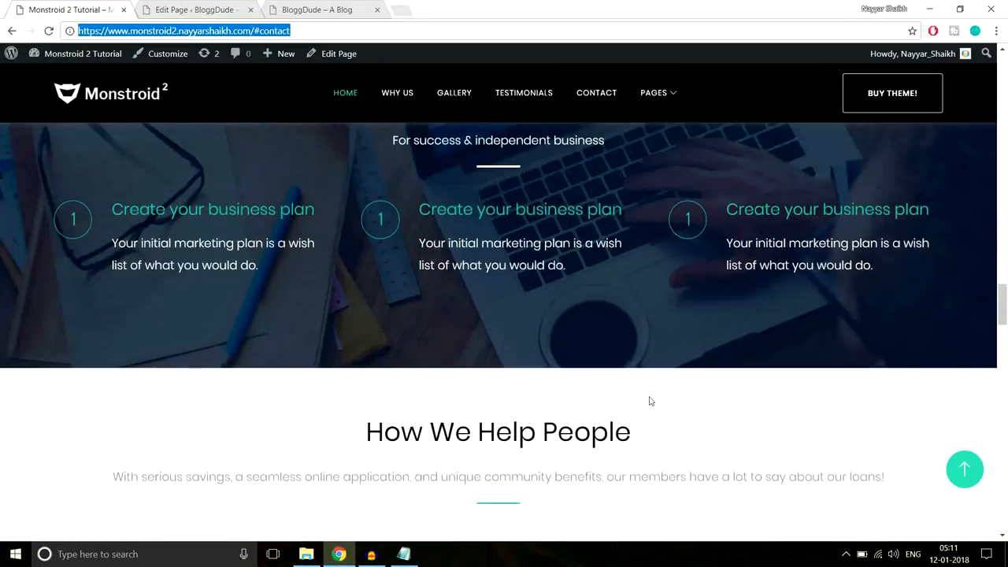
pyautogui.scroll(4, 650, 400)
pyautogui.scroll(2, 650, 401)
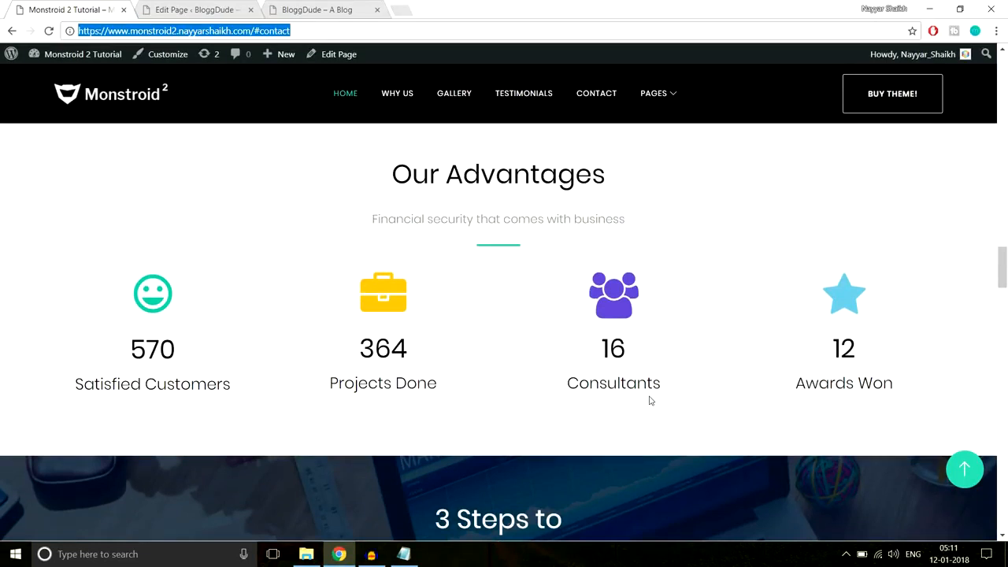
pyautogui.scroll(-5, 699, 421)
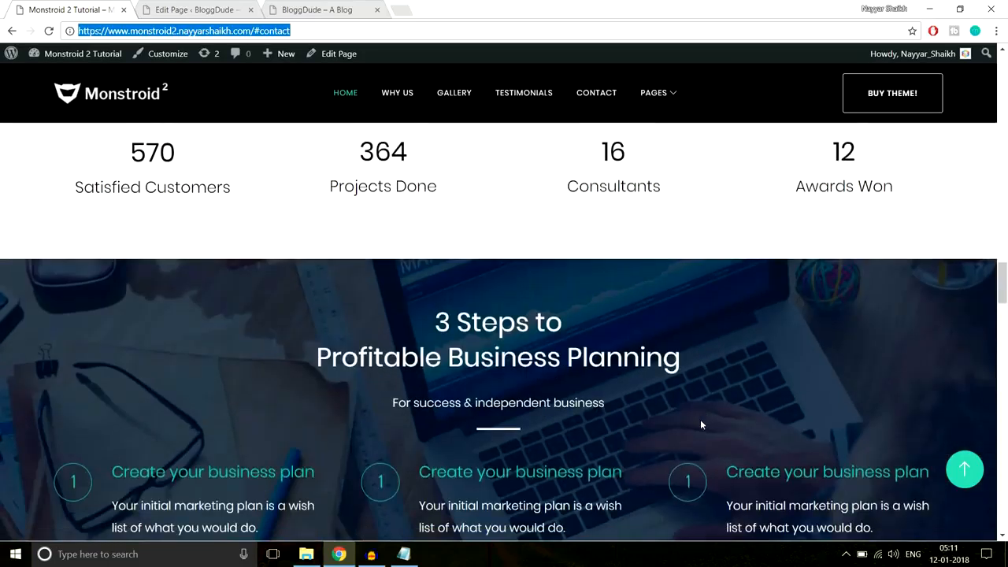
pyautogui.scroll(2, 702, 422)
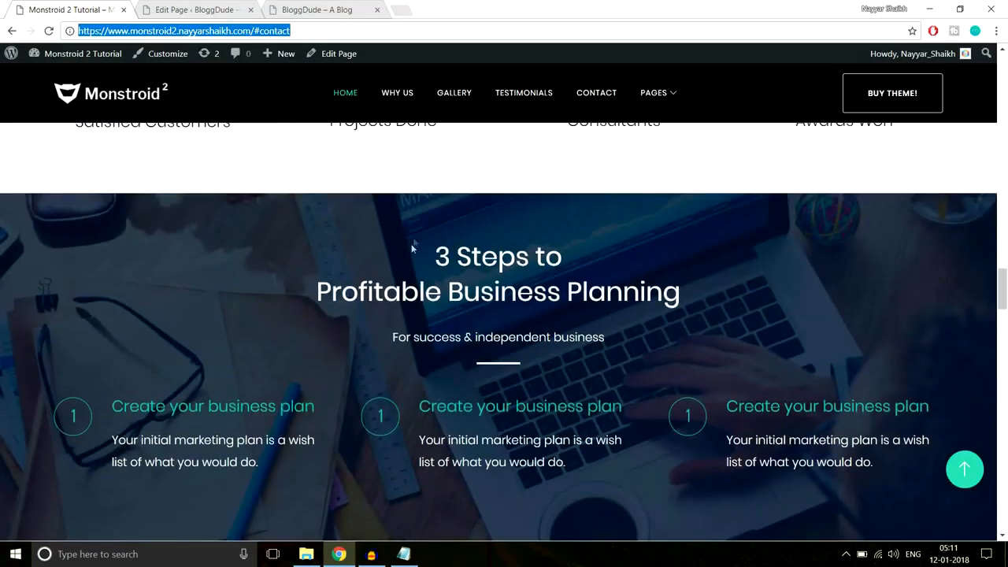
pyautogui.scroll(4, 474, 389)
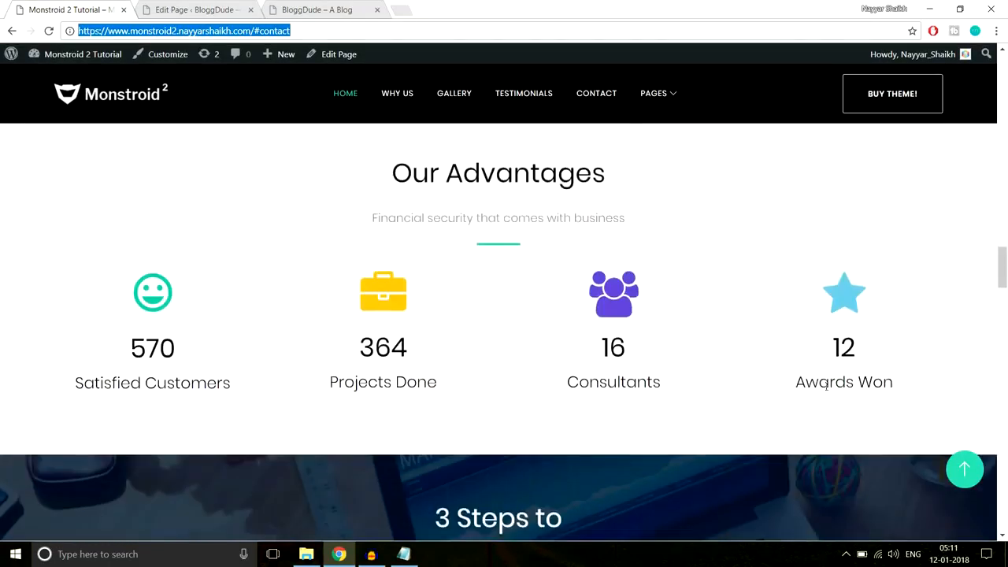
pyautogui.click(1004, 262)
pyautogui.moveTo(1004, 262); pyautogui.dragTo(1005, 231)
pyautogui.scroll(-10, 832, 280)
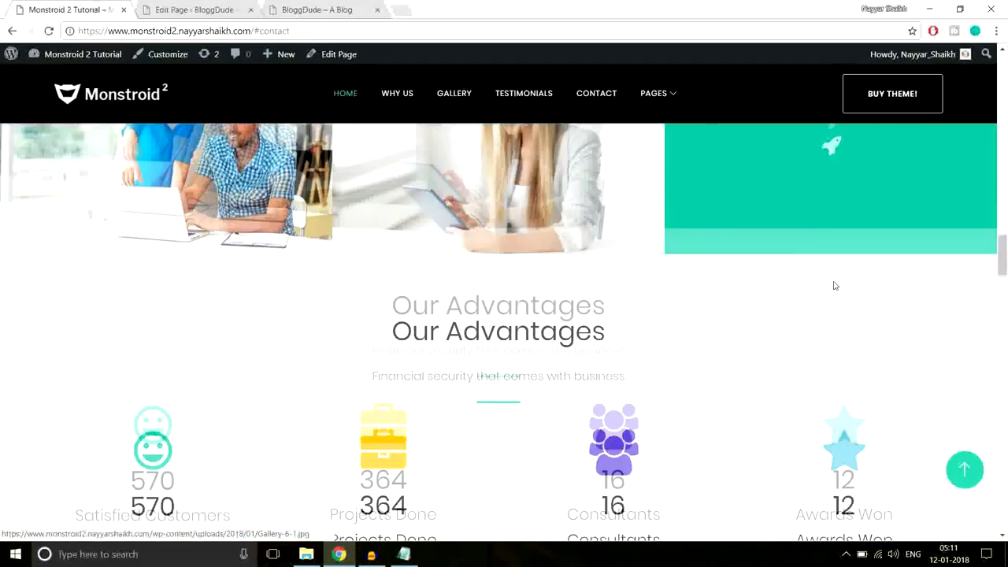
pyautogui.scroll(-1, 833, 285)
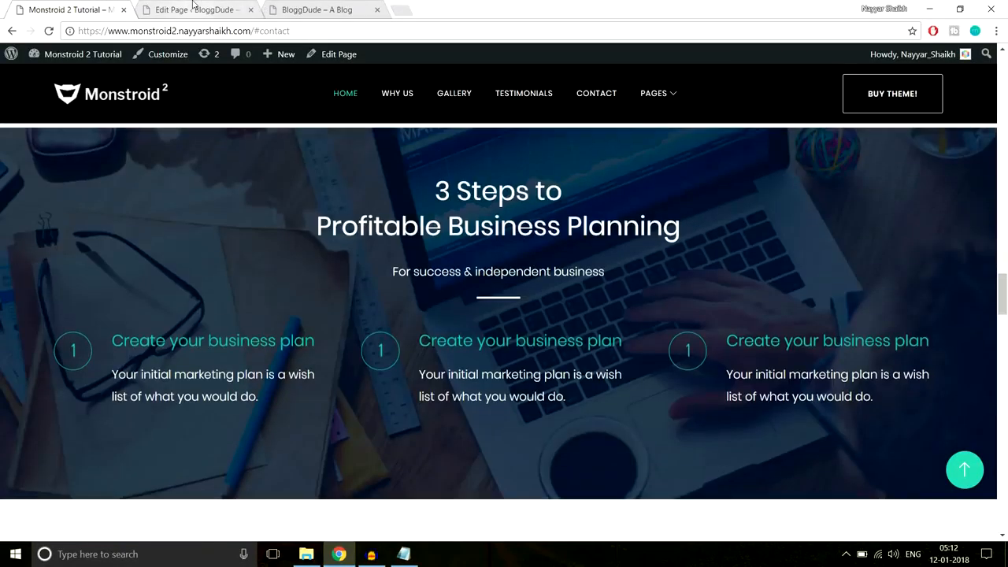
# - Start a new standard section in the BloggDude page editor
pyautogui.click(193, 6)
pyautogui.moveTo(1005, 118); pyautogui.dragTo(1002, 397)
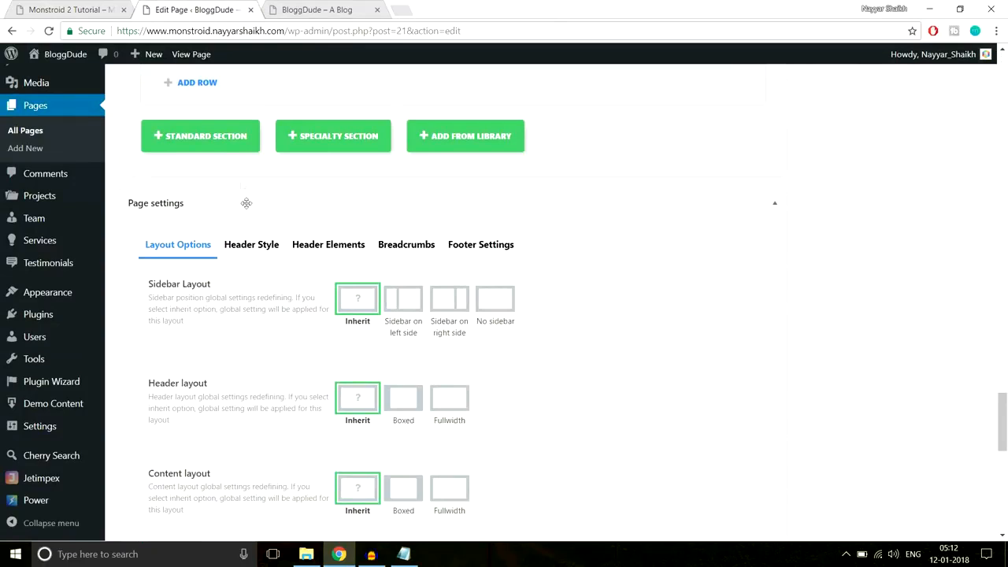
pyautogui.click(218, 140)
# - Copy the demo's 3 Steps heading and subtitle for use in the editor
pyautogui.click(108, 8)
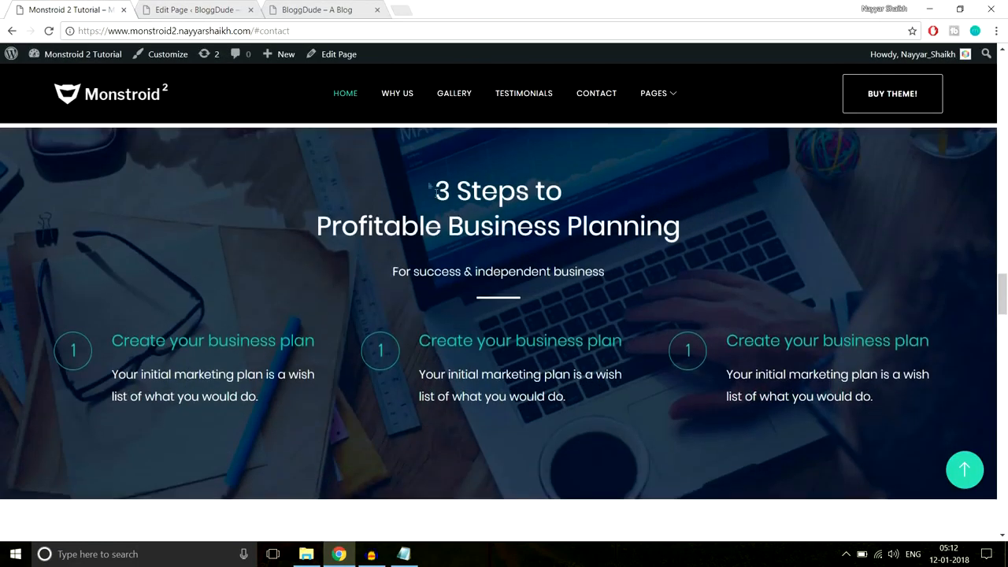
pyautogui.moveTo(431, 186); pyautogui.dragTo(672, 252)
pyautogui.hotkey('ctrl', 'c')
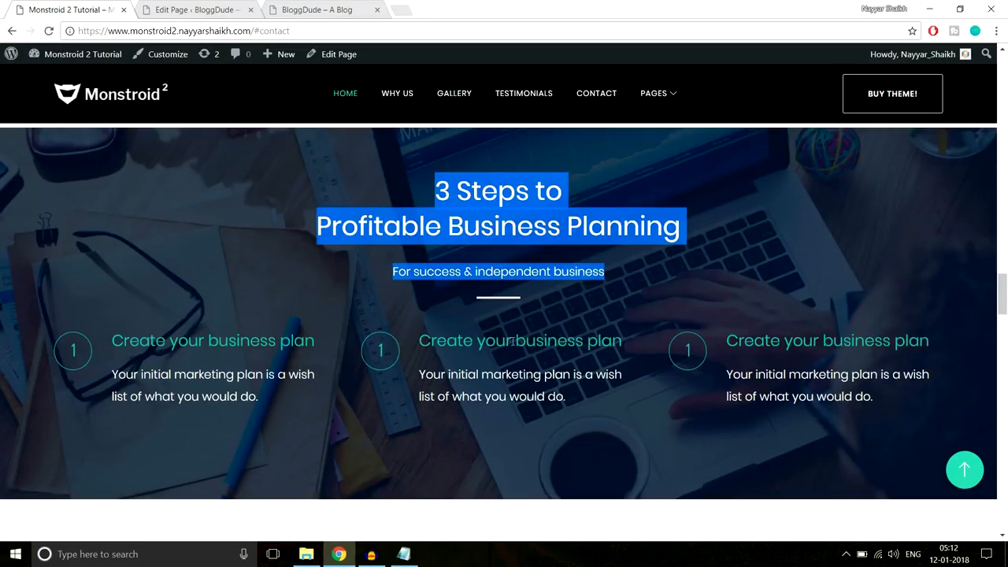
pyautogui.click(196, 9)
# - Add a centred Text module in a 1/1 column with the pasted heading as Heading 3 and subtitle paragraph
pyautogui.click(308, 227)
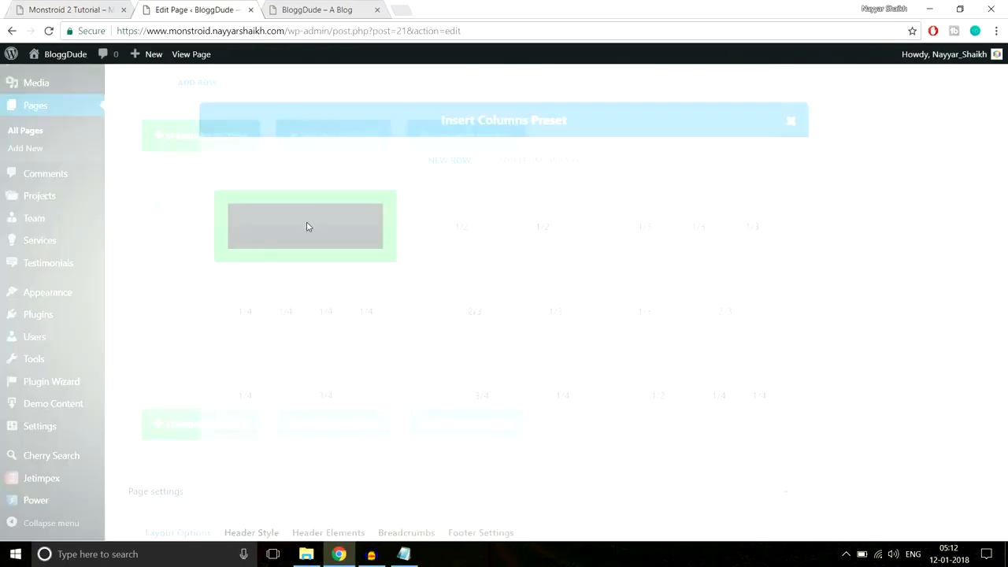
pyautogui.click(461, 251)
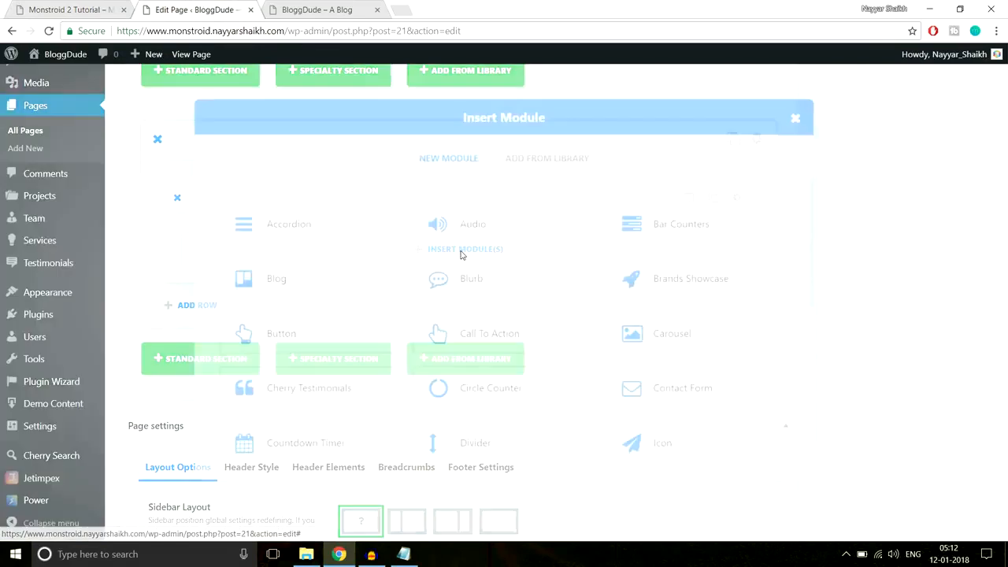
pyautogui.scroll(-5, 679, 398)
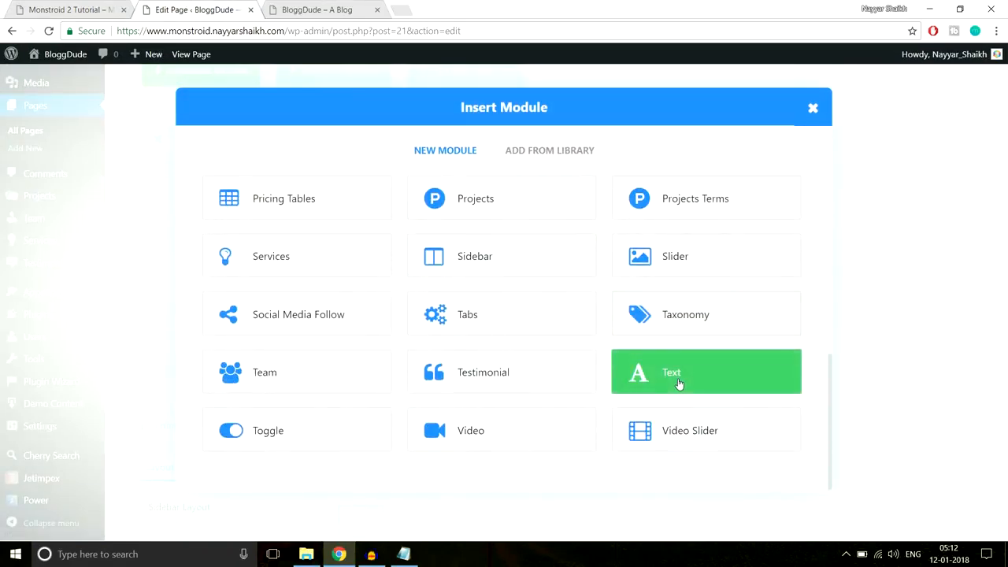
pyautogui.click(679, 381)
pyautogui.click(318, 232)
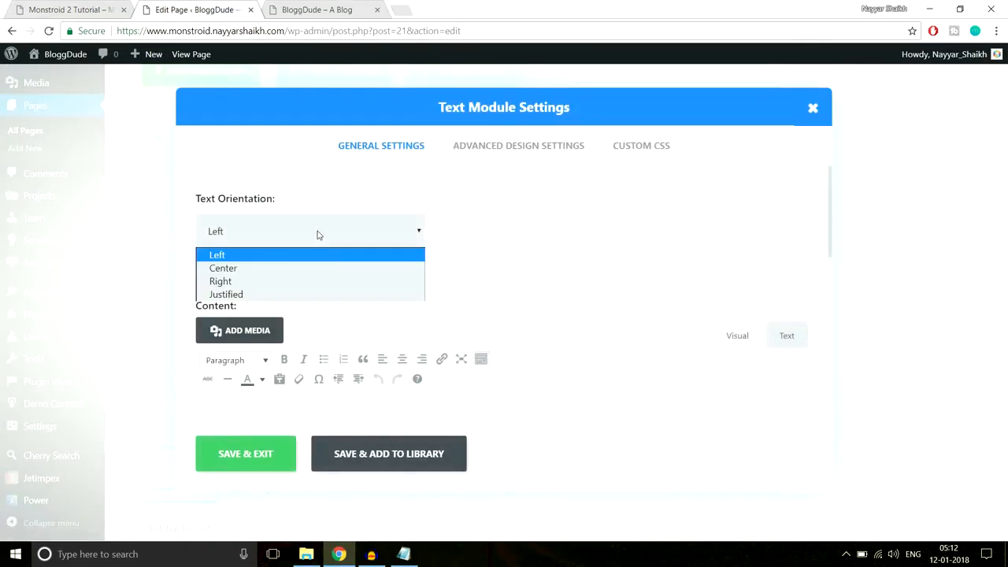
pyautogui.click(292, 269)
pyautogui.scroll(-2, 489, 300)
pyautogui.click(461, 328)
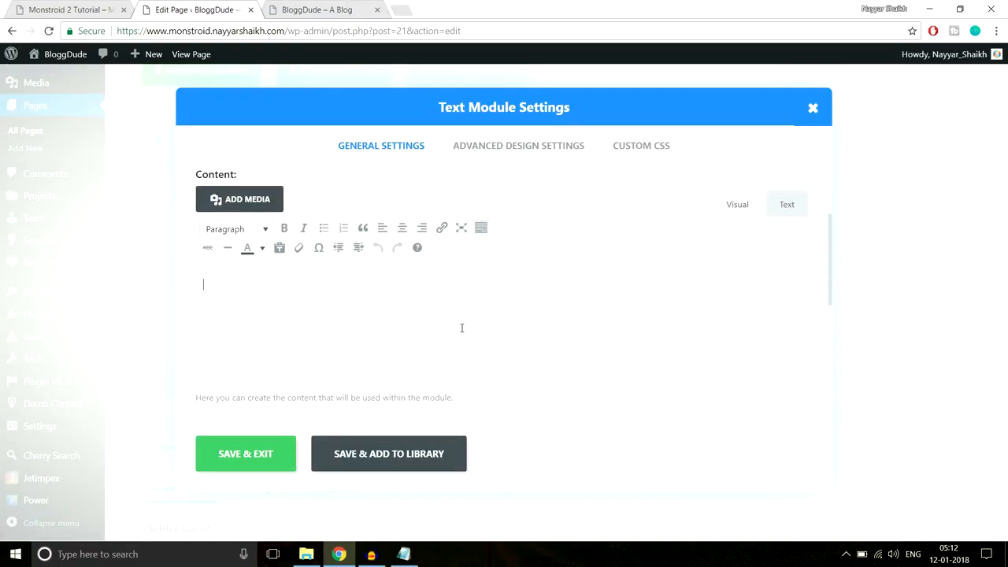
pyautogui.hotkey('ctrl', 'v')
pyautogui.click(262, 304)
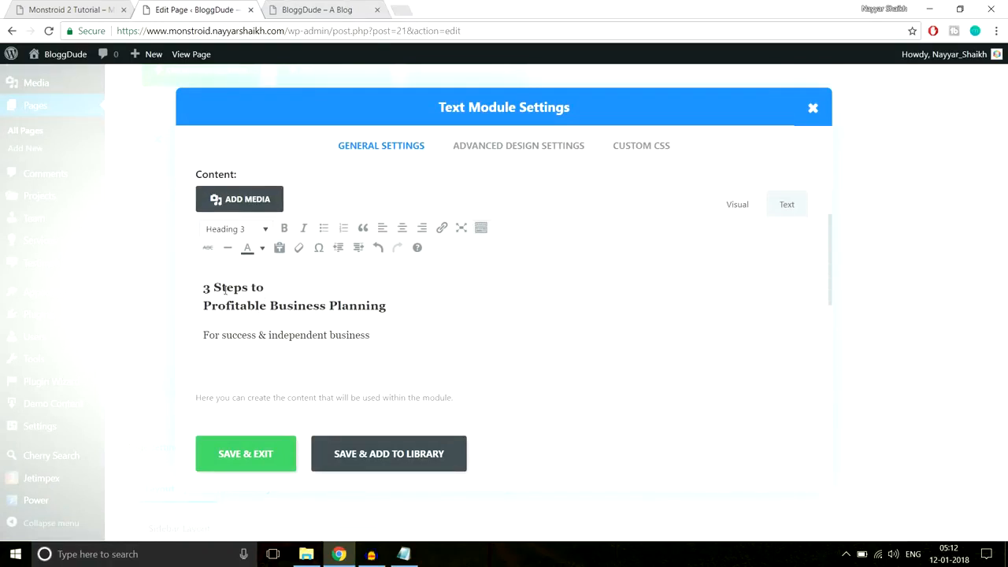
pyautogui.click(243, 334)
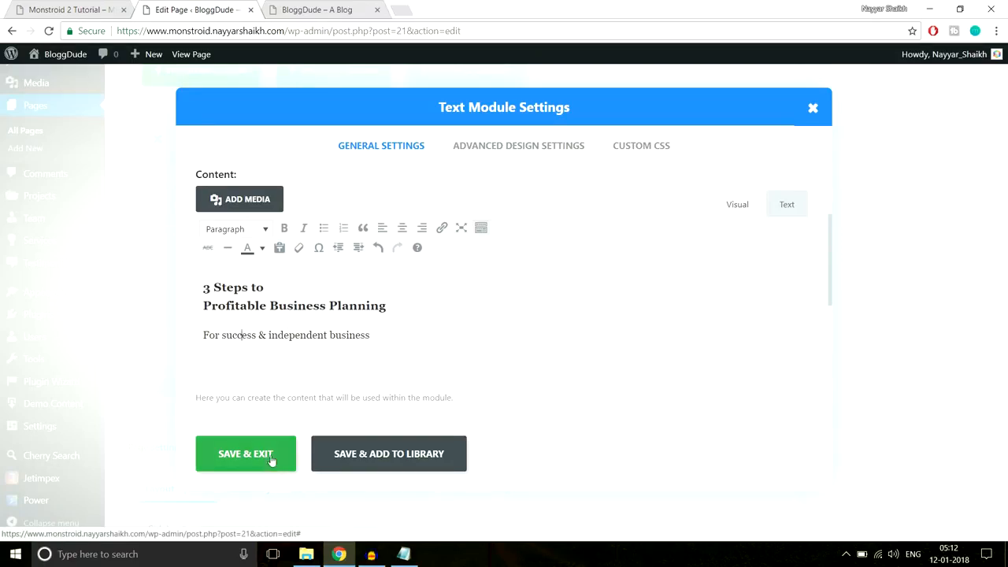
# - Paste the saved divider-line CSS into the Text module's Custom CSS After field and save
pyautogui.click(114, 13)
pyautogui.click(373, 244)
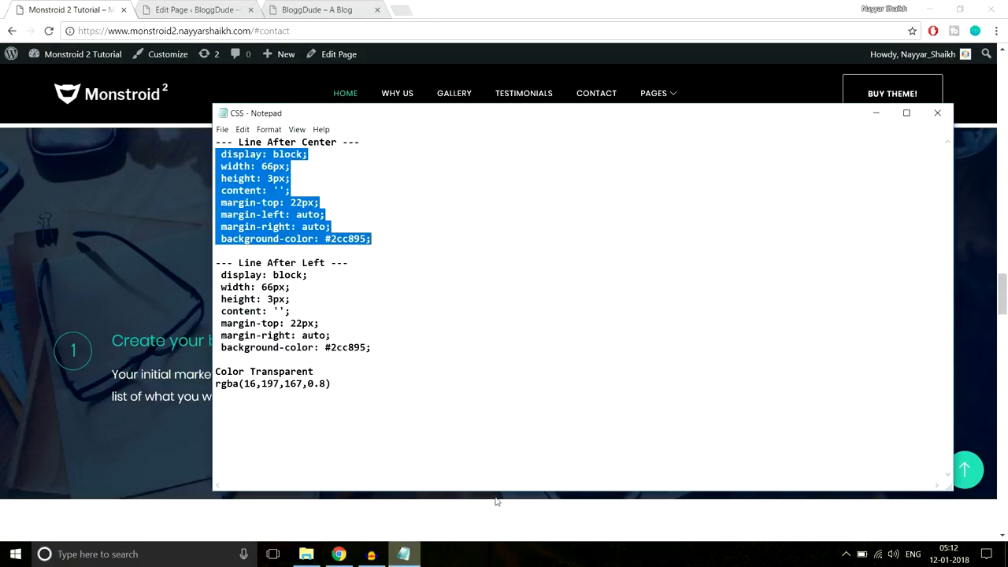
pyautogui.click(403, 553)
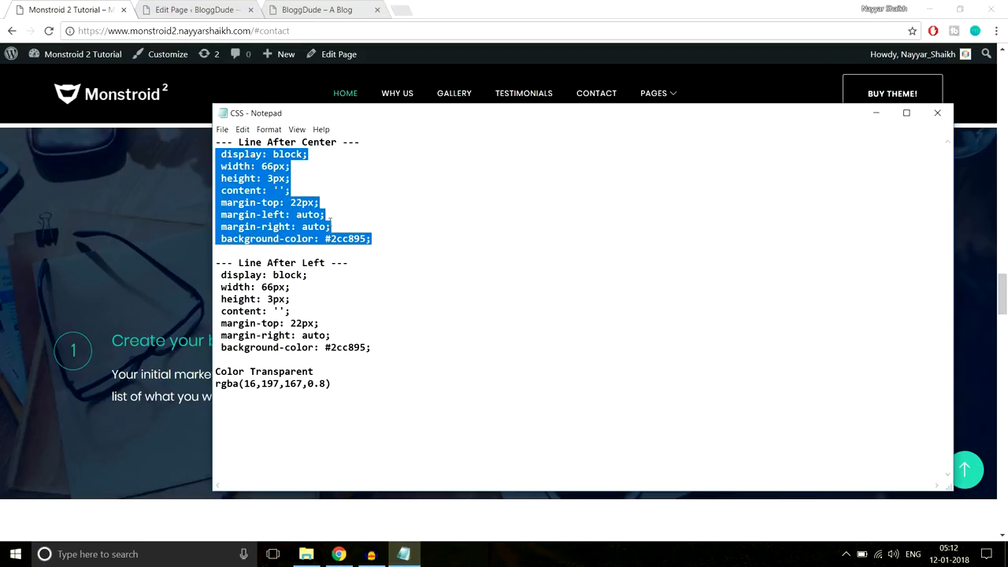
pyautogui.click(227, 10)
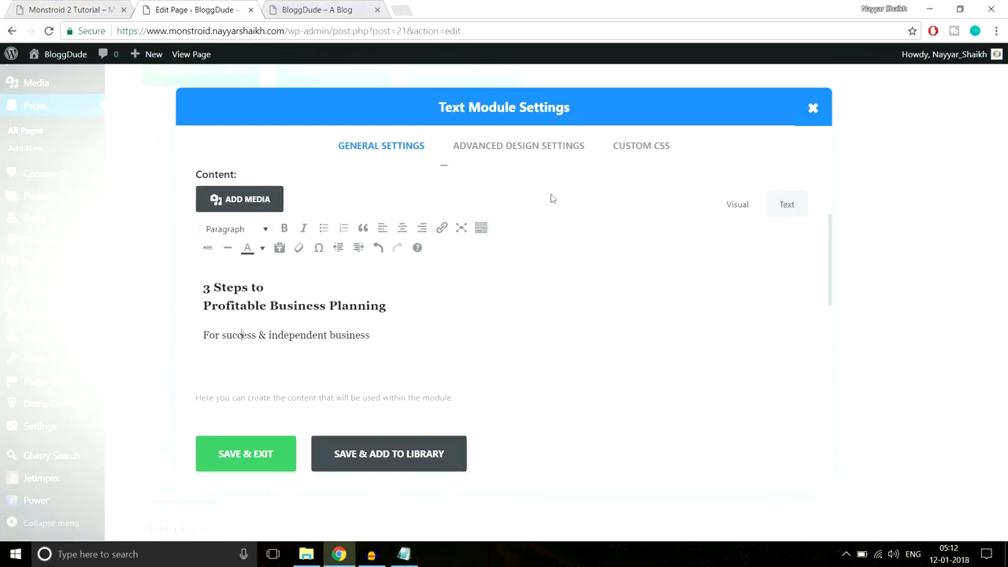
pyautogui.click(660, 148)
pyautogui.scroll(-3, 705, 295)
pyautogui.scroll(-4, 705, 294)
pyautogui.scroll(-1, 338, 373)
pyautogui.click(317, 319)
pyautogui.hotkey('ctrl', 'v')
pyautogui.click(277, 451)
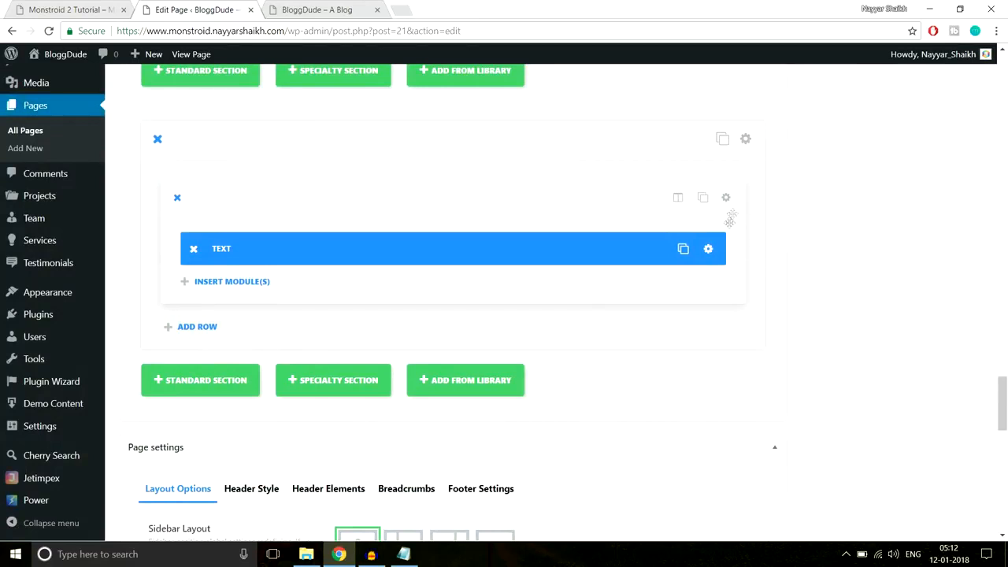
# - Change the After CSS background-color value to #ffff in the Text module and save
pyautogui.click(708, 249)
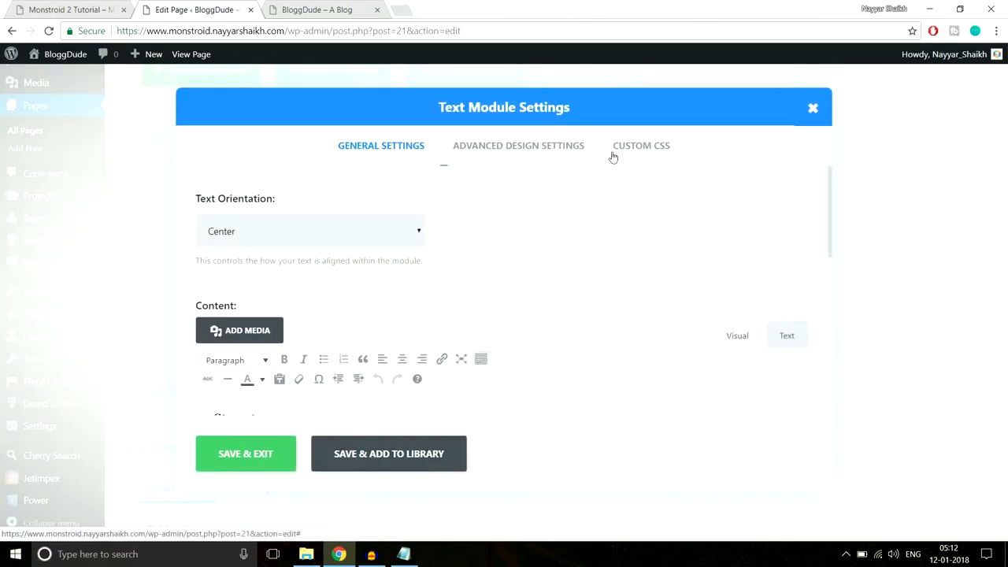
pyautogui.click(638, 150)
pyautogui.scroll(-10, 655, 257)
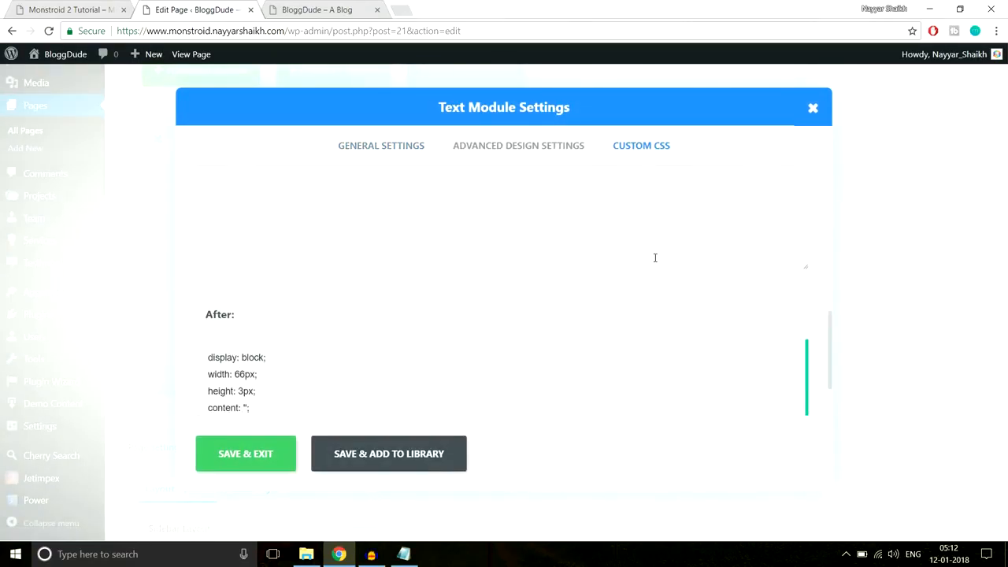
pyautogui.scroll(-1, 326, 342)
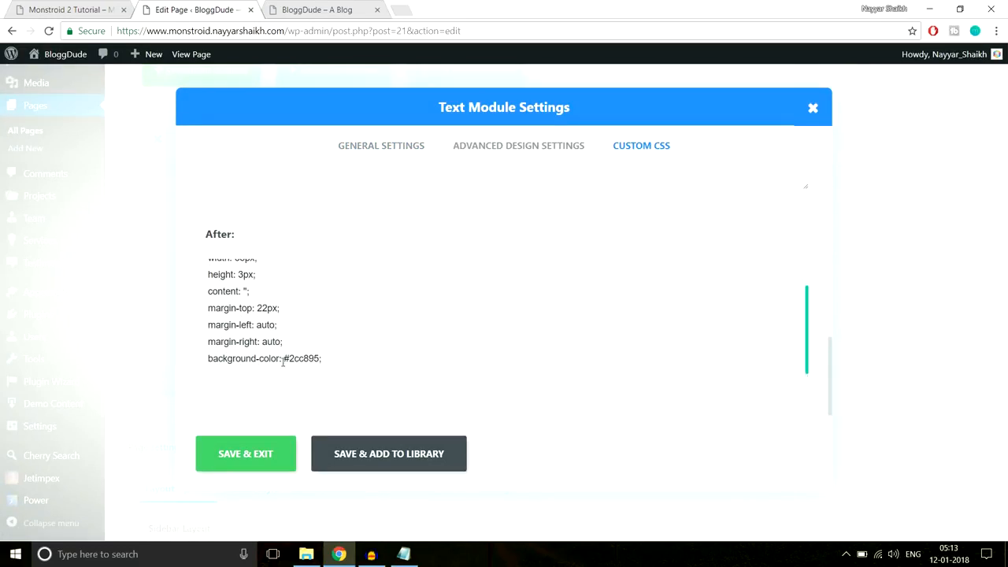
pyautogui.moveTo(287, 358); pyautogui.dragTo(321, 358)
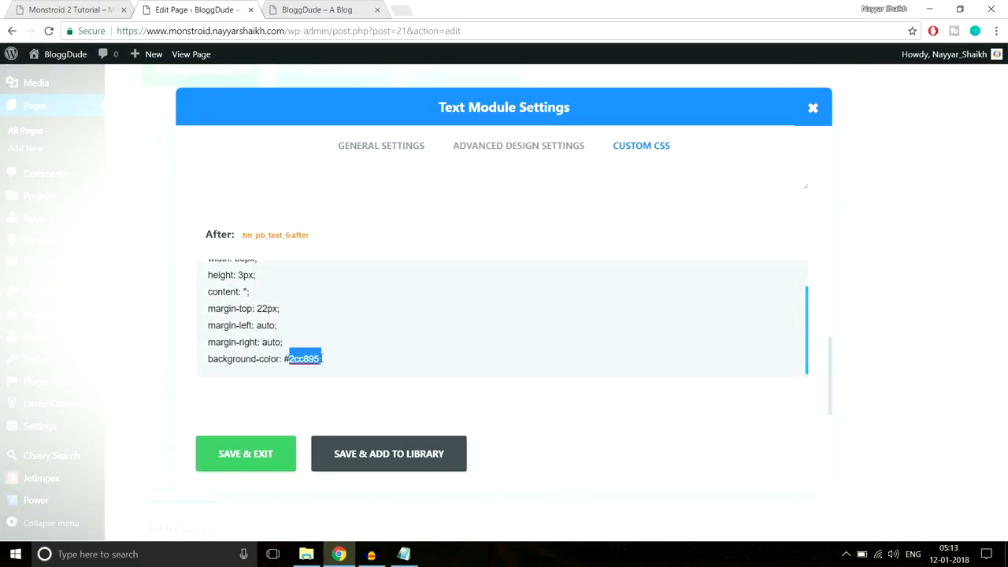
pyautogui.write('ff')
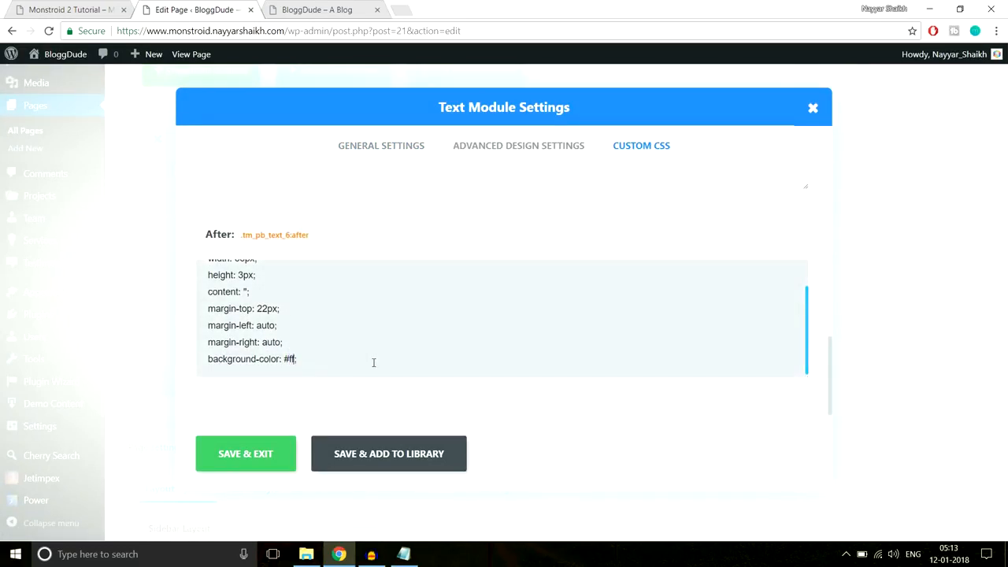
pyautogui.write('ff')
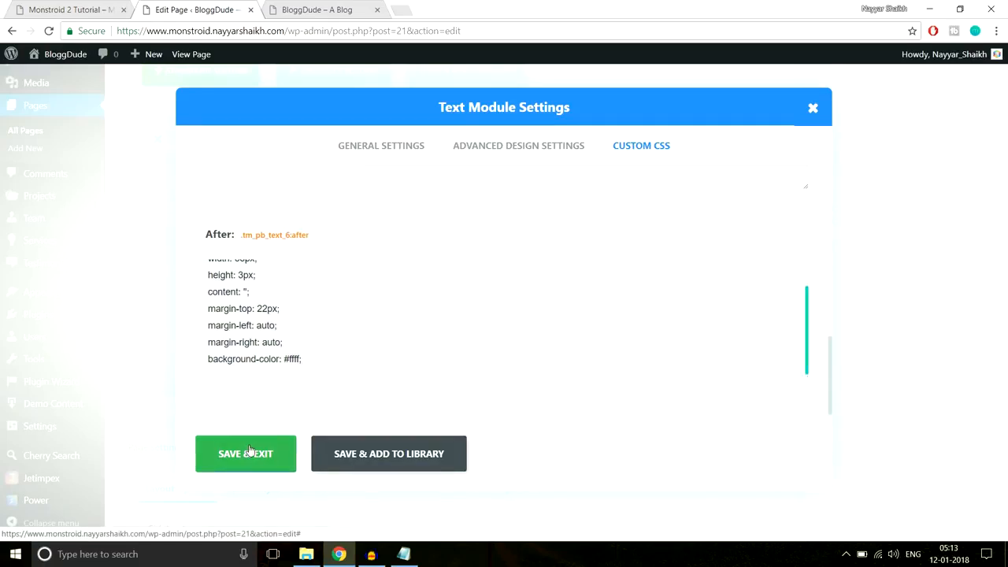
pyautogui.click(245, 454)
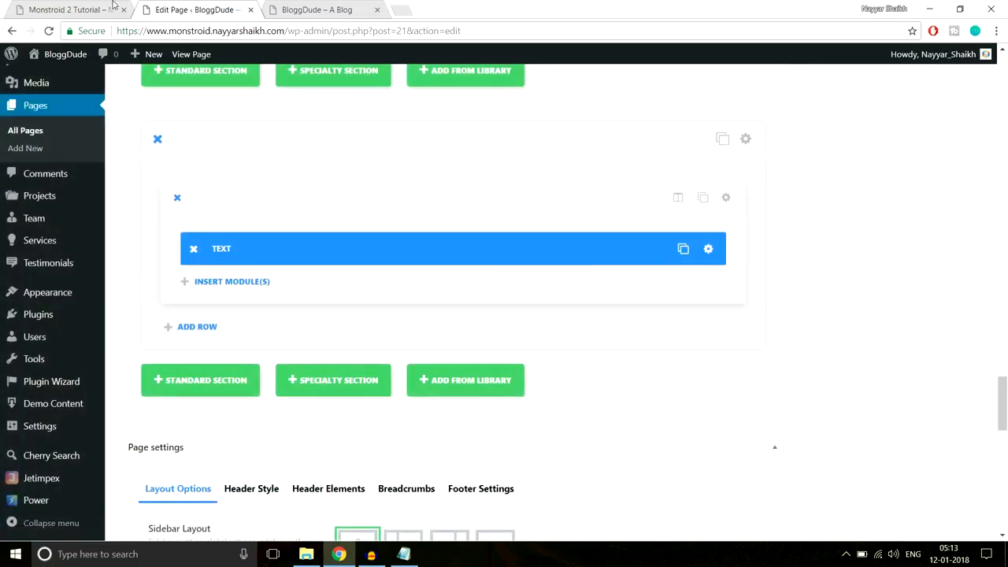
pyautogui.click(75, 10)
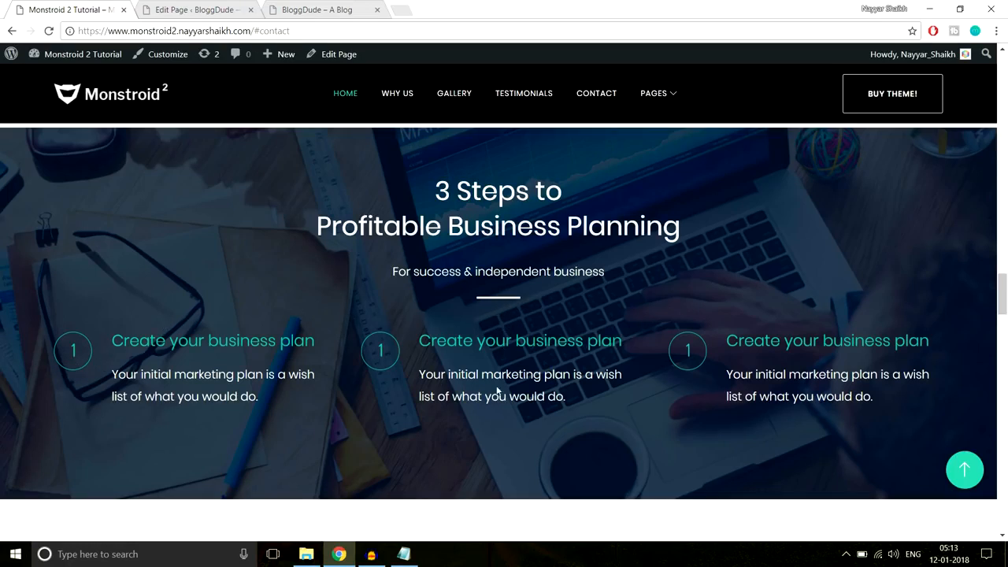
# - Add a Divider module below the text with a 40px top margin
pyautogui.hotkey('ctrl', 'Tab')
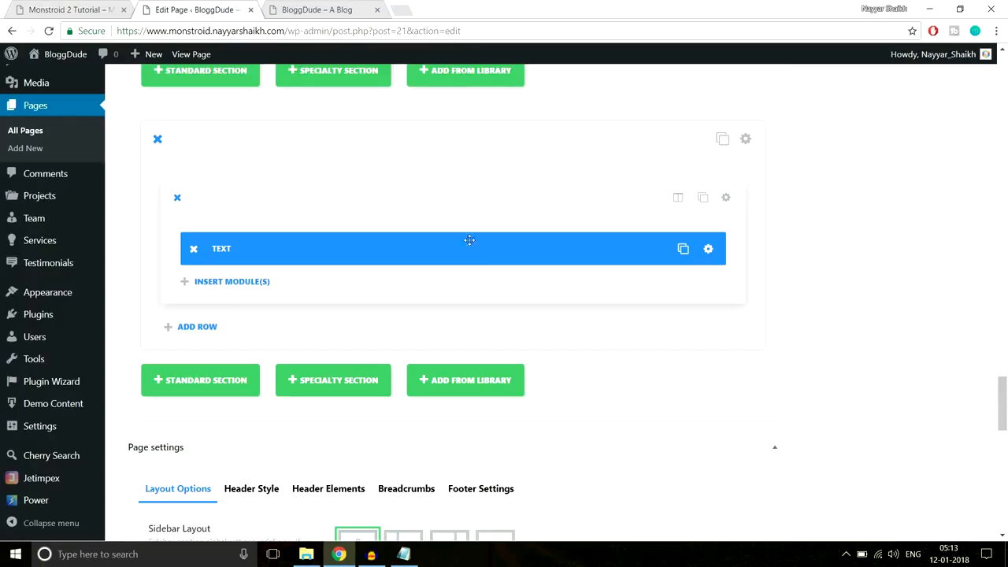
pyautogui.click(265, 283)
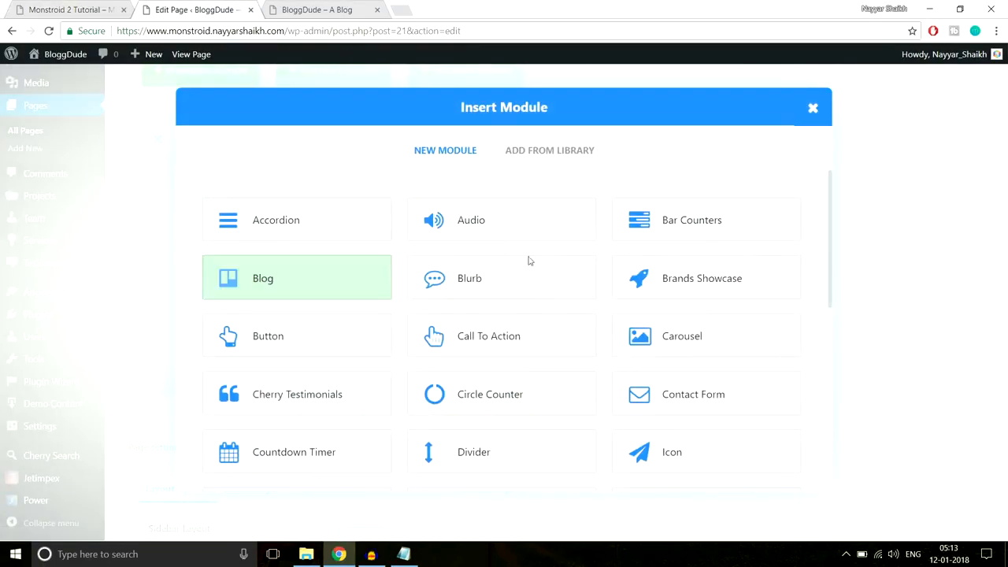
pyautogui.click(478, 464)
pyautogui.click(523, 143)
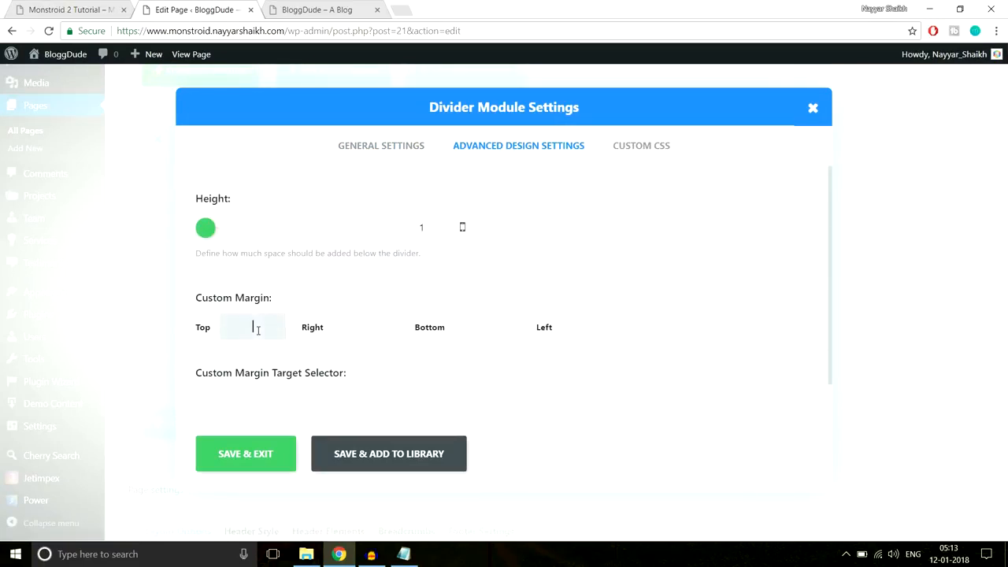
pyautogui.click(257, 329)
pyautogui.write('40px')
pyautogui.click(239, 453)
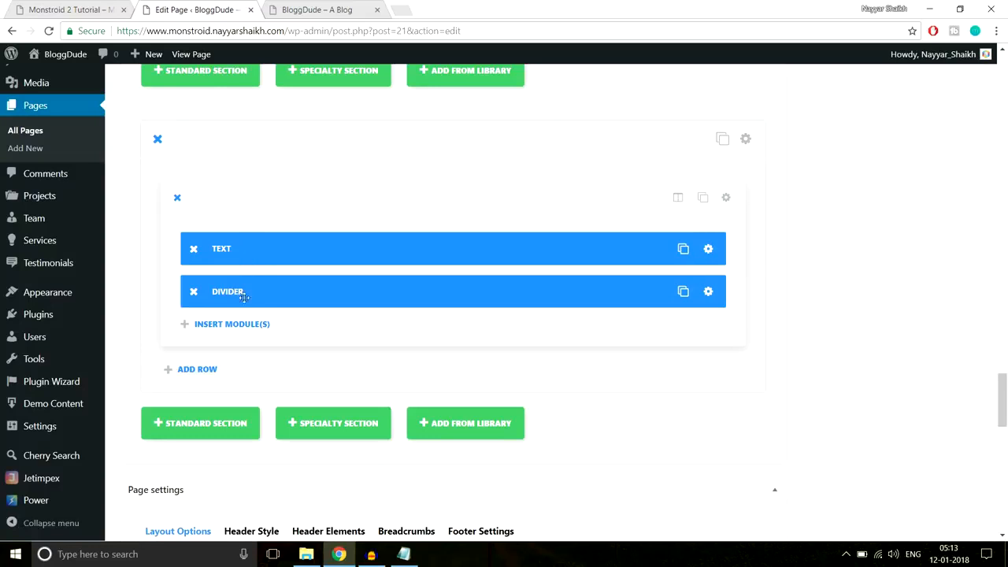
# - Compare the page with the live site, then start adding a new row beneath the divider
pyautogui.click(91, 7)
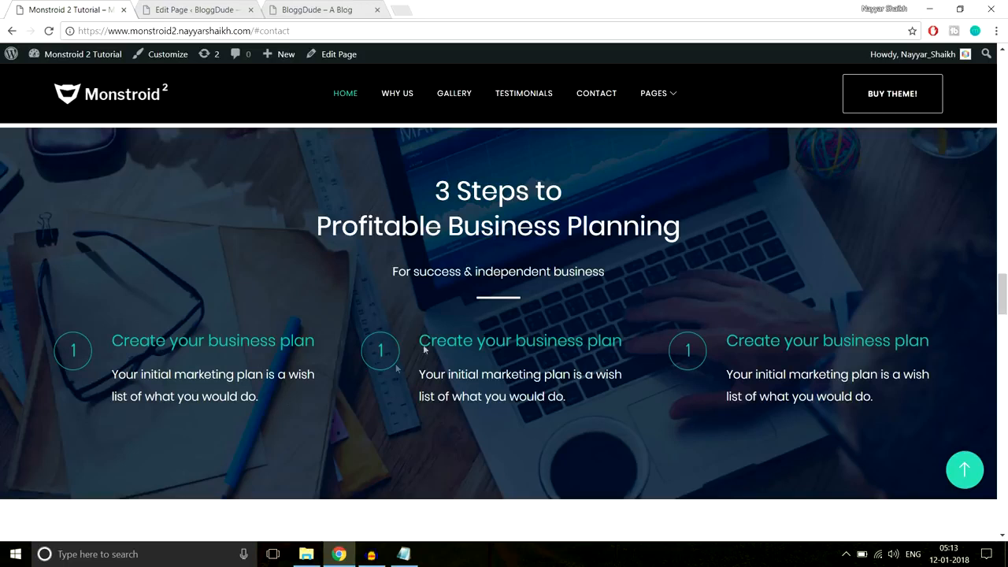
pyautogui.click(242, 4)
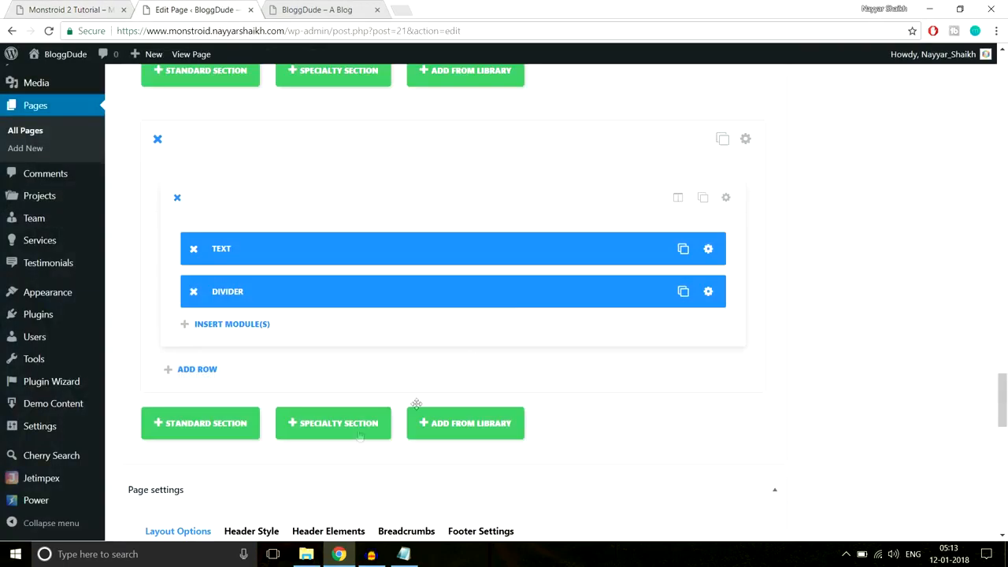
pyautogui.click(231, 329)
pyautogui.scroll(-2, 236, 339)
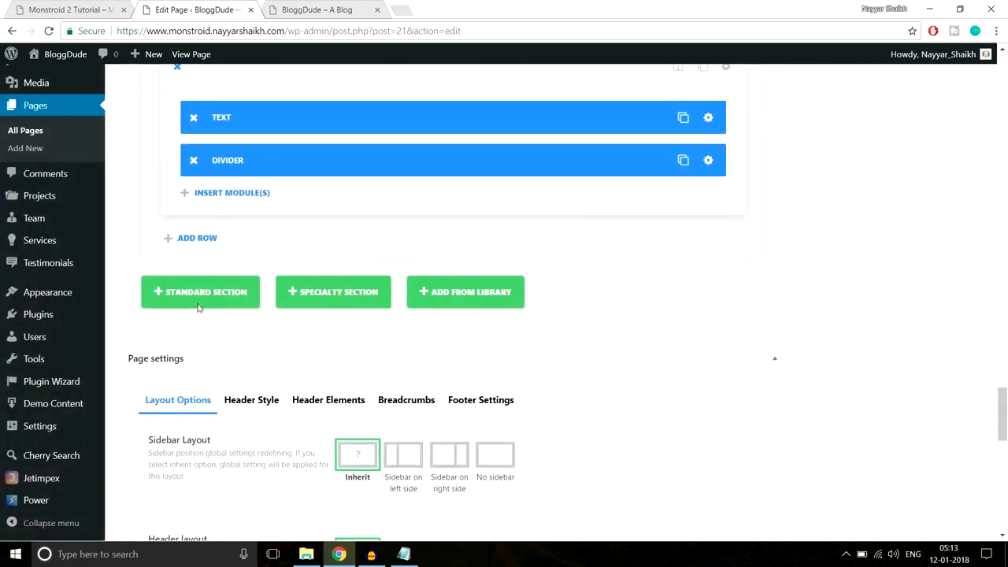
pyautogui.click(189, 240)
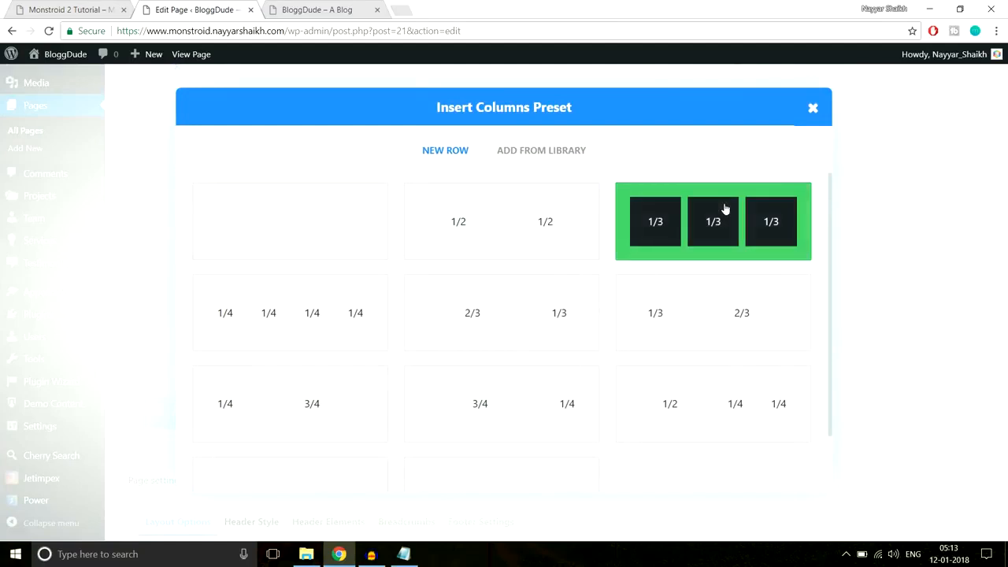
# - Add a 1/3+1/3+1/3 row and insert a Blurb module into its first column
pyautogui.click(724, 208)
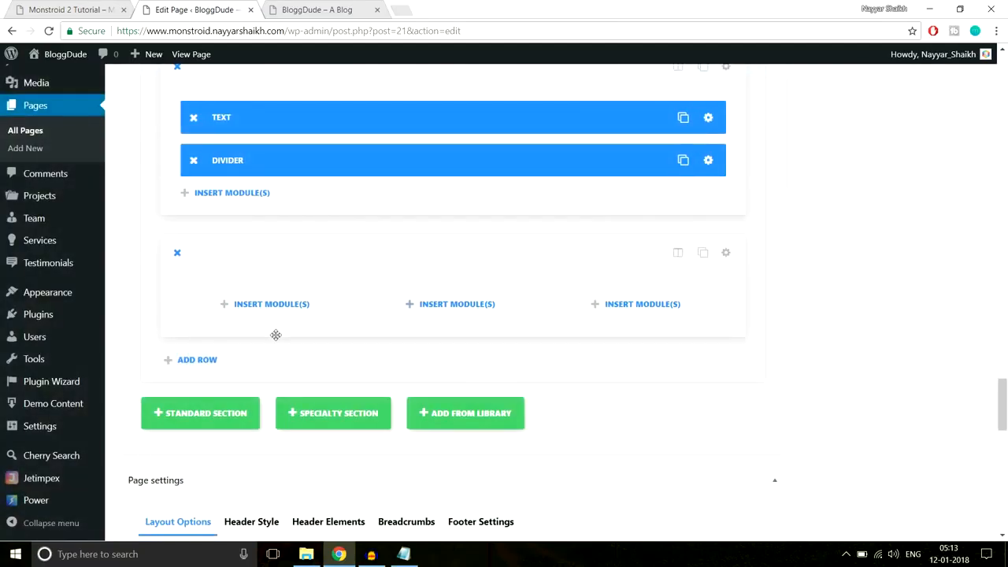
pyautogui.click(279, 305)
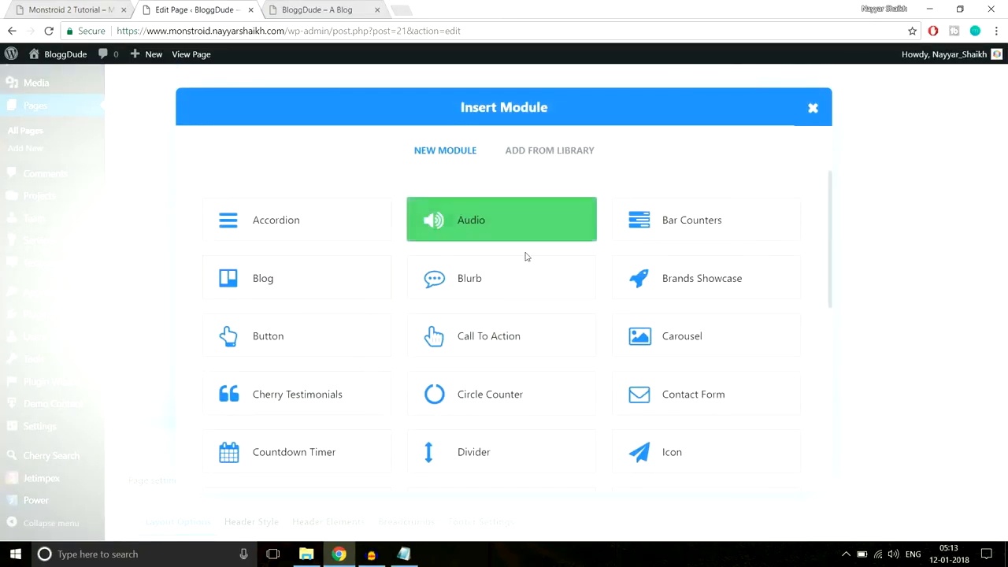
pyautogui.click(453, 289)
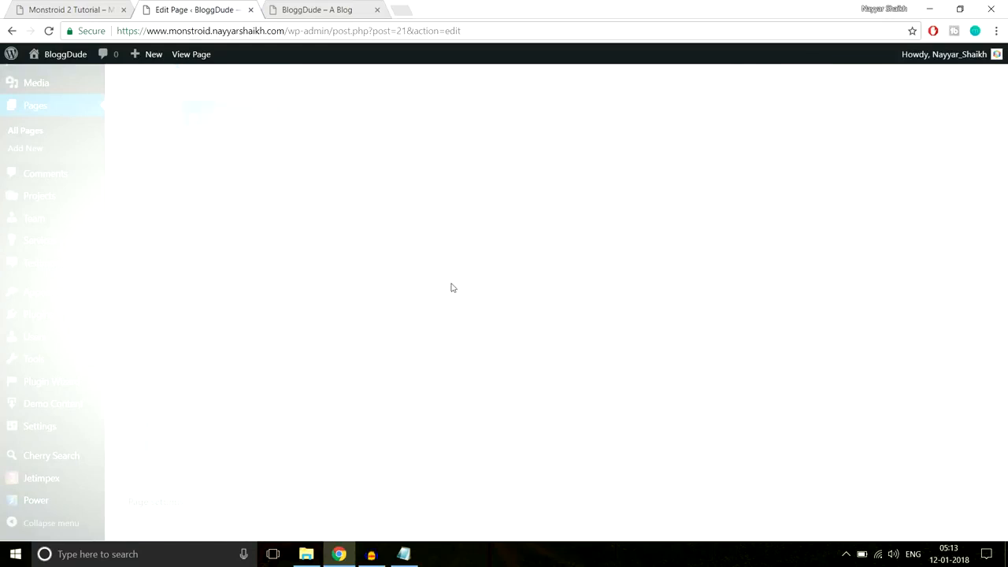
# - Copy 'Create your business plan' from the live site into the blurb's title
pyautogui.click(103, 15)
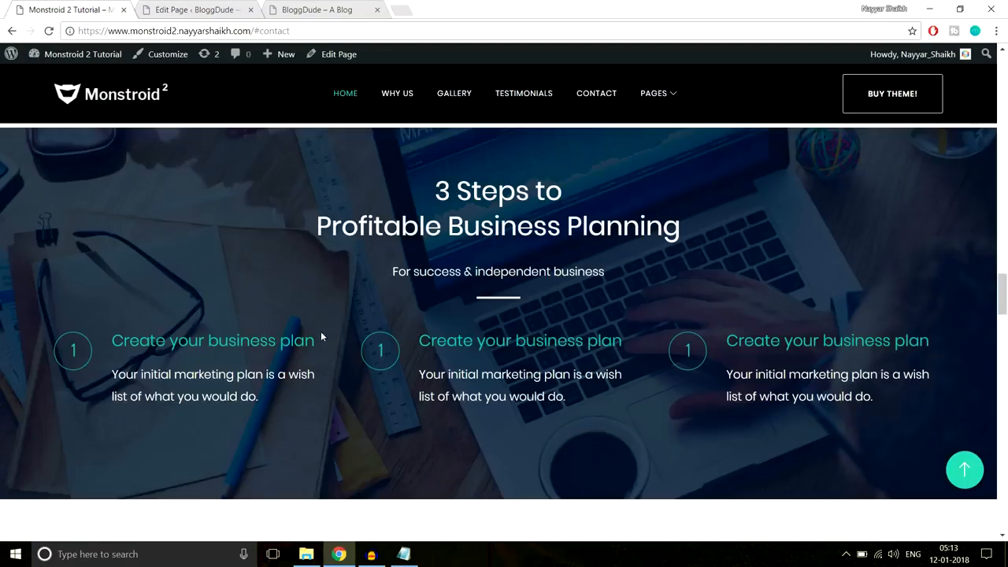
pyautogui.moveTo(275, 340); pyautogui.dragTo(112, 340)
pyautogui.hotkey('ctrl', 'c')
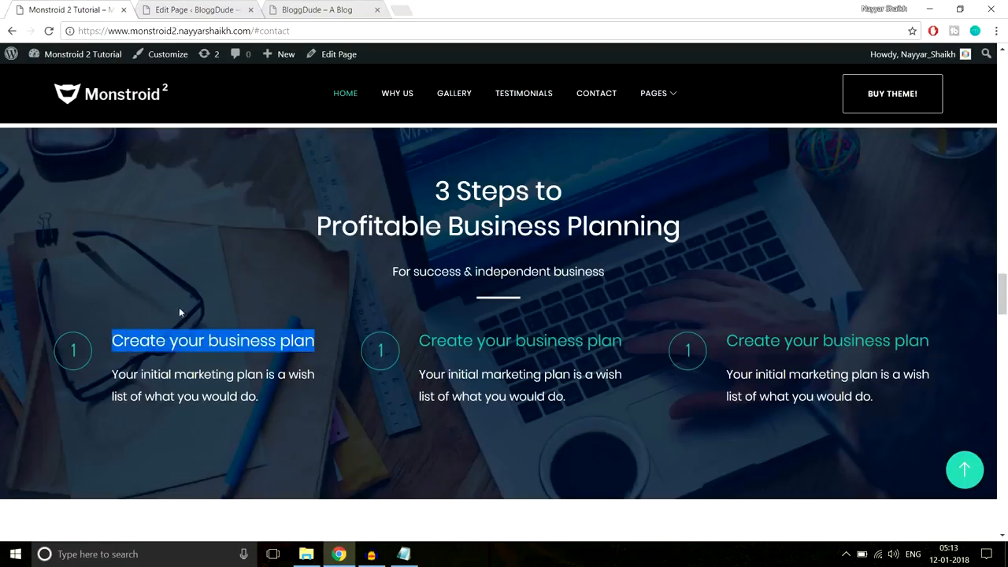
pyautogui.click(323, 314)
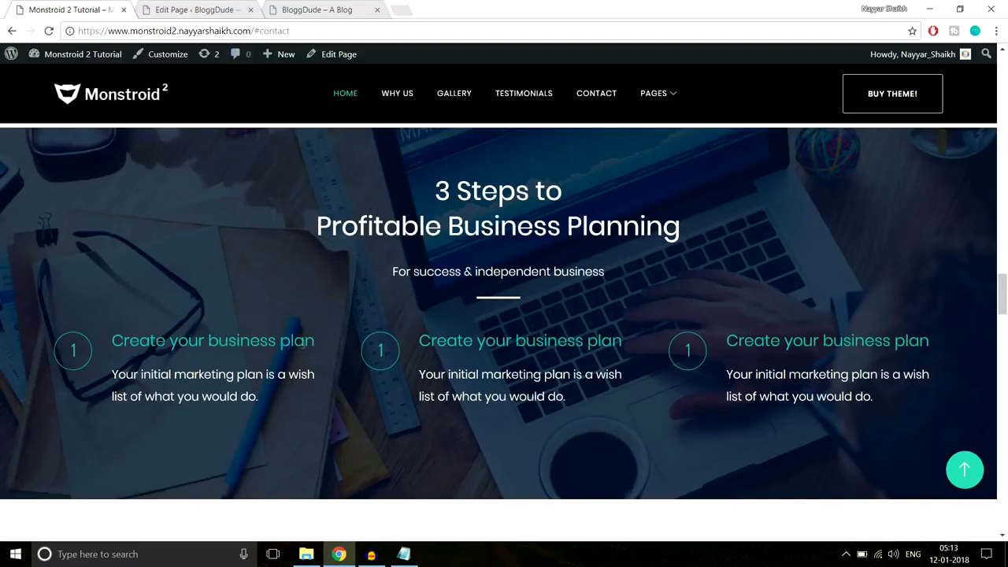
pyautogui.click(181, 9)
pyautogui.hotkey('ctrl', 'v')
# - Turn on Use Icon for the blurb and pick the numeral 1 glyph from the icon grid
pyautogui.scroll(-3, 622, 268)
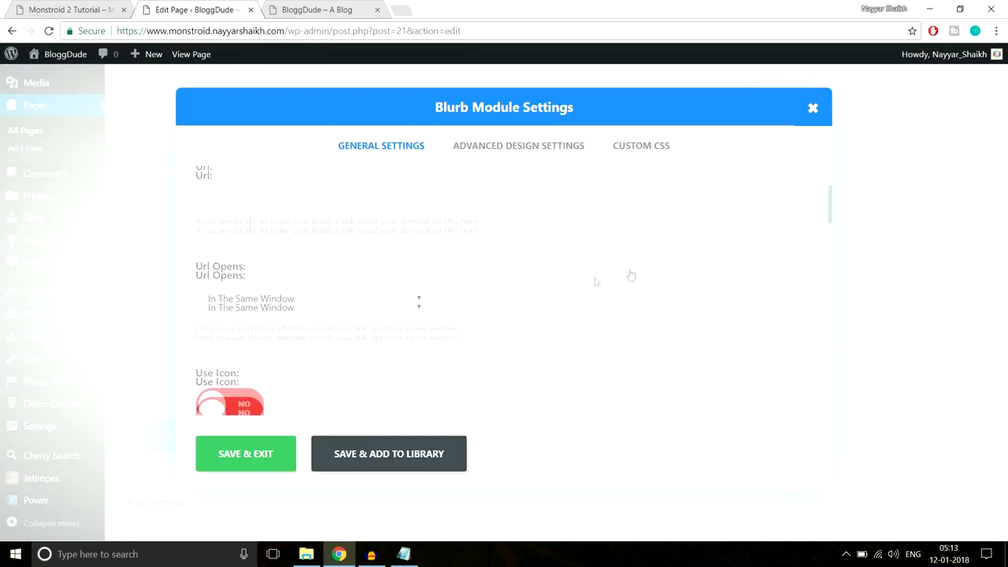
pyautogui.scroll(-3, 697, 304)
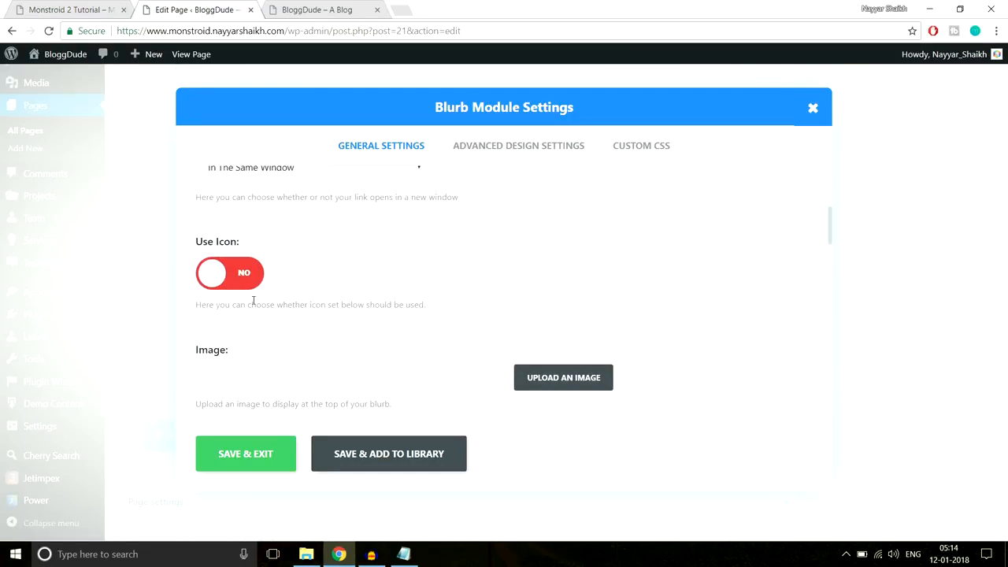
pyautogui.click(238, 283)
pyautogui.scroll(-3, 716, 302)
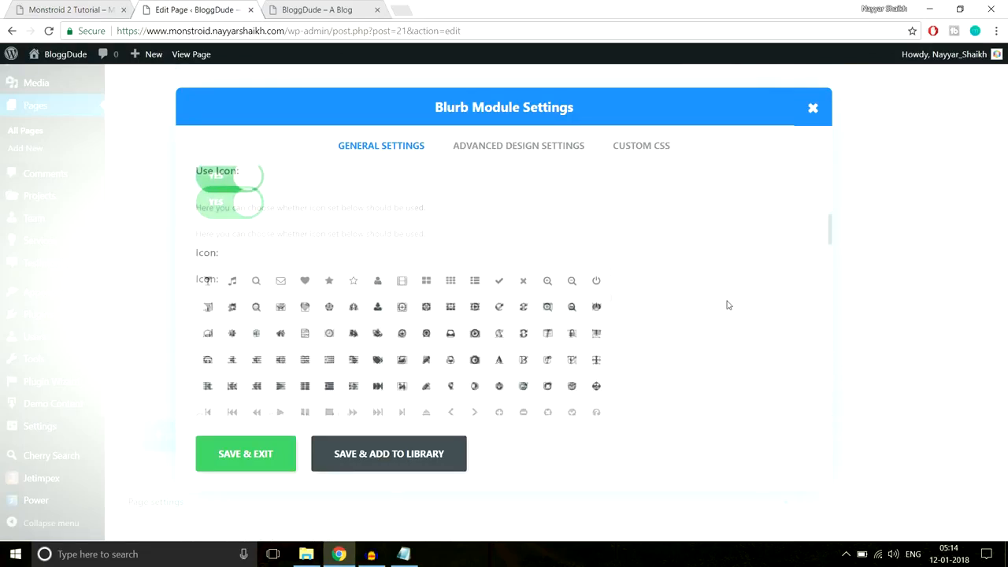
pyautogui.click(78, 9)
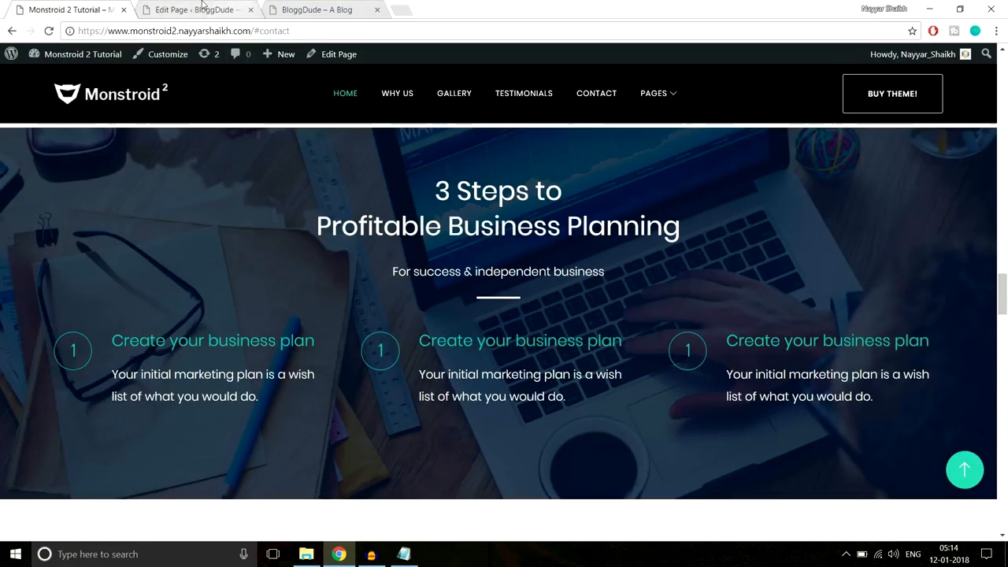
pyautogui.click(226, 8)
pyautogui.scroll(-10, 546, 309)
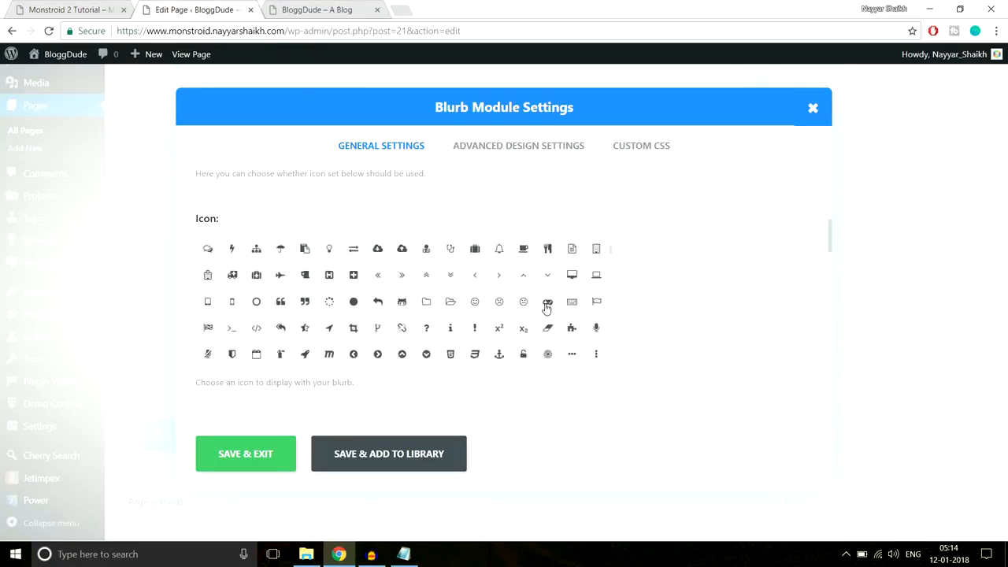
pyautogui.scroll(-10, 546, 309)
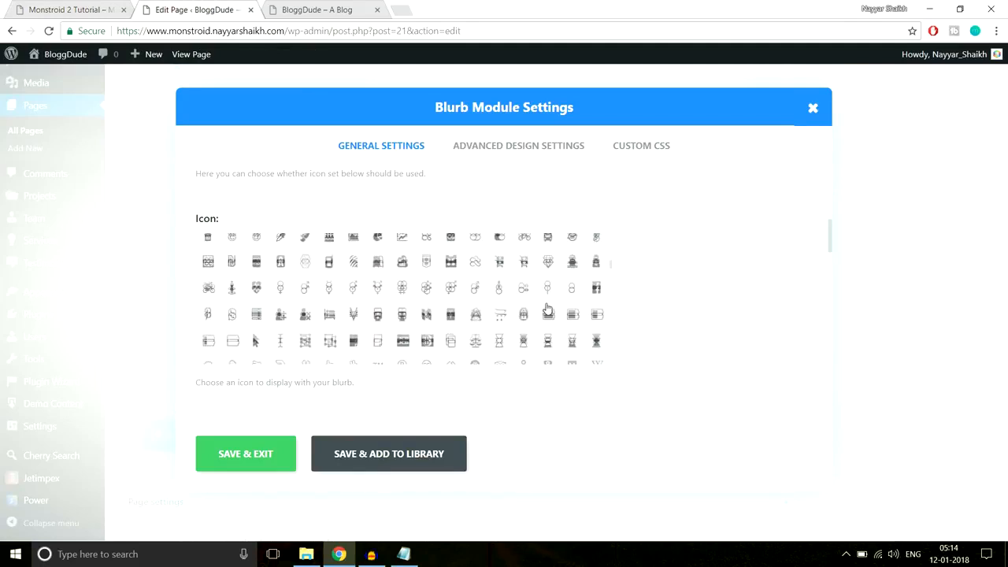
pyautogui.scroll(-10, 547, 307)
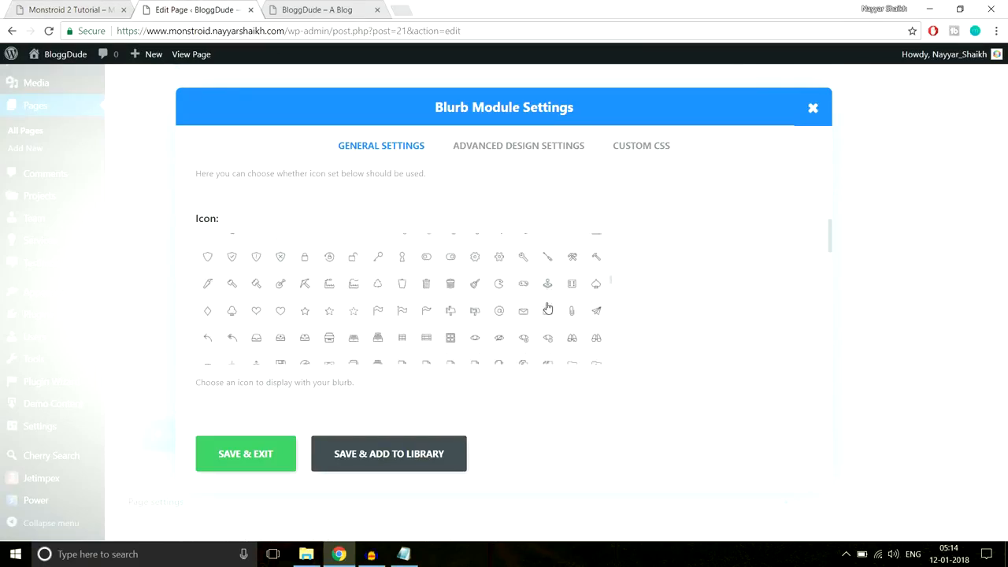
pyautogui.scroll(-10, 547, 307)
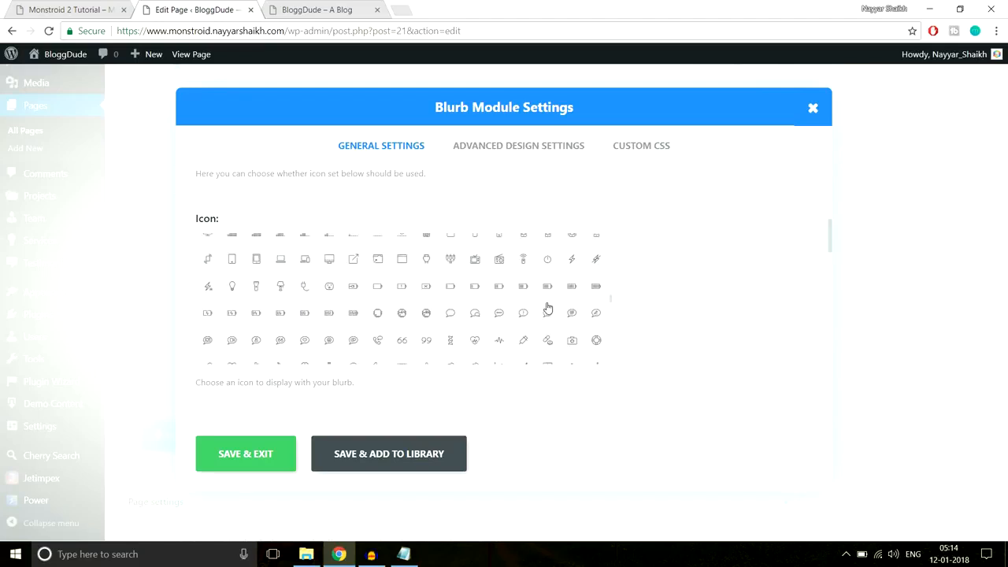
pyautogui.scroll(-10, 548, 307)
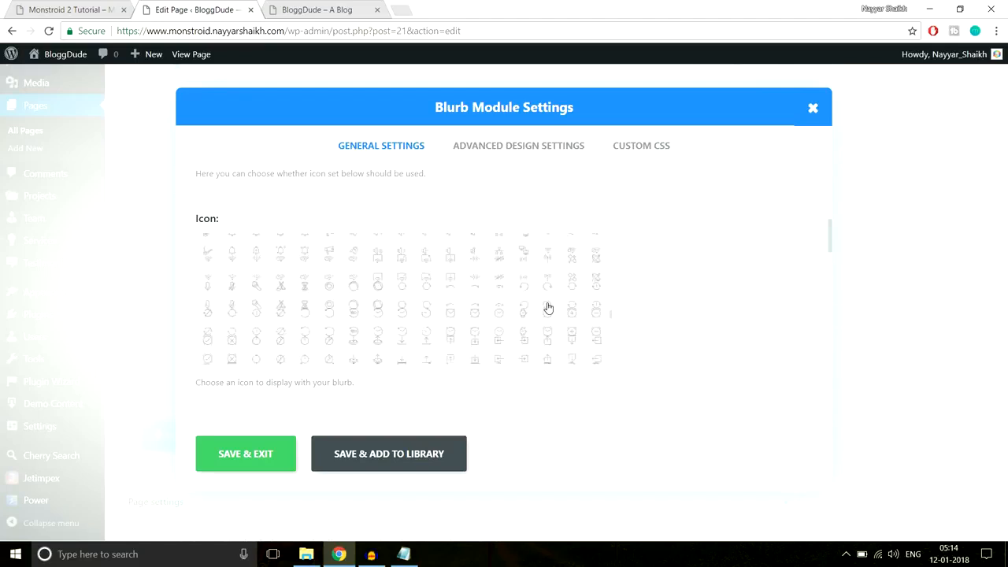
pyautogui.scroll(-10, 547, 307)
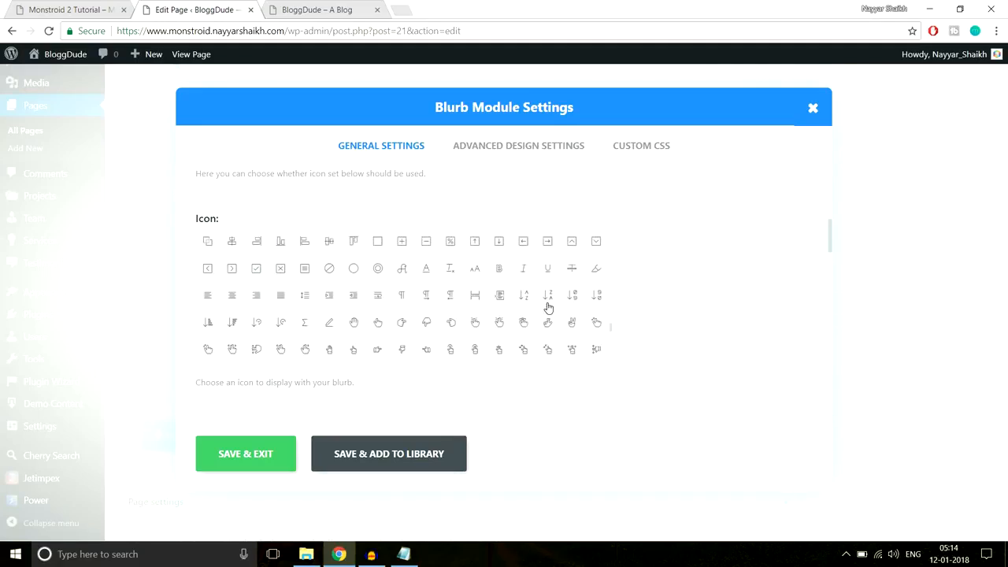
pyautogui.scroll(-3, 549, 308)
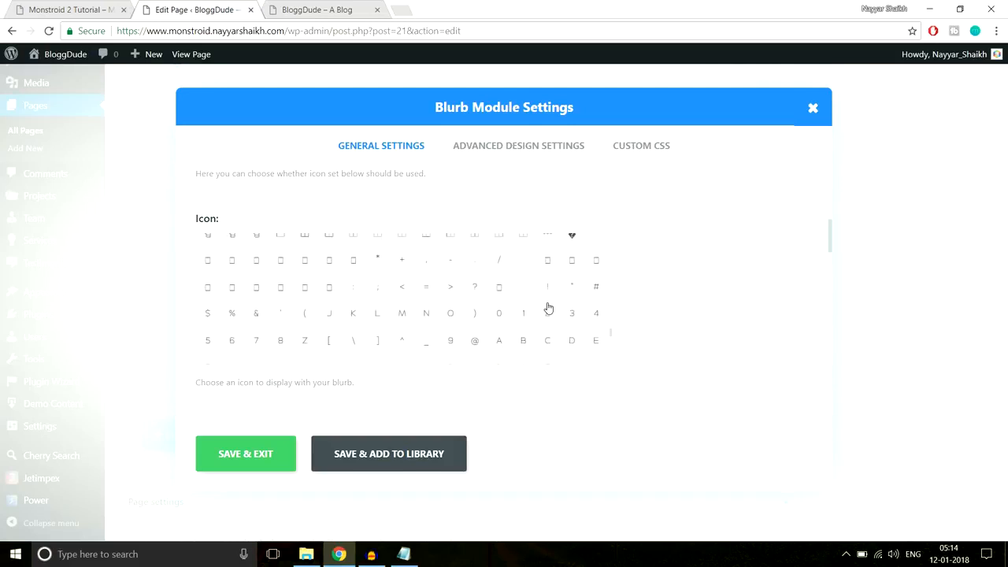
pyautogui.scroll(-10, 548, 301)
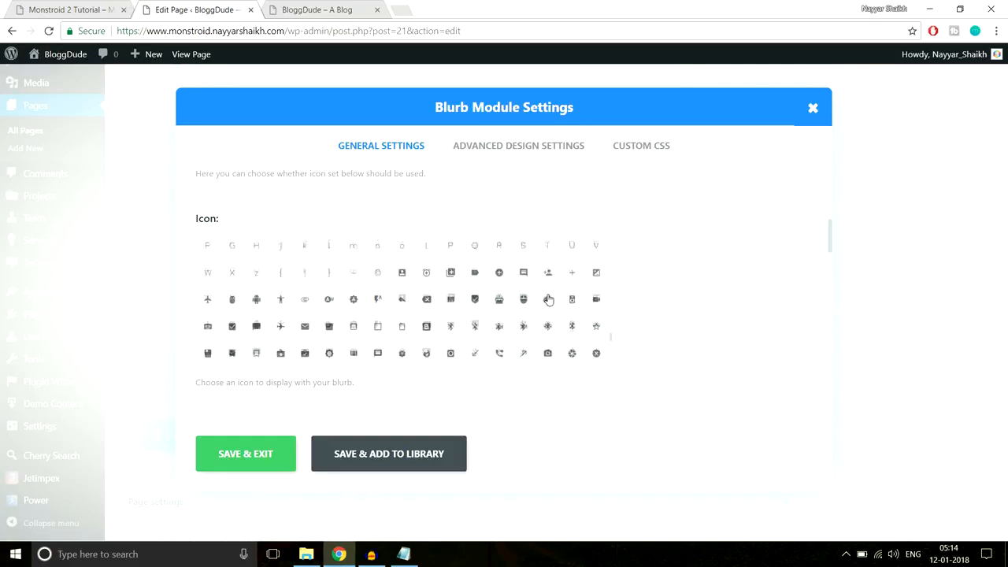
pyautogui.scroll(3, 549, 300)
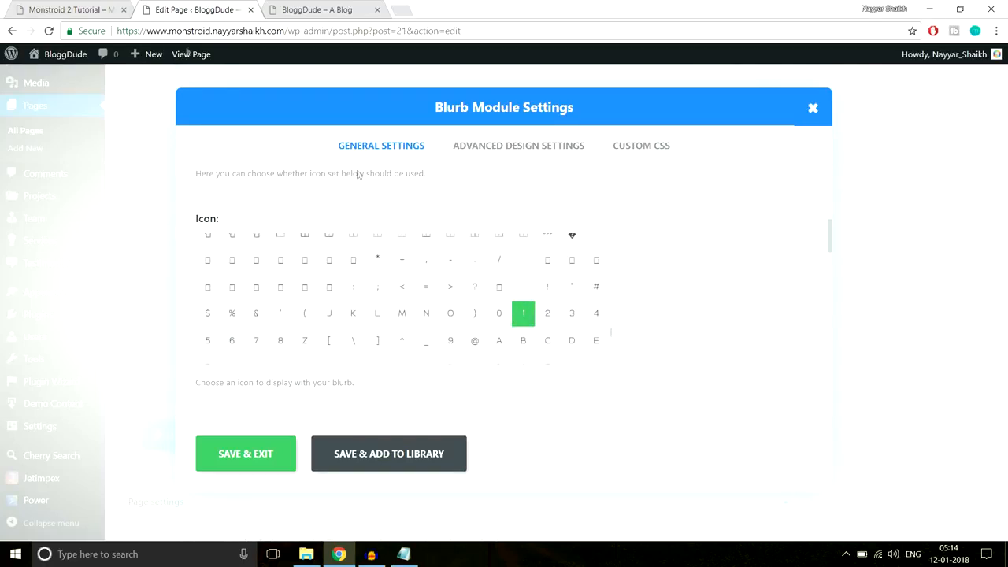
pyautogui.click(34, 9)
# - Enable Circle Icon and drag the circle colour opacity to zero for a transparent circle
pyautogui.click(189, 9)
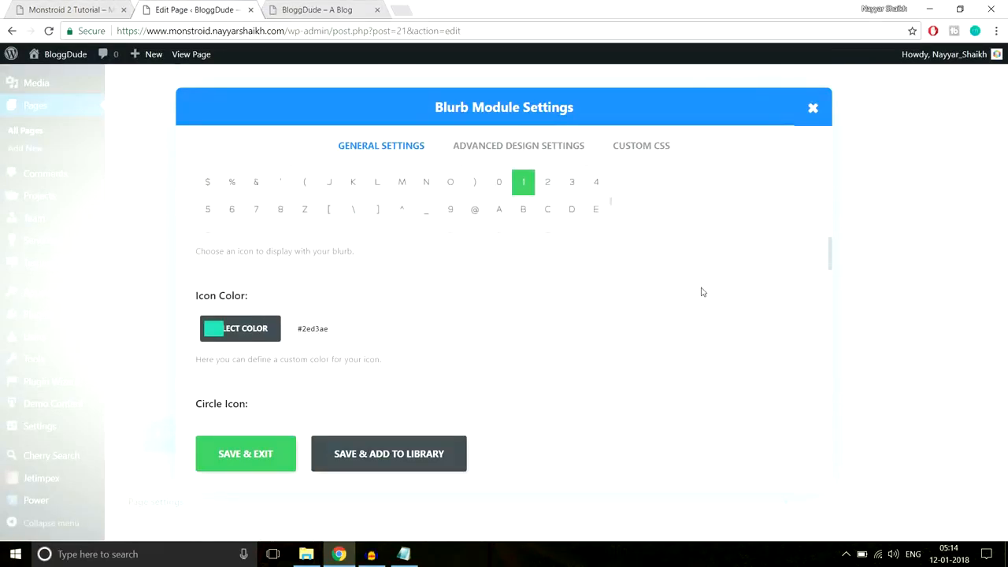
pyautogui.click(103, 9)
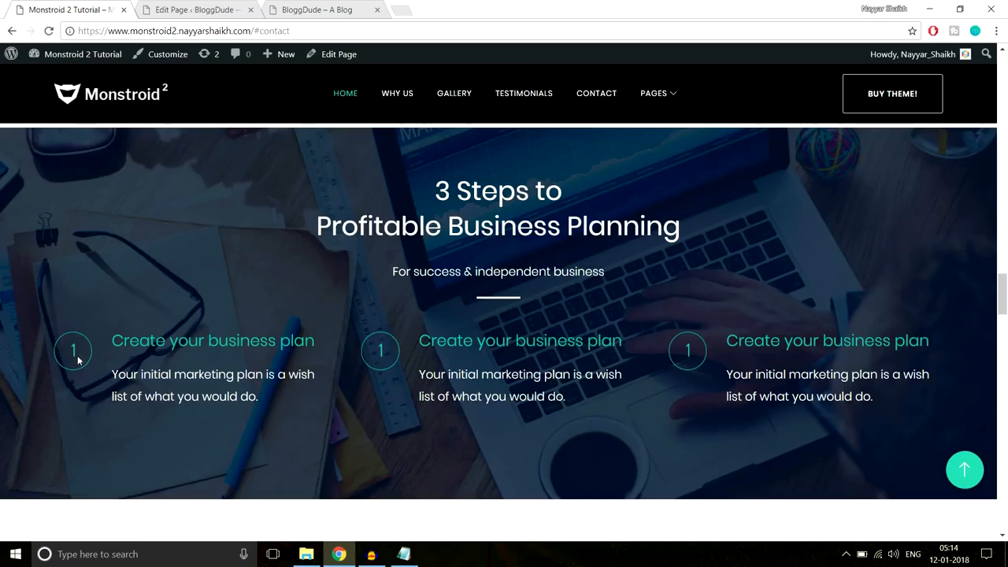
pyautogui.click(166, 9)
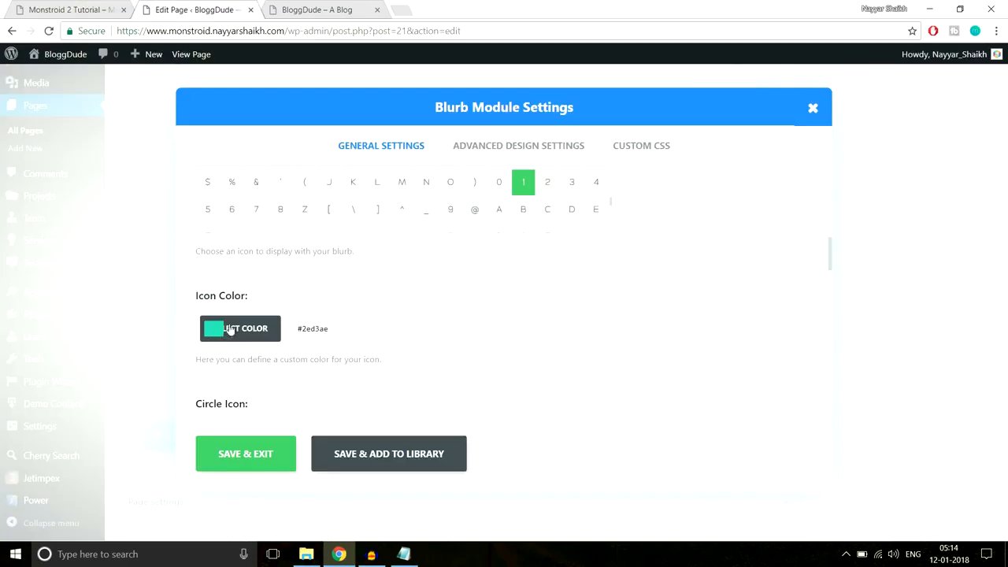
pyautogui.scroll(-2, 584, 307)
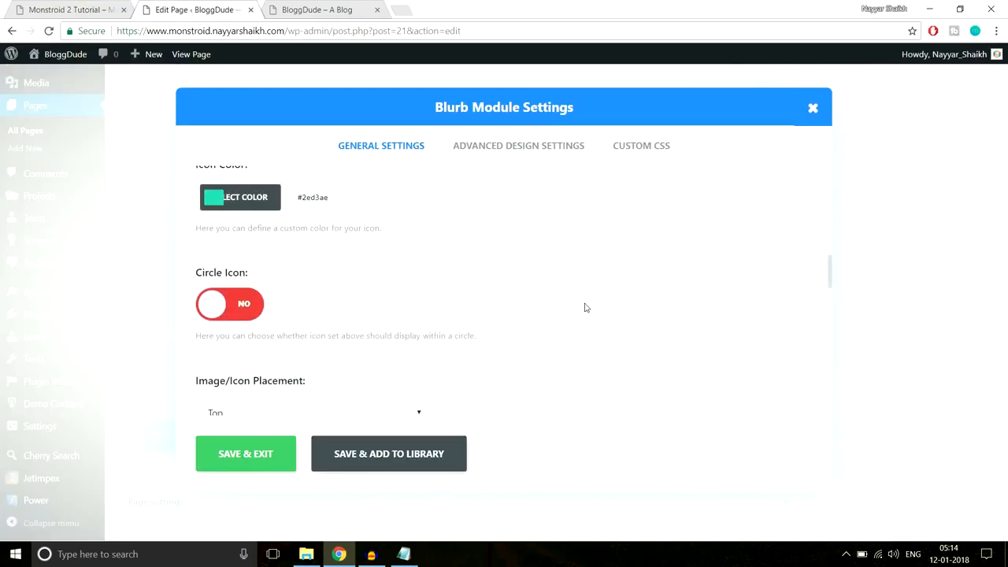
pyautogui.click(242, 311)
pyautogui.scroll(-2, 551, 288)
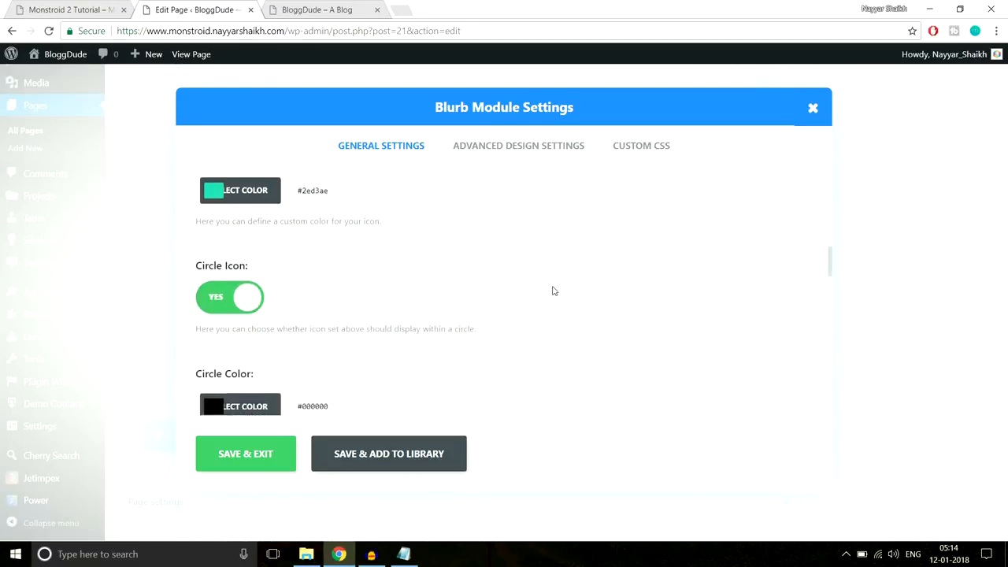
pyautogui.click(258, 285)
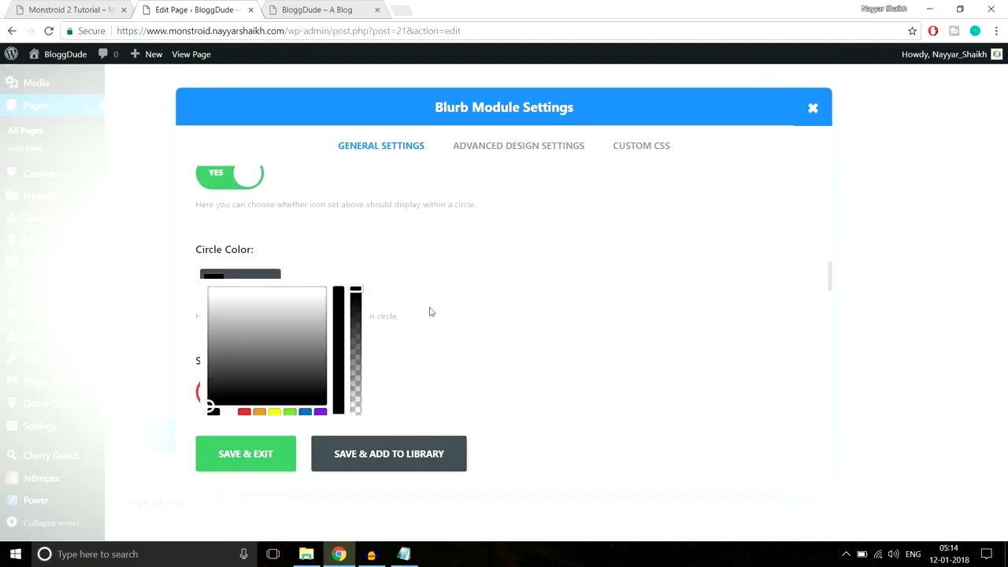
pyautogui.scroll(-1, 428, 310)
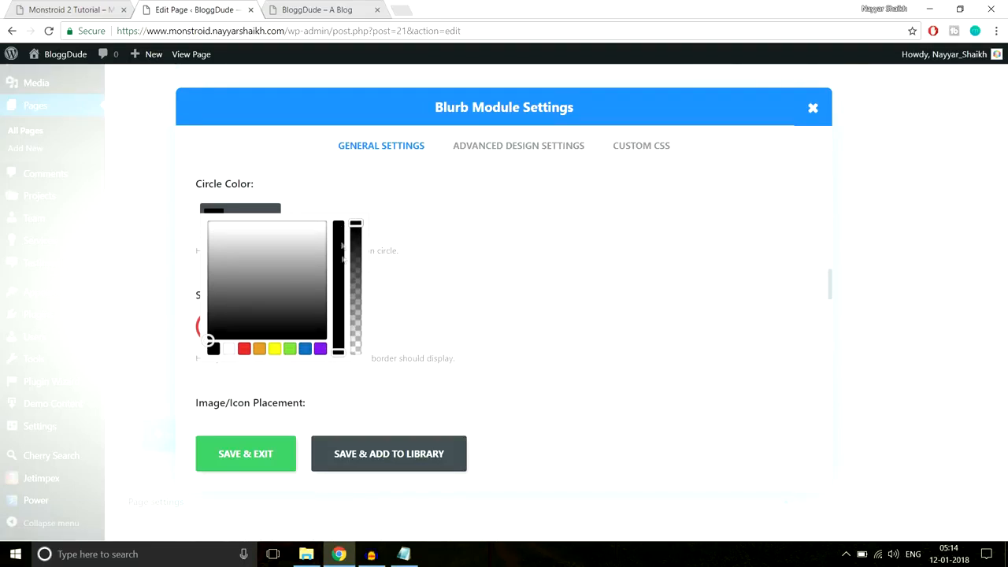
pyautogui.moveTo(355, 223); pyautogui.dragTo(364, 375)
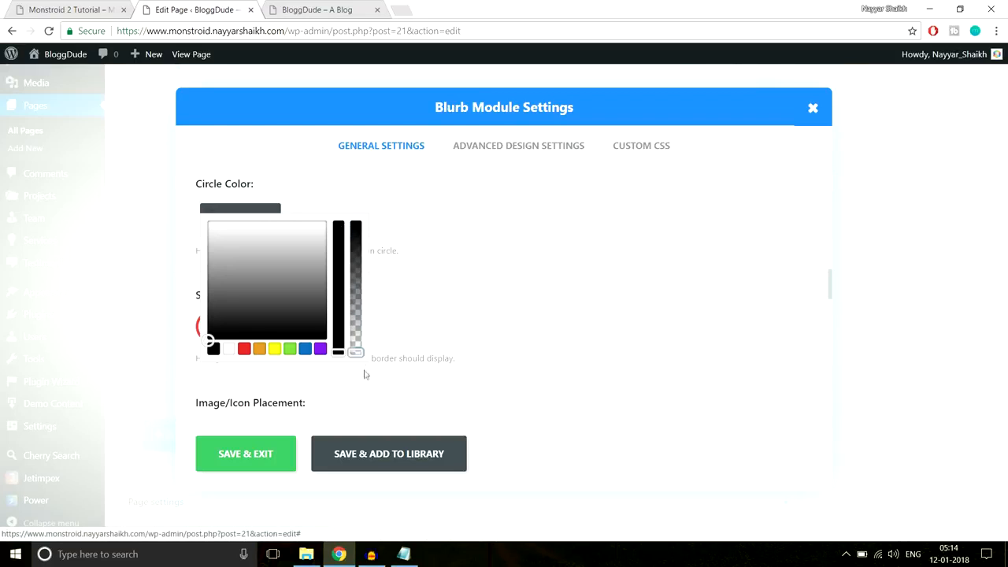
pyautogui.click(437, 313)
# - Turn on Show Circle Border with teal #2ed3ae as the border colour
pyautogui.click(79, 9)
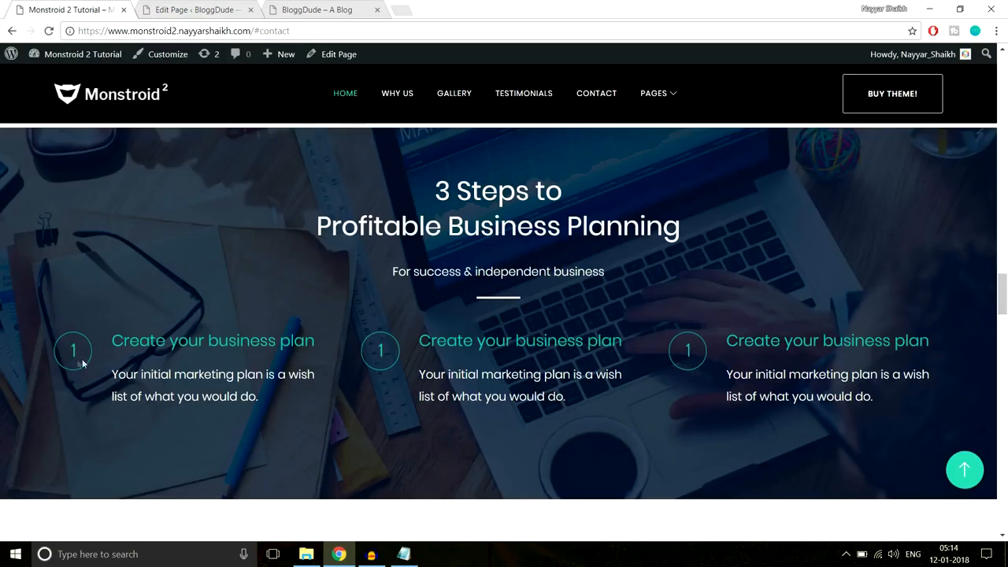
pyautogui.click(191, 9)
pyautogui.scroll(-1, 266, 257)
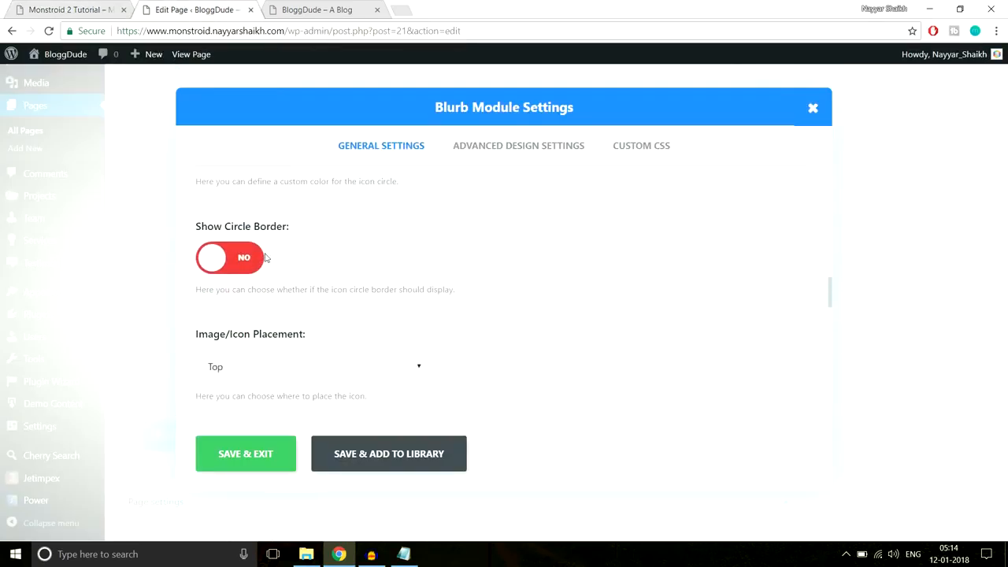
pyautogui.click(243, 261)
pyautogui.scroll(-1, 403, 270)
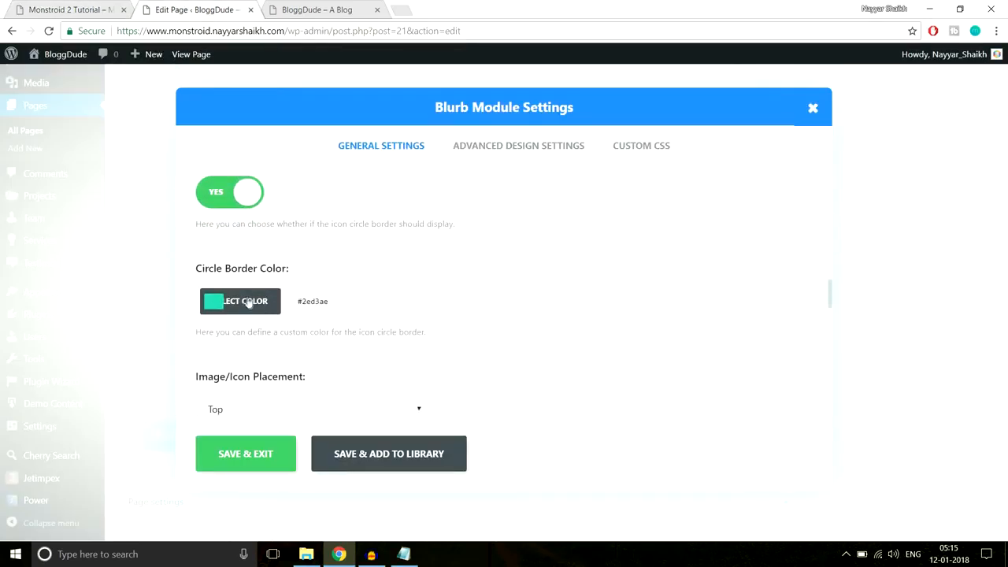
pyautogui.click(79, 9)
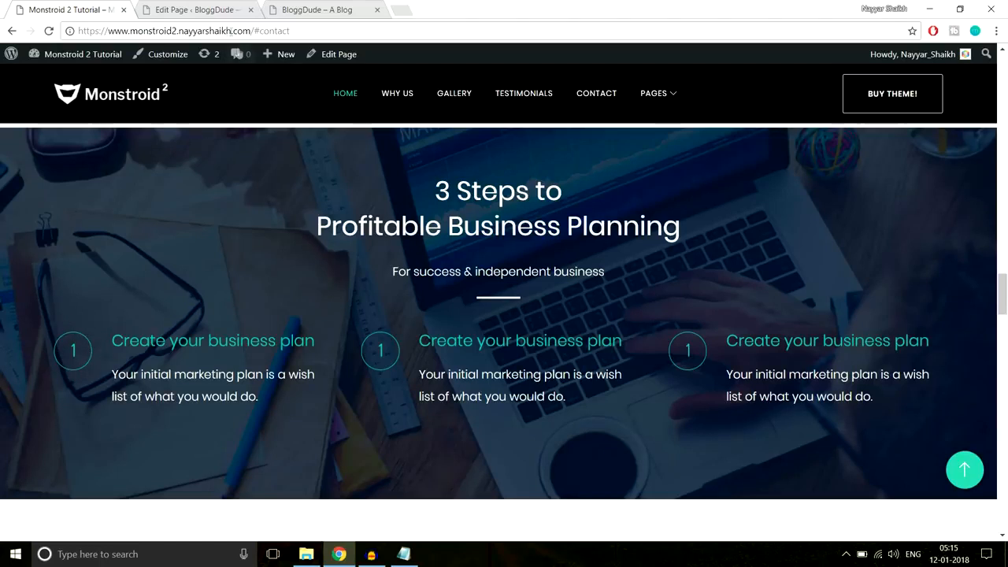
pyautogui.click(169, 7)
pyautogui.click(291, 304)
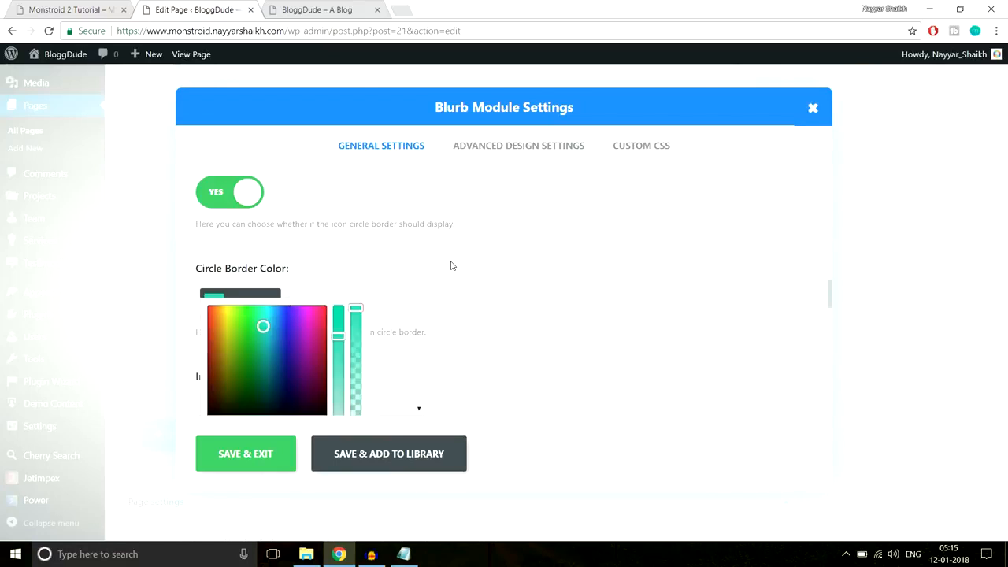
pyautogui.click(77, 15)
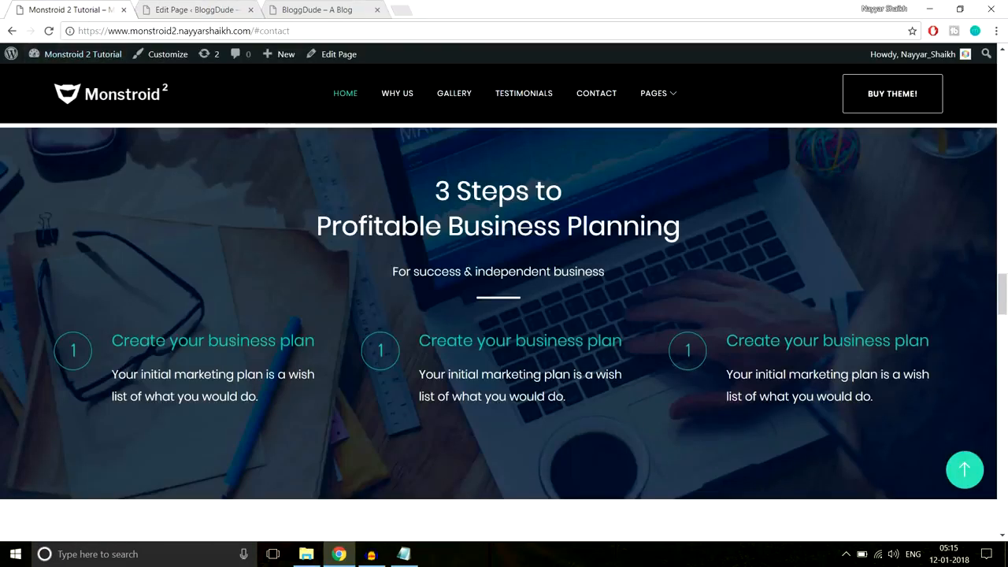
pyautogui.click(212, 5)
pyautogui.scroll(-5, 467, 353)
pyautogui.scroll(-3, 466, 353)
pyautogui.scroll(2, 338, 300)
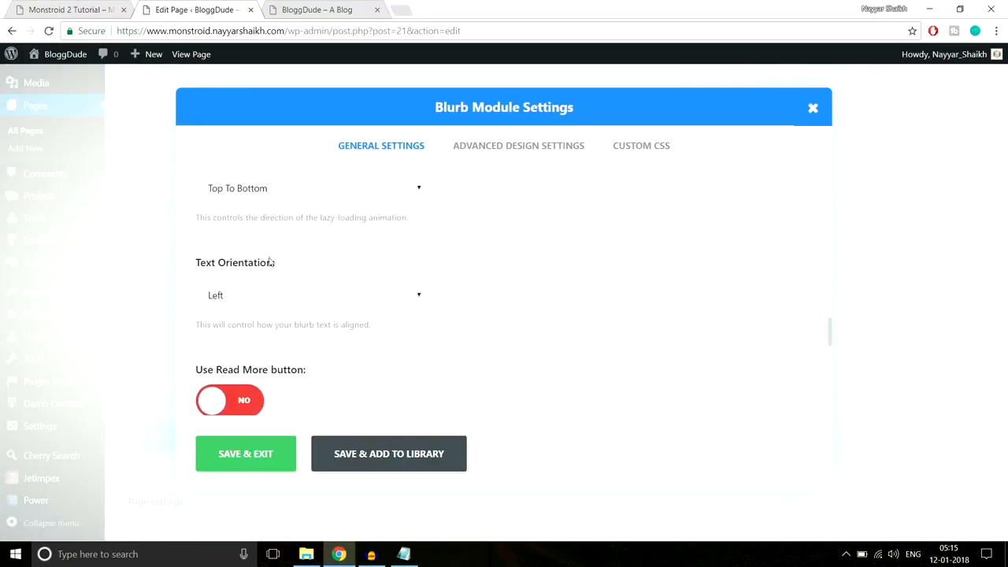
# - Paste 'Your initial marketing plan is a wish list of what you would do.' into the blurb content
pyautogui.click(74, 6)
pyautogui.click(233, 5)
pyautogui.scroll(-4, 348, 320)
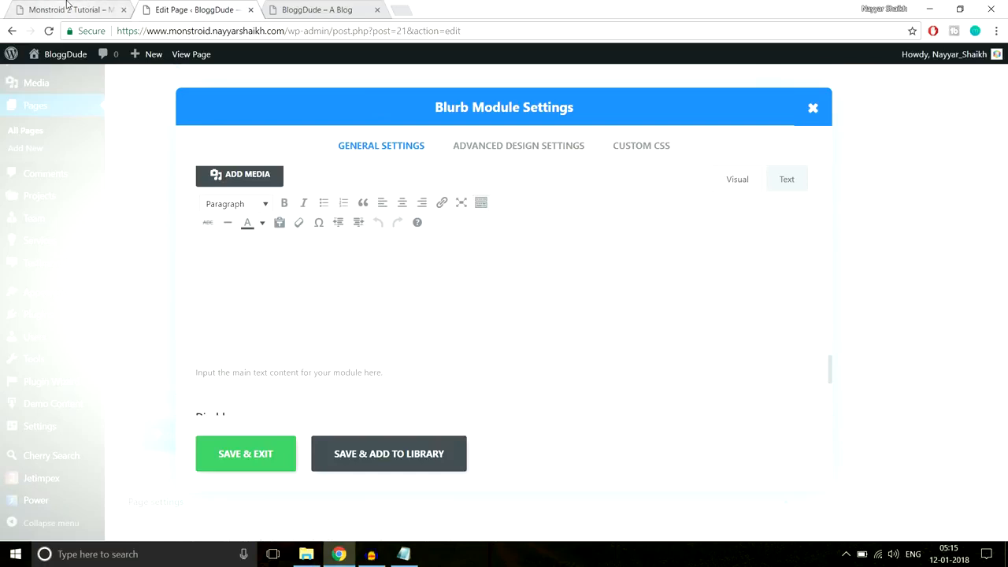
pyautogui.click(70, 8)
pyautogui.moveTo(142, 366); pyautogui.dragTo(115, 367)
pyautogui.hotkey('ctrl', 'c')
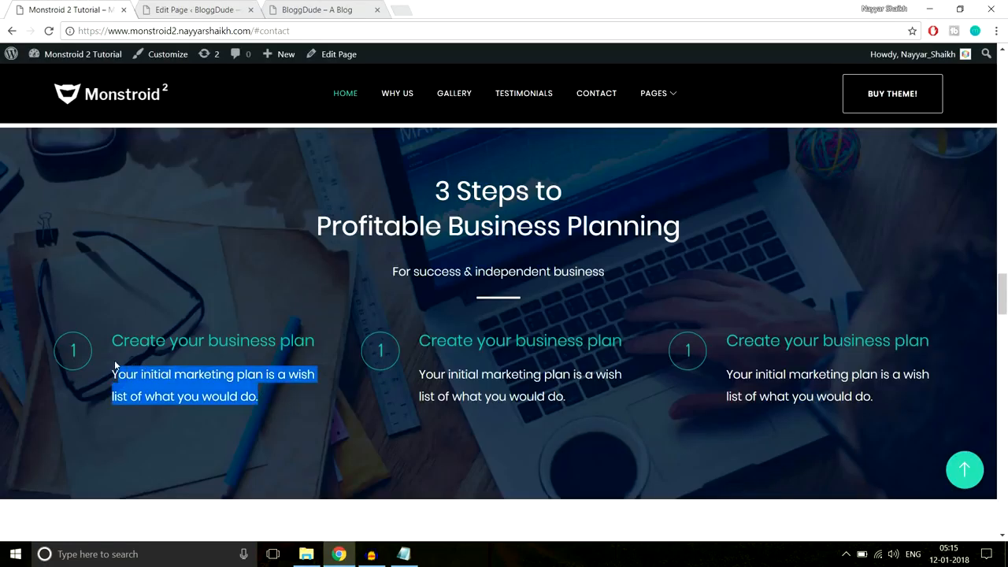
pyautogui.click(239, 10)
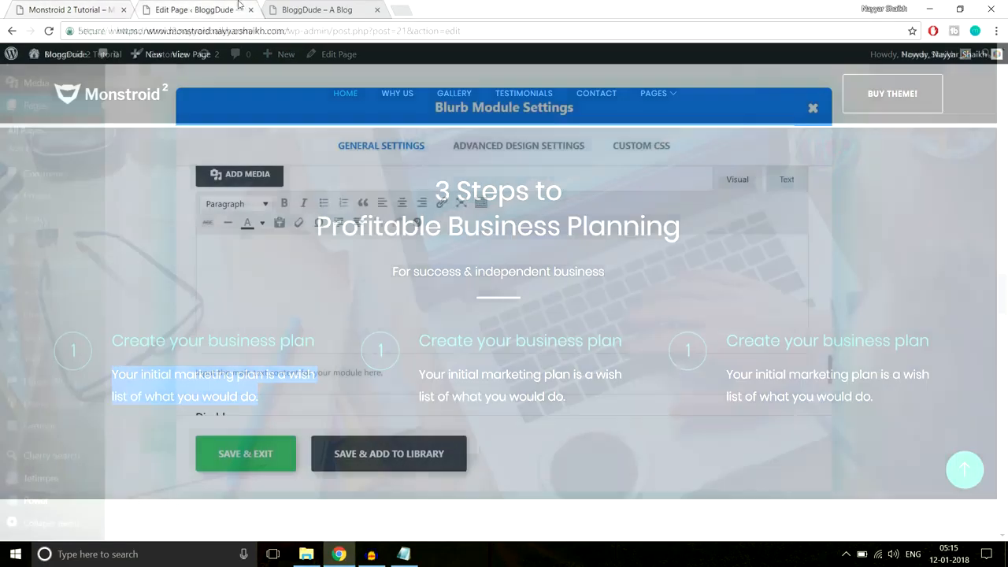
pyautogui.click(336, 315)
pyautogui.hotkey('ctrl', 'v')
# - Set the blurb's header text colour to teal in Advanced Design Settings and save
pyautogui.scroll(10, 455, 338)
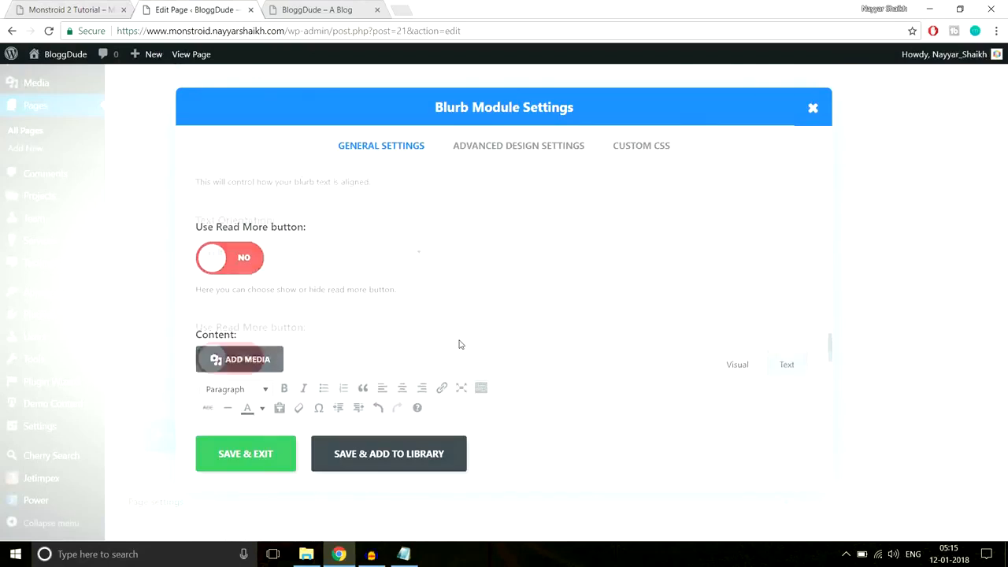
pyautogui.scroll(10, 455, 345)
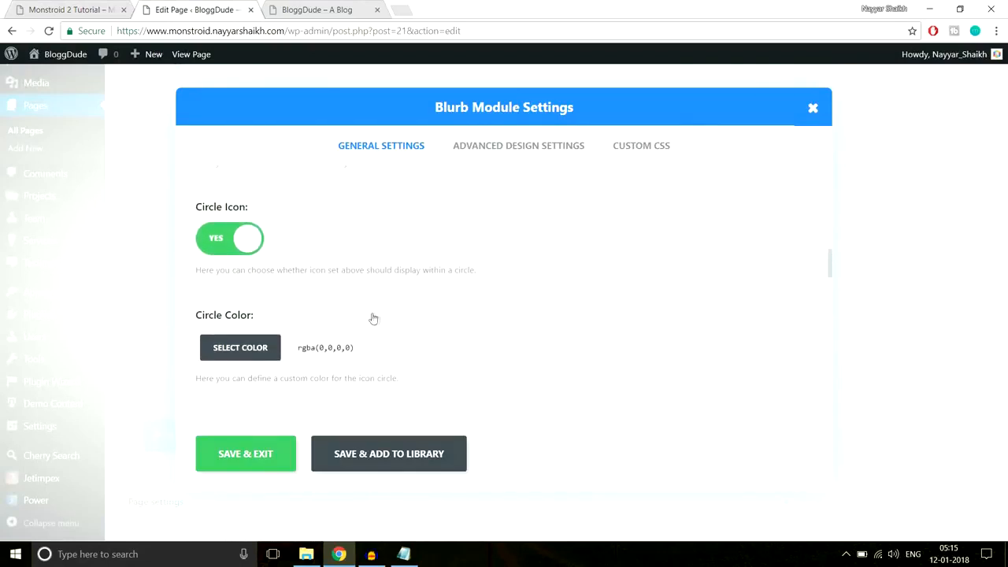
pyautogui.scroll(-1, 395, 336)
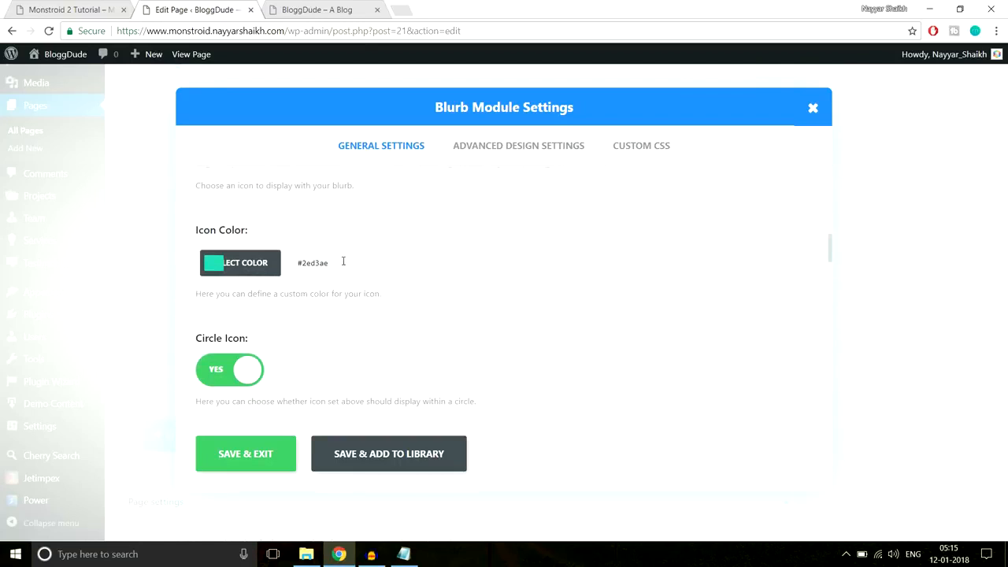
pyautogui.click(277, 265)
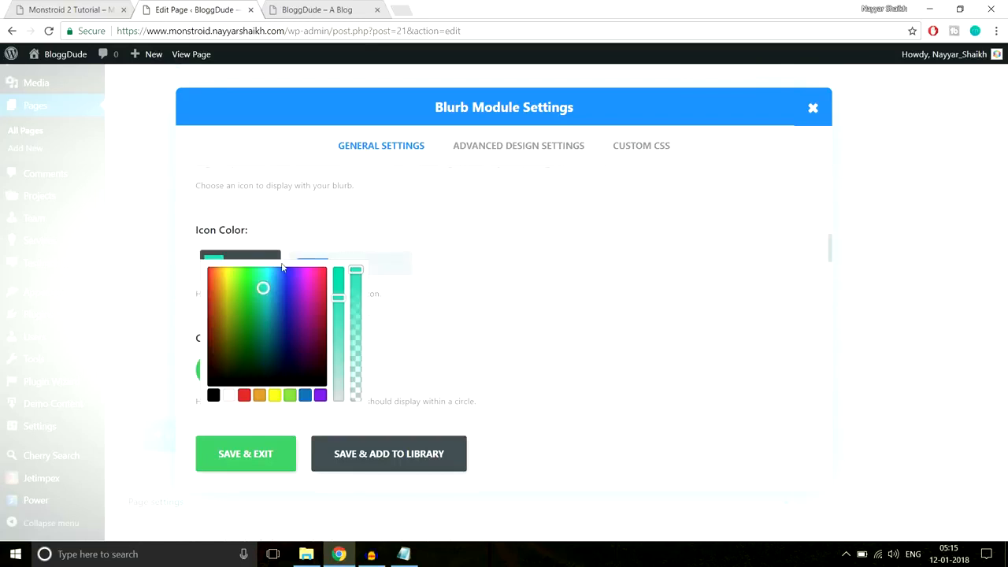
pyautogui.click(478, 157)
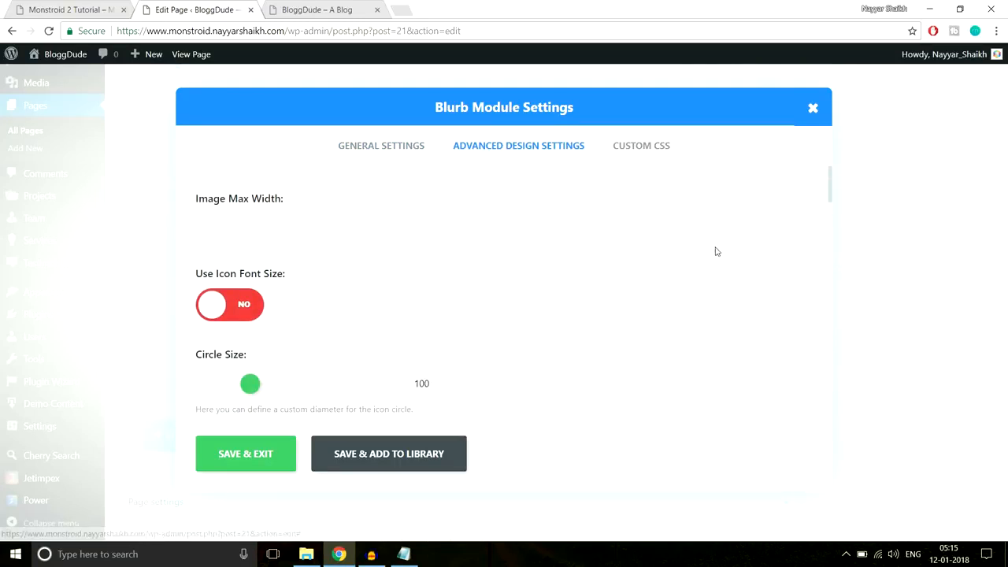
pyautogui.scroll(-1, 712, 245)
pyautogui.scroll(-5, 718, 255)
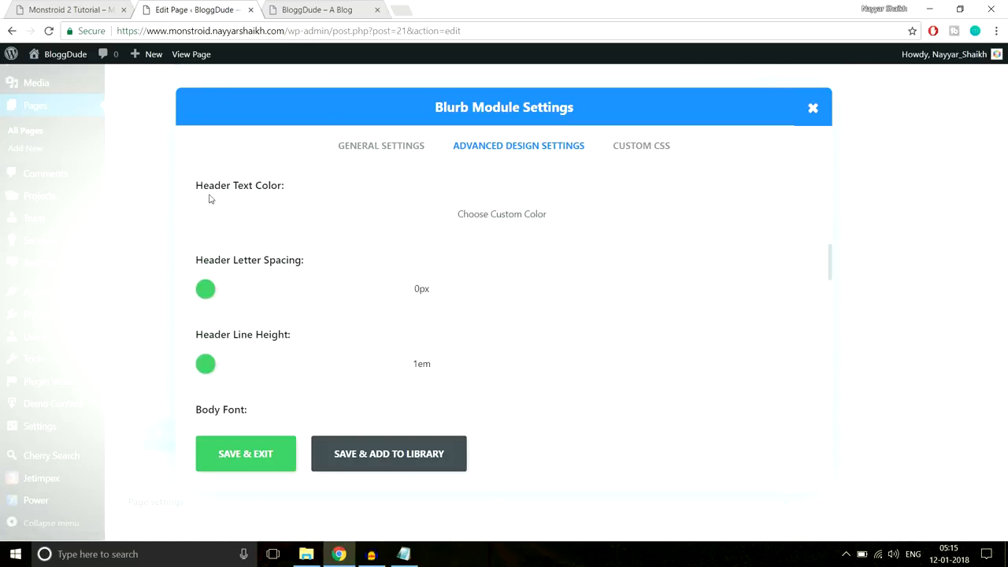
pyautogui.click(410, 214)
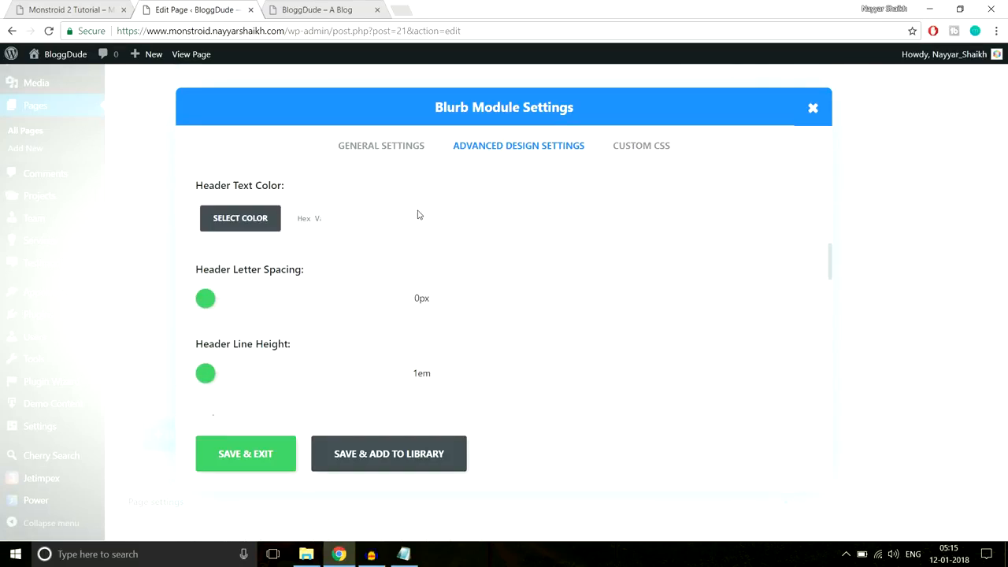
pyautogui.click(322, 226)
pyautogui.hotkey('ctrl', 'v')
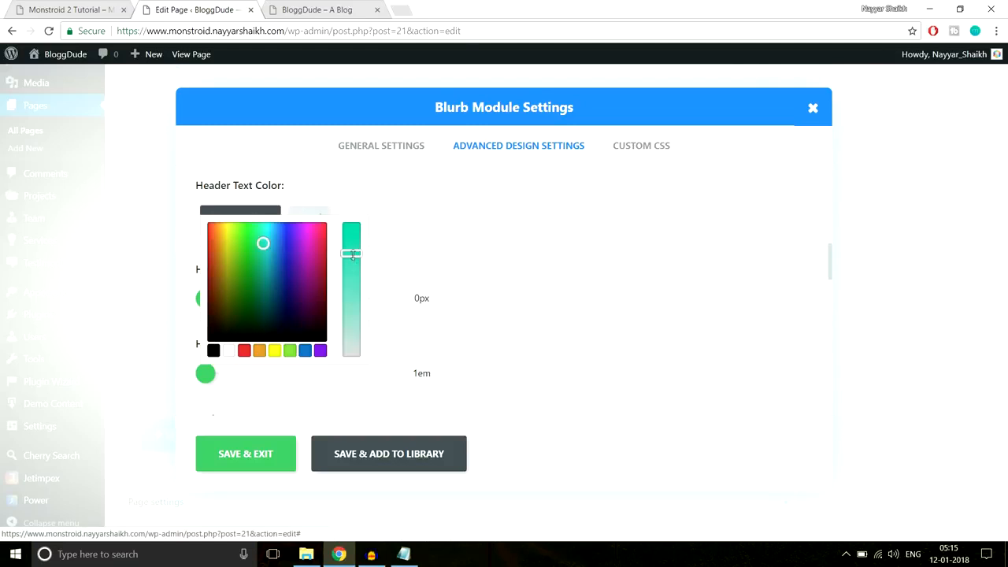
pyautogui.click(254, 458)
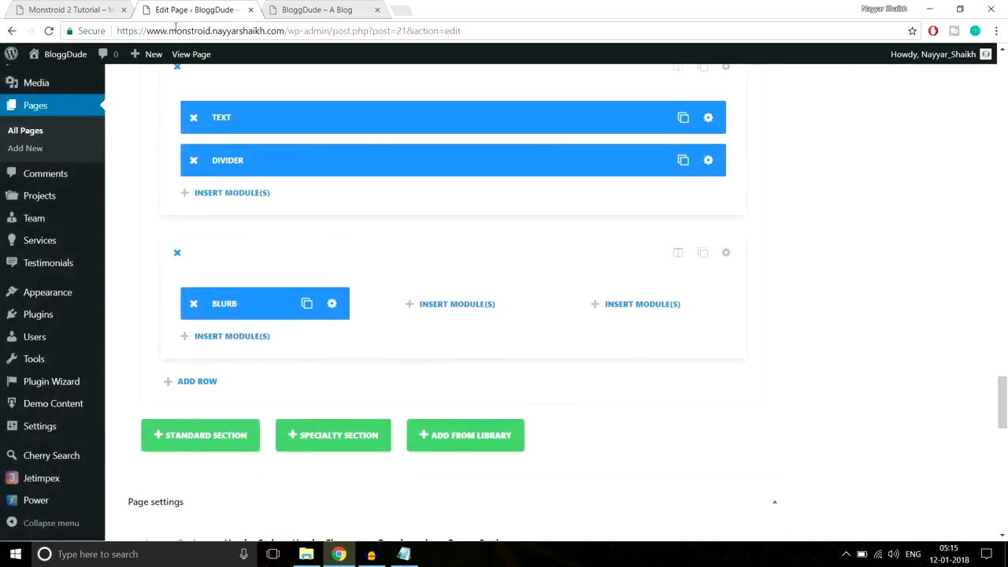
# - Upload the Home-3 laptop photo and set it as the section's background image
pyautogui.click(95, 4)
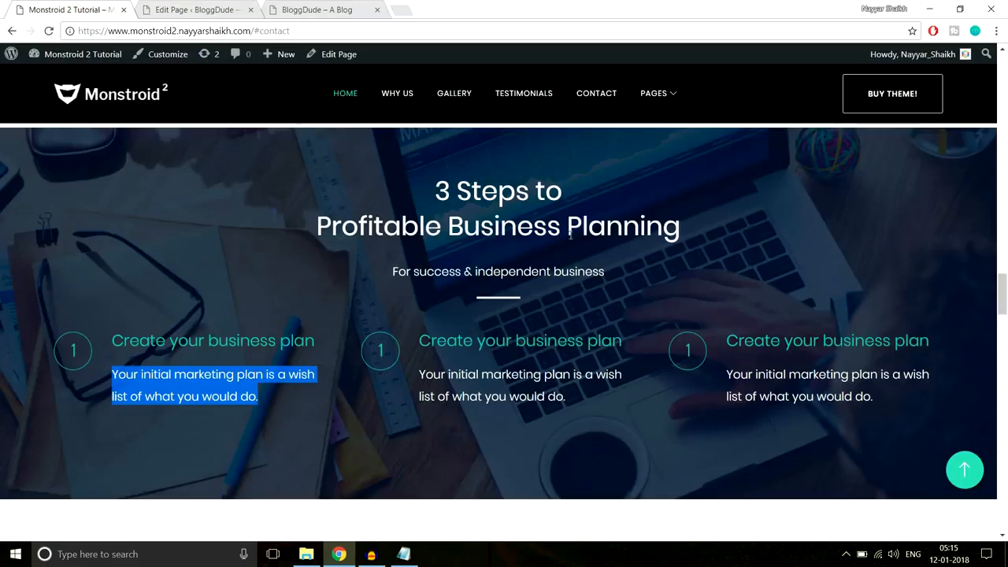
pyautogui.click(201, 10)
pyautogui.scroll(2, 749, 304)
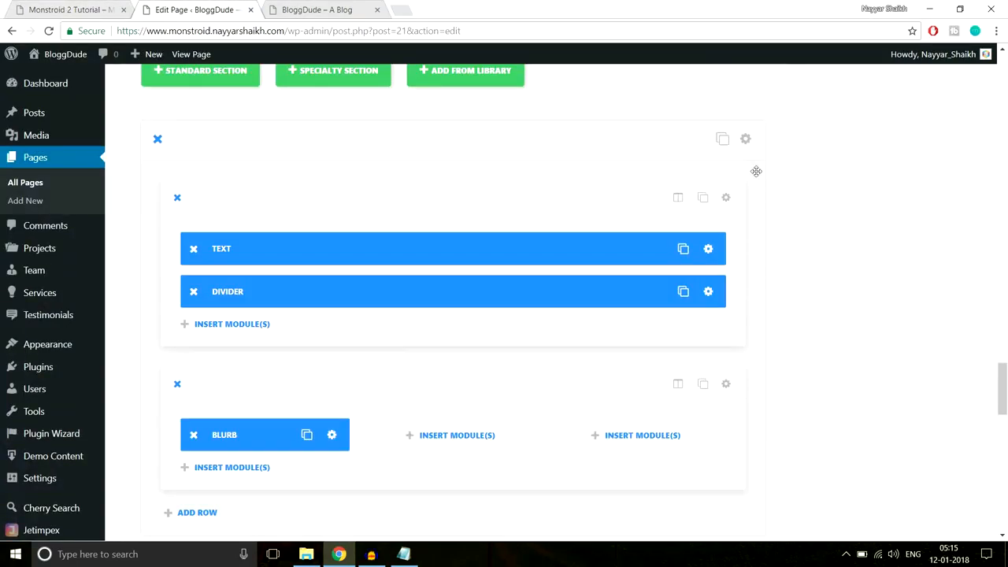
pyautogui.click(749, 144)
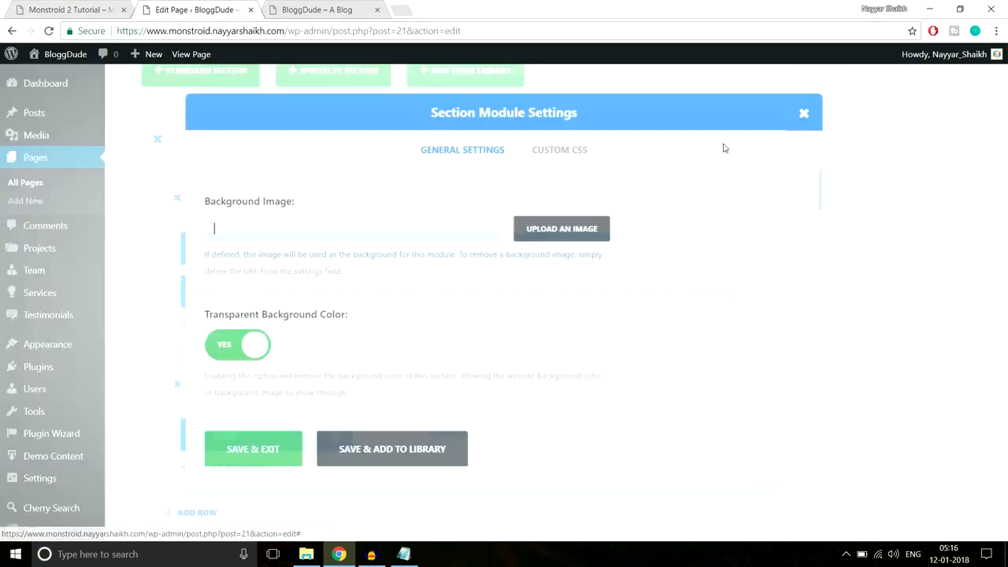
pyautogui.click(571, 238)
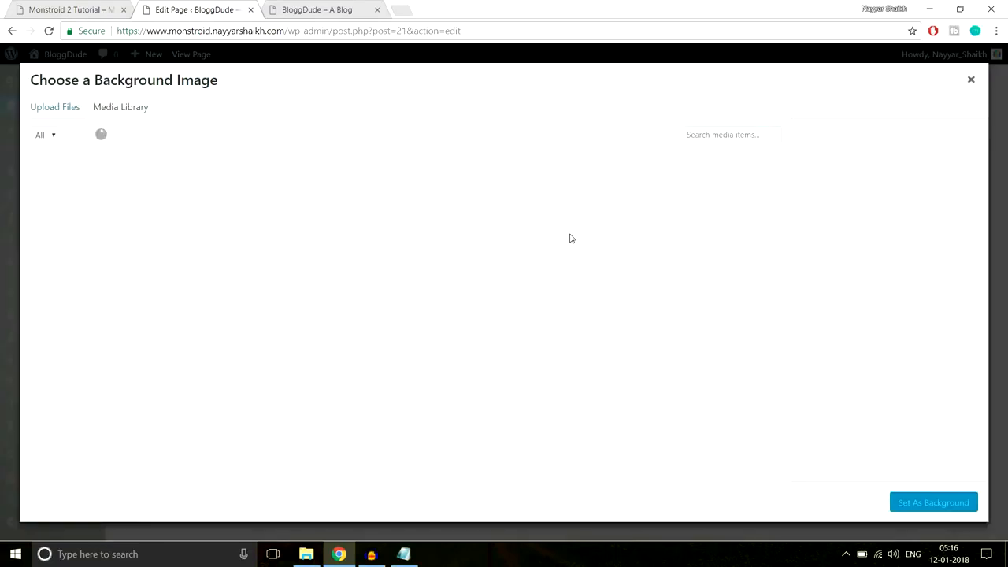
pyautogui.click(63, 110)
pyautogui.click(515, 300)
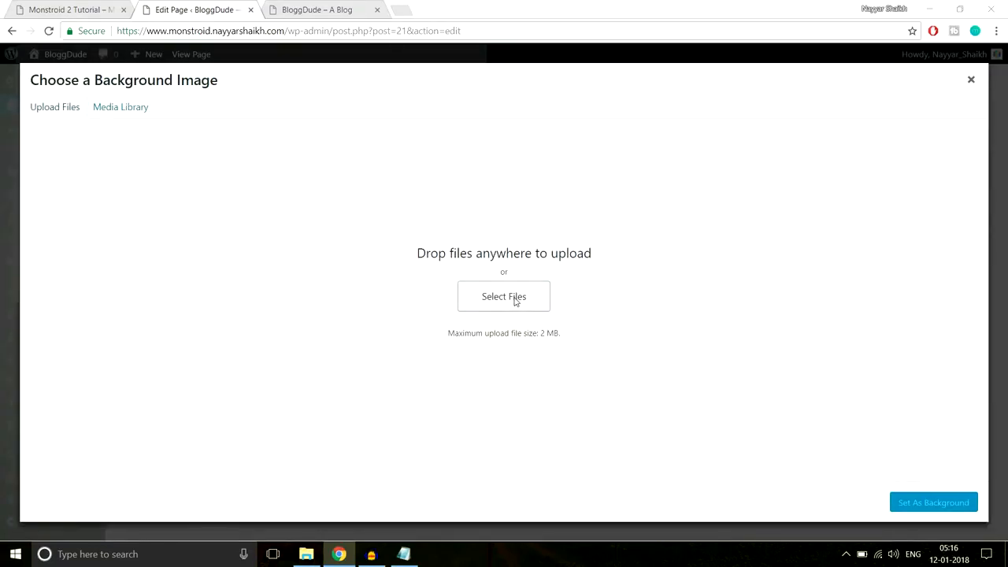
pyautogui.scroll(-1, 456, 226)
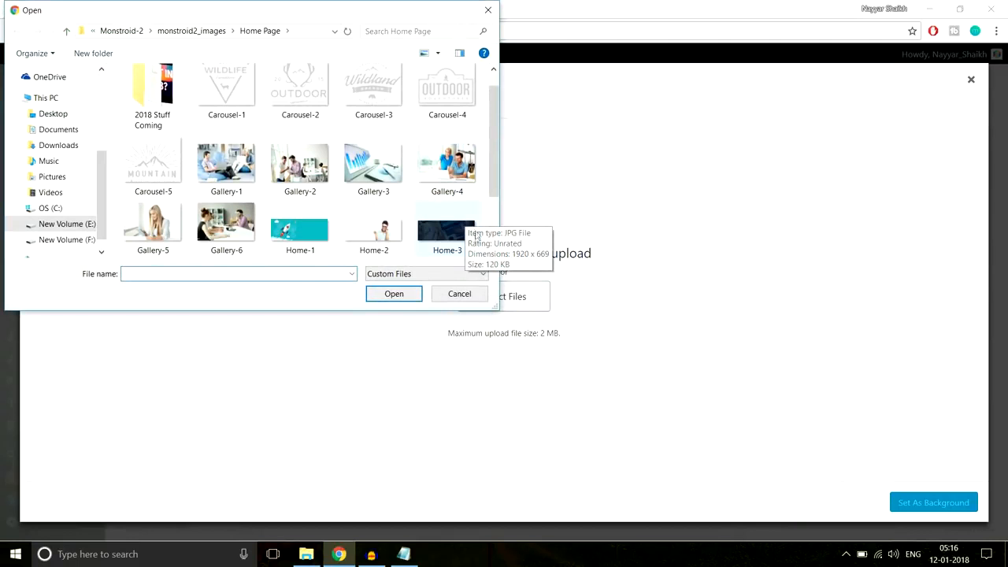
pyautogui.click(452, 244)
pyautogui.click(411, 293)
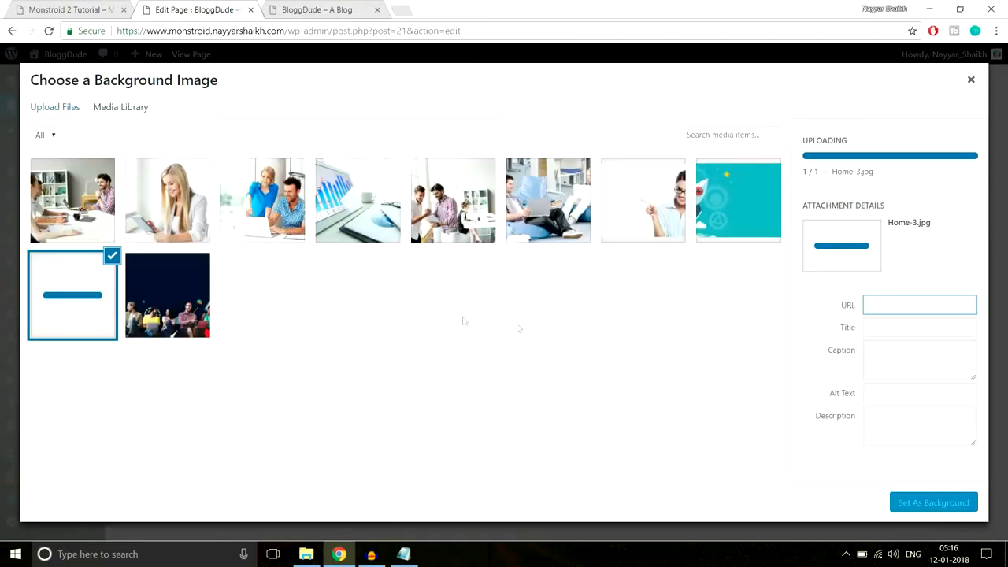
pyautogui.click(930, 504)
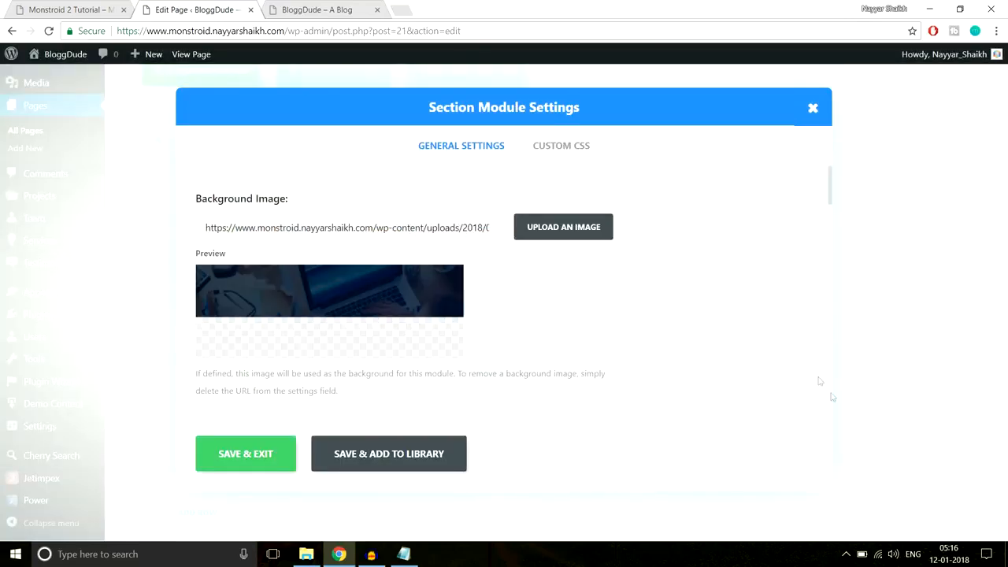
# - Review the section settings, save them, and update the page
pyautogui.scroll(-10, 689, 347)
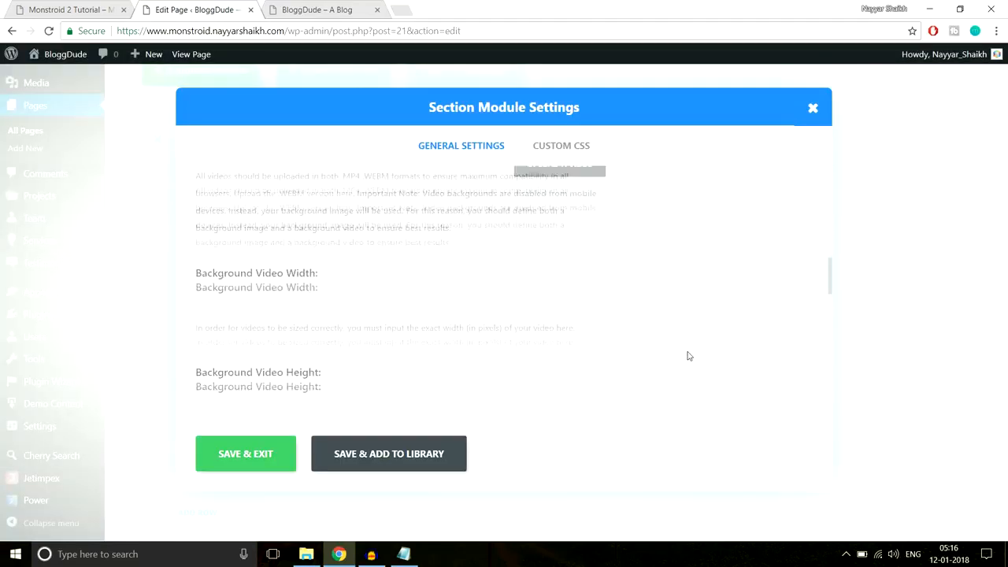
pyautogui.scroll(-6, 689, 354)
pyautogui.scroll(2, 688, 353)
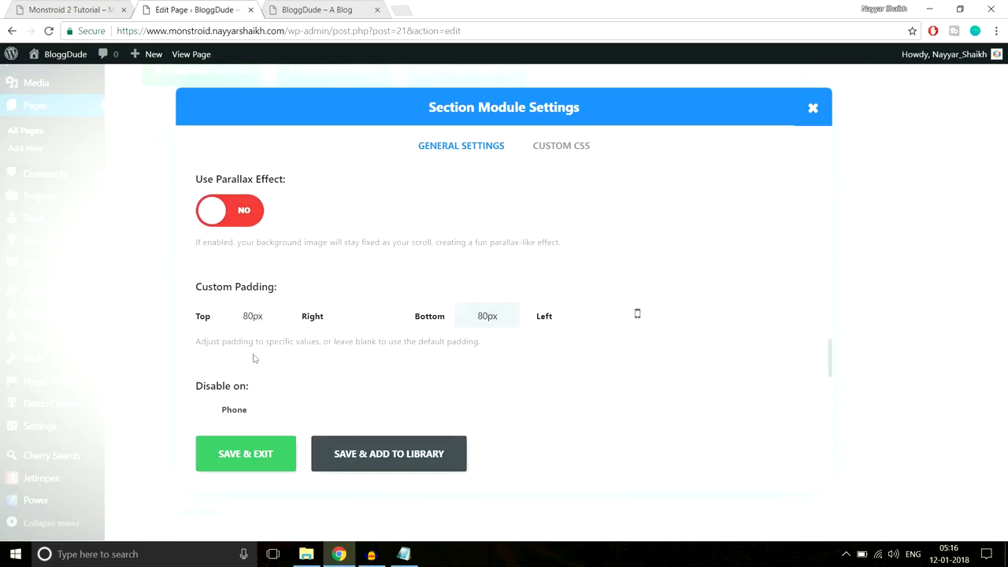
pyautogui.click(254, 447)
pyautogui.moveTo(1003, 399); pyautogui.dragTo(1003, 94)
pyautogui.click(952, 192)
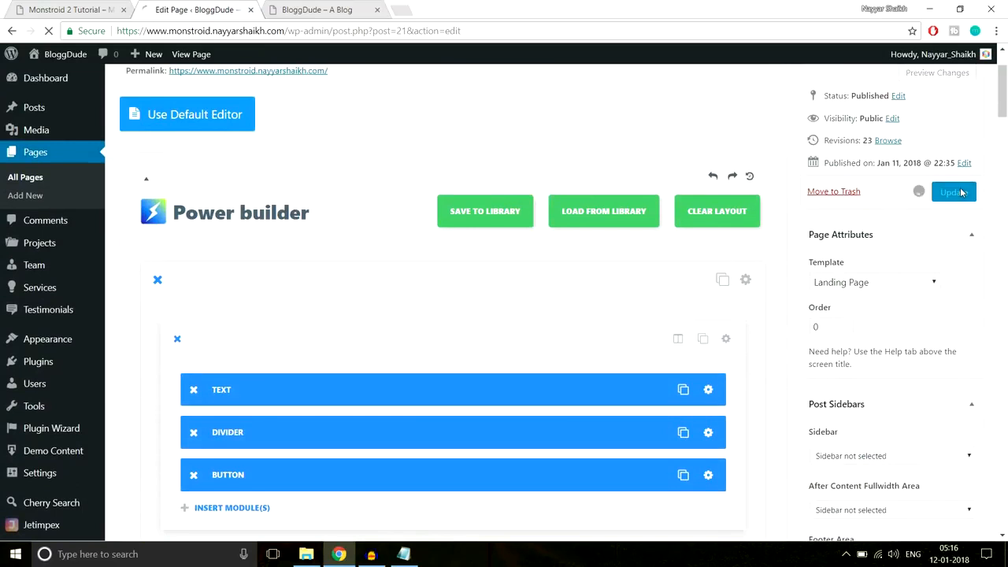
pyautogui.click(334, 9)
pyautogui.click(355, 36)
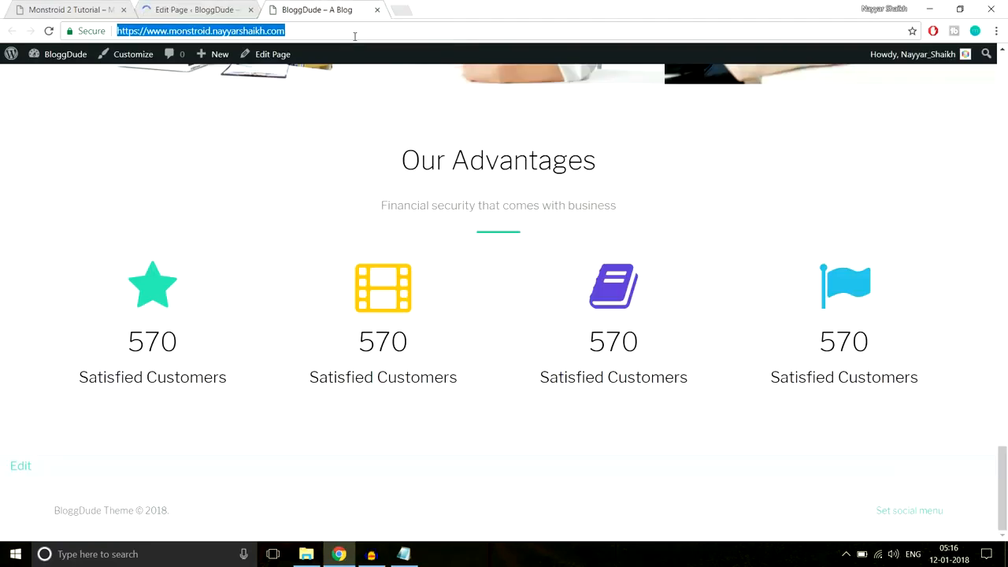
pyautogui.press('Return')
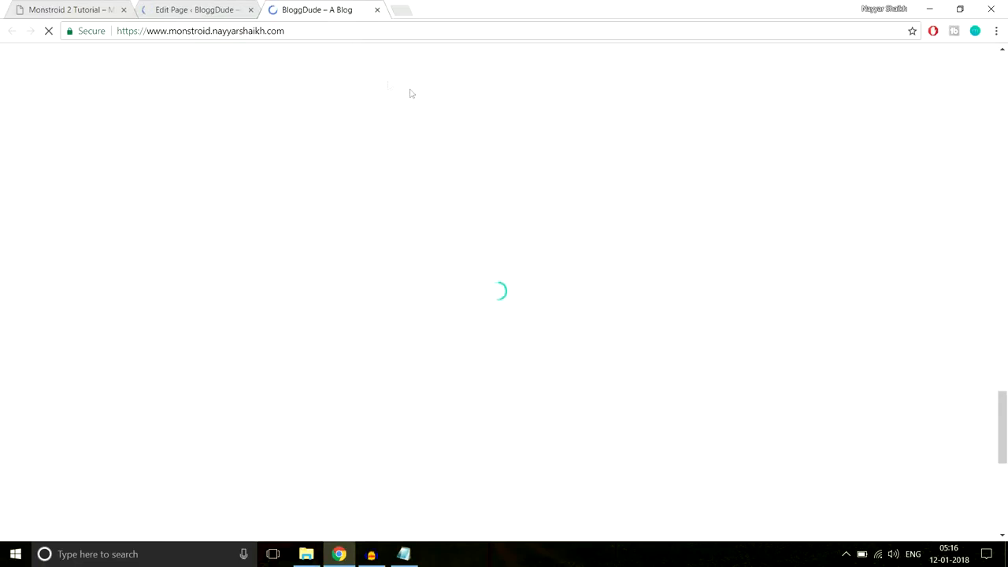
pyautogui.scroll(-5, 653, 252)
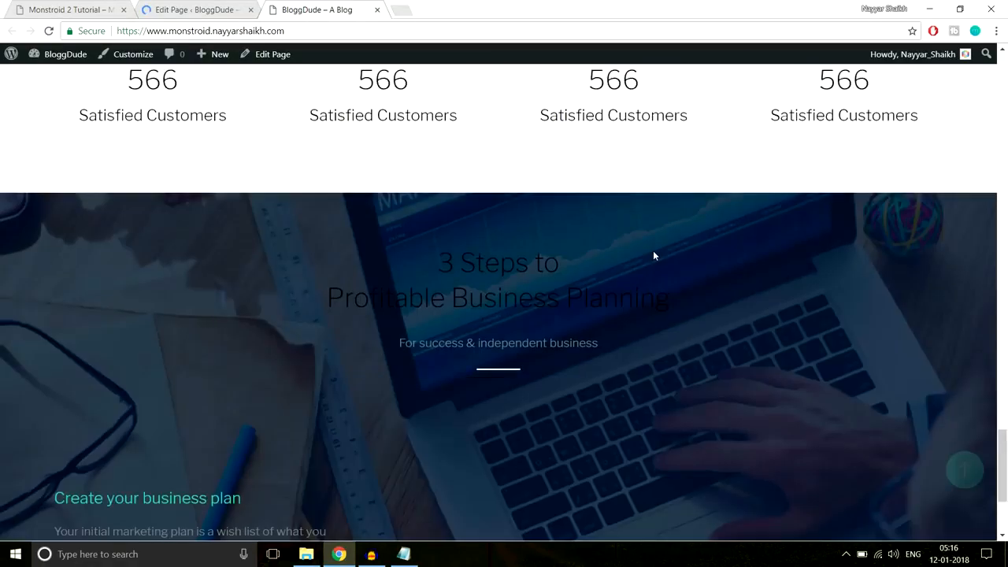
pyautogui.scroll(-1, 652, 252)
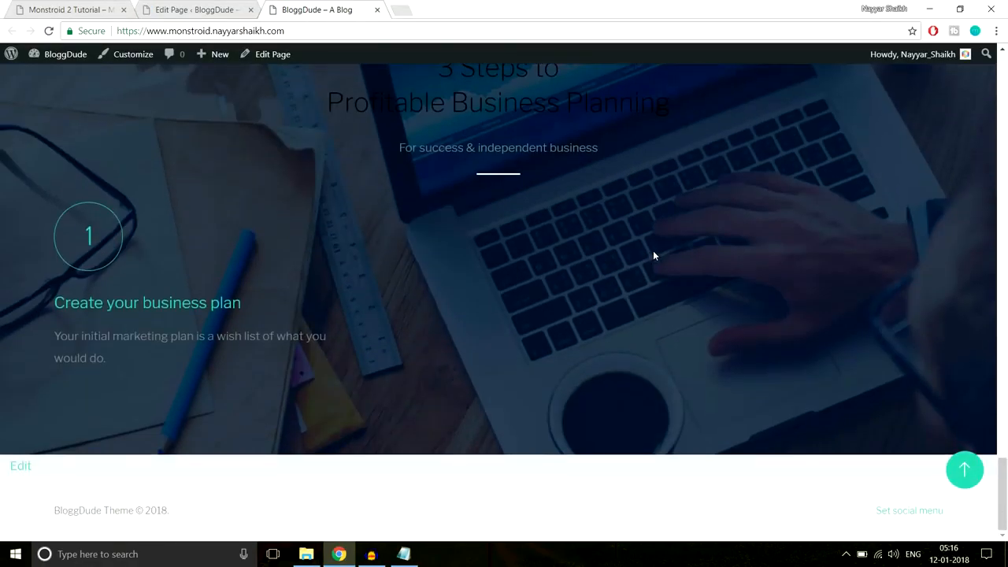
pyautogui.scroll(1, 653, 254)
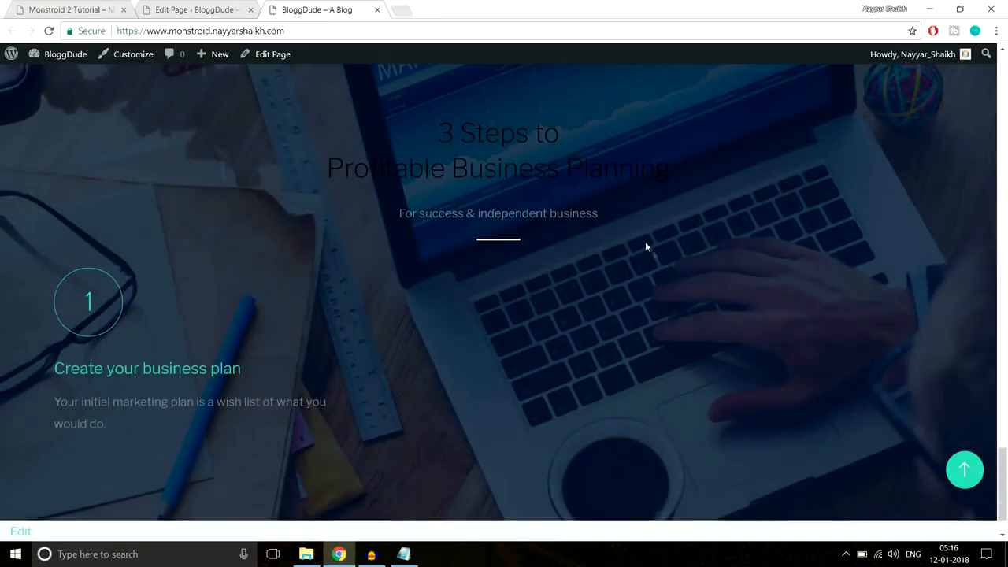
pyautogui.moveTo(429, 130); pyautogui.dragTo(683, 185)
pyautogui.click(677, 193)
pyautogui.moveTo(641, 243); pyautogui.dragTo(405, 116)
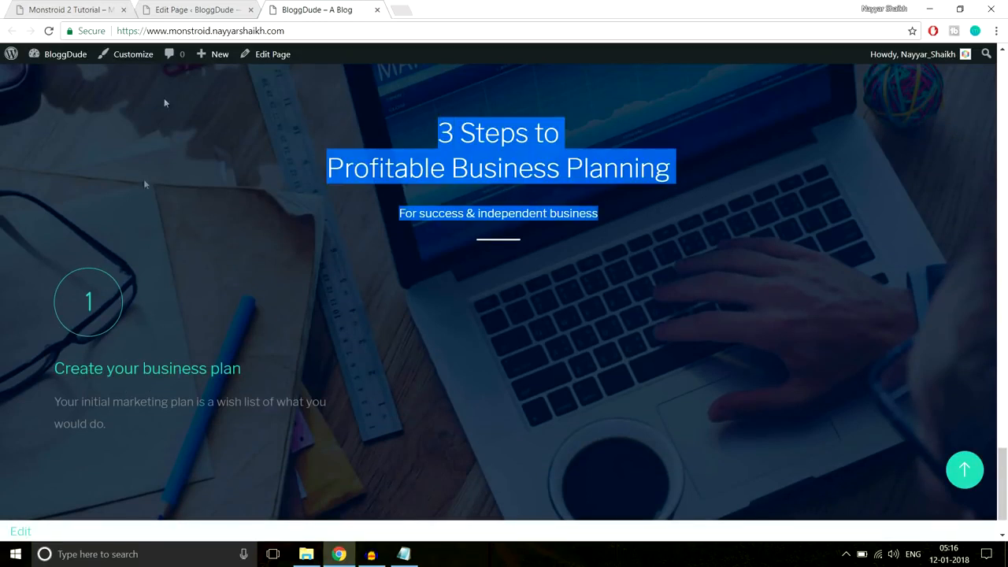
pyautogui.click(194, 7)
pyautogui.scroll(-10, 495, 291)
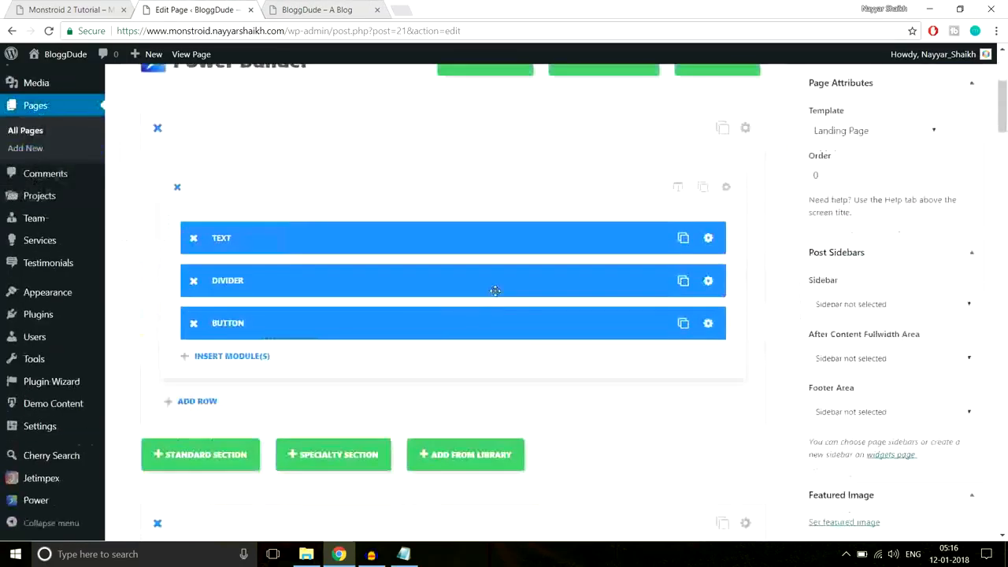
# - Select all the heading and subtitle text, apply a new text colour, and save the module
pyautogui.scroll(-15, 495, 291)
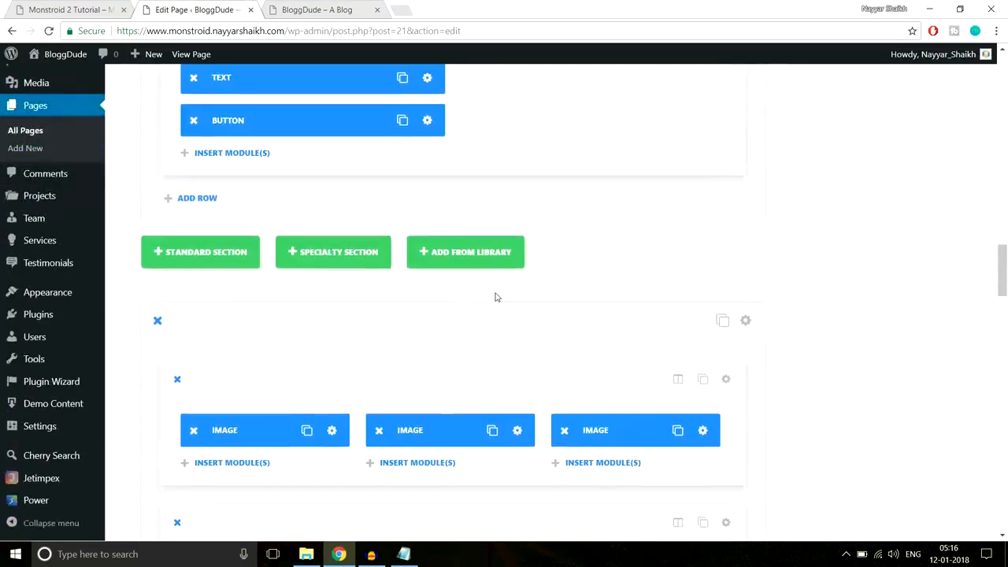
pyautogui.scroll(-4, 494, 292)
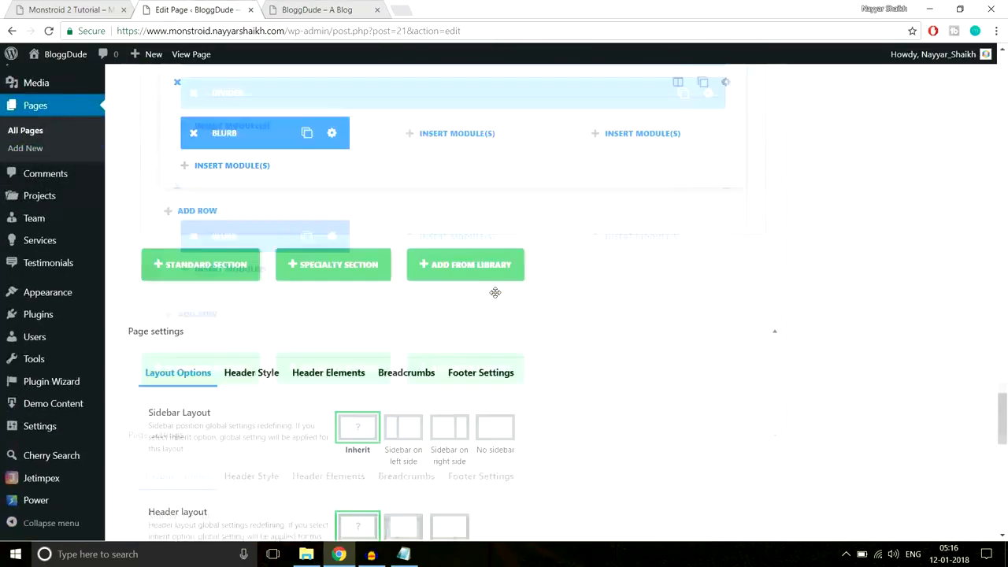
pyautogui.scroll(2, 494, 294)
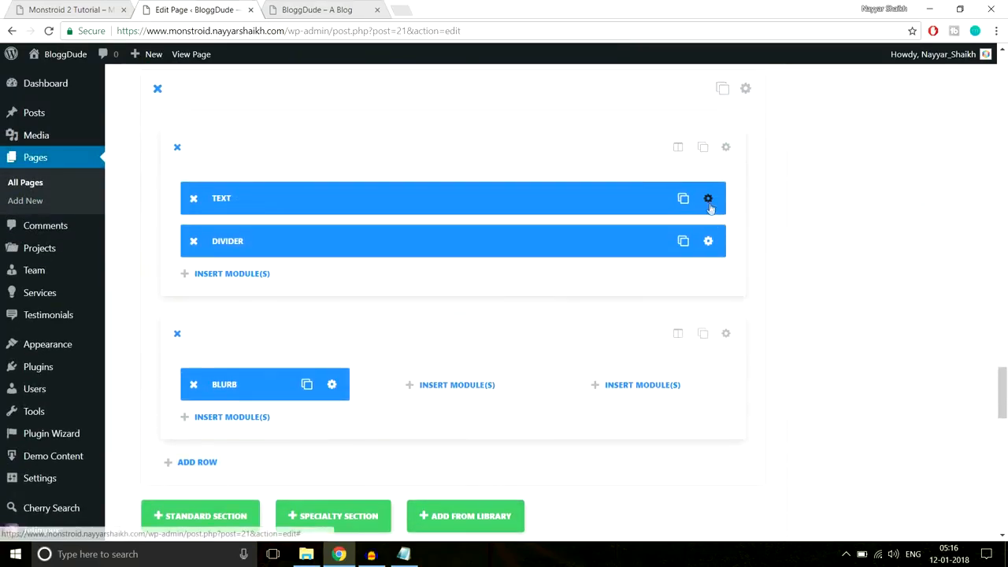
pyautogui.click(708, 197)
pyautogui.scroll(-2, 571, 252)
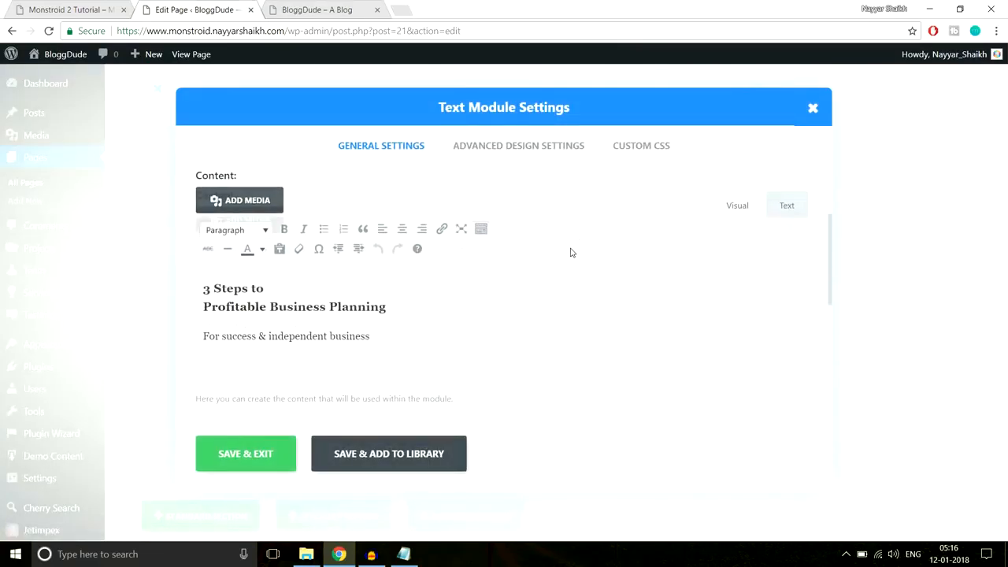
pyautogui.moveTo(405, 336); pyautogui.dragTo(190, 262)
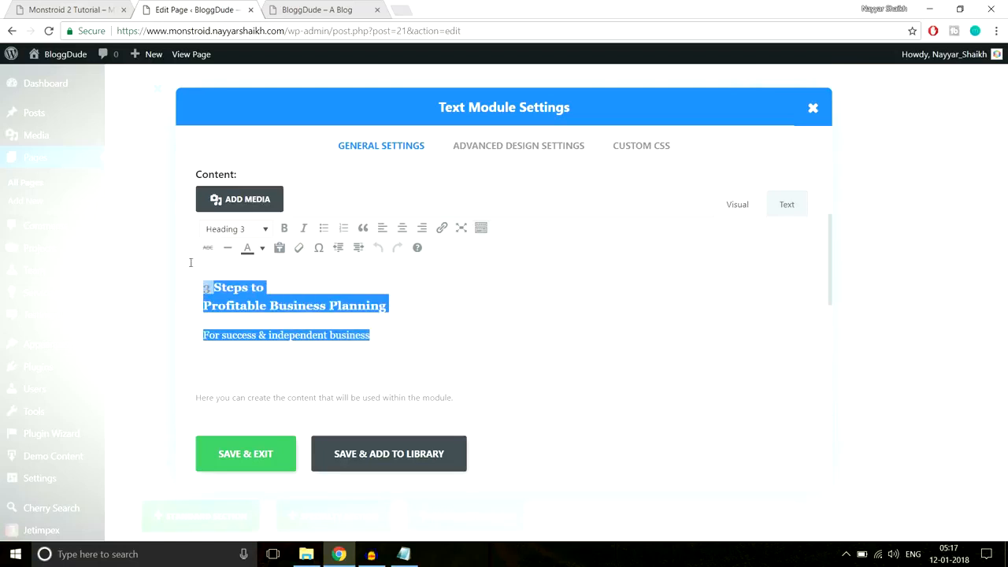
pyautogui.click(262, 248)
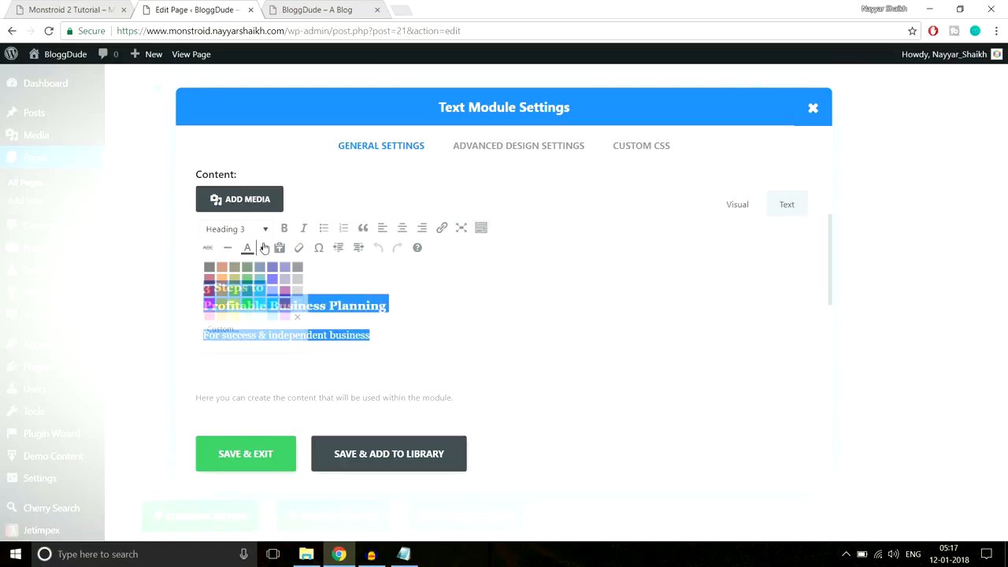
pyautogui.click(295, 306)
pyautogui.click(263, 450)
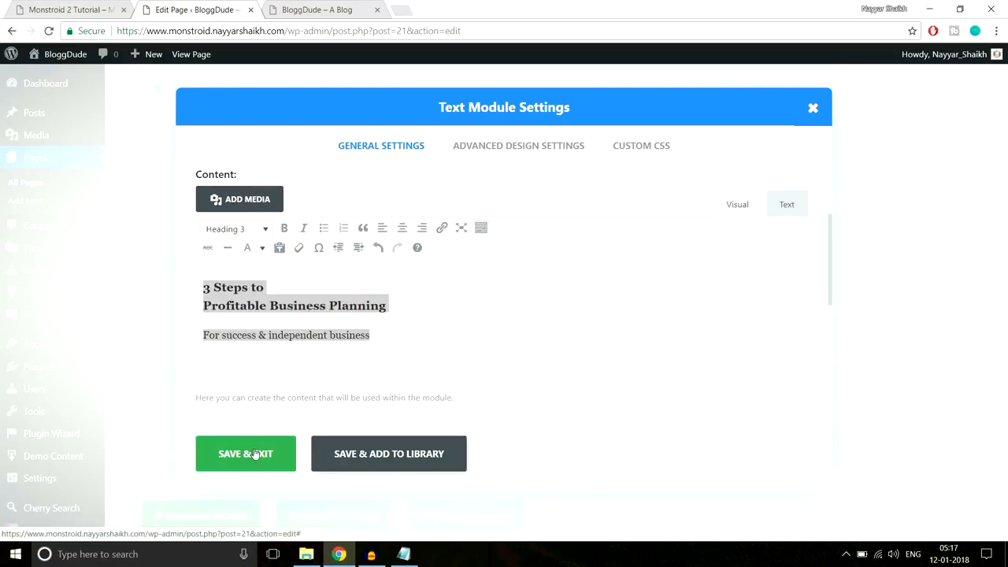
# - Reload the live homepage to check the recoloured heading, then go back to the editor
pyautogui.click(59, 5)
pyautogui.click(201, 9)
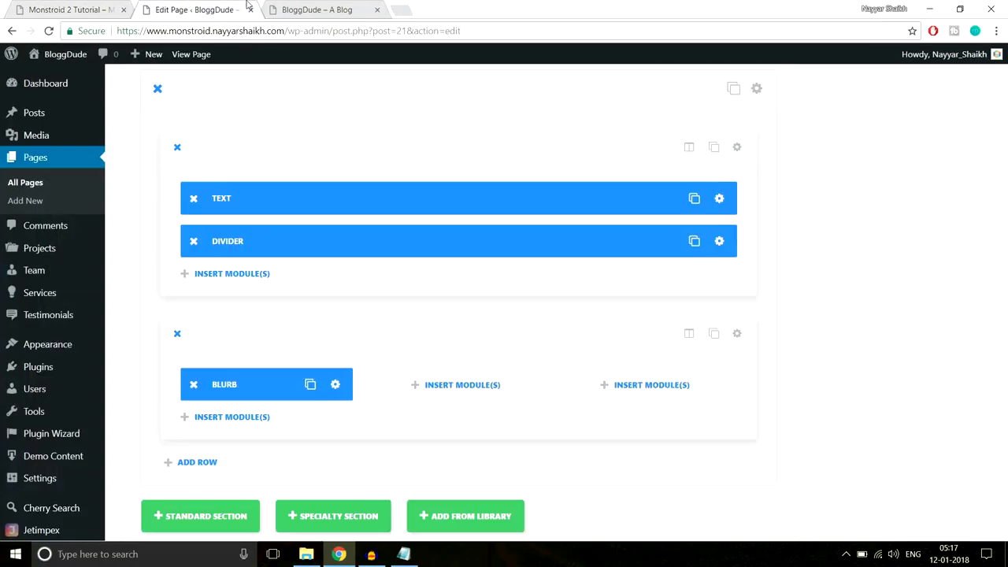
pyautogui.click(338, 8)
pyautogui.press('F5')
pyautogui.moveTo(616, 216); pyautogui.dragTo(345, 129)
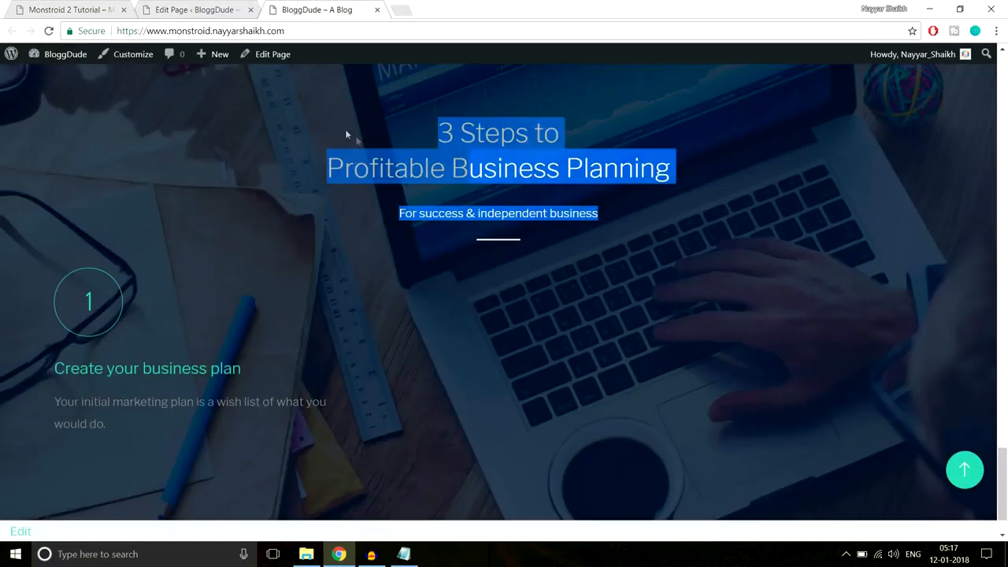
pyautogui.click(22, 267)
pyautogui.scroll(-1, 22, 267)
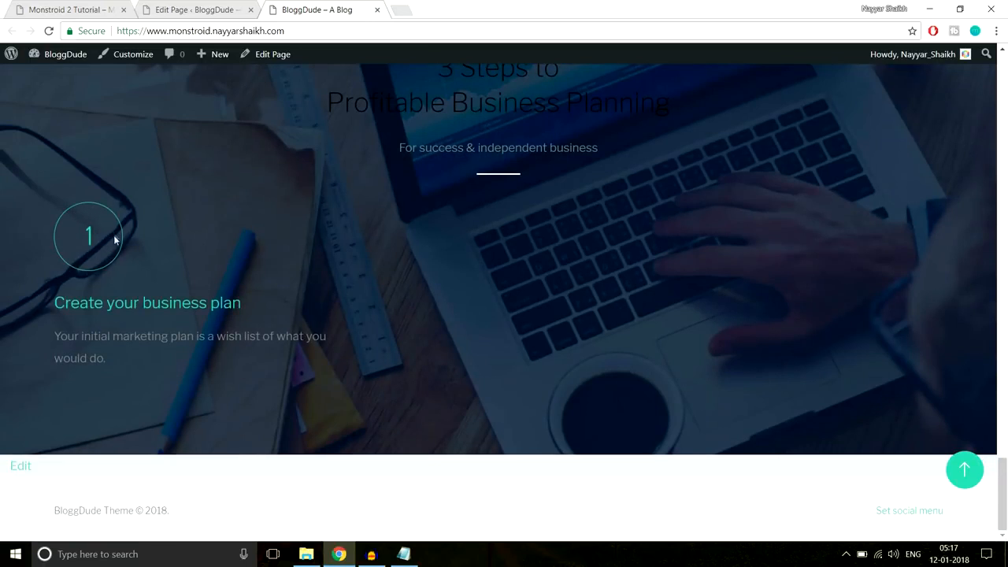
pyautogui.click(200, 8)
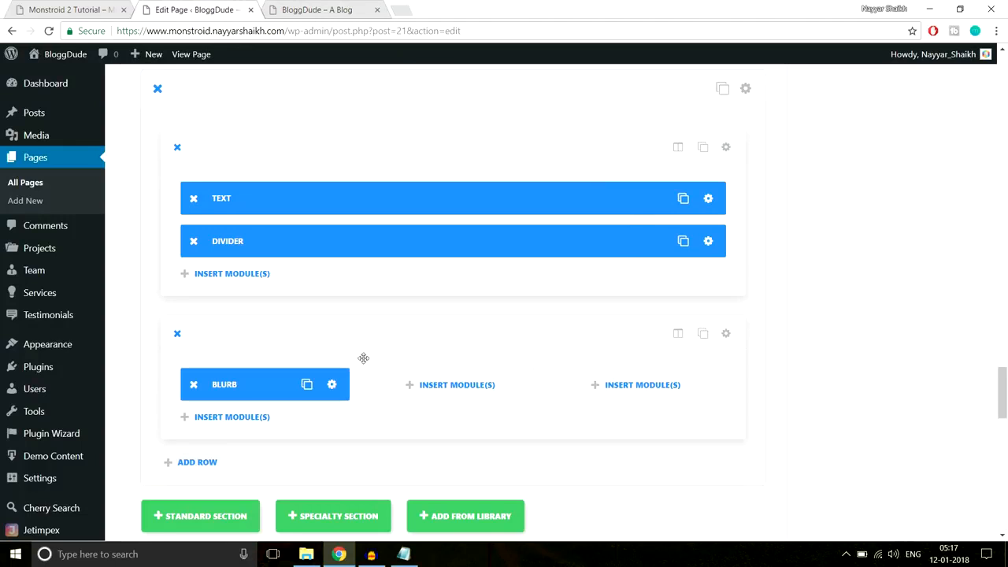
# - Enable a custom icon font size on the first blurb and shrink it to about 60px
pyautogui.click(331, 385)
pyautogui.click(522, 153)
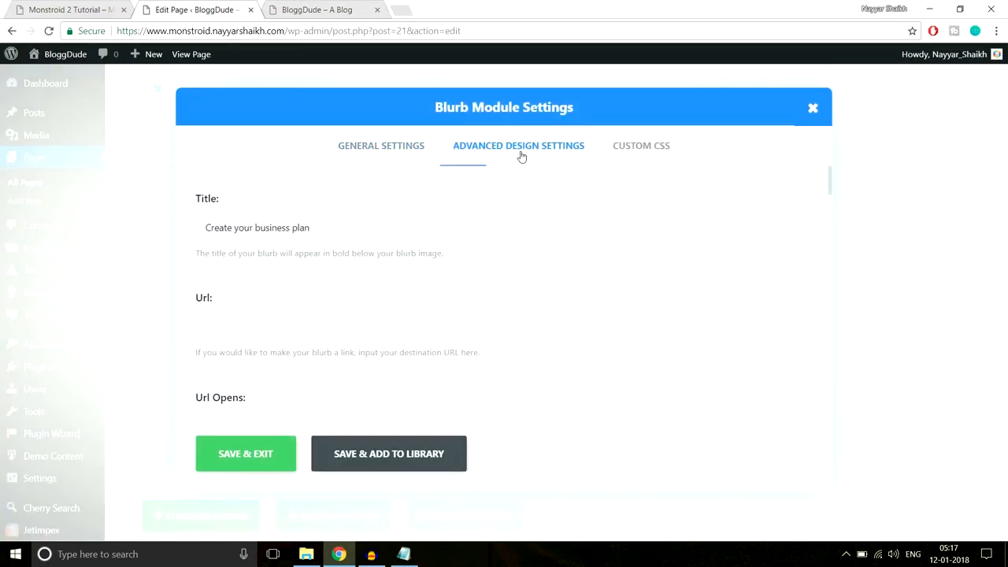
pyautogui.scroll(-1, 289, 256)
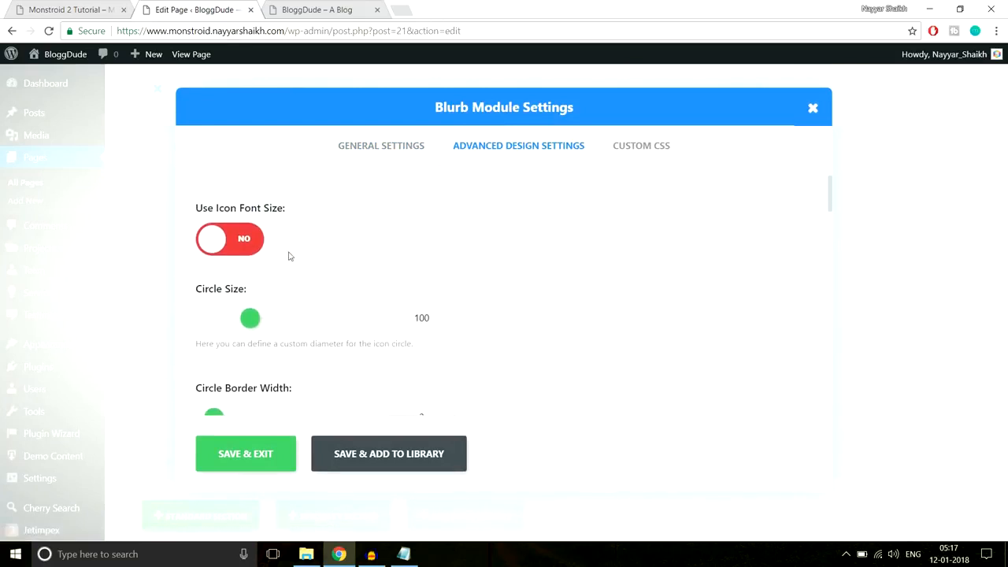
pyautogui.click(238, 248)
pyautogui.moveTo(335, 319); pyautogui.dragTo(287, 316)
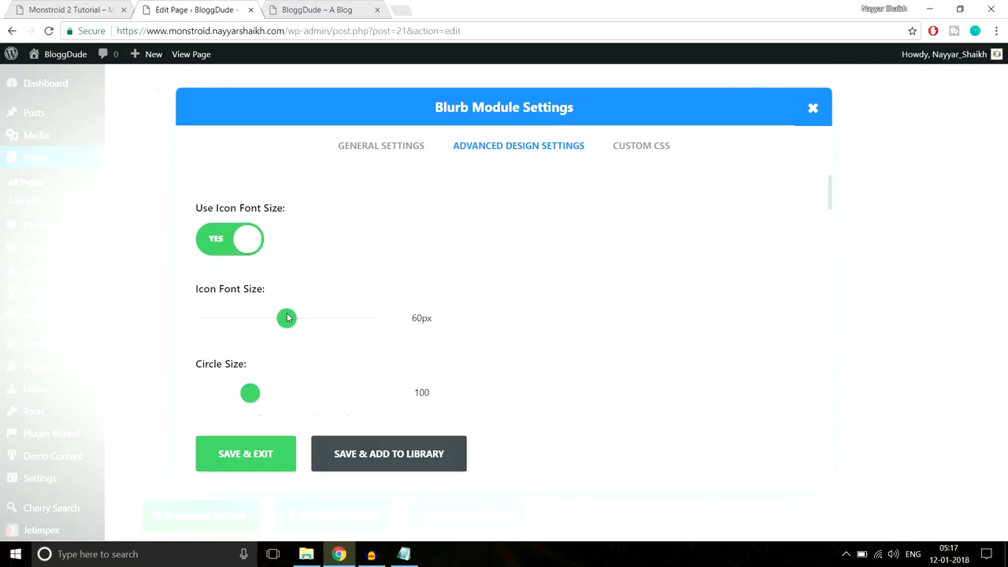
# - Compare the blurb paragraph on the Monstroid 2 reference page with the live site
pyautogui.click(95, 4)
pyautogui.click(244, 389)
pyautogui.moveTo(265, 402); pyautogui.dragTo(122, 374)
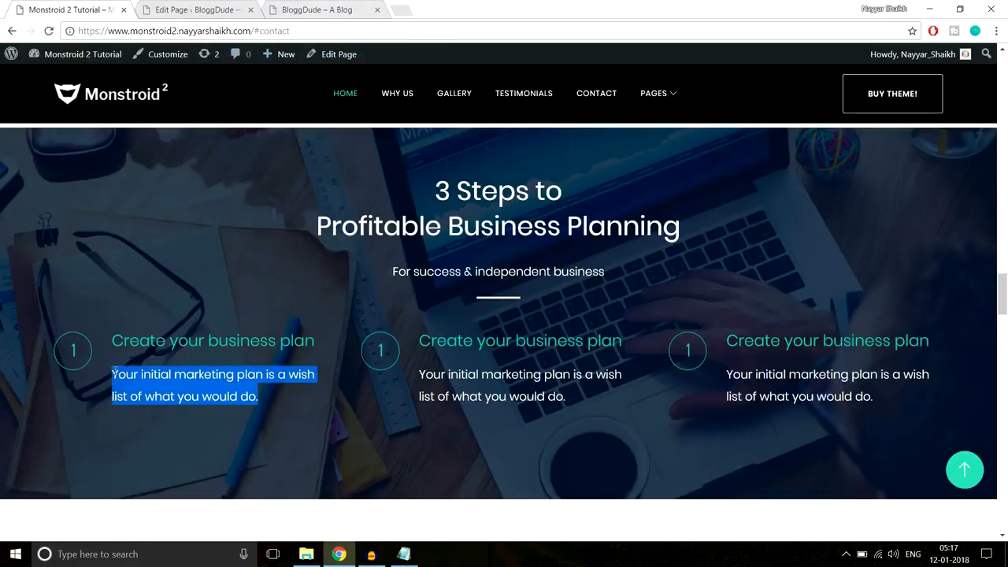
pyautogui.click(143, 376)
pyautogui.click(319, 9)
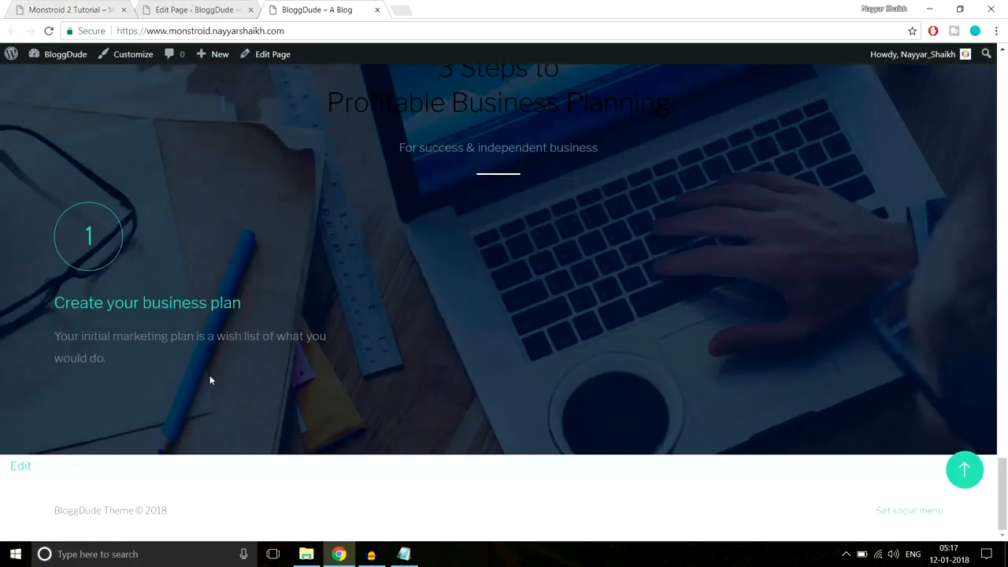
pyautogui.moveTo(210, 381); pyautogui.dragTo(75, 336)
pyautogui.click(124, 374)
pyautogui.click(197, 9)
# - Recolour the blurb's description text and save the blurb
pyautogui.scroll(-1, 492, 221)
pyautogui.click(394, 146)
pyautogui.scroll(-10, 590, 283)
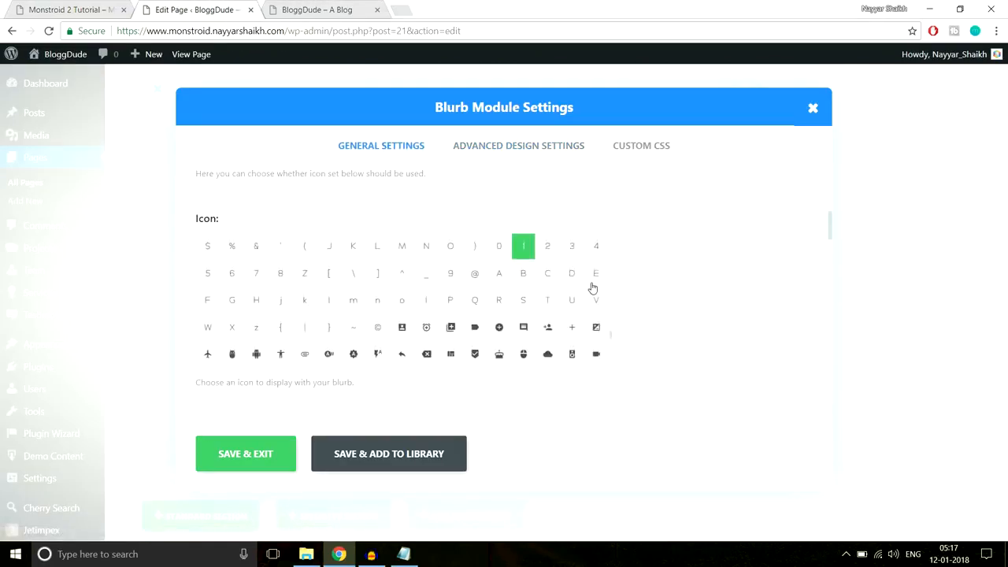
pyautogui.scroll(-8, 742, 306)
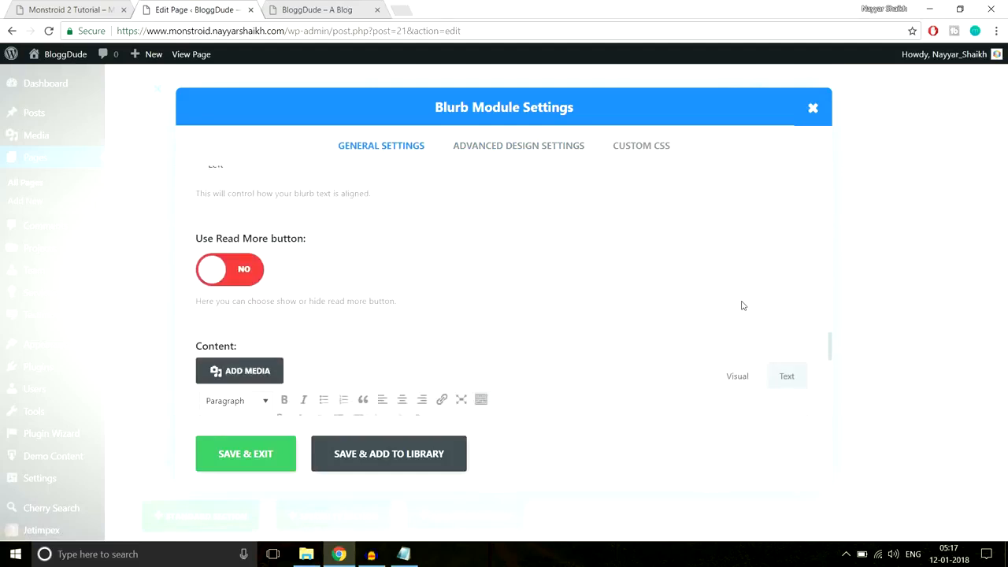
pyautogui.scroll(5, 743, 305)
pyautogui.moveTo(494, 391); pyautogui.dragTo(173, 381)
pyautogui.click(263, 355)
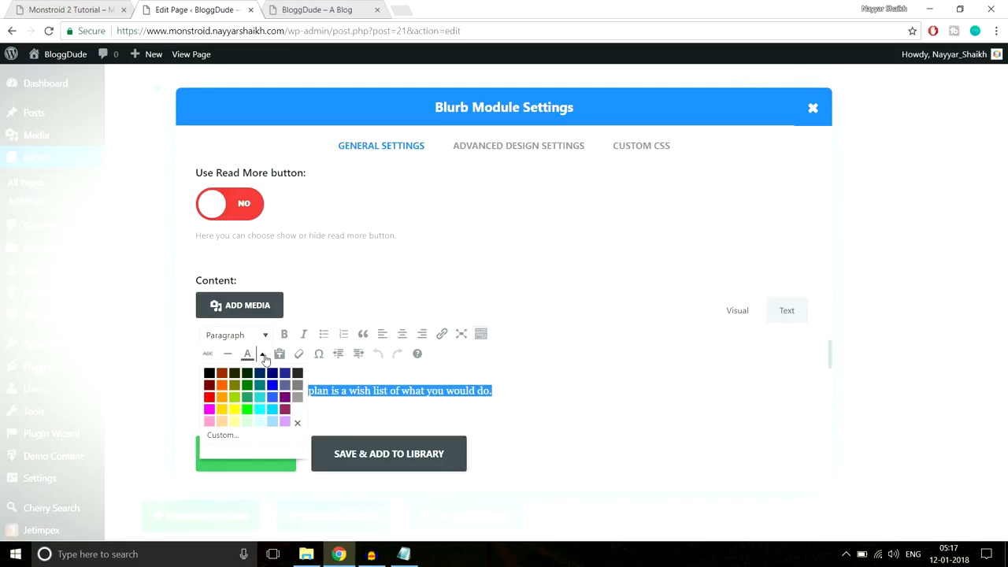
pyautogui.click(297, 397)
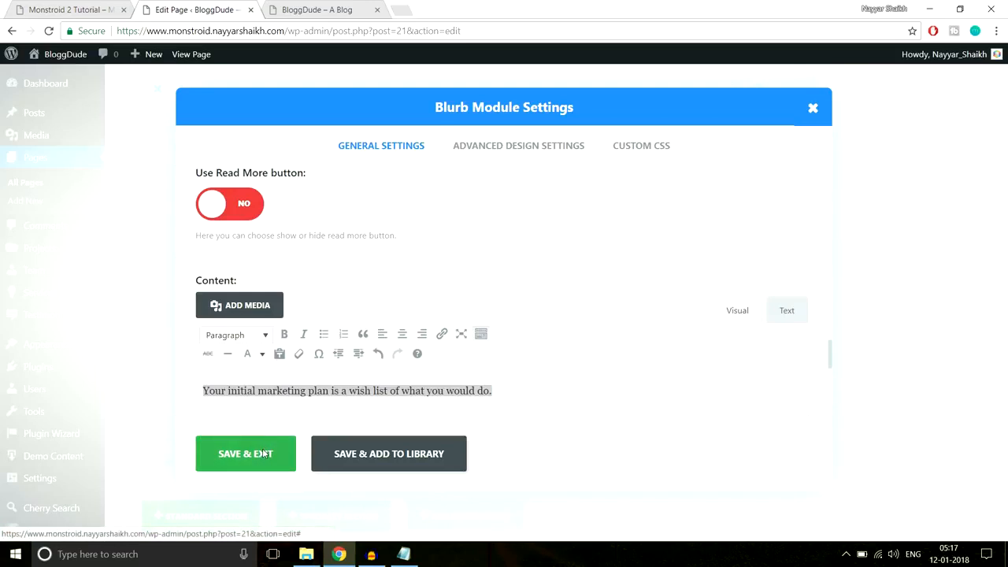
pyautogui.click(264, 454)
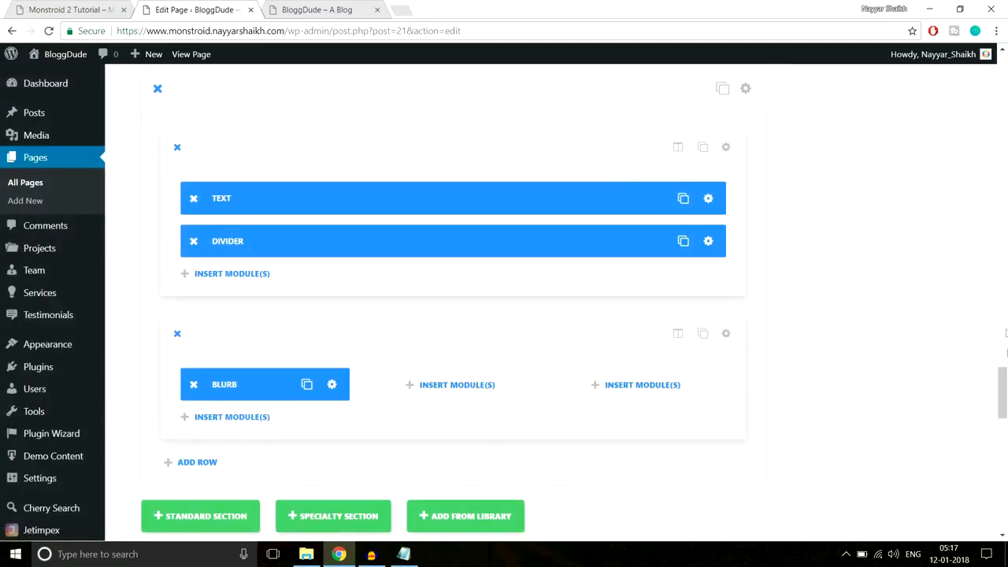
# - Update the page and reload the live homepage to view the new step
pyautogui.scroll(10, 1005, 356)
pyautogui.click(951, 304)
pyautogui.click(314, 10)
pyautogui.click(345, 31)
pyautogui.press('Return')
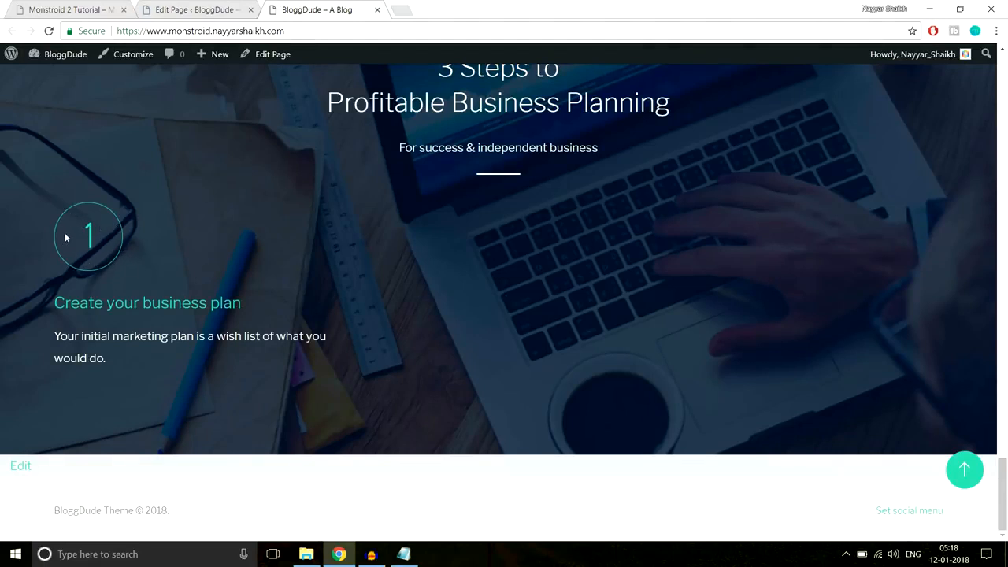
pyautogui.click(206, 9)
# - In the step blurb's design settings, reduce Circle Size from 100 to about 76 and save
pyautogui.scroll(-10, 581, 290)
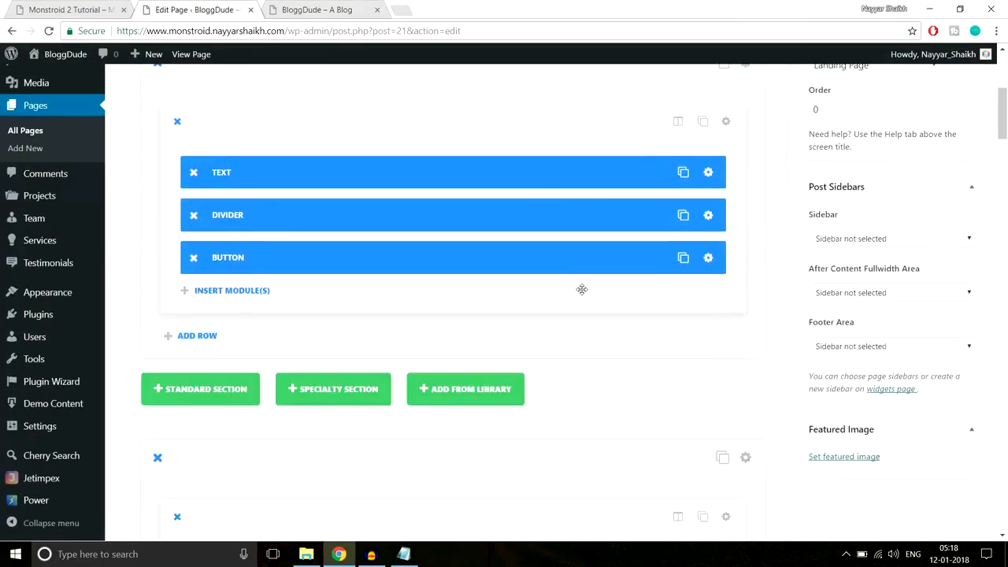
pyautogui.scroll(-15, 581, 290)
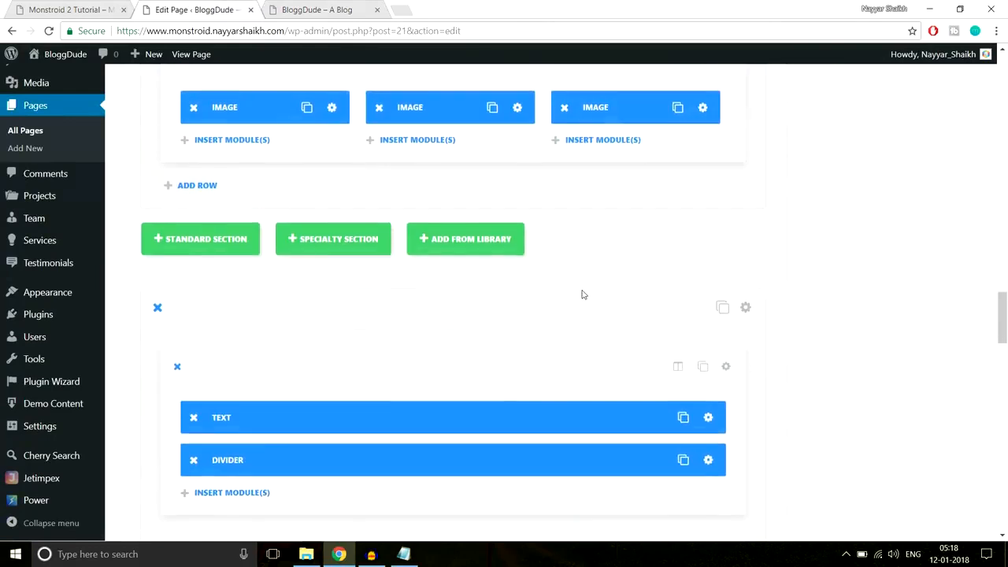
pyautogui.scroll(-10, 441, 285)
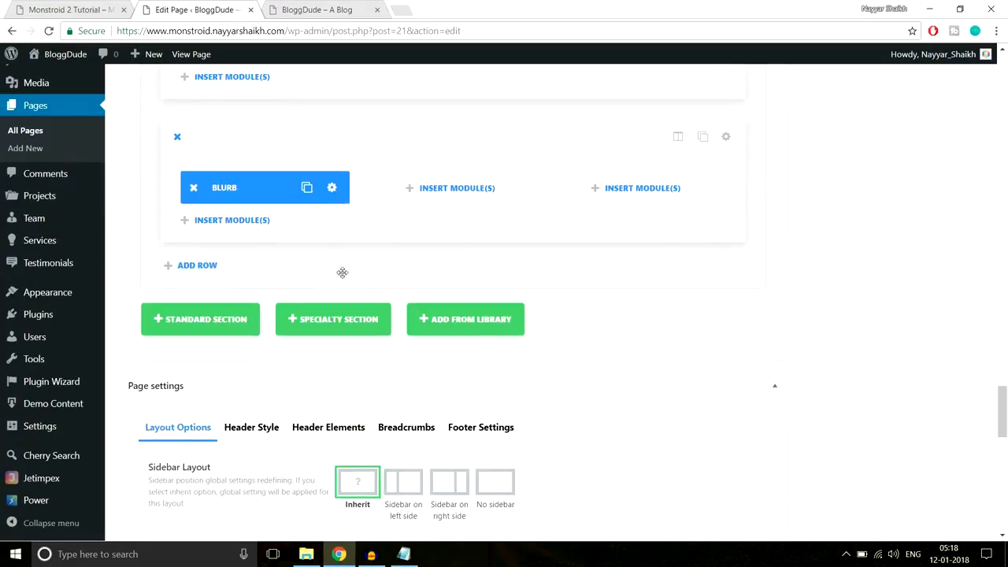
pyautogui.click(334, 190)
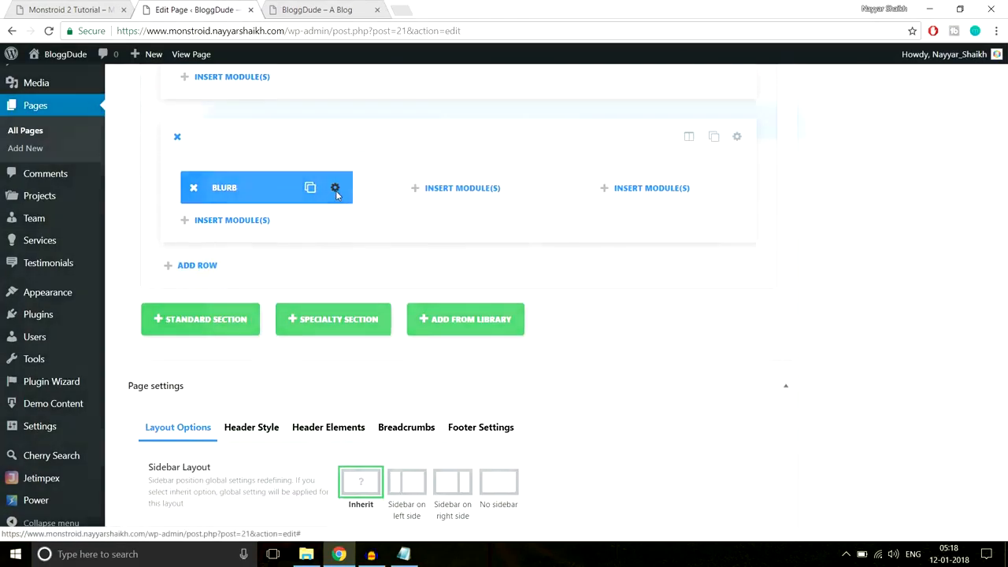
pyautogui.click(488, 149)
pyautogui.scroll(-5, 690, 226)
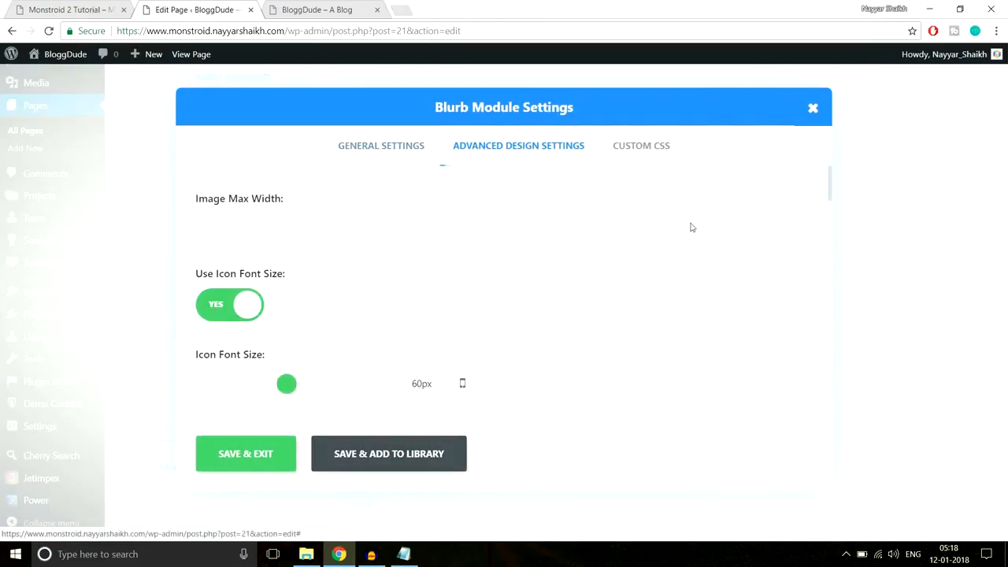
pyautogui.scroll(-1, 287, 325)
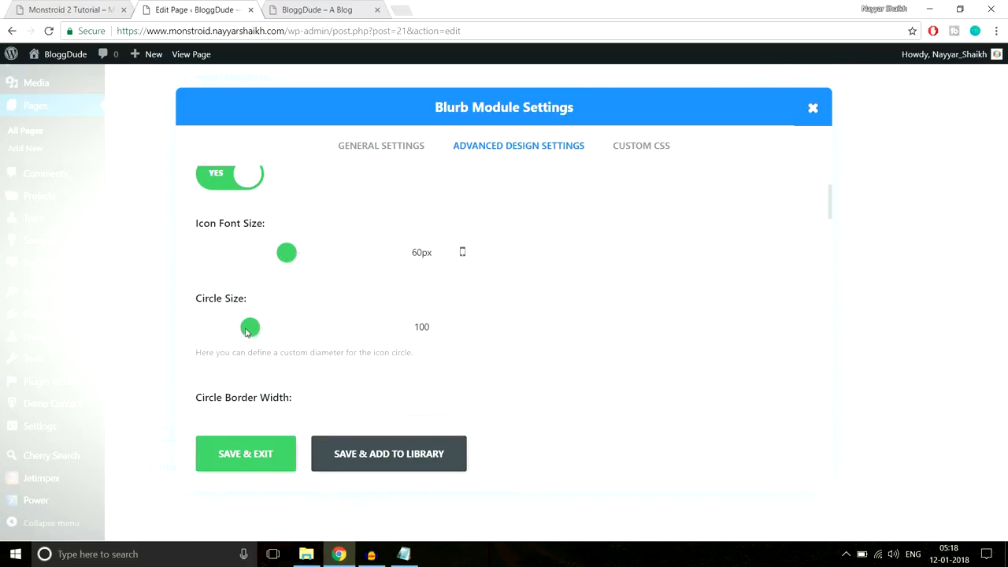
pyautogui.moveTo(411, 253); pyautogui.dragTo(437, 250)
pyautogui.moveTo(242, 326); pyautogui.dragTo(231, 329)
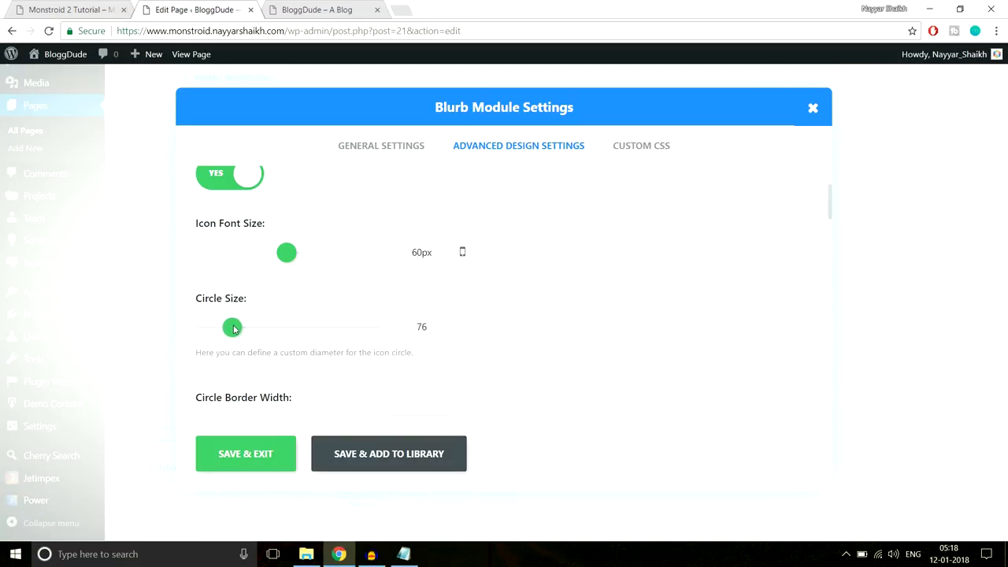
pyautogui.moveTo(233, 329); pyautogui.dragTo(236, 331)
pyautogui.click(240, 453)
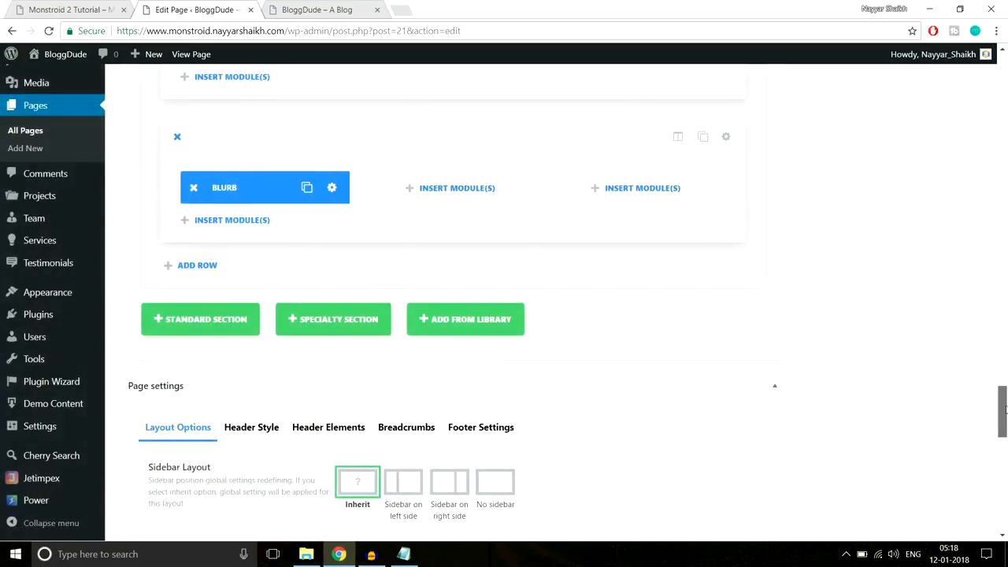
# - Update the homepage and reload the live BloggDude page to see the smaller circle
pyautogui.scroll(6, 996, 418)
pyautogui.scroll(-3, 968, 169)
pyautogui.click(954, 136)
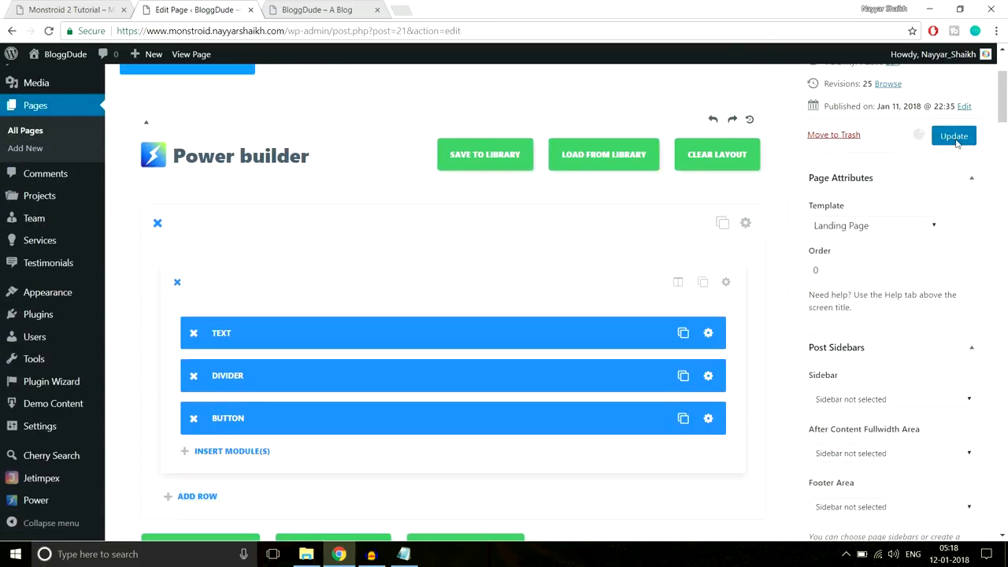
pyautogui.click(283, 6)
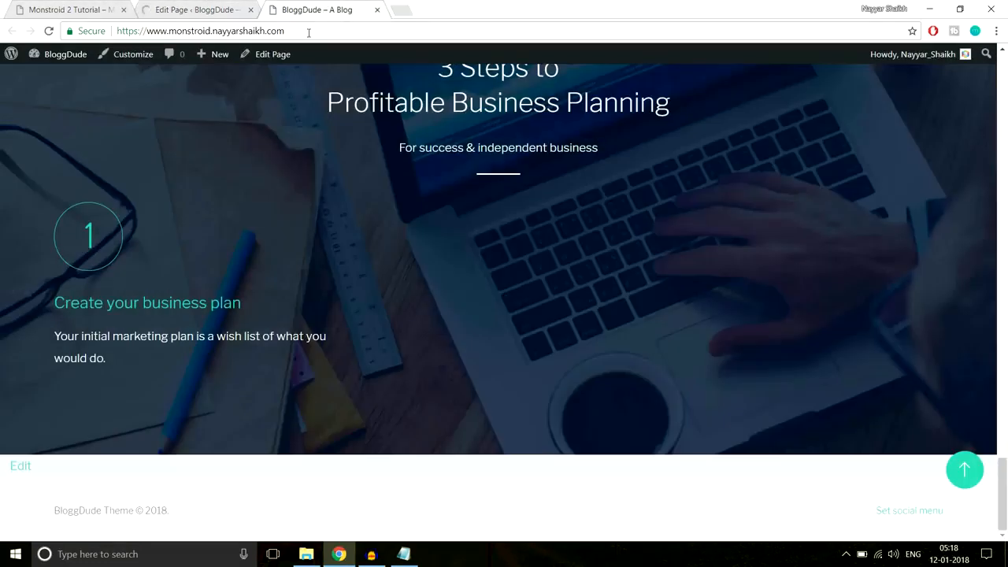
pyautogui.click(308, 32)
pyautogui.press('Return')
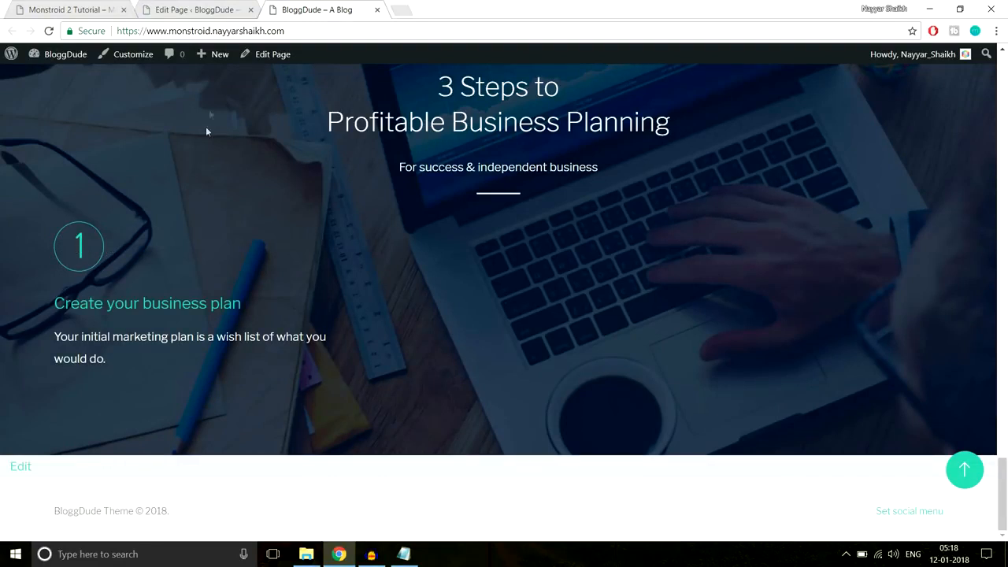
# - Compare with the Monstroid 2 demo page, then return to the homepage editor
pyautogui.click(93, 7)
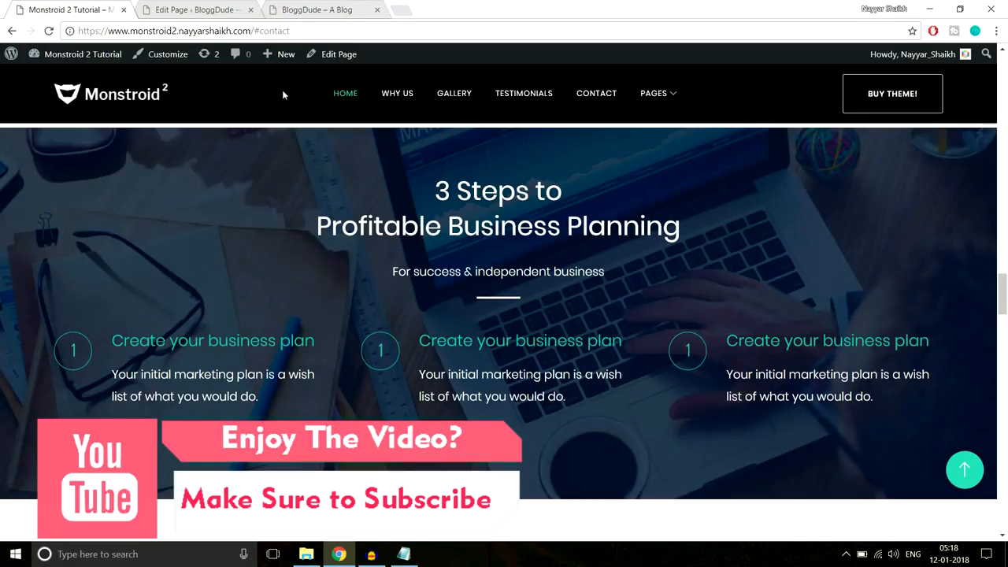
pyautogui.click(319, 10)
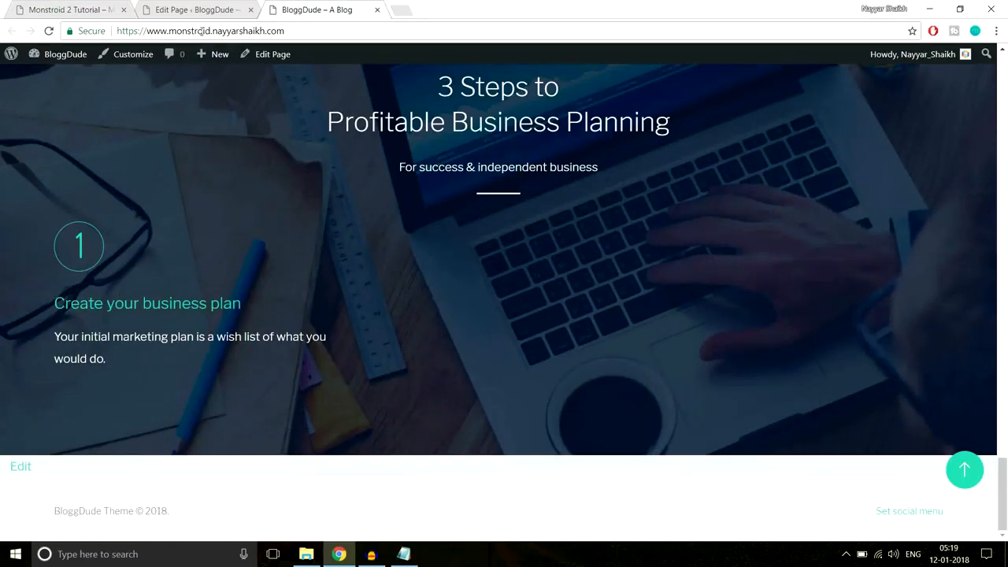
pyautogui.click(201, 9)
pyautogui.scroll(-5, 637, 351)
pyautogui.scroll(-15, 639, 346)
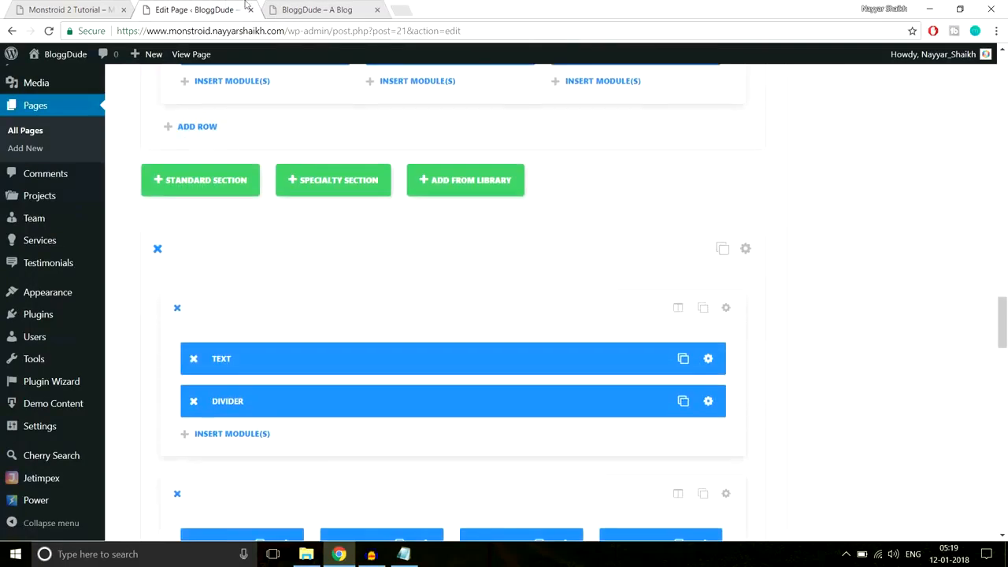
# - Compare the demo's 3 Steps section with the live page, then return to the editor
pyautogui.click(100, 6)
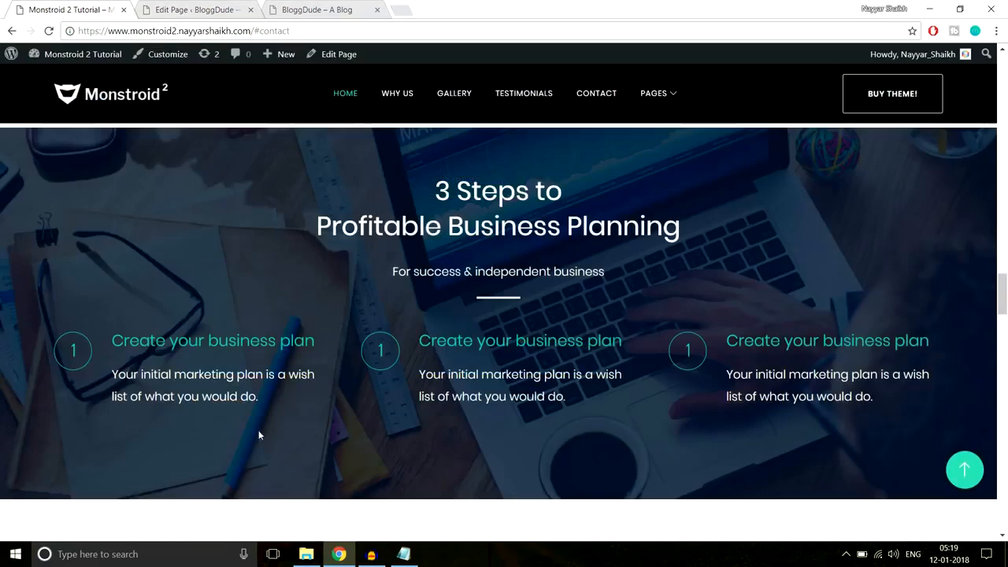
pyautogui.click(315, 9)
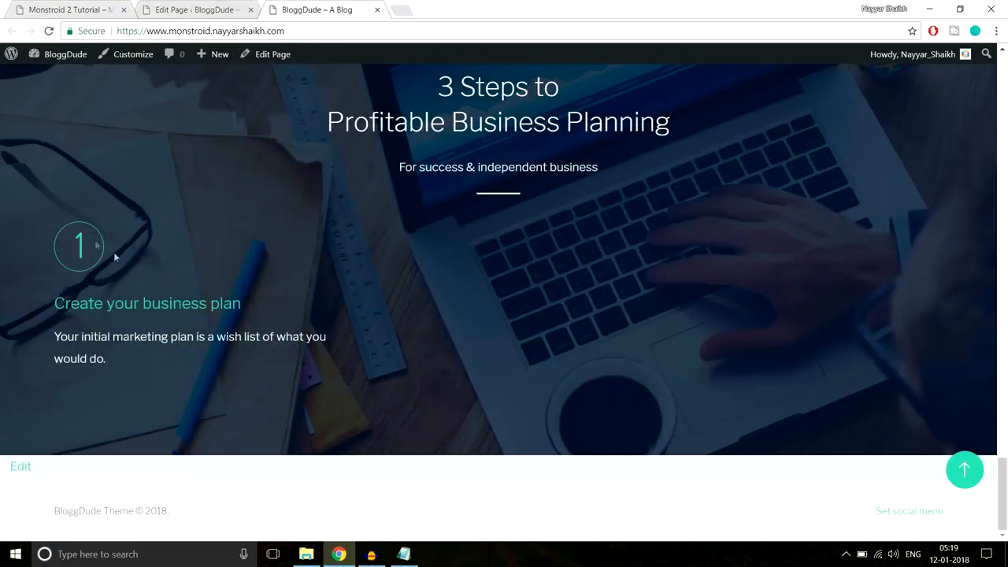
pyautogui.click(197, 10)
pyautogui.scroll(-7, 603, 294)
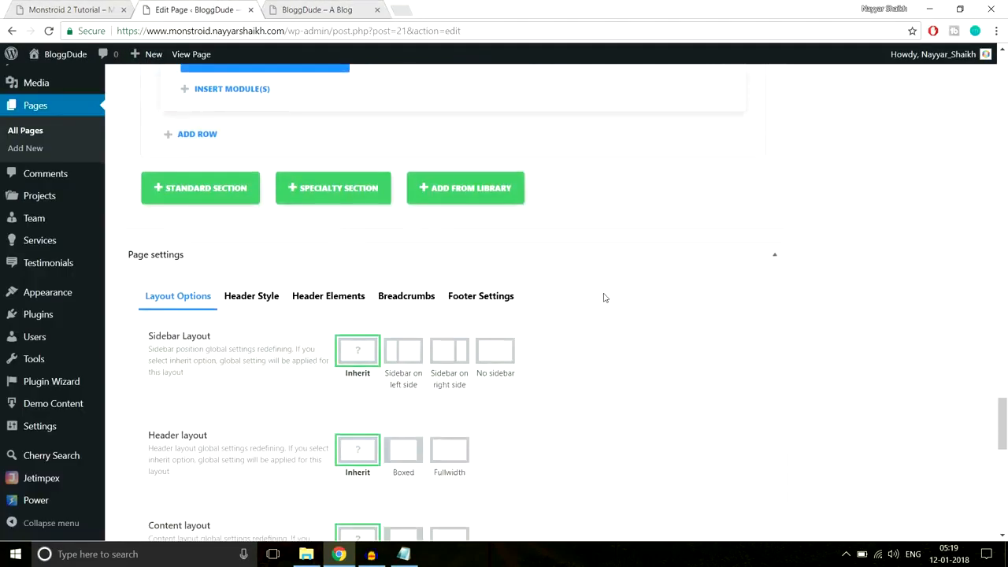
pyautogui.scroll(5, 603, 298)
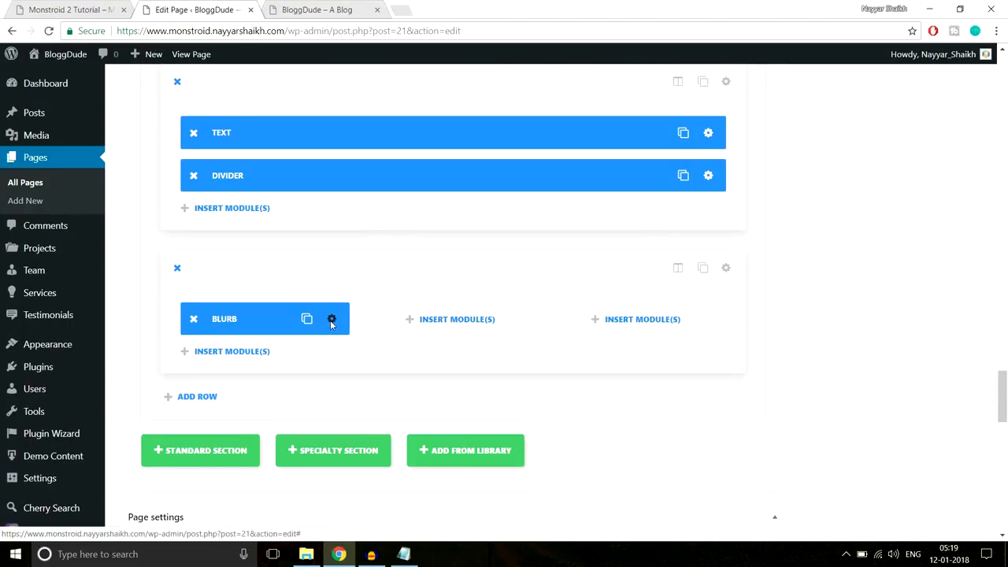
# - Set the step blurb icon to 30px in a 40-size circle, save, and update the homepage
pyautogui.click(330, 320)
pyautogui.click(476, 148)
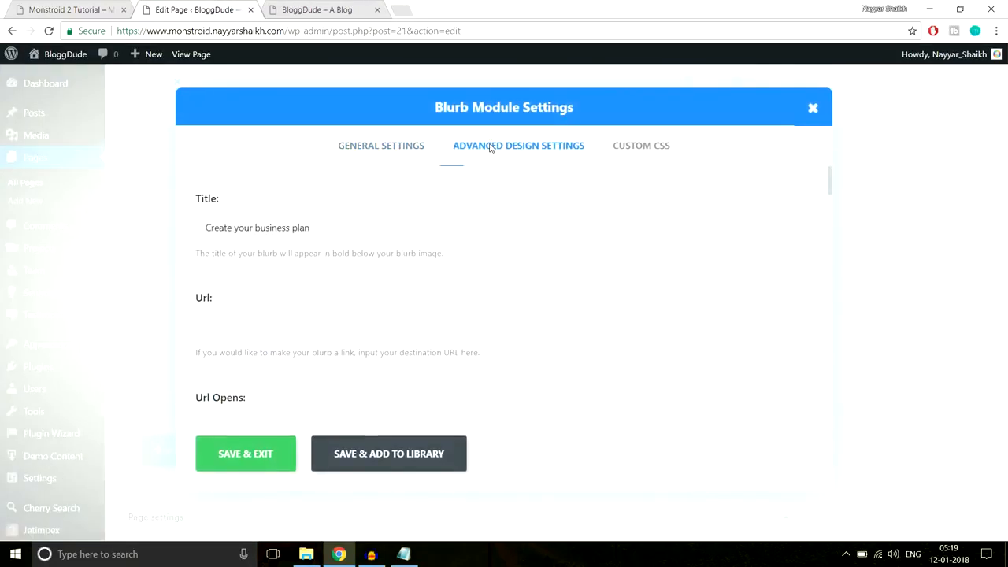
pyautogui.scroll(-2, 440, 272)
pyautogui.moveTo(297, 251); pyautogui.dragTo(246, 253)
pyautogui.moveTo(430, 326); pyautogui.dragTo(396, 323)
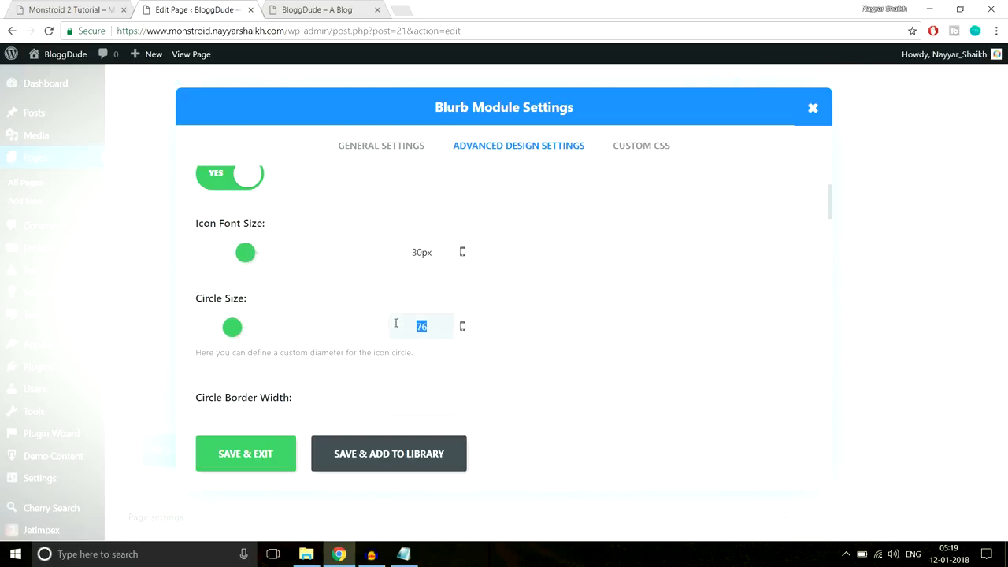
pyautogui.write('40')
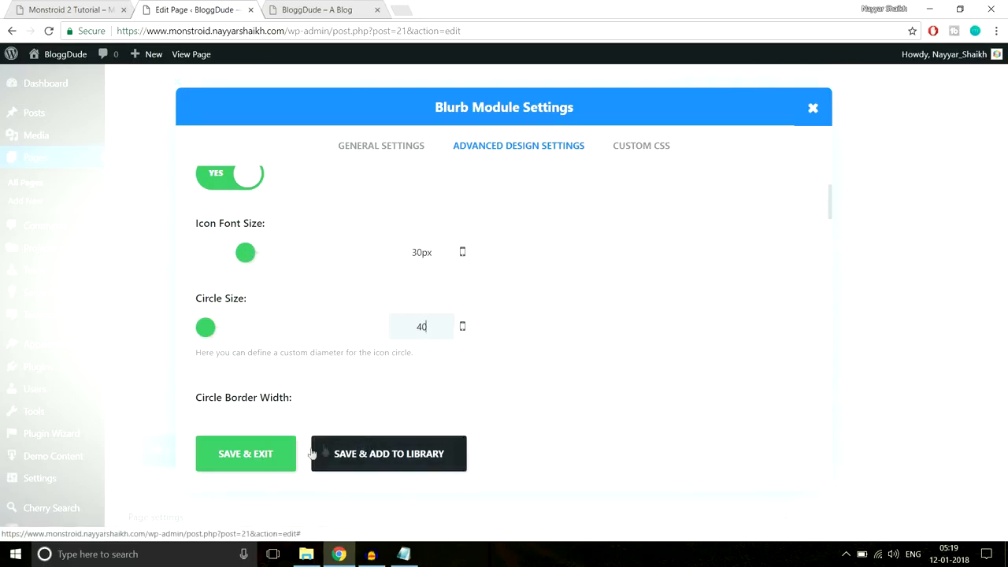
pyautogui.click(275, 464)
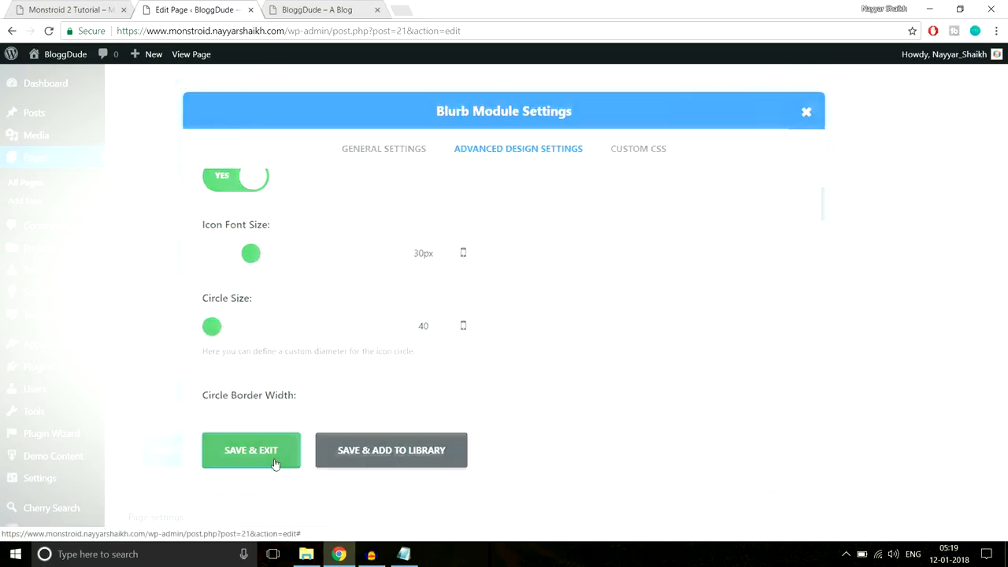
pyautogui.moveTo(1005, 403); pyautogui.dragTo(1002, 78)
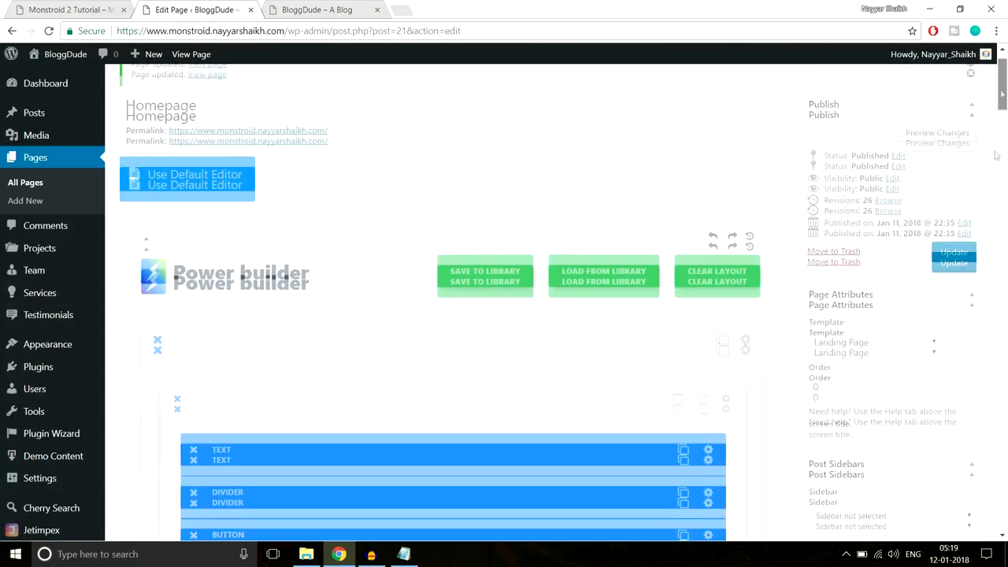
pyautogui.click(953, 262)
pyautogui.click(293, 10)
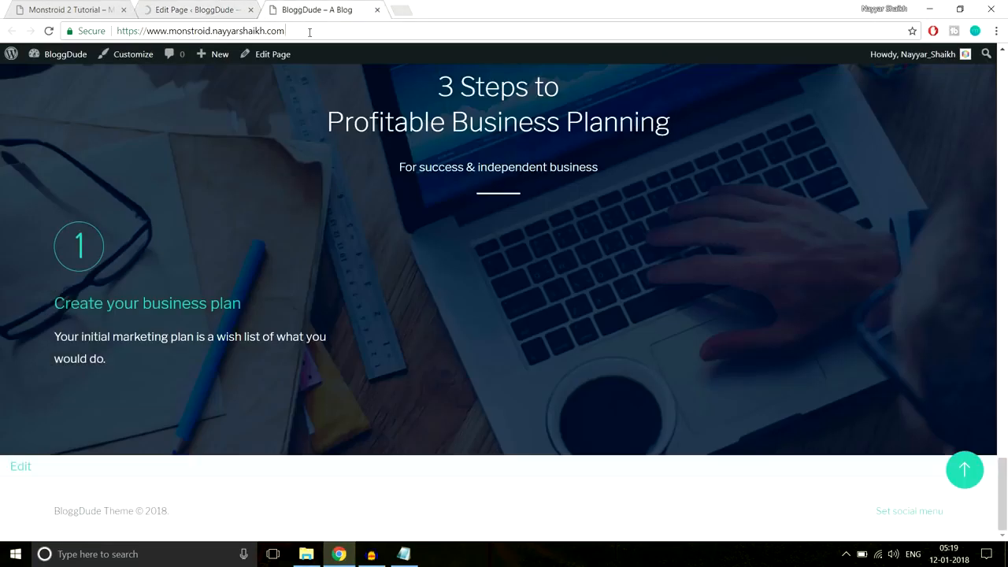
# - Reload the live homepage to check the smaller circled 1, then return to the editor's Blurb row
pyautogui.click(309, 32)
pyautogui.press('Return')
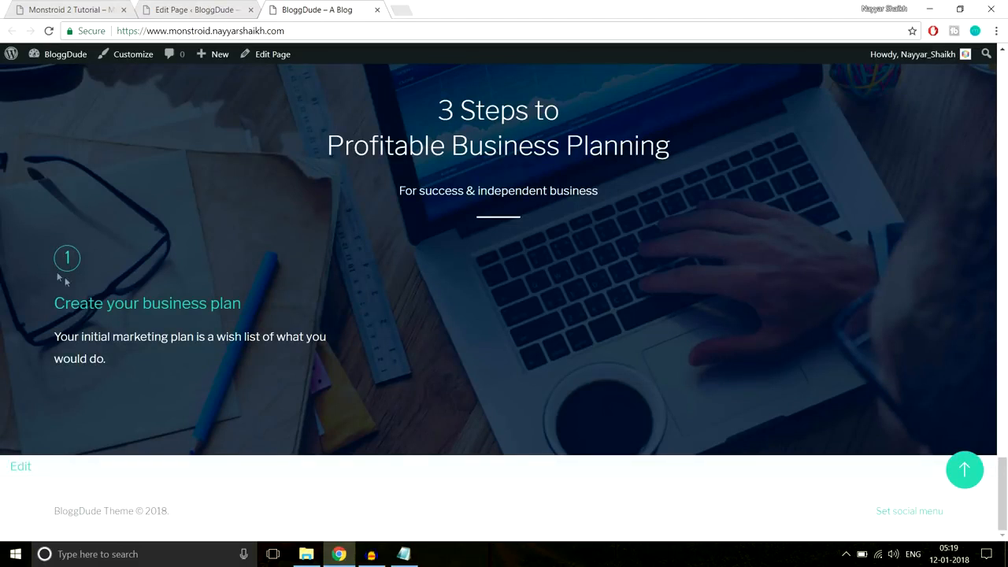
pyautogui.moveTo(47, 314); pyautogui.dragTo(118, 369)
pyautogui.click(118, 369)
pyautogui.click(193, 10)
pyautogui.scroll(-1, 1006, 171)
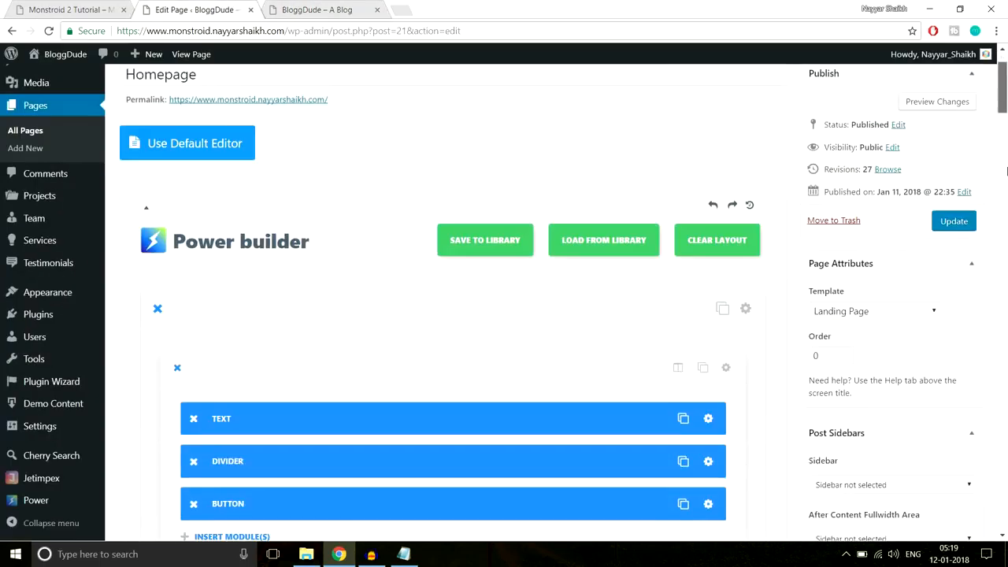
pyautogui.scroll(-10, 441, 206)
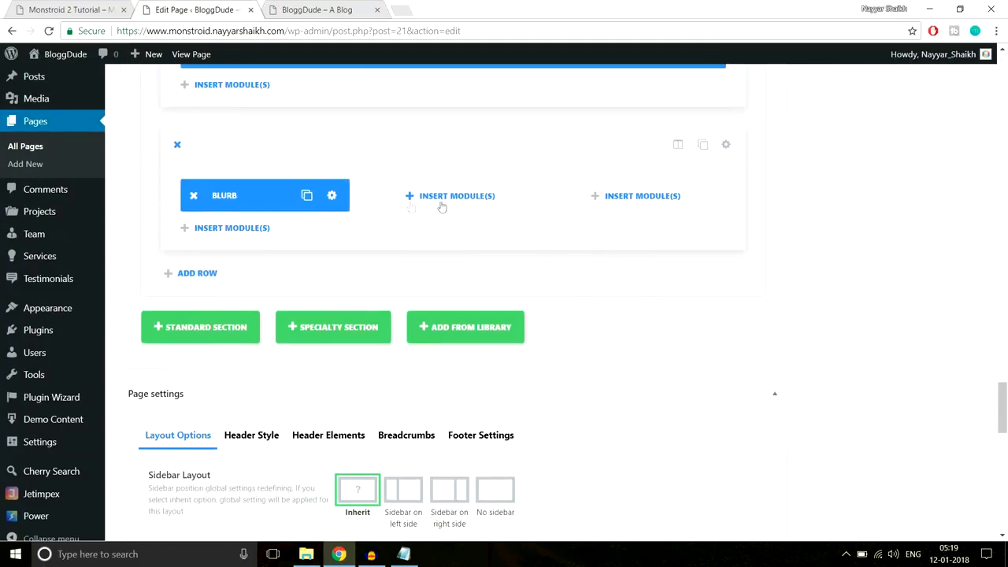
# - Place the step blurb's icon to the left of the text
pyautogui.click(333, 196)
pyautogui.scroll(-2, 661, 239)
pyautogui.scroll(-5, 662, 240)
pyautogui.scroll(-5, 703, 241)
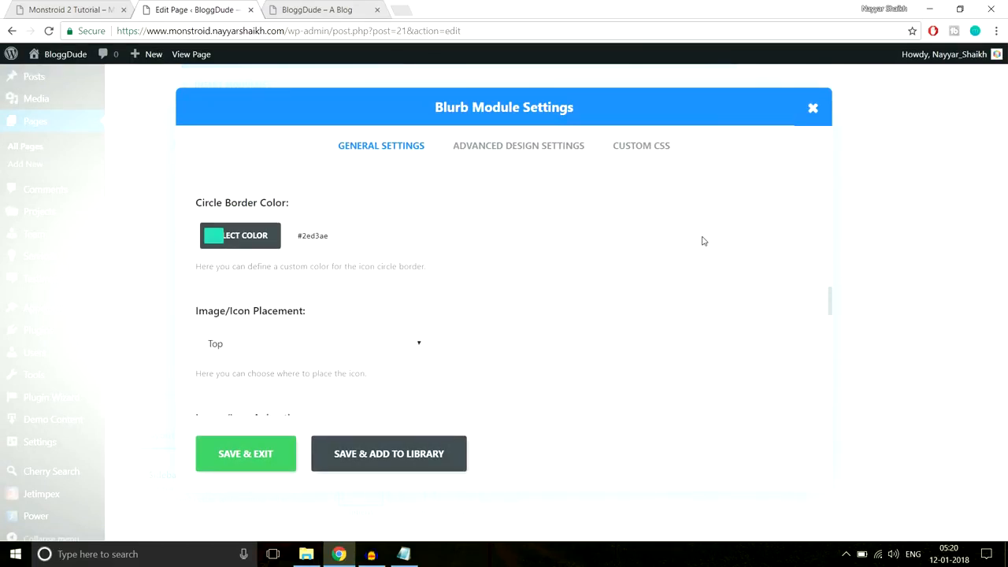
pyautogui.scroll(-1, 703, 241)
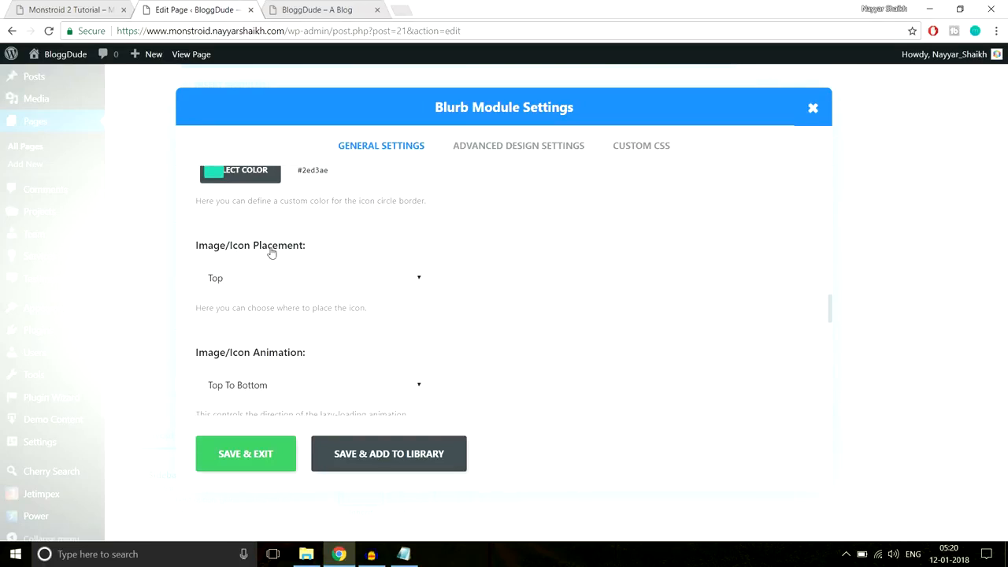
pyautogui.click(285, 279)
pyautogui.click(268, 313)
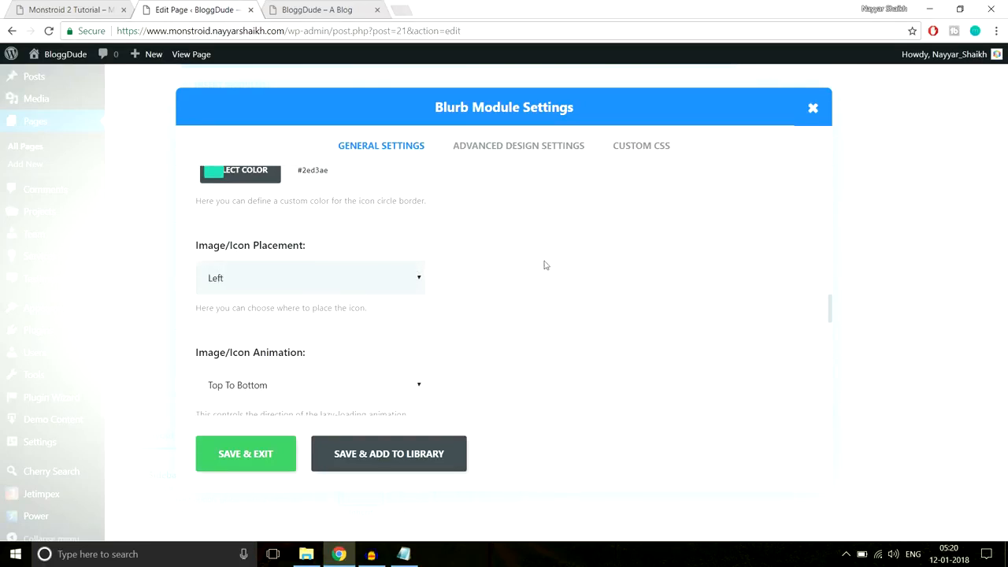
pyautogui.scroll(-2, 532, 265)
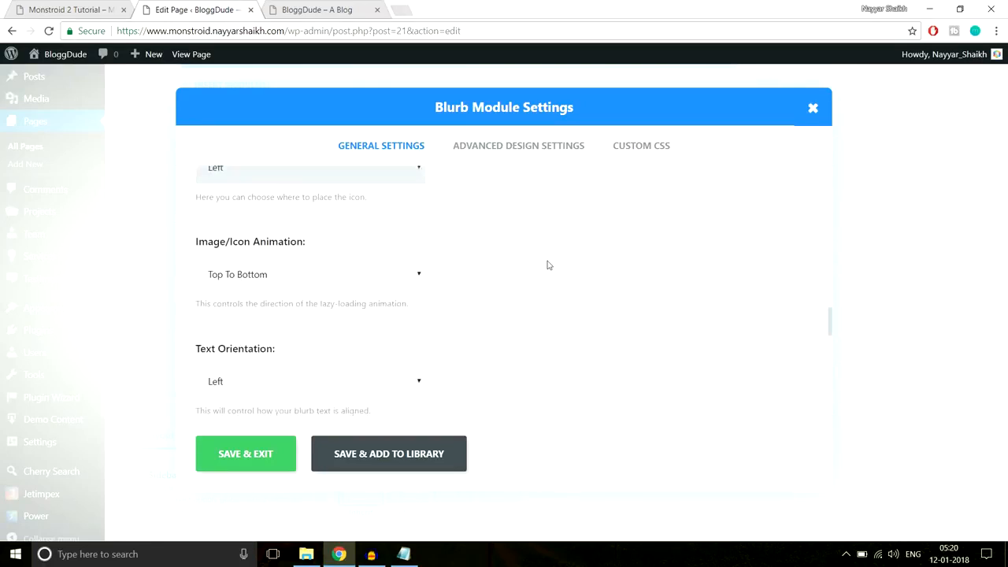
# - After comparing with the demo, set icon font size 45px and circle size 60, and save
pyautogui.click(517, 151)
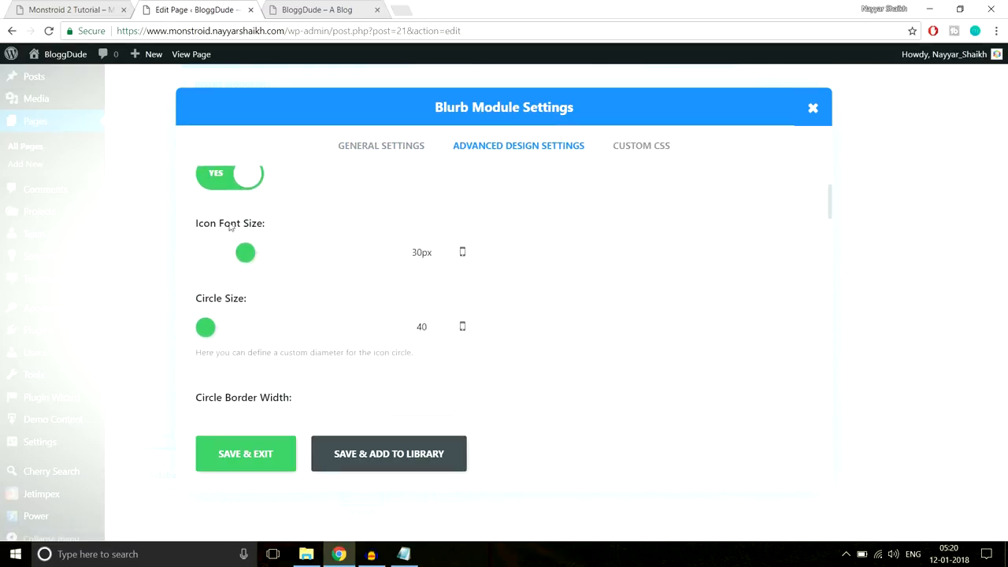
pyautogui.click(73, 8)
pyautogui.click(333, 8)
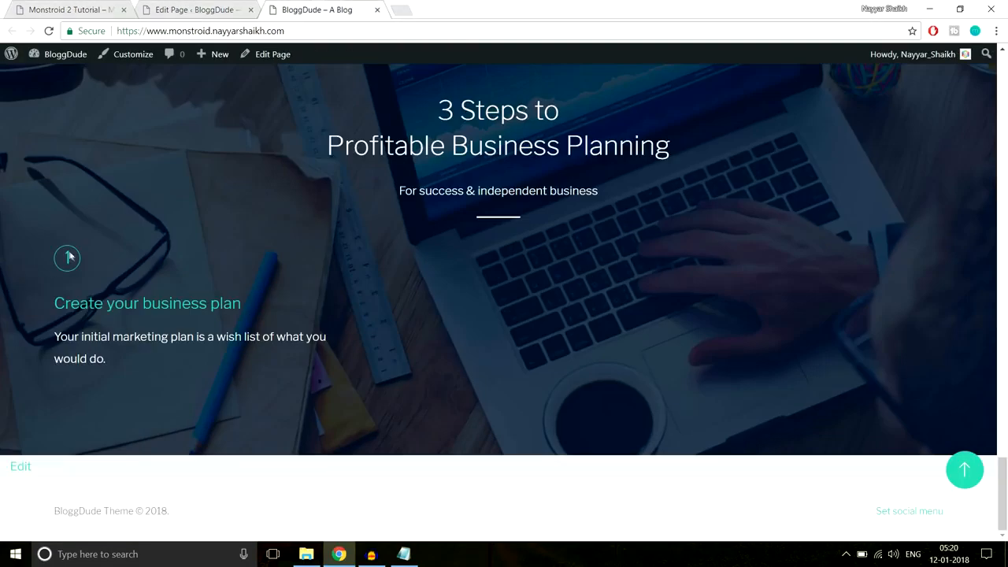
pyautogui.click(71, 10)
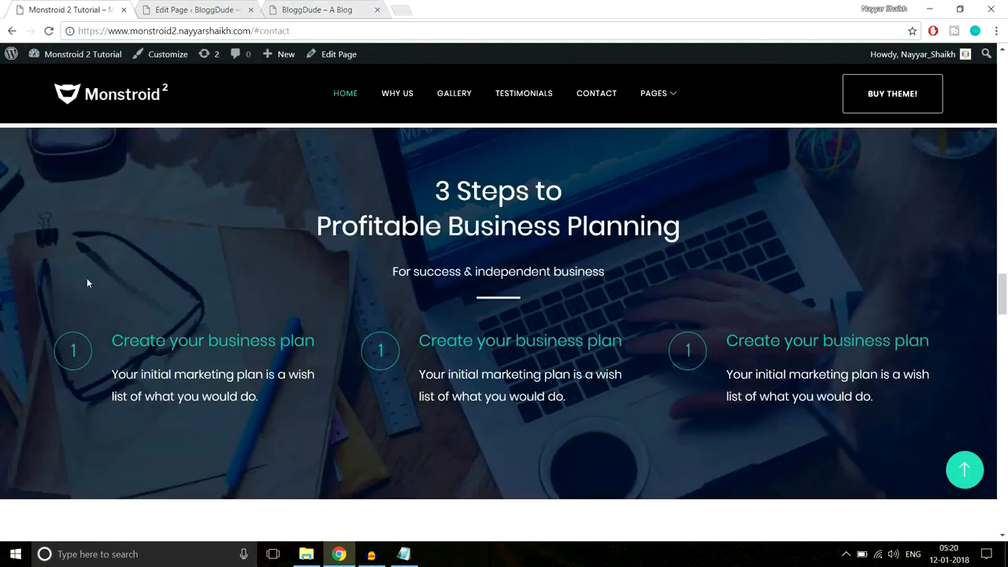
pyautogui.click(198, 9)
pyautogui.moveTo(249, 252); pyautogui.dragTo(267, 254)
pyautogui.moveTo(211, 326); pyautogui.dragTo(222, 327)
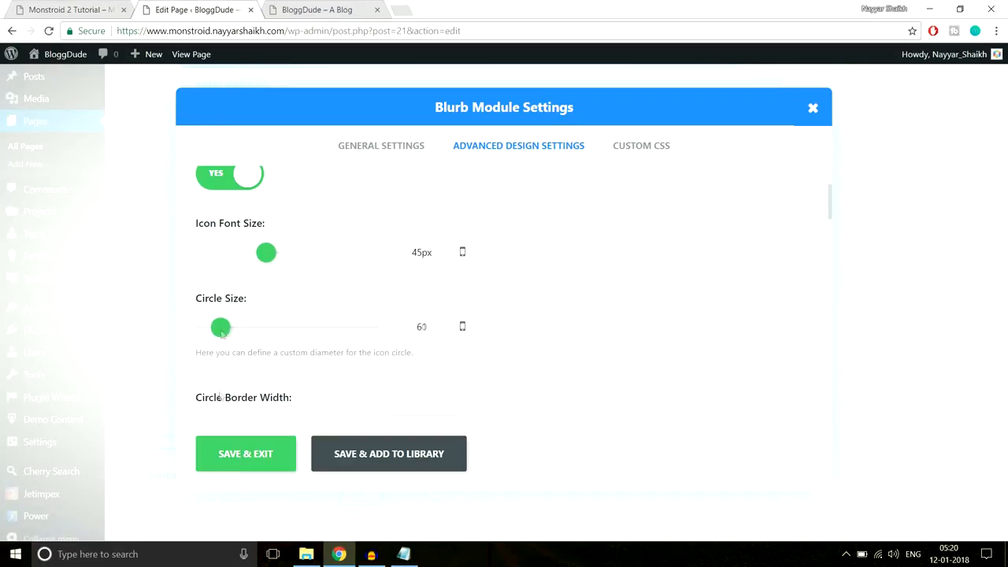
pyautogui.click(249, 453)
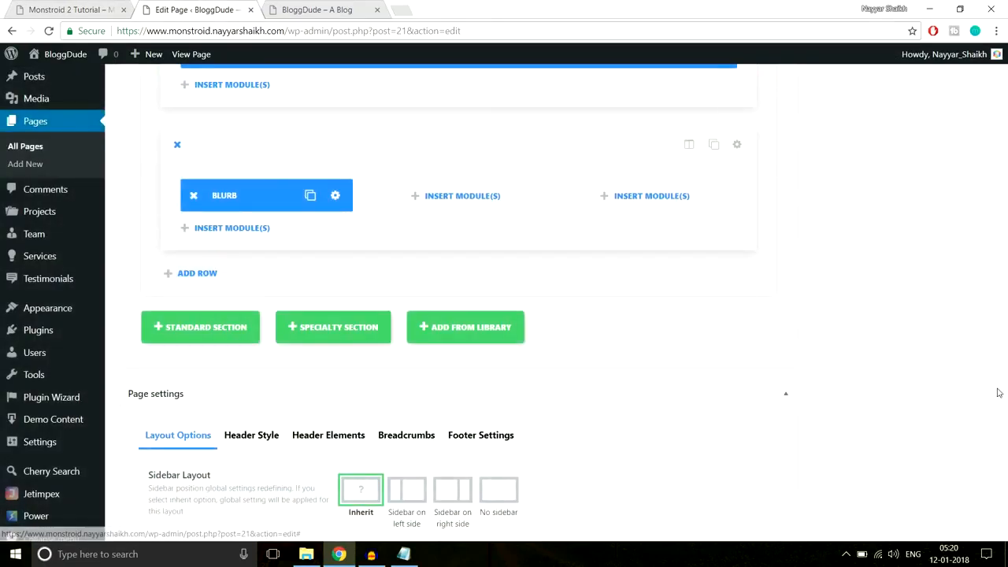
# - Update the page and reload the blog to see the larger numbered circle
pyautogui.moveTo(1001, 401); pyautogui.dragTo(1003, 72)
pyautogui.click(954, 304)
pyautogui.click(318, 8)
pyautogui.click(317, 28)
pyautogui.press('Return')
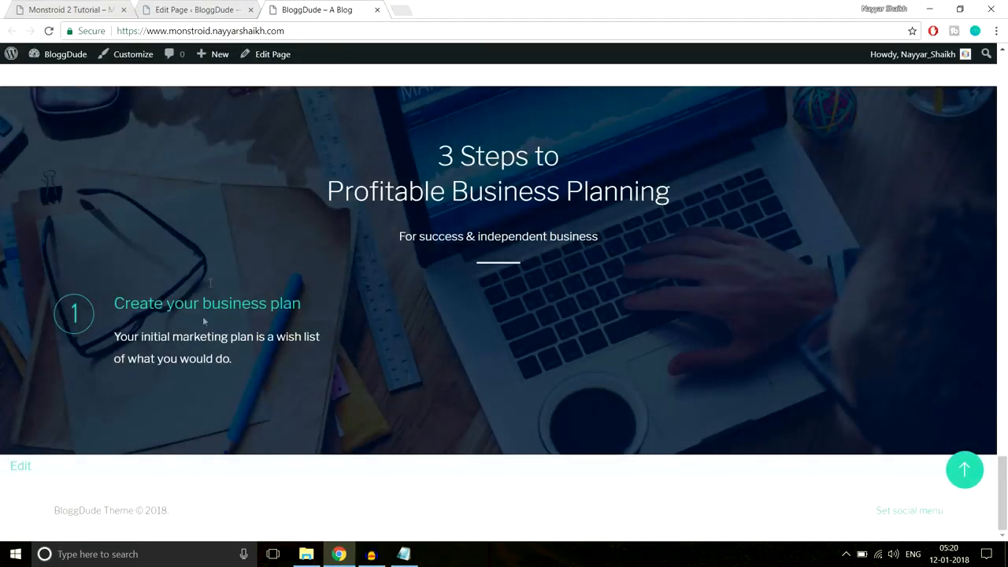
# - Duplicate the step Blurb twice, placing the copies in the middle and third columns
pyautogui.click(198, 10)
pyautogui.scroll(-3, 551, 314)
pyautogui.scroll(-2, 591, 322)
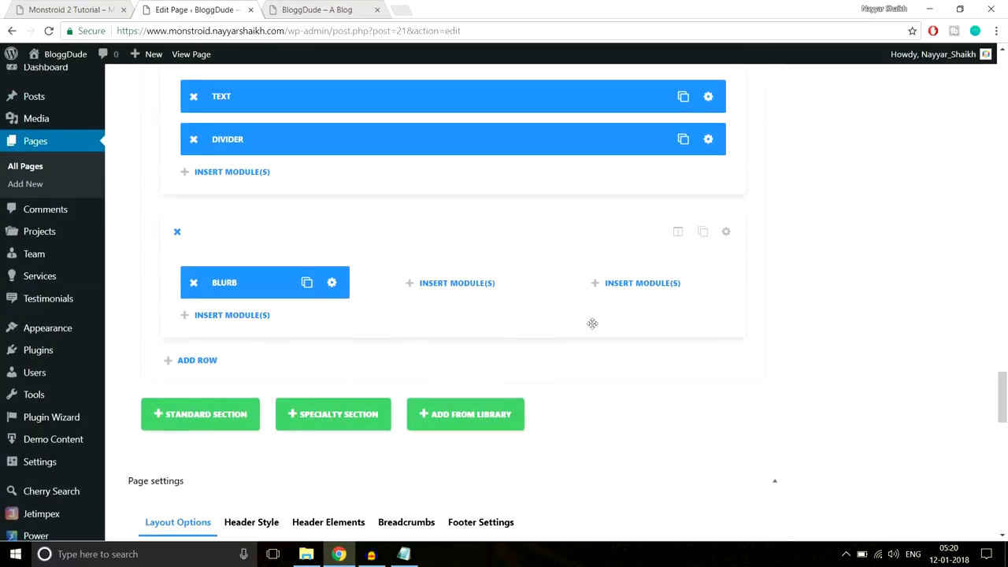
pyautogui.click(308, 284)
pyautogui.moveTo(311, 326); pyautogui.dragTo(453, 285)
pyautogui.click(492, 282)
pyautogui.moveTo(472, 323); pyautogui.dragTo(629, 282)
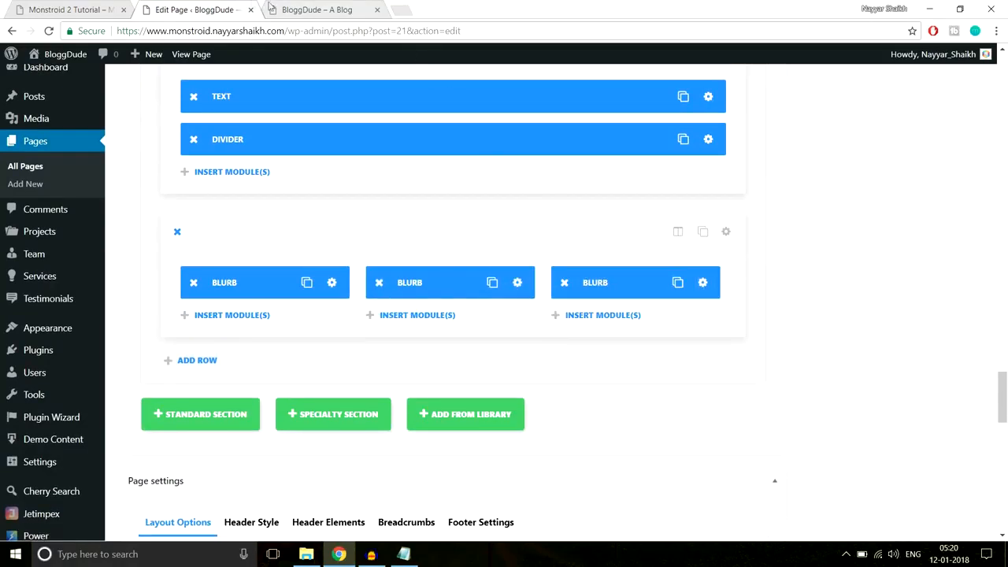
# - Scroll the Monstroid 2 demo to its How We Help People section for reference
pyautogui.click(79, 9)
pyautogui.scroll(-1, 78, 296)
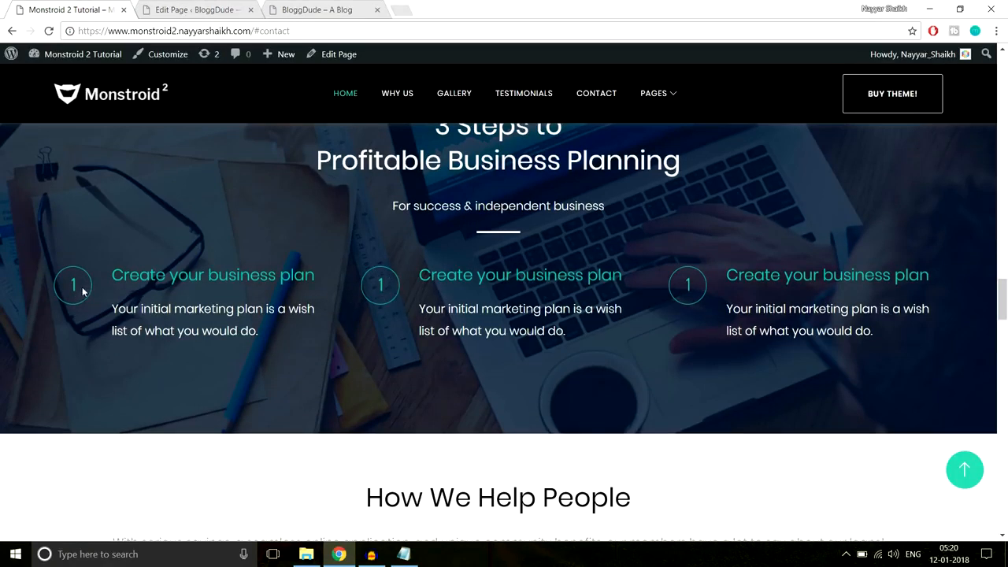
pyautogui.moveTo(970, 258); pyautogui.dragTo(959, 275)
pyautogui.click(803, 327)
pyautogui.click(210, 8)
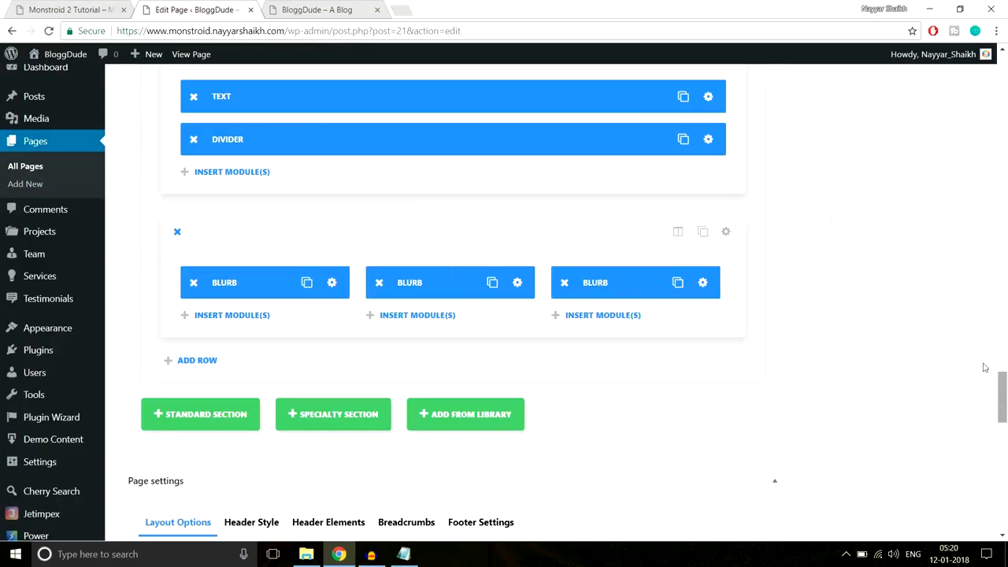
pyautogui.click(56, 5)
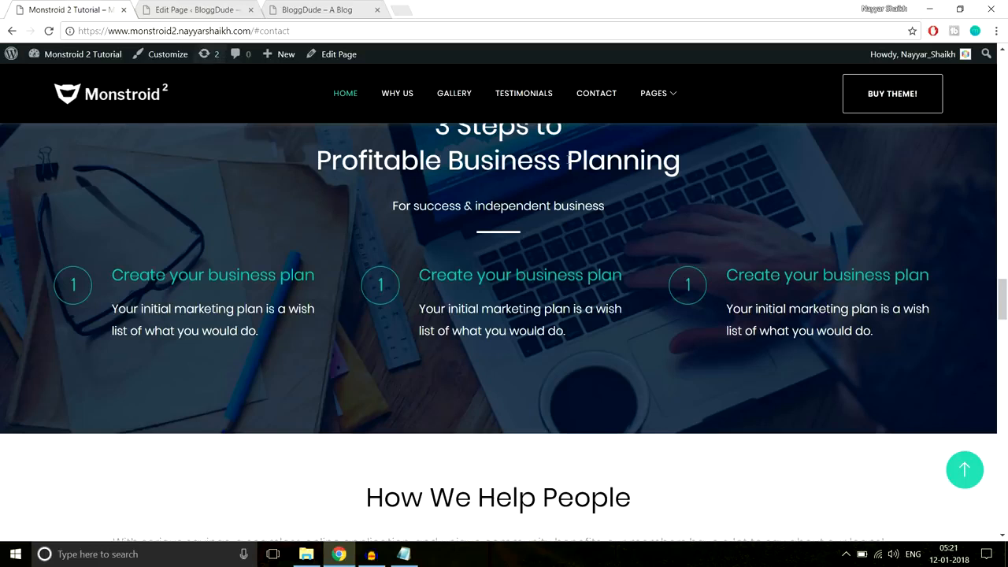
pyautogui.scroll(-5, 778, 222)
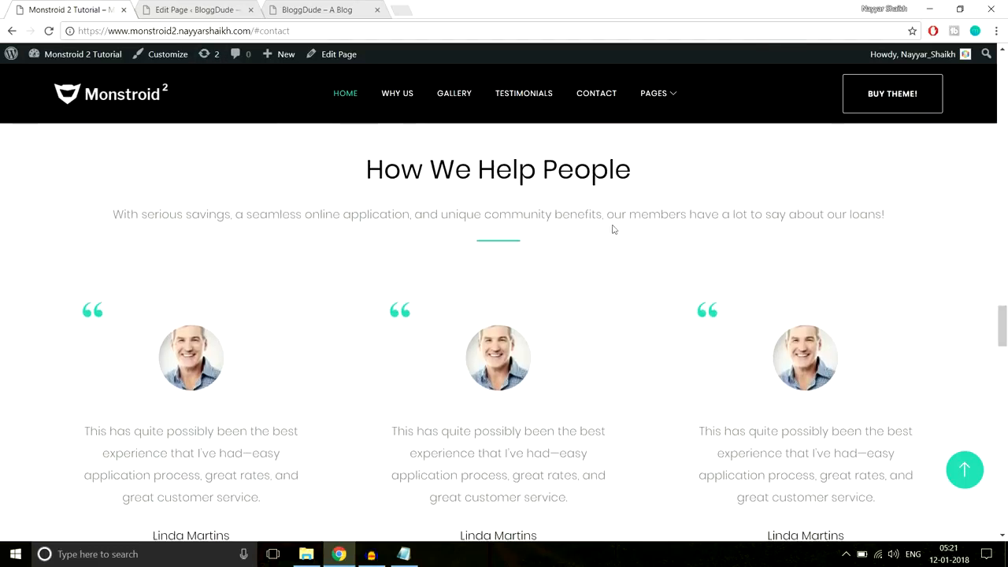
pyautogui.scroll(1, 589, 243)
pyautogui.scroll(-1, 588, 242)
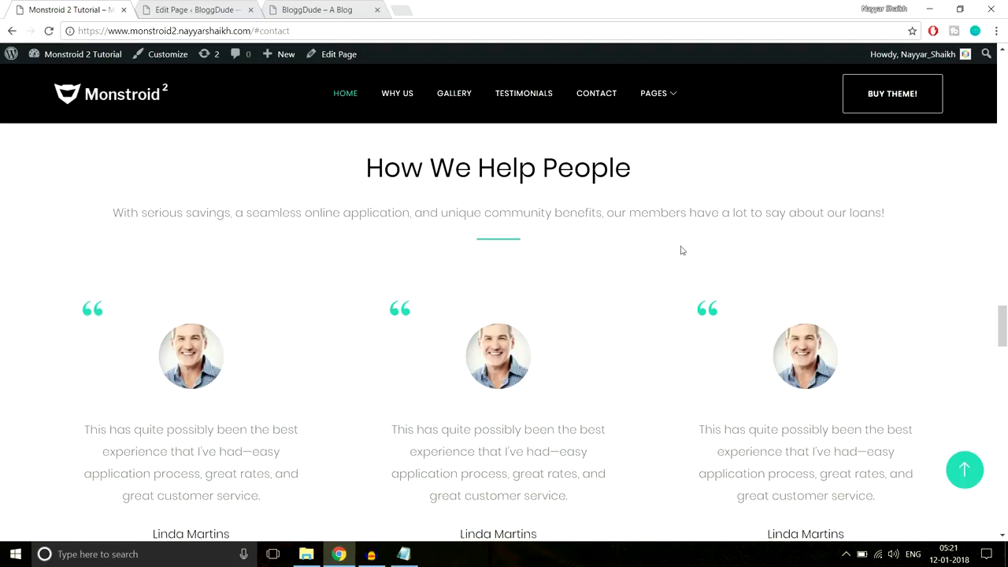
# - Add a new Standard Section below the three-blurb steps row
pyautogui.scroll(-3, 682, 250)
pyautogui.scroll(3, 695, 265)
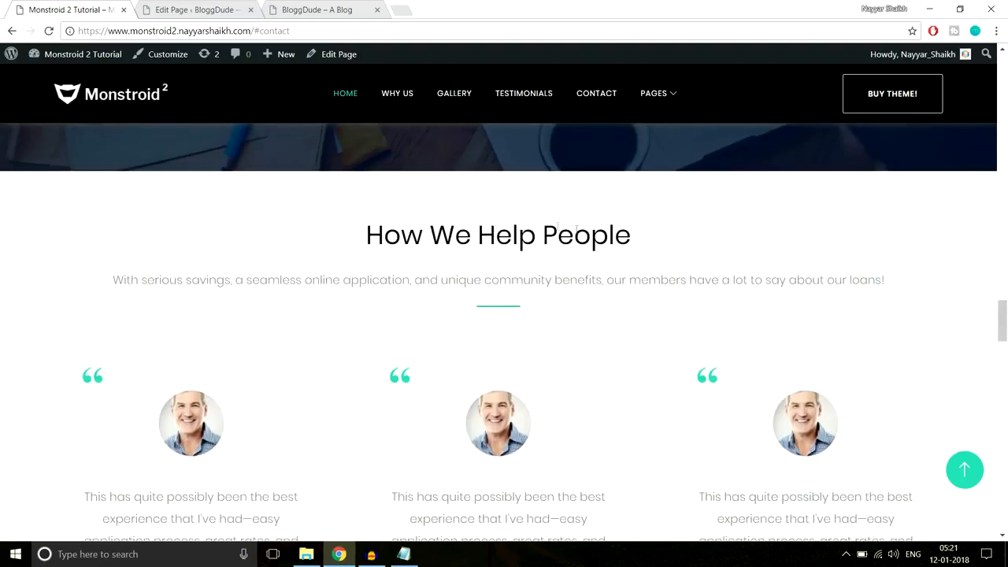
pyautogui.click(197, 10)
pyautogui.scroll(-3, 1006, 292)
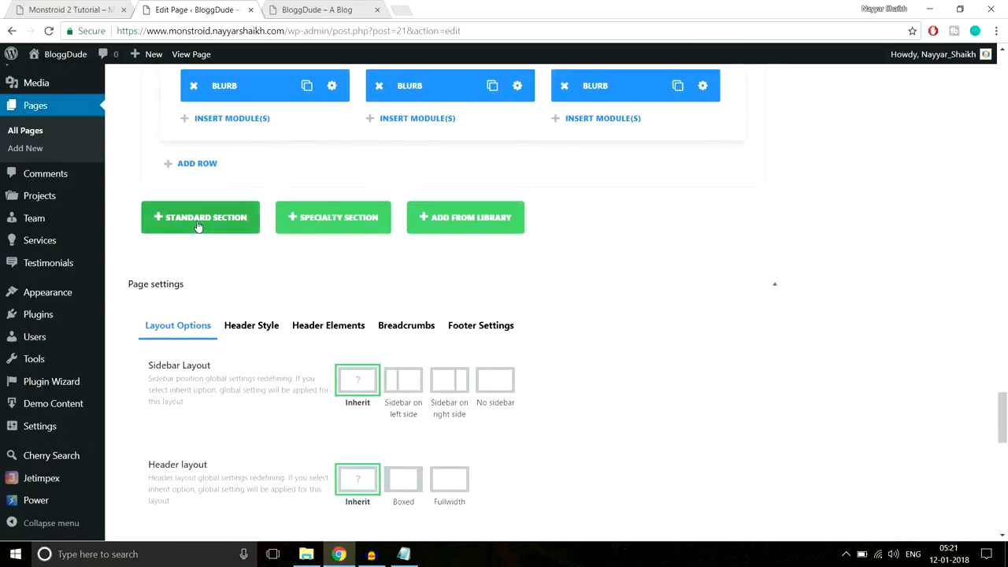
pyautogui.click(200, 220)
# - Copy the demo's How We Help People heading and subtitle, and give the section a single-column row
pyautogui.click(49, 6)
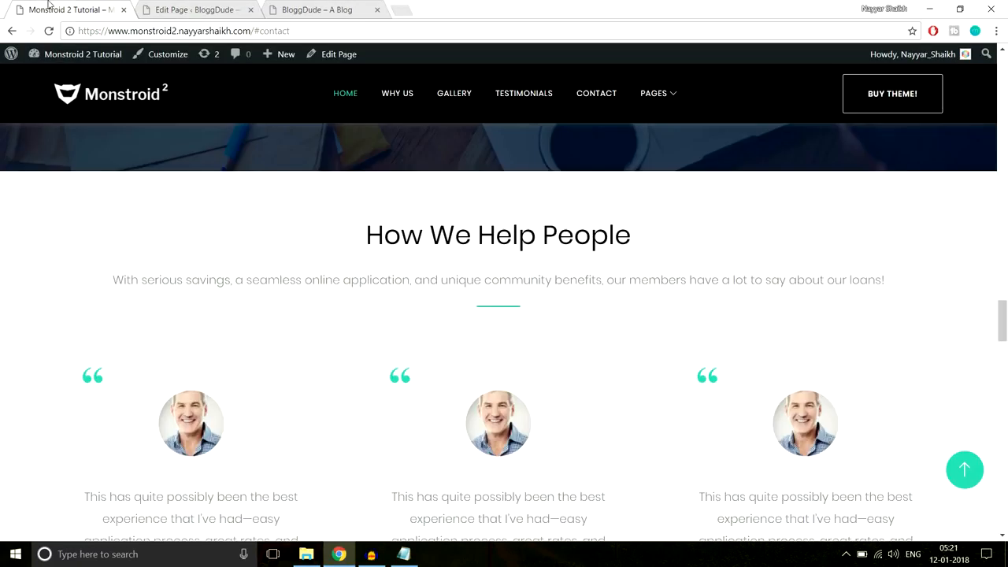
pyautogui.moveTo(364, 234); pyautogui.dragTo(888, 284)
pyautogui.hotkey('ctrl', 'c')
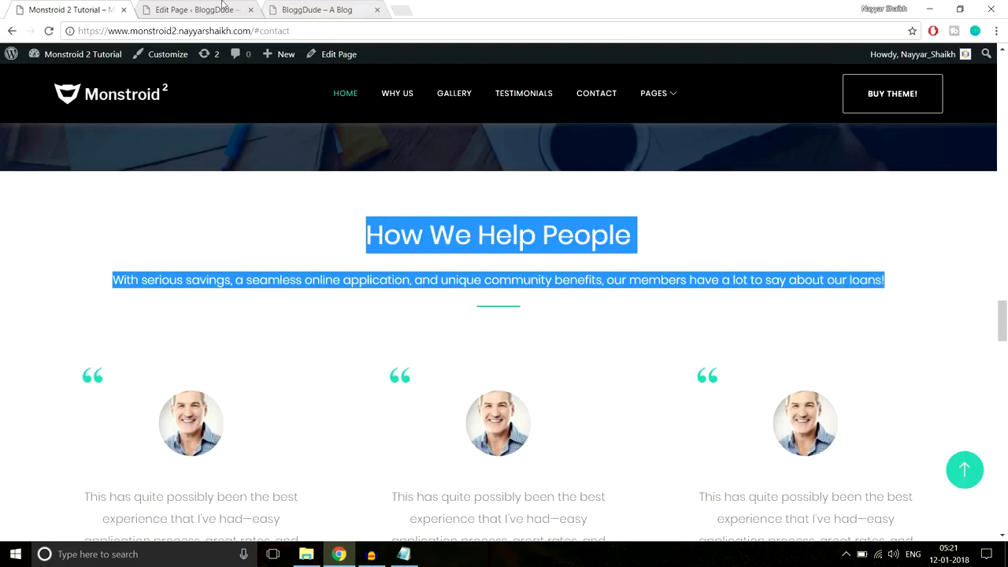
pyautogui.click(224, 8)
pyautogui.click(322, 234)
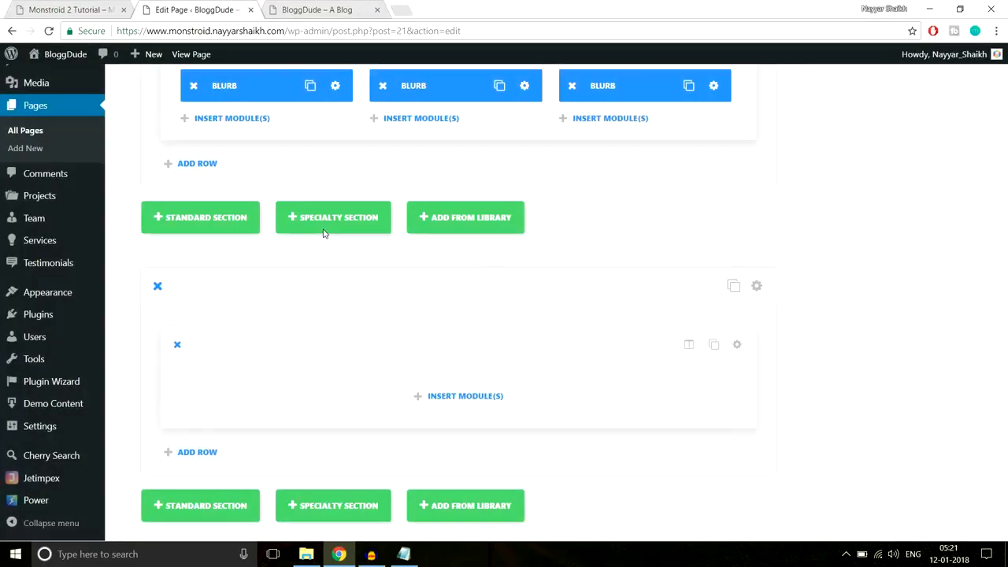
# - Add a Text module with Center orientation containing the pasted How We Help People heading and subtitle
pyautogui.click(494, 396)
pyautogui.scroll(-5, 690, 378)
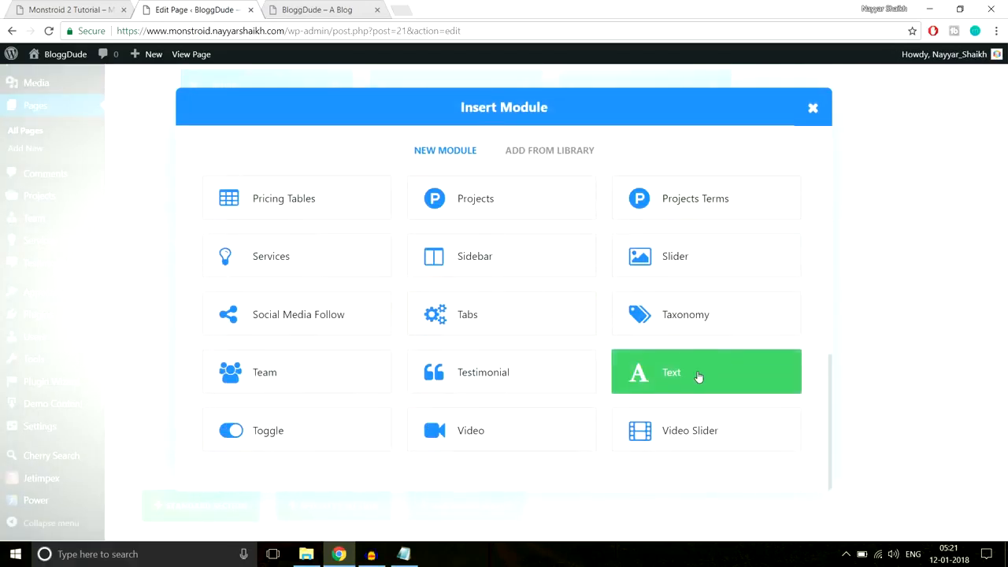
pyautogui.click(698, 376)
pyautogui.click(399, 239)
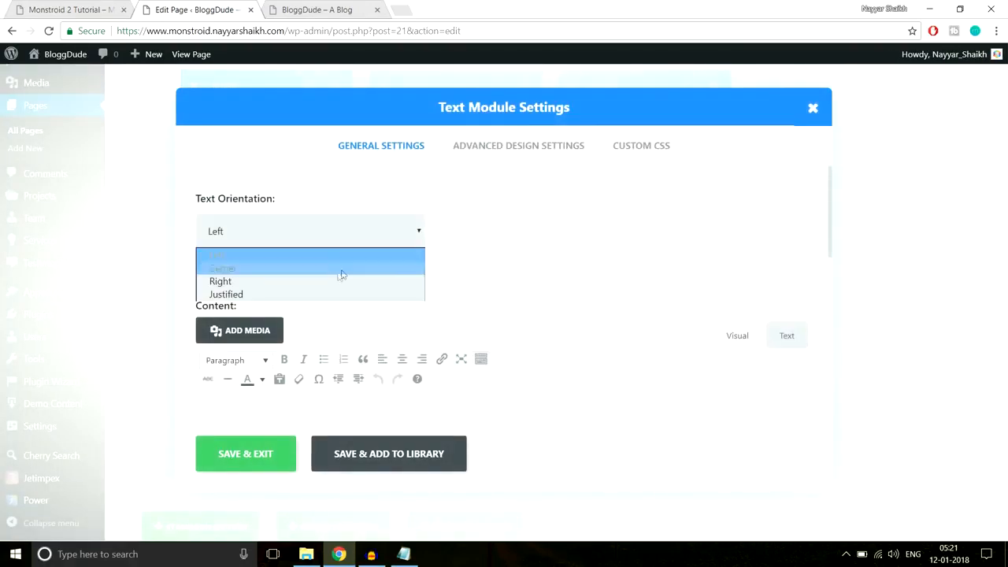
pyautogui.click(340, 266)
pyautogui.scroll(-3, 551, 314)
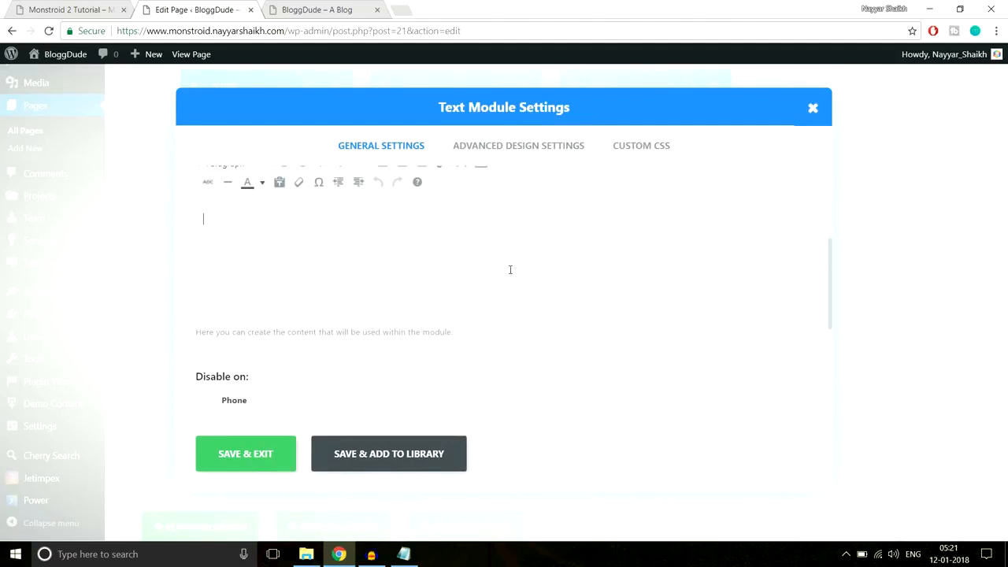
pyautogui.hotkey('ctrl', 'v')
pyautogui.click(63, 8)
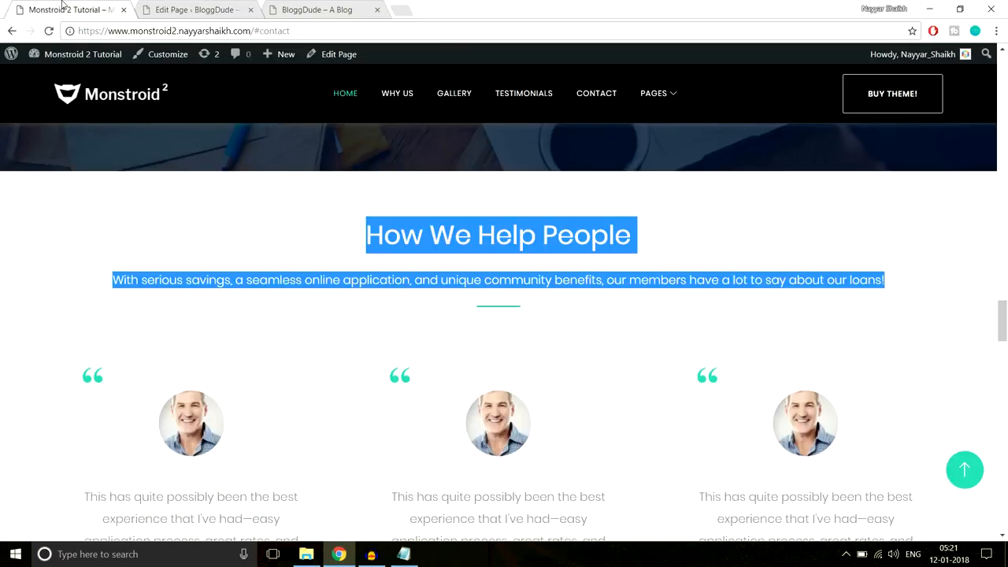
pyautogui.click(373, 187)
pyautogui.click(197, 9)
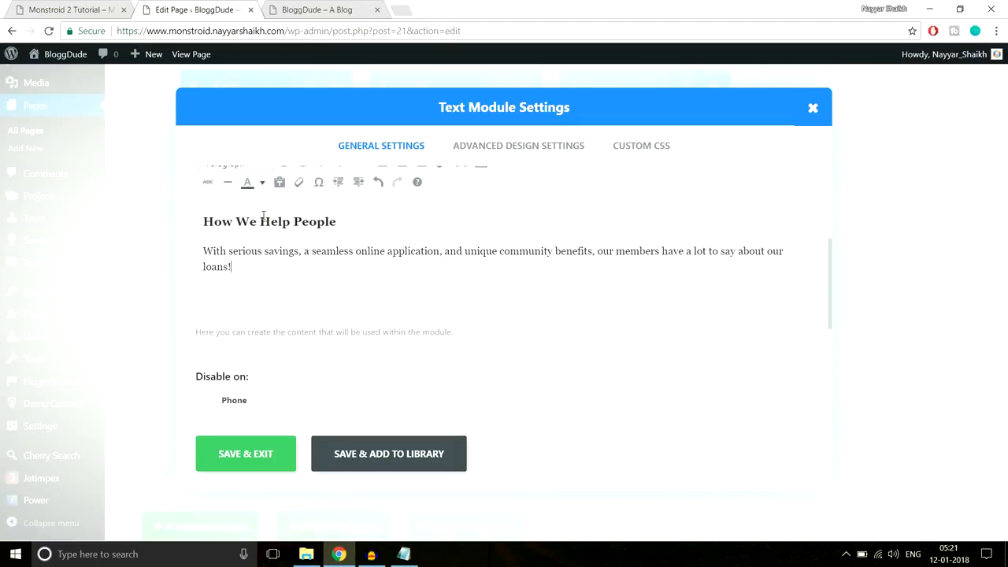
pyautogui.scroll(1, 370, 332)
pyautogui.click(233, 331)
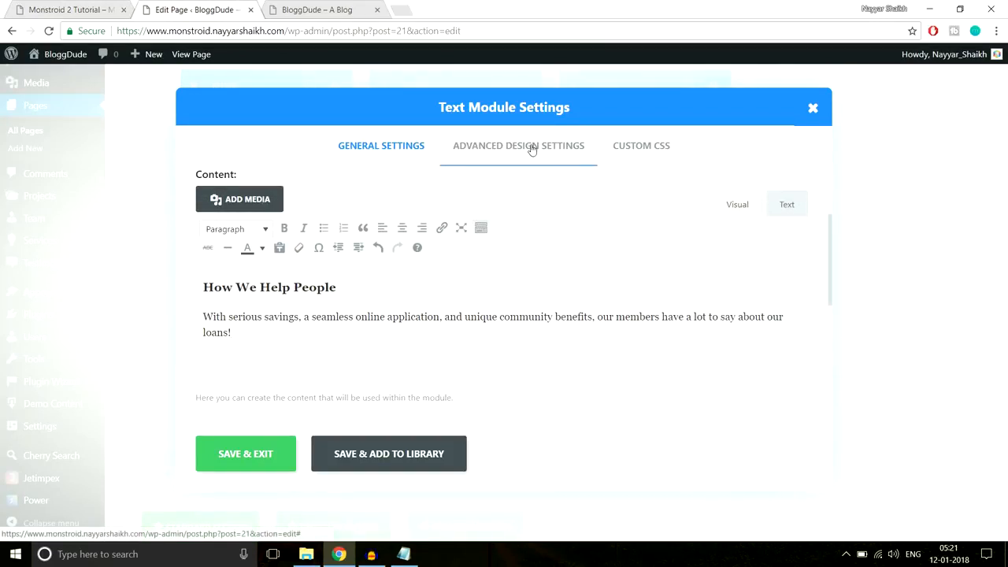
# - Paste the #2cc895 centred line rule into the module's Custom CSS After field and save
pyautogui.click(79, 9)
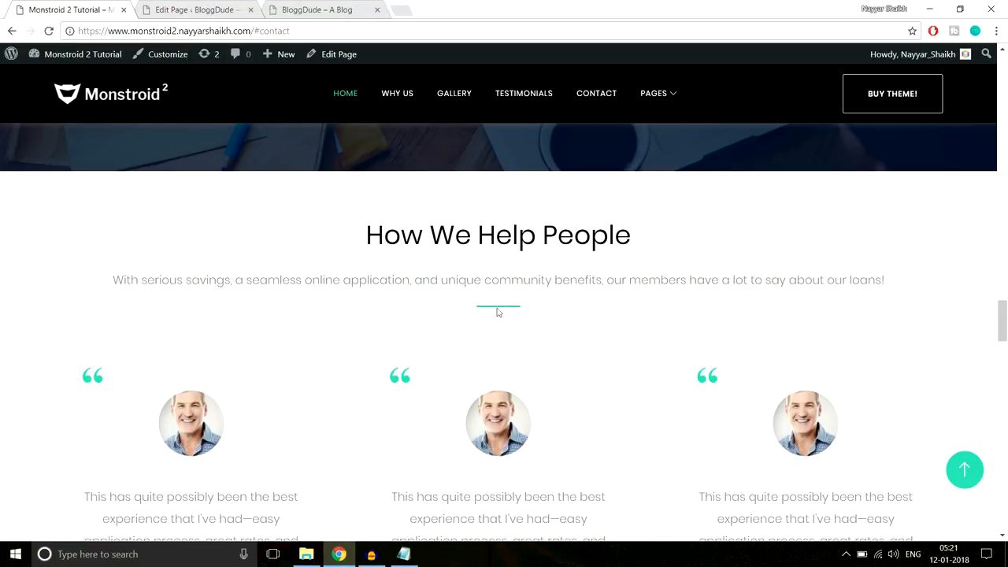
pyautogui.click(227, 9)
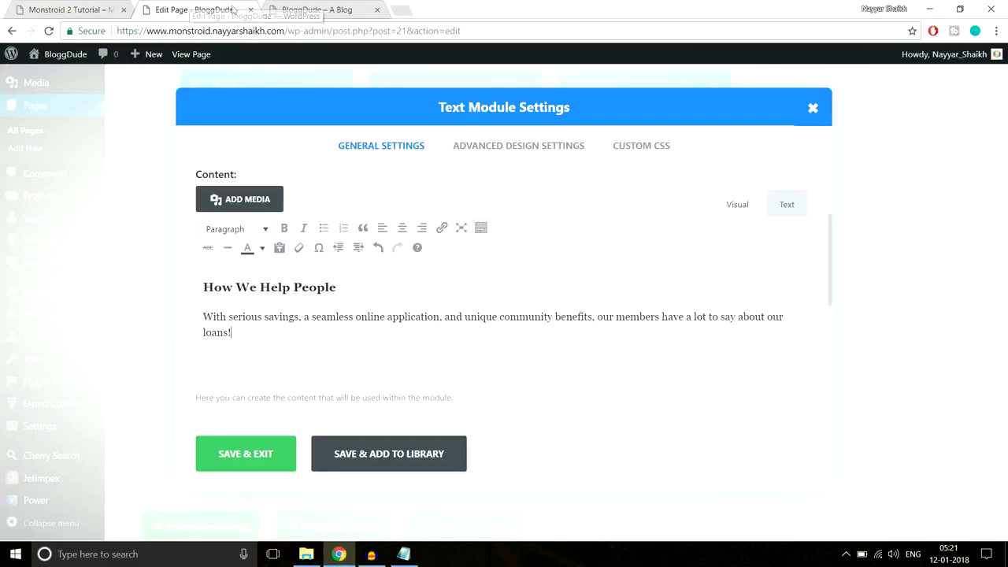
pyautogui.click(653, 146)
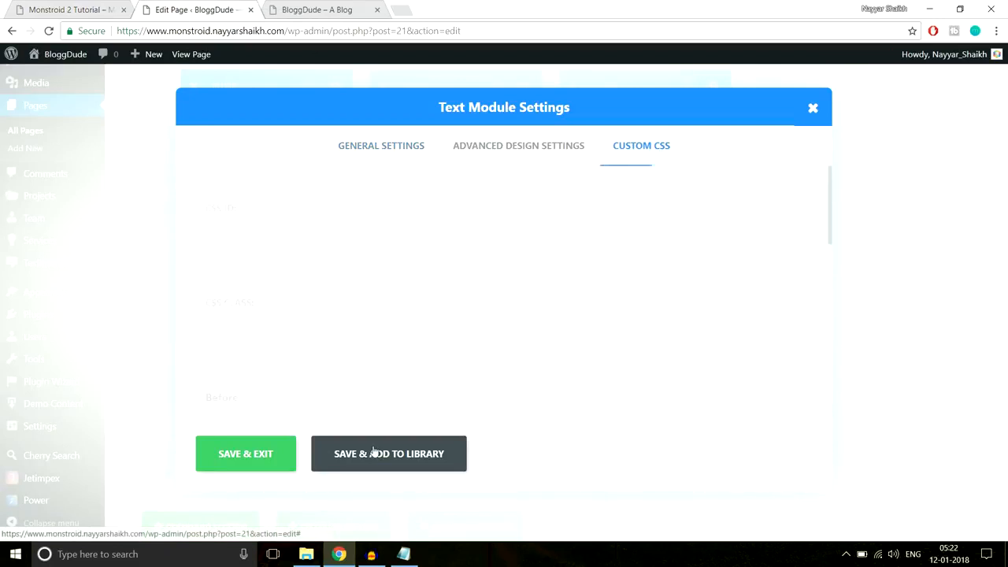
pyautogui.click(403, 553)
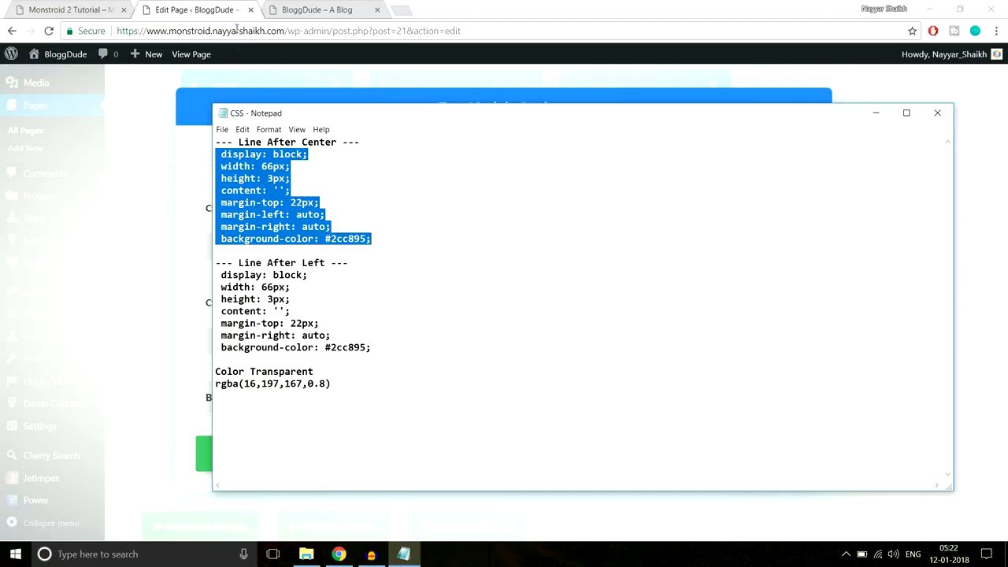
pyautogui.hotkey('alt', 'Tab')
pyautogui.scroll(-6, 716, 276)
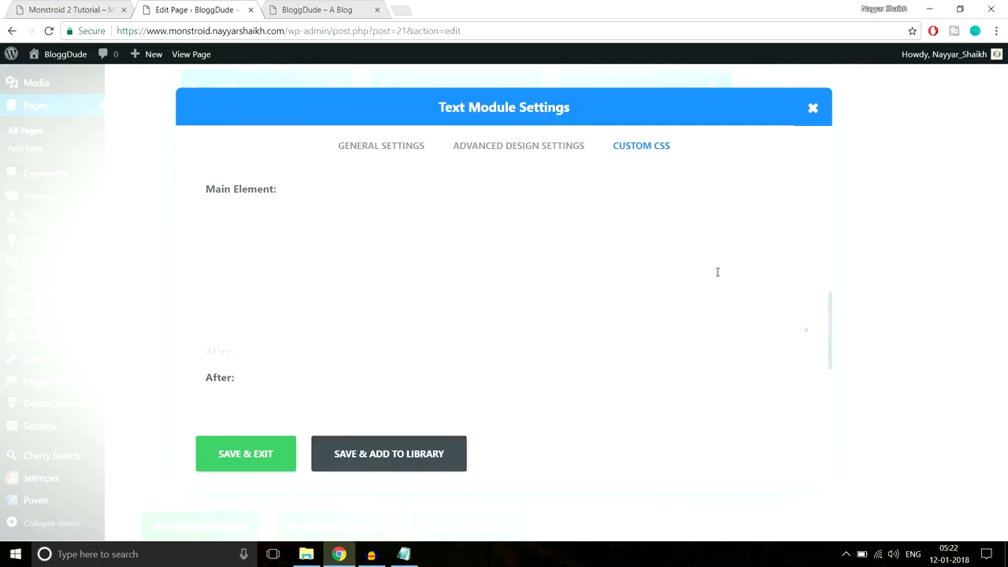
pyautogui.click(264, 292)
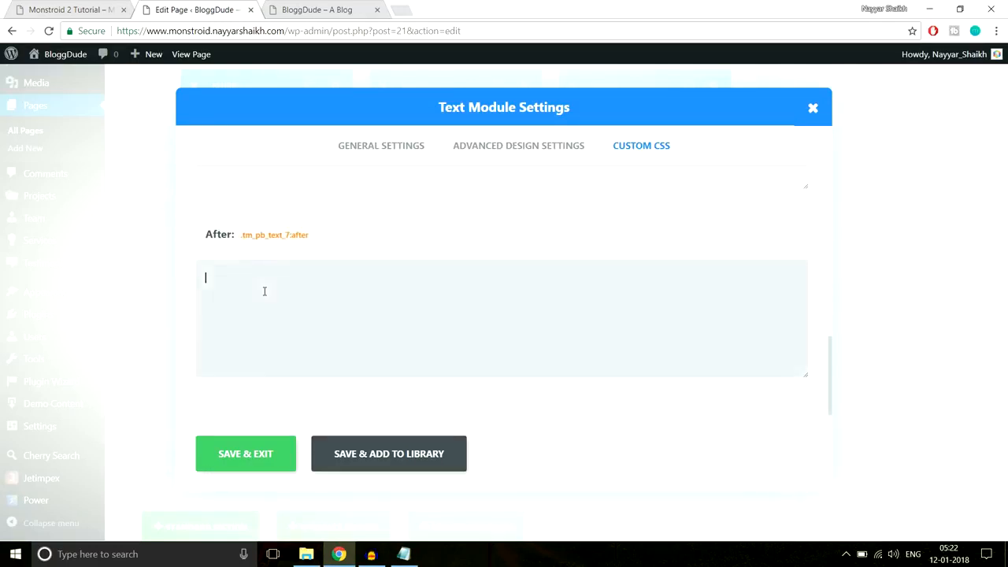
pyautogui.hotkey('ctrl', 'v')
pyautogui.click(261, 460)
# - Compare the new section against the demo's How We Help People section
pyautogui.click(85, 10)
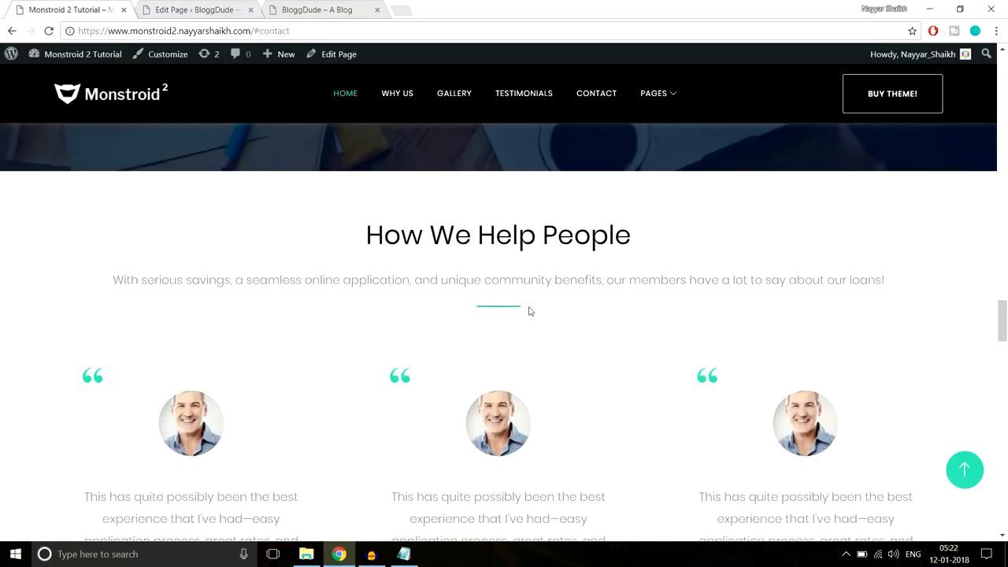
pyautogui.scroll(-1, 532, 309)
pyautogui.scroll(1, 533, 308)
pyautogui.scroll(-3, 531, 253)
pyautogui.scroll(3, 518, 435)
# - Add a Divider below the Text module with a 40px top margin
pyautogui.click(206, 8)
pyautogui.scroll(-3, 582, 295)
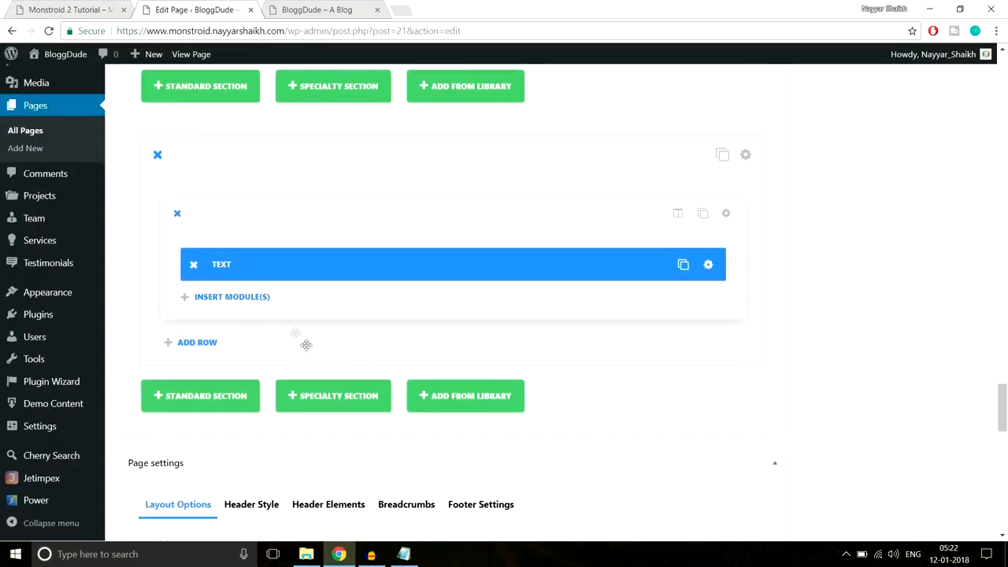
pyautogui.click(234, 298)
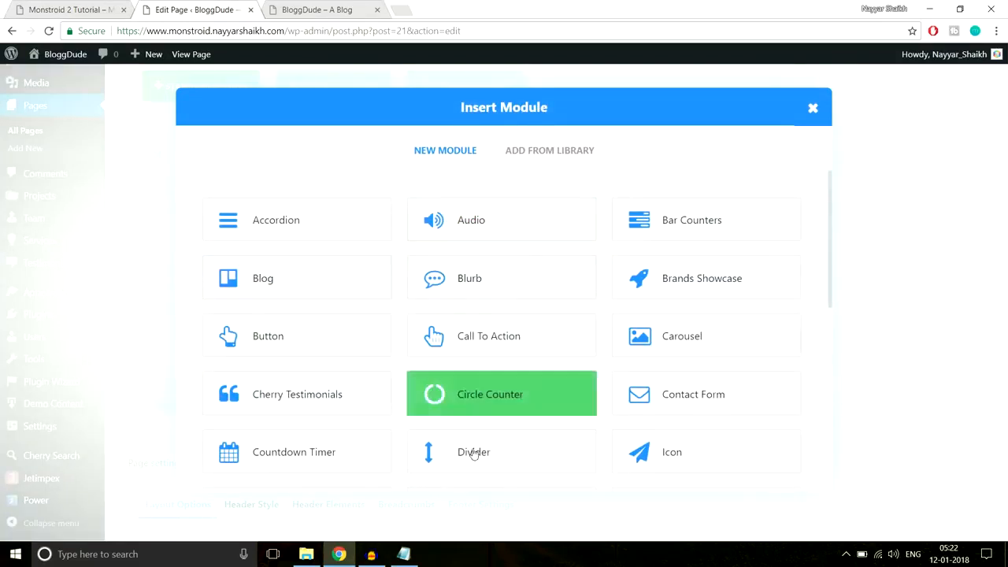
pyautogui.click(470, 455)
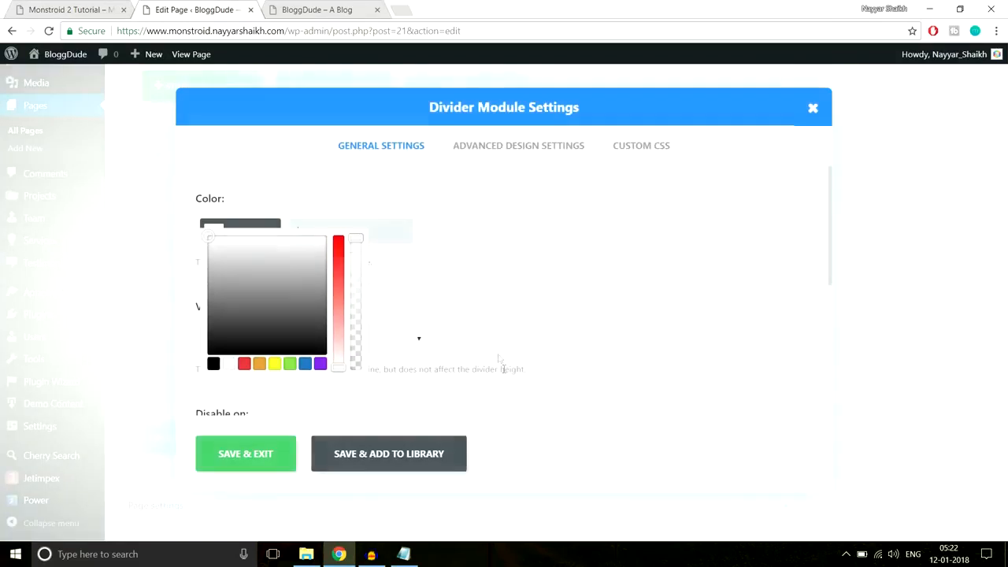
pyautogui.click(512, 146)
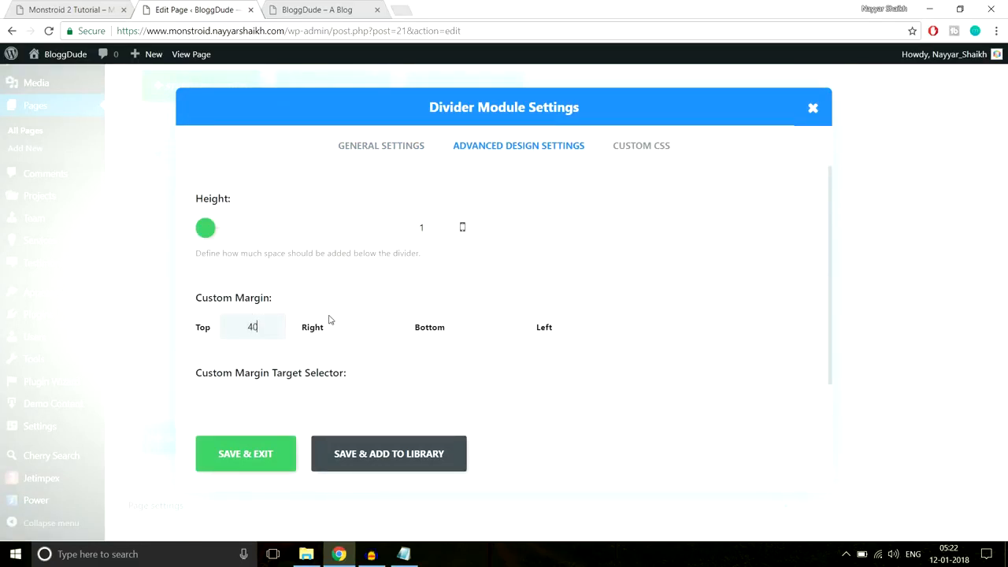
pyautogui.click(244, 464)
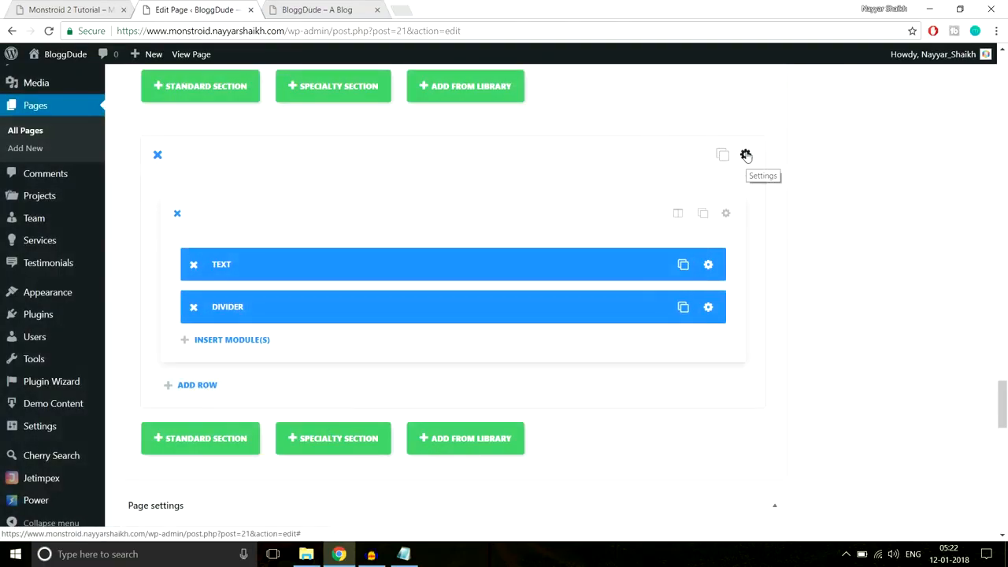
# - Give the section 70px top and bottom padding and save its settings
pyautogui.click(746, 155)
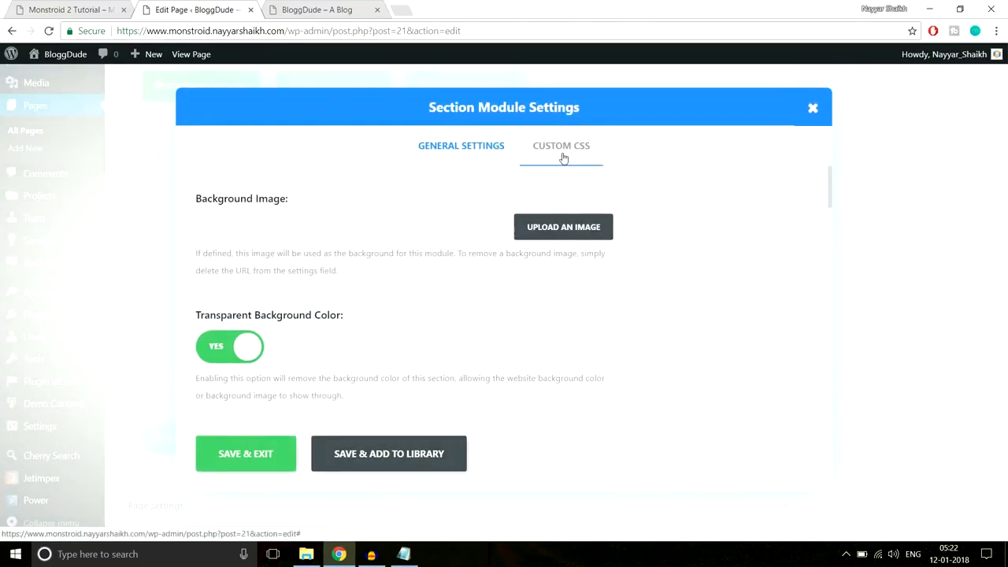
pyautogui.scroll(-5, 719, 305)
pyautogui.scroll(-5, 718, 305)
pyautogui.scroll(4, 657, 299)
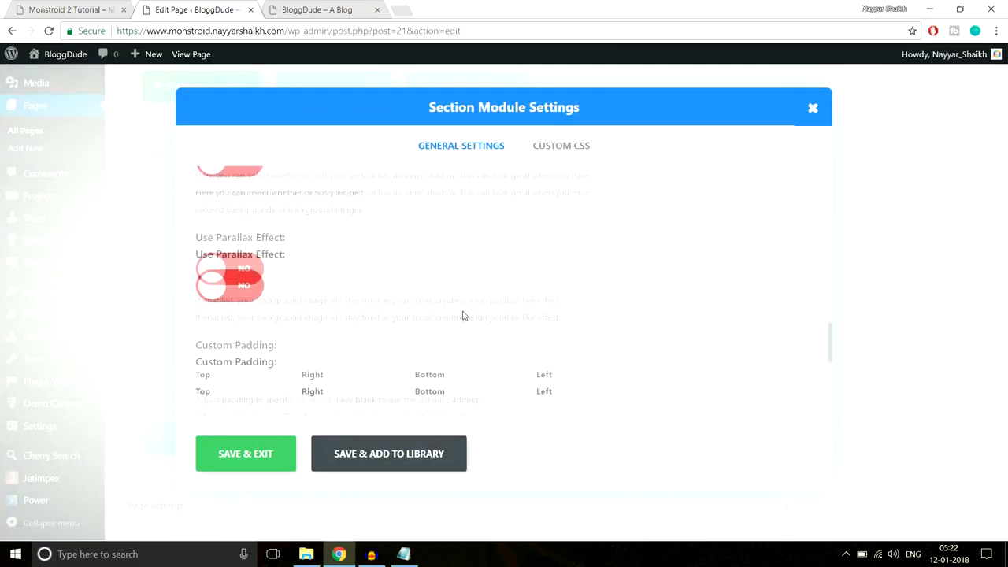
pyautogui.scroll(-1, 464, 315)
pyautogui.click(230, 329)
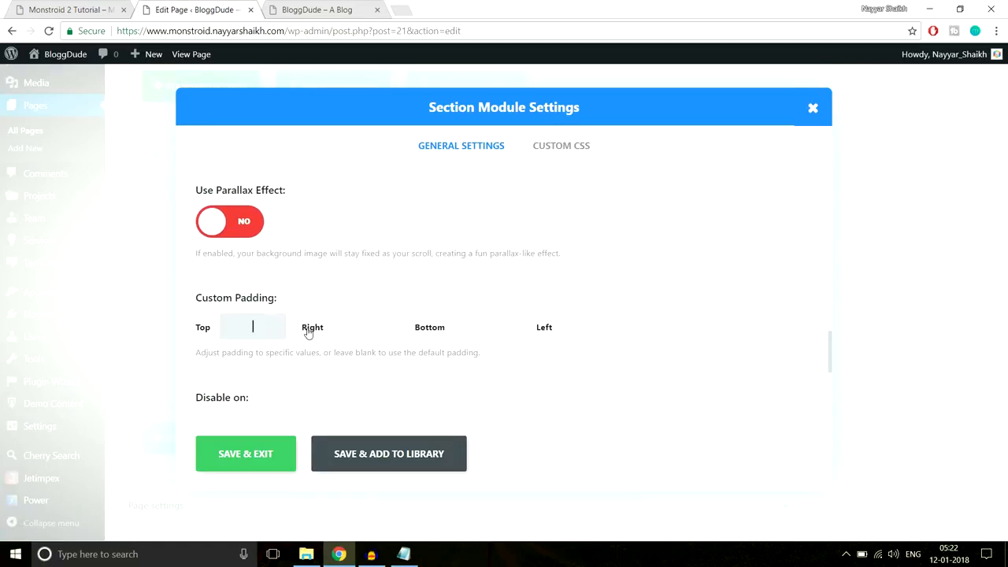
pyautogui.write('70px')
pyautogui.click(484, 335)
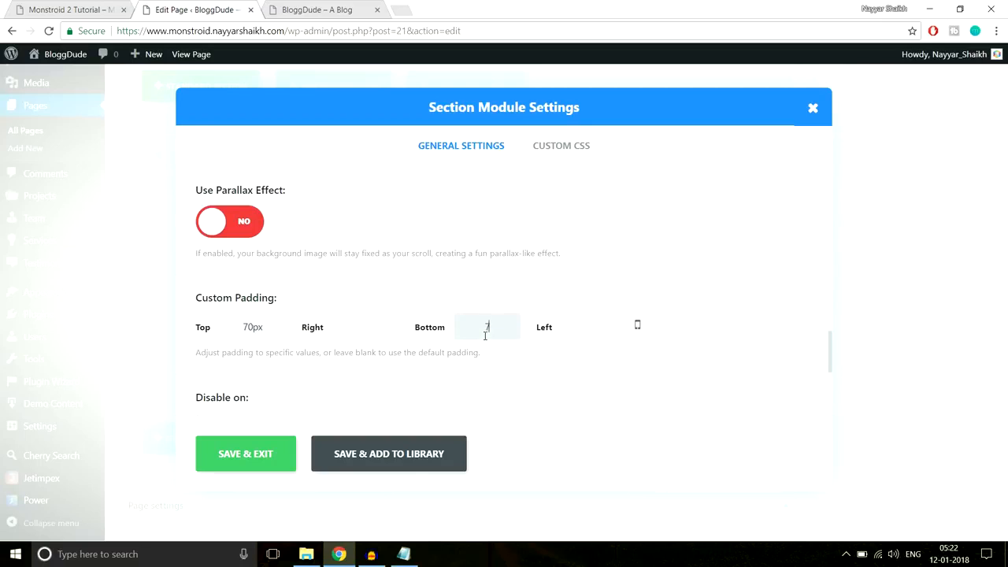
pyautogui.write('70px')
pyautogui.click(272, 457)
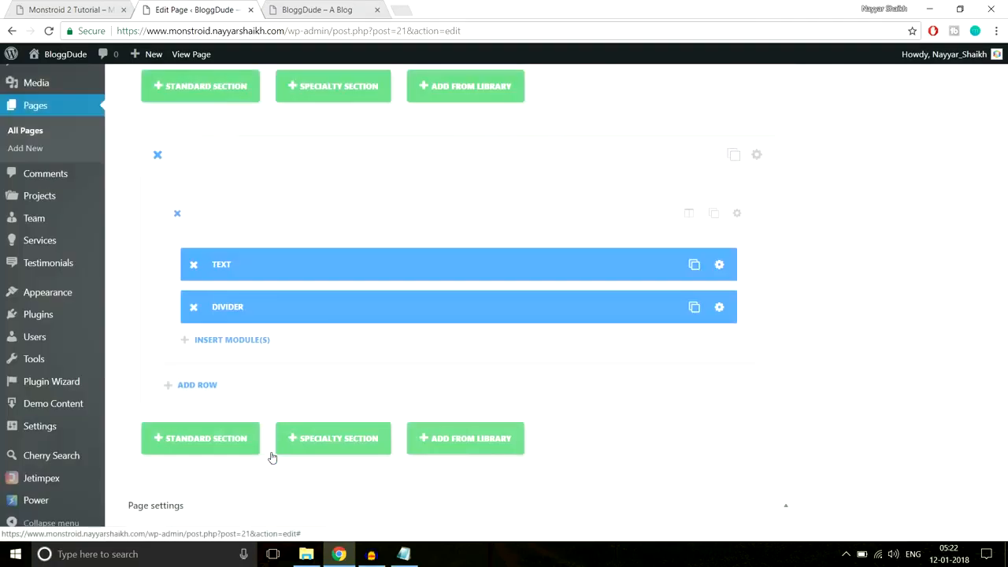
# - Check the demo's testimonials section, then Update the homepage to save the changes
pyautogui.click(75, 9)
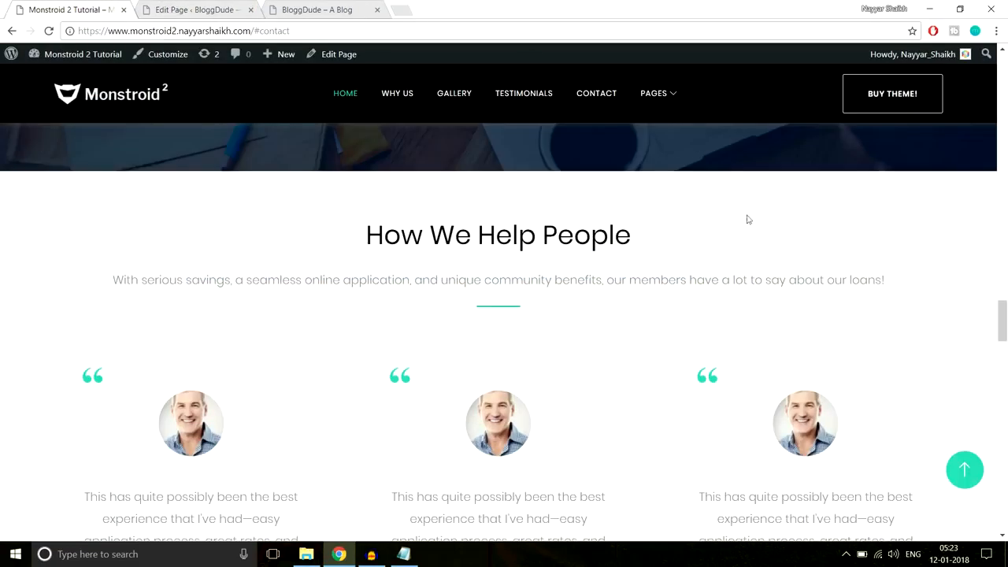
pyautogui.scroll(-3, 747, 219)
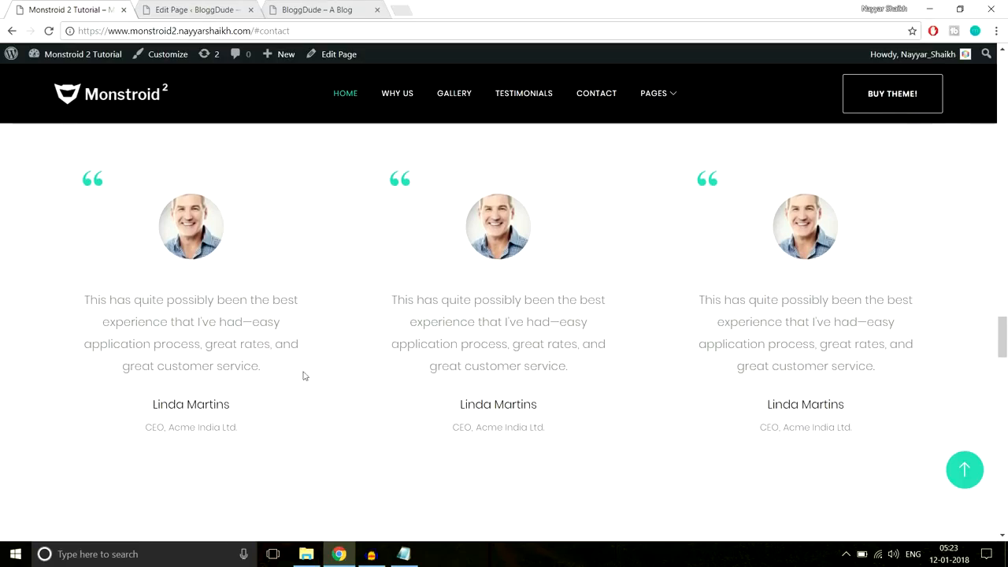
pyautogui.click(200, 5)
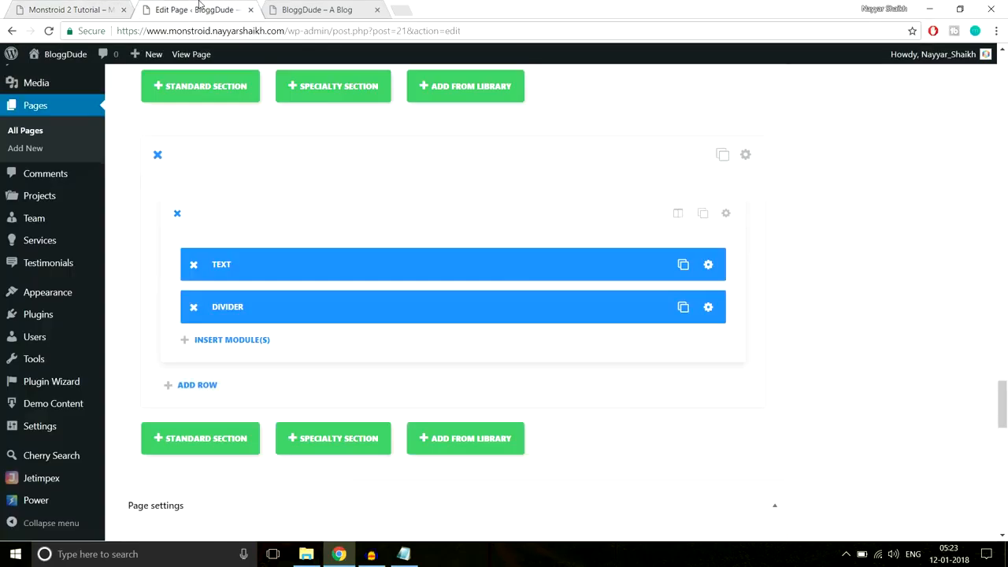
pyautogui.moveTo(1002, 411); pyautogui.dragTo(997, 153)
pyautogui.scroll(10, 998, 153)
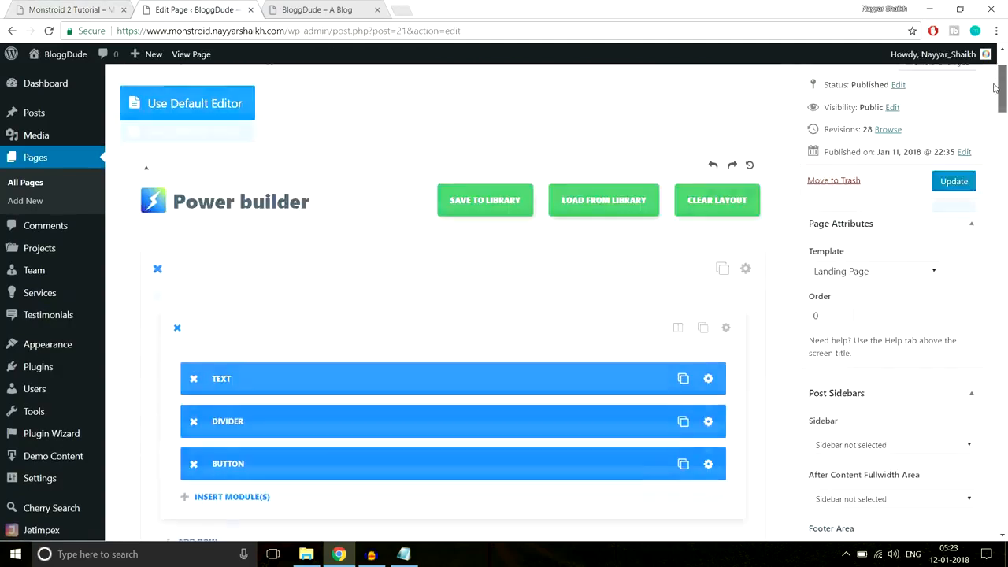
pyautogui.click(953, 264)
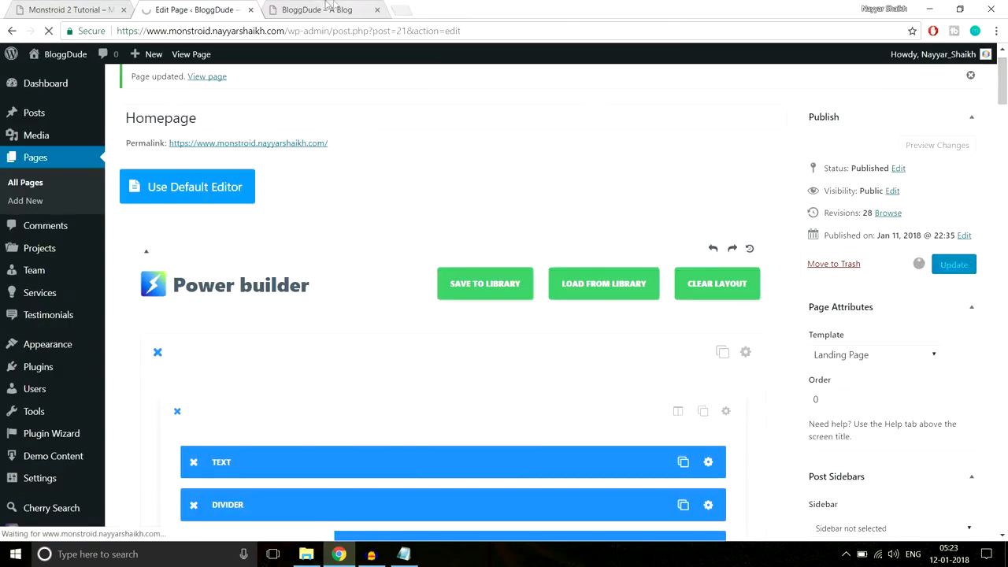
# - Reload the live BloggDude site to confirm the How We Help People heading, then return to the editor
pyautogui.click(333, 10)
pyautogui.click(339, 31)
pyautogui.press('Return')
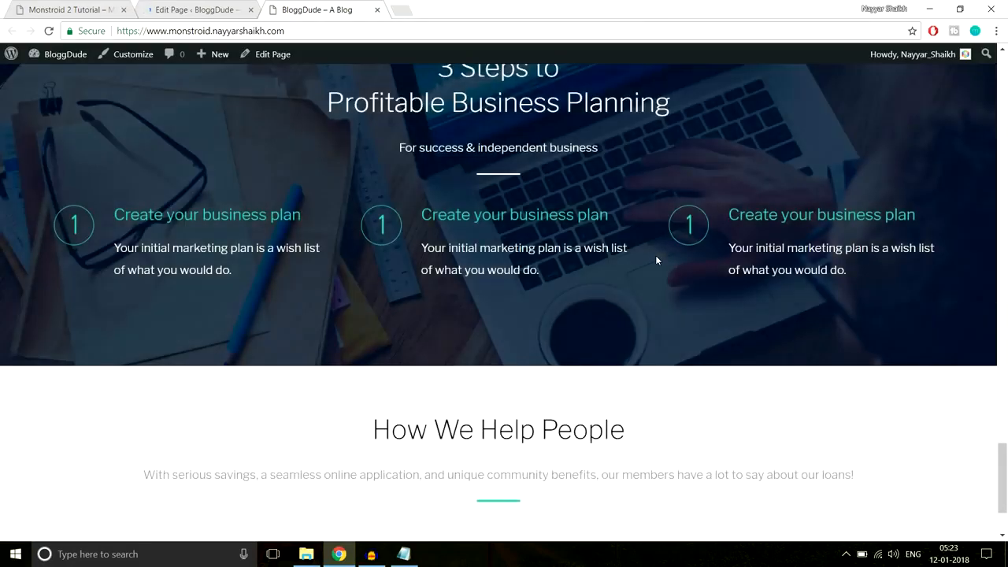
pyautogui.scroll(-3, 656, 259)
pyautogui.moveTo(379, 308); pyautogui.dragTo(567, 381)
pyautogui.click(519, 226)
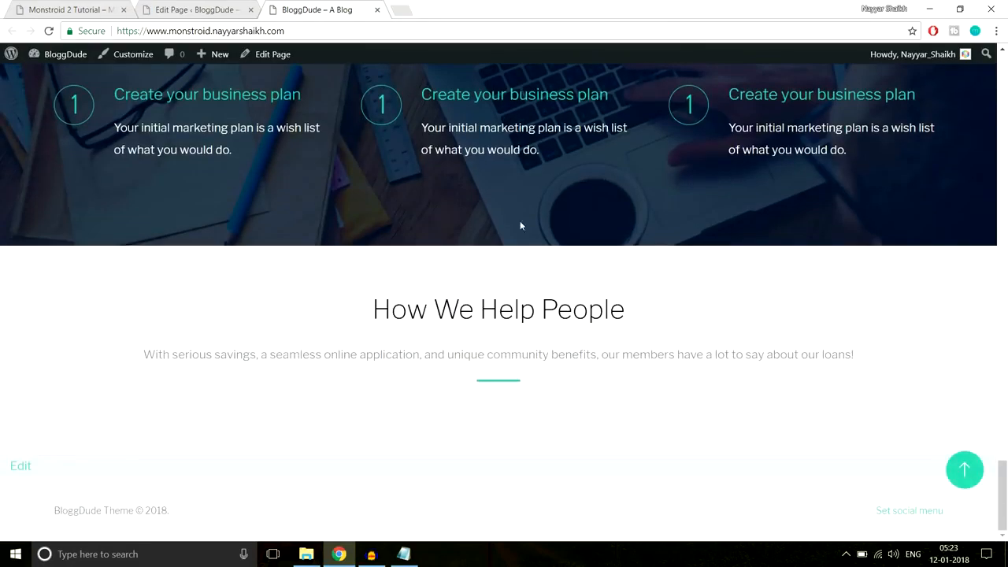
pyautogui.click(210, 9)
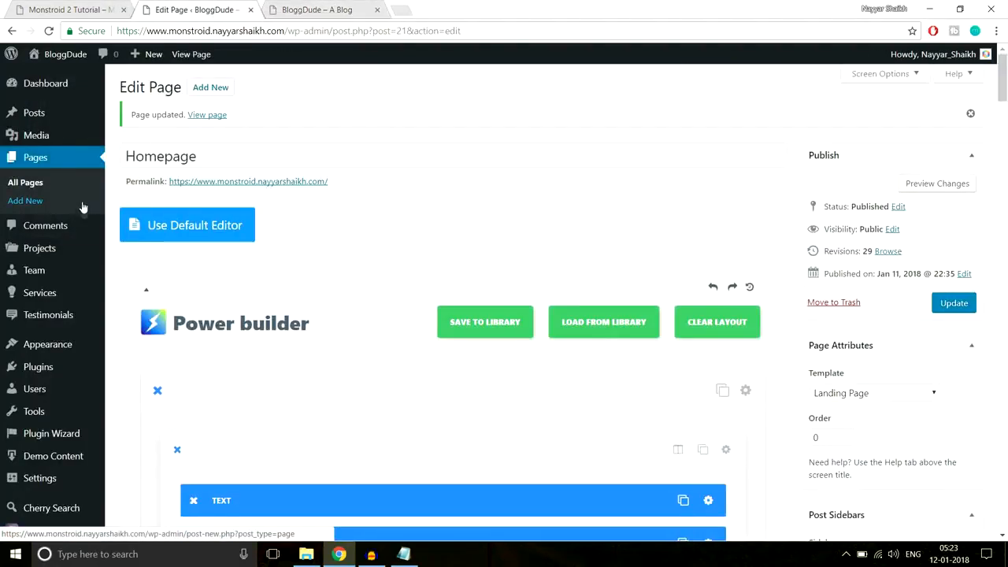
# - Start a new testimonial titled with the first demo testimonial's author name
pyautogui.moveTo(102, 266)
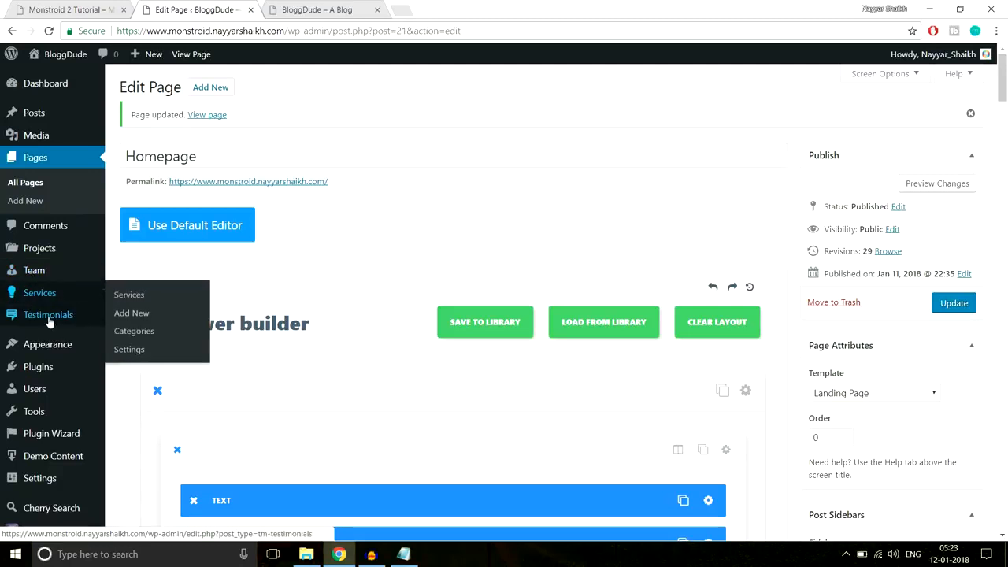
pyautogui.moveTo(46, 319)
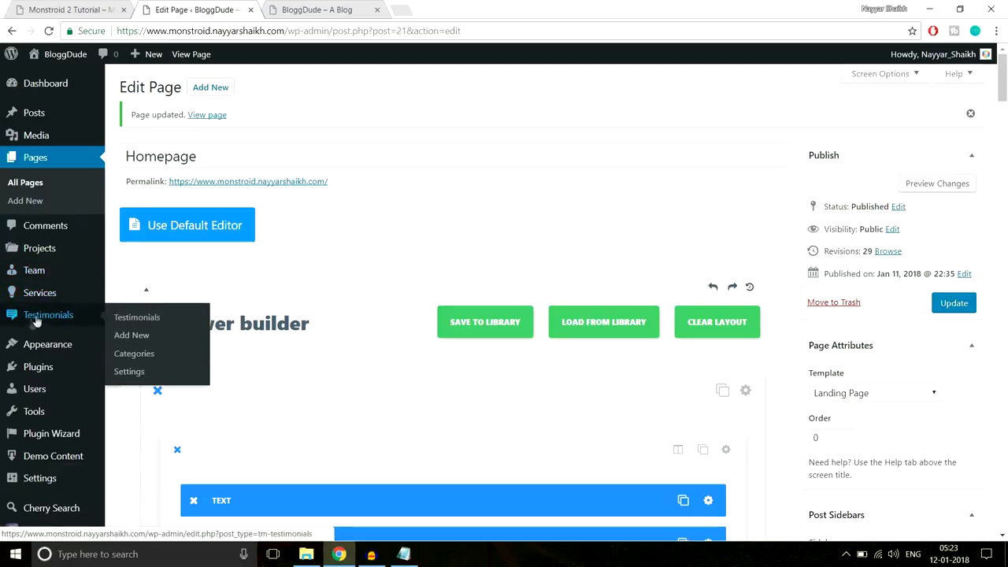
pyautogui.click(139, 336)
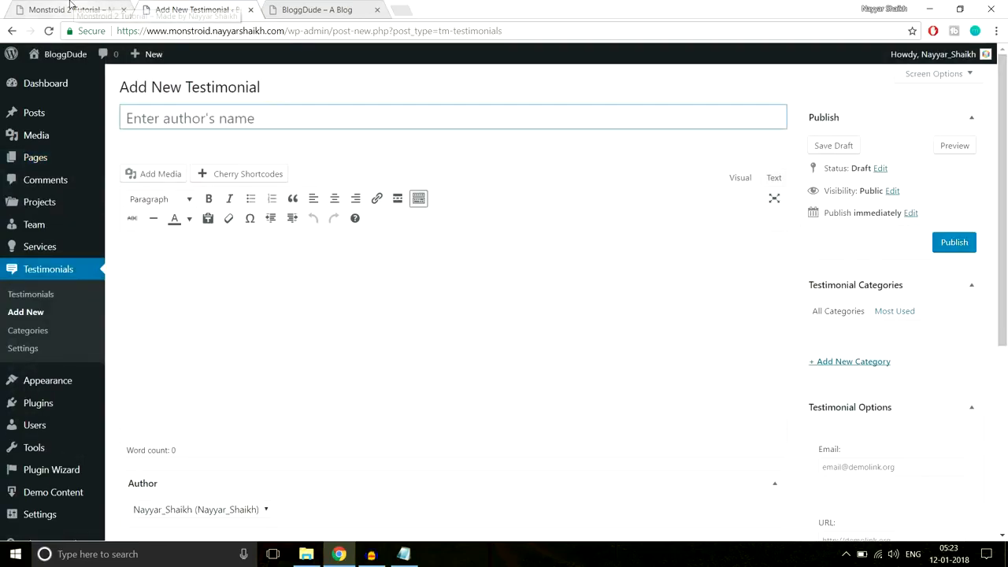
pyautogui.click(71, 8)
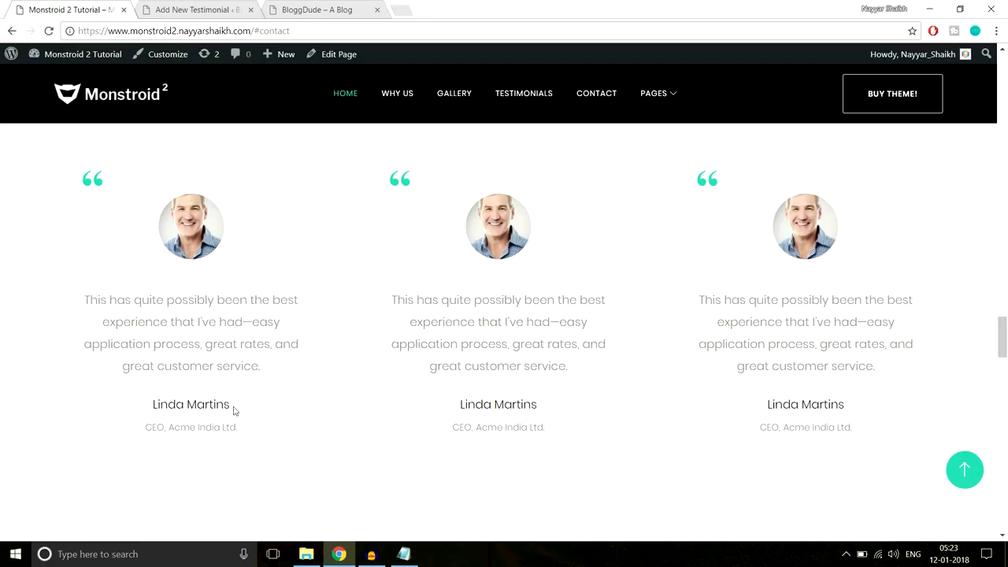
pyautogui.moveTo(242, 410); pyautogui.dragTo(158, 404)
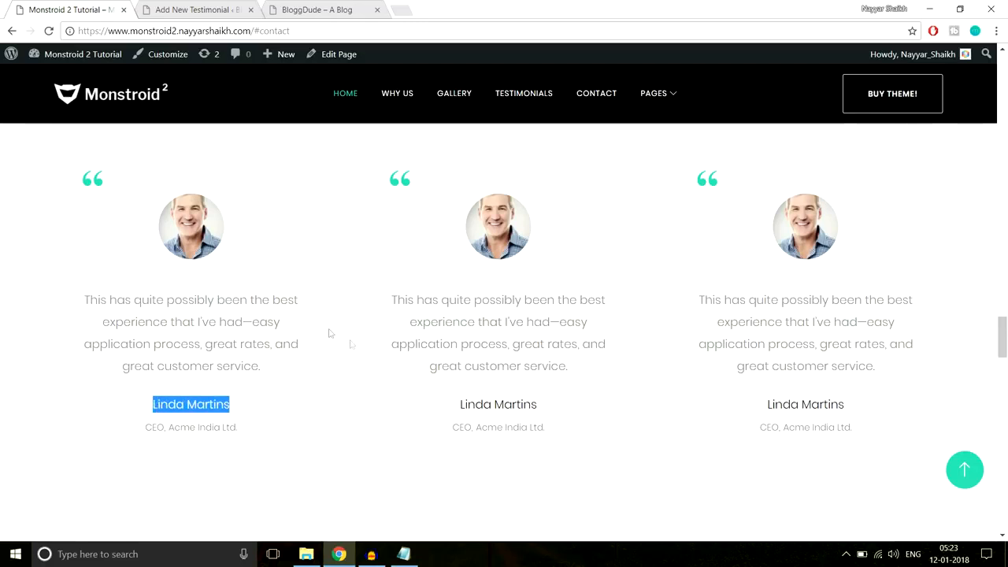
pyautogui.click(203, 7)
pyautogui.write('Linda Martins')
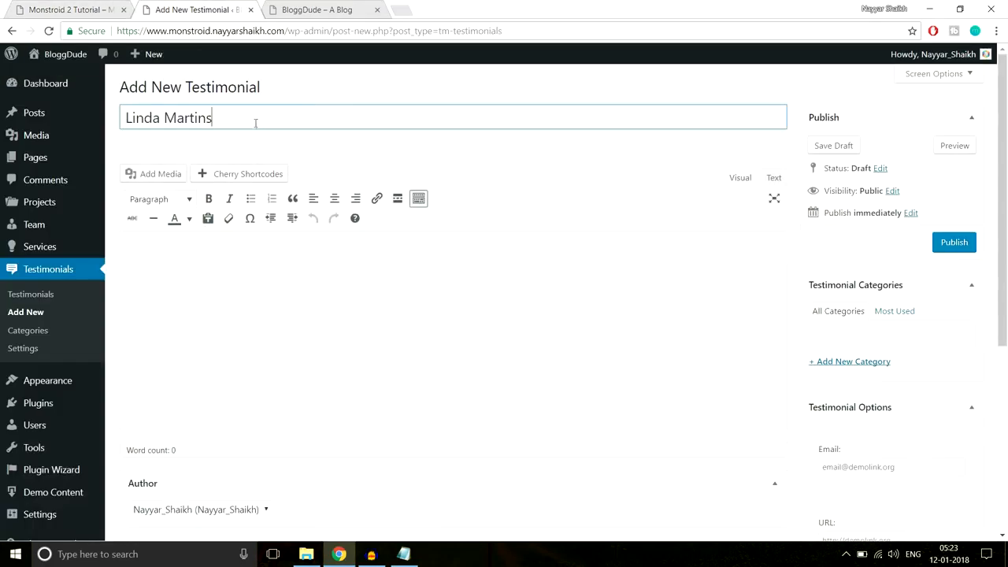
# - Paste the first demo testimonial's quote into the testimonial body
pyautogui.click(67, 6)
pyautogui.moveTo(261, 367); pyautogui.dragTo(87, 287)
pyautogui.hotkey('ctrl', 'c')
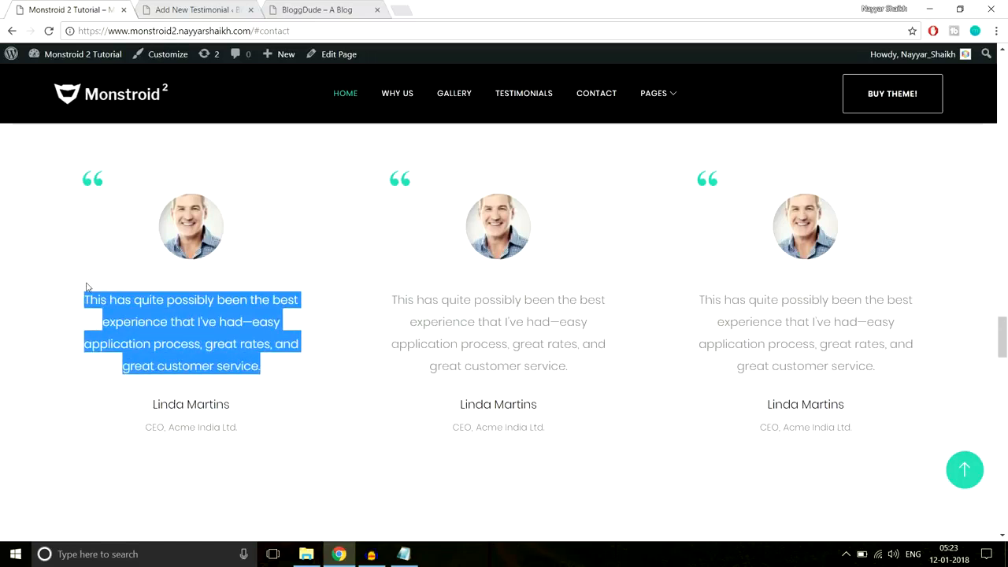
pyautogui.click(153, 11)
pyautogui.click(294, 334)
pyautogui.hotkey('ctrl', 'v')
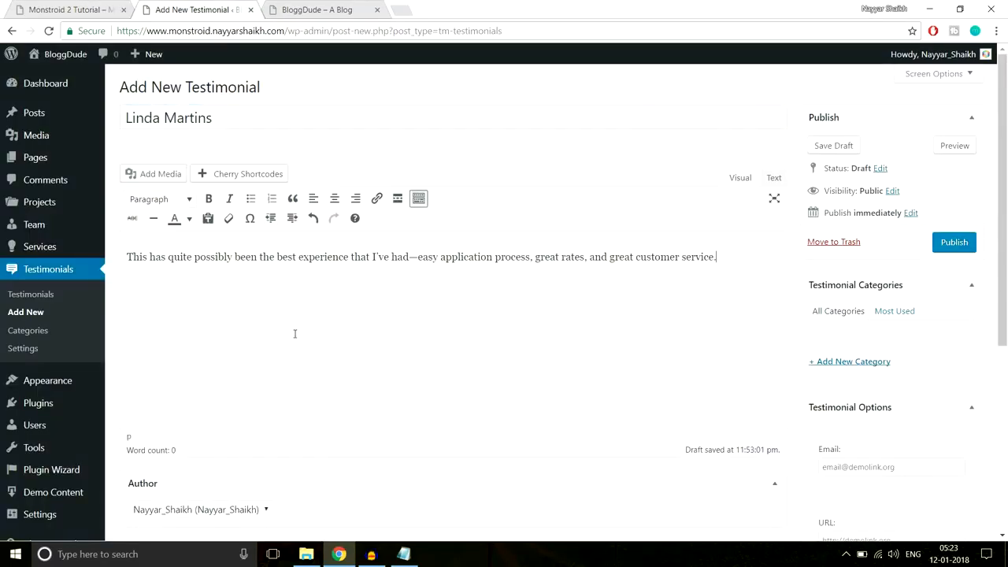
pyautogui.scroll(-2, 354, 362)
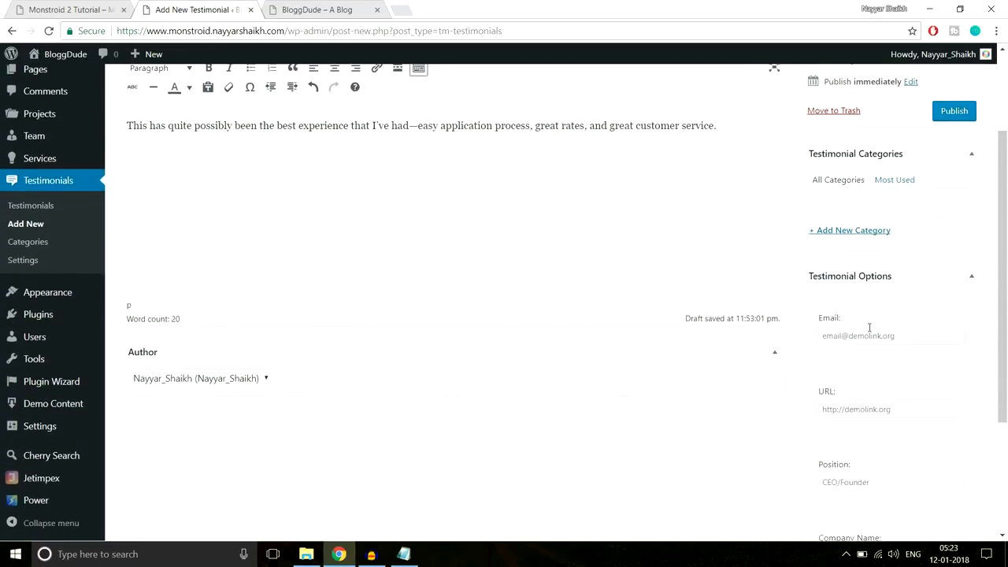
pyautogui.click(114, 9)
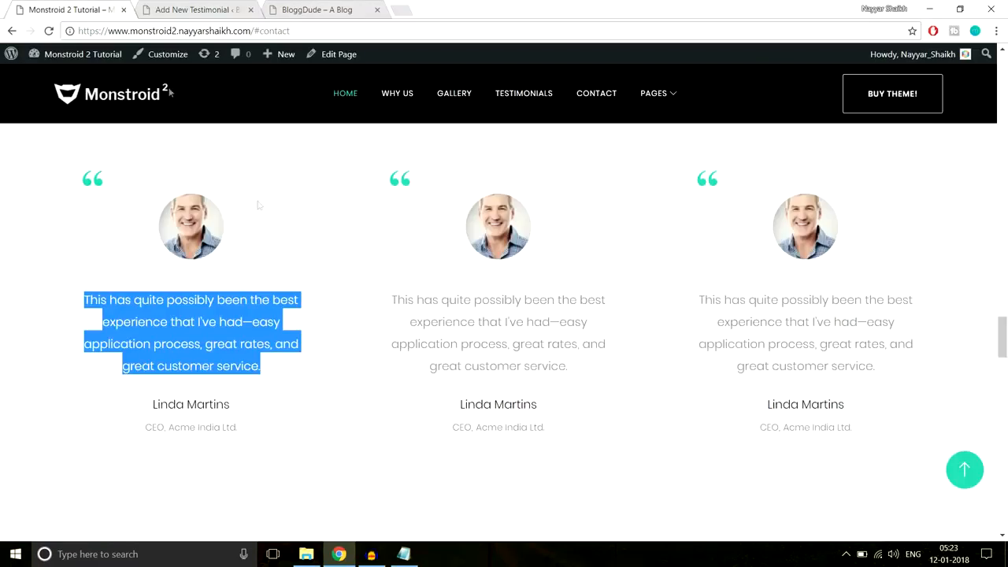
pyautogui.click(251, 370)
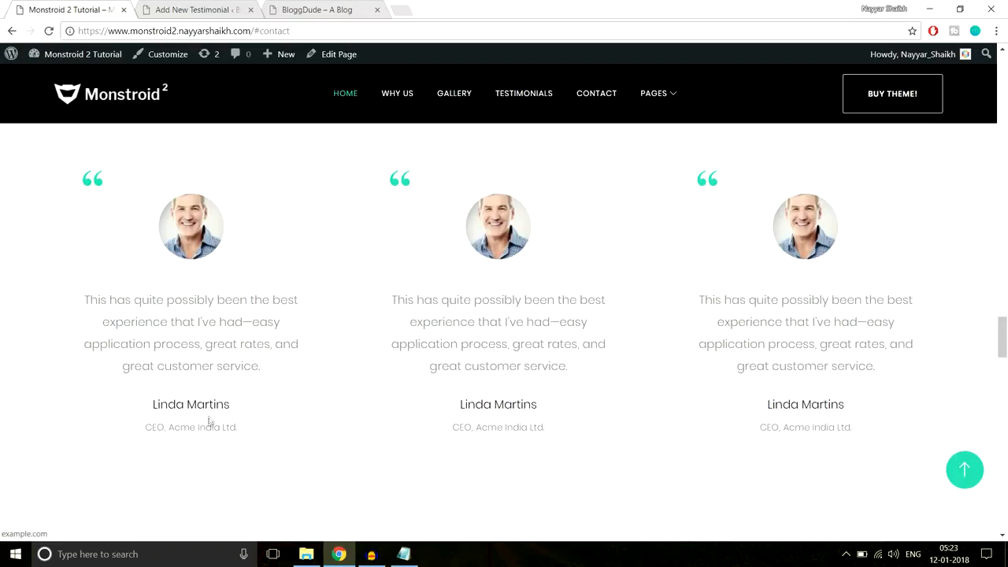
pyautogui.click(195, 10)
# - Fill in the e-mail, URL, position 'Manager' and company name 'Acme India Ltd.'
pyautogui.click(888, 336)
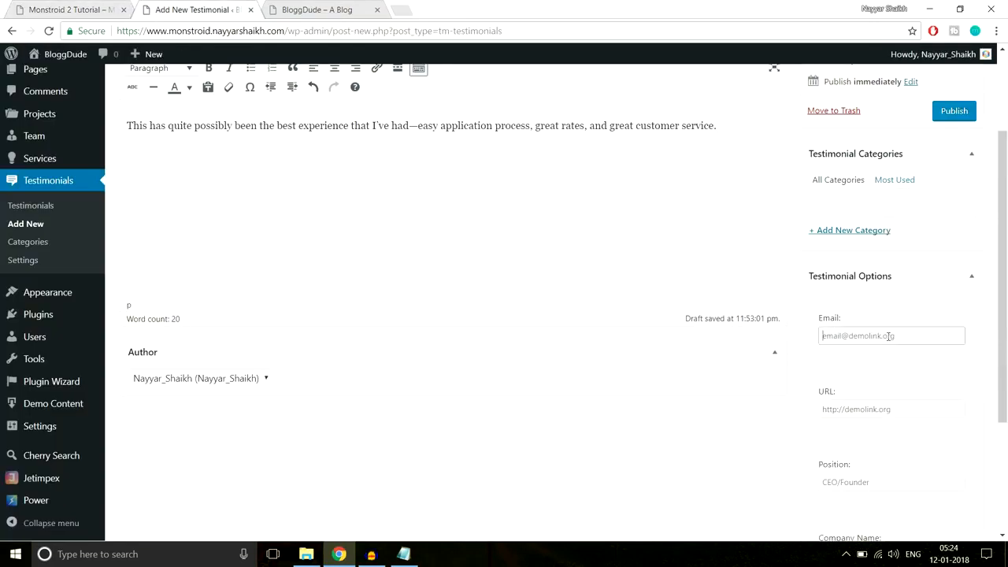
pyautogui.scroll(-1, 958, 364)
pyautogui.click(893, 345)
pyautogui.write('http://example.com')
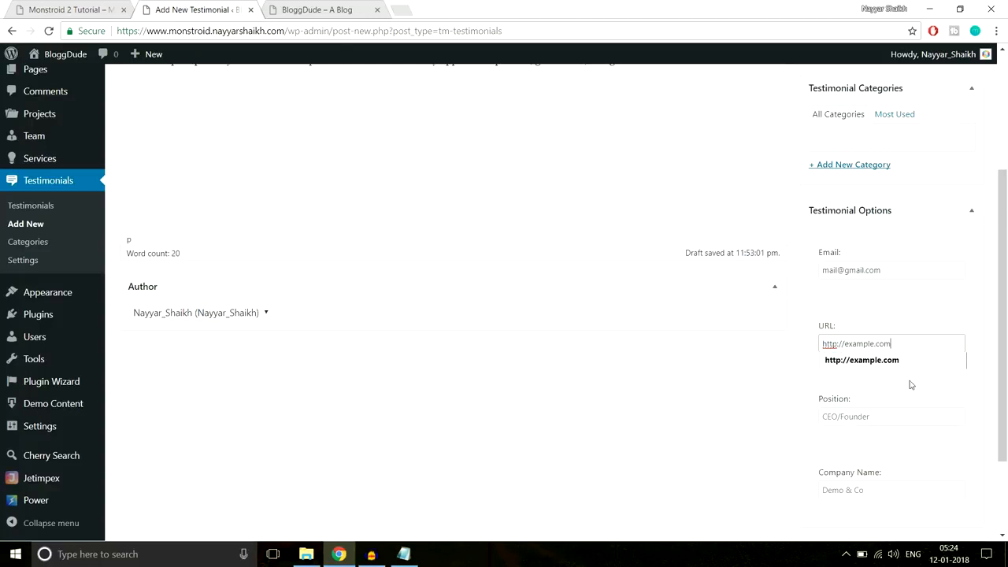
pyautogui.scroll(-2, 945, 409)
pyautogui.click(878, 302)
pyautogui.write('Manager')
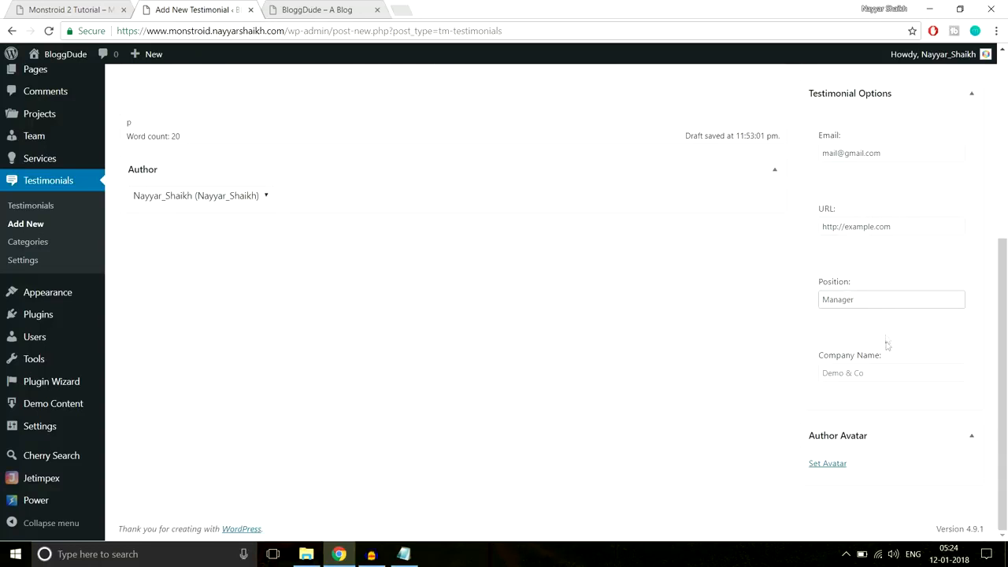
pyautogui.click(879, 372)
pyautogui.write('Acme In')
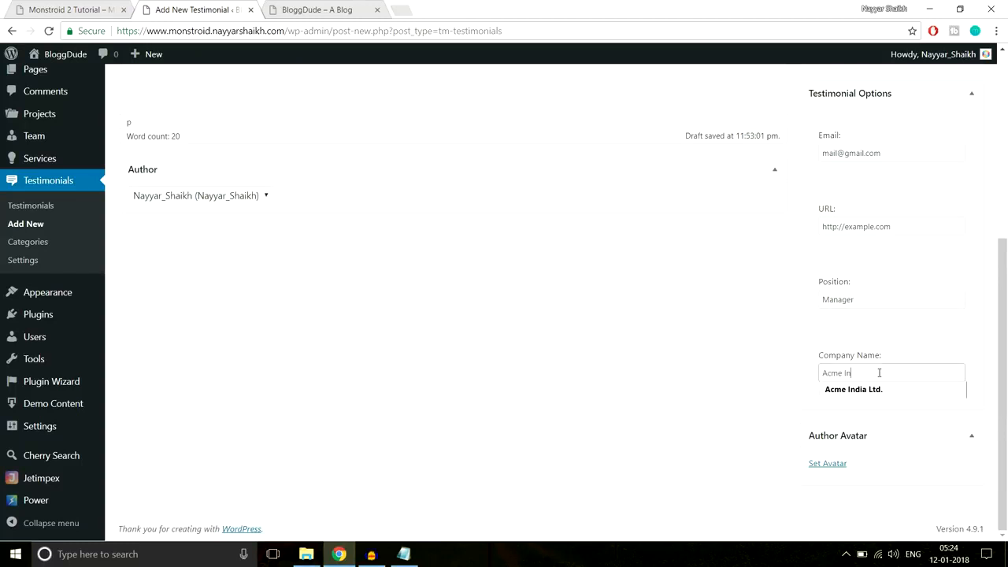
pyautogui.write('dia Ltd.')
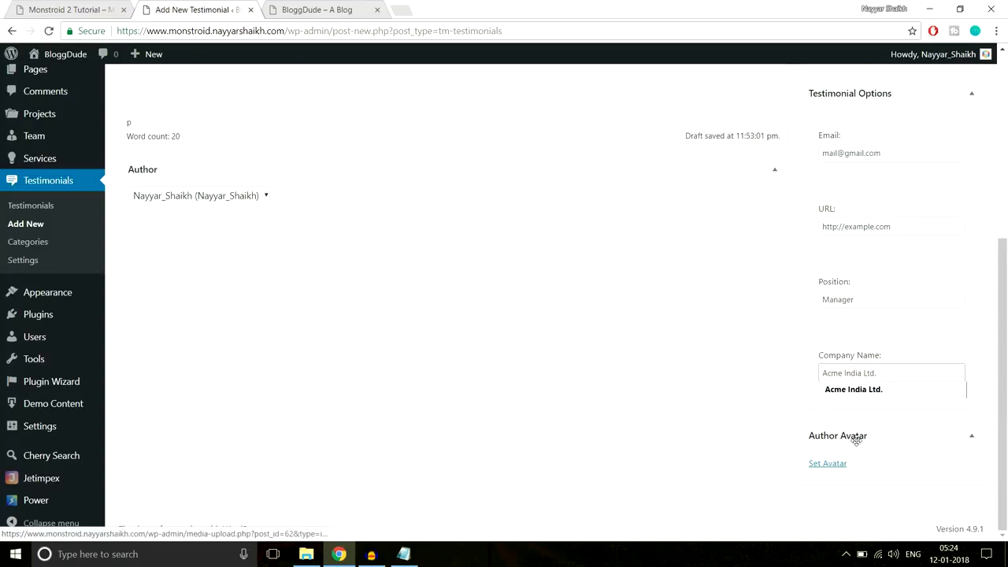
# - Upload the Person-1 image and set it as the testimonial author's avatar
pyautogui.click(841, 466)
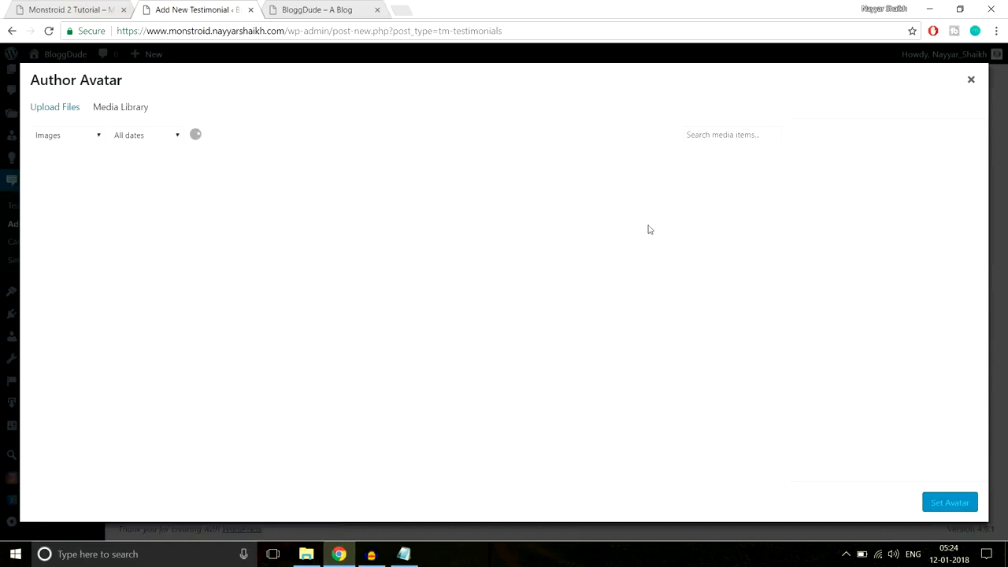
pyautogui.click(70, 111)
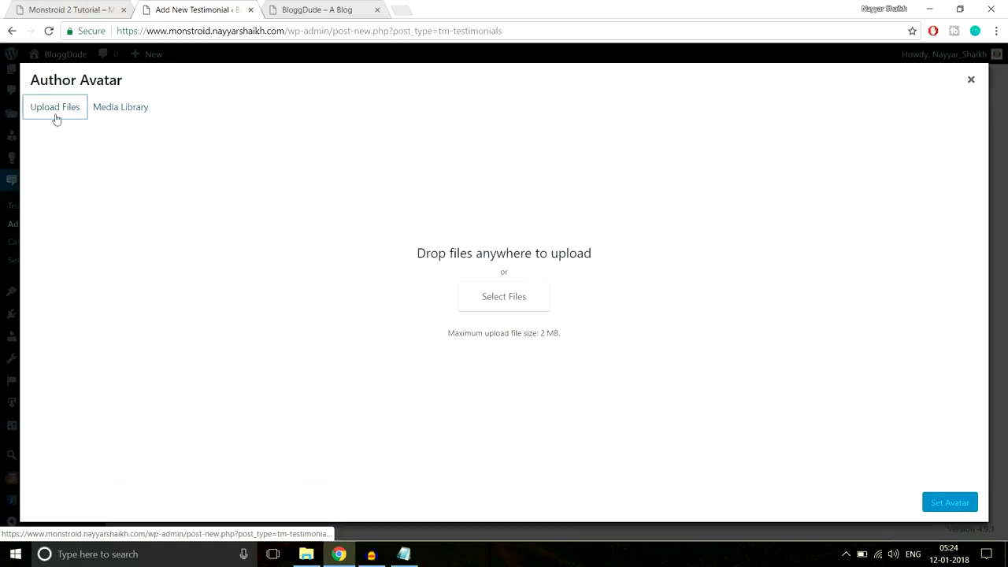
pyautogui.click(515, 297)
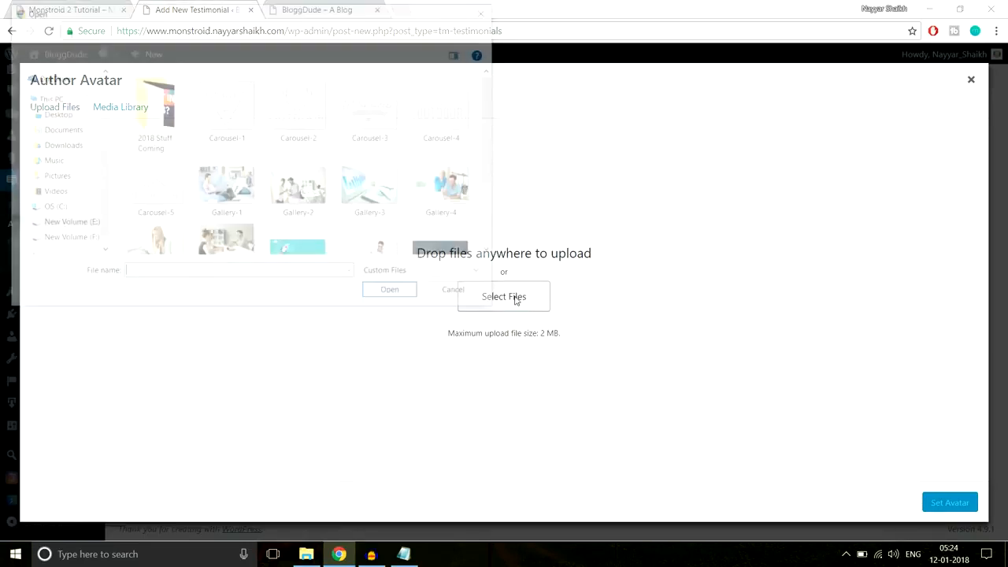
pyautogui.scroll(-2, 408, 222)
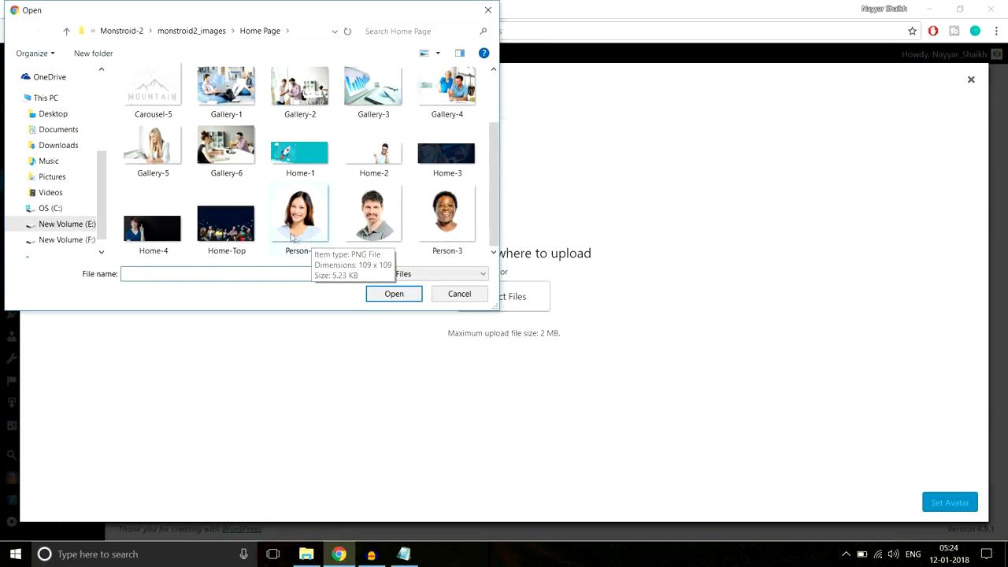
pyautogui.click(315, 215)
pyautogui.click(395, 295)
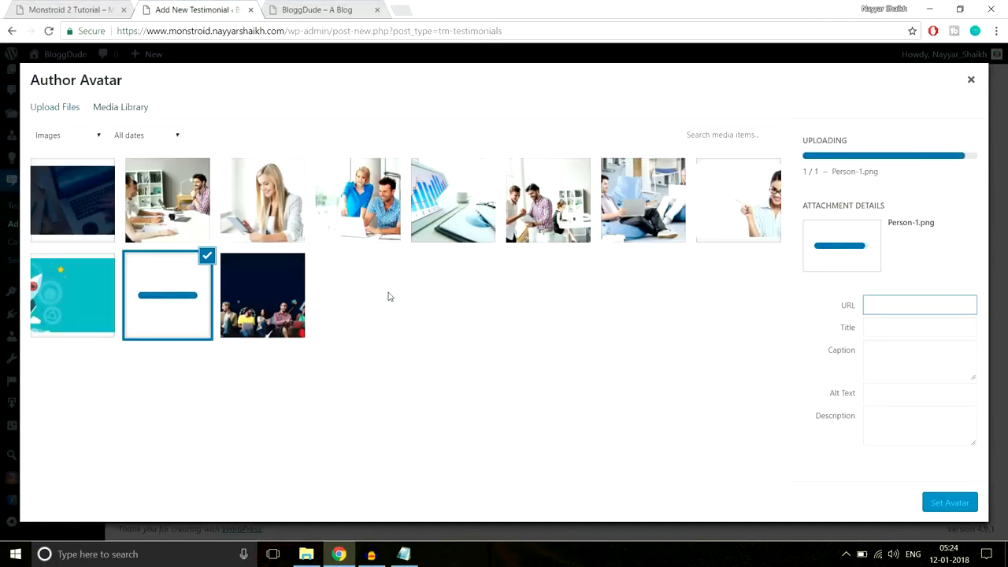
pyautogui.click(947, 504)
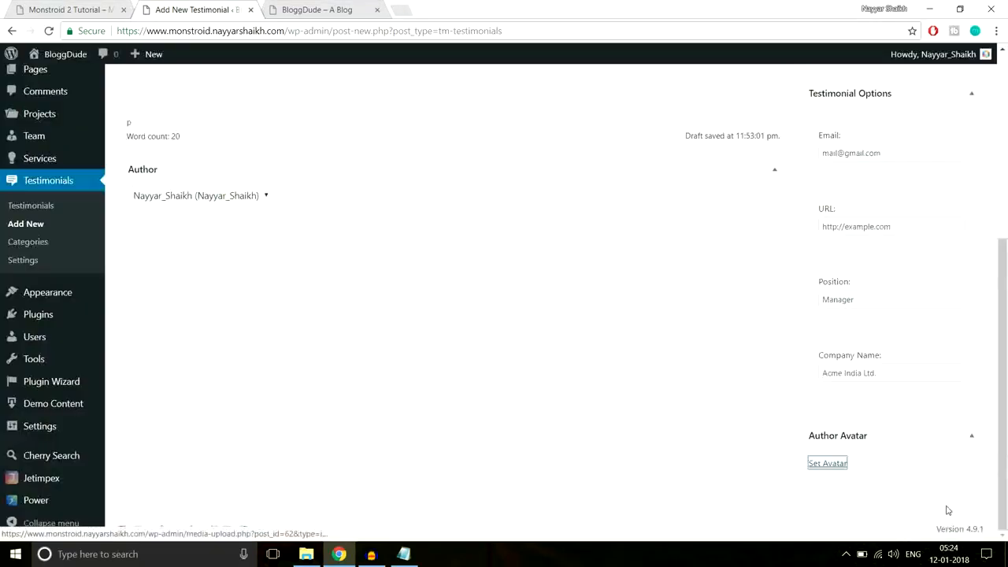
# - Enter 'Testimonials' as a new category name for the testimonial
pyautogui.scroll(-2, 698, 410)
pyautogui.scroll(3, 697, 408)
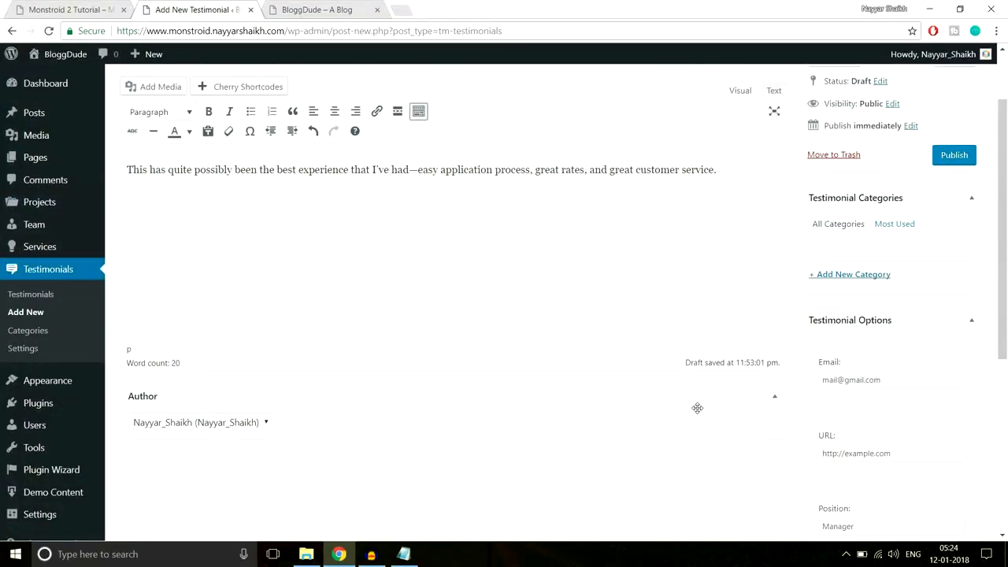
pyautogui.scroll(3, 697, 409)
pyautogui.scroll(-3, 697, 412)
pyautogui.scroll(1, 903, 308)
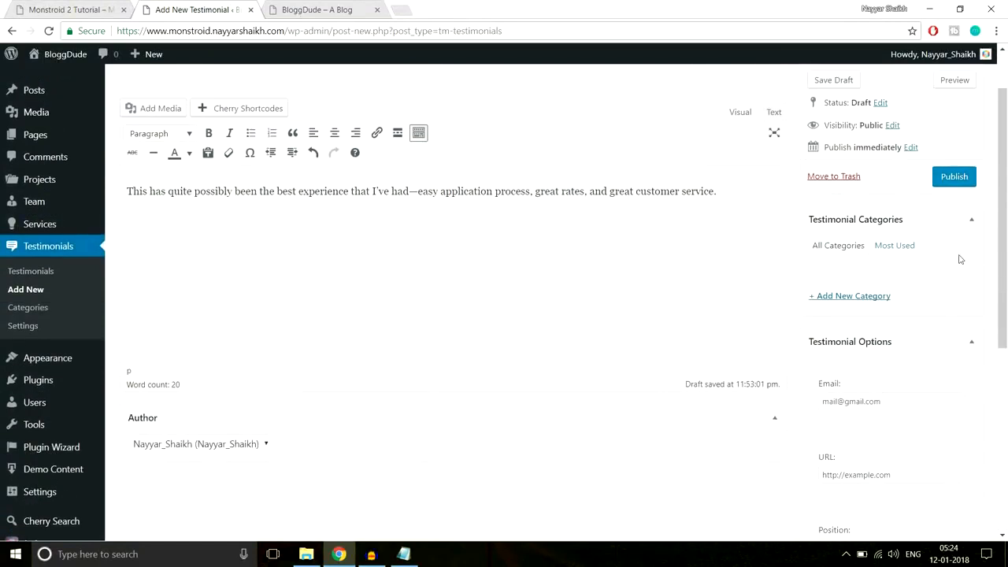
pyautogui.click(867, 296)
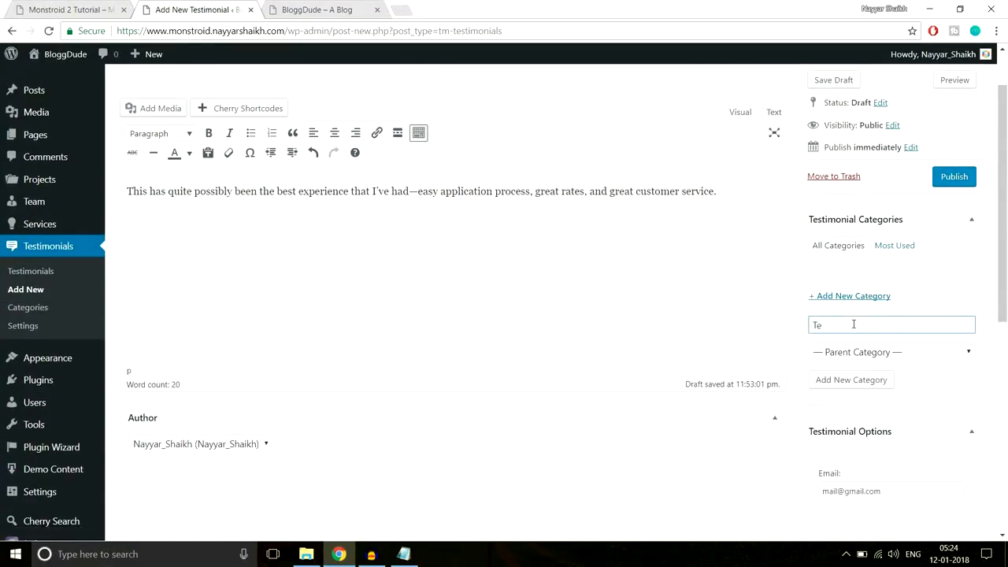
pyautogui.write('Testimonials')
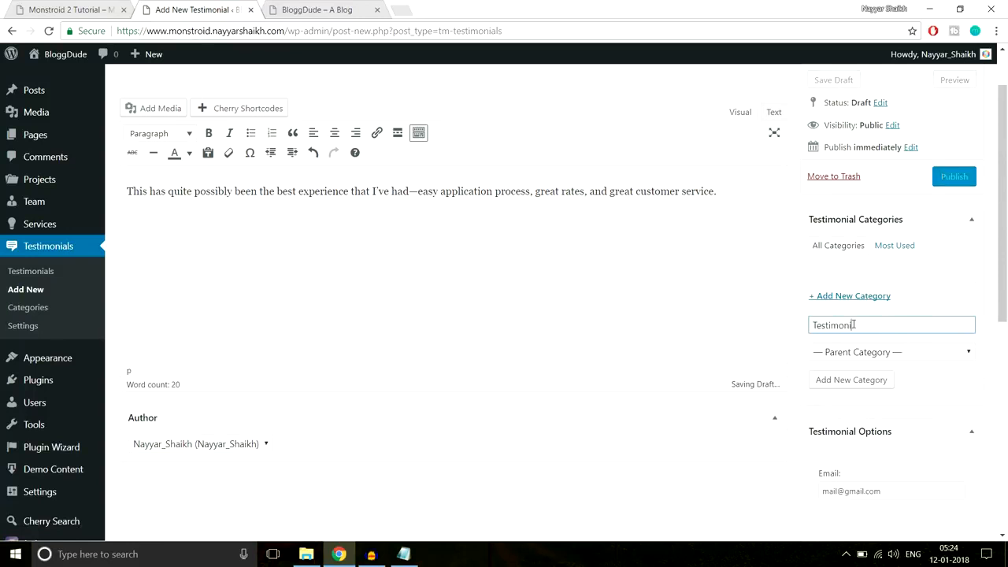
# - Publish the testimonial, check the demo and live front page, then head to Pages in the admin
pyautogui.click(953, 177)
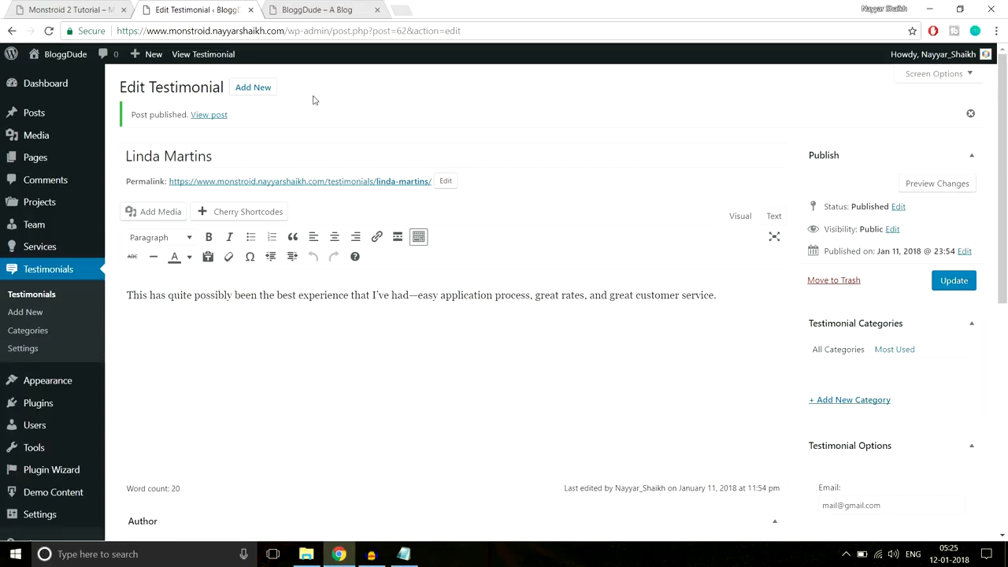
pyautogui.click(82, 5)
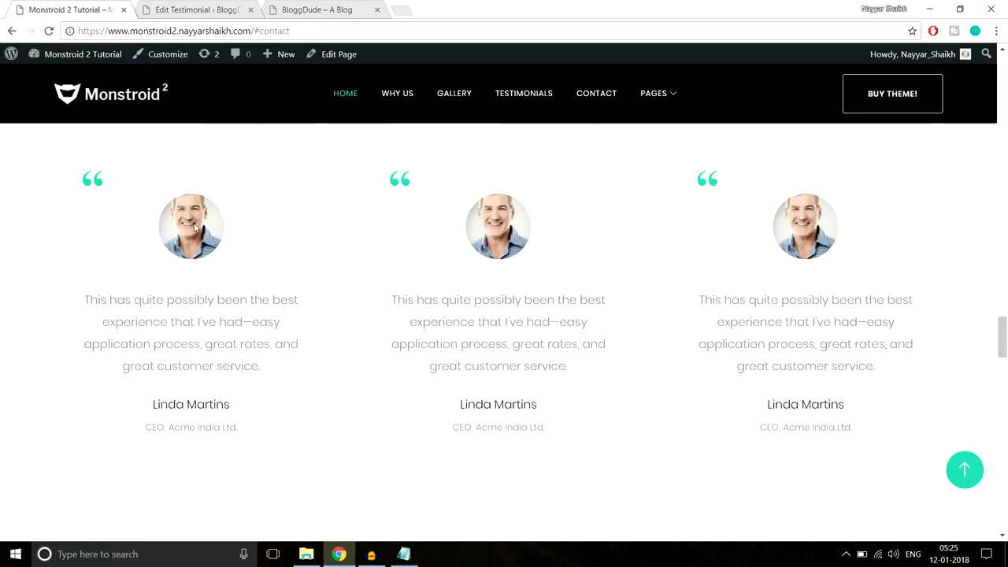
pyautogui.click(196, 9)
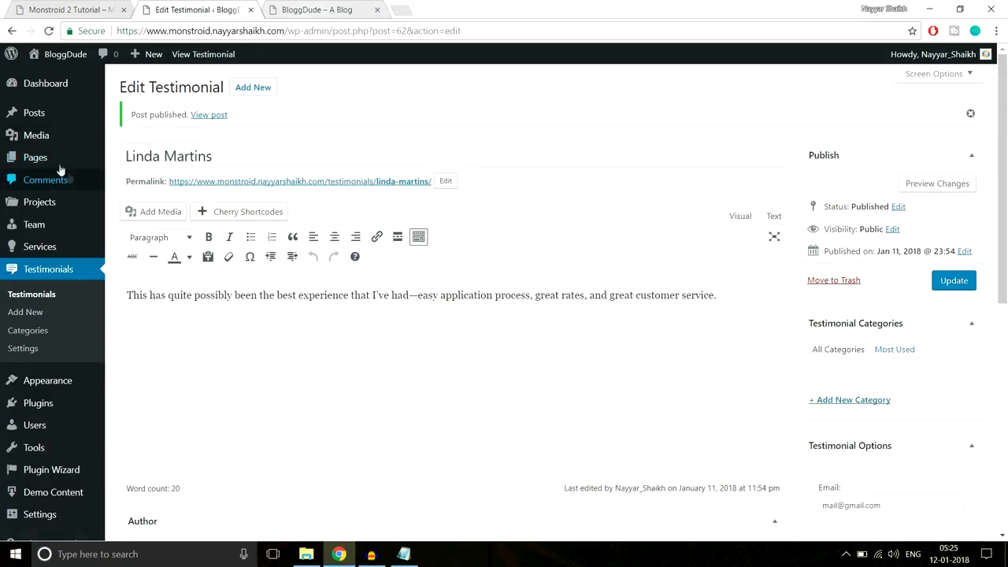
pyautogui.click(317, 9)
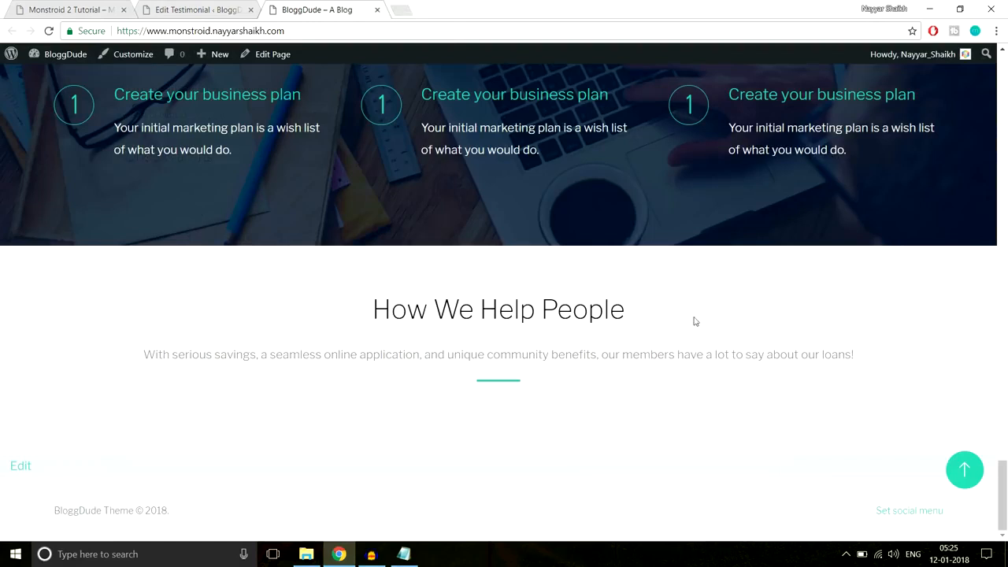
pyautogui.click(169, 9)
pyautogui.moveTo(33, 166)
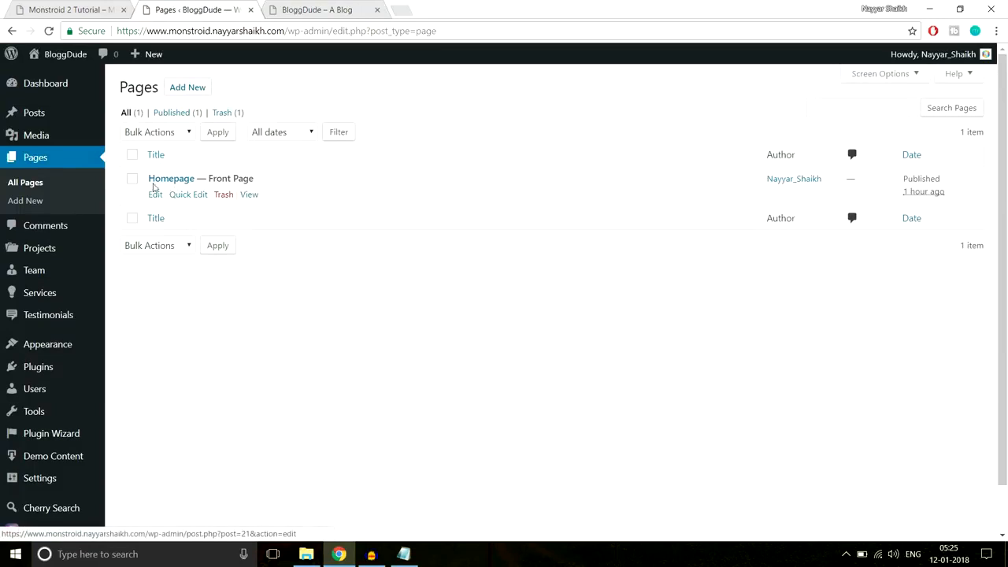
# - Edit the Homepage and add a 1/3 1/3 1/3 row below the How We Help People Text and Divider
pyautogui.click(155, 195)
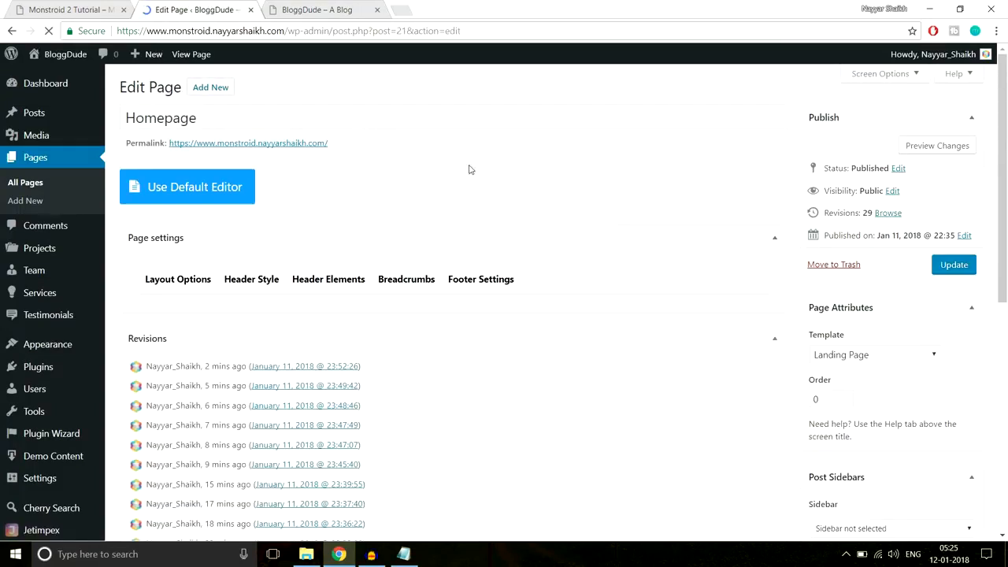
pyautogui.scroll(-2, 636, 286)
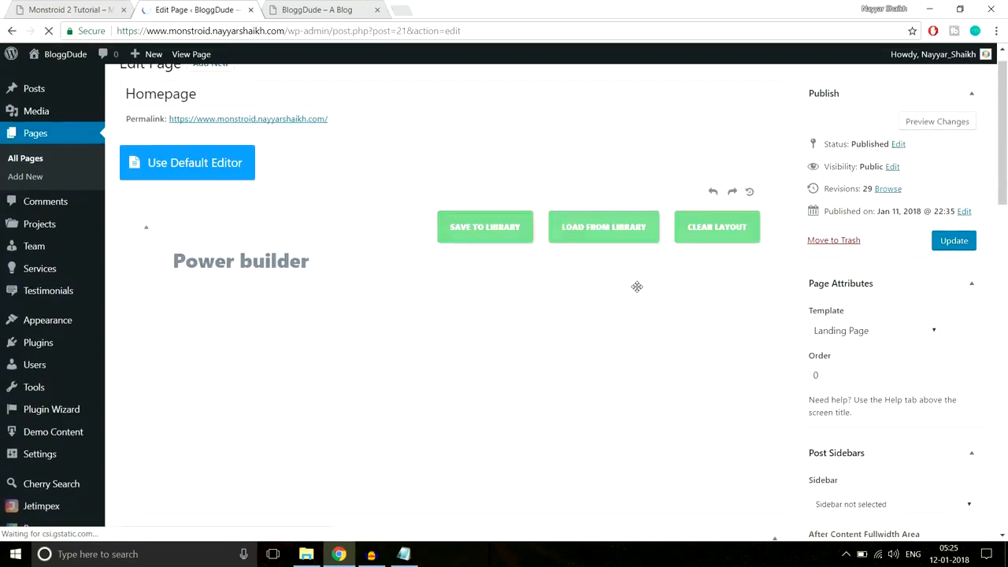
pyautogui.scroll(-15, 731, 314)
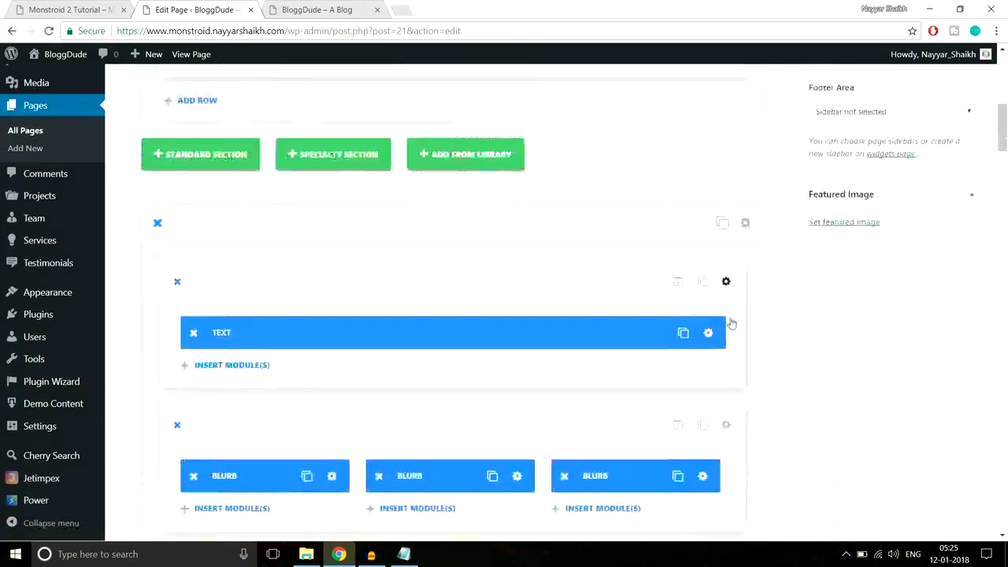
pyautogui.scroll(-15, 730, 318)
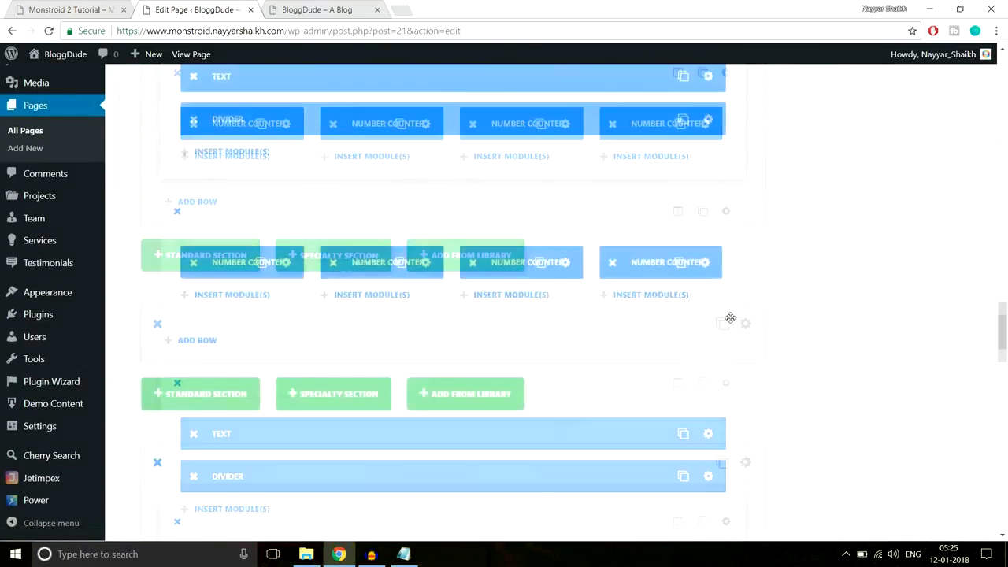
pyautogui.scroll(-3, 729, 317)
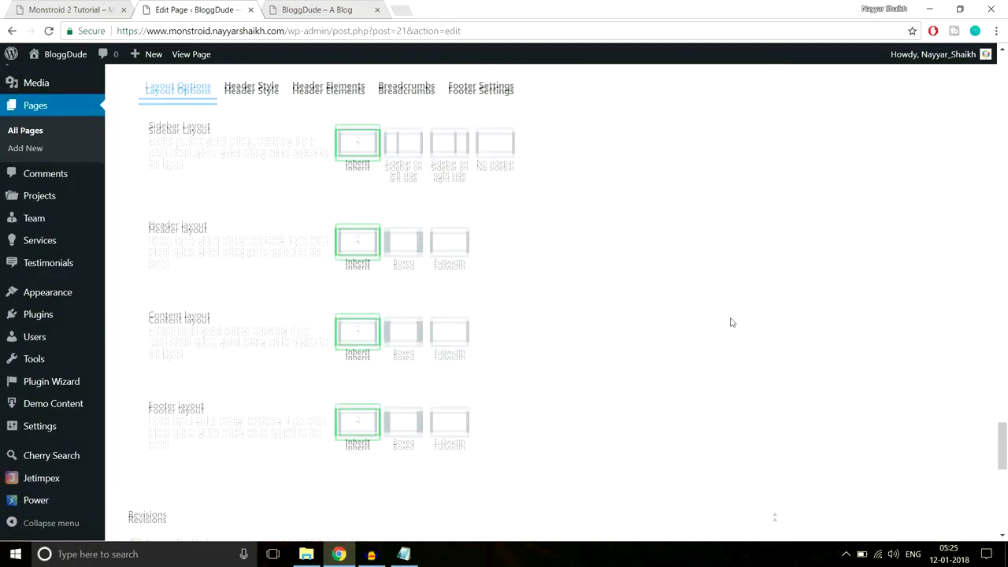
pyautogui.scroll(6, 728, 317)
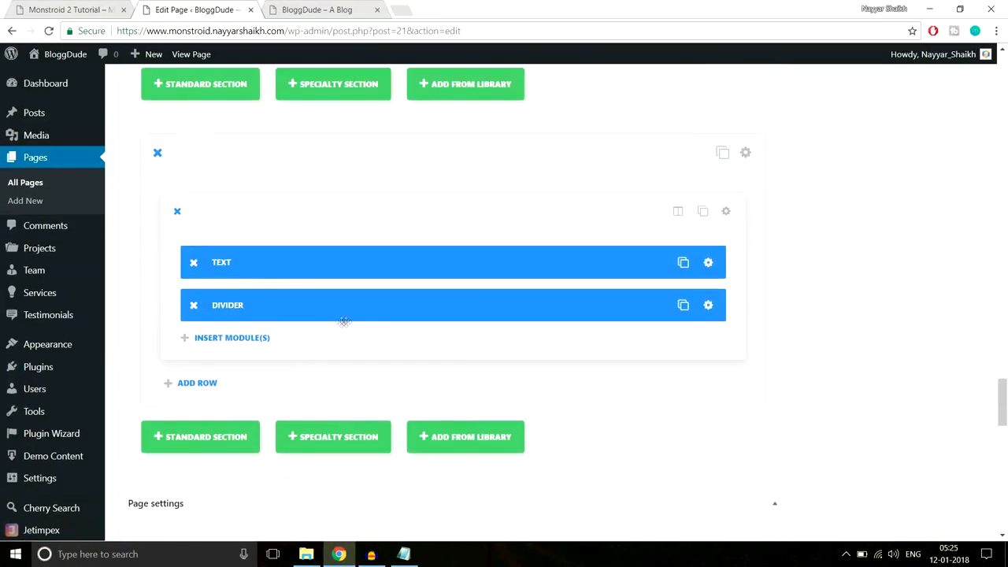
pyautogui.click(203, 384)
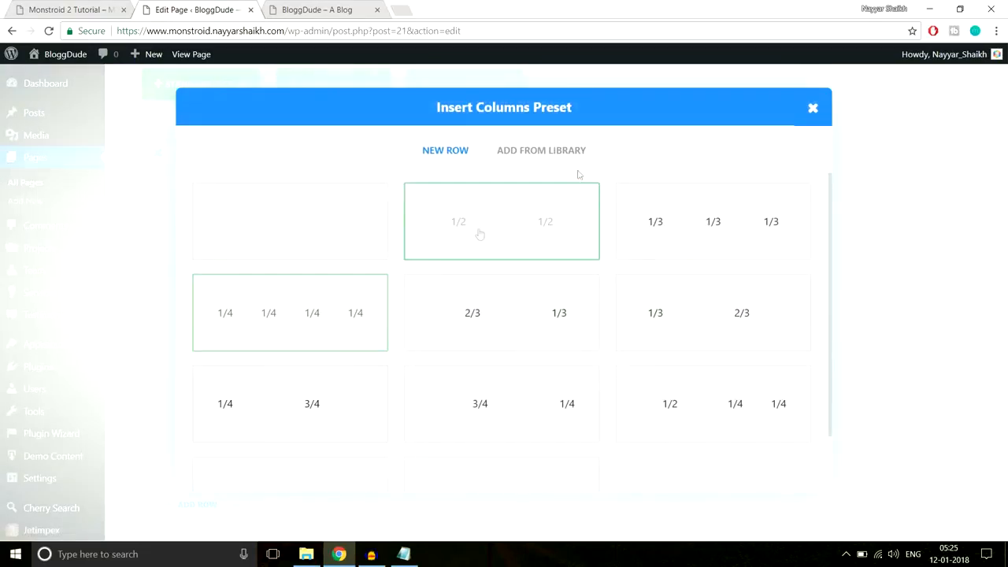
pyautogui.click(71, 9)
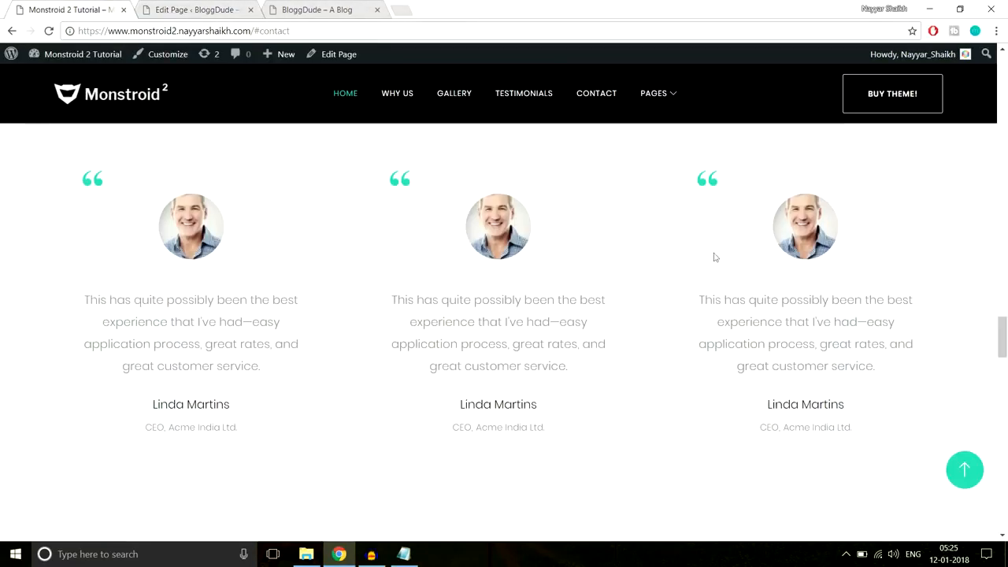
pyautogui.click(194, 10)
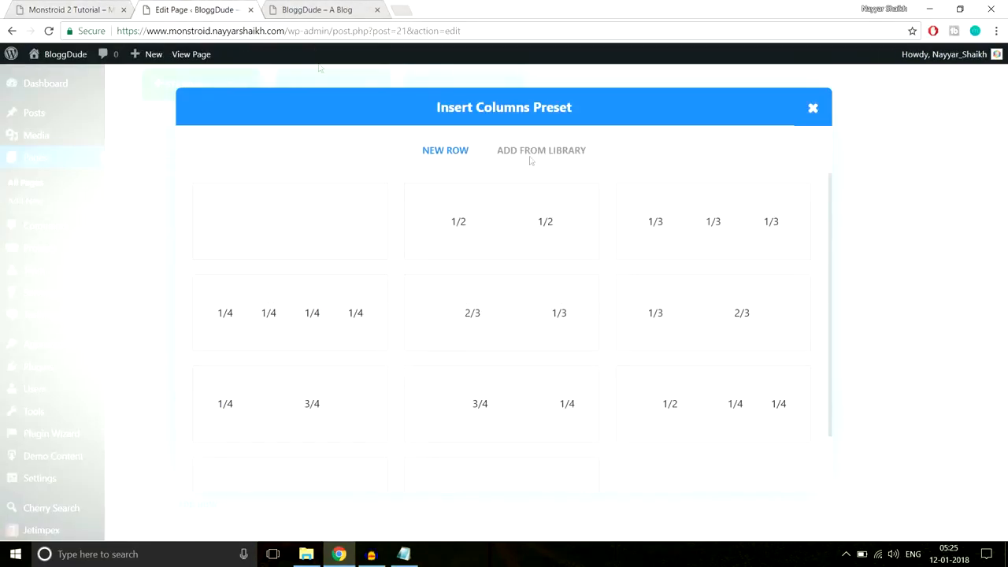
pyautogui.click(744, 238)
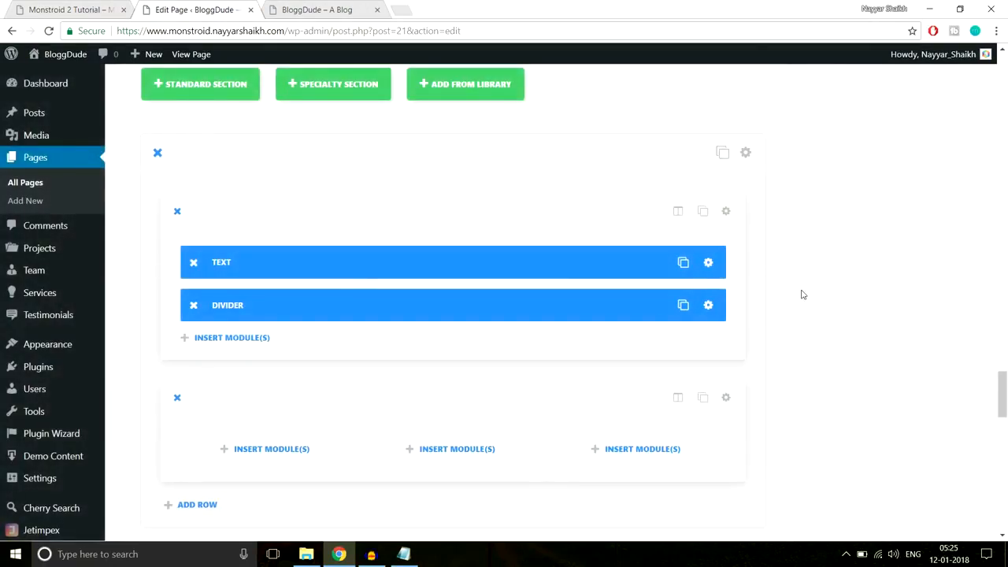
pyautogui.scroll(-2, 801, 294)
# - Insert a Testimonial module into the first column of the new row
pyautogui.click(304, 317)
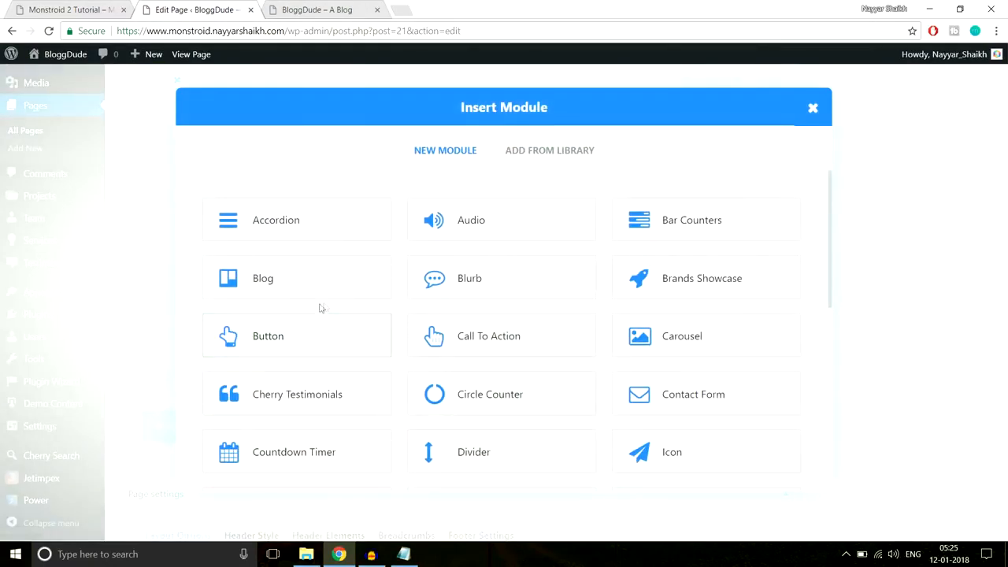
pyautogui.scroll(-3, 724, 317)
pyautogui.scroll(-2, 728, 323)
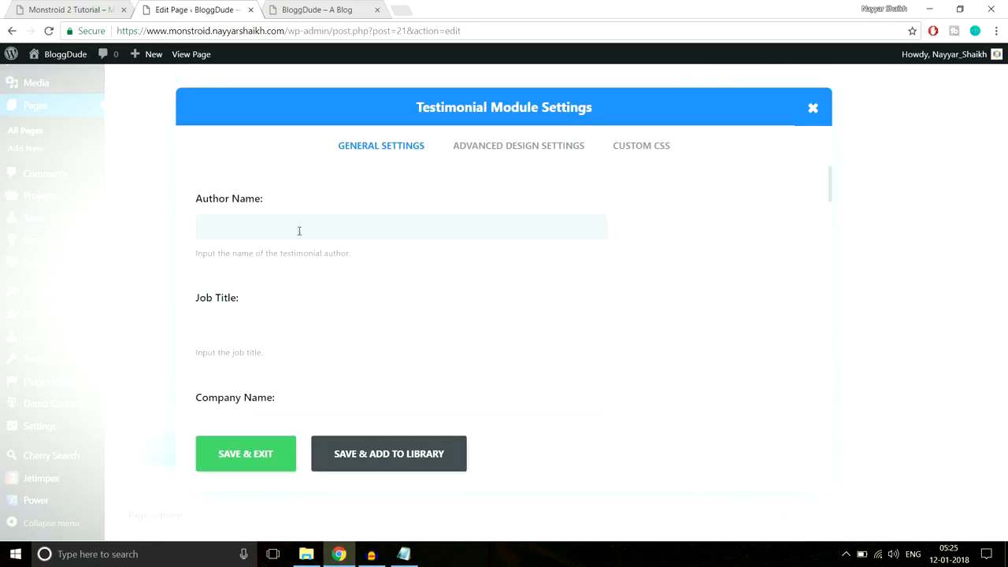
pyautogui.scroll(-5, 459, 283)
pyautogui.scroll(3, 461, 311)
pyautogui.scroll(2, 461, 323)
# - Enter the testimonial author's name, job title Manager, and the company name
pyautogui.click(370, 224)
pyautogui.write('Nayyar')
pyautogui.press('Tab')
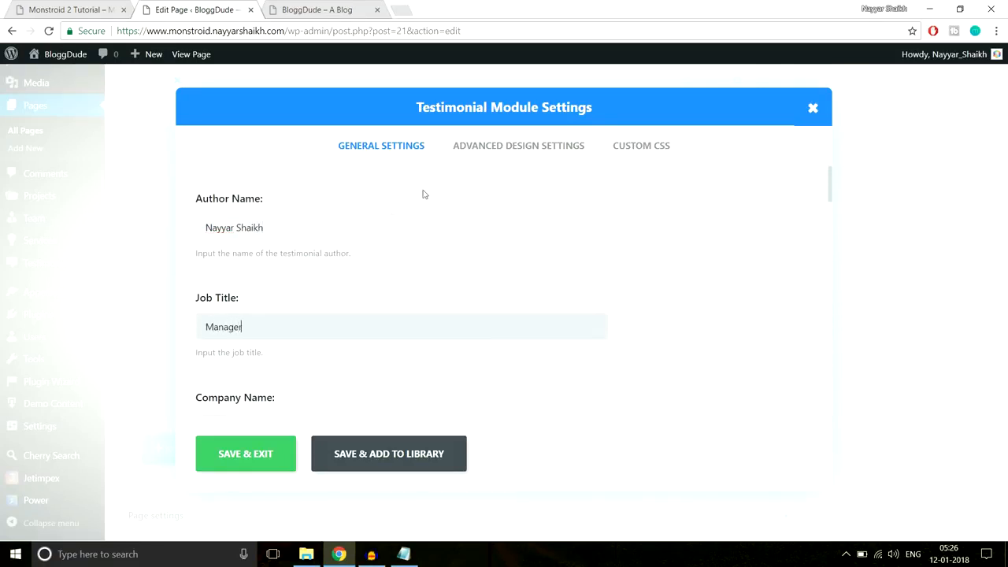
pyautogui.scroll(-2, 409, 220)
pyautogui.click(386, 293)
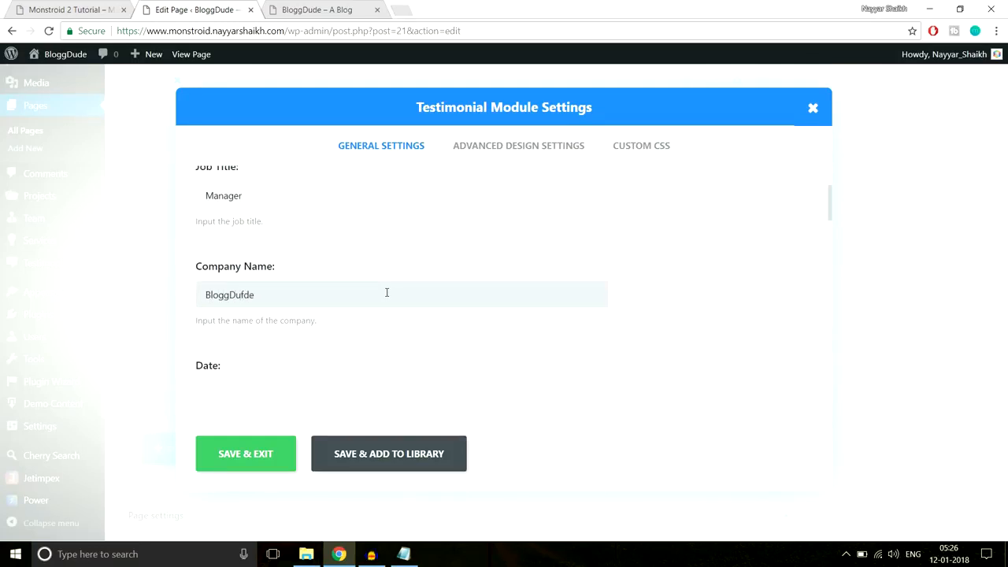
pyautogui.scroll(-2, 387, 292)
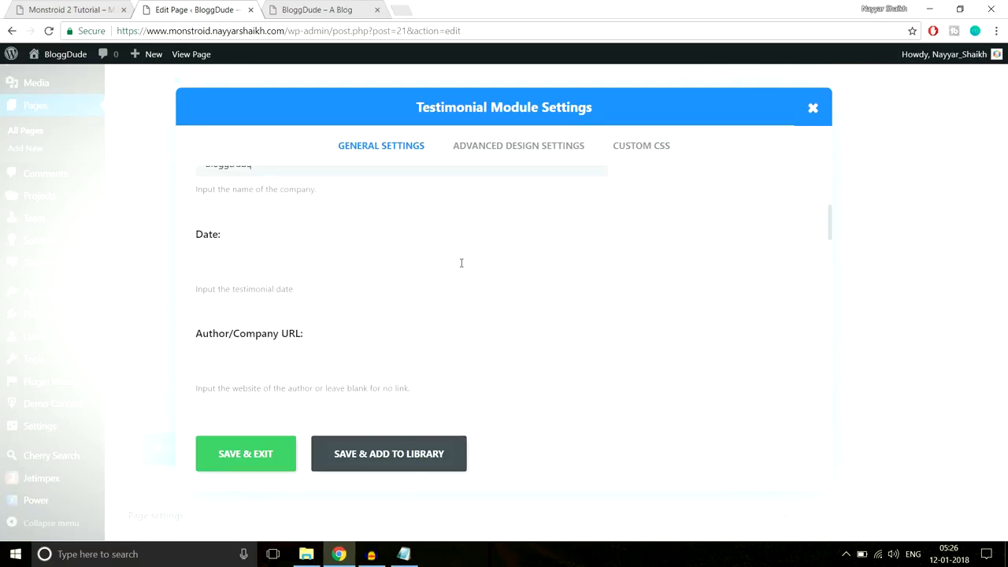
pyautogui.scroll(-1, 310, 289)
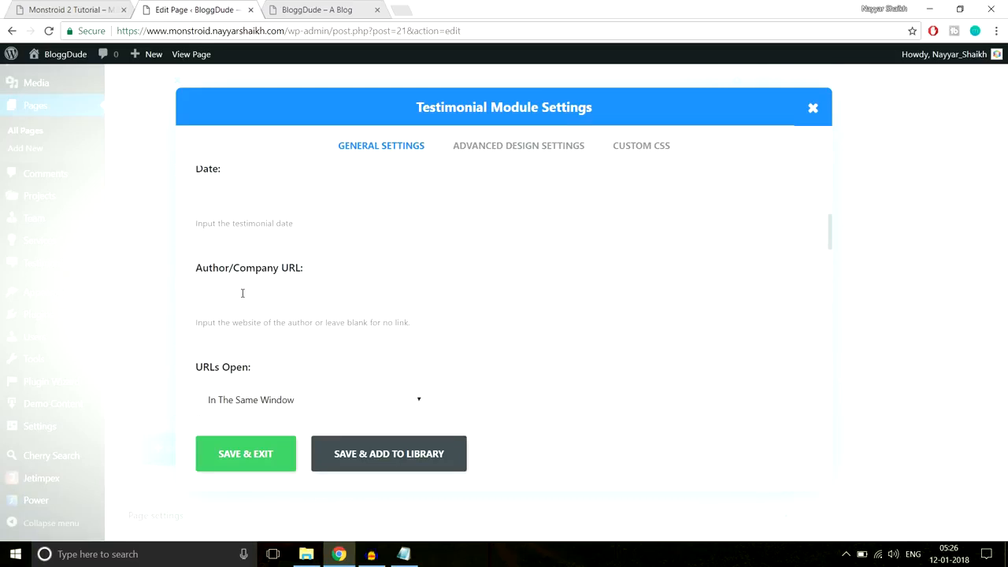
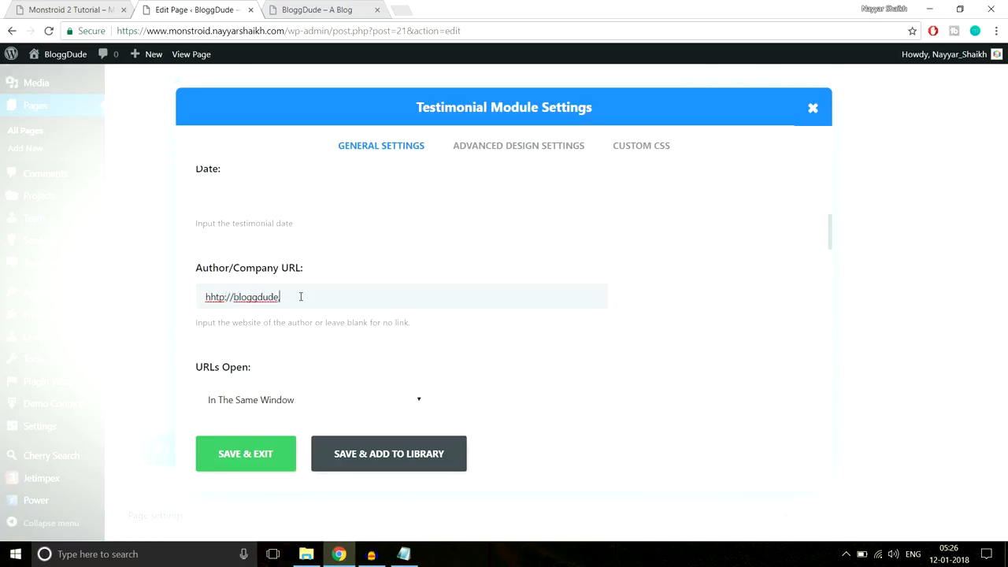
# - Make the testimonial author link open in a new tab
pyautogui.scroll(-3, 414, 287)
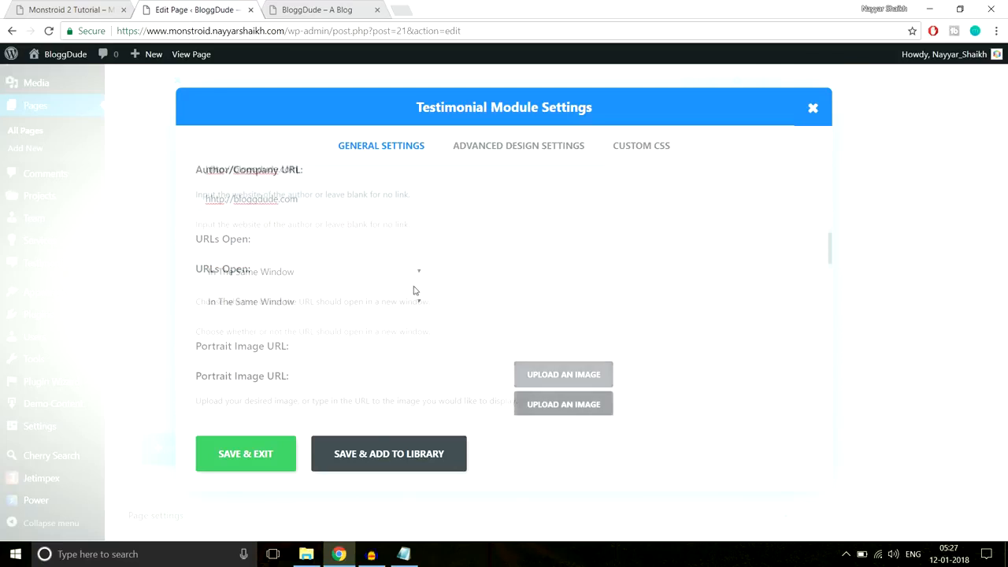
pyautogui.click(285, 203)
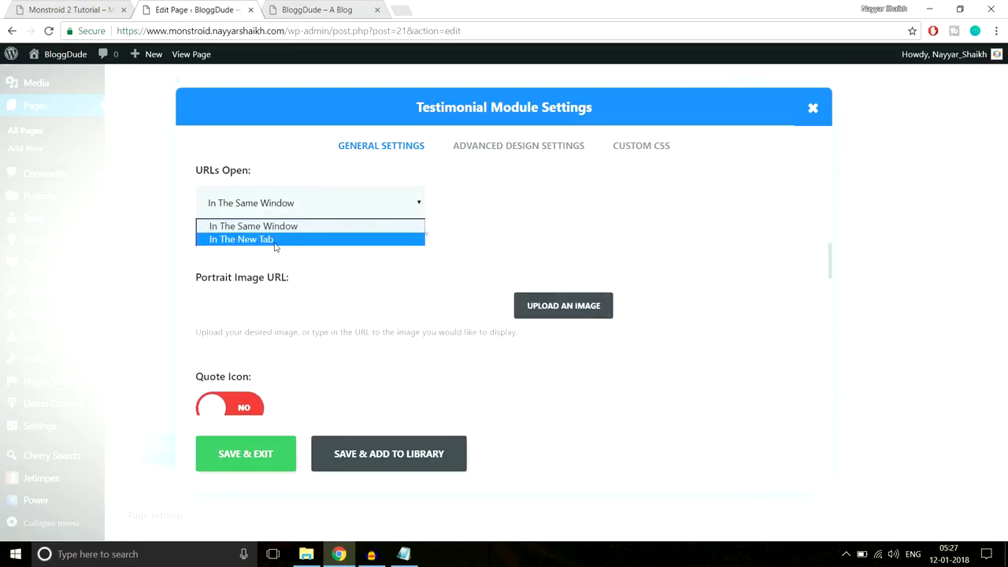
pyautogui.click(275, 239)
pyautogui.scroll(-2, 724, 237)
pyautogui.scroll(2, 650, 272)
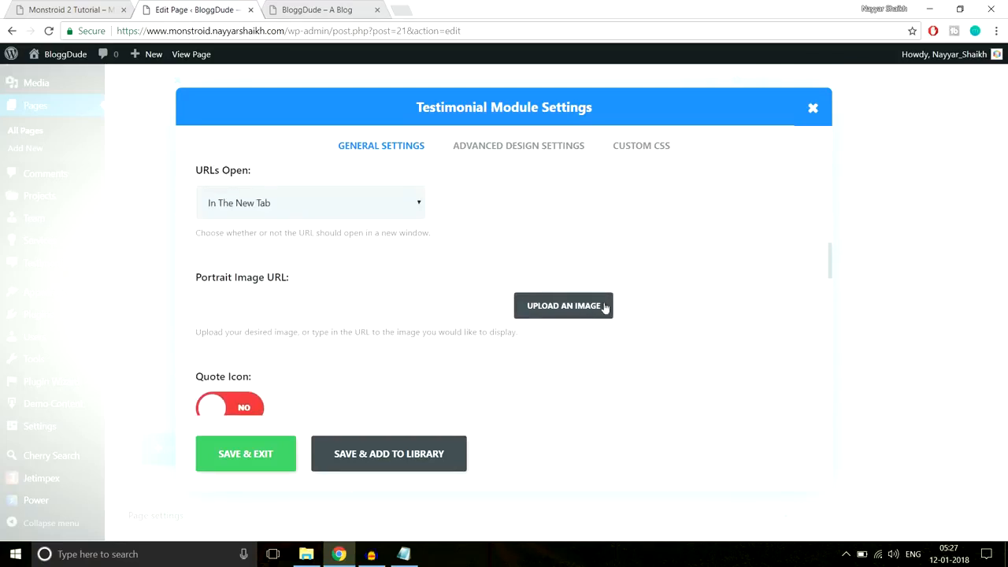
# - Set Person-1 from the Media Library as the testimonial's portrait image
pyautogui.click(578, 315)
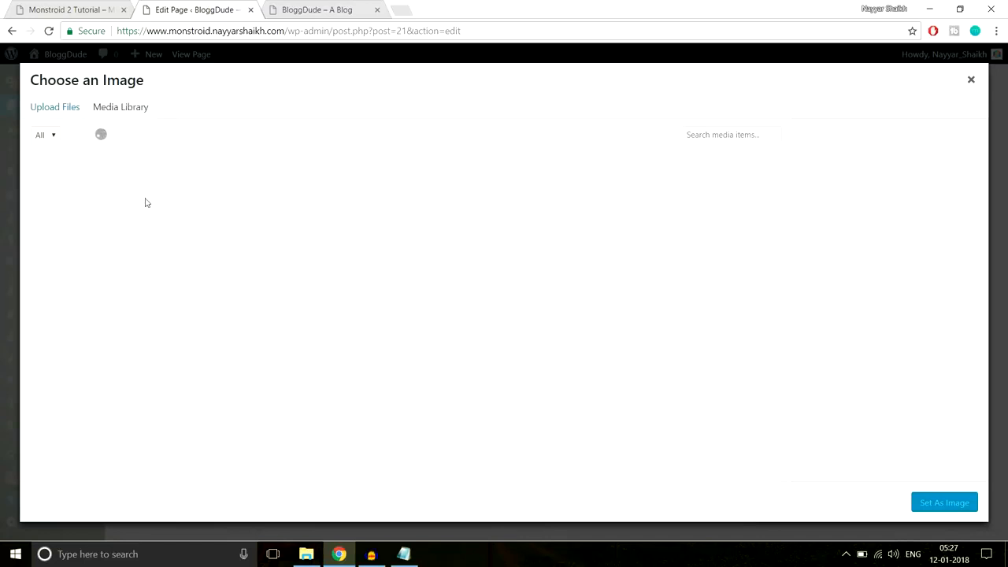
pyautogui.click(96, 196)
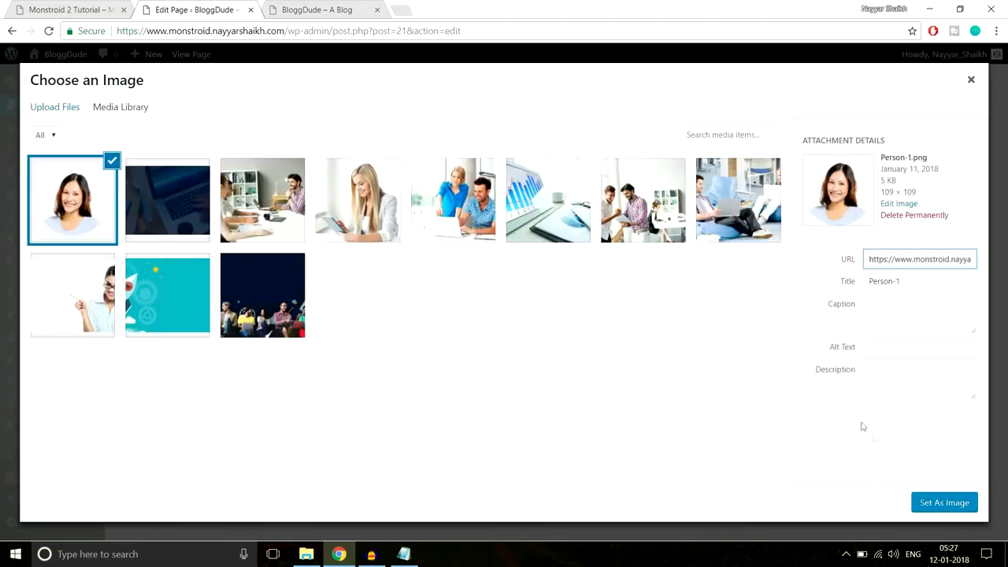
pyautogui.click(931, 505)
pyautogui.scroll(-3, 758, 296)
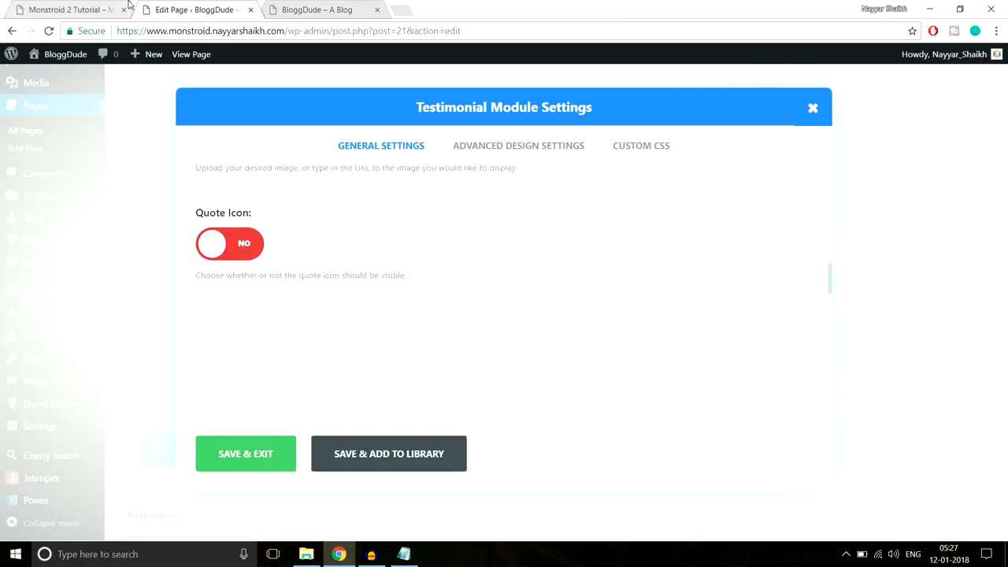
pyautogui.click(96, 9)
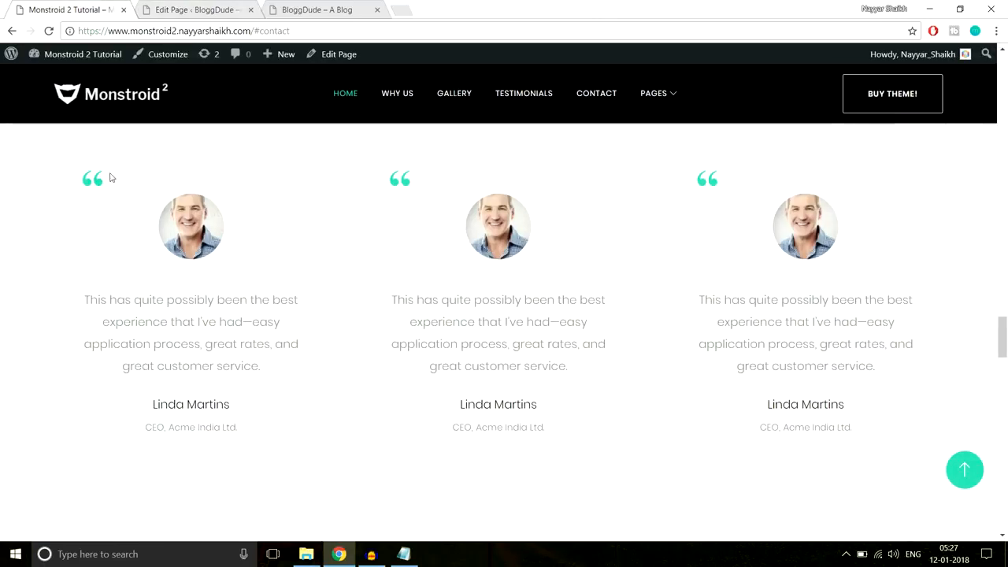
# - Pick the quote mark as the testimonial icon
pyautogui.click(203, 9)
pyautogui.scroll(-2, 625, 268)
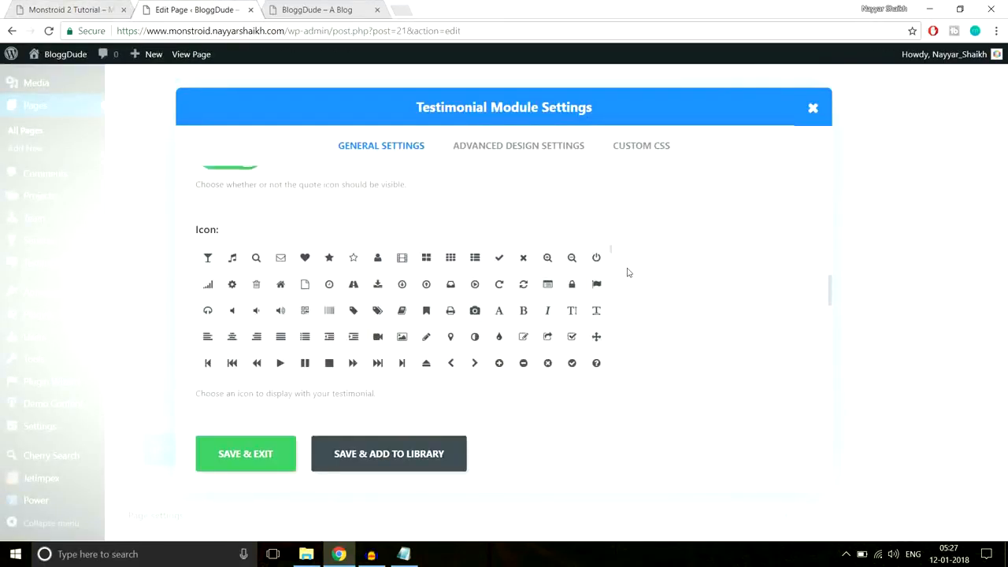
pyautogui.scroll(1, 636, 281)
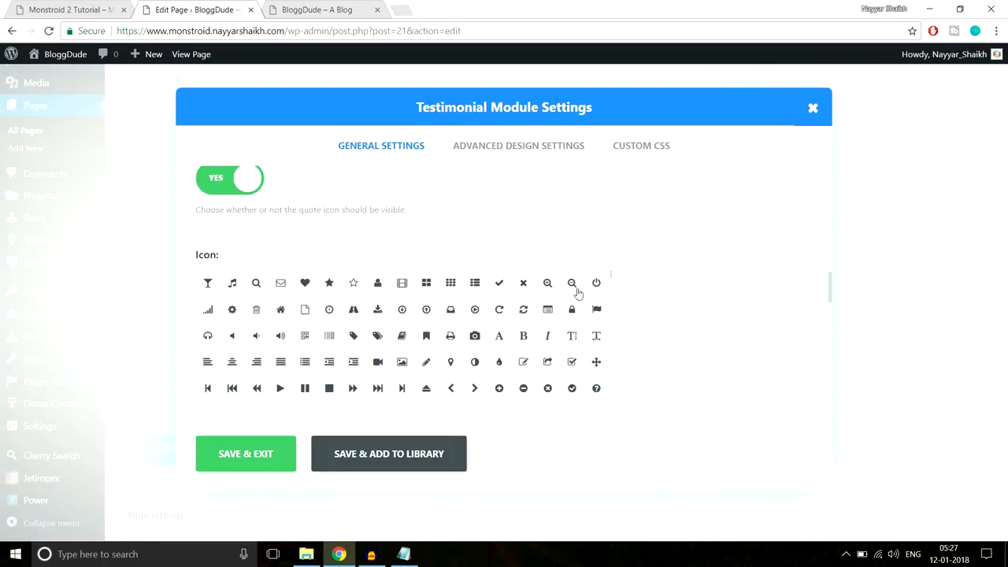
pyautogui.scroll(-1, 698, 300)
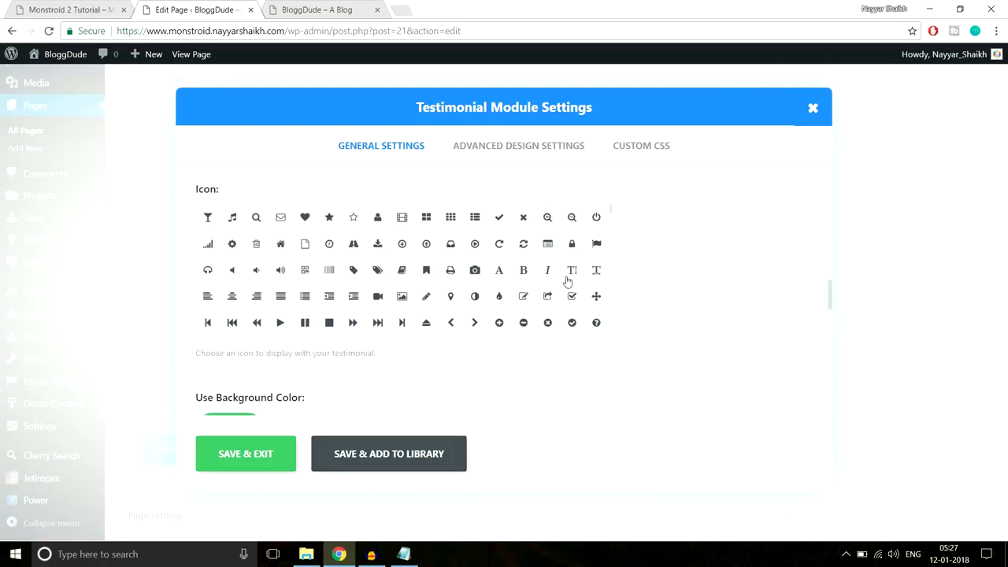
pyautogui.scroll(-1, 598, 289)
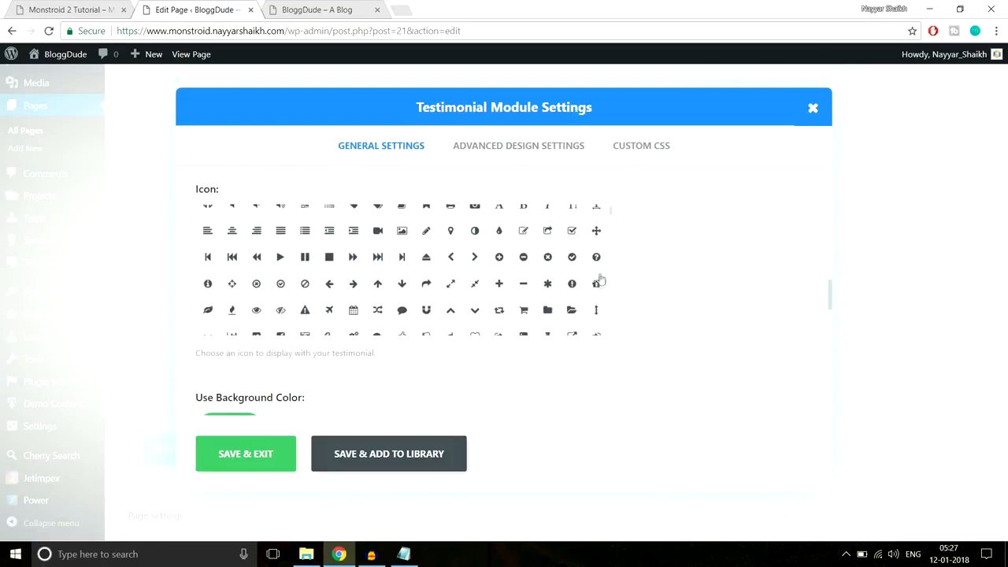
pyautogui.scroll(-1, 598, 281)
pyautogui.scroll(2, 595, 273)
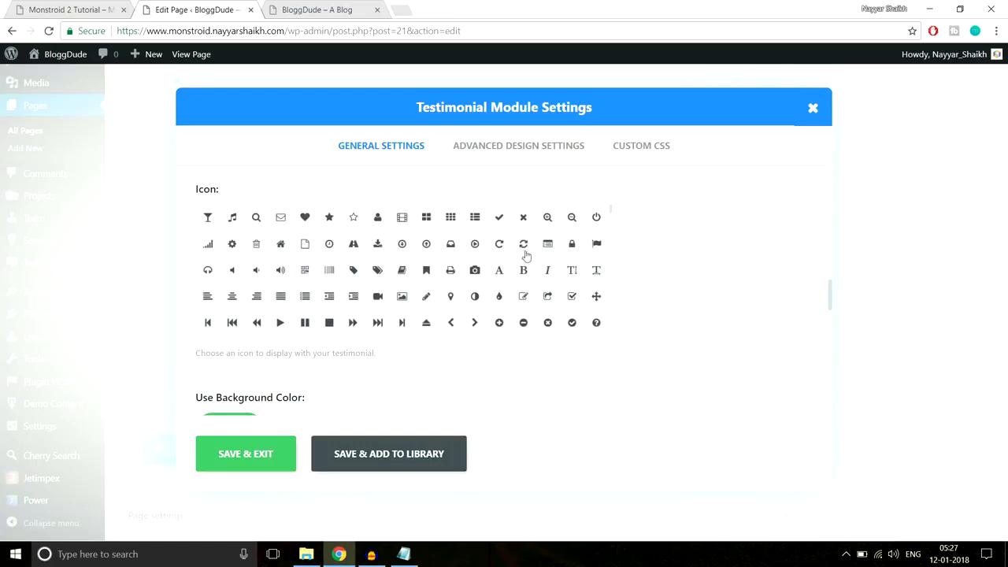
pyautogui.scroll(-3, 572, 303)
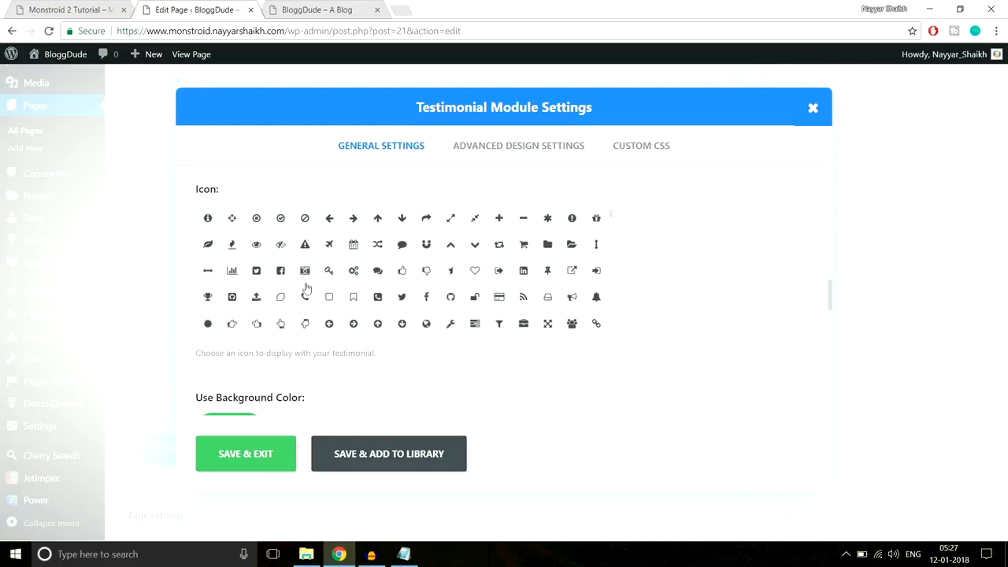
pyautogui.scroll(-1, 306, 290)
pyautogui.scroll(-1, 287, 302)
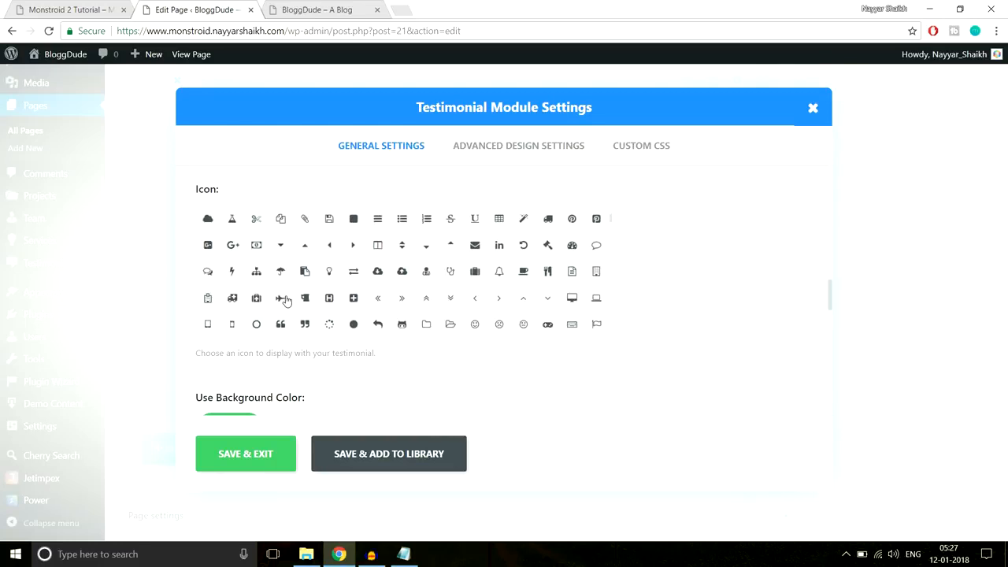
pyautogui.scroll(-1, 404, 284)
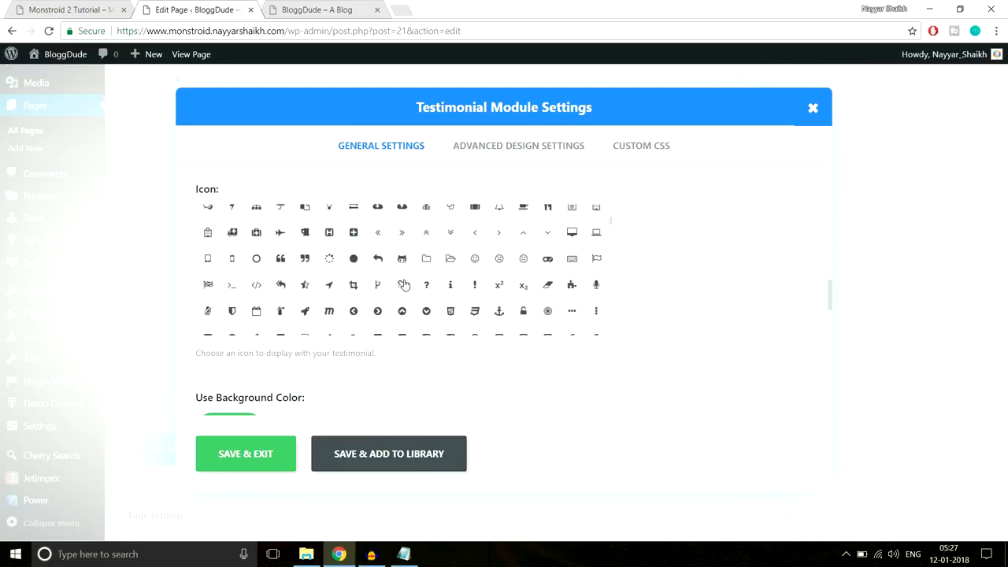
pyautogui.click(280, 258)
pyautogui.scroll(-3, 700, 315)
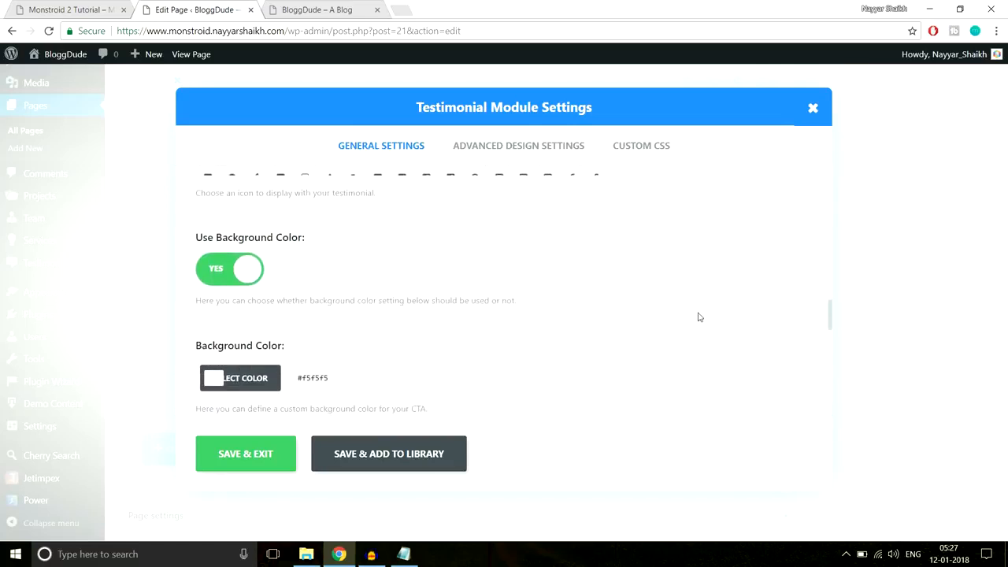
# - Turn off the testimonial background colour and centre its text
pyautogui.click(93, 6)
pyautogui.click(181, 9)
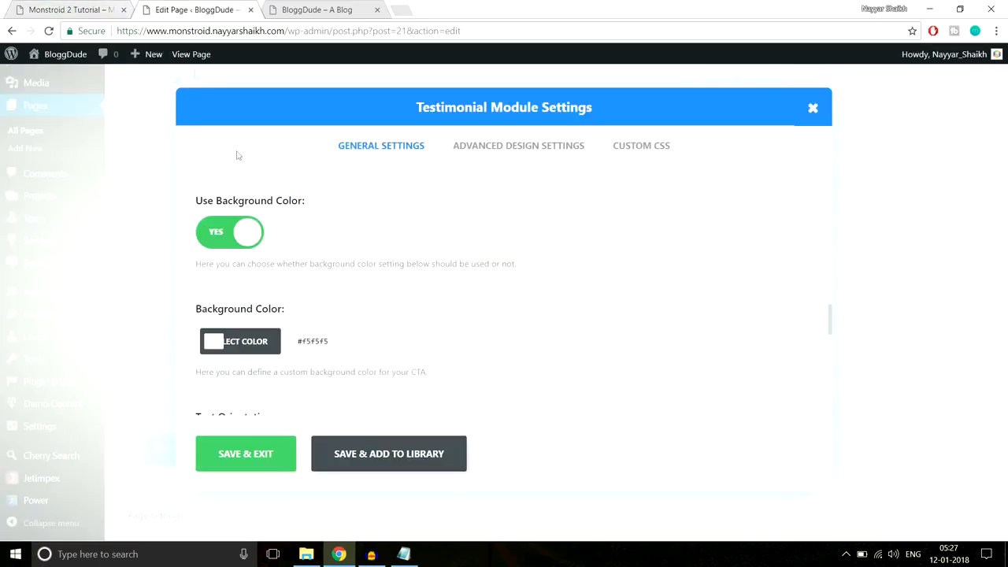
pyautogui.click(225, 238)
pyautogui.scroll(-1, 333, 291)
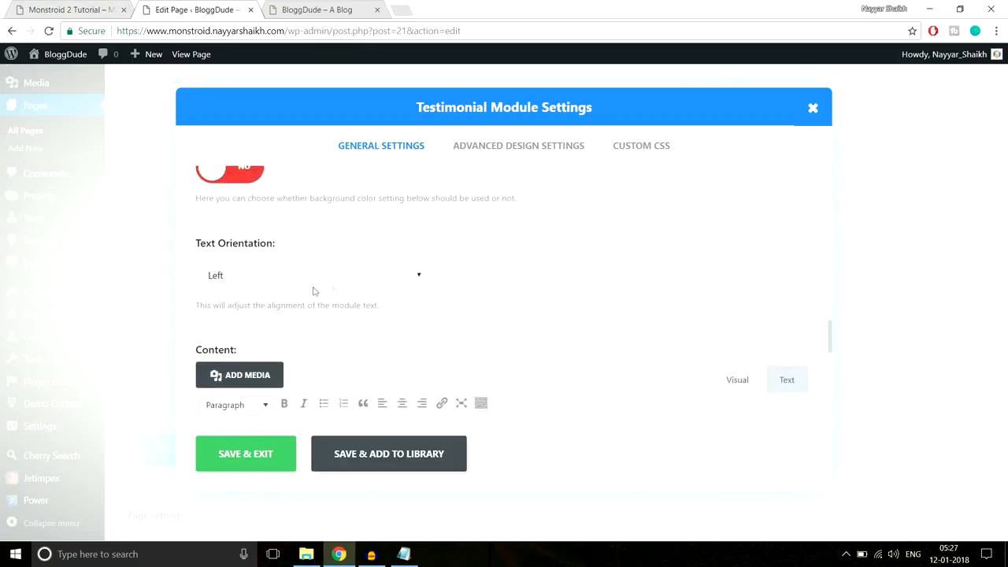
pyautogui.click(305, 274)
pyautogui.click(288, 310)
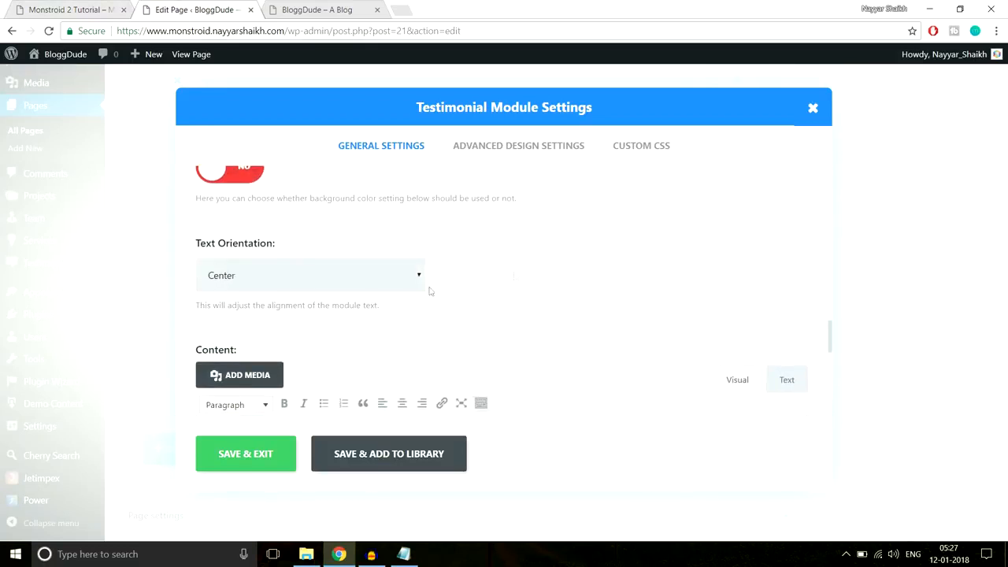
# - Copy the demo's first testimonial sentence into the testimonial content
pyautogui.click(28, 7)
pyautogui.click(168, 8)
pyautogui.scroll(-2, 636, 263)
pyautogui.click(117, 6)
pyautogui.moveTo(299, 367); pyautogui.dragTo(81, 292)
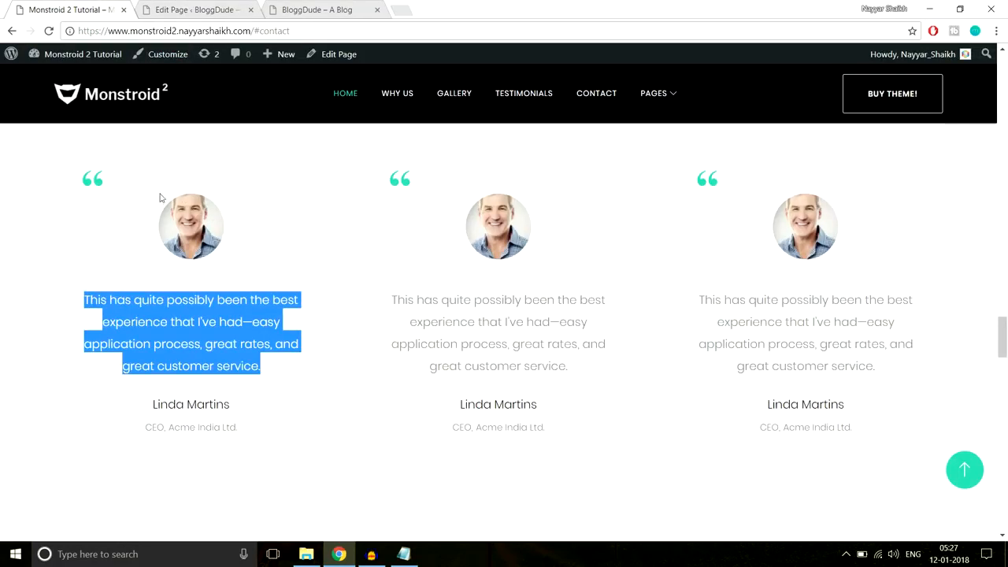
pyautogui.click(183, 9)
pyautogui.write("This has quite possibly been the best experience that I've had - easy application process, great rates, and great customer service!")
pyautogui.scroll(-5, 457, 364)
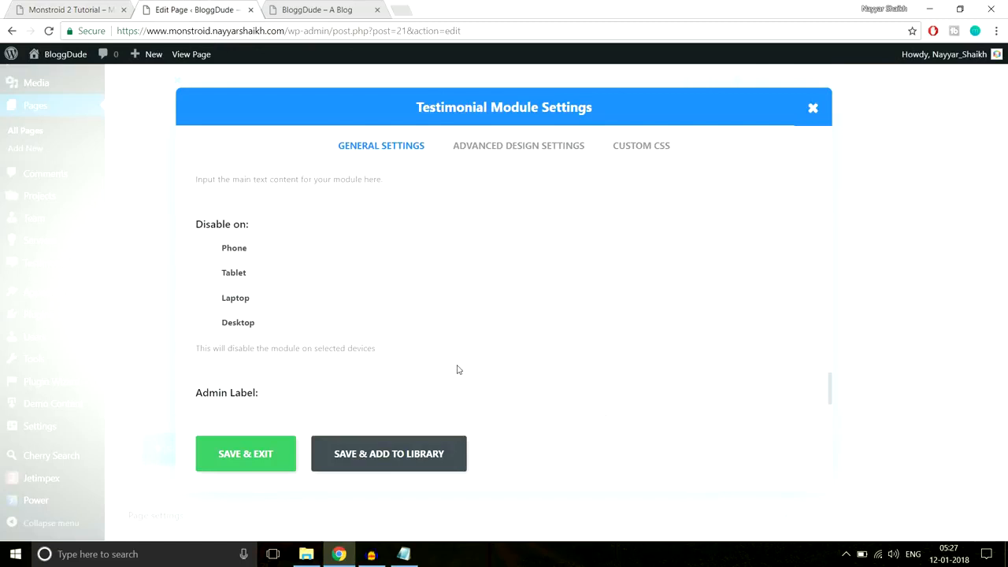
# - In Advanced Design Settings, choose a custom colour for the quote icon
pyautogui.click(497, 145)
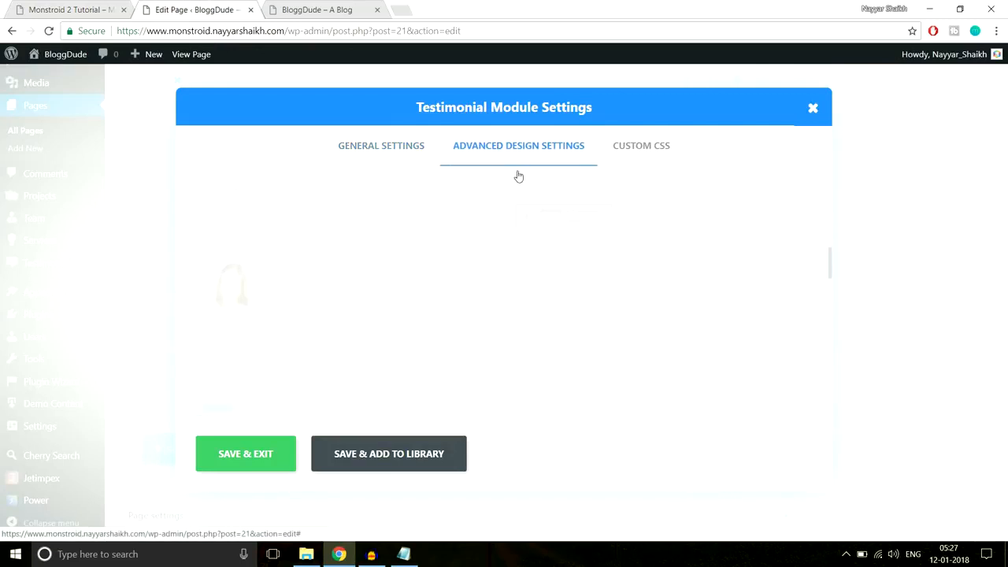
pyautogui.scroll(-2, 710, 282)
pyautogui.scroll(2, 710, 282)
pyautogui.scroll(-2, 615, 275)
pyautogui.scroll(2, 445, 254)
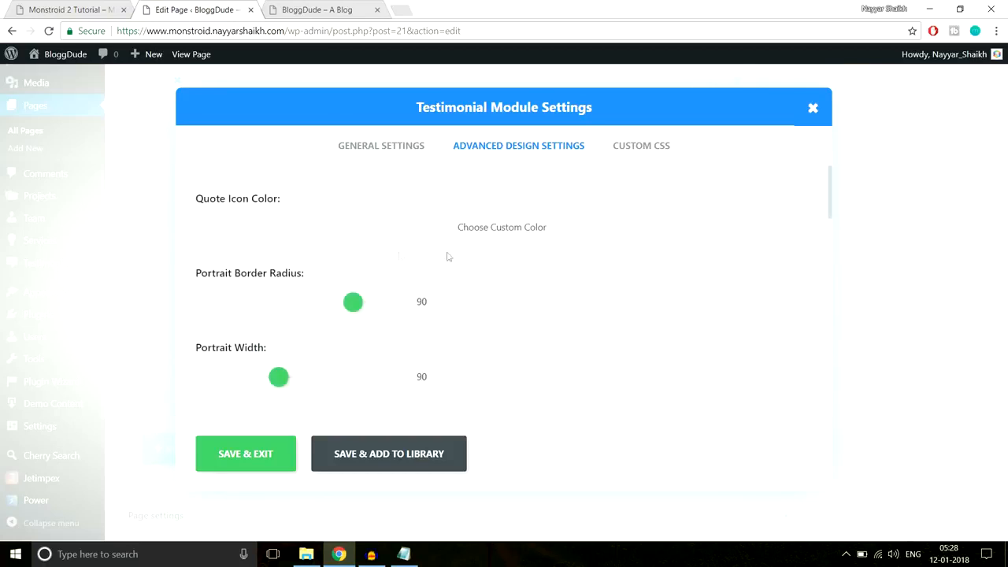
pyautogui.click(426, 234)
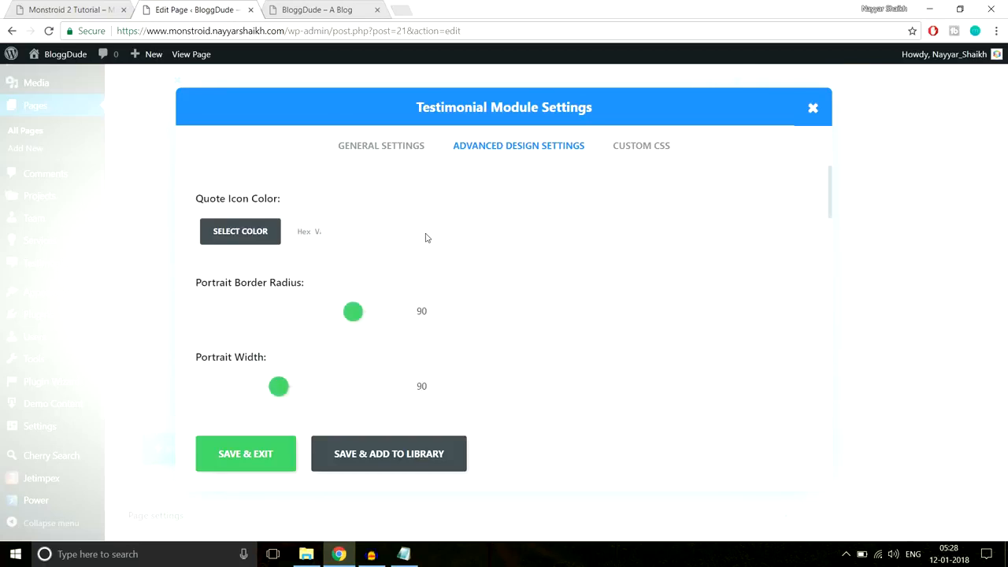
pyautogui.click(64, 6)
# - Inspect the demo testimonial's quote mark in Chrome DevTools
pyautogui.rightClick(98, 182)
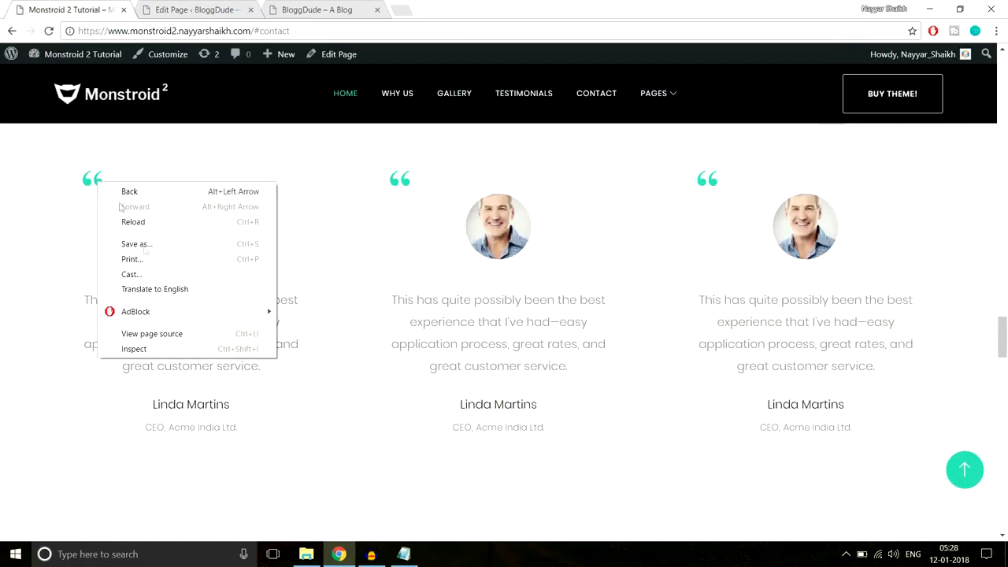
pyautogui.click(171, 344)
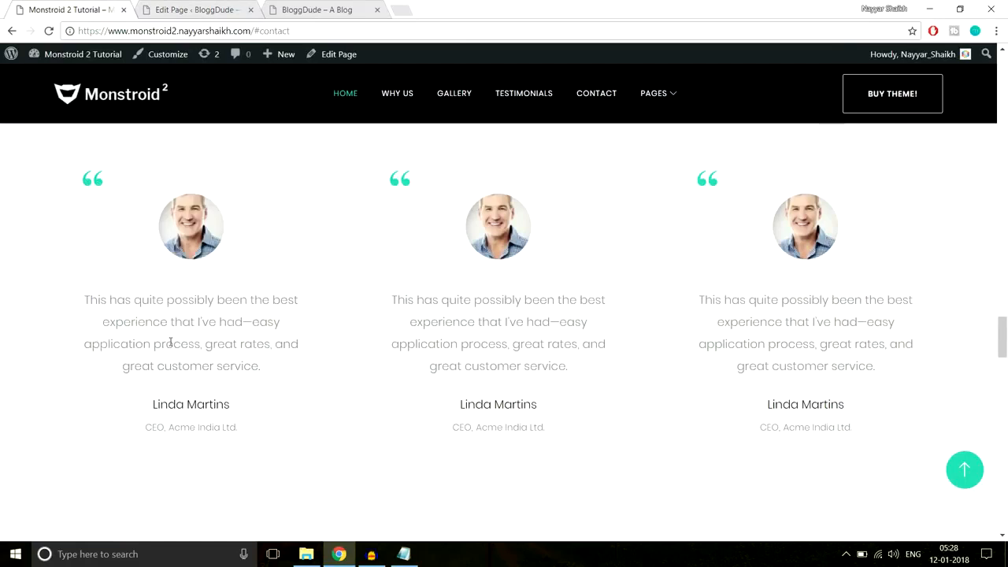
pyautogui.scroll(-6, 902, 462)
pyautogui.scroll(-3, 919, 464)
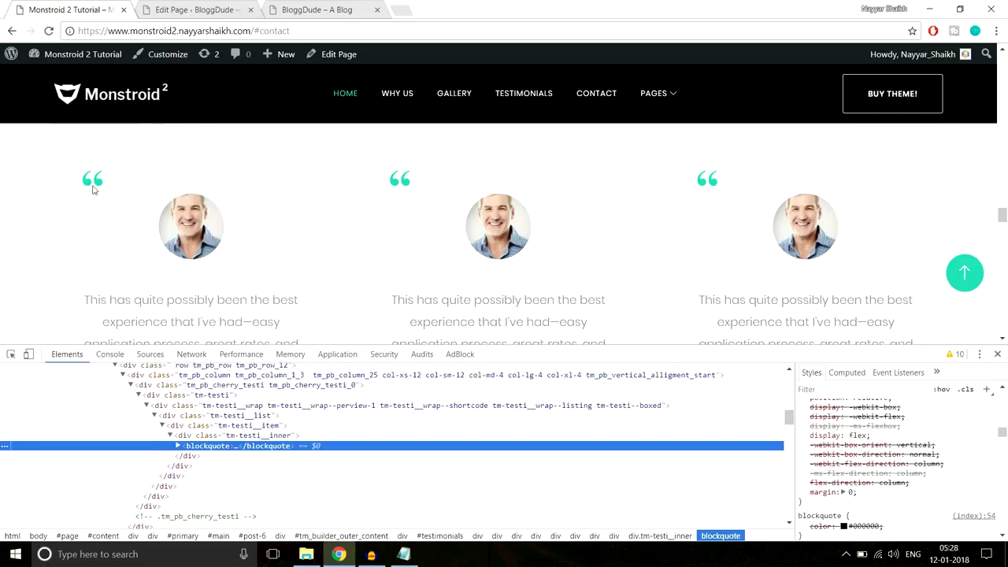
pyautogui.rightClick(99, 182)
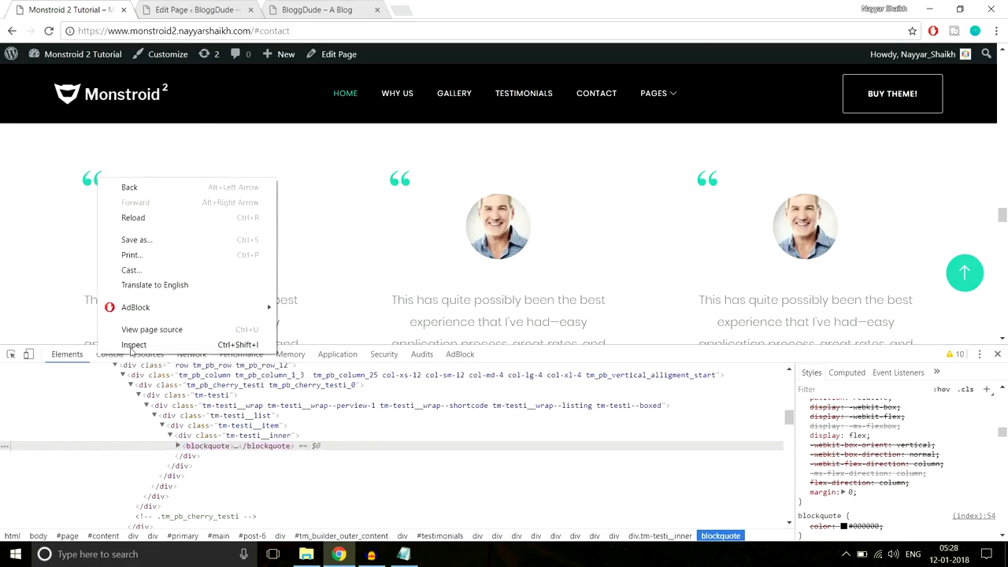
pyautogui.click(130, 344)
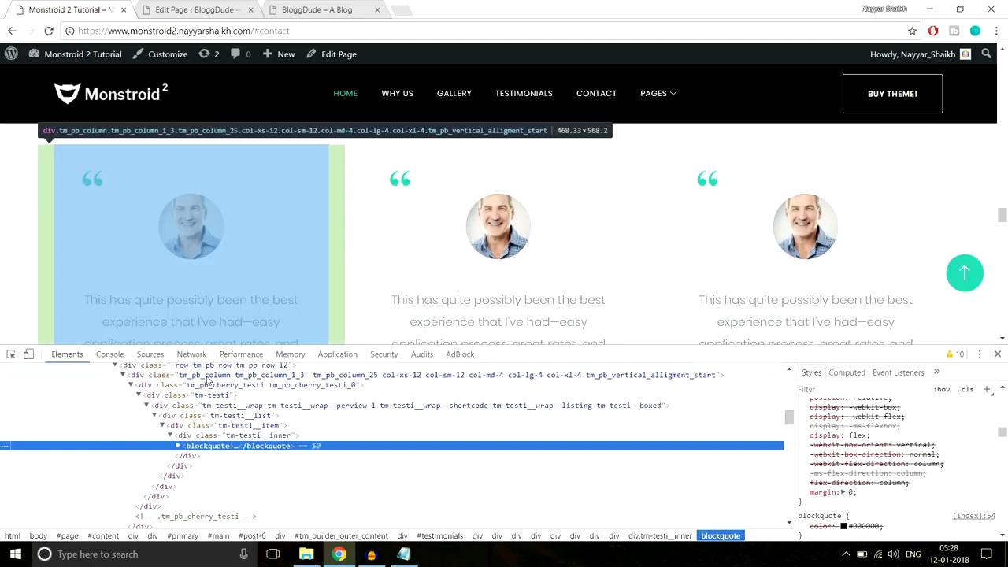
pyautogui.rightClick(99, 187)
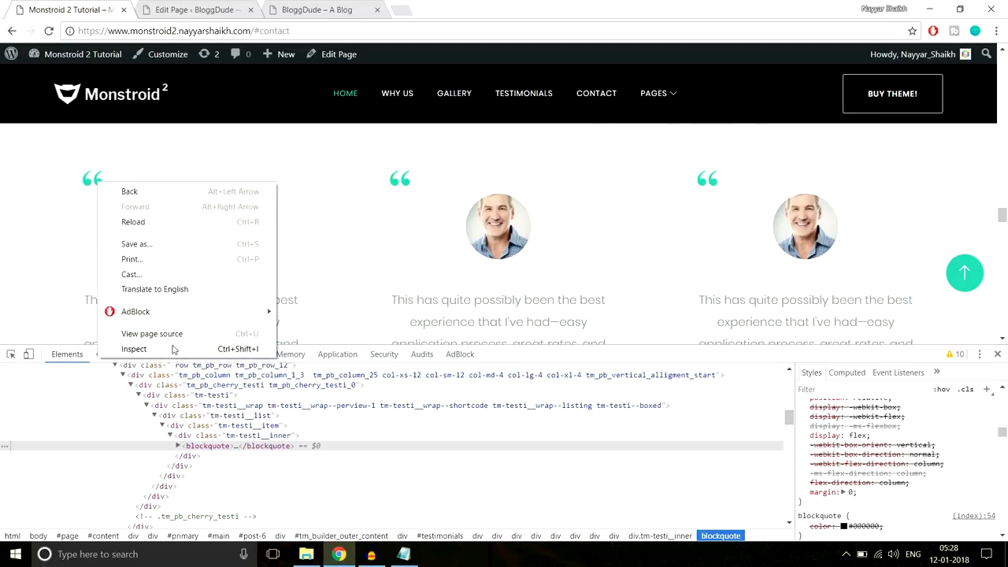
pyautogui.click(133, 349)
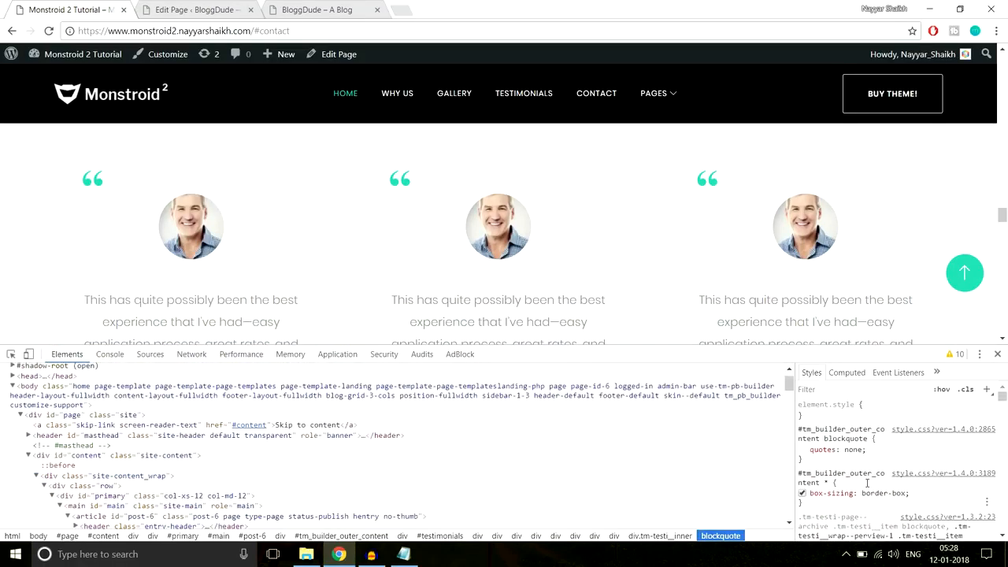
# - Copy the blockquote:before colour #2ed3ae and return to the WordPress editor
pyautogui.scroll(-10, 866, 483)
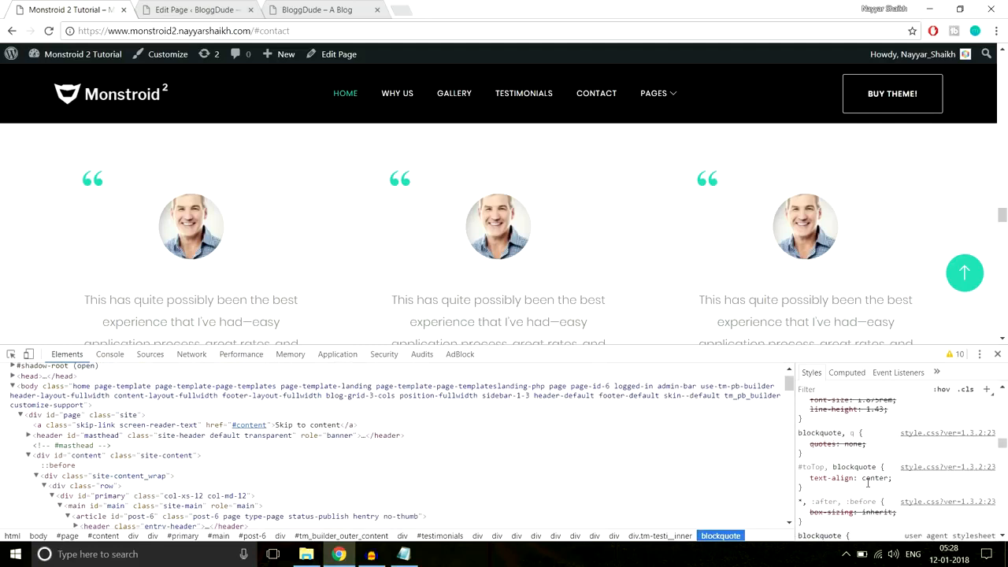
pyautogui.scroll(-8, 866, 487)
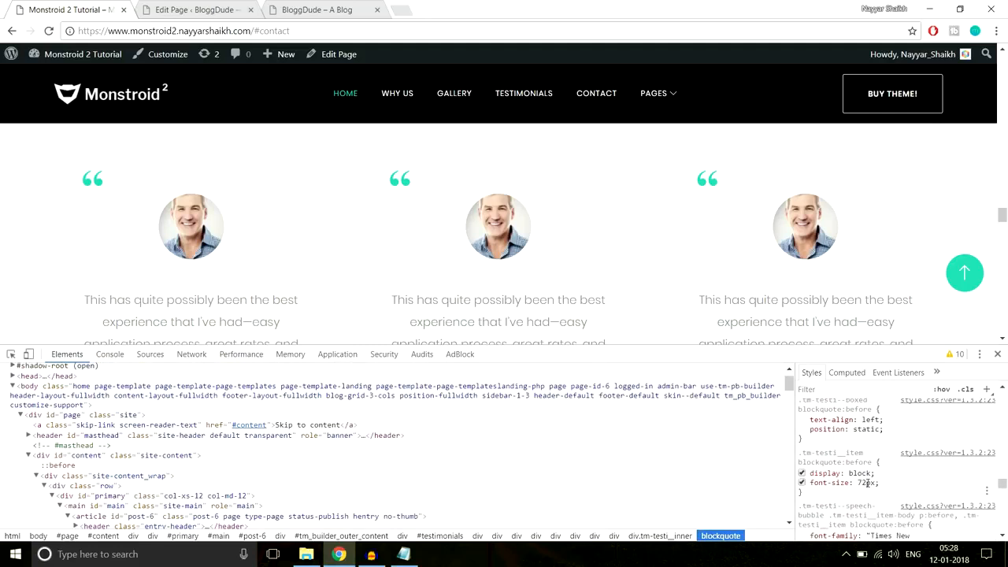
pyautogui.scroll(-5, 866, 487)
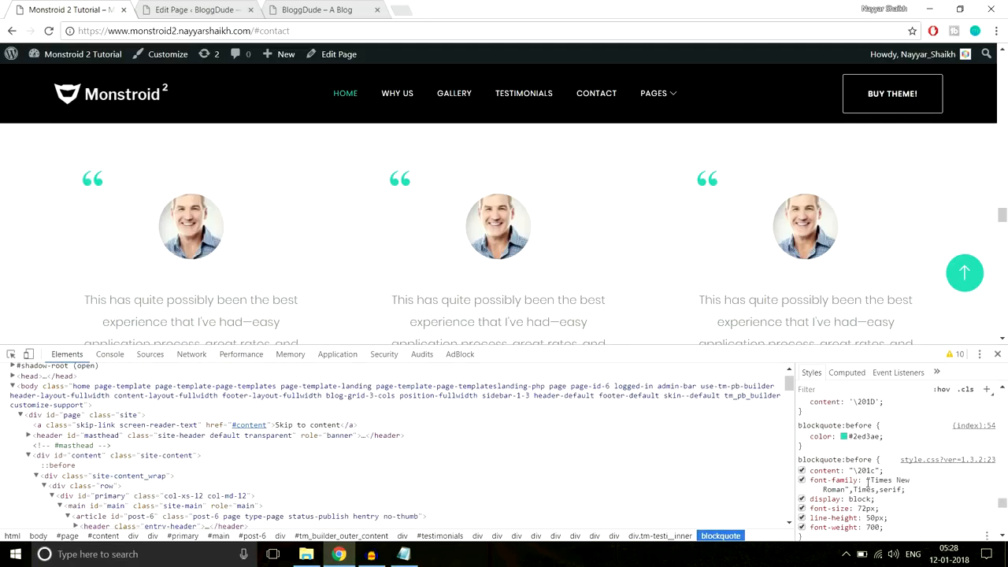
pyautogui.click(867, 498)
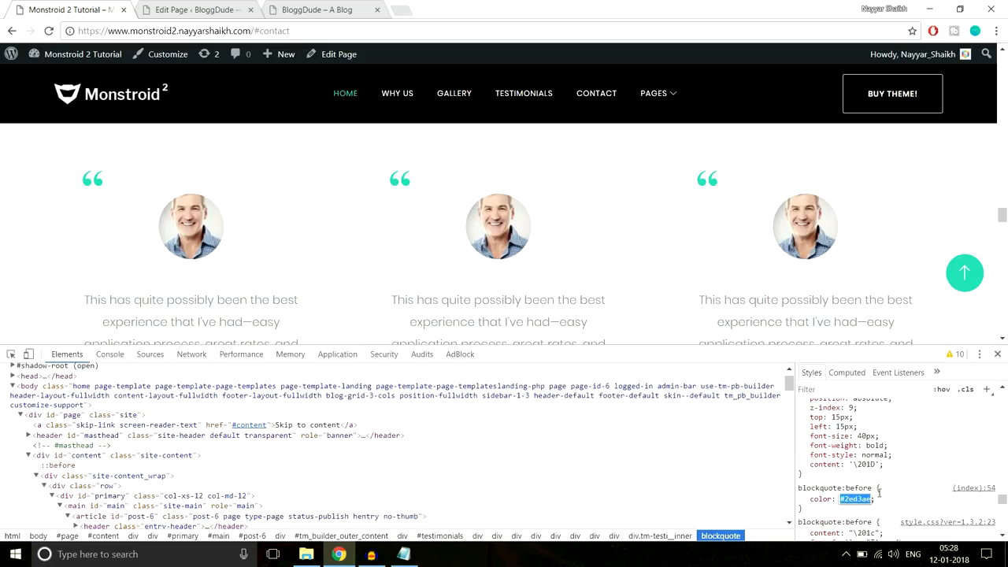
pyautogui.click(174, 7)
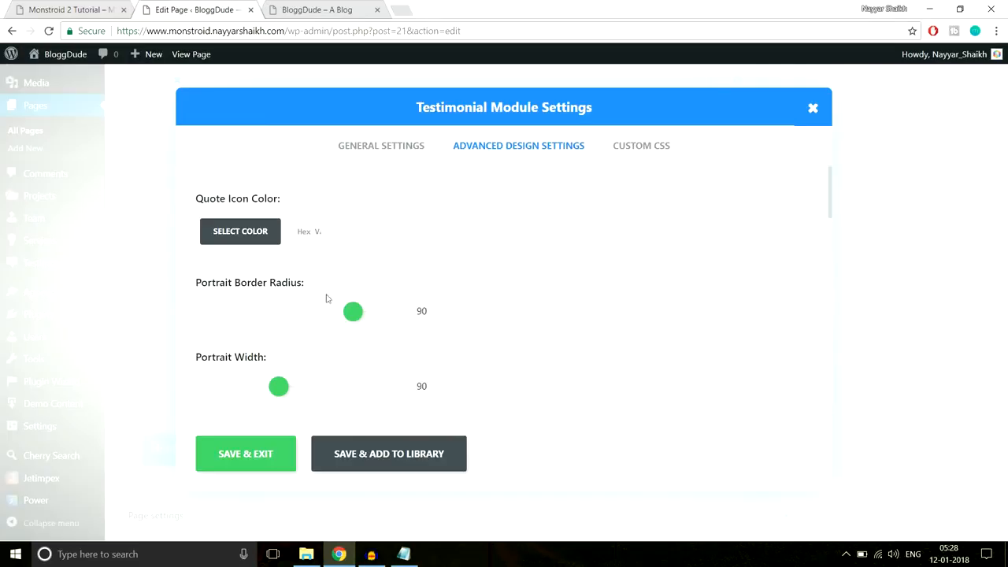
# - Apply #2ed3ae as the quote icon colour, save the module and update the homepage
pyautogui.click(316, 229)
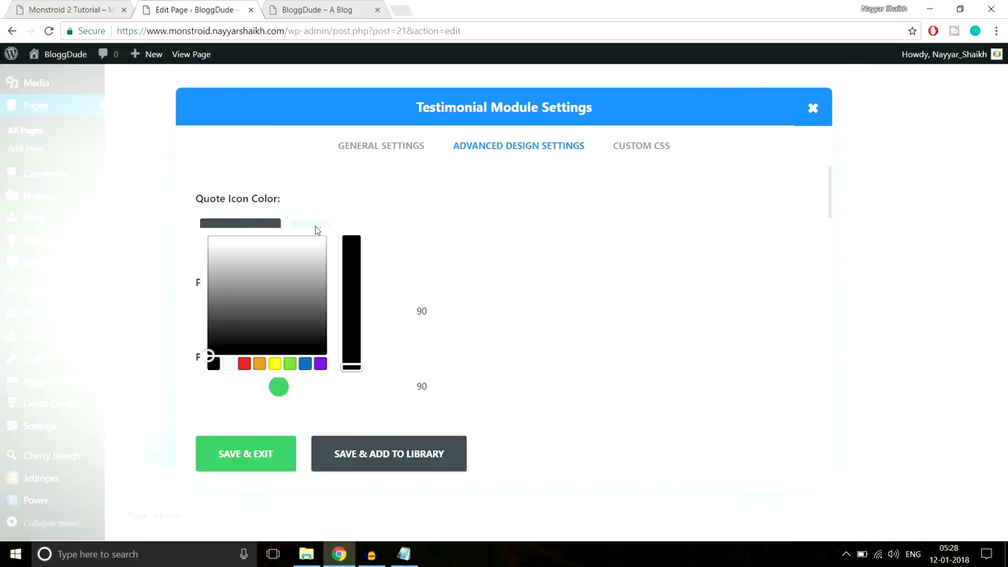
pyautogui.click(272, 454)
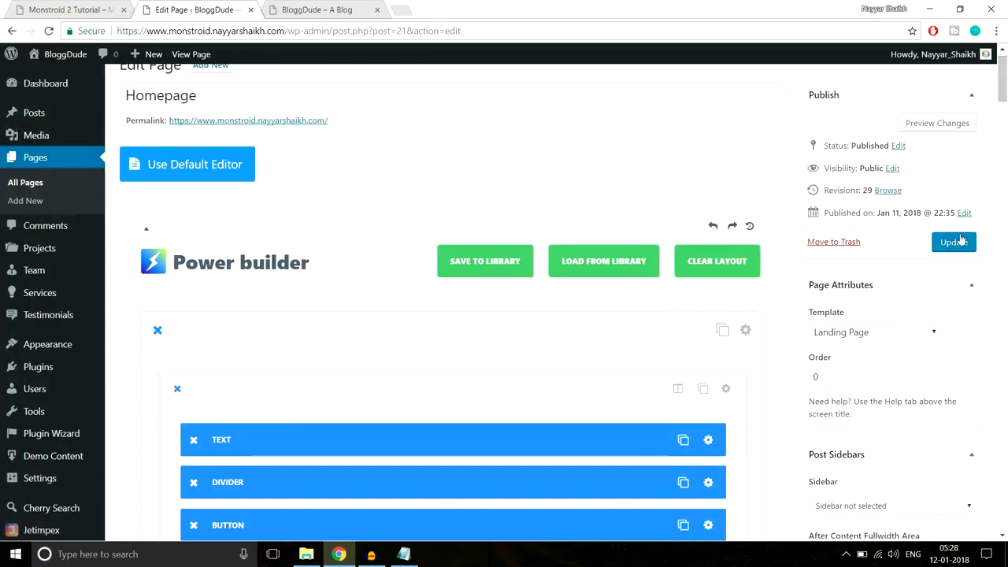
pyautogui.click(953, 242)
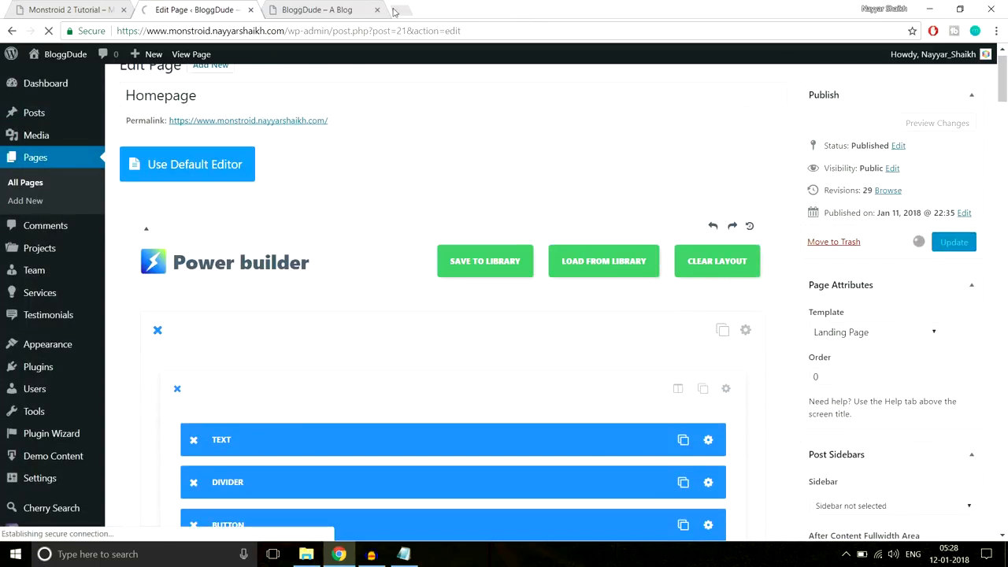
# - Reload the live homepage to check the teal quote mark on the testimonial
pyautogui.click(330, 9)
pyautogui.click(331, 30)
pyautogui.press('Return')
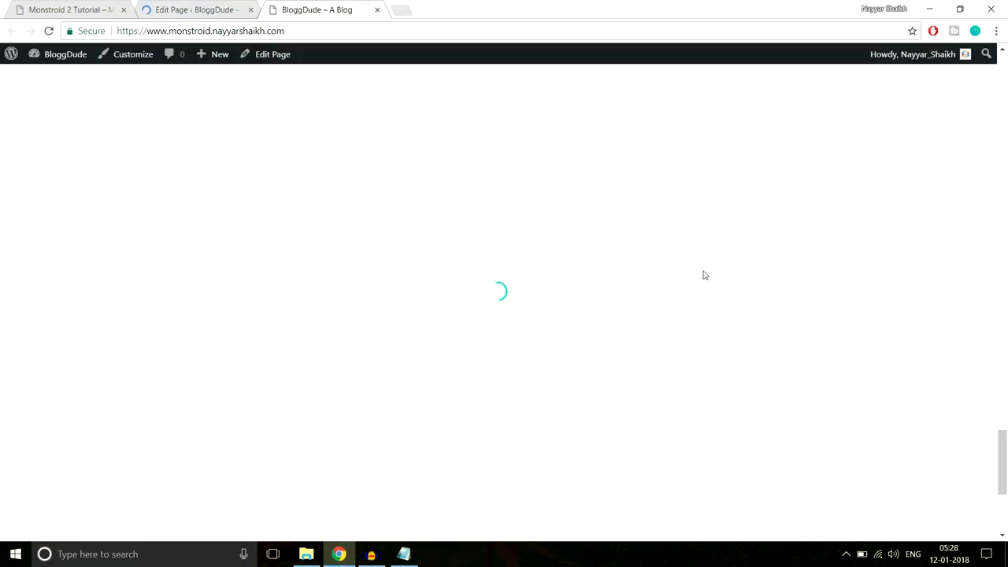
pyautogui.scroll(-3, 701, 275)
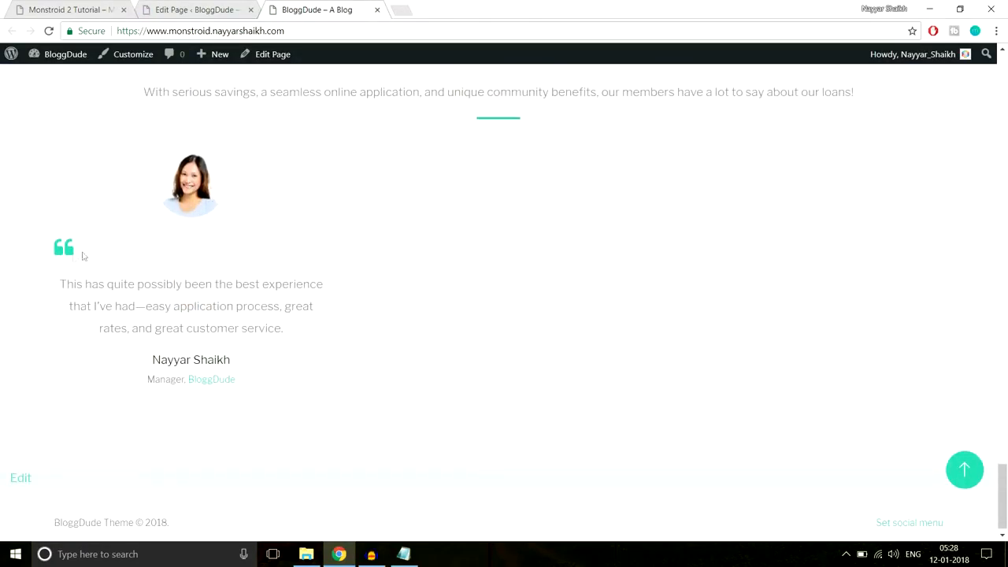
pyautogui.moveTo(70, 285); pyautogui.dragTo(275, 328)
pyautogui.click(256, 404)
# - Open the testimonial's Advanced Design Settings, comparing against the demo testimonials
pyautogui.click(210, 6)
pyautogui.scroll(-10, 573, 276)
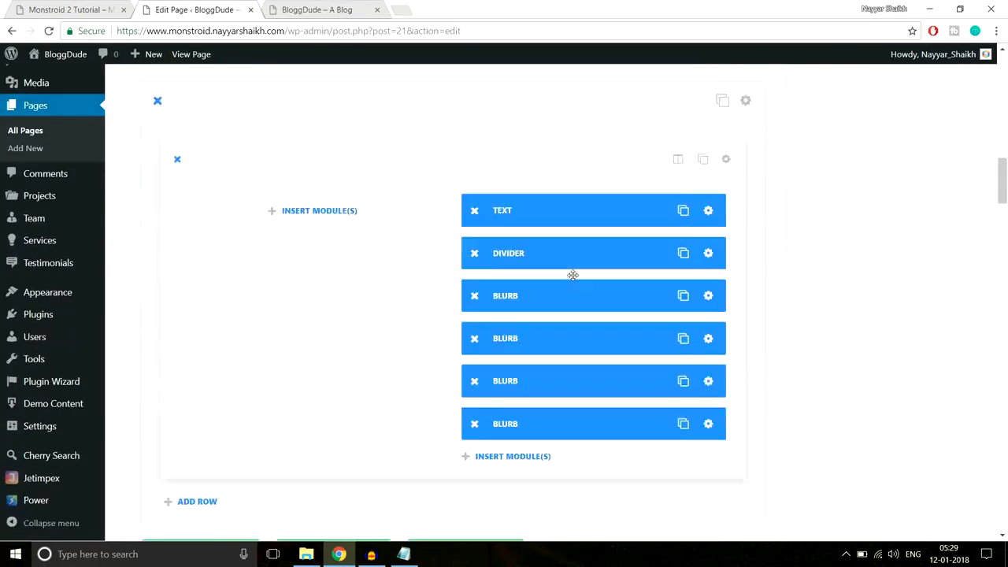
pyautogui.scroll(-15, 573, 275)
pyautogui.scroll(-8, 573, 274)
pyautogui.scroll(3, 551, 275)
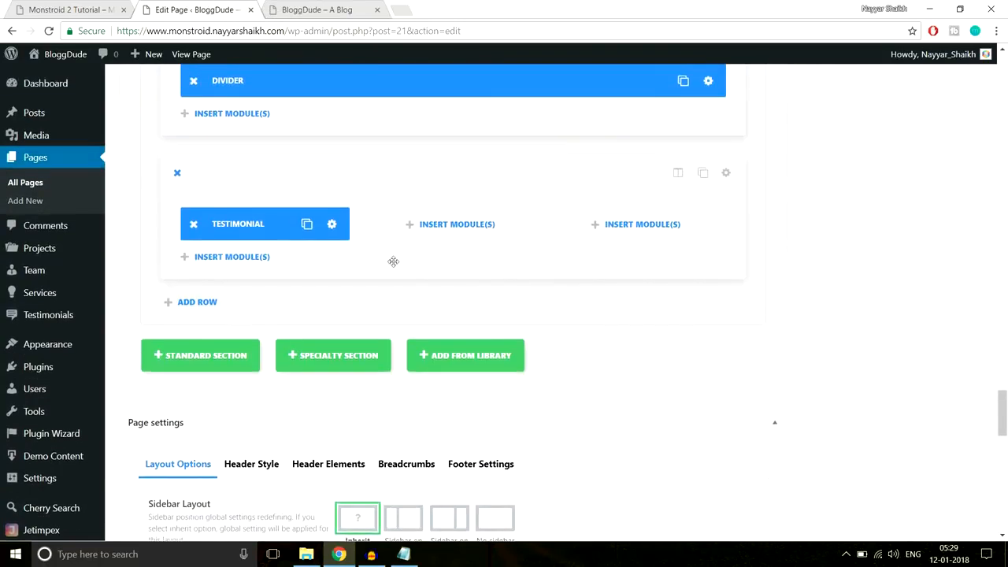
pyautogui.click(332, 226)
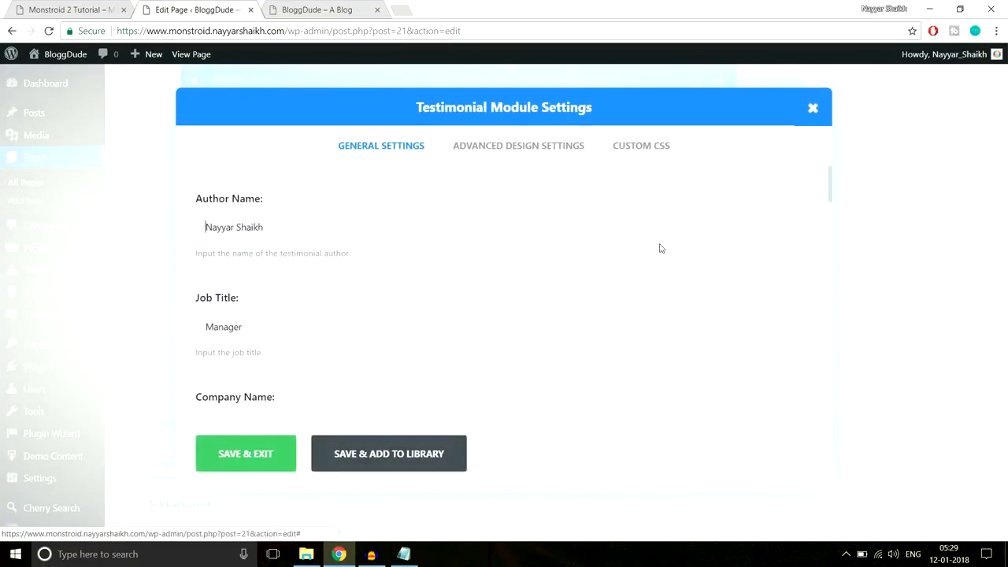
pyautogui.click(518, 144)
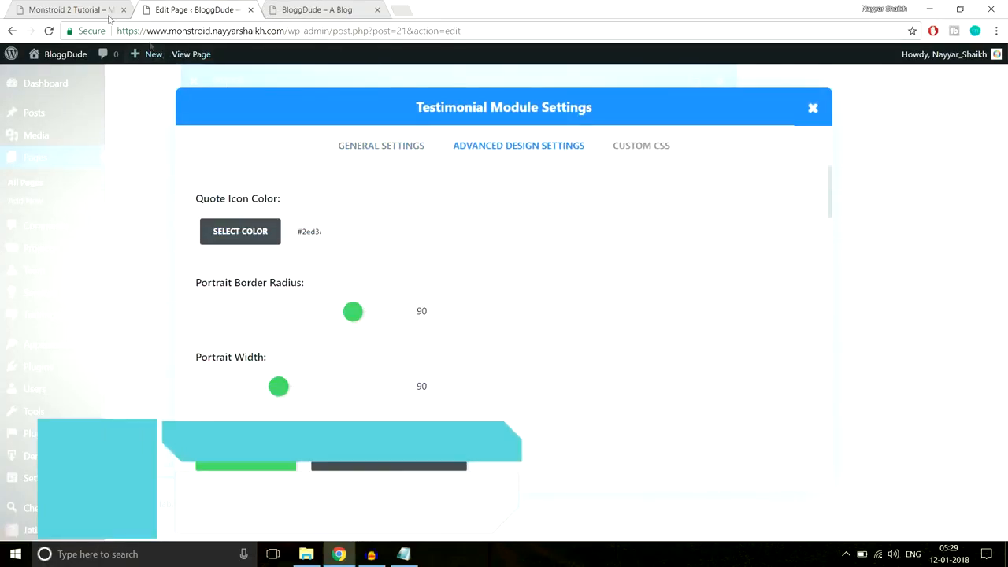
pyautogui.click(110, 16)
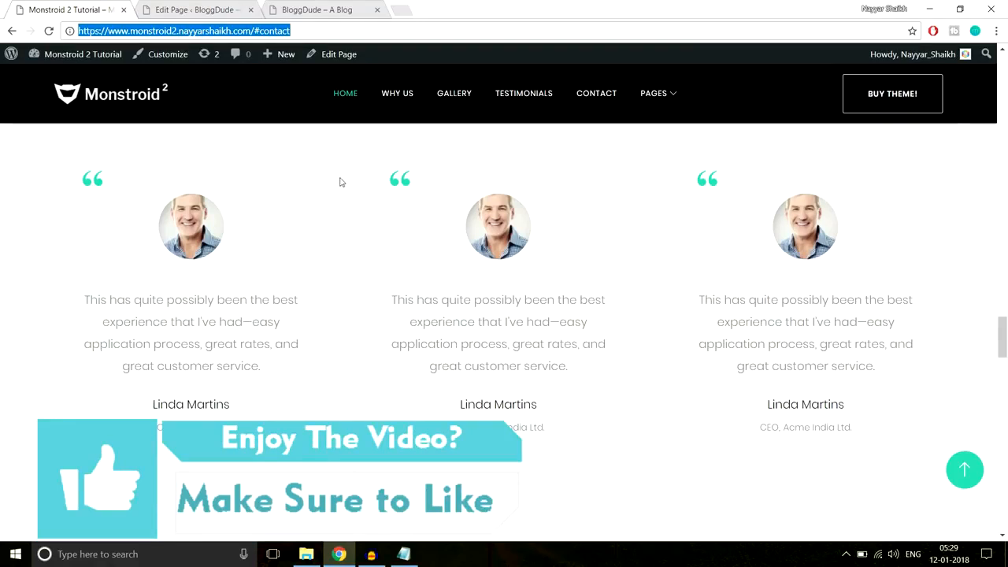
pyautogui.click(193, 8)
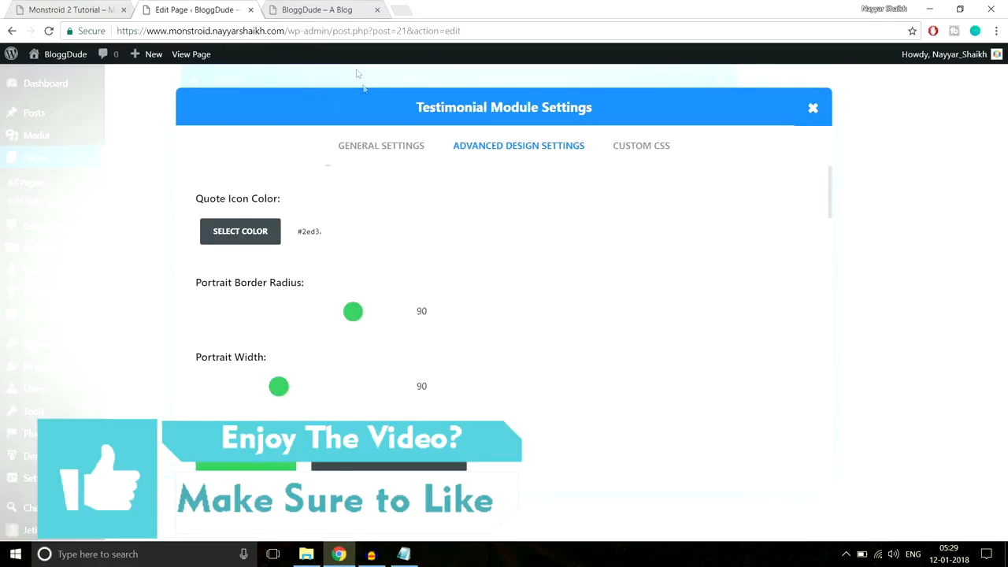
# - Turn on the testimonial border with a light muted green colour and save
pyautogui.scroll(-7, 425, 246)
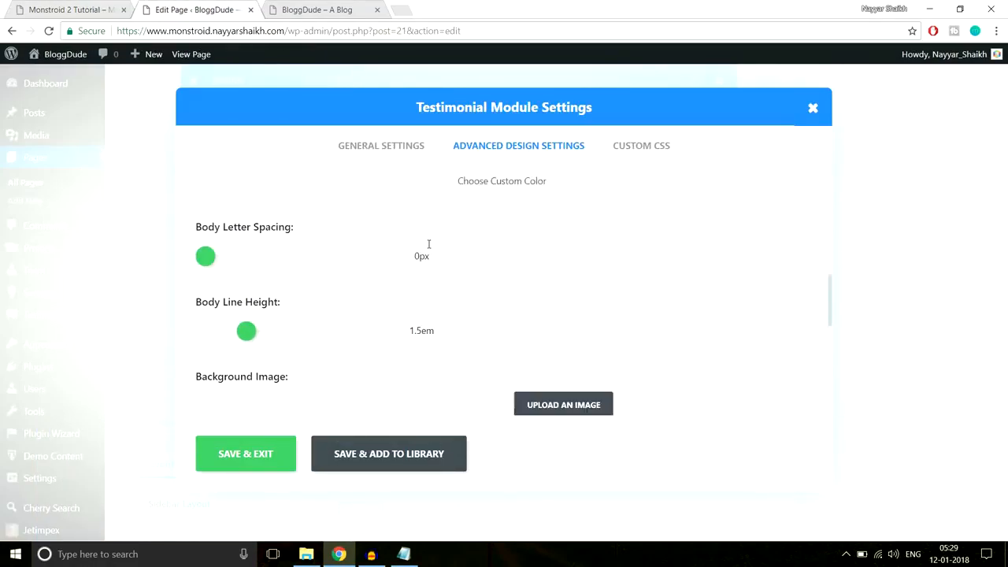
pyautogui.scroll(-3, 428, 247)
pyautogui.scroll(2, 407, 252)
pyautogui.click(253, 271)
pyautogui.scroll(-2, 542, 252)
pyautogui.click(254, 226)
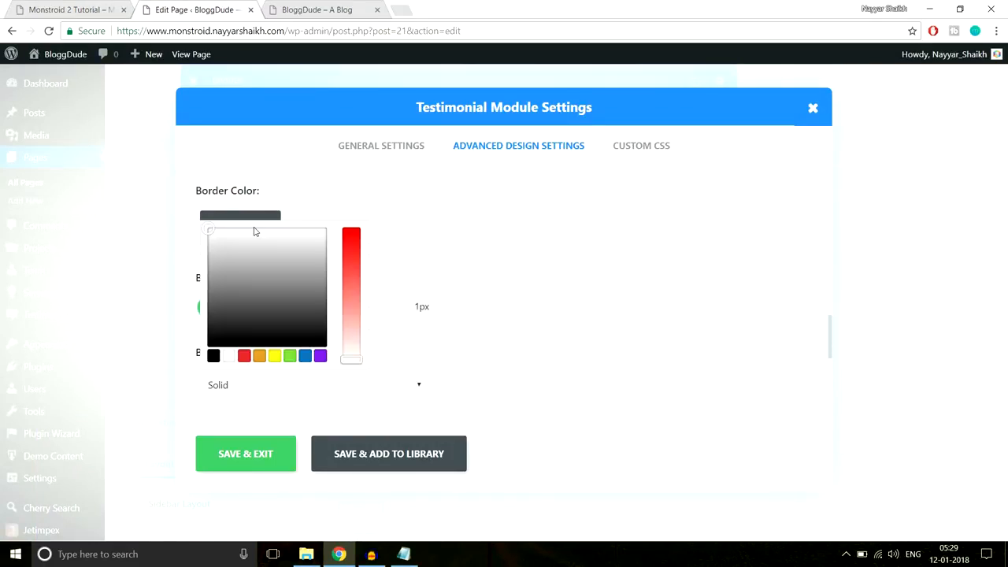
pyautogui.moveTo(251, 290)
pyautogui.mouseDown()
pyautogui.moveTo(214, 244)
pyautogui.moveTo(231, 249)
pyautogui.moveTo(226, 313)
pyautogui.moveTo(222, 283)
pyautogui.moveTo(237, 257)
pyautogui.moveTo(246, 274)
pyautogui.mouseUp()
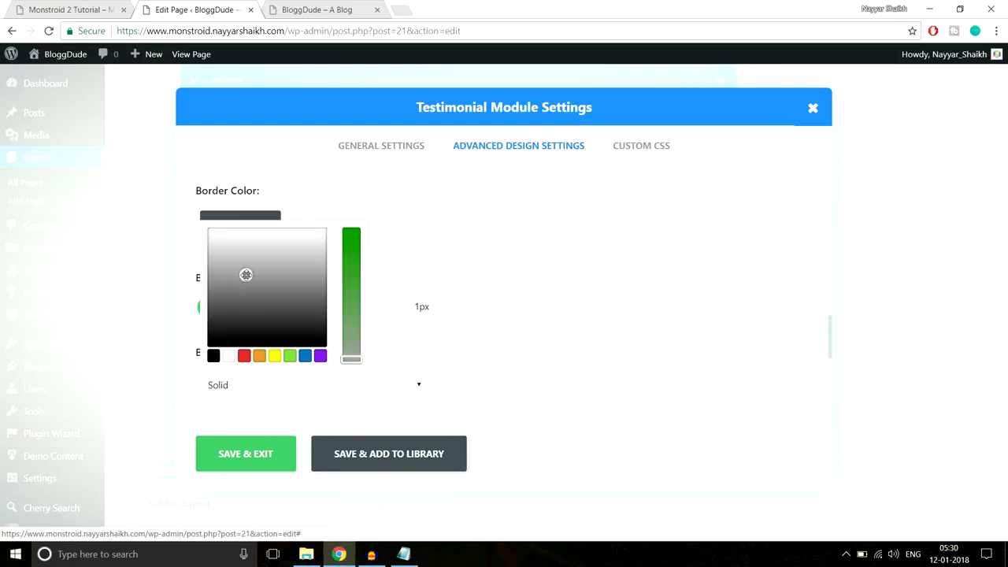
pyautogui.click(262, 462)
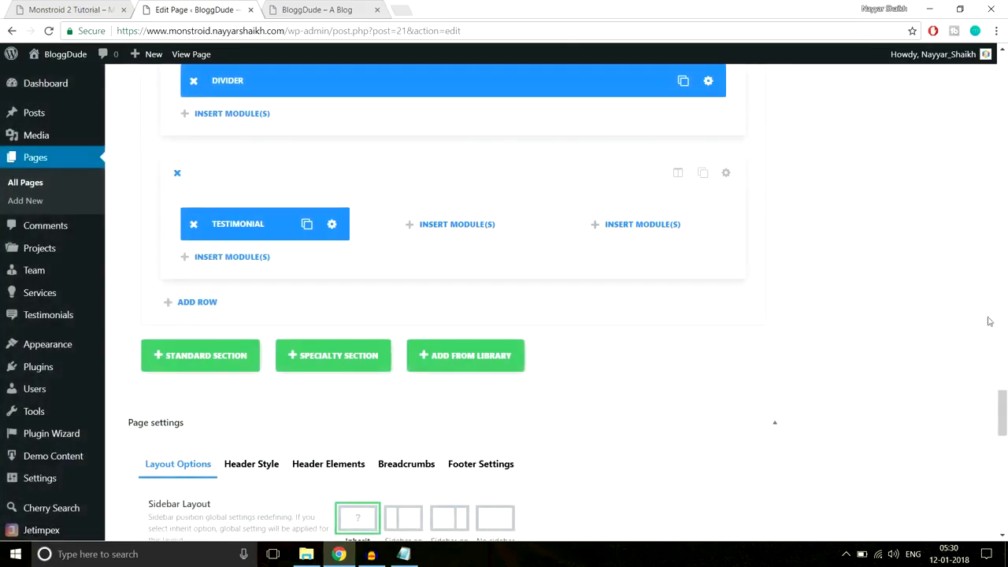
pyautogui.scroll(15, 1001, 420)
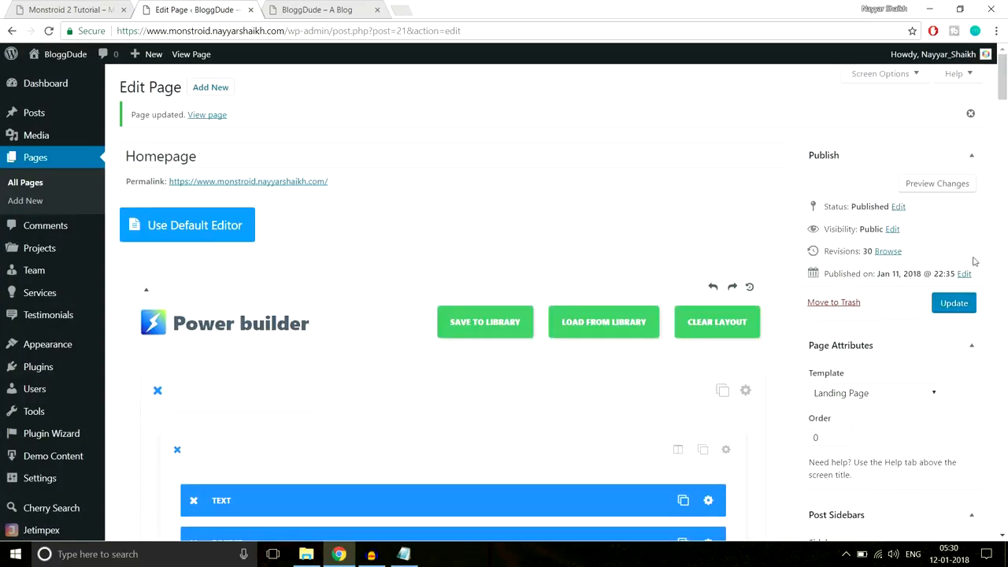
# - Update the homepage and reload the live site to check the testimonial border
pyautogui.click(956, 311)
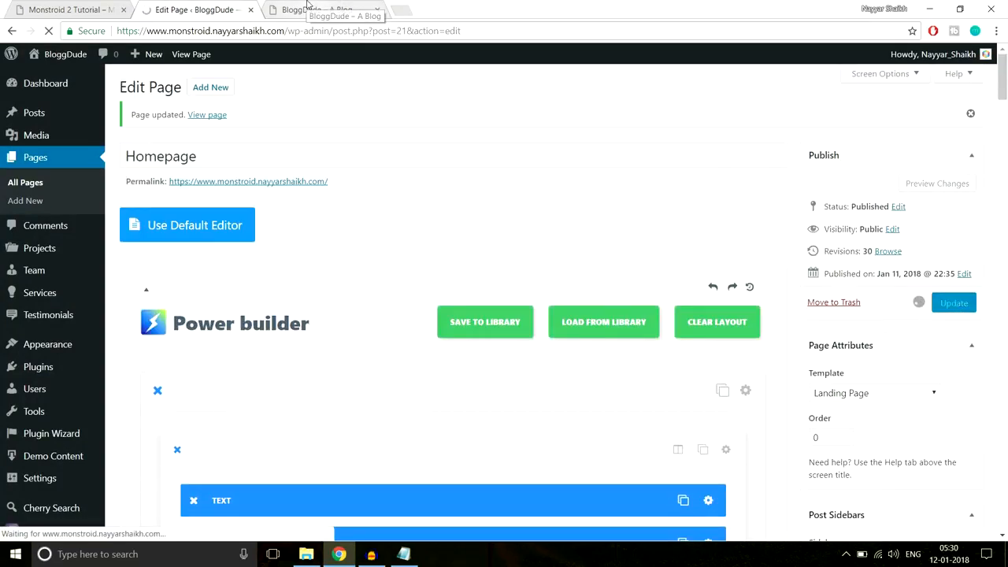
pyautogui.click(307, 8)
pyautogui.click(315, 30)
pyautogui.press('Return')
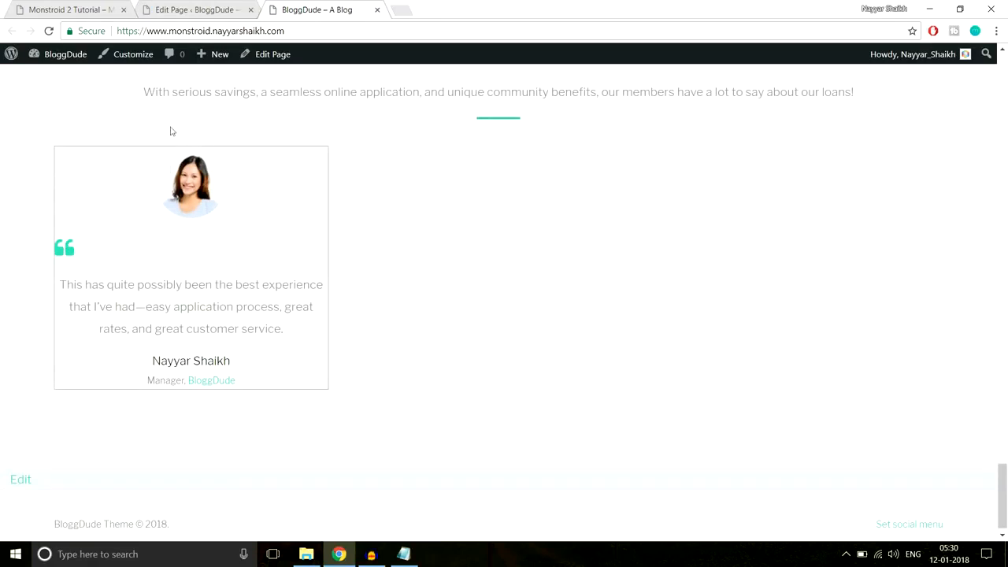
pyautogui.click(197, 10)
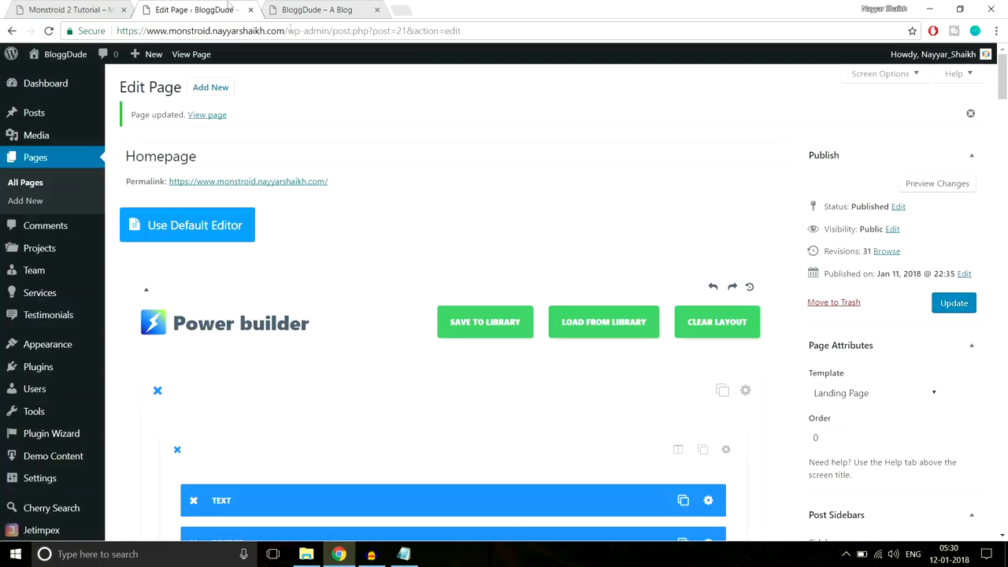
pyautogui.scroll(-1, 619, 284)
pyautogui.moveTo(1004, 79); pyautogui.dragTo(1003, 407)
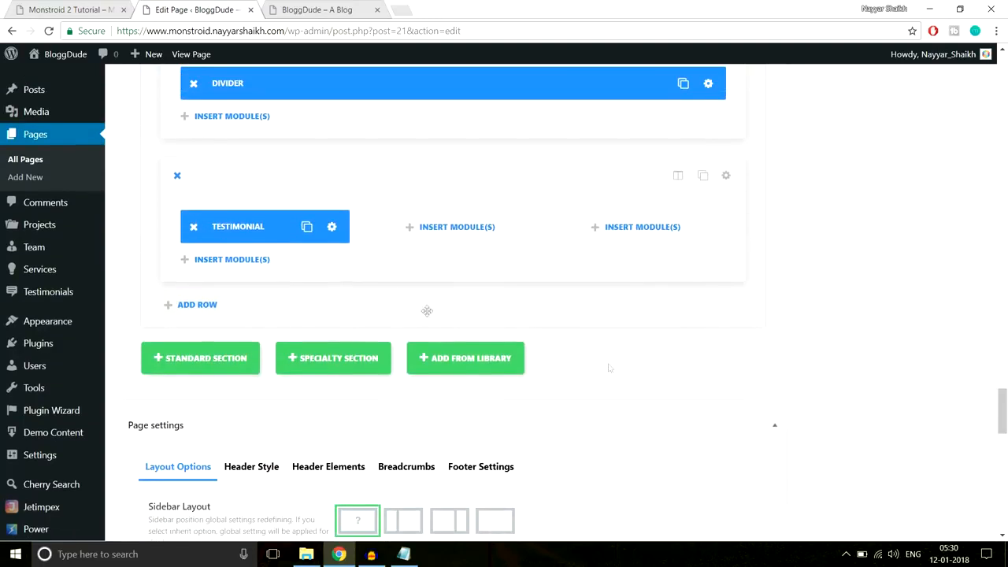
# - Give the testimonial 30px custom padding on all four sides and save
pyautogui.click(333, 228)
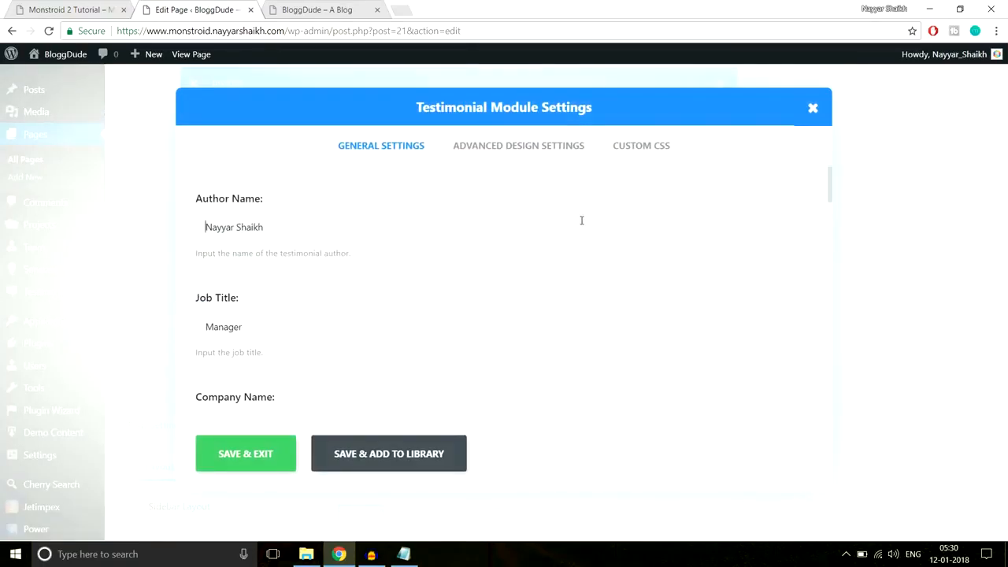
pyautogui.click(546, 151)
pyautogui.scroll(-6, 643, 252)
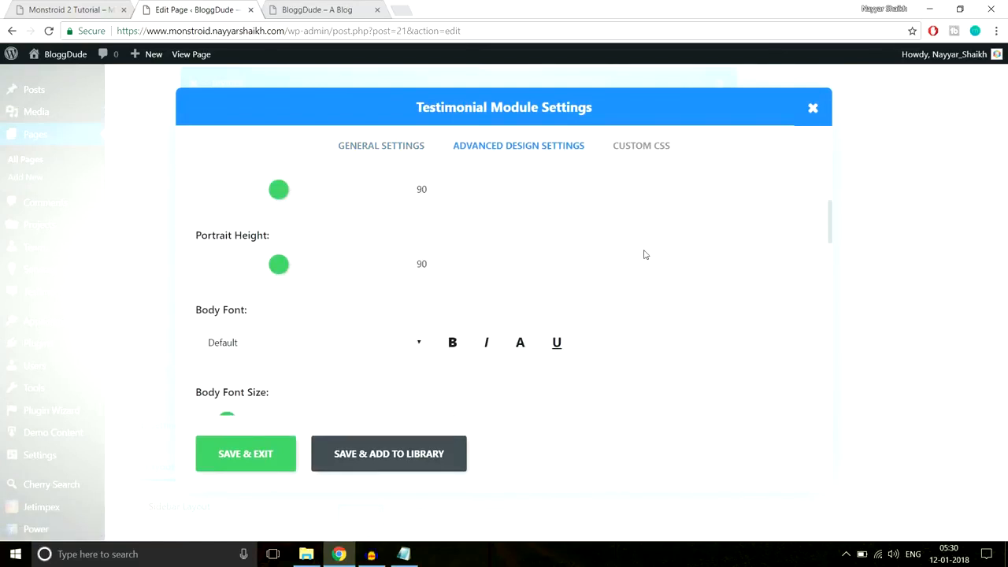
pyautogui.scroll(-8, 643, 254)
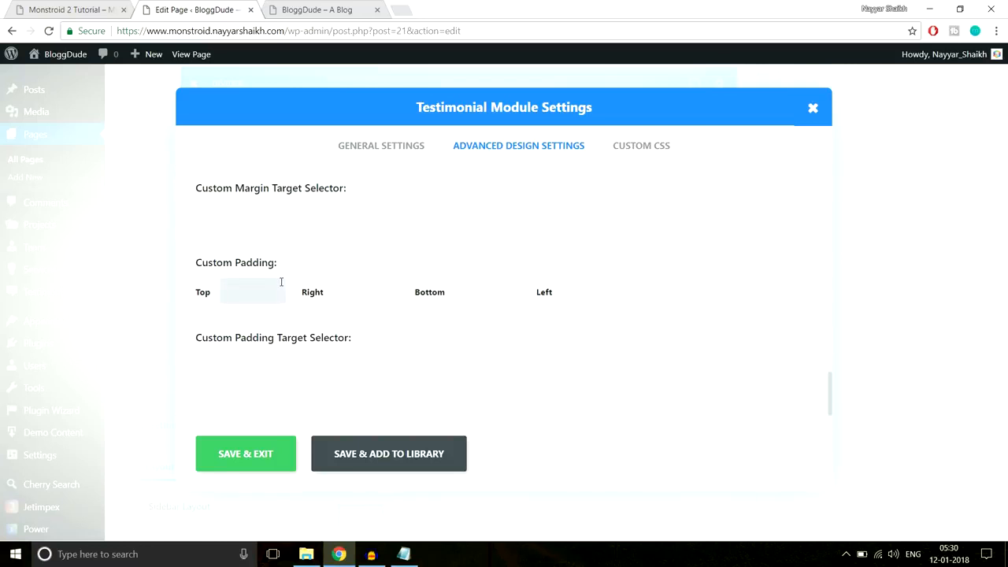
pyautogui.press('Tab')
pyautogui.write('30px')
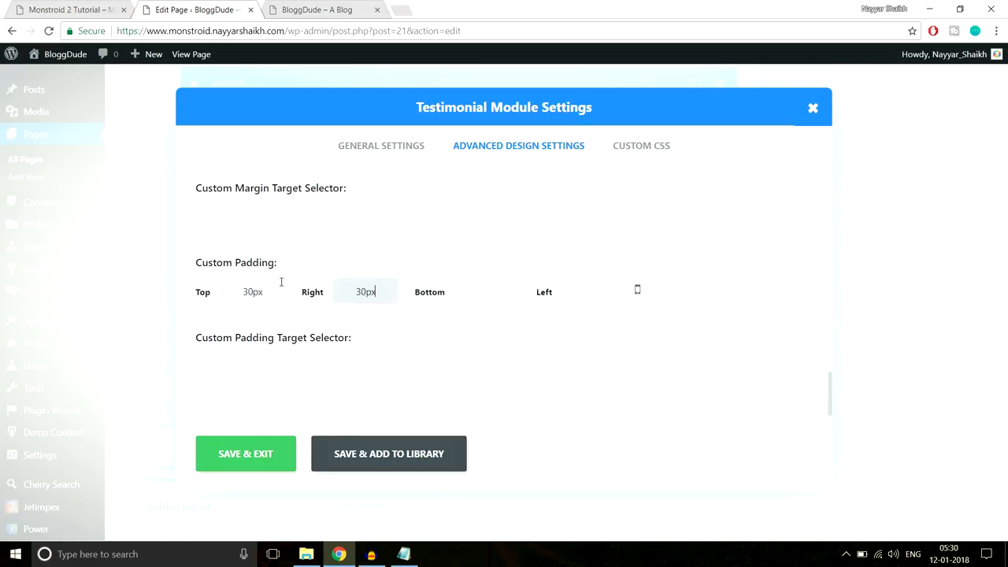
pyautogui.write('30px')
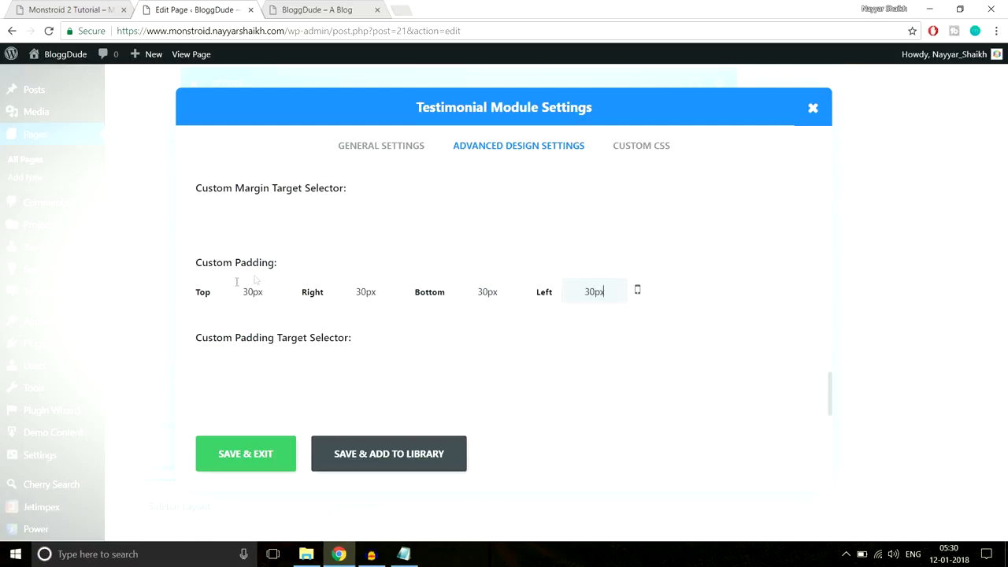
pyautogui.click(247, 461)
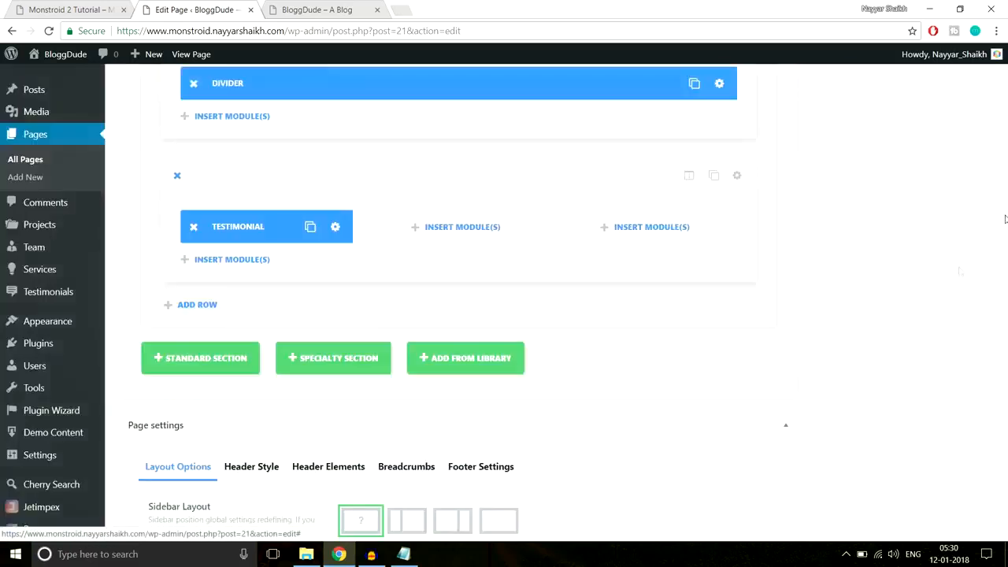
# - Update the homepage and reload the live site to review the padded testimonial
pyautogui.scroll(15, 998, 417)
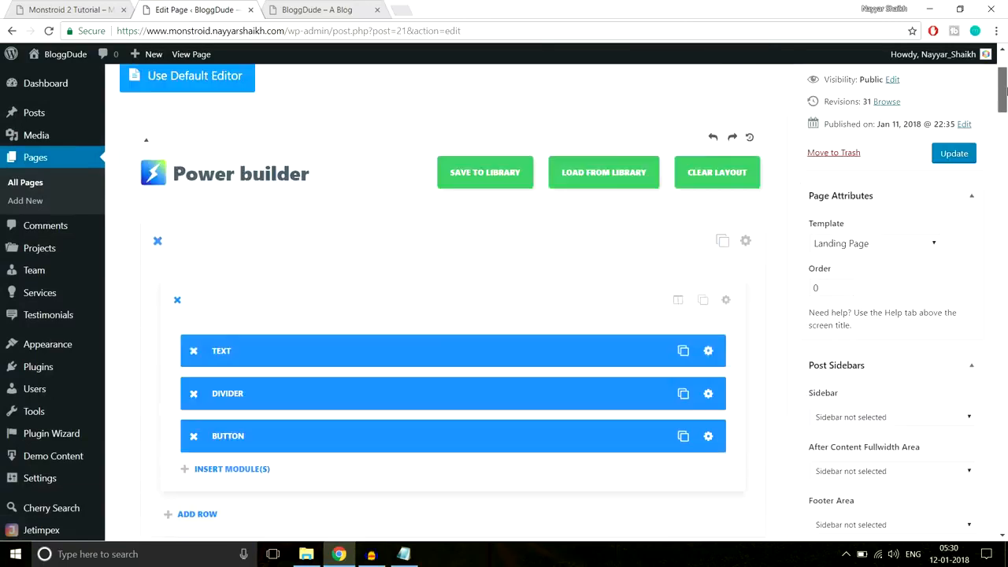
pyautogui.click(953, 259)
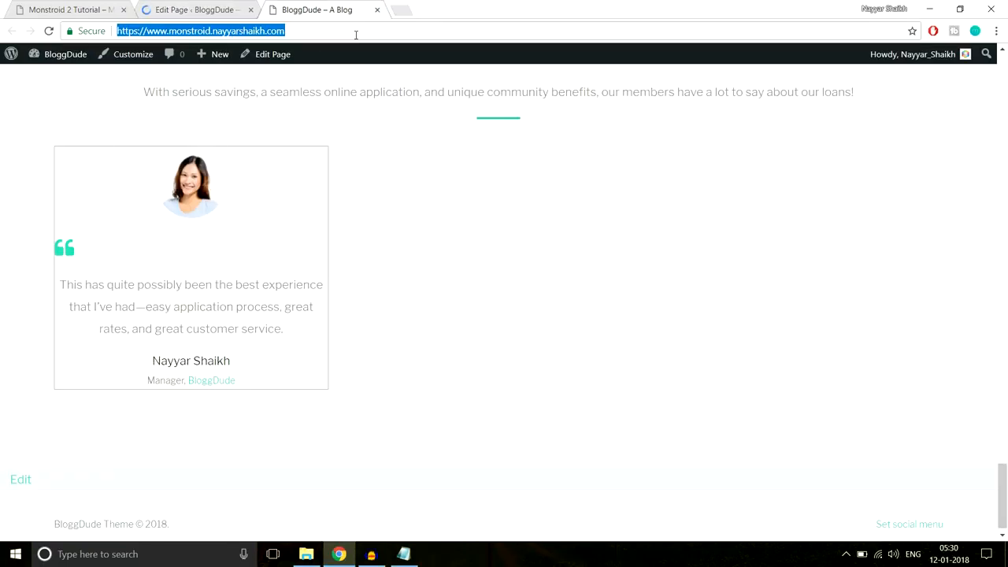
pyautogui.press('Return')
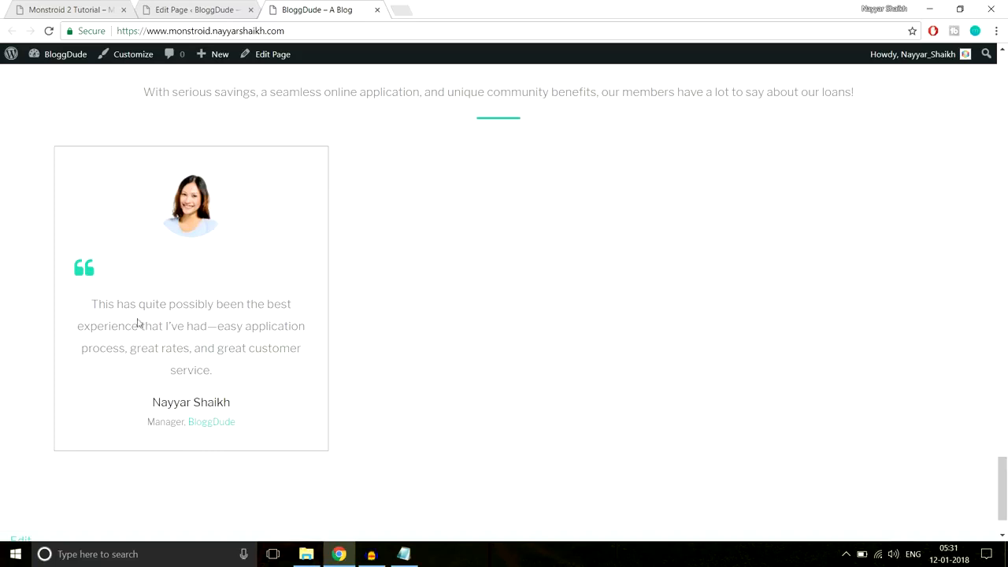
pyautogui.moveTo(85, 296); pyautogui.dragTo(275, 364)
pyautogui.click(274, 349)
pyautogui.scroll(3, 283, 306)
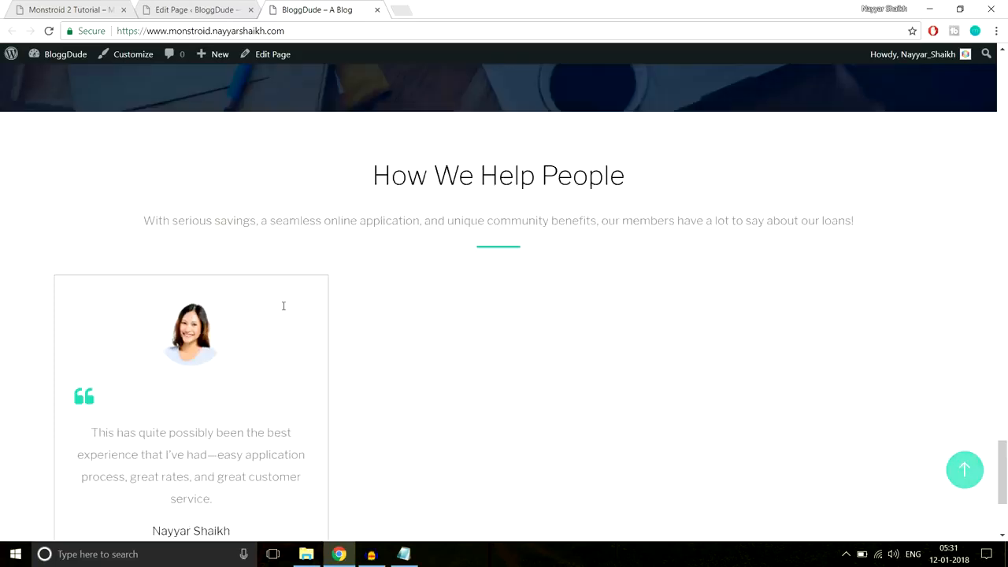
pyautogui.scroll(-2, 285, 310)
# - Duplicate the testimonial module, moving one copy into the middle column and copying again
pyautogui.click(194, 9)
pyautogui.scroll(-5, 620, 284)
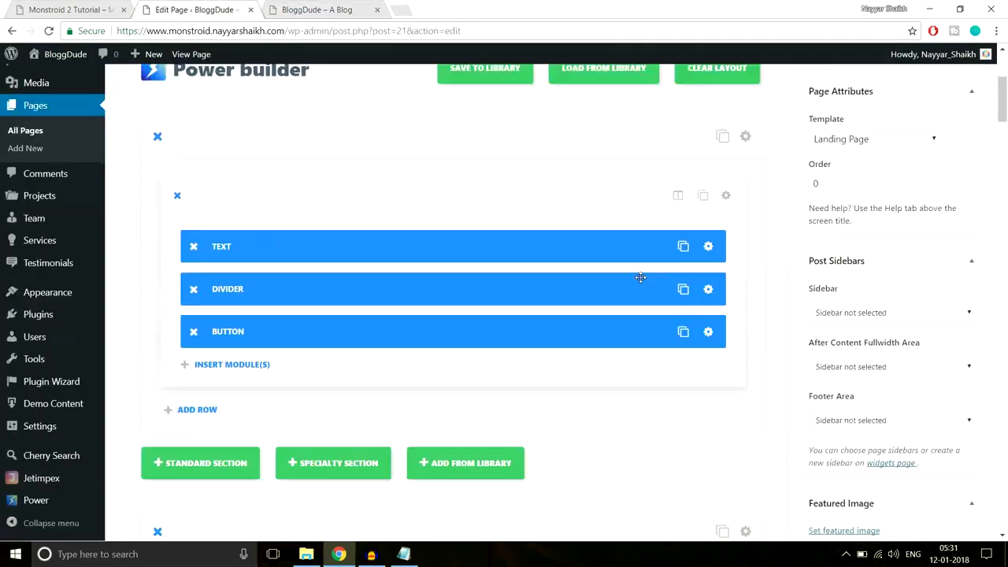
pyautogui.moveTo(1003, 110); pyautogui.dragTo(995, 419)
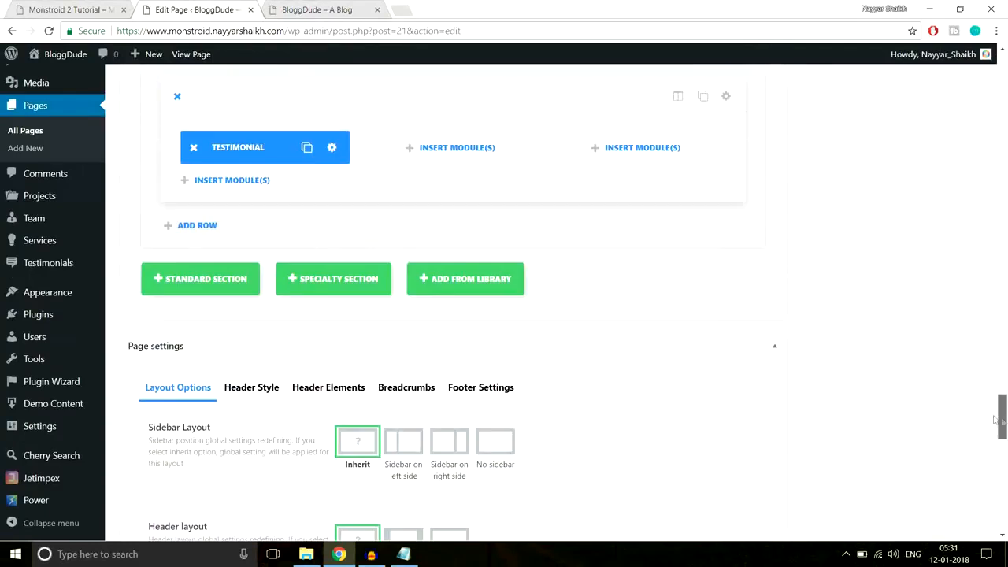
pyautogui.click(306, 149)
pyautogui.moveTo(271, 143); pyautogui.dragTo(640, 150)
pyautogui.click(491, 151)
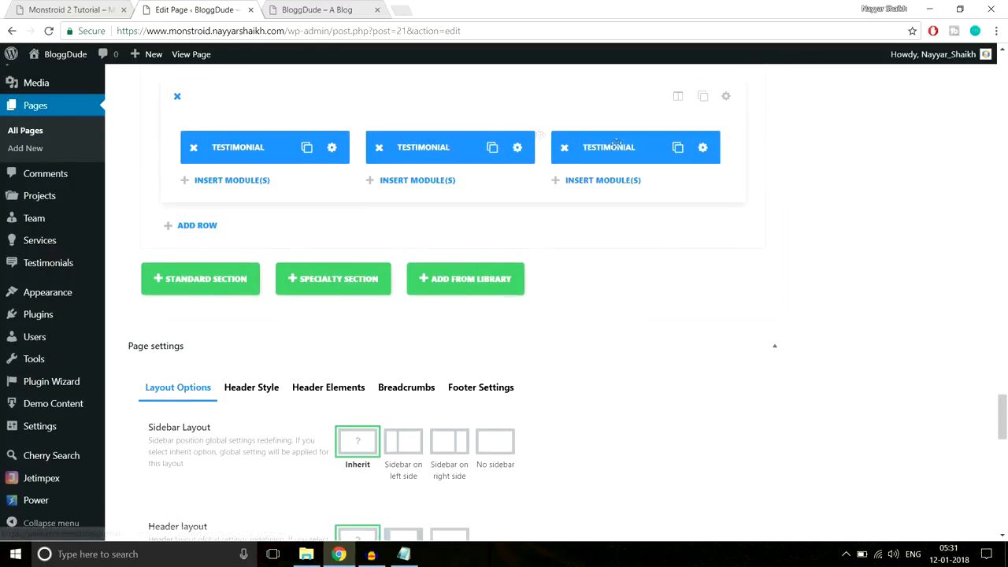
# - Compare the row against the Monstroid demo testimonials, then return to the editor
pyautogui.click(73, 10)
pyautogui.scroll(-5, 659, 286)
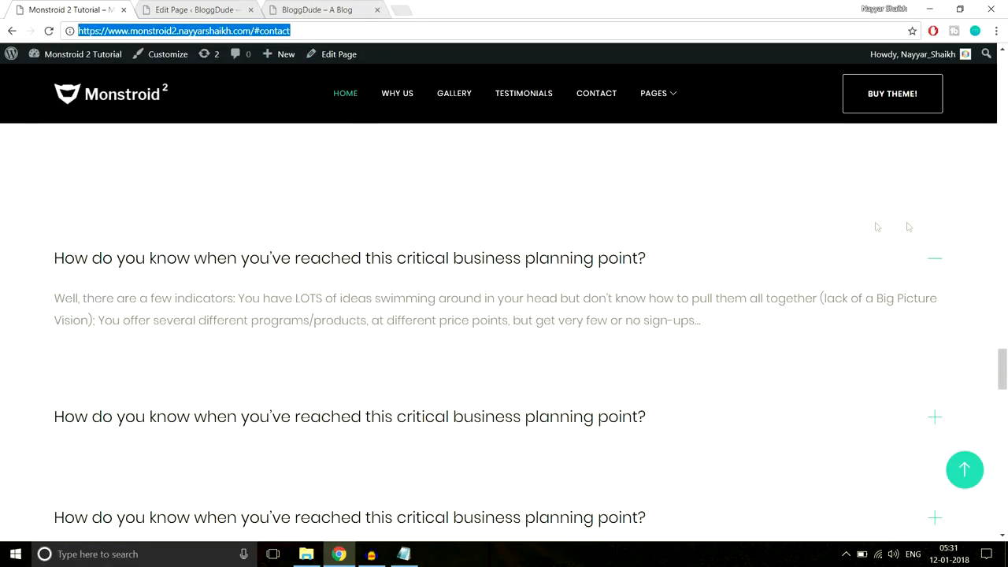
pyautogui.scroll(2, 219, 277)
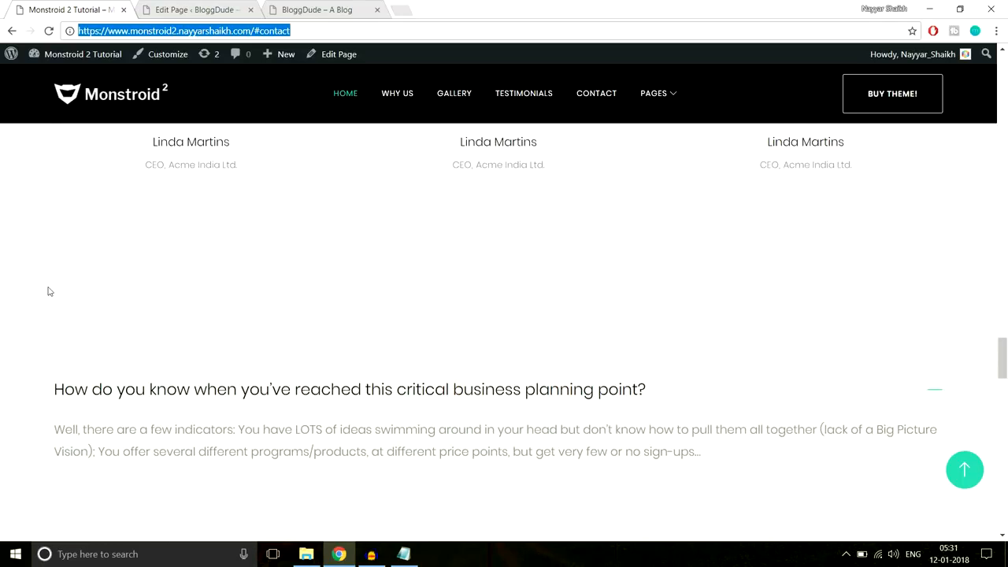
pyautogui.scroll(3, 194, 288)
pyautogui.scroll(-4, 688, 383)
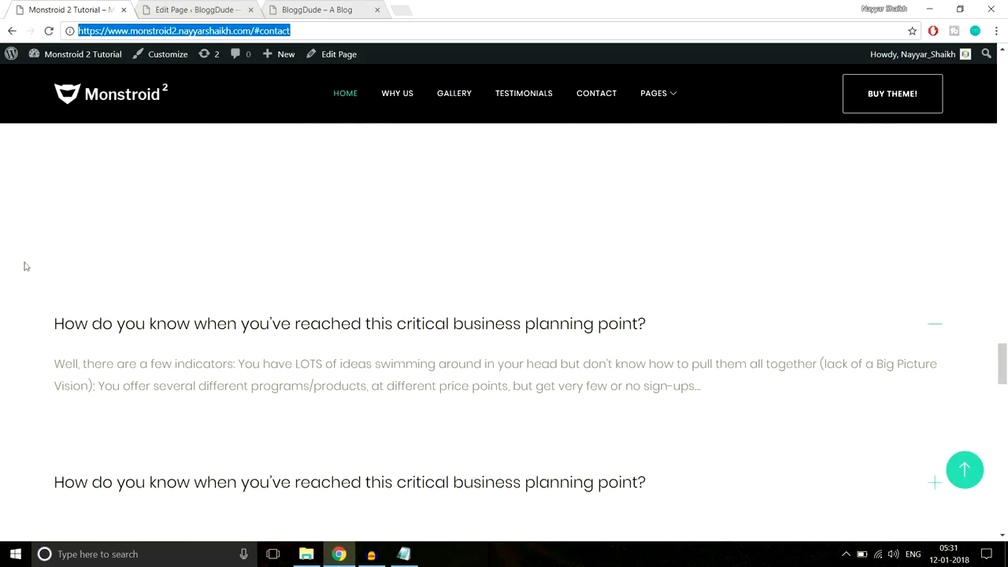
pyautogui.click(209, 5)
pyautogui.scroll(1, 897, 136)
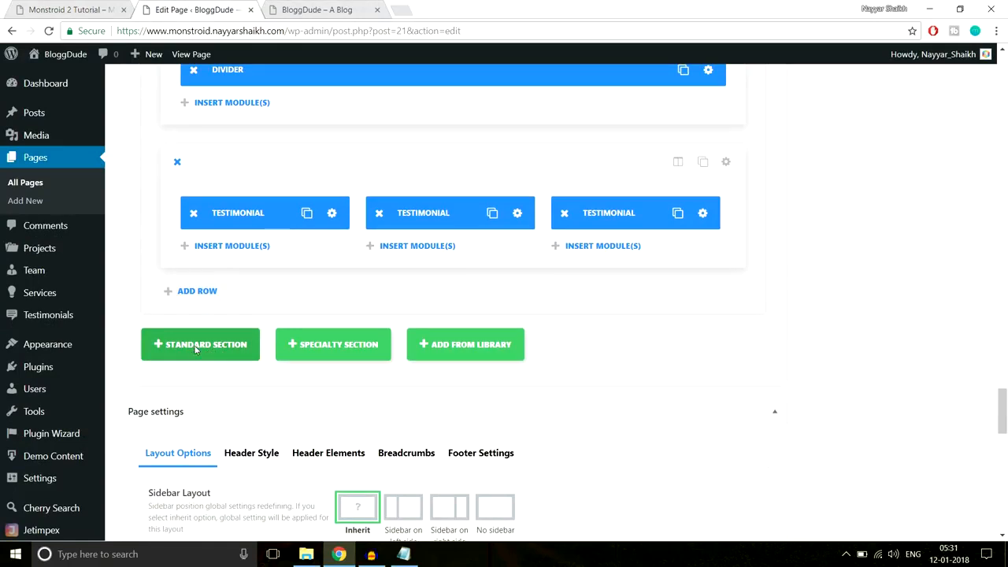
# - Add a new one-column standard section below the testimonials and insert an Accordion module
pyautogui.click(196, 350)
pyautogui.click(80, 5)
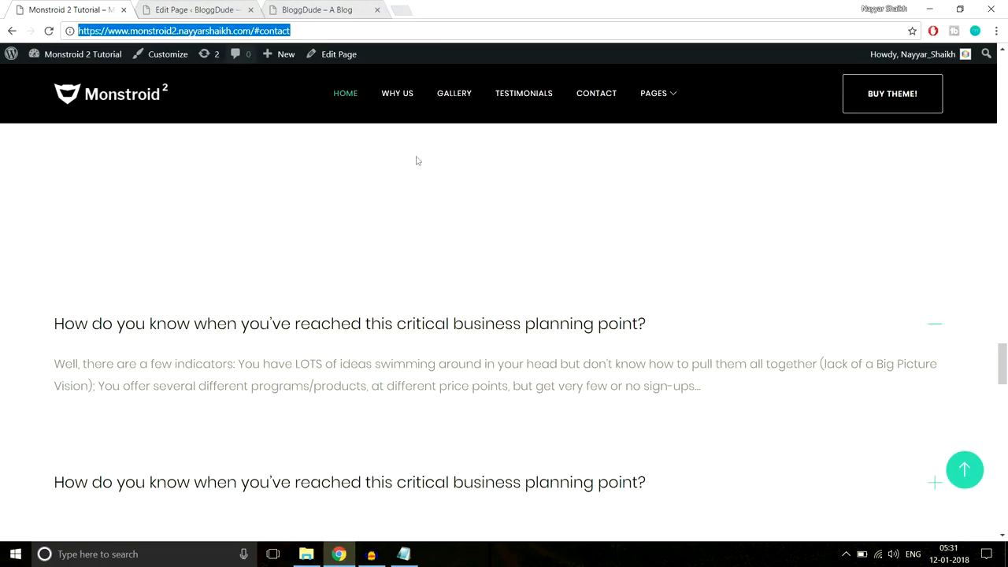
pyautogui.scroll(-2, 251, 235)
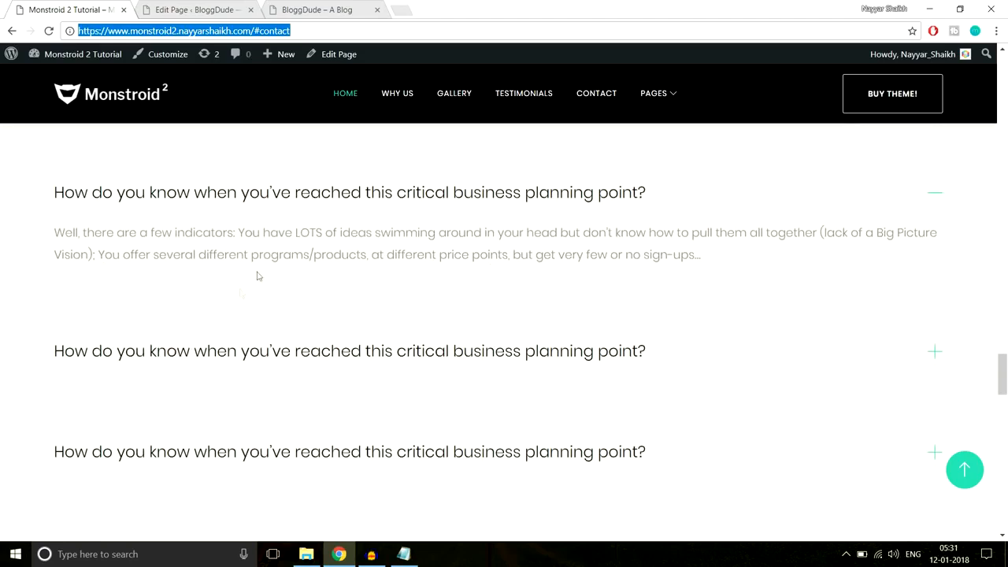
pyautogui.click(196, 9)
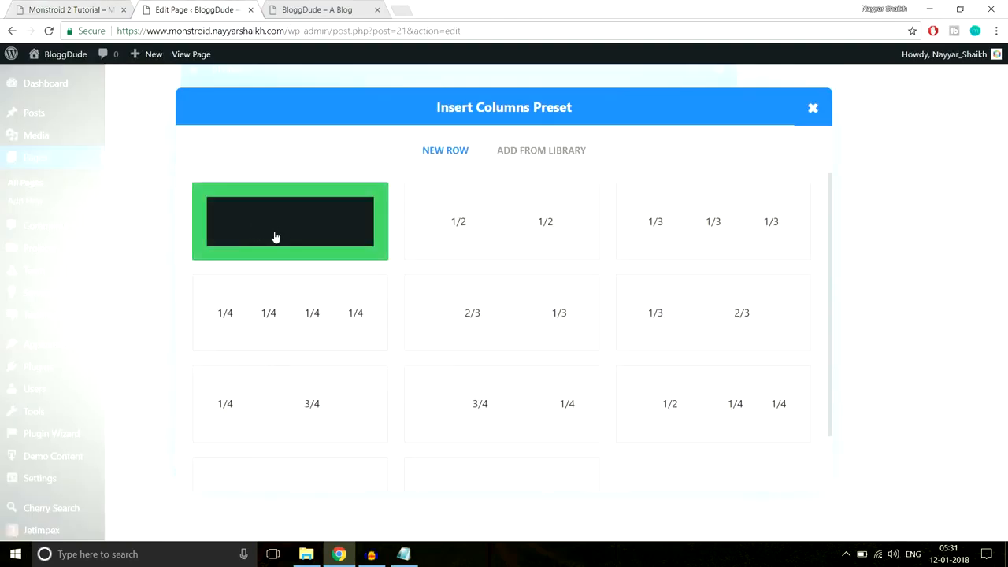
pyautogui.click(275, 236)
pyautogui.scroll(-3, 851, 260)
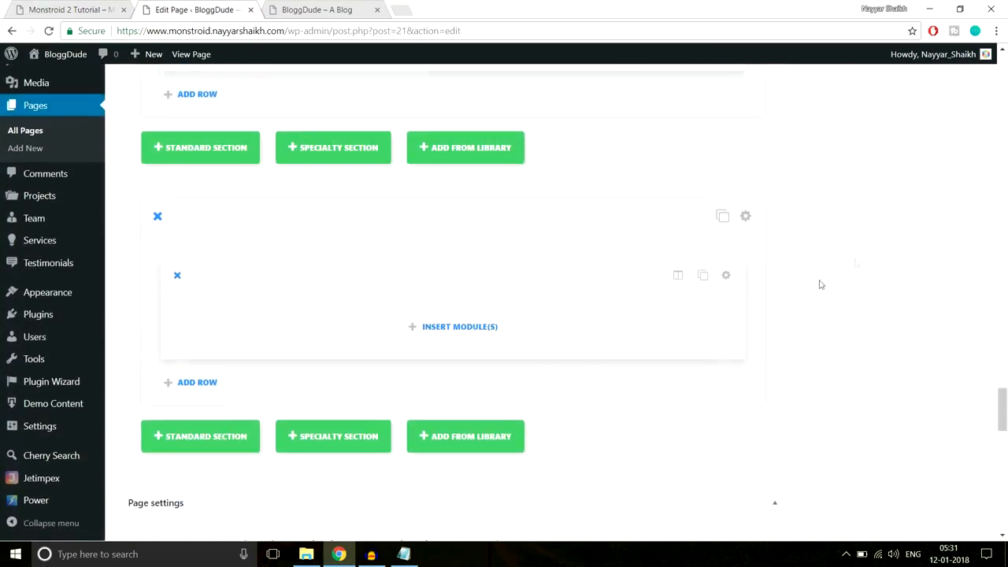
pyautogui.click(459, 329)
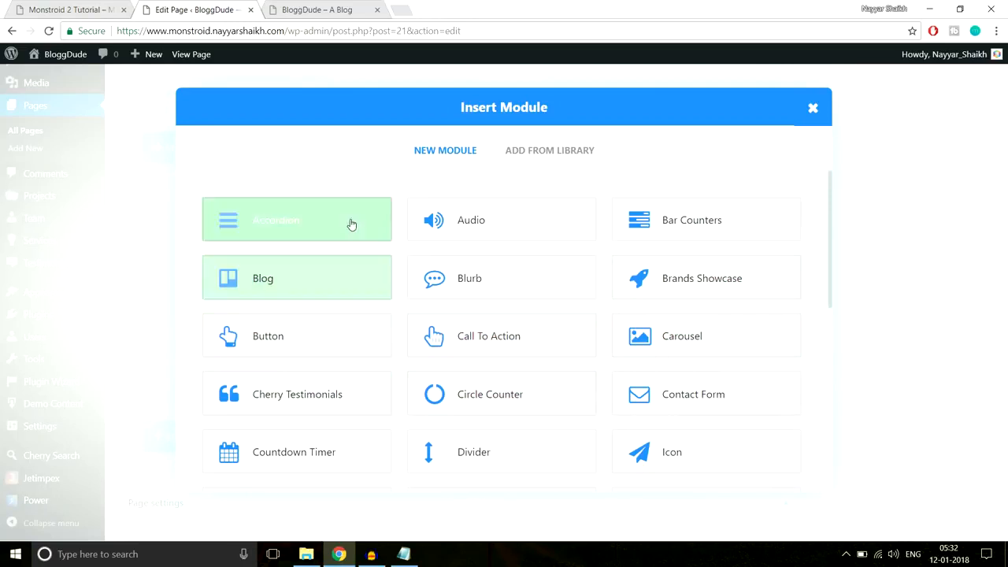
pyautogui.click(293, 226)
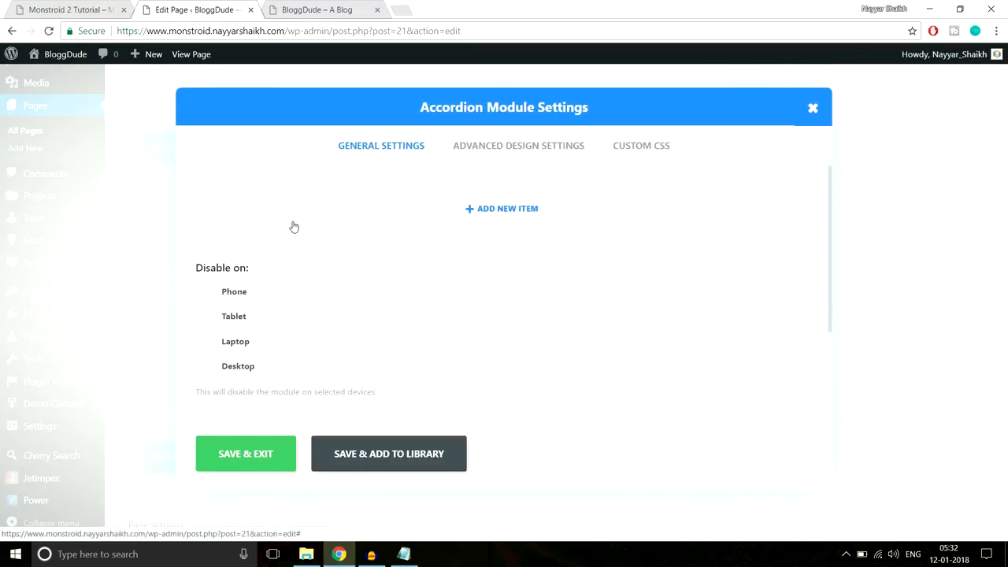
# - Create an accordion item titled with the demo's FAQ question and containing its answer paragraph
pyautogui.click(538, 213)
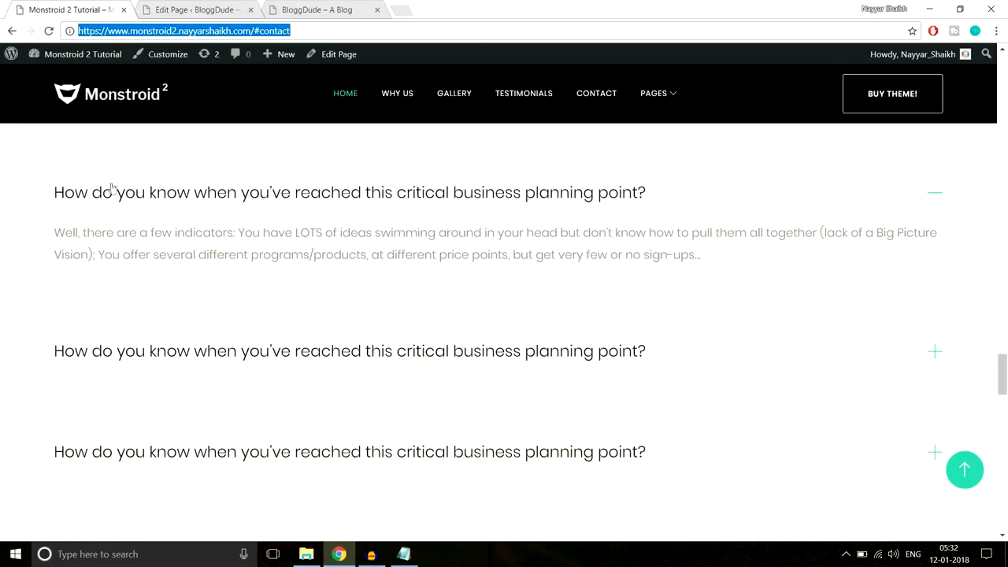
pyautogui.moveTo(53, 193); pyautogui.dragTo(672, 195)
pyautogui.hotkey('ctrl', 'c')
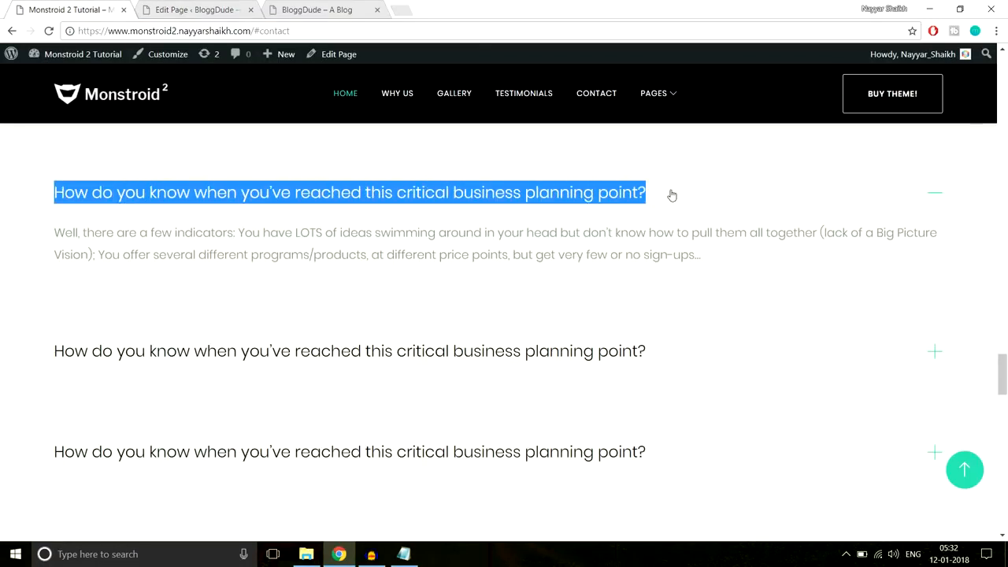
pyautogui.click(193, 9)
pyautogui.hotkey('ctrl', 'v')
pyautogui.scroll(-2, 483, 324)
pyautogui.click(66, 7)
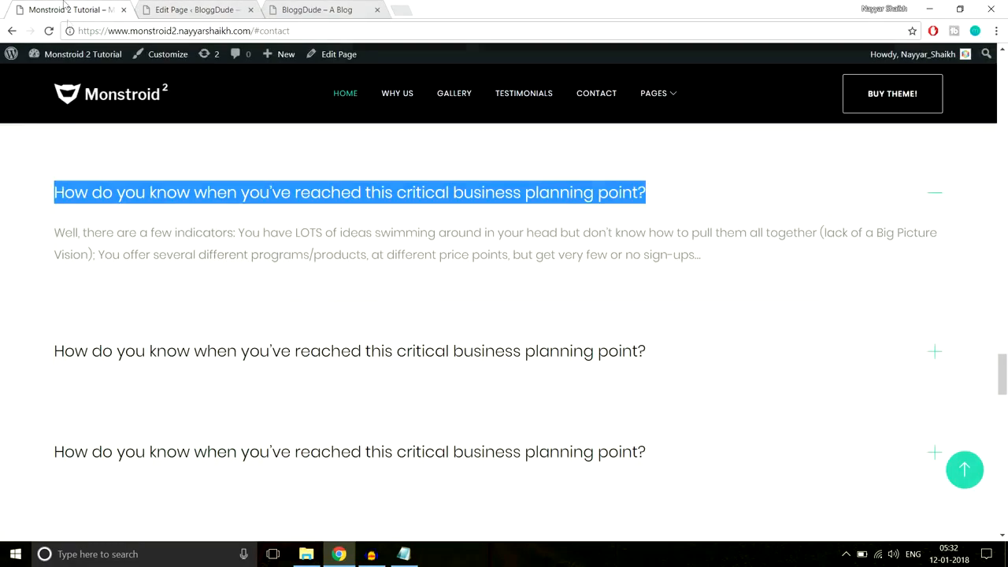
pyautogui.moveTo(57, 229); pyautogui.dragTo(785, 251)
pyautogui.hotkey('ctrl', 'c')
pyautogui.click(219, 8)
pyautogui.hotkey('ctrl', 'v')
pyautogui.scroll(-1, 346, 360)
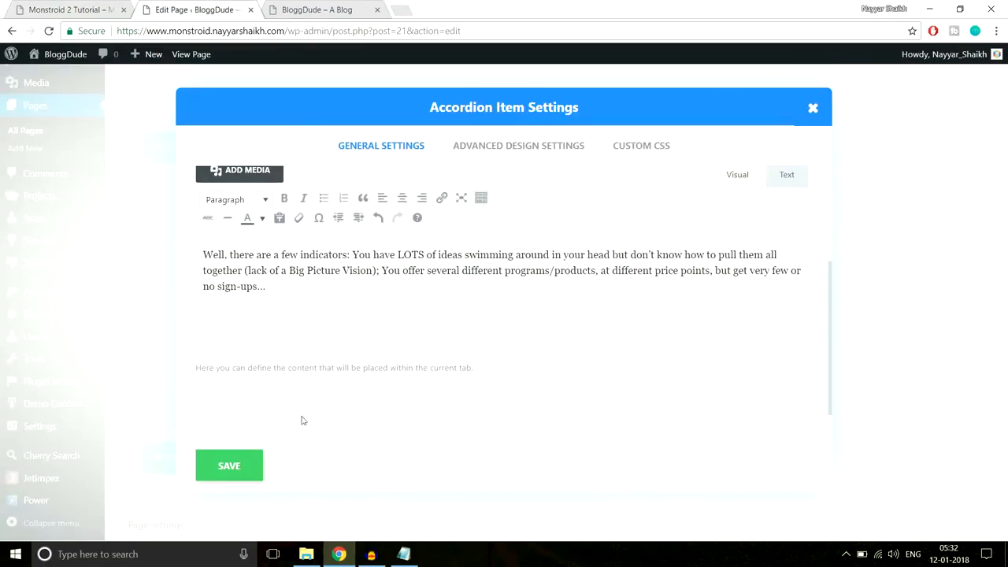
pyautogui.click(230, 471)
# - Duplicate the accordion item three times so the accordion holds four items
pyautogui.click(767, 209)
pyautogui.click(767, 208)
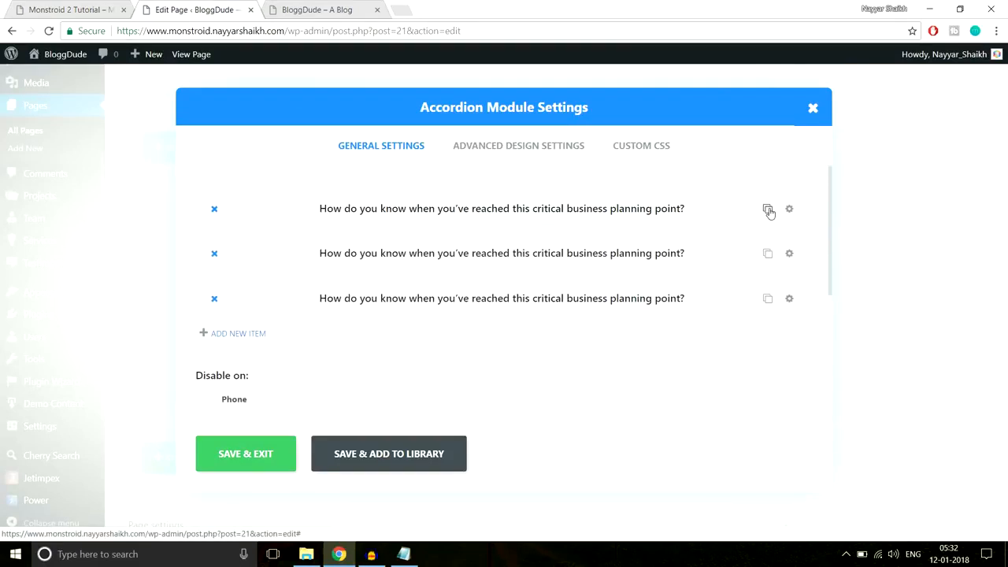
pyautogui.click(768, 209)
pyautogui.scroll(-2, 567, 270)
pyautogui.scroll(-2, 568, 270)
pyautogui.scroll(5, 569, 279)
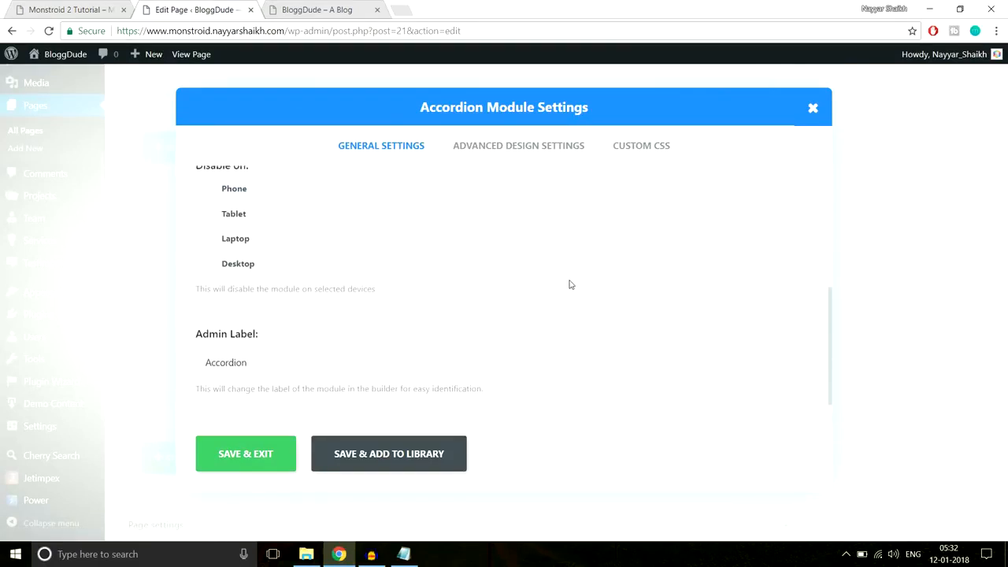
# - Review the accordion's design settings against the Monstroid demo's accordion styling
pyautogui.click(530, 156)
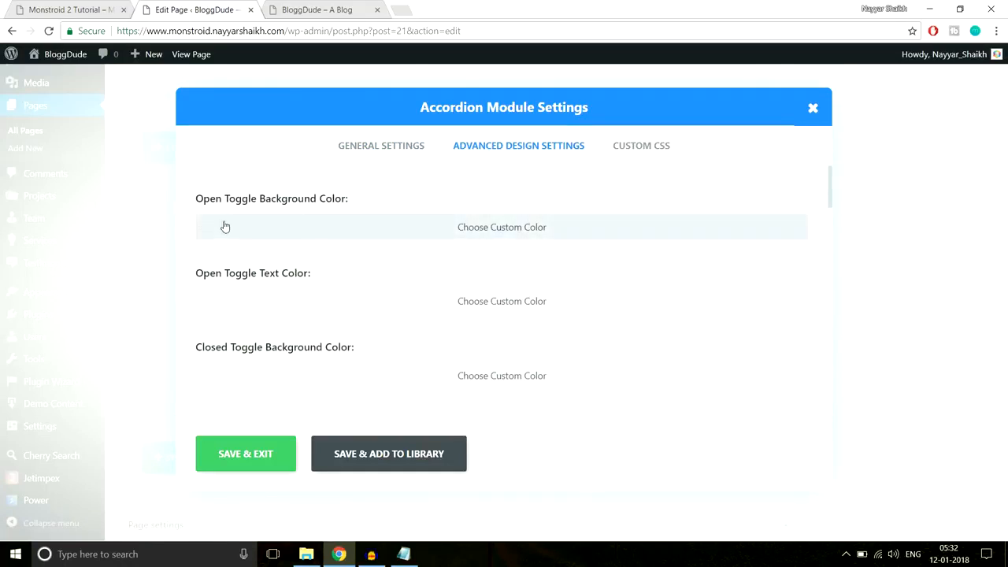
pyautogui.click(79, 10)
pyautogui.click(986, 224)
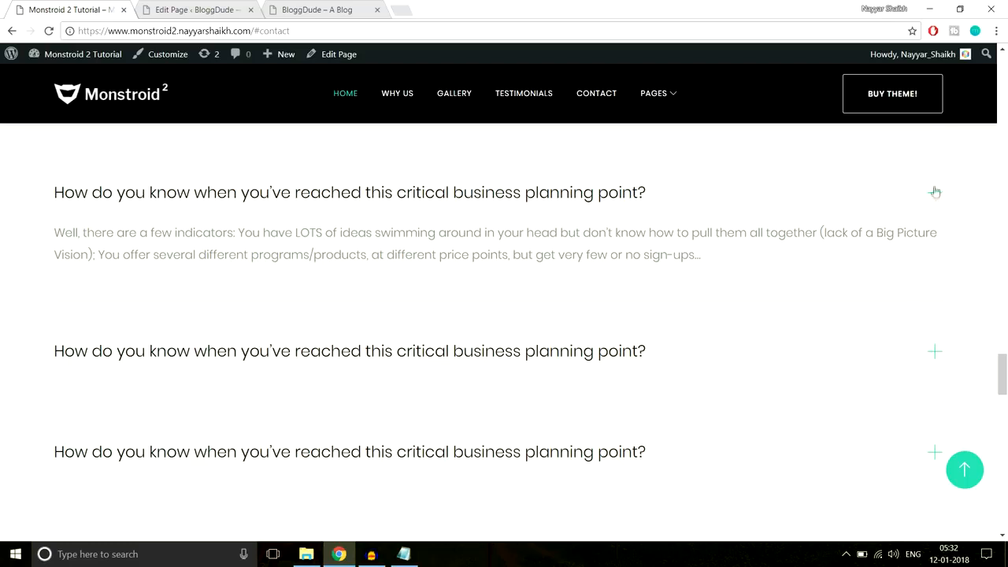
pyautogui.click(190, 11)
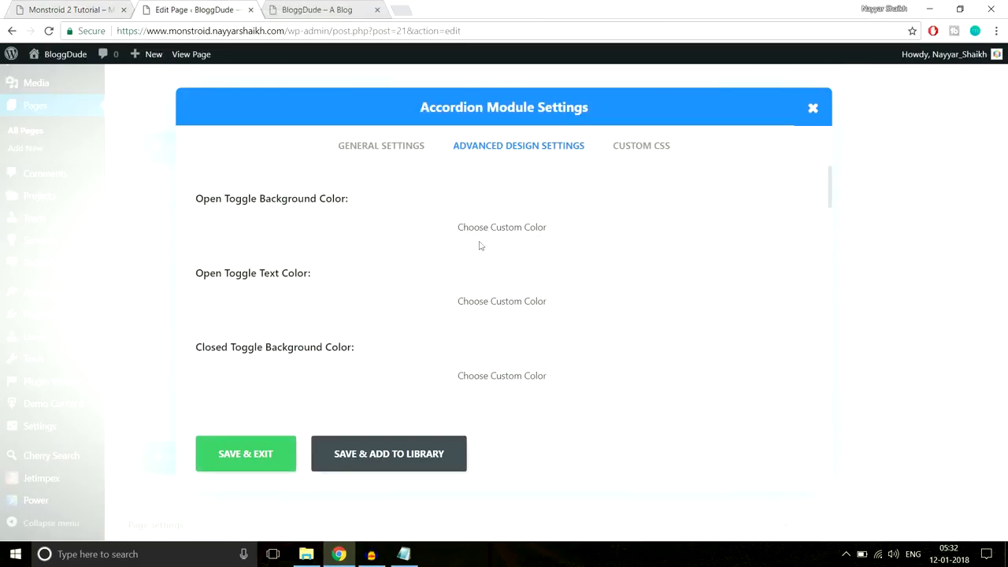
pyautogui.scroll(-1, 666, 247)
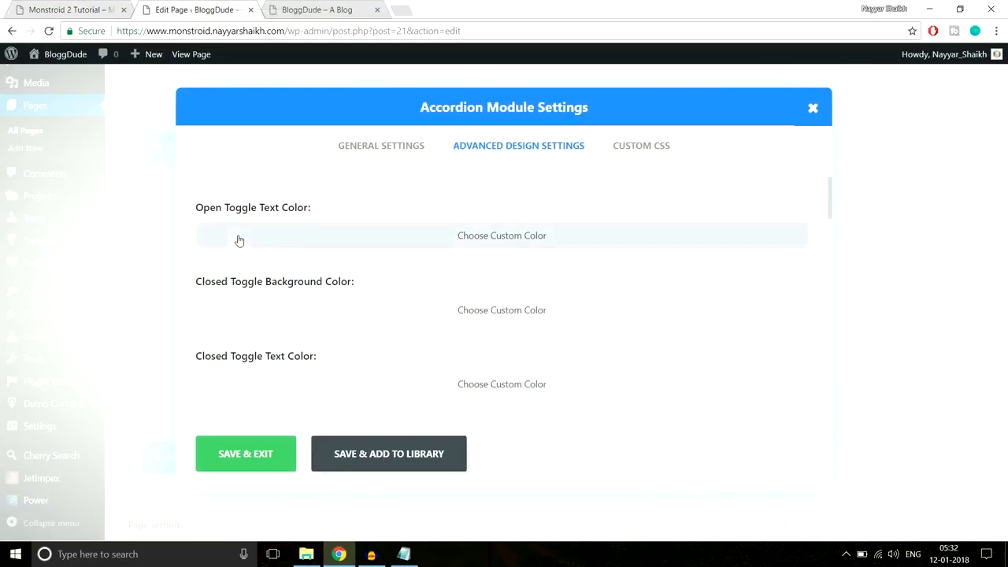
pyautogui.click(110, 8)
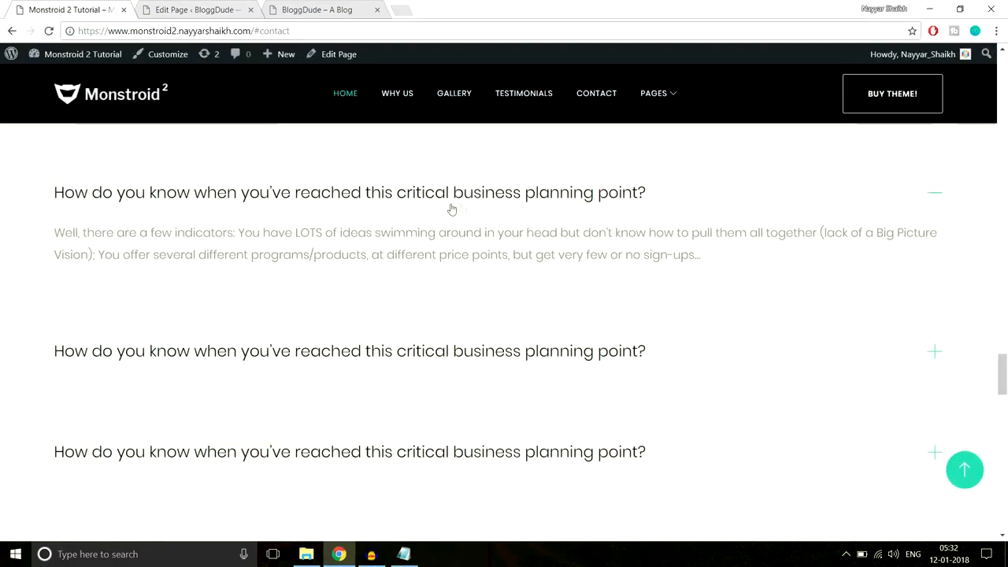
pyautogui.click(196, 10)
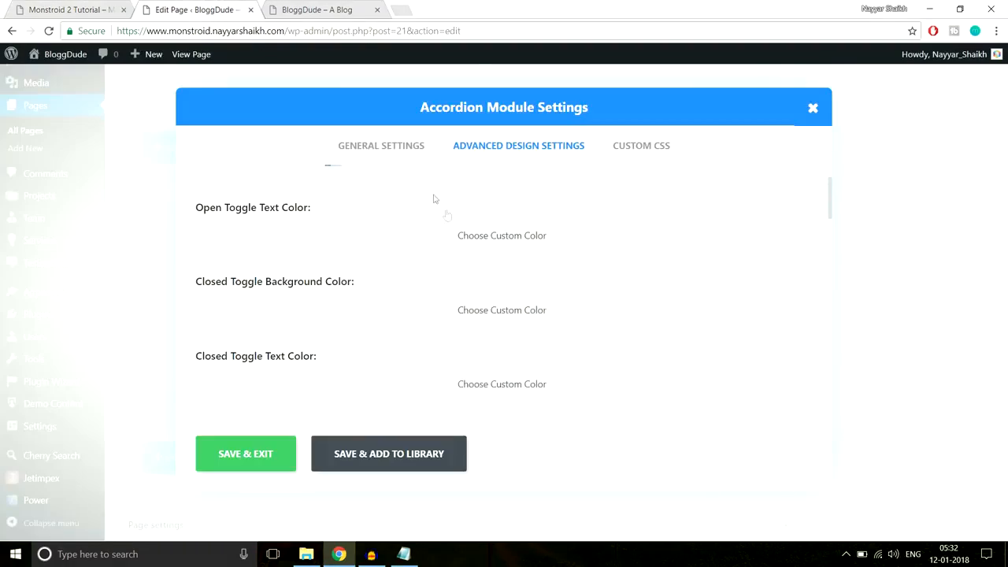
pyautogui.scroll(-1, 596, 279)
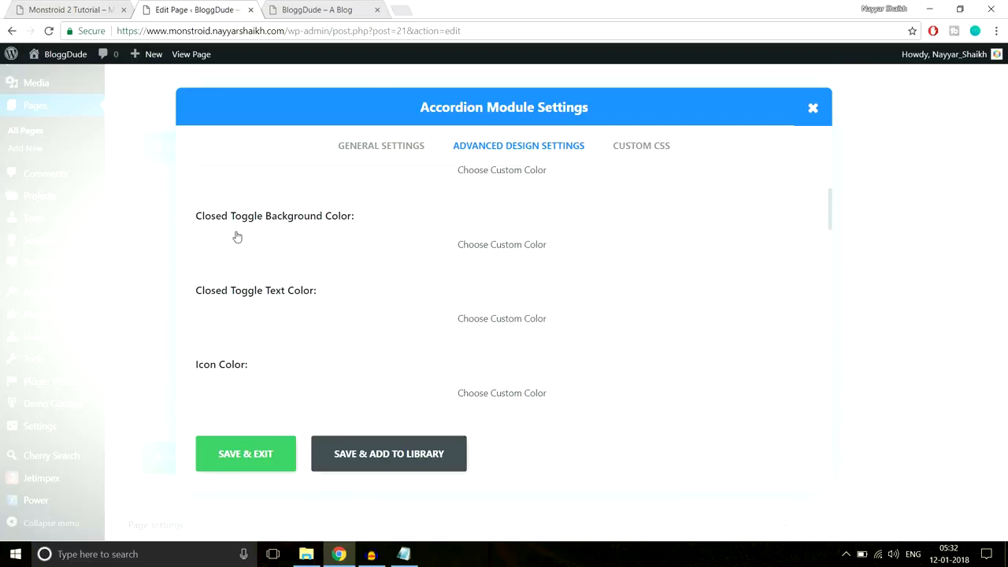
pyautogui.scroll(-1, 402, 307)
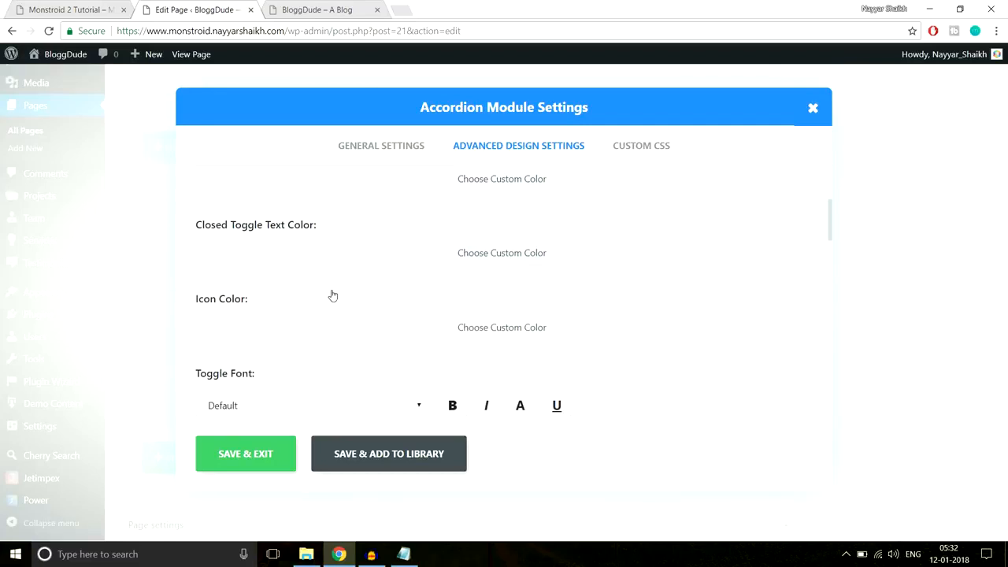
pyautogui.scroll(-1, 374, 315)
pyautogui.scroll(4, 383, 324)
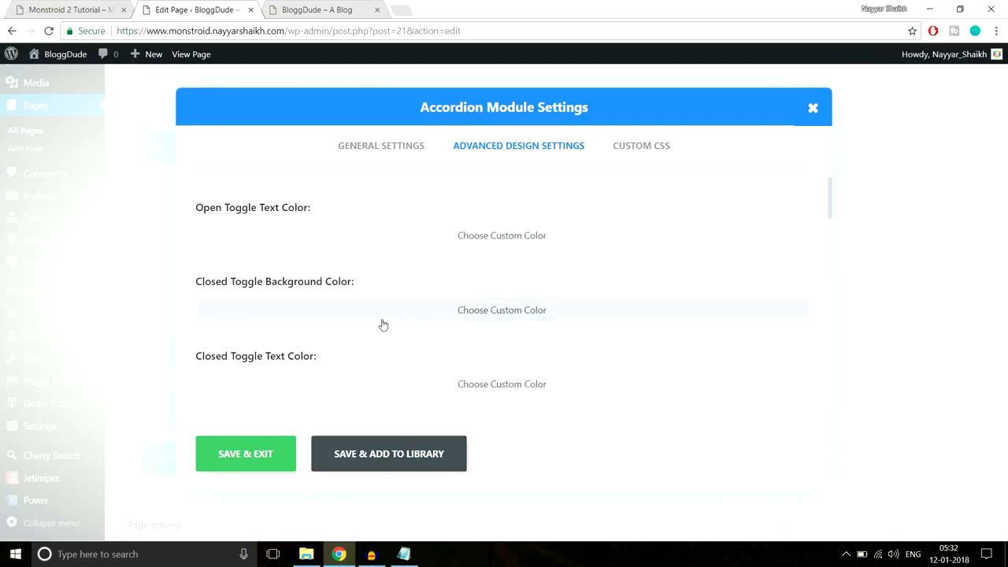
pyautogui.scroll(-1, 357, 317)
pyautogui.scroll(-1, 454, 307)
pyautogui.scroll(2, 454, 308)
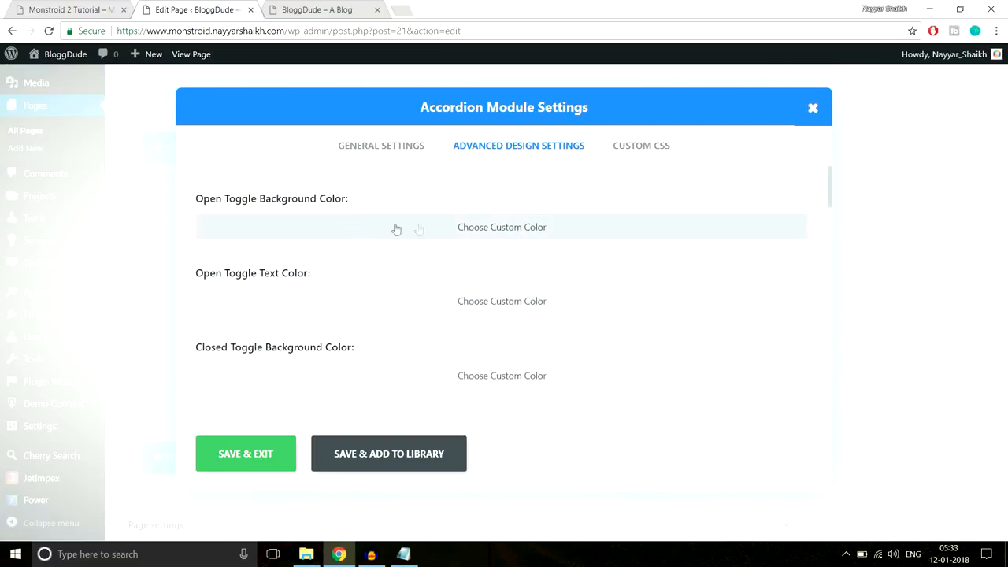
# - Set the open and closed toggle background colours to #f8f8f8 and save the accordion
pyautogui.moveTo(215, 203); pyautogui.dragTo(331, 200)
pyautogui.click(332, 200)
pyautogui.click(439, 233)
pyautogui.click(339, 233)
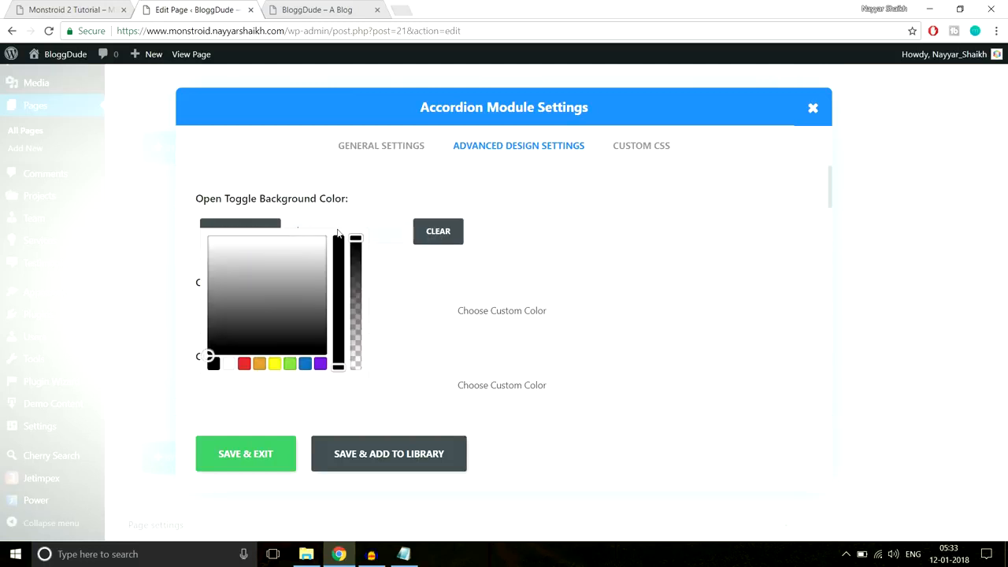
pyautogui.click(415, 234)
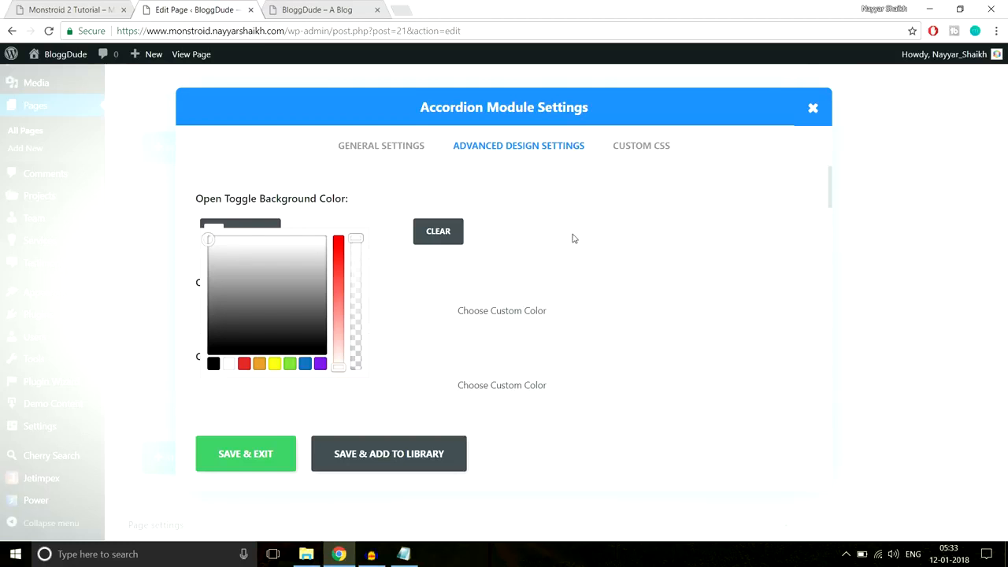
pyautogui.scroll(-2, 574, 239)
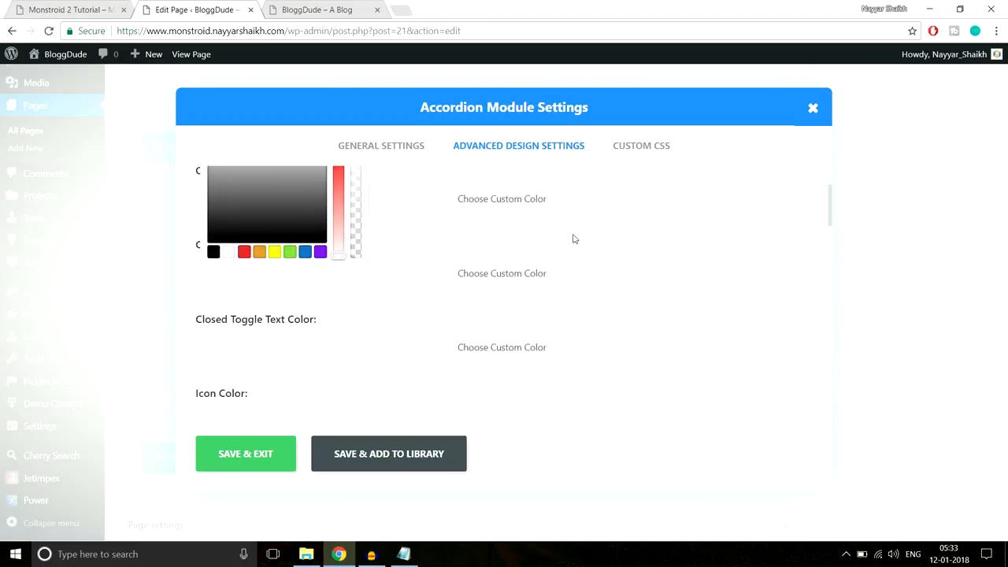
pyautogui.click(522, 260)
pyautogui.click(361, 264)
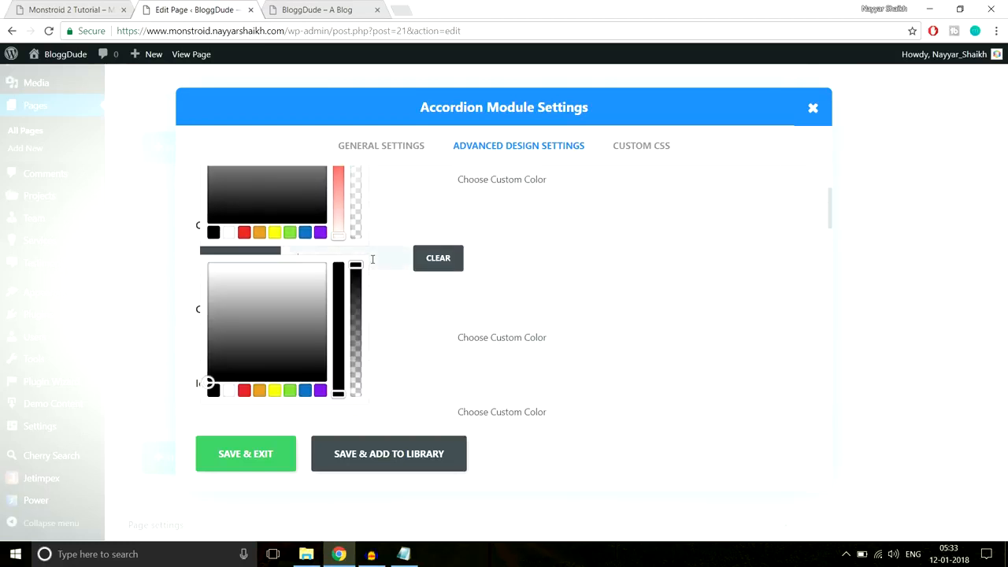
pyautogui.click(253, 460)
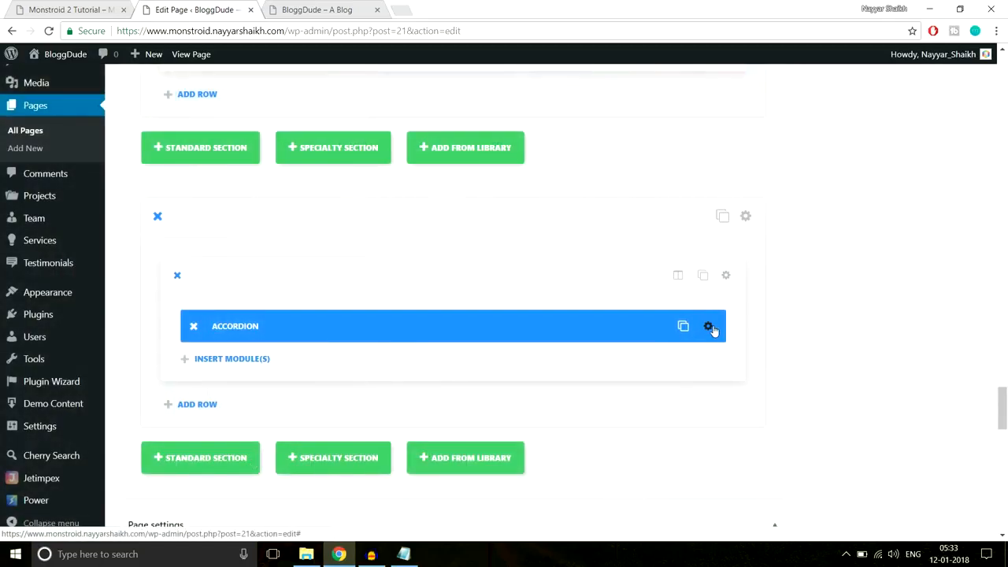
# - Reopen the accordion's design colours, compare them with the demo, and save again
pyautogui.click(709, 326)
pyautogui.click(518, 147)
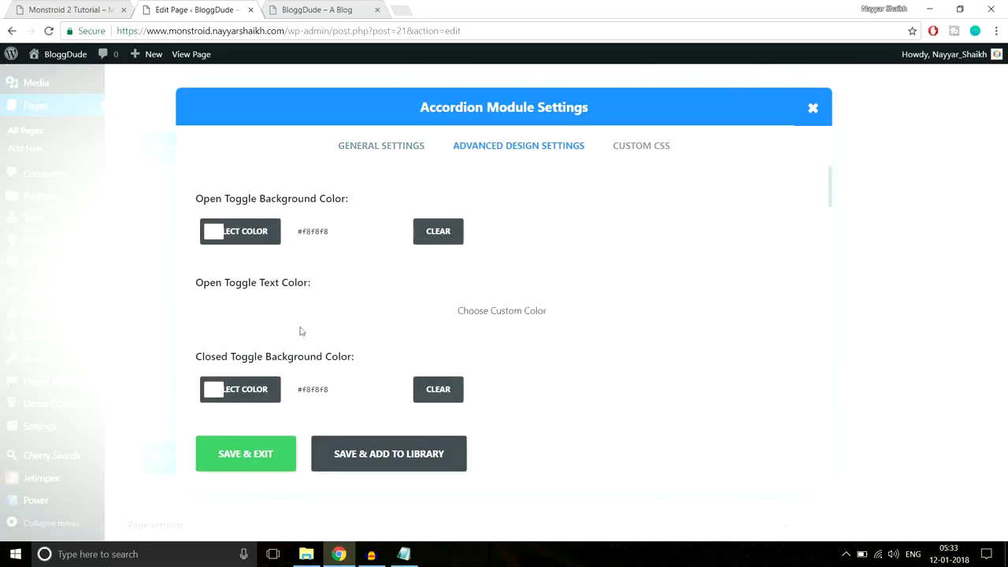
pyautogui.click(91, 4)
pyautogui.click(240, 8)
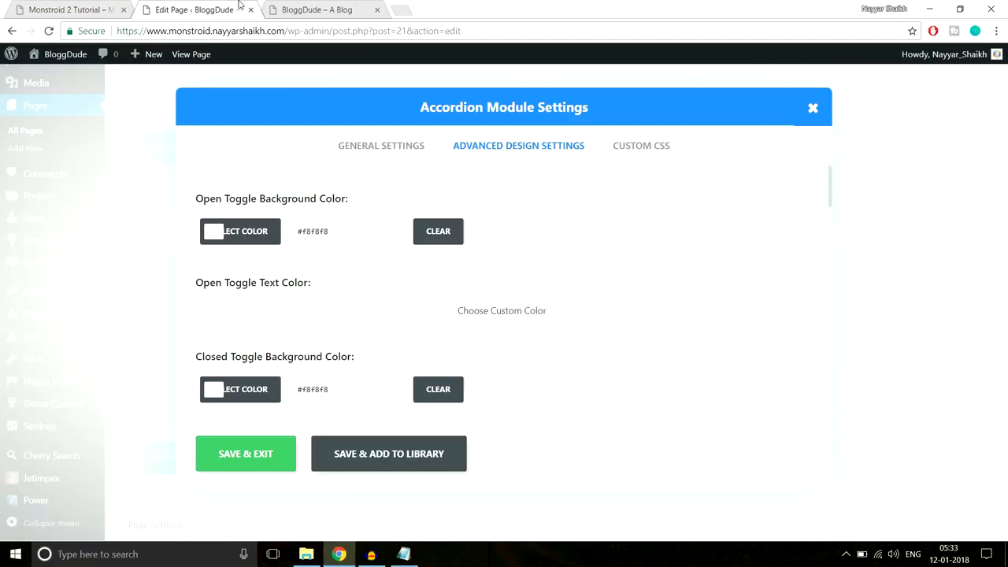
pyautogui.click(260, 463)
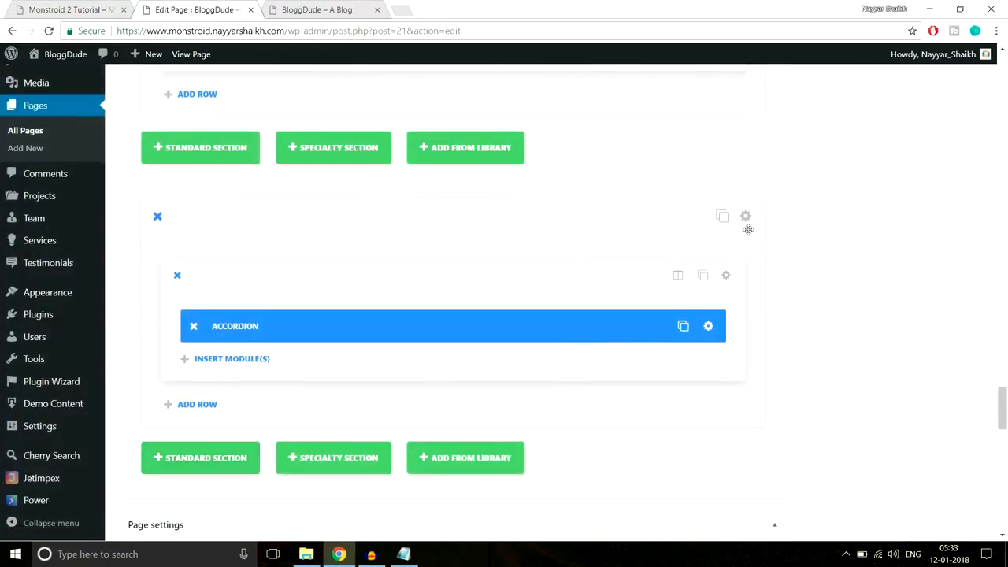
# - Compare with the demo's FAQ section, then give the section a solid white background instead of transparent
pyautogui.click(63, 9)
pyautogui.scroll(1, 396, 236)
pyautogui.scroll(-4, 444, 358)
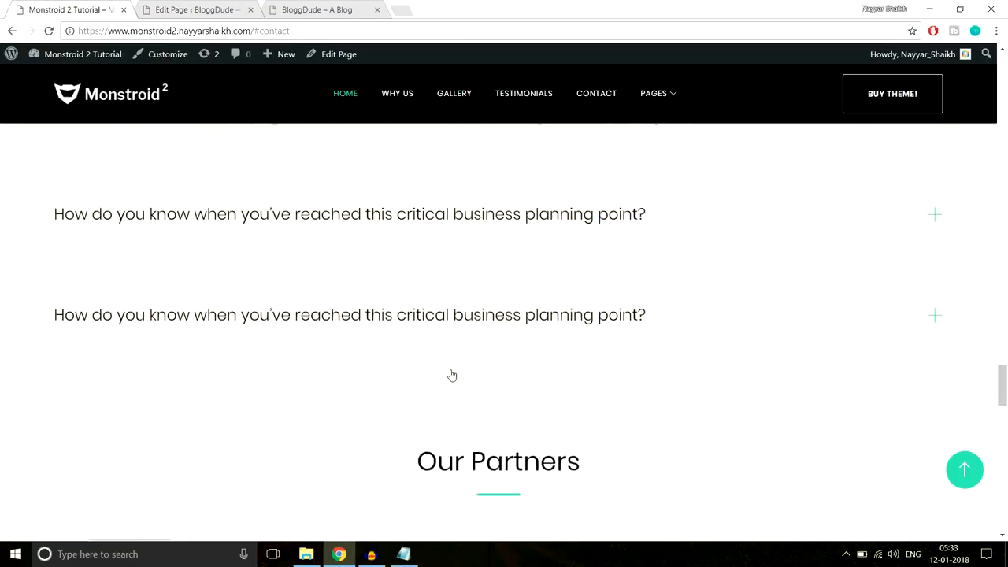
pyautogui.scroll(3, 464, 430)
pyautogui.scroll(1, 196, 252)
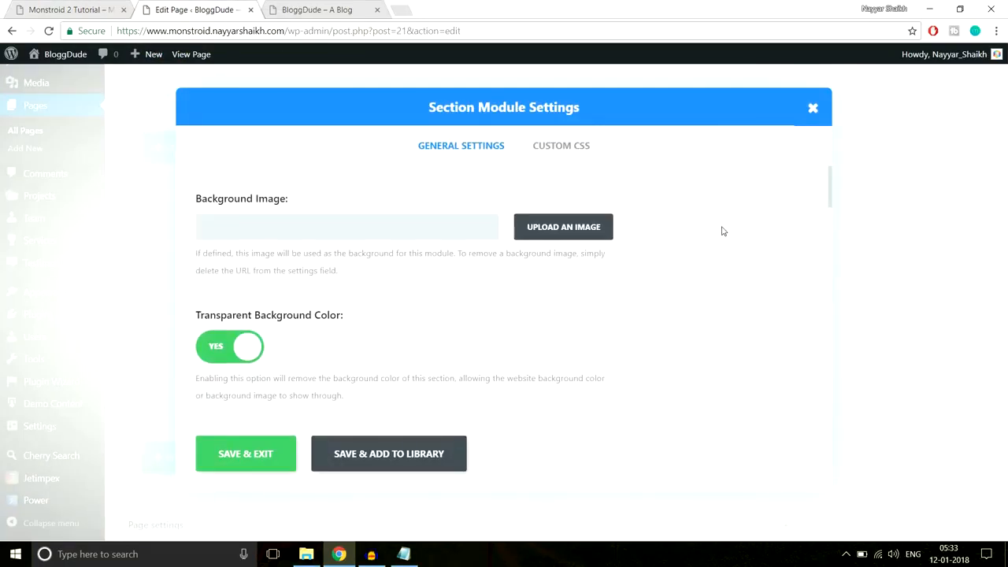
pyautogui.scroll(-1, 425, 322)
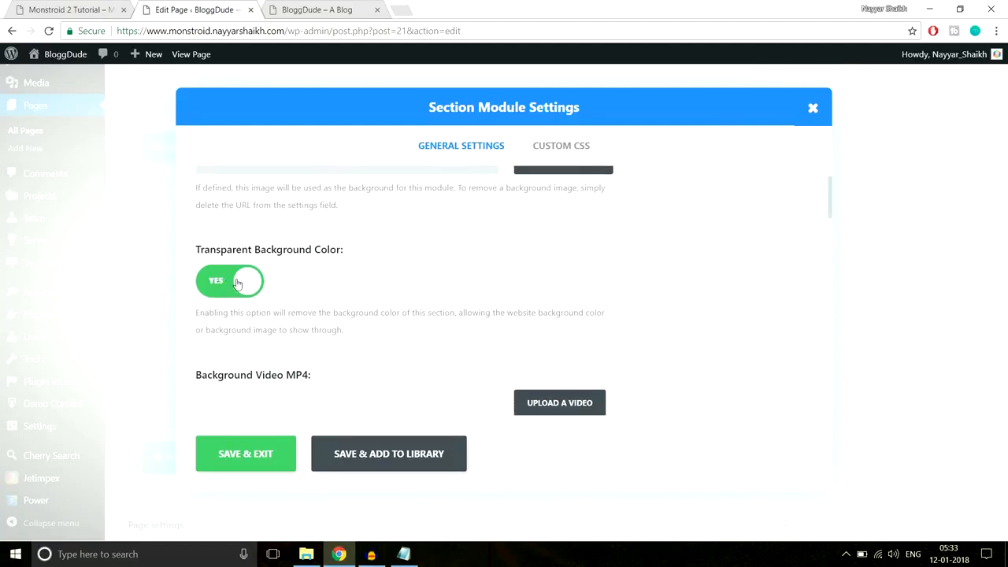
pyautogui.click(237, 282)
pyautogui.scroll(-2, 316, 305)
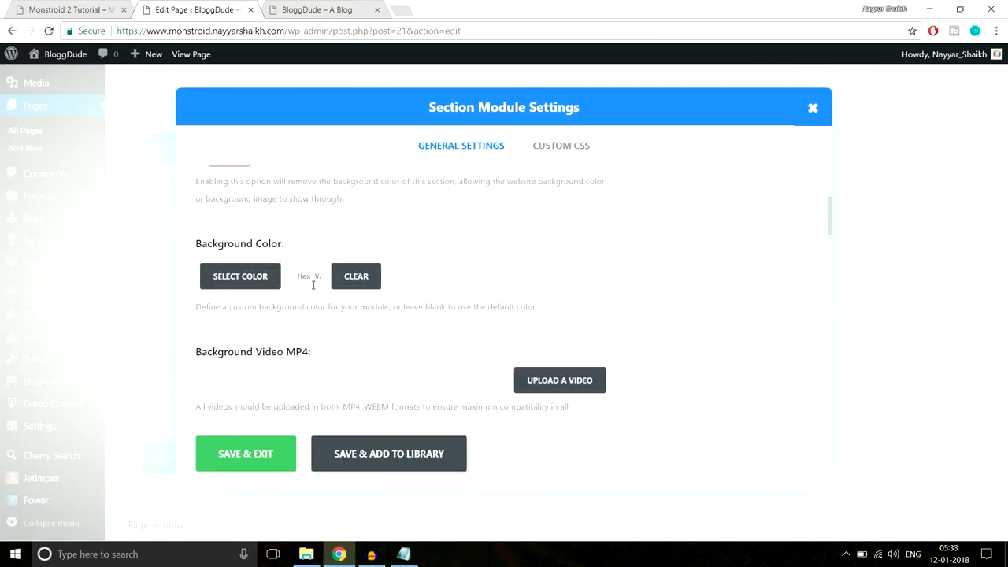
pyautogui.click(313, 285)
pyautogui.click(314, 285)
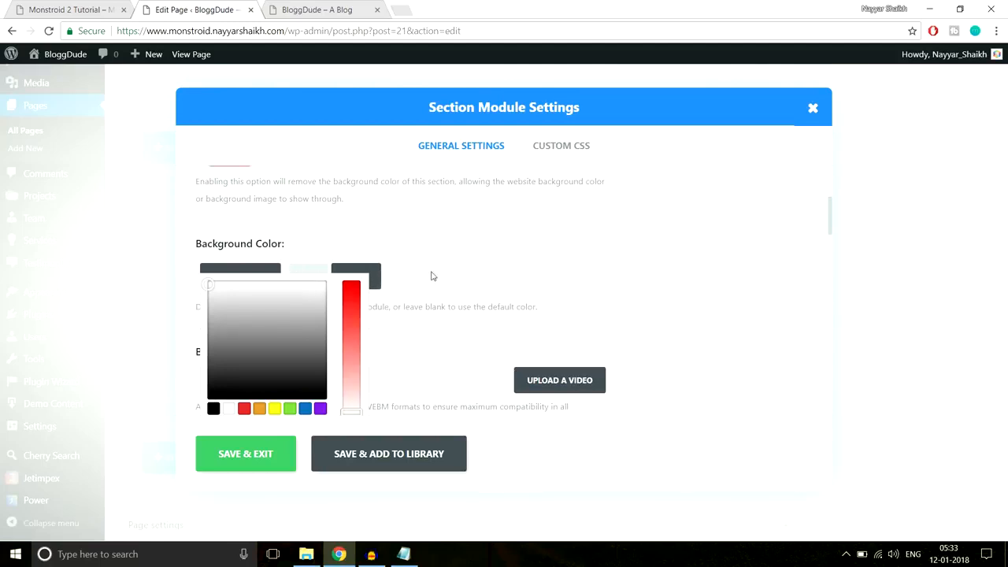
# - Set the section's top and bottom custom padding to 70px and save the settings
pyautogui.scroll(-10, 508, 277)
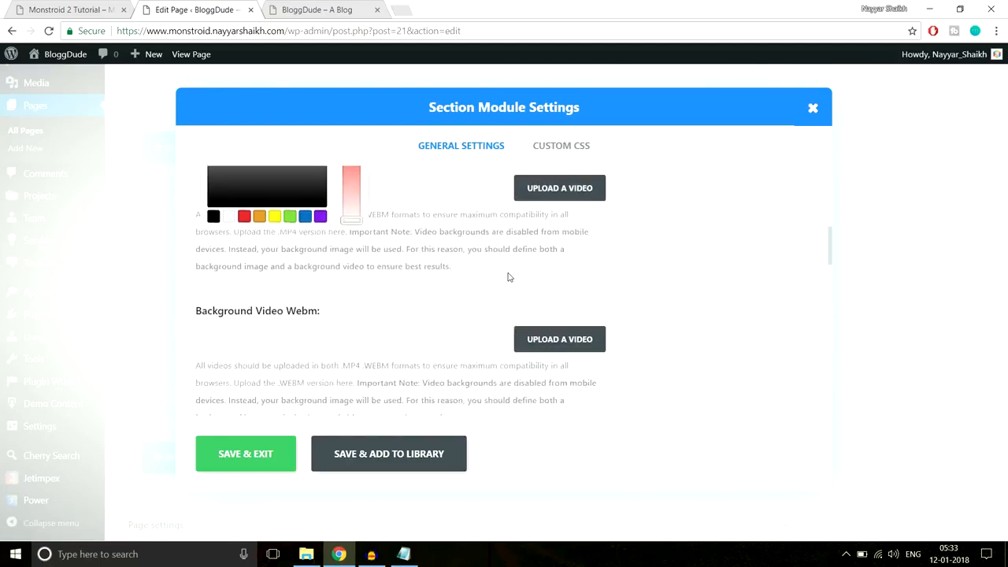
pyautogui.scroll(-3, 508, 277)
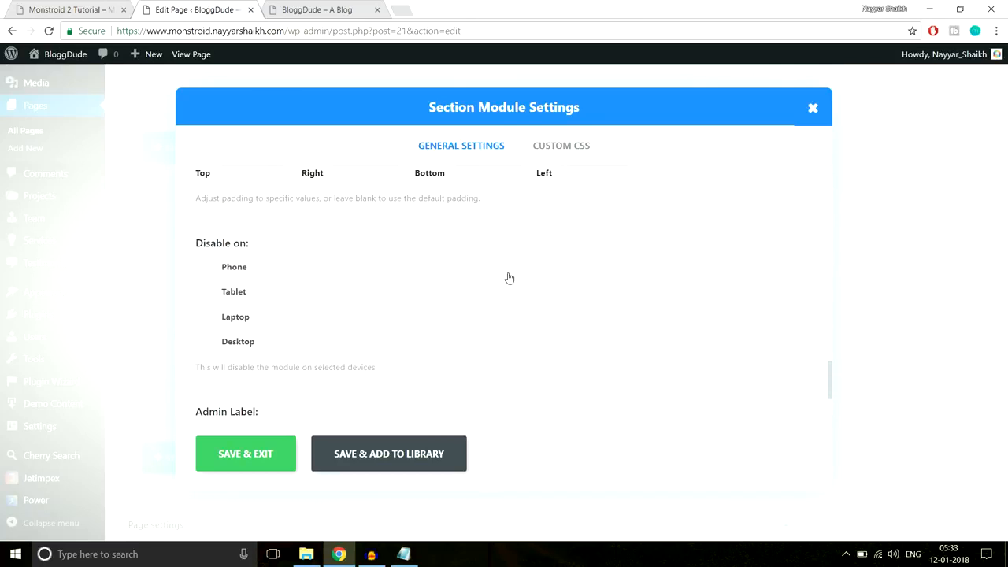
pyautogui.scroll(2, 507, 278)
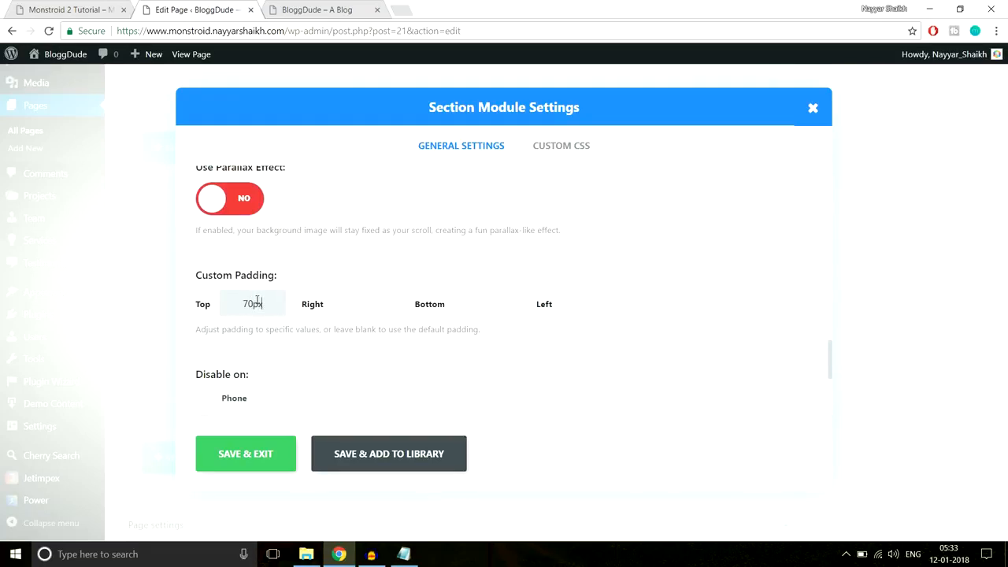
pyautogui.click(469, 303)
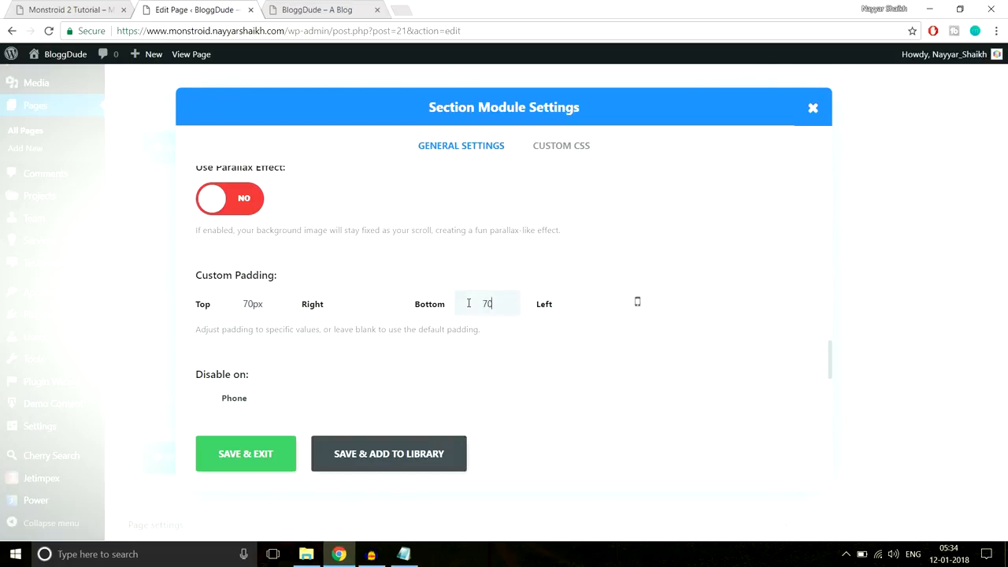
pyautogui.click(245, 453)
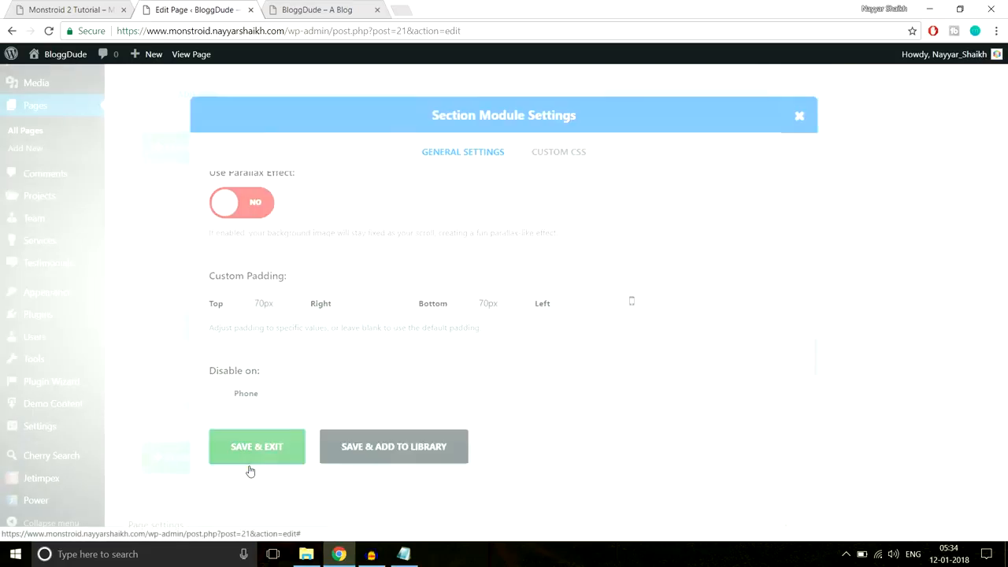
pyautogui.scroll(15, 998, 373)
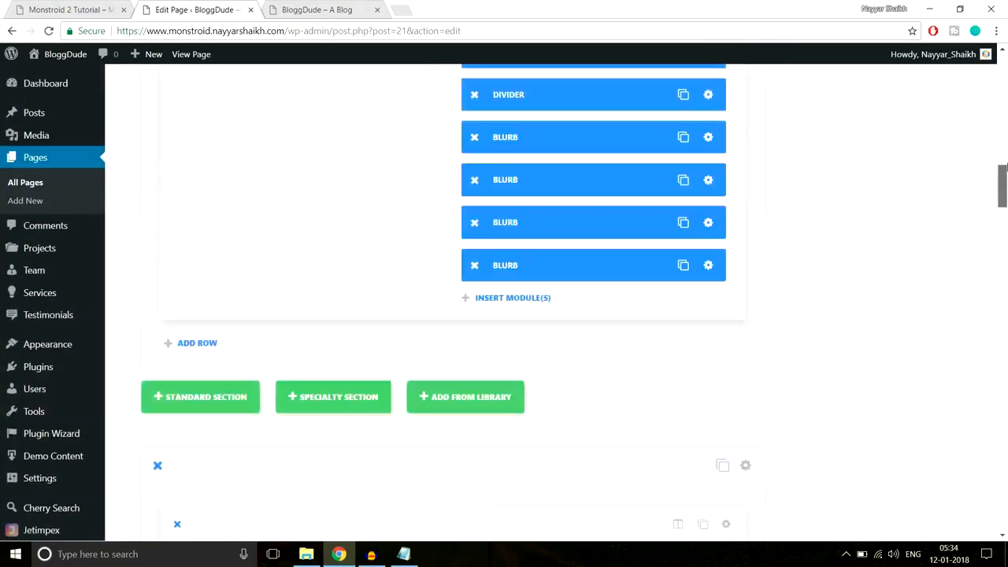
# - Publish the updated homepage and reload the live site to view the changes
pyautogui.click(953, 199)
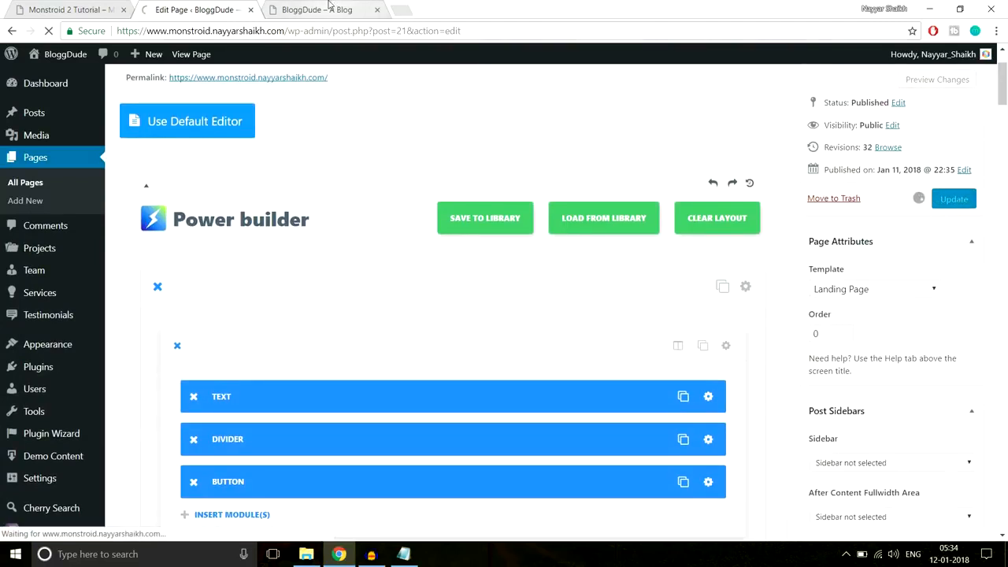
pyautogui.click(341, 9)
pyautogui.click(341, 34)
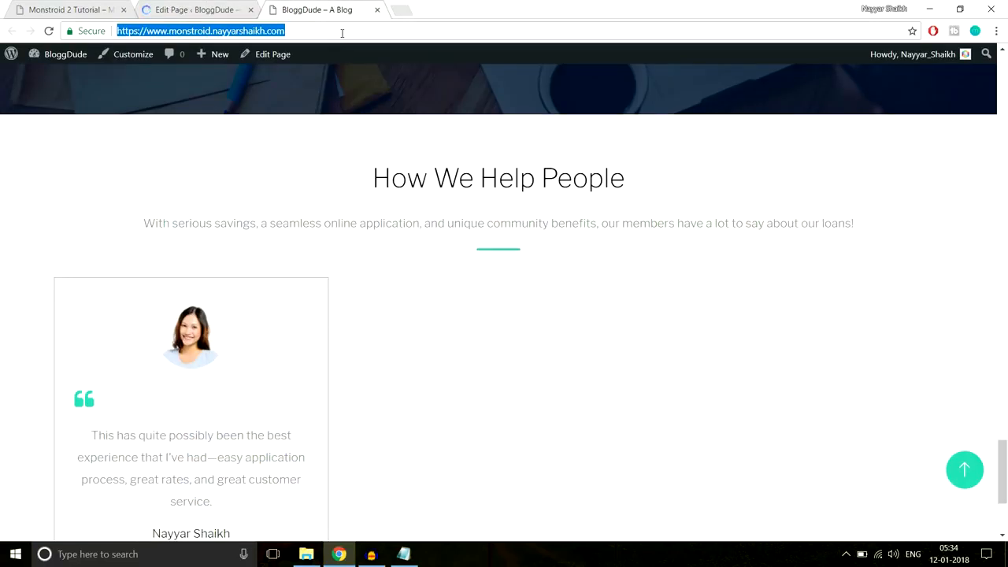
pyautogui.press('Return')
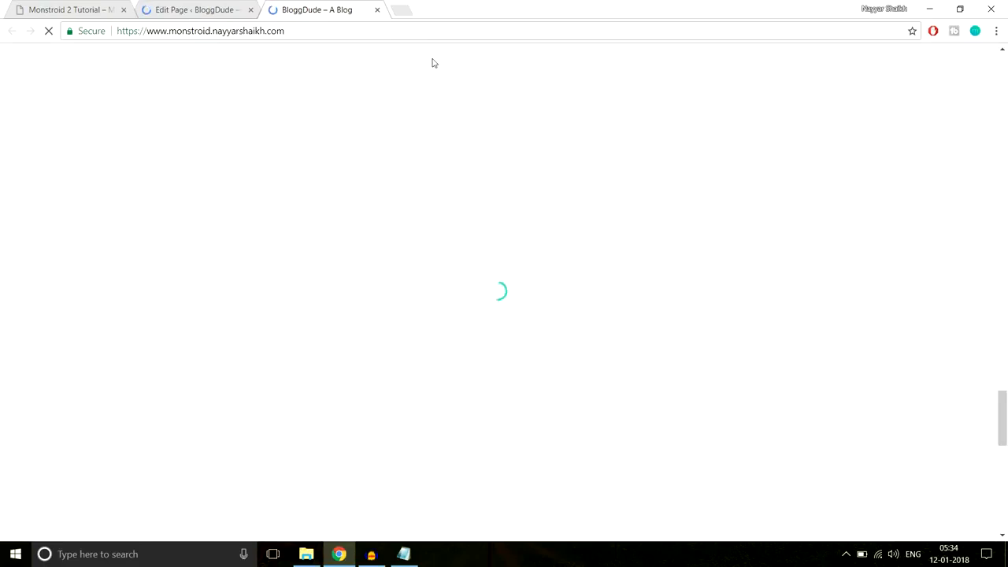
pyautogui.scroll(-1, 607, 247)
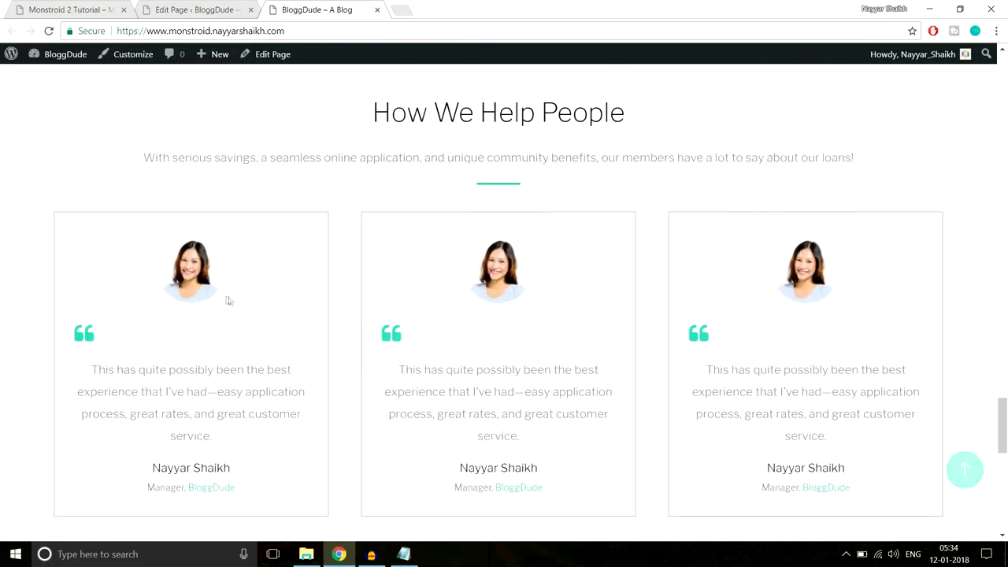
pyautogui.scroll(-4, 787, 299)
pyautogui.scroll(-3, 787, 303)
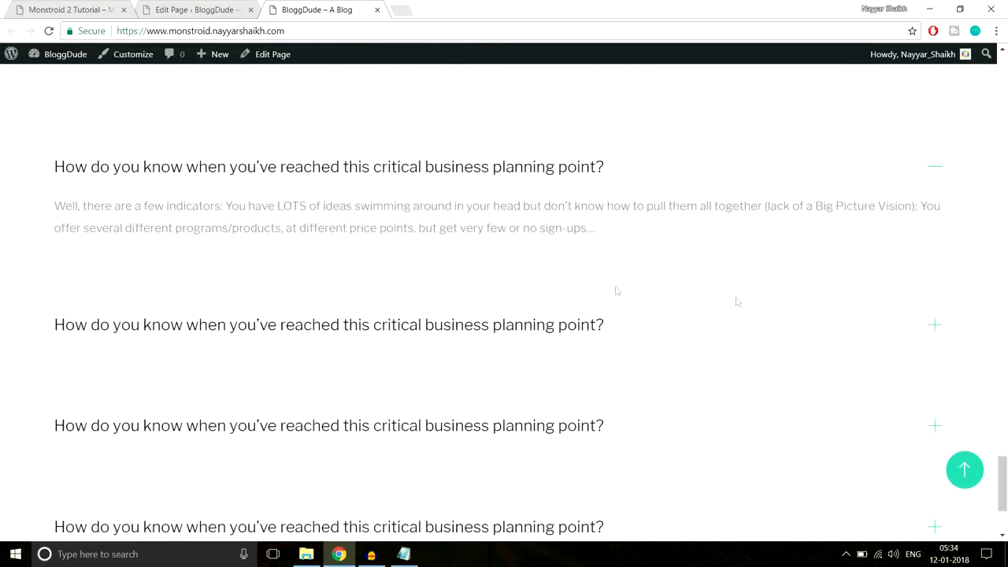
# - Expand the FAQ questions on the live site to check the accordion answers
pyautogui.click(333, 329)
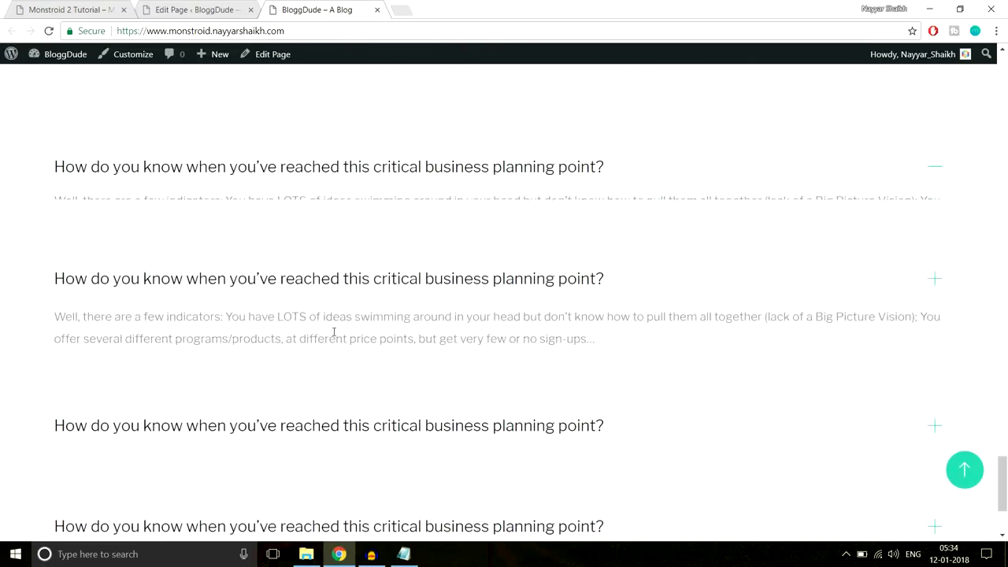
pyautogui.click(407, 172)
pyautogui.scroll(-2, 457, 201)
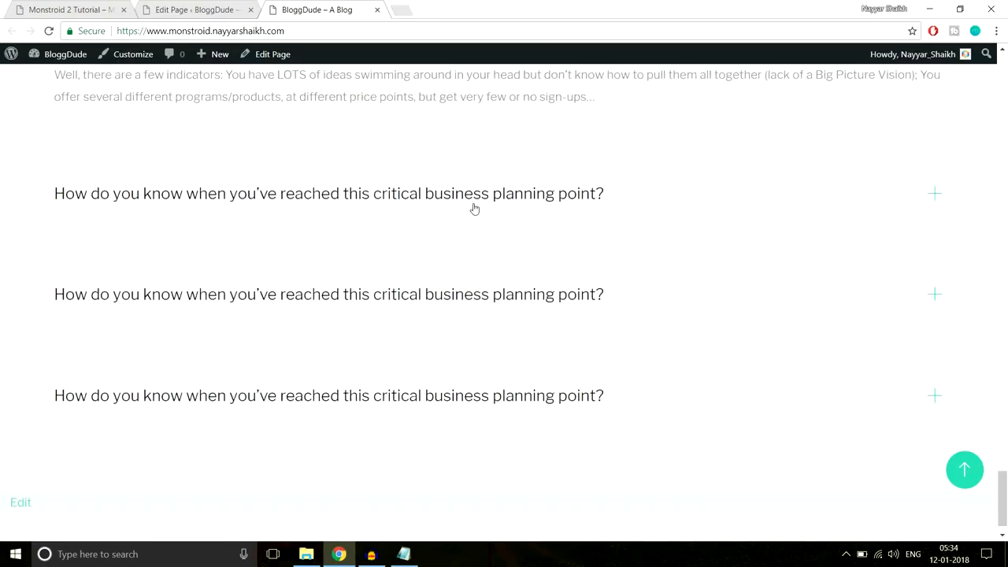
pyautogui.click(445, 294)
pyautogui.scroll(-1, 504, 315)
pyautogui.click(475, 357)
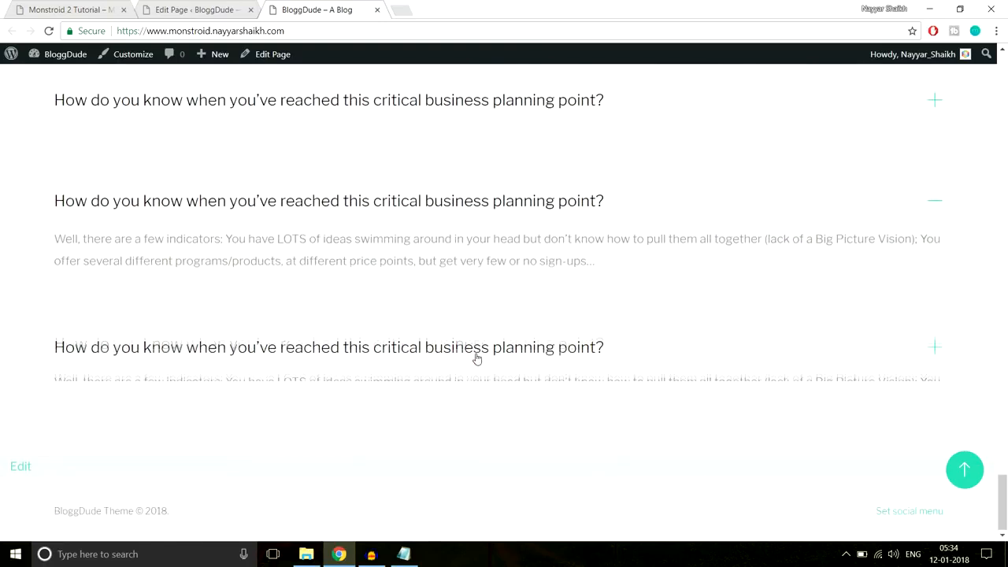
pyautogui.scroll(2, 441, 284)
pyautogui.scroll(3, 425, 275)
pyautogui.scroll(-2, 494, 275)
# - Inspect the Monstroid demo's Our Partners heading, then return to the page builder
pyautogui.click(77, 9)
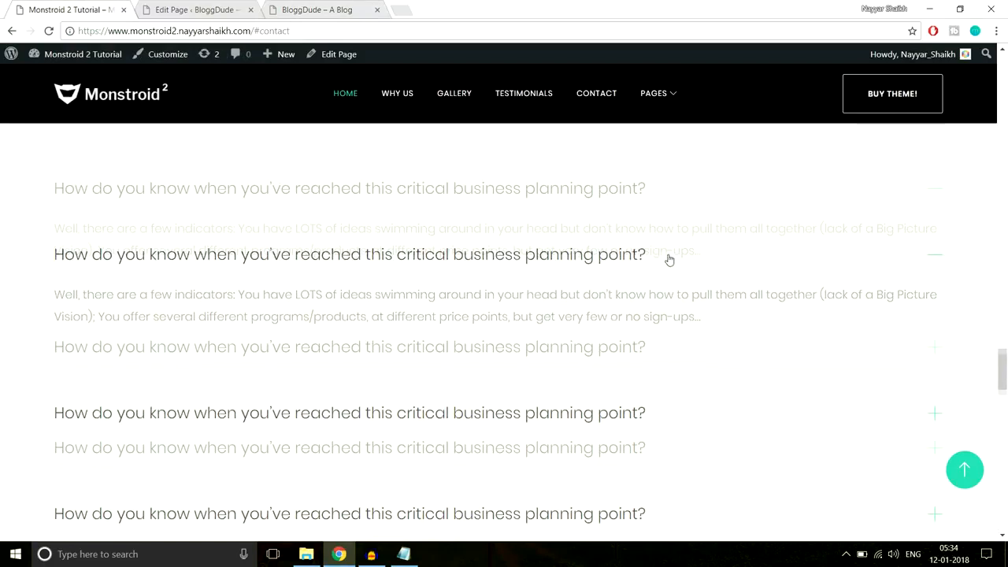
pyautogui.scroll(-10, 668, 259)
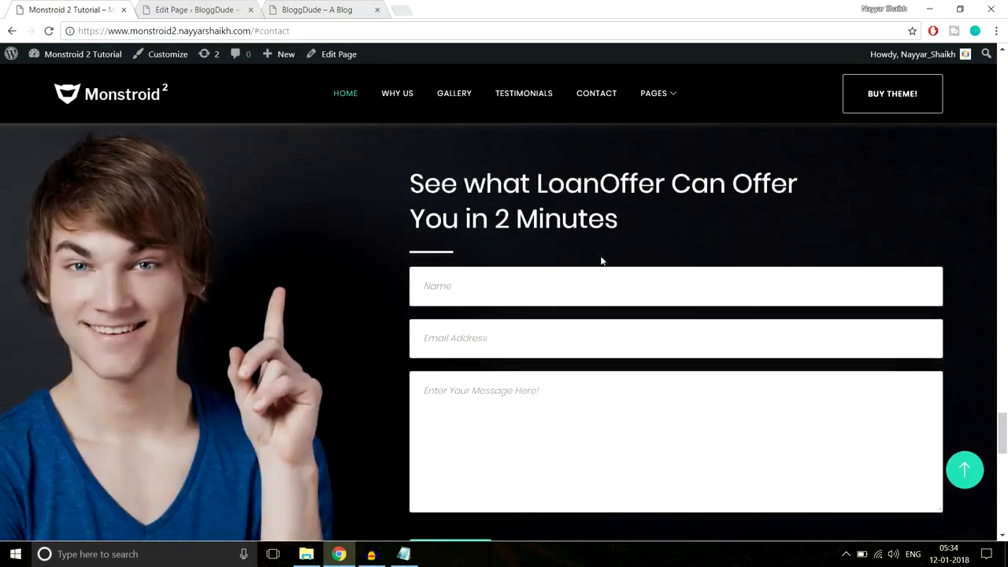
pyautogui.scroll(5, 601, 260)
pyautogui.scroll(-1, 378, 294)
pyautogui.moveTo(416, 204); pyautogui.dragTo(585, 209)
pyautogui.click(544, 215)
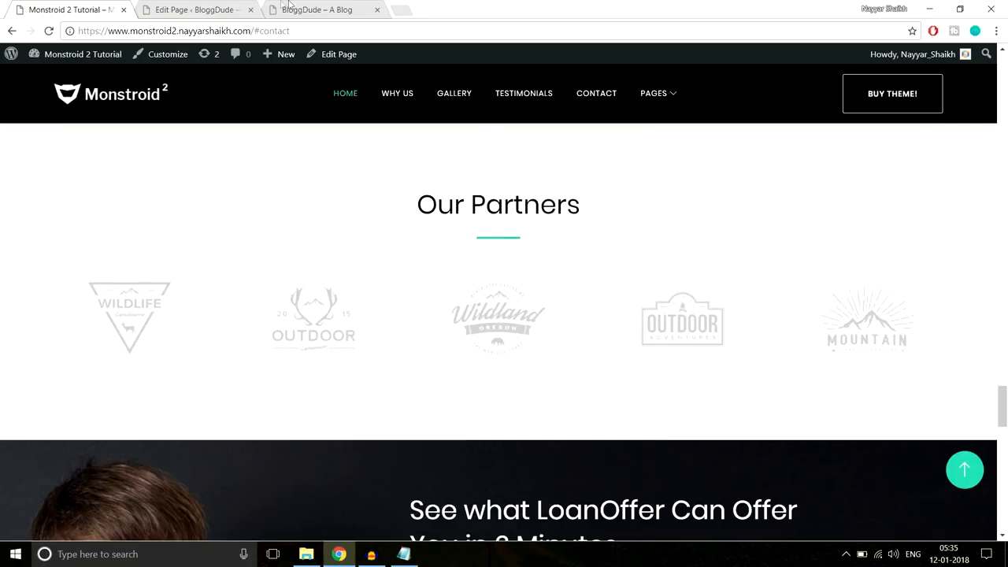
pyautogui.click(200, 8)
pyautogui.moveTo(1004, 79); pyautogui.dragTo(1003, 398)
# - Add a one-column standard section with a Text module, copying the demo's Our Partners heading
pyautogui.scroll(-5, 653, 259)
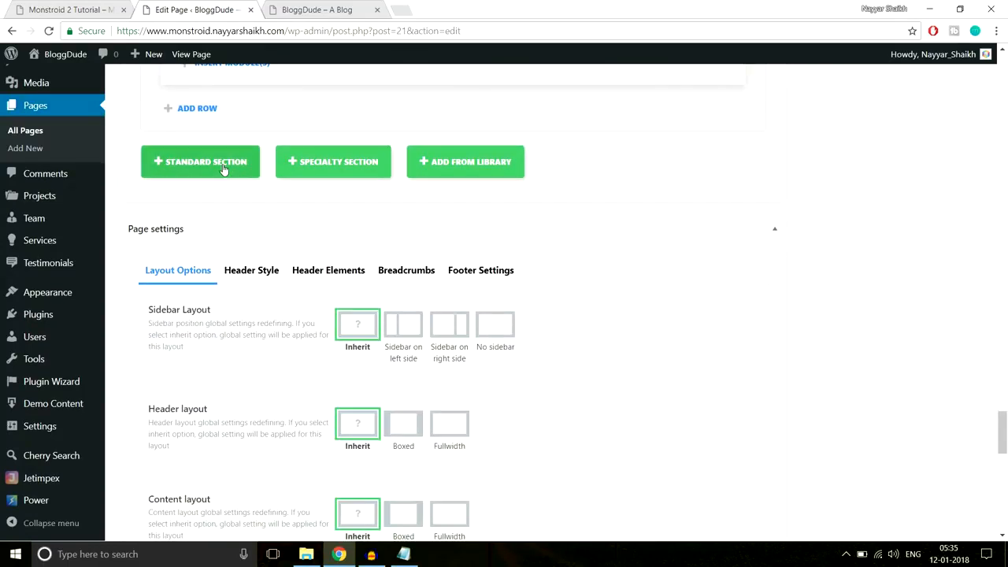
pyautogui.click(223, 169)
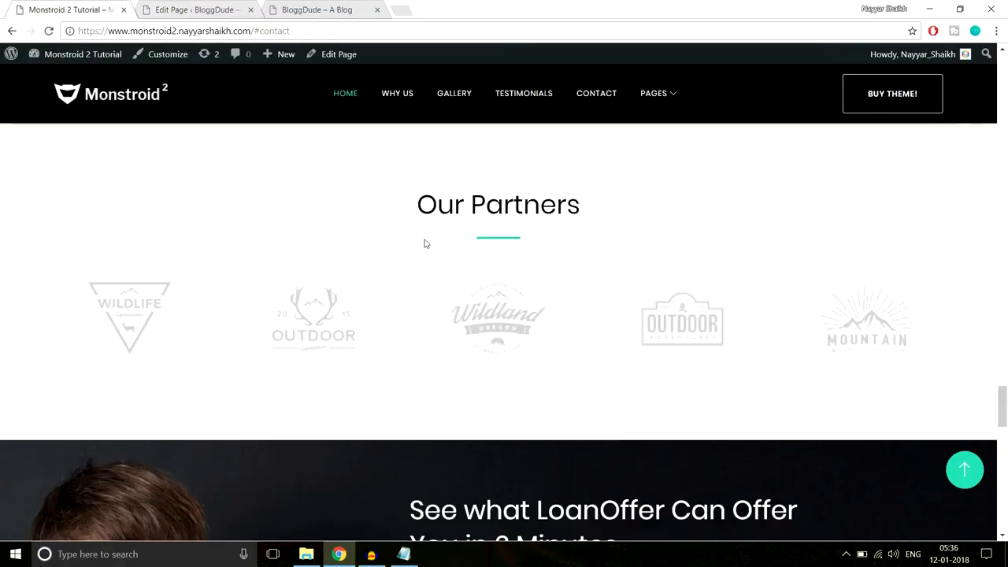
pyautogui.moveTo(409, 206); pyautogui.dragTo(578, 236)
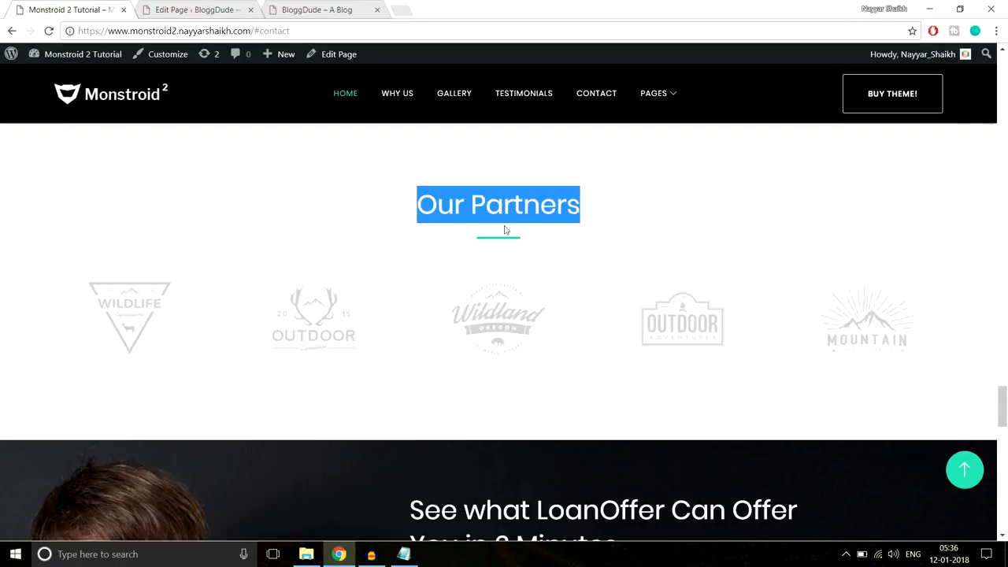
pyautogui.click(213, 9)
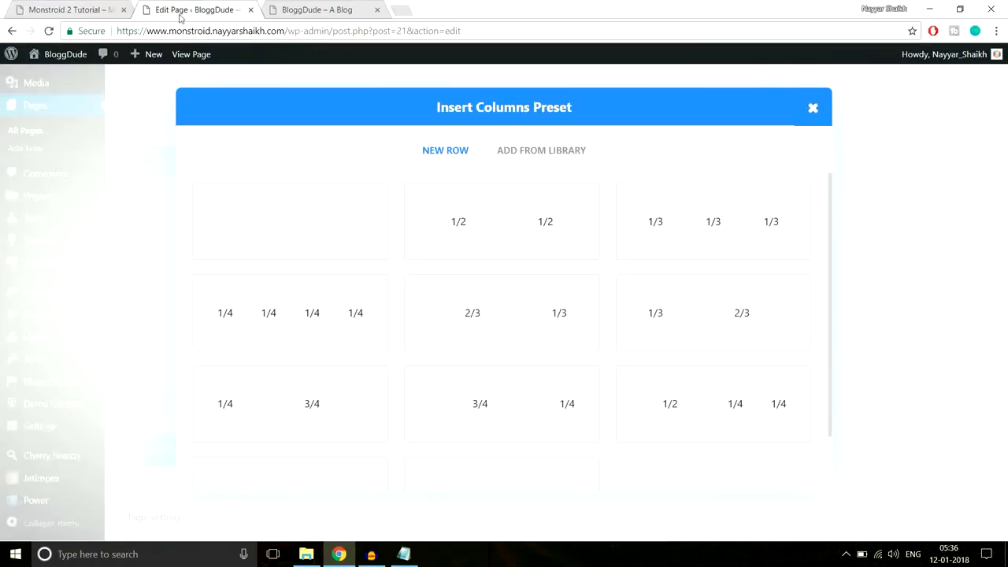
pyautogui.click(308, 239)
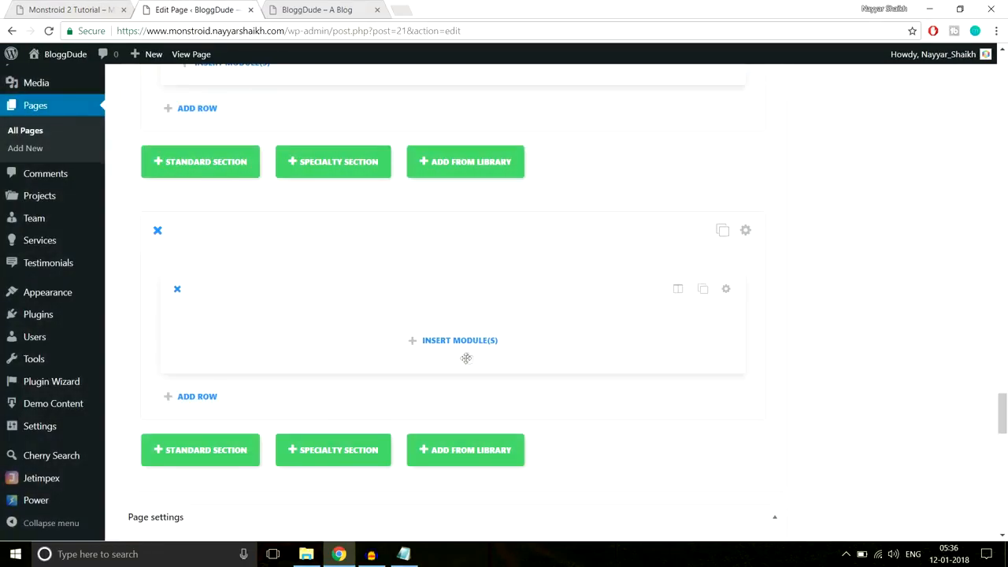
pyautogui.click(466, 341)
pyautogui.scroll(-5, 608, 339)
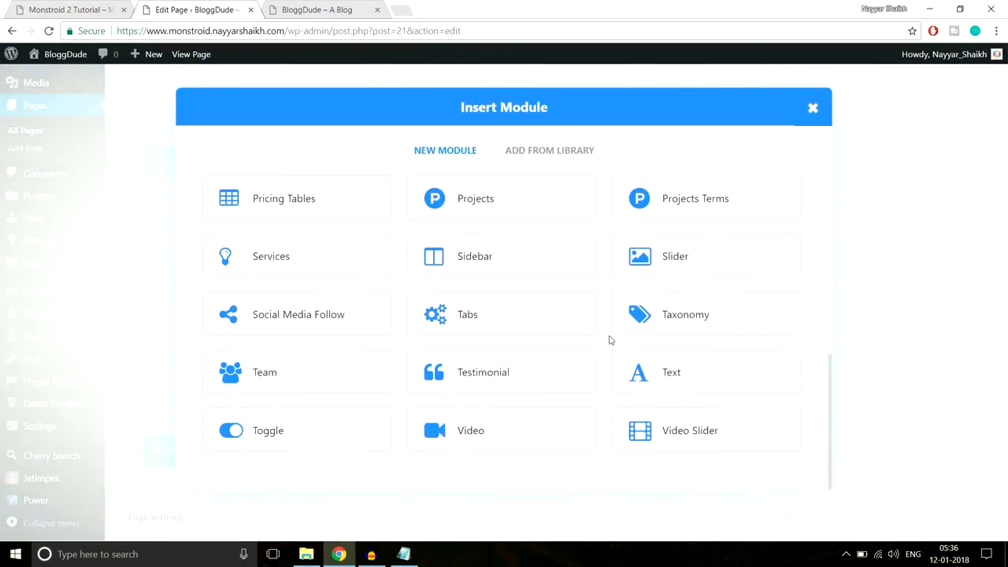
pyautogui.click(657, 372)
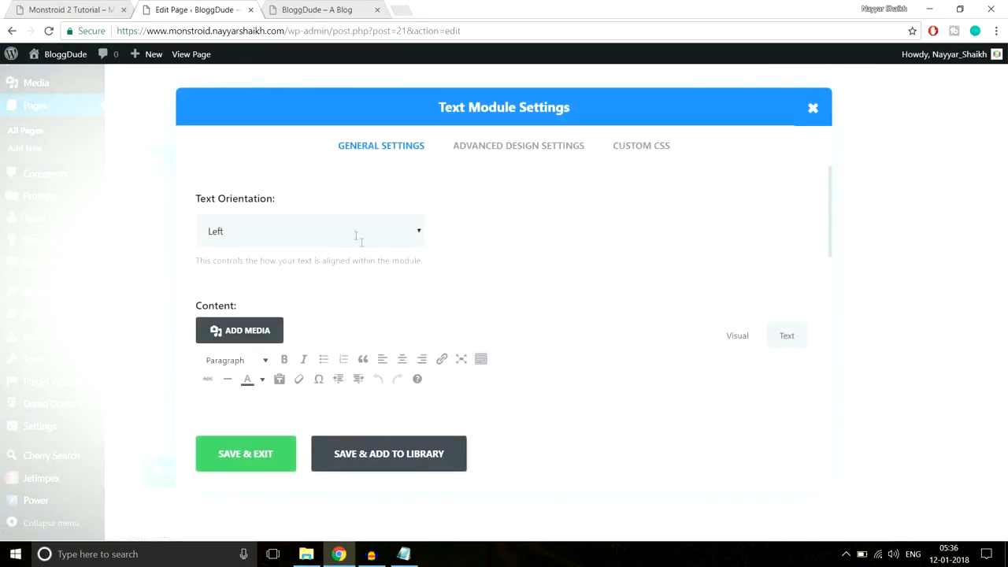
# - Center the Text module and paste the Our Partners Heading 3 as its content
pyautogui.click(358, 236)
pyautogui.click(304, 277)
pyautogui.scroll(-2, 463, 313)
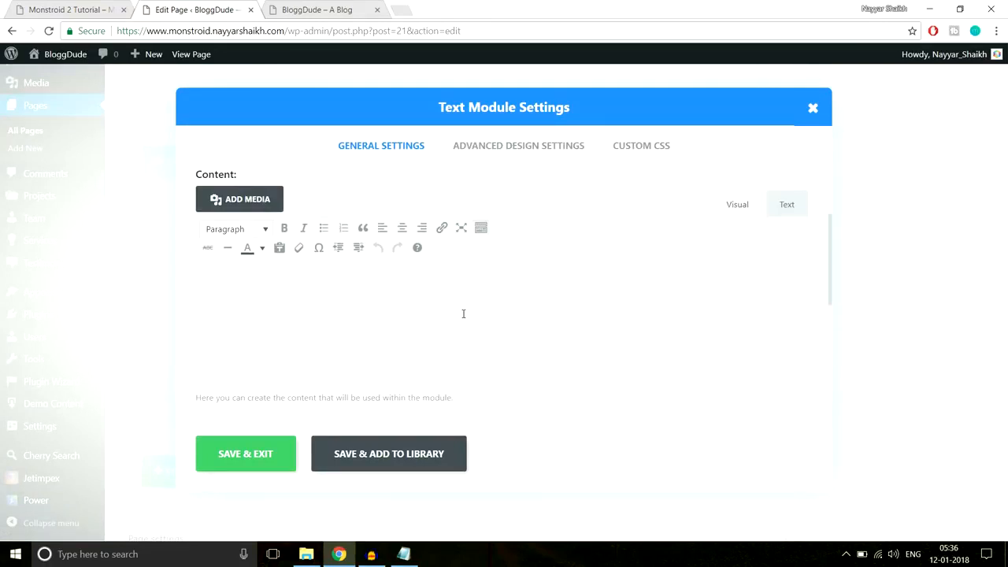
pyautogui.write('#f8f8f8')
pyautogui.moveTo(256, 286); pyautogui.dragTo(157, 281)
pyautogui.hotkey('ctrl', 'pageup')
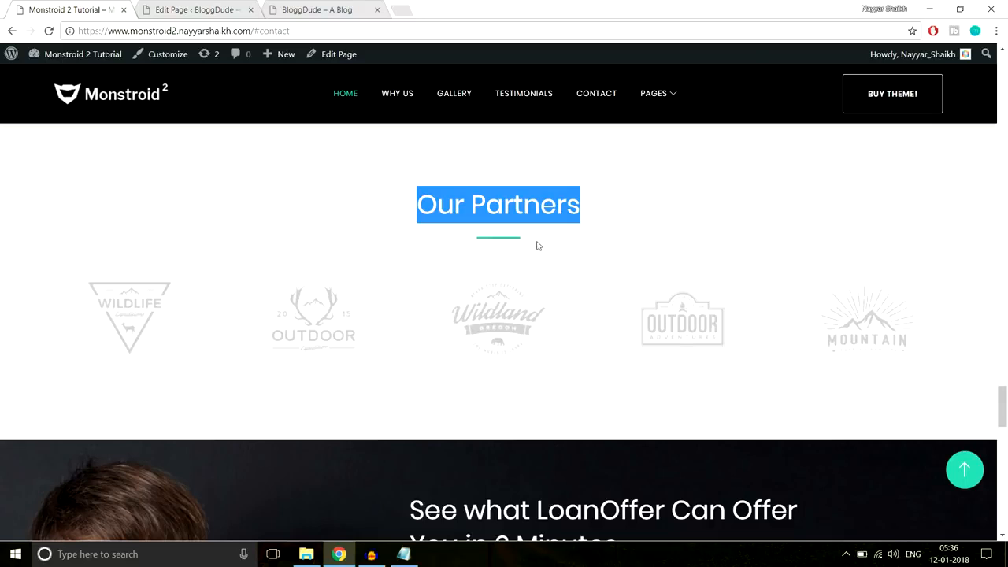
pyautogui.hotkey('ctrl', 'c')
pyautogui.hotkey('ctrl', 'pagedown')
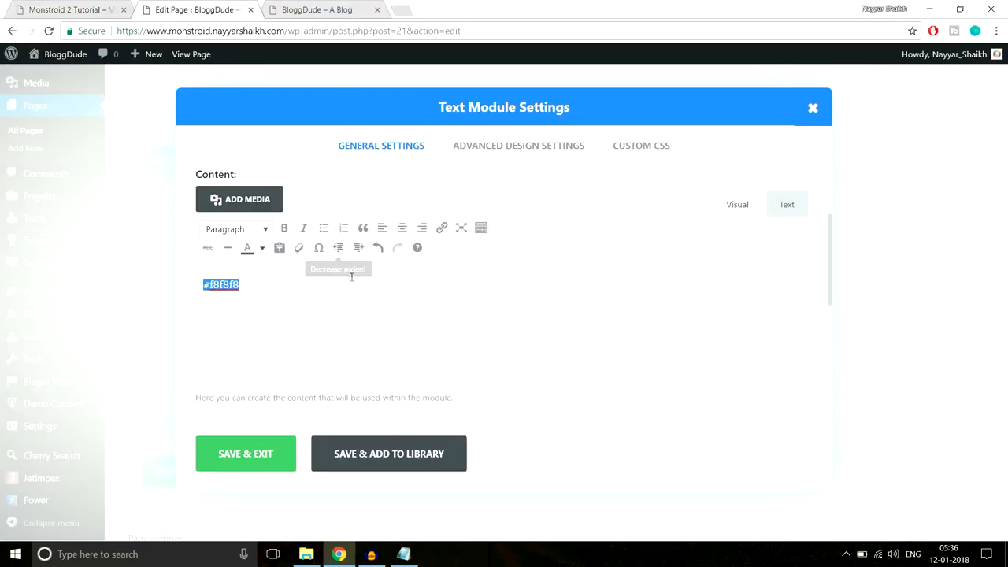
pyautogui.hotkey('ctrl', 'v')
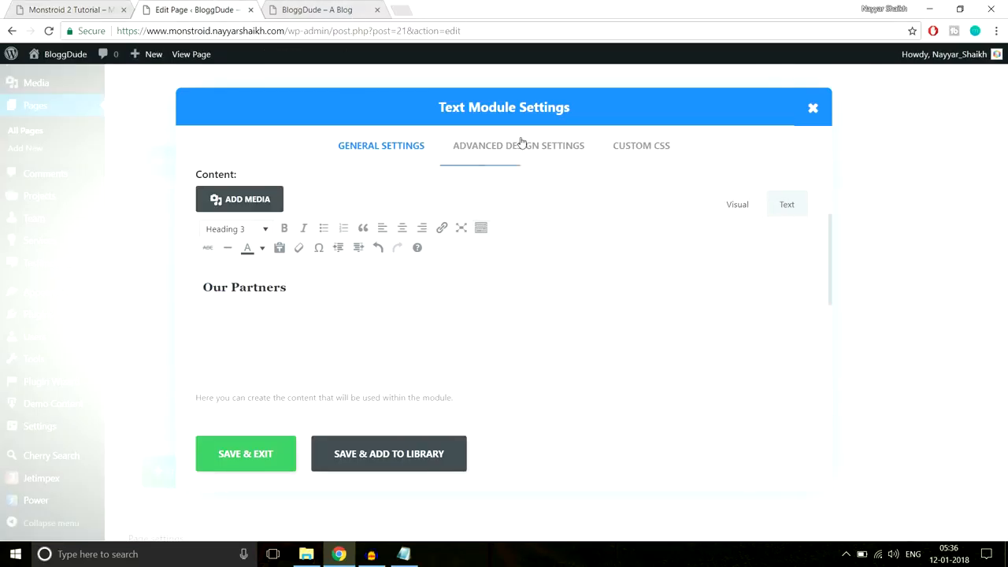
pyautogui.click(74, 4)
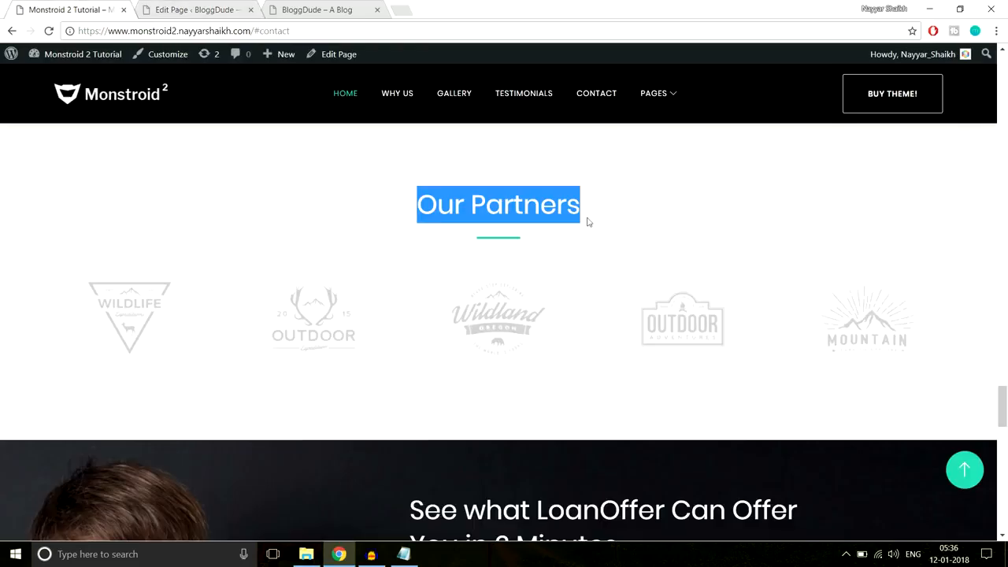
pyautogui.click(484, 247)
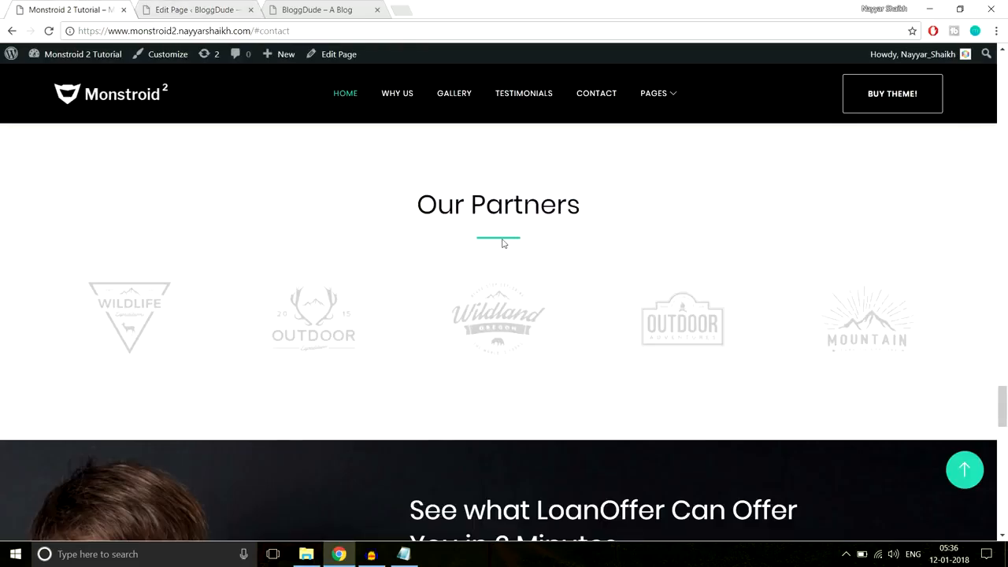
# - Paste the centered 3px #2cc895 underline rules into the :after Custom CSS and save
pyautogui.click(403, 554)
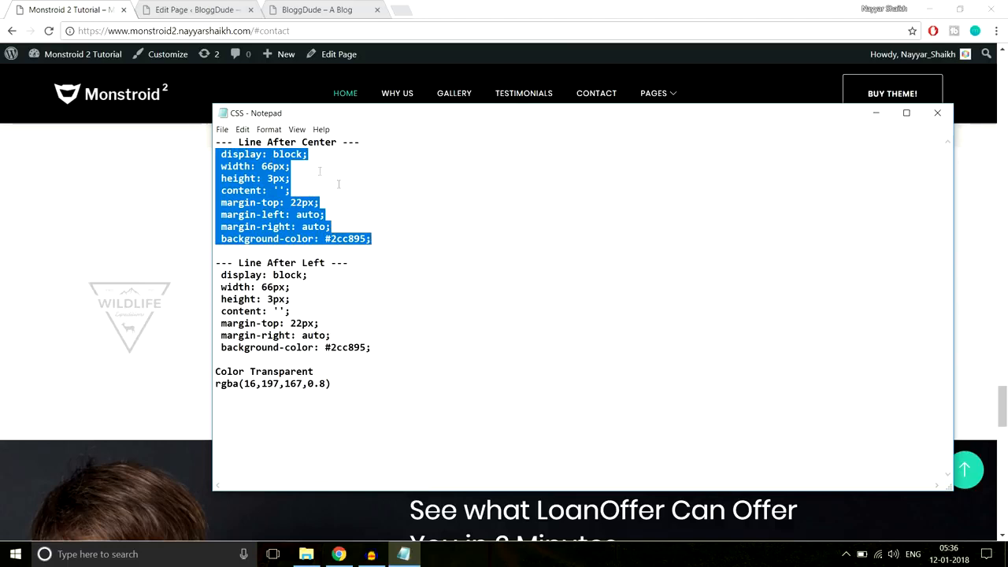
pyautogui.click(175, 203)
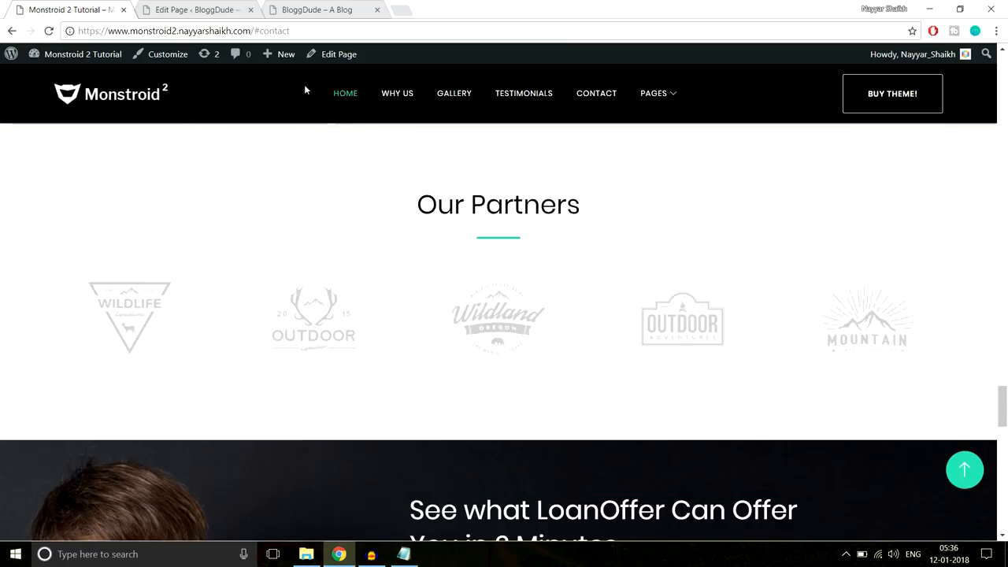
pyautogui.click(230, 6)
pyautogui.click(652, 149)
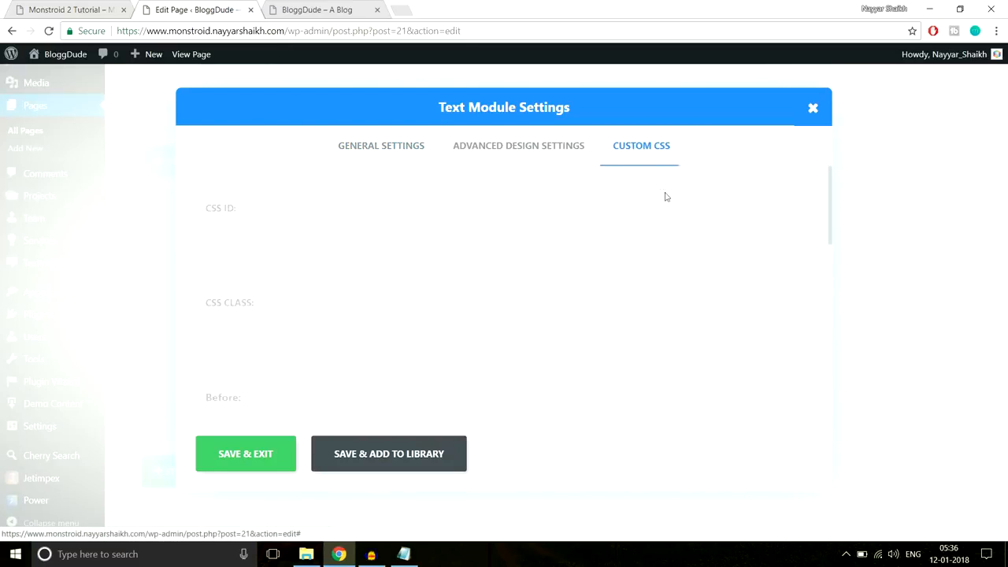
pyautogui.scroll(-5, 717, 302)
pyautogui.click(344, 283)
pyautogui.hotkey('ctrl', 'v')
pyautogui.click(268, 449)
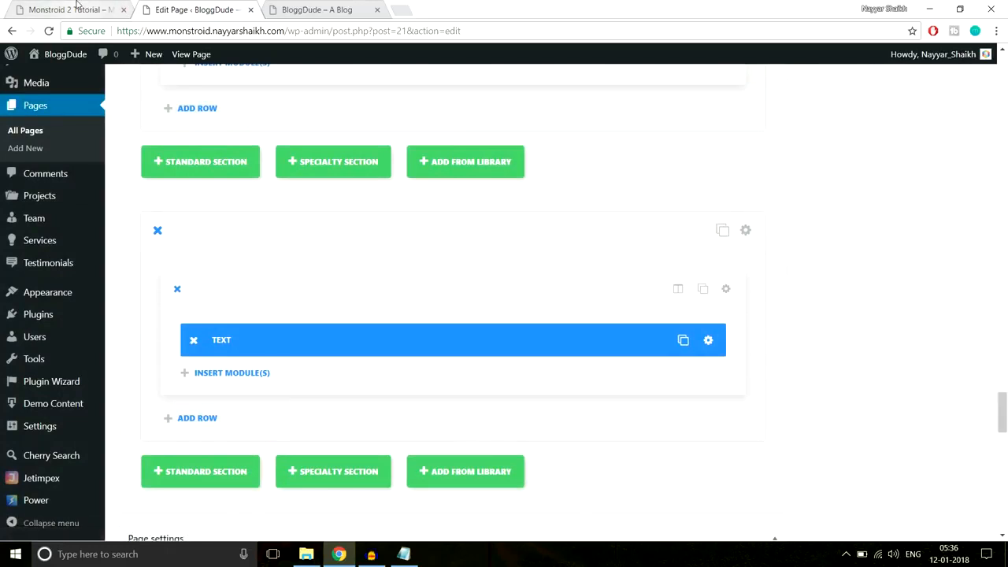
pyautogui.click(101, 7)
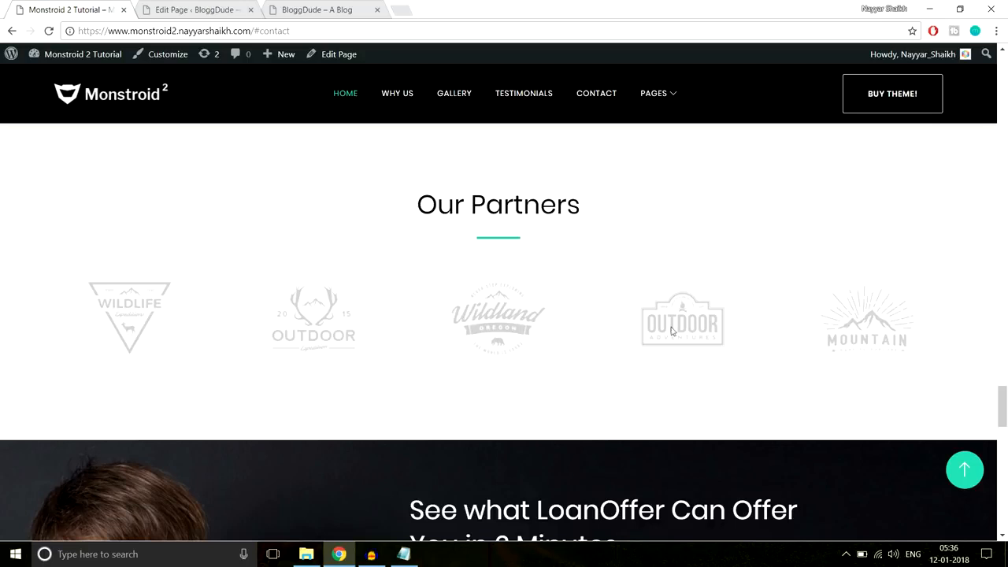
pyautogui.click(179, 8)
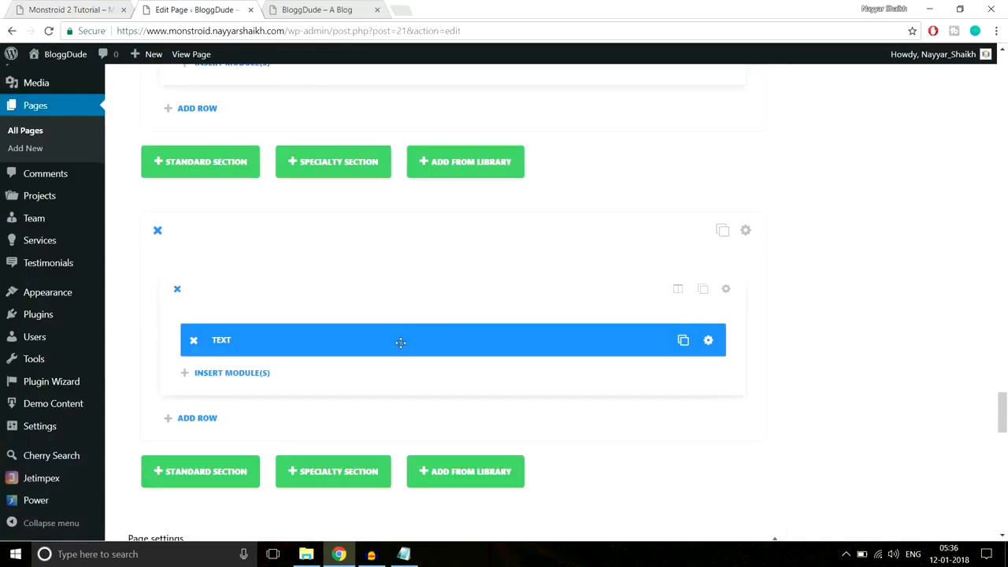
pyautogui.scroll(-1, 400, 343)
# - Insert a Divider module below the heading with a 60px custom top margin and save it
pyautogui.click(243, 309)
pyautogui.click(513, 455)
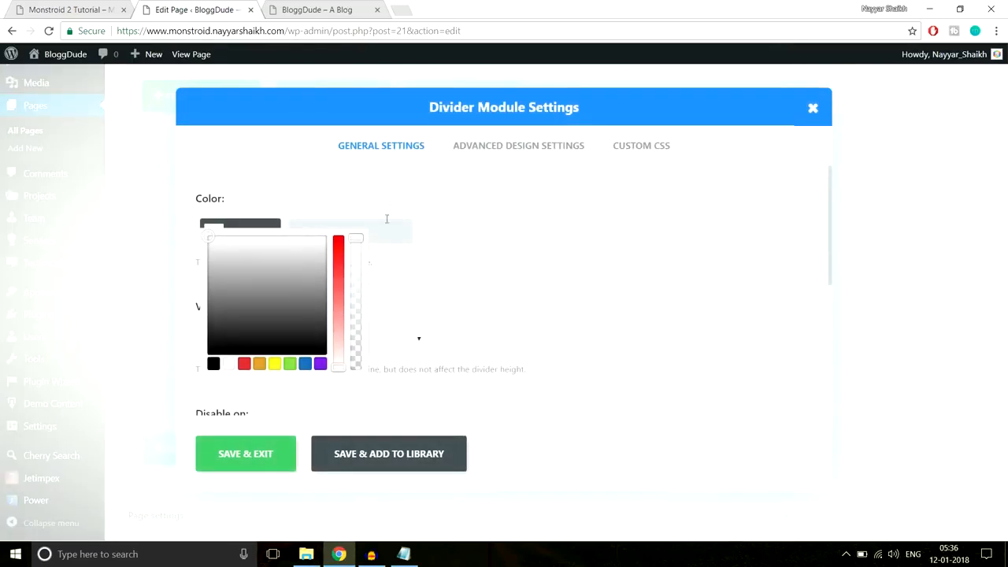
pyautogui.click(512, 147)
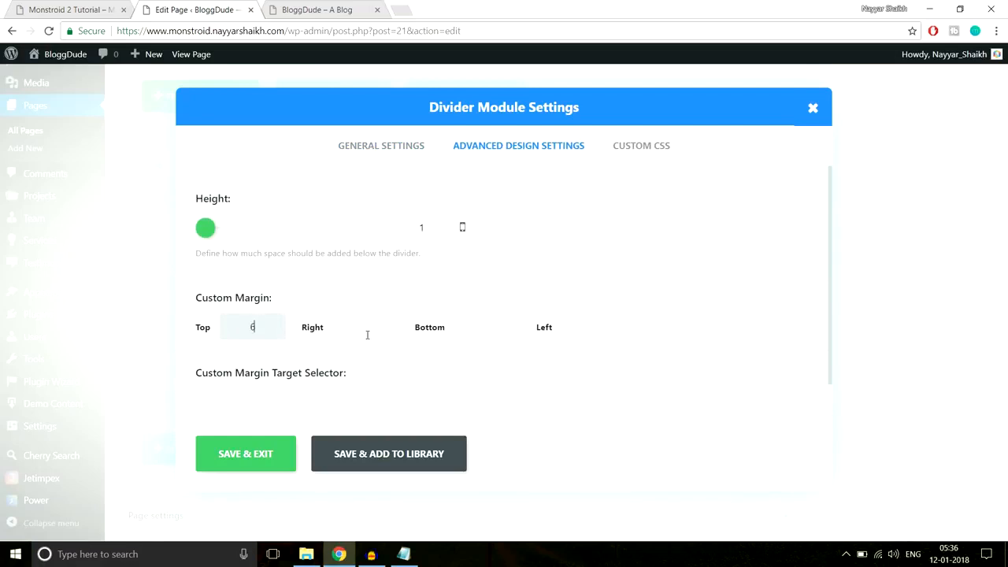
pyautogui.write('60px')
pyautogui.click(246, 453)
pyautogui.scroll(-1, 786, 307)
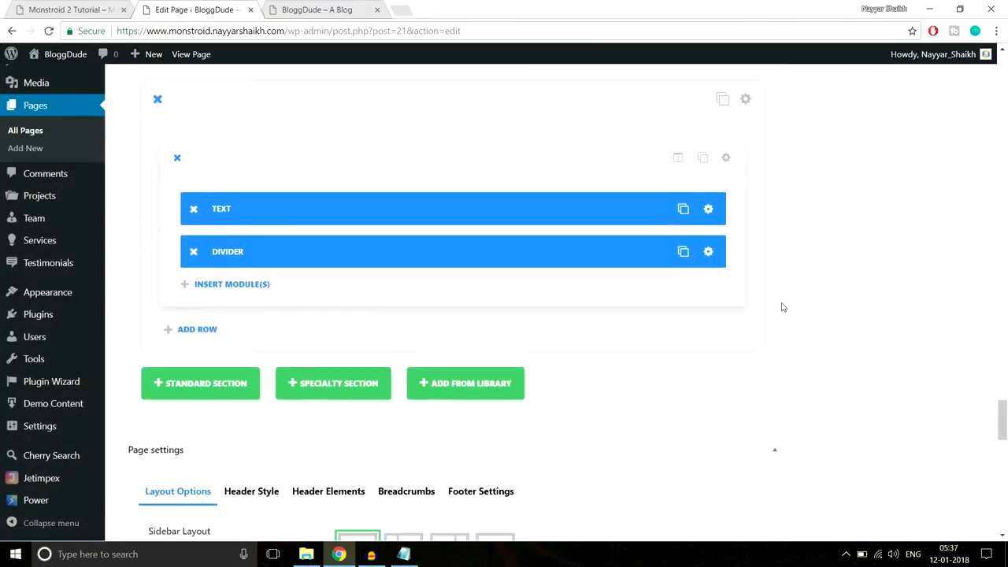
pyautogui.click(236, 286)
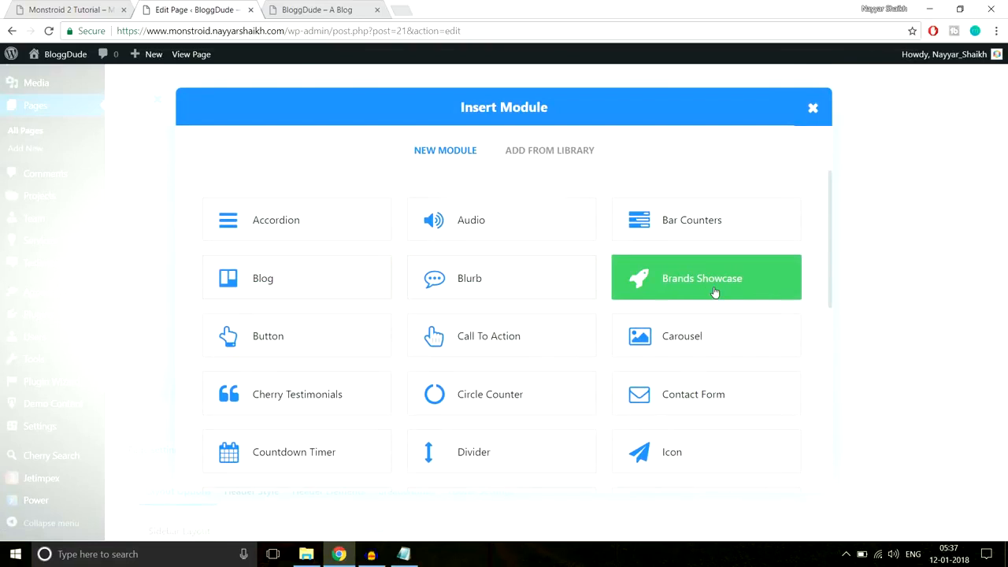
# - Add a Brands Showcase module below the Divider
pyautogui.click(714, 292)
pyautogui.click(82, 7)
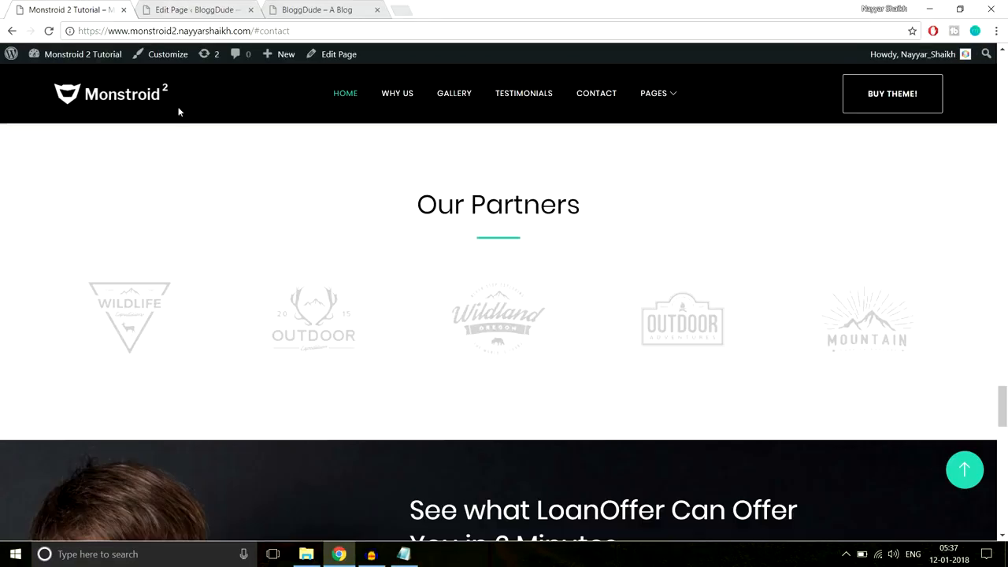
pyautogui.click(178, 8)
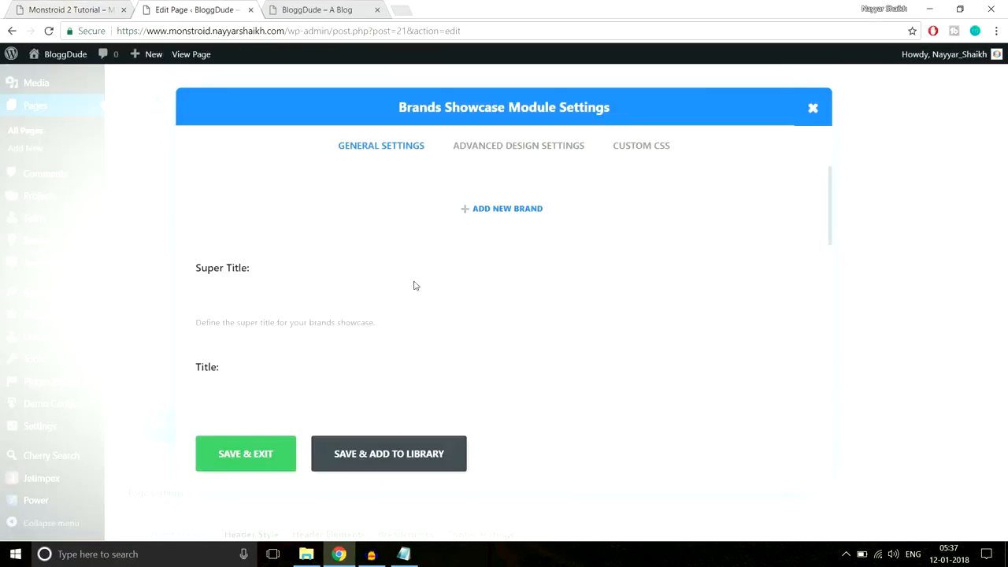
# - Add a brand item using the uploaded Carousel-2 OUTDOOR logo and save it
pyautogui.click(474, 211)
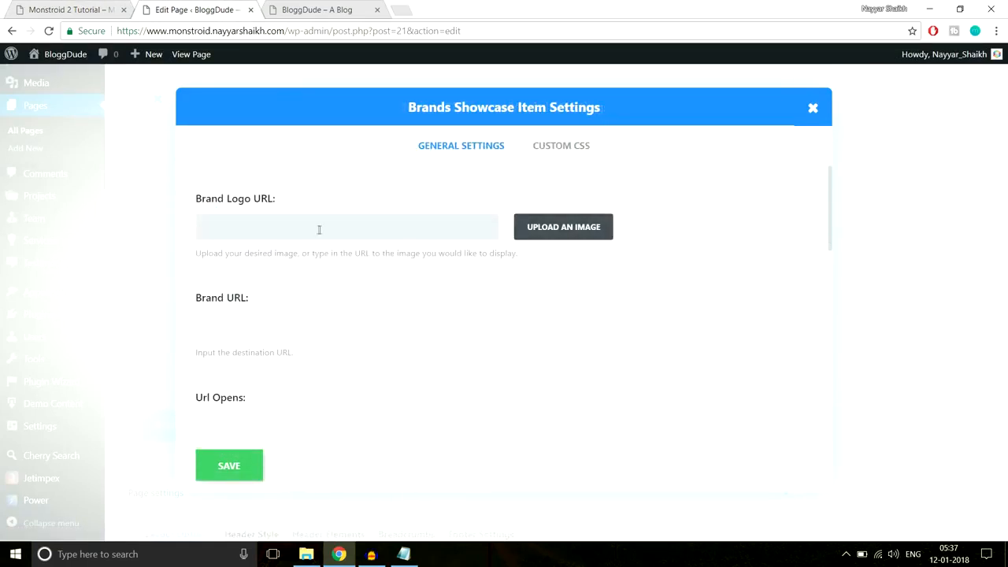
pyautogui.click(542, 230)
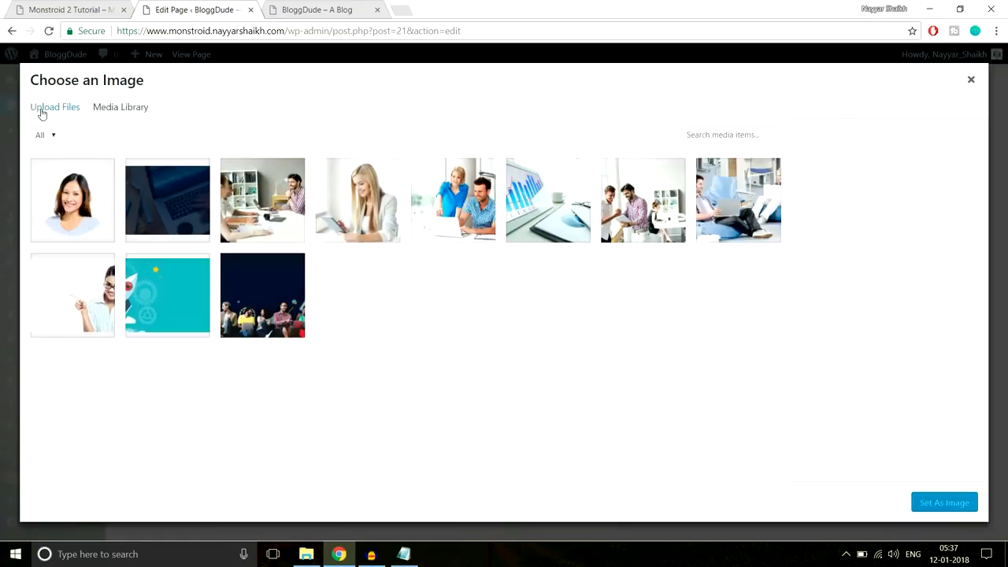
pyautogui.click(40, 110)
pyautogui.click(544, 302)
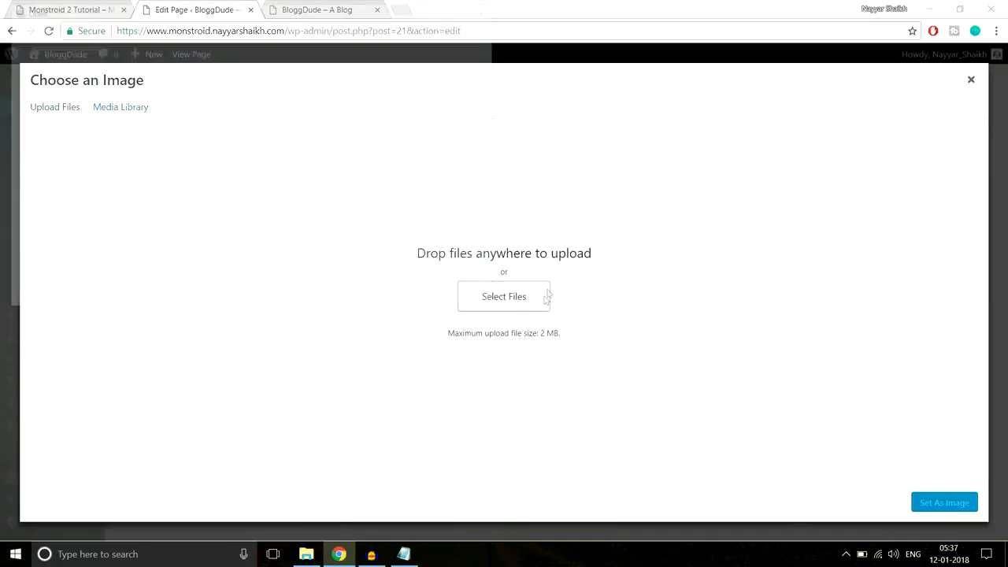
pyautogui.click(223, 94)
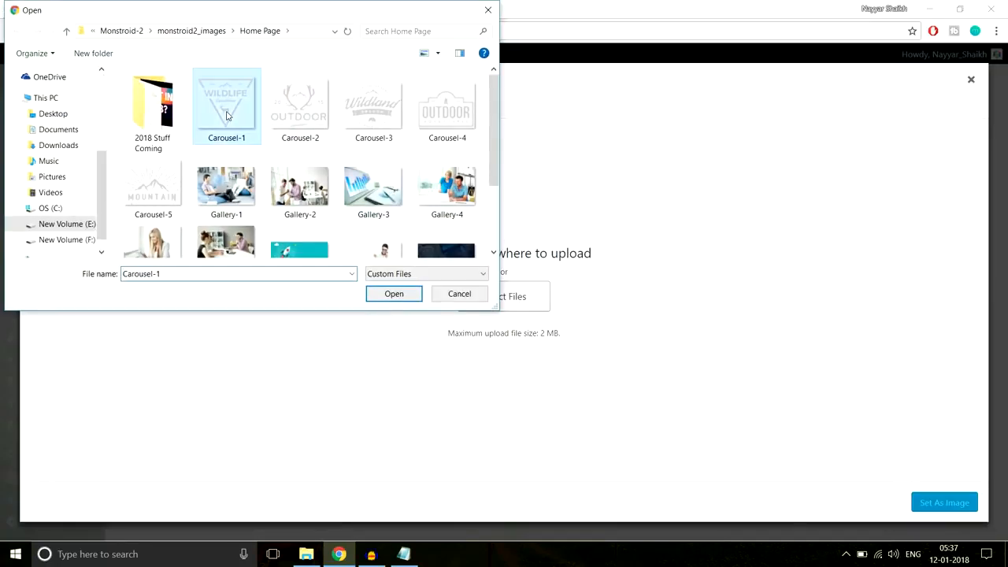
pyautogui.click(302, 114)
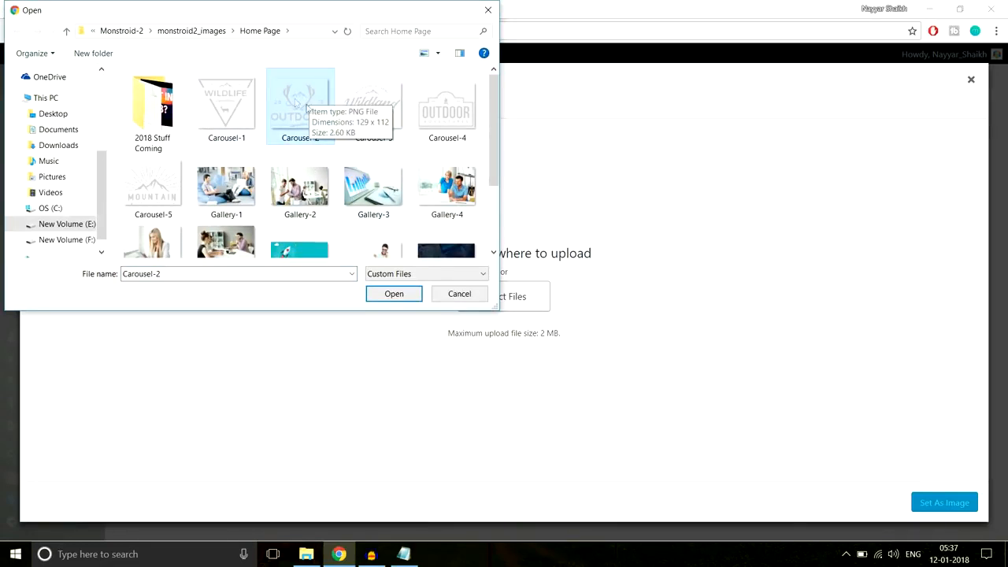
pyautogui.click(391, 296)
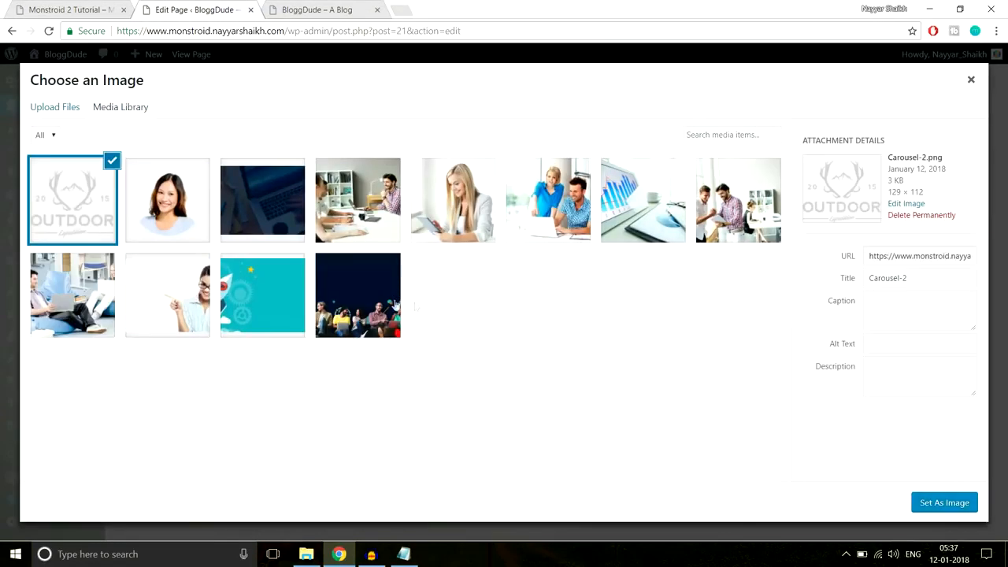
pyautogui.click(935, 503)
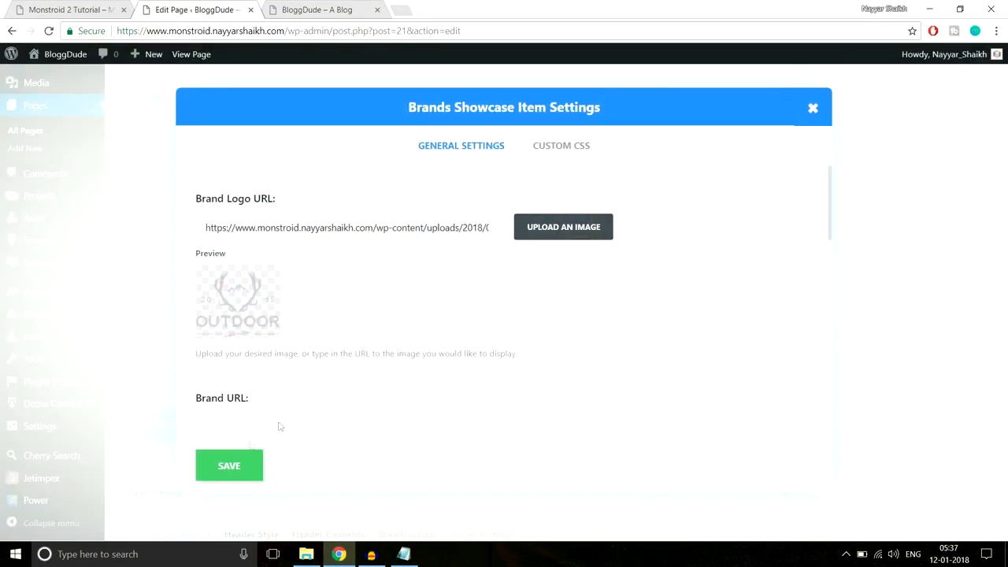
pyautogui.scroll(-6, 372, 379)
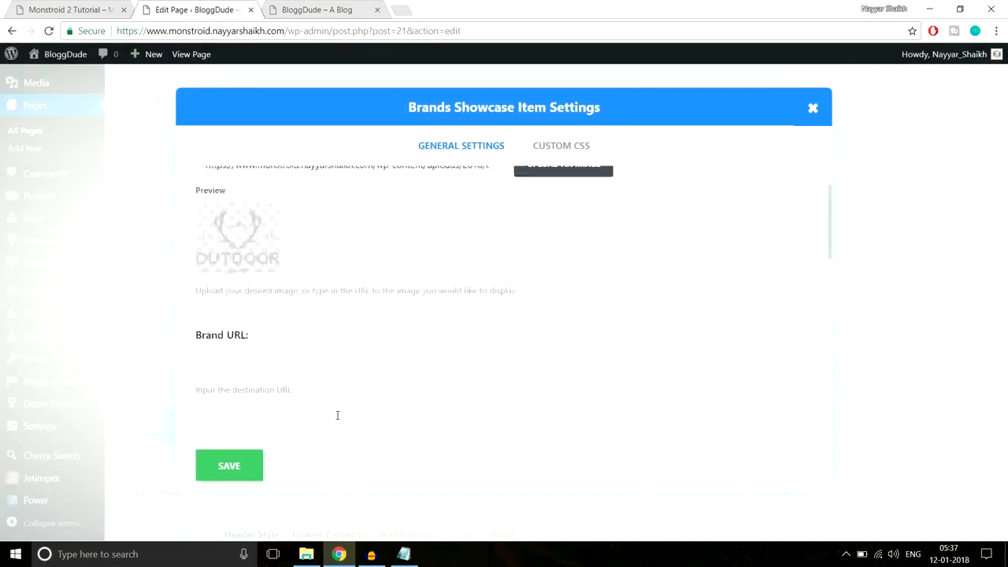
pyautogui.click(244, 471)
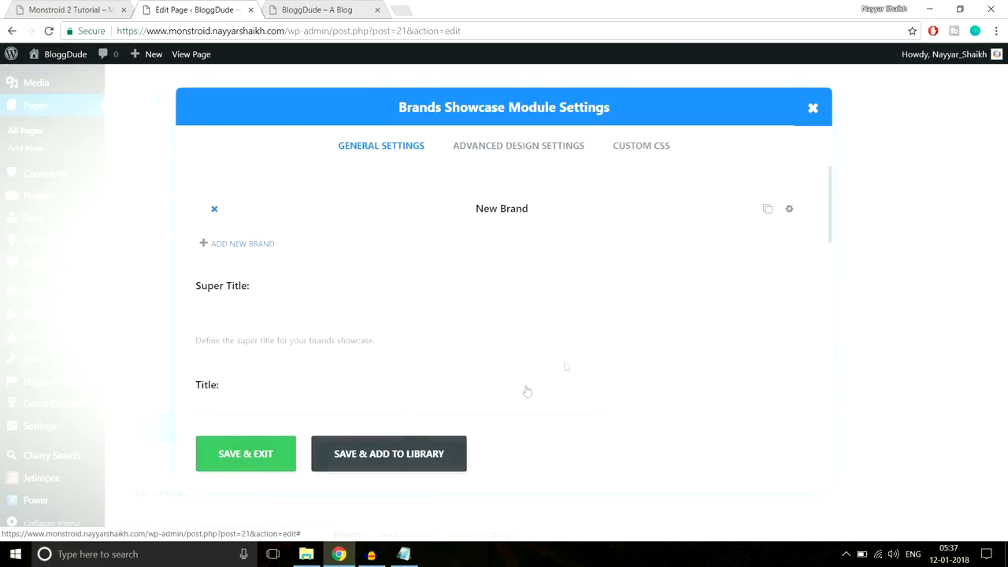
# - Duplicate the brand into five entries, set the showcase to 5 columns, and save
pyautogui.click(767, 211)
pyautogui.doubleClick(767, 211)
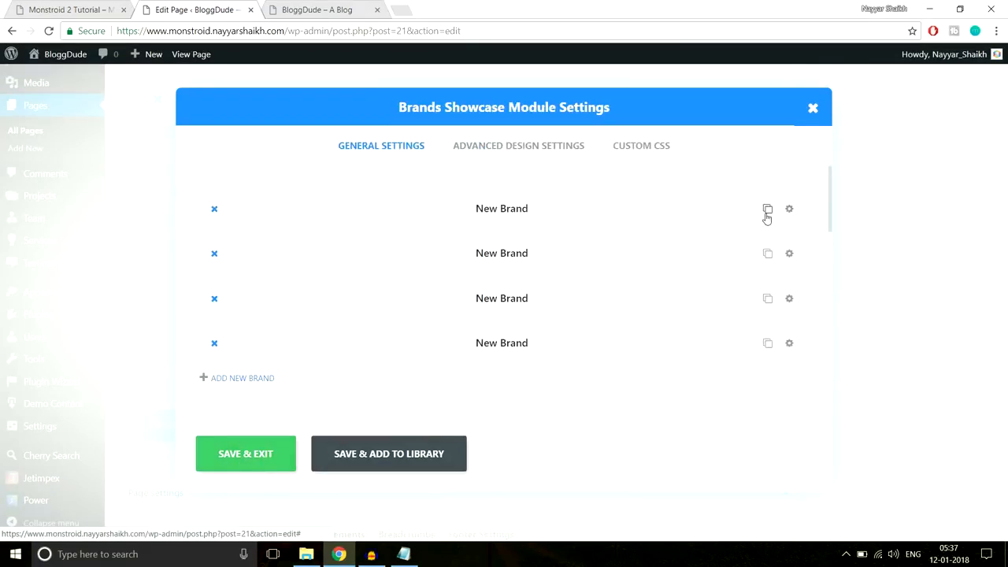
pyautogui.click(767, 211)
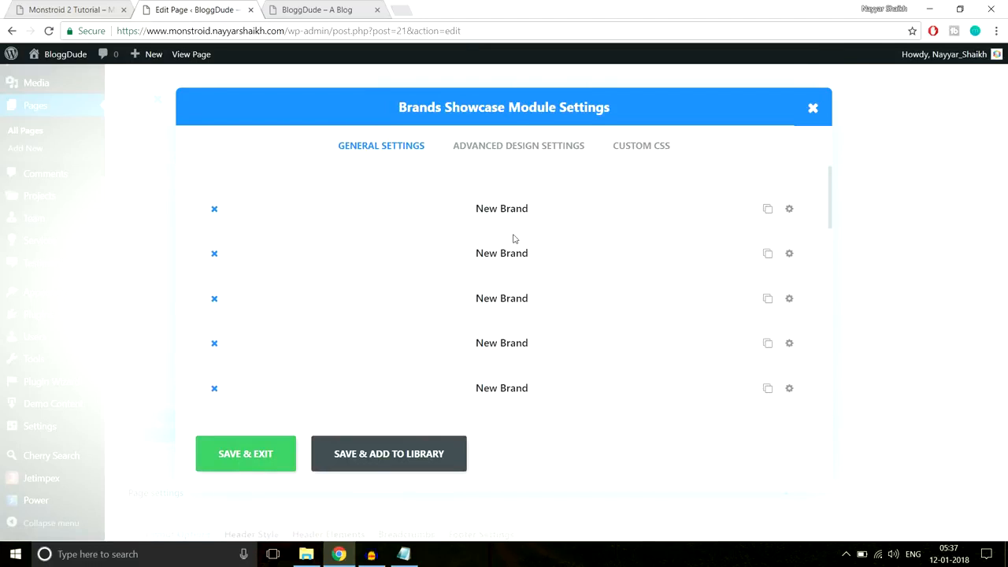
pyautogui.click(478, 154)
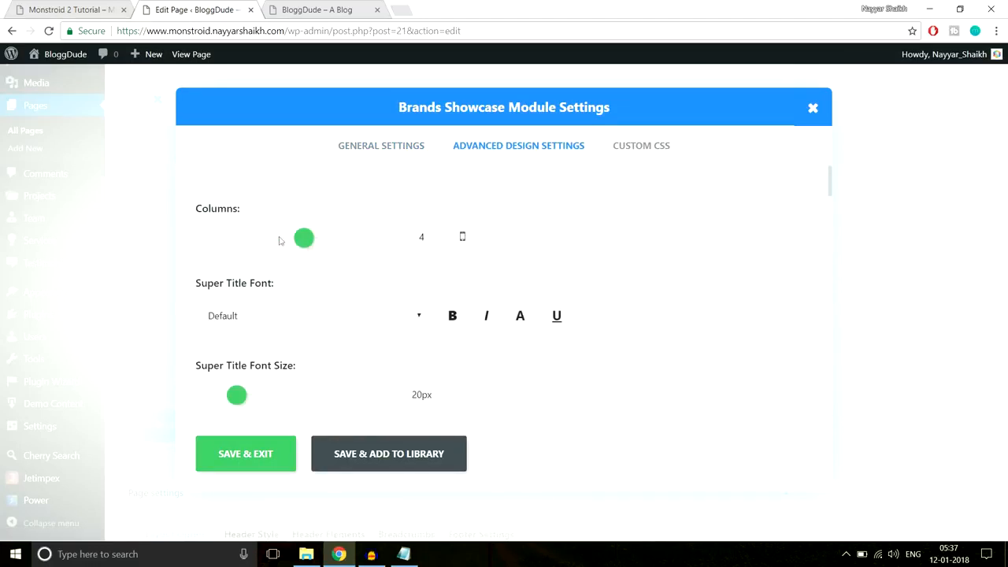
pyautogui.click(322, 243)
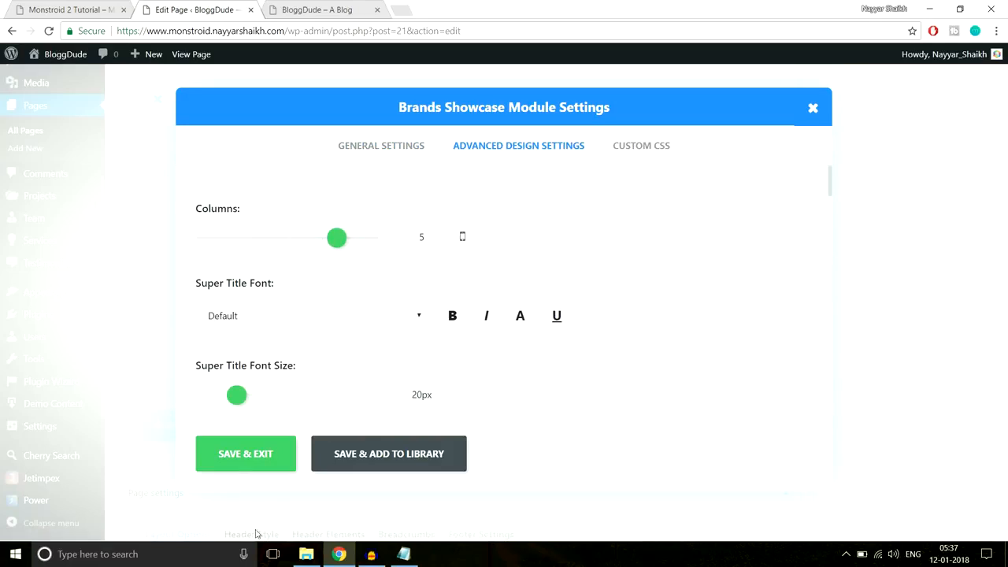
pyautogui.click(236, 454)
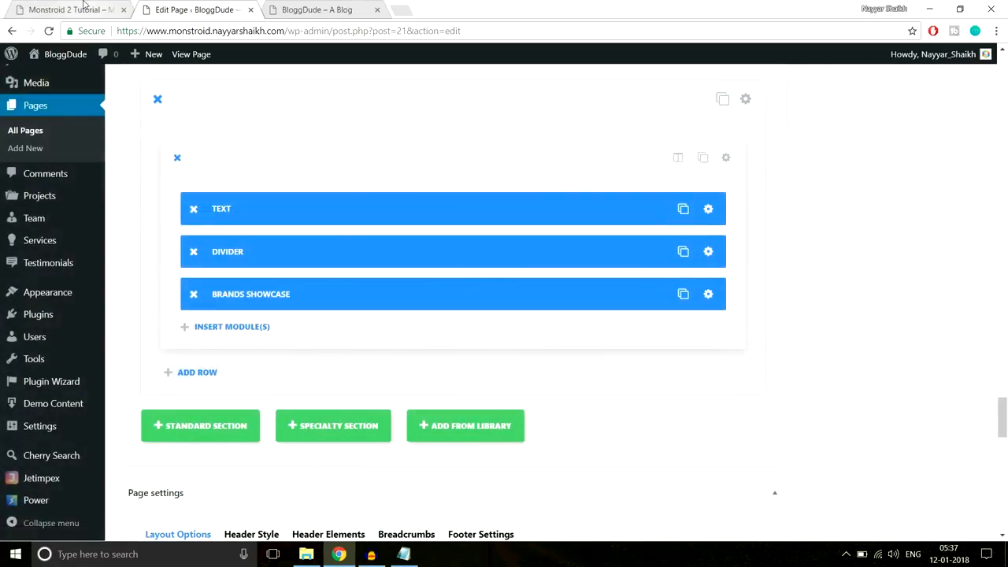
# - Give the Our Partners section 70px top and bottom padding and update the page
pyautogui.click(84, 10)
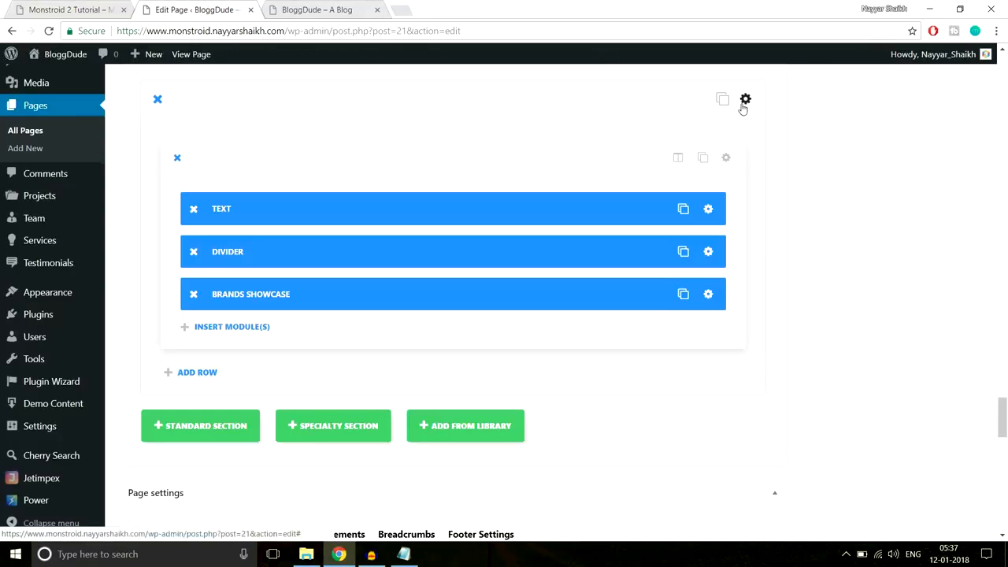
pyautogui.click(742, 101)
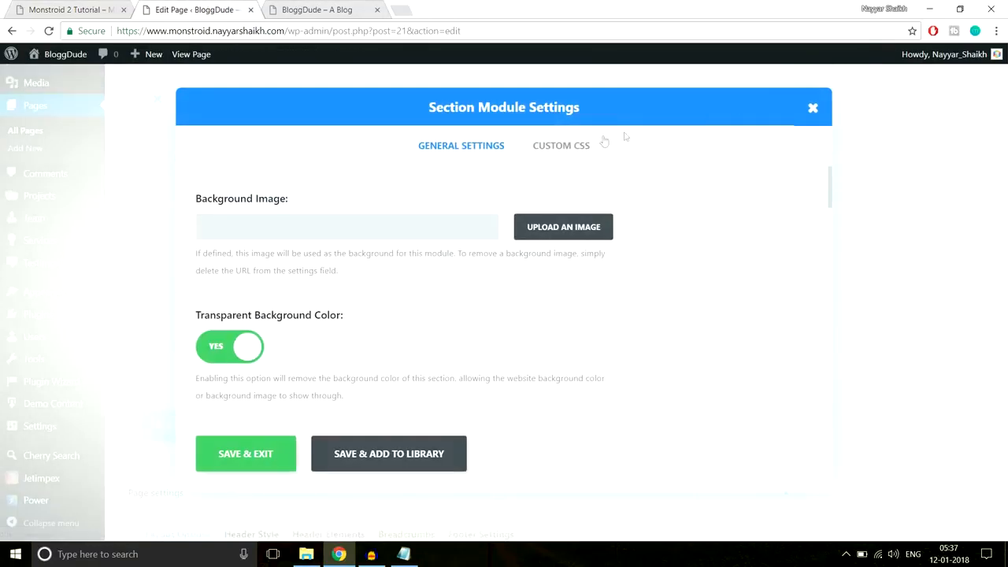
pyautogui.scroll(-10, 697, 285)
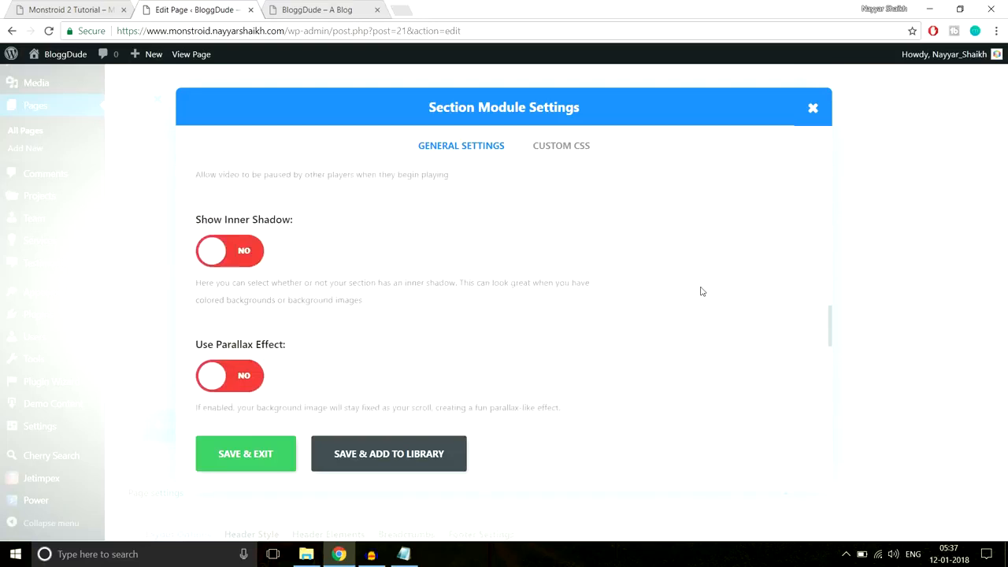
pyautogui.scroll(-2, 700, 291)
pyautogui.scroll(3, 351, 288)
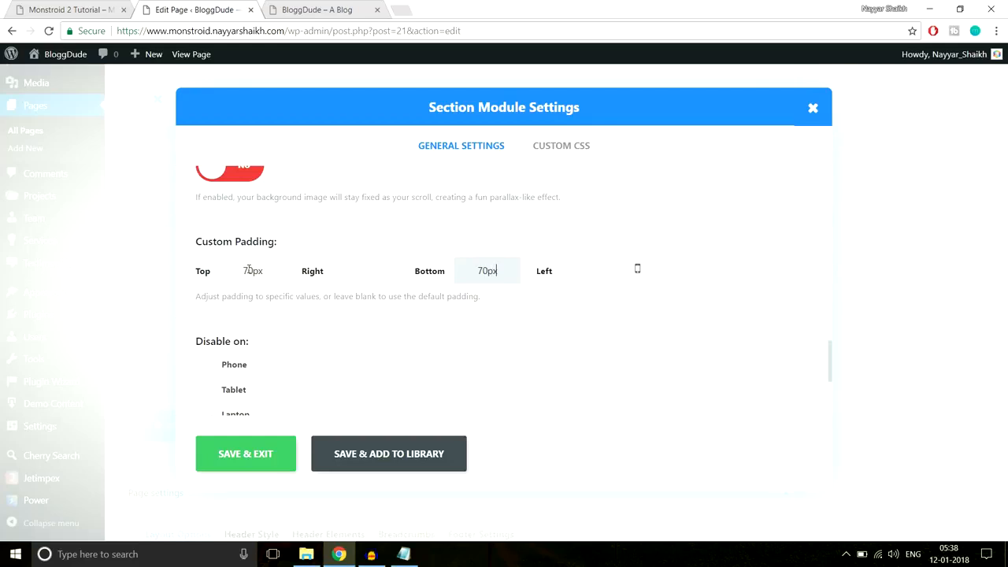
pyautogui.click(254, 461)
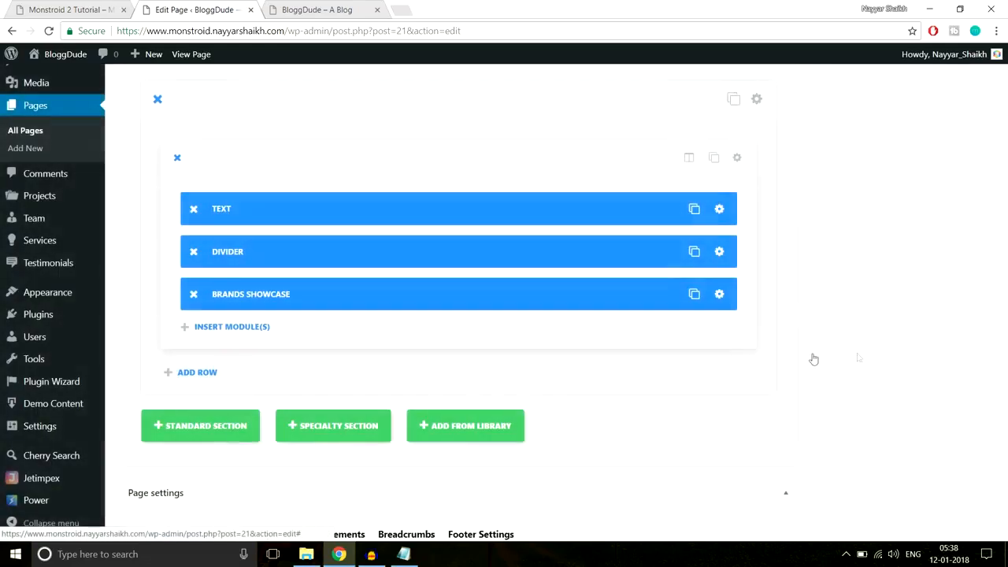
pyautogui.moveTo(1006, 423); pyautogui.dragTo(1003, 87)
pyautogui.click(945, 221)
# - Reload the live BloggDude homepage and scroll down to the Our Partners logos
pyautogui.click(316, 10)
pyautogui.click(321, 30)
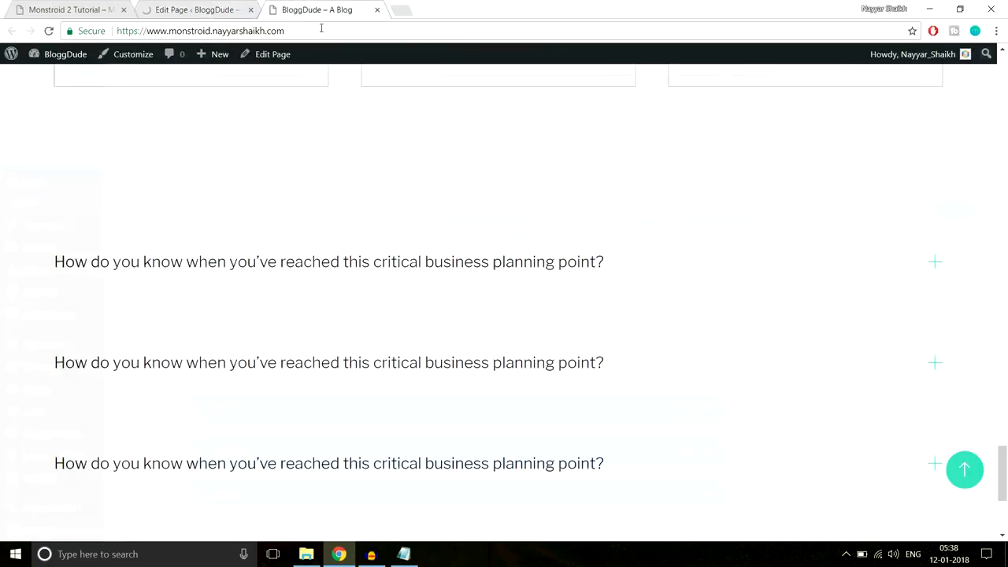
pyautogui.press('Return')
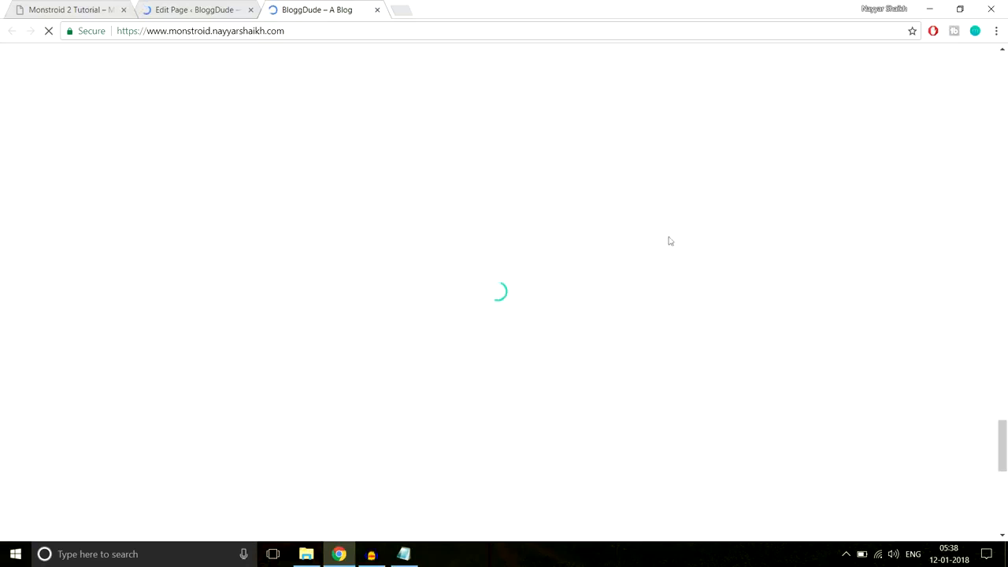
pyautogui.scroll(-10, 690, 248)
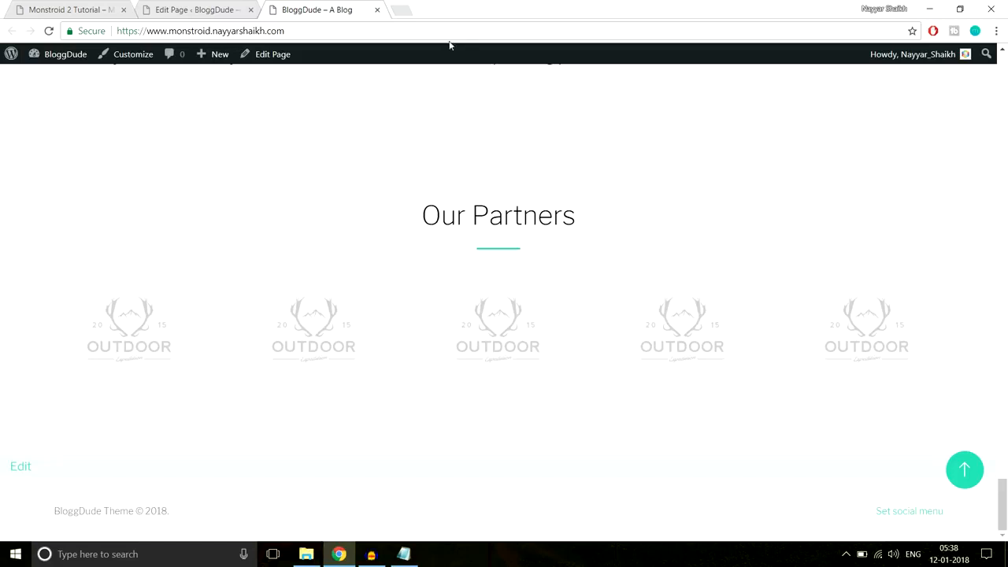
# - Review the Monstroid demo's teal contact band and its consultation text
pyautogui.click(75, 9)
pyautogui.scroll(-3, 575, 216)
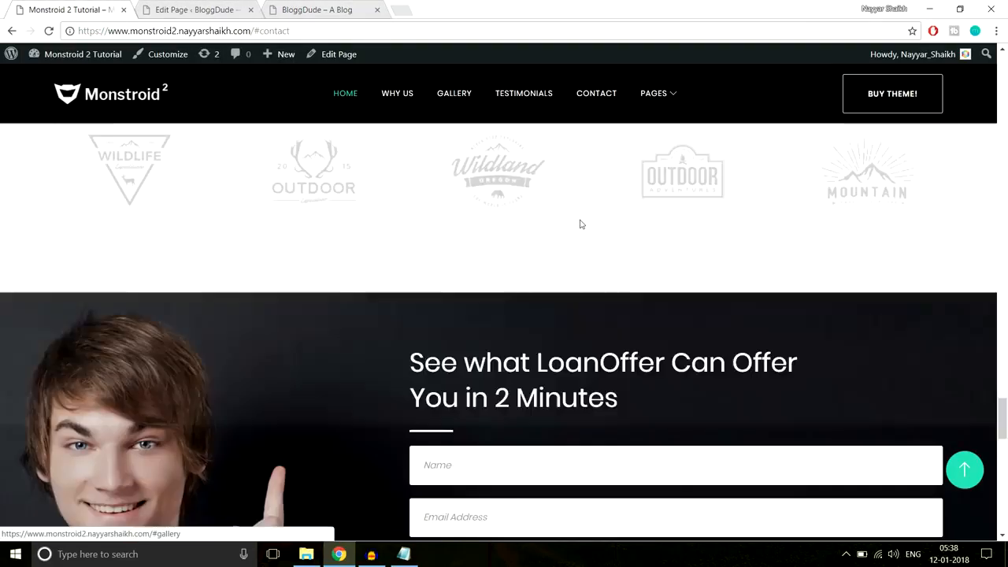
pyautogui.scroll(-2, 581, 225)
pyautogui.scroll(-1, 583, 231)
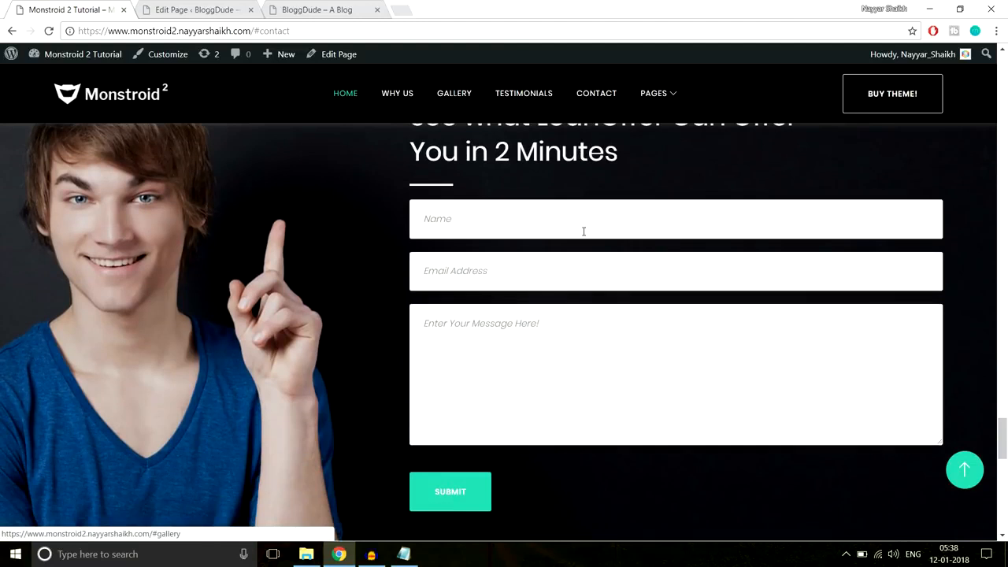
pyautogui.scroll(1, 583, 231)
pyautogui.scroll(-1, 778, 363)
pyautogui.scroll(2, 163, 356)
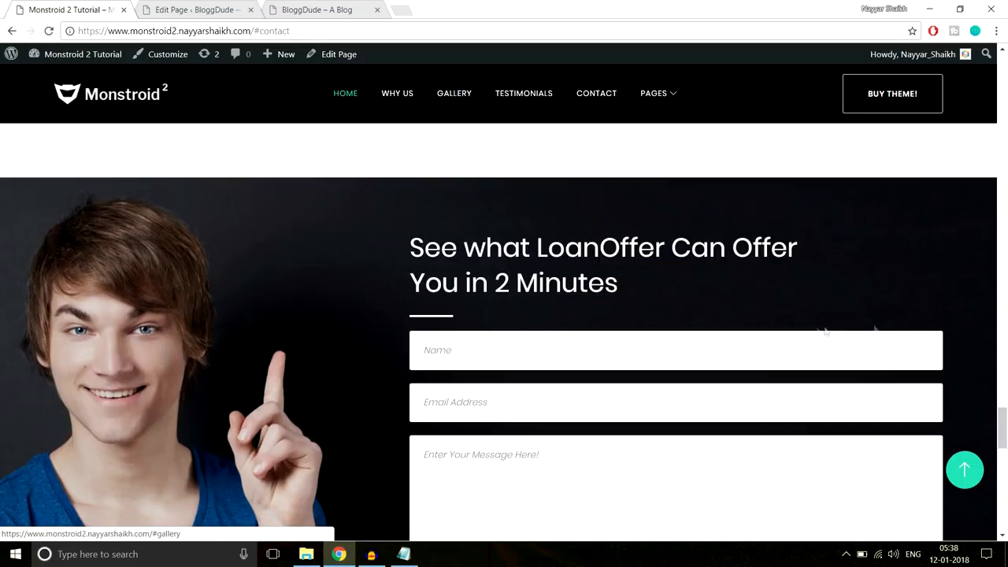
pyautogui.scroll(-6, 815, 327)
pyautogui.scroll(2, 816, 331)
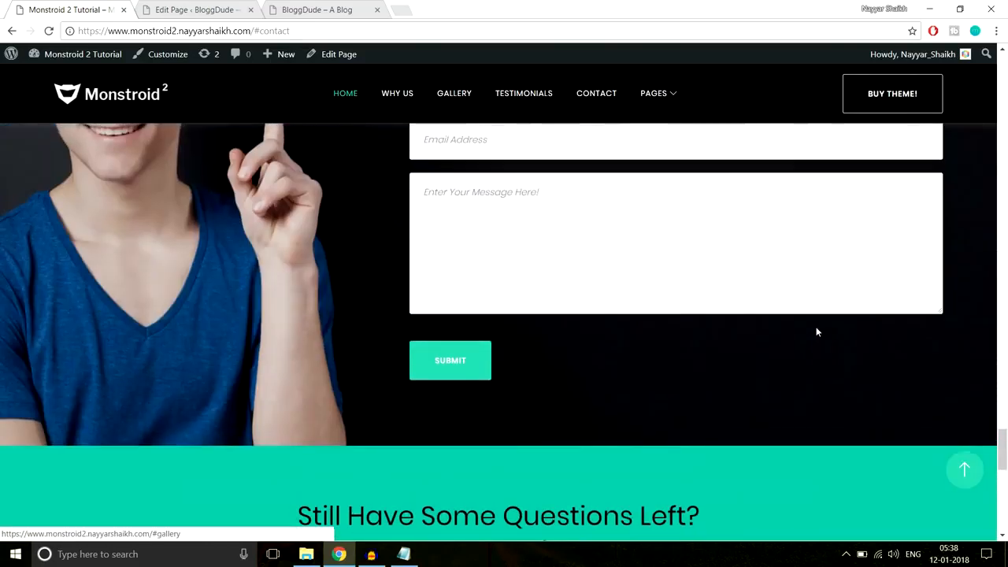
pyautogui.scroll(-3, 816, 332)
pyautogui.moveTo(296, 314); pyautogui.dragTo(941, 374)
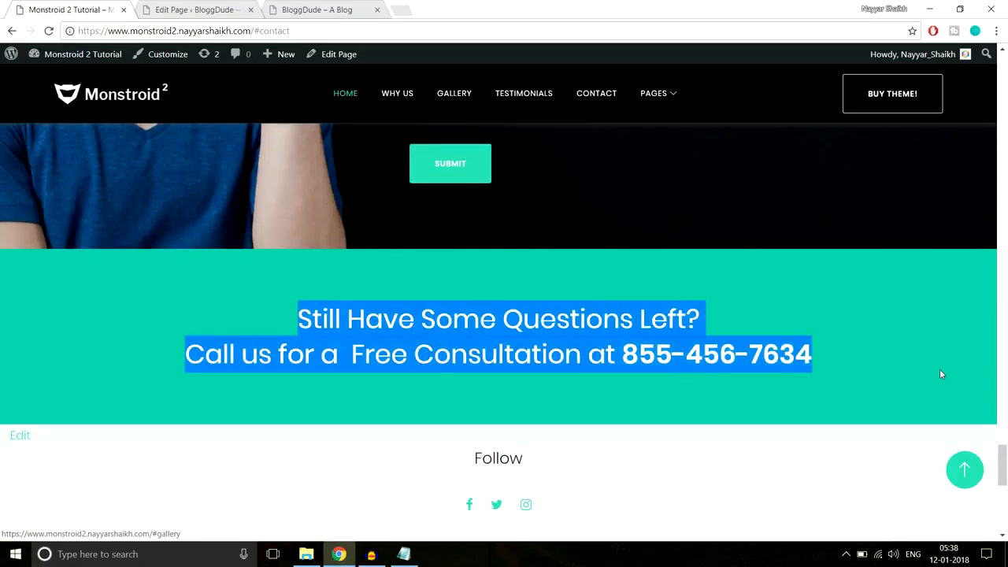
pyautogui.scroll(2, 625, 349)
# - Add a new standard section below the partners section in the editor
pyautogui.click(170, 9)
pyautogui.scroll(-5, 624, 289)
pyautogui.moveTo(1003, 103); pyautogui.dragTo(1006, 427)
pyautogui.scroll(-6, 665, 336)
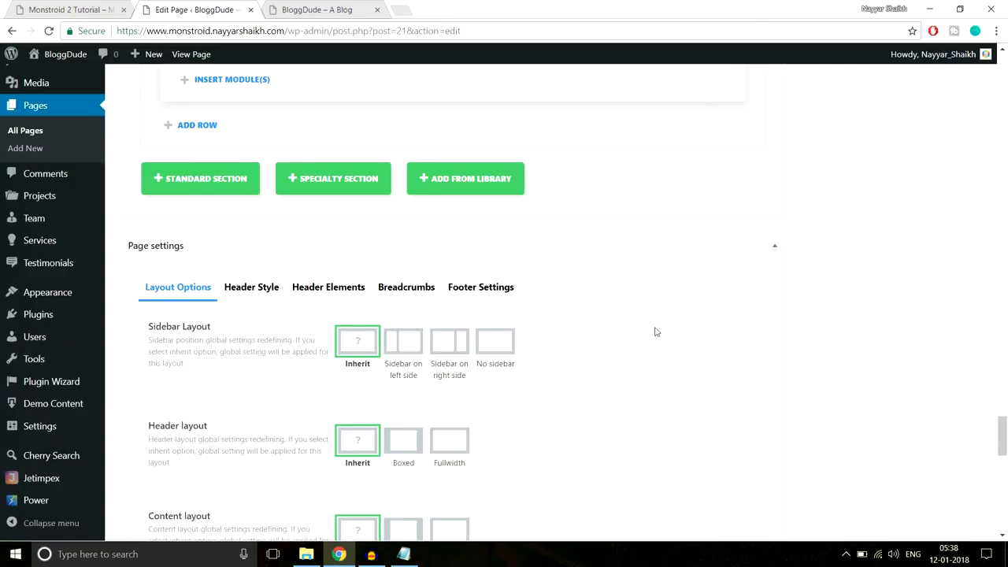
pyautogui.click(182, 179)
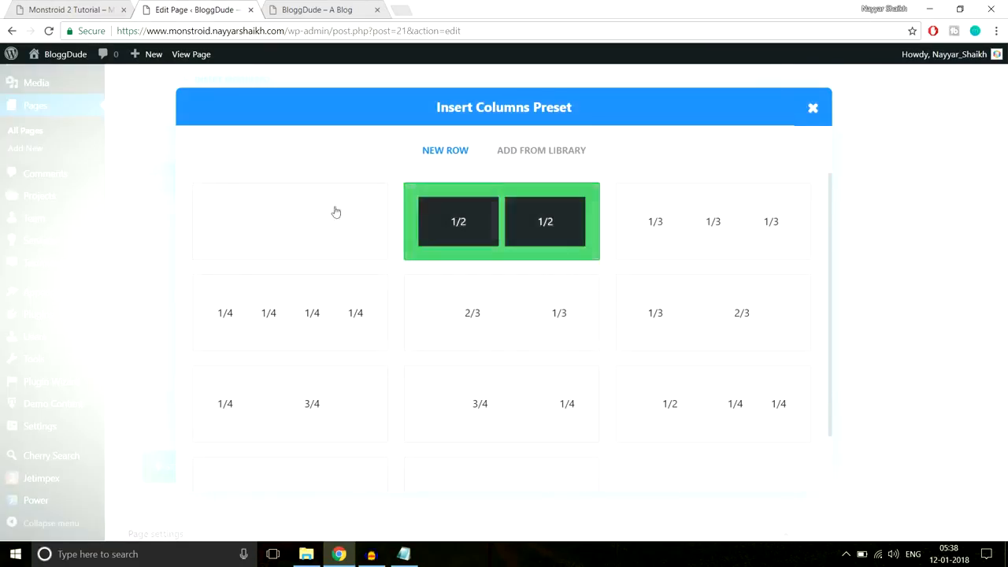
# - Check the demo's contact heading and form placeholders before picking a column layout
pyautogui.click(49, 4)
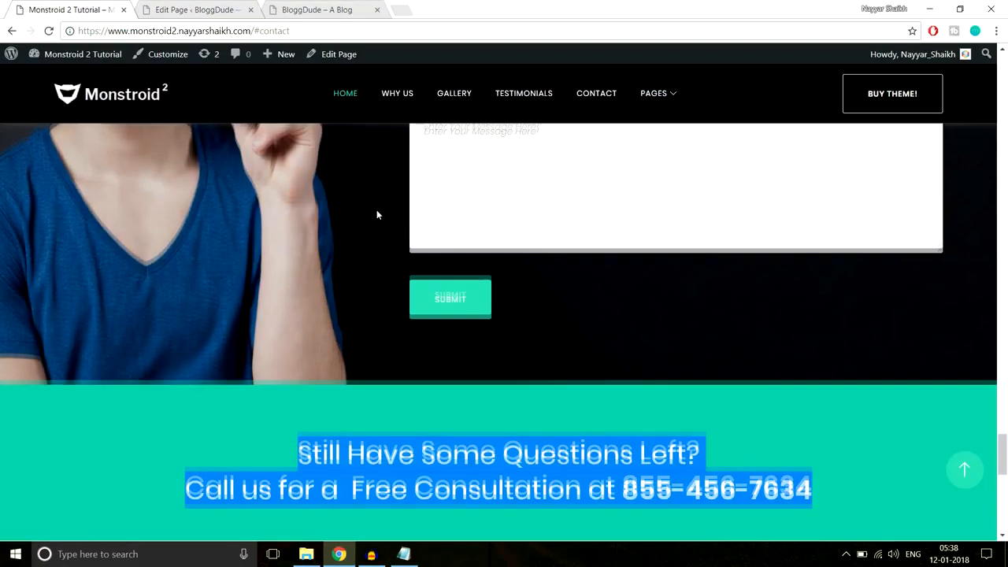
pyautogui.scroll(4, 376, 210)
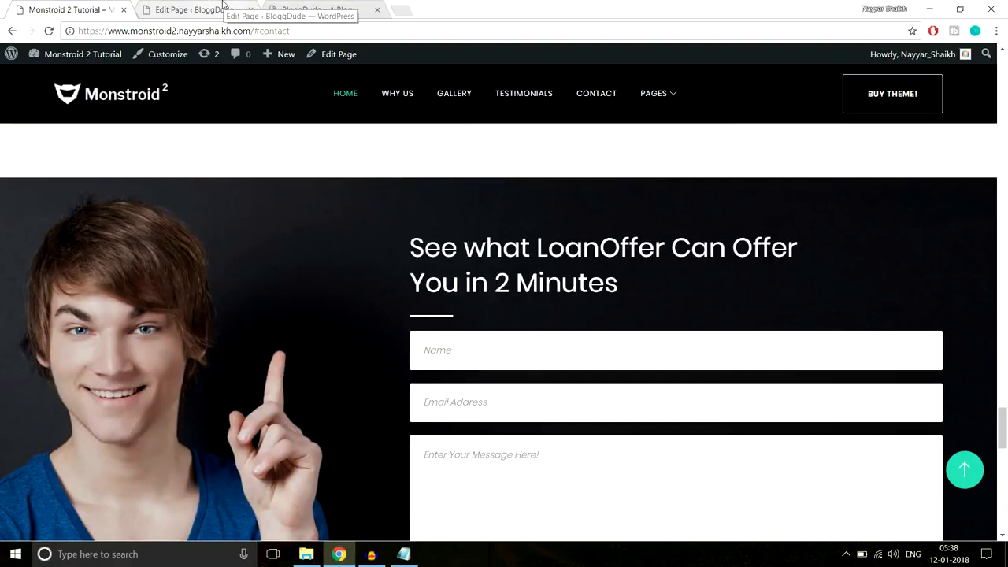
pyautogui.scroll(-2, 468, 246)
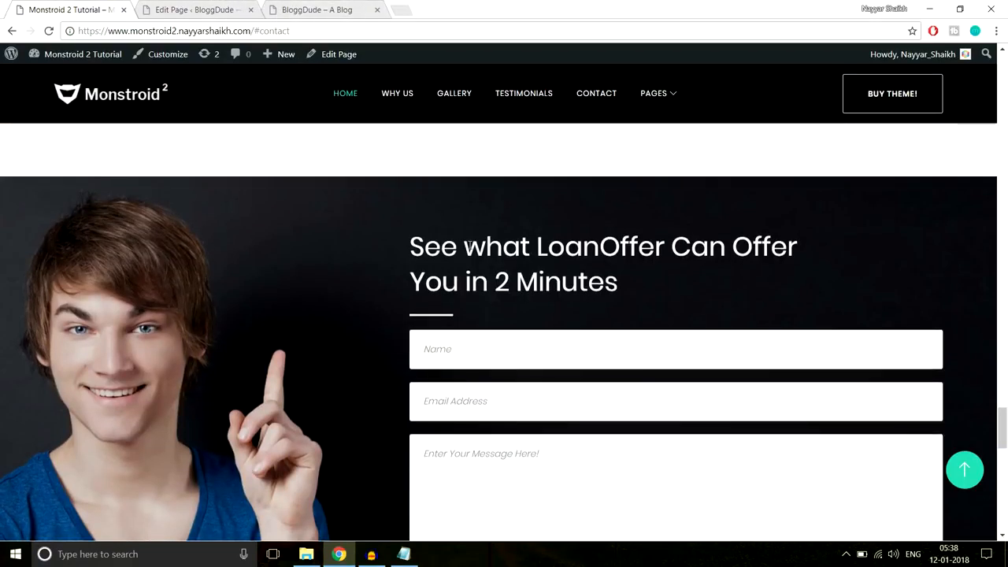
pyautogui.scroll(1, 469, 247)
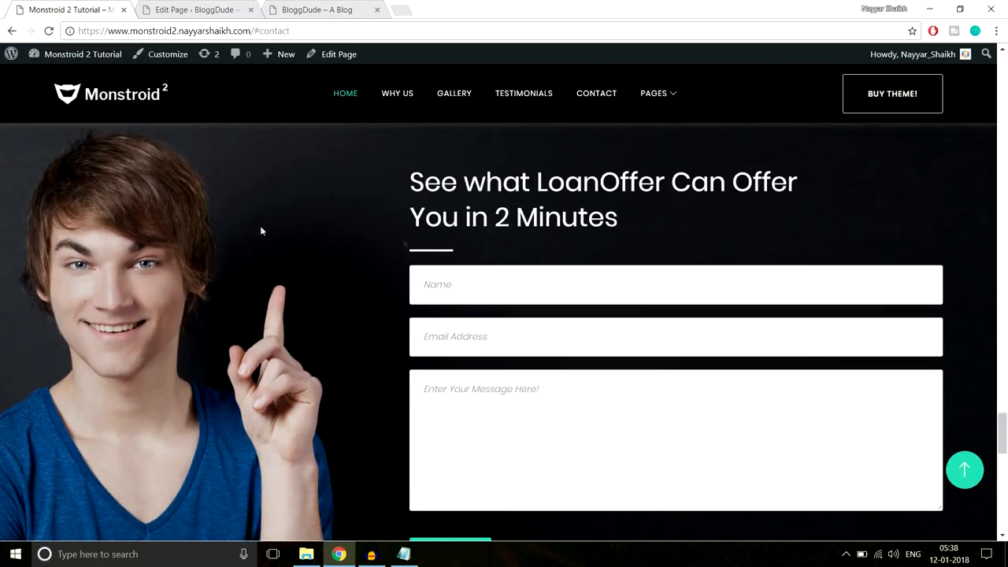
pyautogui.moveTo(402, 178); pyautogui.dragTo(619, 395)
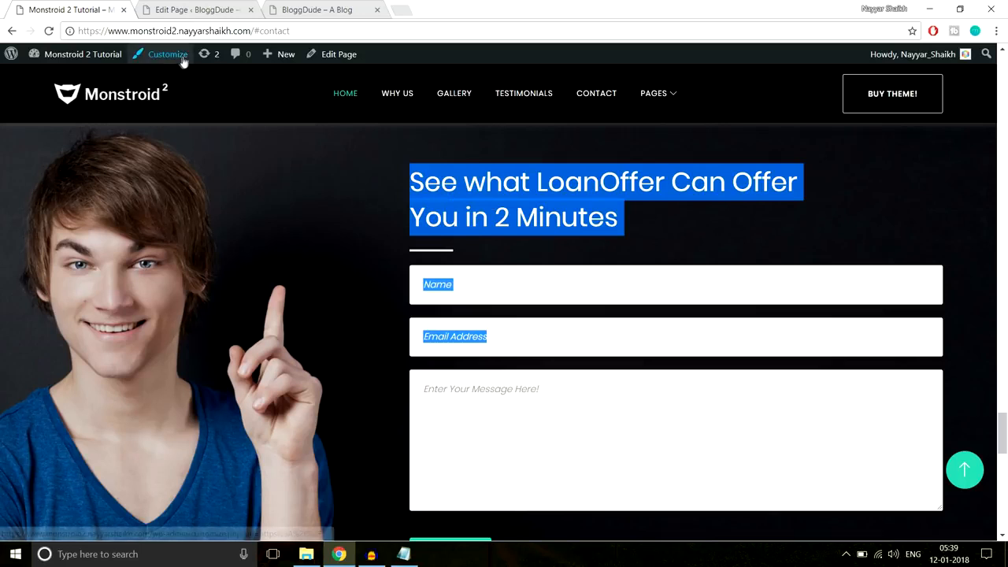
pyautogui.click(219, 9)
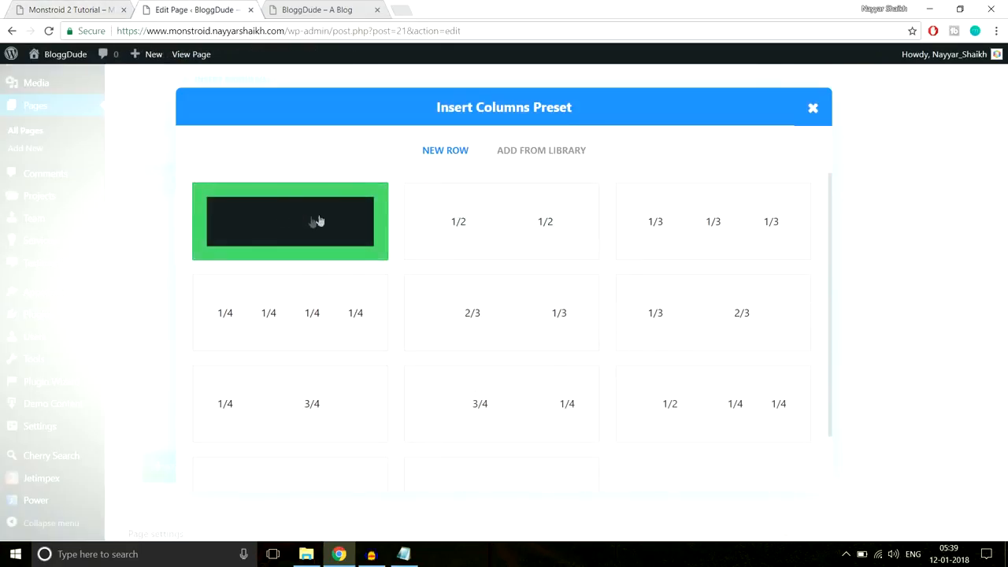
# - Give the new section a one-column row containing a Contact Form module
pyautogui.click(259, 225)
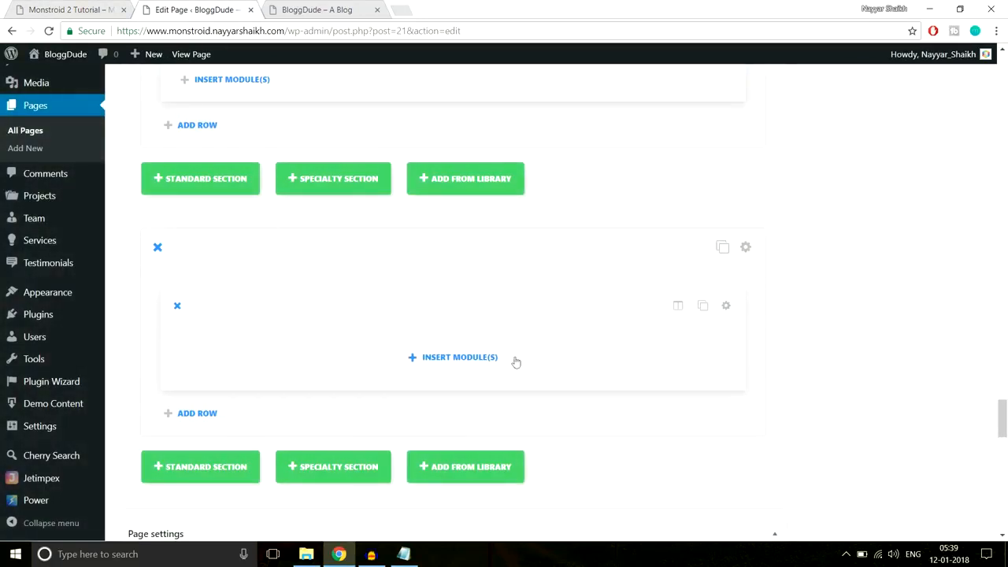
pyautogui.click(491, 357)
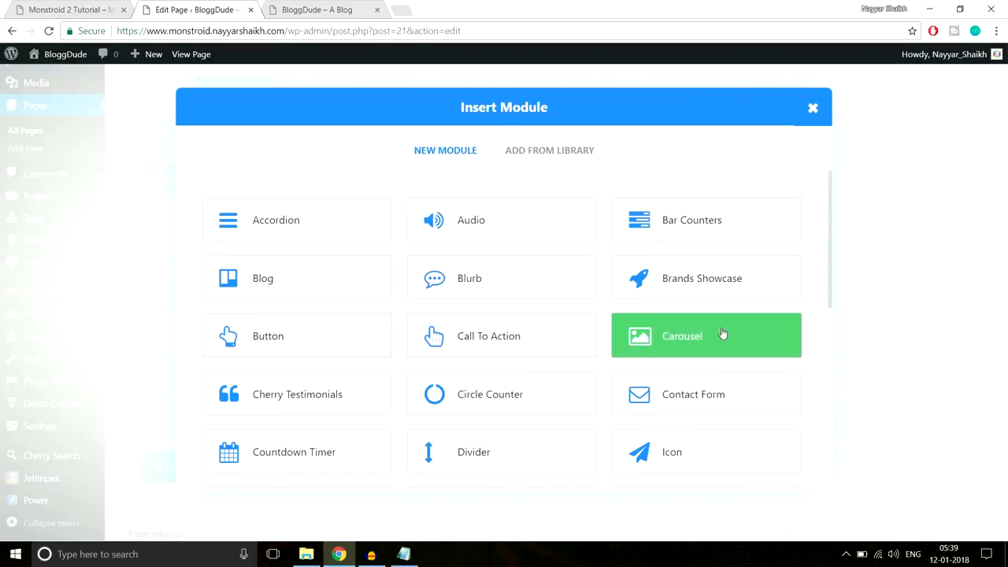
pyautogui.click(695, 396)
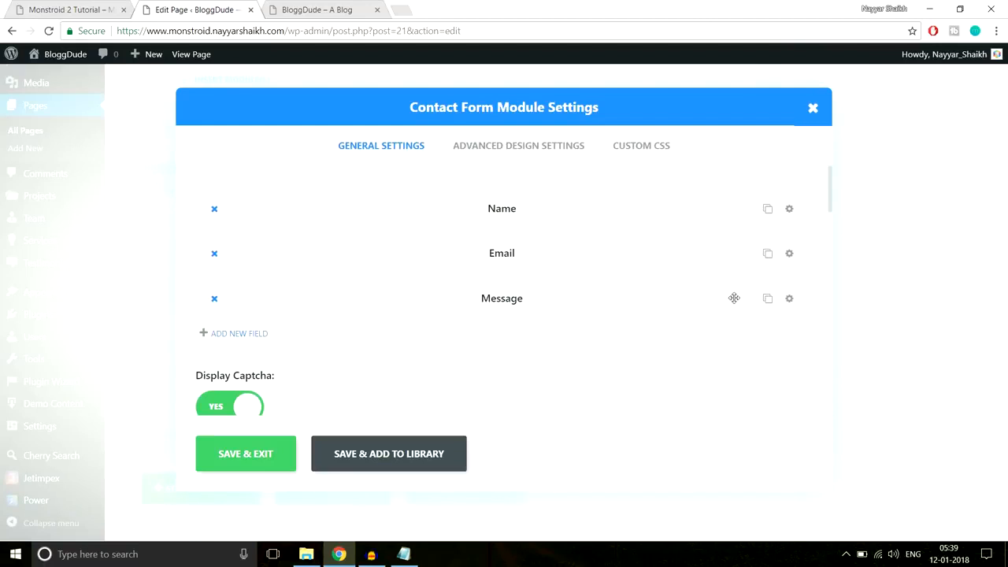
pyautogui.click(46, 8)
pyautogui.click(468, 280)
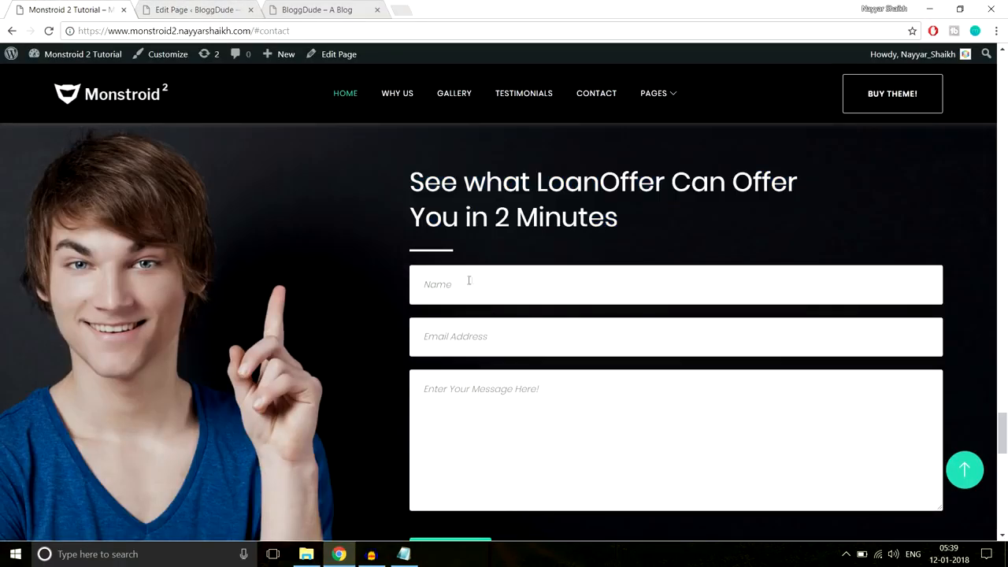
pyautogui.click(197, 9)
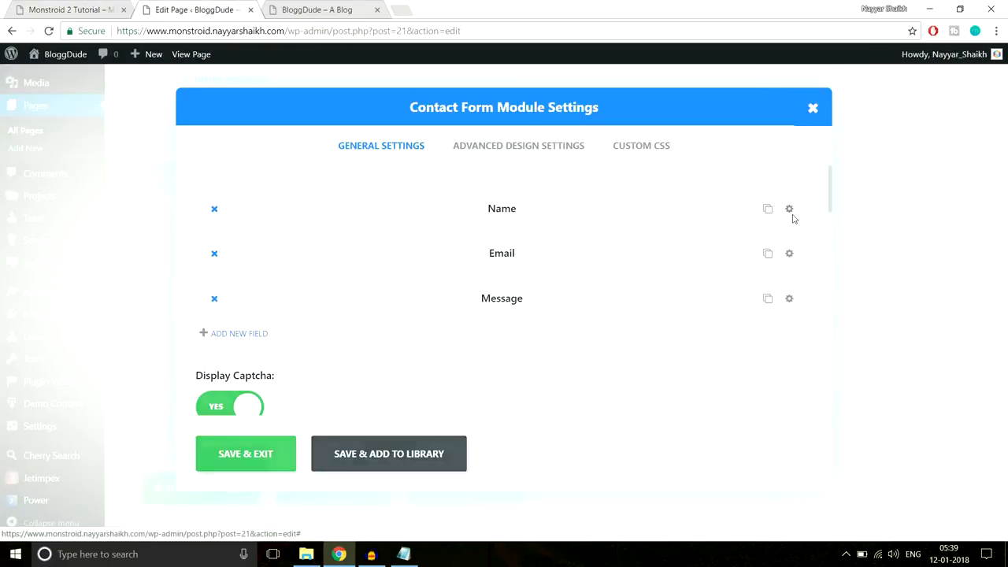
# - Clear the Name field's title to match the demo form
pyautogui.click(790, 211)
pyautogui.scroll(-1, 348, 297)
pyautogui.moveTo(259, 278); pyautogui.dragTo(165, 278)
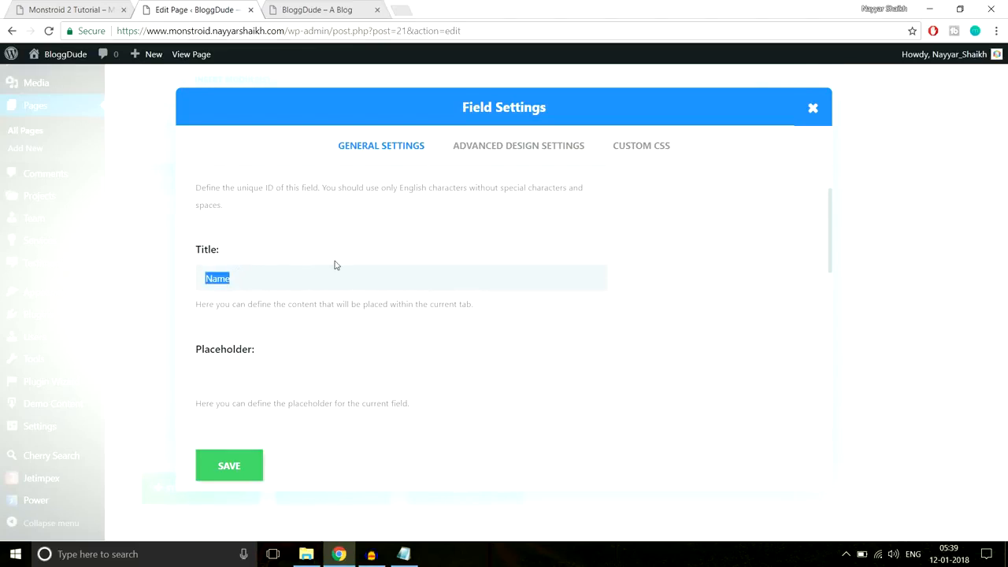
pyautogui.press('BackSpace')
pyautogui.scroll(-1, 313, 316)
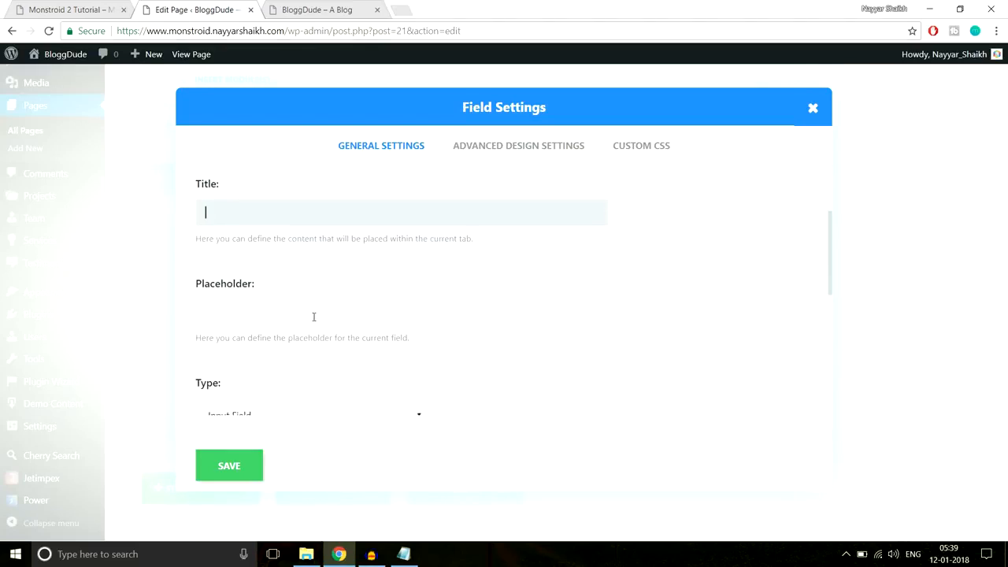
pyautogui.click(65, 7)
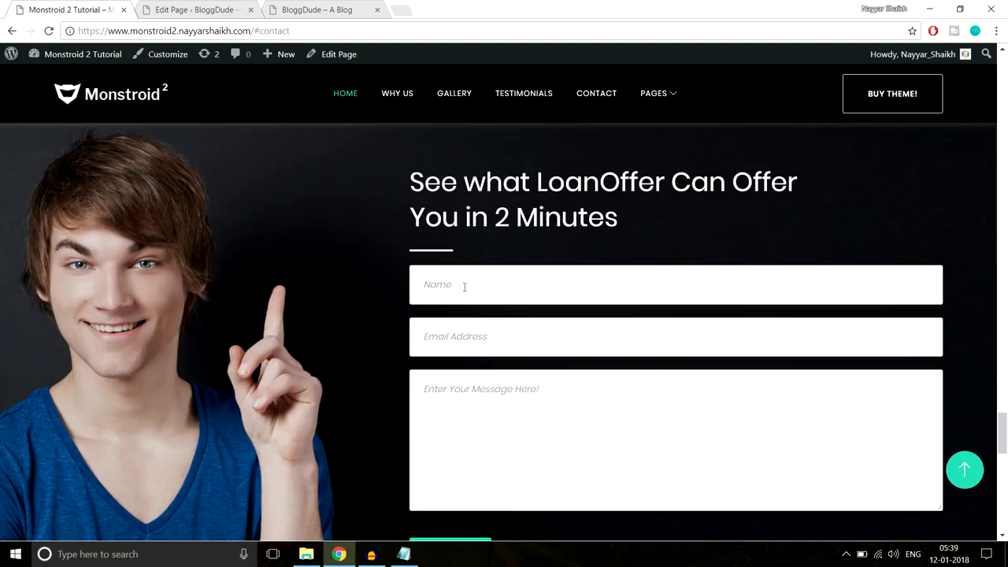
pyautogui.click(211, 8)
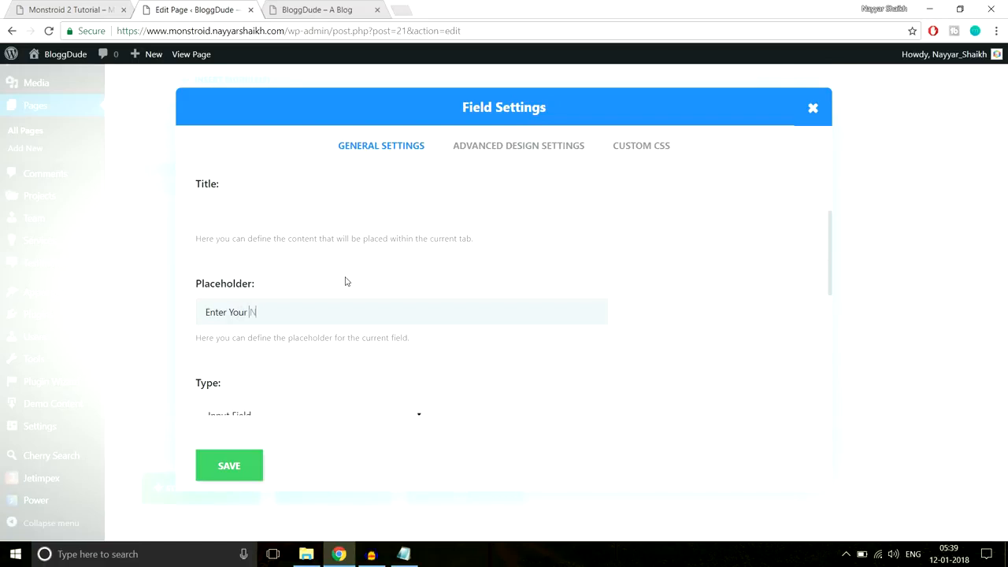
# - Set the Name field's width to Fullwidth and save the field
pyautogui.scroll(-2, 414, 285)
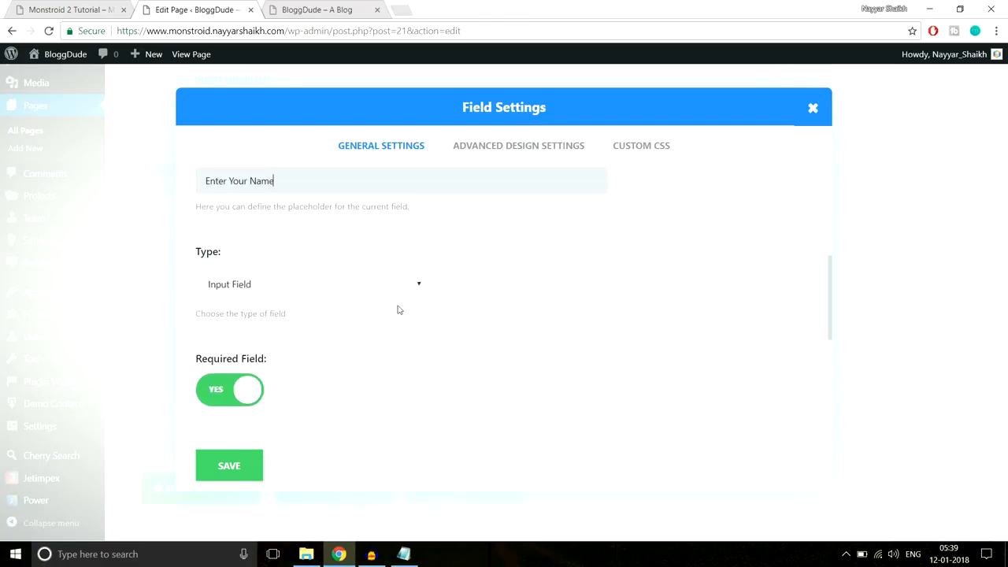
pyautogui.scroll(-2, 569, 315)
pyautogui.scroll(2, 407, 266)
pyautogui.scroll(-2, 272, 285)
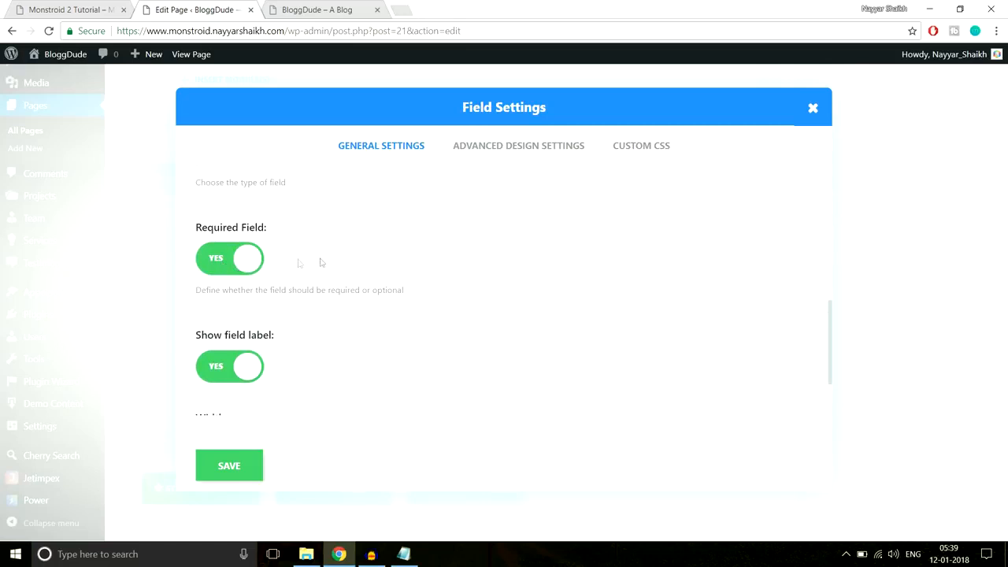
pyautogui.scroll(-1, 445, 291)
pyautogui.scroll(-1, 445, 291)
pyautogui.scroll(-1, 502, 281)
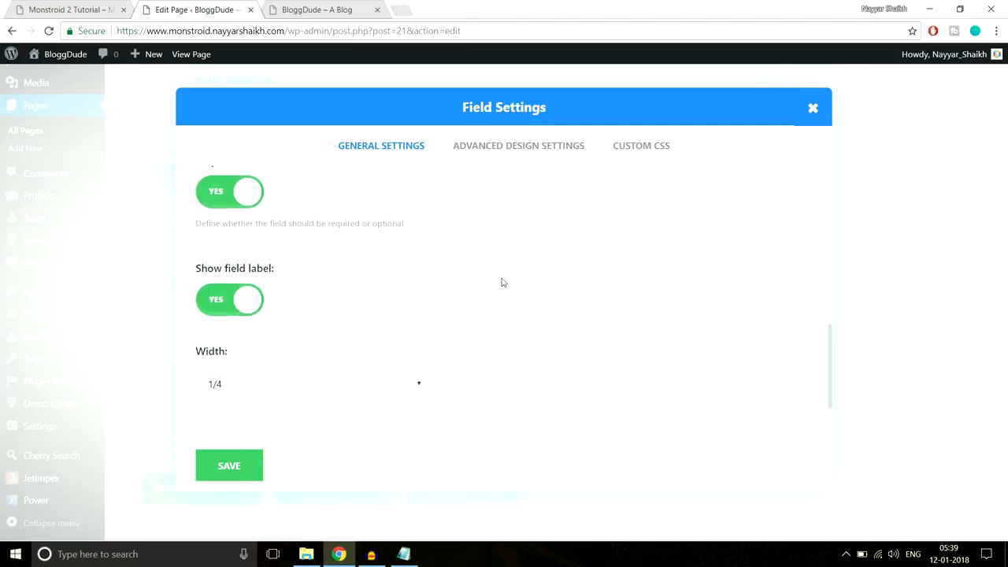
pyautogui.click(301, 365)
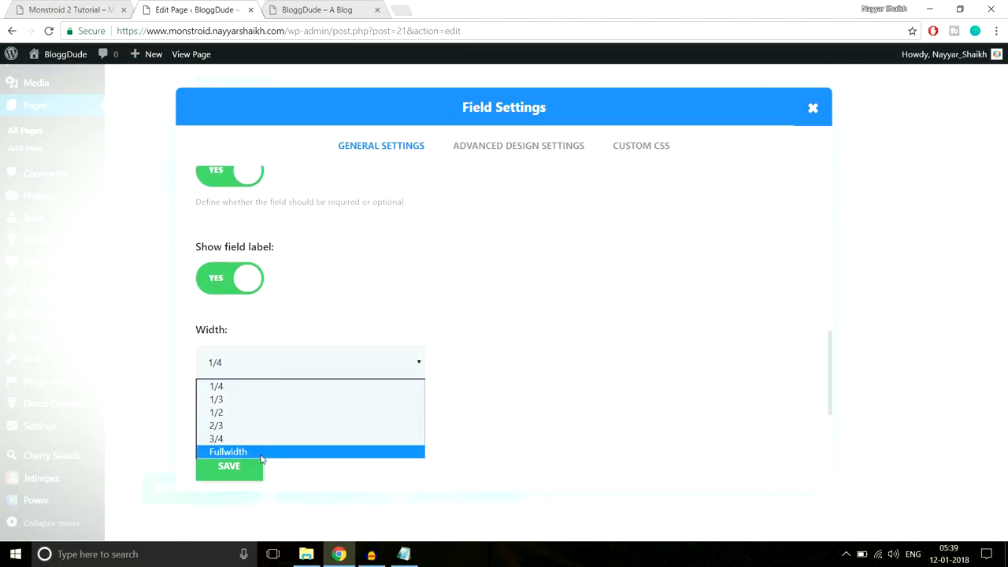
pyautogui.click(263, 455)
pyautogui.click(86, 7)
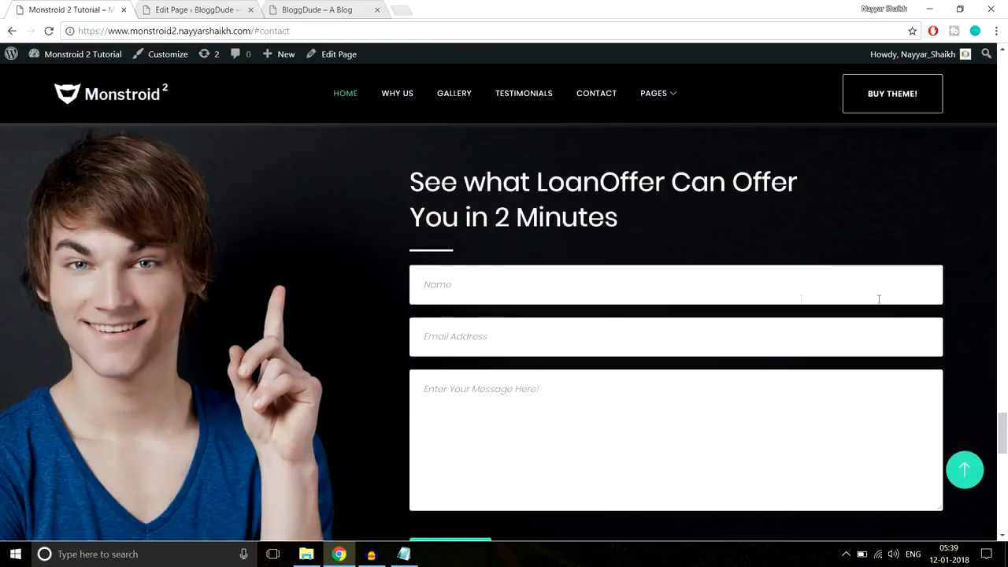
pyautogui.click(197, 5)
pyautogui.click(59, 4)
pyautogui.click(206, 9)
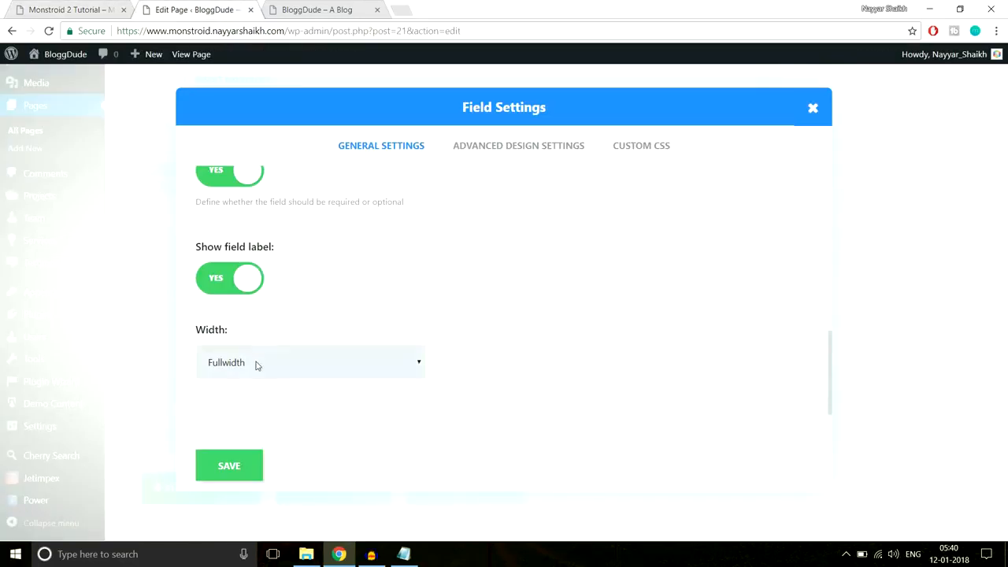
pyautogui.click(229, 466)
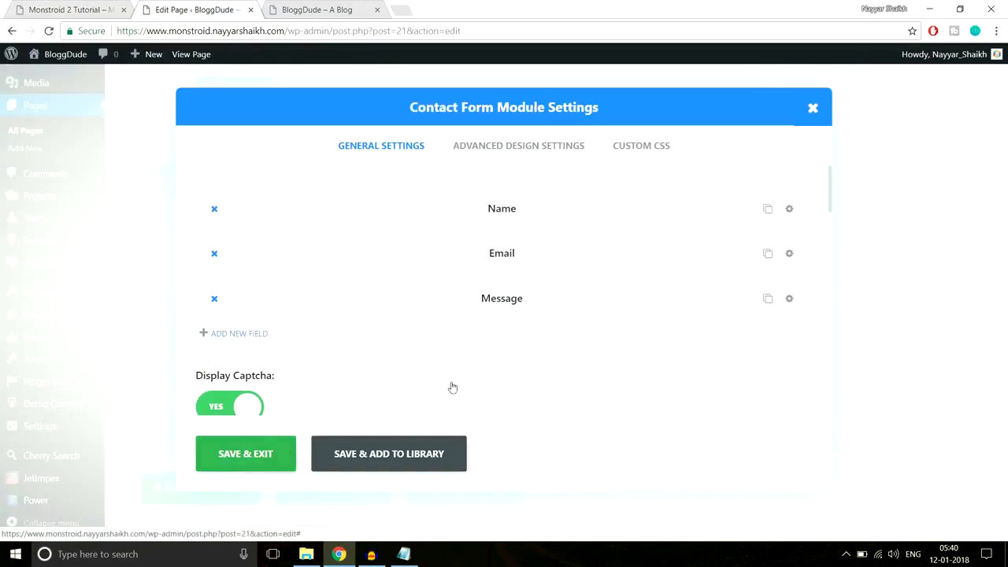
# - Clear the Email field's title and set its placeholder to 'Eeter Your Email Address'
pyautogui.click(789, 254)
pyautogui.scroll(-1, 333, 284)
pyautogui.moveTo(315, 279); pyautogui.dragTo(187, 291)
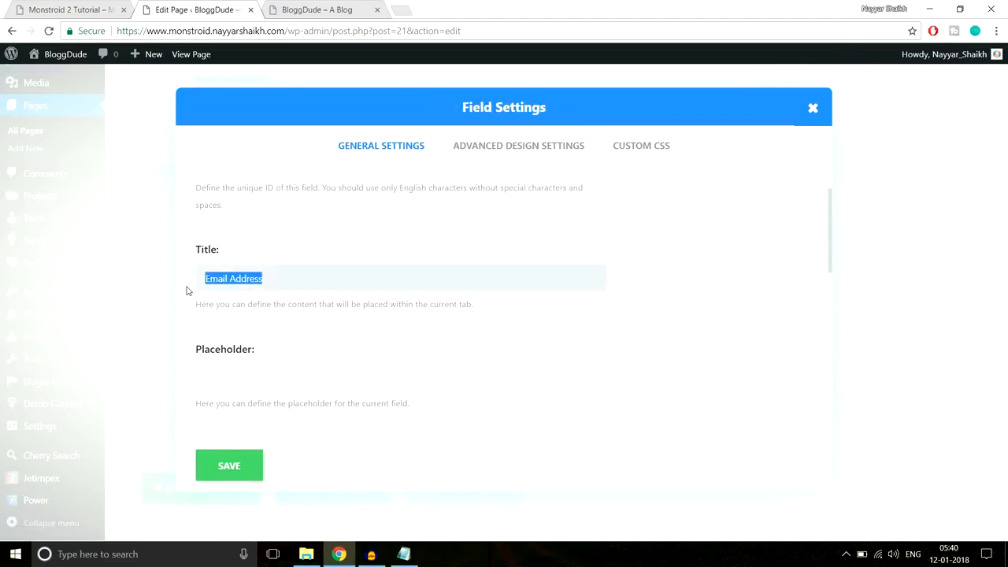
pyautogui.press('BackSpace')
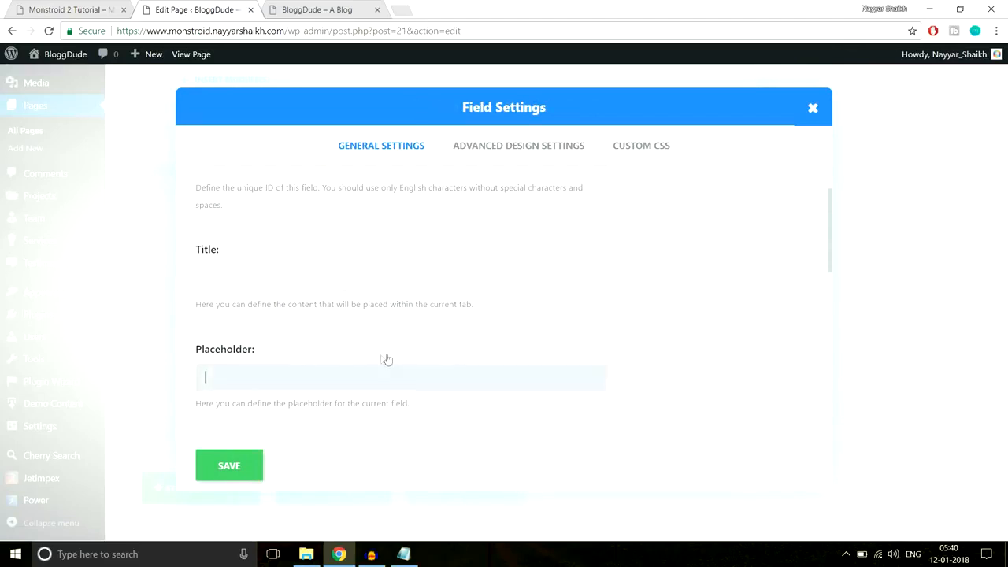
pyautogui.scroll(-1, 385, 359)
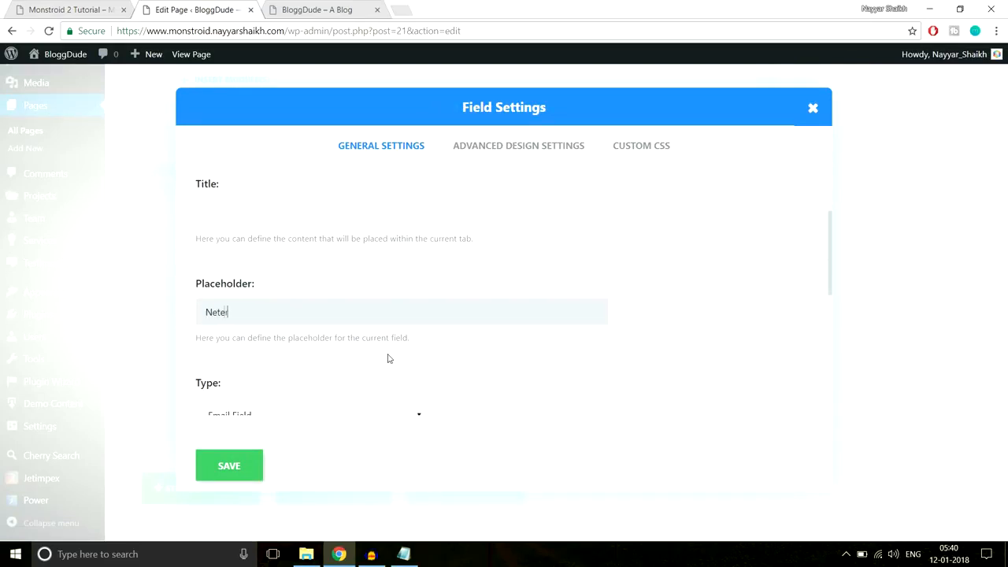
pyautogui.write('Neter Your Email Address')
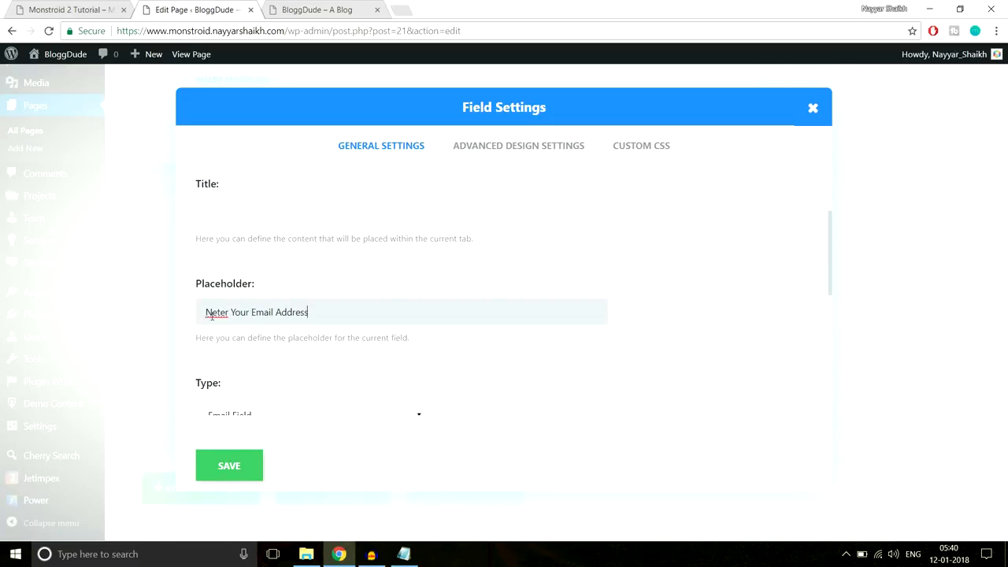
pyautogui.press('BackSpace')
pyautogui.write('E')
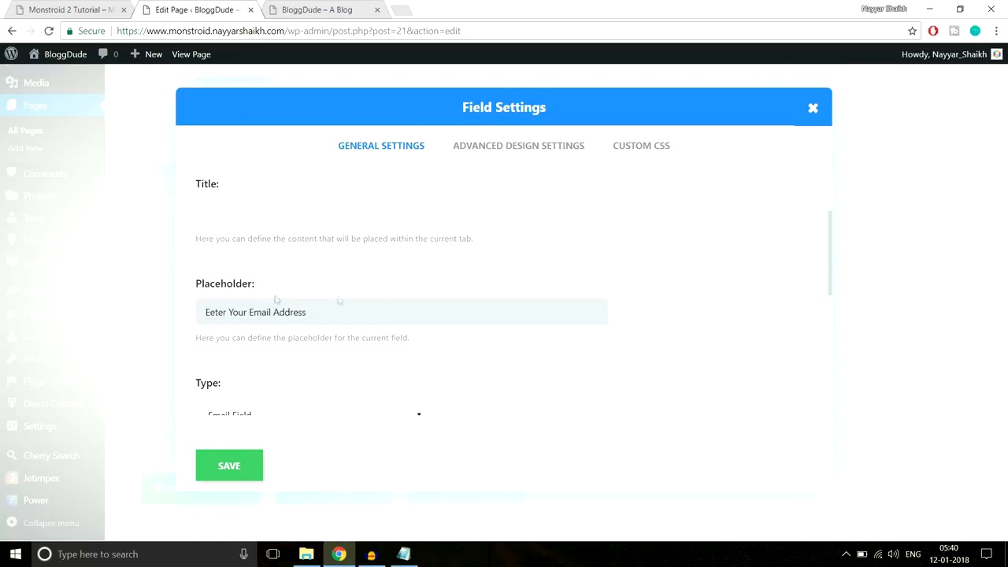
# - Keep Email Field as the type, make the Email field Fullwidth, and save
pyautogui.scroll(-2, 386, 314)
pyautogui.scroll(-1, 349, 281)
pyautogui.click(267, 218)
pyautogui.click(262, 255)
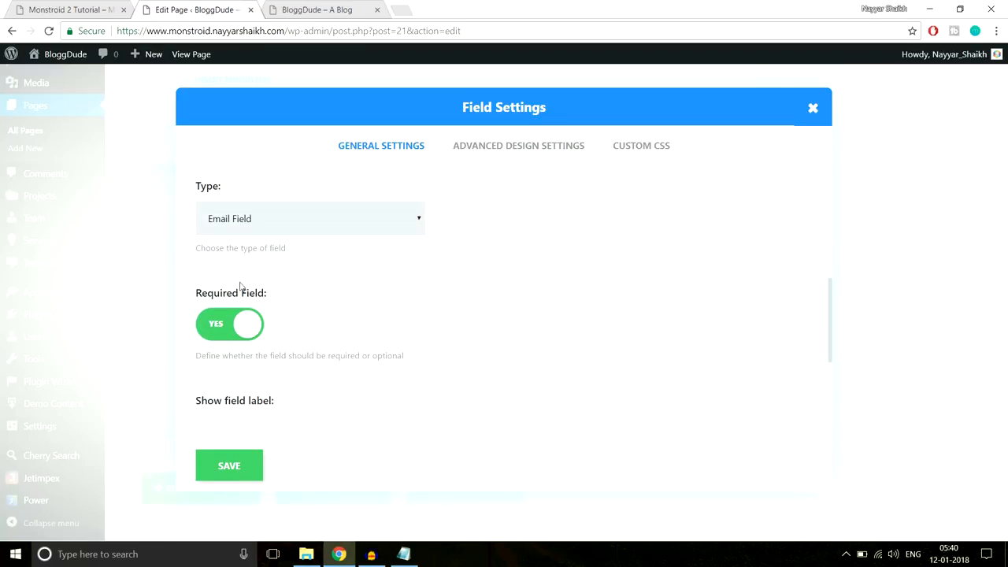
pyautogui.scroll(-2, 234, 323)
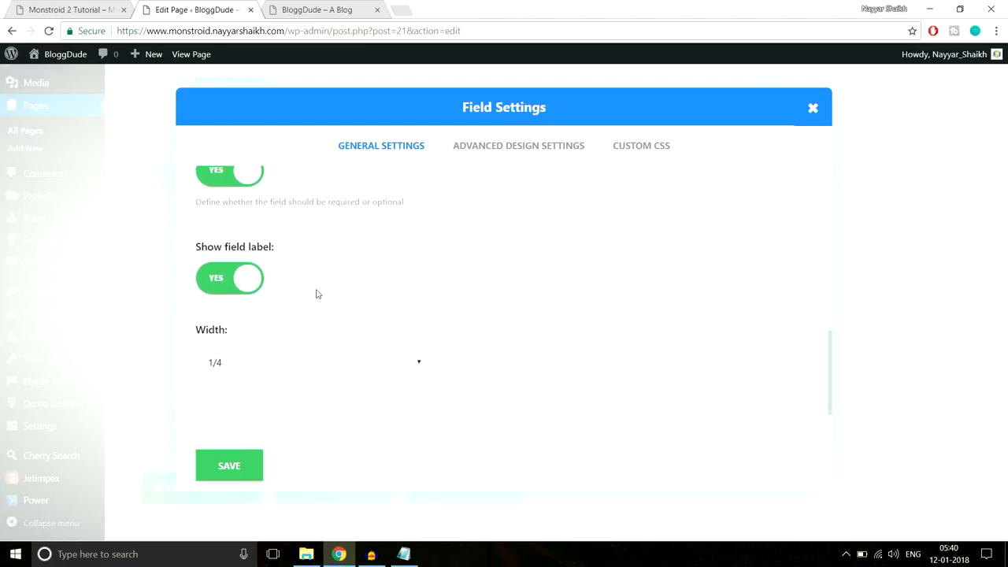
pyautogui.click(266, 364)
pyautogui.click(260, 451)
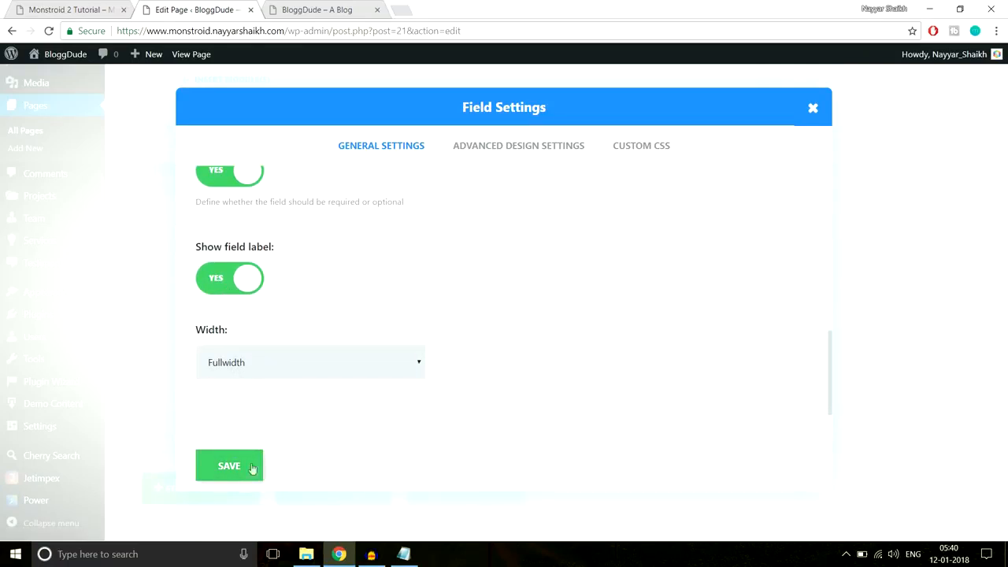
pyautogui.click(244, 468)
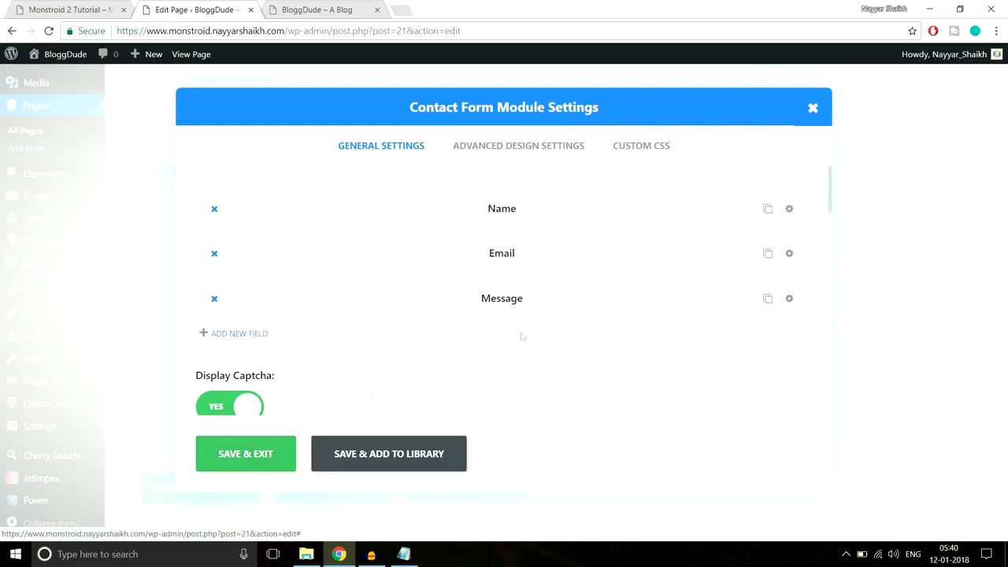
# - Clear the Message field's title, set placeholder 'Enter Your Message', make it Fullwidth, and save
pyautogui.click(790, 299)
pyautogui.scroll(-1, 335, 283)
pyautogui.moveTo(335, 281); pyautogui.dragTo(152, 285)
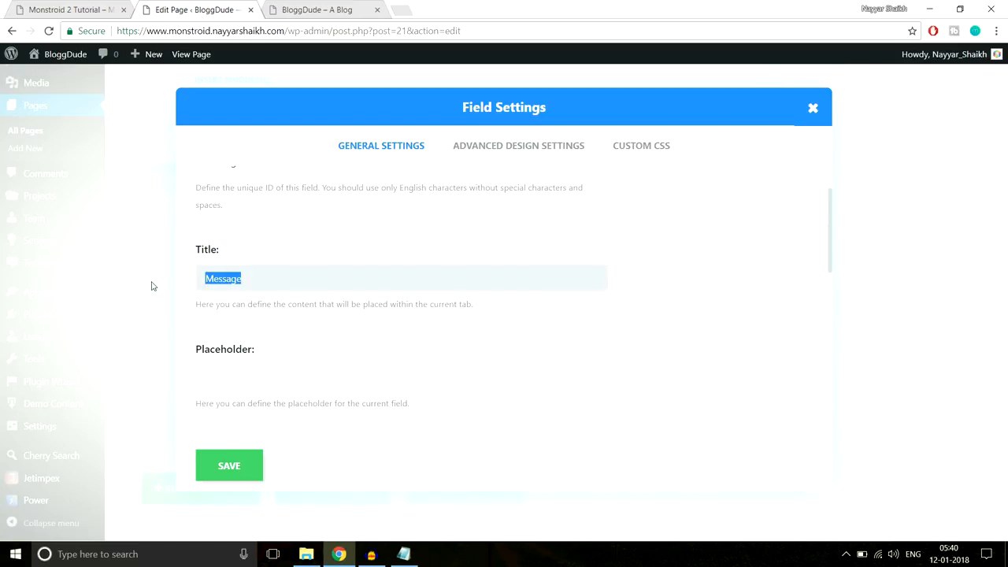
pyautogui.press('BackSpace')
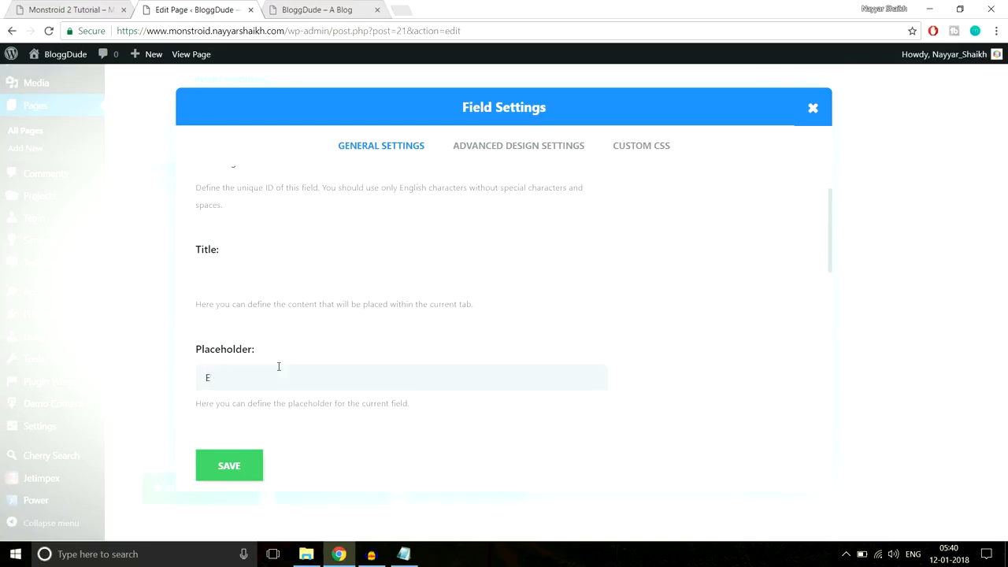
pyautogui.click(278, 366)
pyautogui.write('Enter Your Message')
pyautogui.scroll(-3, 504, 344)
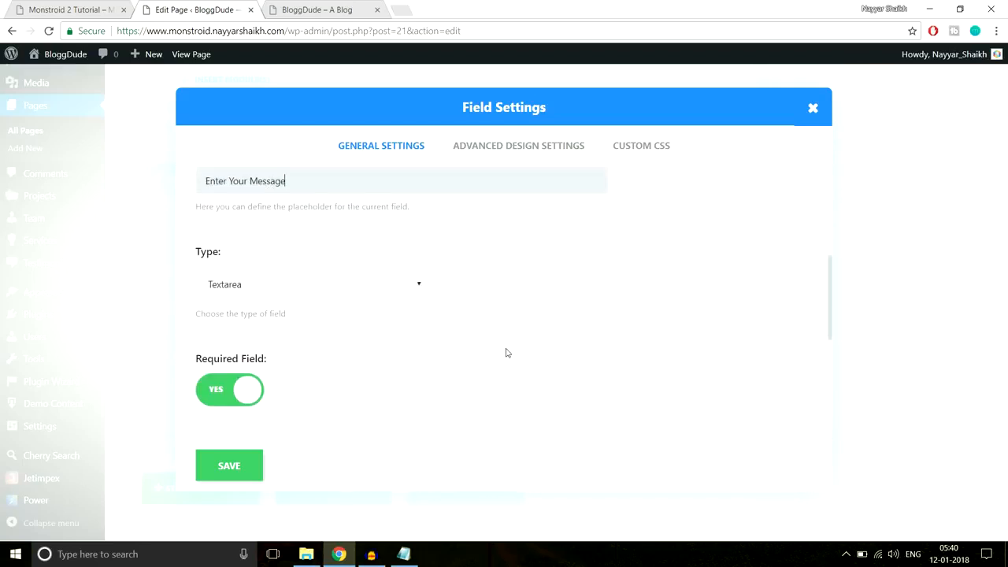
pyautogui.scroll(-3, 321, 298)
pyautogui.scroll(-2, 258, 294)
pyautogui.click(288, 362)
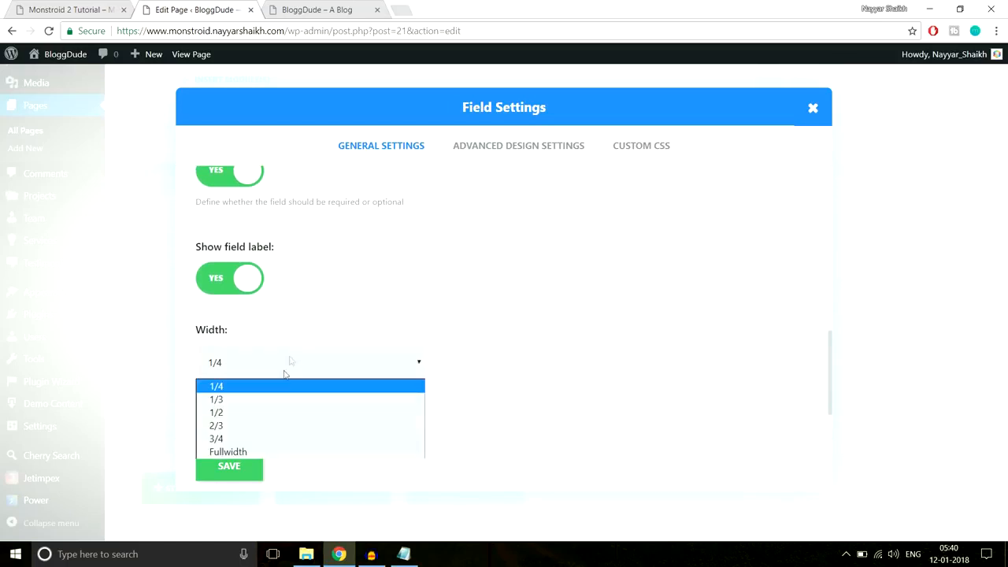
pyautogui.click(250, 449)
pyautogui.click(241, 467)
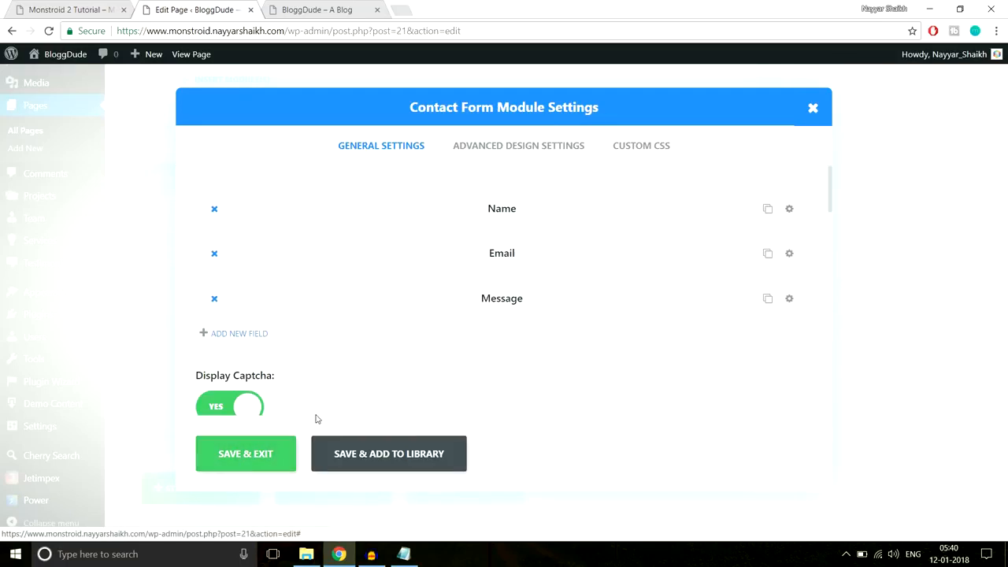
# - Turn off the contact form's captcha, then save and close the module settings
pyautogui.scroll(-3, 423, 351)
pyautogui.click(245, 282)
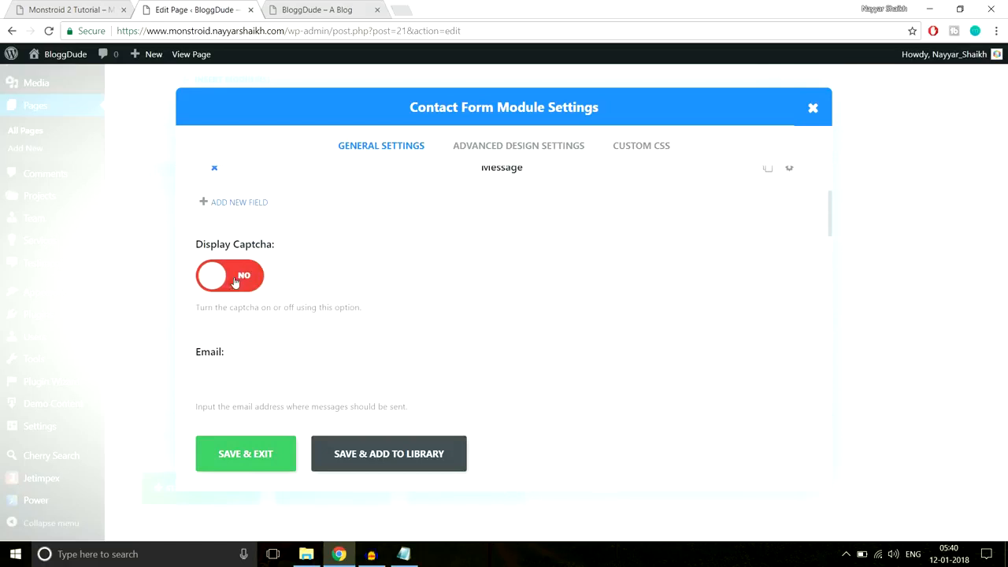
pyautogui.scroll(-3, 409, 270)
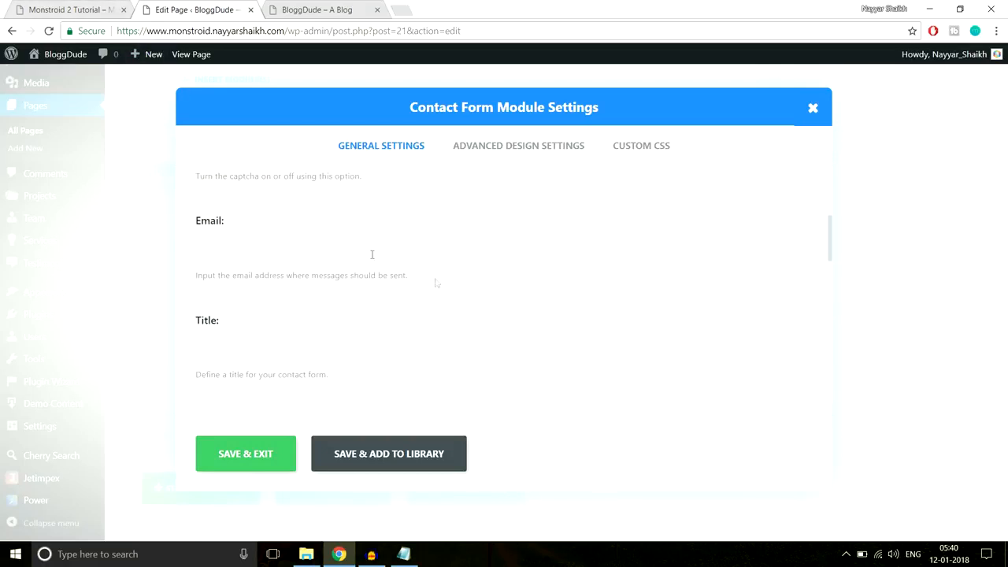
pyautogui.scroll(1, 464, 296)
pyautogui.click(103, 9)
pyautogui.scroll(-2, 548, 431)
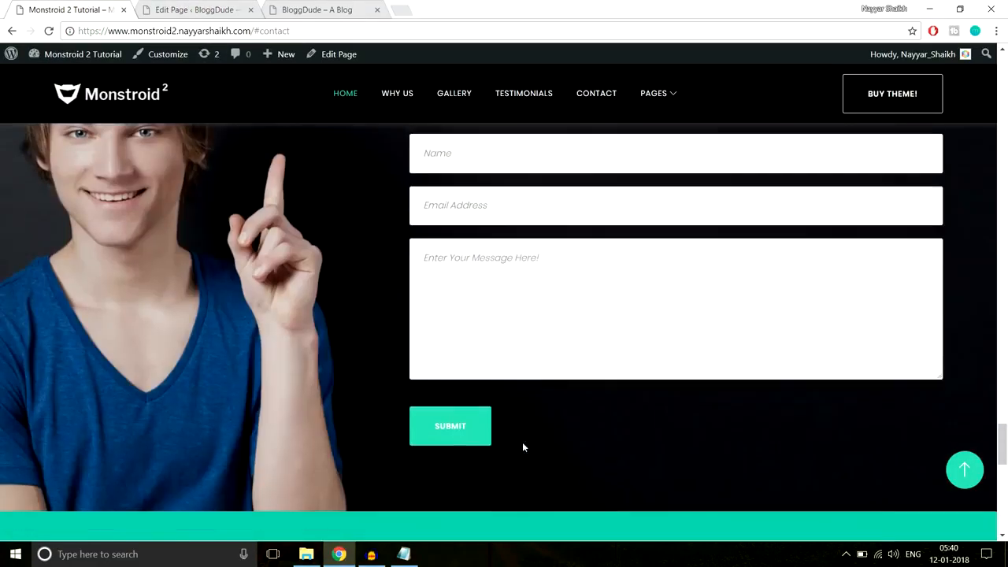
pyautogui.click(195, 10)
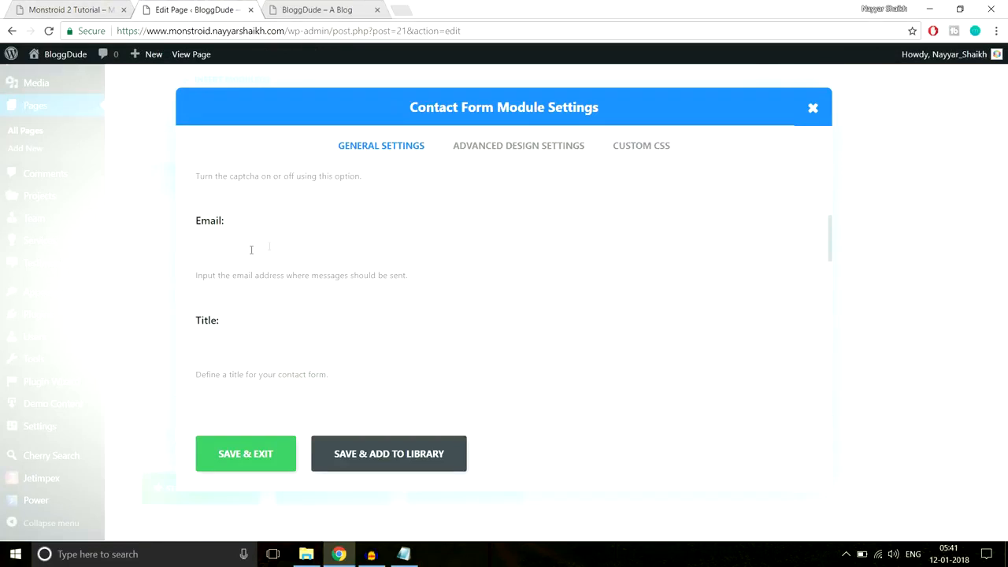
pyautogui.scroll(-4, 265, 330)
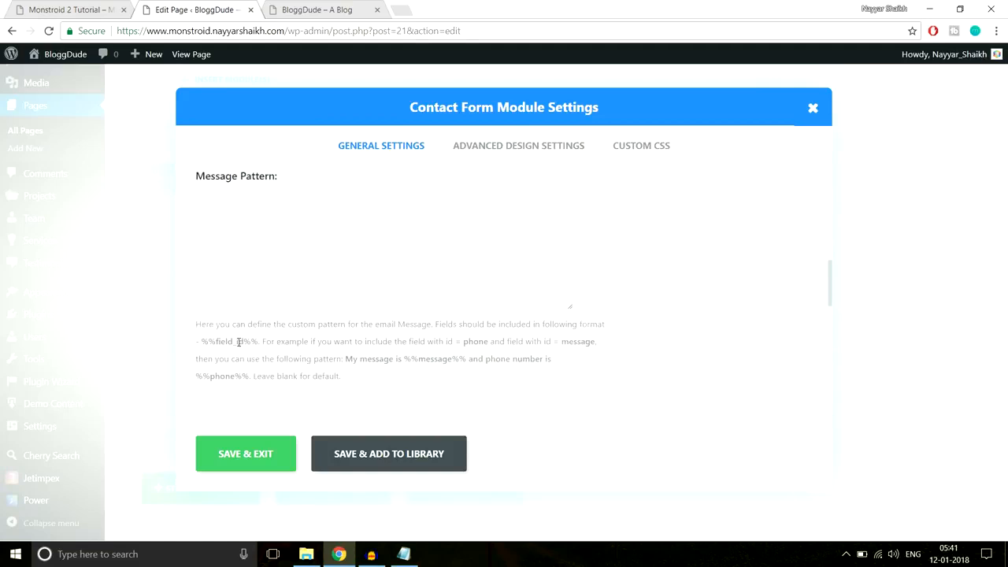
pyautogui.scroll(-5, 265, 338)
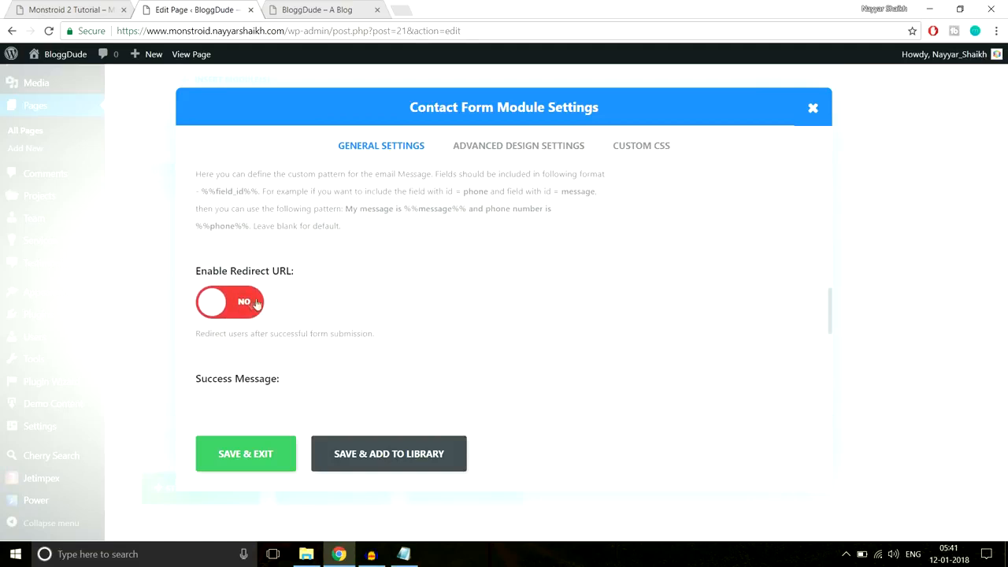
pyautogui.scroll(-5, 352, 322)
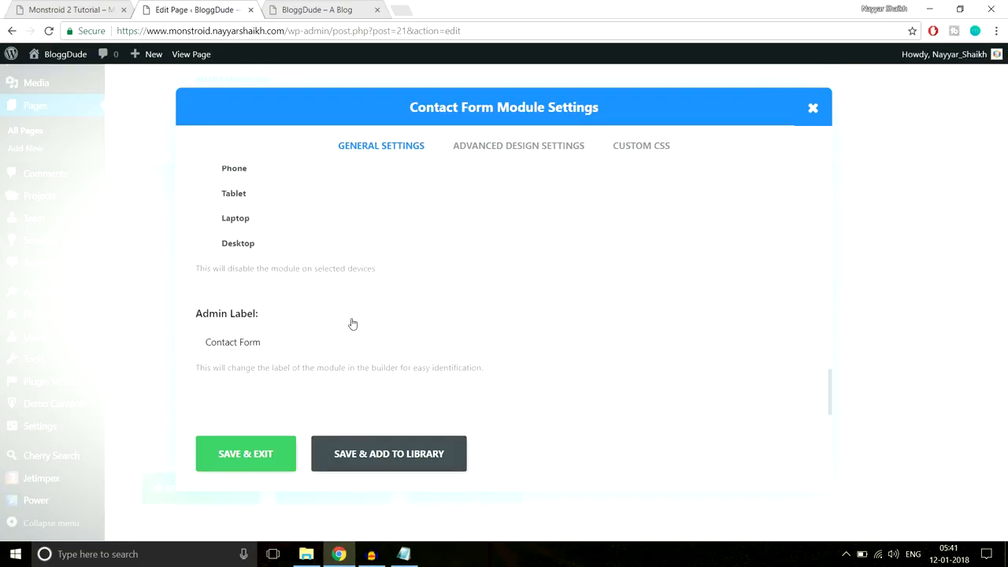
pyautogui.scroll(6, 352, 323)
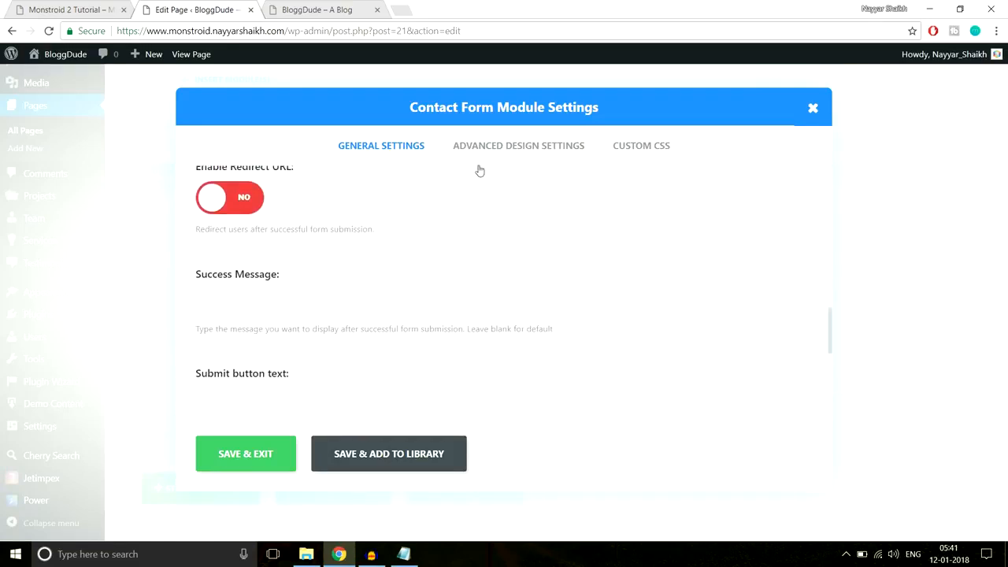
pyautogui.click(270, 455)
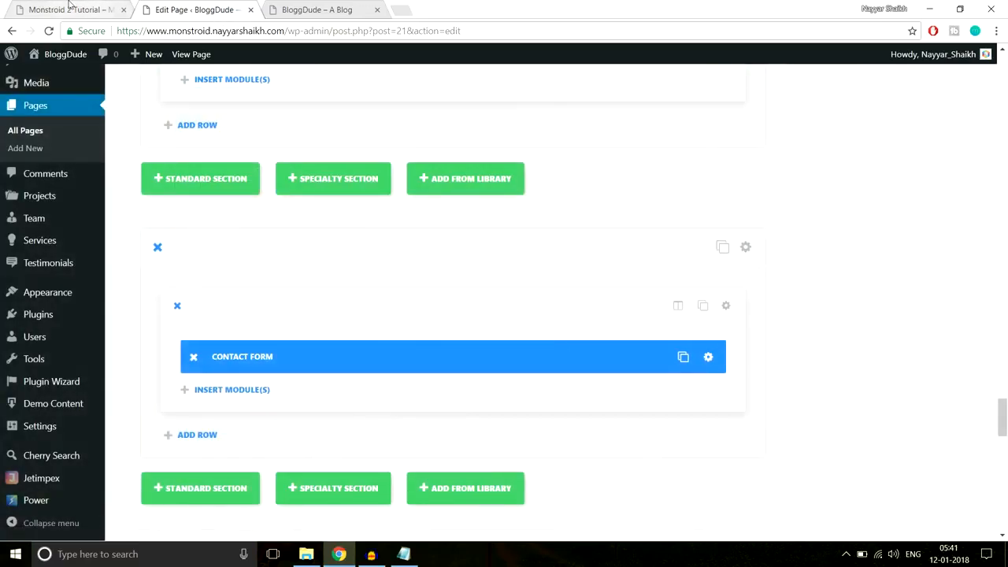
# - Copy the demo's contact heading and paste it into a new Text module below the contact form
pyautogui.click(71, 9)
pyautogui.scroll(3, 466, 204)
pyautogui.moveTo(410, 249); pyautogui.dragTo(650, 297)
pyautogui.hotkey('ctrl', 'c')
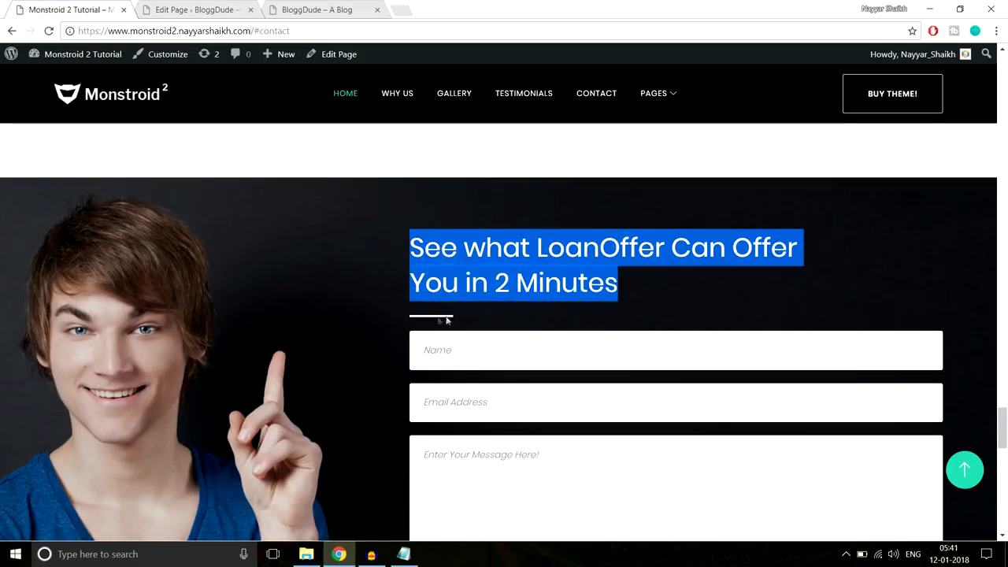
pyautogui.click(192, 8)
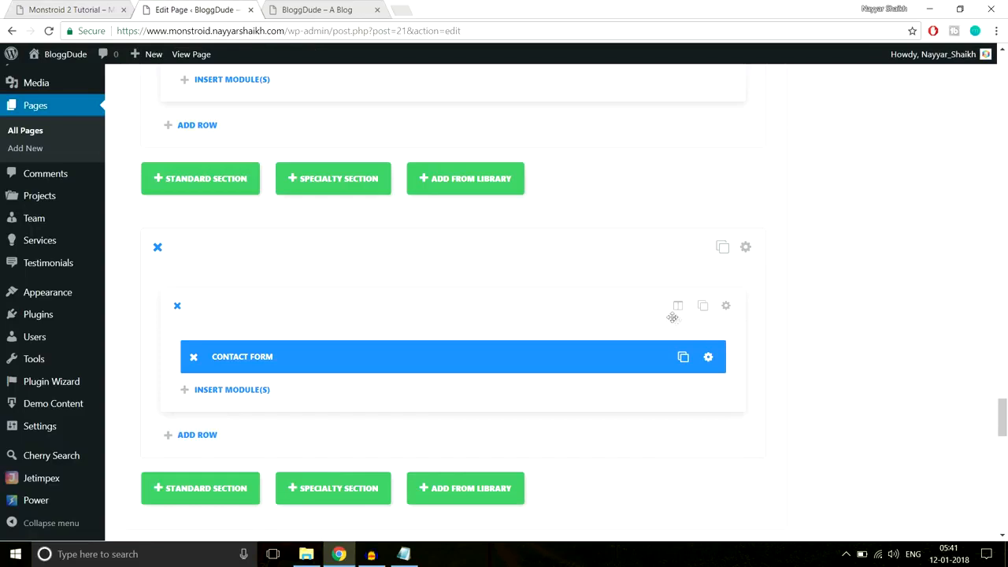
pyautogui.click(235, 399)
pyautogui.scroll(-7, 720, 315)
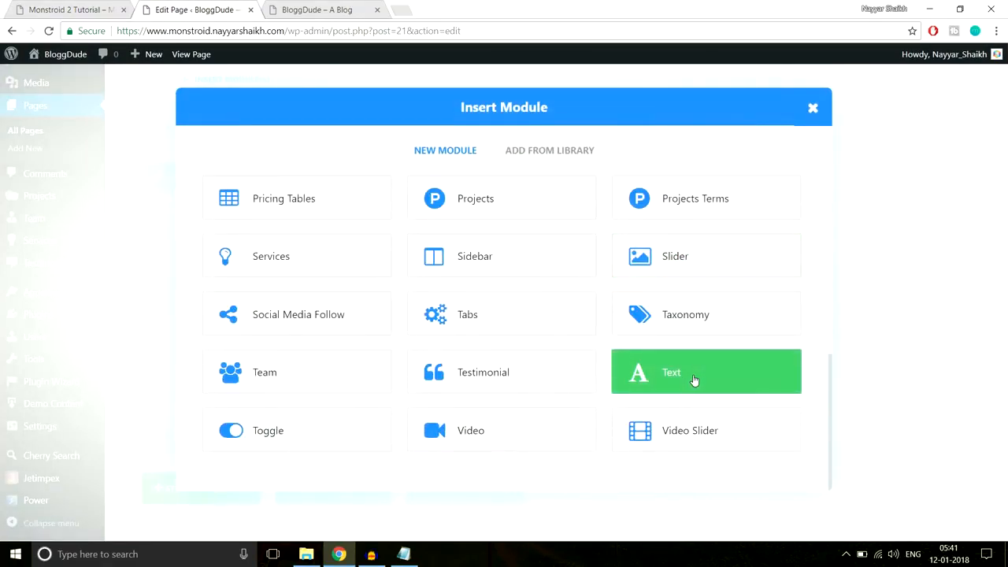
pyautogui.click(693, 380)
pyautogui.scroll(-5, 443, 313)
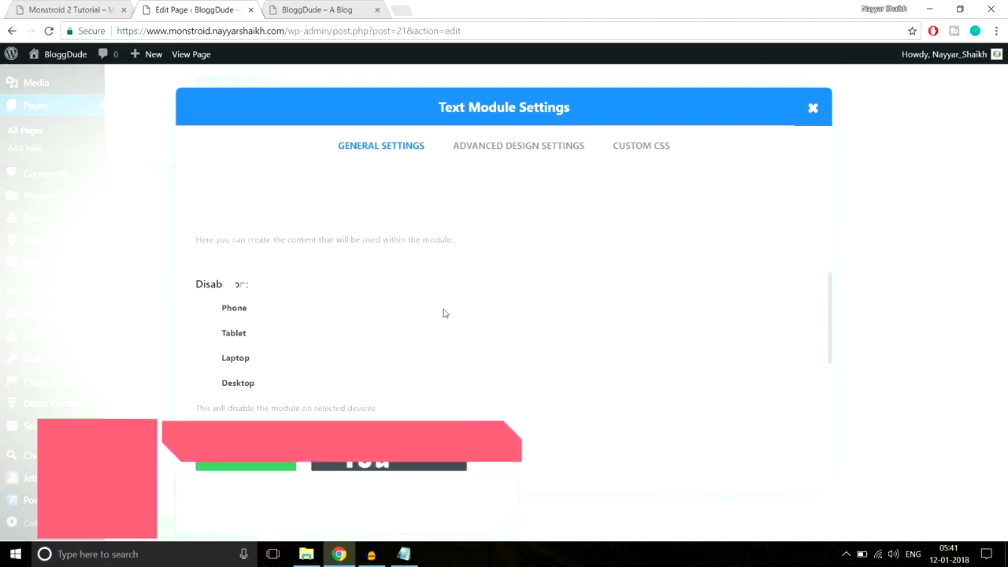
pyautogui.scroll(2, 430, 302)
pyautogui.hotkey('ctrl', 'v')
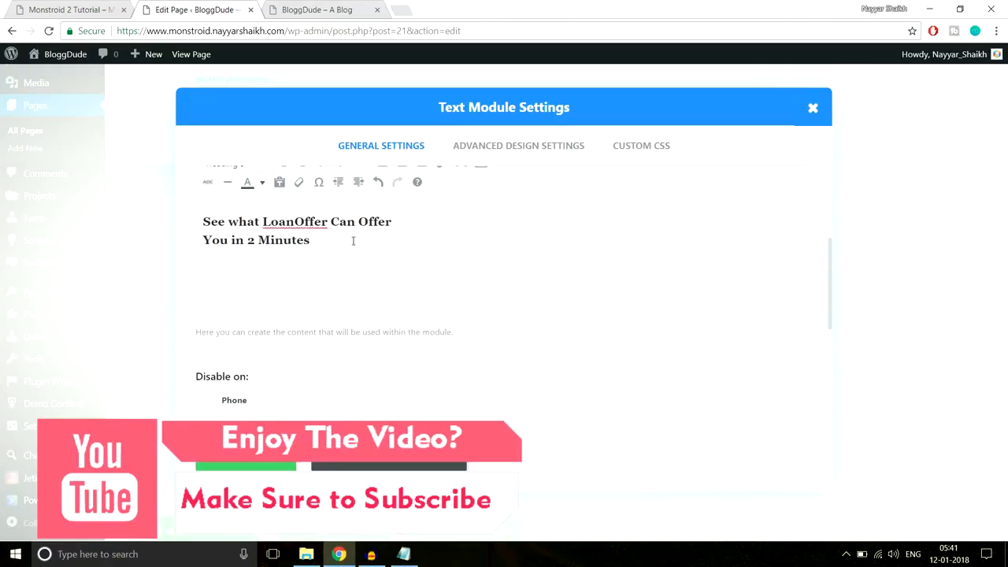
# - Recolour the heading 'See what LoanOffer Can Offer You in 2 Minutes'
pyautogui.moveTo(352, 241); pyautogui.dragTo(196, 224)
pyautogui.scroll(2, 384, 293)
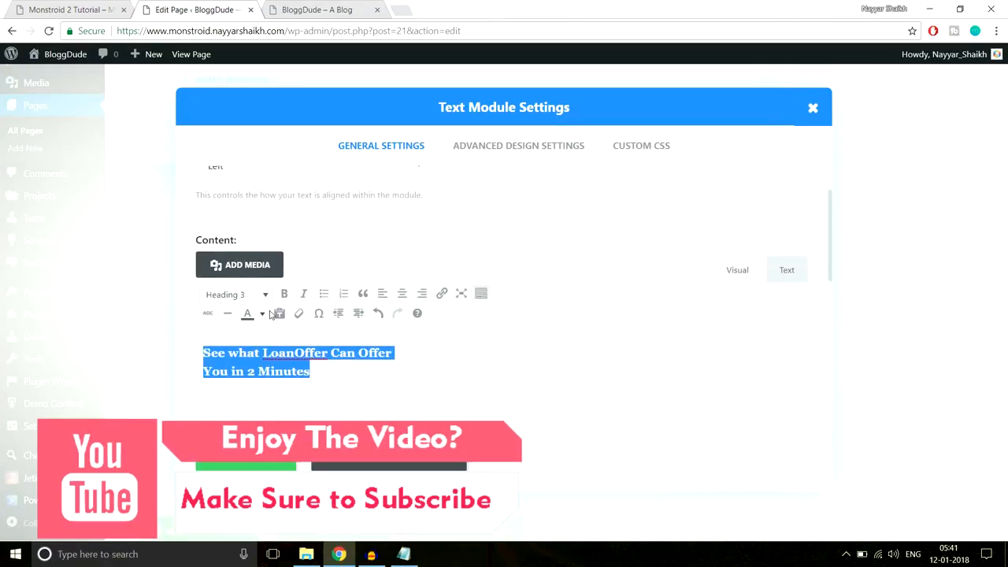
pyautogui.click(262, 312)
pyautogui.click(296, 371)
pyautogui.click(639, 150)
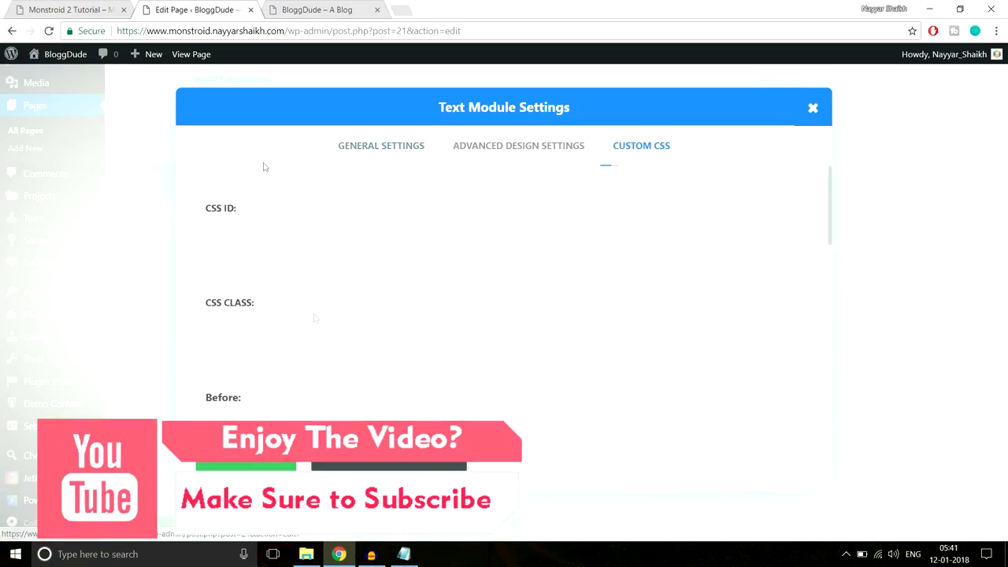
pyautogui.click(31, 8)
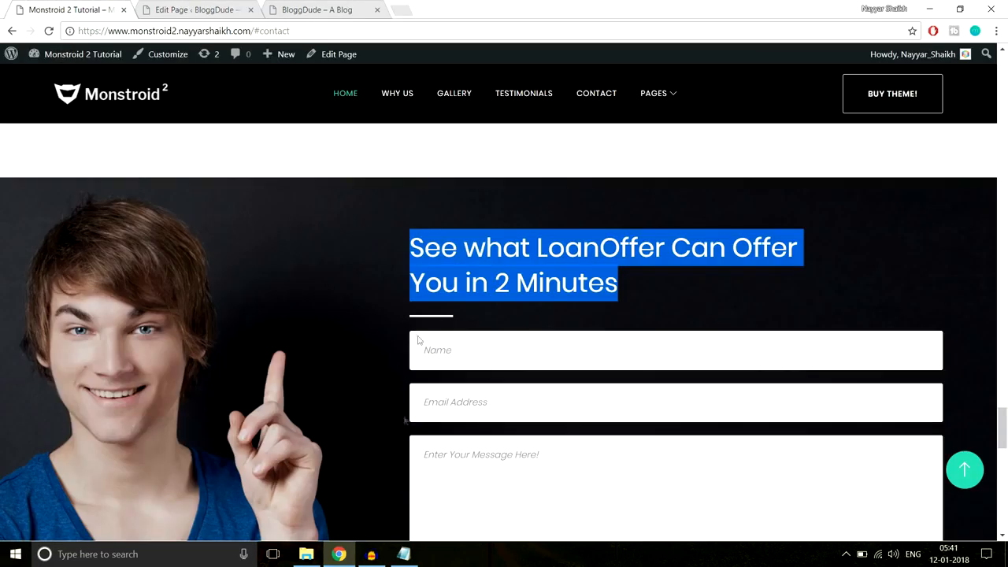
# - Copy the Line After Left underline CSS rules from the Notepad notes
pyautogui.click(403, 553)
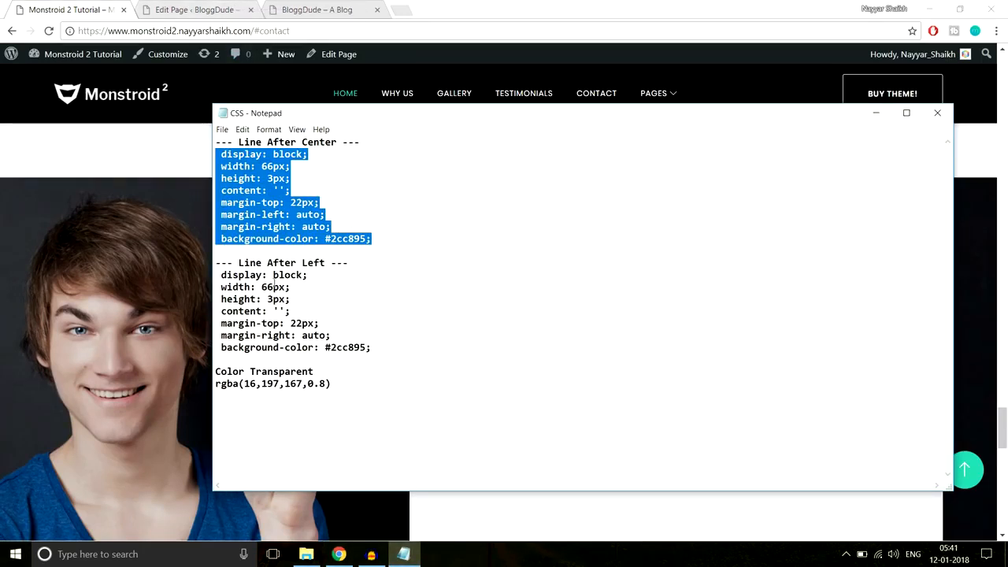
pyautogui.moveTo(370, 347); pyautogui.dragTo(211, 273)
pyautogui.hotkey('ctrl', 'c')
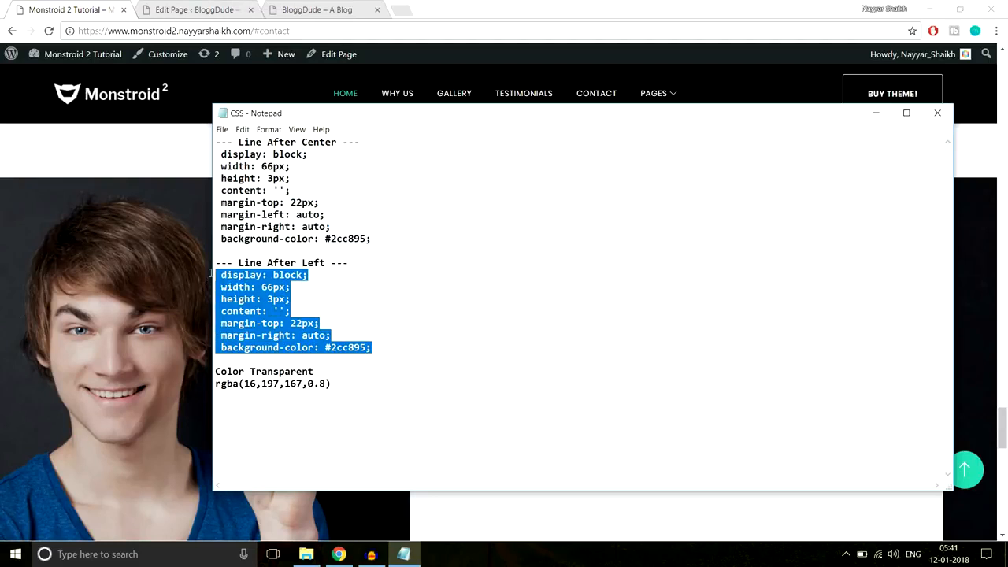
pyautogui.click(137, 137)
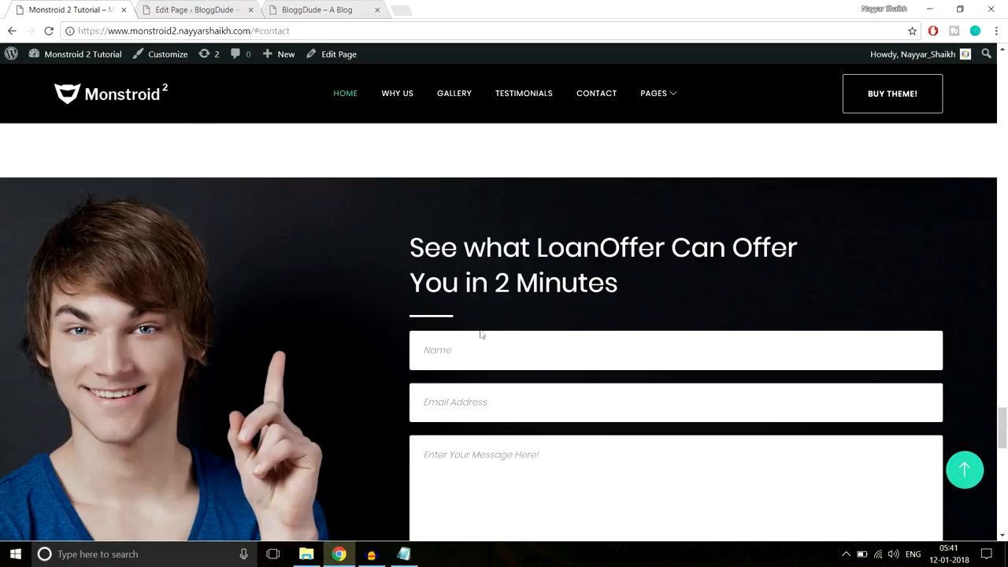
# - Paste the 66px by 3px #2cc895 underline rules into the Text module's After CSS and save
pyautogui.click(236, 10)
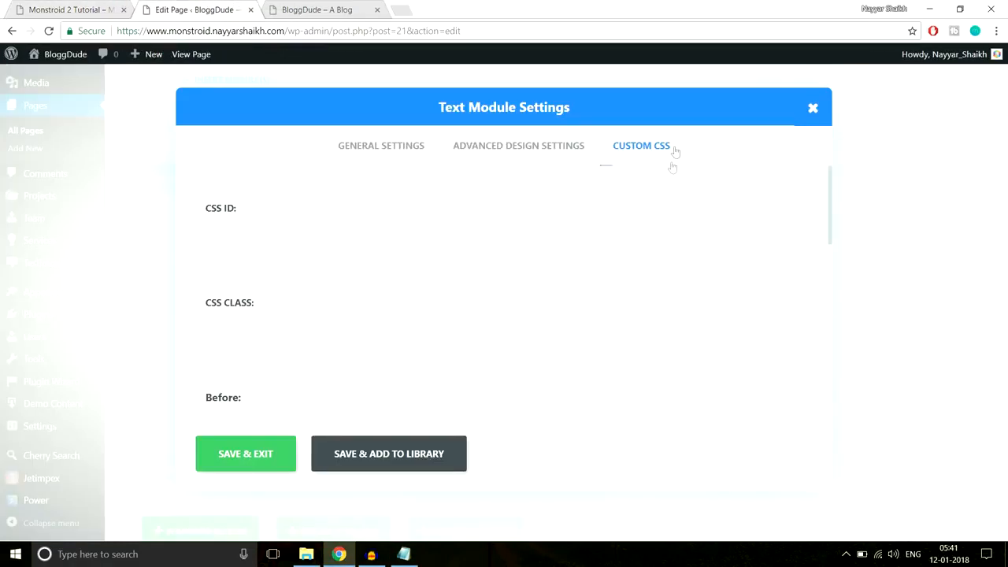
pyautogui.scroll(-5, 692, 225)
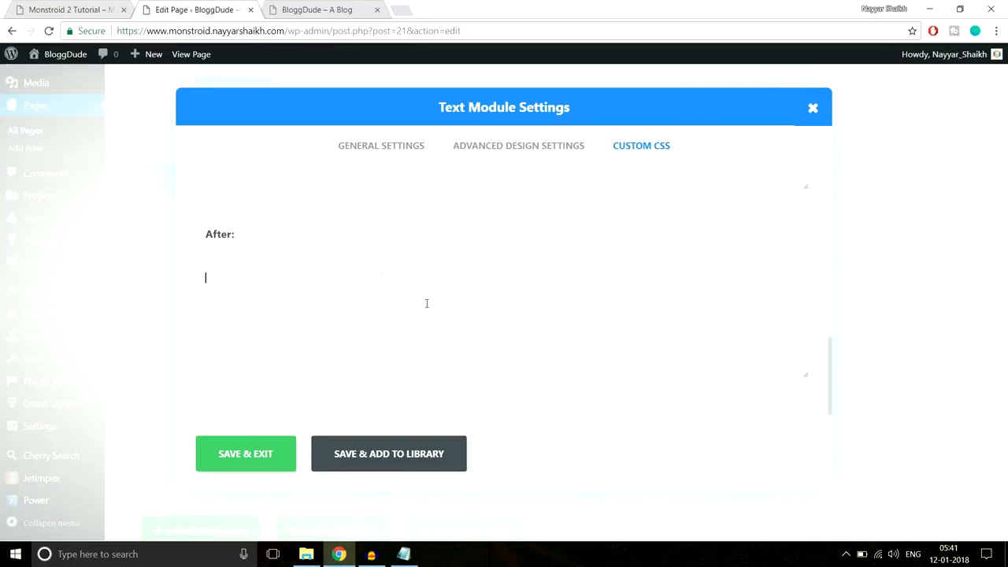
pyautogui.hotkey('ctrl', 'v')
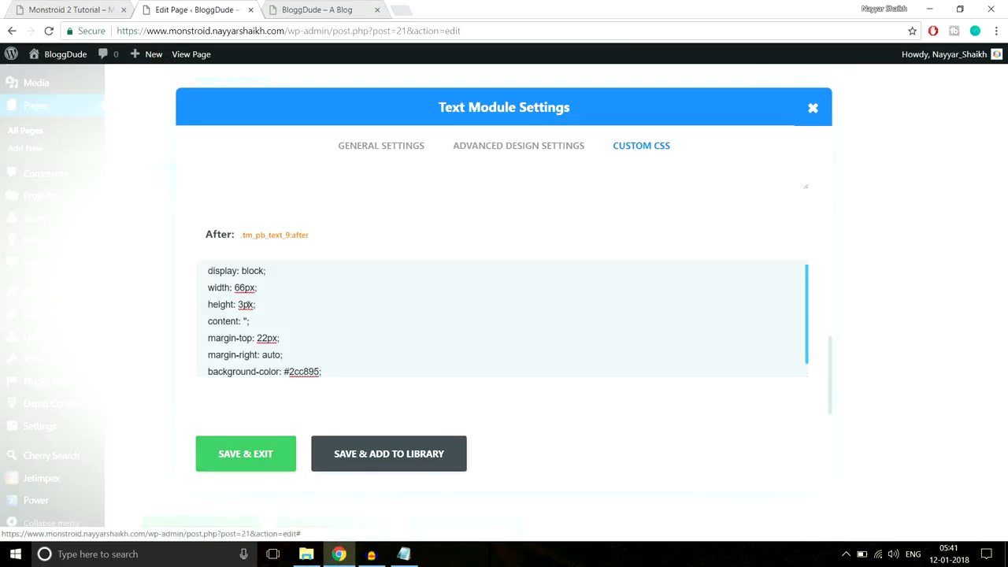
pyautogui.click(254, 456)
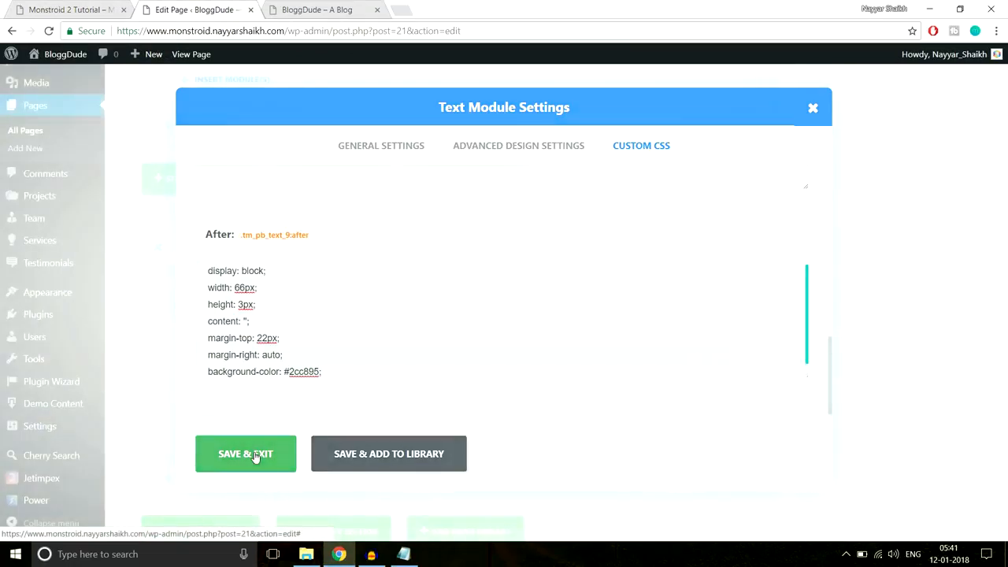
pyautogui.click(62, 6)
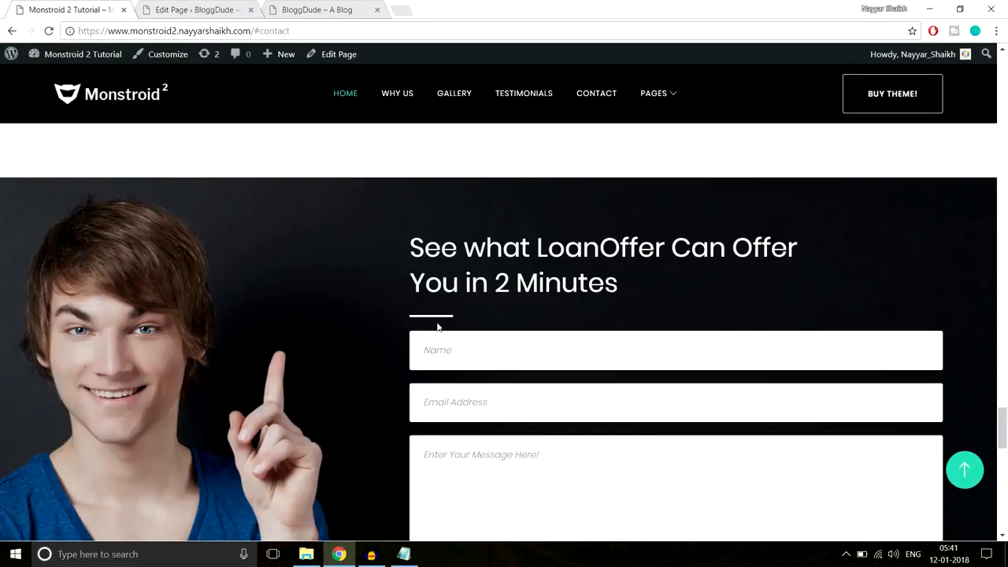
pyautogui.click(223, 7)
# - Move the heading Text module above the contact form and give it 30px bottom padding
pyautogui.scroll(-2, 600, 238)
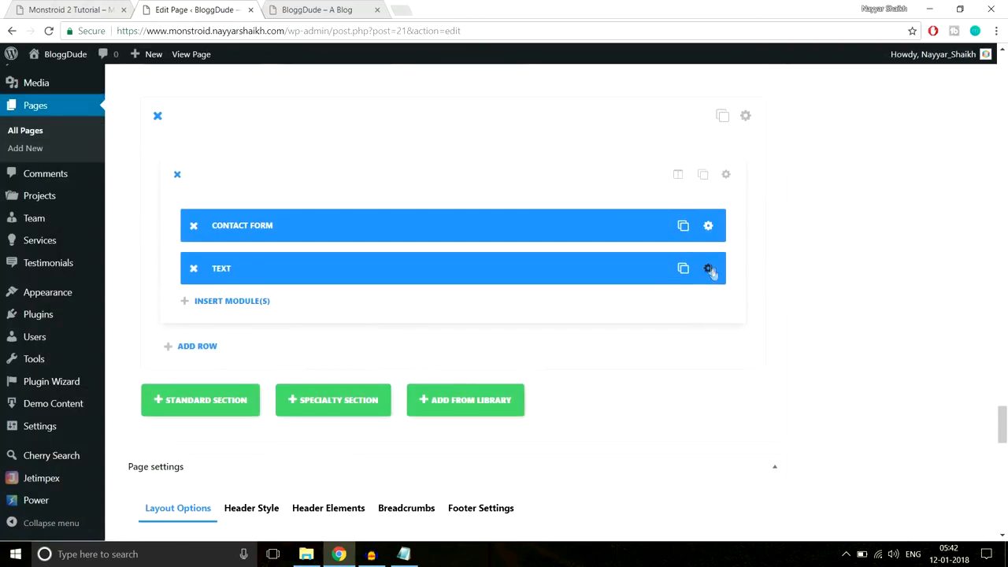
pyautogui.moveTo(623, 266); pyautogui.dragTo(614, 206)
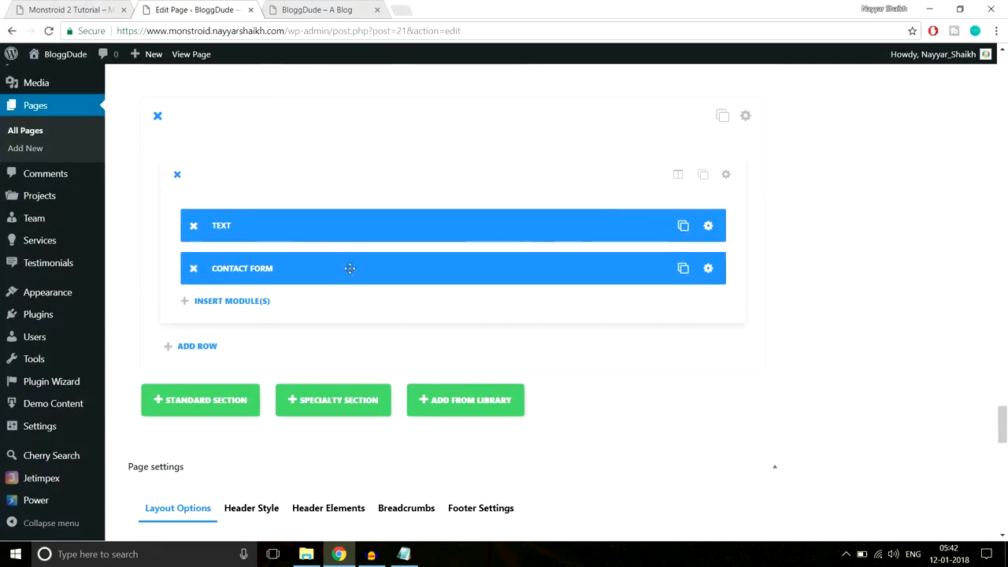
pyautogui.click(707, 231)
pyautogui.click(535, 148)
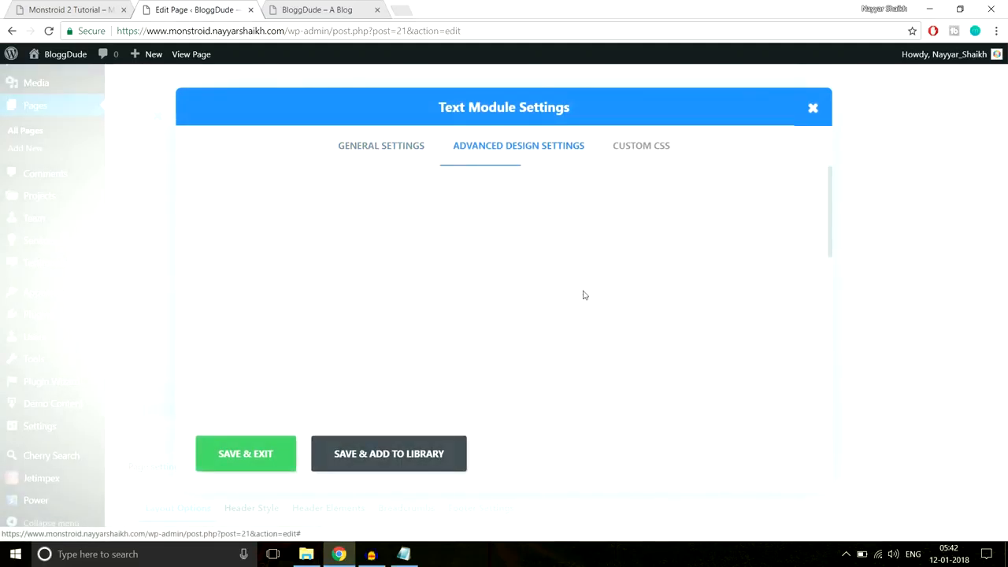
pyautogui.scroll(-10, 583, 295)
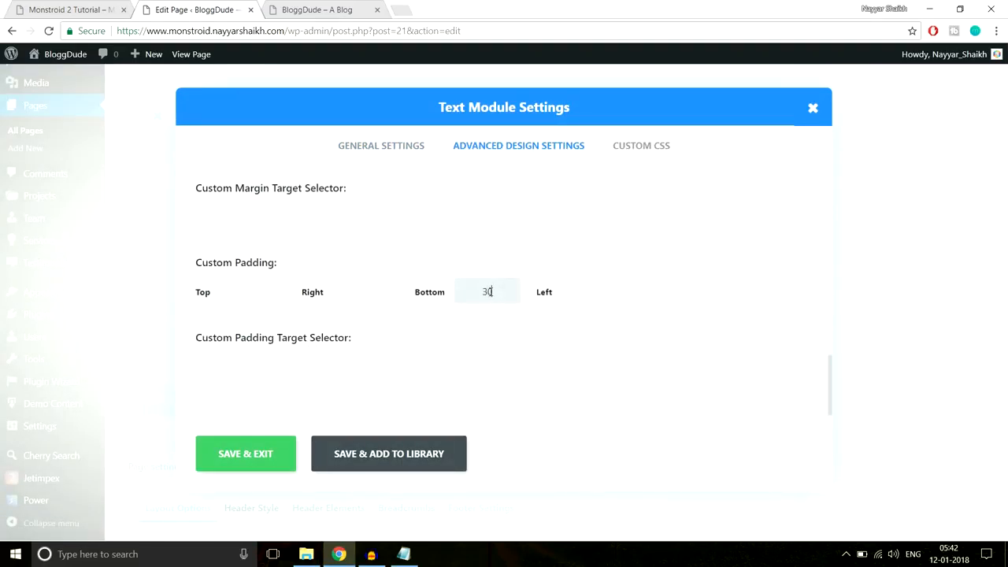
pyautogui.click(254, 458)
# - Review the Monstroid demo's contact section, then return to the homepage editor
pyautogui.click(74, 7)
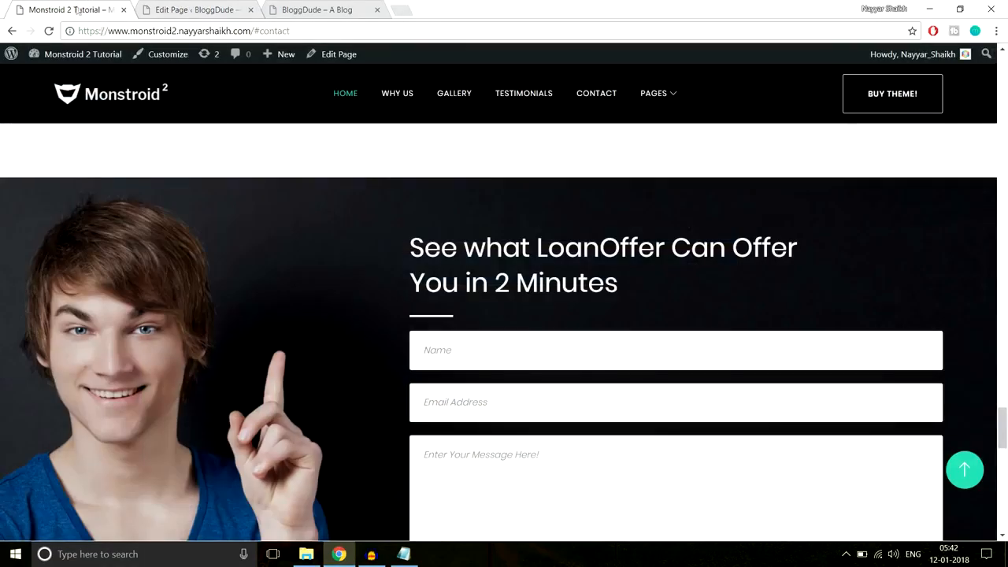
pyautogui.scroll(-5, 304, 247)
pyautogui.scroll(4, 302, 243)
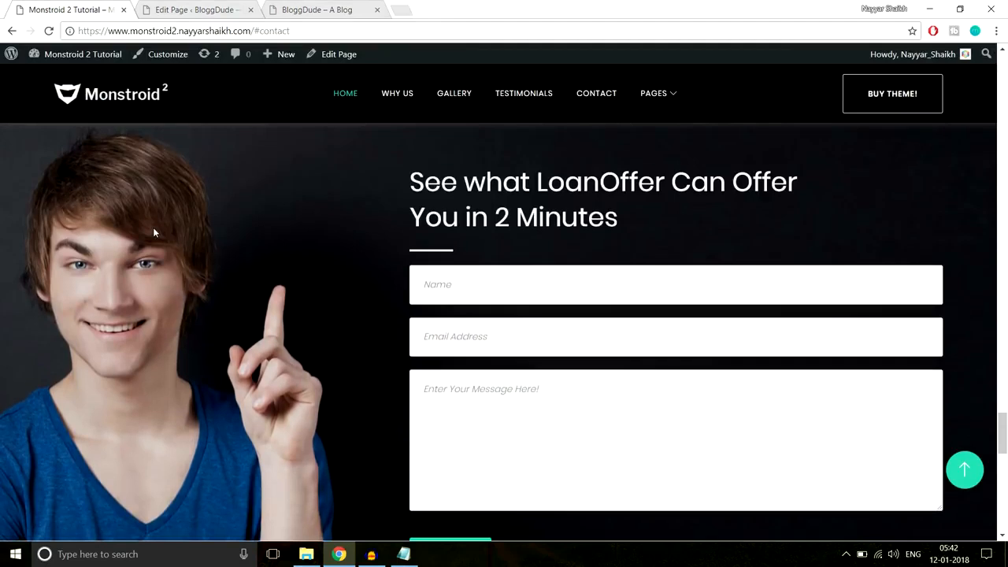
pyautogui.scroll(1, 153, 226)
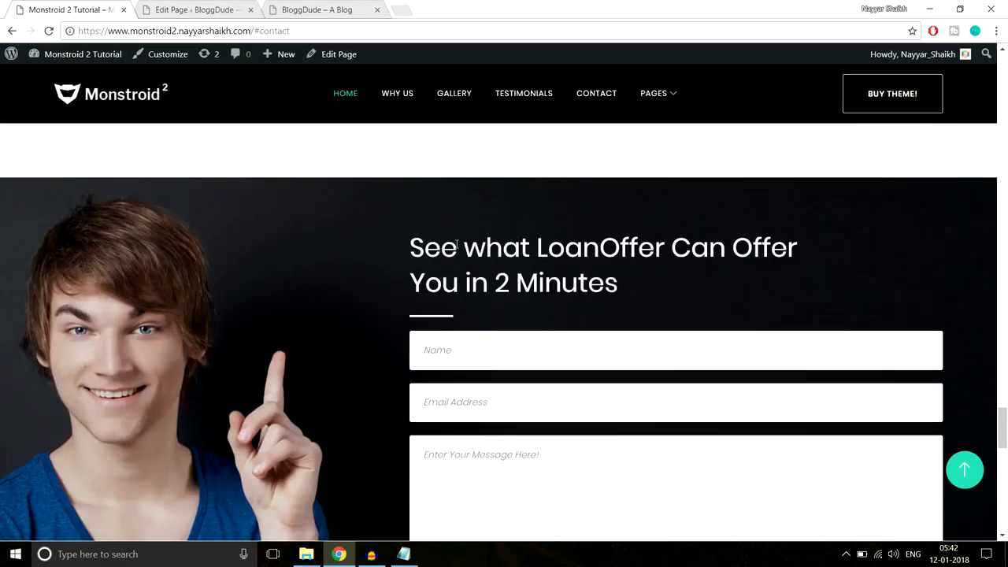
pyautogui.scroll(-6, 466, 206)
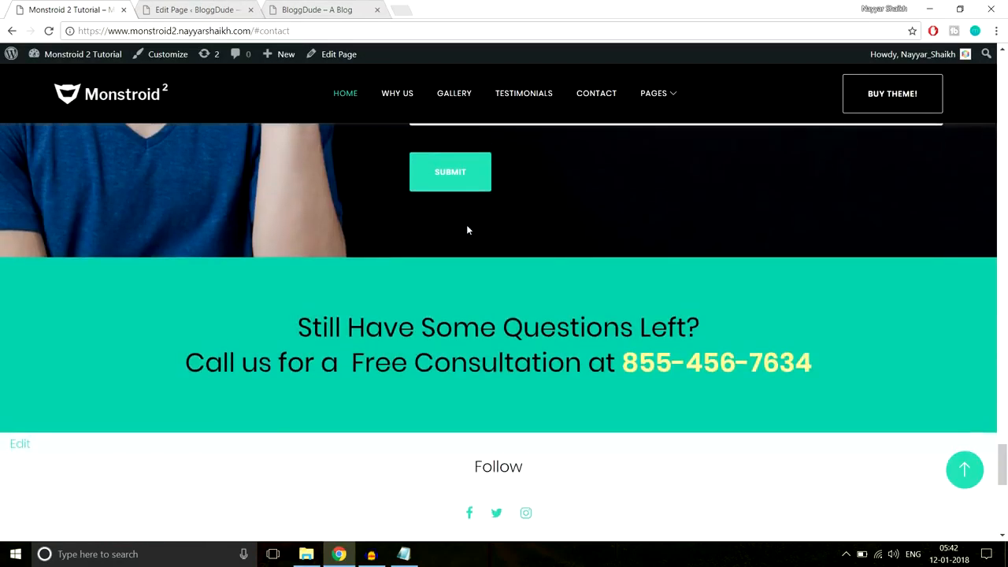
pyautogui.click(201, 9)
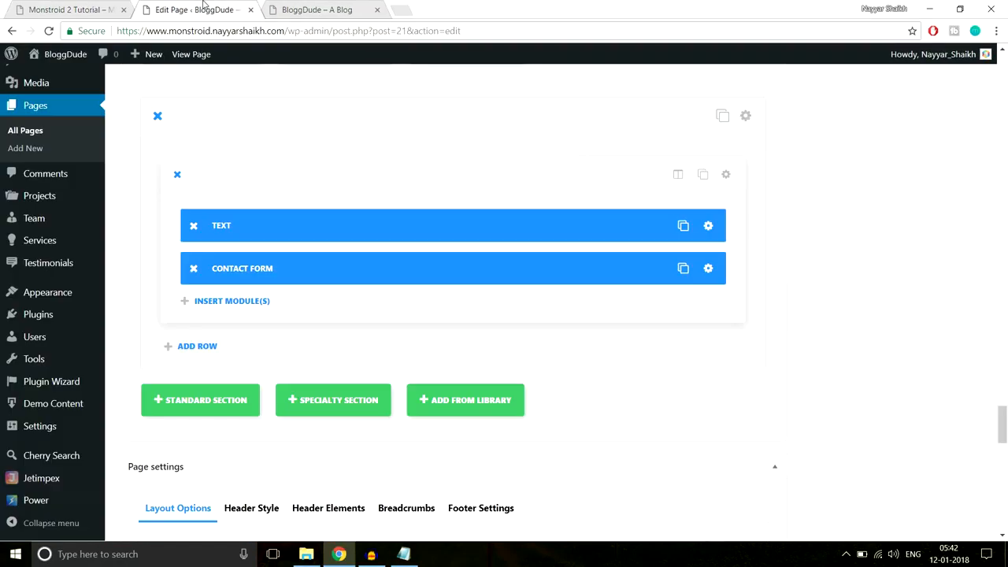
# - Upload Home-4.jpg and set it as the contact section's background image
pyautogui.click(746, 117)
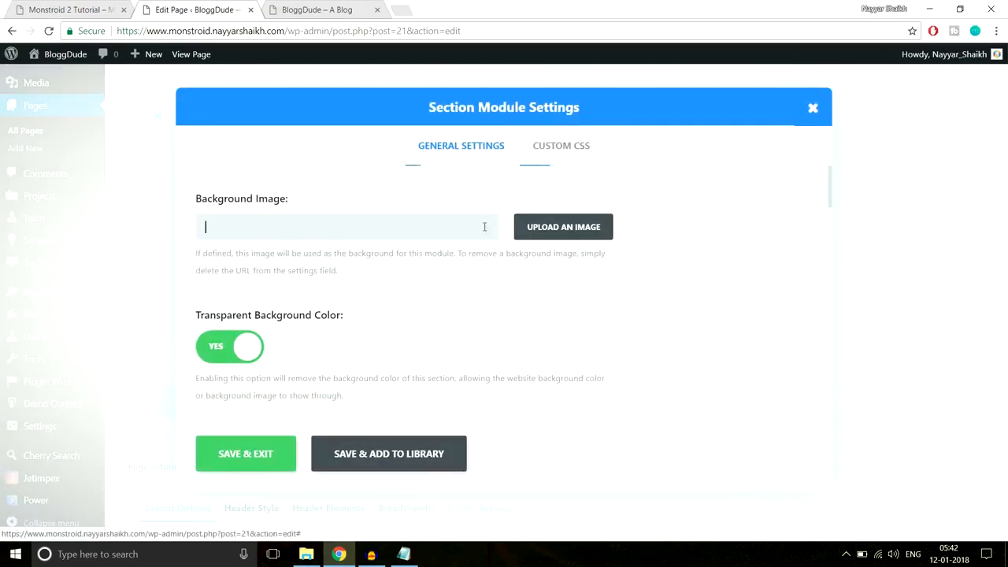
pyautogui.scroll(-2, 554, 186)
pyautogui.scroll(2, 575, 238)
pyautogui.click(575, 237)
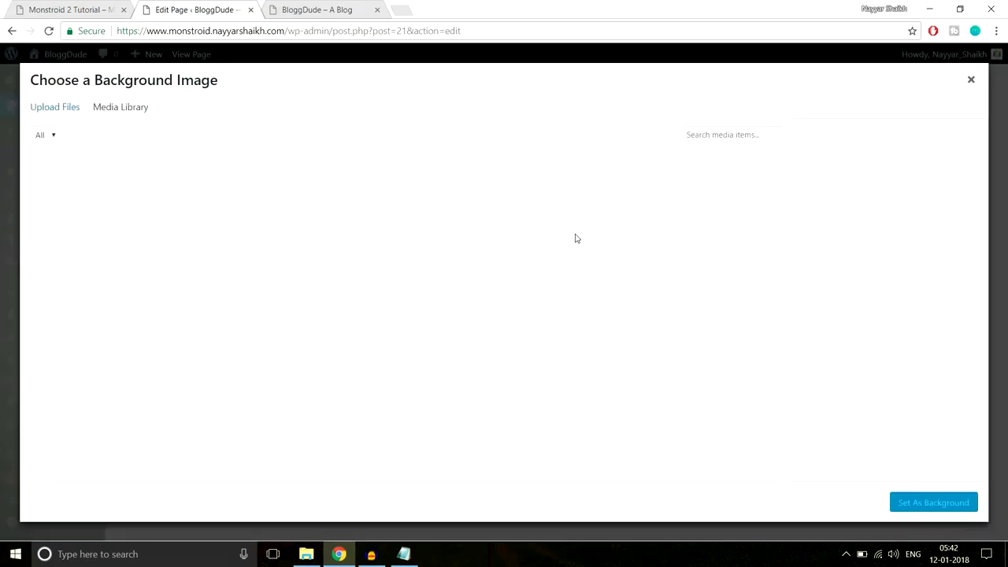
pyautogui.click(72, 114)
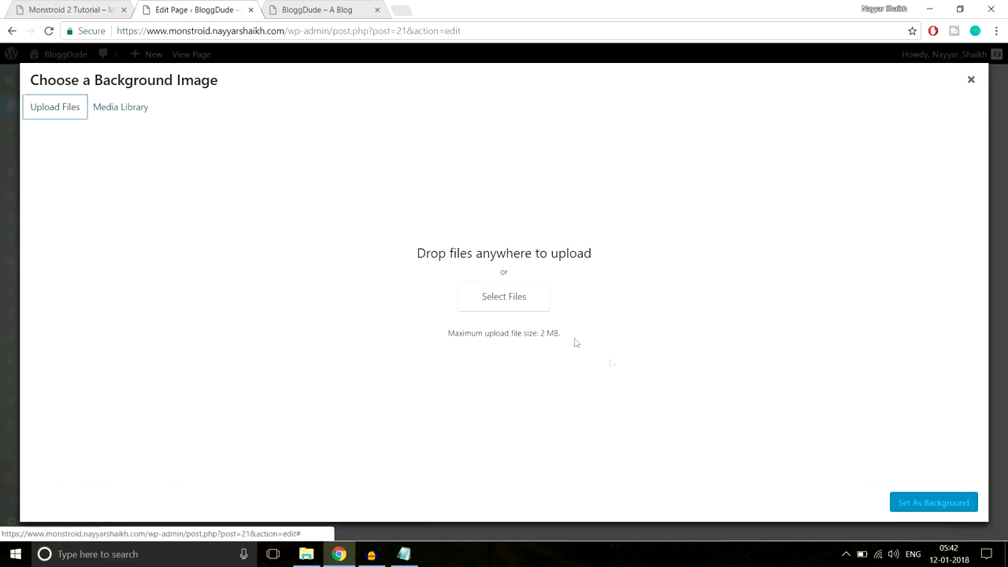
pyautogui.click(521, 304)
pyautogui.scroll(-2, 260, 173)
pyautogui.click(166, 240)
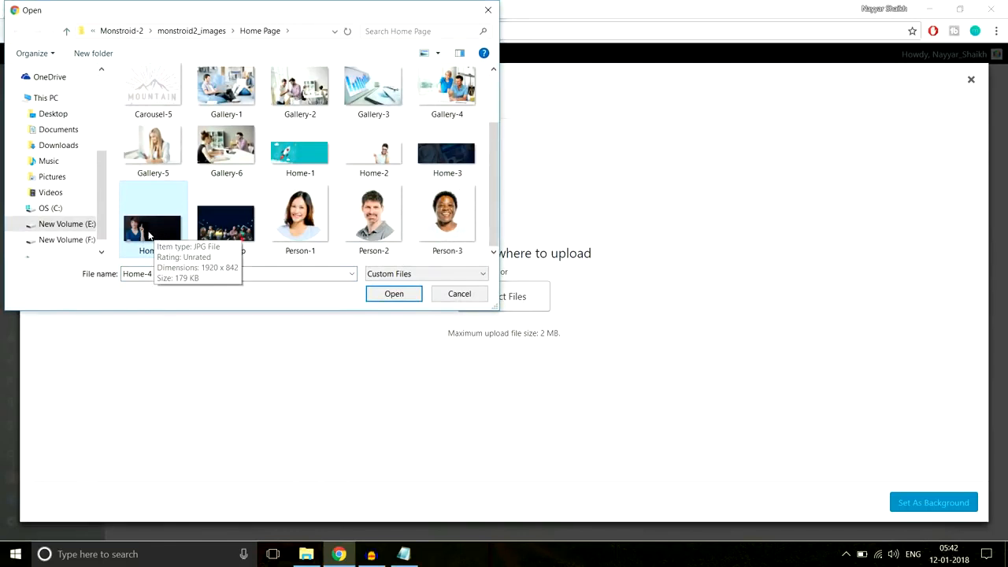
pyautogui.click(393, 294)
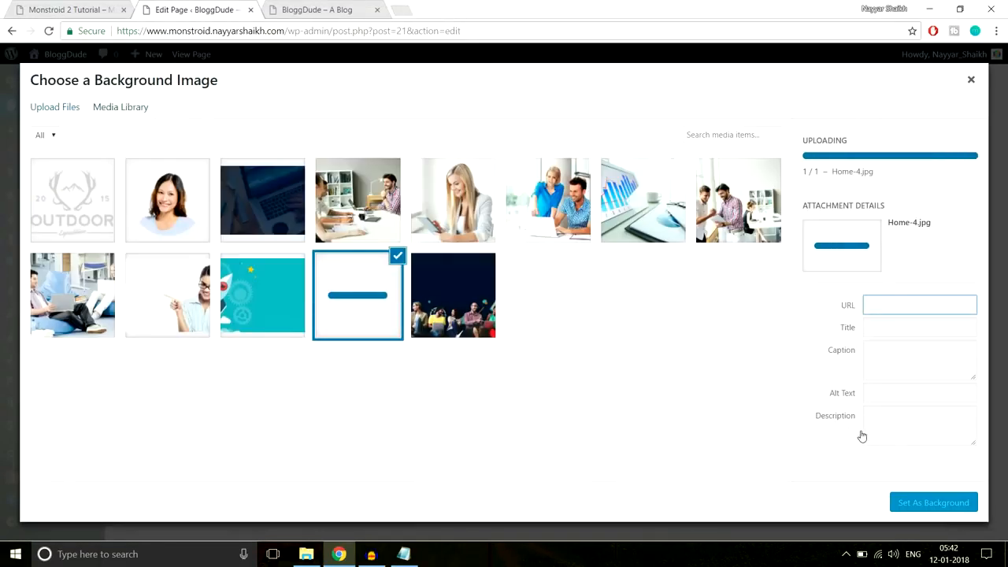
pyautogui.click(931, 503)
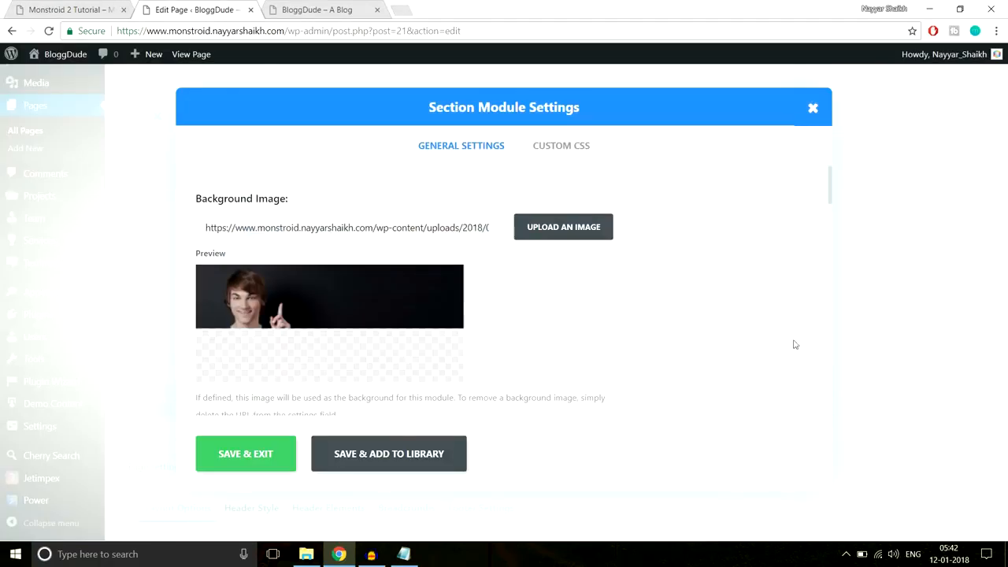
# - Set the section's top and bottom padding to 80px and save the settings
pyautogui.scroll(-2, 675, 350)
pyautogui.scroll(-10, 675, 350)
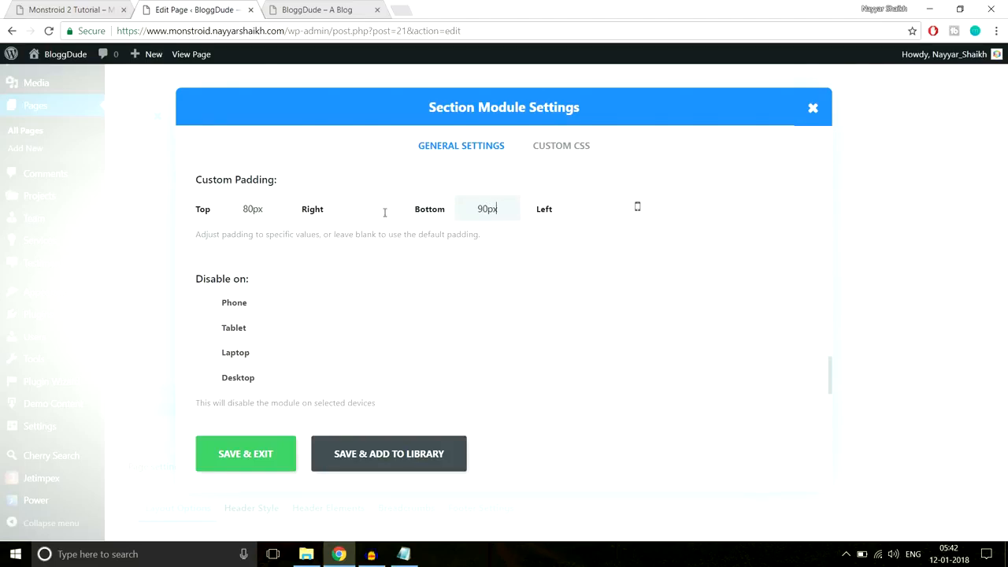
pyautogui.moveTo(468, 204); pyautogui.dragTo(482, 208)
pyautogui.click(267, 449)
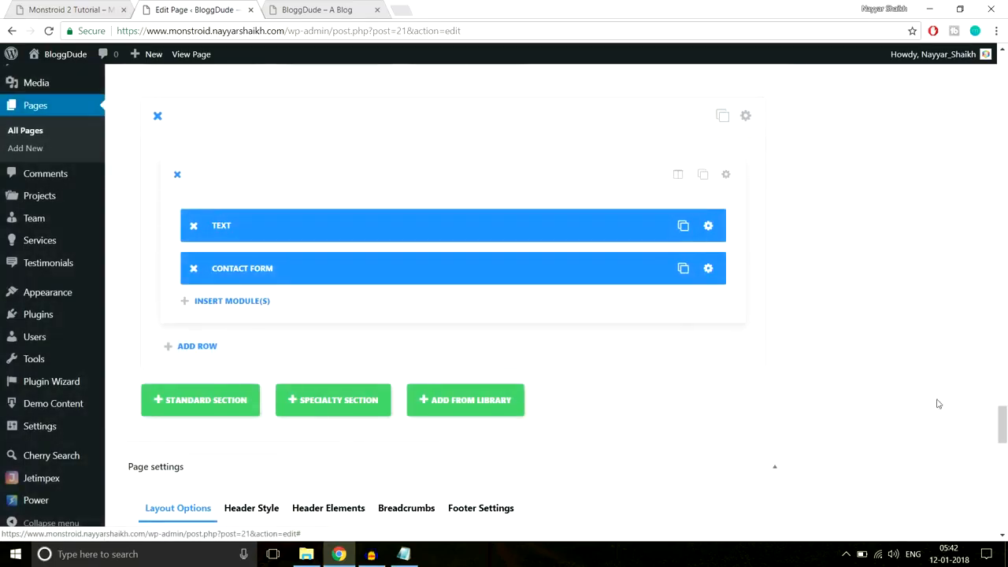
pyautogui.scroll(10, 937, 403)
# - Update the homepage and reload the live site
pyautogui.click(953, 199)
pyautogui.click(331, 10)
pyautogui.click(353, 34)
pyautogui.press('Return')
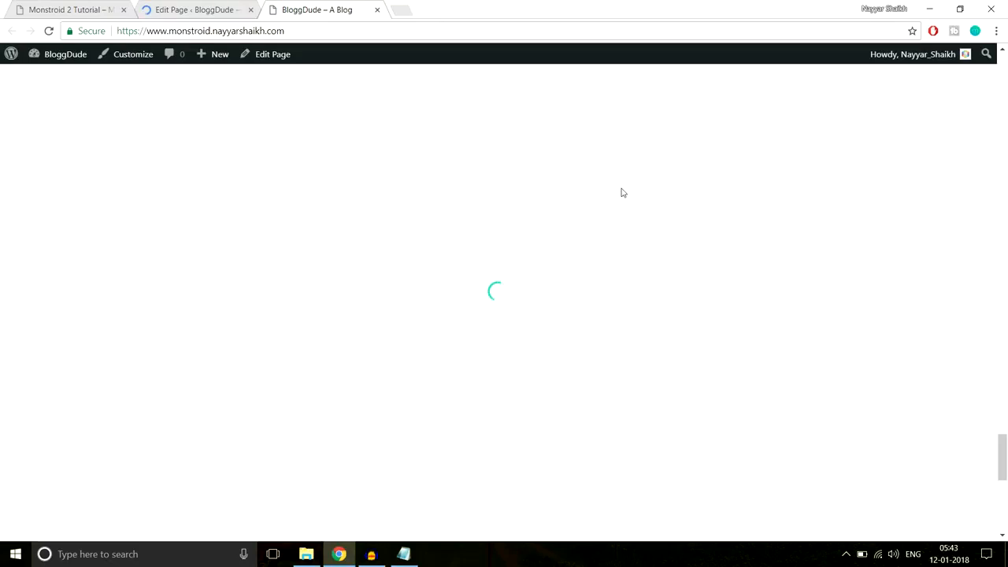
# - Scroll to the live contact section and check the heading and form over the photo
pyautogui.scroll(-5, 620, 192)
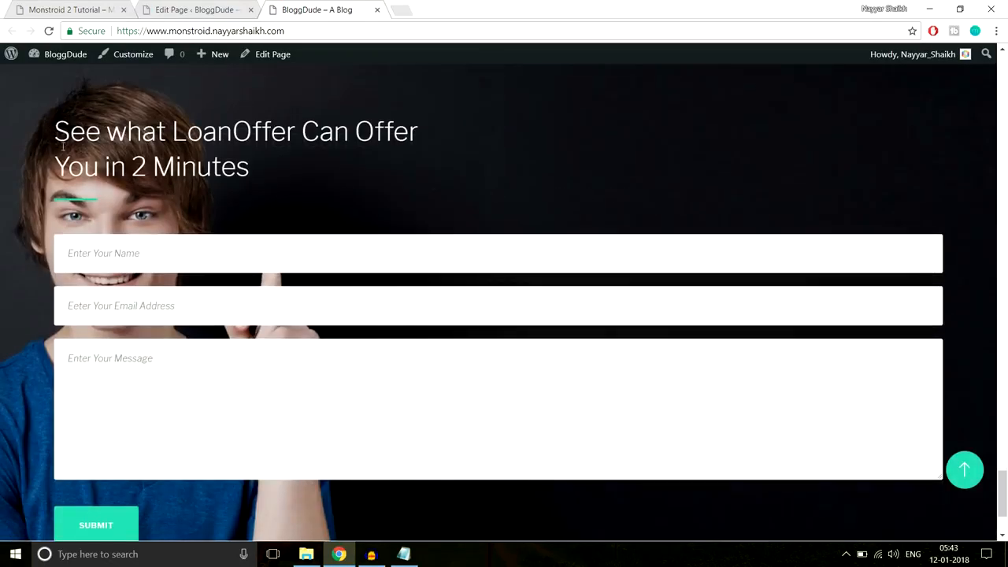
pyautogui.moveTo(52, 132); pyautogui.dragTo(173, 446)
pyautogui.click(202, 504)
pyautogui.scroll(-1, 202, 465)
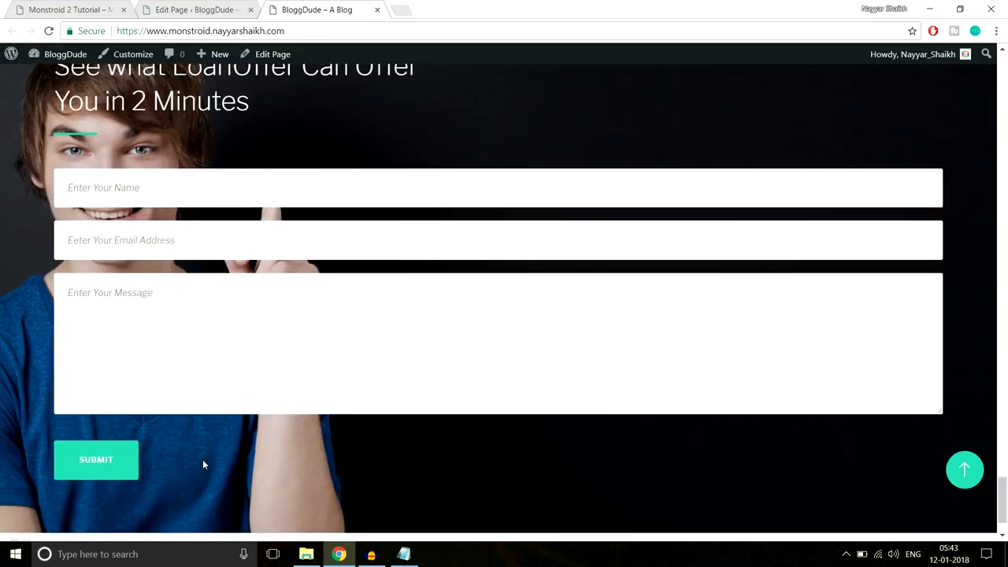
pyautogui.scroll(1, 157, 354)
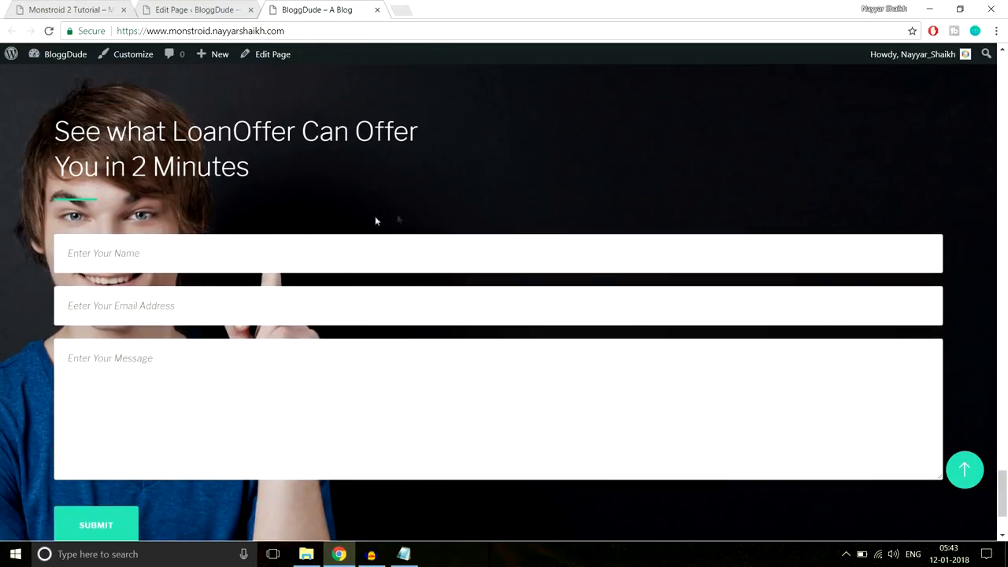
pyautogui.scroll(2, 422, 218)
pyautogui.scroll(-2, 417, 213)
pyautogui.scroll(1, 412, 207)
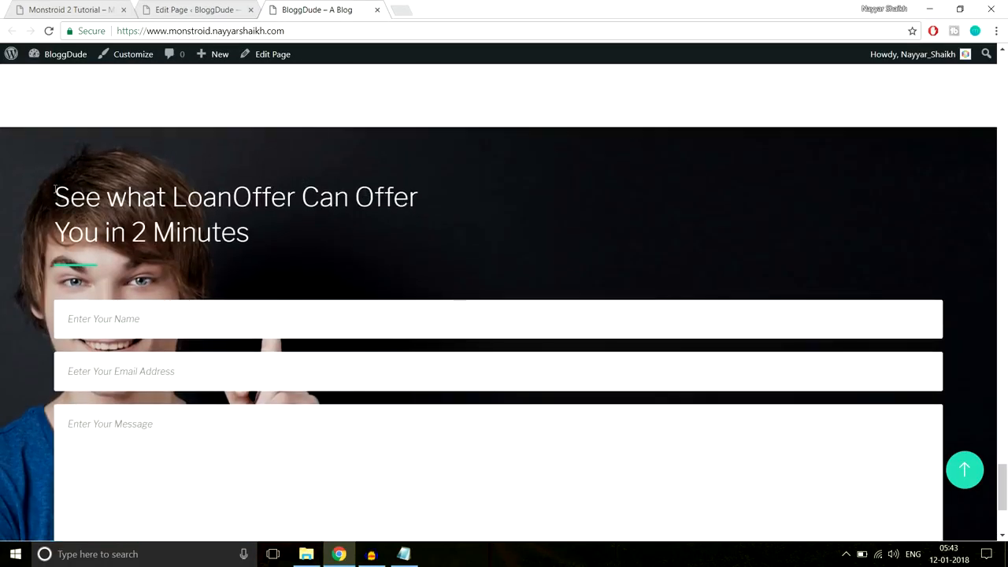
# - Inspect the LoanOffer heading, name and email fields, message box and SUBMIT button
pyautogui.moveTo(55, 193); pyautogui.dragTo(251, 299)
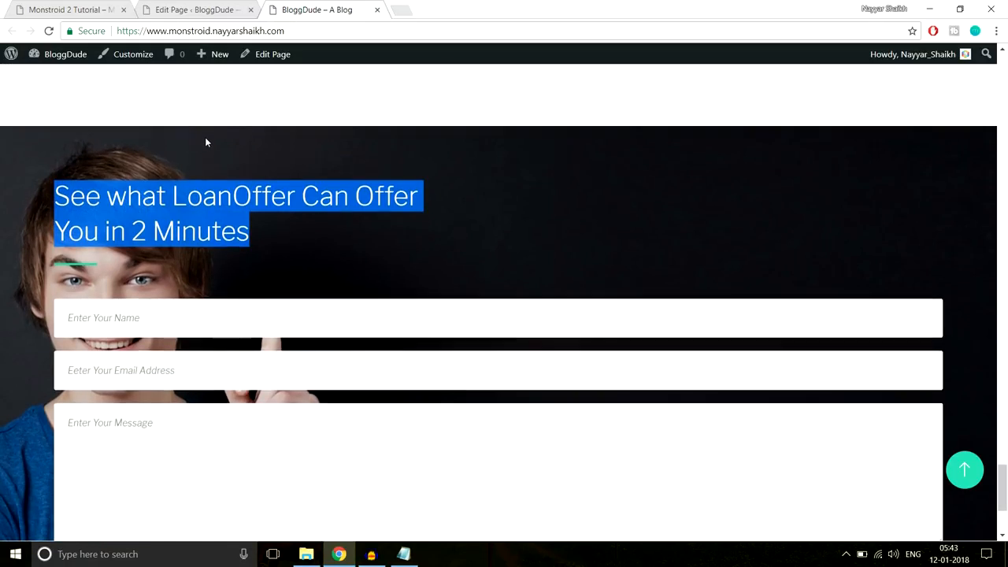
pyautogui.scroll(-3, 205, 139)
pyautogui.moveTo(172, 396); pyautogui.dragTo(68, 306)
pyautogui.click(198, 413)
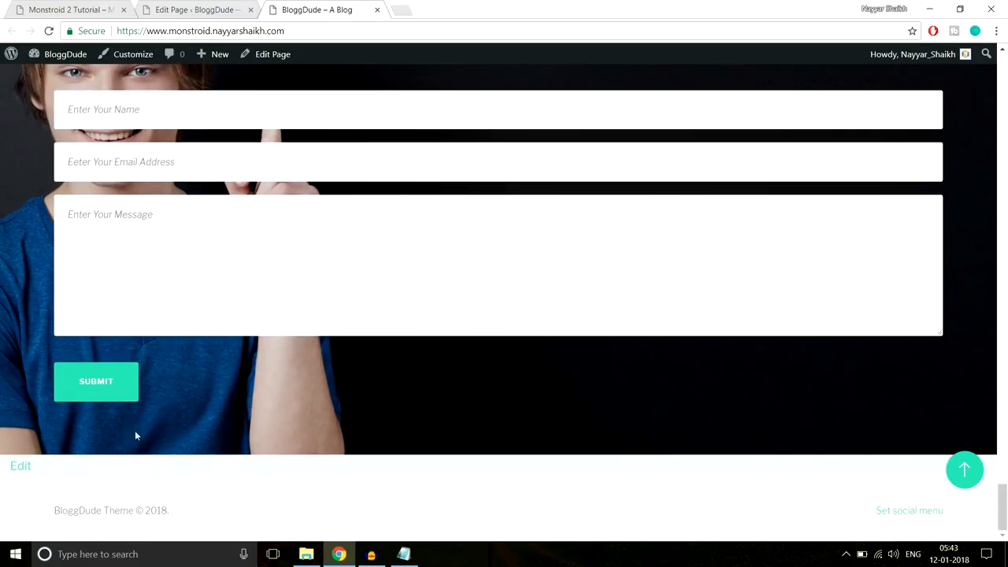
pyautogui.scroll(1, 75, 272)
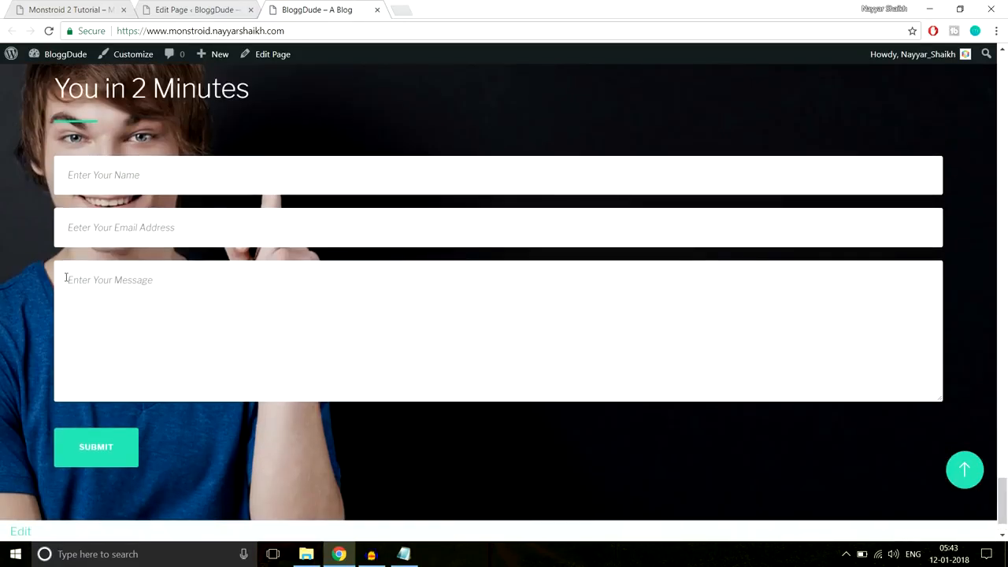
pyautogui.scroll(1, 66, 277)
pyautogui.moveTo(61, 119); pyautogui.dragTo(89, 330)
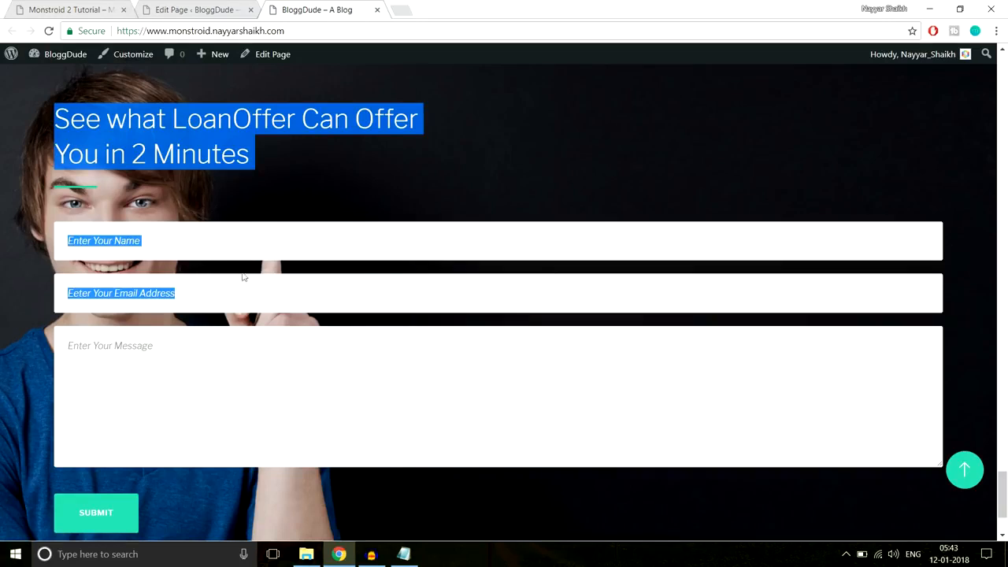
# - Give the contact row a 40% left custom padding and save its settings
pyautogui.click(207, 9)
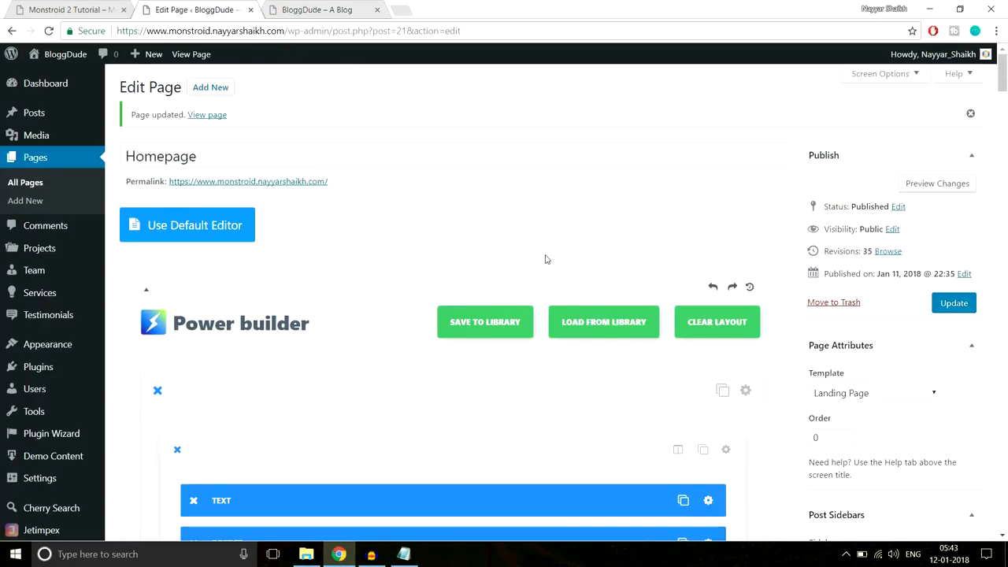
pyautogui.scroll(-4, 544, 255)
pyautogui.moveTo(1004, 92); pyautogui.dragTo(1006, 305)
pyautogui.scroll(-10, 848, 326)
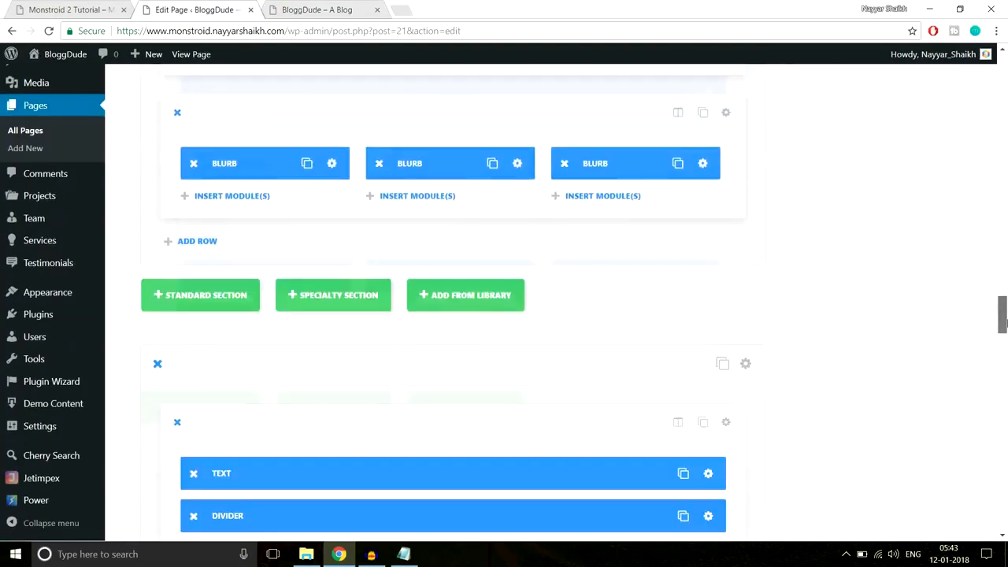
pyautogui.scroll(-5, 790, 310)
pyautogui.scroll(3, 787, 308)
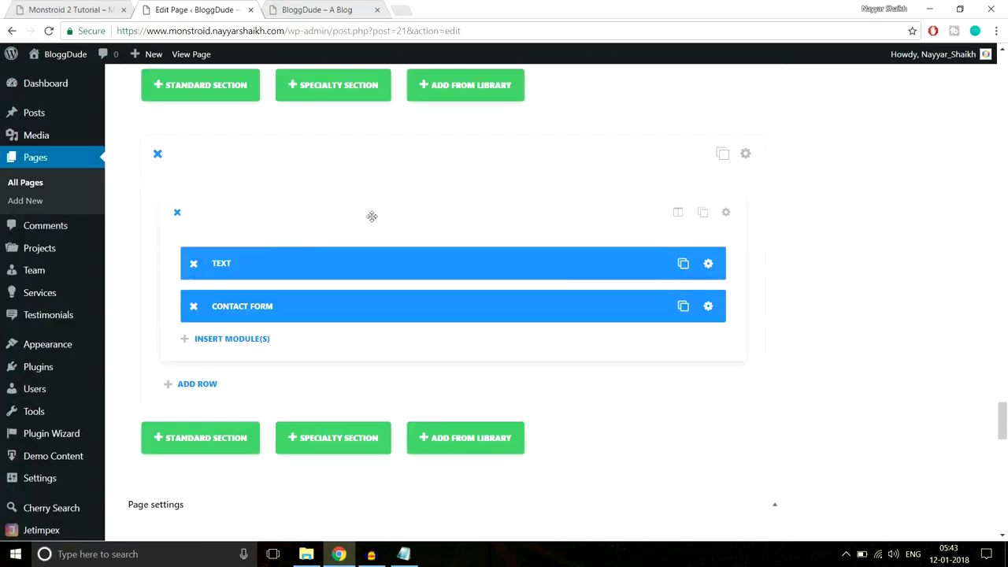
pyautogui.click(728, 215)
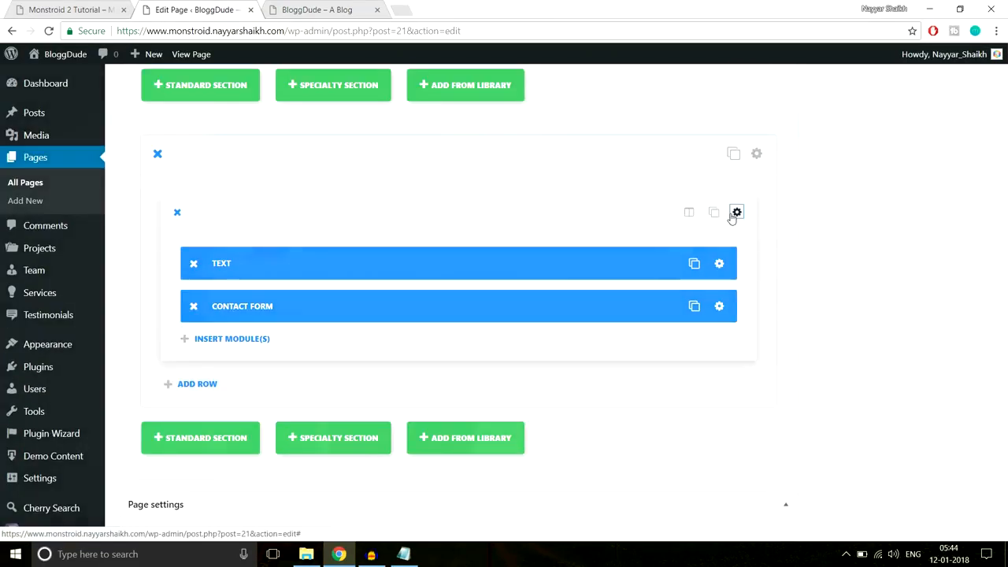
pyautogui.scroll(-5, 691, 260)
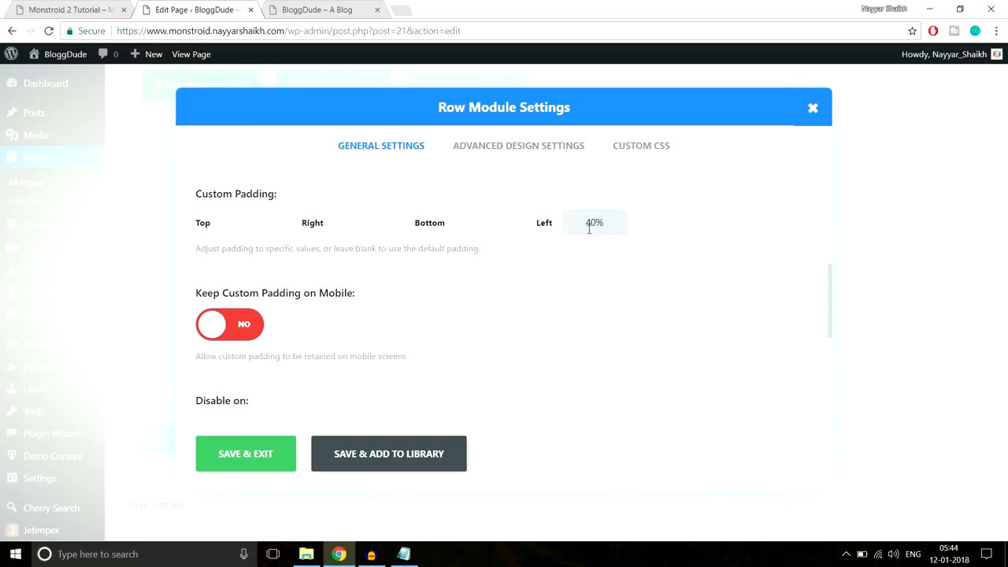
pyautogui.click(247, 454)
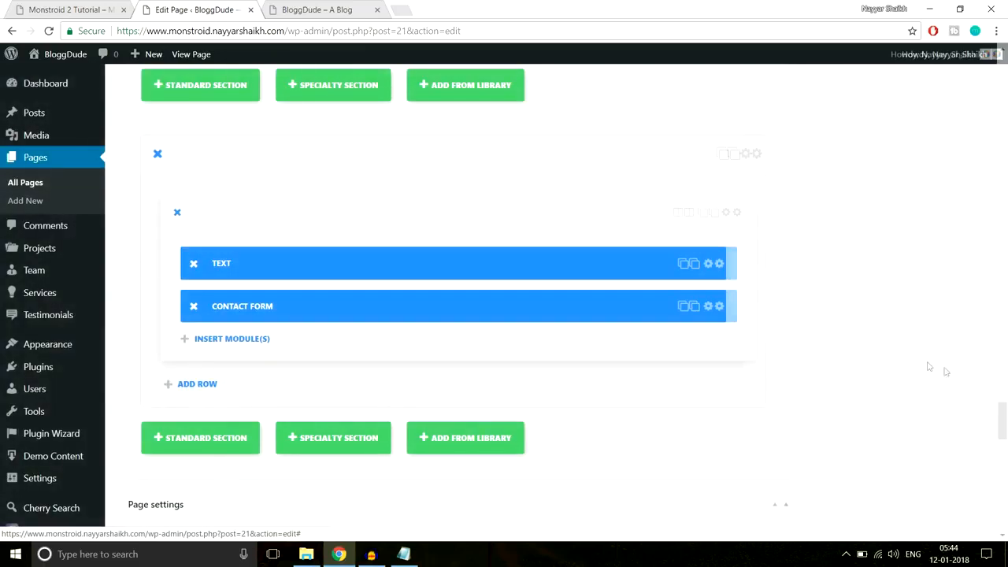
# - Update the homepage and reload the live site to see the shifted form
pyautogui.moveTo(1003, 429); pyautogui.dragTo(1003, 83)
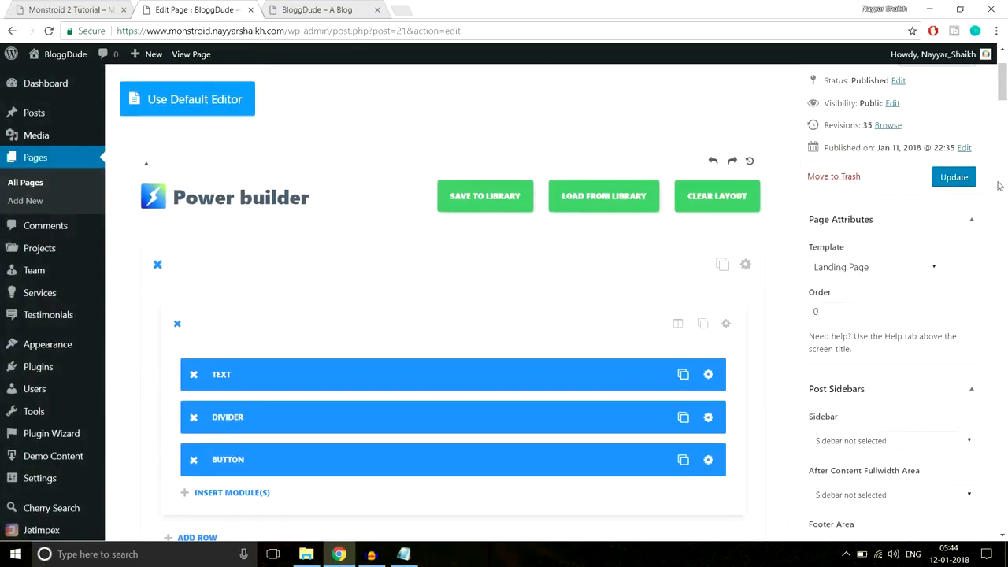
pyautogui.click(936, 184)
pyautogui.click(297, 10)
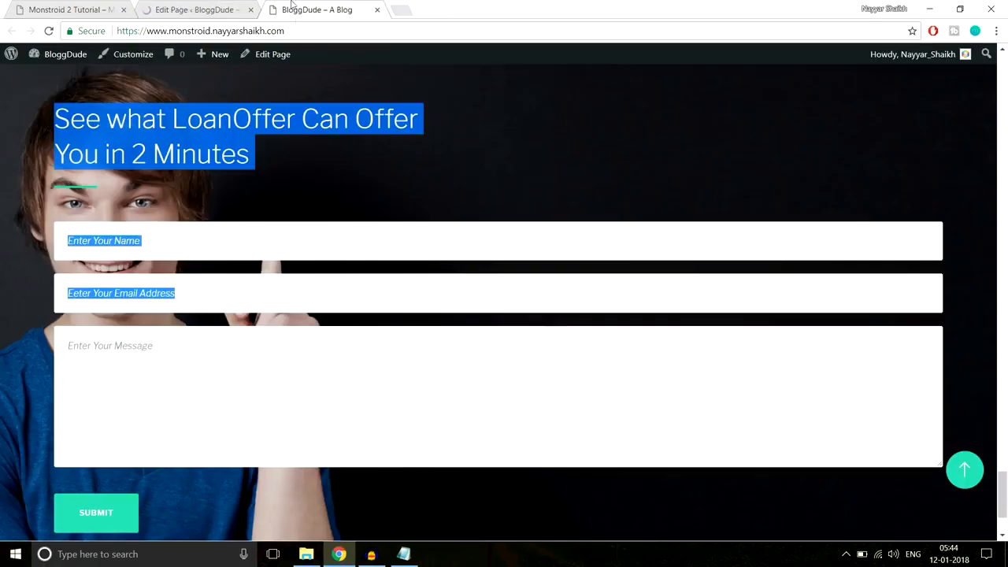
pyautogui.click(299, 30)
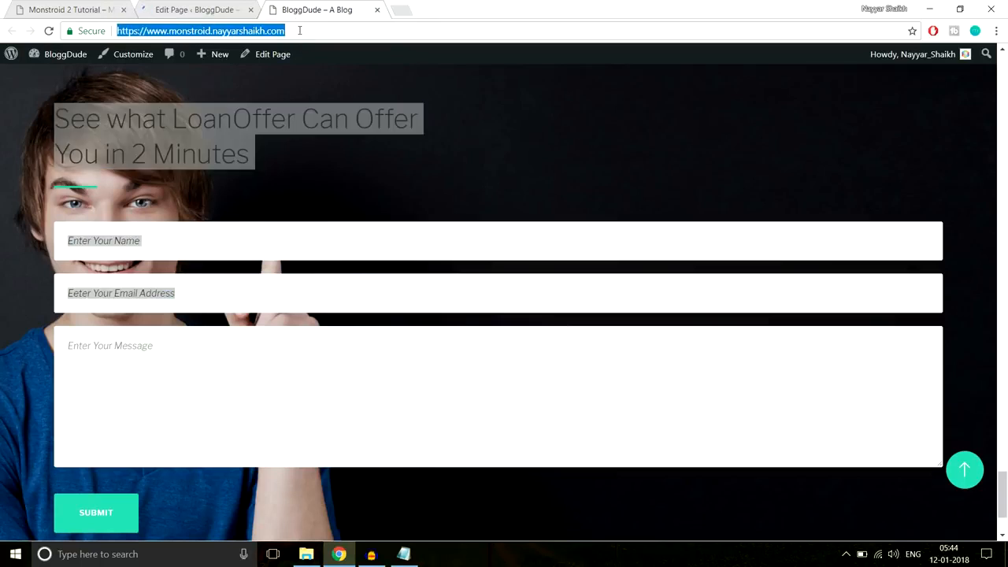
pyautogui.press('Return')
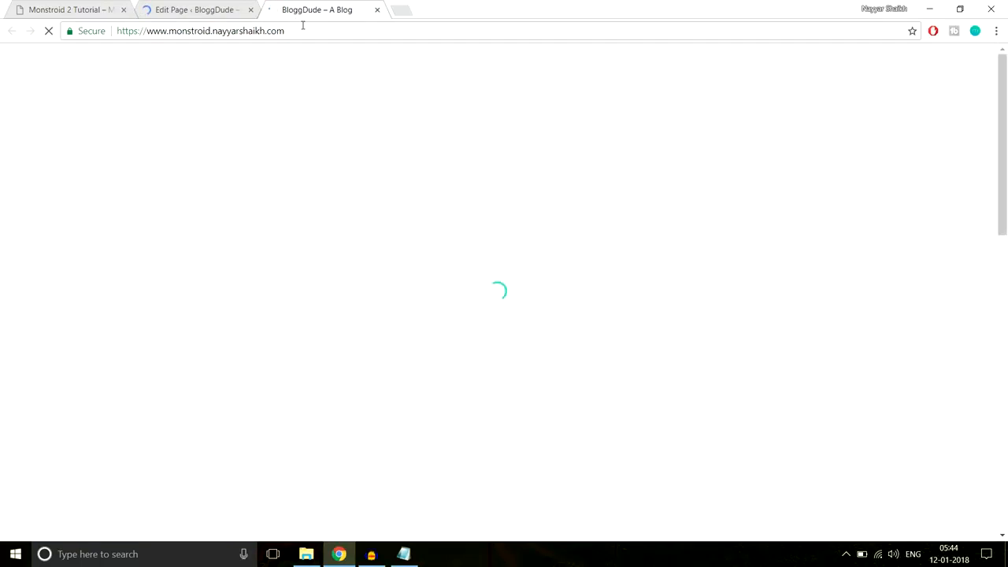
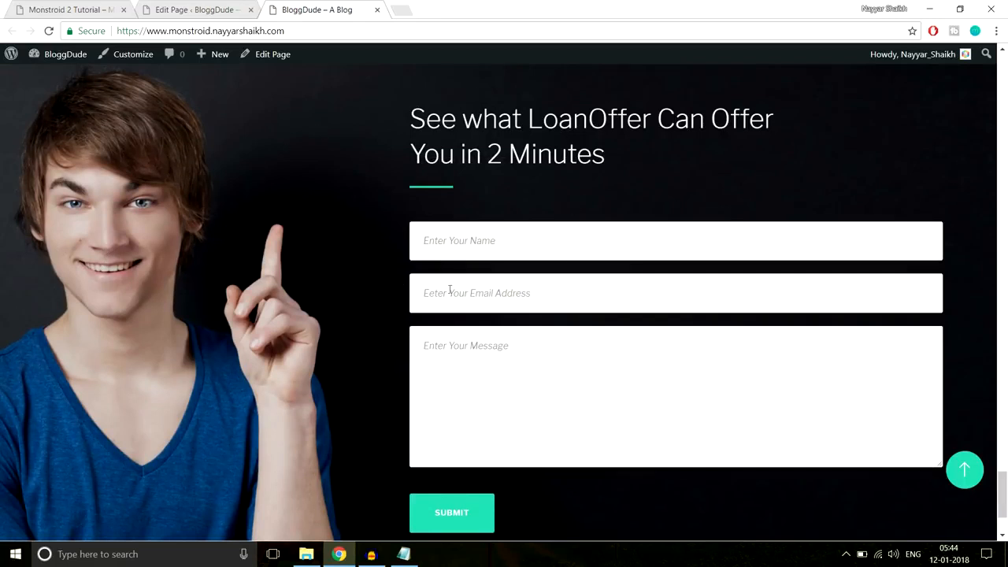
# - Scroll the live page, then bring up the Monstroid 2 demo's LoanOffer contact form
pyautogui.scroll(-2, 505, 315)
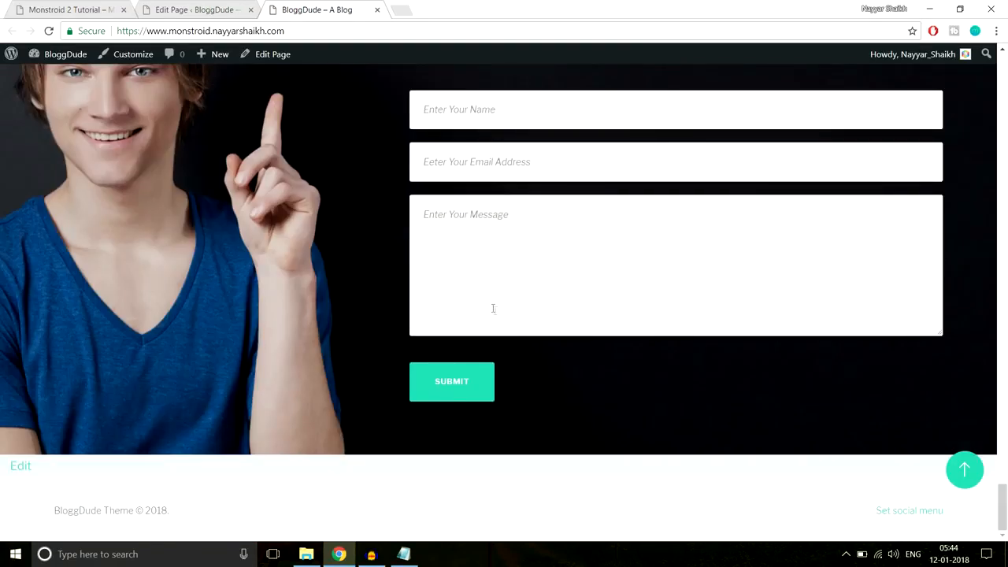
pyautogui.click(71, 9)
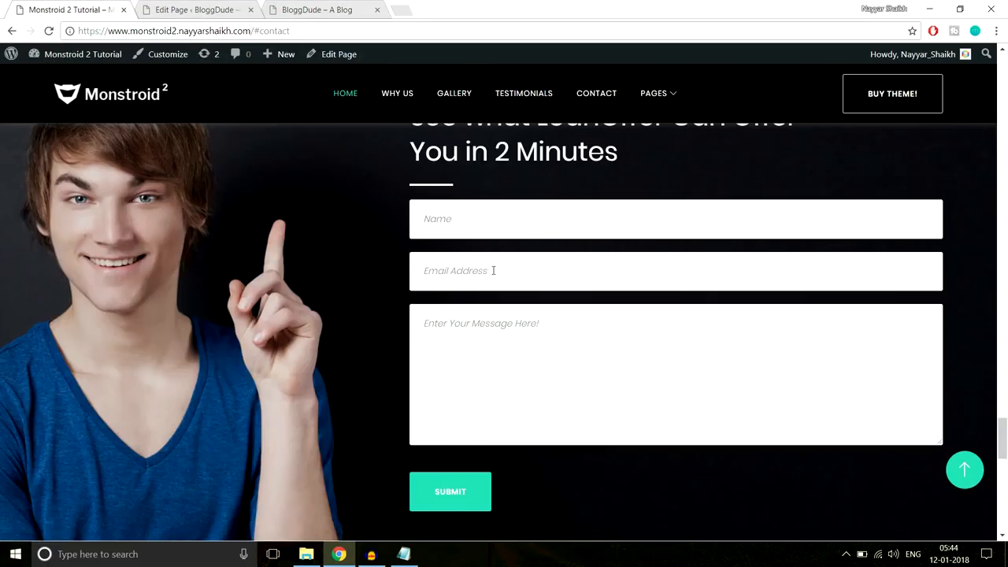
# - Copy the two-line consultation heading from the Monstroid 2 demo
pyautogui.scroll(-5, 493, 270)
pyautogui.moveTo(294, 250); pyautogui.dragTo(859, 292)
pyautogui.hotkey('ctrl', 'c')
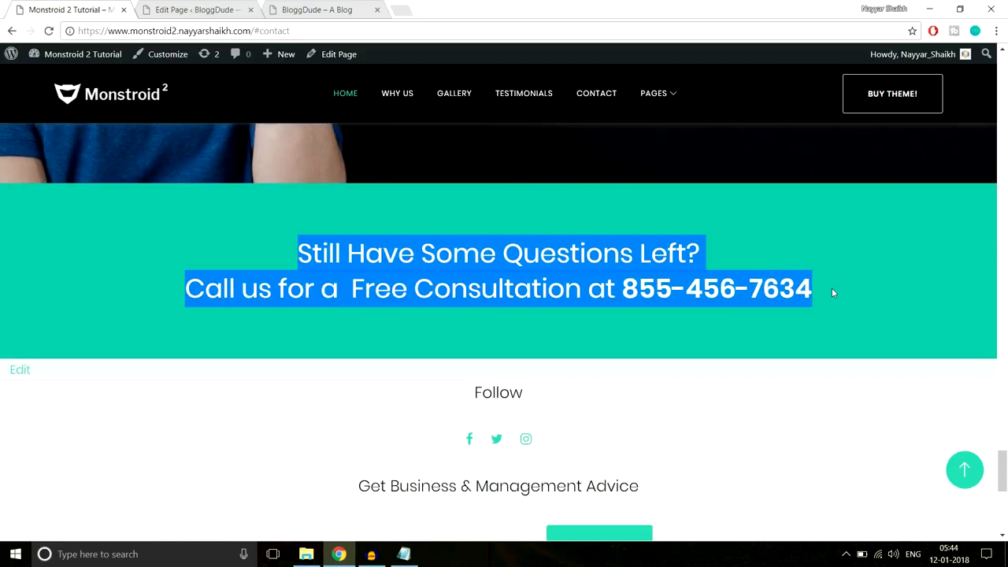
pyautogui.click(191, 235)
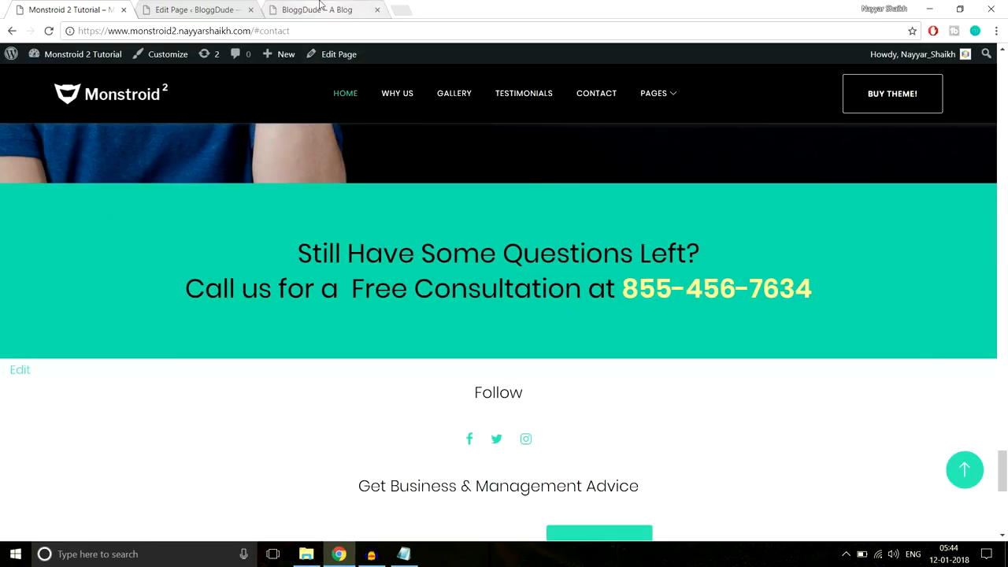
pyautogui.click(189, 9)
# - Add a Standard Section with one full-width column holding a Text module
pyautogui.moveTo(1003, 73); pyautogui.dragTo(1003, 385)
pyautogui.scroll(-10, 671, 305)
pyautogui.scroll(-3, 673, 296)
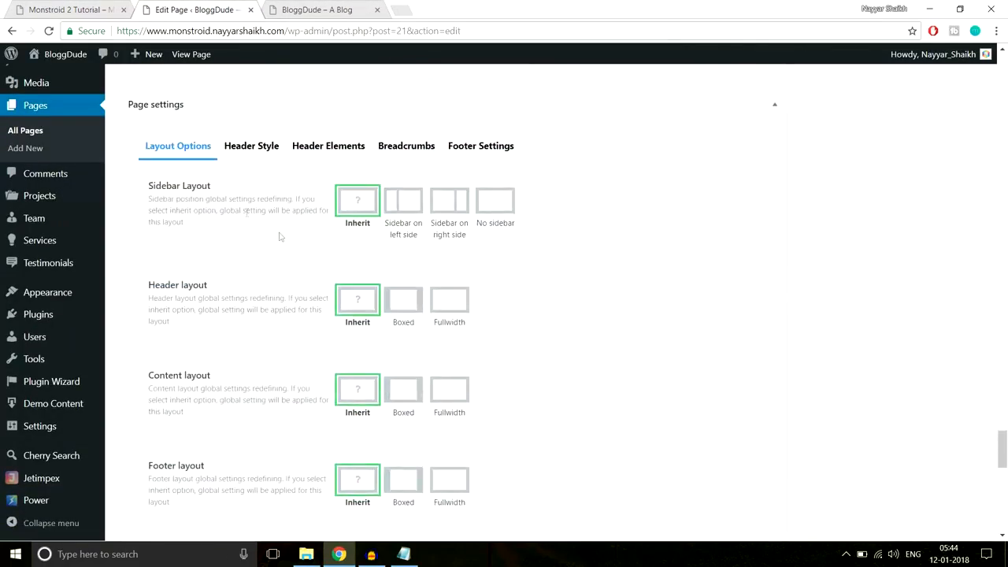
pyautogui.scroll(3, 168, 197)
pyautogui.click(178, 168)
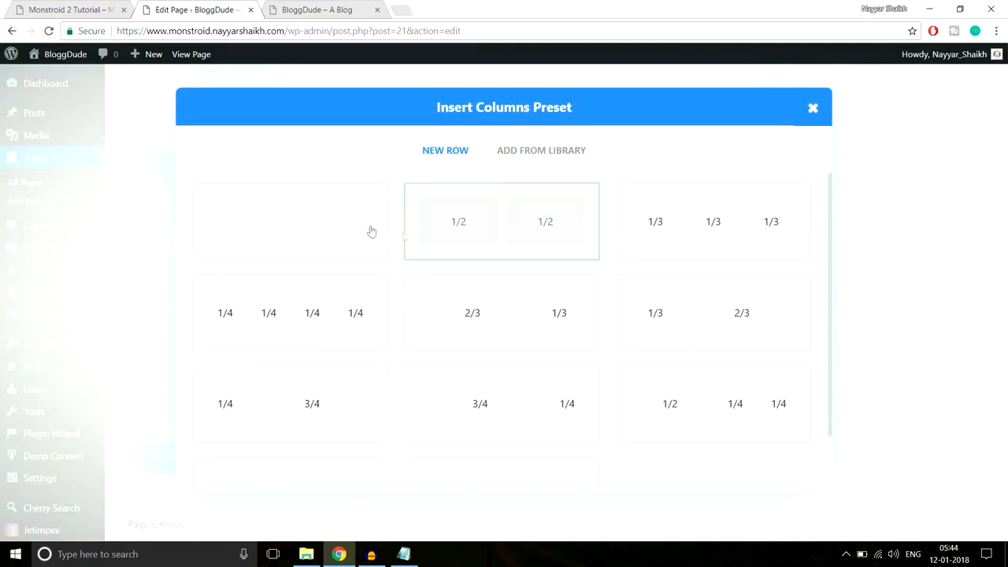
pyautogui.click(321, 226)
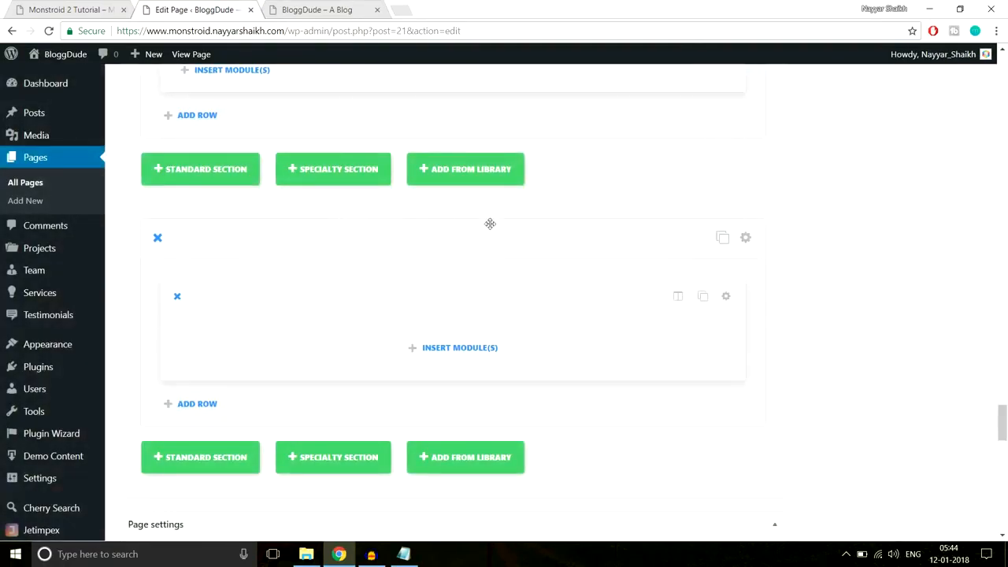
pyautogui.click(470, 361)
pyautogui.scroll(-5, 596, 309)
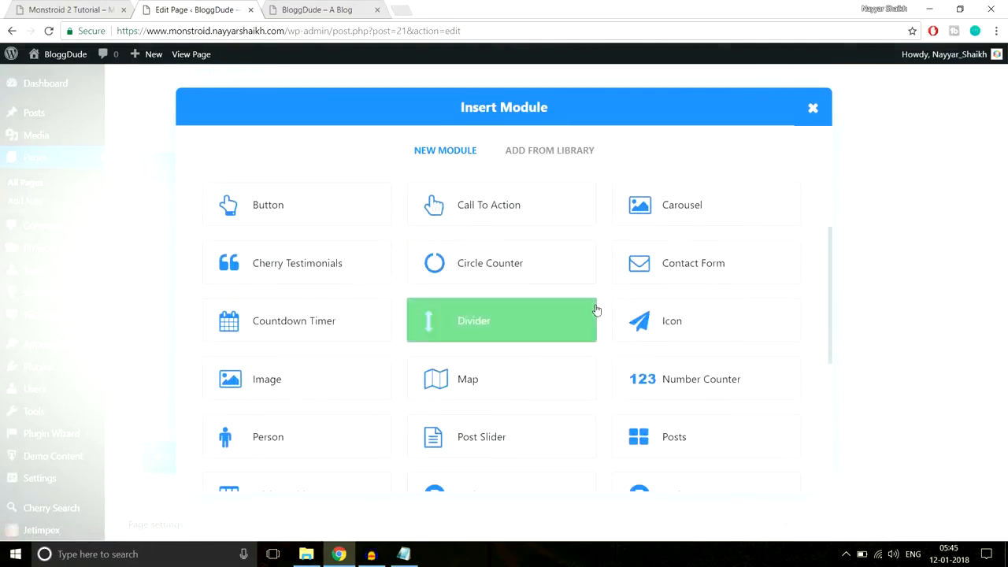
pyautogui.click(658, 370)
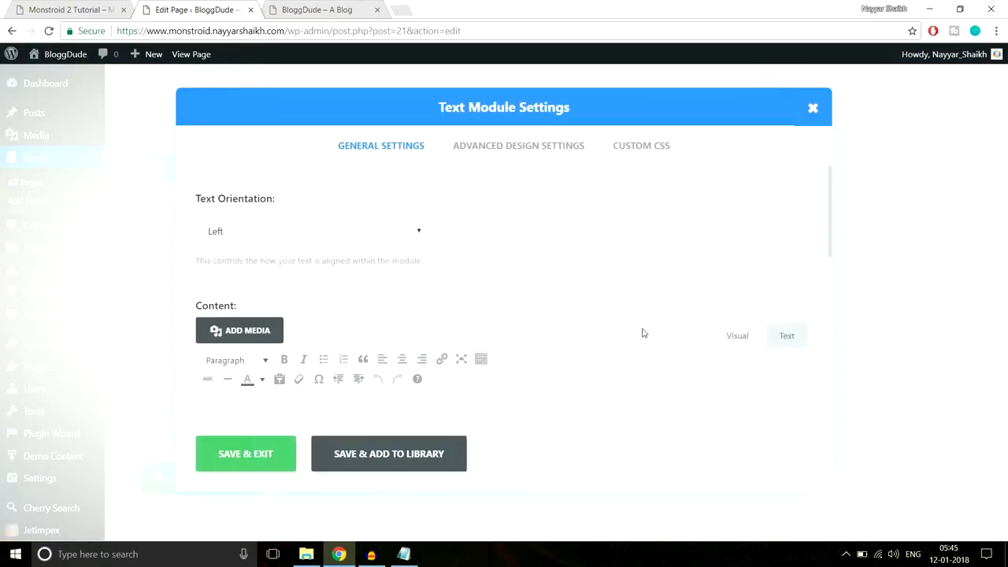
# - Paste the consultation heading, colour its phone number yellow, and save the module
pyautogui.click(572, 330)
pyautogui.hotkey('ctrl', 'v')
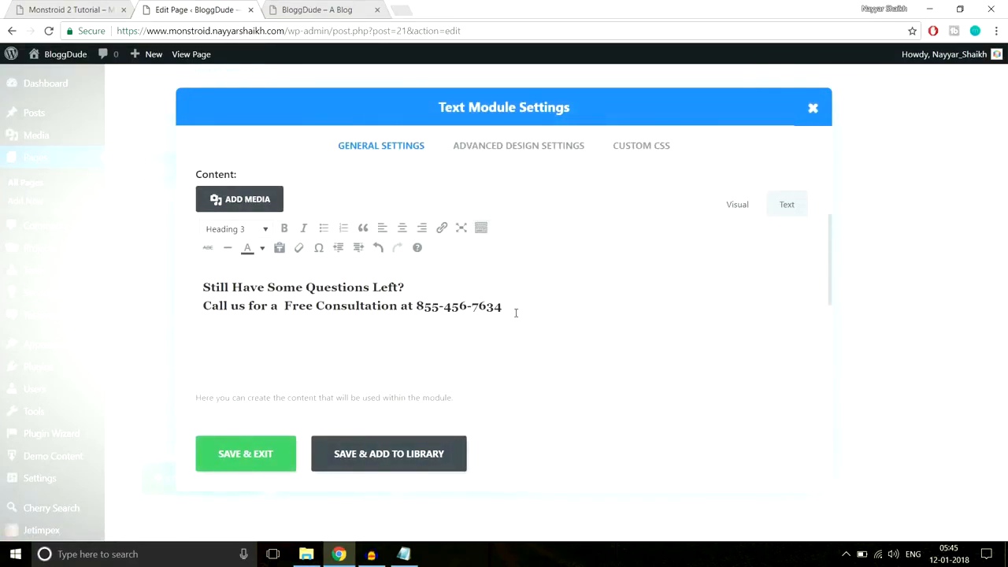
pyautogui.moveTo(512, 305); pyautogui.dragTo(417, 305)
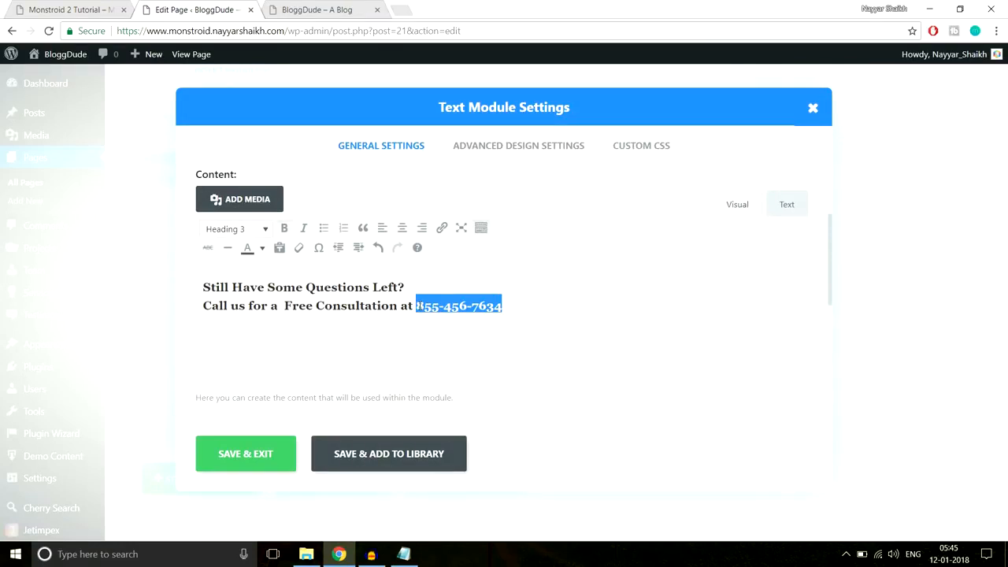
pyautogui.click(70, 9)
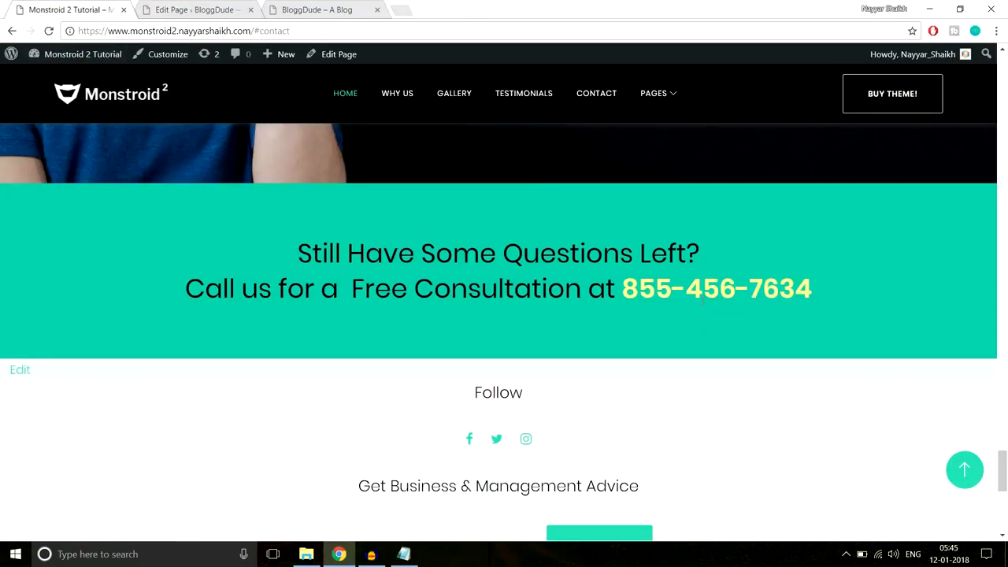
pyautogui.click(189, 9)
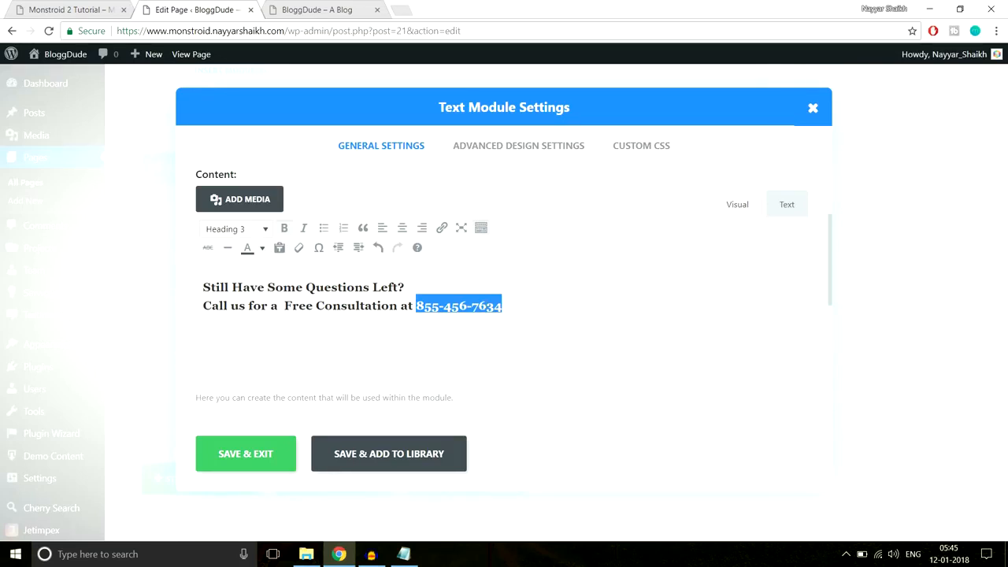
pyautogui.click(263, 249)
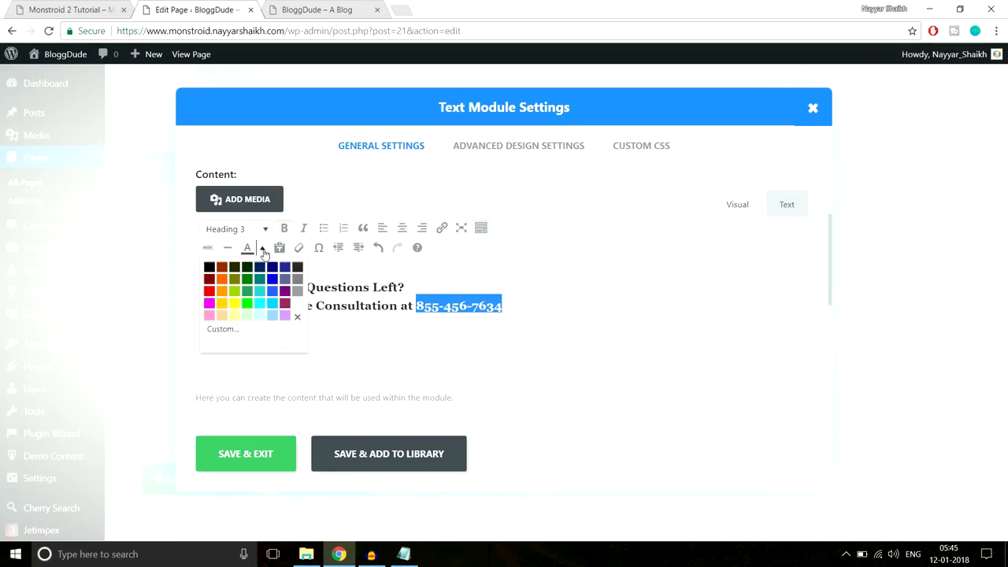
pyautogui.click(223, 305)
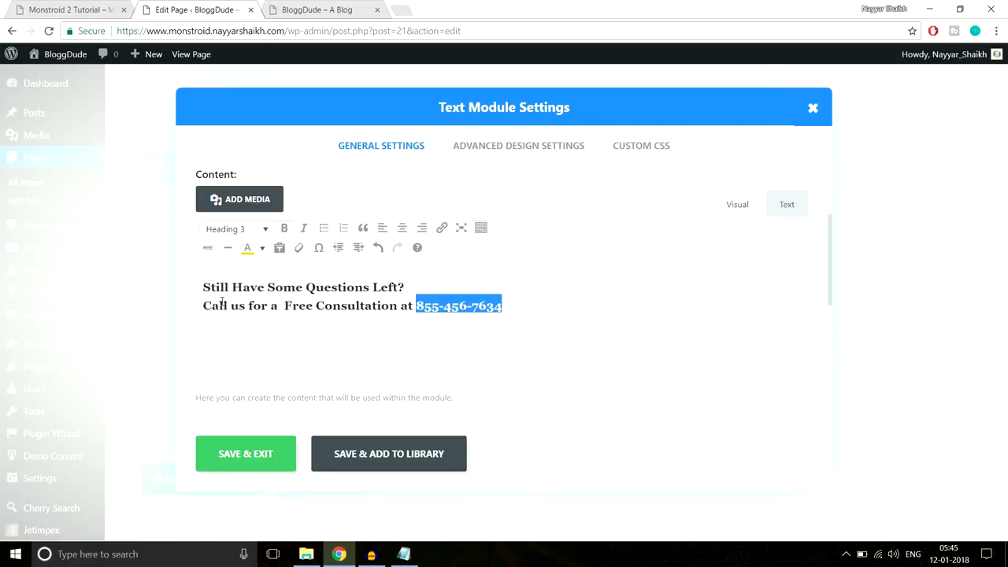
pyautogui.click(253, 463)
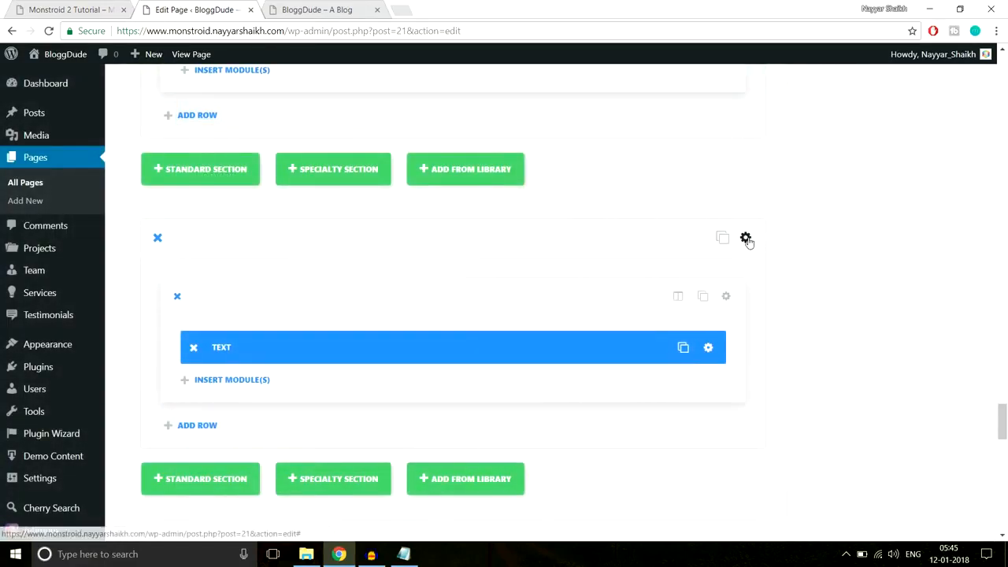
# - Turn off the section's transparent background and look up the demo's teal colour #10c5a7
pyautogui.click(756, 237)
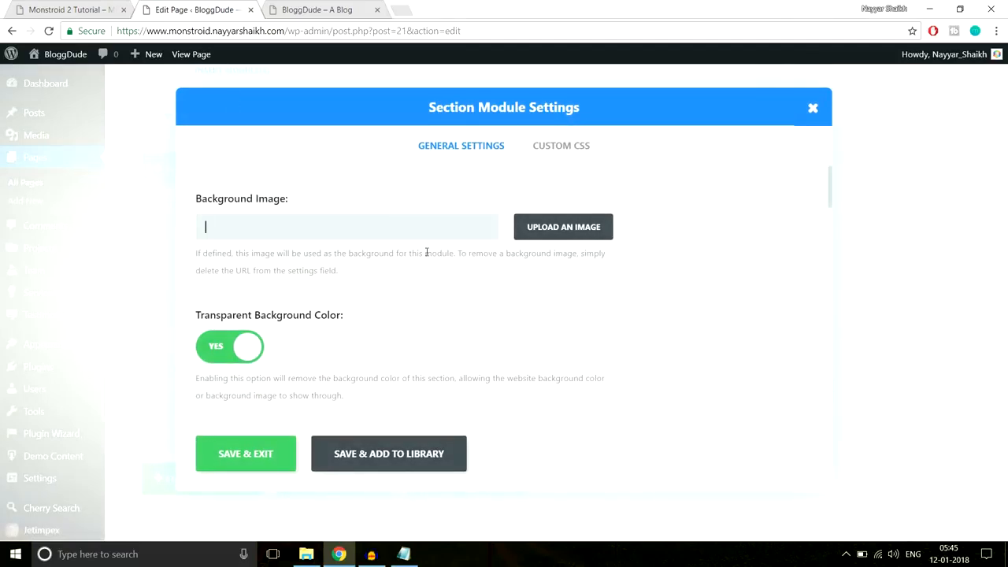
pyautogui.scroll(-2, 427, 252)
pyautogui.click(224, 214)
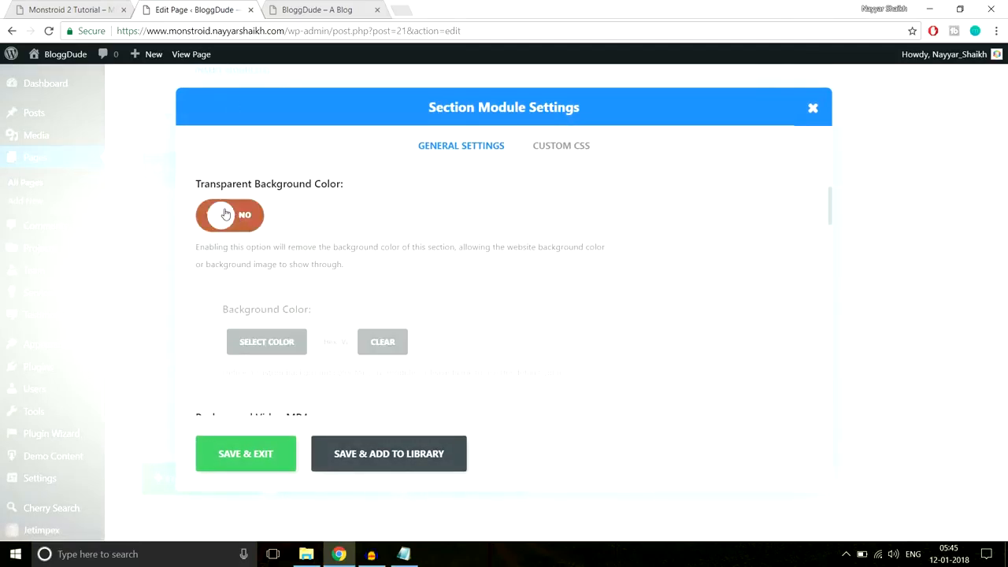
pyautogui.click(33, 8)
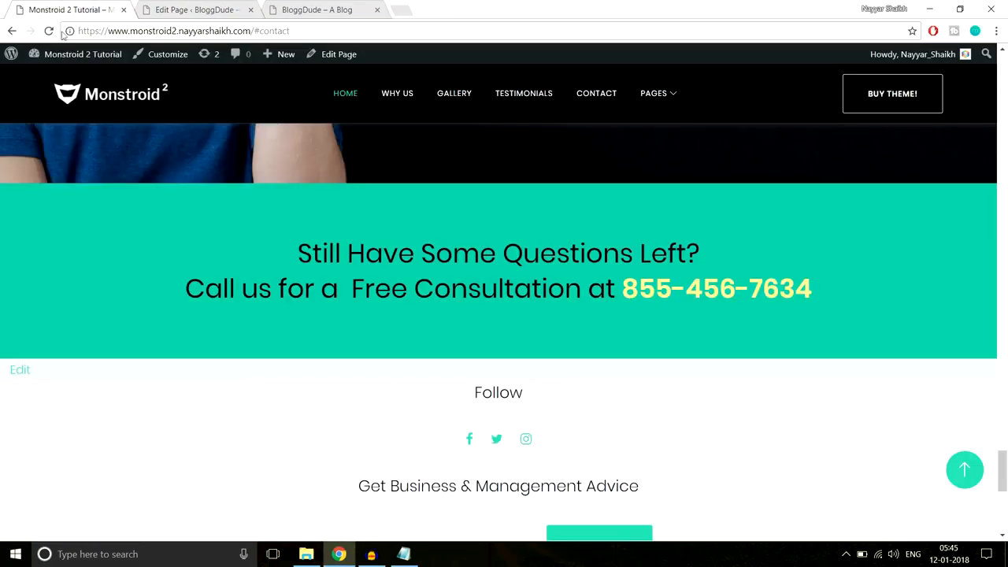
pyautogui.rightClick(16, 186)
pyautogui.click(66, 355)
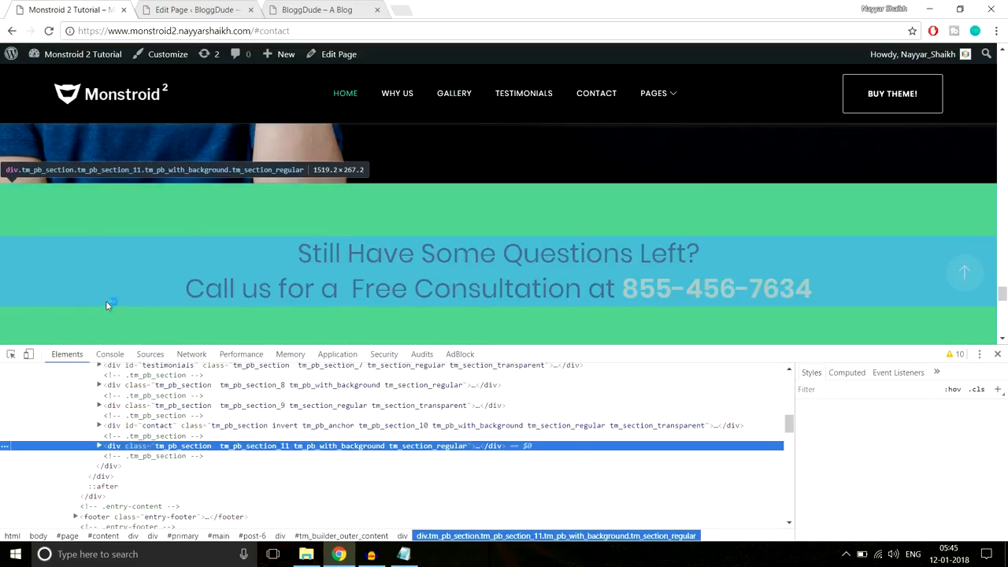
pyautogui.click(903, 450)
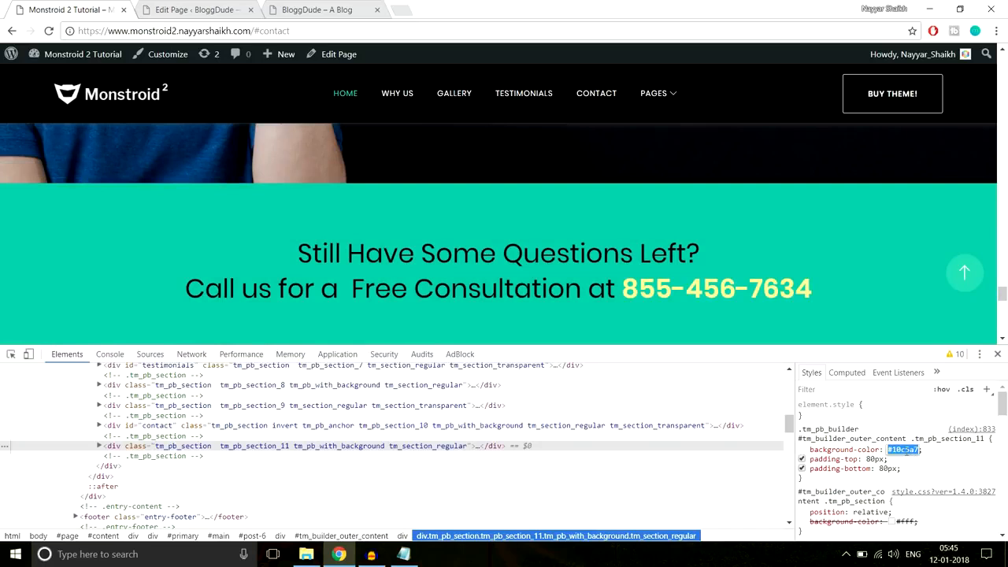
pyautogui.click(997, 354)
pyautogui.click(228, 7)
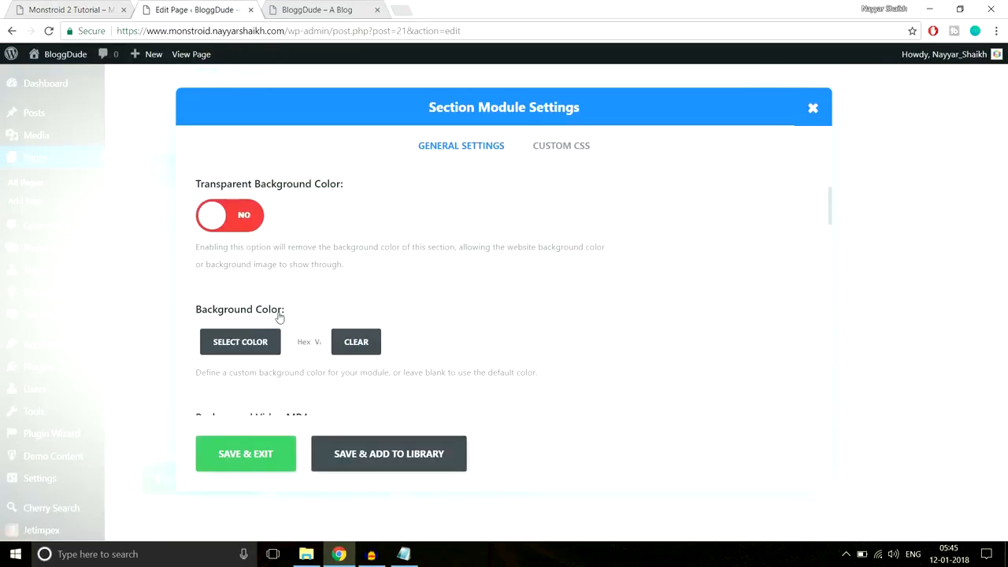
# - Give the section background #10c5a7 with 60px top and bottom padding
pyautogui.click(305, 343)
pyautogui.scroll(-6, 555, 306)
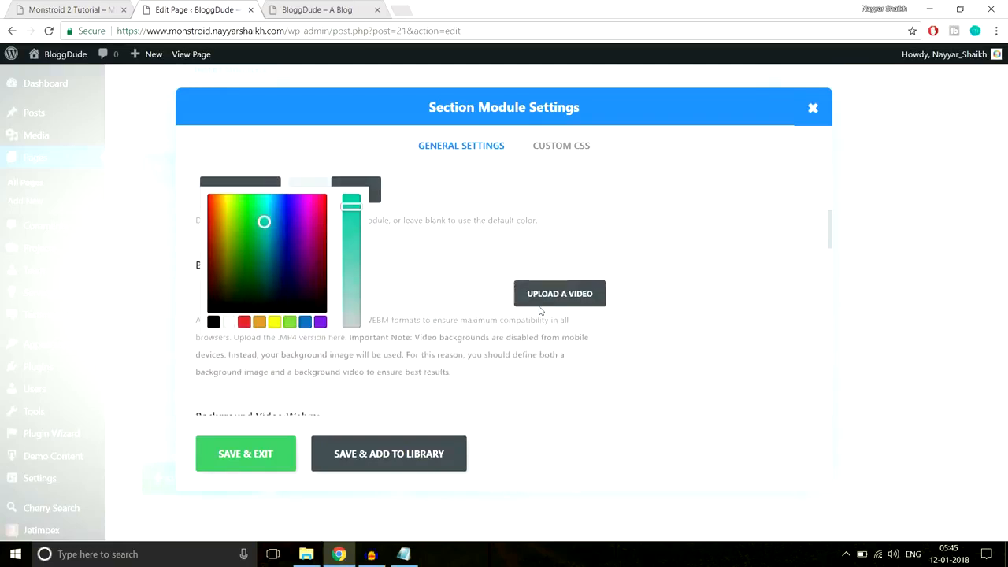
pyautogui.scroll(-5, 563, 279)
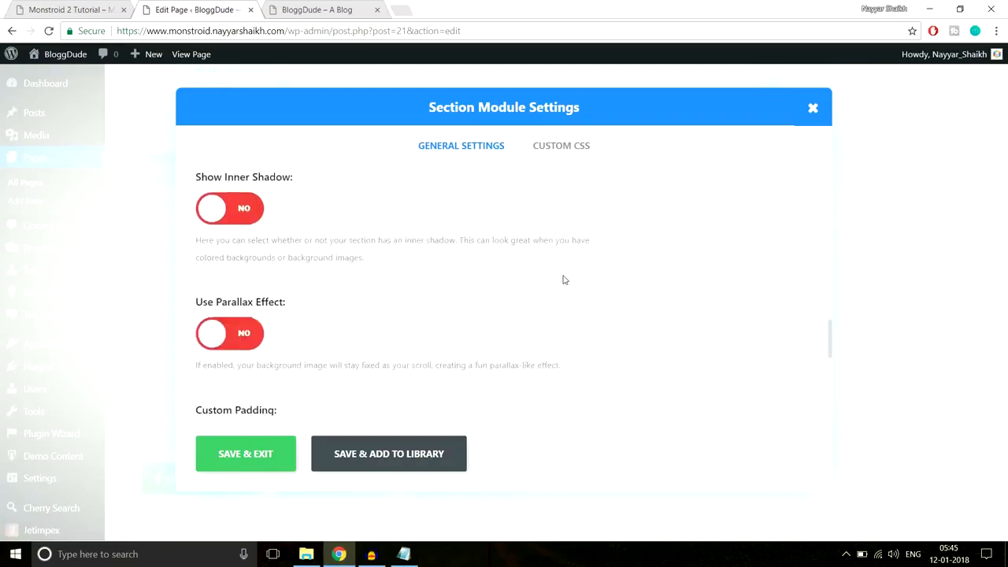
pyautogui.scroll(1, 562, 279)
pyautogui.click(261, 229)
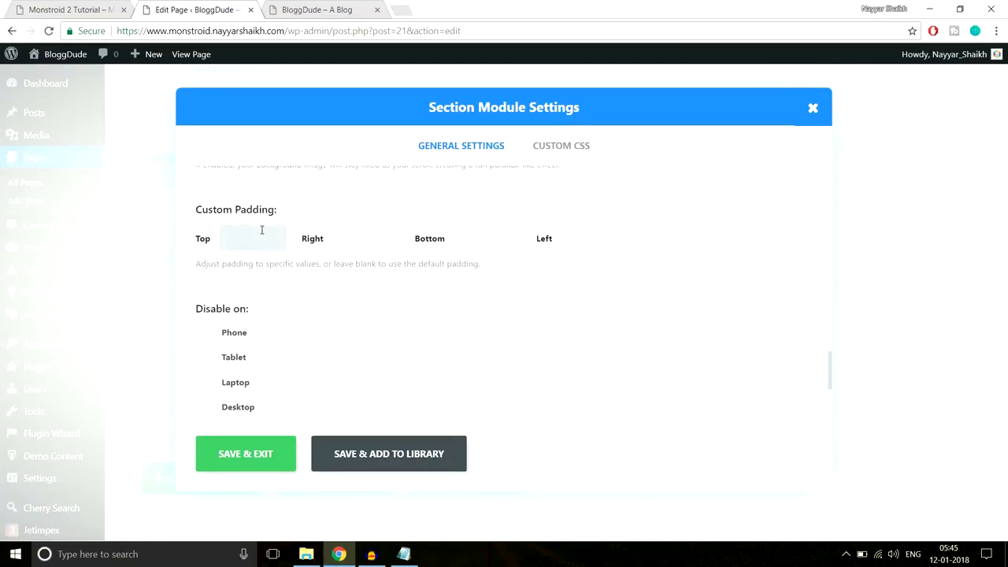
pyautogui.press('Tab')
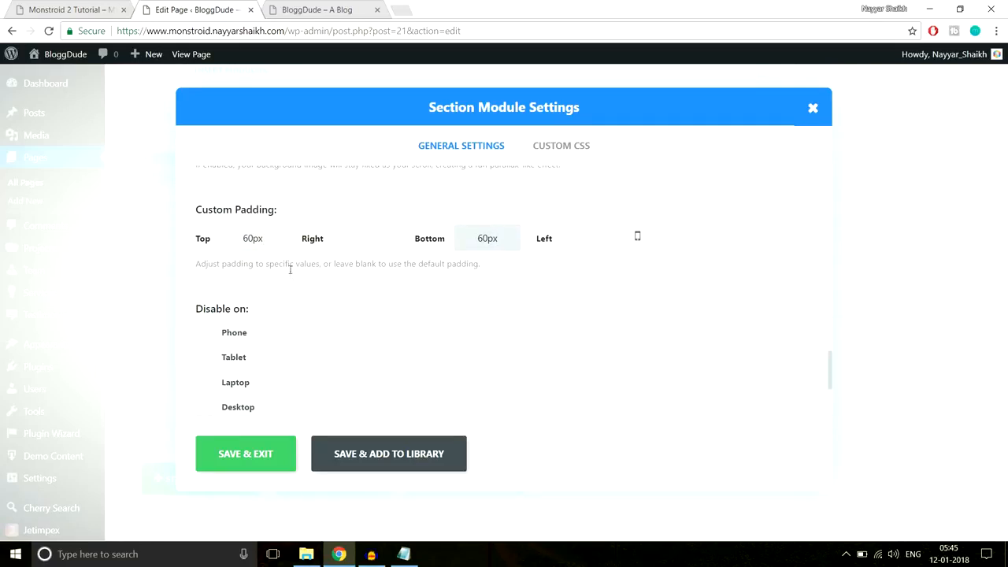
# - Save the section settings and update the page
pyautogui.click(235, 450)
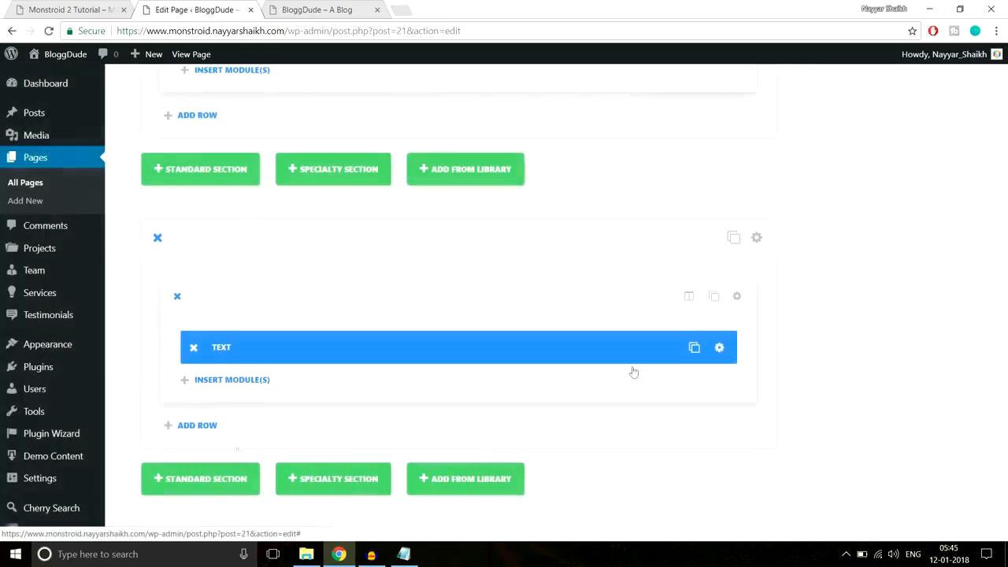
pyautogui.scroll(15, 983, 418)
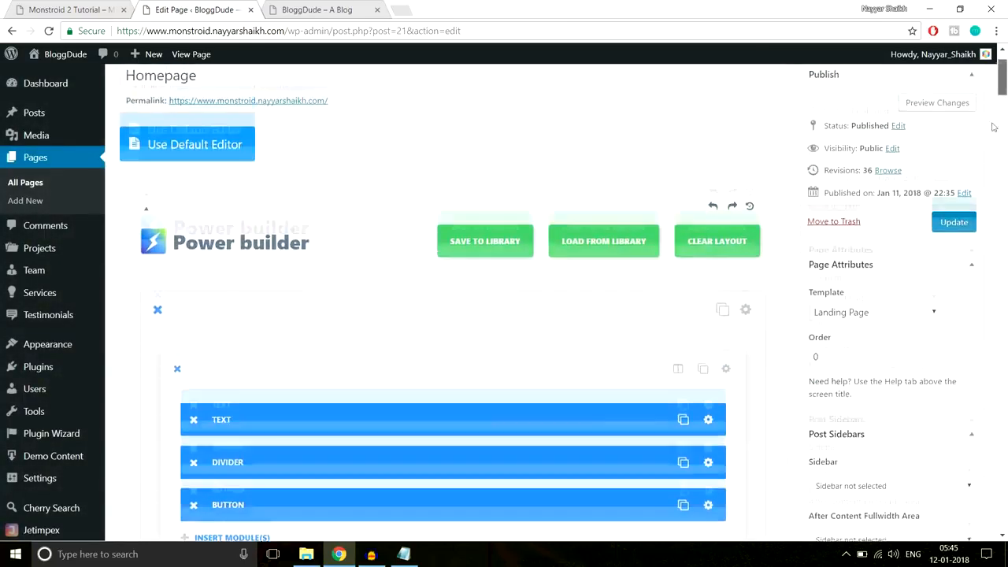
pyautogui.click(953, 223)
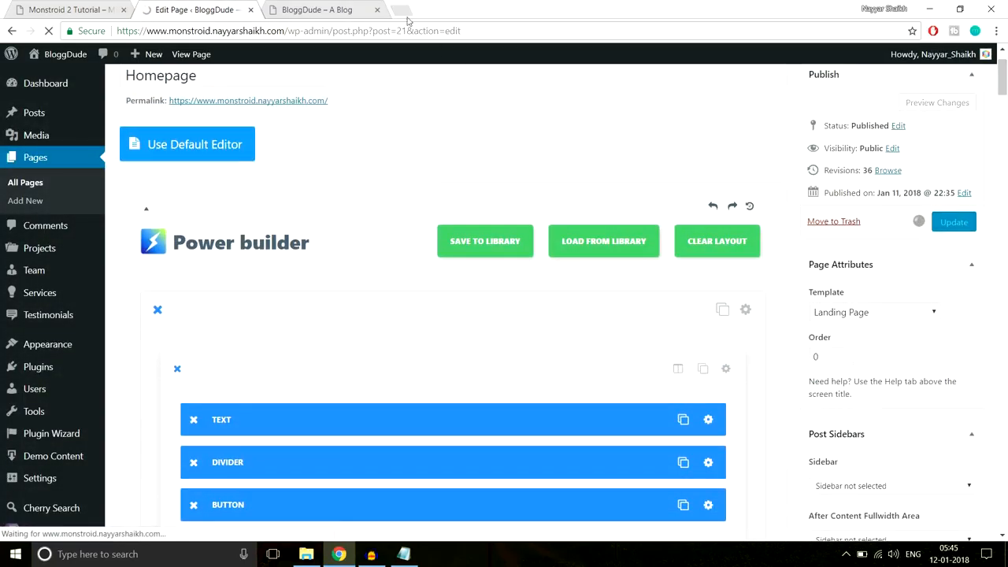
pyautogui.click(329, 8)
pyautogui.click(334, 30)
pyautogui.press('Return')
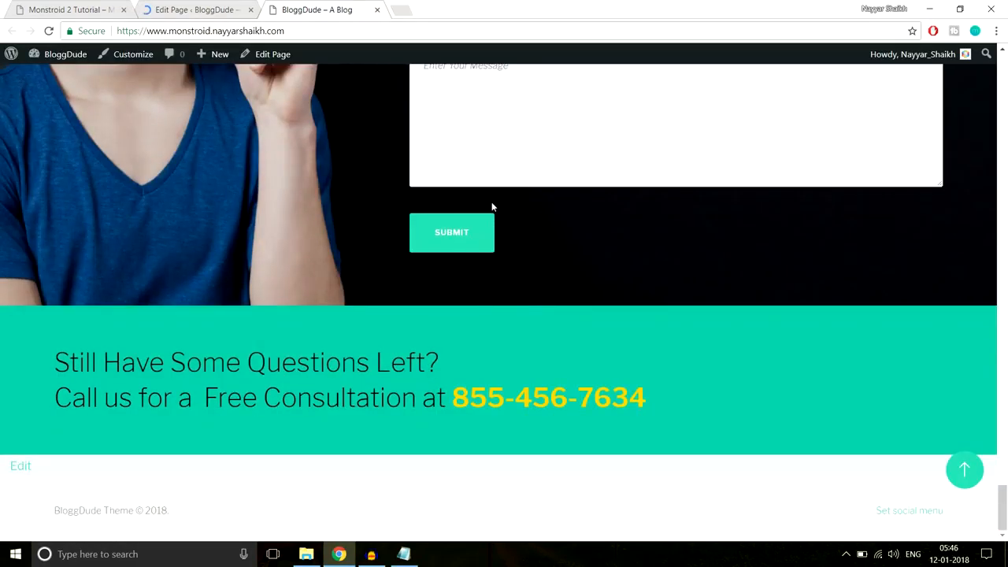
pyautogui.moveTo(692, 414); pyautogui.dragTo(2, 344)
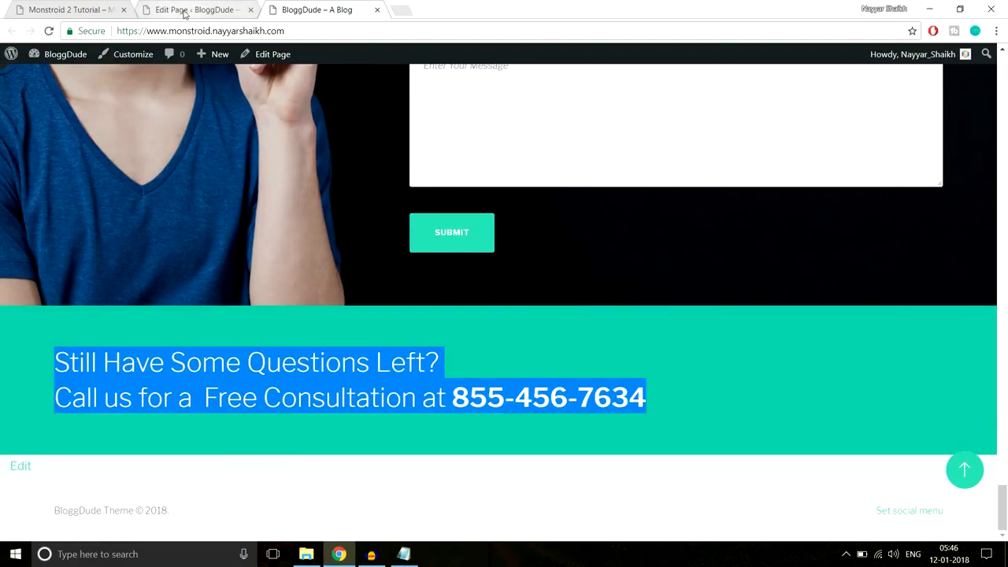
pyautogui.click(186, 11)
pyautogui.moveTo(1006, 108); pyautogui.dragTo(993, 416)
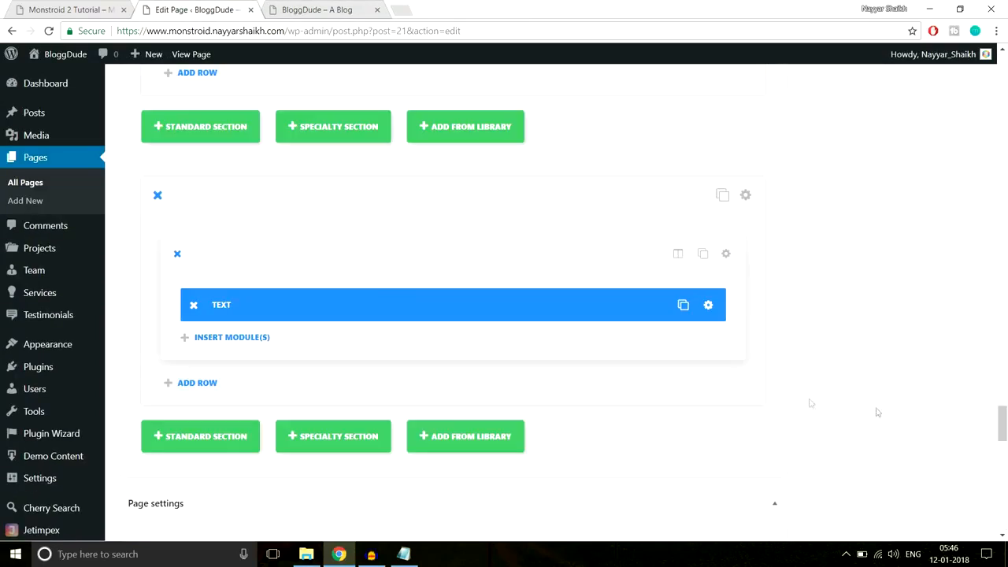
# - Set the consultation Text module's orientation to Center and save it
pyautogui.click(713, 307)
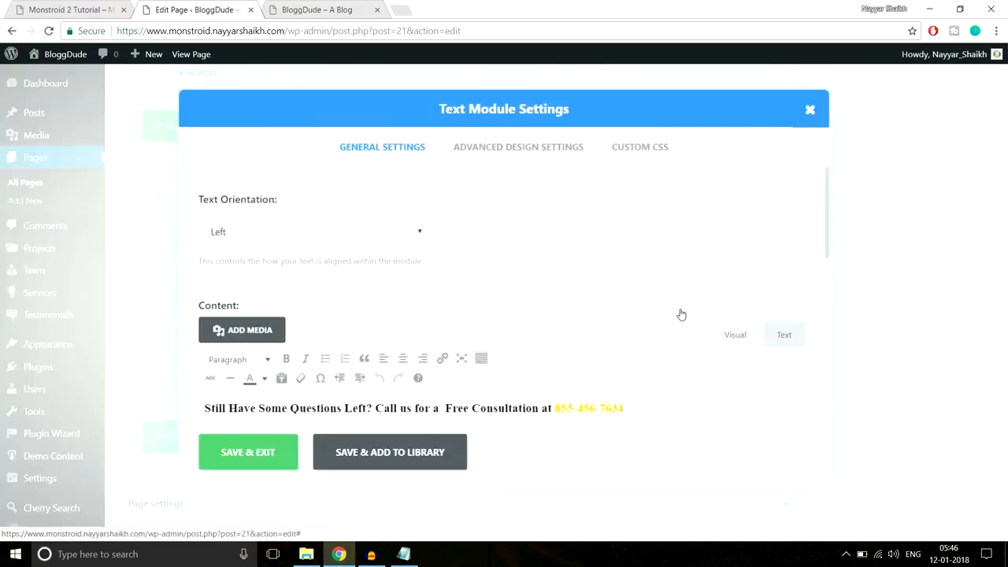
pyautogui.click(344, 231)
pyautogui.click(317, 269)
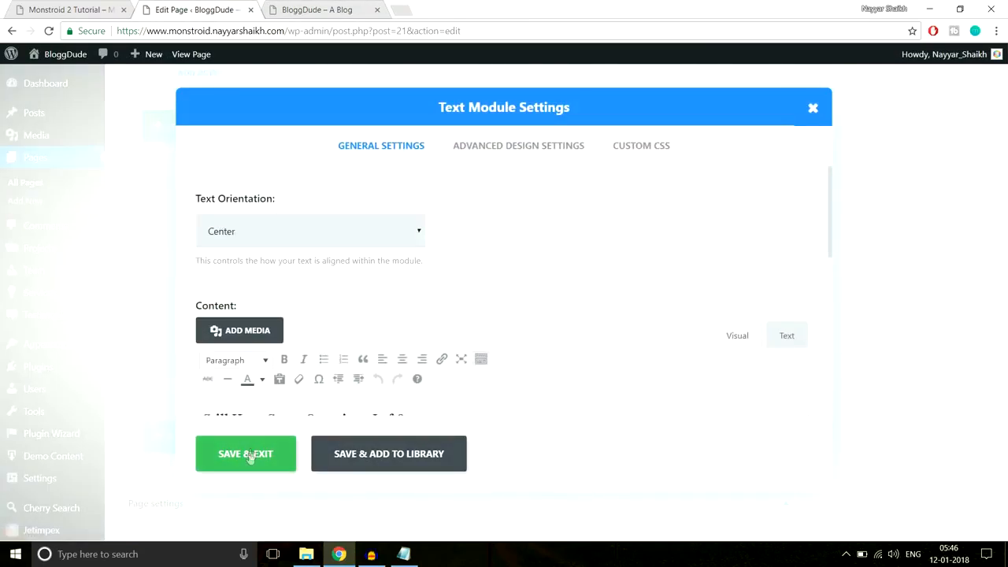
pyautogui.click(250, 455)
# - Update the Homepage and reload the live BloggDude site to check the centred band
pyautogui.moveTo(1004, 429); pyautogui.dragTo(1005, 76)
pyautogui.click(954, 303)
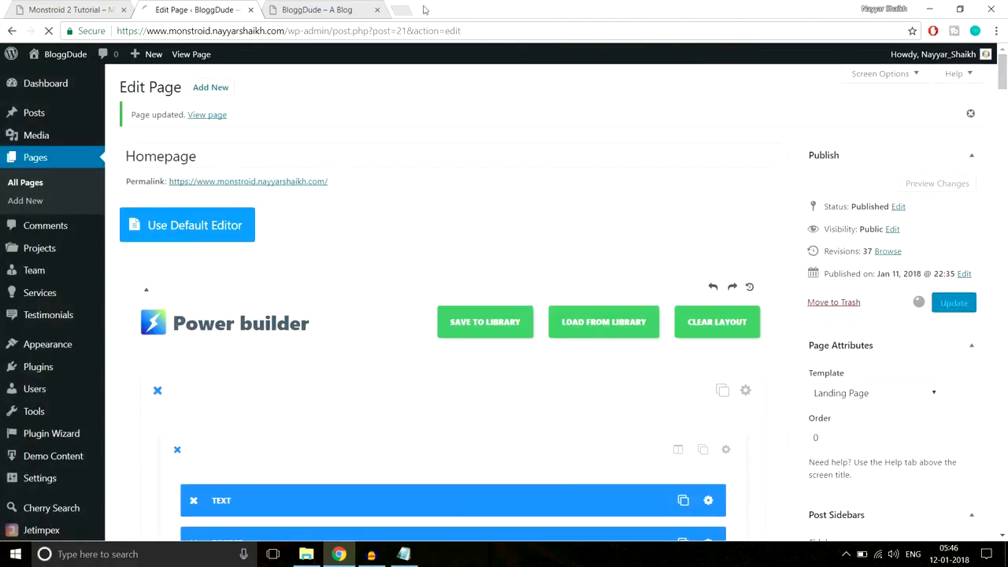
pyautogui.click(342, 10)
pyautogui.click(350, 30)
pyautogui.press('Return')
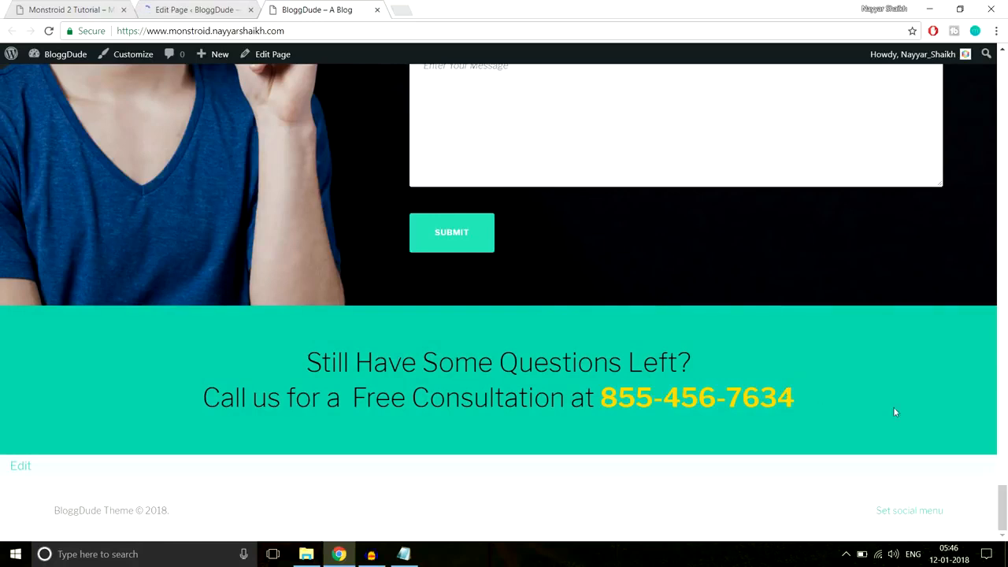
pyautogui.moveTo(1001, 507); pyautogui.dragTo(997, 52)
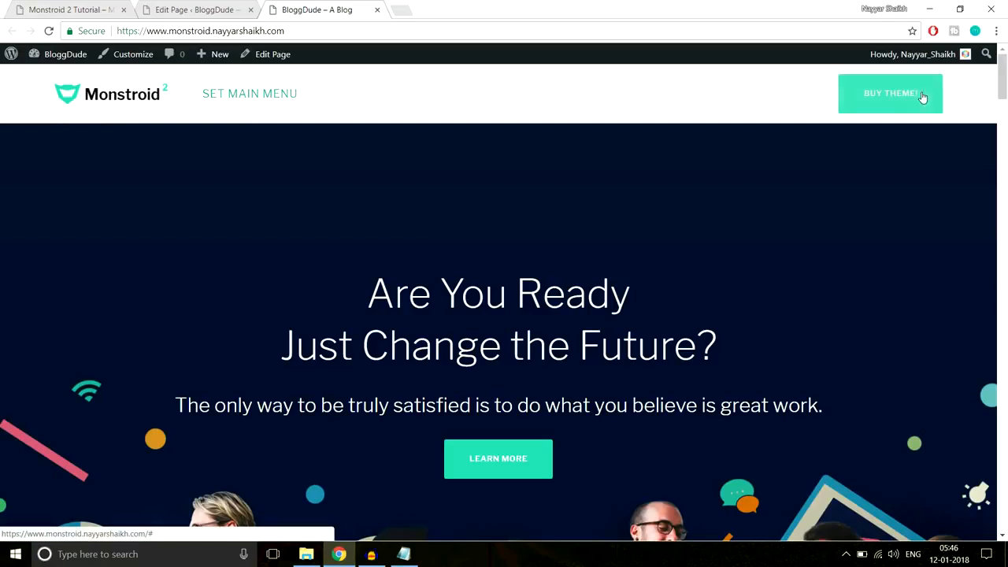
# - Review the Monstroid 2 demo down to its Follow and newsletter footer, then return to the top
pyautogui.moveTo(1002, 79); pyautogui.dragTo(988, 531)
pyautogui.click(87, 9)
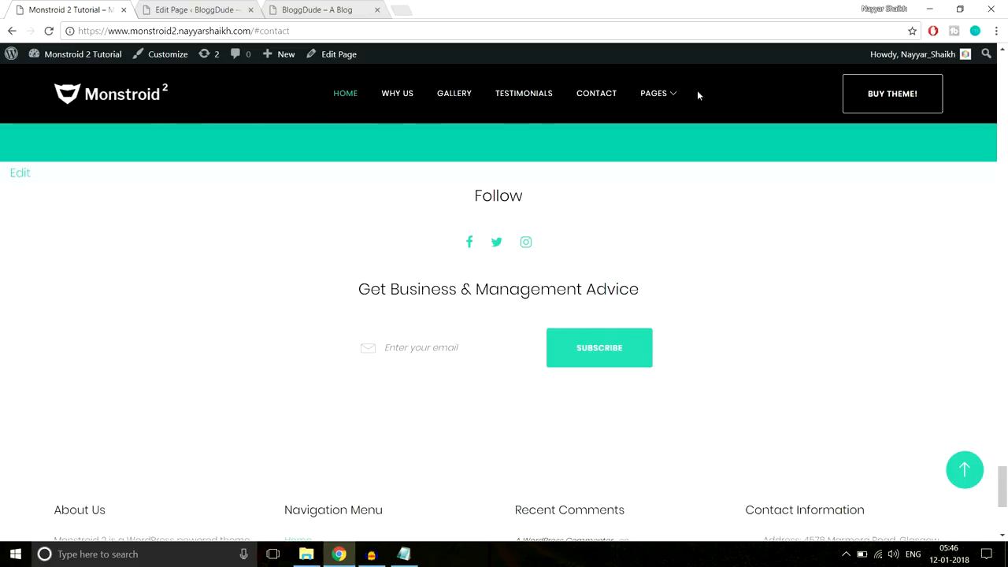
pyautogui.moveTo(460, 198); pyautogui.dragTo(670, 357)
pyautogui.click(691, 355)
pyautogui.scroll(-4, 718, 344)
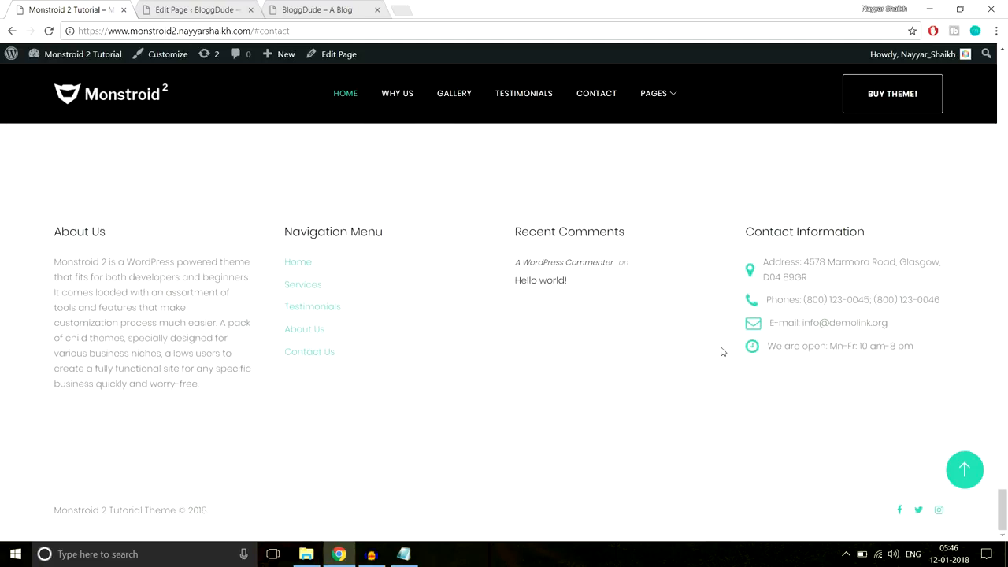
pyautogui.click(980, 476)
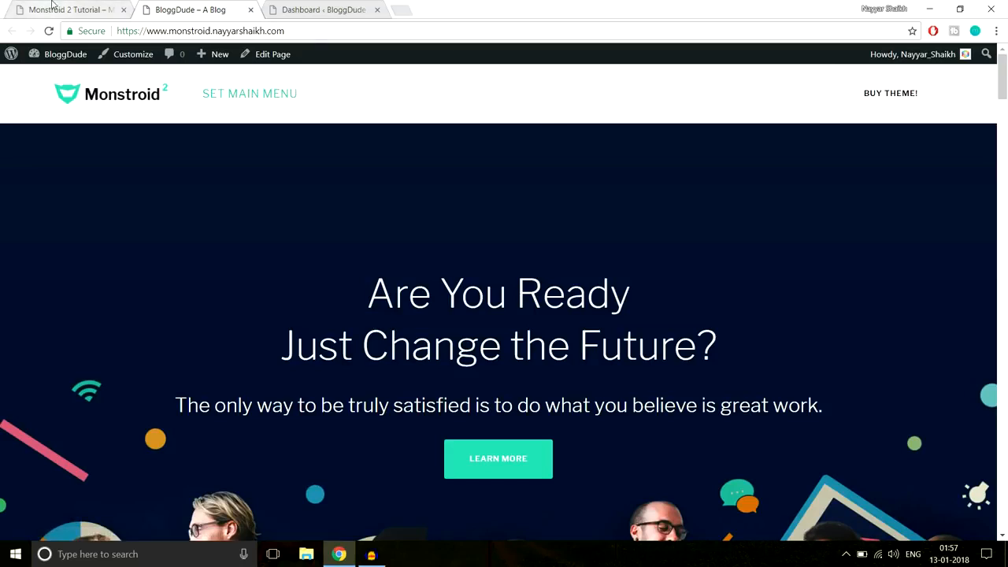
# - Look through the demo's About Us page, then go to the BloggDude Dashboard
pyautogui.click(52, 6)
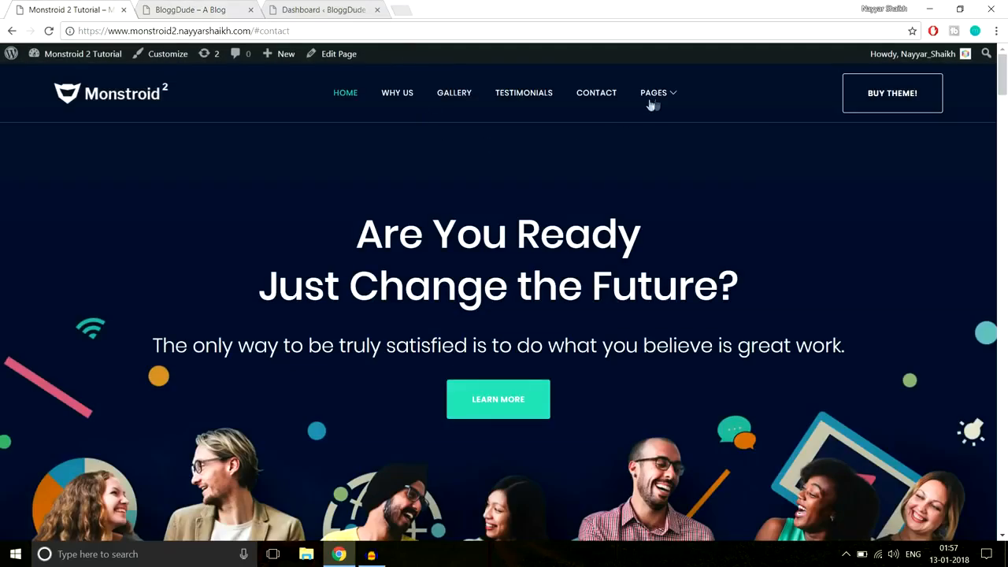
pyautogui.moveTo(655, 102)
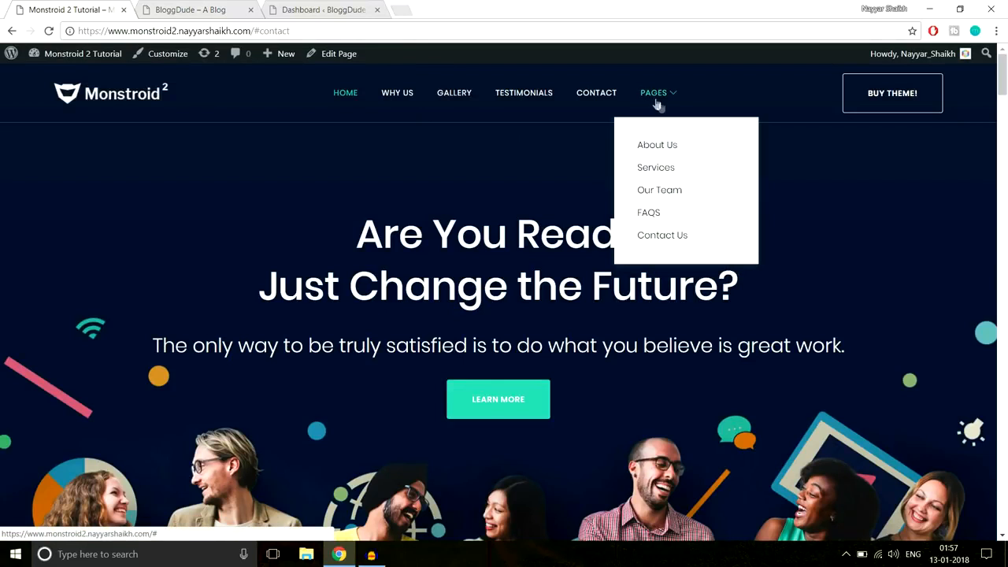
pyautogui.click(661, 148)
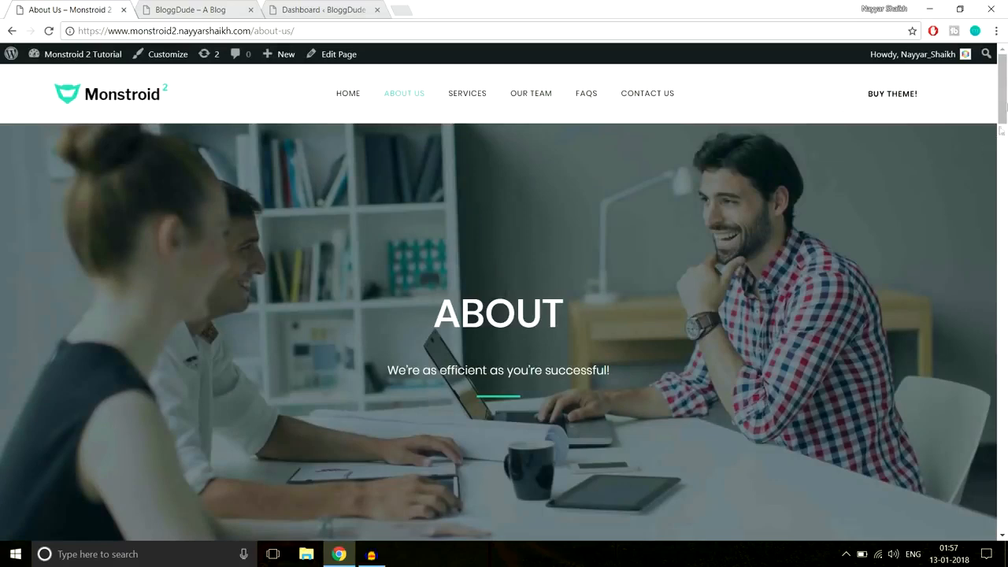
pyautogui.scroll(-3, 1003, 118)
pyautogui.moveTo(1004, 118); pyautogui.dragTo(984, 71)
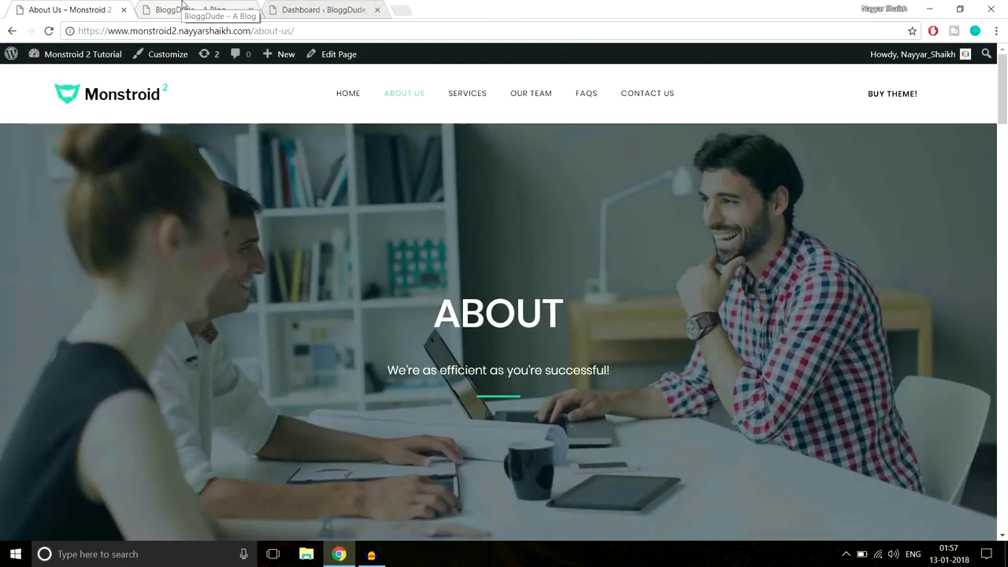
pyautogui.click(334, 6)
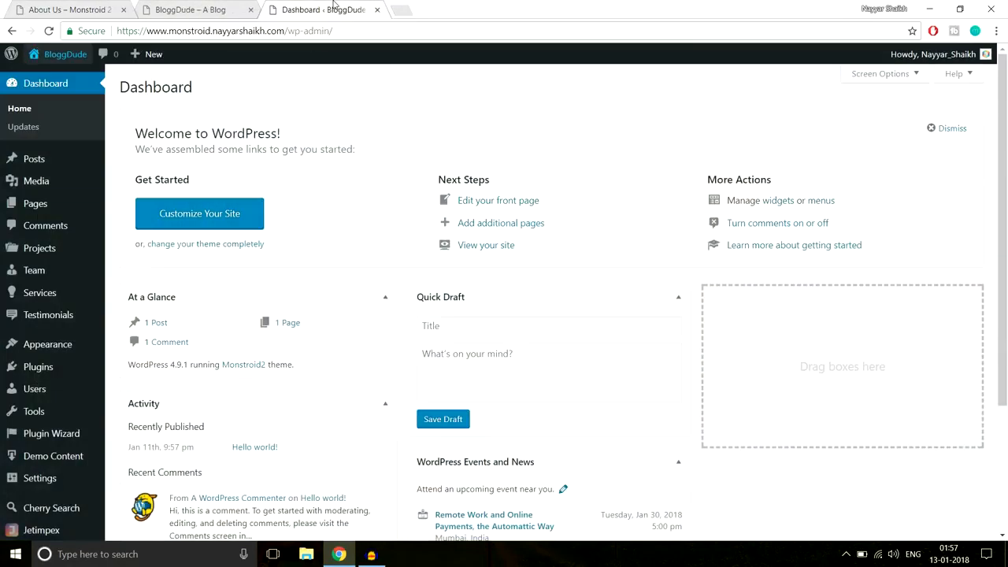
# - Create a page via Pages > Add New titled 'About Us' and publish it
pyautogui.moveTo(42, 211)
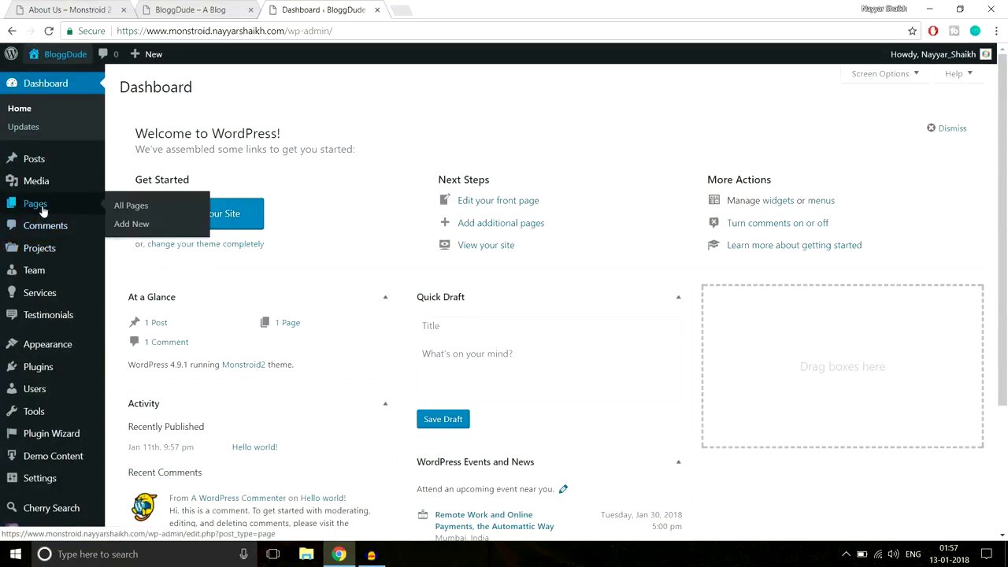
pyautogui.click(139, 224)
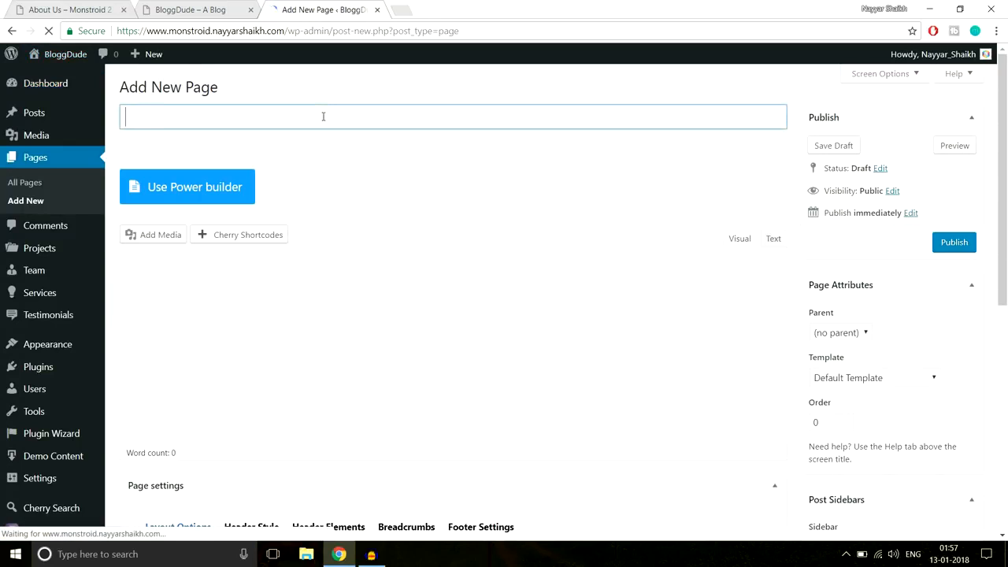
pyautogui.write('About Us')
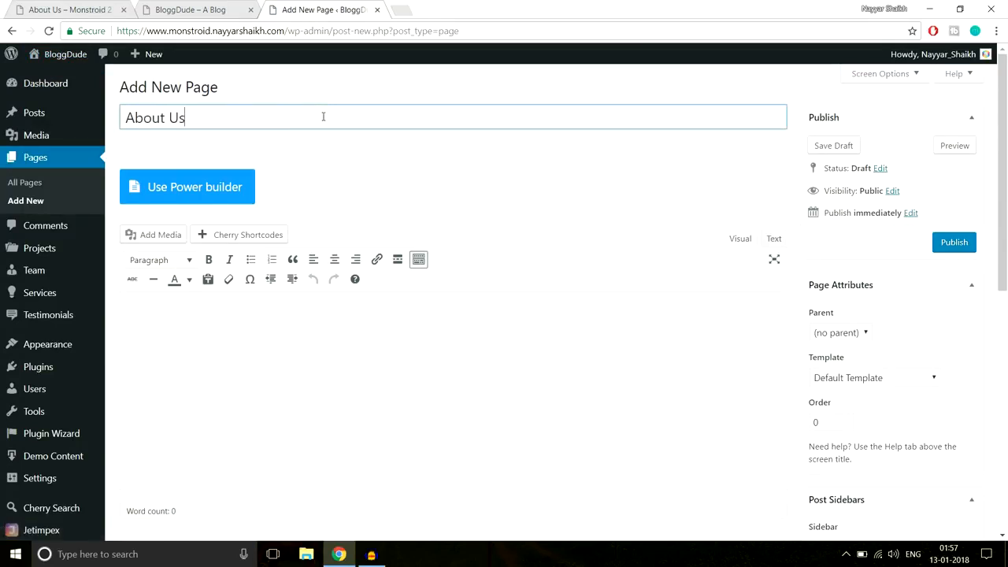
pyautogui.click(951, 246)
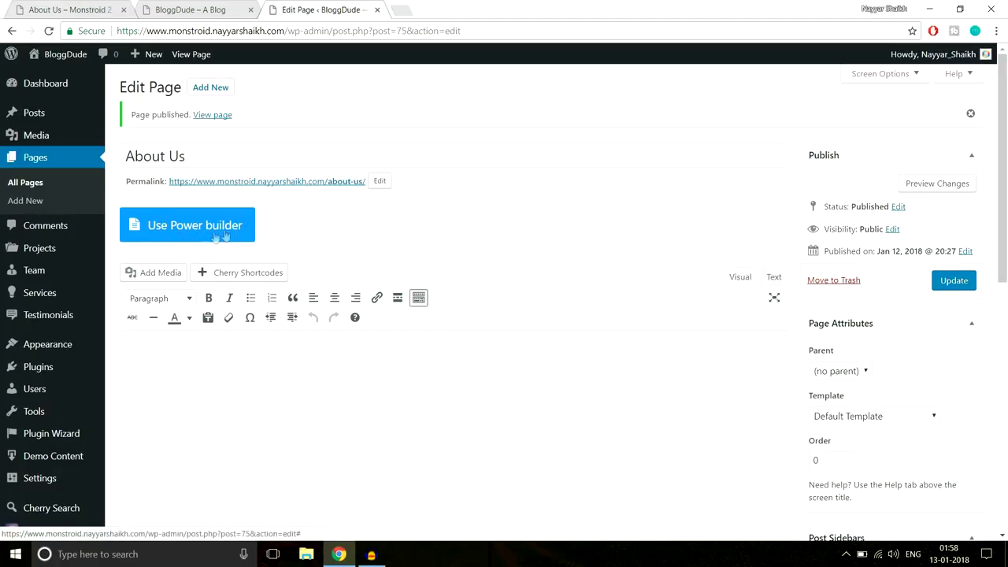
# - Switch the page to Power builder and copy the demo's ABOUT heading and subtitle
pyautogui.click(178, 236)
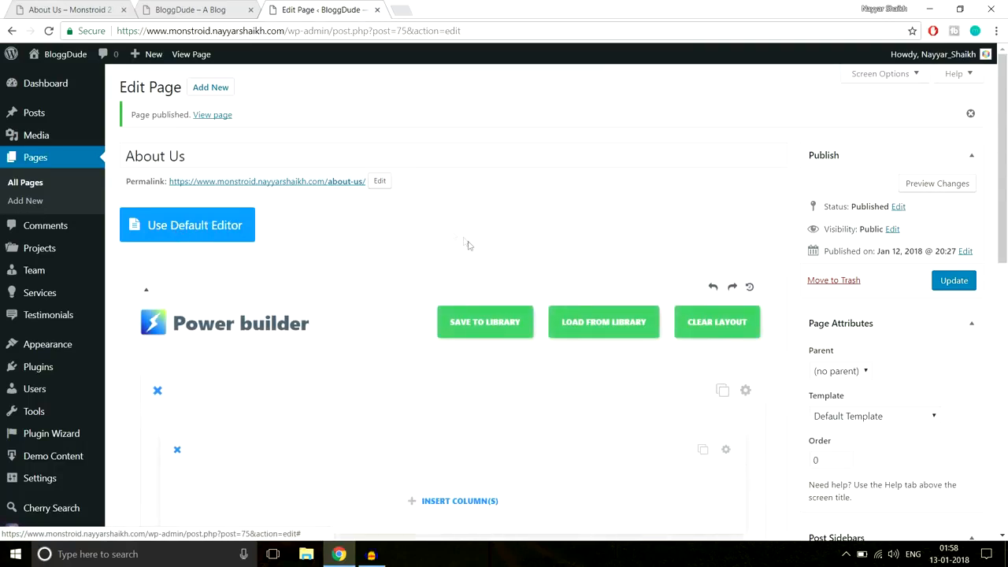
pyautogui.scroll(-2, 467, 240)
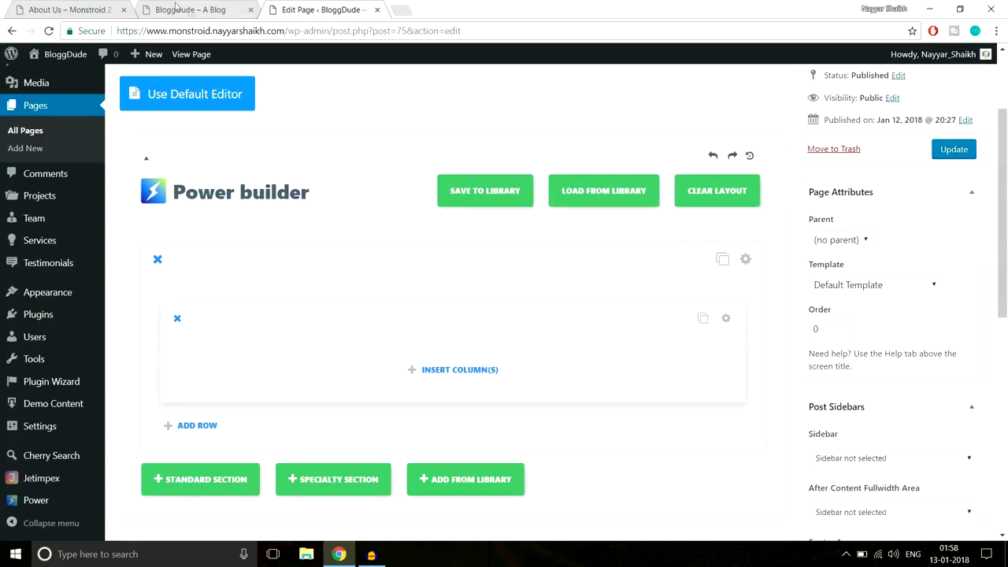
pyautogui.click(48, 6)
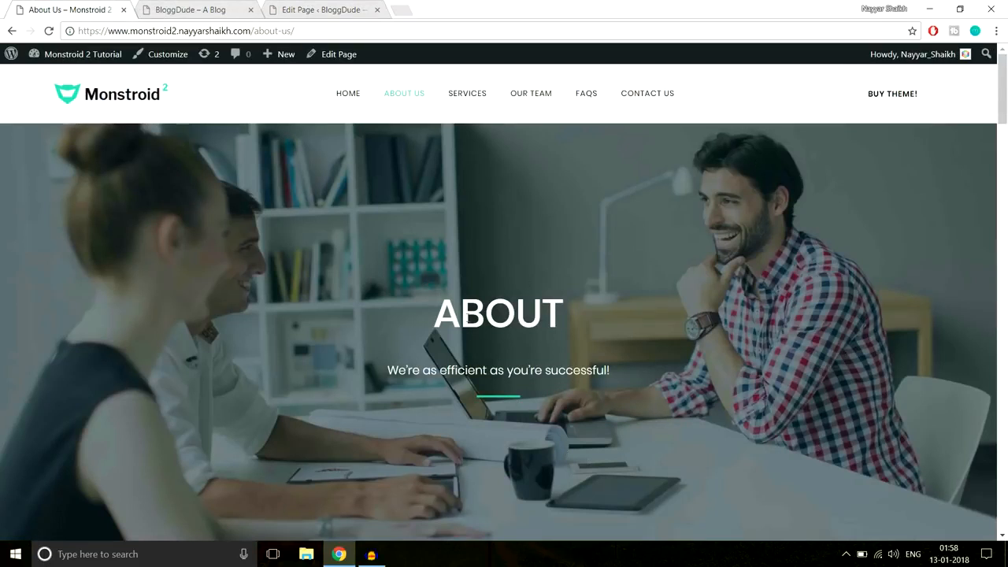
pyautogui.moveTo(438, 313); pyautogui.dragTo(644, 382)
pyautogui.hotkey('ctrl', 'c')
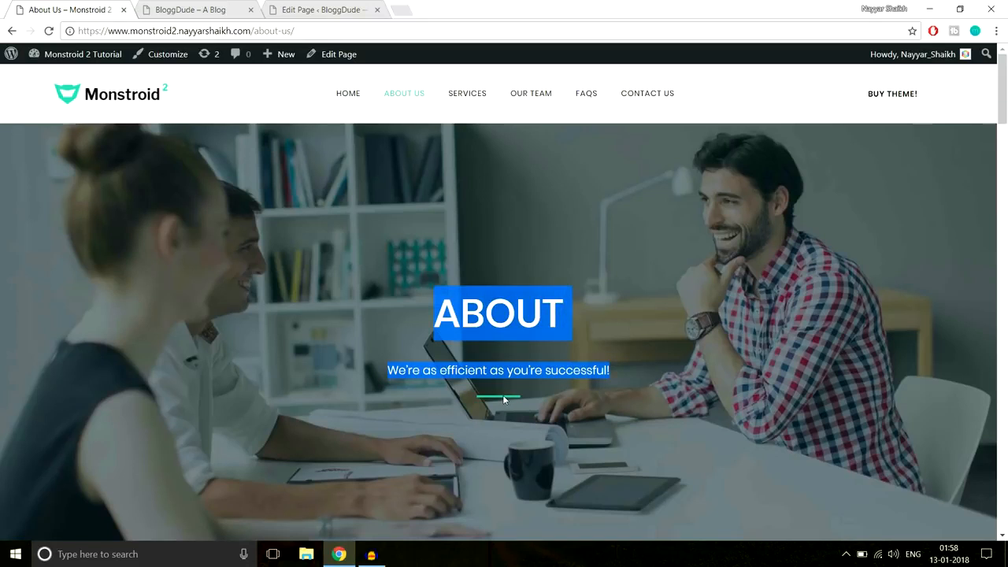
pyautogui.click(240, 6)
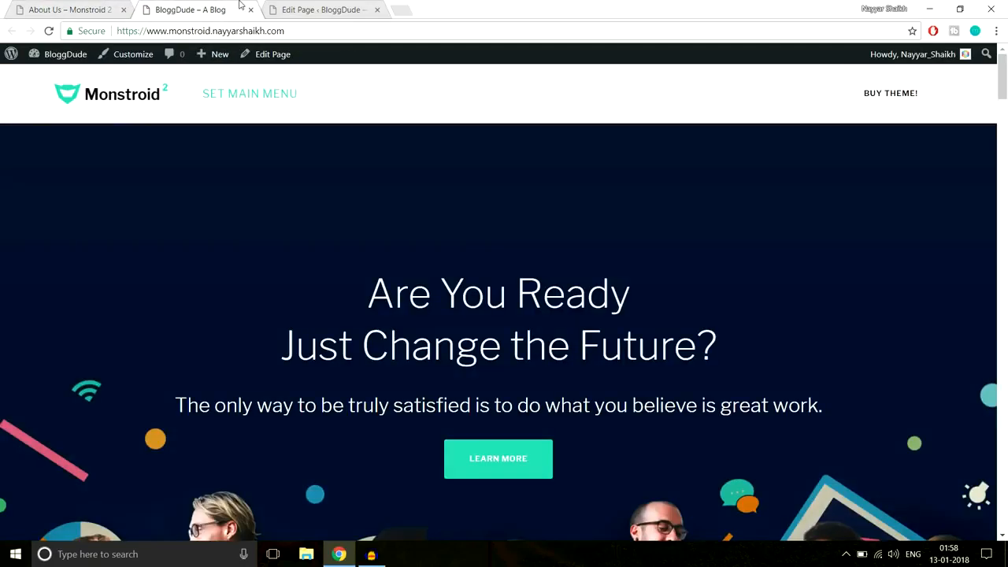
pyautogui.moveTo(329, 4); pyautogui.dragTo(201, 8)
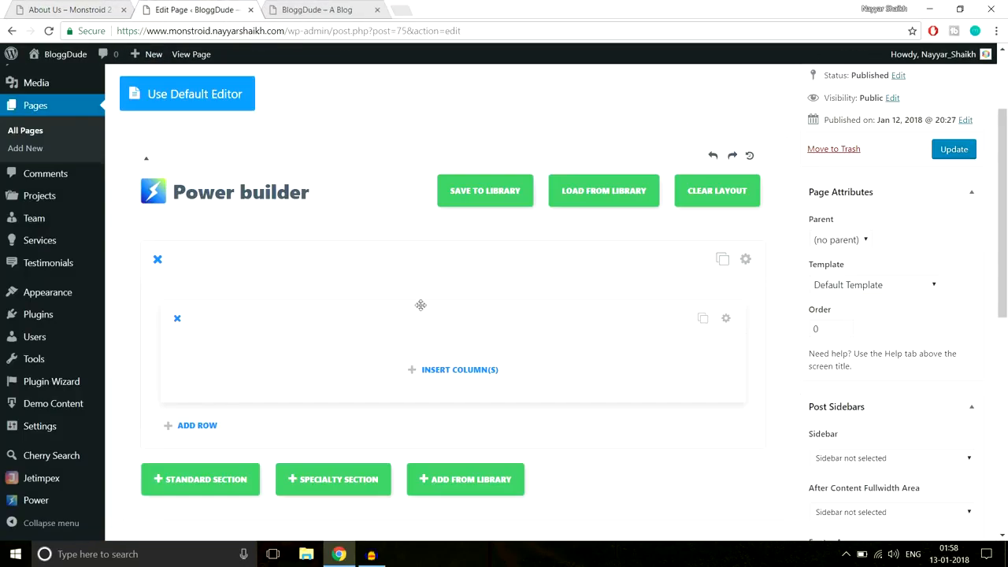
# - Insert a single full-width column row and bring up the module list
pyautogui.click(444, 377)
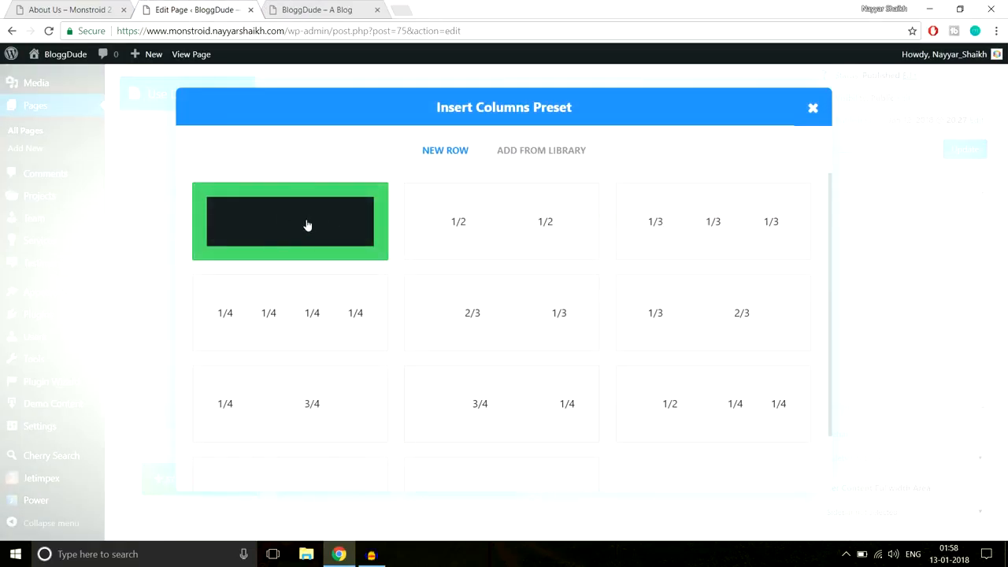
pyautogui.click(307, 226)
pyautogui.scroll(-2, 536, 268)
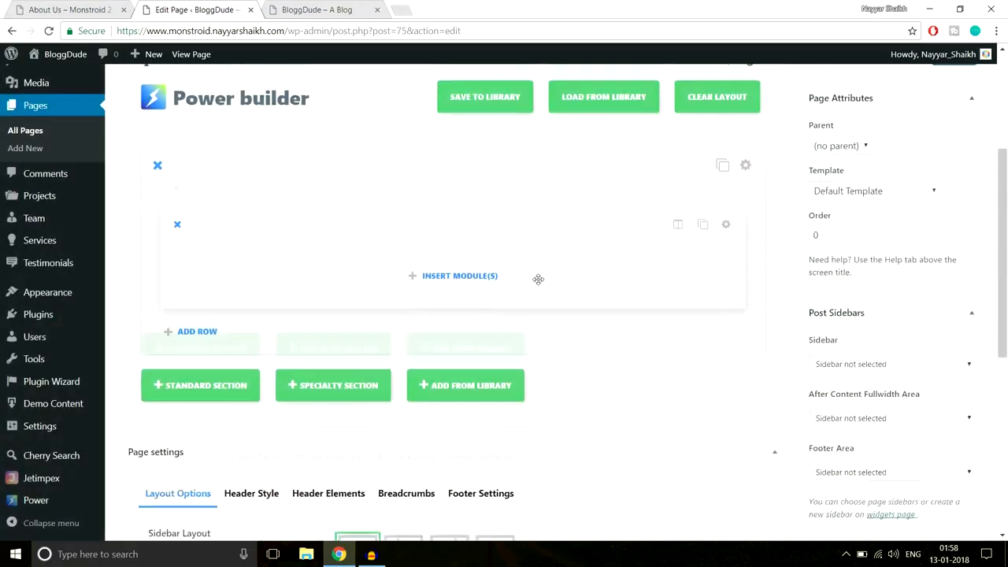
pyautogui.click(464, 238)
pyautogui.scroll(-5, 659, 333)
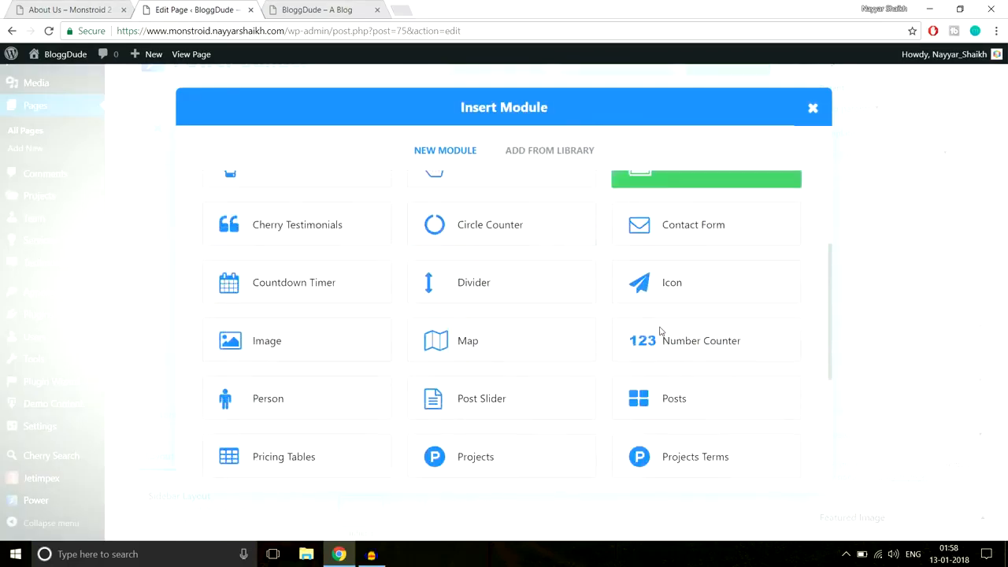
# - Add a centred Text module with the 'ABOUT' heading and 'We're as efficient as you're successful!' subtitle
pyautogui.click(693, 375)
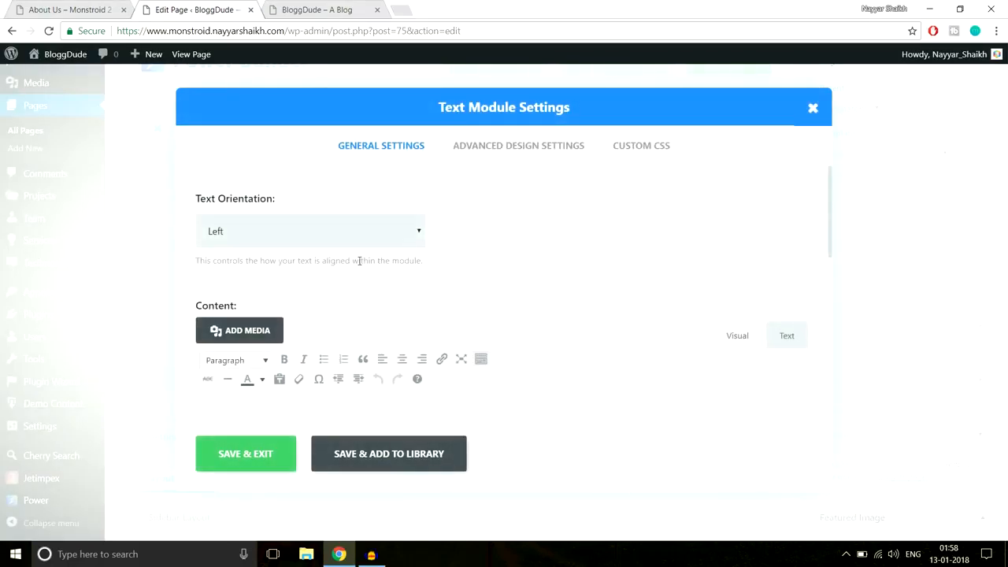
pyautogui.click(362, 237)
pyautogui.click(331, 270)
pyautogui.scroll(-2, 483, 314)
pyautogui.hotkey('ctrl', 'v')
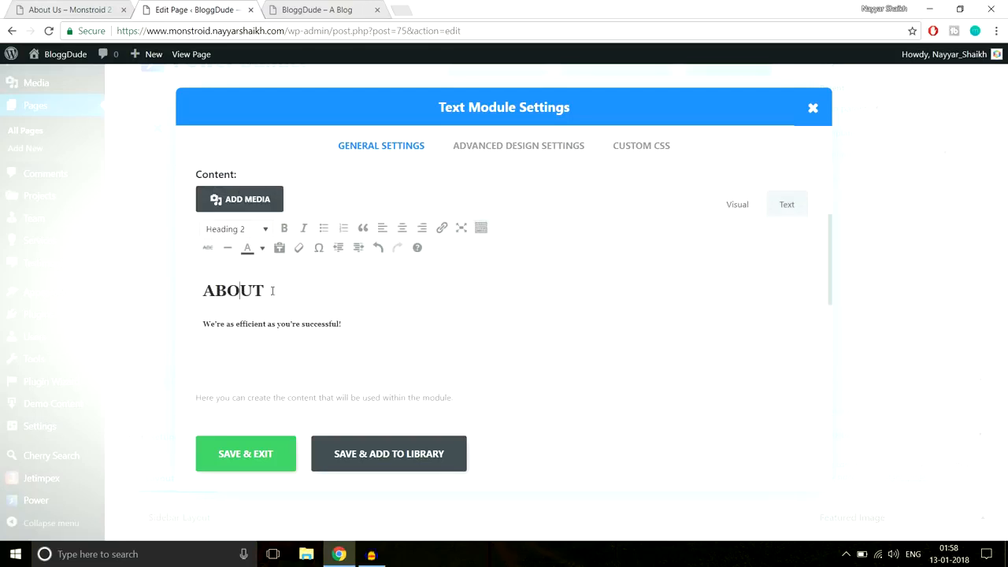
pyautogui.moveTo(272, 290); pyautogui.dragTo(194, 286)
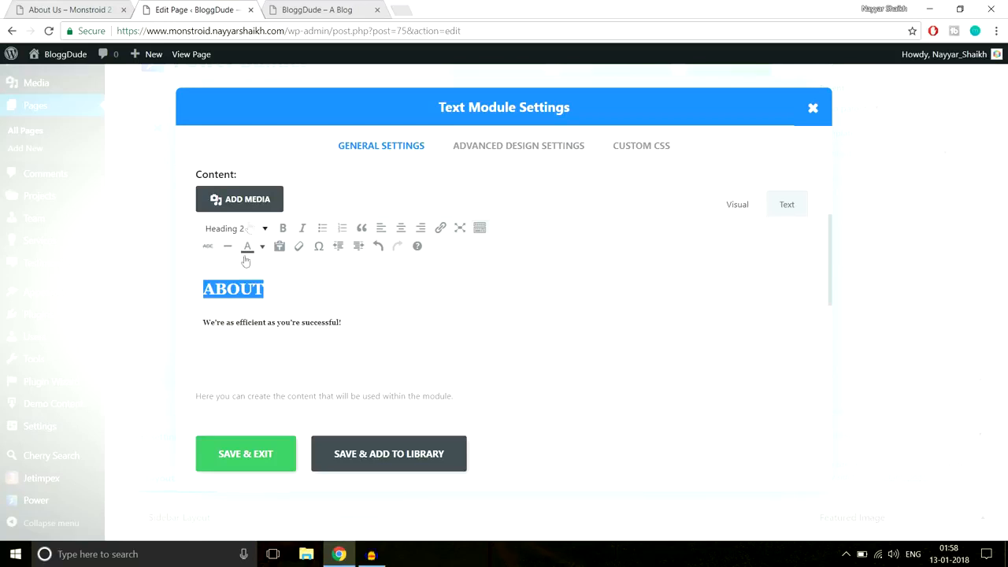
pyautogui.moveTo(357, 324); pyautogui.dragTo(189, 319)
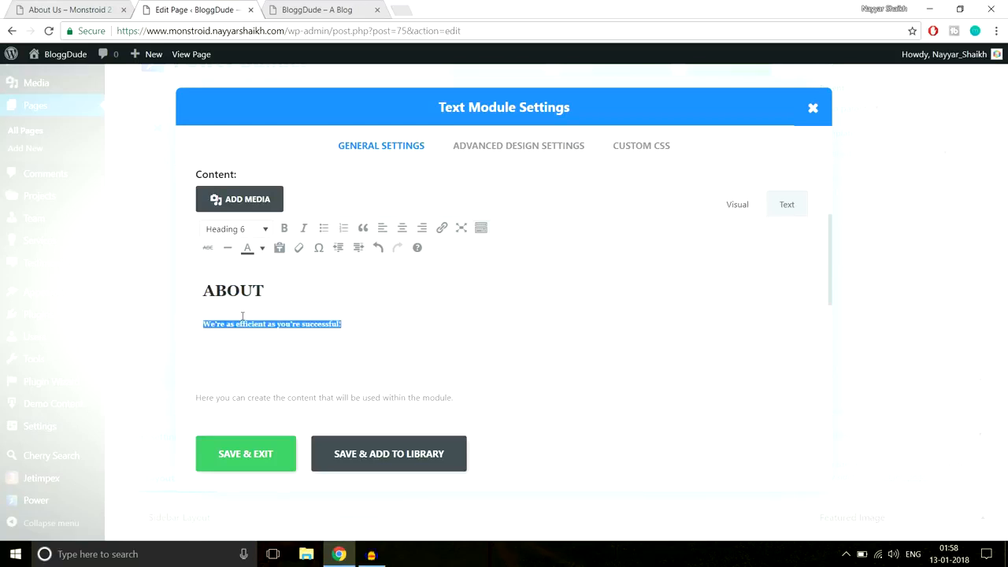
# - Compare with the demo About Us hero, then open the module's Custom CSS settings
pyautogui.click(71, 8)
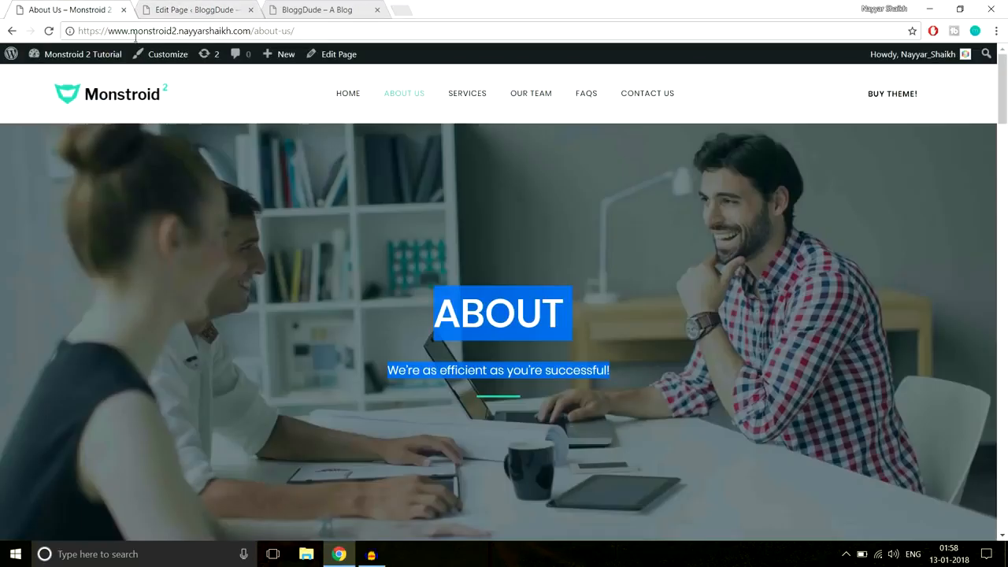
pyautogui.click(450, 311)
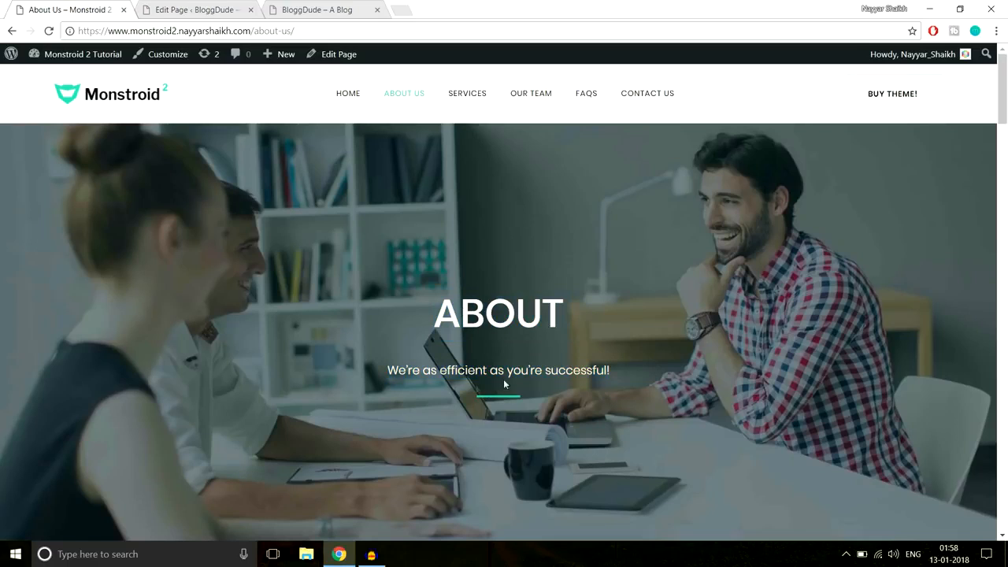
pyautogui.moveTo(455, 370); pyautogui.dragTo(627, 367)
pyautogui.click(628, 367)
pyautogui.click(199, 7)
pyautogui.click(640, 150)
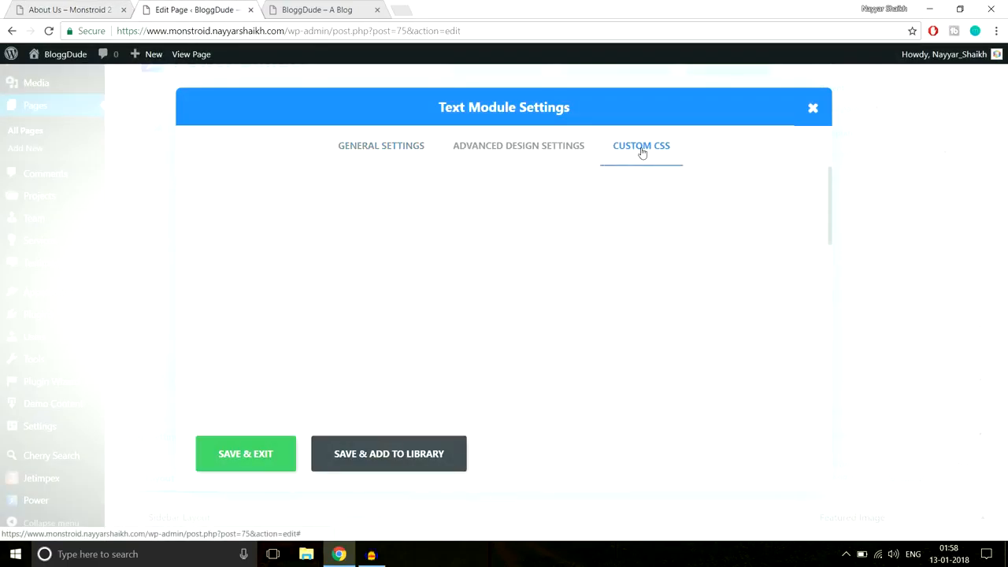
# - Paste the Line After Center CSS rules from the notes into the After field
pyautogui.scroll(-10, 717, 259)
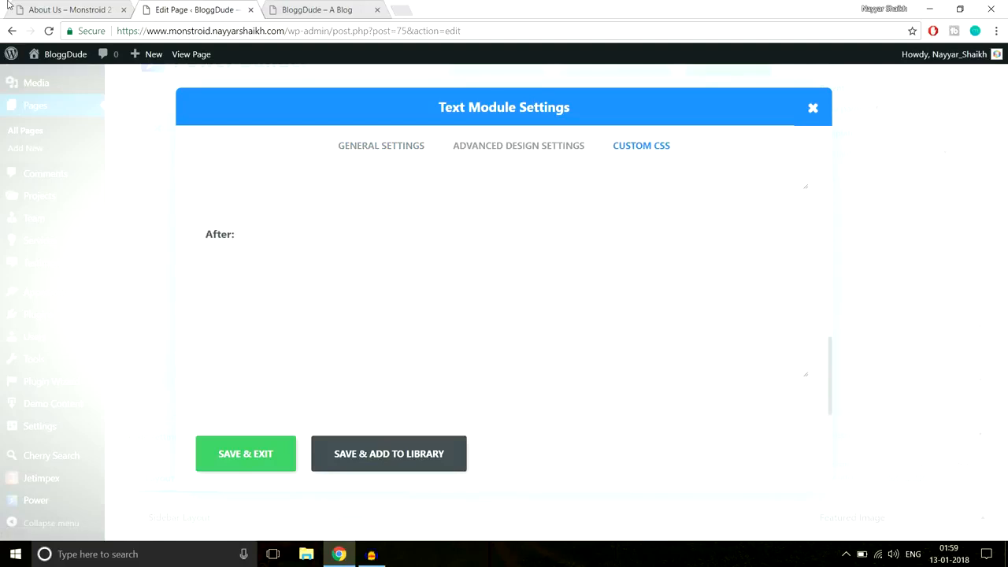
pyautogui.rightClick(47, 4)
pyautogui.click(48, 7)
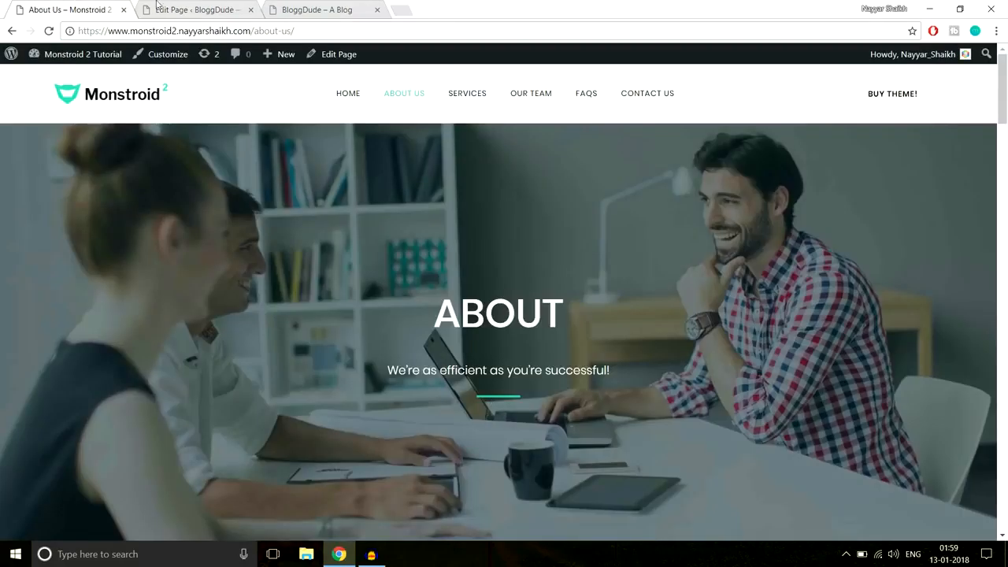
pyautogui.click(221, 4)
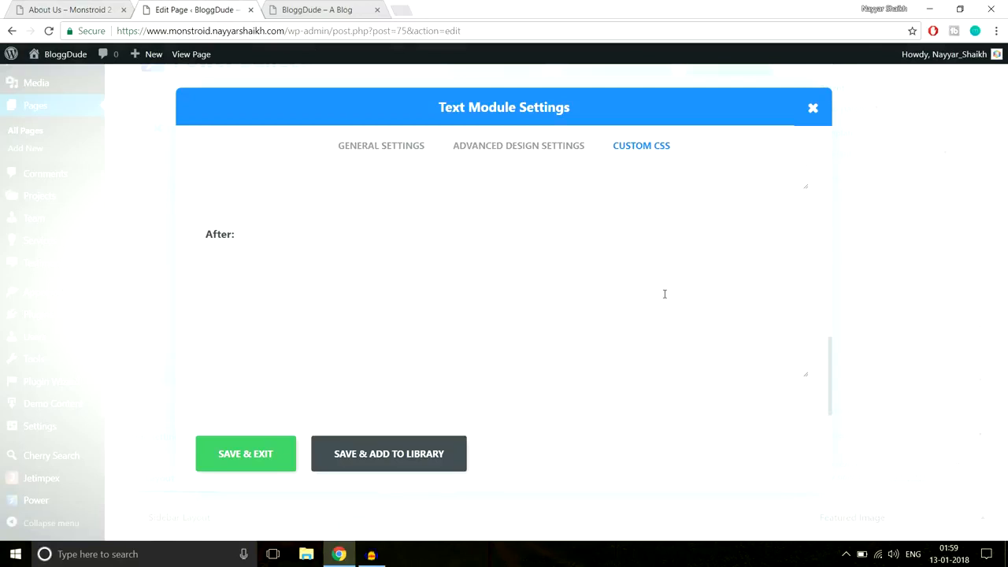
pyautogui.click(403, 553)
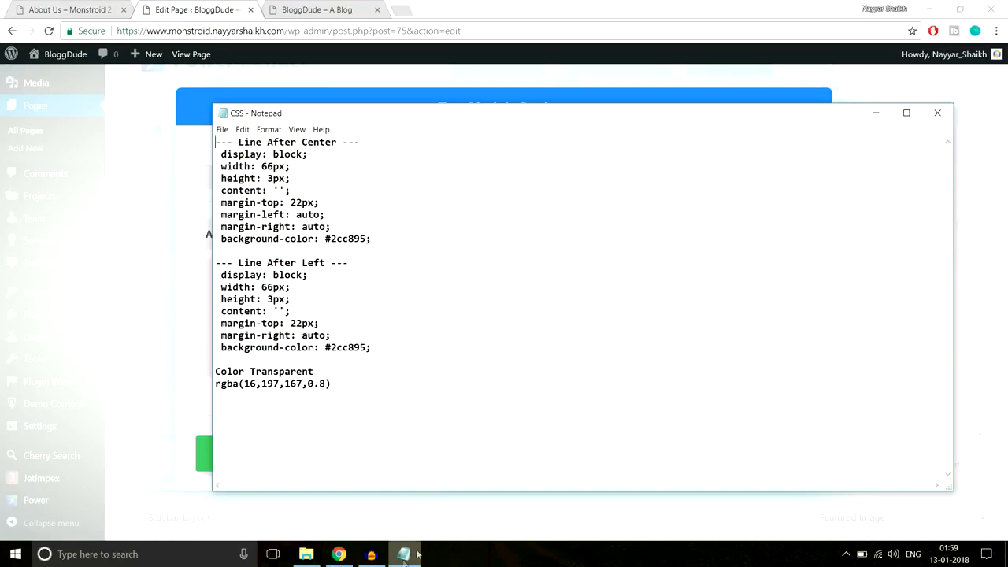
pyautogui.moveTo(223, 151); pyautogui.dragTo(399, 236)
pyautogui.hotkey('ctrl', 'c')
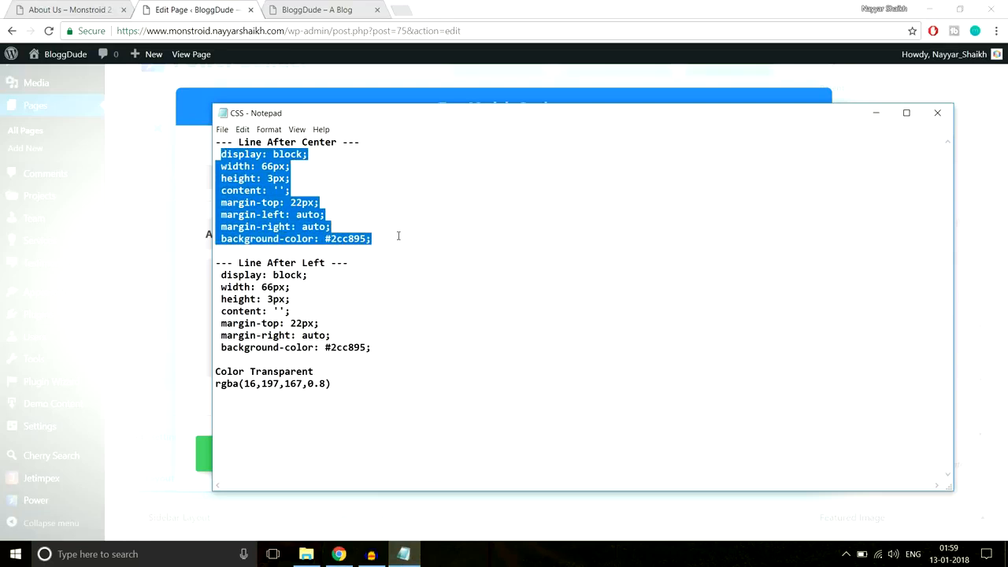
pyautogui.click(286, 304)
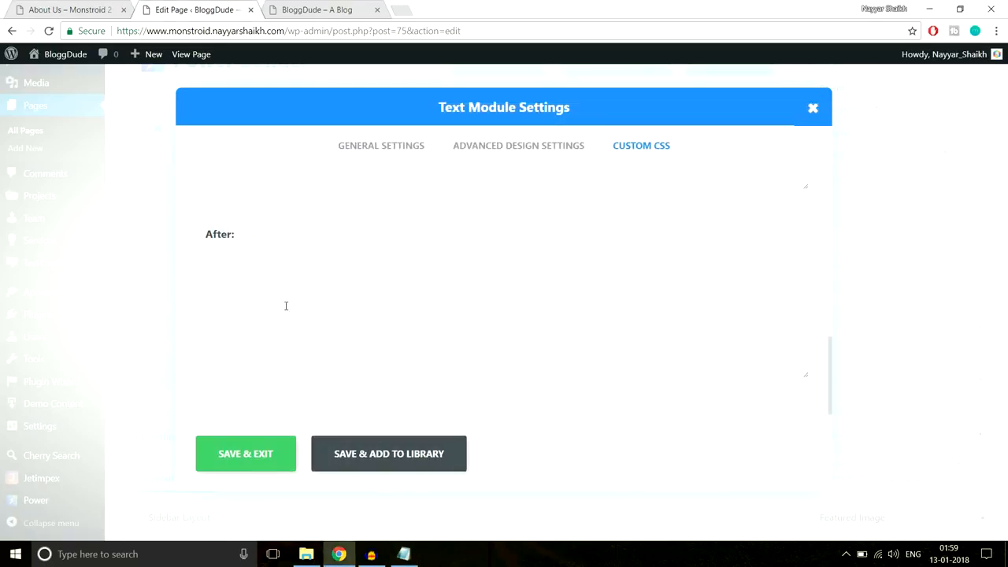
pyautogui.hotkey('ctrl', 'v')
# - Check the line's #2cc895 colour against the live page and save the module
pyautogui.click(82, 7)
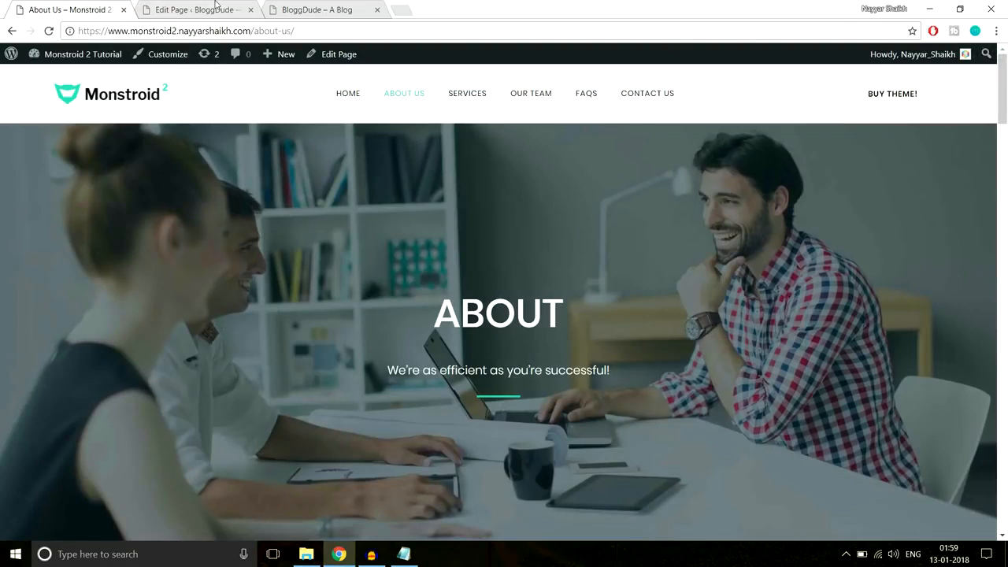
pyautogui.click(215, 6)
pyautogui.moveTo(290, 358); pyautogui.dragTo(309, 359)
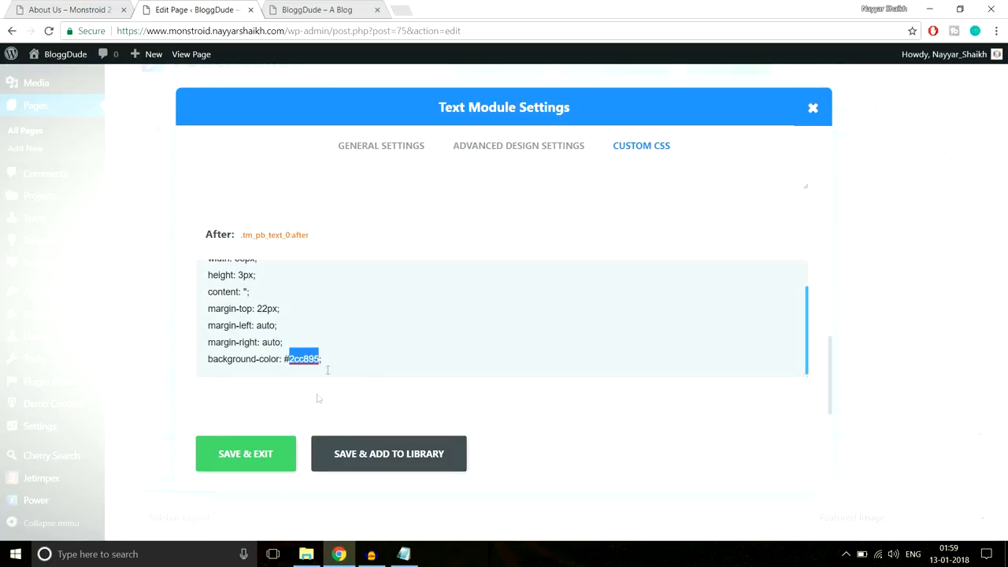
pyautogui.click(245, 460)
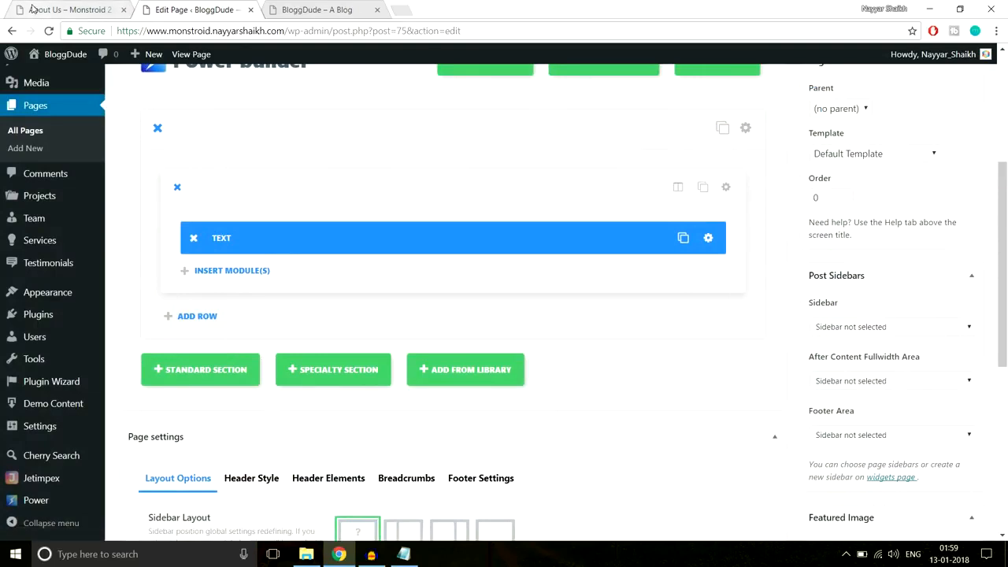
# - Upload the About-2 image from the monstroid2_images/About-Us folder as a section background candidate
pyautogui.click(32, 8)
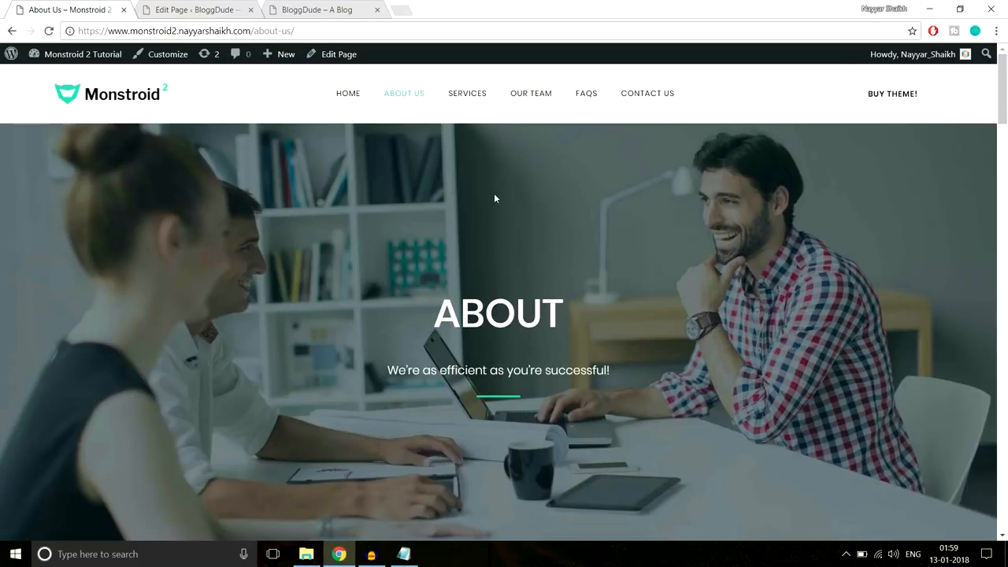
pyautogui.click(207, 5)
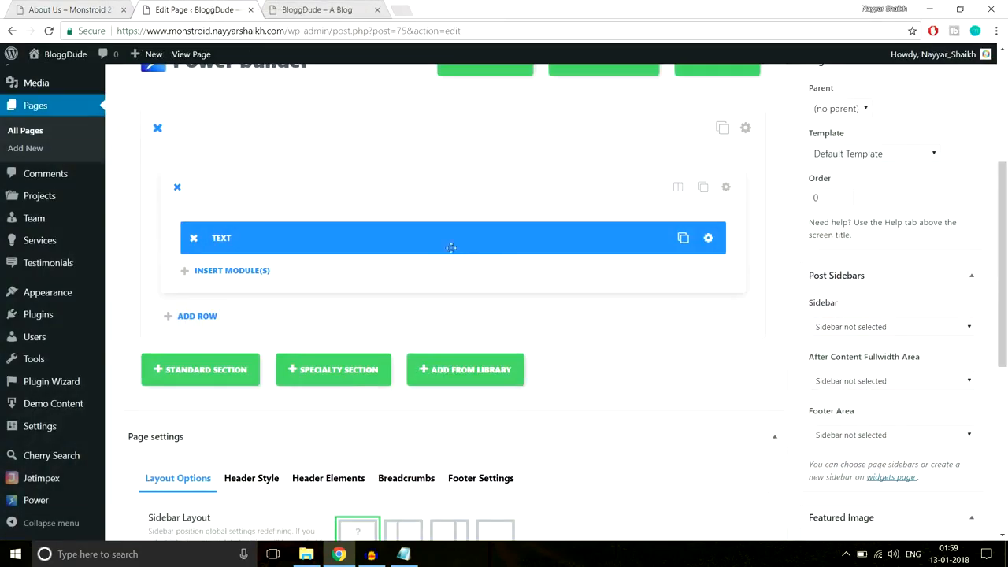
pyautogui.click(745, 129)
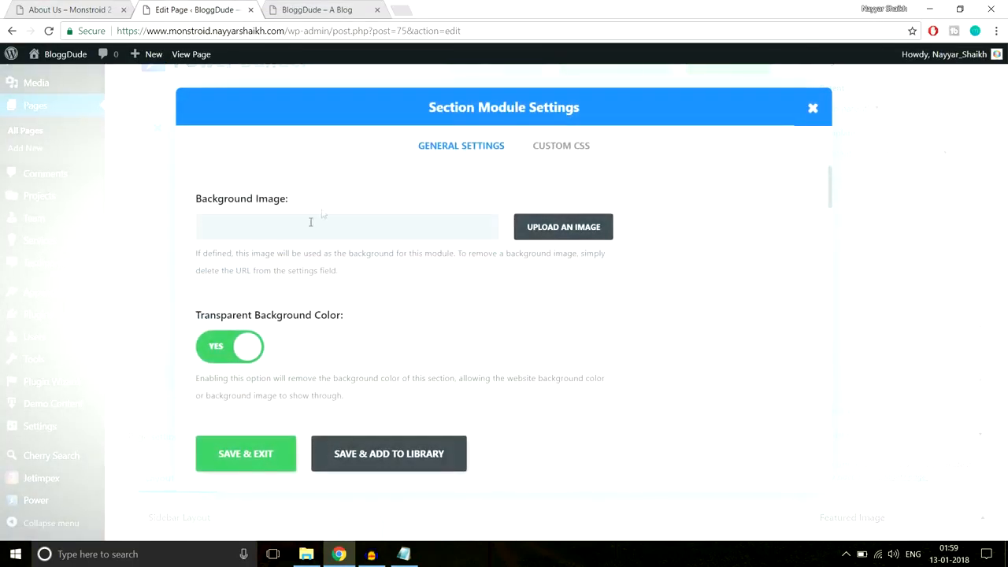
pyautogui.click(563, 228)
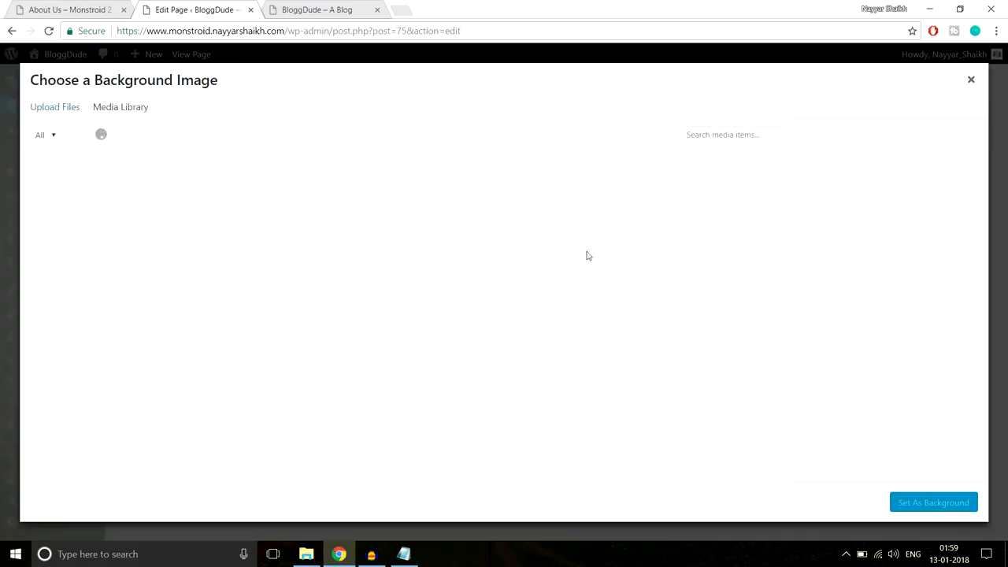
pyautogui.click(63, 107)
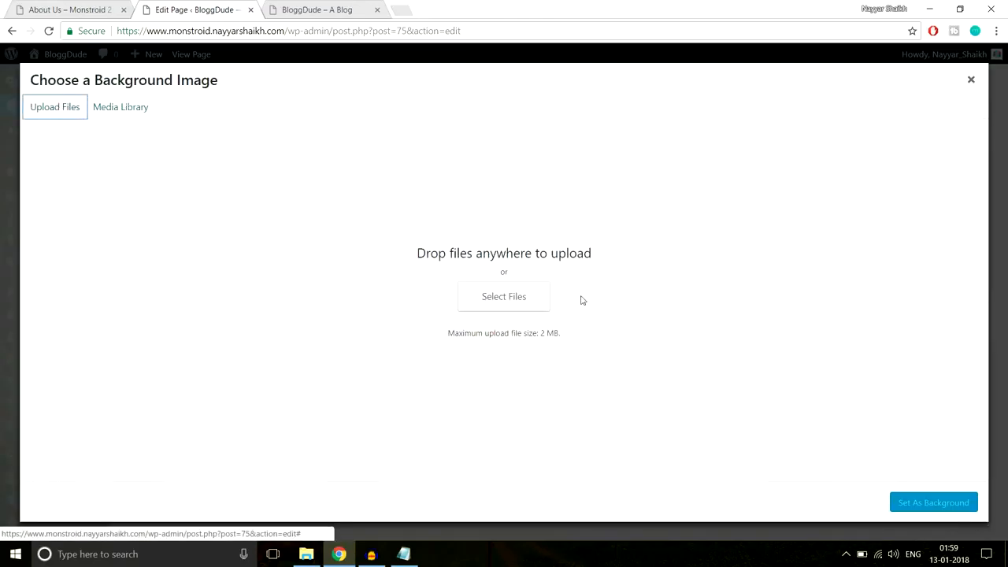
pyautogui.click(507, 310)
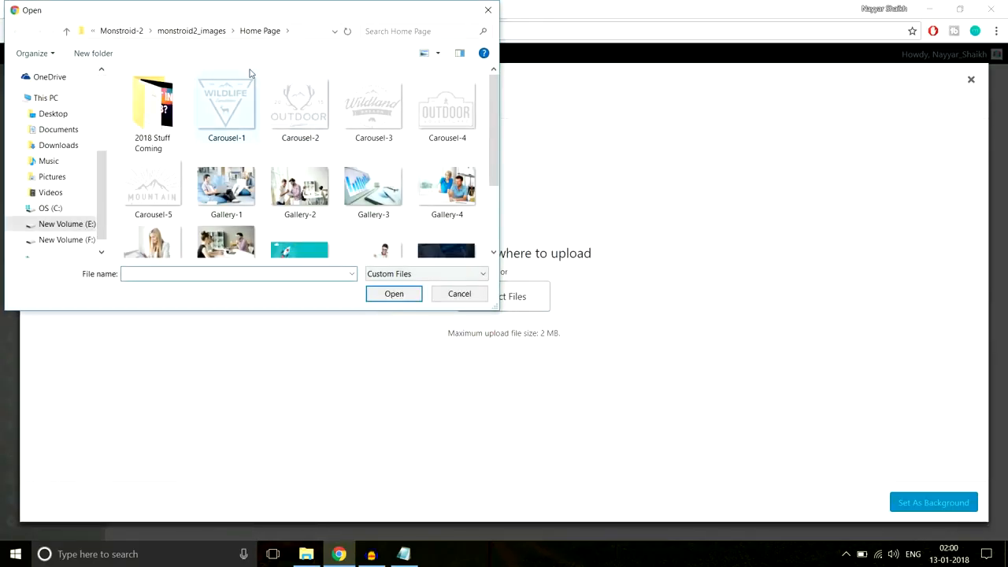
pyautogui.scroll(-2, 423, 160)
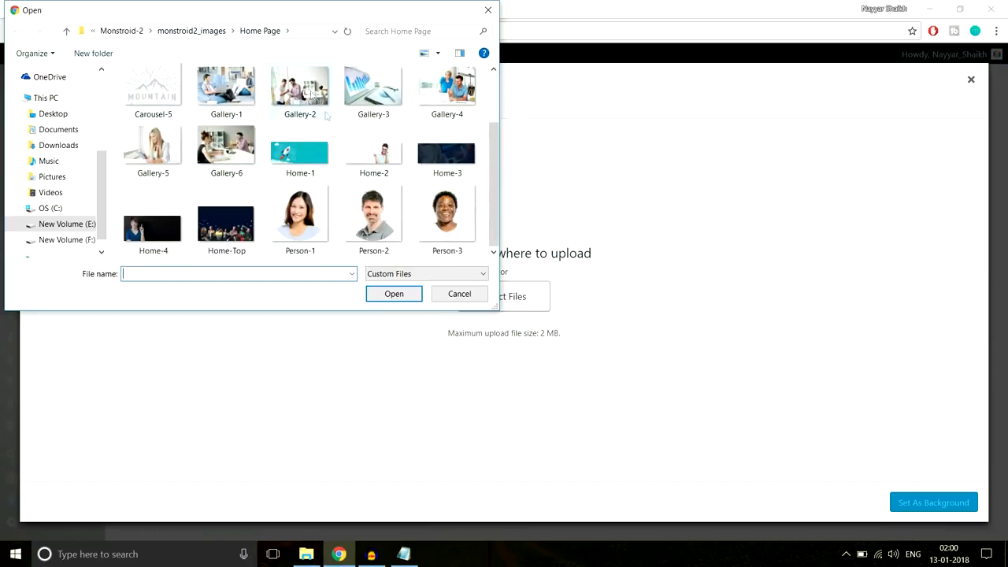
pyautogui.click(201, 33)
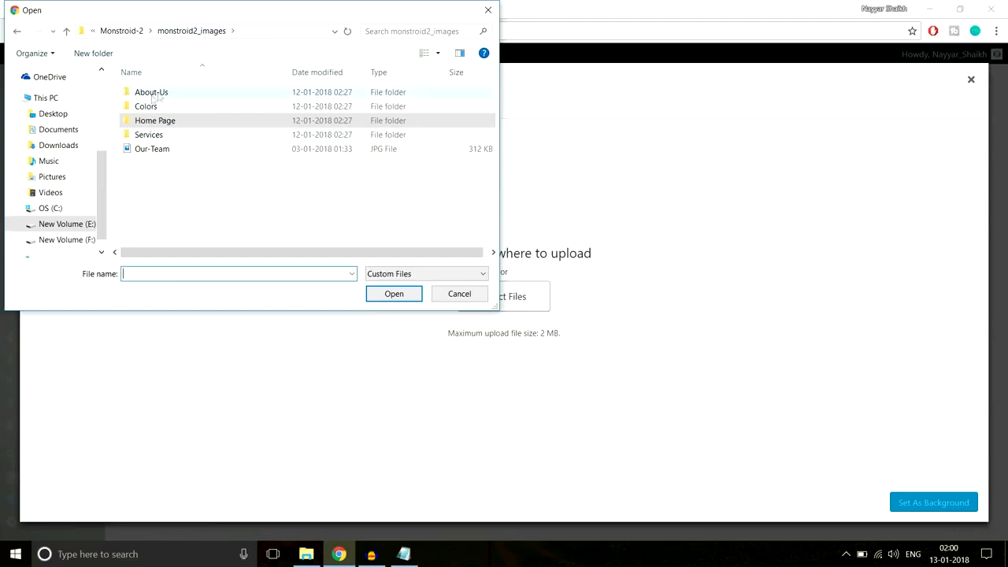
pyautogui.click(168, 94)
pyautogui.doubleClick(170, 94)
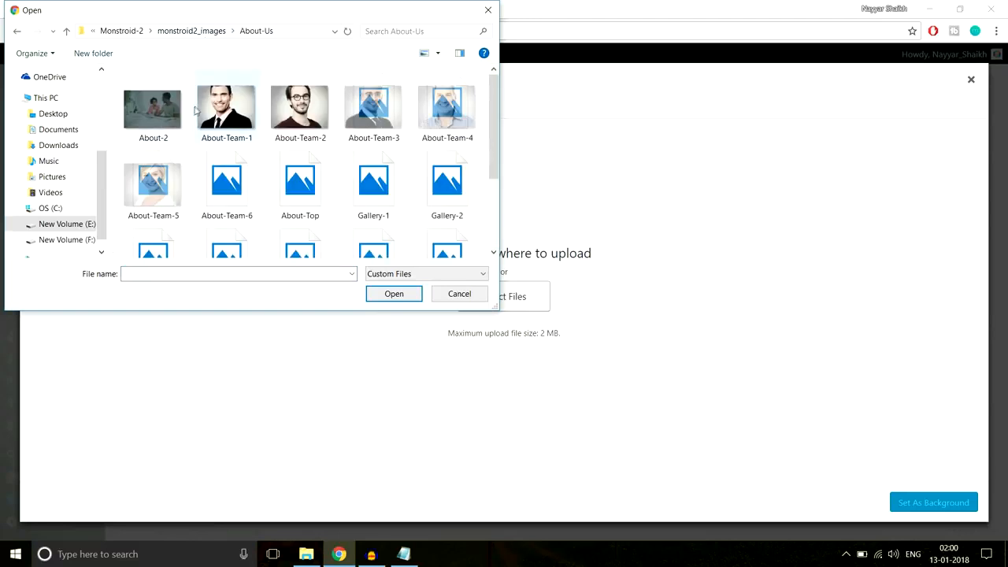
pyautogui.click(153, 134)
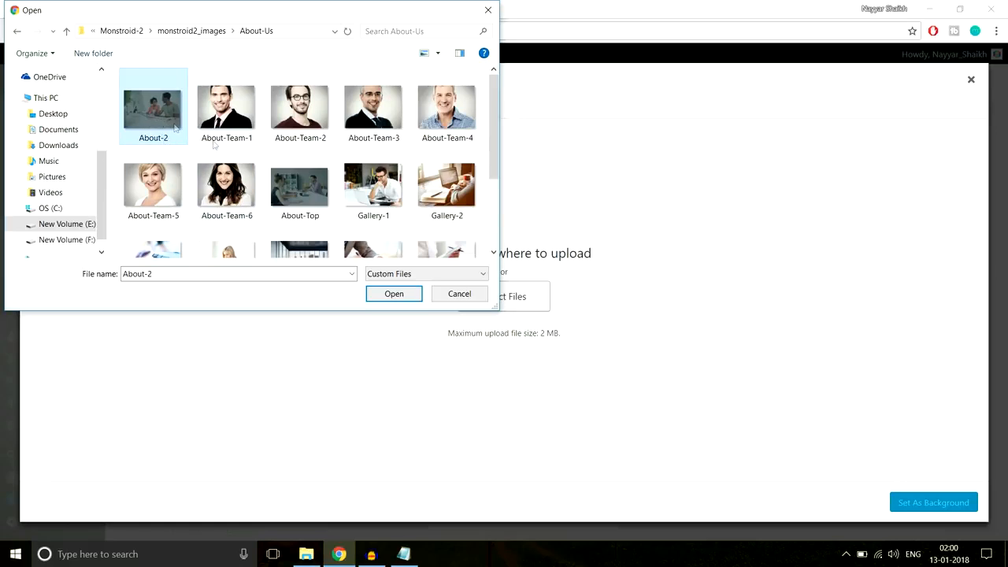
pyautogui.scroll(-3, 301, 210)
pyautogui.scroll(3, 301, 209)
pyautogui.click(340, 555)
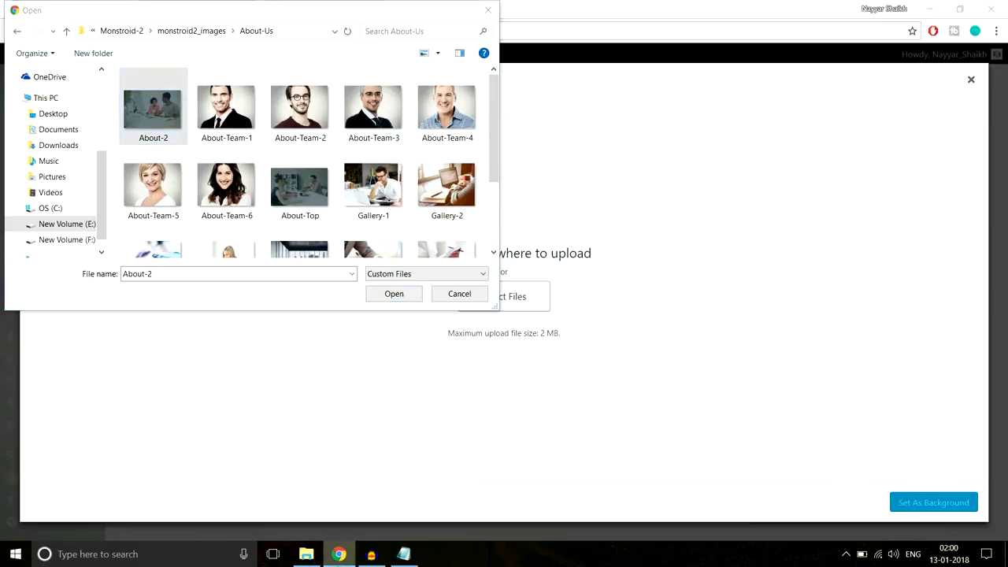
pyautogui.click(158, 126)
pyautogui.click(397, 297)
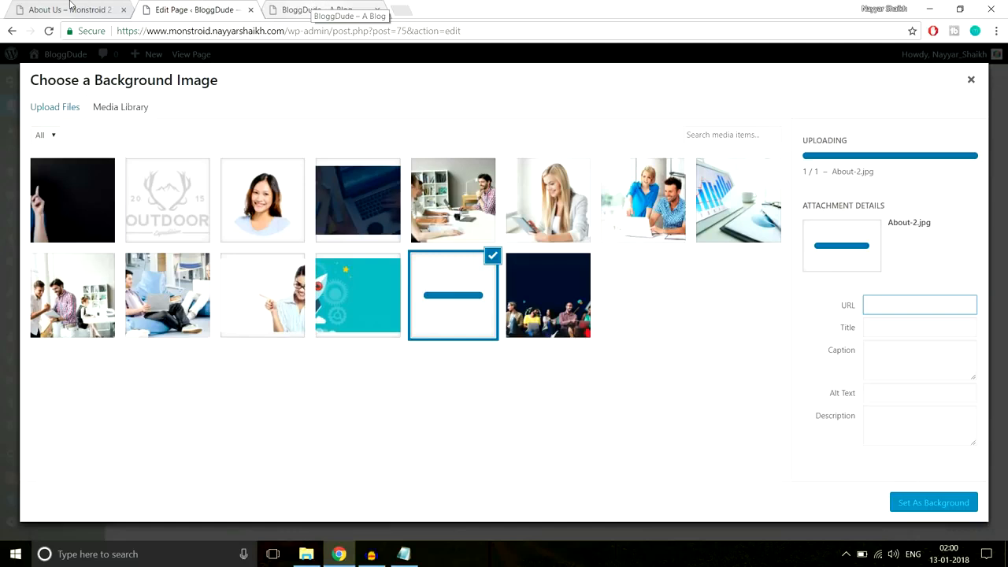
# - Upload the About-Top image and set it as the hero section's background
pyautogui.click(70, 6)
pyautogui.click(206, 6)
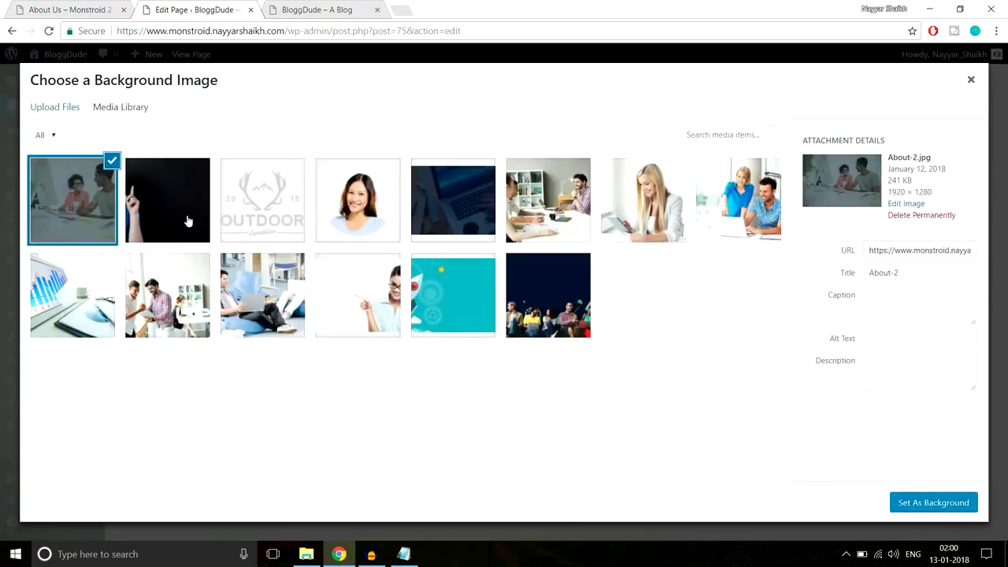
pyautogui.click(81, 6)
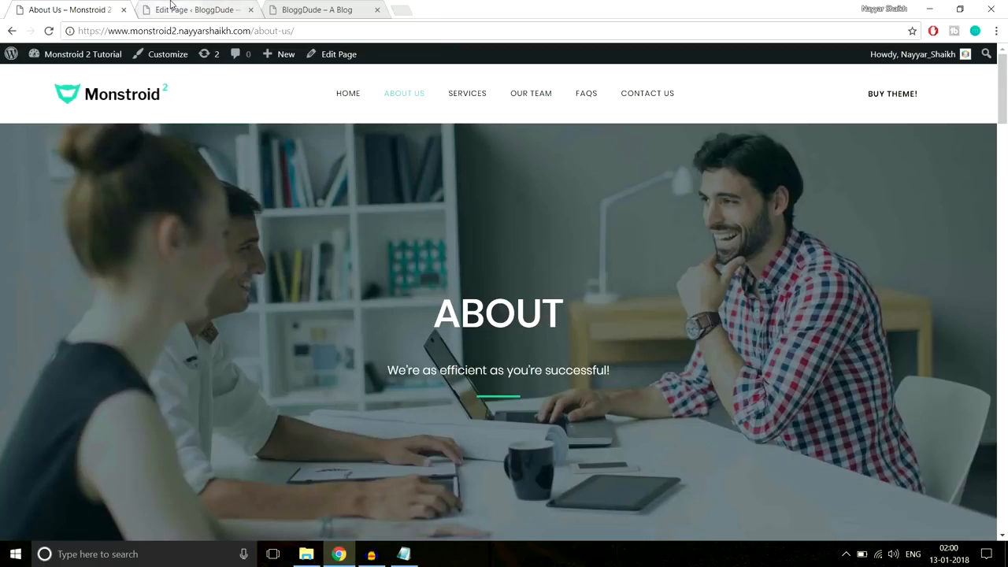
pyautogui.click(197, 8)
pyautogui.click(60, 109)
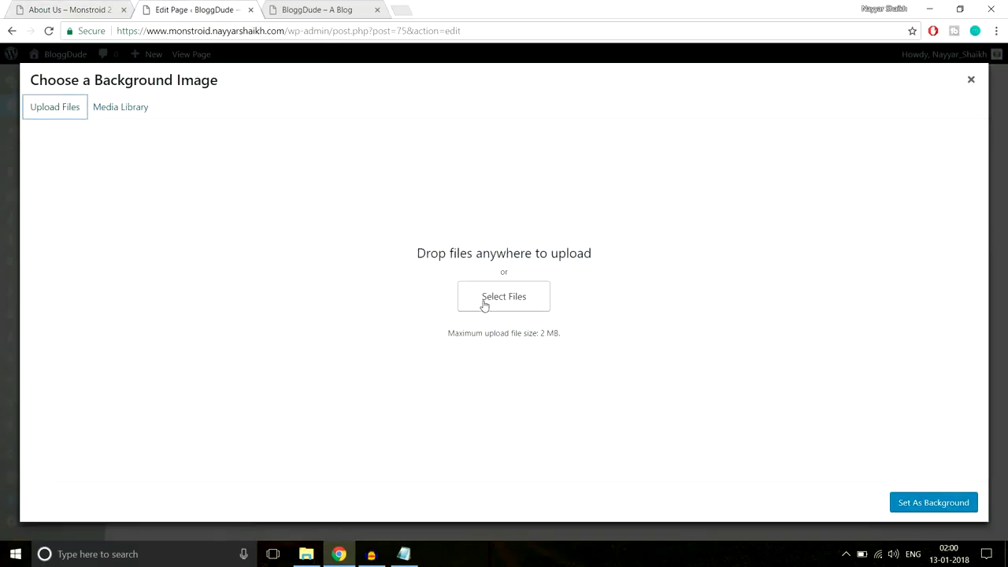
pyautogui.click(484, 305)
pyautogui.click(300, 189)
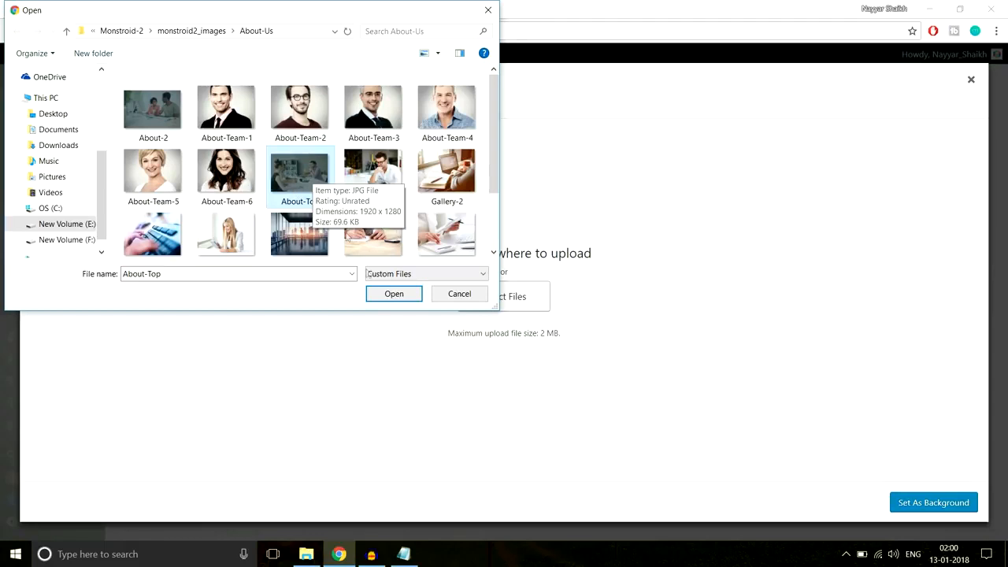
pyautogui.click(394, 293)
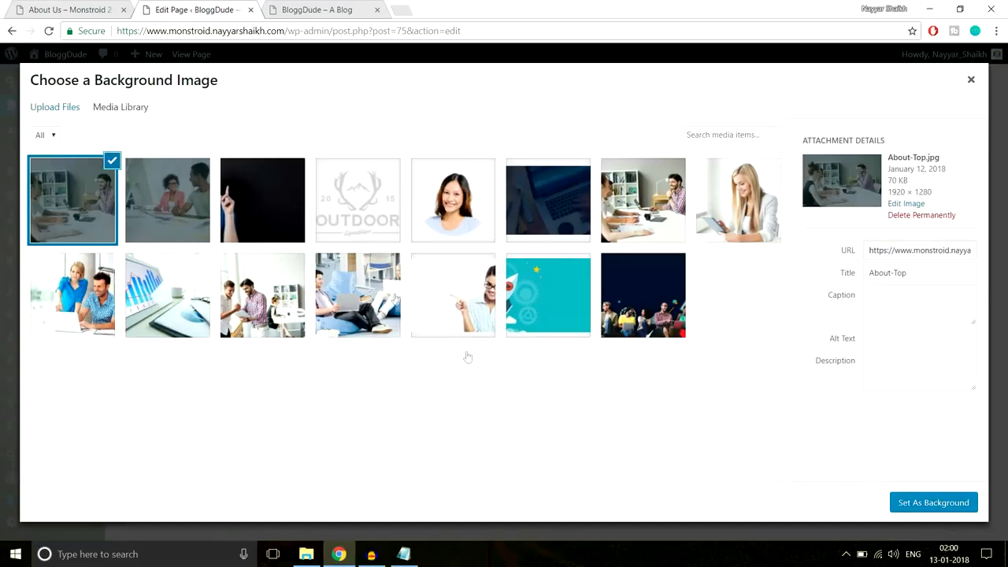
pyautogui.click(904, 512)
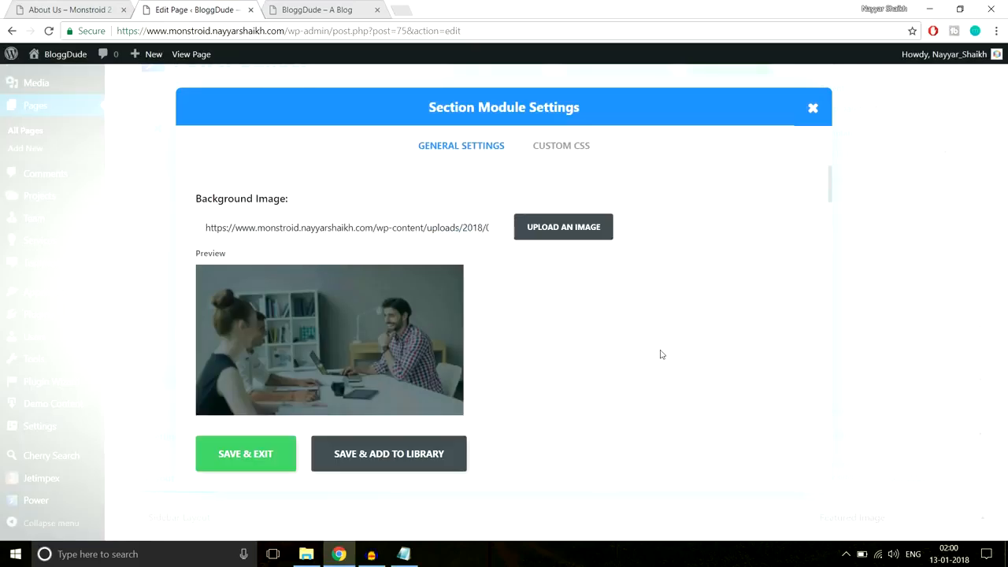
# - Set the section's custom padding to 350px and save the section settings
pyautogui.scroll(-3, 596, 319)
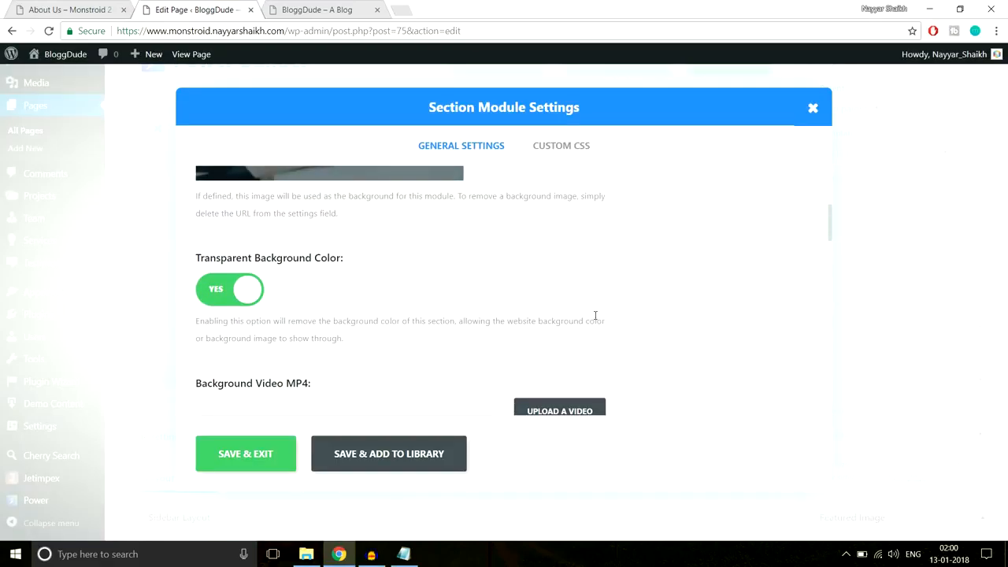
pyautogui.scroll(-10, 599, 327)
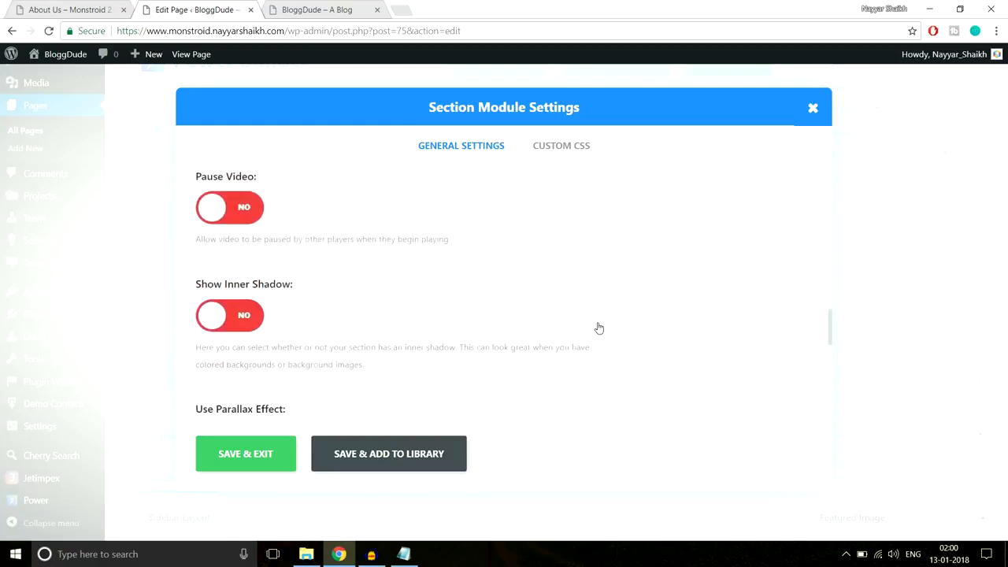
pyautogui.scroll(-3, 598, 325)
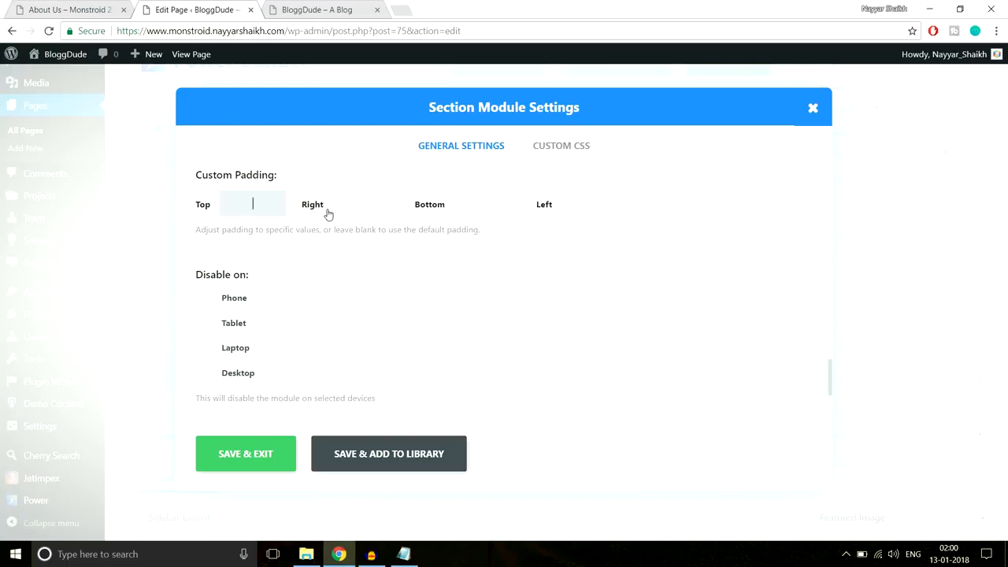
pyautogui.write('px')
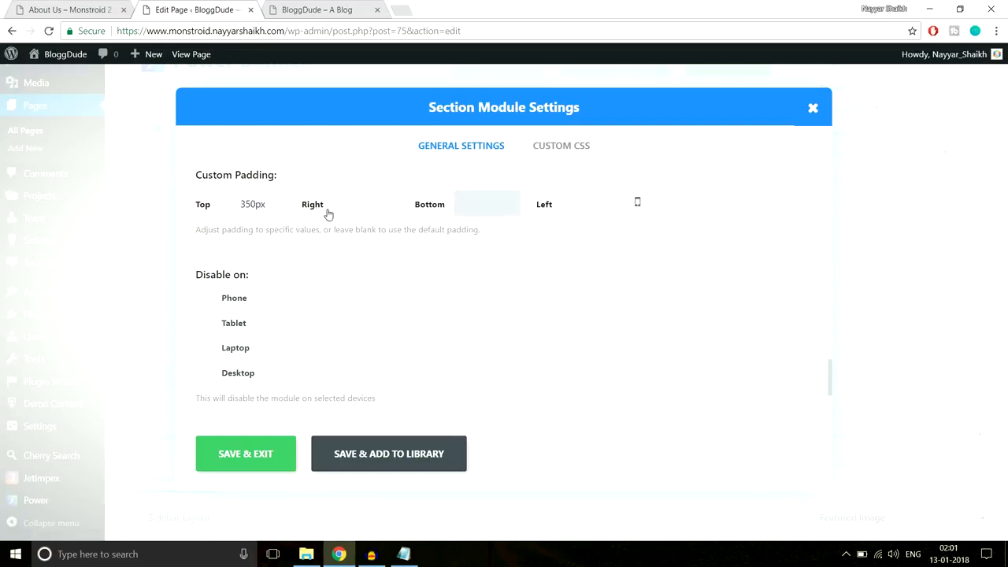
pyautogui.write('350px')
pyautogui.click(247, 462)
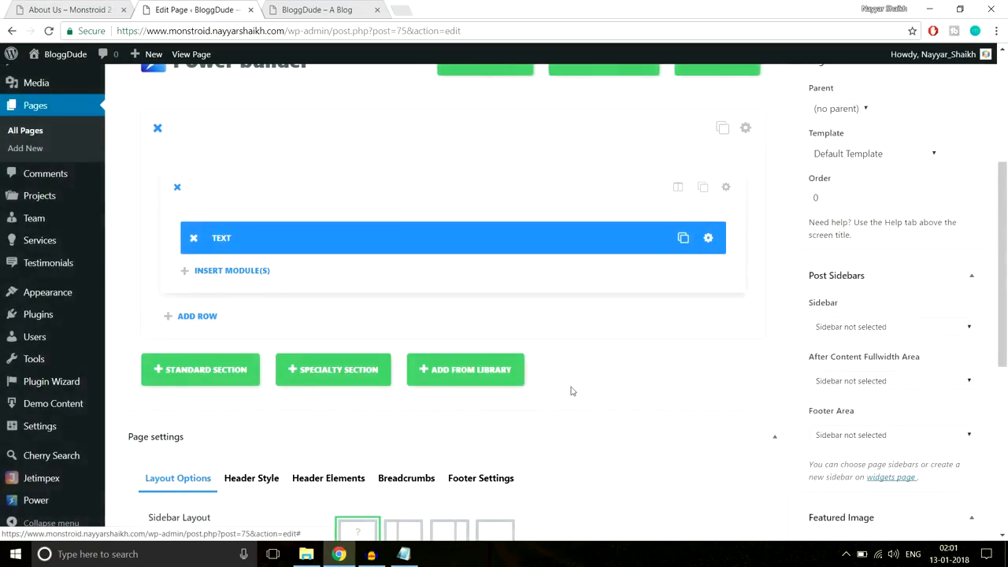
# - Update the About Us page and review the live page in a new tab
pyautogui.click(974, 281)
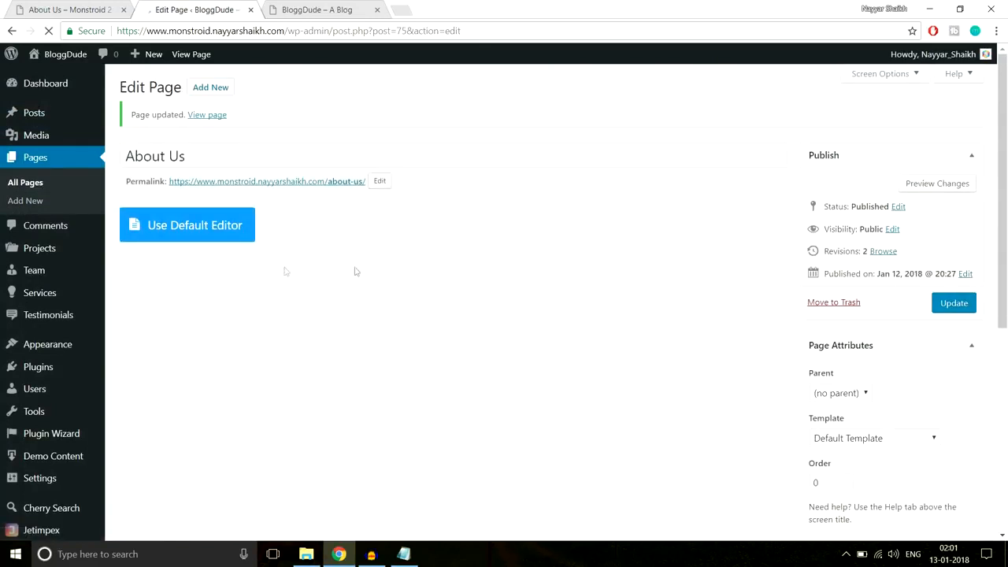
pyautogui.rightClick(204, 117)
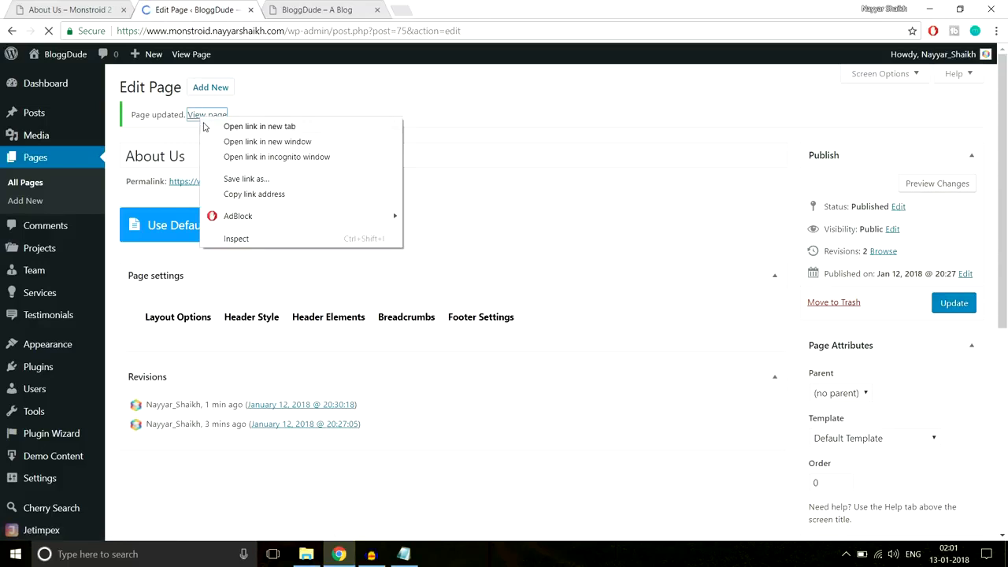
pyautogui.click(208, 124)
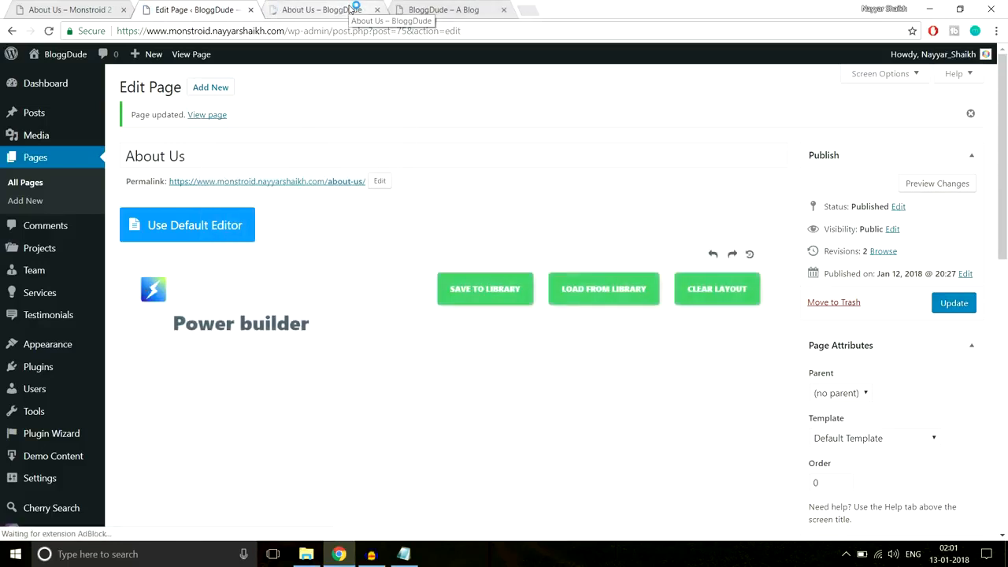
pyautogui.click(352, 10)
pyautogui.scroll(-3, 439, 317)
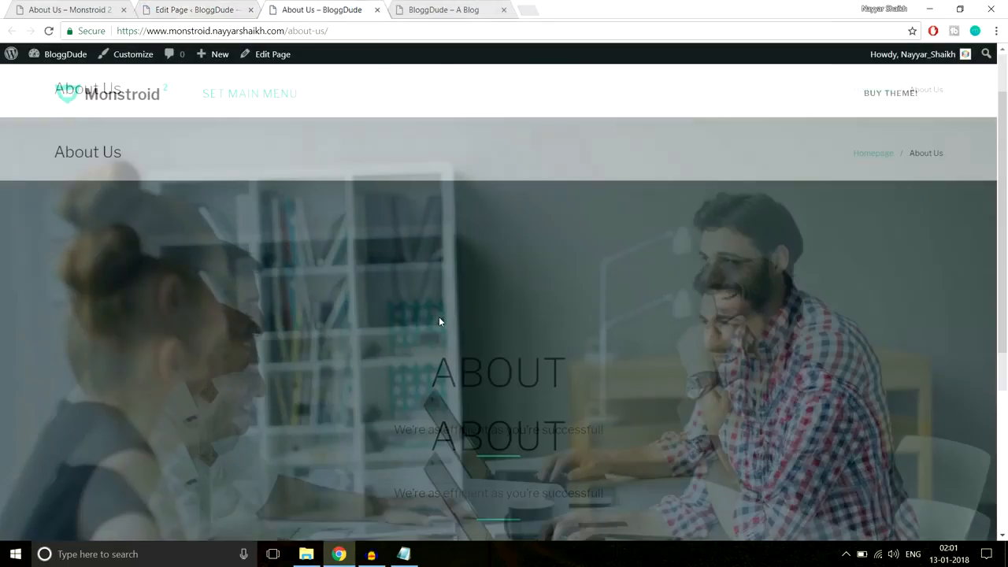
pyautogui.scroll(-1, 439, 316)
pyautogui.scroll(4, 438, 316)
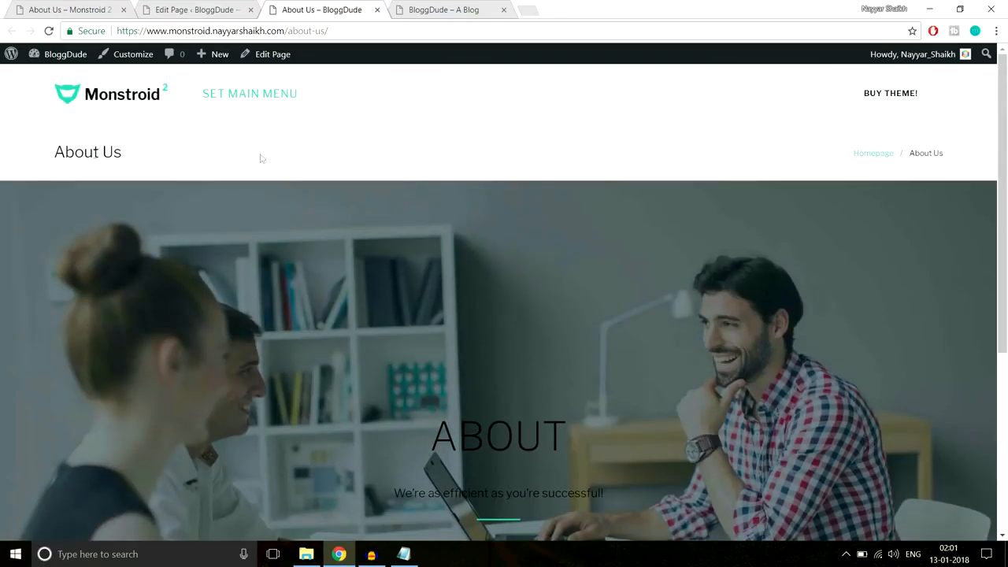
# - Close the BloggDude blog homepage tab and compare the hero with the reference About page
pyautogui.click(461, 10)
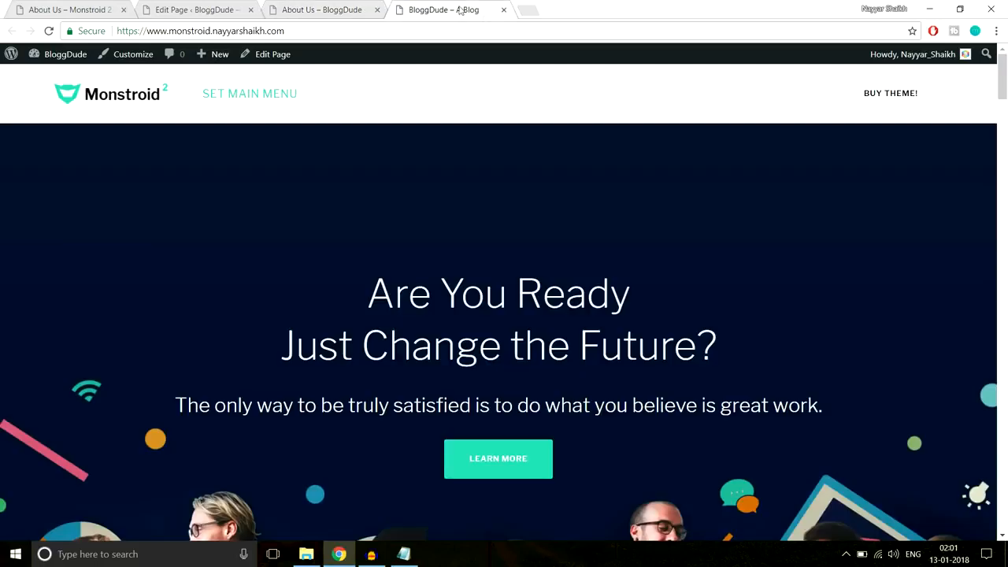
pyautogui.click(503, 10)
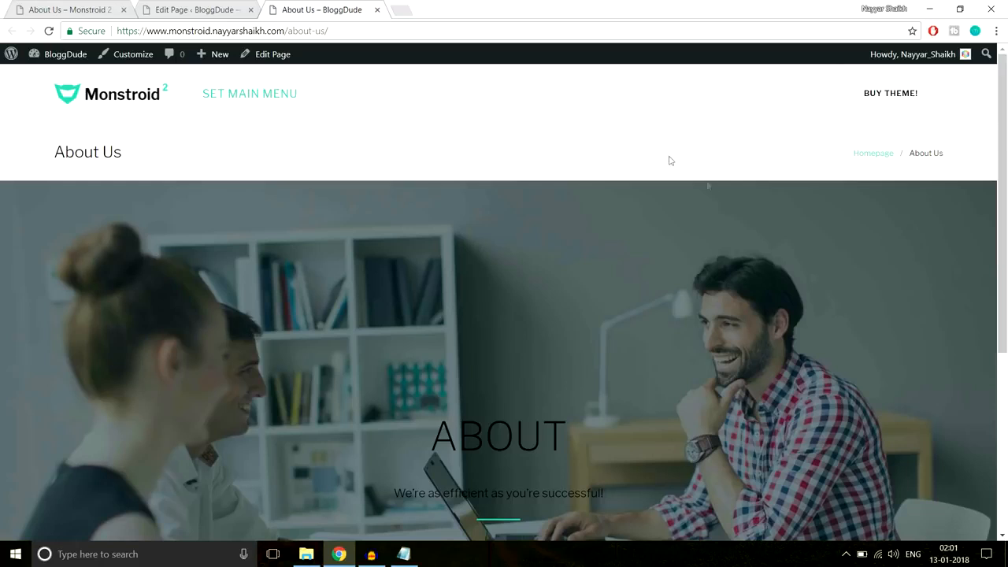
pyautogui.click(91, 7)
pyautogui.scroll(-2, 708, 434)
pyautogui.moveTo(407, 309); pyautogui.dragTo(619, 362)
pyautogui.click(618, 362)
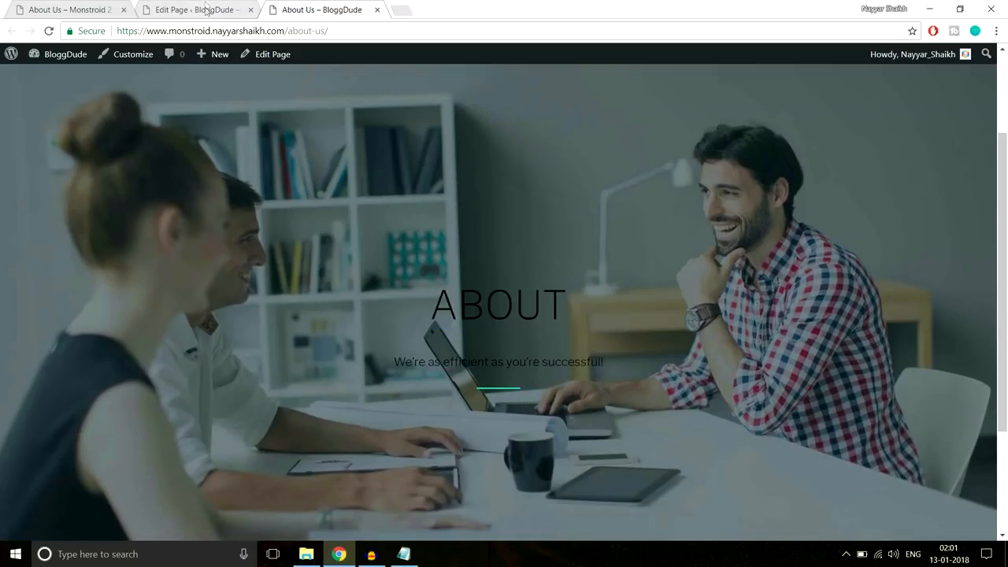
pyautogui.click(206, 10)
# - Set Breadcrumbs visibility to Disable in page settings, then check the live ABOUT hero
pyautogui.scroll(-12, 656, 292)
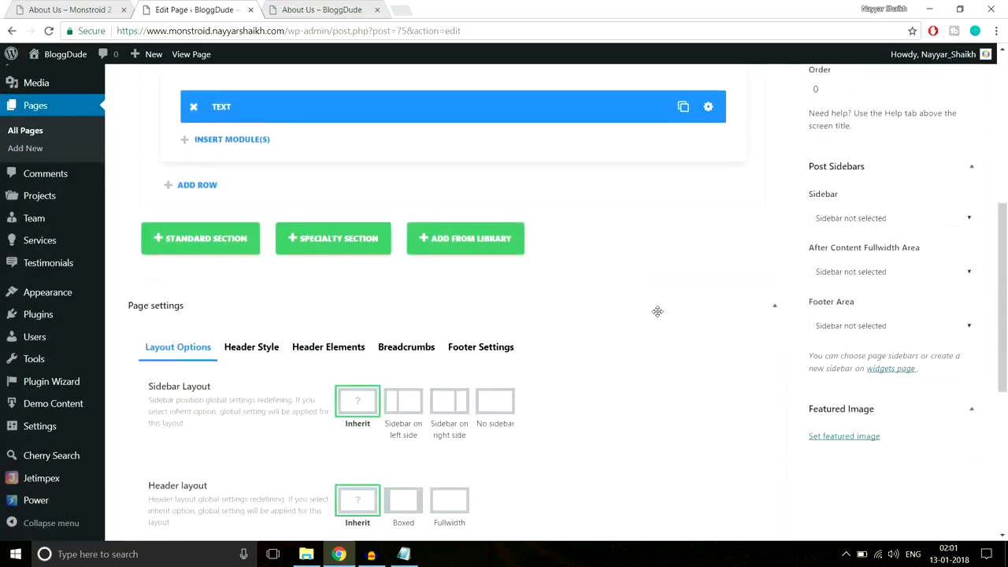
pyautogui.scroll(3, 659, 314)
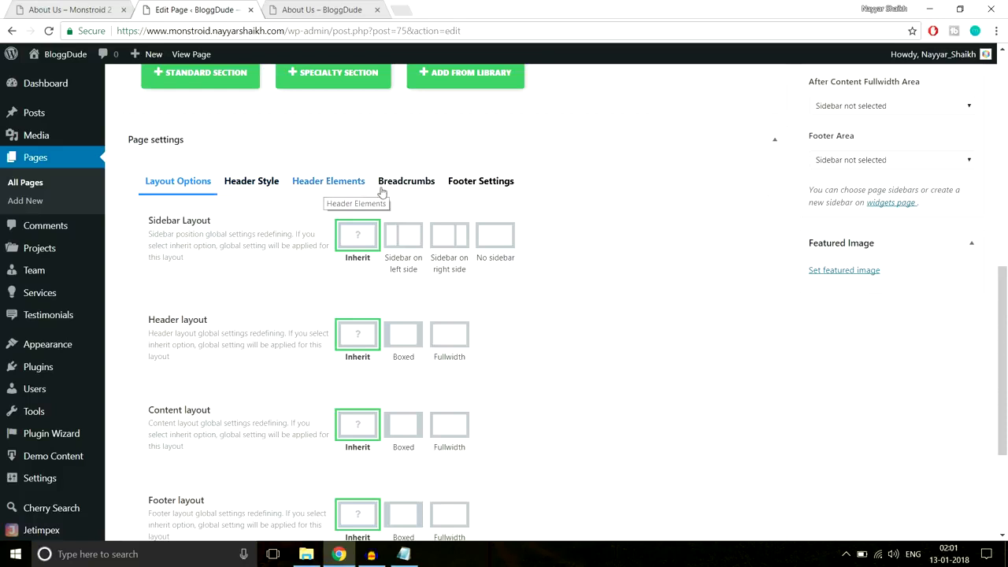
pyautogui.click(417, 185)
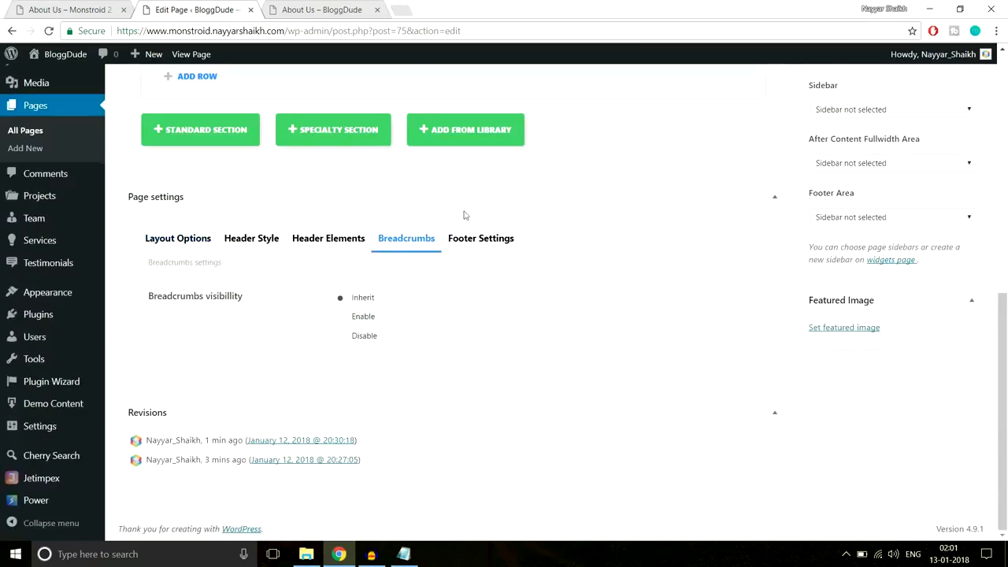
pyautogui.click(366, 339)
pyautogui.scroll(15, 490, 355)
pyautogui.scroll(-2, 727, 339)
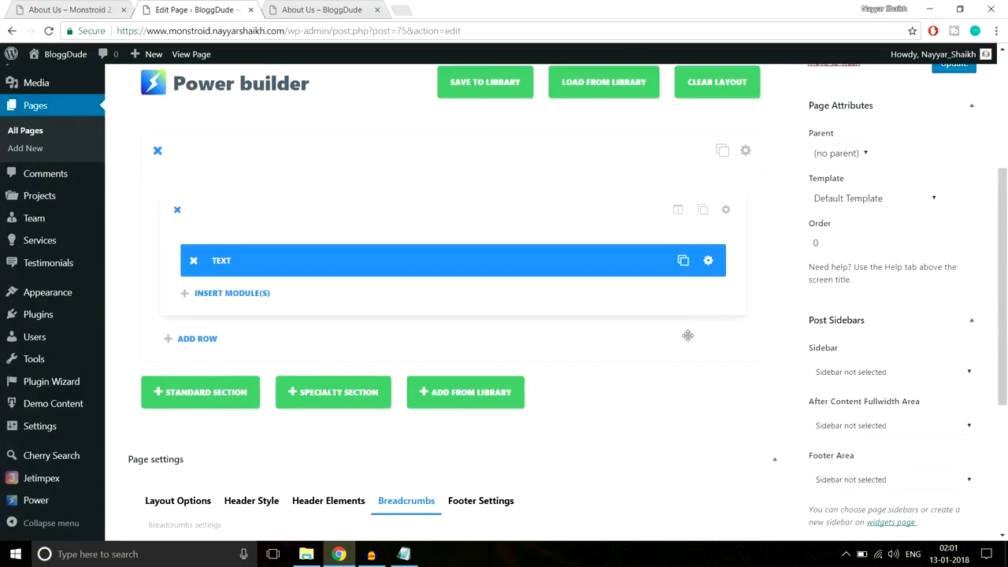
pyautogui.click(284, 8)
pyautogui.moveTo(430, 288); pyautogui.dragTo(643, 396)
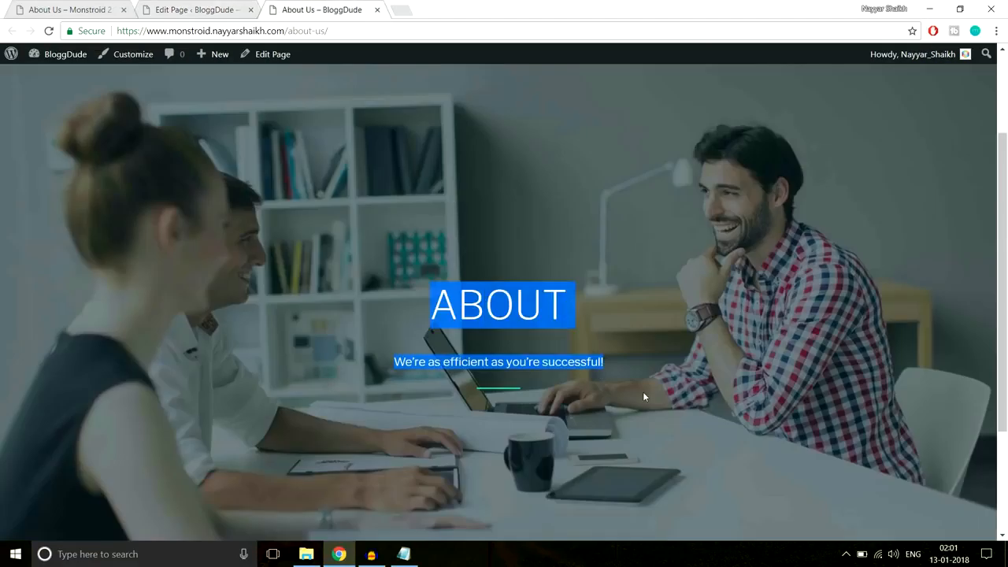
pyautogui.click(155, 6)
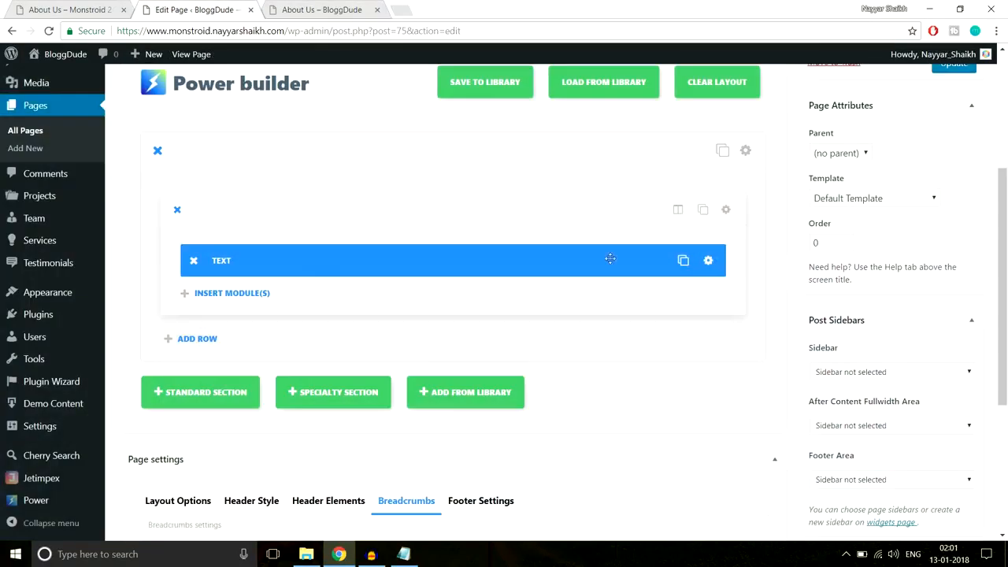
# - Apply a new colour to the ABOUT heading and subtitle, then update the page
pyautogui.click(712, 263)
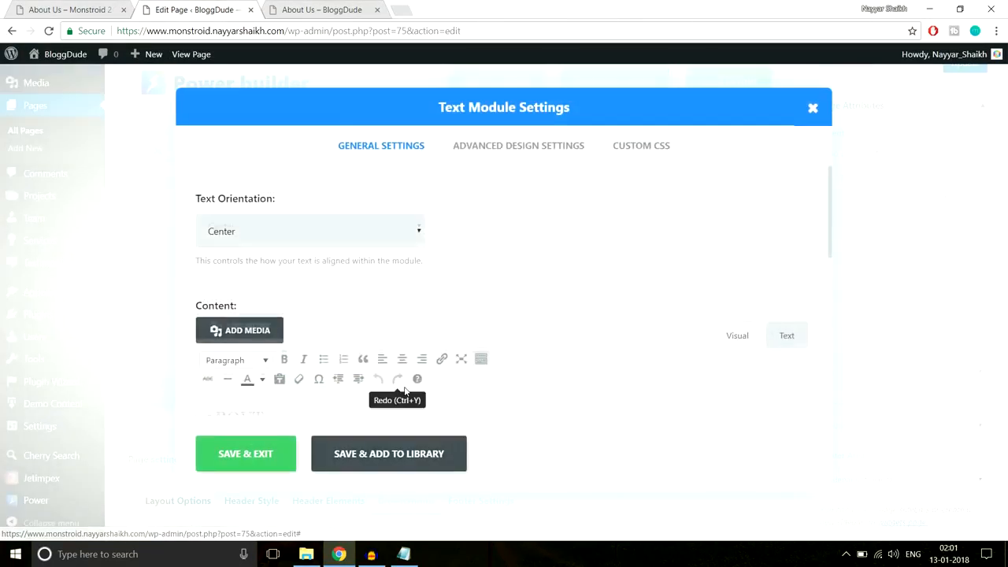
pyautogui.scroll(-3, 373, 356)
pyautogui.moveTo(388, 272); pyautogui.dragTo(156, 222)
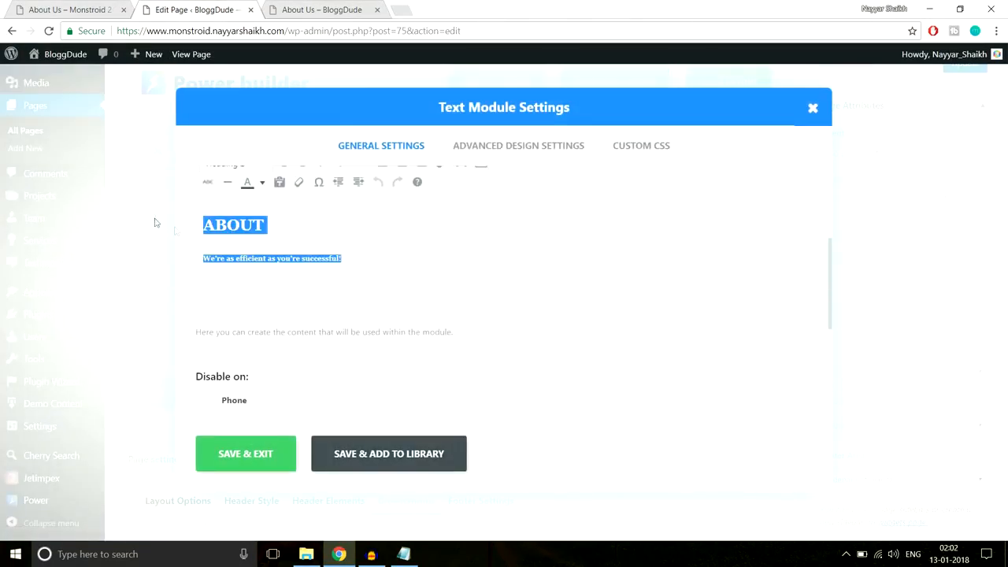
pyautogui.click(264, 183)
pyautogui.click(298, 234)
pyautogui.click(263, 464)
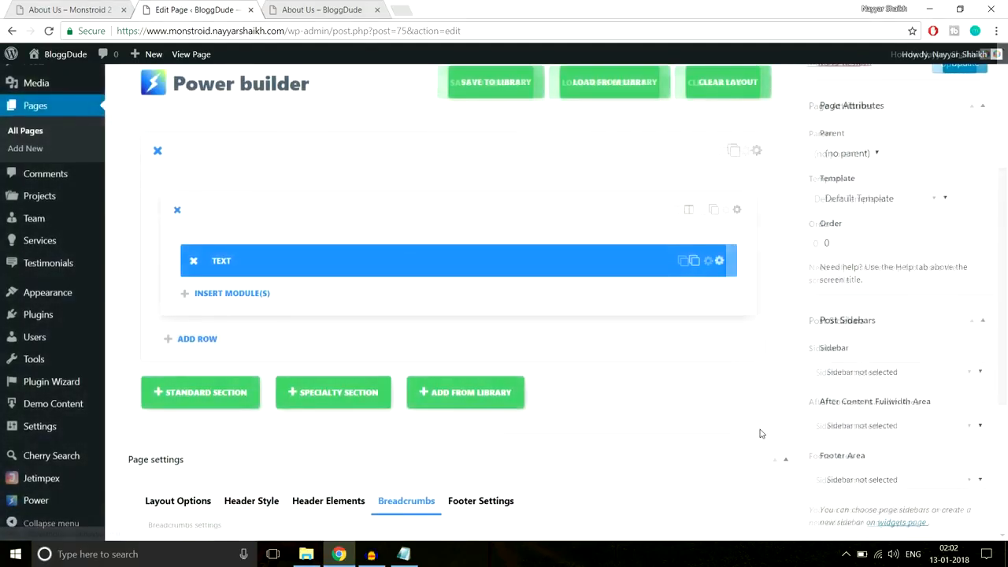
pyautogui.scroll(3, 866, 378)
pyautogui.click(952, 306)
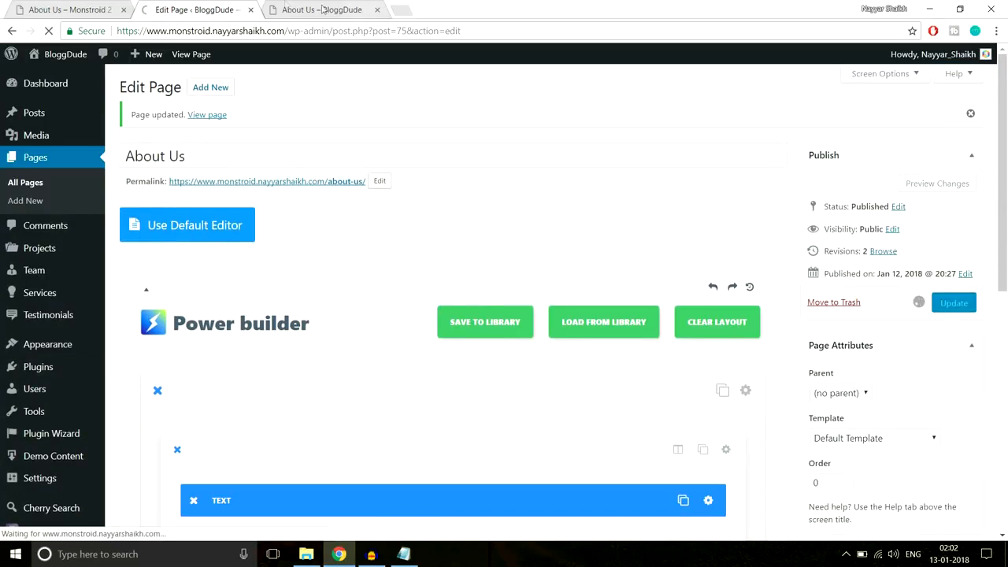
# - Reload the live About Us page to check the hero text colour
pyautogui.click(311, 9)
pyautogui.click(297, 31)
pyautogui.press('Return')
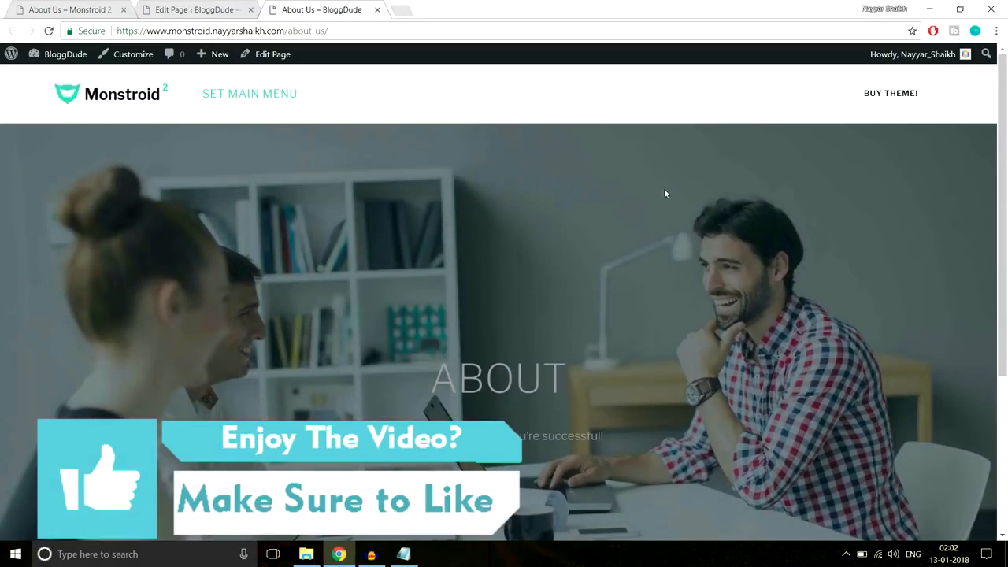
pyautogui.scroll(-3, 663, 188)
pyautogui.scroll(2, 616, 220)
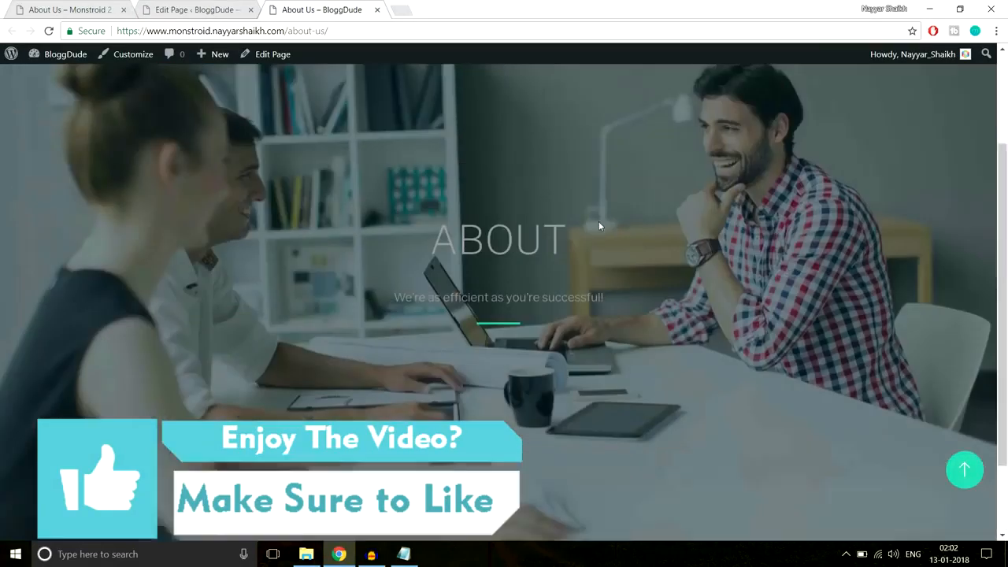
pyautogui.moveTo(421, 270); pyautogui.dragTo(638, 337)
pyautogui.scroll(3, 637, 337)
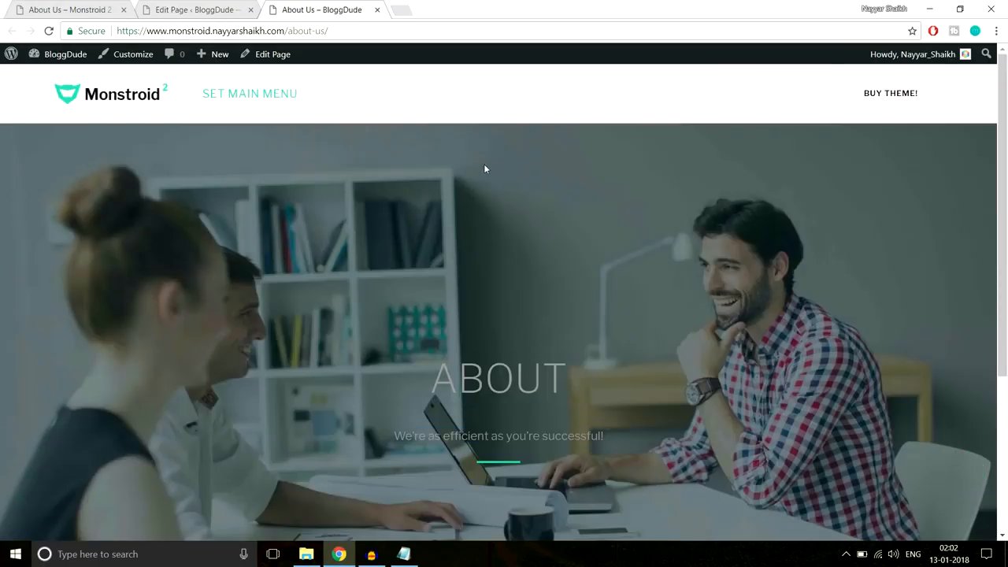
# - Recolour the ABOUT heading and subtitle white and save the text module
pyautogui.click(188, 10)
pyautogui.scroll(-3, 623, 241)
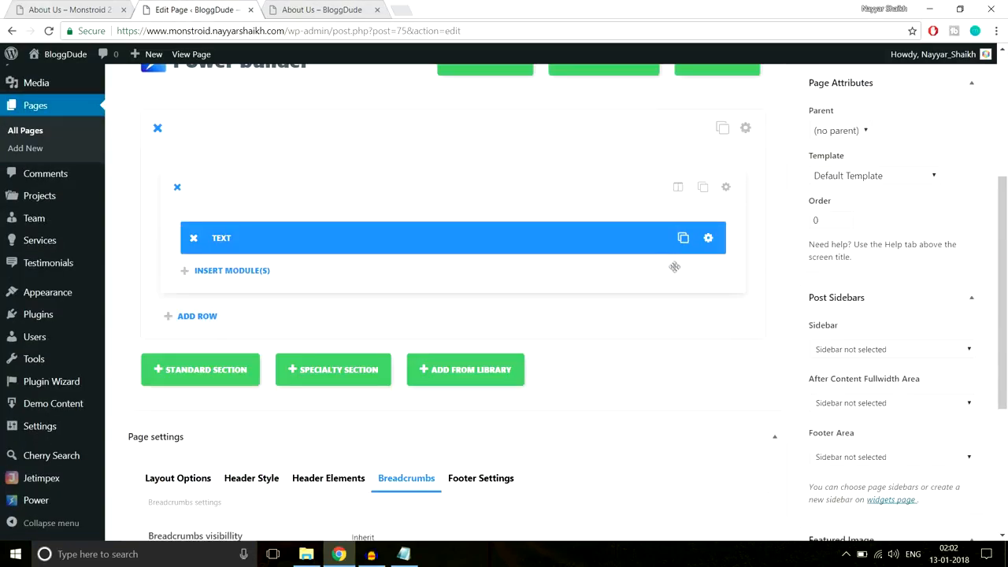
pyautogui.click(709, 239)
pyautogui.scroll(-2, 326, 277)
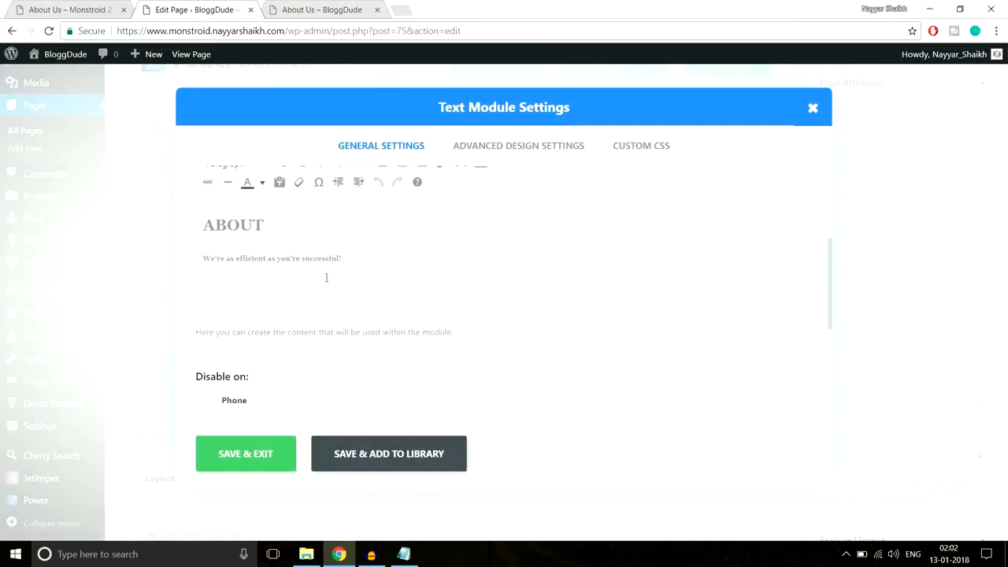
pyautogui.scroll(2, 415, 283)
pyautogui.moveTo(370, 324); pyautogui.dragTo(172, 291)
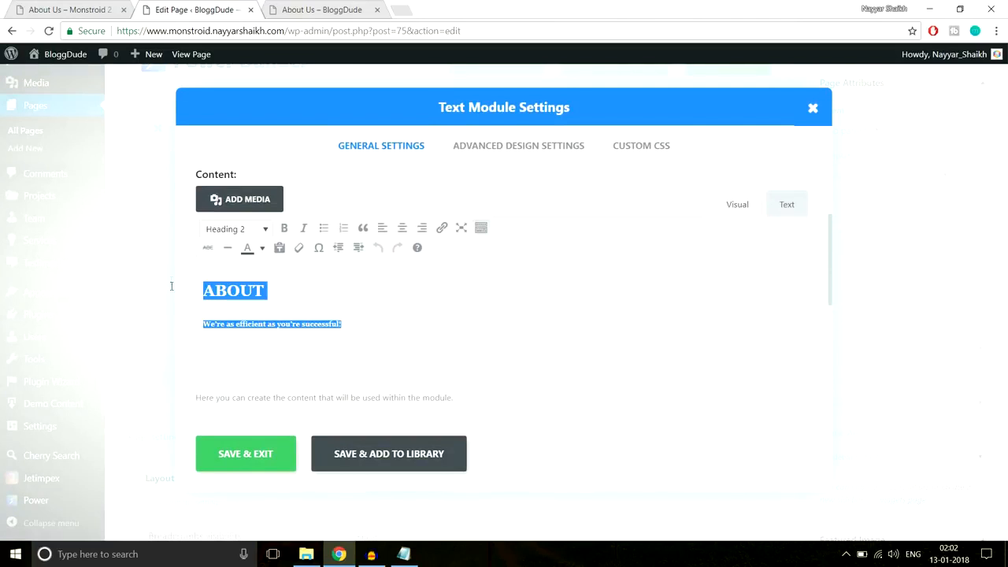
pyautogui.click(262, 248)
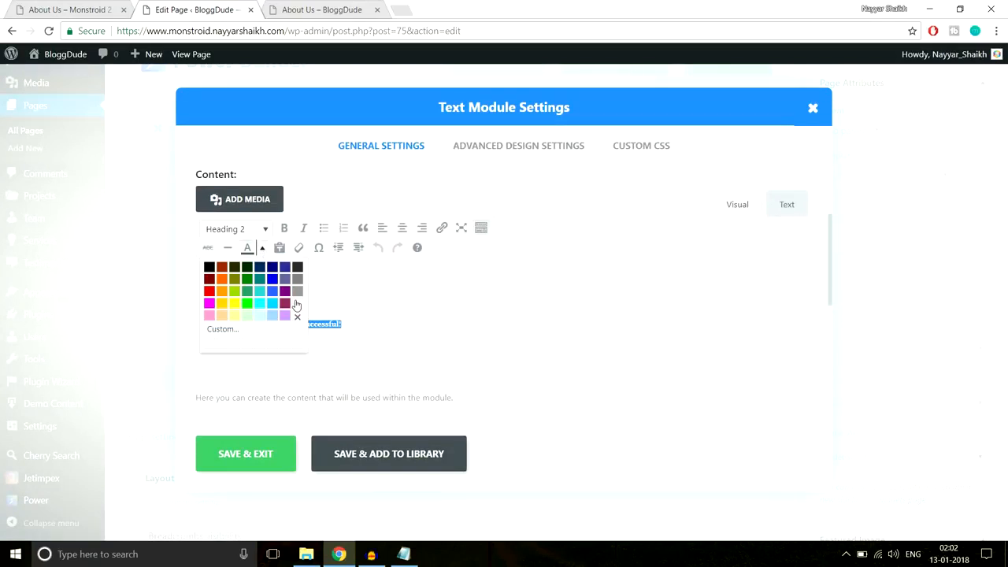
pyautogui.click(297, 303)
pyautogui.click(334, 307)
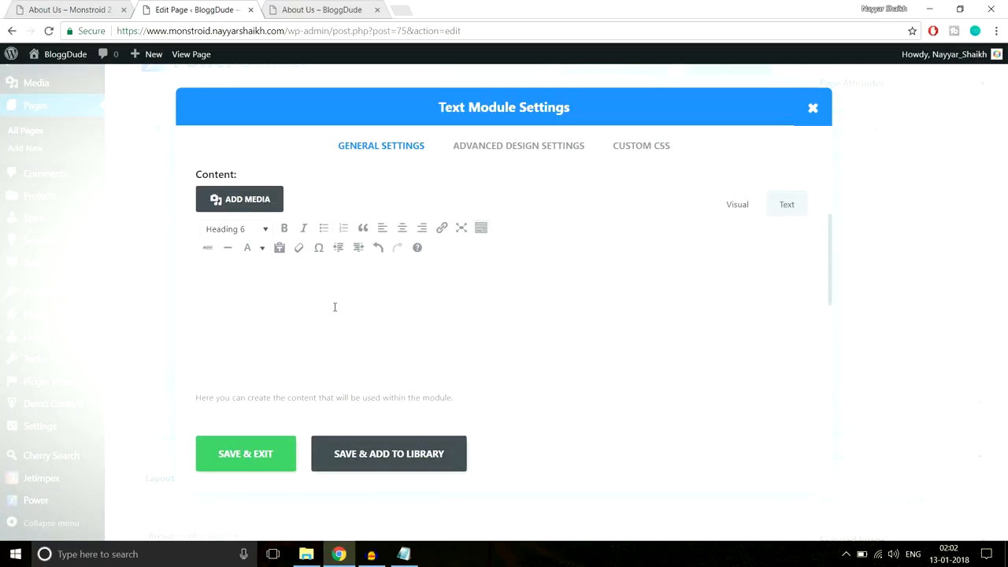
pyautogui.click(254, 465)
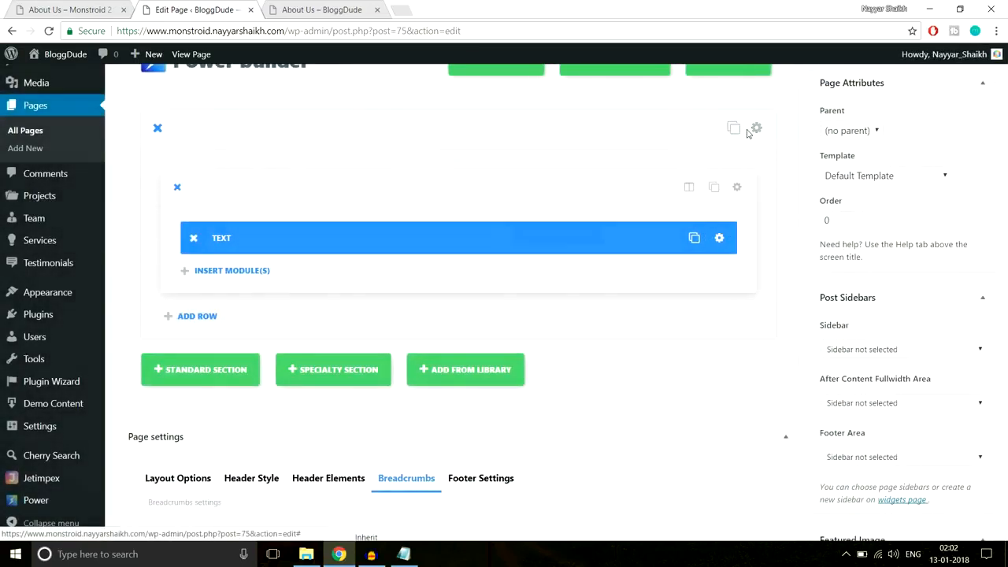
# - Change the hero section's top and bottom padding to 300px and save it
pyautogui.click(746, 130)
pyautogui.scroll(-15, 711, 260)
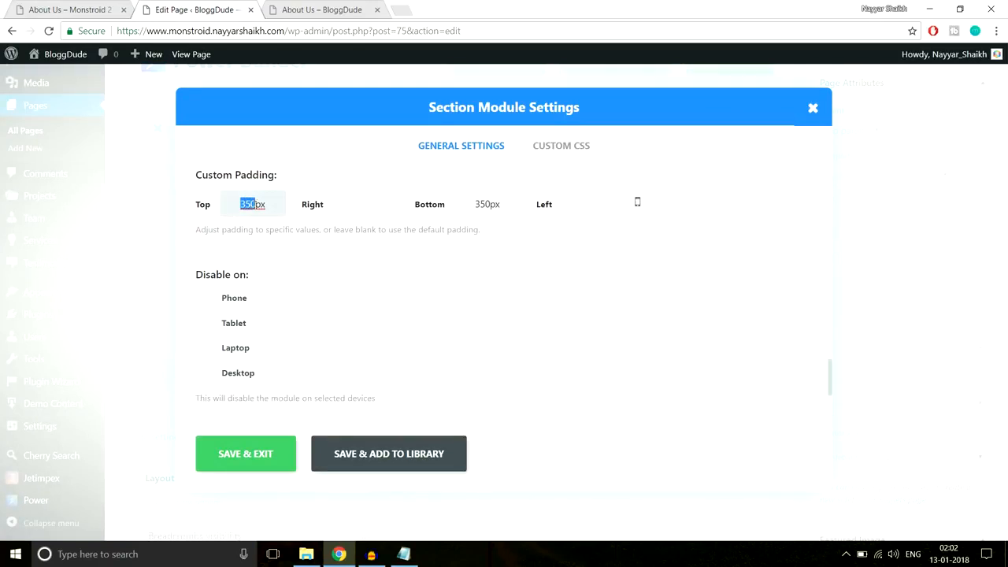
pyautogui.write('30')
pyautogui.moveTo(478, 203); pyautogui.dragTo(485, 204)
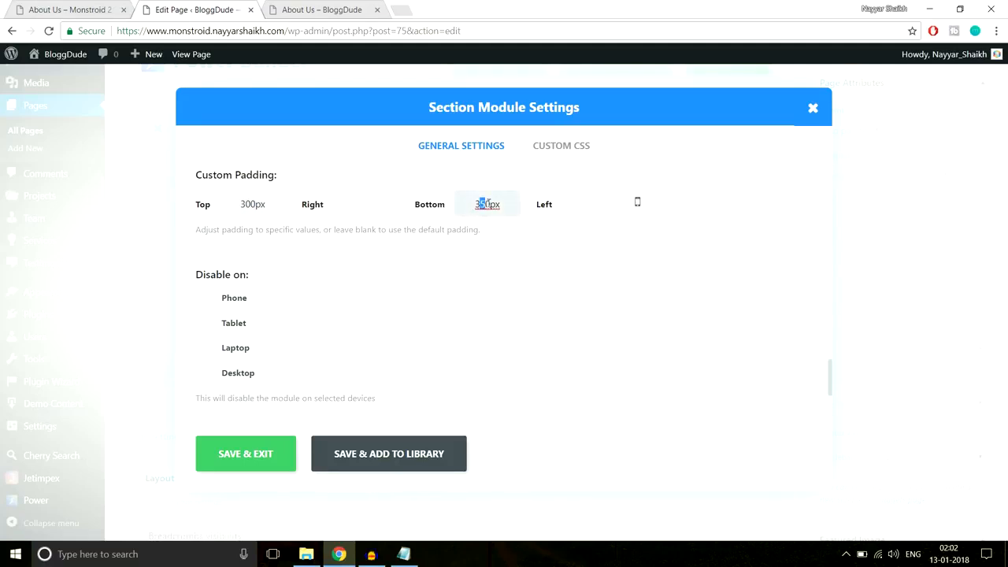
pyautogui.click(261, 454)
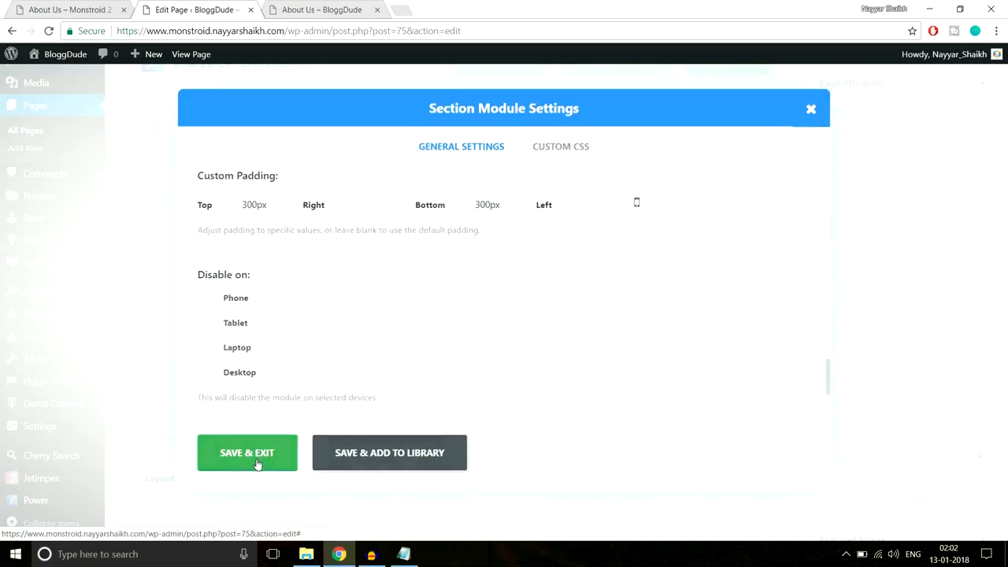
# - Update the About Us page and reload the live page to view the changes
pyautogui.click(974, 310)
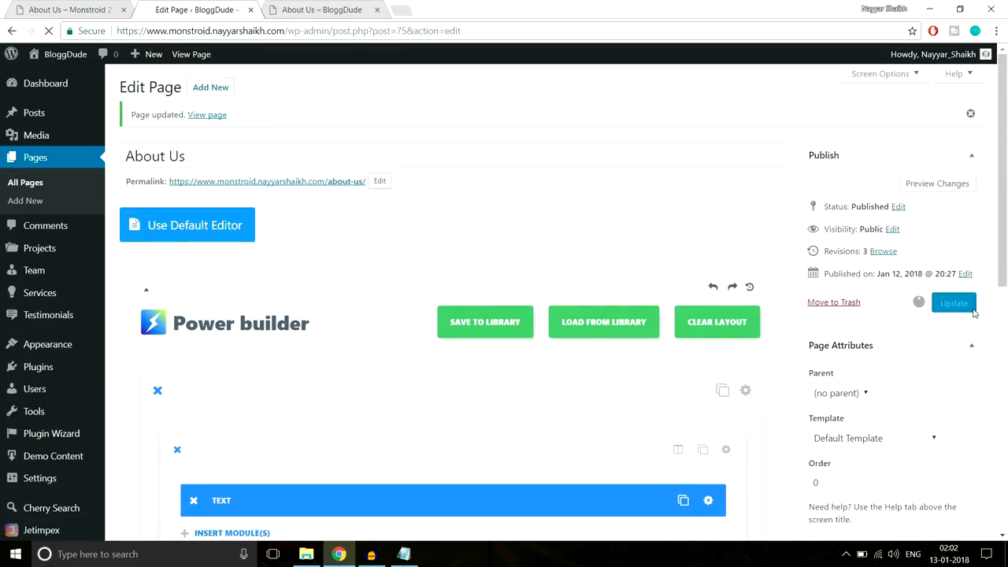
pyautogui.click(298, 10)
pyautogui.click(303, 30)
pyautogui.press('Return')
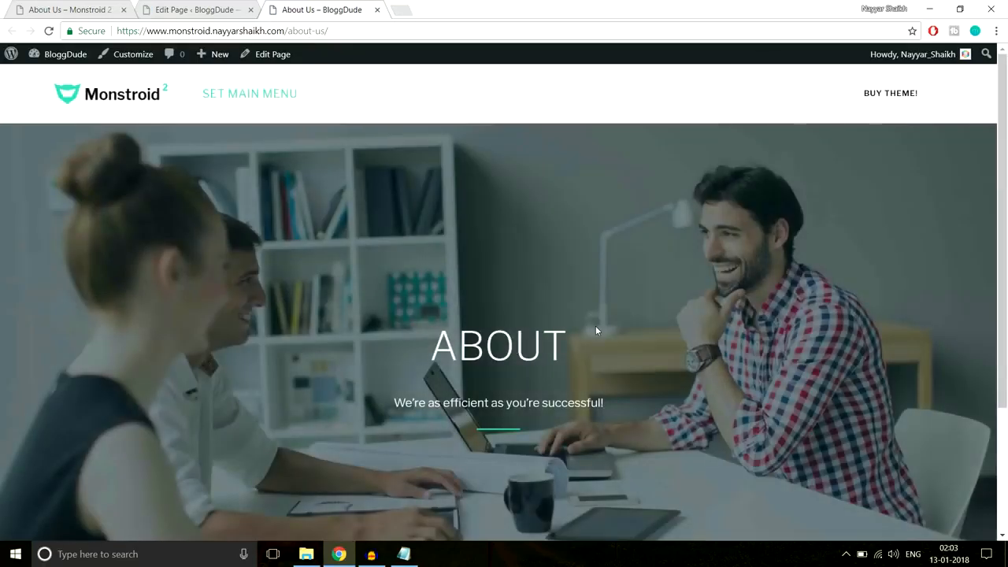
# - Review the demo's Focuses on ROI & KPI blurb heading and description, then return to the editor
pyautogui.scroll(-2, 597, 330)
pyautogui.click(67, 6)
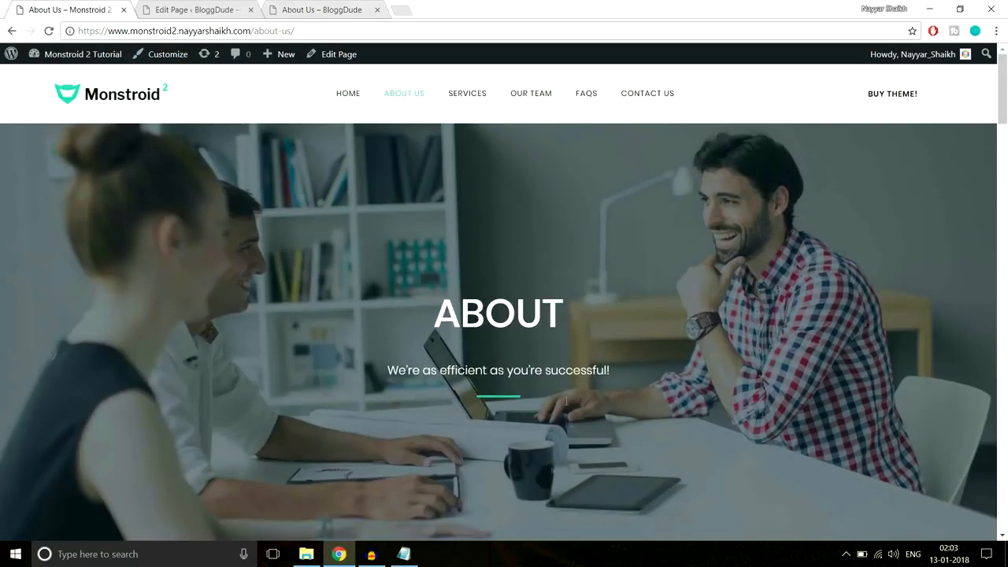
pyautogui.scroll(-7, 569, 373)
pyautogui.scroll(2, 569, 373)
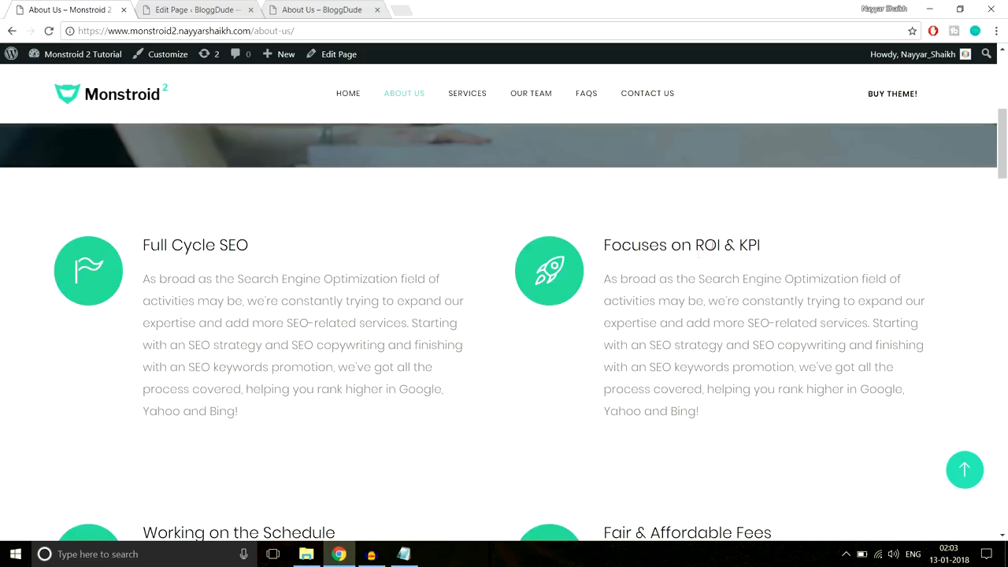
pyautogui.scroll(-3, 483, 327)
pyautogui.scroll(3, 483, 327)
pyautogui.moveTo(599, 249); pyautogui.dragTo(756, 250)
pyautogui.moveTo(731, 414); pyautogui.dragTo(612, 278)
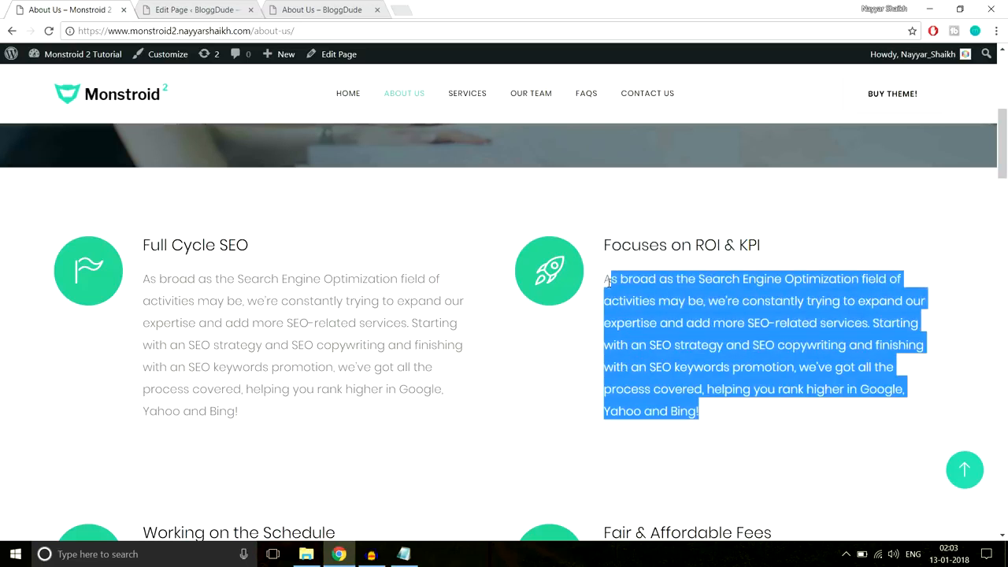
pyautogui.click(189, 8)
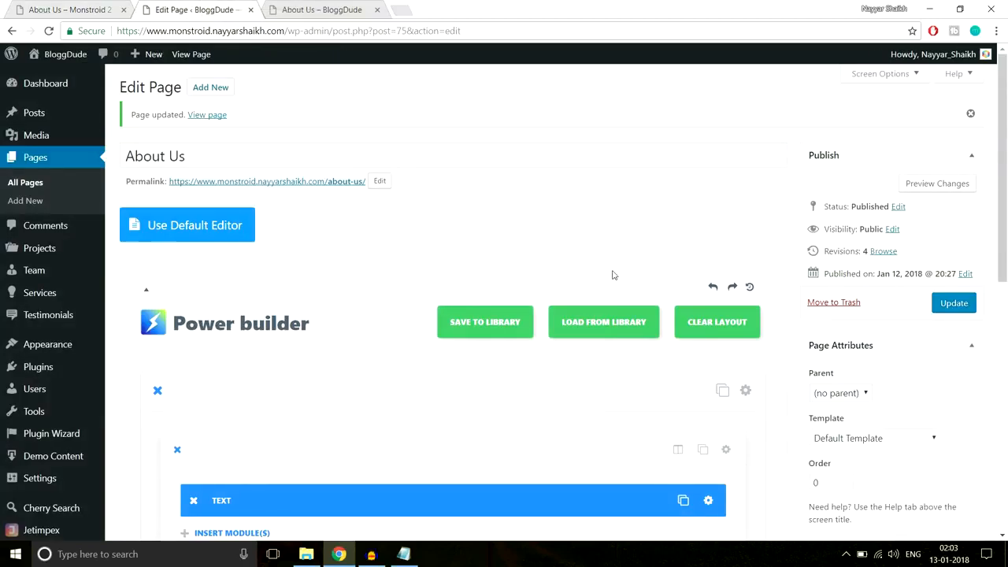
pyautogui.scroll(-6, 611, 275)
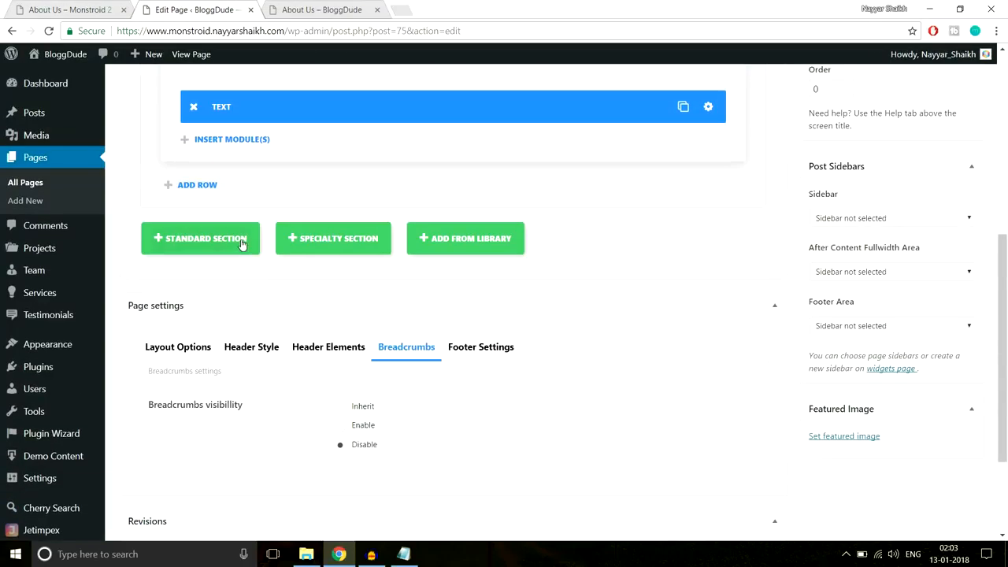
# - Add a standard section with a 1/2+1/2 row and a Blurb module in the left column
pyautogui.click(241, 235)
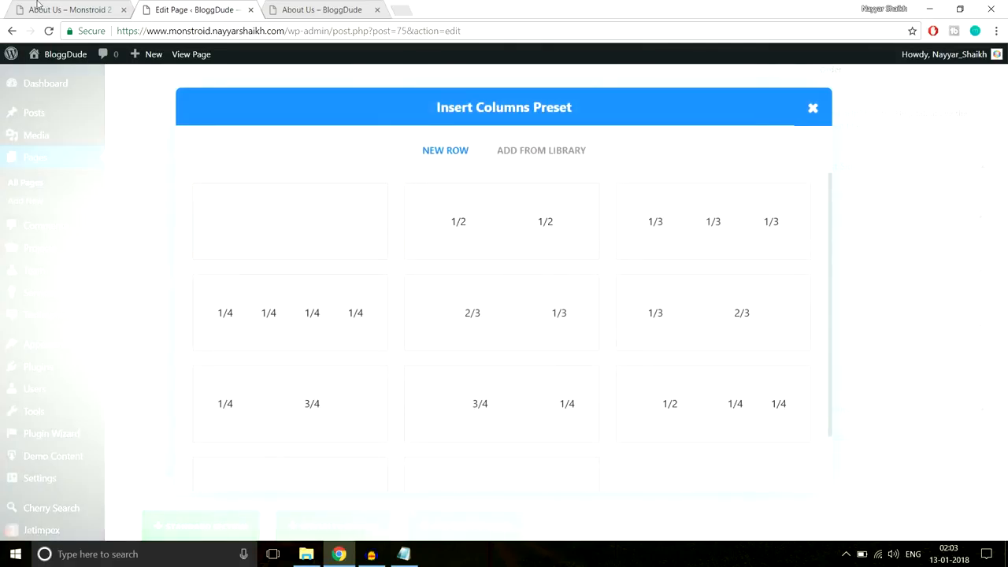
pyautogui.click(503, 220)
pyautogui.scroll(-2, 329, 297)
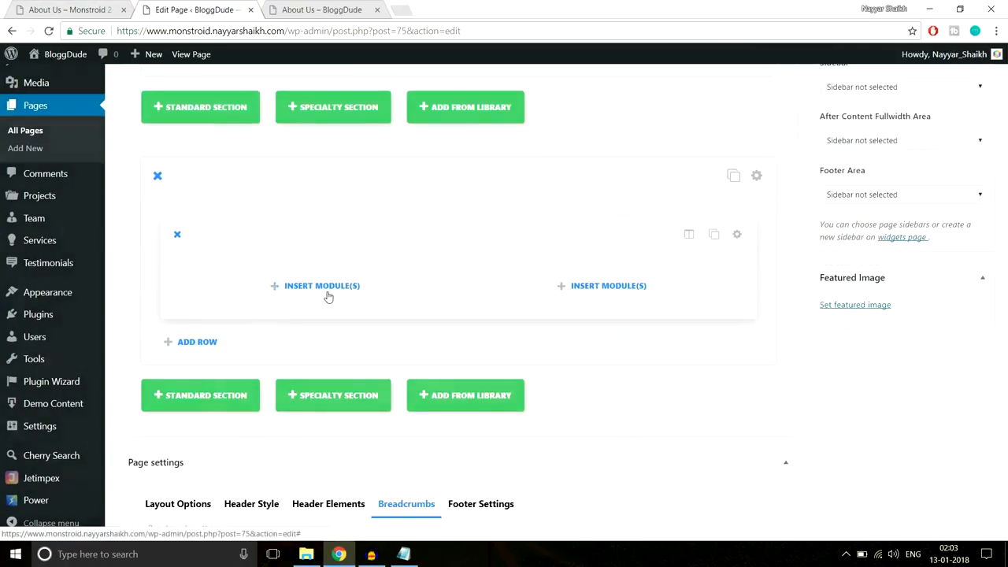
pyautogui.click(326, 294)
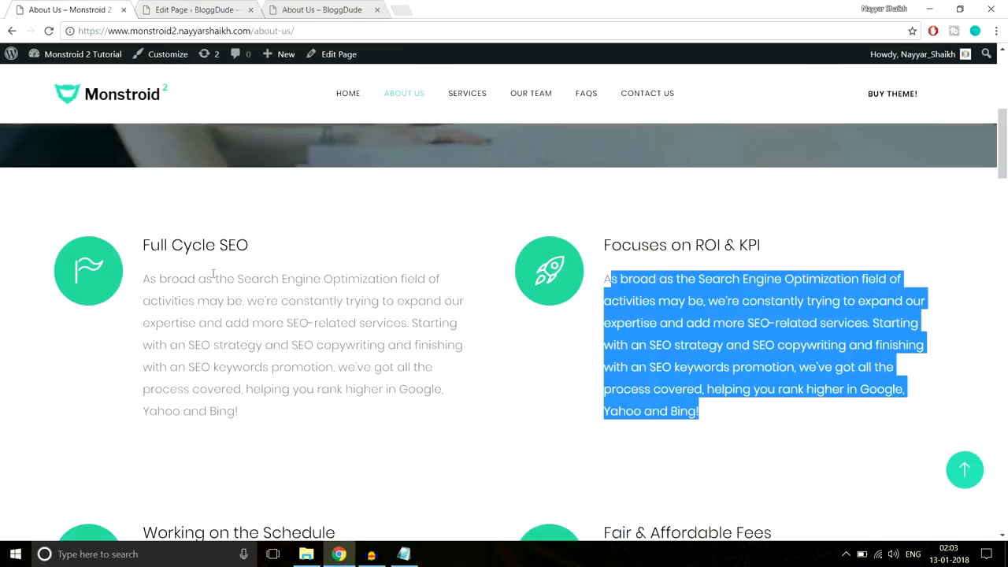
pyautogui.click(193, 9)
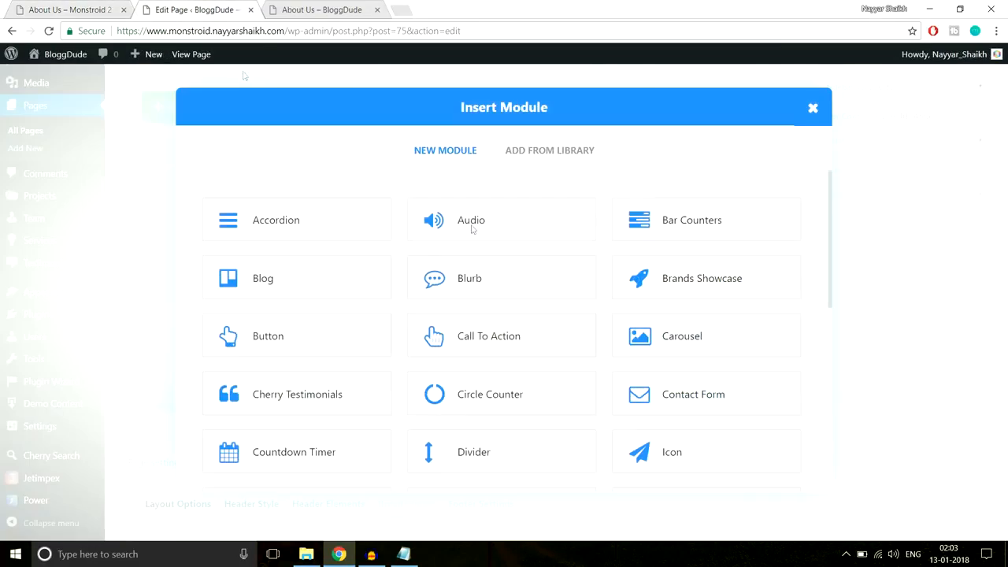
pyautogui.click(501, 286)
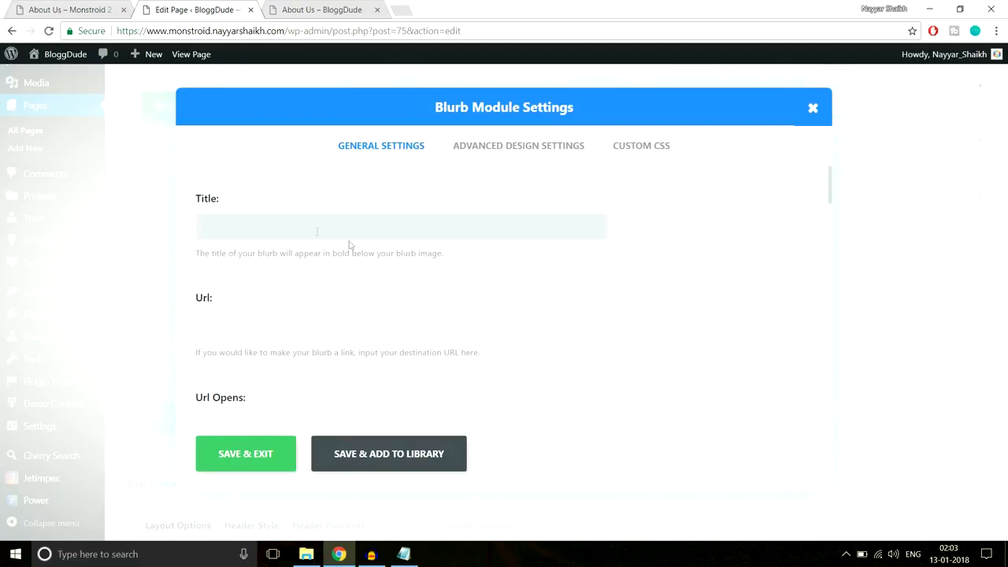
# - Copy 'Full Cycle SEO' from the demo page and paste it as the blurb title
pyautogui.click(87, 11)
pyautogui.moveTo(251, 245); pyautogui.dragTo(142, 240)
pyautogui.hotkey('ctrl', 'c')
pyautogui.click(192, 9)
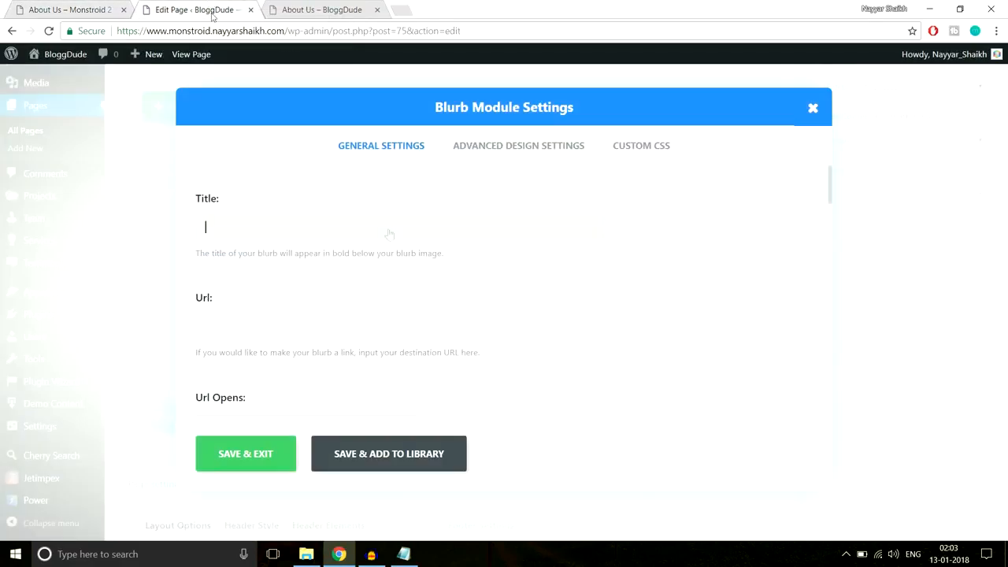
pyautogui.hotkey('ctrl', 'v')
pyautogui.scroll(-4, 392, 352)
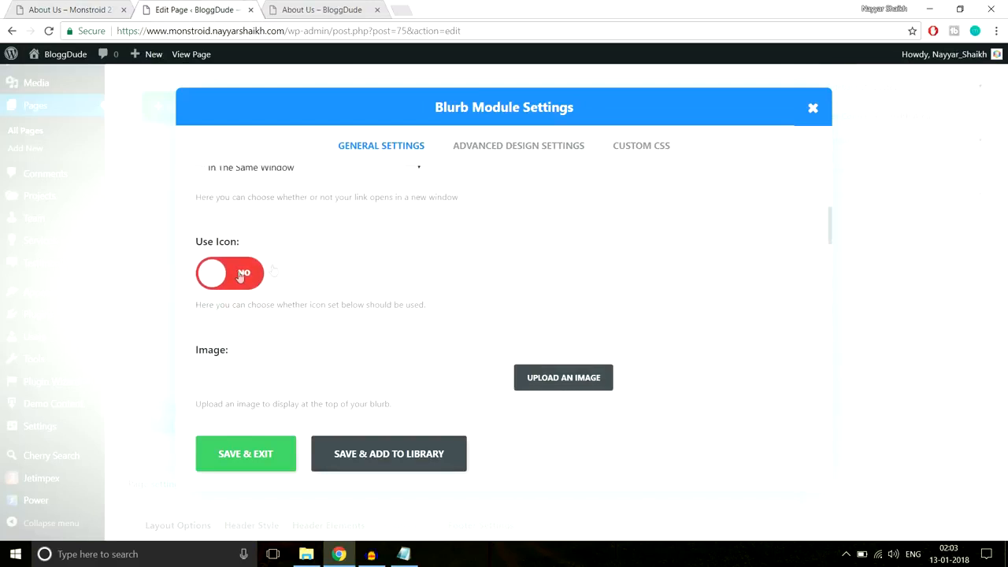
# - Turn on Use Icon for the blurb and check which icon the demo uses
pyautogui.click(595, 258)
pyautogui.scroll(-2, 746, 263)
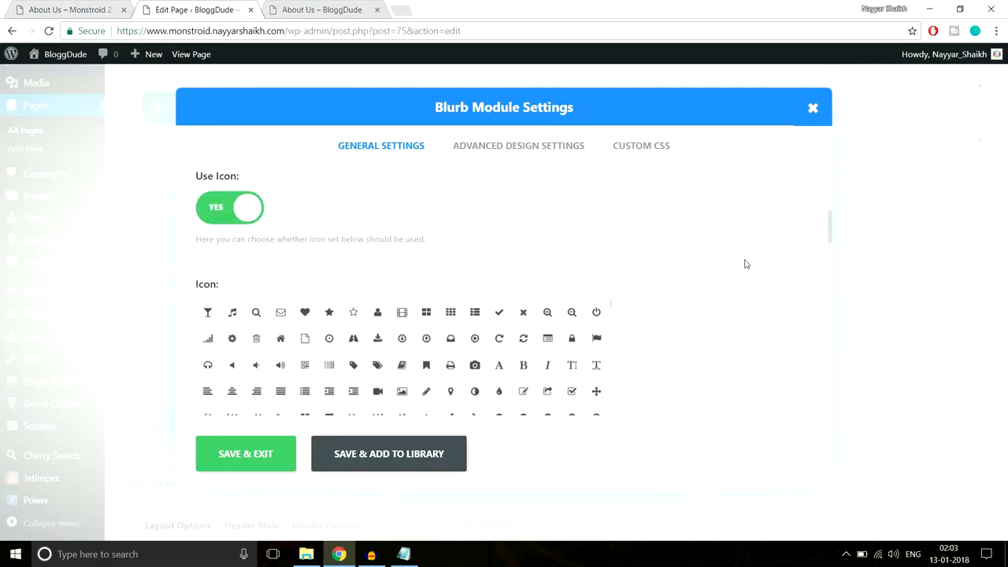
pyautogui.click(99, 8)
pyautogui.scroll(-1, 308, 299)
pyautogui.scroll(1, 297, 315)
pyautogui.click(298, 315)
pyautogui.click(229, 10)
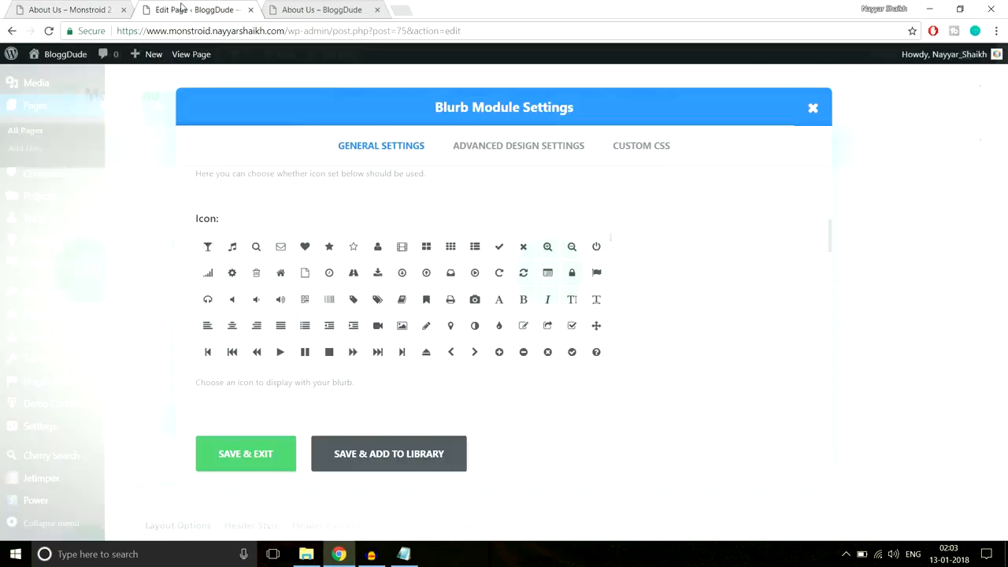
# - Choose the flag icon for the blurb, matching the demo's Full Cycle SEO block
pyautogui.scroll(-1, 494, 296)
pyautogui.scroll(-10, 495, 295)
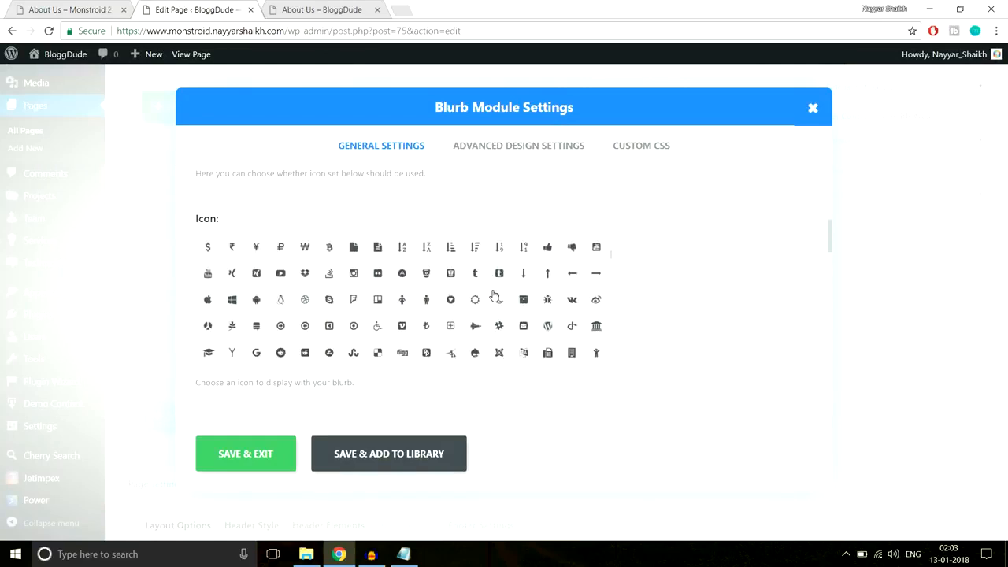
pyautogui.scroll(-8, 494, 295)
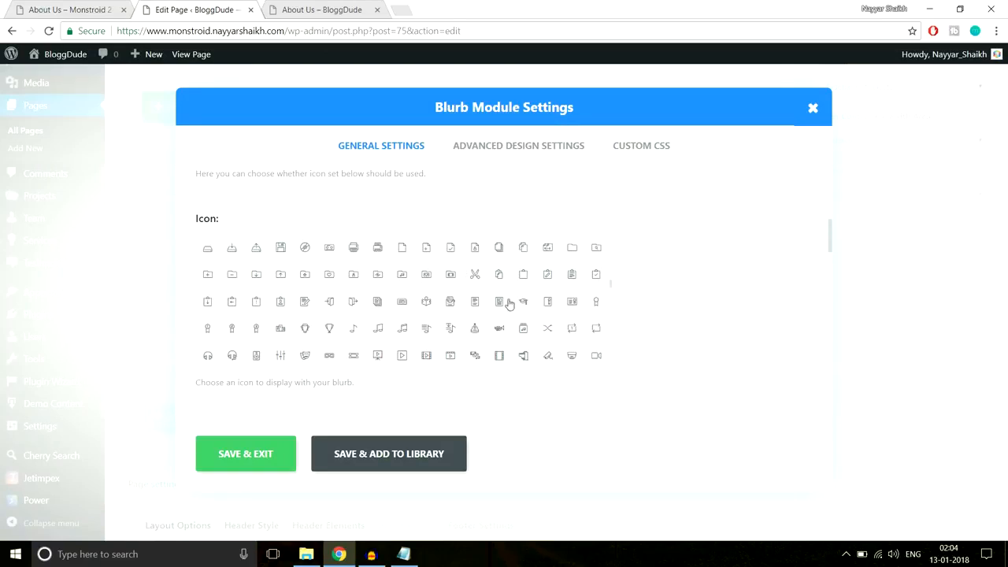
pyautogui.scroll(1, 437, 314)
pyautogui.scroll(2, 455, 315)
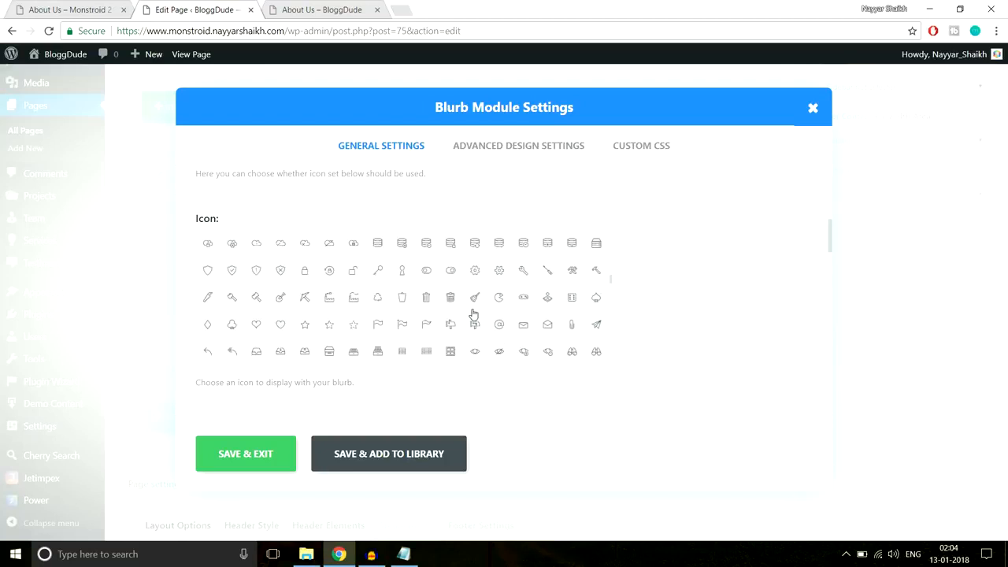
pyautogui.click(426, 326)
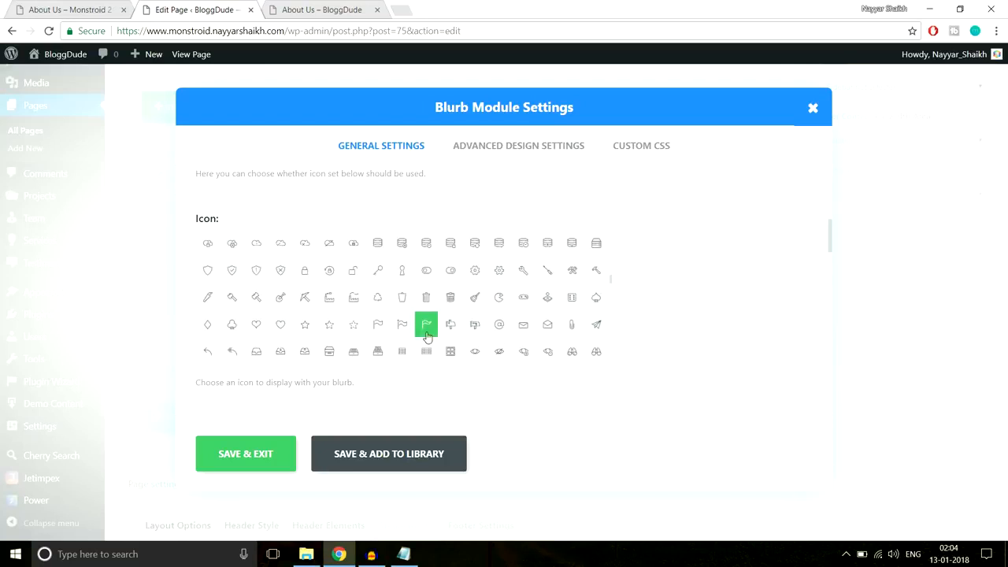
pyautogui.click(78, 8)
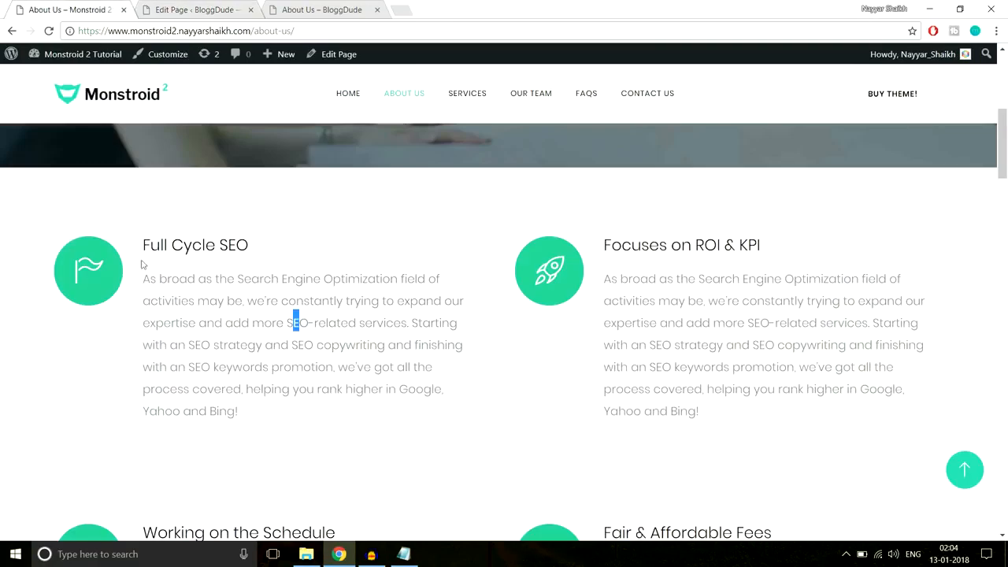
pyautogui.click(169, 9)
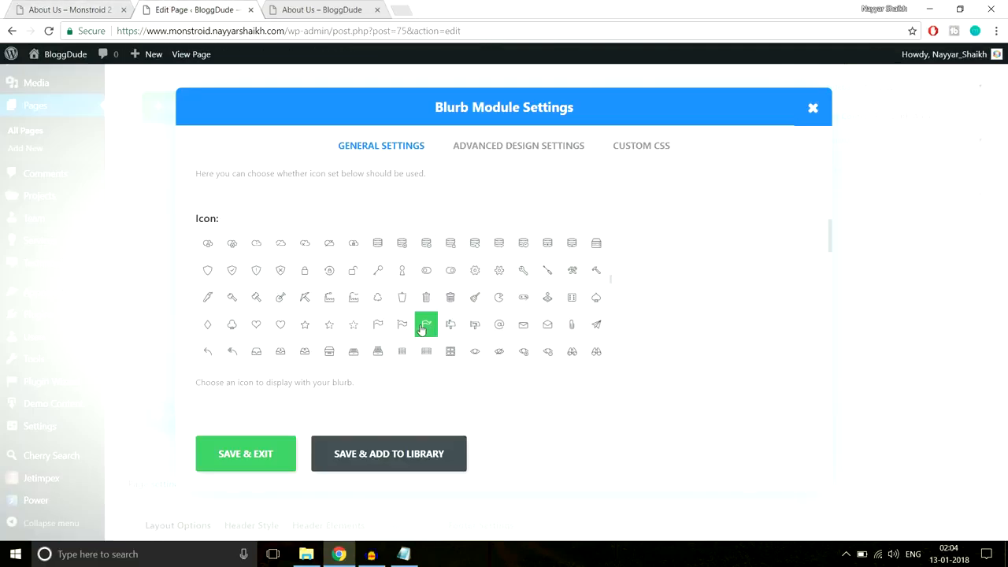
pyautogui.scroll(-3, 726, 310)
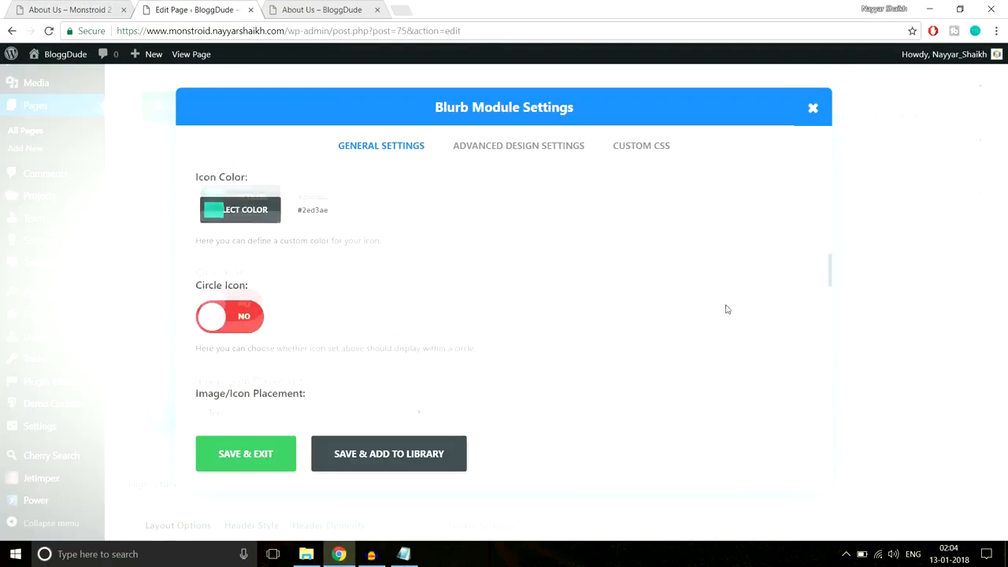
# - Make the blurb icon white and place it to the left of the text
pyautogui.scroll(1, 275, 293)
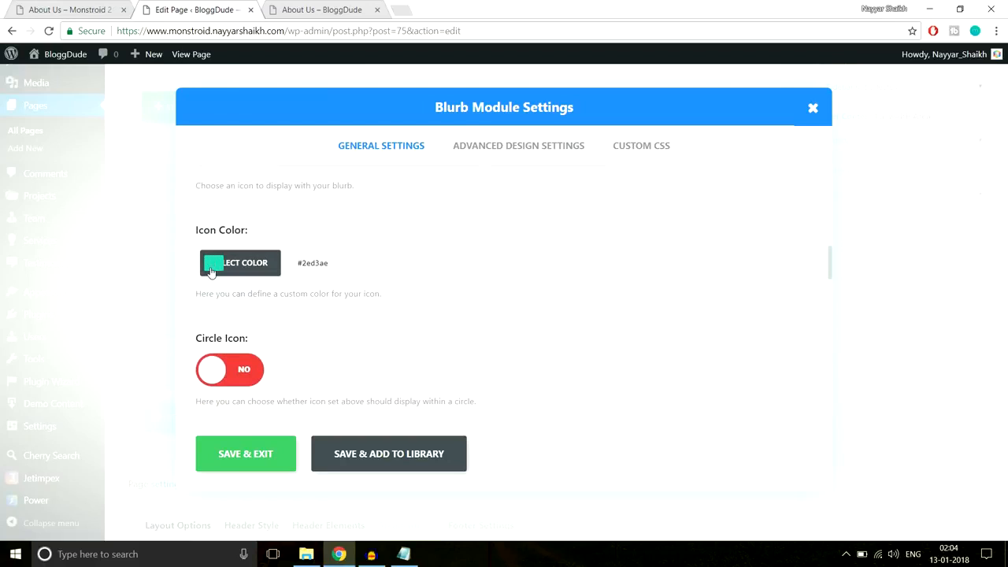
pyautogui.click(99, 5)
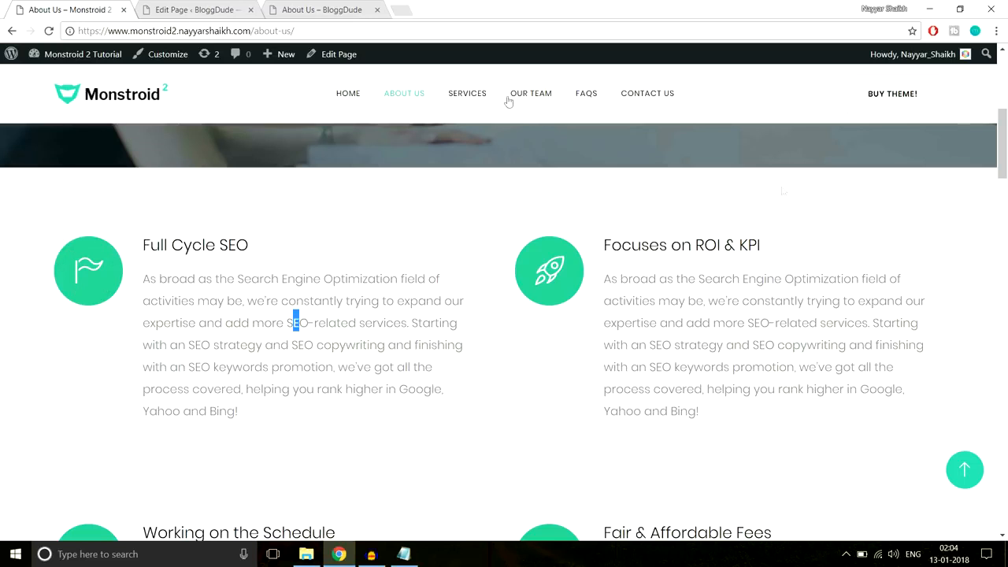
pyautogui.click(222, 10)
pyautogui.click(348, 264)
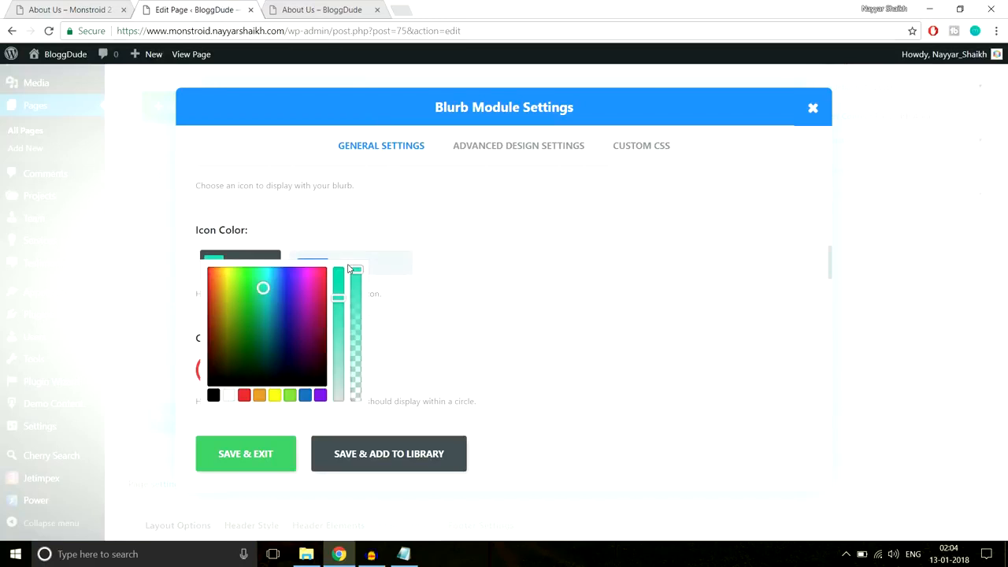
pyautogui.click(230, 395)
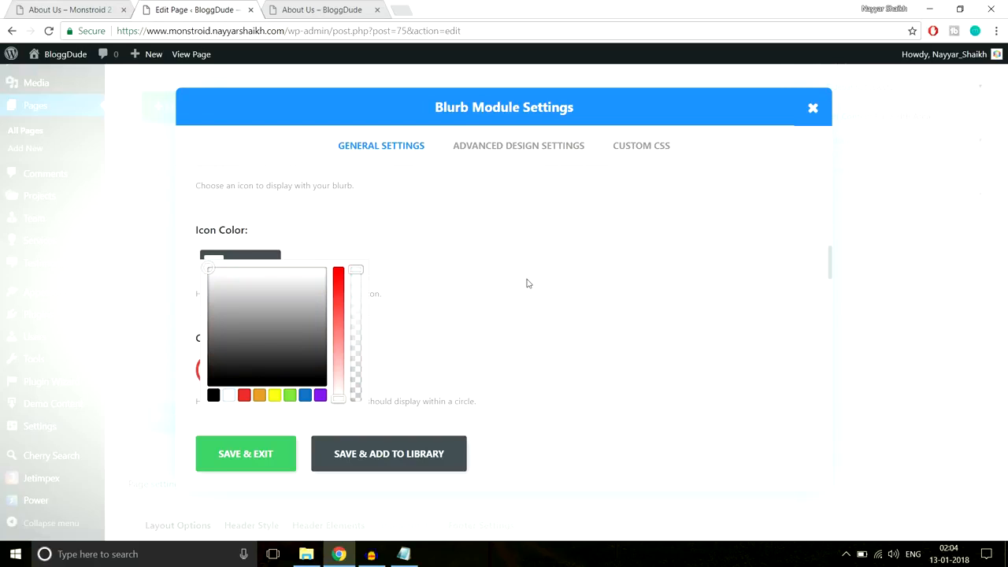
pyautogui.scroll(-3, 527, 283)
pyautogui.click(320, 285)
pyautogui.click(282, 318)
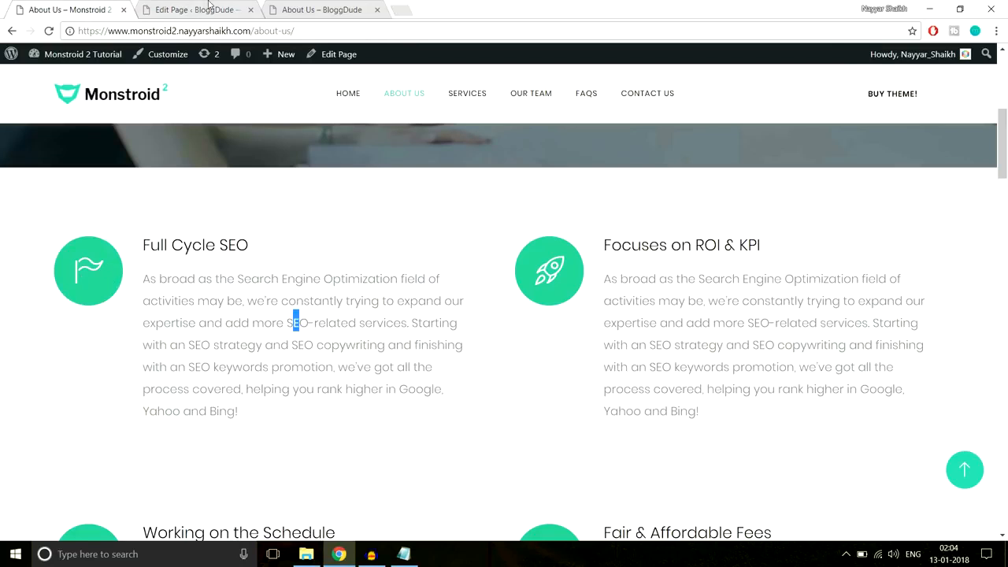
pyautogui.click(207, 9)
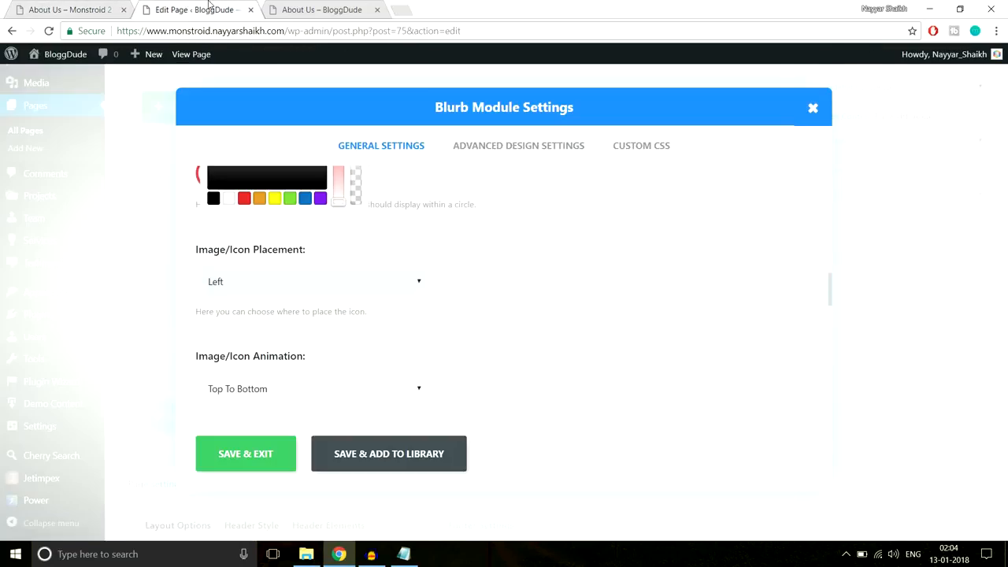
# - Paste the demo's 'As broad as the Search Engine Optimization field…' paragraph as the blurb text and save
pyautogui.scroll(-5, 604, 285)
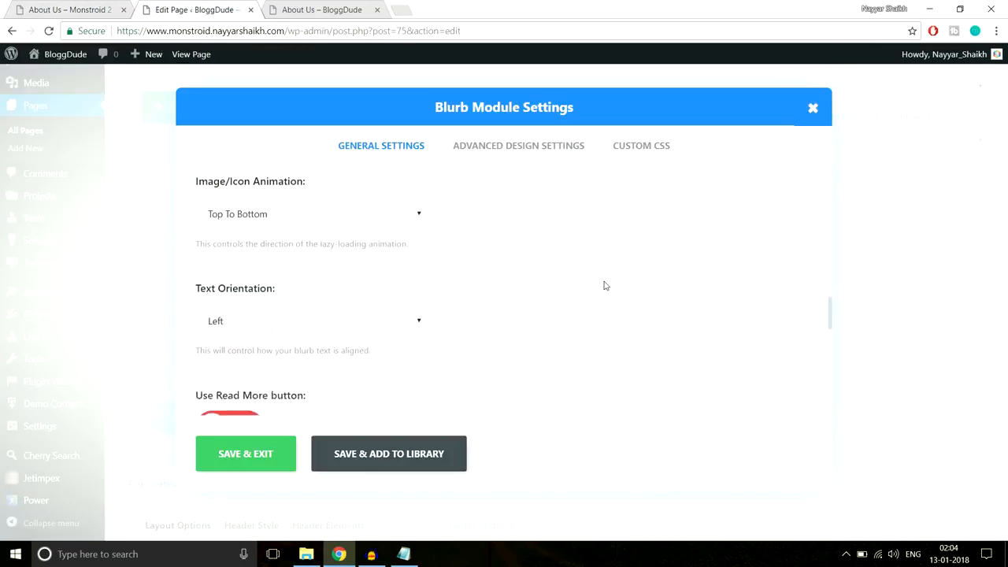
pyautogui.scroll(-3, 592, 300)
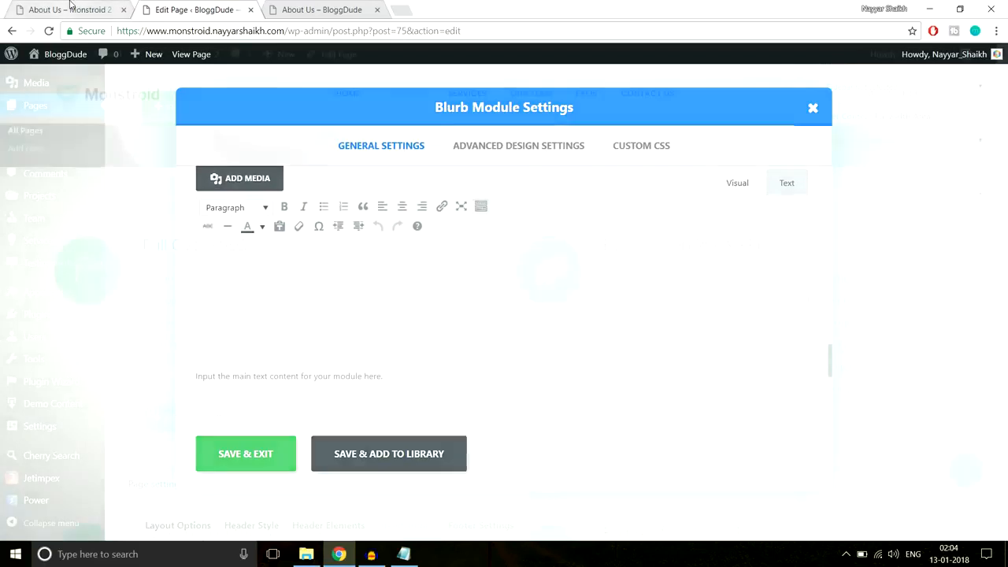
pyautogui.click(77, 9)
pyautogui.moveTo(244, 416); pyautogui.dragTo(142, 274)
pyautogui.hotkey('ctrl', 'c')
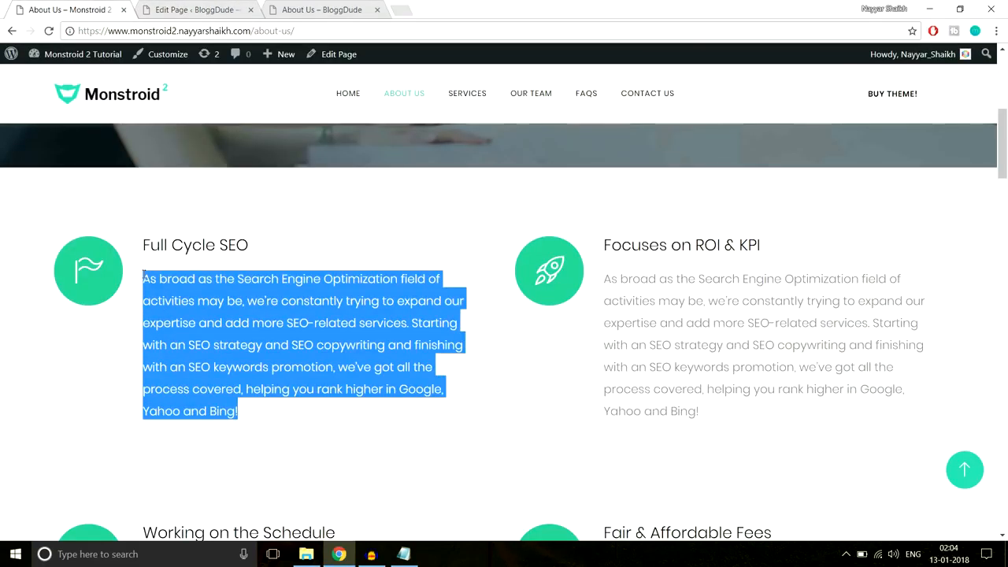
pyautogui.click(232, 6)
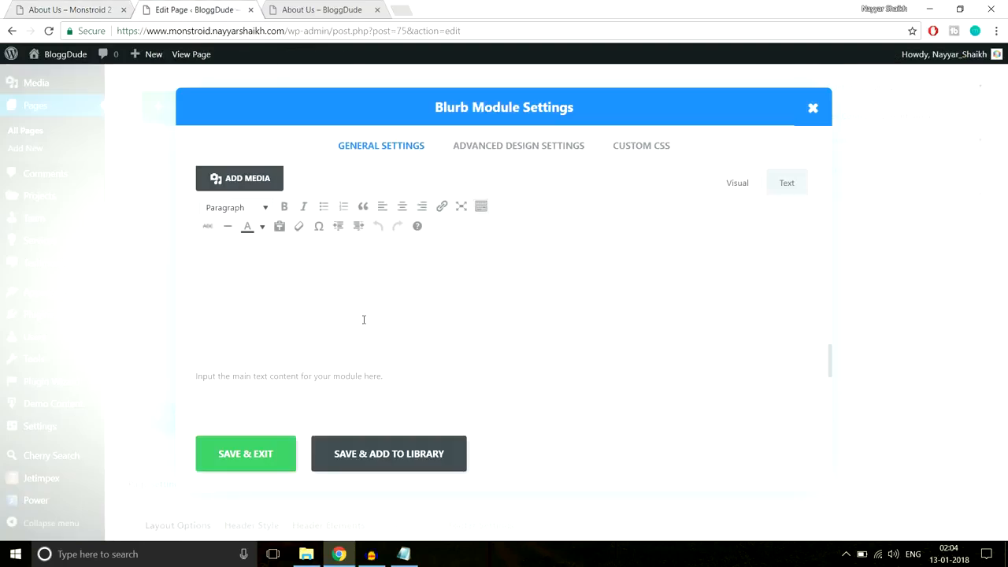
pyautogui.hotkey('ctrl', 'v')
pyautogui.scroll(-3, 429, 370)
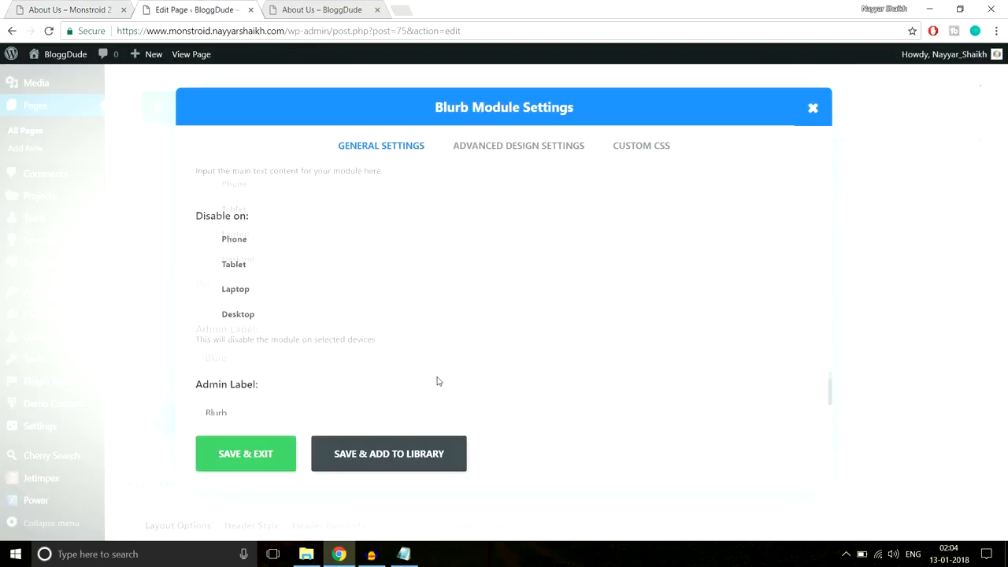
pyautogui.scroll(3, 438, 380)
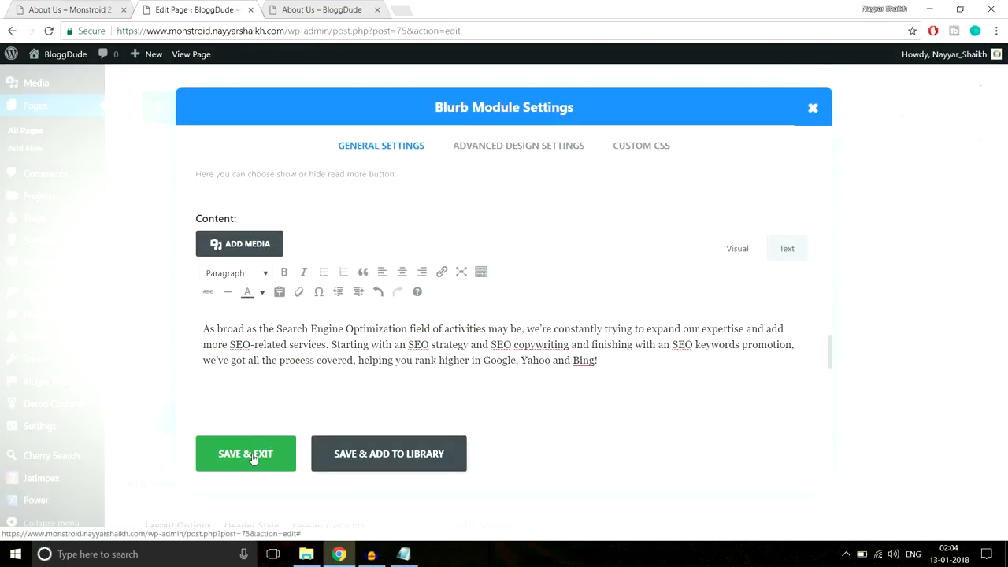
pyautogui.click(253, 456)
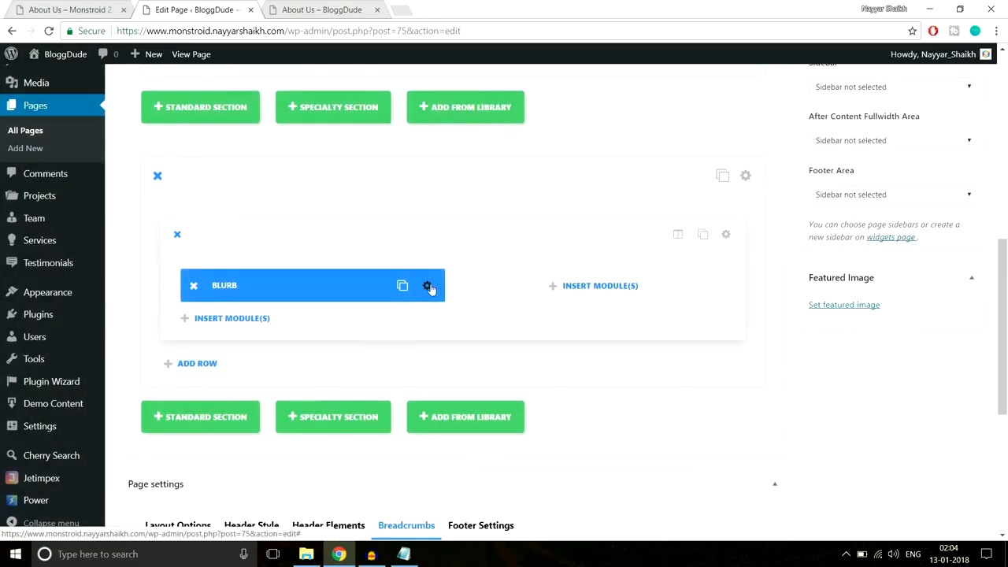
# - Reopen the first blurb's settings and turn Circle Icon on
pyautogui.click(118, 17)
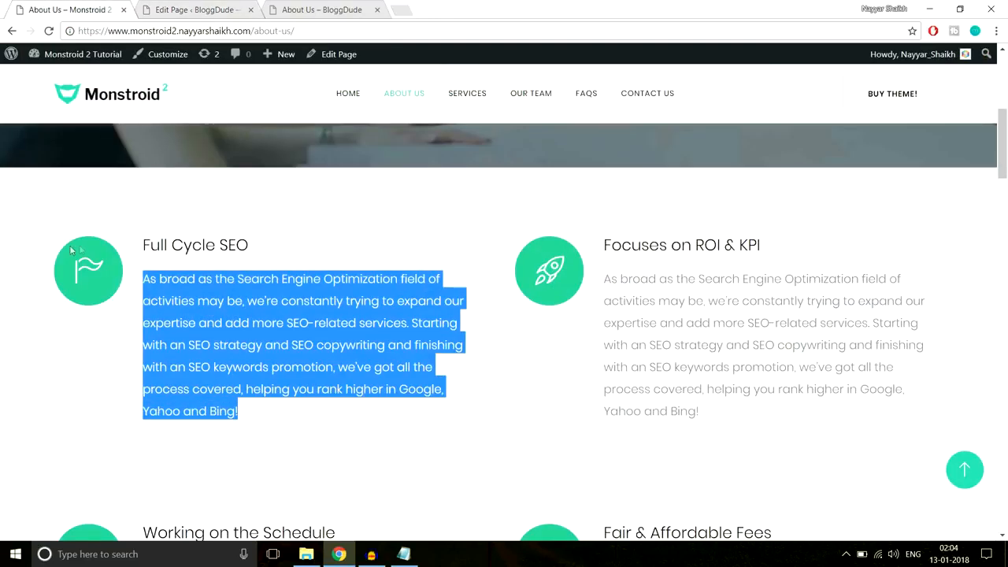
pyautogui.click(189, 9)
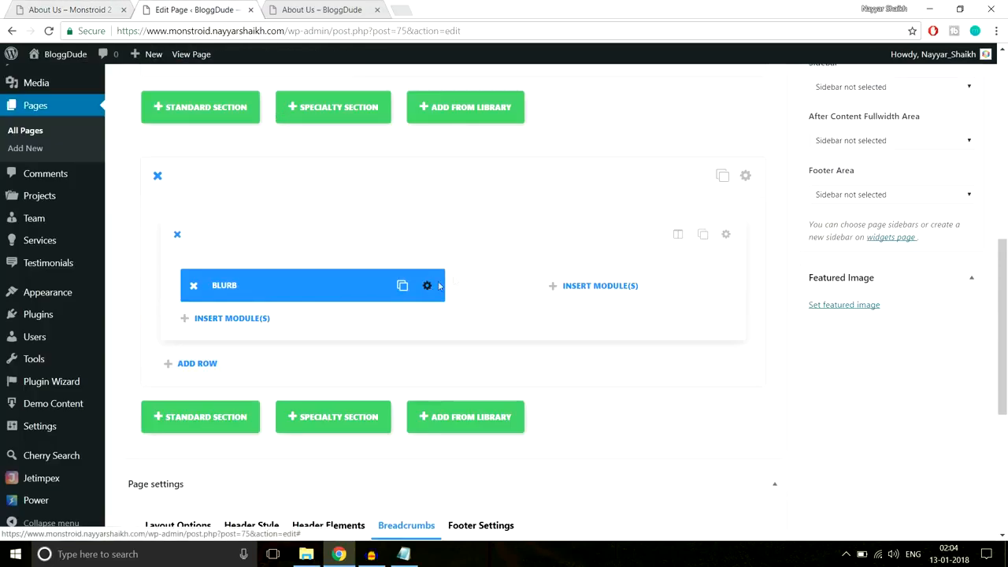
pyautogui.click(439, 286)
pyautogui.scroll(-6, 589, 333)
pyautogui.scroll(-5, 592, 337)
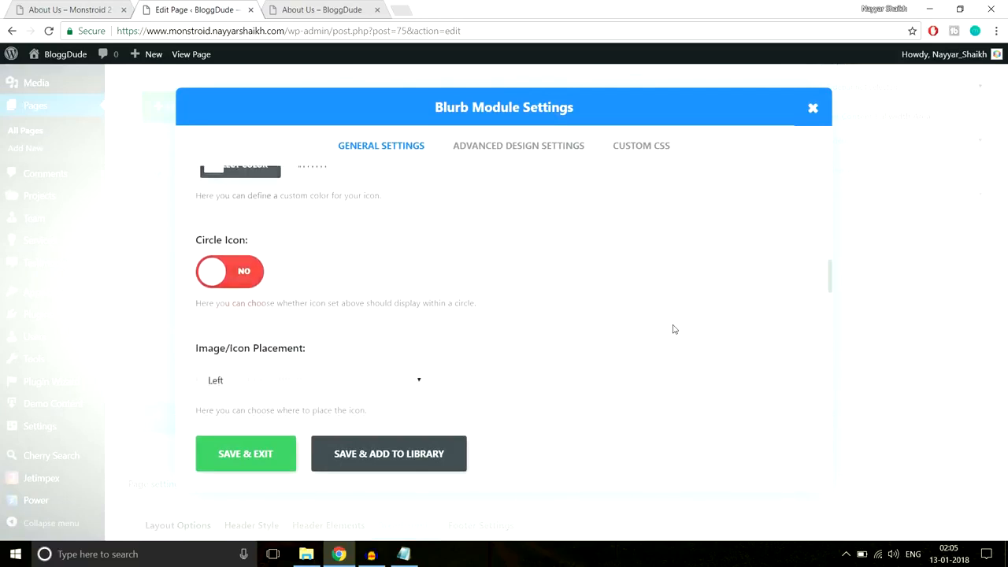
pyautogui.click(253, 244)
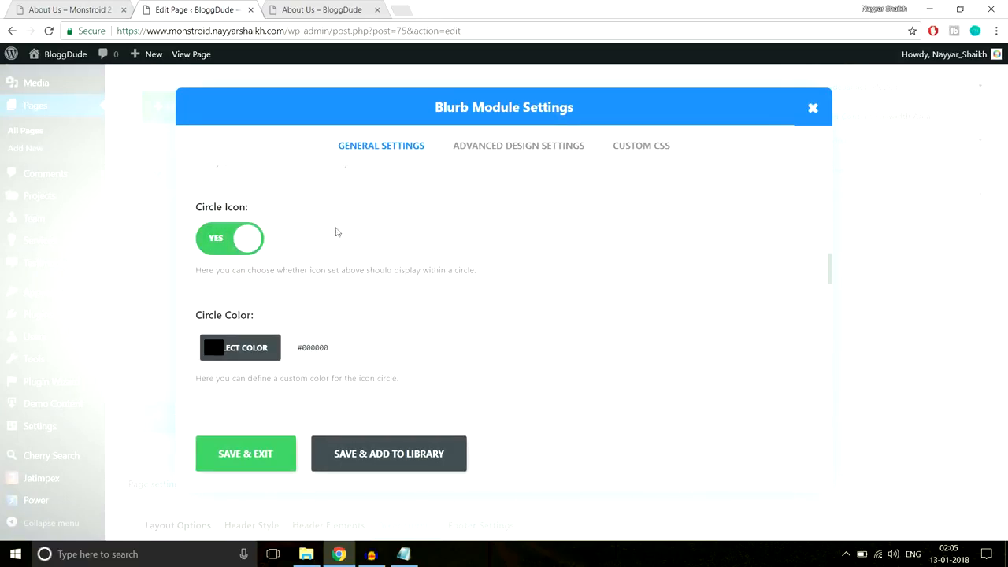
pyautogui.scroll(-1, 511, 288)
# - Copy #2cc895 from the live page's icon circle and apply it as the Circle Color
pyautogui.click(58, 8)
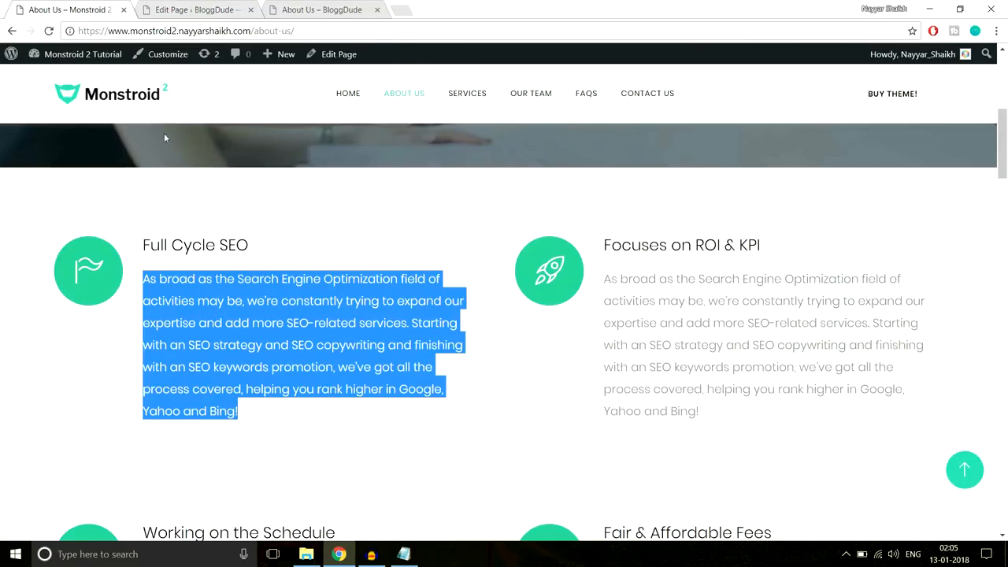
pyautogui.rightClick(94, 243)
pyautogui.click(163, 411)
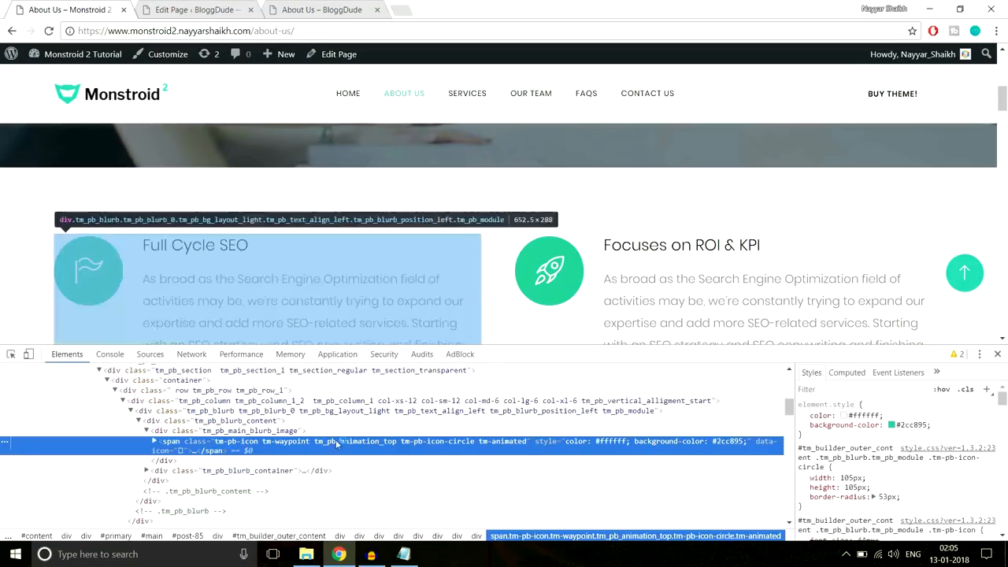
pyautogui.click(922, 427)
pyautogui.hotkey('ctrl', 'c')
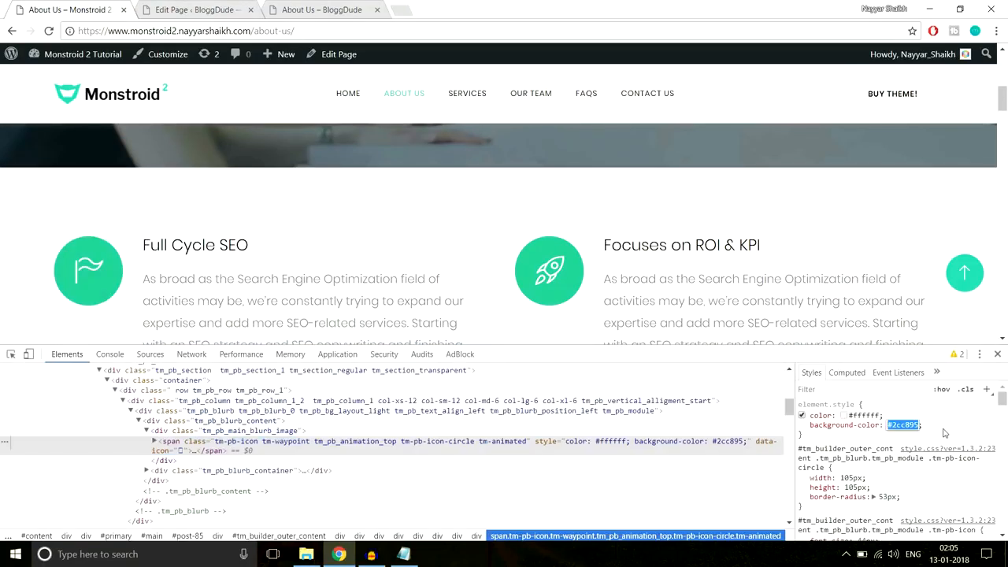
pyautogui.click(997, 353)
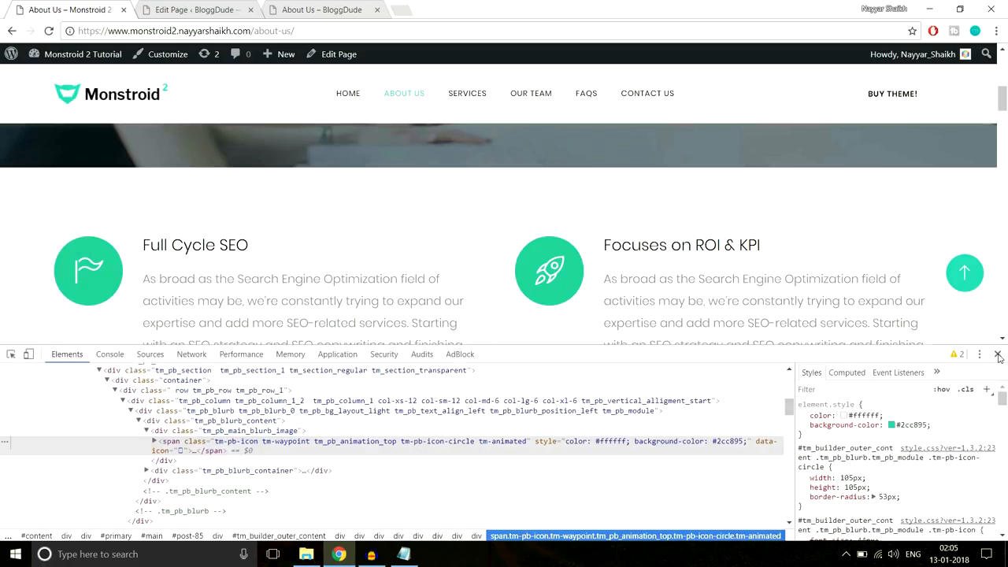
pyautogui.click(191, 10)
pyautogui.click(218, 288)
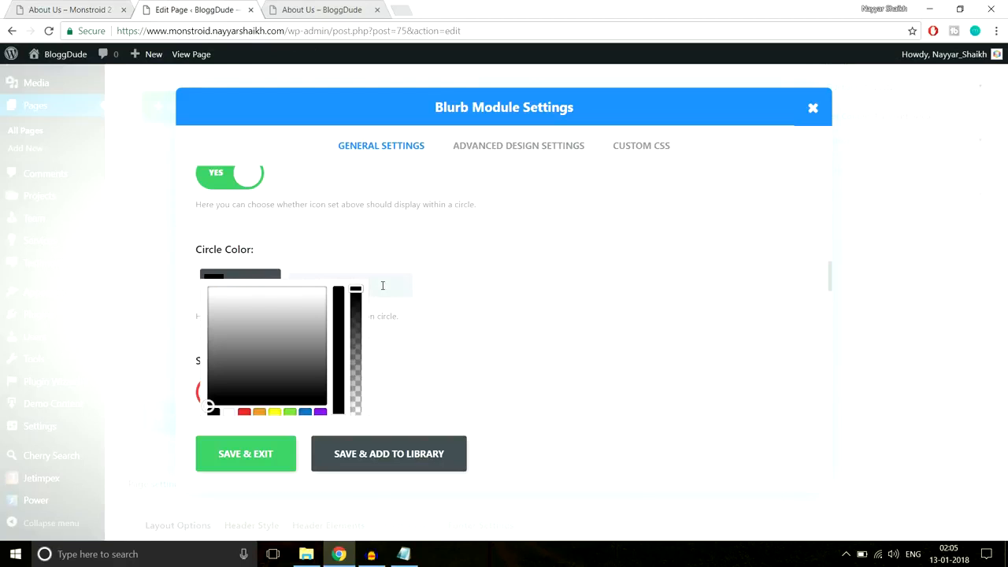
pyautogui.hotkey('ctrl', 'v')
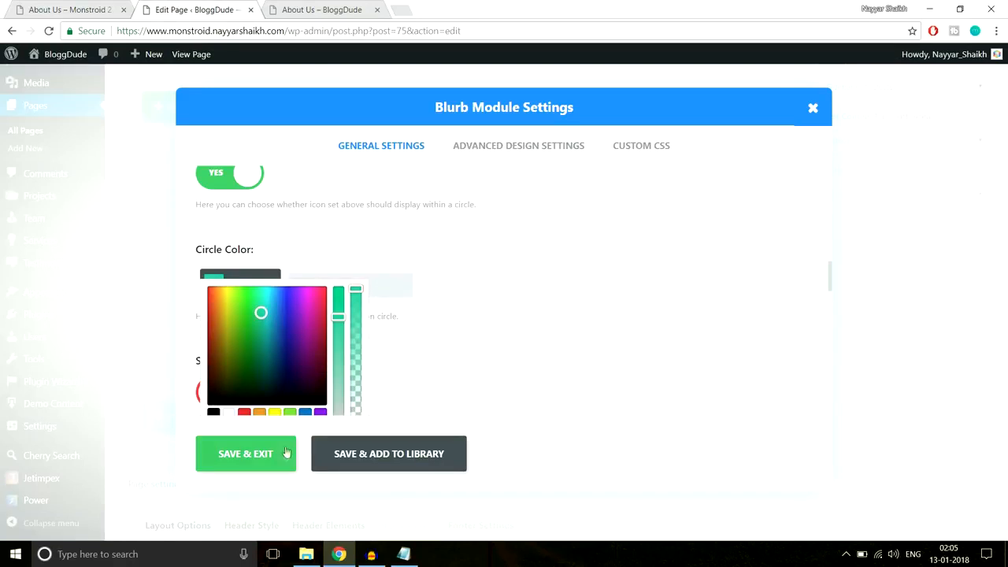
# - Open the blurb's Advanced Design Settings and compare them with the live About Us page
pyautogui.click(513, 150)
pyautogui.scroll(-2, 506, 261)
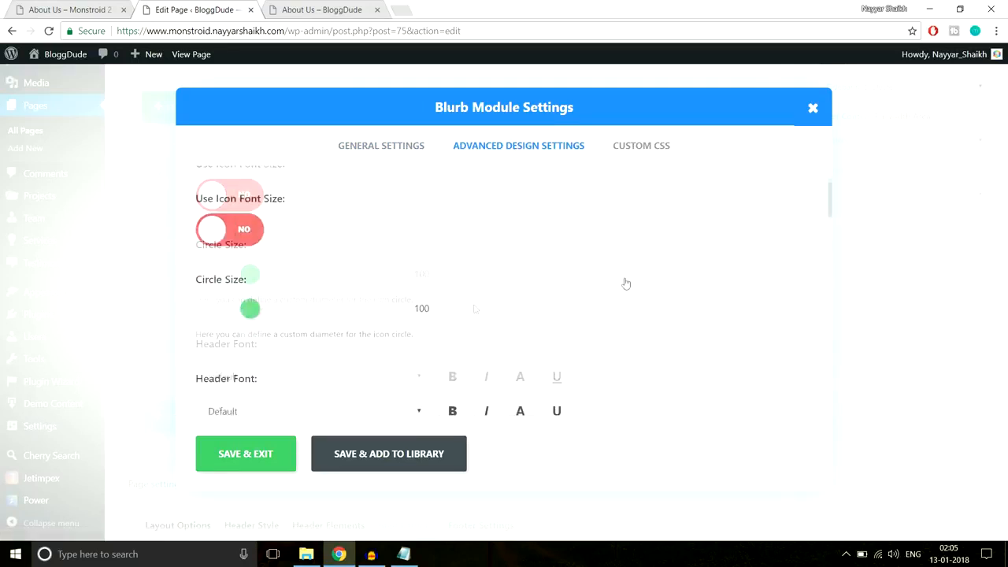
pyautogui.scroll(2, 257, 262)
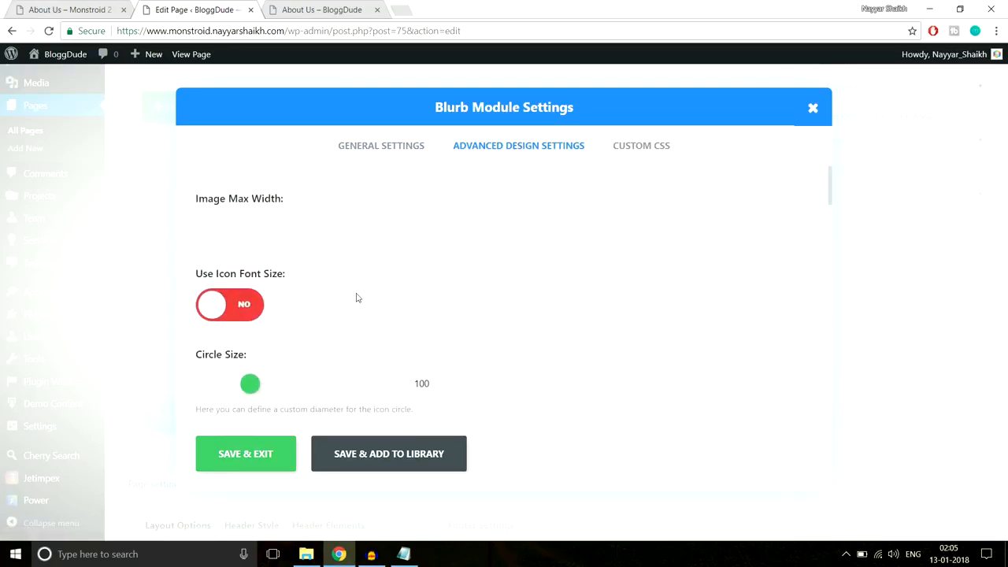
pyautogui.click(47, 9)
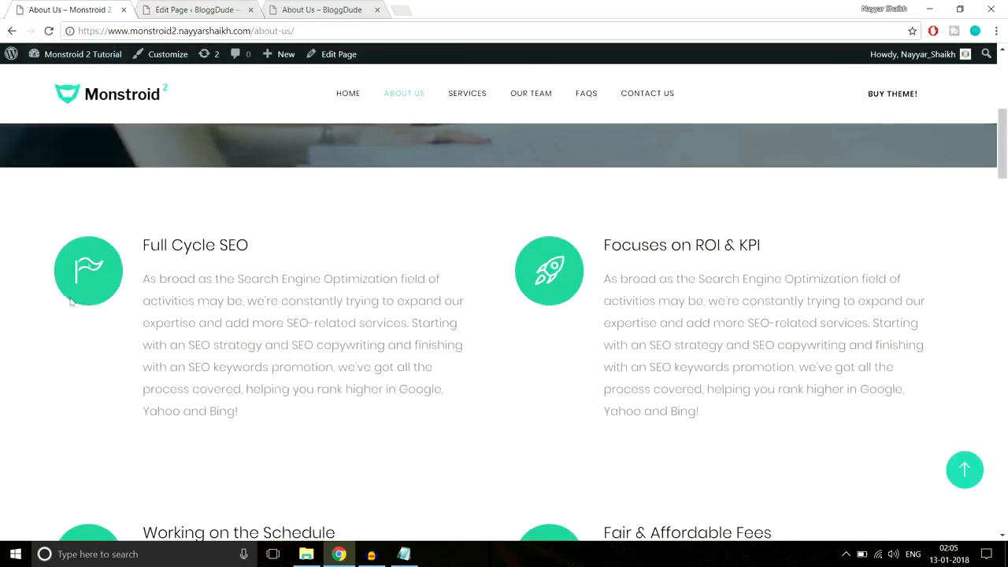
pyautogui.click(204, 6)
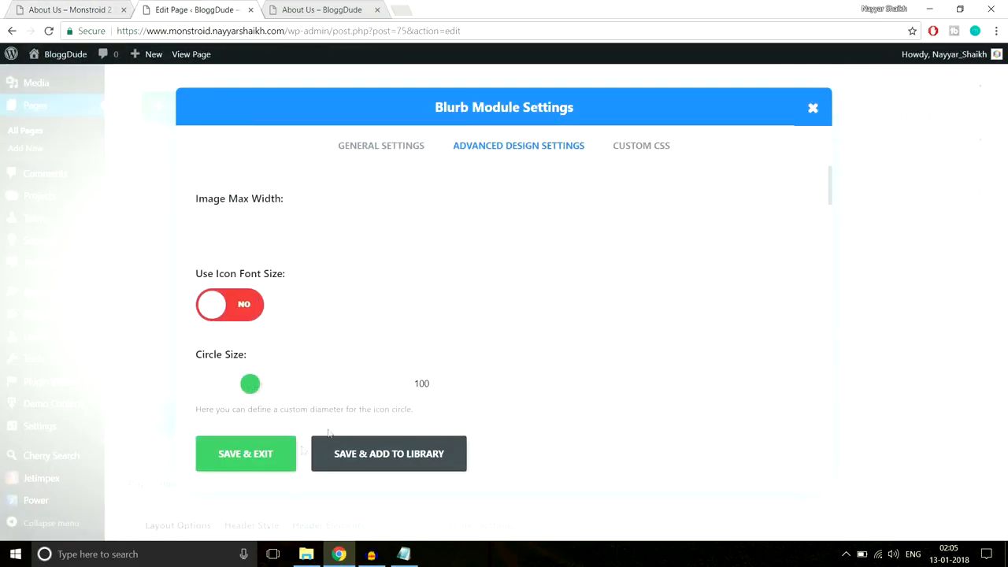
# - Save the blurb, move a duplicate into the right column, and duplicate the row
pyautogui.click(251, 466)
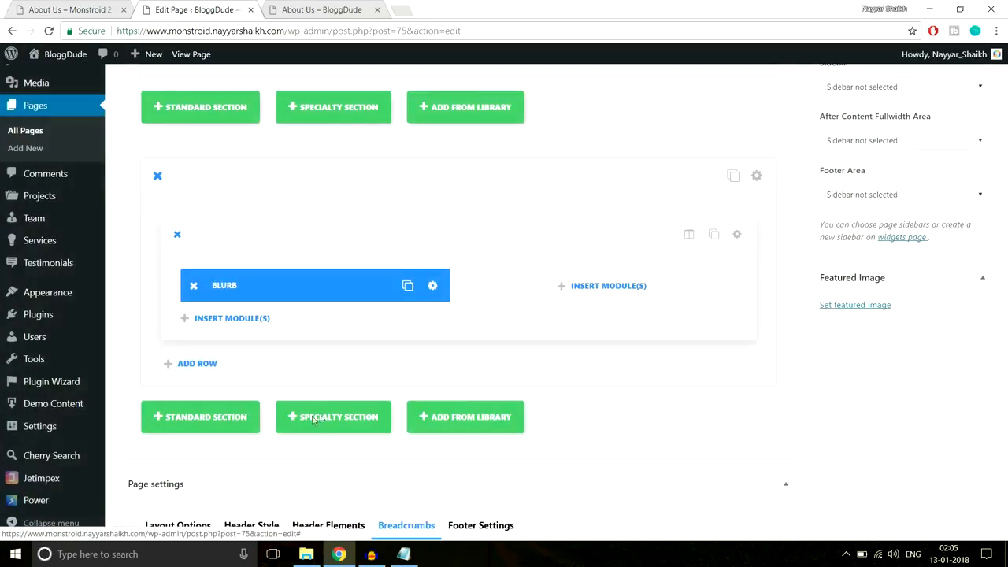
pyautogui.click(407, 285)
pyautogui.moveTo(284, 287); pyautogui.dragTo(509, 290)
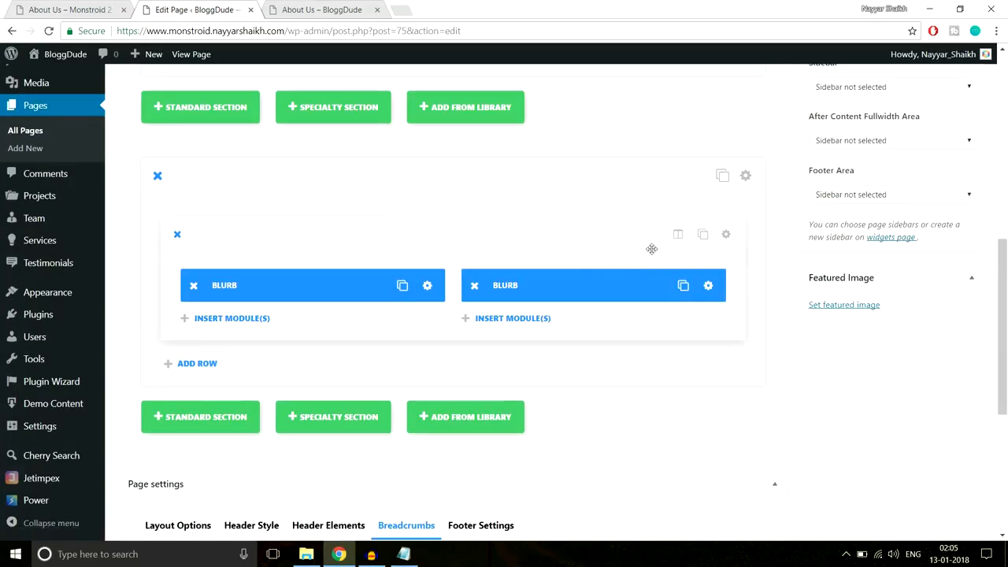
pyautogui.click(702, 234)
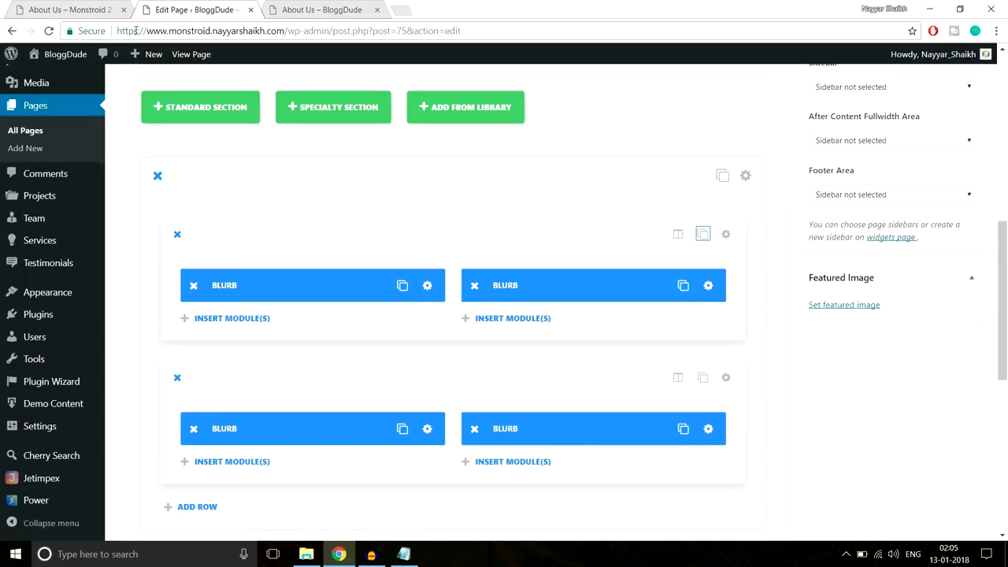
# - Compare the four-blurb layout in the builder against the live About Us page
pyautogui.click(104, 8)
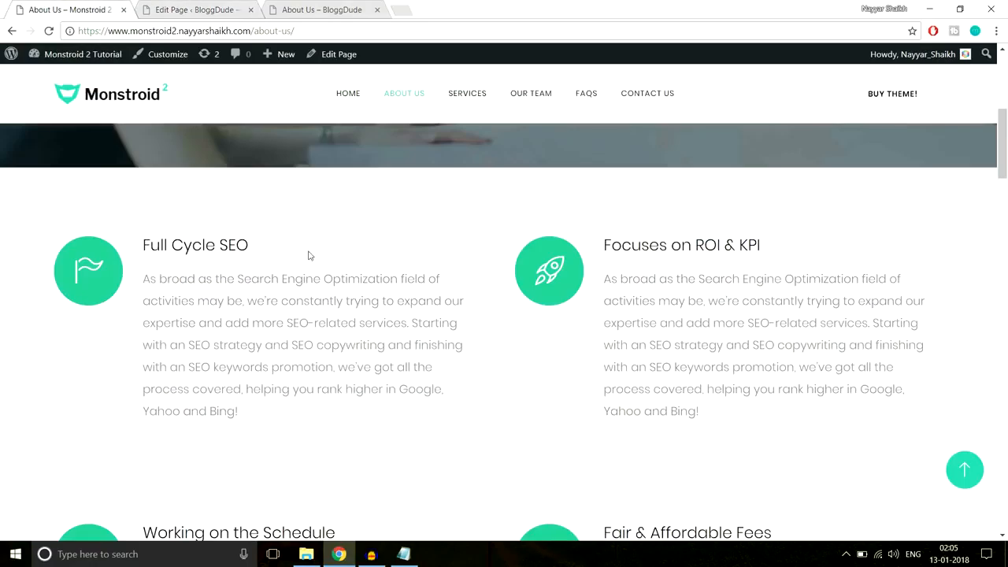
pyautogui.scroll(-1, 105, 249)
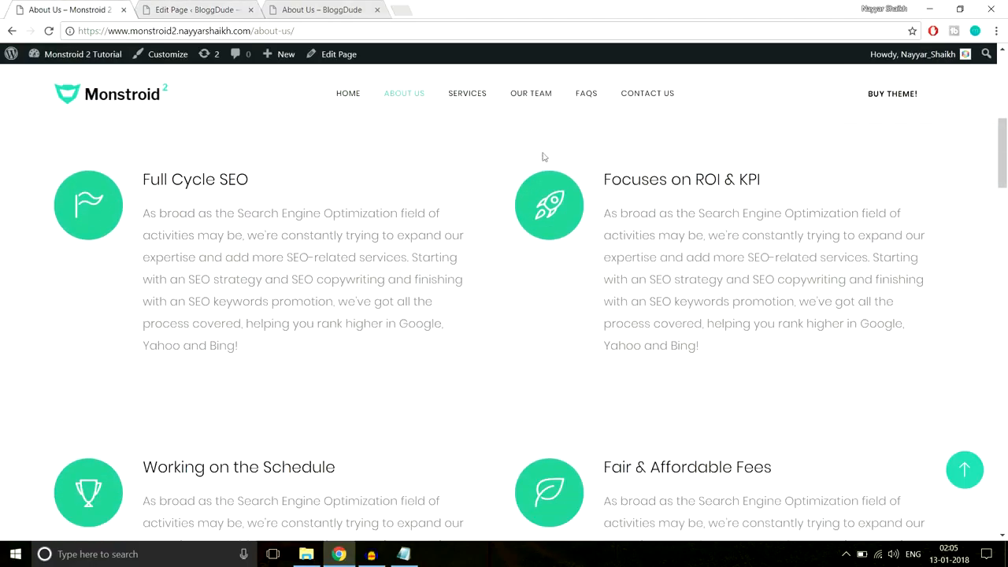
pyautogui.click(193, 8)
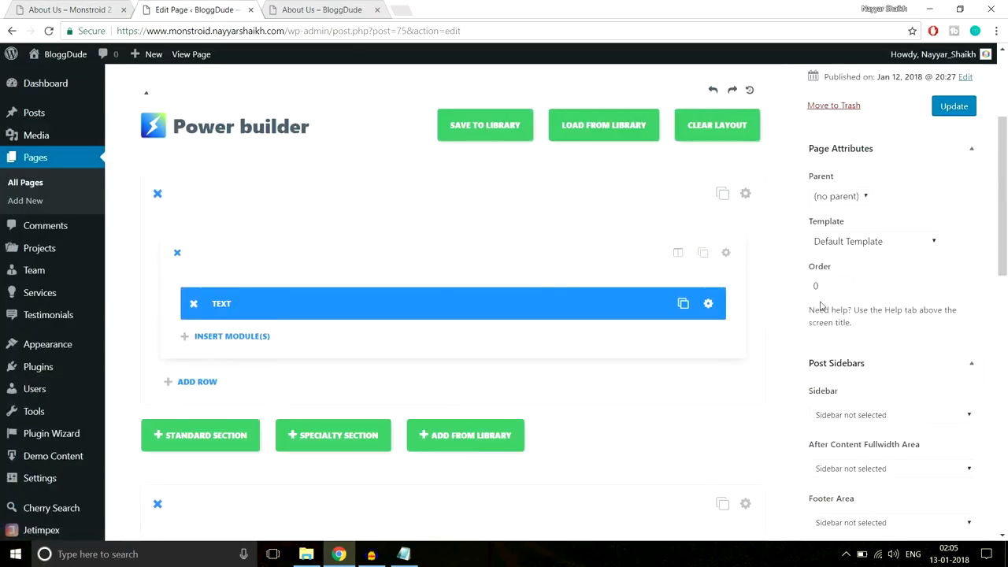
pyautogui.scroll(-3, 821, 306)
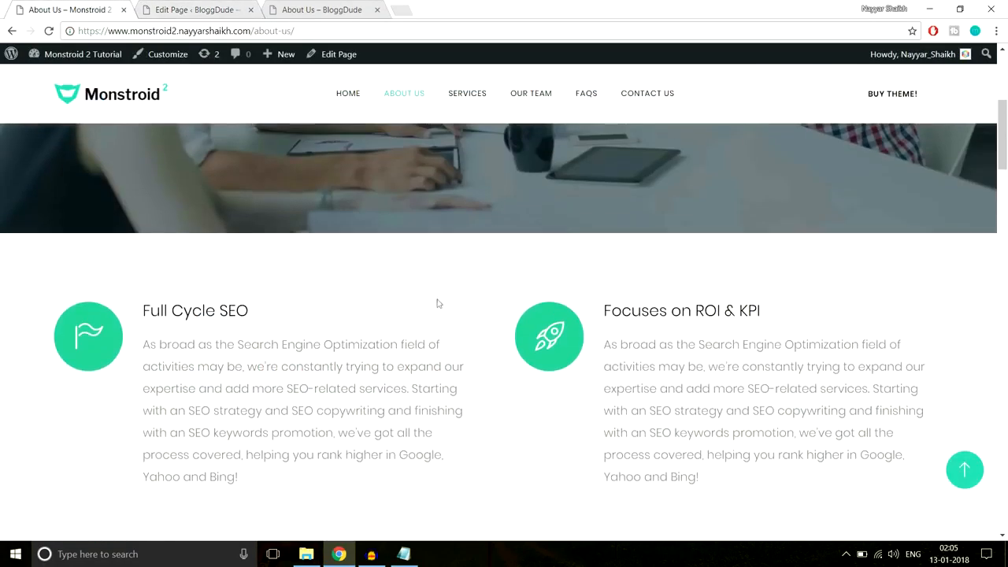
pyautogui.scroll(-5, 446, 277)
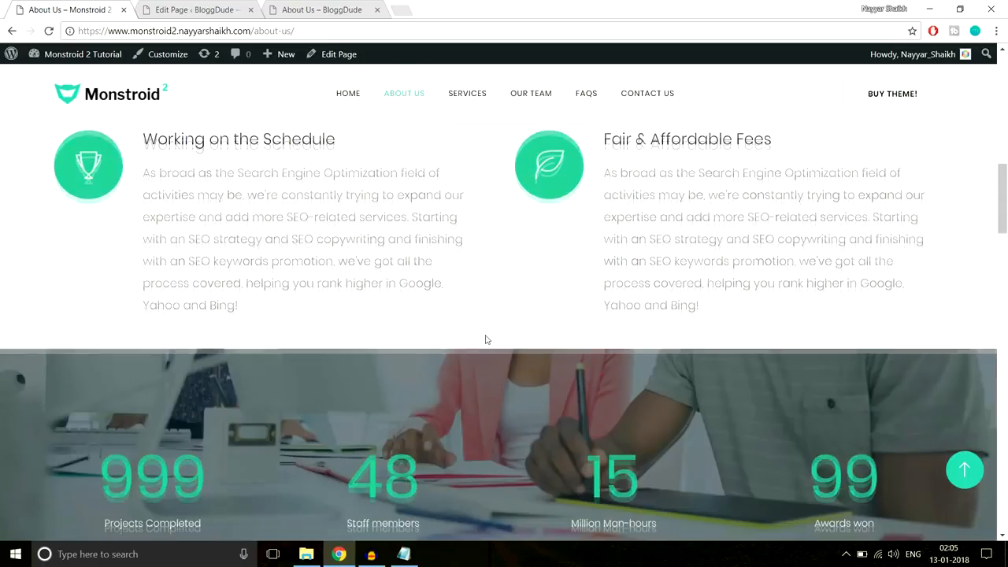
pyautogui.scroll(4, 486, 340)
pyautogui.click(215, 6)
pyautogui.scroll(-3, 737, 289)
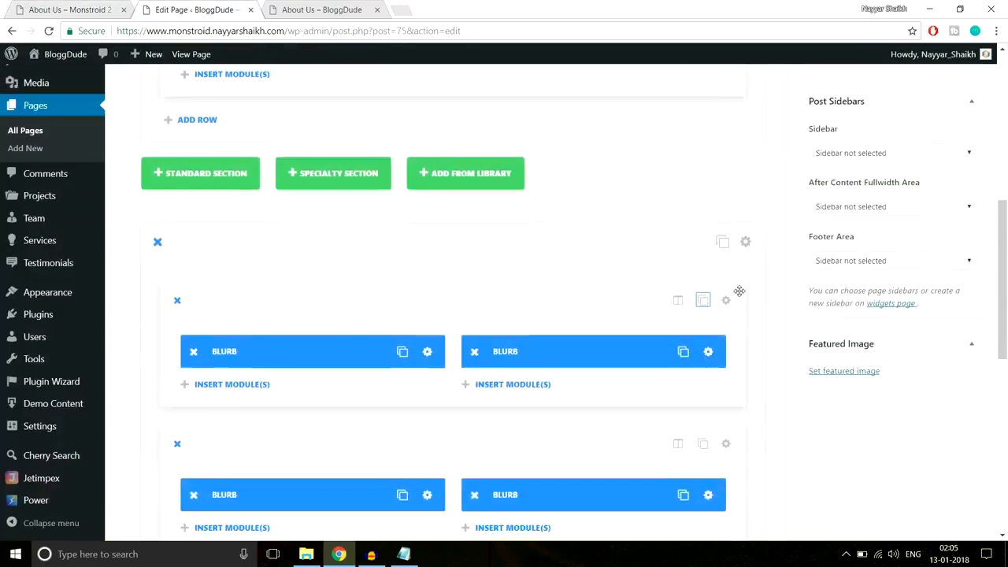
pyautogui.scroll(1, 739, 289)
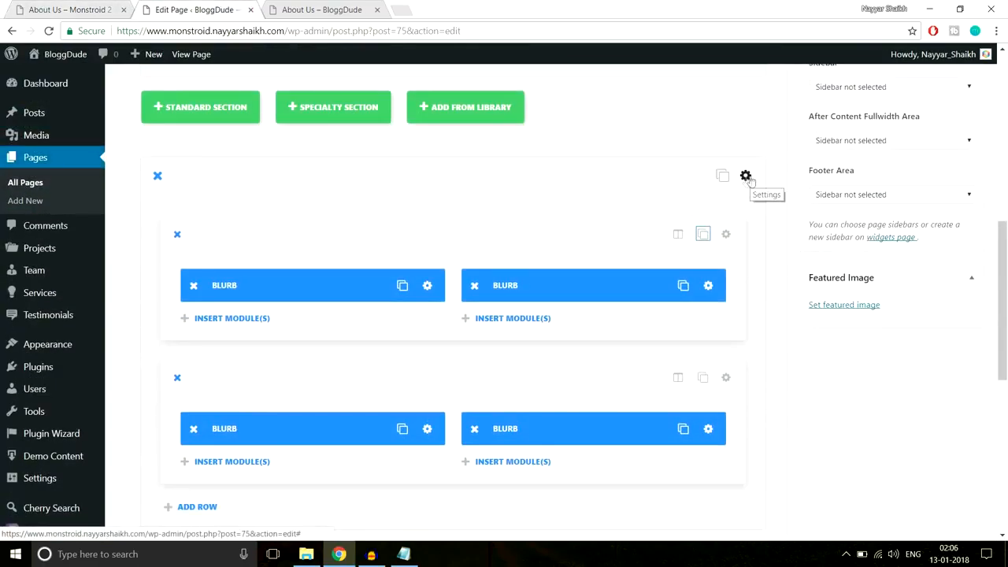
# - Give the blurb section 80px top and bottom padding and update the About Us page
pyautogui.click(745, 176)
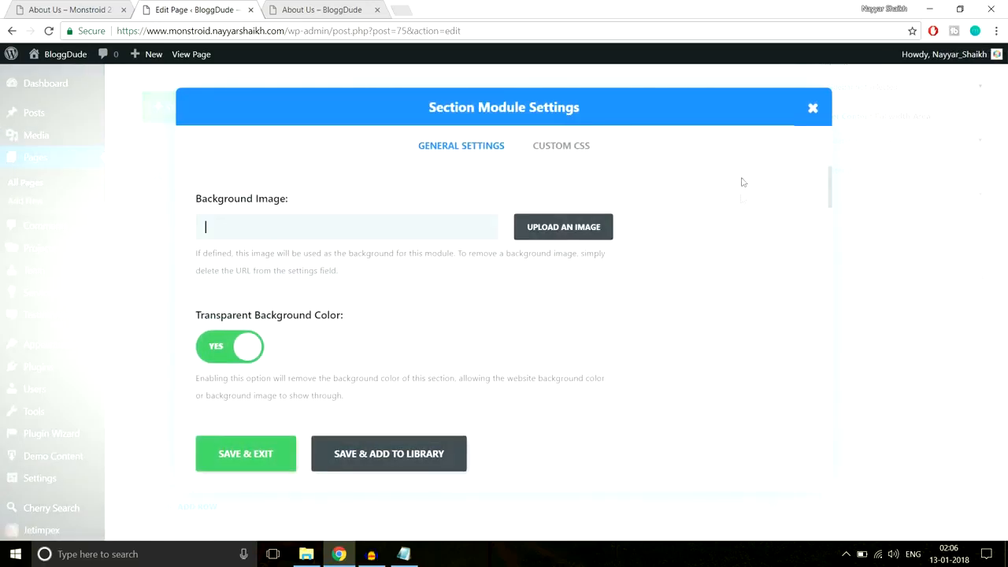
pyautogui.scroll(-10, 739, 283)
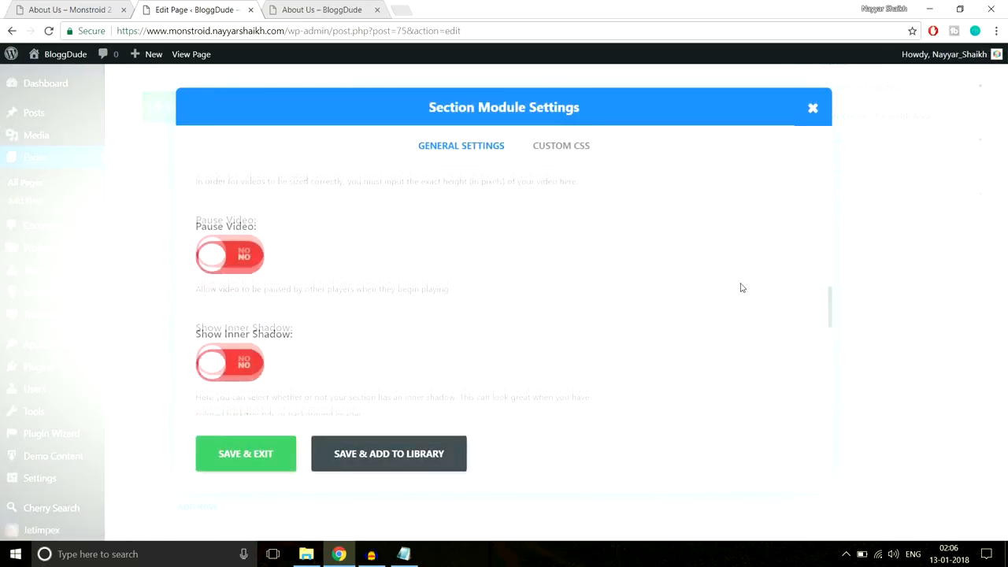
pyautogui.scroll(-3, 742, 287)
pyautogui.scroll(1, 742, 288)
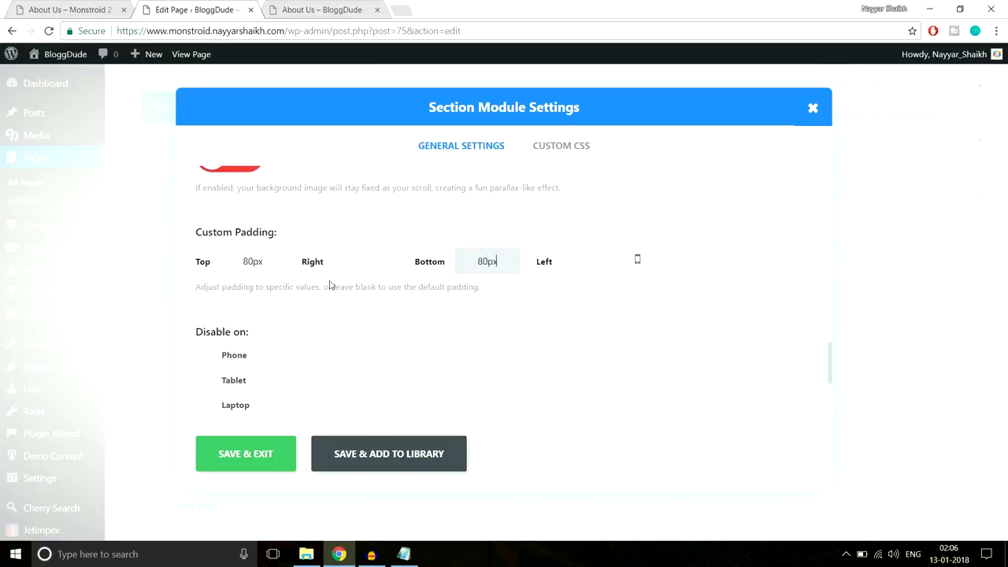
pyautogui.click(252, 460)
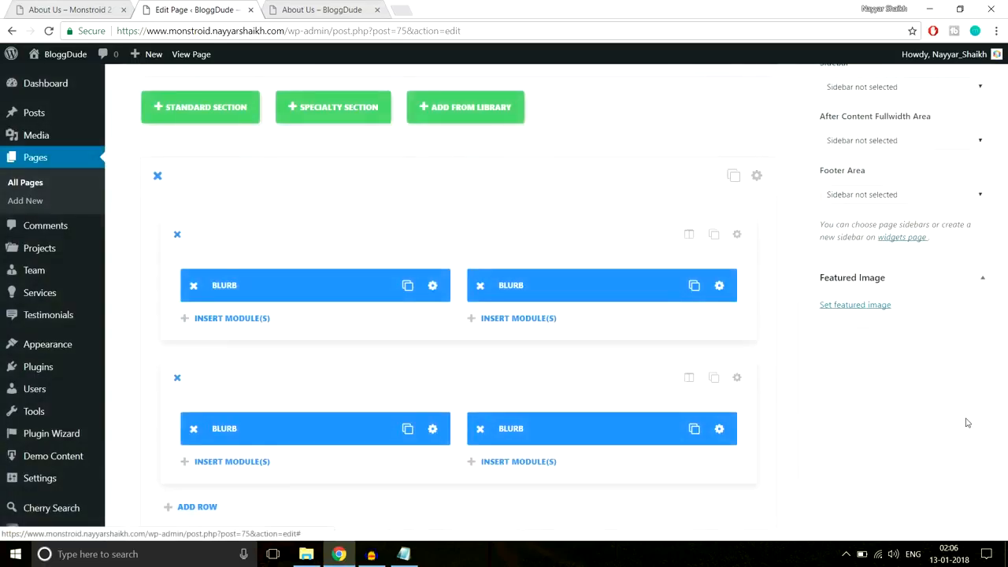
pyautogui.scroll(10, 967, 422)
pyautogui.click(954, 303)
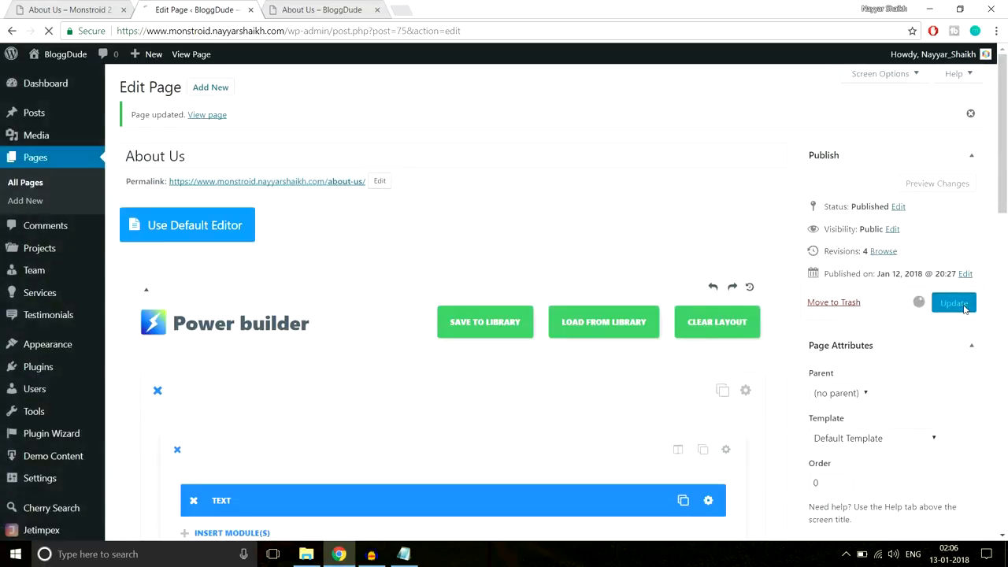
# - Reload the live About Us page and check the four Full Cycle SEO blurbs
pyautogui.click(315, 9)
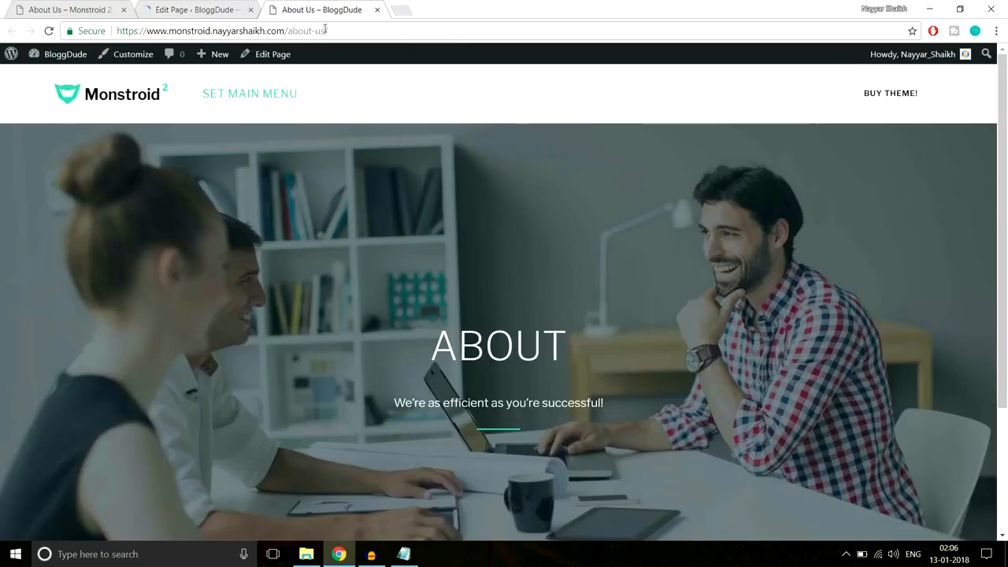
pyautogui.click(328, 30)
pyautogui.press('Return')
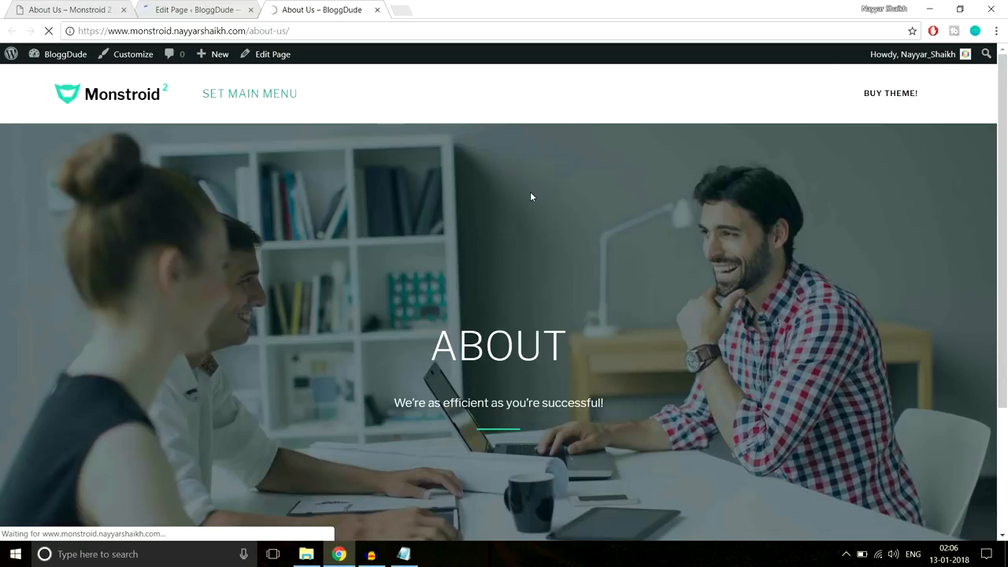
pyautogui.scroll(-5, 424, 124)
pyautogui.scroll(-1, 424, 127)
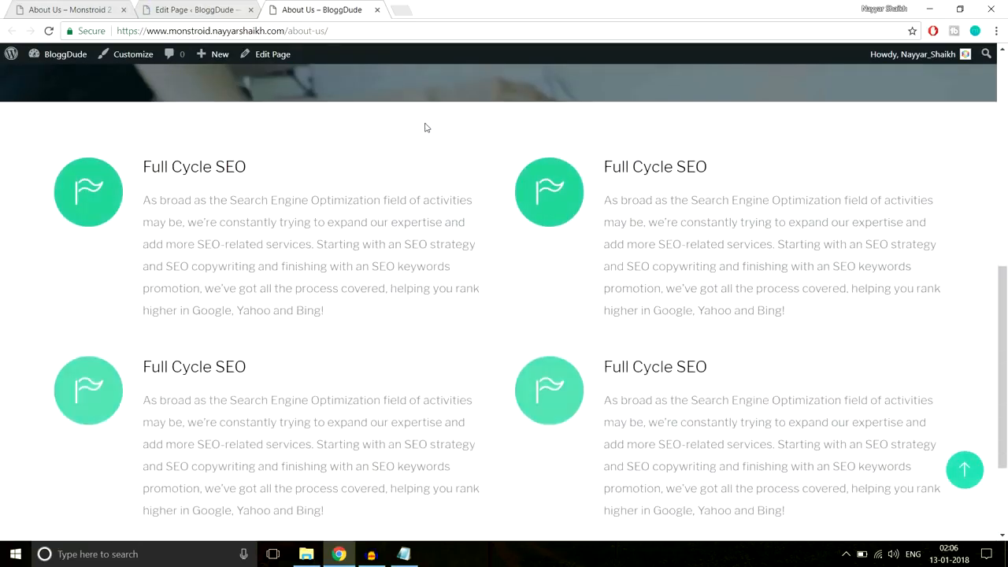
pyautogui.scroll(-2, 424, 128)
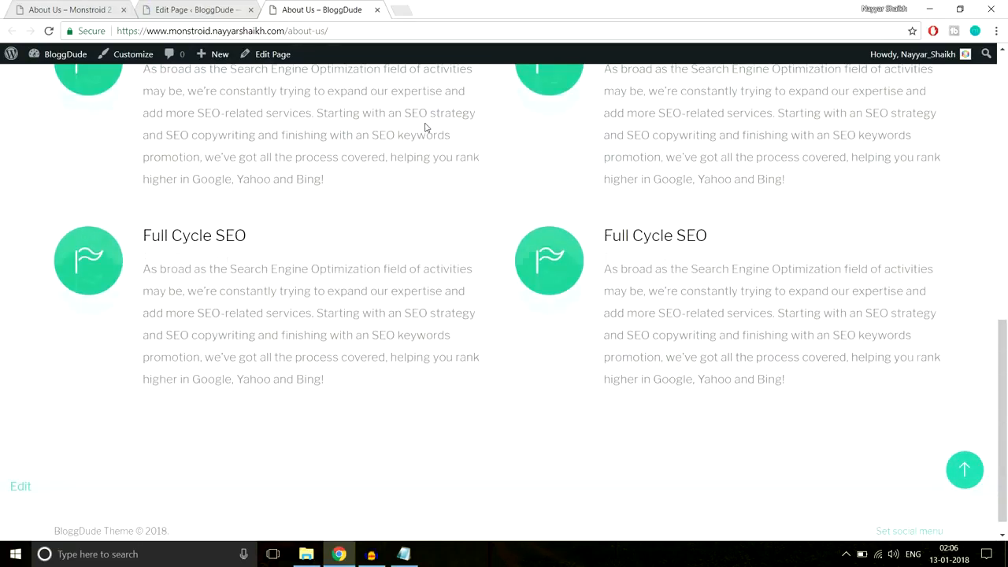
pyautogui.scroll(2, 280, 166)
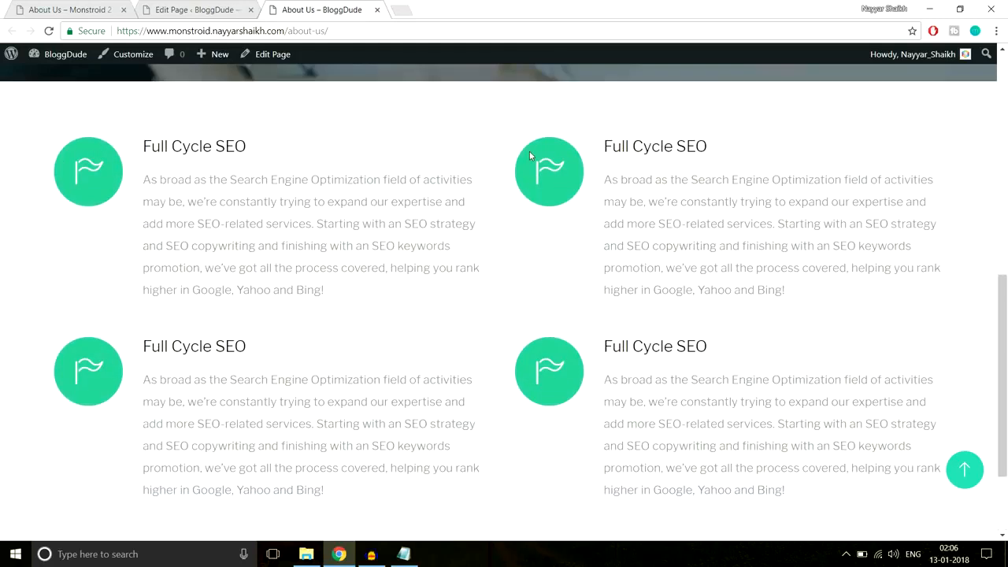
pyautogui.moveTo(136, 143); pyautogui.dragTo(273, 285)
pyautogui.click(345, 253)
# - Review the demo's 999/48/15/99 counters band, then return to the page editor
pyautogui.click(208, 7)
pyautogui.scroll(-10, 706, 245)
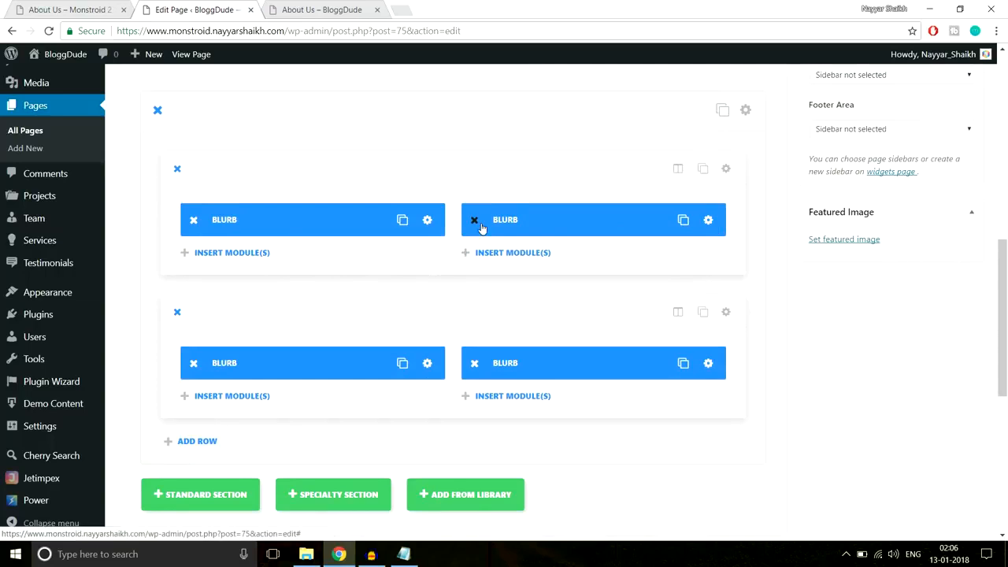
pyautogui.click(362, 10)
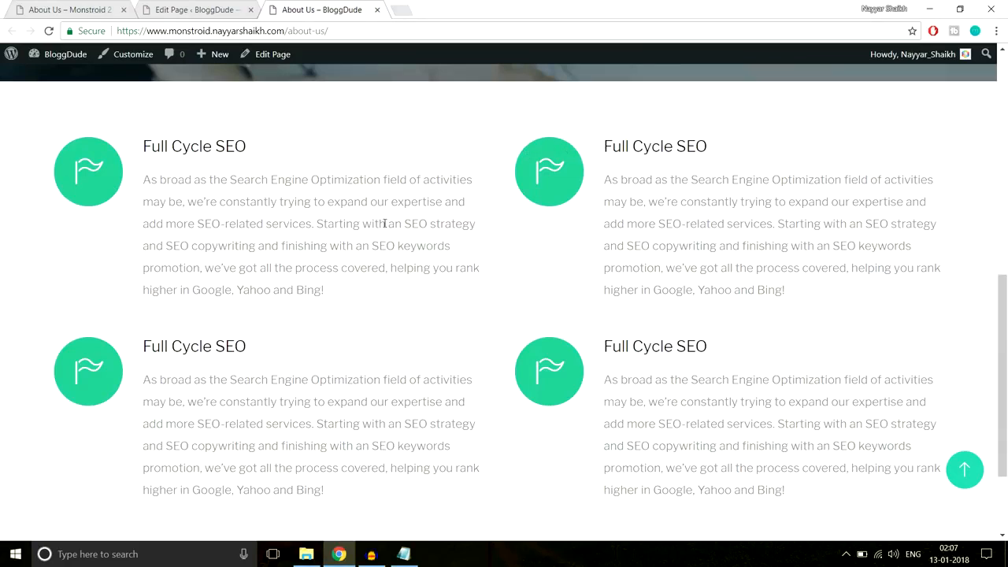
pyautogui.scroll(-1, 384, 223)
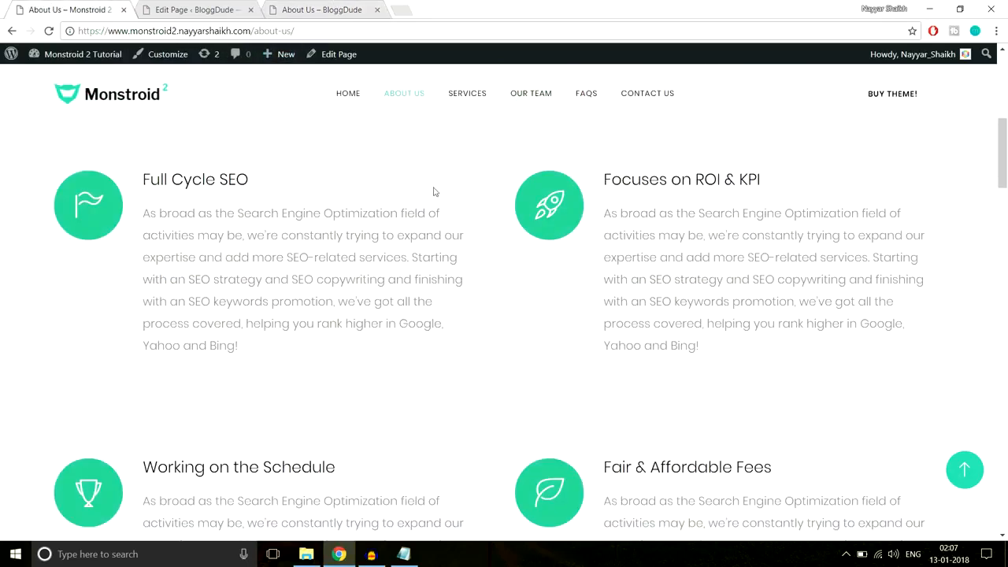
pyautogui.scroll(-2, 441, 240)
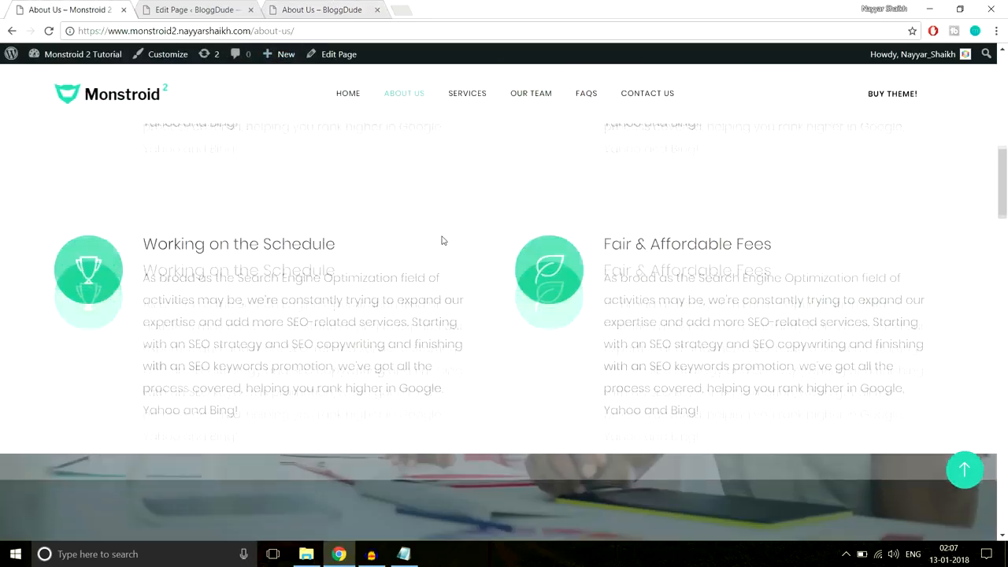
pyautogui.scroll(-3, 442, 240)
pyautogui.scroll(1, 443, 246)
pyautogui.scroll(-2, 443, 246)
pyautogui.scroll(2, 443, 250)
pyautogui.scroll(-2, 443, 250)
pyautogui.scroll(2, 443, 250)
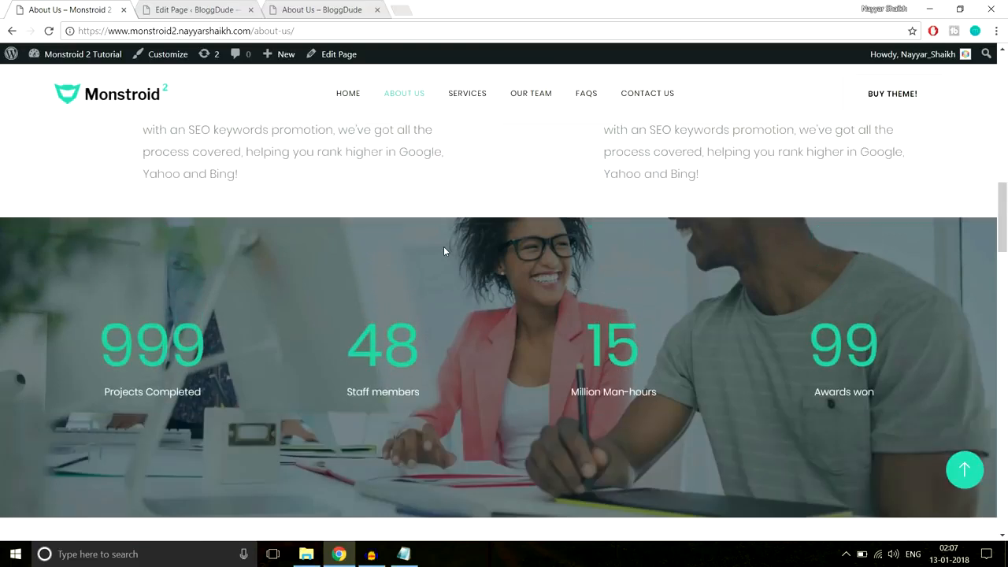
pyautogui.scroll(-2, 444, 250)
pyautogui.scroll(2, 443, 250)
pyautogui.scroll(-1, 443, 250)
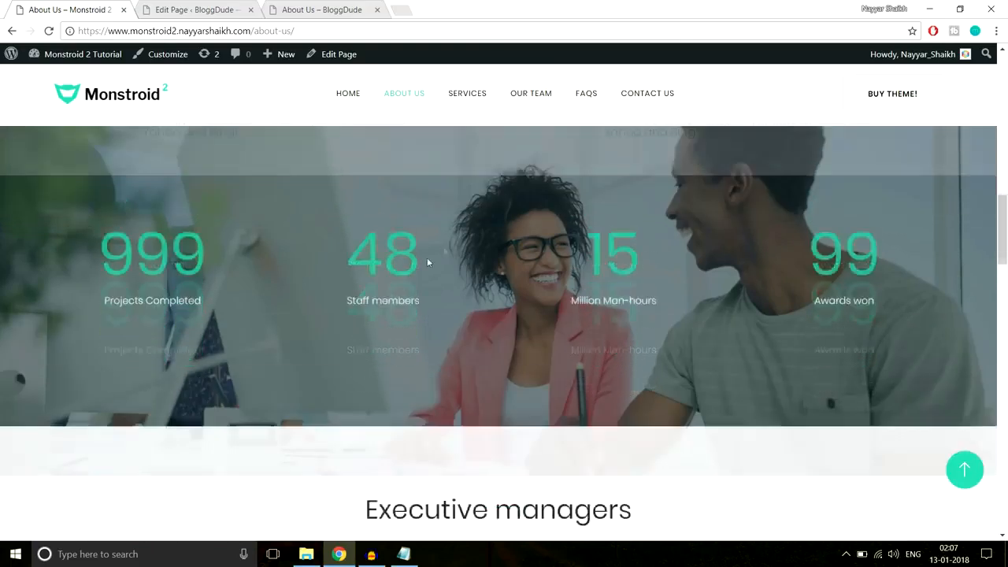
pyautogui.scroll(-2, 443, 250)
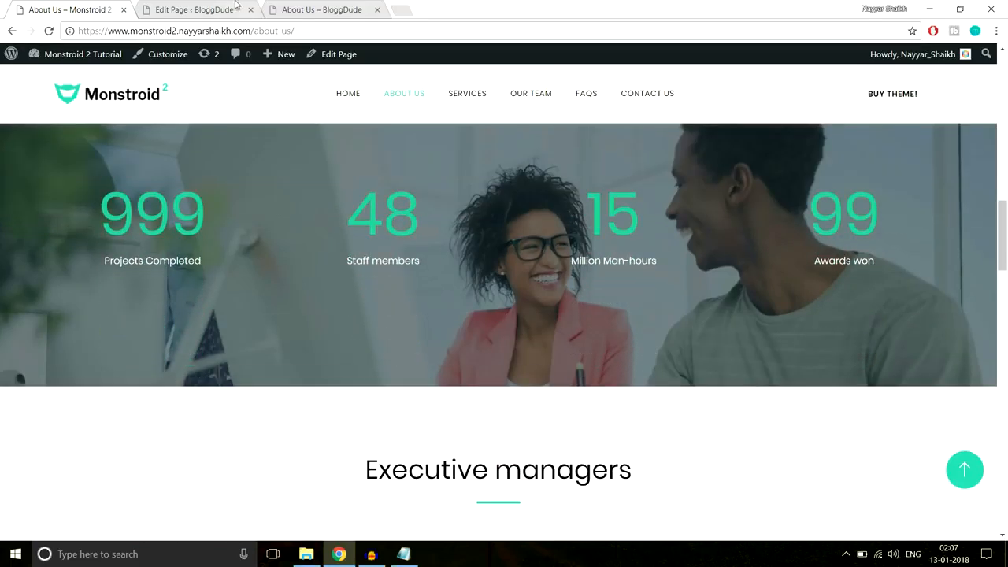
pyautogui.click(200, 9)
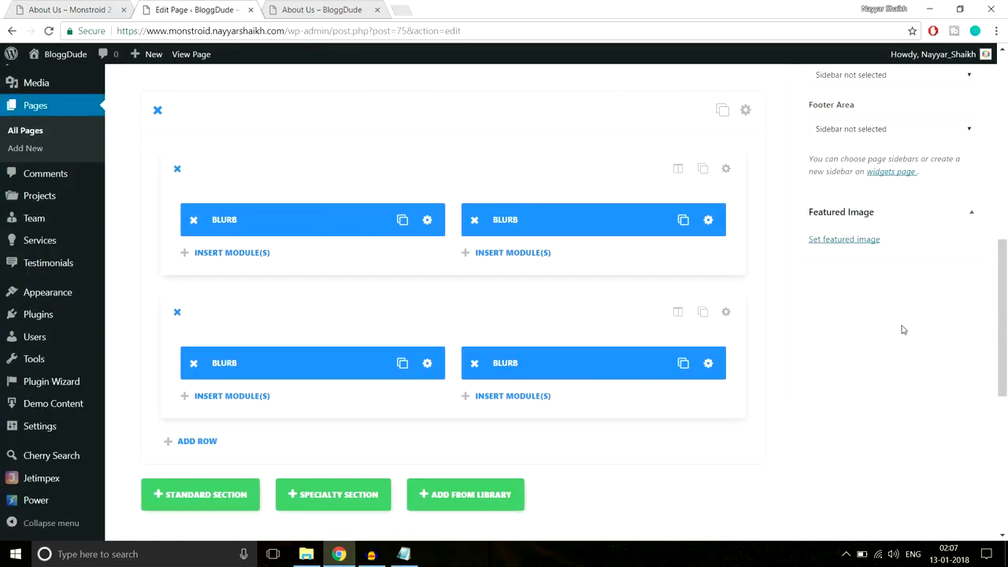
# - Add a new standard section below the blurb grid, referencing the demo's 999 counter
pyautogui.scroll(-3, 903, 329)
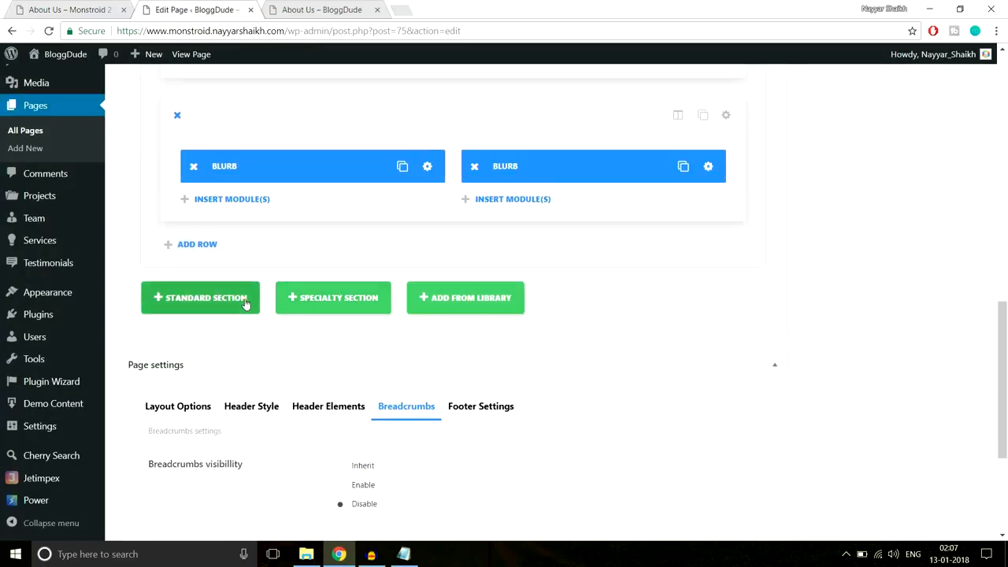
pyautogui.click(244, 303)
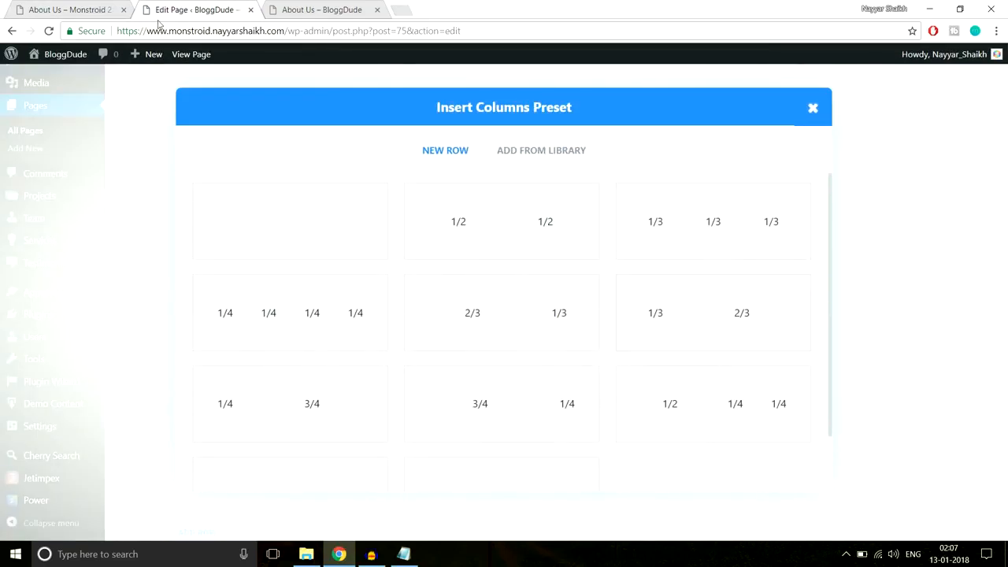
pyautogui.click(90, 8)
pyautogui.scroll(2, 292, 223)
pyautogui.scroll(-1, 293, 224)
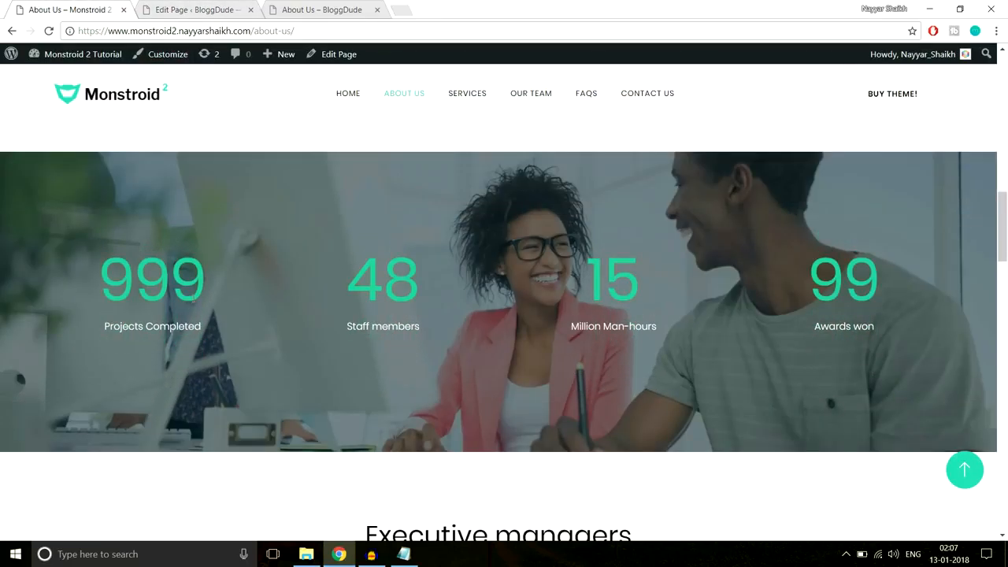
pyautogui.doubleClick(150, 279)
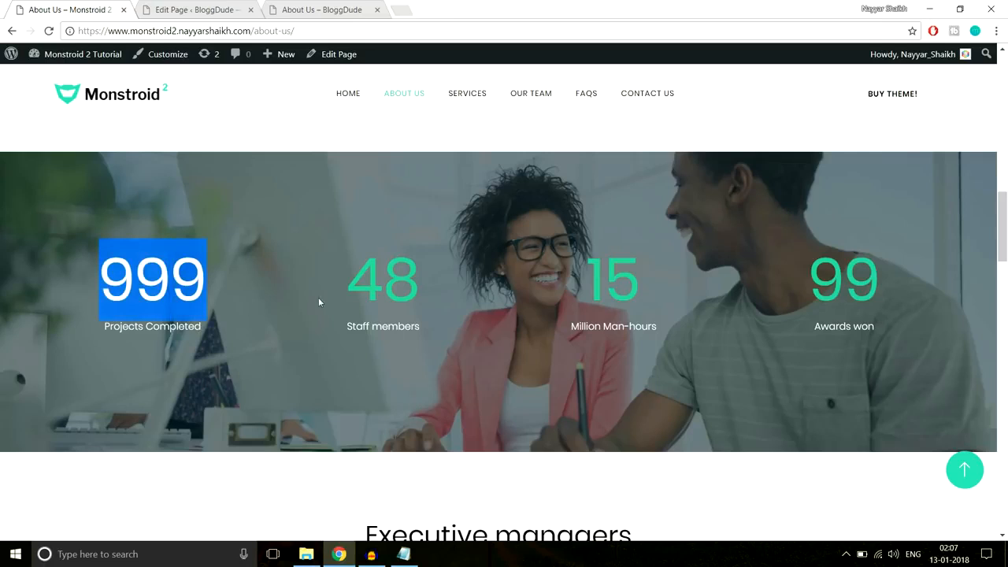
pyautogui.click(228, 10)
# - Split the section into four 1/4 columns and add a module to the first
pyautogui.click(326, 344)
pyautogui.scroll(-3, 720, 298)
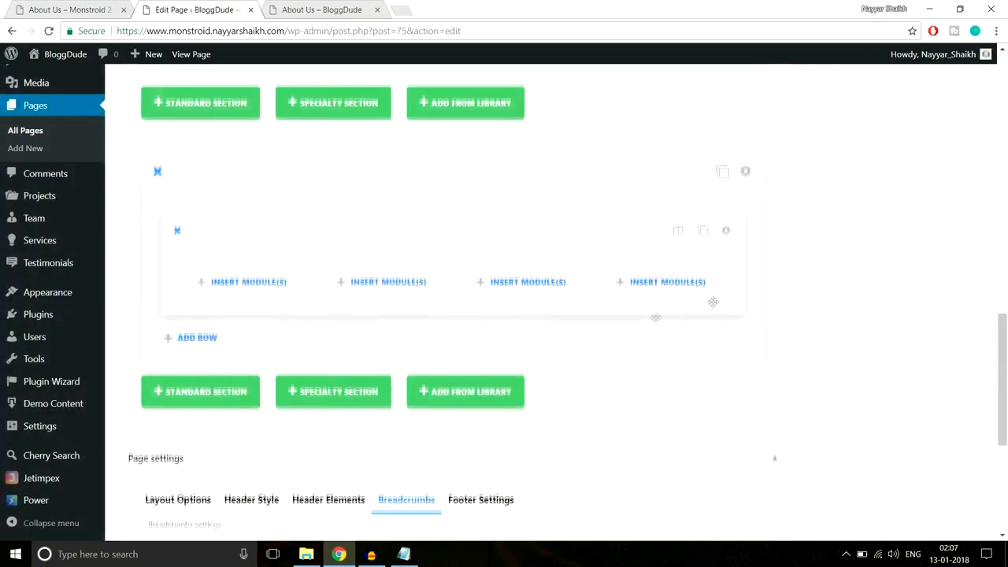
pyautogui.click(270, 293)
pyautogui.scroll(-5, 611, 286)
pyautogui.scroll(2, 612, 286)
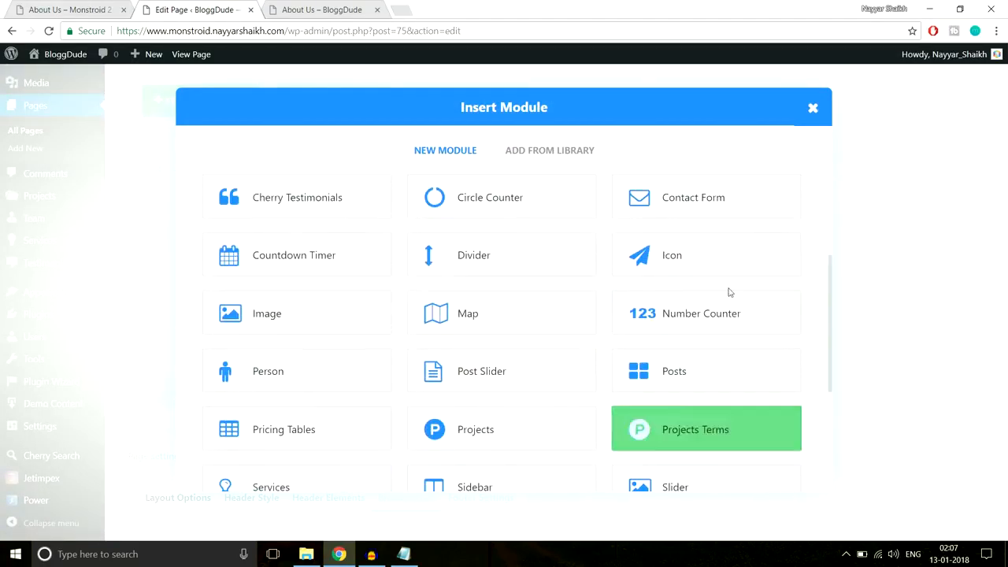
# - Add a Number Counter titled 'Projects Completed' with number 999 and no percent sign
pyautogui.click(681, 330)
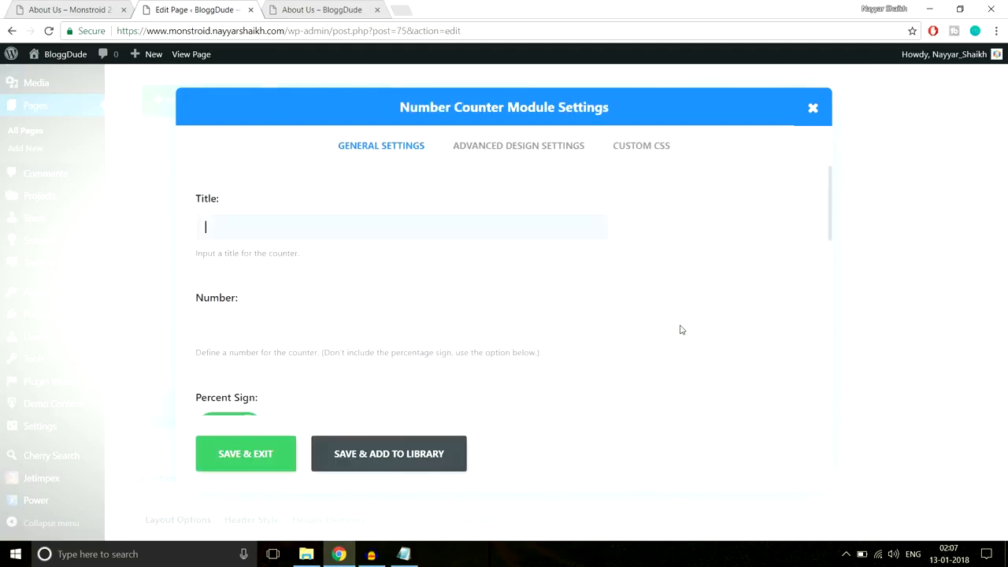
pyautogui.click(101, 7)
pyautogui.moveTo(178, 326); pyautogui.dragTo(104, 326)
pyautogui.hotkey('ctrl', 'c')
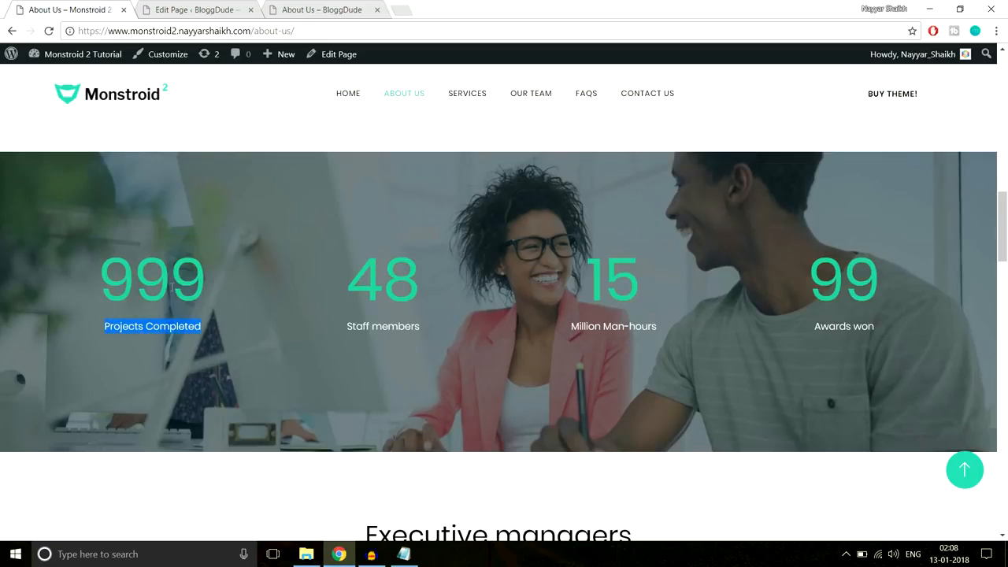
pyautogui.click(183, 11)
pyautogui.hotkey('ctrl', 'v')
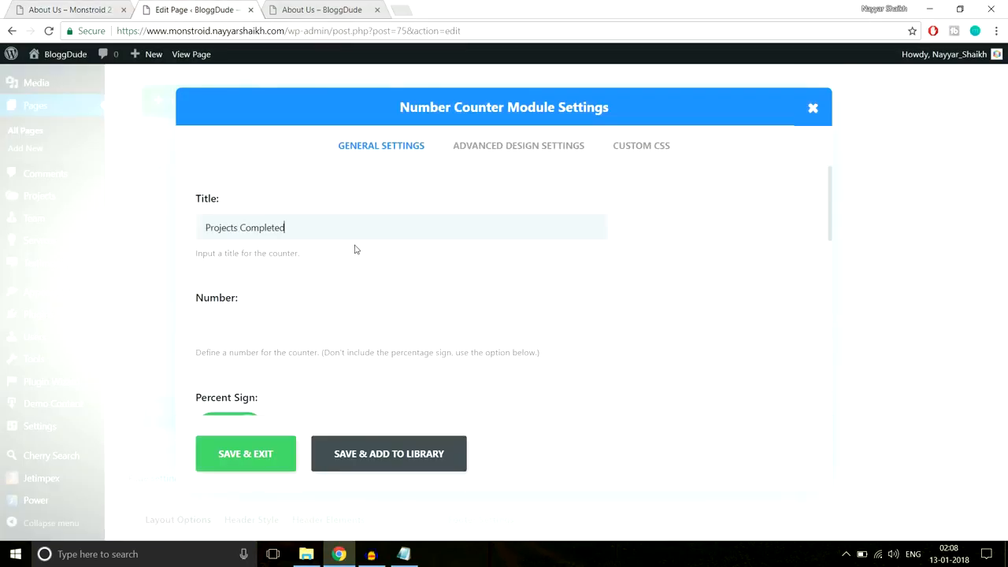
pyautogui.click(339, 336)
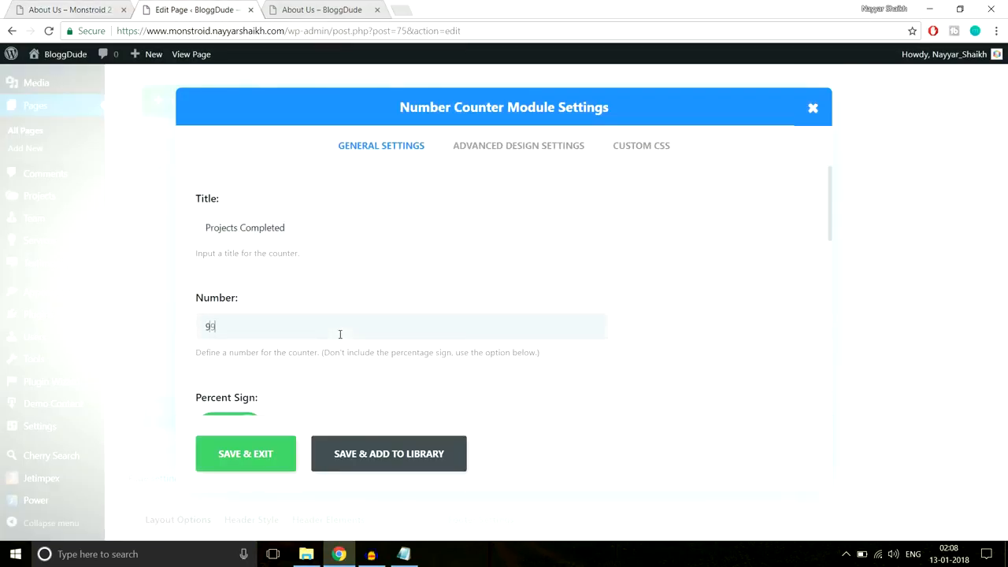
pyautogui.scroll(-2, 548, 294)
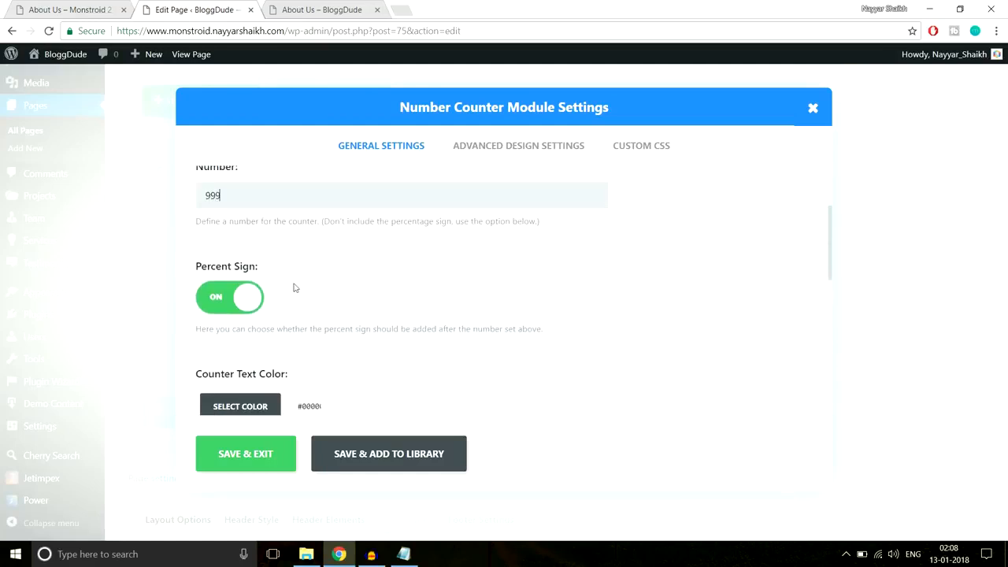
pyautogui.click(224, 304)
pyautogui.scroll(-3, 566, 281)
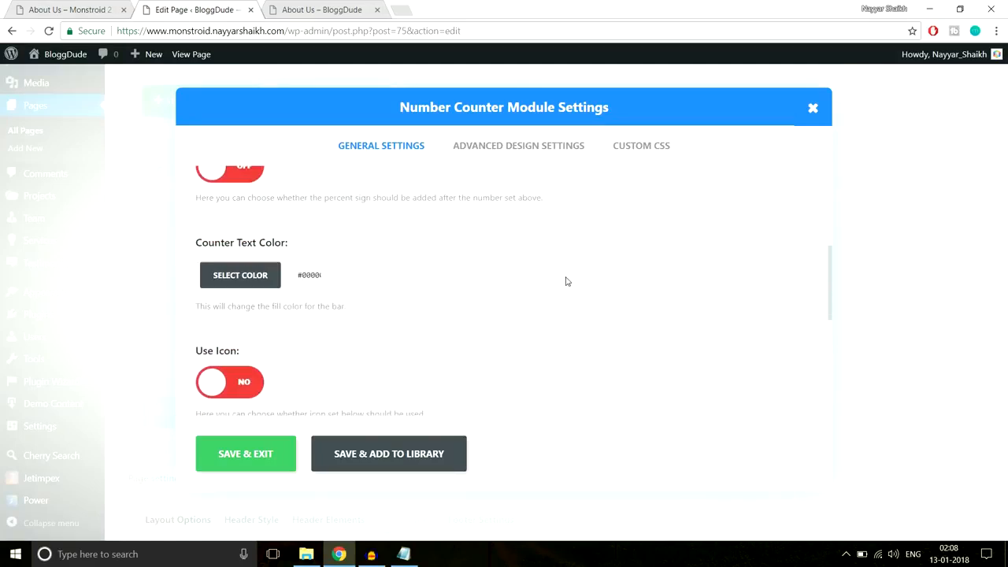
# - Set the counter's text colour to white, checking against the demo page
pyautogui.click(54, 5)
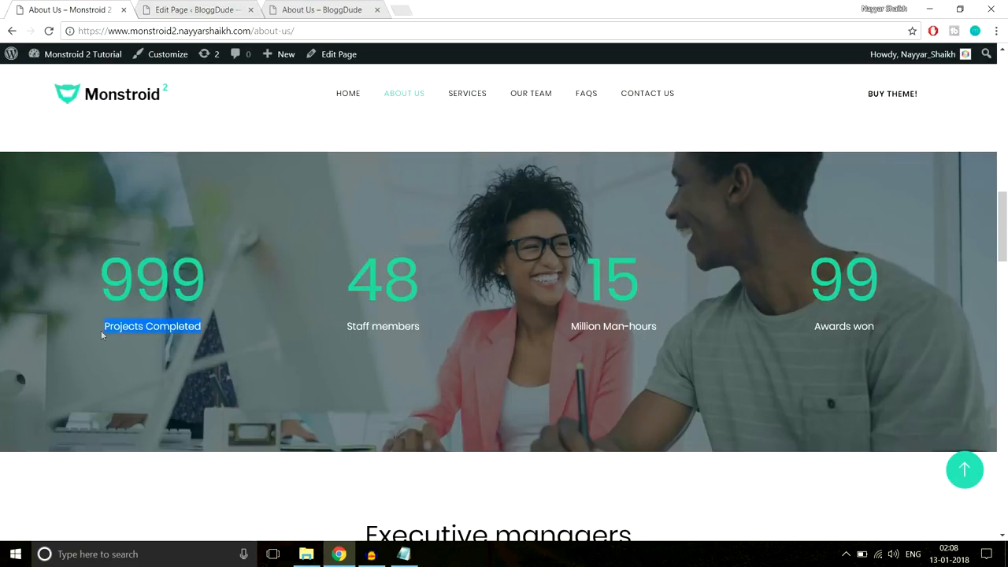
pyautogui.click(195, 11)
pyautogui.click(258, 210)
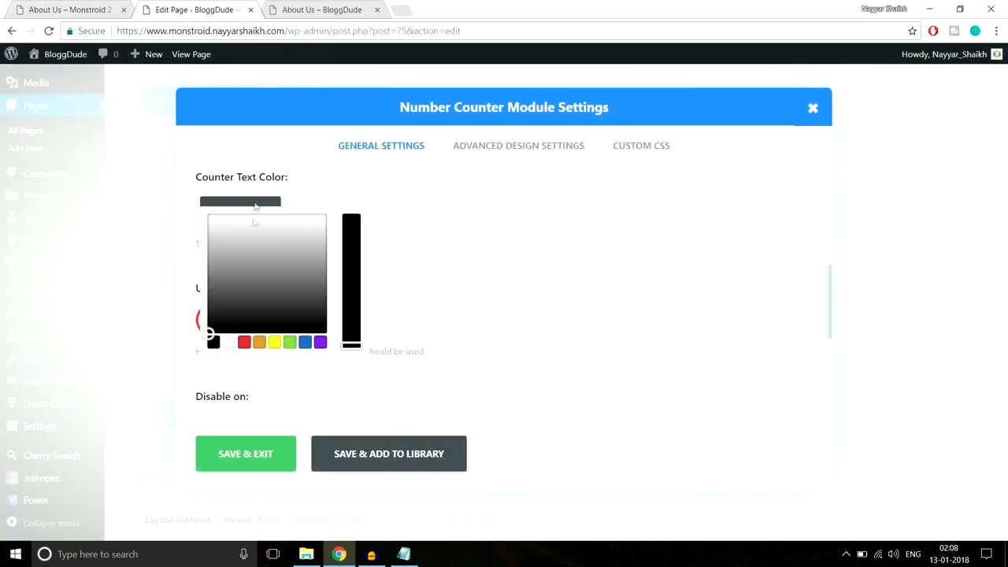
pyautogui.click(232, 344)
pyautogui.click(501, 270)
pyautogui.scroll(-1, 424, 287)
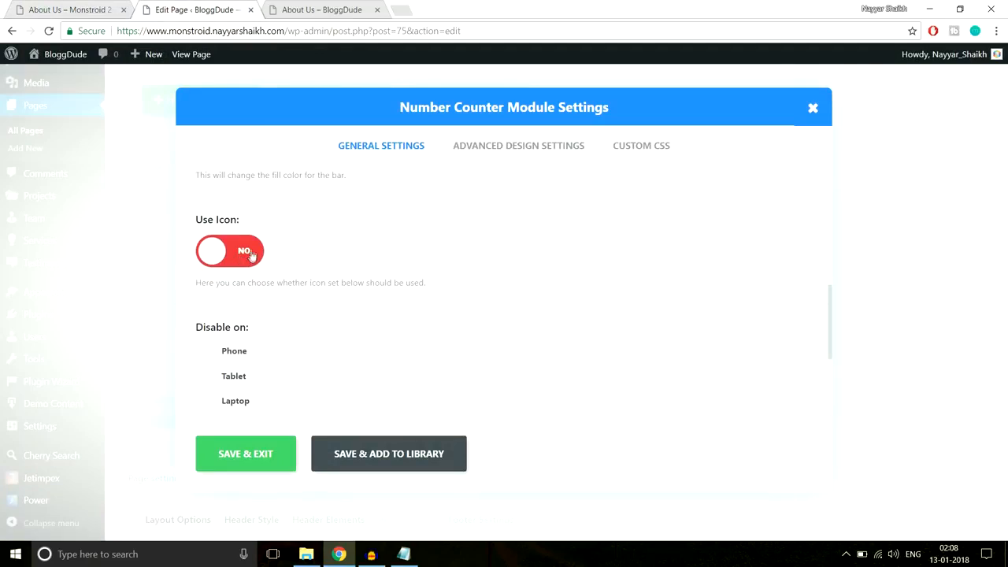
pyautogui.click(87, 10)
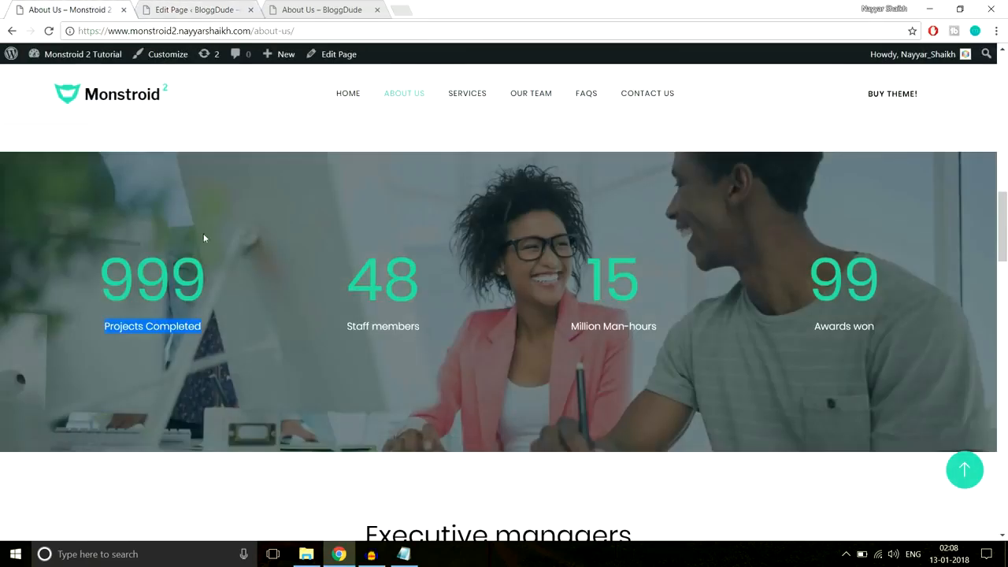
pyautogui.click(178, 11)
pyautogui.scroll(-2, 310, 333)
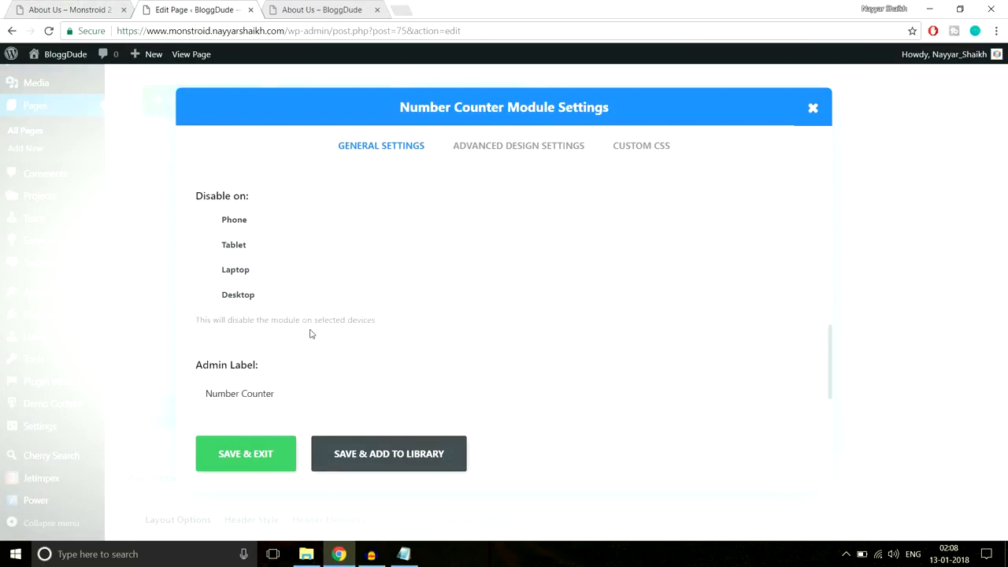
pyautogui.scroll(6, 310, 331)
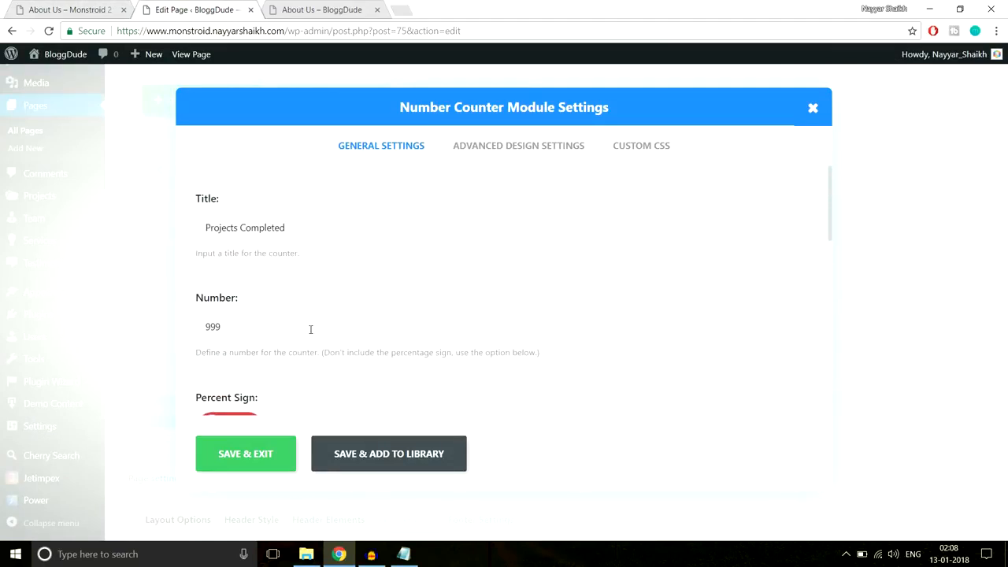
# - Give the counter's title a custom white text colour
pyautogui.click(540, 146)
pyautogui.scroll(-3, 718, 222)
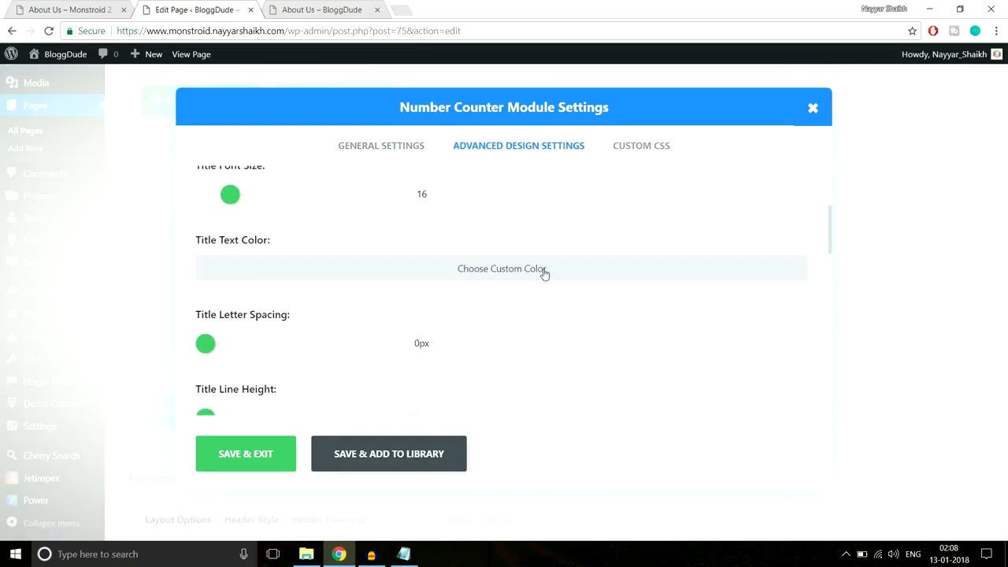
pyautogui.scroll(-1, 610, 271)
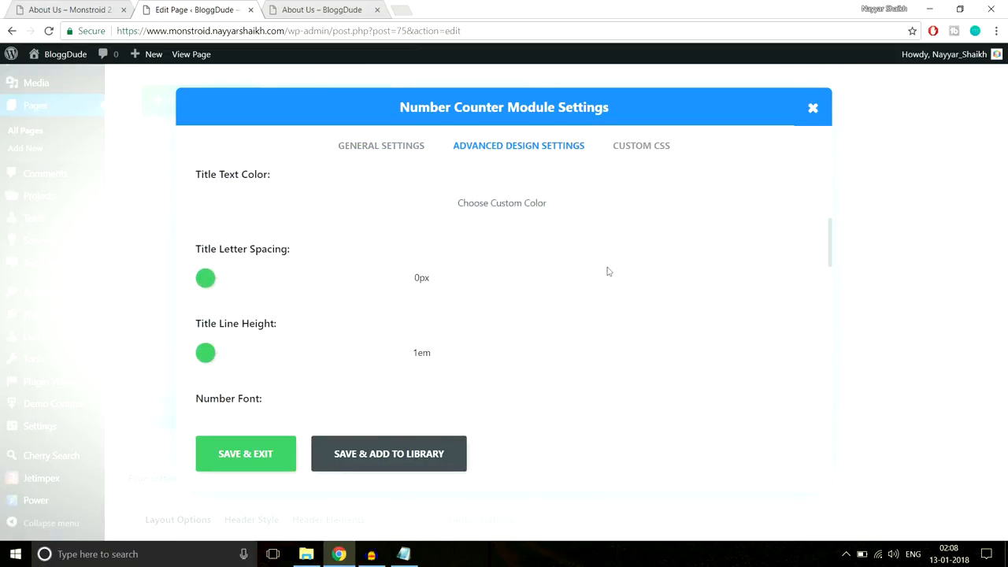
pyautogui.click(418, 205)
pyautogui.click(240, 207)
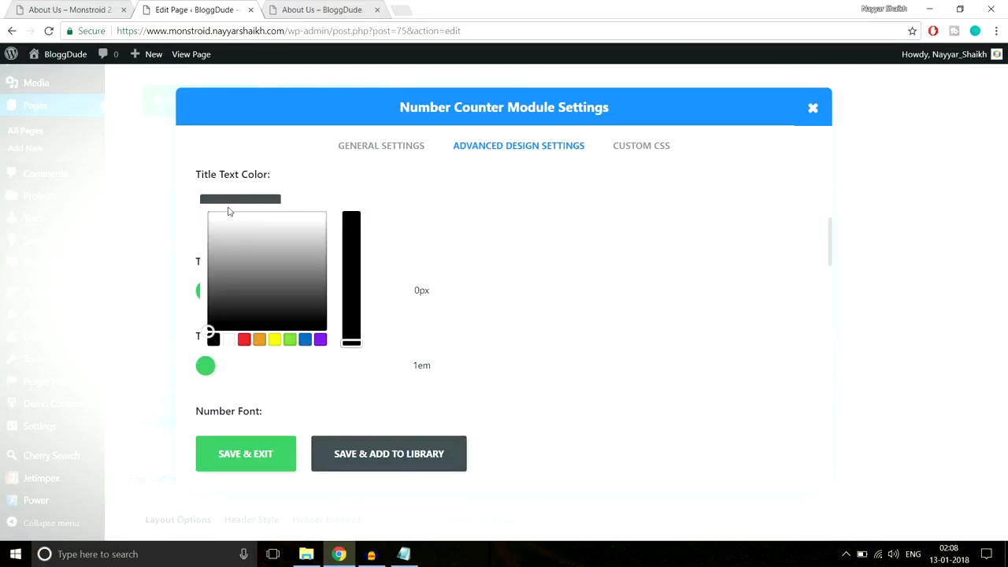
pyautogui.click(229, 340)
pyautogui.click(640, 253)
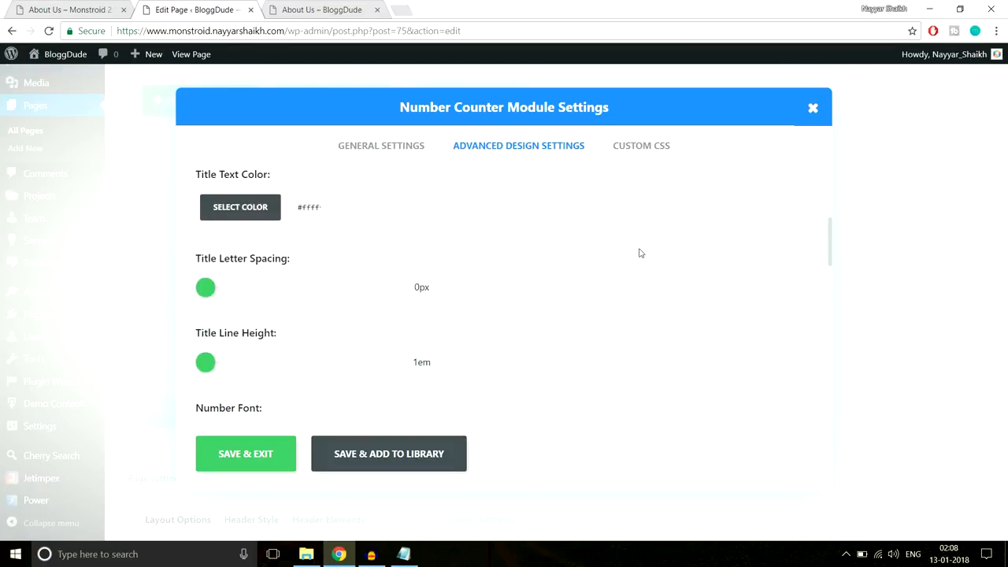
pyautogui.click(108, 5)
pyautogui.hotkey('ctrl', 'Tab')
pyautogui.scroll(-4, 634, 271)
pyautogui.scroll(-1, 636, 274)
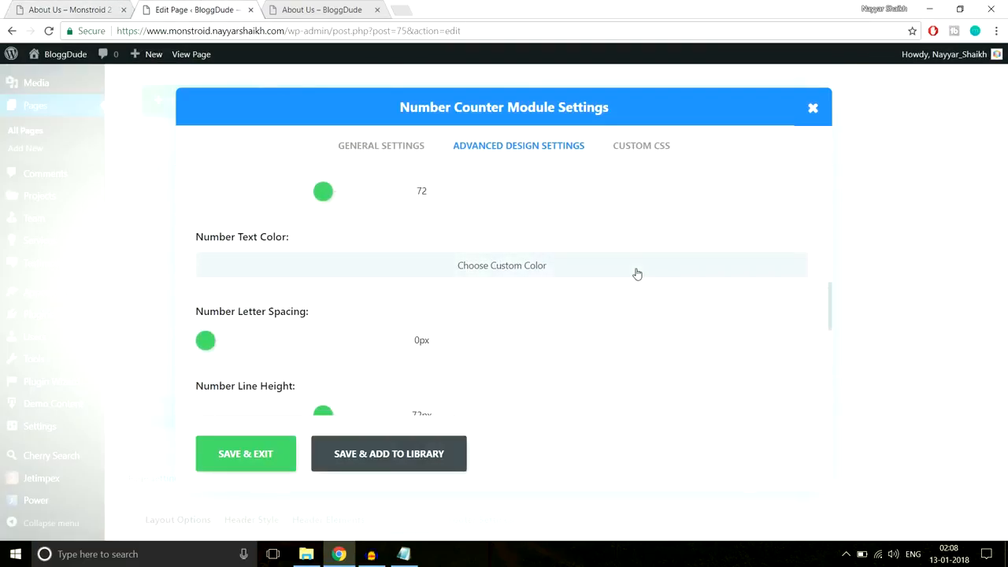
# - Copy #2cc895 from the reference page's 999 counter and apply it as the number text colour
pyautogui.click(396, 274)
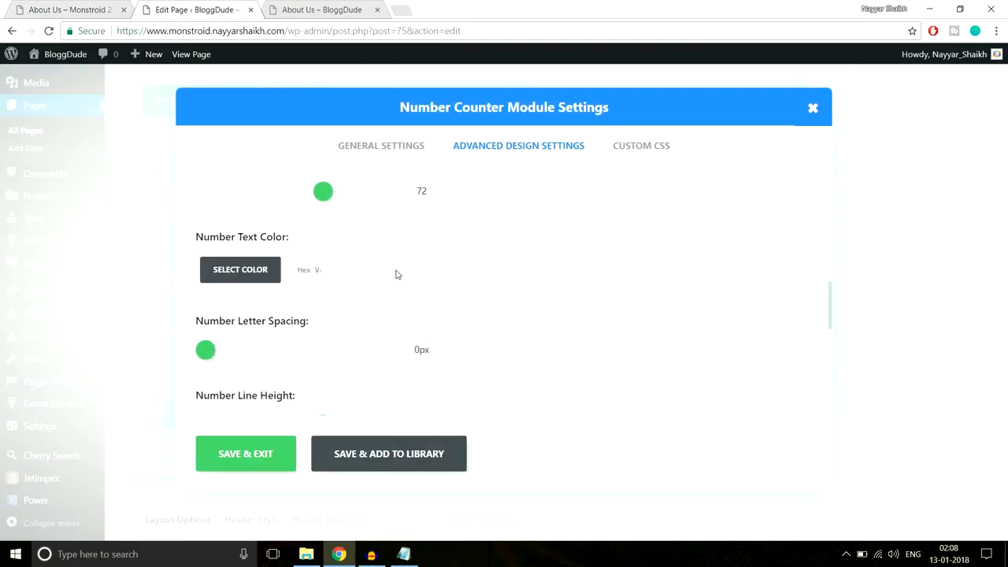
pyautogui.click(115, 6)
pyautogui.click(169, 326)
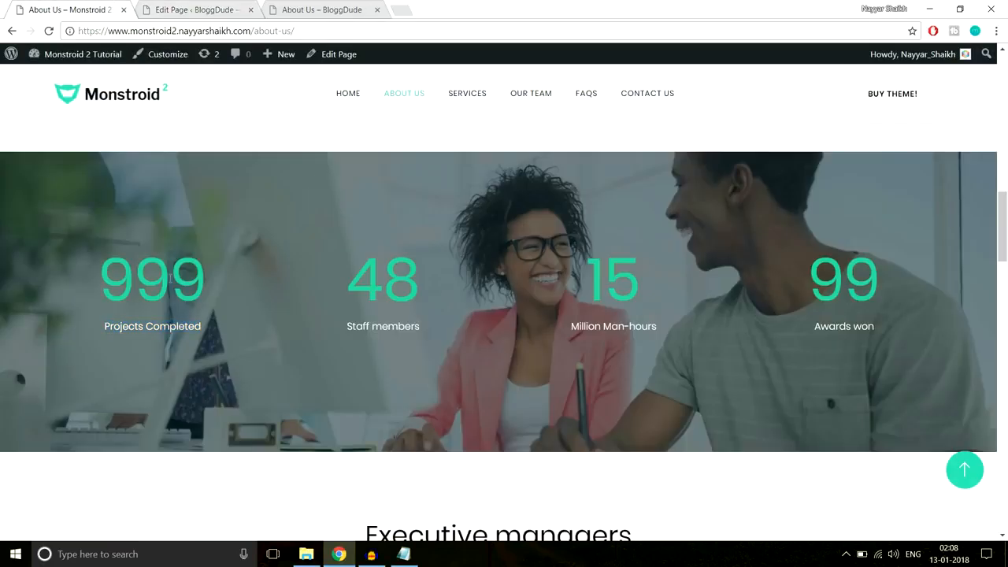
pyautogui.rightClick(163, 271)
pyautogui.click(213, 448)
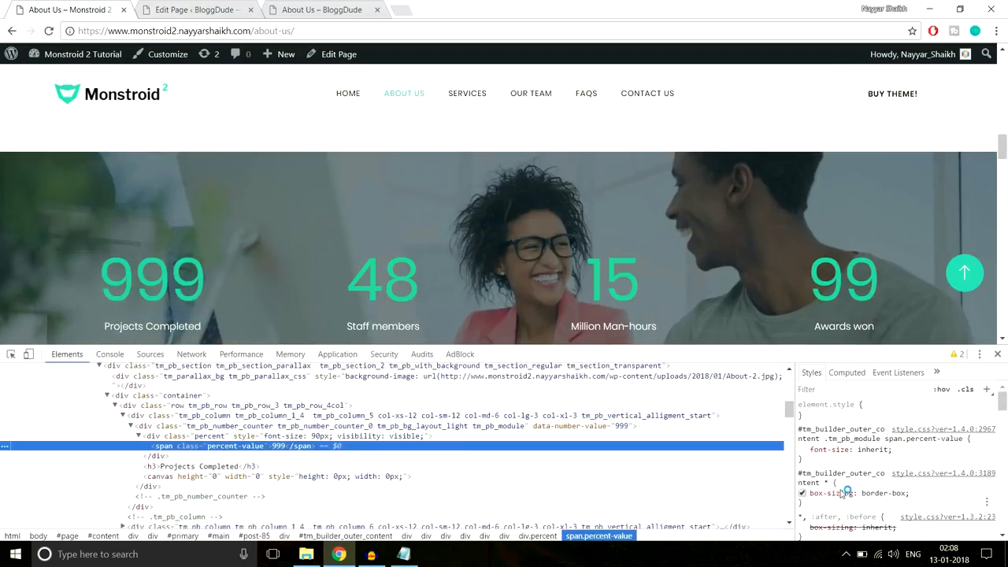
pyautogui.scroll(-5, 929, 451)
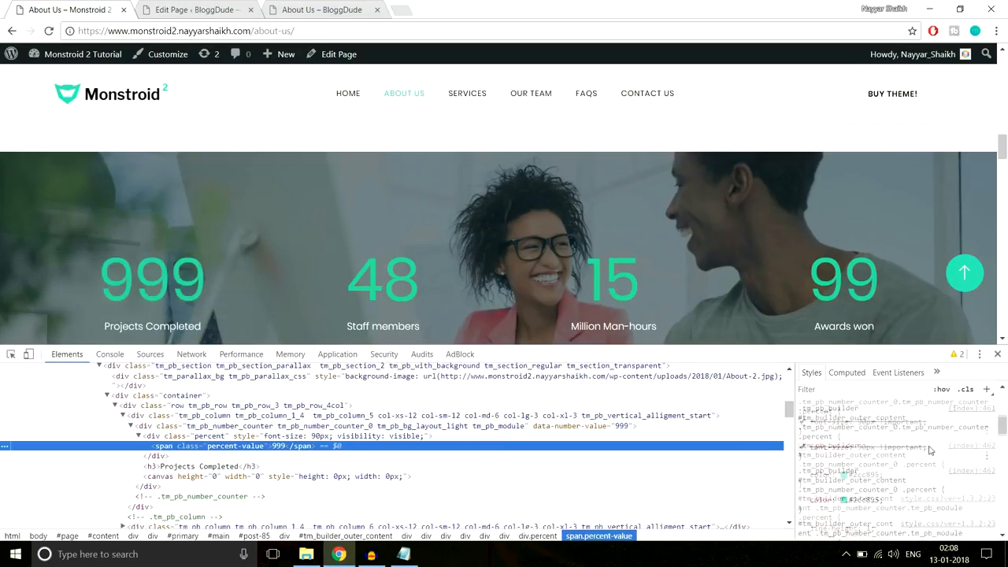
pyautogui.click(862, 502)
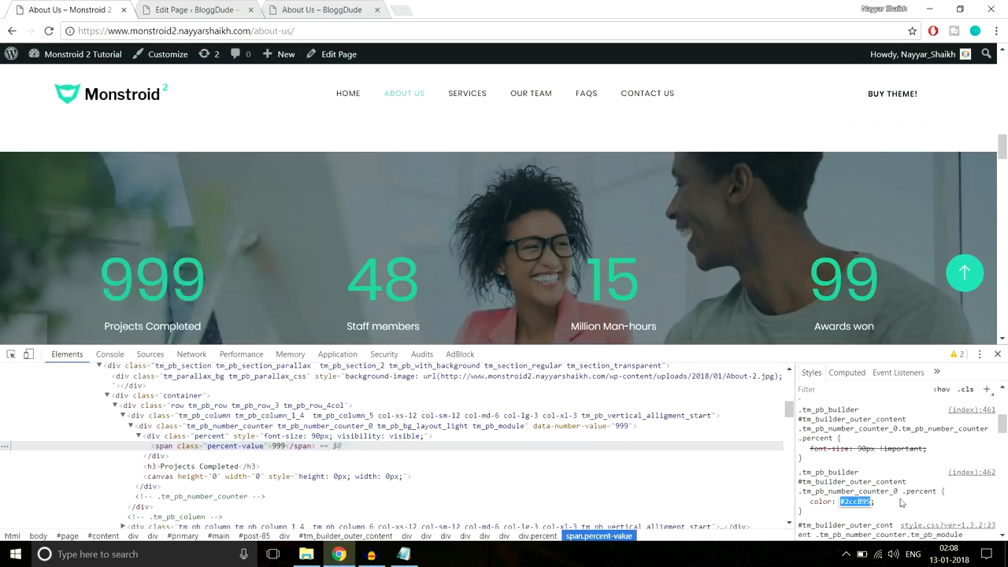
pyautogui.click(996, 354)
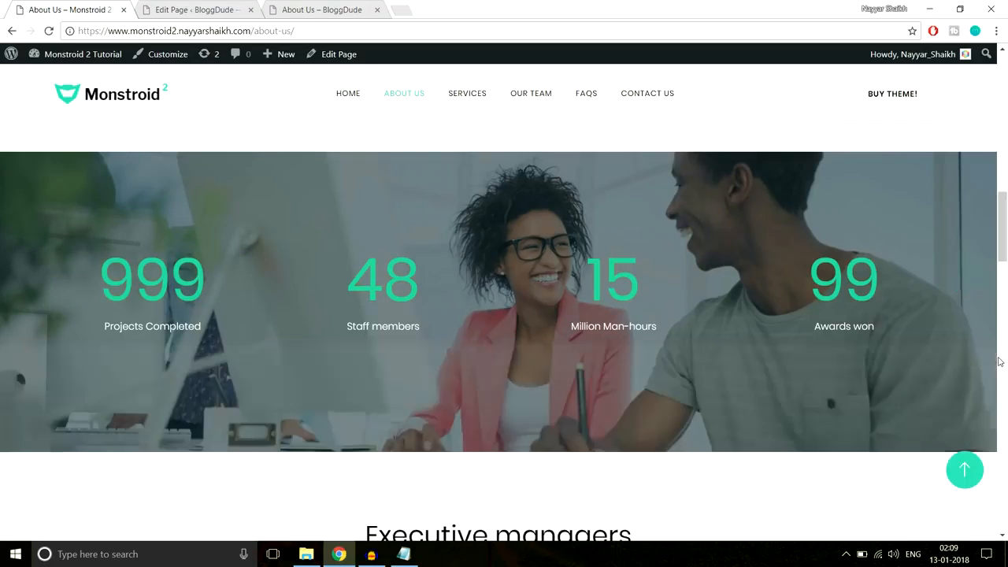
pyautogui.click(198, 9)
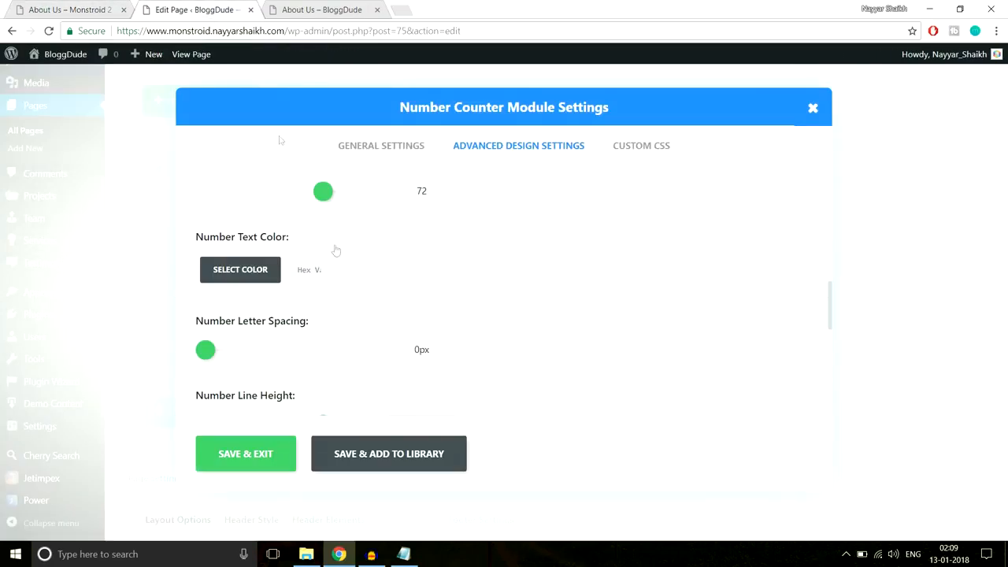
pyautogui.click(303, 271)
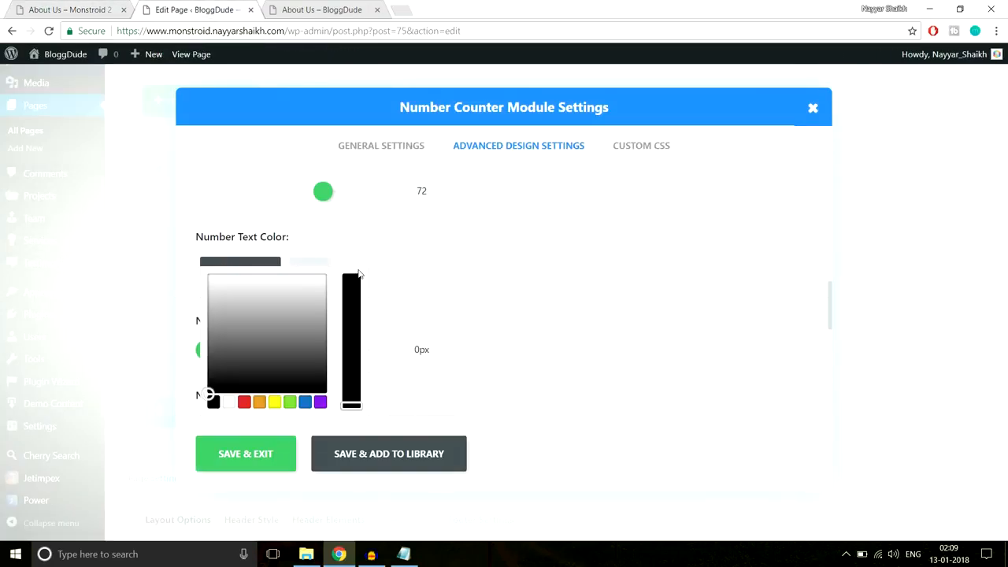
pyautogui.hotkey('ctrl', 'v')
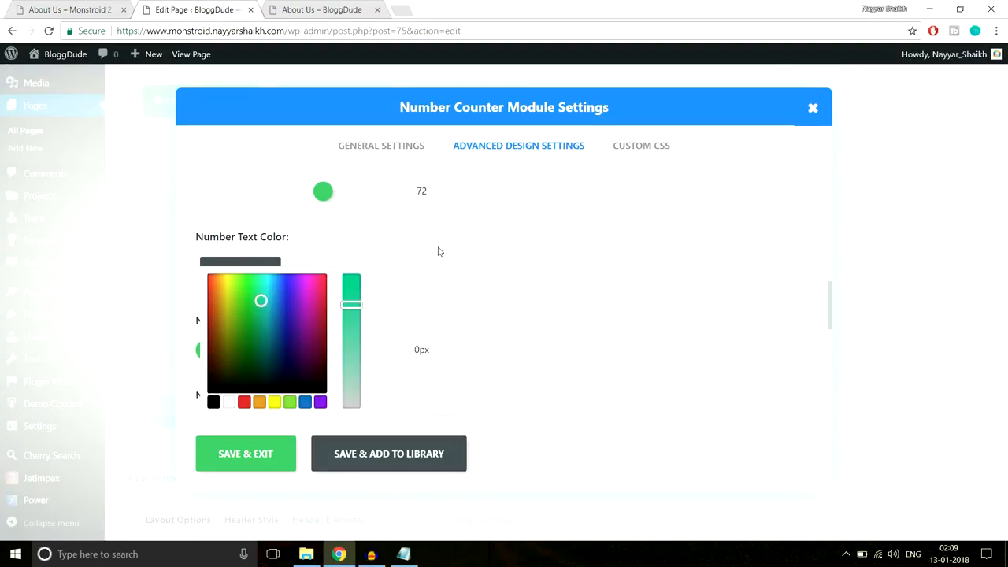
# - Save the Number Counter settings and clone the module three times, making four counters
pyautogui.scroll(-1, 576, 349)
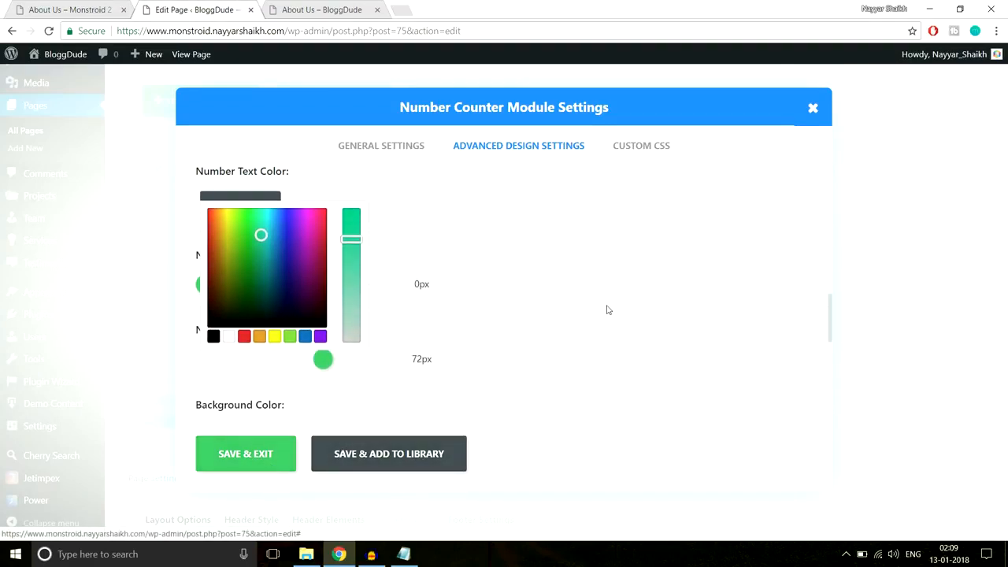
pyautogui.click(270, 470)
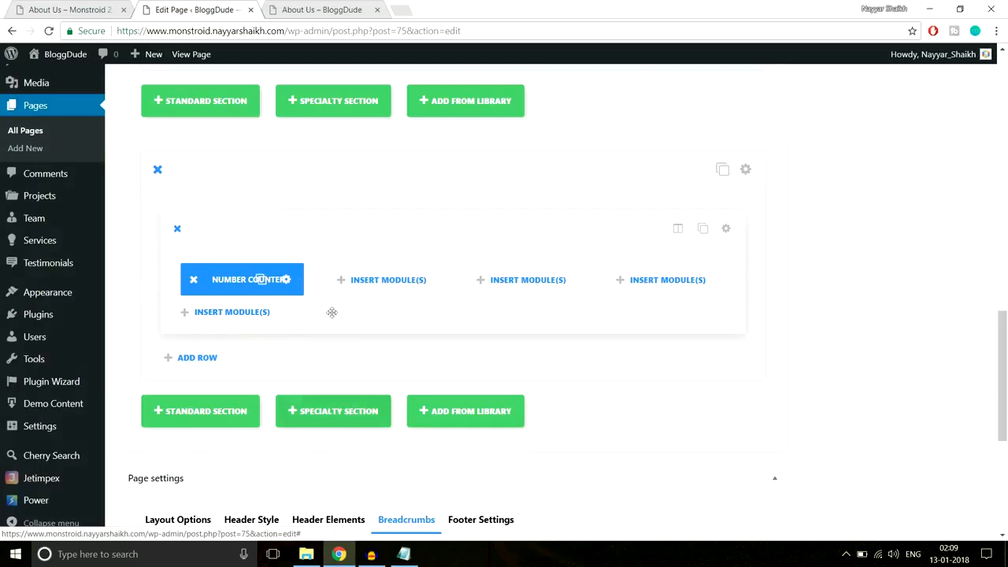
pyautogui.click(263, 281)
pyautogui.click(263, 281)
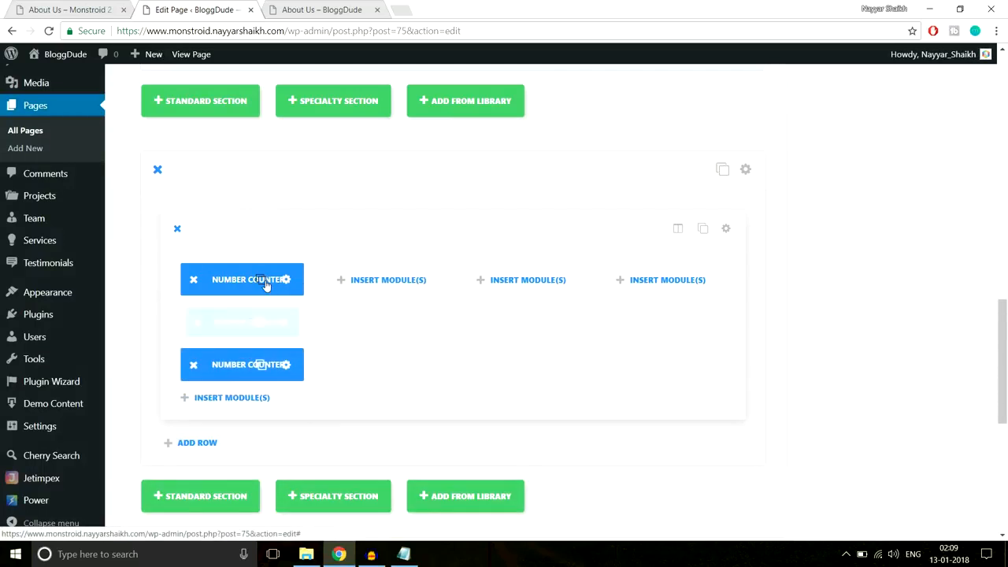
pyautogui.click(263, 281)
# - Move one counter clone into each of the second, third and fourth columns
pyautogui.moveTo(242, 356); pyautogui.dragTo(372, 280)
pyautogui.moveTo(229, 326); pyautogui.dragTo(567, 279)
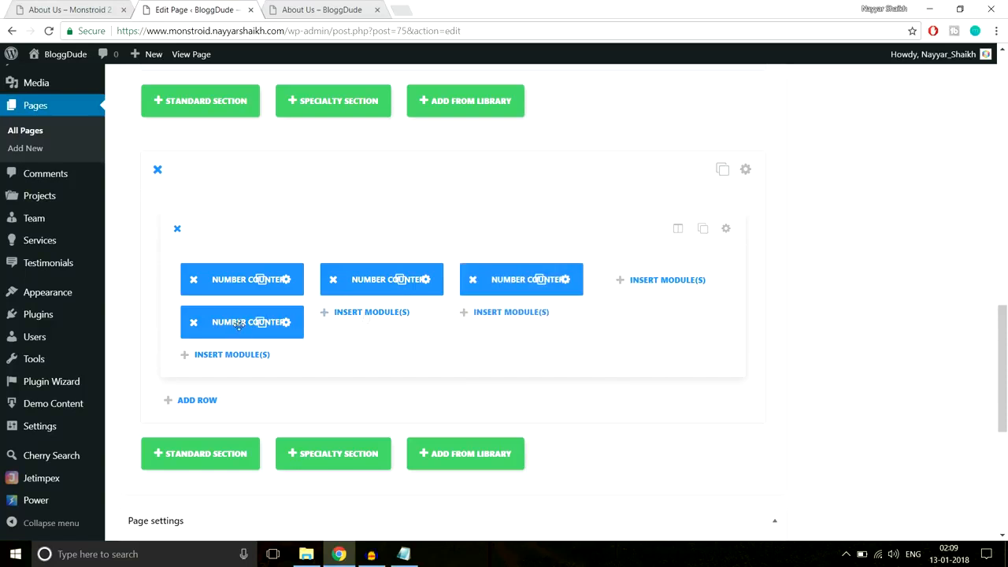
pyautogui.moveTo(260, 325); pyautogui.dragTo(665, 279)
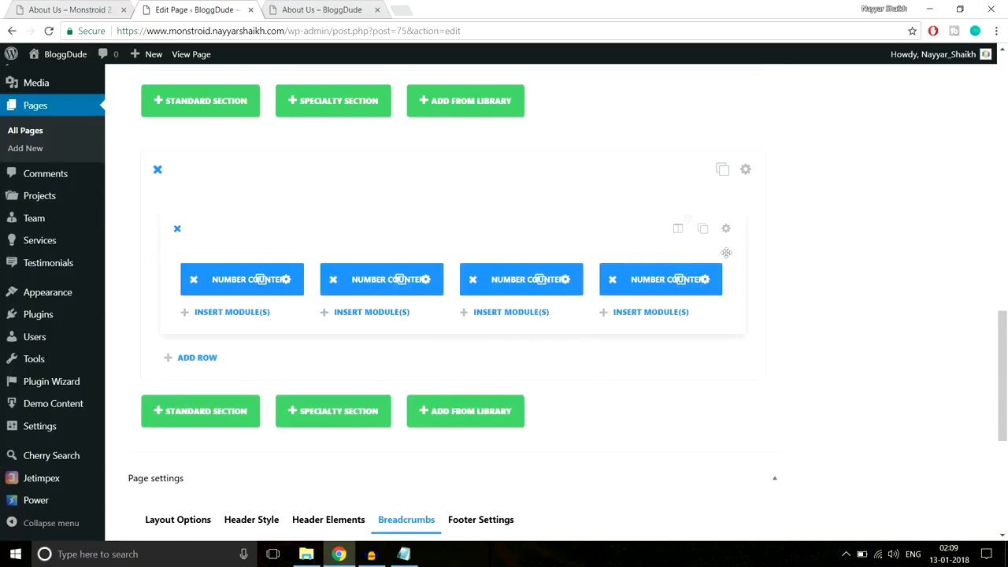
# - Compare the four-counter row with the reference About Us page, then go back to the builder
pyautogui.click(73, 6)
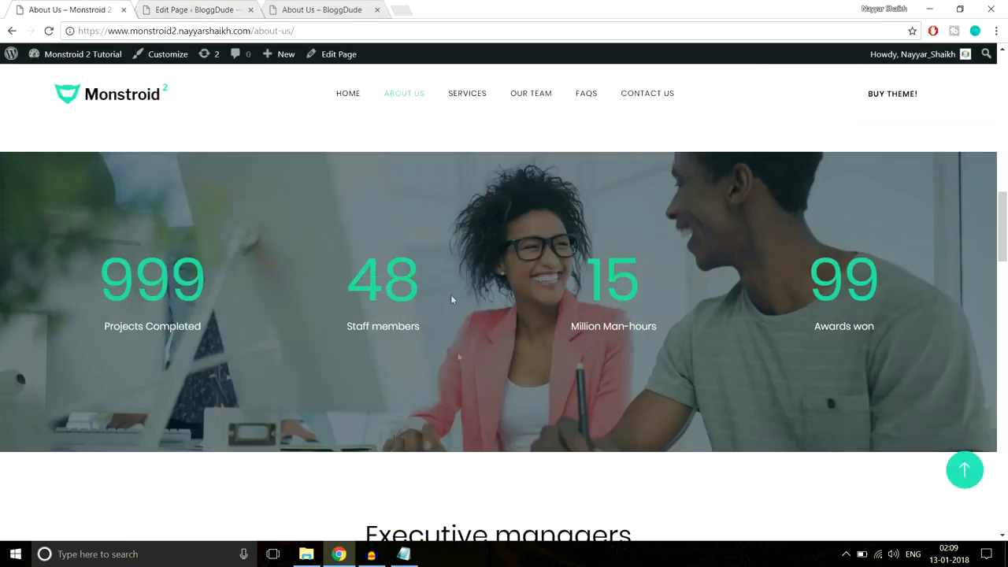
pyautogui.scroll(-1, 452, 299)
pyautogui.scroll(2, 478, 424)
pyautogui.scroll(-2, 477, 425)
pyautogui.scroll(2, 478, 426)
pyautogui.click(196, 10)
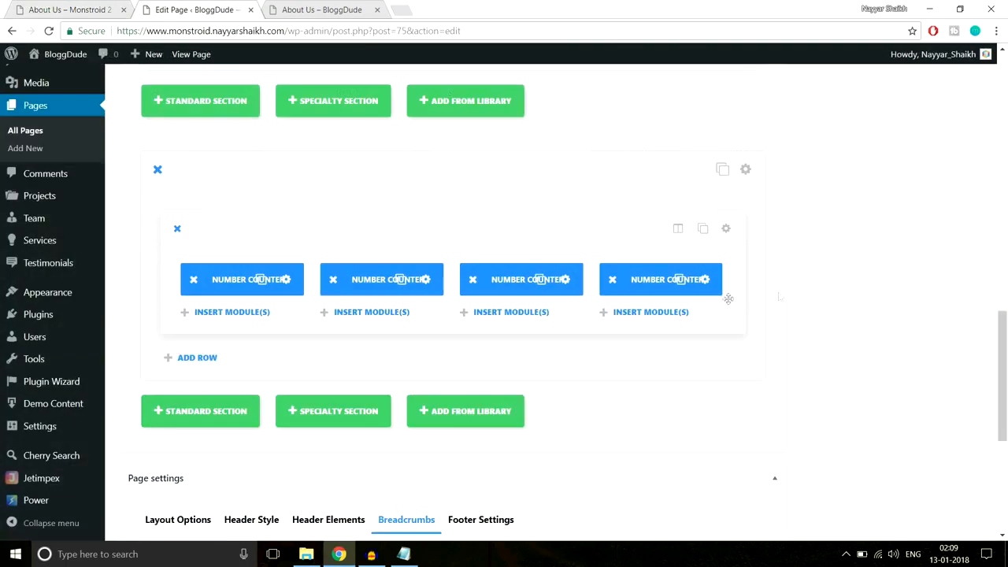
# - Set the About-2 photo of two people at a desk as the counter section's background
pyautogui.click(748, 170)
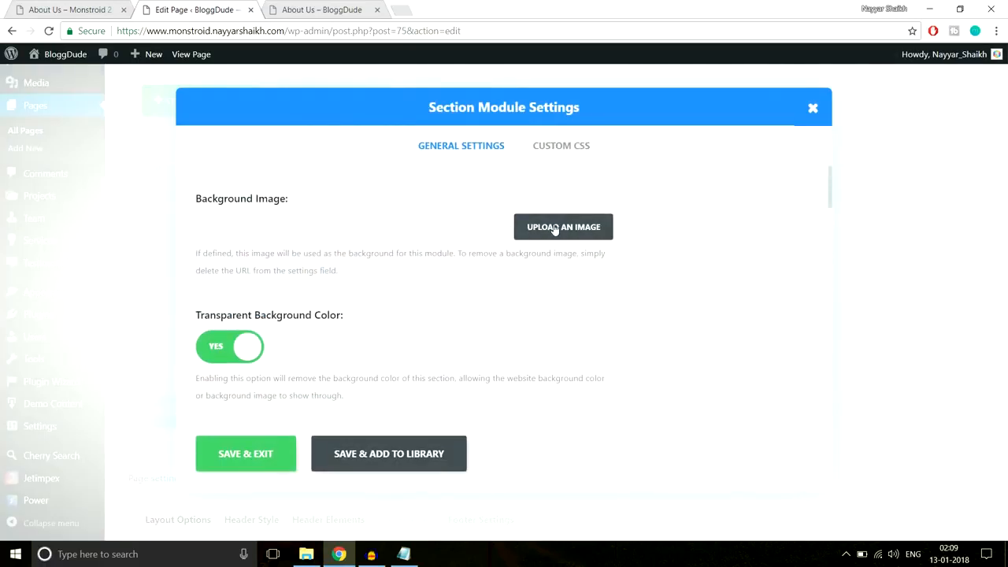
pyautogui.click(551, 228)
pyautogui.click(70, 108)
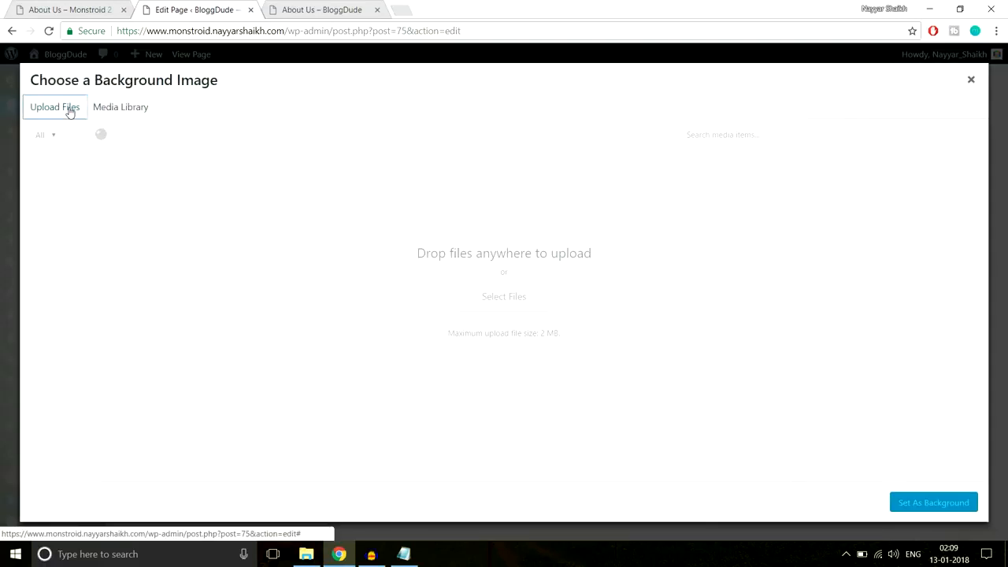
pyautogui.click(120, 115)
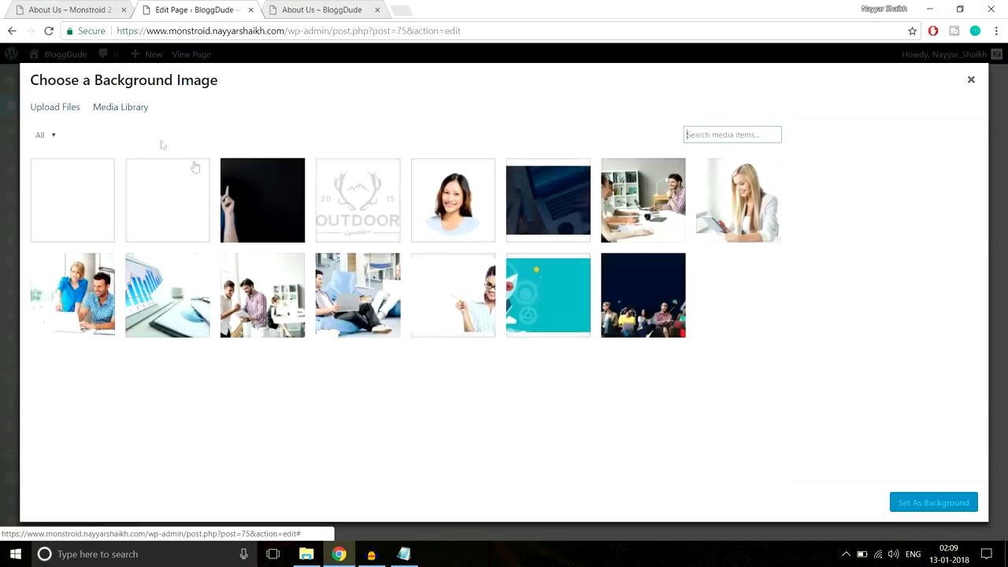
pyautogui.click(182, 205)
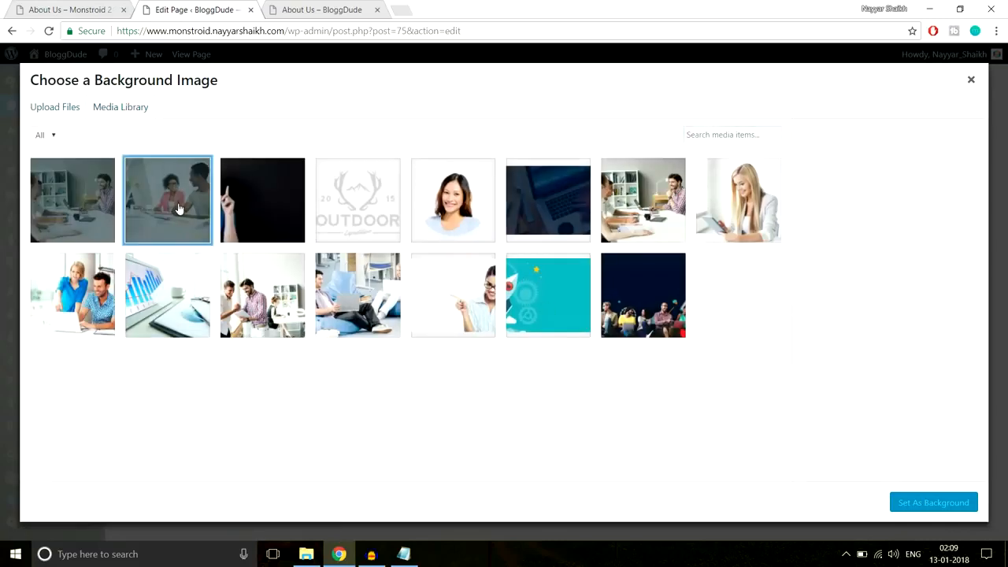
pyautogui.click(961, 499)
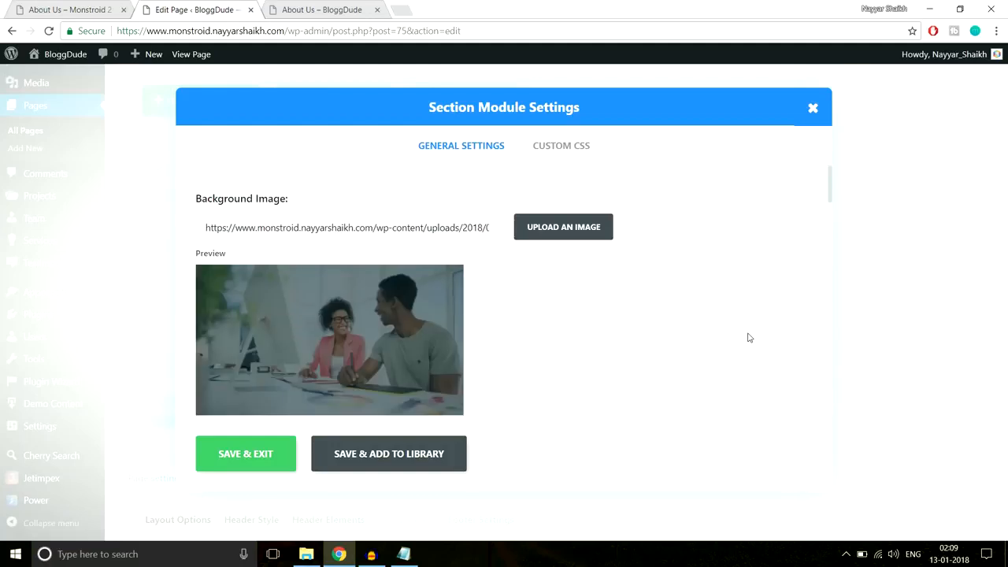
# - Turn on parallax, give the section 150px top and bottom padding, and save
pyautogui.scroll(-10, 748, 337)
pyautogui.scroll(-10, 749, 338)
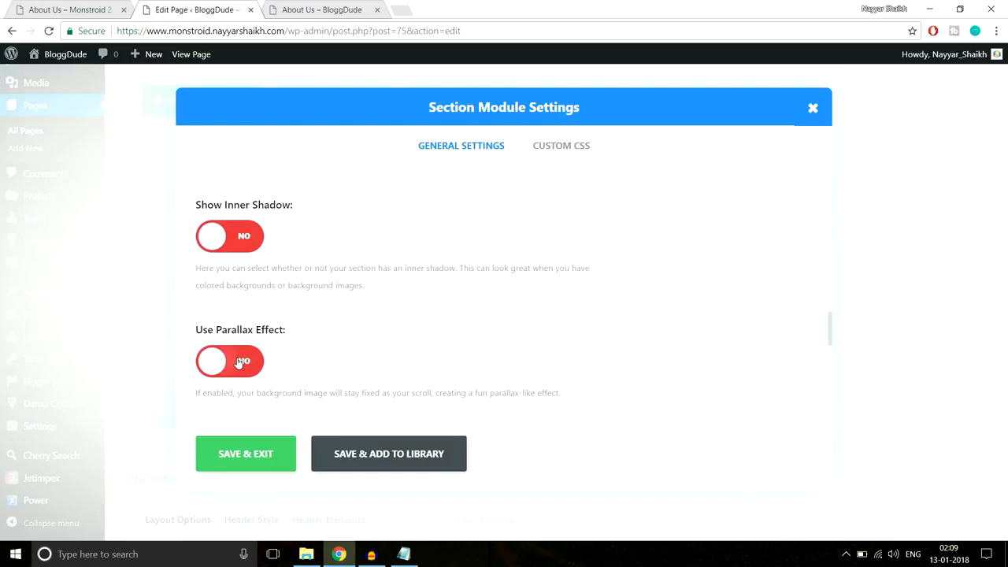
pyautogui.click(225, 361)
pyautogui.scroll(-3, 669, 336)
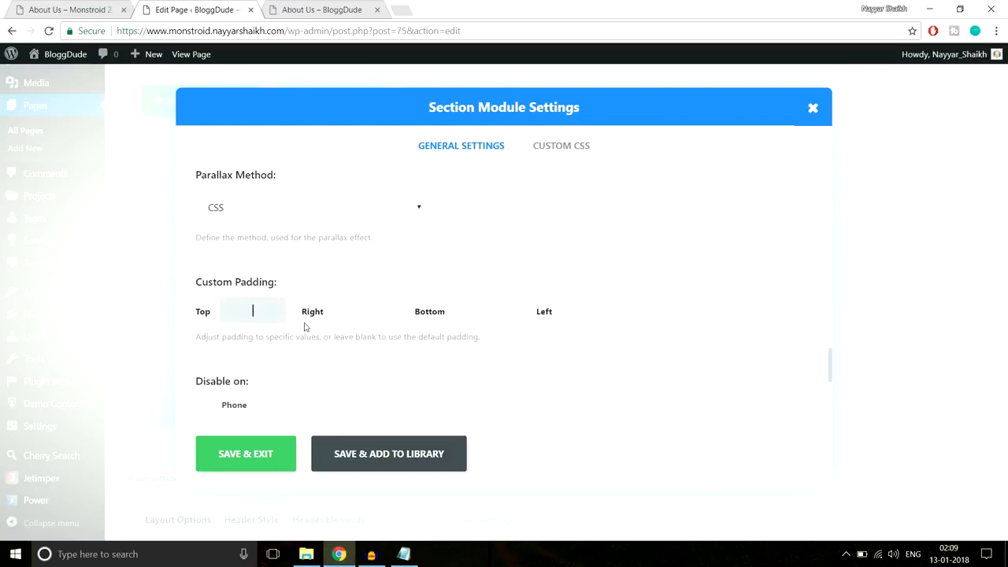
pyautogui.press('Tab')
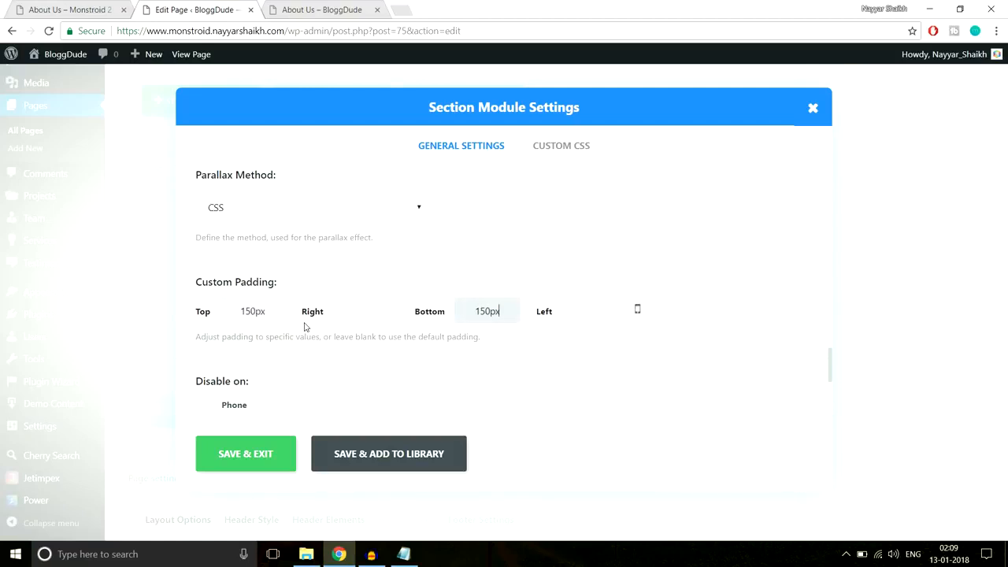
pyautogui.click(245, 453)
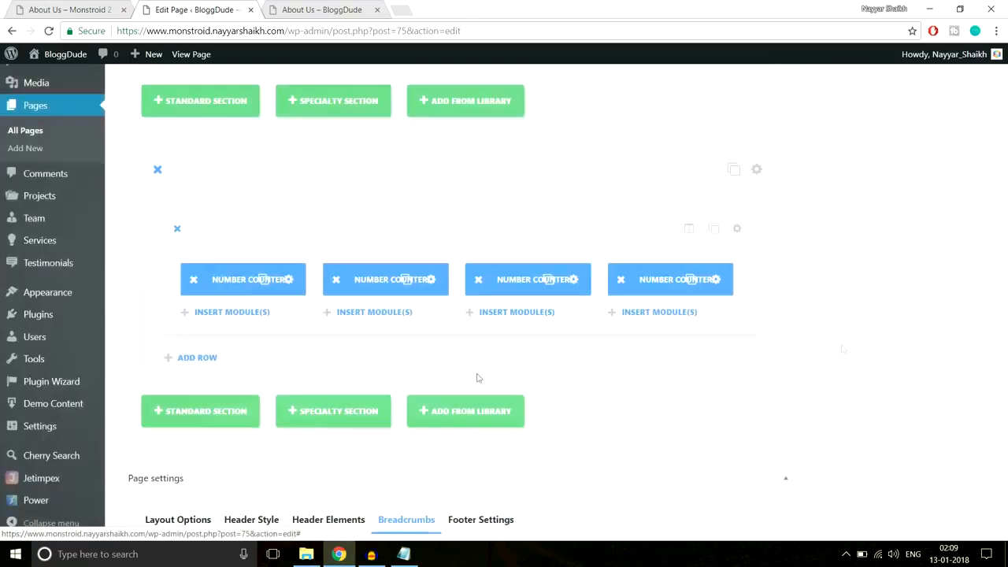
# - Update the About Us page and reload the live page
pyautogui.scroll(10, 851, 353)
pyautogui.scroll(2, 851, 353)
pyautogui.click(954, 237)
pyautogui.click(318, 13)
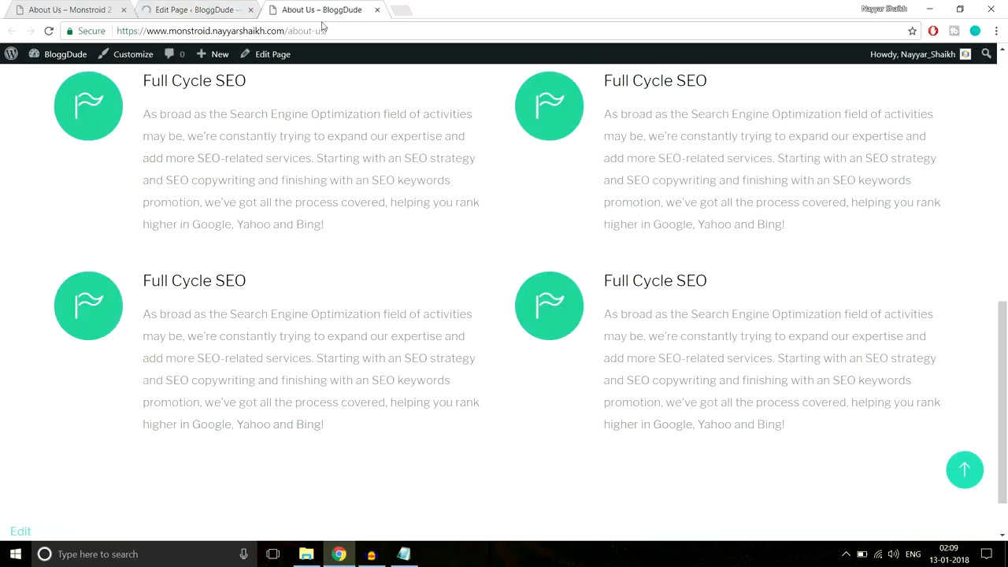
pyautogui.click(338, 32)
pyautogui.press('Return')
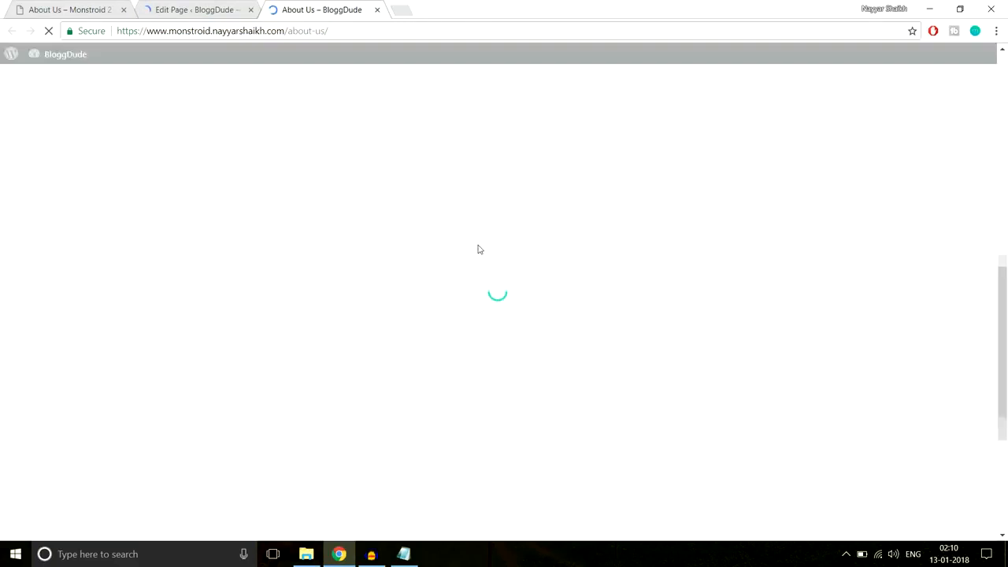
# - Check the live page's four '999 Projects Completed' counters over the office photo
pyautogui.scroll(-5, 477, 250)
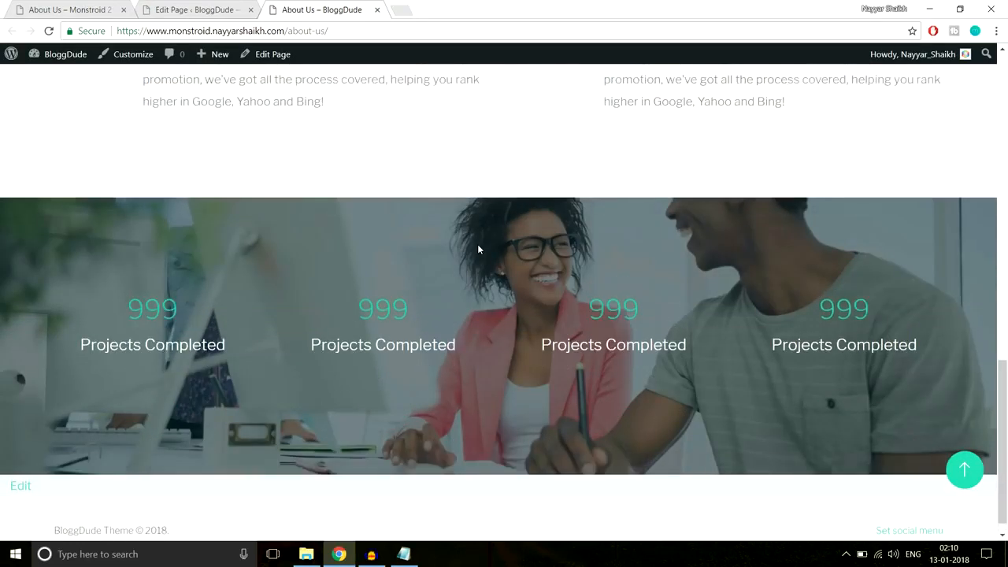
pyautogui.scroll(3, 477, 250)
pyautogui.scroll(-3, 477, 249)
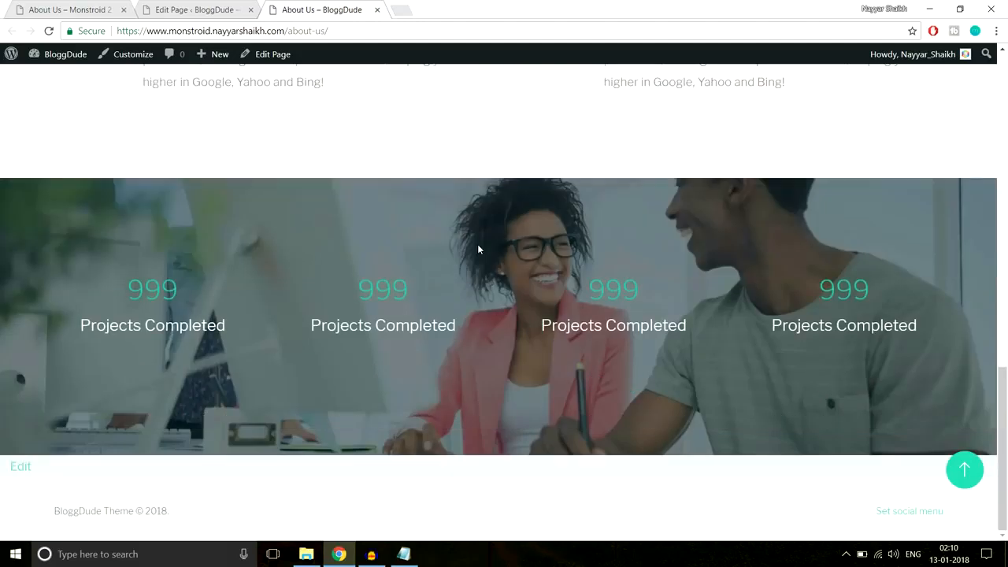
pyautogui.scroll(3, 477, 250)
pyautogui.scroll(-3, 477, 250)
pyautogui.moveTo(427, 298); pyautogui.dragTo(349, 294)
pyautogui.click(344, 297)
pyautogui.doubleClick(426, 297)
pyautogui.click(426, 297)
# - Compare against the demo's 999, 48, 15, 99 counters and return to the page editor
pyautogui.click(37, 8)
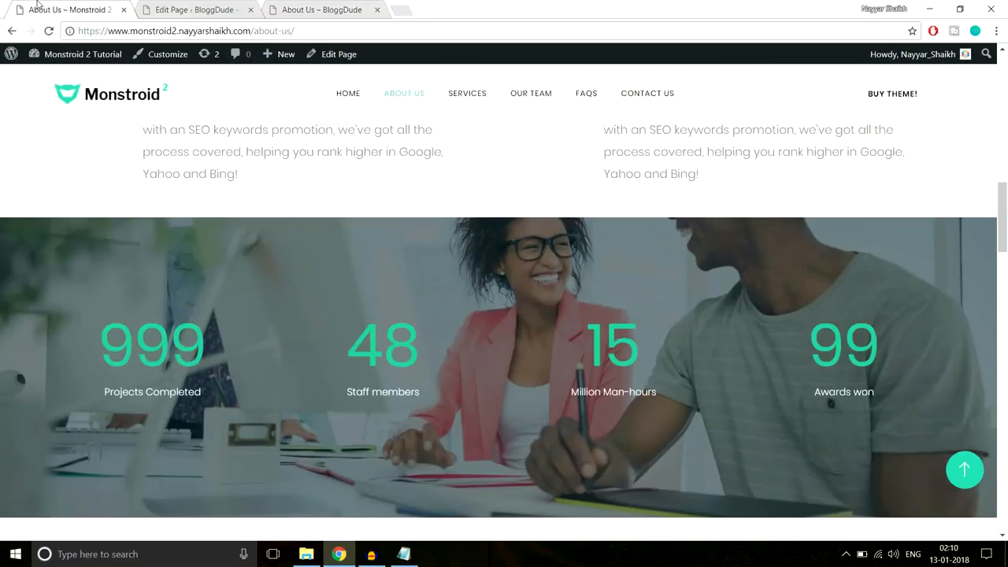
pyautogui.moveTo(71, 331); pyautogui.dragTo(243, 344)
pyautogui.click(267, 296)
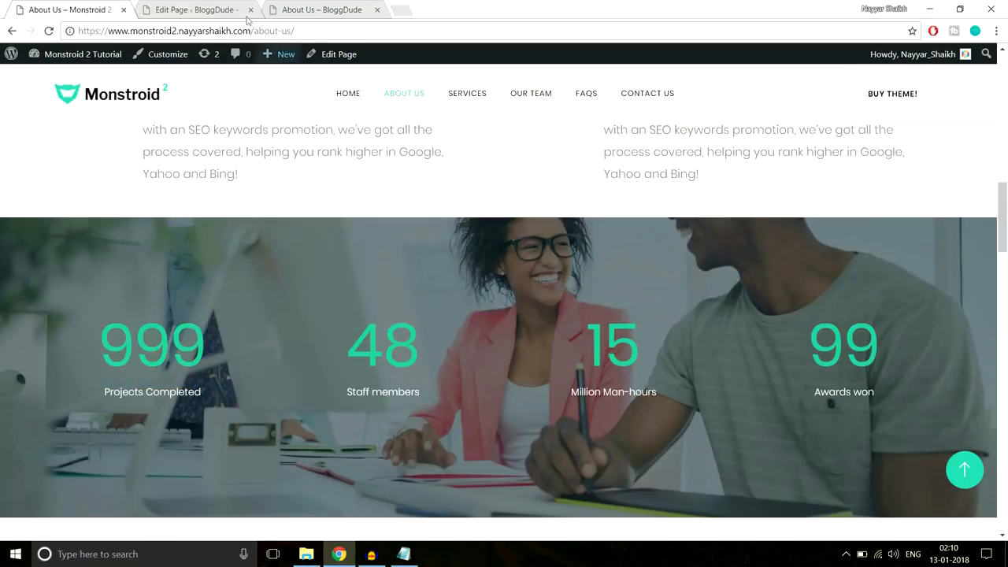
pyautogui.click(200, 7)
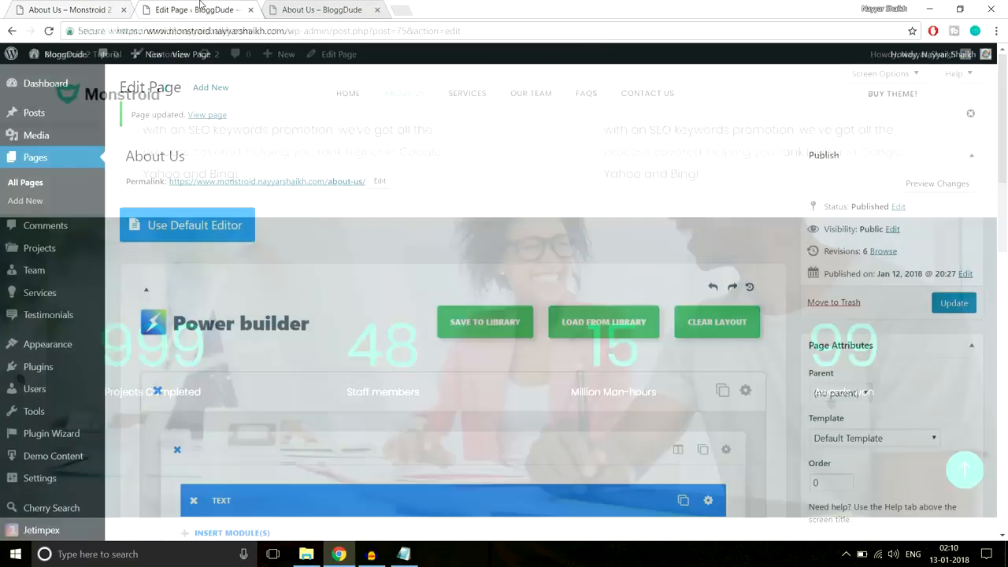
# - In the first Number Counter's design settings, raise Number Font Size from 72 to 95 and save
pyautogui.scroll(-10, 529, 275)
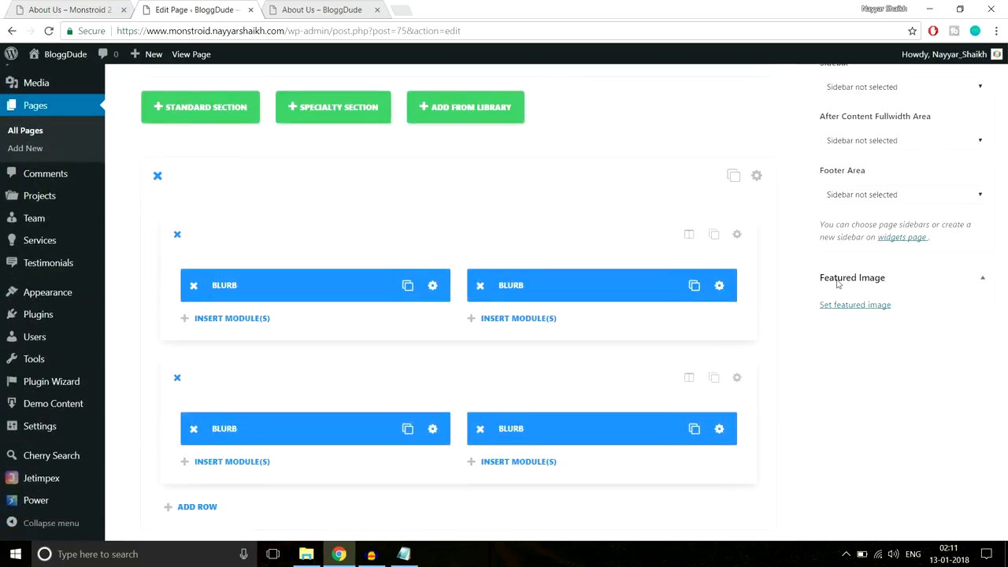
pyautogui.scroll(5, 836, 282)
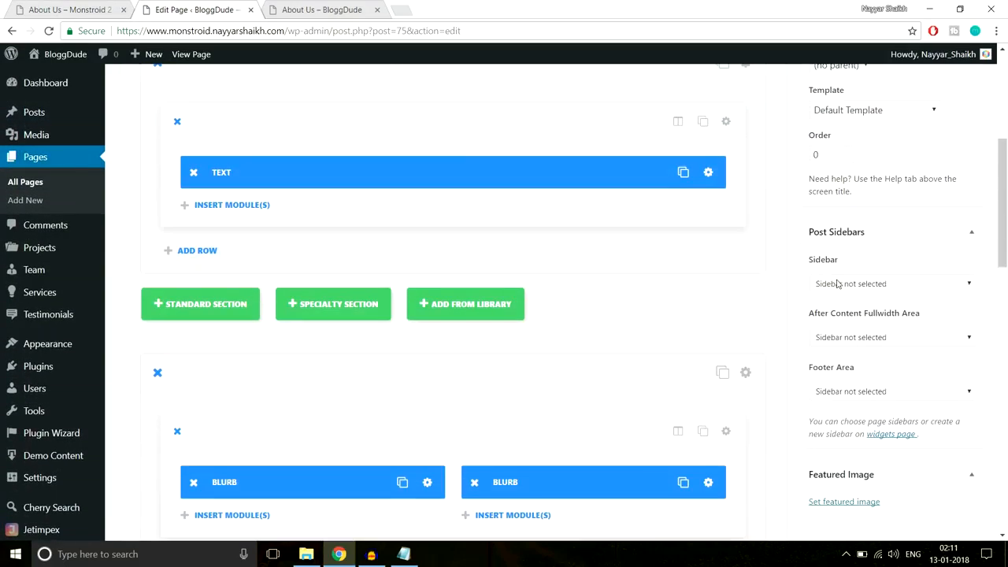
pyautogui.scroll(5, 836, 281)
pyautogui.scroll(-10, 837, 280)
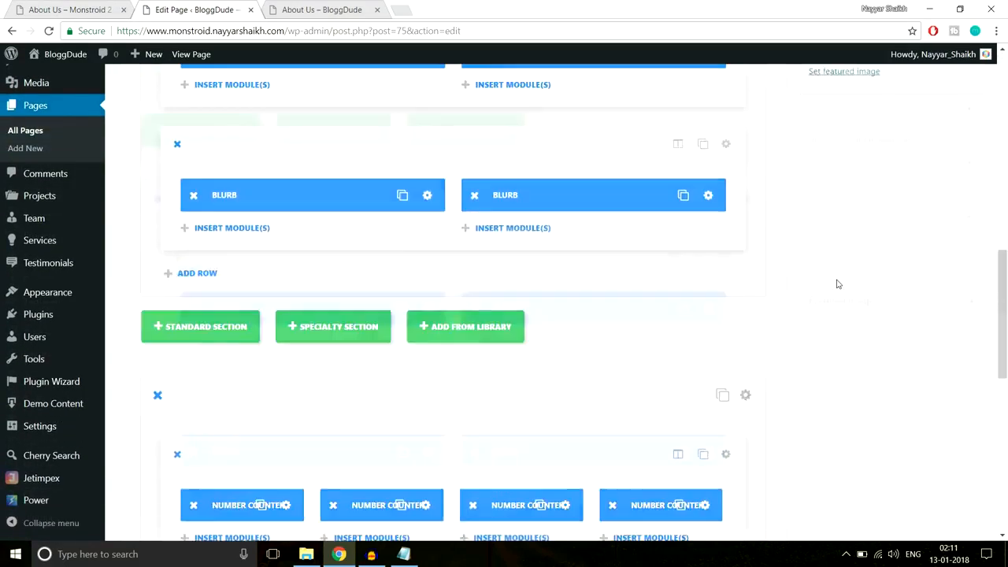
pyautogui.scroll(-3, 837, 284)
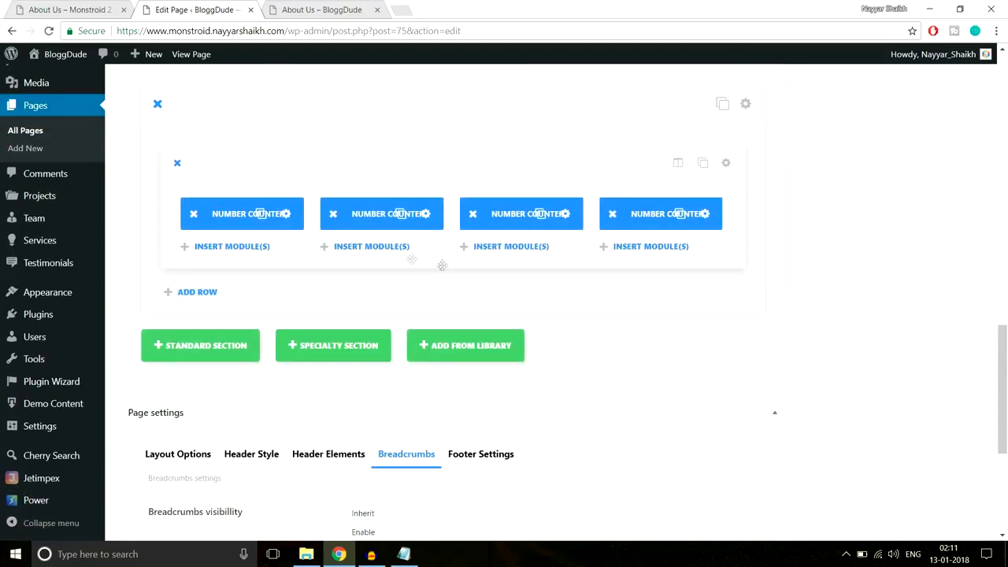
pyautogui.click(285, 214)
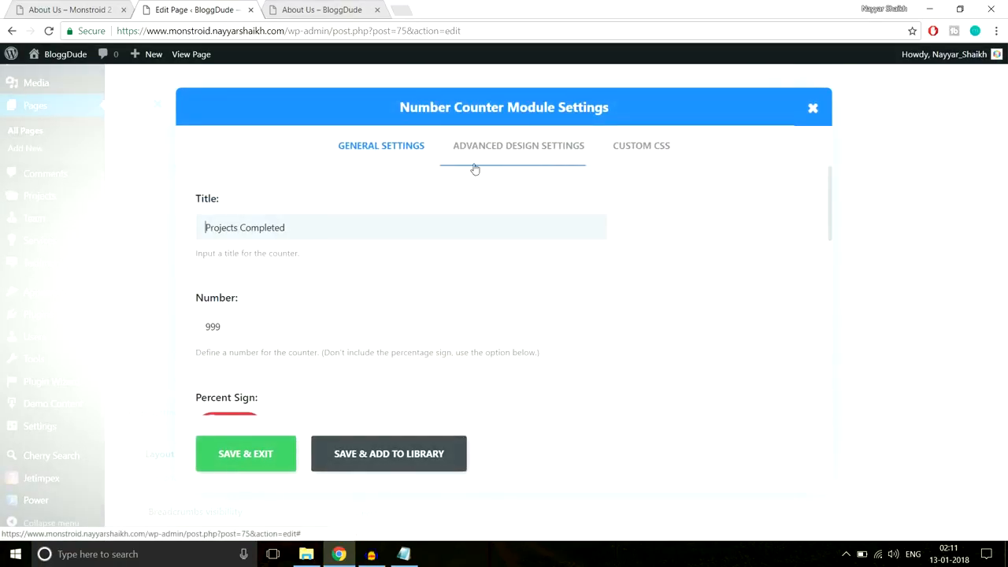
pyautogui.click(512, 146)
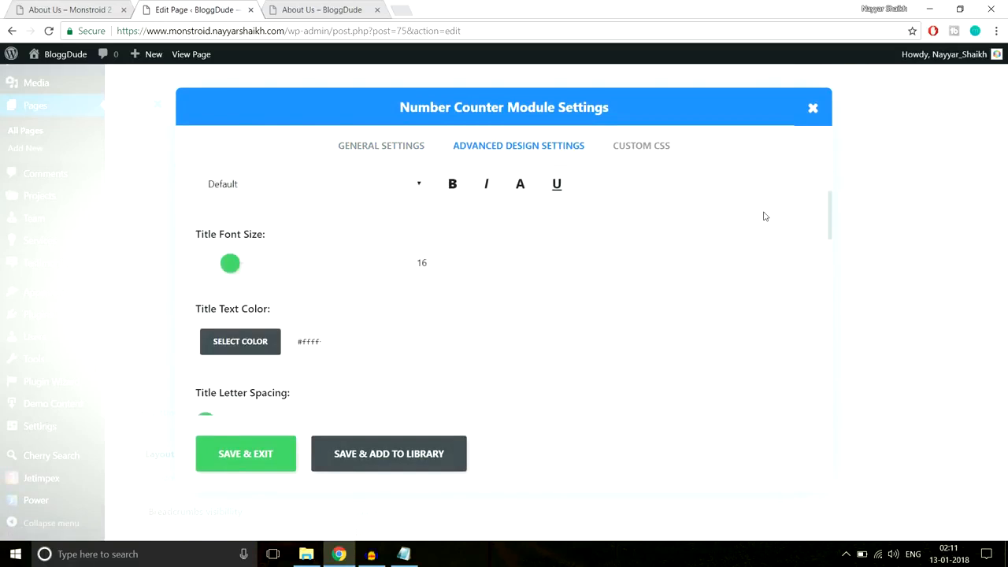
pyautogui.scroll(-3, 571, 234)
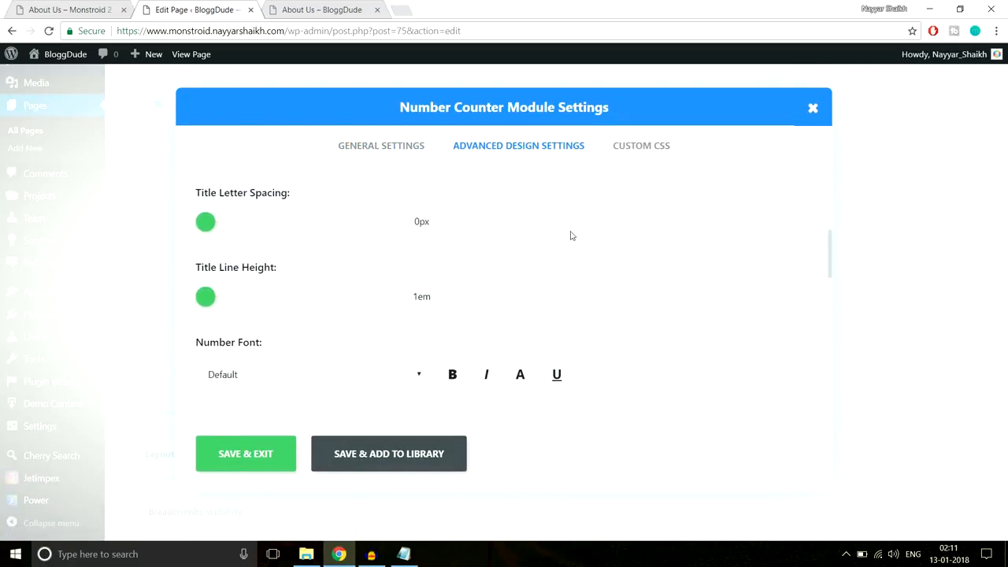
pyautogui.scroll(-3, 571, 234)
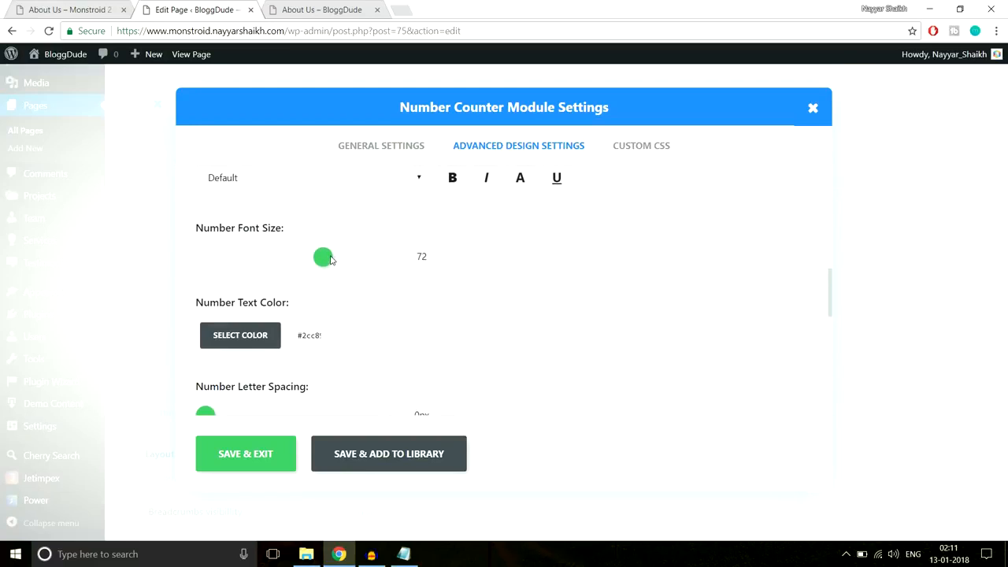
pyautogui.moveTo(331, 259); pyautogui.dragTo(365, 260)
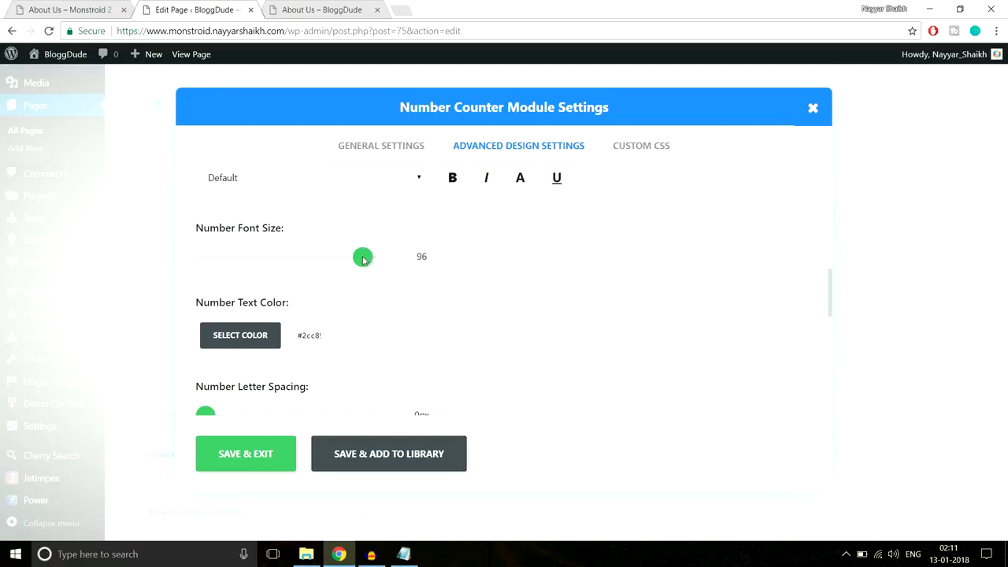
pyautogui.click(260, 454)
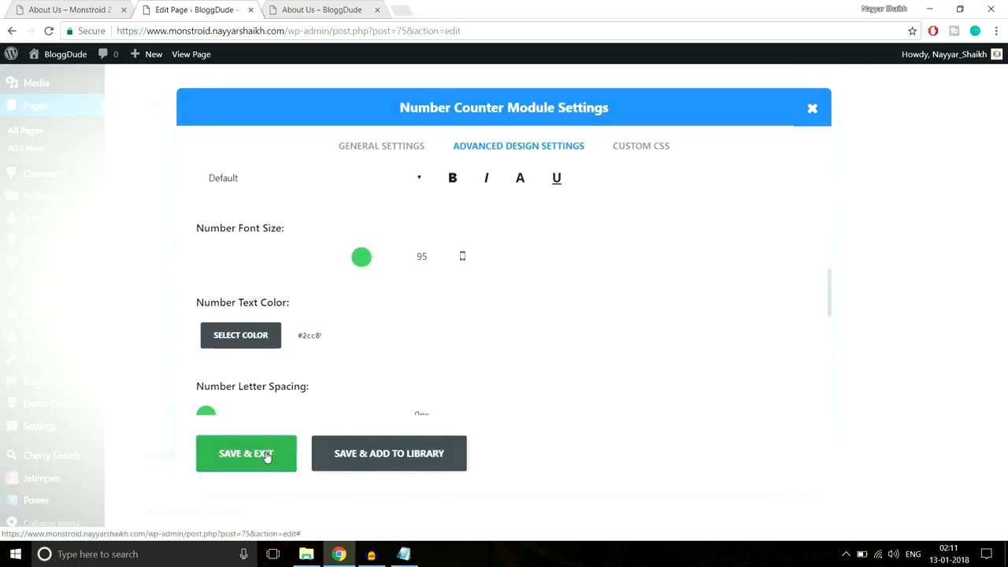
pyautogui.scroll(10, 1006, 360)
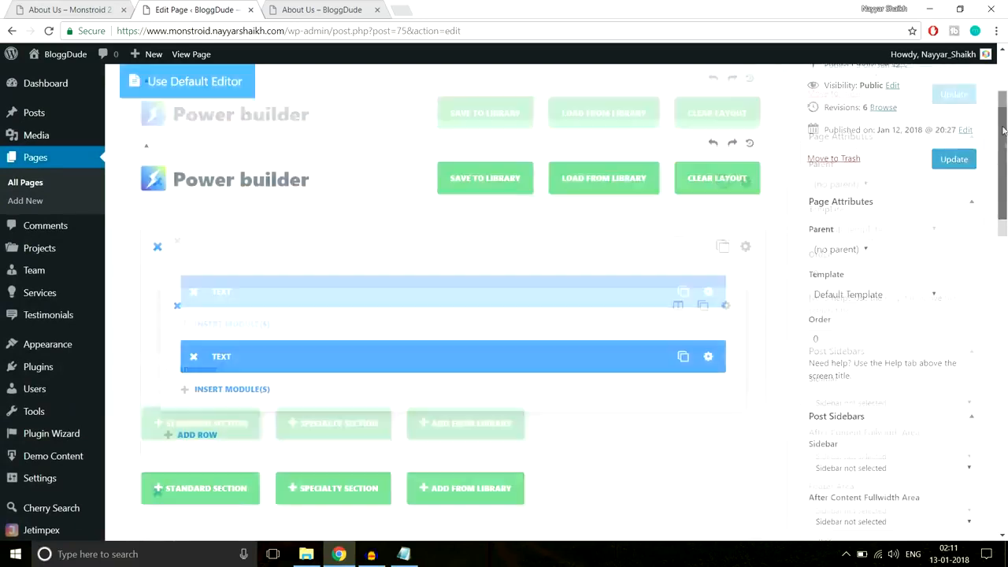
# - Update the About Us page and reload the live page to see the changes
pyautogui.click(961, 230)
pyautogui.click(323, 10)
pyautogui.click(313, 29)
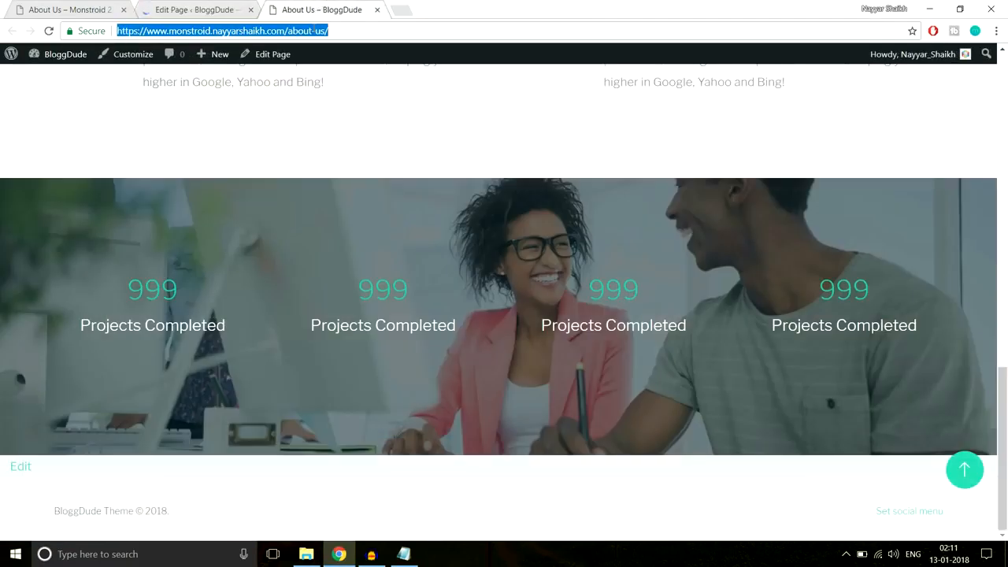
pyautogui.click(48, 31)
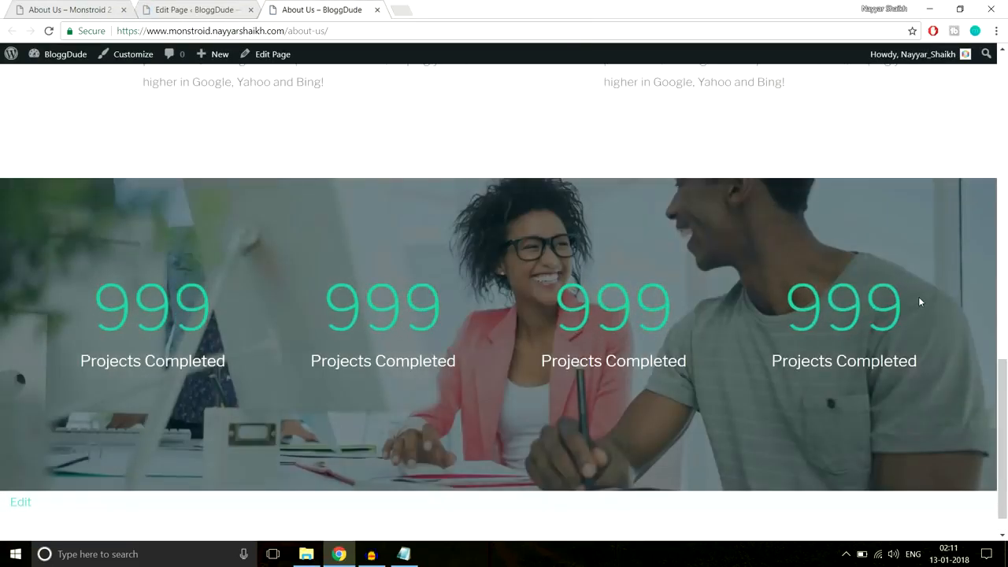
# - Compare the enlarged 999 counter numbers on the live page with the demo's counters
pyautogui.scroll(-2, 919, 304)
pyautogui.scroll(4, 917, 305)
pyautogui.scroll(-4, 917, 305)
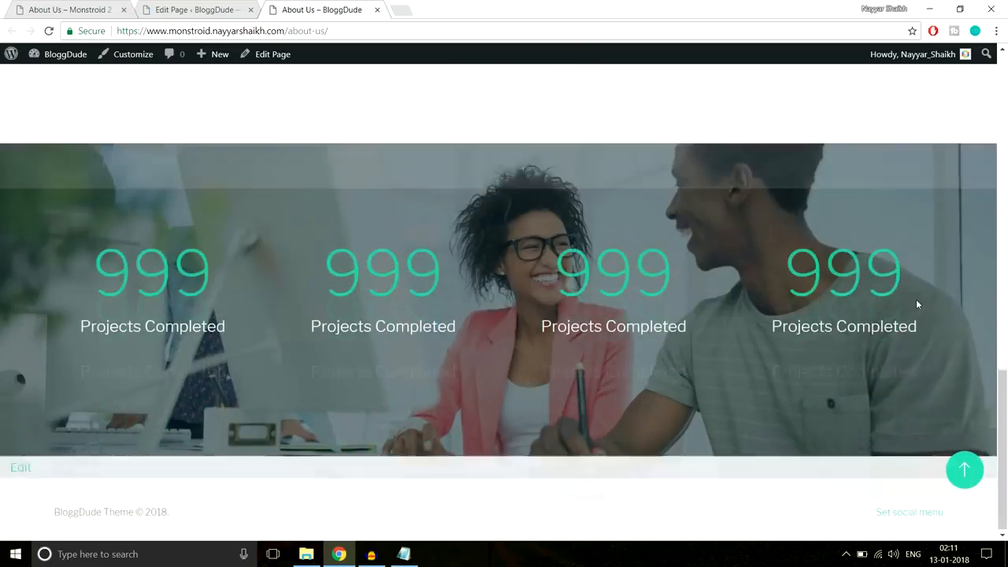
pyautogui.moveTo(79, 278); pyautogui.dragTo(214, 272)
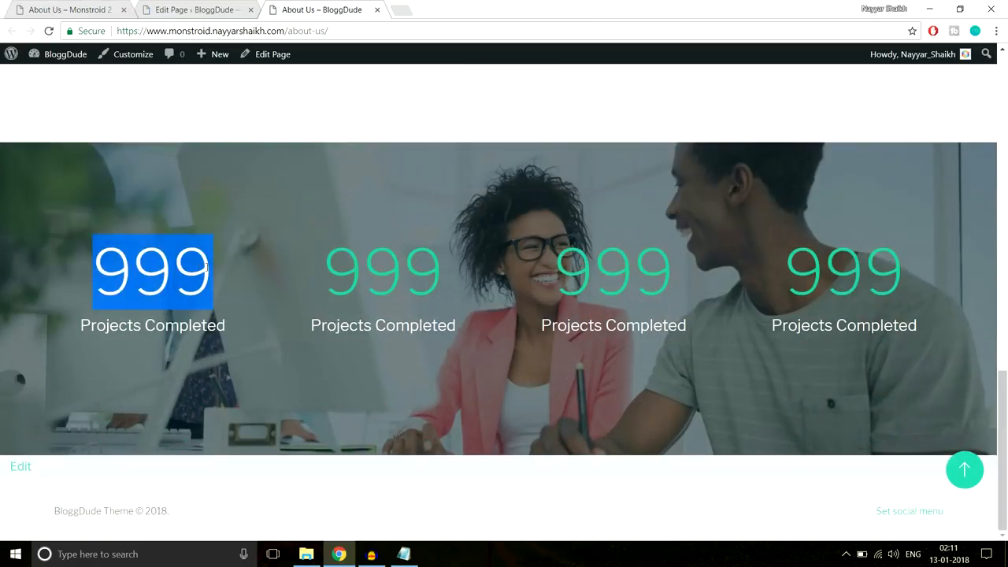
pyautogui.click(288, 270)
pyautogui.hotkey('ctrl', '1')
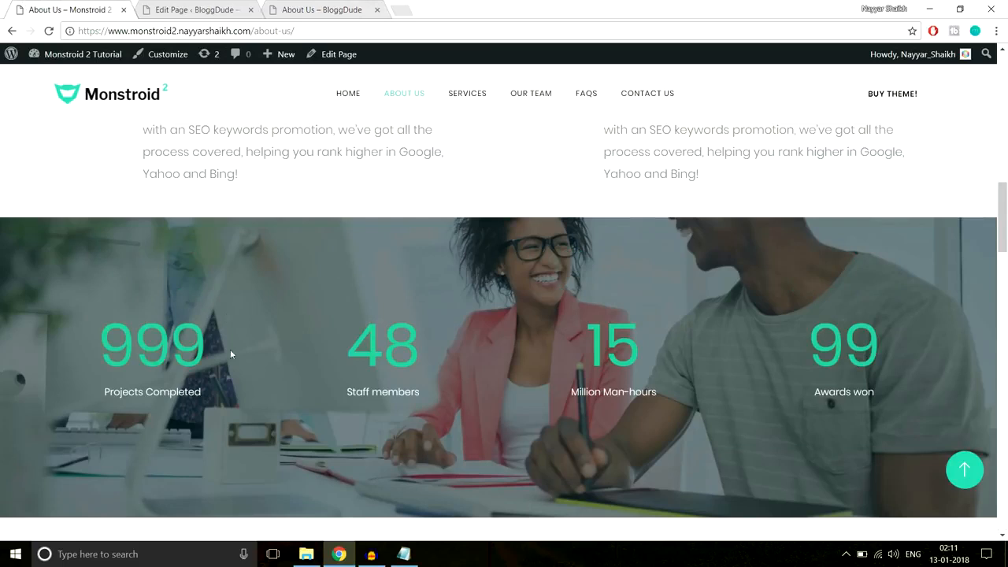
pyautogui.click(305, 6)
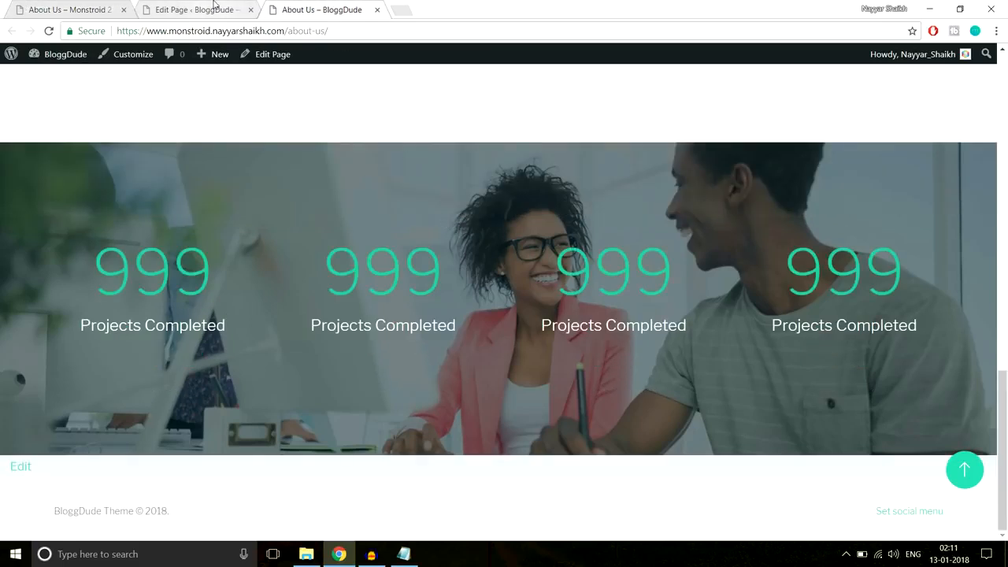
# - Review the Executive managers team section on the Monstroid 2 demo page
pyautogui.click(87, 8)
pyautogui.scroll(-10, 618, 302)
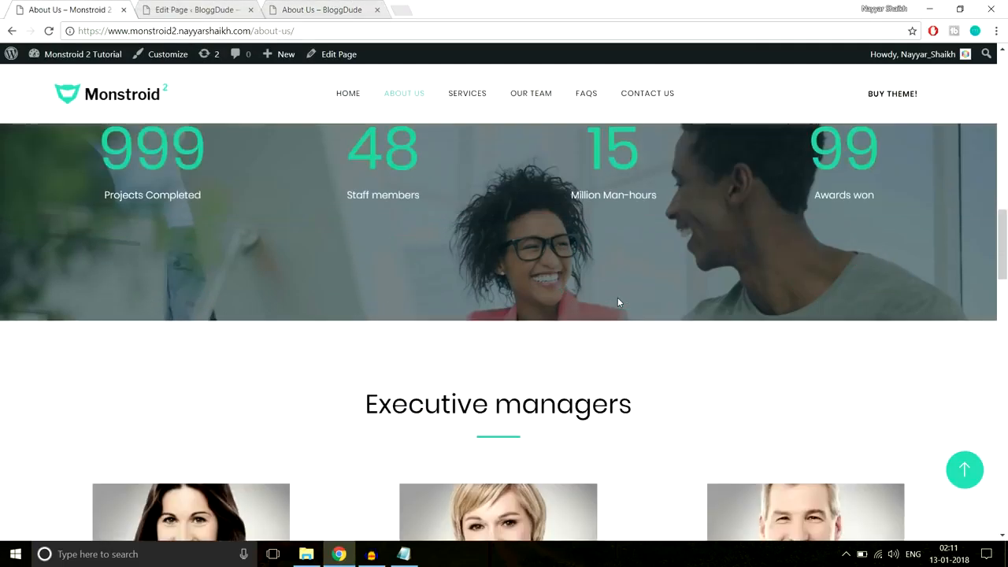
pyautogui.scroll(-10, 618, 301)
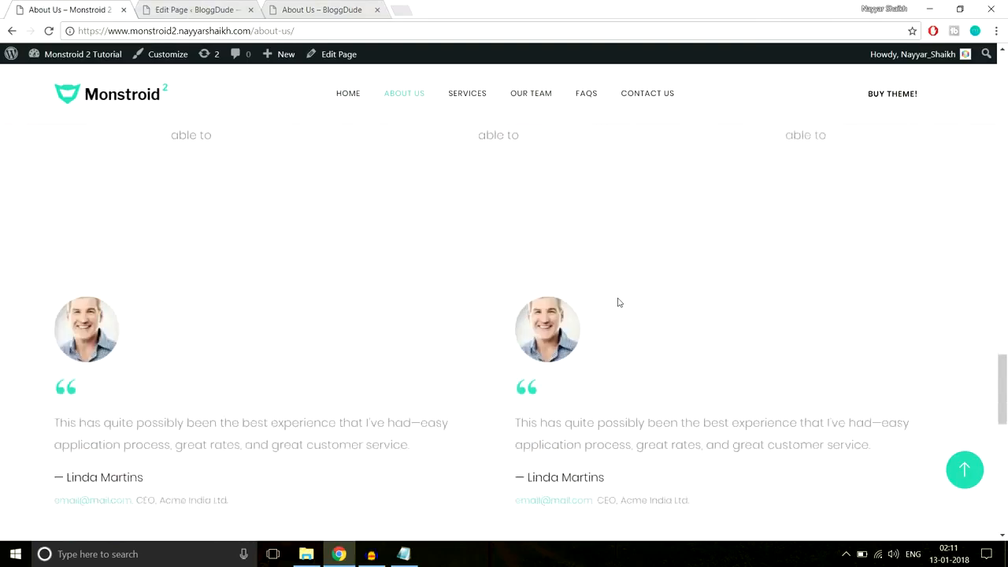
pyautogui.scroll(15, 618, 302)
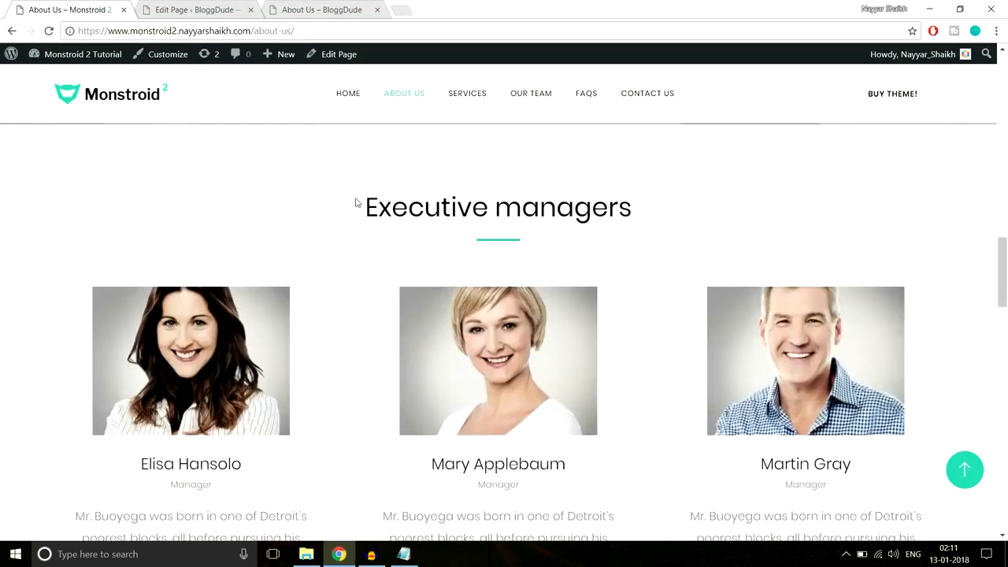
pyautogui.tripleClick(423, 195)
pyautogui.click(673, 194)
# - Return to the About Us page editor and scroll back to the top
pyautogui.click(218, 6)
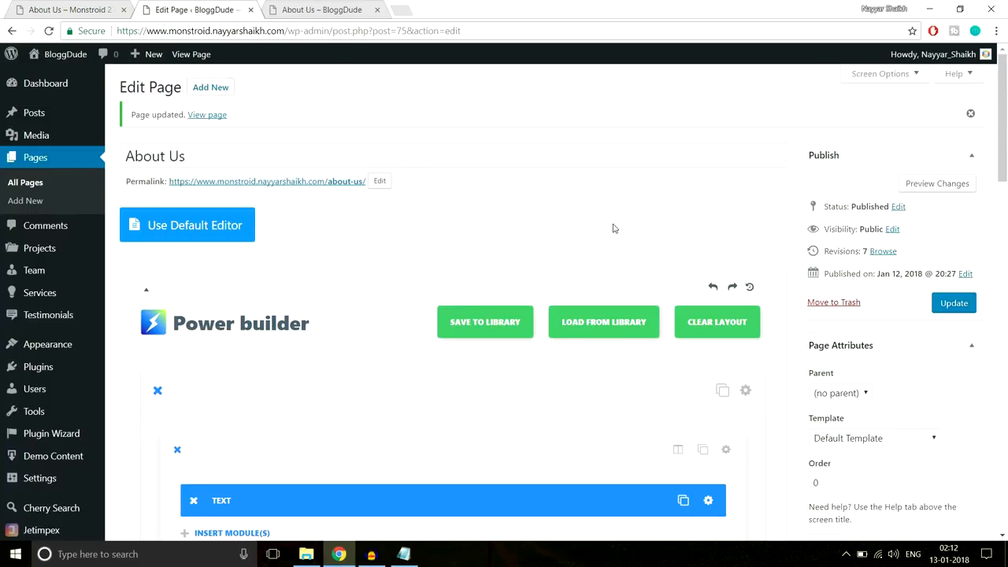
pyautogui.scroll(-10, 613, 236)
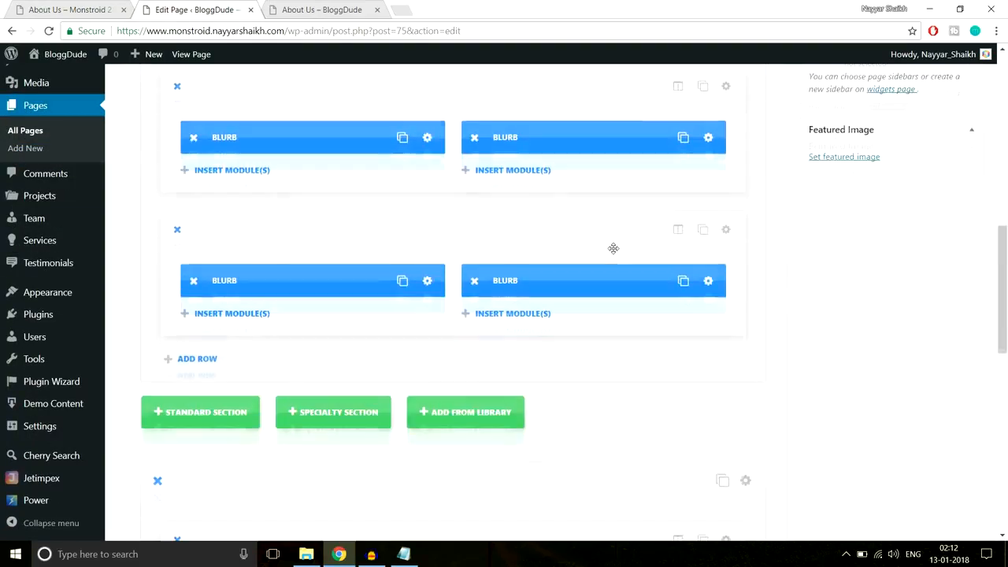
pyautogui.scroll(10, 613, 272)
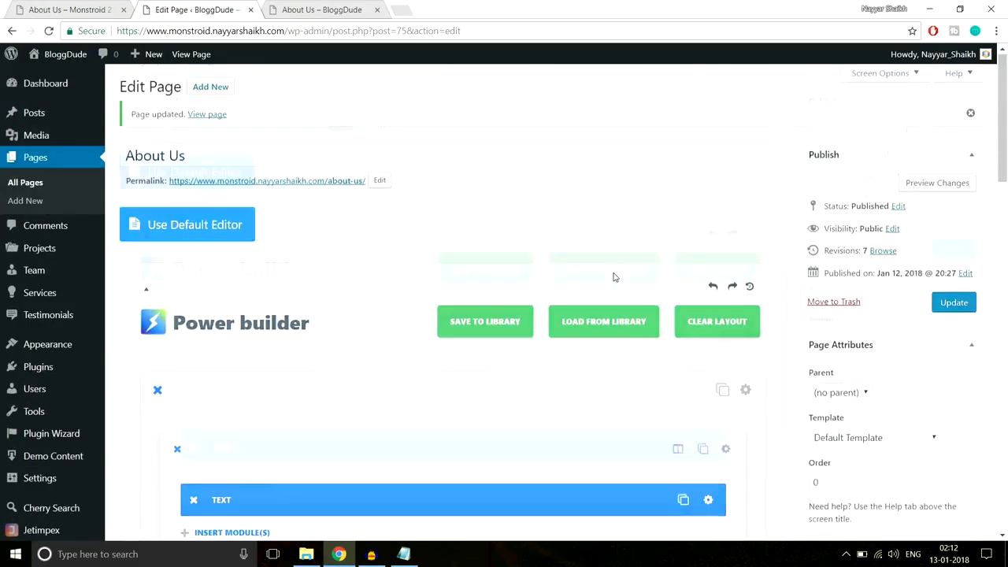
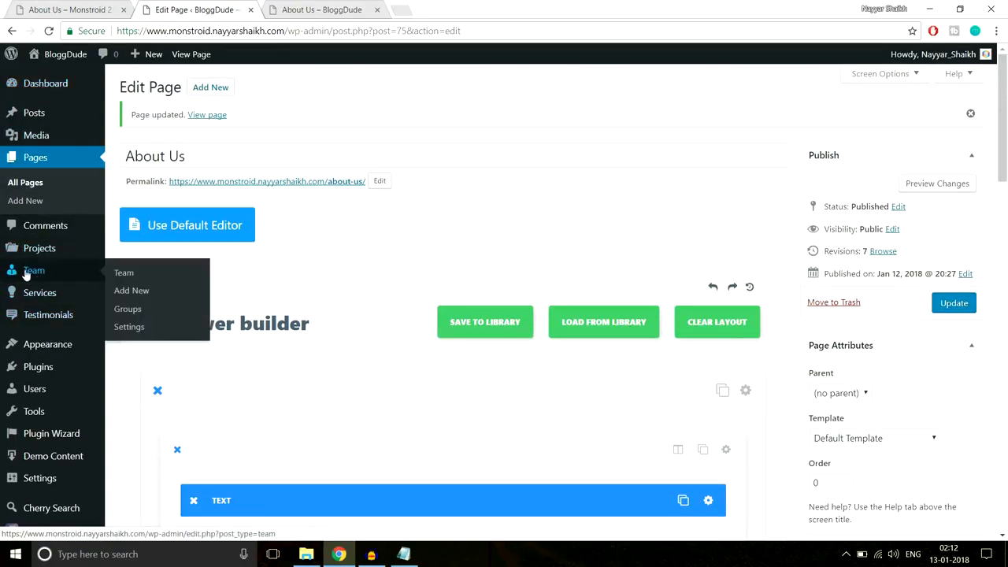
# - Start a new team member and paste the first manager's name from the live page as its title
pyautogui.click(153, 292)
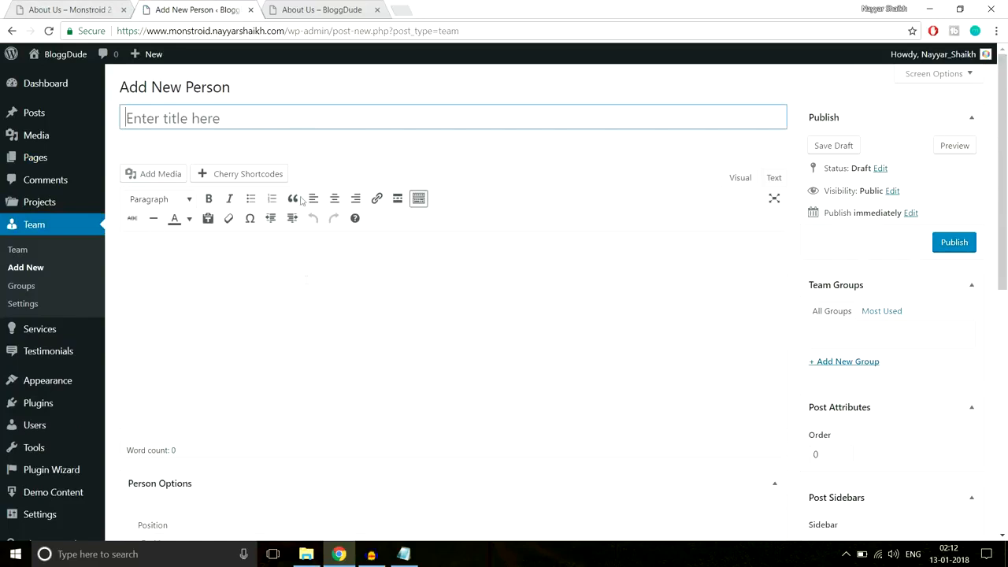
pyautogui.click(79, 9)
pyautogui.scroll(-2, 273, 344)
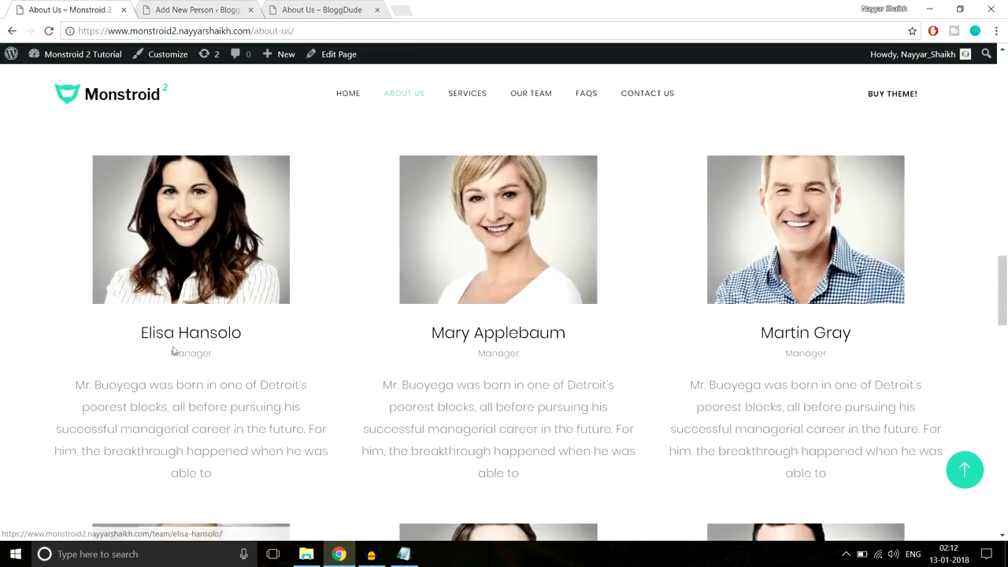
pyautogui.moveTo(139, 332); pyautogui.dragTo(261, 333)
pyautogui.hotkey('ctrl', 'c')
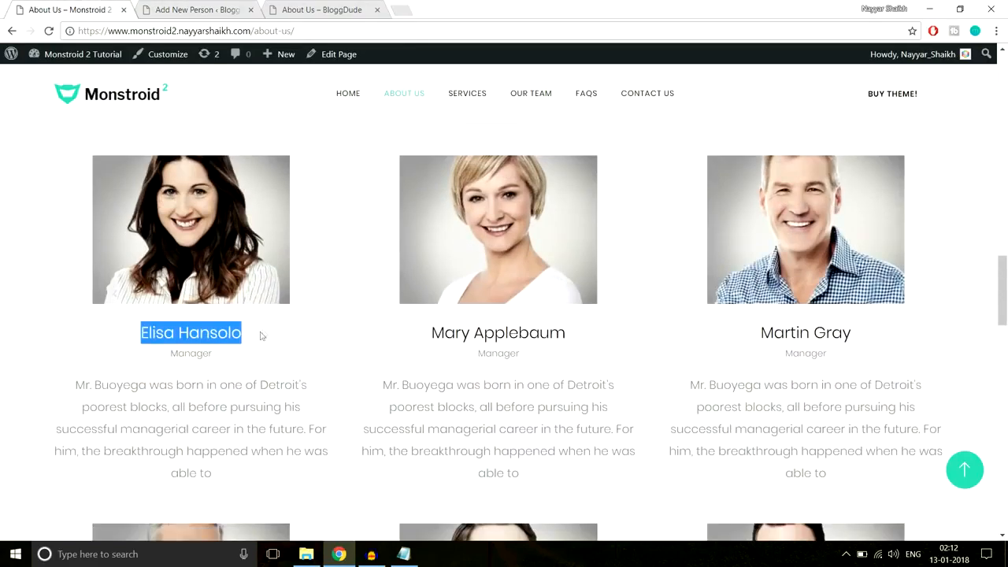
pyautogui.click(247, 7)
pyautogui.hotkey('ctrl', 'v')
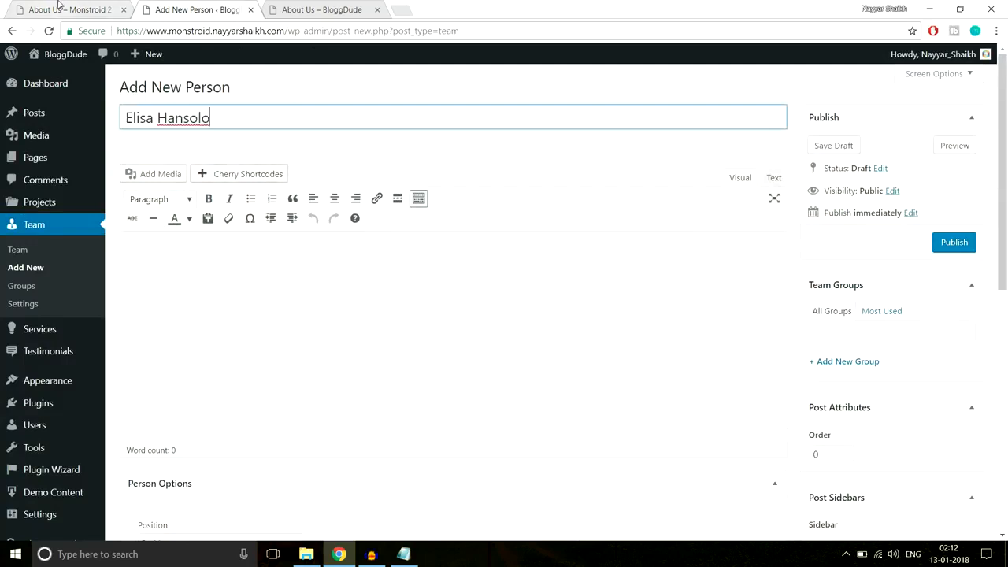
# - Copy the manager's bio paragraph from the live page into the member's content body
pyautogui.click(71, 9)
pyautogui.moveTo(72, 384); pyautogui.dragTo(260, 472)
pyautogui.hotkey('ctrl', 'c')
pyautogui.click(197, 10)
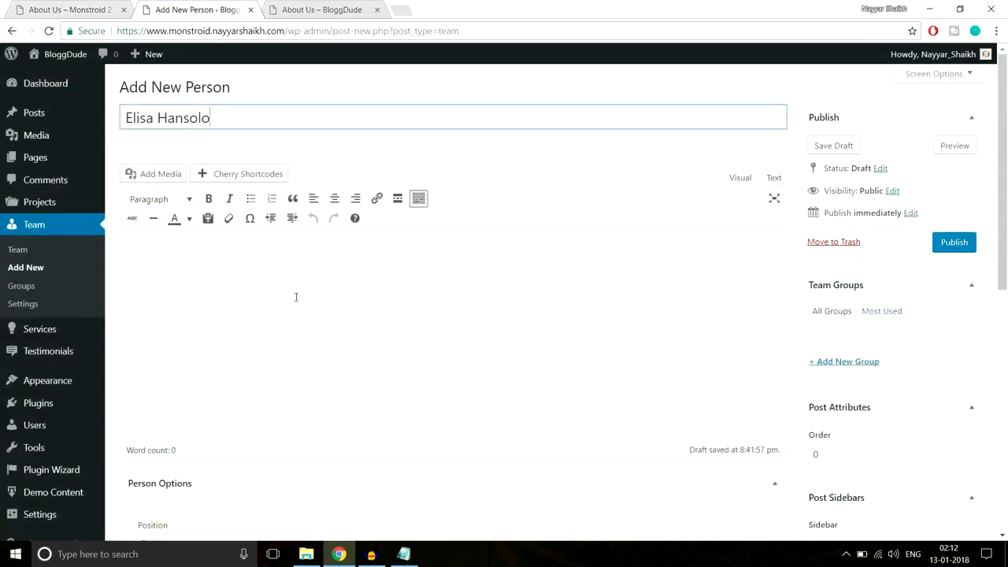
pyautogui.click(294, 296)
pyautogui.hotkey('ctrl', 'v')
# - Create a new team group named 'Group 1'
pyautogui.scroll(-1, 733, 329)
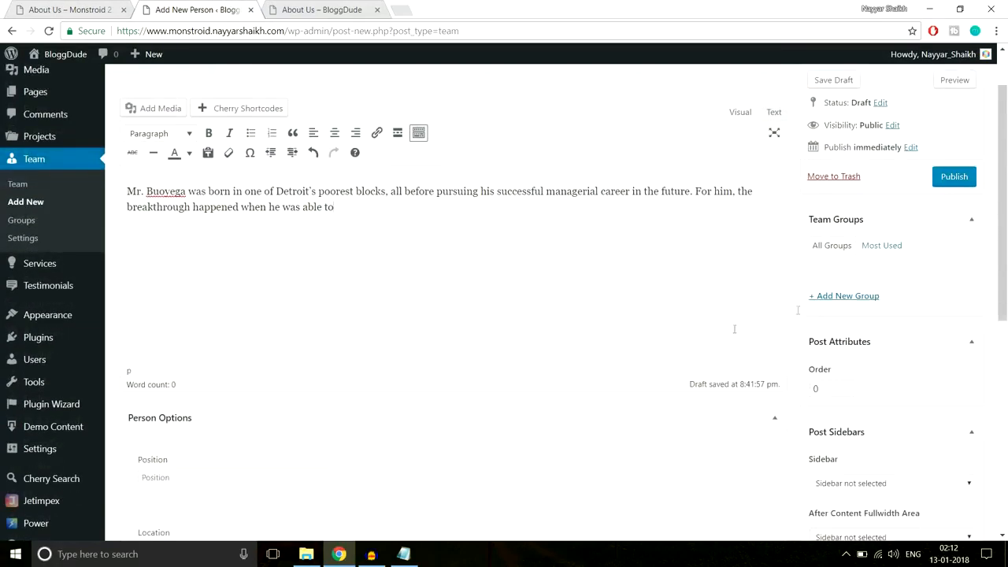
pyautogui.click(854, 298)
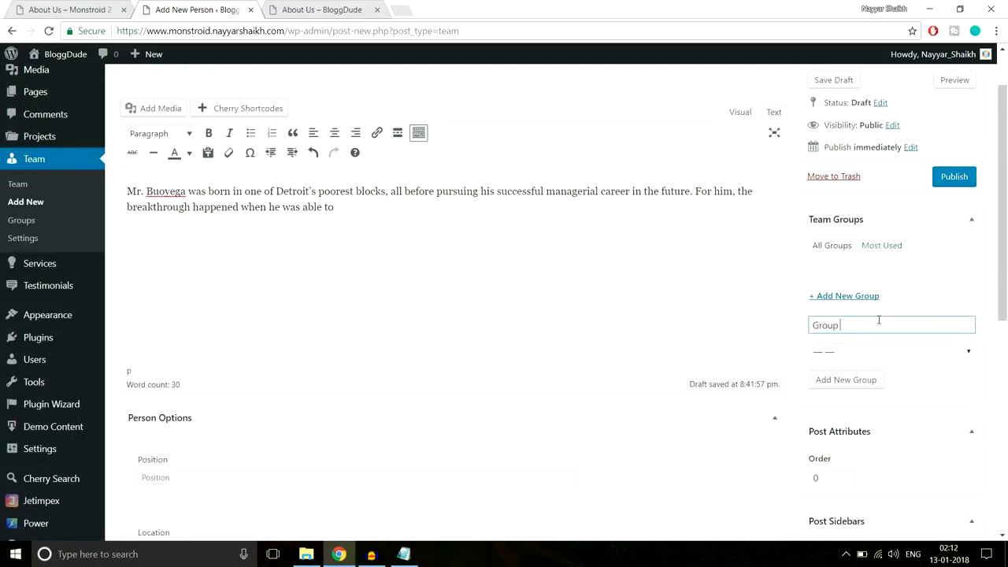
pyautogui.click(846, 379)
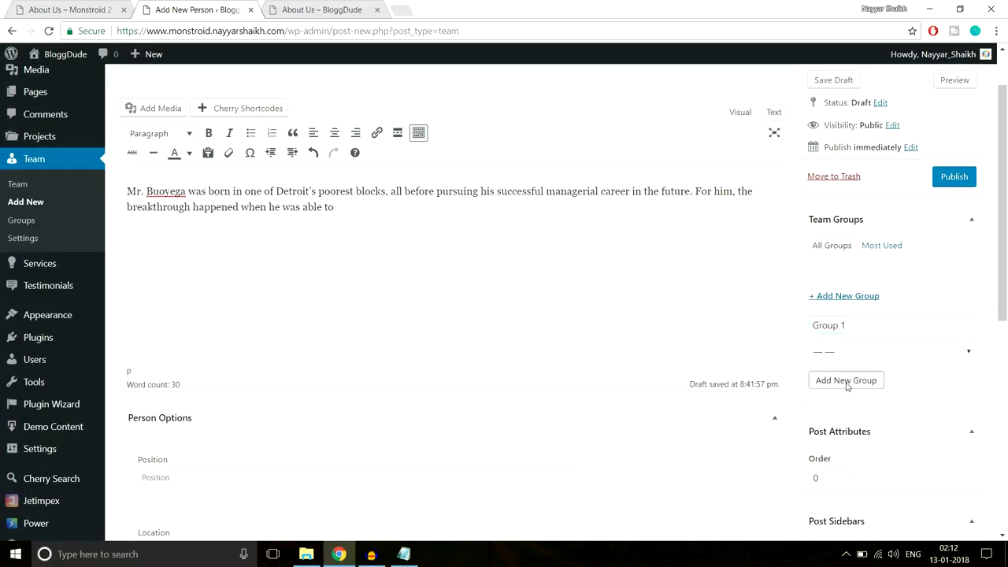
pyautogui.scroll(-3, 768, 324)
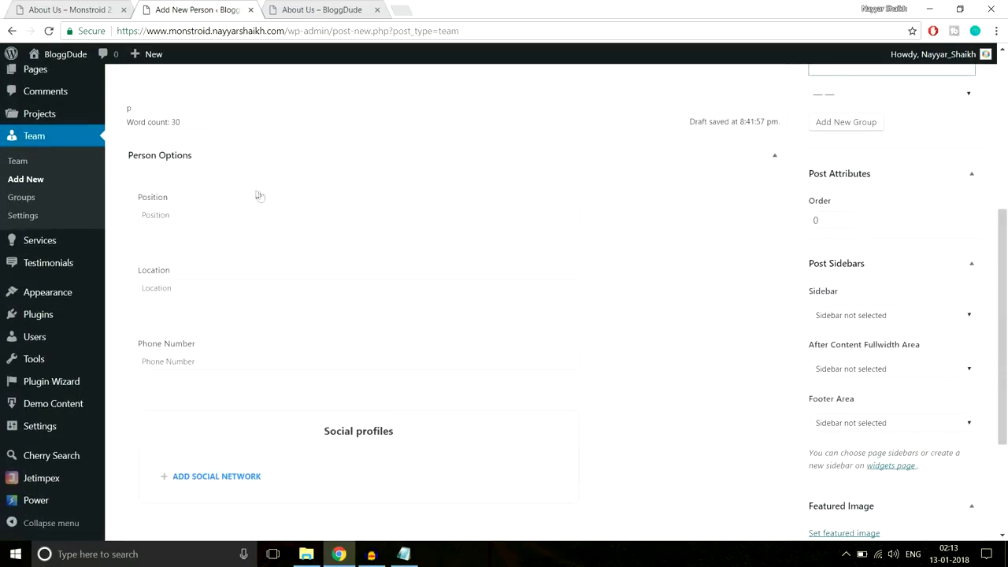
# - Set the team member's position to Manager and location to Mumbai
pyautogui.click(72, 9)
pyautogui.click(223, 357)
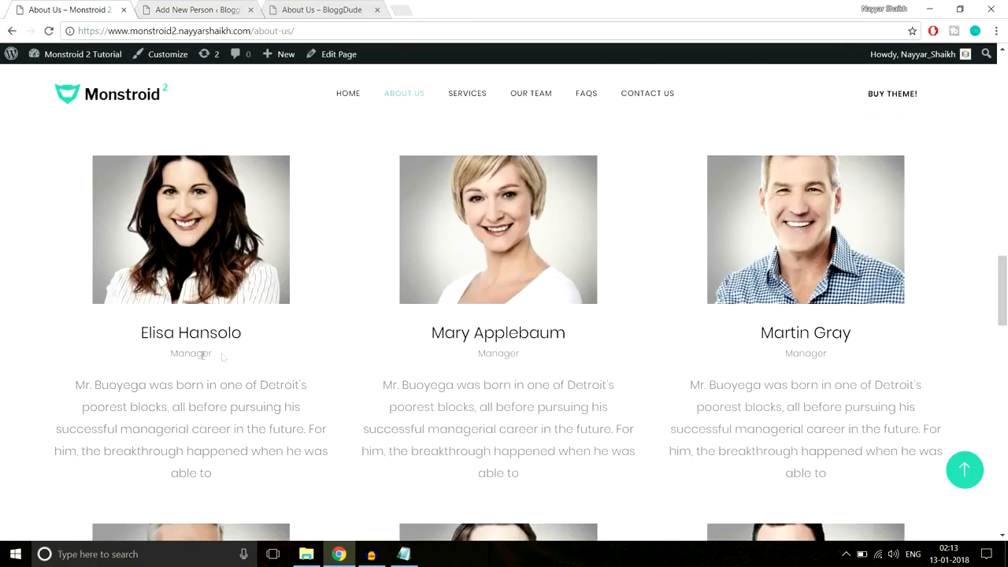
pyautogui.click(188, 10)
pyautogui.click(230, 211)
pyautogui.write('Manager')
pyautogui.press('Tab')
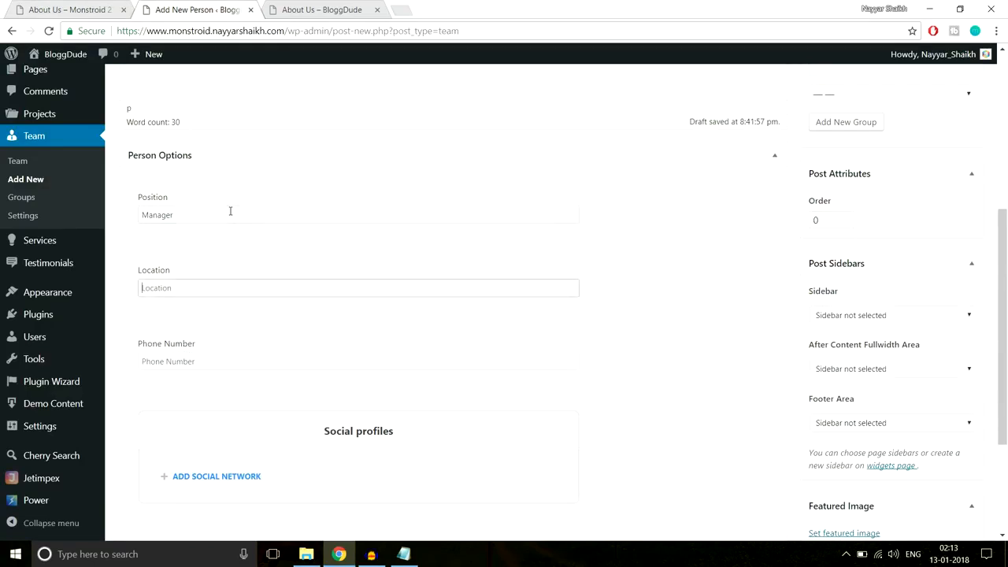
pyautogui.write('Mumbai')
pyautogui.press('Tab')
# - Add a social network entry with the fa-facebook-square icon and a Facebook label
pyautogui.scroll(-1, 233, 218)
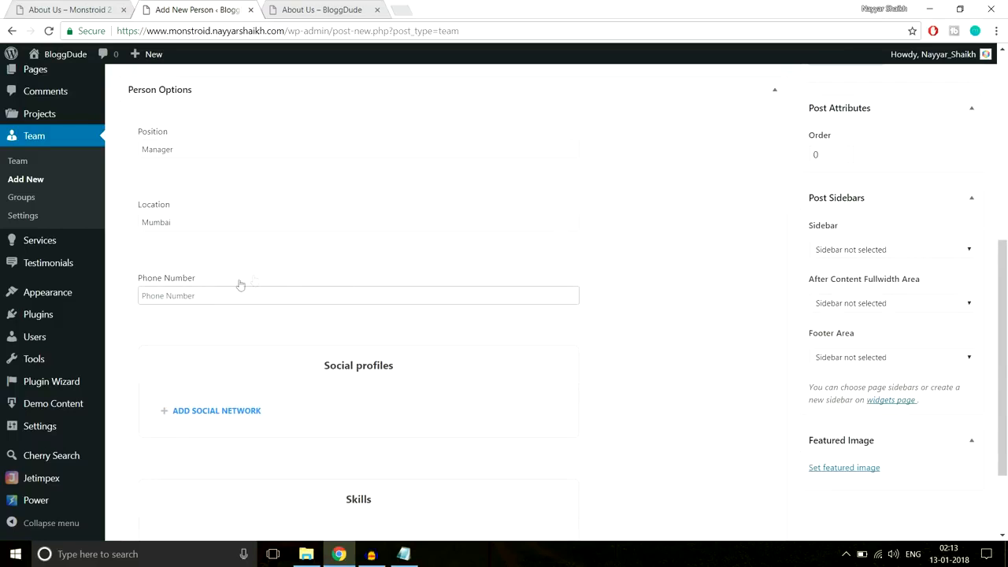
pyautogui.scroll(-1, 304, 307)
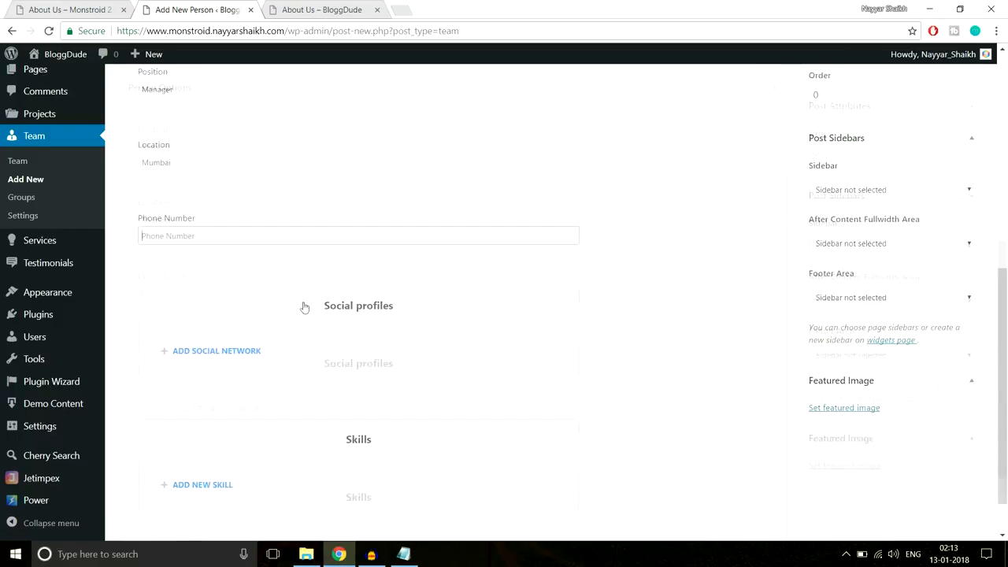
pyautogui.click(196, 348)
pyautogui.scroll(-1, 358, 364)
pyautogui.click(218, 350)
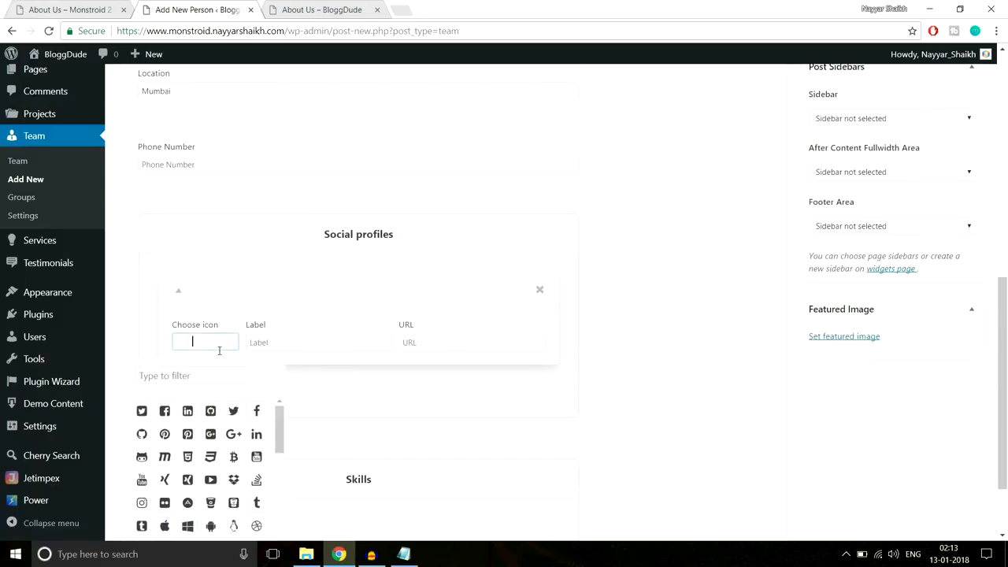
pyautogui.scroll(-1, 298, 349)
pyautogui.click(165, 344)
pyautogui.click(324, 272)
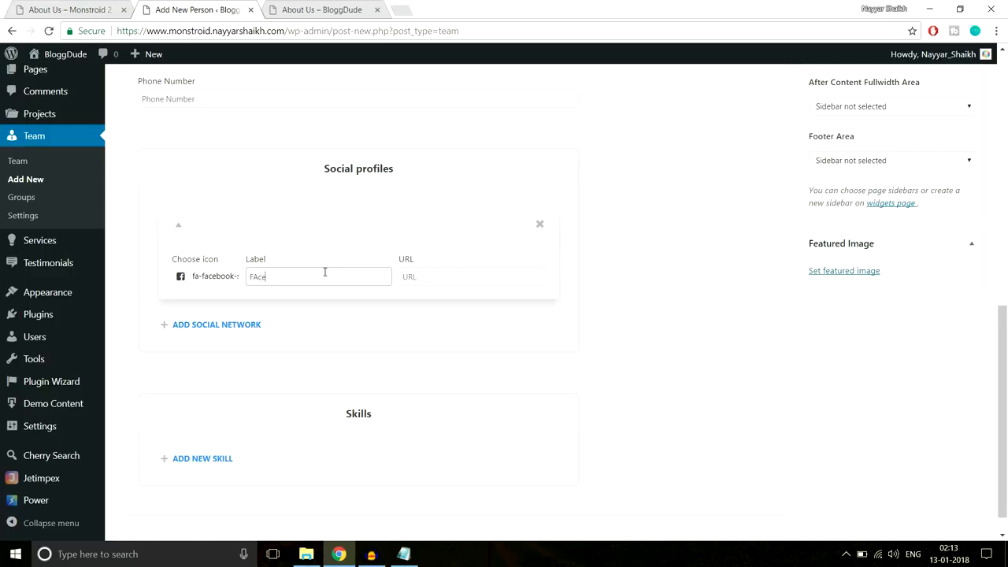
pyautogui.write('Fcebook')
pyautogui.press('Tab')
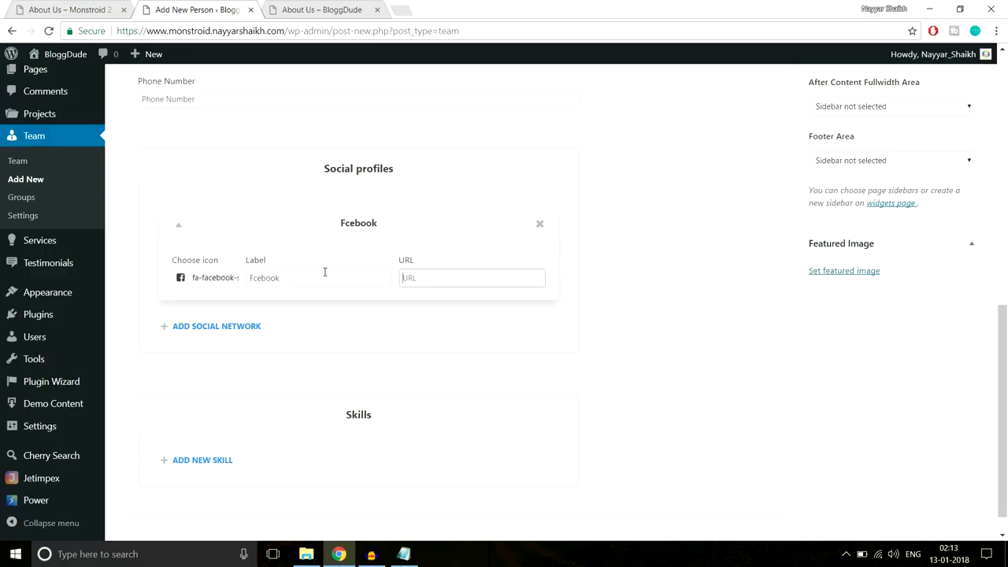
# - Correct the label spelling to Facebook and set the profile URL to '#'
pyautogui.click(252, 276)
pyautogui.click(416, 278)
pyautogui.scroll(-1, 540, 289)
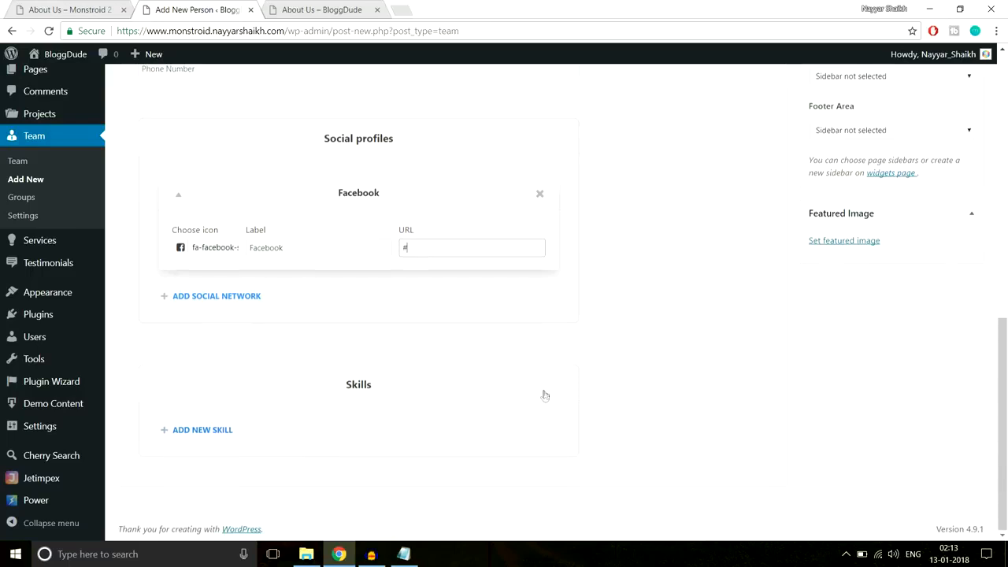
pyautogui.scroll(3, 543, 394)
pyautogui.scroll(-3, 543, 396)
pyautogui.click(866, 242)
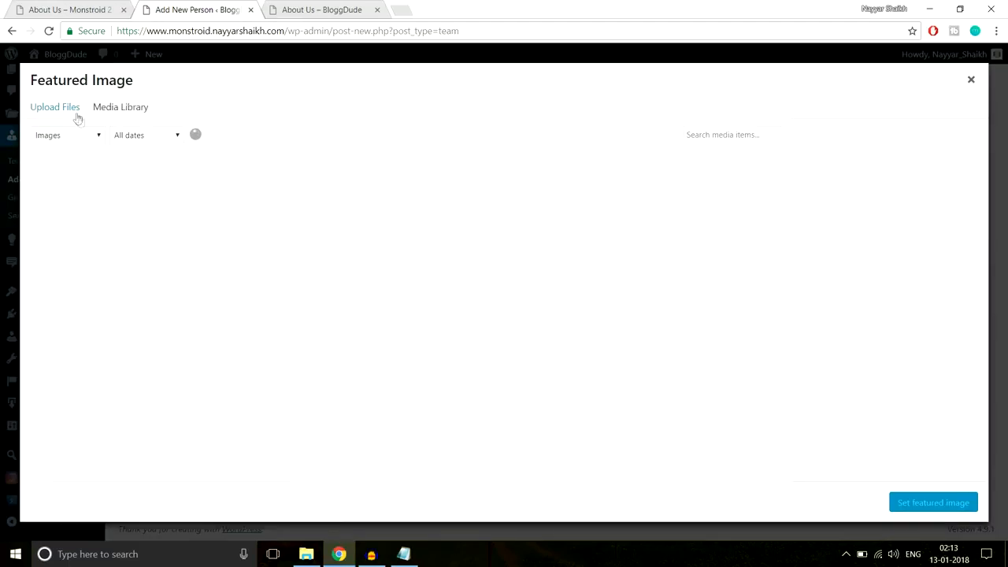
# - Upload the About-Team-6 photo and set it as the featured image
pyautogui.click(78, 117)
pyautogui.click(540, 298)
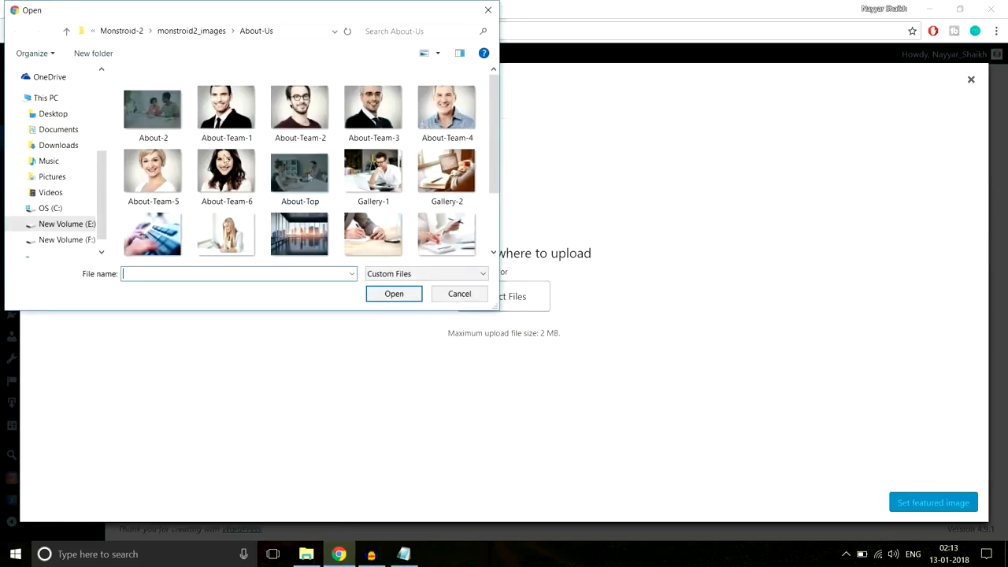
pyautogui.click(225, 183)
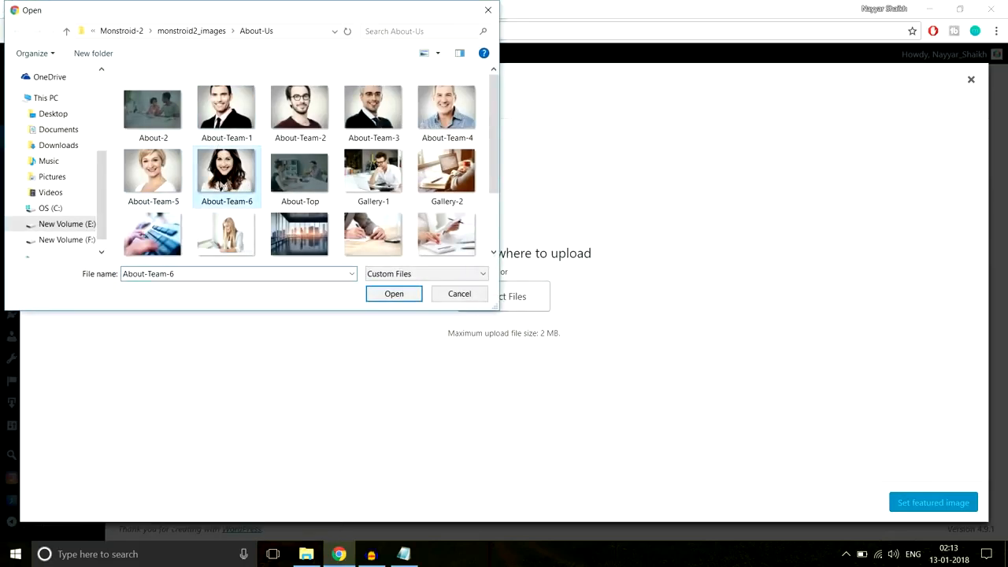
pyautogui.click(393, 293)
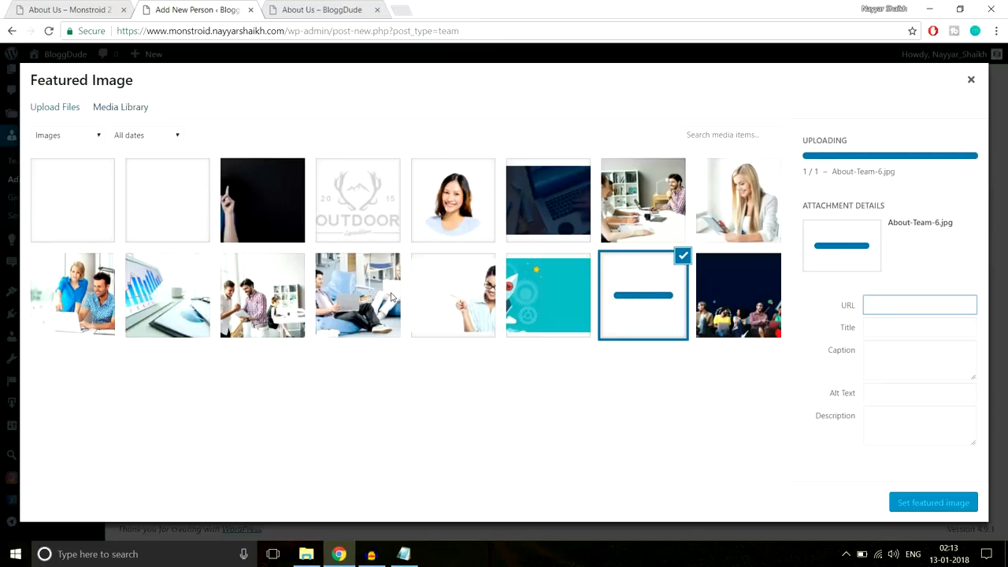
pyautogui.click(920, 504)
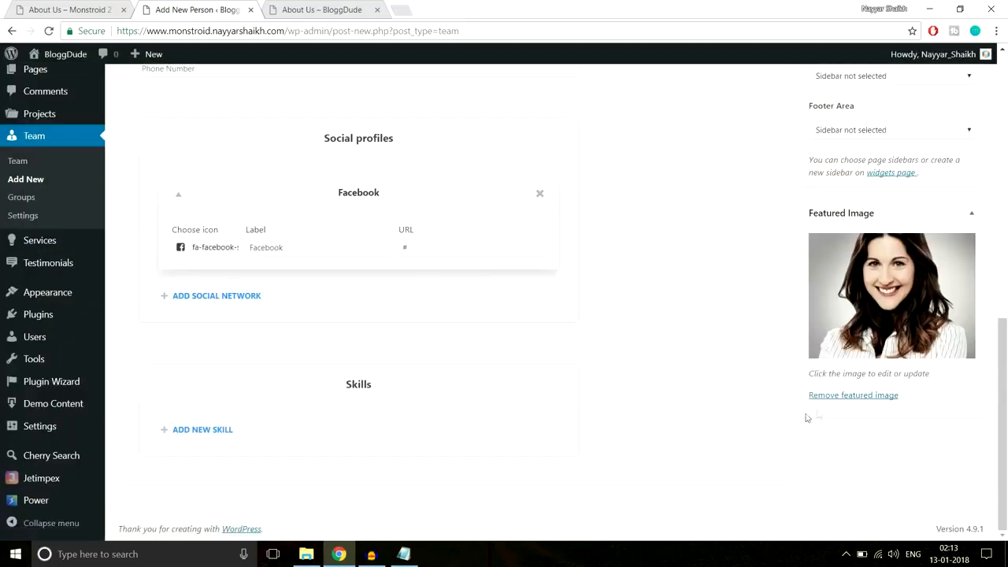
# - Publish the team member and go to the Pages list
pyautogui.scroll(3, 777, 422)
pyautogui.scroll(6, 776, 422)
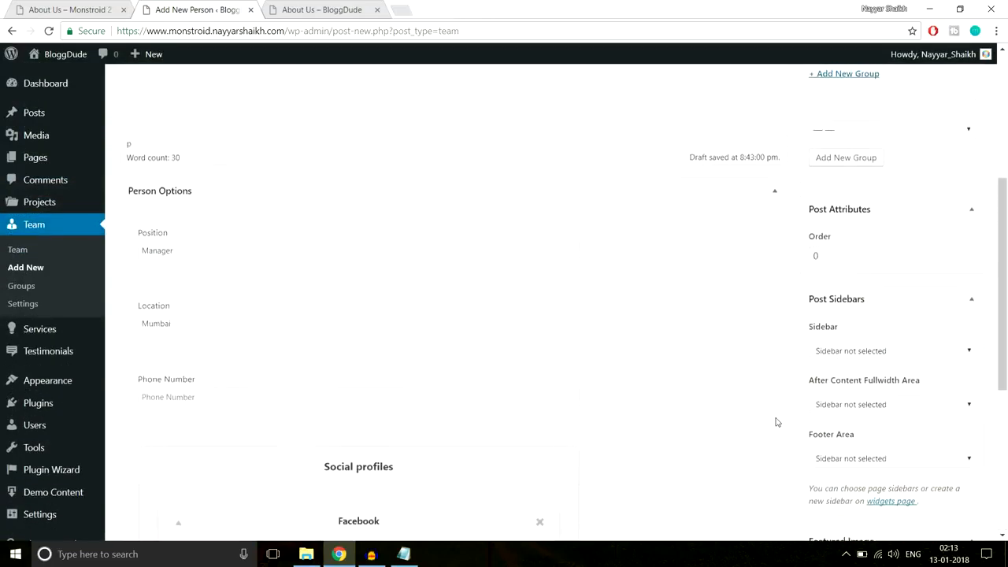
pyautogui.click(951, 241)
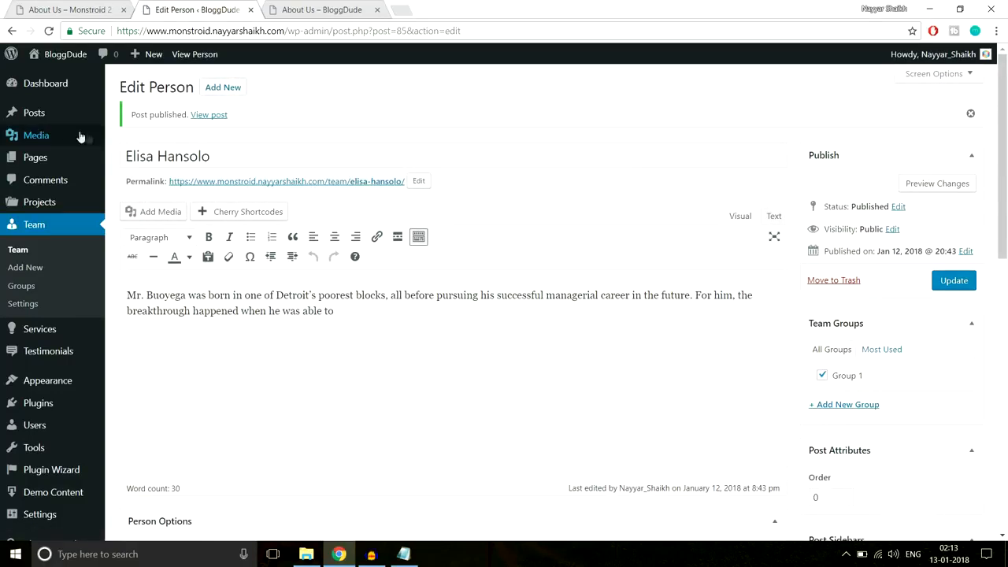
pyautogui.scroll(-10, 455, 308)
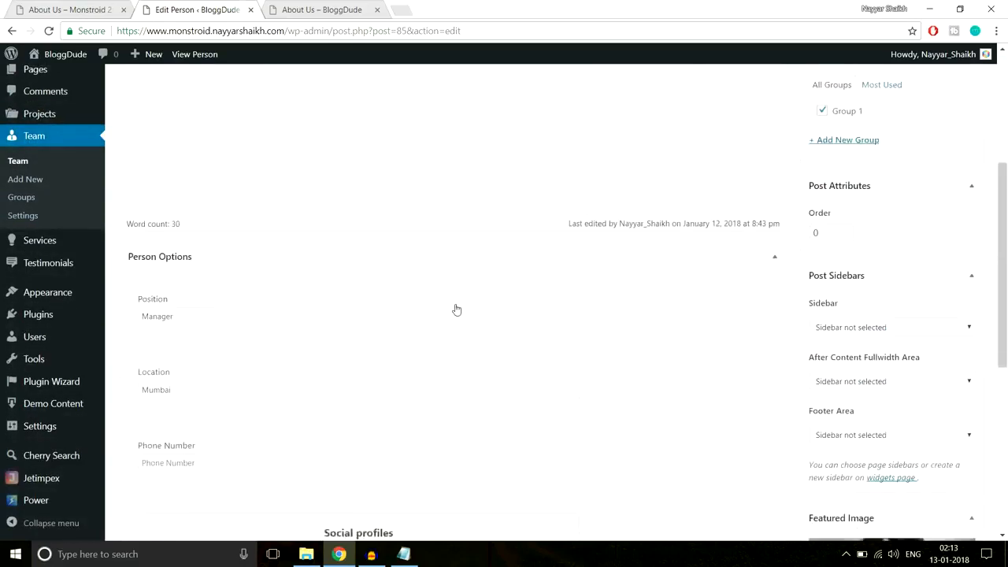
pyautogui.scroll(10, 455, 364)
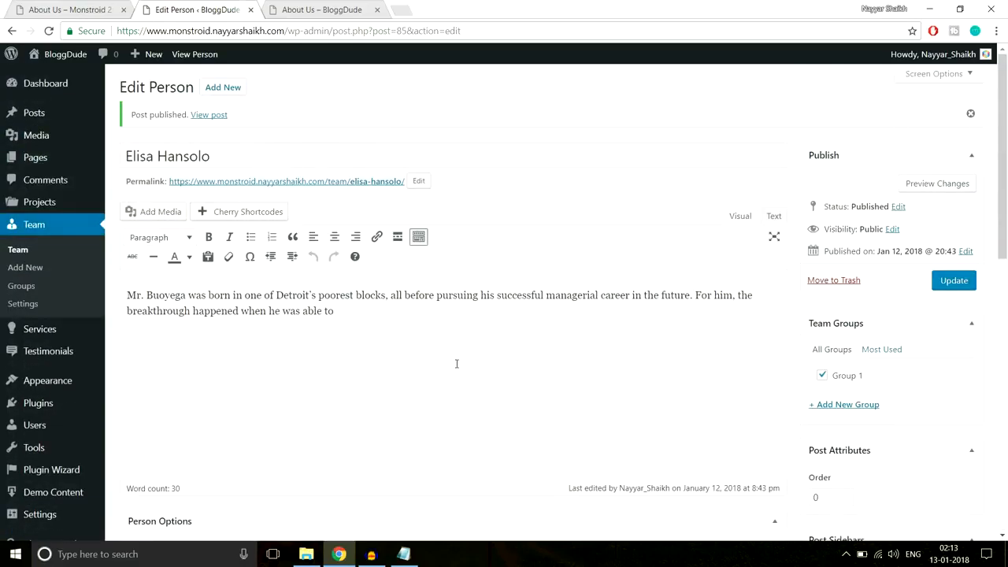
pyautogui.click(43, 158)
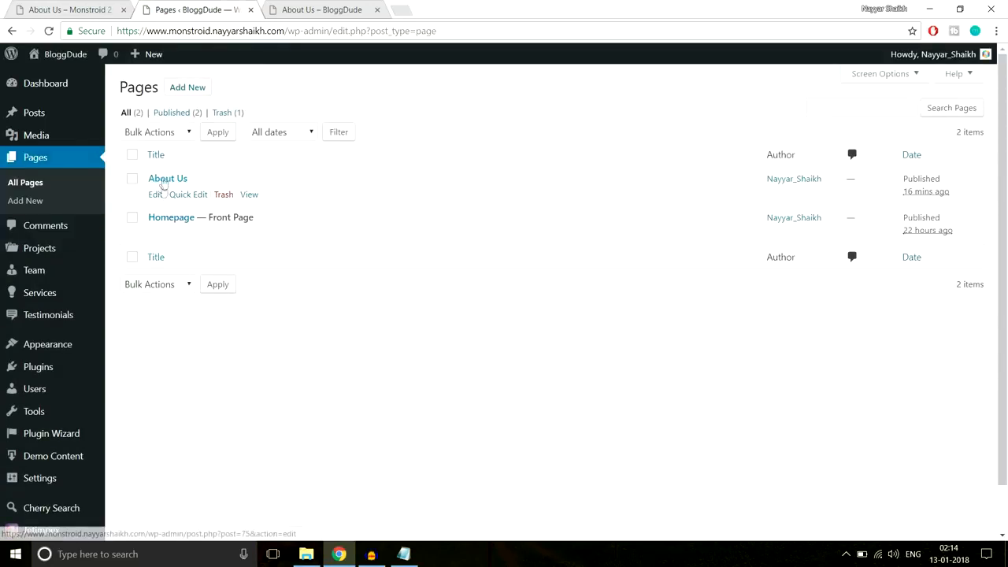
# - Open the About Us page in the builder and compare it with the live page
pyautogui.click(155, 195)
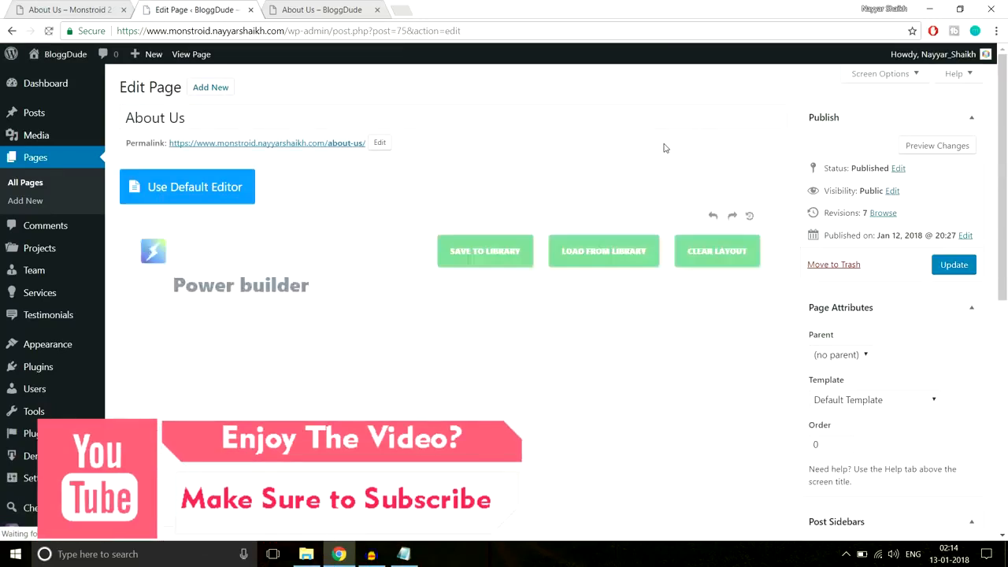
pyautogui.scroll(-20, 791, 236)
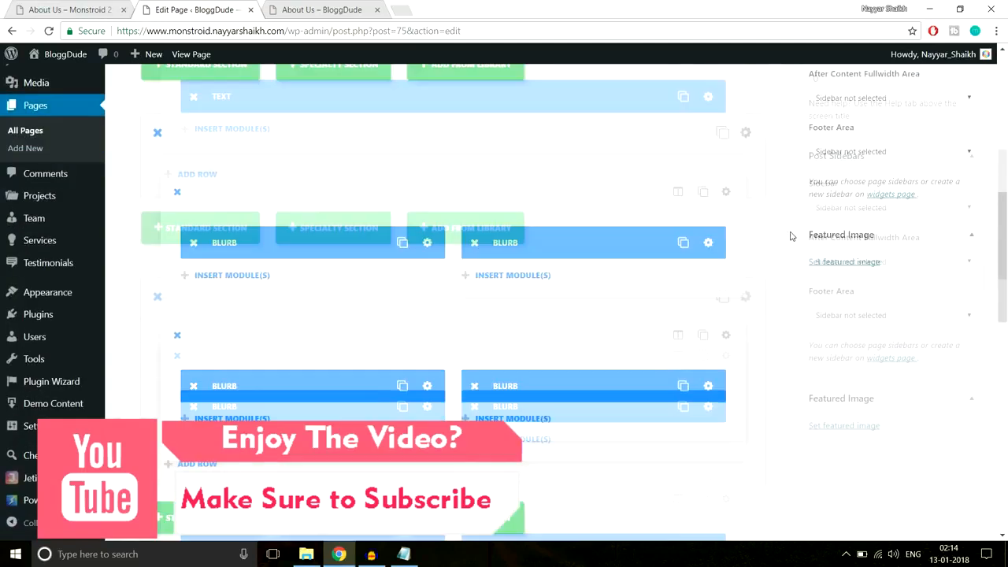
pyautogui.scroll(3, 792, 236)
pyautogui.click(52, 7)
pyautogui.scroll(3, 708, 267)
pyautogui.scroll(-2, 707, 267)
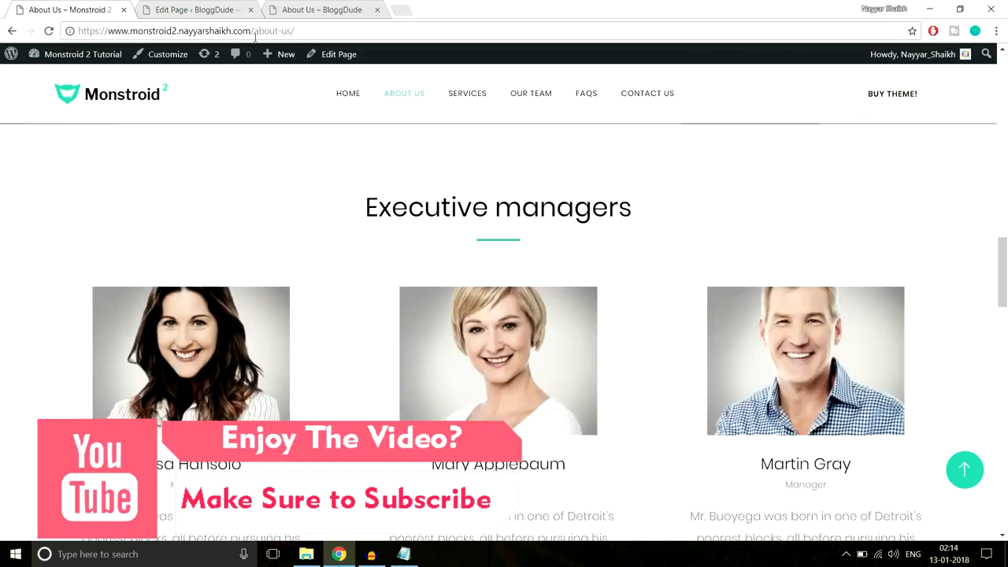
pyautogui.click(193, 10)
# - Add a standard section with one full-width column below the number counters
pyautogui.click(221, 312)
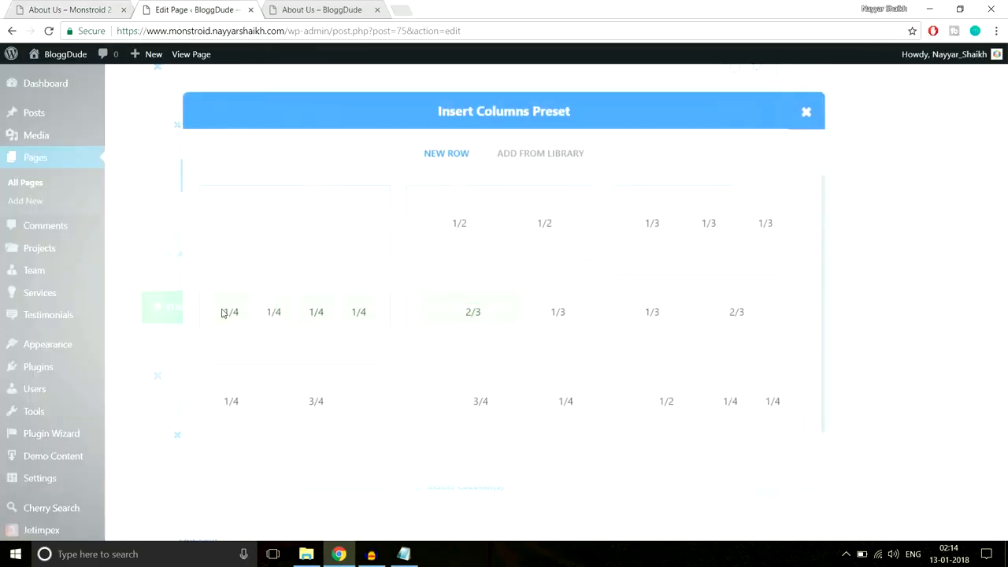
pyautogui.click(307, 236)
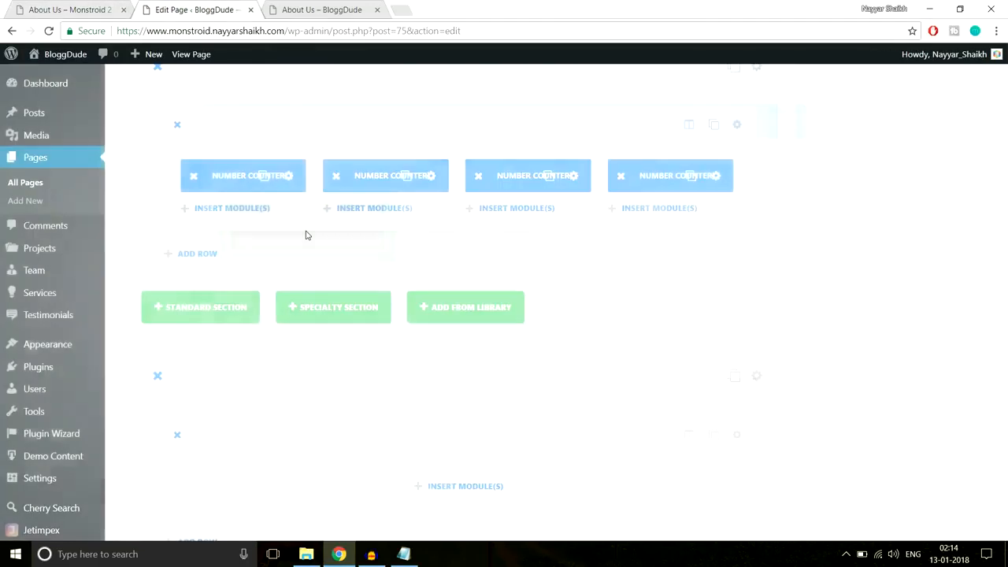
pyautogui.scroll(-1, 843, 263)
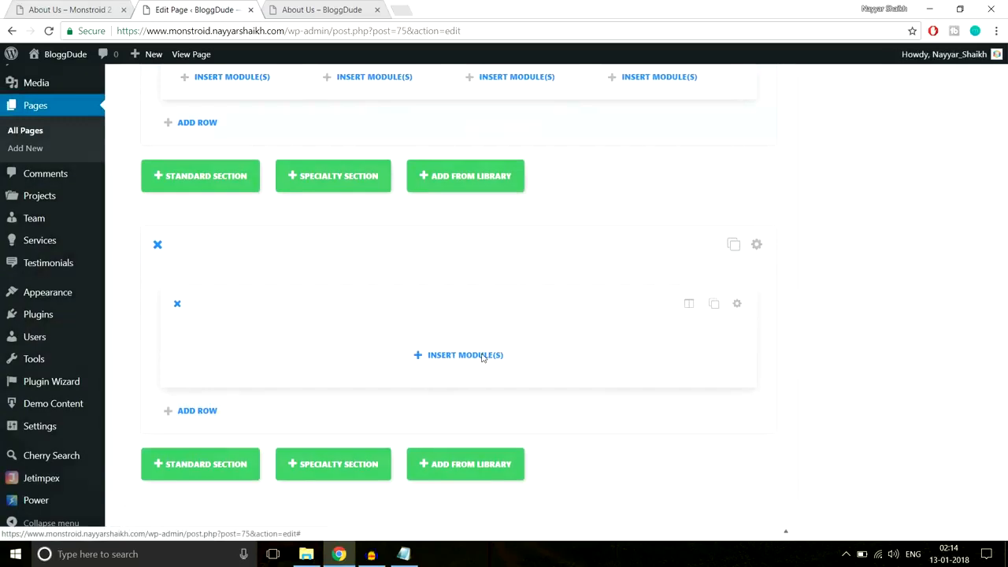
# - Add a centred Text module containing the 'Executive managers' Heading 3 copied from the live page
pyautogui.click(488, 354)
pyautogui.scroll(-2, 682, 326)
pyautogui.scroll(-4, 685, 328)
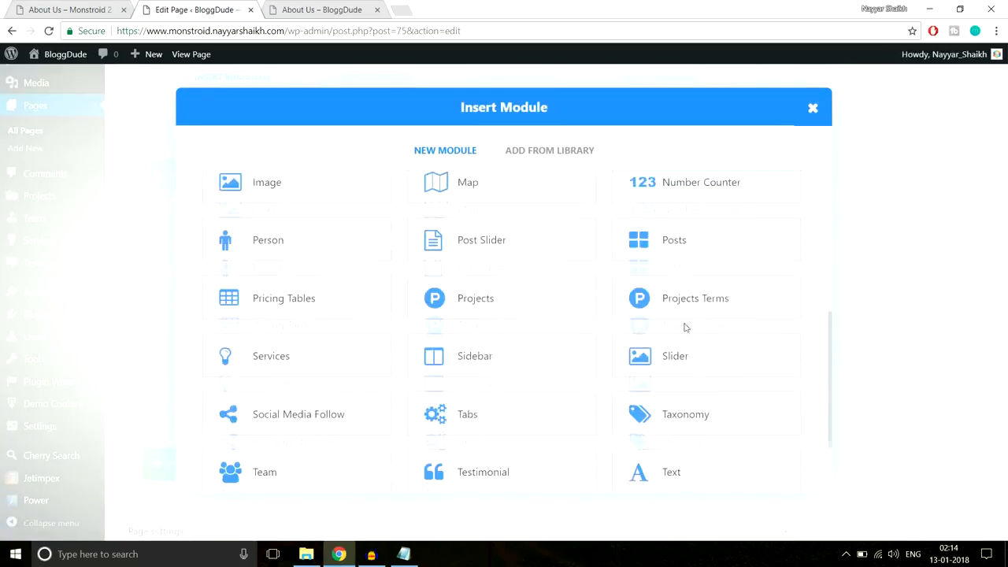
pyautogui.click(666, 386)
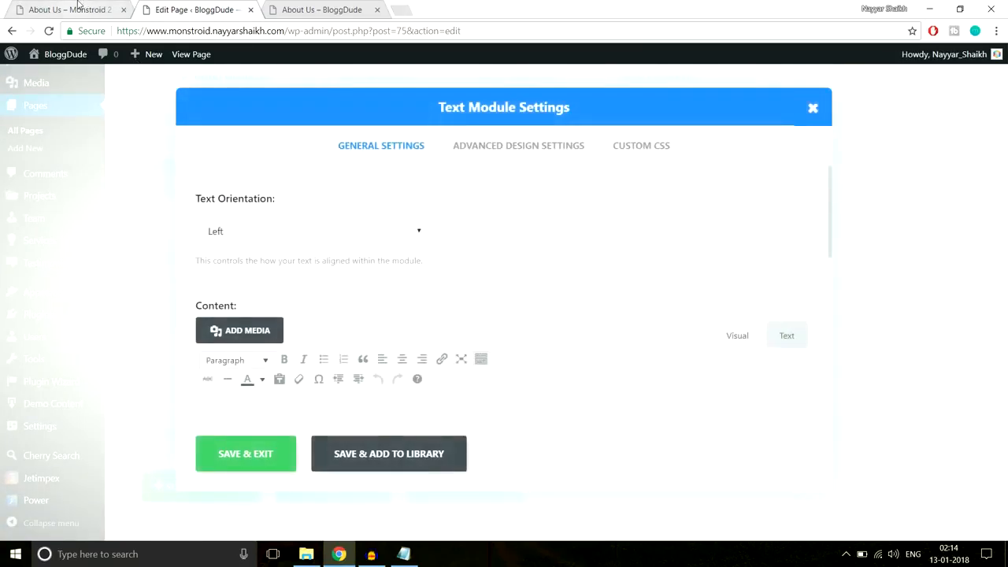
pyautogui.click(80, 9)
pyautogui.moveTo(354, 208); pyautogui.dragTo(693, 206)
pyautogui.hotkey('ctrl', 'c')
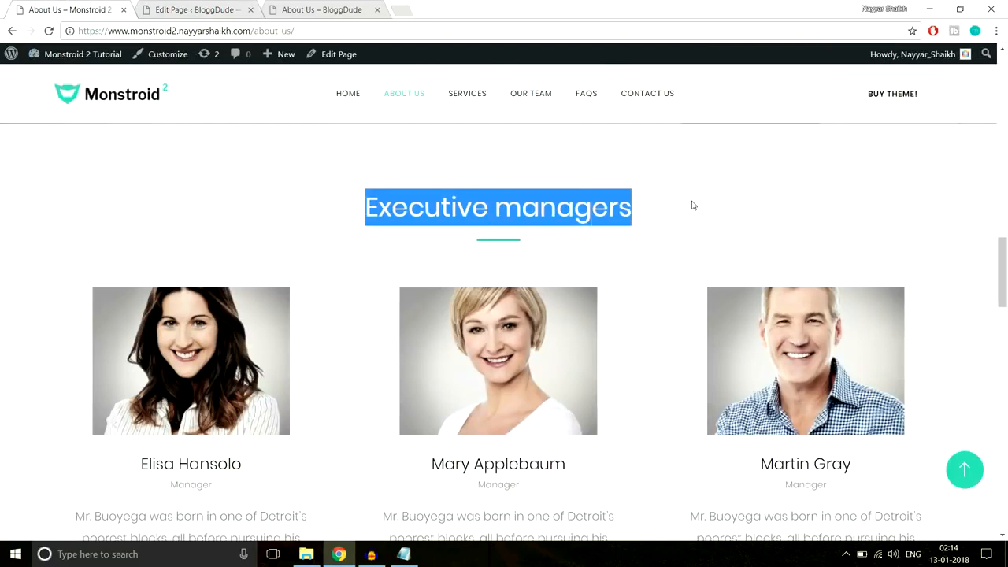
pyautogui.click(193, 6)
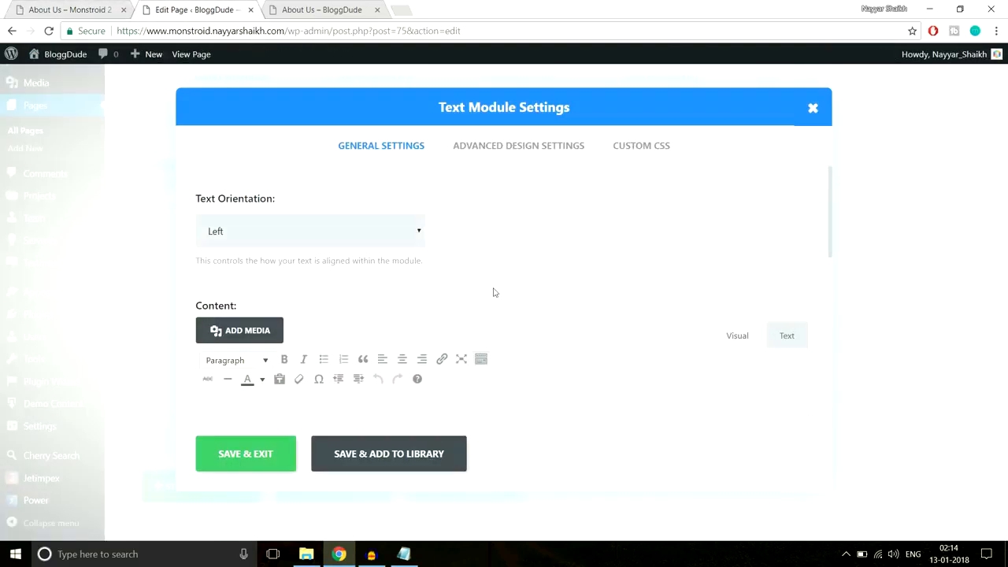
pyautogui.click(320, 233)
pyautogui.click(298, 271)
pyautogui.scroll(-3, 394, 323)
pyautogui.click(411, 334)
pyautogui.hotkey('ctrl', 'v')
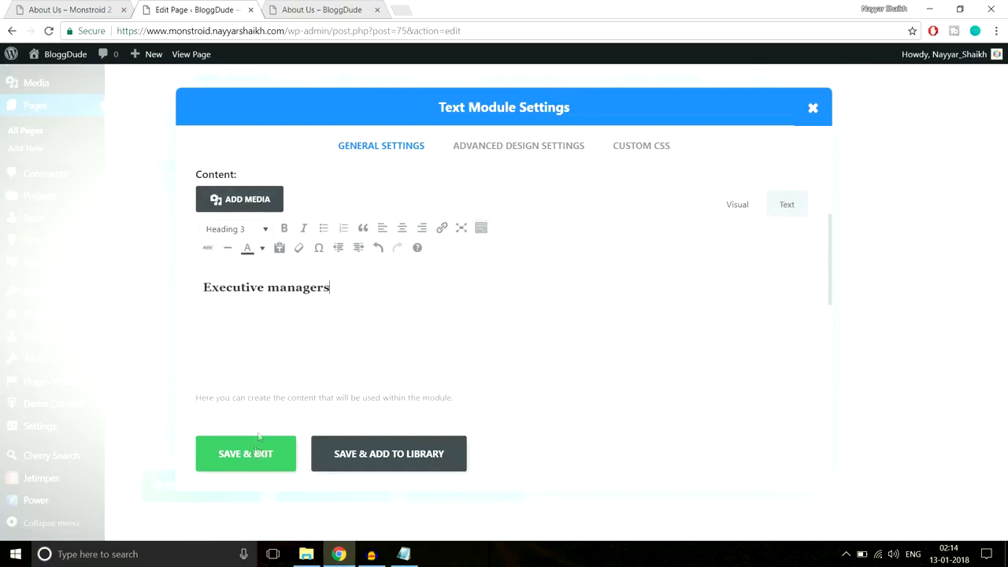
# - Paste the green #2cc895 underline CSS into Custom CSS After and save the module
pyautogui.click(634, 150)
pyautogui.click(403, 553)
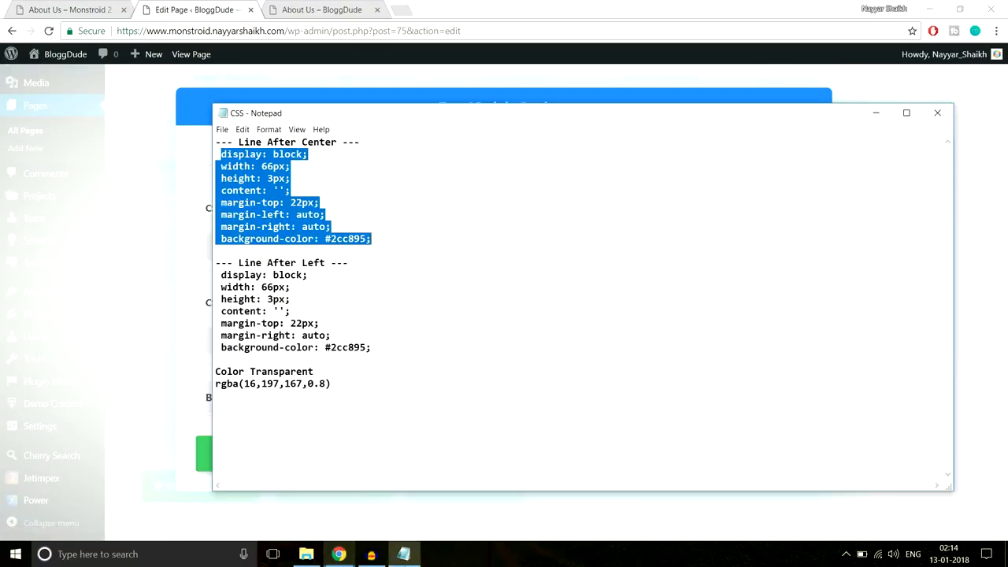
pyautogui.click(338, 553)
pyautogui.scroll(-5, 478, 405)
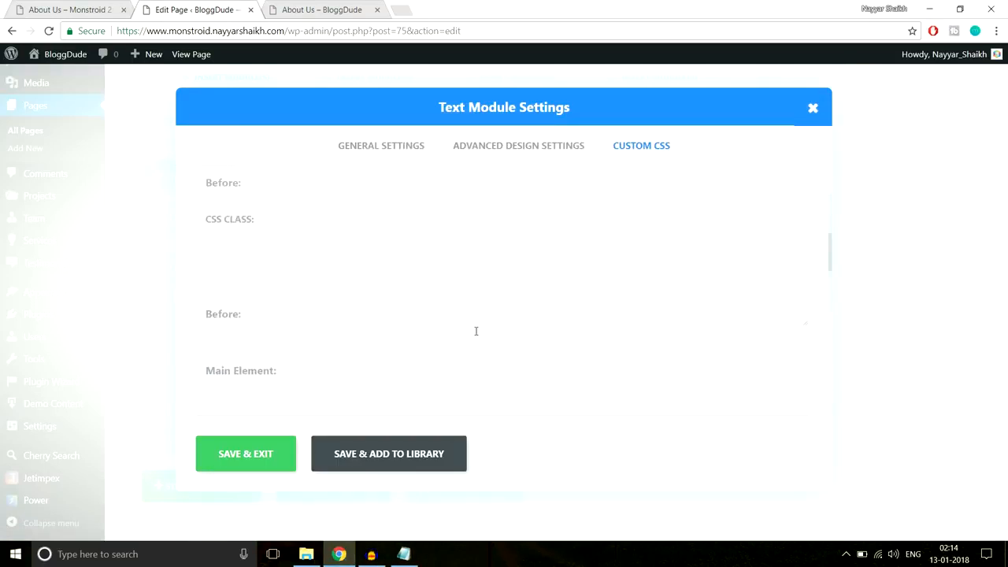
pyautogui.click(236, 291)
pyautogui.hotkey('ctrl', 'v')
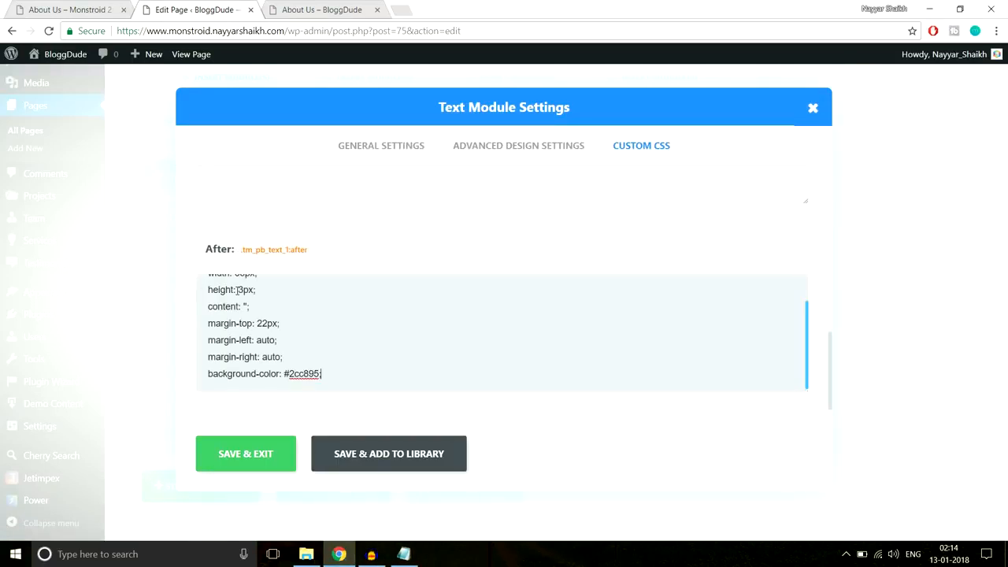
pyautogui.click(265, 460)
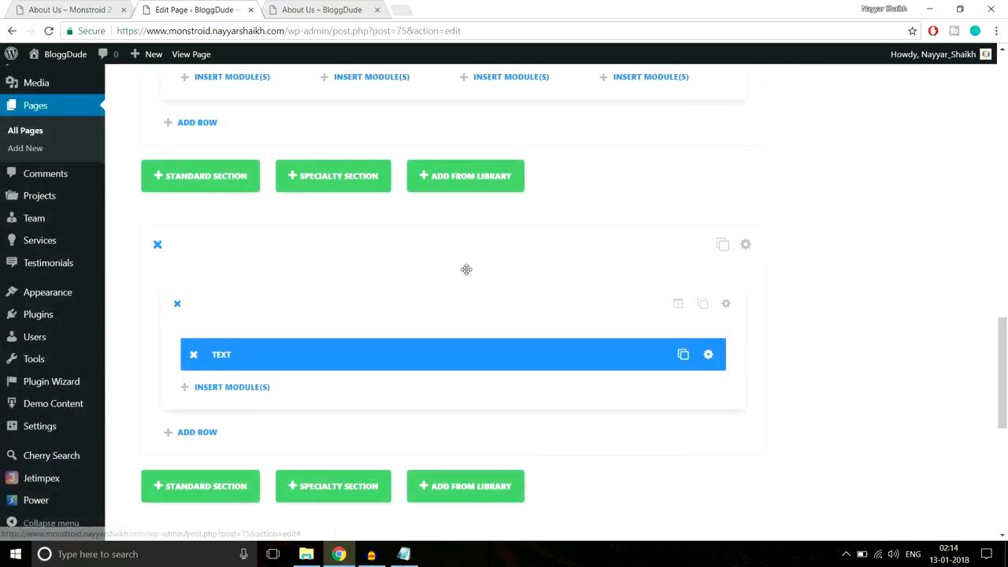
# - Compare with the live About Us page and open the module list below the Text module
pyautogui.click(87, 9)
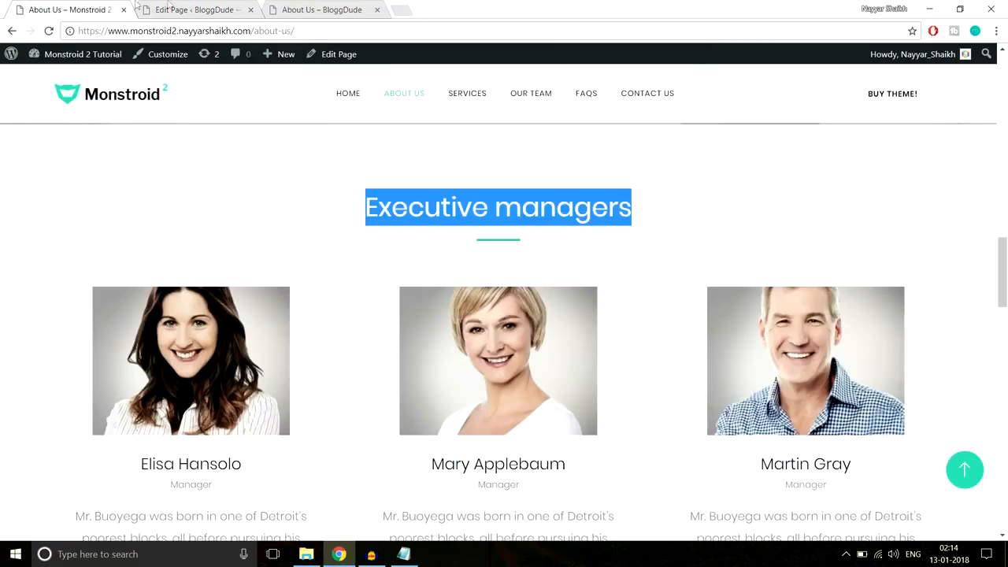
pyautogui.click(162, 8)
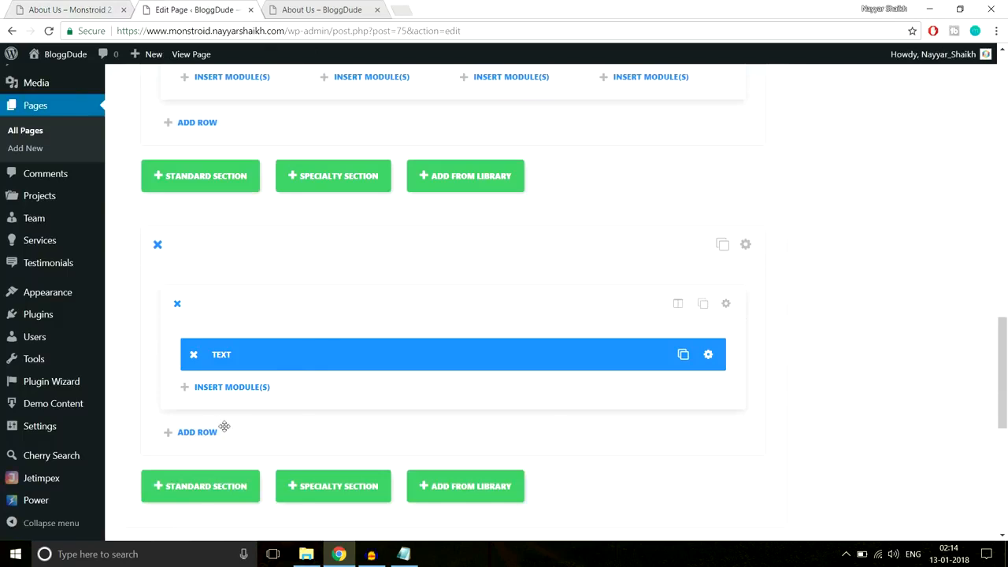
pyautogui.click(227, 390)
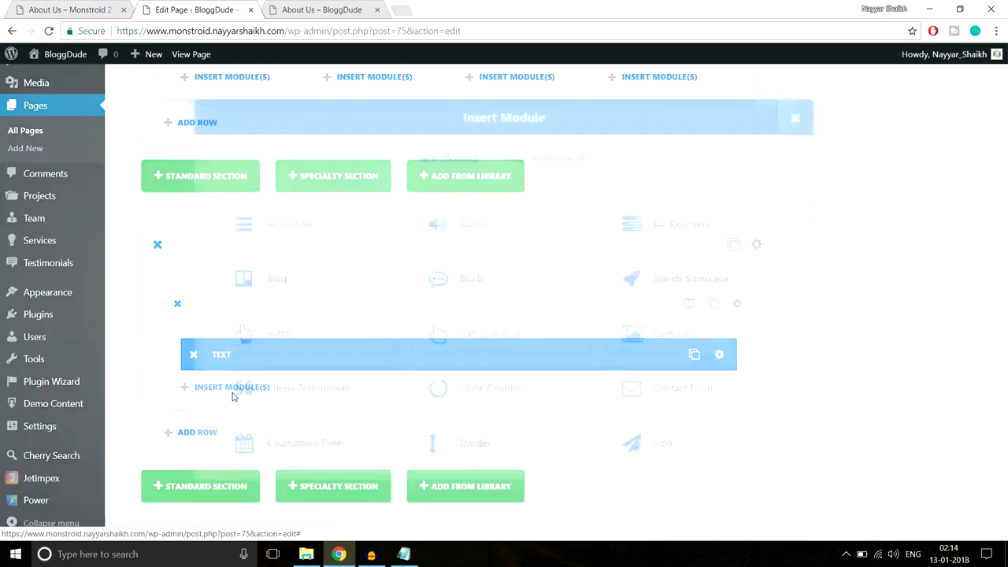
pyautogui.scroll(-5, 524, 347)
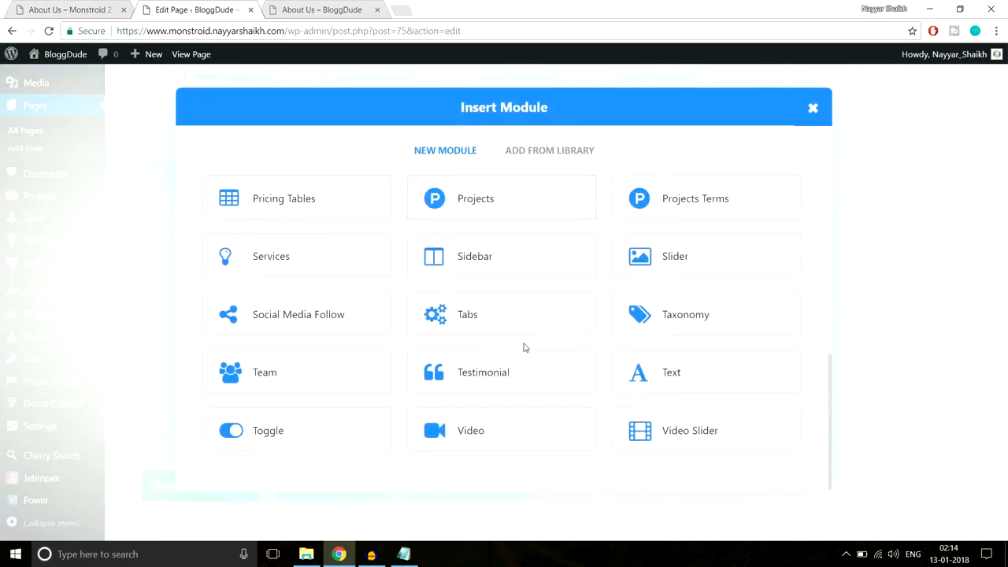
# - Add a Team module and check the demo's settings: 3 columns, 3 on laptop, 2 on tablet
pyautogui.click(299, 386)
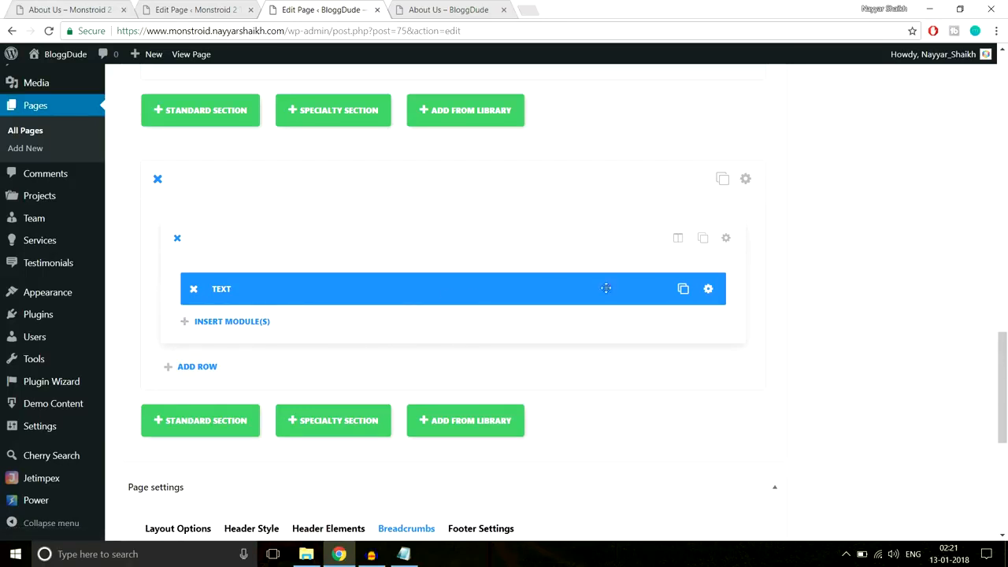
pyautogui.click(203, 9)
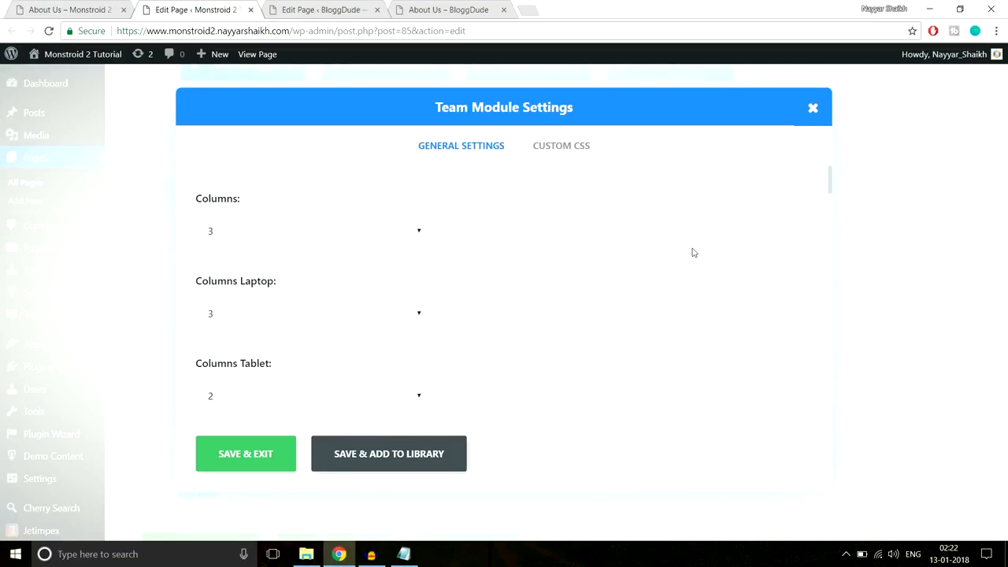
pyautogui.scroll(-1, 362, 235)
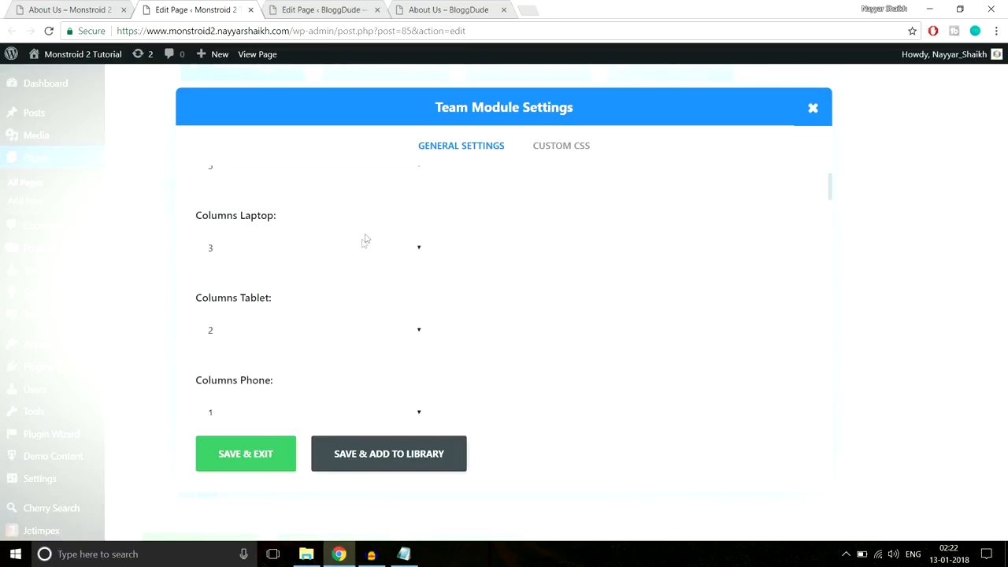
pyautogui.scroll(-1, 346, 248)
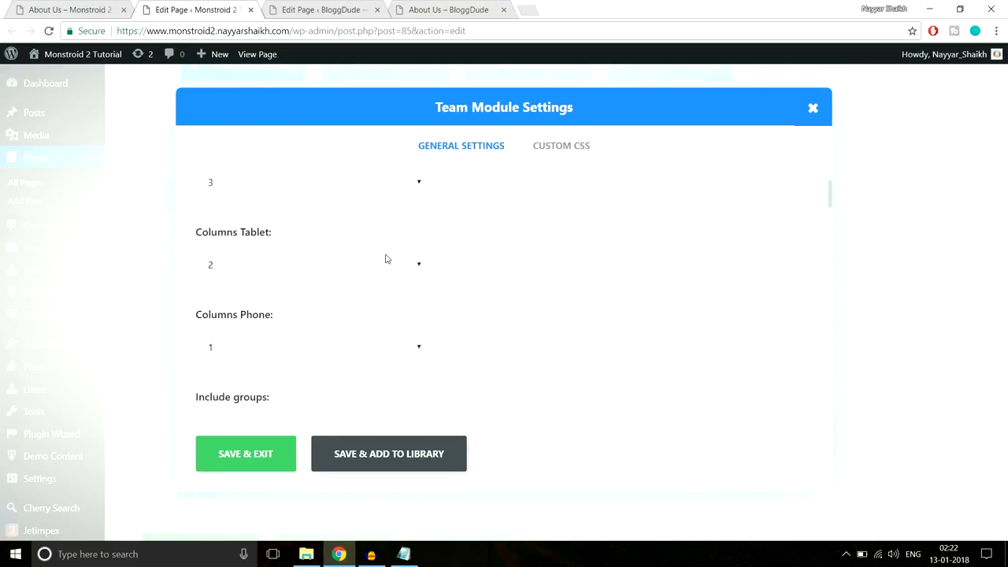
pyautogui.scroll(-4, 385, 260)
pyautogui.scroll(1, 435, 276)
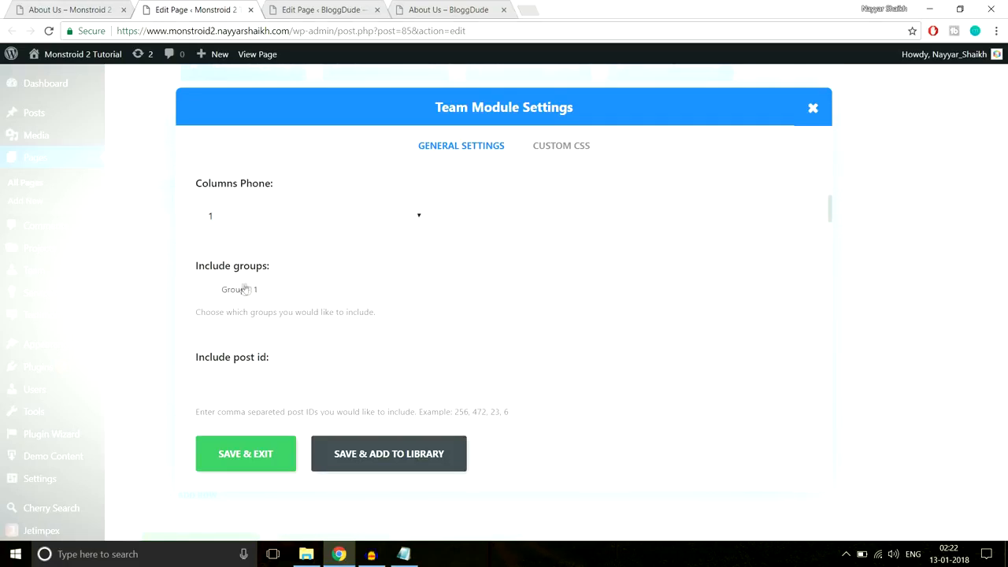
pyautogui.scroll(-4, 619, 261)
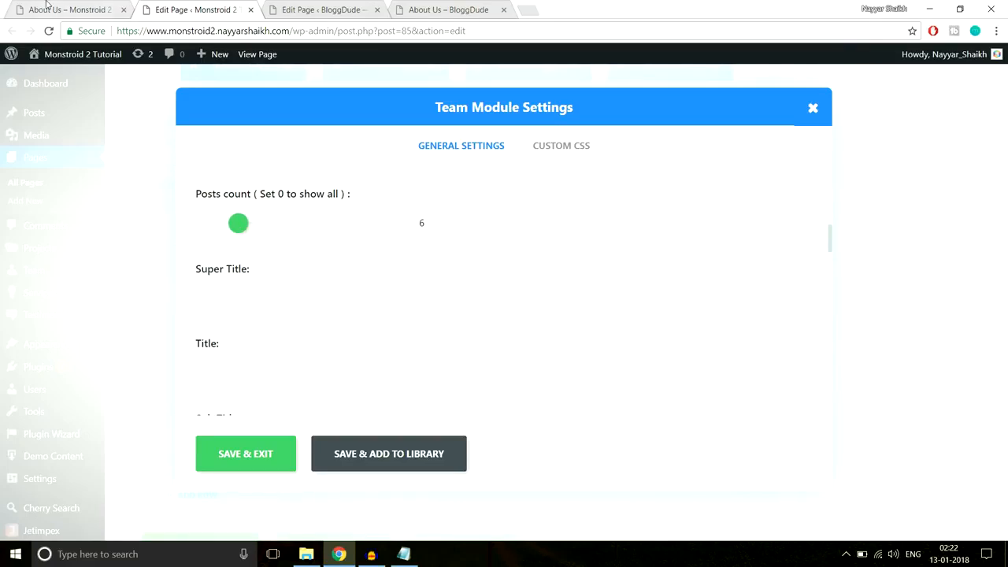
pyautogui.click(46, 6)
pyautogui.scroll(-6, 752, 316)
pyautogui.scroll(-5, 750, 332)
pyautogui.scroll(11, 749, 333)
pyautogui.click(212, 5)
pyautogui.scroll(-3, 235, 240)
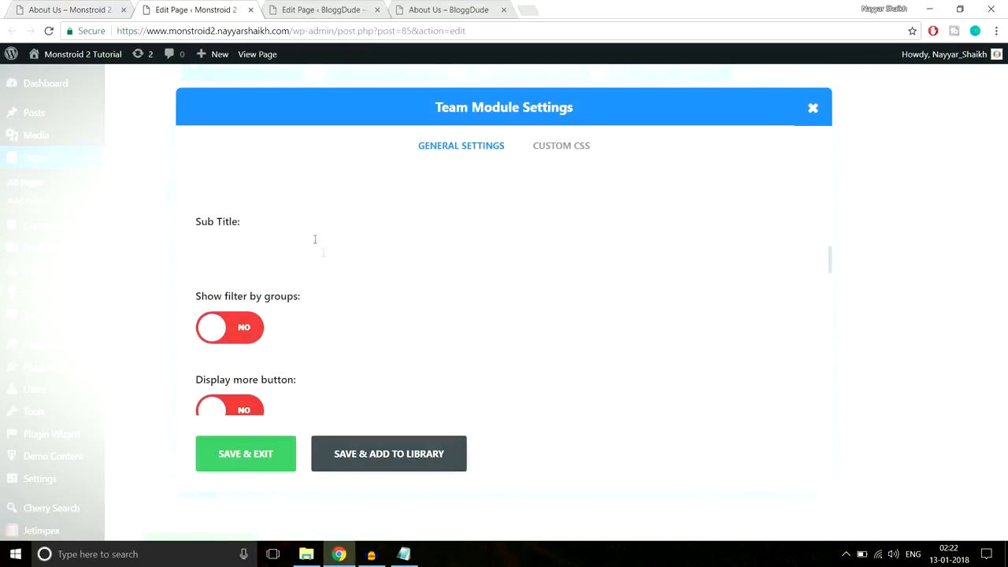
pyautogui.scroll(-5, 314, 239)
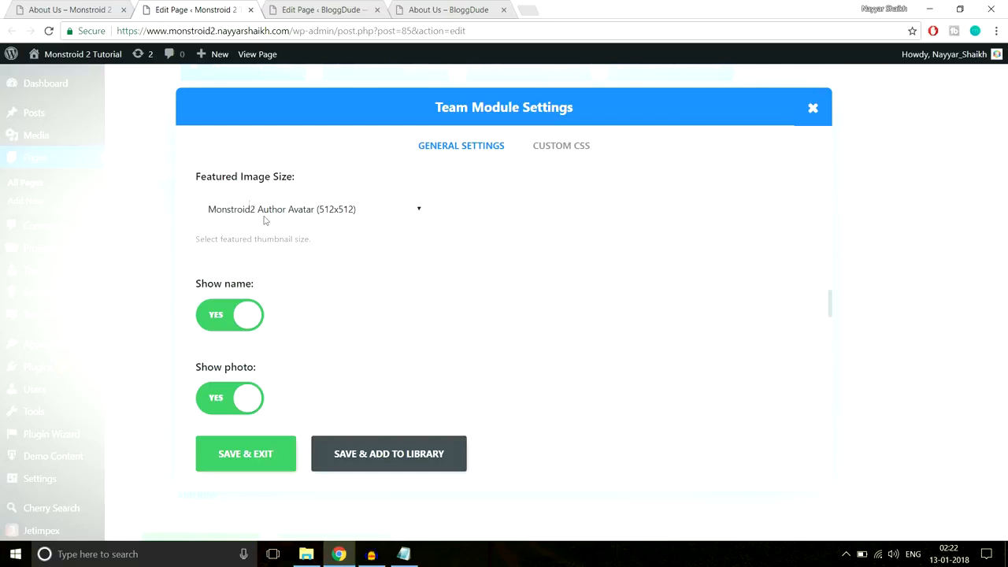
pyautogui.click(266, 217)
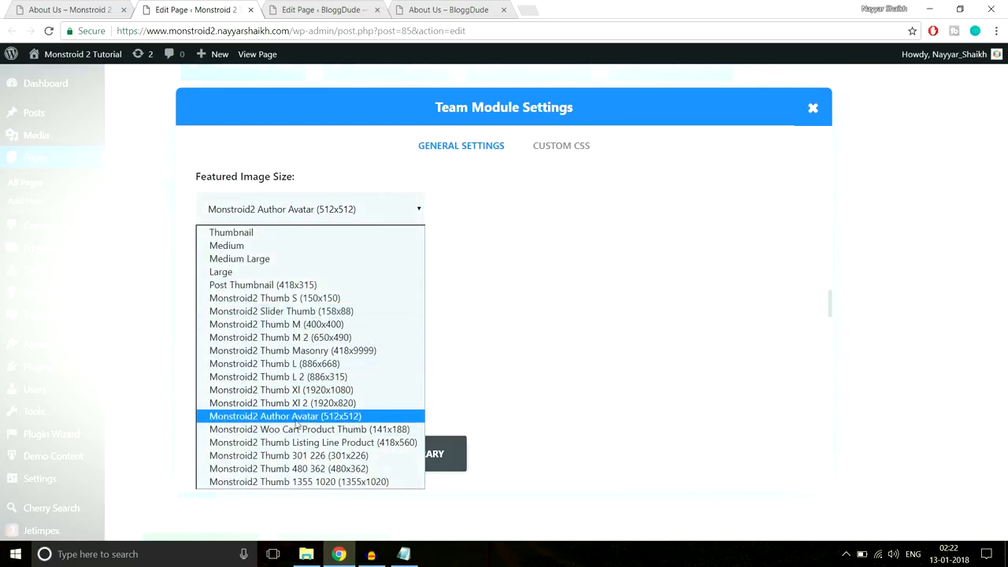
pyautogui.click(351, 418)
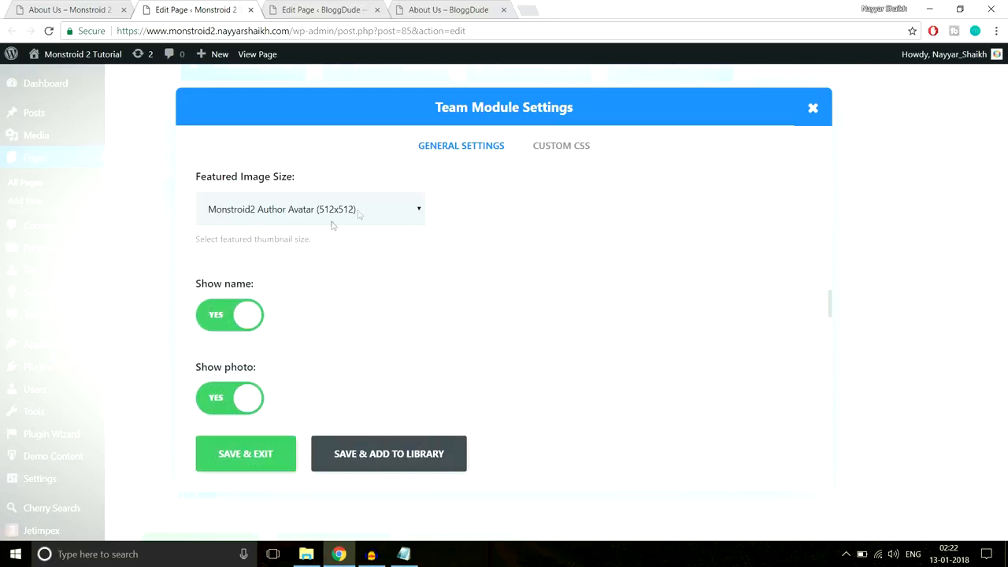
pyautogui.click(99, 8)
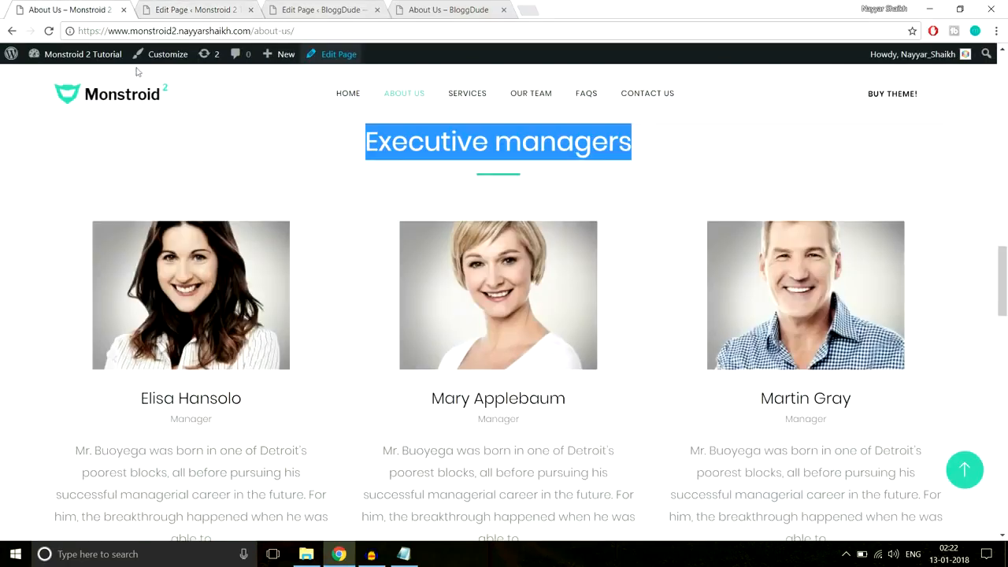
pyautogui.click(161, 7)
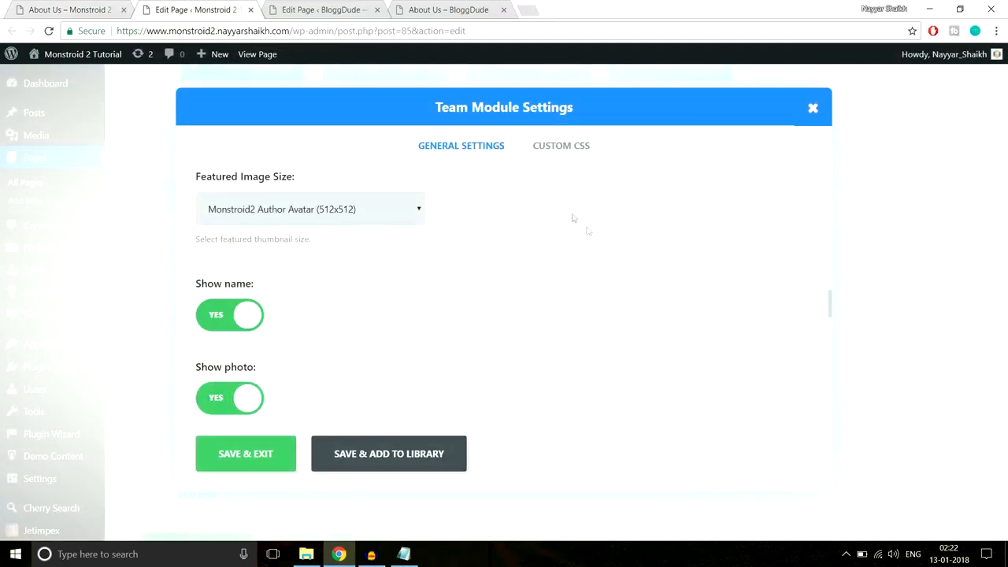
# - Check the description length of 30 against the first member's description on the live page
pyautogui.scroll(-1, 603, 270)
pyautogui.scroll(-3, 391, 250)
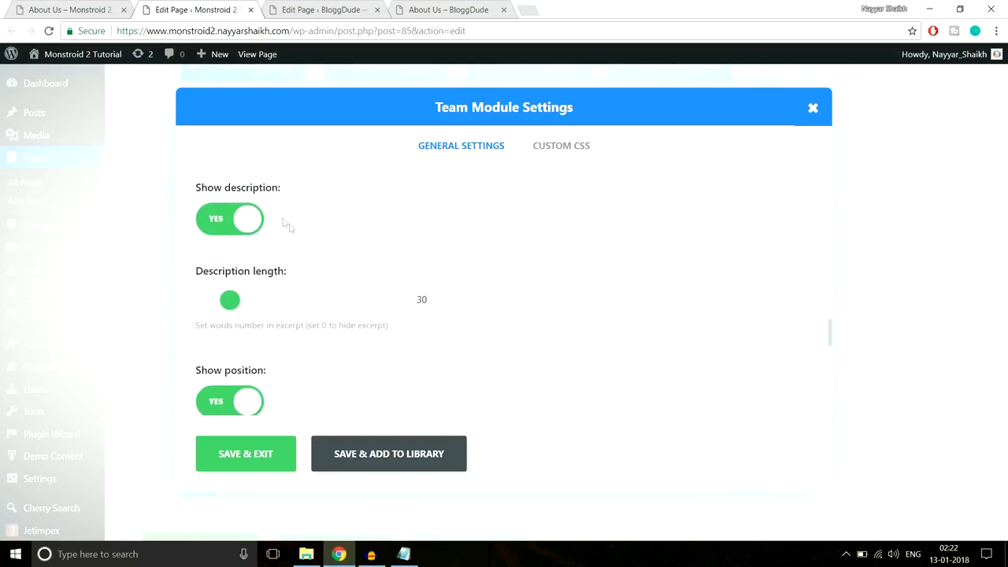
pyautogui.doubleClick(421, 300)
pyautogui.click(90, 9)
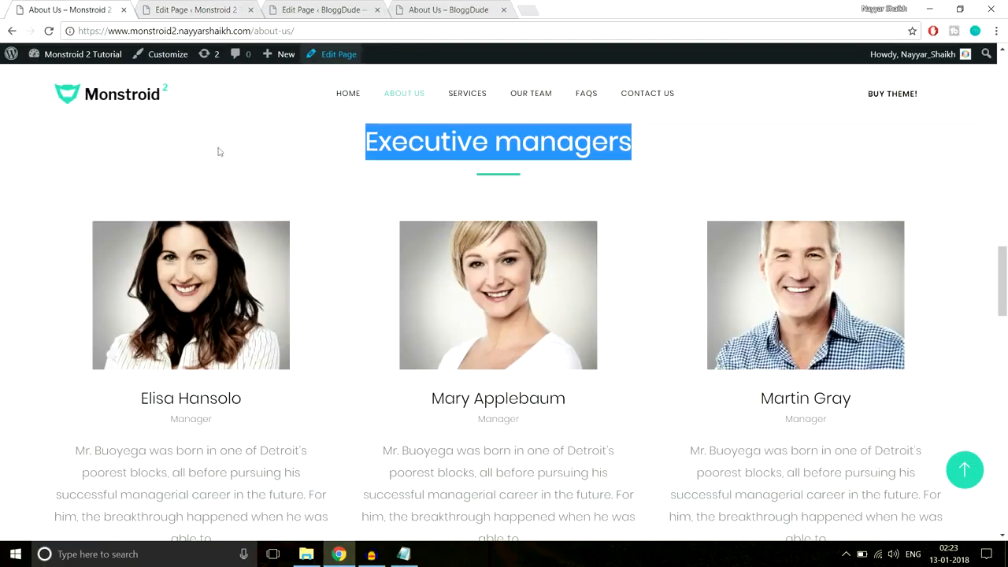
pyautogui.scroll(-2, 276, 341)
pyautogui.moveTo(241, 415); pyautogui.dragTo(45, 294)
pyautogui.click(146, 322)
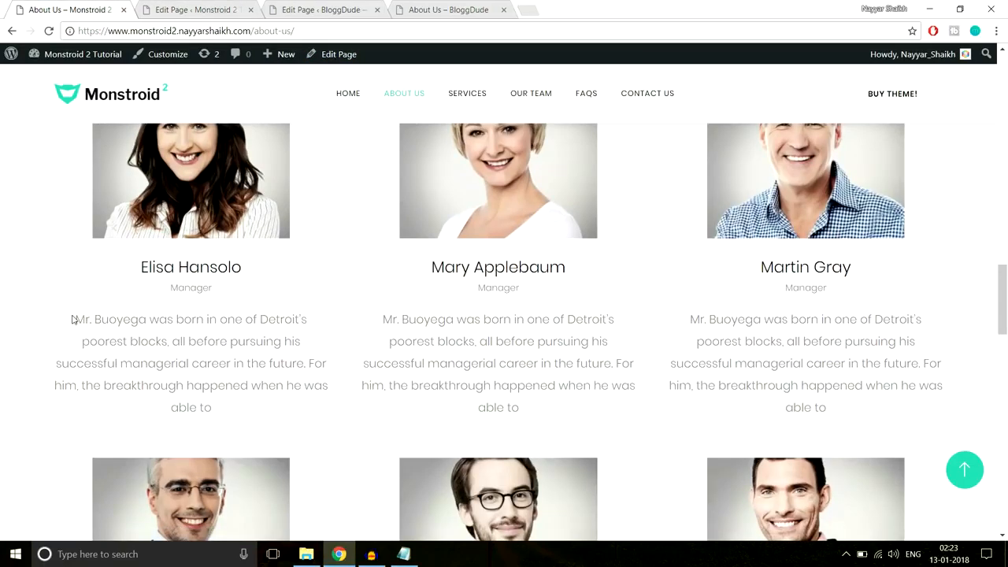
pyautogui.moveTo(72, 318); pyautogui.dragTo(328, 342)
pyautogui.click(224, 10)
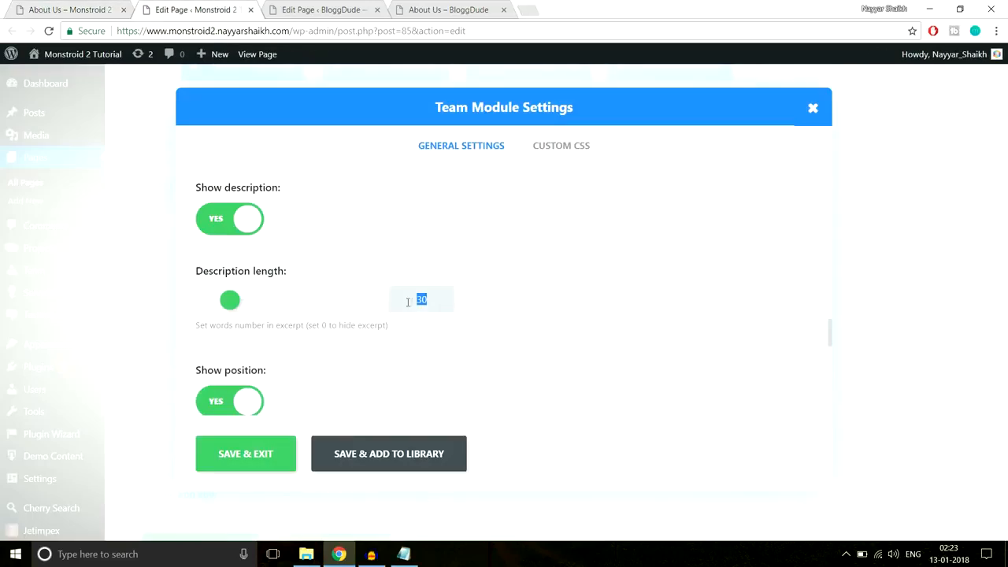
# - Review the Team module layout options and keep Layout on Default
pyautogui.scroll(-2, 536, 307)
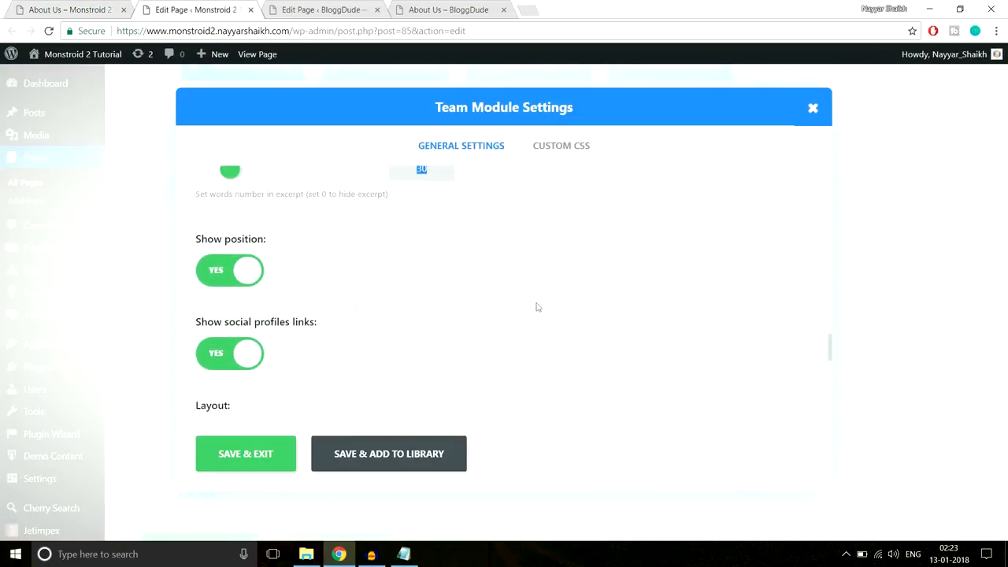
pyautogui.scroll(-2, 477, 317)
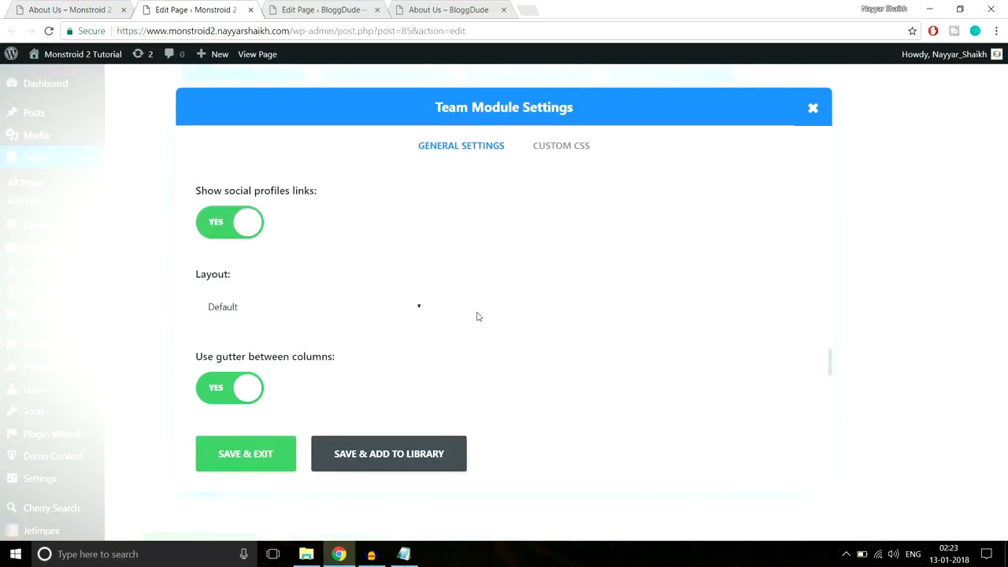
pyautogui.scroll(-2, 543, 252)
pyautogui.click(358, 182)
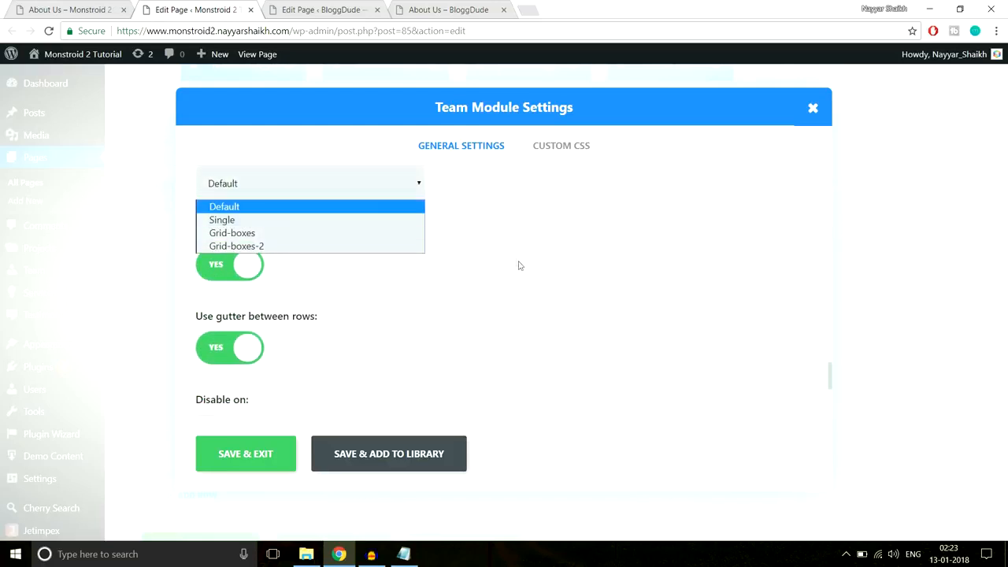
pyautogui.scroll(2, 306, 326)
pyautogui.scroll(-1, 306, 315)
pyautogui.click(306, 249)
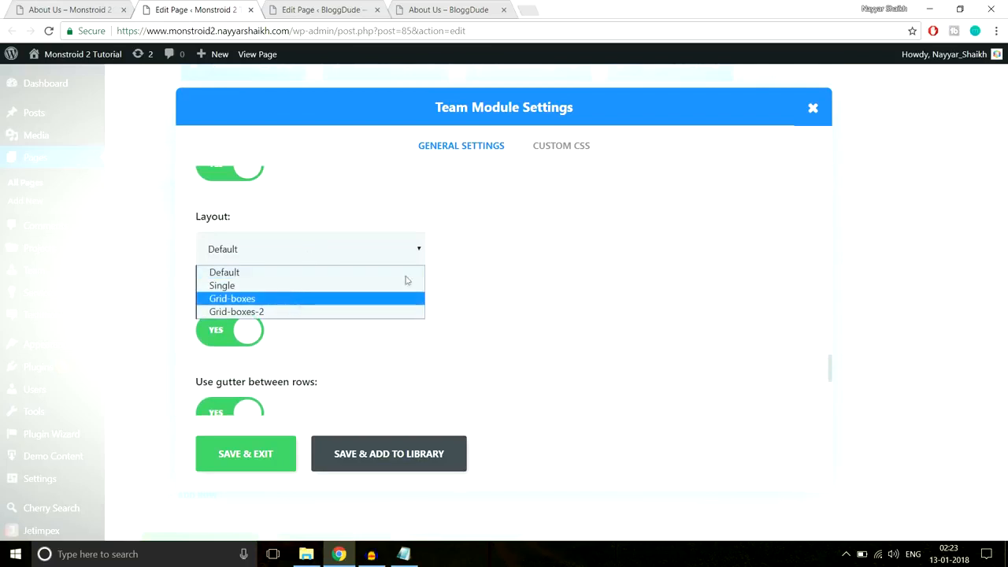
pyautogui.click(489, 259)
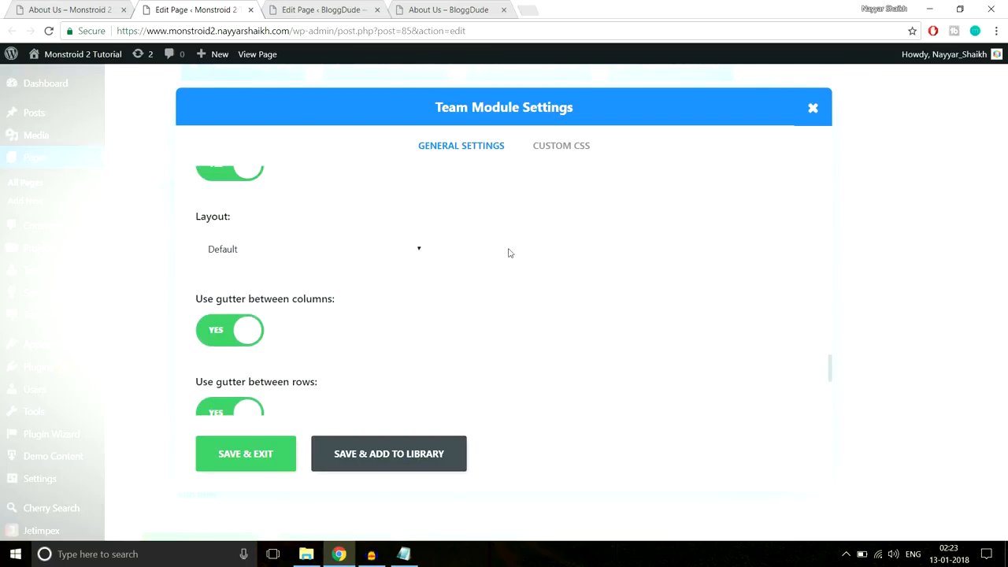
pyautogui.scroll(-1, 509, 252)
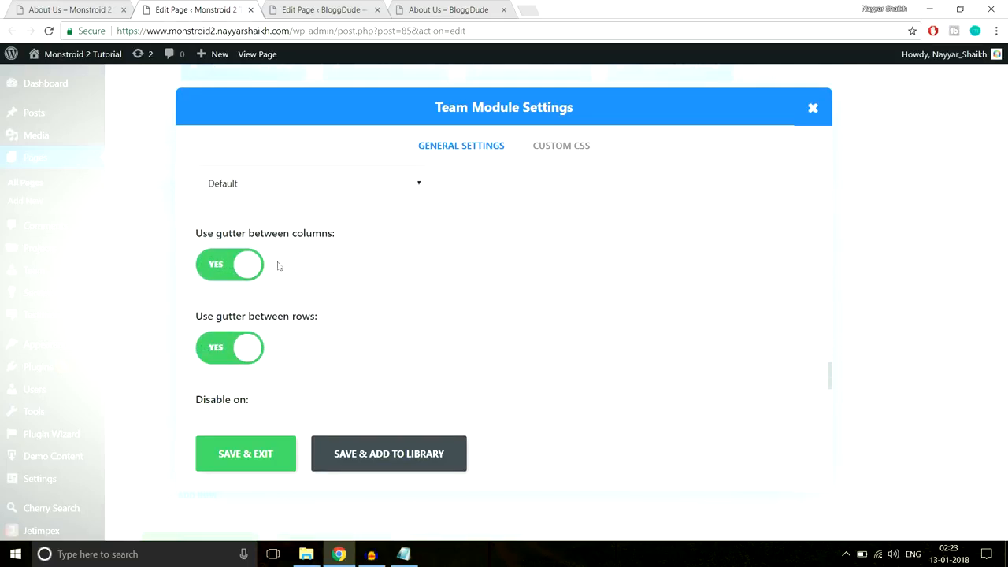
# - Recheck the live team section, then close the Team Module Settings without changes
pyautogui.click(69, 10)
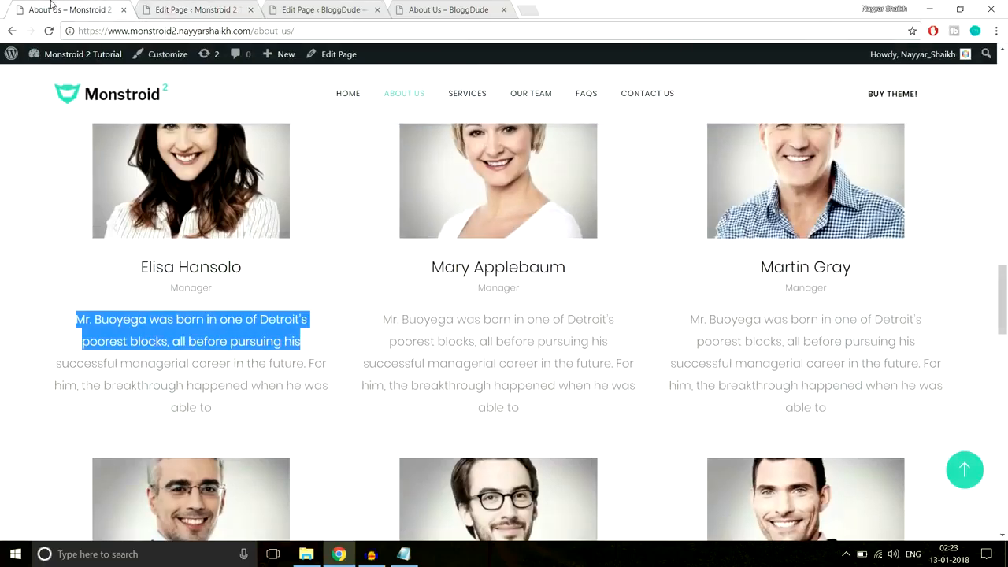
pyautogui.scroll(2, 352, 269)
pyautogui.scroll(-2, 335, 446)
pyautogui.click(215, 10)
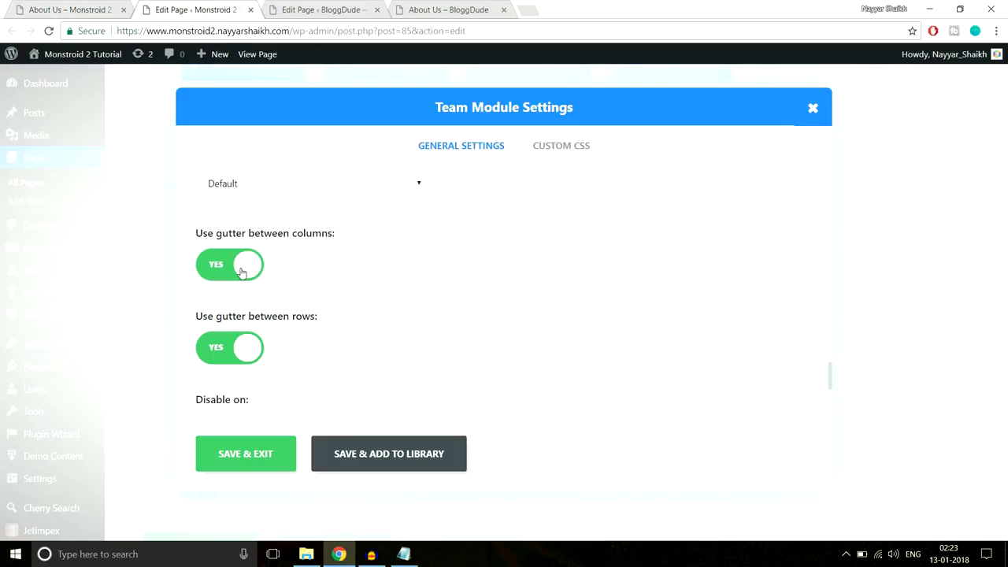
pyautogui.click(102, 9)
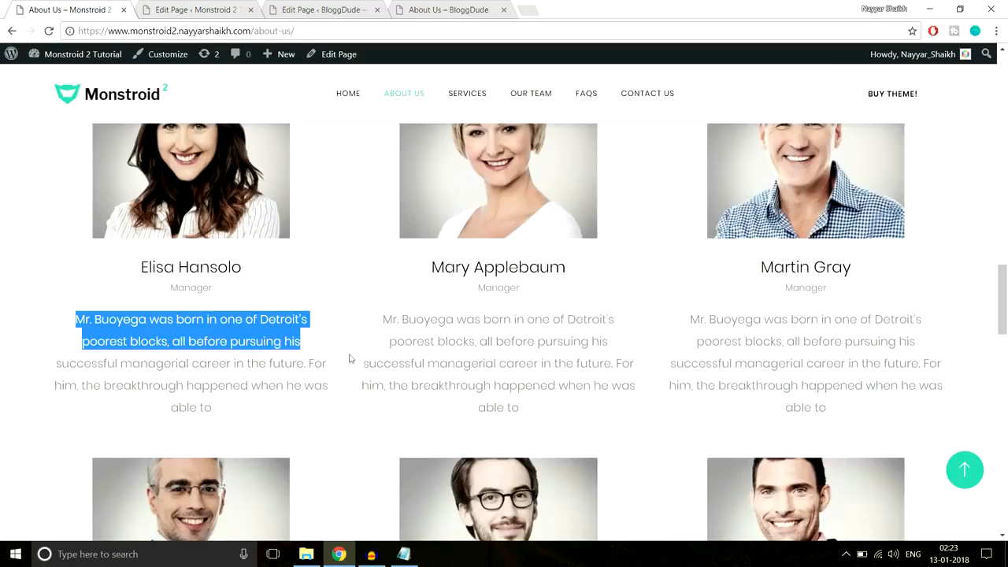
pyautogui.click(203, 9)
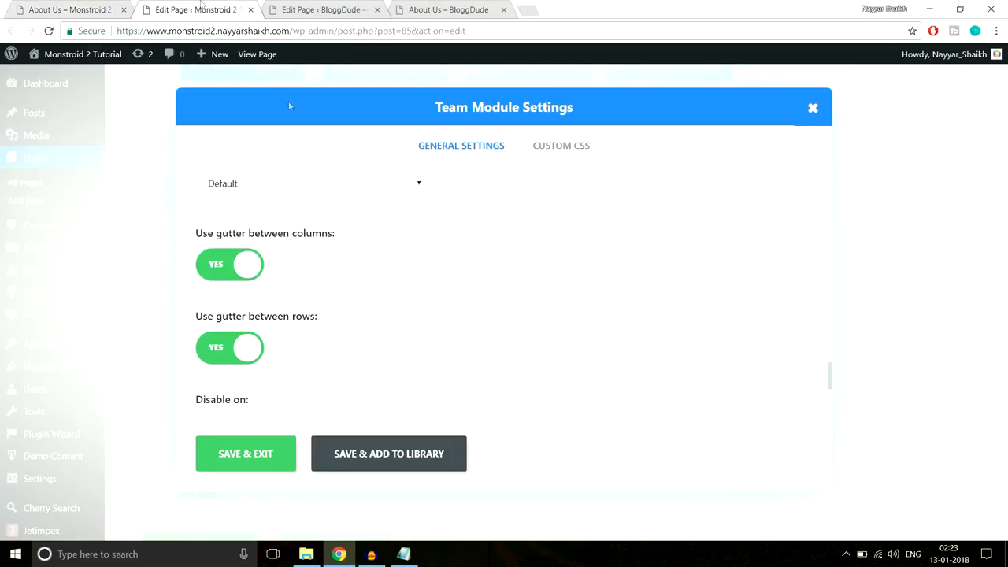
pyautogui.scroll(-3, 383, 285)
pyautogui.scroll(5, 384, 291)
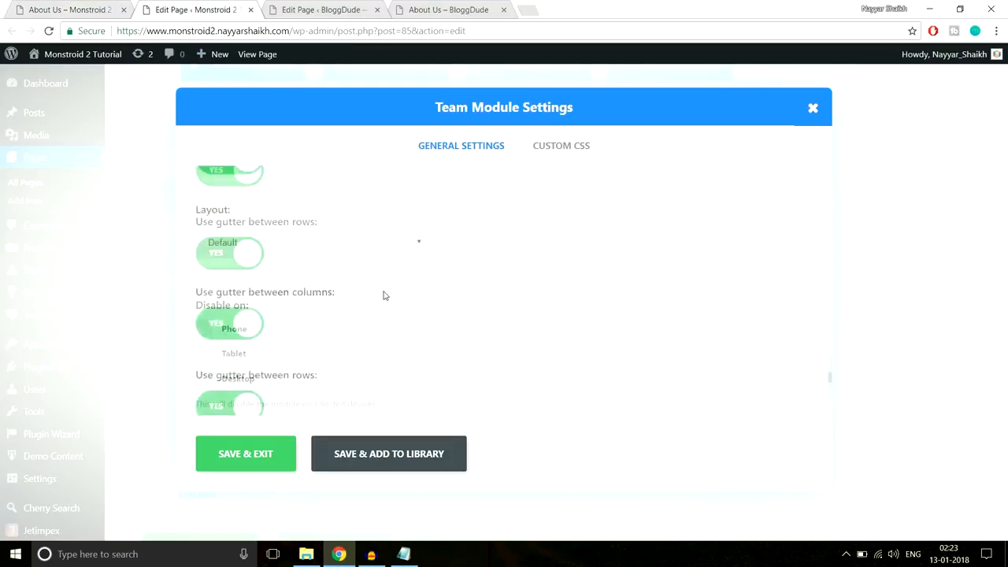
pyautogui.scroll(10, 385, 296)
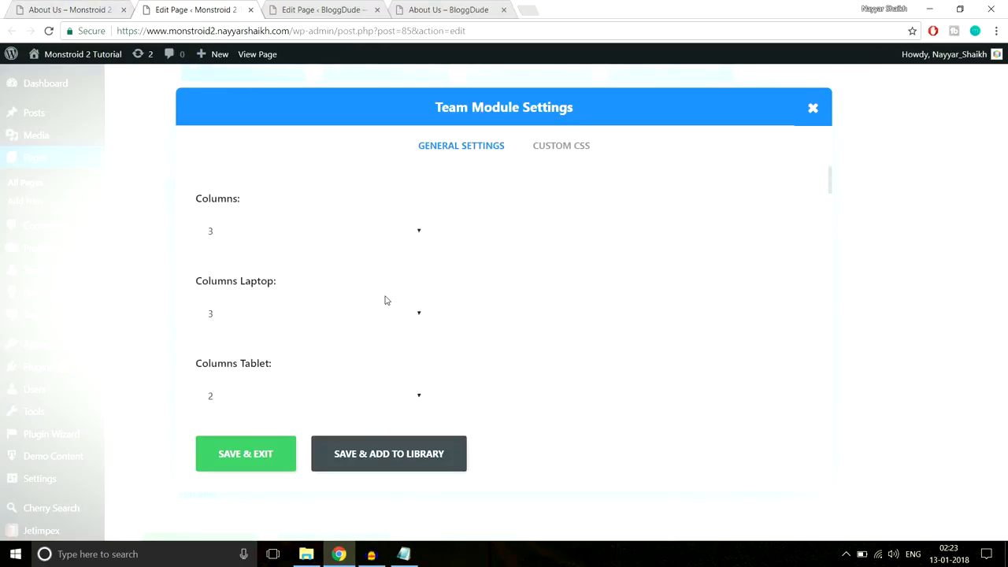
pyautogui.click(813, 107)
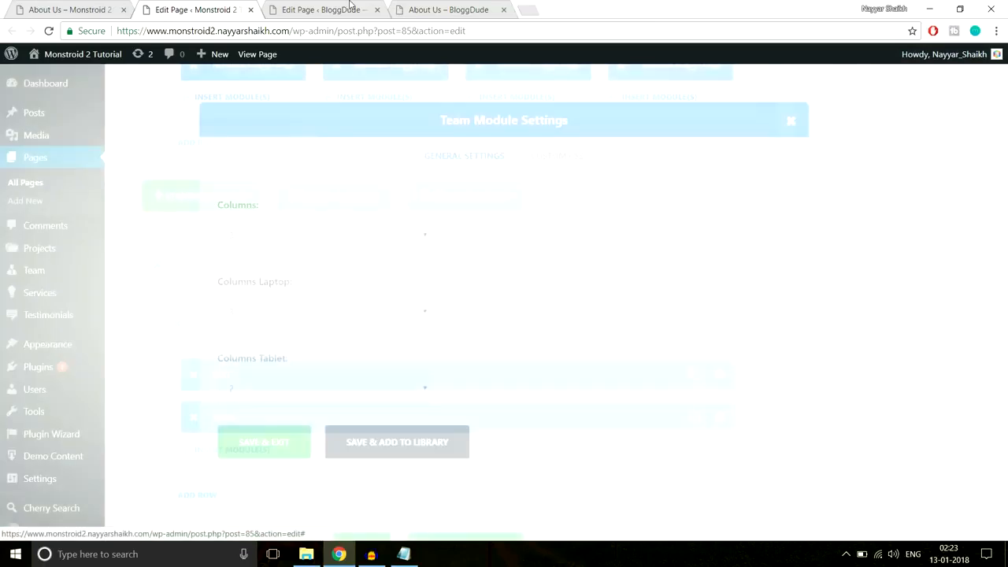
# - Switch to the BloggDude page builder and review the live About Us testimonials for reference
pyautogui.scroll(-3, 370, 186)
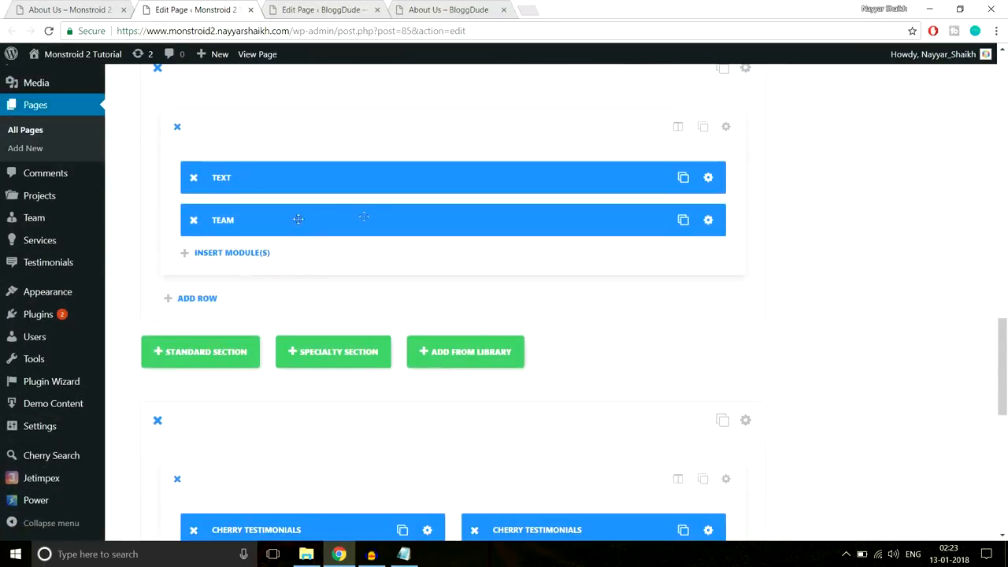
pyautogui.click(367, 10)
pyautogui.scroll(-1, 790, 266)
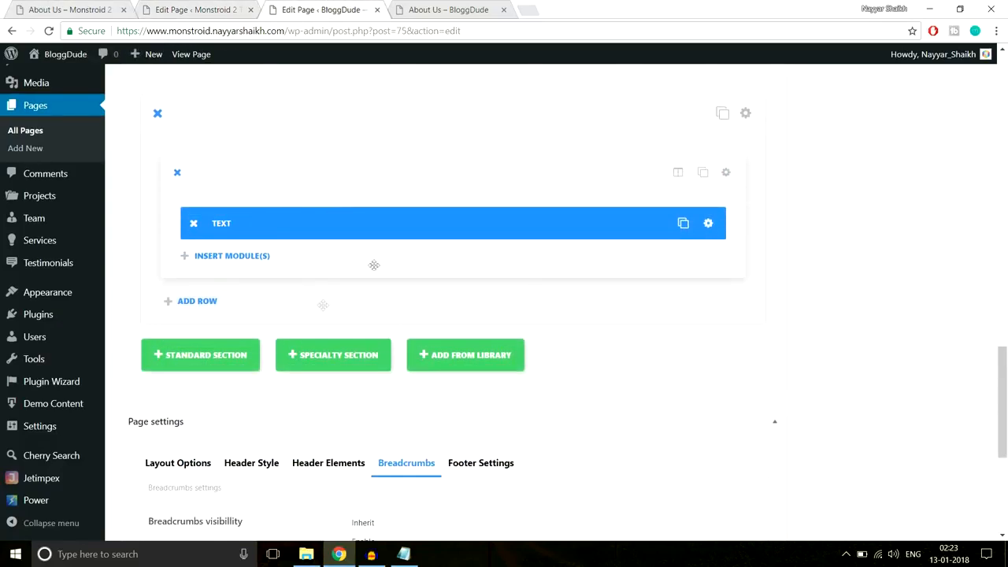
pyautogui.click(99, 8)
pyautogui.scroll(-5, 701, 385)
pyautogui.scroll(-5, 700, 384)
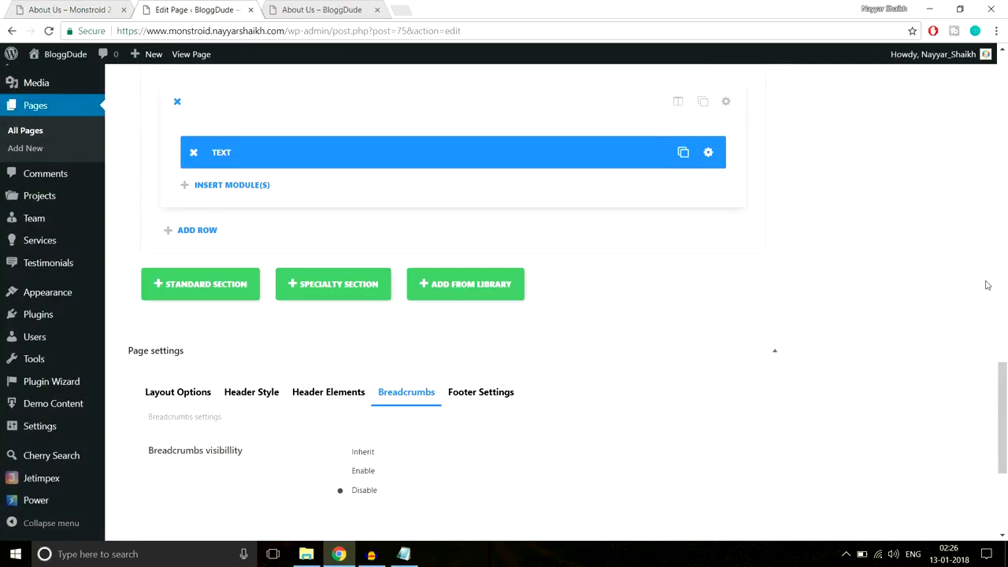
# - Add a 1/2 + 1/2 standard section and insert a Testimonial module in its first column
pyautogui.click(208, 292)
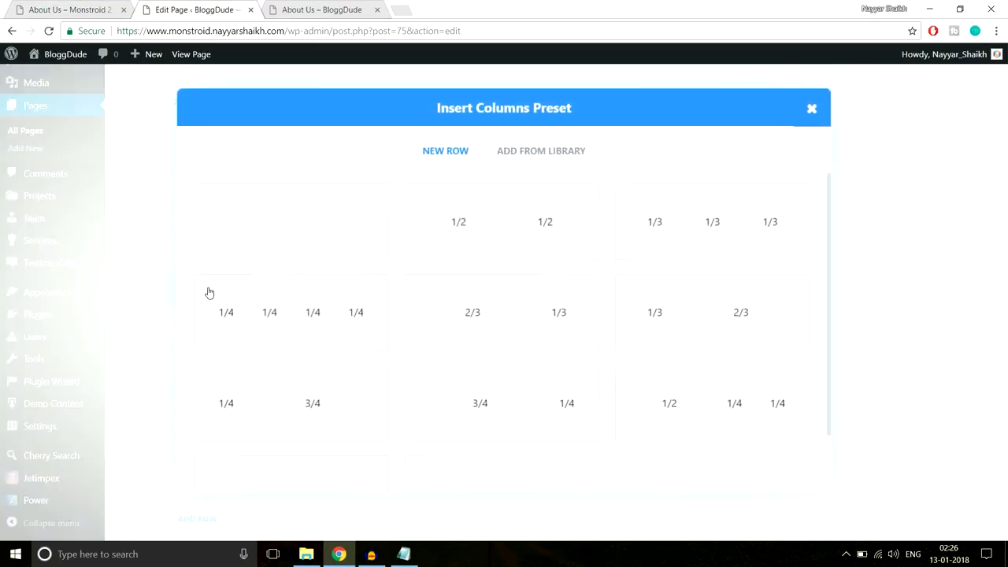
pyautogui.click(543, 229)
pyautogui.scroll(-2, 817, 212)
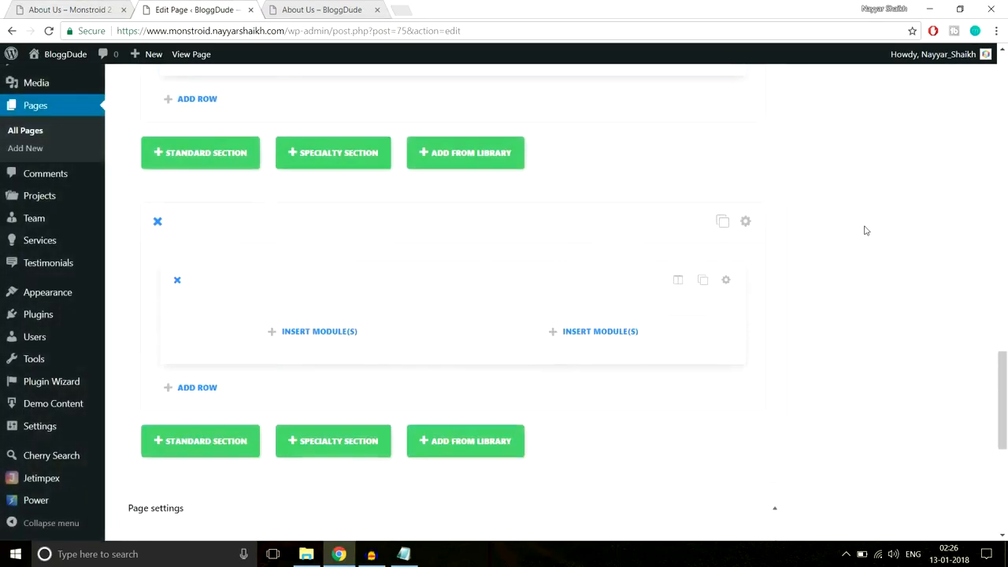
pyautogui.click(389, 339)
pyautogui.scroll(-6, 433, 327)
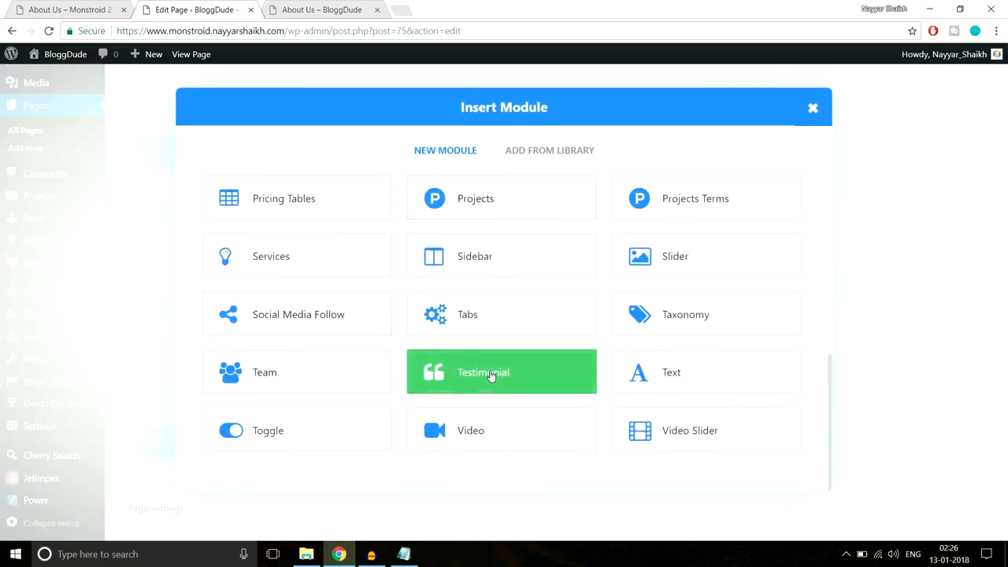
pyautogui.click(490, 375)
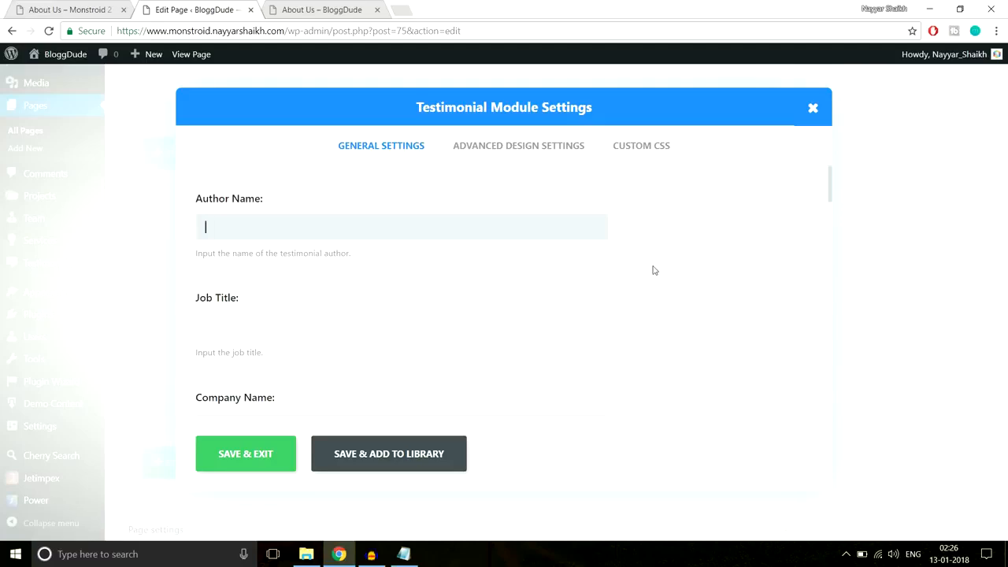
# - Fill the testimonial's author name from the About Us reference and copy the CEO job title
pyautogui.click(79, 10)
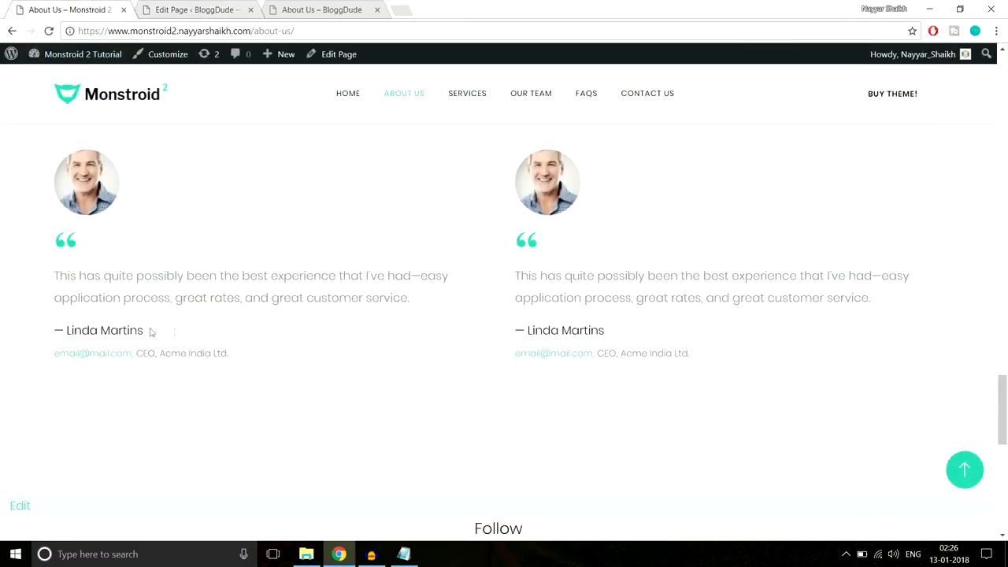
pyautogui.moveTo(151, 332); pyautogui.dragTo(50, 330)
pyautogui.hotkey('ctrl', 'c')
pyautogui.click(193, 9)
pyautogui.hotkey('ctrl', 'v')
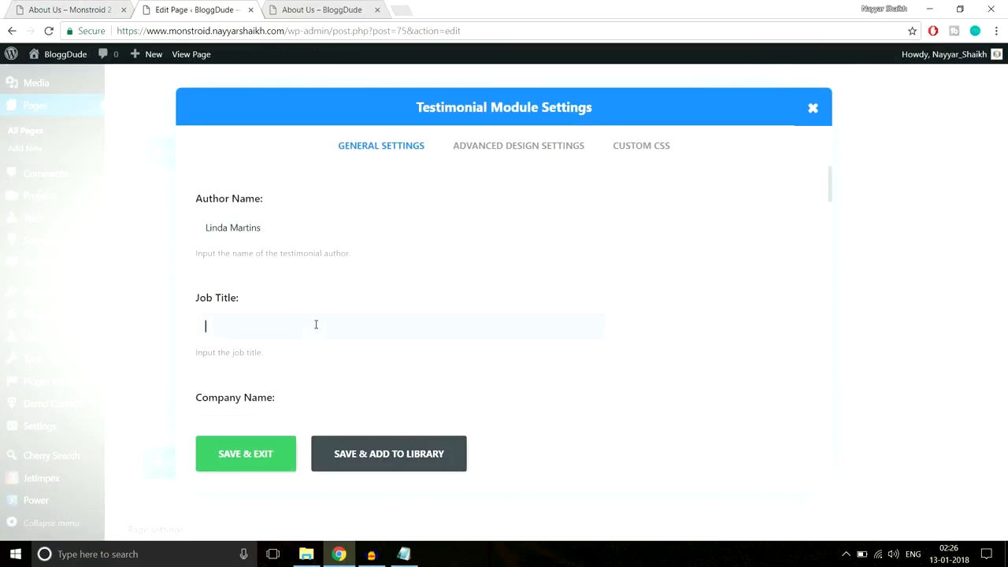
pyautogui.click(108, 5)
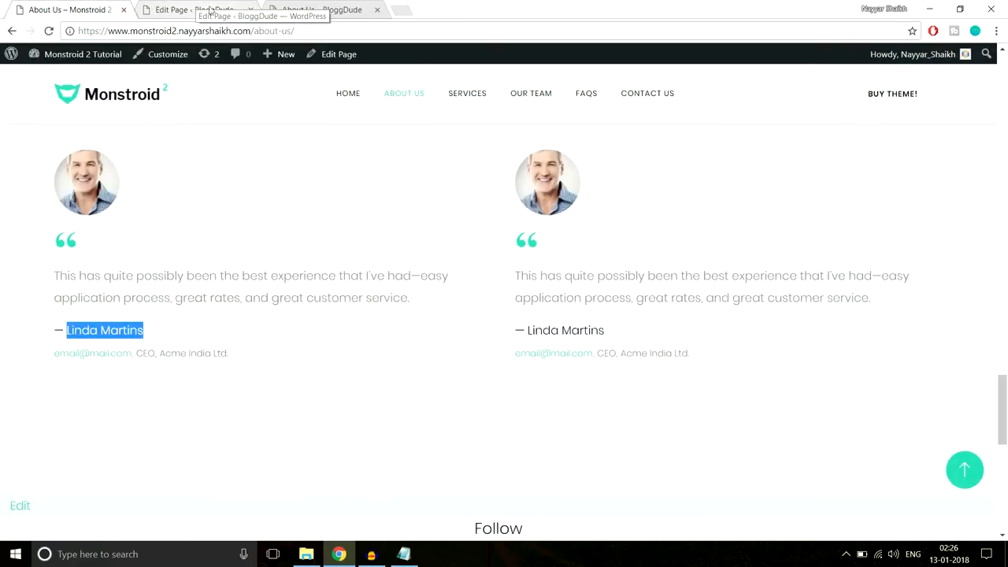
pyautogui.moveTo(139, 353); pyautogui.dragTo(157, 352)
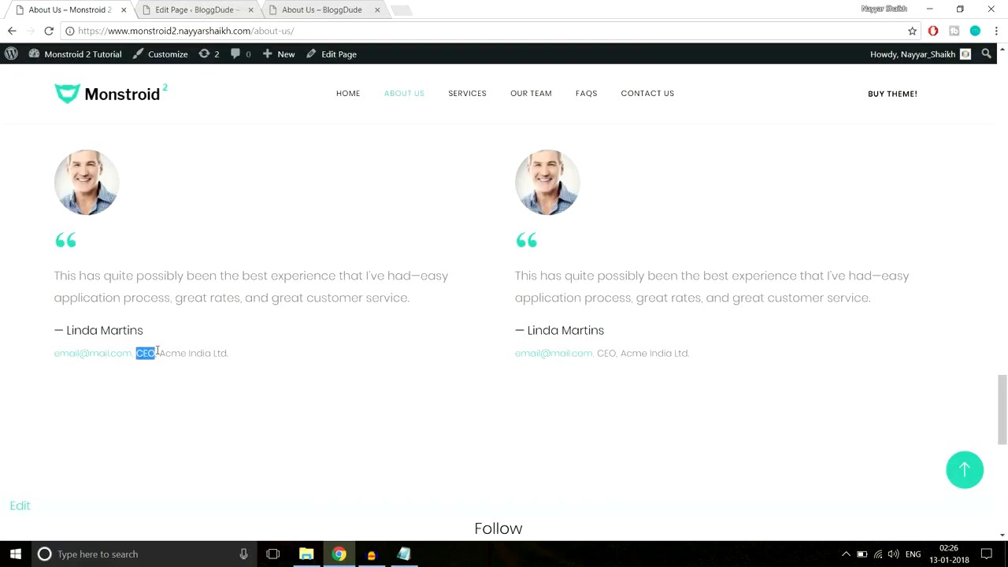
pyautogui.click(203, 11)
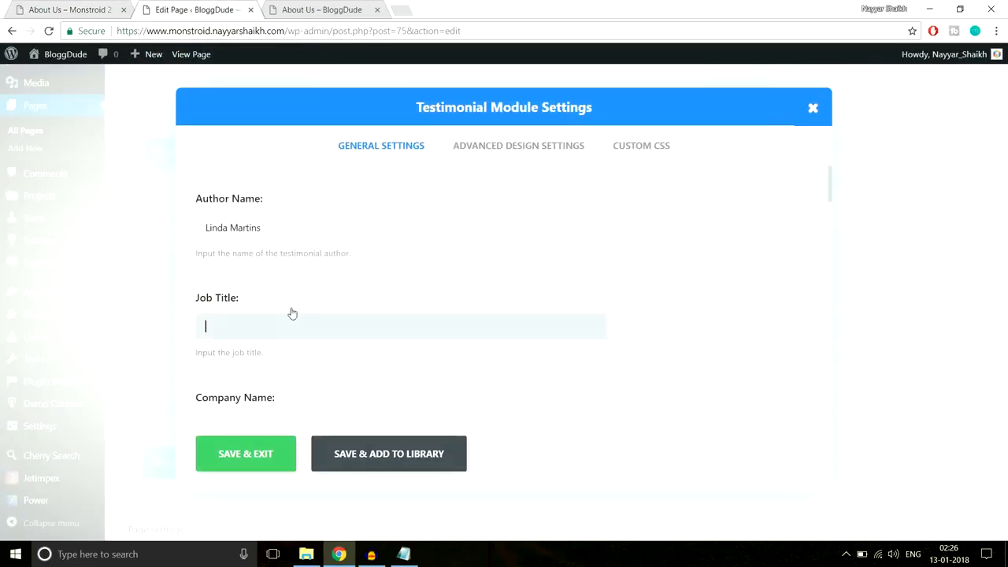
# - Enable the testimonial's quote icon and choose the quote-mark glyph
pyautogui.scroll(-2, 345, 360)
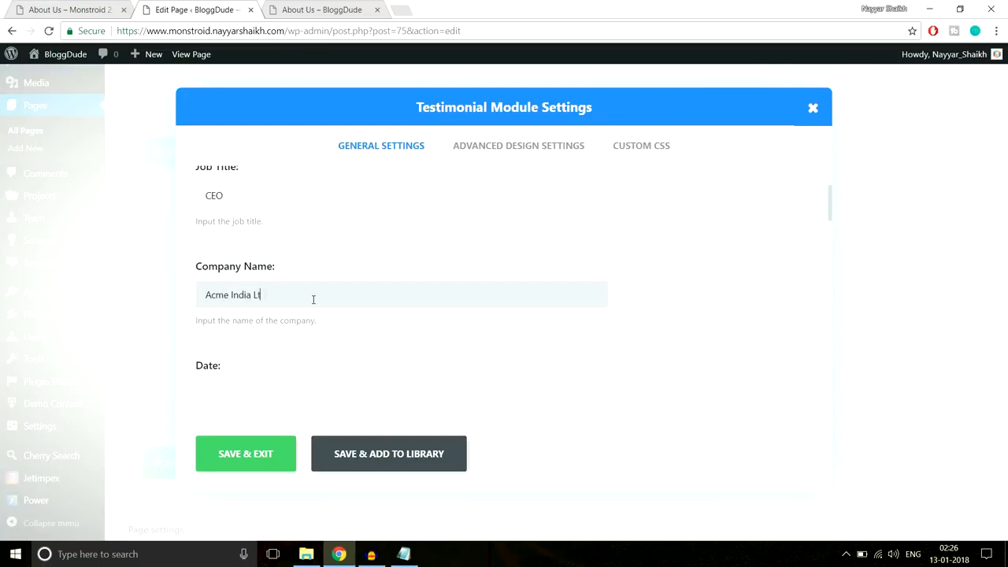
pyautogui.scroll(-3, 444, 324)
pyautogui.scroll(-1, 383, 283)
pyautogui.scroll(-5, 614, 272)
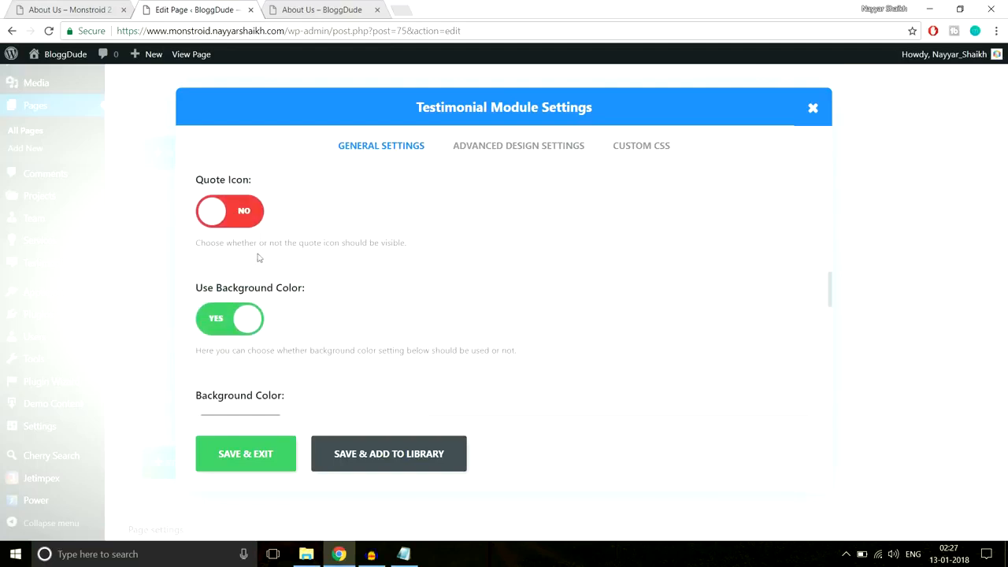
pyautogui.click(72, 5)
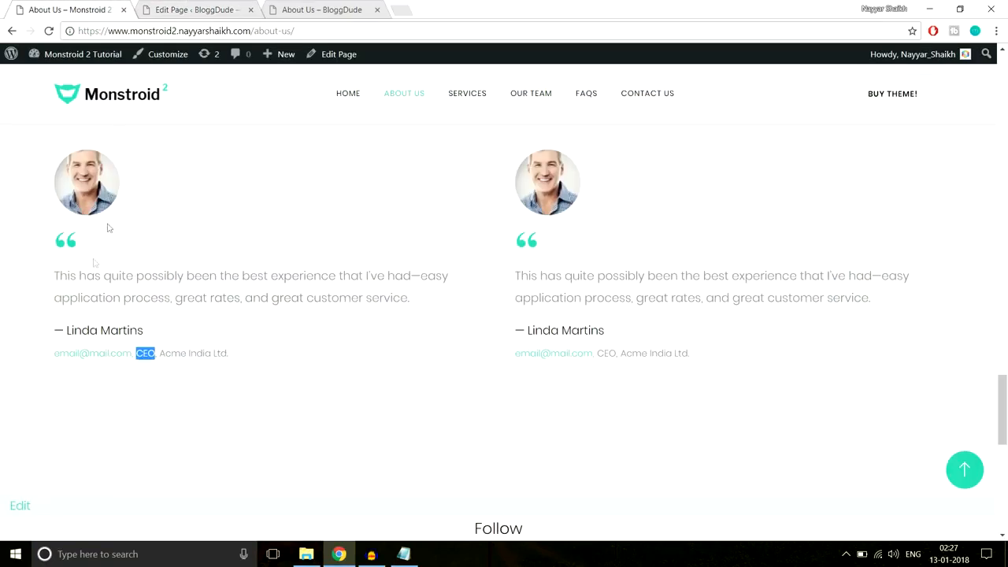
pyautogui.click(174, 6)
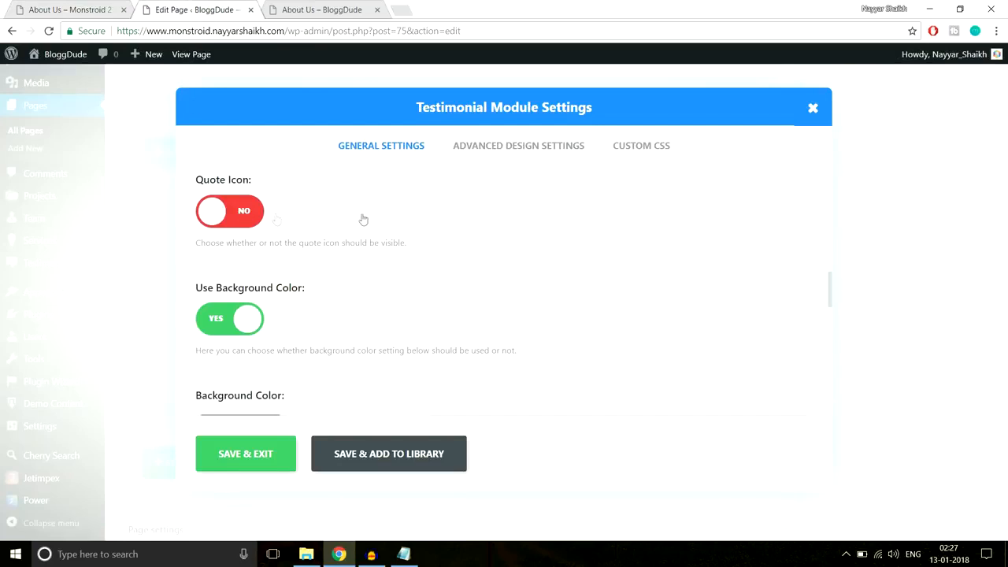
pyautogui.scroll(-1, 682, 308)
pyautogui.scroll(-6, 435, 323)
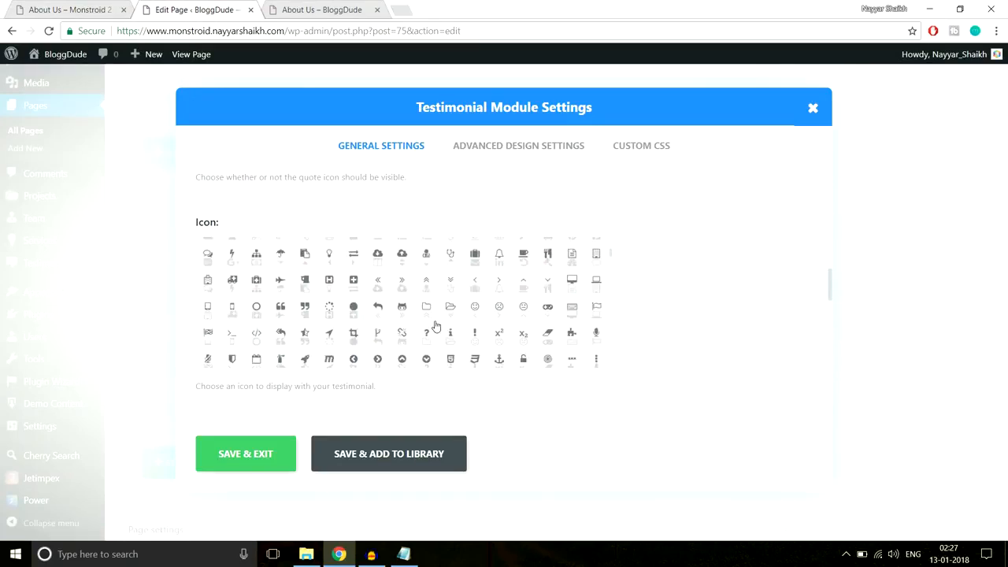
pyautogui.click(281, 292)
pyautogui.scroll(-5, 764, 292)
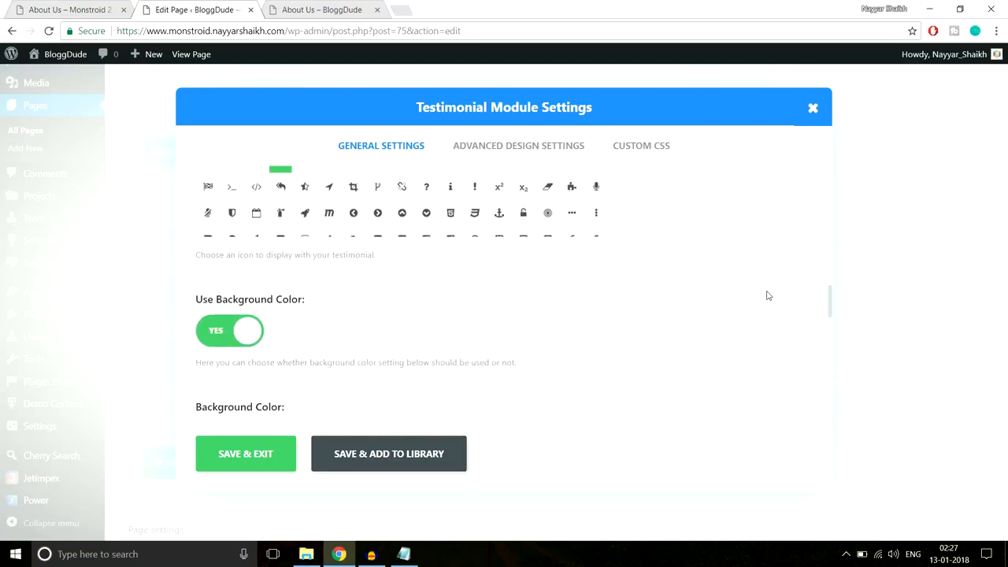
# - Turn off the testimonial's background colour
pyautogui.click(53, 8)
pyautogui.click(157, 8)
pyautogui.click(218, 207)
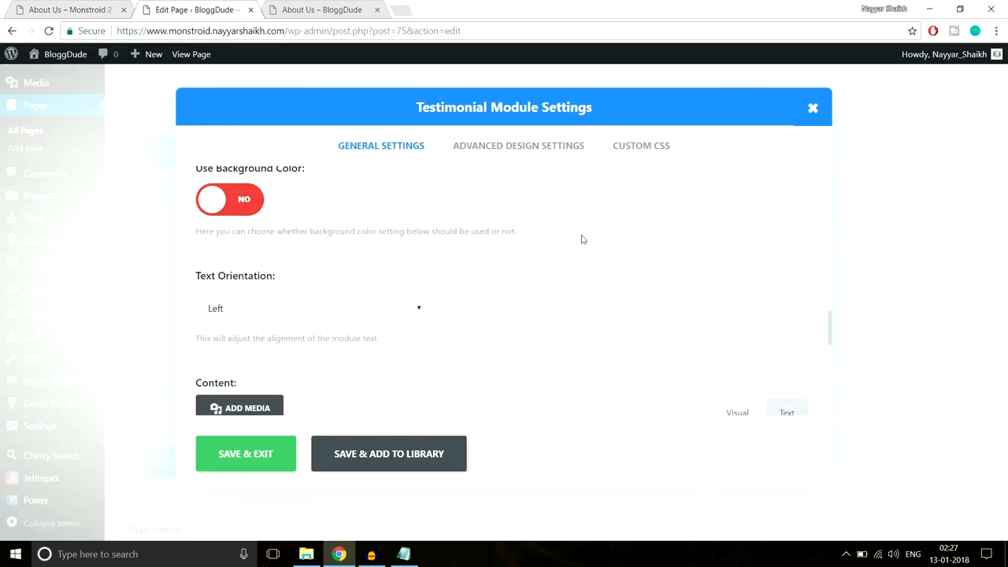
pyautogui.scroll(-1, 325, 270)
# - Paste the first reference testimonial's quote text into the testimonial content
pyautogui.click(67, 8)
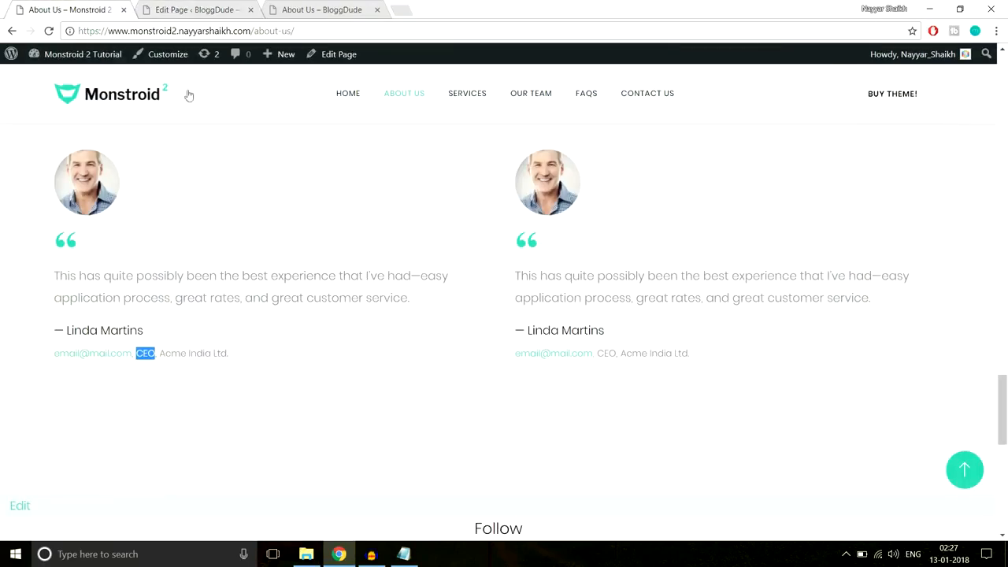
pyautogui.click(185, 9)
pyautogui.scroll(-2, 554, 256)
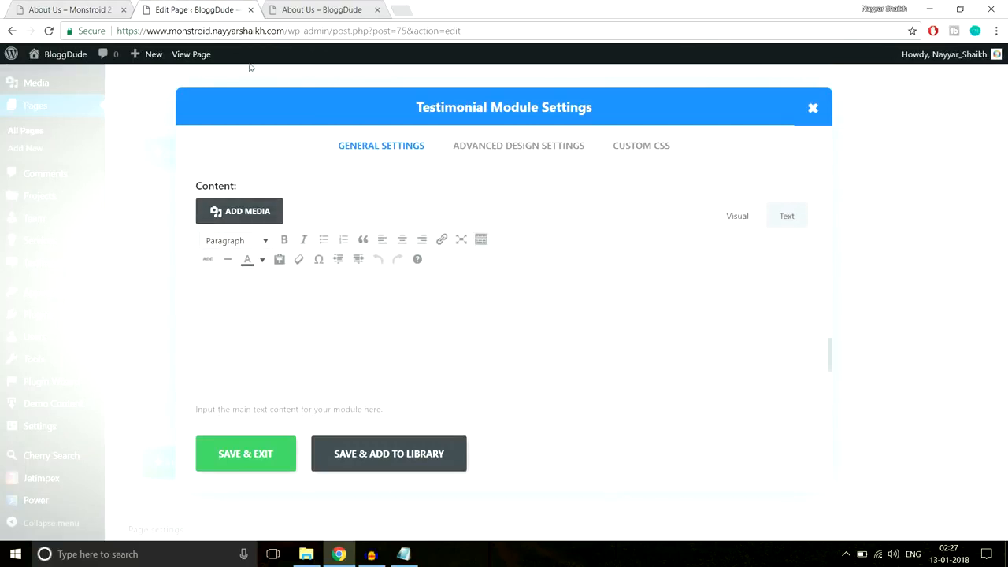
pyautogui.click(61, 7)
pyautogui.moveTo(44, 278); pyautogui.dragTo(412, 301)
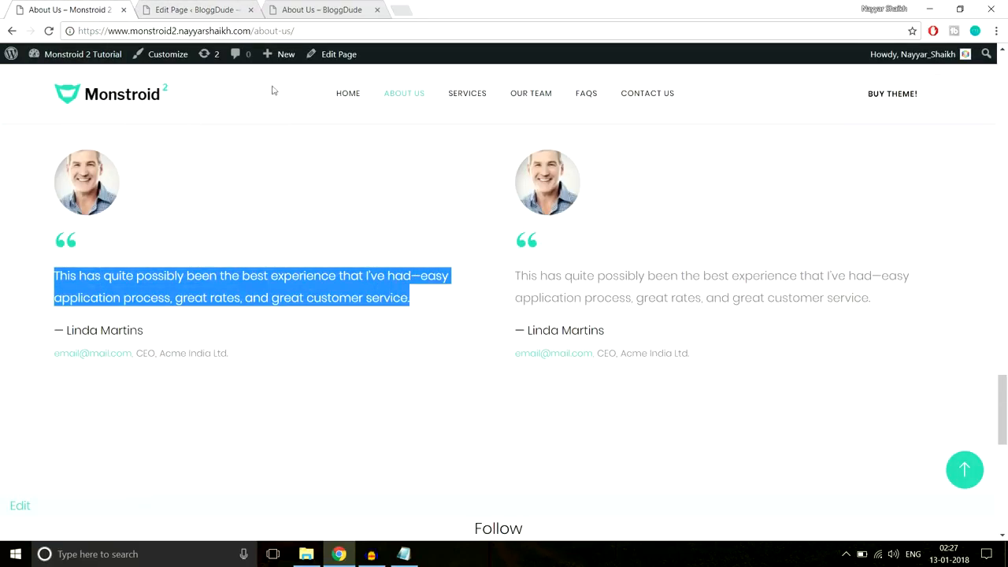
pyautogui.click(205, 10)
pyautogui.write('This has quite possibly been the best experience that I’ve had—easy application process, great rates, and great customer service.')
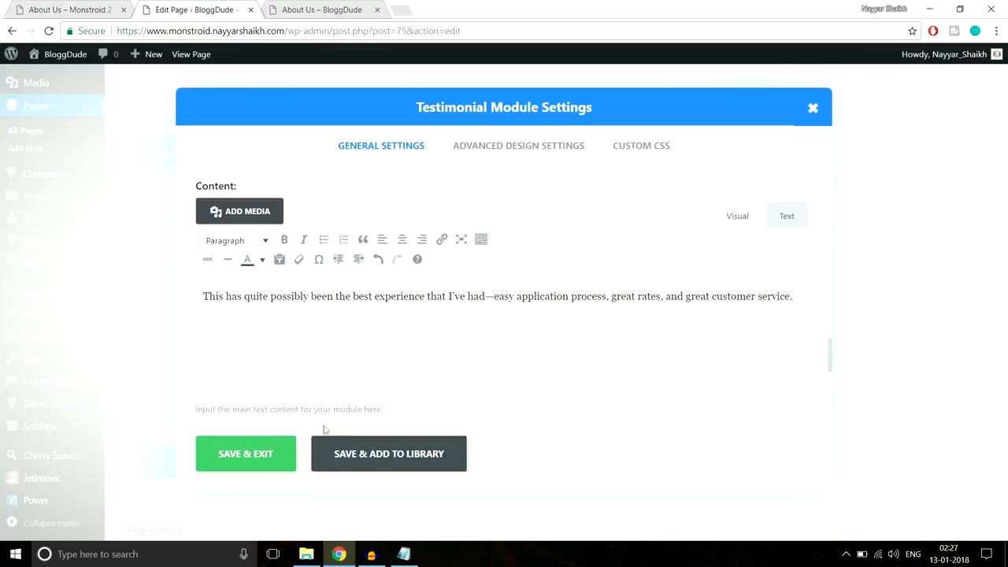
pyautogui.scroll(-5, 454, 362)
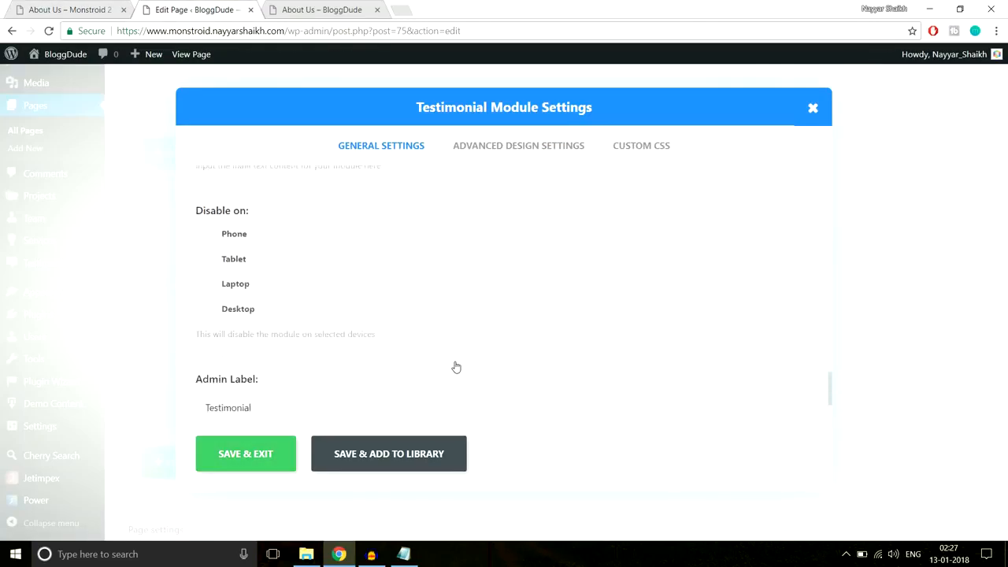
# - Save the testimonial, duplicate it, and move the copy into the right column
pyautogui.click(496, 149)
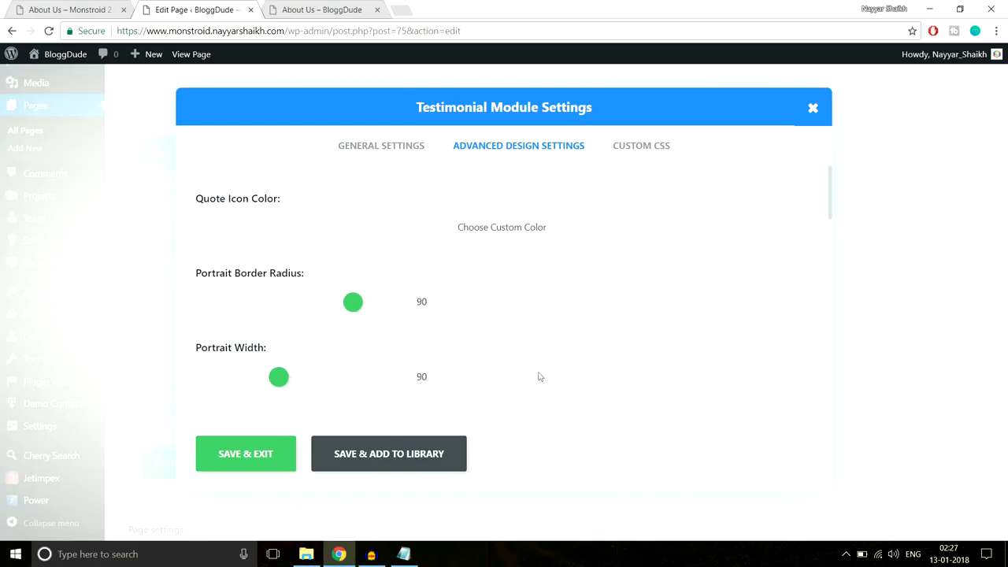
pyautogui.click(244, 455)
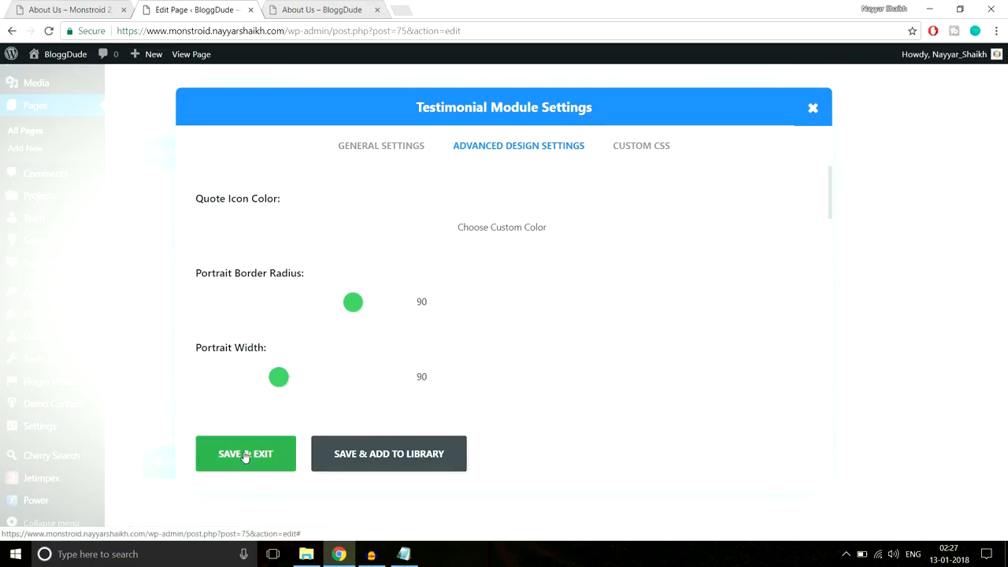
pyautogui.click(402, 332)
pyautogui.moveTo(306, 331); pyautogui.dragTo(577, 324)
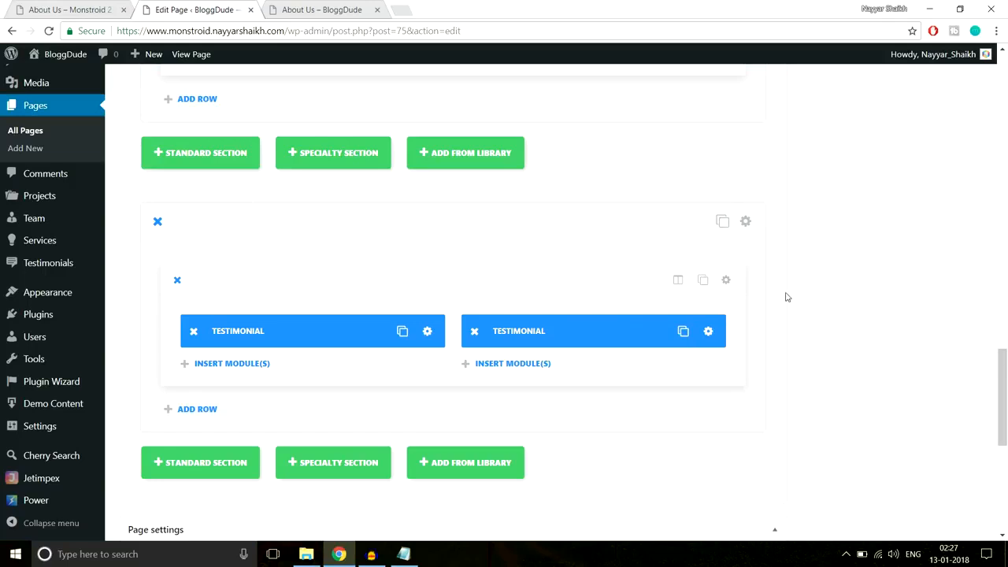
# - Switch the testimonials section from a transparent to a white background colour and save
pyautogui.click(745, 221)
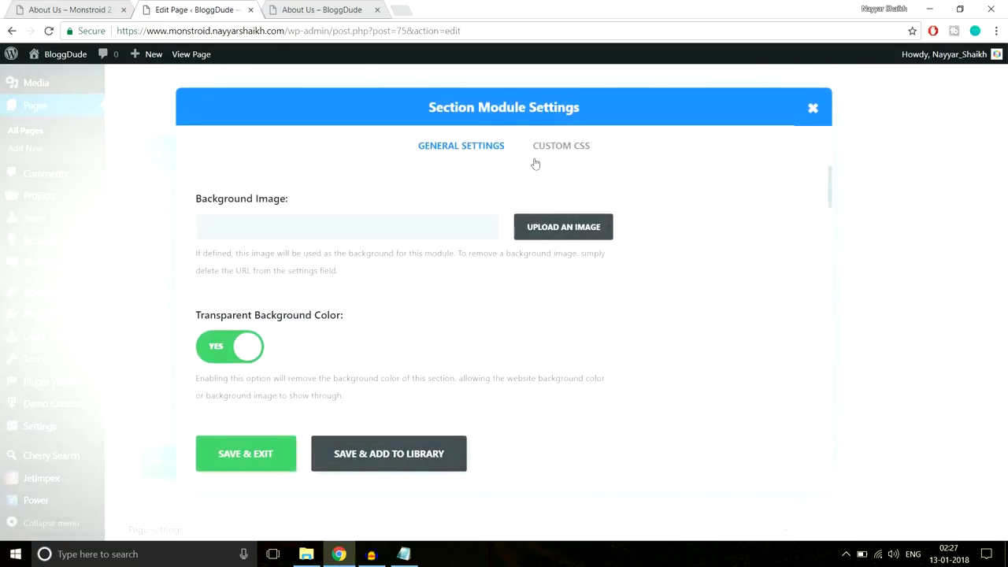
pyautogui.scroll(-10, 493, 375)
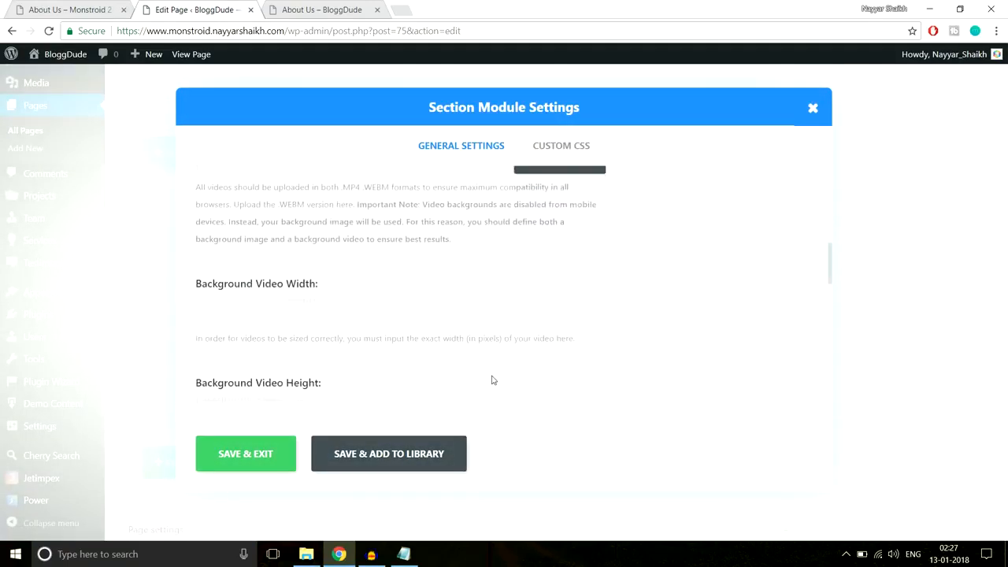
pyautogui.scroll(6, 493, 380)
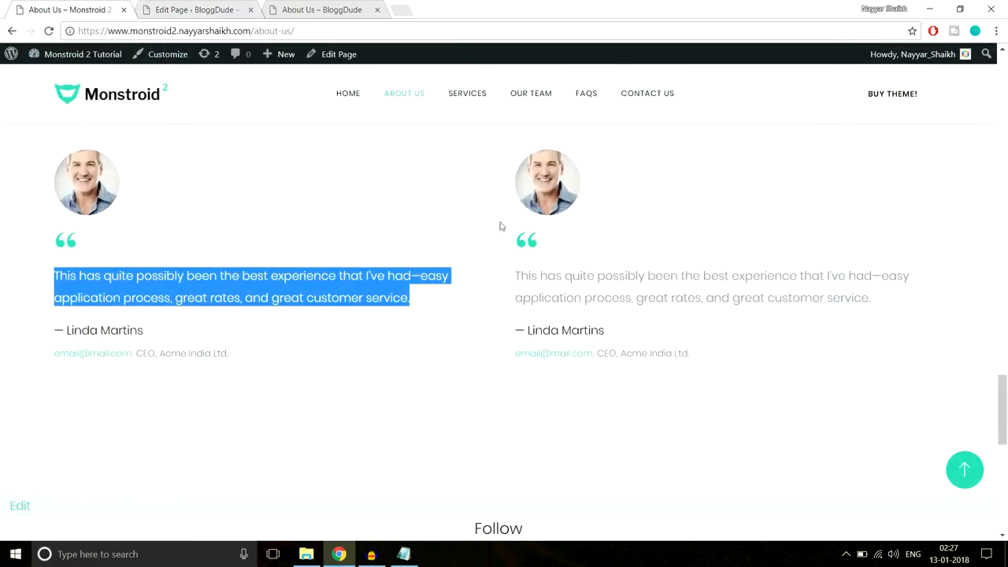
pyautogui.scroll(3, 735, 281)
pyautogui.click(705, 286)
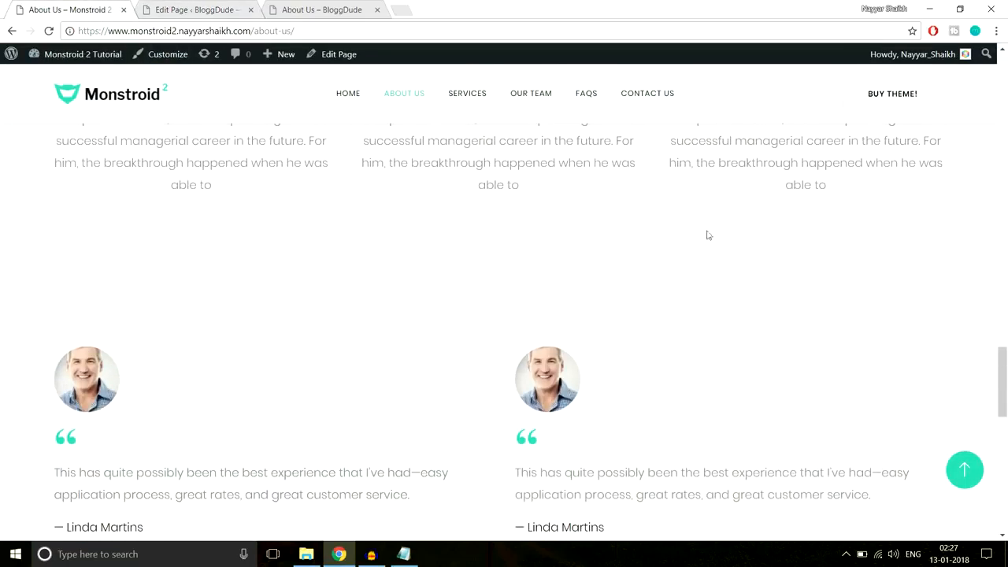
pyautogui.scroll(-5, 630, 271)
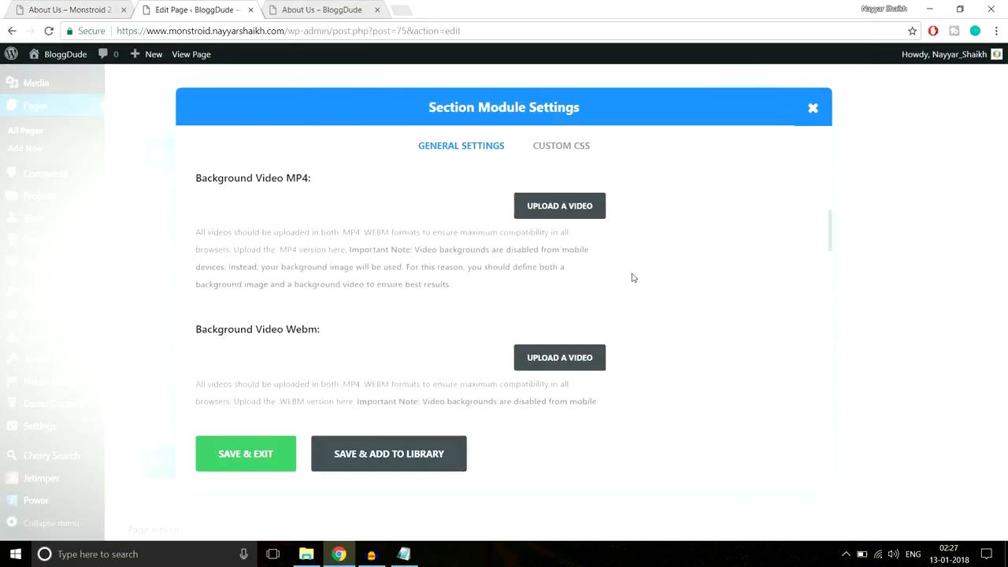
pyautogui.scroll(-10, 631, 278)
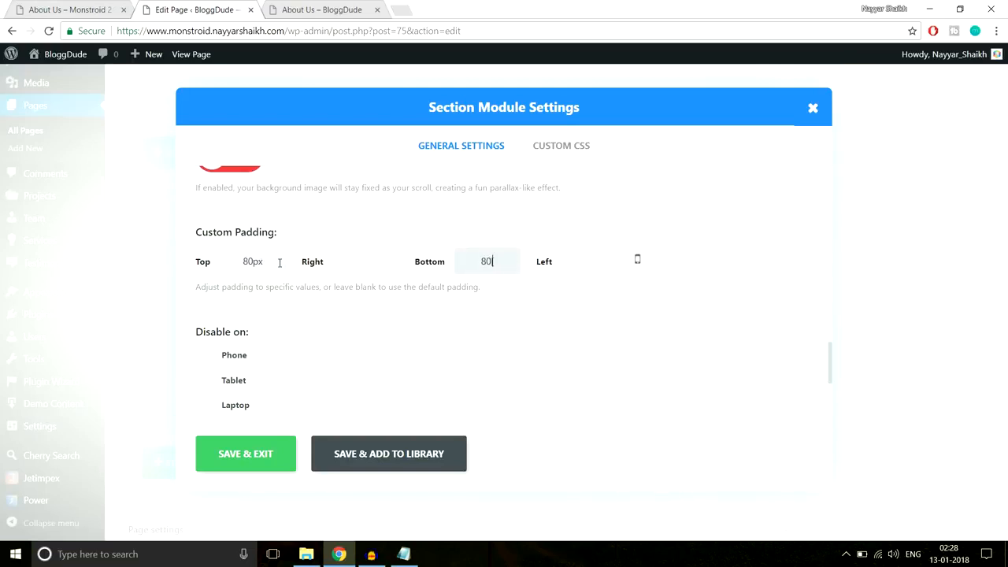
pyautogui.scroll(10, 331, 354)
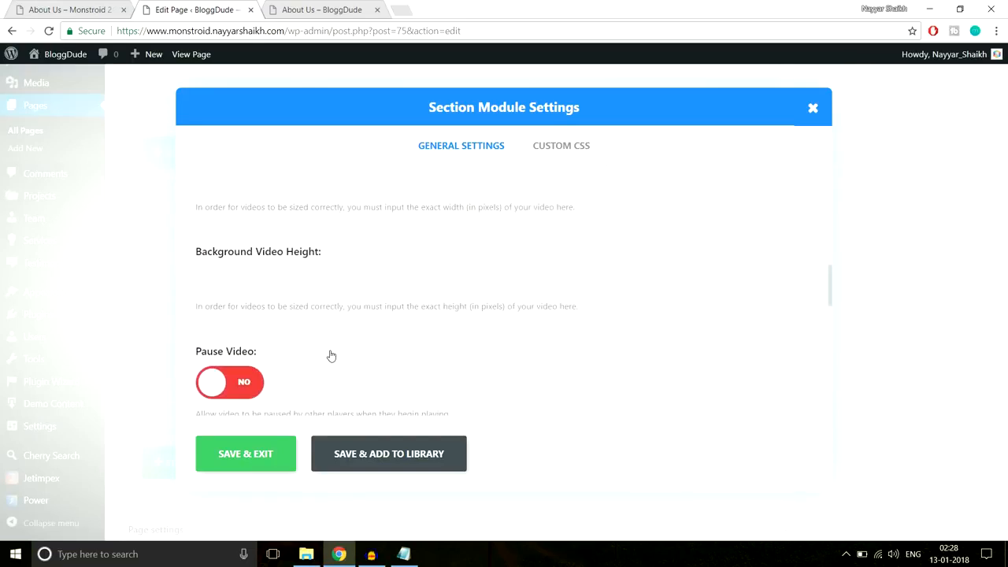
pyautogui.scroll(-3, 331, 356)
pyautogui.scroll(8, 331, 354)
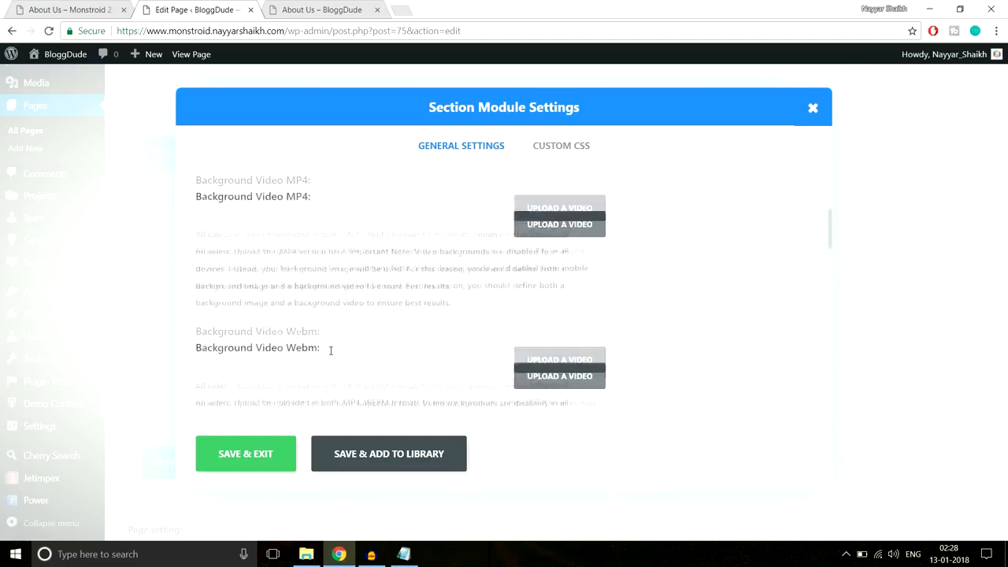
pyautogui.scroll(1, 330, 350)
pyautogui.click(239, 283)
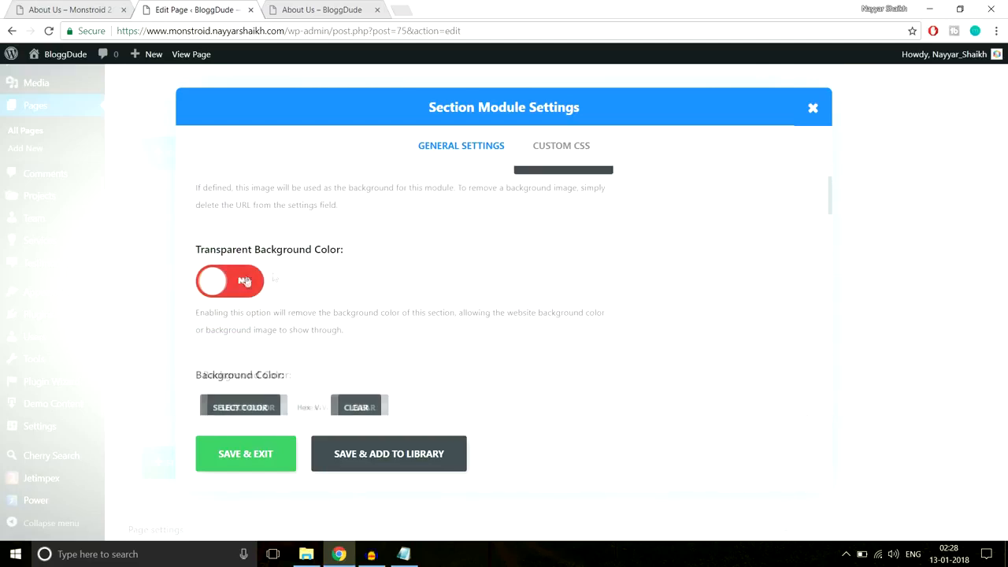
pyautogui.scroll(-2, 472, 281)
pyautogui.click(254, 277)
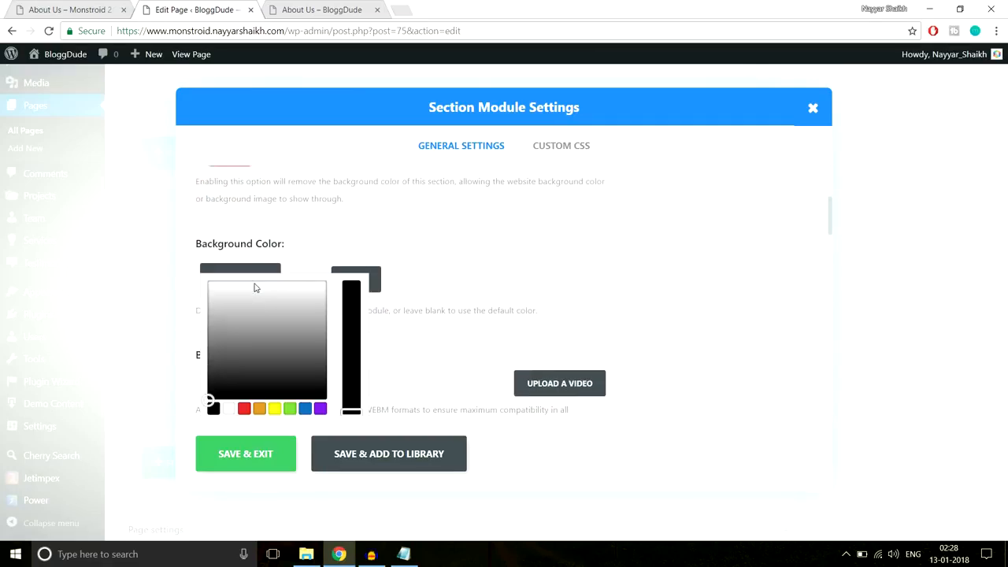
pyautogui.moveTo(275, 306); pyautogui.dragTo(208, 292)
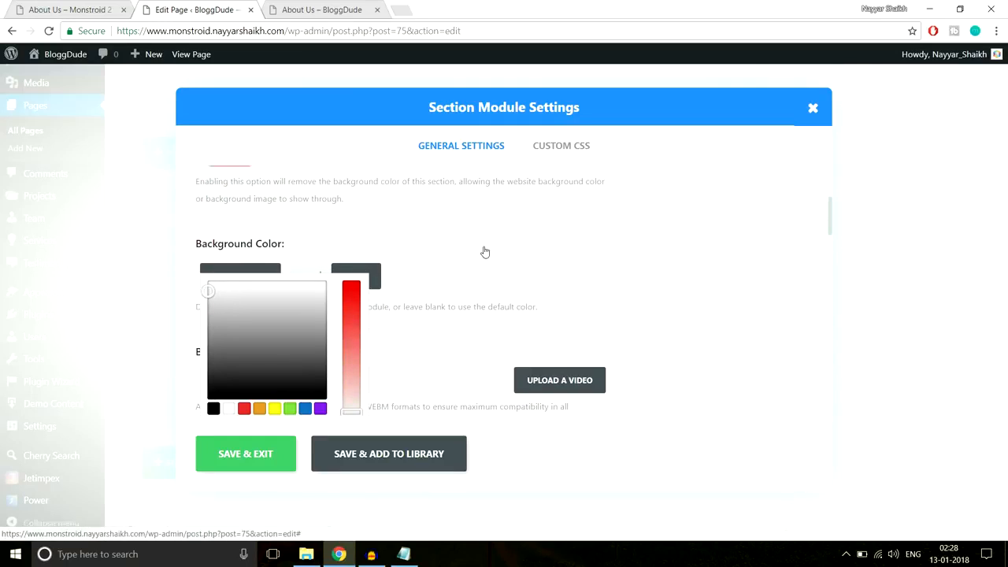
pyautogui.scroll(-3, 537, 320)
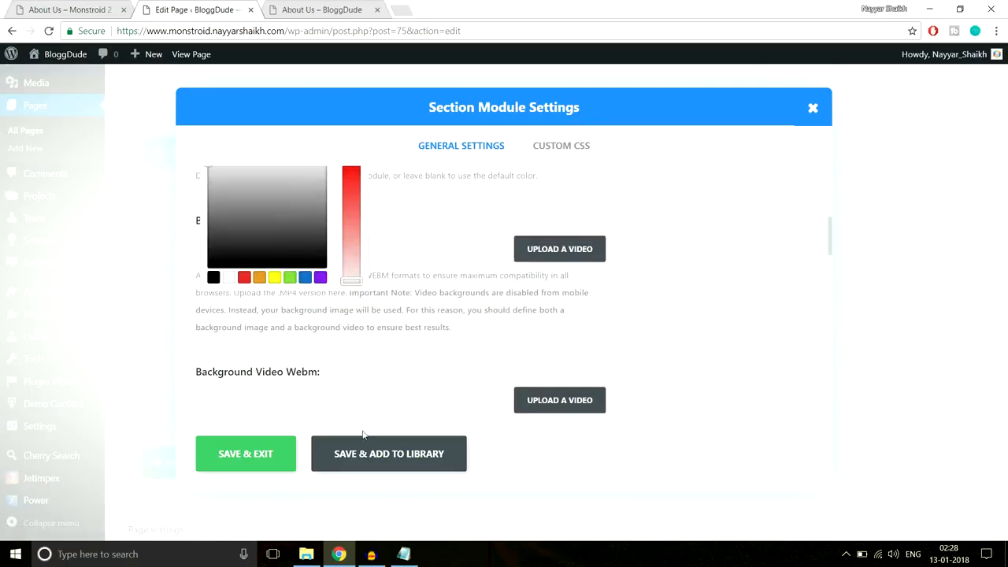
pyautogui.click(252, 457)
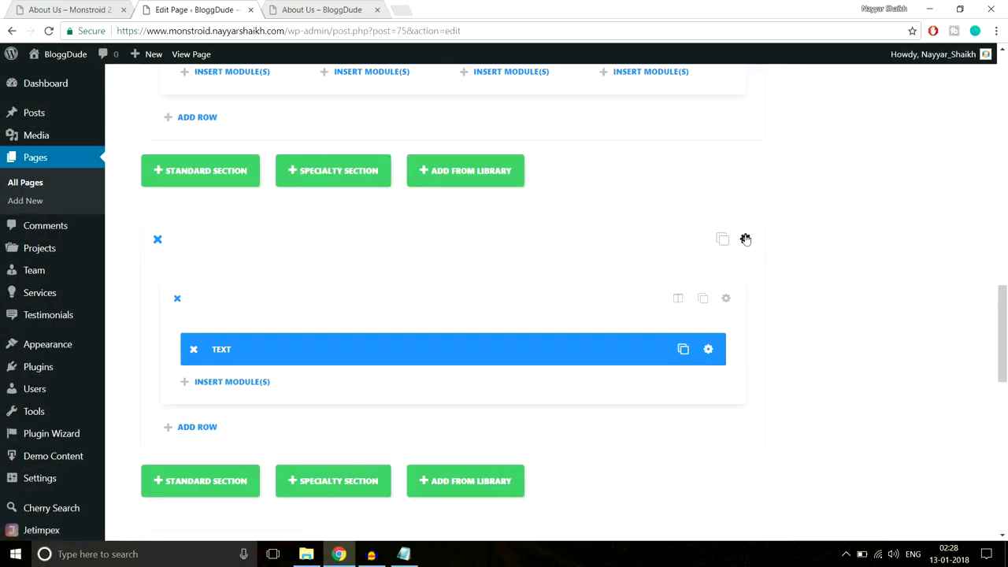
# - Save the section's 80px top and bottom padding
pyautogui.click(745, 238)
pyautogui.scroll(-5, 595, 310)
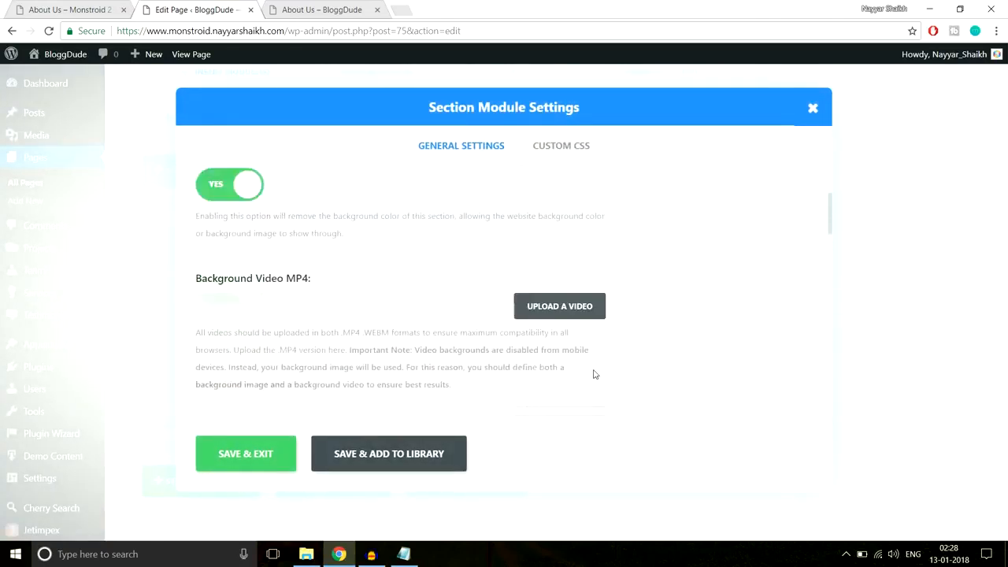
pyautogui.scroll(-5, 595, 374)
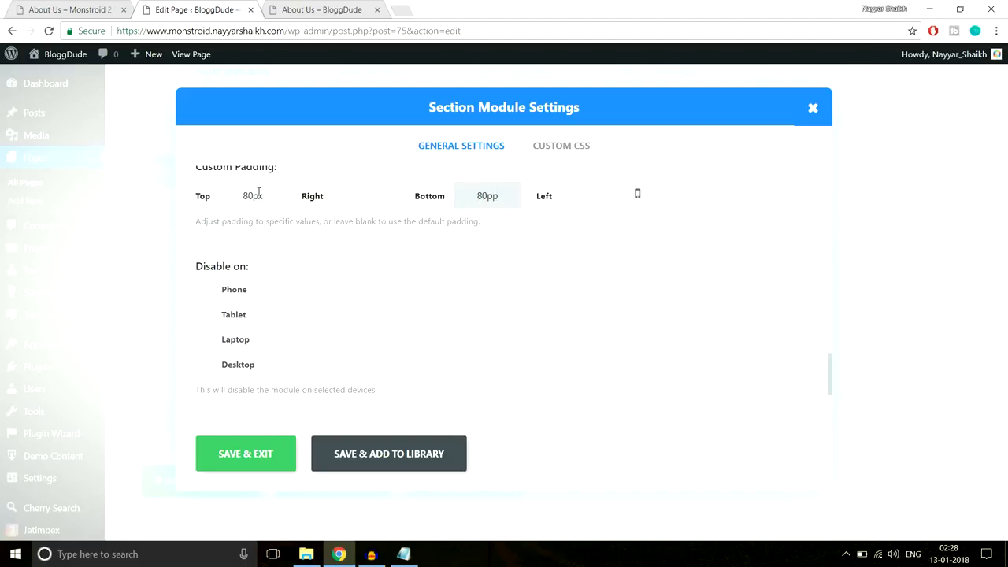
pyautogui.click(241, 454)
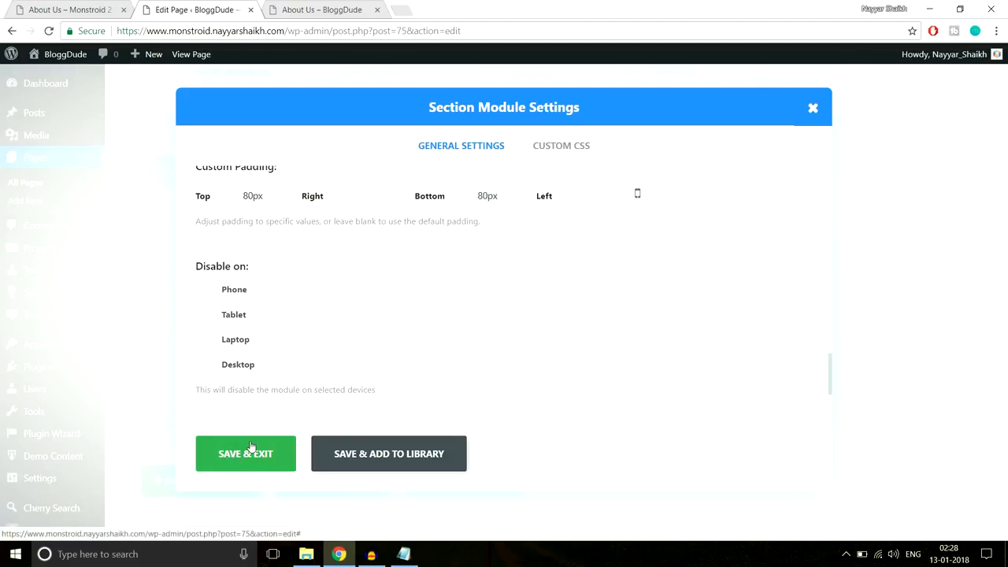
# - Update the page and switch to the live About Us page
pyautogui.scroll(10, 1004, 329)
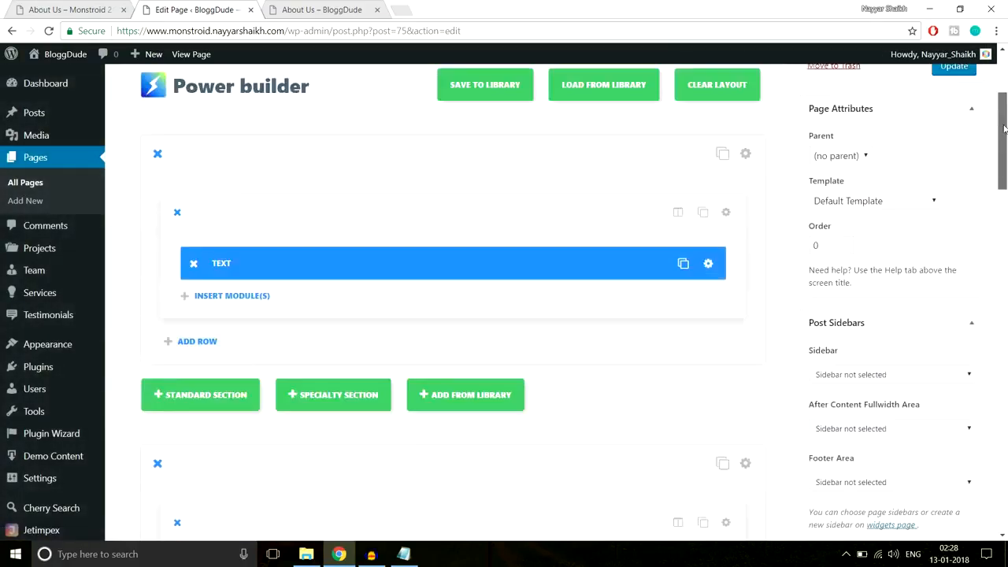
pyautogui.click(954, 196)
pyautogui.click(338, 10)
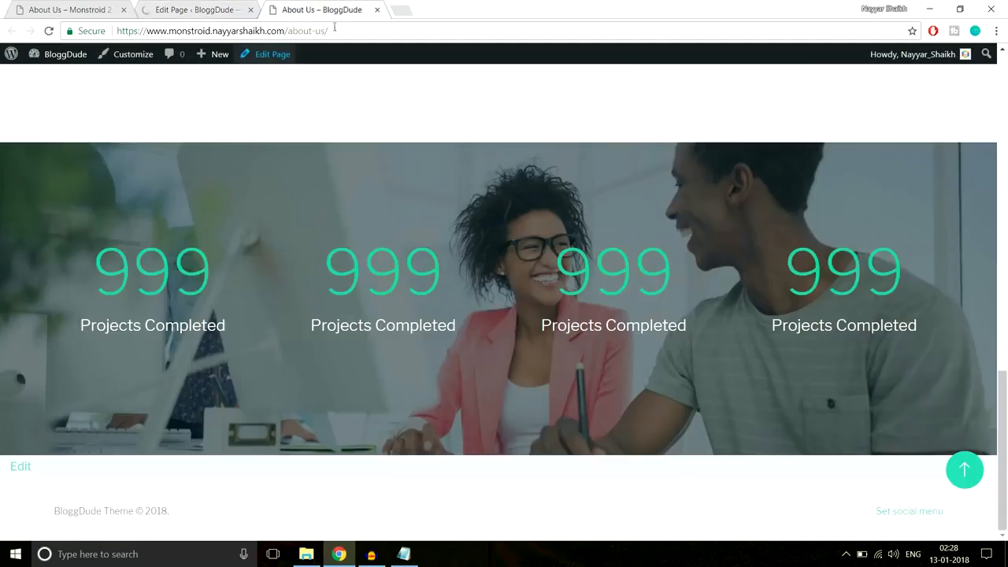
# - Reload the live About Us page, check the testimonials, and compare them with the Monstroid 2 demo
pyautogui.click(334, 31)
pyautogui.press('Return')
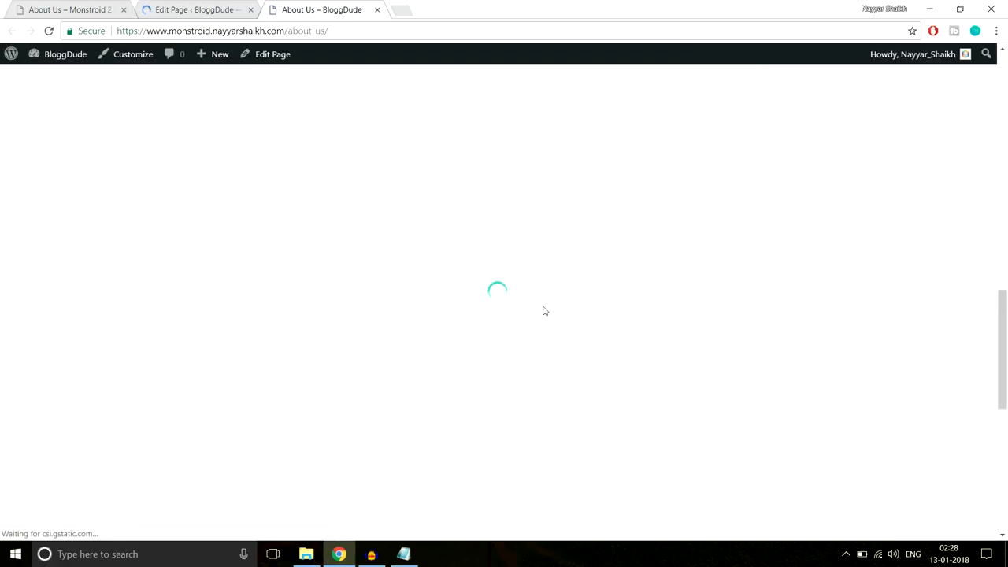
pyautogui.scroll(-4, 542, 307)
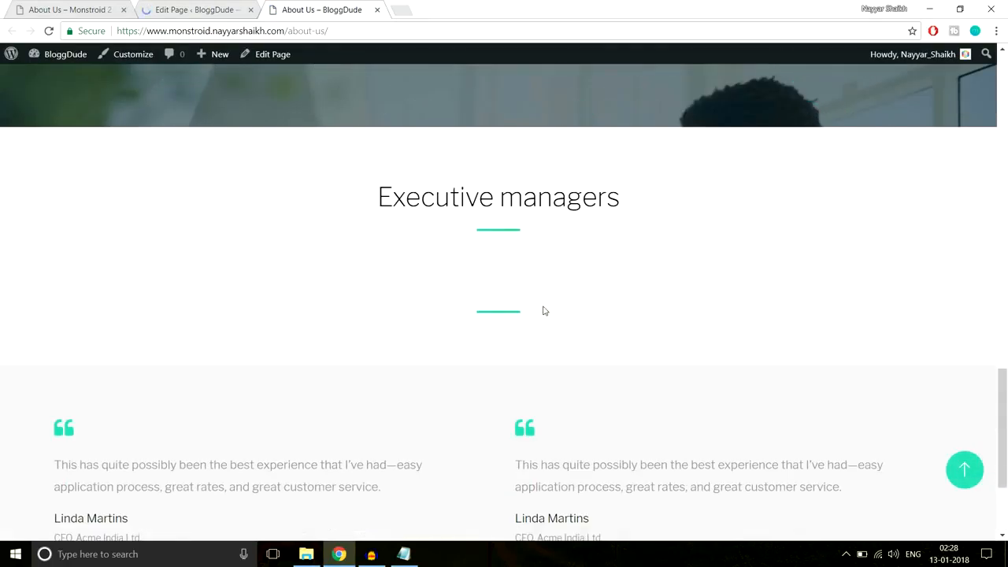
pyautogui.scroll(-2, 490, 308)
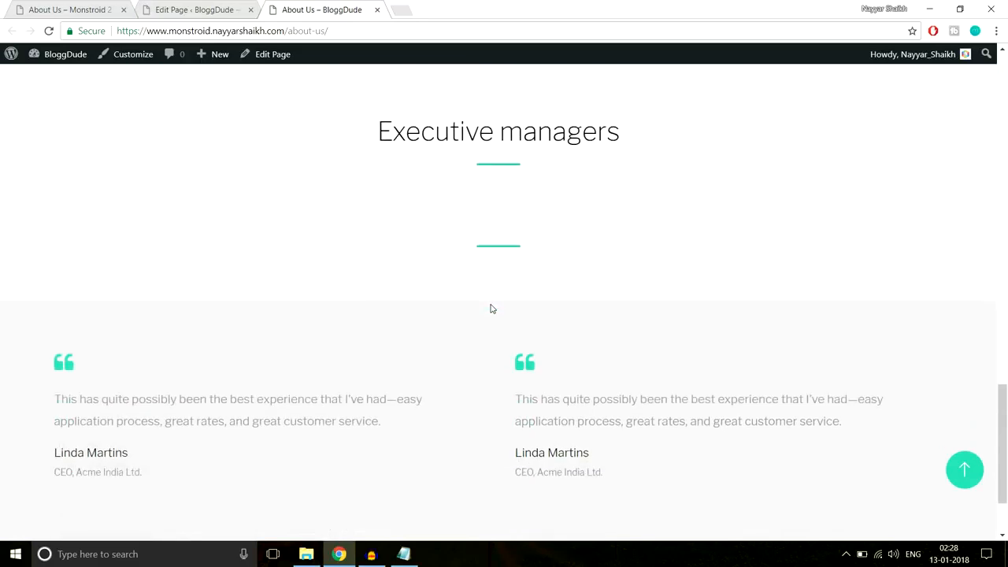
pyautogui.scroll(3, 499, 328)
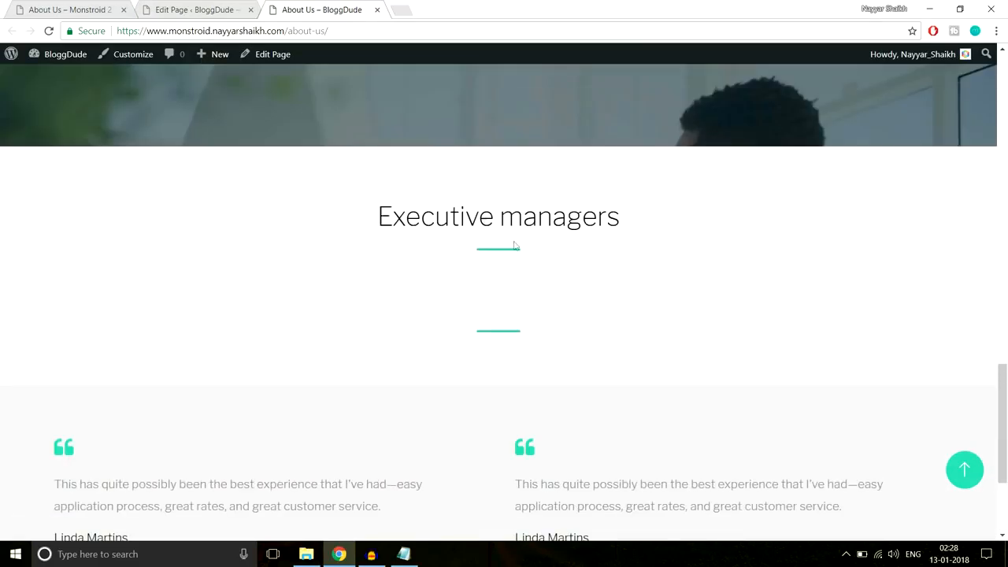
pyautogui.scroll(-2, 543, 291)
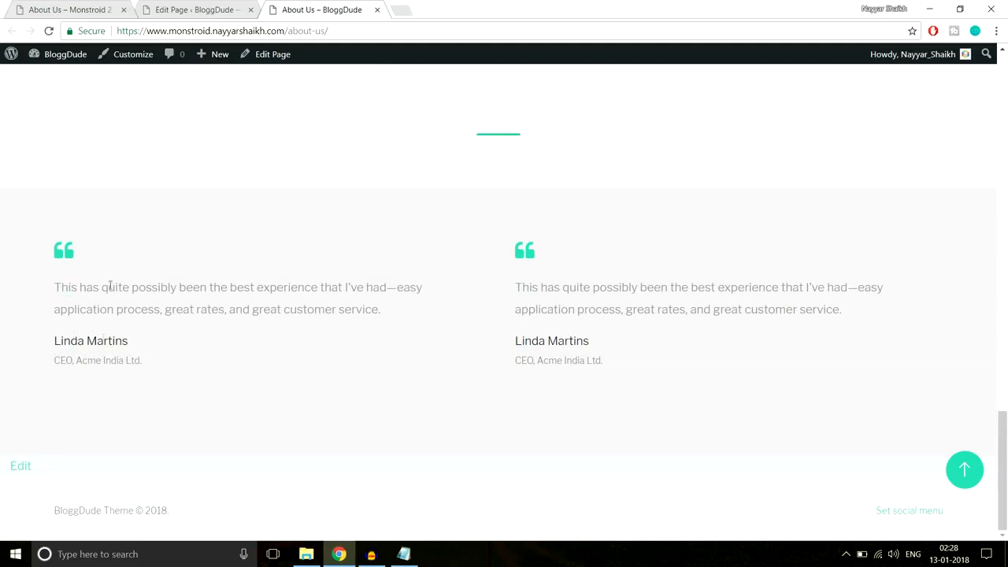
pyautogui.click(82, 6)
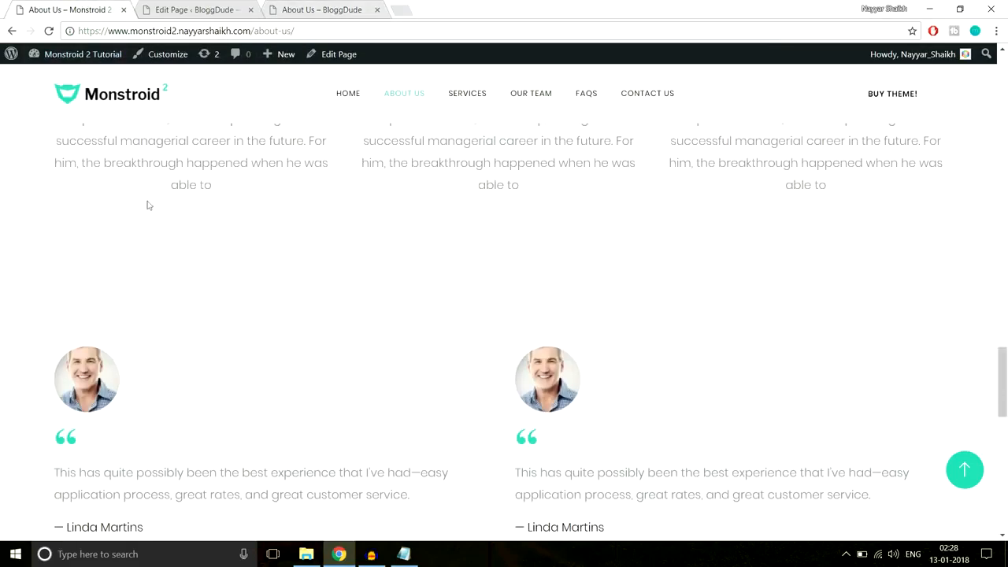
pyautogui.click(186, 8)
pyautogui.click(349, 7)
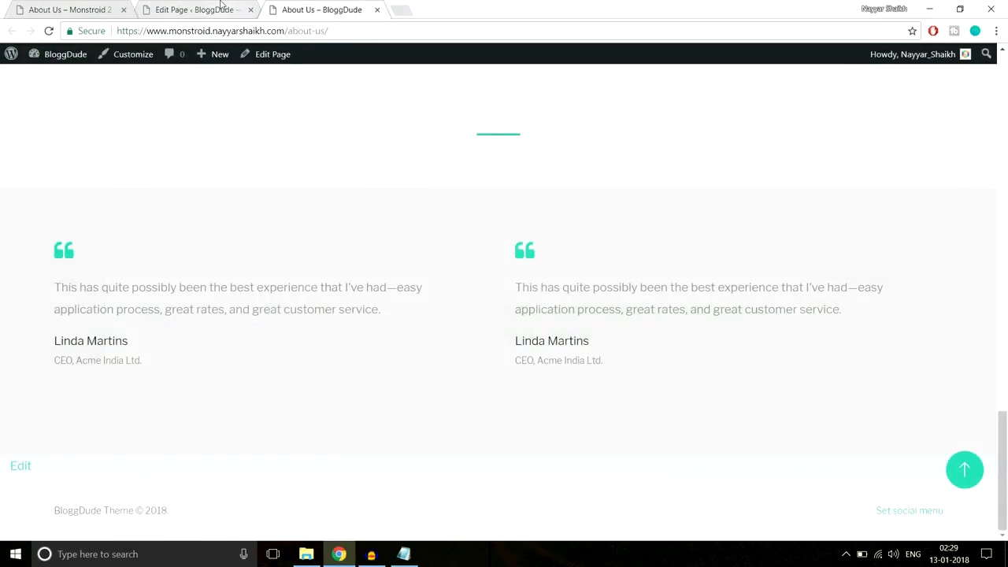
pyautogui.click(221, 8)
pyautogui.scroll(-10, 567, 250)
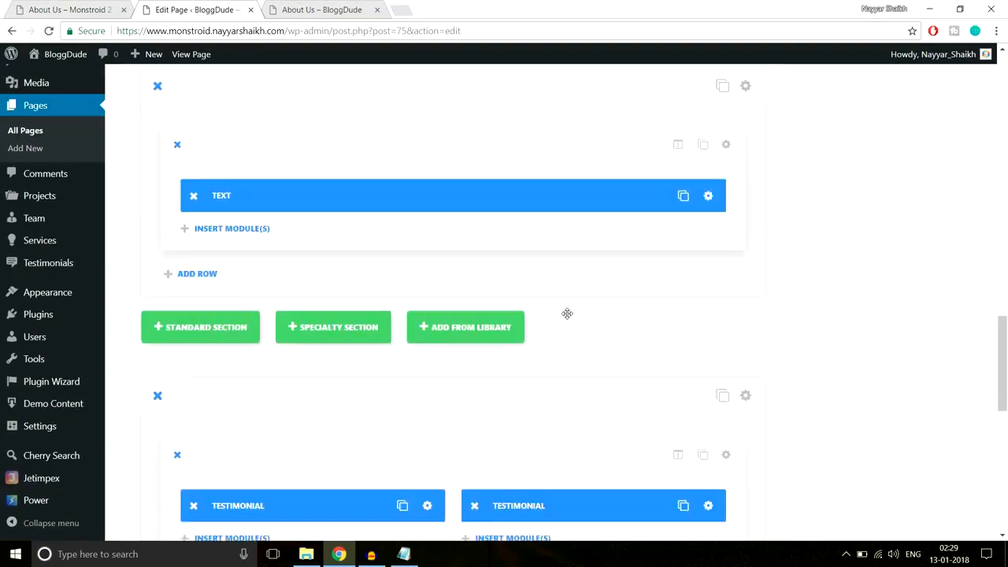
# - Upload About-Team-4.jpg and set it as the first testimonial's portrait image
pyautogui.scroll(-5, 566, 313)
pyautogui.scroll(2, 567, 314)
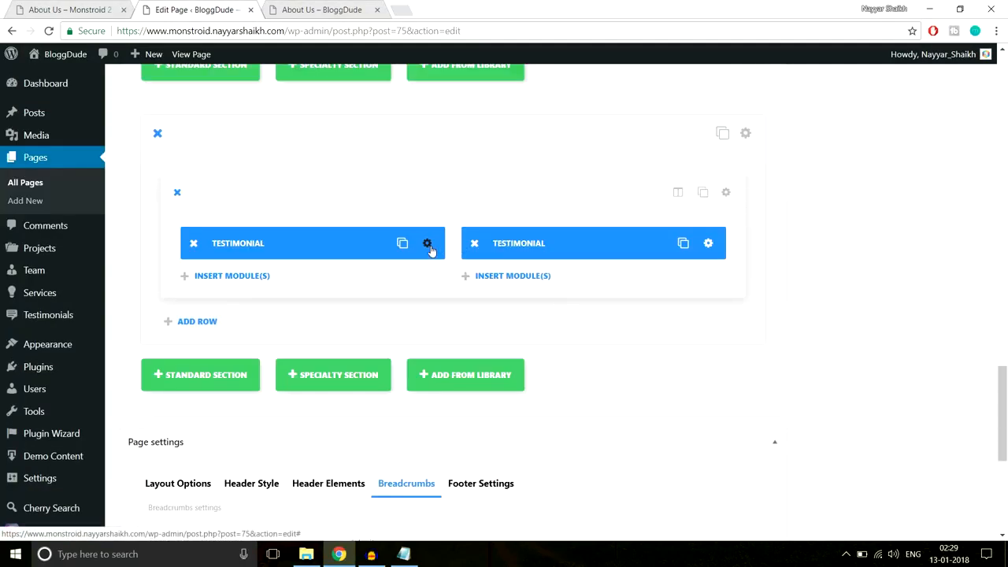
pyautogui.click(428, 245)
pyautogui.scroll(-6, 638, 272)
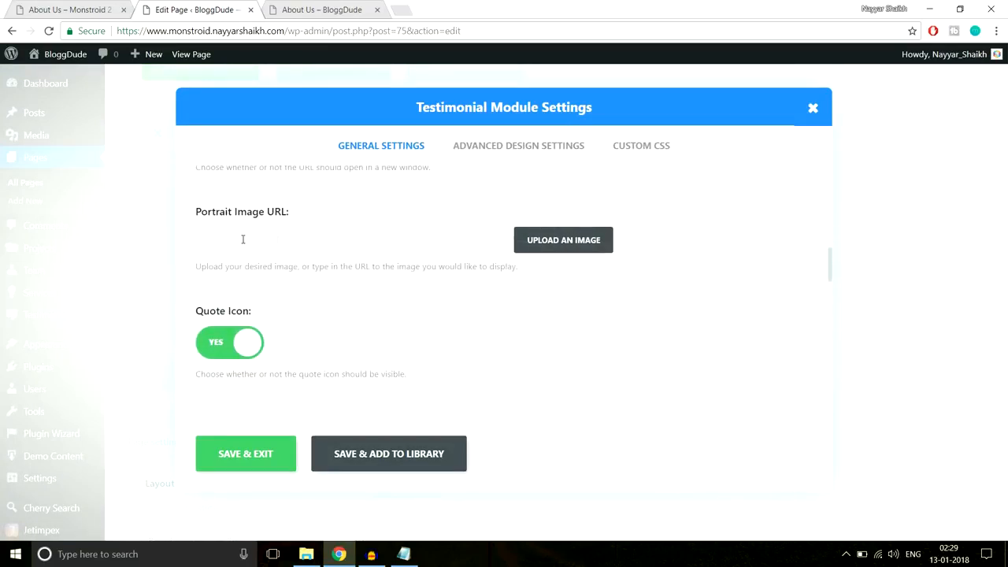
pyautogui.click(549, 240)
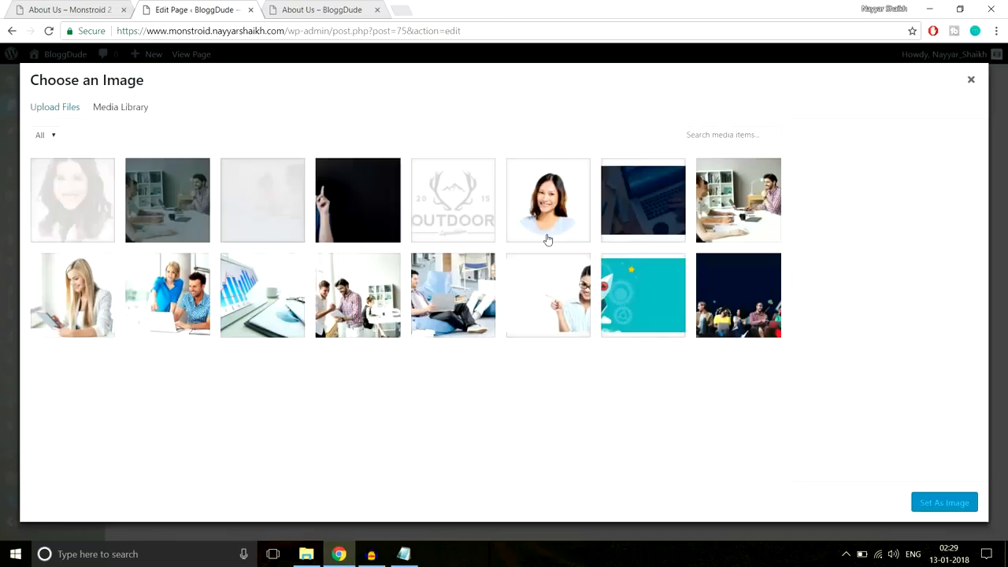
pyautogui.click(56, 108)
pyautogui.click(512, 291)
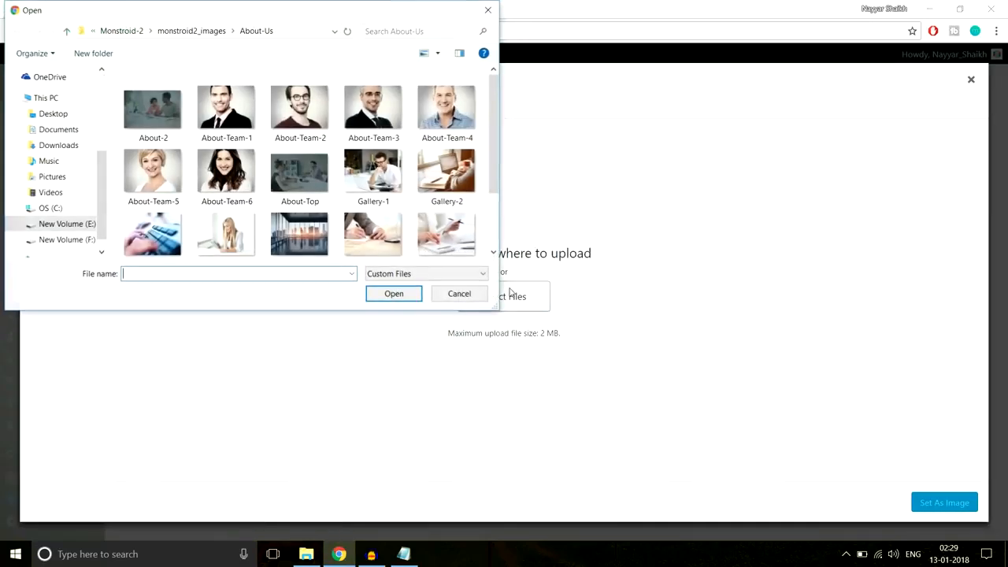
pyautogui.scroll(-1, 273, 141)
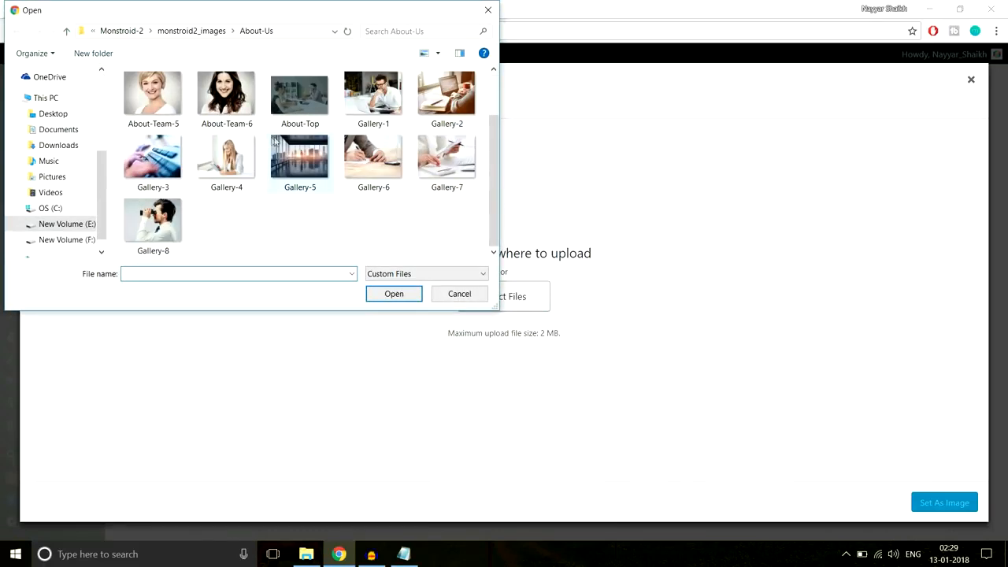
pyautogui.scroll(1, 311, 182)
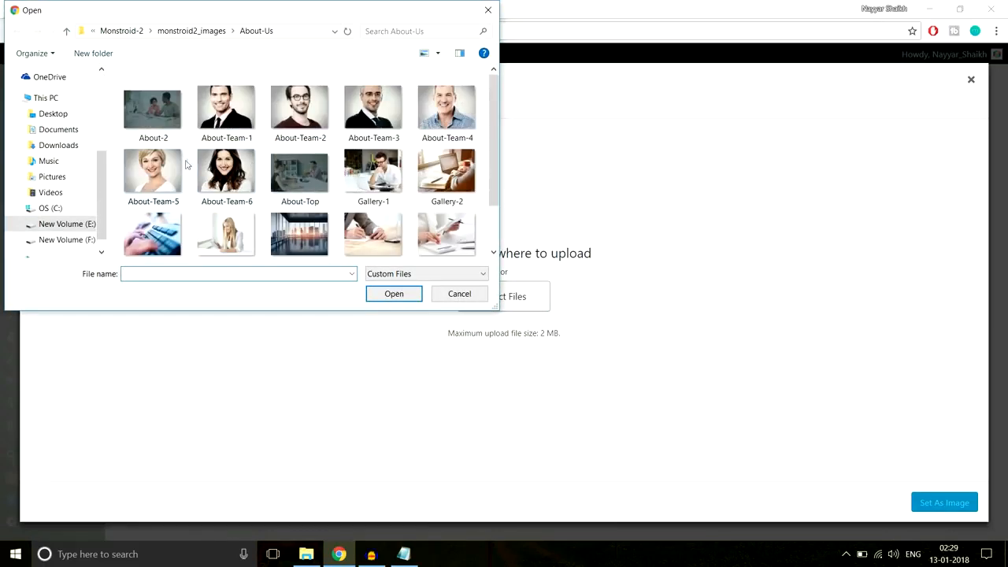
pyautogui.click(433, 117)
pyautogui.click(405, 293)
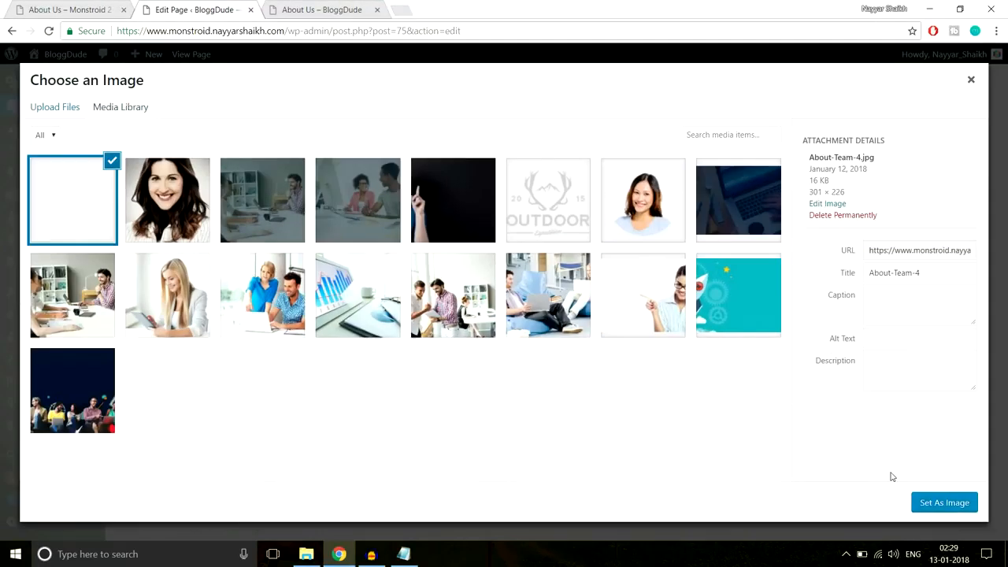
pyautogui.click(937, 502)
pyautogui.click(248, 468)
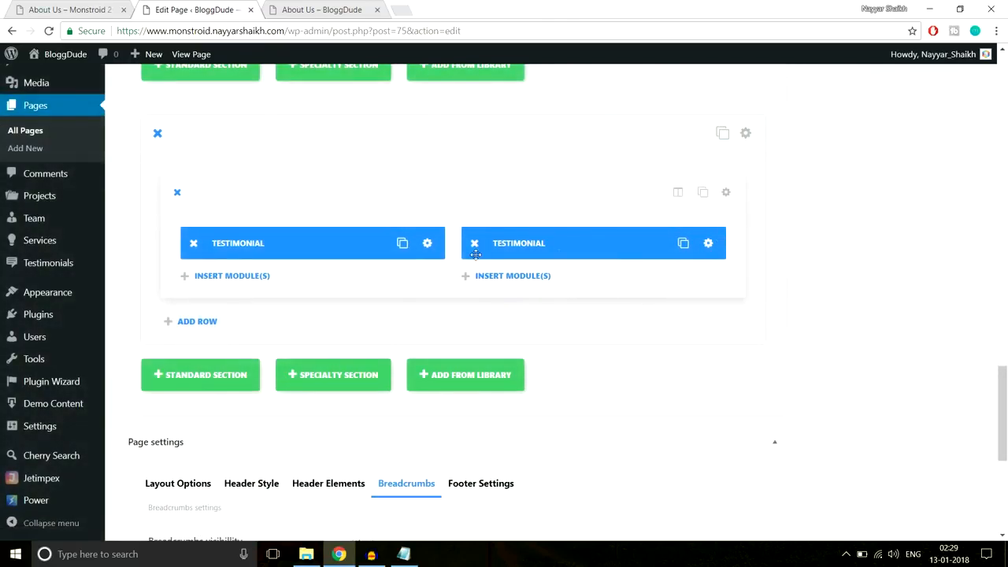
# - Delete the second testimonial and place a duplicate of the first in the right column
pyautogui.click(479, 246)
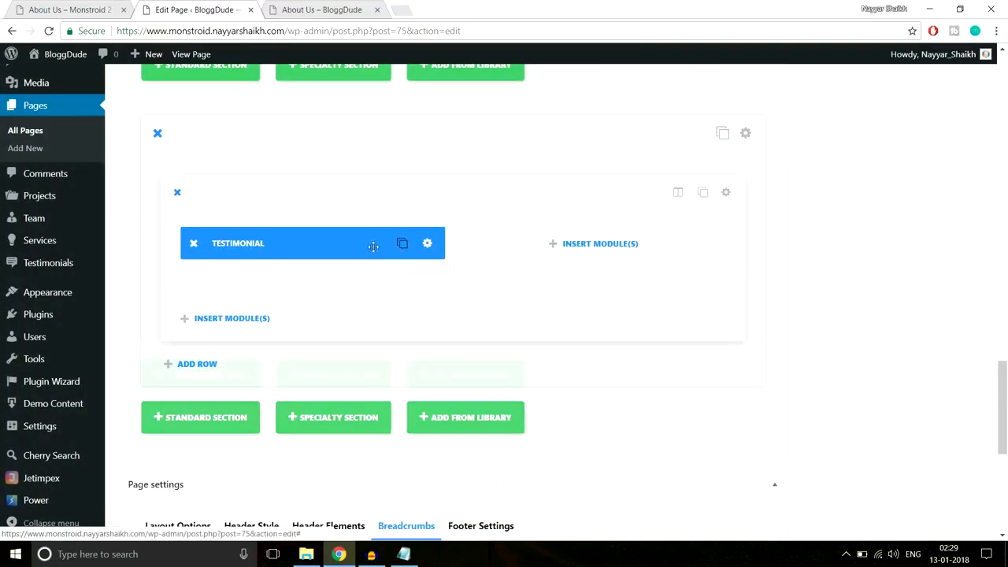
pyautogui.click(401, 244)
pyautogui.moveTo(260, 275); pyautogui.dragTo(598, 242)
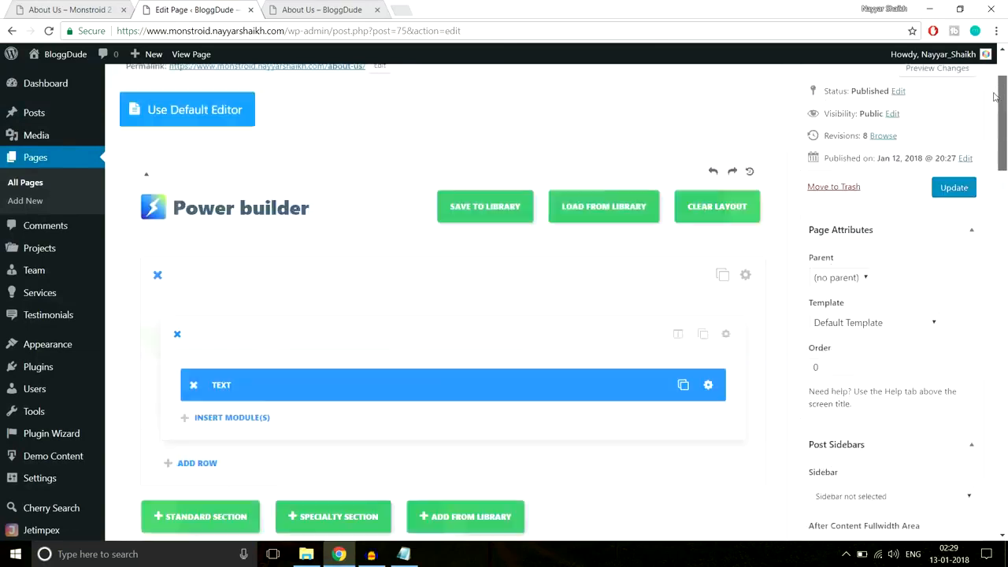
# - Update the About Us page and reload its live view
pyautogui.scroll(2, 967, 274)
pyautogui.click(954, 303)
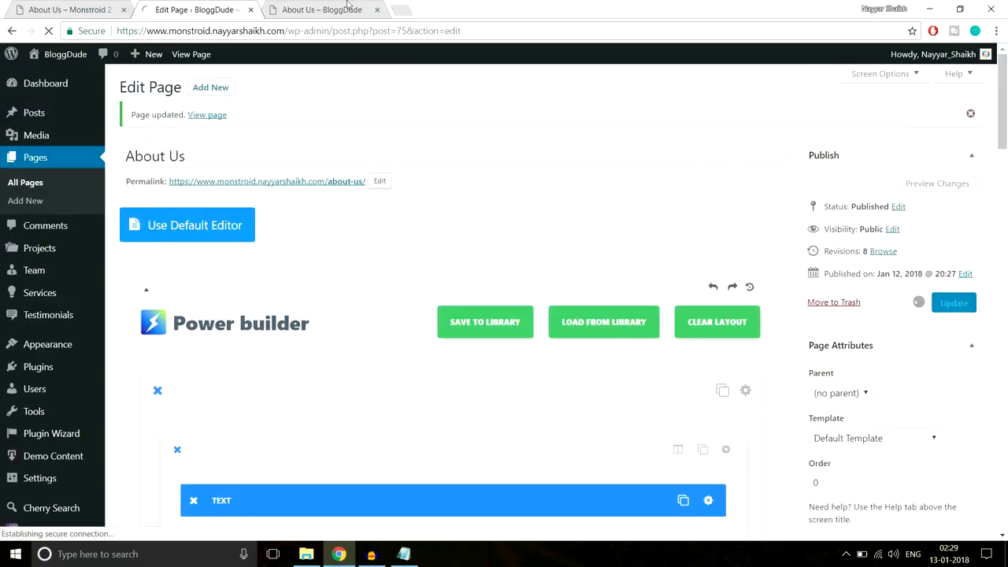
pyautogui.click(321, 10)
pyautogui.click(48, 31)
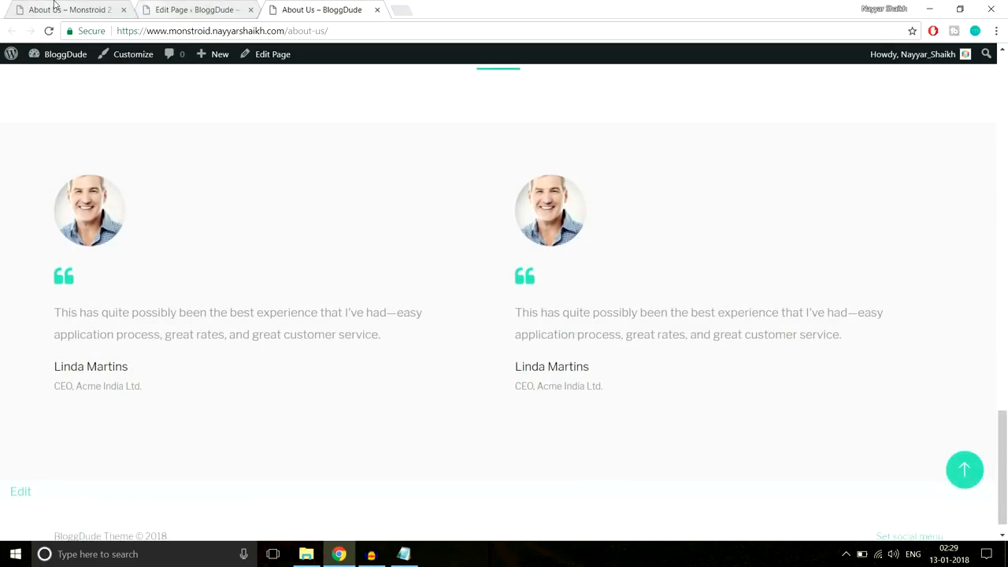
# - Browse the Monstroid 2 demo's Services page for reference
pyautogui.hotkey('ctrl', '1')
pyautogui.scroll(-7, 457, 259)
pyautogui.scroll(-3, 472, 280)
pyautogui.scroll(8, 485, 292)
pyautogui.scroll(10, 486, 291)
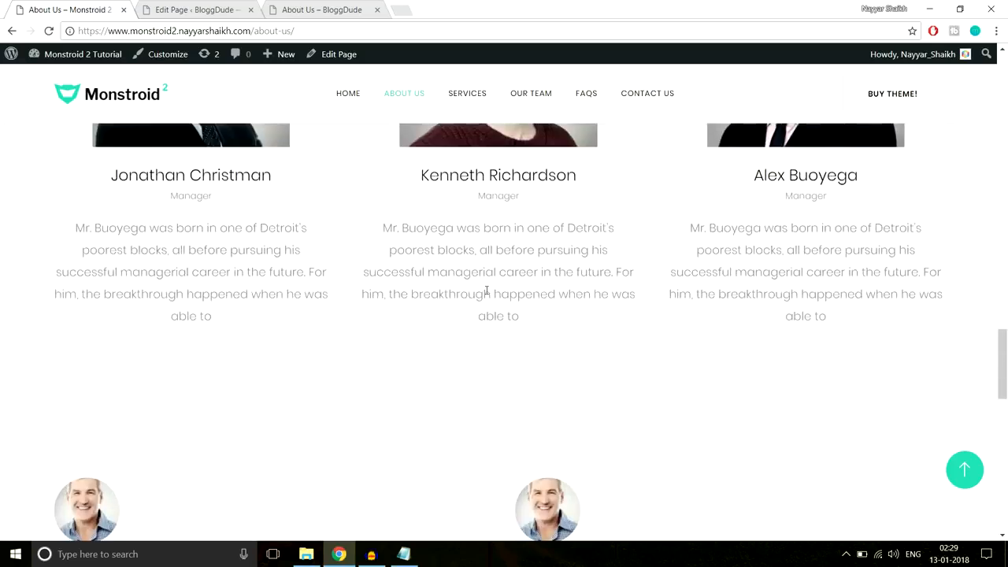
pyautogui.click(468, 99)
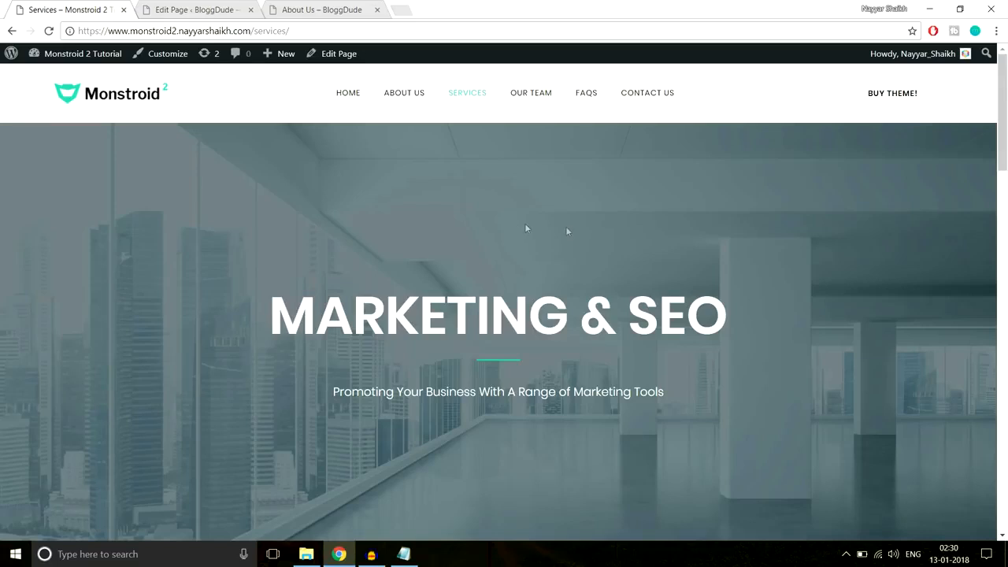
pyautogui.scroll(-3, 579, 270)
pyautogui.scroll(-10, 578, 271)
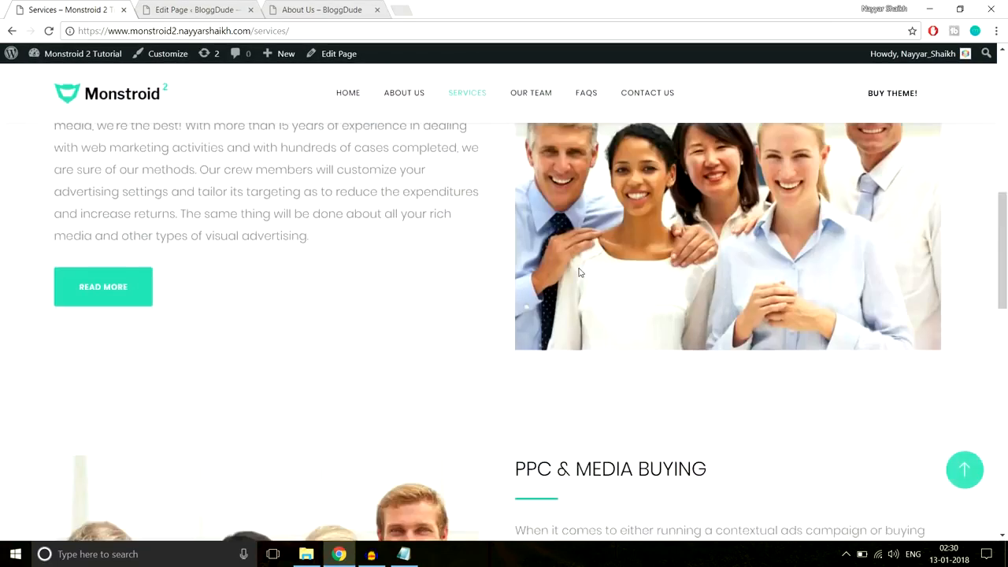
pyautogui.scroll(6, 579, 270)
pyautogui.scroll(6, 578, 270)
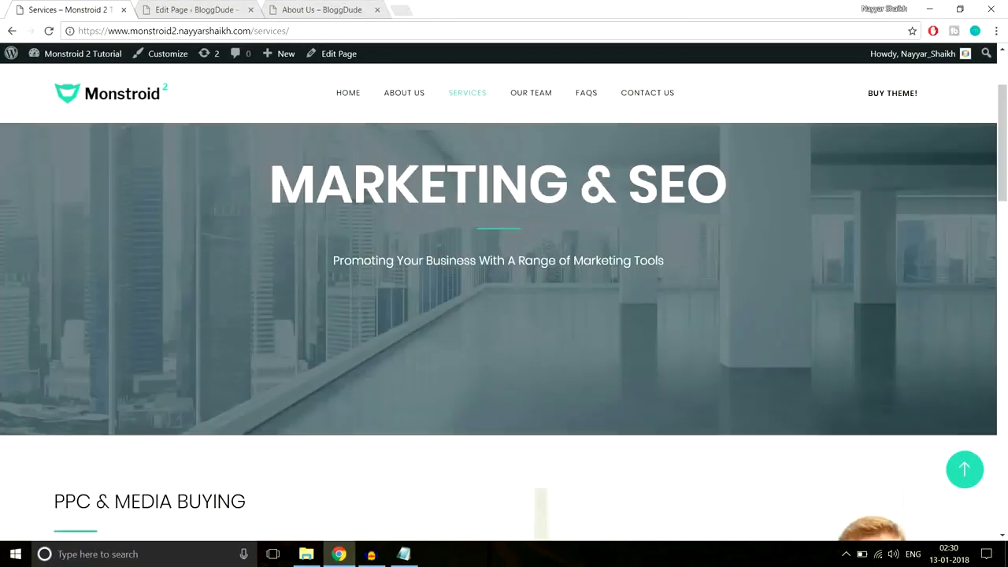
pyautogui.click(202, 8)
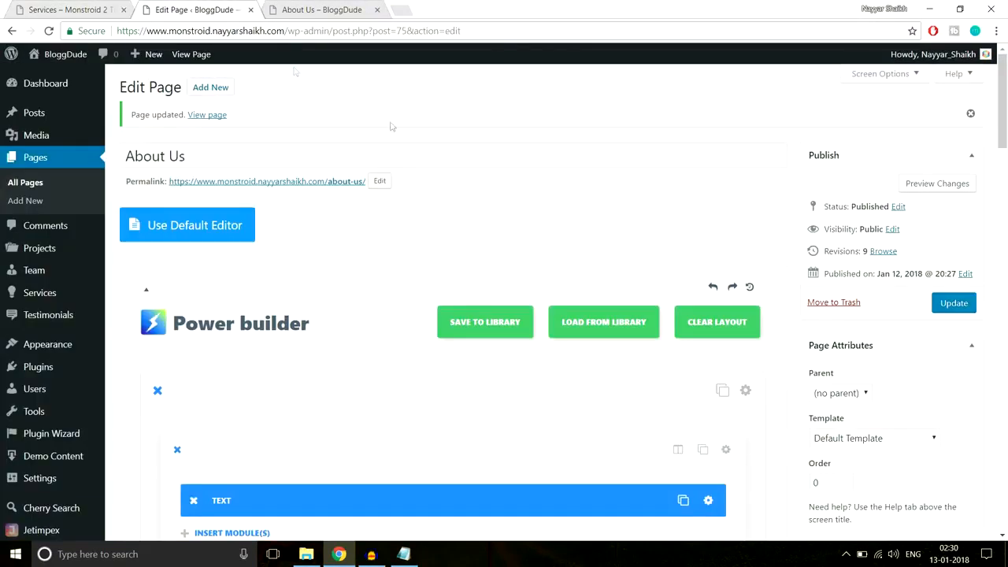
# - Create a new page titled 'Seervice' and switch it to Power builder
pyautogui.click(211, 87)
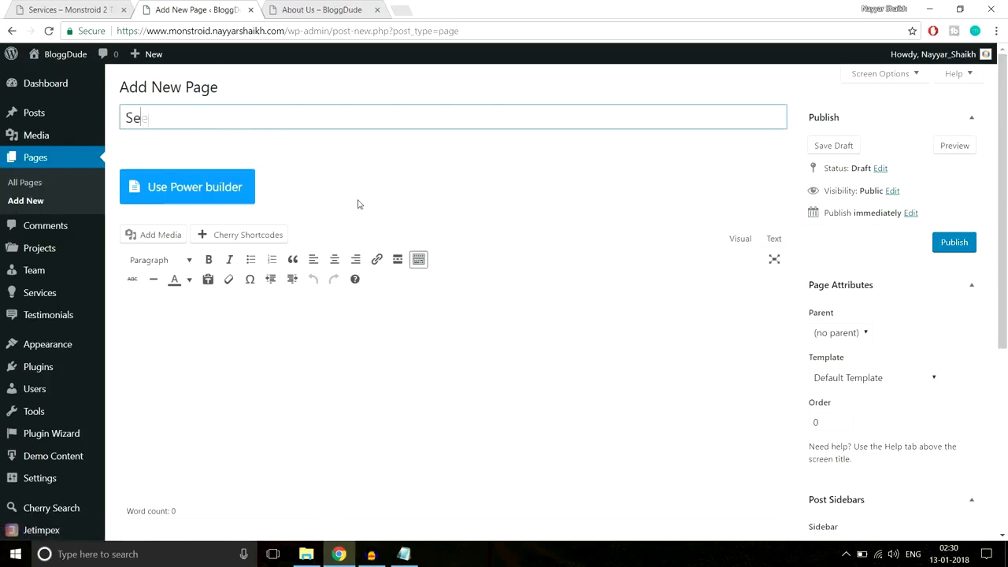
pyautogui.write('Seervices')
pyautogui.click(240, 191)
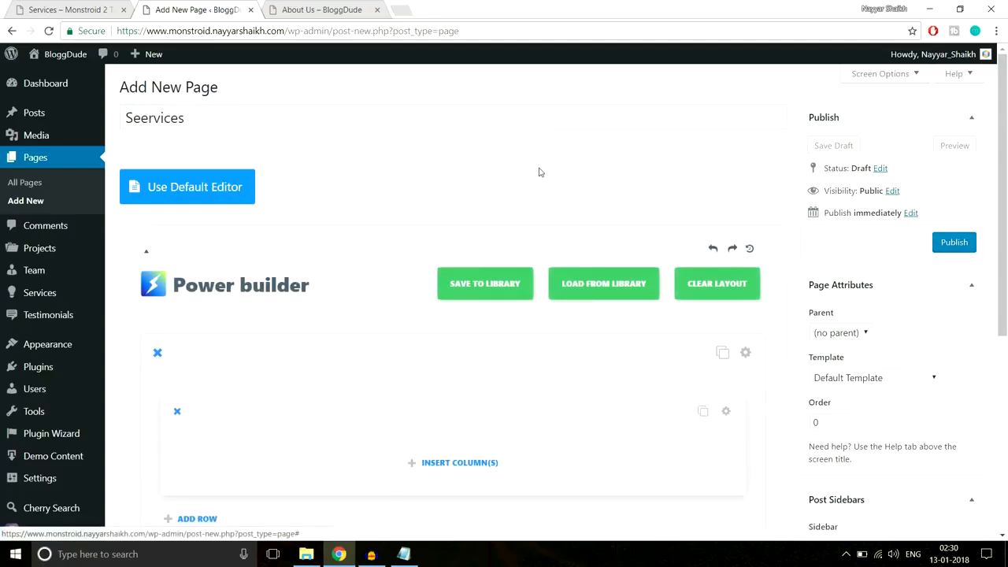
pyautogui.click(93, 8)
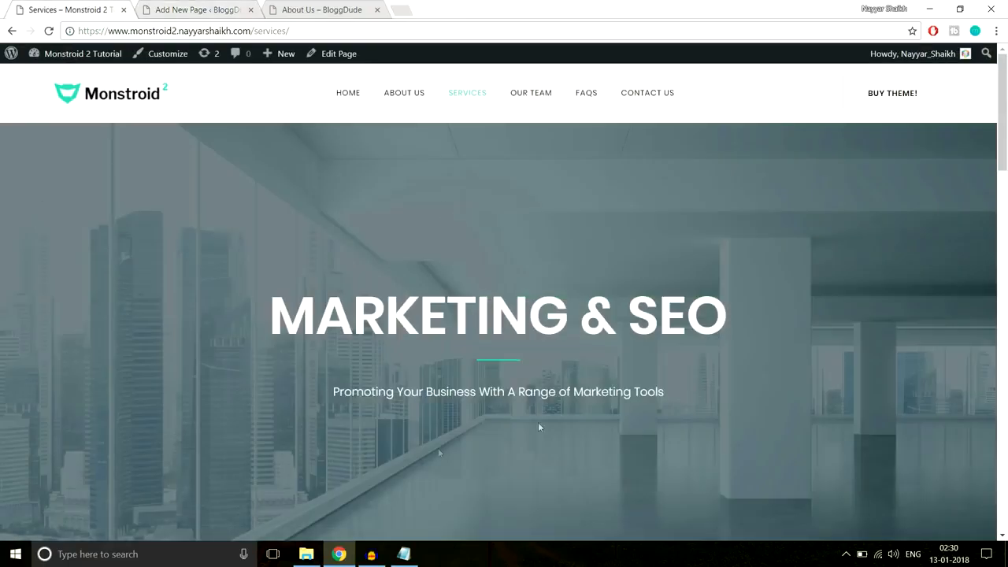
pyautogui.click(203, 8)
# - Add a single full-width column to the first row and insert a Text module
pyautogui.scroll(-1, 551, 199)
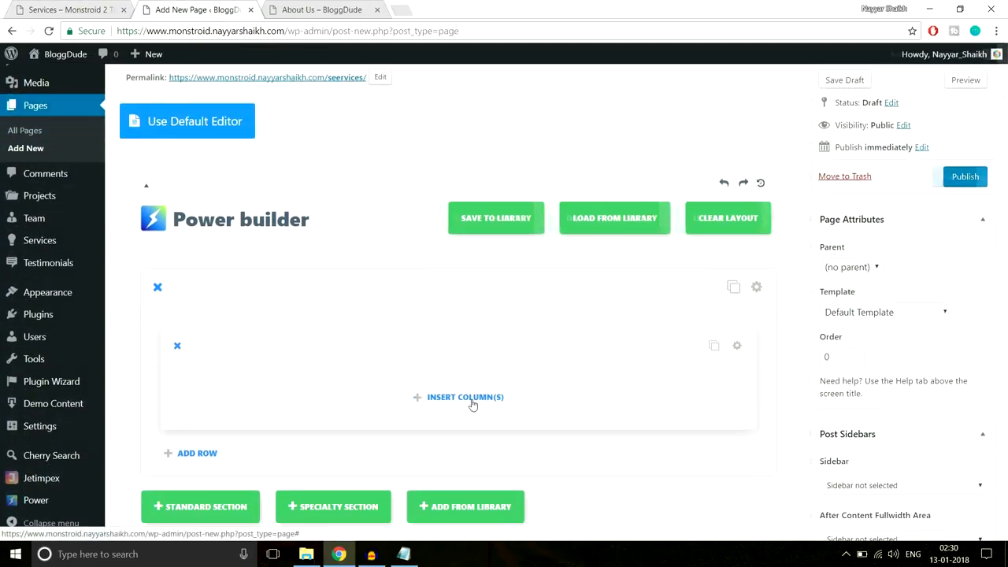
pyautogui.click(473, 405)
pyautogui.click(317, 245)
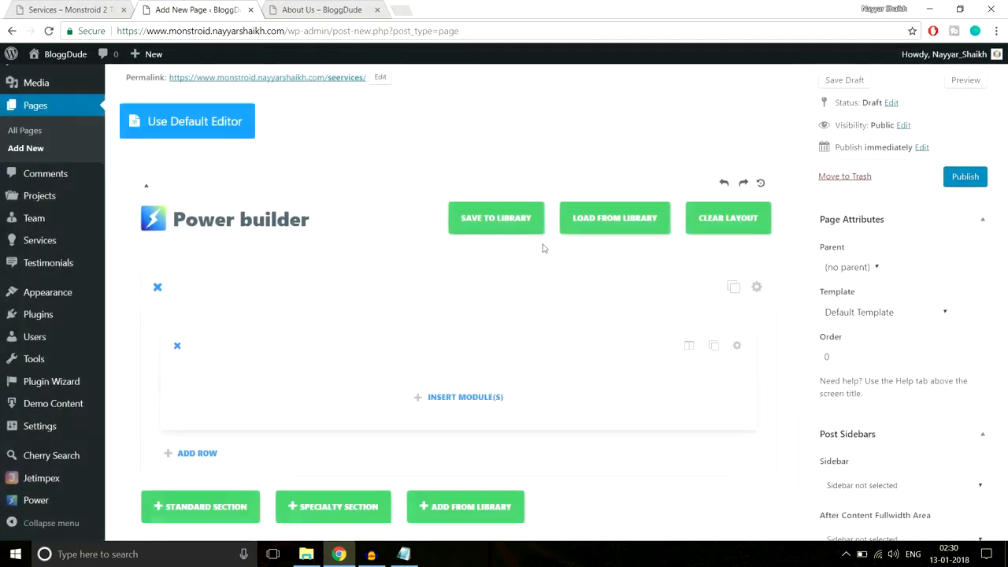
pyautogui.scroll(-2, 542, 248)
pyautogui.click(462, 265)
pyautogui.scroll(-2, 655, 300)
pyautogui.scroll(-3, 655, 300)
pyautogui.click(682, 383)
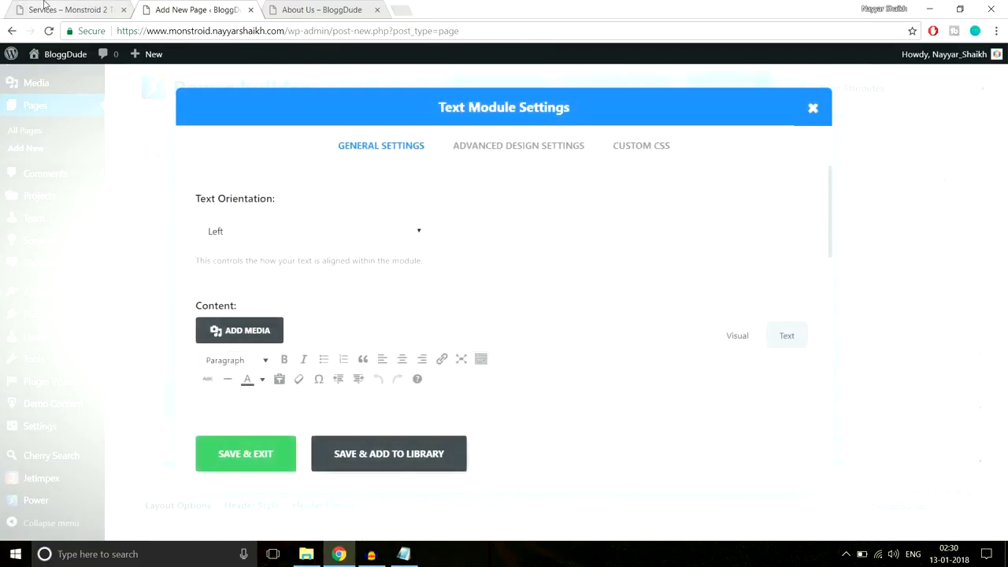
# - Center the text module and paste in the MARKETING & SEO heading copied from the demo
pyautogui.click(45, 6)
pyautogui.moveTo(265, 329); pyautogui.dragTo(717, 322)
pyautogui.hotkey('ctrl', 'c')
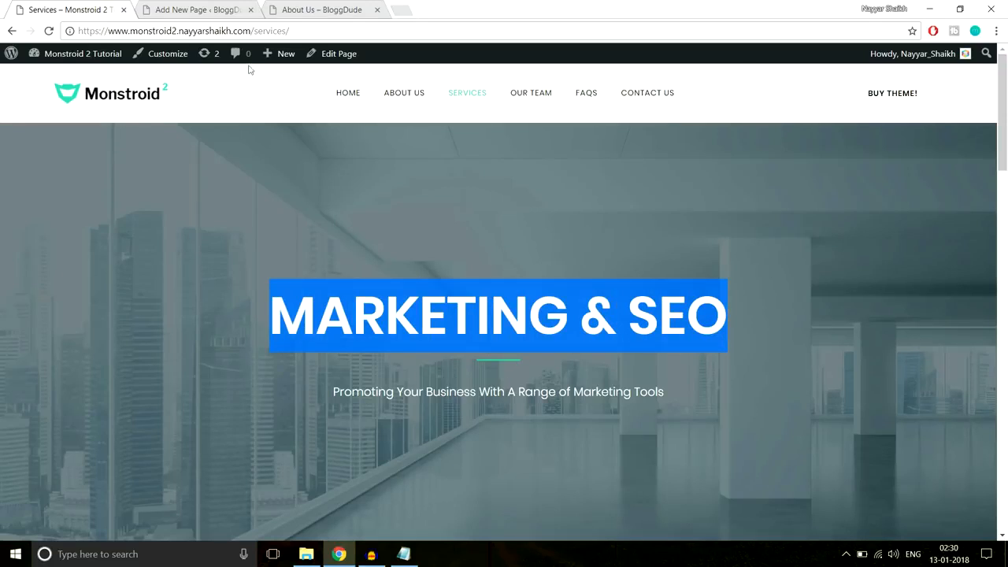
pyautogui.click(176, 10)
pyautogui.click(338, 231)
pyautogui.click(313, 269)
pyautogui.scroll(-3, 585, 220)
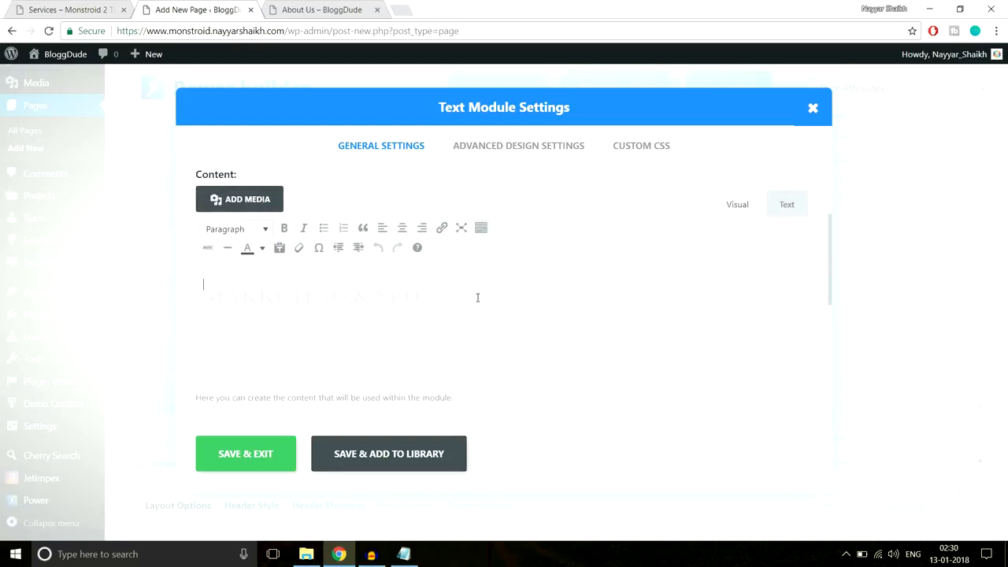
pyautogui.hotkey('ctrl', 'v')
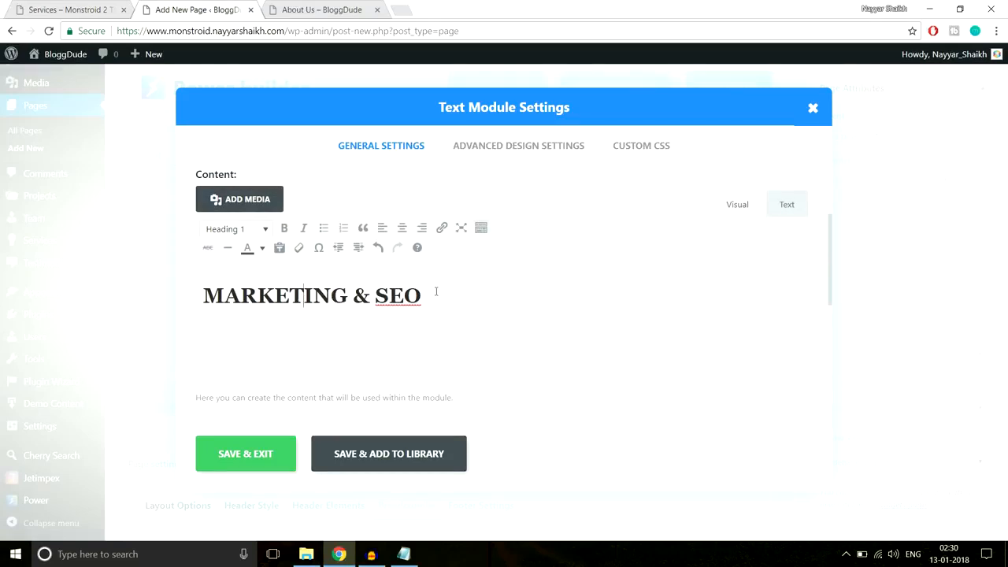
# - Format the MARKETING & SEO heading as white Heading 1 text
pyautogui.moveTo(435, 292); pyautogui.dragTo(171, 297)
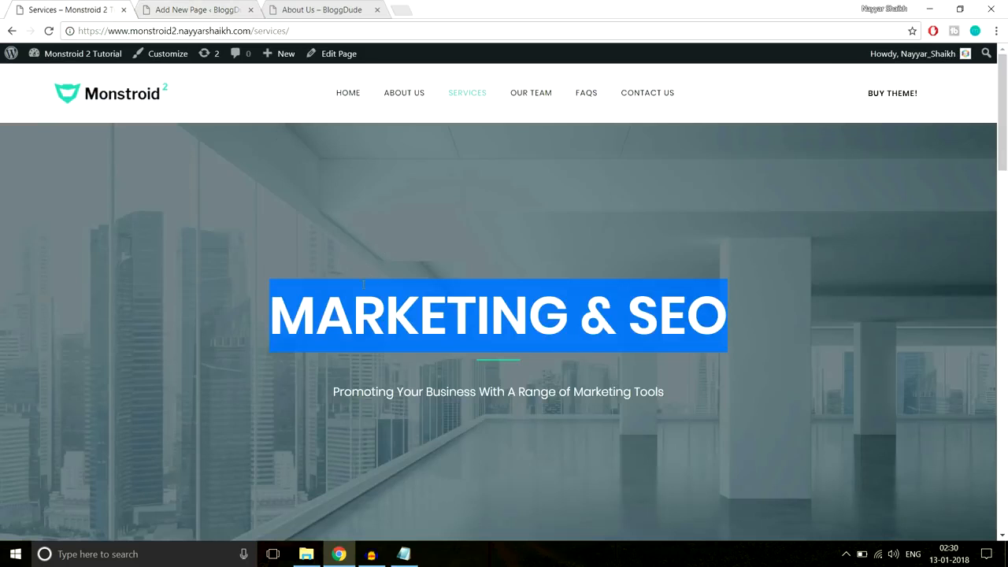
pyautogui.click(302, 305)
pyautogui.moveTo(272, 311); pyautogui.dragTo(827, 322)
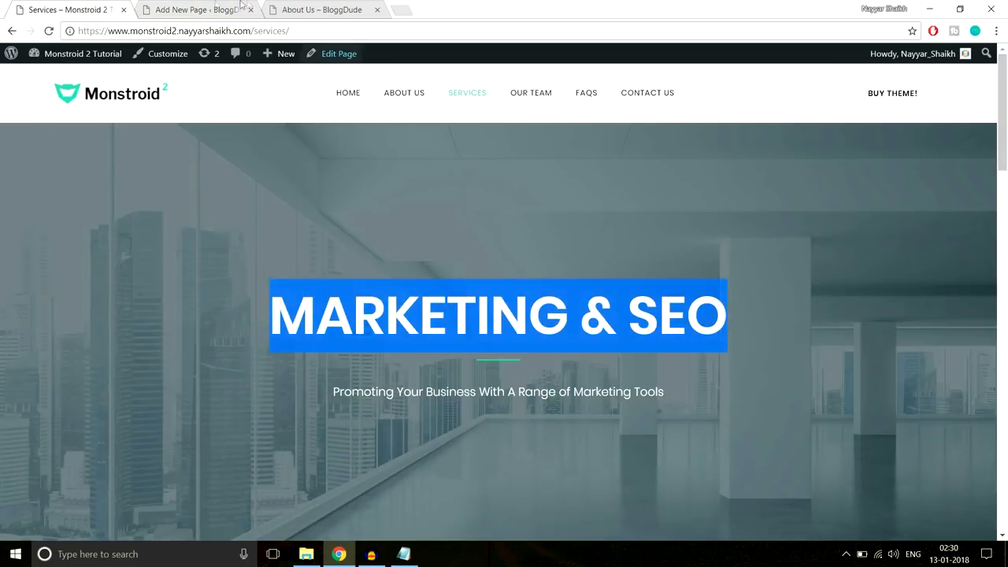
pyautogui.click(179, 10)
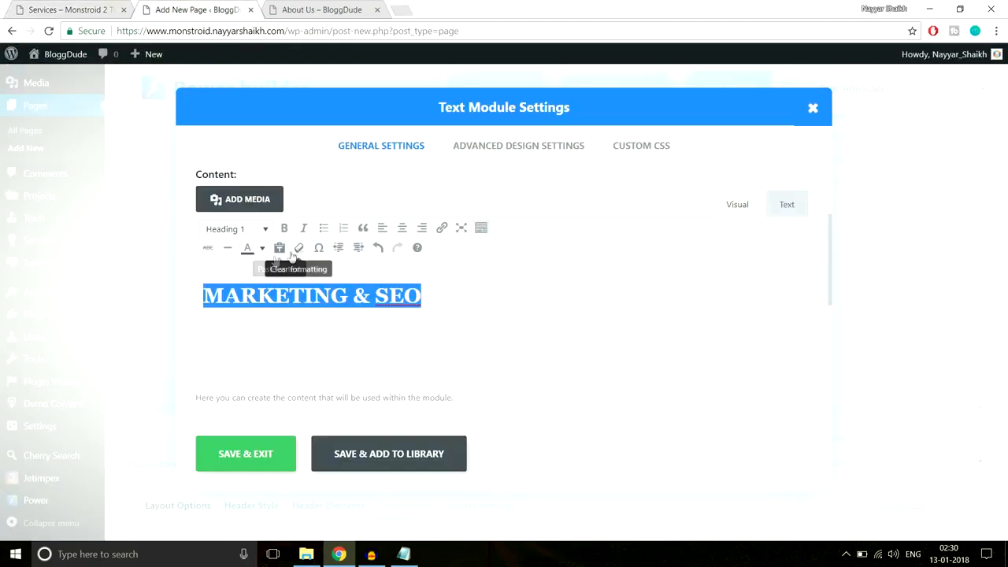
pyautogui.click(262, 248)
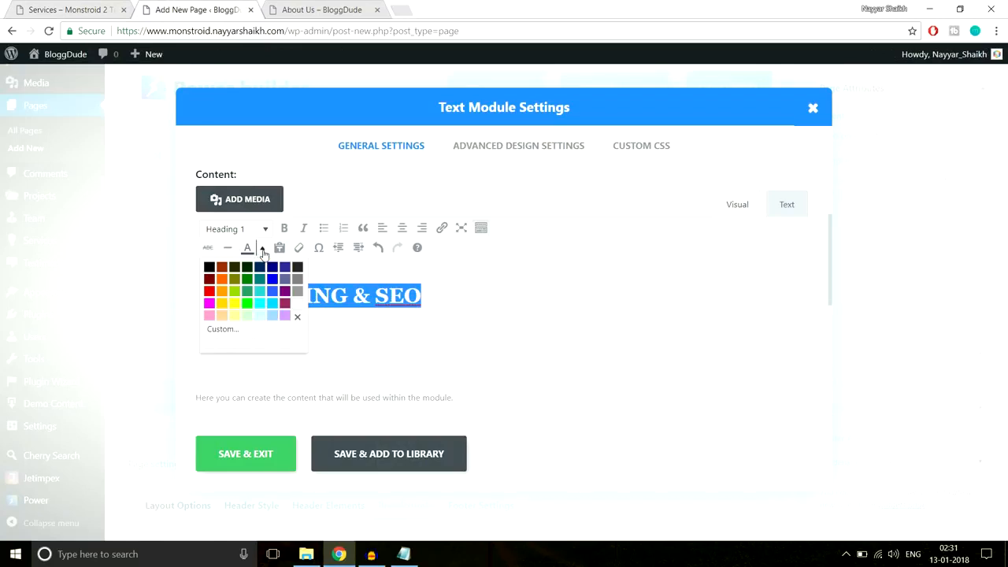
pyautogui.click(299, 314)
pyautogui.click(367, 318)
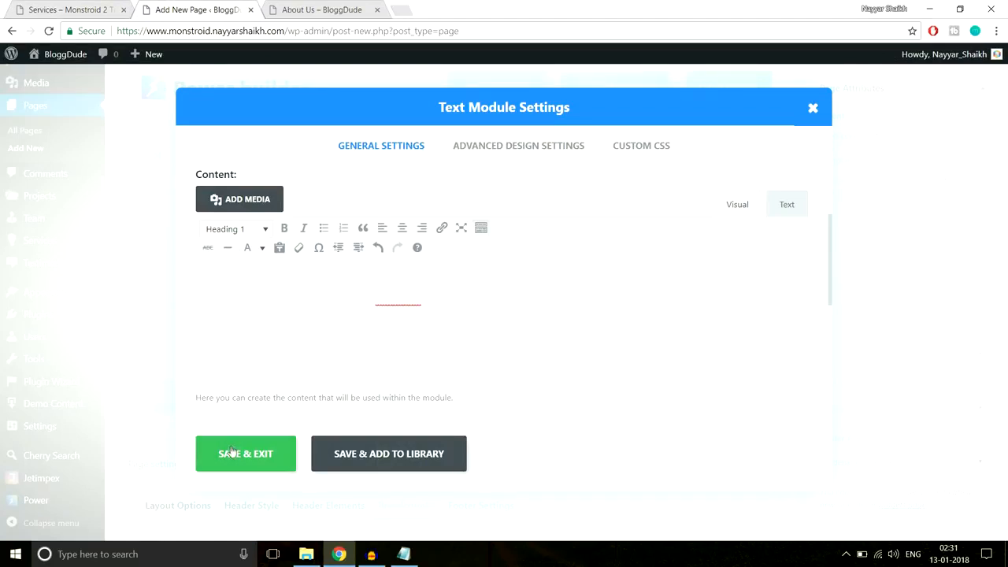
# - Paste the 3px #2cc895 divider CSS into Custom CSS After and save the module
pyautogui.click(52, 7)
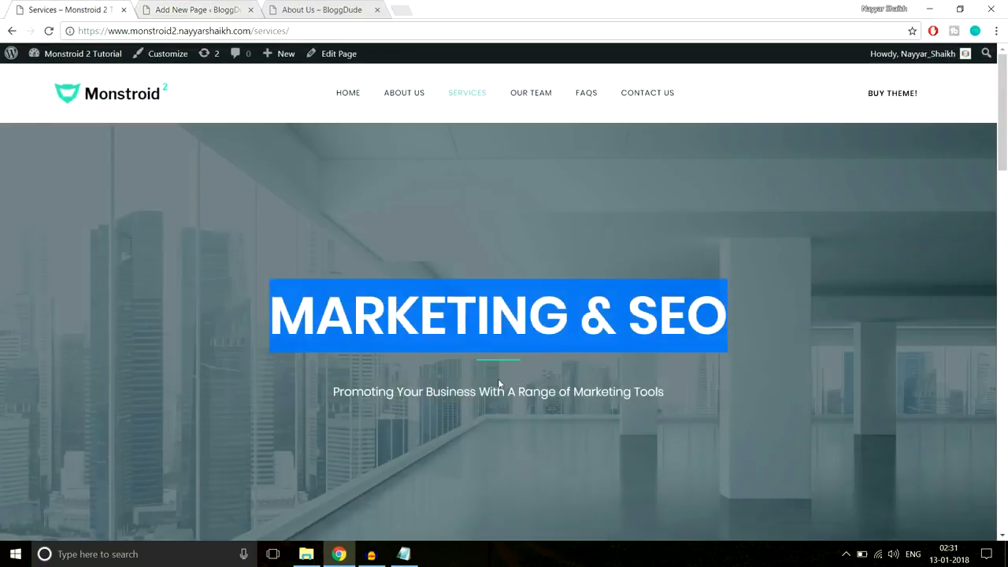
pyautogui.click(197, 10)
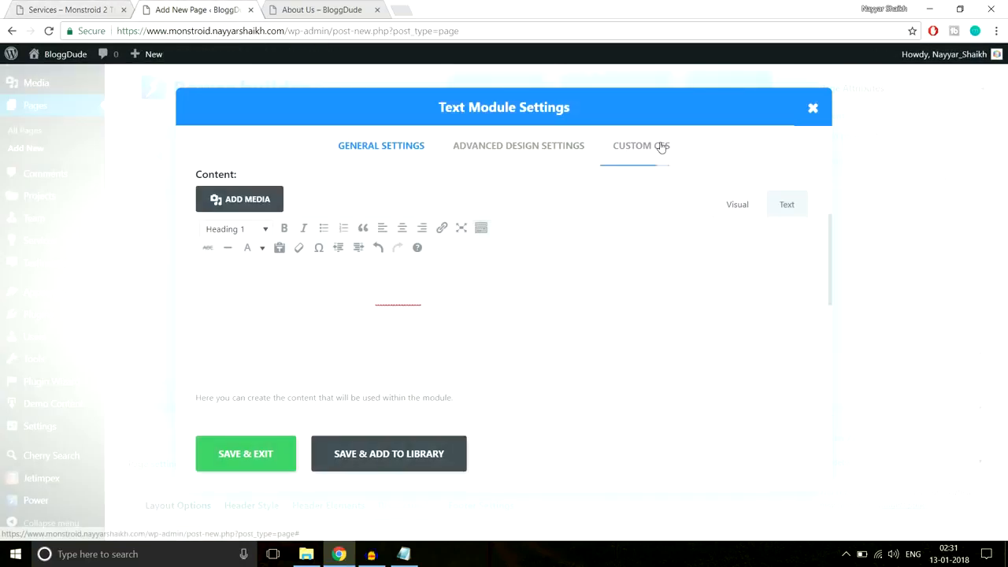
pyautogui.scroll(2, 640, 159)
pyautogui.click(640, 159)
pyautogui.scroll(-6, 668, 286)
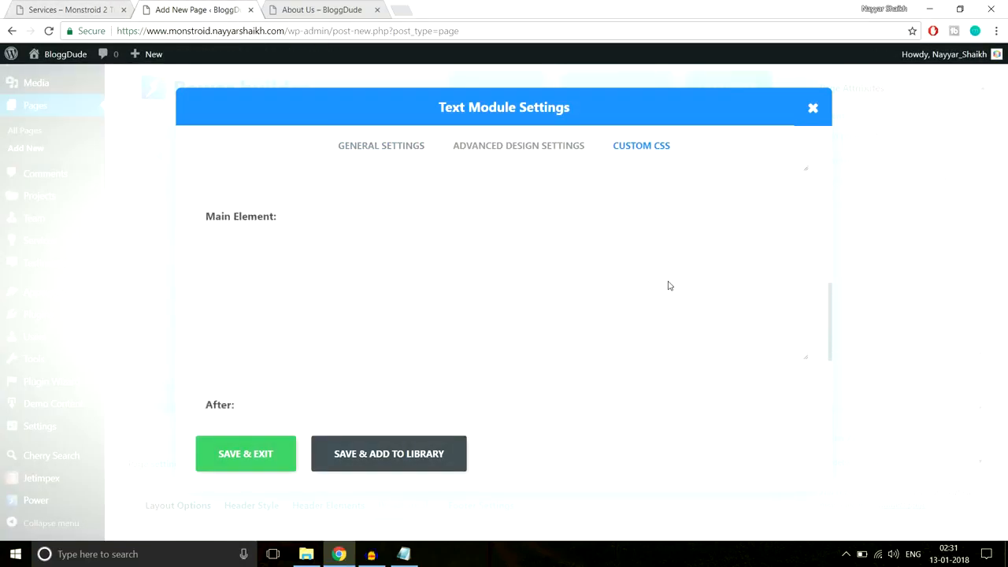
pyautogui.click(403, 554)
pyautogui.click(405, 555)
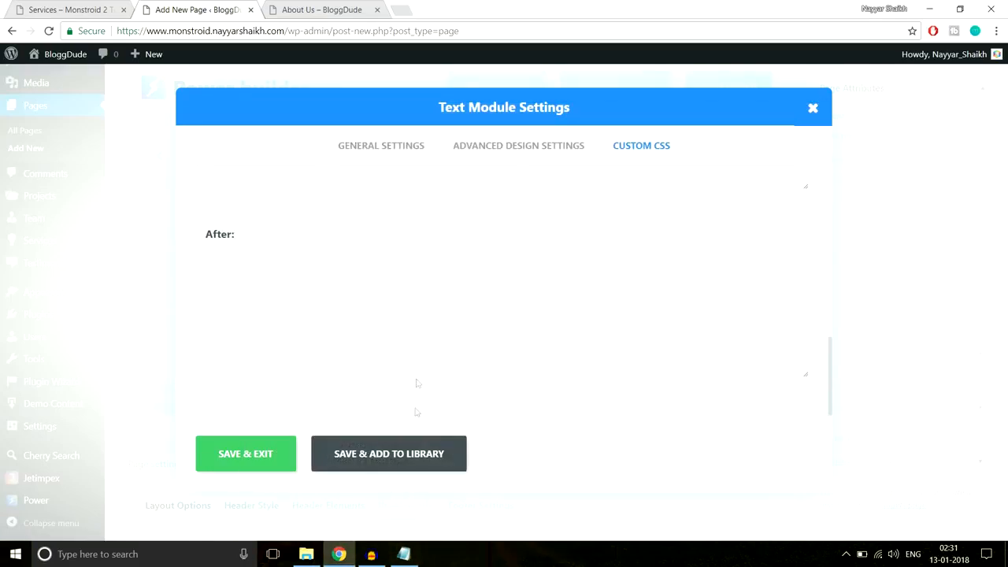
pyautogui.hotkey('ctrl', 'v')
pyautogui.click(265, 456)
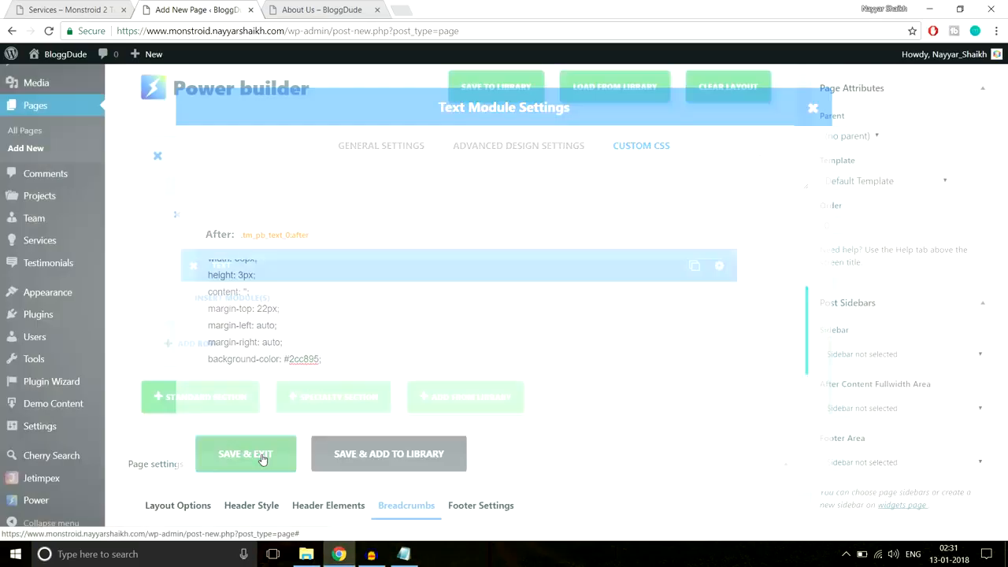
pyautogui.click(75, 10)
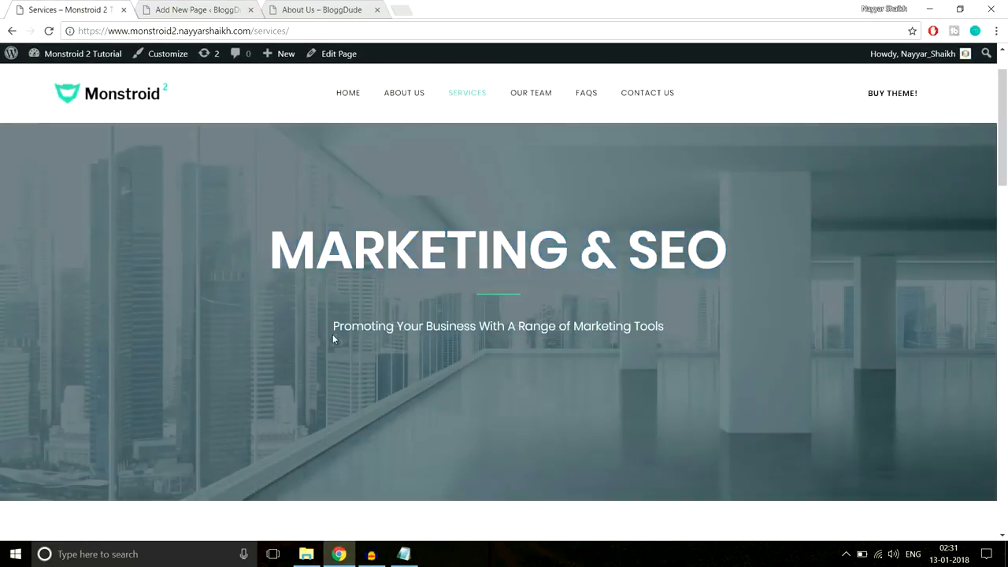
# - Add a centred Text module reading 'Promoting Your Business With A Range of Marketing Tools' below the heading
pyautogui.moveTo(332, 333); pyautogui.dragTo(675, 330)
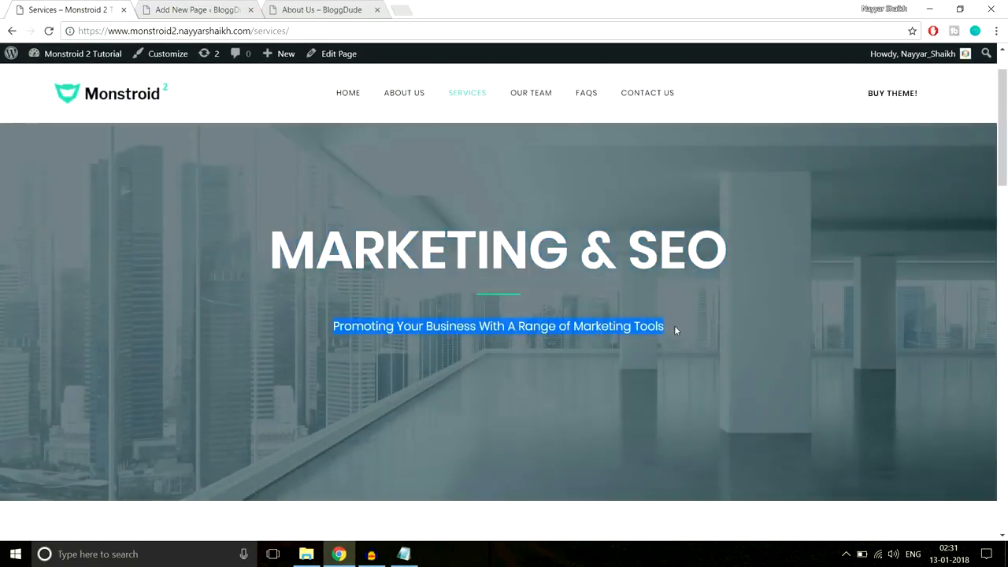
pyautogui.click(201, 9)
pyautogui.click(241, 306)
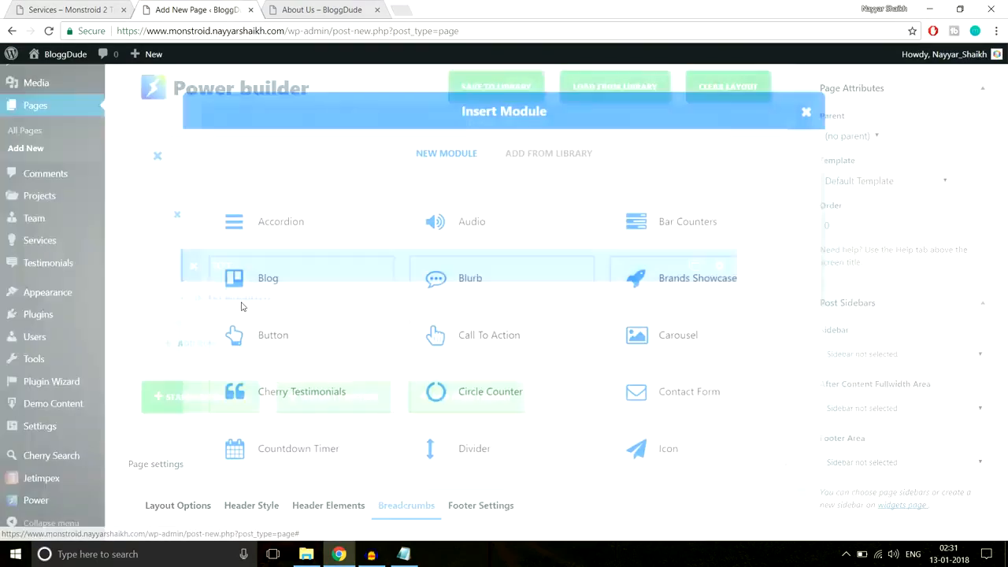
pyautogui.scroll(-5, 370, 388)
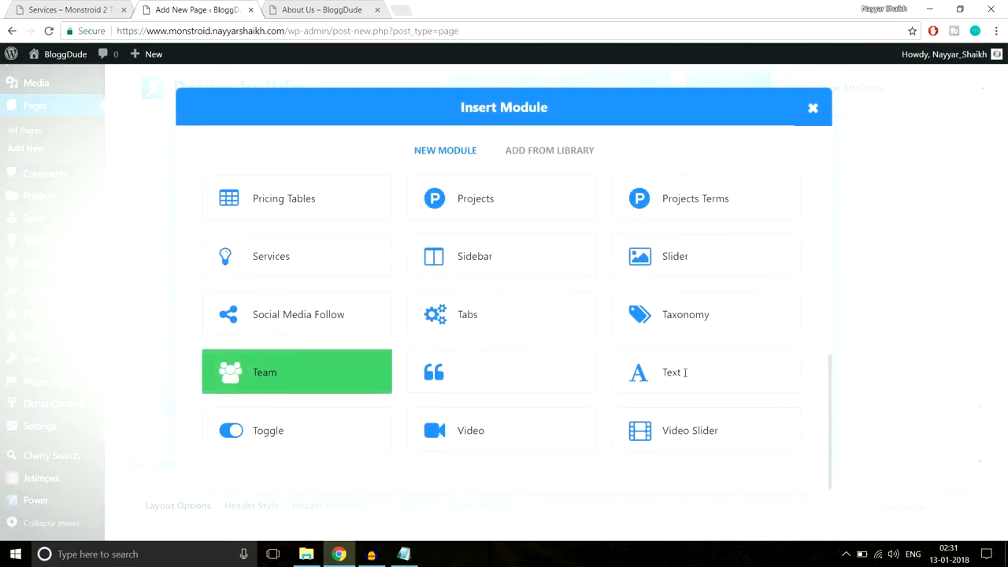
pyautogui.click(735, 375)
pyautogui.click(349, 244)
pyautogui.click(322, 272)
pyautogui.scroll(-1, 385, 362)
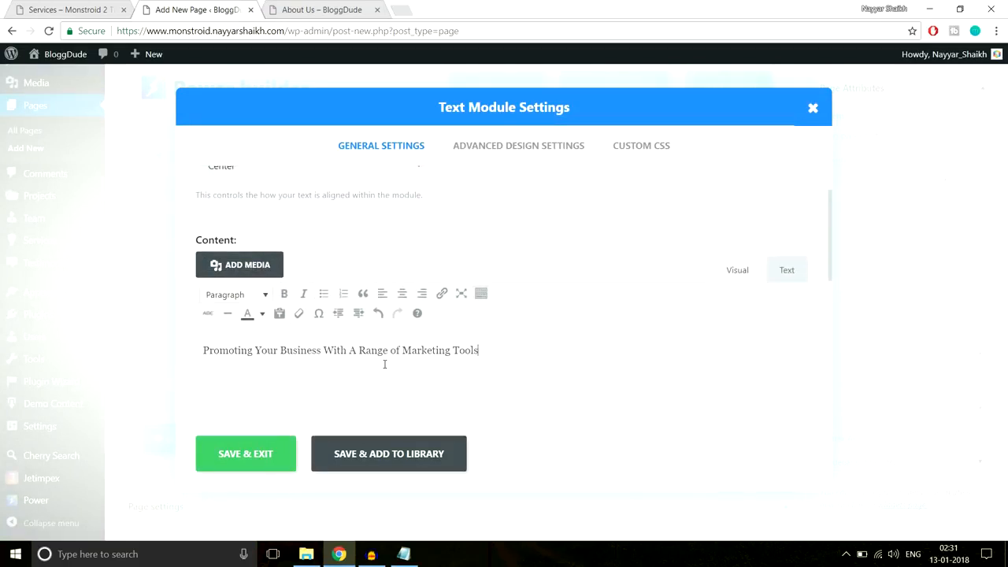
pyautogui.click(280, 459)
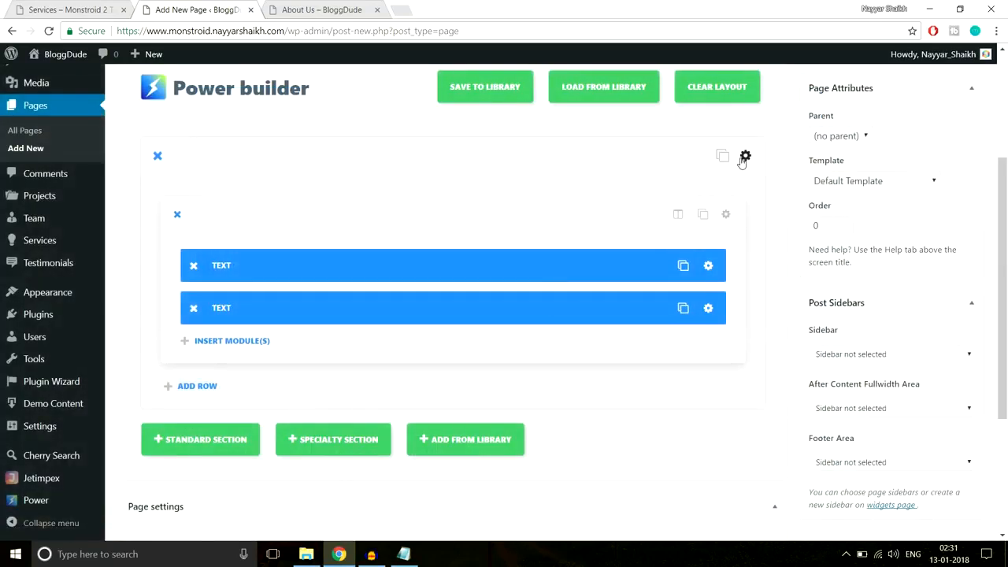
# - Upload the Service-Top image from the Services folder and set it as the section background
pyautogui.click(744, 157)
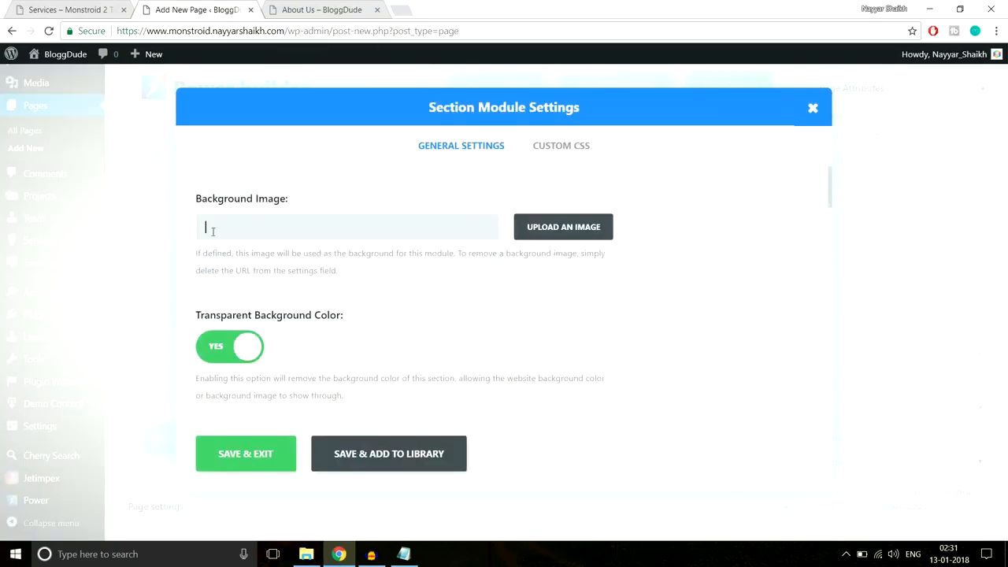
pyautogui.click(564, 227)
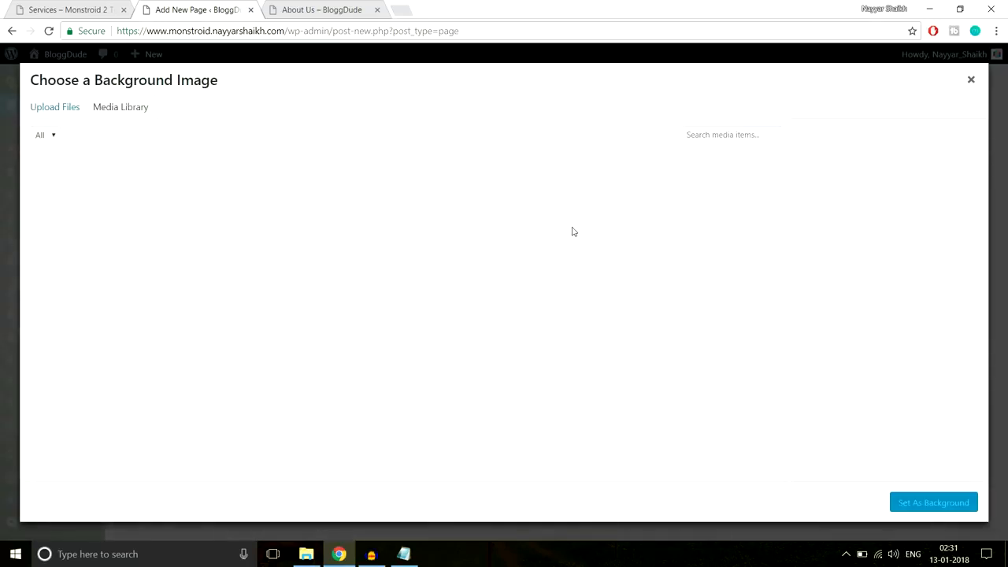
pyautogui.click(55, 108)
pyautogui.click(508, 297)
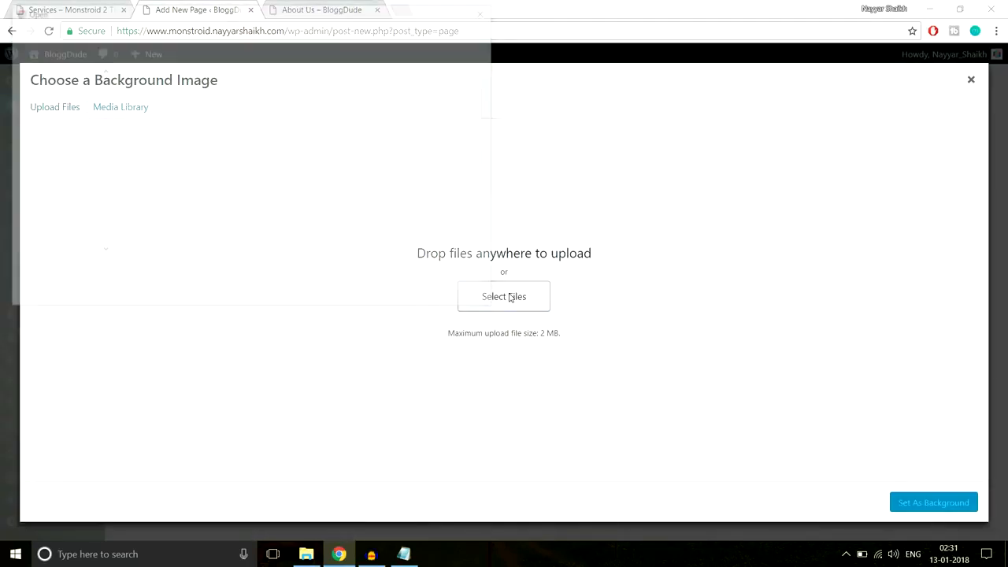
pyautogui.click(205, 31)
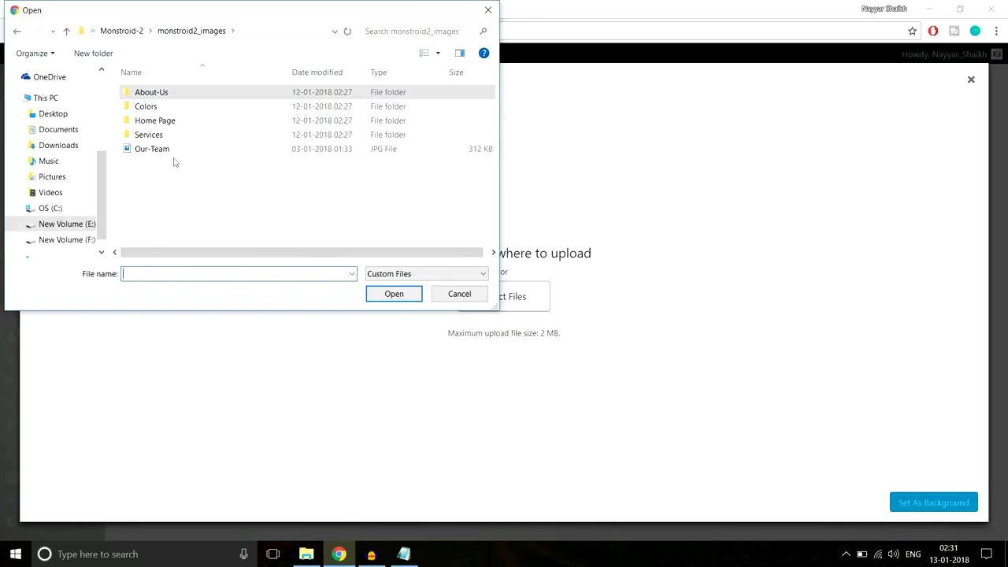
pyautogui.doubleClick(156, 136)
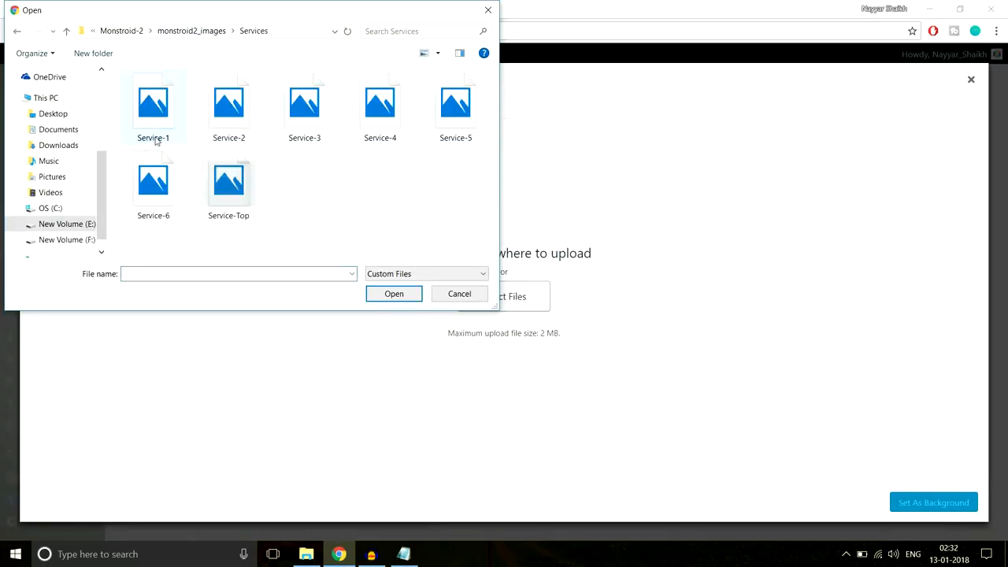
pyautogui.click(211, 203)
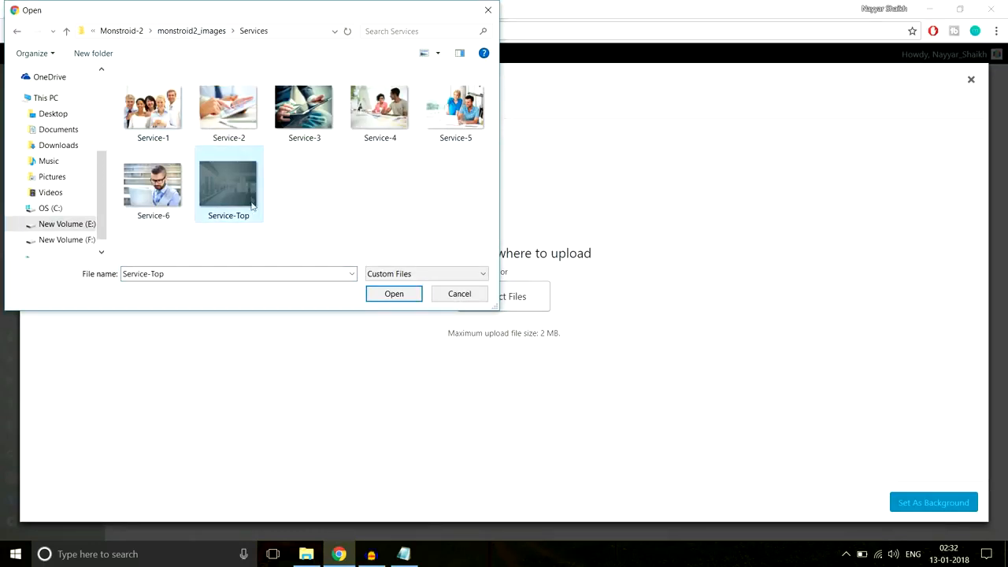
pyautogui.click(394, 294)
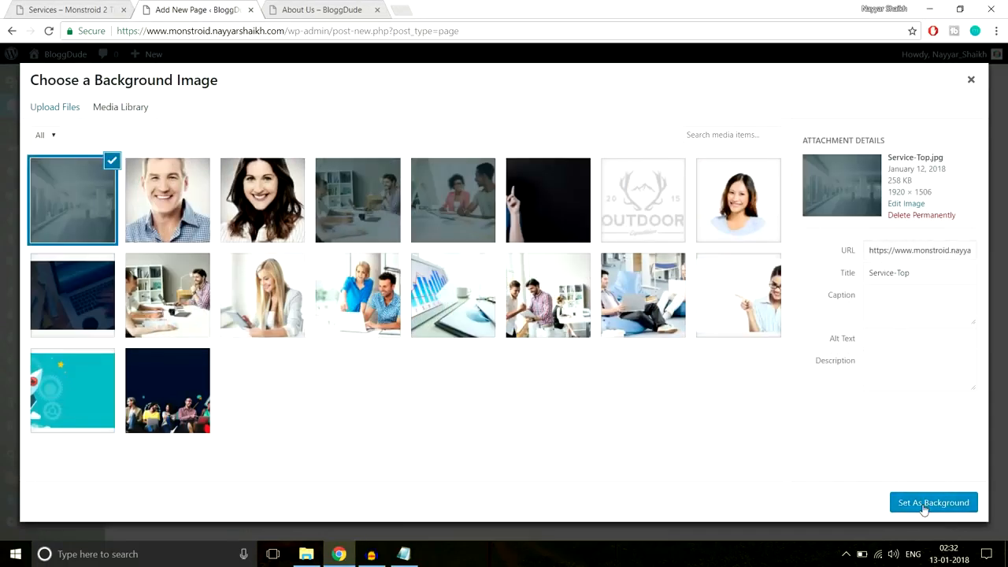
pyautogui.click(924, 507)
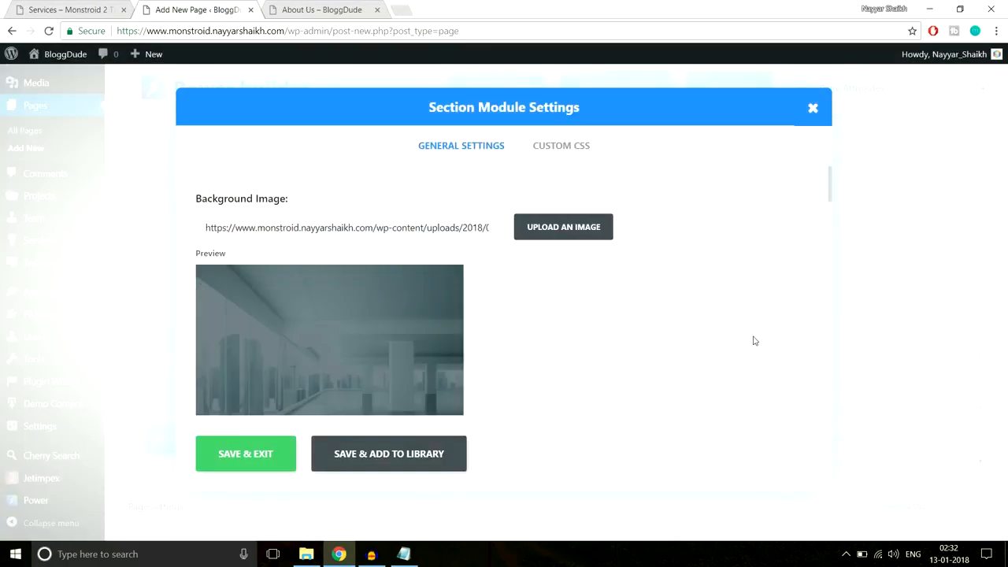
# - Give the section 280px top and bottom padding and save its settings
pyautogui.scroll(-10, 753, 340)
pyautogui.scroll(-5, 754, 339)
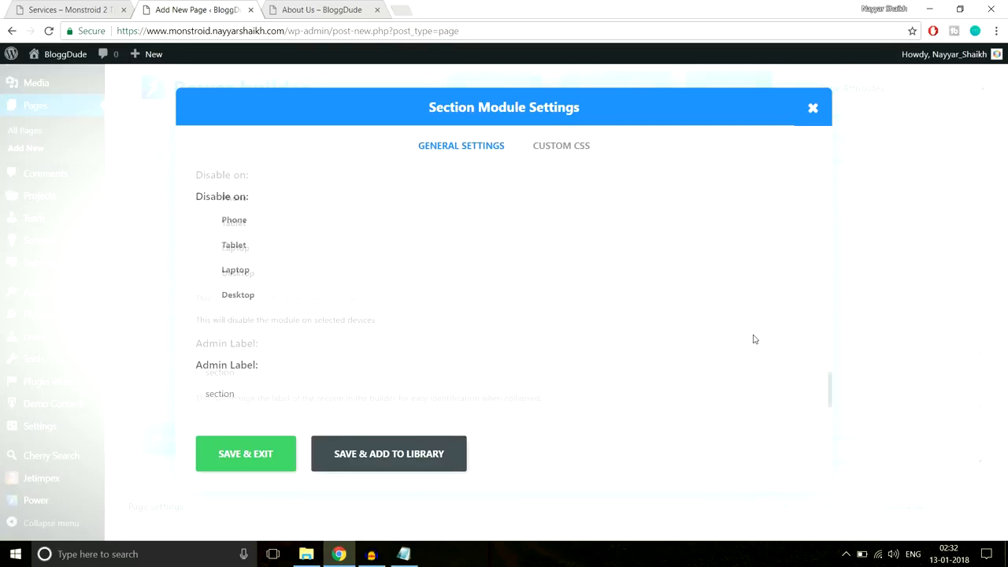
pyautogui.scroll(5, 753, 340)
pyautogui.scroll(-2, 754, 339)
pyautogui.scroll(-1, 754, 339)
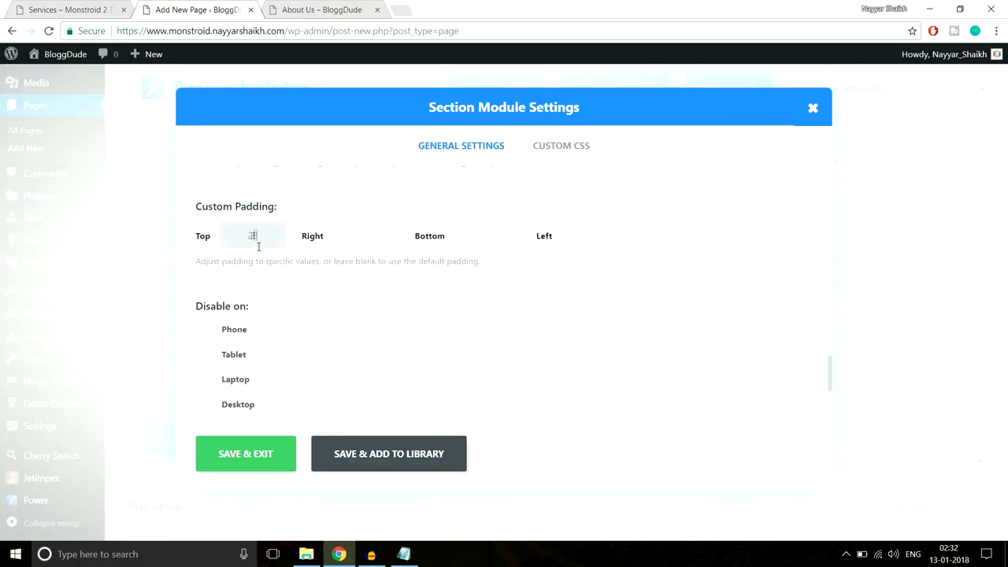
pyautogui.press('Tab')
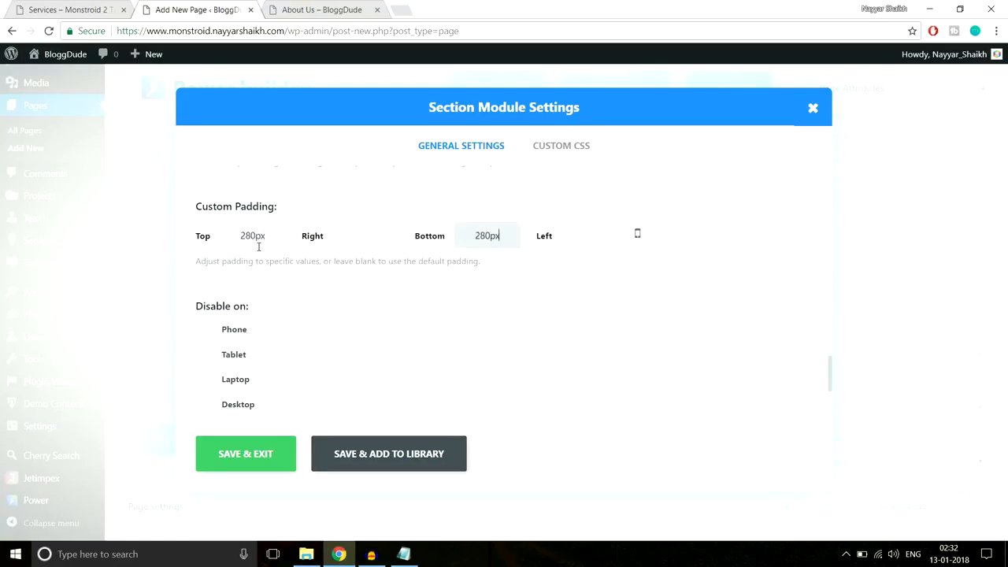
pyautogui.click(237, 461)
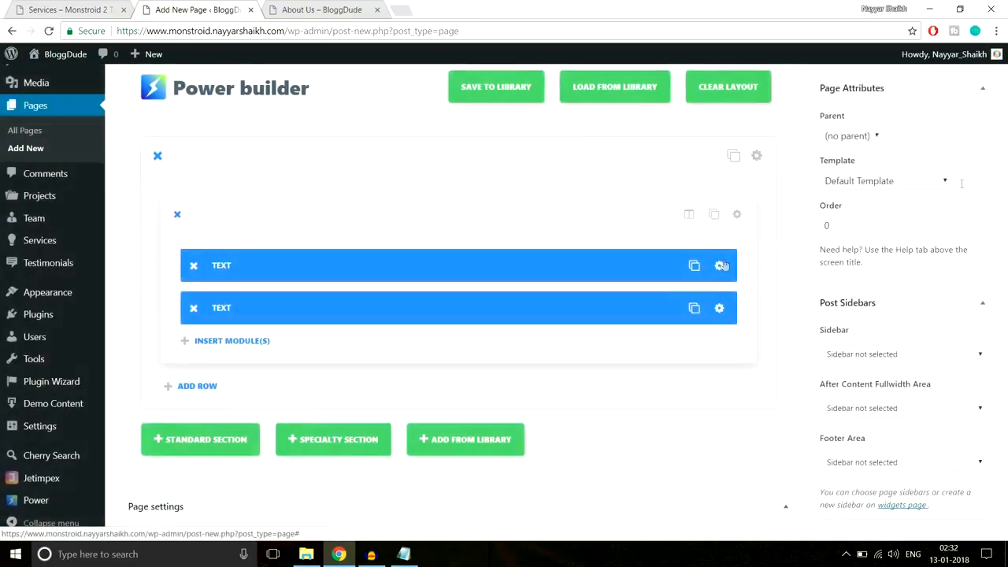
# - Apply a new colour from the palette to the subtitle text, then publish the Seervices page
pyautogui.moveTo(1005, 237); pyautogui.dragTo(1006, 118)
pyautogui.scroll(-2, 698, 344)
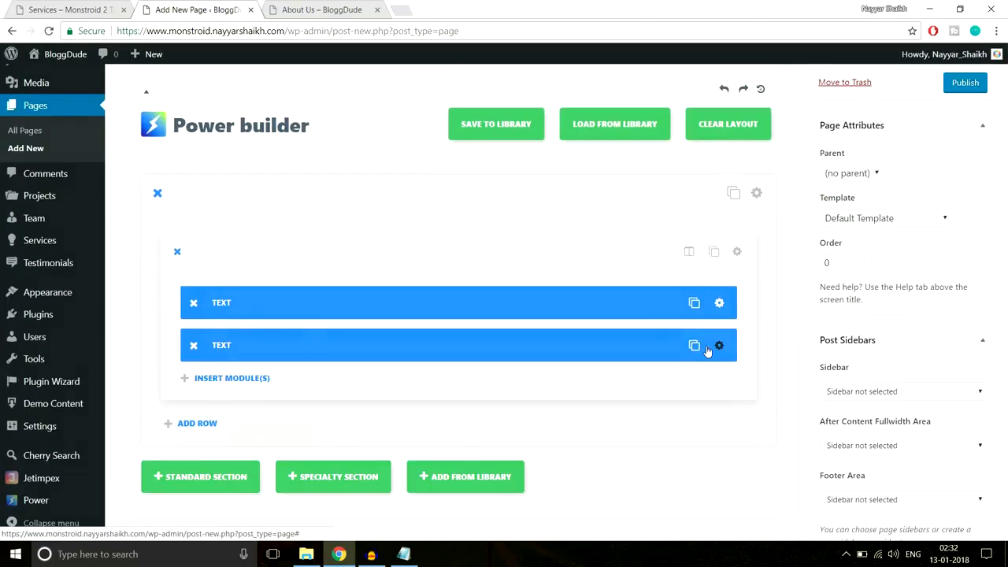
pyautogui.click(713, 344)
pyautogui.moveTo(533, 218); pyautogui.dragTo(190, 222)
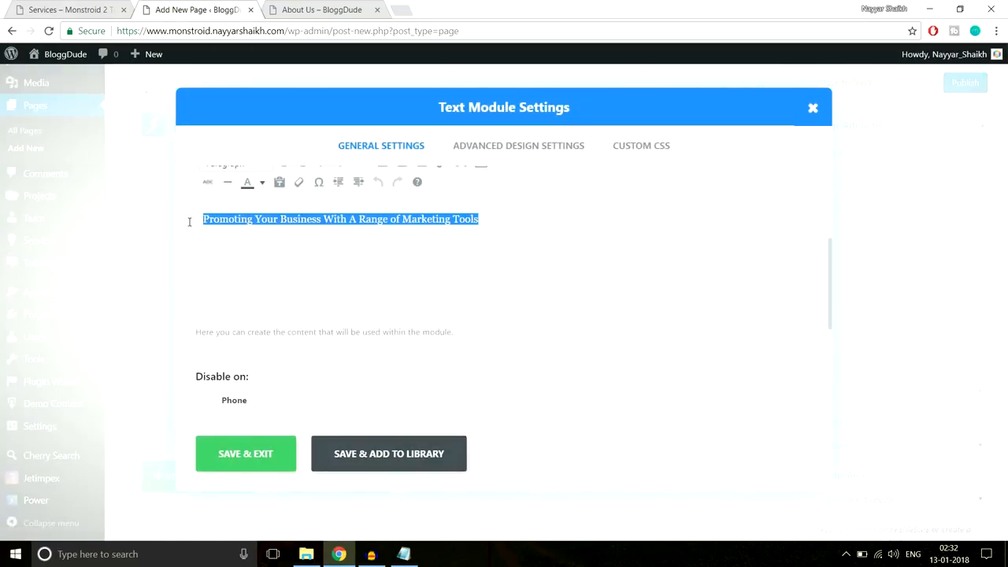
pyautogui.click(265, 184)
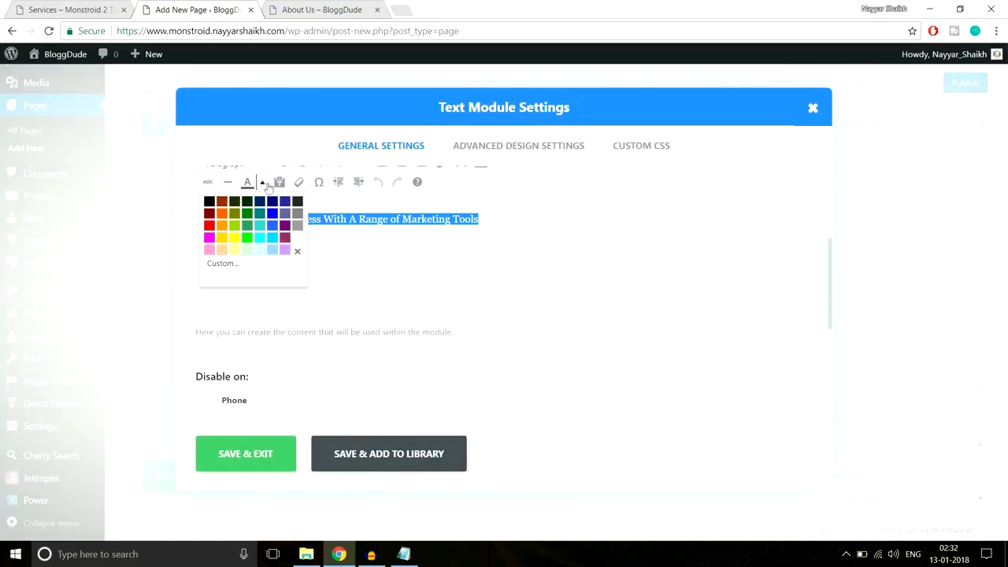
pyautogui.click(297, 250)
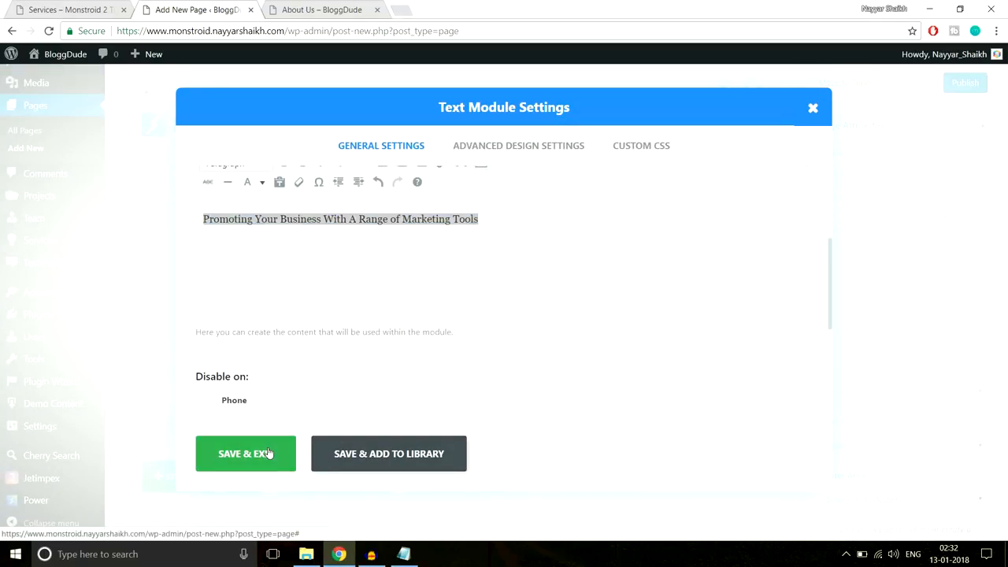
pyautogui.click(268, 454)
pyautogui.scroll(2, 984, 263)
pyautogui.click(959, 244)
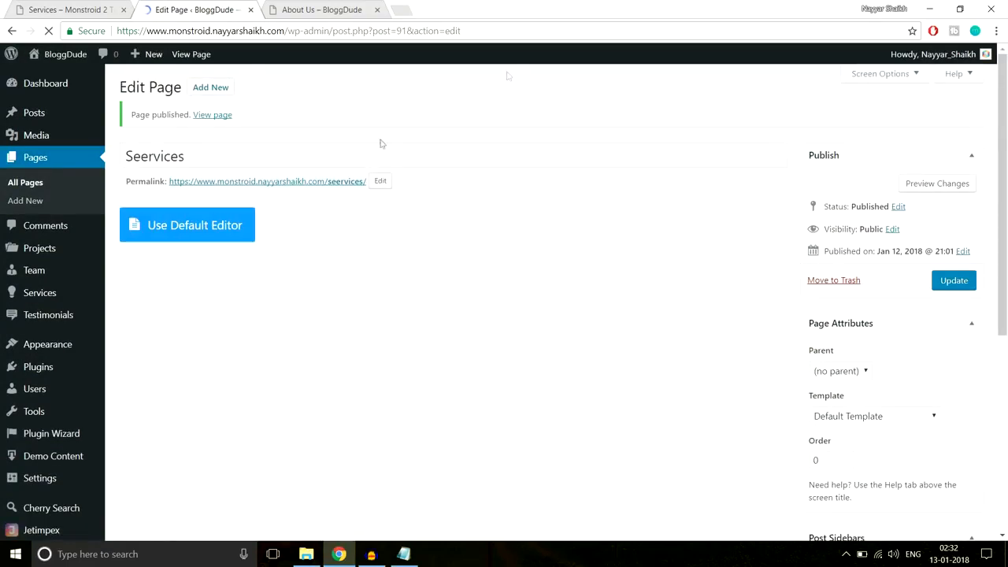
# - Open the published Seervices page in a new tab, close the About Us tab, and review it
pyautogui.rightClick(210, 116)
pyautogui.click(268, 119)
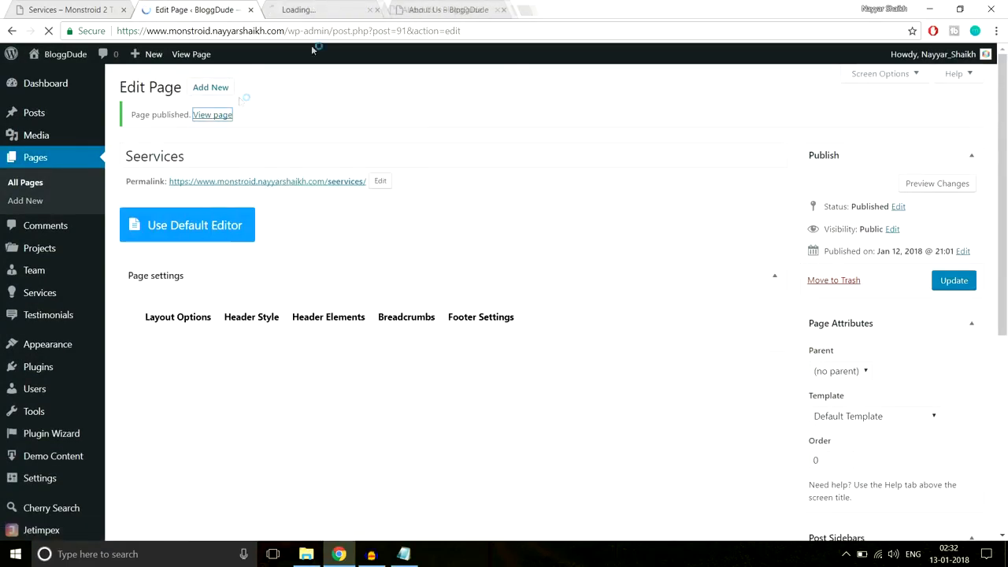
pyautogui.click(464, 9)
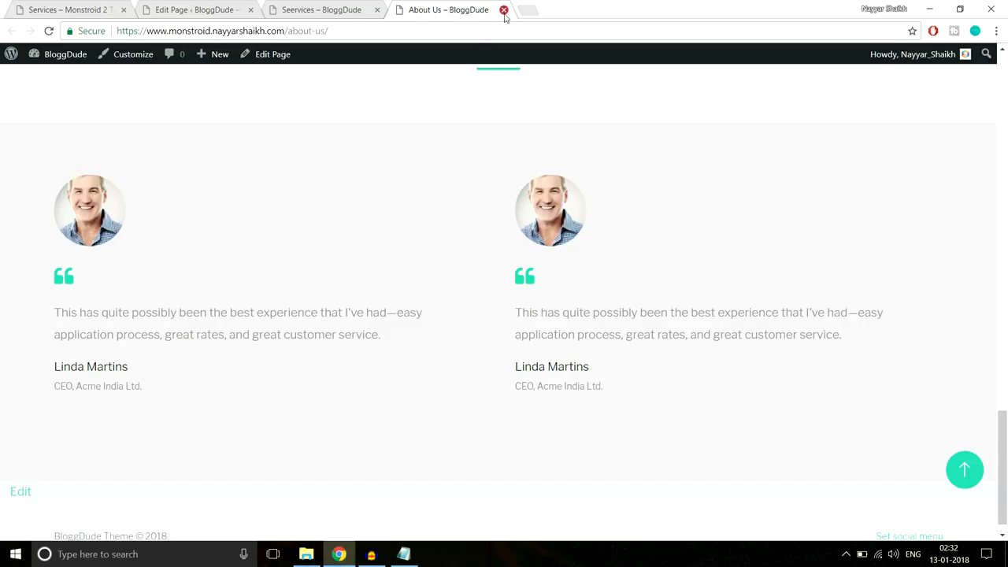
pyautogui.click(504, 10)
pyautogui.scroll(-3, 552, 213)
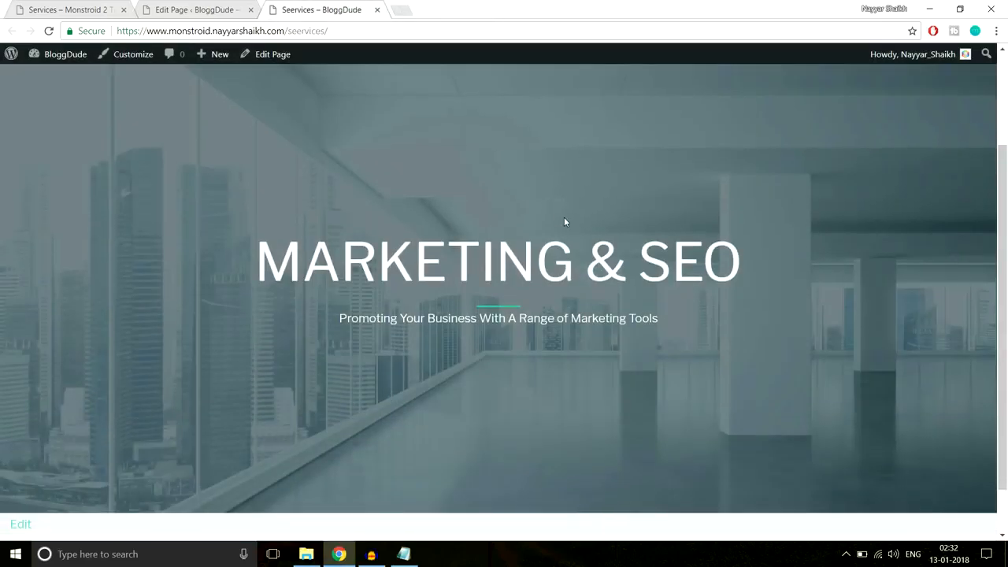
pyautogui.scroll(3, 565, 216)
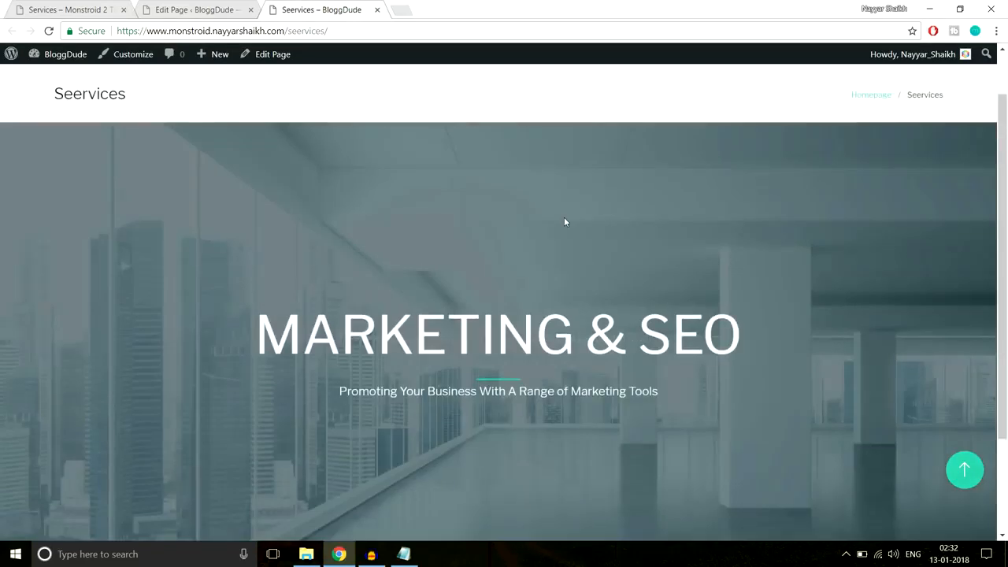
pyautogui.moveTo(49, 158); pyautogui.dragTo(330, 146)
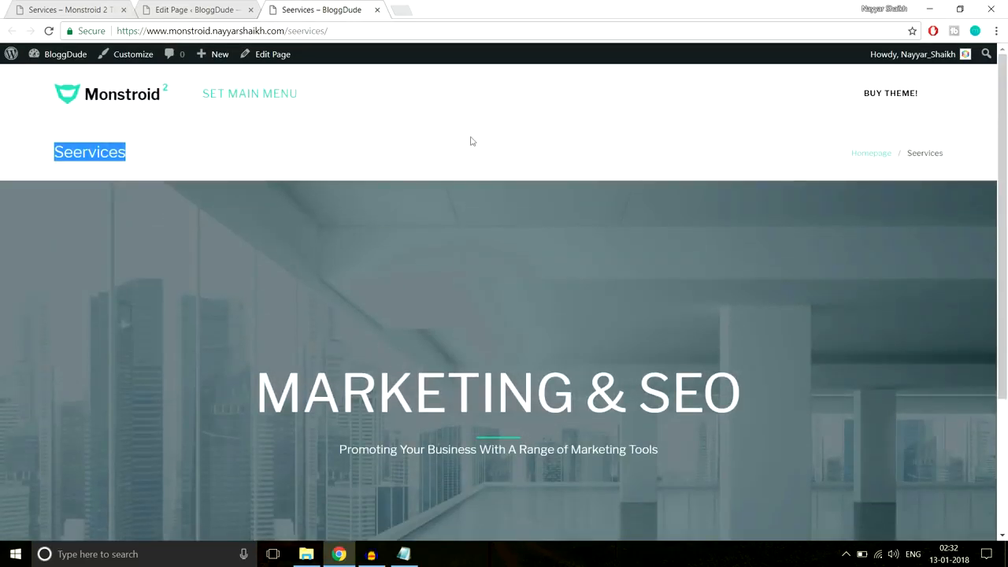
pyautogui.moveTo(803, 136); pyautogui.dragTo(956, 155)
pyautogui.click(951, 157)
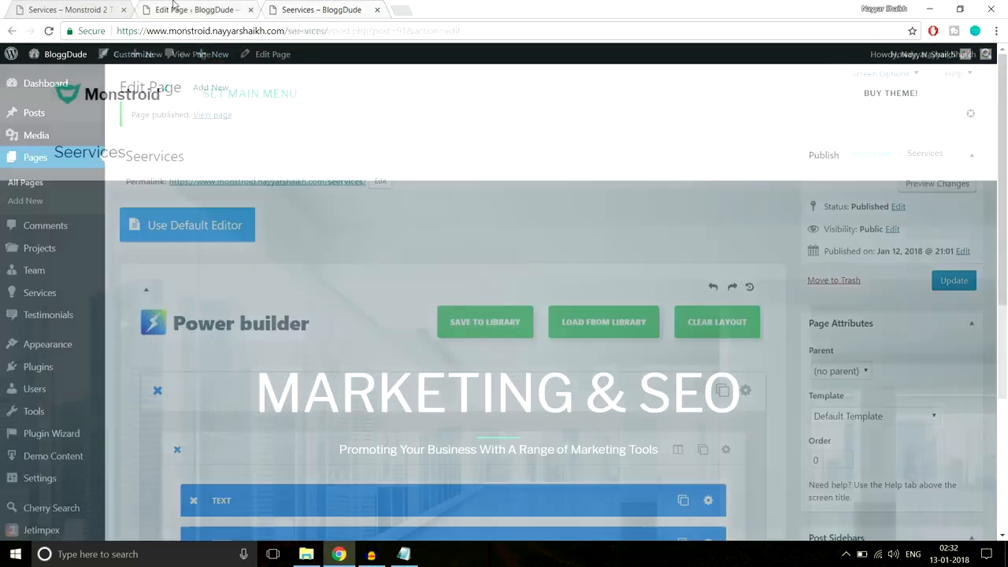
# - Compare the editor with the reference Services demo page and start a new standard section
pyautogui.click(140, 13)
pyautogui.scroll(-3, 551, 209)
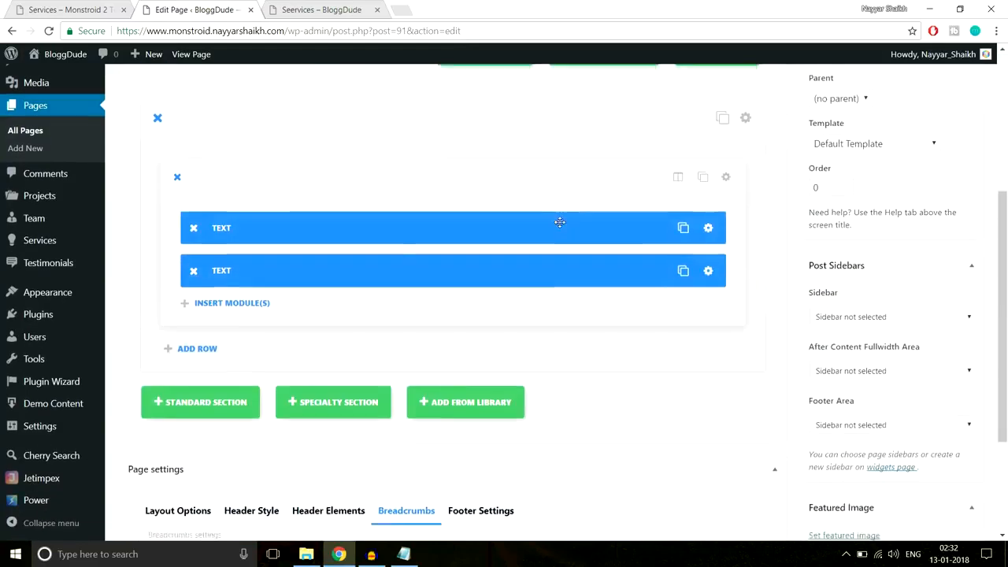
pyautogui.scroll(-2, 559, 222)
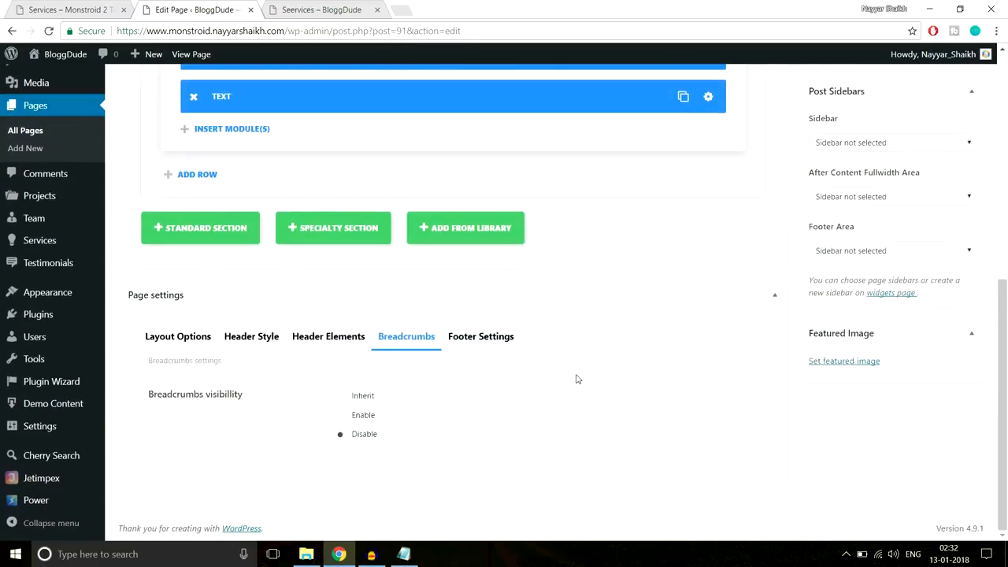
pyautogui.scroll(5, 576, 375)
pyautogui.click(82, 4)
pyautogui.scroll(-5, 754, 214)
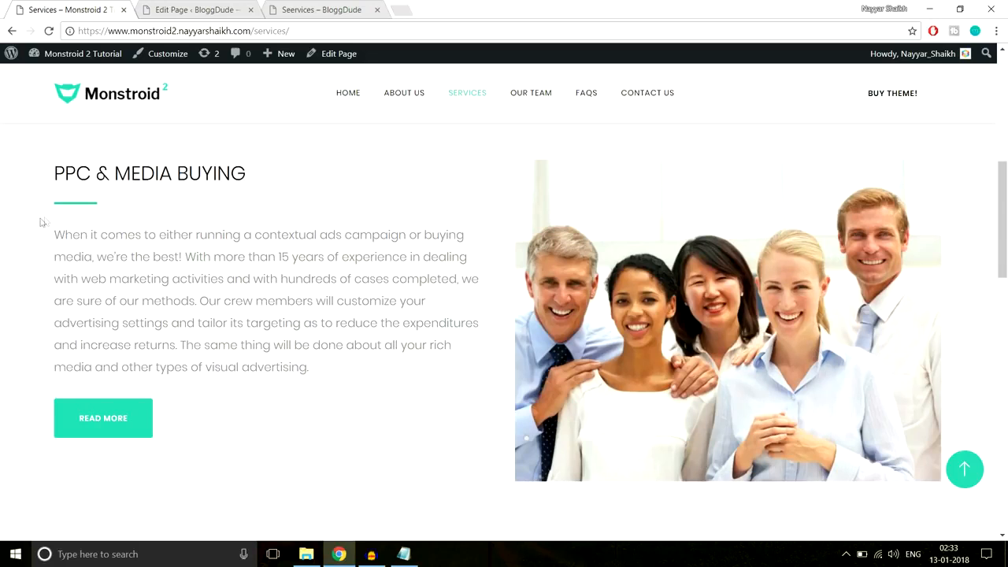
pyautogui.click(193, 10)
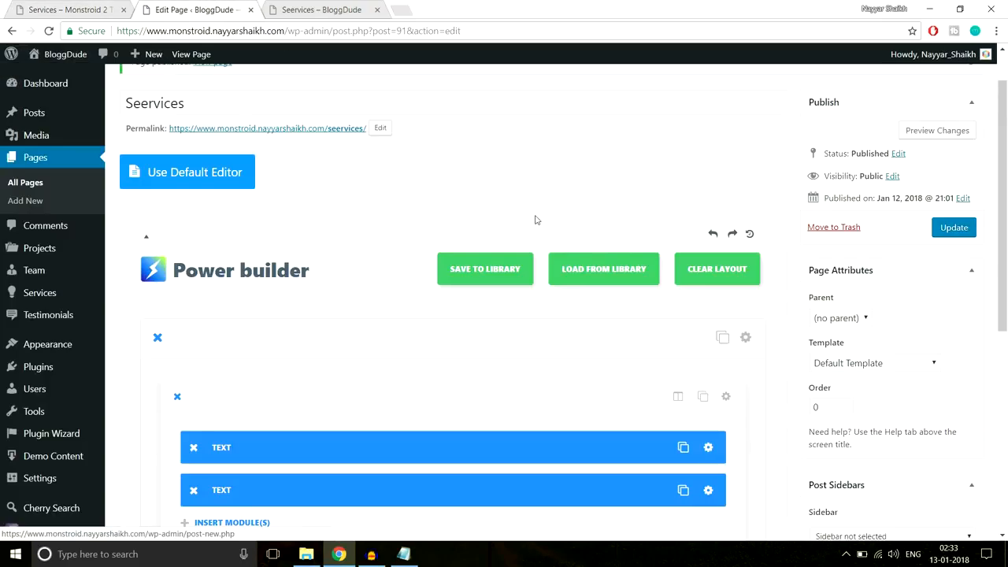
pyautogui.scroll(-5, 535, 220)
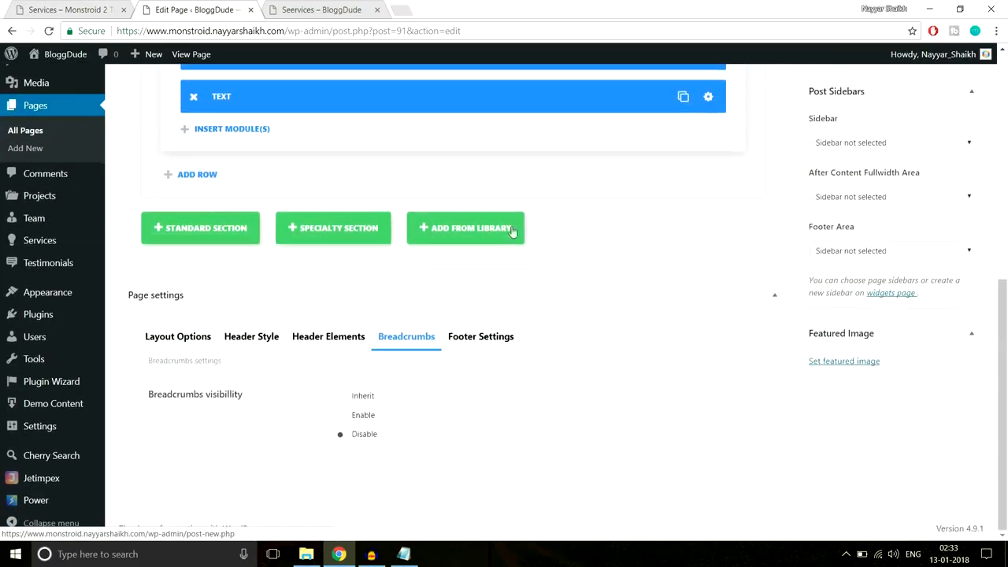
pyautogui.click(175, 240)
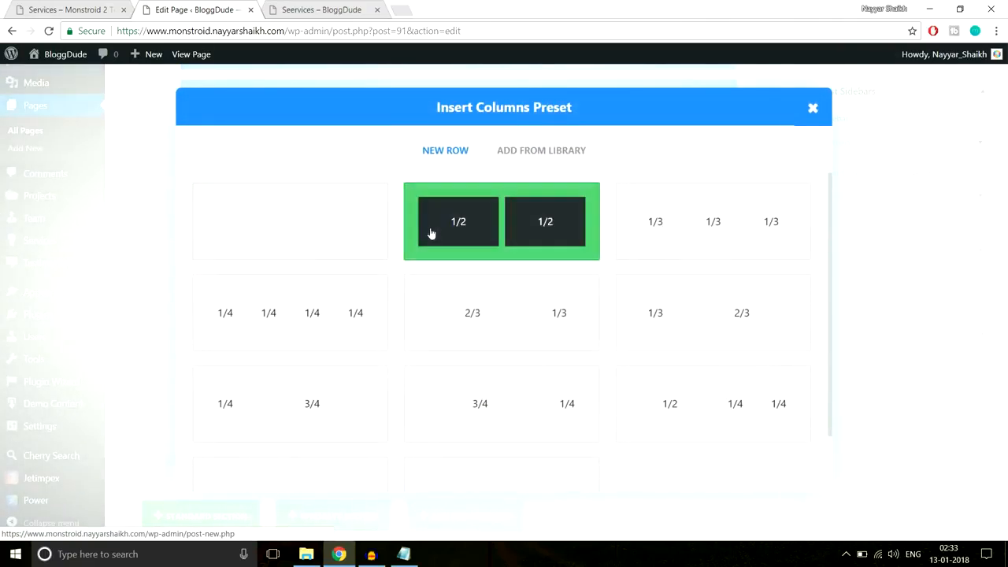
# - Split the section into two columns and add a Text module with the PPC & MEDIA BUYING heading
pyautogui.click(429, 231)
pyautogui.scroll(-1, 355, 252)
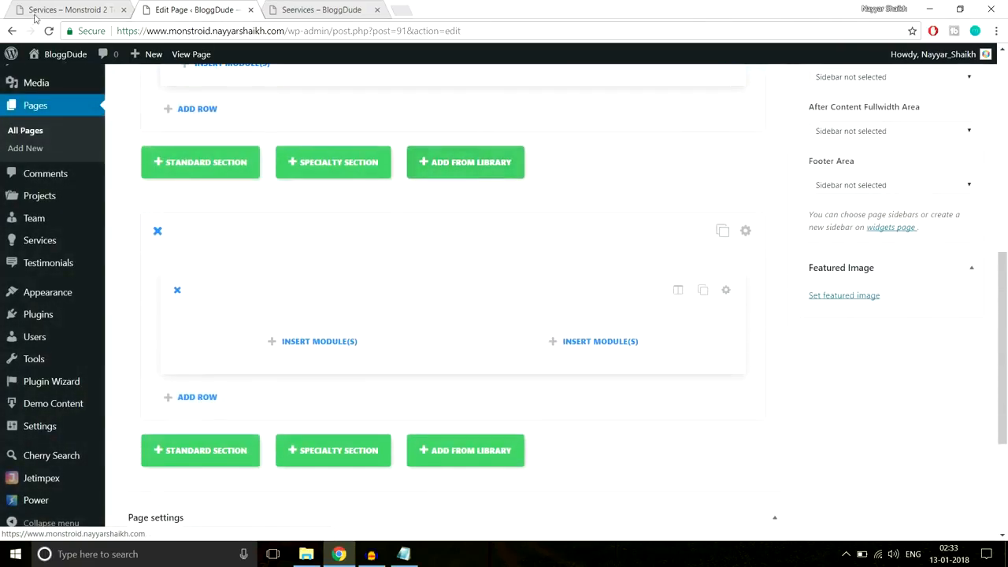
pyautogui.click(89, 10)
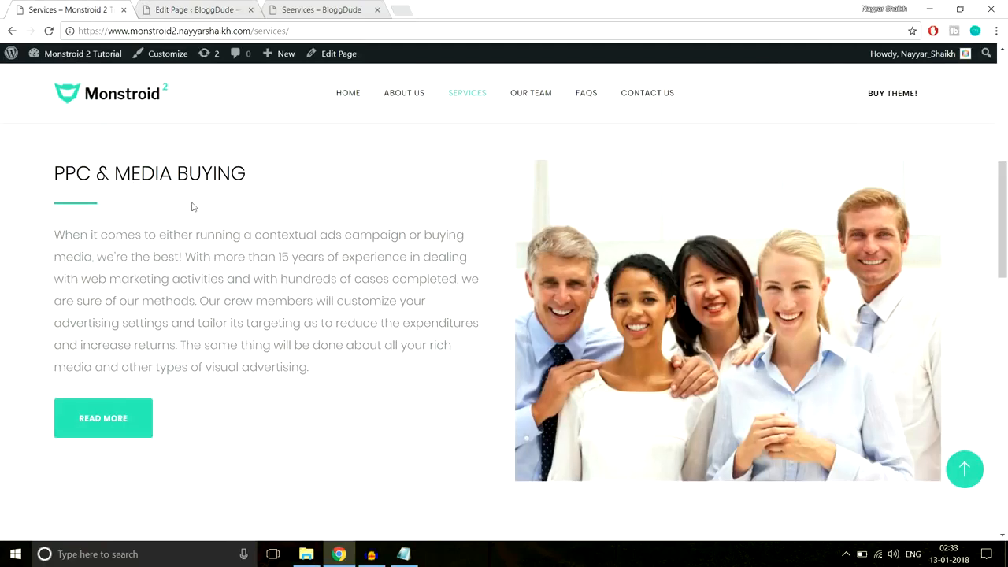
pyautogui.moveTo(60, 167); pyautogui.dragTo(253, 173)
pyautogui.hotkey('ctrl', 'c')
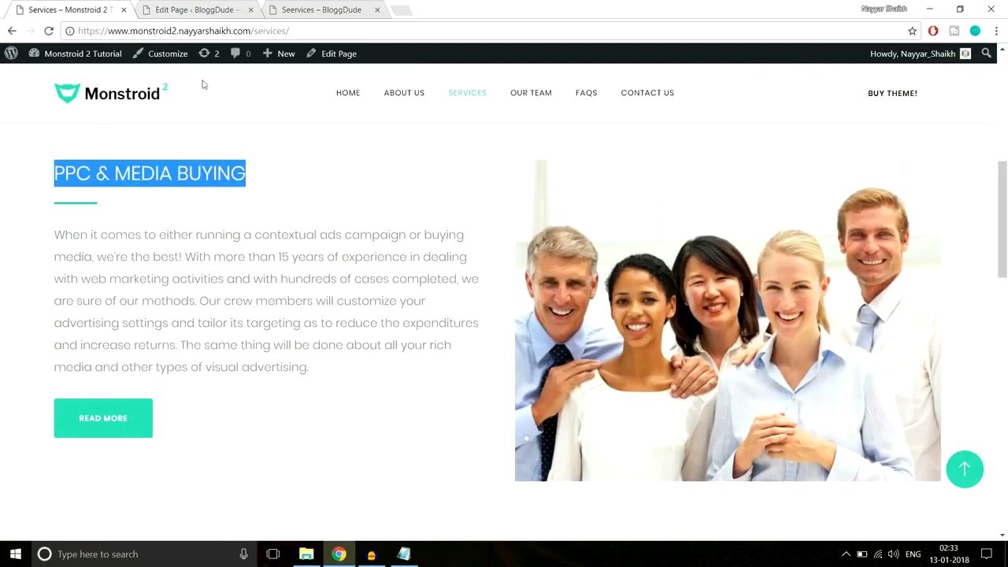
pyautogui.click(174, 6)
pyautogui.scroll(-5, 580, 351)
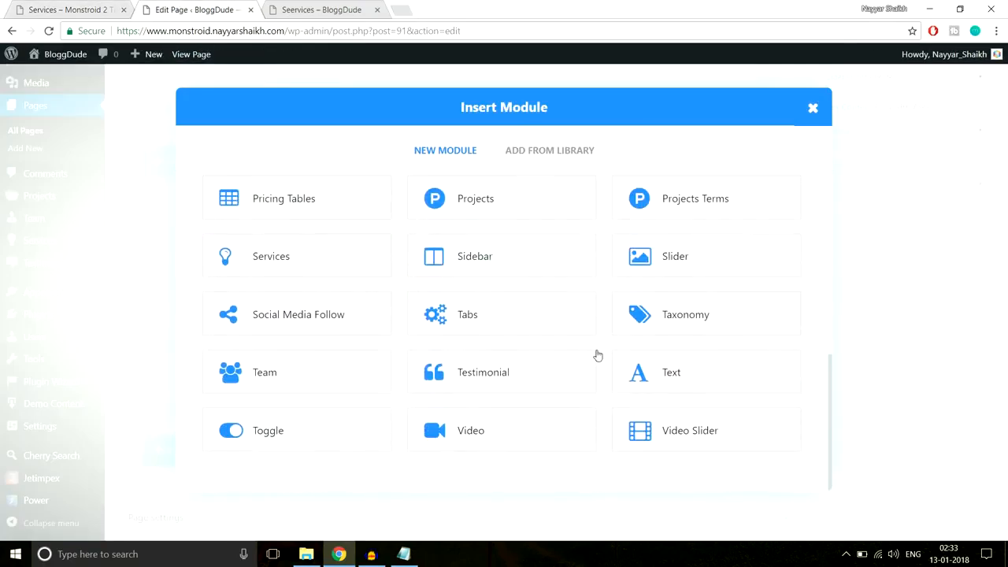
pyautogui.click(677, 365)
pyautogui.scroll(-2, 432, 335)
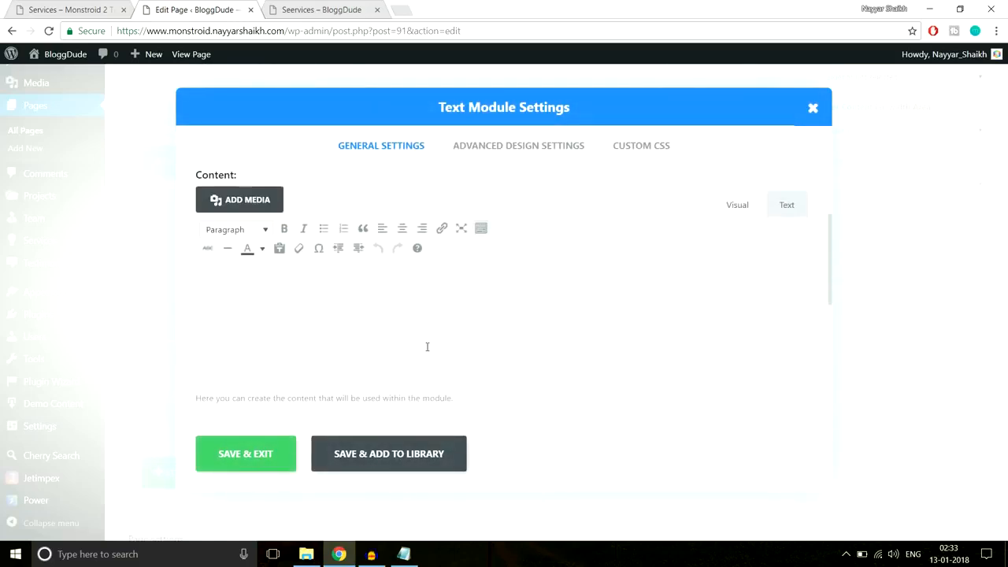
pyautogui.hotkey('ctrl', 'v')
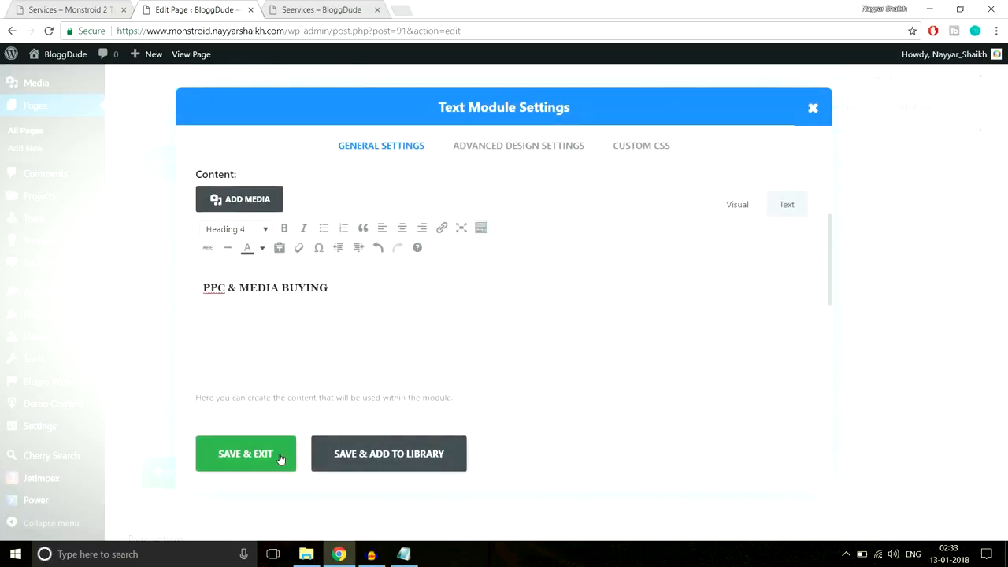
pyautogui.click(248, 454)
# - Paste the #2cc895 underline CSS into the heading module's After field and save
pyautogui.click(106, 6)
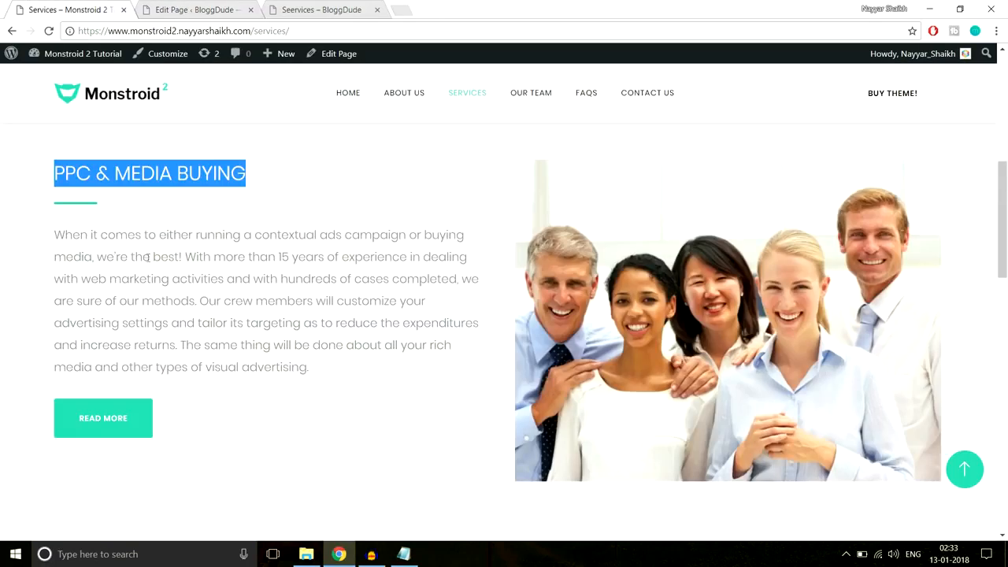
pyautogui.click(77, 218)
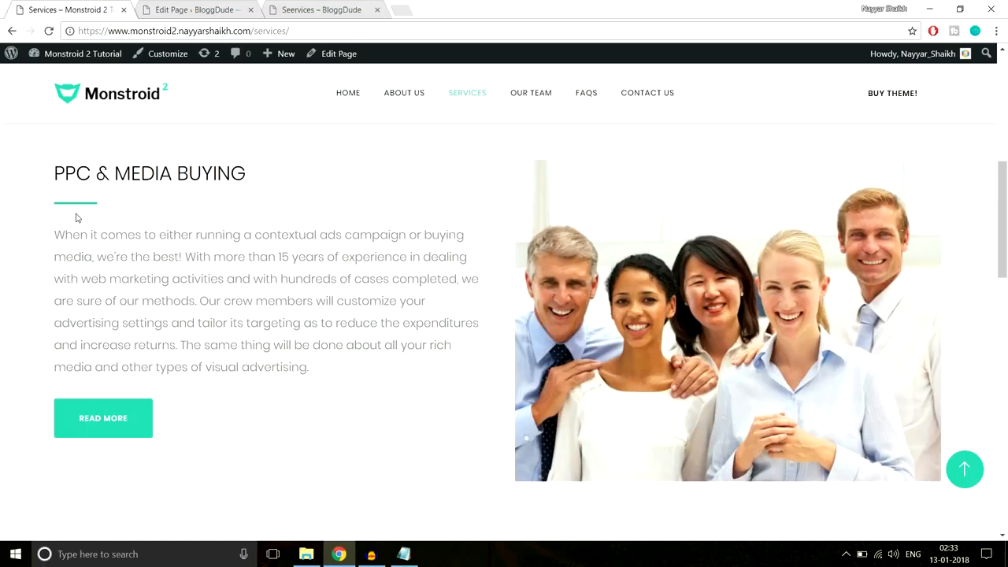
pyautogui.click(166, 13)
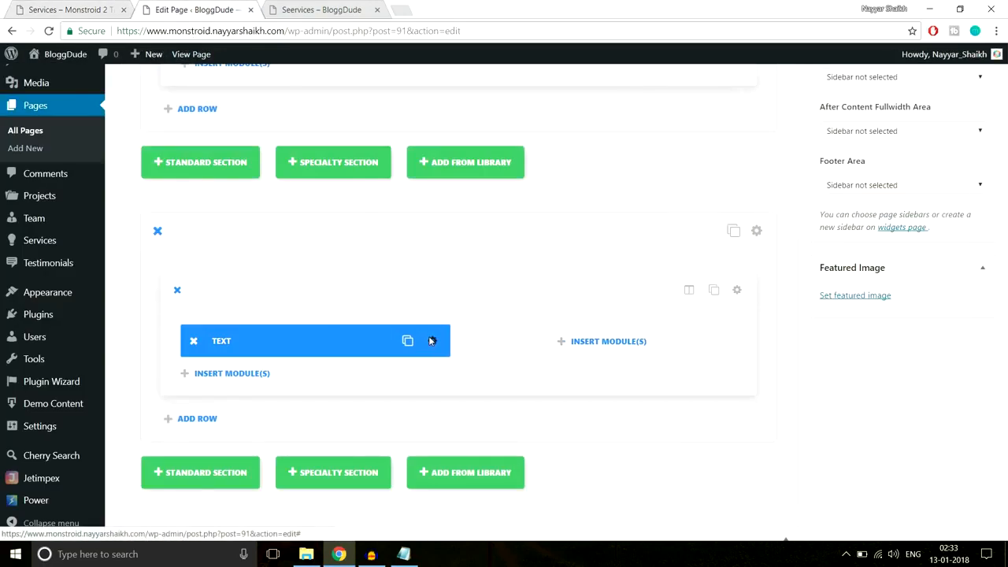
pyautogui.click(429, 341)
pyautogui.click(637, 153)
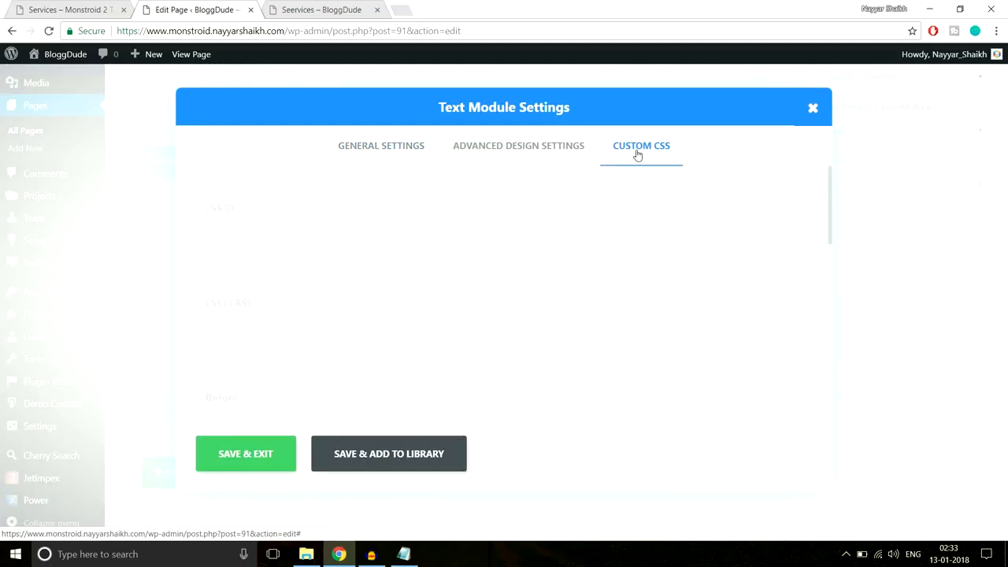
pyautogui.click(403, 554)
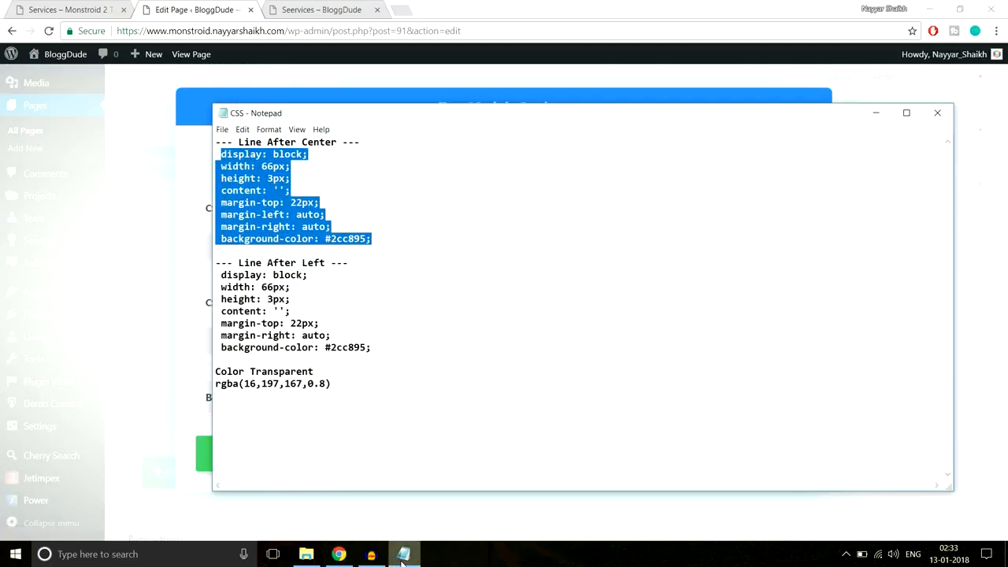
pyautogui.click(403, 555)
pyautogui.scroll(-10, 396, 380)
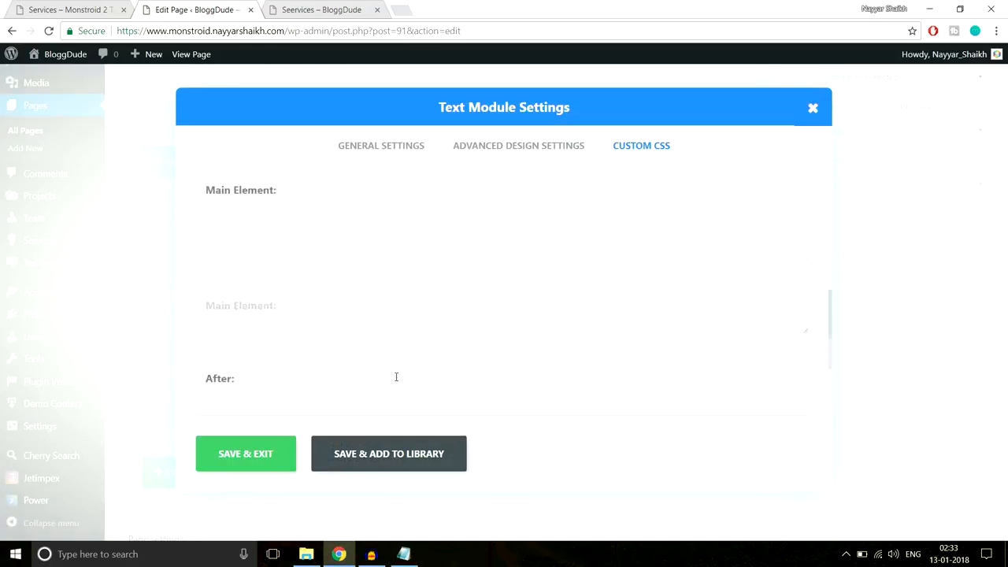
pyautogui.hotkey('ctrl', 'v')
pyautogui.click(286, 454)
pyautogui.click(96, 6)
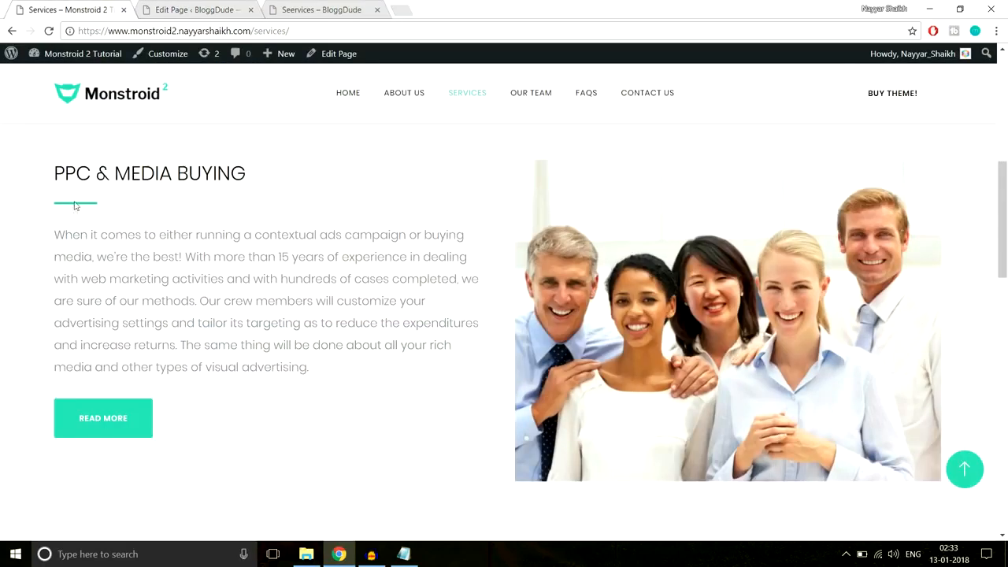
pyautogui.click(194, 9)
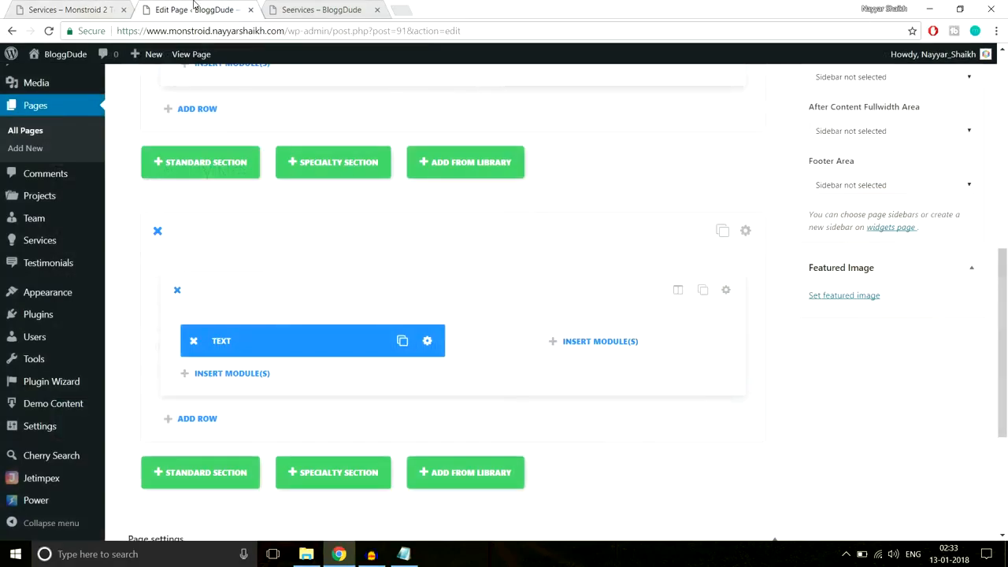
# - Add a Divider module below the heading with a 40px top margin
pyautogui.click(231, 373)
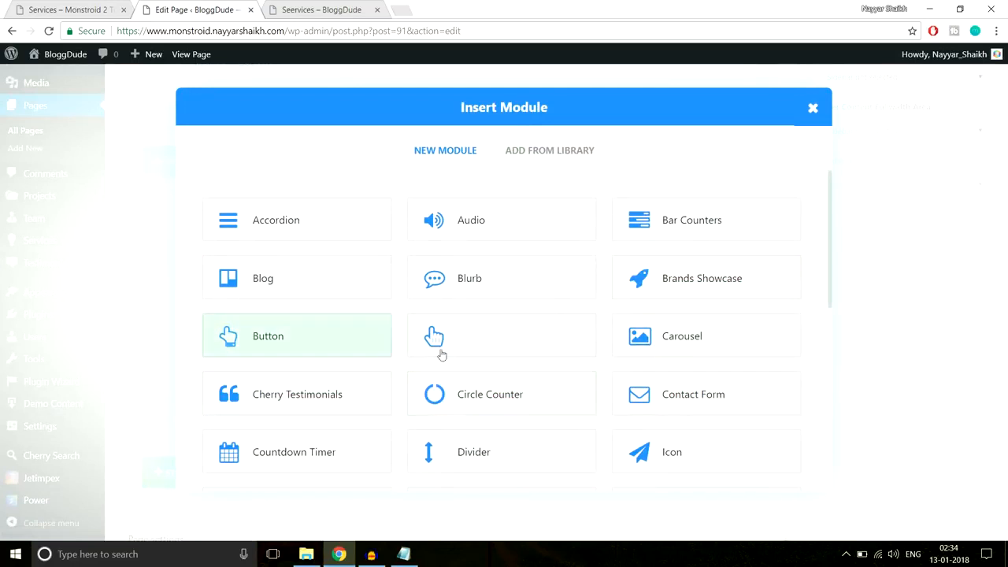
pyautogui.click(476, 451)
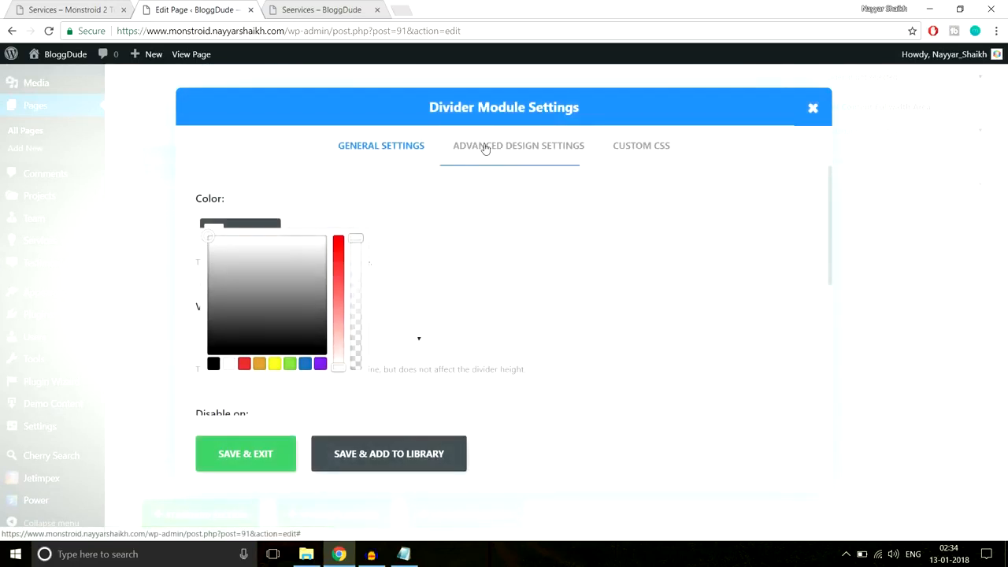
pyautogui.click(486, 150)
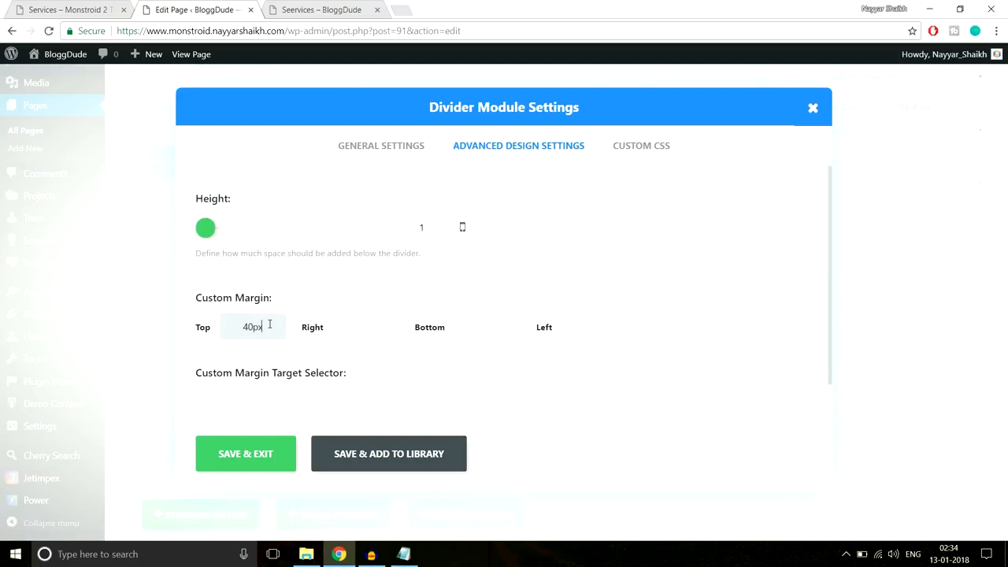
pyautogui.click(250, 463)
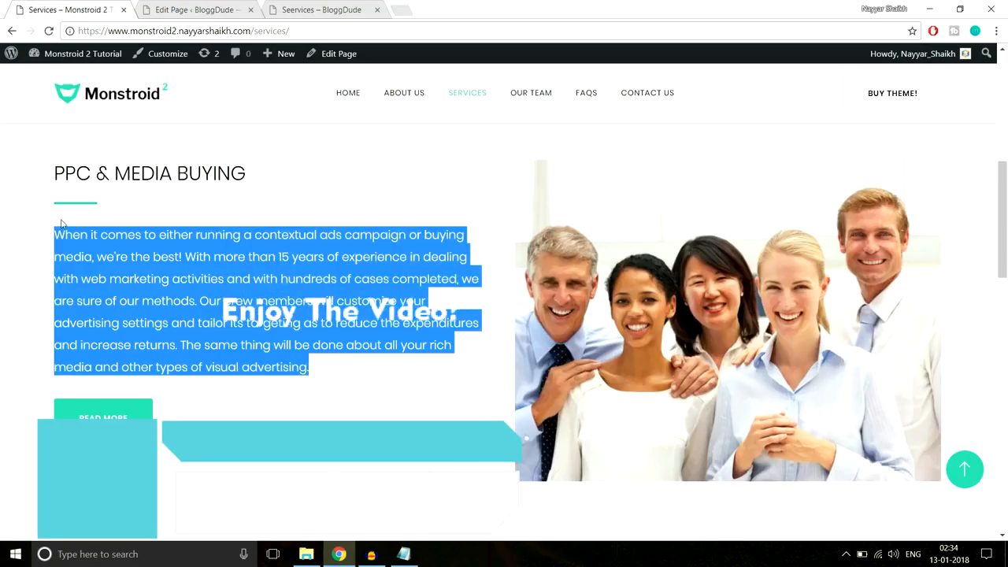
pyautogui.click(192, 8)
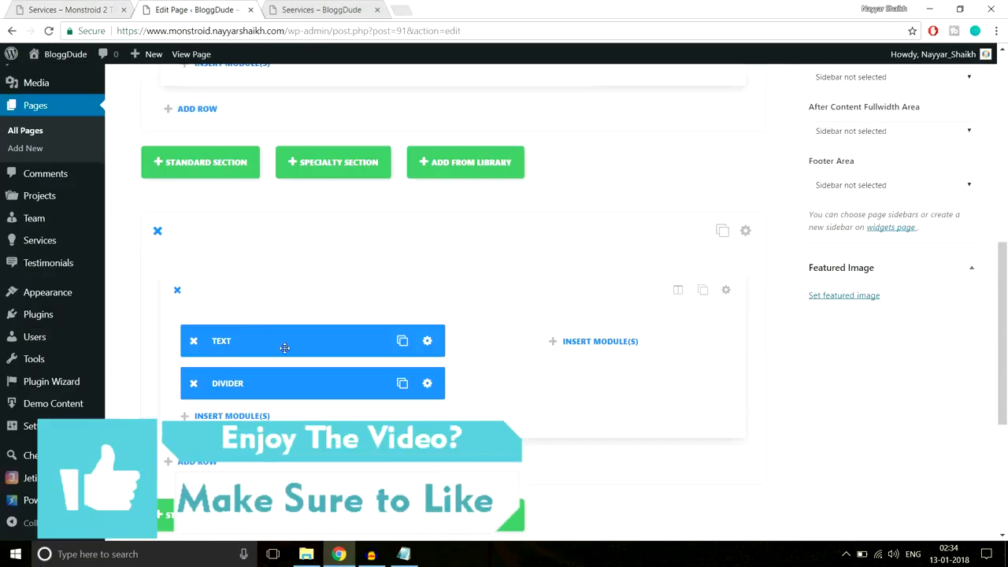
# - Add a Text module below the divider containing the contextual ads service paragraph
pyautogui.scroll(-2, 284, 347)
pyautogui.click(274, 288)
pyautogui.scroll(-5, 665, 356)
pyautogui.click(675, 368)
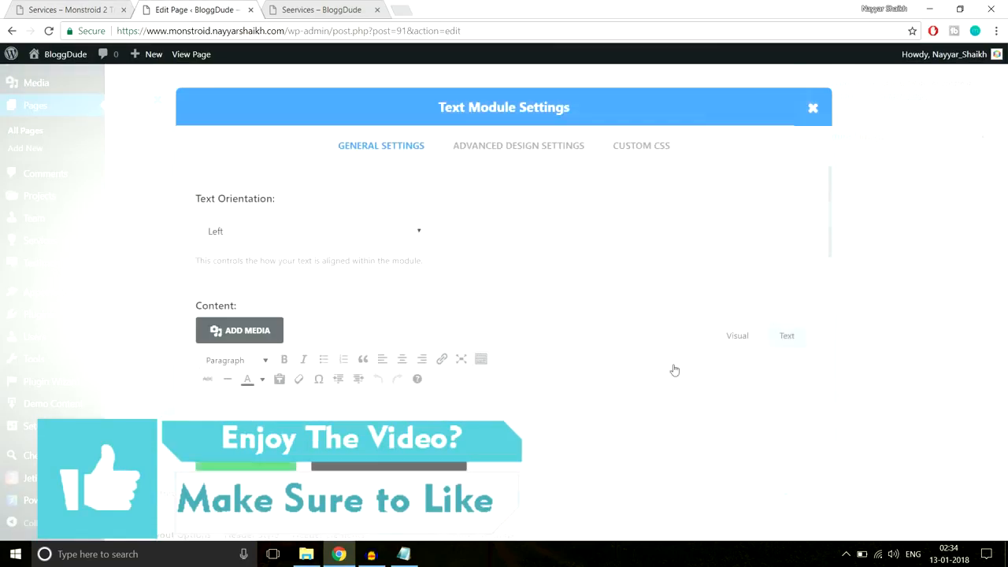
pyautogui.scroll(-3, 414, 326)
pyautogui.click(416, 349)
pyautogui.write('When it comes to either running a contextual ads campaign or buying media, we’re the best! With more than 15 years of experience in dealing with web marketing activities and with hundreds of cases completed, we are sure of our methods. Our crew members will customize your advertising settings and tailor its targeting as to reduce the expenditures and increase returns. The same thing will be done about all your rich media and other types of visual advertising.')
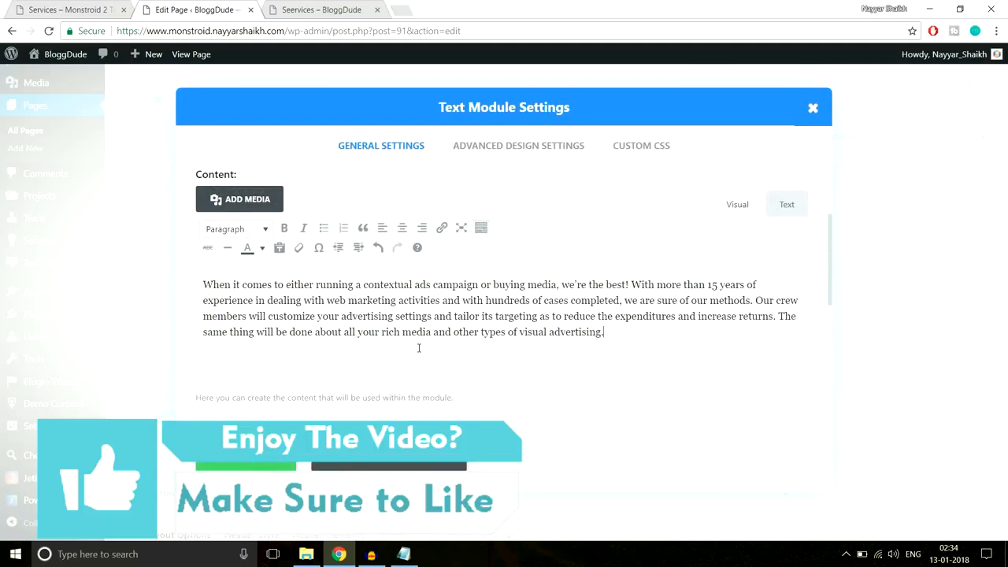
pyautogui.click(266, 459)
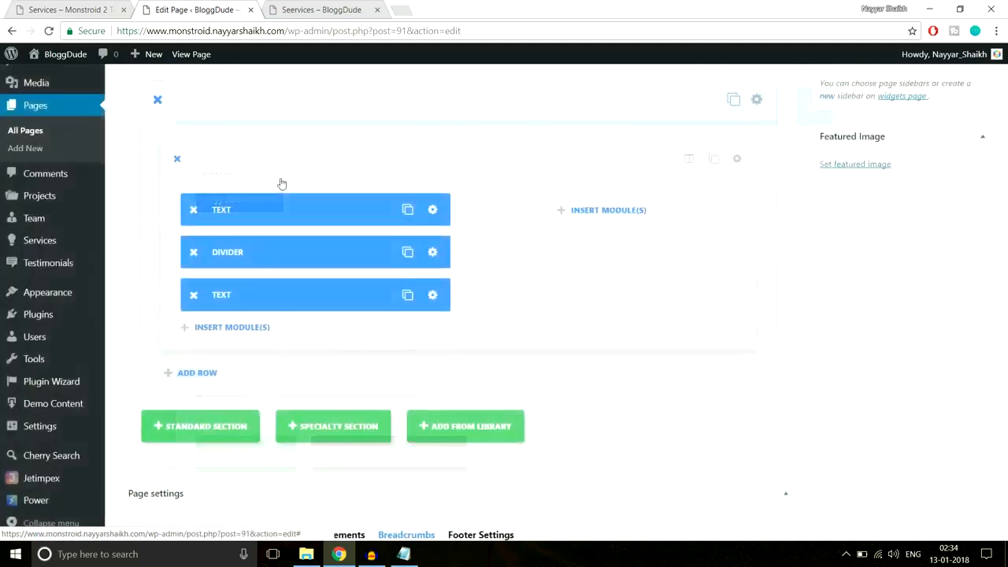
# - Duplicate the Divider and move the copy below the paragraph module
pyautogui.click(99, 7)
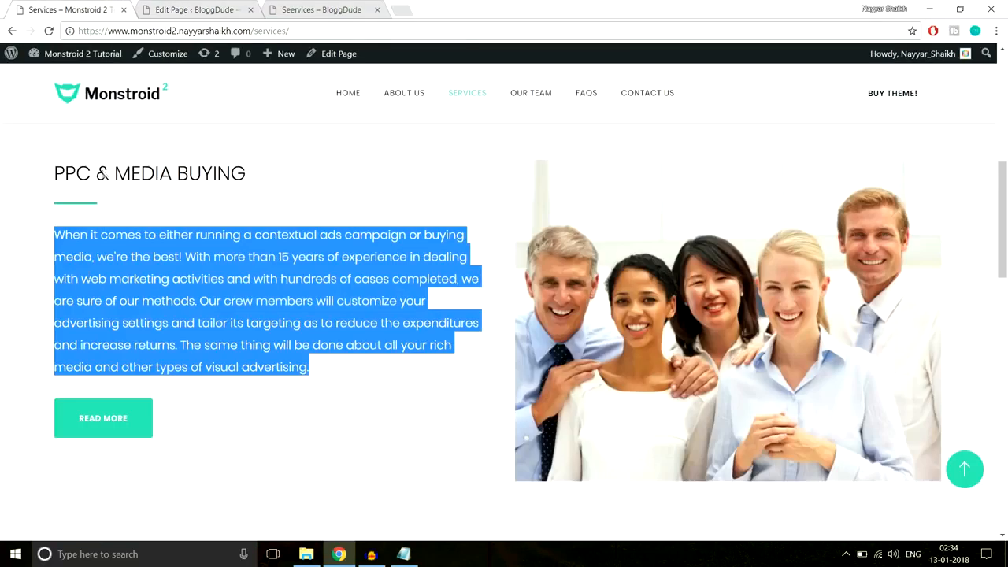
pyautogui.click(122, 383)
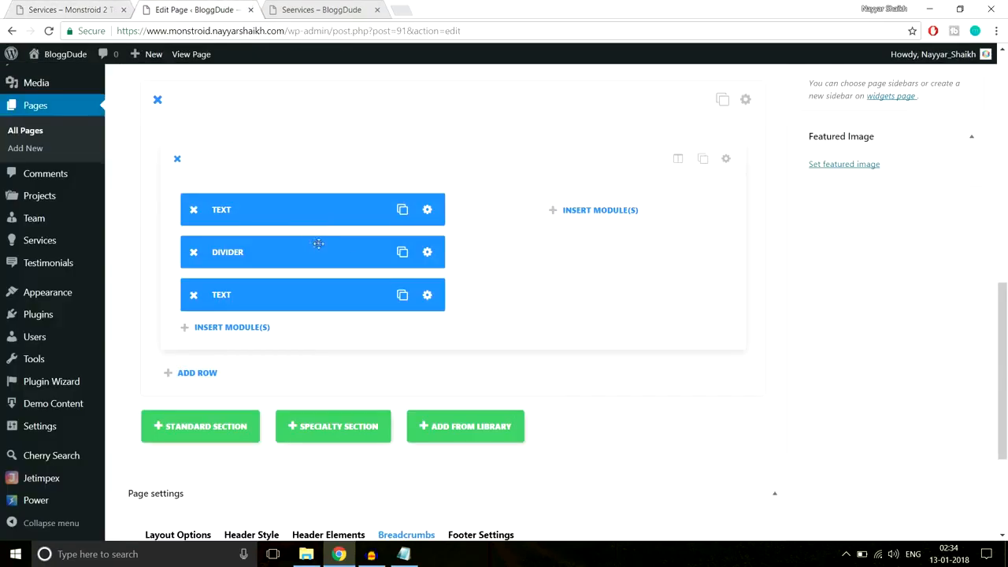
pyautogui.click(403, 253)
pyautogui.moveTo(314, 295); pyautogui.dragTo(366, 324)
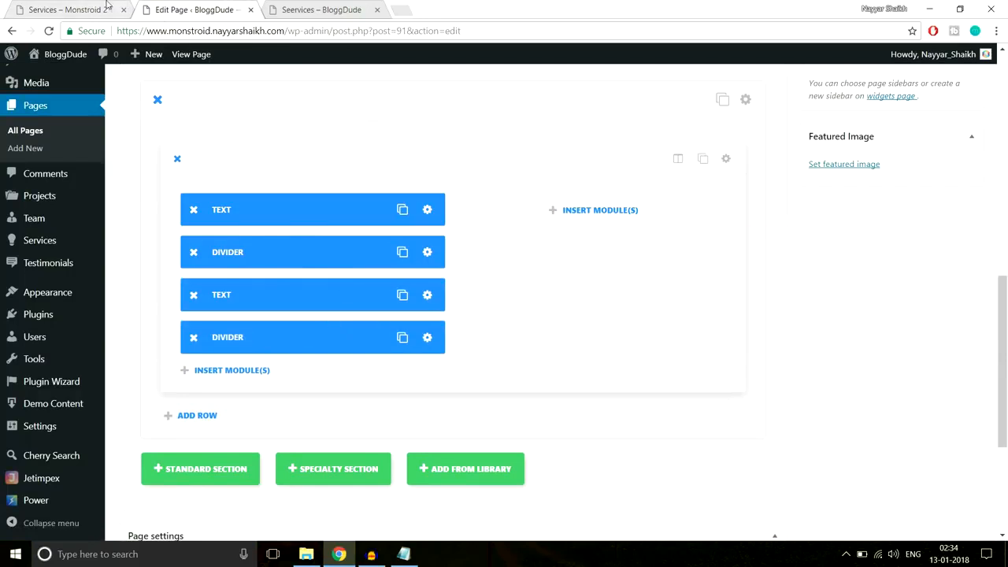
# - Add a Button module below the divider, matching the live page's Read More button
pyautogui.click(236, 372)
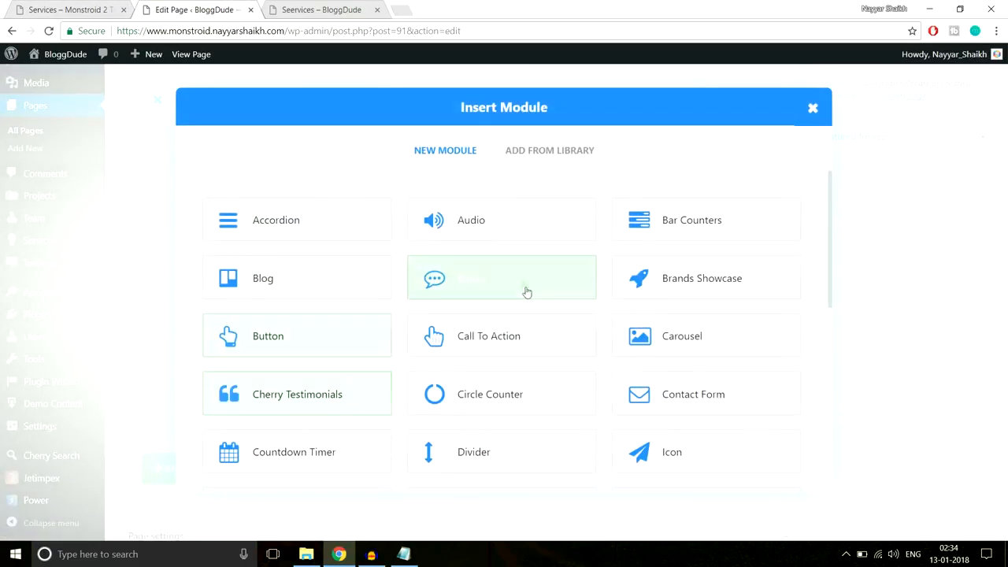
pyautogui.click(329, 356)
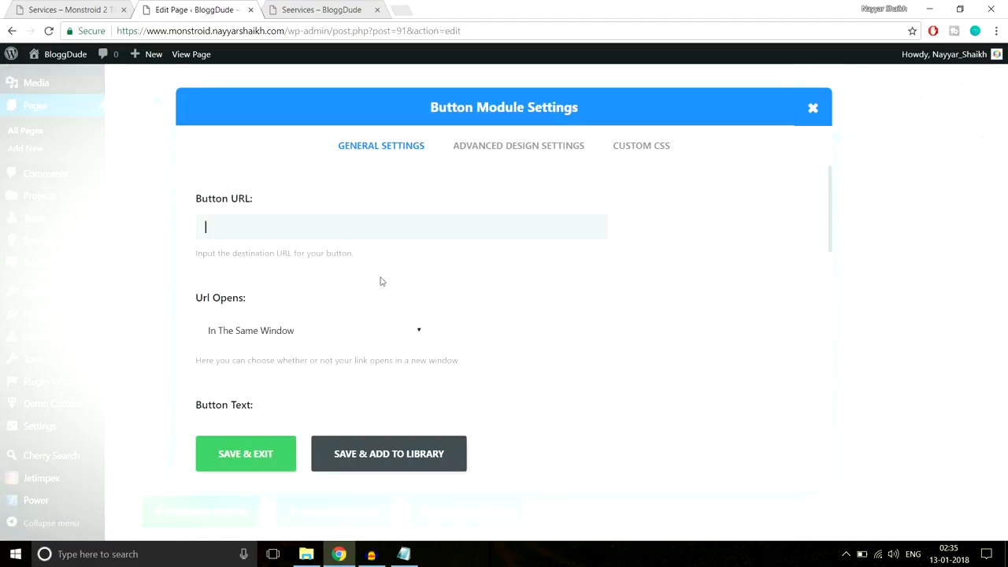
pyautogui.scroll(-3, 615, 278)
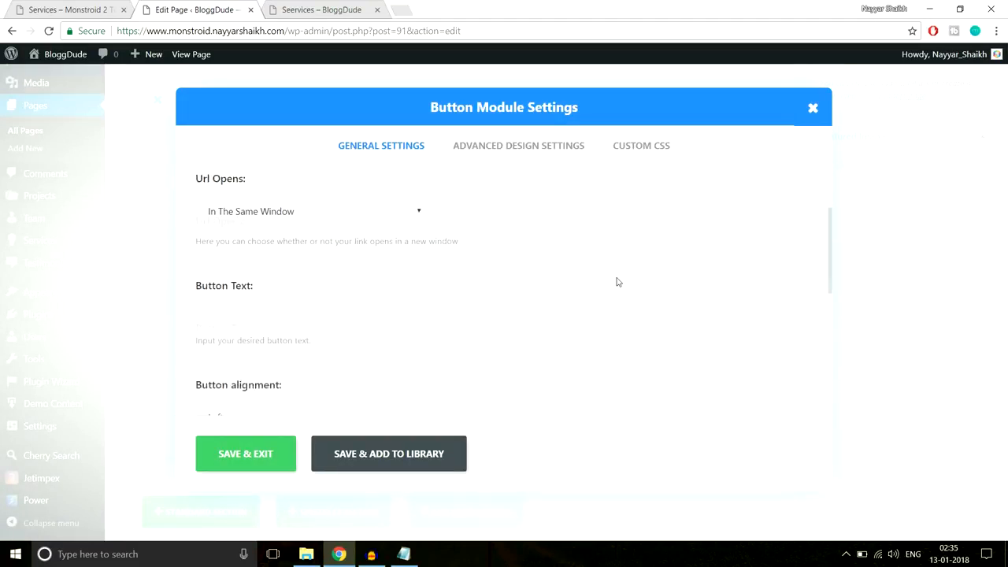
pyautogui.click(72, 6)
pyautogui.click(163, 6)
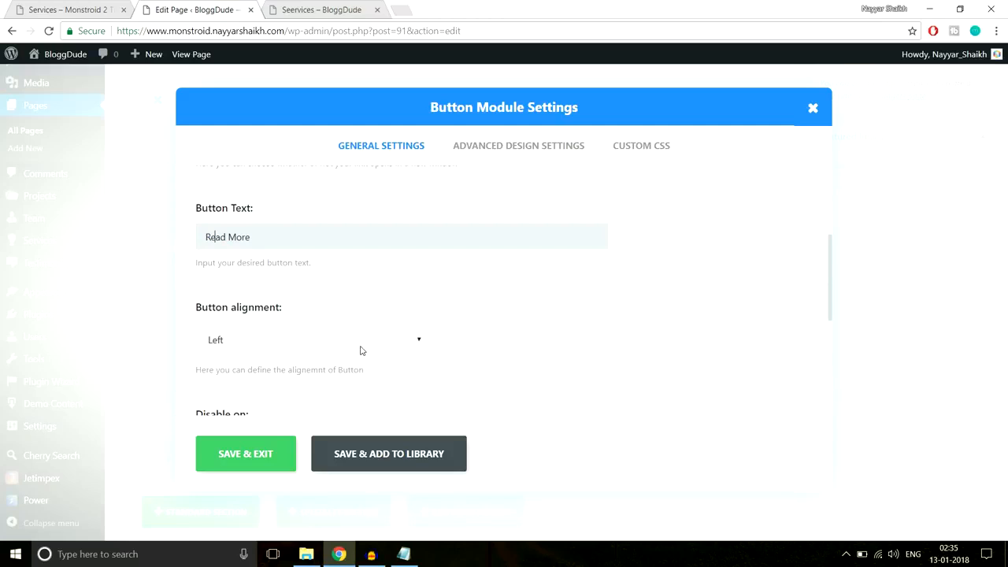
# - Save the Read More button module settings and return to the builder
pyautogui.scroll(-5, 361, 350)
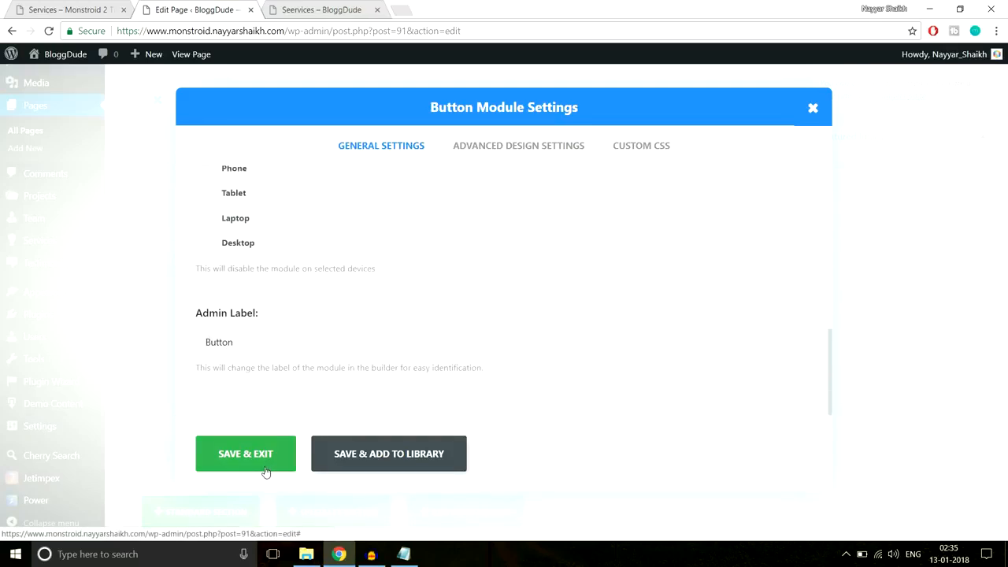
pyautogui.click(266, 471)
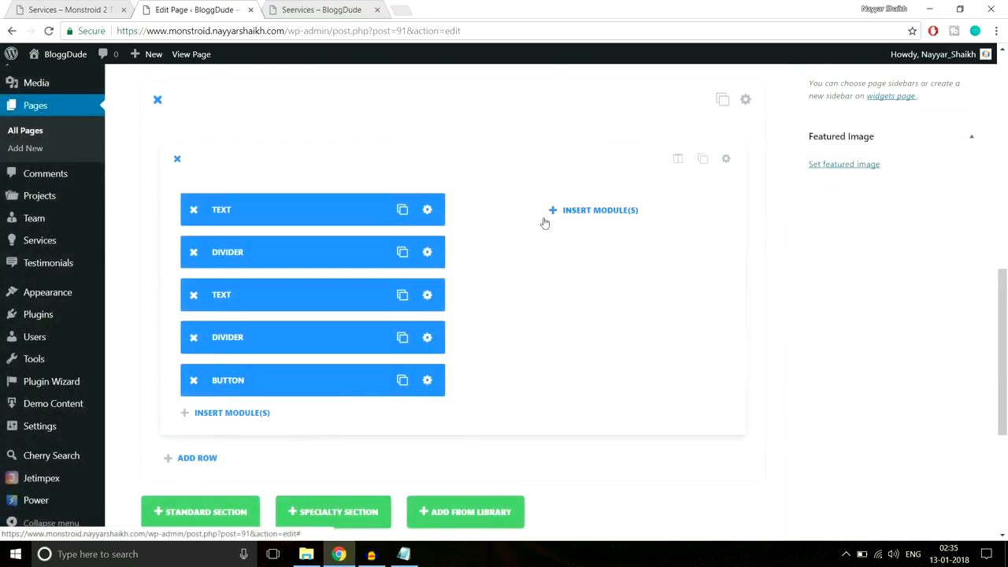
# - Add an Image module to the right column using the newly uploaded Service-1.jpg photo
pyautogui.click(598, 211)
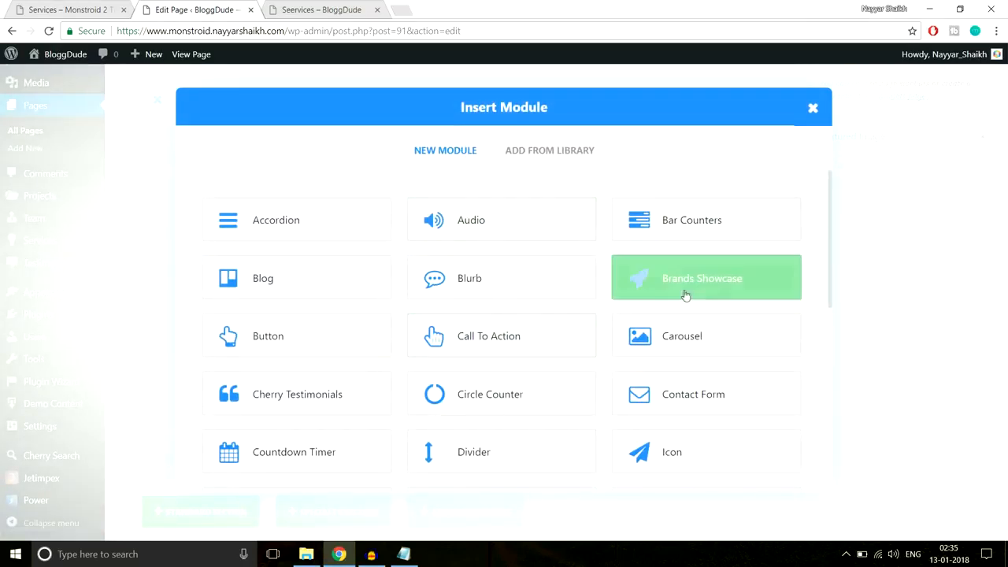
pyautogui.scroll(-2, 686, 299)
pyautogui.scroll(-3, 696, 316)
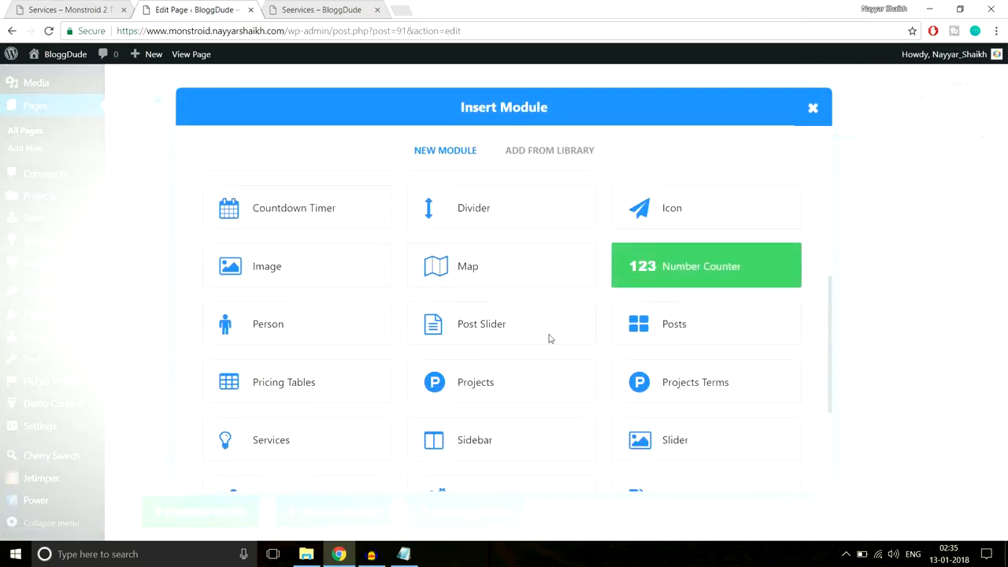
pyautogui.click(303, 250)
pyautogui.click(540, 226)
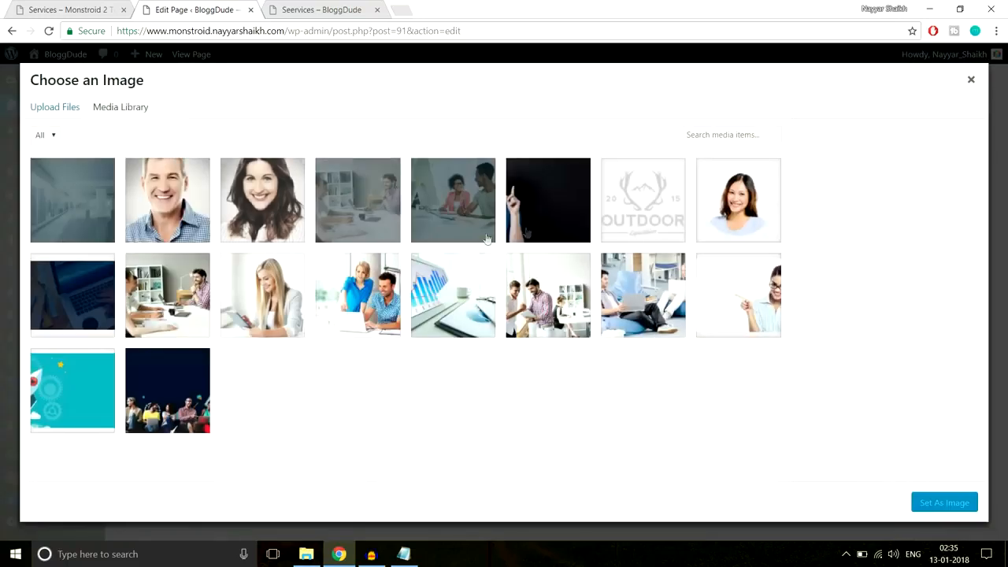
pyautogui.click(54, 106)
pyautogui.click(508, 299)
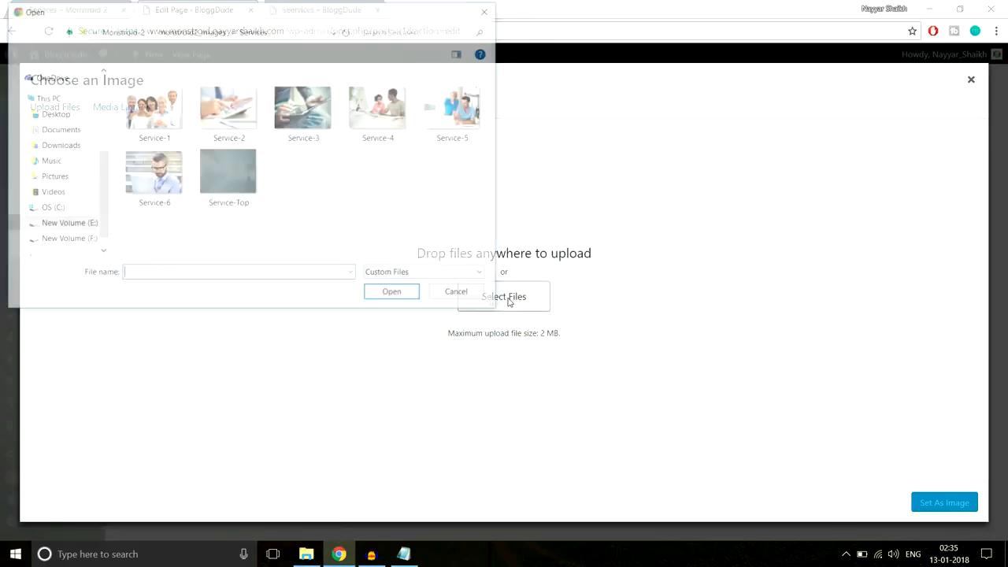
pyautogui.click(166, 134)
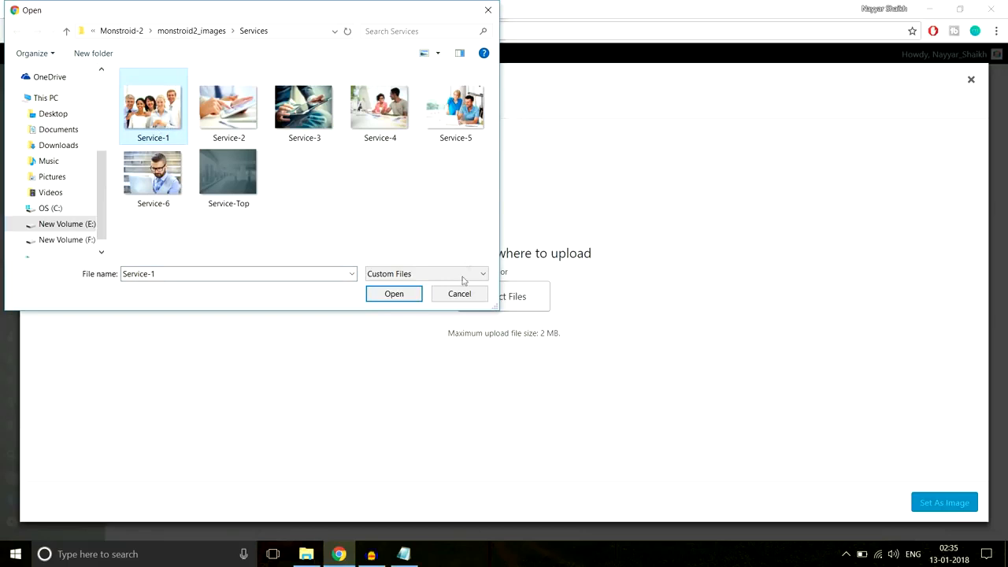
pyautogui.click(395, 294)
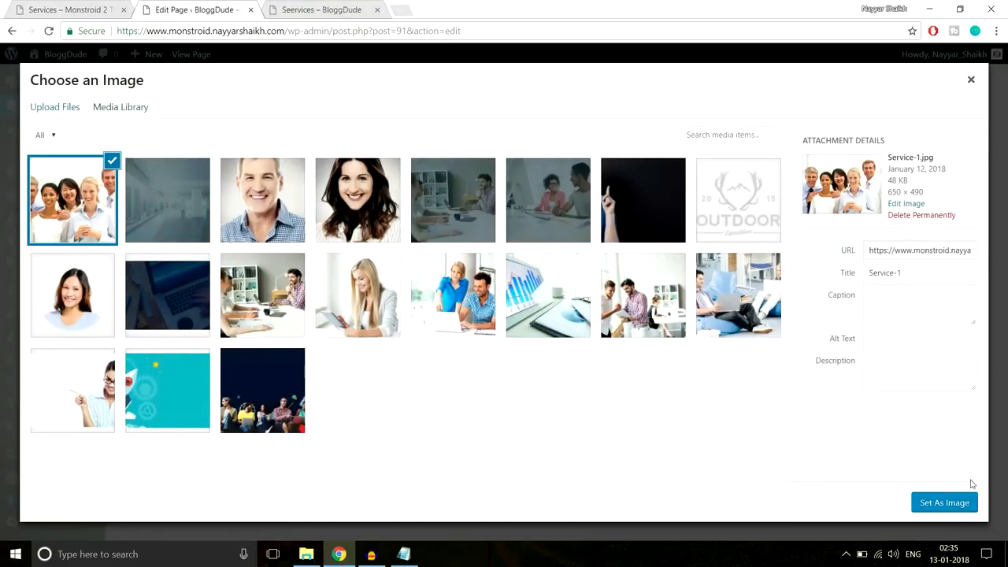
pyautogui.click(955, 503)
# - Save the Image module and compare the layout with the reference Services page
pyautogui.scroll(-1, 706, 337)
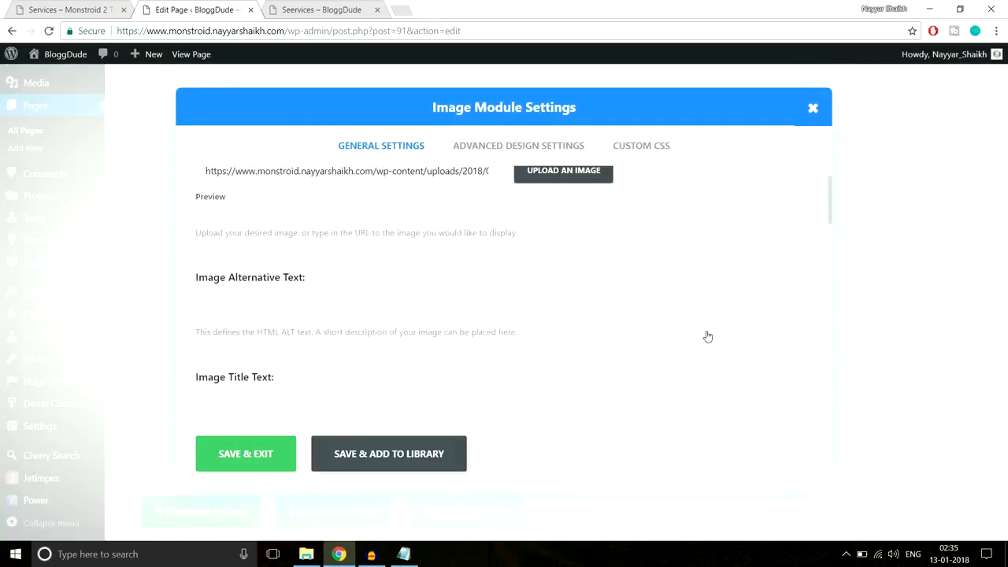
pyautogui.click(246, 453)
pyautogui.click(85, 9)
pyautogui.scroll(3, 482, 230)
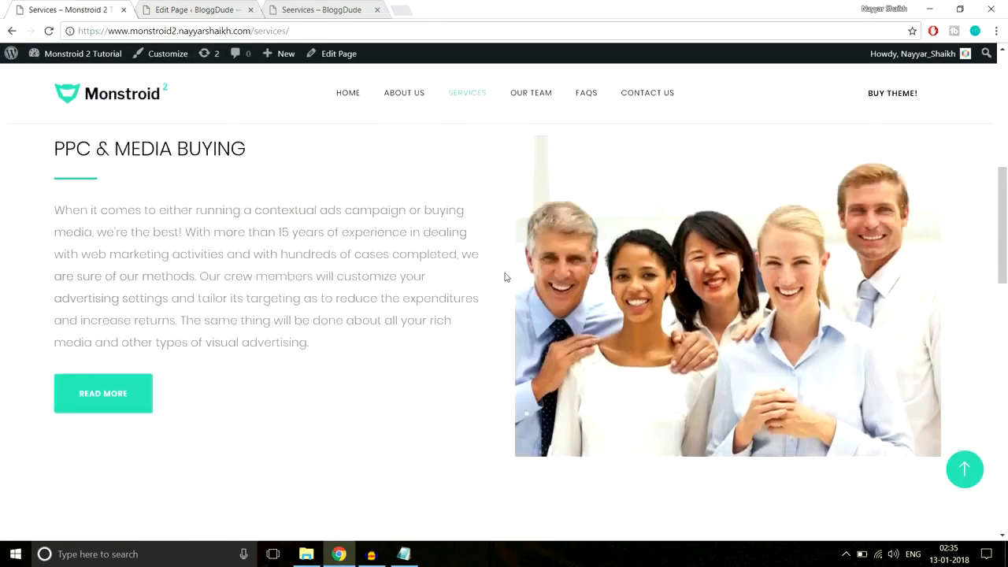
pyautogui.scroll(-5, 511, 307)
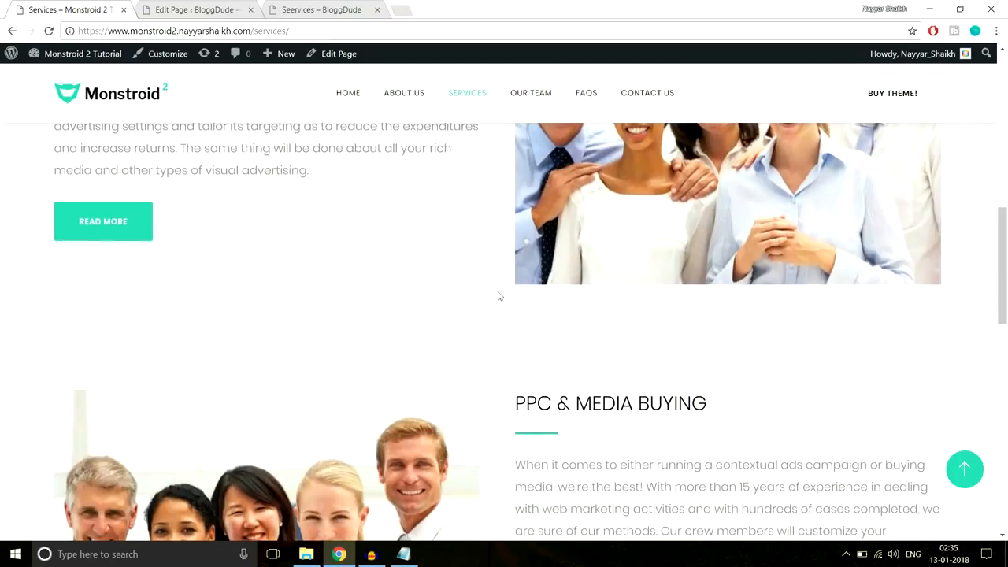
pyautogui.hotkey('ctrl', 'Tab')
pyautogui.scroll(1, 816, 221)
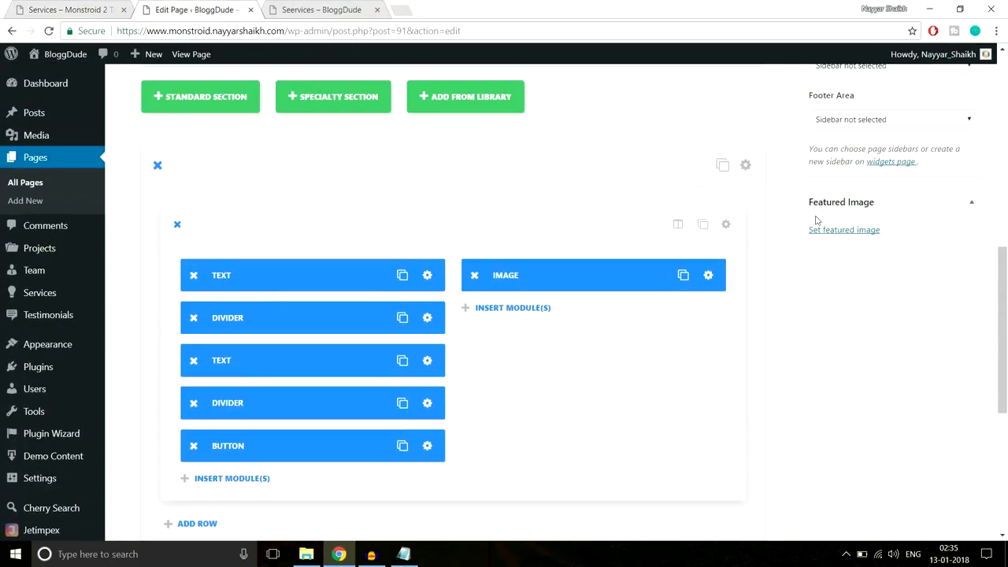
# - Give the section 70px top and bottom padding and save it
pyautogui.click(745, 166)
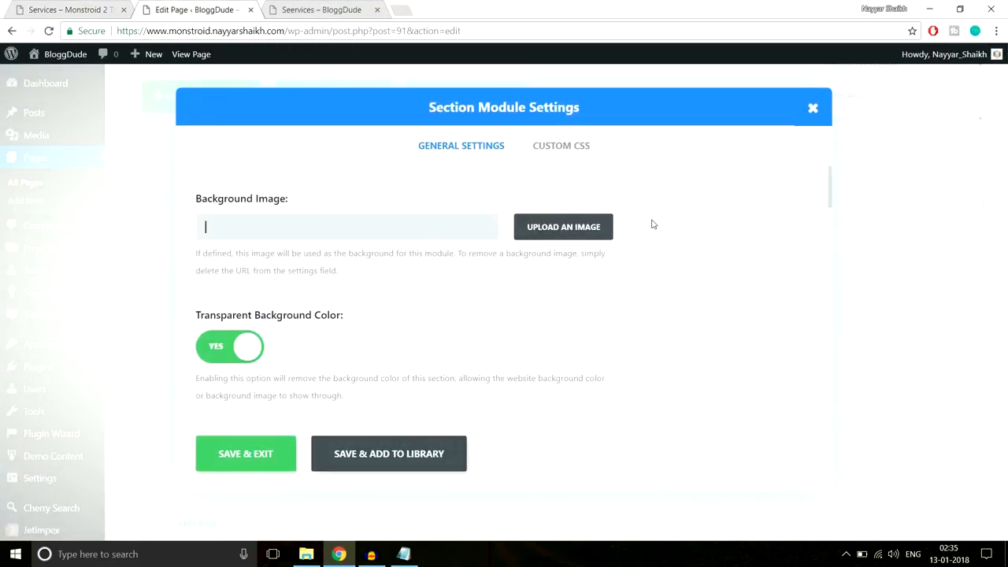
pyautogui.scroll(-15, 653, 228)
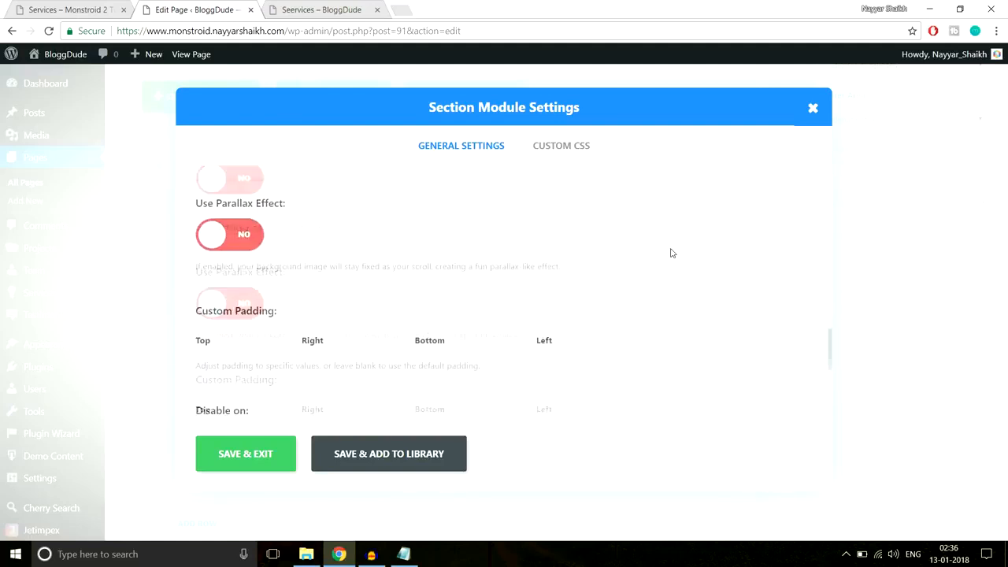
pyautogui.scroll(4, 346, 266)
pyautogui.scroll(-2, 288, 351)
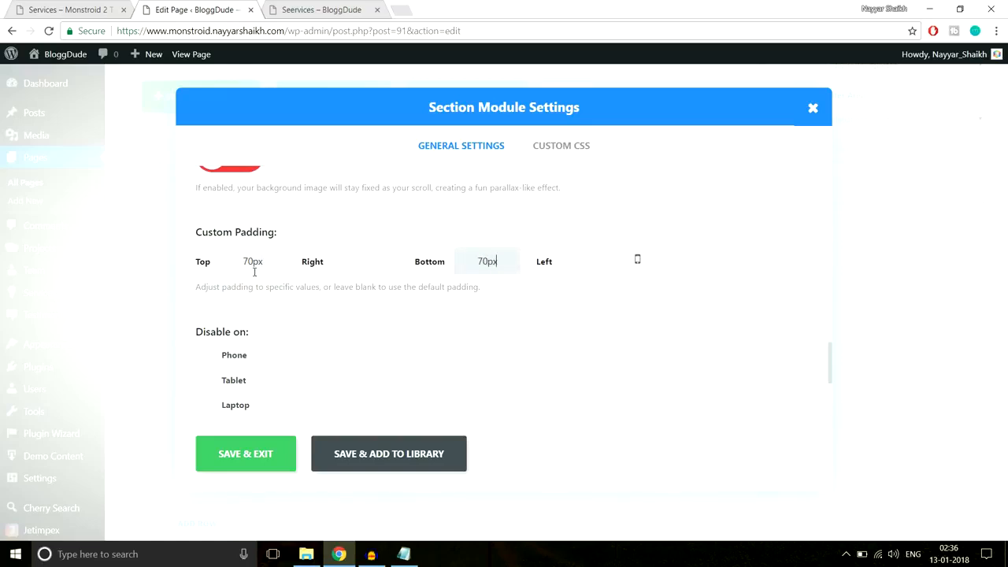
pyautogui.click(246, 453)
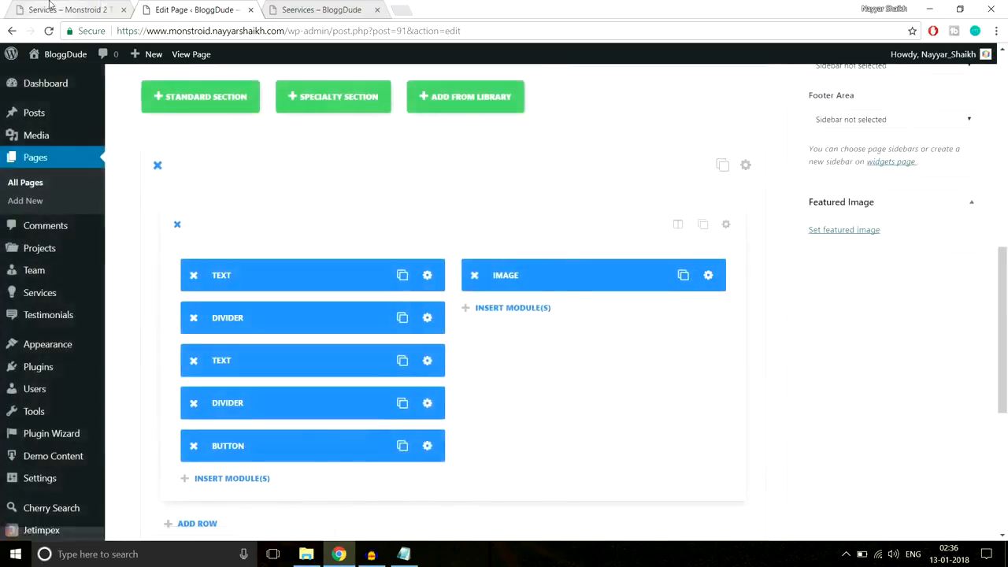
# - Review the reference Services page section's styling for comparison
pyautogui.click(71, 9)
pyautogui.scroll(5, 384, 236)
pyautogui.scroll(-2, 385, 238)
pyautogui.scroll(-4, 384, 243)
pyautogui.scroll(5, 342, 236)
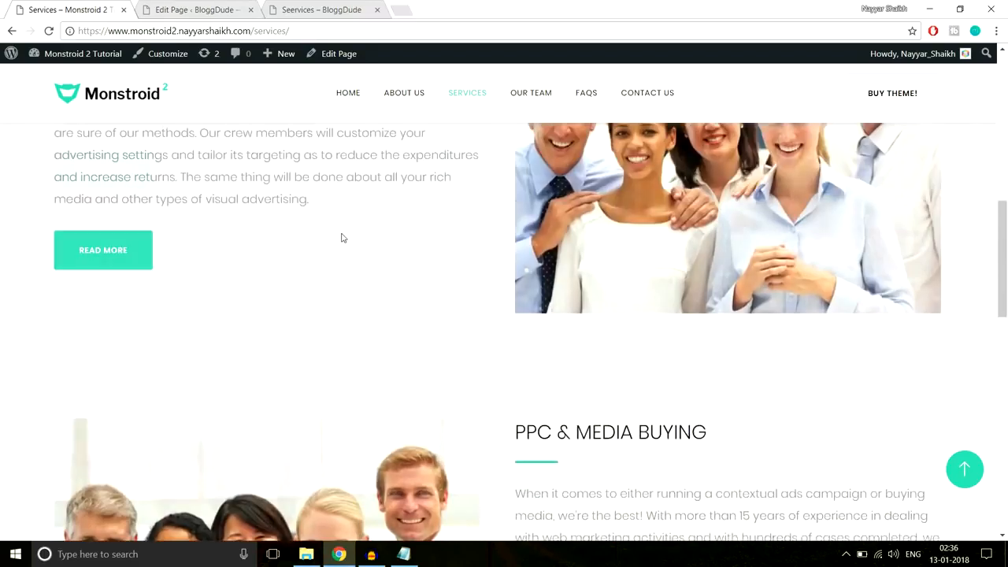
pyautogui.scroll(-4, 970, 268)
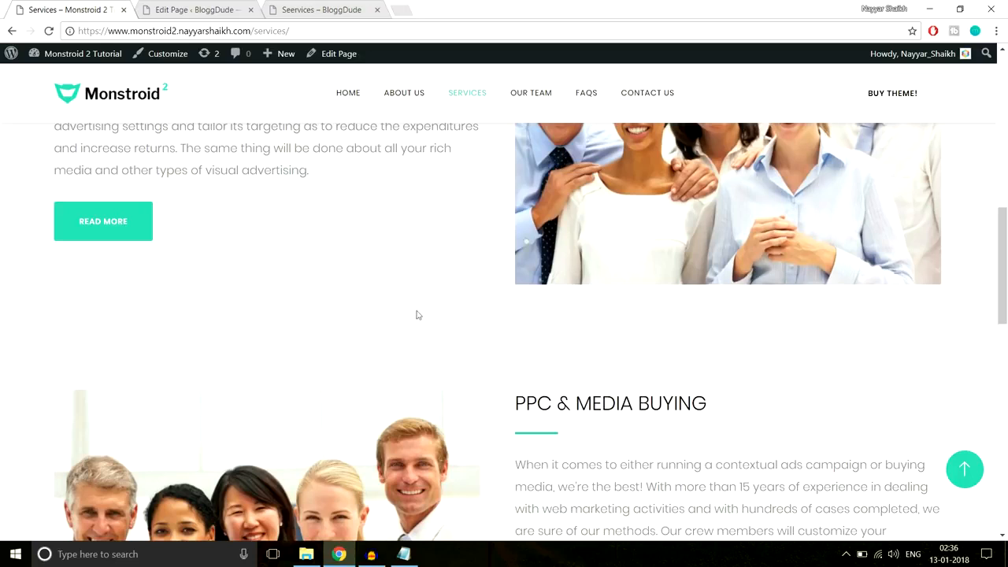
pyautogui.click(191, 10)
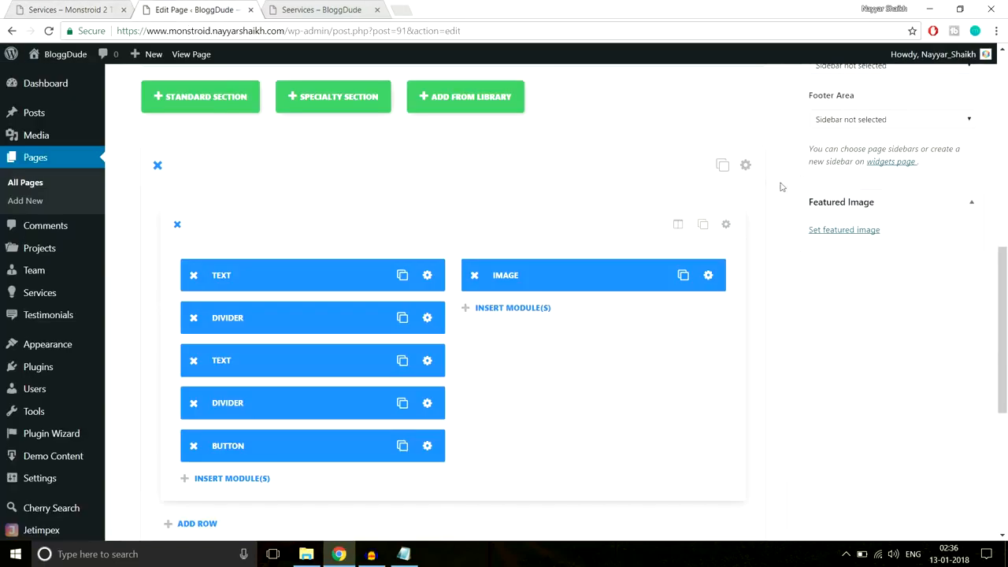
# - Turn off the section's transparent background, pick a near-white colour, save, and update the page
pyautogui.click(745, 165)
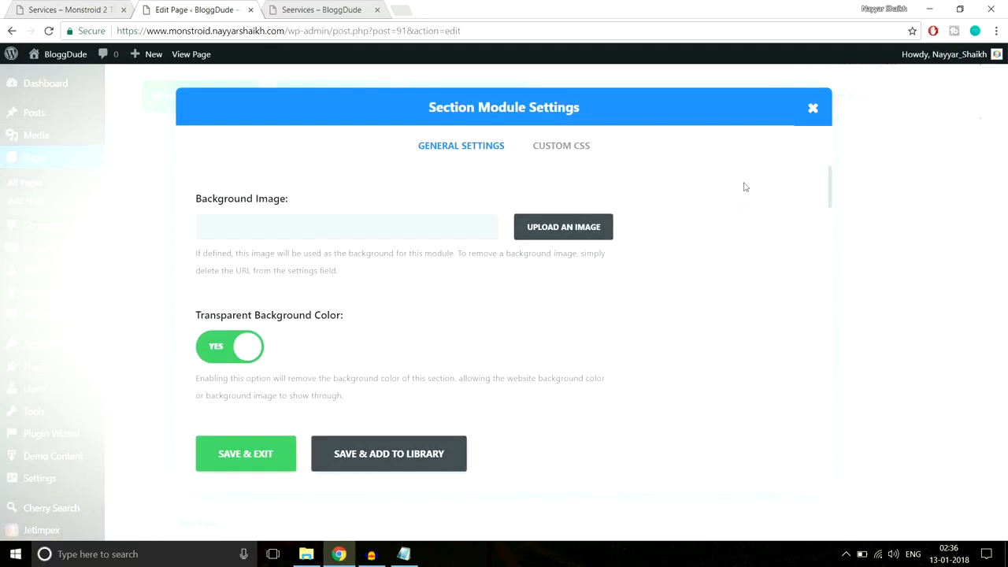
pyautogui.scroll(-2, 379, 304)
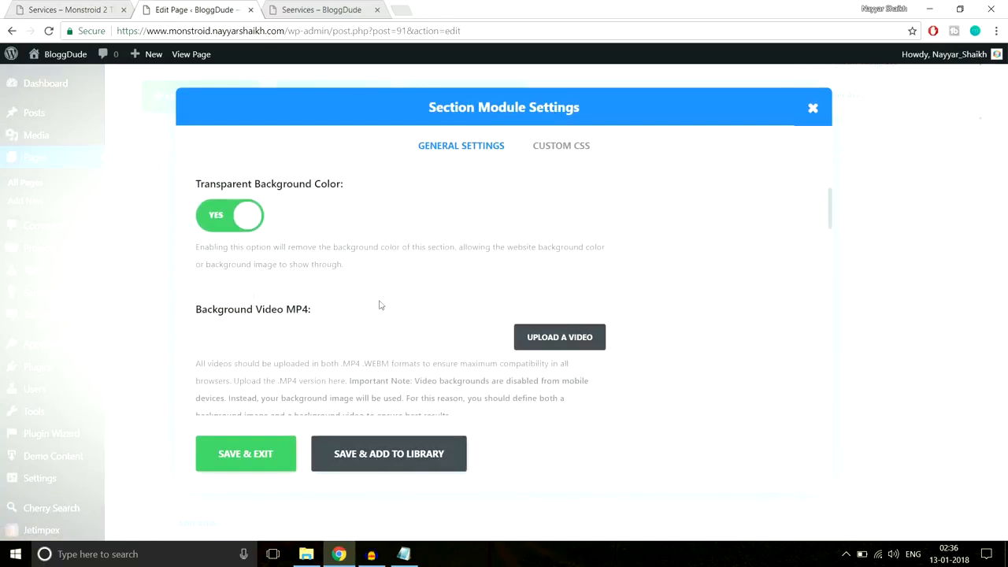
pyautogui.click(231, 217)
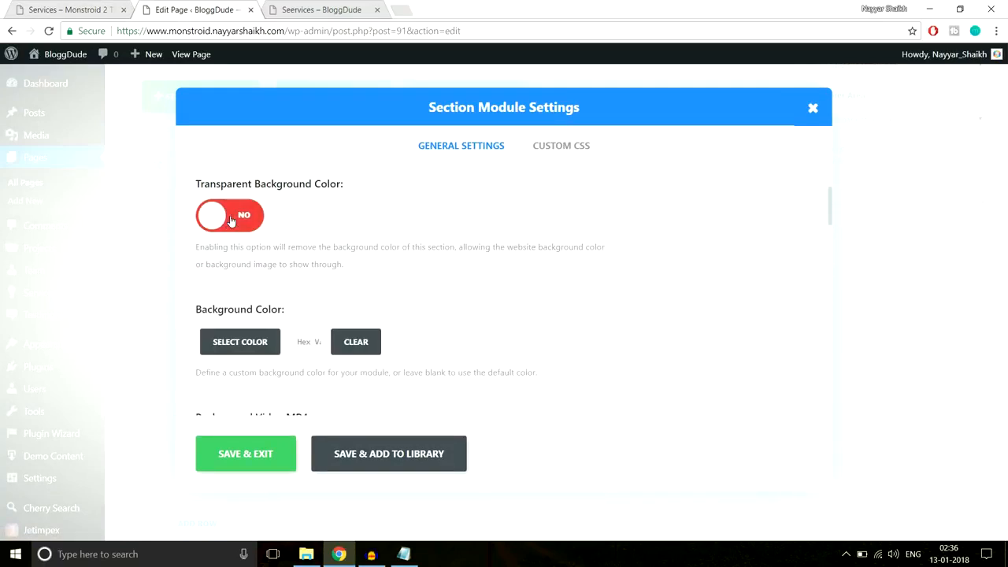
pyautogui.scroll(-1, 234, 276)
pyautogui.click(240, 277)
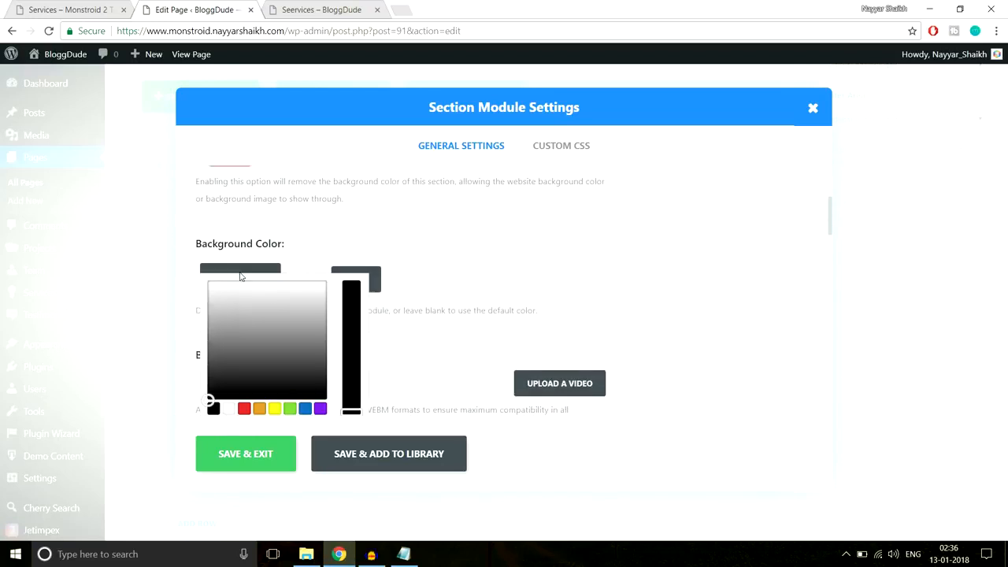
pyautogui.scroll(-1, 276, 302)
pyautogui.moveTo(223, 283); pyautogui.dragTo(206, 226)
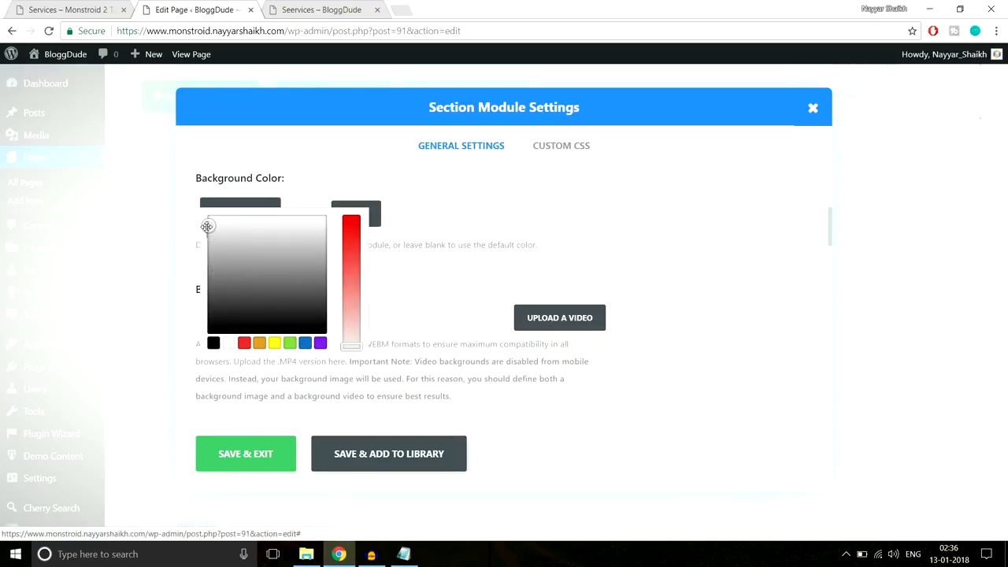
pyautogui.click(268, 455)
pyautogui.scroll(10, 991, 313)
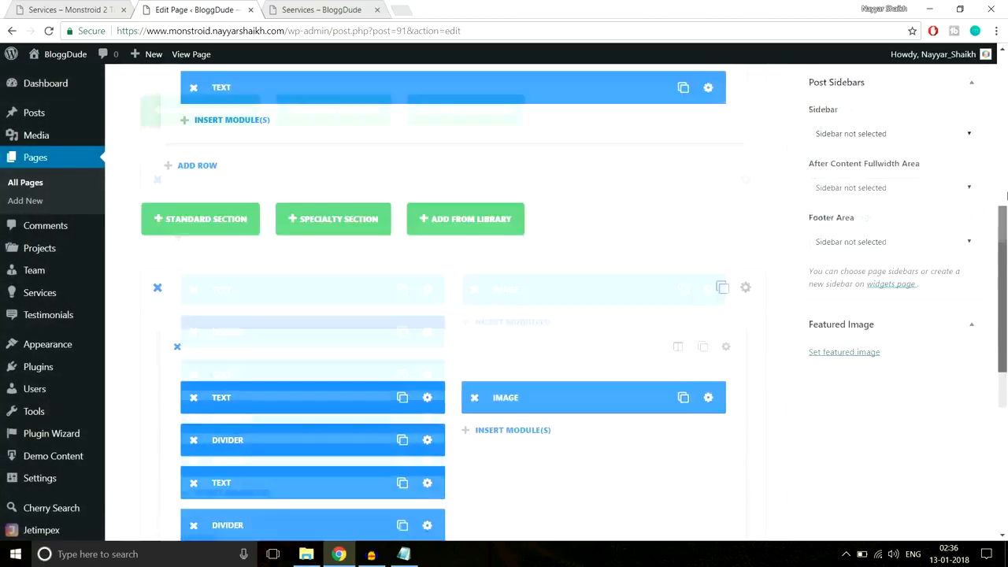
pyautogui.click(954, 279)
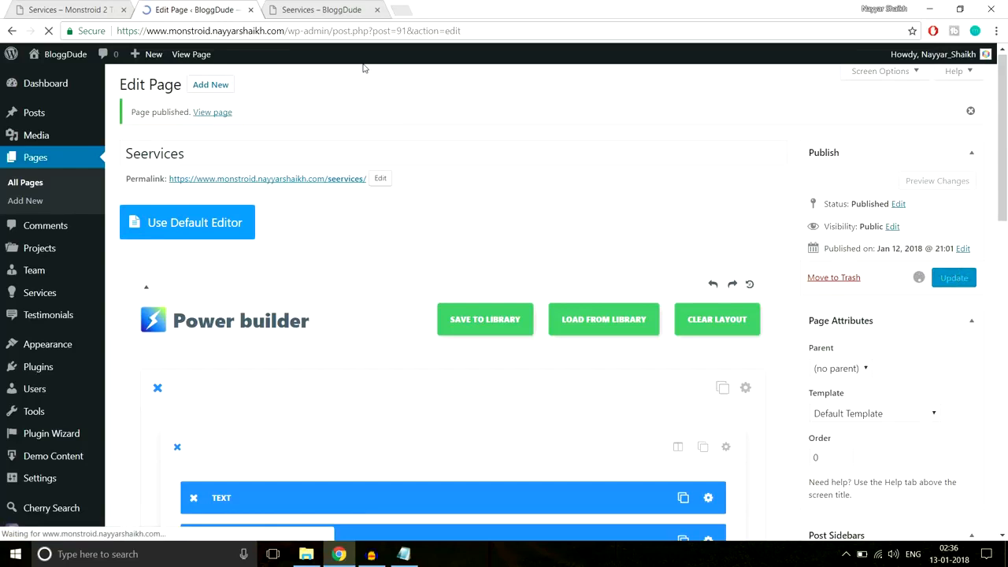
# - Reload the live Seervices page to check the PPC & Media Buying section, then return to the editor
pyautogui.click(319, 10)
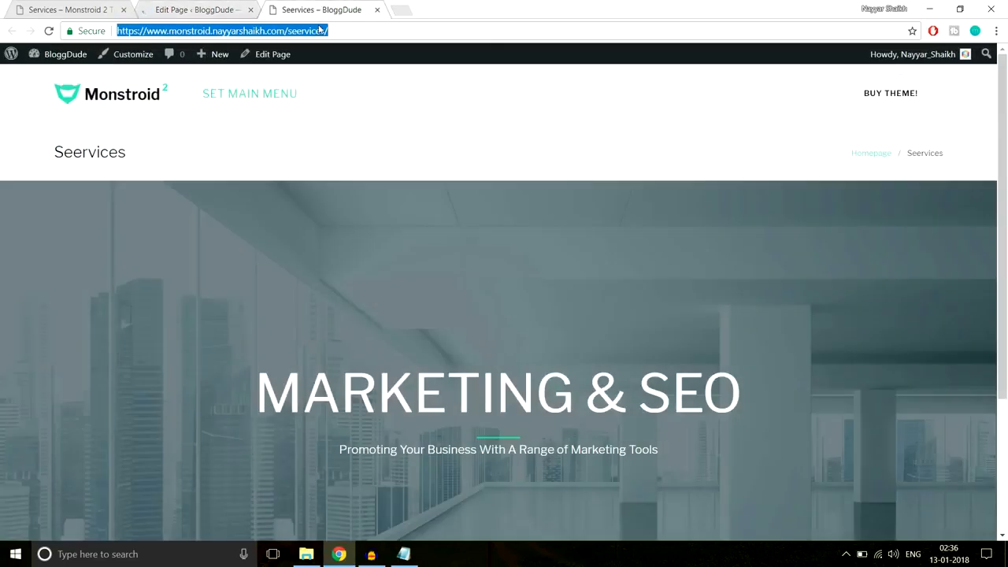
pyautogui.press('Return')
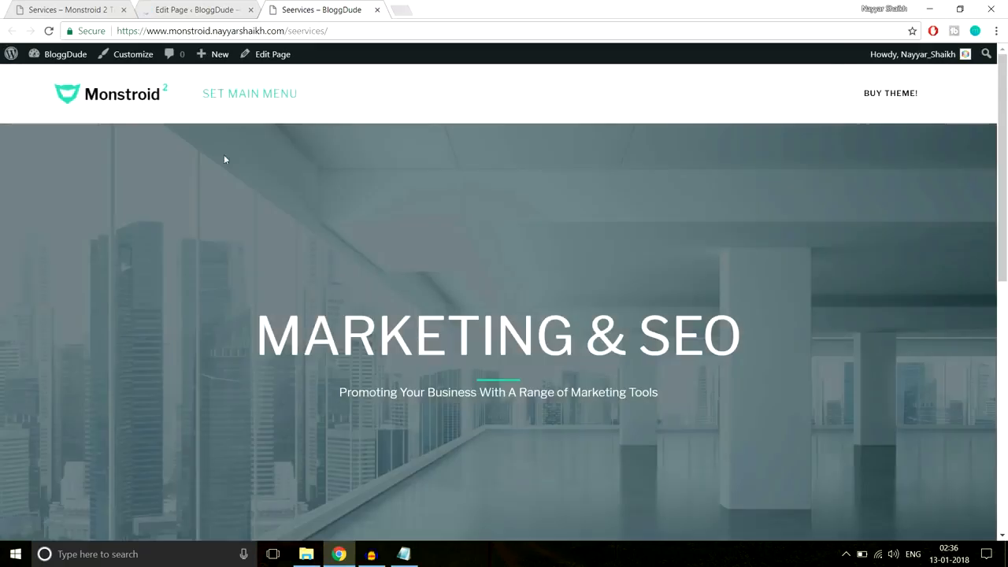
pyautogui.scroll(-5, 637, 135)
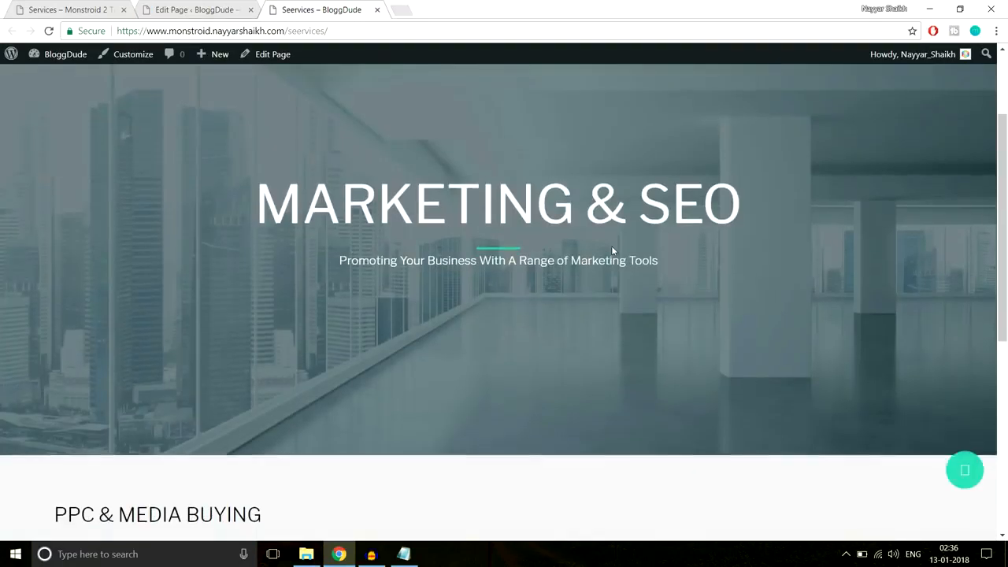
pyautogui.scroll(-2, 611, 250)
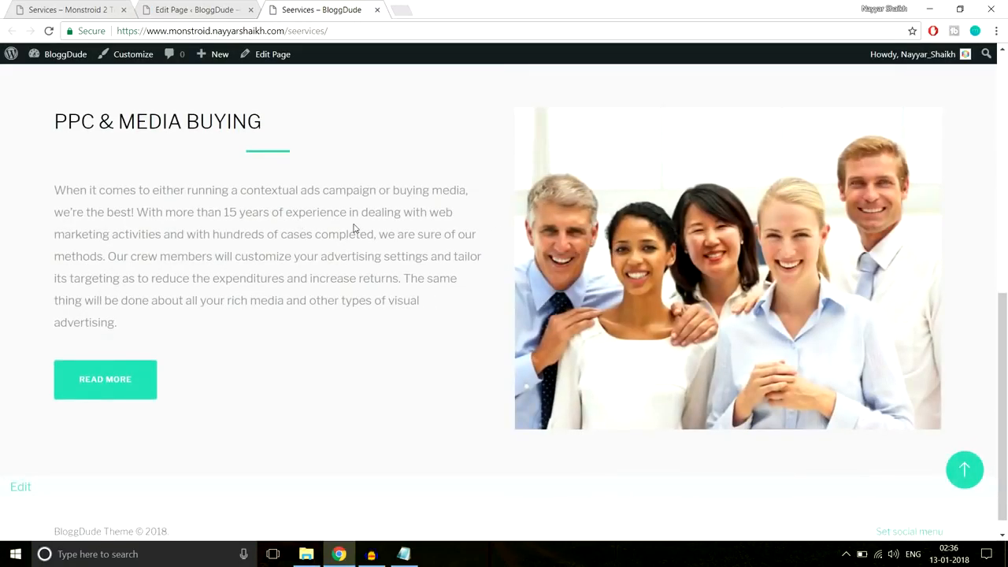
pyautogui.scroll(1, 354, 228)
pyautogui.click(404, 554)
pyautogui.click(199, 11)
pyautogui.scroll(-15, 542, 263)
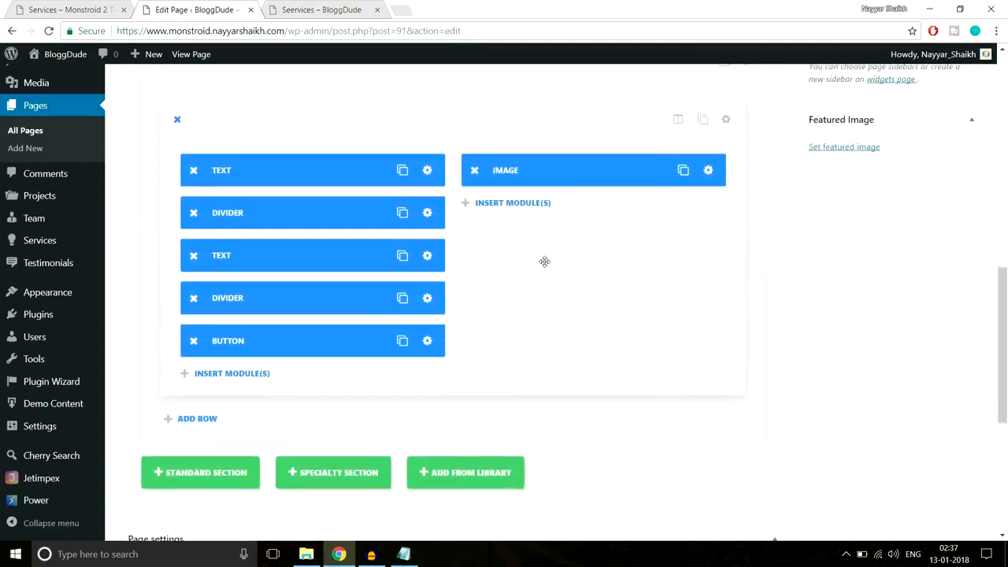
# - Set the second section's Transparent Background Color to YES and save
pyautogui.scroll(5, 549, 286)
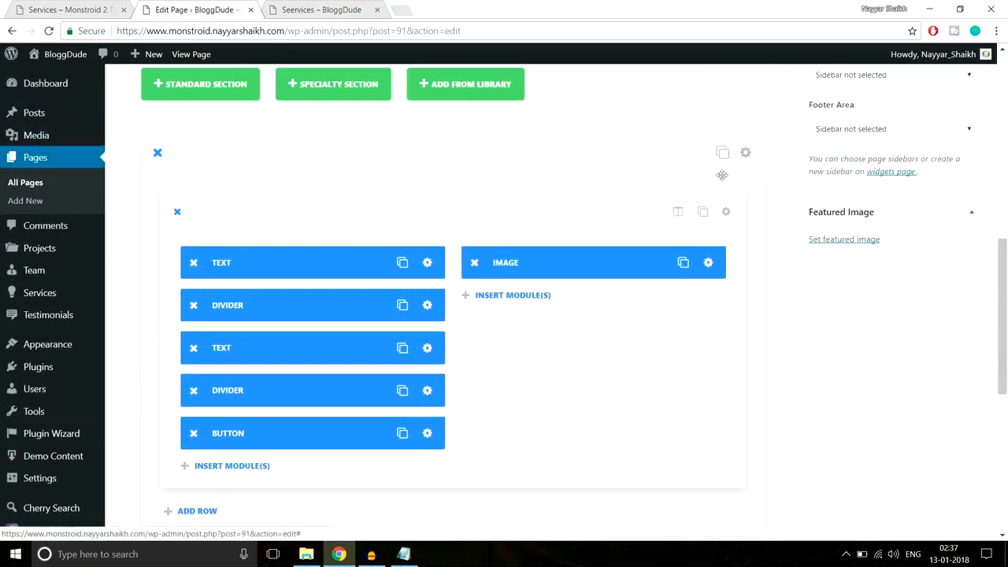
pyautogui.scroll(-1, 825, 280)
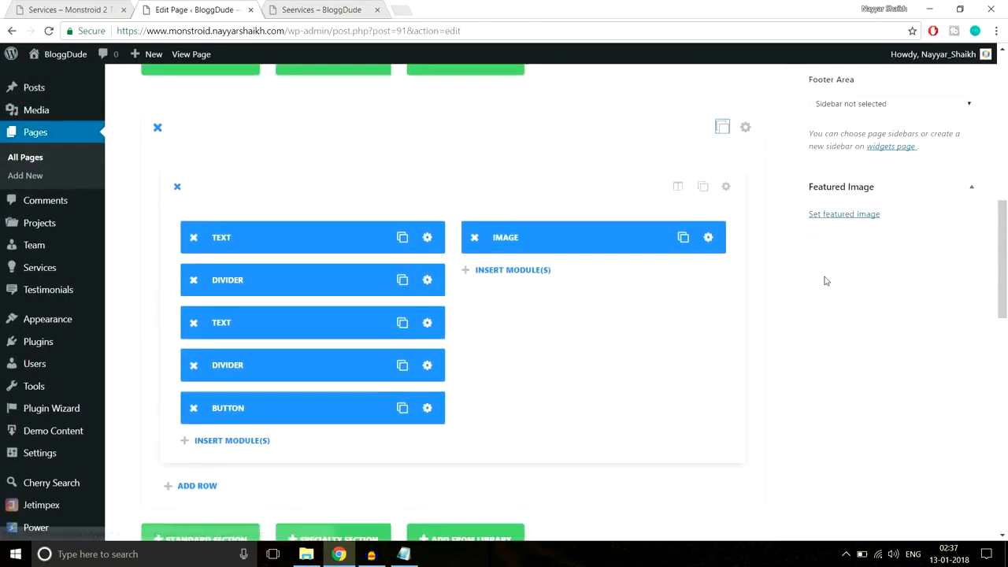
pyautogui.scroll(-5, 825, 281)
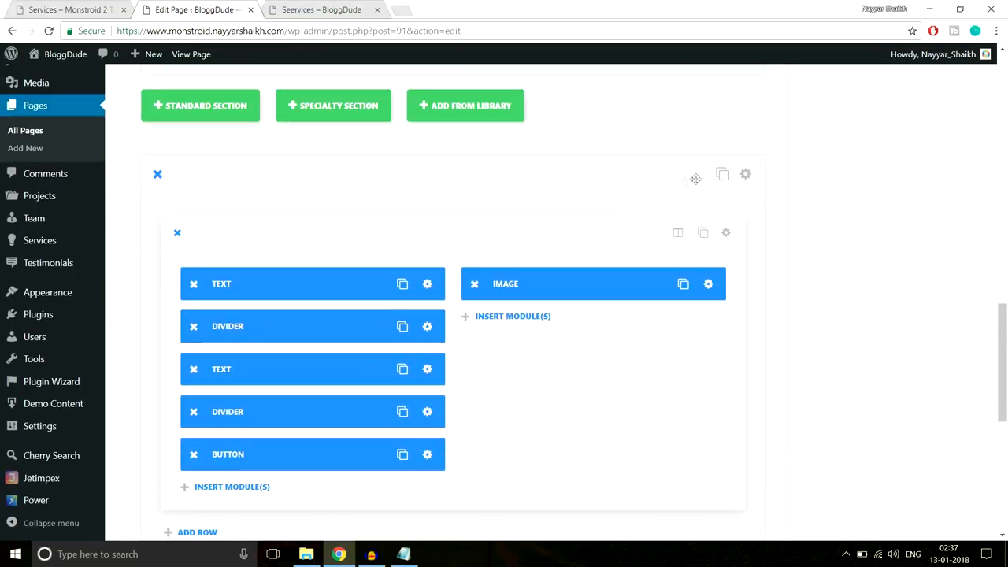
pyautogui.click(746, 175)
pyautogui.scroll(-2, 607, 220)
pyautogui.scroll(-2, 606, 221)
pyautogui.scroll(3, 481, 265)
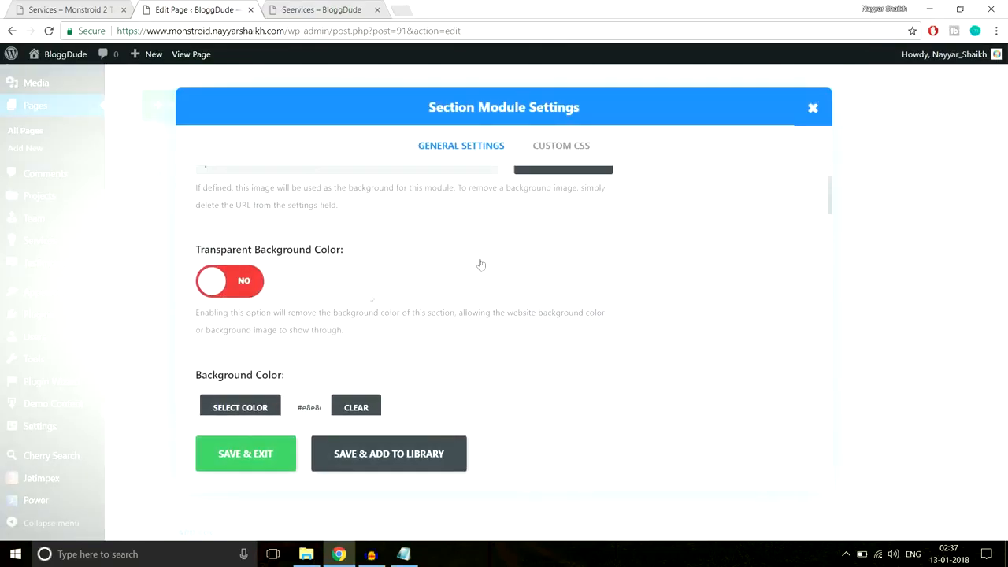
pyautogui.click(237, 285)
pyautogui.click(248, 460)
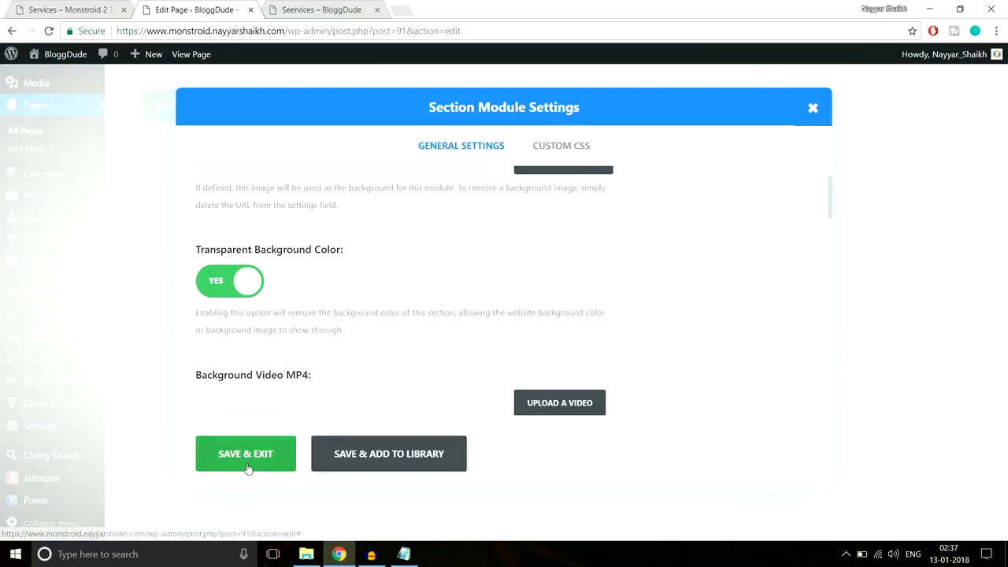
# - Move the Image module to the left column and the Text, Divider and Button modules right
pyautogui.moveTo(614, 219)
pyautogui.mouseDown()
pyautogui.moveTo(292, 216)
pyautogui.moveTo(322, 248)
pyautogui.moveTo(598, 204)
pyautogui.moveTo(599, 218)
pyautogui.mouseUp()
pyautogui.moveTo(293, 264); pyautogui.dragTo(553, 276)
pyautogui.moveTo(444, 270); pyautogui.dragTo(499, 316)
pyautogui.moveTo(299, 308); pyautogui.dragTo(570, 346)
pyautogui.moveTo(294, 260); pyautogui.dragTo(564, 353)
pyautogui.scroll(13, 1005, 319)
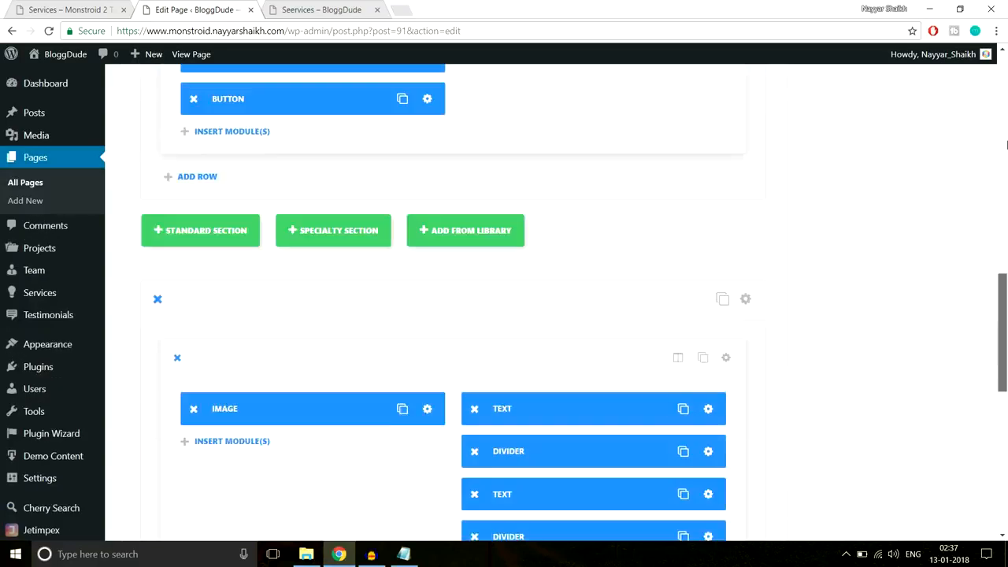
# - Update the Seervices page and reload the live page to review the mirrored PPC section
pyautogui.click(954, 303)
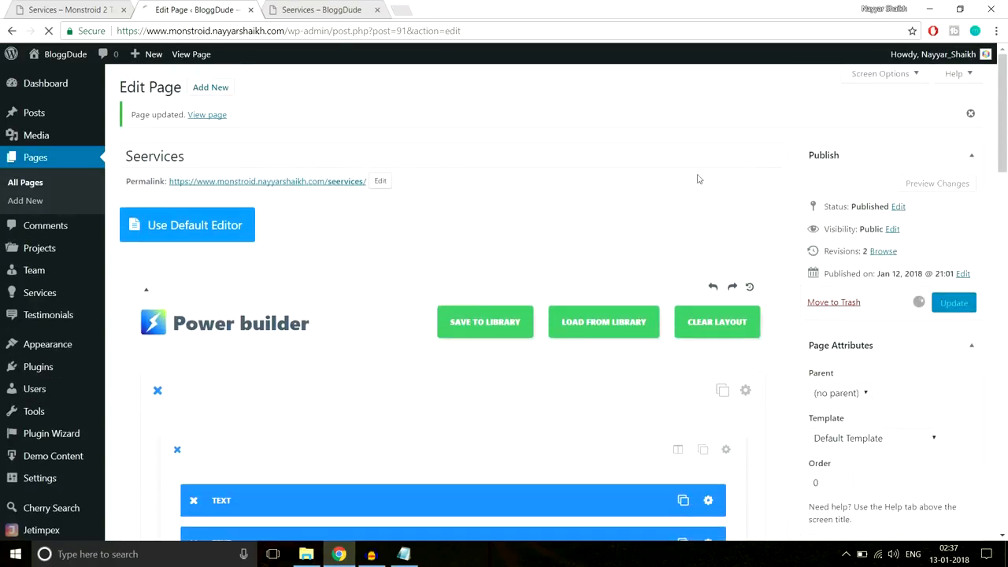
pyautogui.click(319, 10)
pyautogui.click(338, 35)
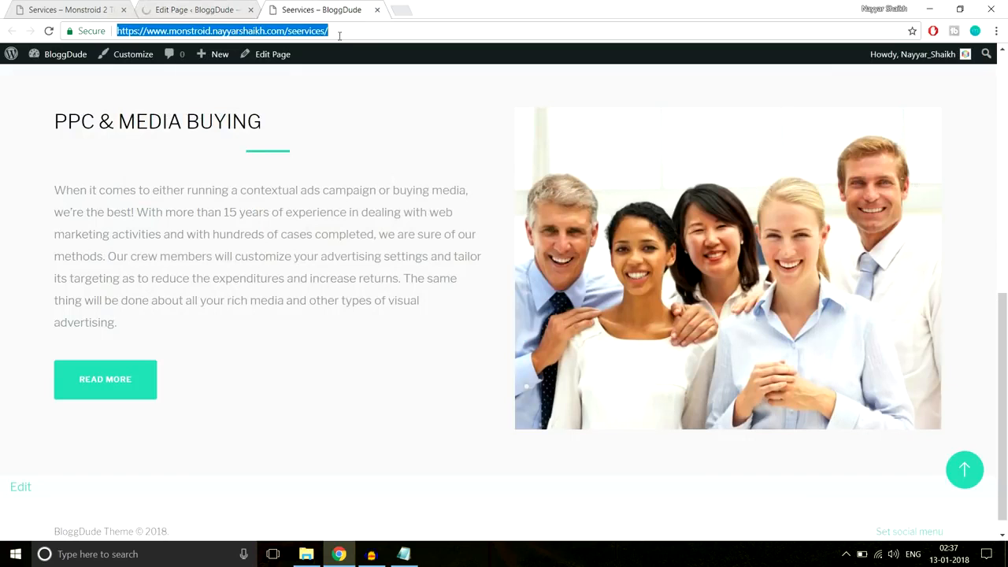
pyautogui.press('Return')
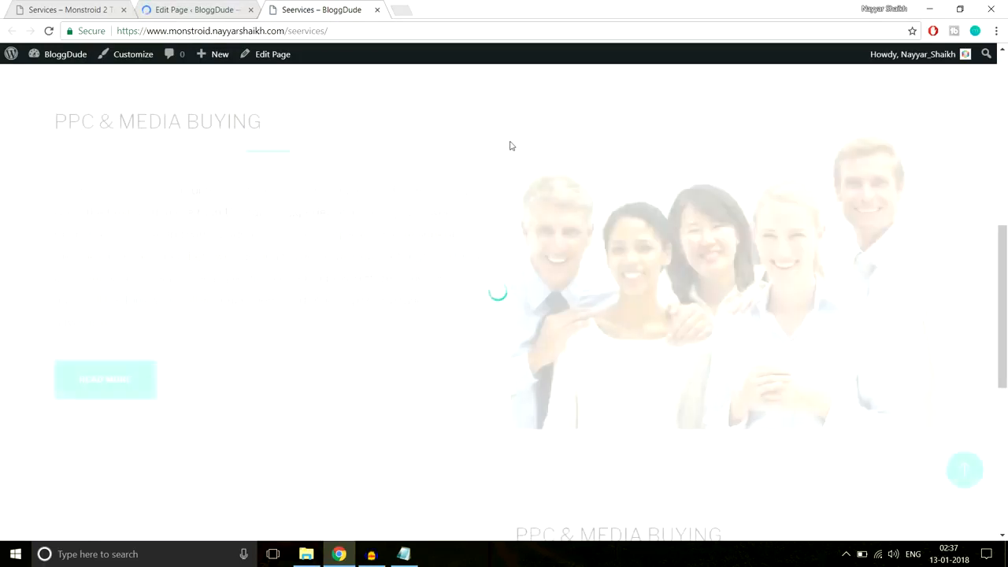
pyautogui.scroll(-3, 508, 147)
pyautogui.scroll(-1, 510, 146)
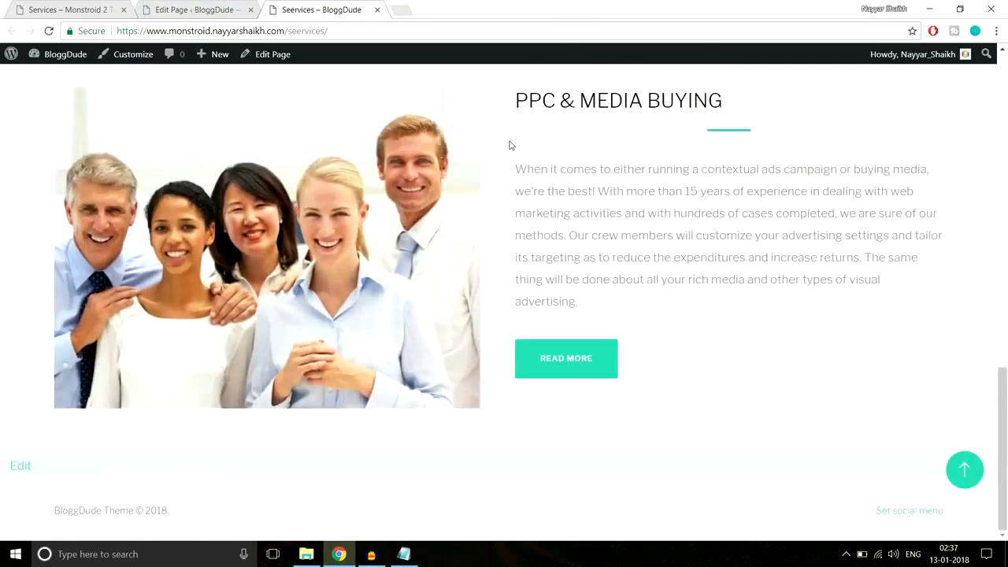
pyautogui.scroll(3, 509, 146)
pyautogui.scroll(-2, 510, 146)
pyautogui.scroll(4, 509, 146)
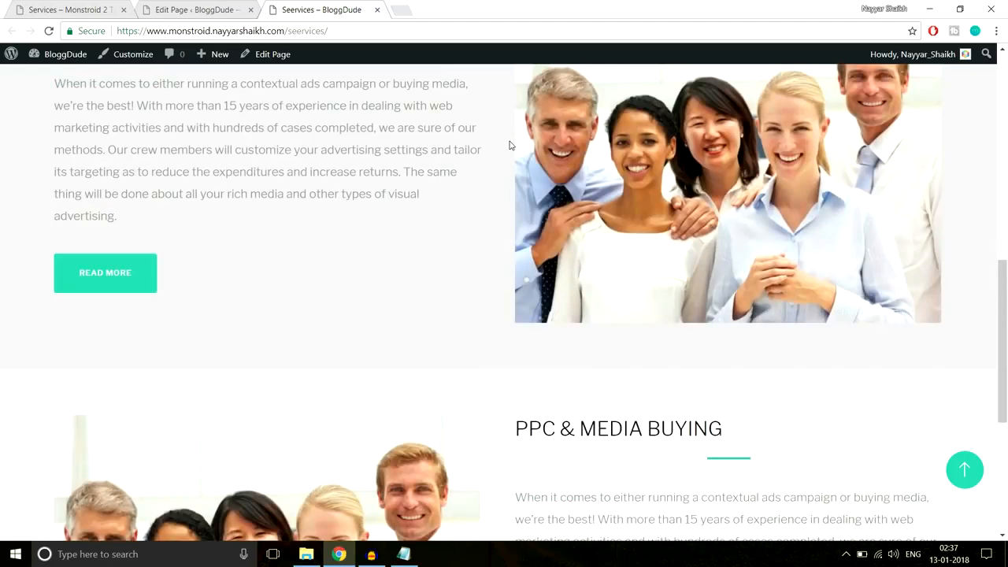
pyautogui.scroll(-4, 510, 145)
pyautogui.scroll(5, 510, 144)
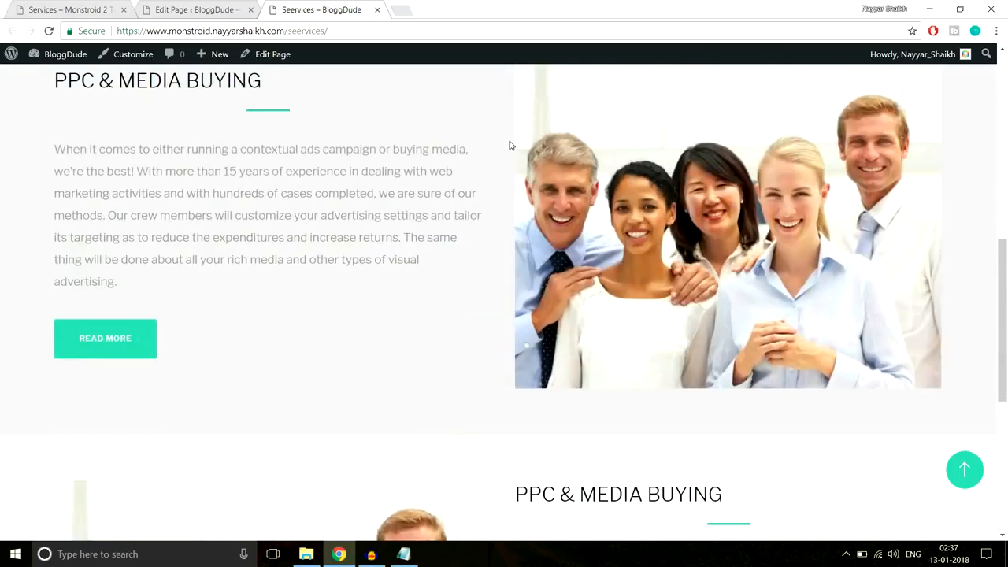
pyautogui.scroll(3, 508, 144)
pyautogui.scroll(-6, 509, 145)
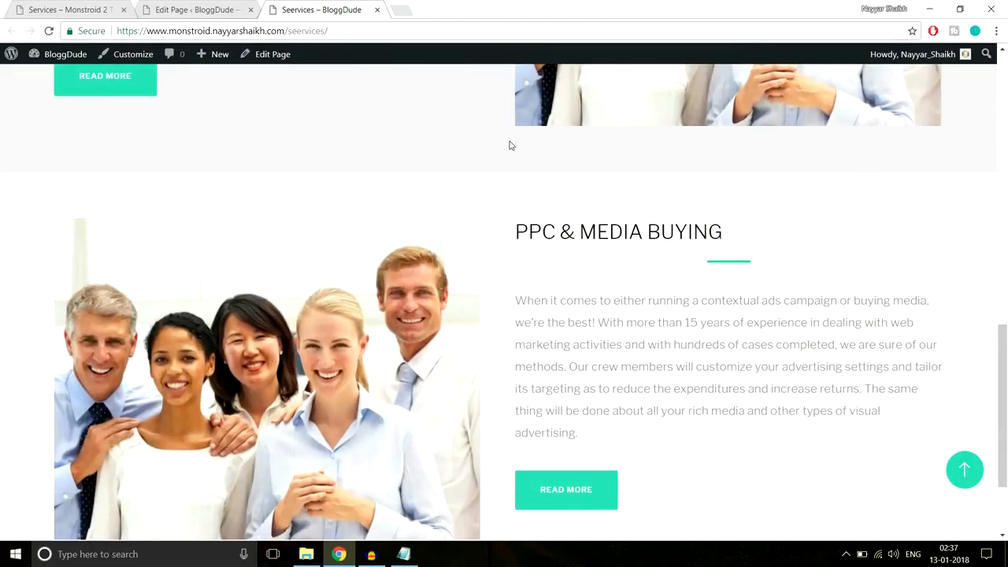
pyautogui.scroll(6, 509, 145)
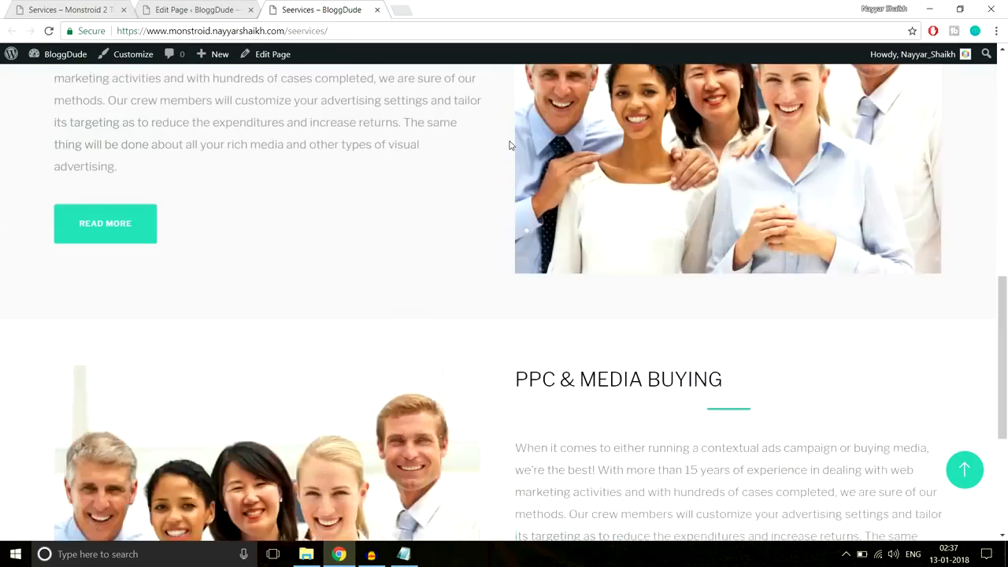
pyautogui.scroll(-4, 509, 145)
pyautogui.scroll(-4, 509, 145)
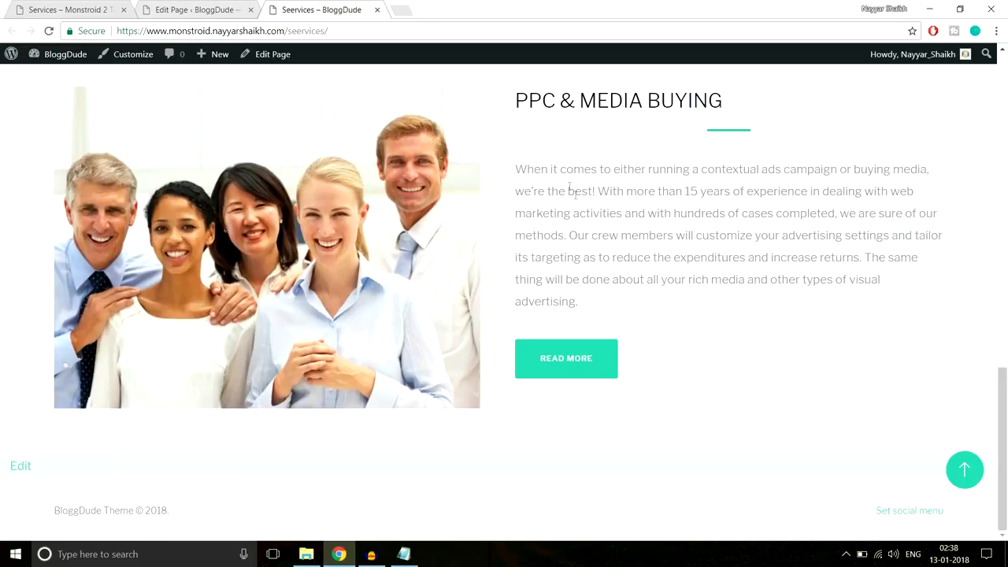
# - Go back to the Monstroid 2 demo Services page at its top
pyautogui.click(189, 9)
pyautogui.scroll(-10, 478, 377)
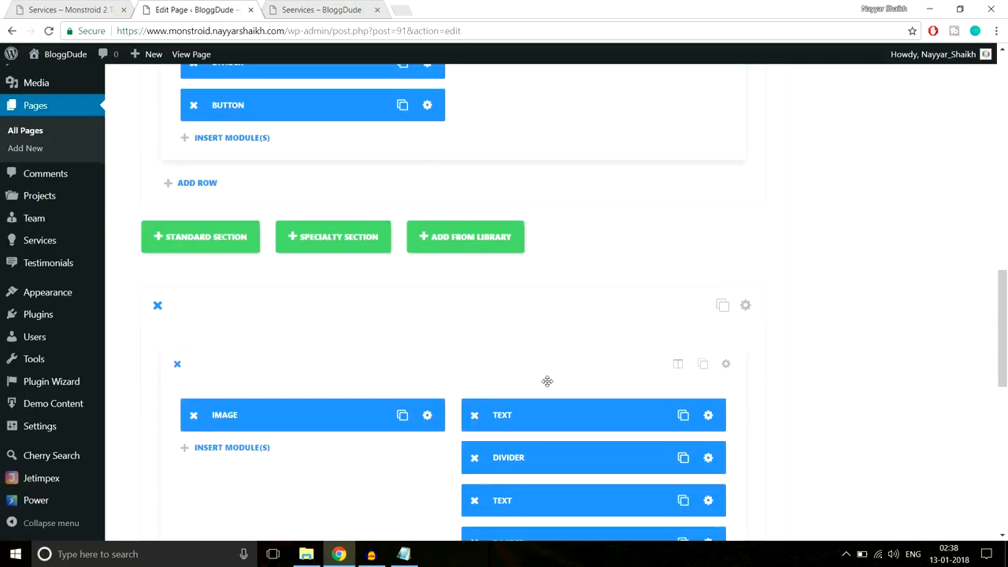
pyautogui.scroll(10, 544, 380)
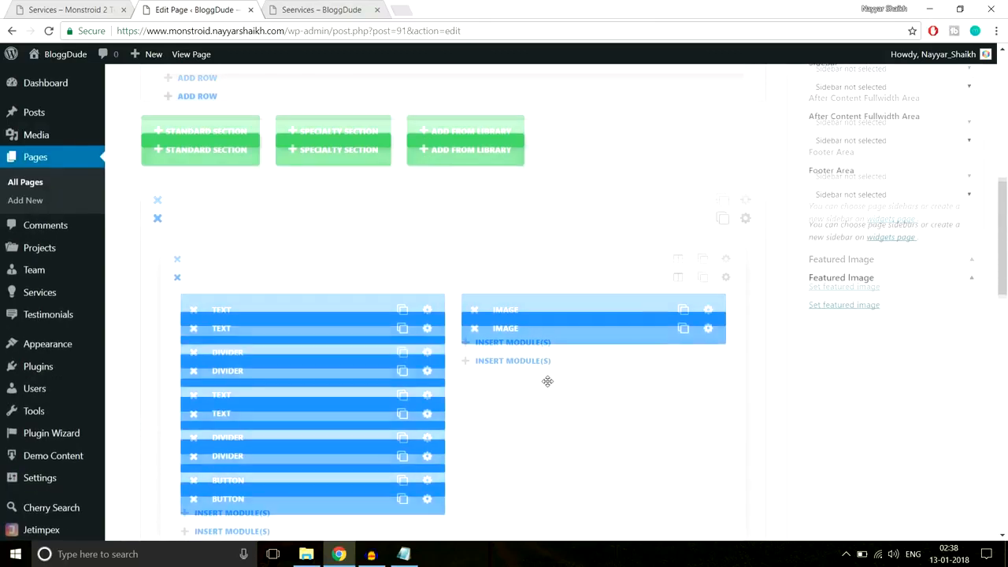
pyautogui.click(102, 11)
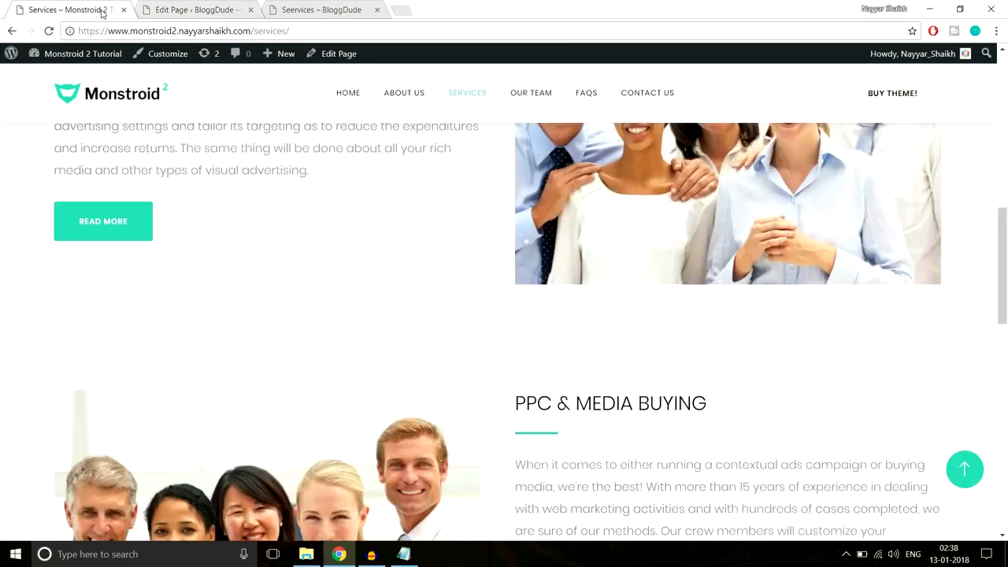
pyautogui.scroll(10, 425, 315)
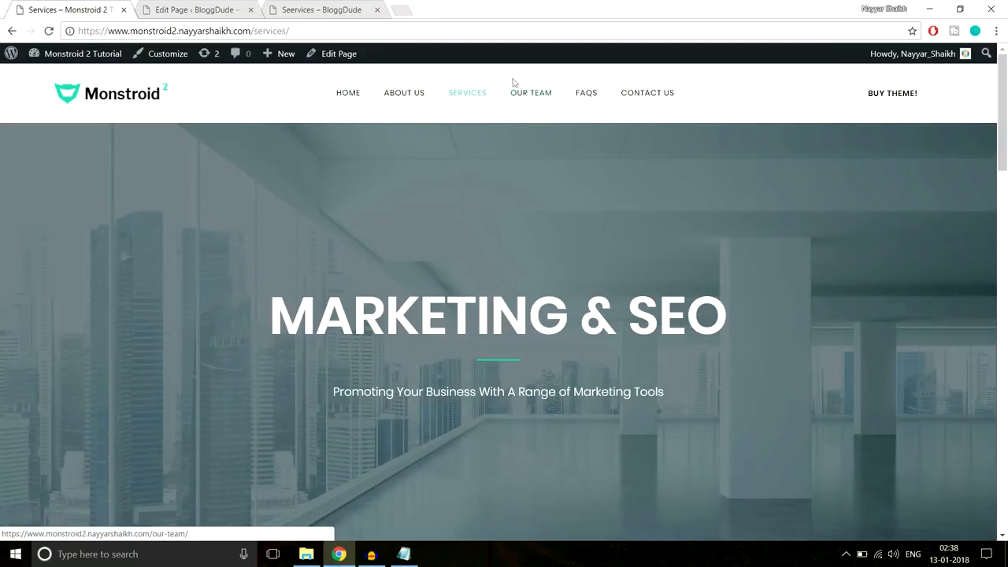
# - Open the demo's Our Team page and select its heading text
pyautogui.click(527, 94)
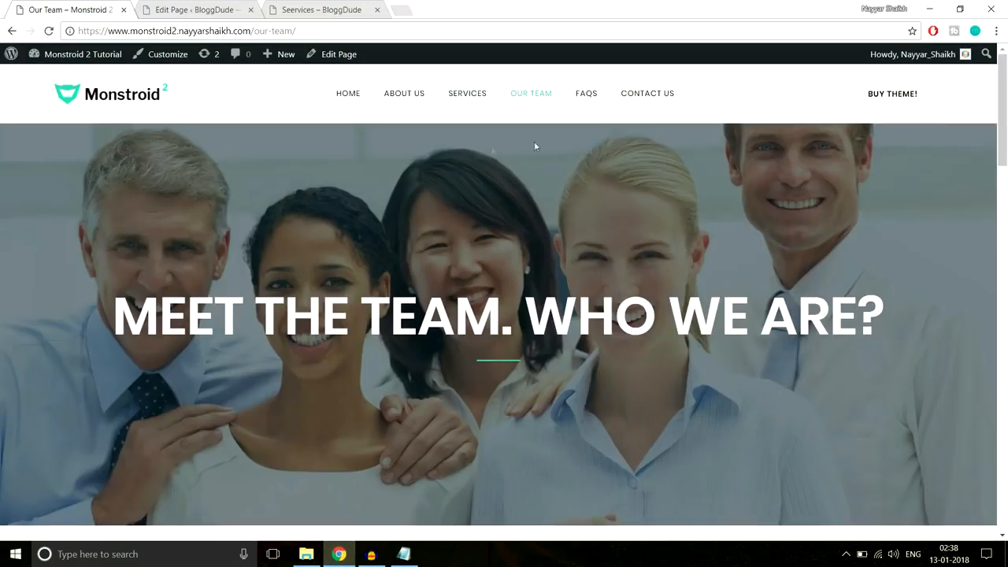
pyautogui.moveTo(120, 319); pyautogui.dragTo(856, 318)
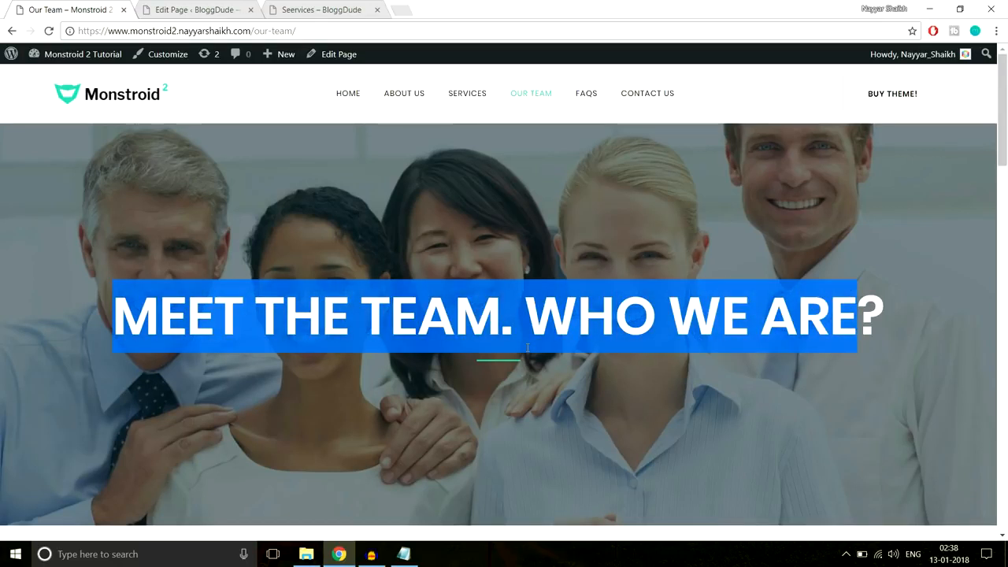
pyautogui.moveTo(110, 312); pyautogui.dragTo(948, 312)
pyautogui.hotkey('ctrl', 'c')
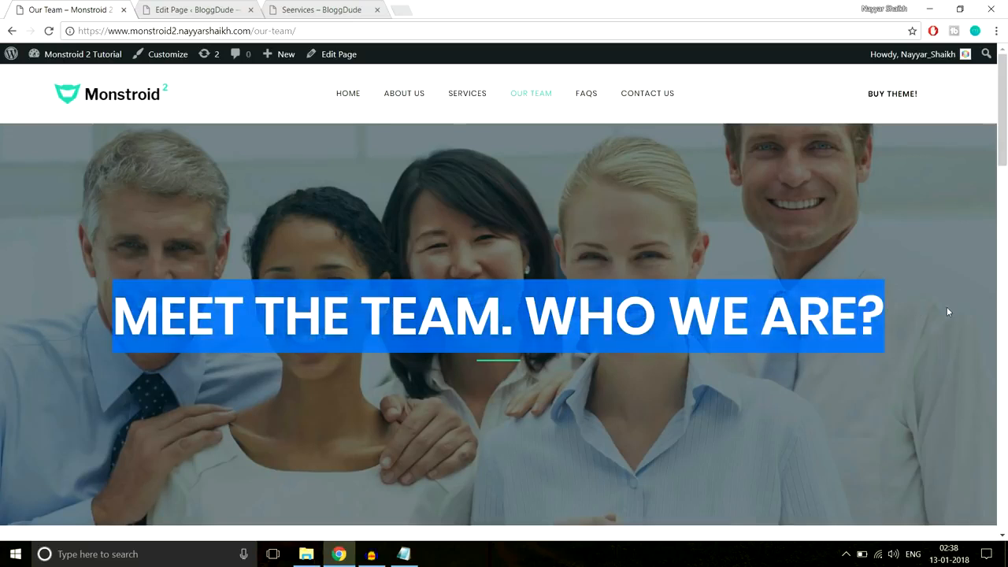
# - Create a new page titled 'Our Team' and switch it to Power builder
pyautogui.click(218, 6)
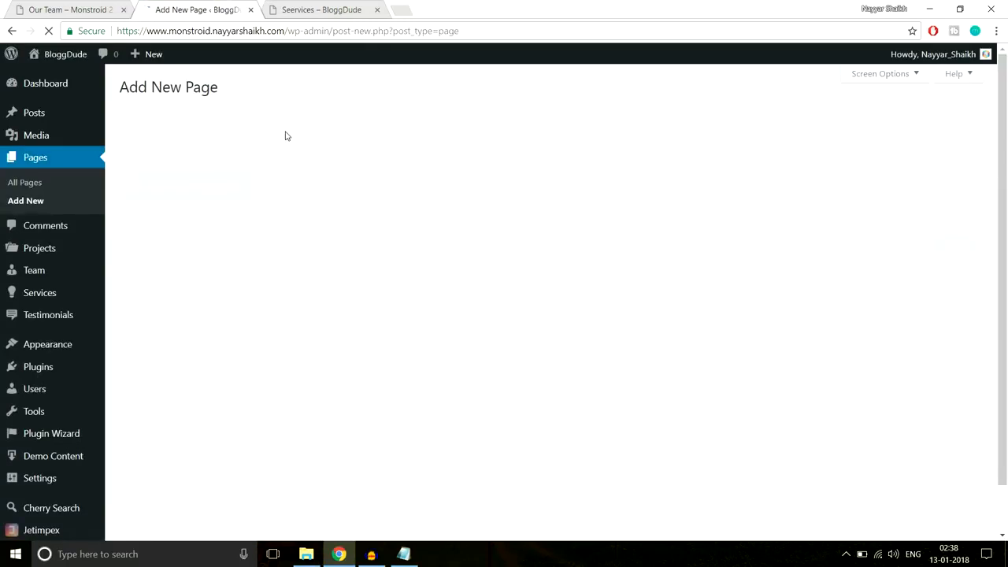
pyautogui.write('Our Team')
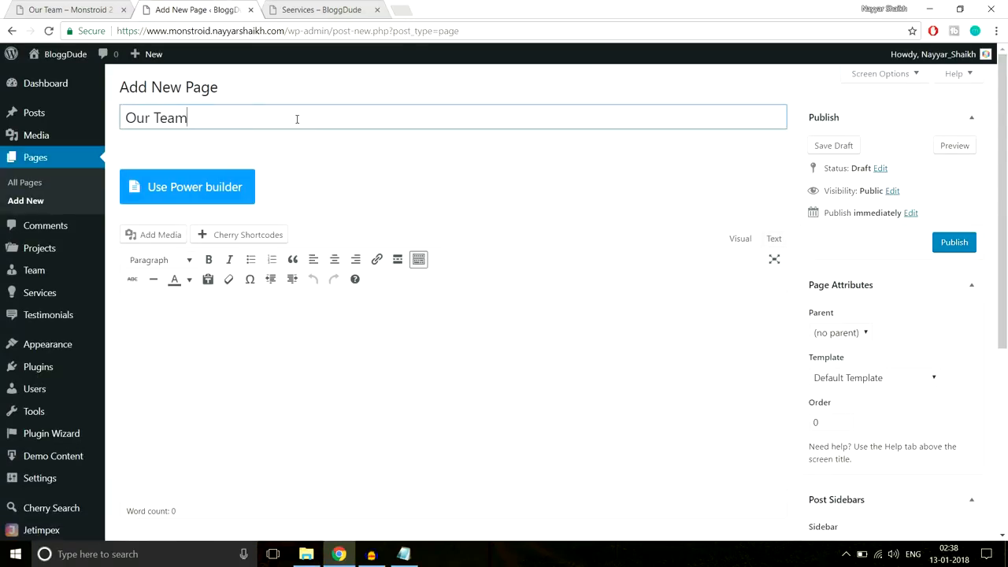
pyautogui.click(213, 186)
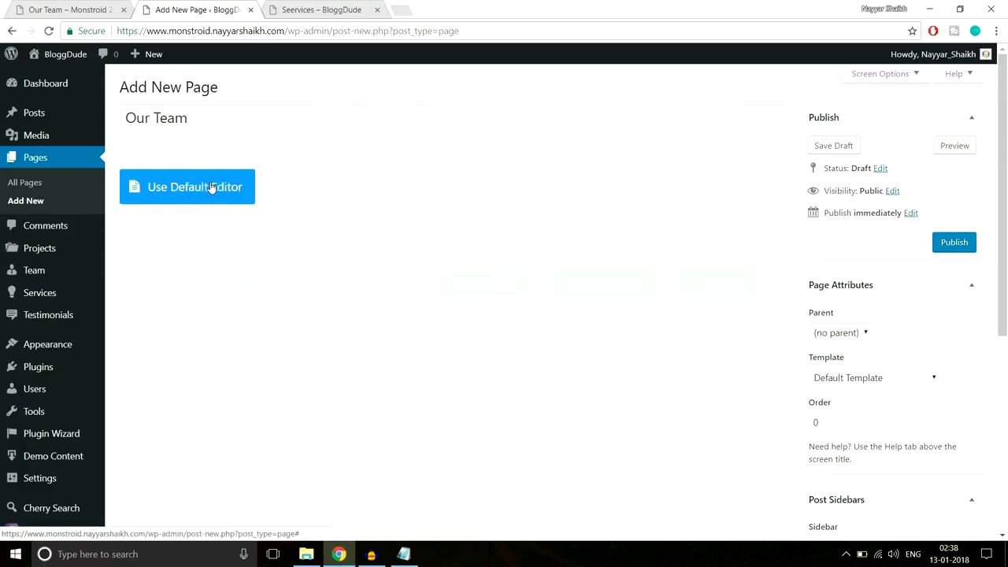
pyautogui.scroll(-1, 513, 180)
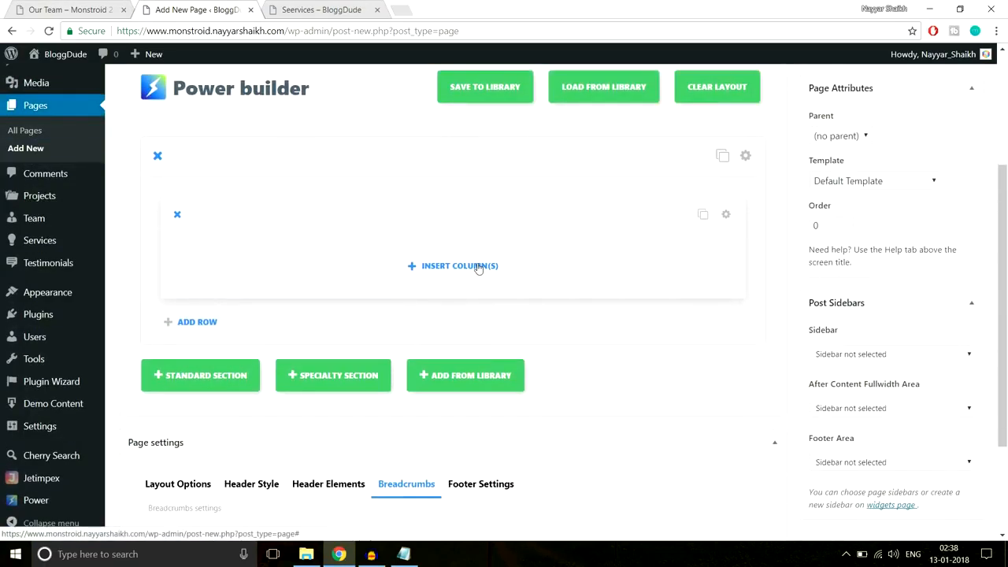
# - Give the empty row a single full-width column and add a Text module
pyautogui.click(473, 266)
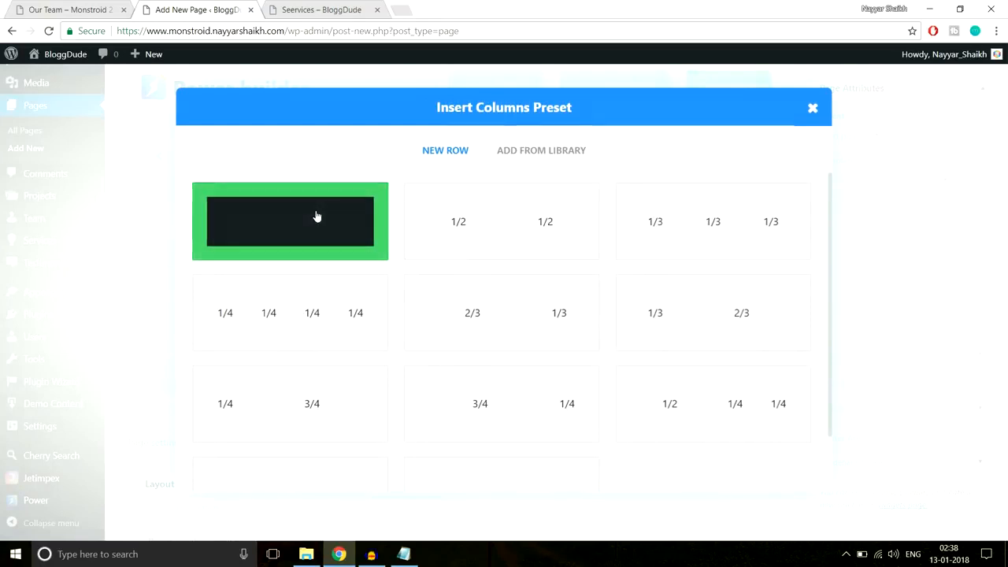
pyautogui.click(315, 216)
pyautogui.click(433, 269)
pyautogui.scroll(-5, 495, 268)
pyautogui.click(630, 370)
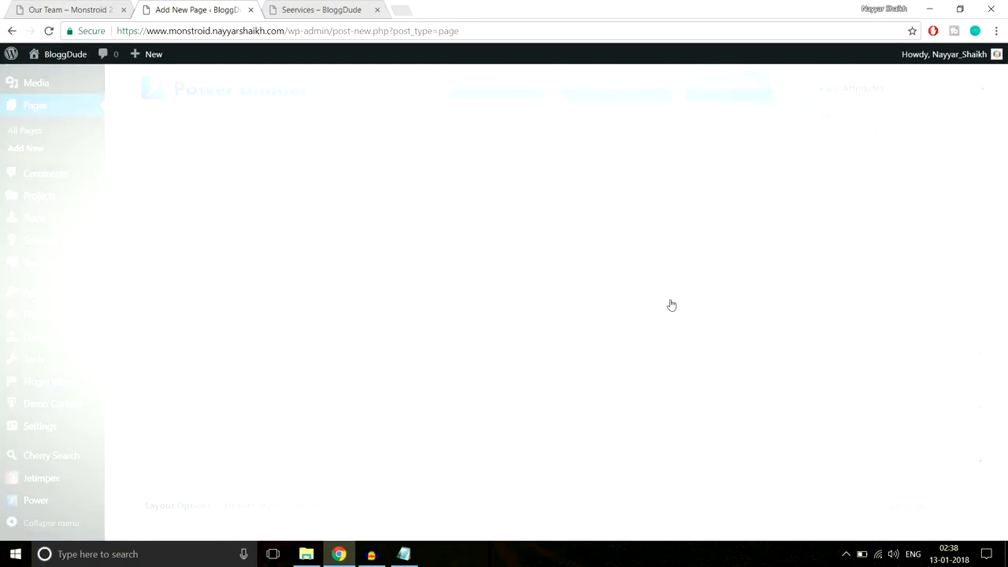
# - Center the text, paste the heading 'MEET THE TEAM. WHO WE ARE?', and make it white
pyautogui.click(285, 235)
pyautogui.click(277, 277)
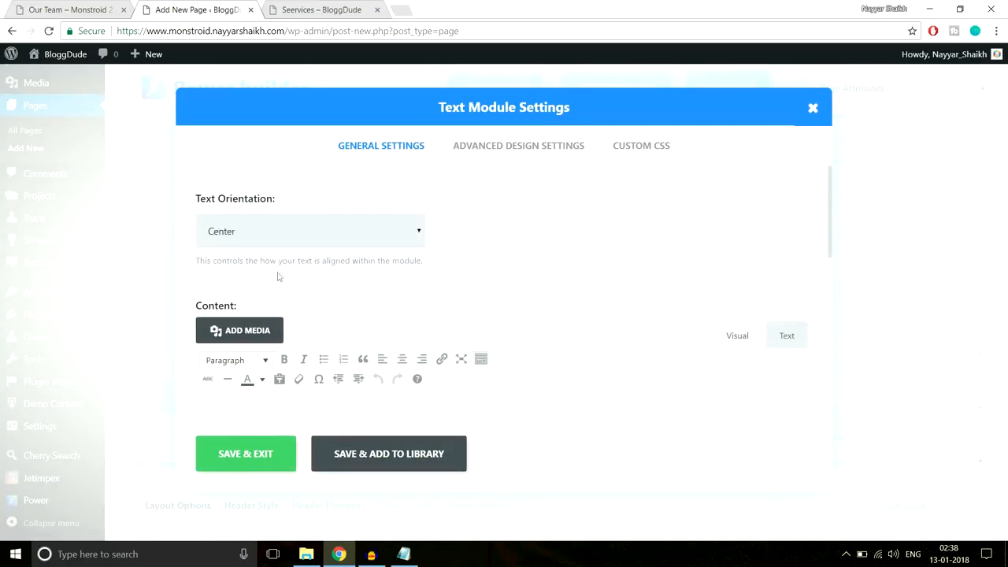
pyautogui.scroll(-3, 648, 191)
pyautogui.hotkey('ctrl', 'v')
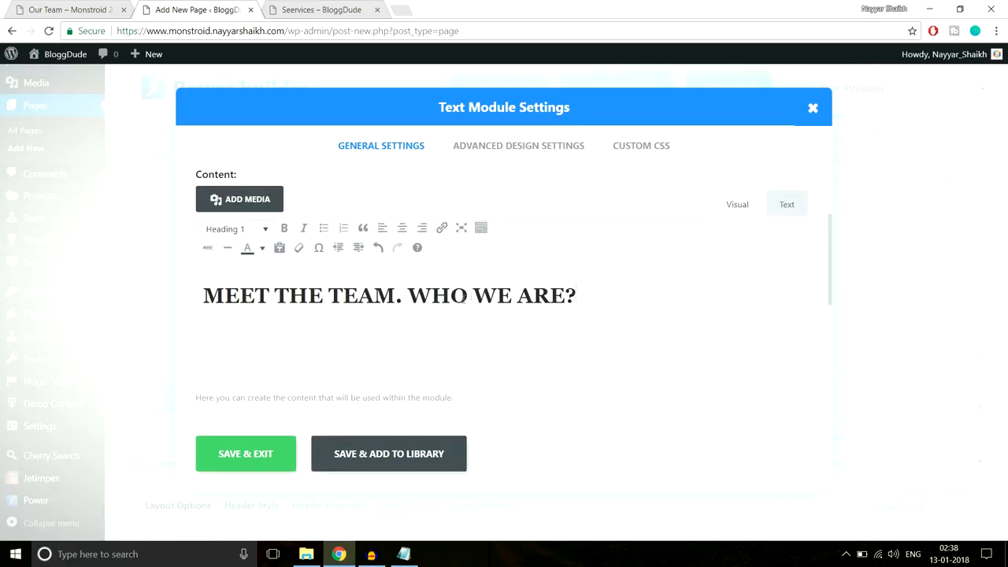
pyautogui.moveTo(599, 291); pyautogui.dragTo(170, 303)
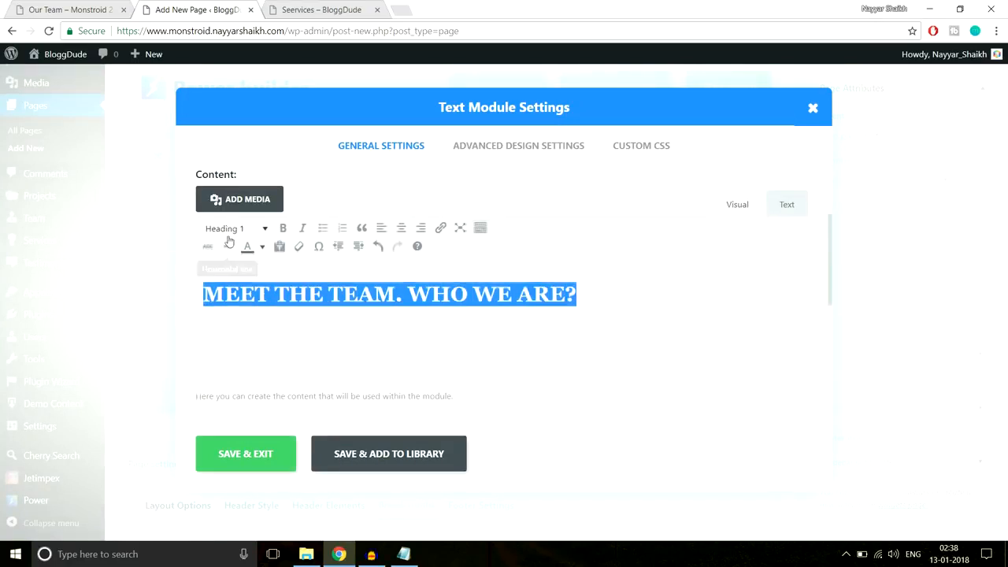
pyautogui.click(34, 6)
pyautogui.click(324, 203)
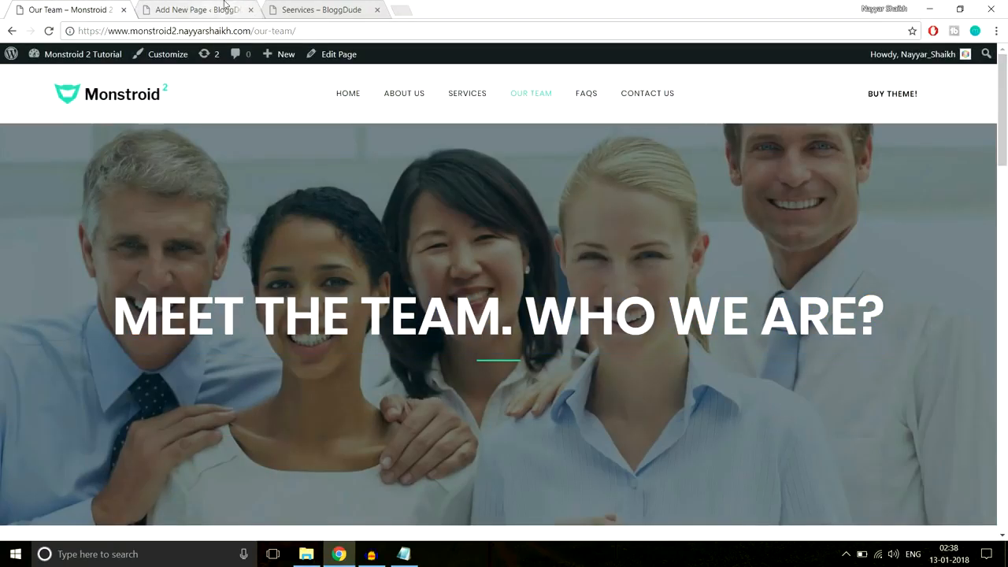
pyautogui.click(198, 10)
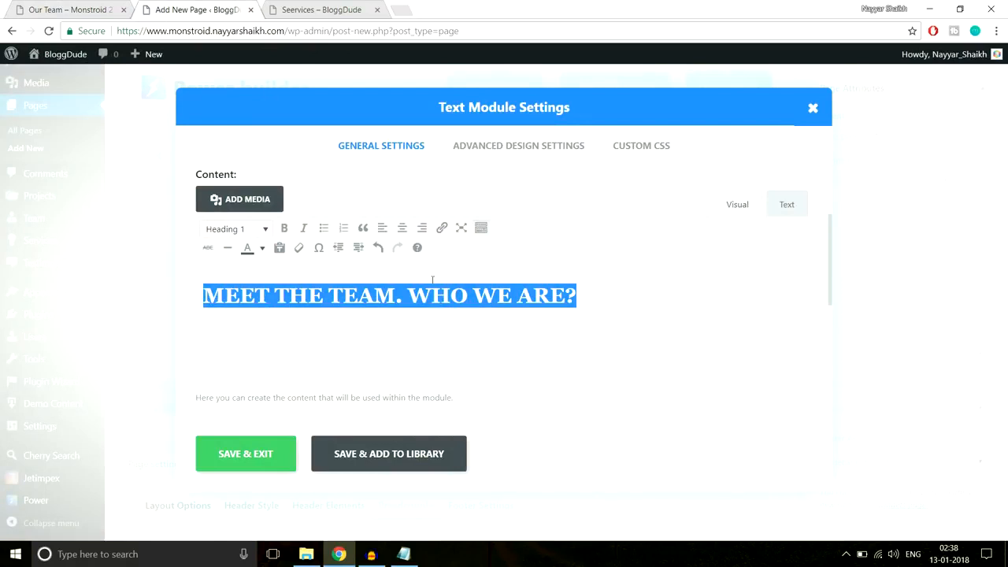
pyautogui.click(262, 247)
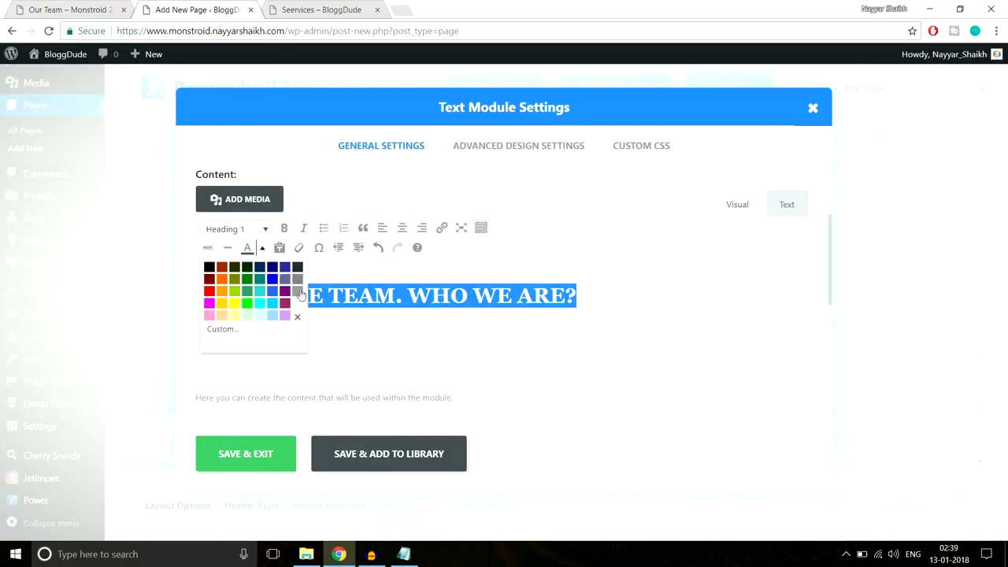
pyautogui.click(297, 303)
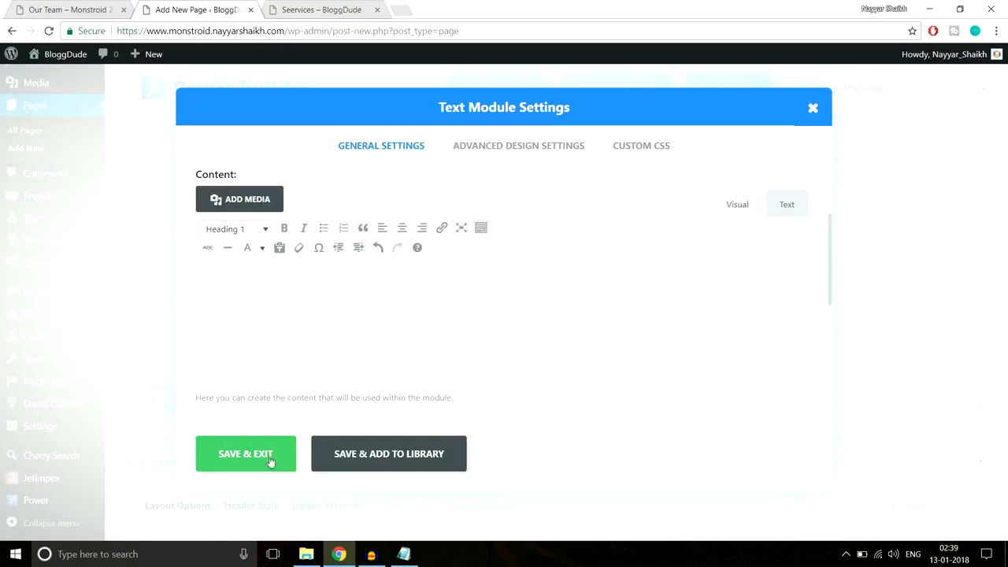
# - Paste the underline rules into After CSS with a #fff colour and save the module
pyautogui.click(632, 152)
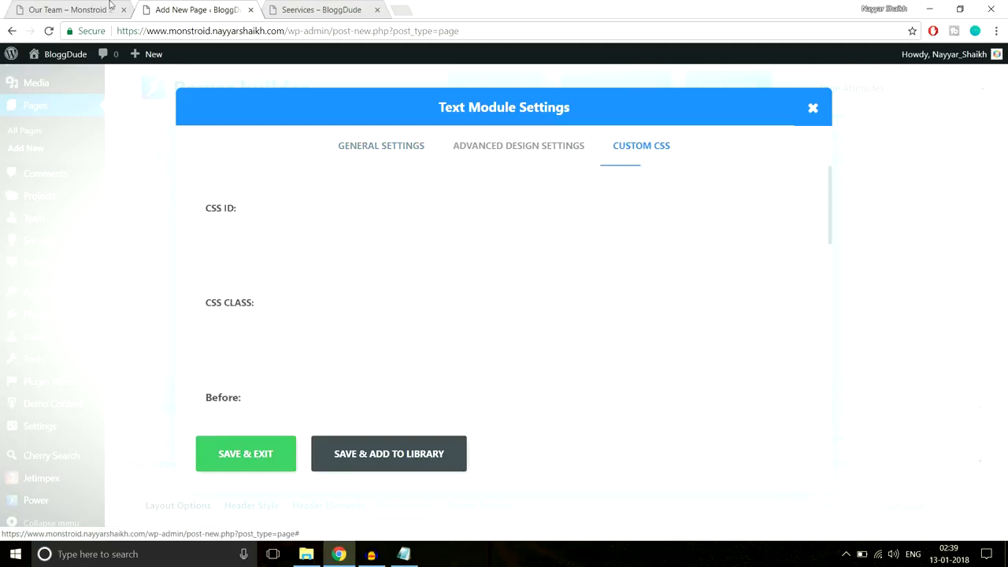
pyautogui.hotkey('ctrl', 'shift', 'Tab')
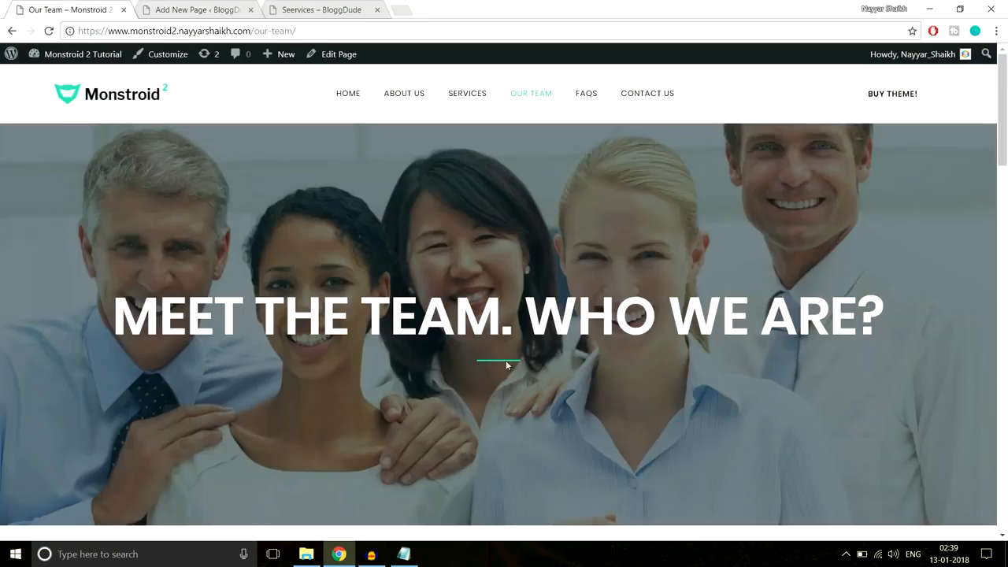
pyautogui.click(173, 5)
pyautogui.click(403, 553)
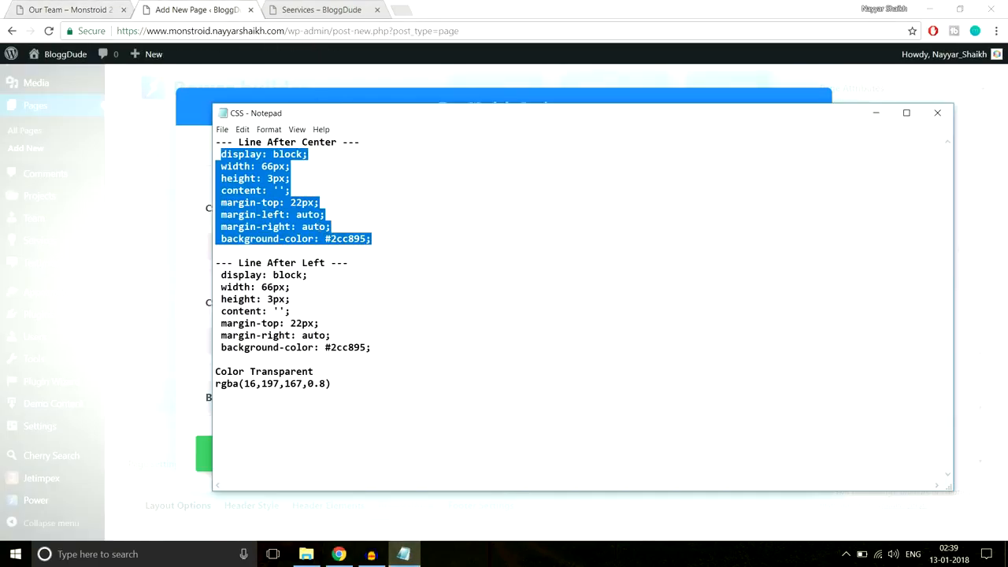
pyautogui.click(55, 7)
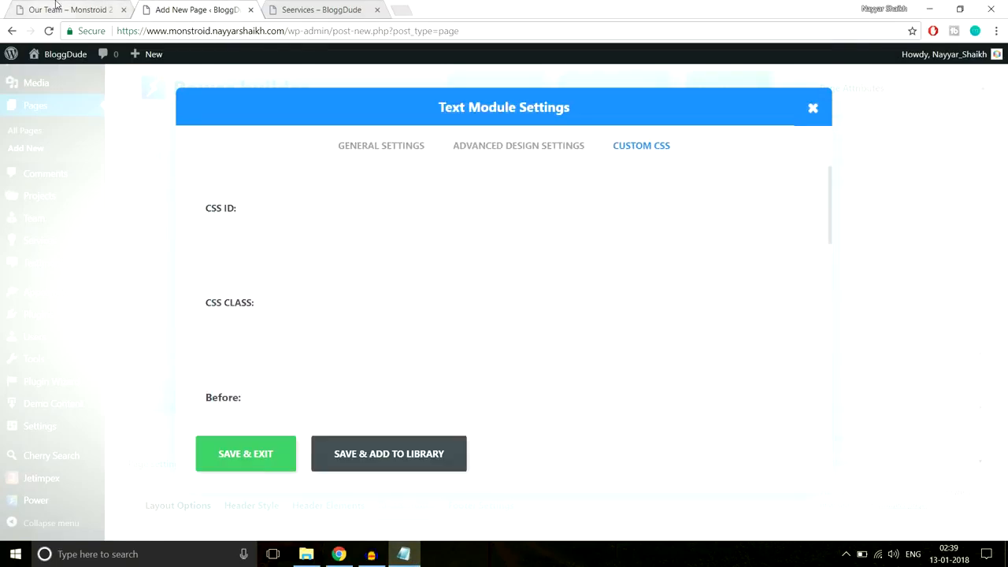
pyautogui.click(178, 5)
pyautogui.scroll(-6, 425, 337)
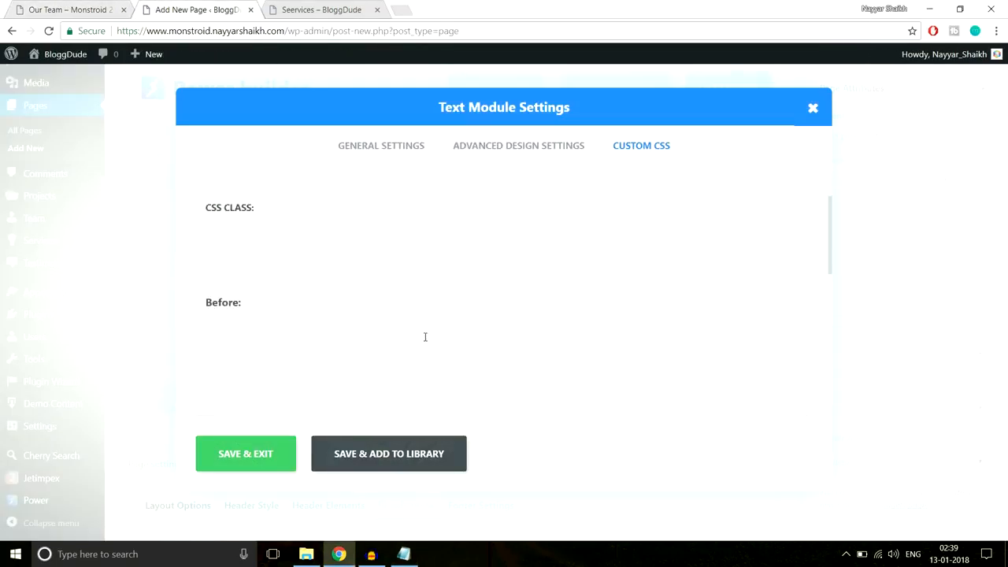
pyautogui.click(425, 337)
pyautogui.hotkey('ctrl', 'v')
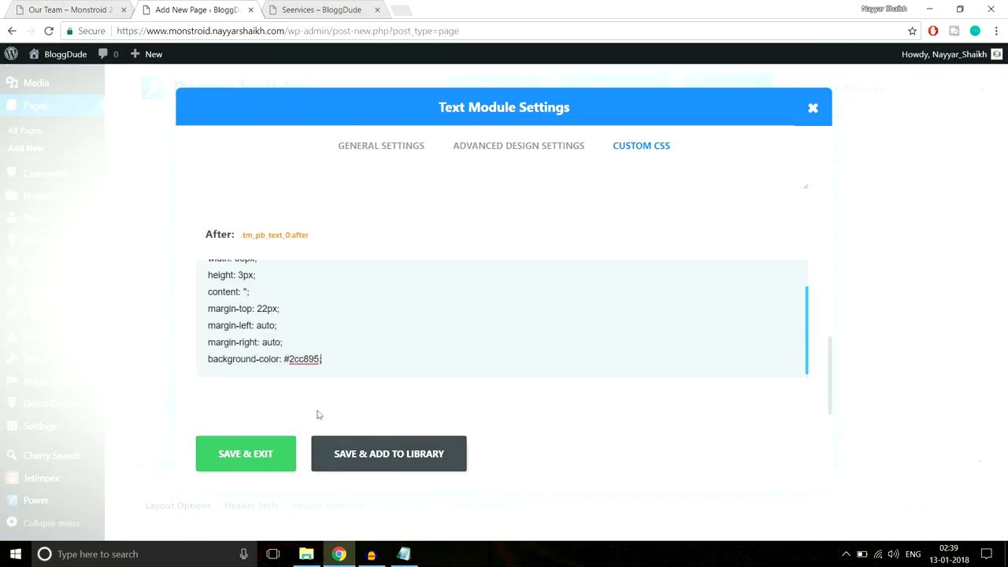
pyautogui.moveTo(290, 354); pyautogui.dragTo(313, 362)
pyautogui.write('fff')
pyautogui.click(259, 451)
# - Check the 'TEAM.' part of the reference heading on the demo page
pyautogui.click(72, 9)
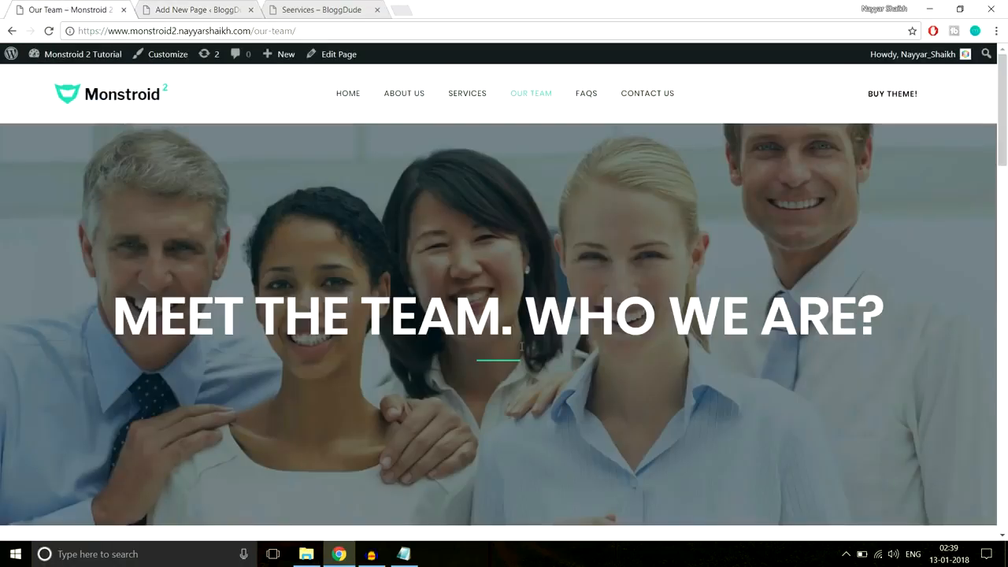
pyautogui.moveTo(360, 315); pyautogui.dragTo(514, 317)
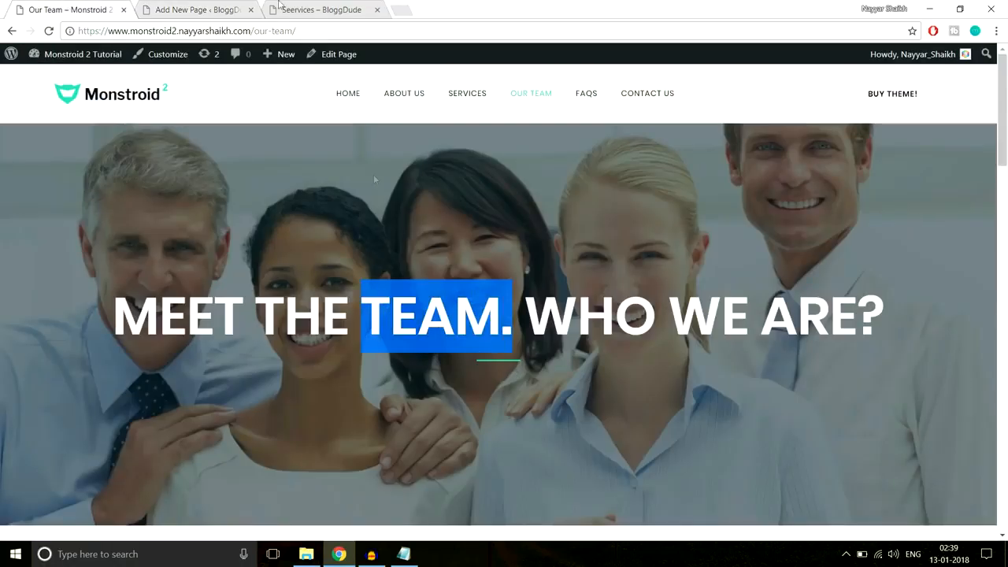
pyautogui.click(221, 7)
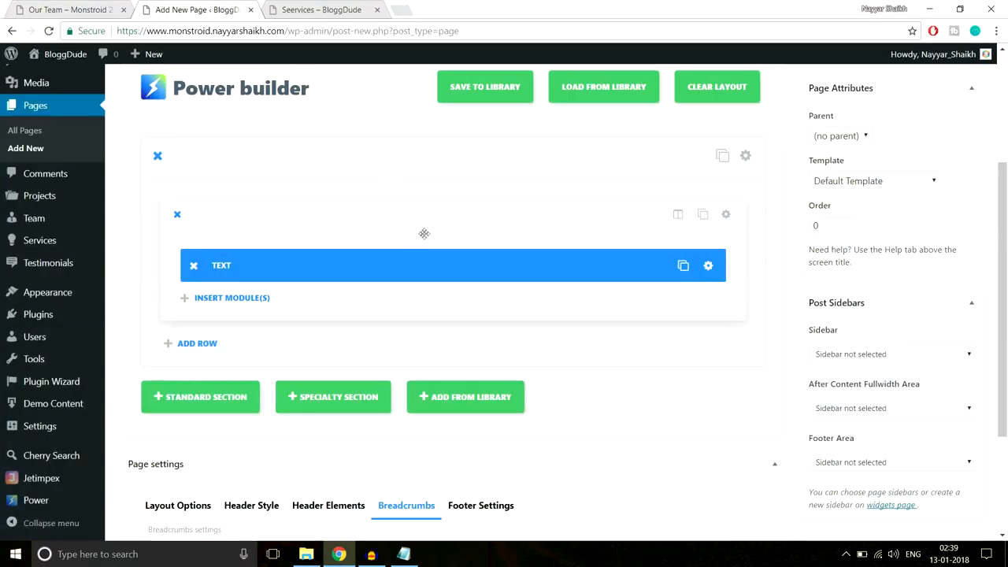
# - Start uploading a new background image from the section's settings
pyautogui.click(745, 157)
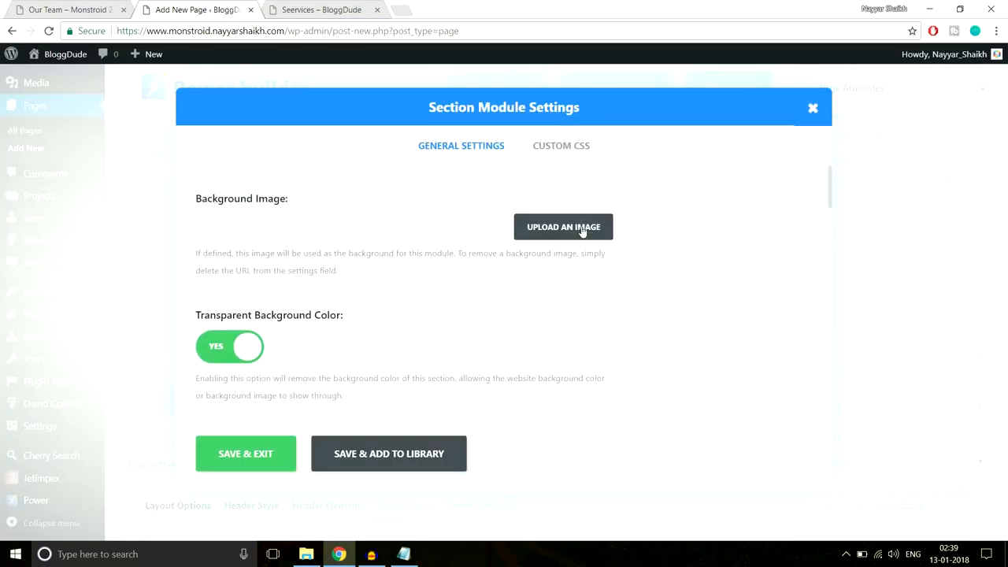
pyautogui.click(581, 230)
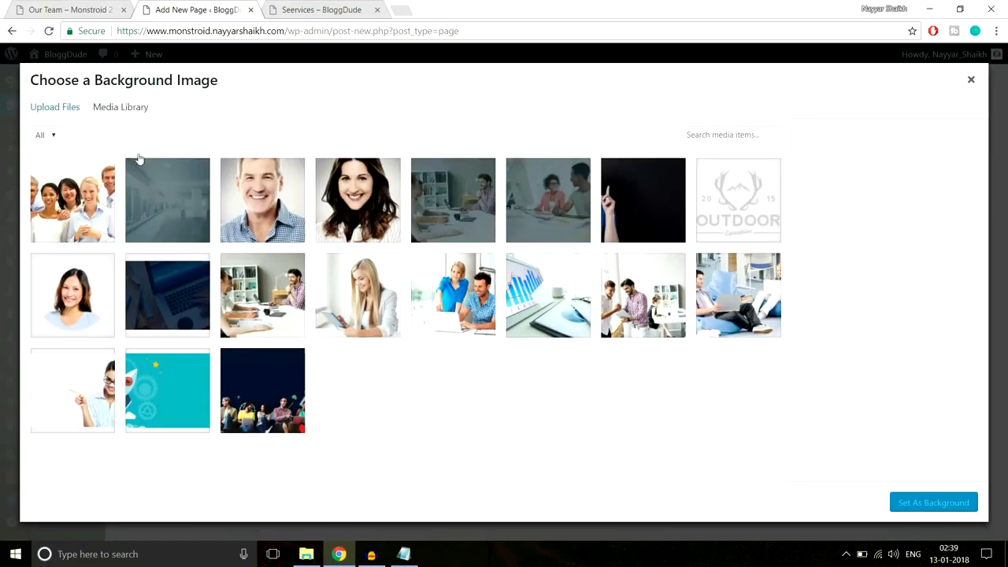
pyautogui.click(75, 106)
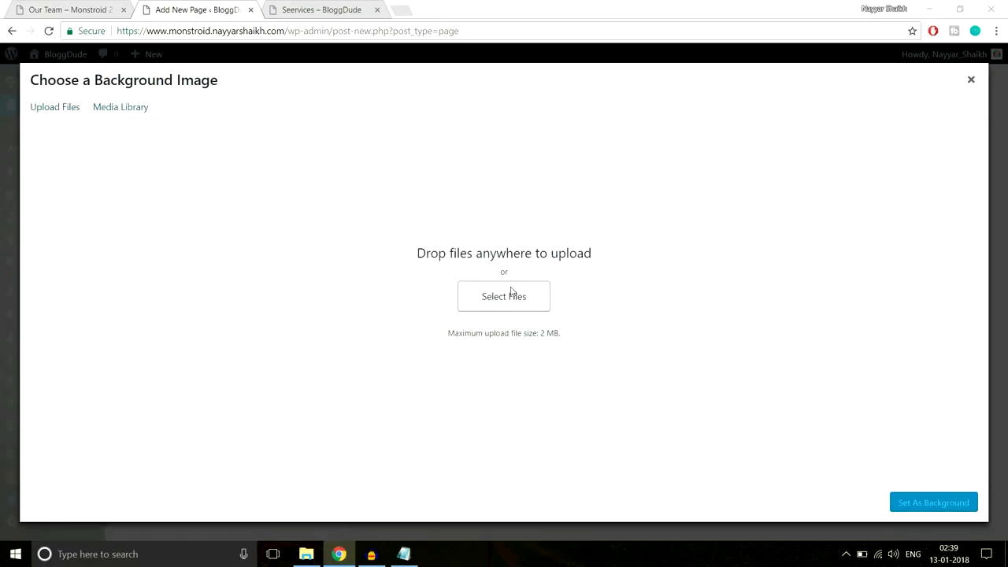
pyautogui.click(512, 293)
# - Upload Our-Team.jpg from monstroid2_images and set it as the section background
pyautogui.click(193, 31)
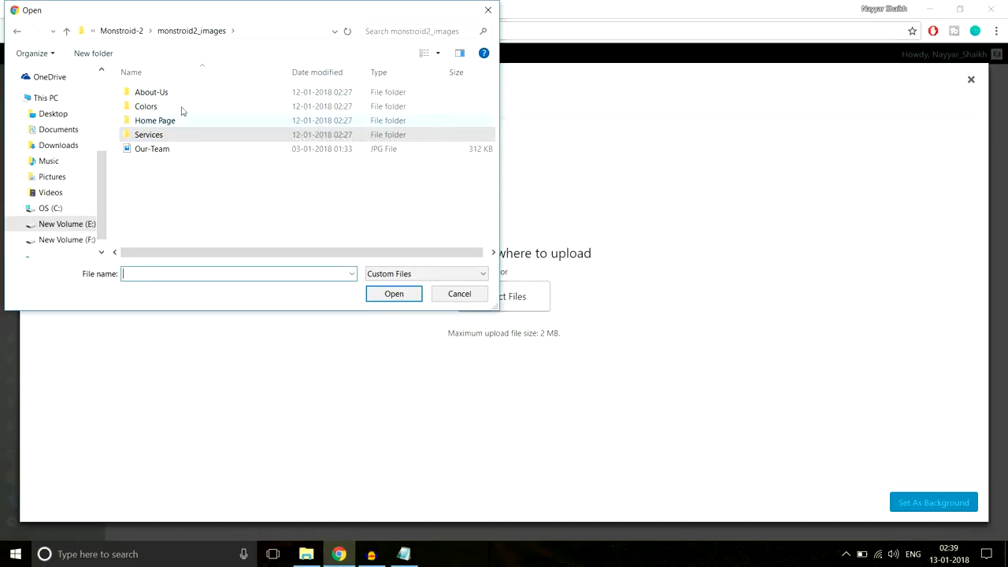
pyautogui.doubleClick(182, 107)
pyautogui.press('BackSpace')
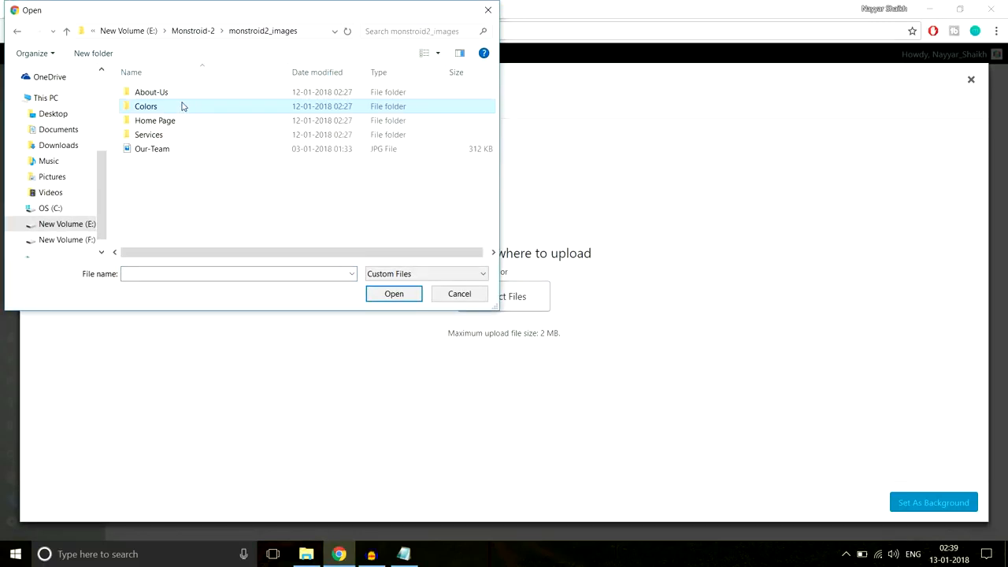
pyautogui.doubleClick(189, 120)
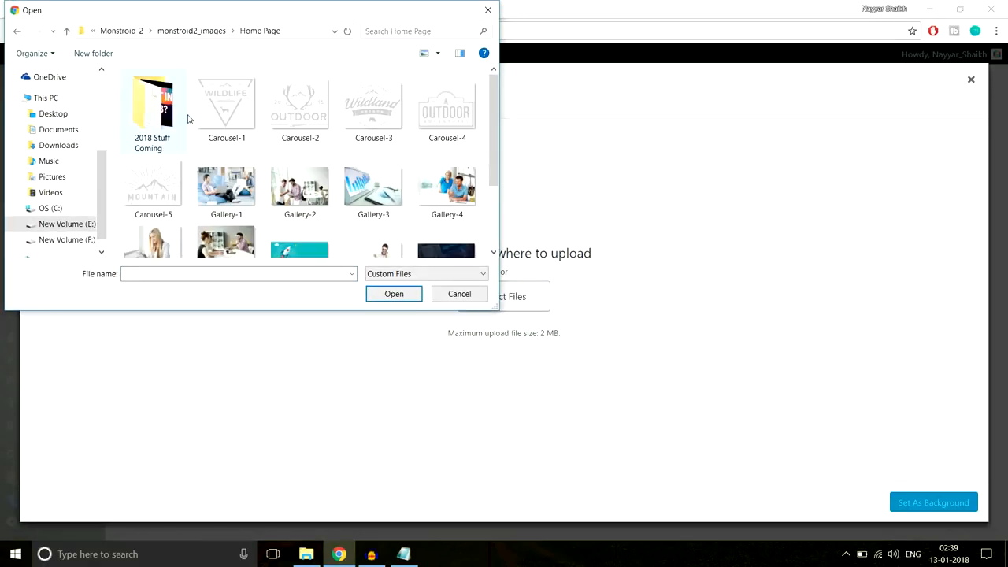
pyautogui.scroll(-2, 325, 203)
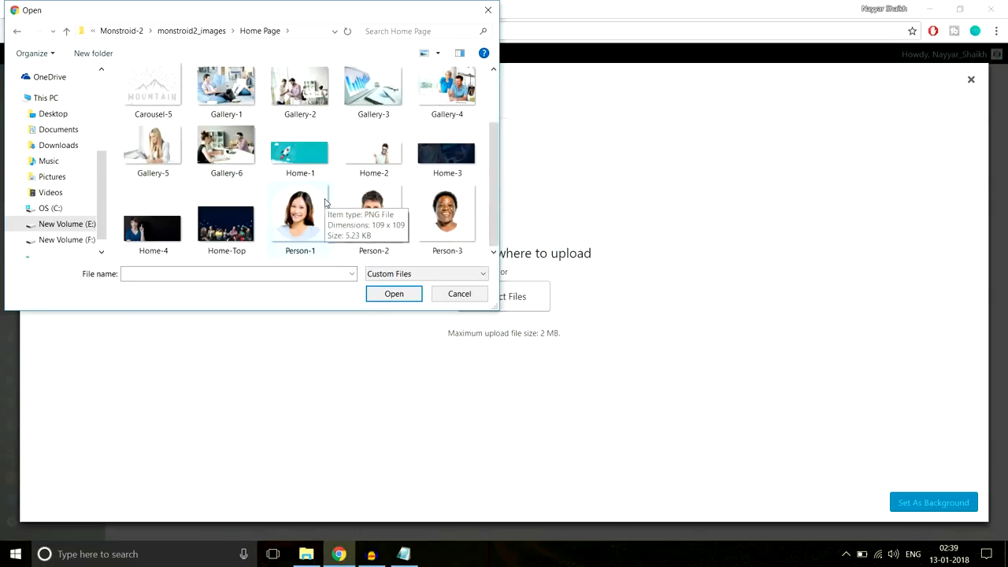
pyautogui.scroll(2, 370, 219)
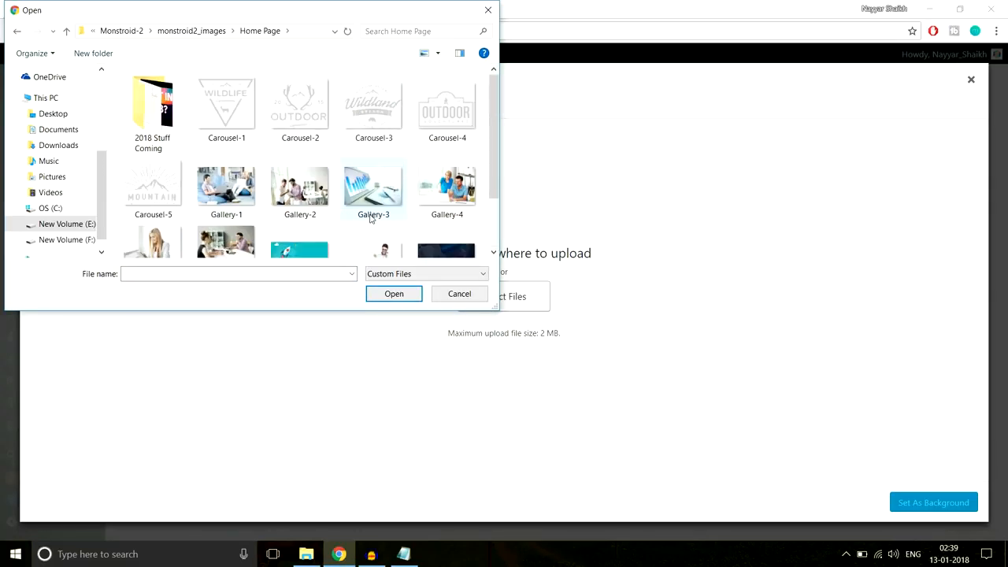
pyautogui.press('BackSpace')
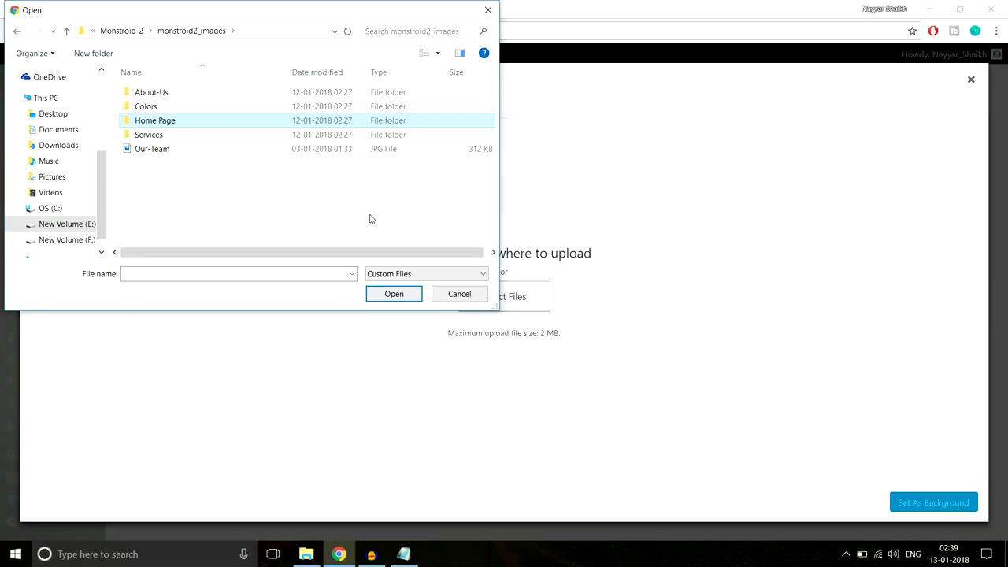
pyautogui.click(210, 150)
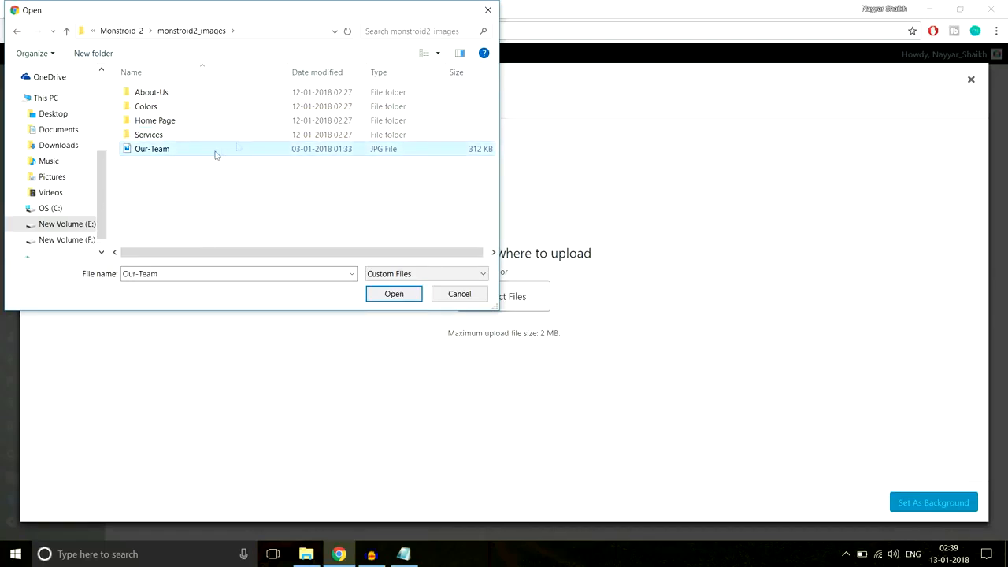
pyautogui.click(395, 293)
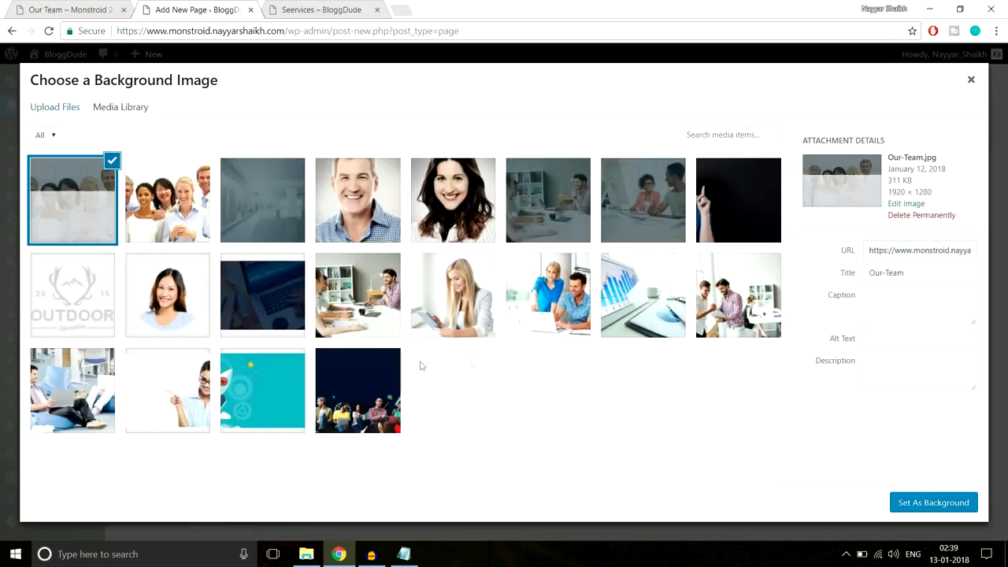
pyautogui.click(941, 502)
# - Give the section 250px top and bottom padding and save the settings
pyautogui.scroll(-15, 713, 346)
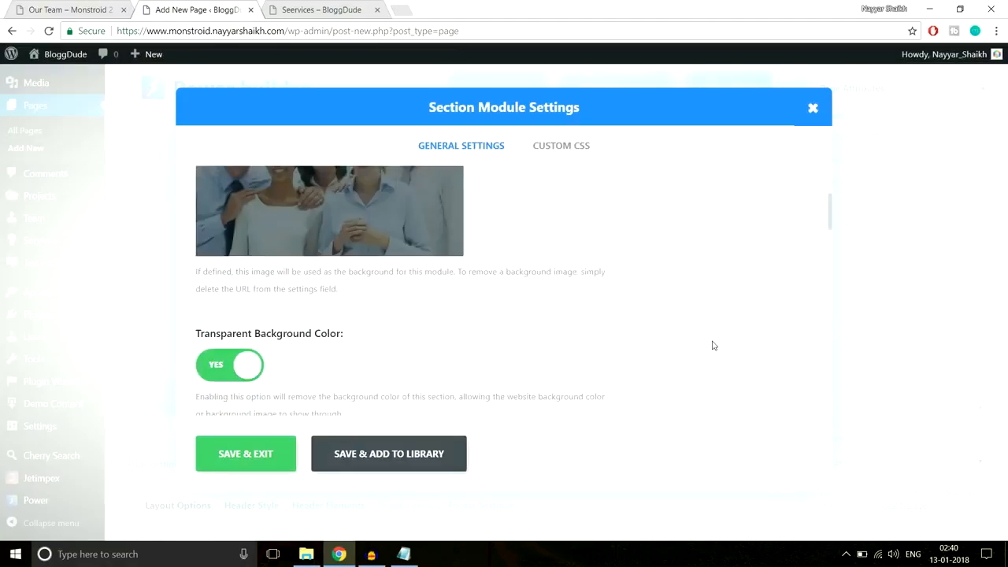
pyautogui.scroll(-6, 713, 346)
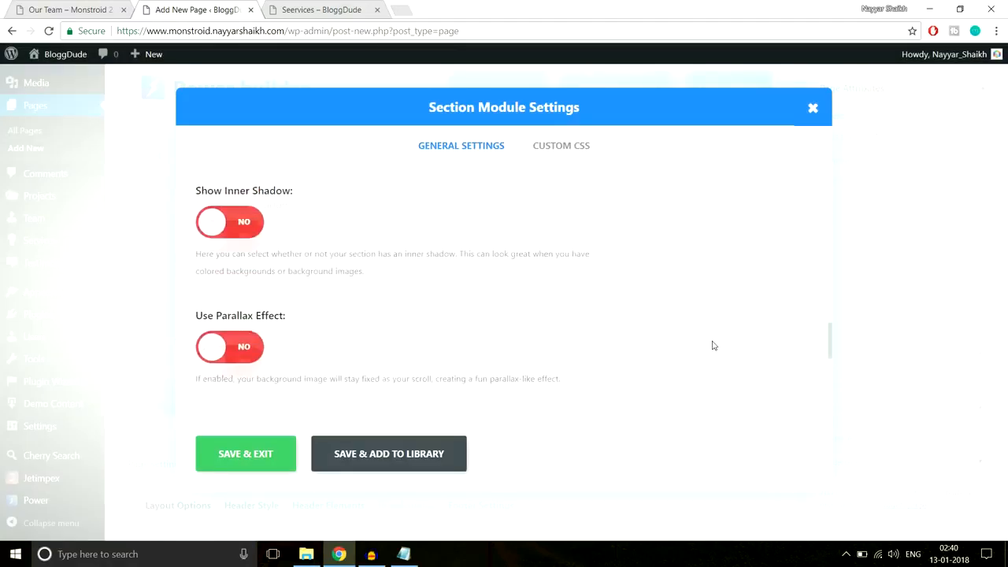
pyautogui.scroll(3, 712, 346)
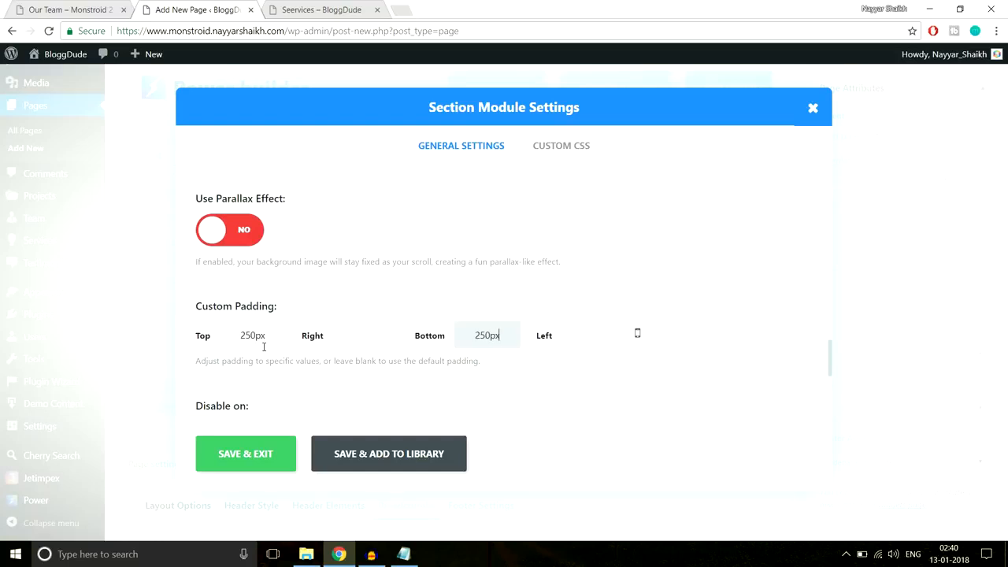
pyautogui.click(222, 452)
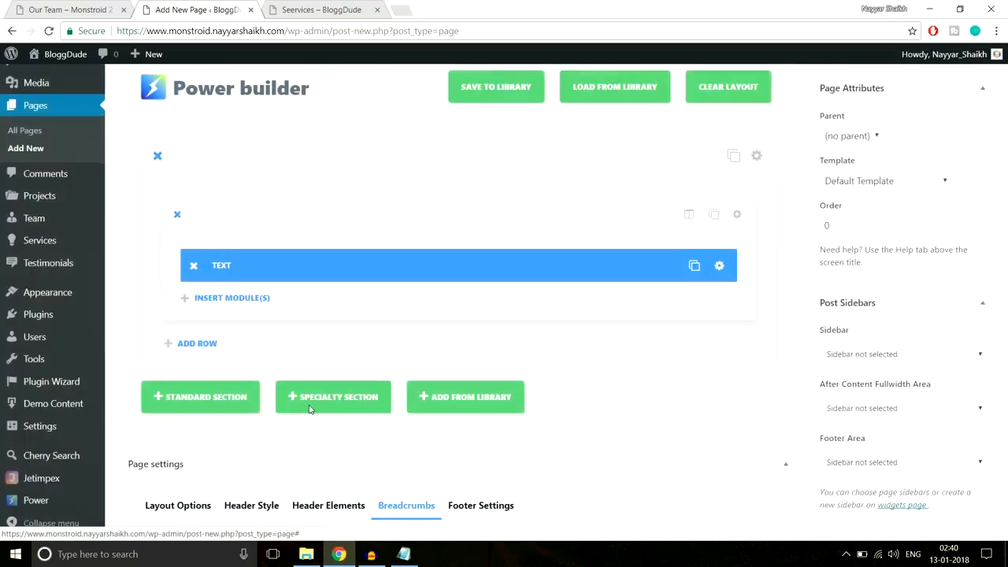
pyautogui.scroll(3, 898, 276)
# - Publish the Our Team page, close the Seervices tab, and view the page
pyautogui.click(962, 241)
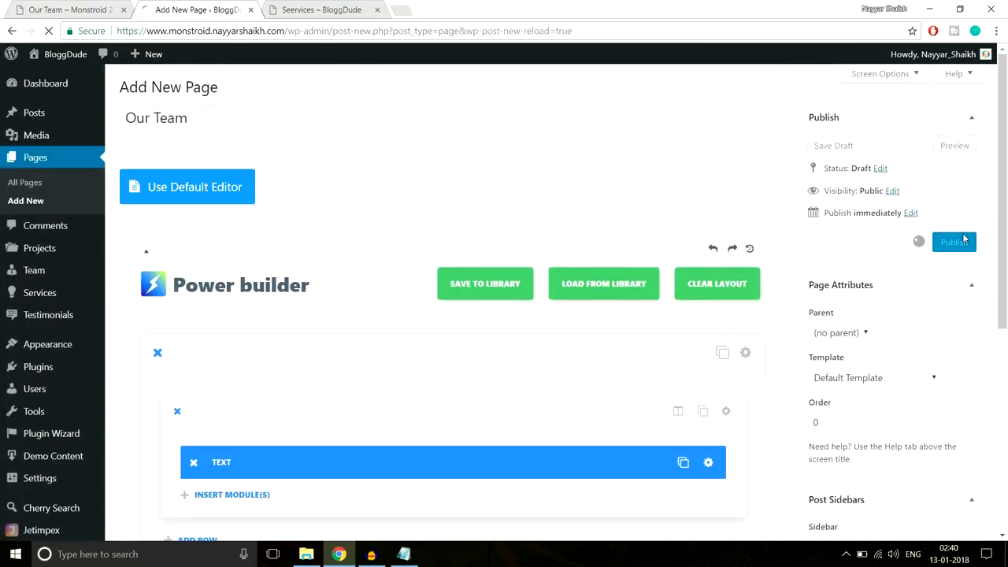
pyautogui.click(377, 9)
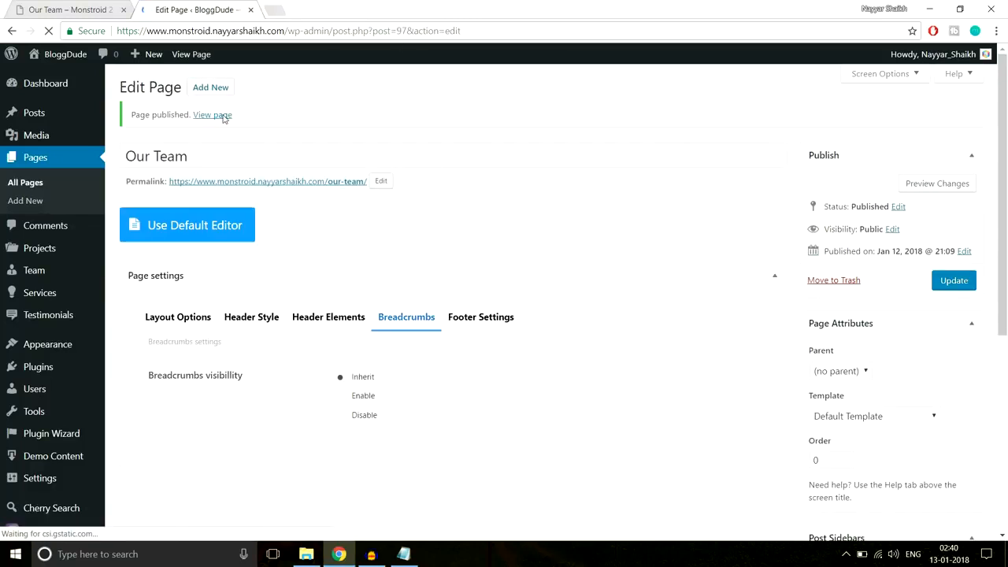
pyautogui.keyDown('ctrl'); pyautogui.click(223, 116); pyautogui.keyUp('ctrl')
# - Scroll through the live Our Team page and its team members
pyautogui.click(323, 6)
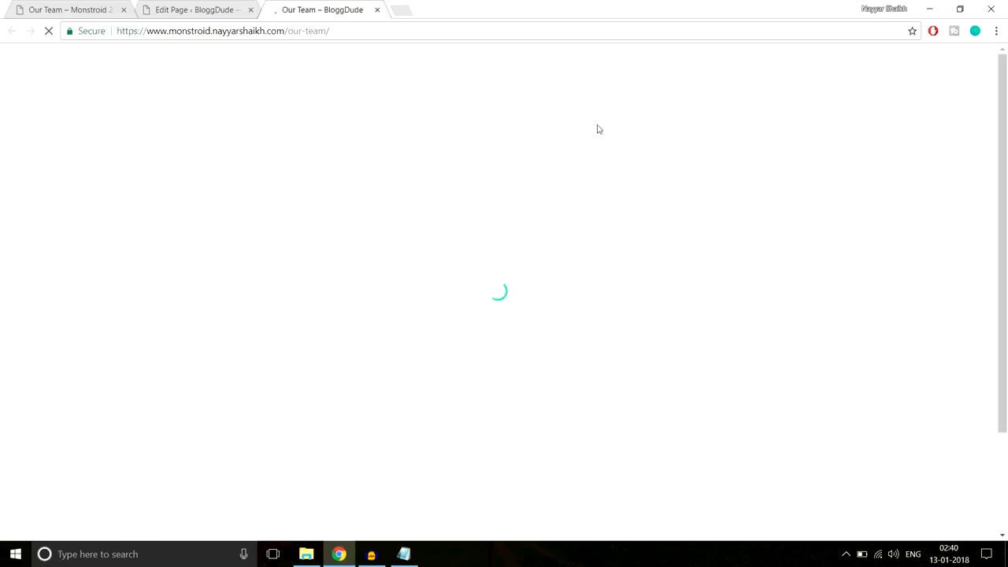
pyautogui.scroll(-2, 655, 239)
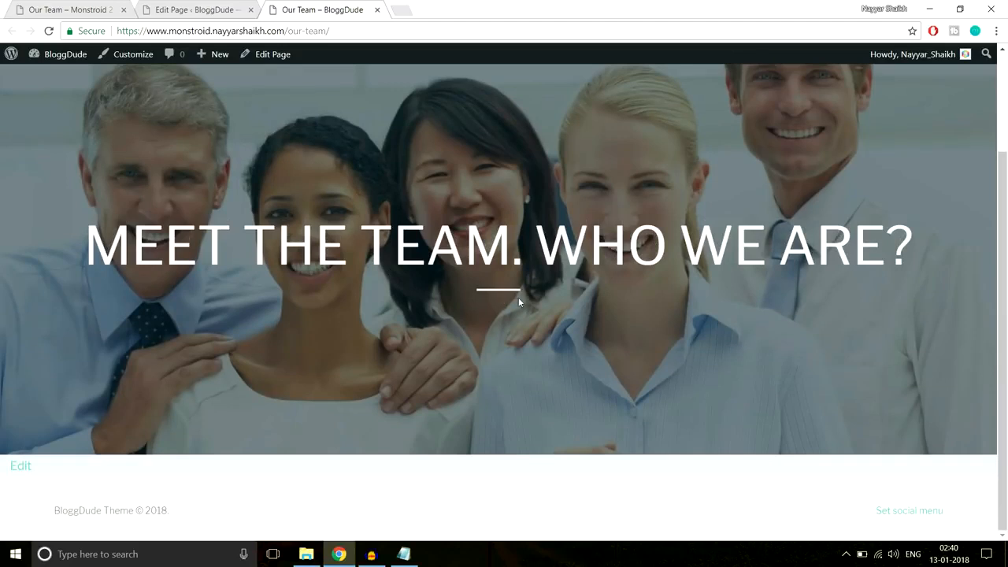
pyautogui.scroll(2, 496, 306)
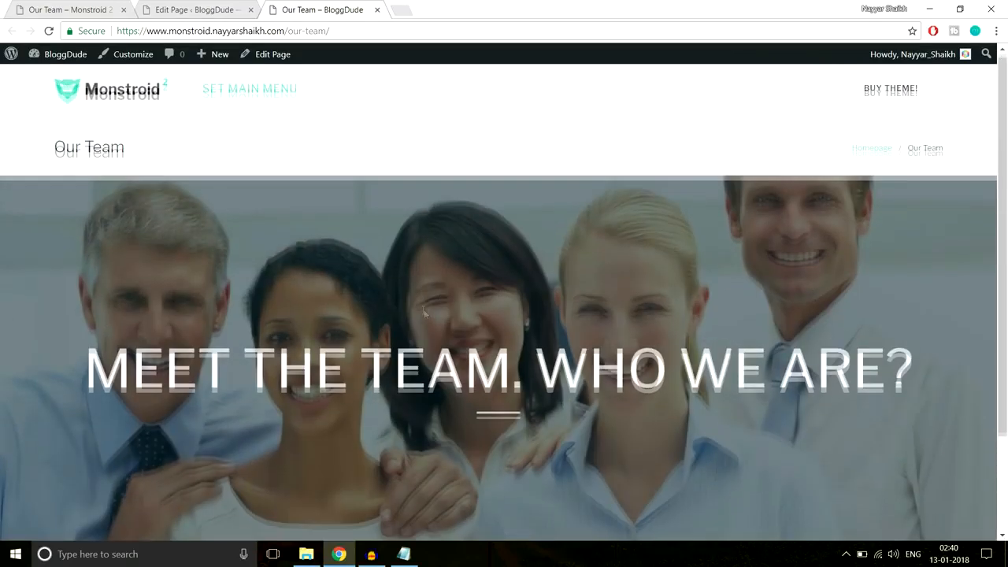
pyautogui.scroll(-2, 502, 302)
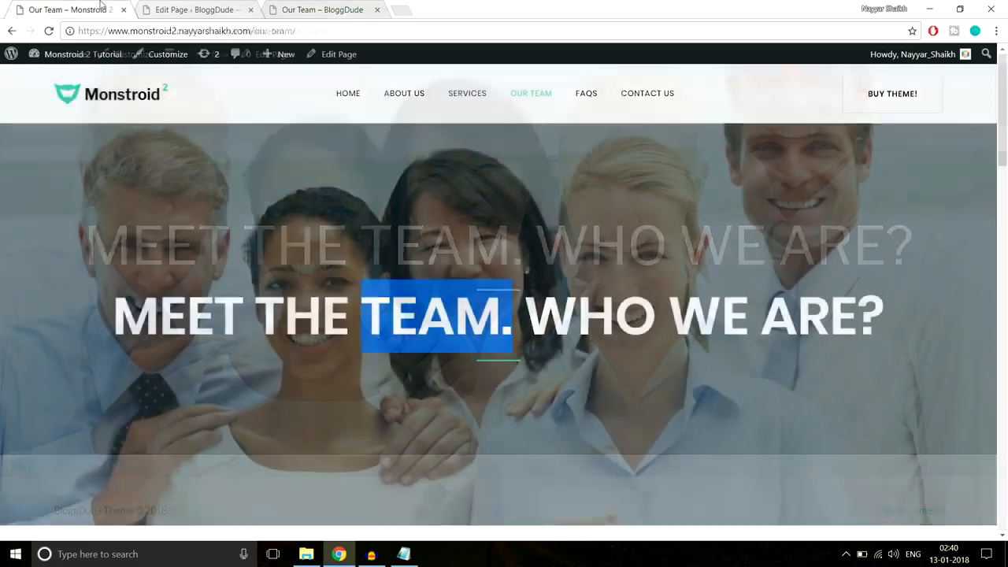
pyautogui.scroll(-8, 429, 220)
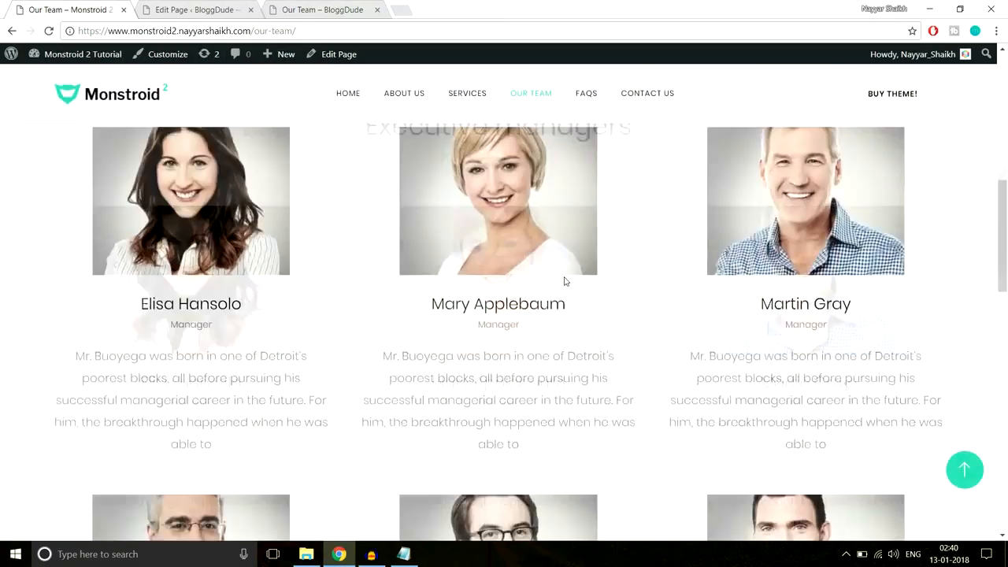
pyautogui.scroll(-7, 553, 299)
pyautogui.scroll(3, 553, 306)
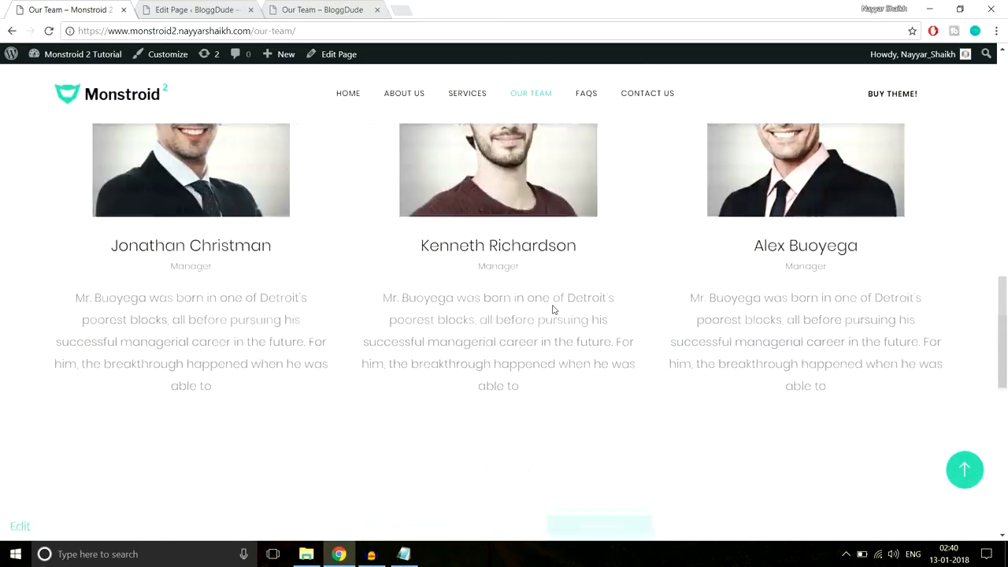
pyautogui.scroll(10, 554, 309)
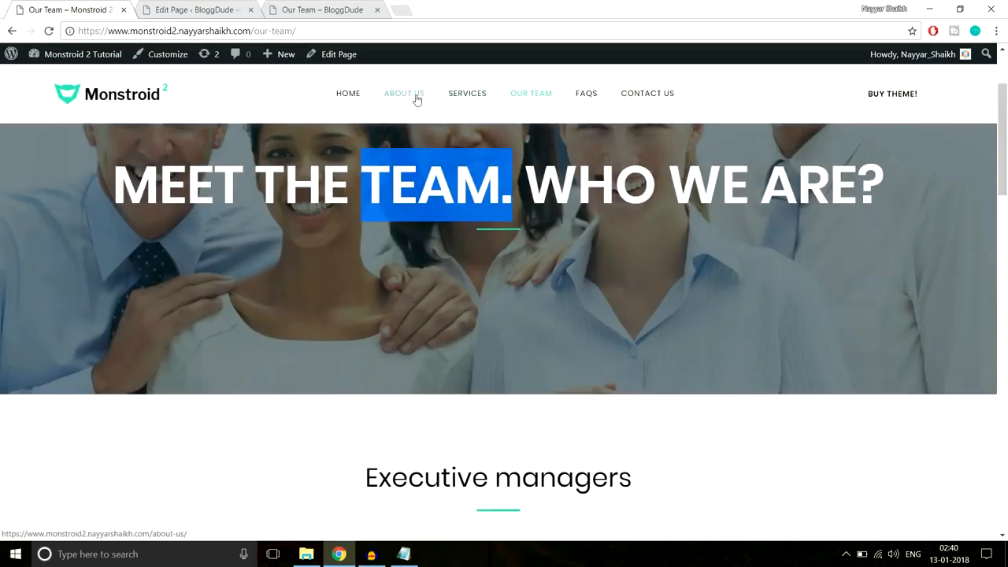
pyautogui.scroll(-7, 585, 295)
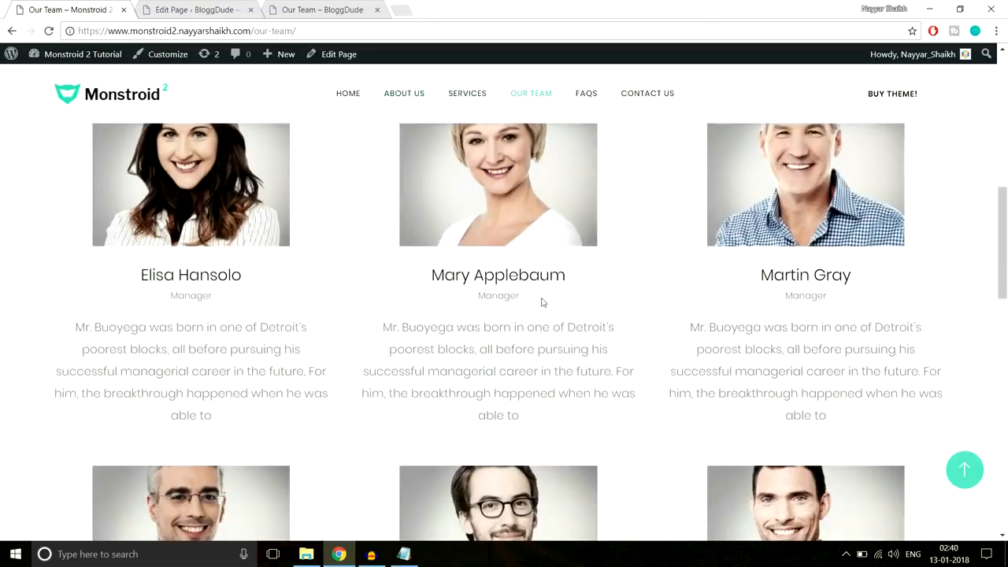
pyautogui.scroll(-4, 603, 468)
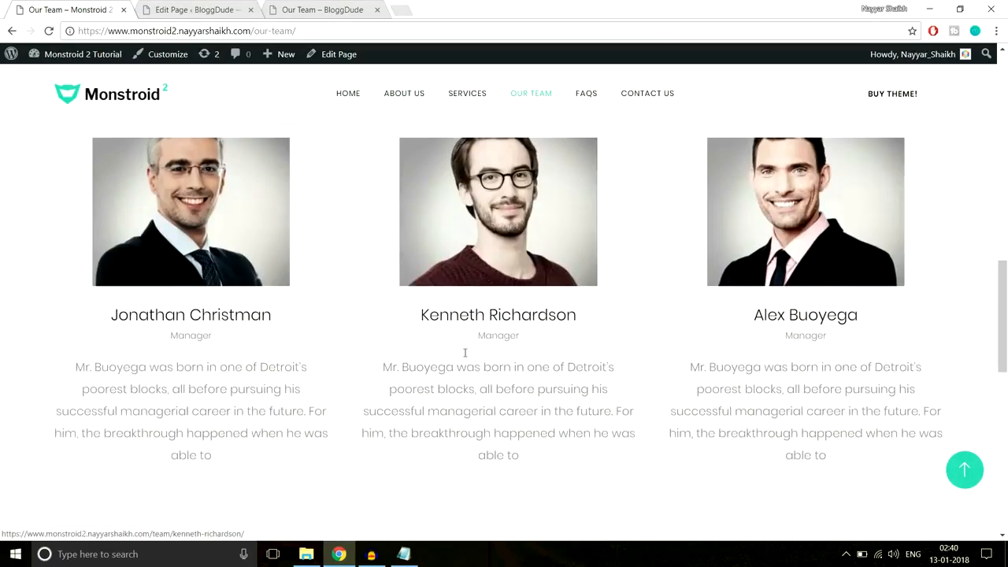
pyautogui.scroll(5, 510, 296)
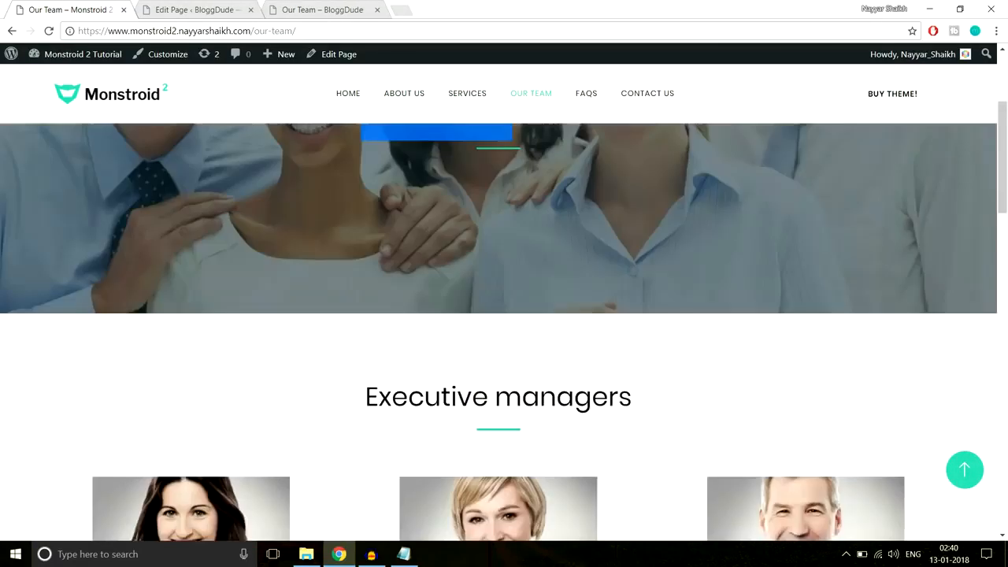
pyautogui.scroll(-4, 511, 306)
pyautogui.scroll(3, 511, 288)
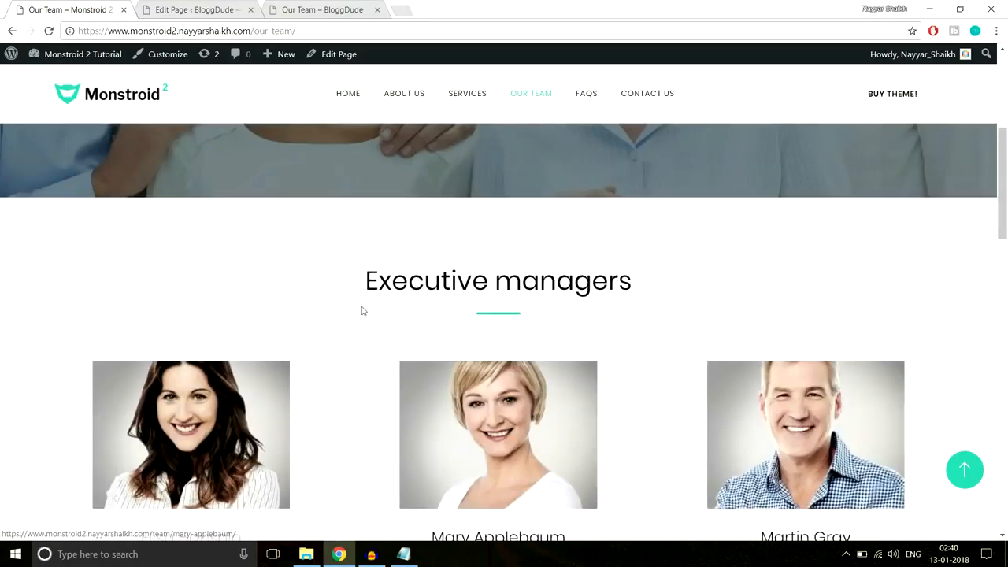
pyautogui.scroll(-7, 686, 289)
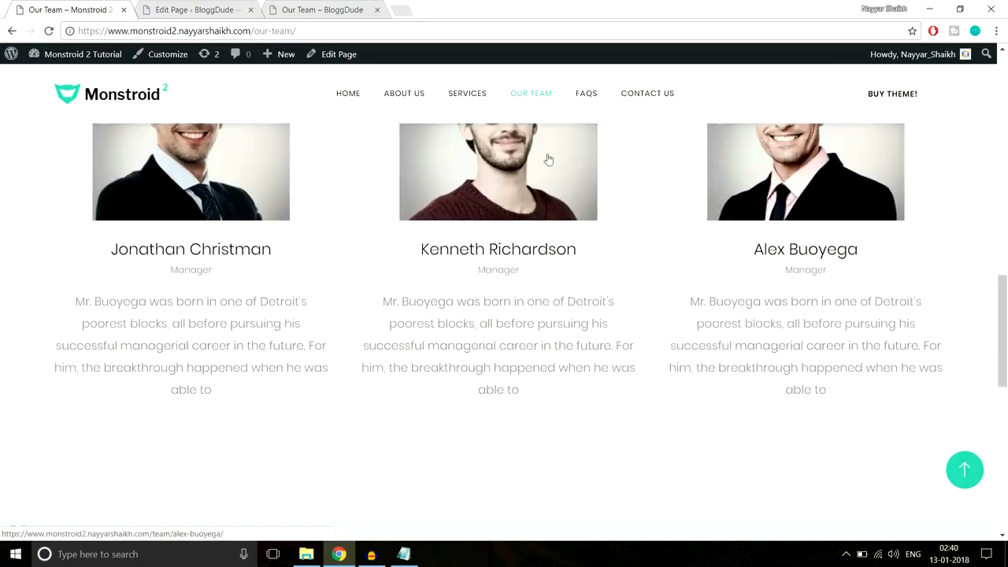
# - Look over the demo site's About Us page, then return to the page editor
pyautogui.click(422, 96)
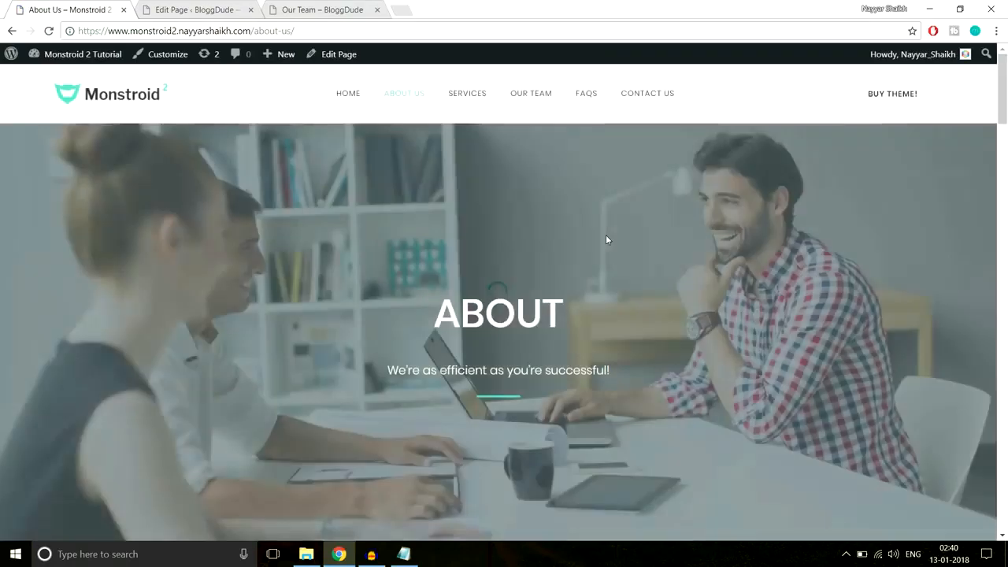
pyautogui.scroll(-6, 605, 234)
pyautogui.scroll(-15, 605, 237)
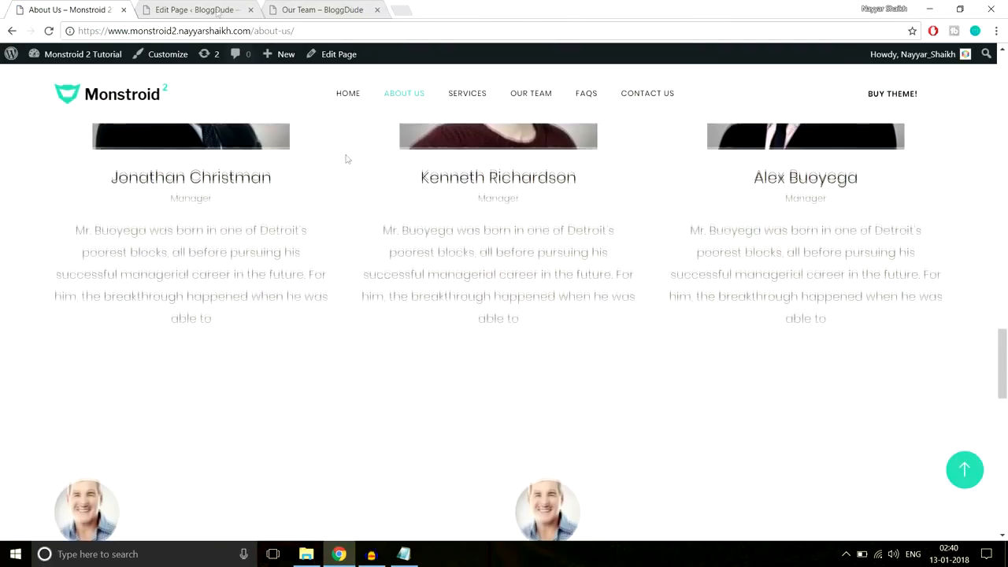
pyautogui.click(192, 5)
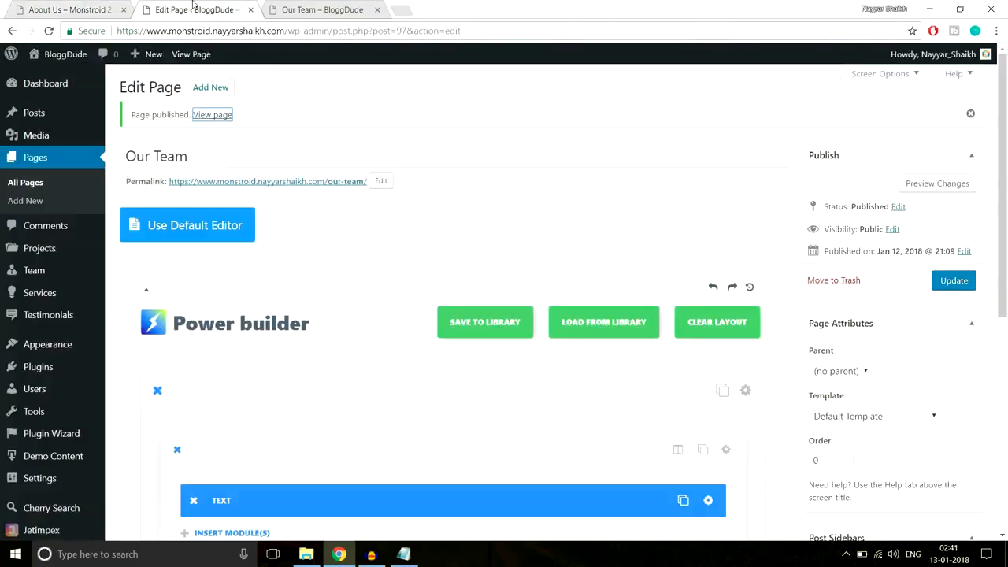
# - Save the page section to the library as 'Team'
pyautogui.scroll(-7, 373, 145)
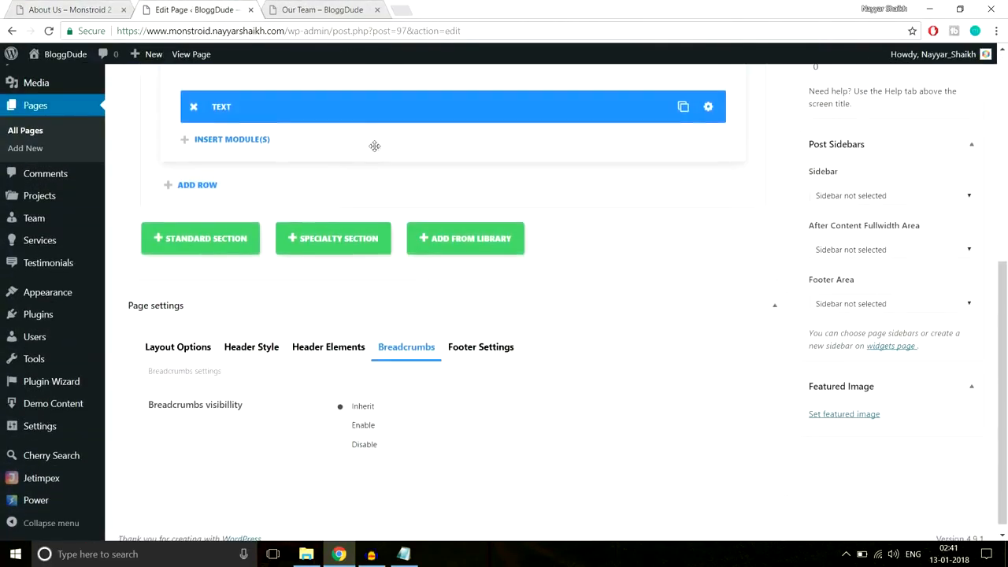
pyautogui.scroll(3, 477, 234)
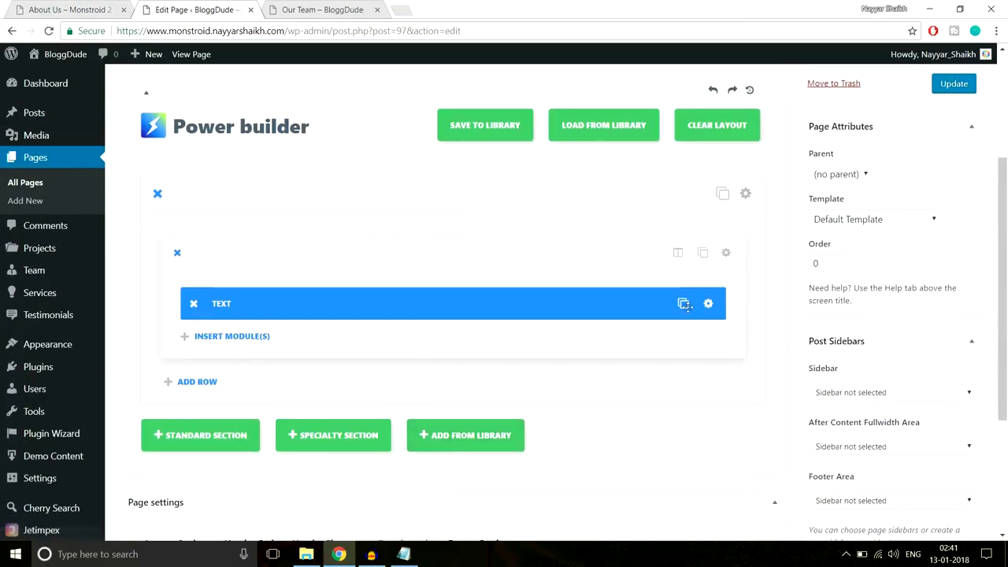
pyautogui.click(746, 194)
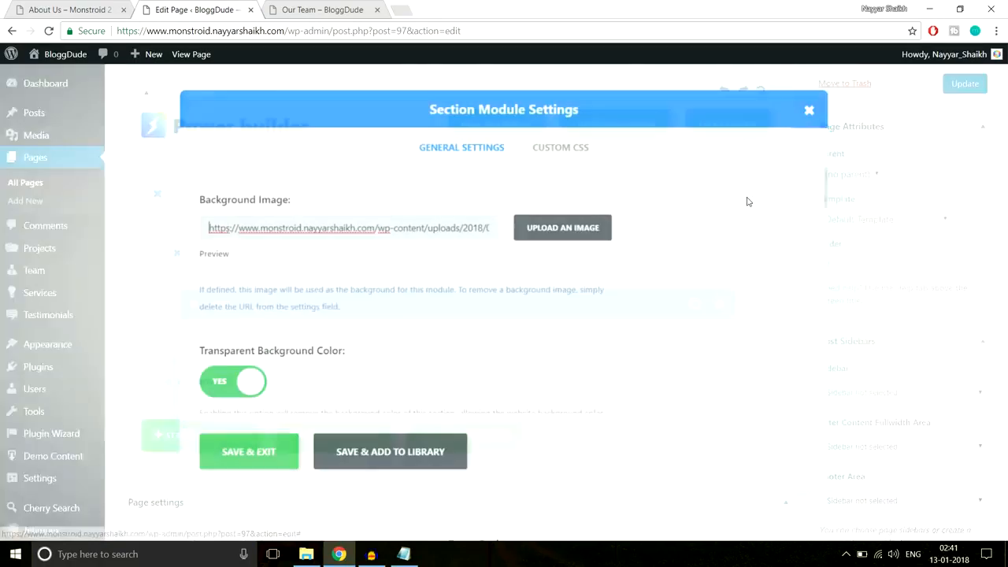
pyautogui.click(401, 464)
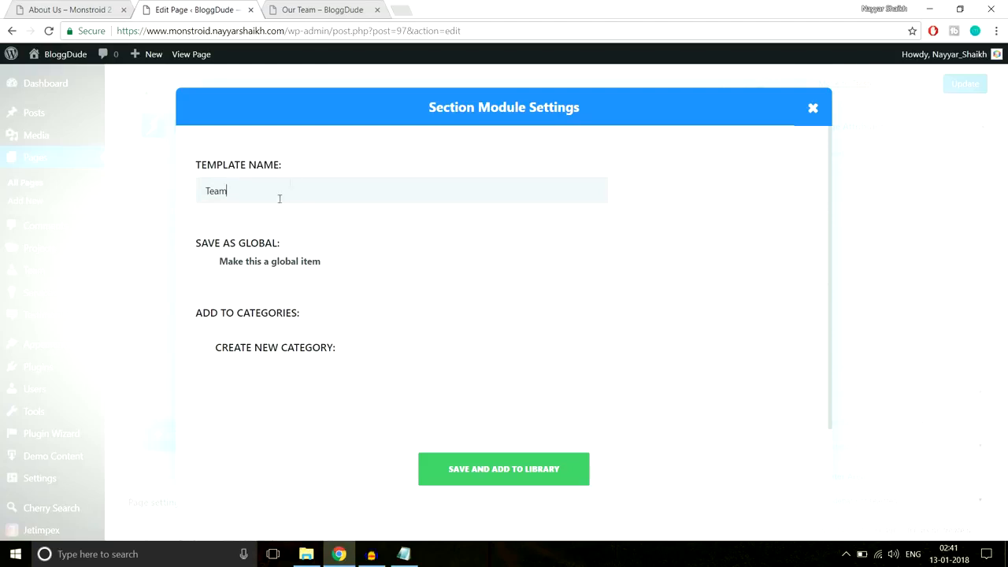
pyautogui.click(522, 477)
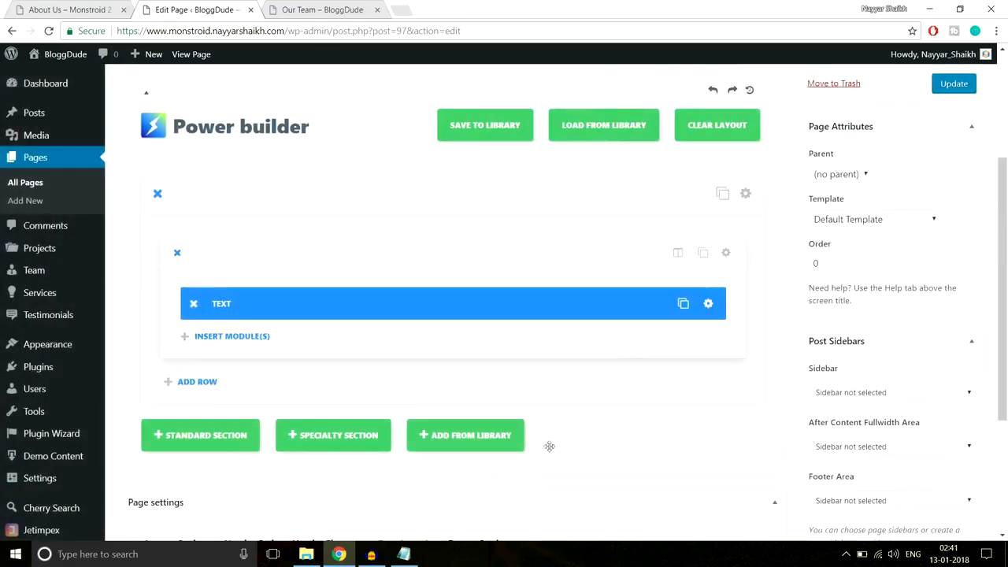
# - Load the saved Team layout into the page
pyautogui.scroll(5, 263, 157)
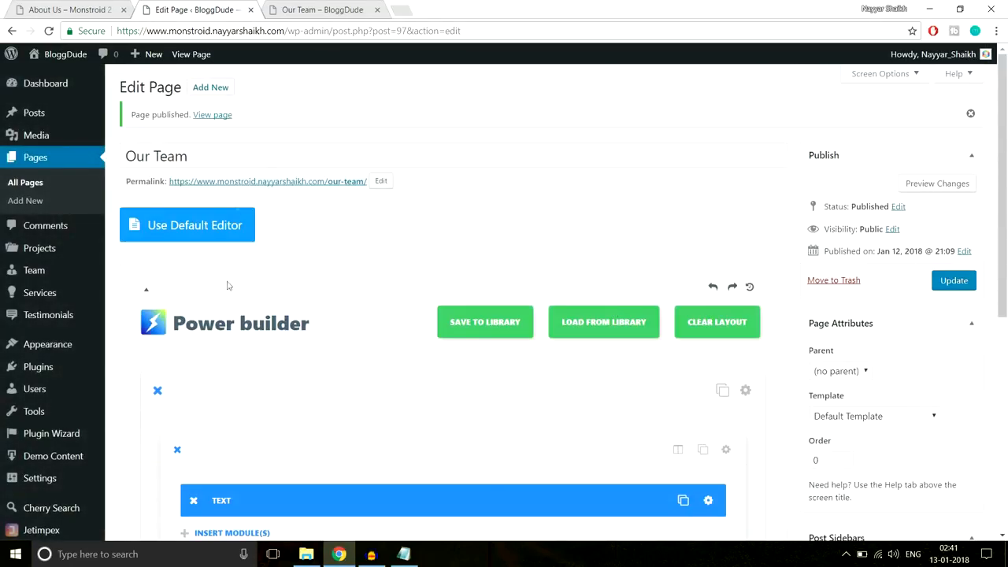
pyautogui.scroll(-5, 571, 330)
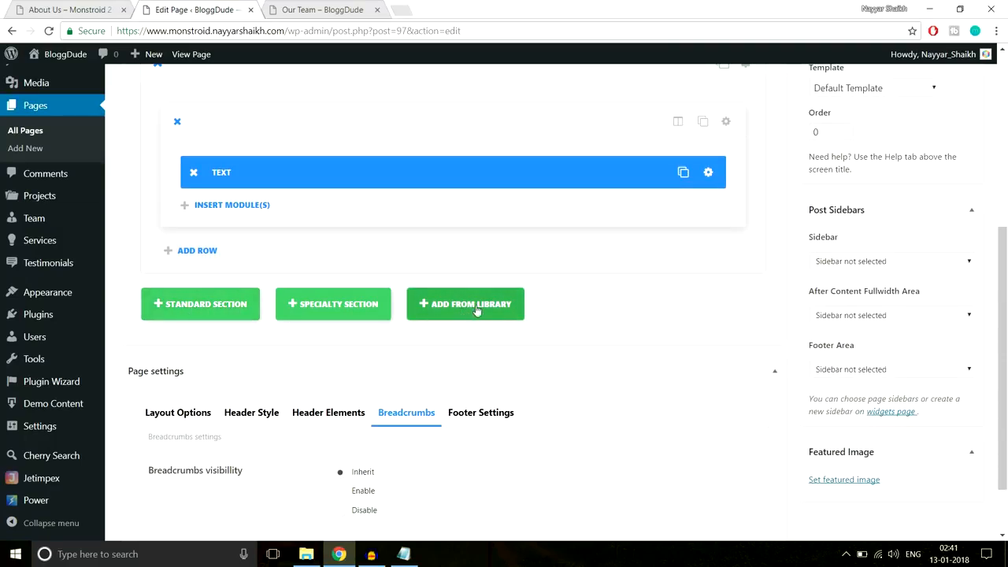
pyautogui.click(444, 316)
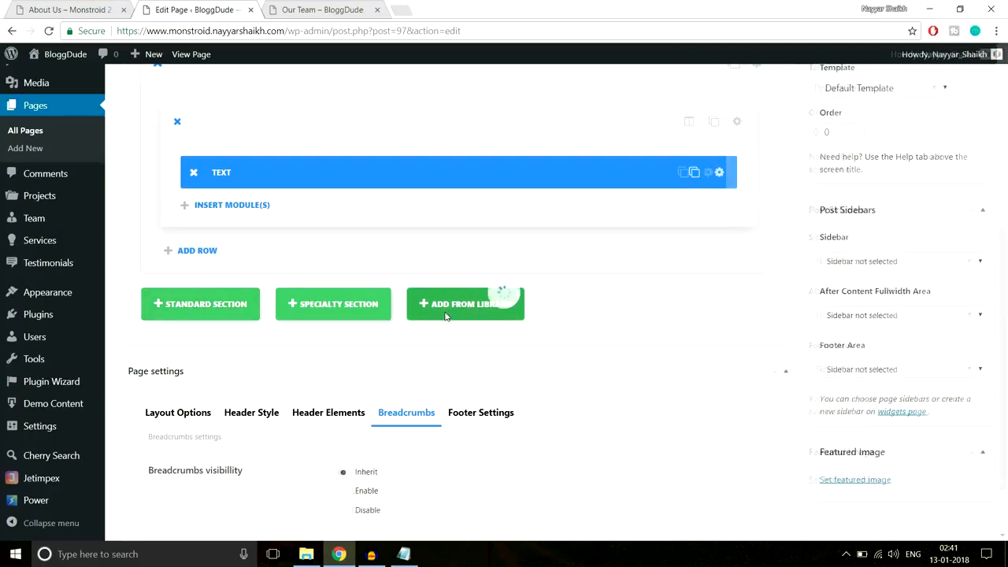
pyautogui.click(291, 258)
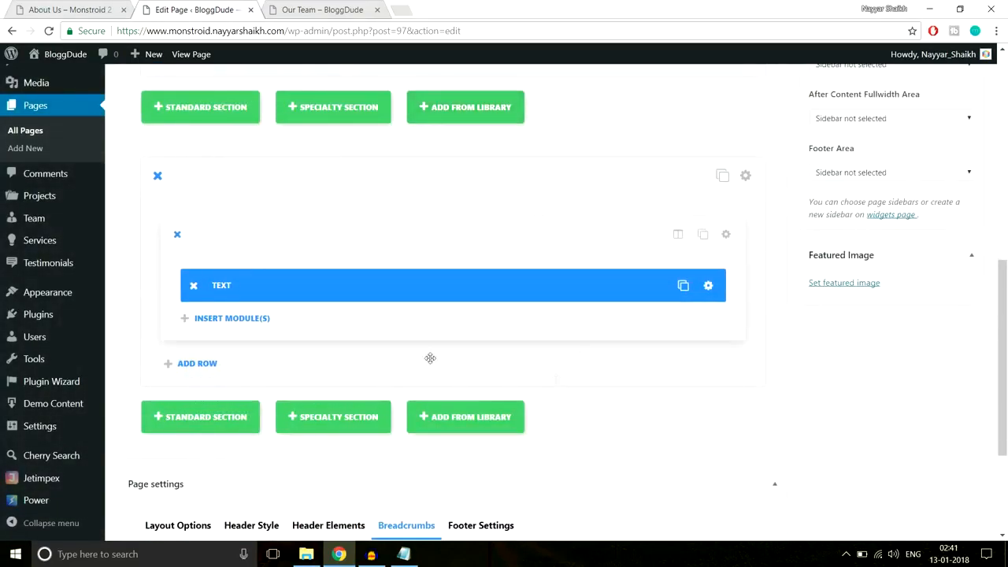
# - Delete the extra second section and update the Our Team page
pyautogui.scroll(2, 260, 292)
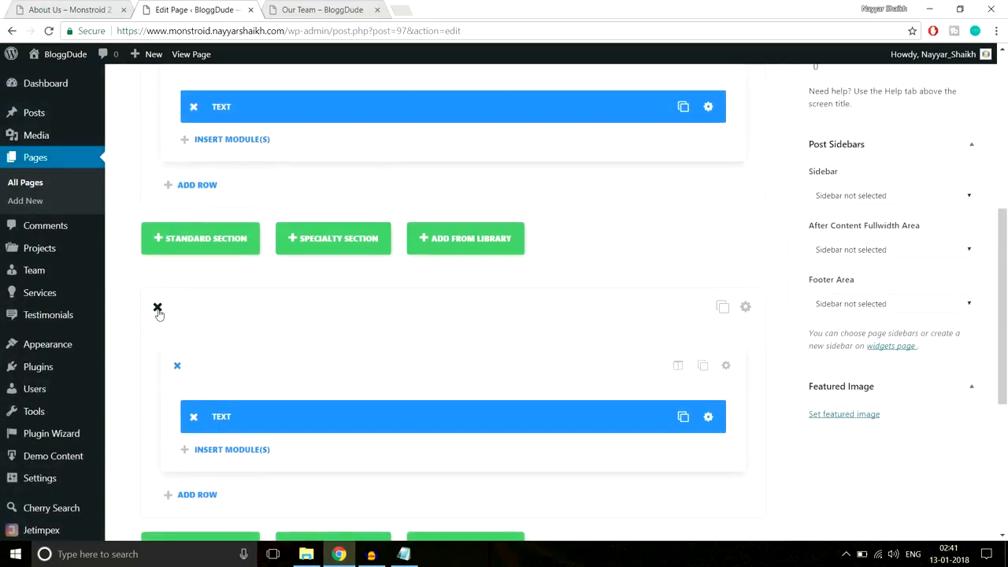
pyautogui.click(157, 308)
pyautogui.scroll(4, 396, 344)
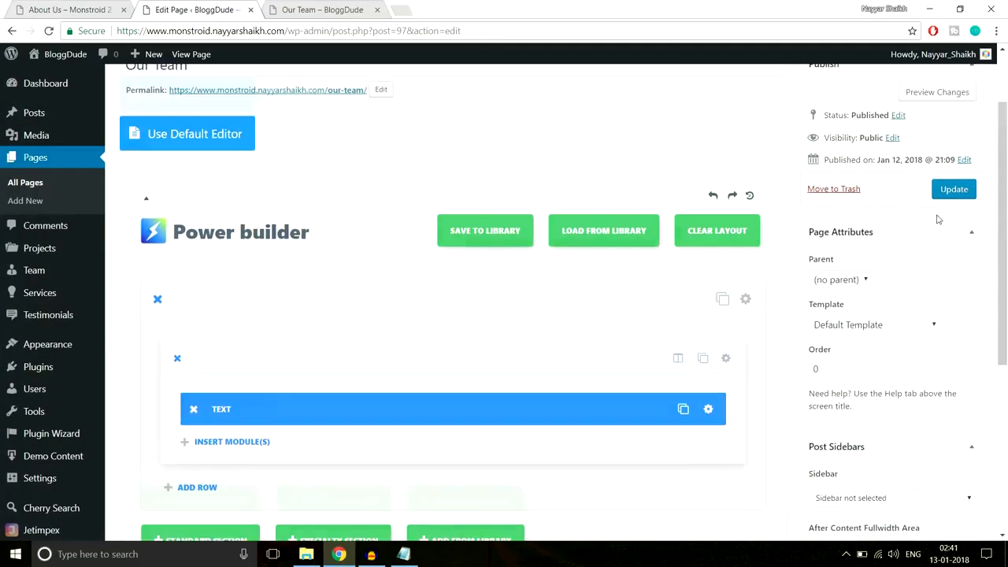
pyautogui.click(967, 216)
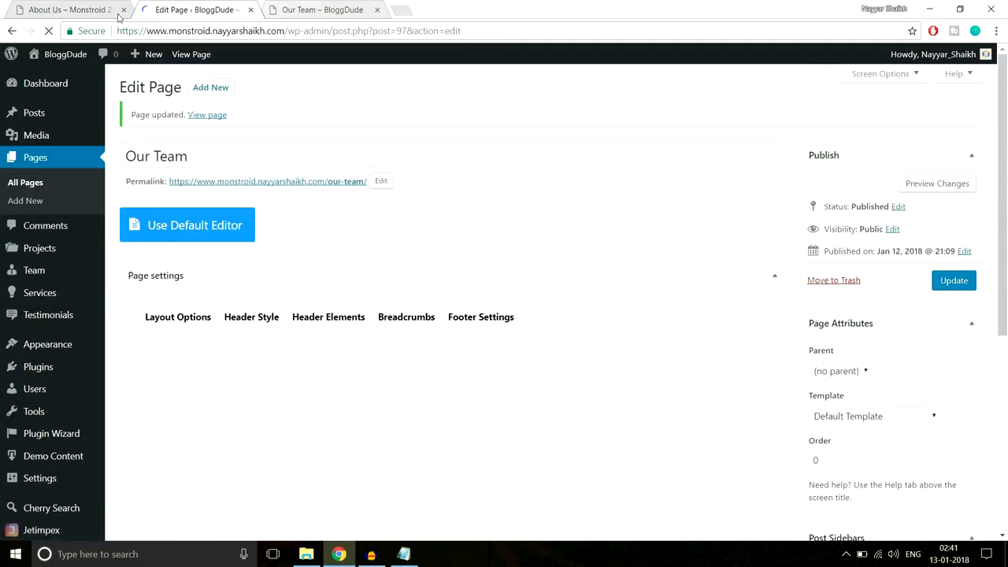
# - Go from the demo About Us page to its FAQS page with 'Consistency is the Key' entries
pyautogui.click(69, 10)
pyautogui.scroll(3, 596, 330)
pyautogui.scroll(20, 593, 338)
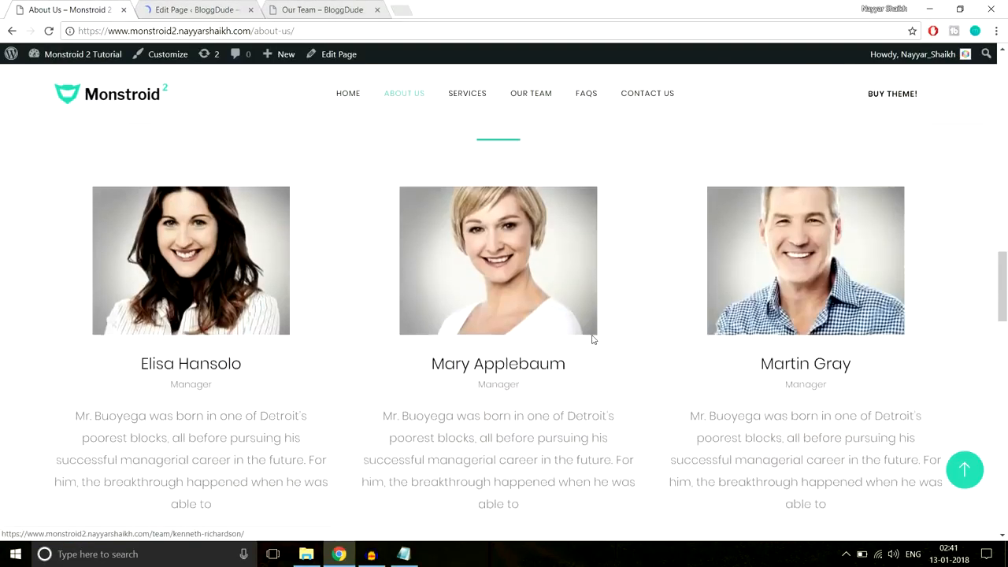
pyautogui.scroll(2, 590, 335)
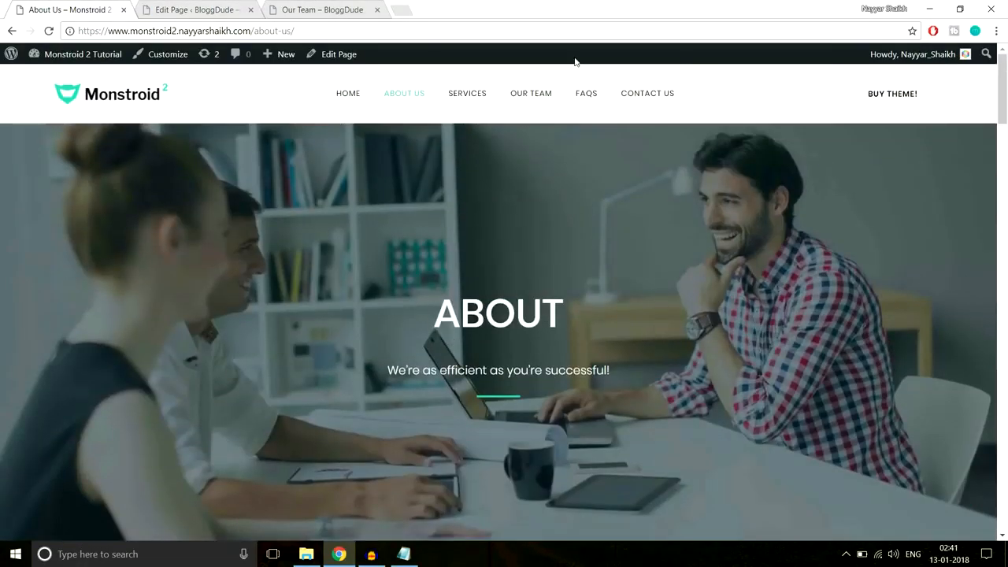
pyautogui.click(582, 107)
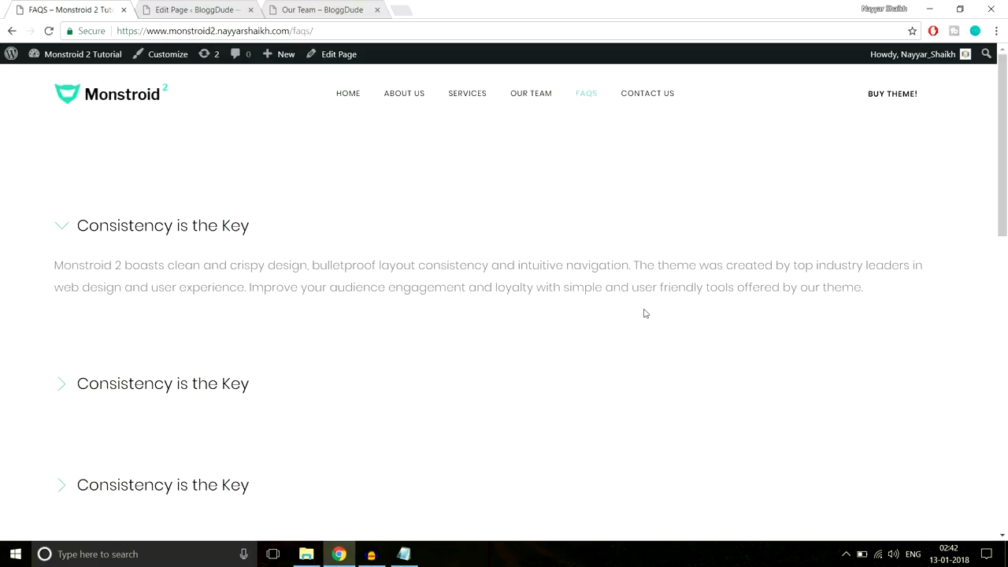
pyautogui.scroll(-6, 644, 314)
pyautogui.scroll(6, 645, 314)
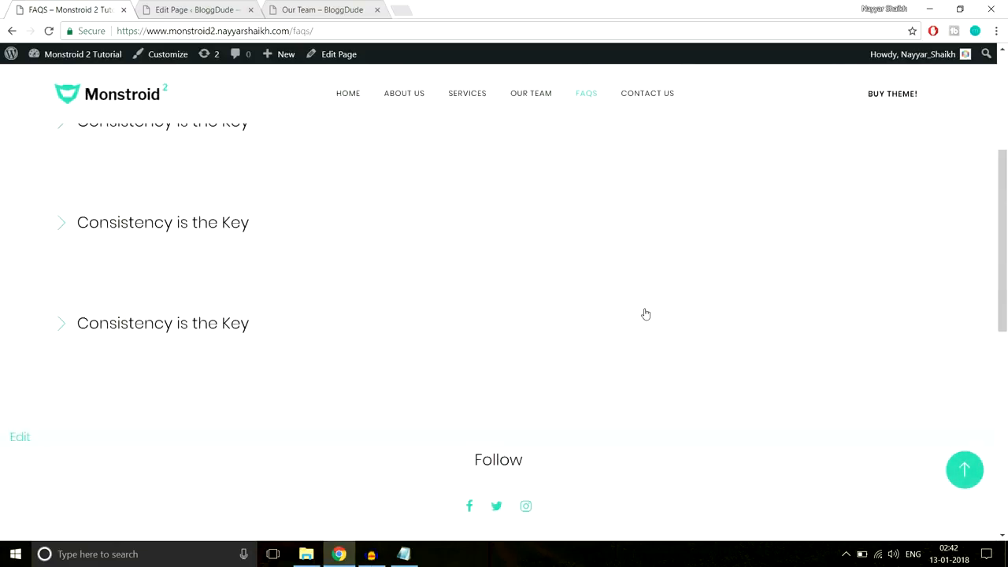
pyautogui.scroll(2, 646, 314)
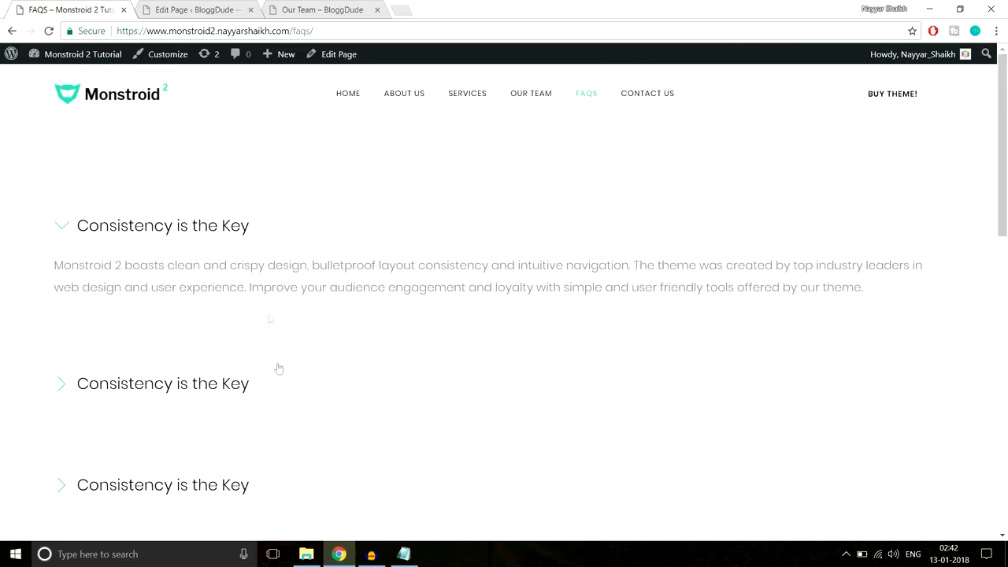
pyautogui.scroll(-5, 277, 371)
pyautogui.scroll(5, 278, 371)
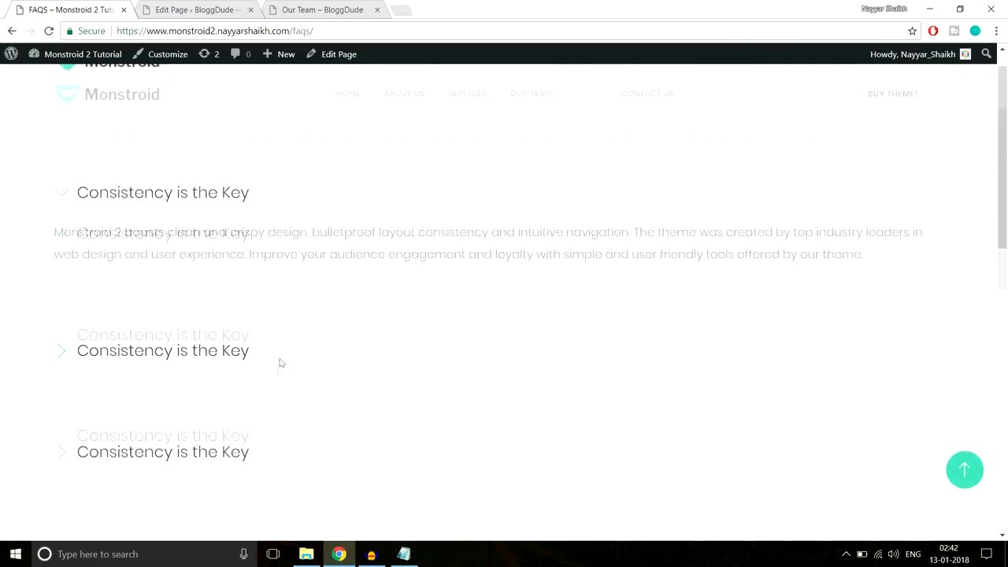
# - Start a new page titled 'FAQS'
pyautogui.click(200, 7)
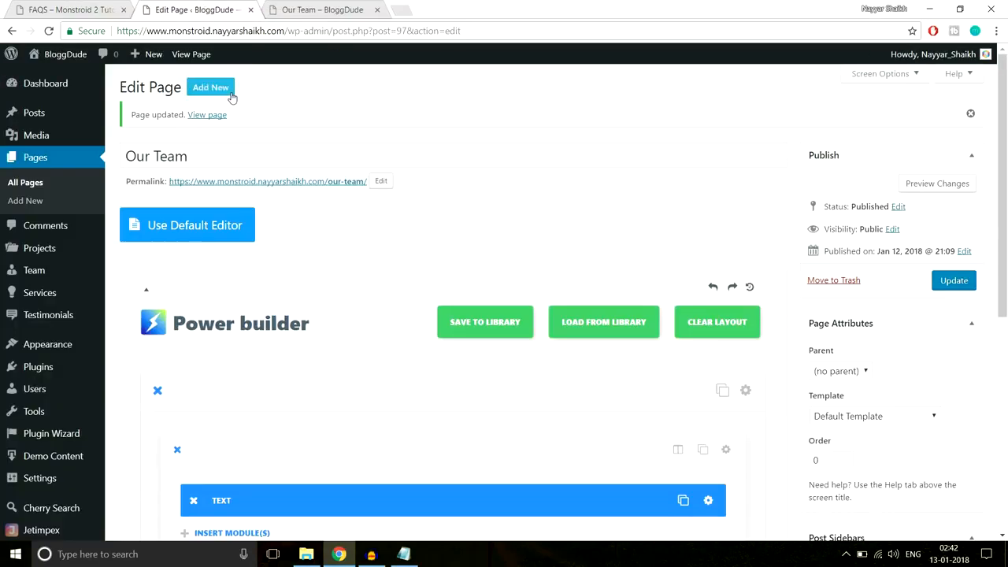
pyautogui.click(230, 93)
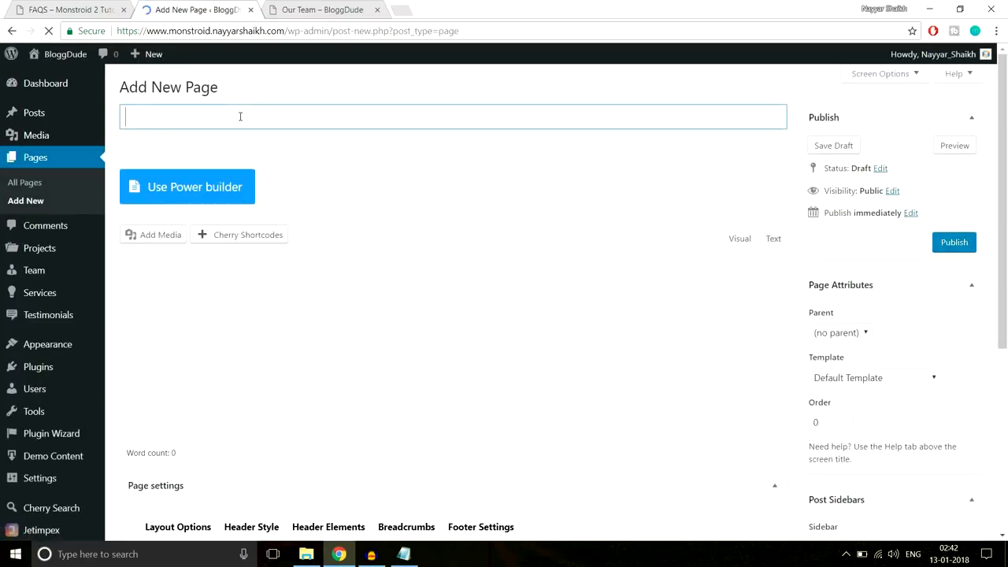
pyautogui.write('FAQS')
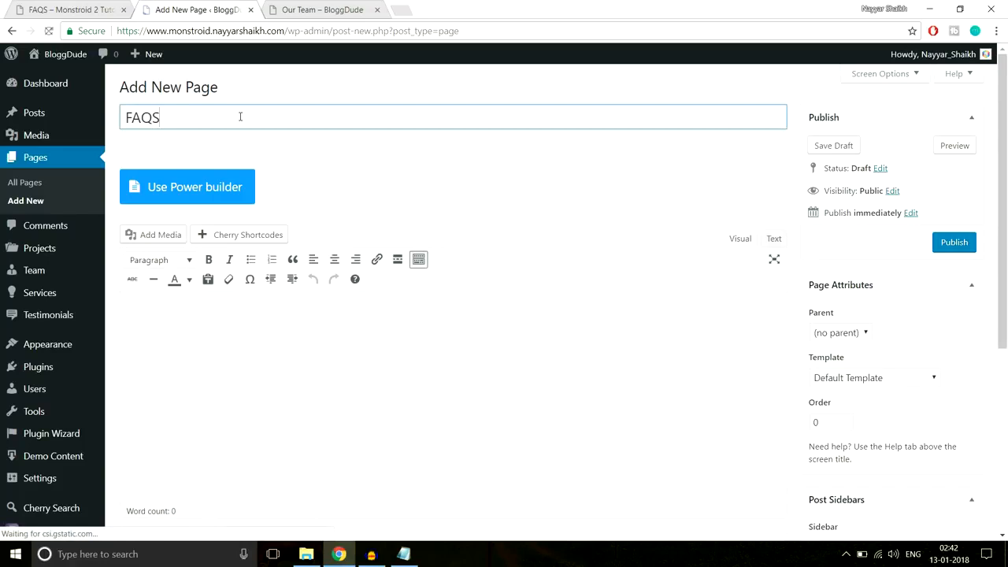
# - Switch to Power builder, add a single full-width column row, and insert a Toggle module
pyautogui.click(234, 186)
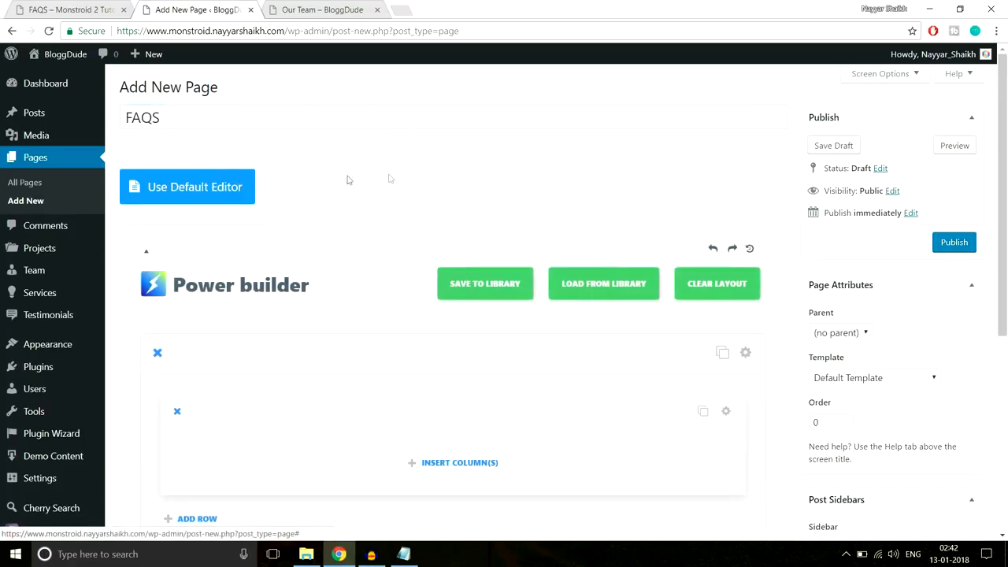
pyautogui.scroll(-3, 394, 176)
pyautogui.click(427, 330)
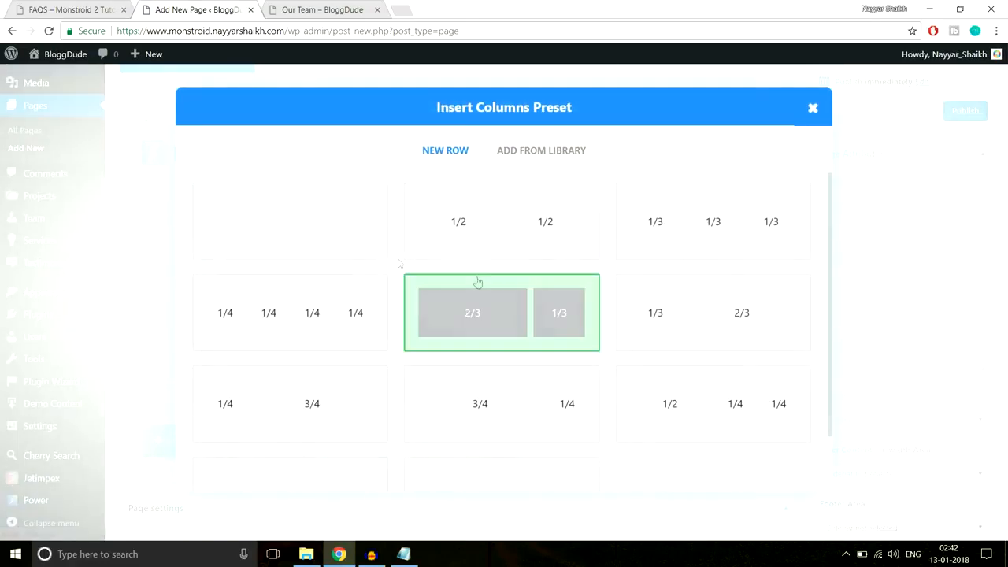
pyautogui.click(362, 226)
pyautogui.scroll(-2, 470, 218)
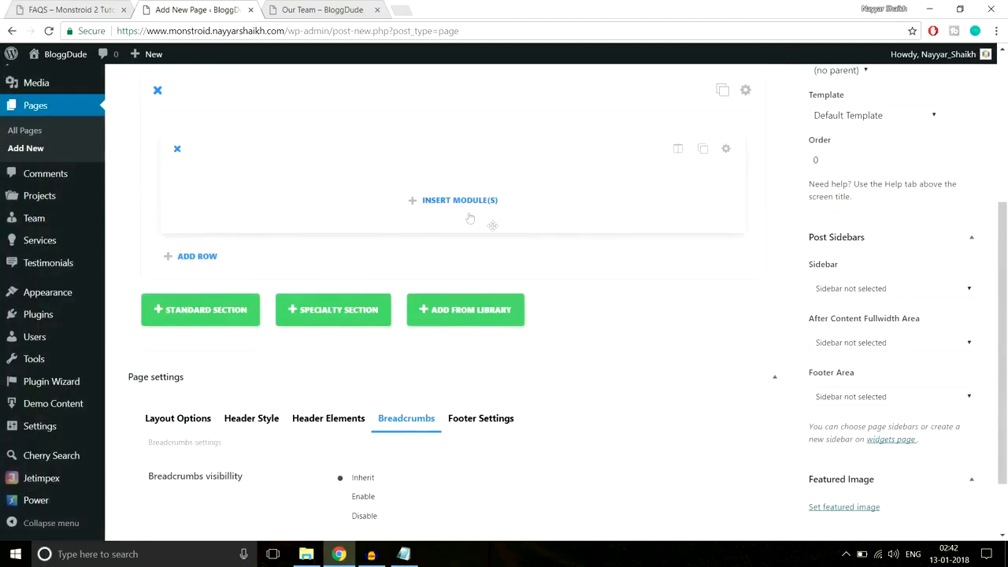
pyautogui.click(465, 206)
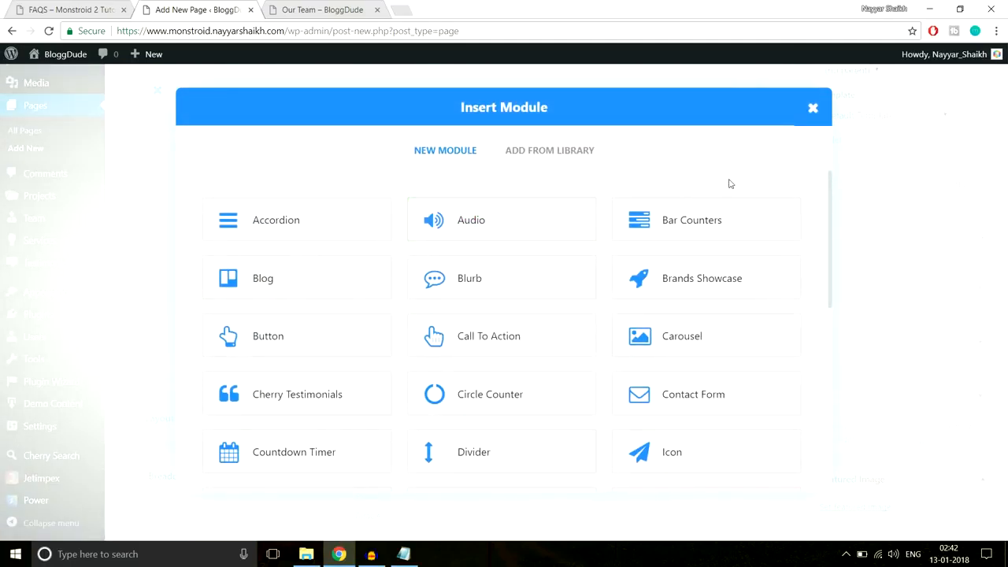
pyautogui.scroll(-6, 480, 330)
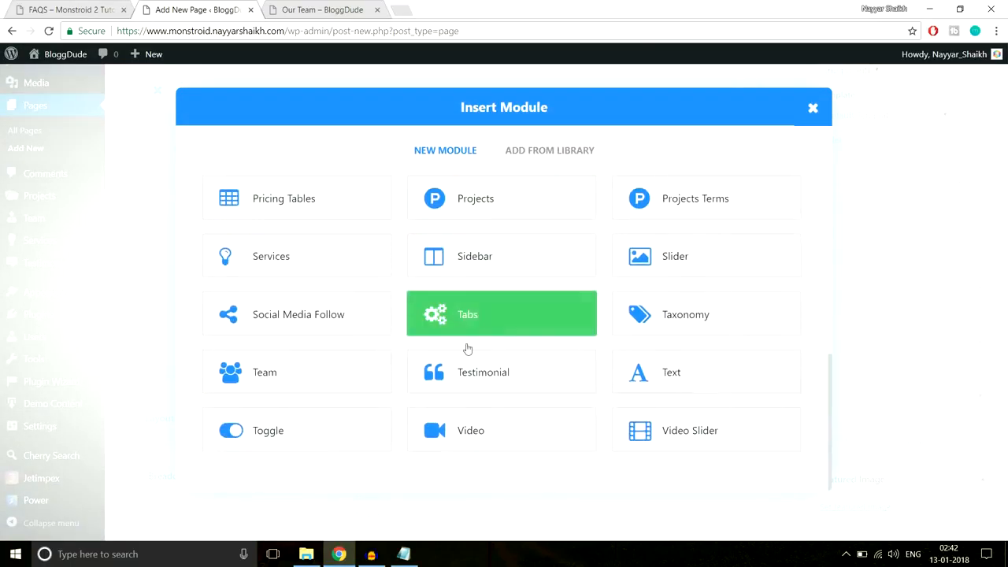
pyautogui.click(331, 437)
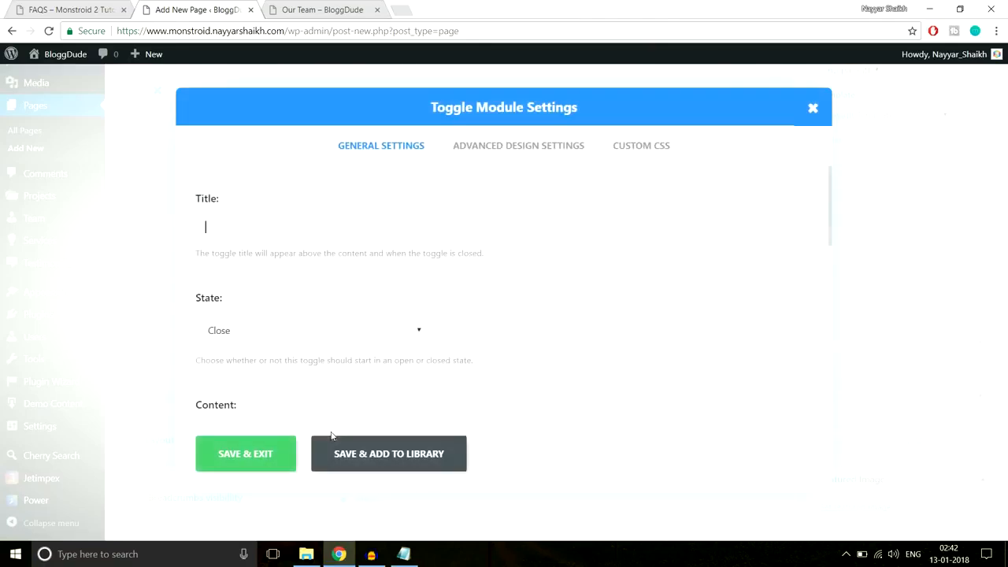
# - Copy the demo heading 'Consistency is the Key' into the toggle title
pyautogui.click(70, 8)
pyautogui.moveTo(283, 232); pyautogui.dragTo(70, 226)
pyautogui.hotkey('ctrl', 'c')
pyautogui.click(197, 9)
pyautogui.hotkey('ctrl', 'v')
# - Set the toggle's starting state to open
pyautogui.scroll(-1, 593, 271)
pyautogui.scroll(-1, 593, 271)
pyautogui.scroll(1, 593, 271)
pyautogui.click(280, 270)
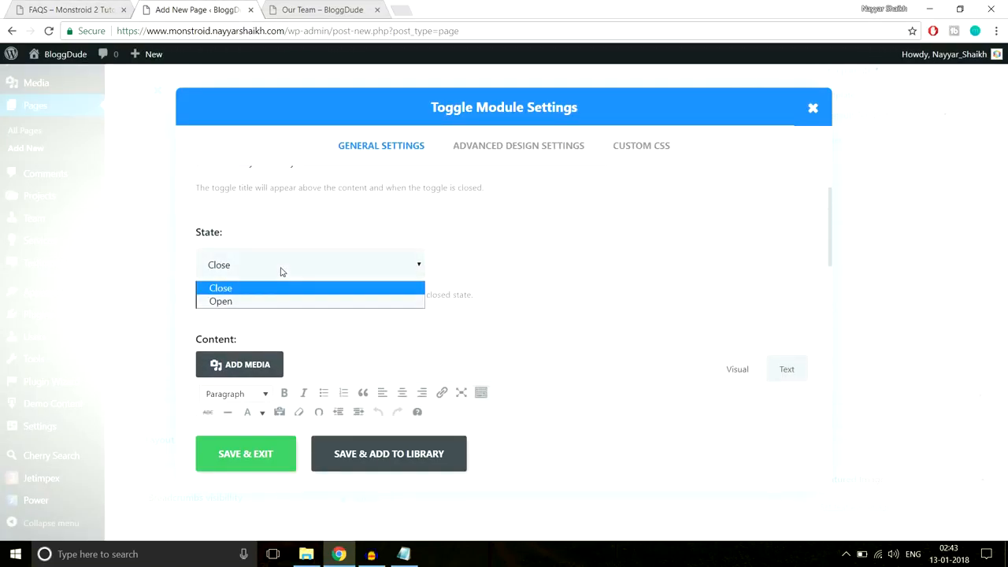
pyautogui.click(273, 301)
# - Expand the demo page's first FAQ item to reveal its answer
pyautogui.click(79, 7)
pyautogui.click(252, 225)
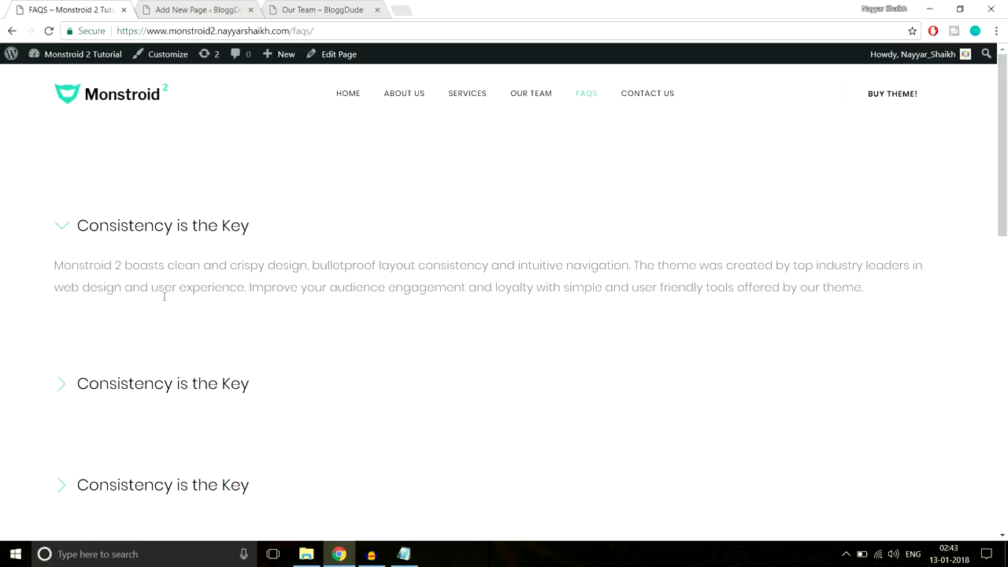
pyautogui.scroll(-4, 248, 354)
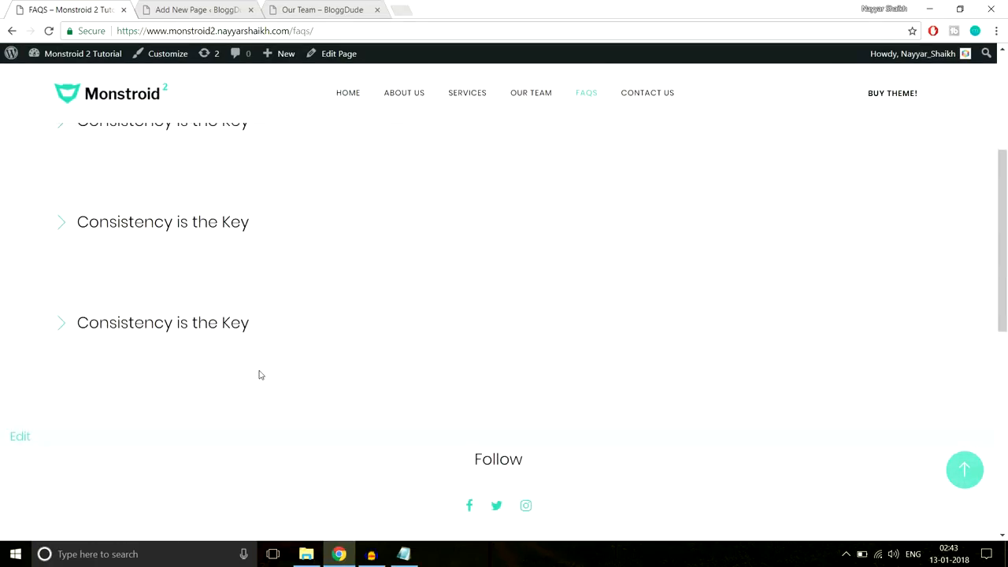
pyautogui.scroll(1, 259, 371)
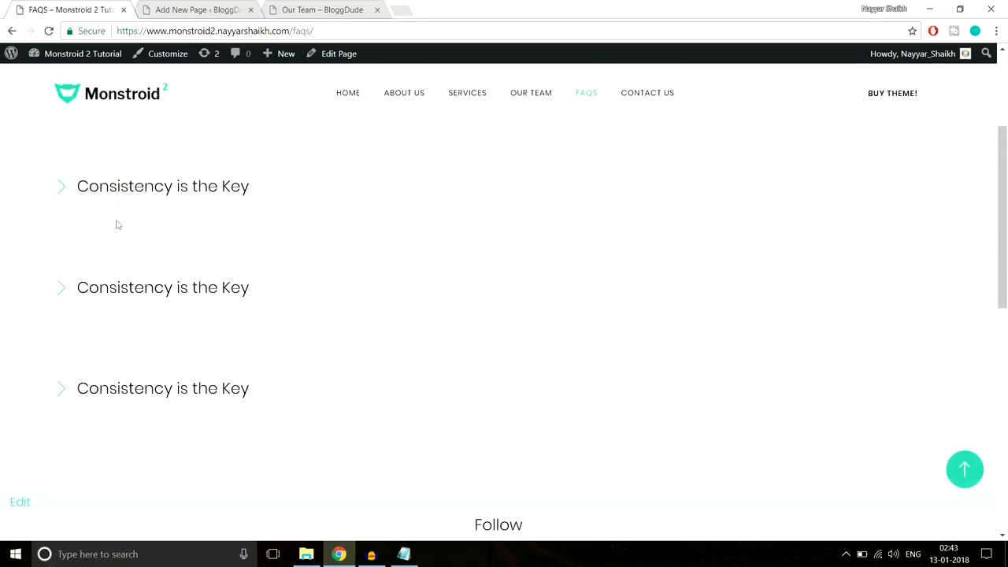
pyautogui.click(145, 189)
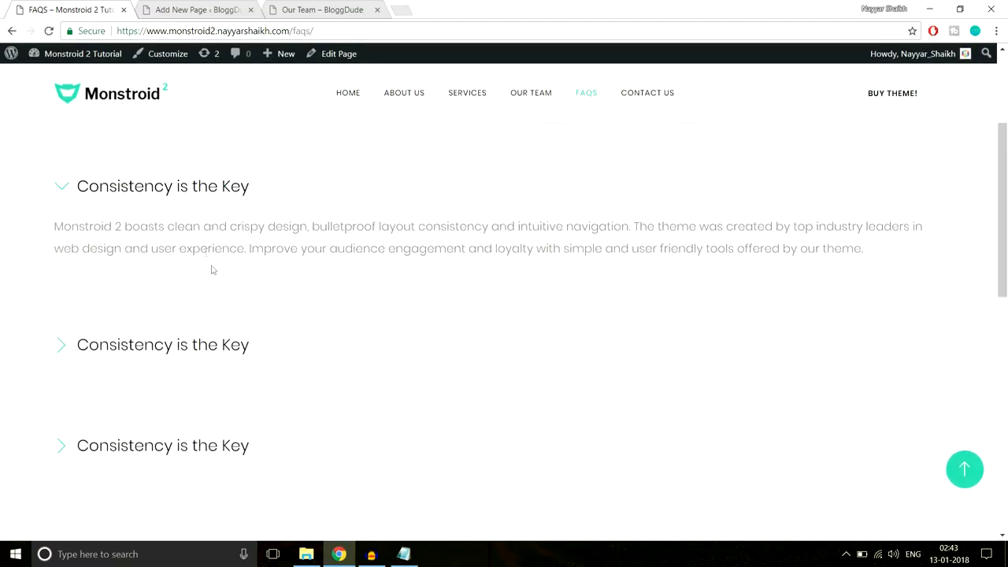
pyautogui.click(149, 194)
pyautogui.click(150, 195)
pyautogui.scroll(3, 207, 279)
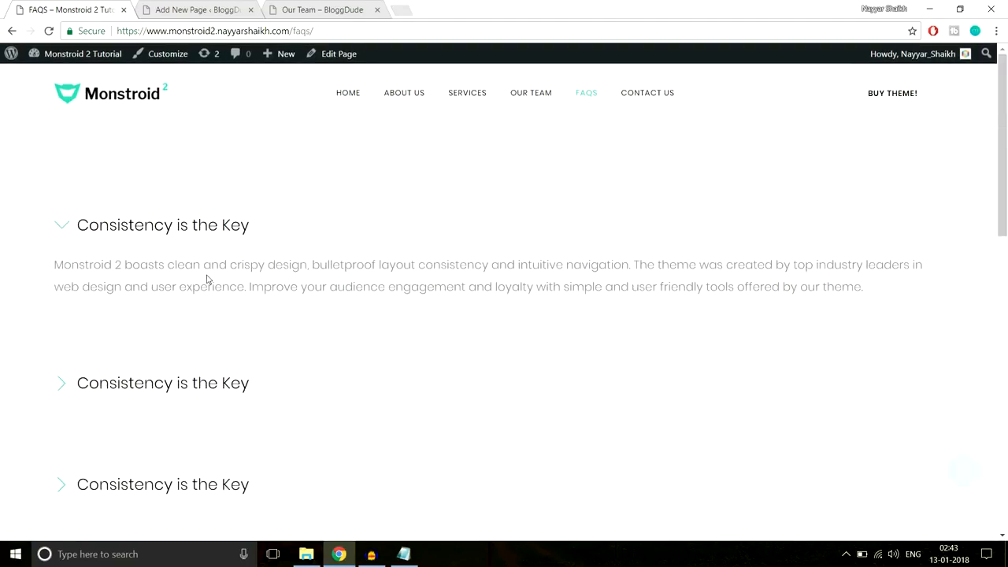
pyautogui.scroll(-3, 220, 289)
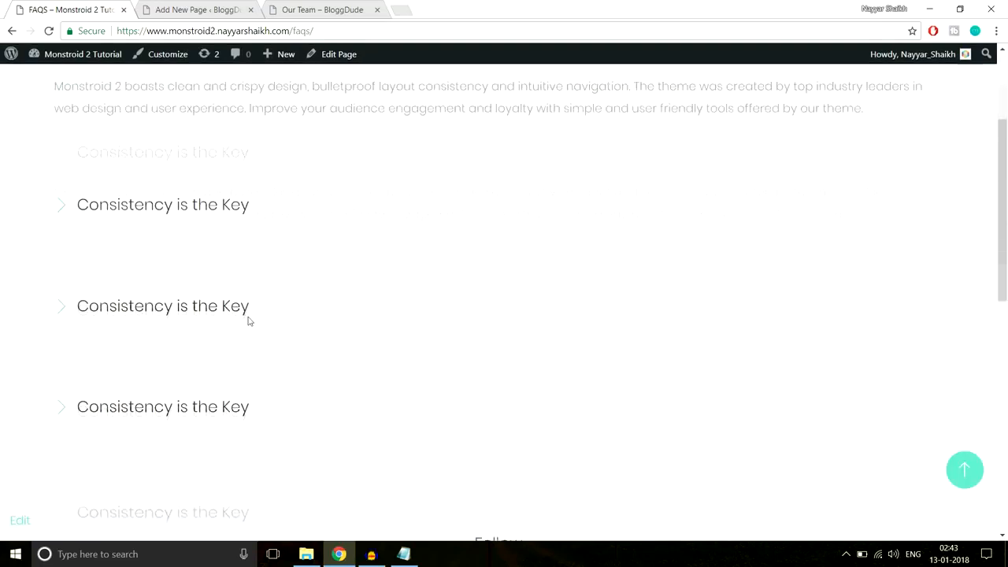
pyautogui.scroll(3, 212, 355)
# - Paste the first FAQ answer paragraph into the toggle's Content
pyautogui.click(194, 11)
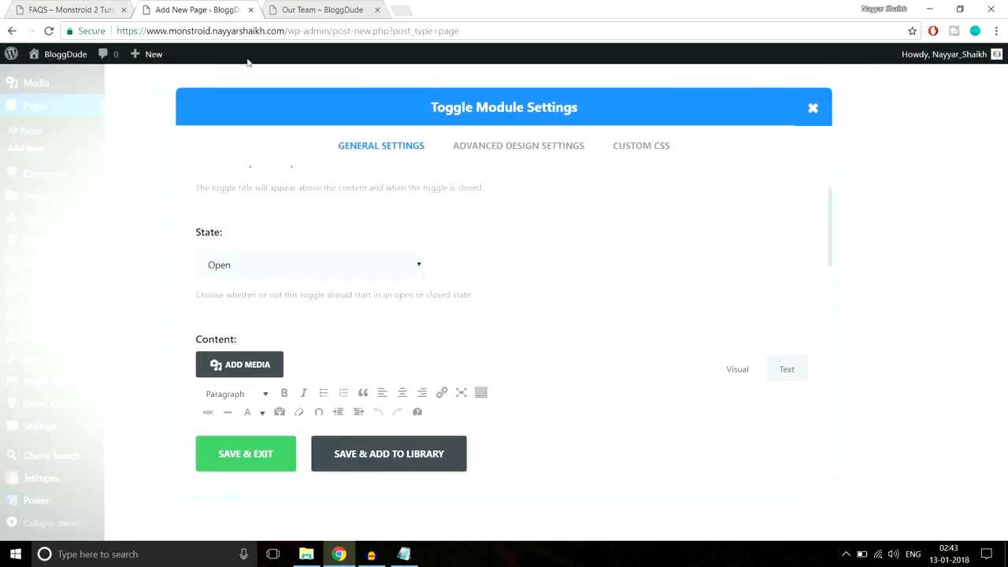
pyautogui.scroll(-1, 460, 234)
pyautogui.scroll(1, 299, 213)
pyautogui.scroll(-2, 395, 268)
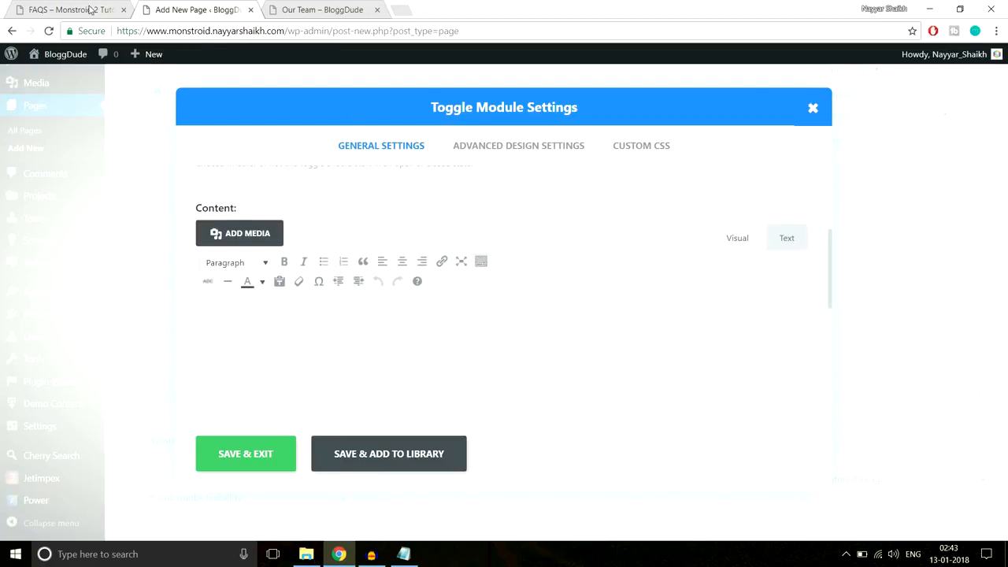
pyautogui.click(90, 9)
pyautogui.moveTo(37, 269); pyautogui.dragTo(879, 293)
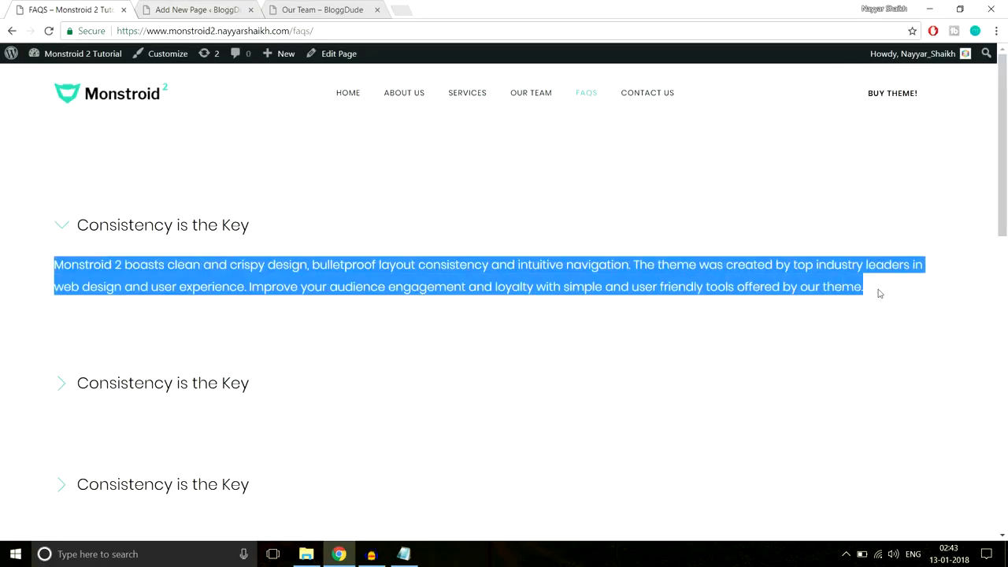
pyautogui.click(246, 5)
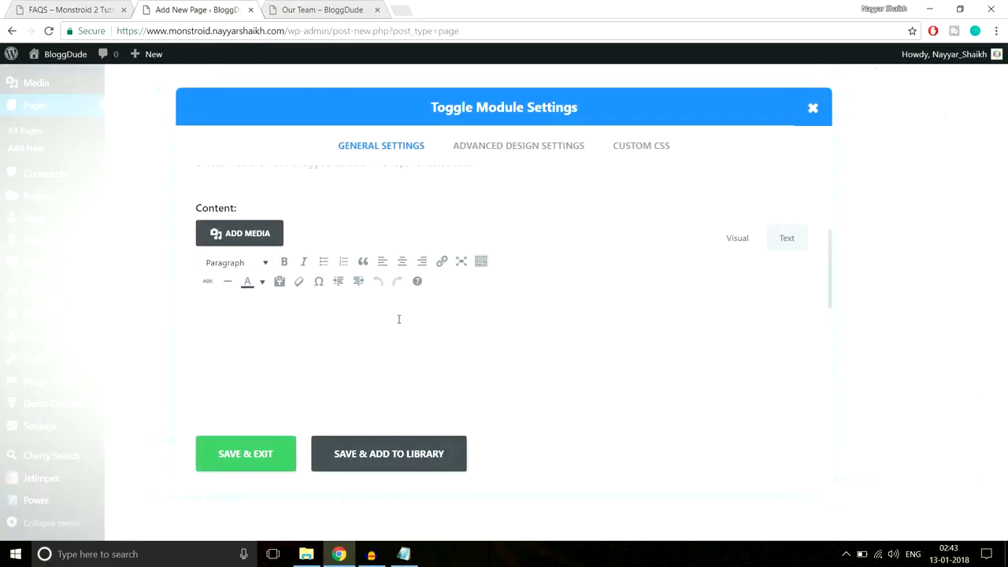
pyautogui.hotkey('ctrl', 'v')
pyautogui.scroll(-5, 428, 353)
pyautogui.scroll(8, 432, 360)
# - Save the toggle, then duplicate it and remove the surplus copies
pyautogui.click(281, 444)
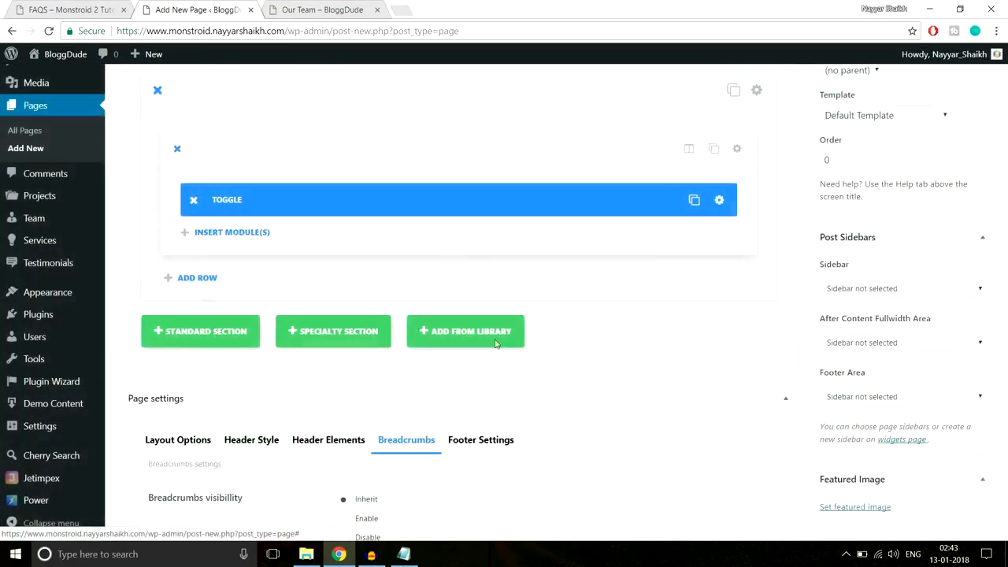
pyautogui.click(683, 200)
pyautogui.click(682, 200)
pyautogui.click(683, 200)
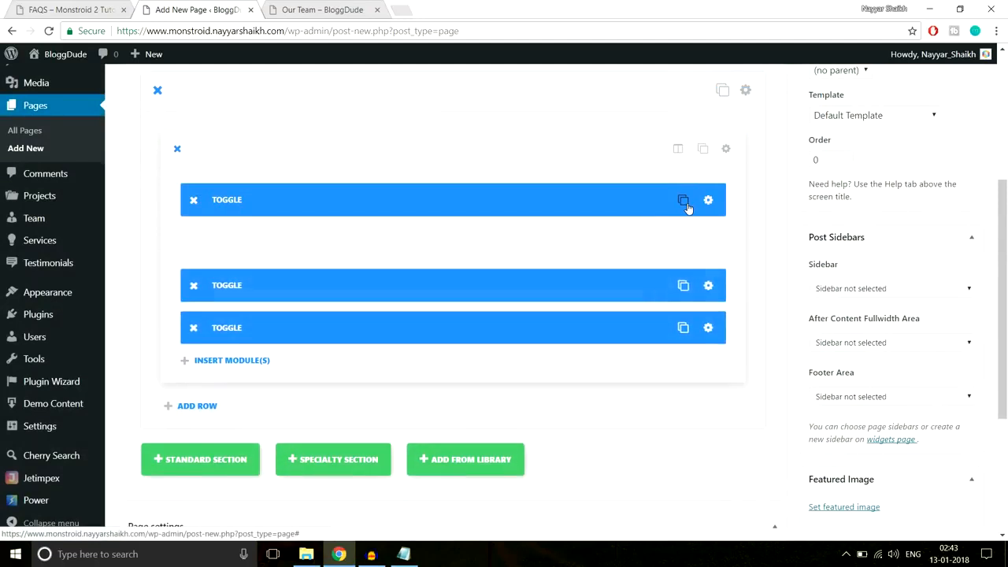
pyautogui.click(194, 284)
pyautogui.click(194, 285)
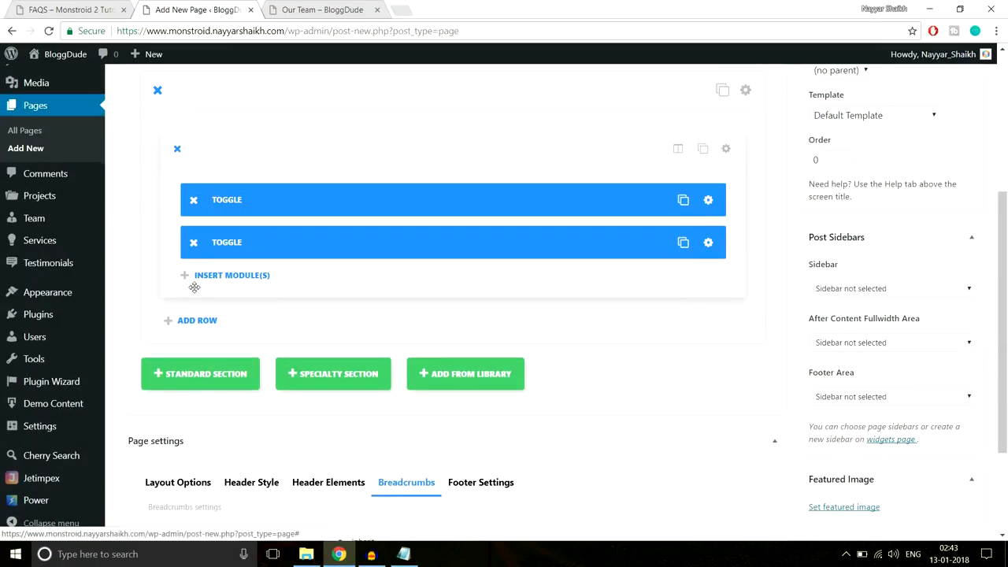
# - Set the second toggle's State to Close and save it
pyautogui.click(708, 242)
pyautogui.click(326, 331)
pyautogui.click(288, 351)
pyautogui.click(253, 467)
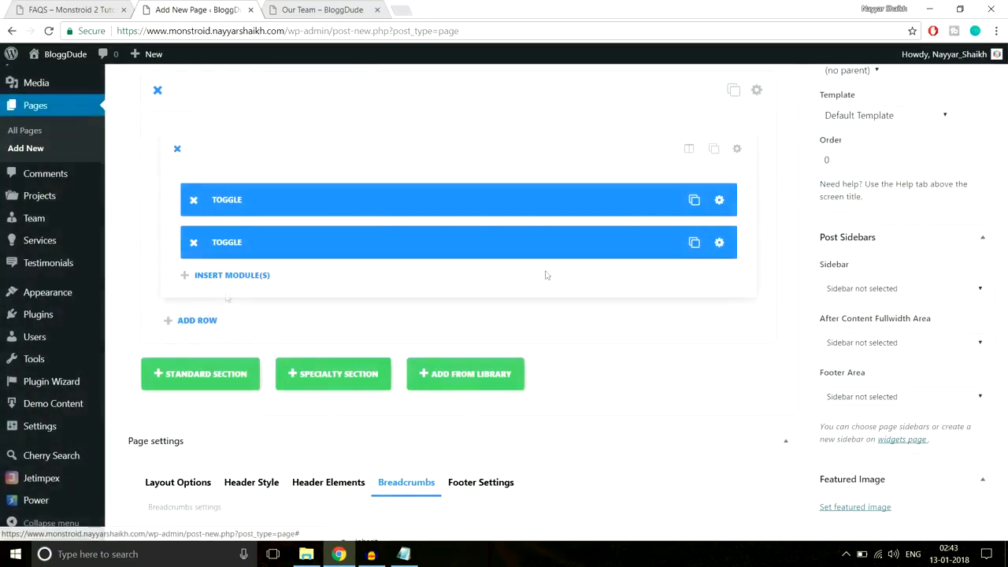
# - Duplicate the closed second toggle three times
pyautogui.click(683, 244)
pyautogui.click(683, 244)
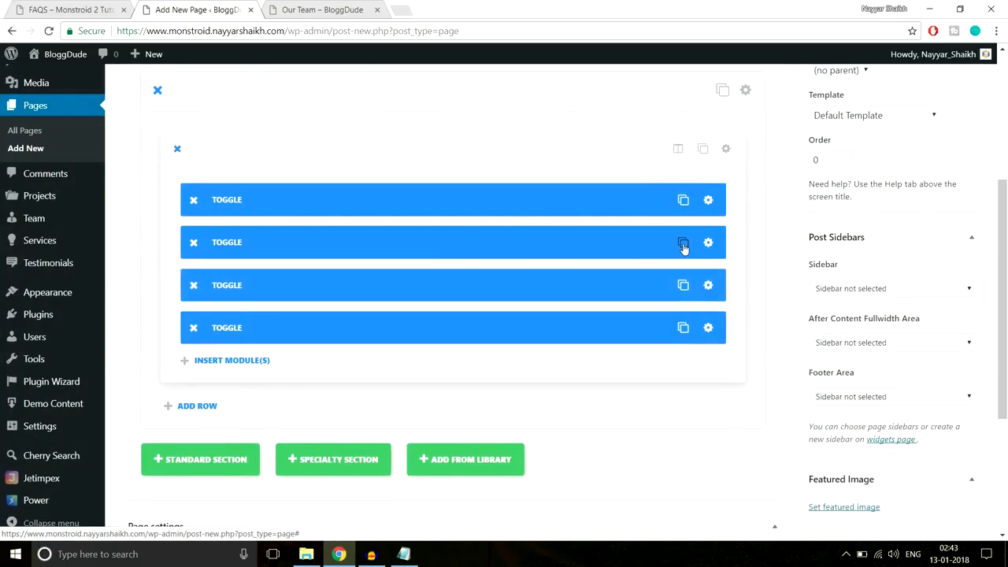
pyautogui.click(683, 244)
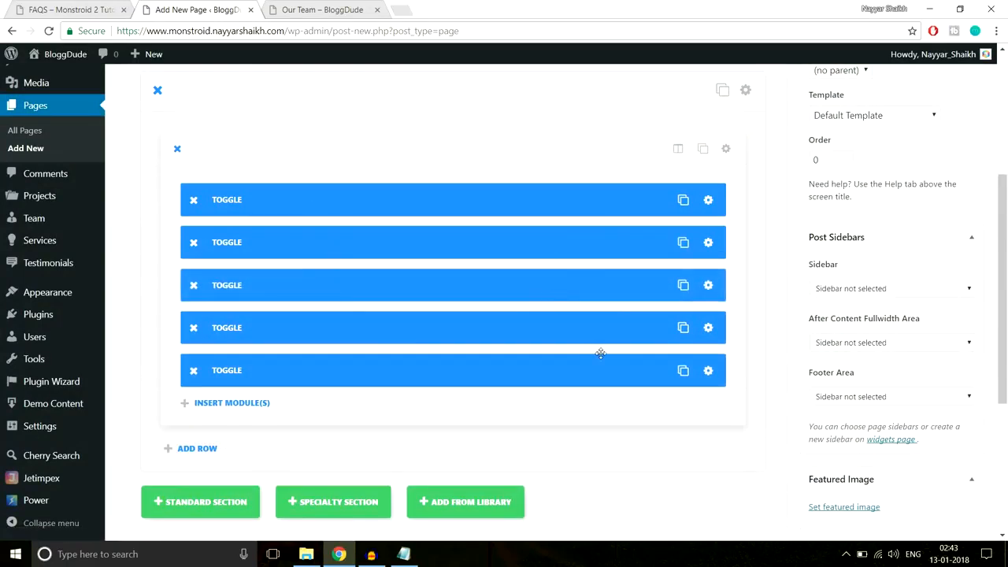
pyautogui.scroll(3, 600, 354)
pyautogui.scroll(-2, 600, 353)
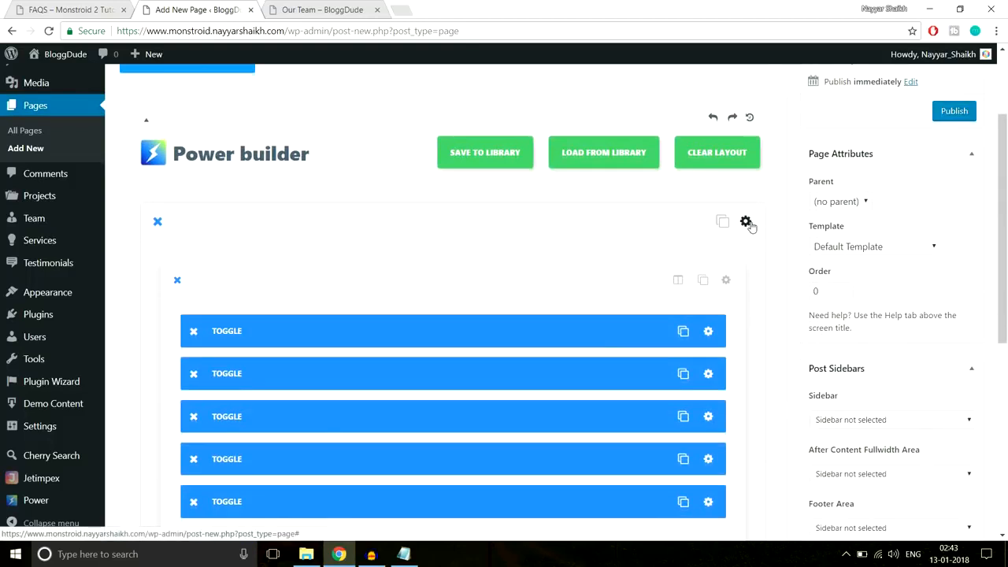
# - Give the FAQ toggle section 90px top and bottom custom padding and save it
pyautogui.click(751, 225)
pyautogui.click(77, 7)
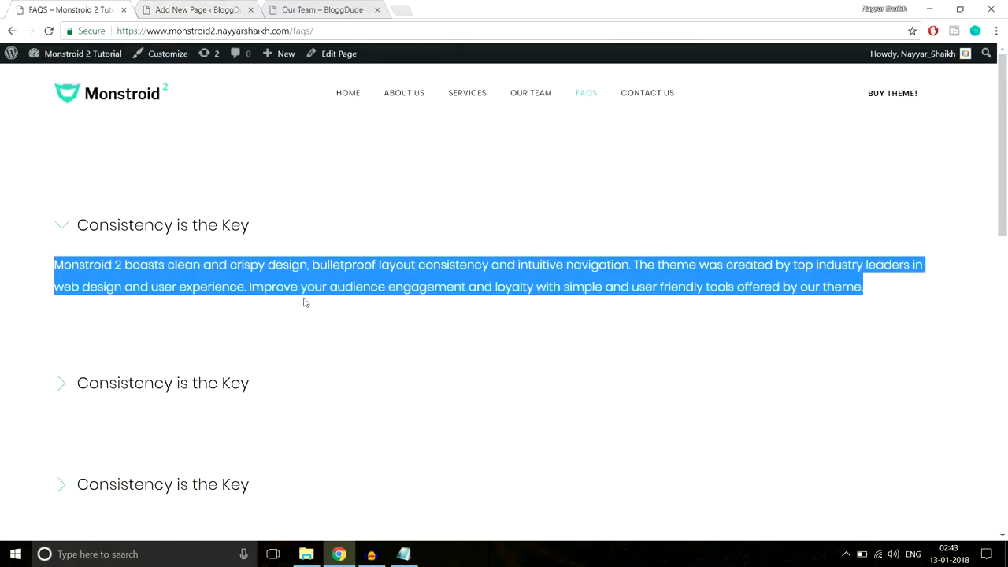
pyautogui.scroll(-2, 427, 316)
pyautogui.scroll(2, 427, 316)
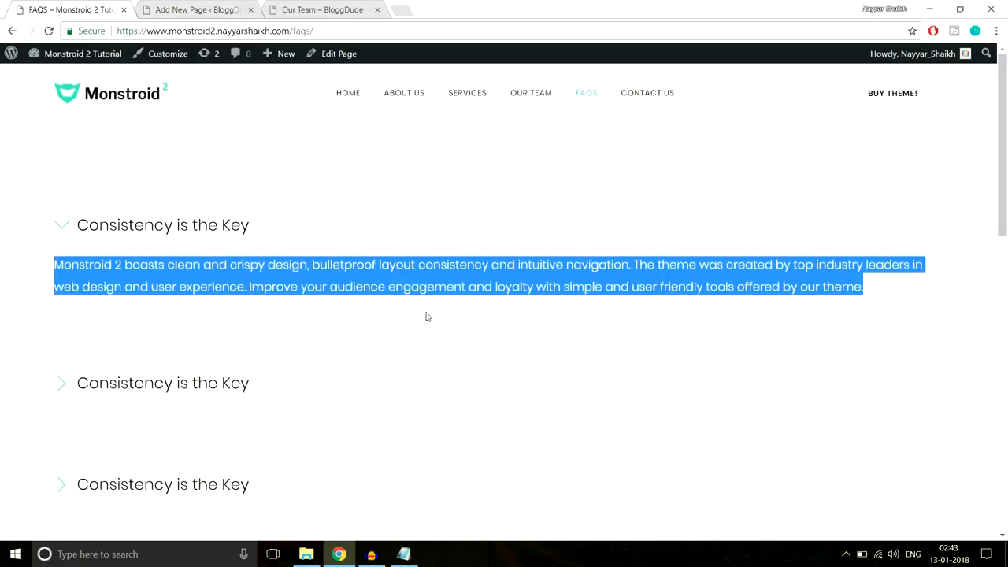
pyautogui.click(179, 7)
pyautogui.scroll(-10, 601, 284)
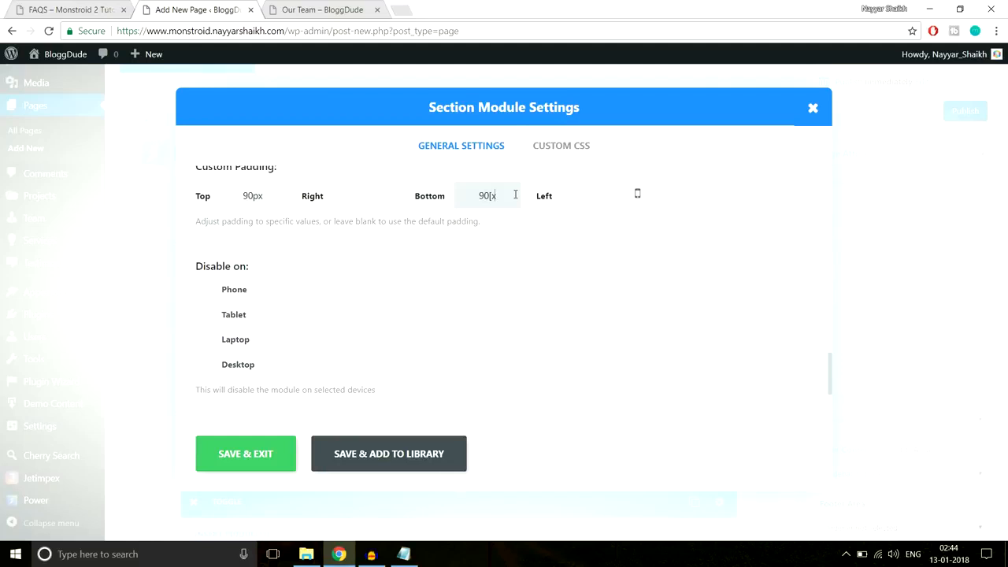
pyautogui.click(269, 446)
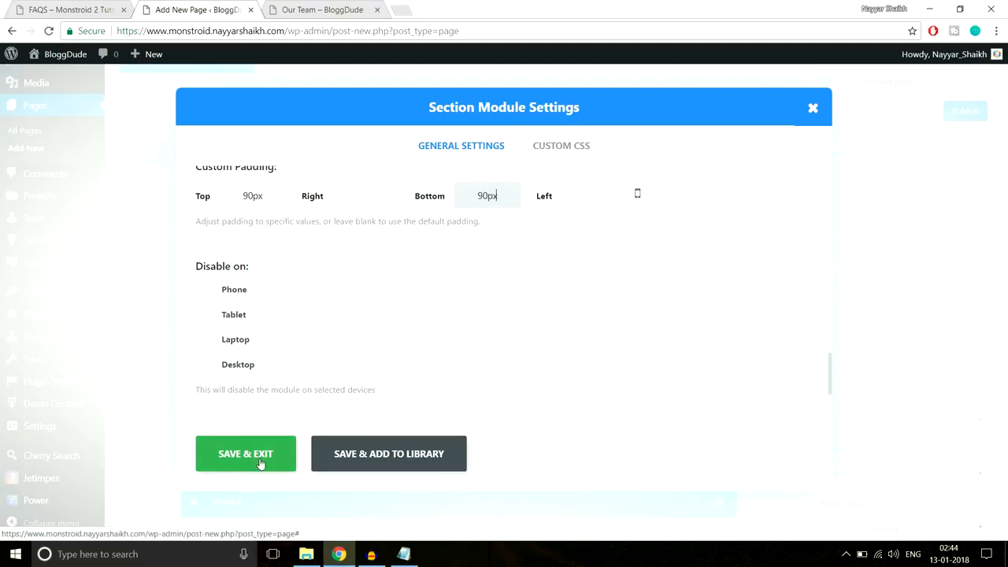
pyautogui.scroll(-5, 632, 334)
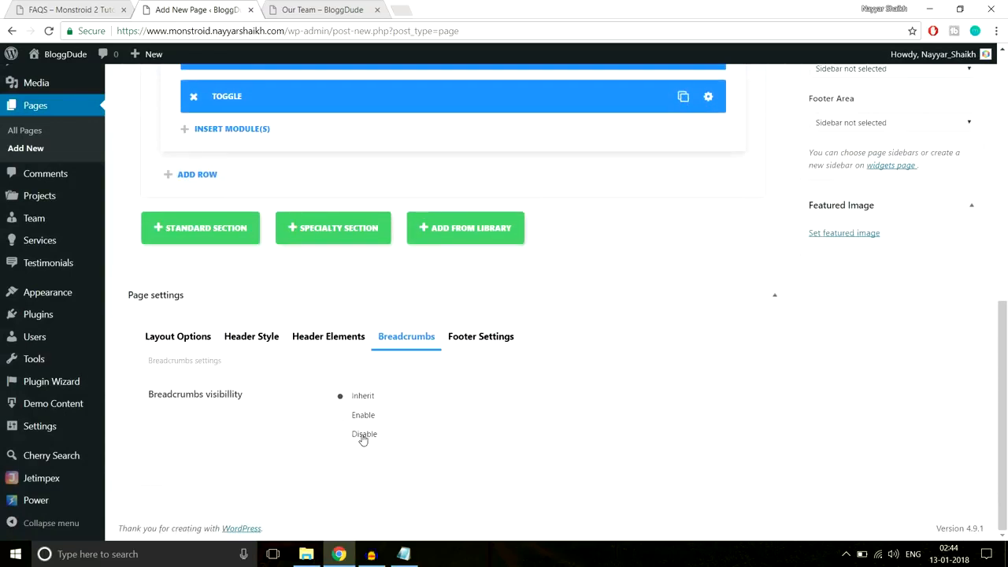
# - Publish the FAQS page, close the Our Team tab, and view the page
pyautogui.scroll(10, 500, 440)
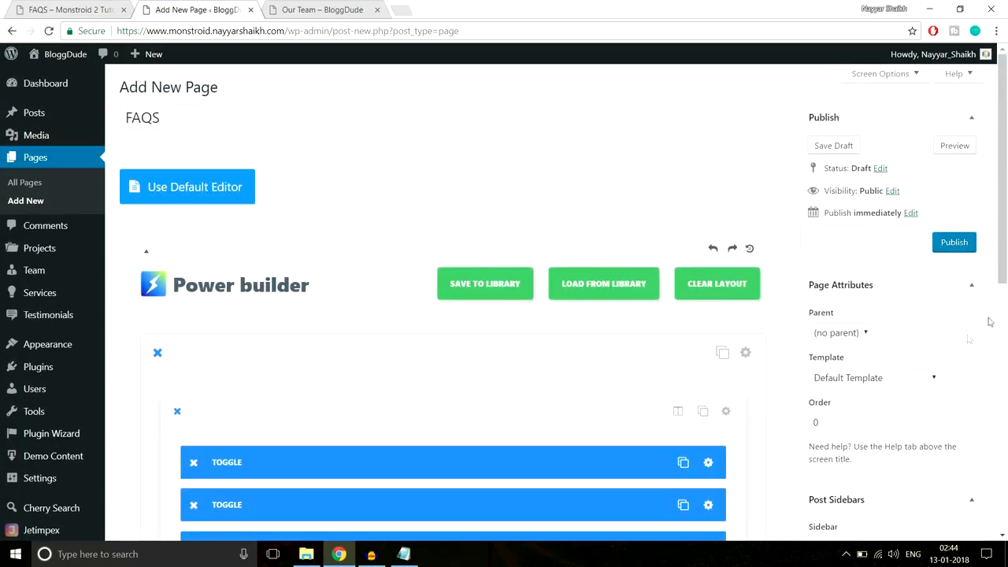
pyautogui.click(969, 244)
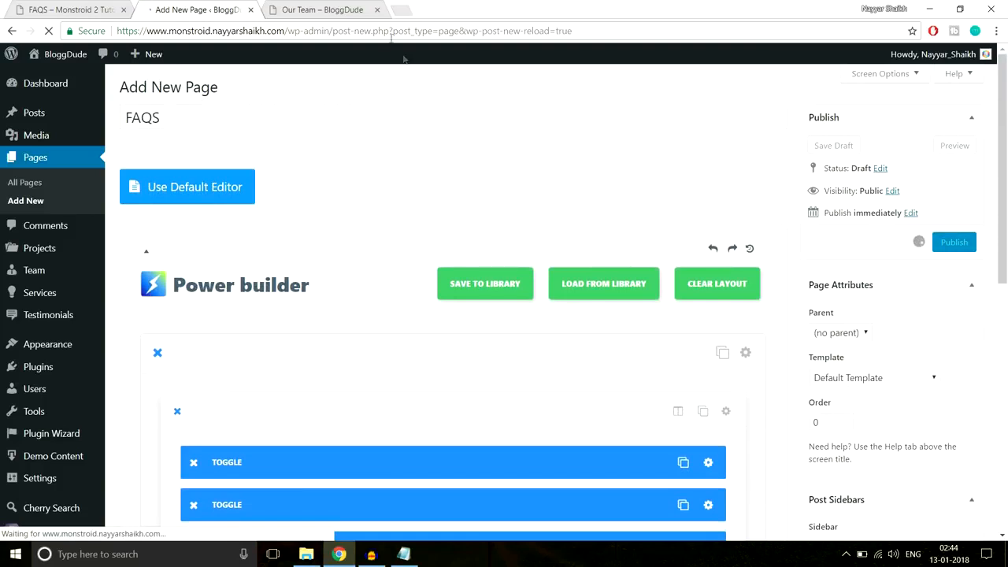
pyautogui.click(377, 10)
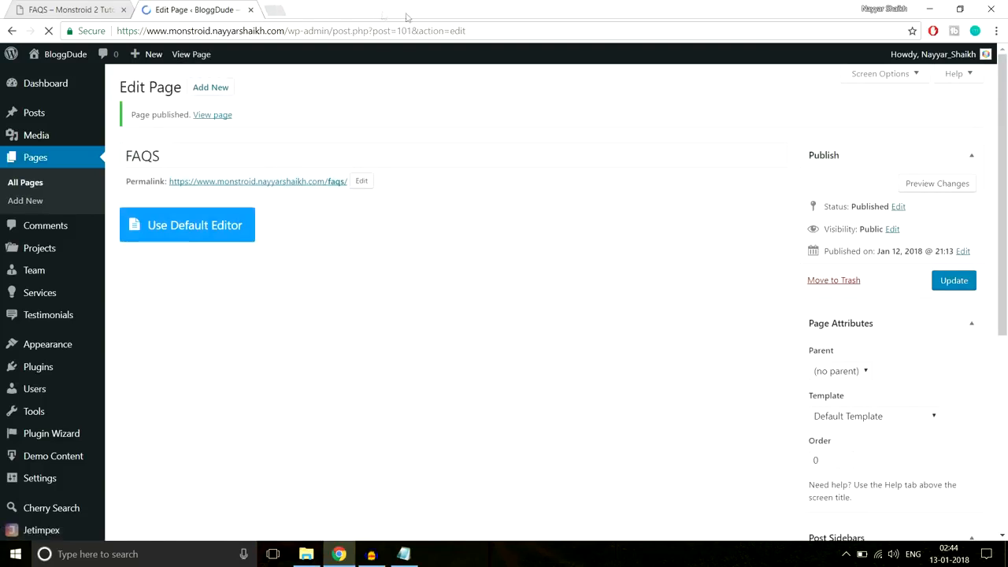
pyautogui.click(225, 115)
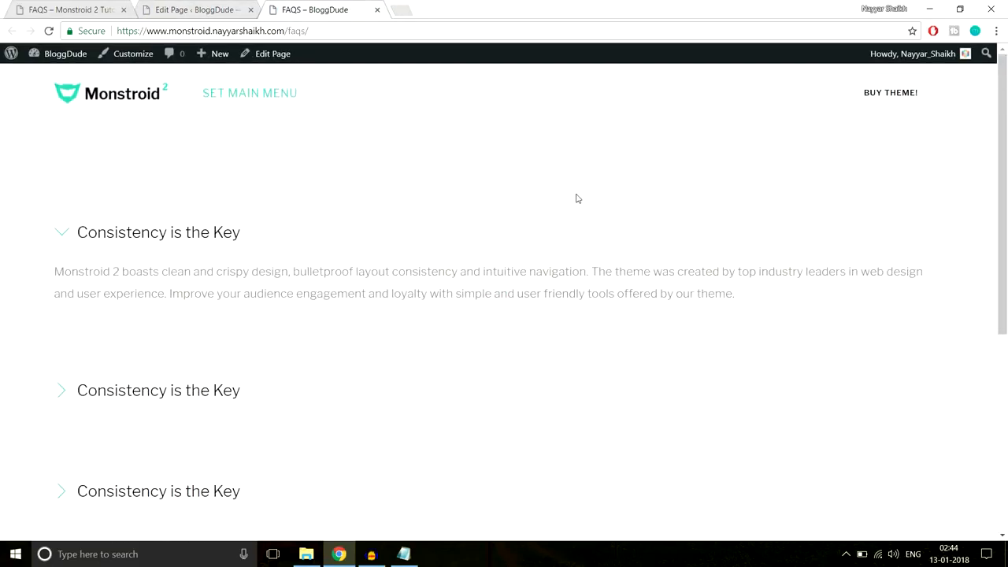
# - Test the live page's first FAQ toggle, then open the Monstroid 2 Contact Us page
pyautogui.click(144, 234)
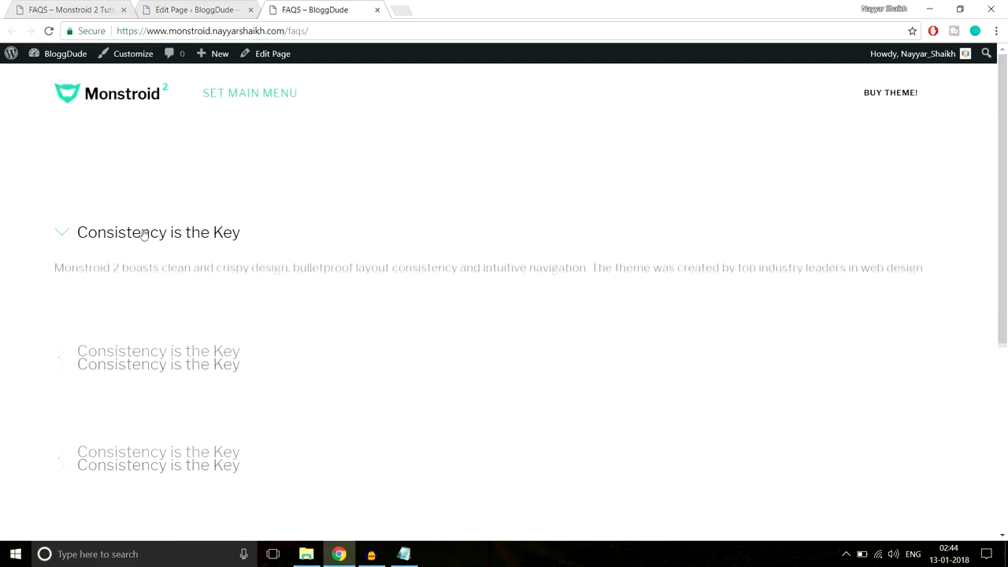
pyautogui.click(140, 232)
pyautogui.scroll(-6, 165, 275)
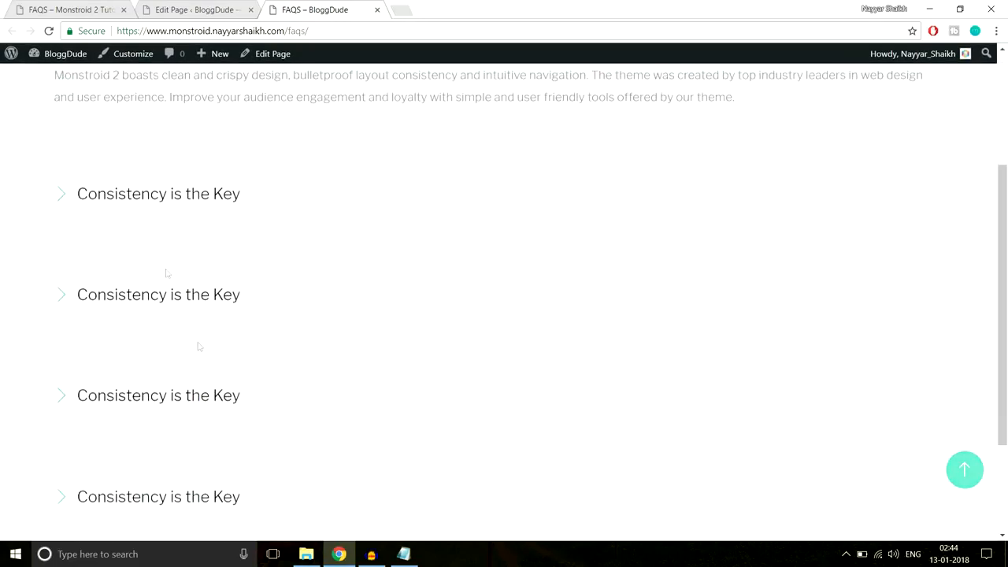
pyautogui.scroll(6, 229, 325)
pyautogui.scroll(1, 261, 379)
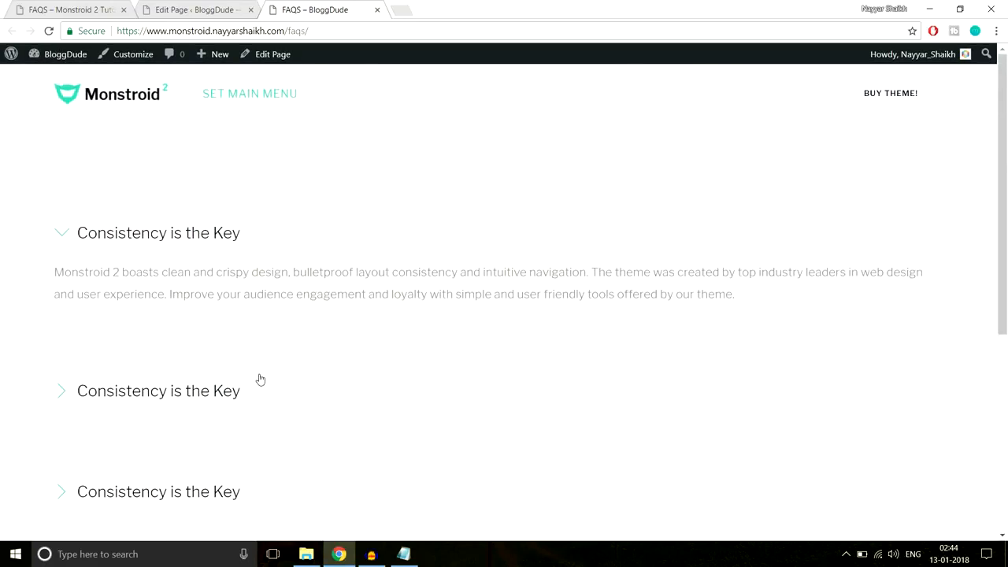
pyautogui.click(89, 8)
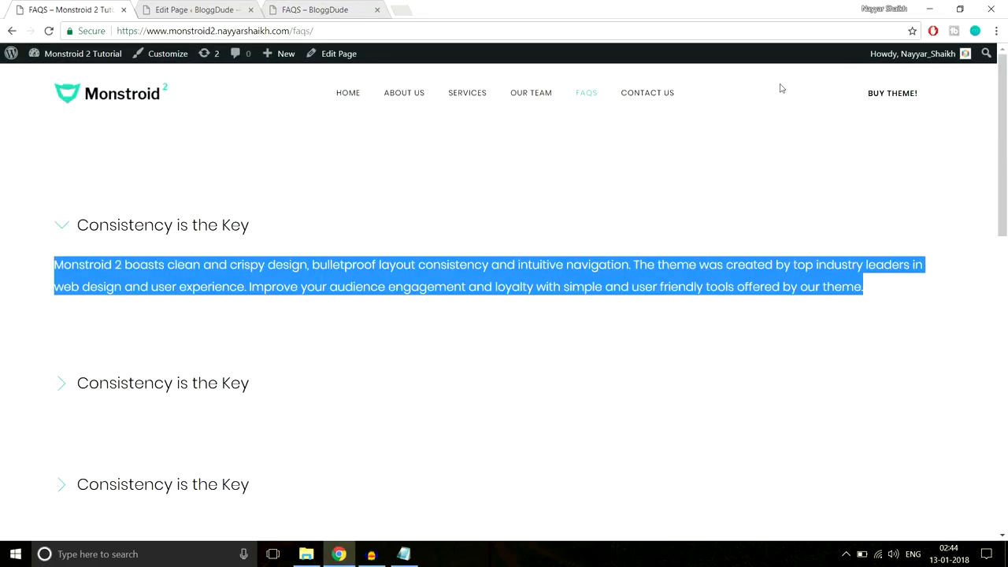
pyautogui.click(650, 92)
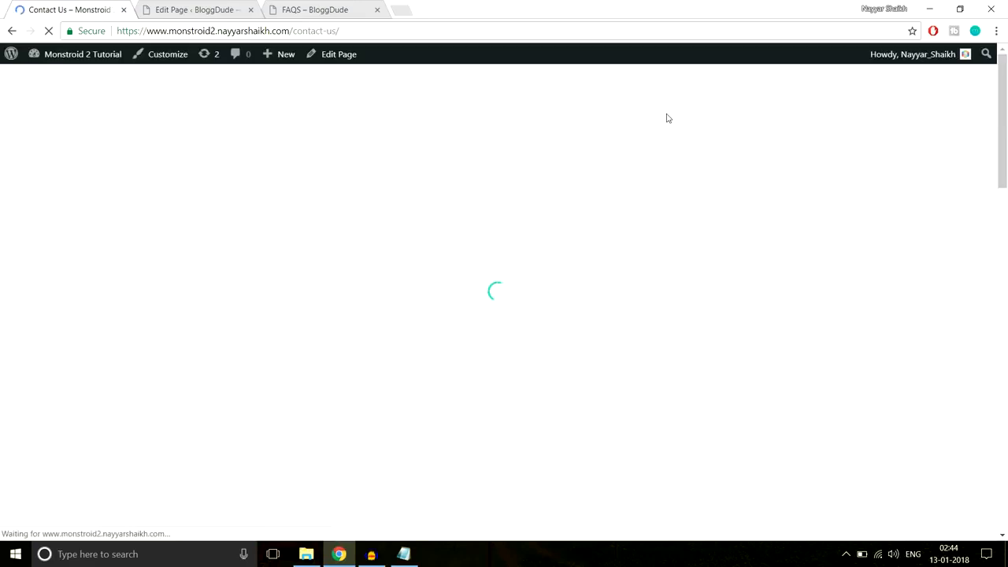
# - Review the Contact Us page's Mumbai map, then open a new tab and start typing 'con'
pyautogui.scroll(-7, 756, 209)
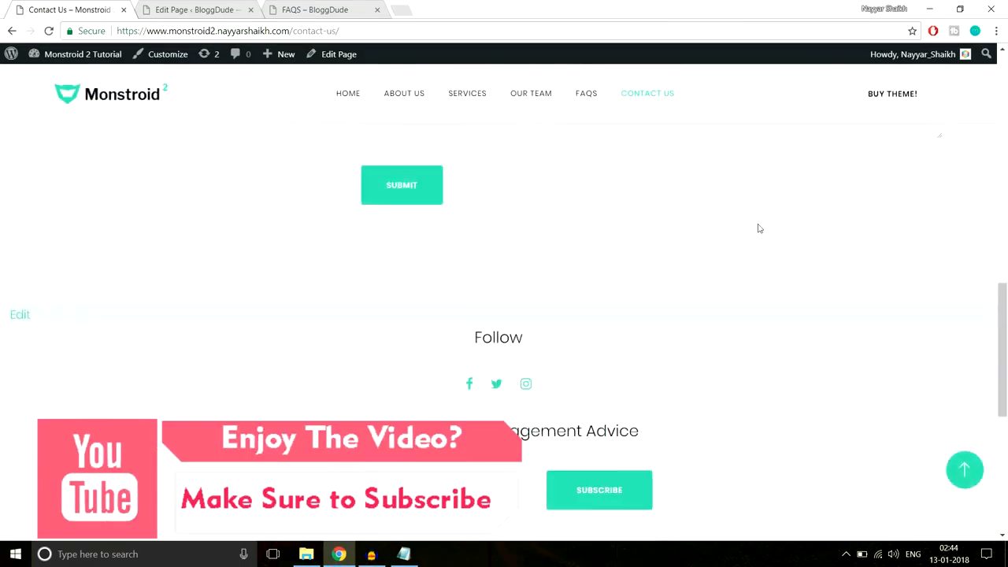
pyautogui.scroll(5, 758, 224)
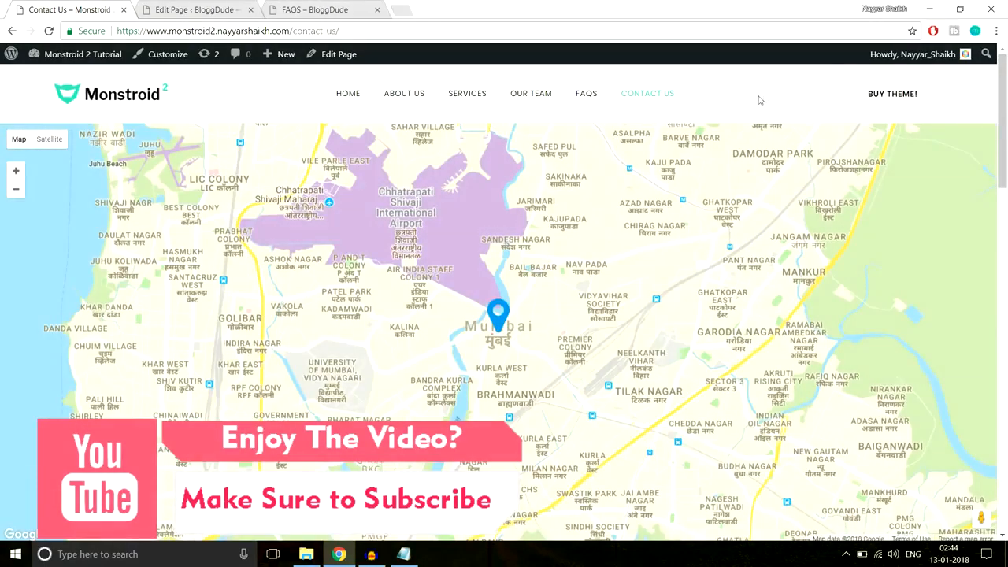
pyautogui.click(400, 9)
pyautogui.write('con')
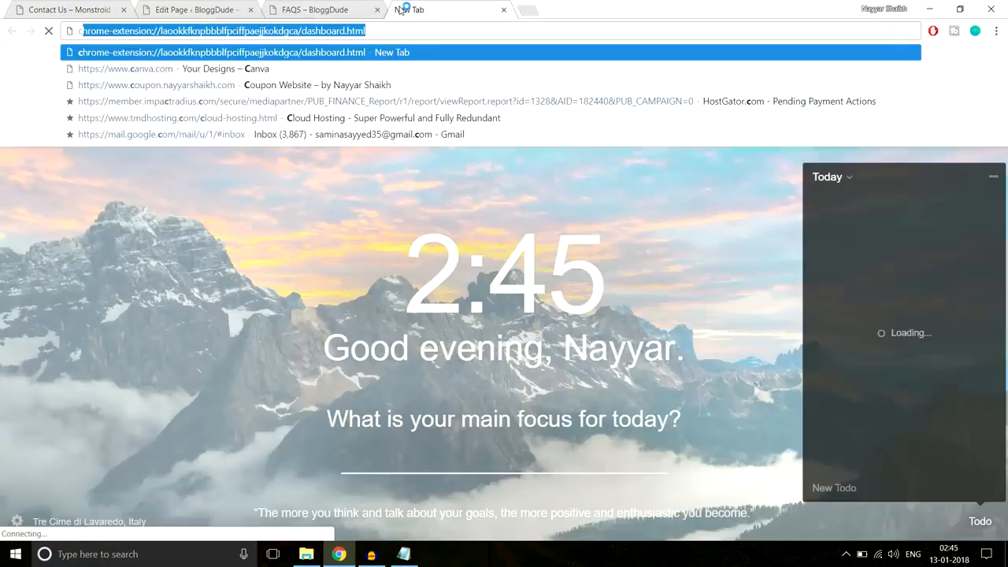
# - Load the Google developer console and open Maps JavaScript API from a 'gogle mapo' library search
pyautogui.press('Return')
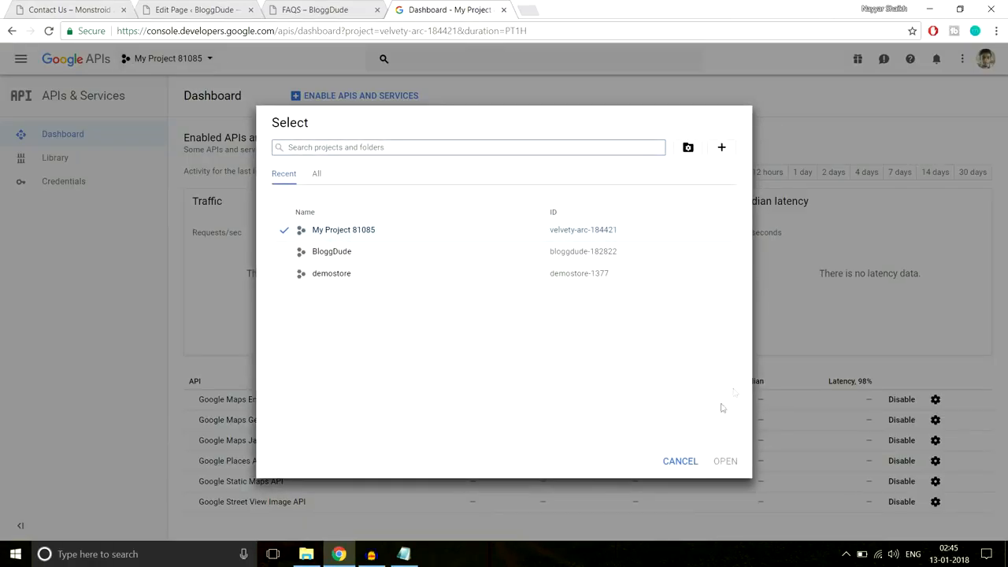
pyautogui.click(663, 461)
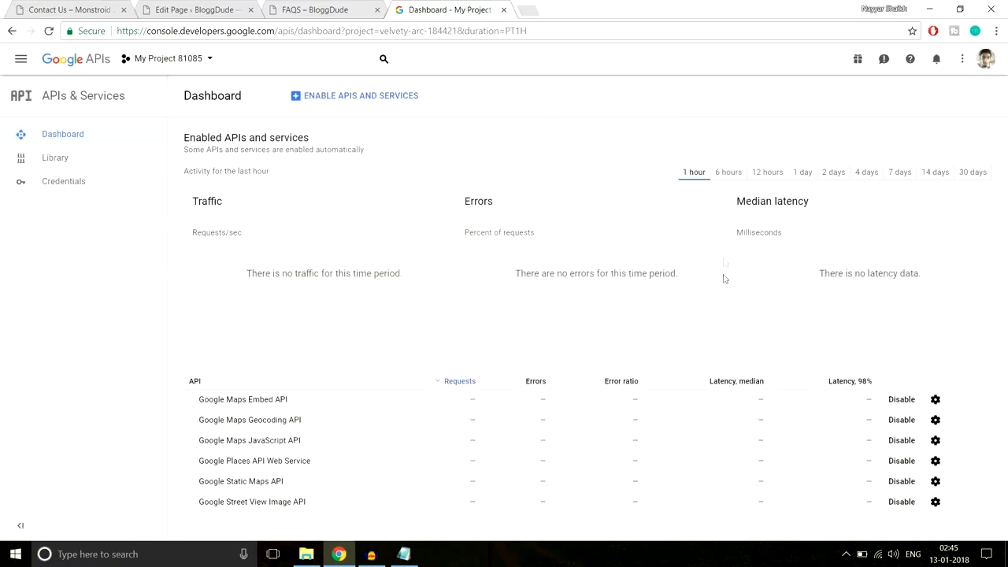
pyautogui.click(99, 163)
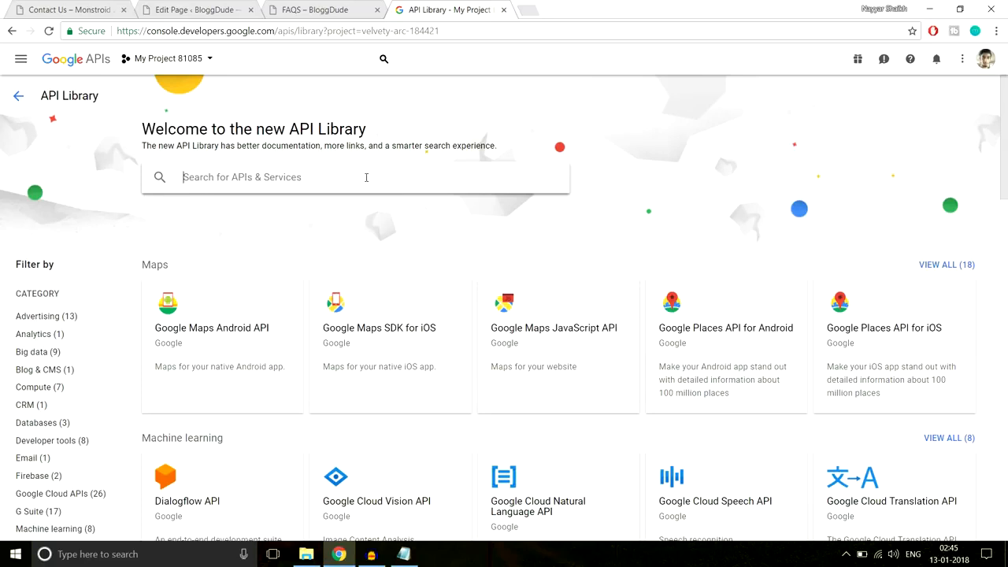
pyautogui.click(366, 177)
pyautogui.write('g')
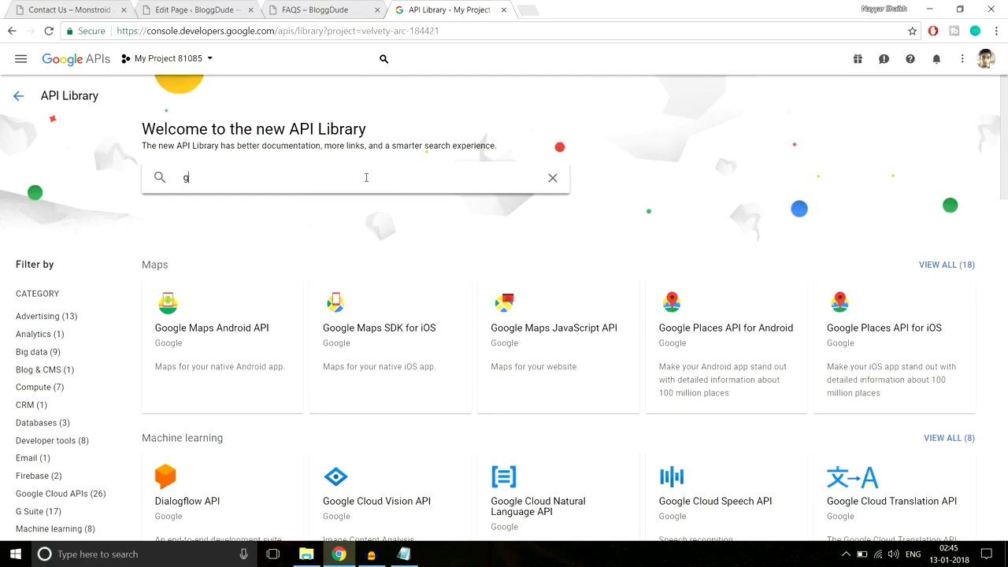
pyautogui.write('ogle map')
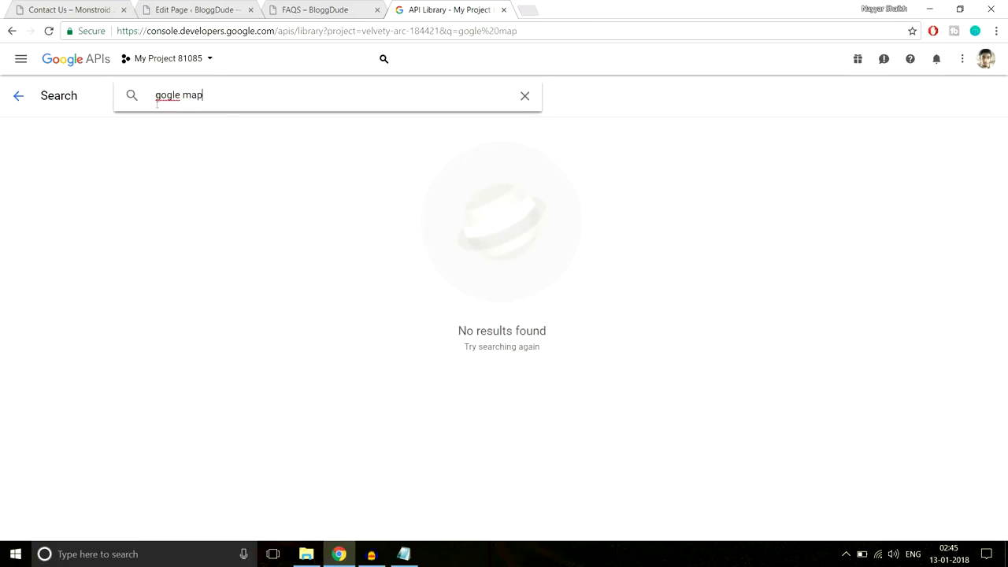
pyautogui.write('o')
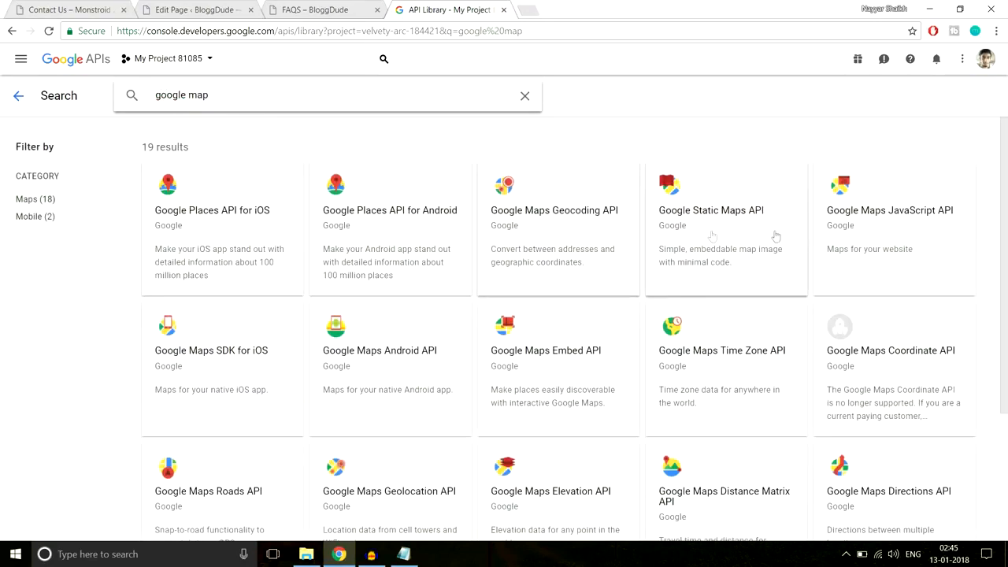
pyautogui.click(903, 212)
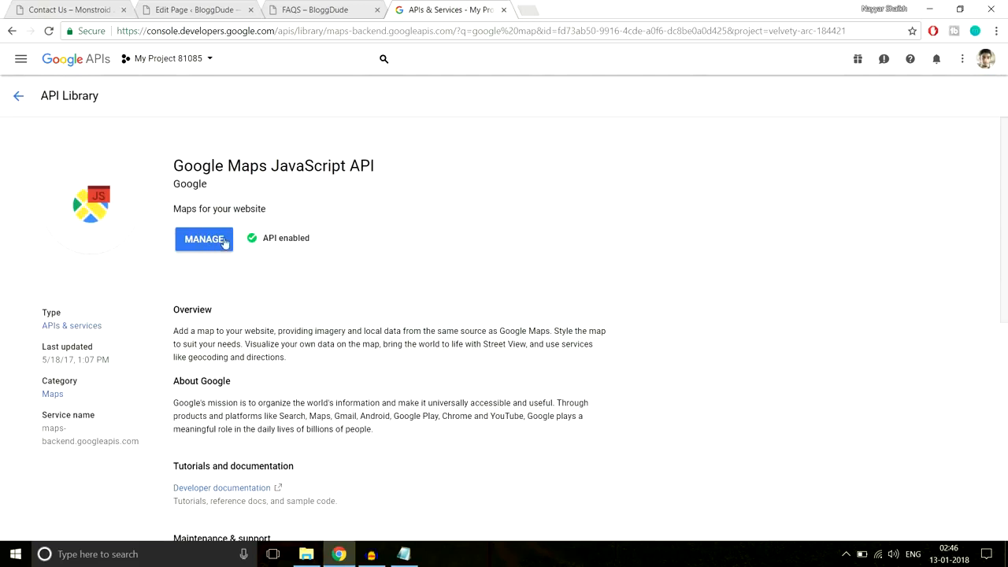
# - Confirm the Maps JavaScript API is enabled, then navigate to the project's Credentials page
pyautogui.moveTo(316, 240); pyautogui.dragTo(260, 240)
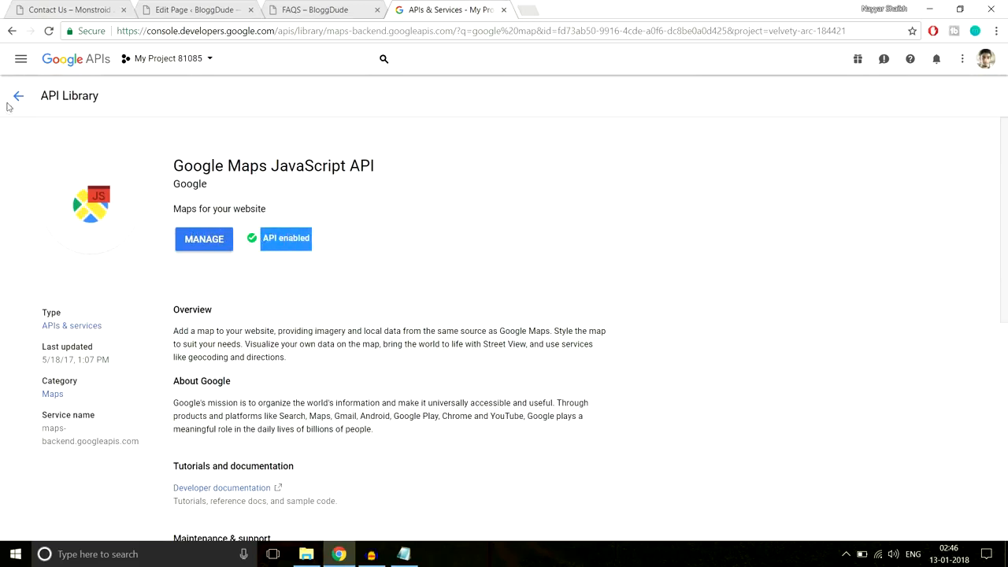
pyautogui.click(12, 103)
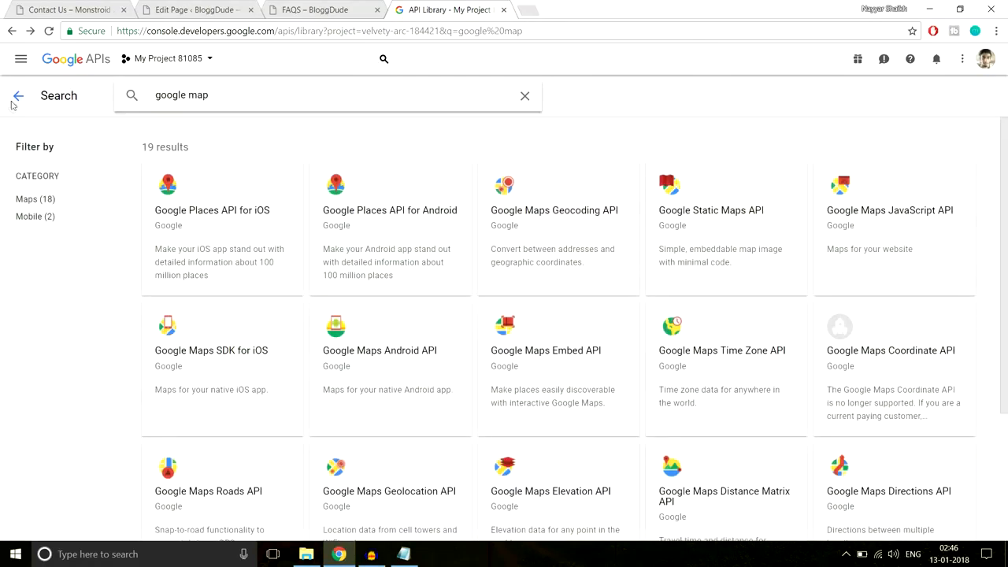
pyautogui.click(13, 104)
pyautogui.click(12, 104)
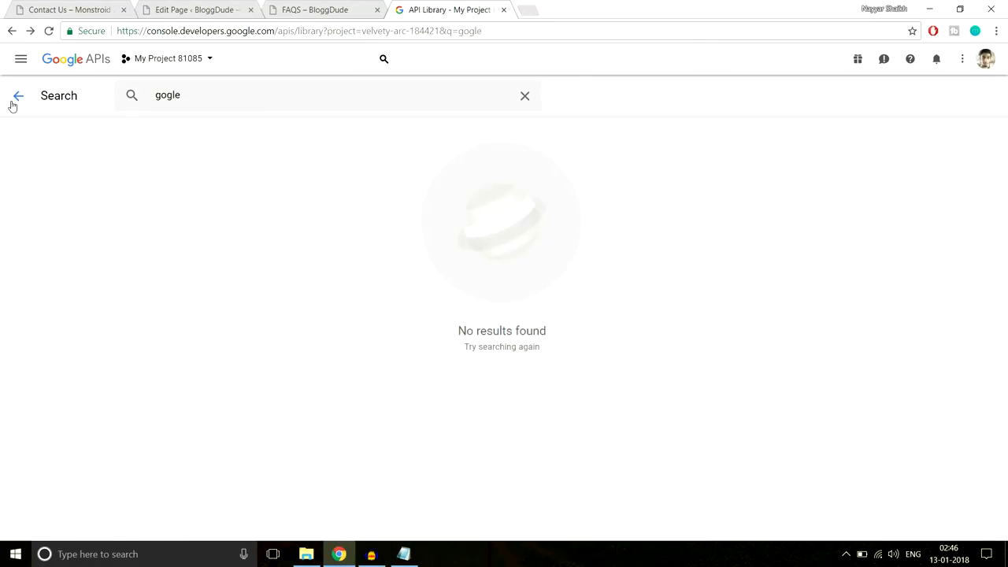
pyautogui.click(89, 67)
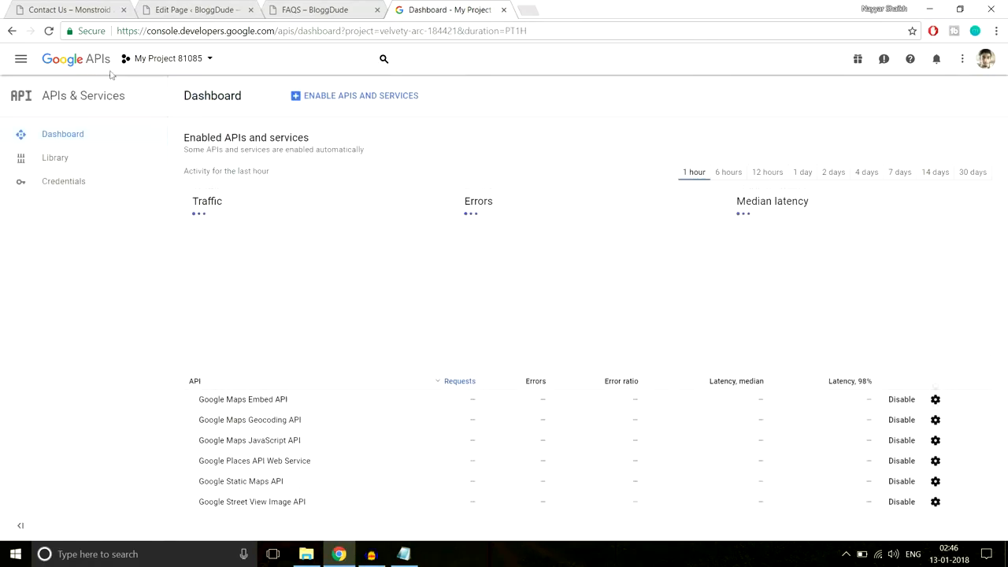
pyautogui.click(86, 188)
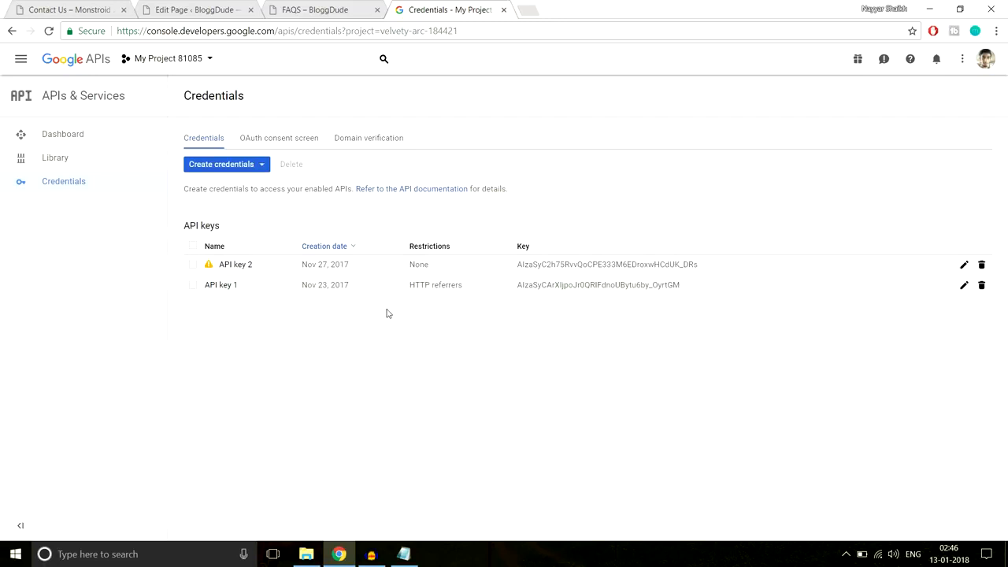
# - Create a new API key 3 and review the two allowed domains under Domain verification
pyautogui.click(238, 172)
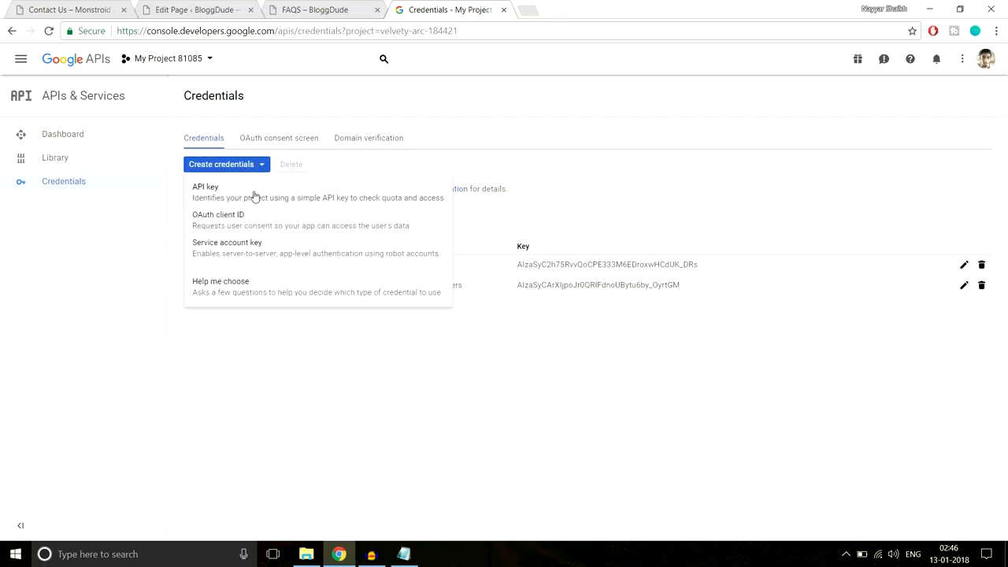
pyautogui.click(255, 196)
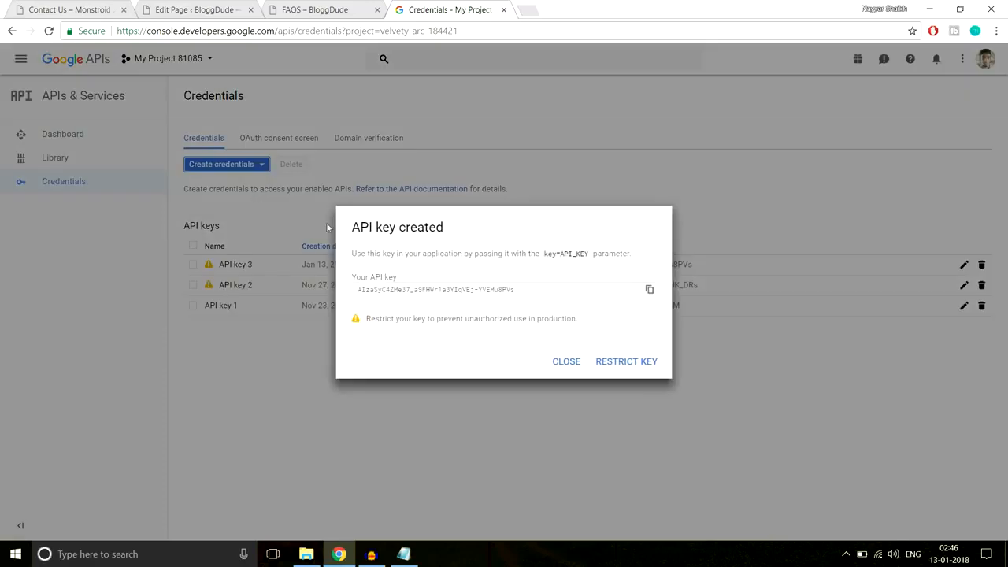
pyautogui.click(566, 363)
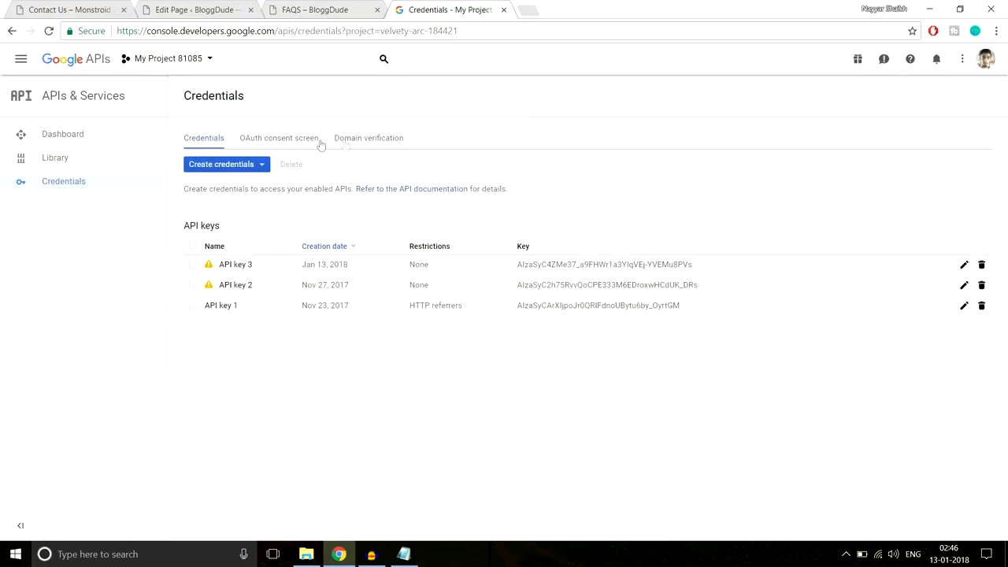
pyautogui.click(370, 145)
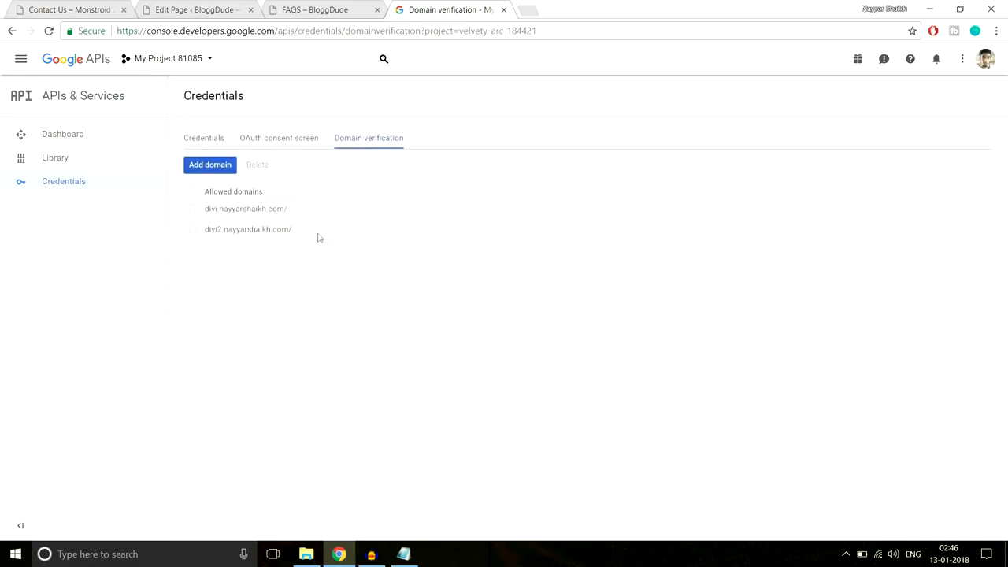
pyautogui.moveTo(319, 238); pyautogui.dragTo(216, 212)
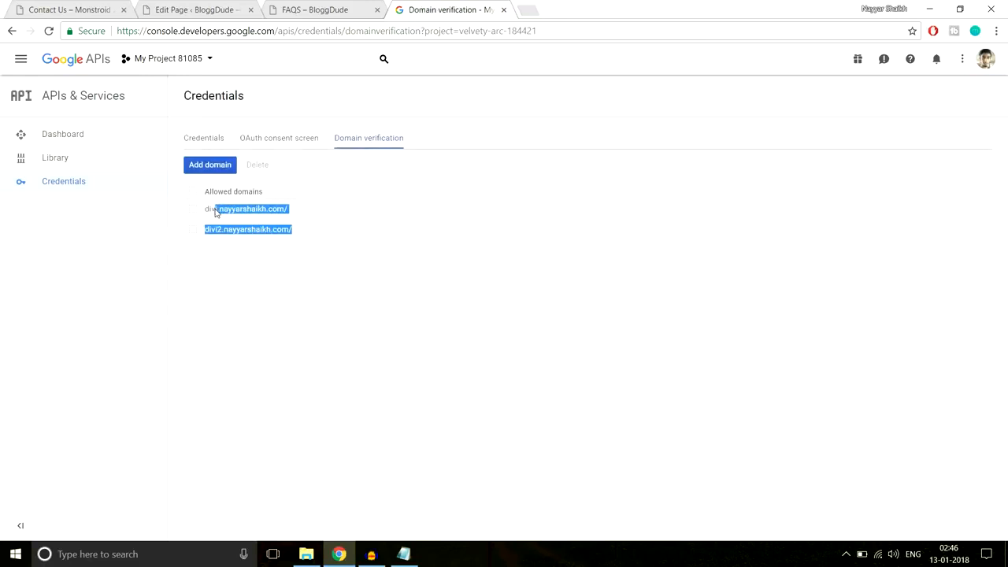
# - Submit the Monstroid site's root URL, copied from WordPress, as a new domain and proceed to ownership verification
pyautogui.click(223, 167)
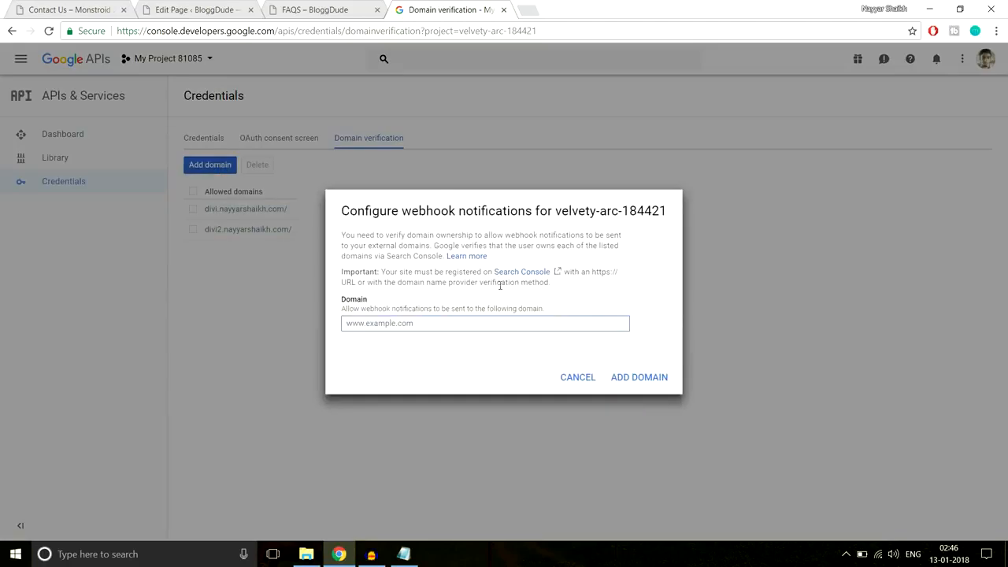
pyautogui.click(203, 7)
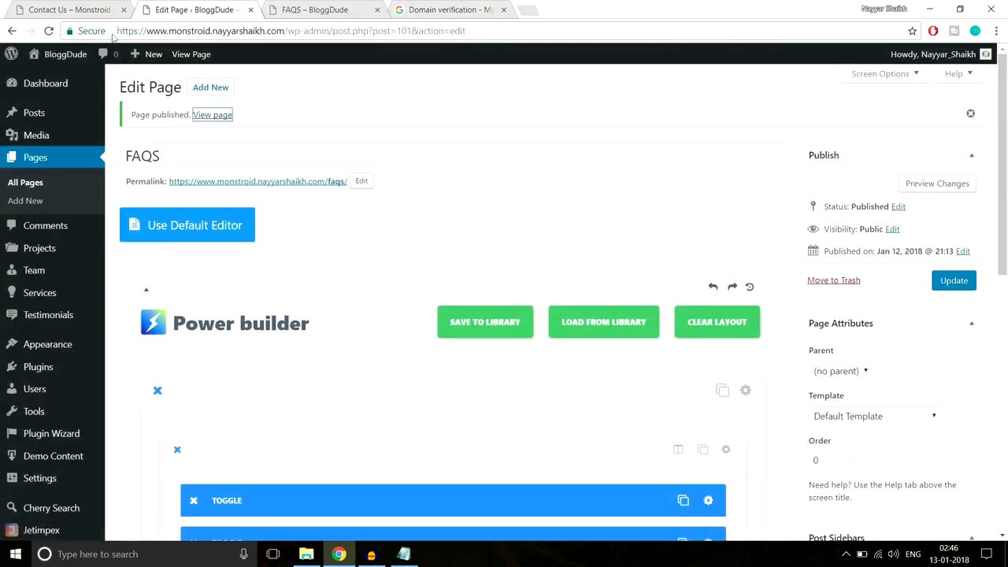
pyautogui.moveTo(118, 30); pyautogui.dragTo(290, 33)
pyautogui.hotkey('ctrl', 'c')
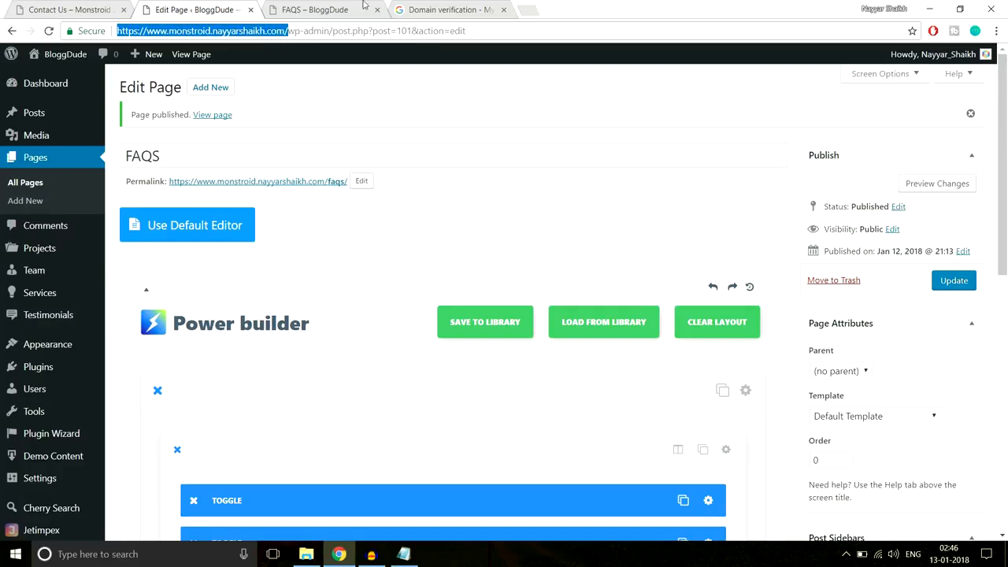
pyautogui.click(432, 10)
pyautogui.hotkey('ctrl', 'v')
pyautogui.click(664, 384)
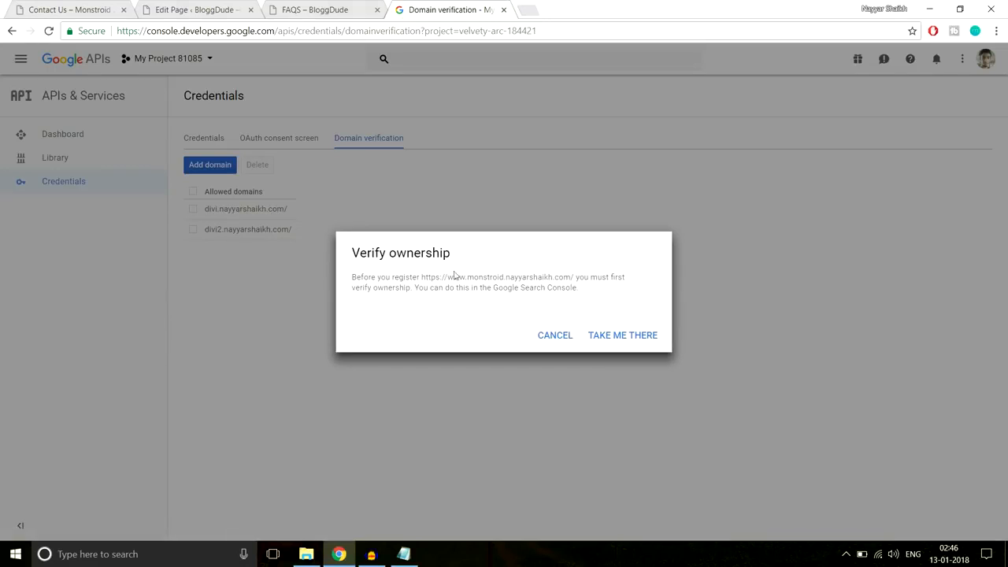
pyautogui.click(619, 338)
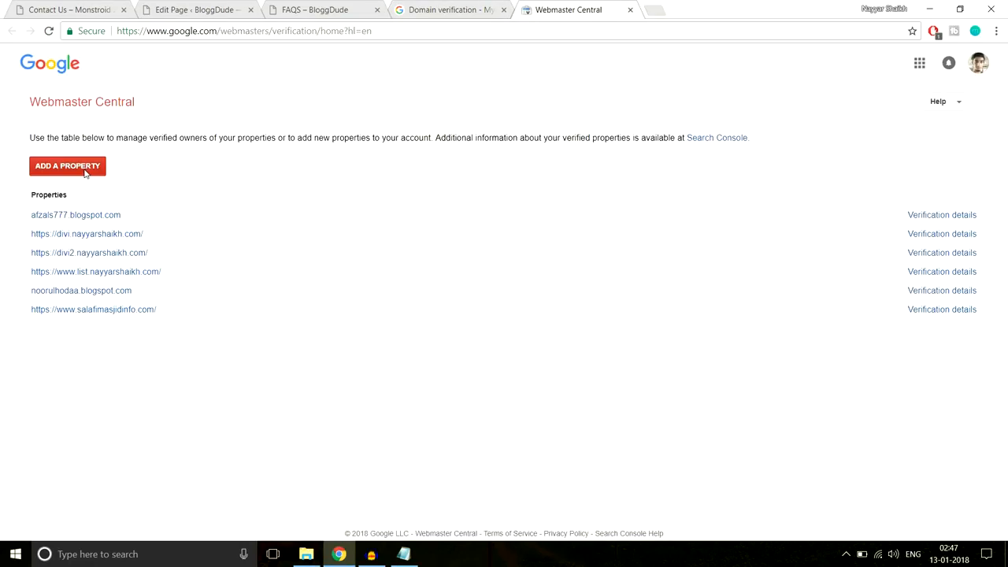
# - Add the site as a Webmaster Central property and download google646e5a1cbe725796.html for HTML-file verification
pyautogui.click(85, 173)
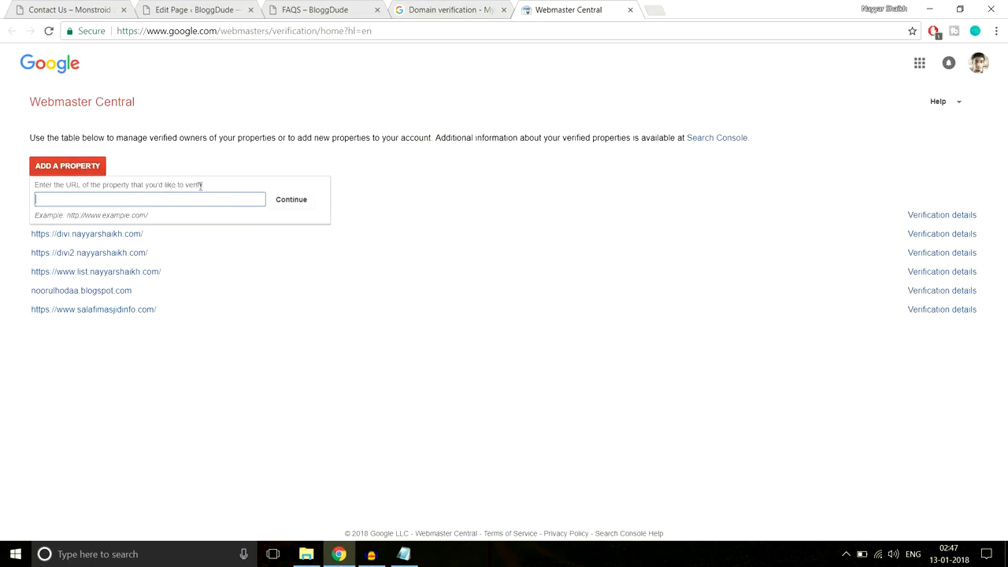
pyautogui.hotkey('ctrl', 'v')
pyautogui.click(293, 203)
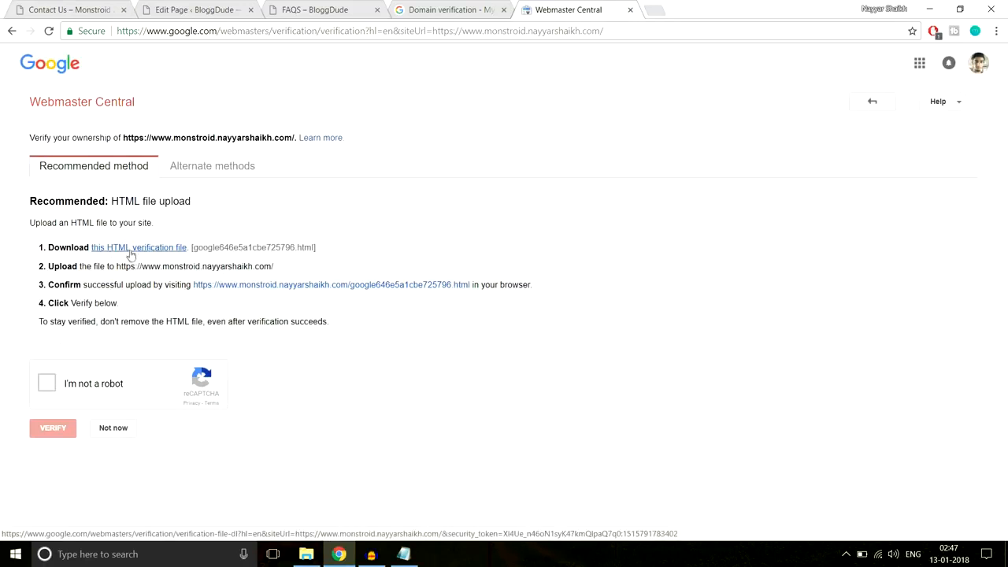
pyautogui.click(129, 248)
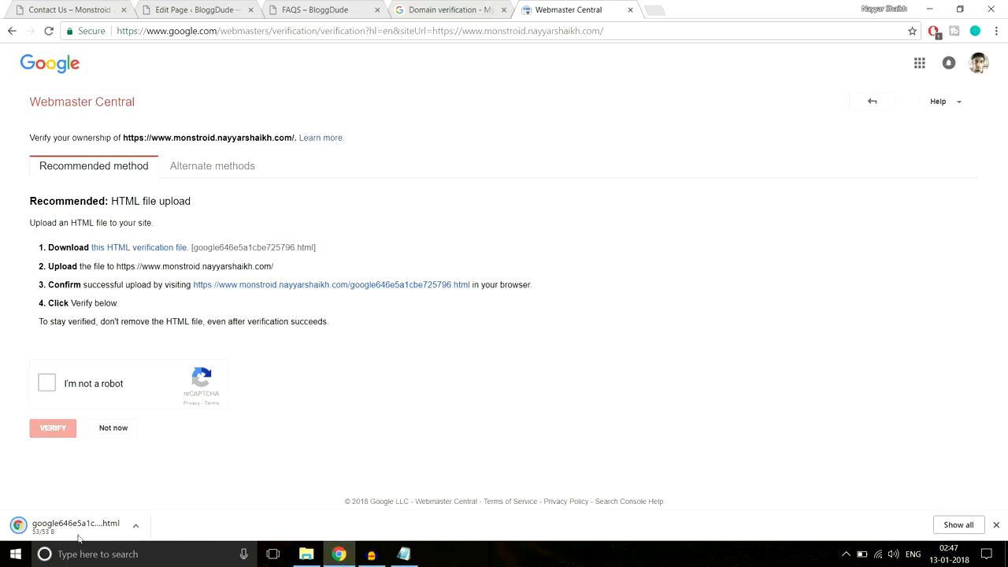
pyautogui.click(137, 527)
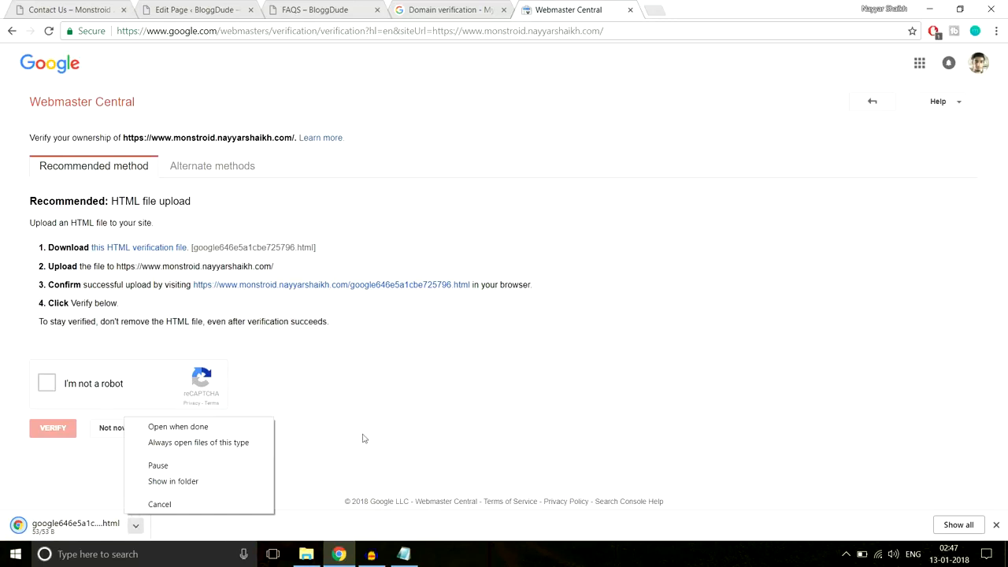
# - Paste the google646e5a1cbe725796 verification file onto the Desktop and launch FileZilla
pyautogui.click(219, 485)
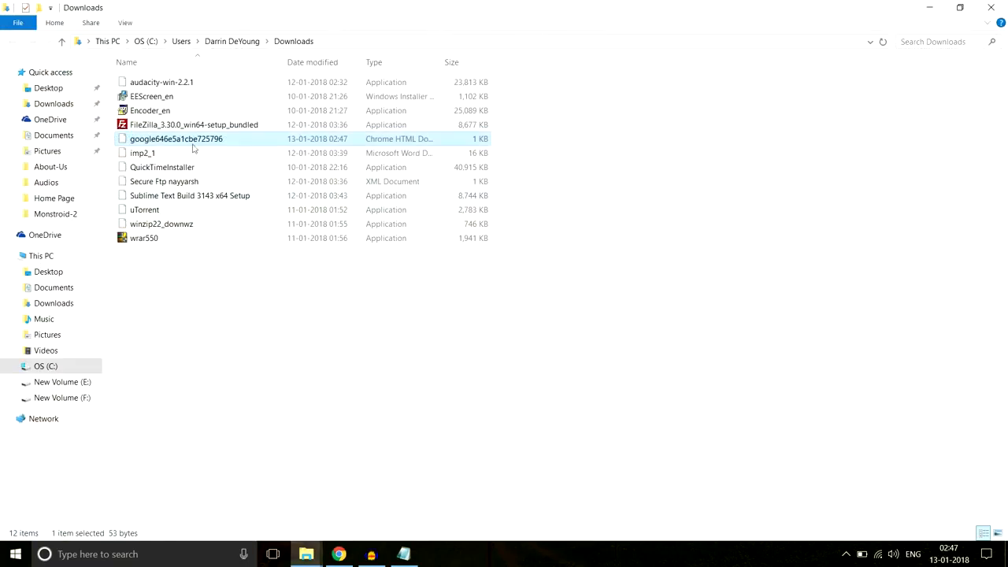
pyautogui.click(61, 89)
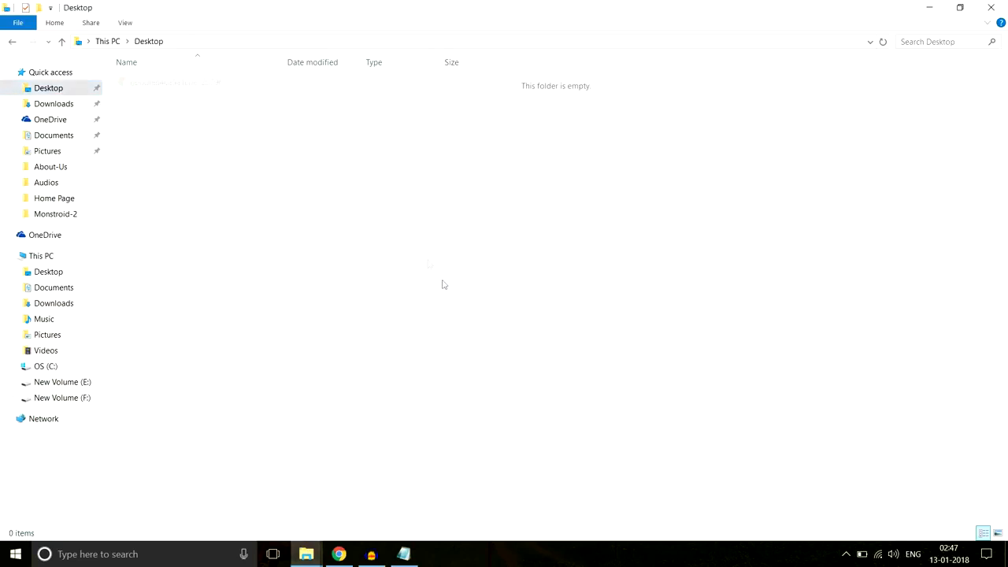
pyautogui.hotkey('ctrl', 'v')
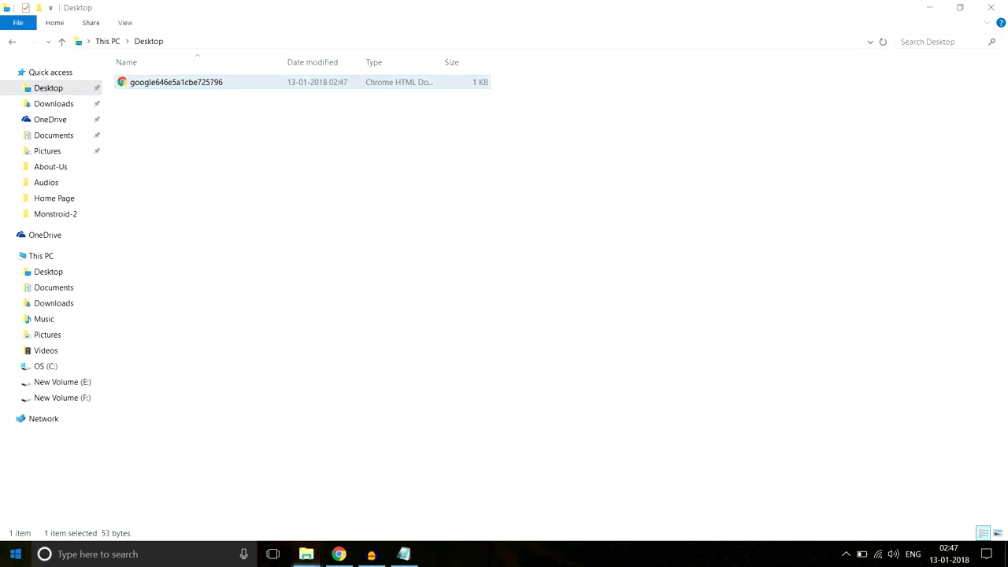
pyautogui.click(9, 553)
pyautogui.click(586, 429)
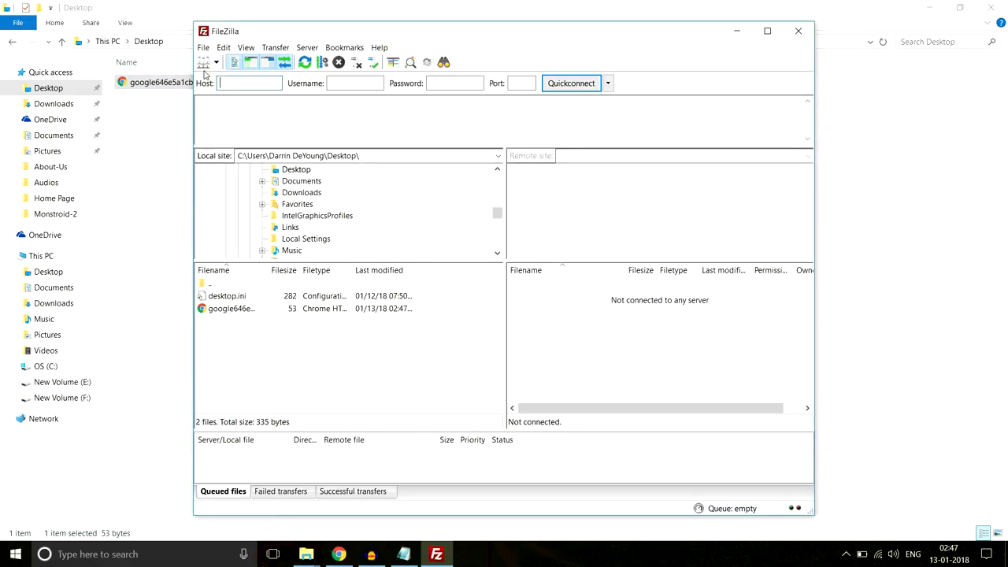
# - Connect to the saved server in FileZilla and open the Monstroid site's root folder
pyautogui.click(204, 63)
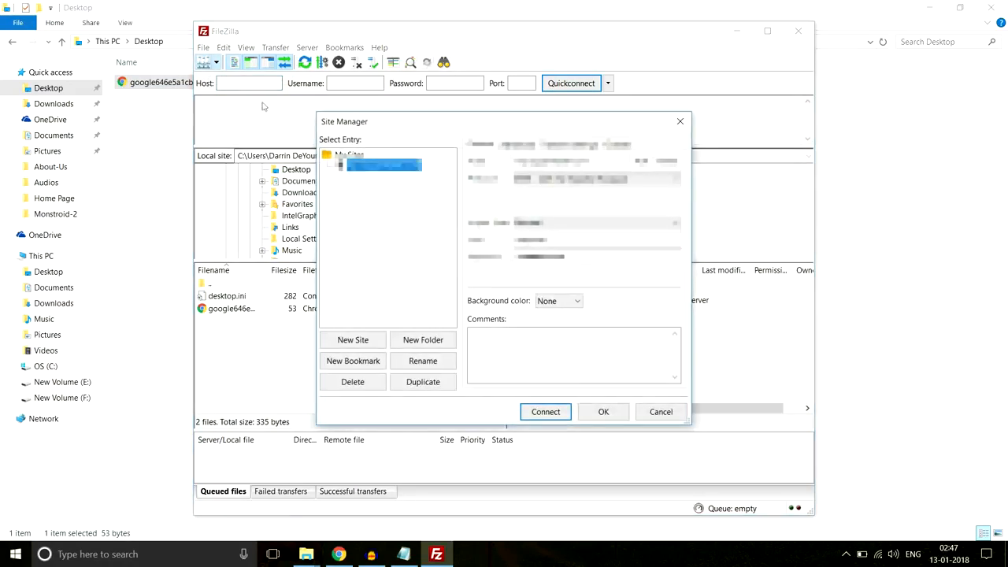
pyautogui.click(552, 417)
pyautogui.scroll(-6, 594, 356)
pyautogui.scroll(-1, 594, 356)
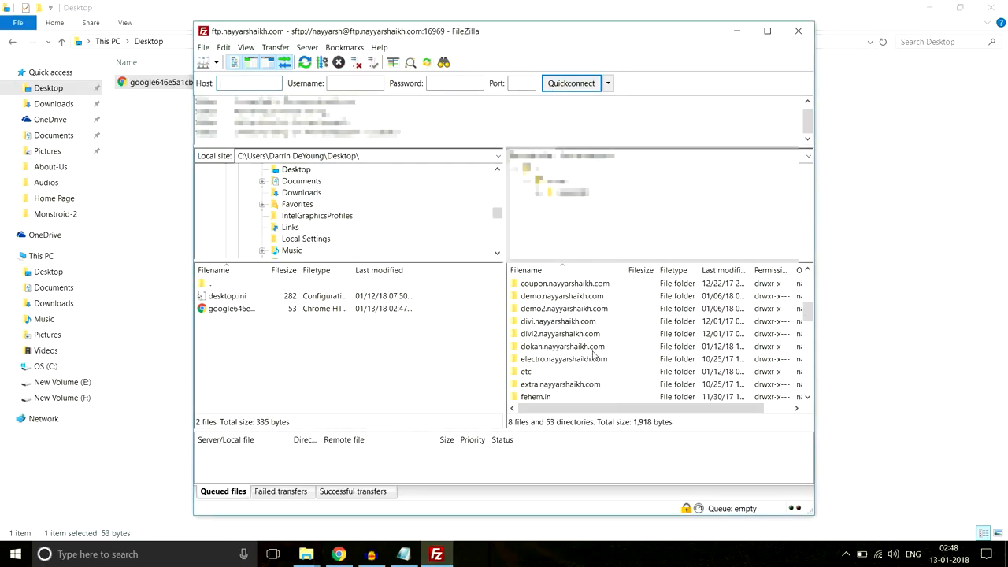
pyautogui.scroll(-5, 594, 356)
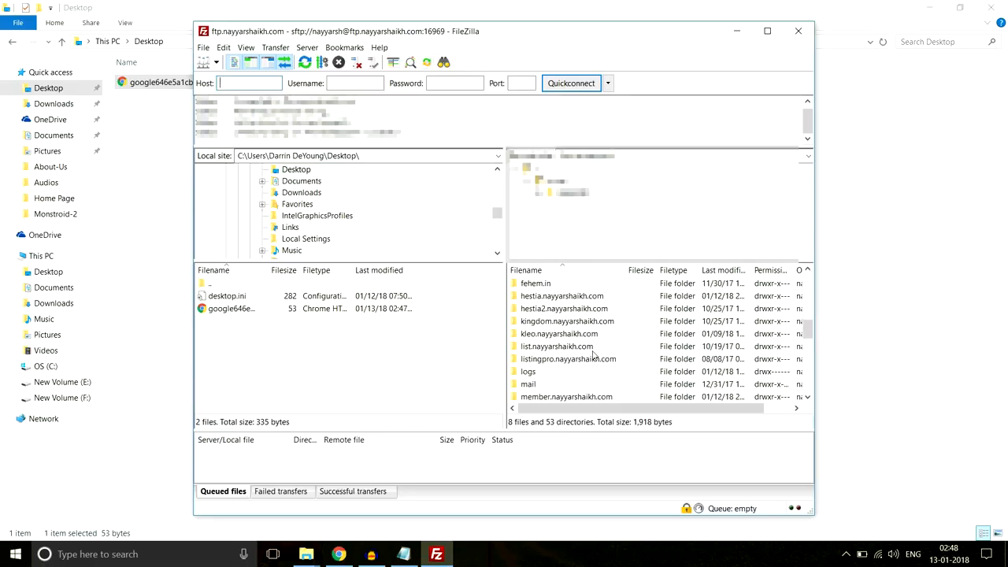
pyautogui.scroll(-1, 593, 356)
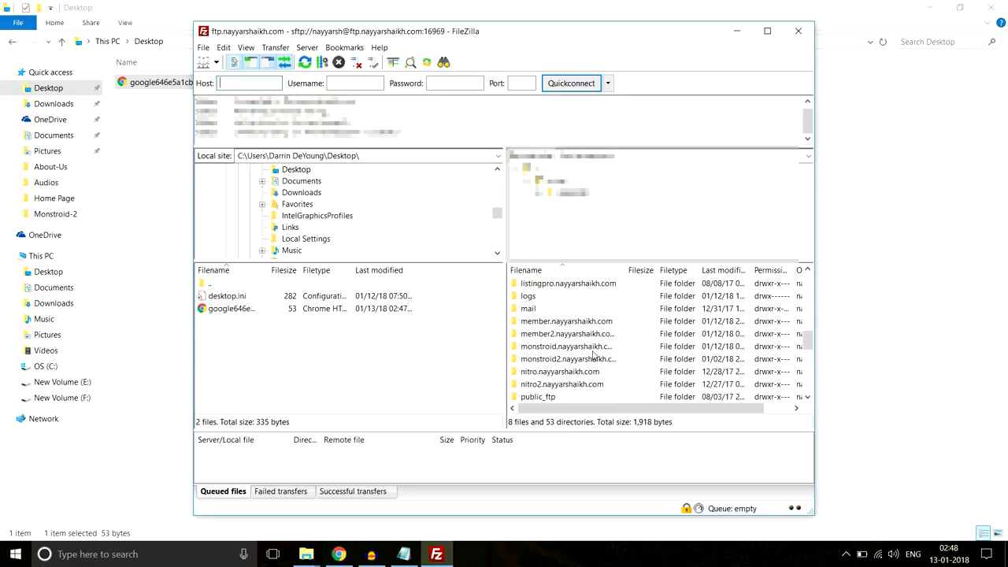
pyautogui.doubleClick(568, 348)
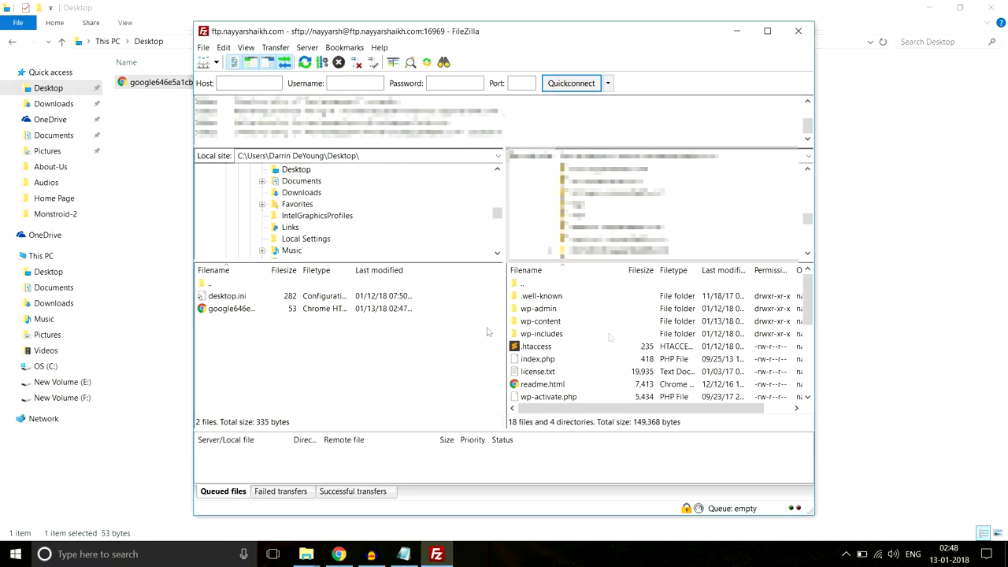
# - Upload google646e5a1cbe725796.html from the Desktop into the site's root folder beside wp-admin
pyautogui.click(248, 310)
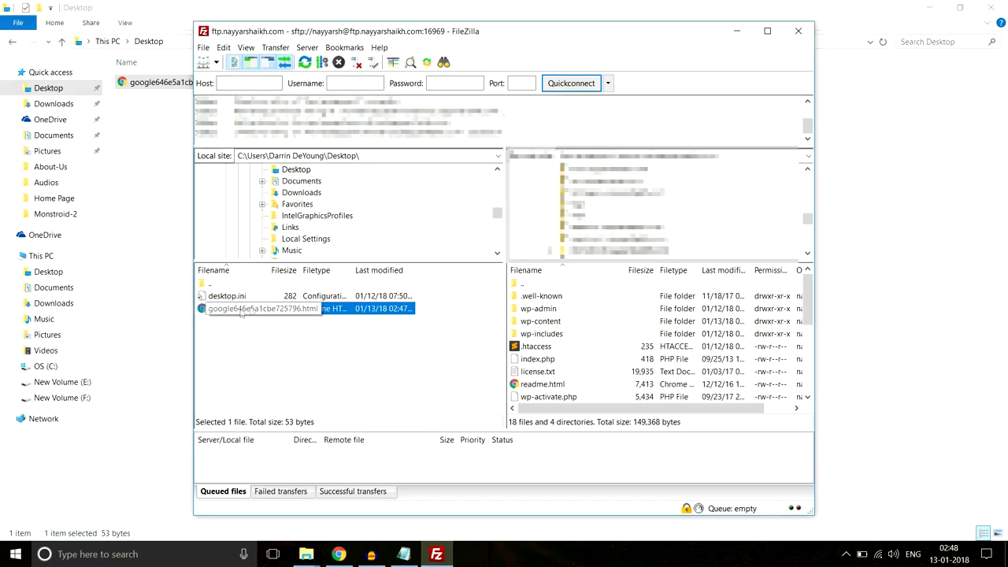
pyautogui.moveTo(236, 310); pyautogui.dragTo(618, 369)
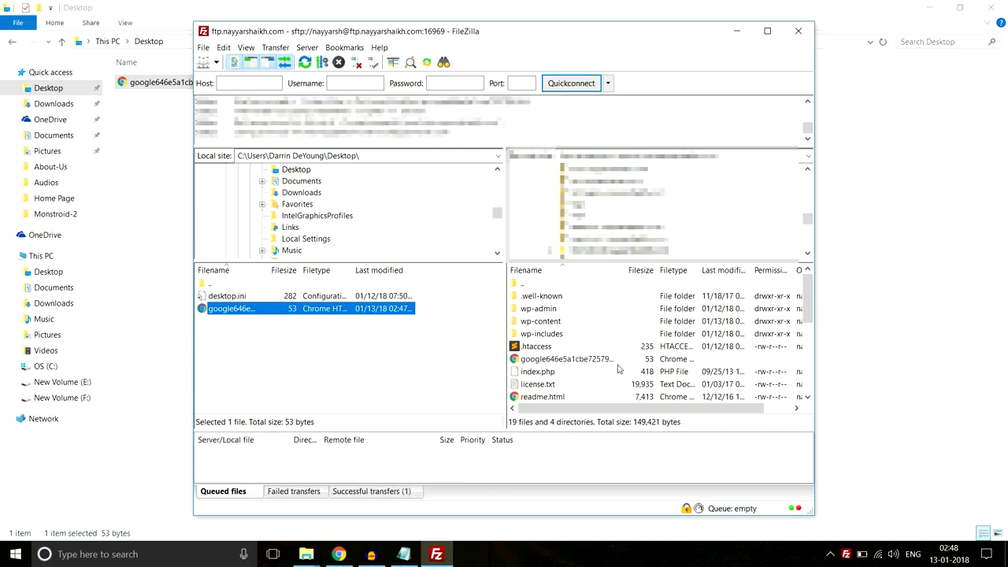
pyautogui.click(996, 481)
# - Pass the not-a-robot check, confirm the uploaded verification file loads live, and verify site ownership
pyautogui.click(339, 554)
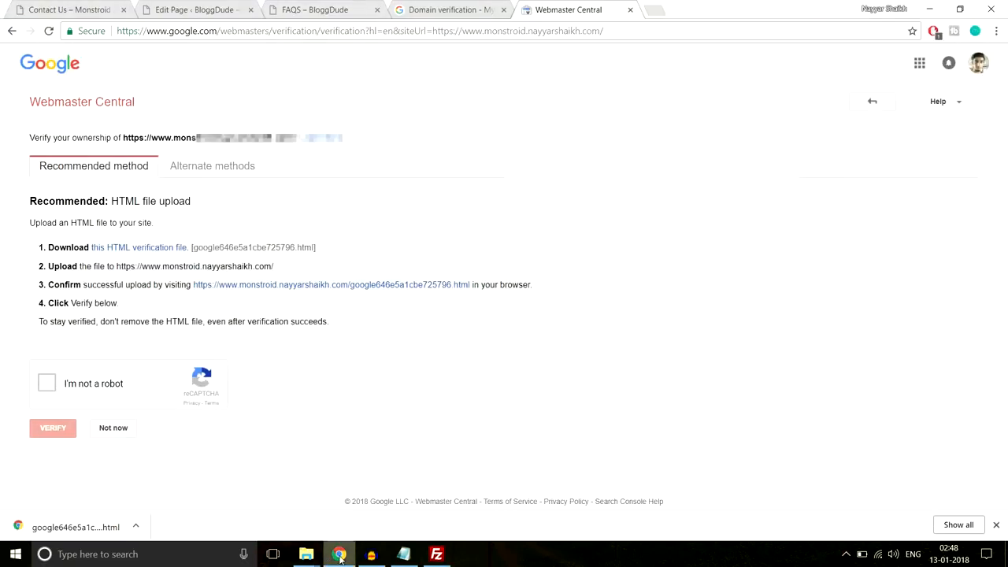
pyautogui.click(53, 384)
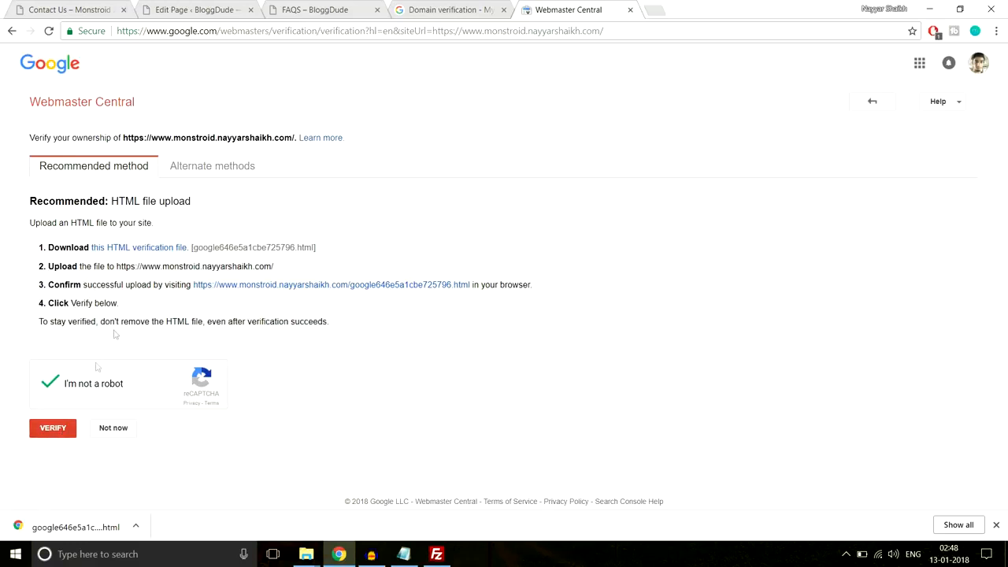
pyautogui.click(326, 285)
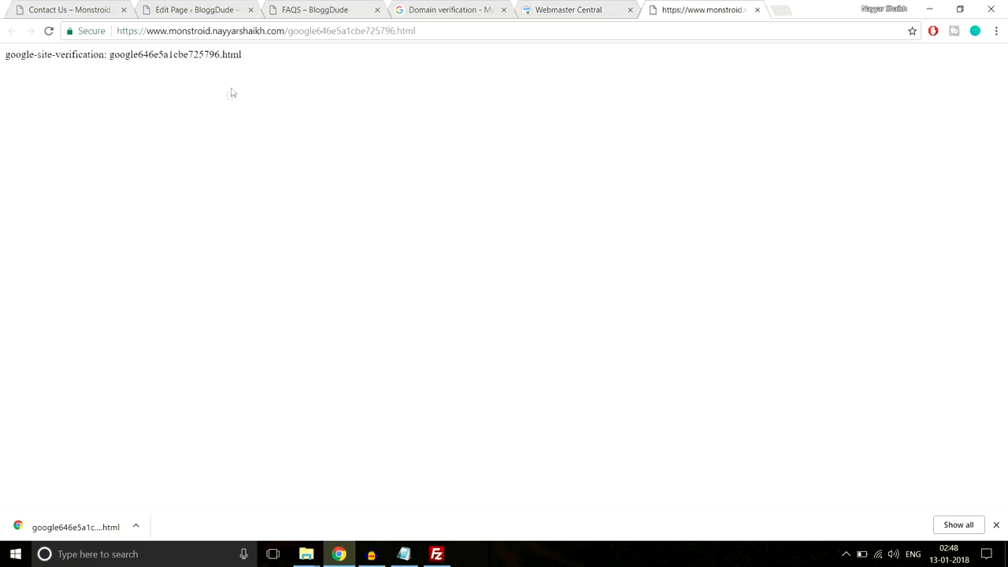
pyautogui.moveTo(283, 63); pyautogui.dragTo(5, 71)
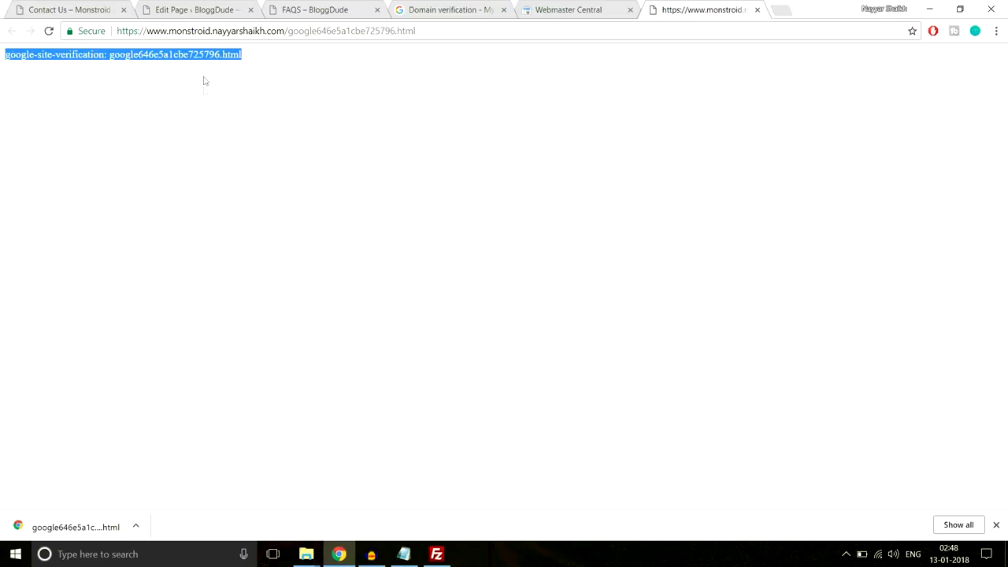
pyautogui.moveTo(266, 60); pyautogui.dragTo(2, 66)
pyautogui.click(758, 10)
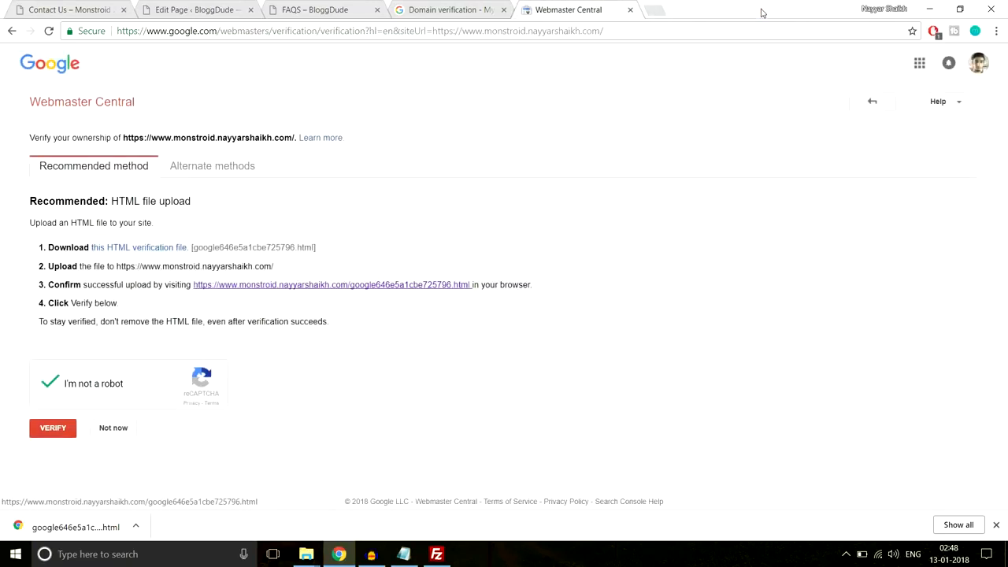
pyautogui.click(47, 432)
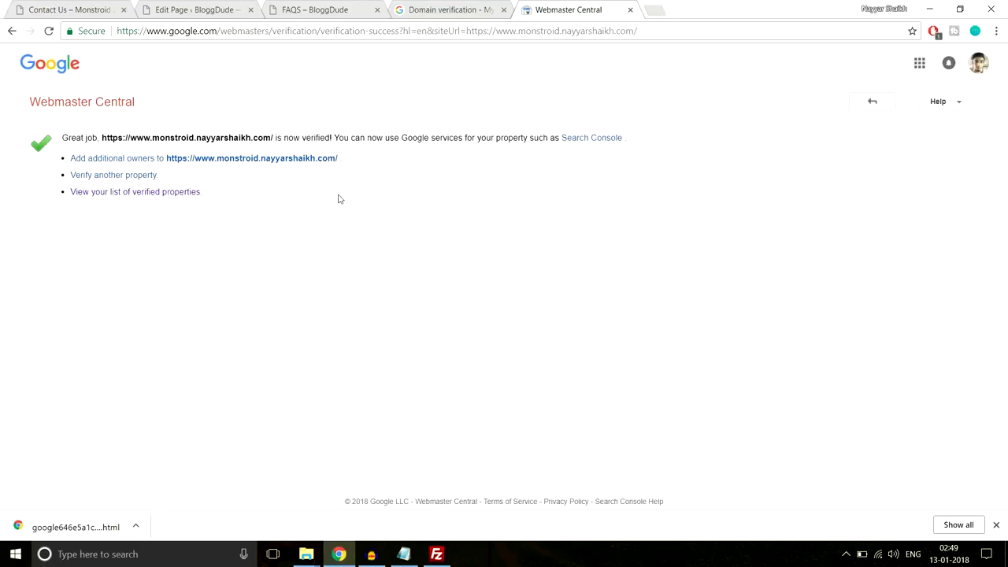
# - Add the Monstroid site's URL as a third allowed domain in Google API Console
pyautogui.click(630, 10)
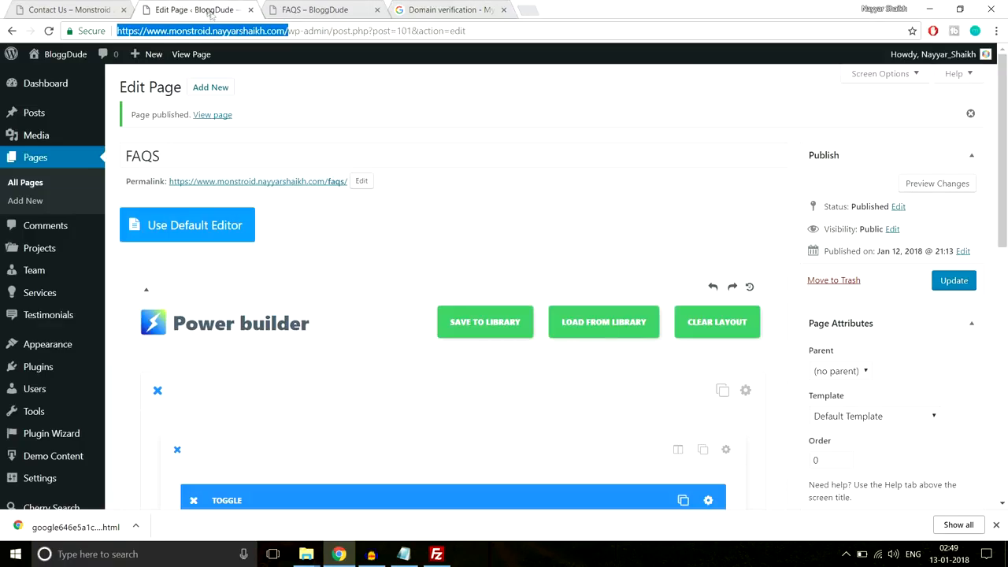
pyautogui.click(449, 10)
pyautogui.write('https://www.monstroid.nayyarshaikh.com/')
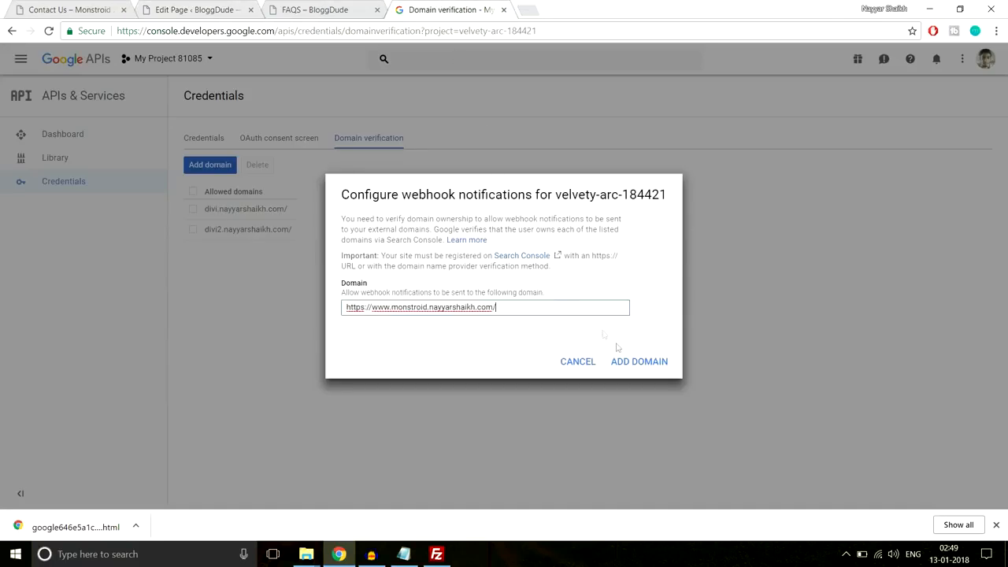
pyautogui.click(634, 364)
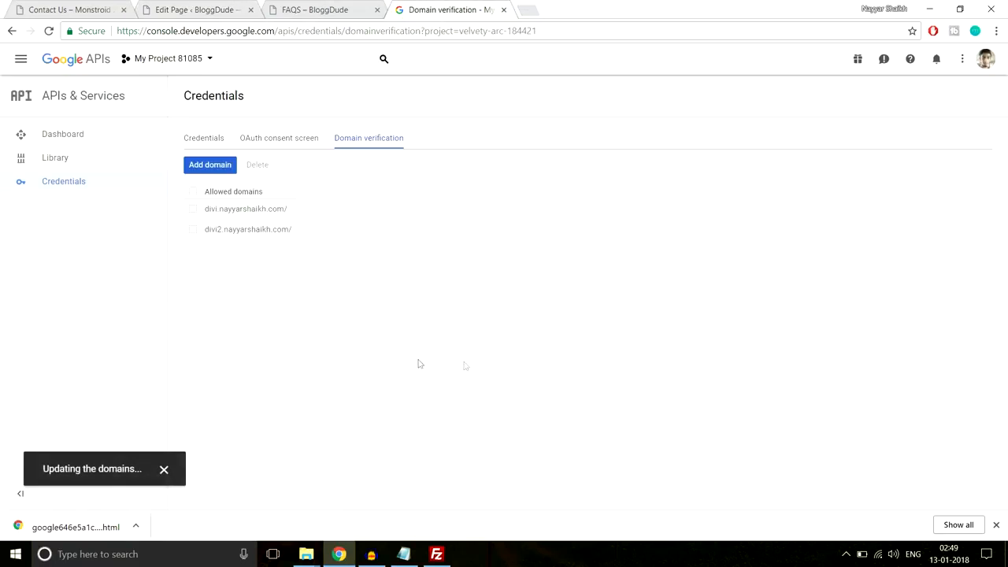
# - Copy API key 3 from the Credentials list and return to the WordPress page editor
pyautogui.click(209, 139)
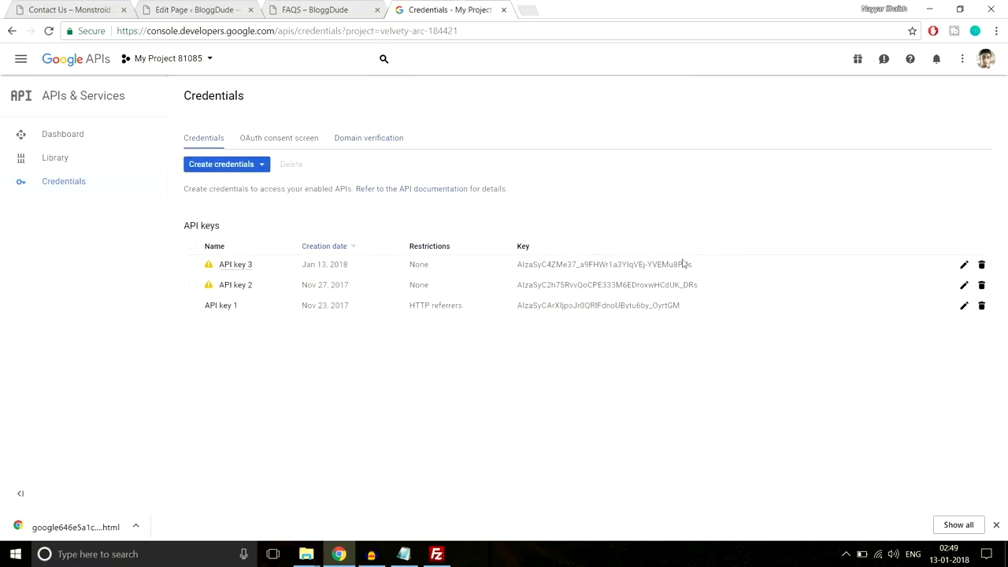
pyautogui.moveTo(718, 265); pyautogui.dragTo(523, 264)
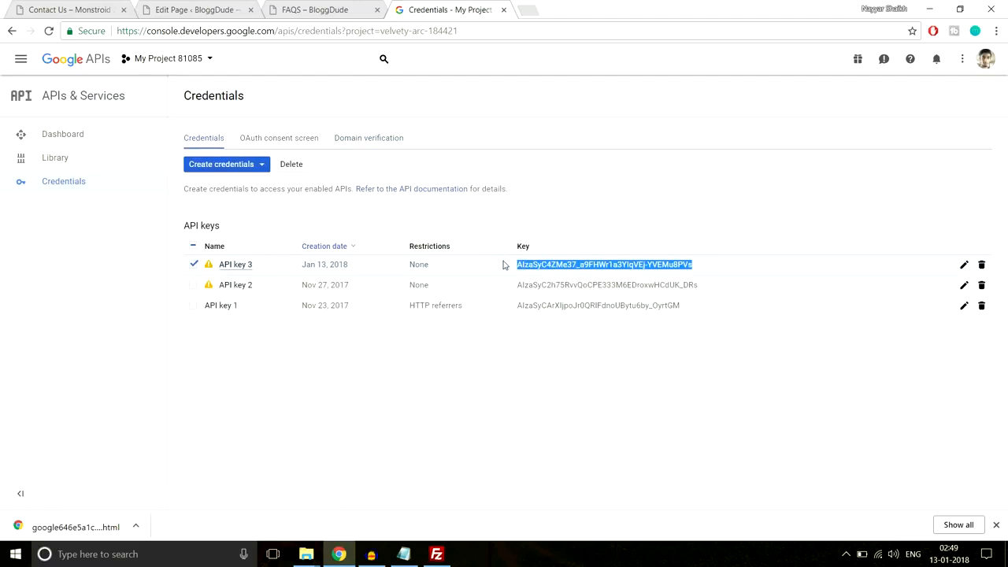
pyautogui.click(193, 10)
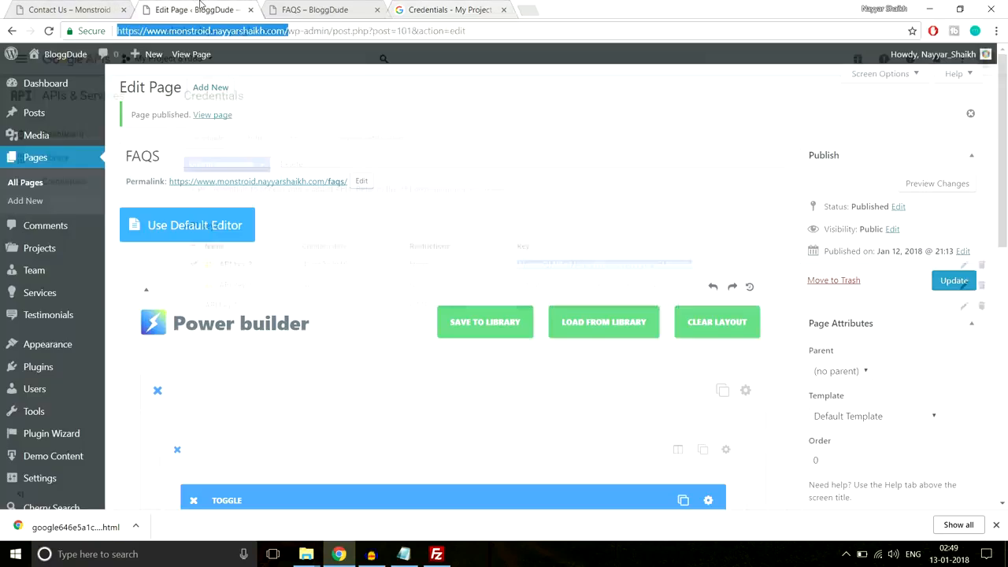
# - Paste API key 3 into Power's Google maps API key setting, save it, and close the Credentials tab
pyautogui.scroll(-1, 61, 383)
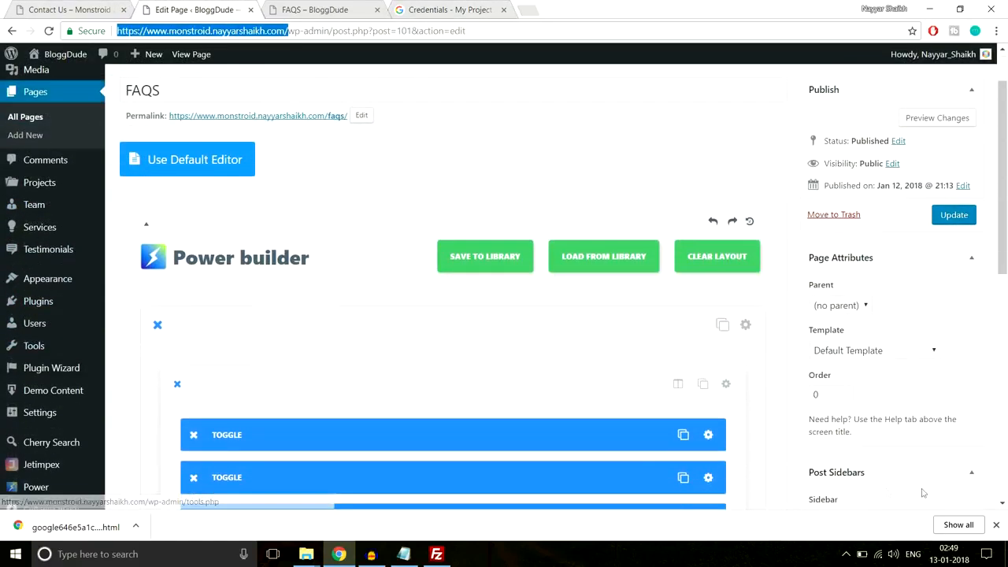
pyautogui.click(995, 526)
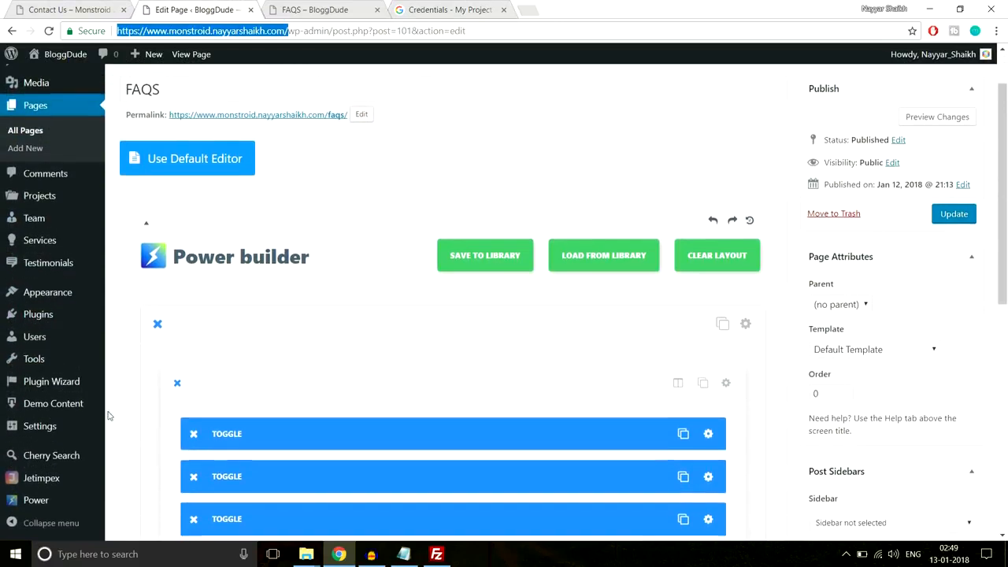
pyautogui.scroll(-2, 70, 479)
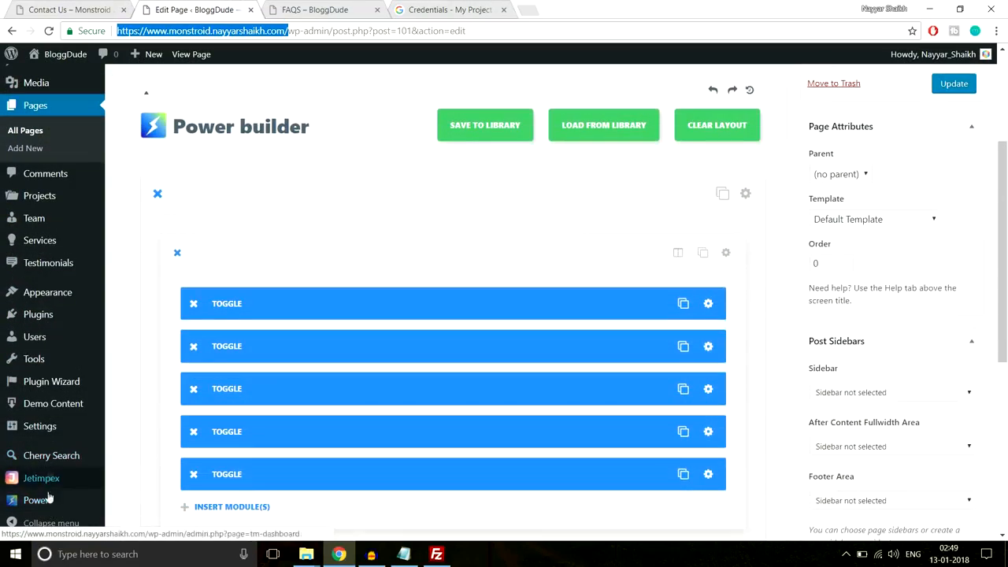
pyautogui.click(35, 501)
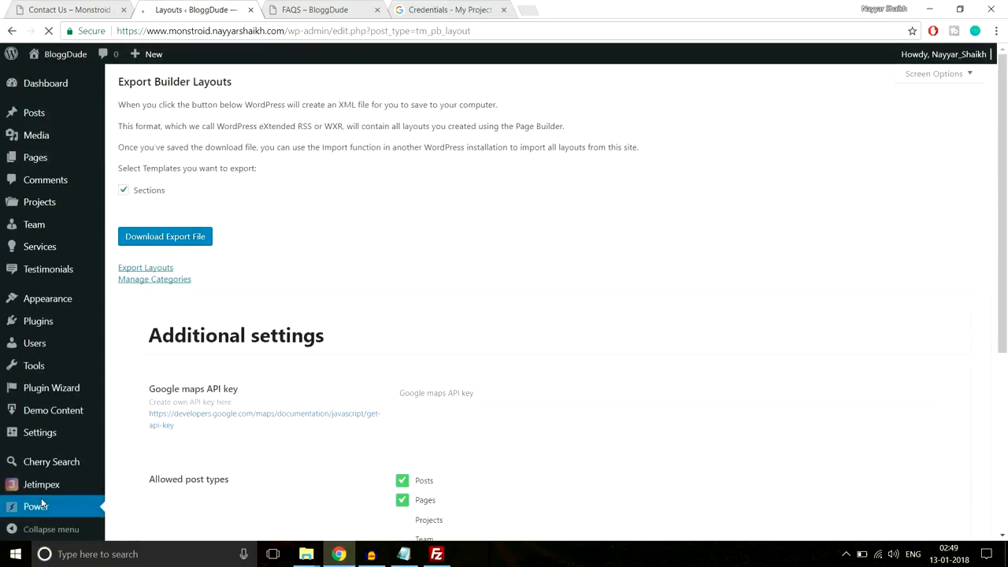
pyautogui.scroll(-2, 360, 394)
pyautogui.scroll(-3, 461, 394)
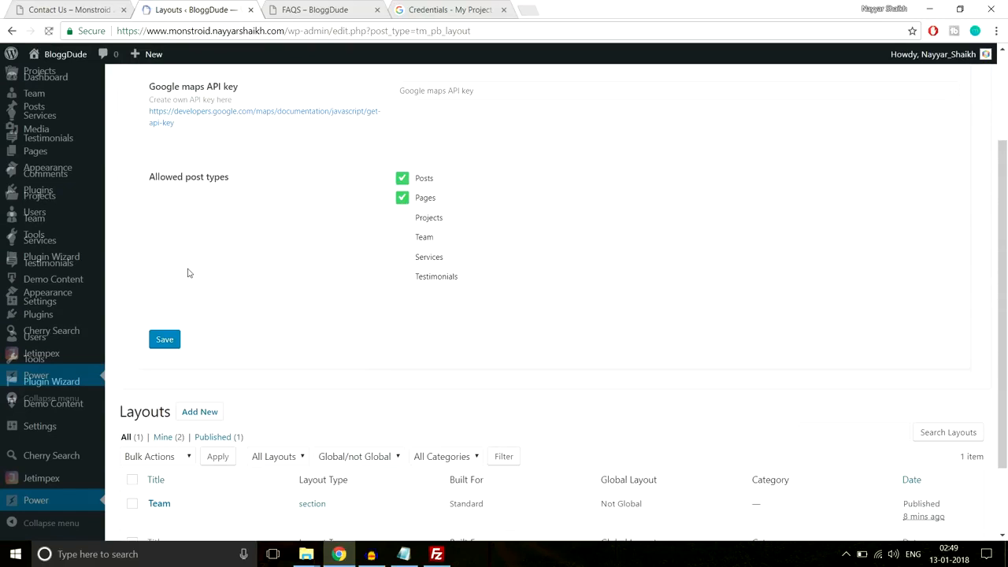
pyautogui.scroll(1, 295, 338)
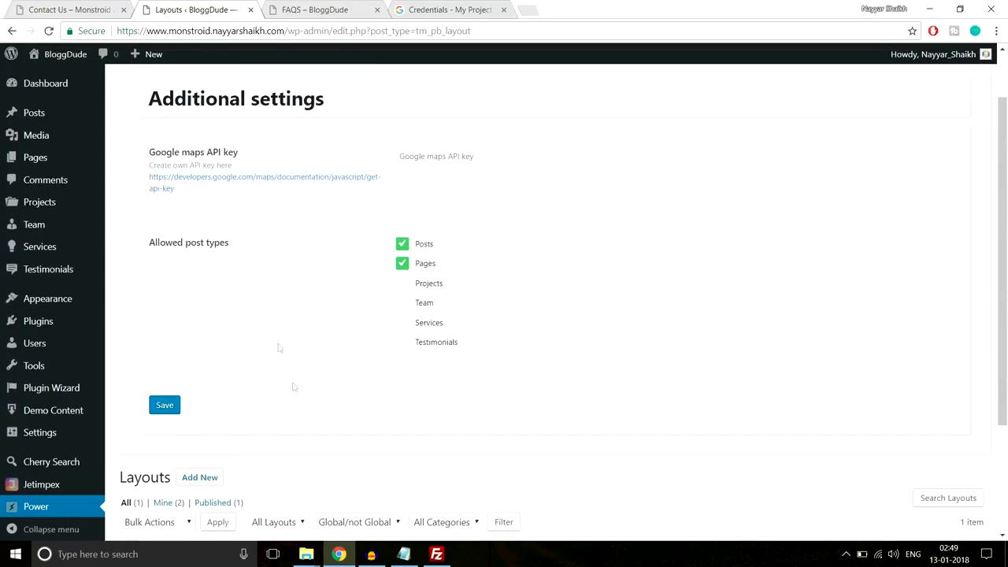
pyautogui.click(499, 155)
pyautogui.hotkey('ctrl', 'v')
pyautogui.click(180, 404)
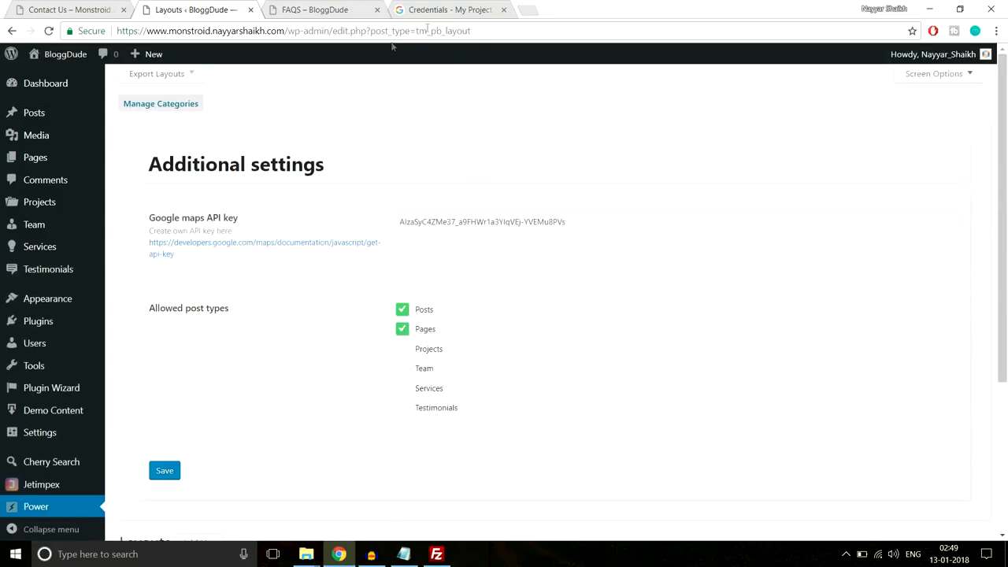
pyautogui.click(504, 11)
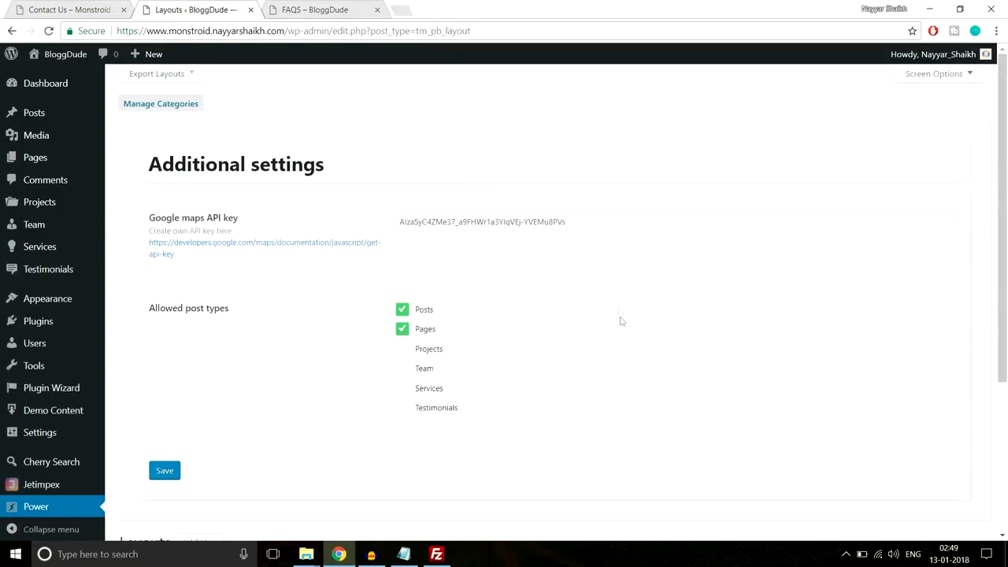
pyautogui.moveTo(29, 164)
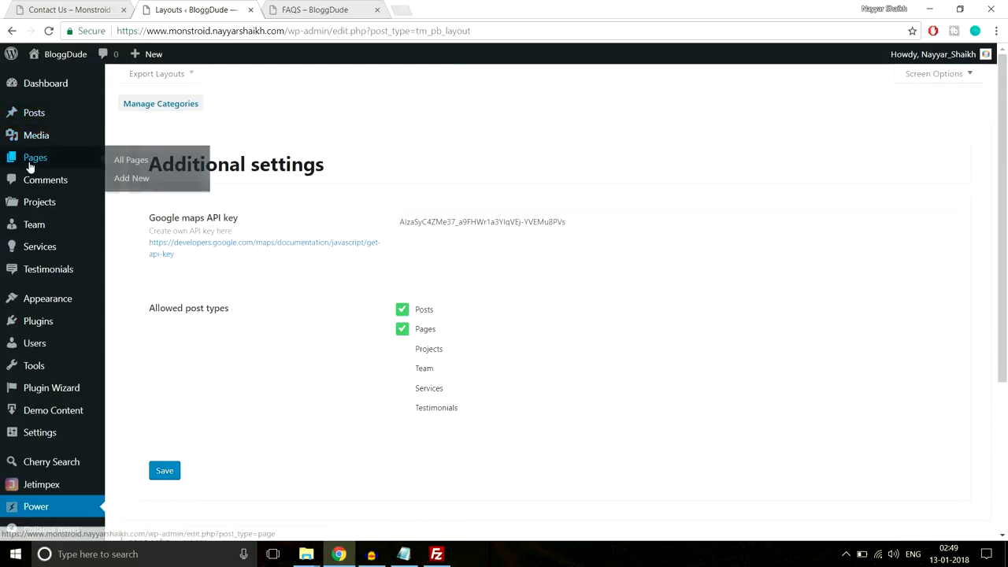
# - Start a new page titled 'Contact' and switch it to the Power builder editor
pyautogui.click(134, 177)
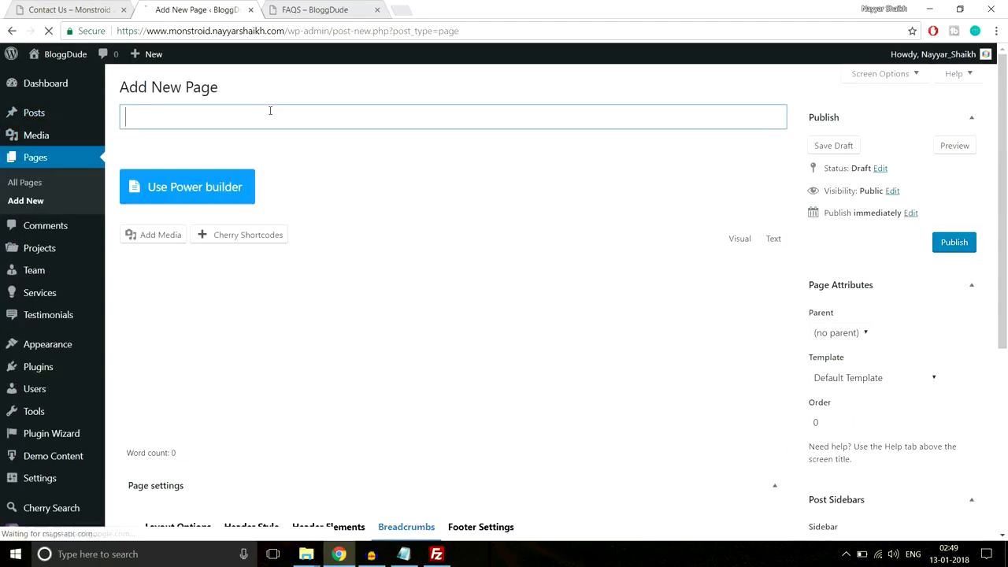
pyautogui.write('Contact Us')
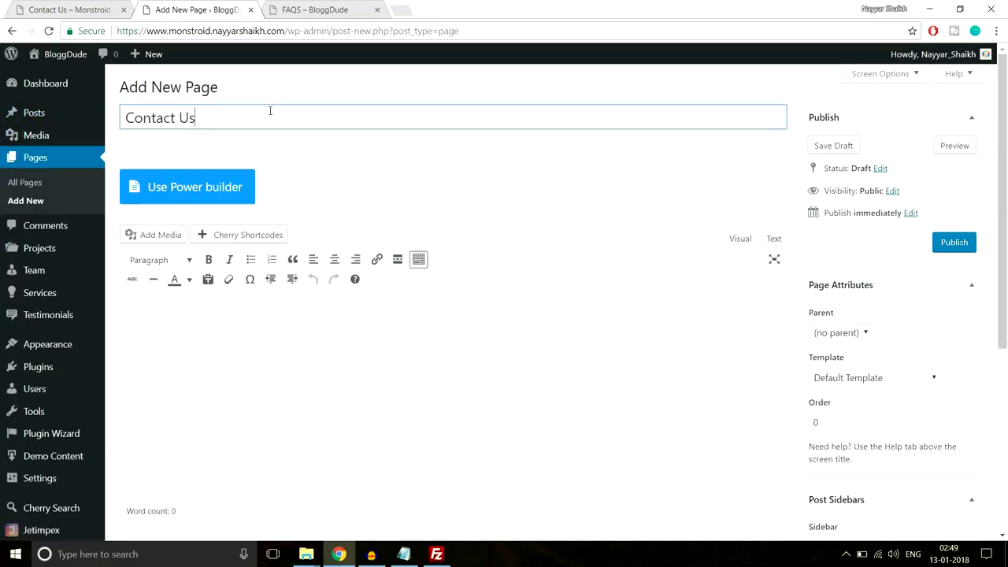
pyautogui.click(211, 188)
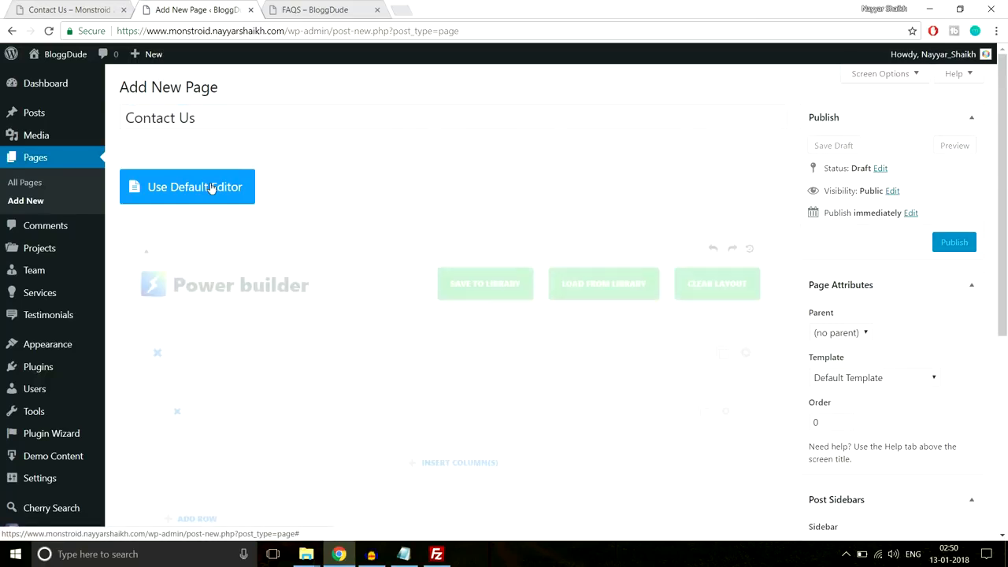
pyautogui.scroll(-3, 533, 174)
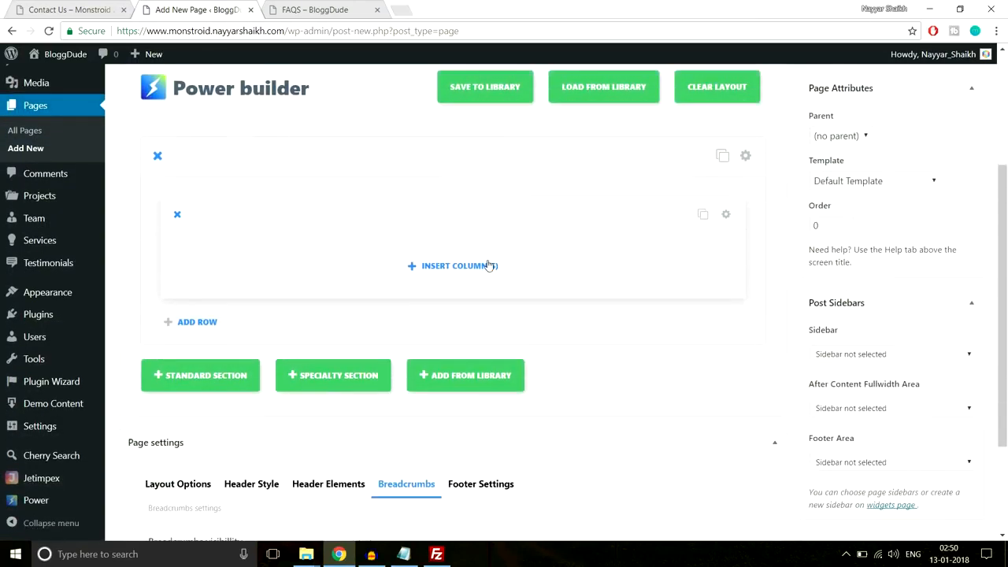
# - Give the row one full-width column with a Map module, then view the reference Contact Us page
pyautogui.click(497, 266)
pyautogui.click(324, 240)
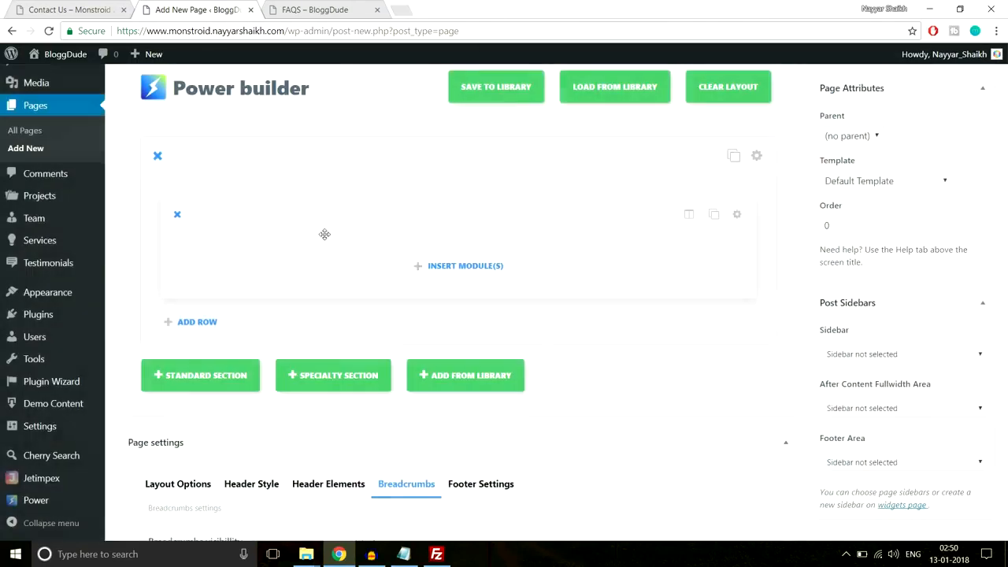
pyautogui.click(429, 267)
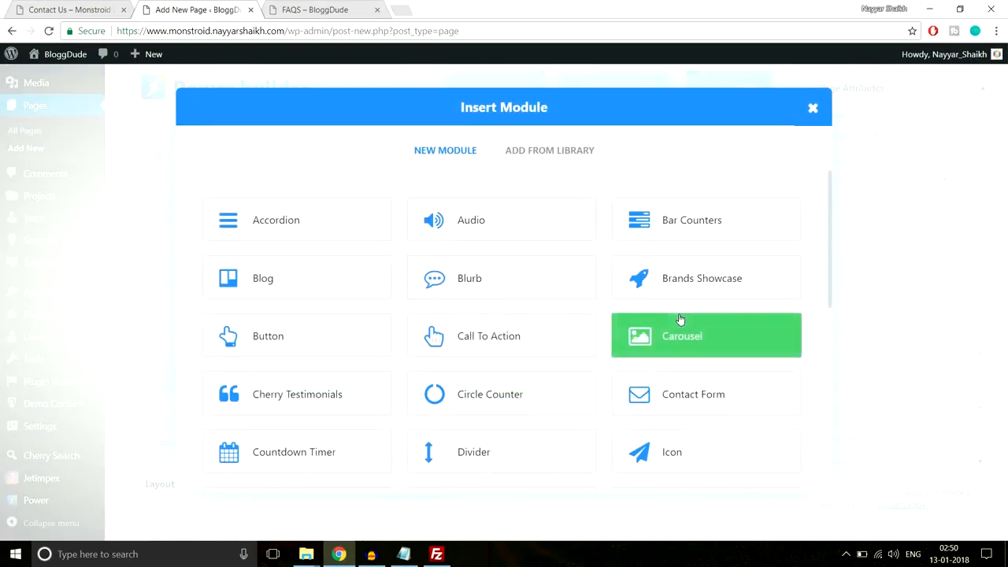
pyautogui.scroll(-5, 680, 319)
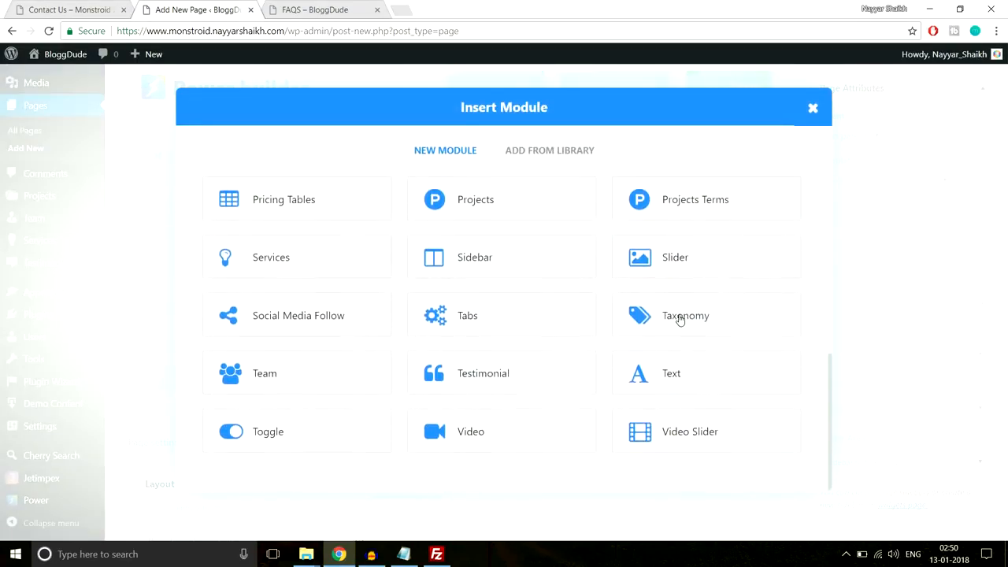
pyautogui.scroll(1, 418, 288)
pyautogui.scroll(2, 418, 288)
pyautogui.click(467, 283)
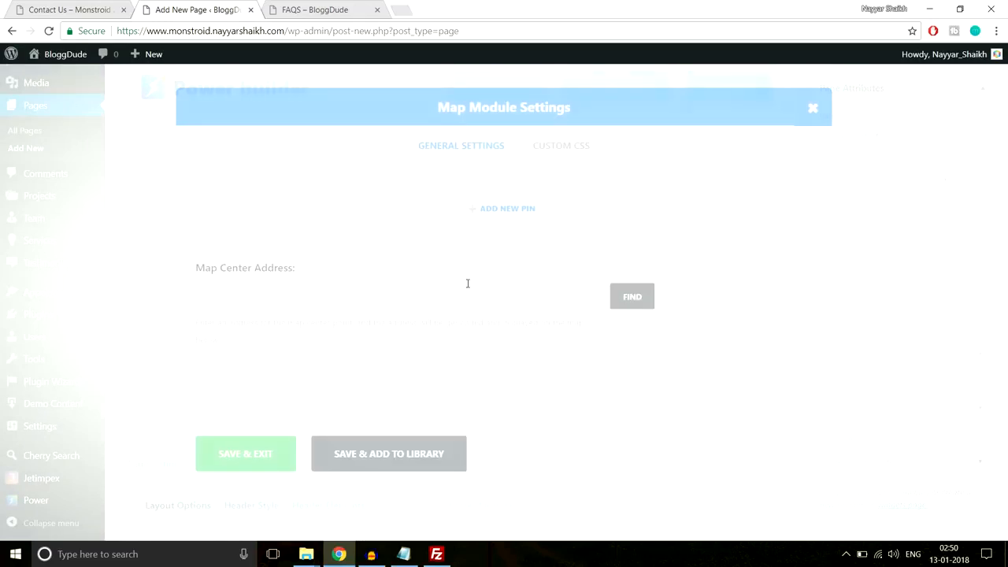
pyautogui.scroll(-4, 509, 267)
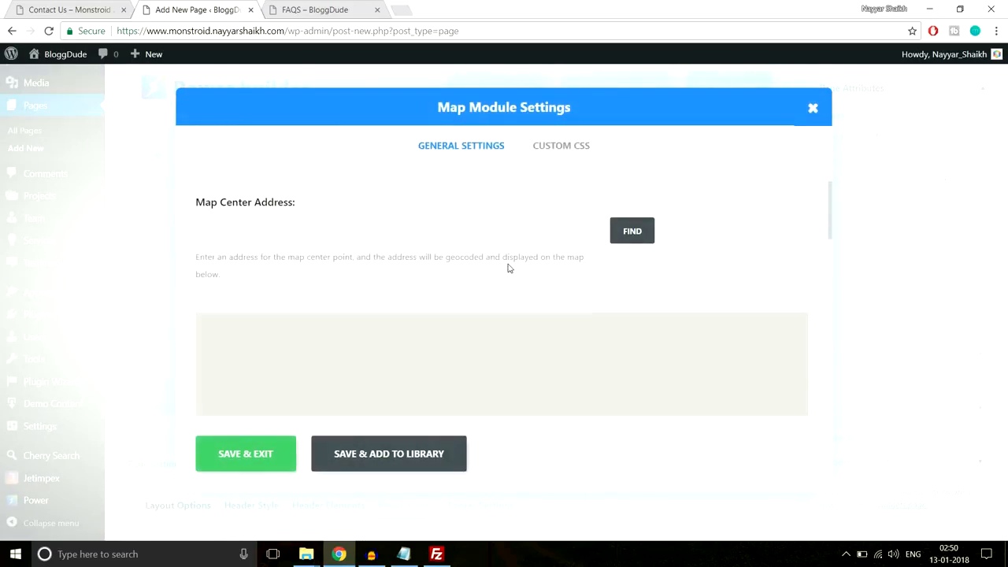
pyautogui.scroll(3, 509, 265)
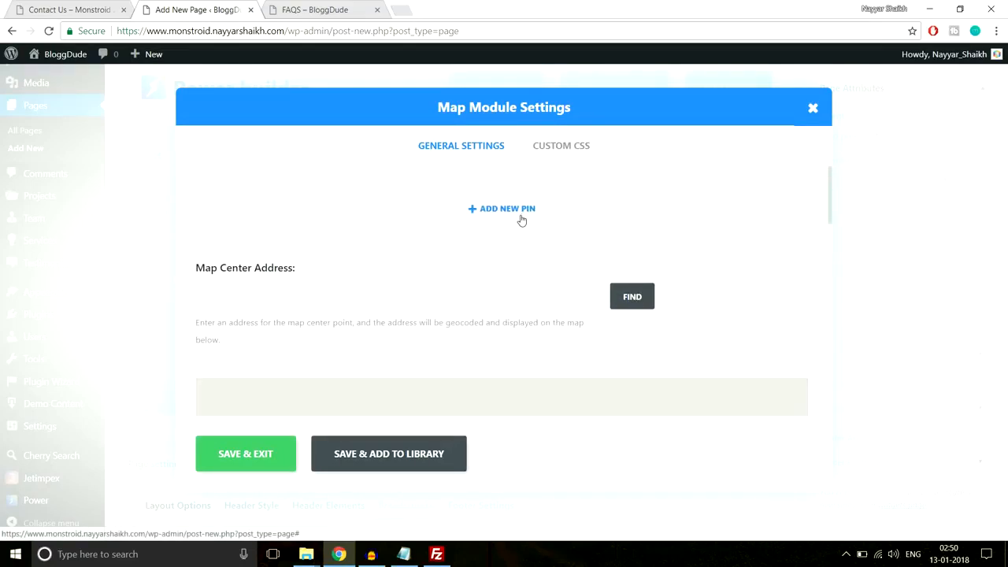
pyautogui.click(82, 9)
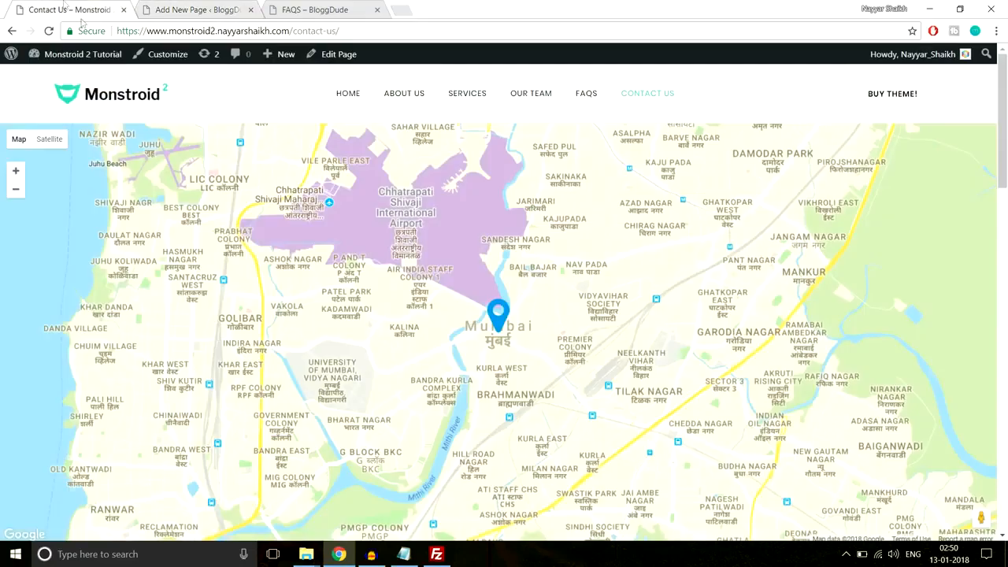
# - Check the reference pin's 'BloggDude, Mumbai 400001' info box, then return to the new page's map settings
pyautogui.click(498, 315)
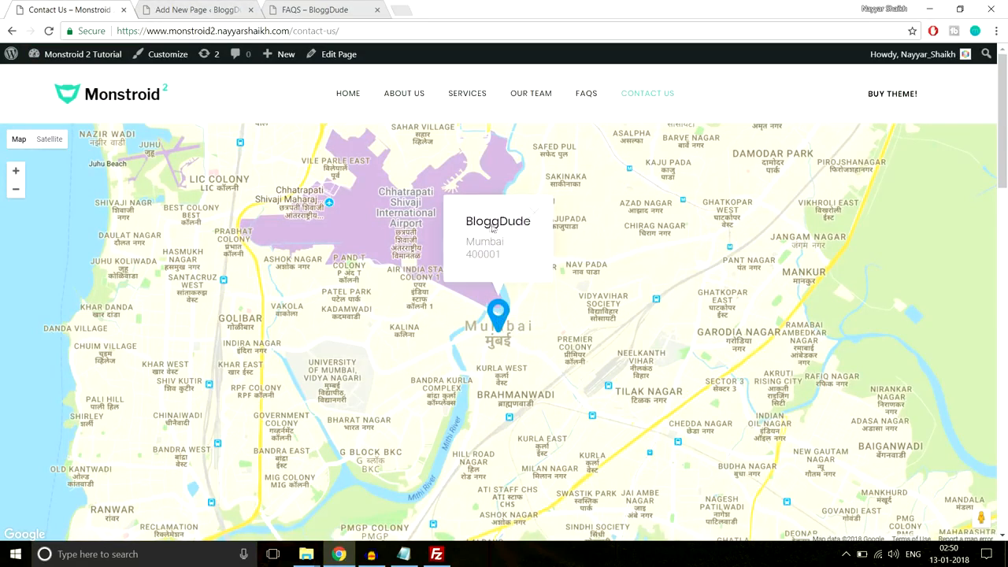
pyautogui.click(536, 211)
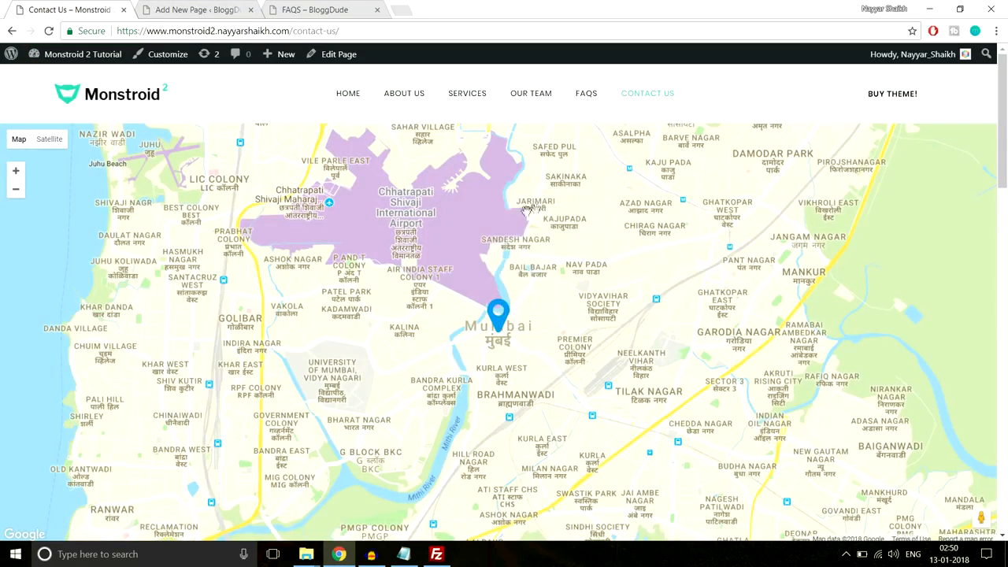
pyautogui.hotkey('ctrl', 'Tab')
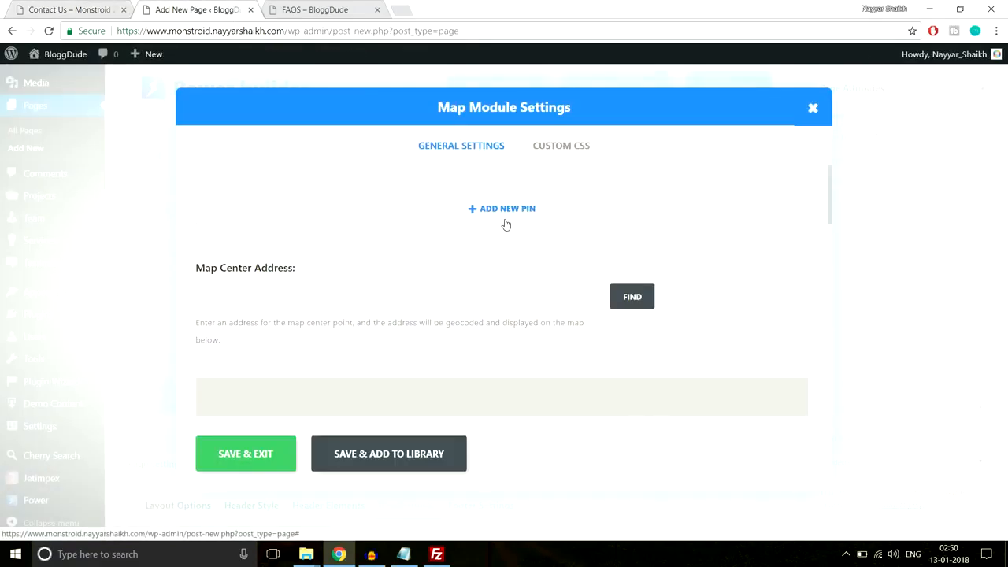
# - Center the map on Mumbai, Maharashtra, India by geocoding the address 'mumbai'
pyautogui.scroll(-8, 533, 308)
pyautogui.scroll(-4, 536, 341)
pyautogui.scroll(10, 535, 339)
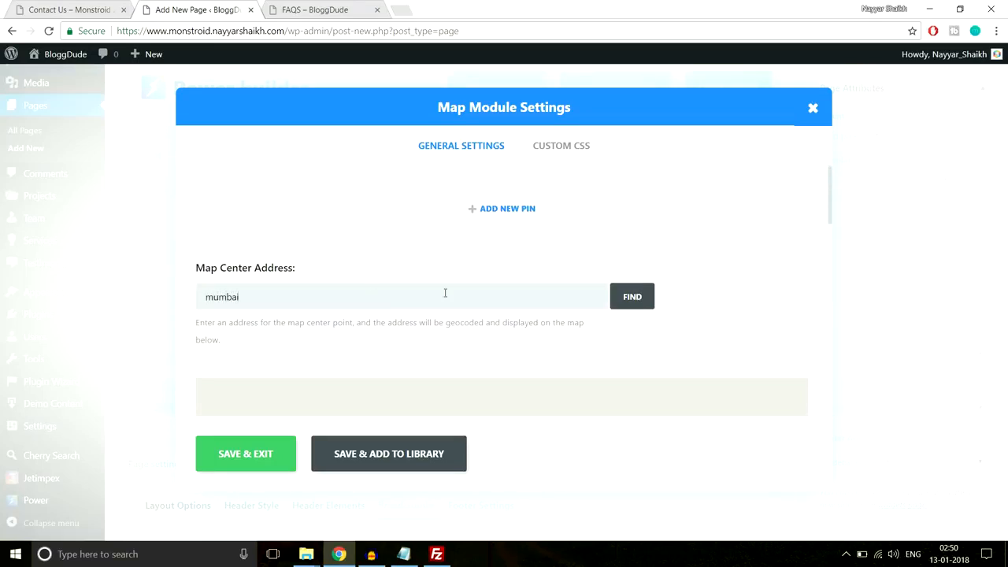
pyautogui.click(636, 306)
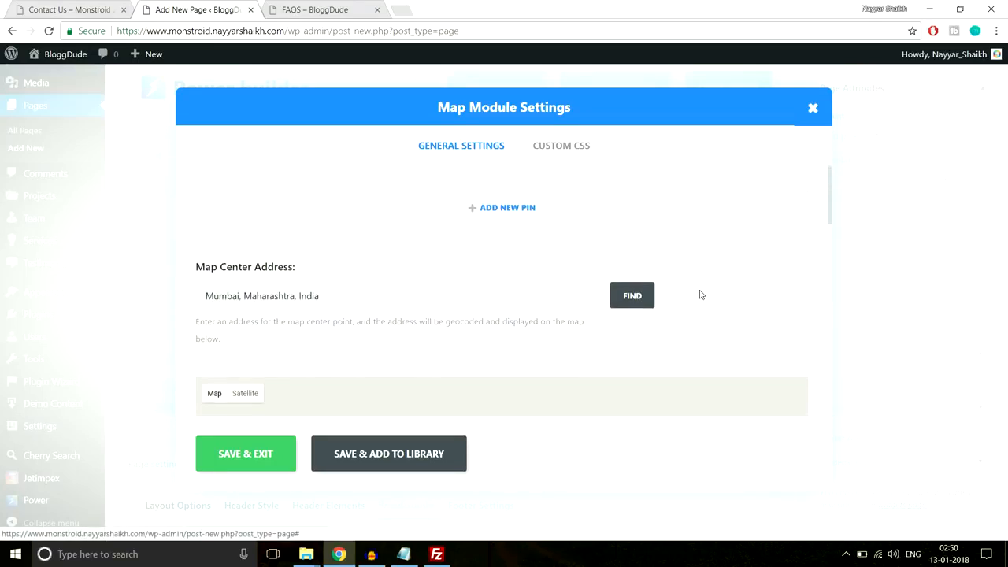
pyautogui.scroll(-1, 708, 299)
pyautogui.scroll(-5, 713, 304)
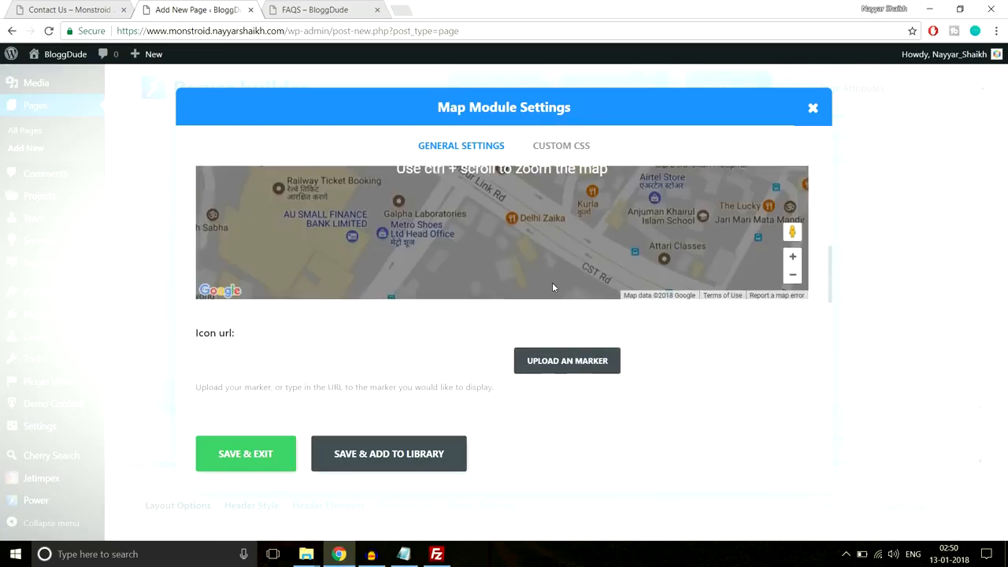
pyautogui.scroll(5, 659, 312)
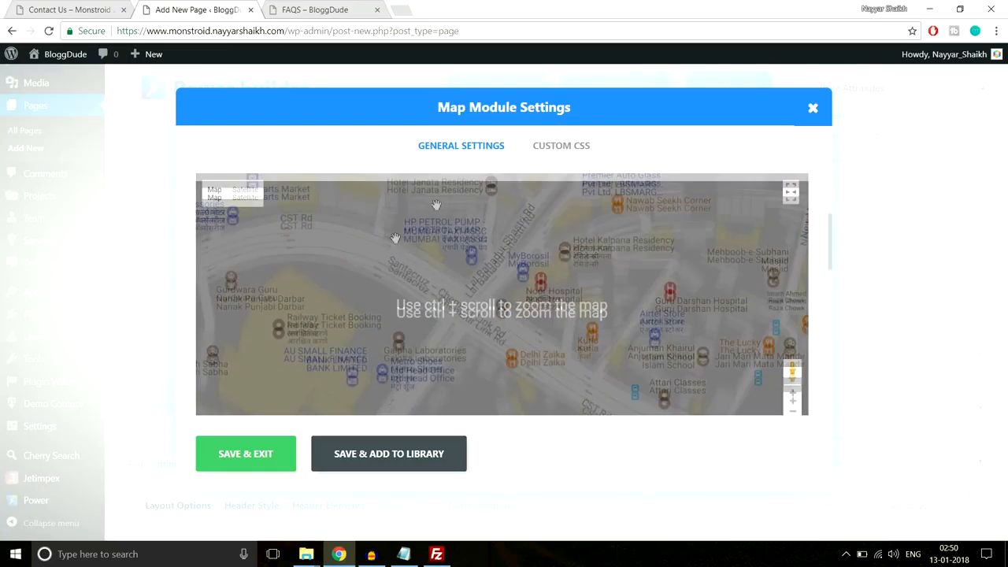
pyautogui.scroll(-3, 629, 310)
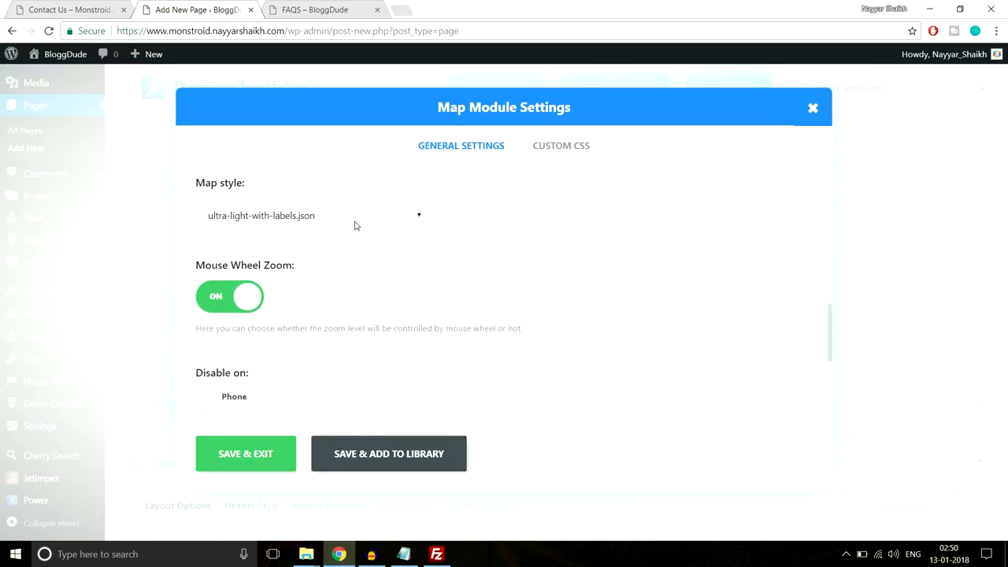
pyautogui.scroll(5, 551, 311)
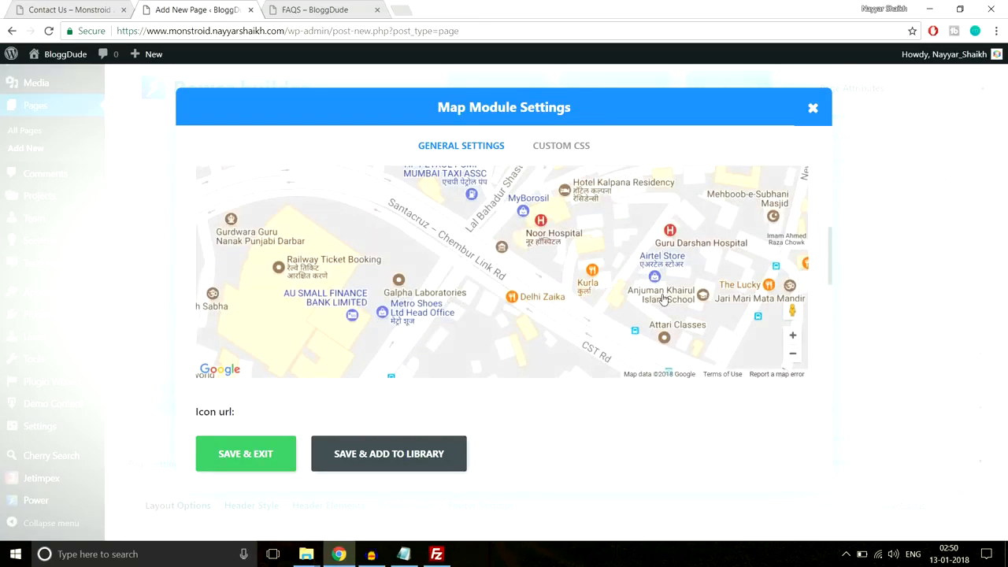
pyautogui.scroll(-6, 663, 297)
pyautogui.scroll(1, 375, 266)
# - Keep the ultra-light-with-labels.json map style
pyautogui.click(352, 281)
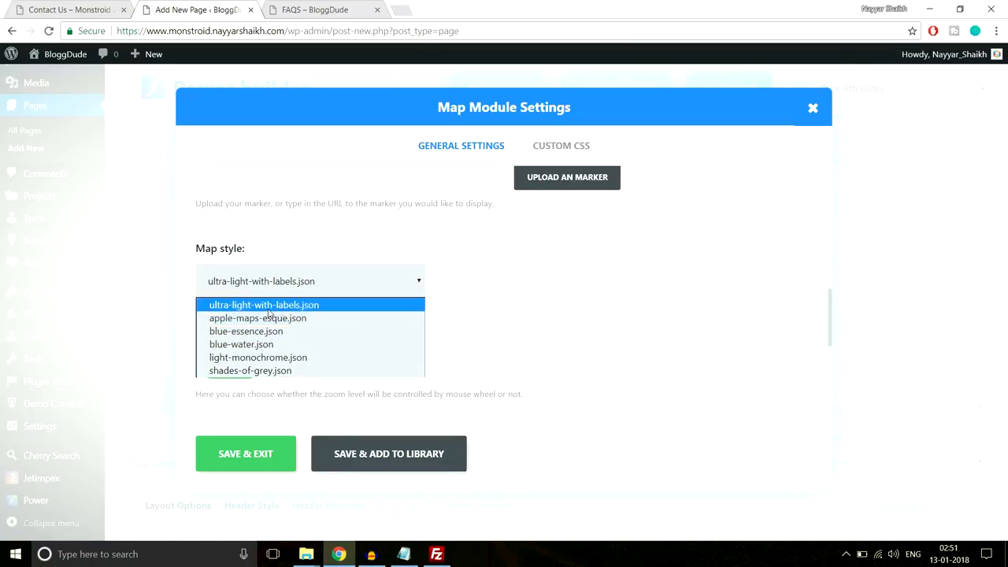
pyautogui.click(330, 308)
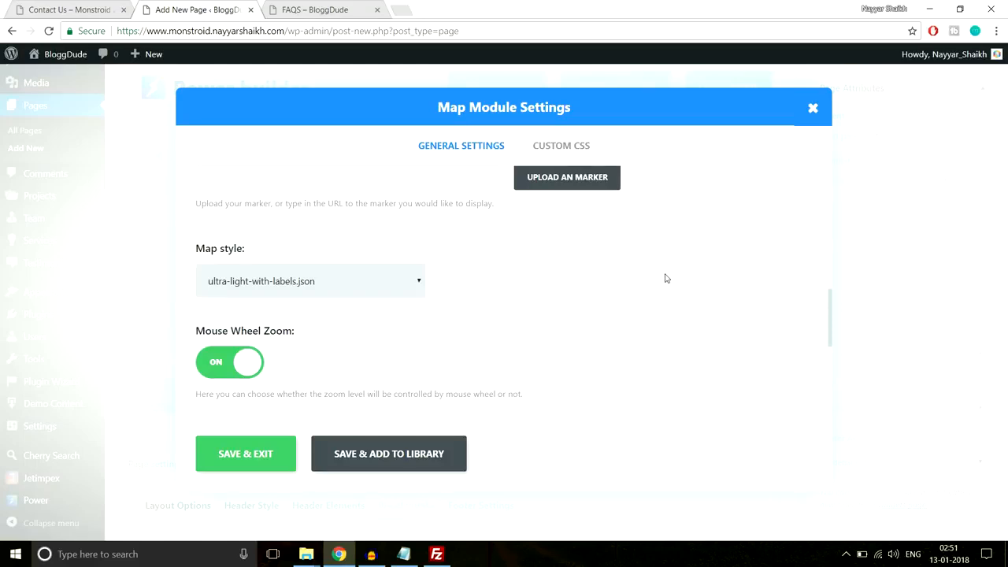
pyautogui.scroll(-3, 665, 278)
pyautogui.scroll(7, 665, 278)
pyautogui.scroll(2, 665, 274)
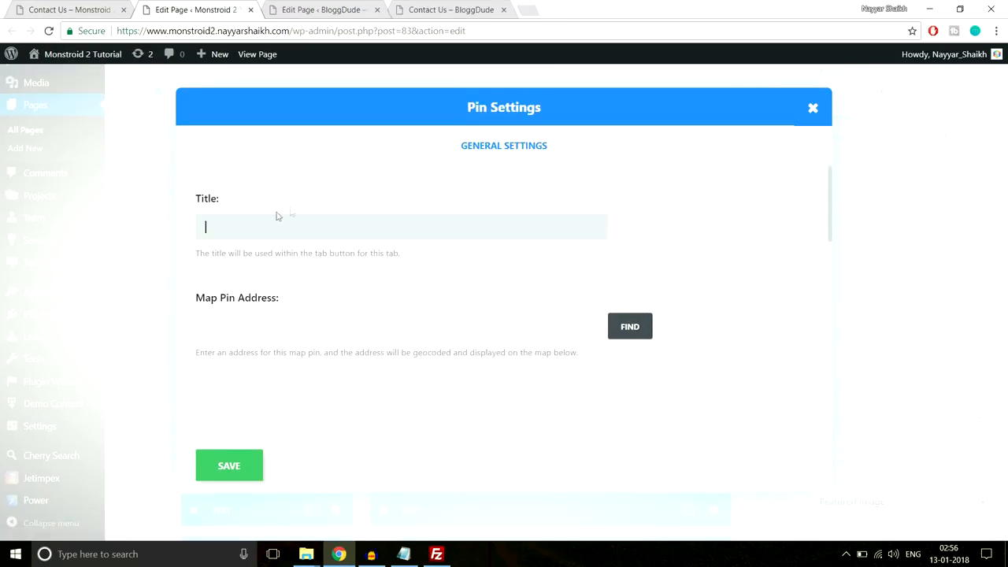
# - Title the pin BloggDude and geocode its address to Mumbai, Maharashtra, India
pyautogui.click(306, 10)
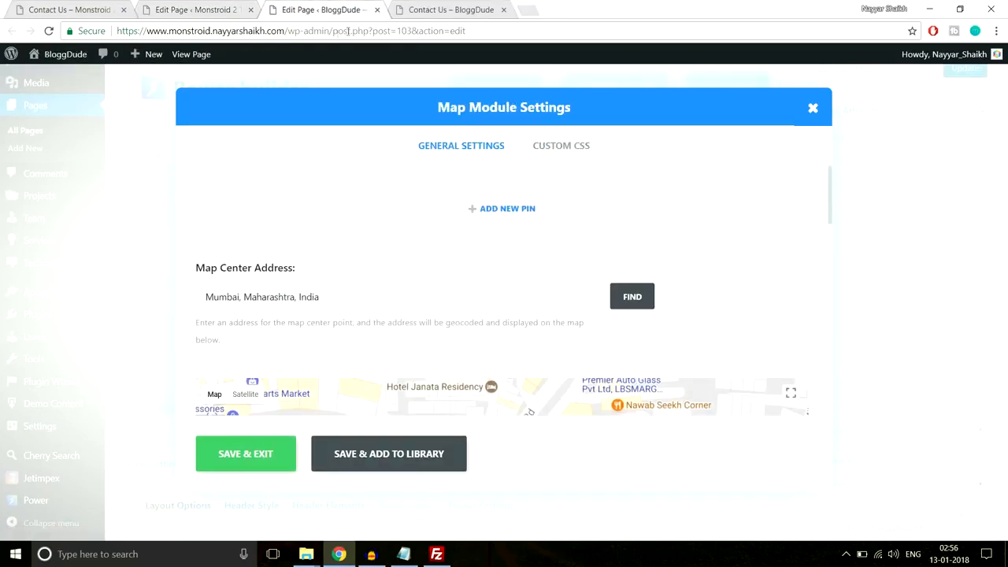
pyautogui.click(190, 9)
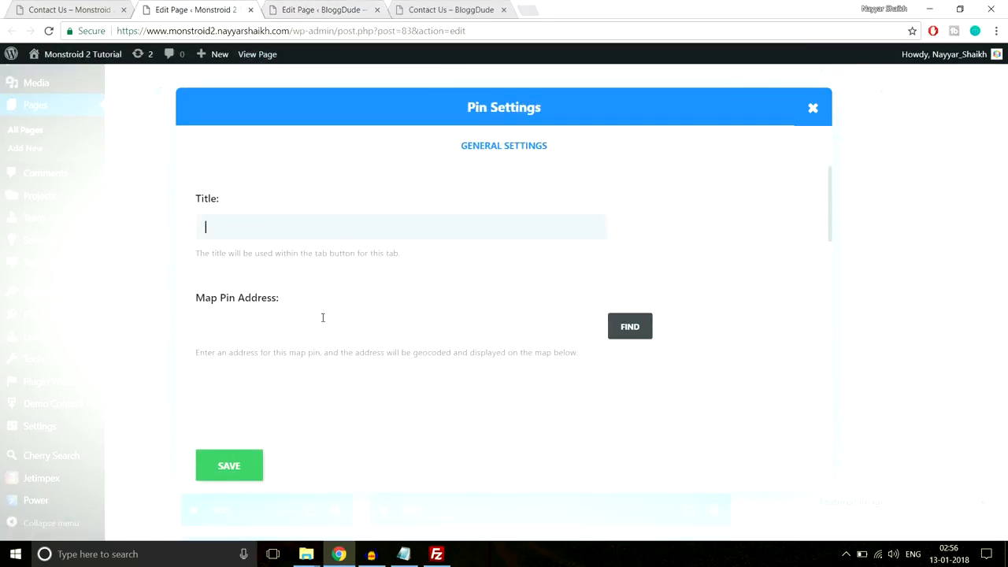
pyautogui.scroll(-1, 322, 319)
pyautogui.click(294, 266)
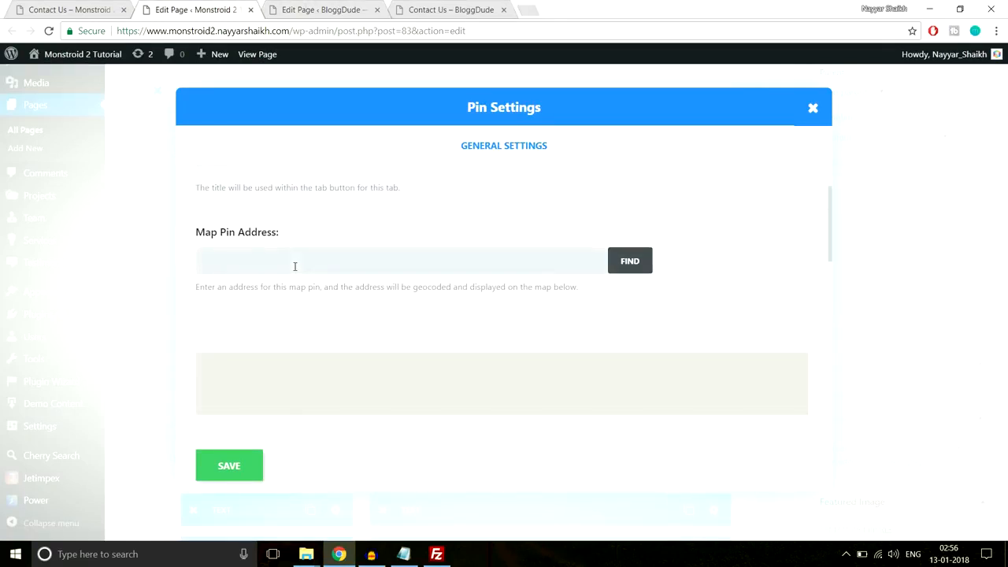
pyautogui.scroll(-1, 396, 263)
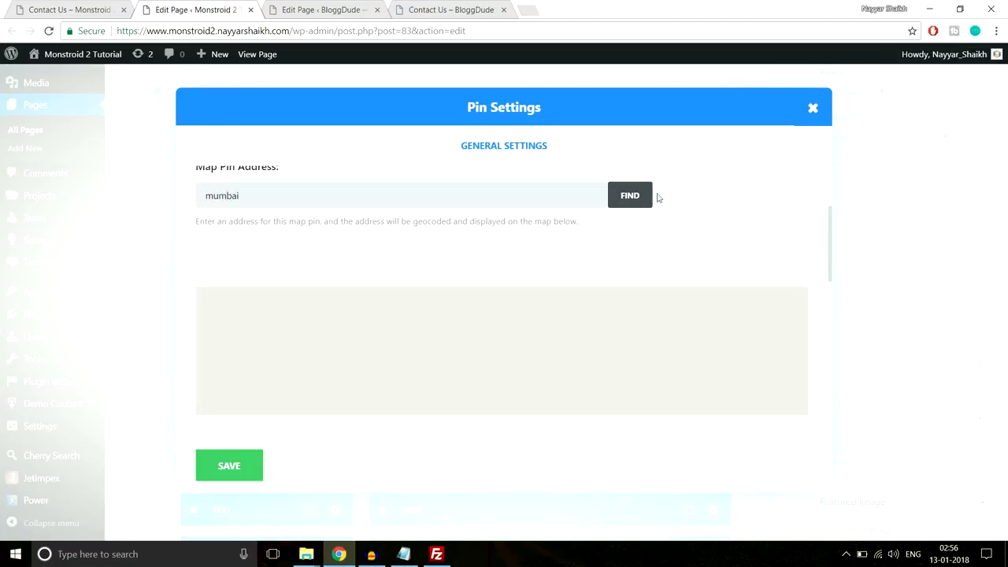
pyautogui.click(631, 199)
pyautogui.scroll(-1, 538, 352)
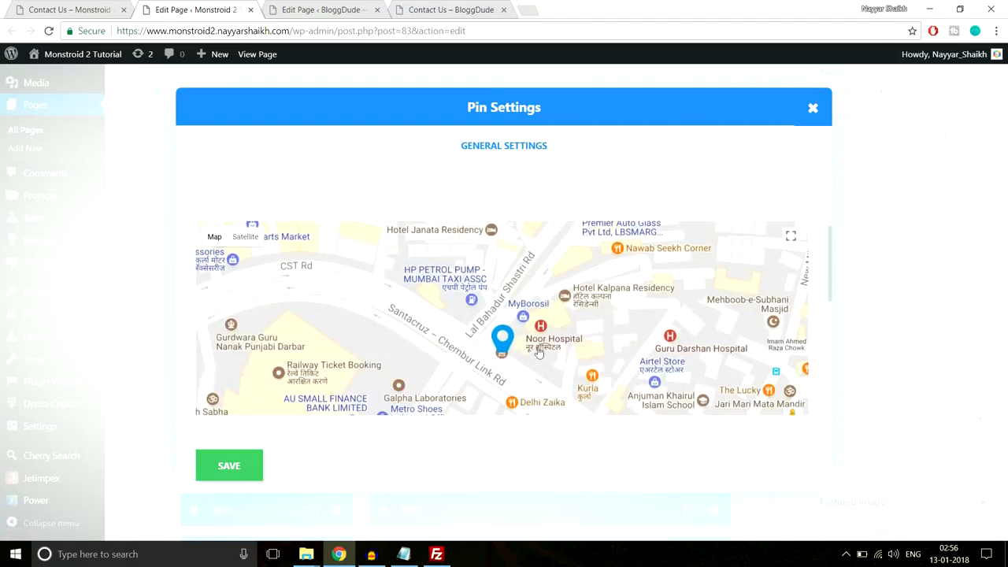
pyautogui.scroll(-3, 513, 347)
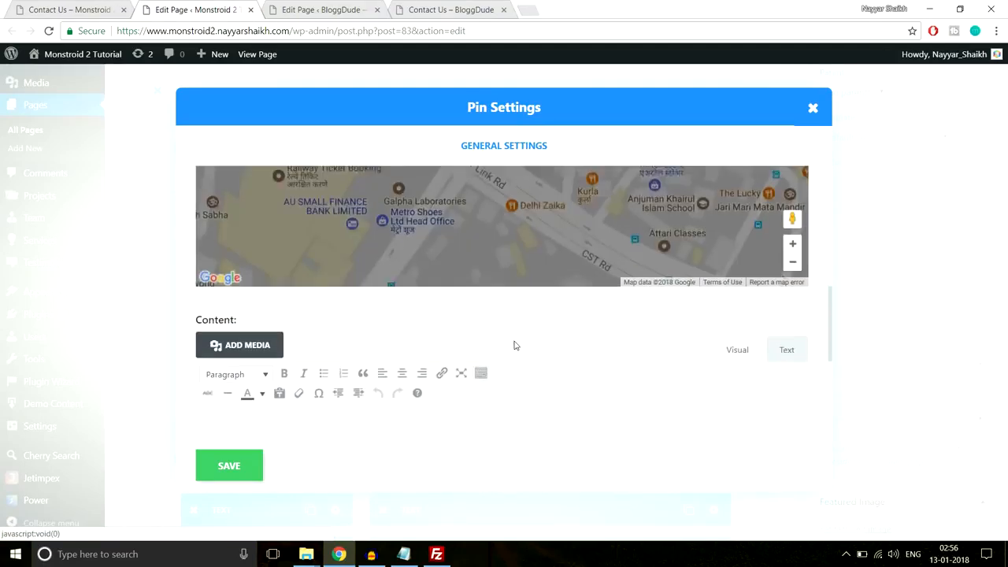
pyautogui.scroll(5, 513, 342)
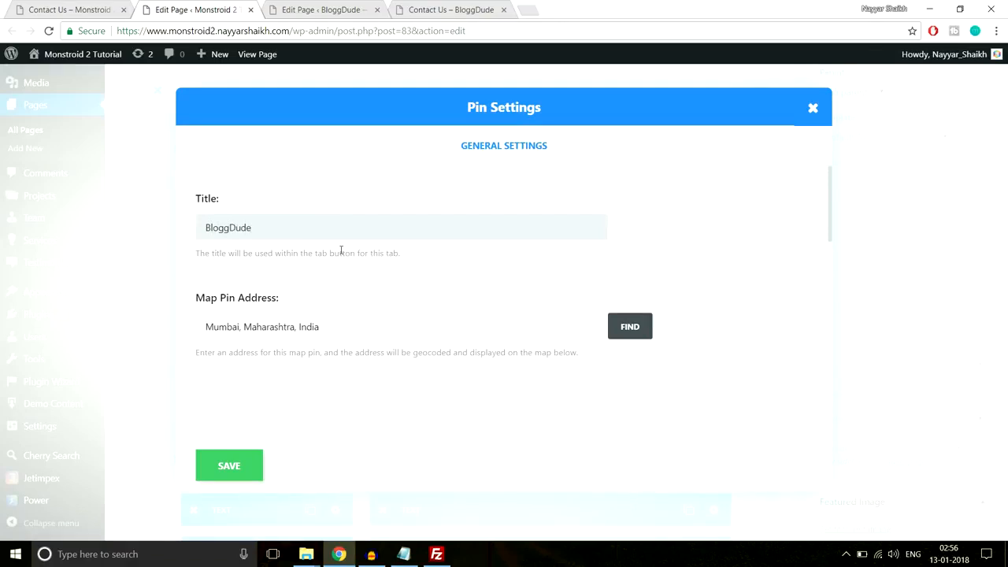
pyautogui.scroll(-5, 341, 251)
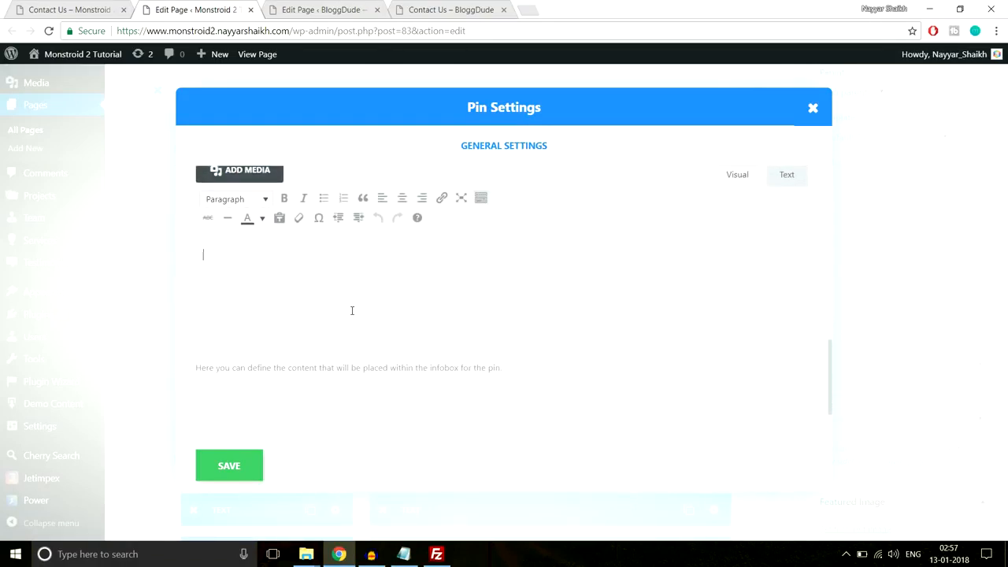
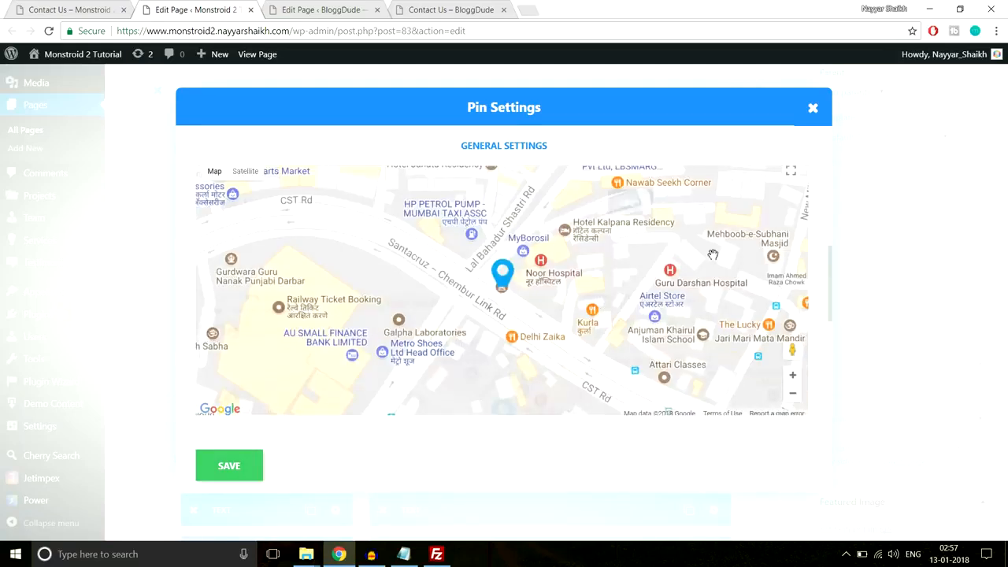
# - Save the pin's Mumbai 400001 content and the map module, then view the live Contact Us page
pyautogui.scroll(-4, 712, 254)
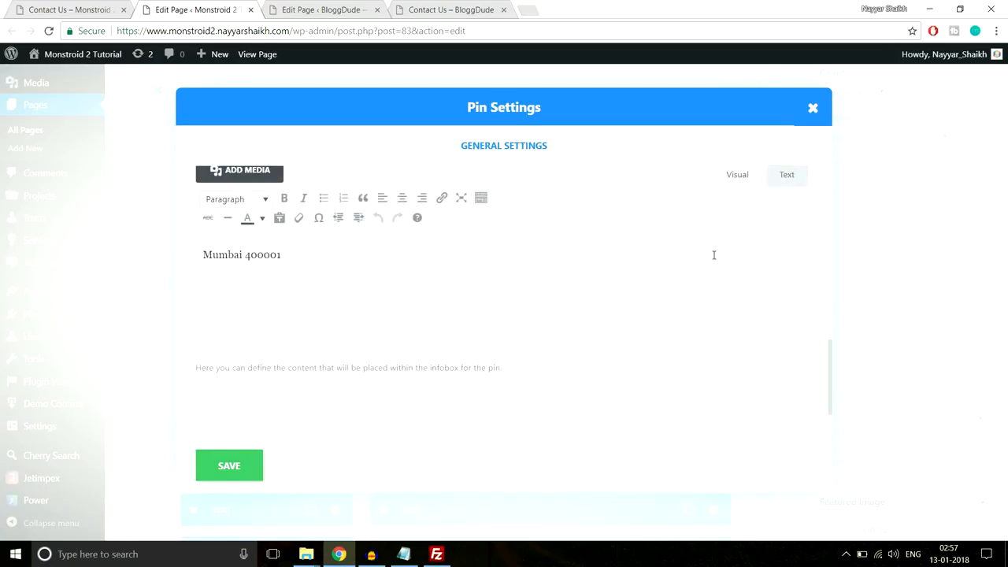
pyautogui.click(256, 475)
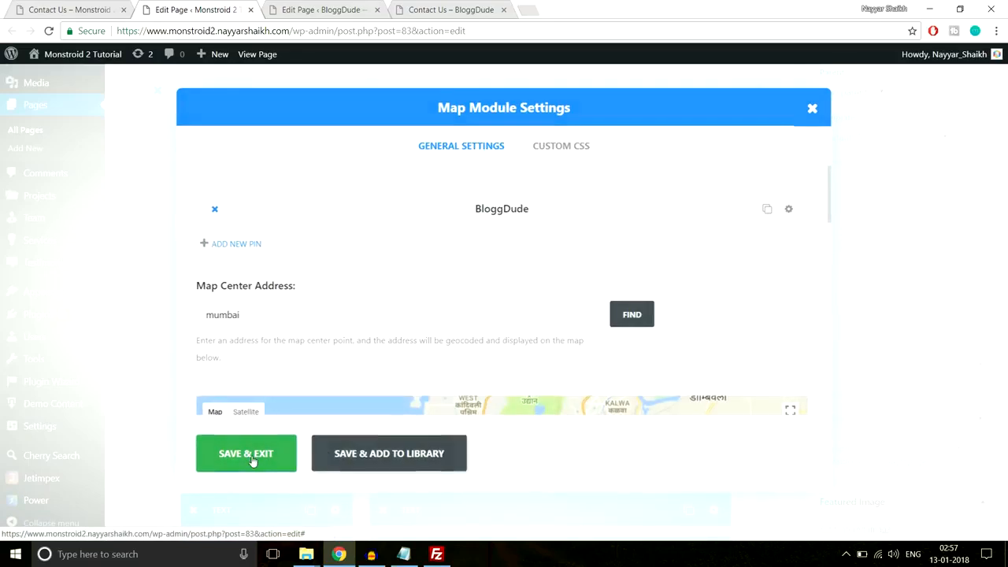
pyautogui.click(253, 461)
pyautogui.click(69, 9)
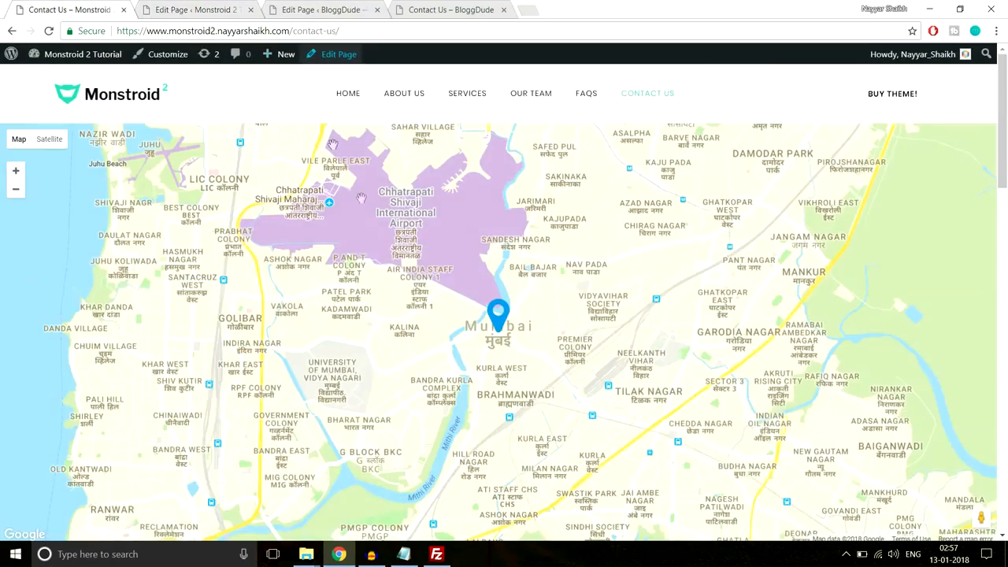
# - In the BloggDude page editor, insert a row split into 1/4 and 3/4 columns
pyautogui.scroll(-5, 522, 324)
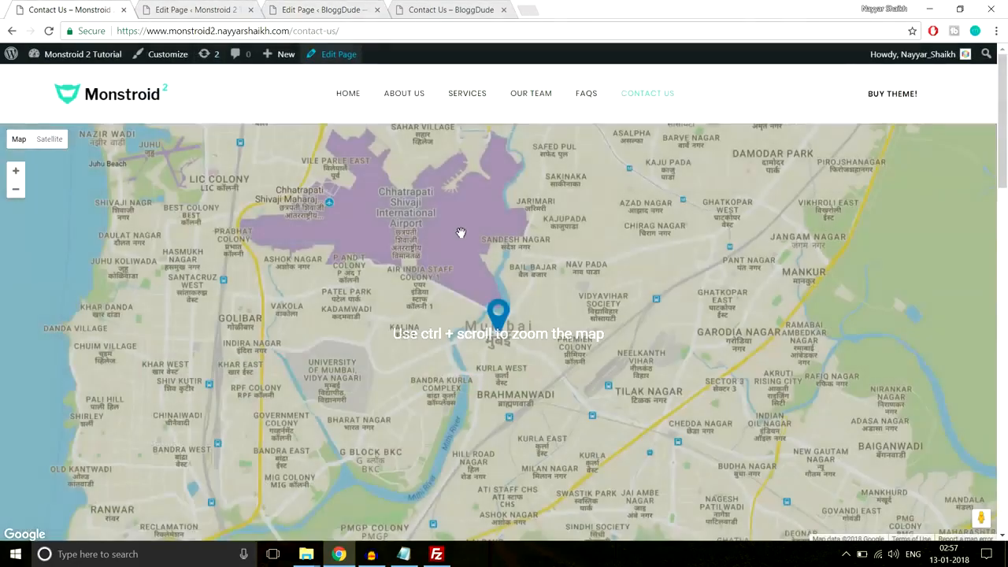
pyautogui.scroll(-6, 461, 233)
pyautogui.scroll(2, 157, 275)
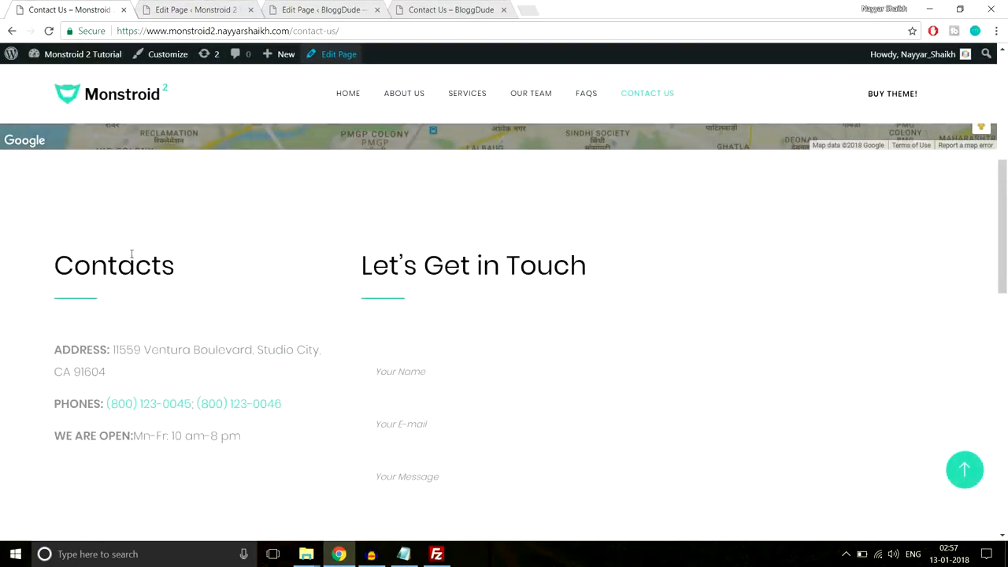
pyautogui.scroll(-1, 434, 322)
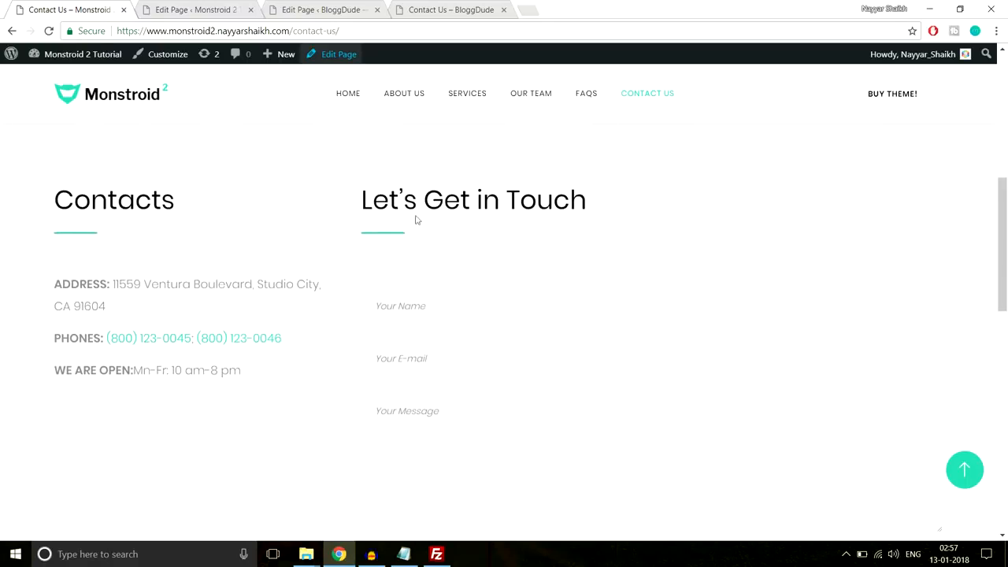
pyautogui.scroll(-2, 442, 311)
pyautogui.scroll(1, 524, 284)
pyautogui.scroll(-1, 488, 244)
pyautogui.scroll(1, 478, 235)
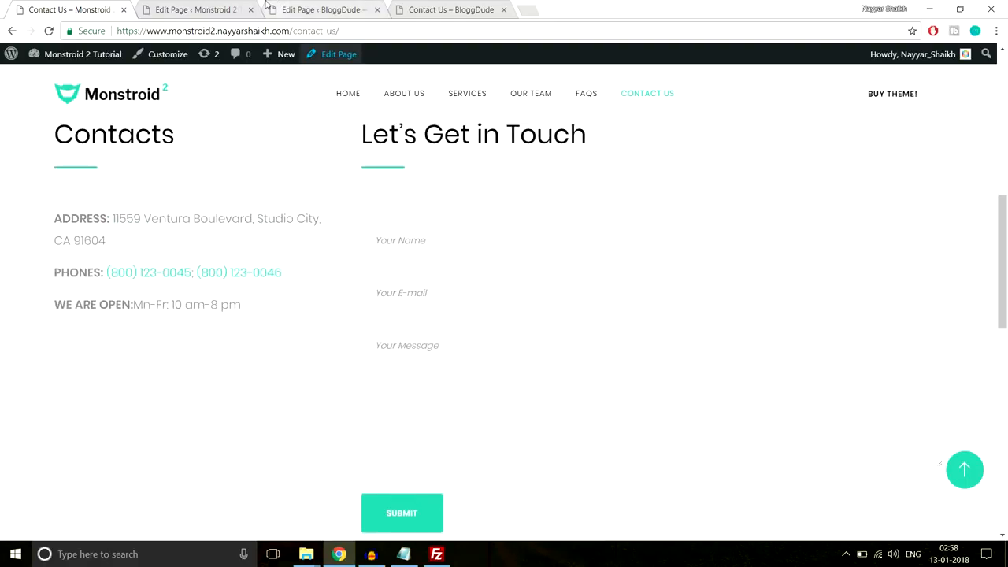
pyautogui.click(323, 10)
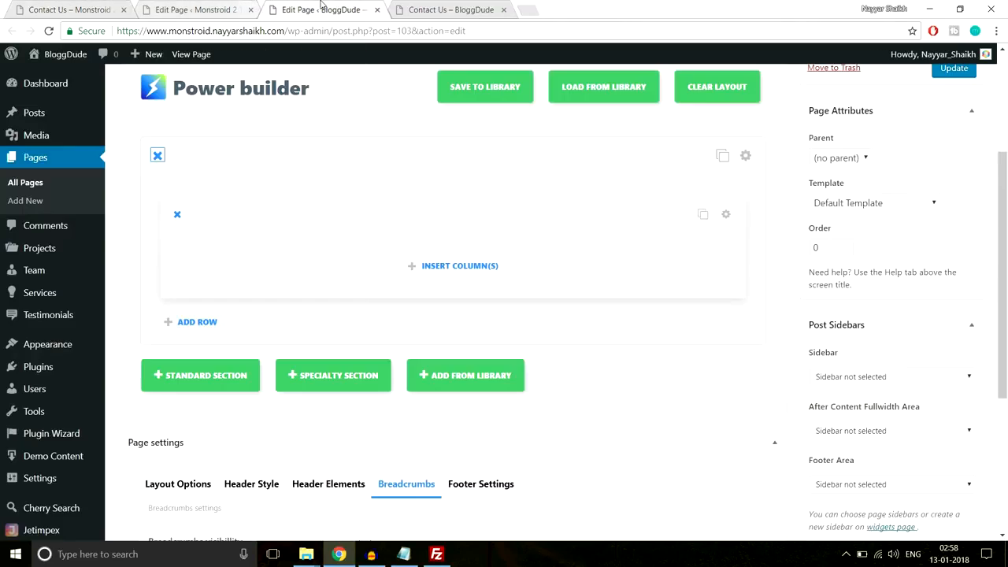
pyautogui.click(483, 270)
pyautogui.scroll(-1, 619, 236)
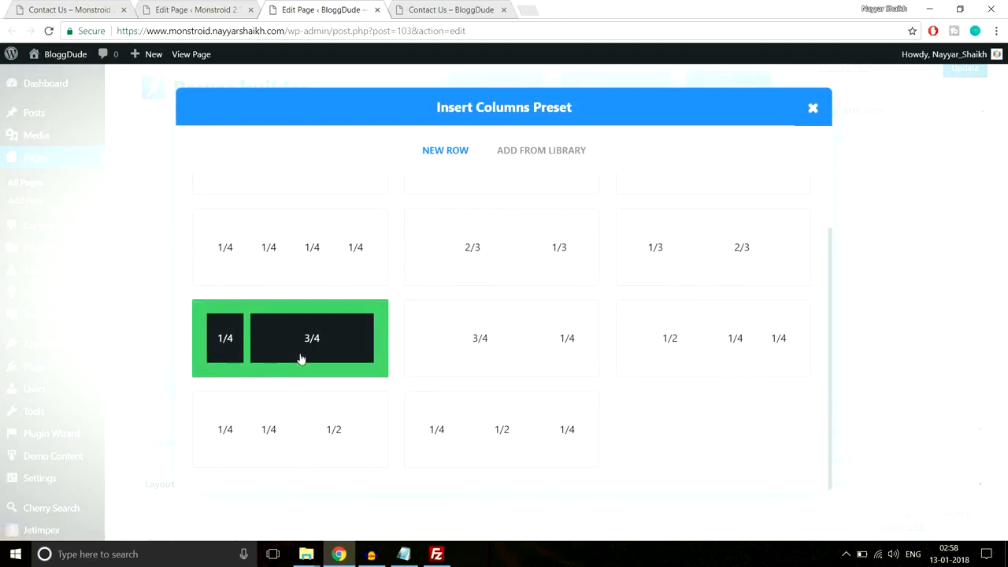
pyautogui.click(291, 351)
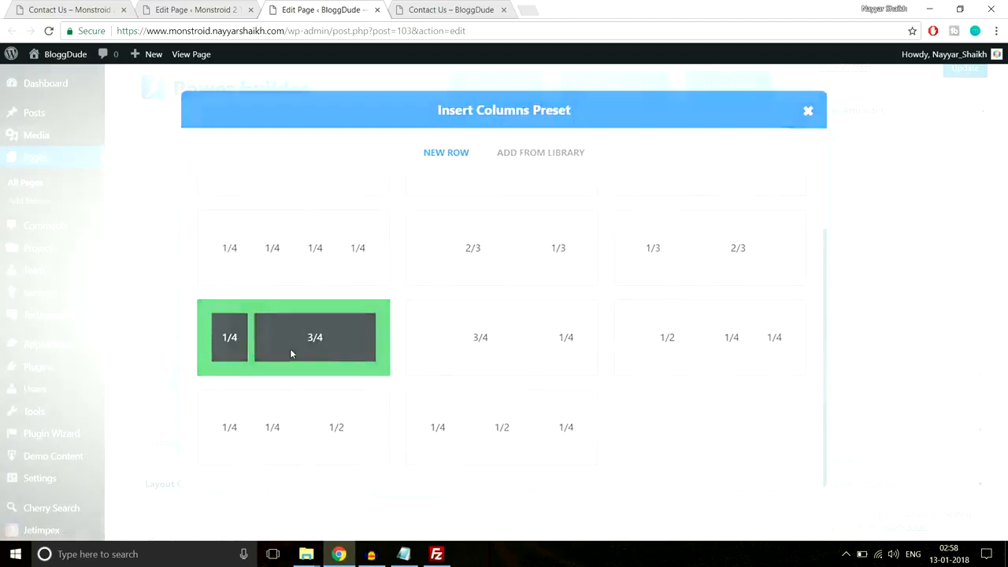
# - Select the Contacts heading text on the live Contact Us page
pyautogui.click(69, 10)
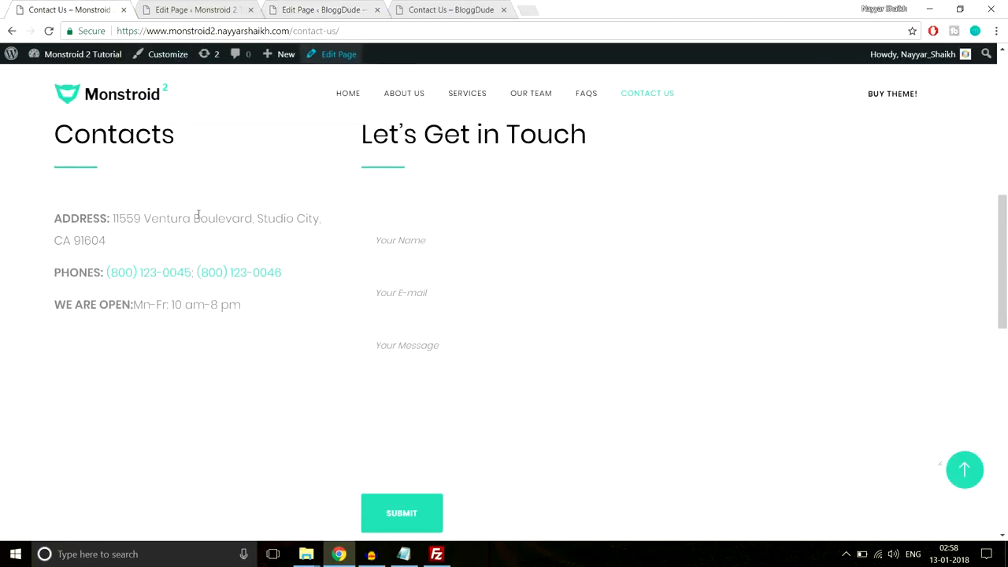
pyautogui.scroll(2, 200, 227)
pyautogui.scroll(-1, 202, 229)
pyautogui.moveTo(59, 198); pyautogui.dragTo(187, 201)
pyautogui.hotkey('ctrl', 'c')
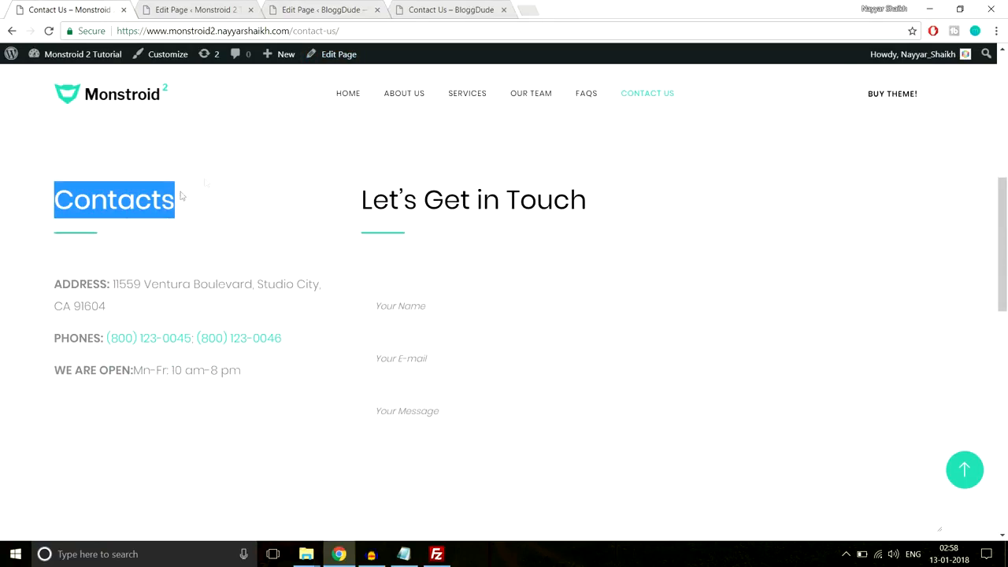
pyautogui.click(293, 11)
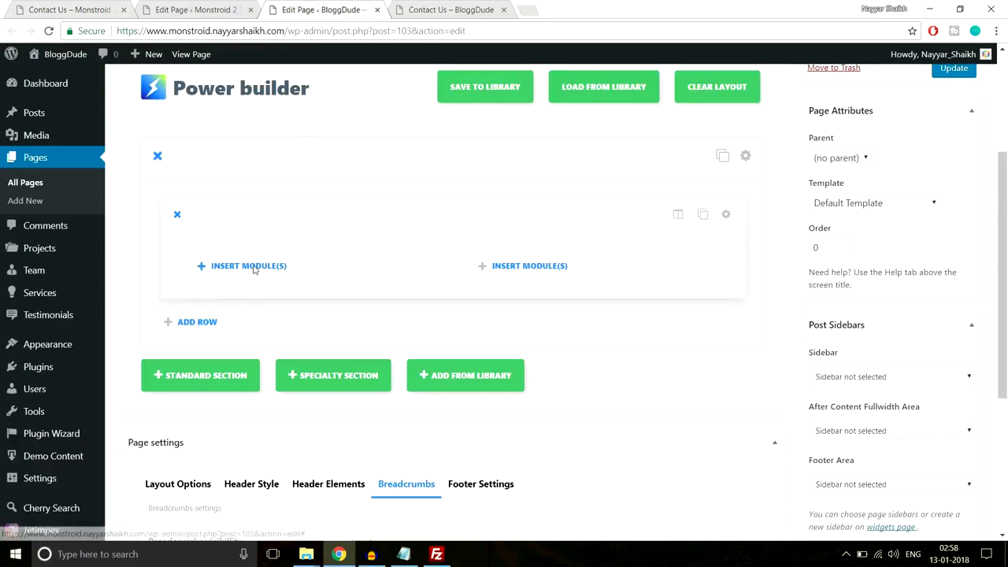
# - Add a Text module to the left column holding the pasted Contacts heading
pyautogui.click(250, 266)
pyautogui.scroll(-8, 653, 270)
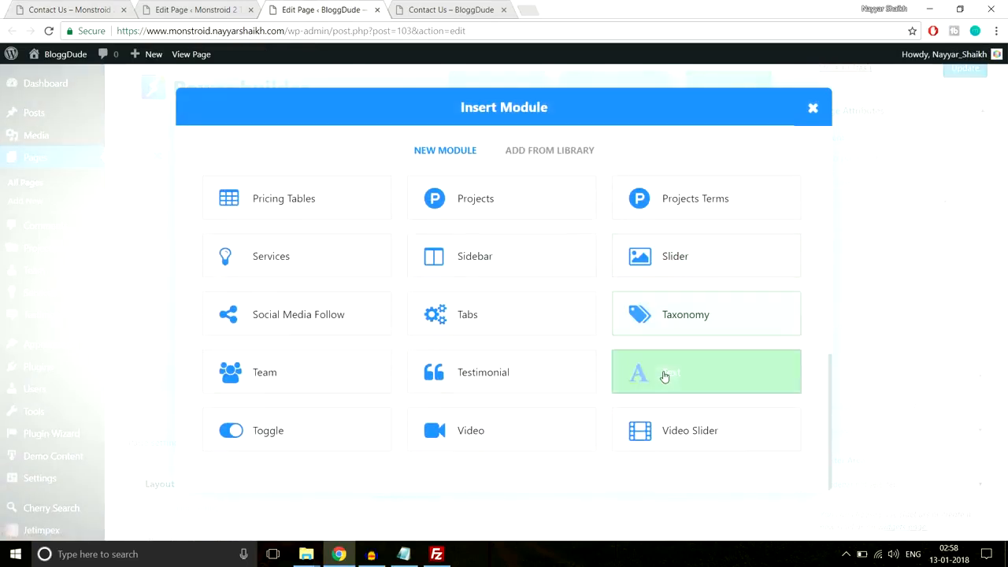
pyautogui.click(664, 378)
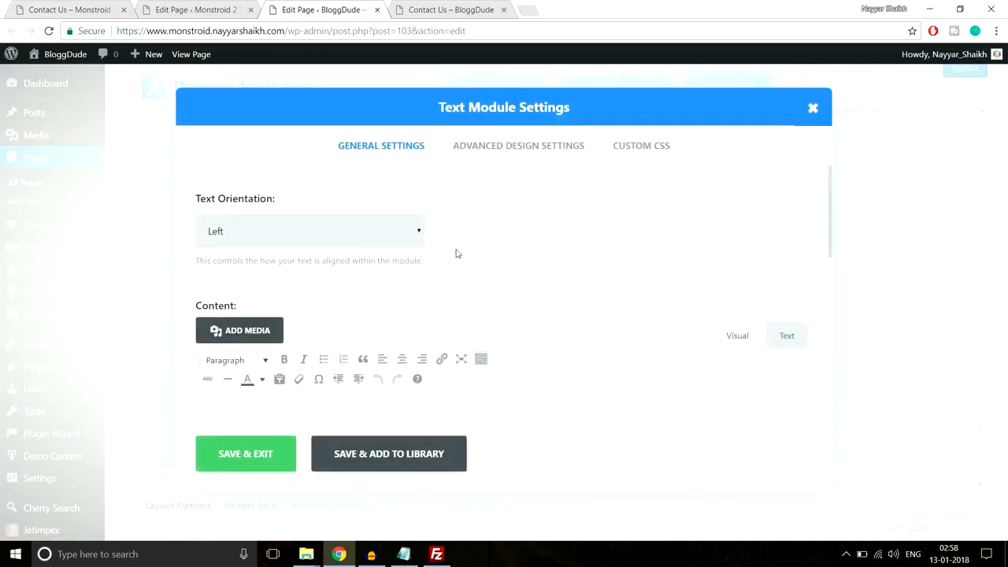
pyautogui.scroll(-3, 414, 289)
pyautogui.hotkey('ctrl', 'v')
pyautogui.scroll(2, 415, 263)
pyautogui.scroll(-1, 347, 290)
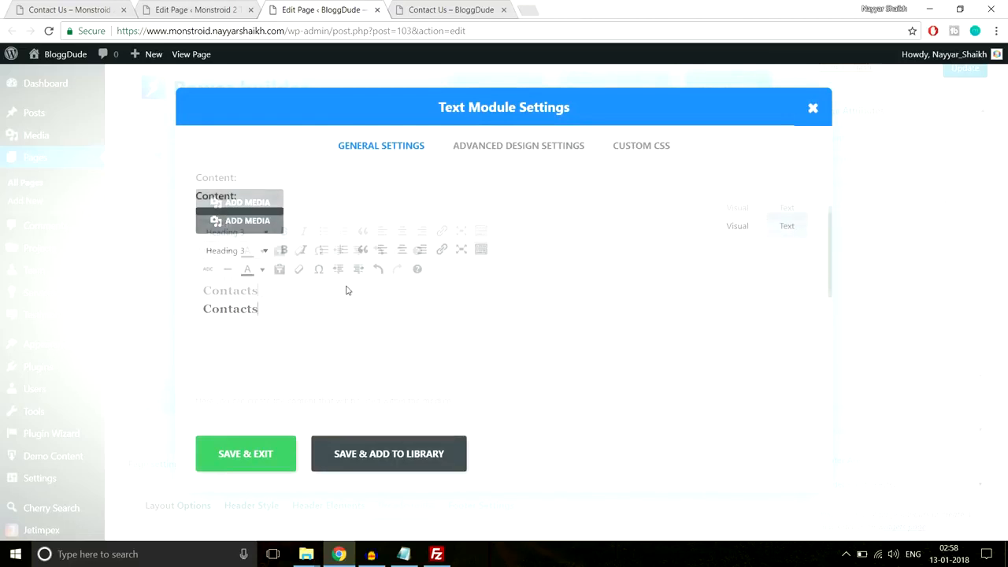
# - Paste the Line After Left underline CSS into the module's Custom CSS After field and save
pyautogui.click(640, 148)
pyautogui.click(403, 554)
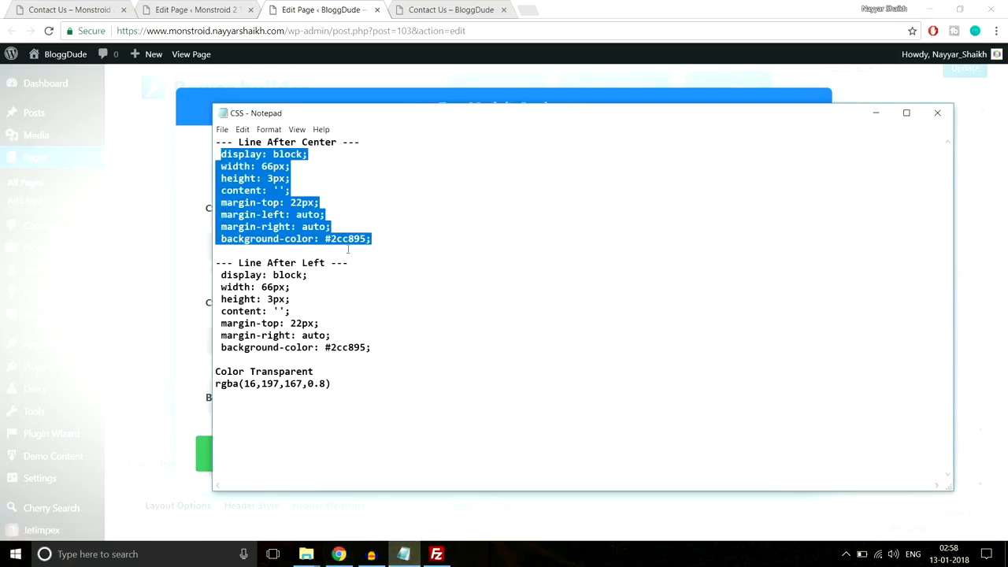
pyautogui.moveTo(393, 348); pyautogui.dragTo(219, 274)
pyautogui.hotkey('ctrl', 'c')
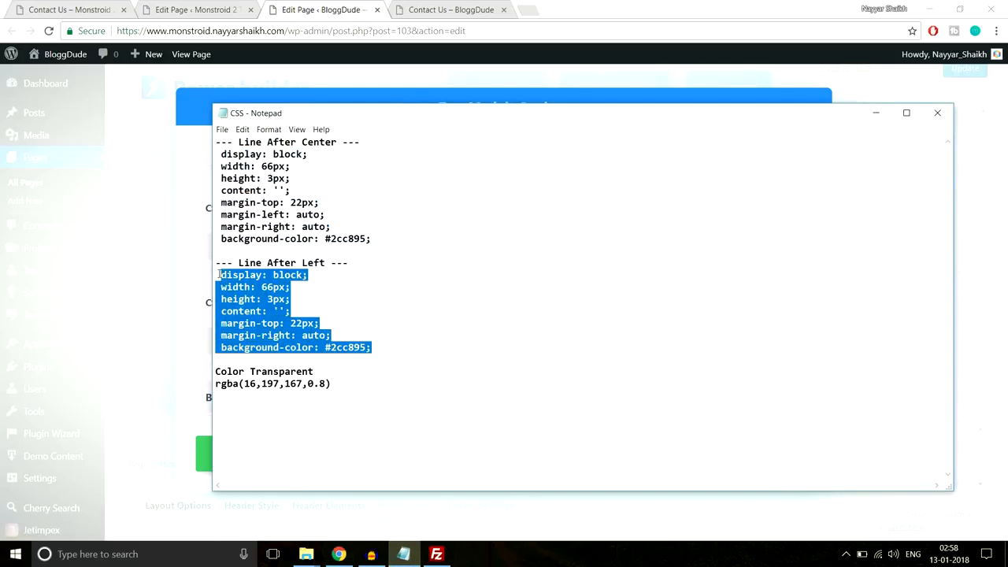
pyautogui.click(217, 6)
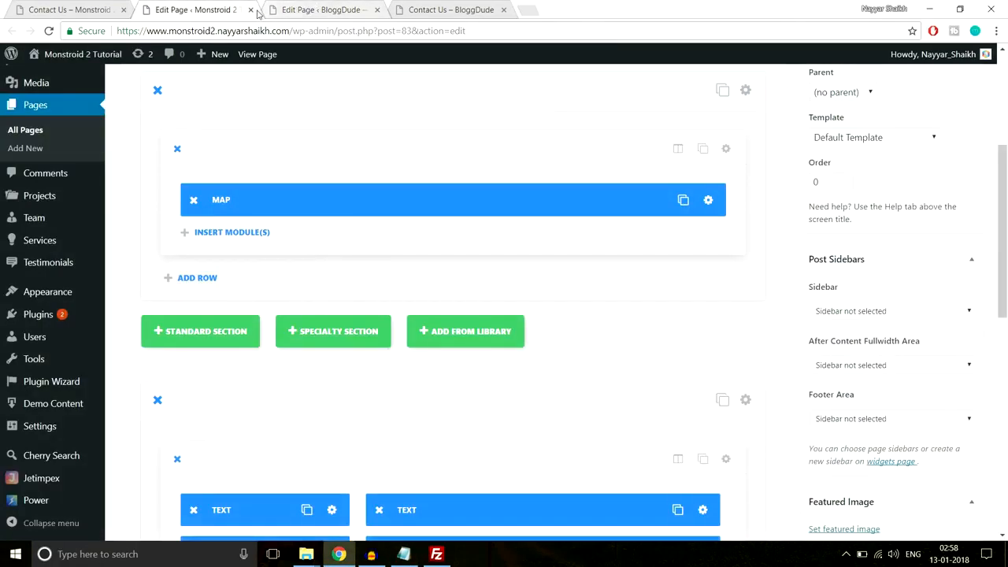
pyautogui.click(316, 8)
pyautogui.scroll(-6, 396, 377)
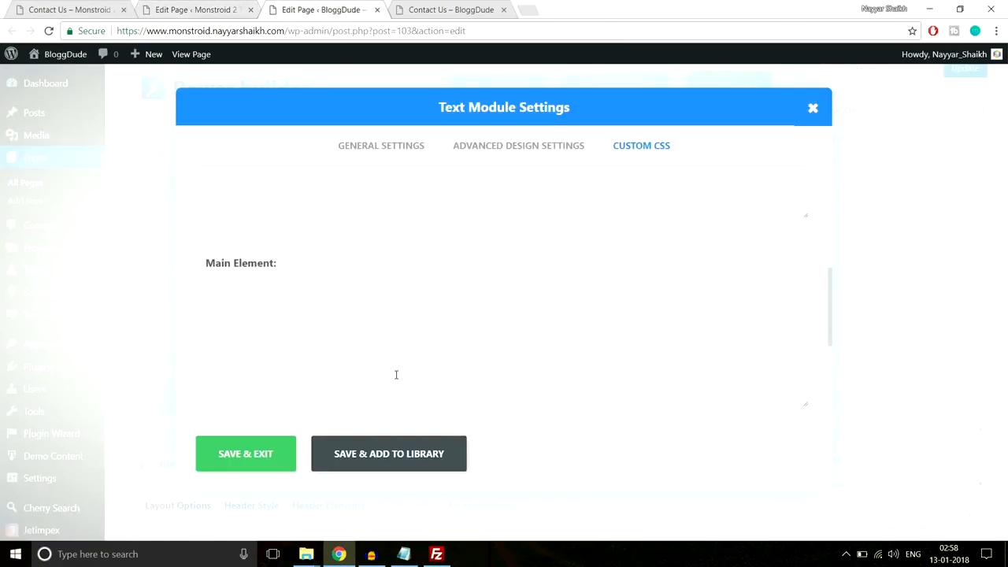
pyautogui.click(356, 333)
pyautogui.hotkey('ctrl', 'v')
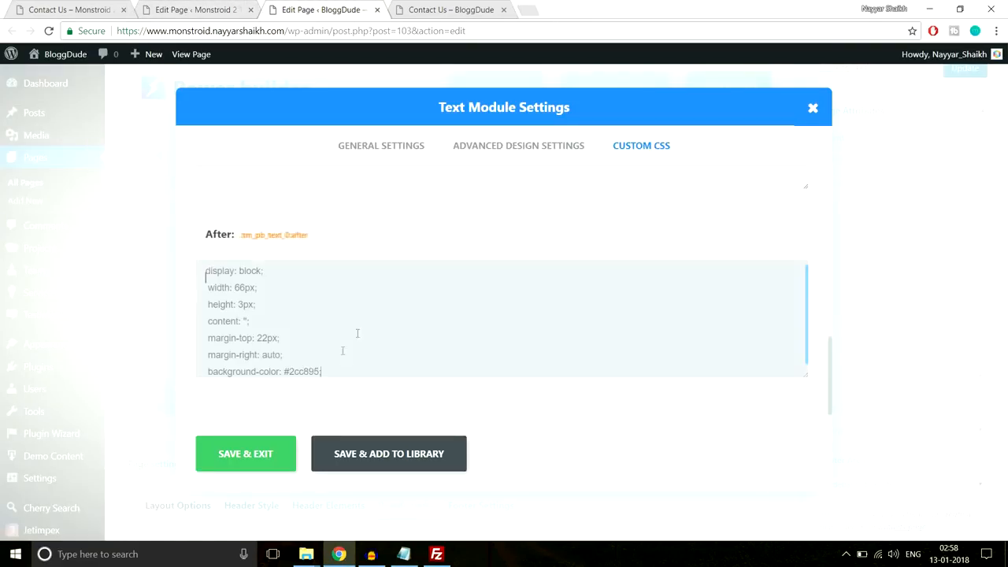
pyautogui.click(274, 452)
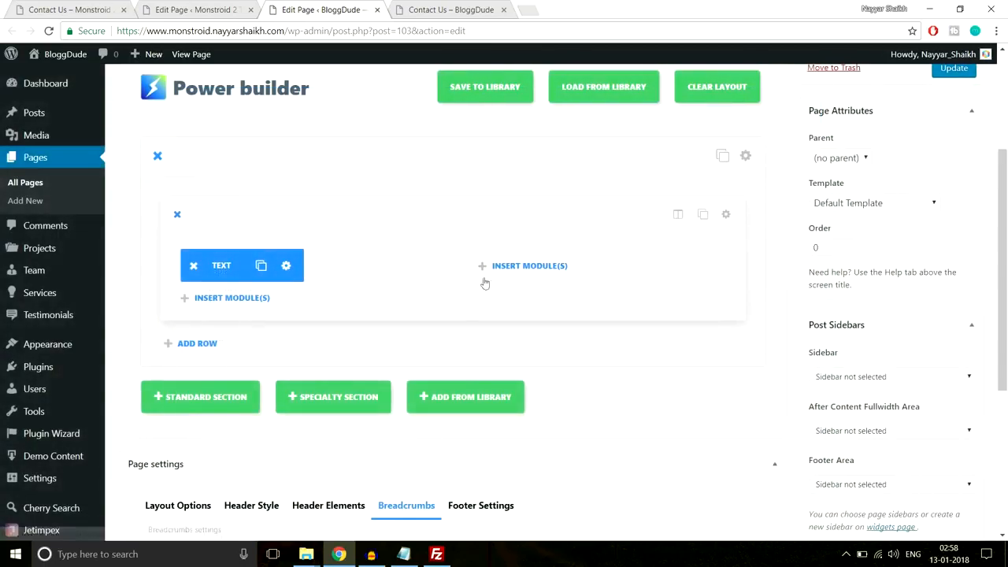
# - Select the address, phones and opening-hours text on the live page, then add a module below Contacts
pyautogui.hotkey('ctrl', '1')
pyautogui.click(111, 242)
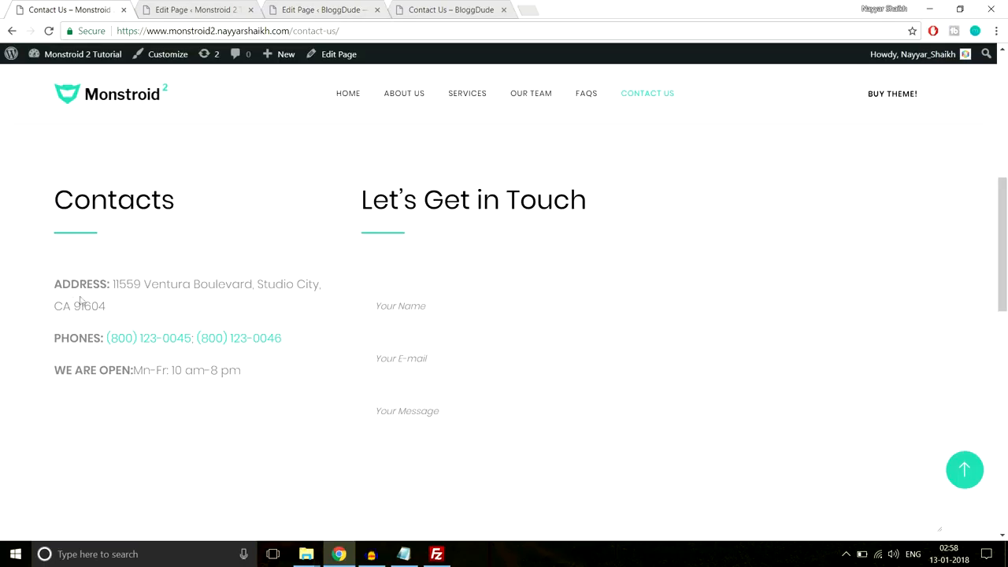
pyautogui.moveTo(62, 285); pyautogui.dragTo(280, 365)
pyautogui.hotkey('ctrl', 'c')
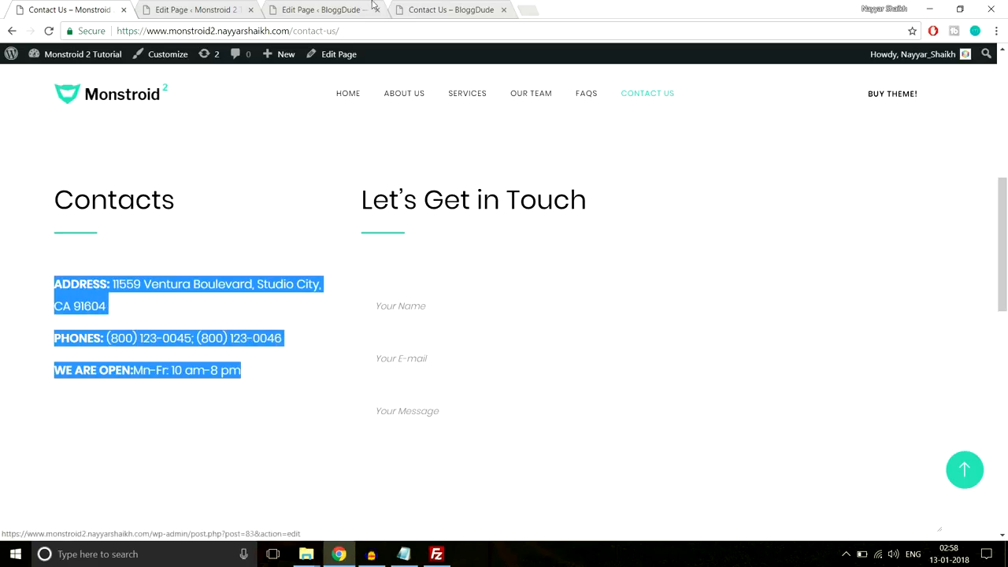
pyautogui.click(325, 9)
pyautogui.click(252, 300)
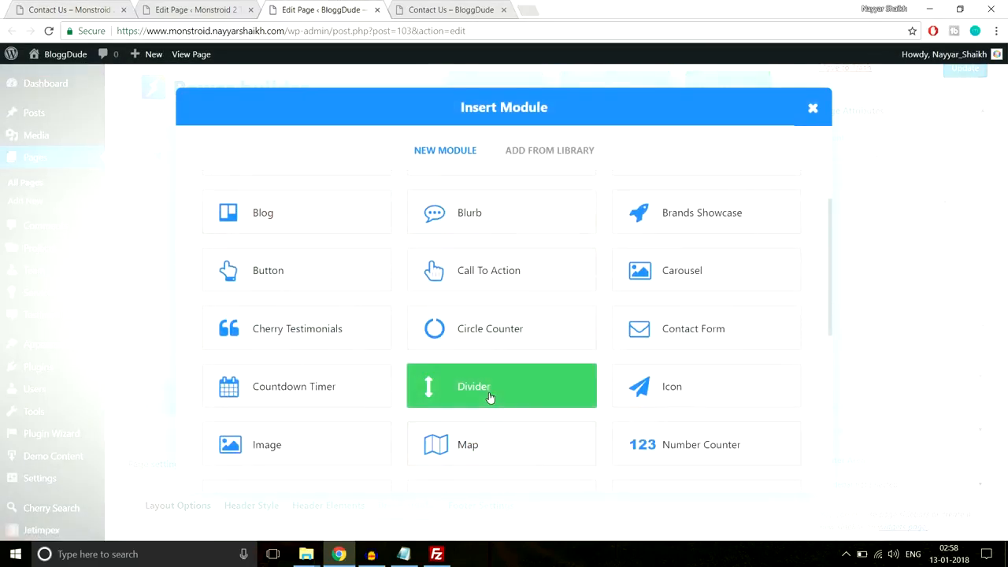
# - Add a Divider module under the Contacts heading and save its settings
pyautogui.click(488, 397)
pyautogui.click(533, 145)
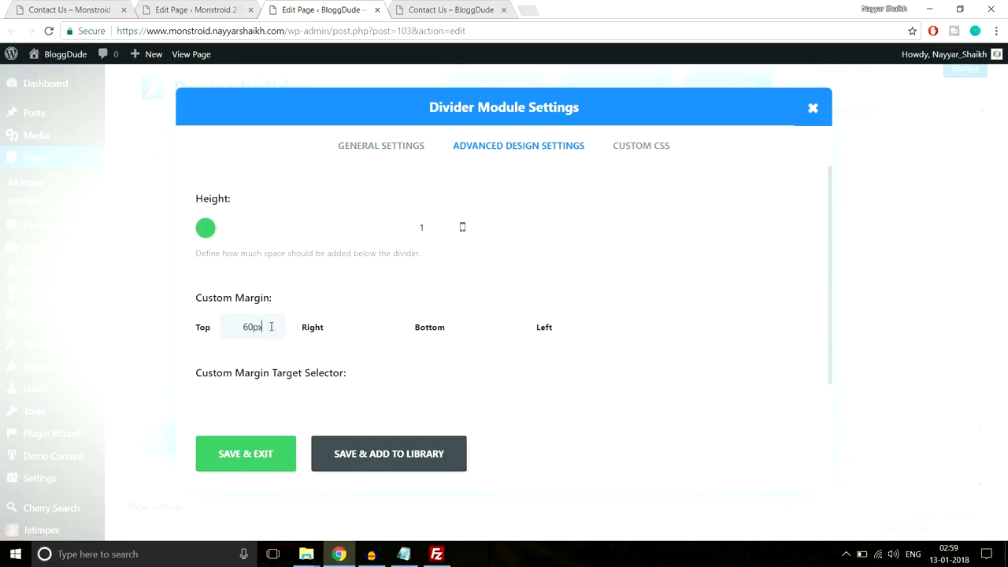
pyautogui.click(272, 453)
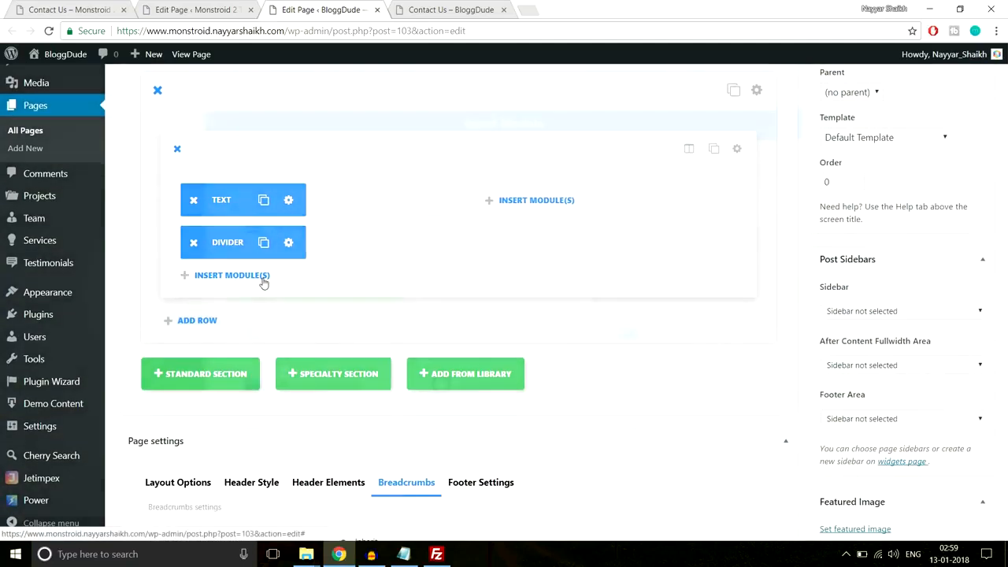
# - Add a Text module below the divider holding the address, phone numbers and opening hours
pyautogui.click(263, 277)
pyautogui.scroll(-5, 511, 306)
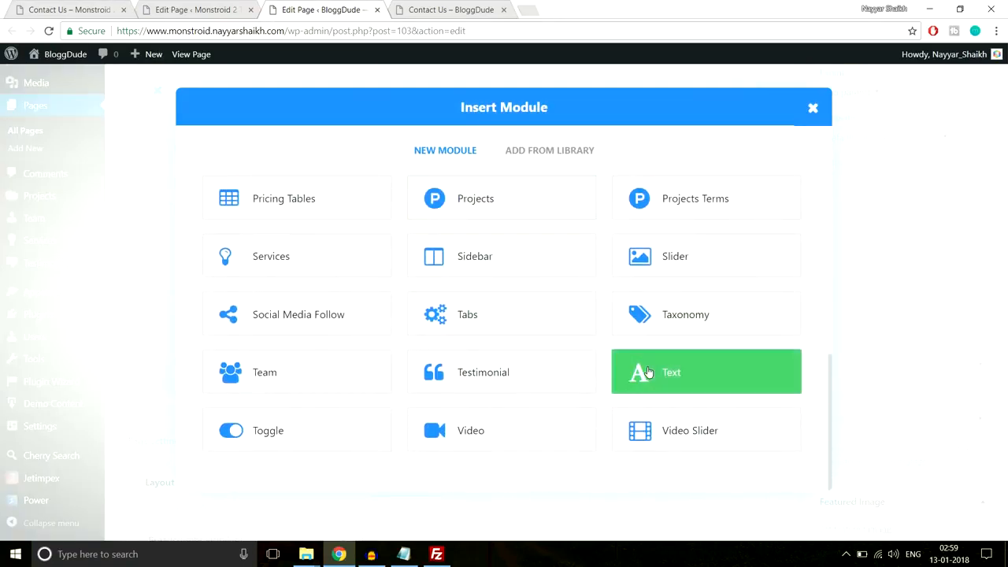
pyautogui.click(647, 372)
pyautogui.scroll(-4, 331, 244)
pyautogui.scroll(3, 334, 250)
pyautogui.hotkey('ctrl', 'v')
pyautogui.scroll(-2, 247, 162)
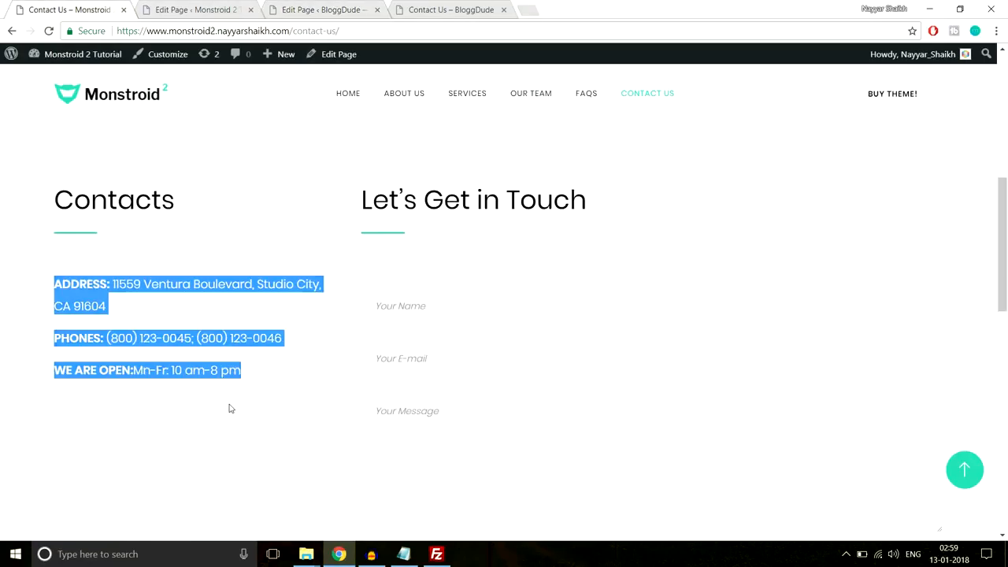
pyautogui.click(228, 403)
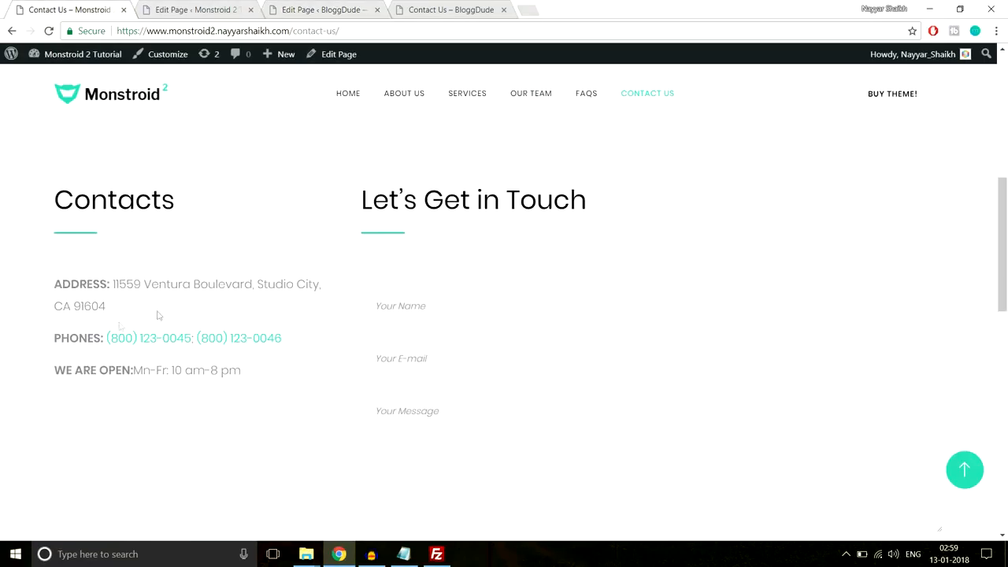
pyautogui.click(208, 8)
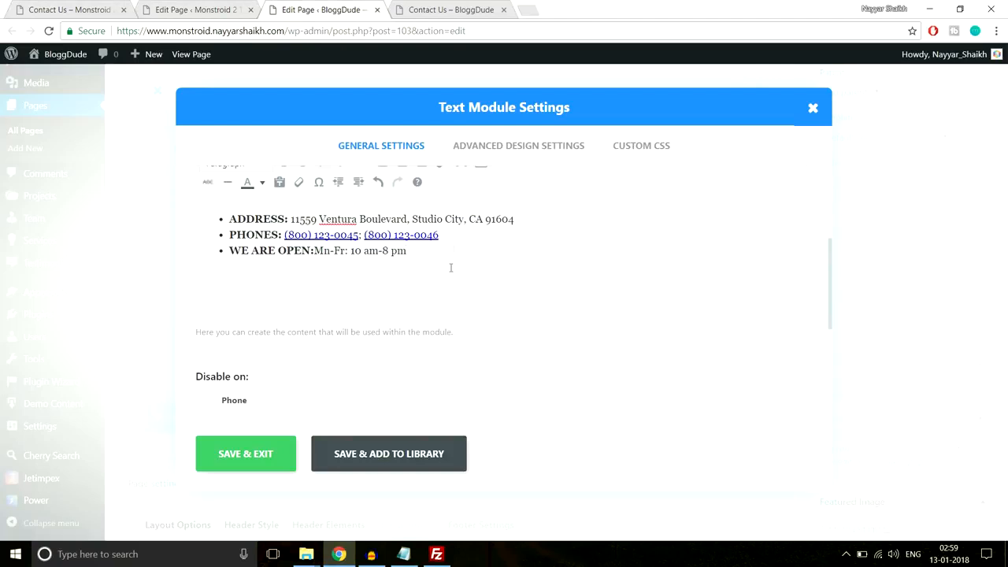
pyautogui.click(254, 463)
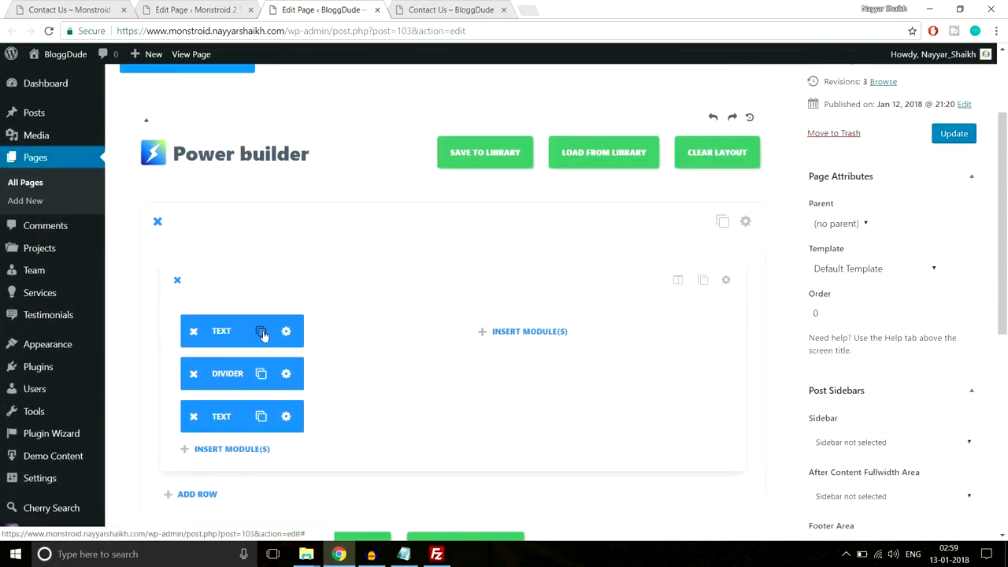
# - Duplicate the Text and Divider modules and move the copies into the 3/4 column
pyautogui.click(260, 332)
pyautogui.moveTo(240, 331); pyautogui.dragTo(520, 335)
pyautogui.click(265, 379)
pyautogui.moveTo(220, 384); pyautogui.dragTo(469, 389)
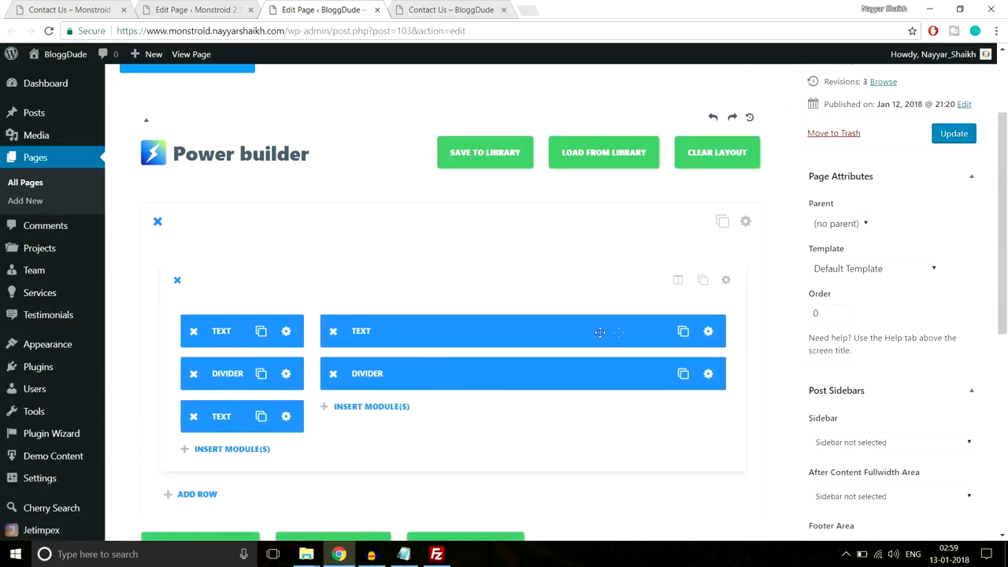
# - Replace the right-column text heading with 'Let’s Get in Touch' from the demo page
pyautogui.click(708, 330)
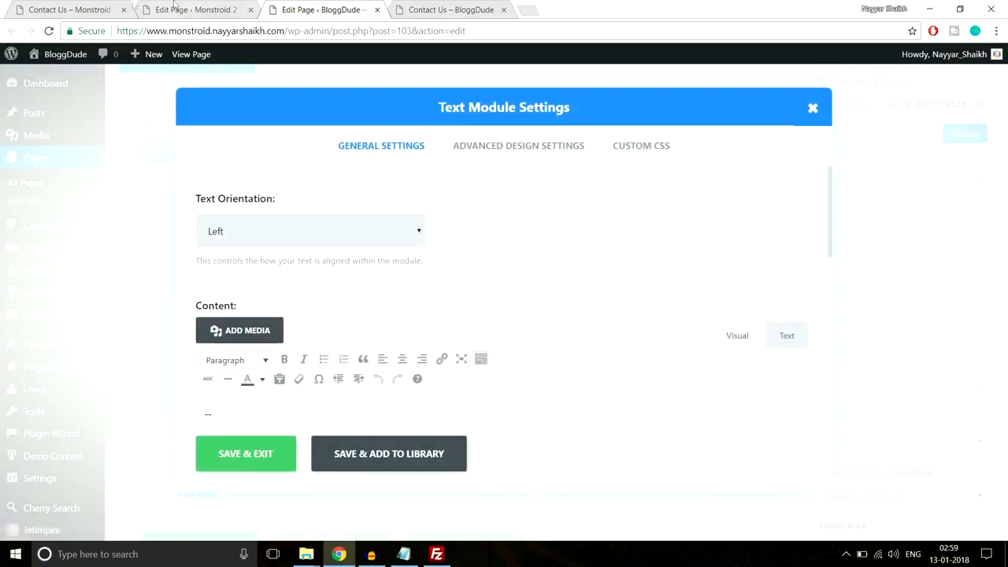
pyautogui.click(75, 9)
pyautogui.moveTo(602, 197)
pyautogui.mouseDown()
pyautogui.moveTo(339, 200)
pyautogui.moveTo(589, 197)
pyautogui.mouseUp()
pyautogui.hotkey('ctrl', 'c')
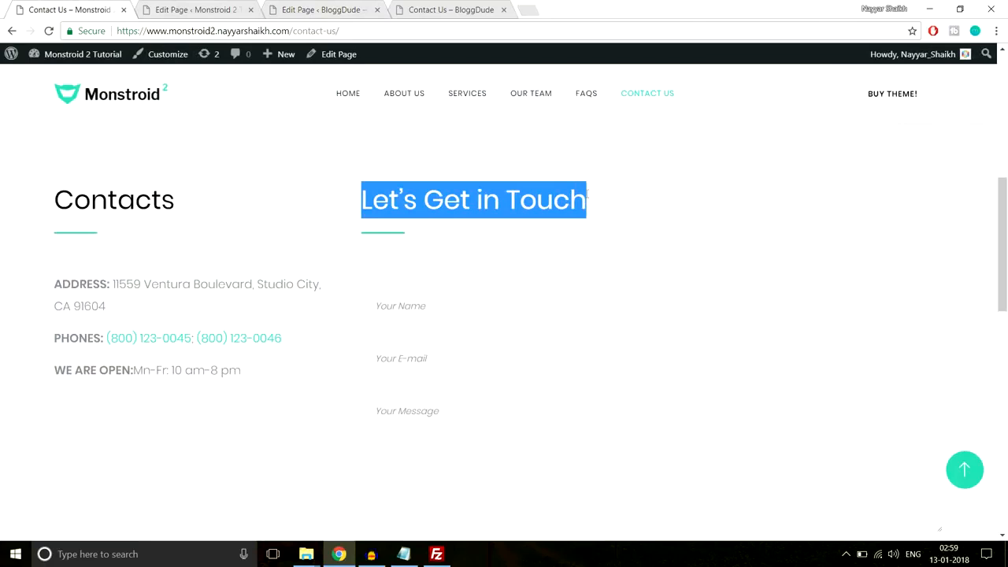
pyautogui.click(197, 9)
pyautogui.click(335, 8)
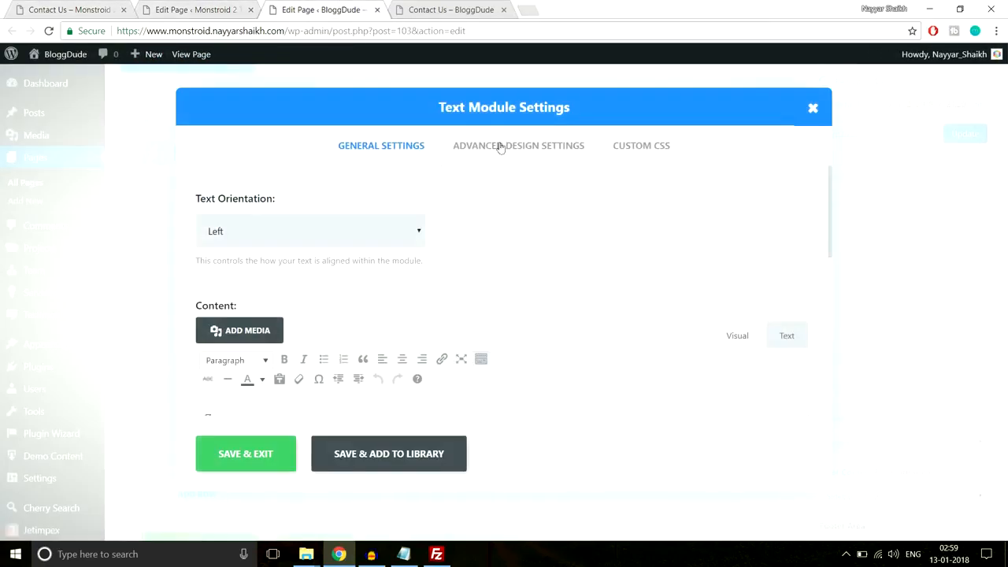
pyautogui.moveTo(285, 287); pyautogui.dragTo(183, 288)
pyautogui.hotkey('ctrl', 'v')
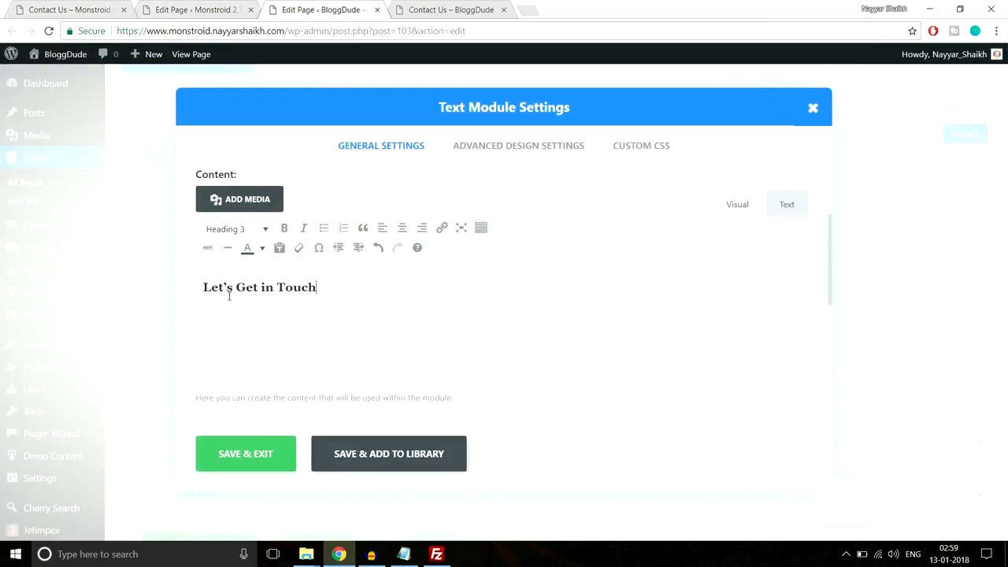
pyautogui.click(241, 451)
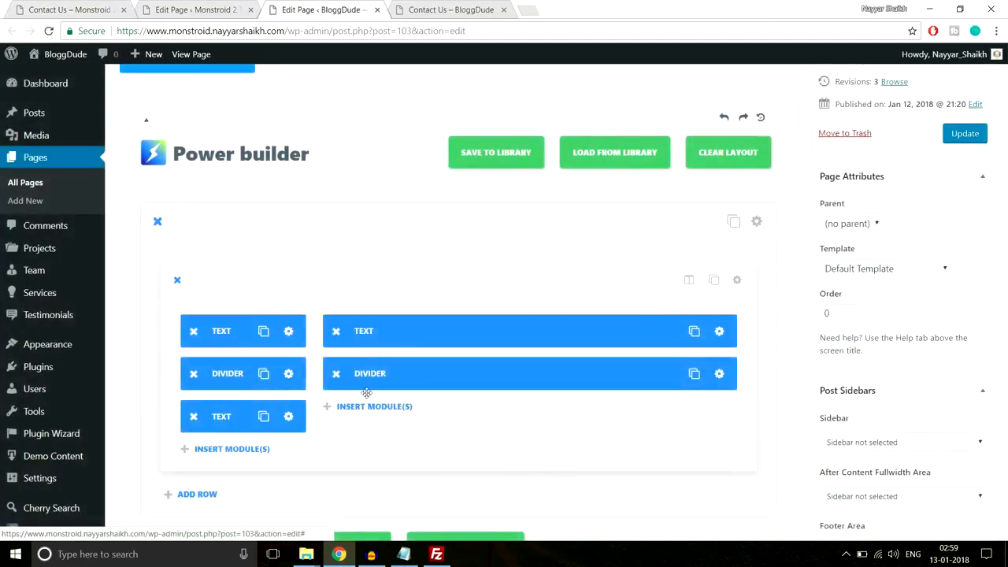
# - Update the Contact Us page and compare it with the demo Contact page
pyautogui.scroll(-1, 446, 376)
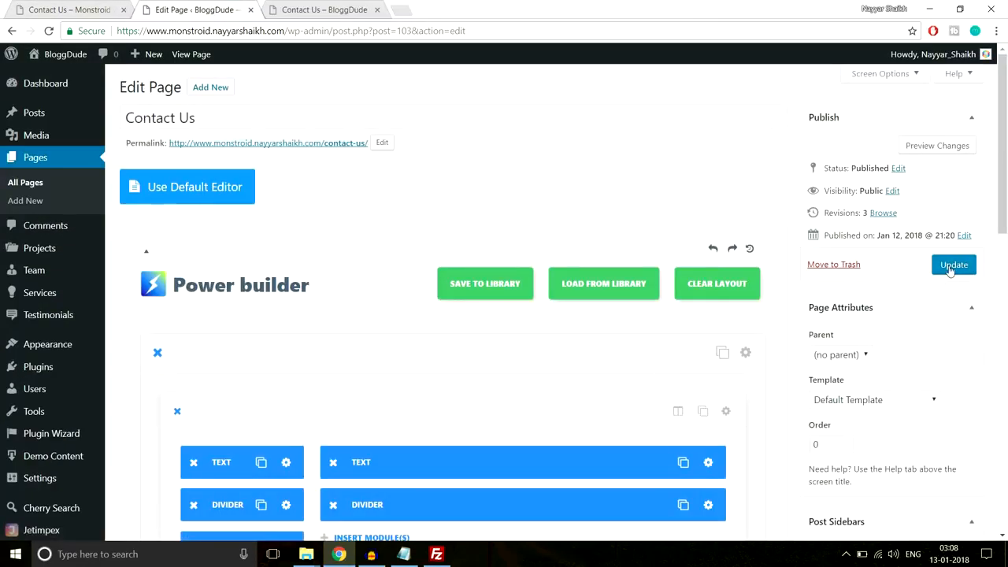
pyautogui.click(950, 265)
pyautogui.click(75, 7)
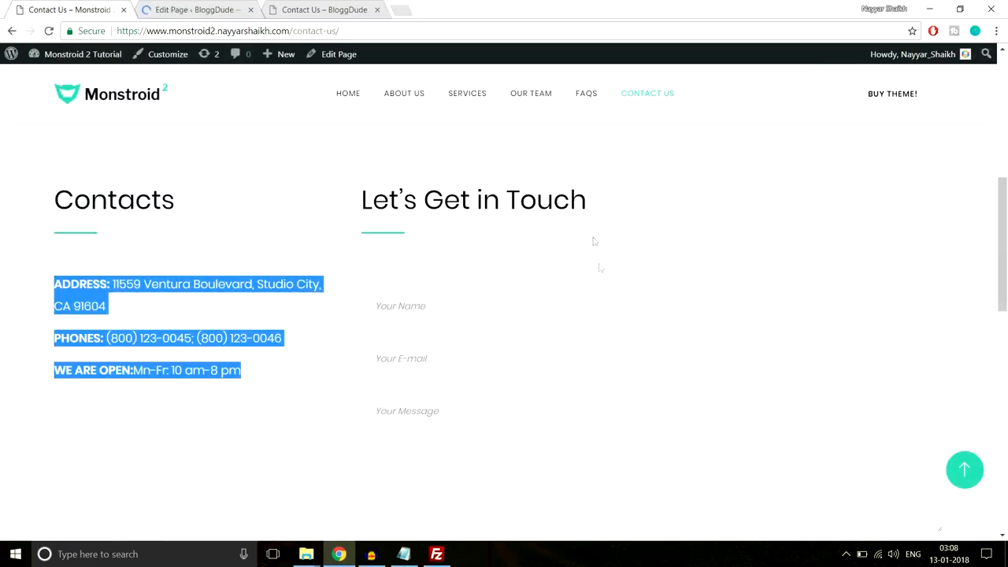
pyautogui.scroll(-1, 584, 271)
pyautogui.click(480, 225)
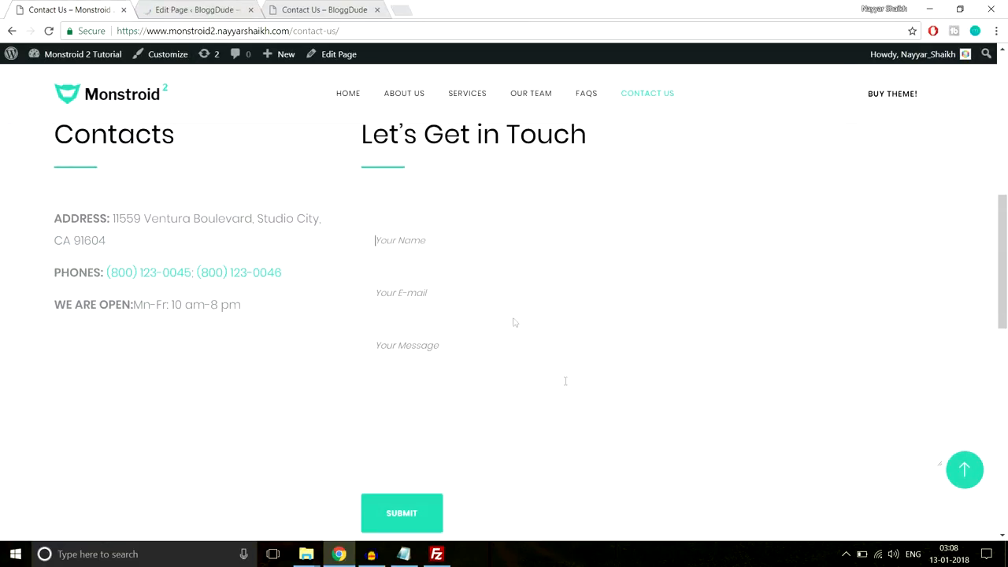
pyautogui.scroll(-1, 566, 385)
pyautogui.scroll(1, 566, 392)
# - Review the updated Contact Us builder layout, then bring up link options for All Pages
pyautogui.click(187, 8)
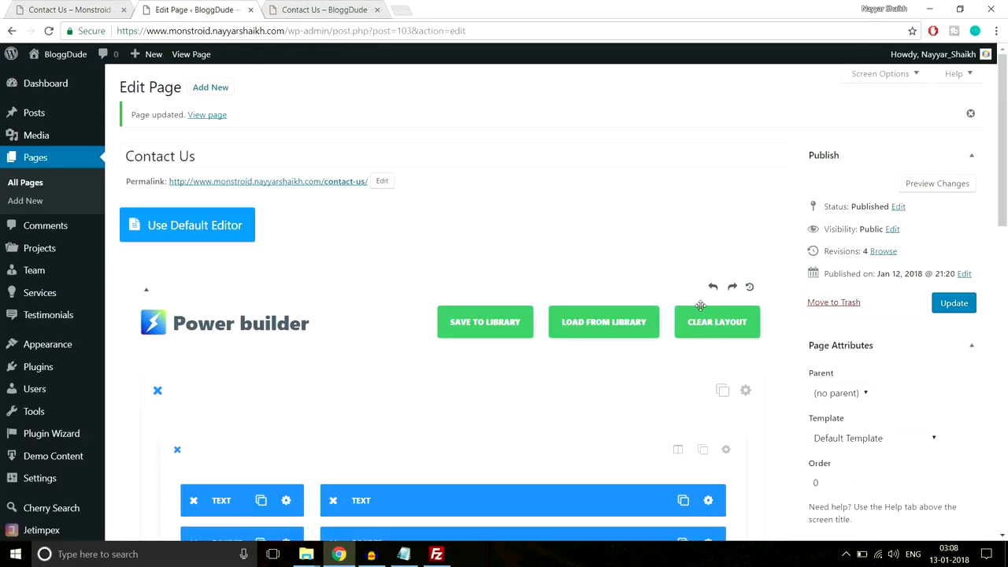
pyautogui.scroll(-3, 700, 305)
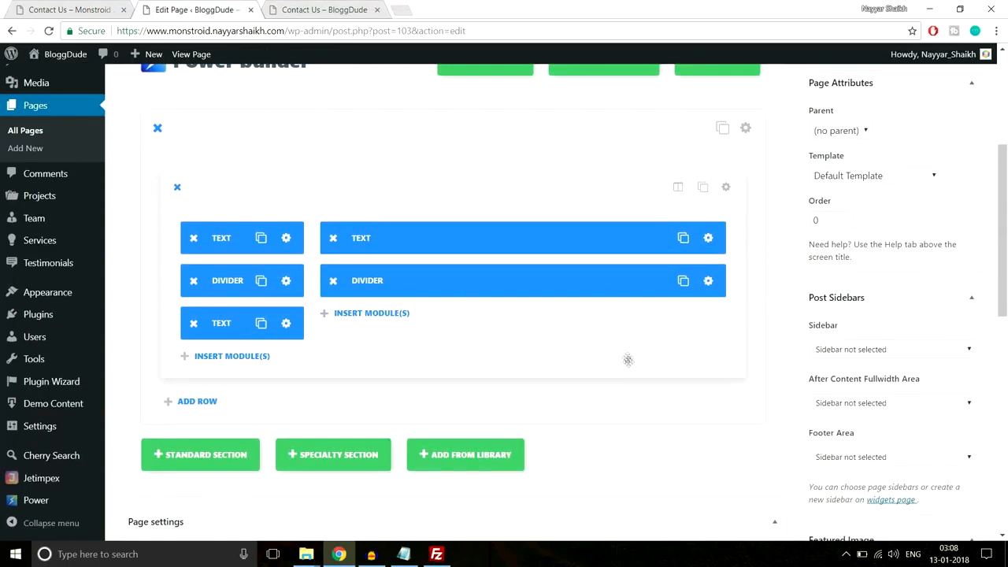
pyautogui.scroll(4, 628, 359)
pyautogui.scroll(-3, 629, 366)
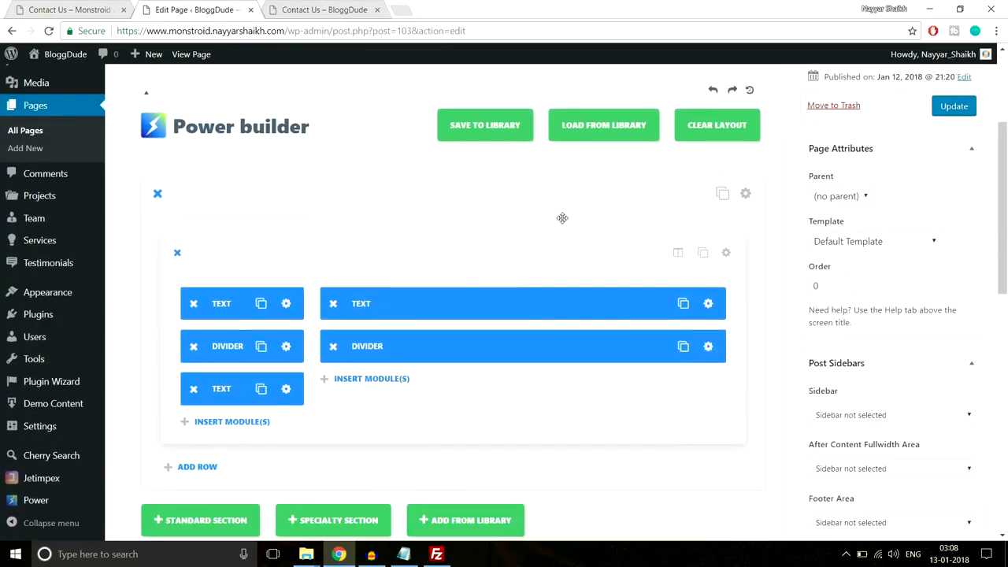
pyautogui.scroll(3, 534, 286)
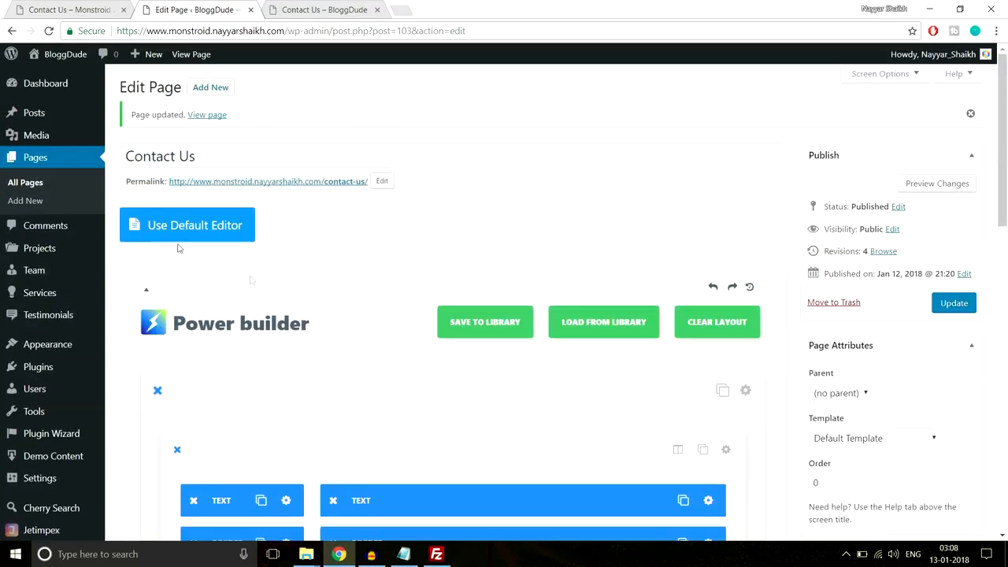
pyautogui.rightClick(31, 186)
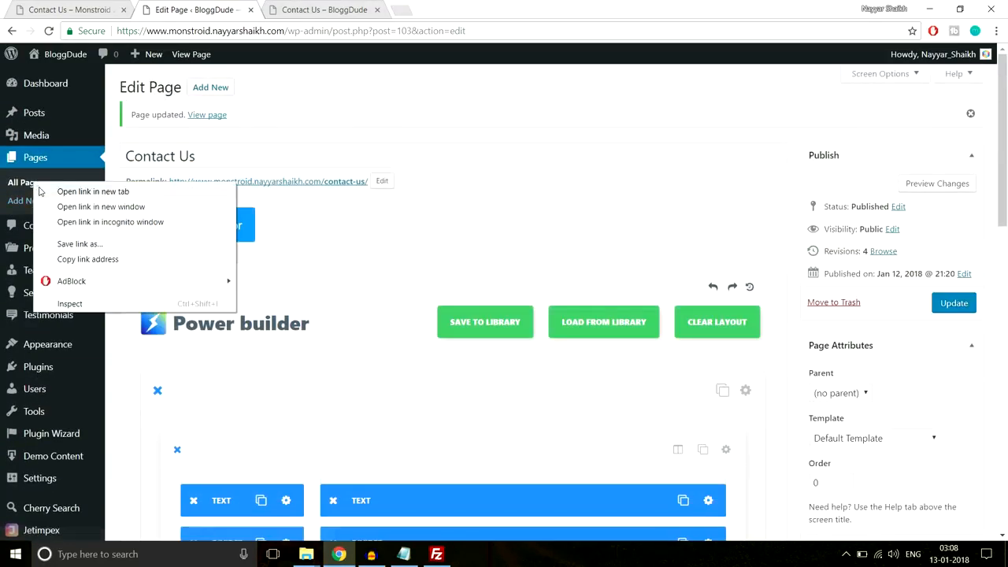
# - Open All Pages in a new tab and start editing the Homepage
pyautogui.click(63, 192)
pyautogui.click(296, 12)
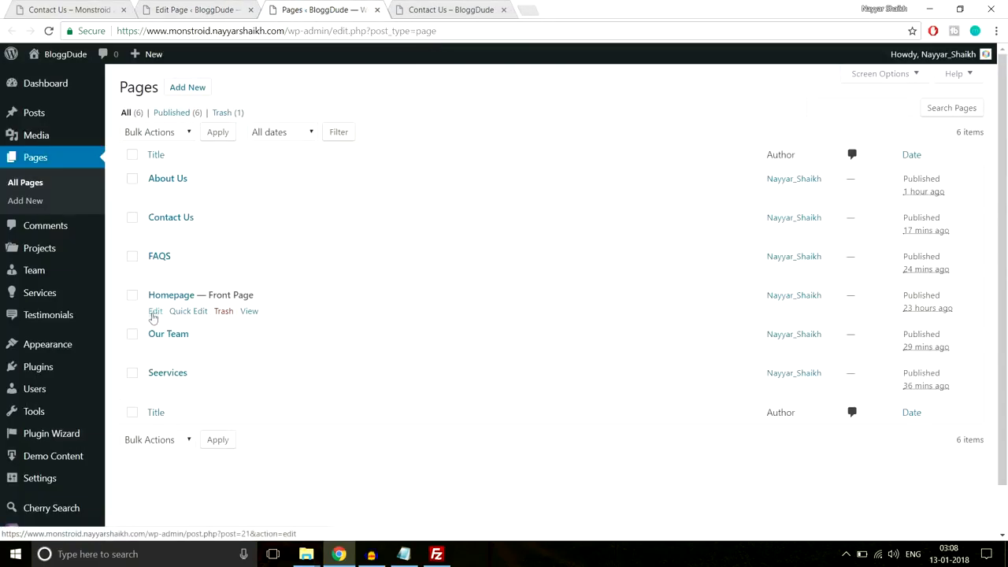
pyautogui.click(154, 312)
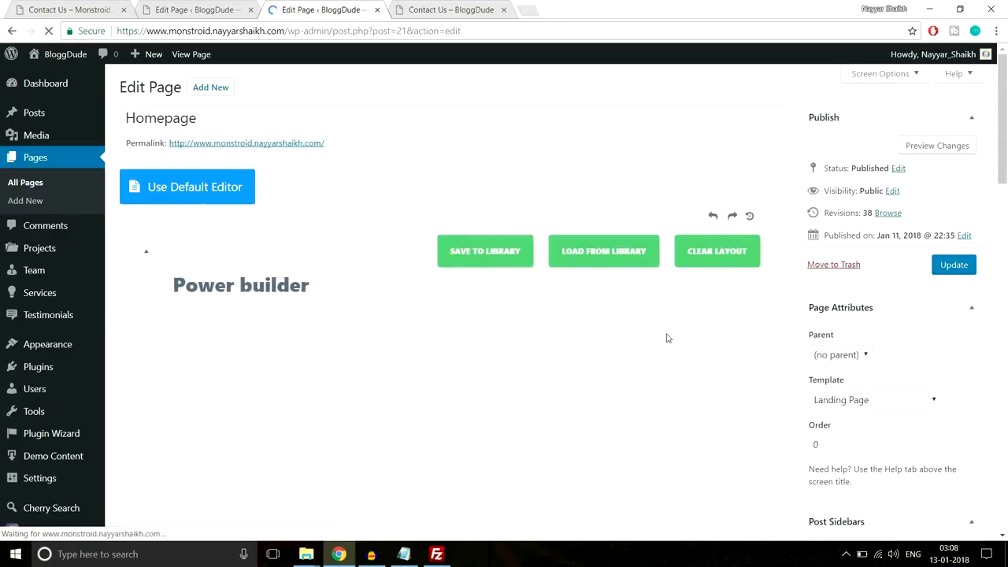
pyautogui.scroll(-10, 666, 338)
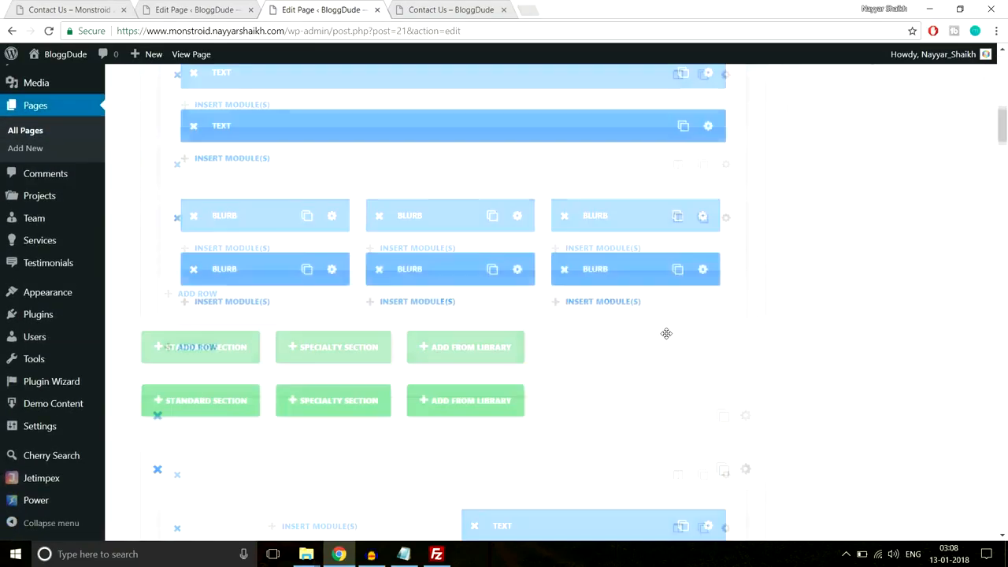
pyautogui.scroll(-10, 666, 333)
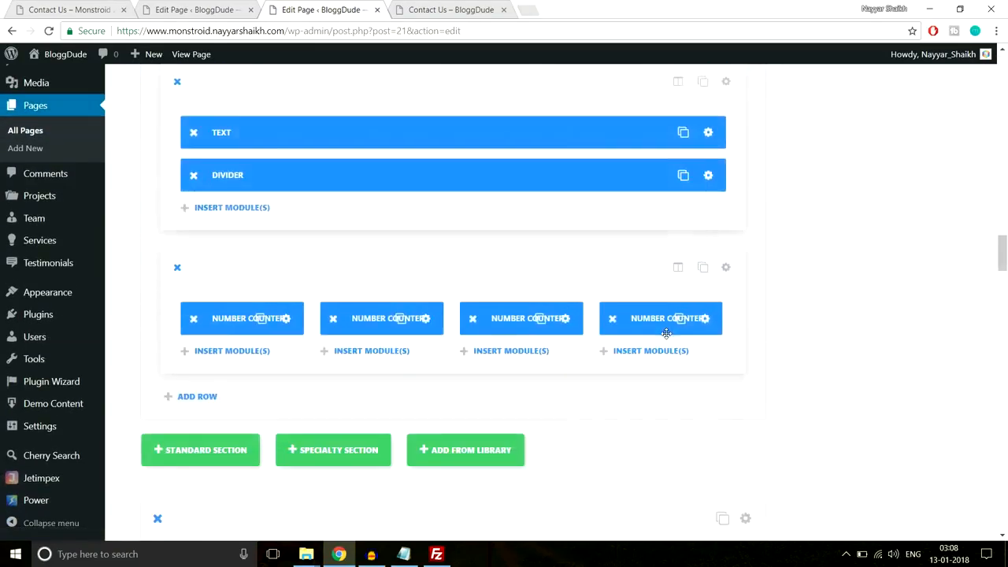
pyautogui.scroll(-10, 666, 333)
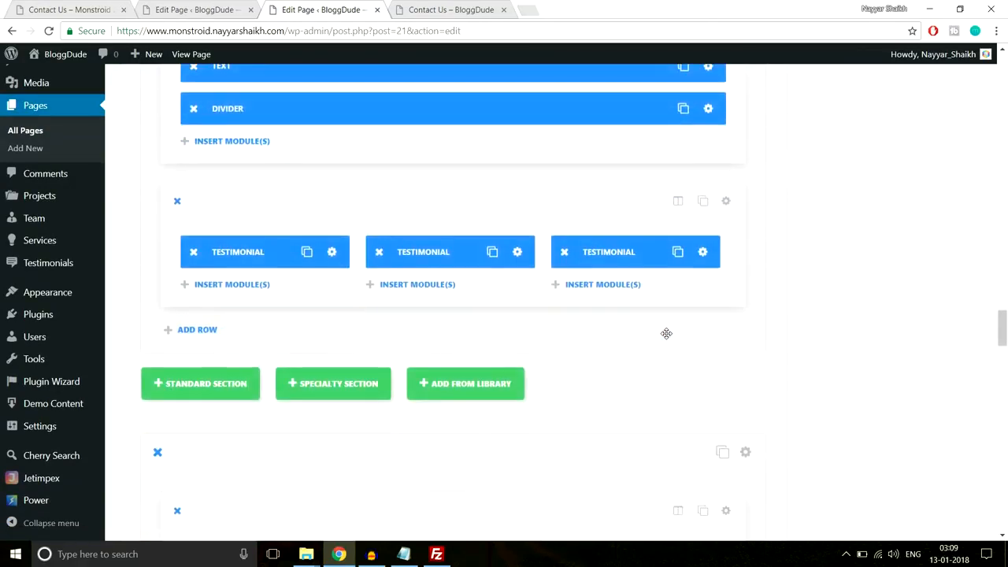
pyautogui.scroll(-10, 666, 333)
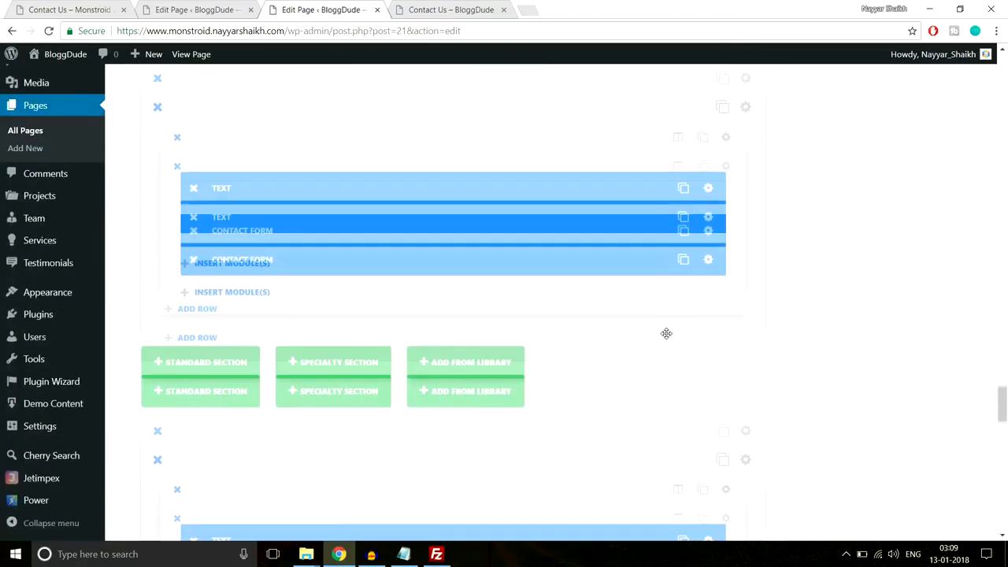
pyautogui.scroll(10, 666, 338)
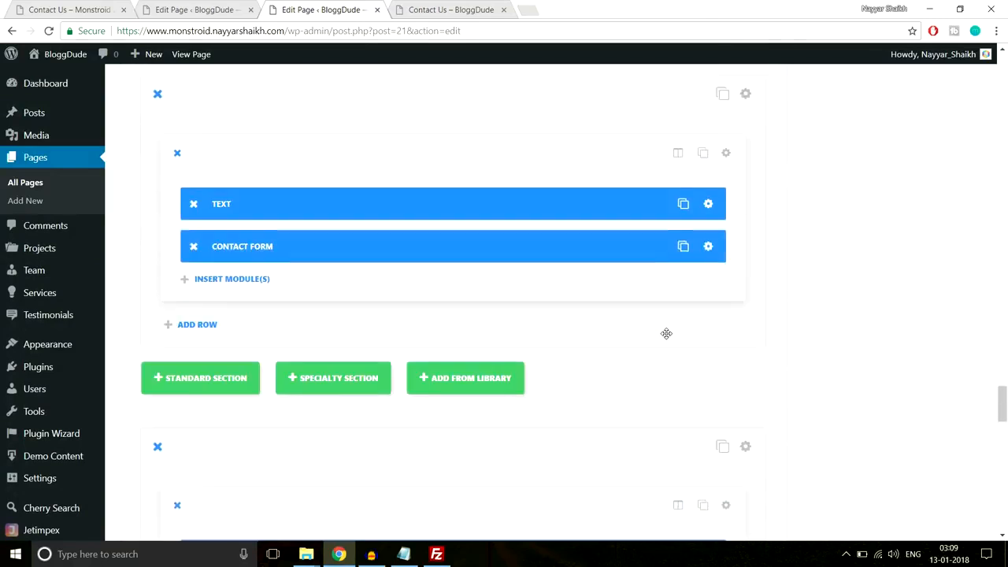
# - Open the live Homepage in a new tab to view its contact-form section, then return to the editor
pyautogui.rightClick(196, 56)
pyautogui.click(220, 69)
pyautogui.click(468, 8)
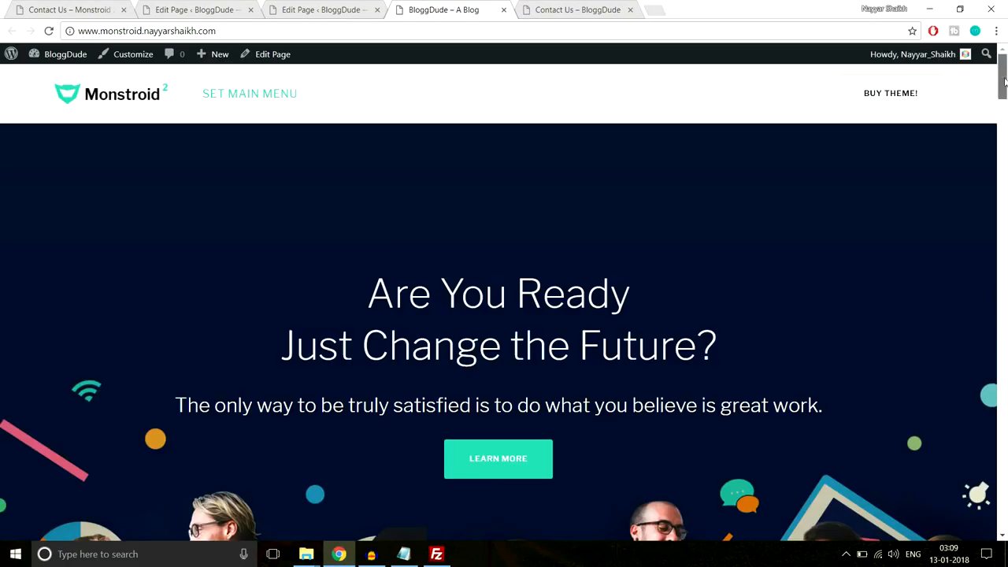
pyautogui.moveTo(1002, 72); pyautogui.dragTo(1006, 479)
pyautogui.scroll(-1, 500, 344)
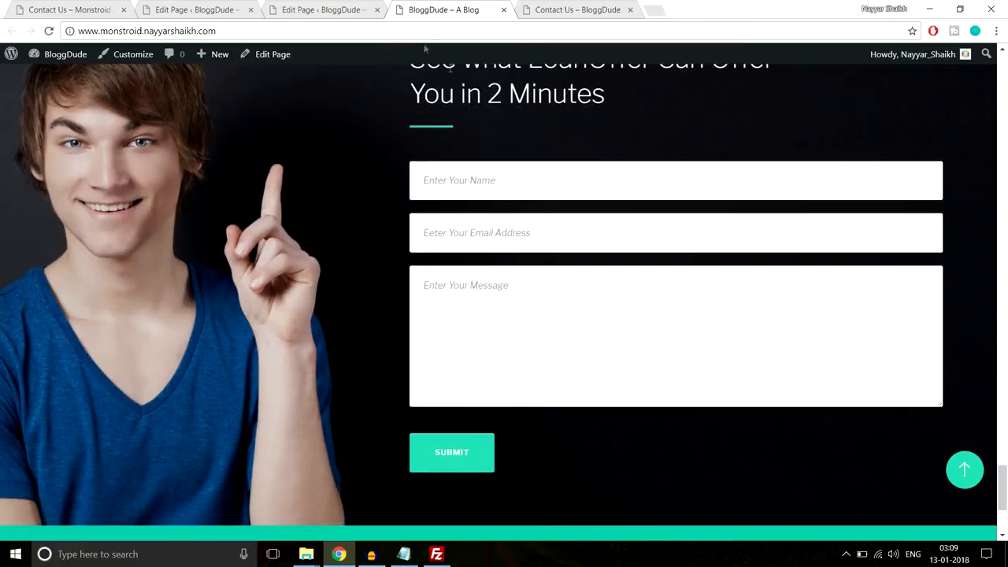
pyautogui.click(309, 8)
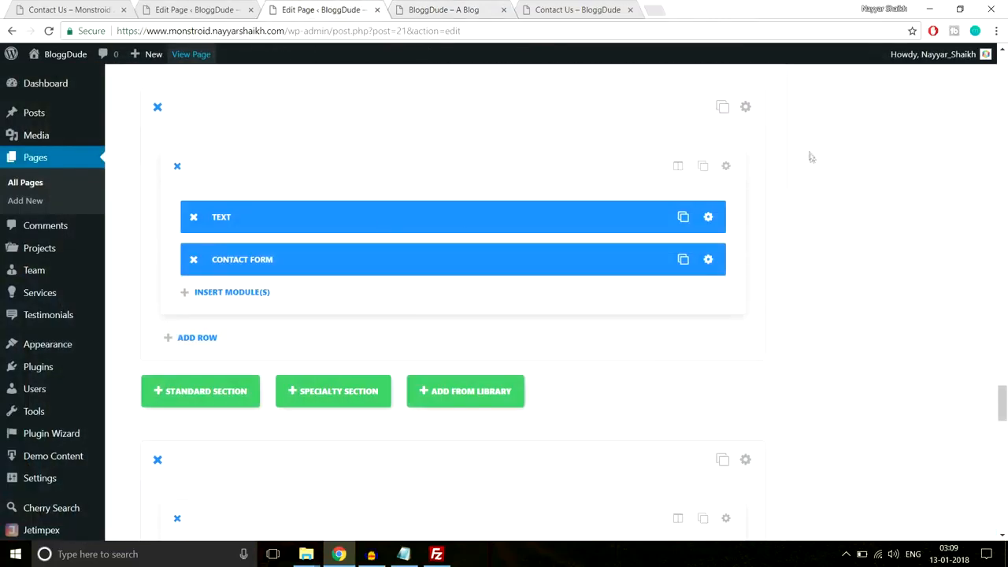
pyautogui.scroll(1, 817, 191)
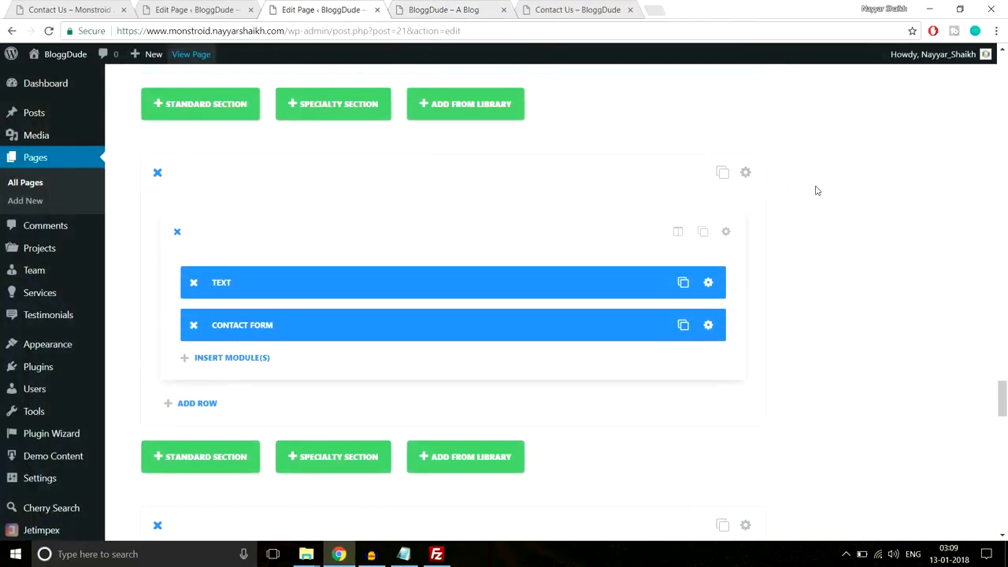
# - Save the Homepage's contact-form section to the library as 'Contact Form' and close the editor tab
pyautogui.click(745, 172)
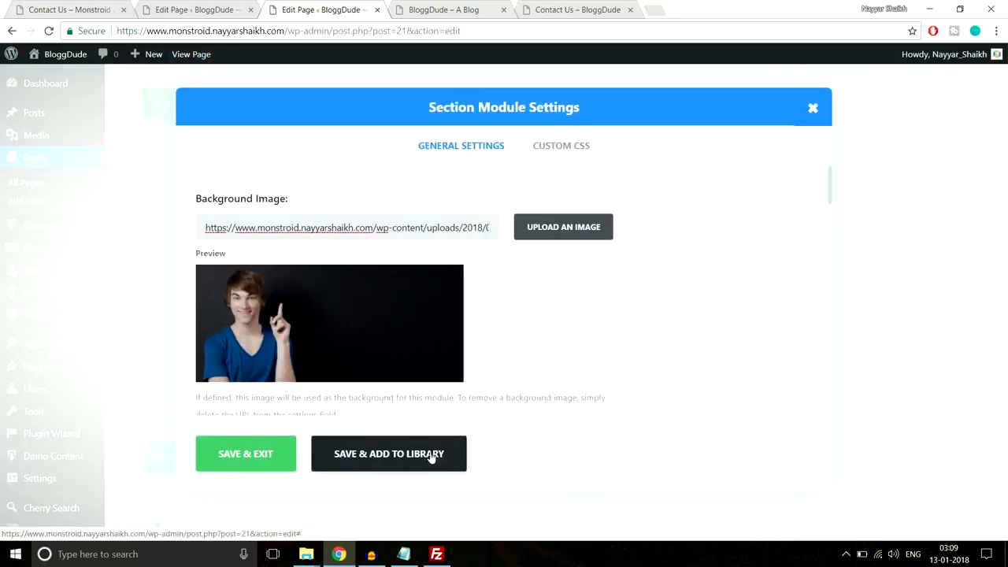
pyautogui.click(431, 455)
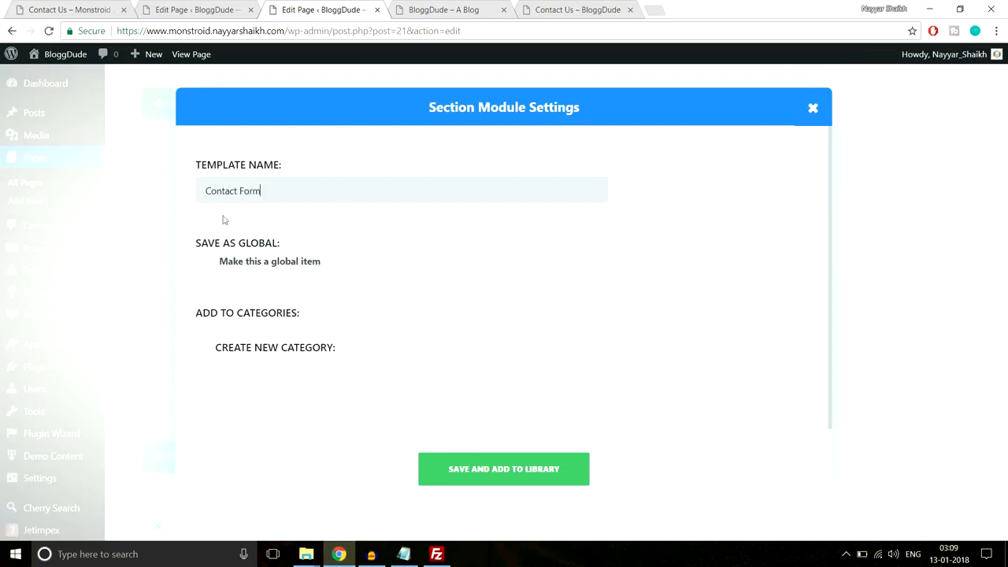
pyautogui.click(508, 467)
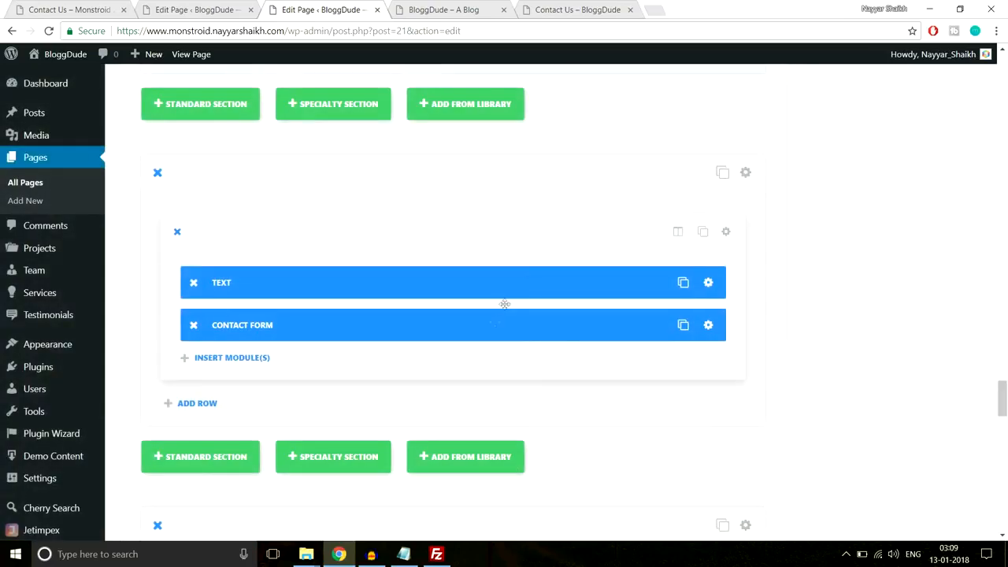
pyautogui.click(377, 10)
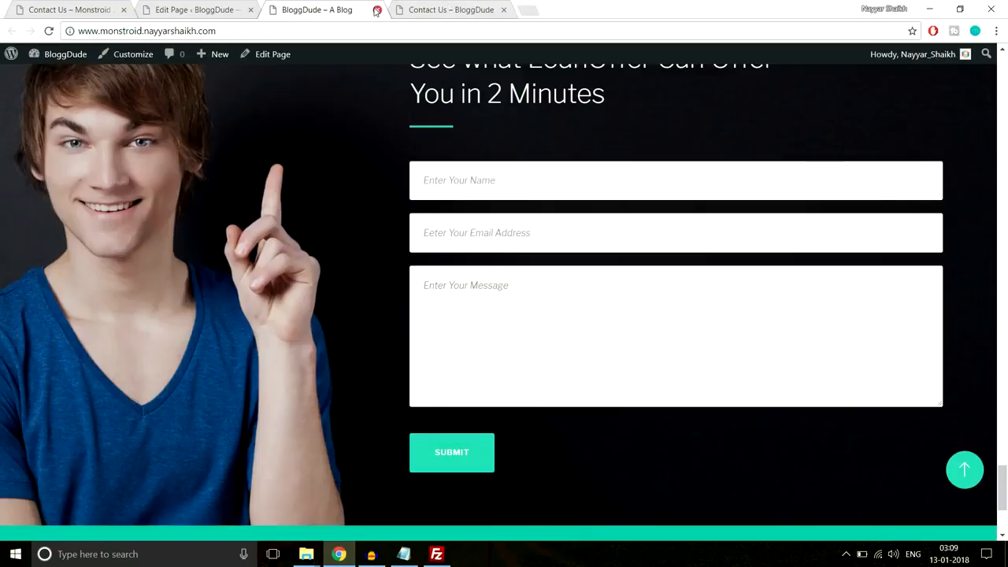
# - Reload the Contact Us editor and load the saved Contact Form layout from the library
pyautogui.click(377, 10)
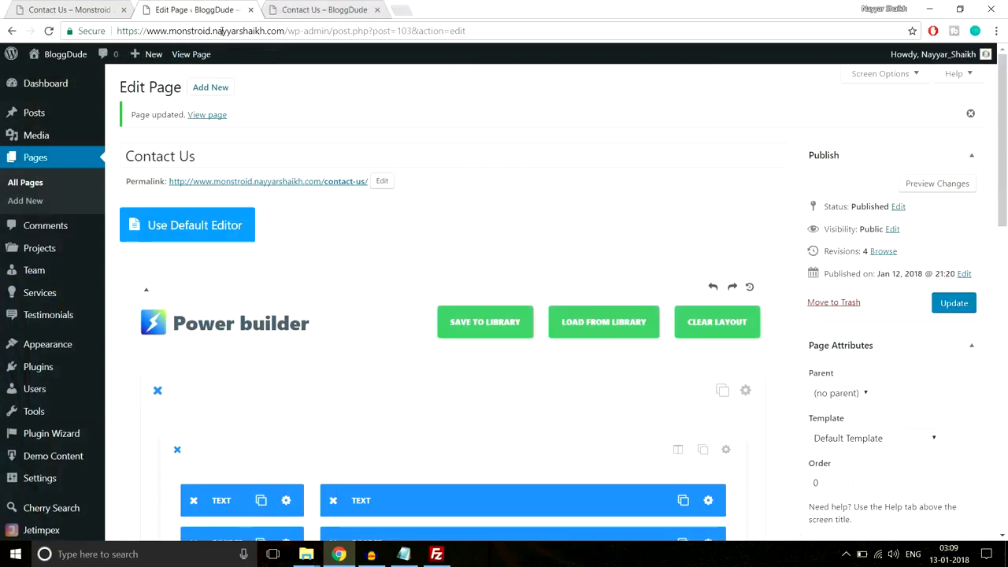
pyautogui.click(266, 30)
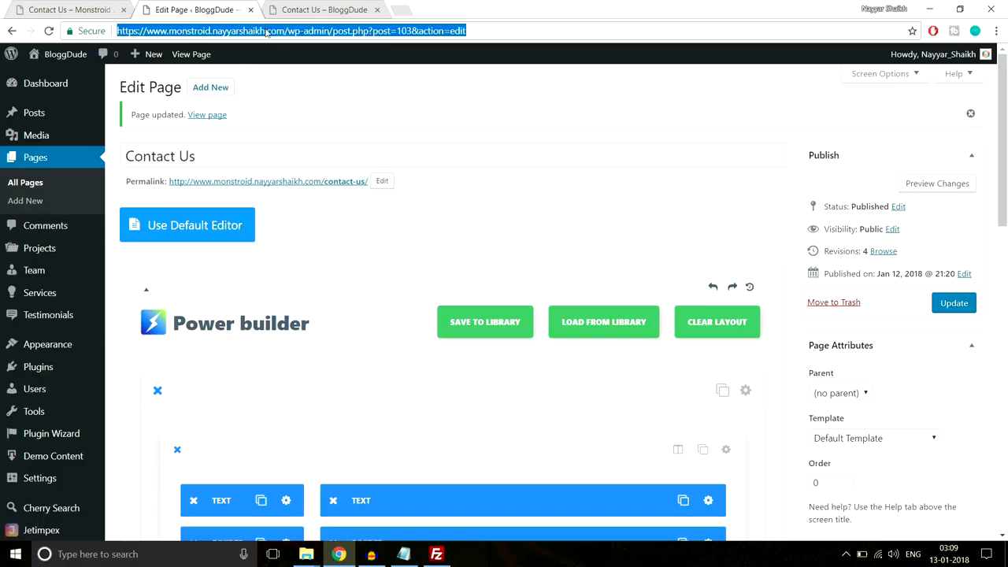
pyautogui.press('Return')
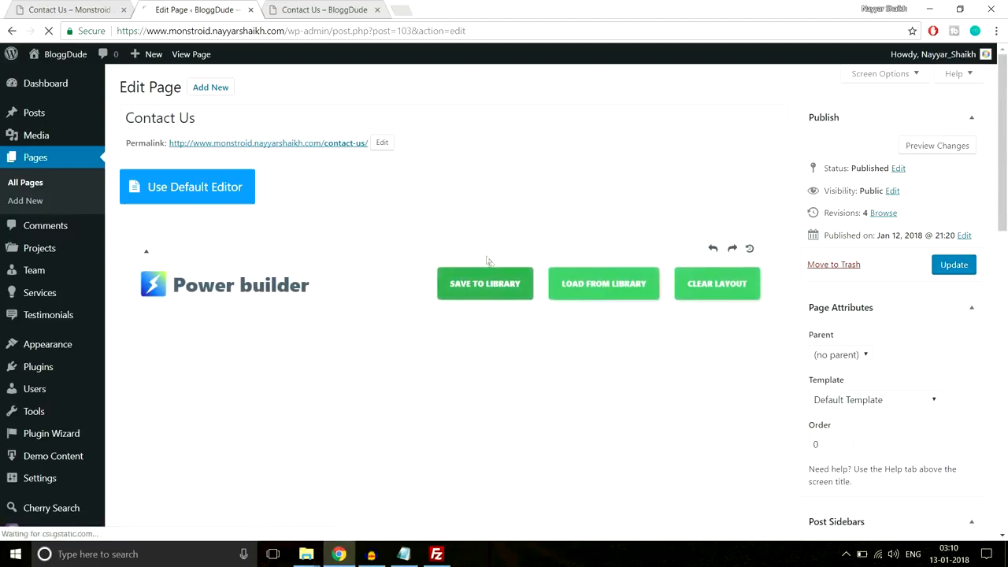
pyautogui.scroll(-5, 489, 263)
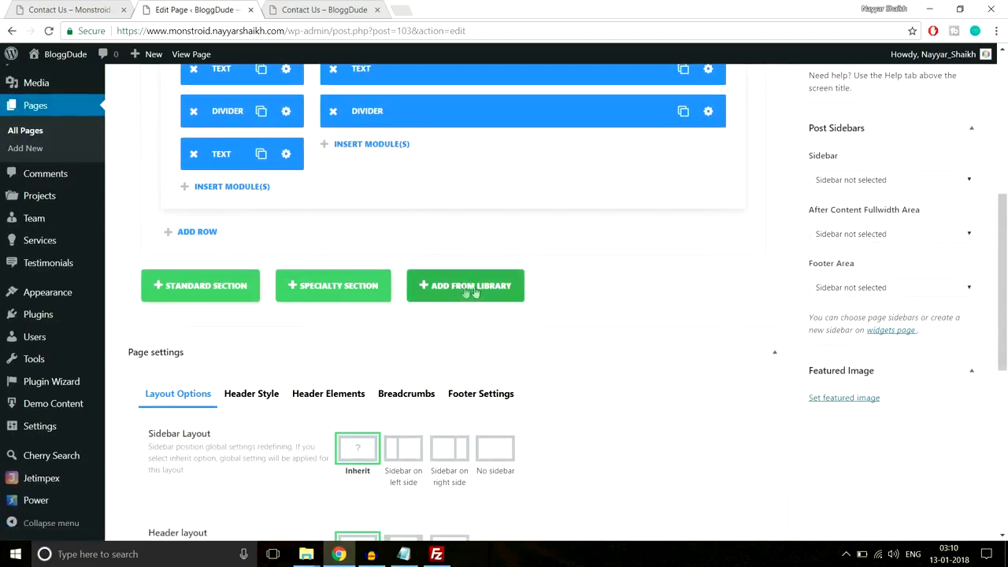
pyautogui.click(508, 287)
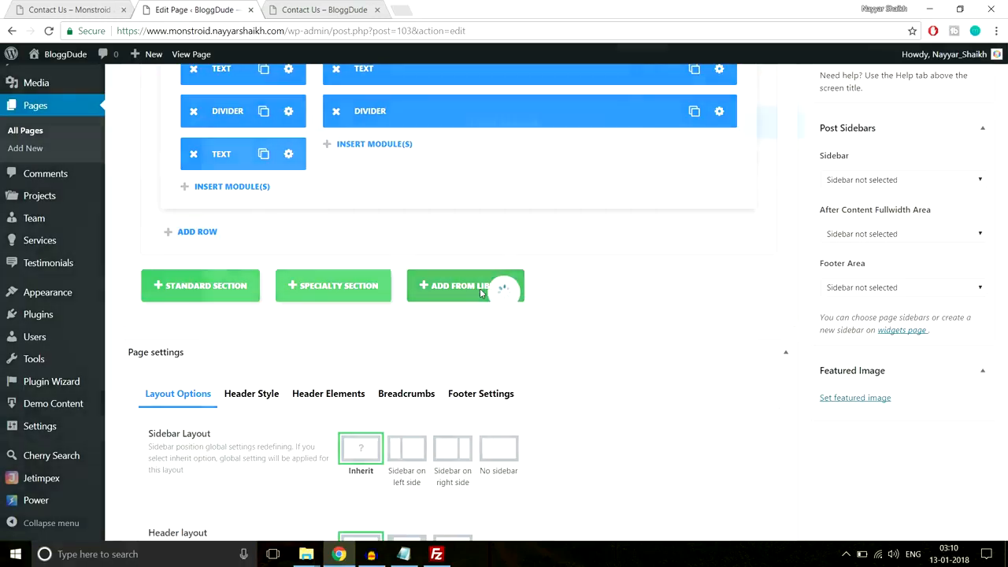
pyautogui.click(291, 269)
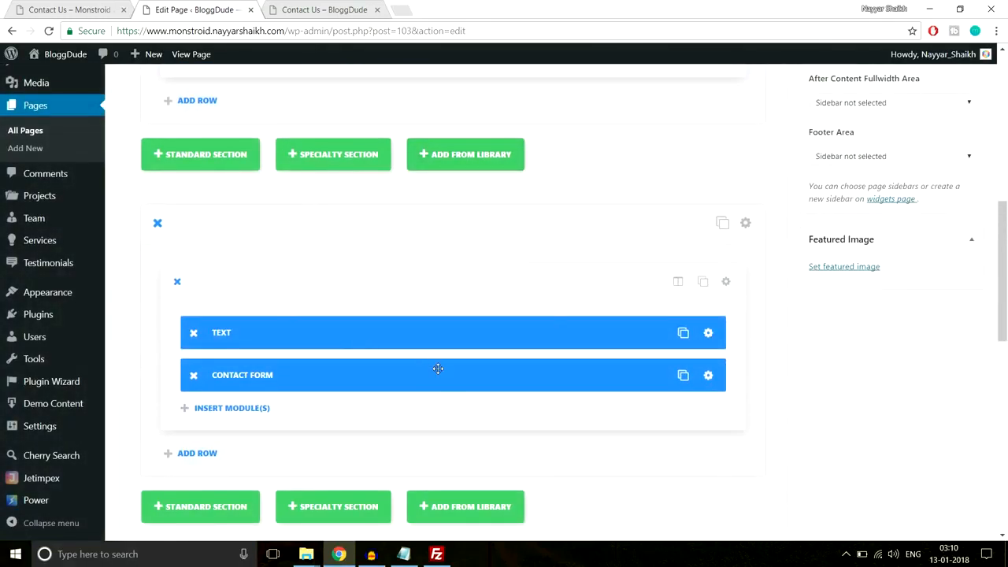
# - Move the Contact Form module under the 3/4-column Divider and delete the leftover lower section
pyautogui.scroll(-1, 437, 368)
pyautogui.scroll(4, 438, 369)
pyautogui.scroll(-2, 438, 373)
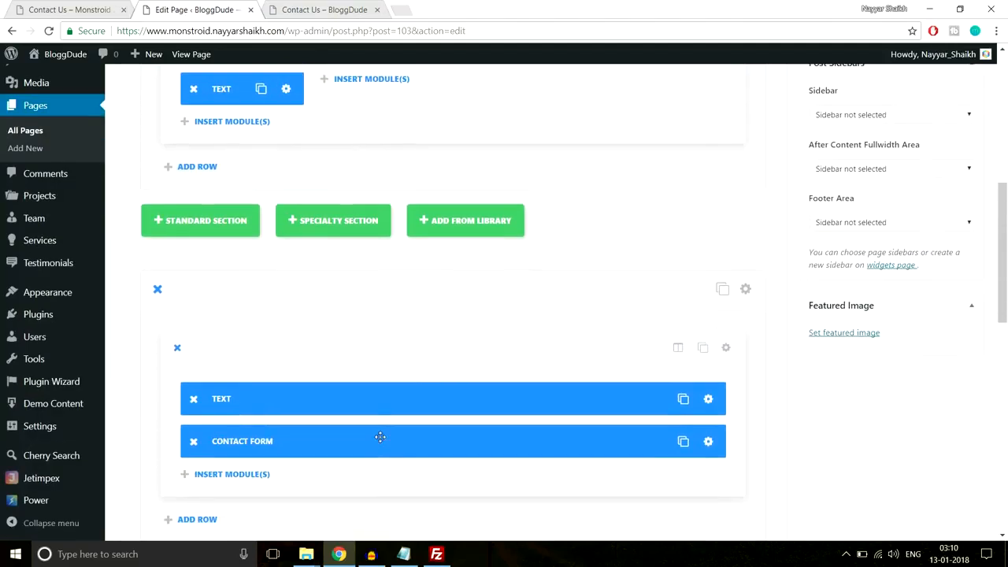
pyautogui.moveTo(258, 443); pyautogui.dragTo(423, 110)
pyautogui.scroll(3, 425, 274)
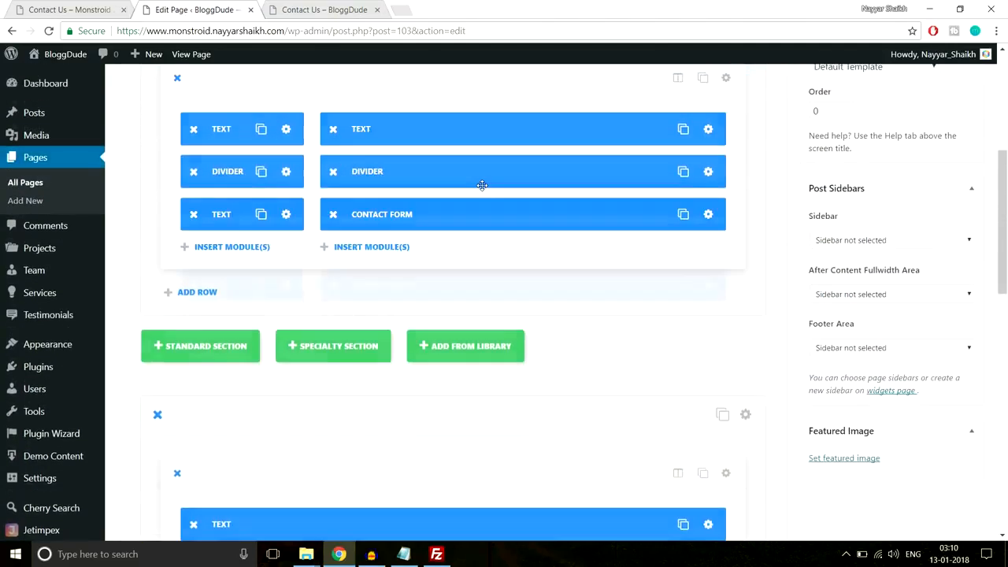
pyautogui.scroll(-1, 425, 274)
pyautogui.click(156, 356)
pyautogui.scroll(4, 423, 347)
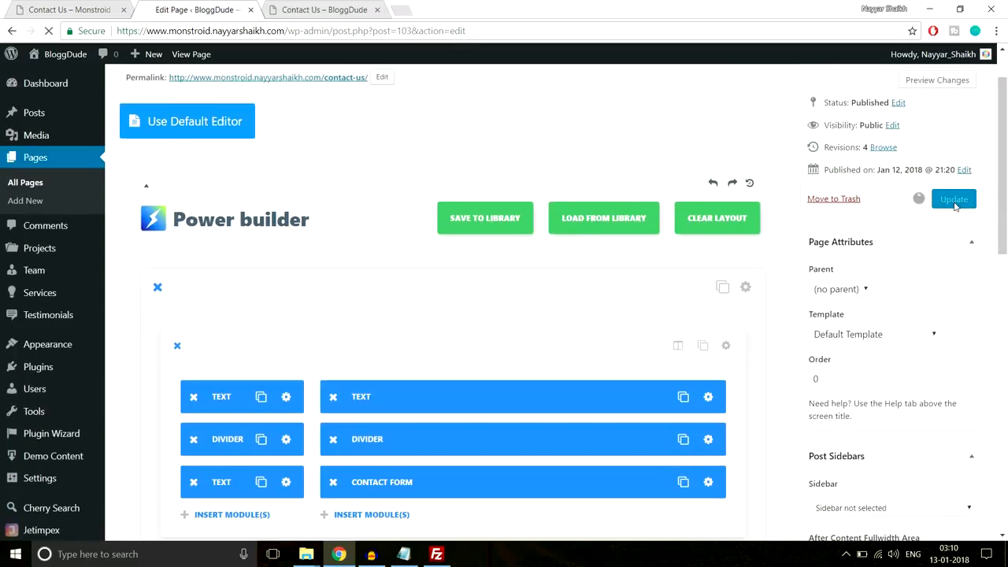
pyautogui.click(332, 9)
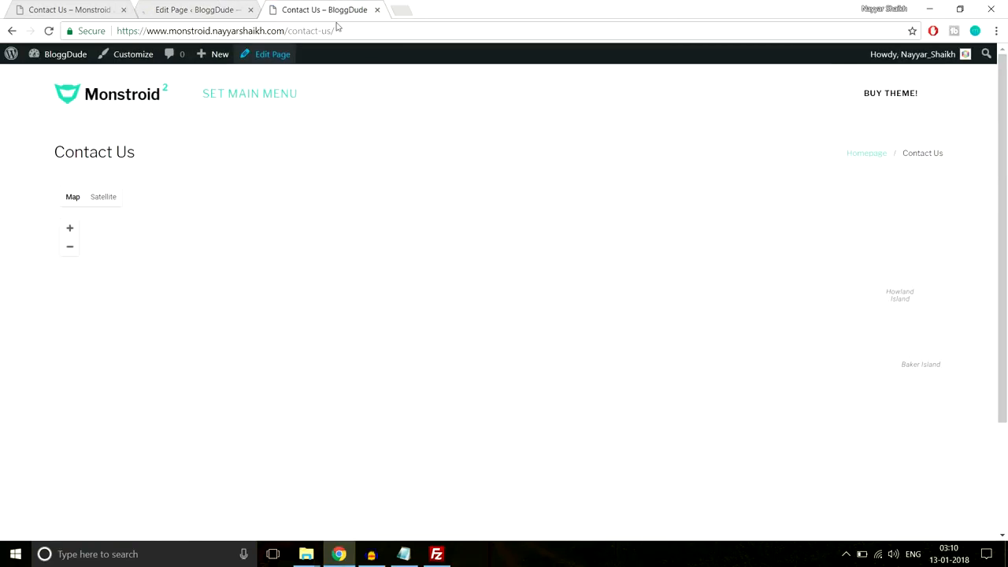
# - Reload the live Contact Us page to see Contacts beside the Let's Get in Touch form
pyautogui.click(341, 26)
pyautogui.press('Return')
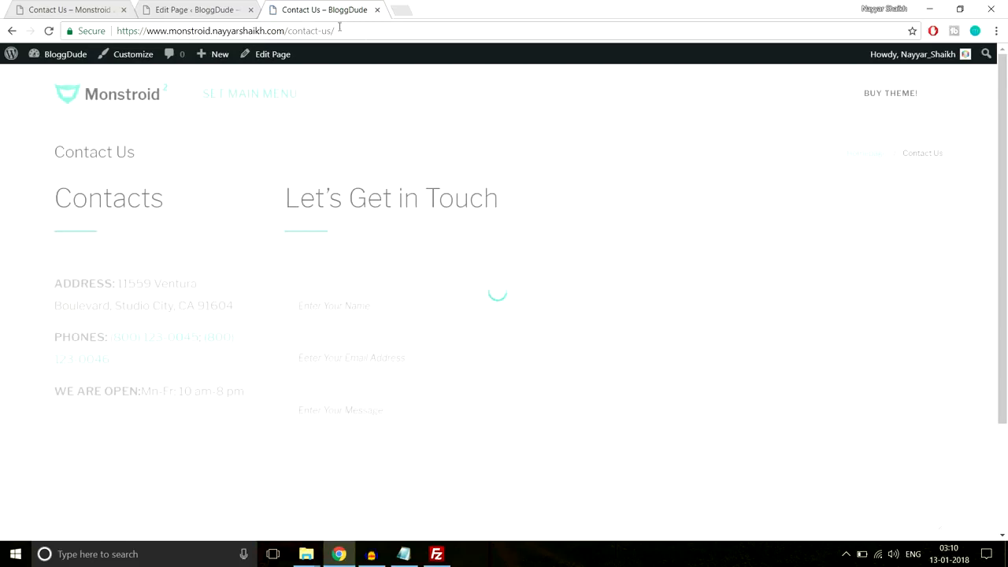
pyautogui.scroll(-2, 533, 211)
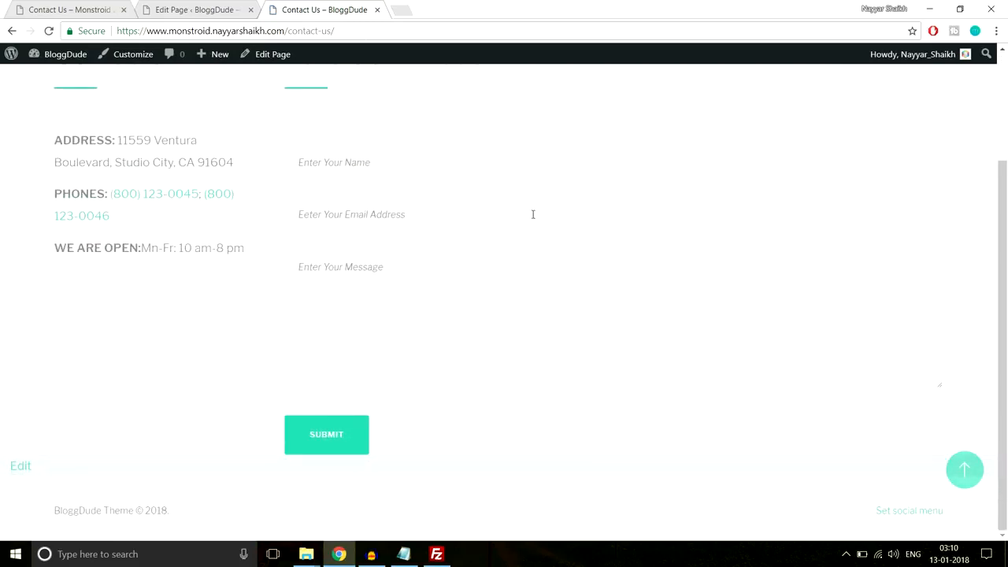
pyautogui.scroll(2, 533, 217)
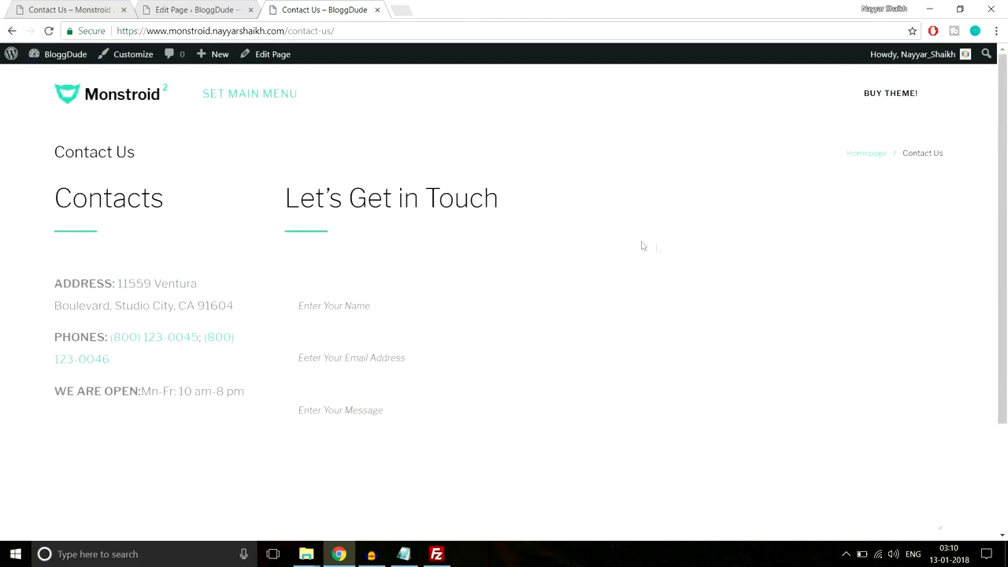
pyautogui.scroll(-2, 681, 248)
pyautogui.scroll(2, 681, 248)
# - Save the Contact Us section settings with 80px top and bottom padding
pyautogui.click(214, 9)
pyautogui.scroll(-15, 617, 281)
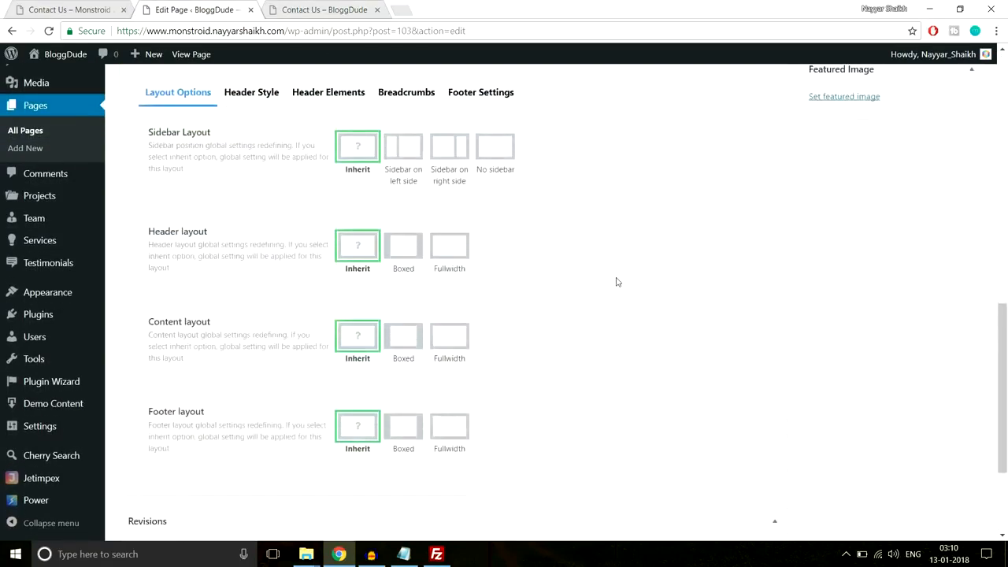
pyautogui.scroll(5, 617, 281)
pyautogui.click(405, 315)
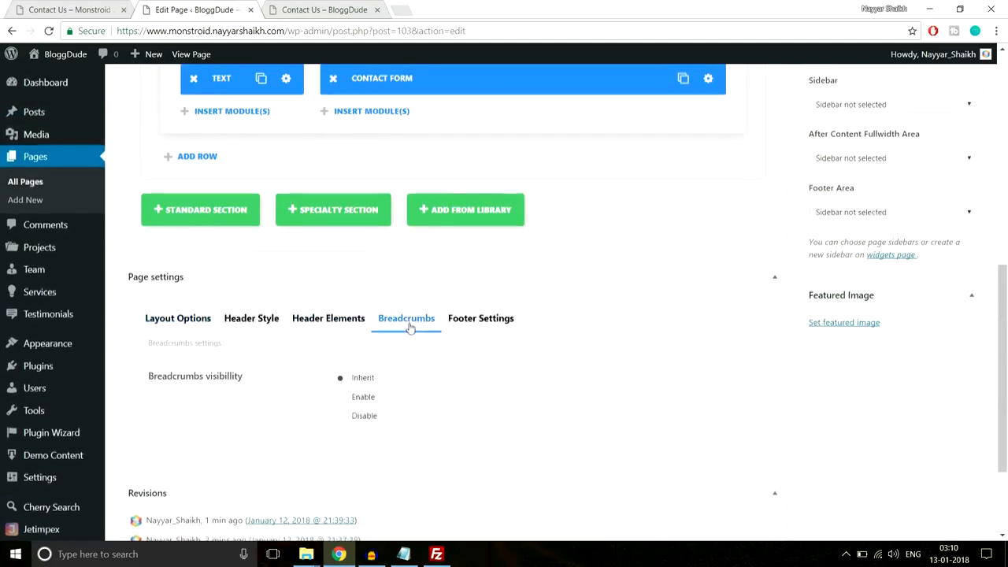
pyautogui.scroll(-1, 356, 364)
pyautogui.scroll(7, 448, 359)
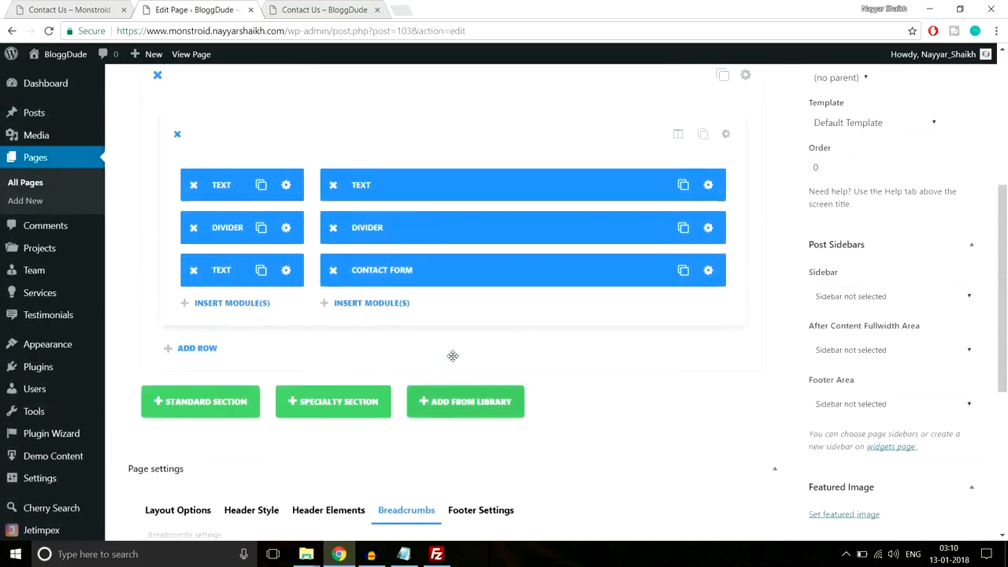
pyautogui.scroll(-3, 598, 260)
pyautogui.click(751, 154)
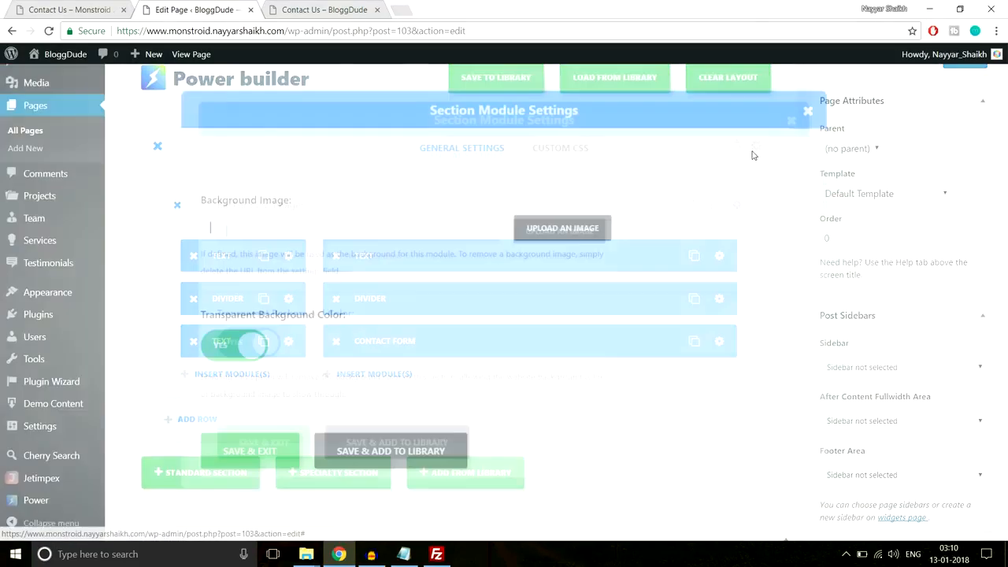
pyautogui.scroll(-5, 556, 270)
pyautogui.scroll(-5, 557, 271)
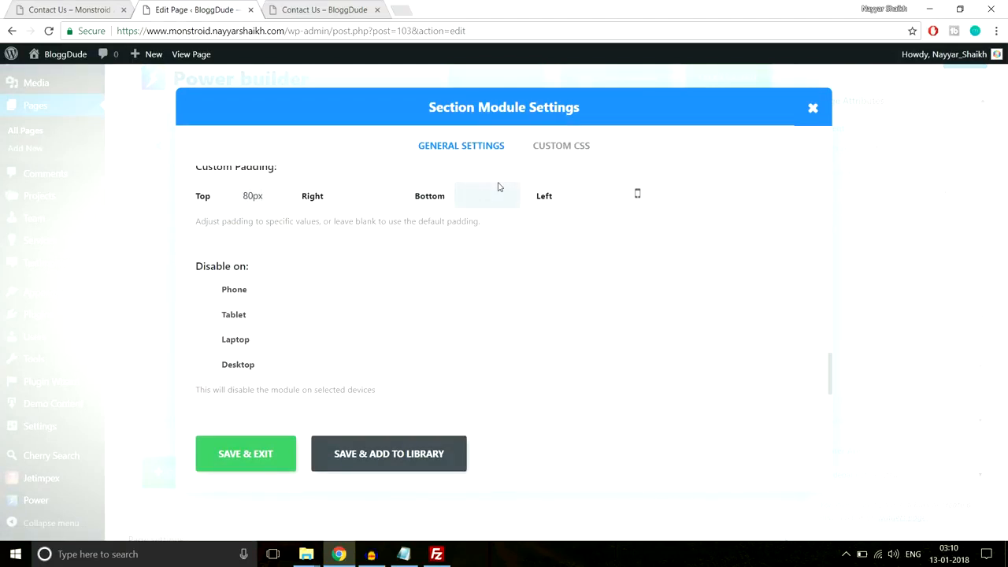
pyautogui.click(263, 454)
# - Update the Contact Us page and reload its live view
pyautogui.scroll(3, 461, 504)
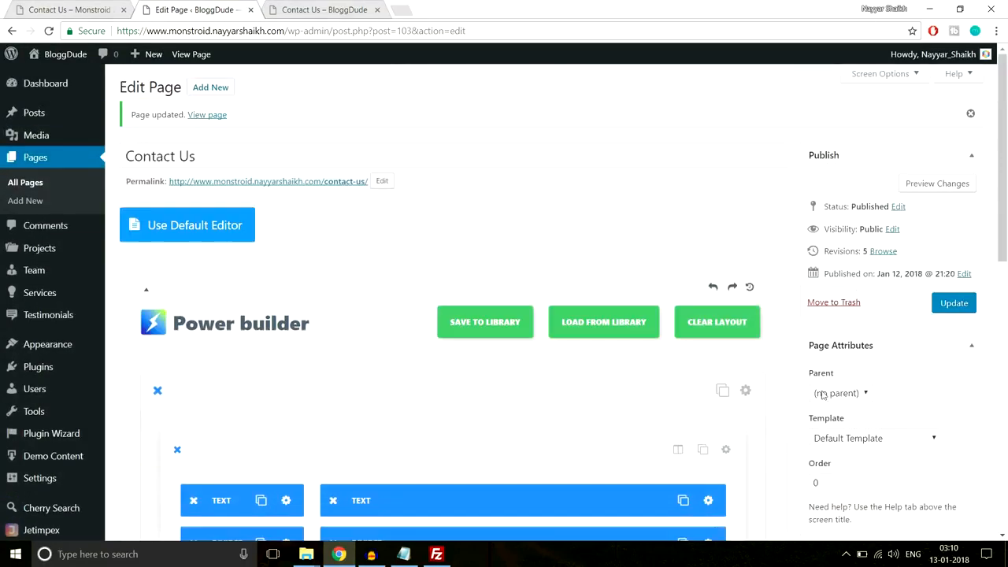
pyautogui.click(953, 303)
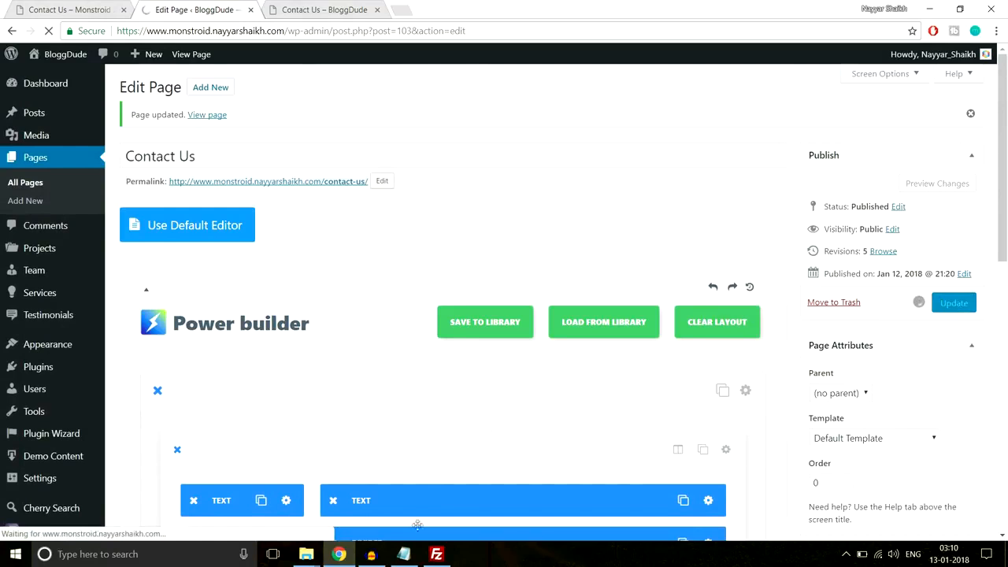
pyautogui.click(323, 9)
pyautogui.click(337, 31)
pyautogui.press('Return')
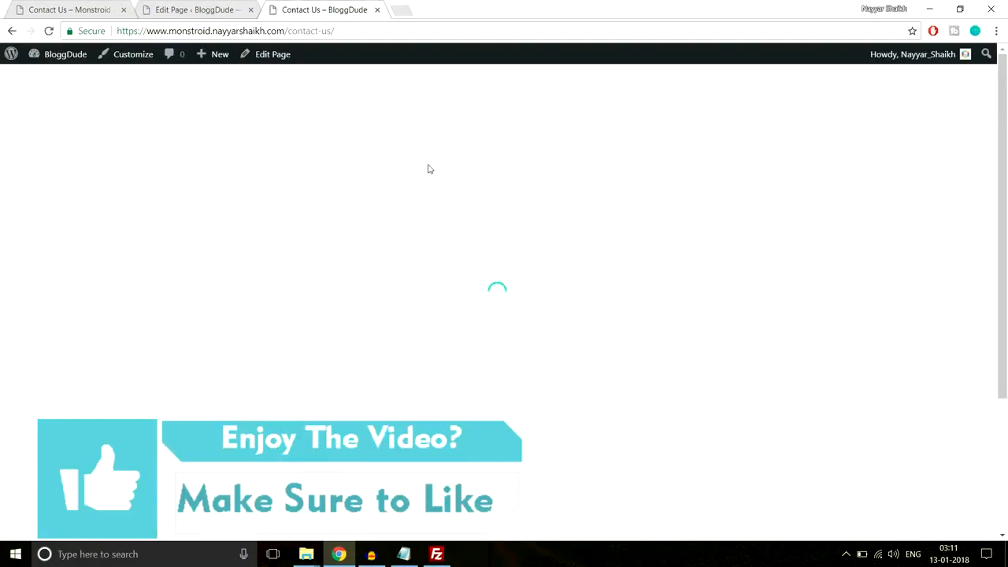
# - Compare the live page with the demo Contact Us page's Follow and subscribe block
pyautogui.scroll(-4, 635, 239)
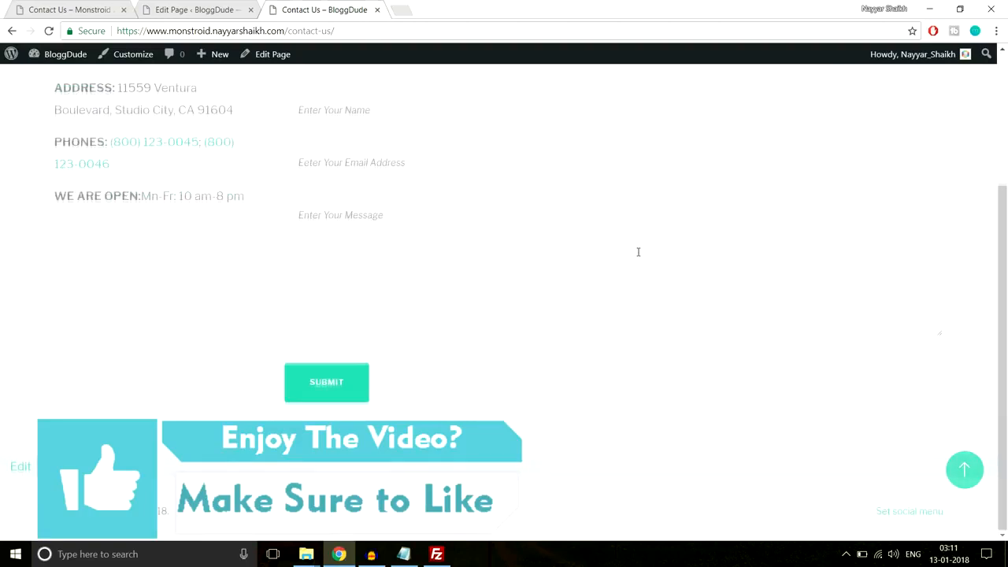
pyautogui.scroll(4, 639, 254)
pyautogui.scroll(-3, 637, 254)
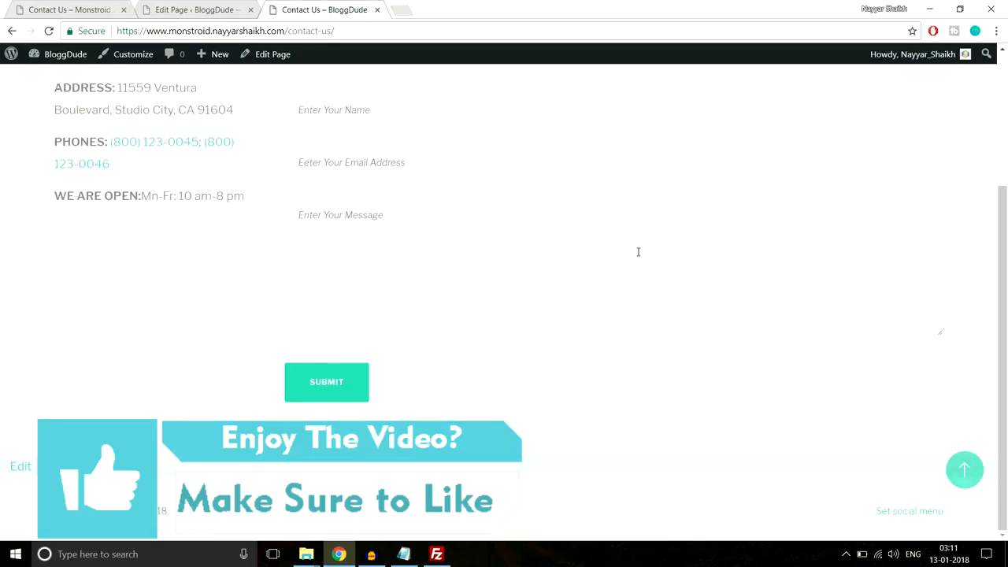
pyautogui.click(89, 7)
pyautogui.moveTo(1003, 266); pyautogui.dragTo(1005, 400)
pyautogui.moveTo(427, 179); pyautogui.dragTo(746, 328)
pyautogui.click(746, 327)
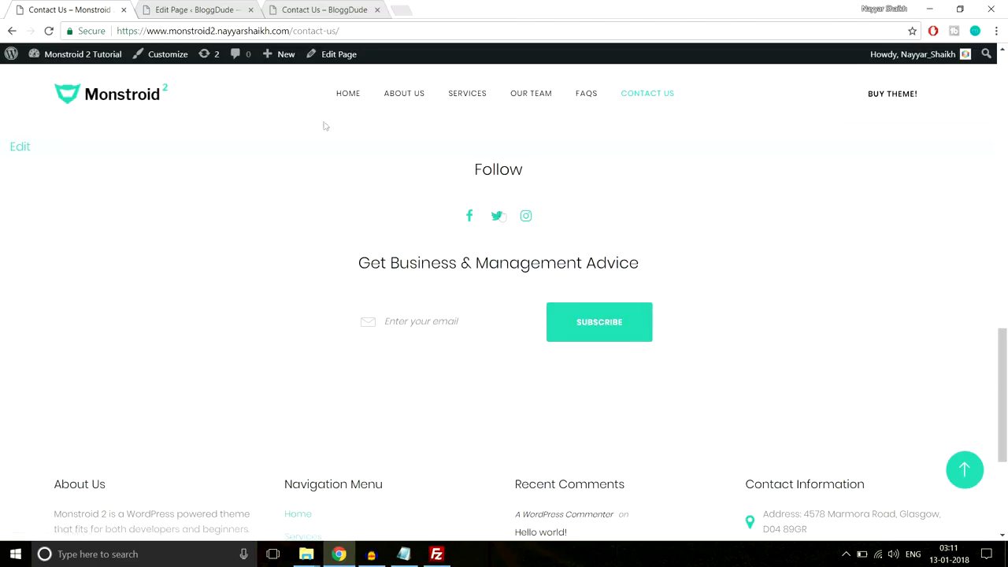
pyautogui.scroll(-3, 598, 328)
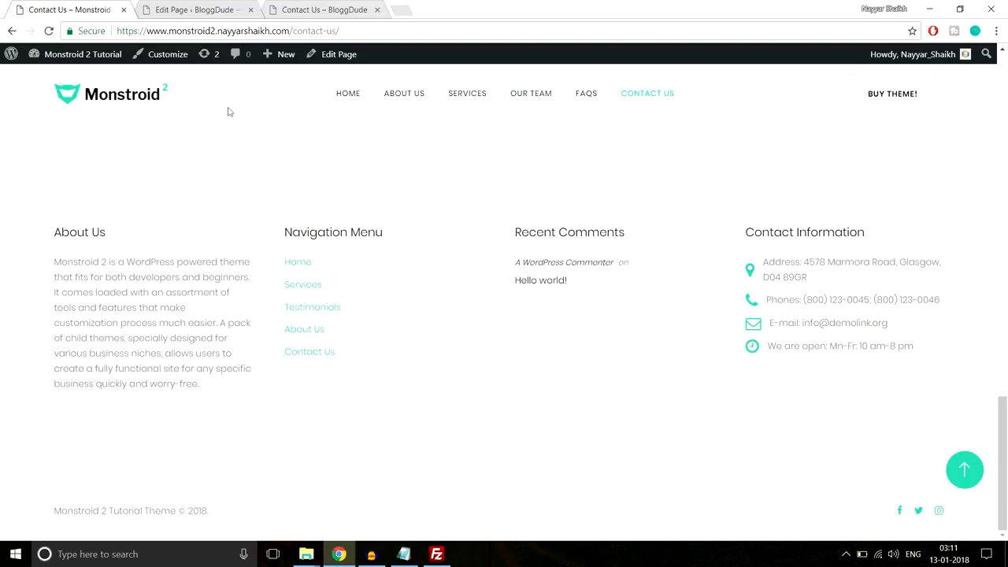
# - Check the demo's 'Get Business & Management Advice' heading, then return to the page editor
pyautogui.click(187, 10)
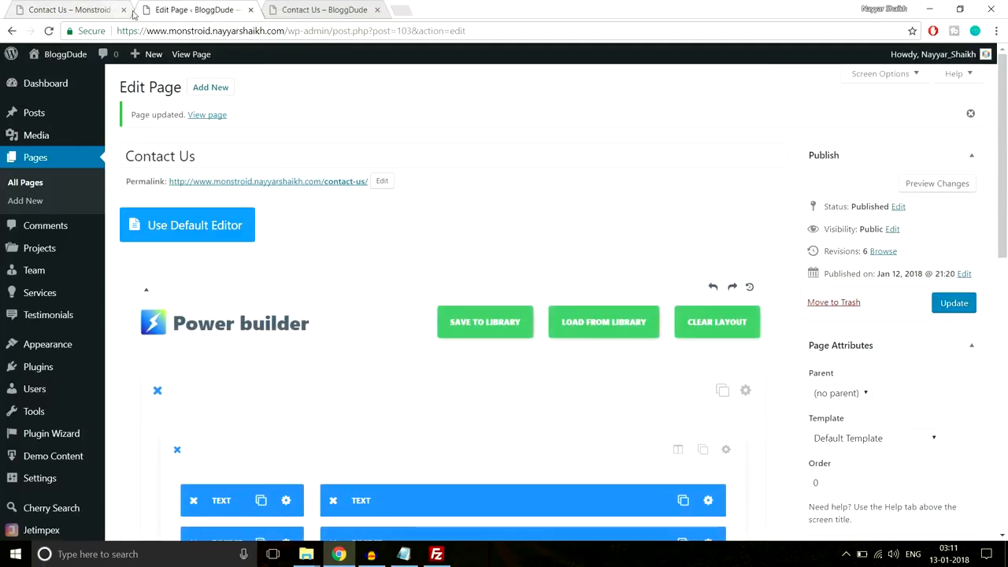
pyautogui.click(98, 11)
pyautogui.scroll(4, 526, 371)
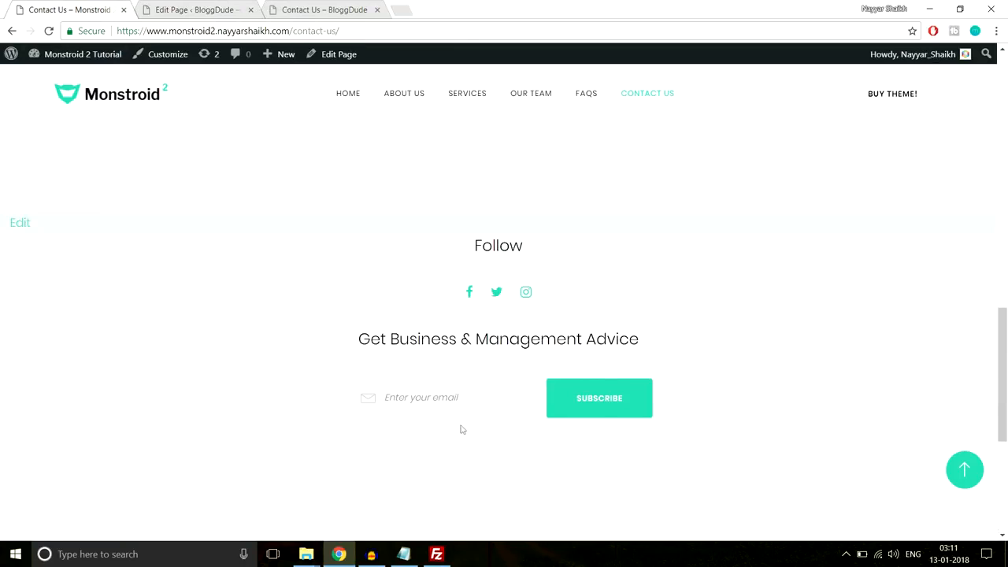
pyautogui.moveTo(332, 345); pyautogui.dragTo(715, 332)
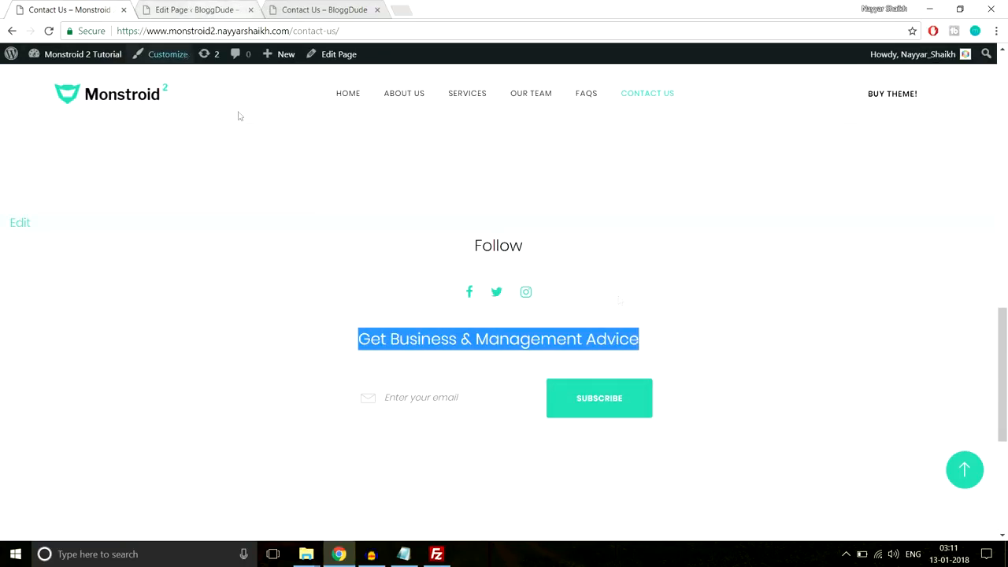
pyautogui.click(195, 9)
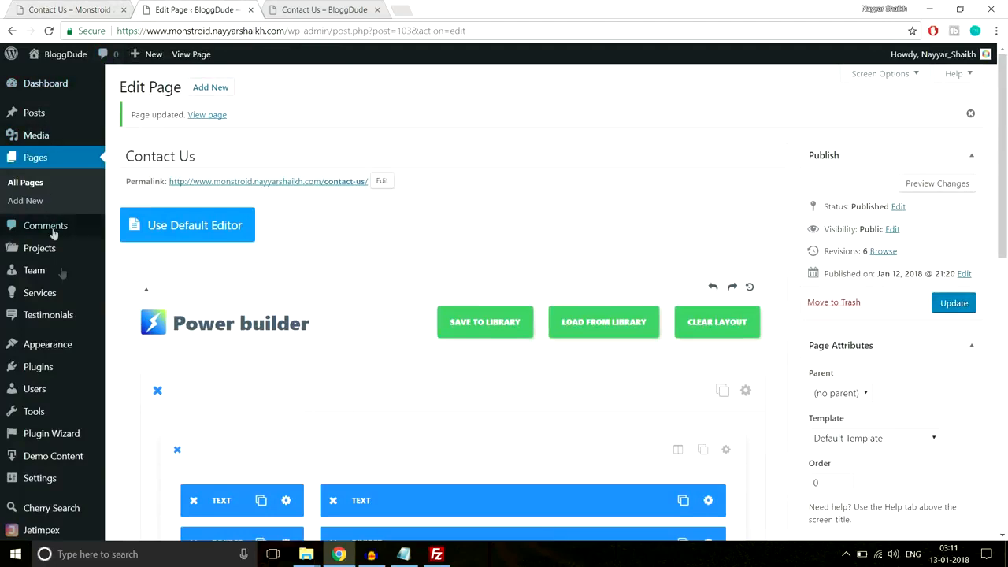
pyautogui.scroll(-1, 56, 228)
pyautogui.moveTo(57, 297)
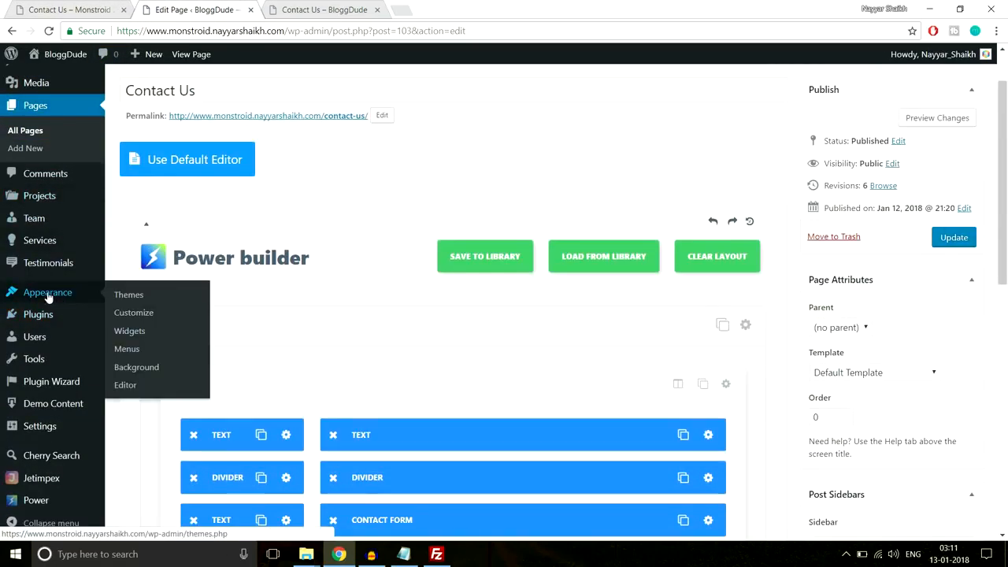
# - On the Widgets screen, add Subscribe and Follow to the After Content Fullwidth Area
pyautogui.click(139, 333)
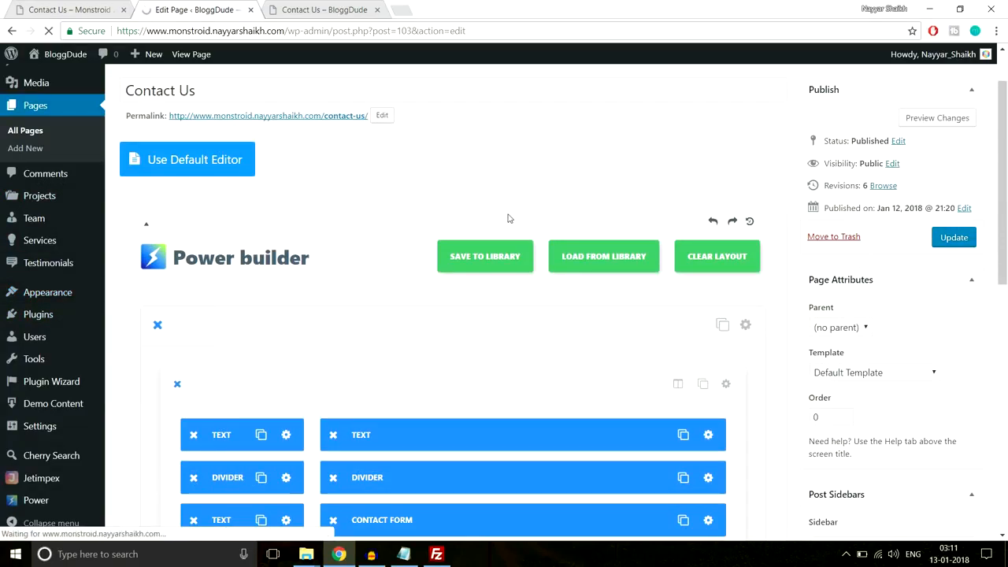
pyautogui.scroll(-8, 211, 339)
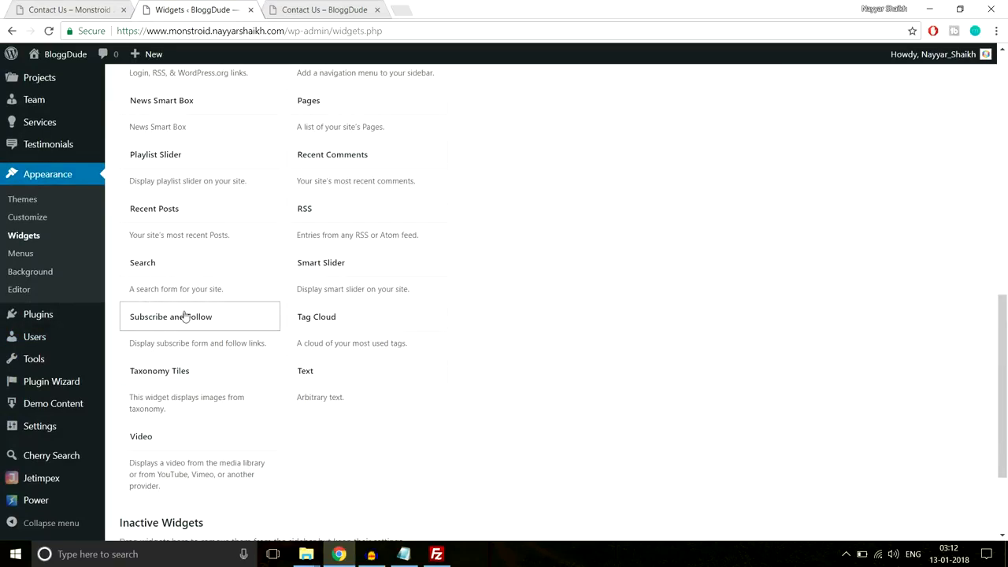
pyautogui.click(179, 316)
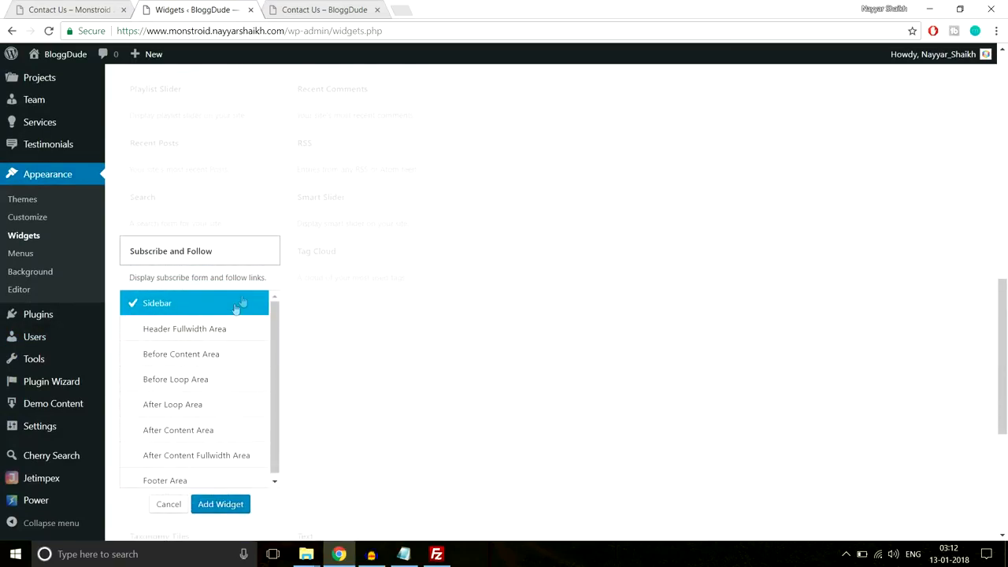
pyautogui.scroll(-1, 188, 373)
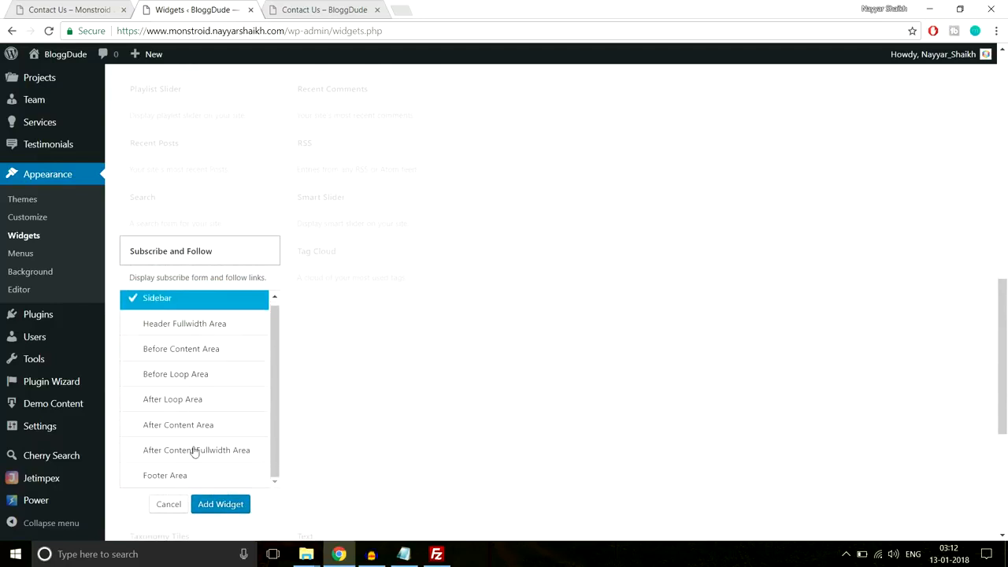
pyautogui.click(160, 455)
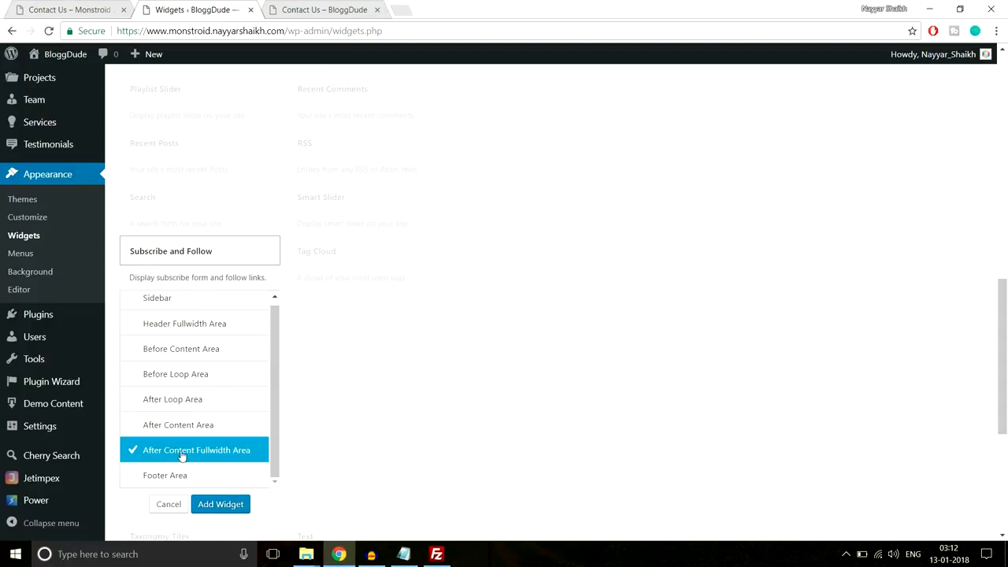
pyautogui.click(233, 510)
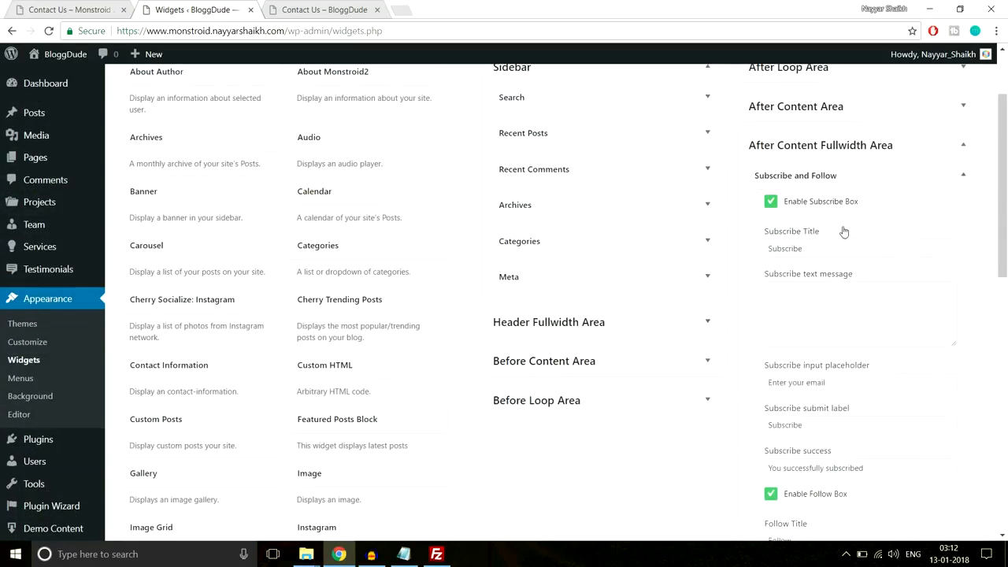
# - Copy the 'Get Business & Management Advice' heading from the demo Contact Us page
pyautogui.scroll(-1, 843, 231)
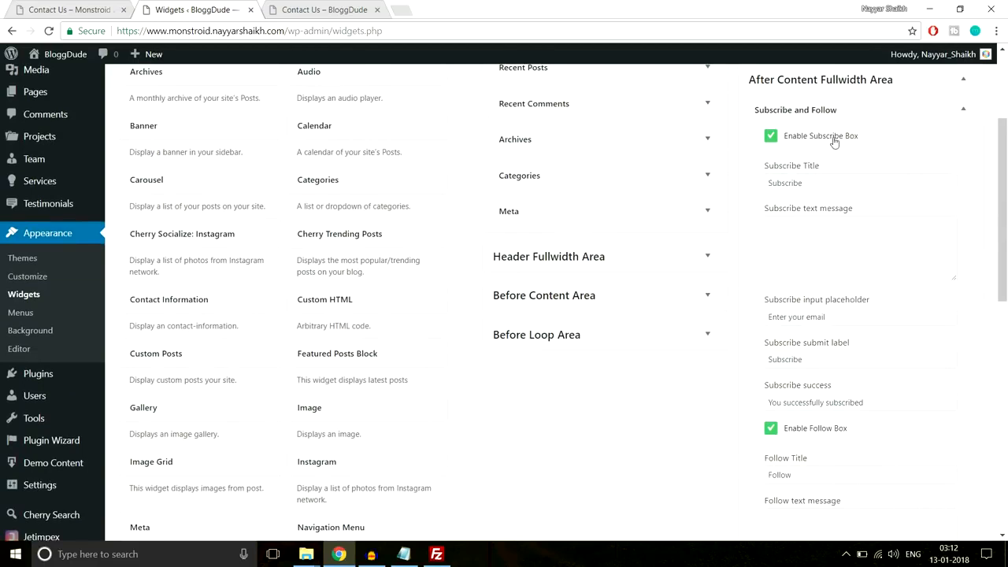
pyautogui.click(290, 8)
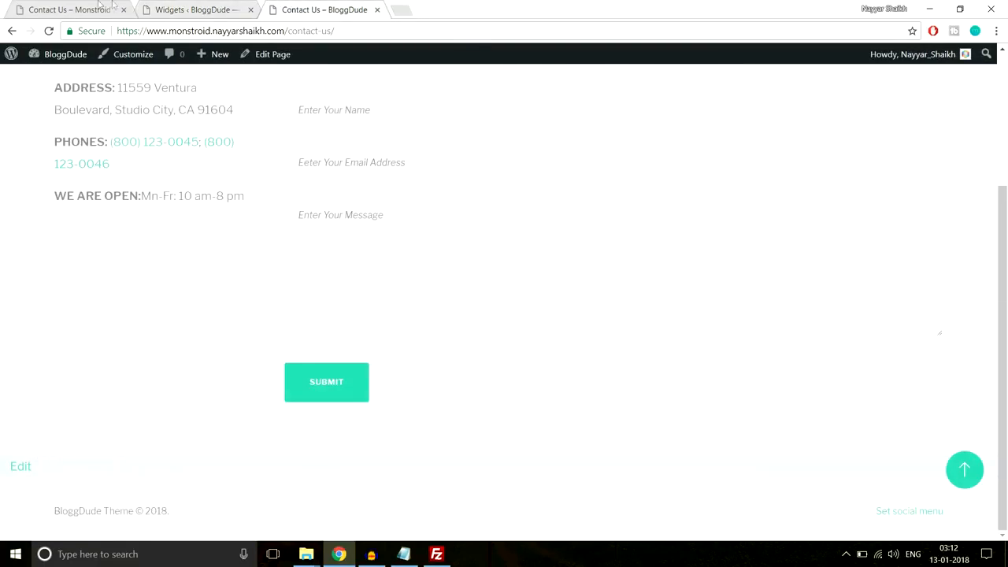
pyautogui.click(115, 8)
pyautogui.click(444, 410)
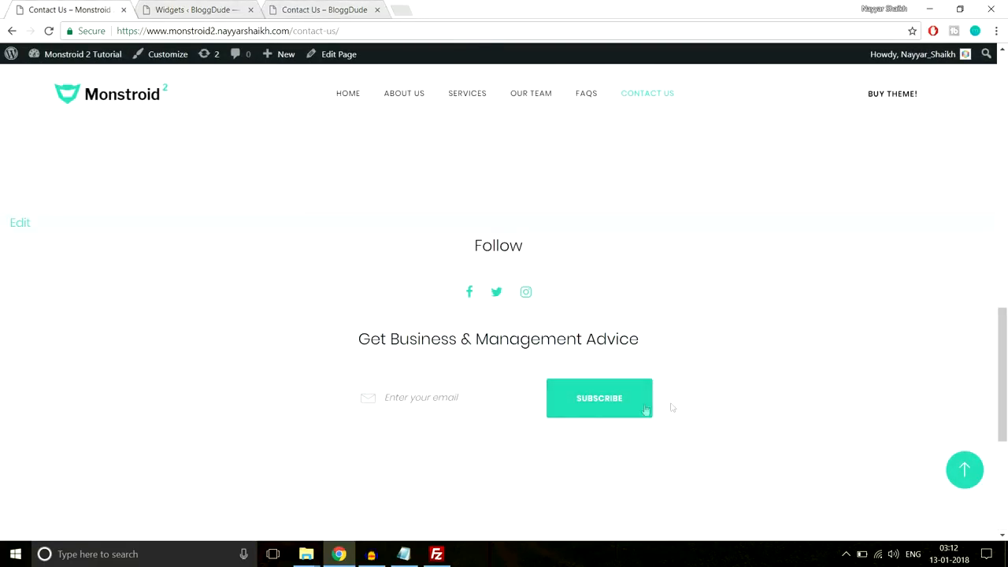
pyautogui.moveTo(387, 334); pyautogui.dragTo(641, 333)
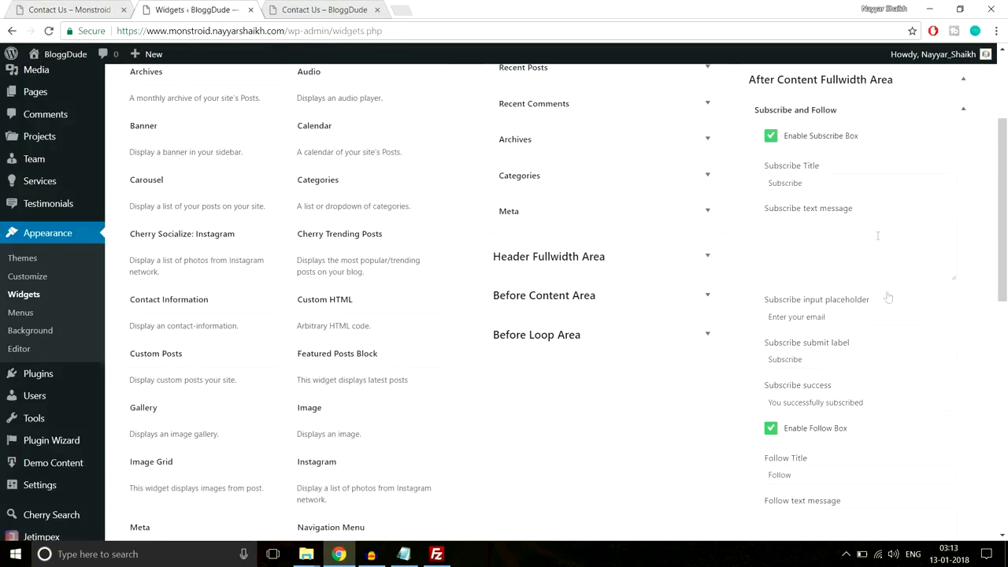
pyautogui.scroll(-1, 895, 291)
pyautogui.scroll(1, 895, 290)
pyautogui.moveTo(843, 183); pyautogui.dragTo(728, 188)
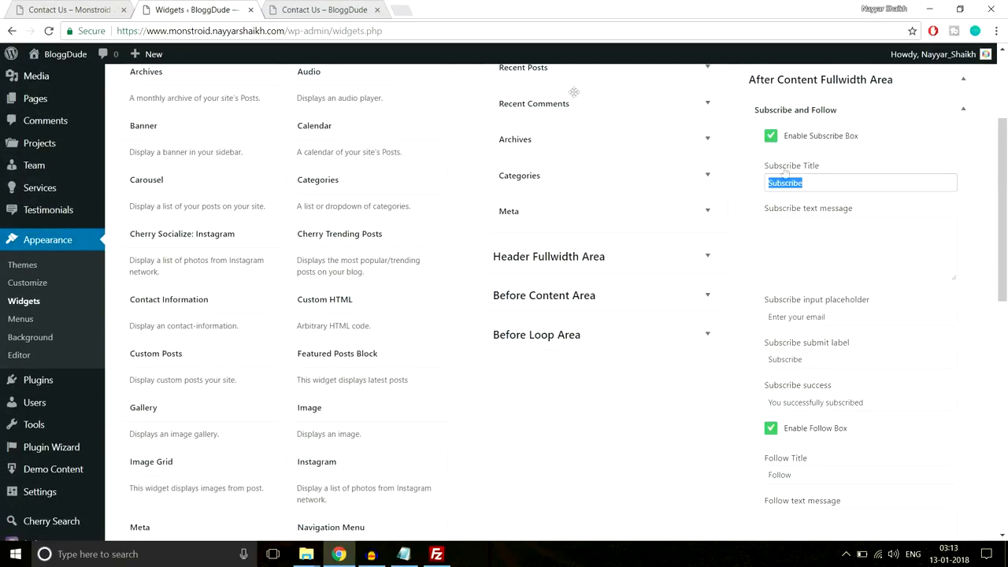
pyautogui.click(108, 6)
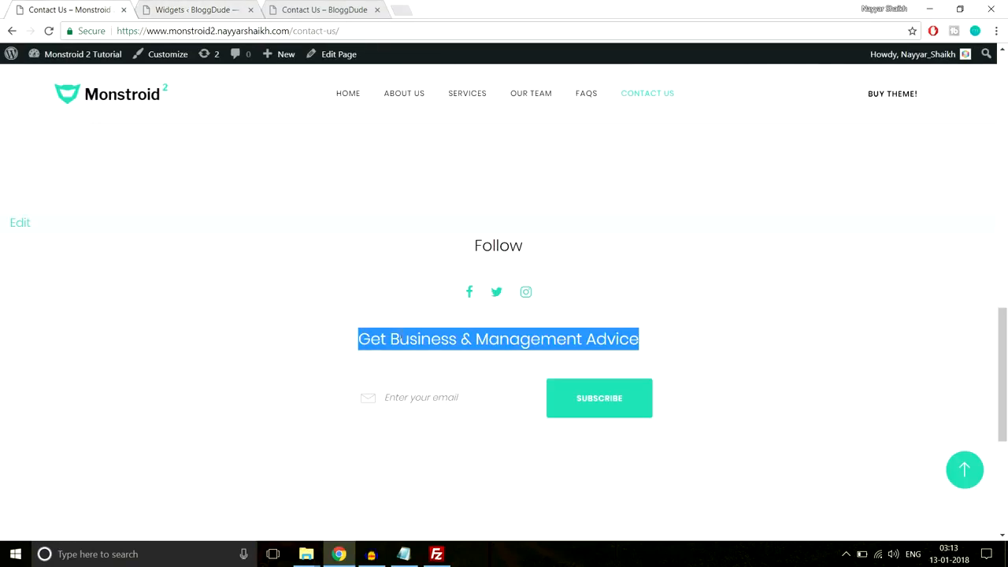
pyautogui.hotkey('ctrl', 'c')
# - Paste the heading as the widget's Subscribe Title and save the Subscribe and Follow widget
pyautogui.click(198, 10)
pyautogui.hotkey('ctrl', 'v')
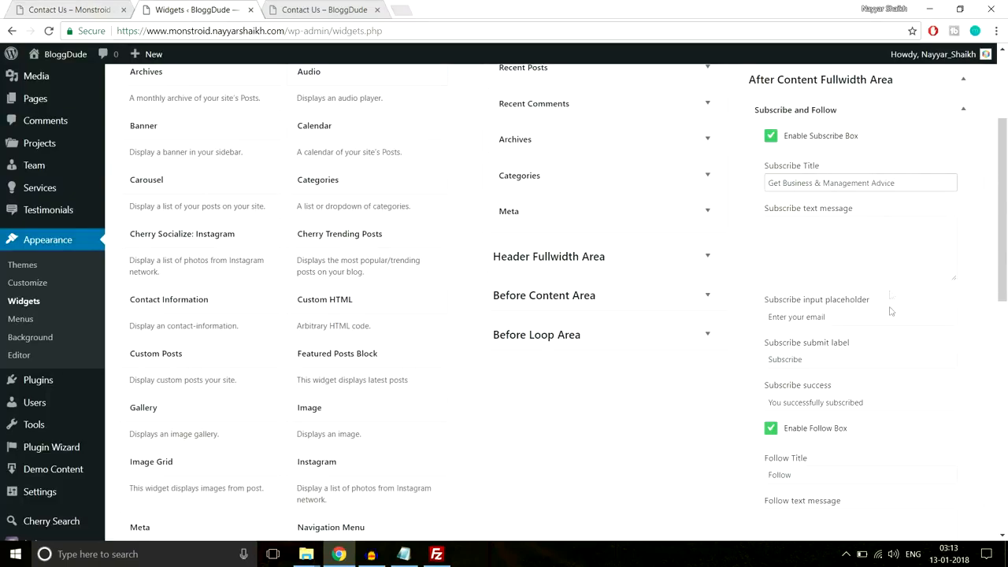
pyautogui.scroll(-1, 851, 296)
pyautogui.moveTo(851, 248); pyautogui.dragTo(740, 251)
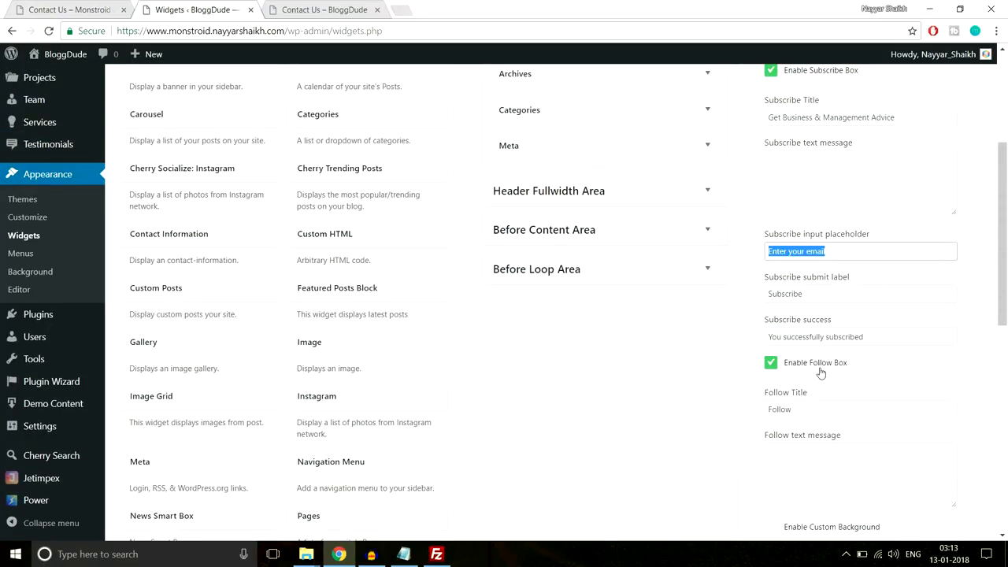
pyautogui.scroll(-1, 821, 373)
pyautogui.click(87, 10)
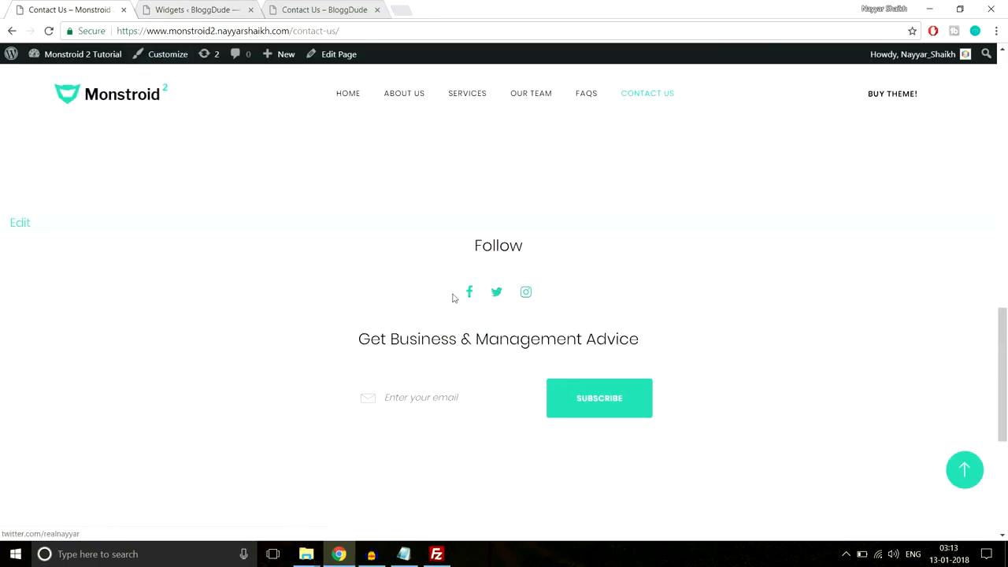
pyautogui.click(192, 8)
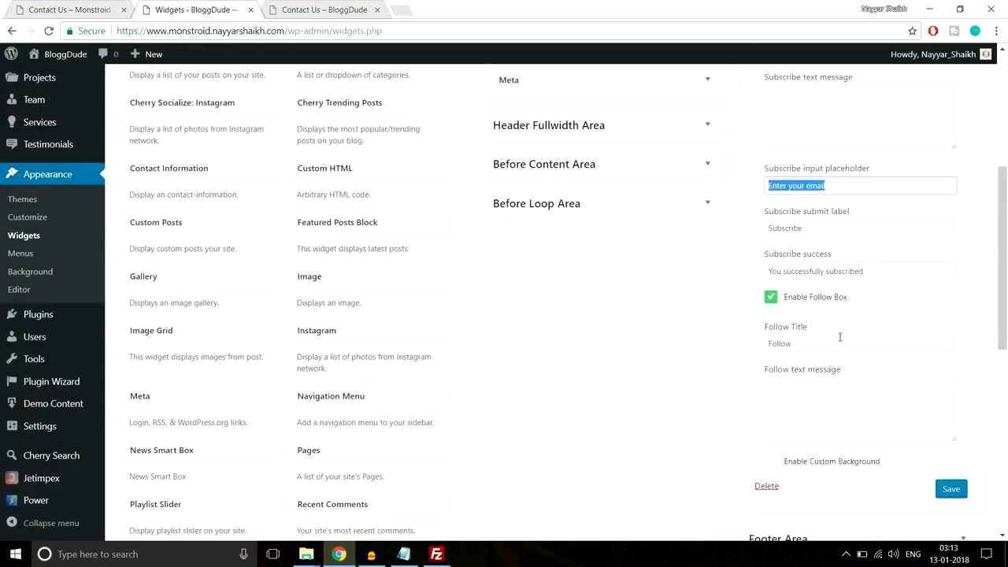
pyautogui.scroll(2, 864, 405)
pyautogui.scroll(-3, 945, 449)
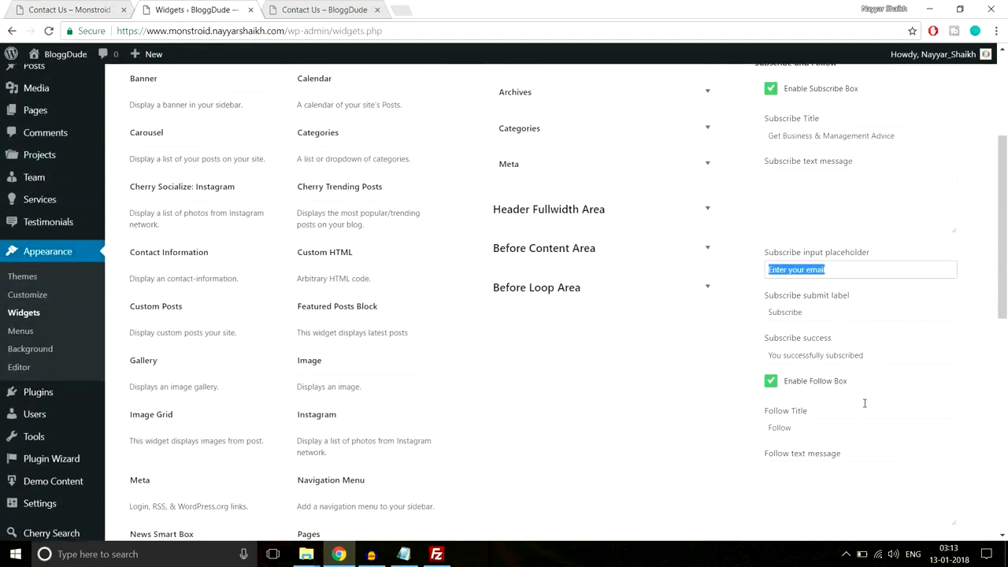
pyautogui.click(960, 426)
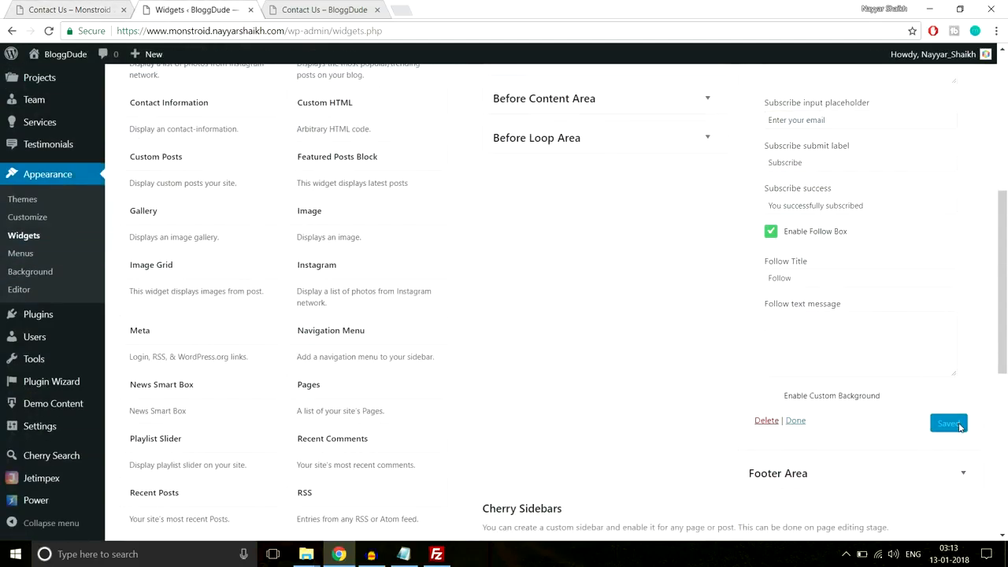
# - Reload the live BloggDude Contact Us page to see the widget
pyautogui.click(326, 9)
pyautogui.click(342, 30)
pyautogui.press('Return')
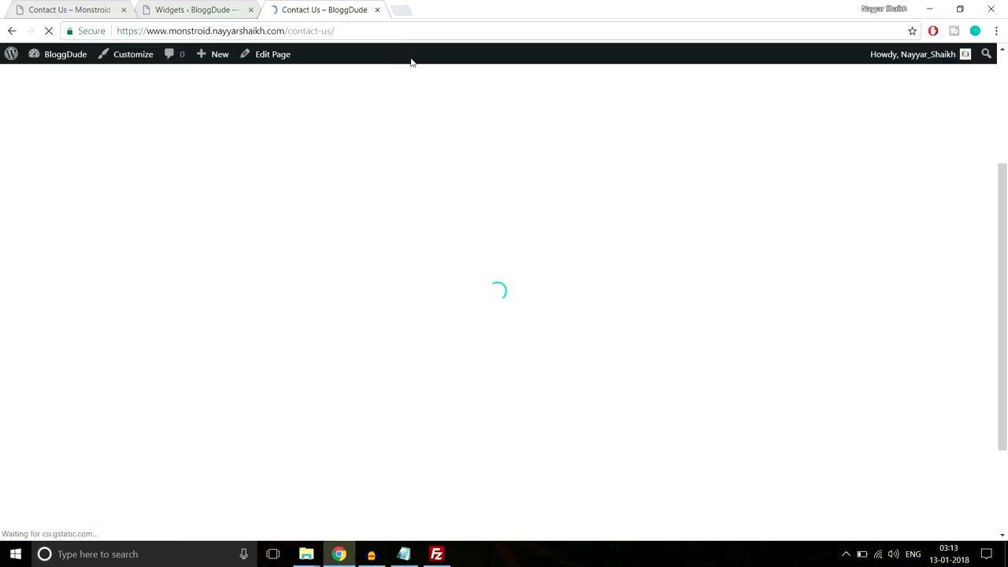
# - Read the footer notice requesting the MailChimp API key and List ID
pyautogui.scroll(-10, 548, 175)
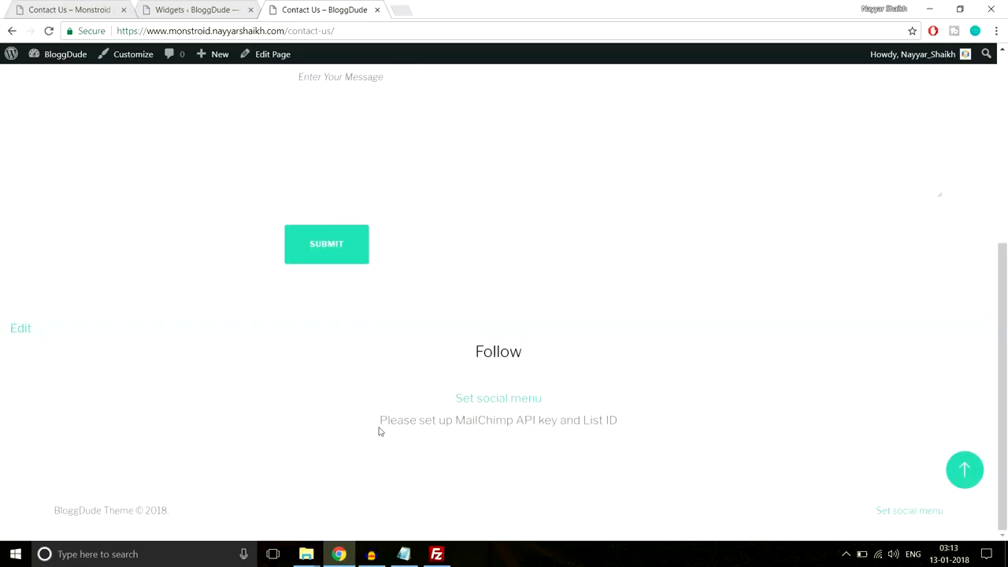
pyautogui.moveTo(407, 420); pyautogui.dragTo(653, 423)
pyautogui.click(590, 434)
pyautogui.moveTo(458, 422); pyautogui.dragTo(619, 423)
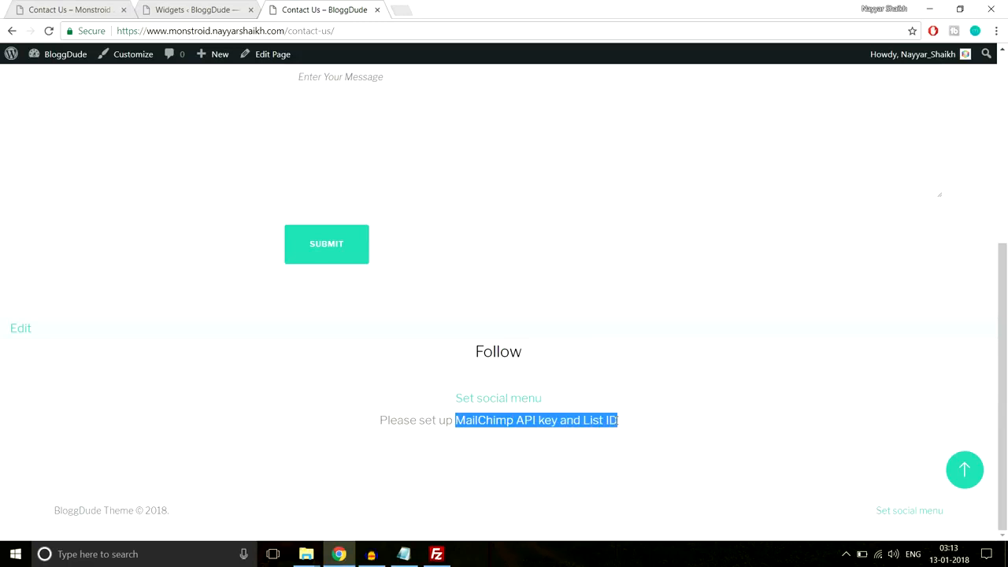
pyautogui.click(619, 420)
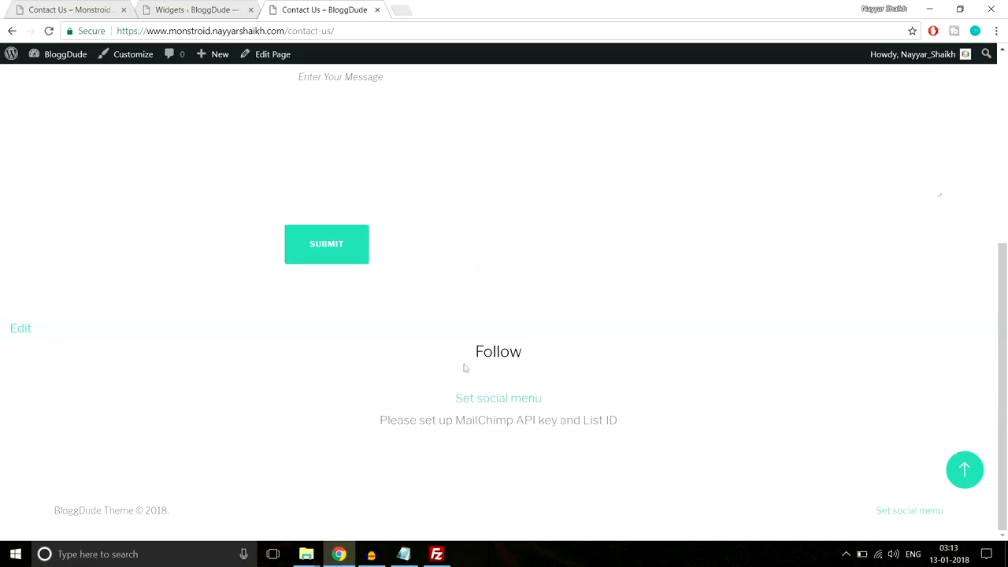
pyautogui.click(411, 9)
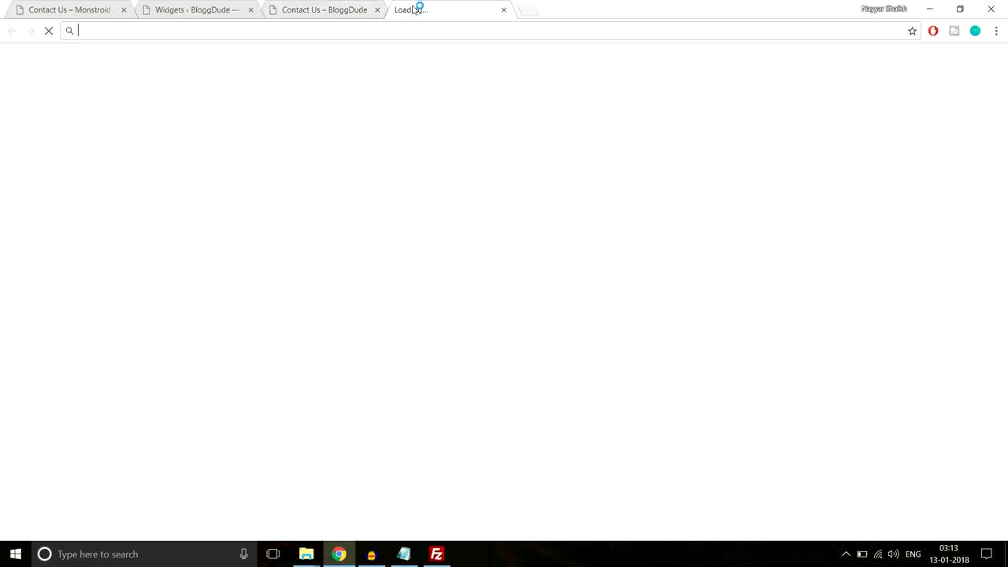
# - Go to mailchimp.com and open its login page
pyautogui.write('mail')
pyautogui.write('chimp.com')
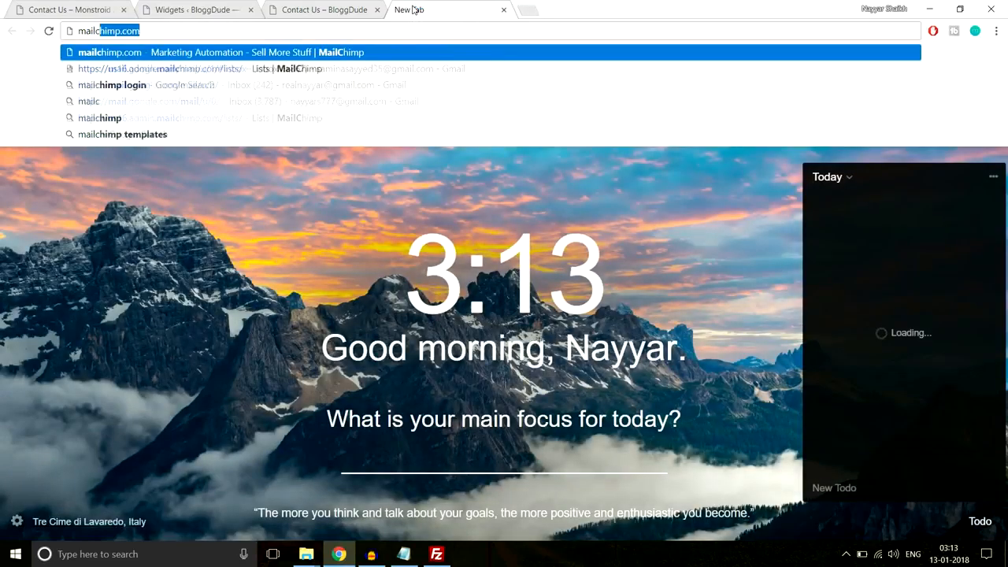
pyautogui.press('Return')
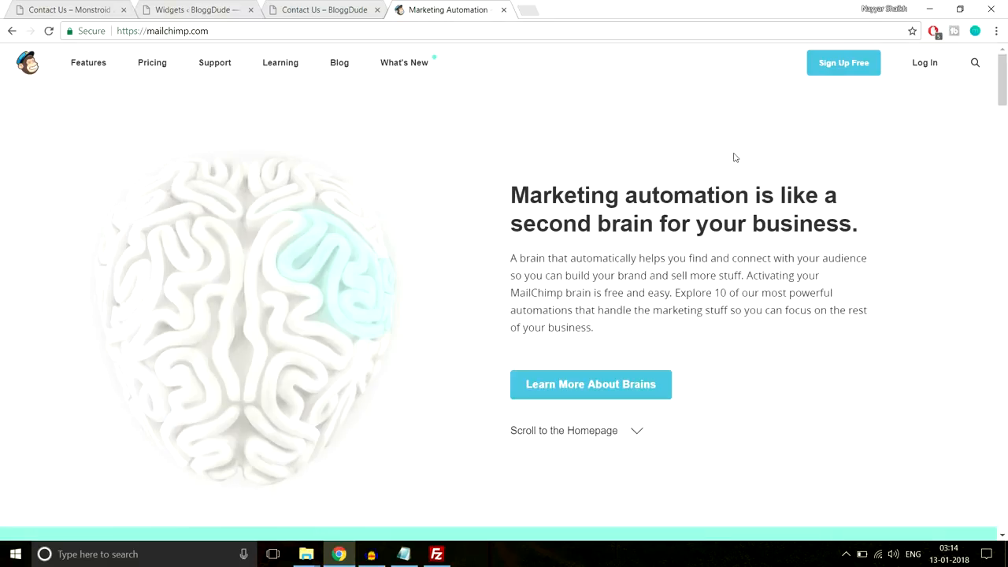
pyautogui.click(930, 69)
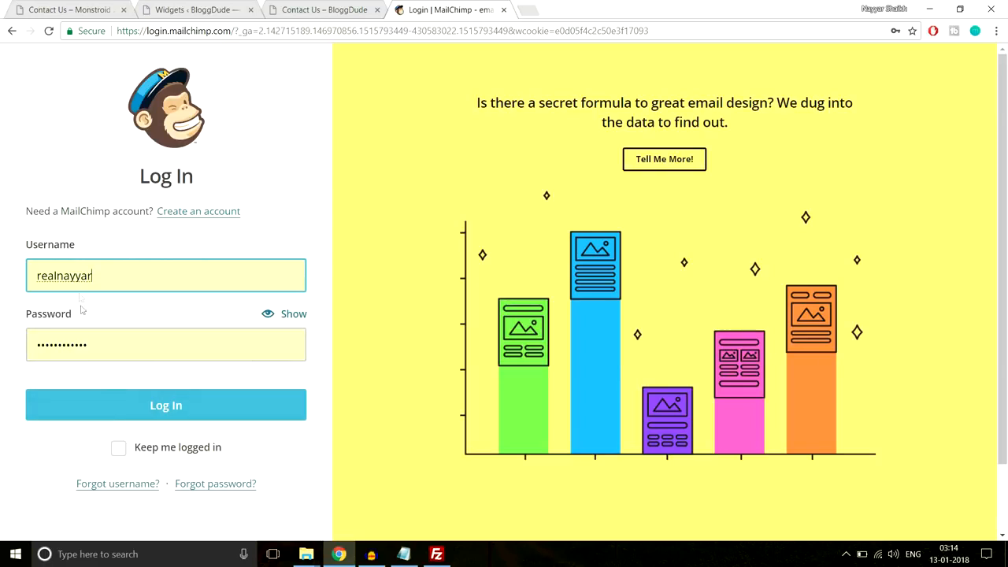
# - Log in to MailChimp and select the existing key under Account > Extras > API keys
pyautogui.click(133, 411)
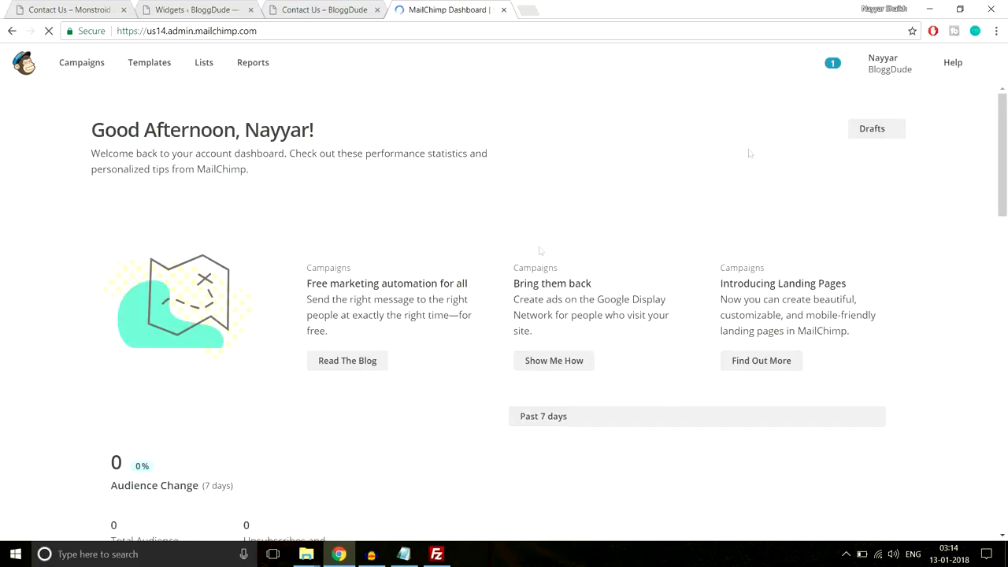
pyautogui.click(887, 67)
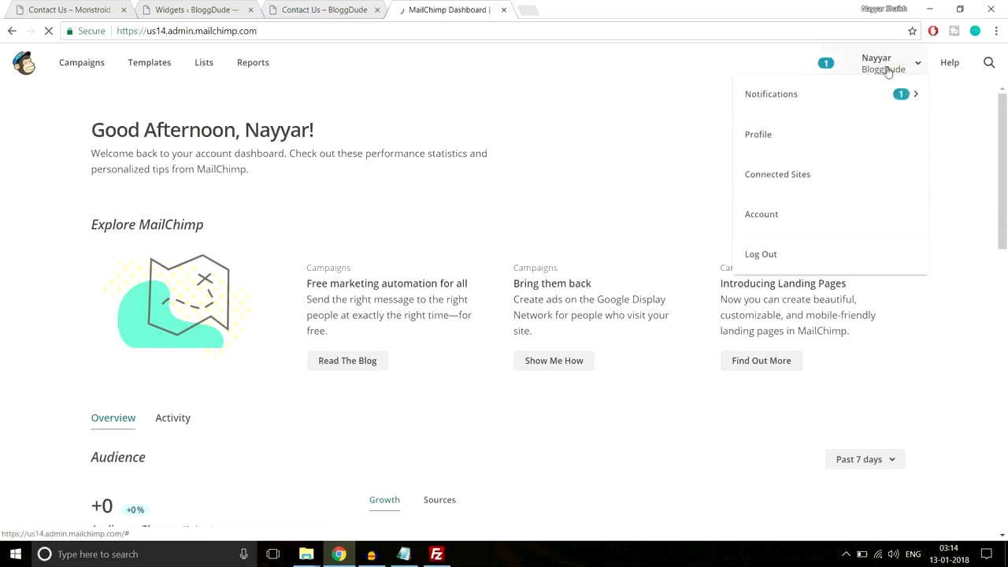
pyautogui.click(787, 236)
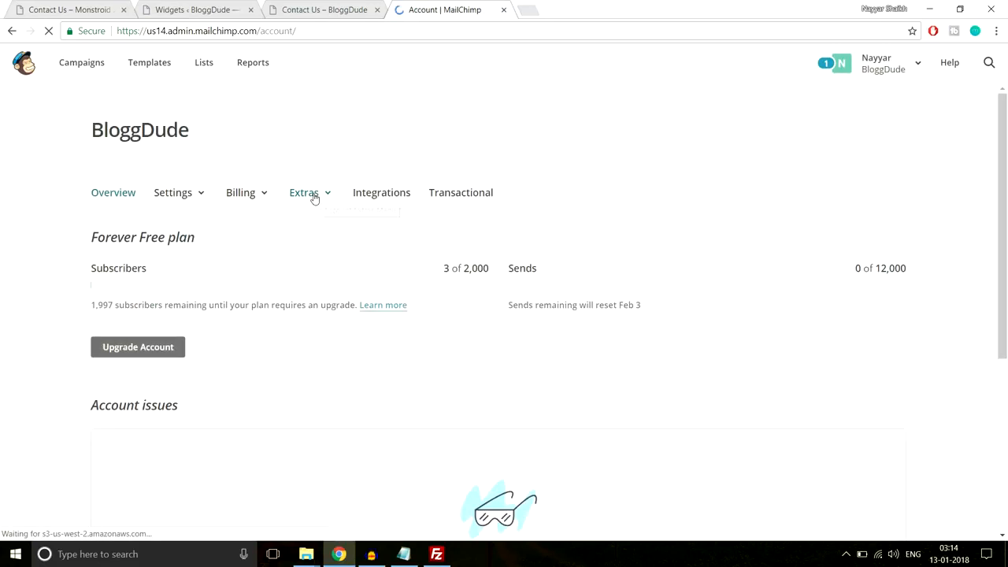
pyautogui.click(320, 197)
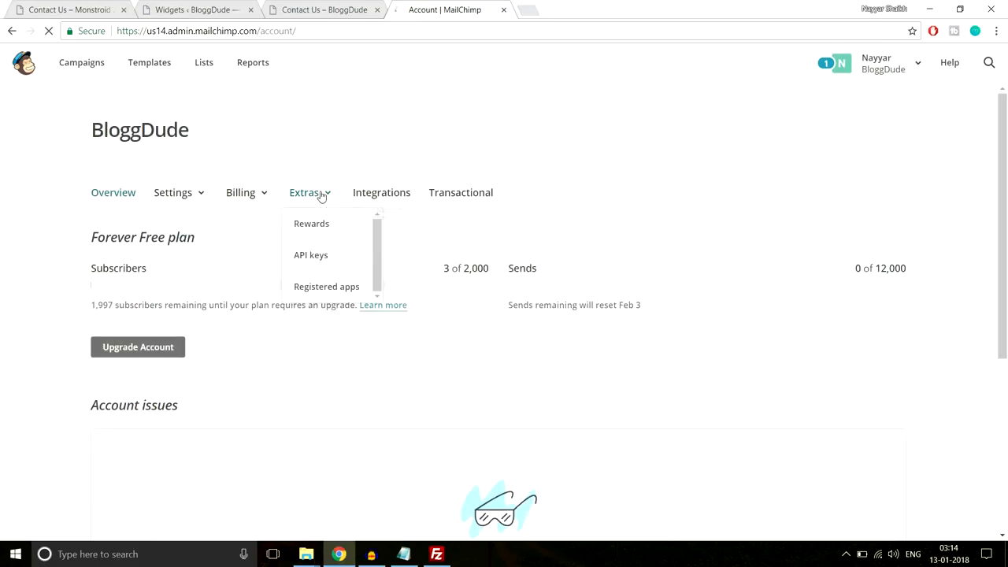
pyautogui.click(323, 258)
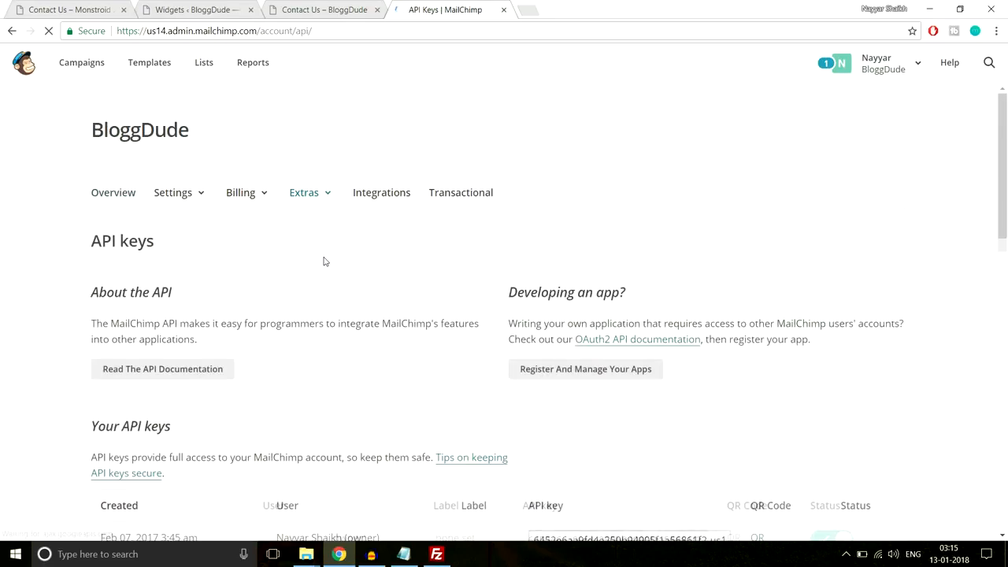
pyautogui.scroll(-3, 323, 261)
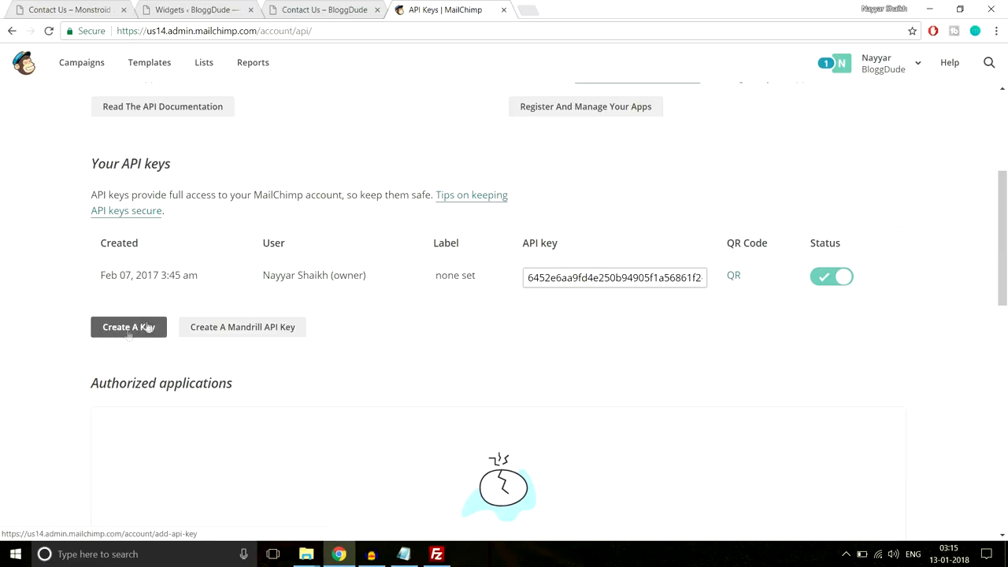
pyautogui.doubleClick(551, 278)
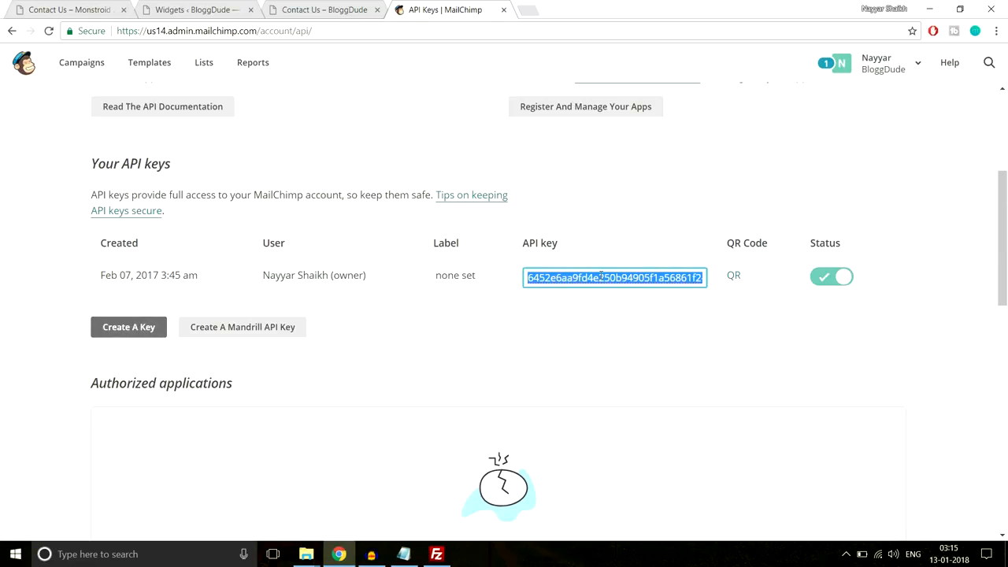
# - Paste the MailChimp API key into the Customizer's MailChimp settings field
pyautogui.click(308, 7)
pyautogui.scroll(4, 322, 278)
pyautogui.click(142, 60)
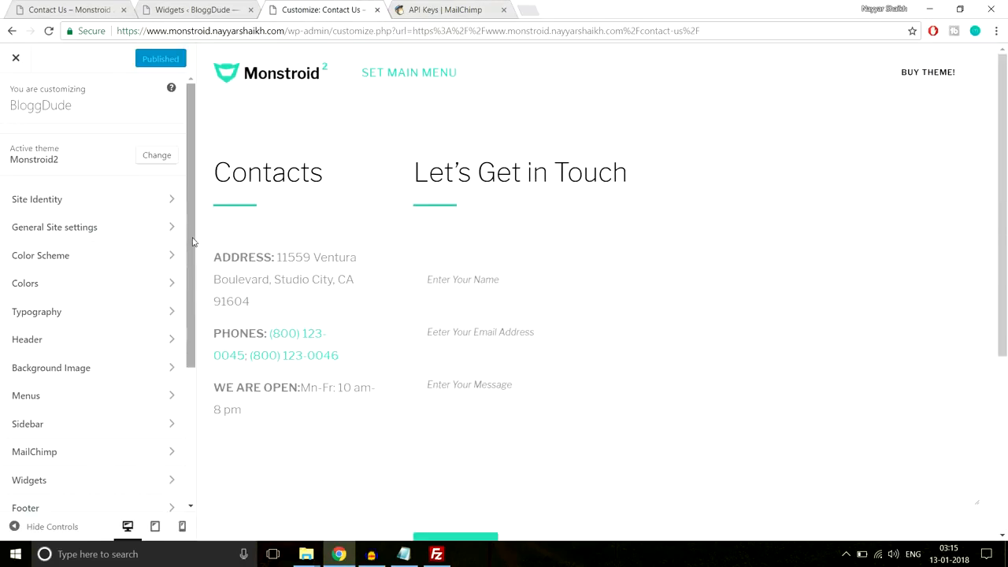
pyautogui.scroll(-4, 492, 251)
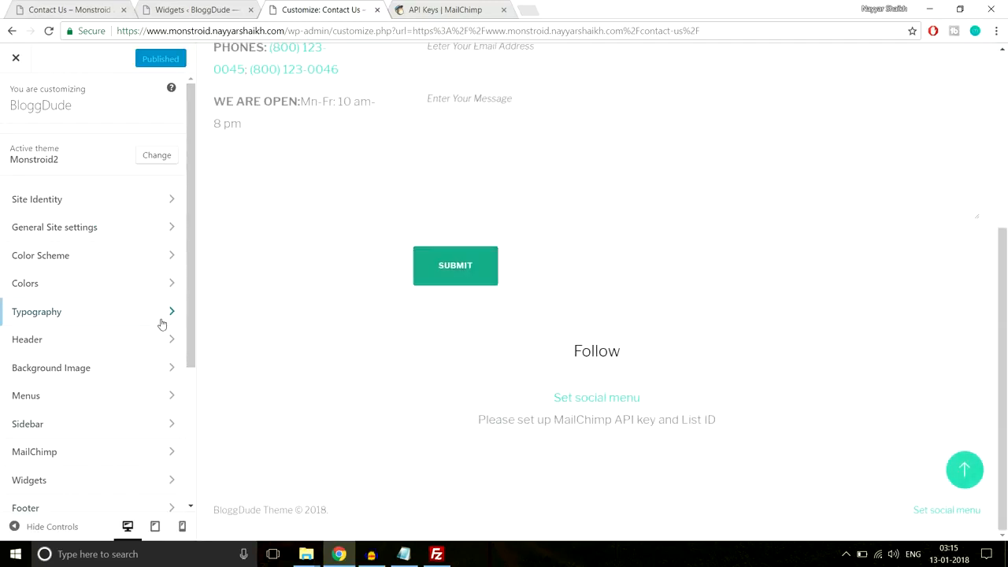
pyautogui.scroll(-2, 165, 324)
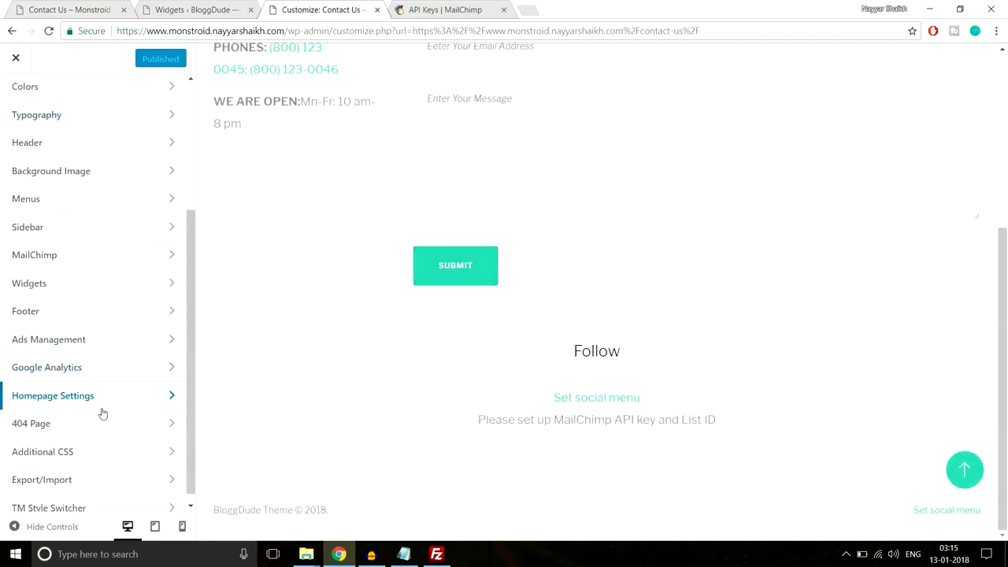
pyautogui.click(77, 263)
pyautogui.click(90, 186)
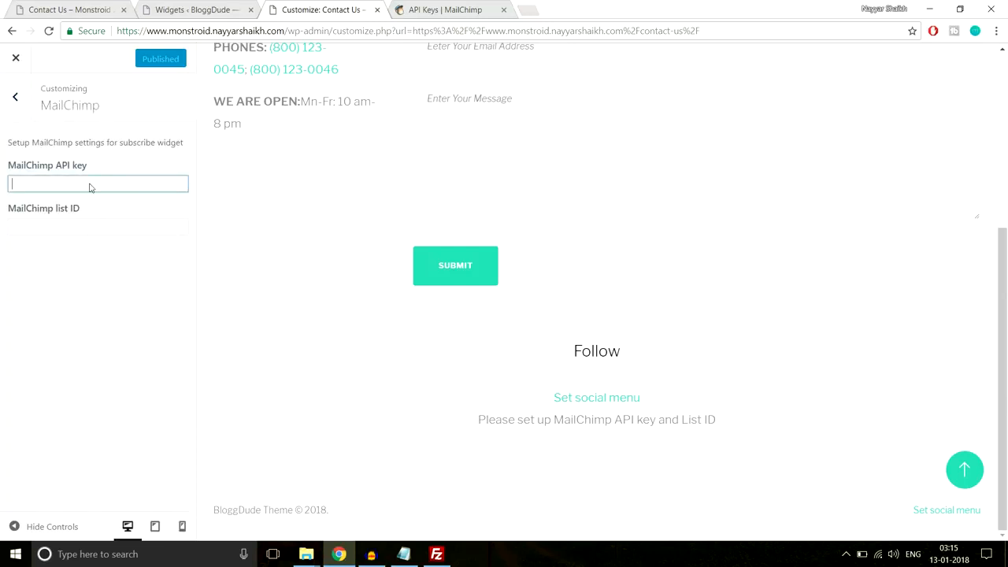
pyautogui.hotkey('ctrl', 'v')
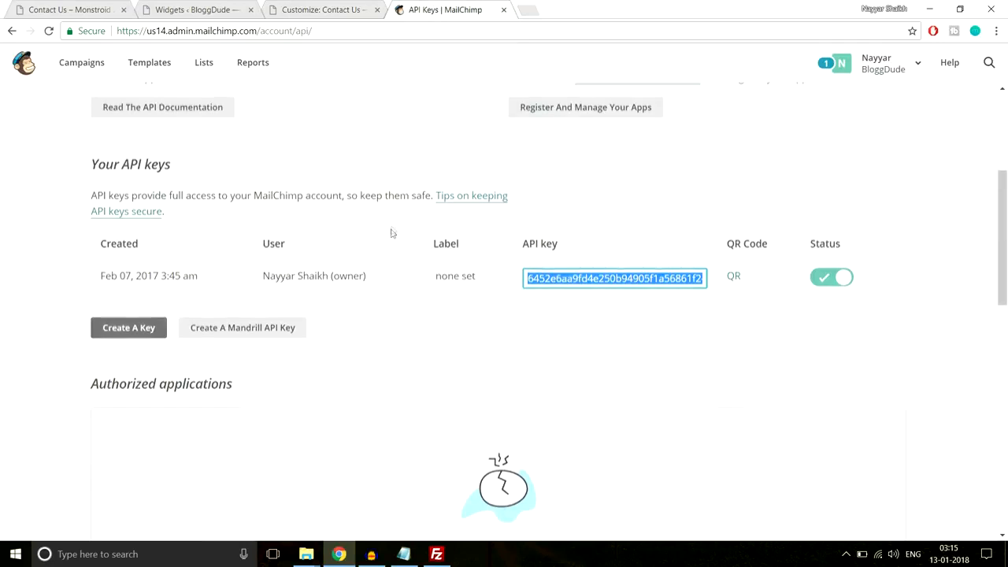
pyautogui.scroll(4, 390, 233)
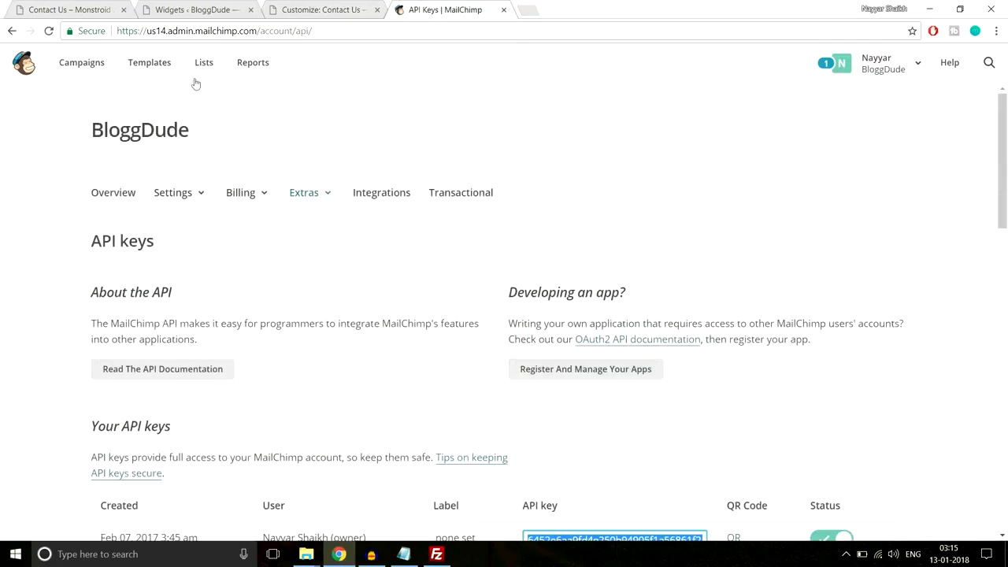
pyautogui.click(204, 63)
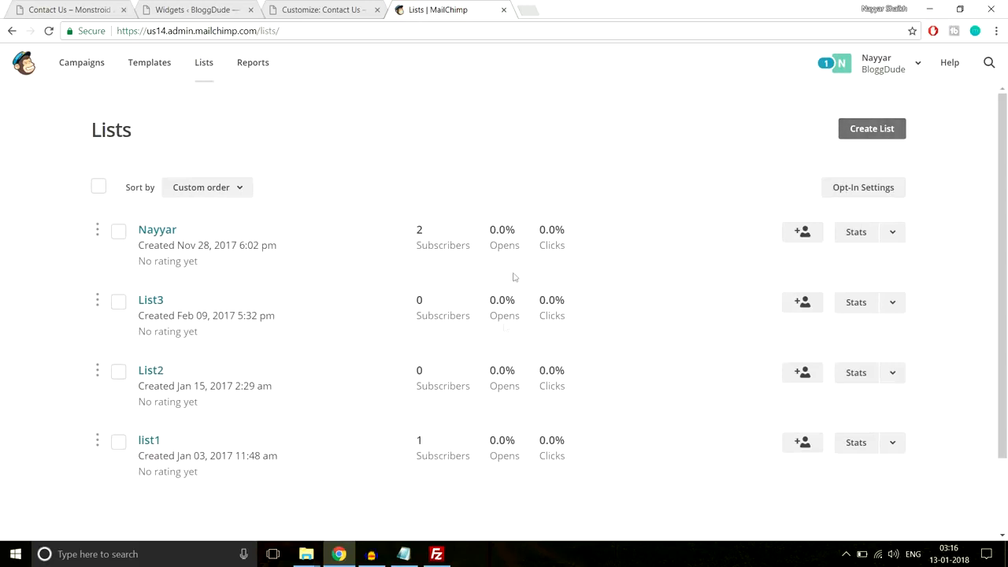
# - Copy the first MailChimp list's ID number from its page address
pyautogui.click(158, 230)
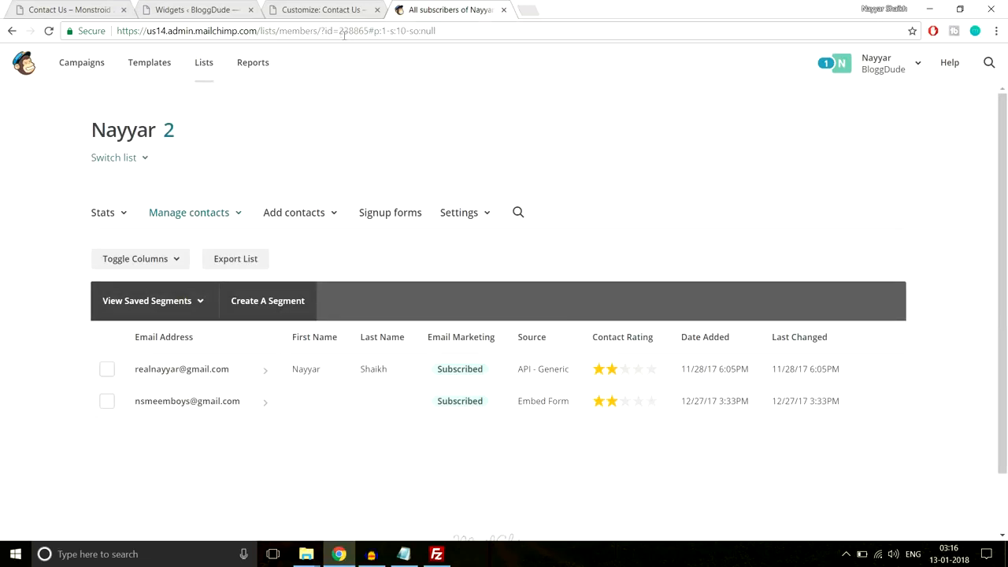
pyautogui.moveTo(321, 30); pyautogui.dragTo(368, 30)
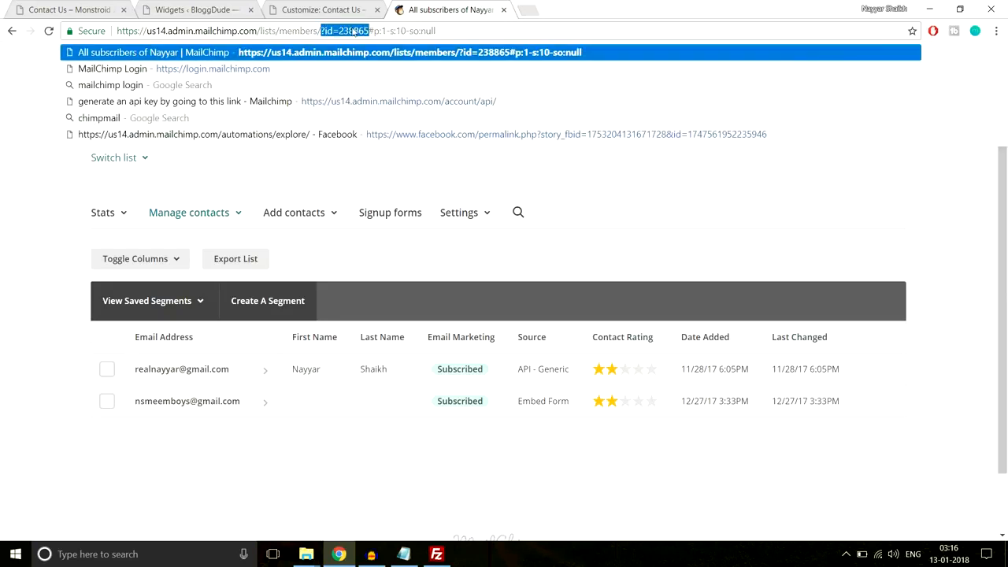
pyautogui.click(354, 30)
pyautogui.moveTo(352, 30); pyautogui.dragTo(368, 30)
pyautogui.hotkey('ctrl', 'c')
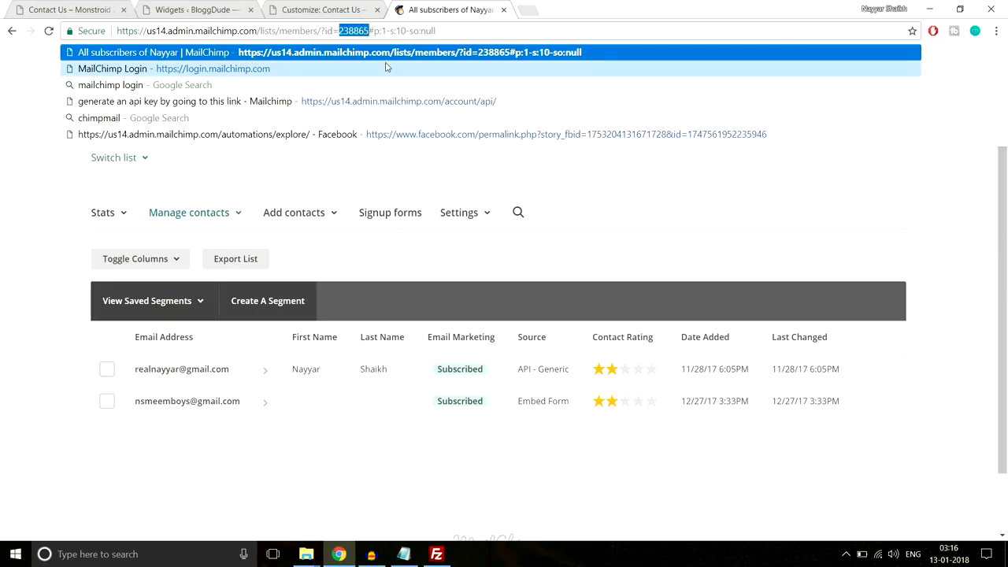
pyautogui.click(322, 9)
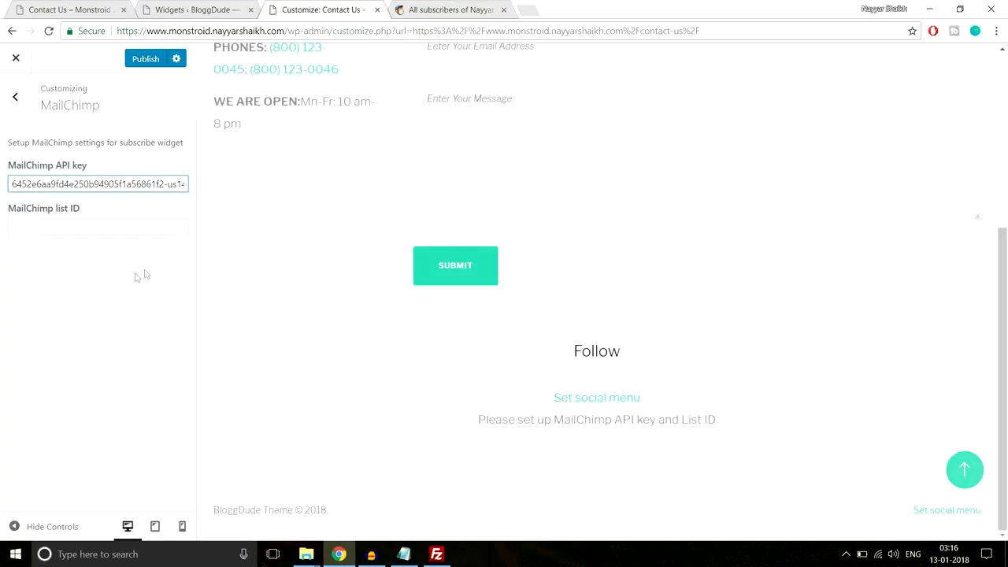
# - Paste list ID 238865 into the MailChimp list ID field and publish the Customizer
pyautogui.click(113, 229)
pyautogui.hotkey('ctrl', 'v')
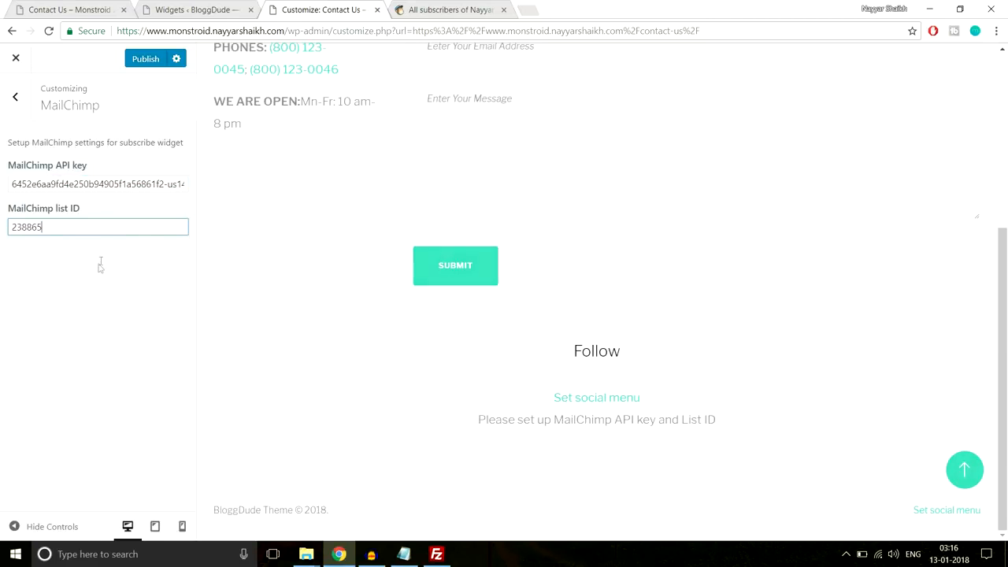
pyautogui.click(145, 59)
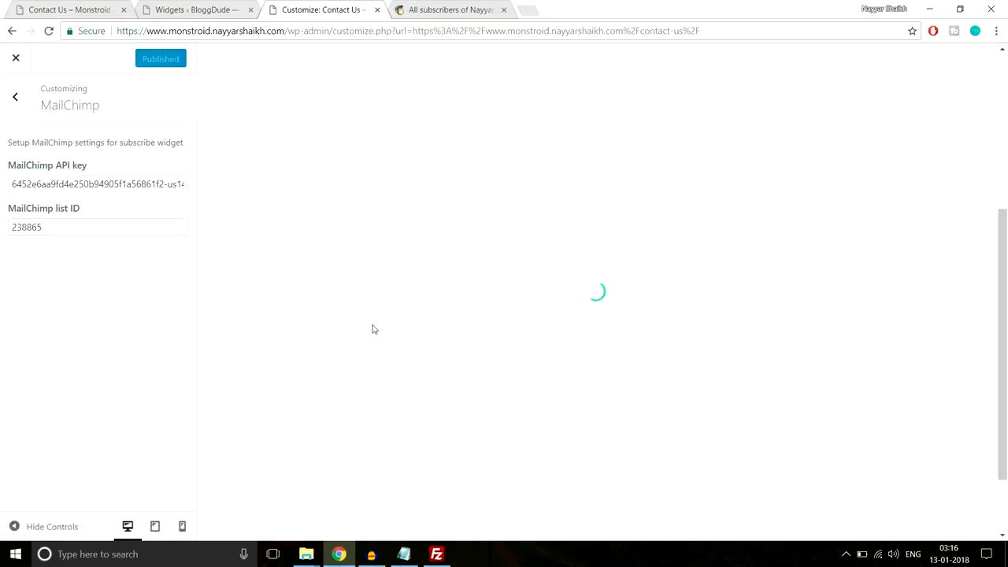
pyautogui.scroll(-1, 452, 312)
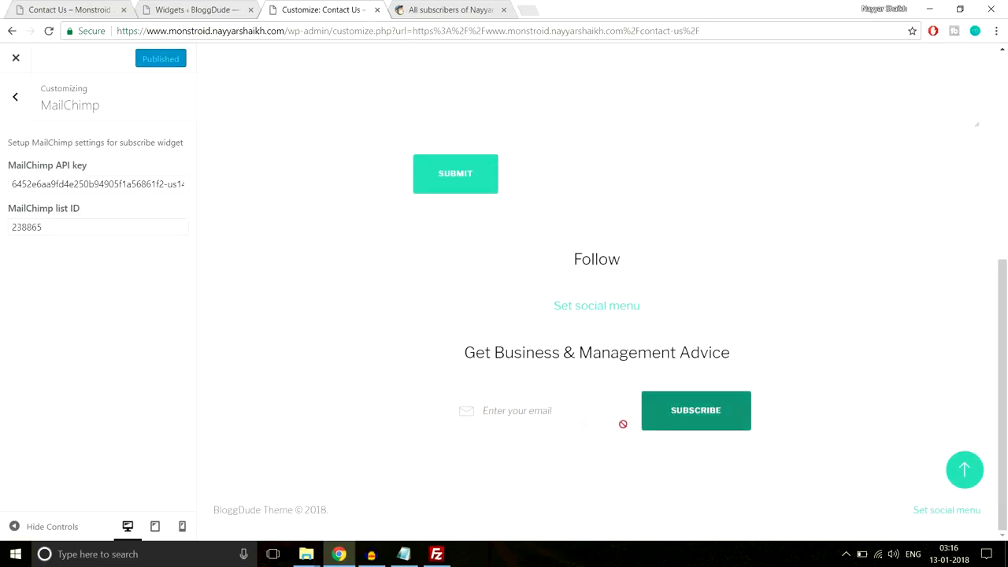
pyautogui.click(677, 404)
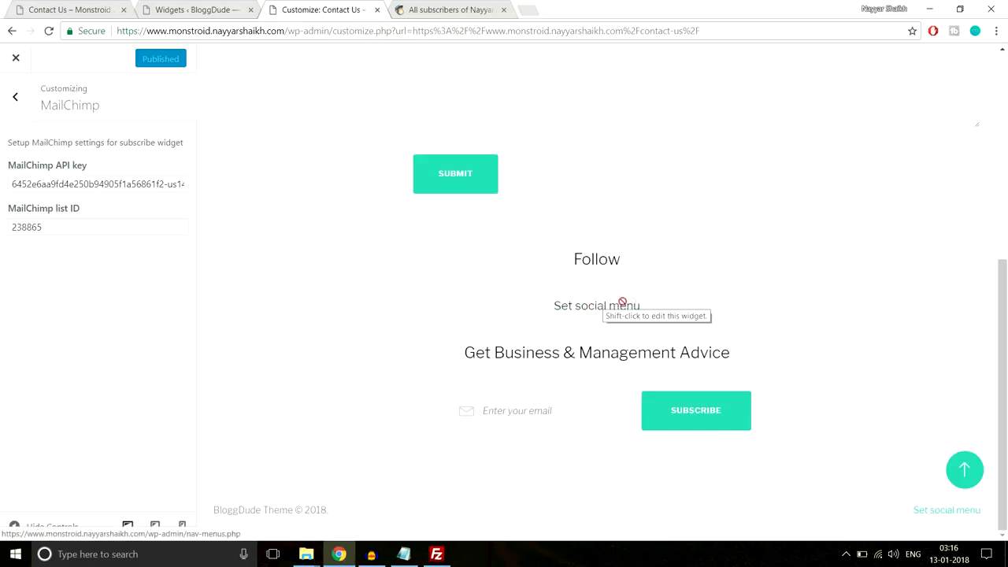
pyautogui.scroll(3, 707, 339)
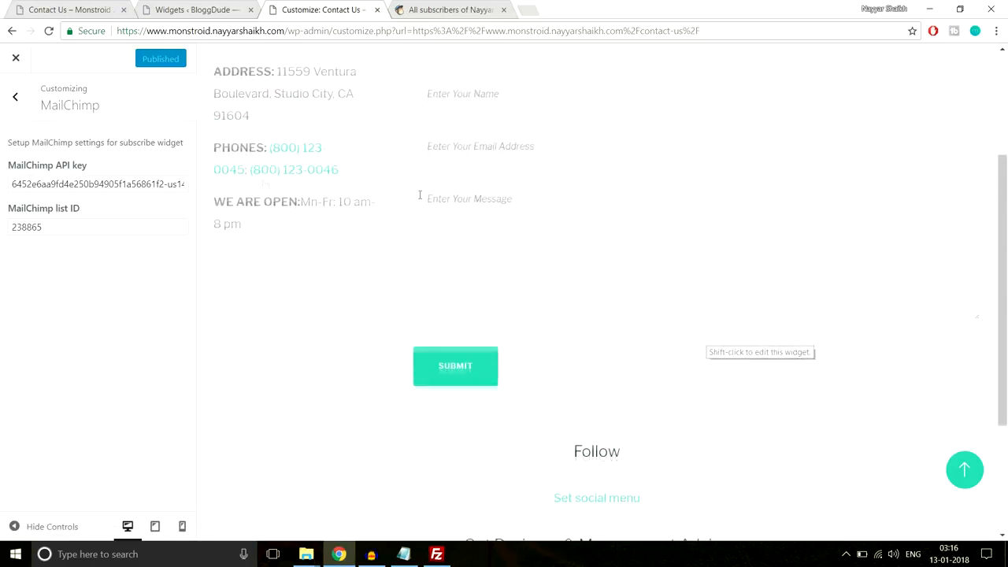
# - View the live Contact Us page's new Get Business & Management Advice subscribe box
pyautogui.click(11, 65)
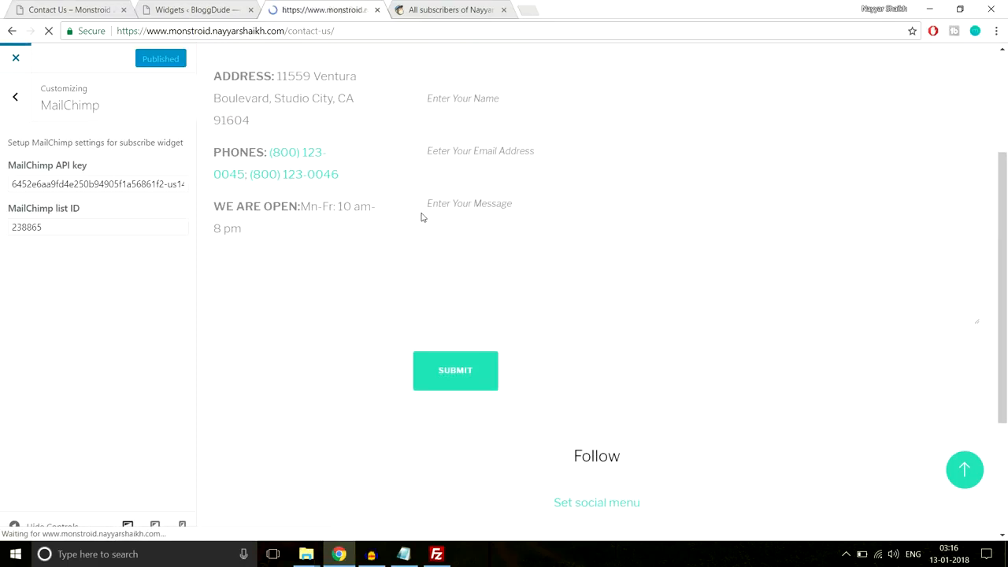
pyautogui.scroll(-5, 452, 302)
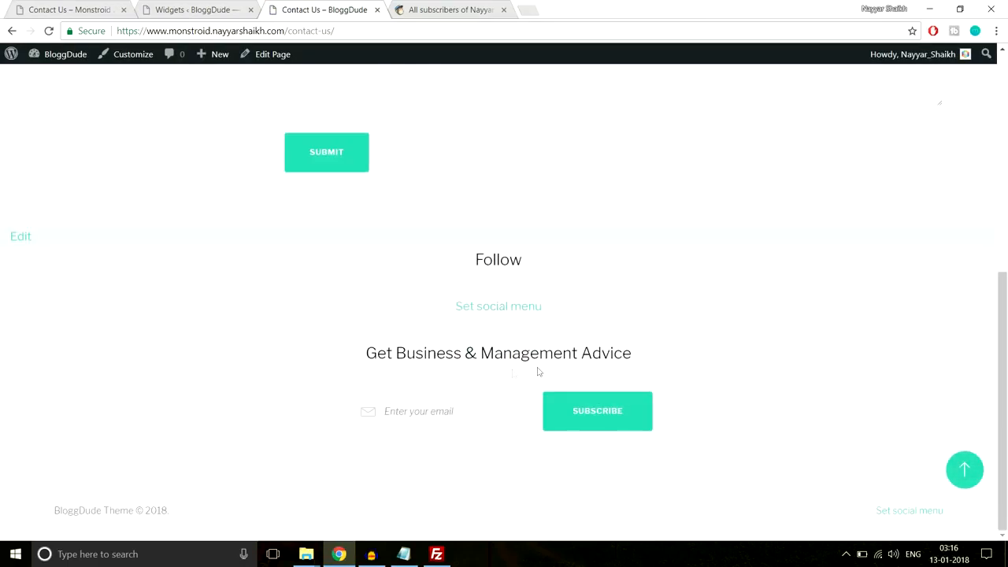
pyautogui.click(434, 8)
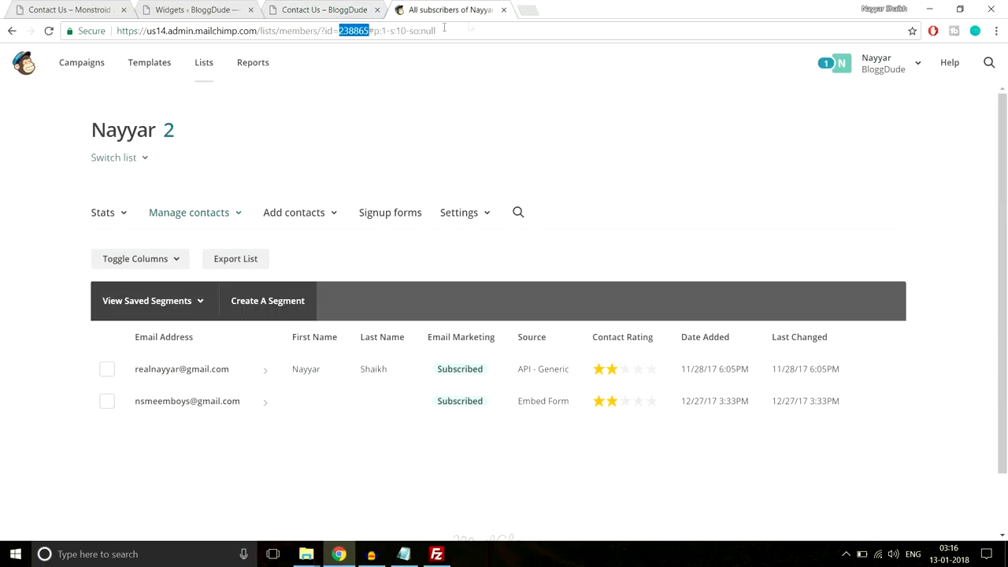
# - Close the MailChimp tab and compare the demo site's footer widgets
pyautogui.click(504, 10)
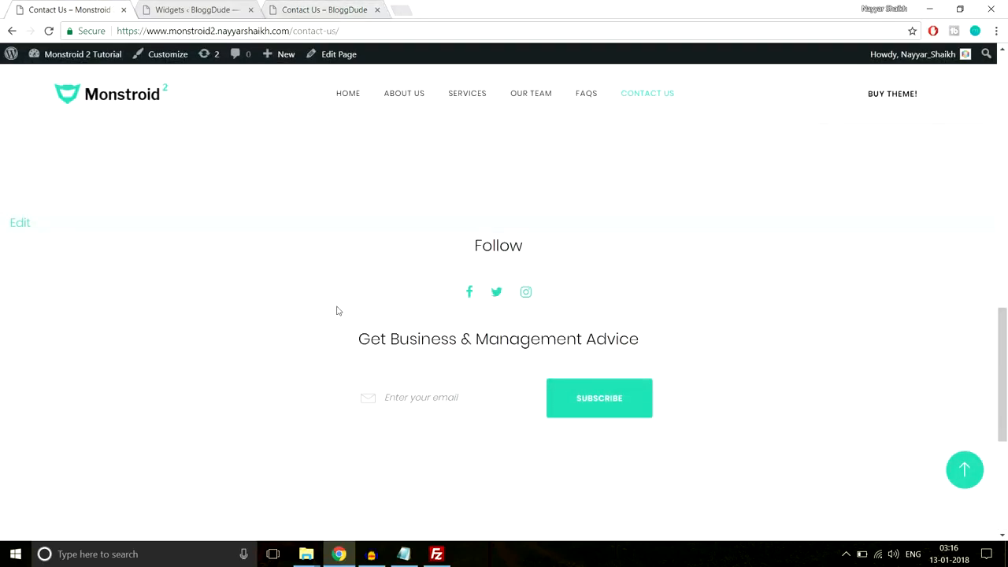
pyautogui.scroll(-4, 336, 310)
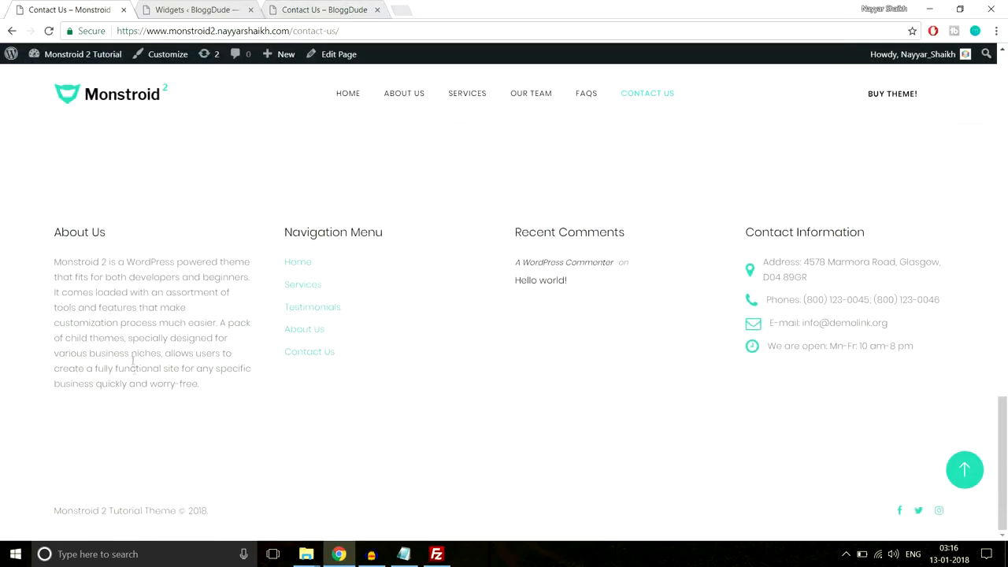
pyautogui.click(193, 10)
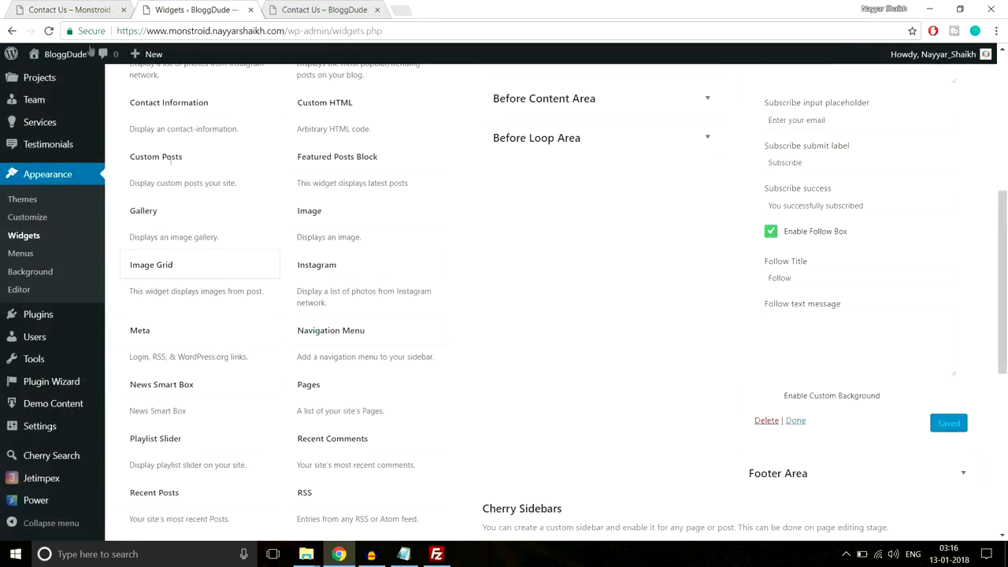
pyautogui.click(72, 9)
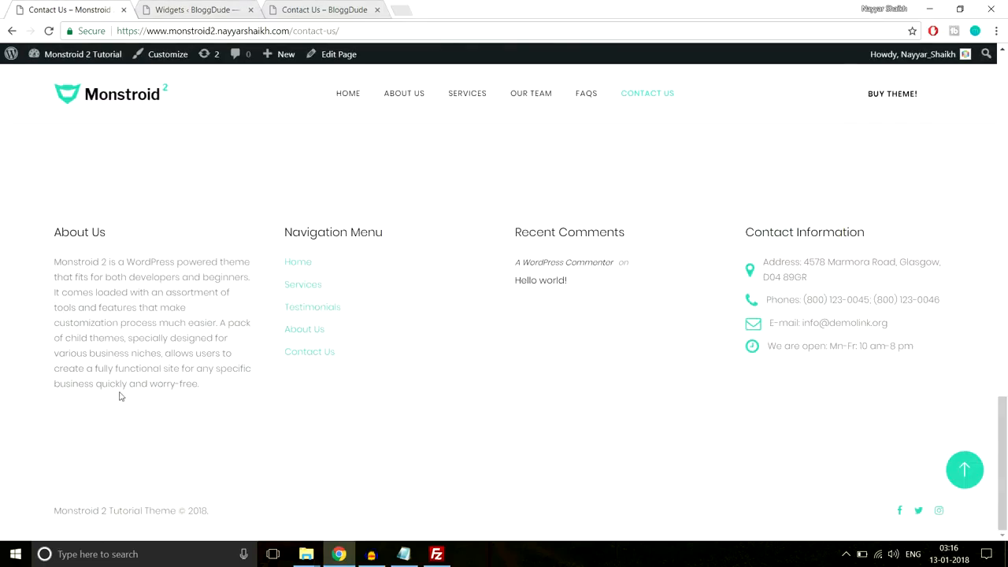
pyautogui.click(224, 9)
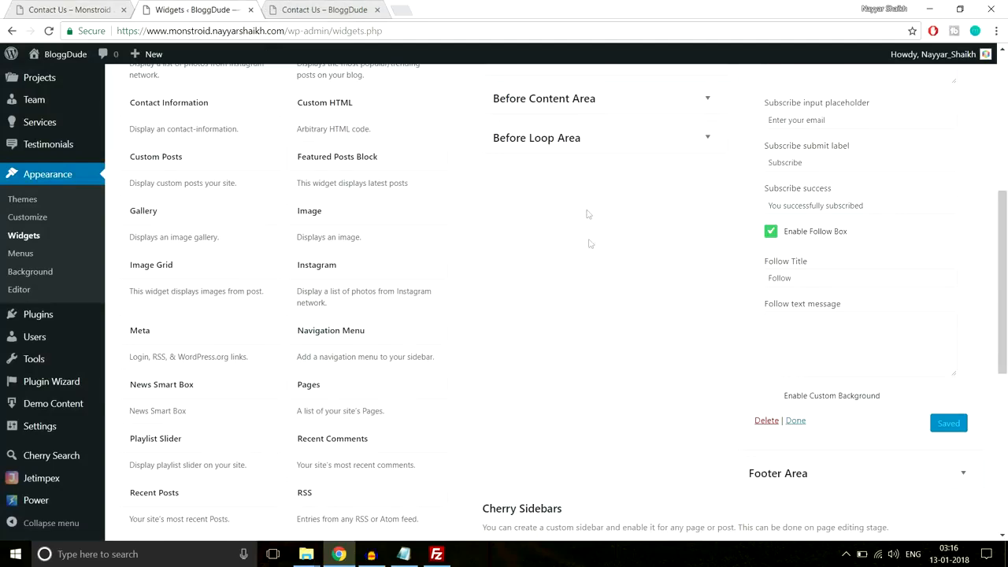
# - Collapse the Subscribe and Follow widget and After Content Fullwidth Area, then expand the empty Footer Area
pyautogui.scroll(3, 626, 314)
pyautogui.click(962, 174)
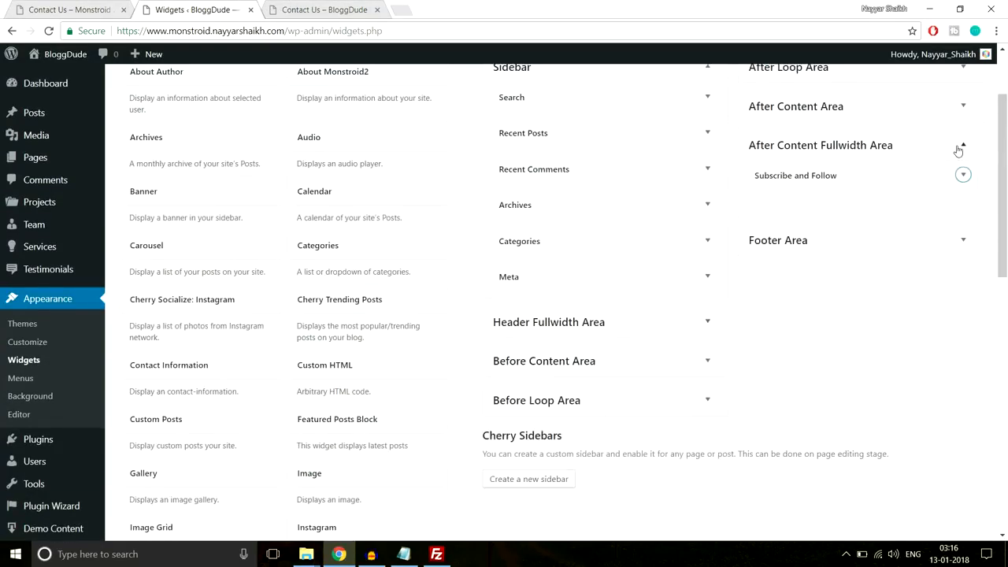
pyautogui.click(962, 147)
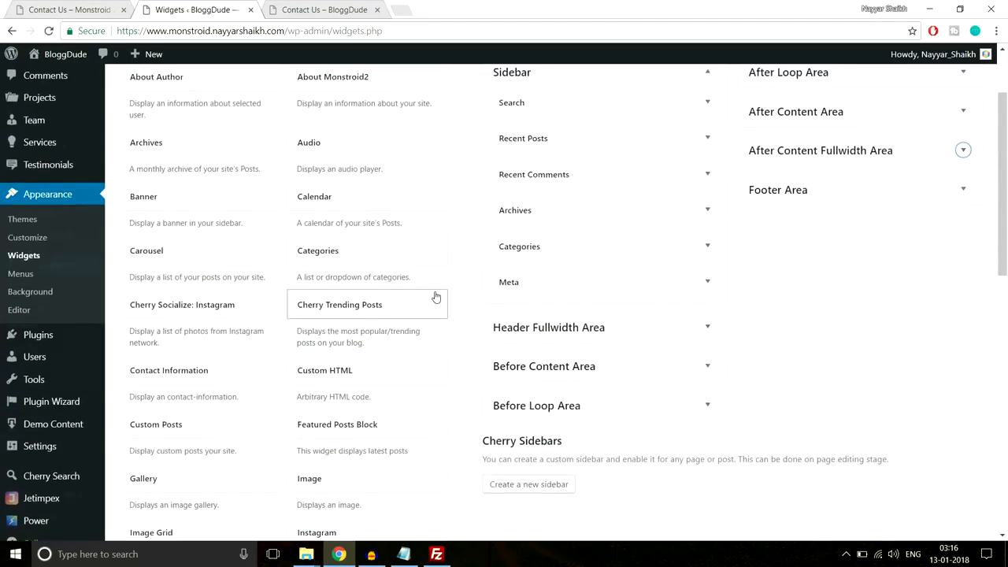
pyautogui.scroll(2, 915, 294)
pyautogui.click(916, 294)
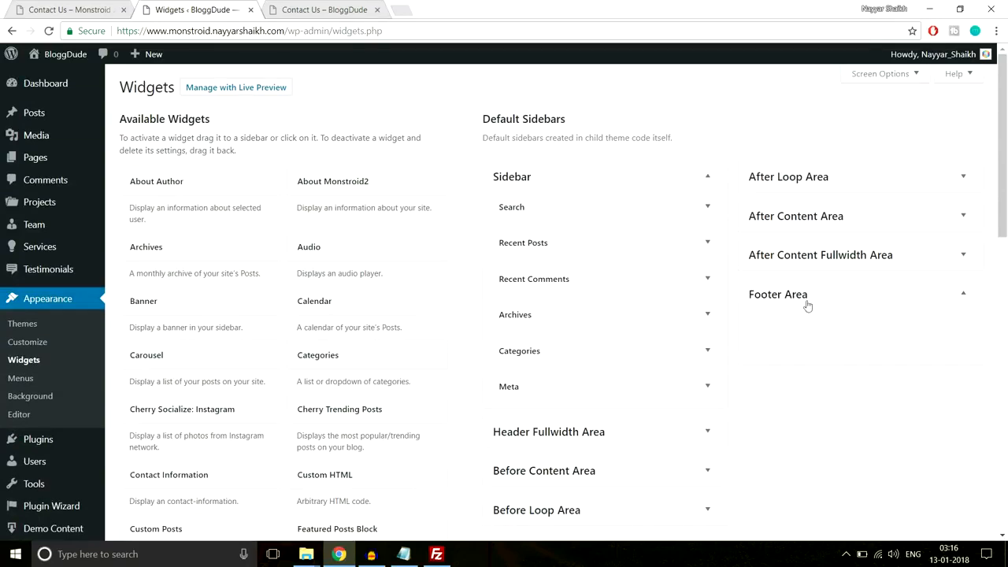
# - Select the About Us footer paragraph on the demo's Contact Us page for copying
pyautogui.hotkey('ctrl', 'shift', 'Tab')
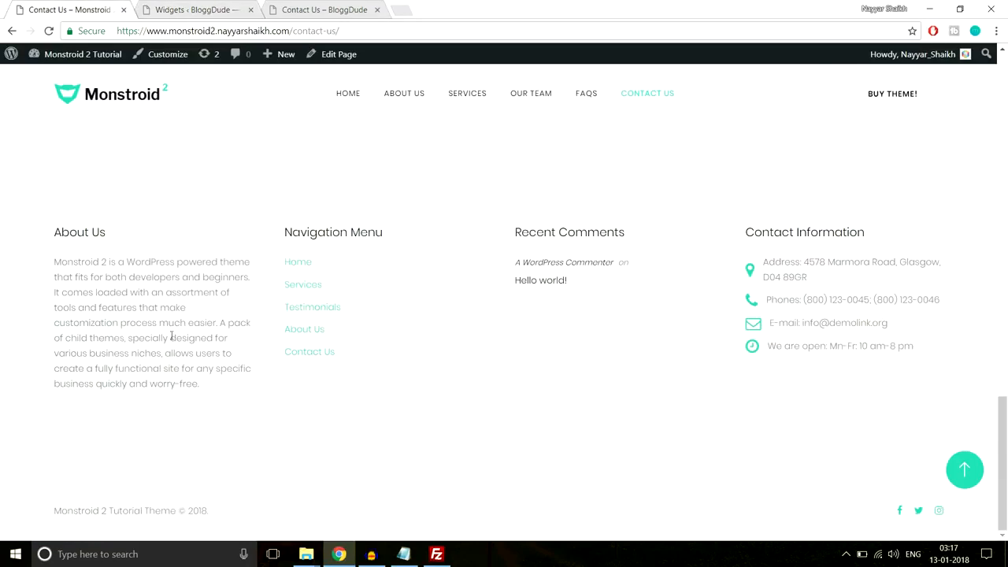
pyautogui.moveTo(52, 266); pyautogui.dragTo(207, 386)
pyautogui.hotkey('ctrl', 'c')
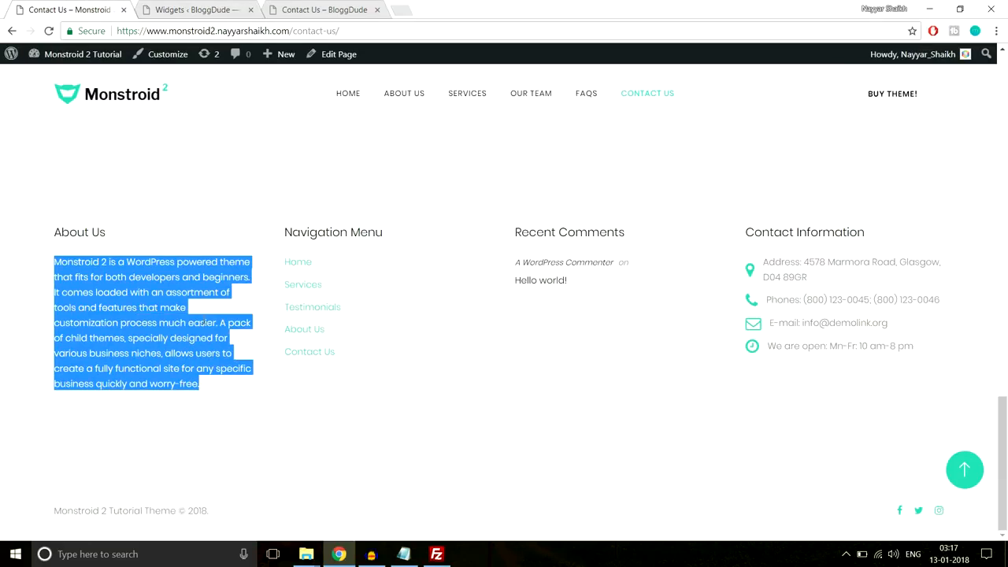
pyautogui.click(208, 8)
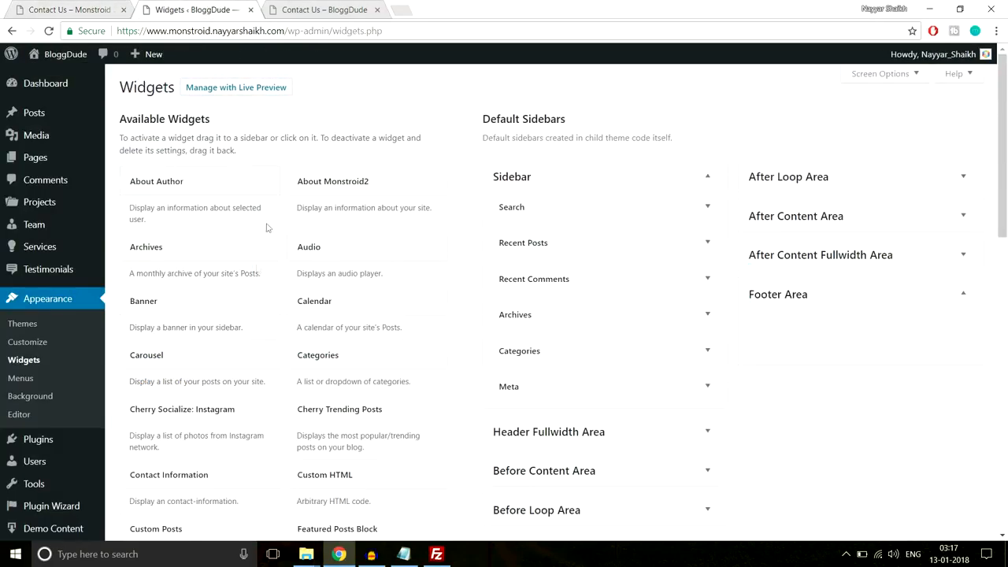
# - Add a Text widget to the Footer Area with the pasted Monstroid 2 description as its body
pyautogui.scroll(-5, 240, 354)
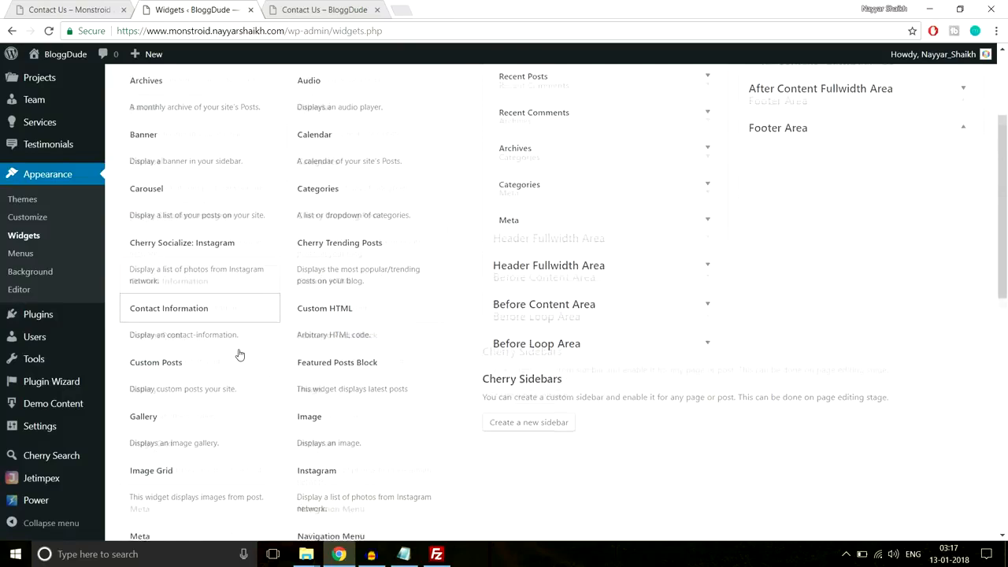
pyautogui.scroll(-3, 240, 354)
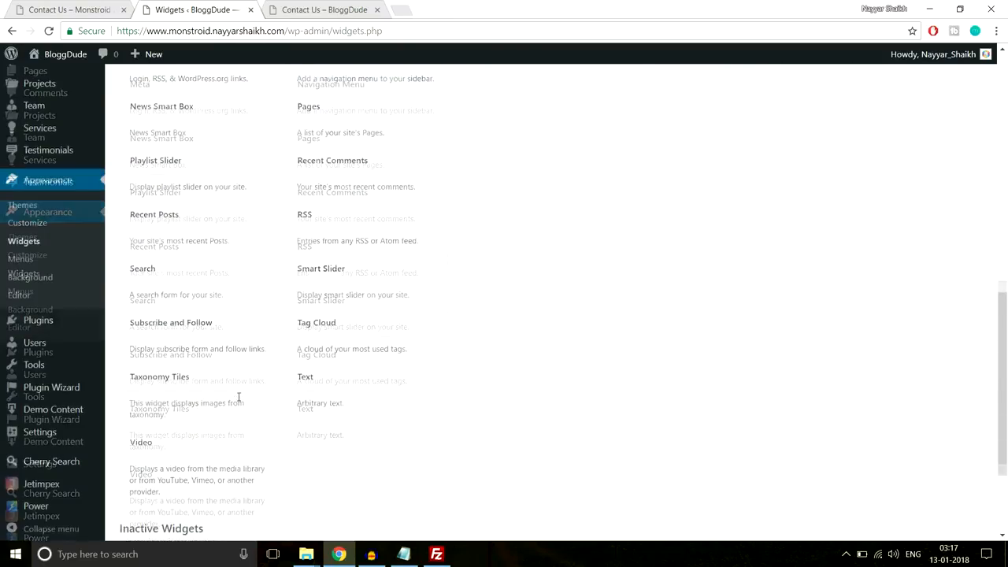
pyautogui.scroll(3, 238, 402)
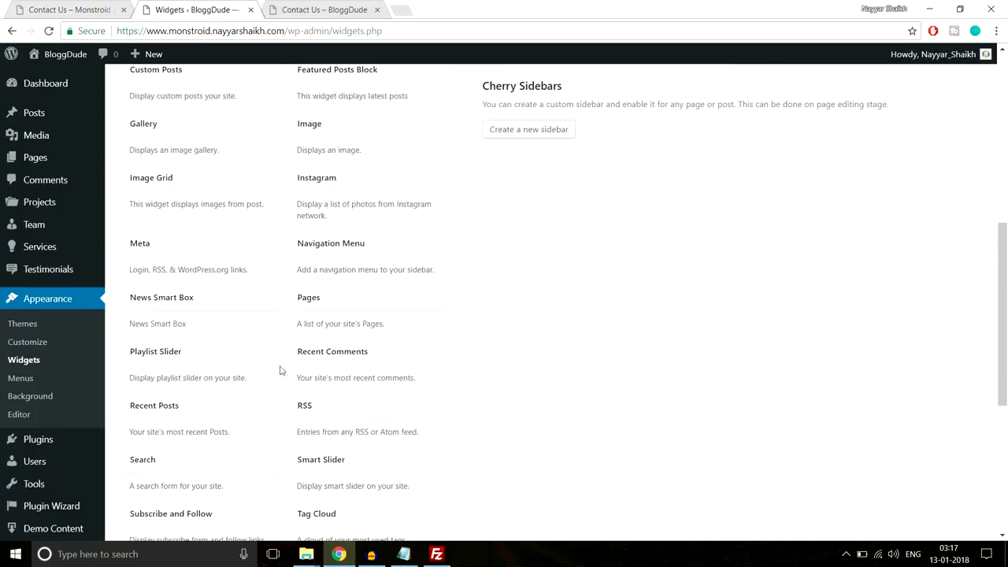
pyautogui.scroll(-3, 508, 471)
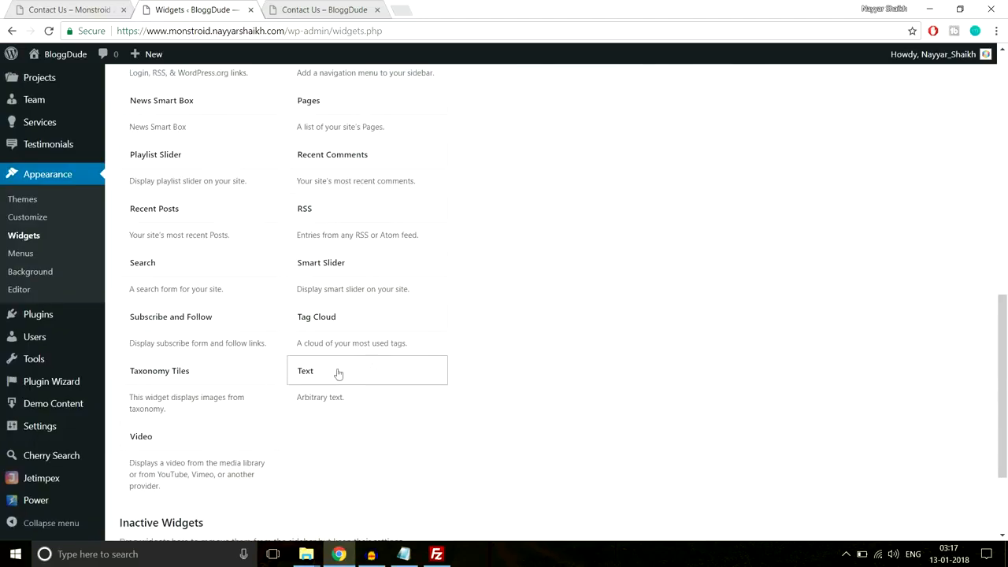
pyautogui.click(373, 368)
pyautogui.scroll(-1, 370, 303)
pyautogui.click(360, 315)
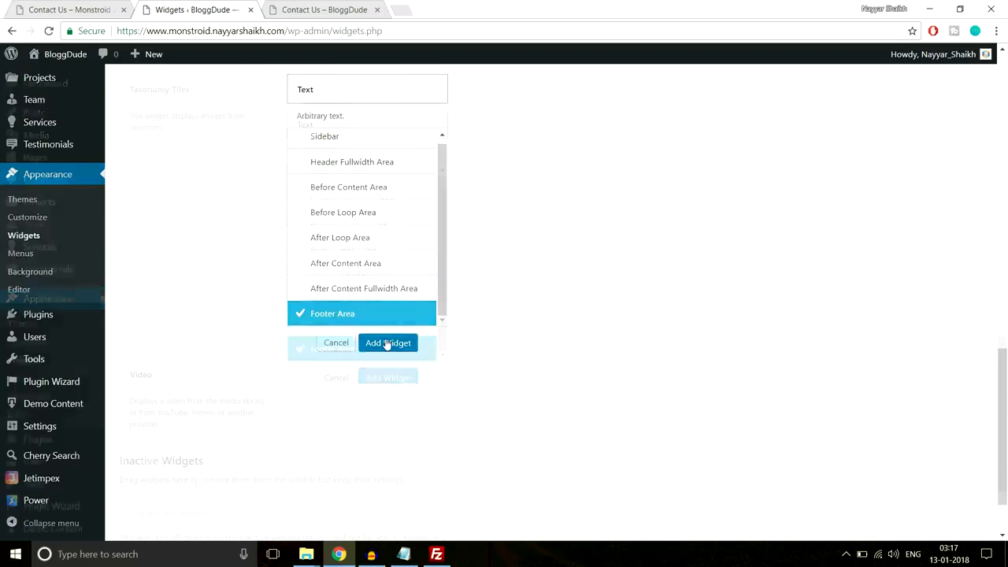
pyautogui.click(387, 342)
pyautogui.click(777, 292)
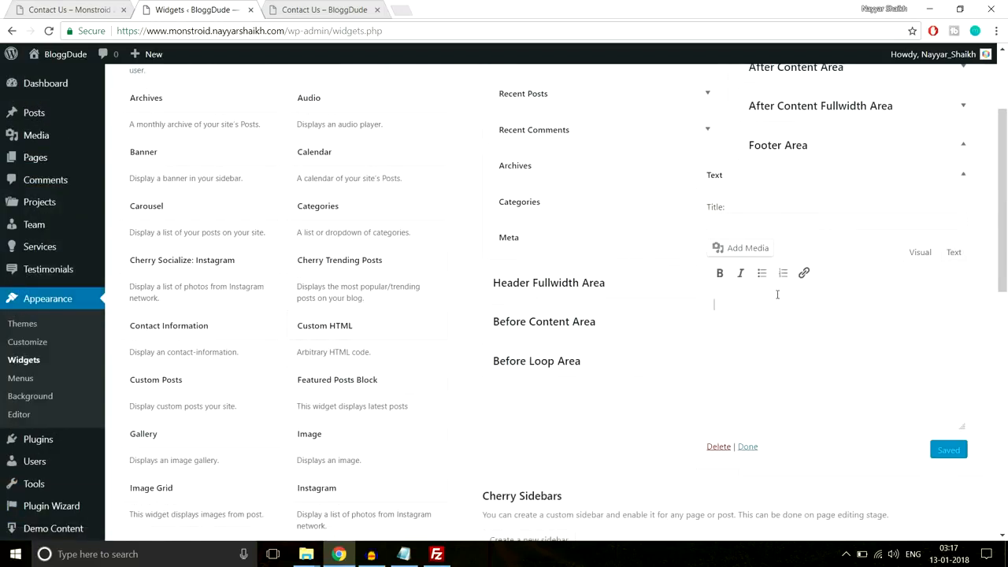
pyautogui.hotkey('ctrl', 'v')
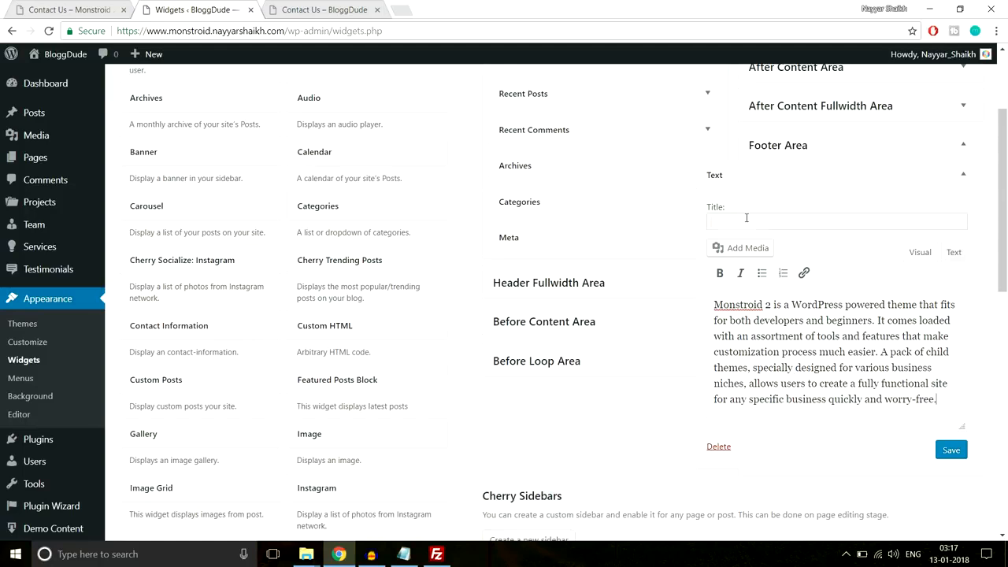
# - Title the widget About Us, copied from the demo footer heading, then save and collapse it
pyautogui.click(69, 9)
pyautogui.click(126, 228)
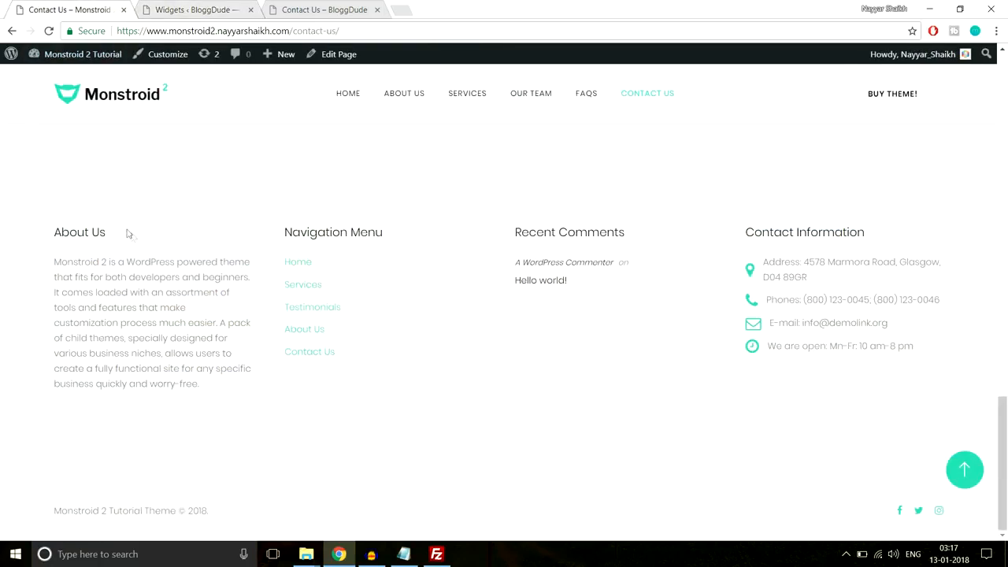
pyautogui.moveTo(128, 233); pyautogui.dragTo(54, 233)
pyautogui.hotkey('ctrl', 'c')
pyautogui.click(277, 11)
pyautogui.click(213, 9)
pyautogui.hotkey('ctrl', 'v')
pyautogui.click(949, 451)
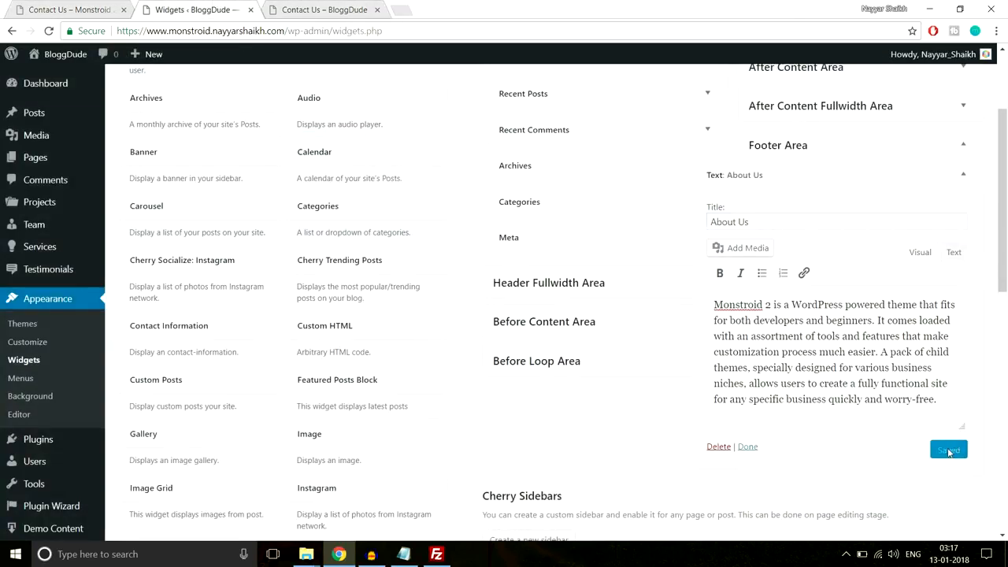
pyautogui.click(963, 176)
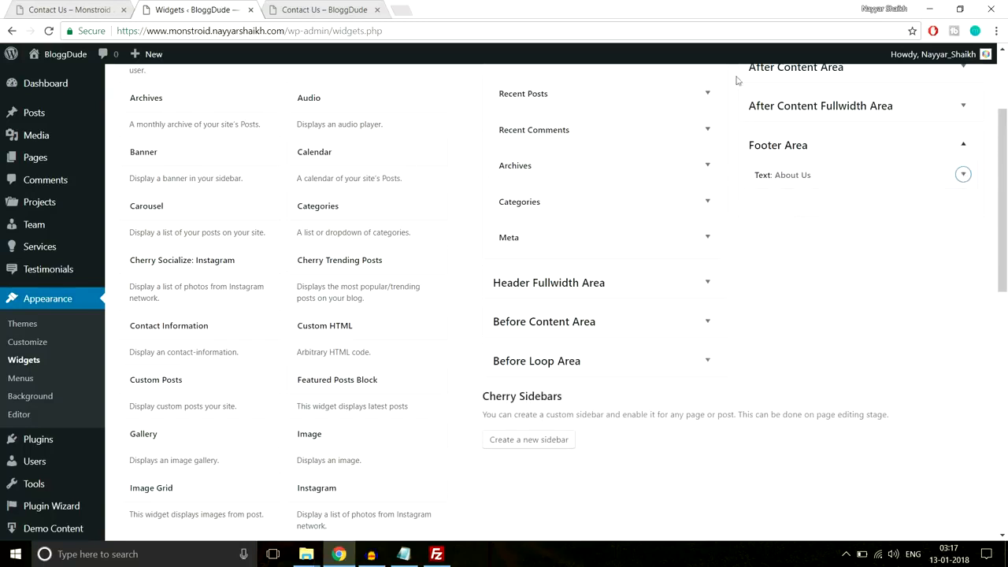
pyautogui.click(69, 9)
pyautogui.moveTo(397, 365); pyautogui.dragTo(275, 261)
# - Review the demo footer, then return to Widgets showing Text: About Us in the Footer Area
pyautogui.click(350, 277)
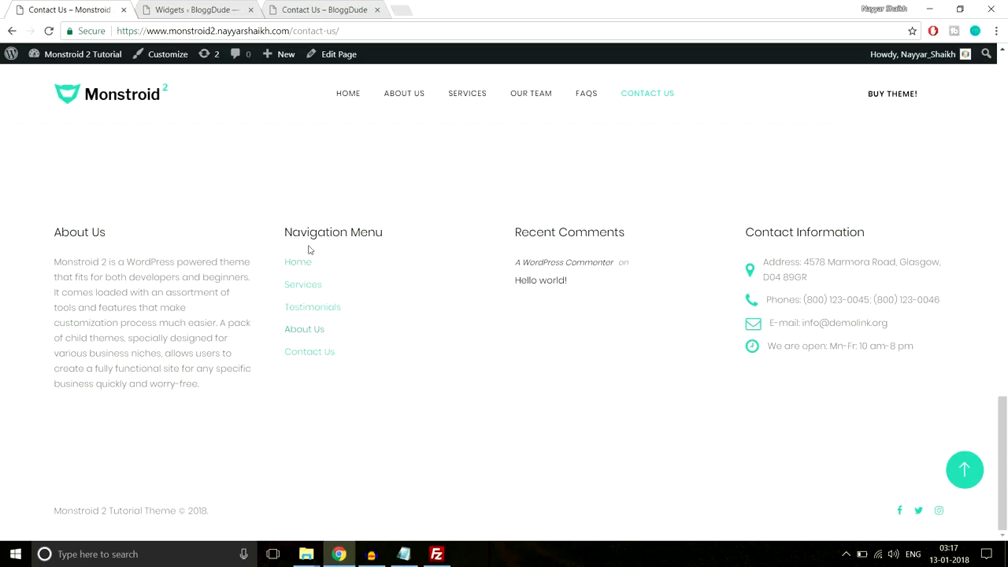
pyautogui.scroll(3, 430, 351)
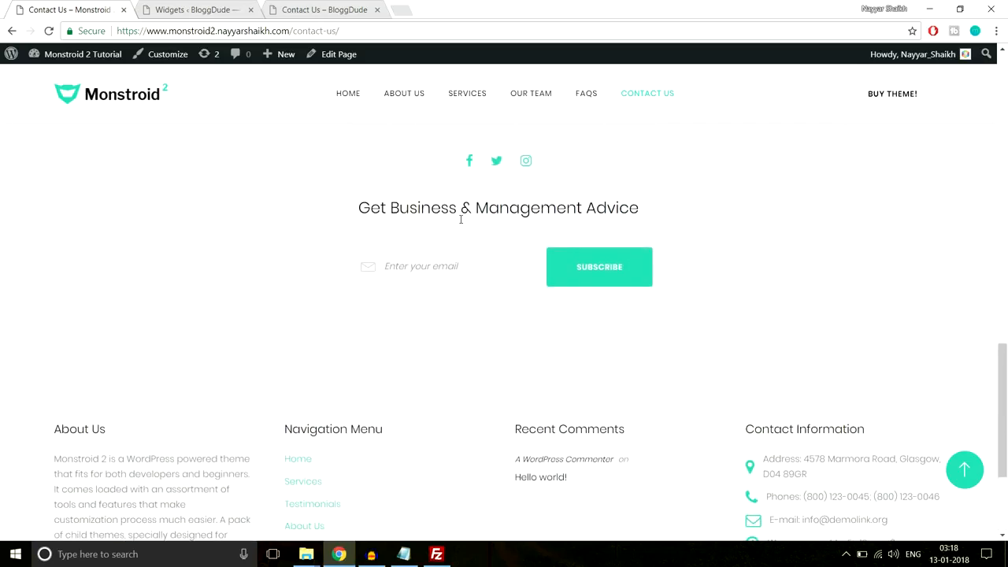
pyautogui.scroll(1, 472, 254)
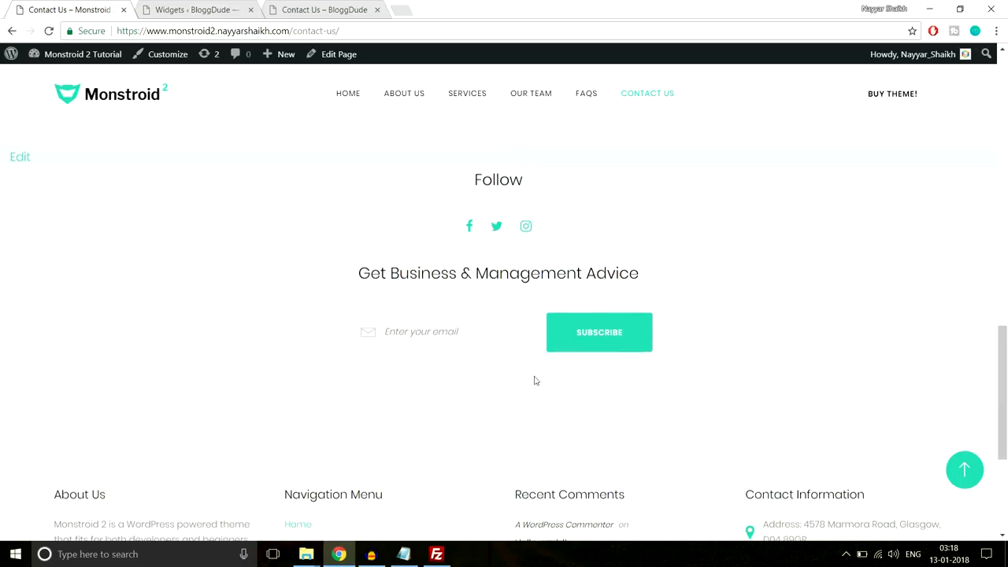
pyautogui.scroll(-3, 535, 380)
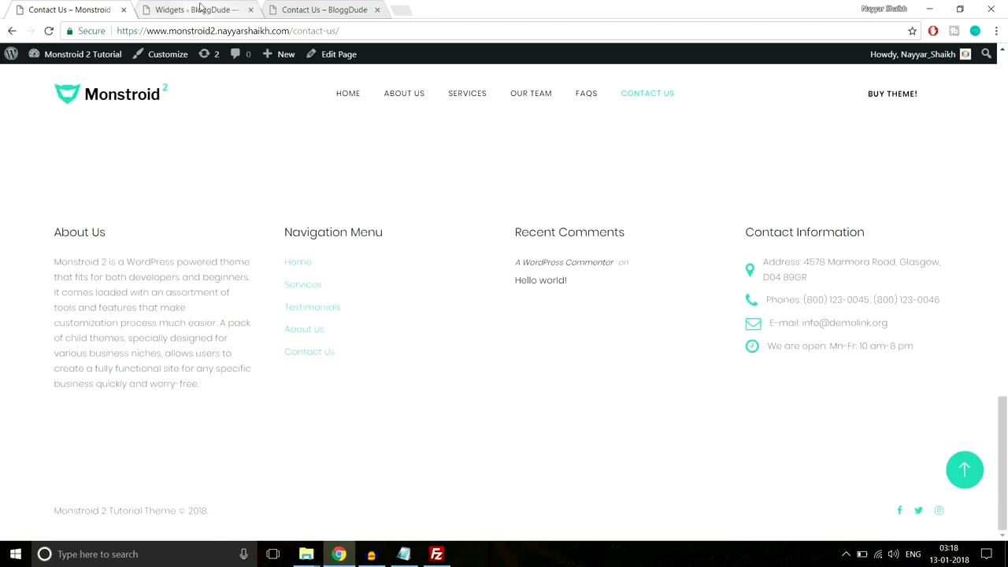
pyautogui.click(201, 8)
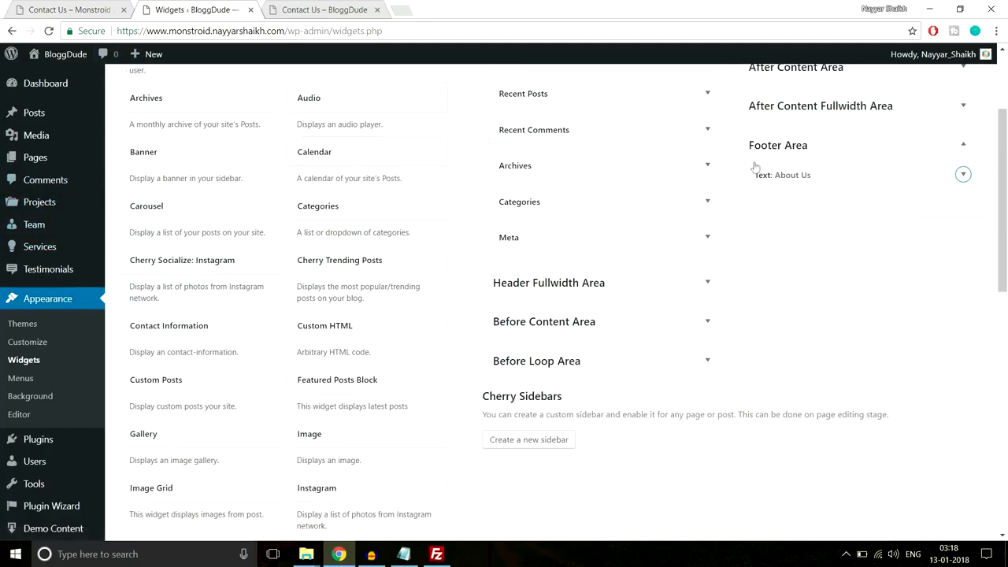
pyautogui.scroll(-3, 794, 263)
pyautogui.scroll(3, 794, 265)
# - In Appearance > Menus, create a new menu named Footer Menu
pyautogui.click(19, 381)
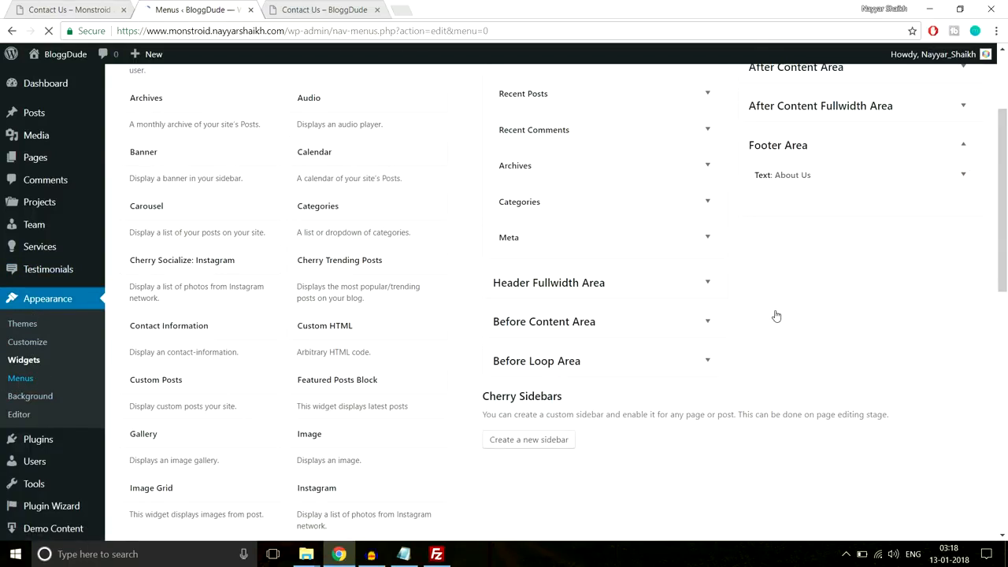
pyautogui.click(441, 201)
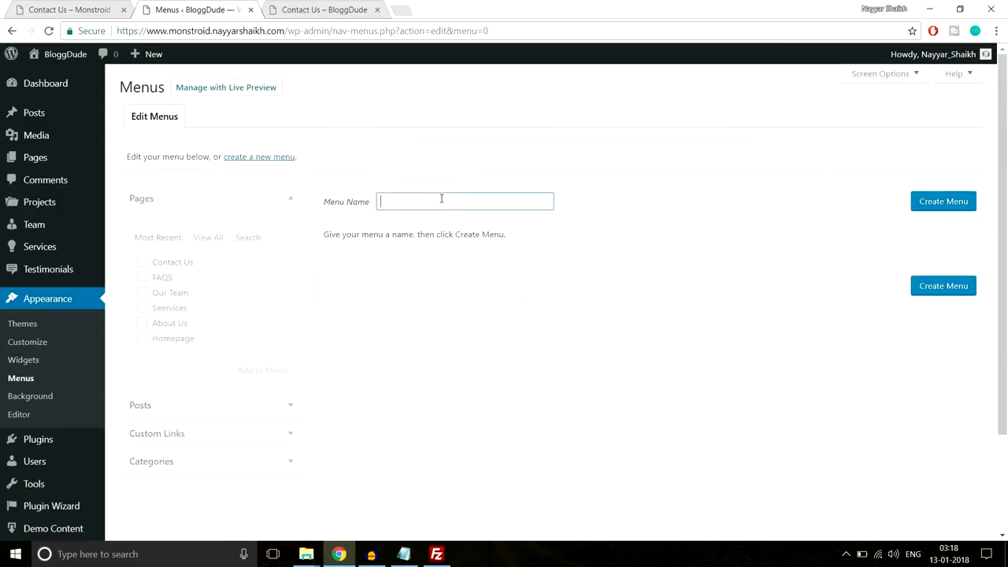
pyautogui.click(79, 11)
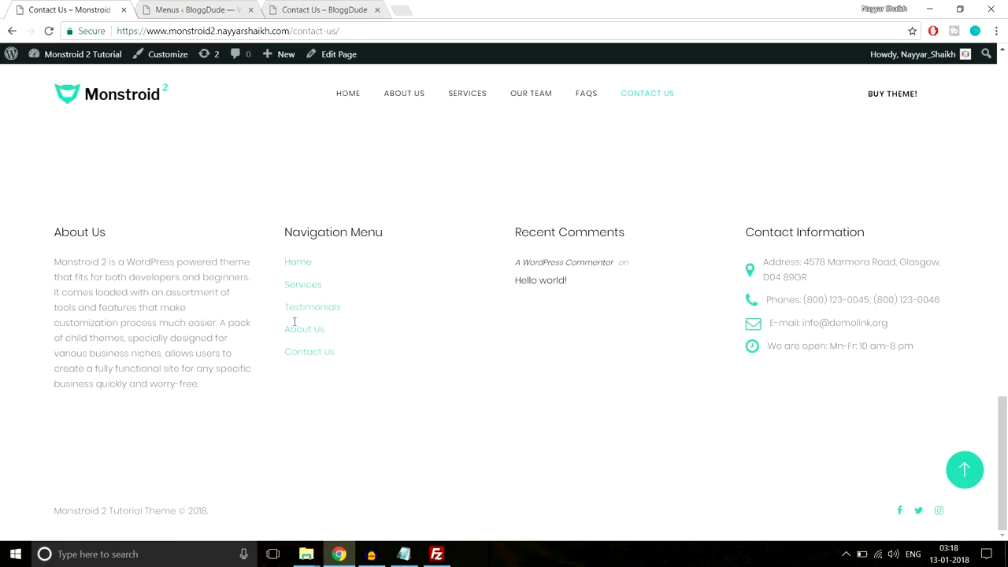
pyautogui.moveTo(362, 359); pyautogui.dragTo(265, 266)
pyautogui.click(377, 249)
pyautogui.scroll(2, 381, 325)
pyautogui.click(228, 9)
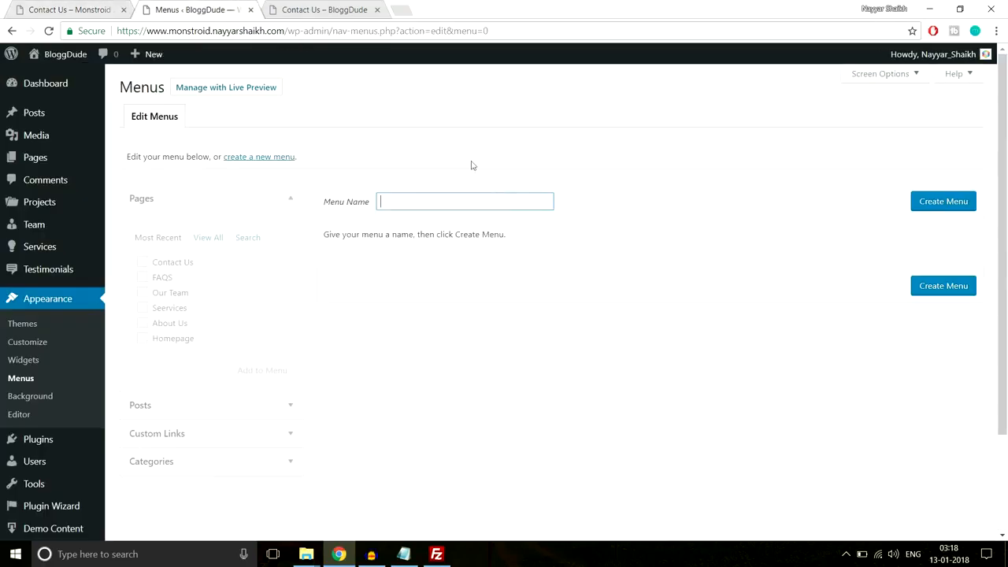
pyautogui.write('Footer Menu')
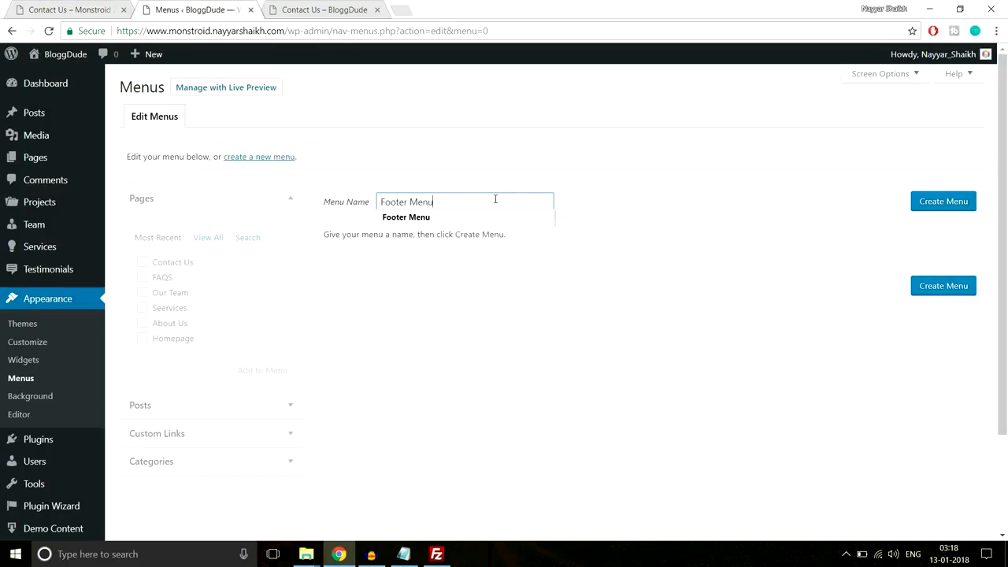
pyautogui.click(943, 201)
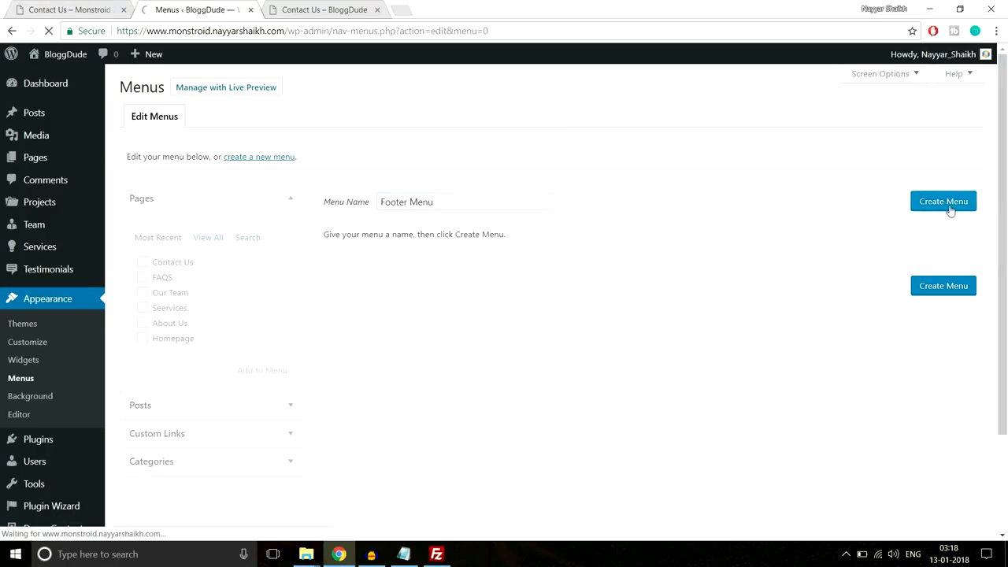
# - Add the Contact Us, FAQS, Our Team, Seervices and About Us pages and save the menu
pyautogui.scroll(-1, 685, 253)
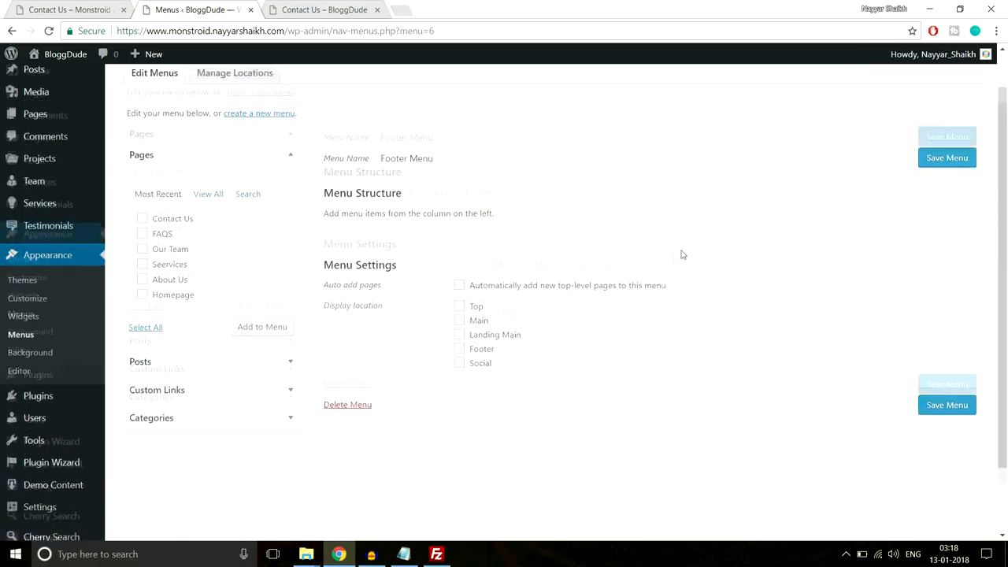
pyautogui.click(157, 196)
pyautogui.click(158, 212)
pyautogui.click(158, 227)
pyautogui.click(164, 246)
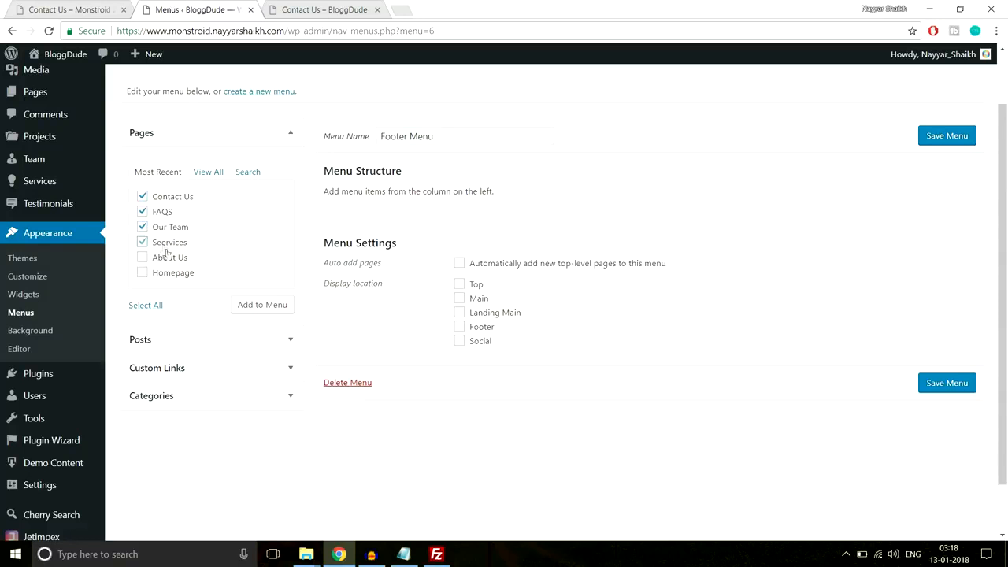
pyautogui.click(168, 261)
pyautogui.click(258, 305)
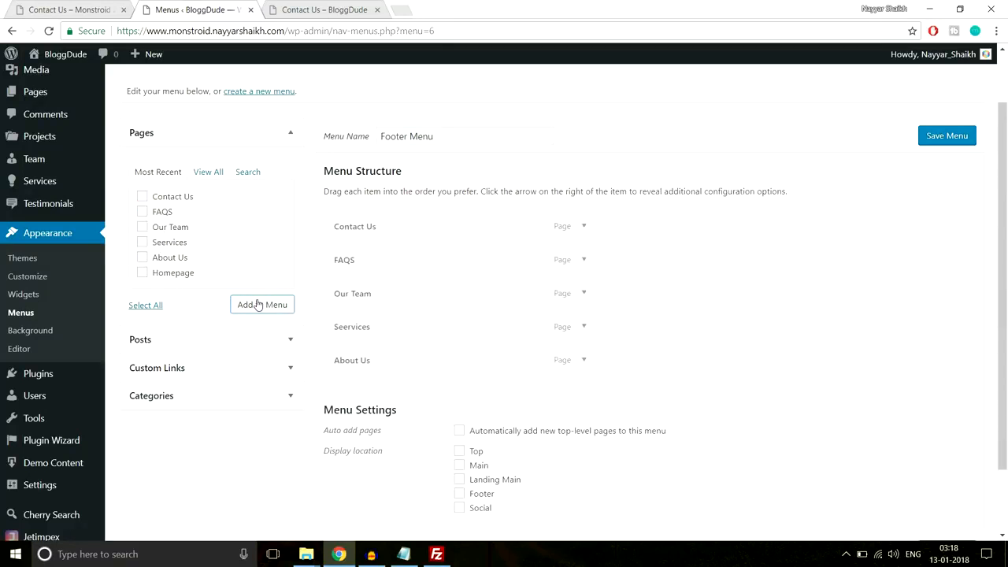
pyautogui.scroll(-1, 551, 331)
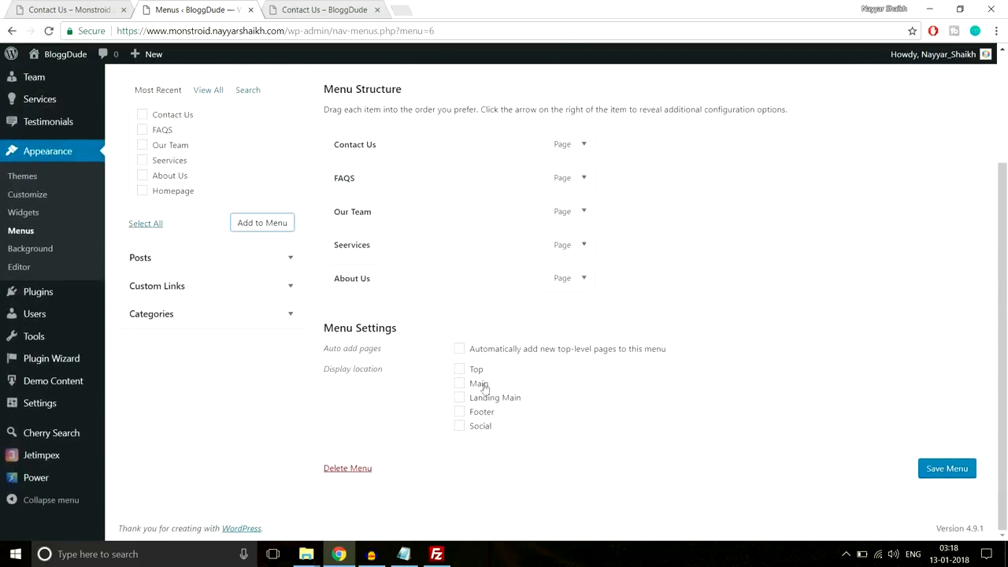
pyautogui.scroll(3, 483, 387)
pyautogui.scroll(-3, 483, 386)
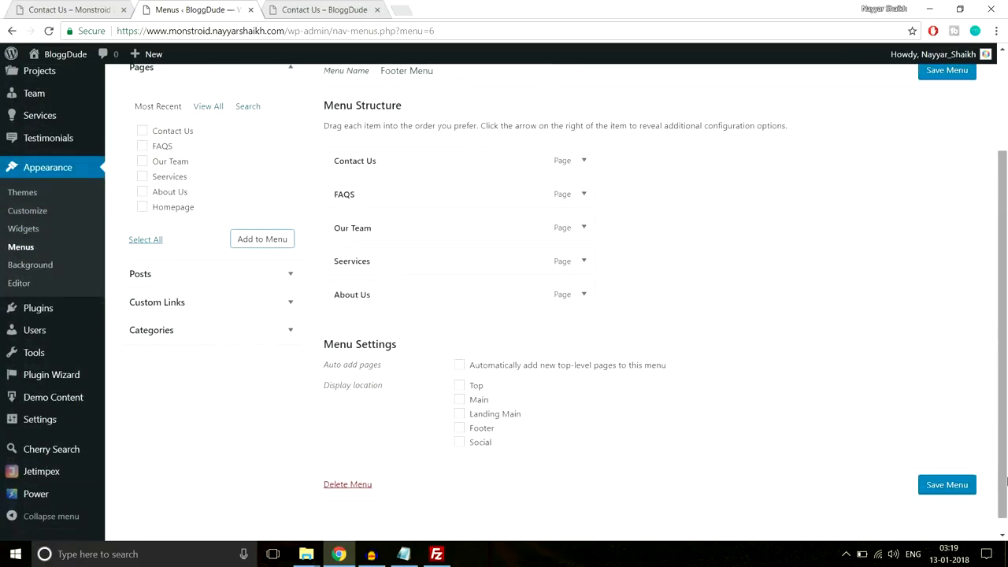
pyautogui.click(946, 484)
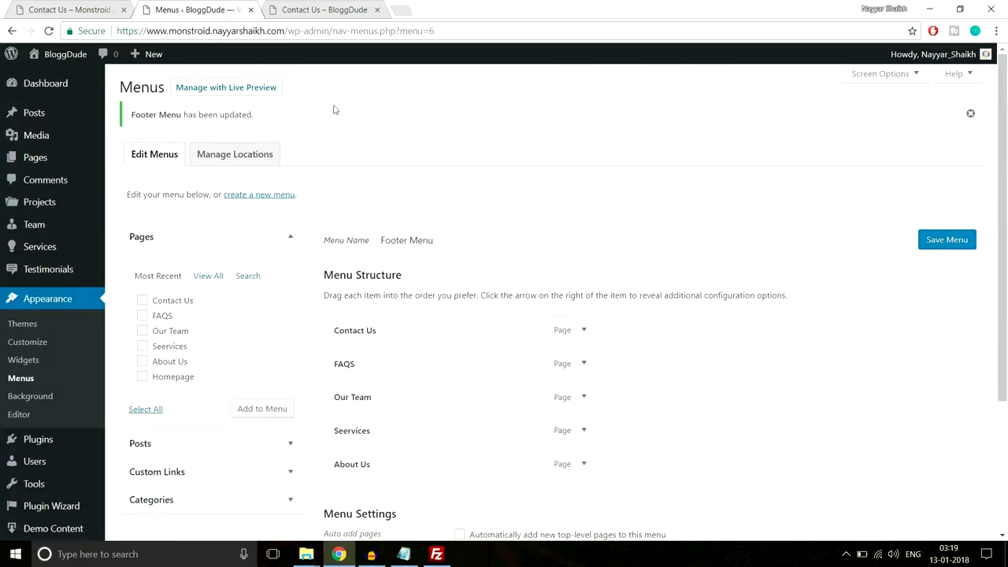
pyautogui.click(77, 8)
pyautogui.scroll(2, 472, 260)
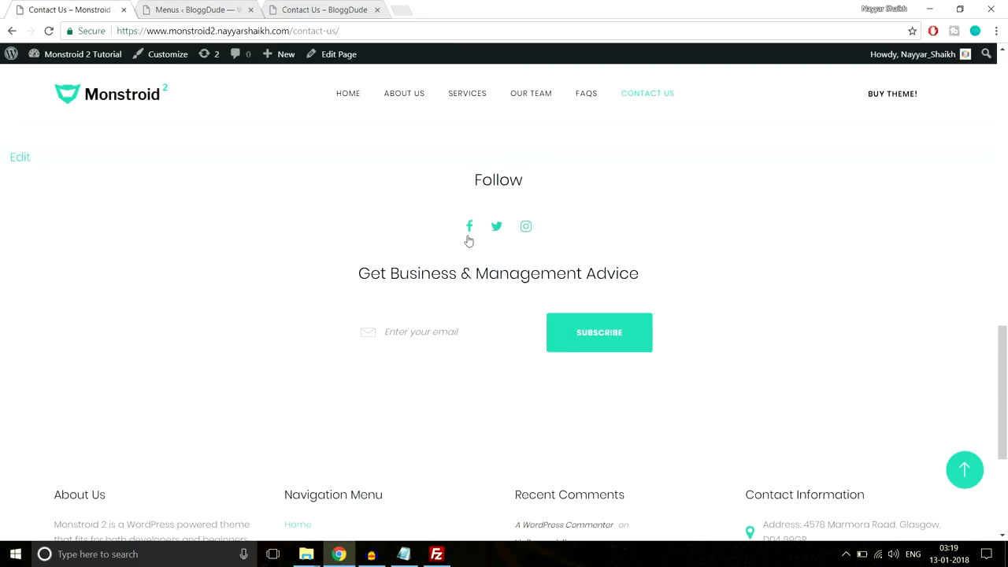
# - Create a new menu named Social Menu and tick its Social display location
pyautogui.click(181, 9)
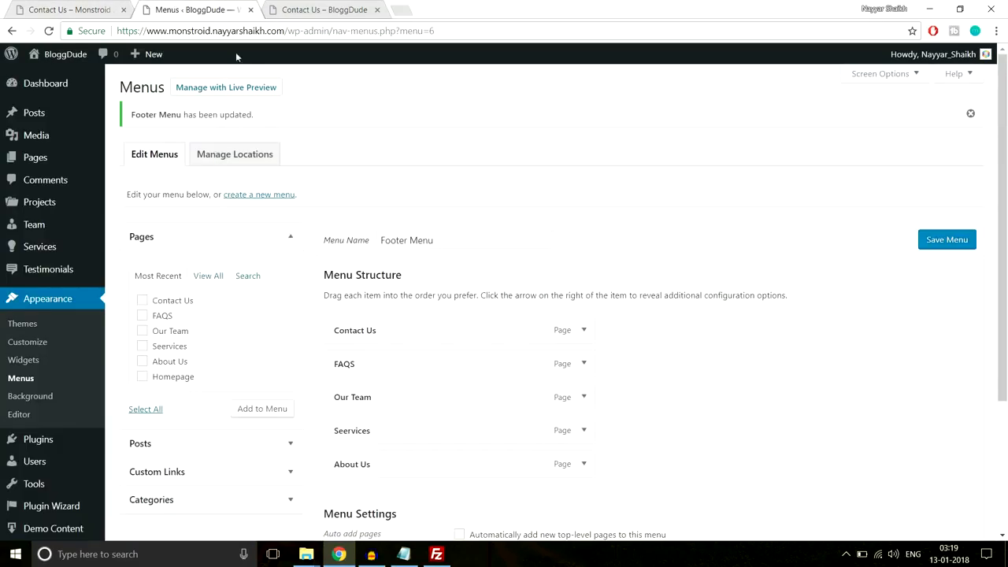
pyautogui.click(267, 197)
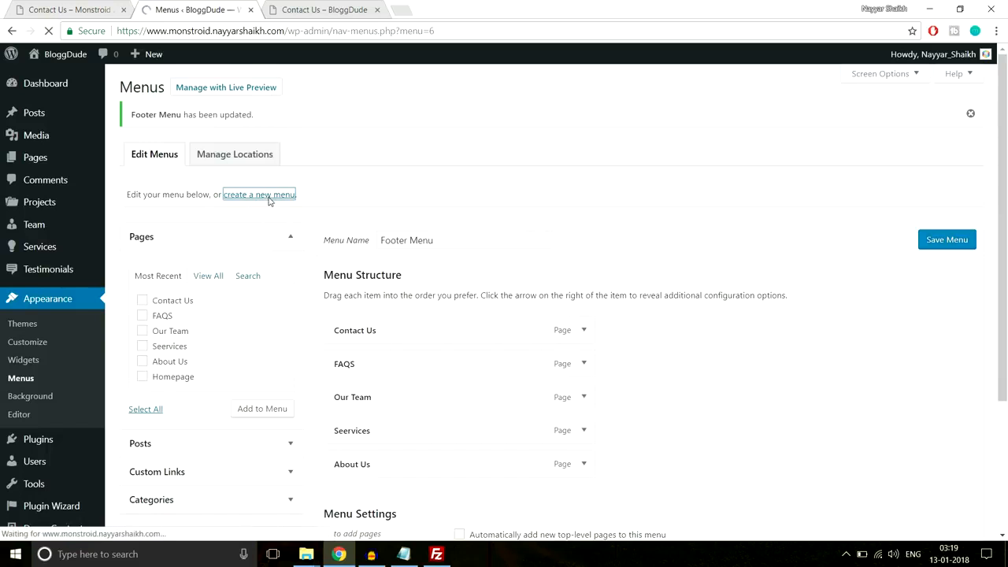
pyautogui.click(416, 200)
pyautogui.write('Social Menu')
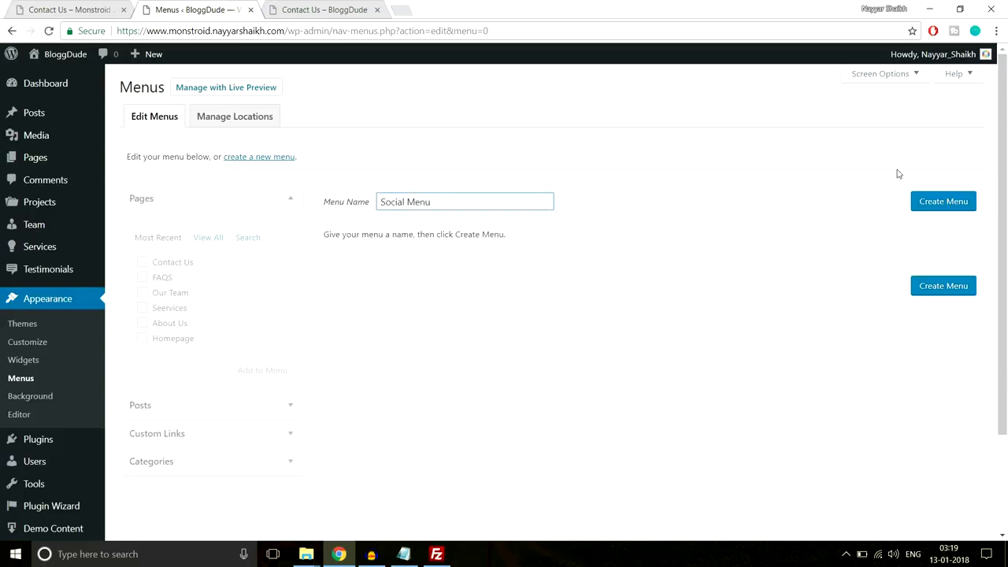
pyautogui.click(933, 201)
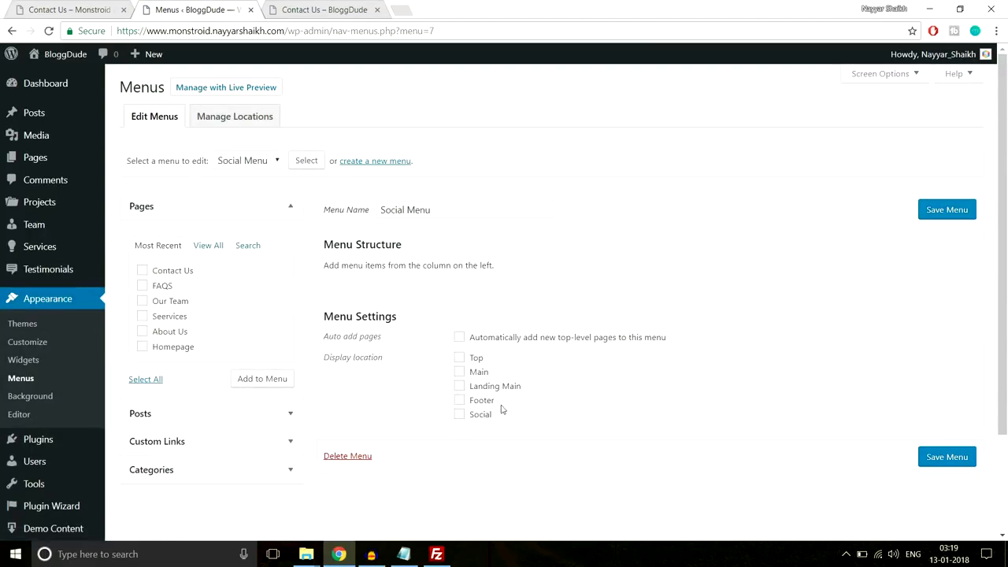
pyautogui.click(481, 417)
pyautogui.scroll(-1, 209, 378)
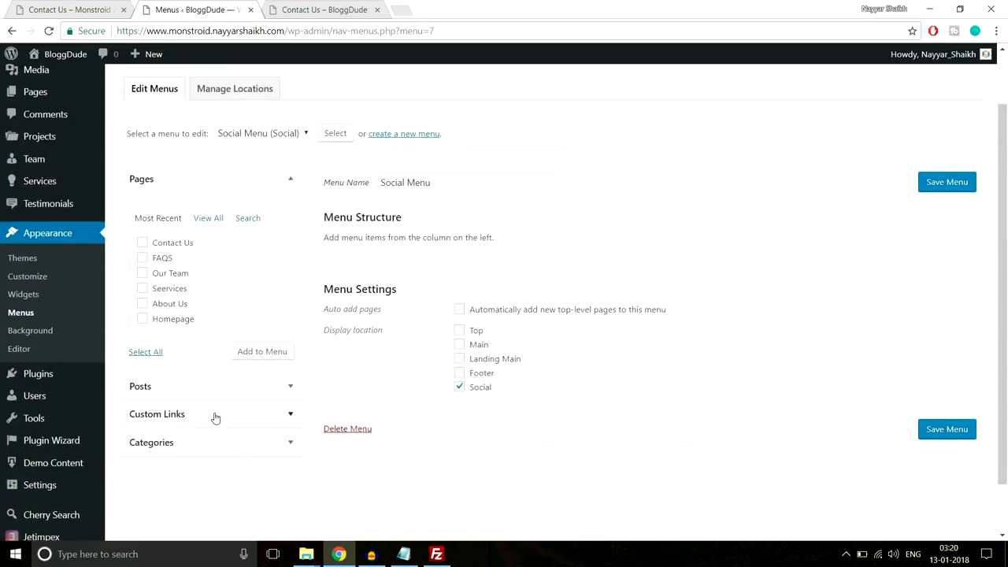
# - Add a Facebbok custom link pointing to the bloggdude page
pyautogui.click(214, 415)
pyautogui.click(246, 279)
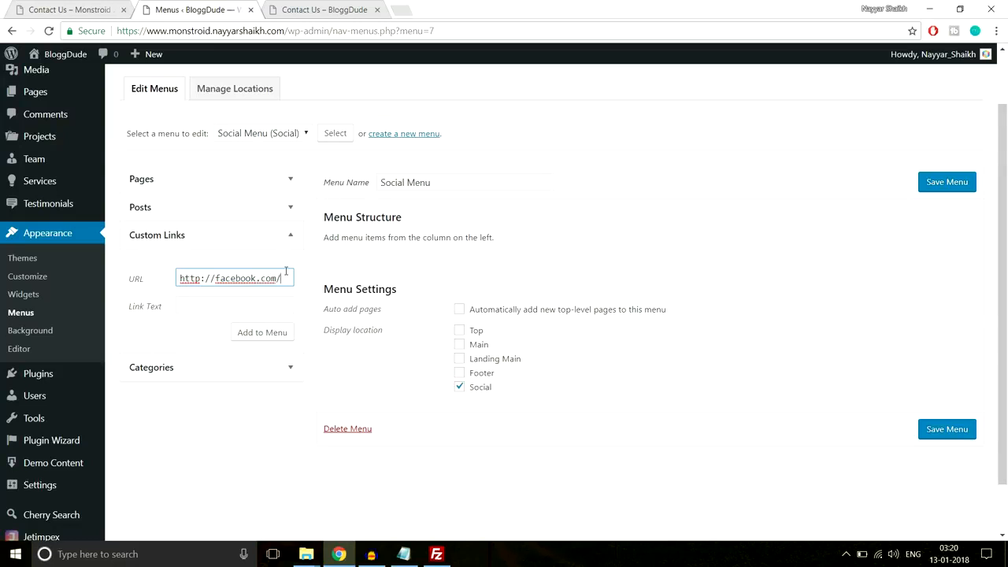
pyautogui.write('bloggdude')
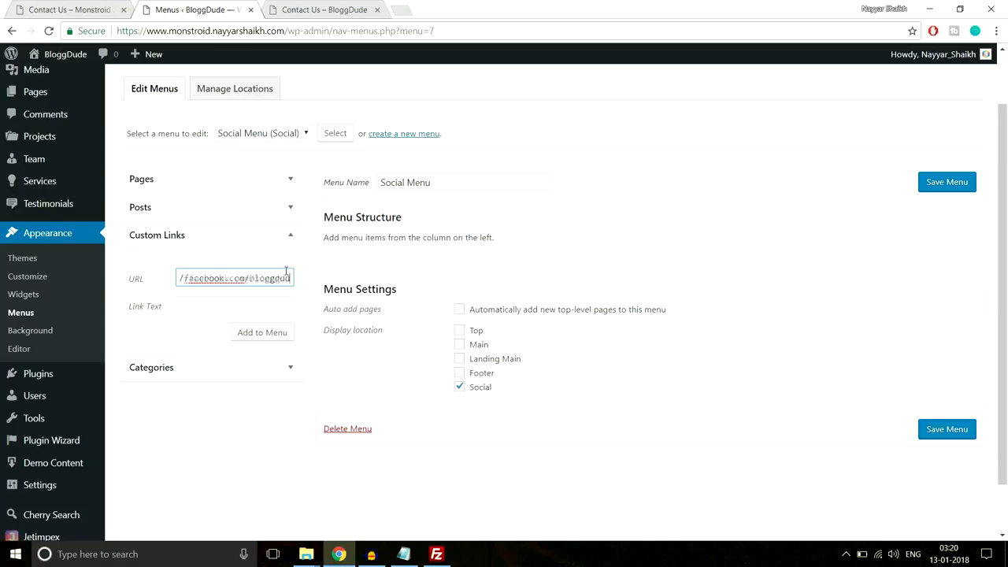
pyautogui.click(266, 299)
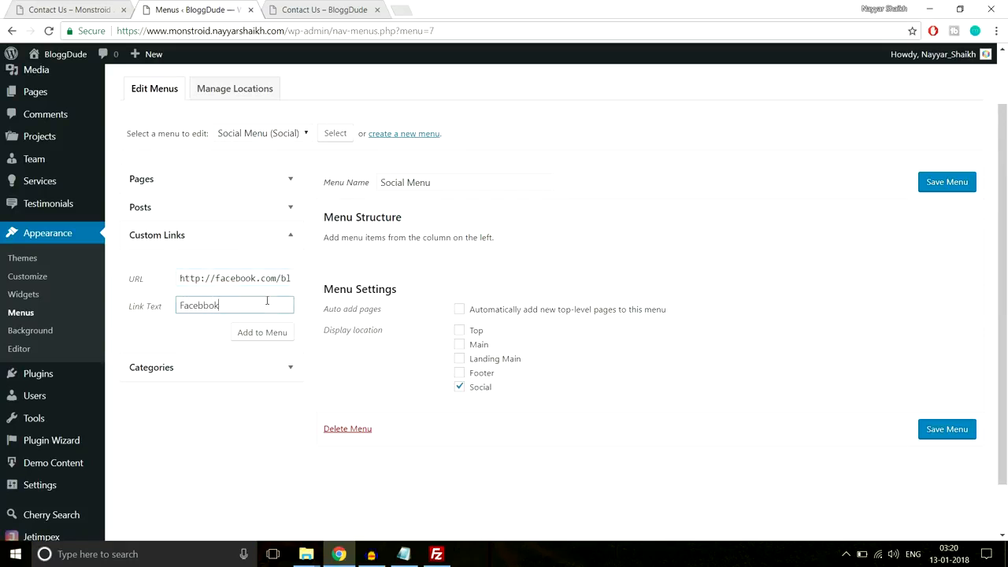
pyautogui.click(246, 332)
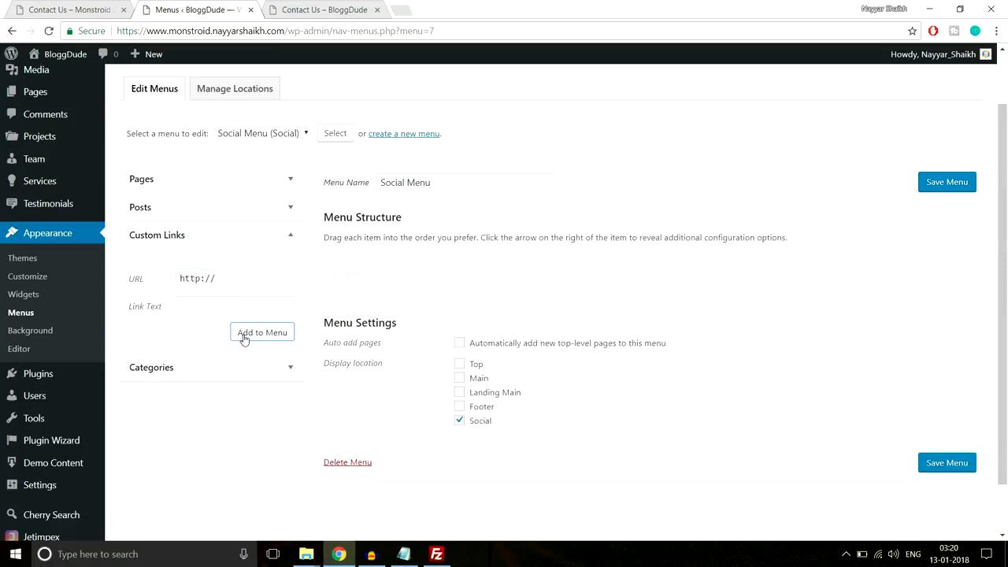
# - Add a Twitter custom link with the Twitter profile URL
pyautogui.click(254, 275)
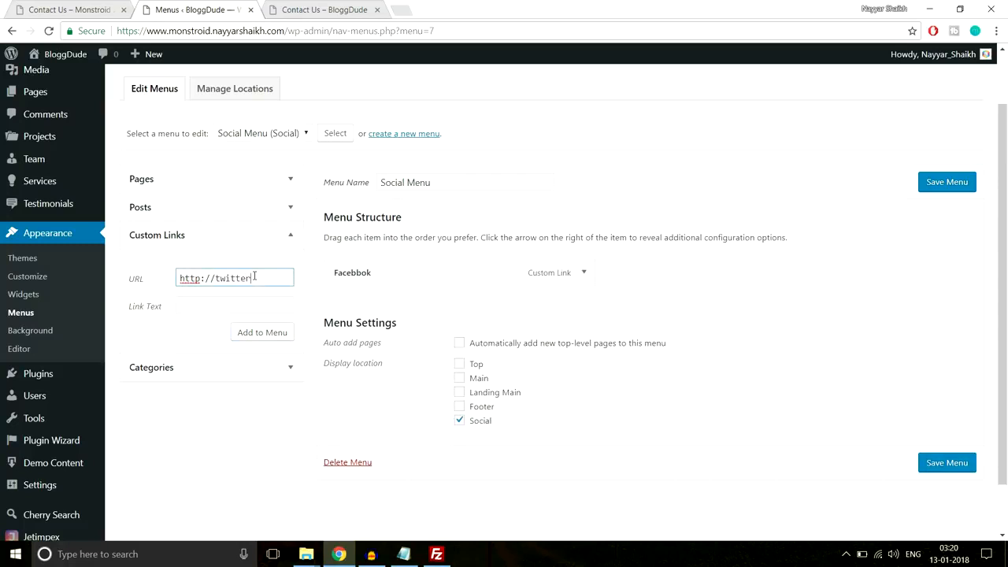
pyautogui.write('twitter.com/realnayyar')
pyautogui.press('Tab')
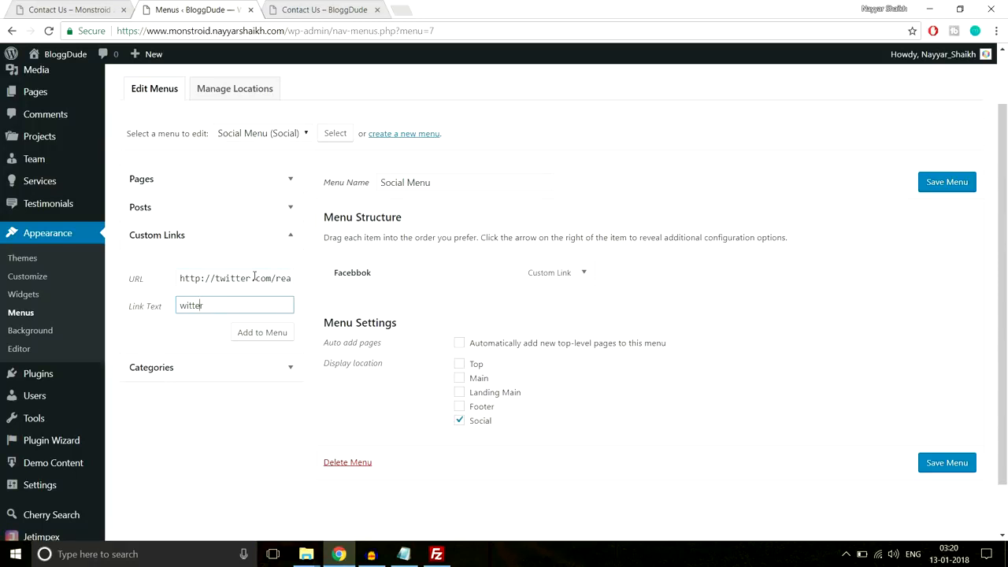
pyautogui.press('Left')
pyautogui.write('T')
pyautogui.click(286, 331)
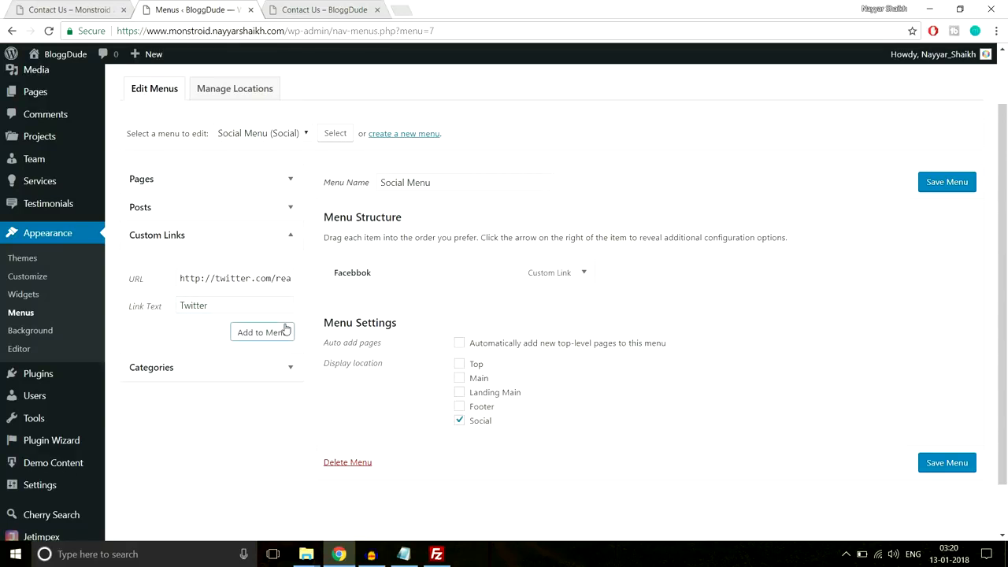
pyautogui.click(262, 333)
# - Add an Instagram custom link and save the Social Menu
pyautogui.click(250, 278)
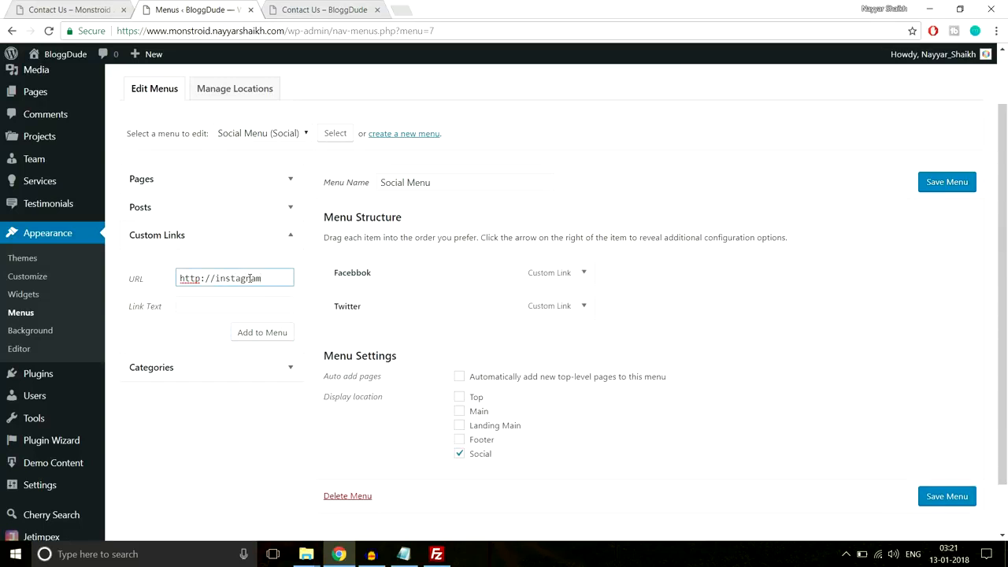
pyautogui.click(246, 308)
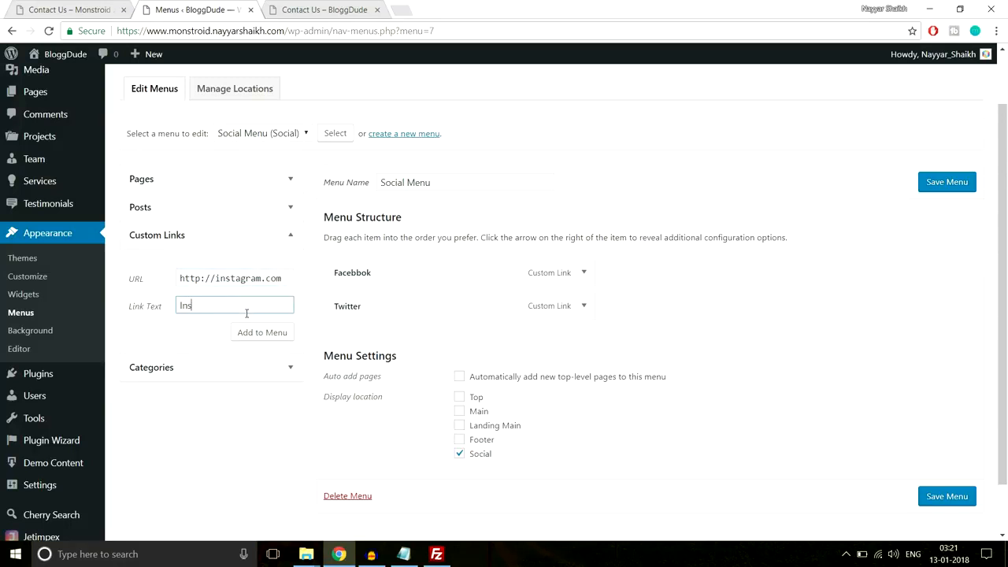
pyautogui.click(277, 341)
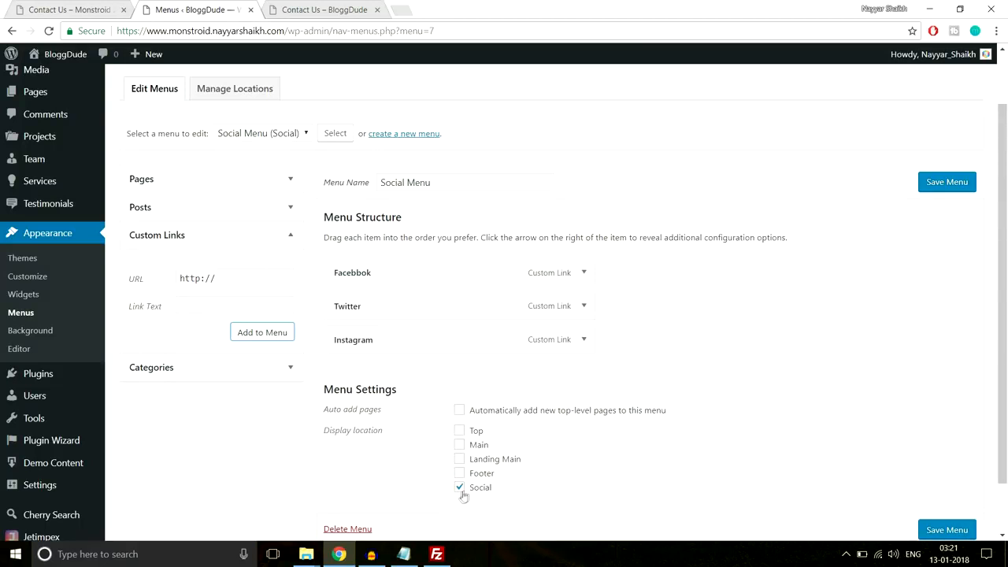
pyautogui.click(962, 532)
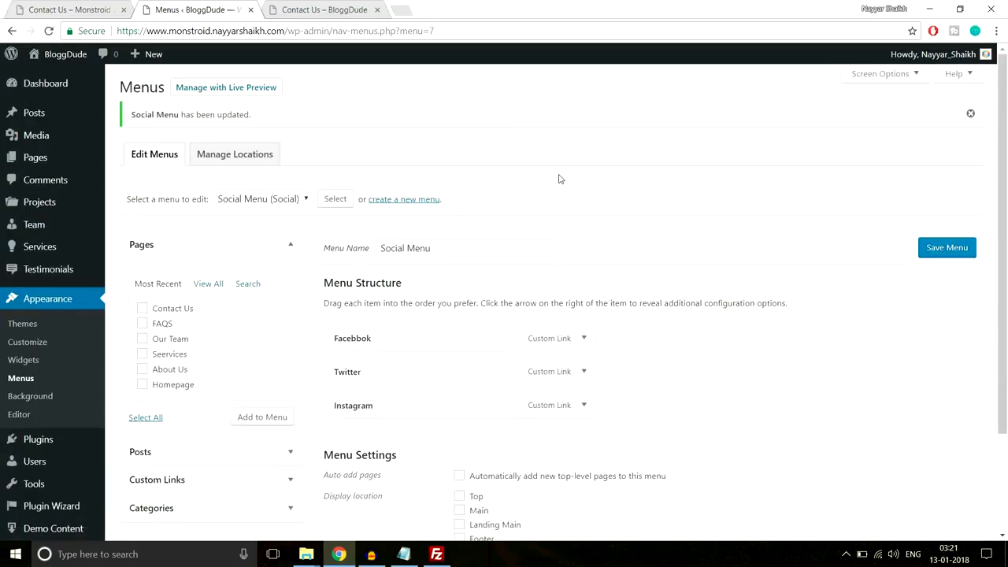
# - Reload the site's contact page to check Facebook, Twitter and Instagram footer icons against the demo
pyautogui.click(325, 6)
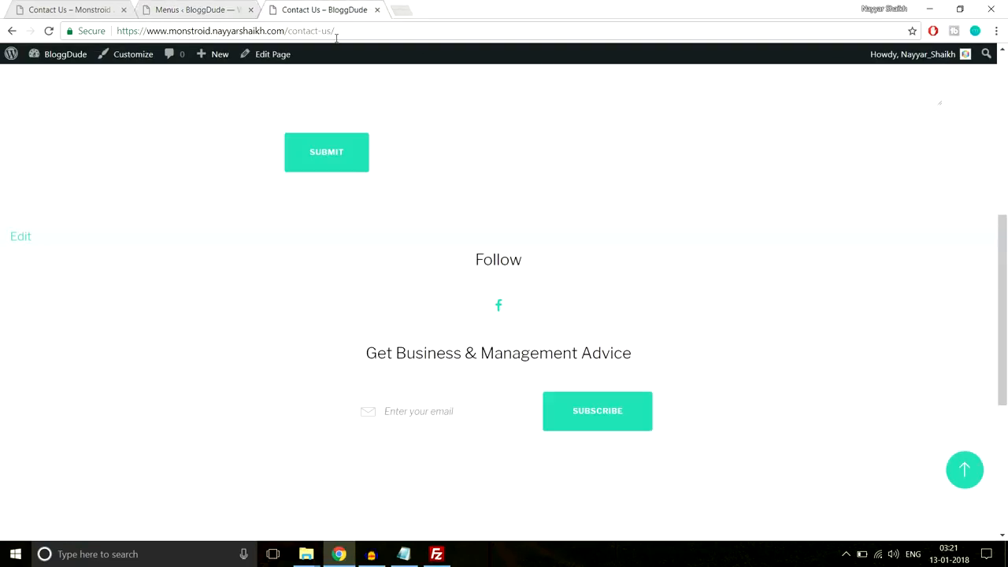
pyautogui.click(337, 31)
pyautogui.press('Return')
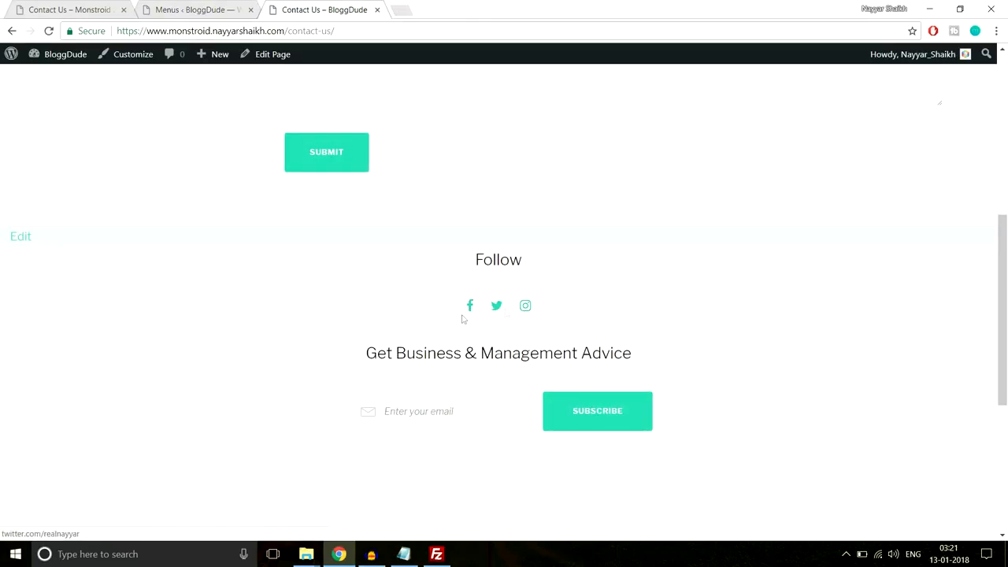
pyautogui.scroll(5, 543, 298)
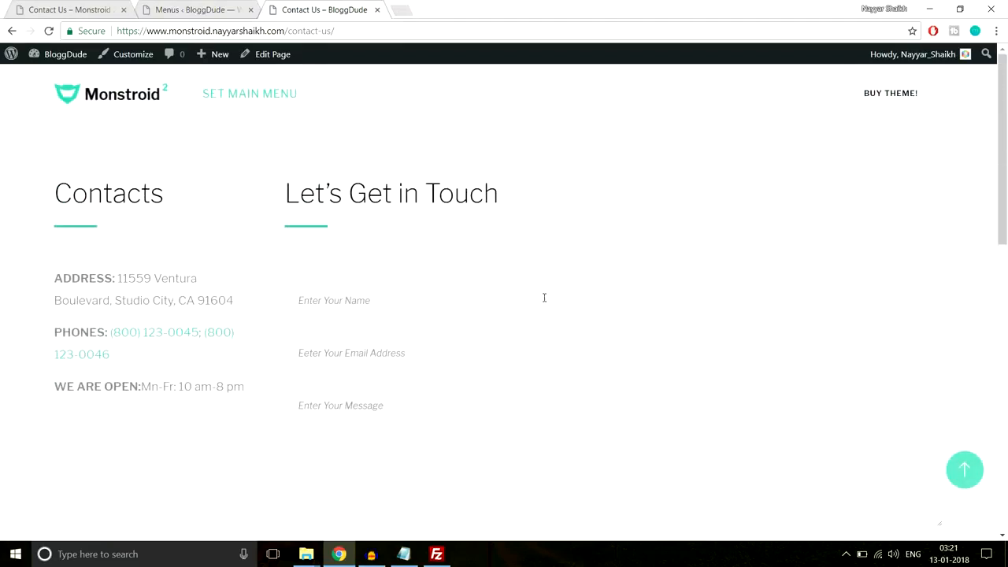
pyautogui.click(77, 10)
pyautogui.scroll(4, 374, 192)
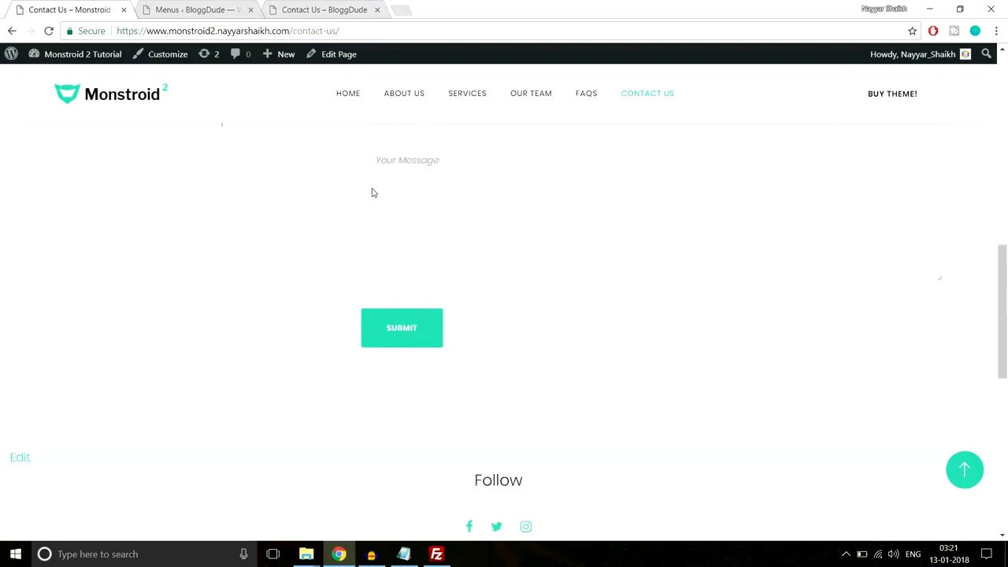
pyautogui.scroll(8, 686, 110)
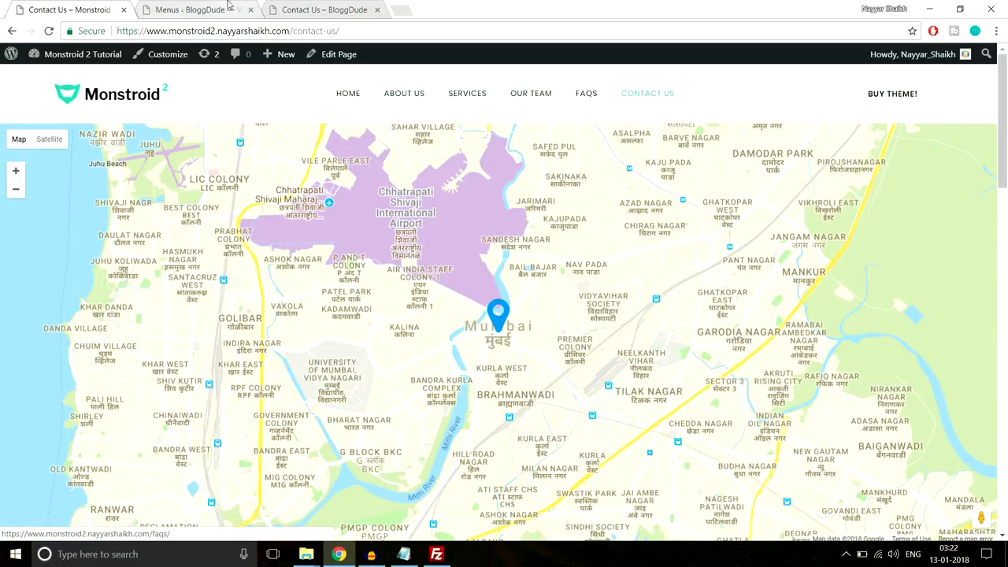
# - Back in the Menus editor, start creating another new menu
pyautogui.click(193, 9)
pyautogui.scroll(-1, 551, 193)
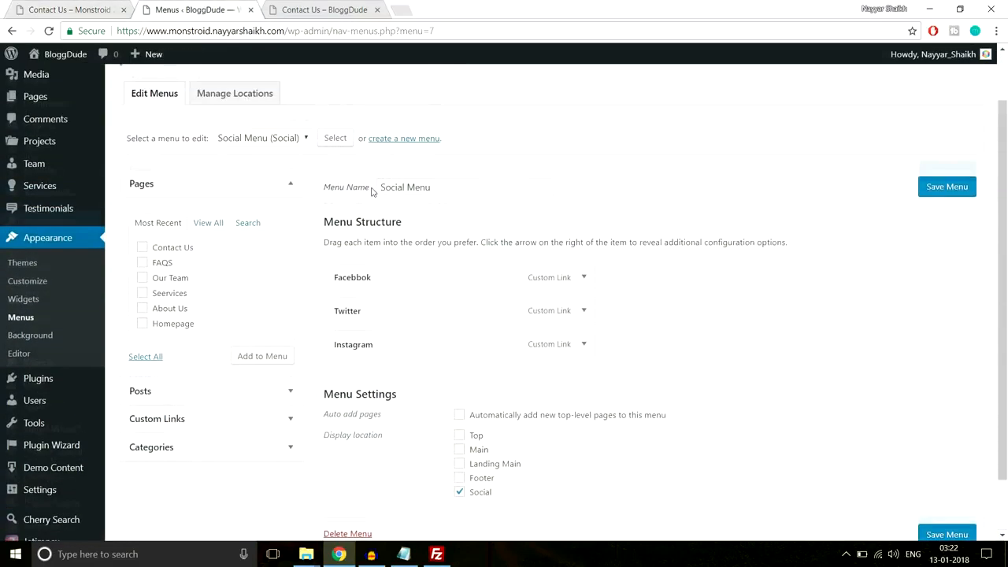
pyautogui.click(401, 140)
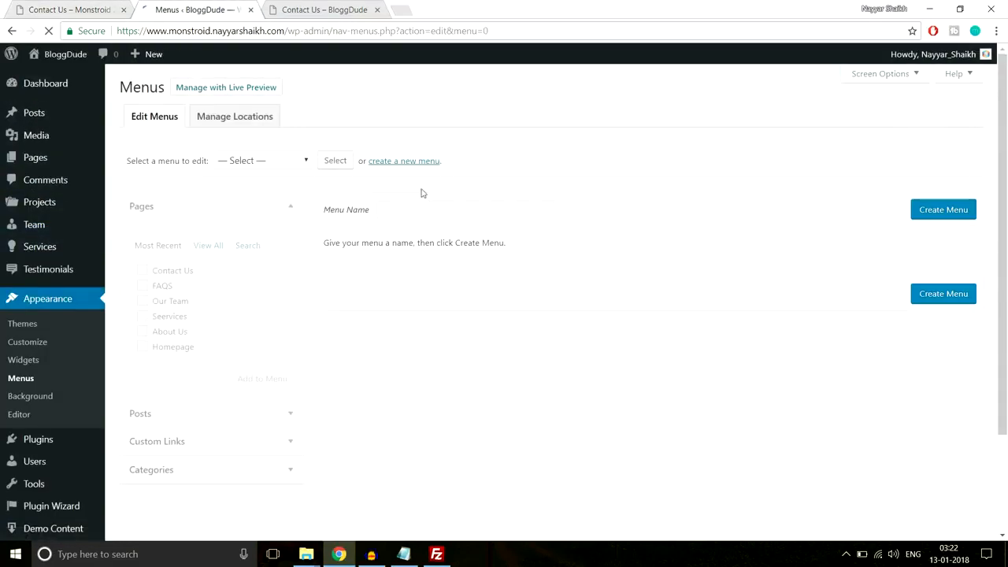
# - Create Normal Menu with the Contact Us, FAQS, Our Team, Seervices and About Us pages
pyautogui.click(437, 206)
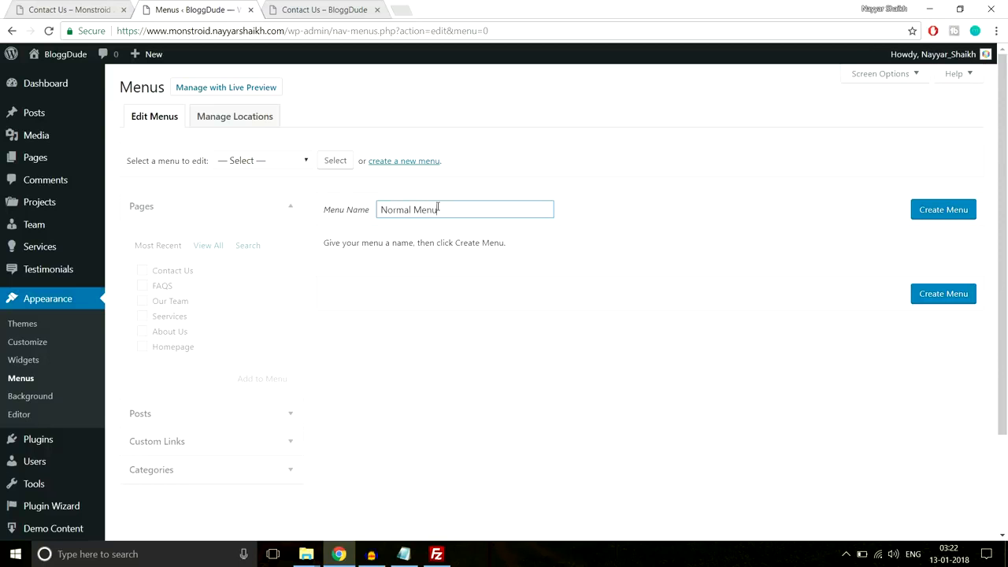
pyautogui.click(958, 214)
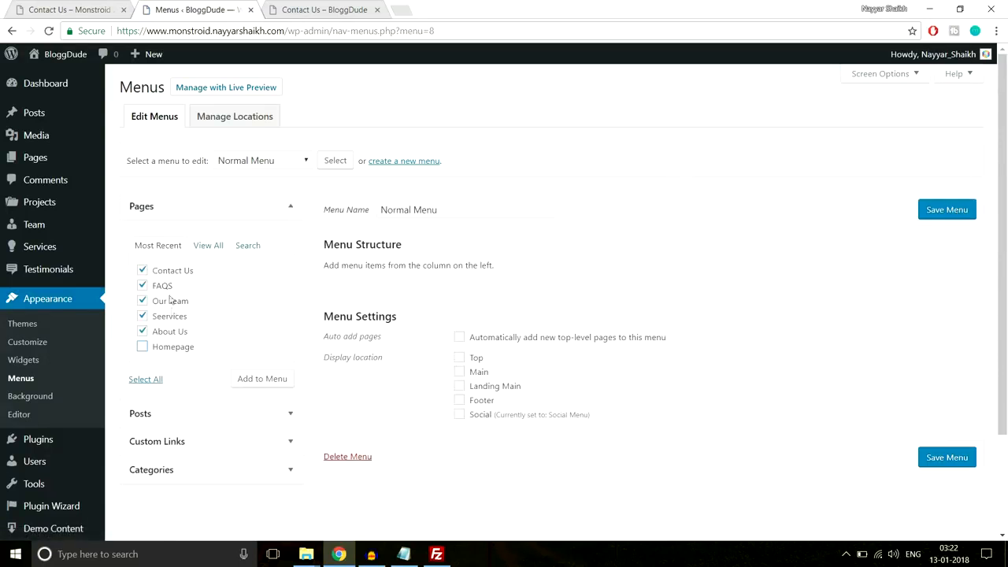
pyautogui.click(270, 382)
pyautogui.click(245, 442)
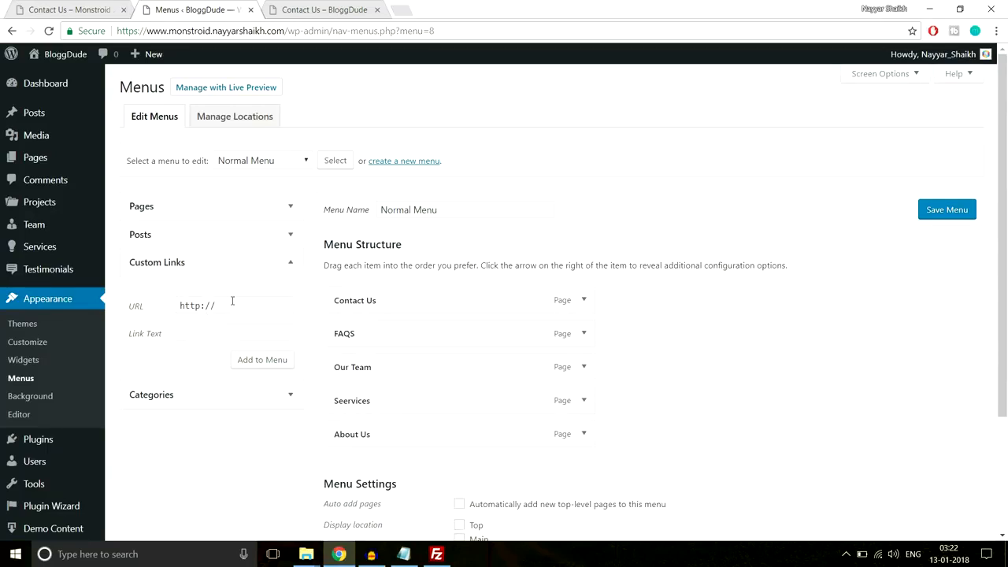
# - Copy the site's home address and add it to the menu as a Home custom link
pyautogui.click(79, 10)
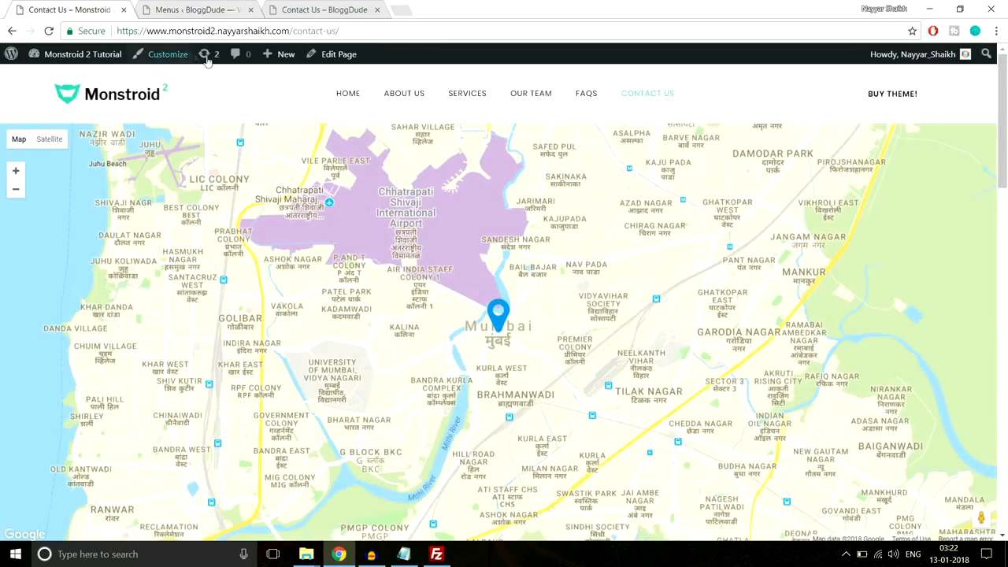
pyautogui.click(231, 9)
pyautogui.click(309, 9)
pyautogui.moveTo(289, 31); pyautogui.dragTo(115, 32)
pyautogui.hotkey('ctrl', 'c')
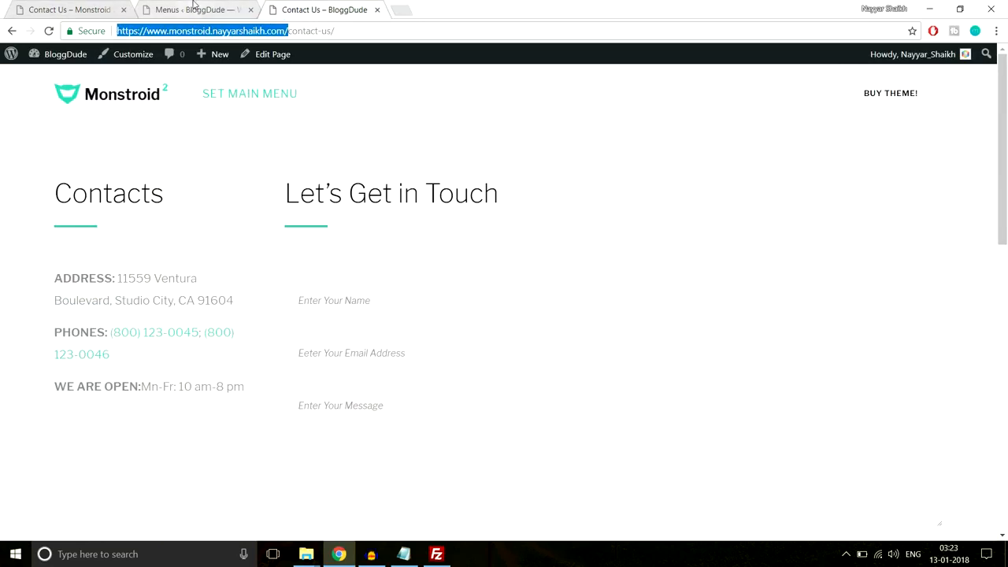
pyautogui.click(193, 9)
pyautogui.click(228, 306)
pyautogui.hotkey('ctrl', 'v')
pyautogui.click(259, 333)
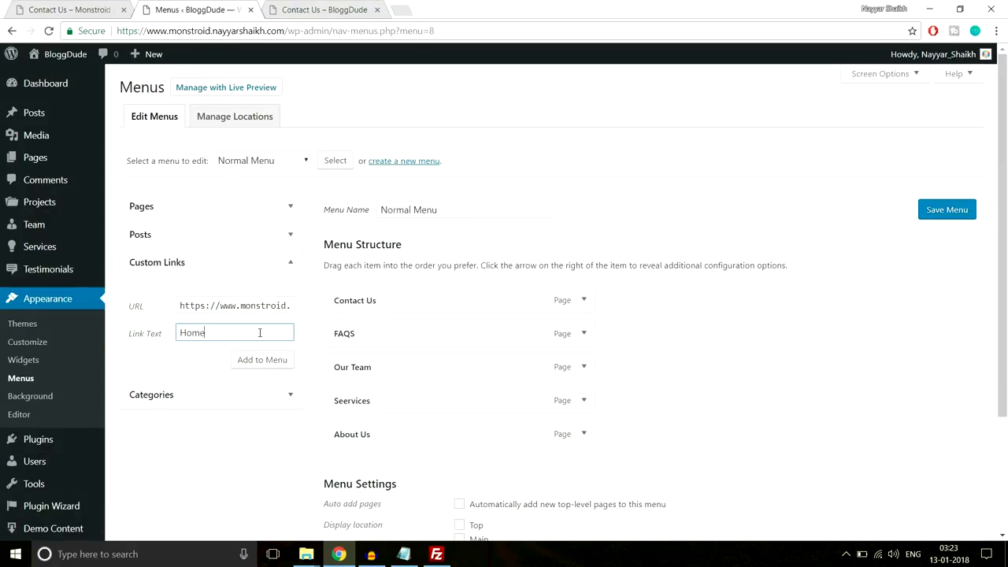
pyautogui.write('Home')
pyautogui.click(262, 359)
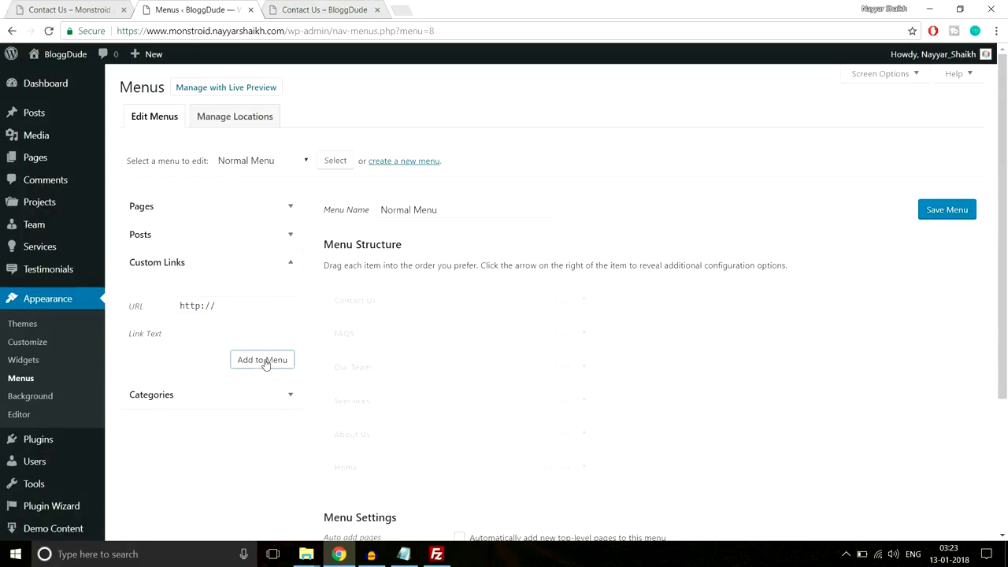
# - Move Home to the top of the Normal Menu, assign it to Main, and save
pyautogui.moveTo(428, 472); pyautogui.dragTo(430, 297)
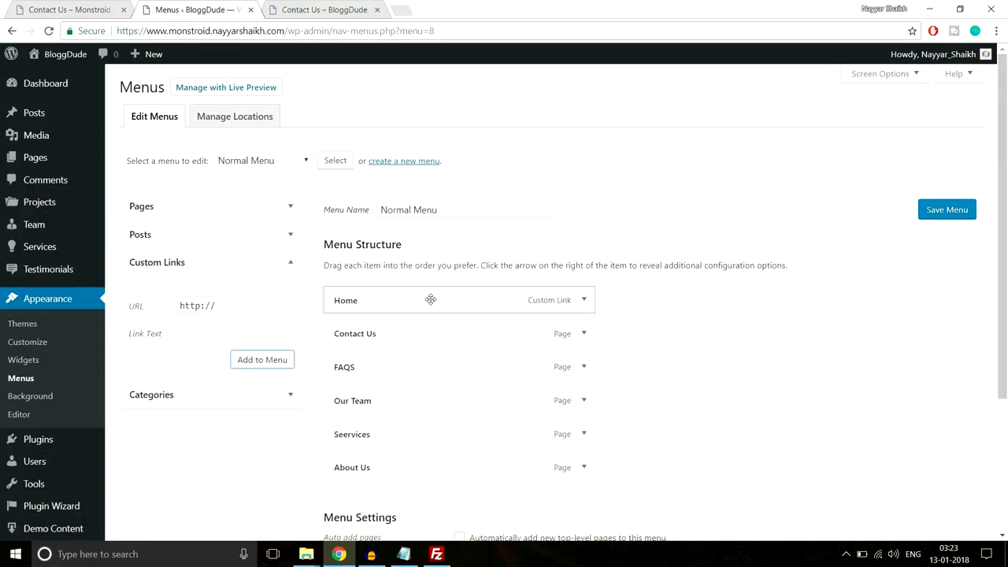
pyautogui.scroll(-1, 783, 318)
pyautogui.scroll(-3, 784, 319)
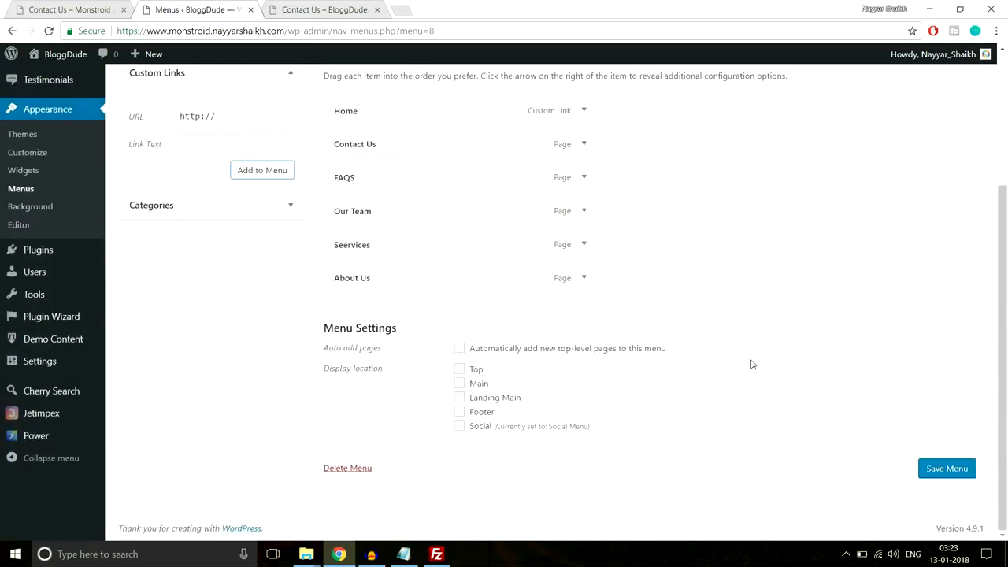
pyautogui.click(473, 385)
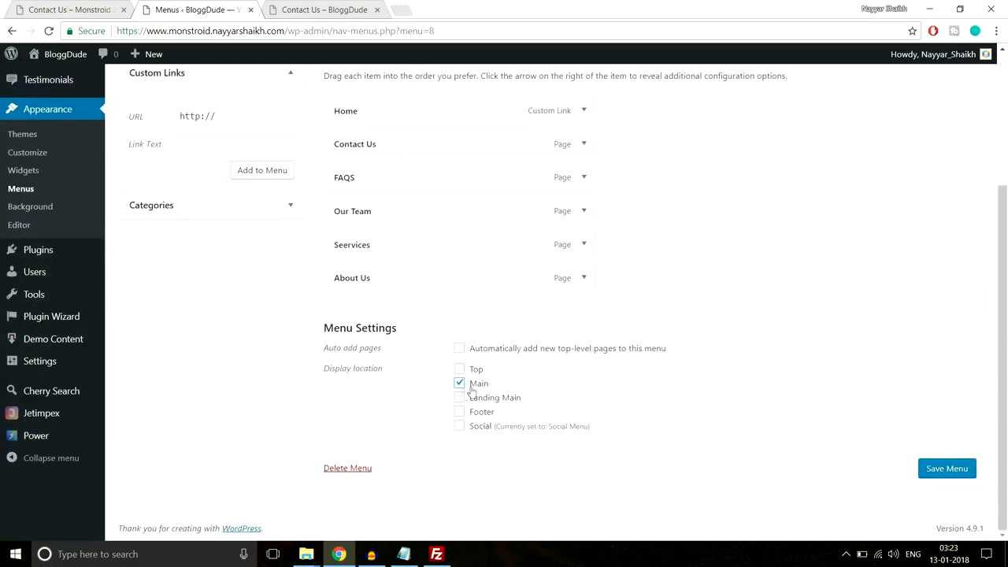
pyautogui.click(928, 468)
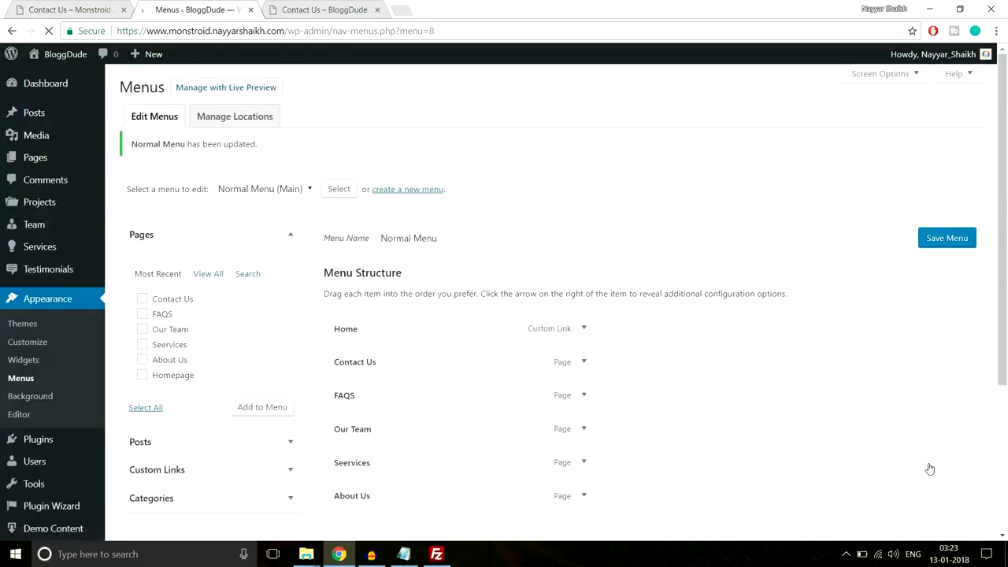
# - Browse the Monstroid 2 demo's home page, Why Us and Contact sections and Pages dropdown
pyautogui.click(339, 4)
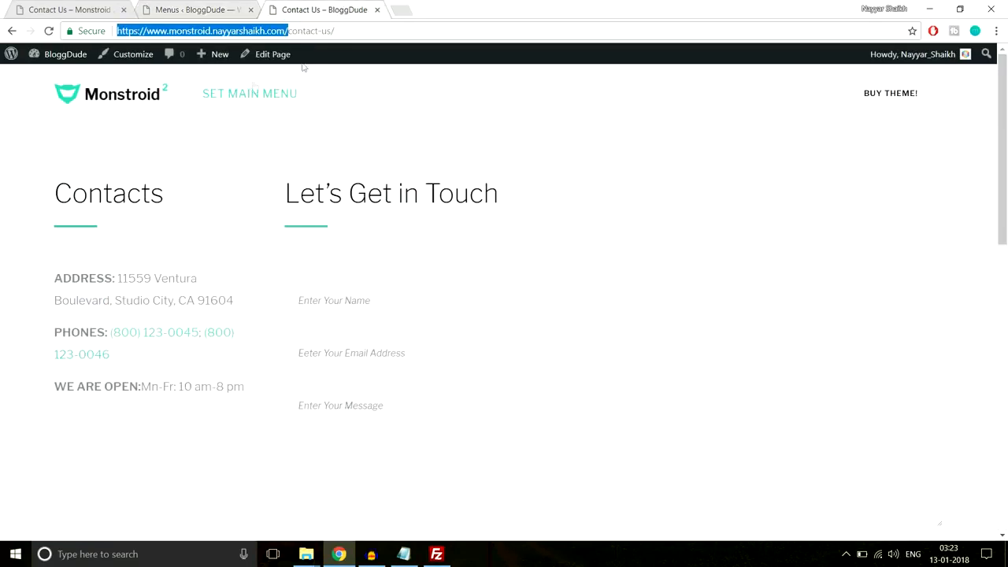
pyautogui.click(70, 9)
pyautogui.scroll(2, 138, 136)
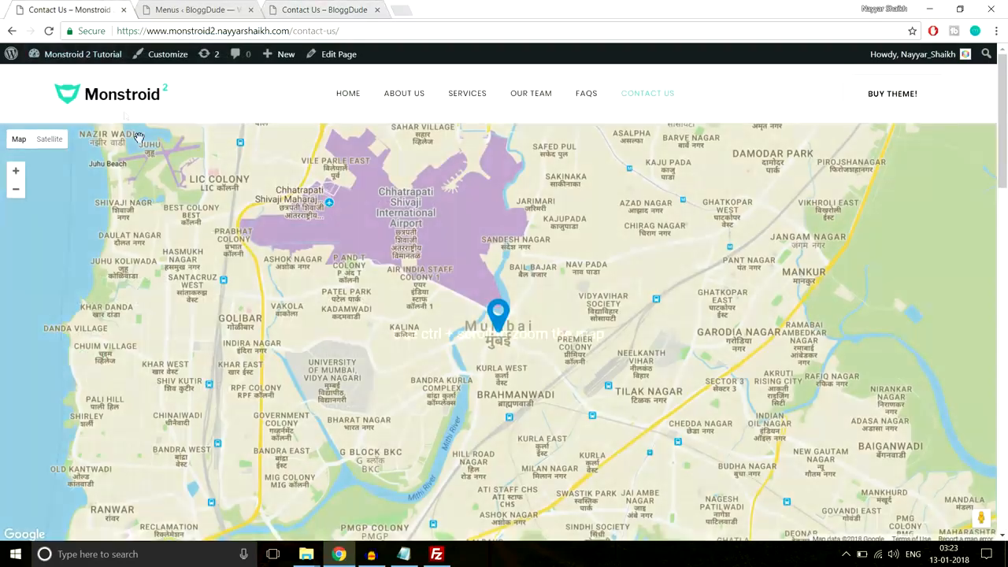
pyautogui.click(121, 102)
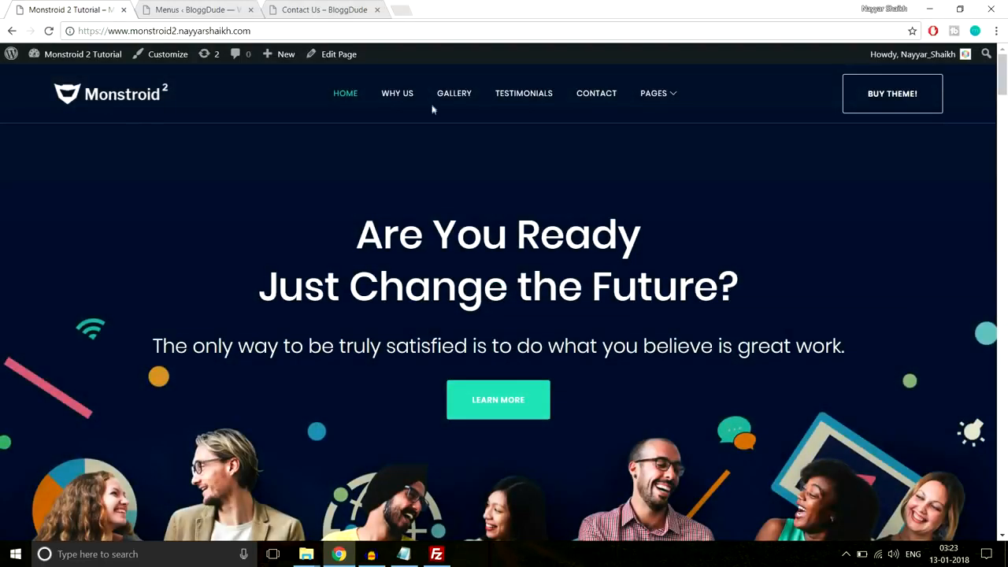
pyautogui.click(389, 94)
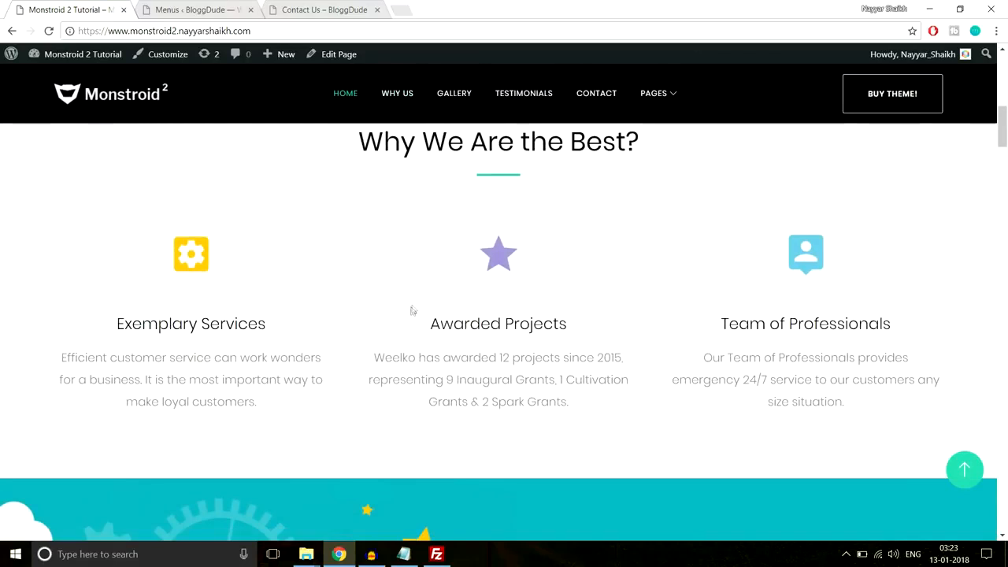
pyautogui.scroll(-1, 535, 348)
pyautogui.scroll(2, 534, 349)
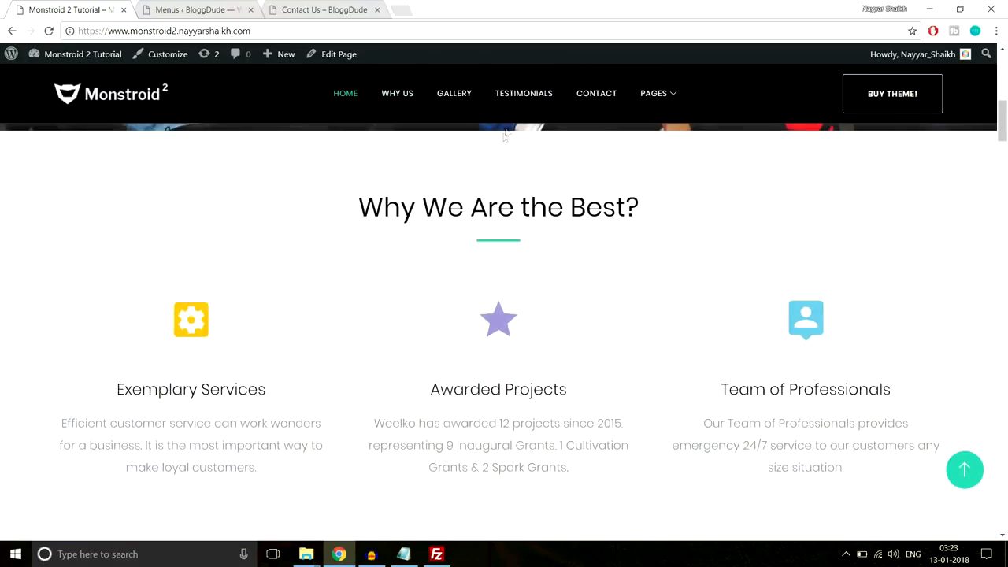
pyautogui.click(603, 98)
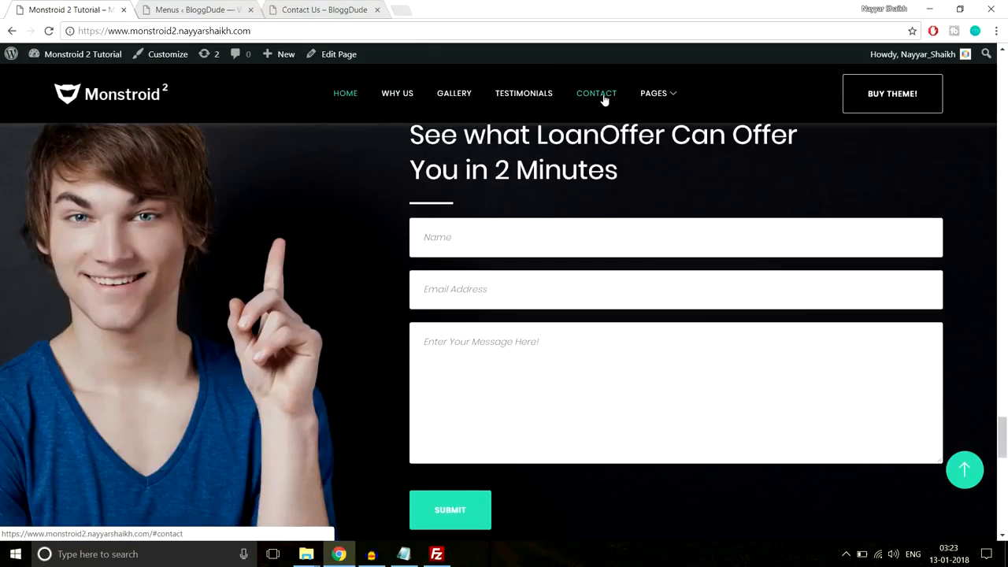
pyautogui.moveTo(663, 95)
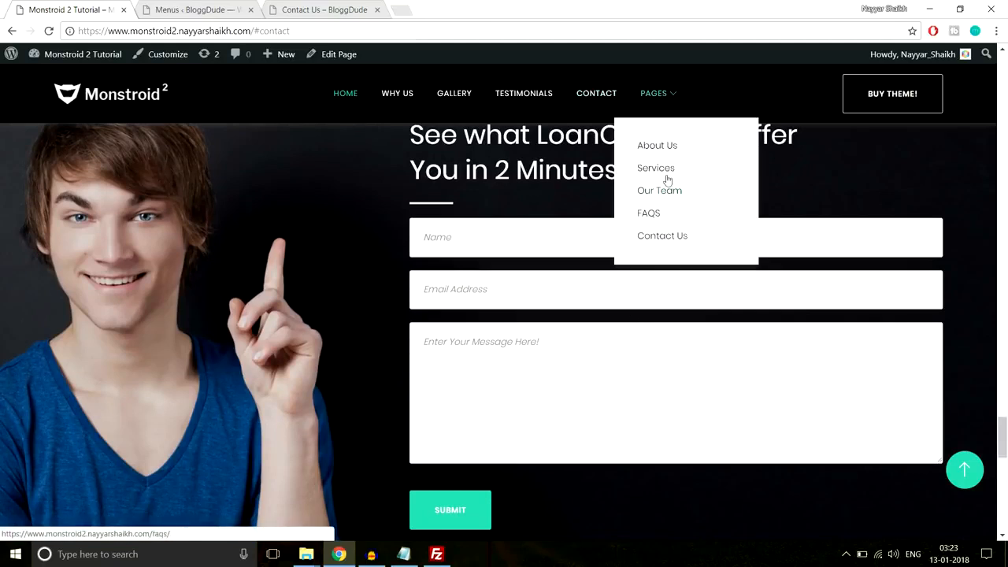
pyautogui.scroll(20, 510, 180)
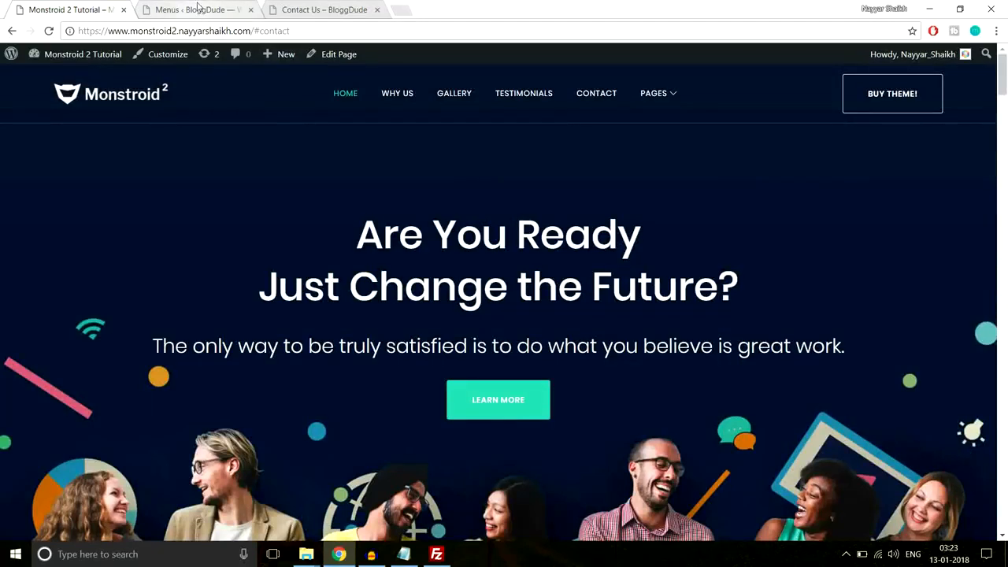
pyautogui.click(195, 9)
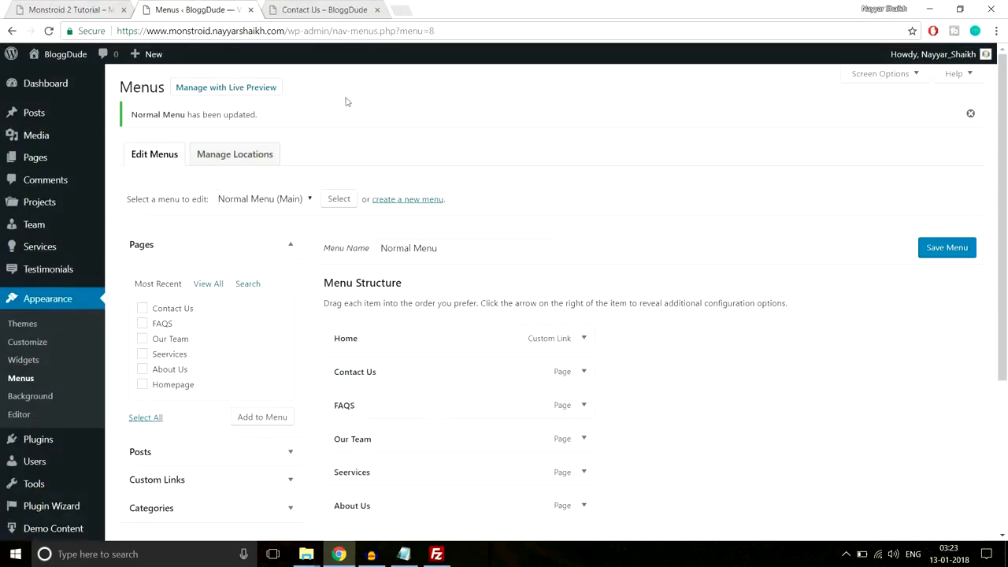
# - Create an empty 'Landing Page menu' assigned to Landing Main and expand Custom Links
pyautogui.click(402, 199)
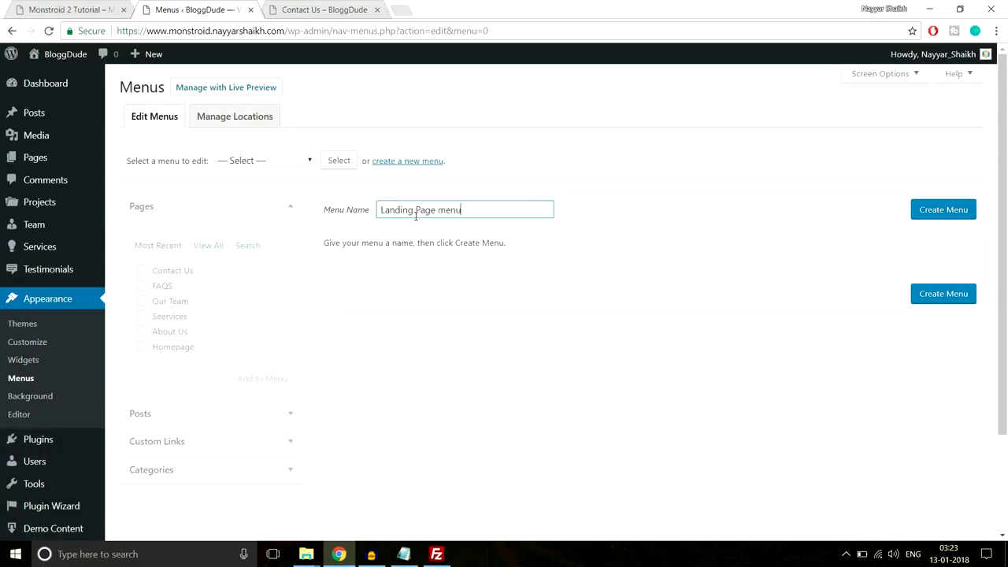
pyautogui.click(960, 208)
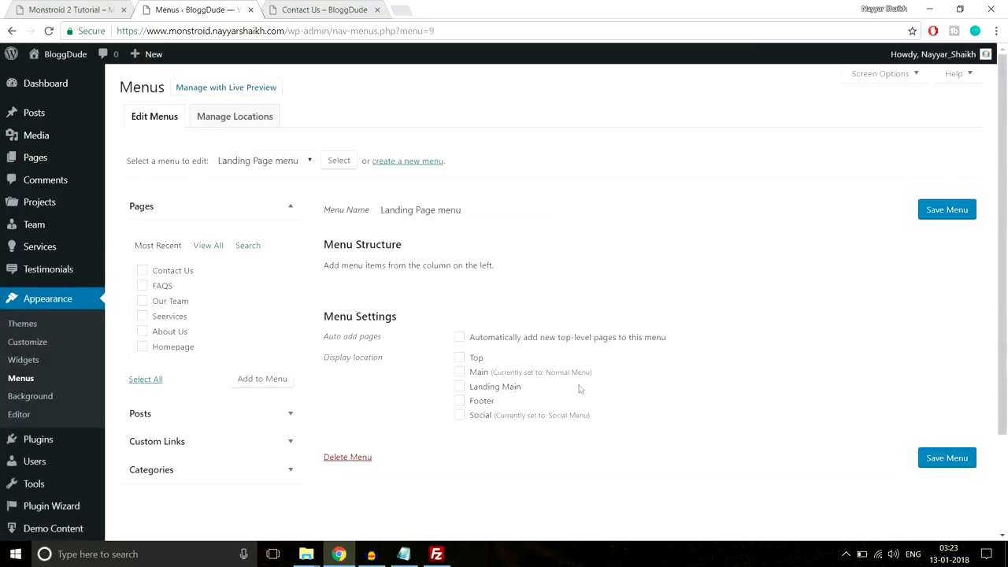
pyautogui.click(487, 388)
pyautogui.click(212, 443)
pyautogui.click(322, 10)
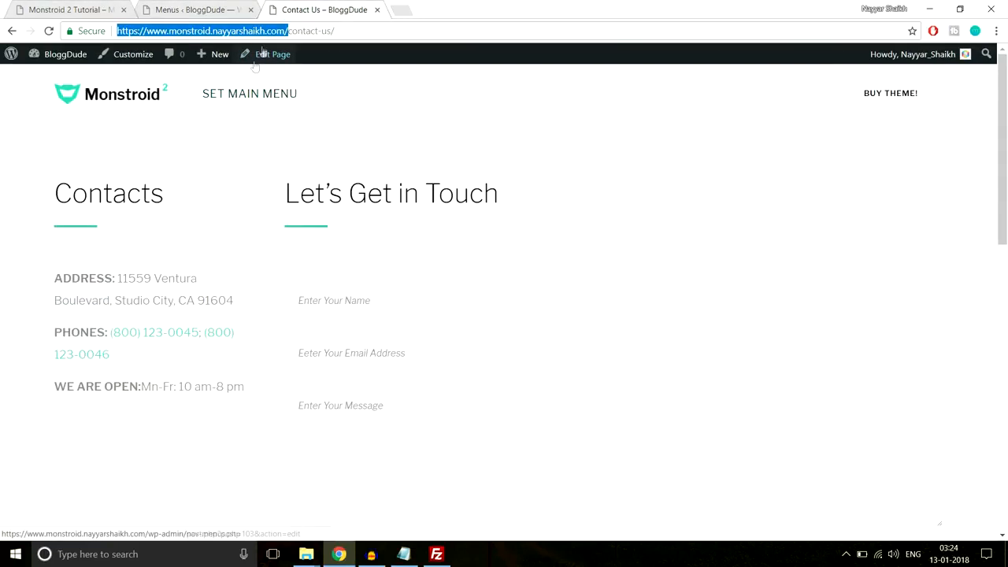
# - Replace the Custom Links URL placeholder with the pasted site home address
pyautogui.hotkey('ctrl', 'shift', 'Tab')
pyautogui.tripleClick(232, 305)
pyautogui.write('https://www.monstroid.nayyarshaikh.com/')
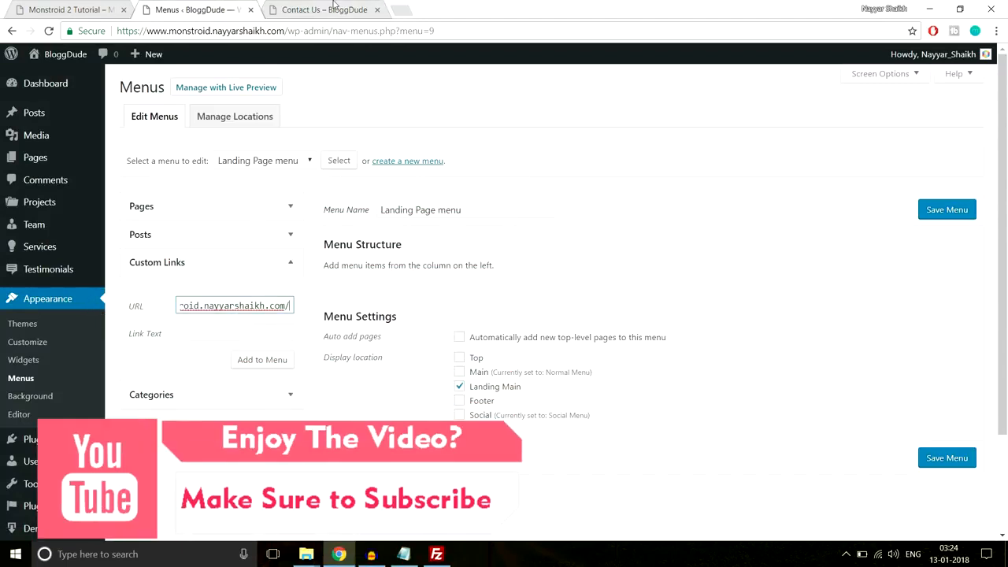
# - Review the site's home page, then return to the Menus editor
pyautogui.hotkey('ctrl', 'Tab')
pyautogui.click(127, 103)
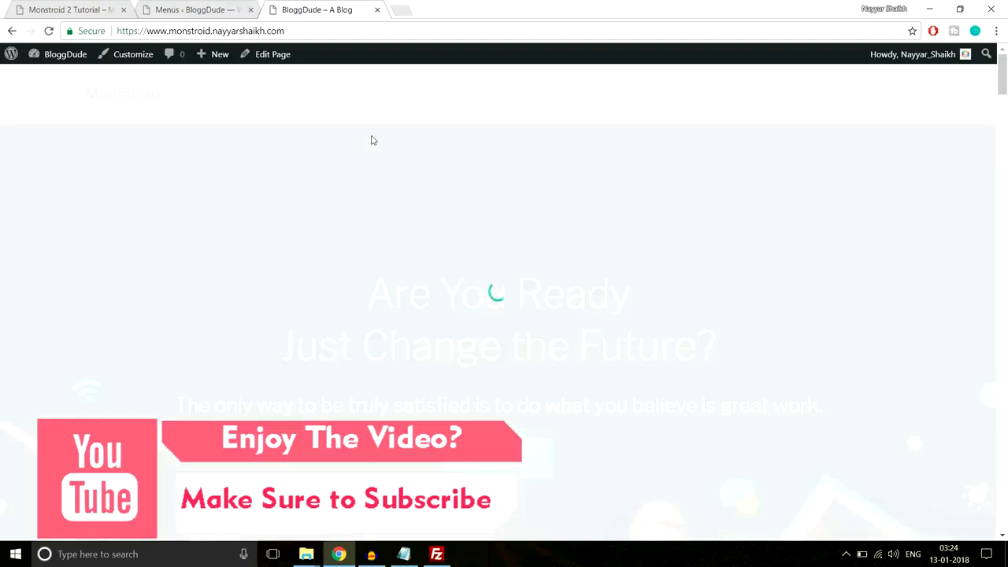
pyautogui.scroll(-3, 524, 287)
pyautogui.scroll(-6, 524, 286)
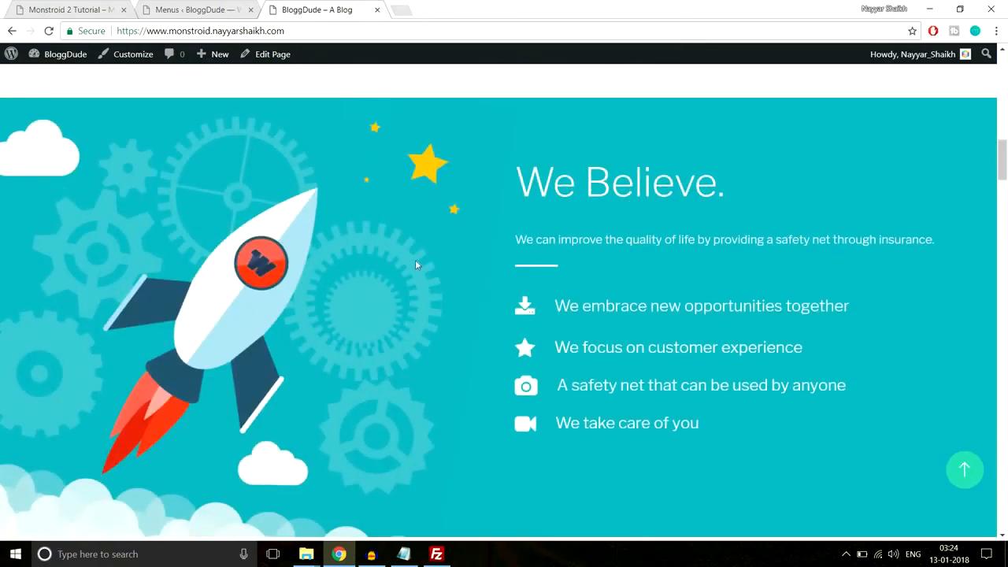
pyautogui.scroll(5, 559, 375)
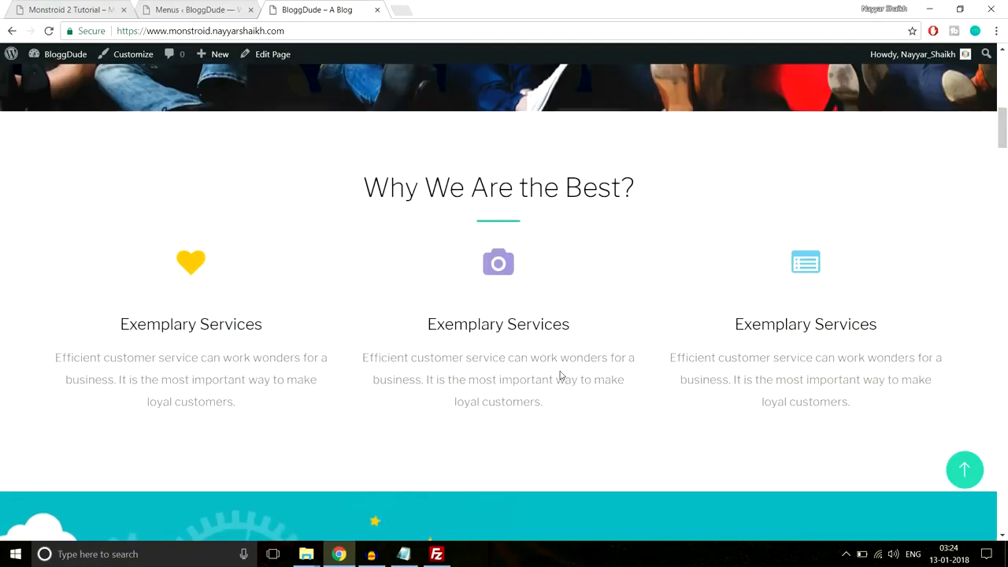
pyautogui.scroll(-10, 560, 372)
pyautogui.scroll(6, 560, 373)
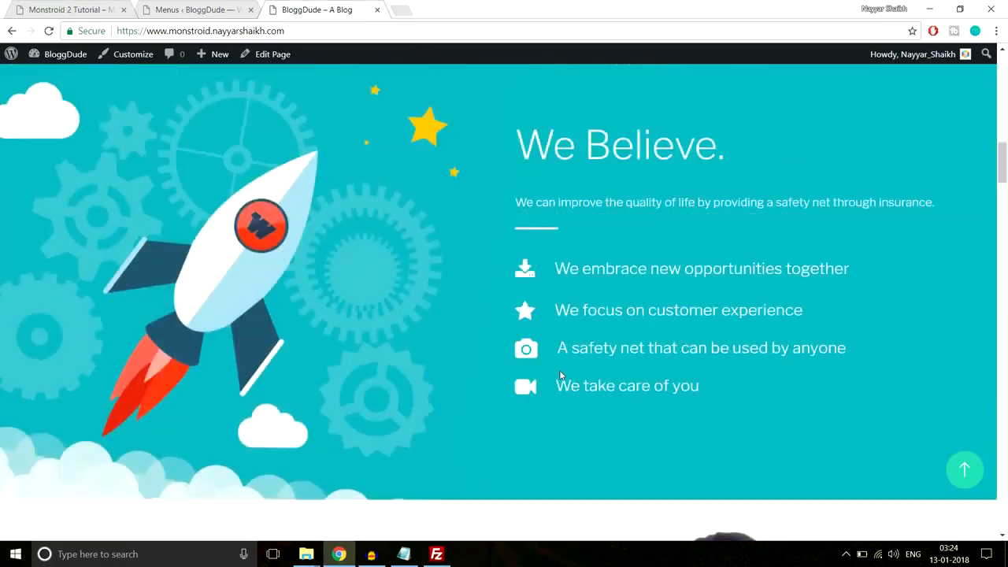
pyautogui.scroll(1, 560, 374)
pyautogui.scroll(-1, 549, 329)
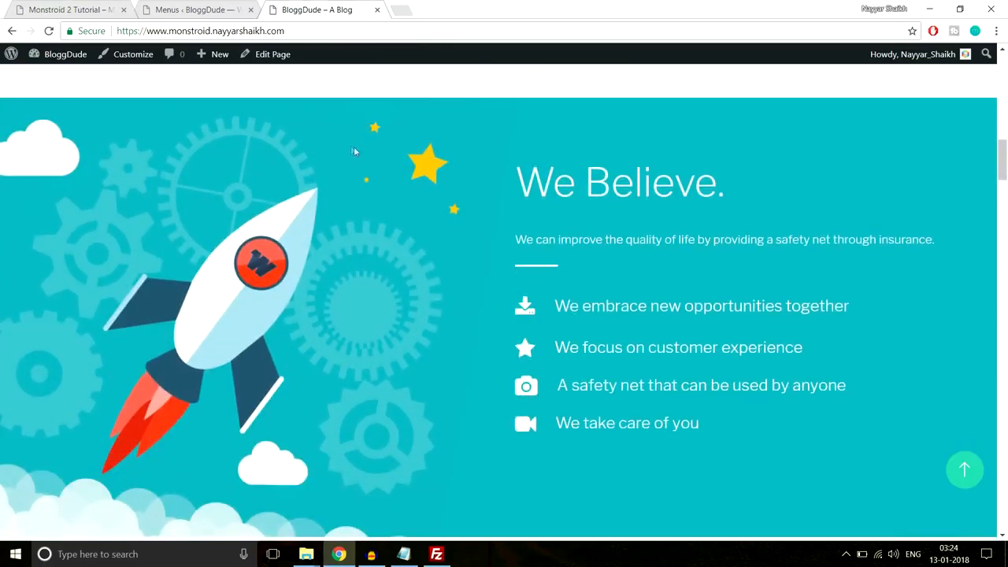
pyautogui.click(196, 9)
# - Set the custom link URL to the site address ending in /section-3, checking the We Believe section
pyautogui.click(287, 307)
pyautogui.write('nayyarshaikh.com/')
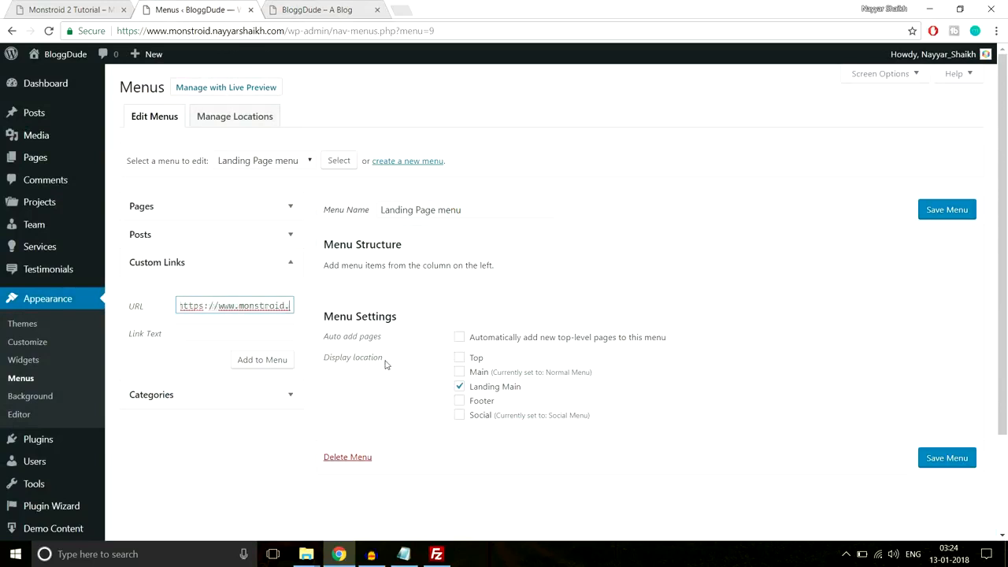
pyautogui.write('section-3')
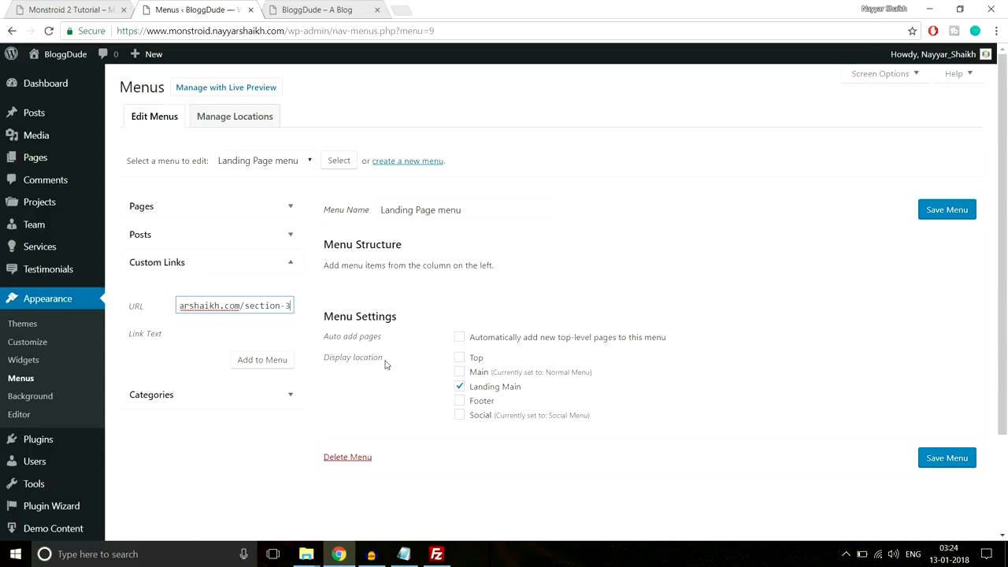
pyautogui.click(244, 335)
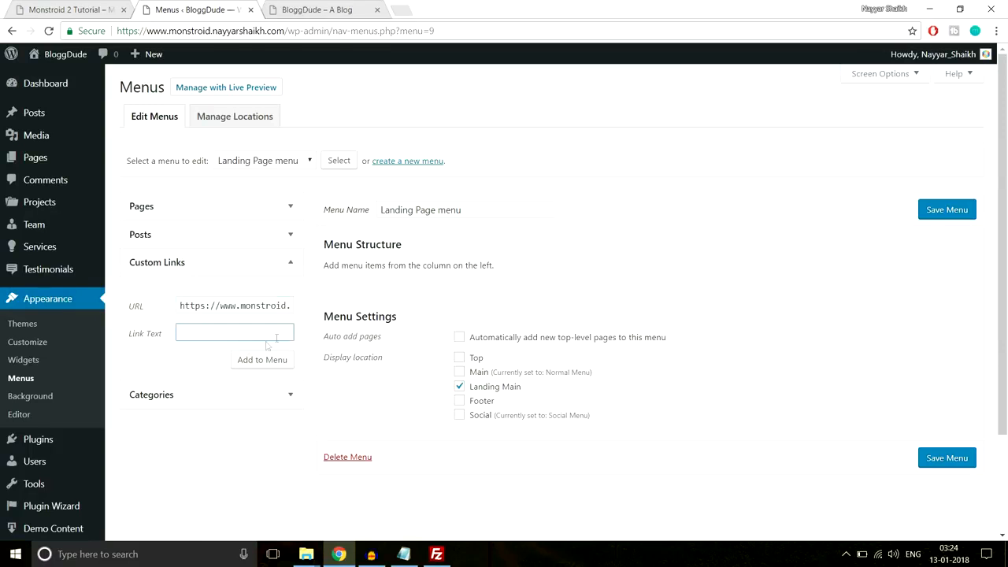
pyautogui.click(314, 9)
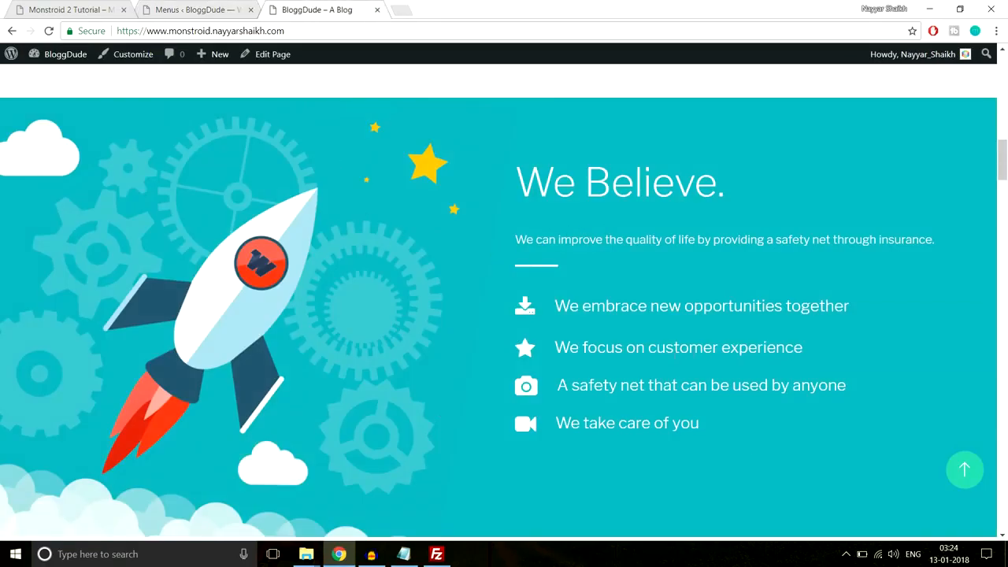
pyautogui.click(203, 8)
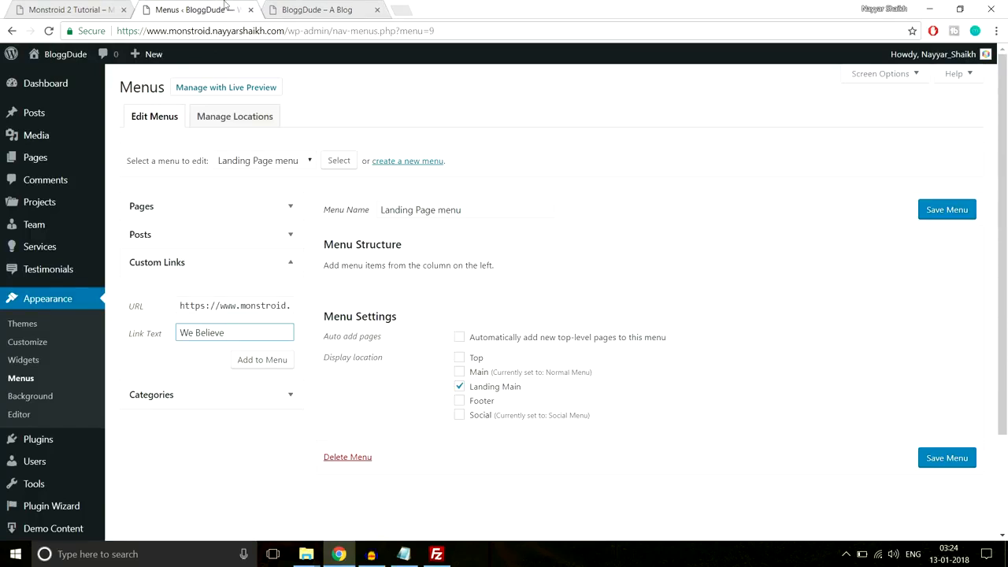
# - Compare with the Monstroid 2 demo's Why Us link, then re-enter the /section-3 URL and select section-3
pyautogui.click(59, 7)
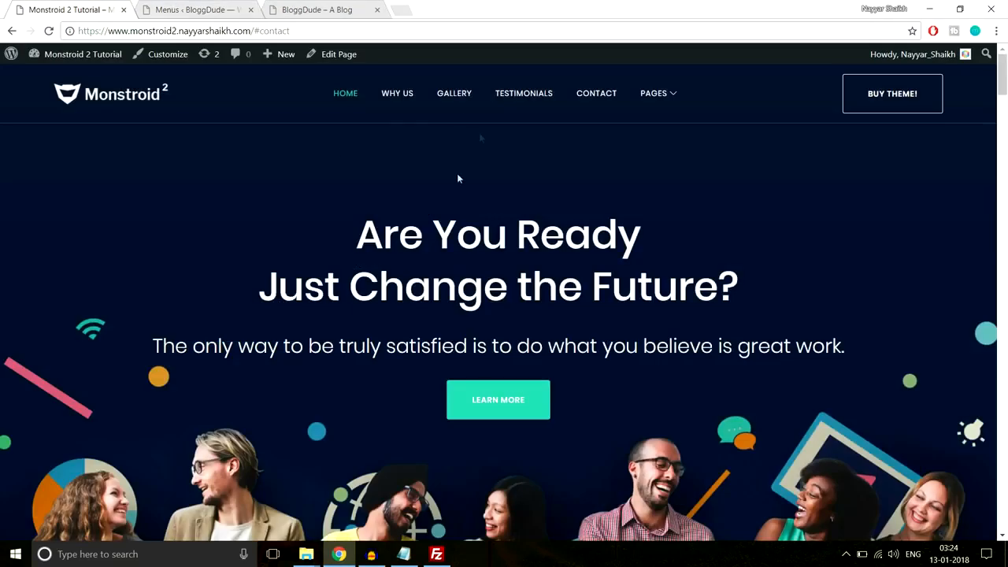
pyautogui.click(406, 102)
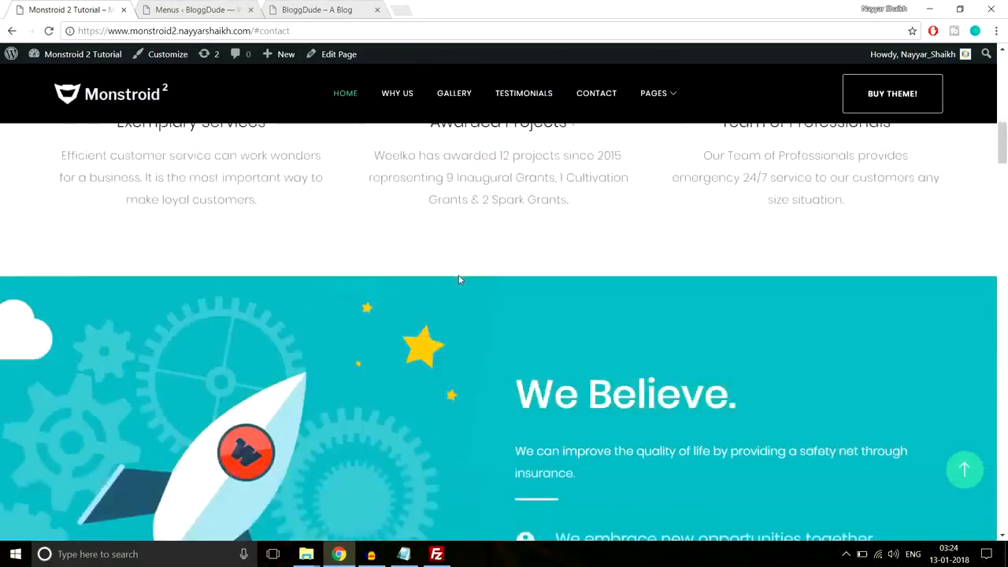
pyautogui.scroll(-2, 392, 254)
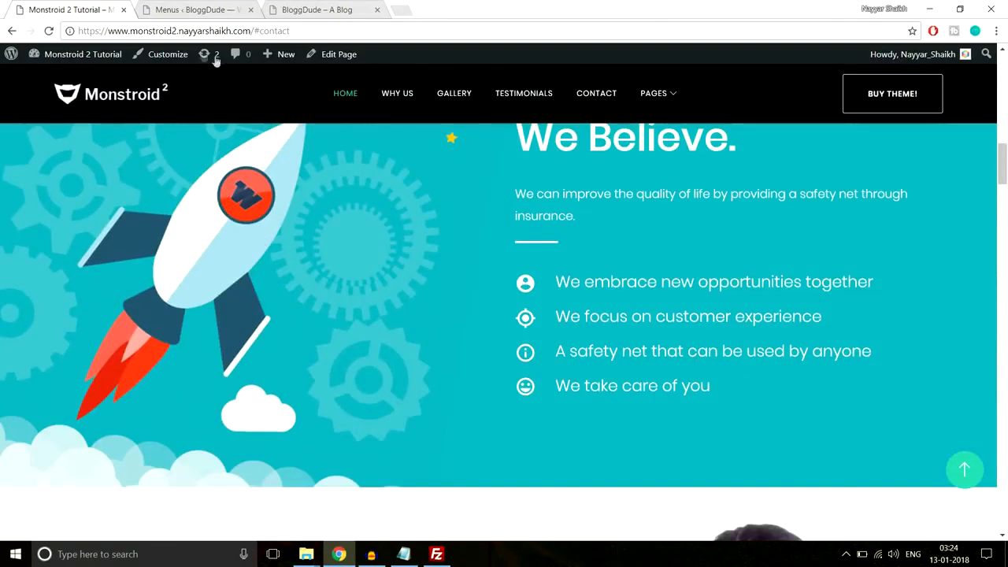
pyautogui.click(206, 6)
pyautogui.click(286, 307)
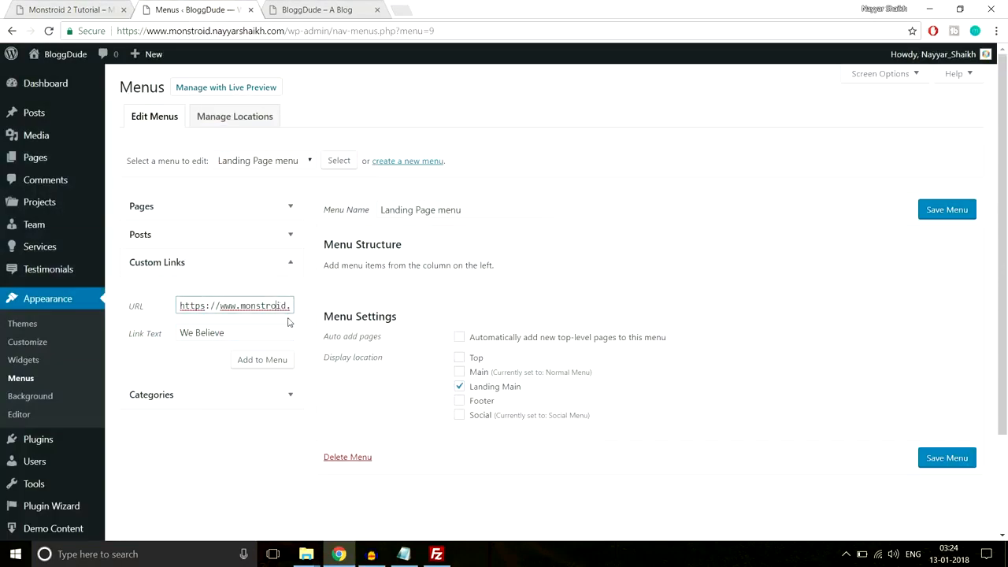
pyautogui.write('nayyarshaikh.com/section-3')
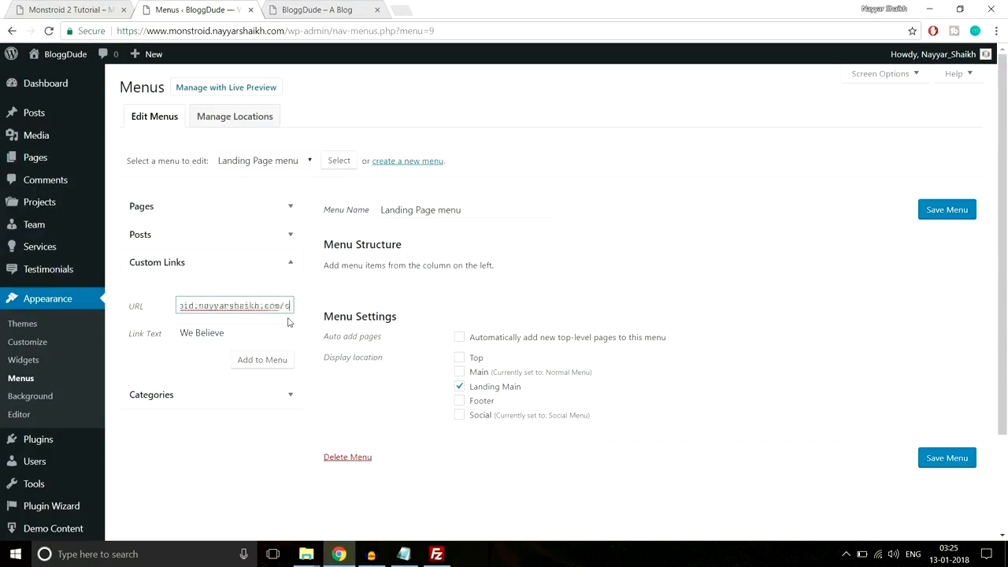
pyautogui.moveTo(245, 305); pyautogui.dragTo(312, 305)
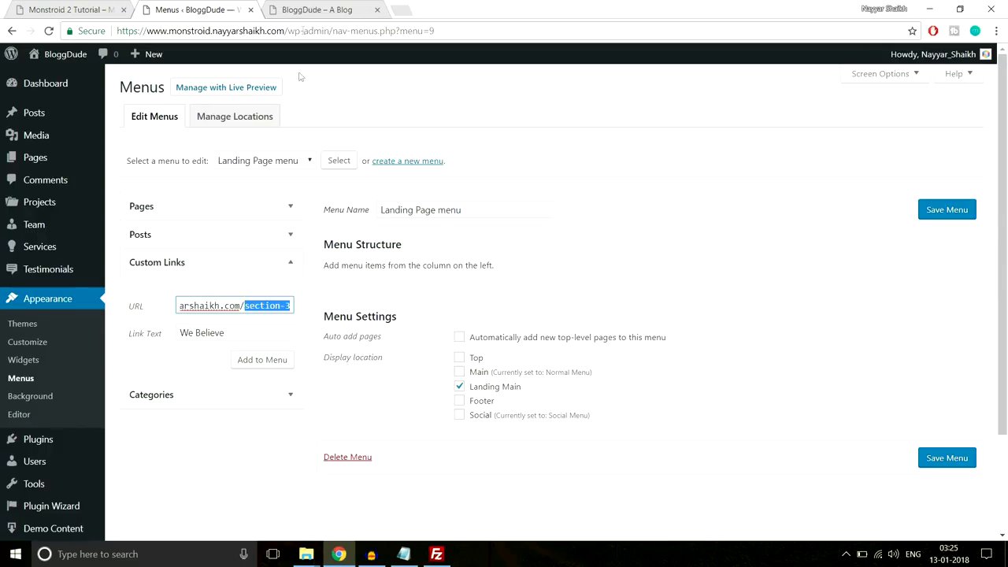
# - Add a Home custom link with the site address and drag it above We Believe
pyautogui.click(304, 15)
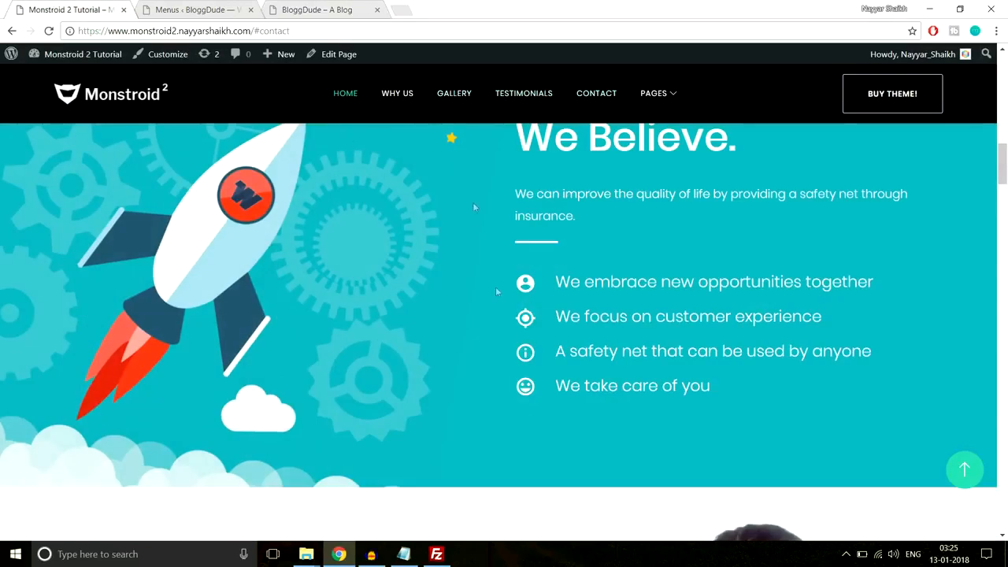
pyautogui.click(233, 8)
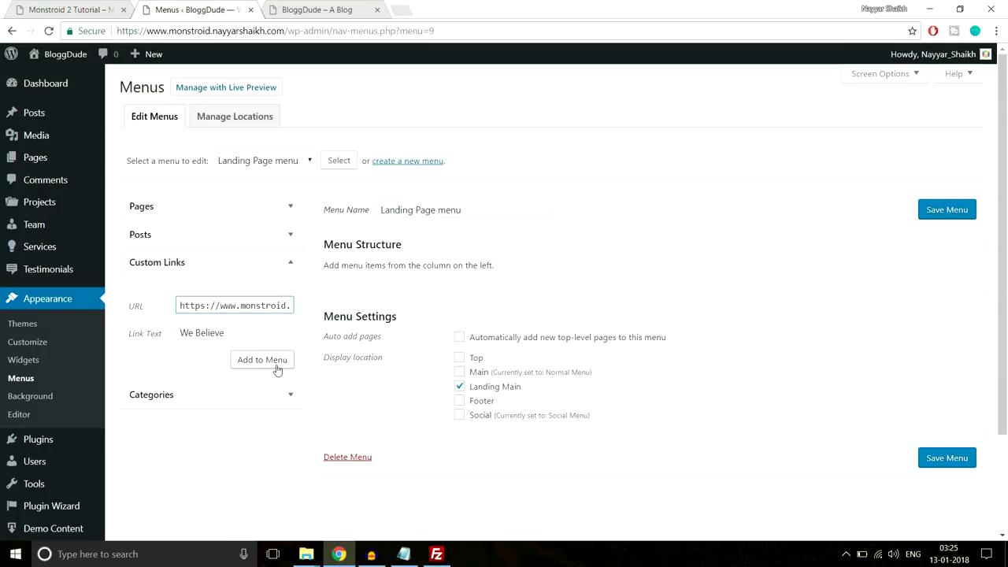
pyautogui.click(272, 366)
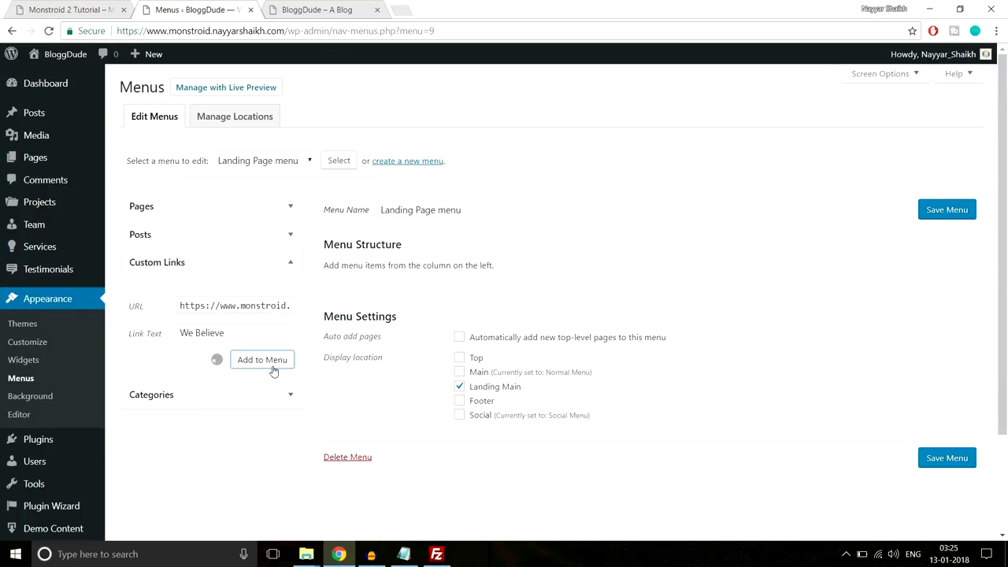
pyautogui.click(239, 305)
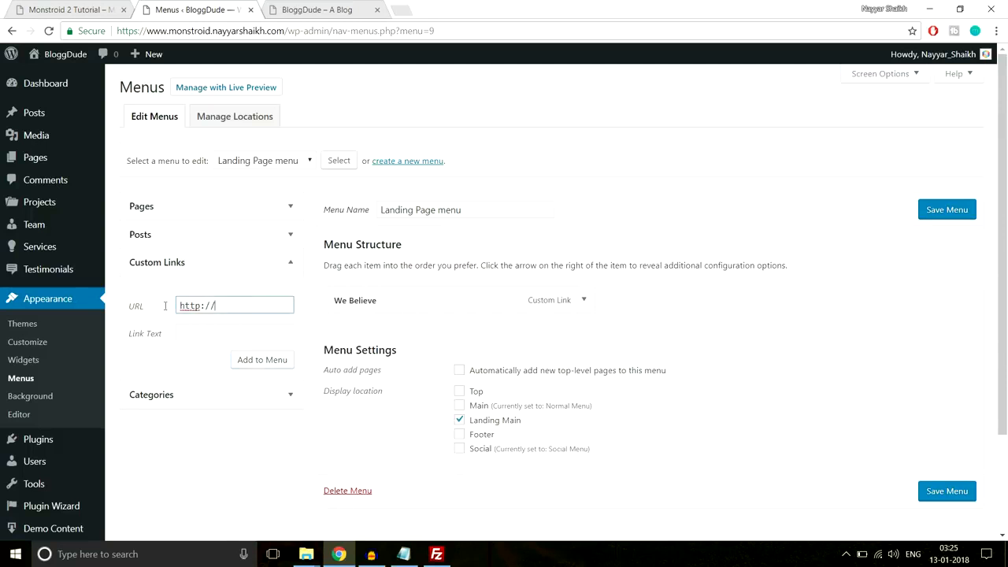
pyautogui.hotkey('ctrl', 'a')
pyautogui.hotkey('ctrl', 'v')
pyautogui.click(261, 336)
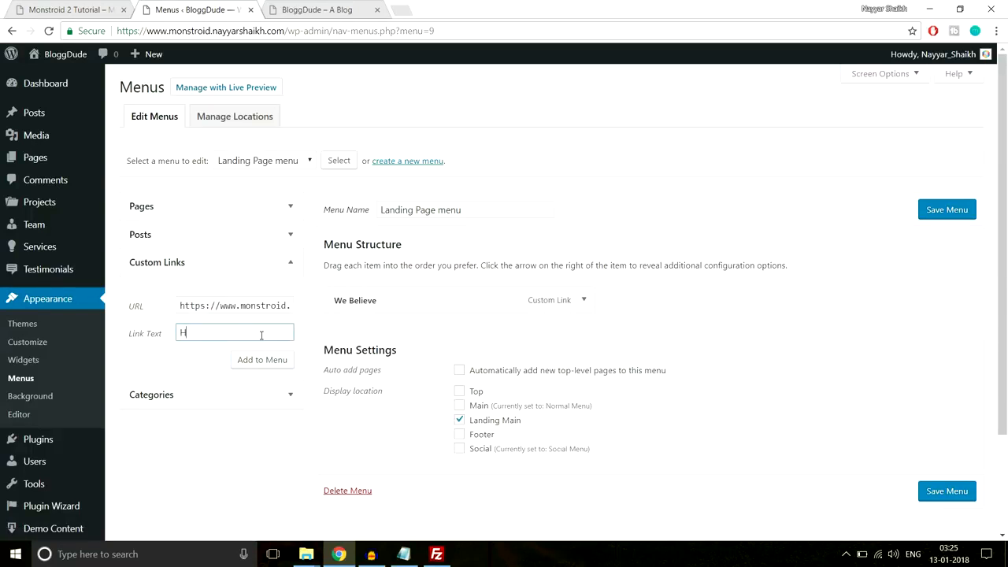
pyautogui.press('Return')
pyautogui.moveTo(393, 330); pyautogui.dragTo(389, 298)
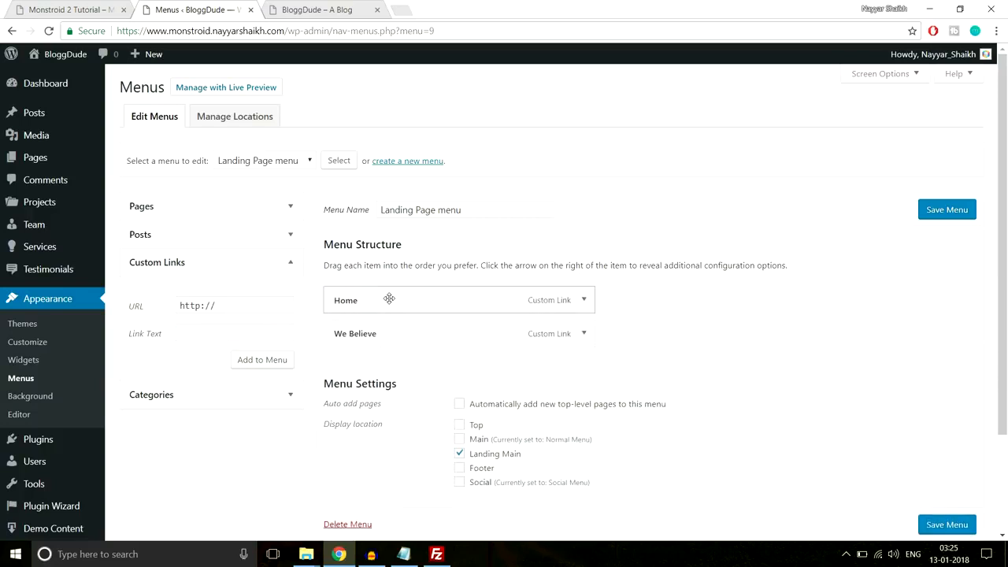
# - Add a Gallery custom link pointing to the site address plus 'gallery'
pyautogui.click(100, 7)
pyautogui.moveTo(1003, 146); pyautogui.dragTo(1004, 229)
pyautogui.click(168, 7)
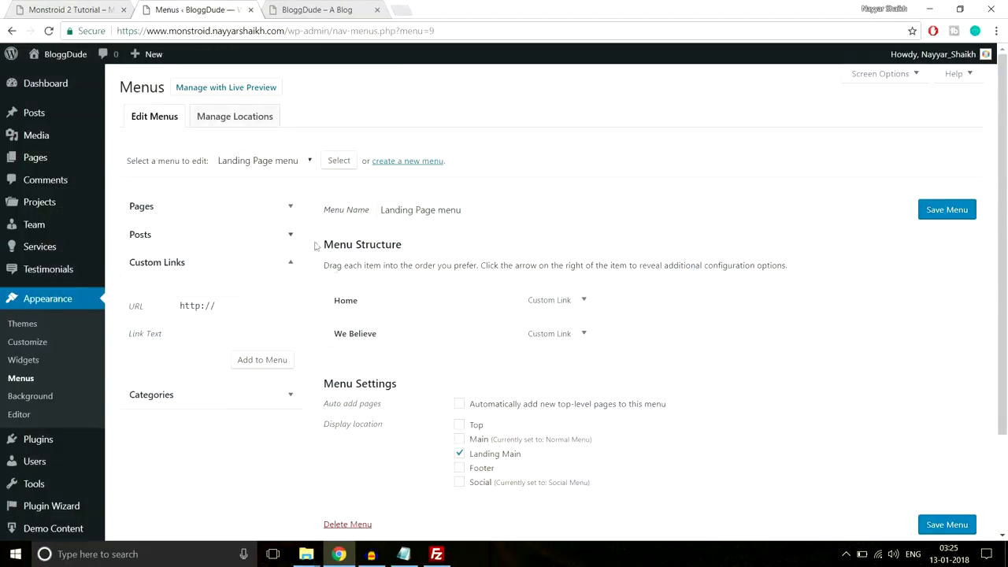
pyautogui.click(254, 303)
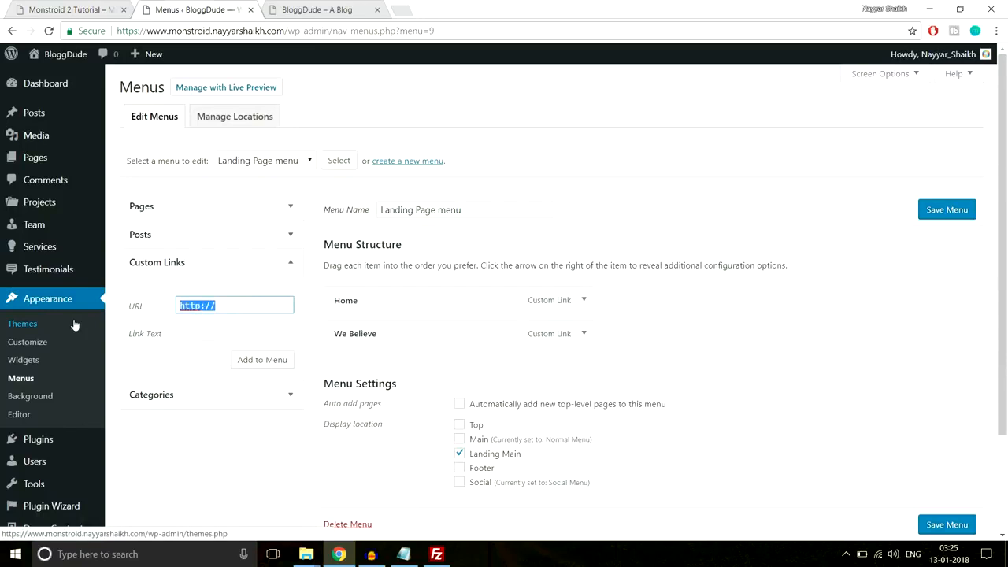
pyautogui.hotkey('ctrl', 'v')
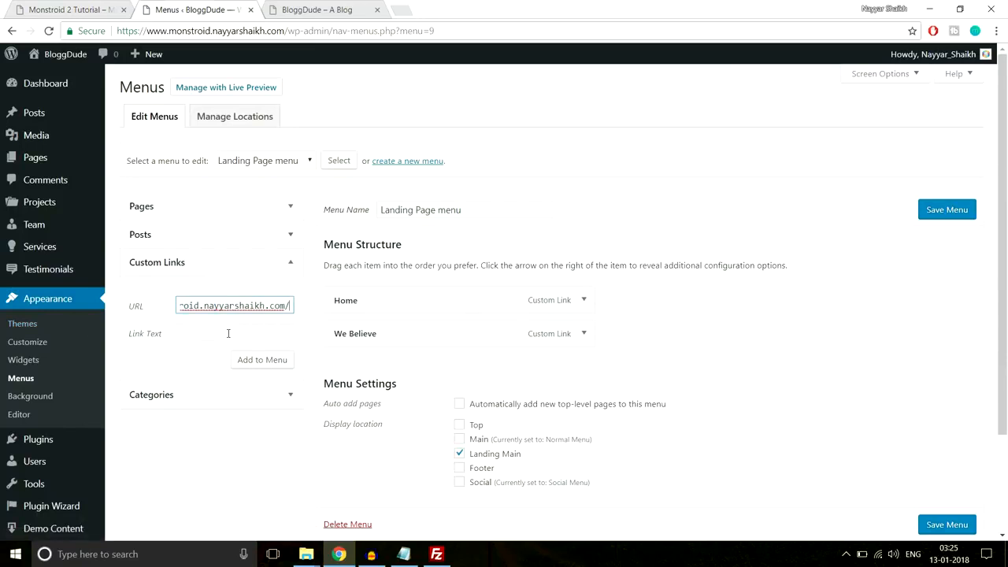
pyautogui.write('ga')
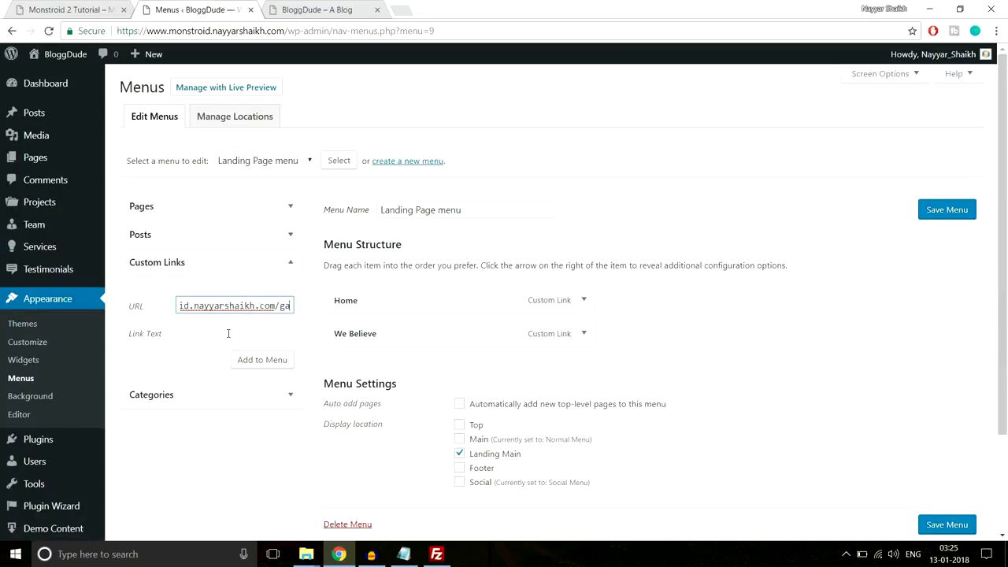
pyautogui.write('llery')
pyautogui.click(227, 333)
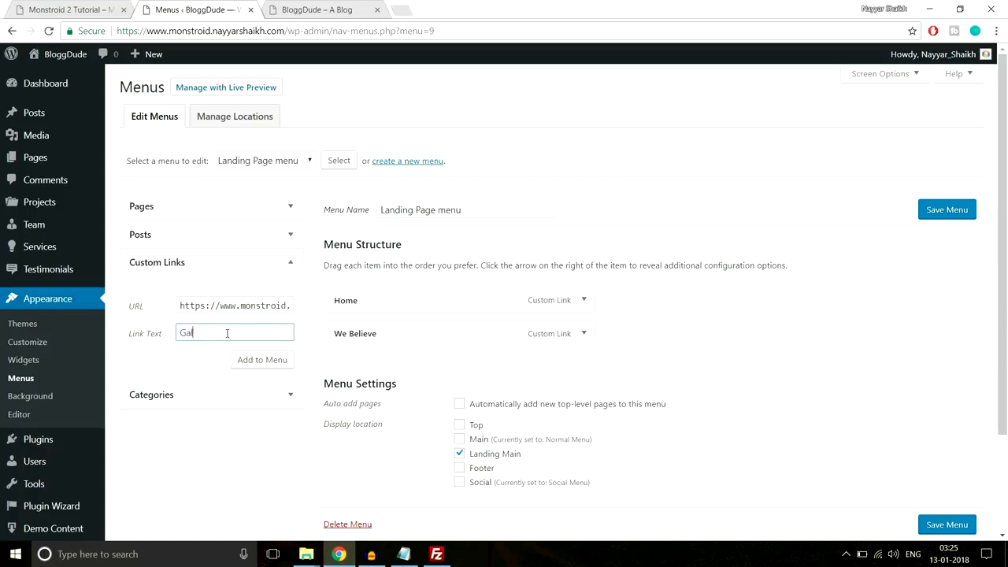
pyautogui.click(250, 362)
# - Add a Contact Us custom link pointing to the site address plus 'contact-us'
pyautogui.moveTo(255, 308); pyautogui.dragTo(131, 317)
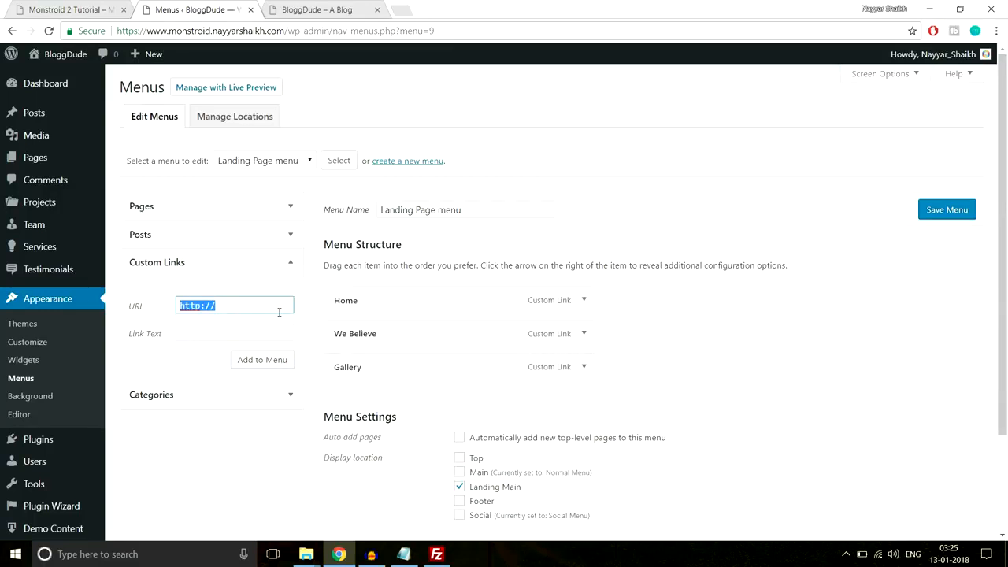
pyautogui.click(114, 8)
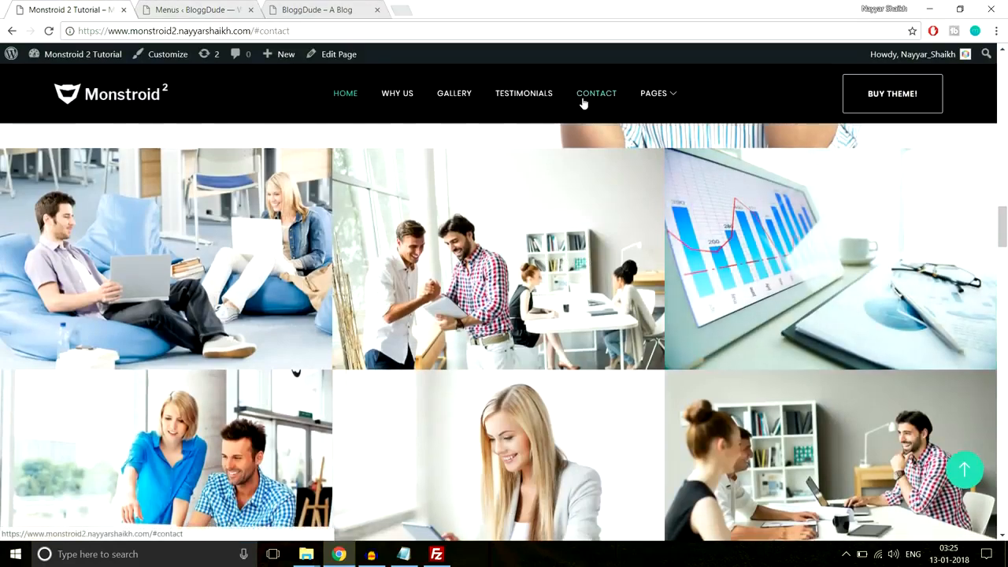
pyautogui.click(583, 103)
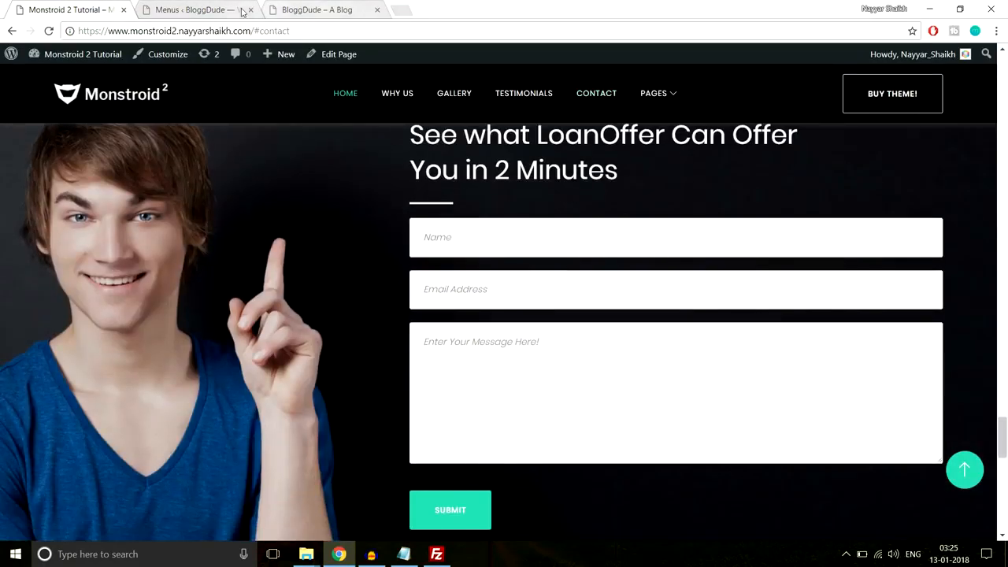
pyautogui.click(197, 10)
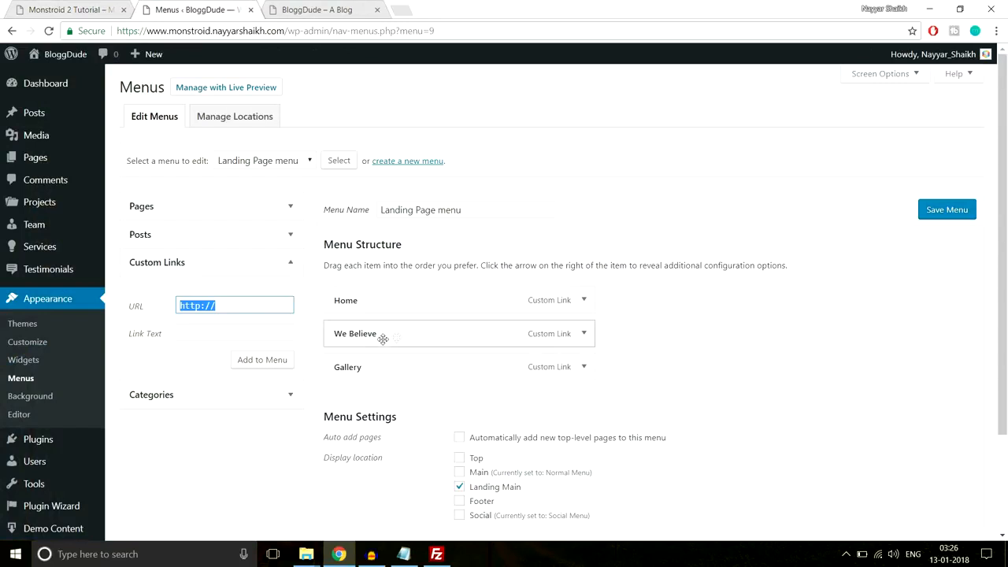
pyautogui.hotkey('ctrl', 'v')
pyautogui.write('c')
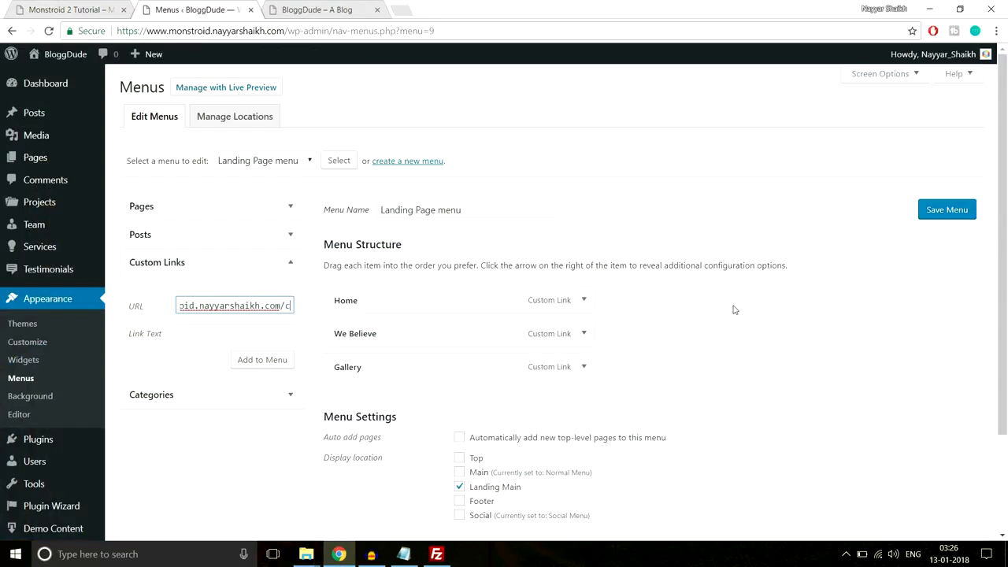
pyautogui.write('ontact-us')
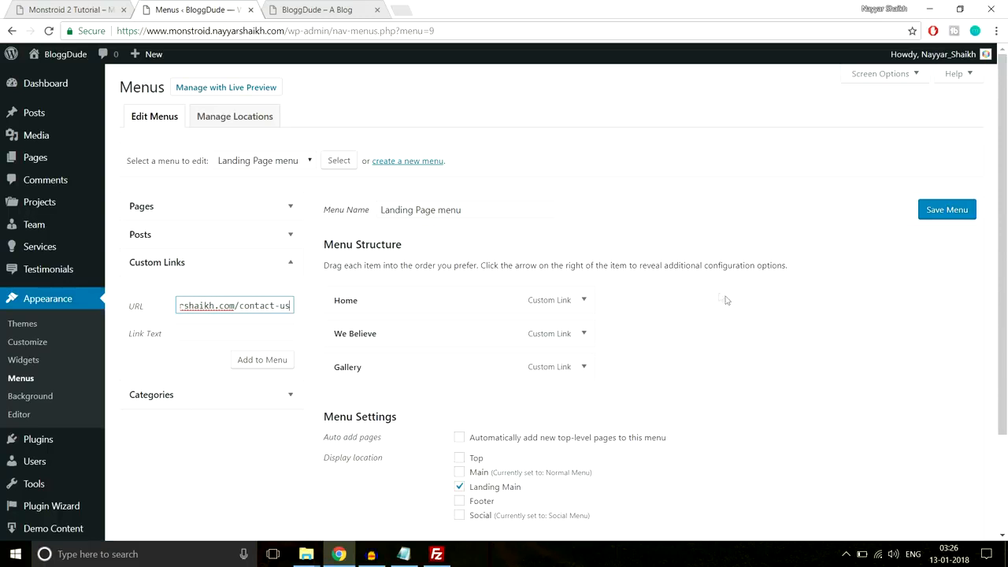
pyautogui.click(273, 331)
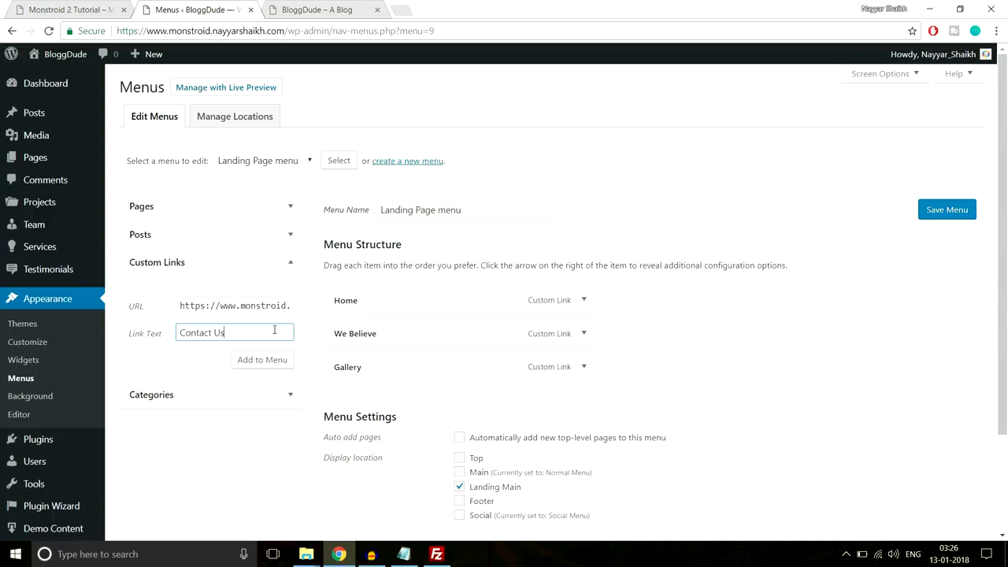
pyautogui.click(270, 359)
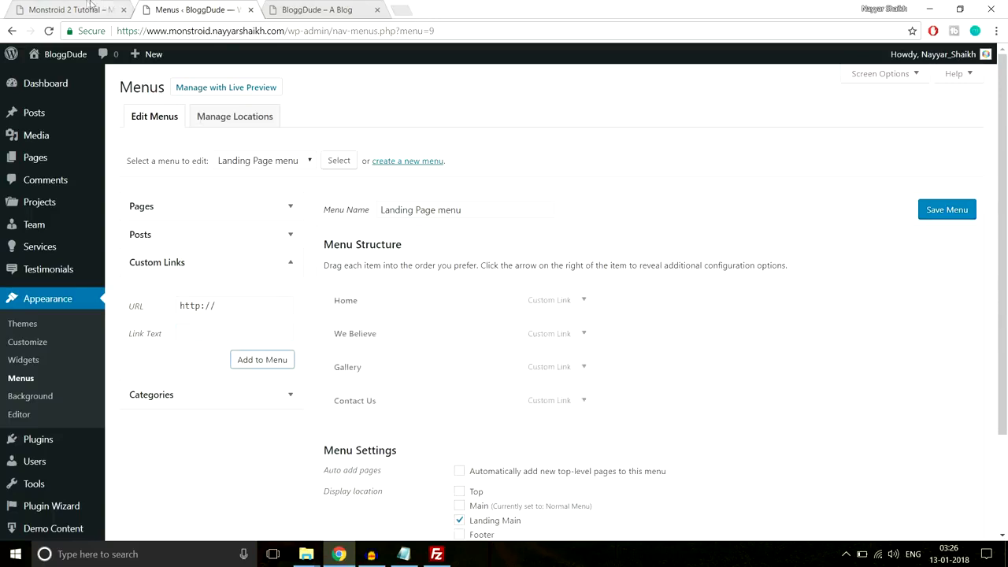
# - Add a Pages placeholder custom link with URL '#', matching the demo's Pages submenu
pyautogui.click(70, 10)
pyautogui.moveTo(666, 95)
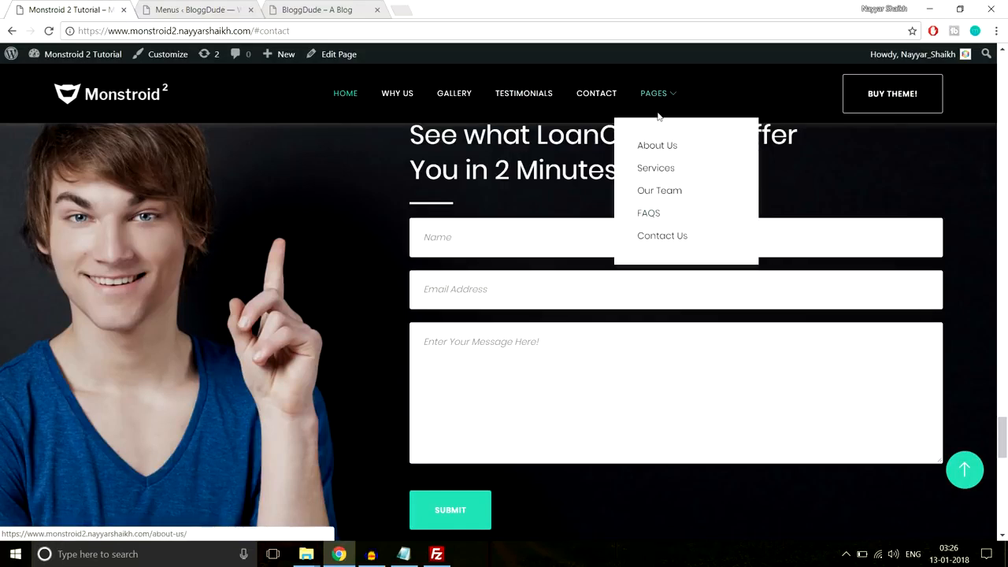
pyautogui.click(228, 6)
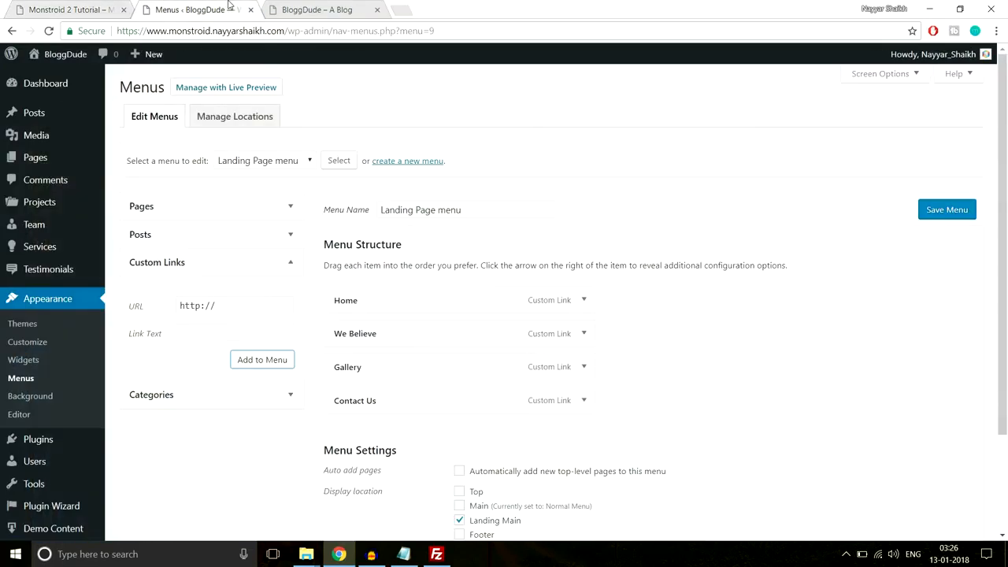
pyautogui.click(248, 303)
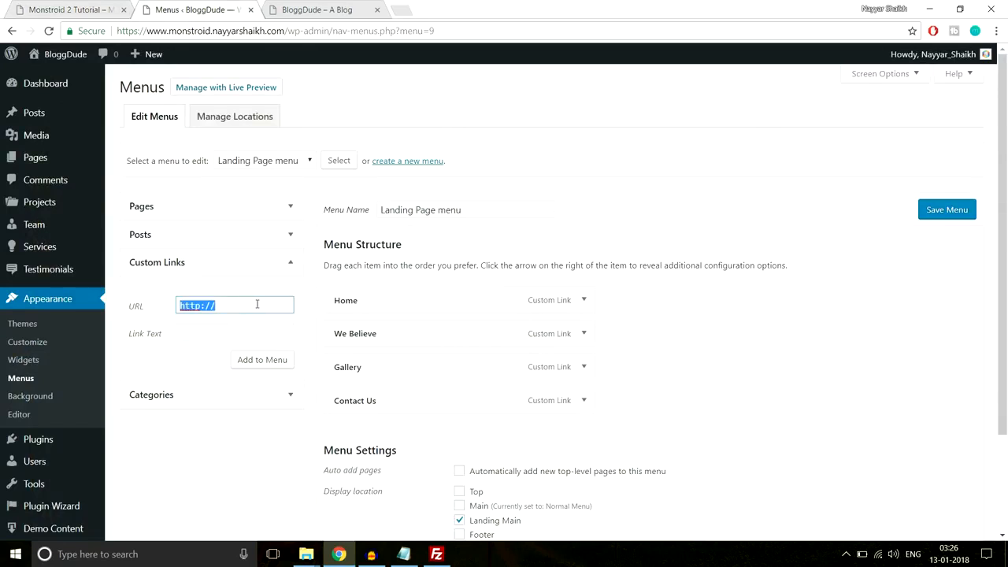
pyautogui.write('#')
pyautogui.press('Tab')
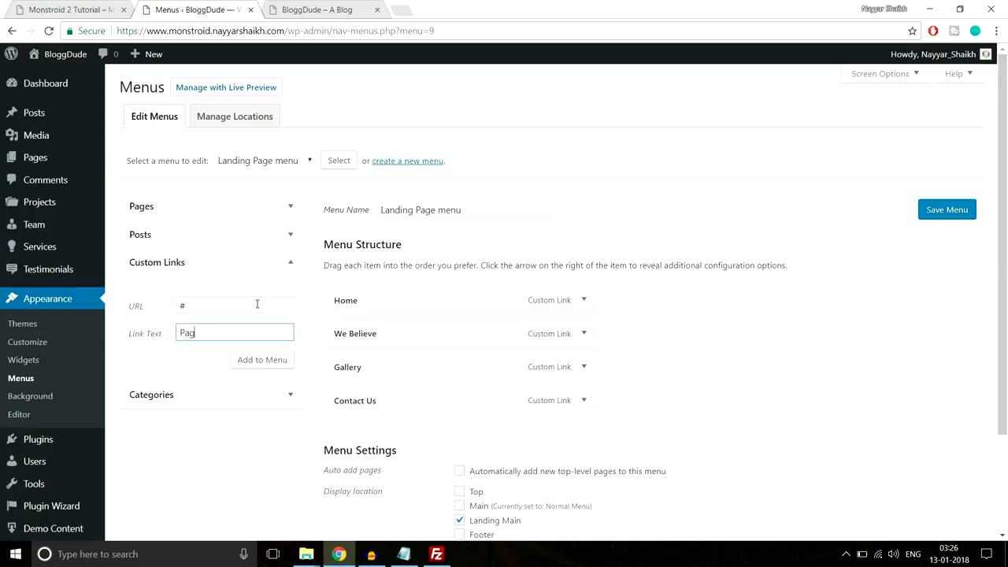
pyautogui.click(280, 361)
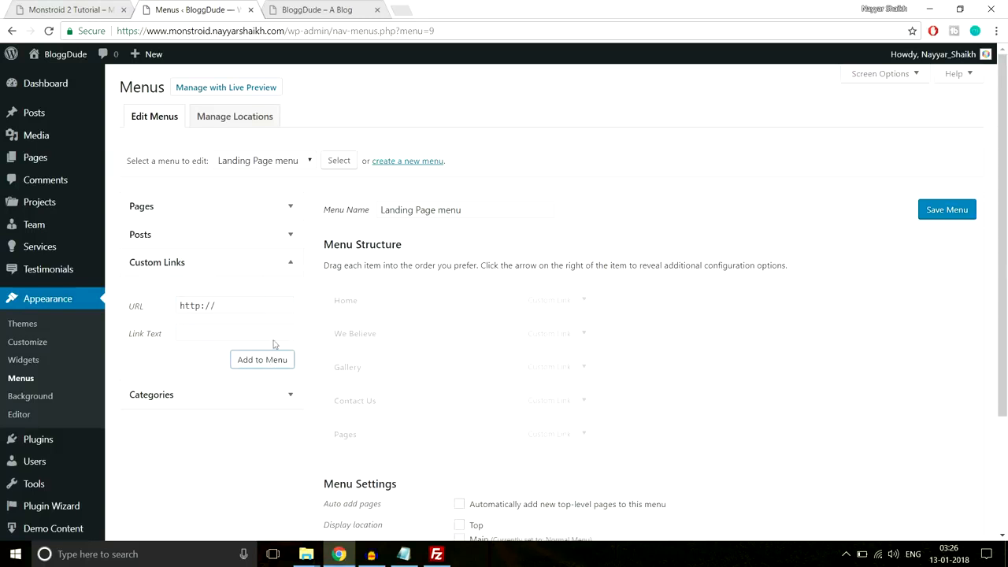
# - Add the Contact Us, FAQS, Our Team, About Us and Seervices pages to the menu
pyautogui.click(270, 214)
pyautogui.click(170, 272)
pyautogui.click(162, 288)
pyautogui.click(163, 304)
pyautogui.click(165, 333)
pyautogui.click(163, 317)
pyautogui.click(260, 377)
# - Indent the five new pages under Pages and save the menu
pyautogui.scroll(-2, 294, 358)
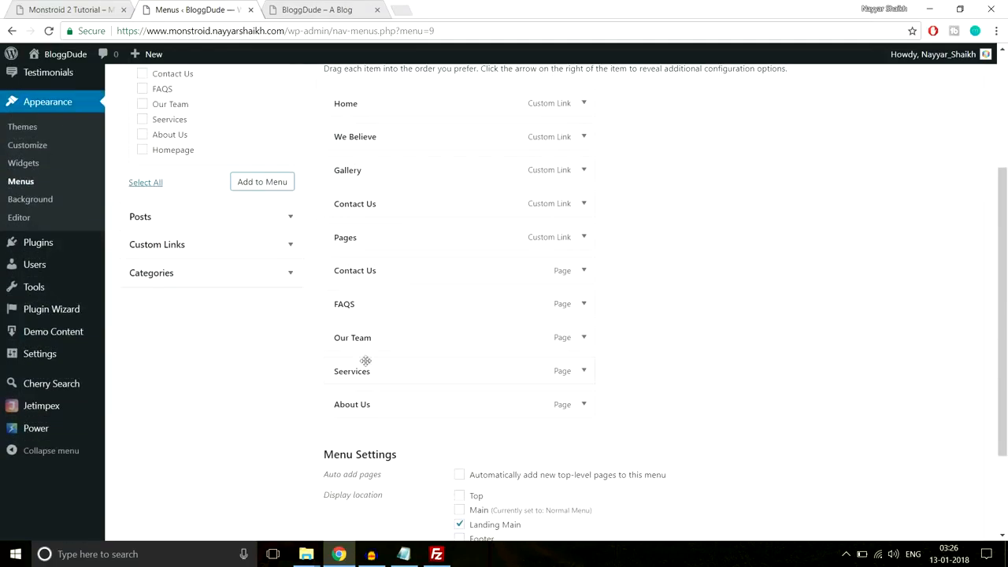
pyautogui.moveTo(367, 271); pyautogui.dragTo(373, 296)
pyautogui.moveTo(357, 330); pyautogui.dragTo(387, 331)
pyautogui.moveTo(365, 363); pyautogui.dragTo(365, 370)
pyautogui.moveTo(352, 406); pyautogui.dragTo(377, 404)
pyautogui.scroll(-3, 552, 410)
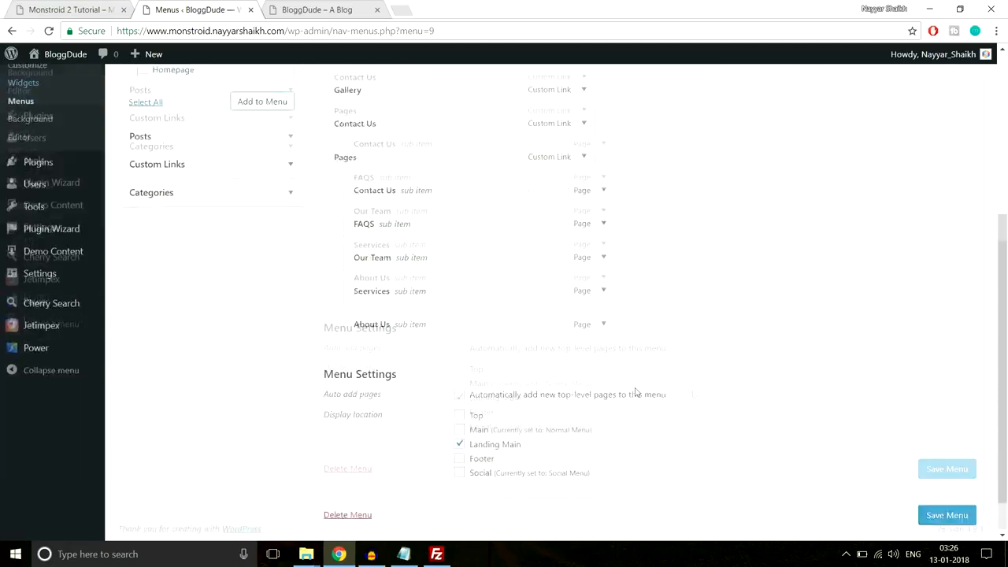
pyautogui.click(931, 474)
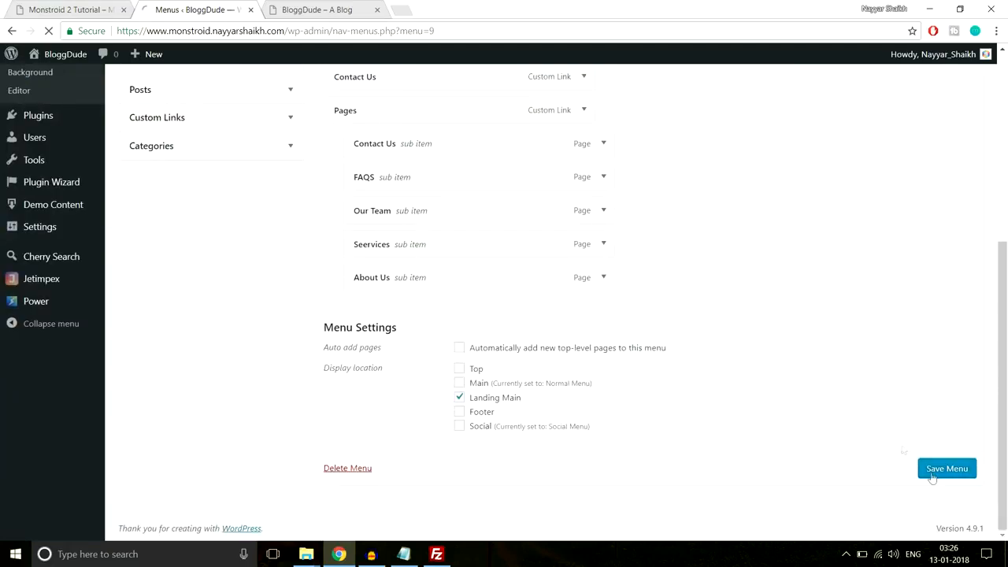
pyautogui.click(329, 10)
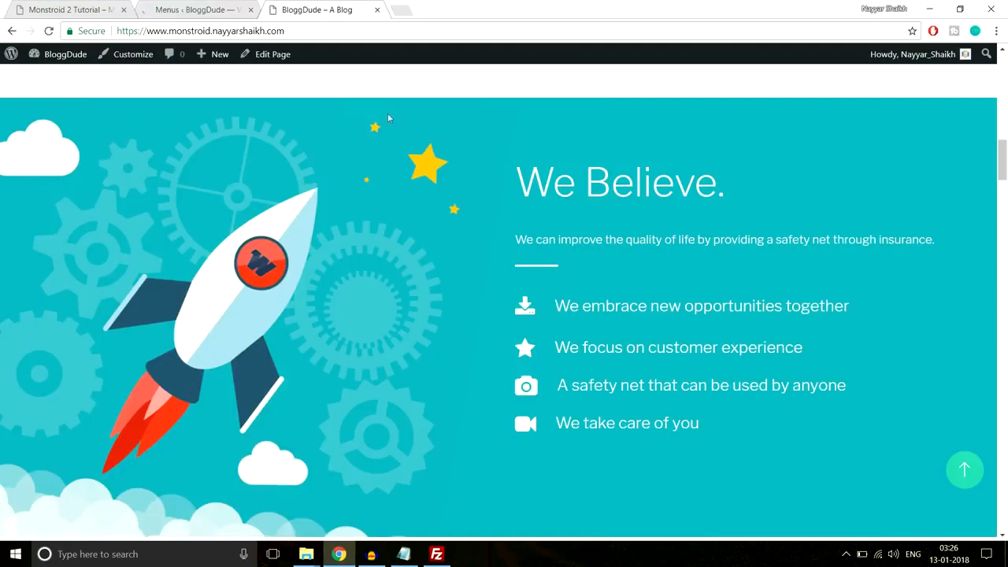
# - Reload the homepage and follow We Believe, which lands on a 404 at /section-3
pyautogui.click(965, 469)
pyautogui.click(116, 100)
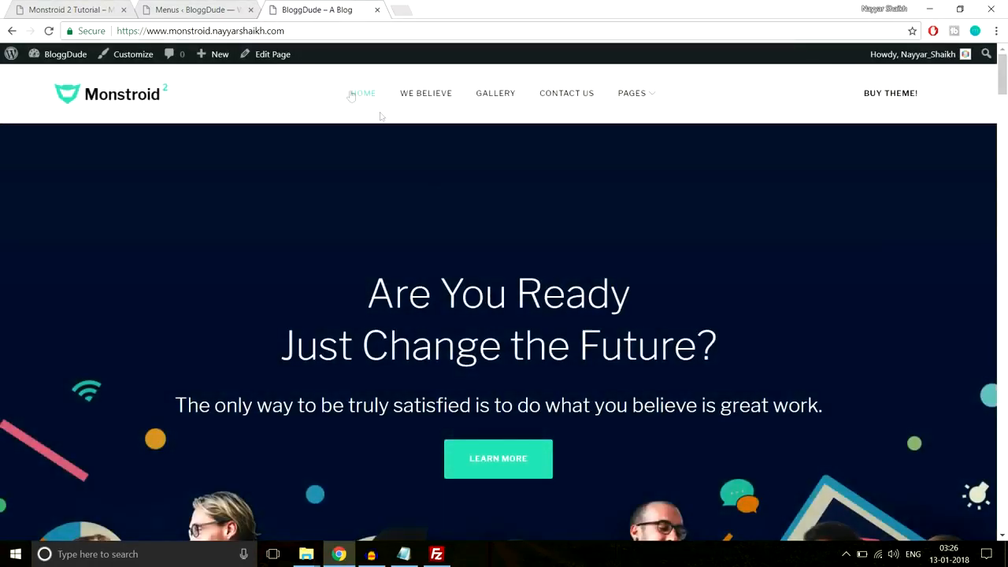
pyautogui.click(421, 101)
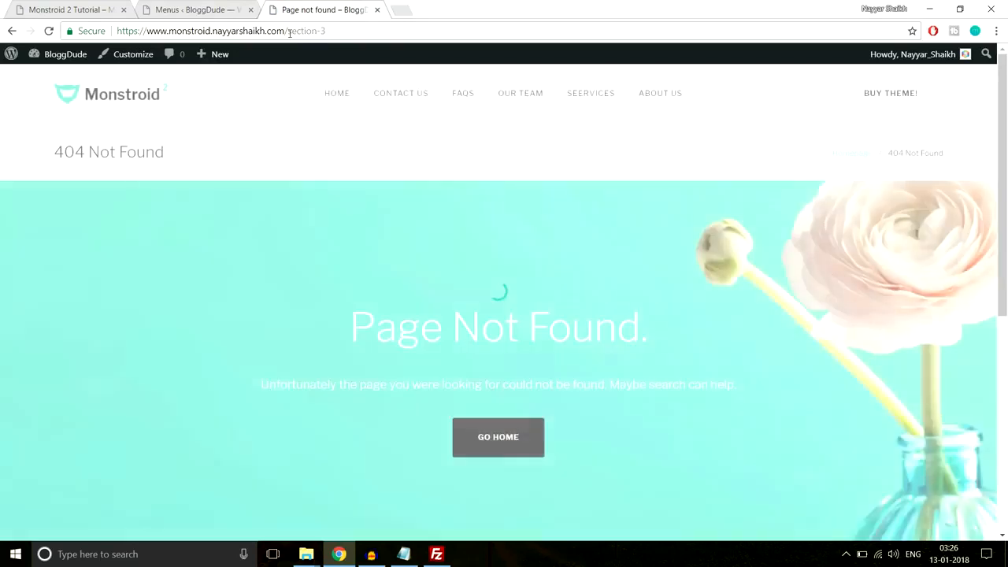
pyautogui.moveTo(288, 31); pyautogui.dragTo(365, 32)
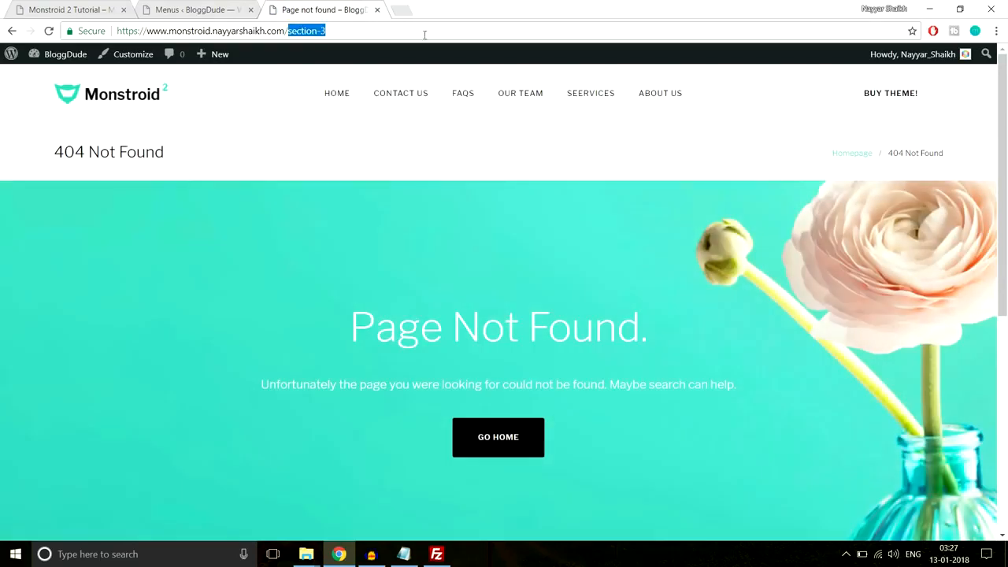
pyautogui.click(363, 28)
pyautogui.scroll(-6, 636, 294)
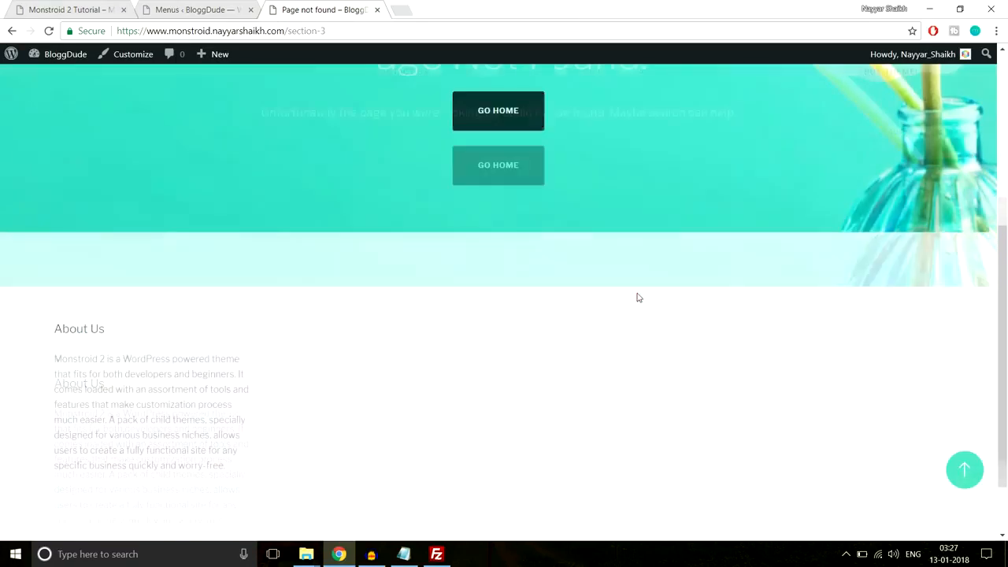
pyautogui.scroll(6, 637, 307)
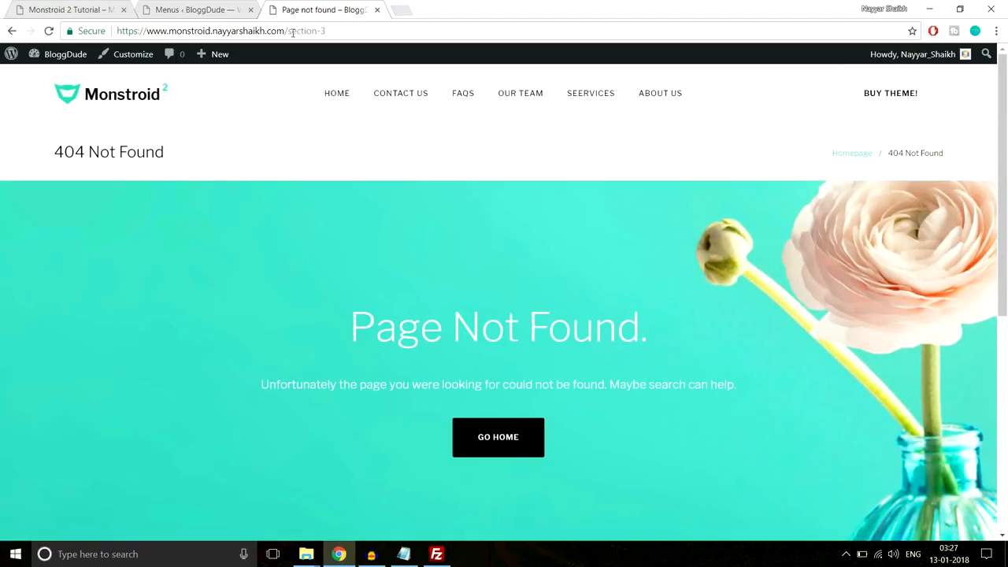
# - Compare with the demo's #contact anchor URL, then go back to the menu editor
pyautogui.click(69, 10)
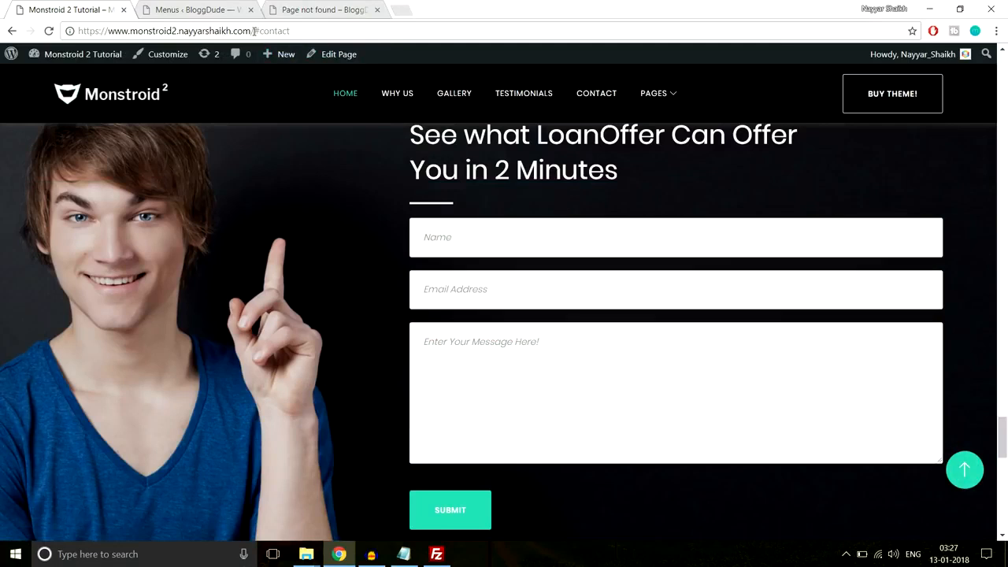
pyautogui.moveTo(254, 31); pyautogui.dragTo(321, 30)
pyautogui.click(329, 10)
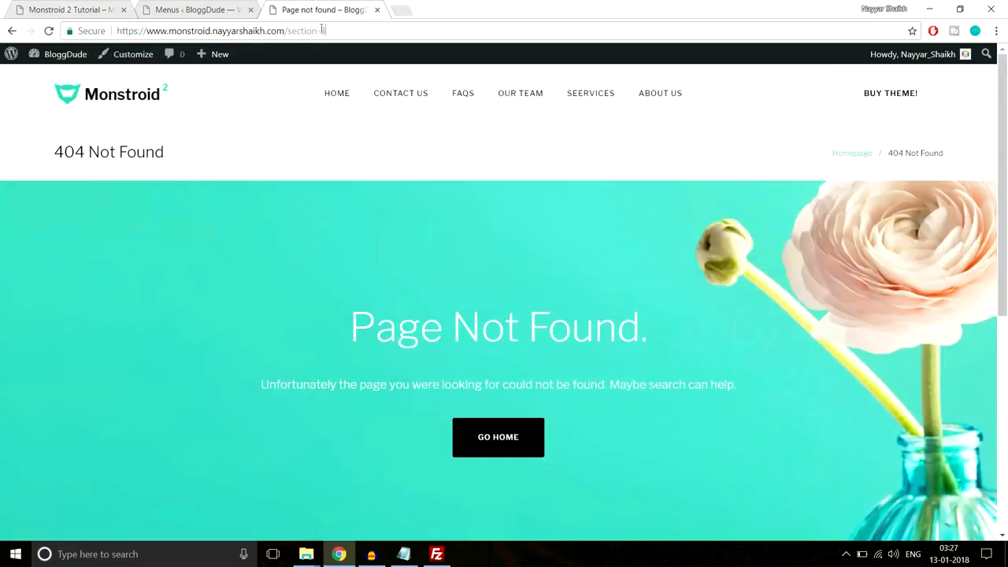
pyautogui.click(193, 9)
pyautogui.scroll(-3, 637, 197)
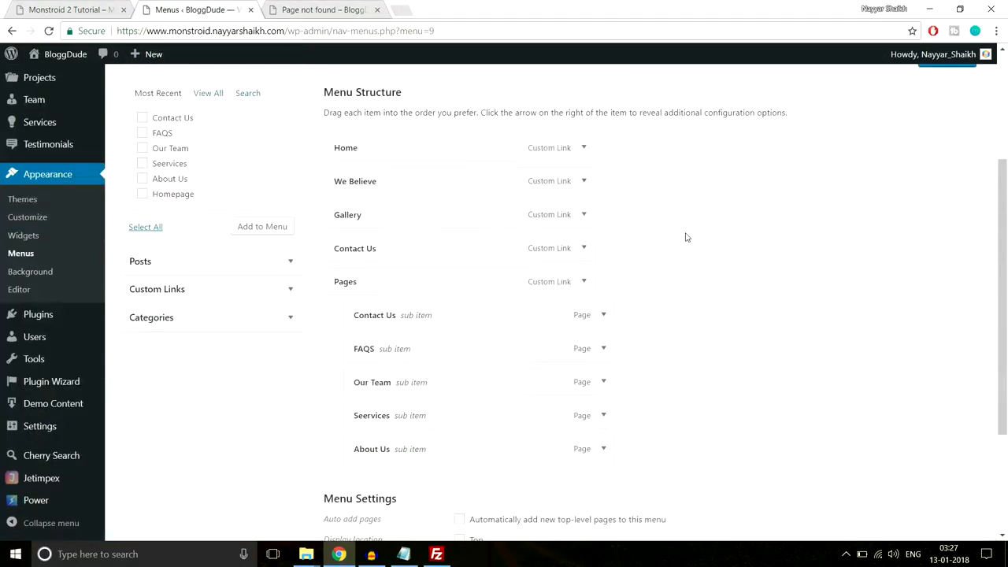
# - Insert '#' before the section-3, gallery and contact-us slugs in the three link URLs
pyautogui.click(583, 175)
pyautogui.click(531, 221)
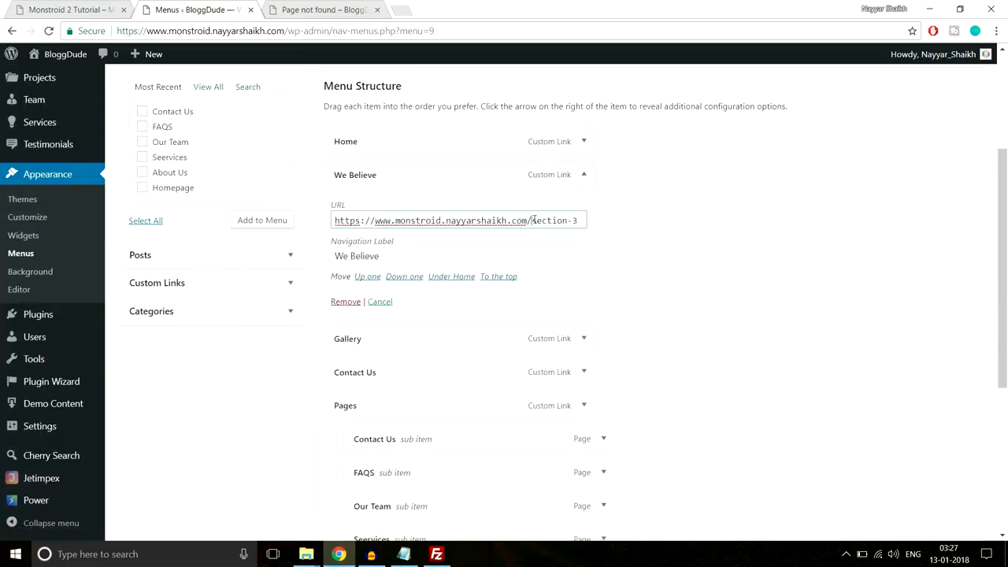
pyautogui.write('#')
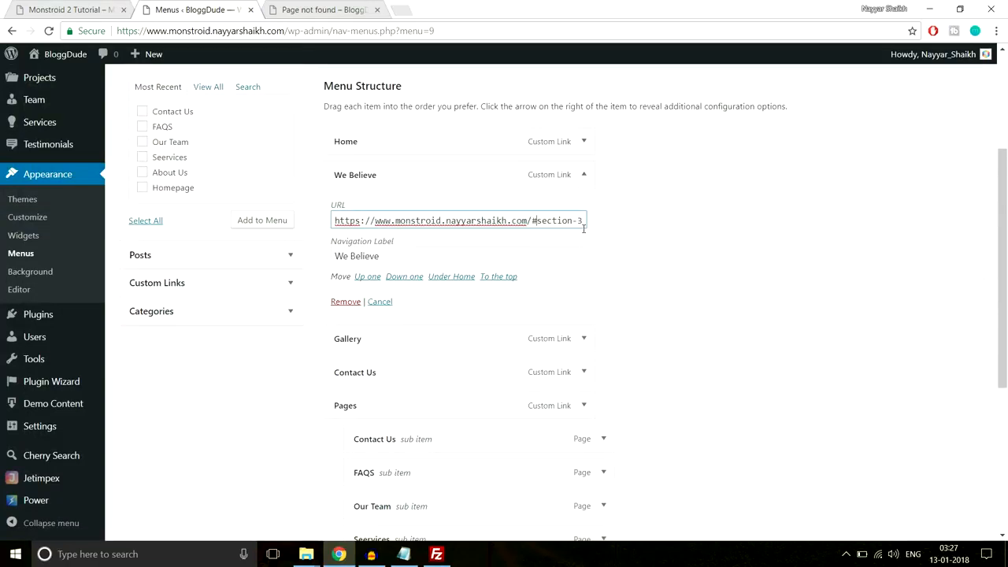
pyautogui.click(584, 175)
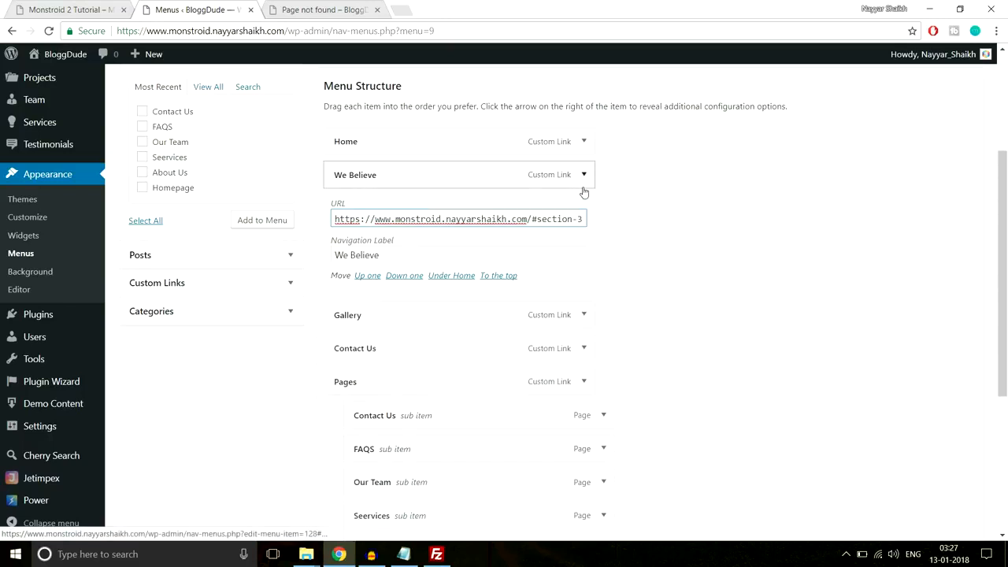
pyautogui.click(583, 208)
pyautogui.click(532, 253)
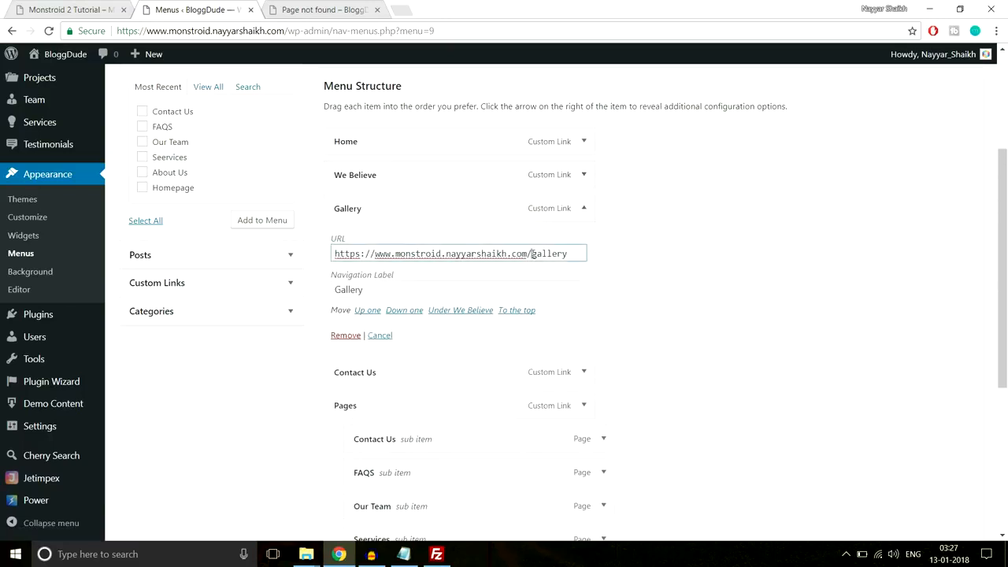
pyautogui.write('#')
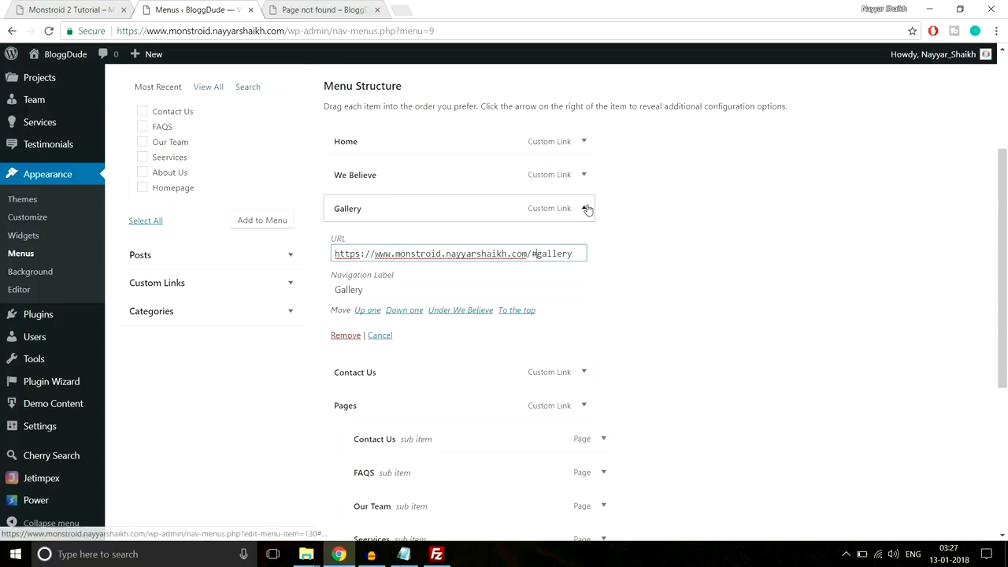
pyautogui.click(583, 208)
pyautogui.click(572, 246)
pyautogui.click(533, 288)
pyautogui.write('#contact-u')
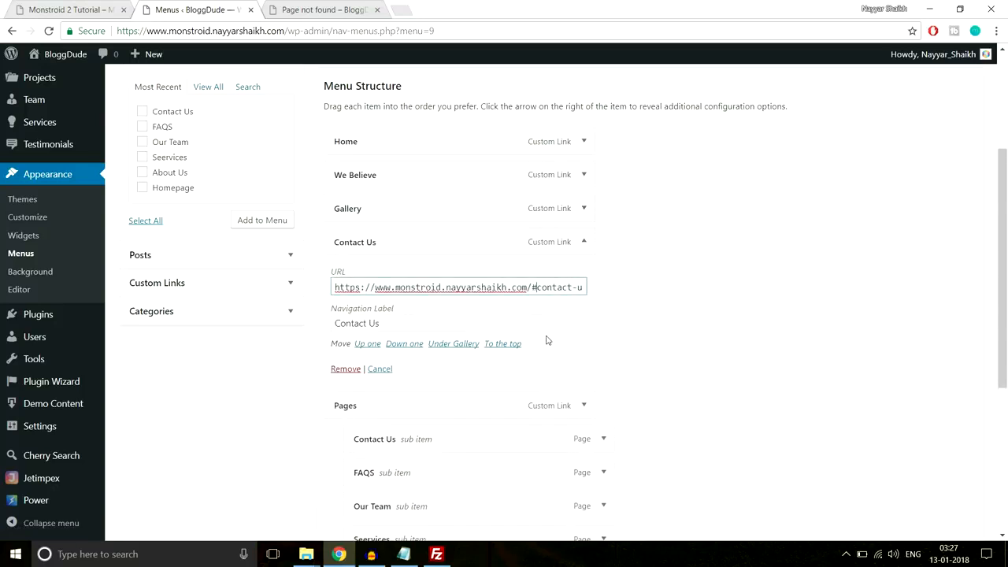
pyautogui.click(584, 242)
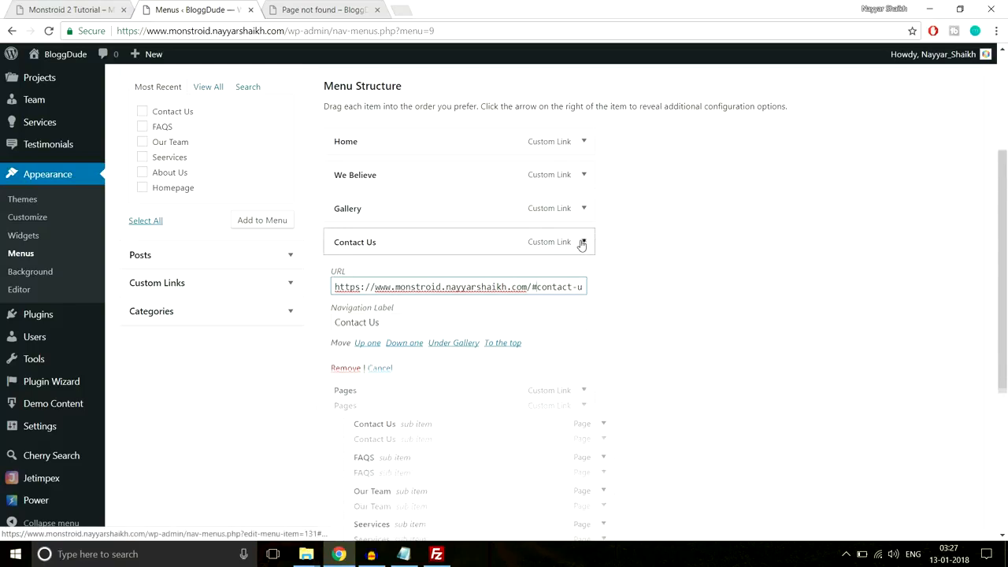
# - Save the menu and reload the homepage to check the #section-3 link
pyautogui.scroll(-1, 713, 344)
pyautogui.scroll(-2, 713, 344)
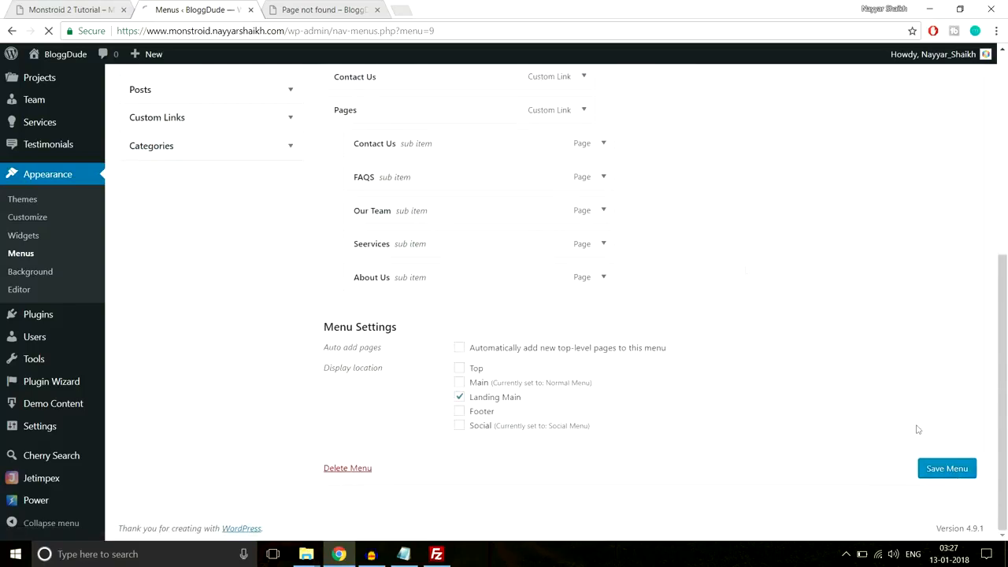
pyautogui.click(295, 6)
pyautogui.click(147, 96)
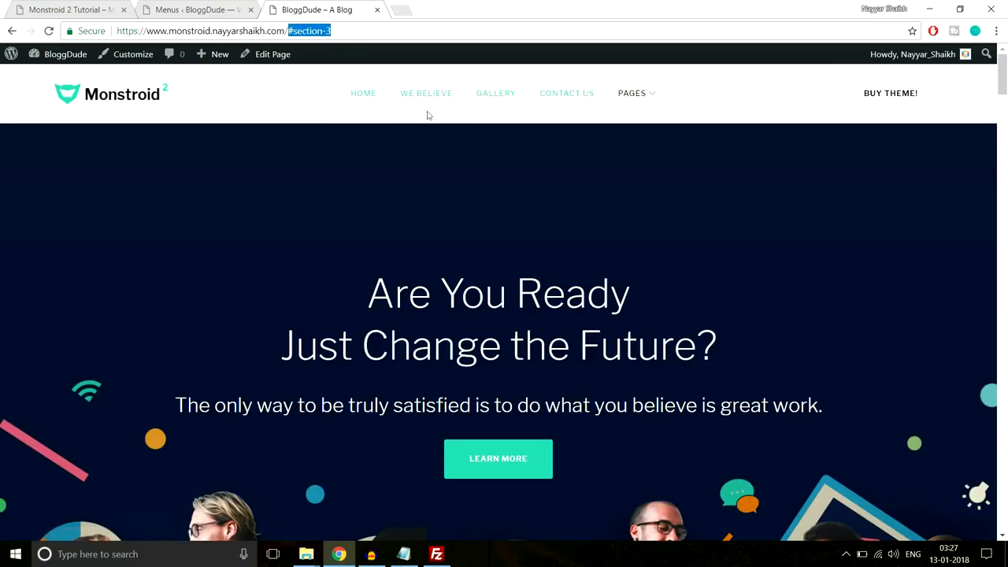
pyautogui.click(310, 101)
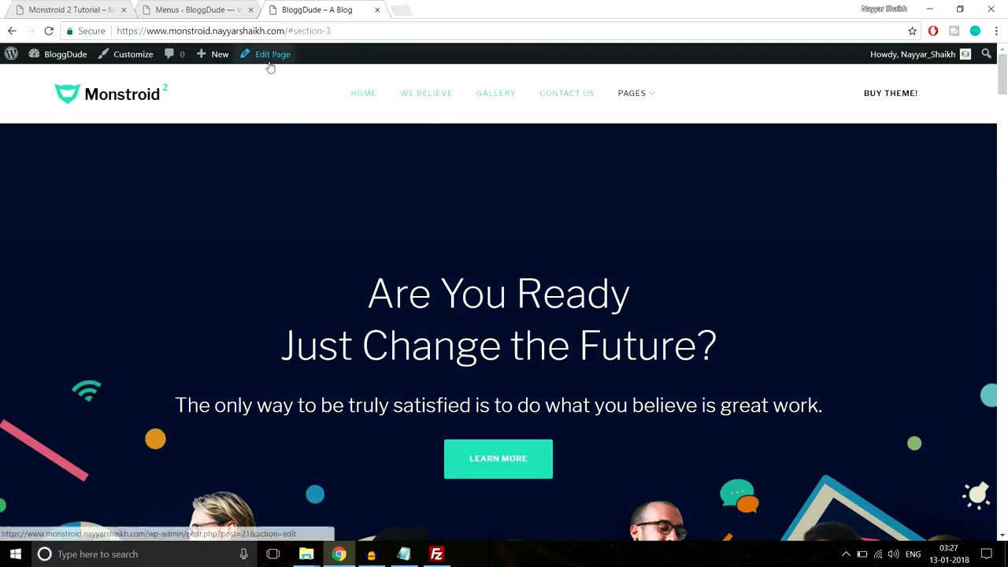
# - Open the homepage in the page builder editor in a new tab
pyautogui.rightClick(270, 63)
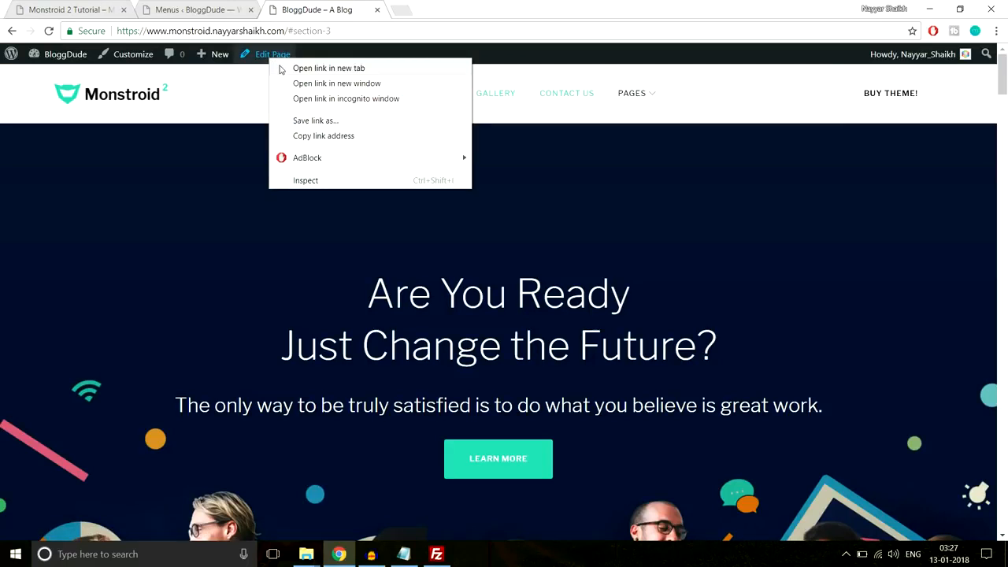
pyautogui.click(287, 68)
pyautogui.click(429, 9)
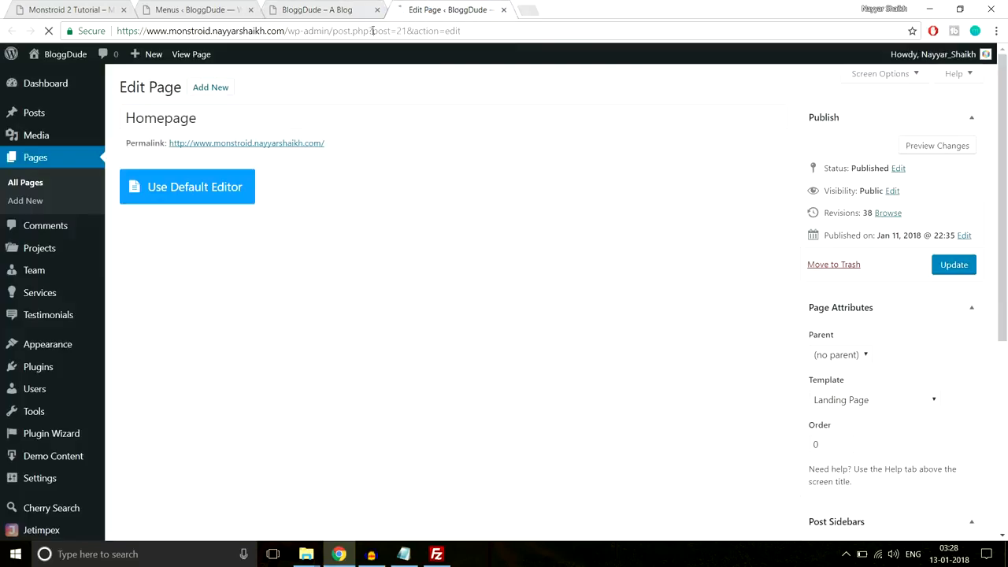
pyautogui.click(313, 6)
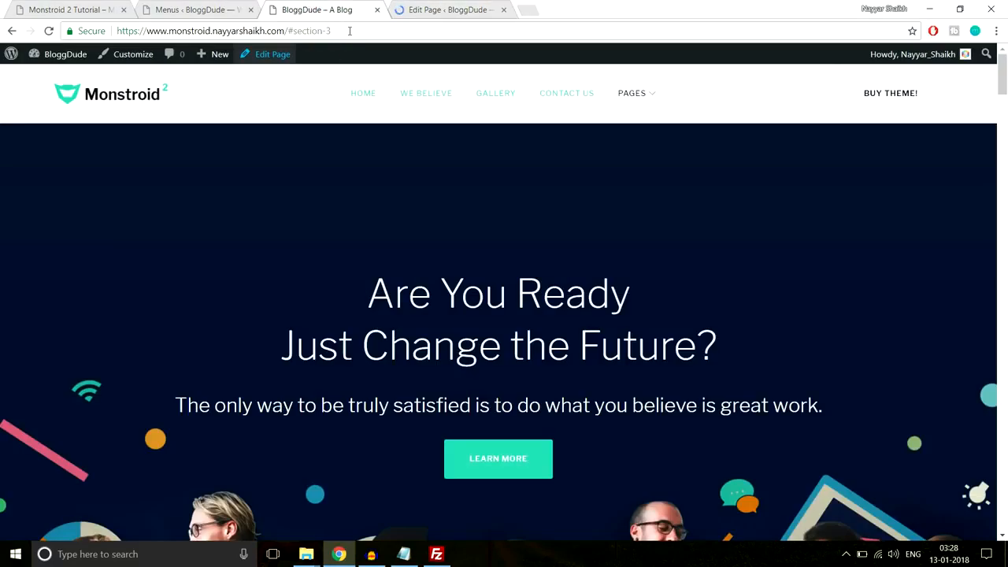
pyautogui.moveTo(331, 31); pyautogui.dragTo(297, 30)
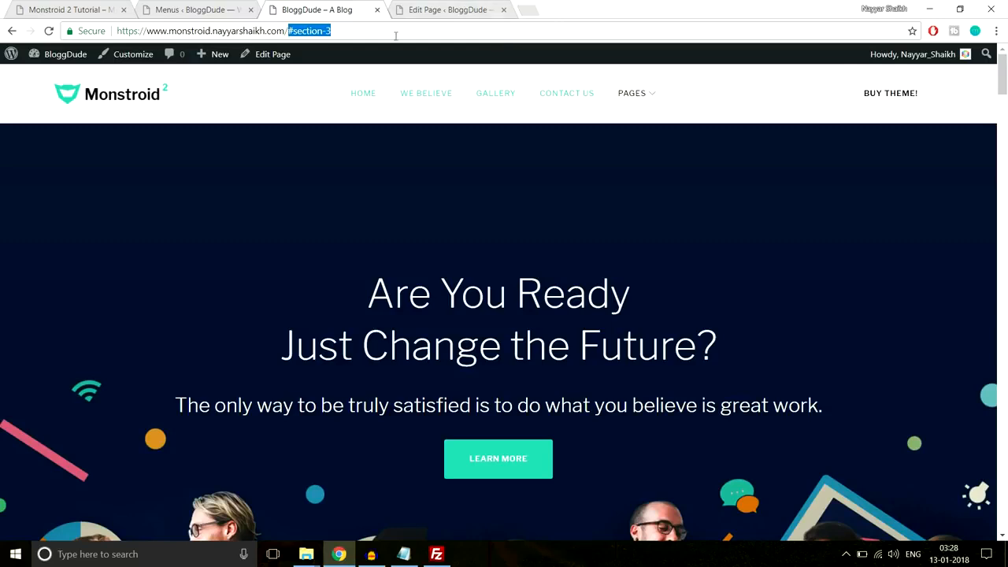
pyautogui.click(429, 10)
pyautogui.click(318, 10)
pyautogui.scroll(-10, 413, 196)
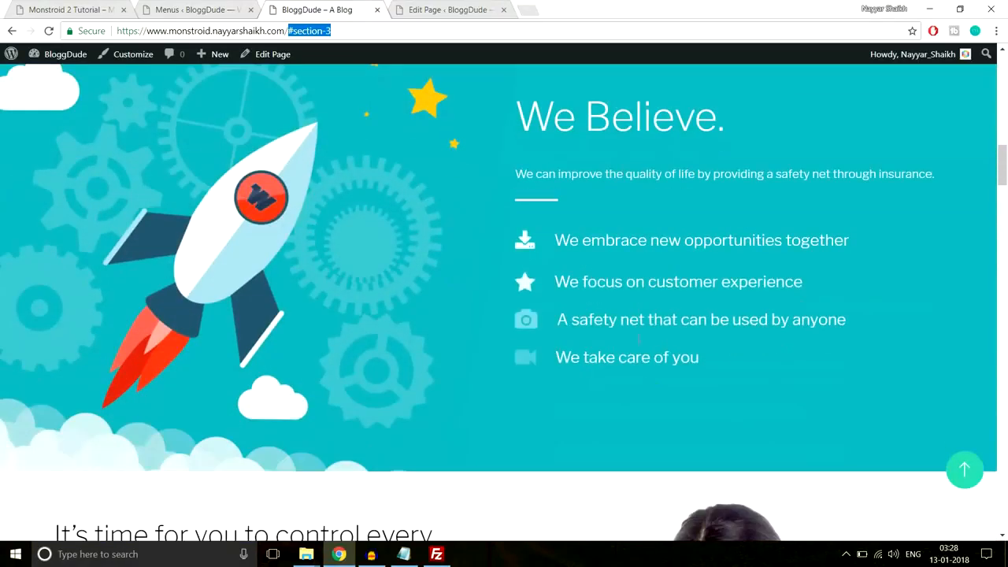
# - Give the rocket-image section the custom CSS ID section-3 and save & exit
pyautogui.click(426, 5)
pyautogui.scroll(-6, 704, 292)
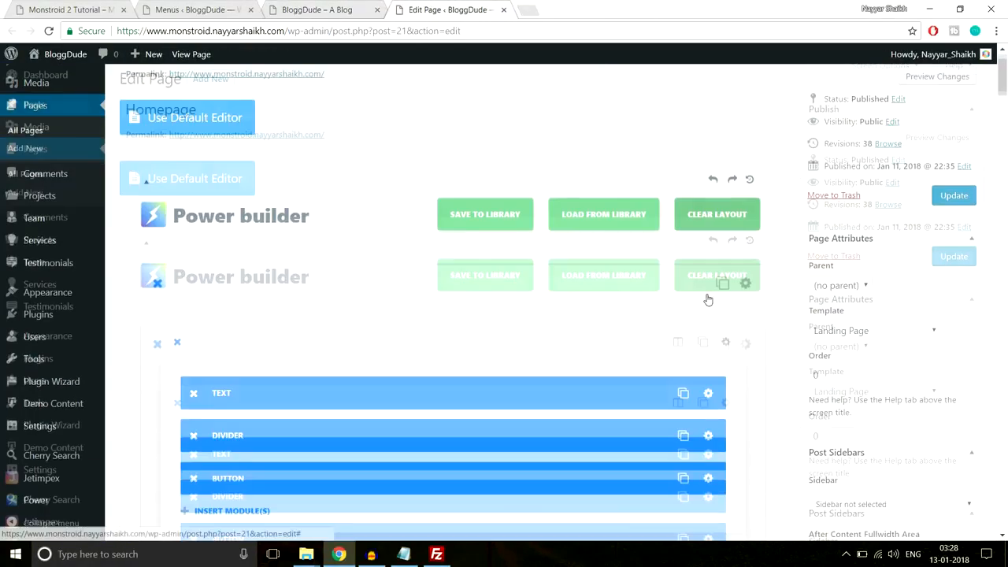
pyautogui.scroll(-5, 703, 295)
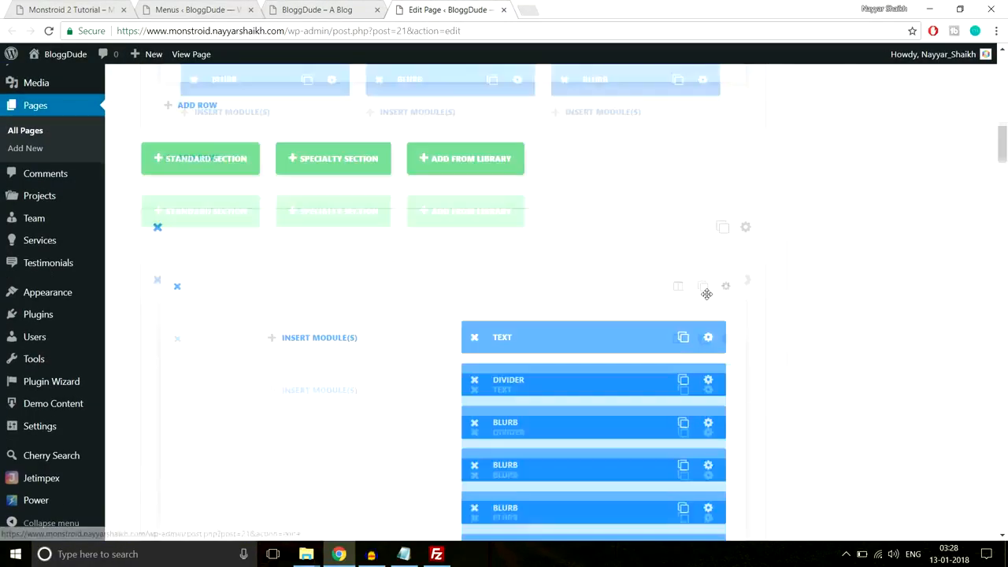
pyautogui.scroll(-1, 537, 328)
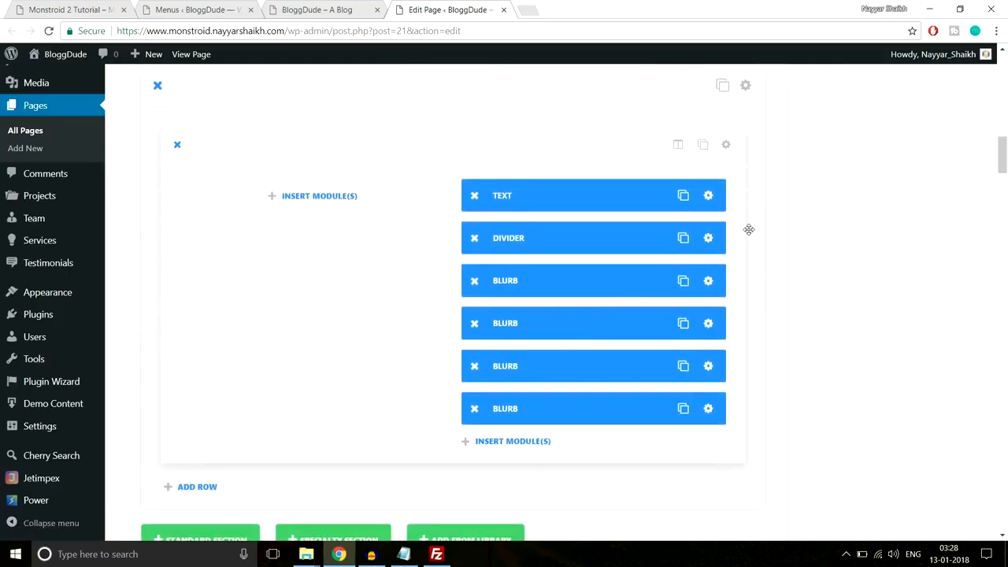
pyautogui.scroll(1, 749, 229)
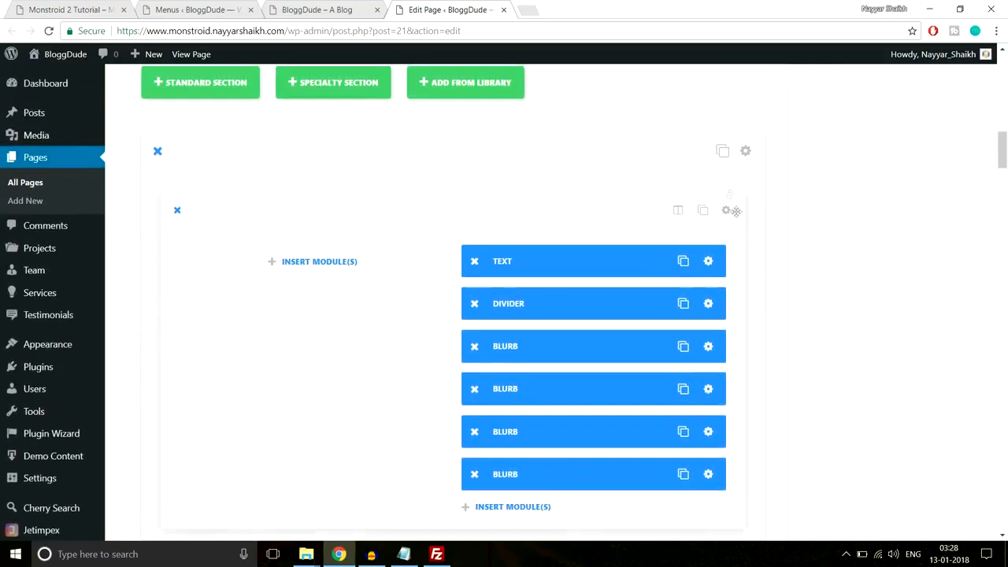
pyautogui.click(746, 151)
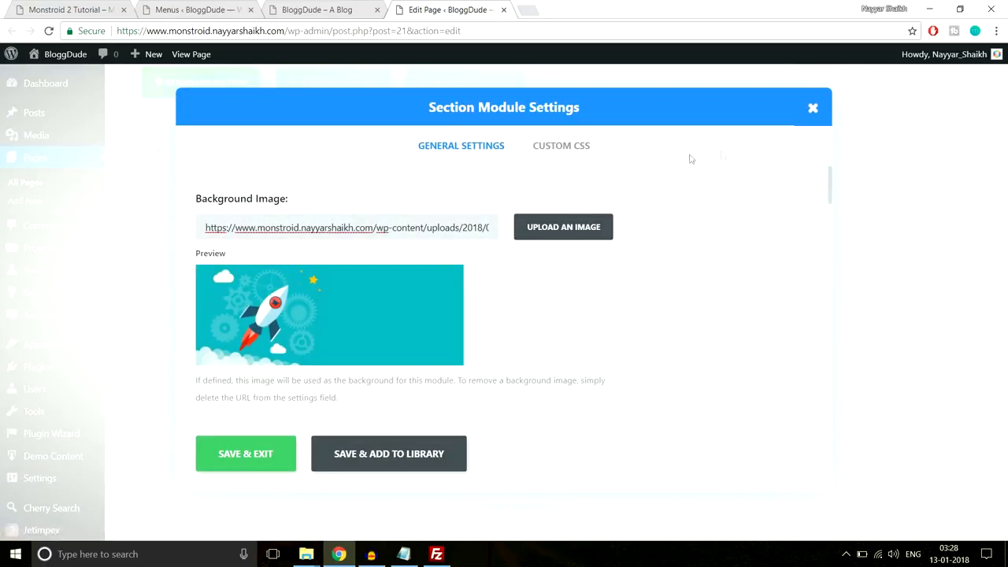
pyautogui.click(561, 148)
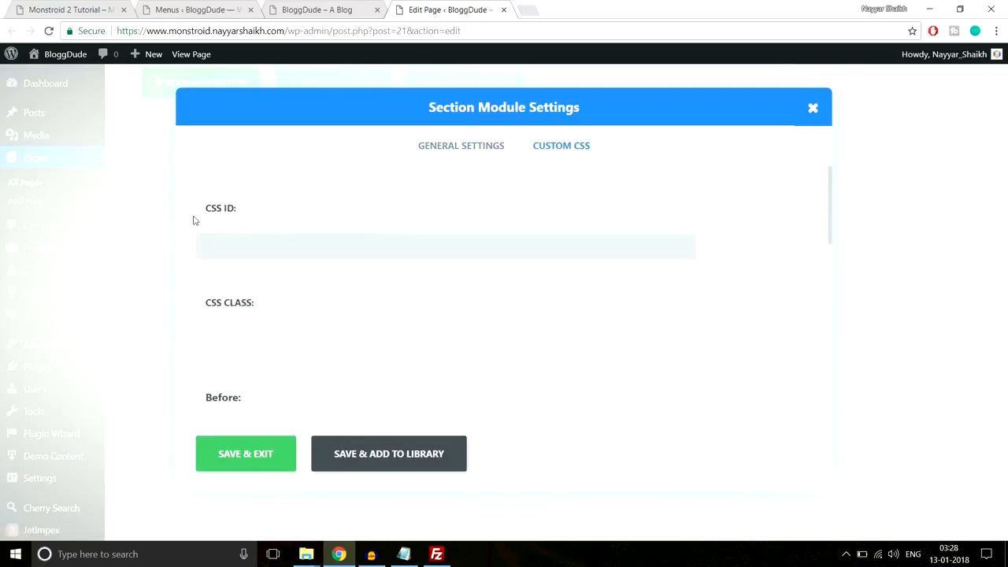
pyautogui.click(285, 4)
pyautogui.click(356, 30)
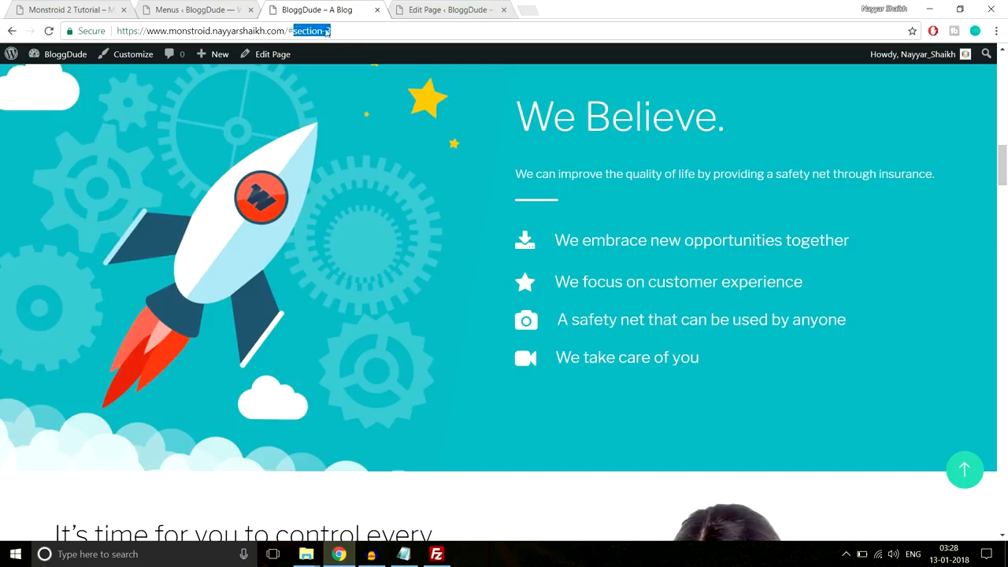
pyautogui.click(452, 9)
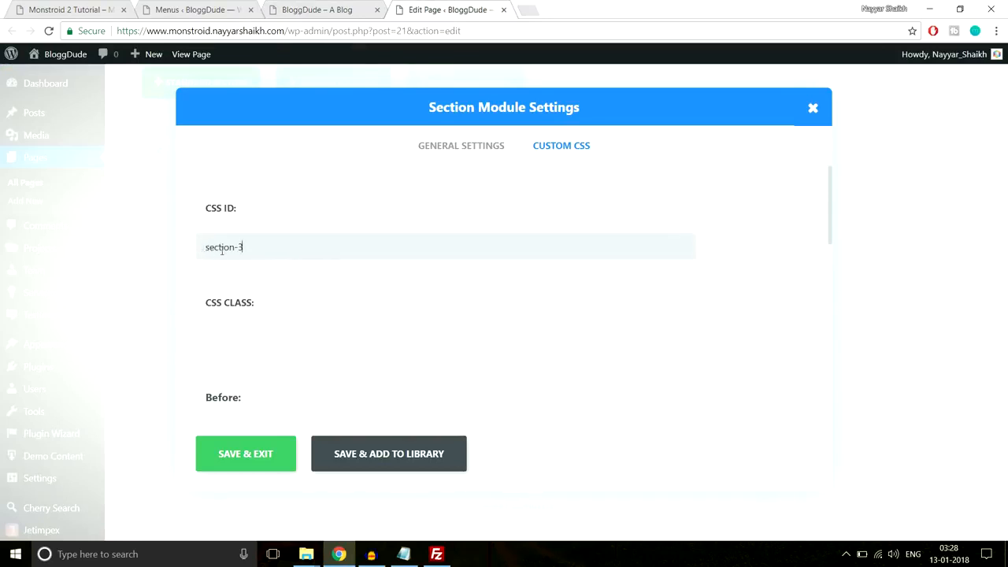
pyautogui.click(267, 468)
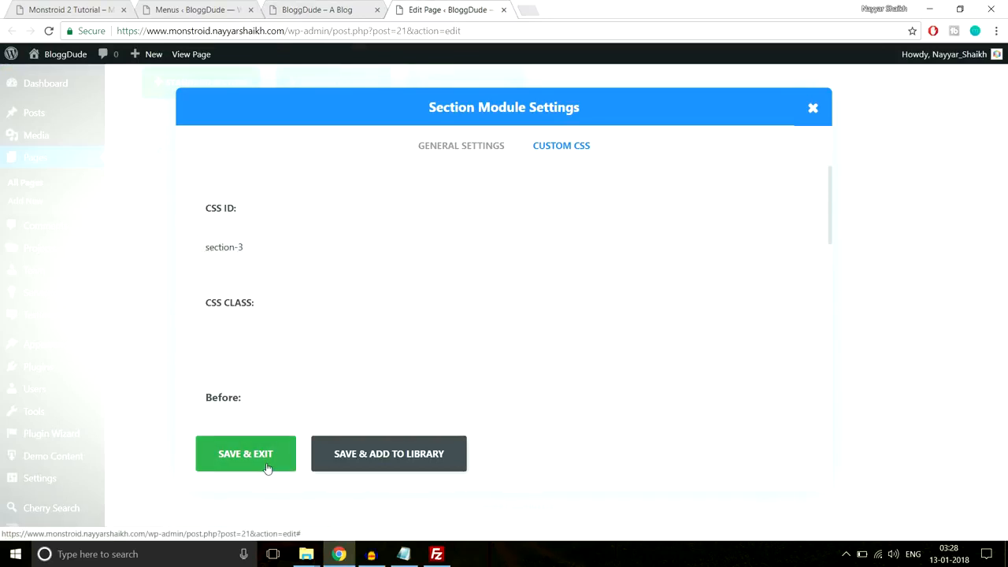
pyautogui.click(313, 9)
# - Set the image gallery section's CSS ID to gallery and save & exit
pyautogui.scroll(-15, 606, 259)
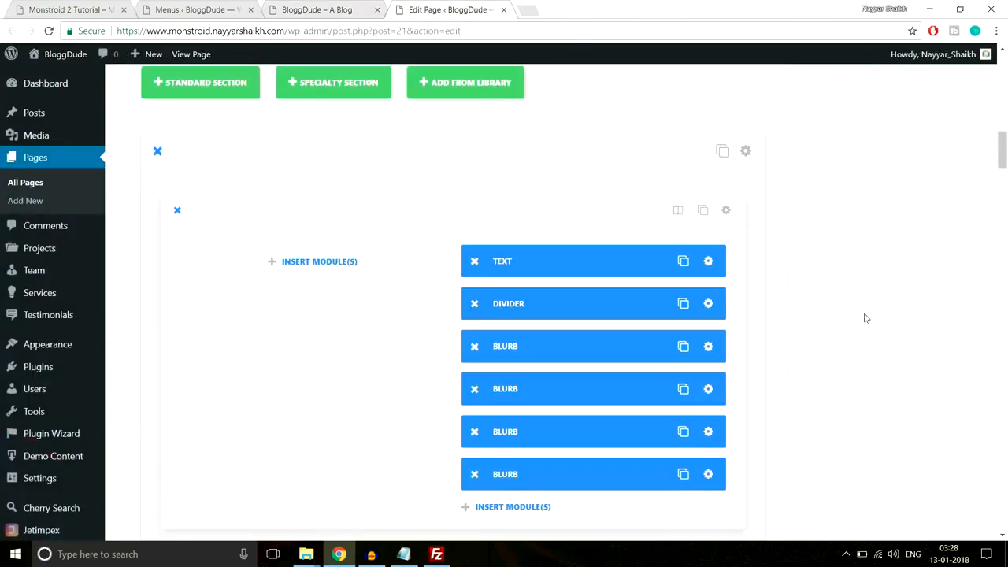
pyautogui.scroll(-10, 864, 319)
pyautogui.scroll(-10, 865, 318)
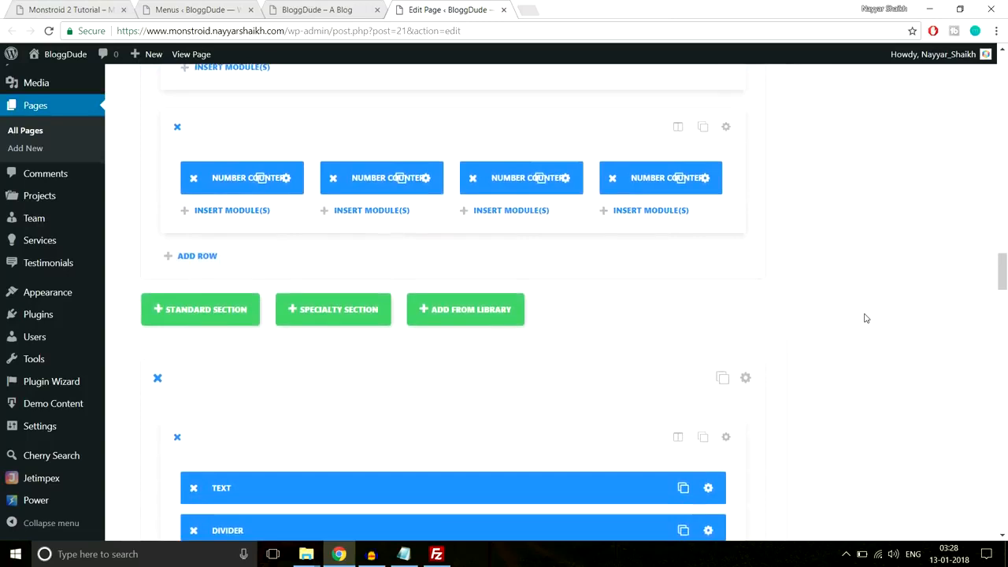
pyautogui.scroll(-10, 864, 318)
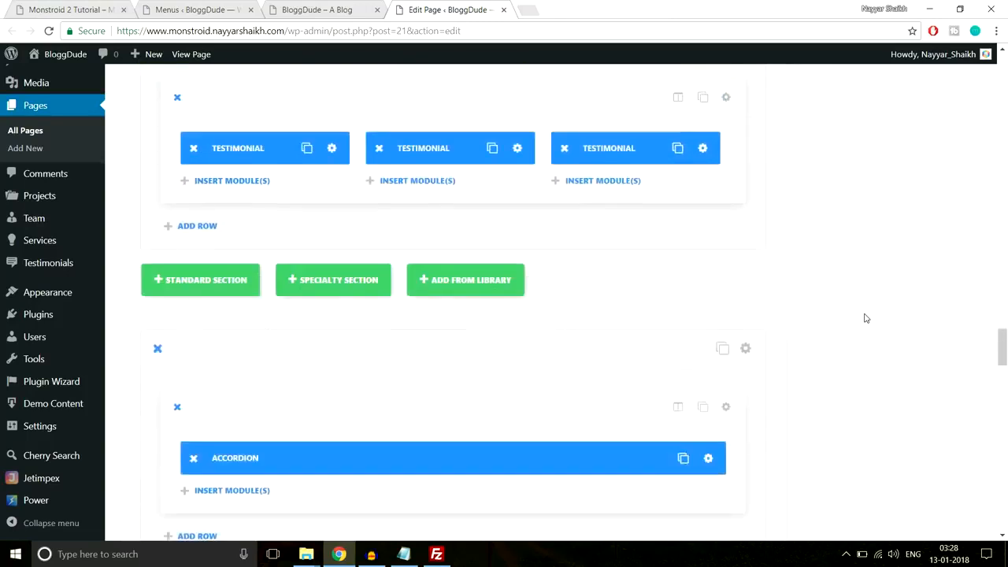
pyautogui.scroll(10, 864, 318)
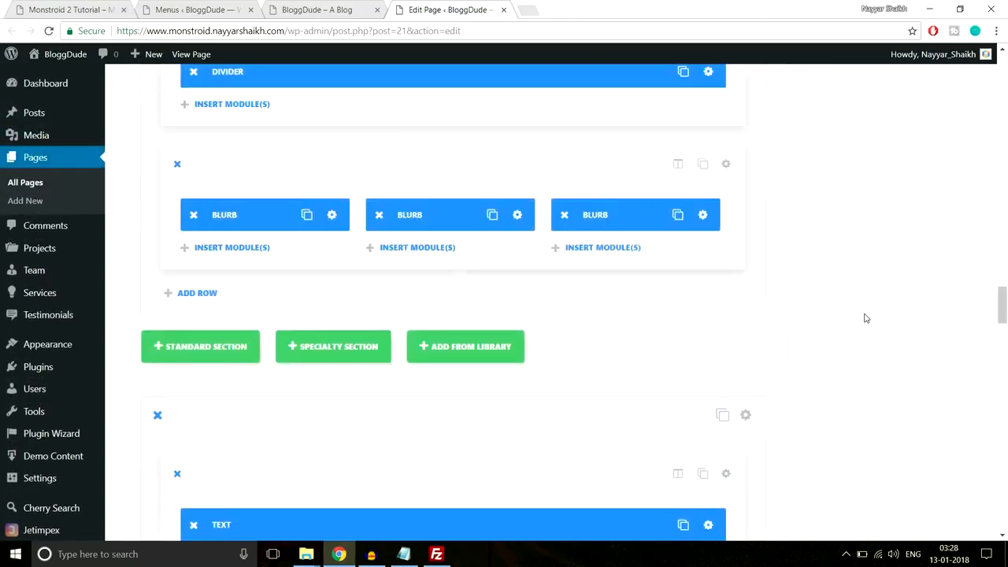
pyautogui.scroll(10, 865, 318)
pyautogui.scroll(3, 865, 318)
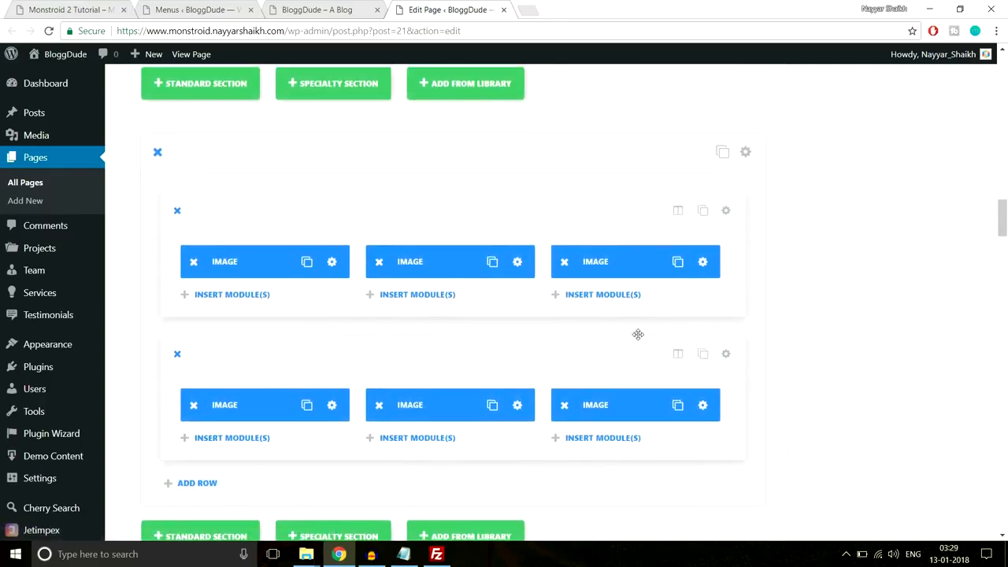
pyautogui.scroll(2, 740, 228)
pyautogui.click(745, 218)
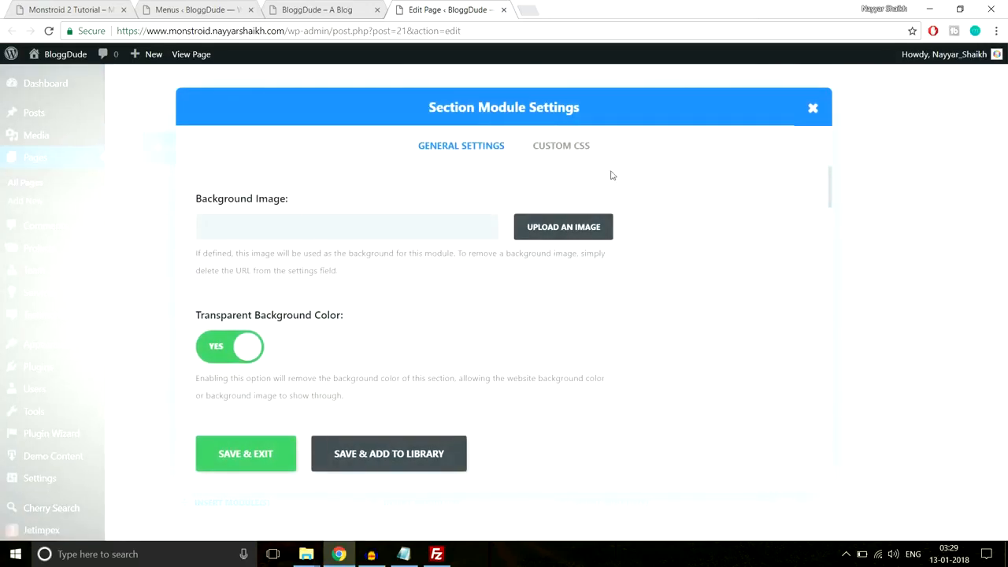
pyautogui.click(563, 160)
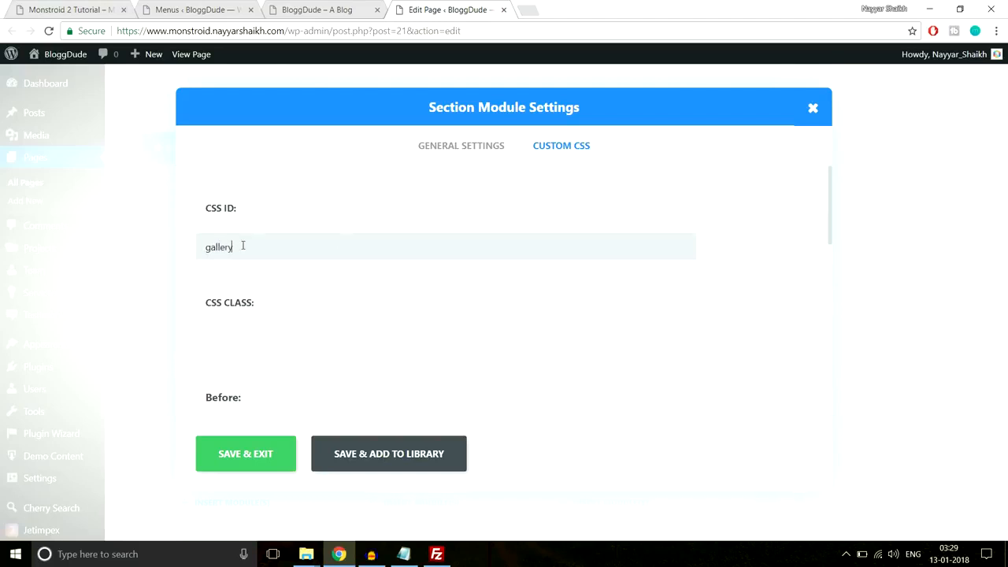
pyautogui.click(354, 8)
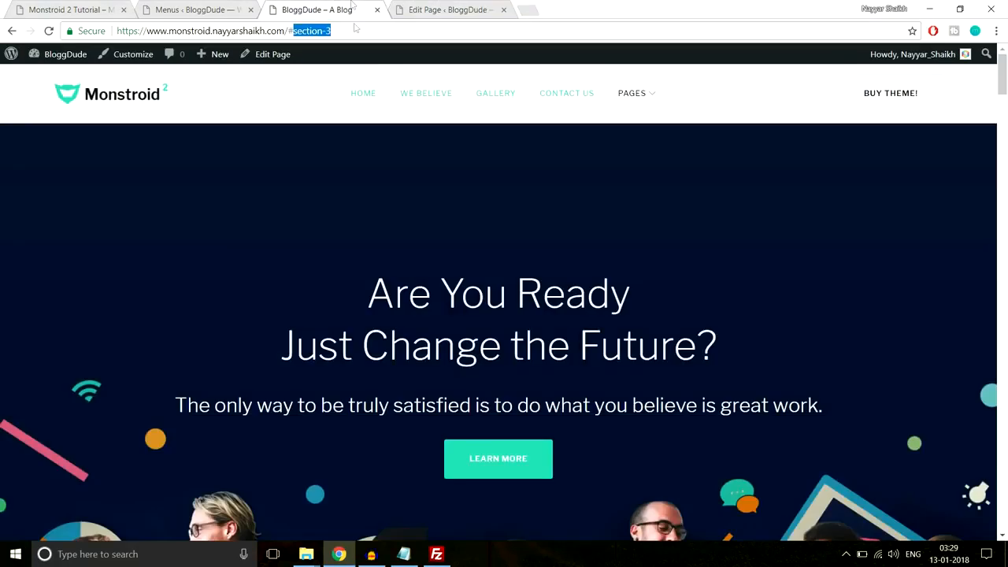
pyautogui.click(504, 94)
pyautogui.click(396, 8)
pyautogui.click(245, 460)
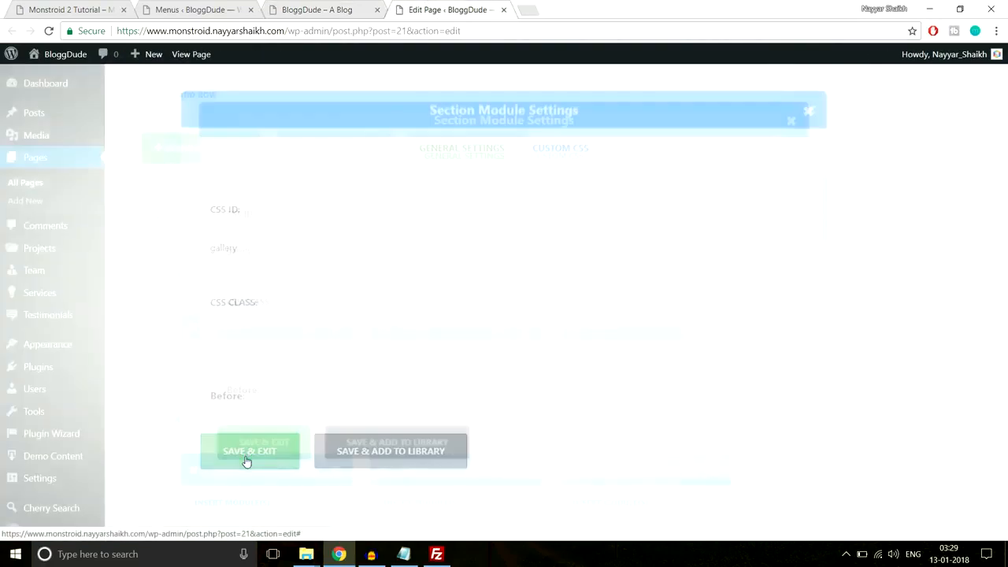
# - Set the contact form section's CSS ID to contact-us, save & exit, and update the homepage
pyautogui.scroll(-5, 682, 239)
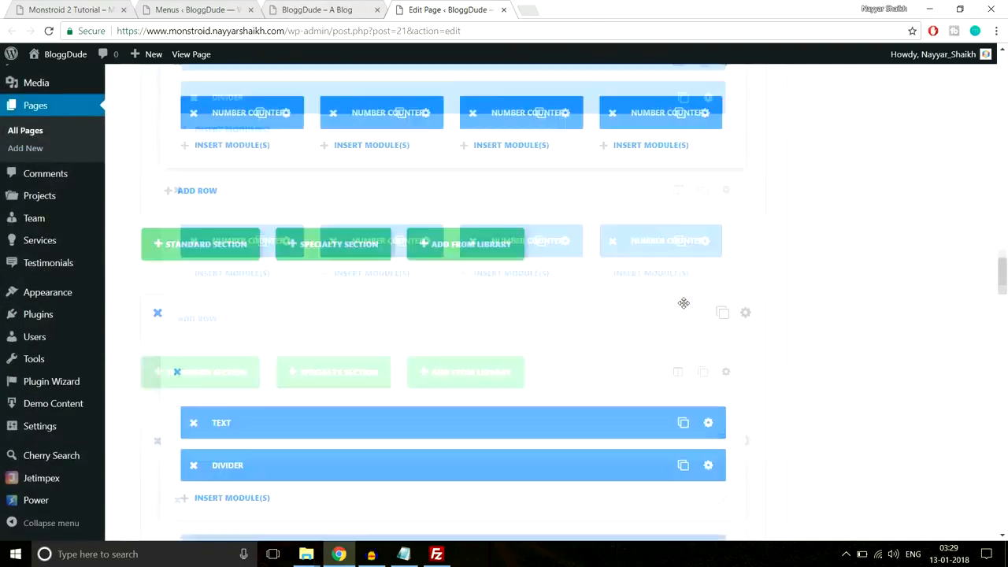
pyautogui.scroll(-15, 683, 304)
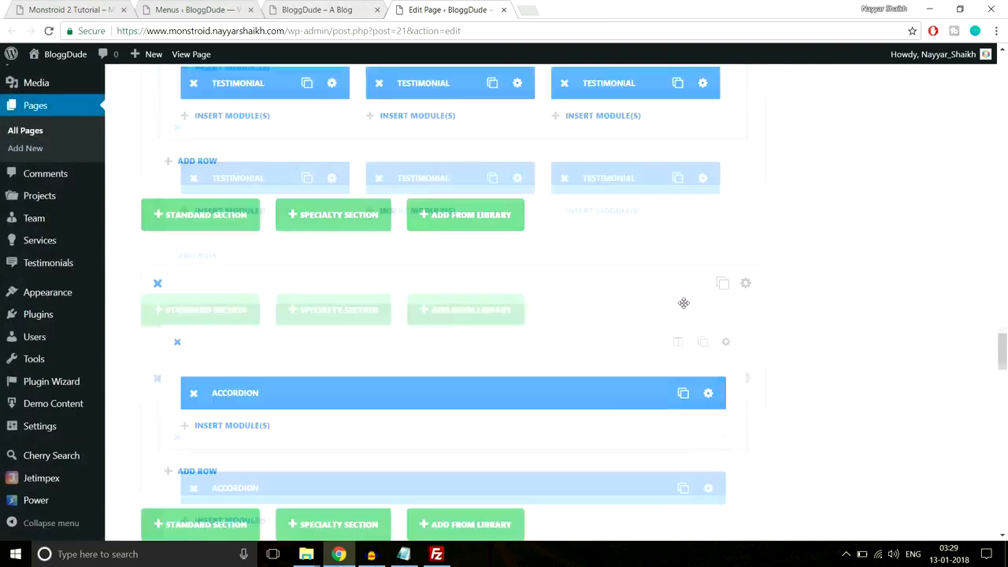
pyautogui.scroll(-4, 684, 307)
pyautogui.scroll(1, 272, 368)
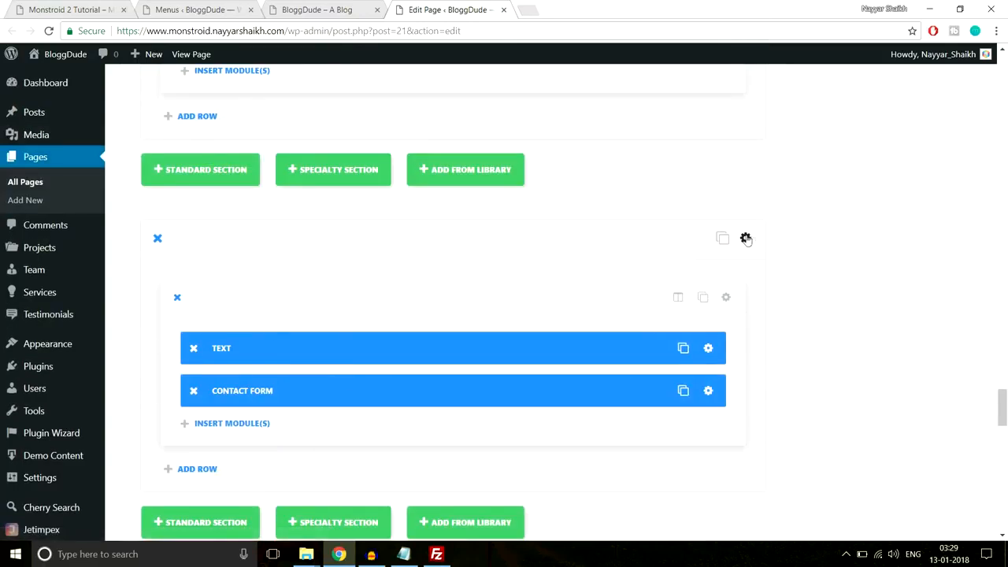
pyautogui.click(745, 239)
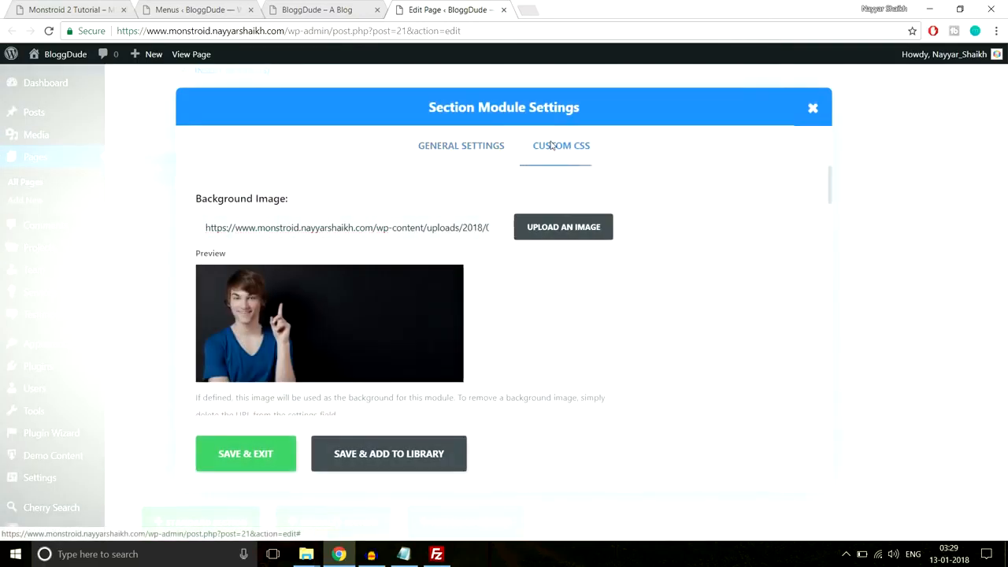
pyautogui.click(551, 145)
pyautogui.click(400, 248)
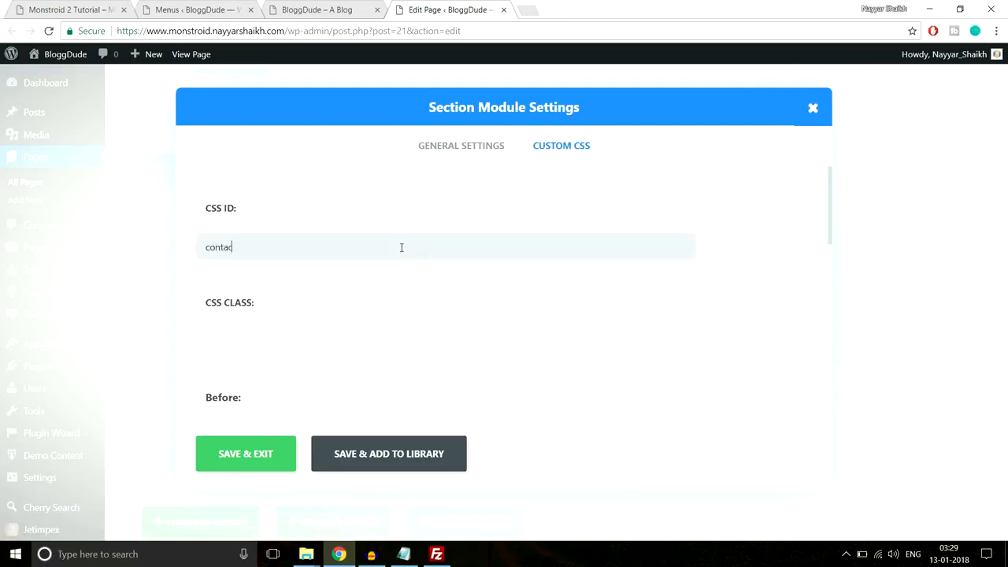
pyautogui.click(267, 462)
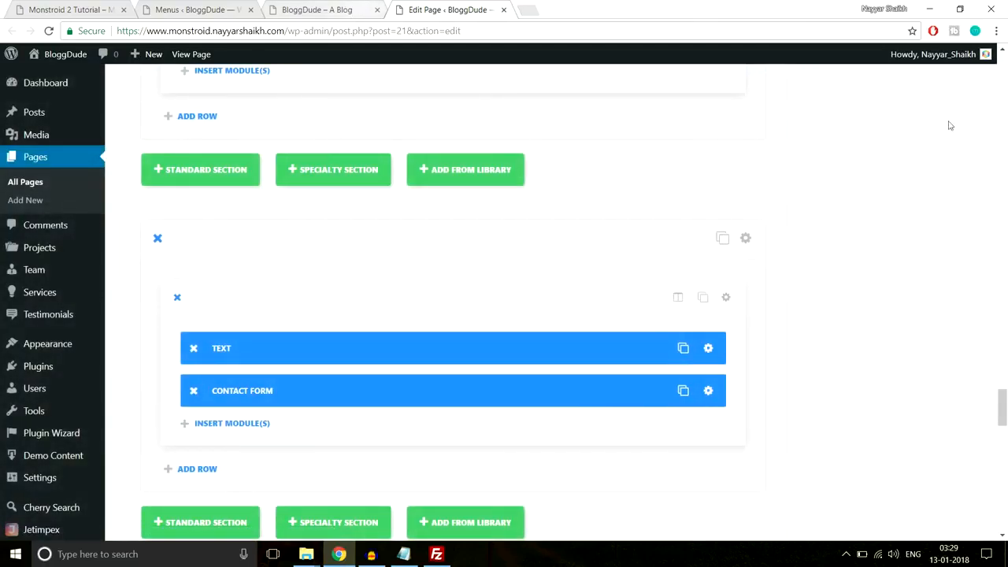
pyautogui.moveTo(1001, 407); pyautogui.dragTo(1000, 75)
pyautogui.click(953, 265)
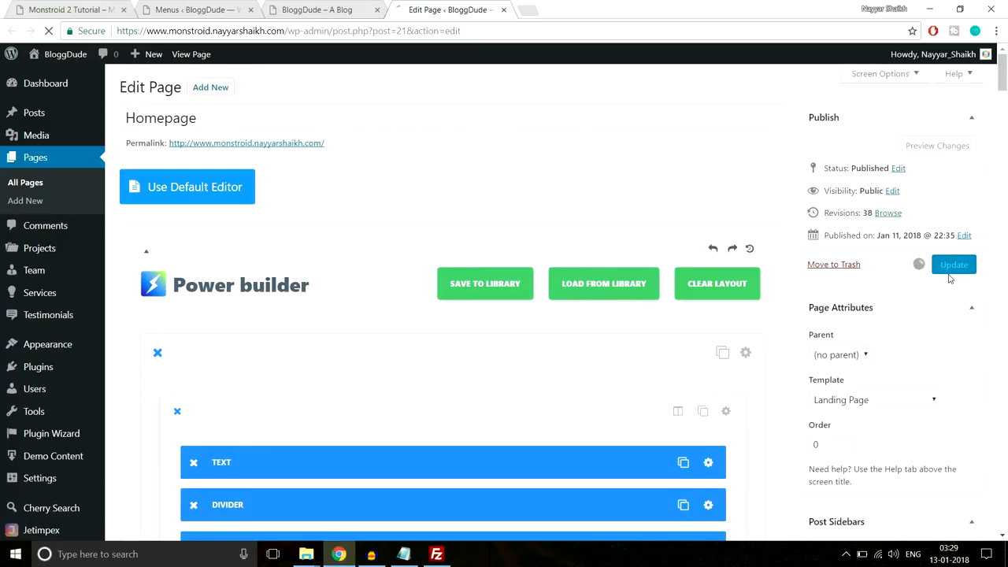
# - Reload the homepage and test the We Believe and Gallery menu anchors
pyautogui.click(327, 9)
pyautogui.press('BackSpace')
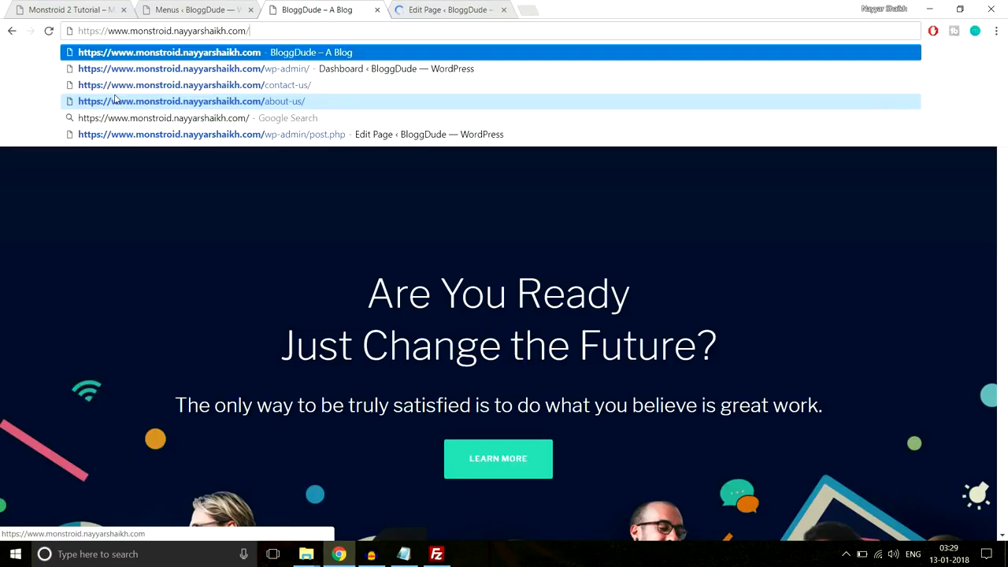
pyautogui.press('Return')
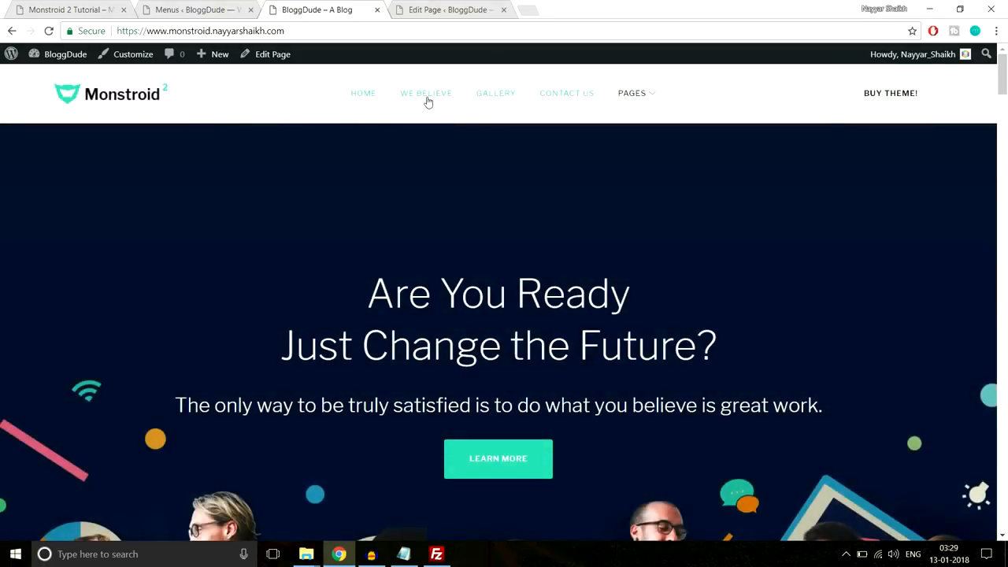
pyautogui.click(427, 101)
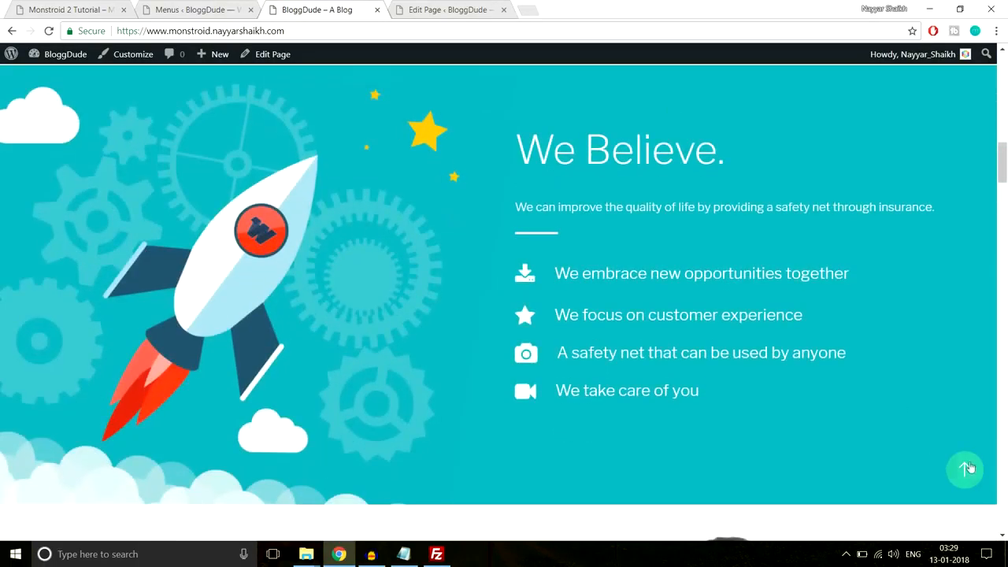
pyautogui.click(965, 468)
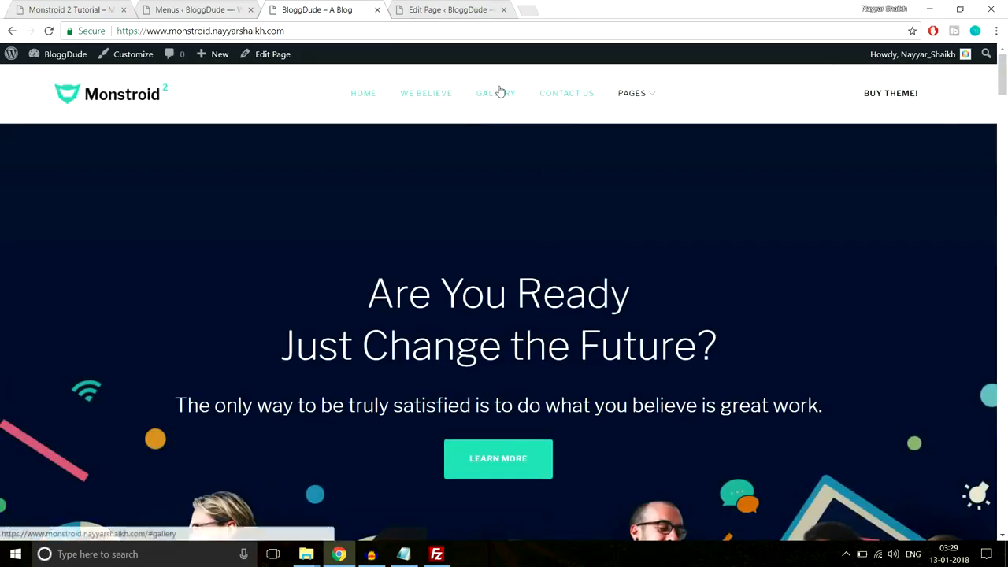
pyautogui.click(499, 93)
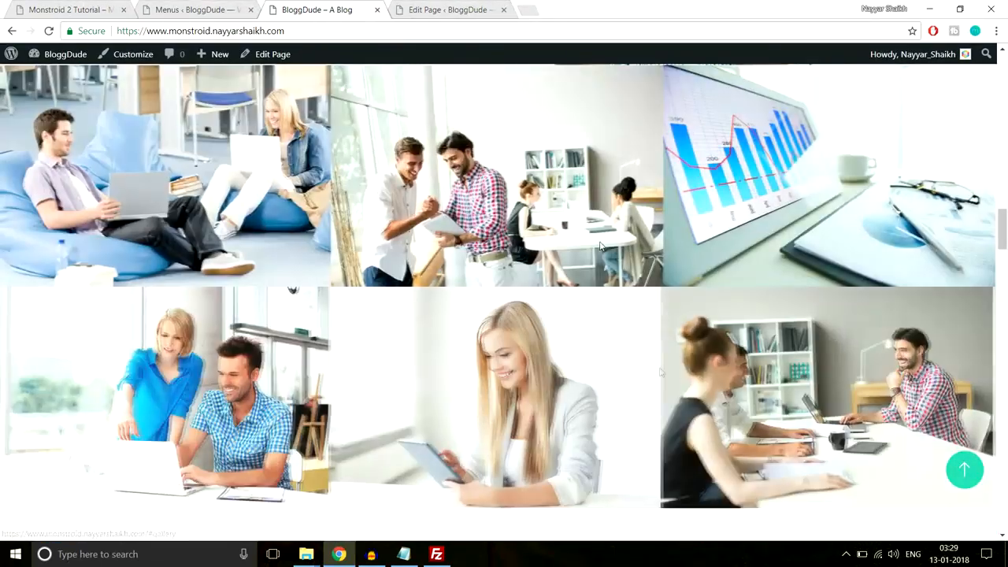
pyautogui.click(962, 470)
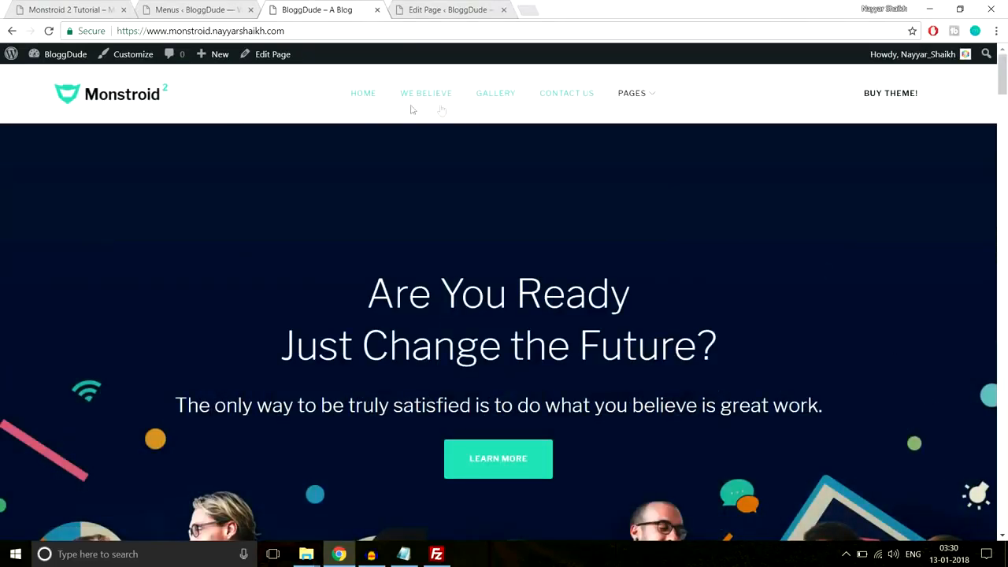
# - Open Contact Us from the Pages submenu, review it, then return to the Menus admin page
pyautogui.moveTo(640, 100)
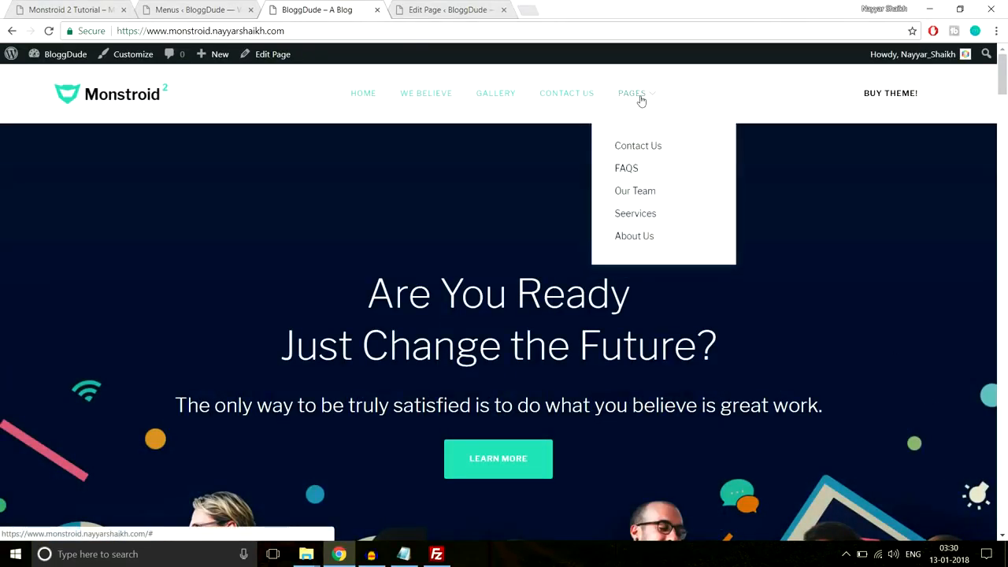
pyautogui.click(664, 146)
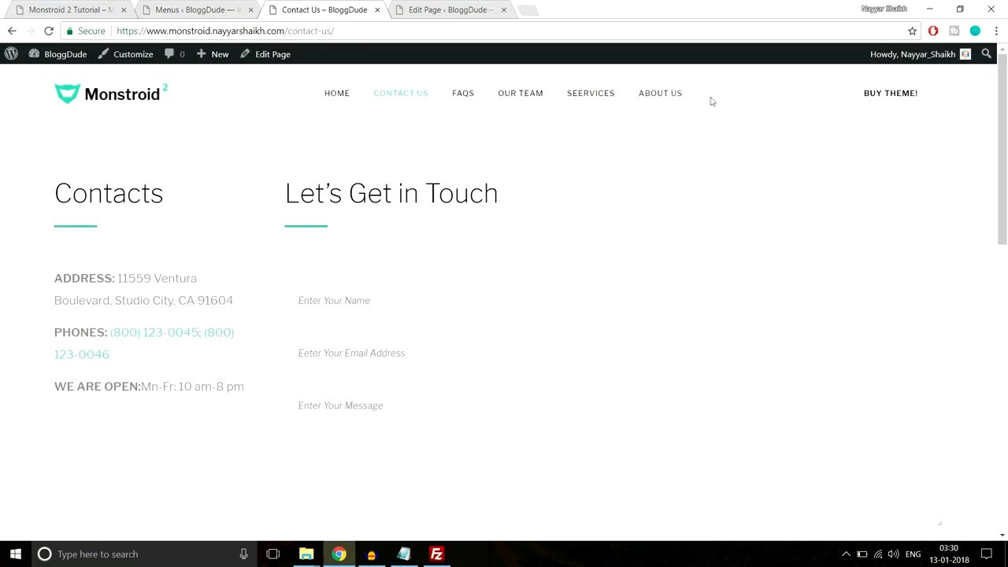
pyautogui.scroll(-5, 907, 124)
pyautogui.scroll(-4, 551, 319)
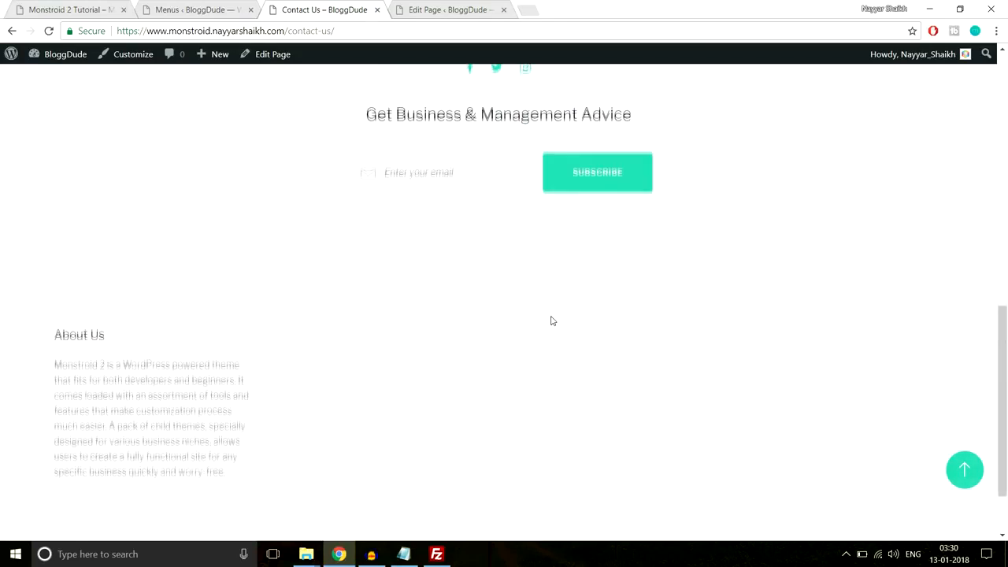
pyautogui.scroll(3, 551, 319)
pyautogui.scroll(-3, 466, 269)
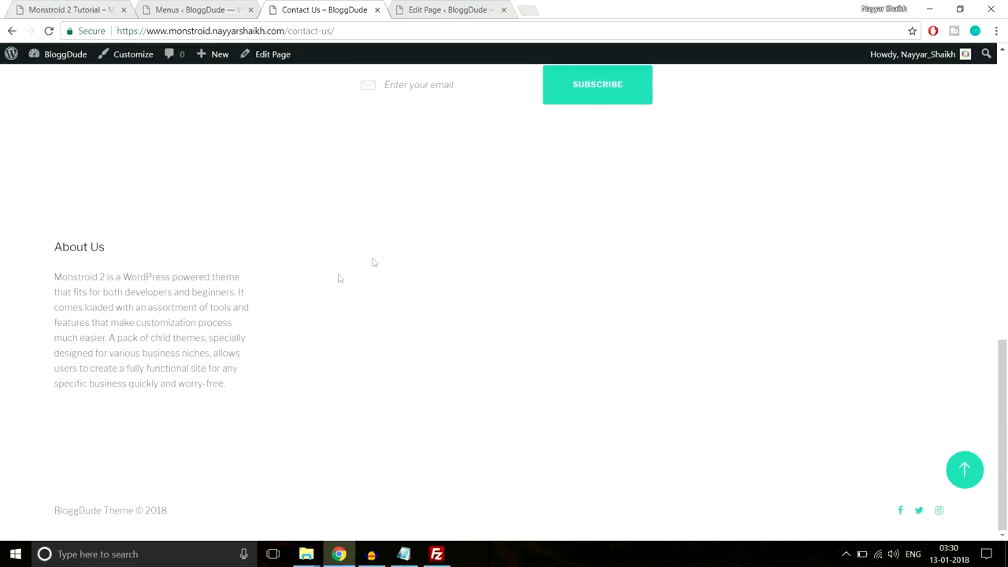
pyautogui.click(964, 469)
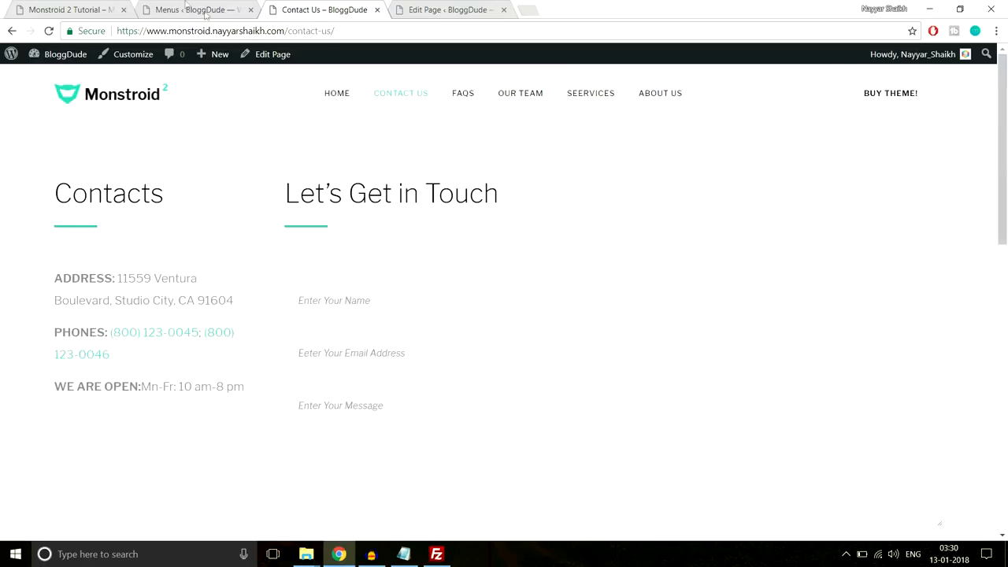
pyautogui.click(184, 6)
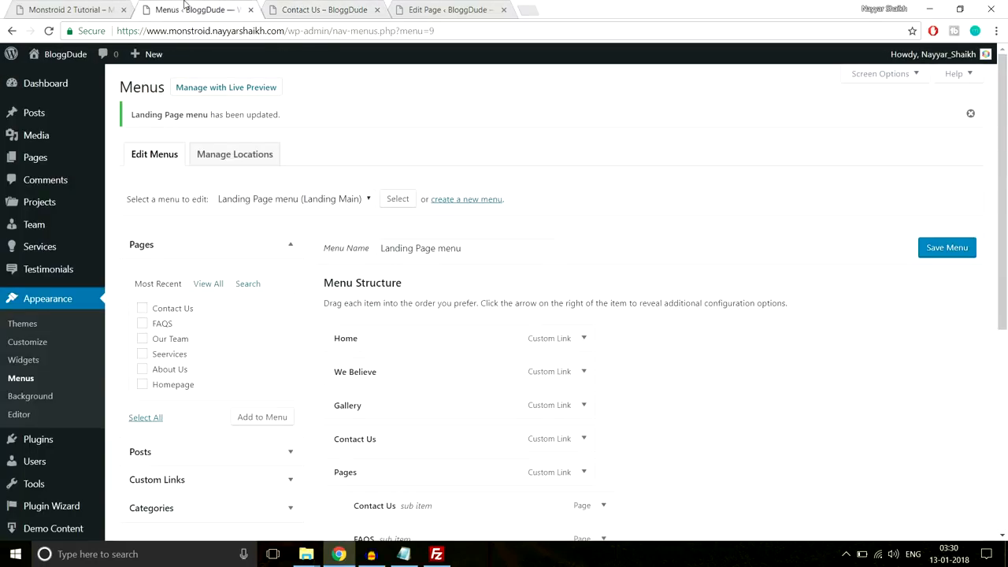
# - On the Widgets page, check the demo footer's Navigation Menu heading for reference
pyautogui.click(18, 362)
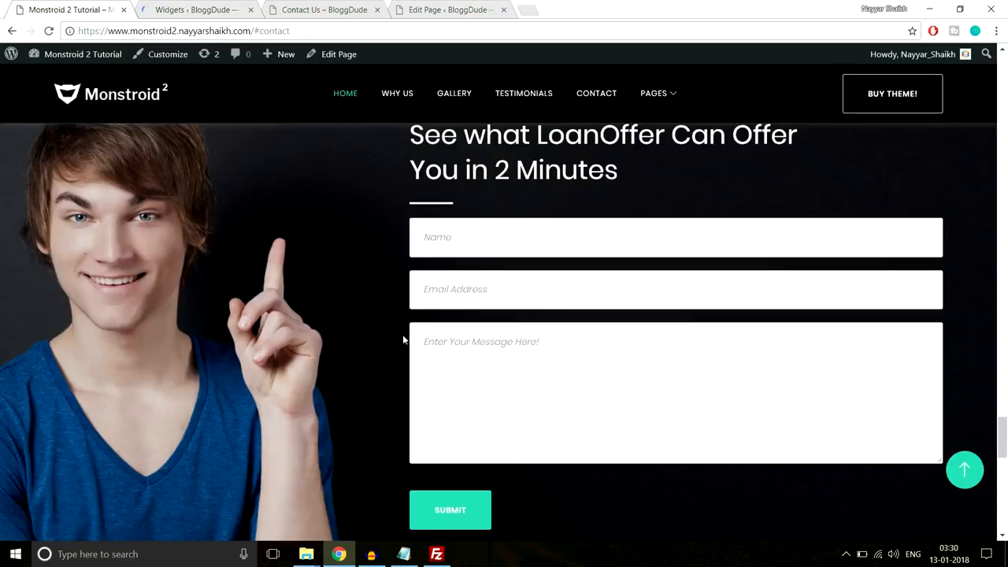
pyautogui.scroll(-10, 403, 340)
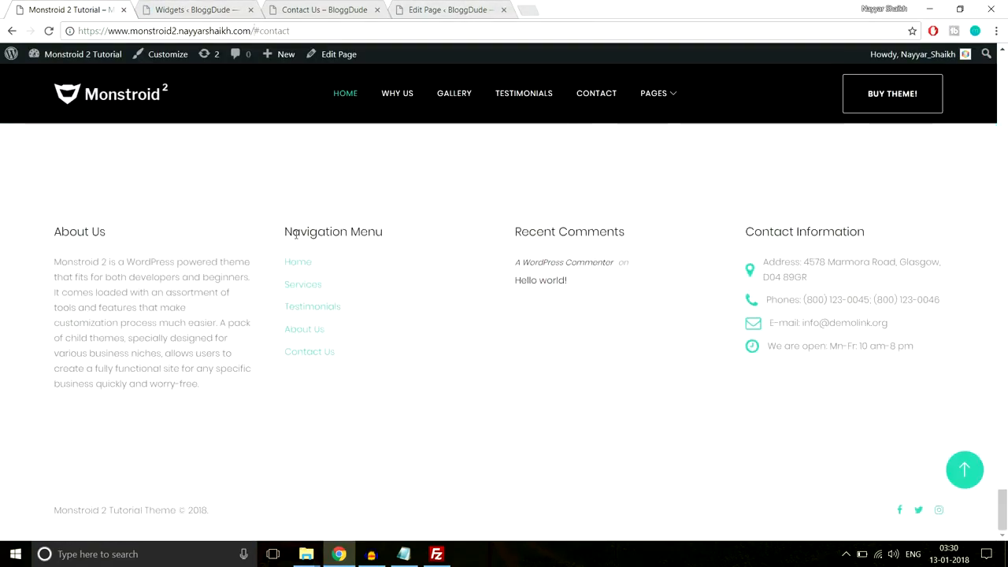
pyautogui.moveTo(281, 235); pyautogui.dragTo(370, 228)
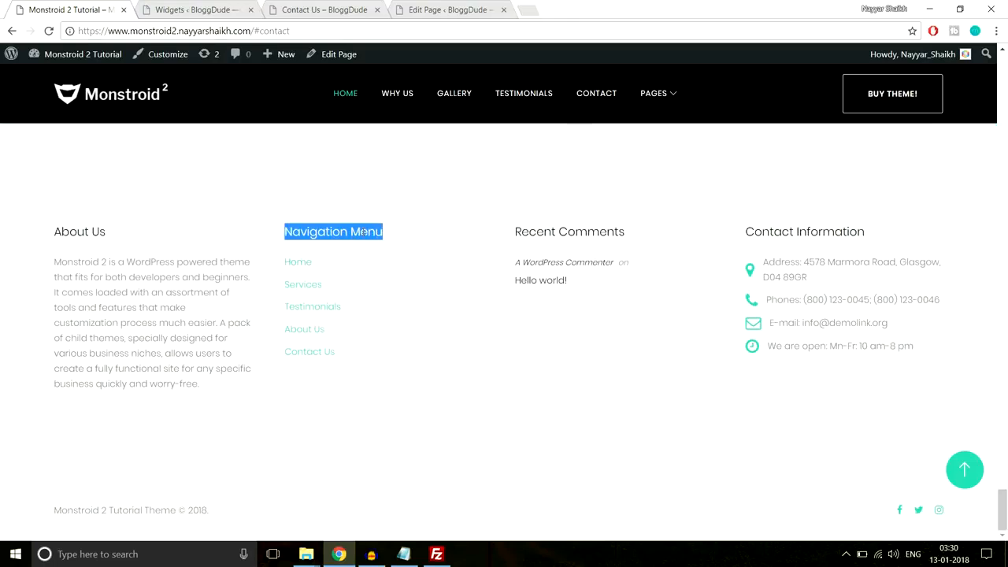
pyautogui.click(290, 10)
pyautogui.click(188, 10)
pyautogui.scroll(-3, 843, 299)
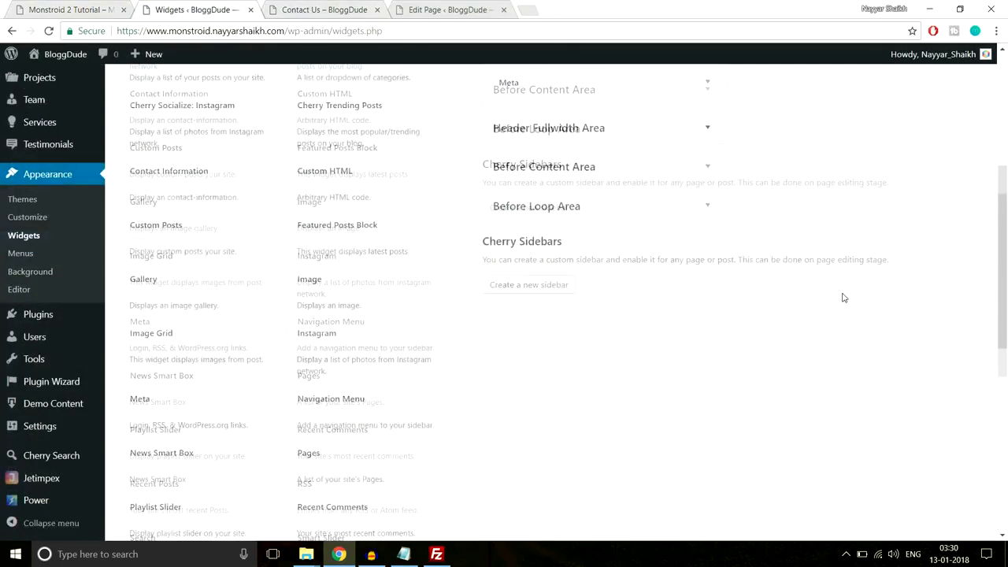
# - Add a Navigation Menu widget to the Footer Area titled 'Navigation Menu'
pyautogui.click(348, 313)
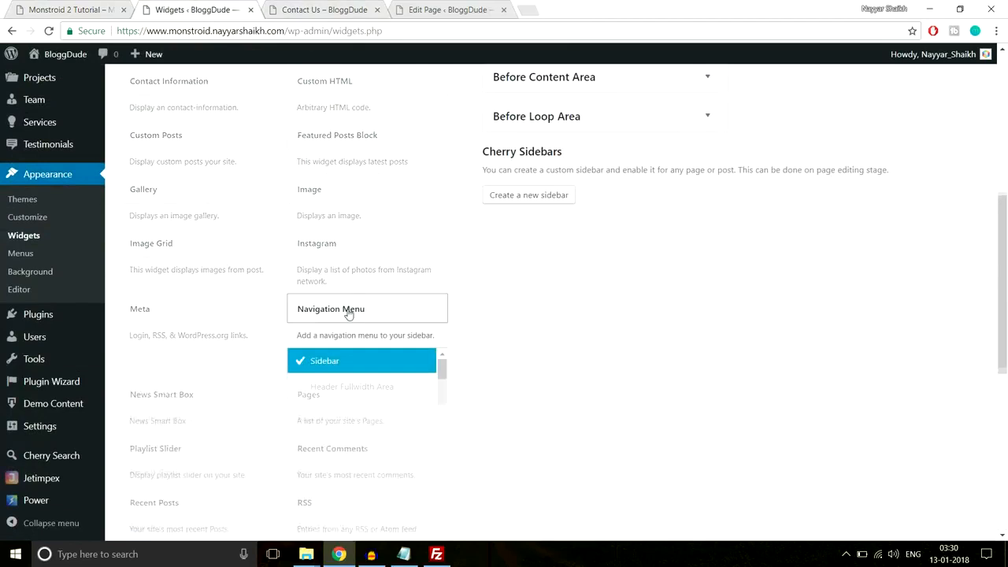
pyautogui.scroll(-1, 409, 373)
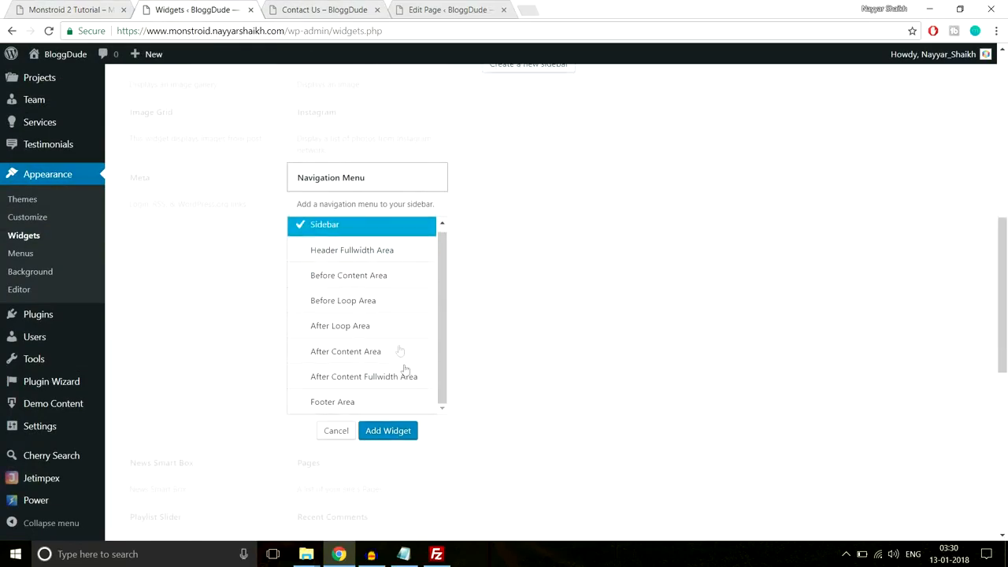
pyautogui.click(352, 336)
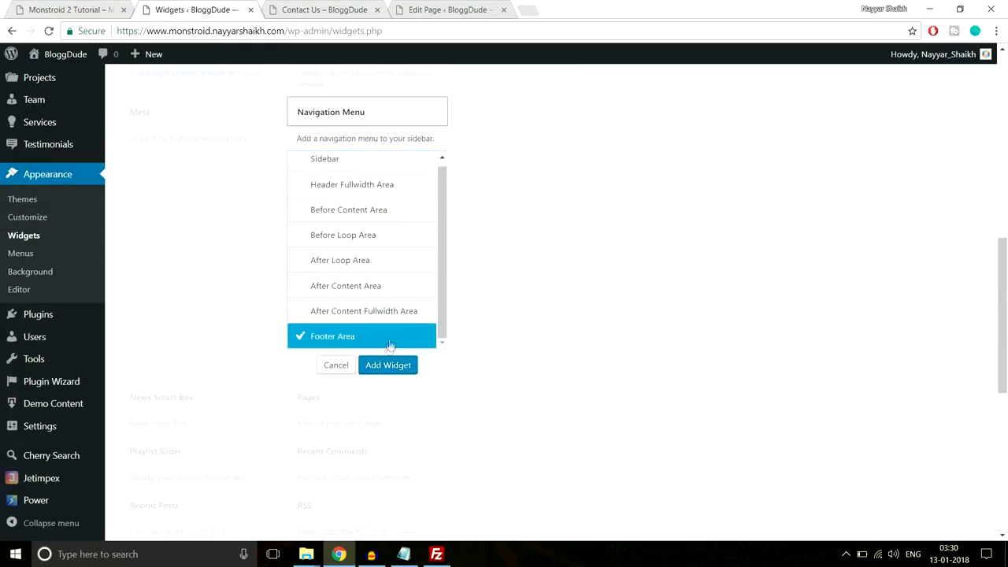
pyautogui.click(390, 366)
pyautogui.click(822, 256)
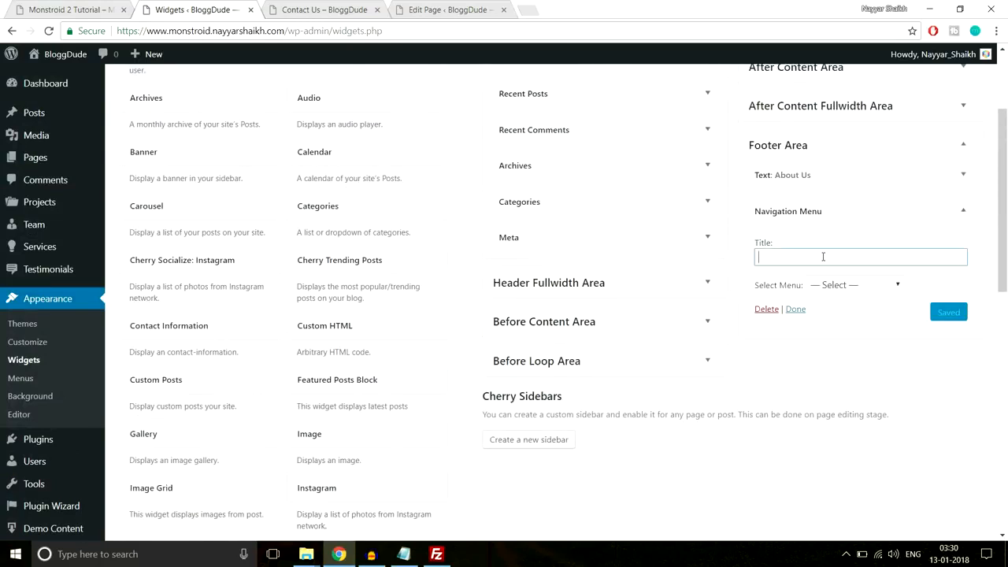
pyautogui.write('Navigation Menu')
pyautogui.click(870, 245)
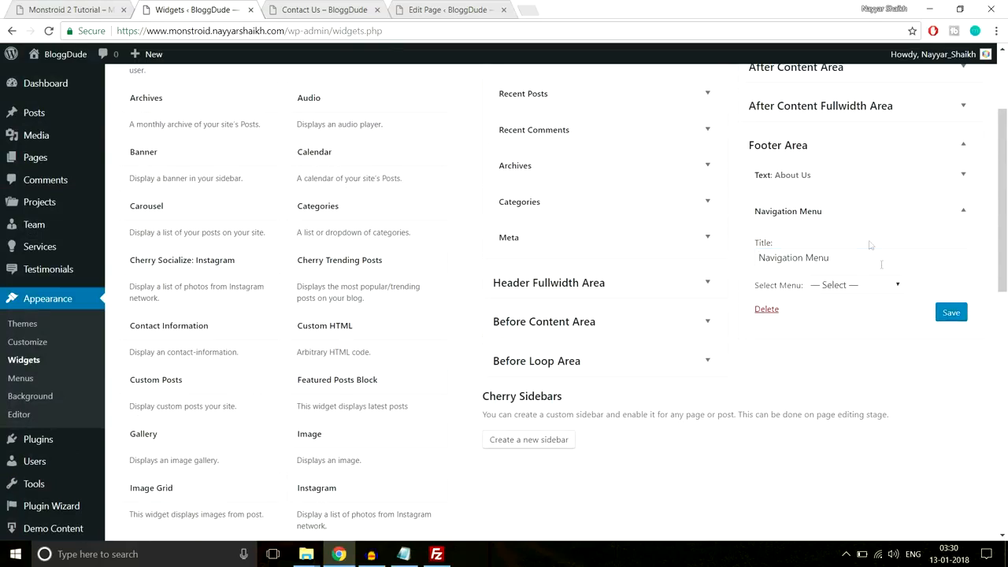
# - Set the widget to display Footer Menu, then save and collapse it
pyautogui.click(837, 288)
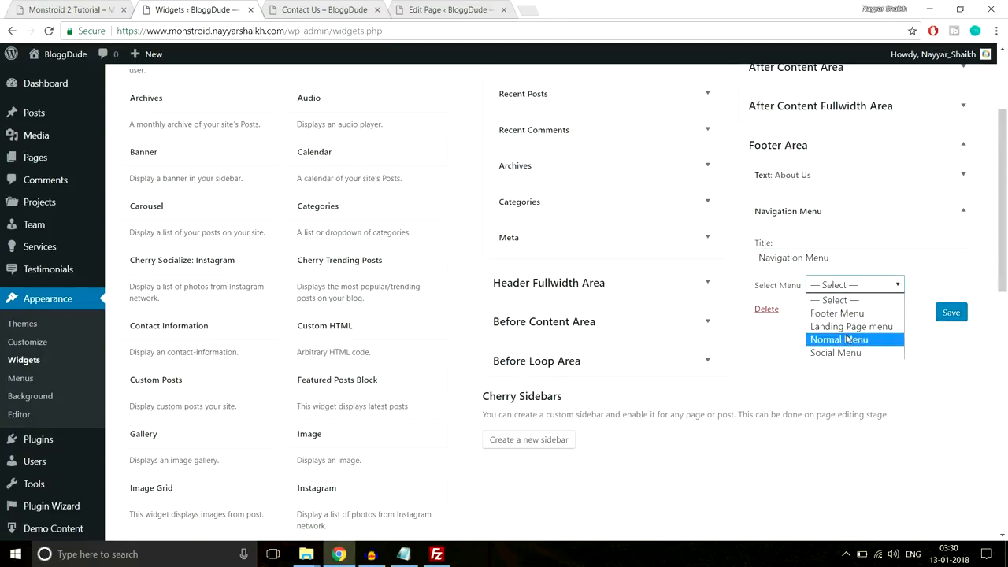
pyautogui.click(835, 315)
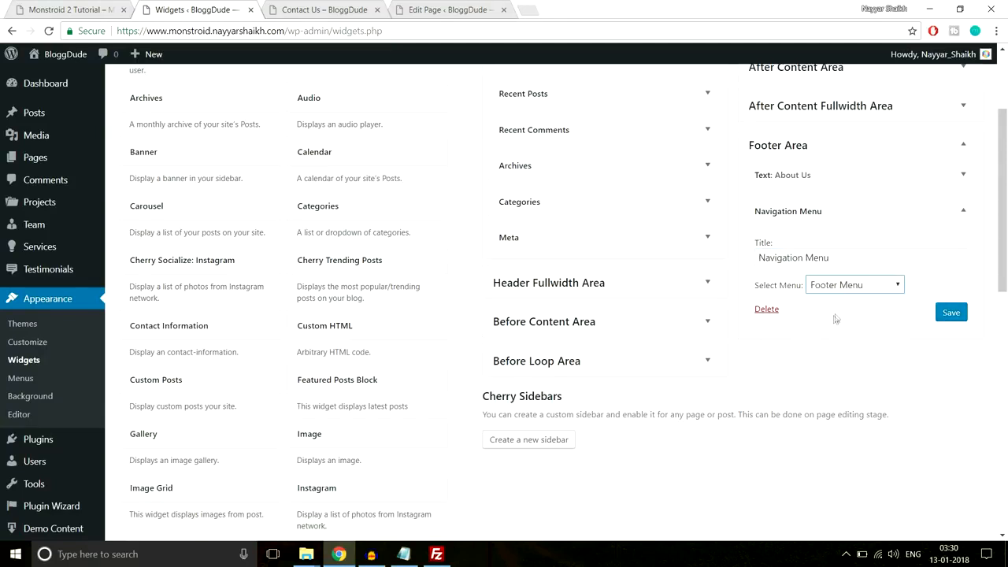
pyautogui.click(952, 313)
pyautogui.click(963, 211)
# - Look at the demo footer's Recent Comments widget for reference
pyautogui.click(93, 6)
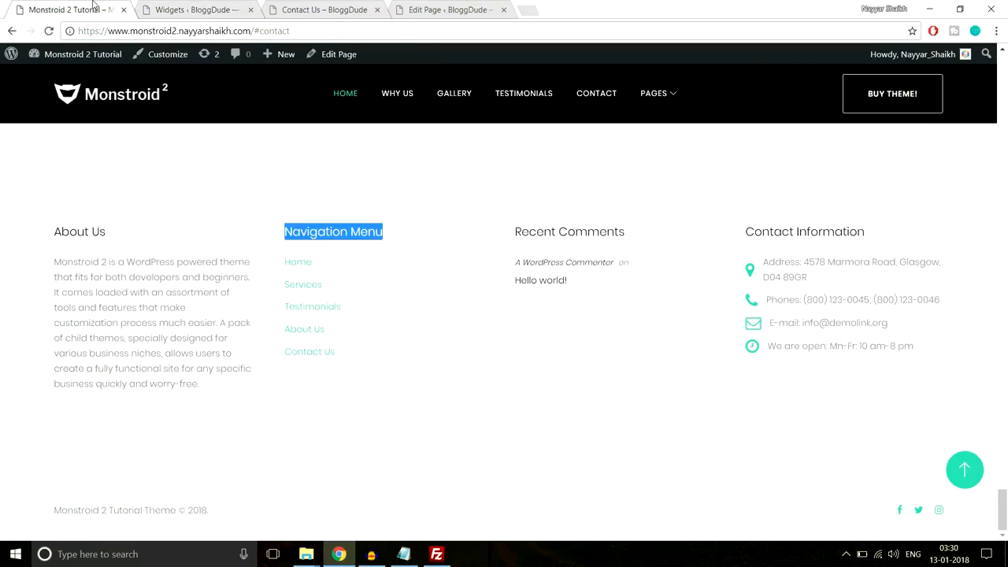
pyautogui.moveTo(598, 292); pyautogui.dragTo(511, 245)
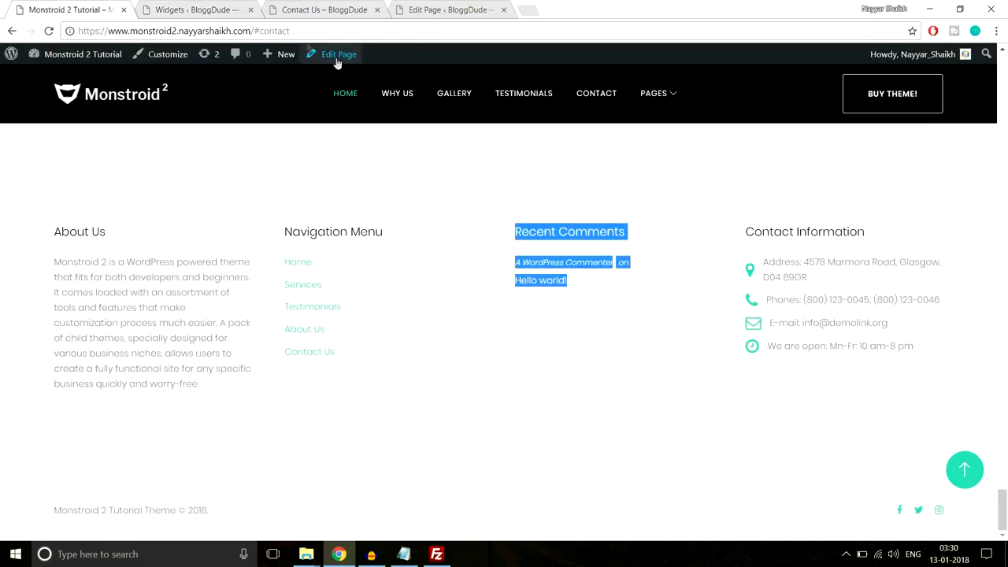
pyautogui.click(207, 7)
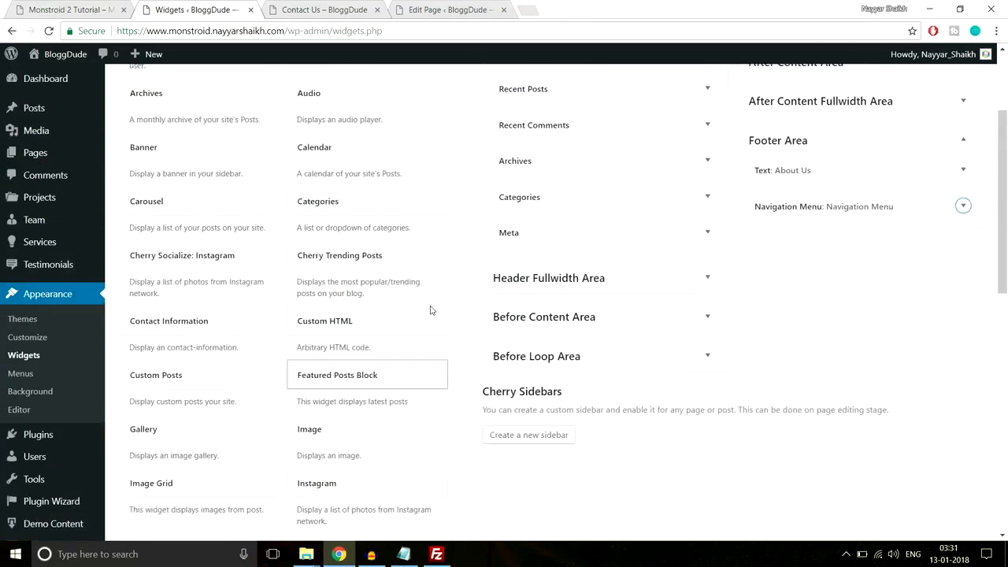
# - Add a Recent Comments widget to the Footer Area
pyautogui.scroll(1, 341, 283)
pyautogui.scroll(-5, 362, 295)
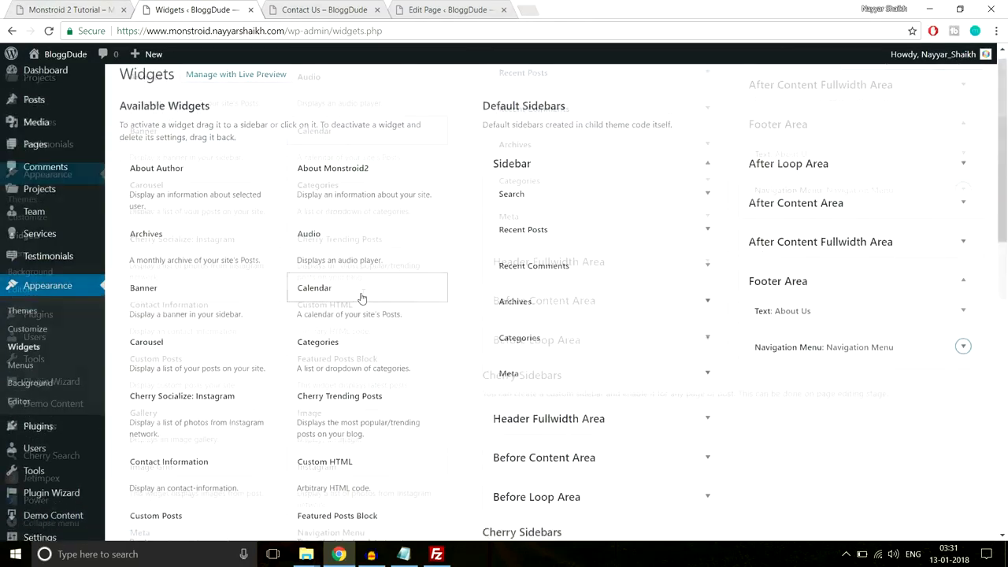
pyautogui.scroll(-2, 378, 301)
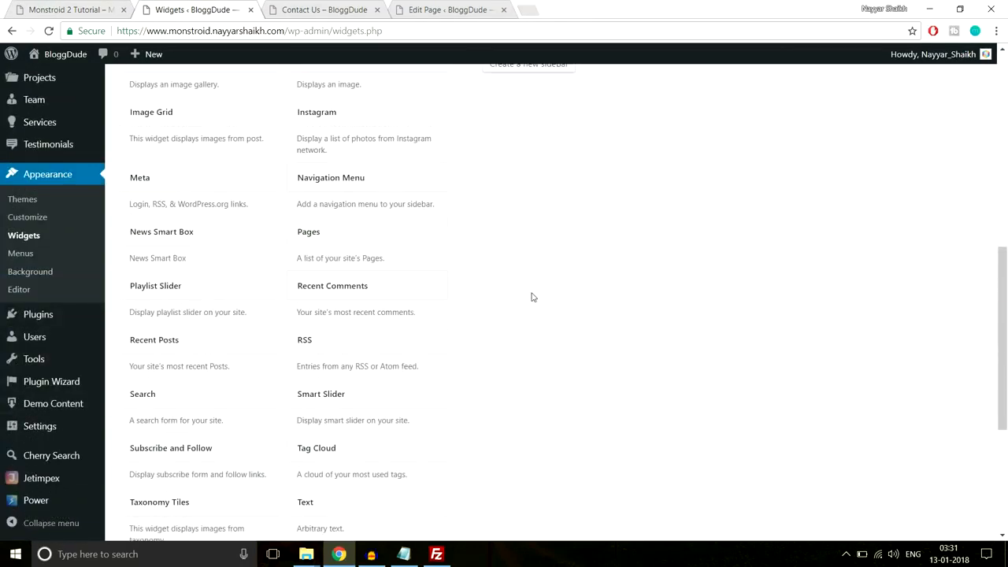
pyautogui.scroll(-1, 488, 268)
pyautogui.click(394, 218)
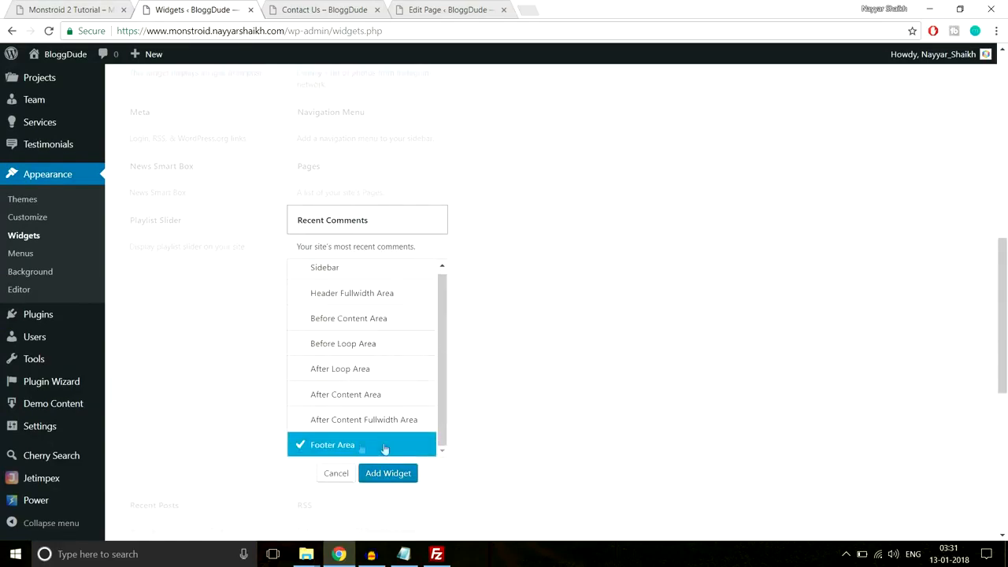
pyautogui.click(387, 474)
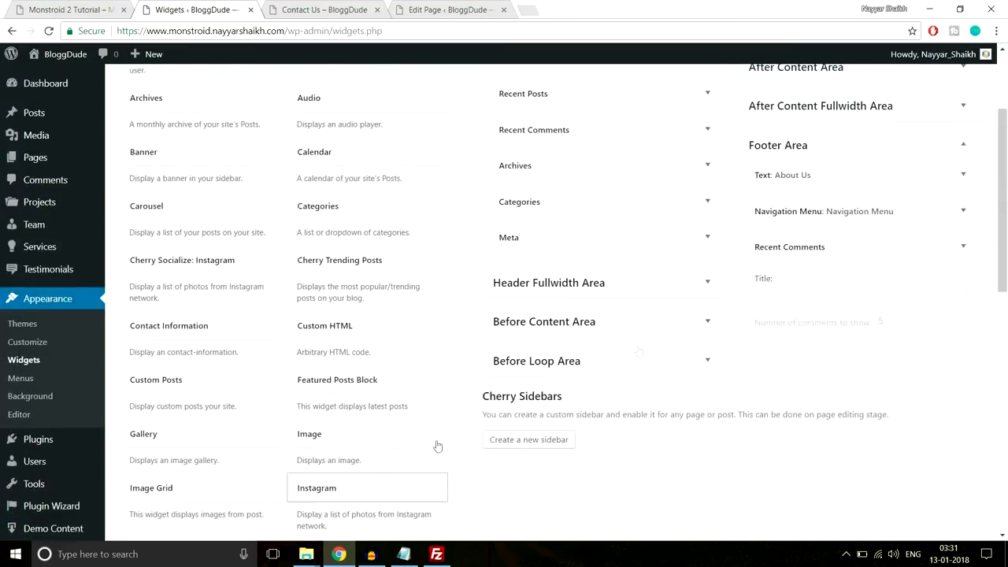
# - Title the widget 'Recent Comments', keep 5 comments shown, and save it
pyautogui.click(844, 294)
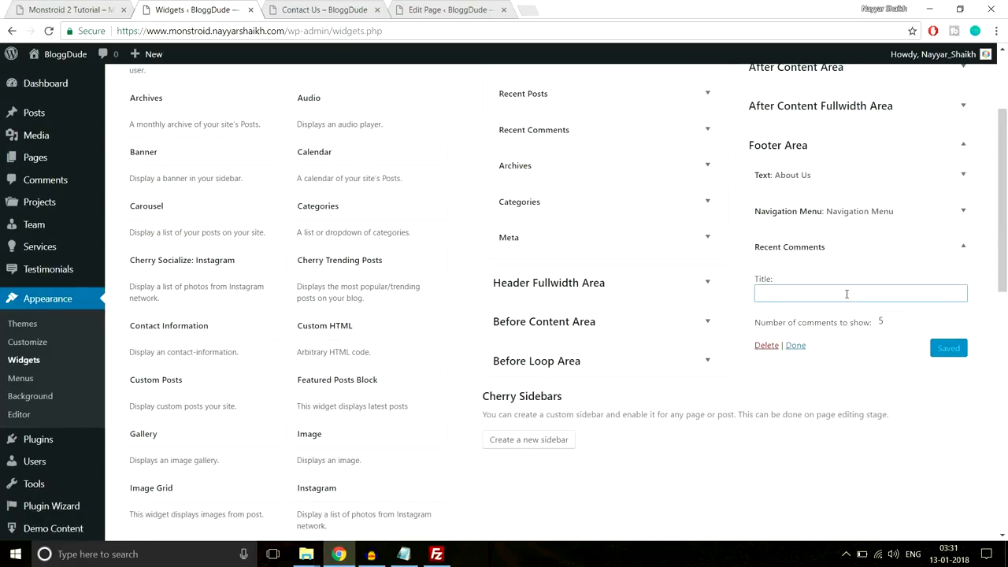
pyautogui.write('Re')
pyautogui.click(832, 309)
pyautogui.doubleClick(886, 321)
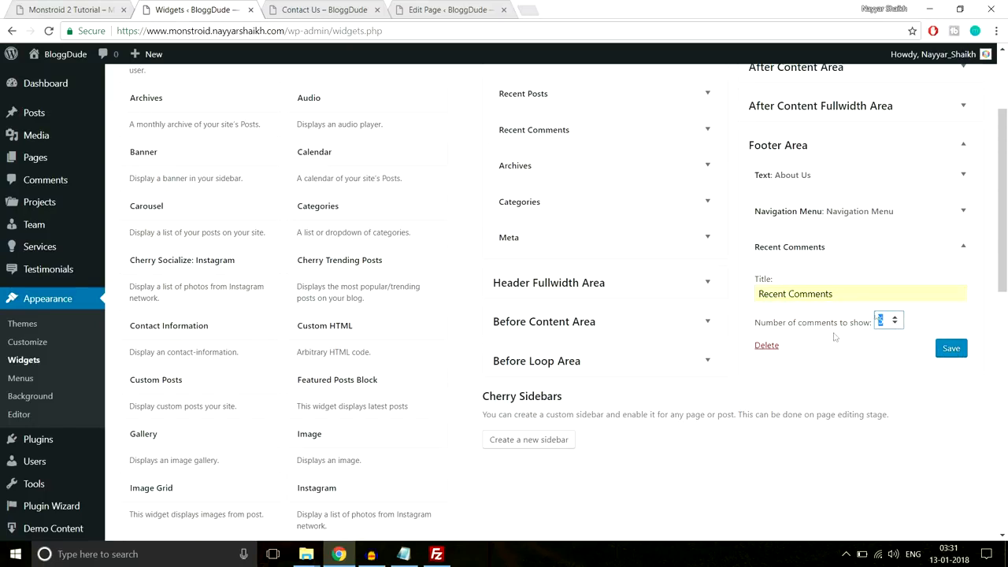
pyautogui.click(949, 348)
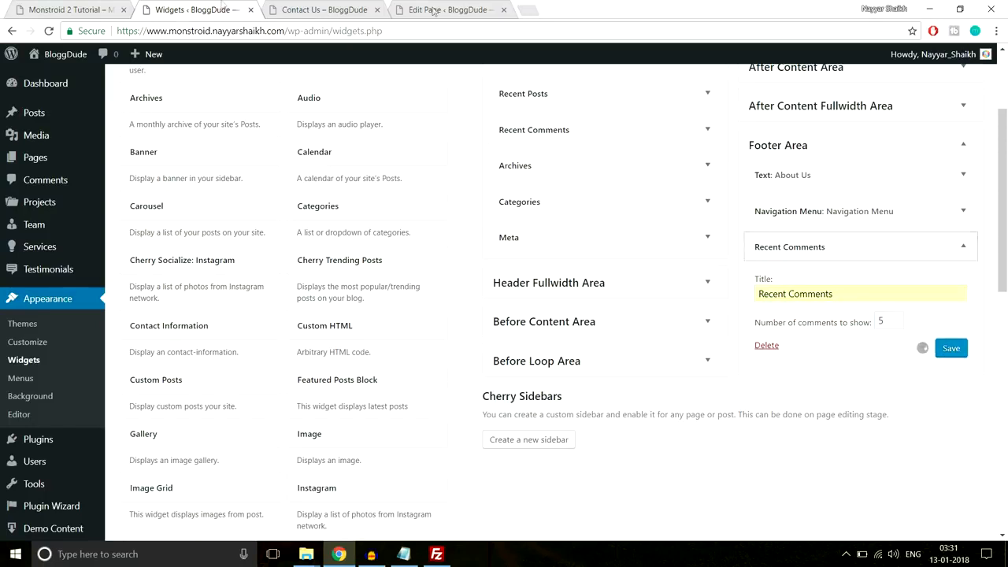
# - Check the demo's Contact Information heading and collapse the Recent Comments widget
pyautogui.hotkey('ctrl', 'shift', 'Tab')
pyautogui.moveTo(745, 230); pyautogui.dragTo(869, 232)
pyautogui.hotkey('ctrl', 'c')
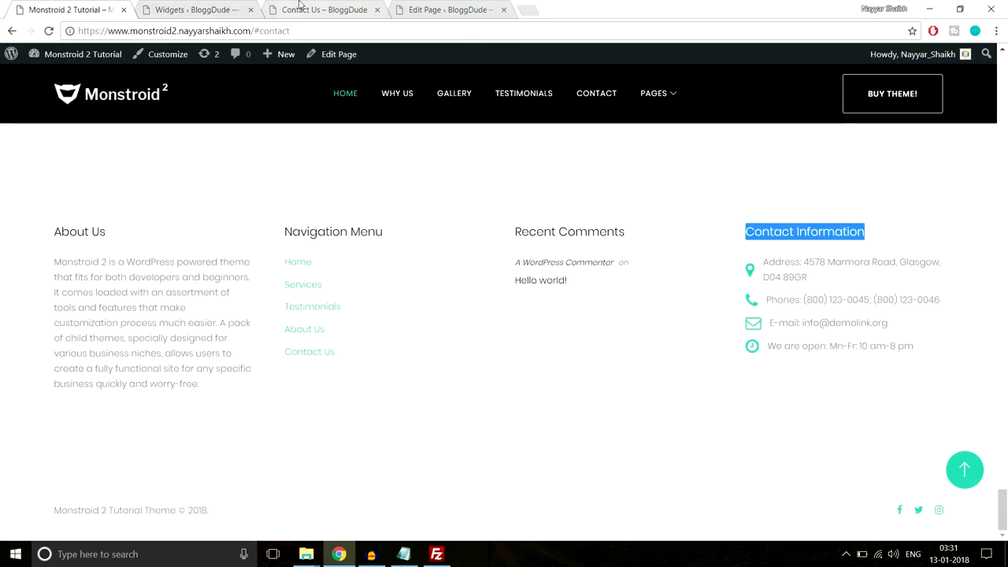
pyautogui.click(196, 10)
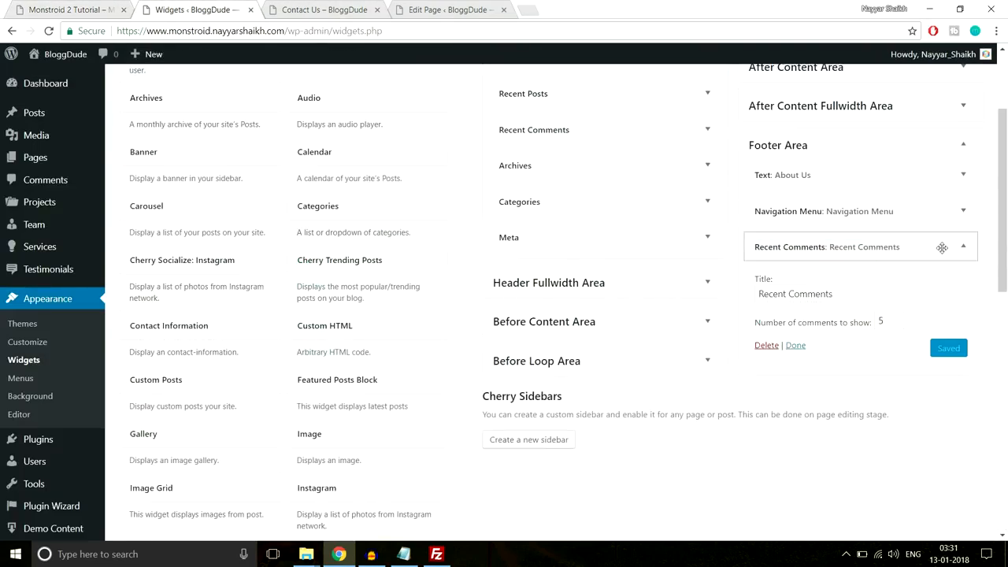
pyautogui.click(945, 247)
pyautogui.scroll(-3, 590, 410)
pyautogui.scroll(3, 590, 410)
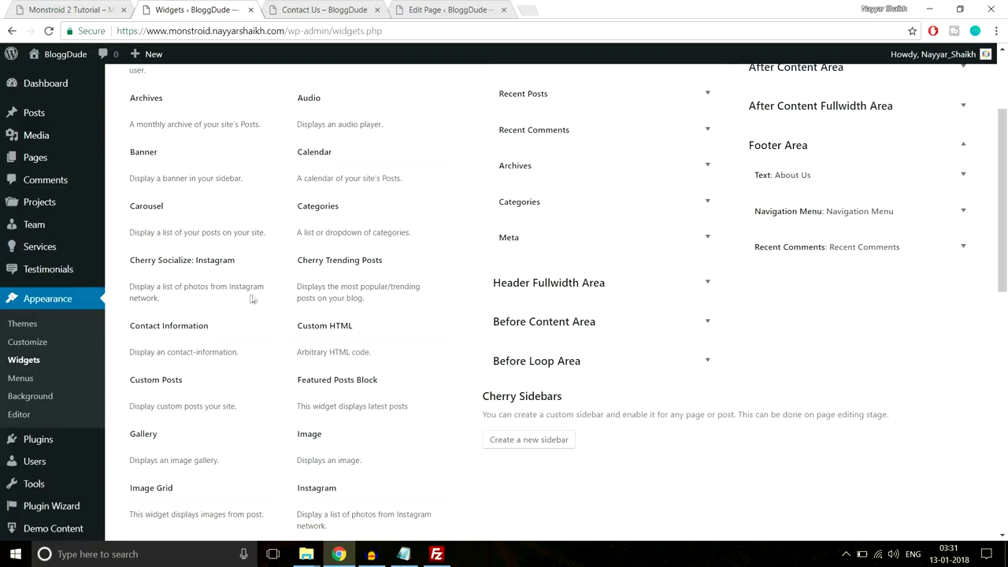
# - Add a Contact Information widget titled 'Contact Information' to the Footer Area with a new entry
pyautogui.click(189, 329)
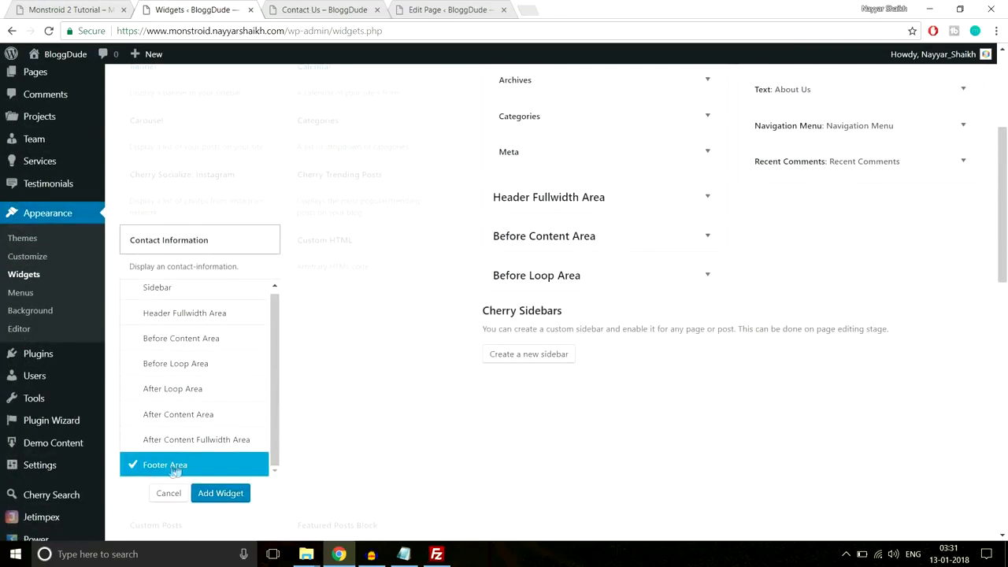
pyautogui.click(209, 493)
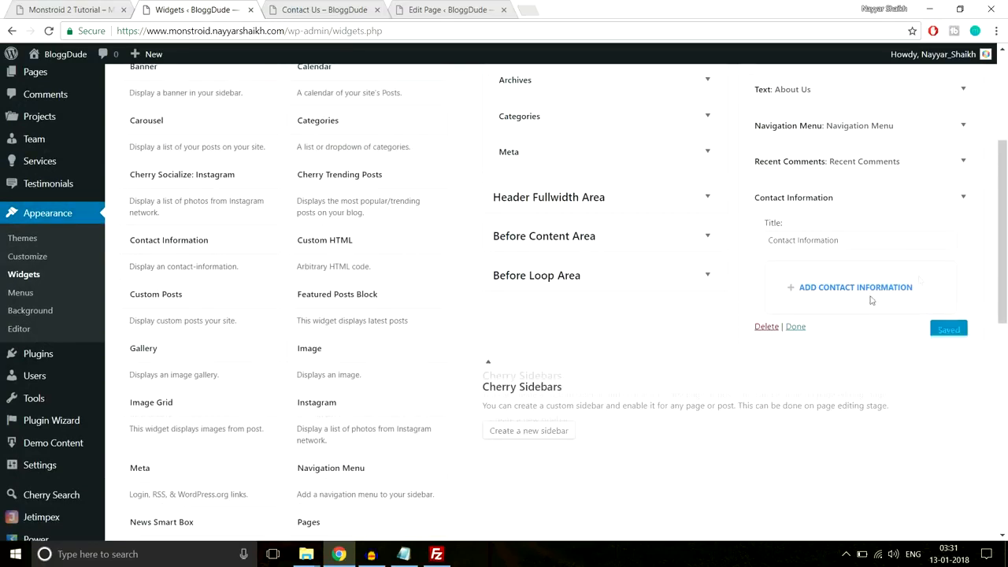
pyautogui.moveTo(870, 240); pyautogui.dragTo(732, 250)
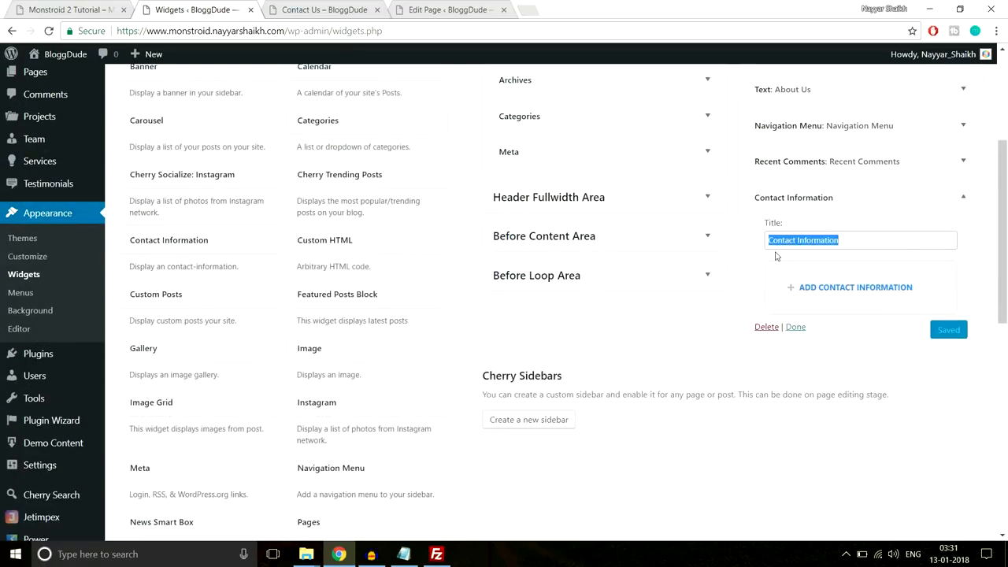
pyautogui.hotkey('ctrl', 'v')
pyautogui.scroll(-1, 937, 281)
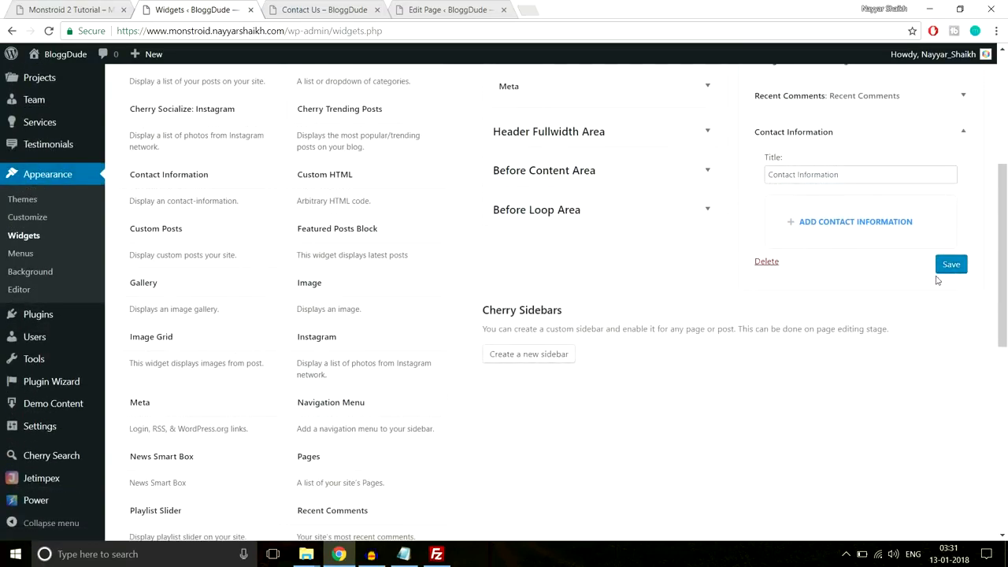
pyautogui.click(835, 222)
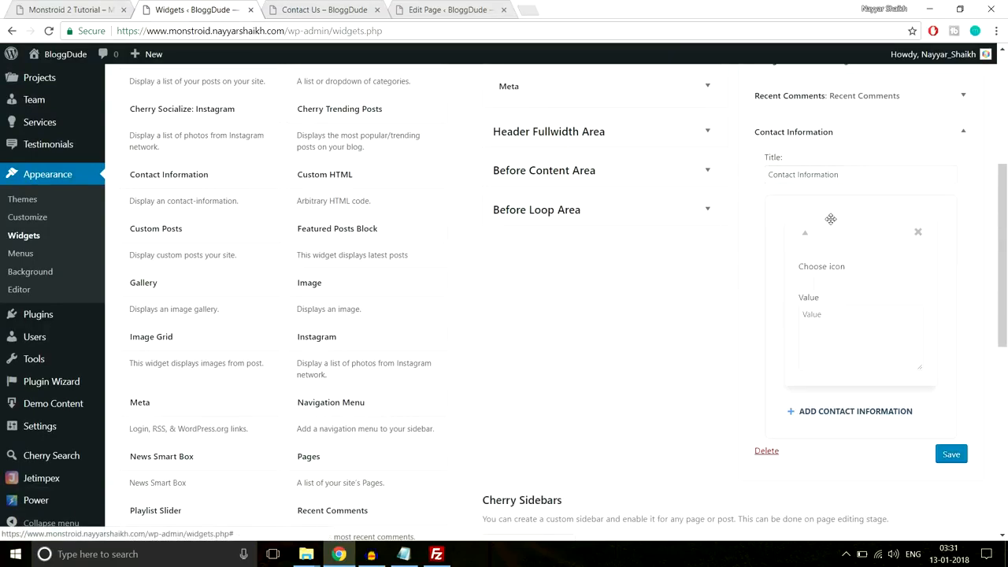
# - Copy the address line from the demo site's footer
pyautogui.click(56, 6)
pyautogui.click(776, 271)
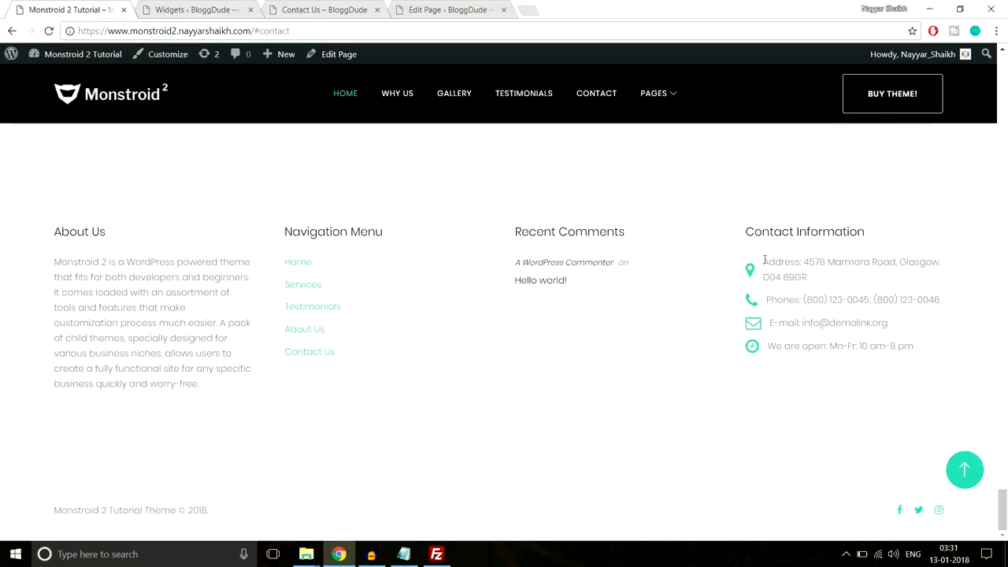
pyautogui.moveTo(764, 260); pyautogui.dragTo(820, 274)
pyautogui.hotkey('ctrl', 'c')
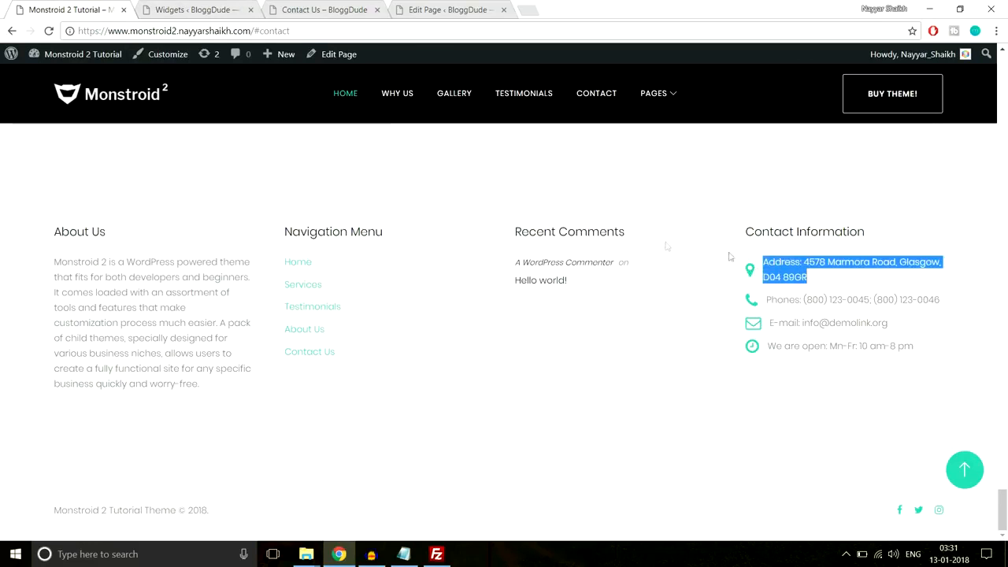
pyautogui.click(211, 7)
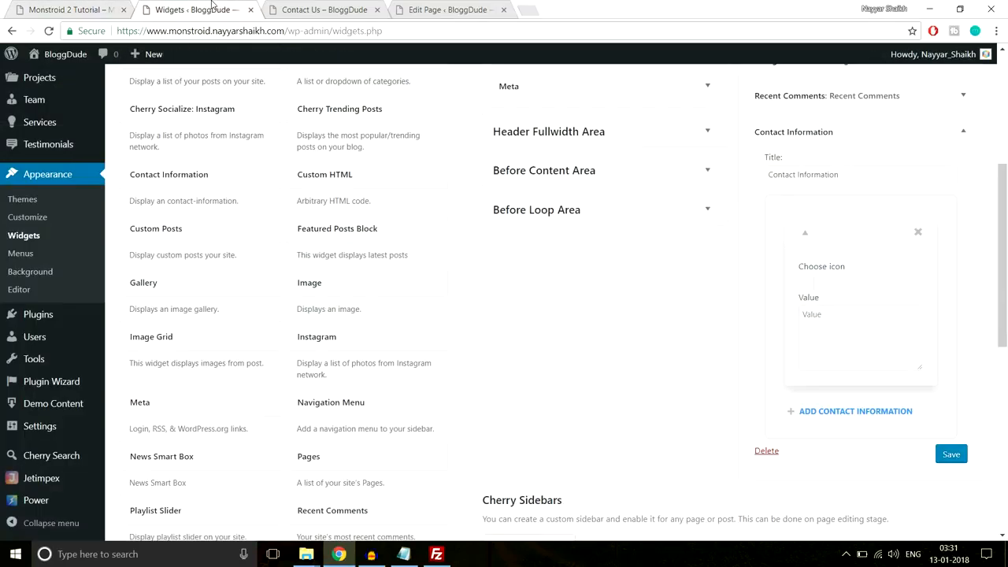
# - Give the first entry the fa-map-marker icon and paste the address as its value
pyautogui.click(820, 282)
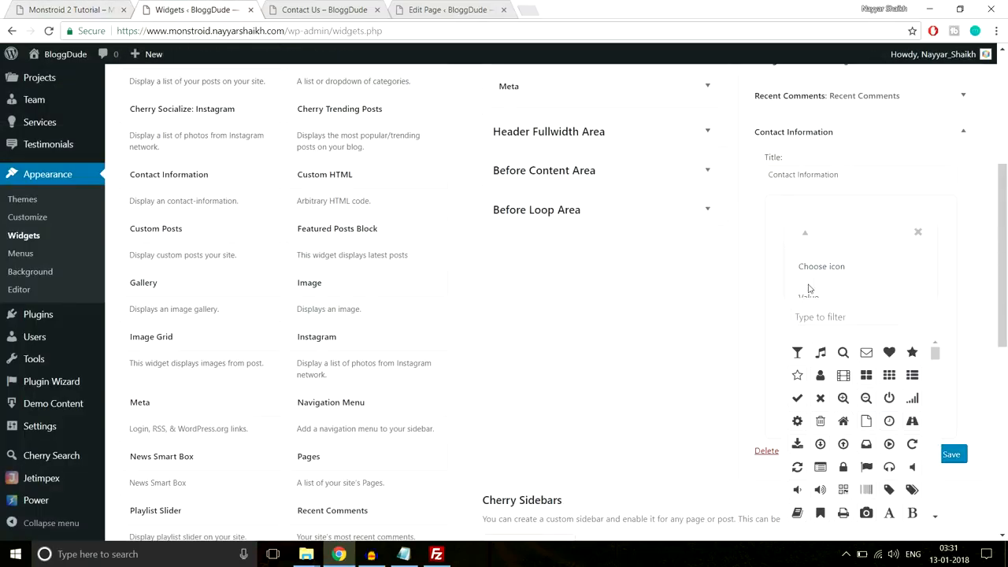
pyautogui.scroll(-1, 808, 287)
pyautogui.click(826, 251)
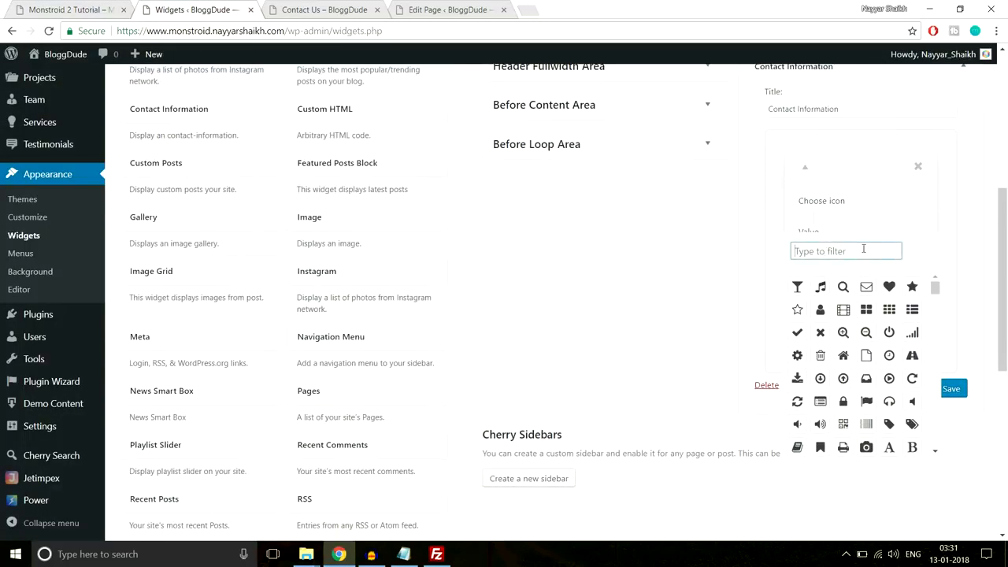
pyautogui.write('map')
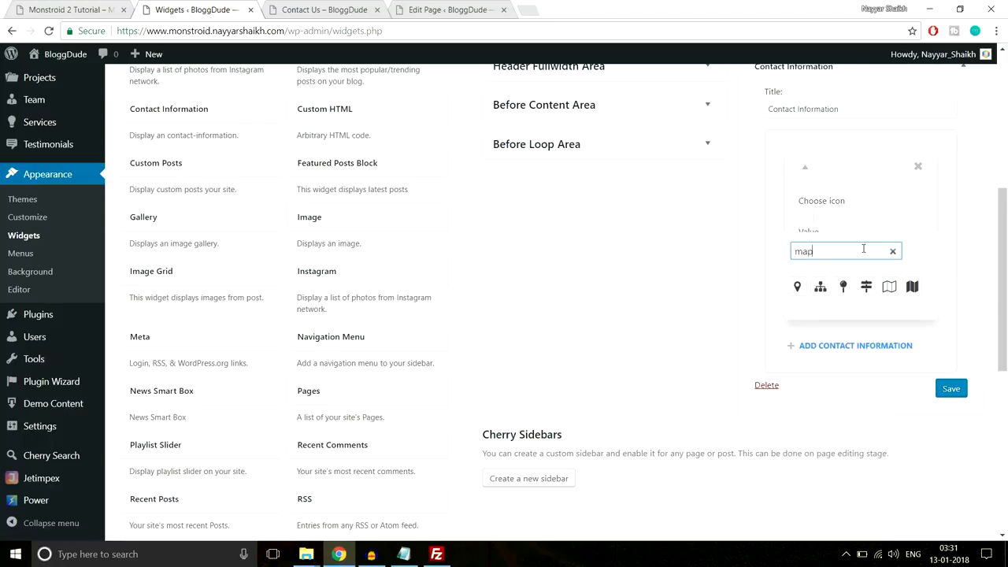
pyautogui.click(796, 287)
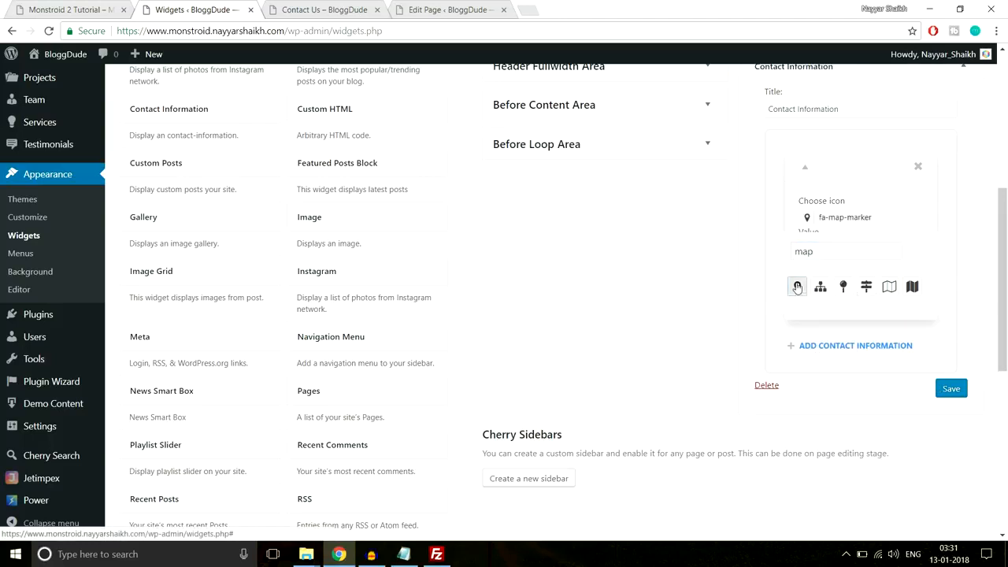
pyautogui.click(887, 214)
pyautogui.click(943, 222)
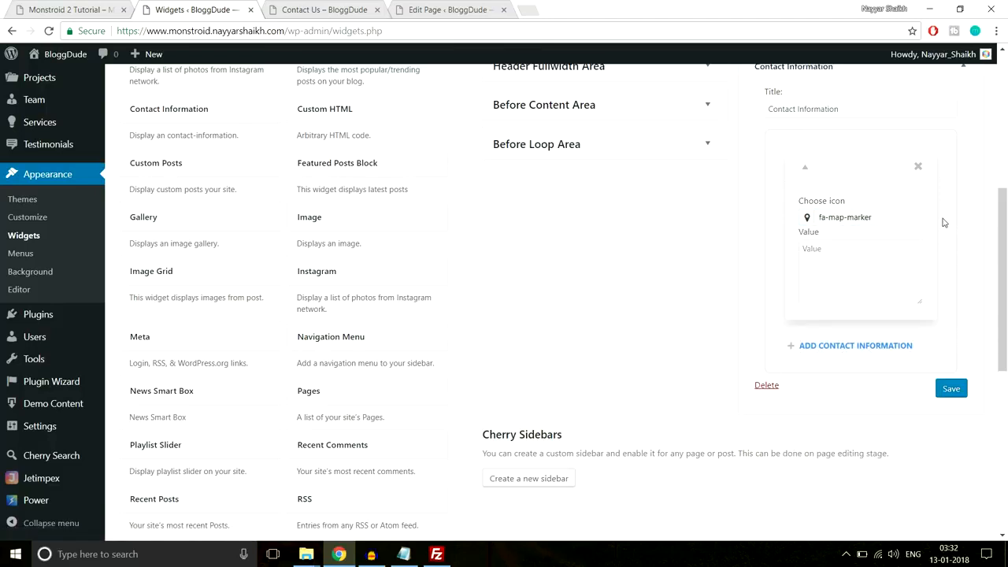
pyautogui.click(841, 275)
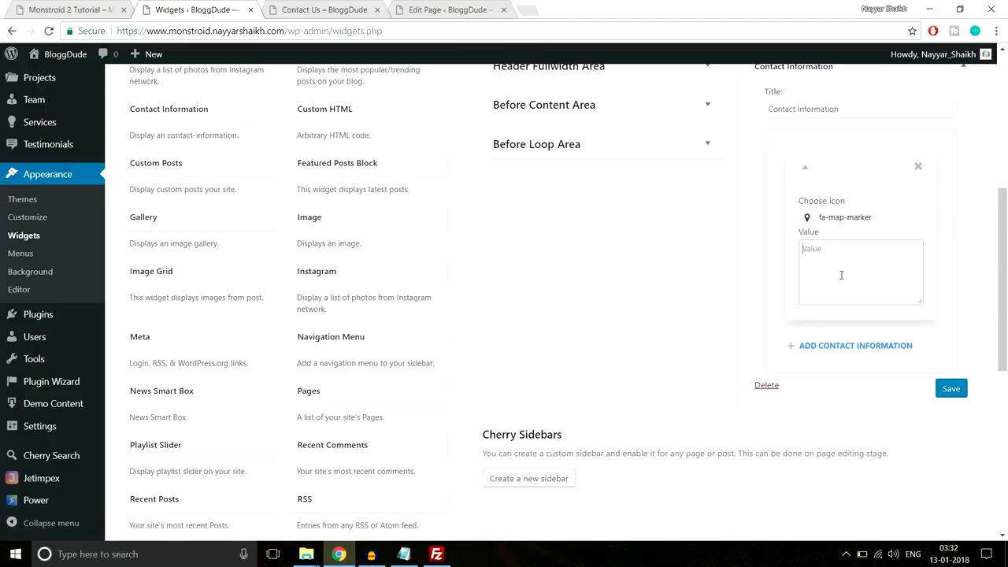
pyautogui.hotkey('ctrl', 'v')
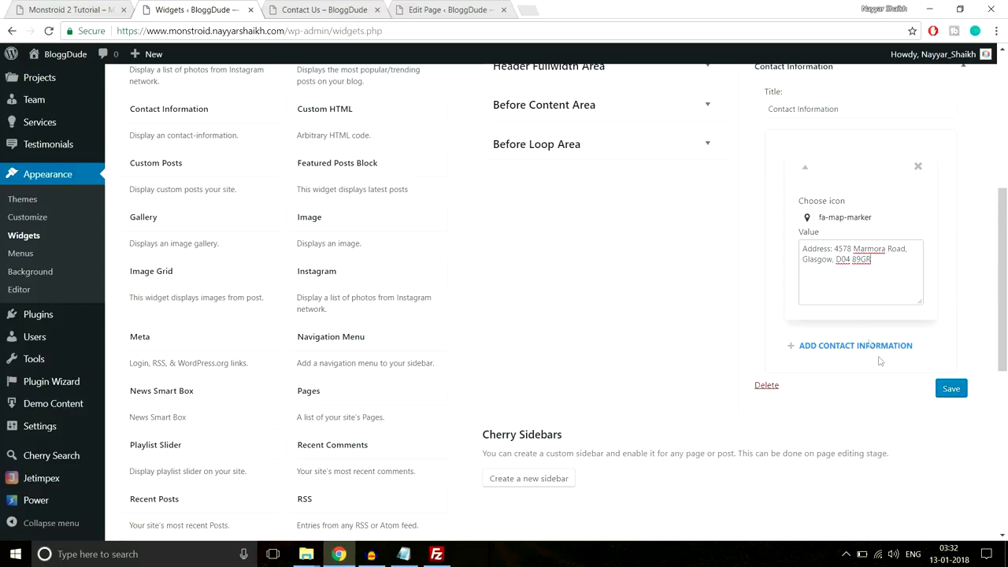
# - Copy the phone line from the demo site's footer
pyautogui.click(93, 7)
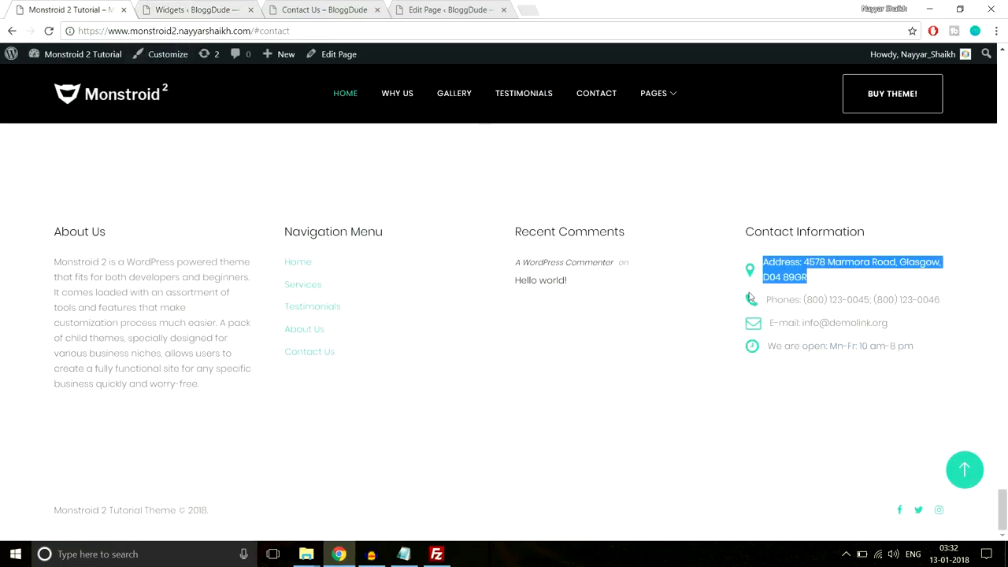
pyautogui.moveTo(939, 299); pyautogui.dragTo(764, 300)
pyautogui.hotkey('ctrl', 'c')
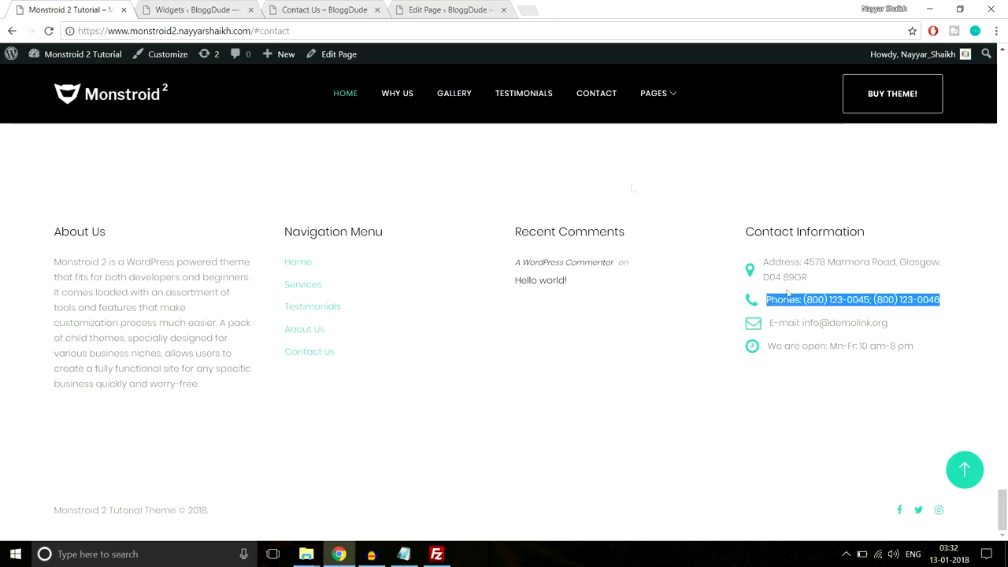
pyautogui.click(217, 11)
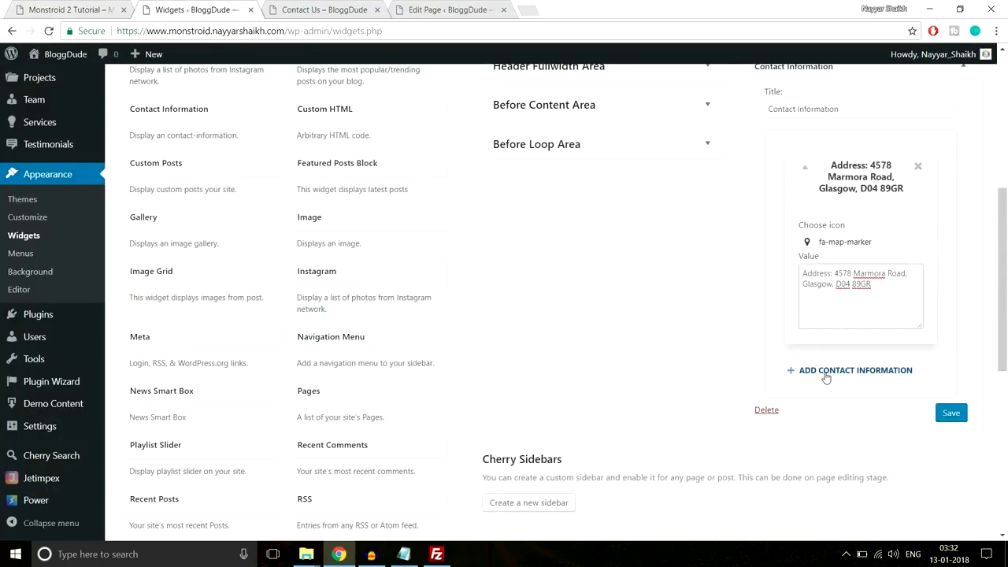
# - Add a second contact entry with the fa-phone icon
pyautogui.click(826, 371)
pyautogui.scroll(-1, 880, 364)
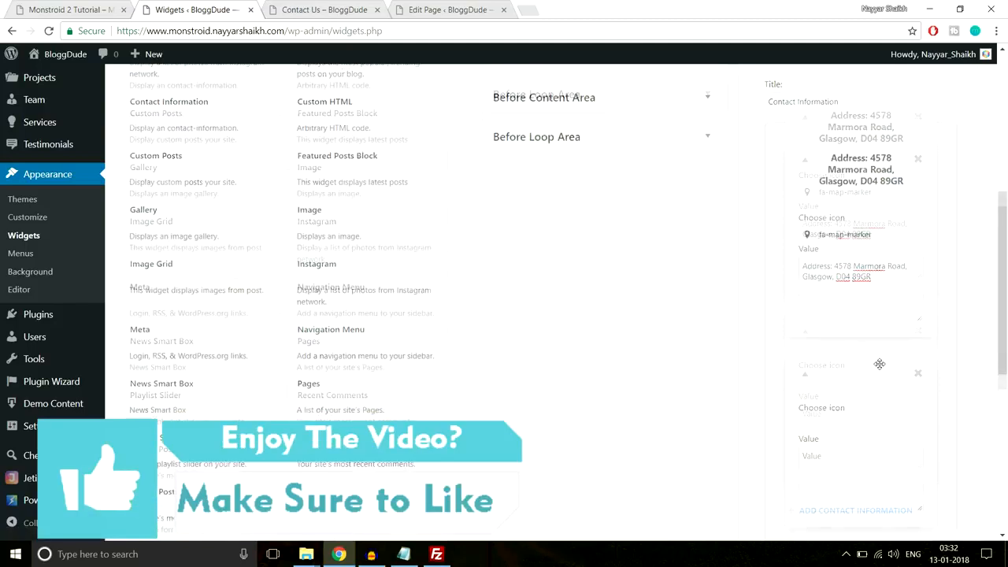
pyautogui.scroll(-2, 880, 364)
pyautogui.click(807, 303)
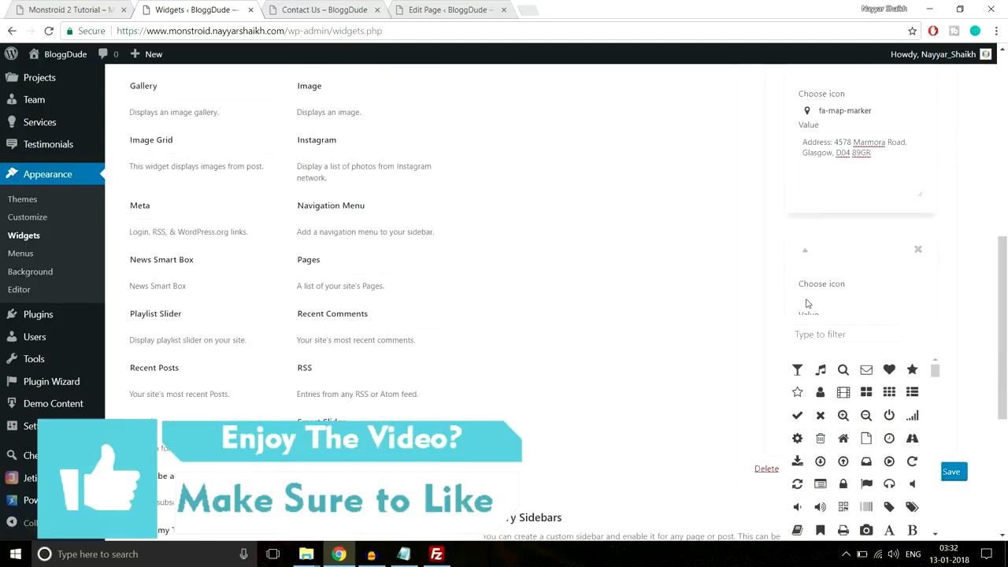
pyautogui.scroll(-1, 881, 320)
pyautogui.click(844, 273)
pyautogui.write('pho')
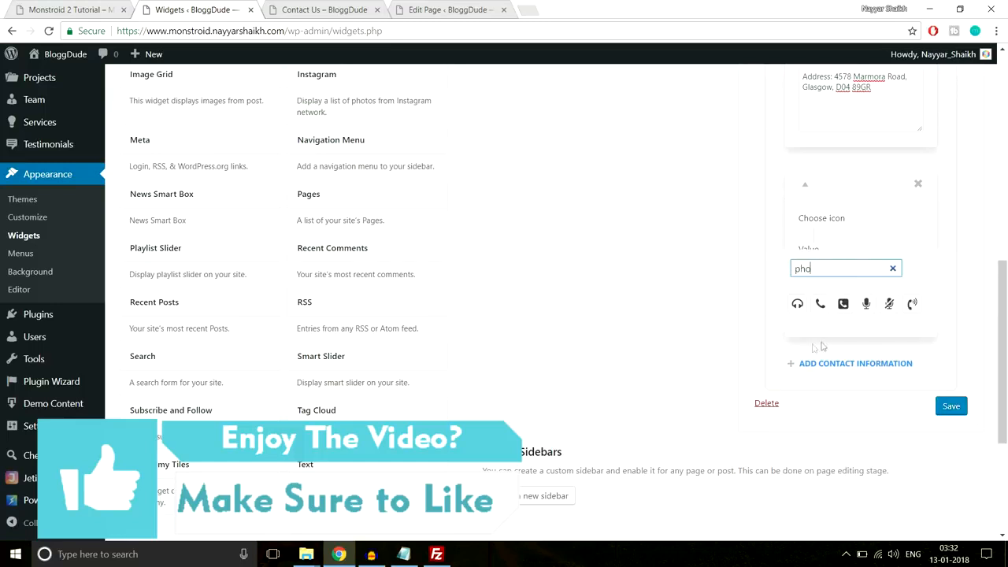
pyautogui.click(820, 304)
pyautogui.click(872, 215)
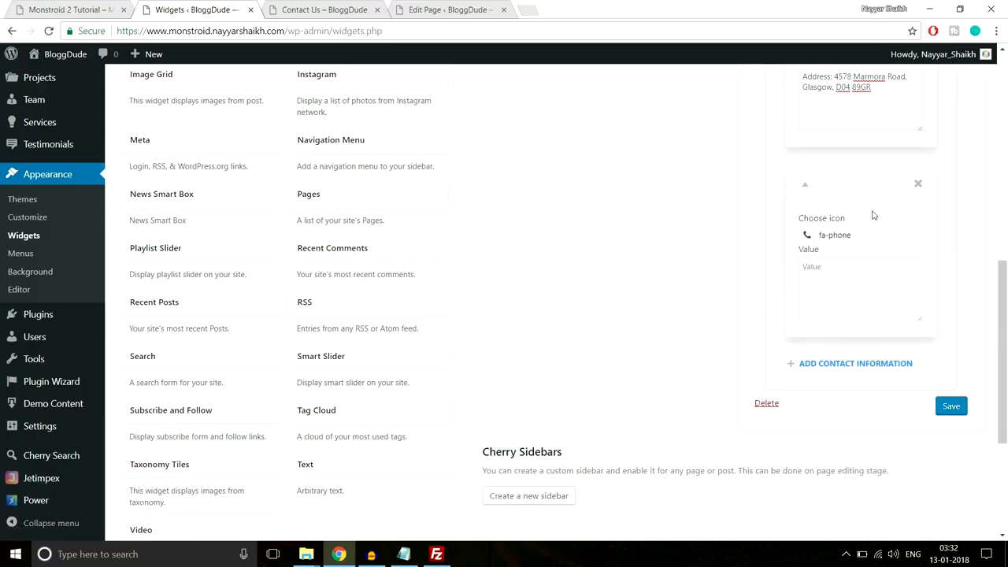
# - Paste the demo phone numbers into the phone entry's value
pyautogui.click(860, 276)
pyautogui.hotkey('ctrl', 'v')
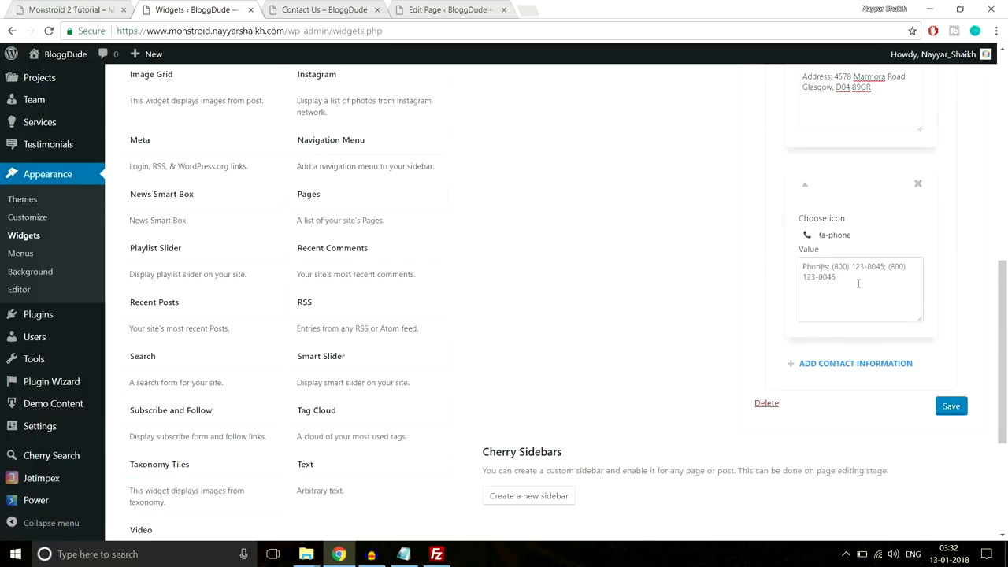
pyautogui.moveTo(858, 283); pyautogui.dragTo(802, 258)
pyautogui.click(966, 308)
pyautogui.scroll(-2, 971, 299)
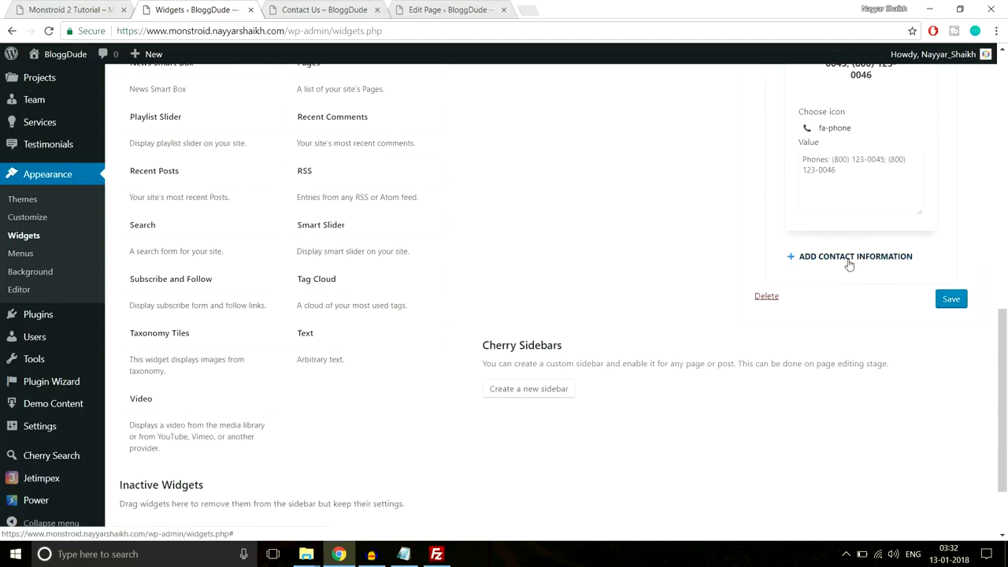
# - Add a third contact entry and copy the demo footer's e-mail line
pyautogui.click(849, 263)
pyautogui.click(96, 8)
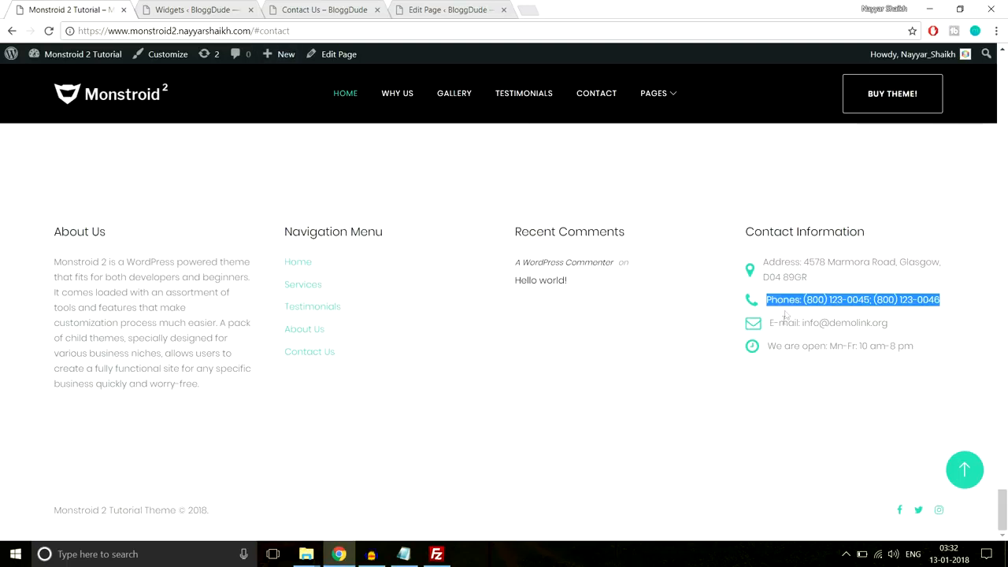
pyautogui.moveTo(910, 320); pyautogui.dragTo(770, 324)
pyautogui.hotkey('ctrl', 'c')
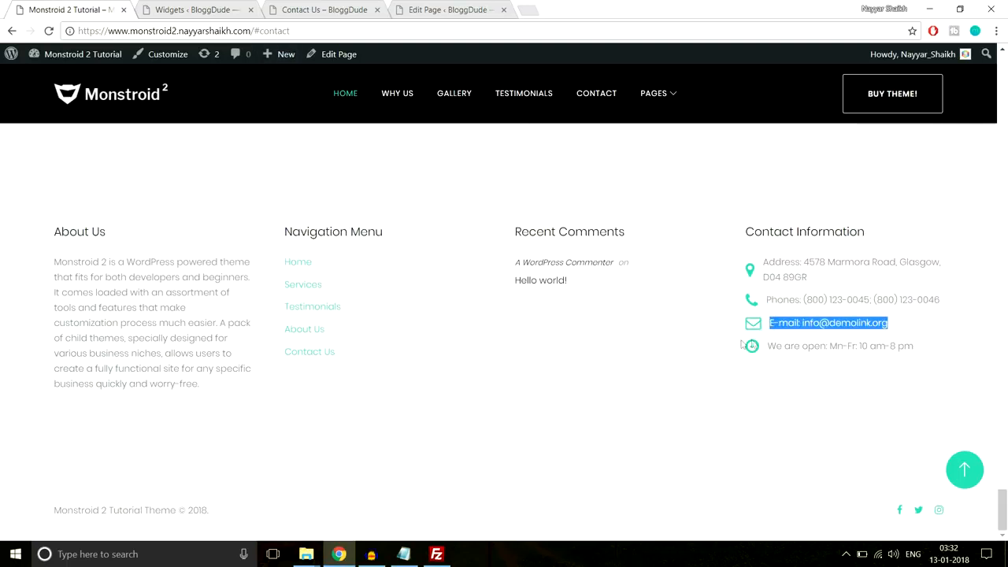
pyautogui.click(224, 8)
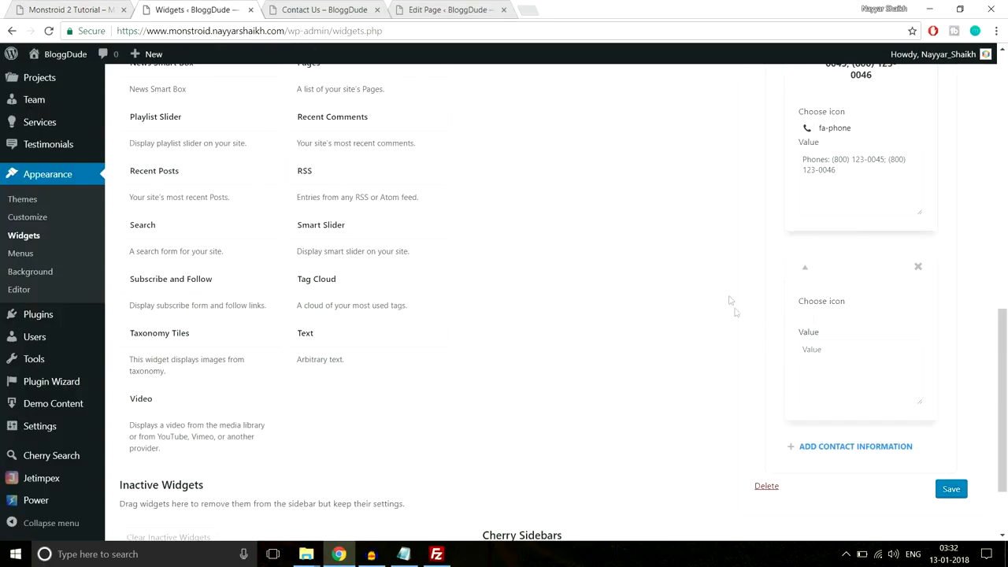
# - Give the third entry the fa-envelope-o icon and paste the e-mail line as its value
pyautogui.click(807, 323)
pyautogui.click(858, 354)
pyautogui.write('envel')
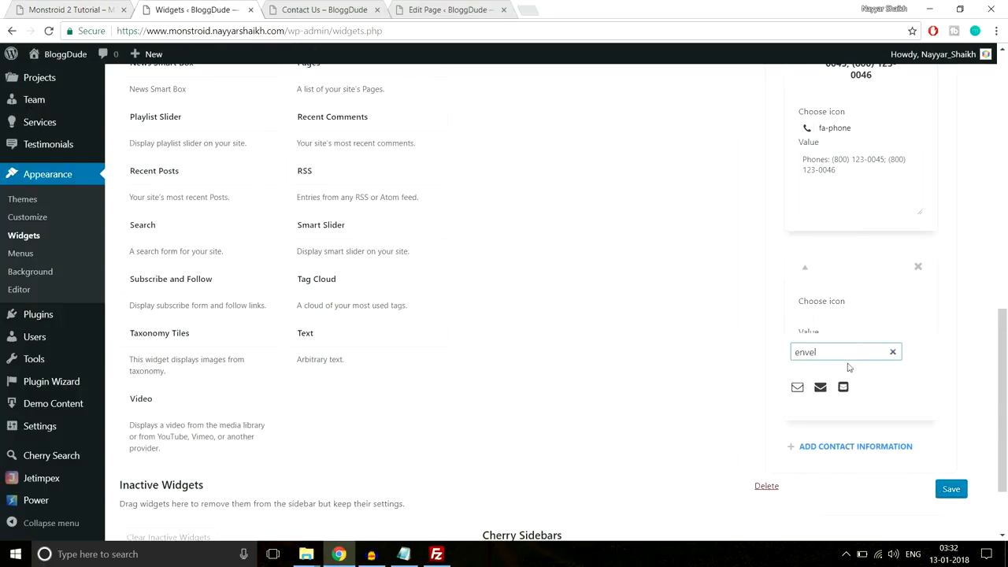
pyautogui.click(796, 386)
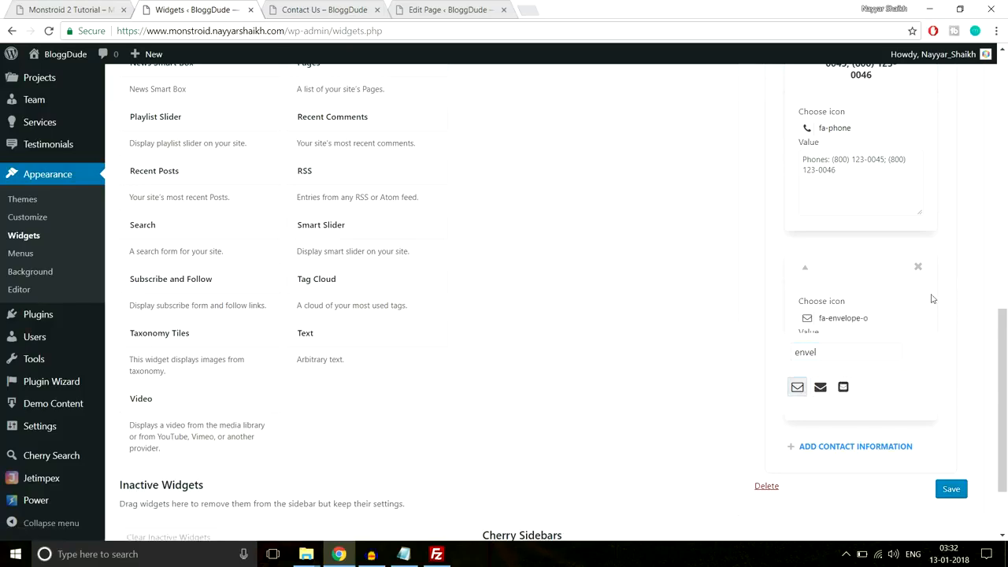
pyautogui.click(891, 309)
pyautogui.hotkey('ctrl', 'v')
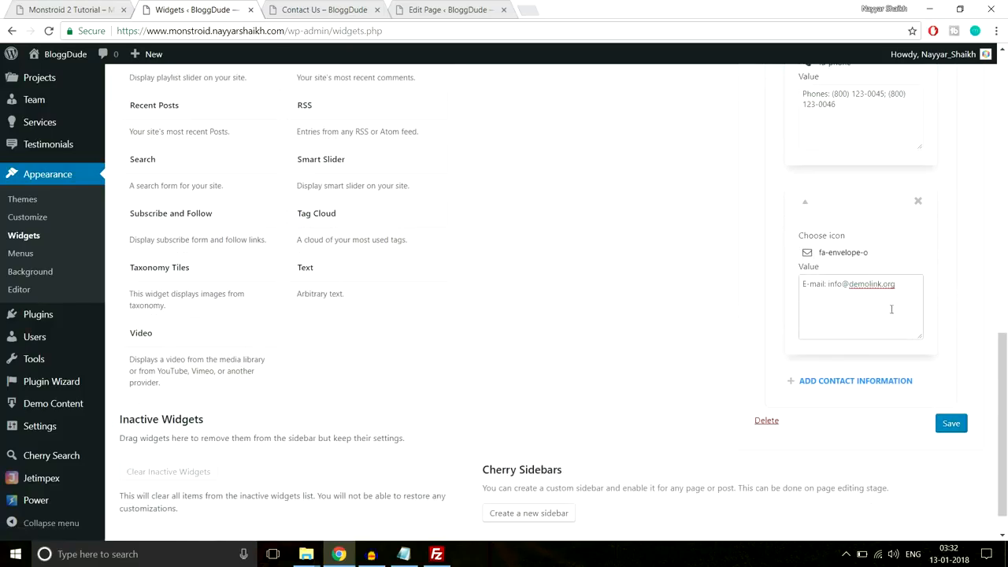
# - Copy the opening-hours line from the demo site's footer
pyautogui.click(79, 6)
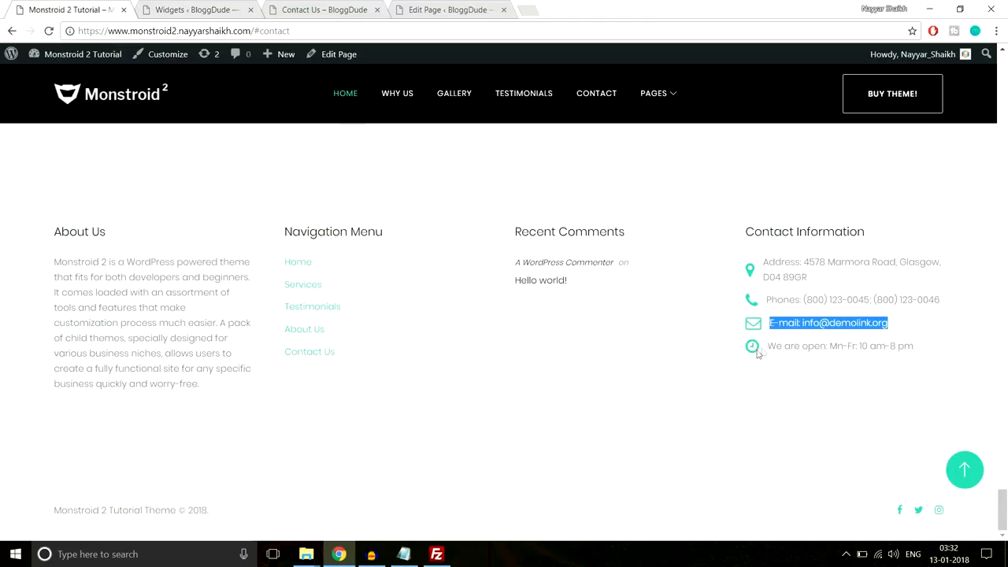
pyautogui.moveTo(916, 354); pyautogui.dragTo(772, 359)
pyautogui.hotkey('ctrl', 'c')
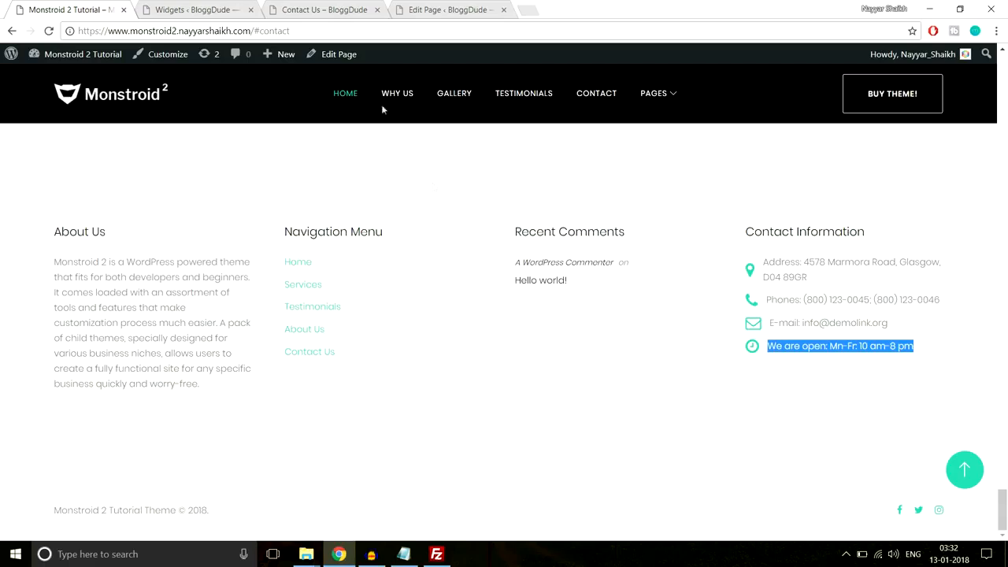
pyautogui.click(197, 10)
# - Add a fa-clock-o entry reading 'We are open: Mn-Fr: 10 am-8 pm' and save the widget
pyautogui.click(867, 392)
pyautogui.scroll(-3, 866, 386)
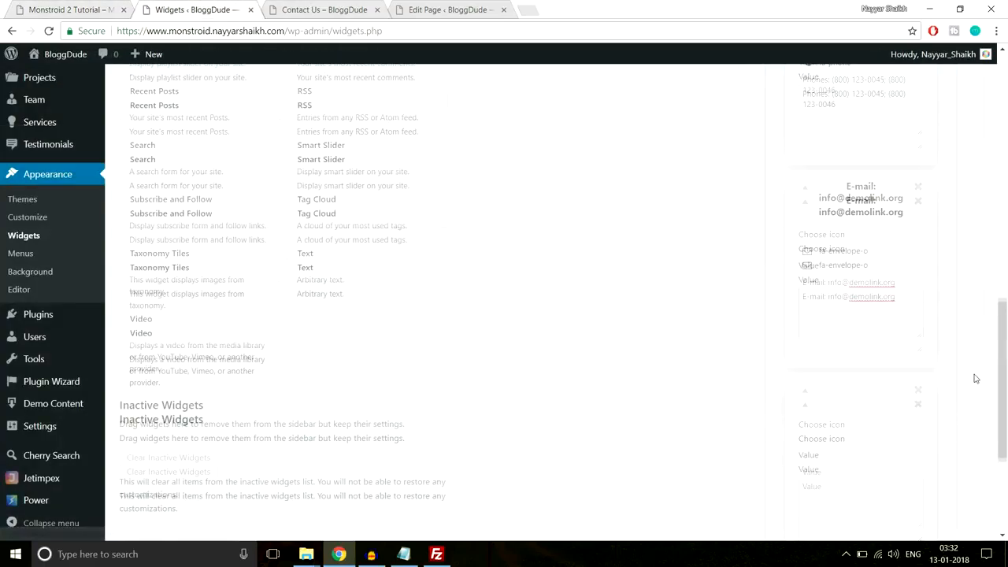
pyautogui.click(855, 338)
pyautogui.hotkey('ctrl', 'v')
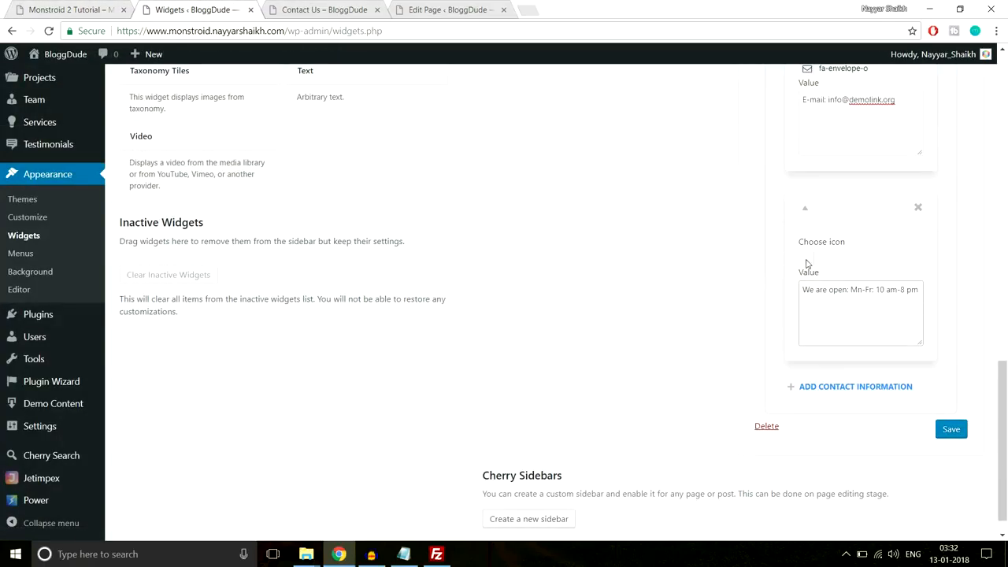
pyautogui.click(808, 273)
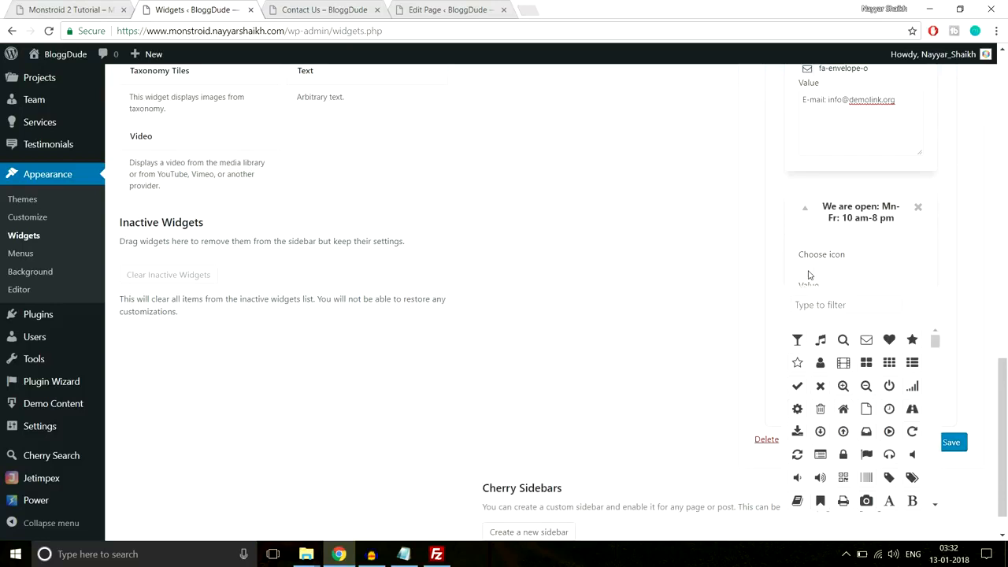
pyautogui.click(825, 307)
pyautogui.write('time')
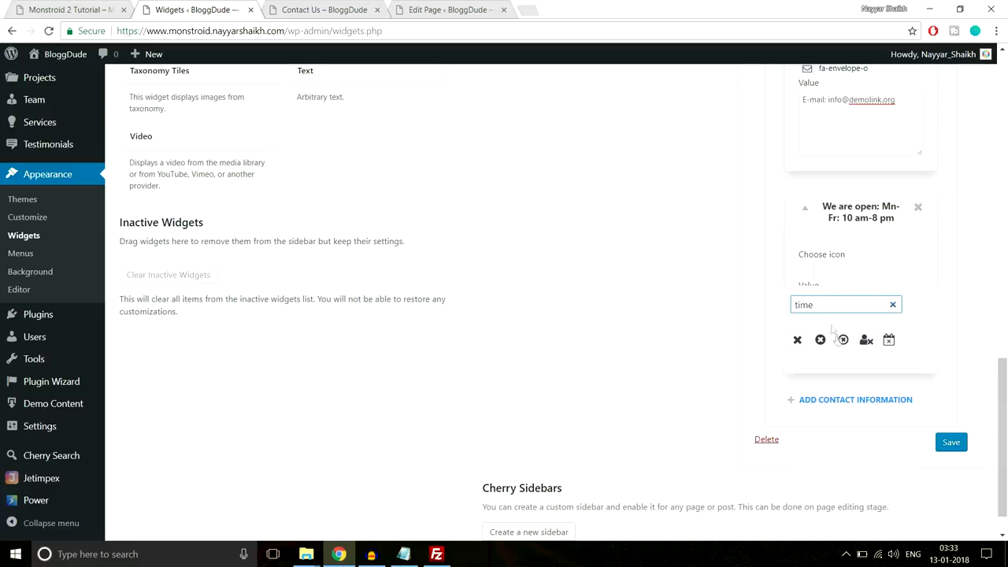
pyautogui.hotkey('ctrl', 'a')
pyautogui.write('cloc')
pyautogui.click(797, 339)
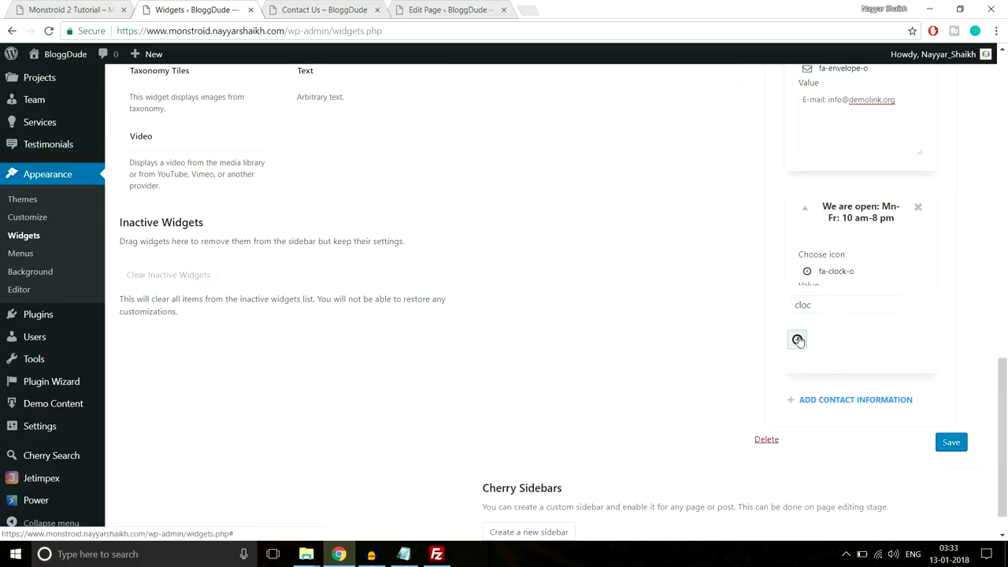
pyautogui.click(959, 447)
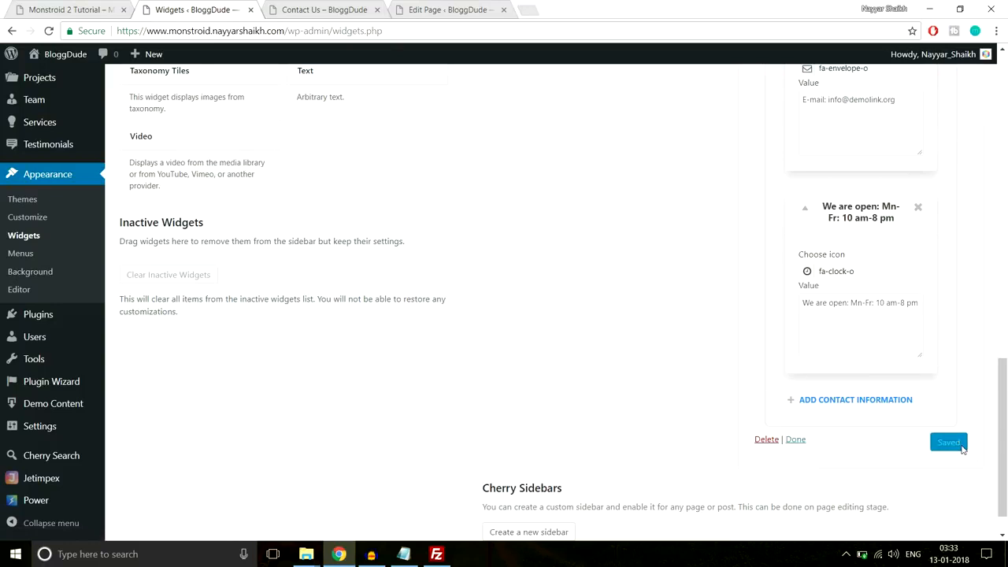
# - Reload the Contact Us page
pyautogui.click(323, 9)
pyautogui.click(322, 31)
pyautogui.press('Return')
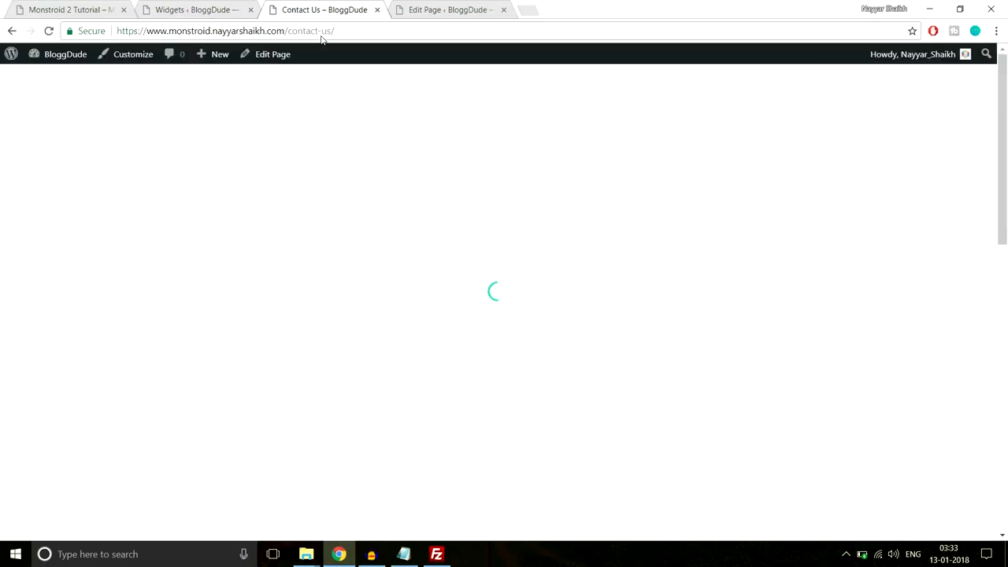
# - Check the new contact entries in the live Contact Us footer, then open the Customizer
pyautogui.scroll(-15, 587, 292)
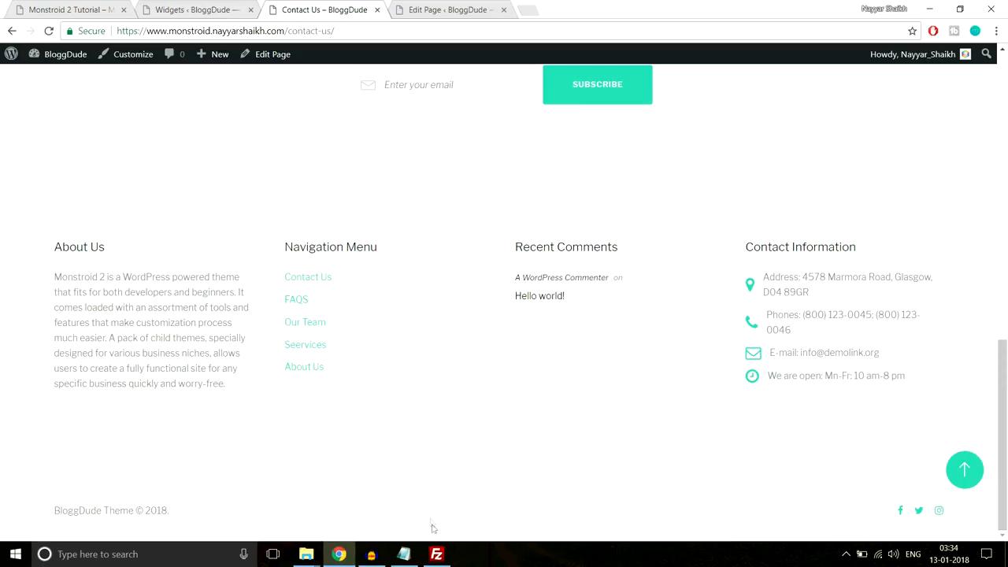
pyautogui.click(966, 472)
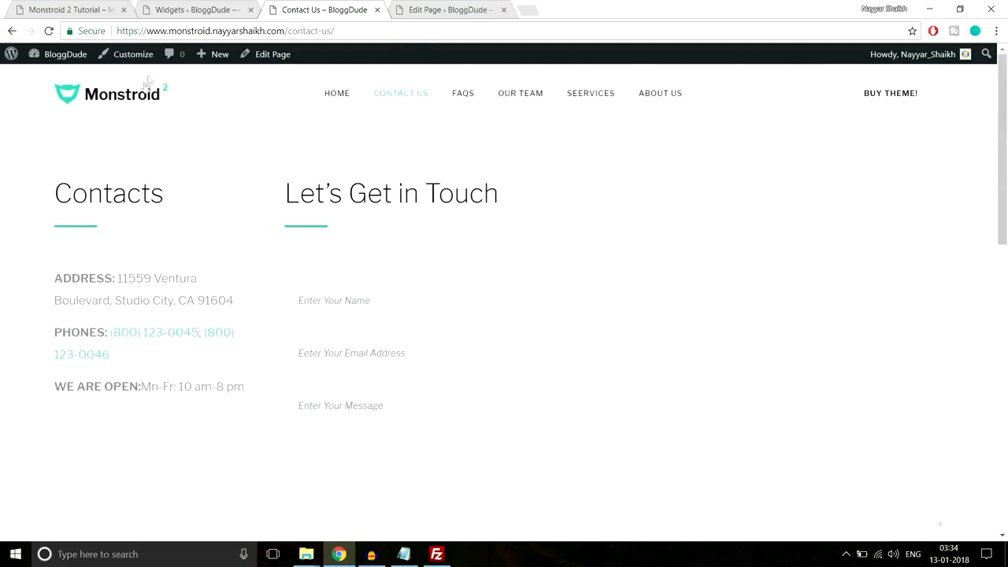
pyautogui.click(134, 55)
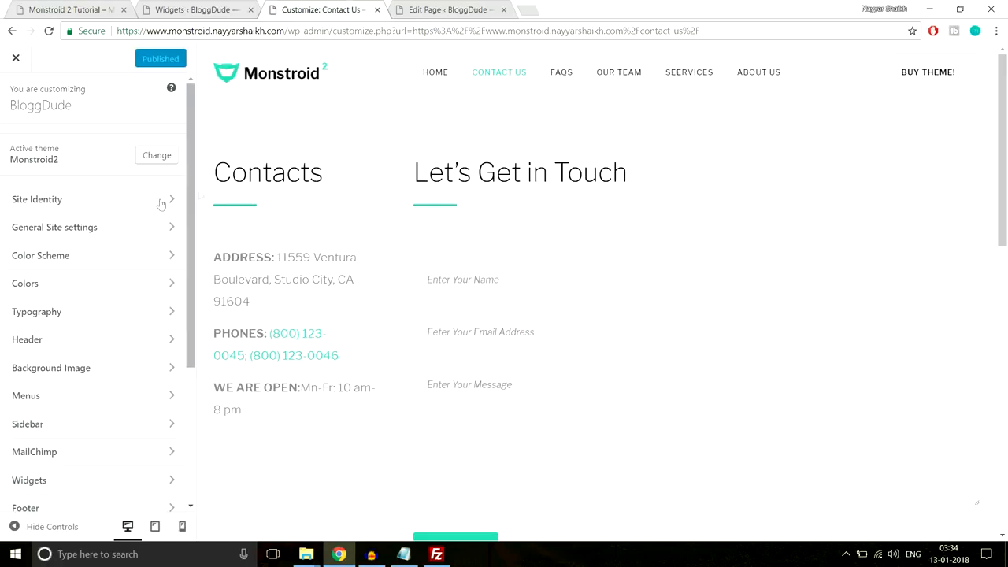
# - Review the site title and tagline in Site Identity without changing them
pyautogui.click(135, 205)
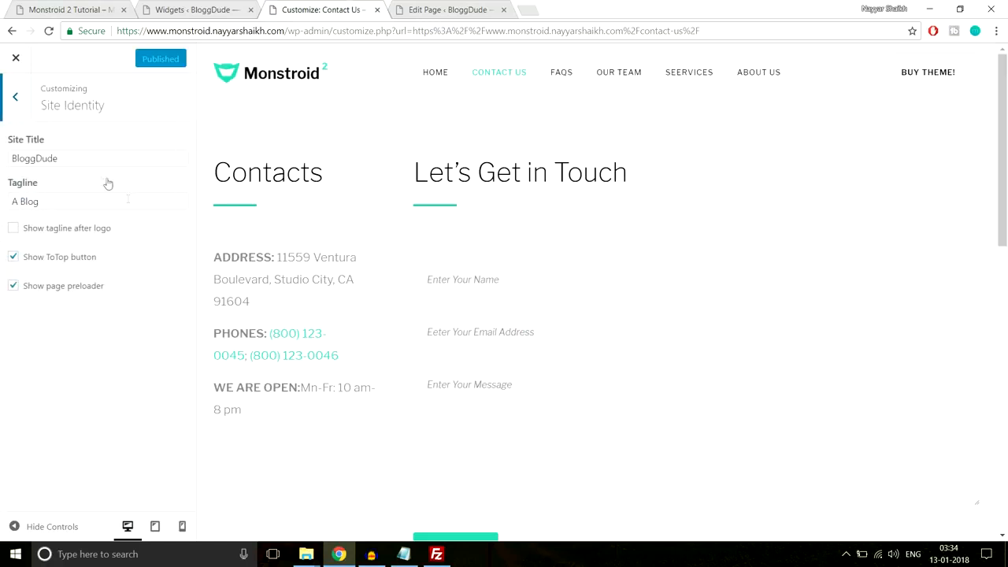
pyautogui.moveTo(95, 158); pyautogui.dragTo(2, 164)
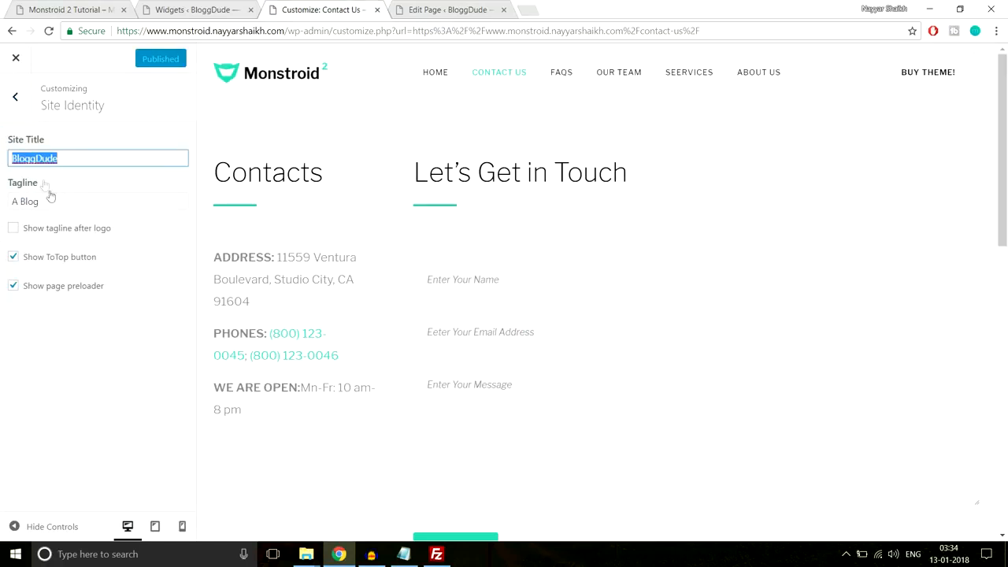
pyautogui.moveTo(54, 202); pyautogui.dragTo(2, 205)
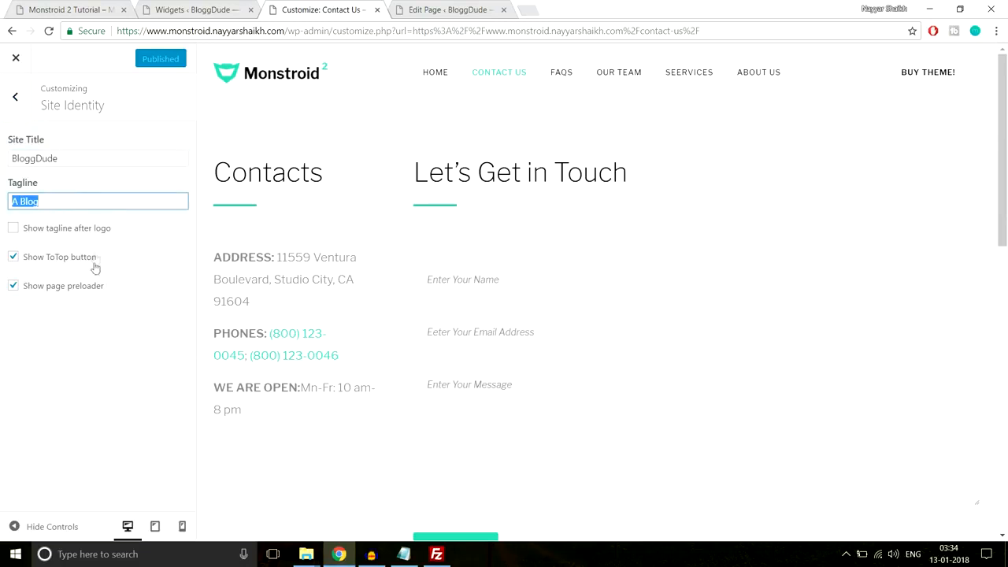
pyautogui.click(12, 103)
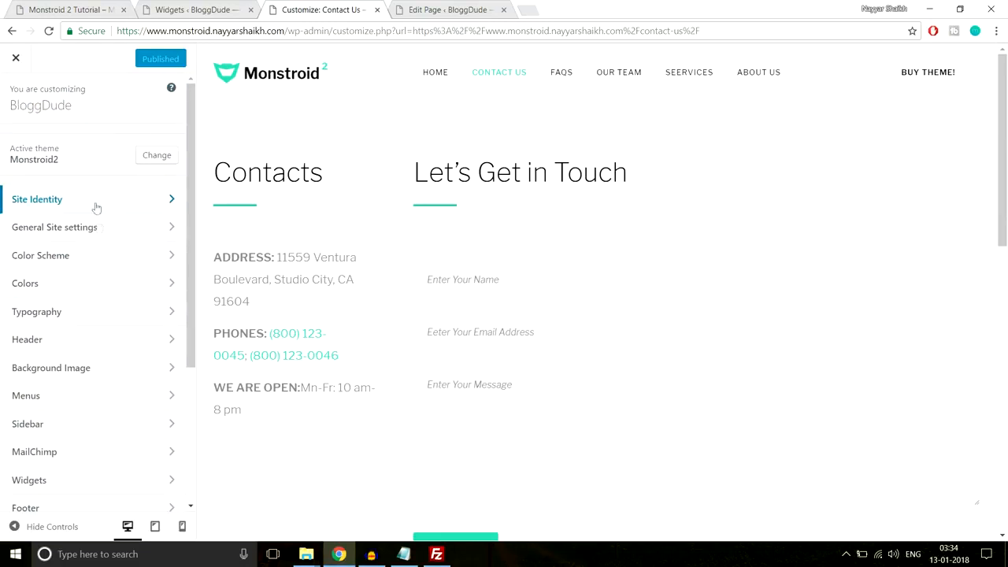
# - In Logo & Favicon, switch Logo Type to Text and back to Image
pyautogui.click(93, 227)
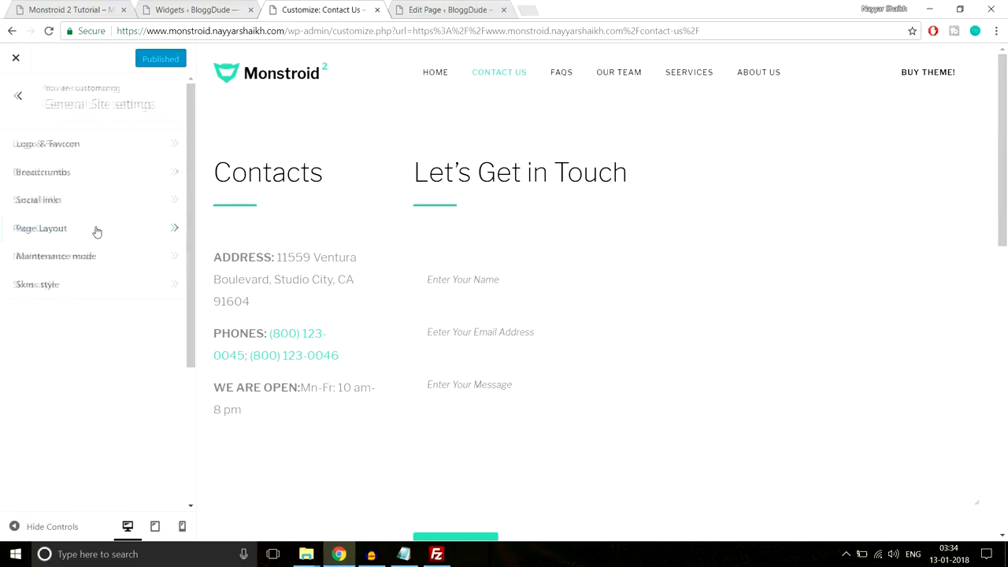
pyautogui.click(93, 145)
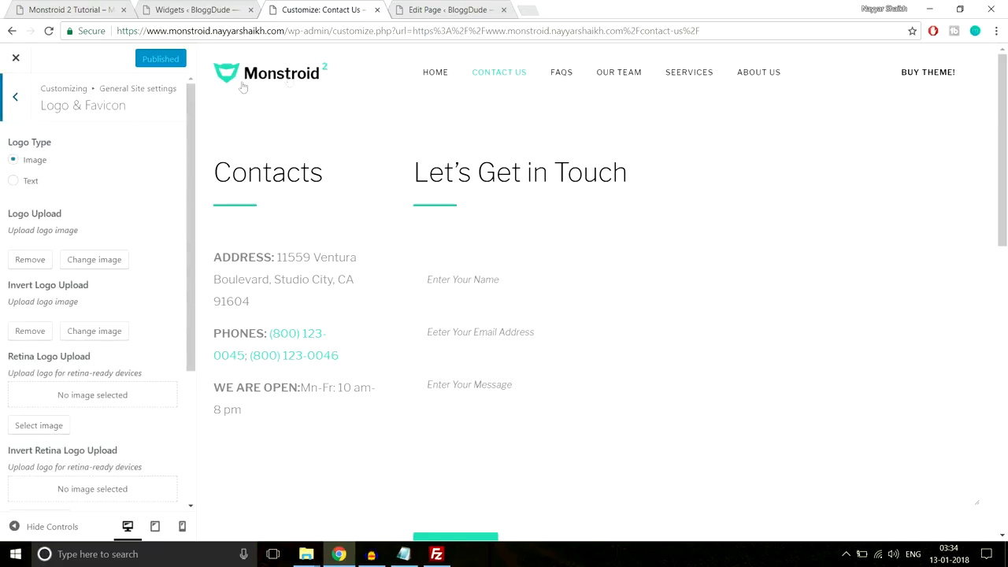
pyautogui.click(34, 183)
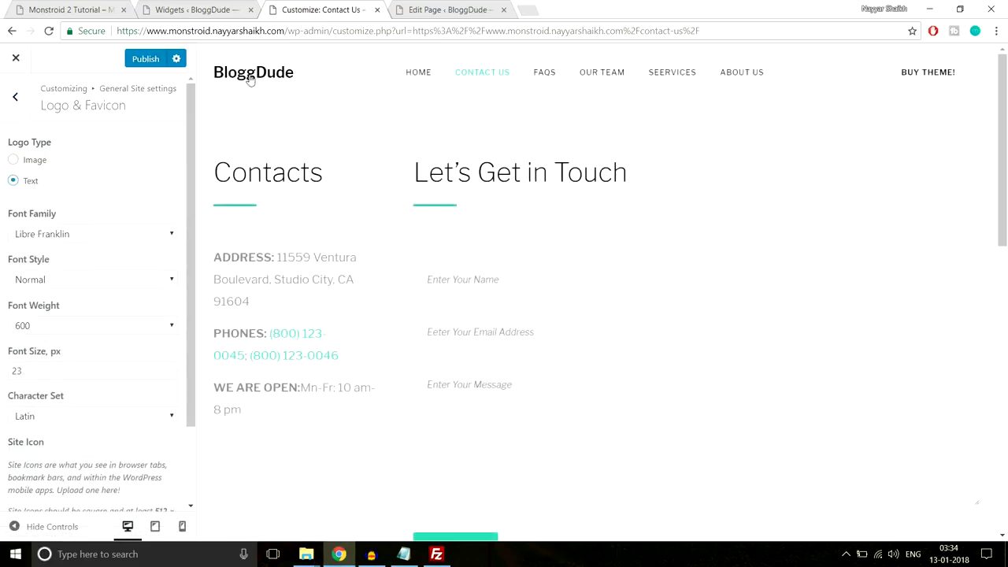
pyautogui.click(35, 161)
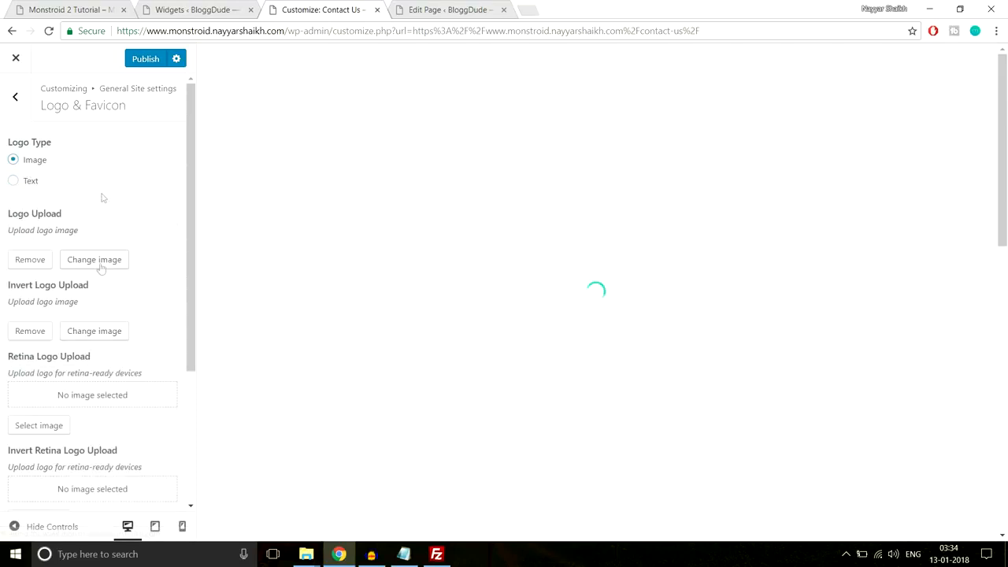
pyautogui.scroll(-2, 86, 228)
pyautogui.scroll(2, 86, 229)
pyautogui.click(15, 96)
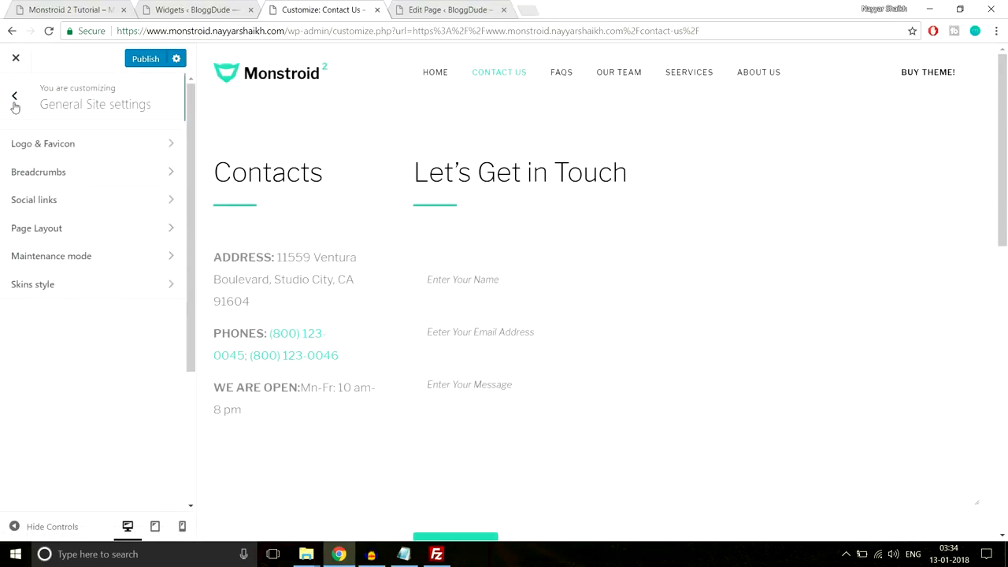
# - Review the Breadcrumbs, Social links and Maintenance mode settings without changing anything
pyautogui.click(92, 180)
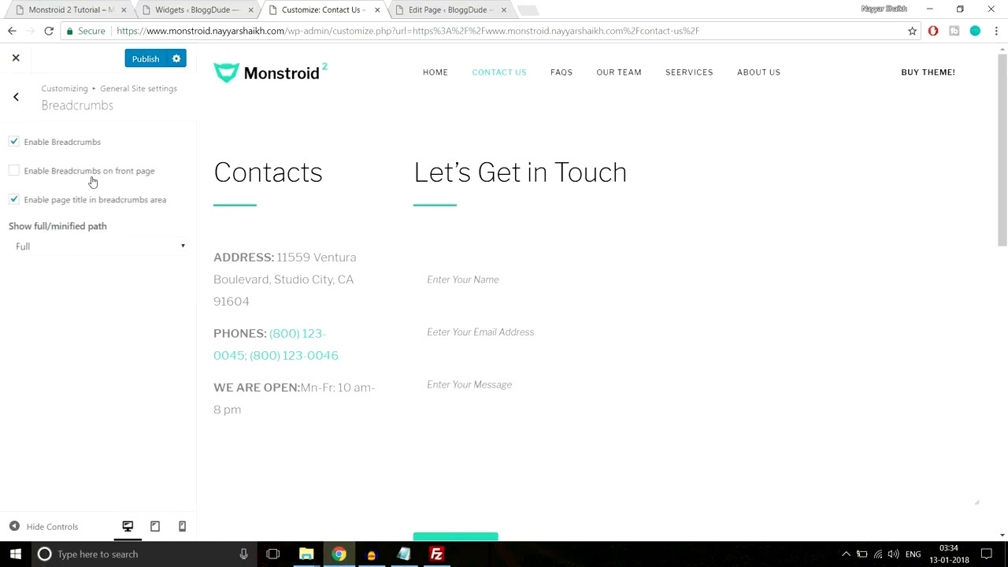
pyautogui.click(14, 99)
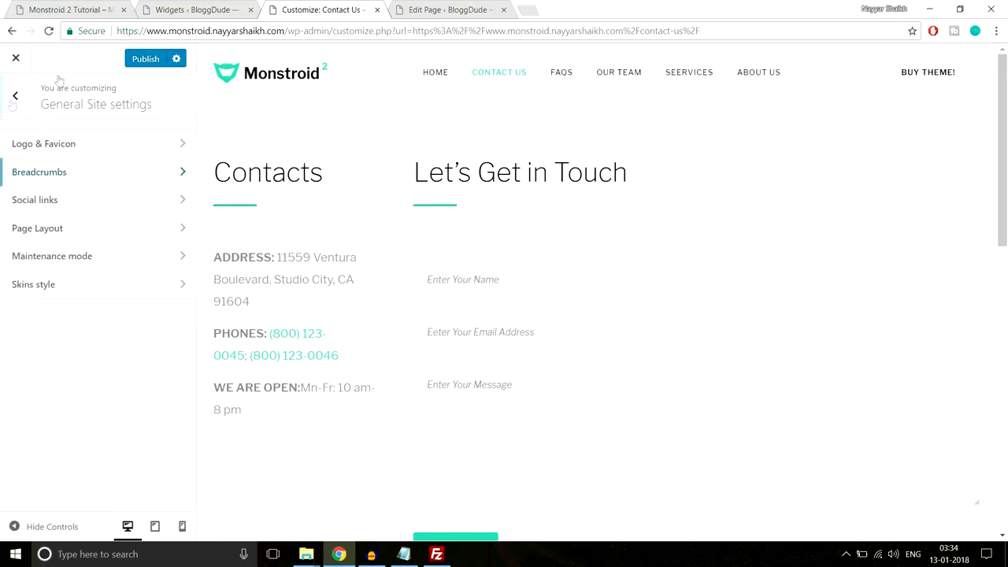
pyautogui.click(57, 211)
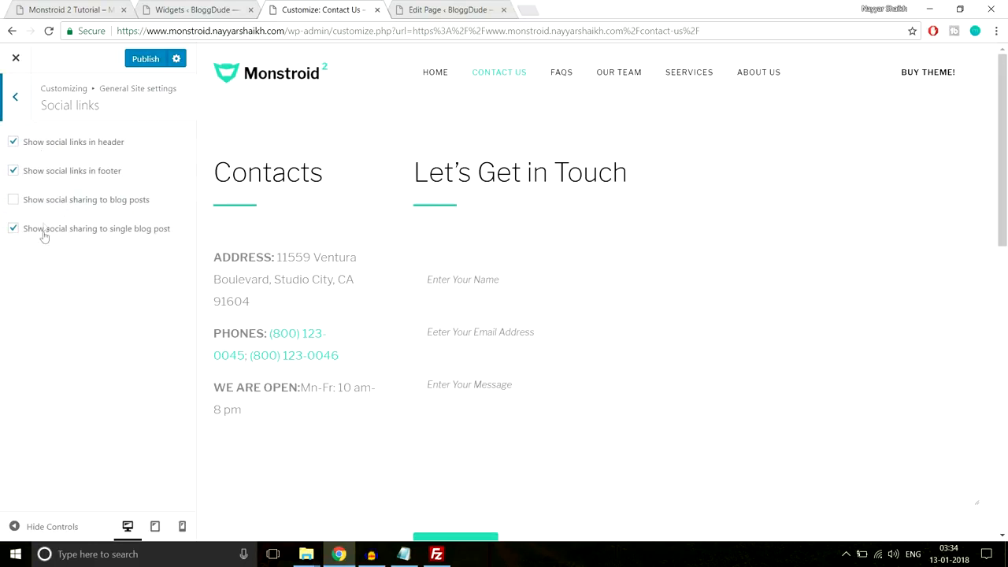
pyautogui.click(17, 101)
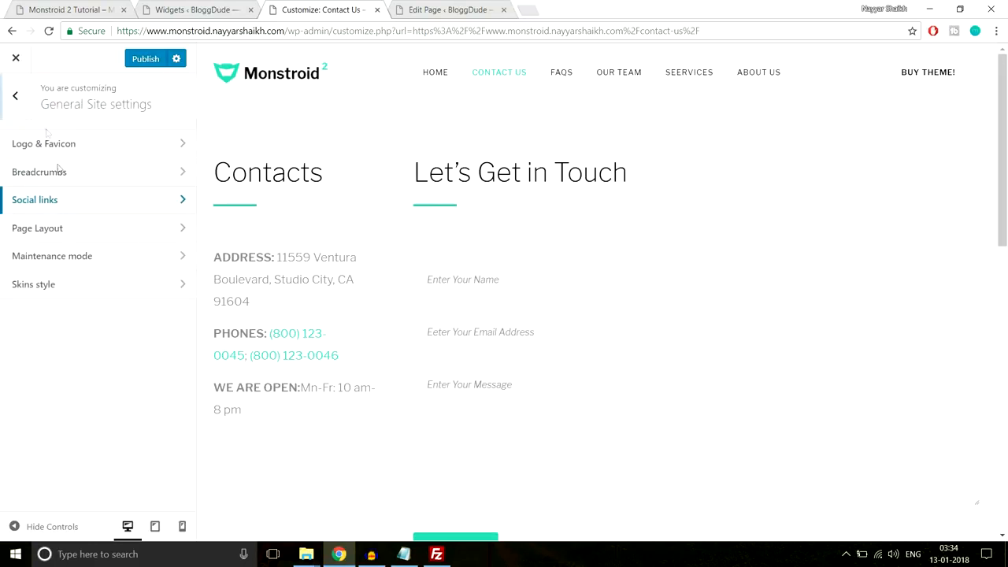
pyautogui.click(95, 260)
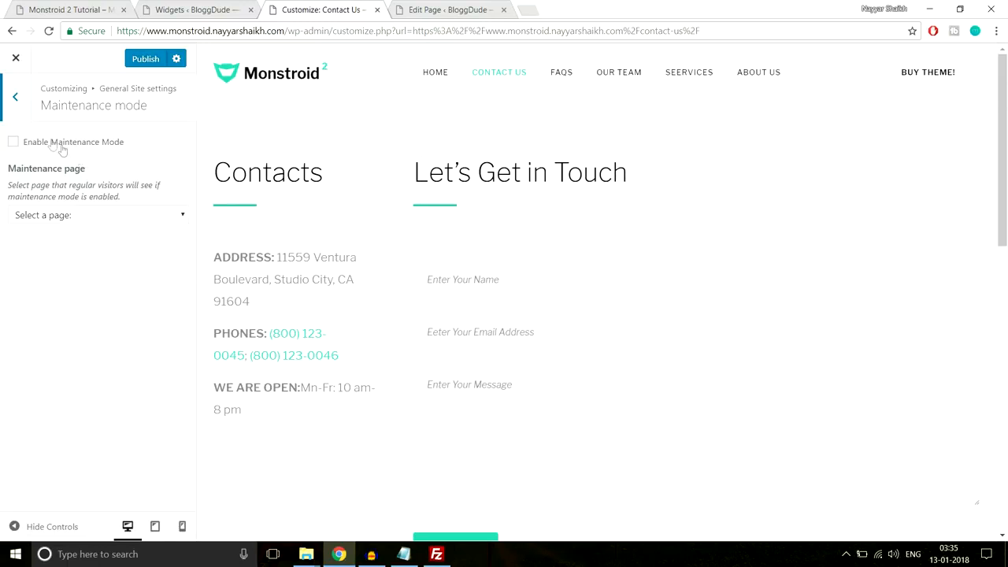
pyautogui.click(14, 99)
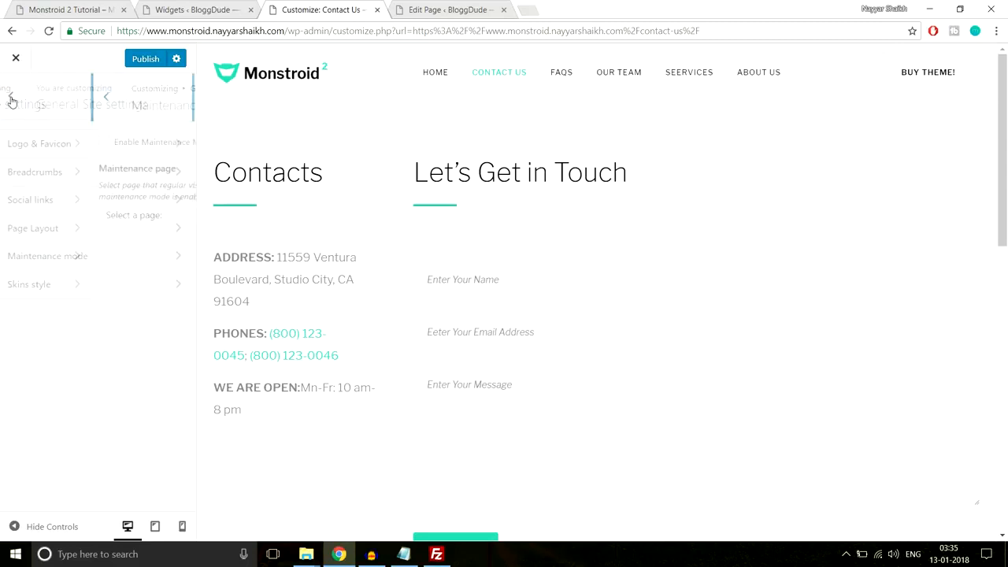
pyautogui.click(13, 99)
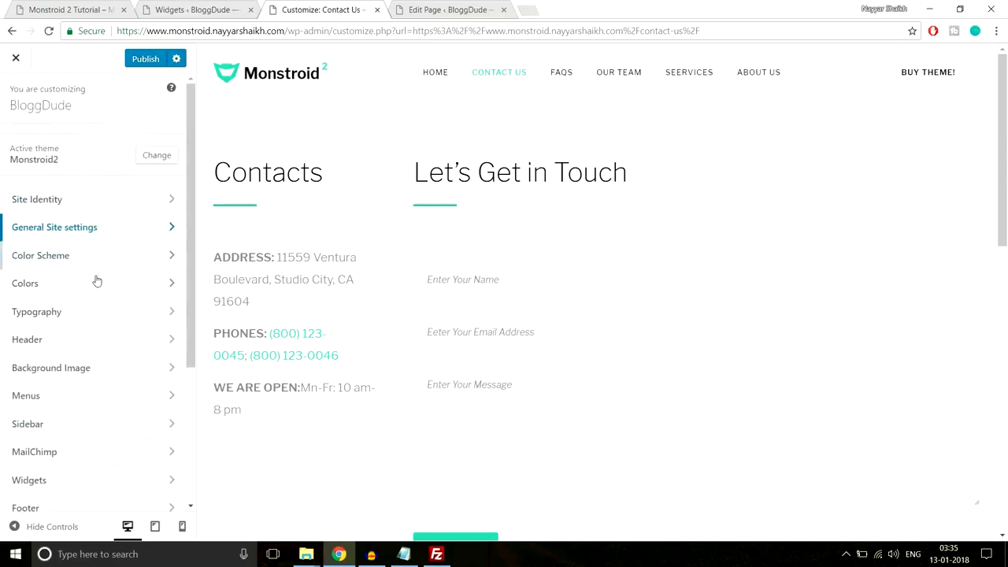
pyautogui.scroll(-1, 120, 283)
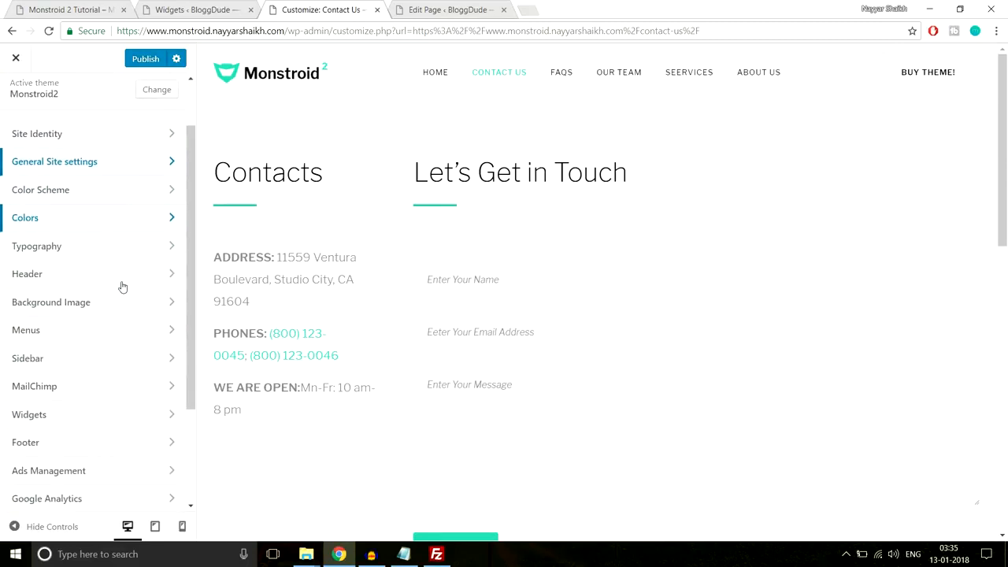
pyautogui.click(110, 219)
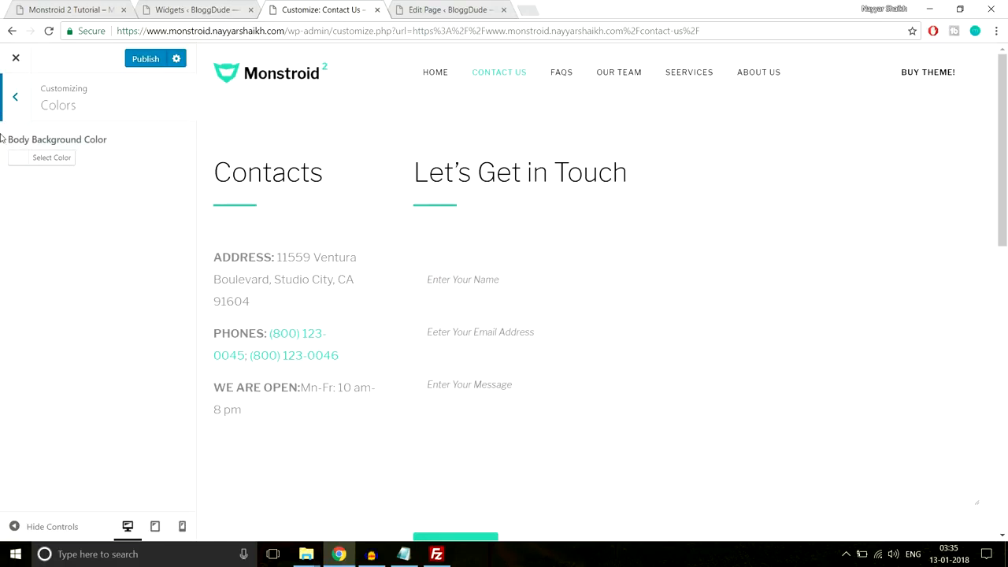
pyautogui.click(22, 97)
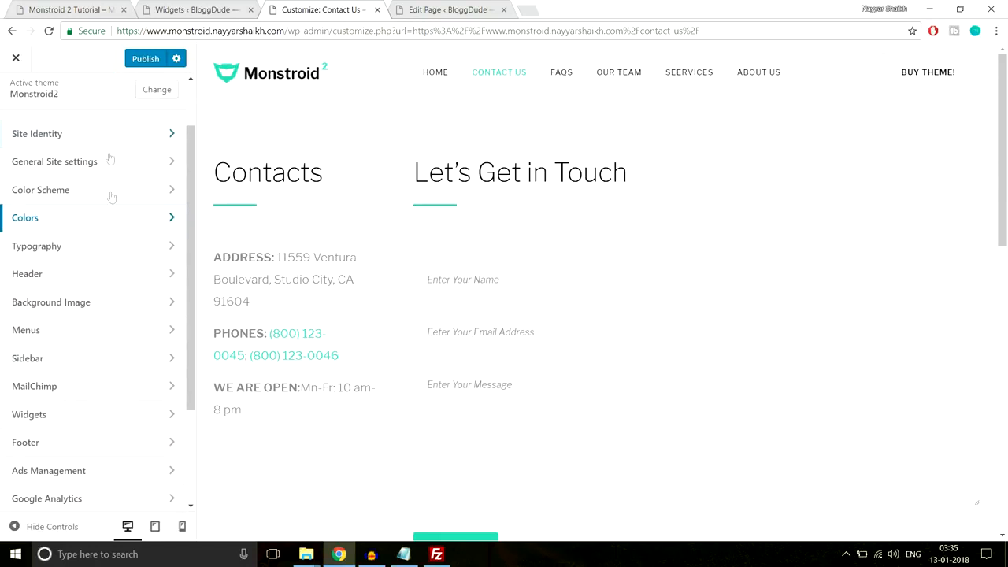
pyautogui.click(108, 254)
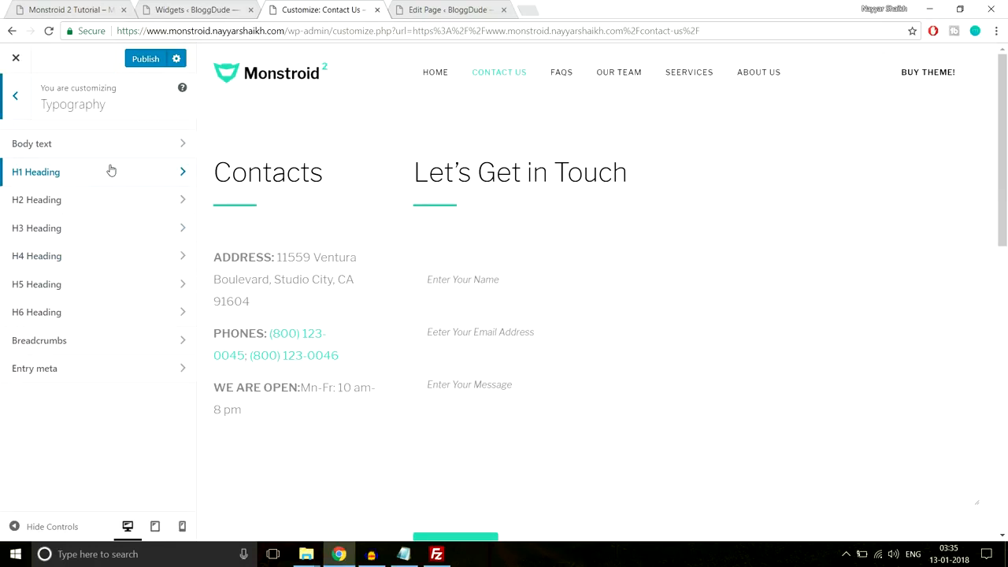
pyautogui.doubleClick(323, 172)
pyautogui.click(59, 201)
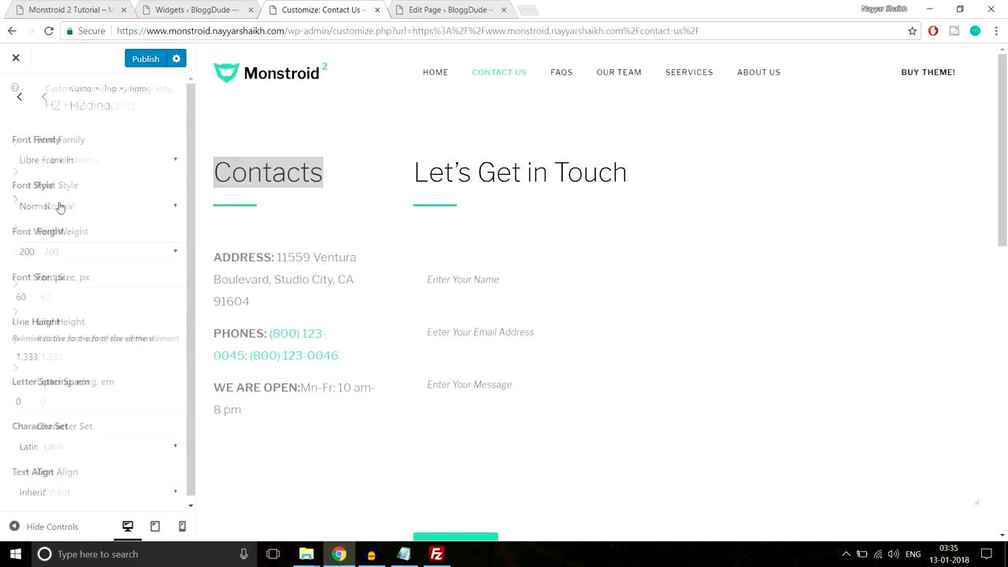
pyautogui.click(69, 161)
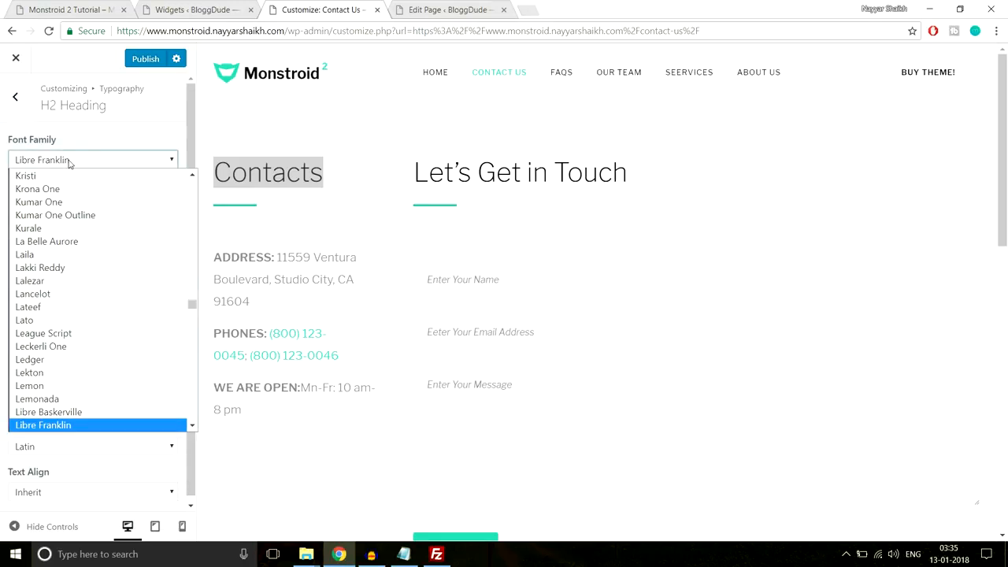
pyautogui.click(148, 148)
pyautogui.click(307, 172)
pyautogui.moveTo(376, 169); pyautogui.dragTo(199, 171)
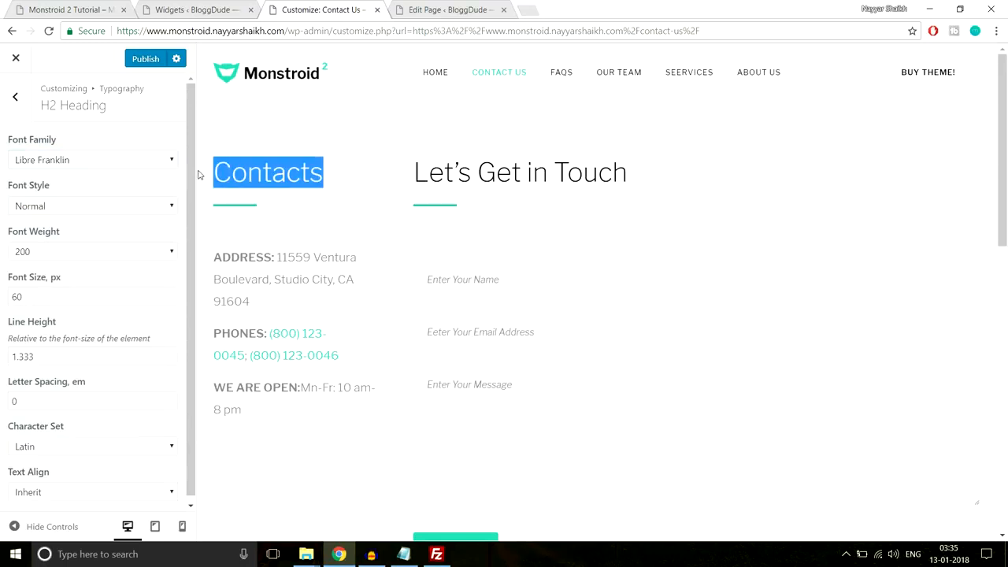
pyautogui.click(15, 96)
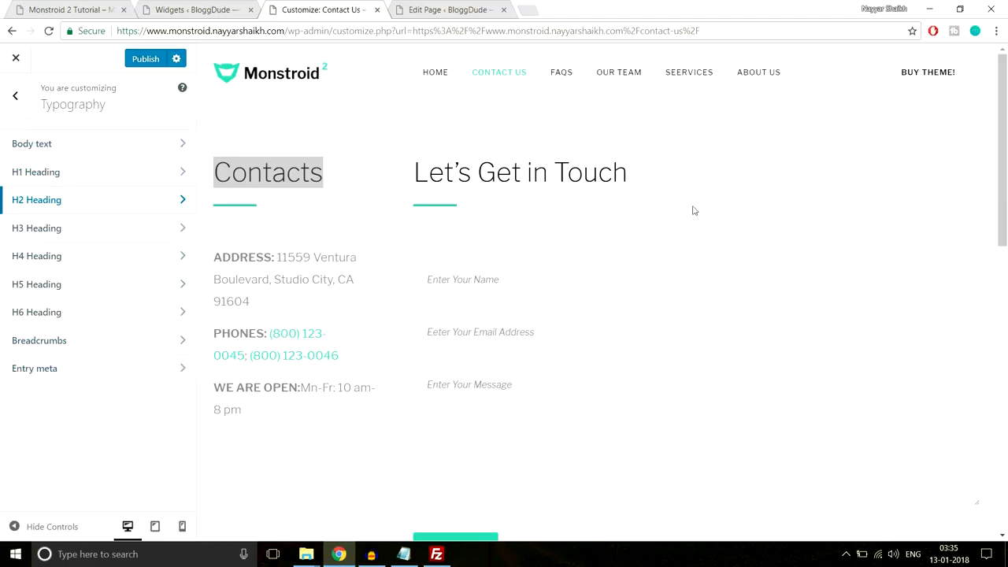
pyautogui.click(367, 74)
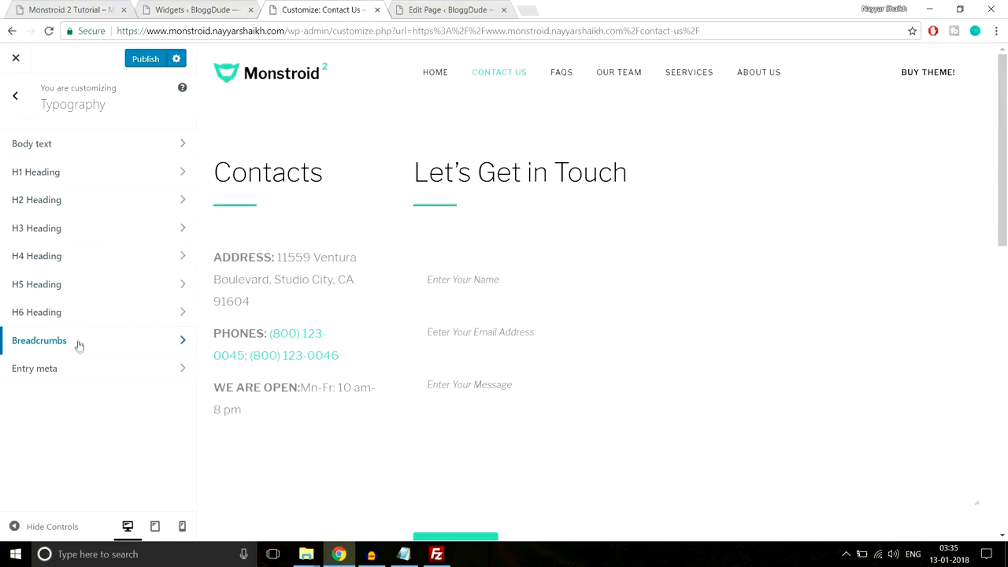
# - Enable the top panel under Header > Top Panel to preview its 'Premium WordPress Theme' bar
pyautogui.click(16, 96)
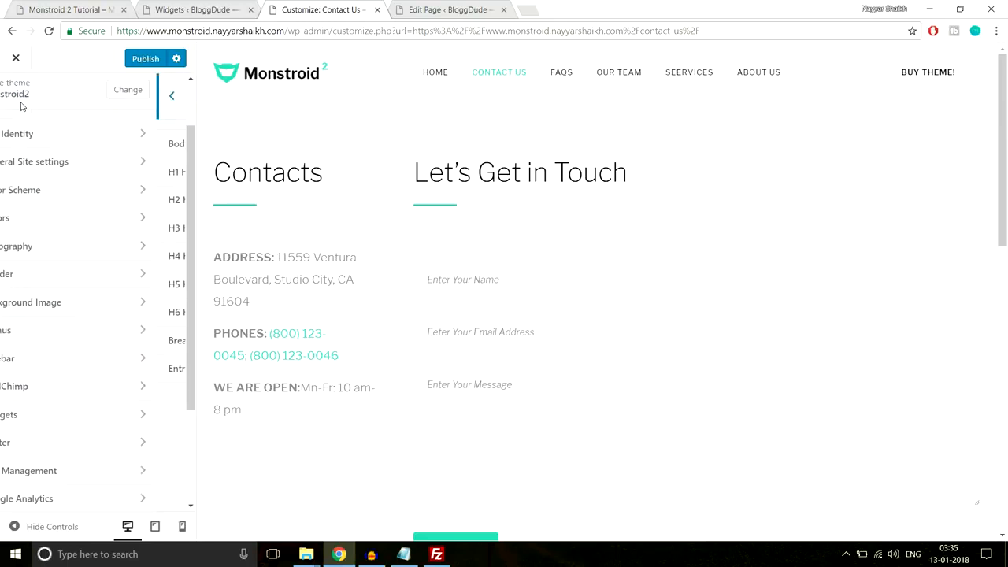
pyautogui.click(122, 282)
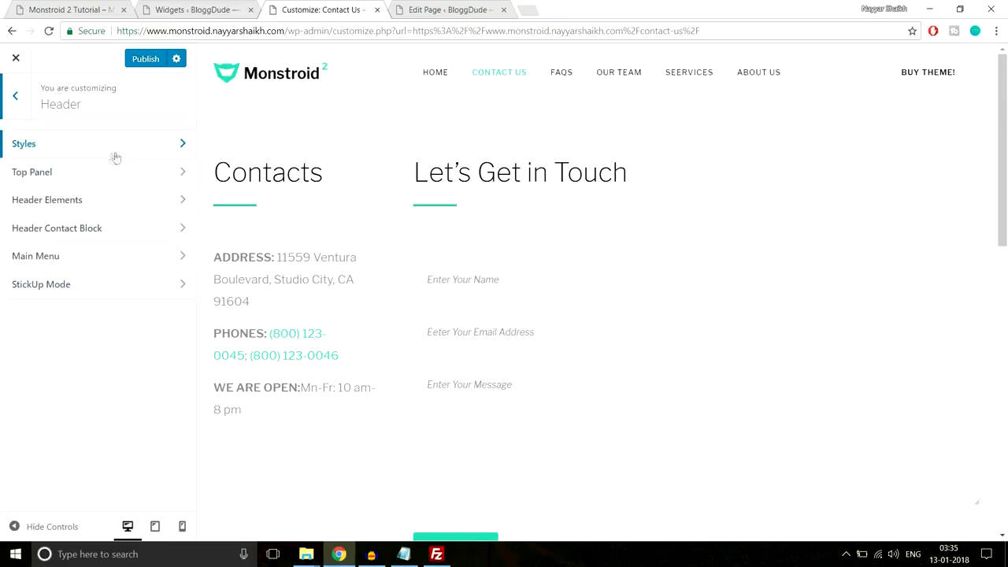
pyautogui.click(101, 184)
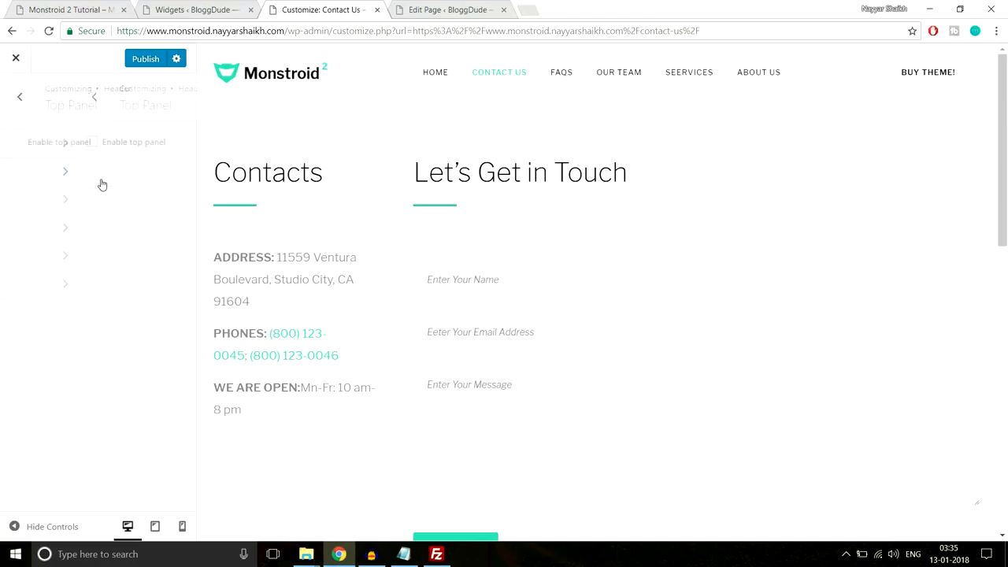
pyautogui.click(28, 142)
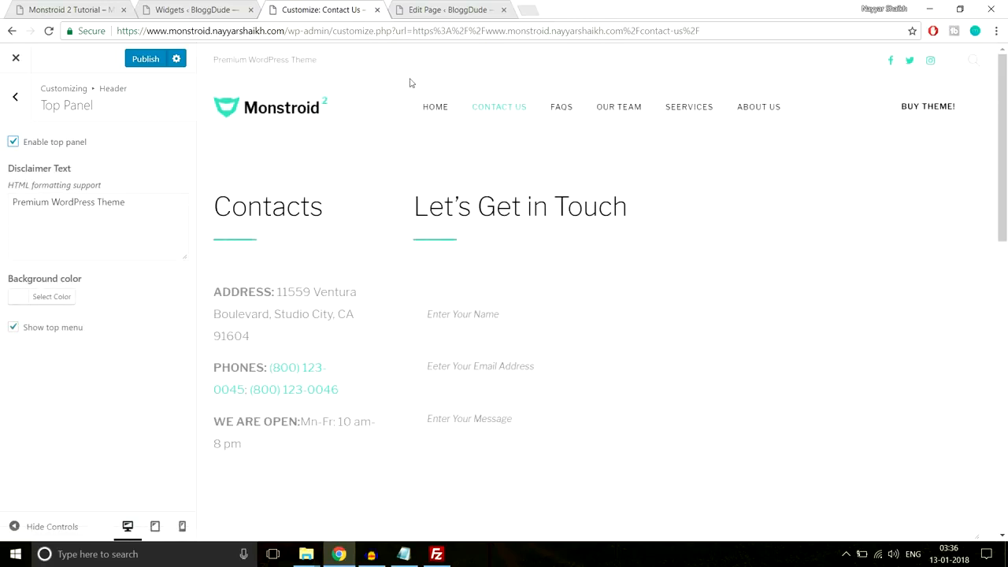
pyautogui.moveTo(215, 62); pyautogui.dragTo(329, 60)
pyautogui.click(329, 61)
pyautogui.click(977, 64)
pyautogui.click(977, 66)
pyautogui.moveTo(132, 206); pyautogui.dragTo(1, 207)
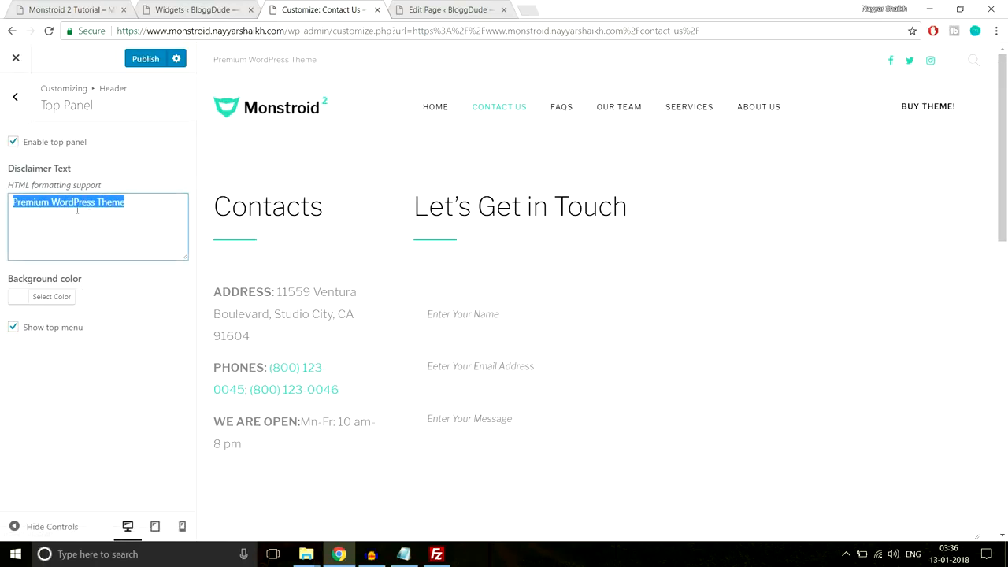
# - Disable the top panel again and open the Header Elements settings
pyautogui.click(14, 142)
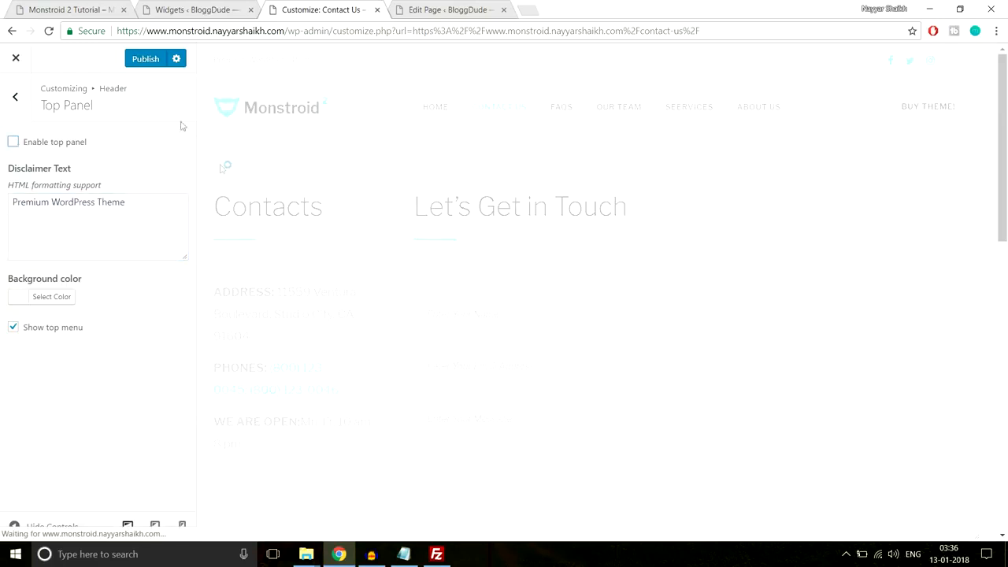
pyautogui.click(28, 107)
pyautogui.click(69, 201)
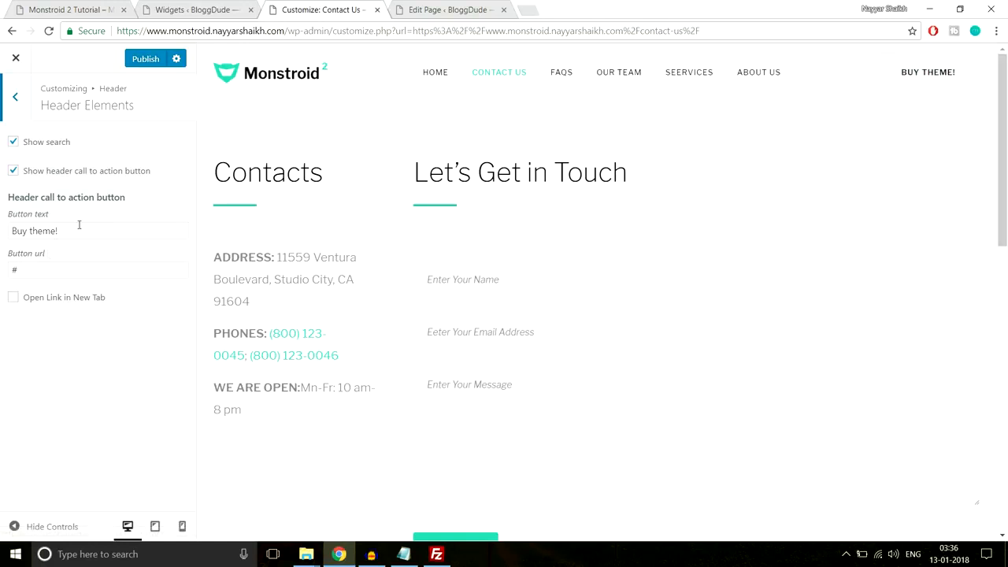
# - Review the Header Elements 'Buy theme!' button, Header Contact Block and Main Menu settings
pyautogui.moveTo(62, 231); pyautogui.dragTo(3, 232)
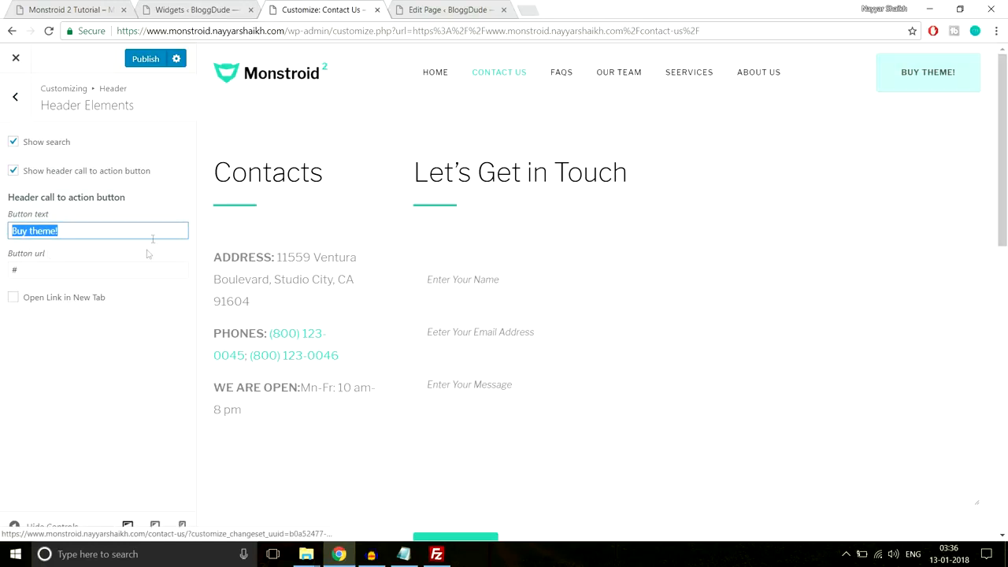
pyautogui.click(8, 269)
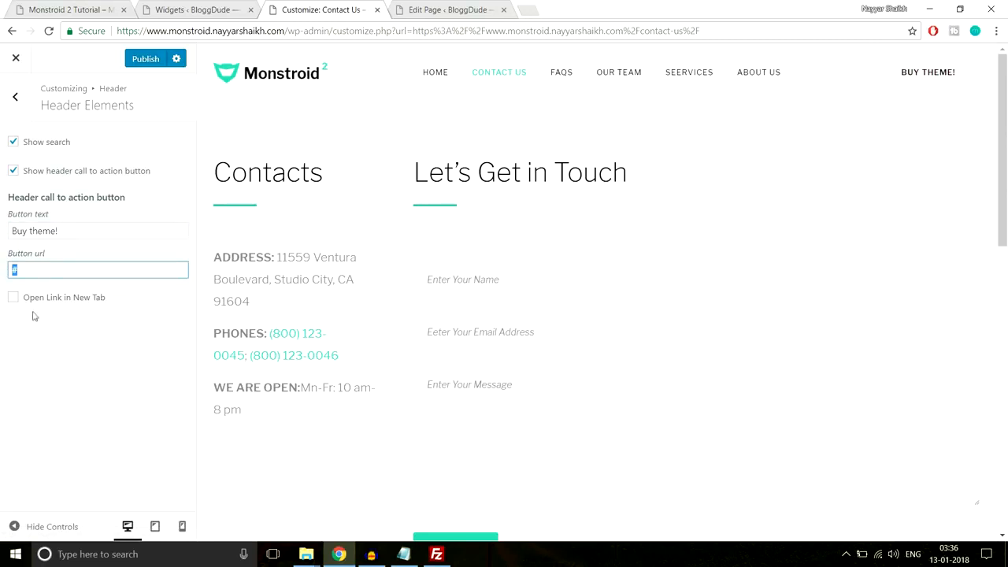
pyautogui.click(15, 96)
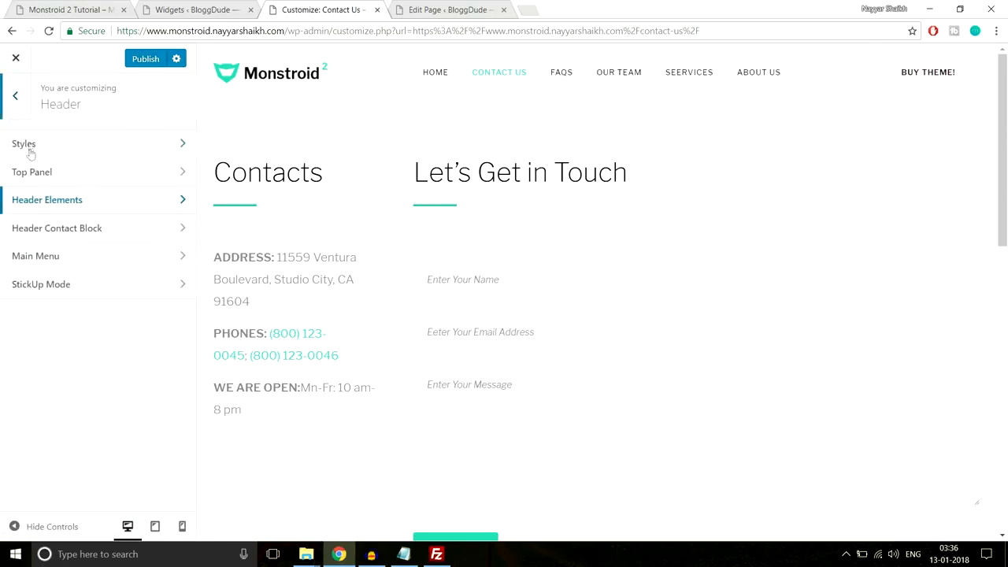
pyautogui.click(103, 231)
pyautogui.click(15, 107)
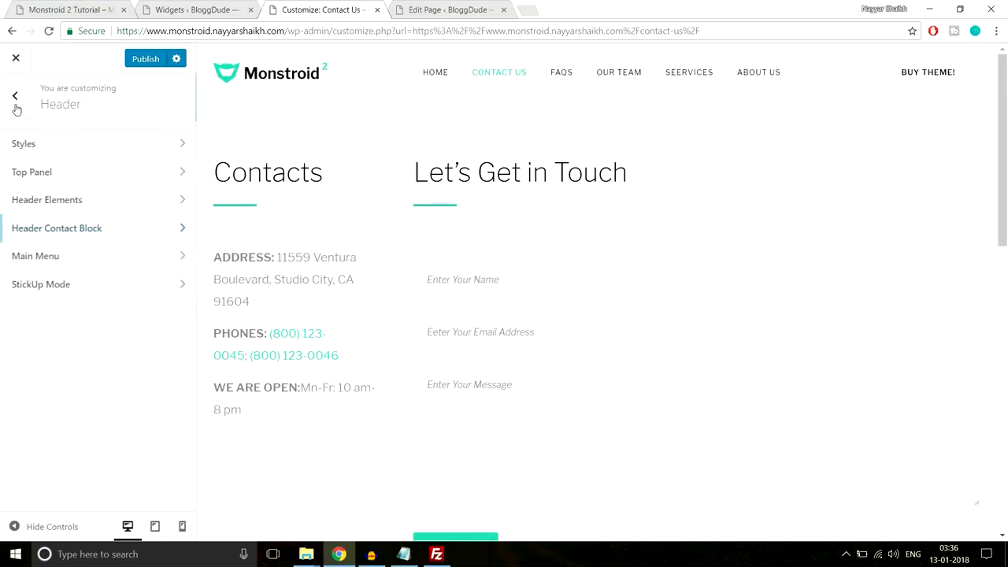
pyautogui.click(93, 268)
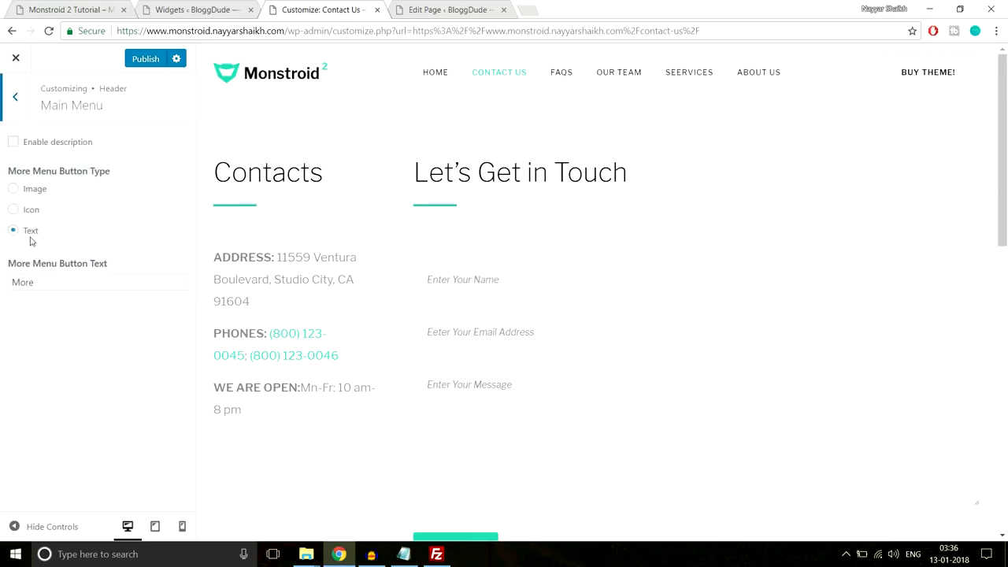
pyautogui.click(14, 107)
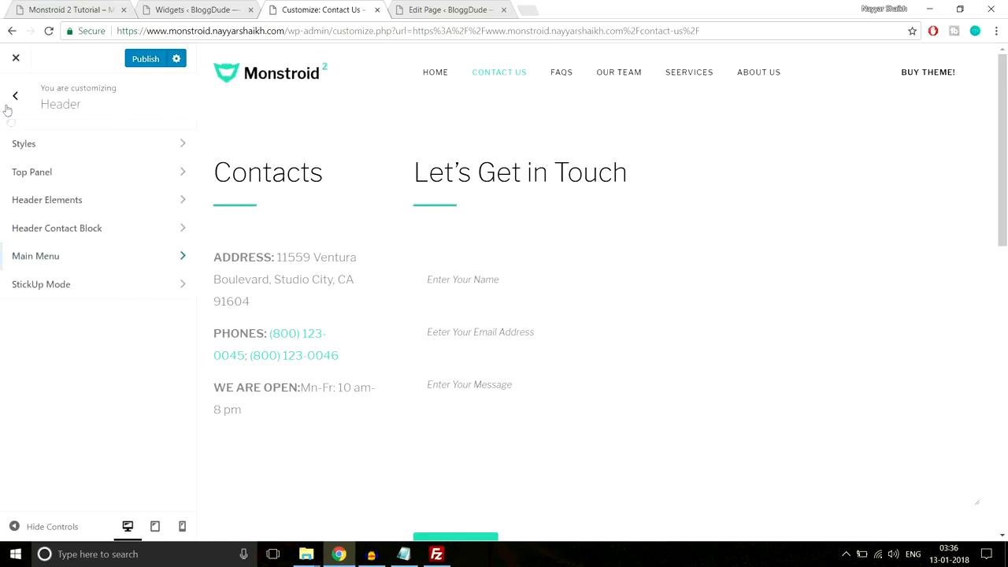
# - In StickUp Mode, enable sticky mode with Menu Only as the sticky target
pyautogui.click(76, 291)
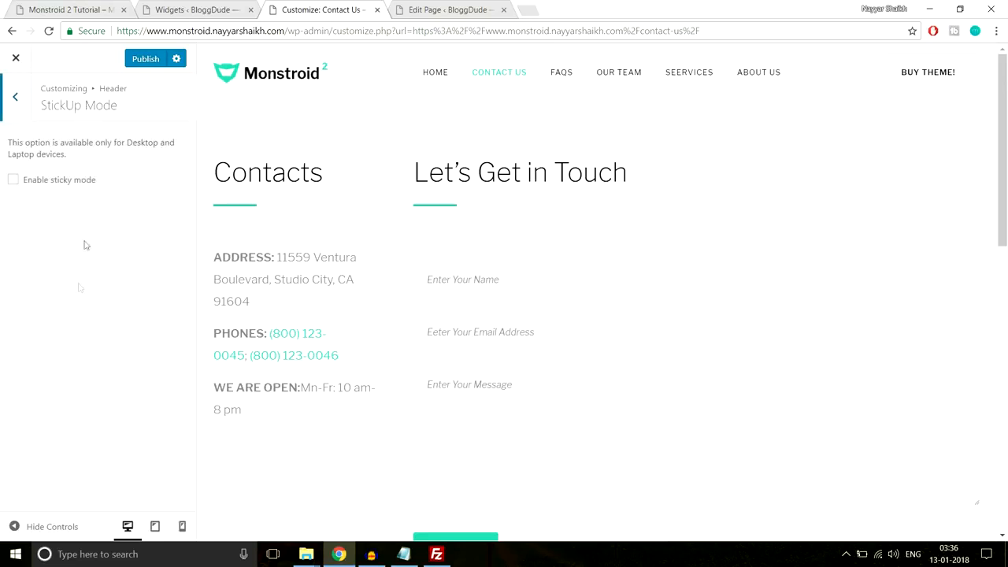
pyautogui.click(66, 186)
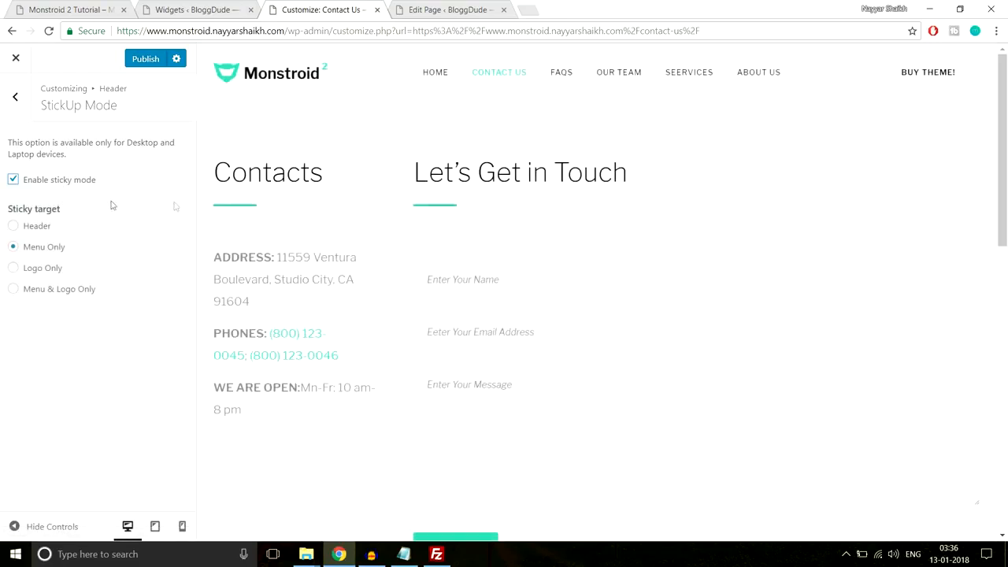
pyautogui.scroll(-3, 375, 302)
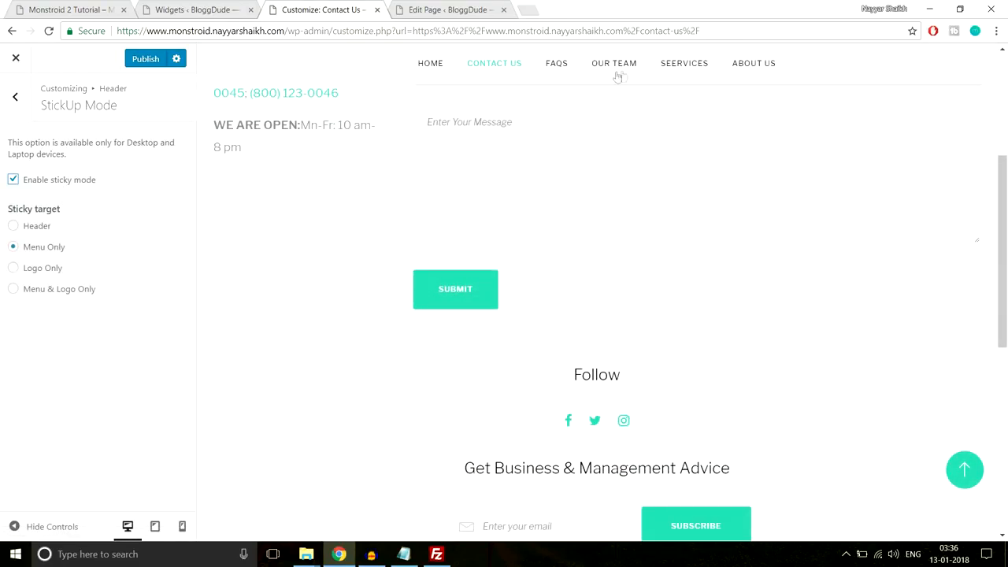
pyautogui.scroll(-3, 438, 266)
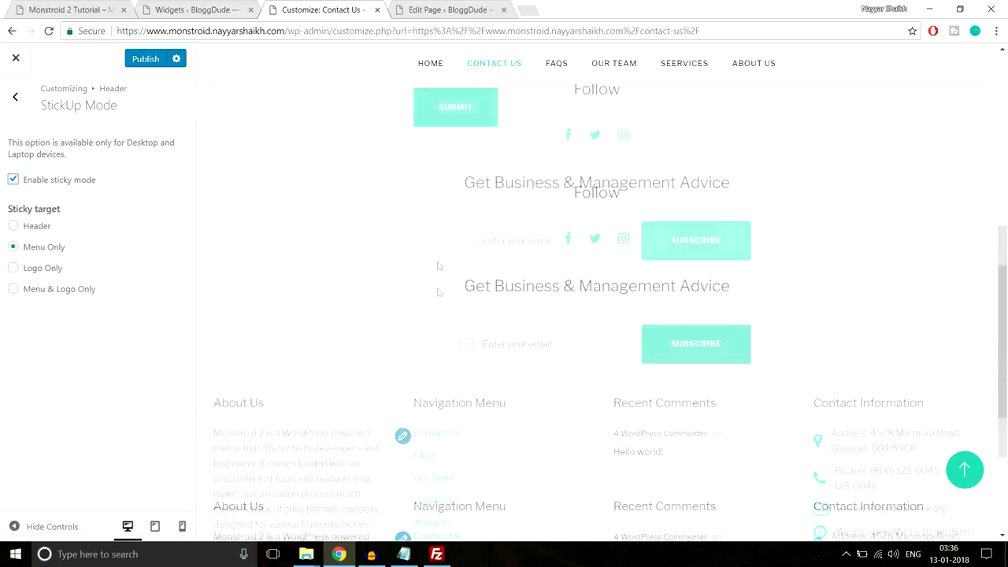
pyautogui.scroll(10, 457, 344)
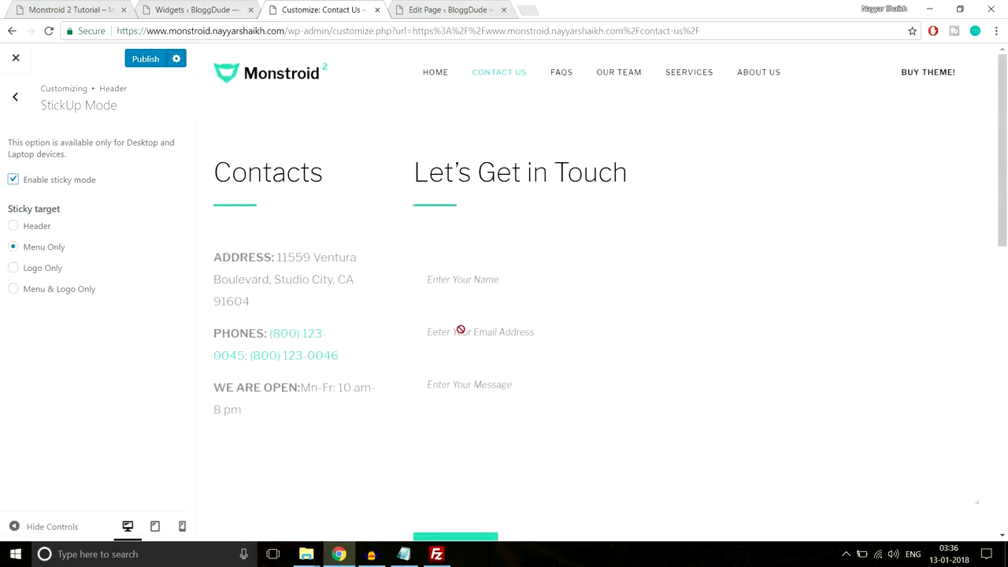
pyautogui.scroll(-5, 460, 333)
pyautogui.scroll(5, 459, 339)
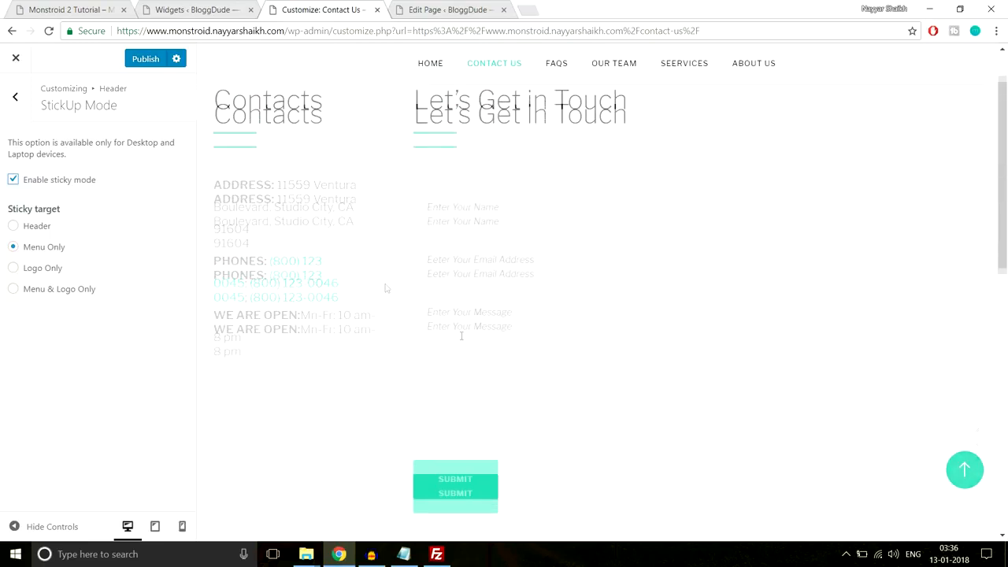
pyautogui.click(19, 106)
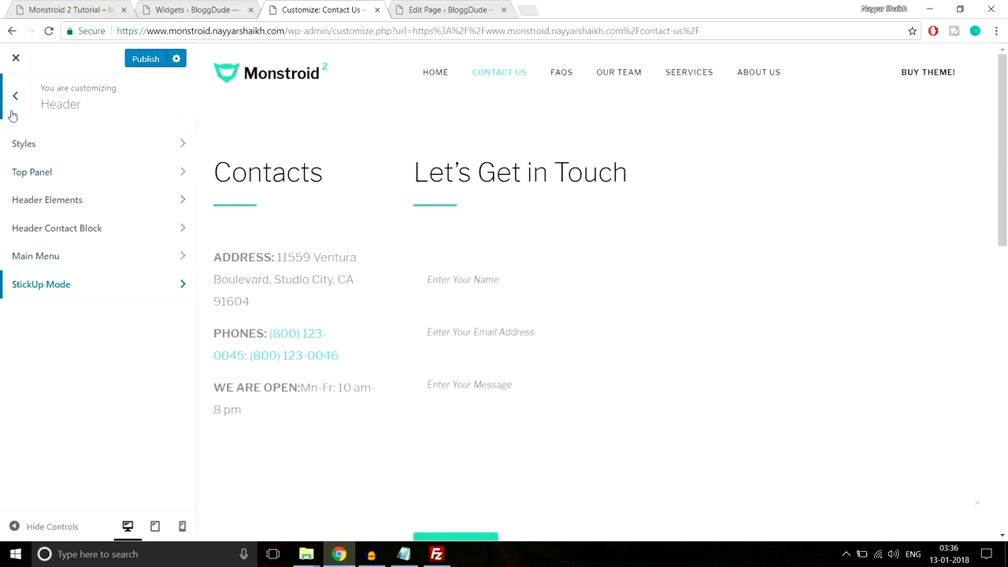
pyautogui.click(16, 107)
# - Look over the Background Image, MailChimp and Widgets settings in the Customizer
pyautogui.scroll(-3, 149, 331)
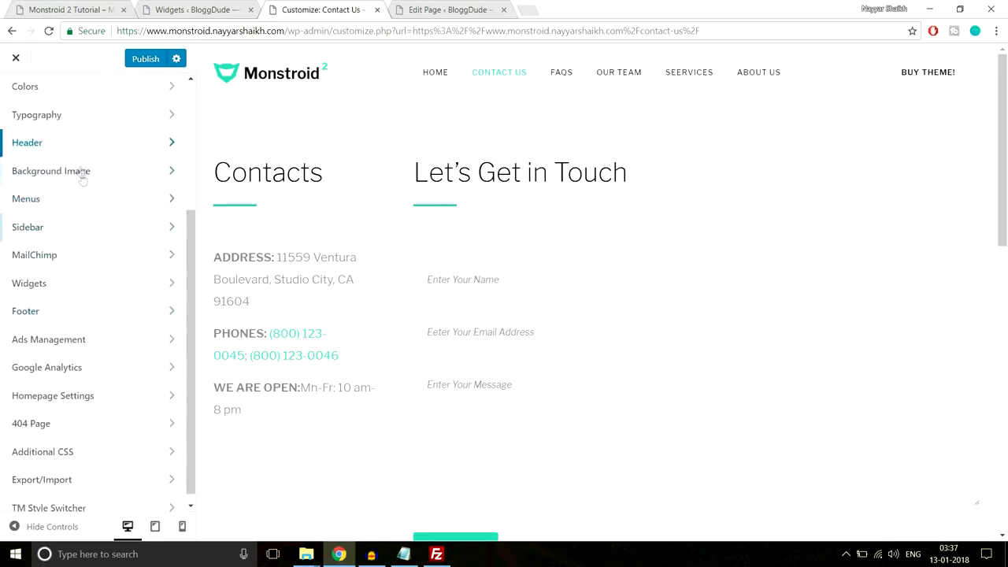
pyautogui.click(81, 171)
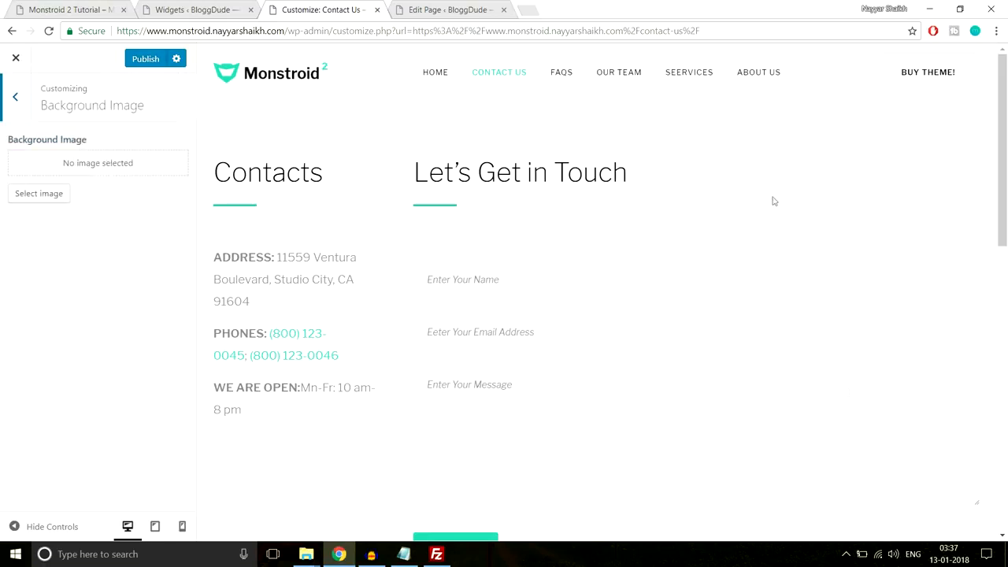
pyautogui.click(15, 96)
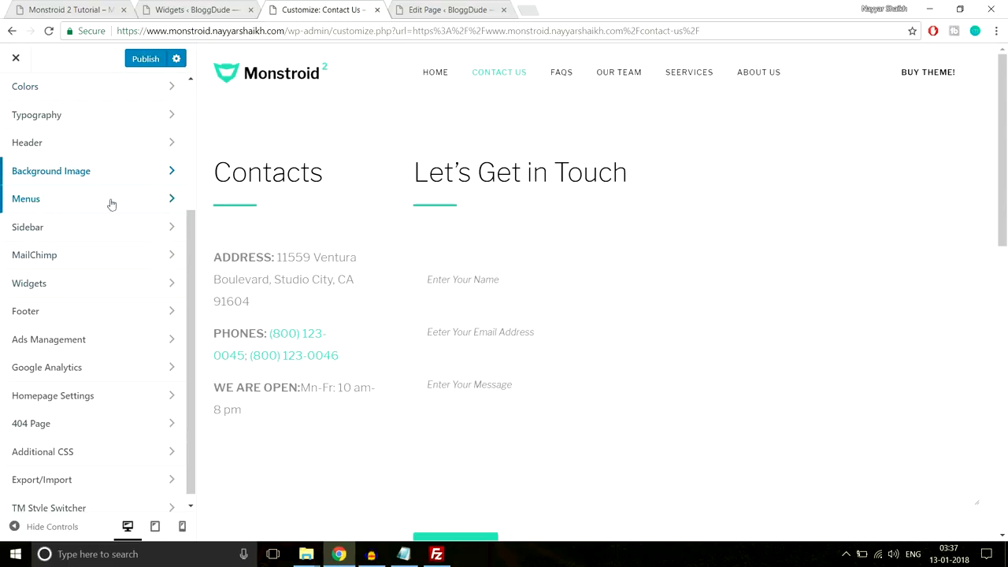
pyautogui.click(90, 252)
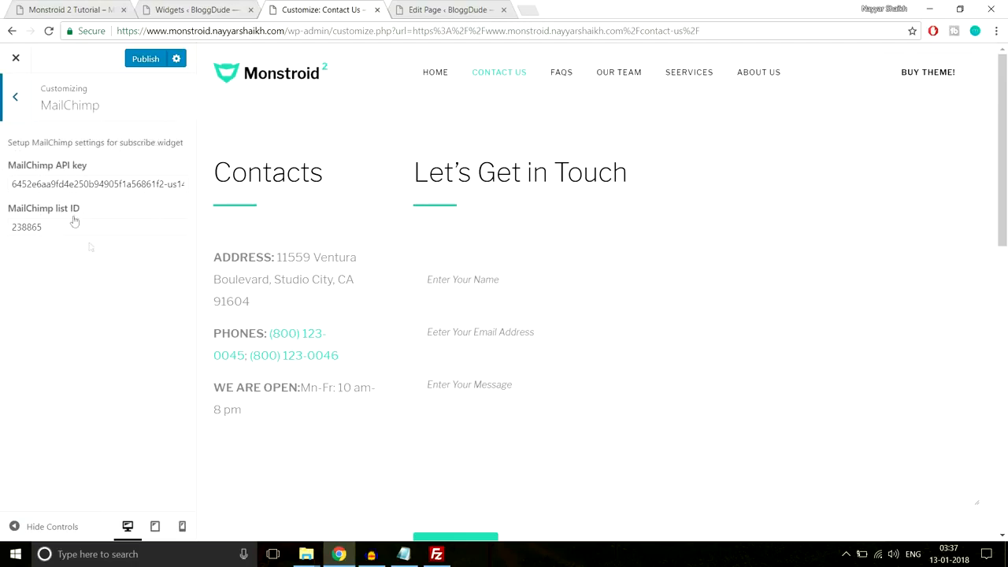
pyautogui.click(14, 98)
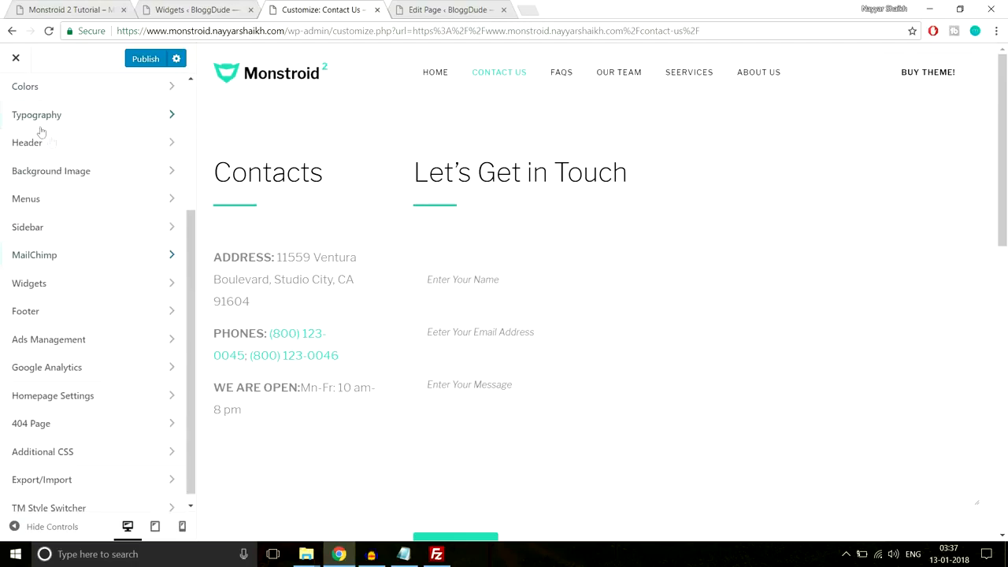
pyautogui.scroll(-1, 158, 259)
pyautogui.click(137, 273)
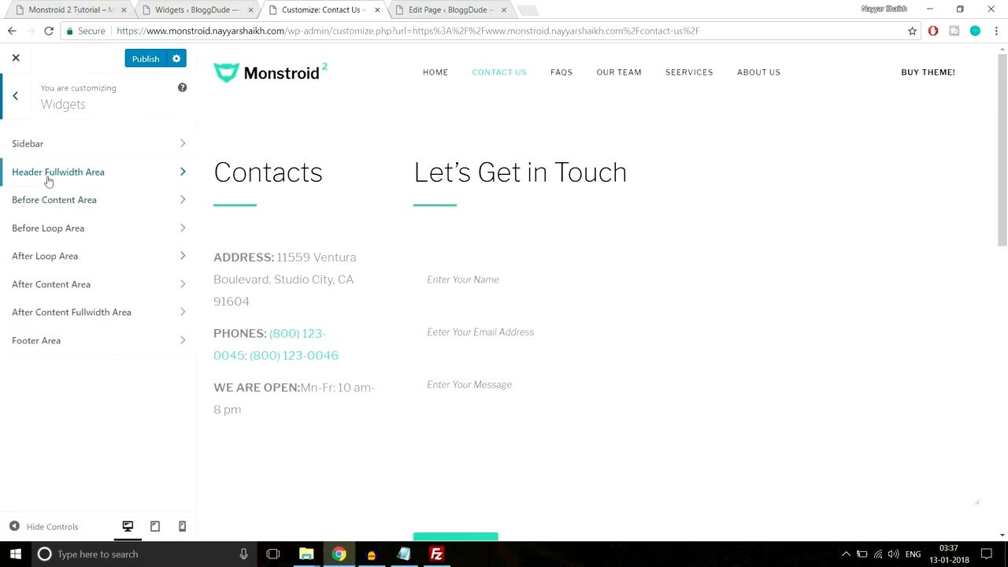
pyautogui.click(17, 98)
# - Open the Footer section showing Footer Styles and Footer Contact Block
pyautogui.scroll(-10, 498, 391)
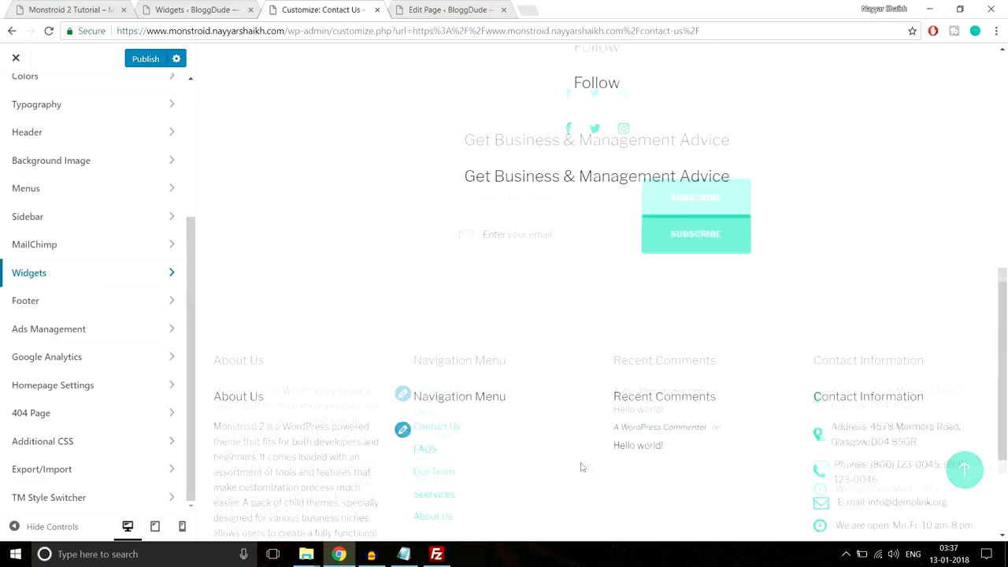
pyautogui.scroll(-1, 520, 318)
pyautogui.scroll(-2, 650, 323)
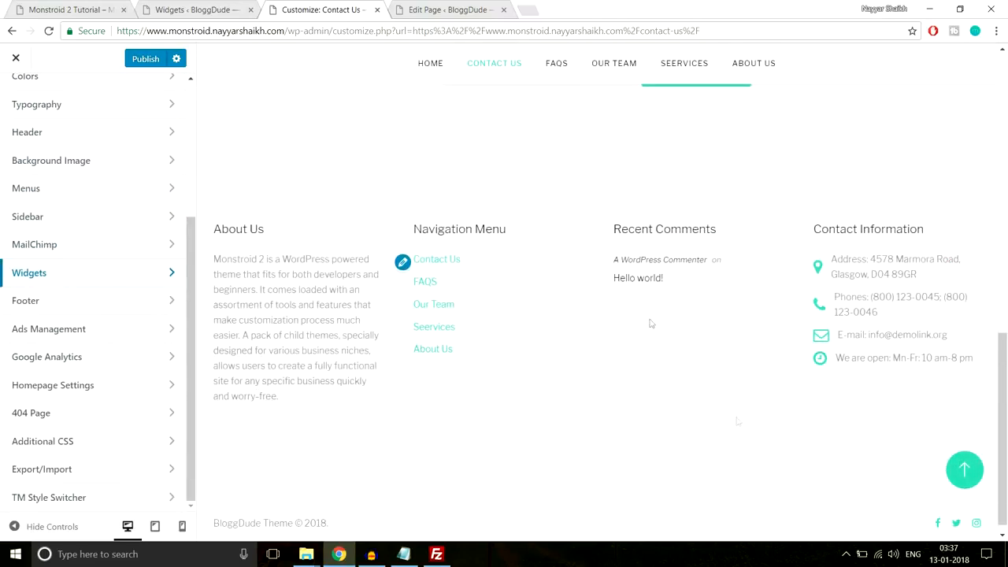
pyautogui.click(119, 302)
pyautogui.scroll(-1, 299, 441)
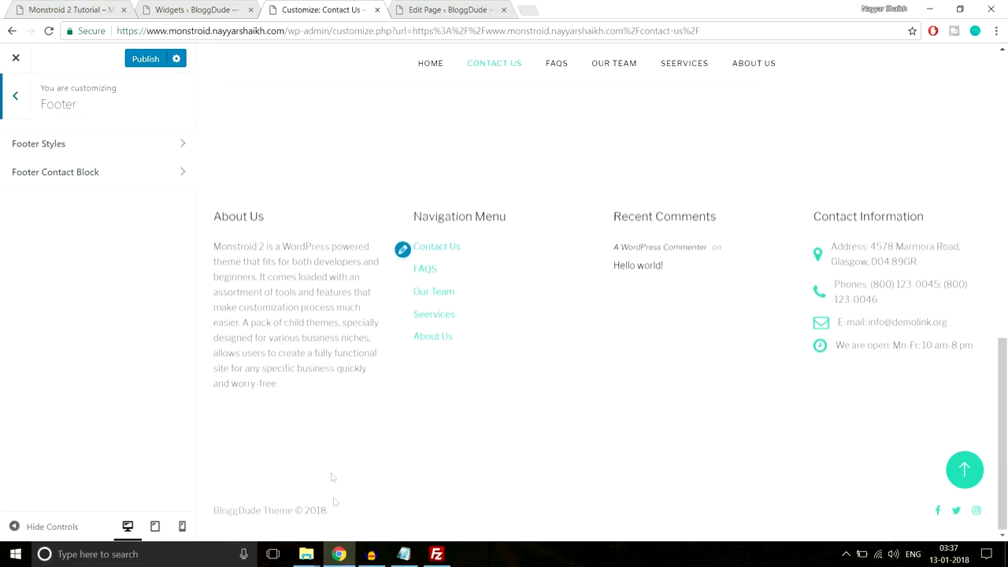
# - In Footer Styles, delete the word 'Theme' from the copyright template text
pyautogui.moveTo(387, 513); pyautogui.dragTo(214, 513)
pyautogui.click(207, 513)
pyautogui.moveTo(328, 512); pyautogui.dragTo(221, 511)
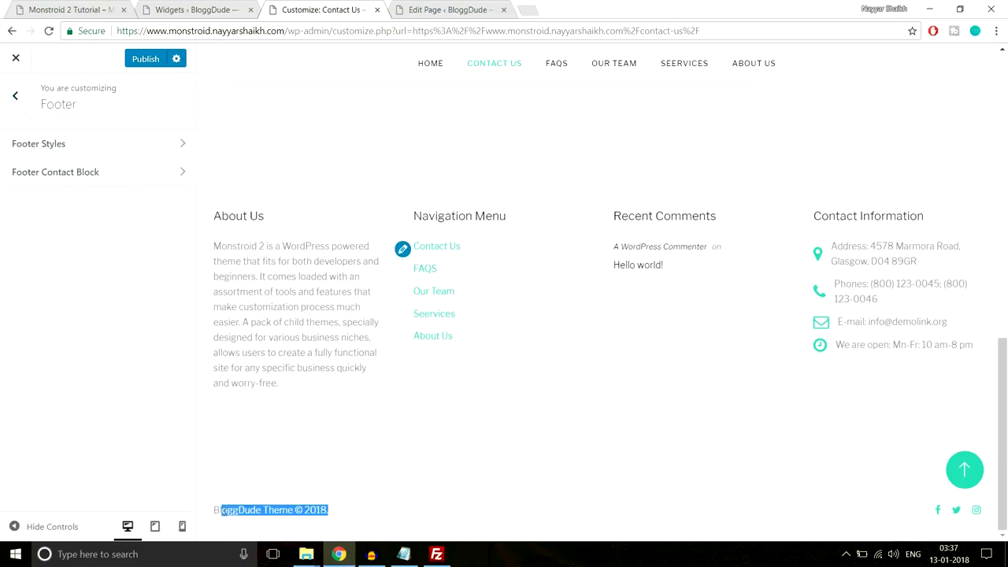
pyautogui.click(126, 157)
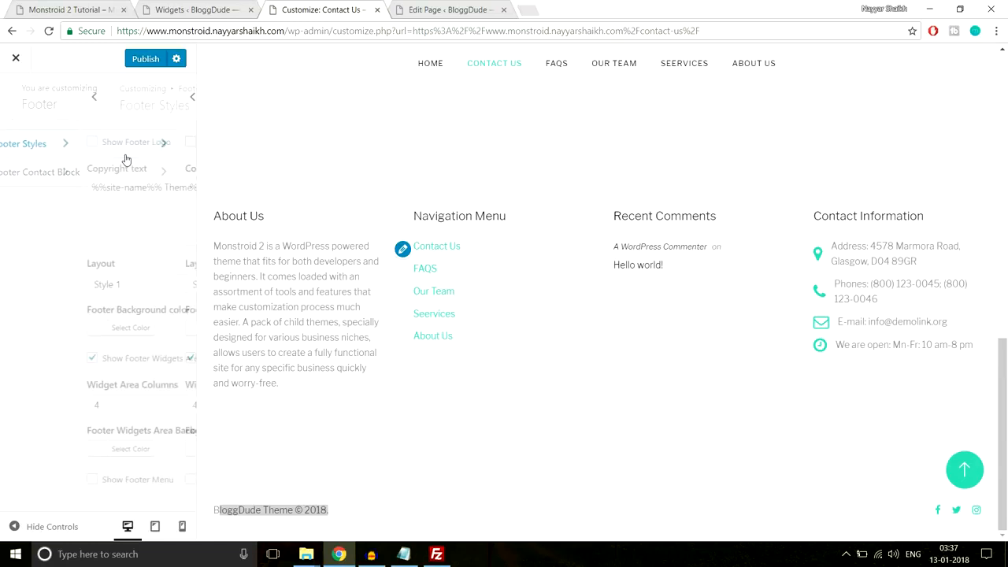
pyautogui.moveTo(26, 187); pyautogui.dragTo(100, 187)
pyautogui.click(115, 205)
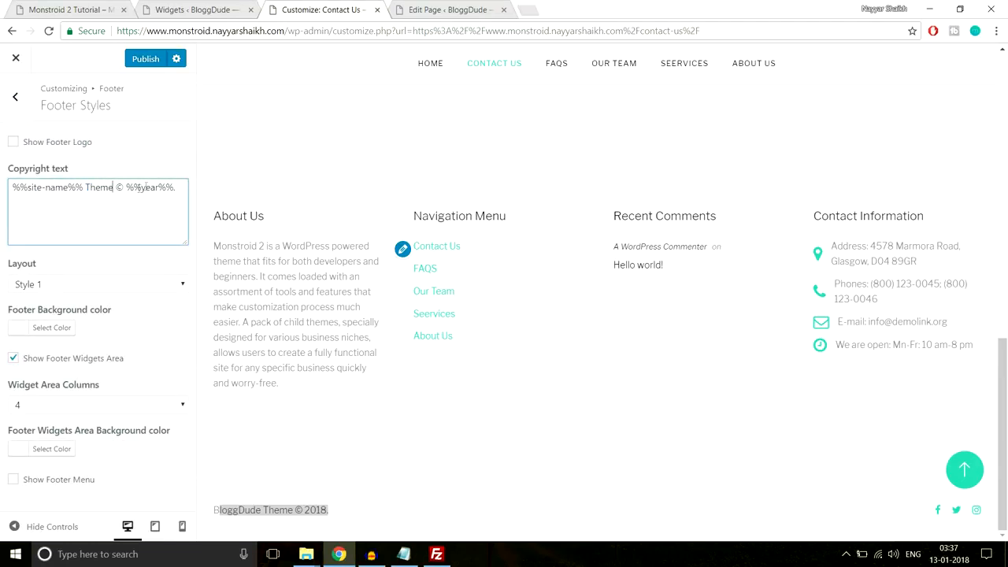
pyautogui.moveTo(177, 188); pyautogui.dragTo(114, 188)
pyautogui.click(361, 512)
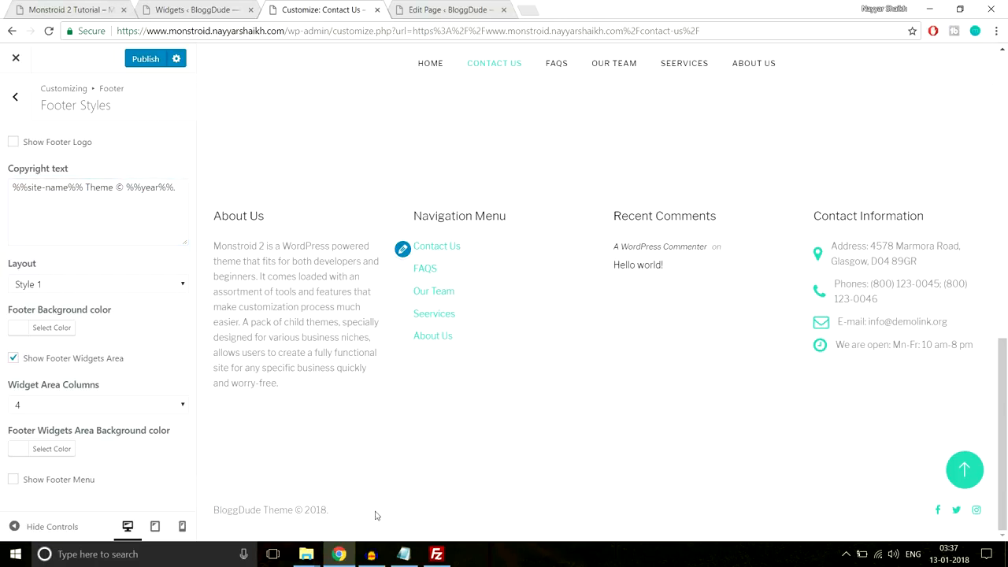
pyautogui.moveTo(112, 188); pyautogui.dragTo(4, 201)
pyautogui.click(95, 188)
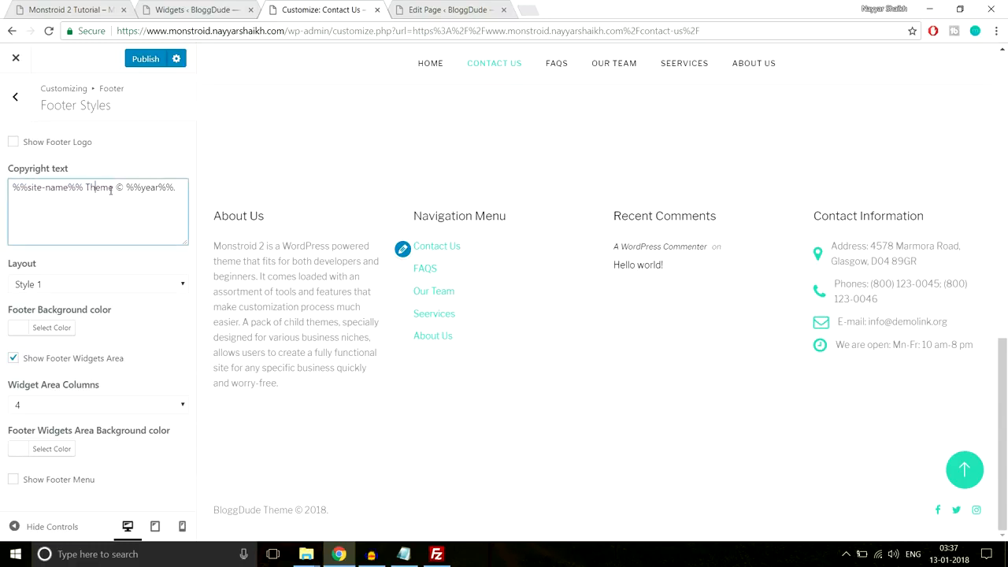
pyautogui.keyDown('shift'); pyautogui.click(112, 187); pyautogui.keyUp('shift')
pyautogui.press('BackSpace')
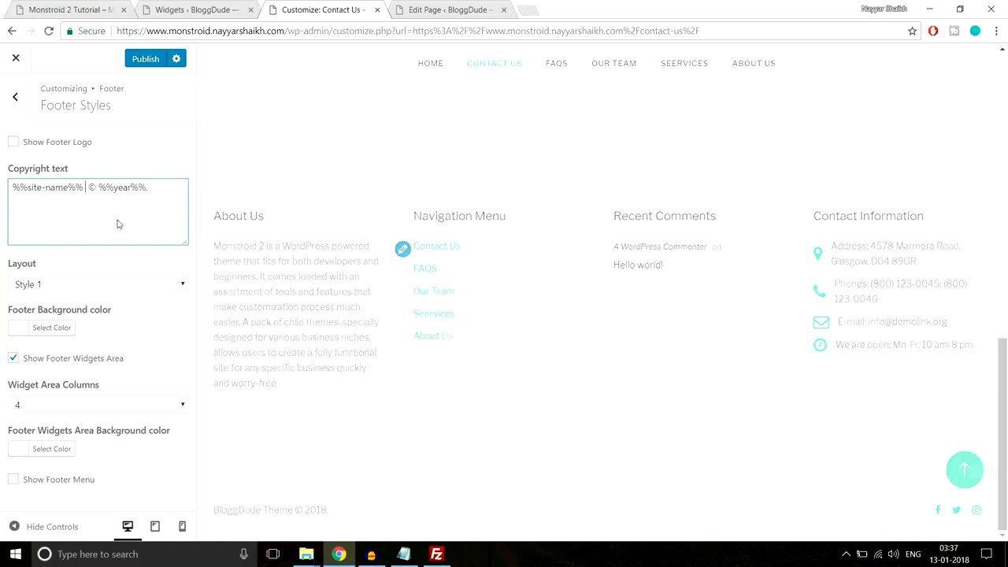
# - Prefix the copyright with 'All Rights Reserved' and check the footer preview
pyautogui.click(15, 188)
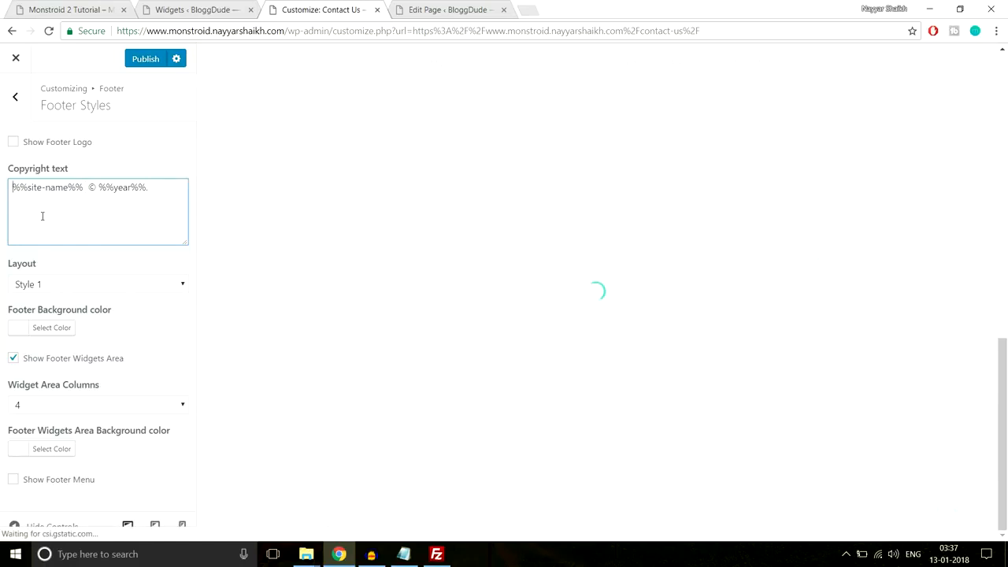
pyautogui.write('All R')
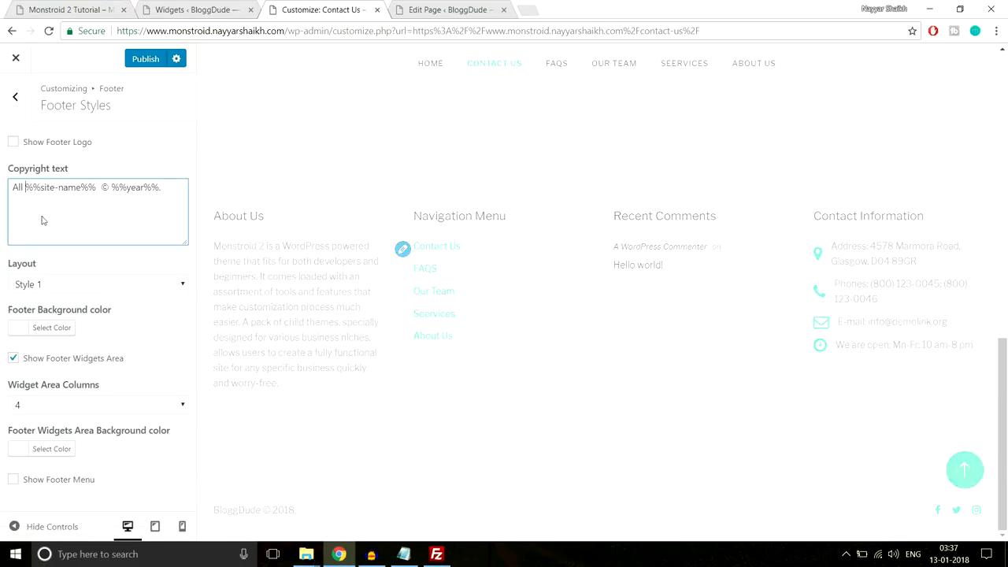
pyautogui.write('ight%%s')
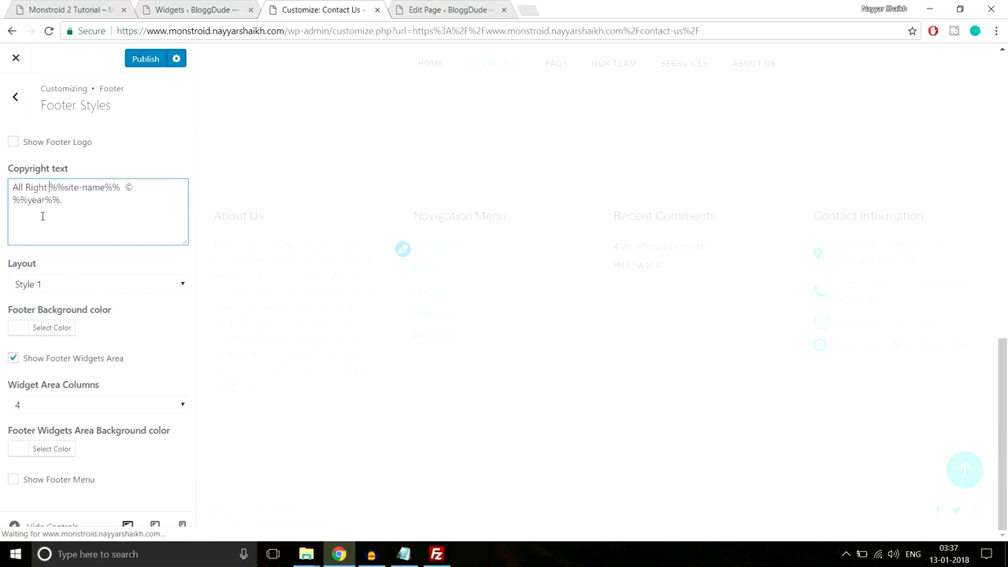
pyautogui.press('BackSpace')
pyautogui.write('s Reser')
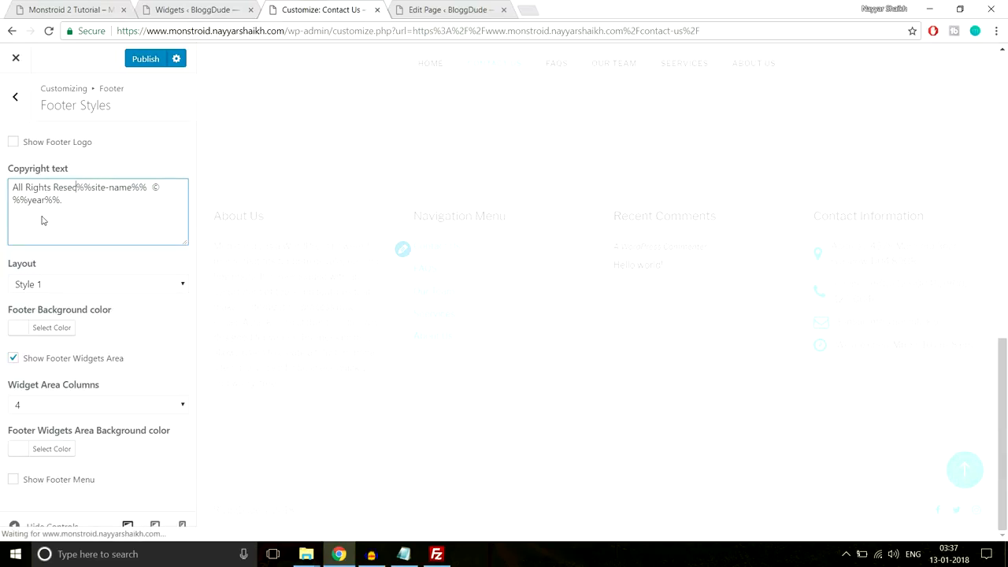
pyautogui.write('ved')
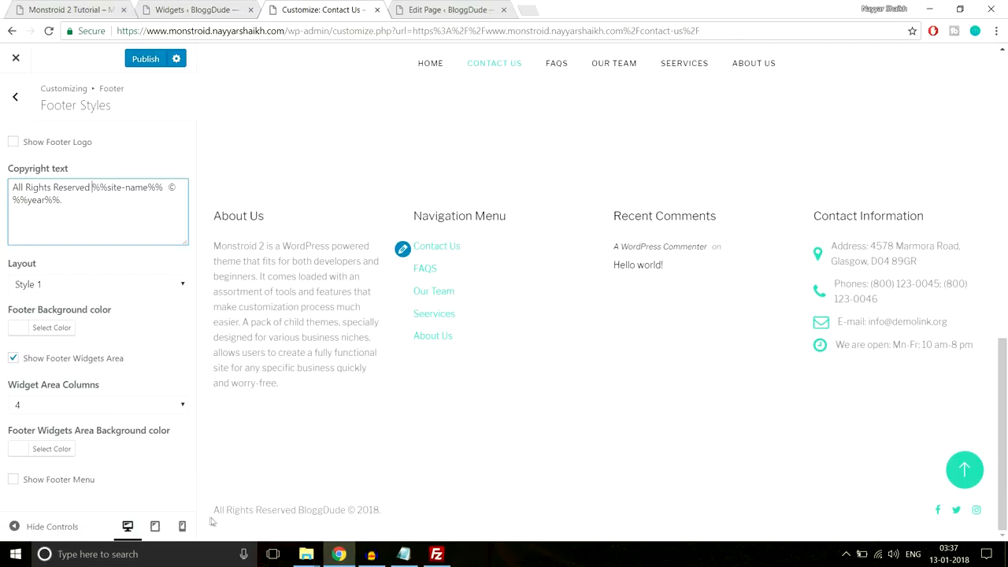
pyautogui.moveTo(381, 510); pyautogui.dragTo(268, 510)
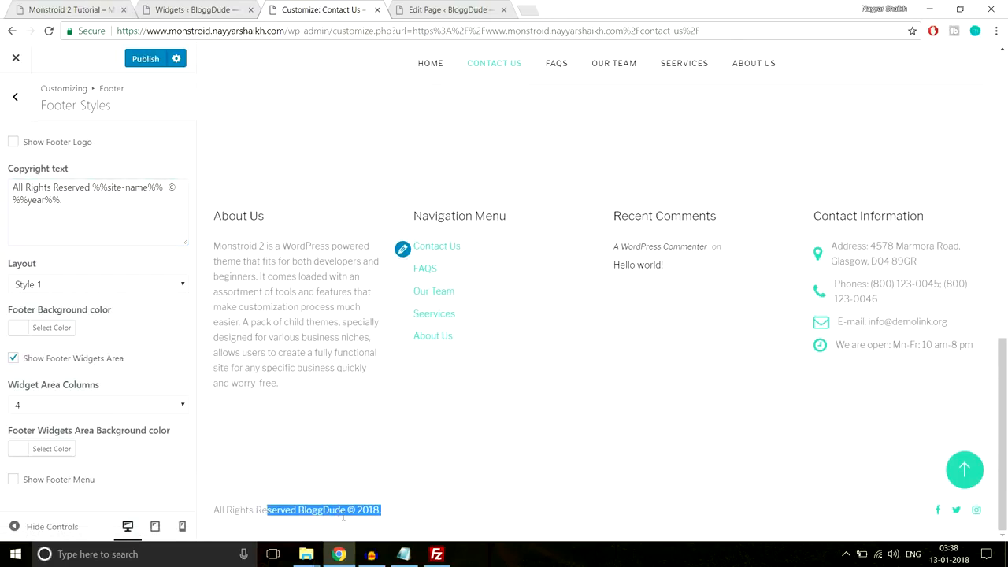
pyautogui.click(442, 507)
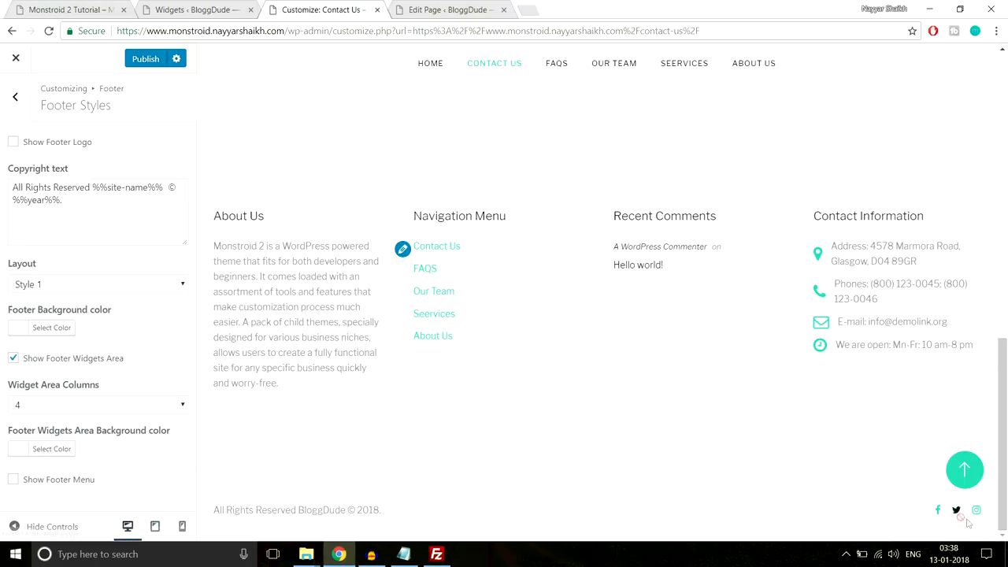
pyautogui.click(8, 95)
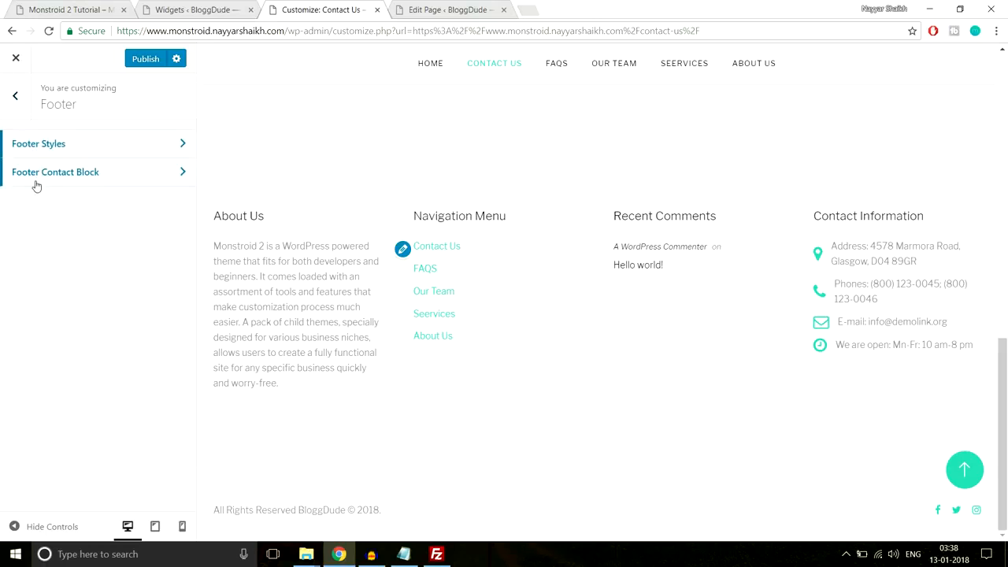
# - Review the Ads Management, Google Analytics and Homepage Settings sections
pyautogui.click(15, 95)
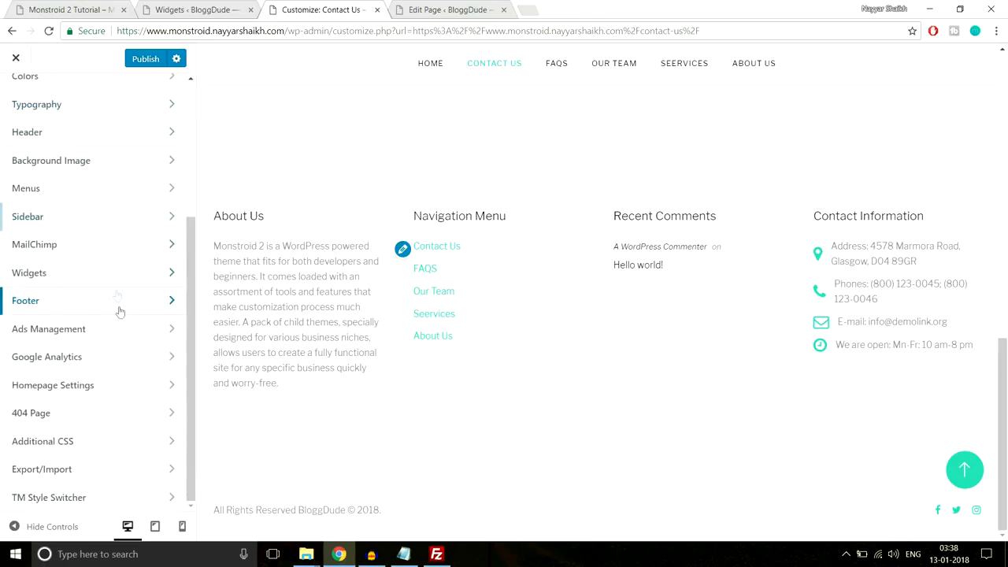
pyautogui.click(115, 333)
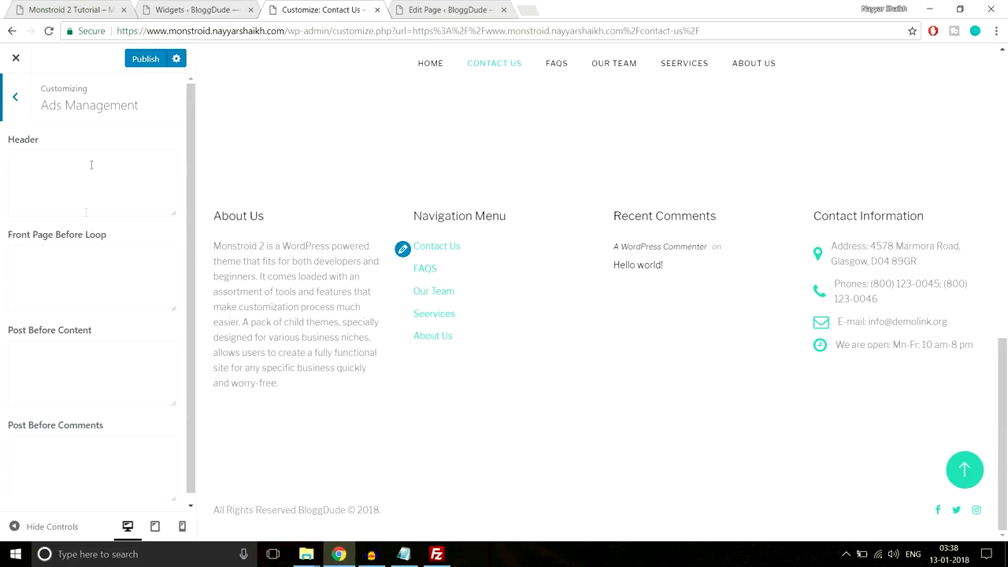
pyautogui.click(57, 184)
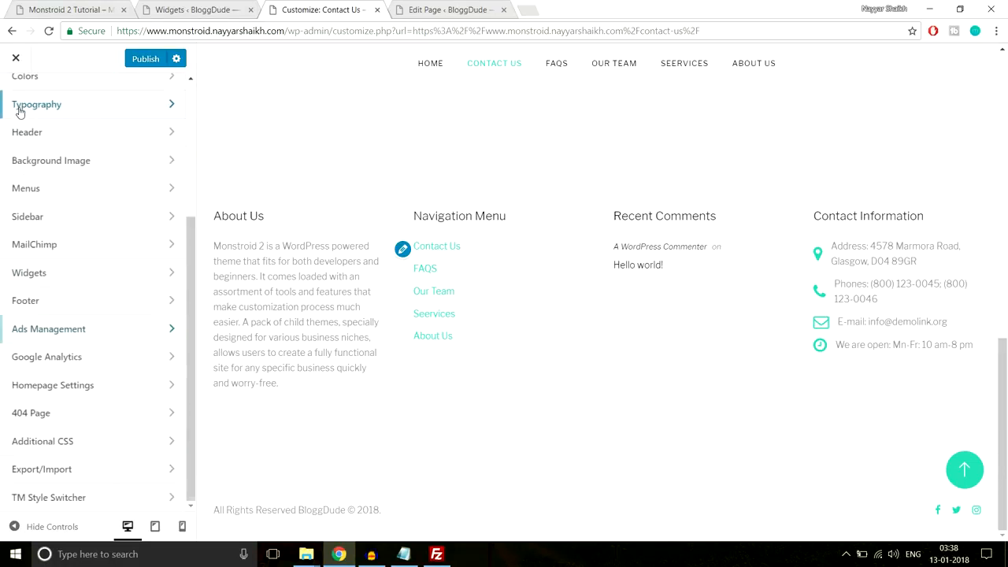
pyautogui.click(82, 360)
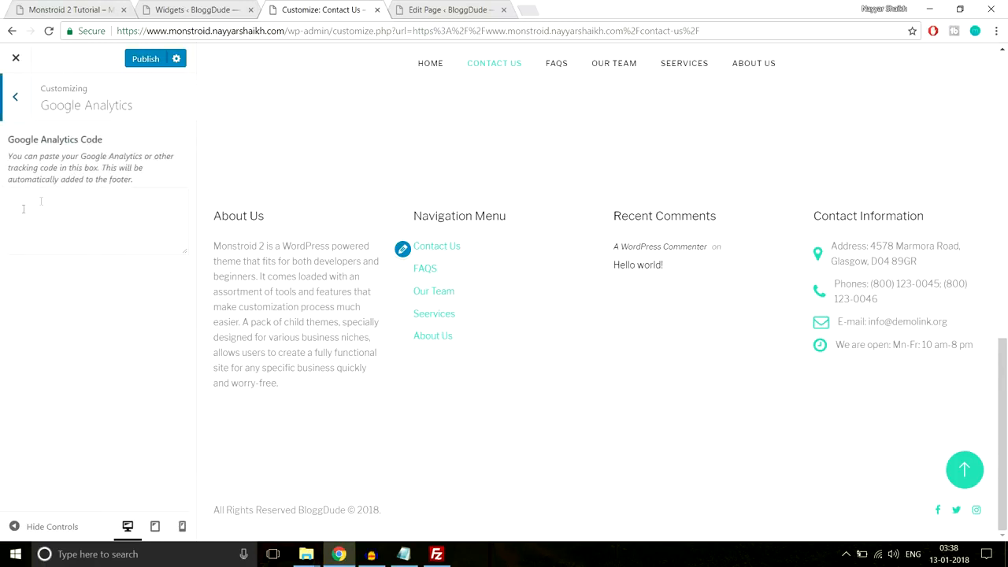
pyautogui.click(11, 114)
pyautogui.click(129, 401)
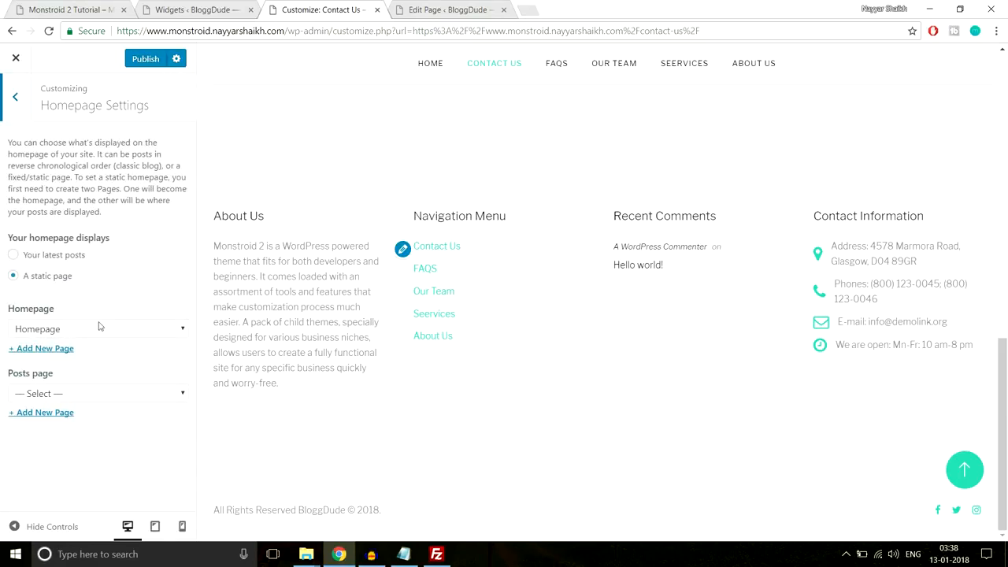
pyautogui.click(5, 105)
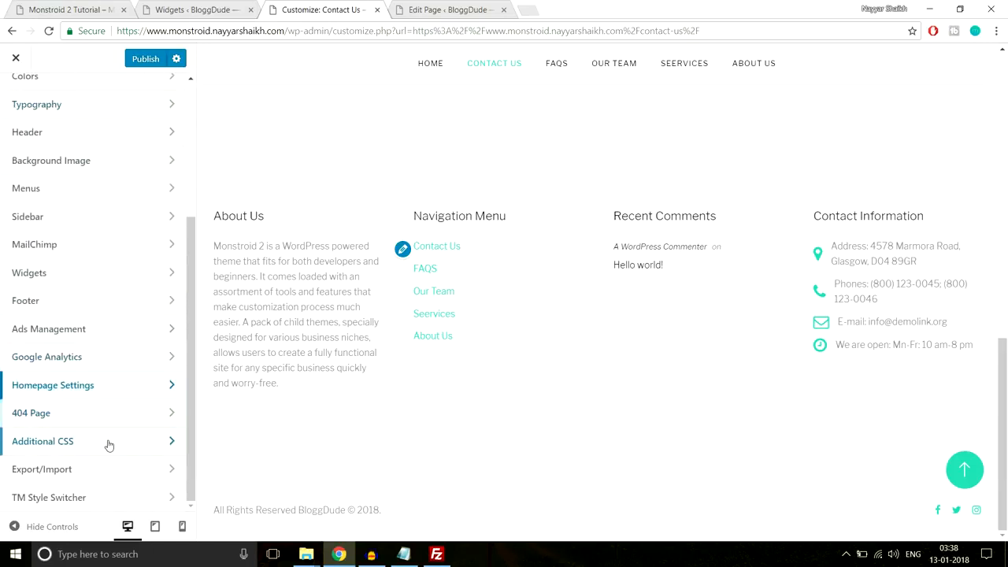
# - Publish all Customizer changes, including the new footer copyright
pyautogui.scroll(5, 106, 472)
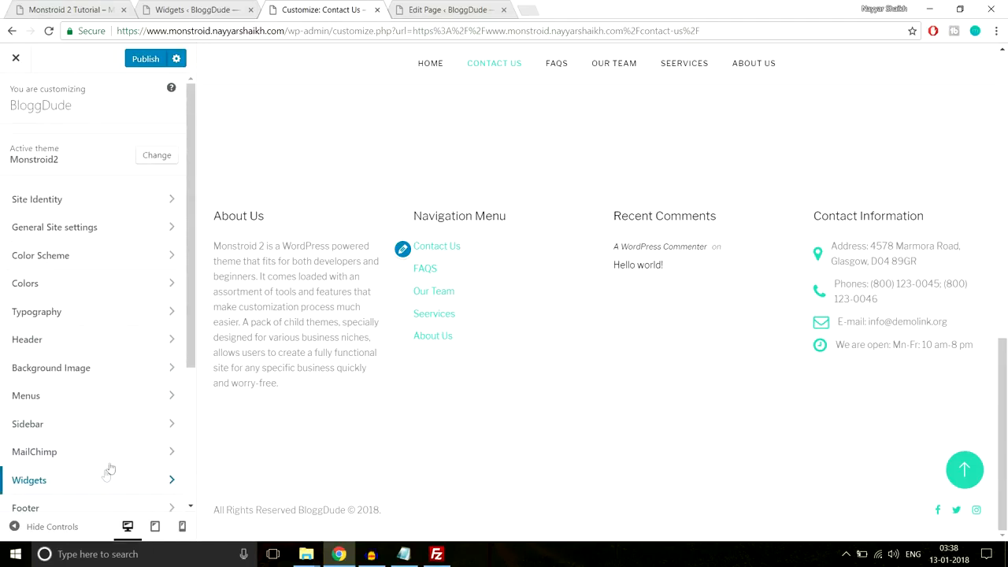
pyautogui.scroll(10, 278, 423)
pyautogui.click(146, 61)
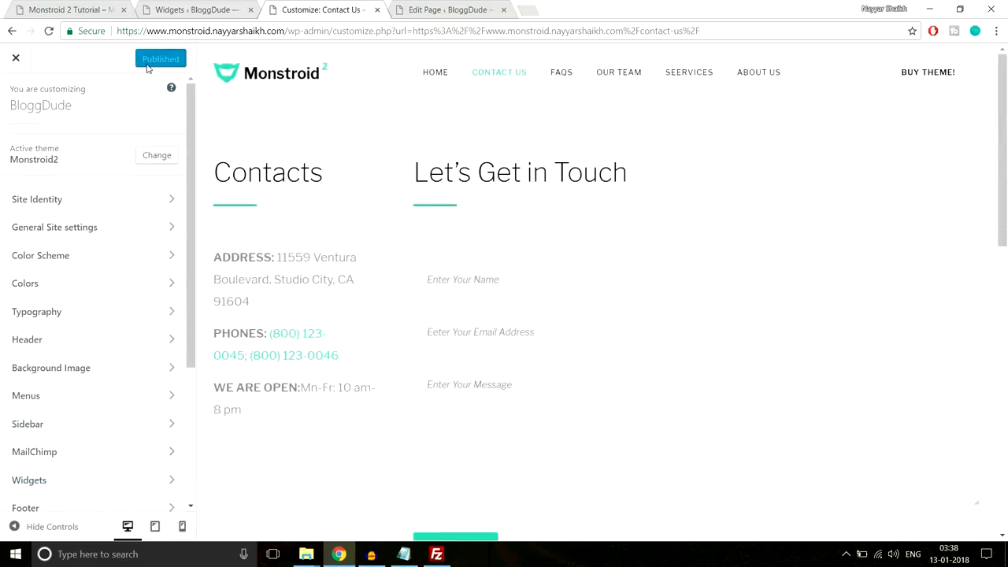